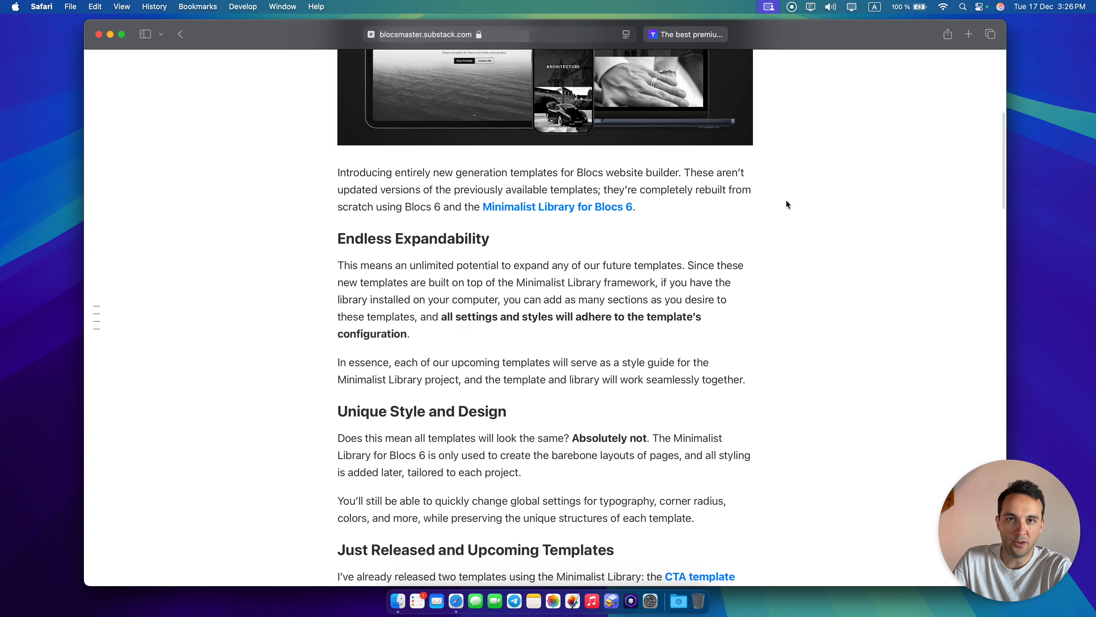
Read through the new generation templates article and open the Blocs Master Substack home page in a new tab
scroll(787, 202, "down", 4)
scroll(786, 201, "down", 2)
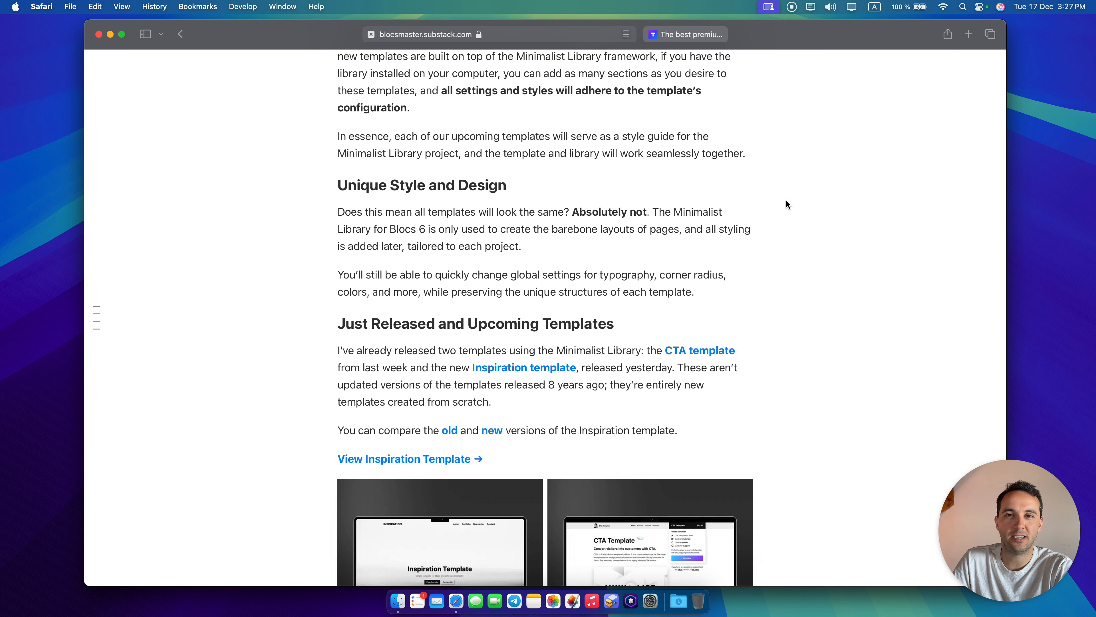
key("cmd+t")
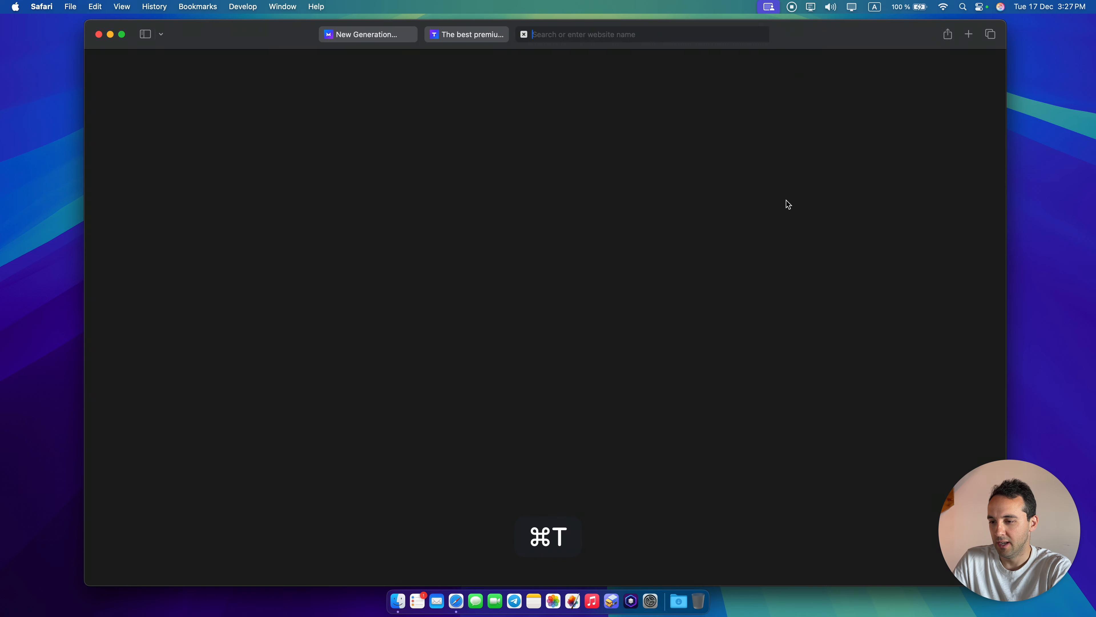
type("blocs.store")
key("Return")
Open blocsmaster.com in another new tab
key("cmd+t")
type("blocsmaster.com")
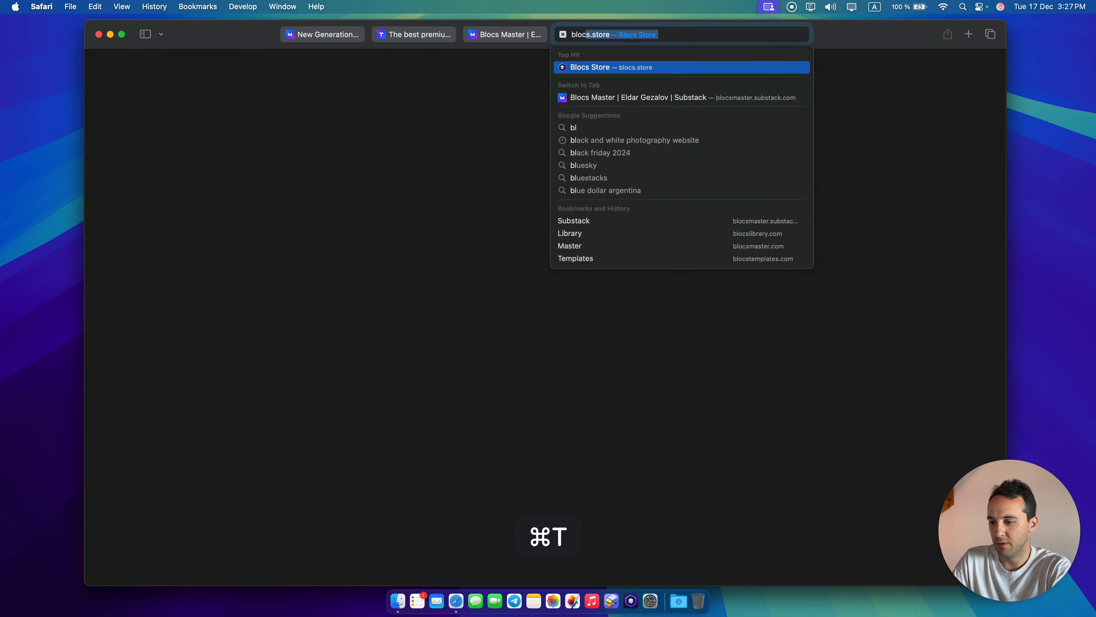
key("Return")
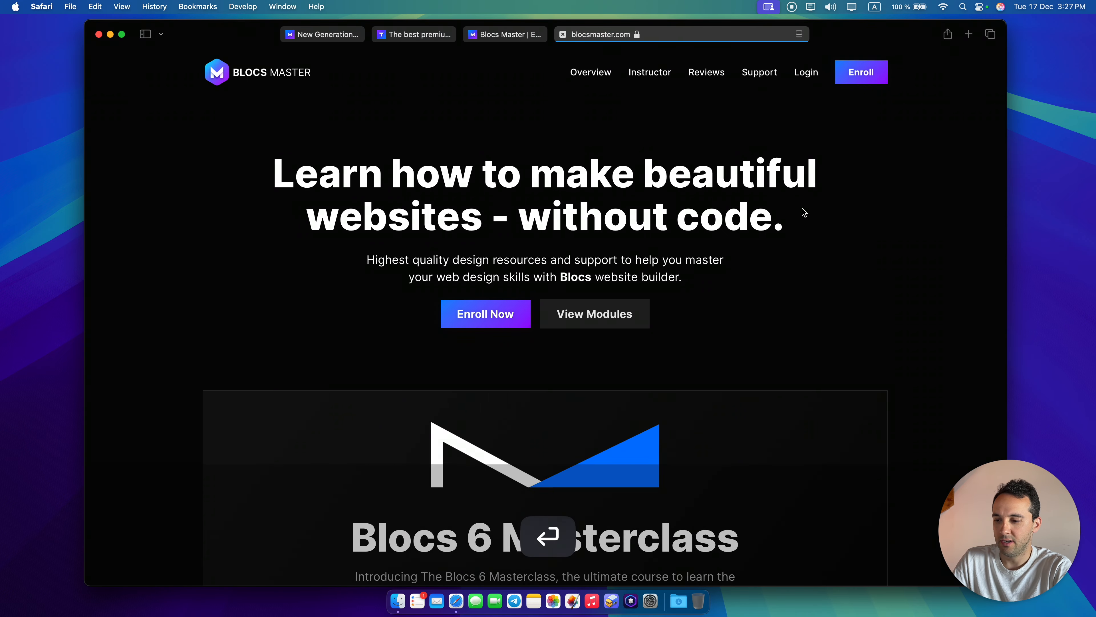
Examine the Blocs 6 Masterclass lesson list from the introduction to Module 5, Optimization & Publishing
scroll(850, 246, "down", 20)
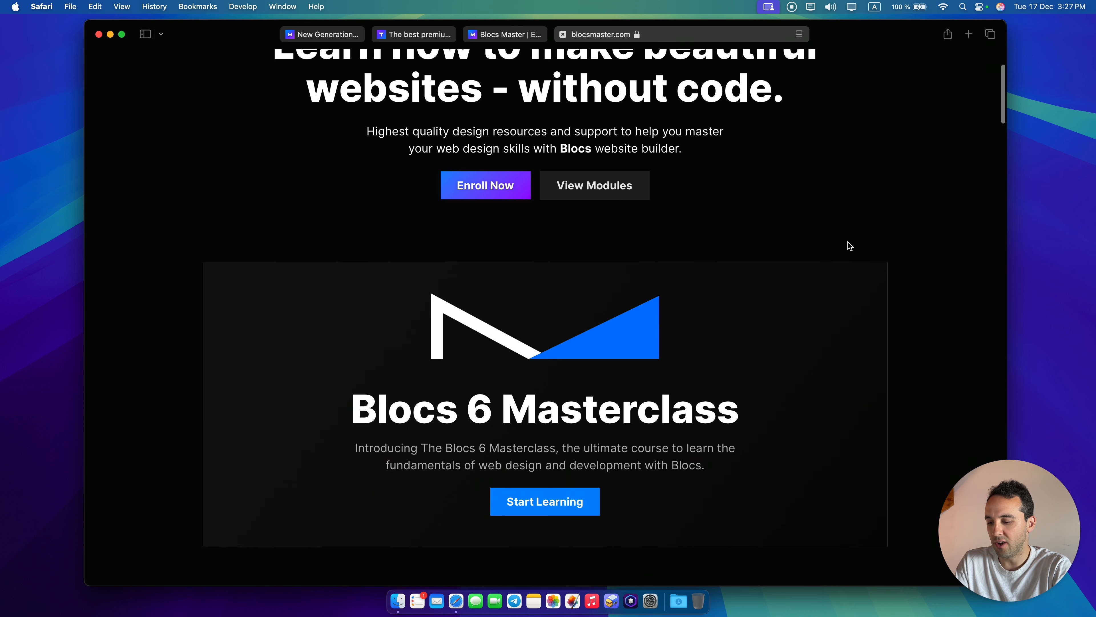
scroll(848, 245, "down", 2)
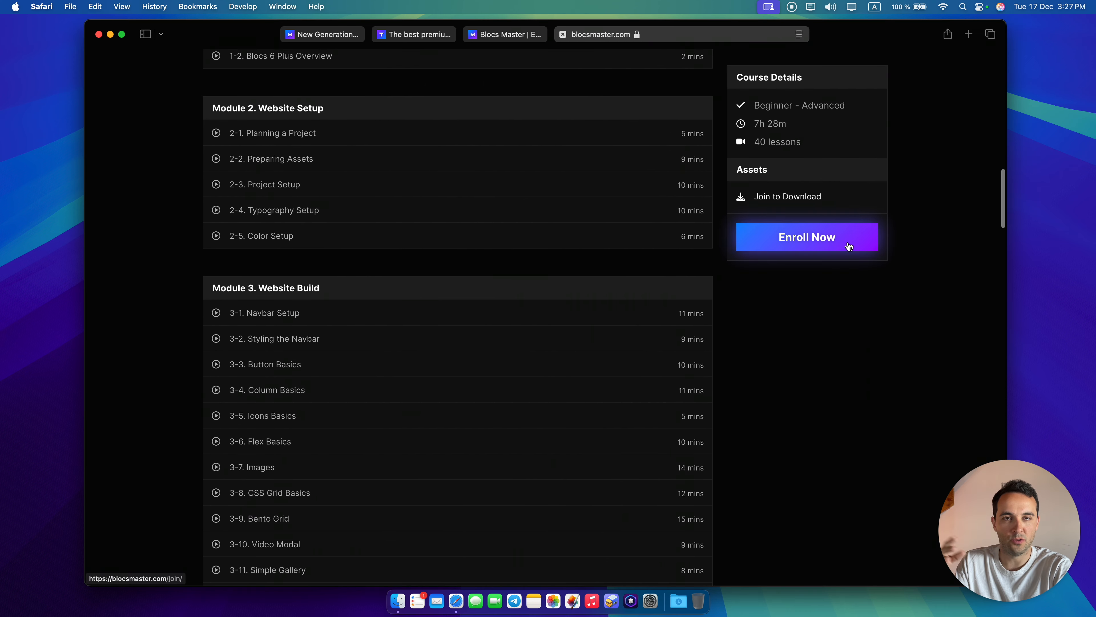
scroll(847, 245, "up", 5)
scroll(848, 244, "down", 10)
scroll(848, 244, "down", 15)
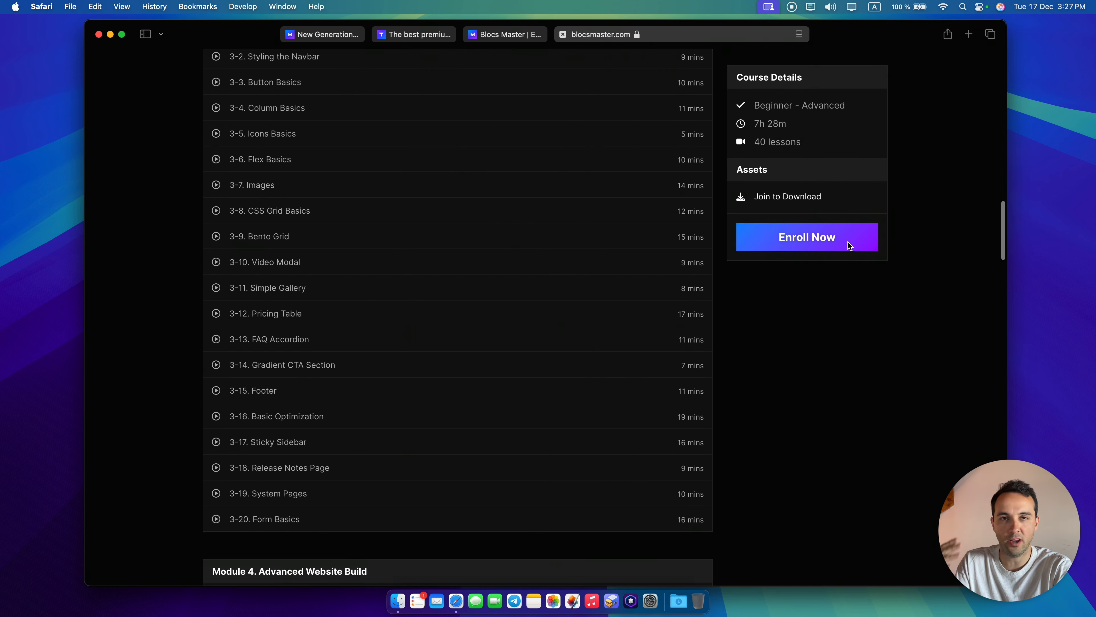
scroll(849, 246, "down", 5)
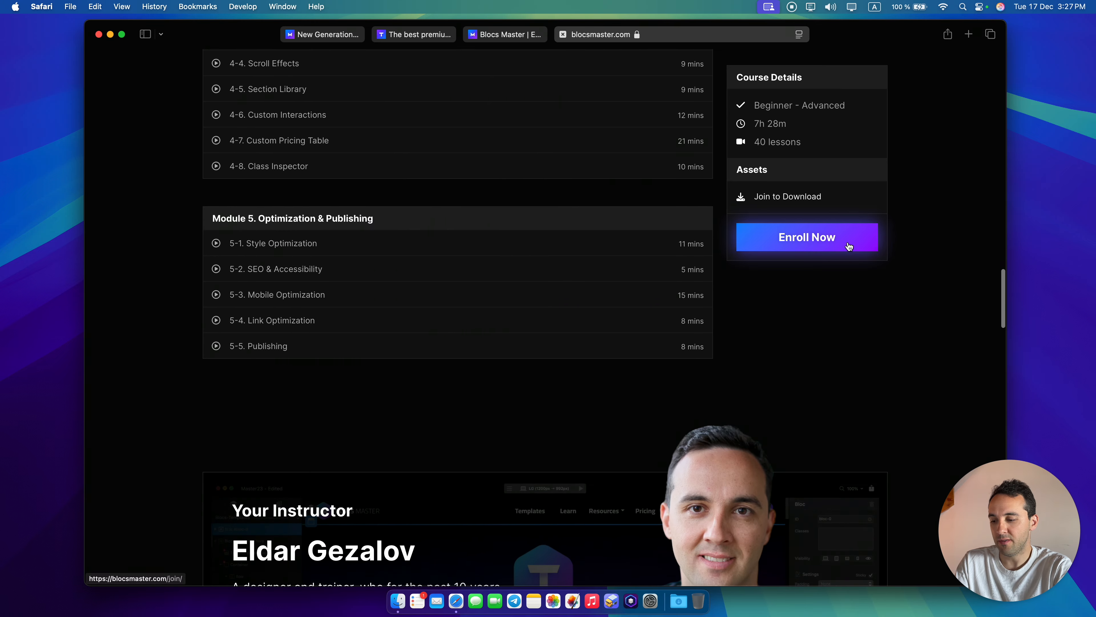
scroll(849, 245, "up", 15)
scroll(849, 246, "up", 15)
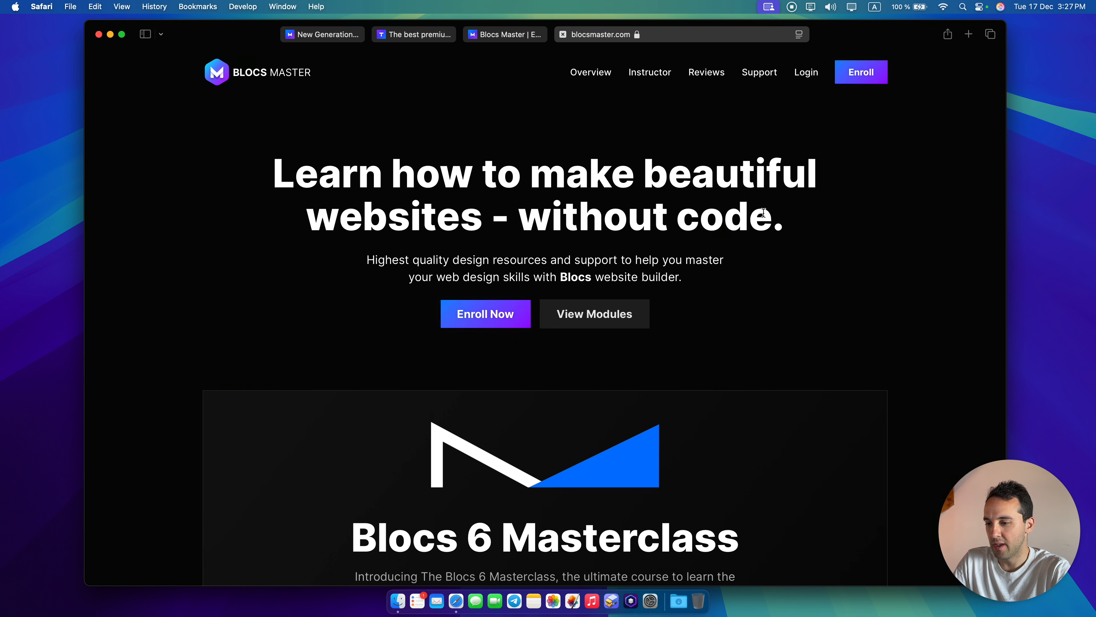
Close the blocsmaster.com and Substack home page tabs and open the full template list on blocstemplates.com
left_click(563, 34)
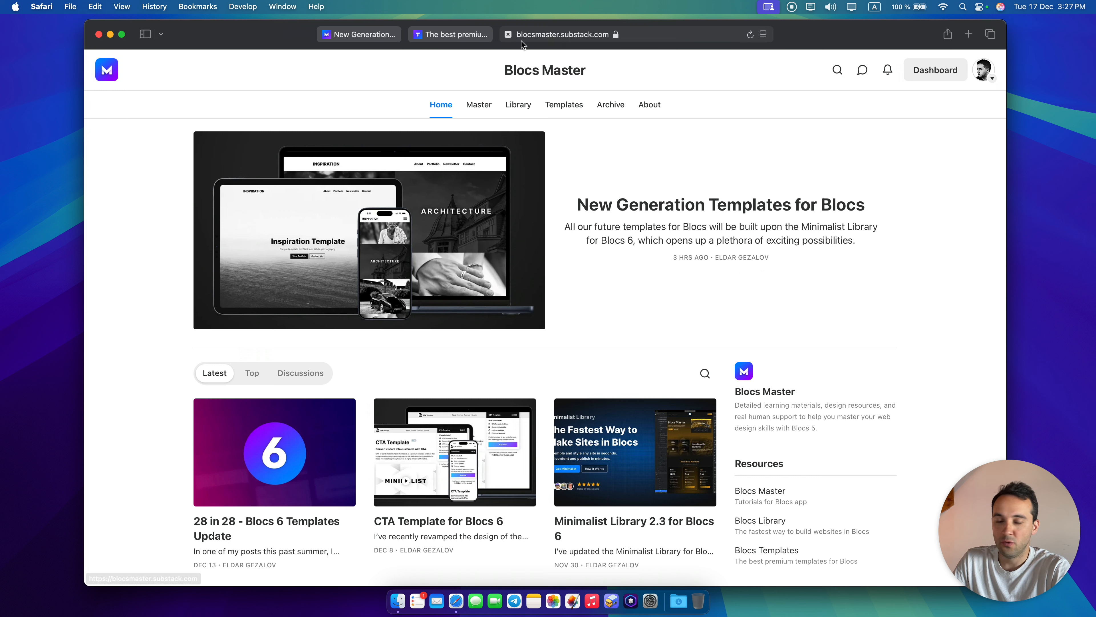
left_click(508, 35)
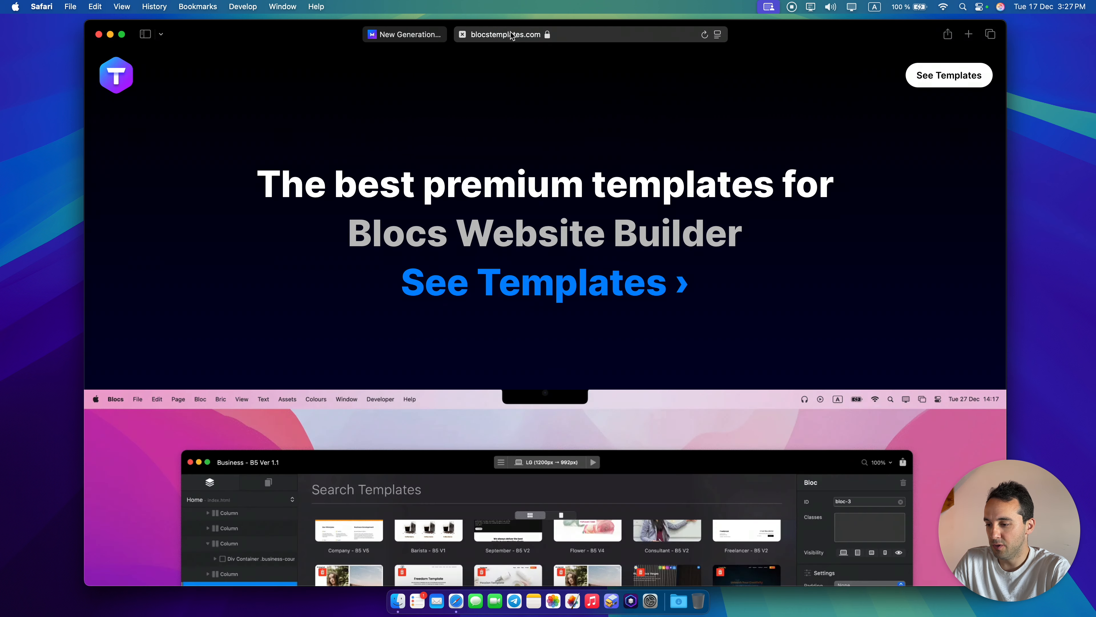
left_click(590, 297)
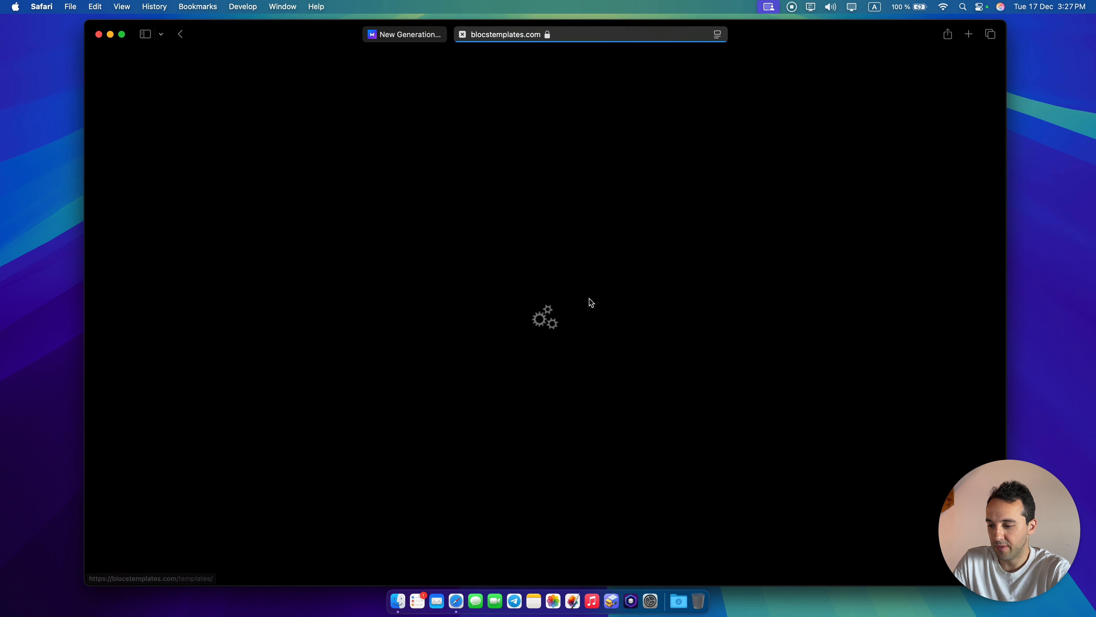
Browse the template catalogue to its end and open the page of the Agency template
scroll(590, 302, "down", 20)
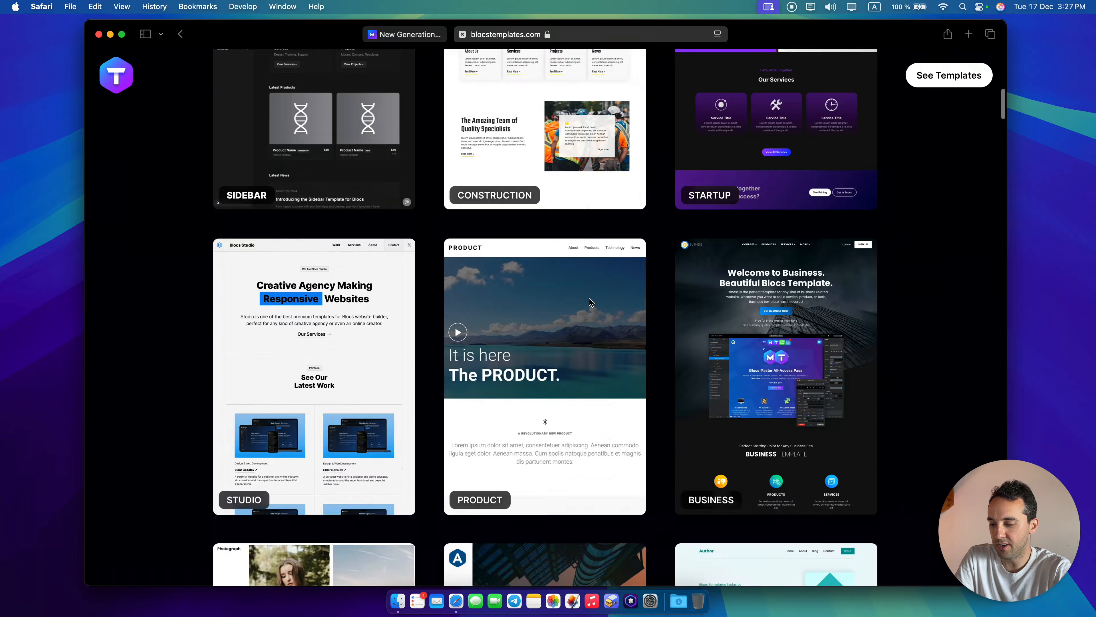
scroll(590, 302, "down", 20)
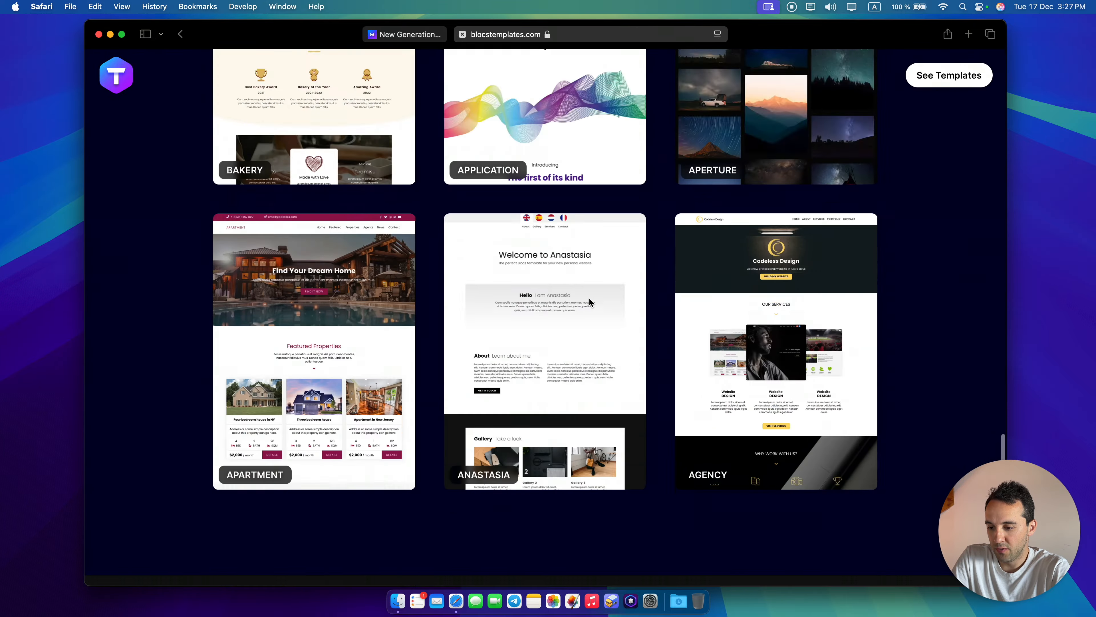
scroll(591, 303, "up", 10)
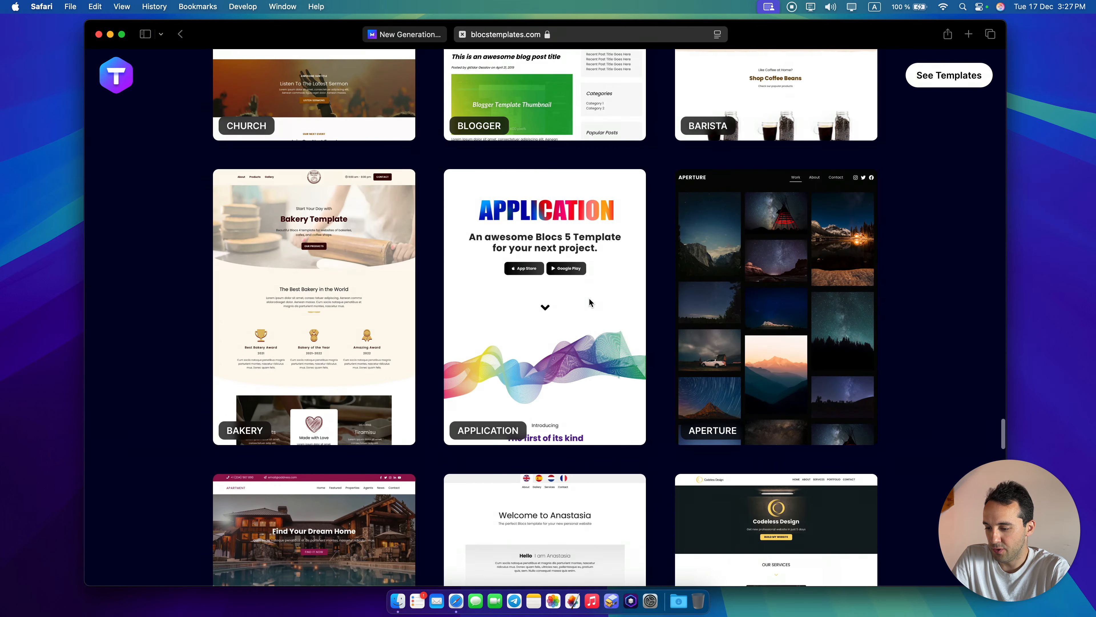
scroll(591, 302, "down", 5)
scroll(591, 302, "down", 5)
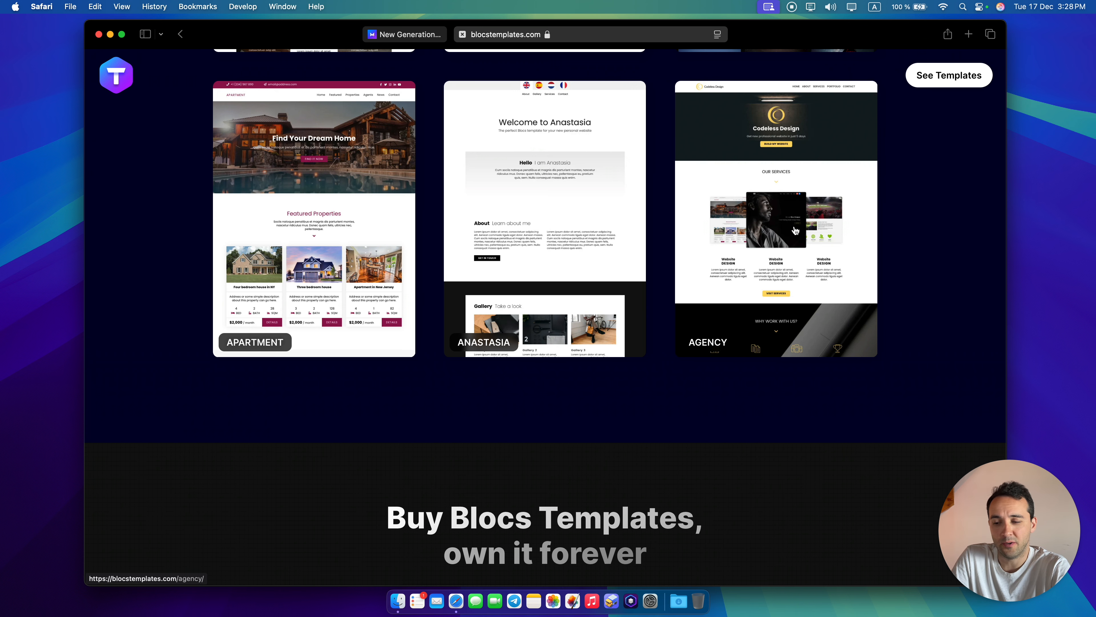
left_click(796, 230)
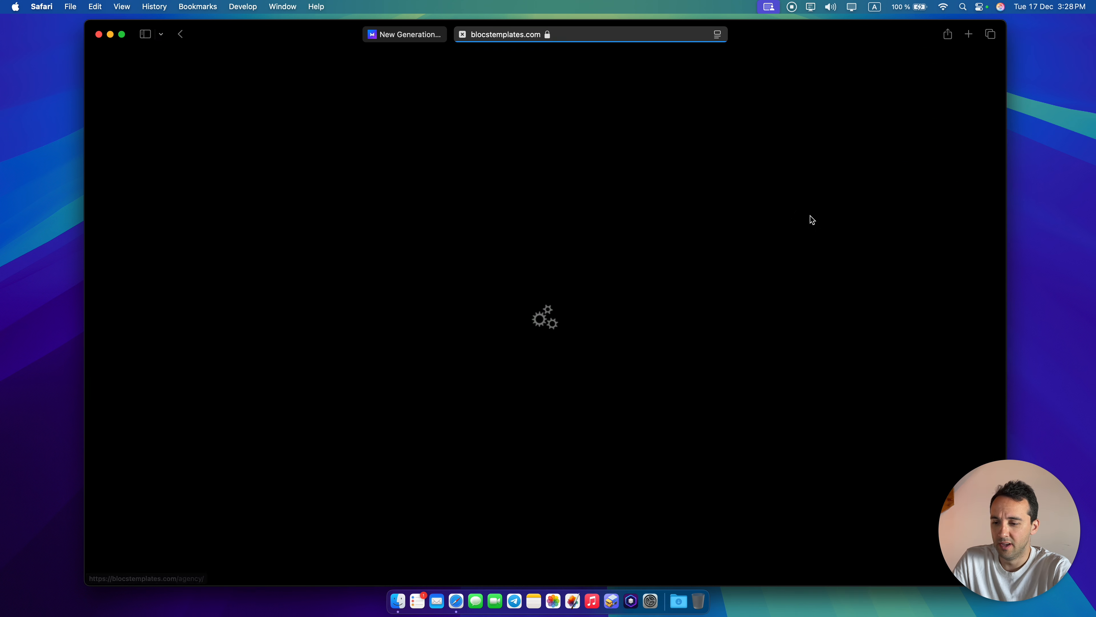
Open the Agency template's multi-page demo, keep only its tab in place of the details page, and examine the demo home page
left_click(368, 350)
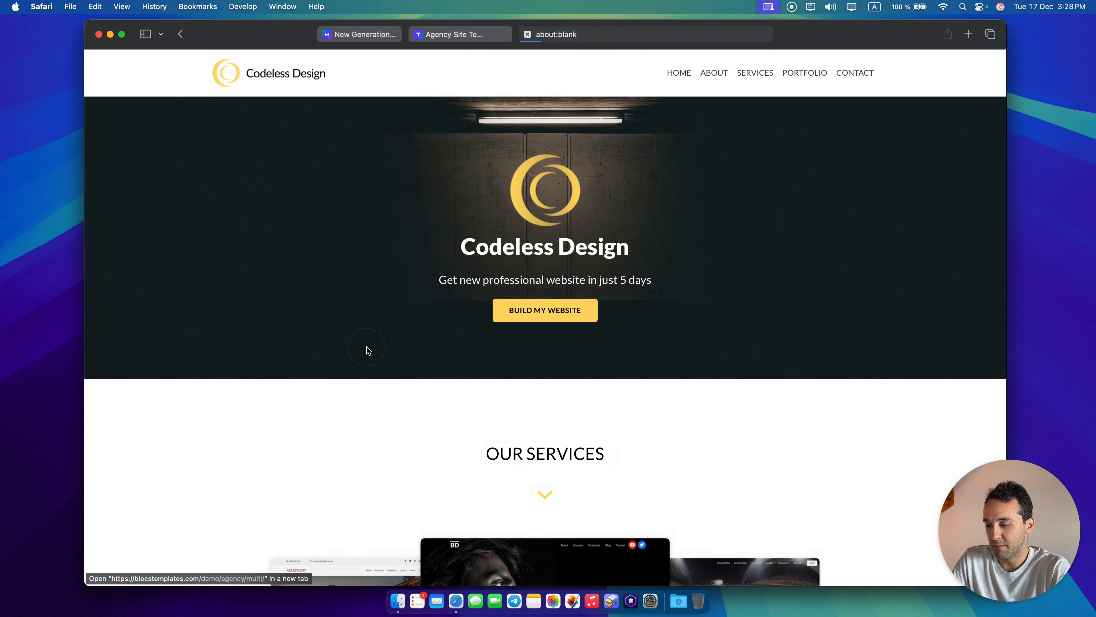
left_click(417, 34)
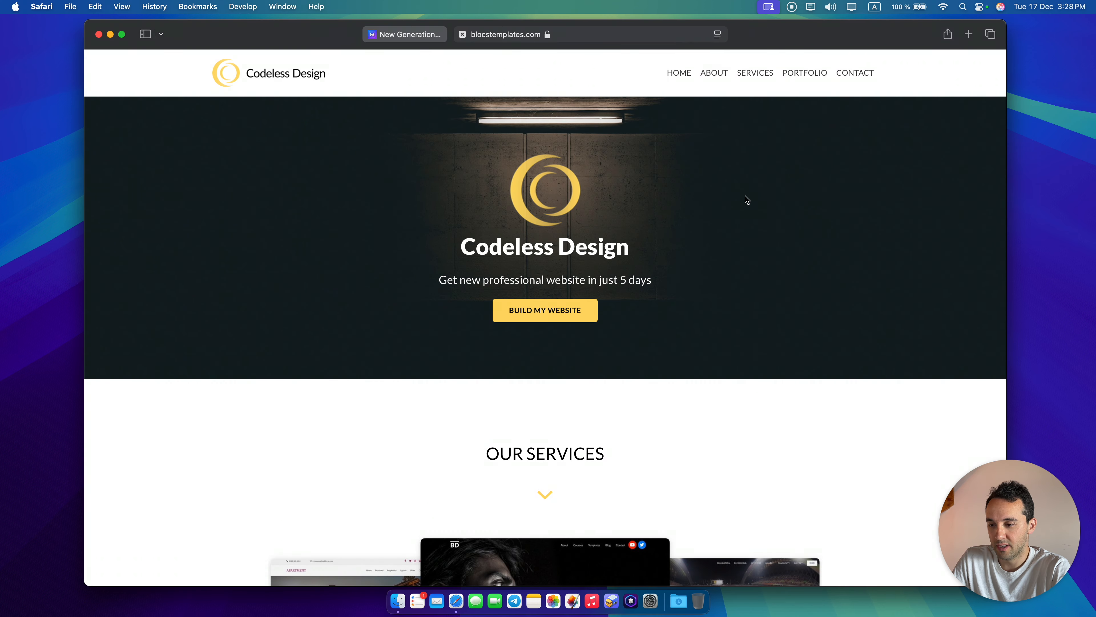
scroll(746, 200, "down", 8)
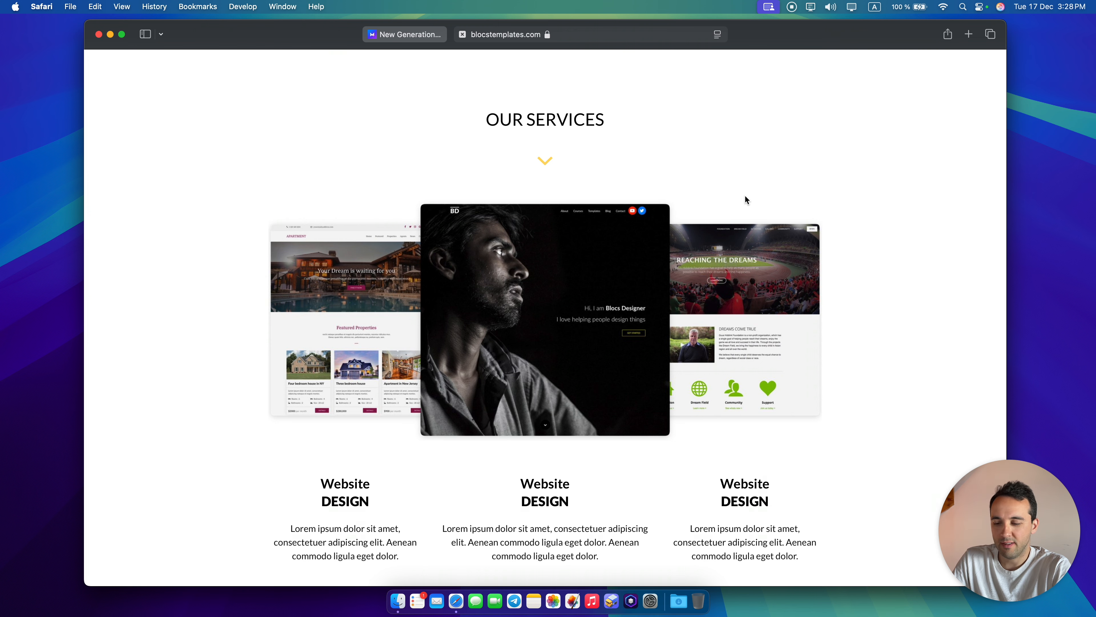
scroll(745, 200, "down", 15)
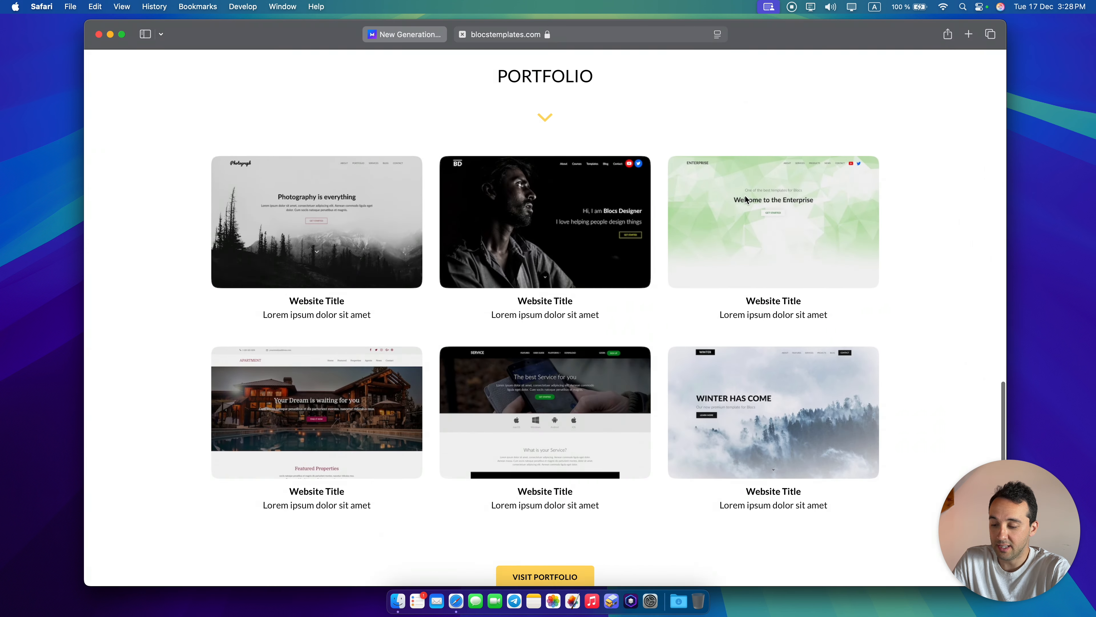
scroll(746, 200, "up", 8)
scroll(746, 198, "up", 4)
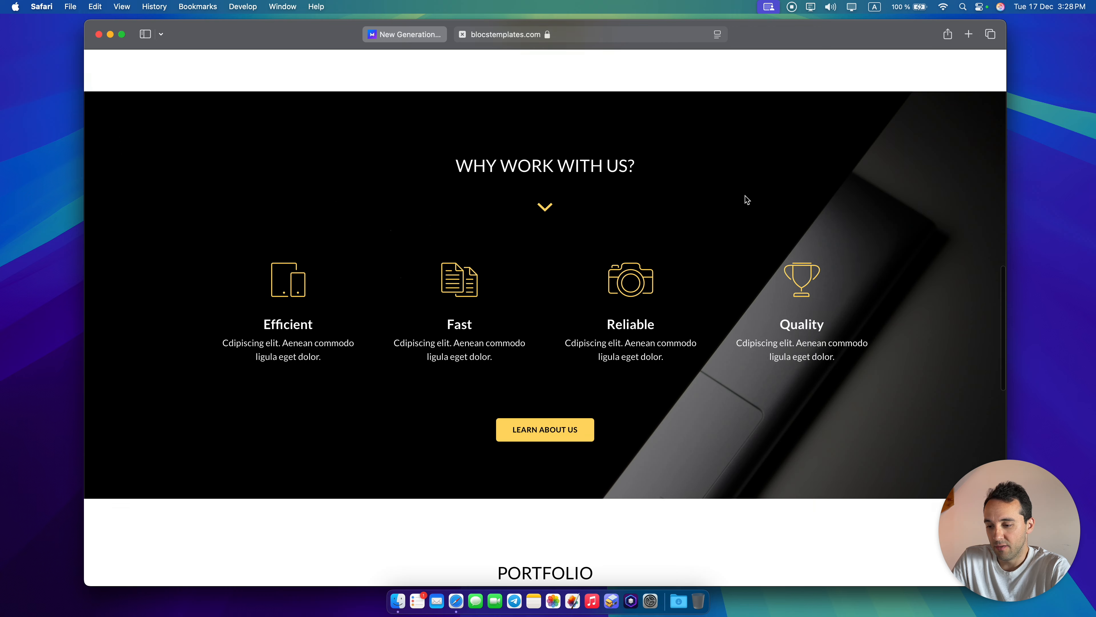
scroll(747, 199, "down", 15)
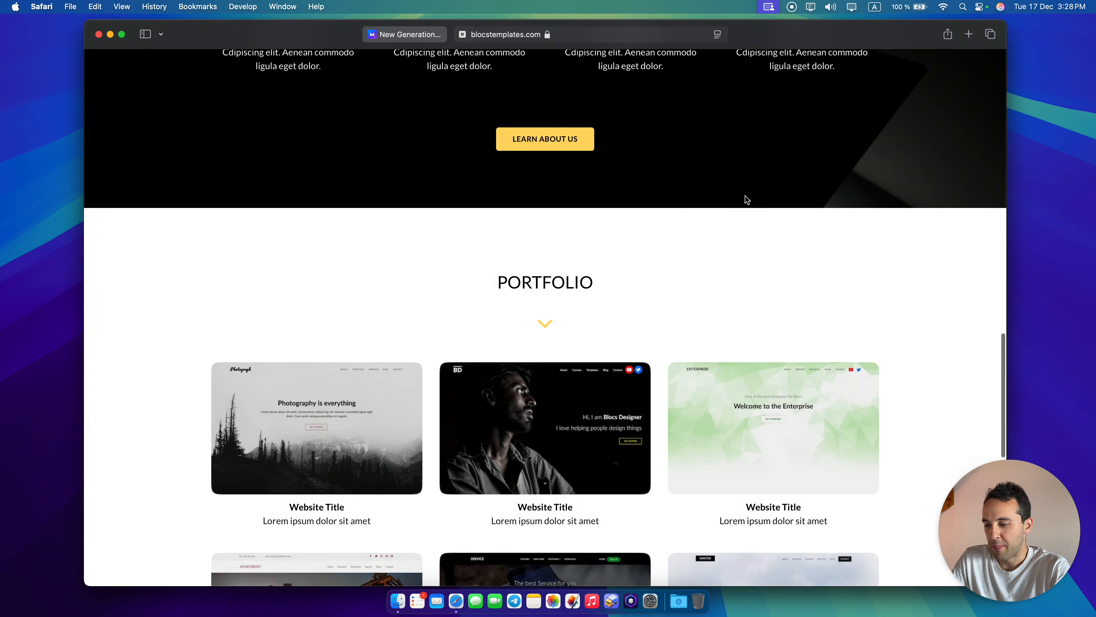
scroll(745, 198, "up", 20)
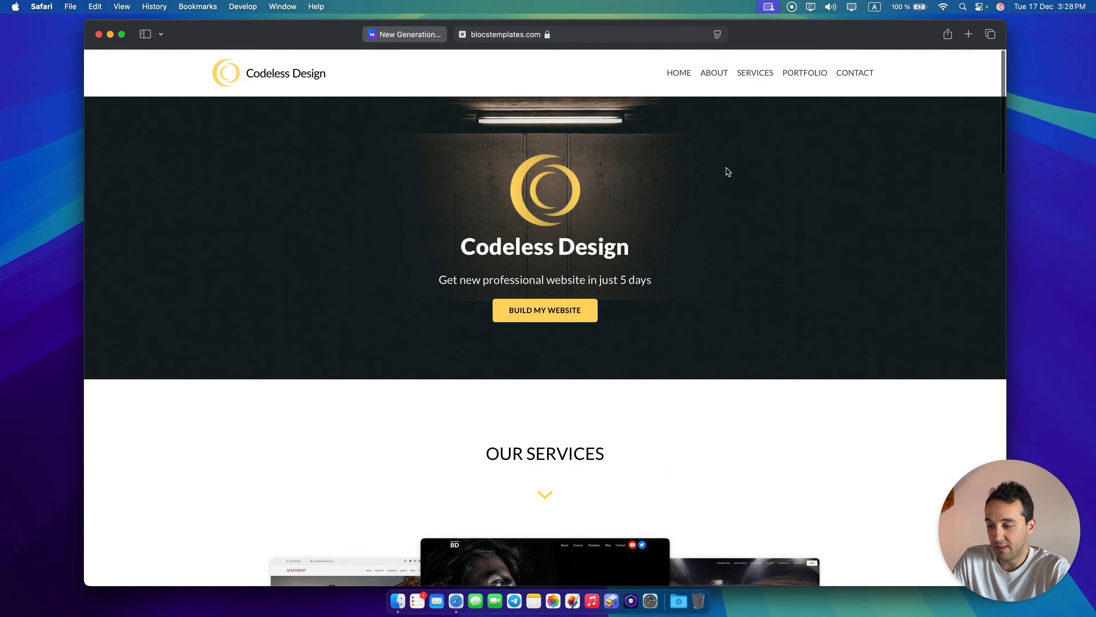
Look over the pricing on the demo's Services page and the form on its Contact page
left_click(754, 72)
scroll(795, 157, "down", 1)
scroll(794, 157, "down", 2)
scroll(794, 157, "up", 5)
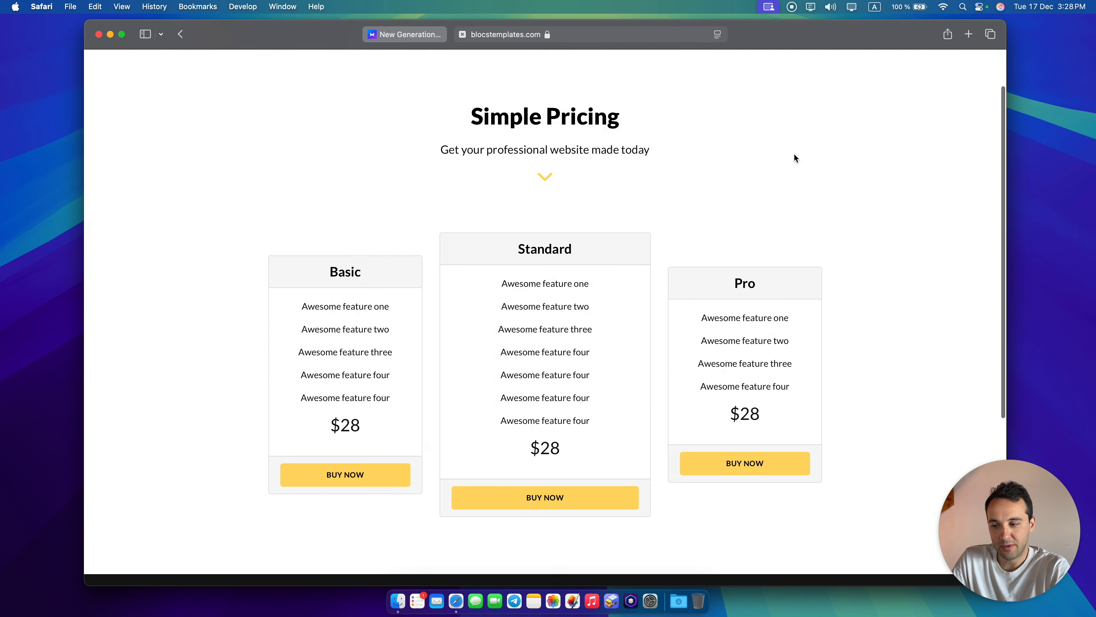
left_click(849, 72)
scroll(877, 211, "down", 5)
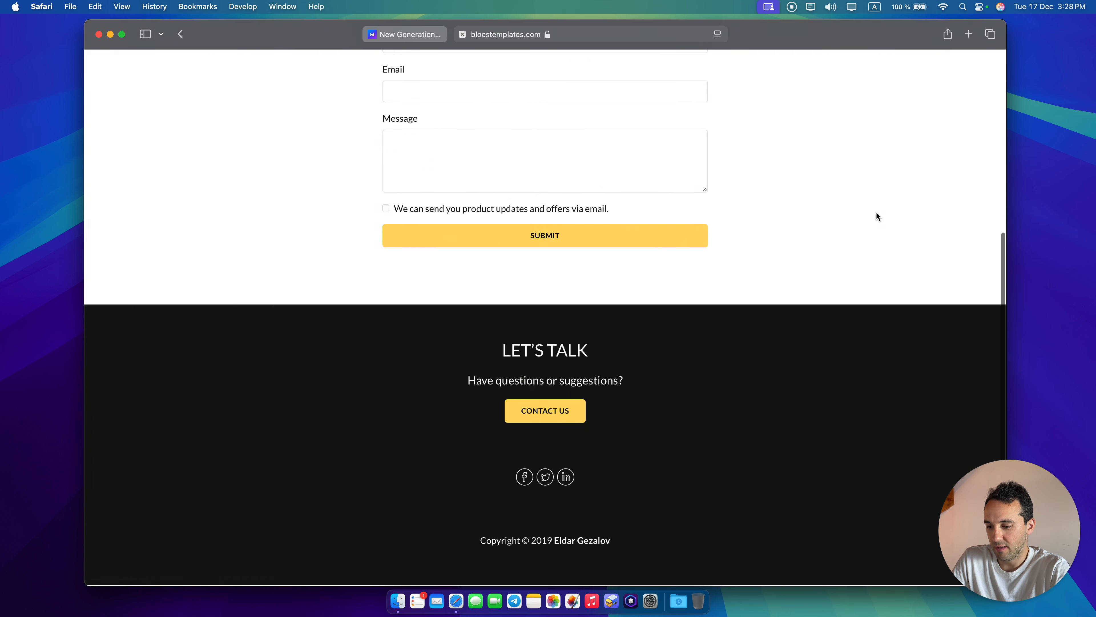
scroll(856, 176, "up", 7)
Open the demo's Portfolio page and look over its grid of website examples
left_click(800, 74)
scroll(865, 270, "down", 4)
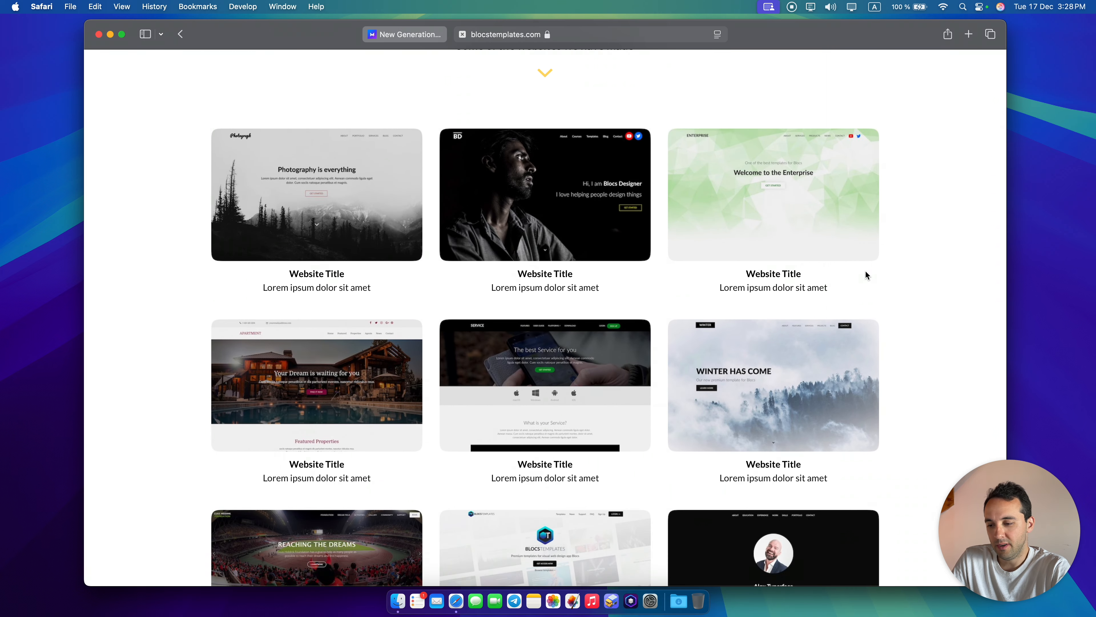
scroll(865, 272, "up", 4)
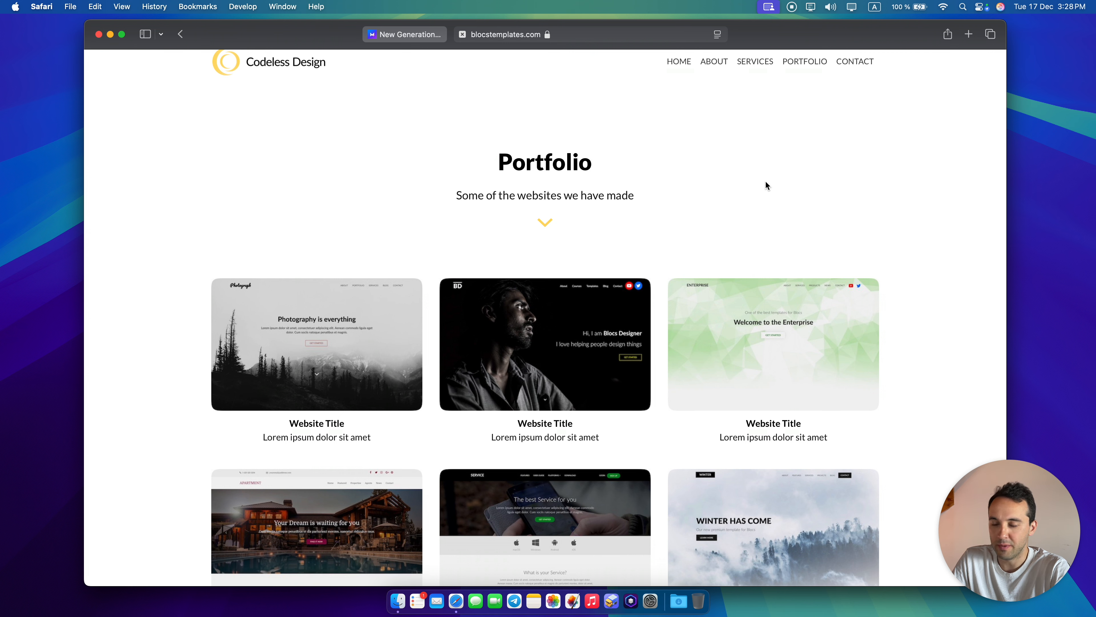
scroll(765, 181, "up", 1)
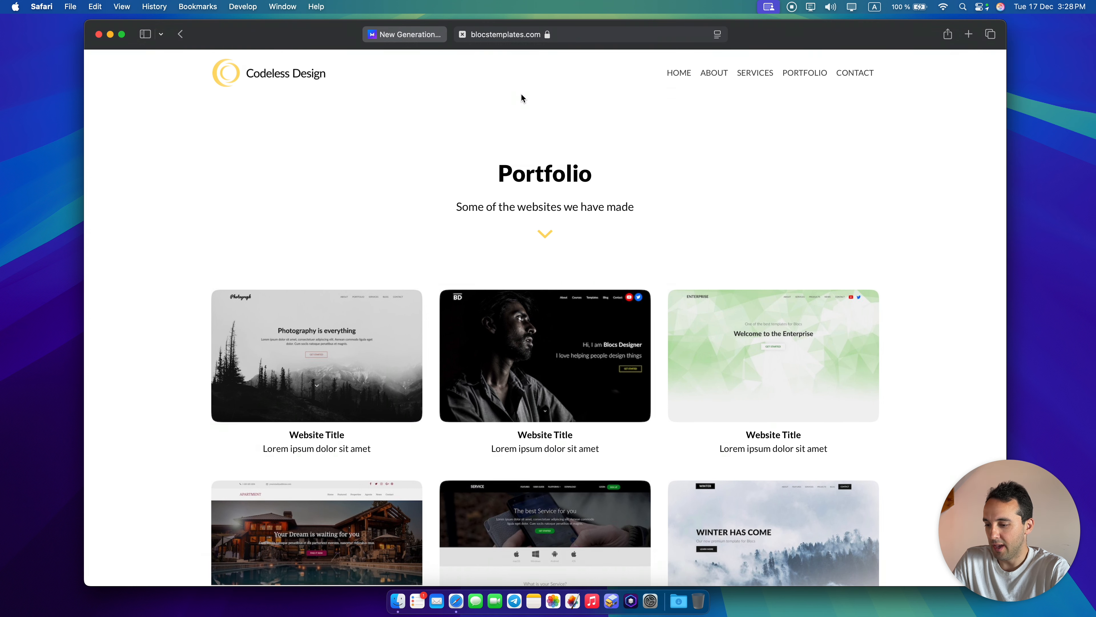
Switch to Finder, go to the Blocs 6 Templates folder inside Templates, and open Agency - B6 V2.0.bloc in Blocs
left_click(397, 600)
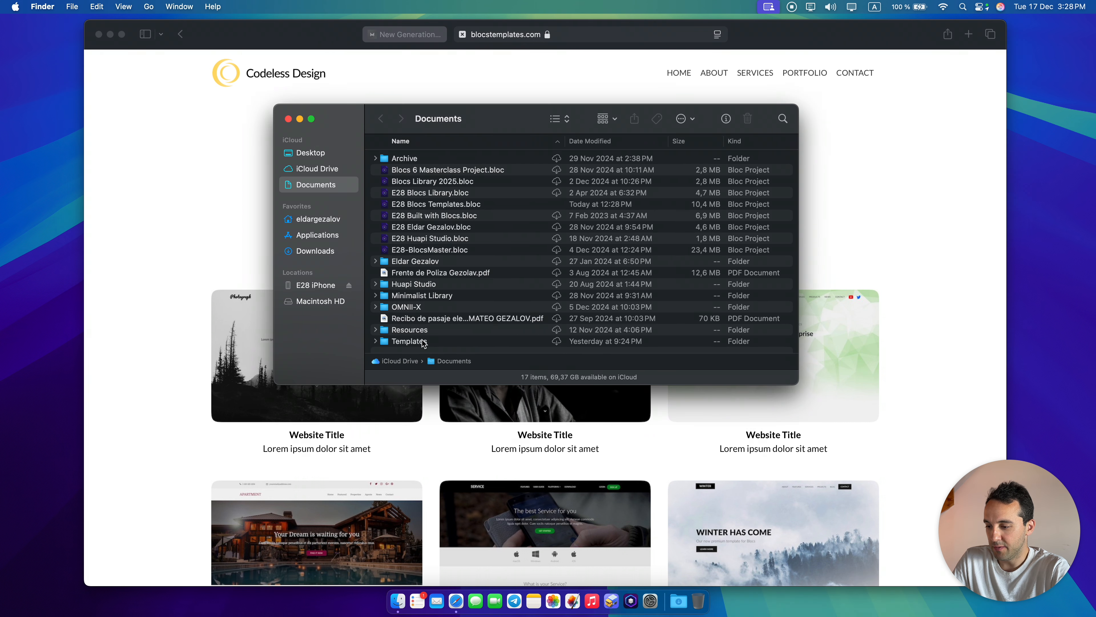
double_click(426, 341)
double_click(423, 158)
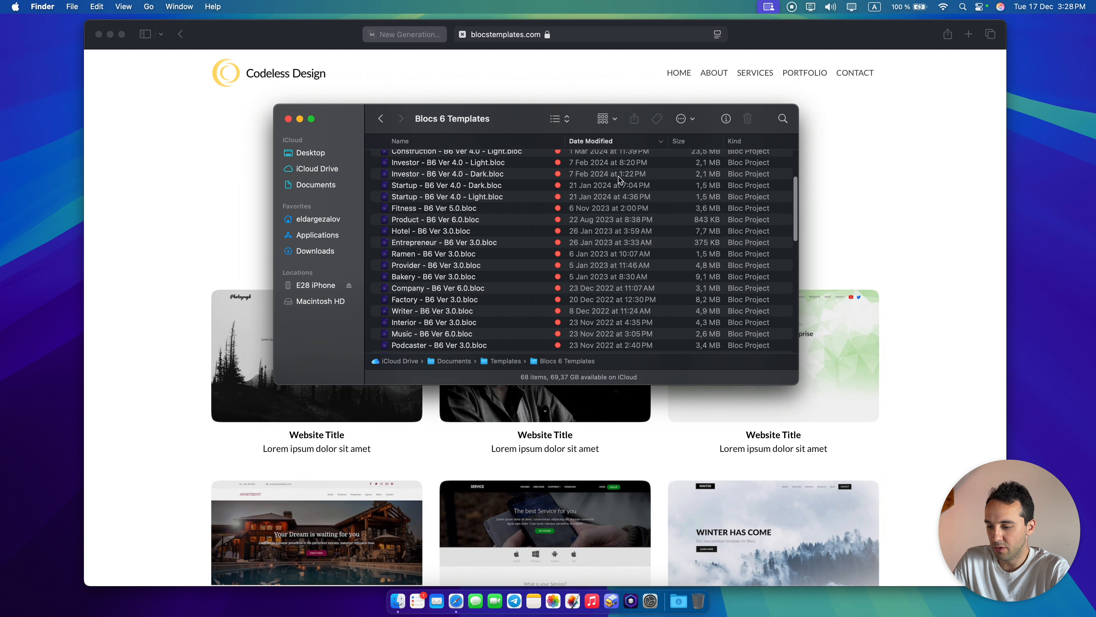
key("a")
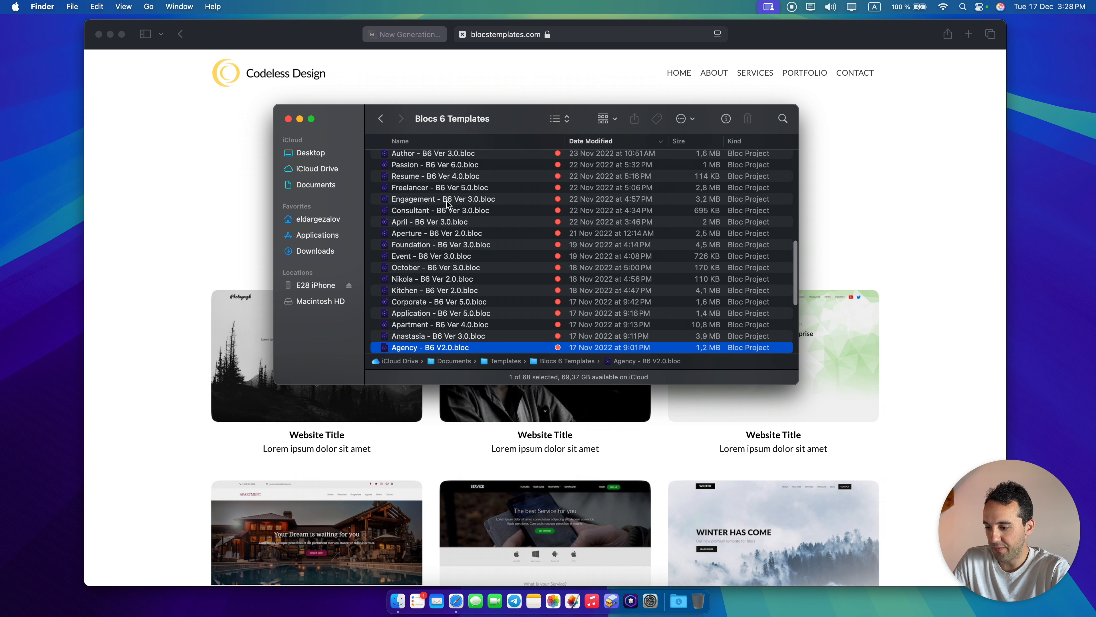
scroll(447, 204, "down", 2)
double_click(460, 307)
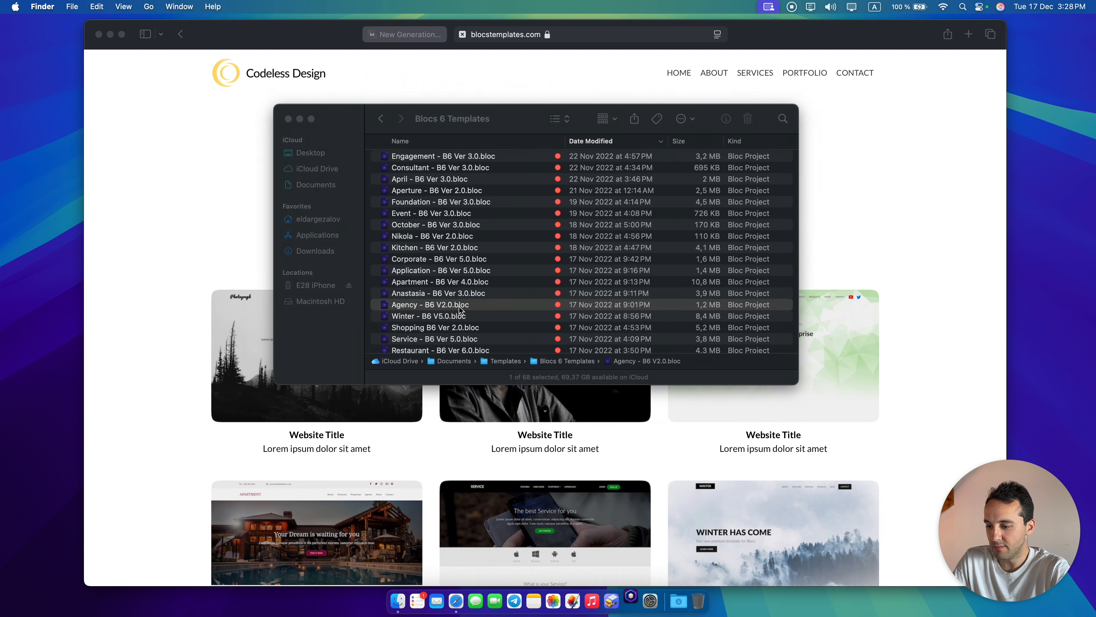
Close the Finder window and expand the Blocs project window to full screen
left_click(288, 119)
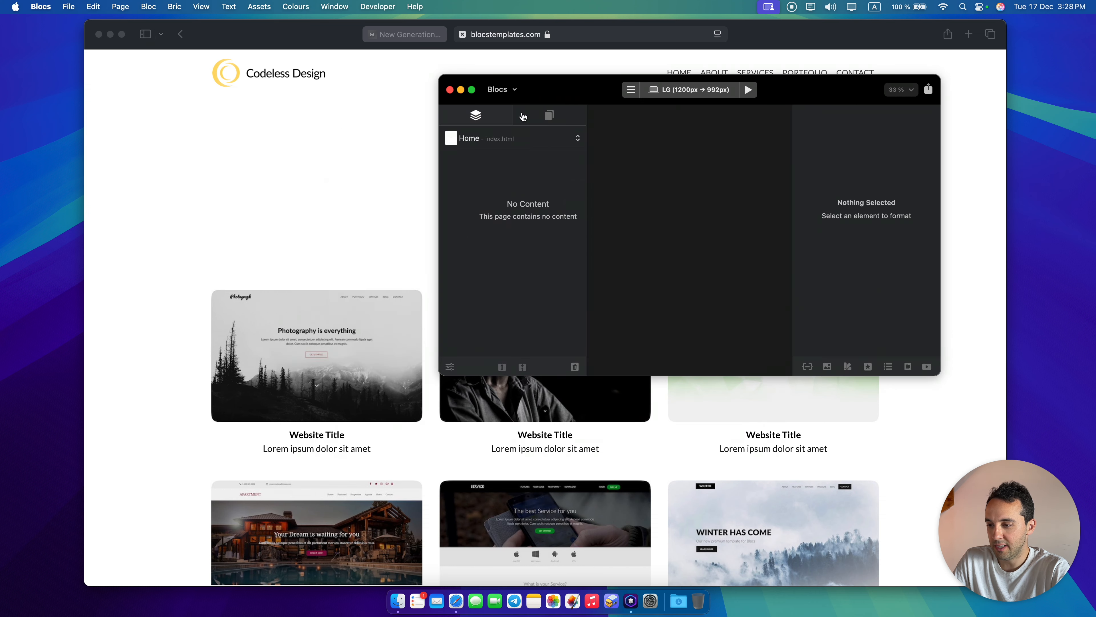
left_click(471, 90)
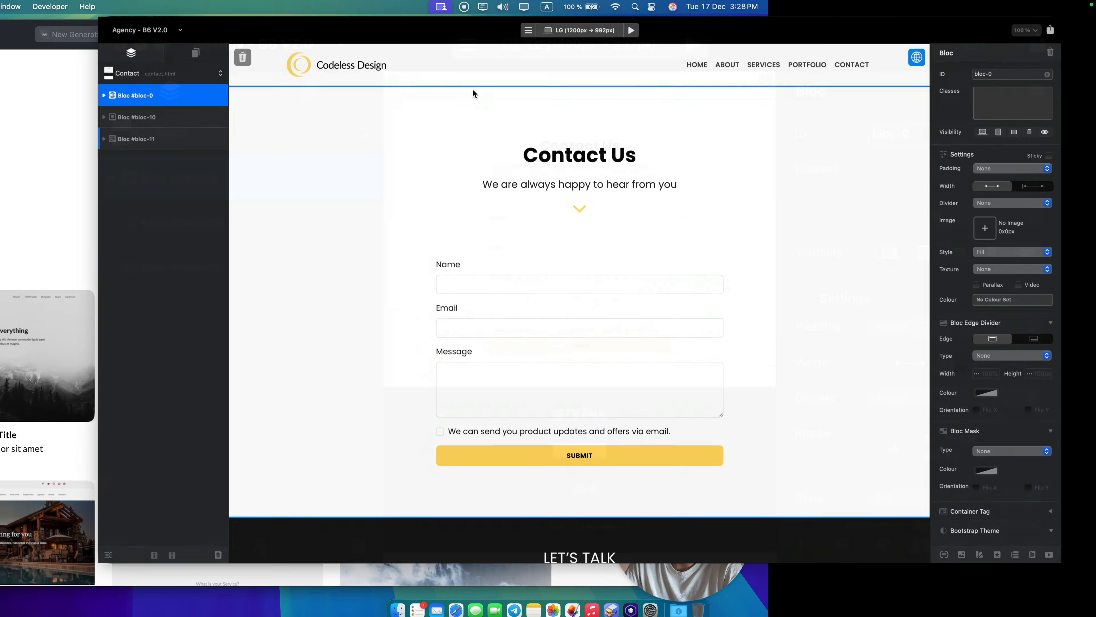
Look over the project's Portfolio and Home pages and its list of pages, returning to the Home page's bloc structure
left_click(51, 64)
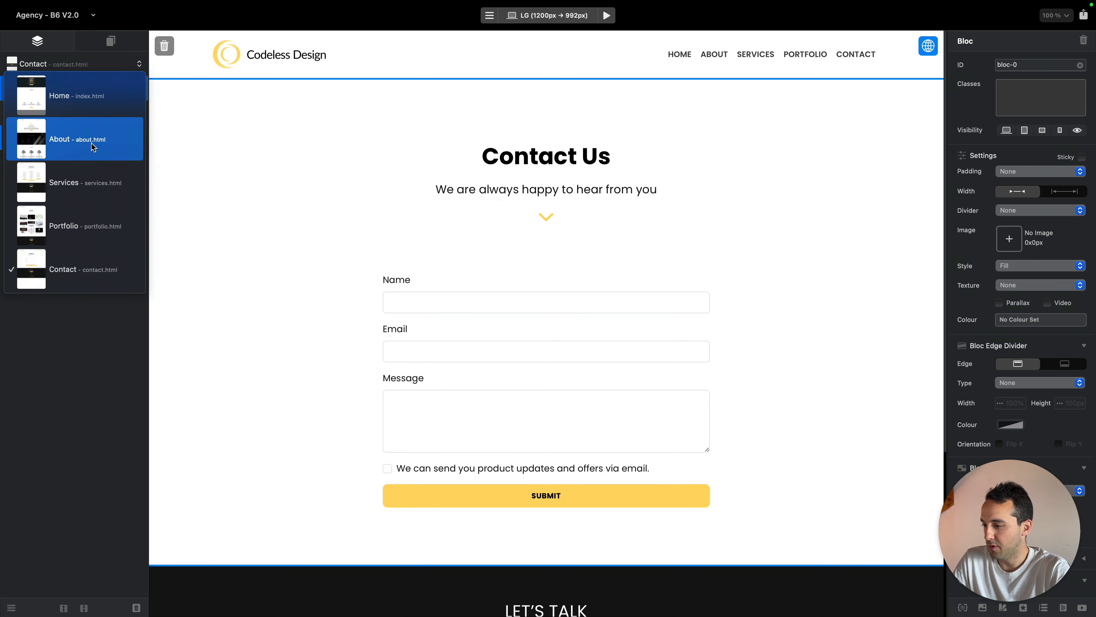
left_click(86, 214)
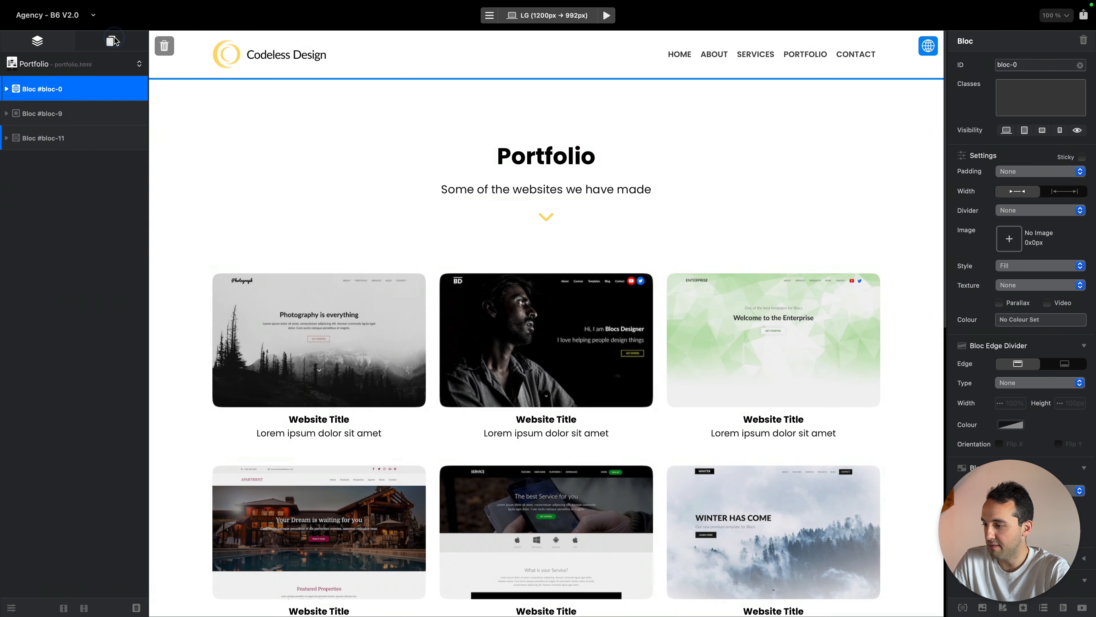
left_click(114, 40)
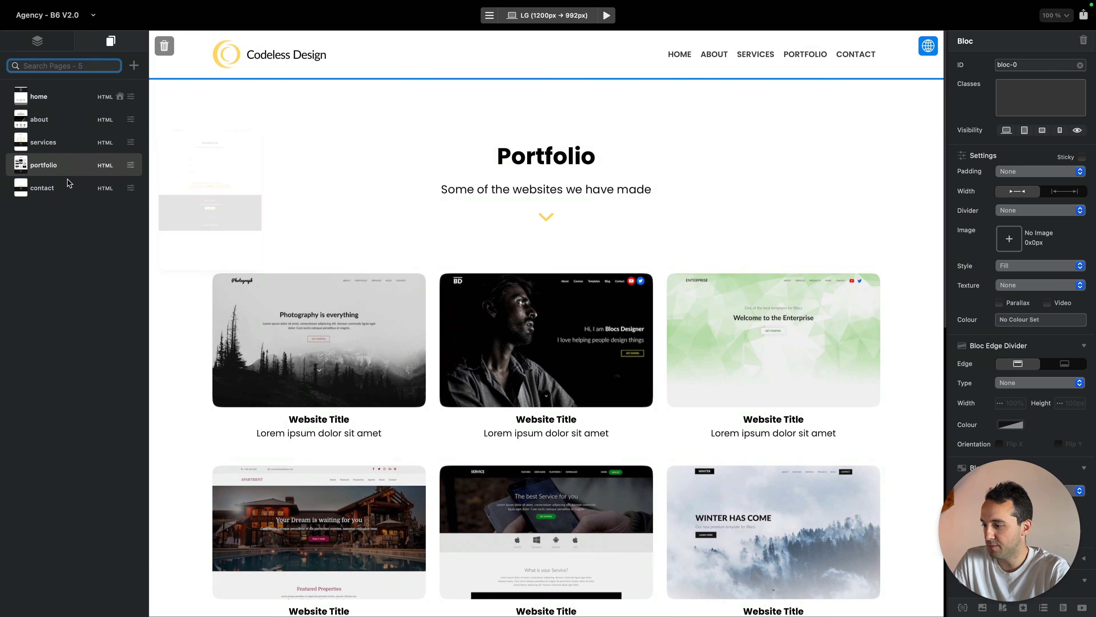
mouse_move(72, 95)
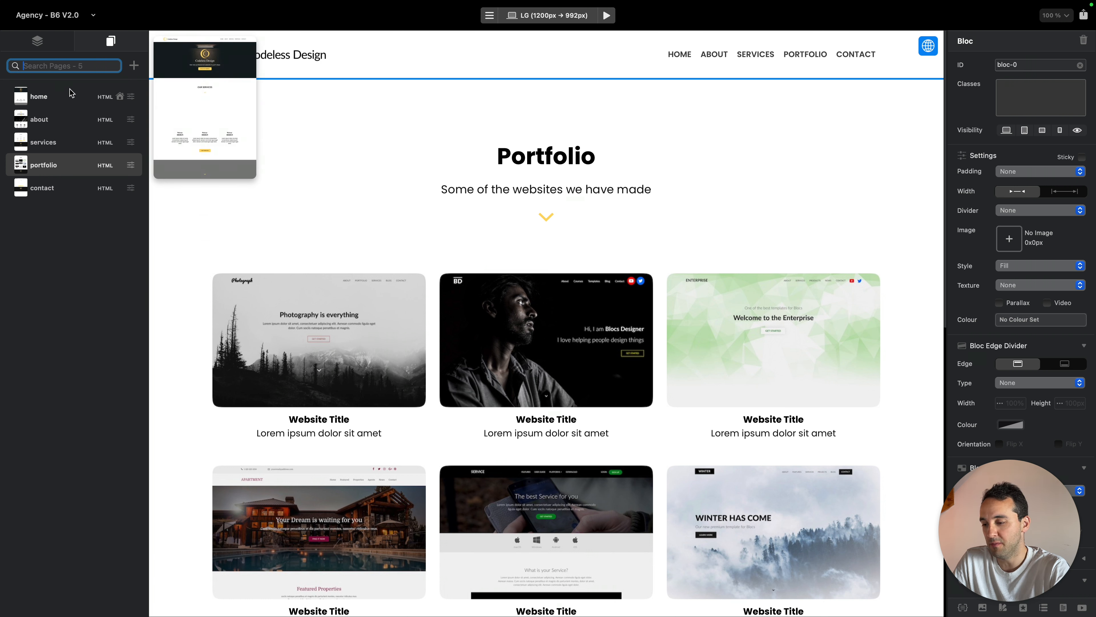
left_click(72, 95)
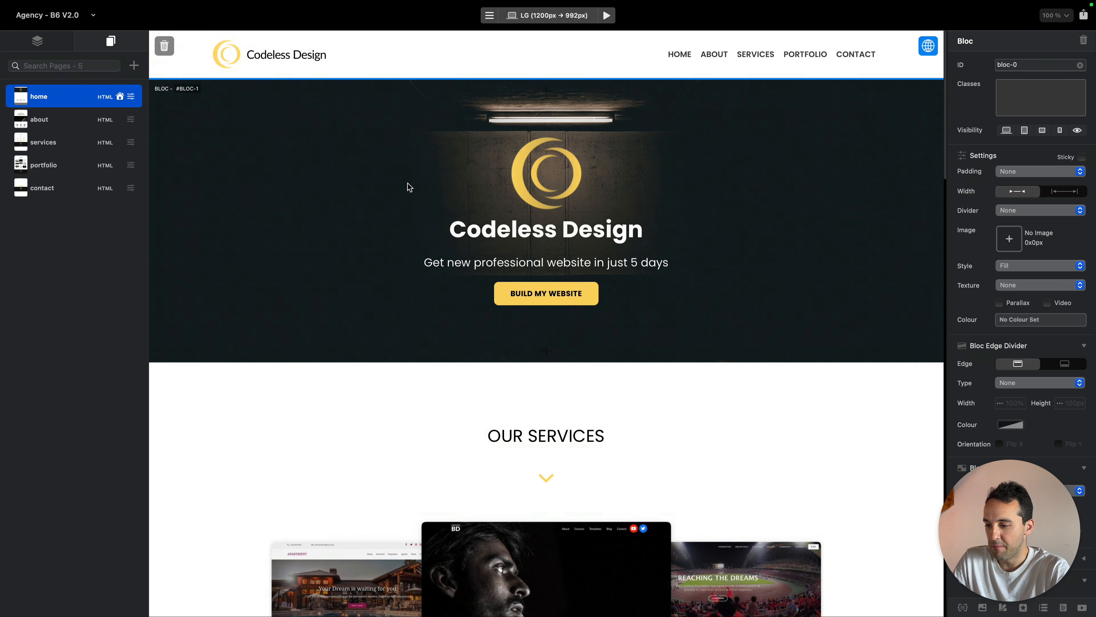
scroll(409, 183, "down", 5)
scroll(340, 178, "up", 5)
left_click(37, 40)
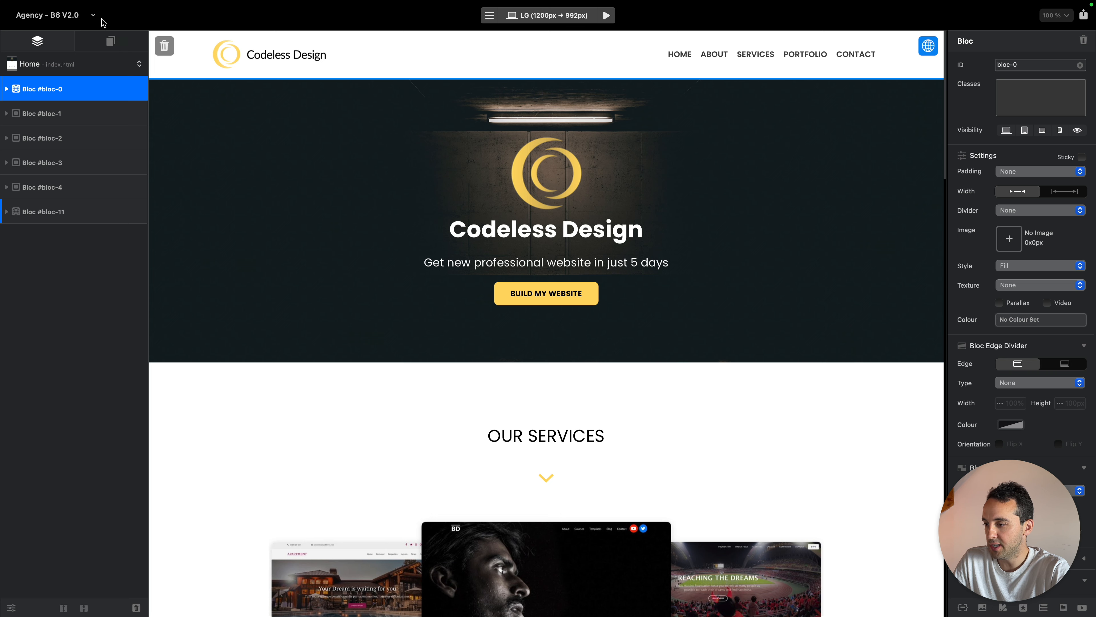
left_click(70, 7)
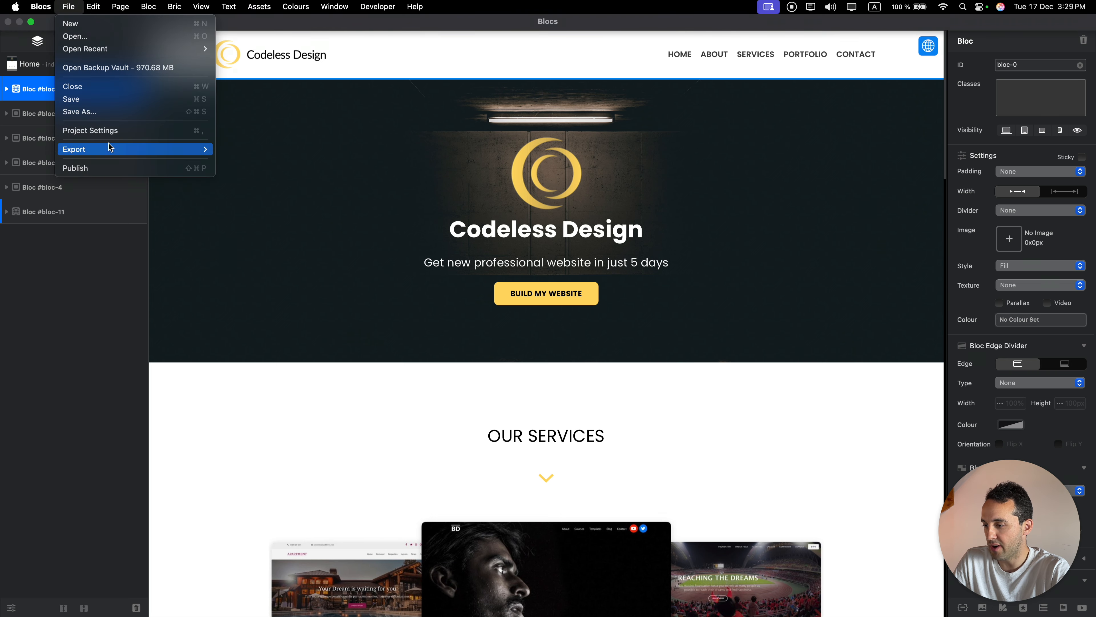
mouse_move(194, 150)
left_click(252, 165)
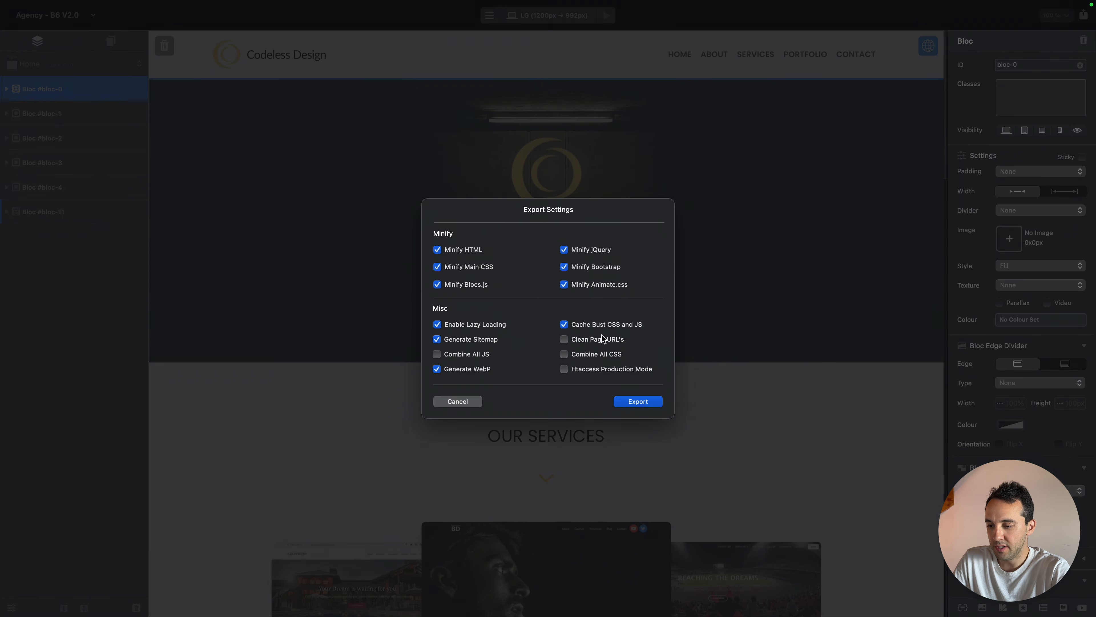
left_click(639, 399)
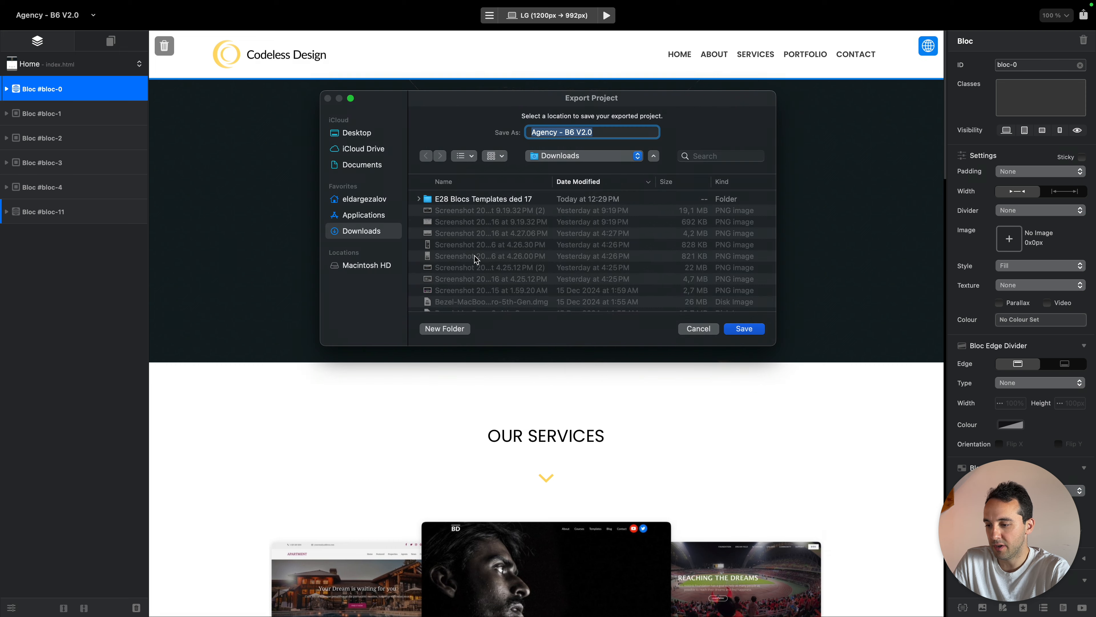
key("Escape")
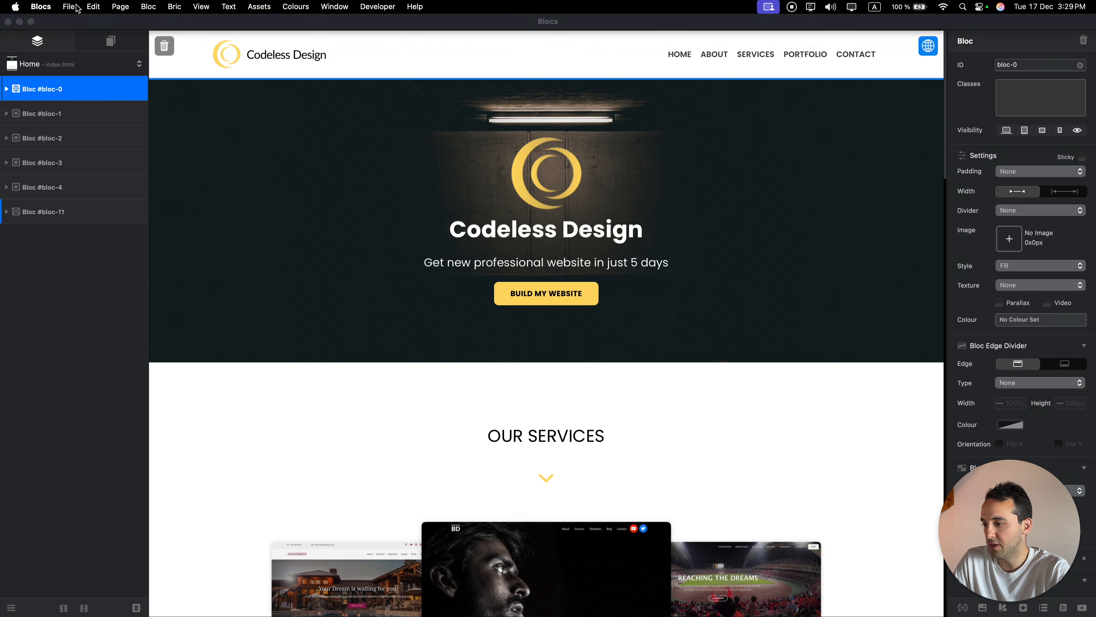
Export the project to the Desktop as Agency - B6 V2.0 with Generate WebP turned off
left_click(68, 6)
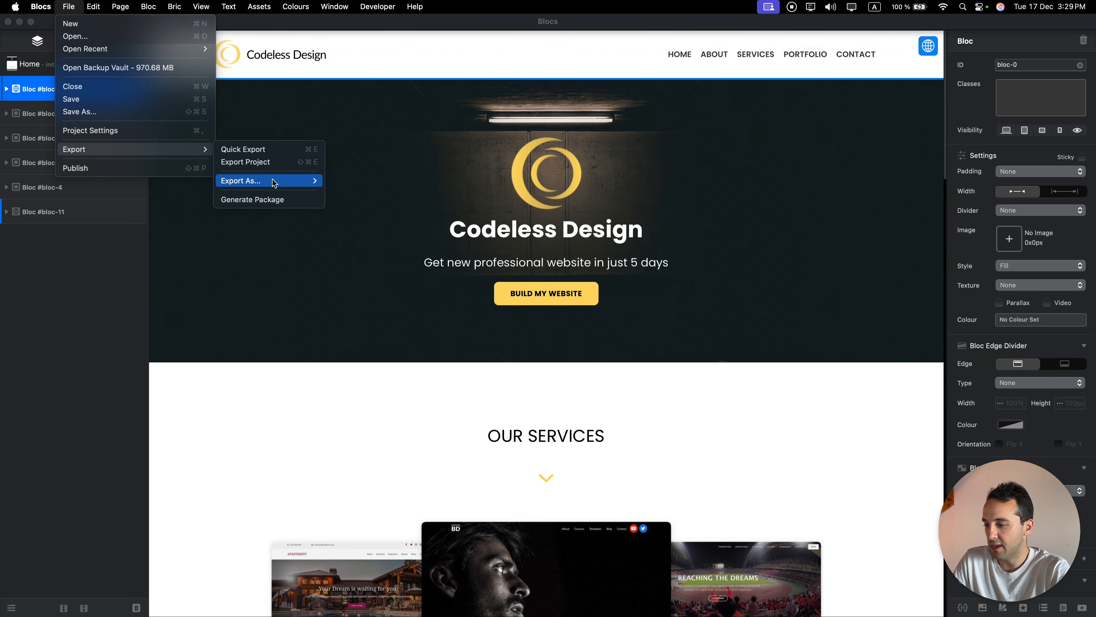
left_click(289, 163)
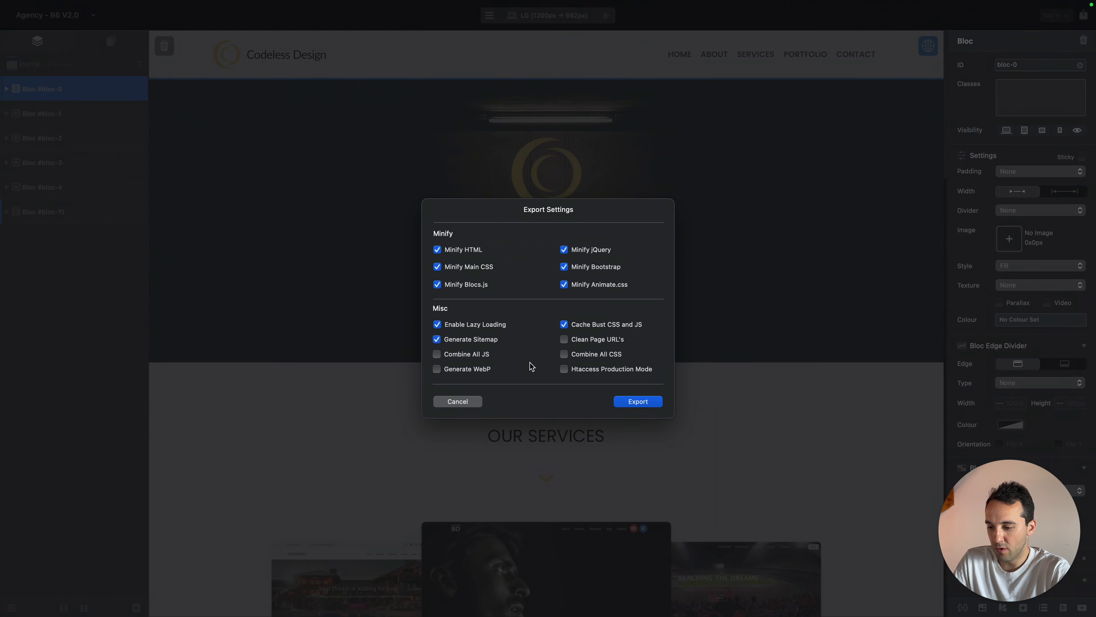
left_click(638, 402)
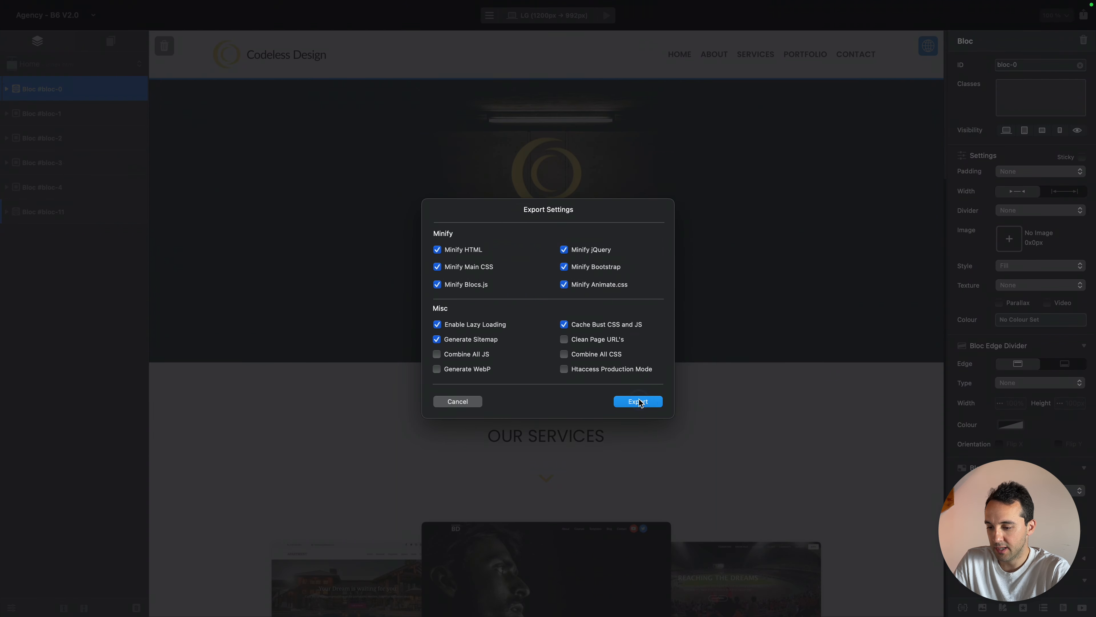
left_click(359, 135)
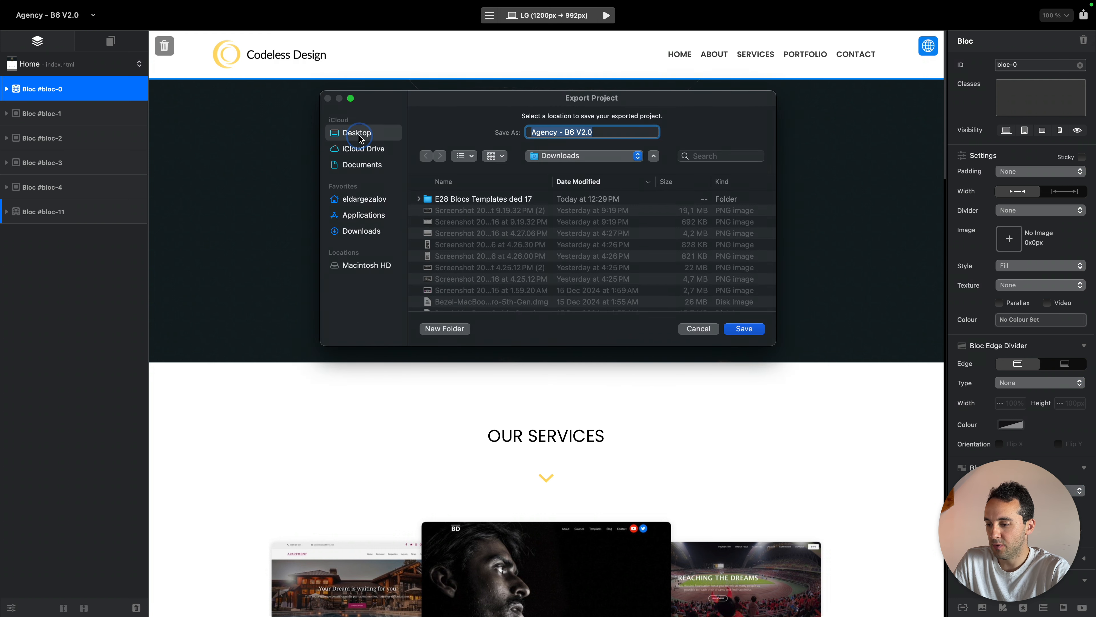
key("Return")
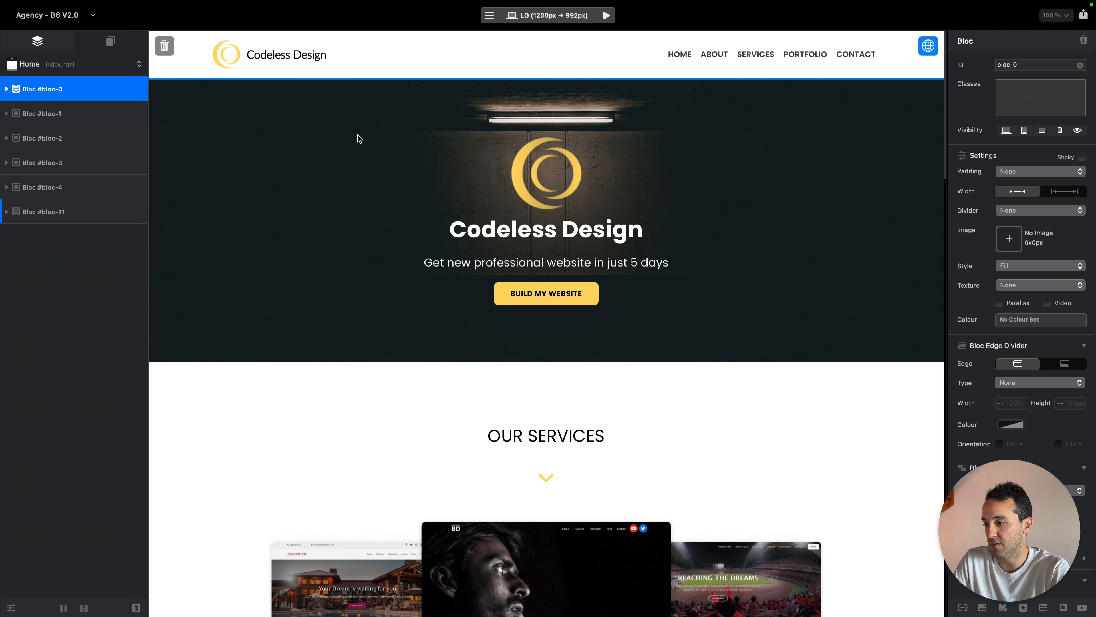
Close the Agency project and minimise the Safari window showing the template demo
key("super+w")
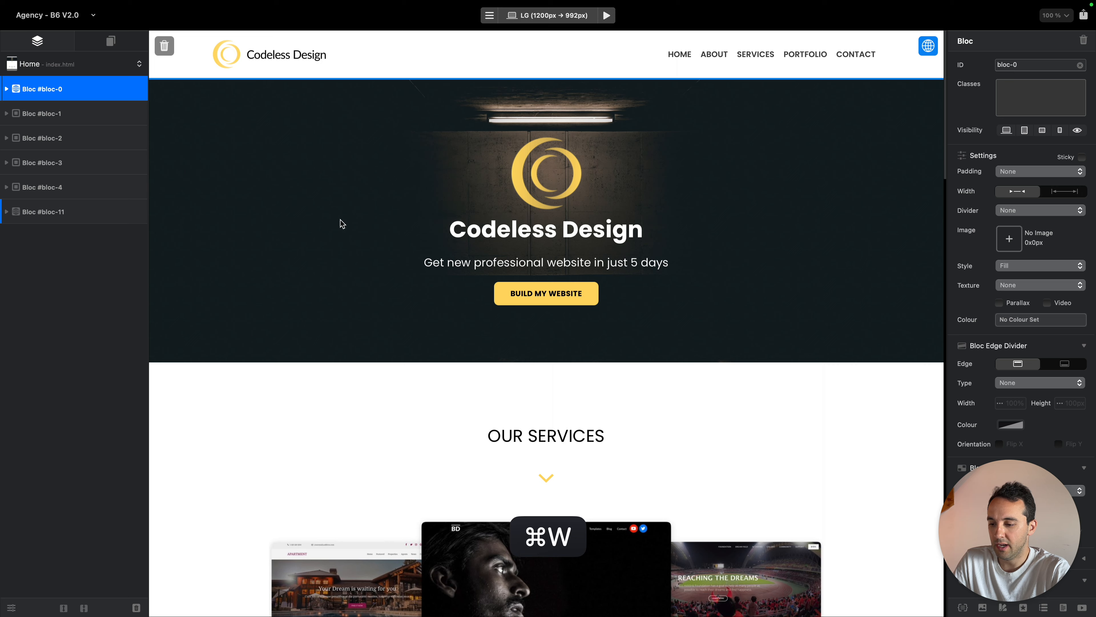
left_click(298, 199)
left_click(176, 163)
key("super+w")
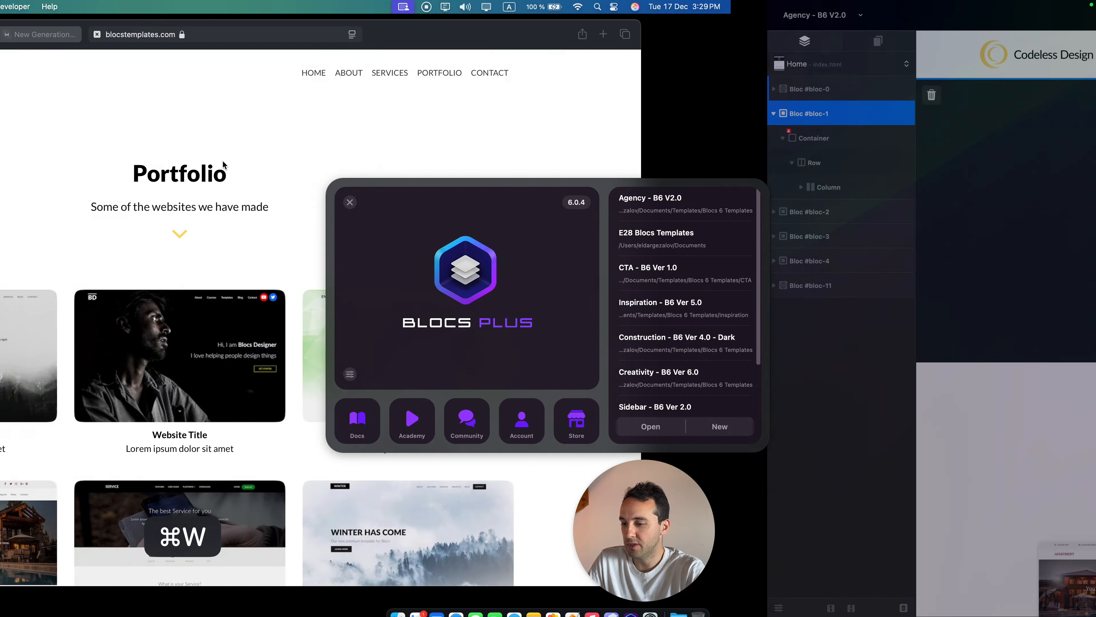
left_click(112, 34)
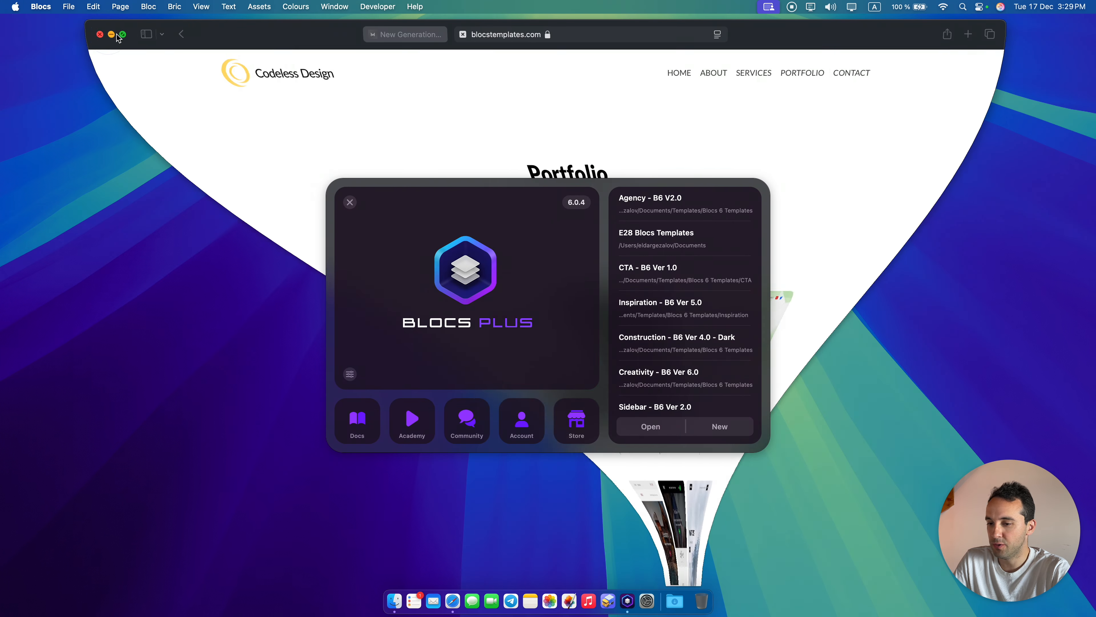
Switch to Finder and open the img folder inside the exported Agency - B6 V2.0 folder on the Desktop
left_click(388, 600)
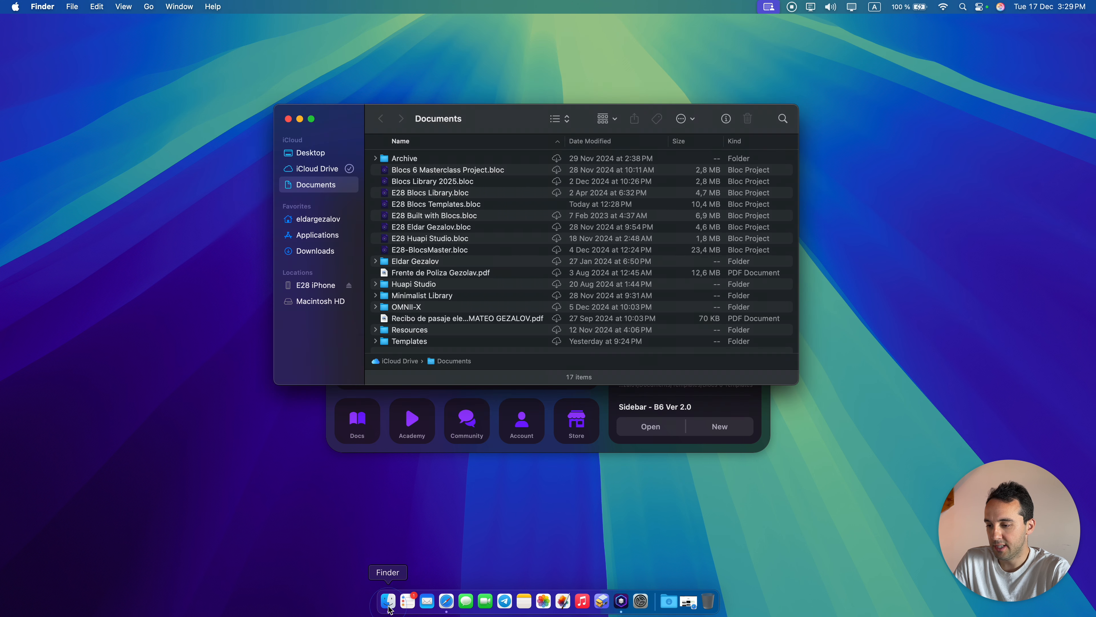
left_click(330, 155)
left_click(442, 181)
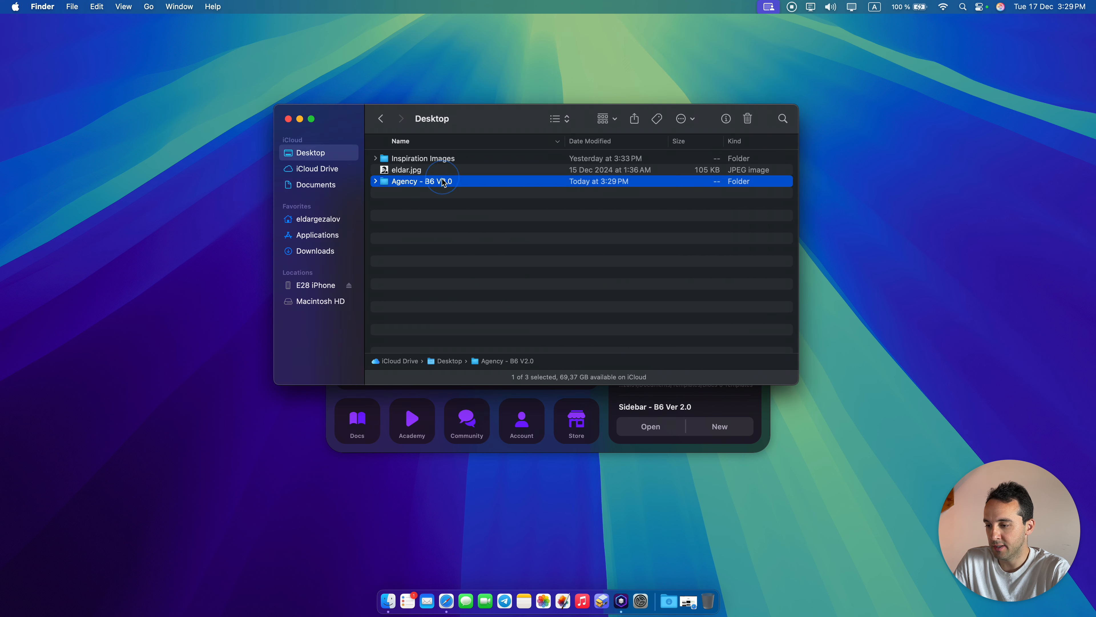
double_click(441, 179)
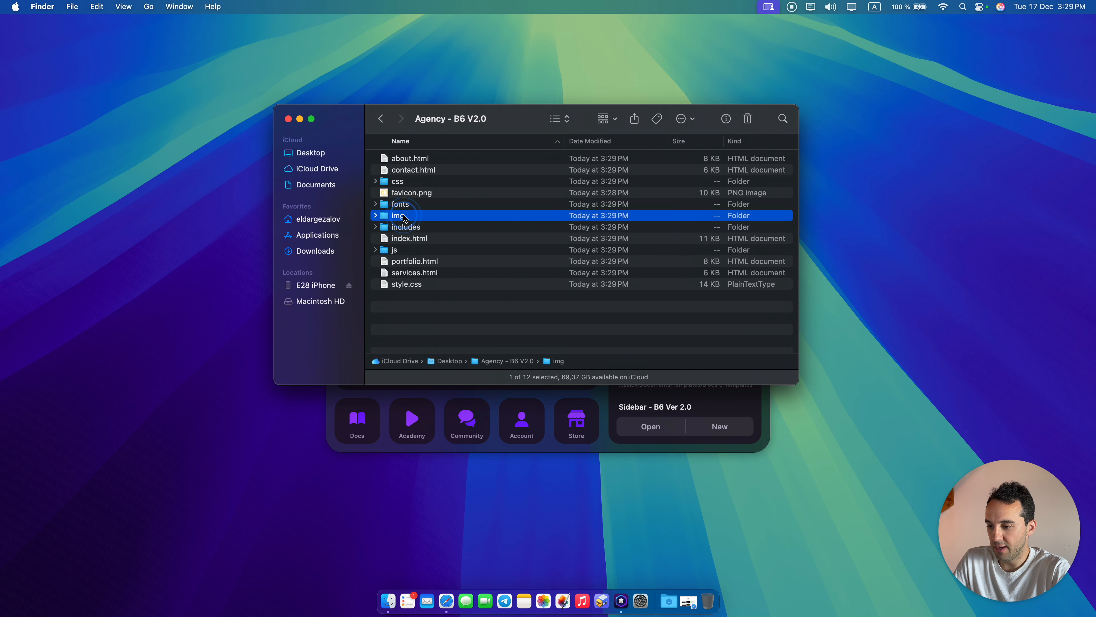
double_click(395, 218)
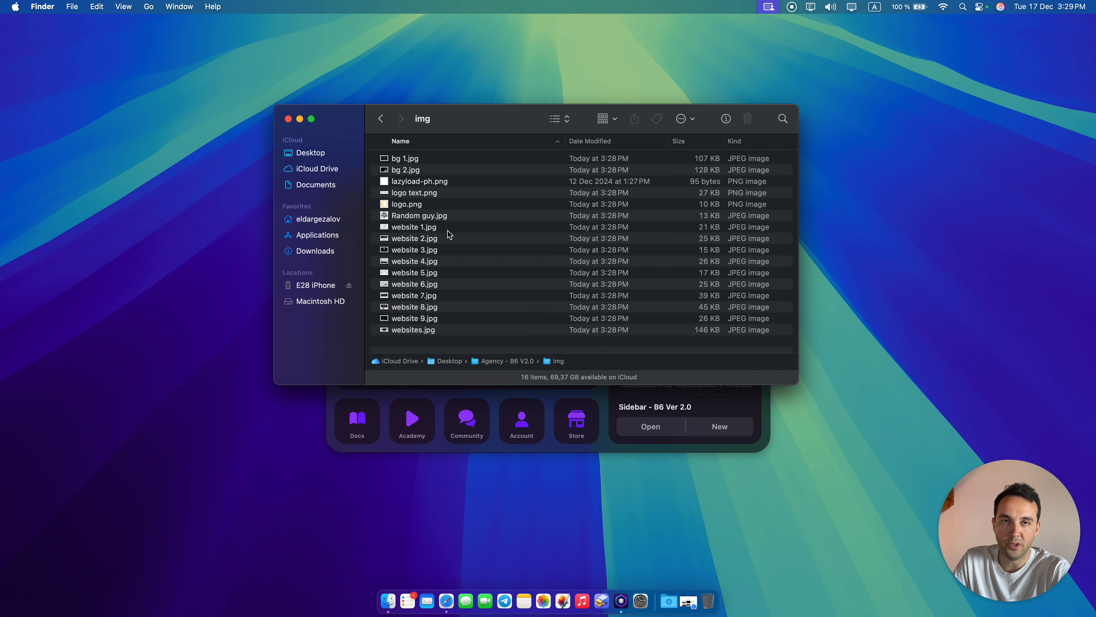
Show the img folder's images as icons and delete the lazyload-ph.png placeholder
left_click(560, 118)
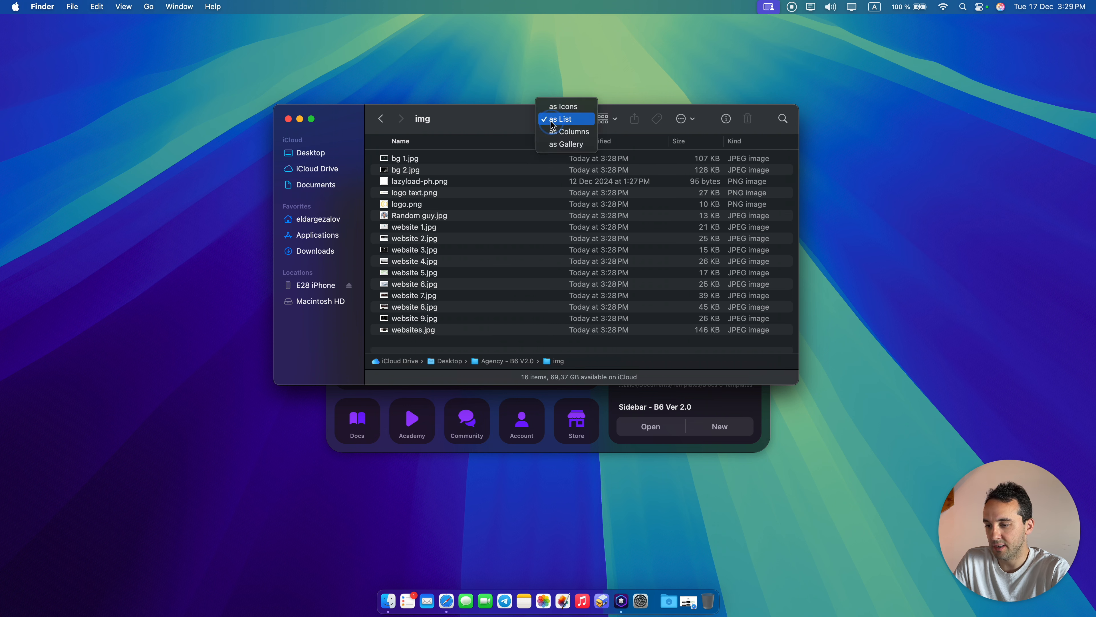
left_click(580, 112)
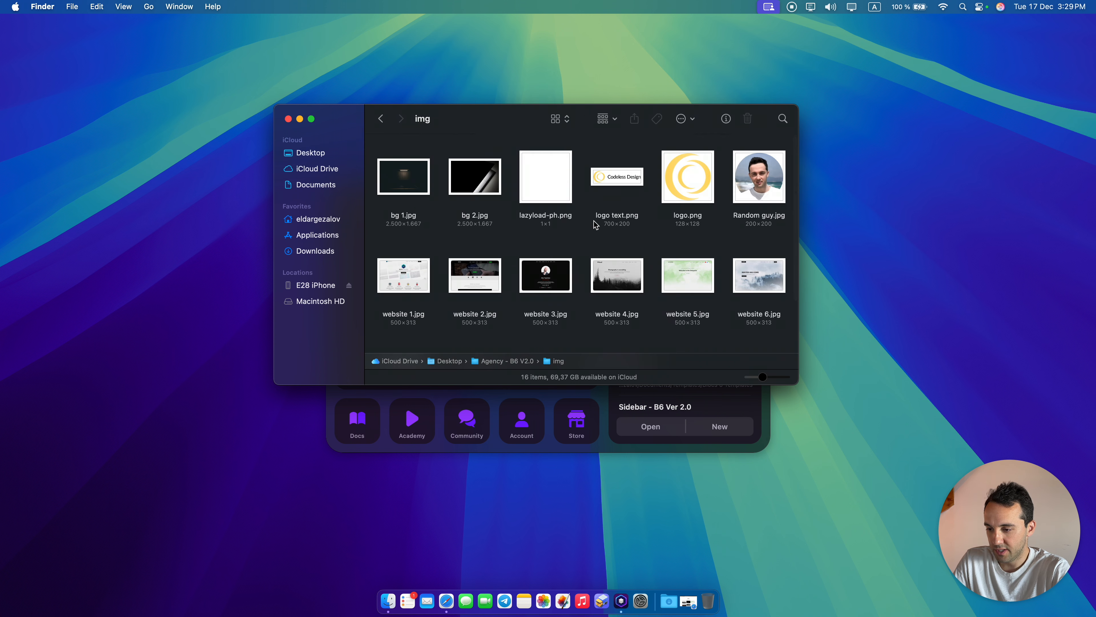
left_click(555, 197)
key("super+BackSpace")
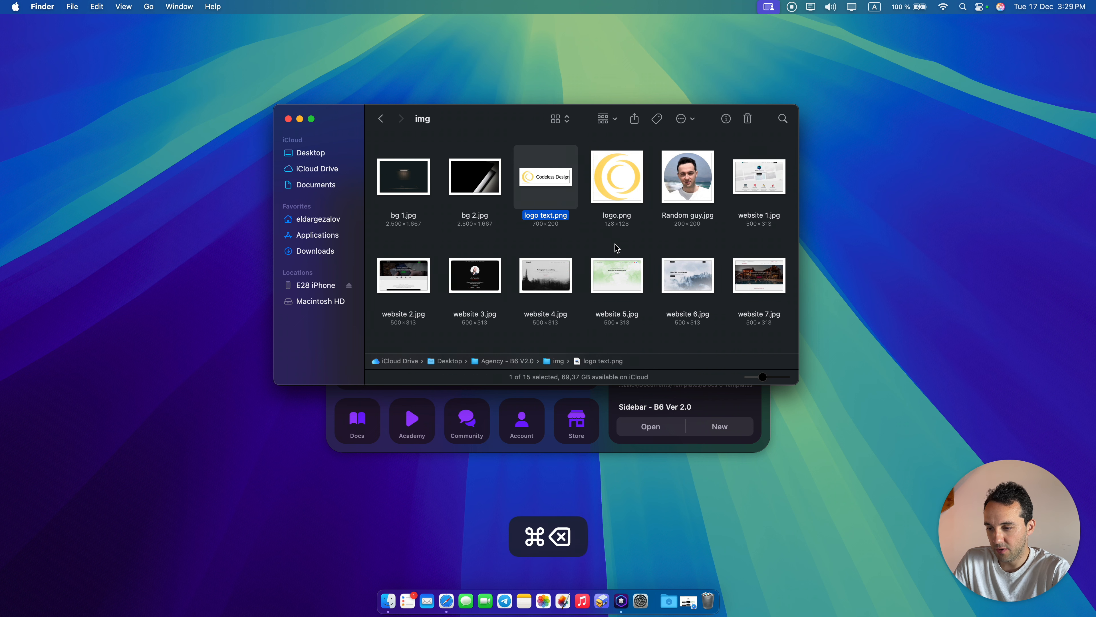
scroll(756, 216, "down", 3)
scroll(753, 216, "up", 3)
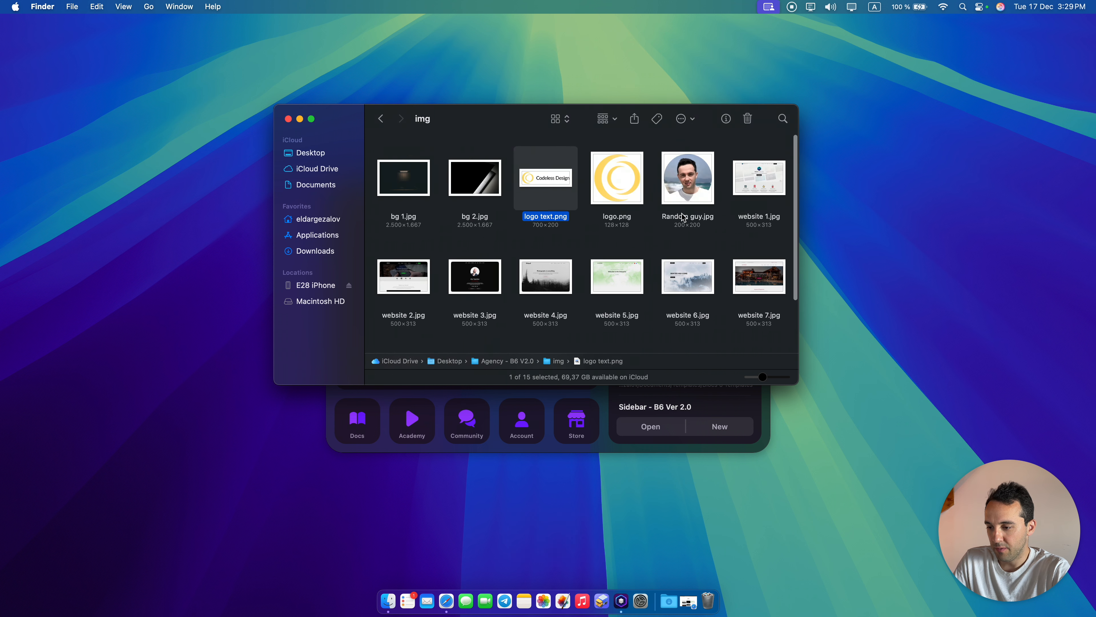
Move the img folder out of the export onto the Desktop and rename it Agency TEmplate
left_click(383, 117)
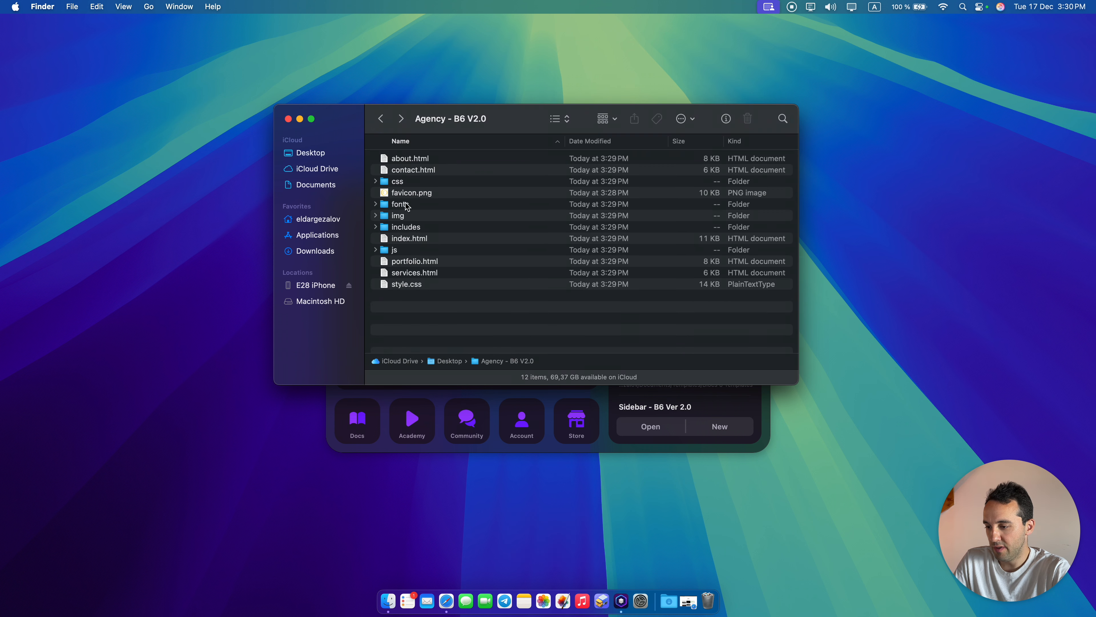
left_click_drag(402, 216, 329, 155)
left_click(329, 154)
left_click(549, 186)
key("Return")
type("A")
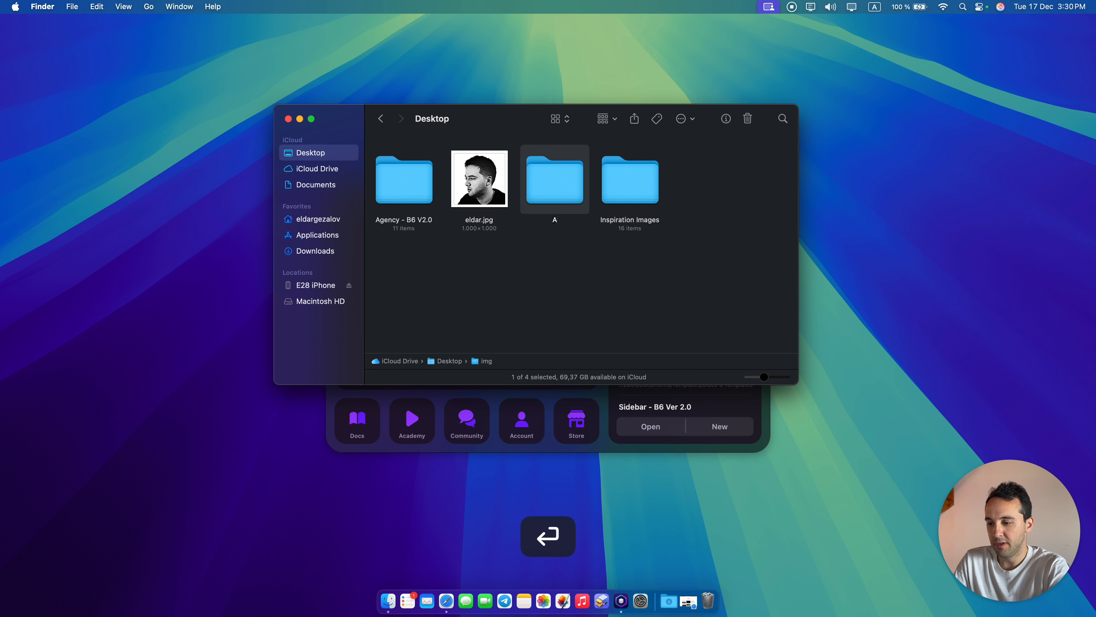
type("gency TEmplate")
key("Return")
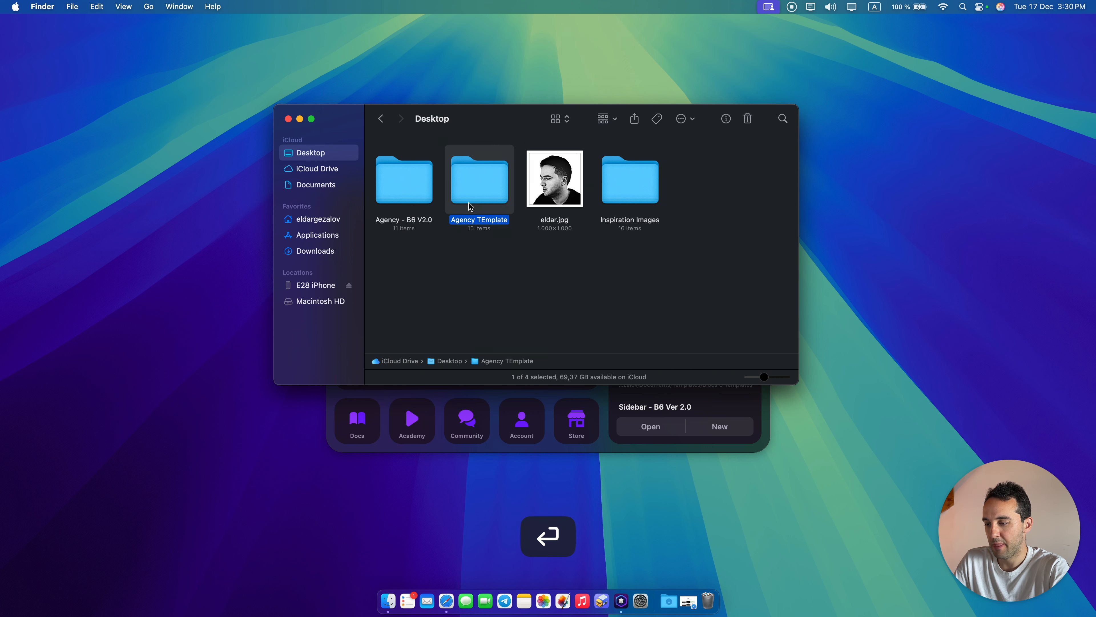
Delete the exported Agency - B6 V2.0 folder from the Desktop and close the Finder window
left_click(425, 202)
key("super+BackSpace")
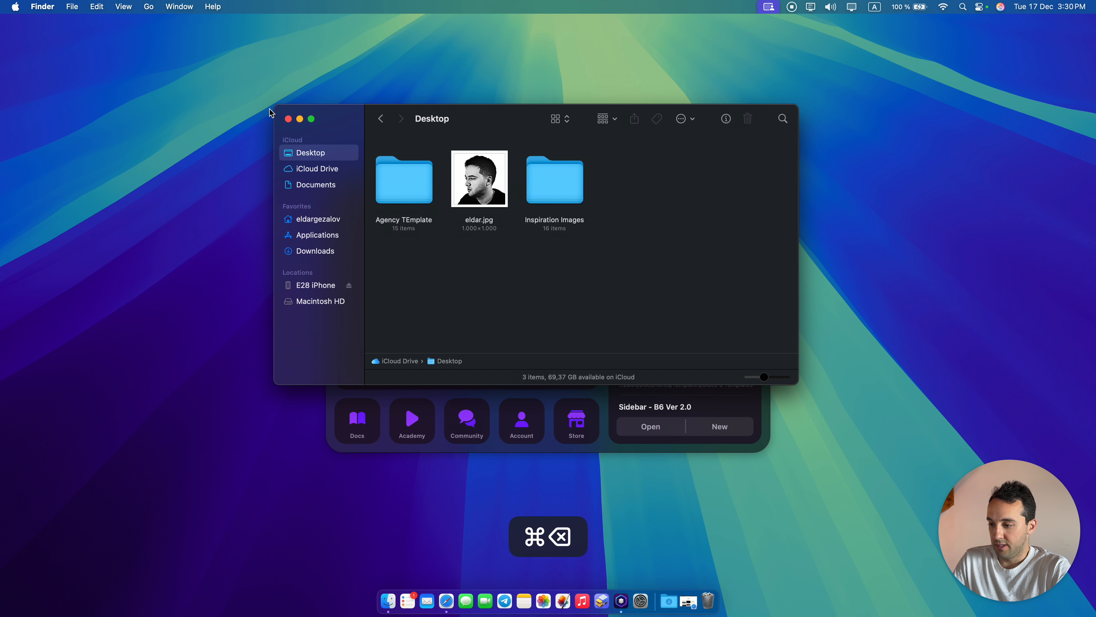
left_click(287, 119)
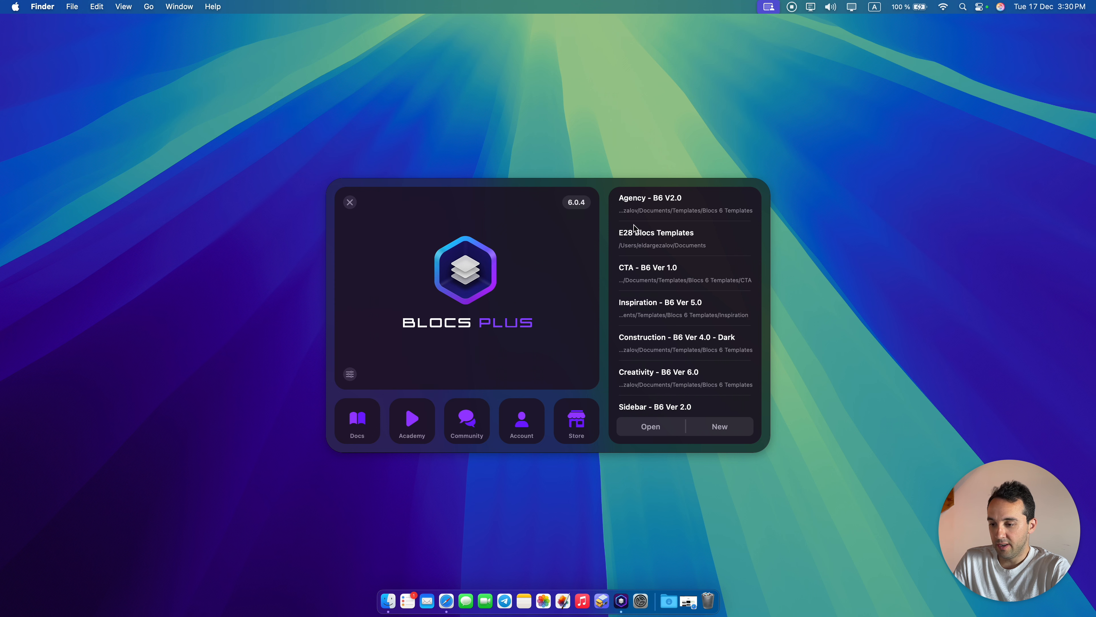
Create a new Blocs project from the Minimalist Library - 2.3 Ver template, with the window in full screen
left_click(719, 427)
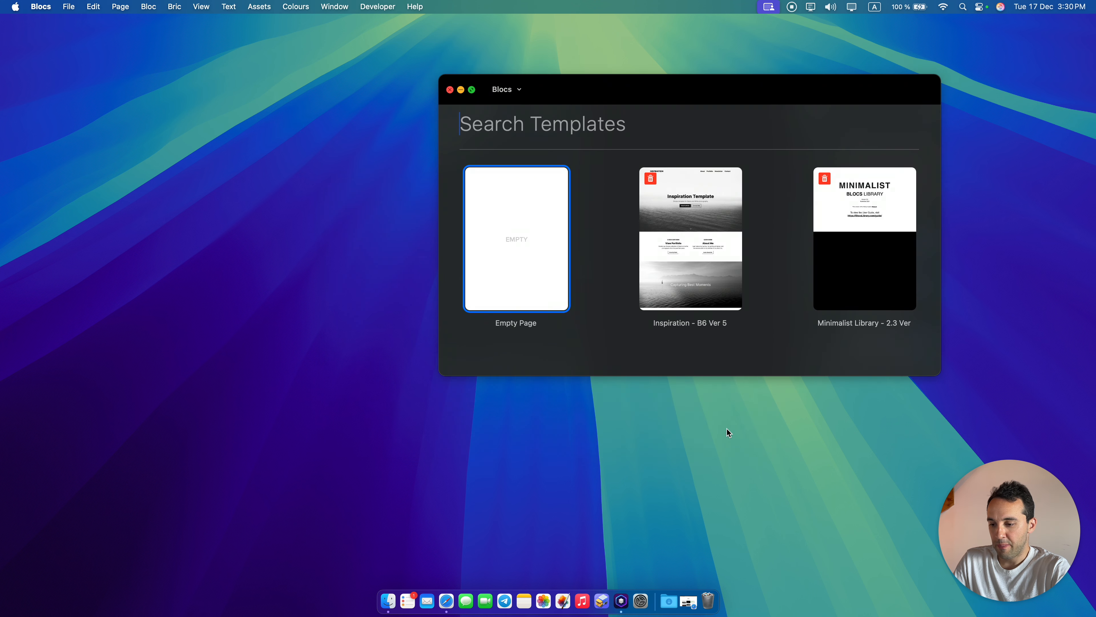
left_click(863, 238)
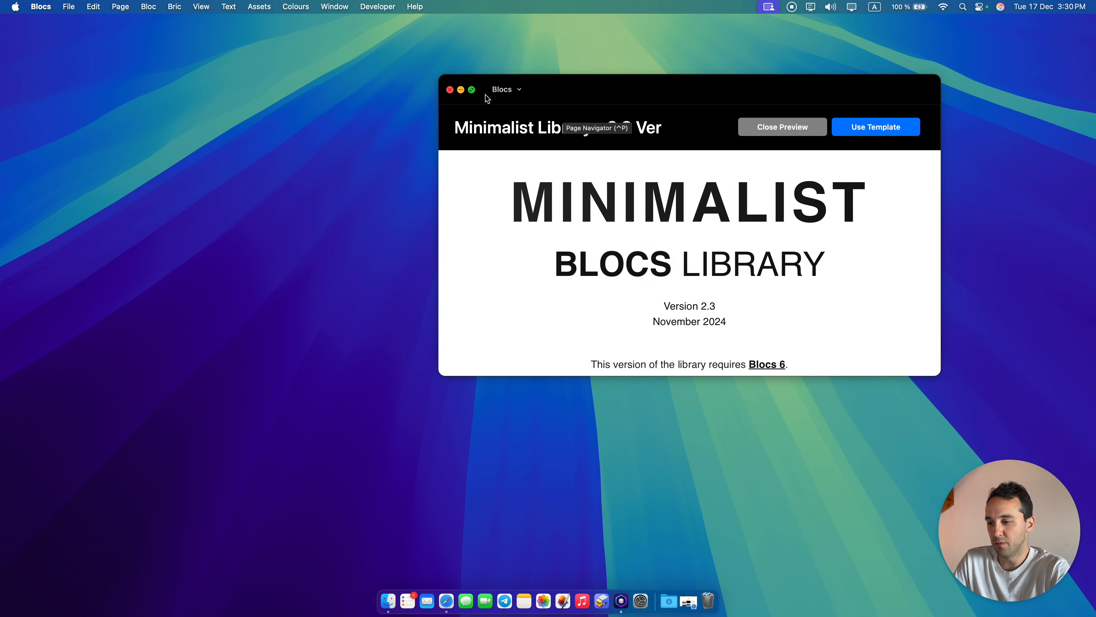
left_click(472, 89)
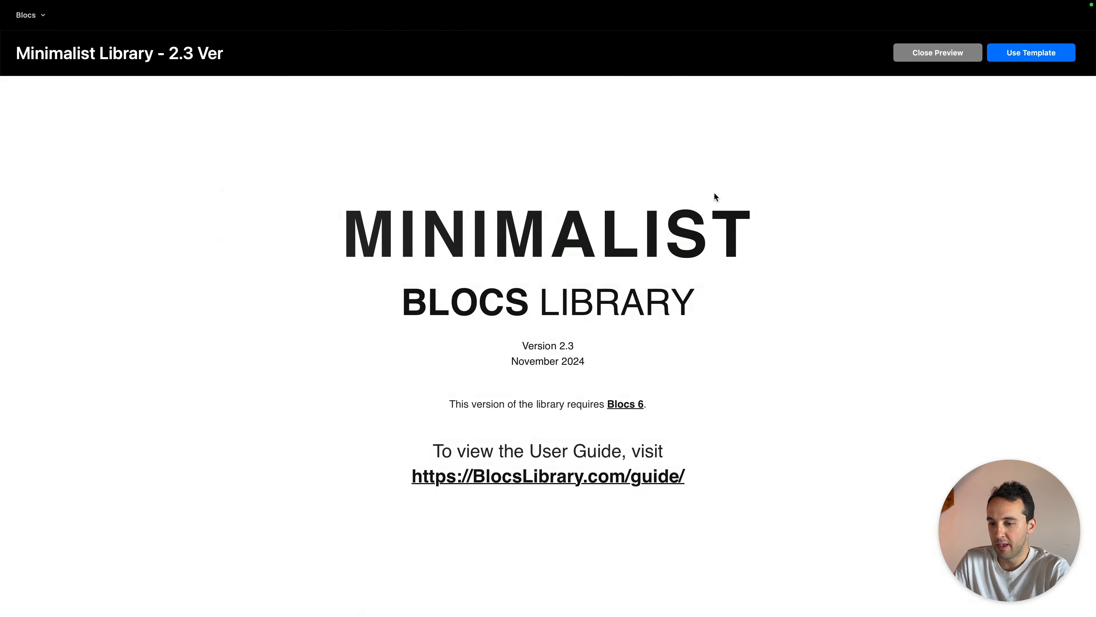
left_click(1041, 58)
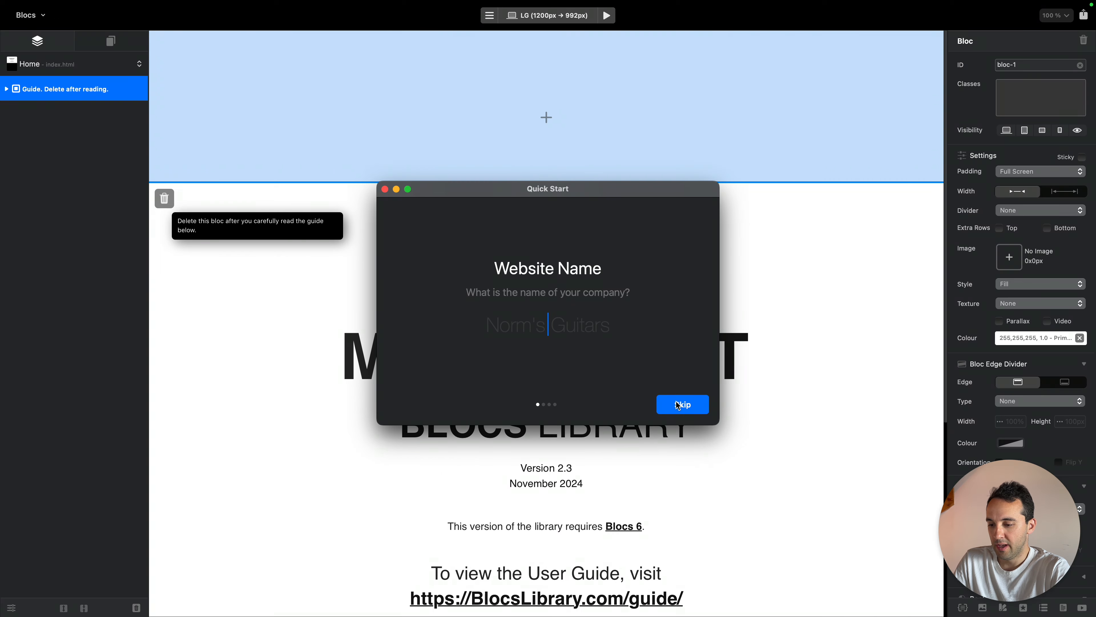
Skip all the Quick Start setup pages and delete the guide bloc from the Home page
left_click(678, 405)
left_click(685, 405)
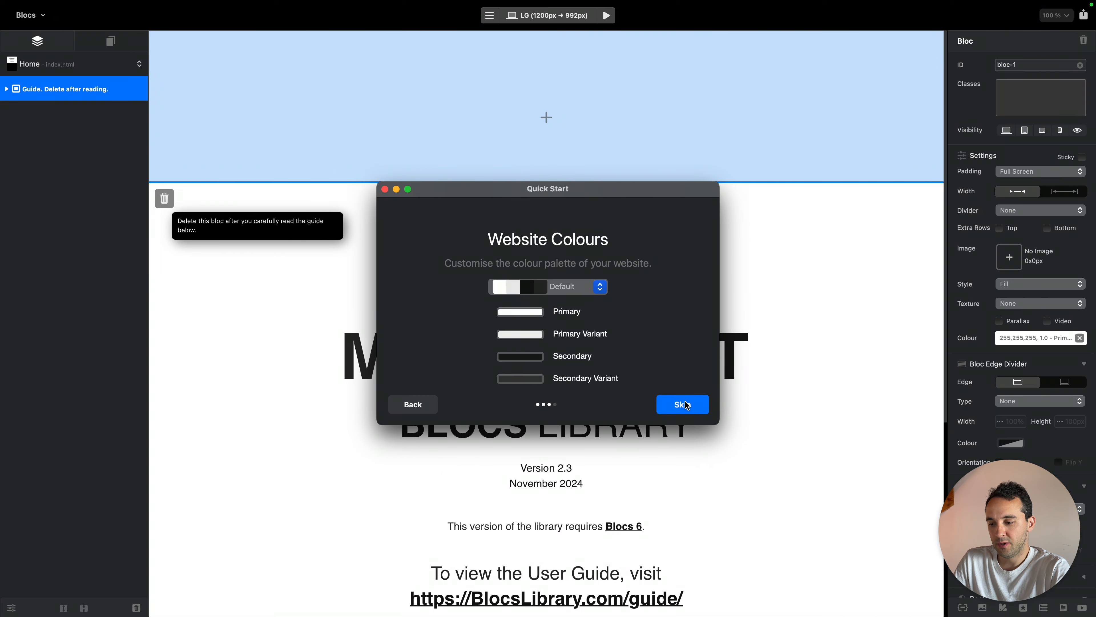
left_click(687, 406)
left_click(686, 405)
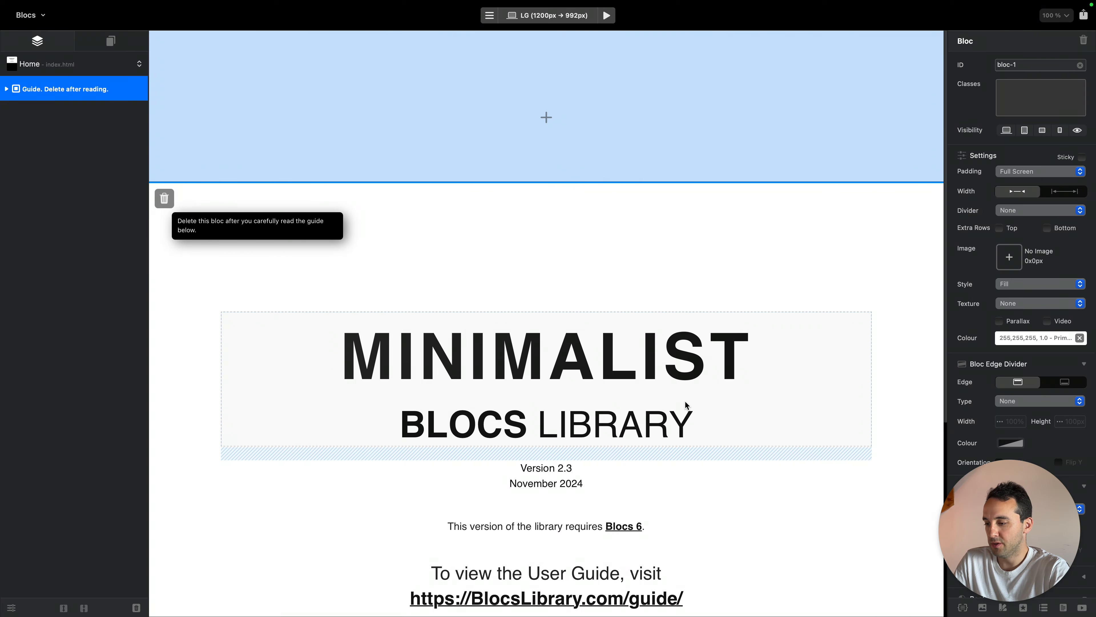
key("Delete")
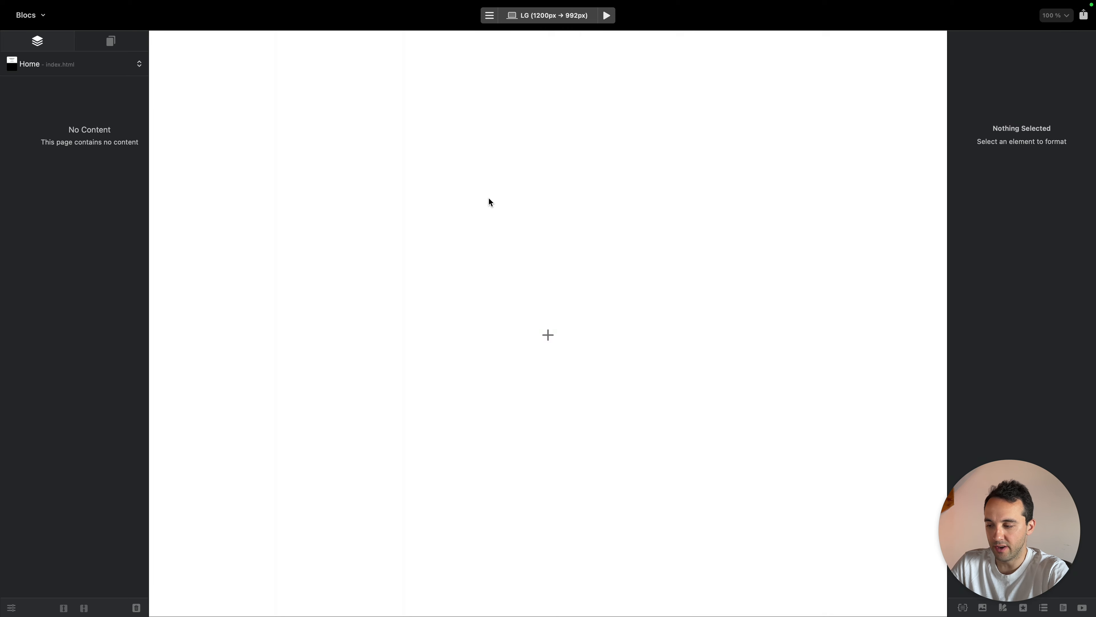
Create a new empty page named About
left_click(109, 41)
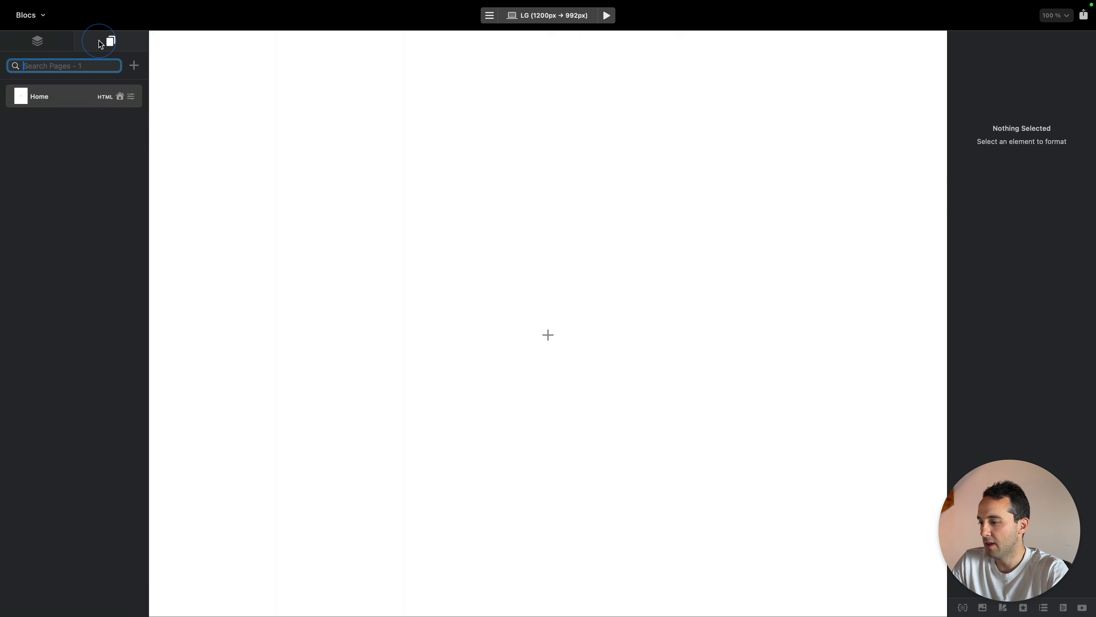
left_click(134, 67)
left_click(156, 84)
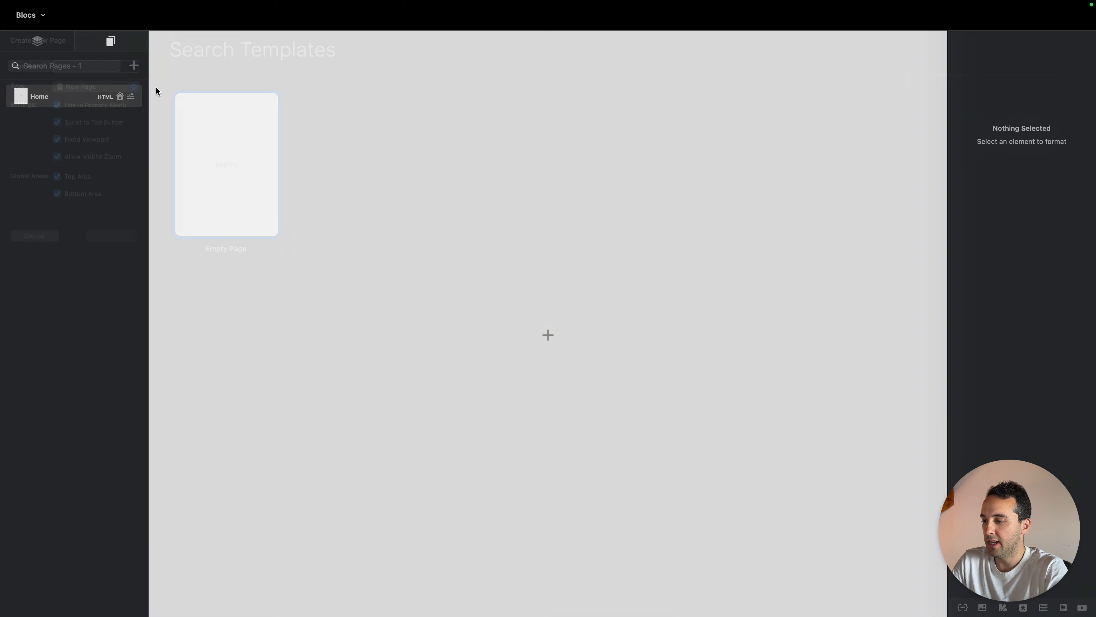
key("Return")
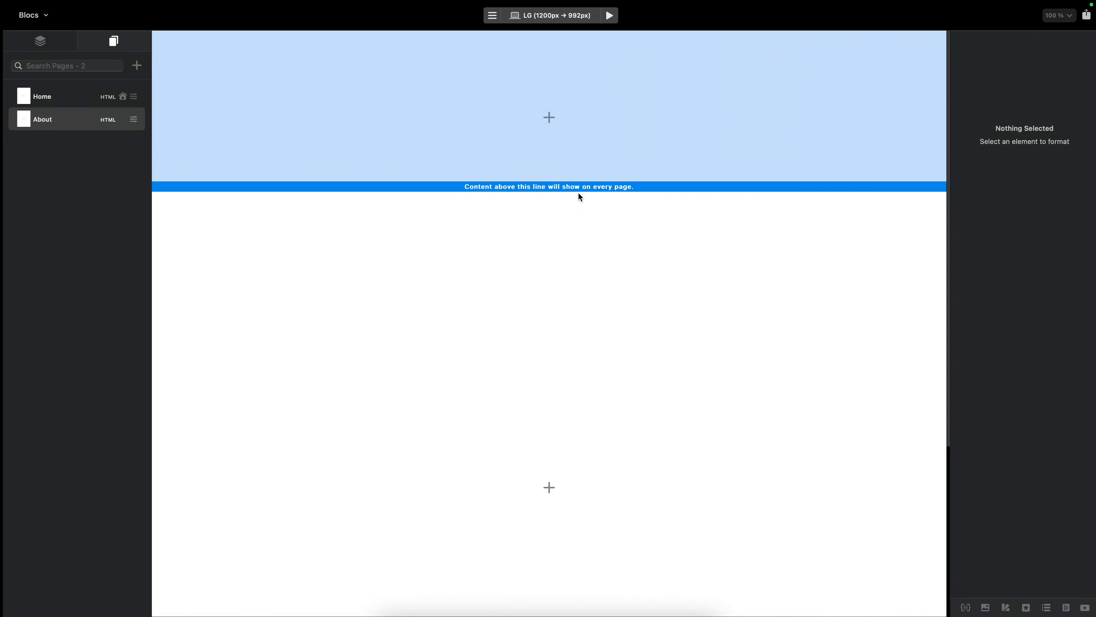
Switch to Safari to view the Codeless Design reference site's home page and menu, and return to Blocs
key("ctrl+Left")
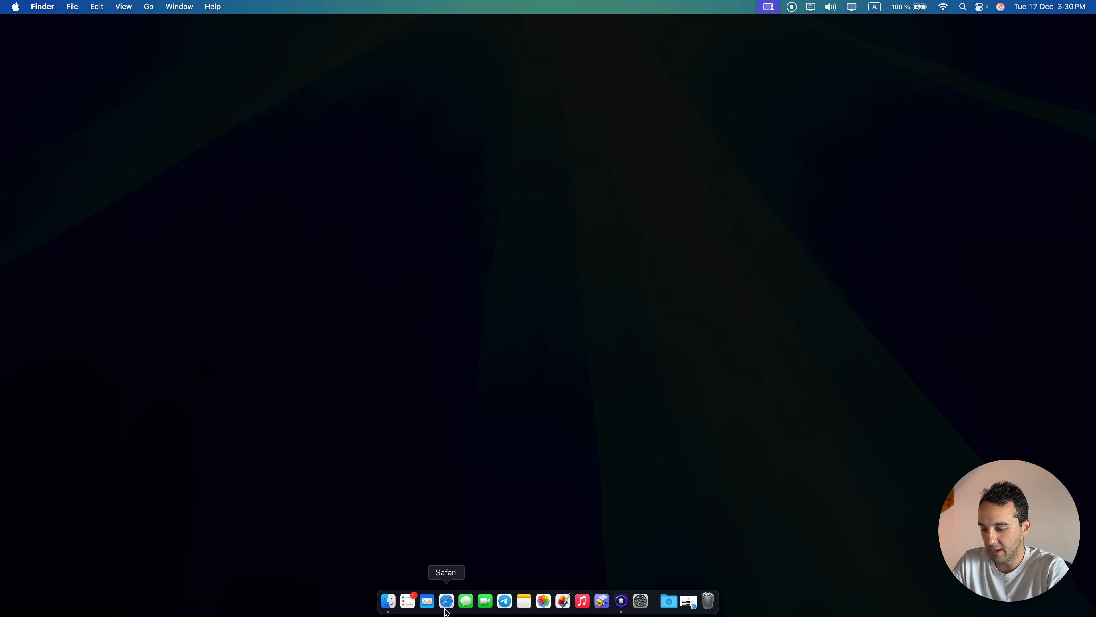
left_click(689, 602)
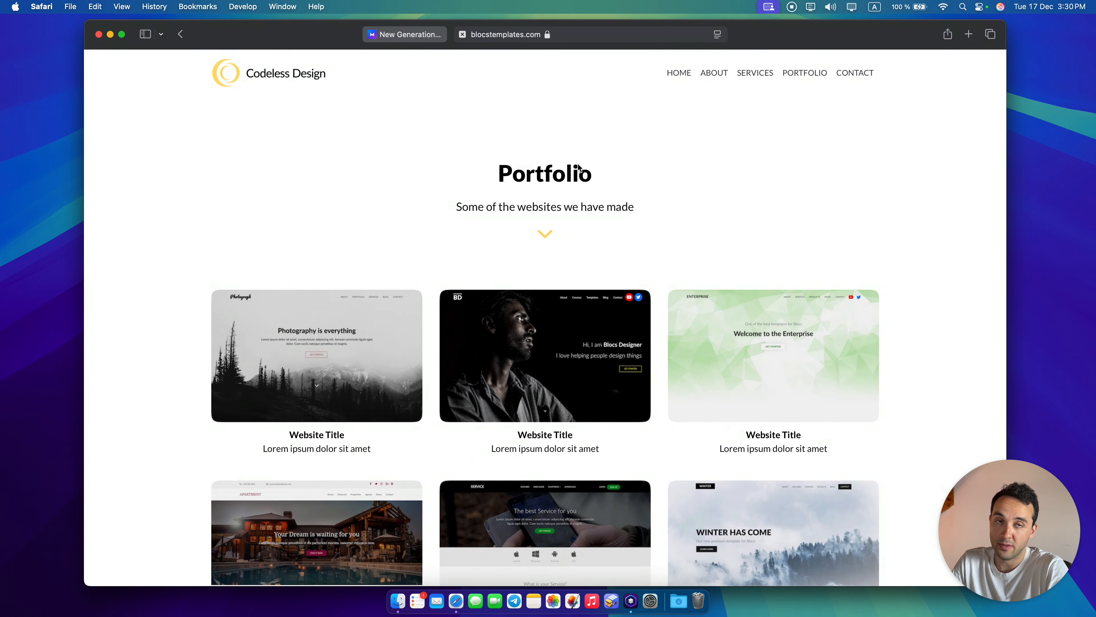
left_click(250, 69)
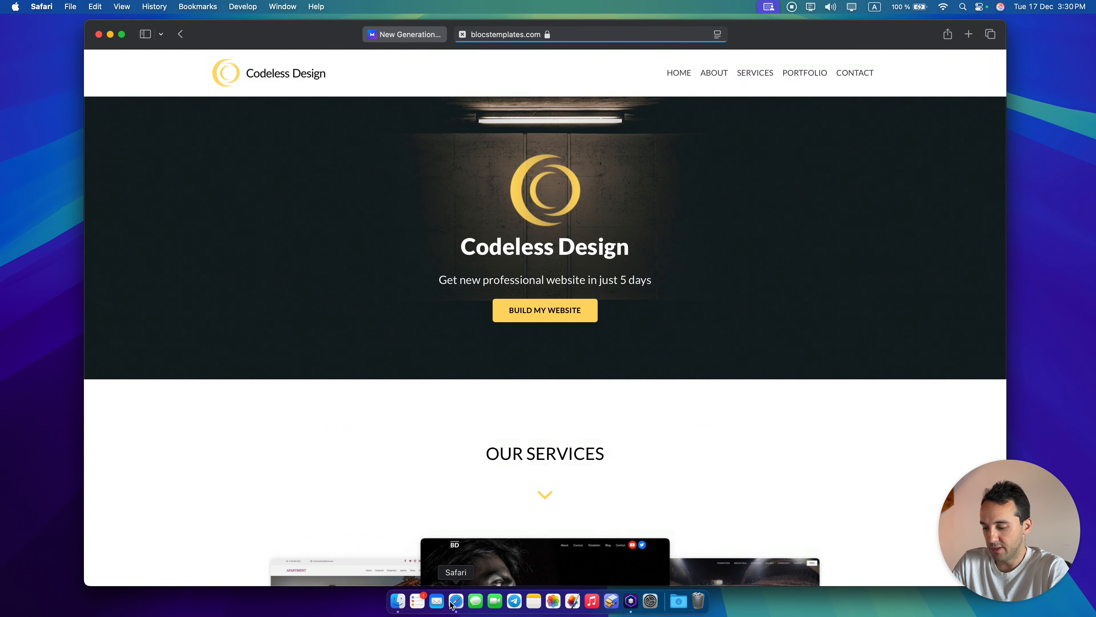
left_click(630, 602)
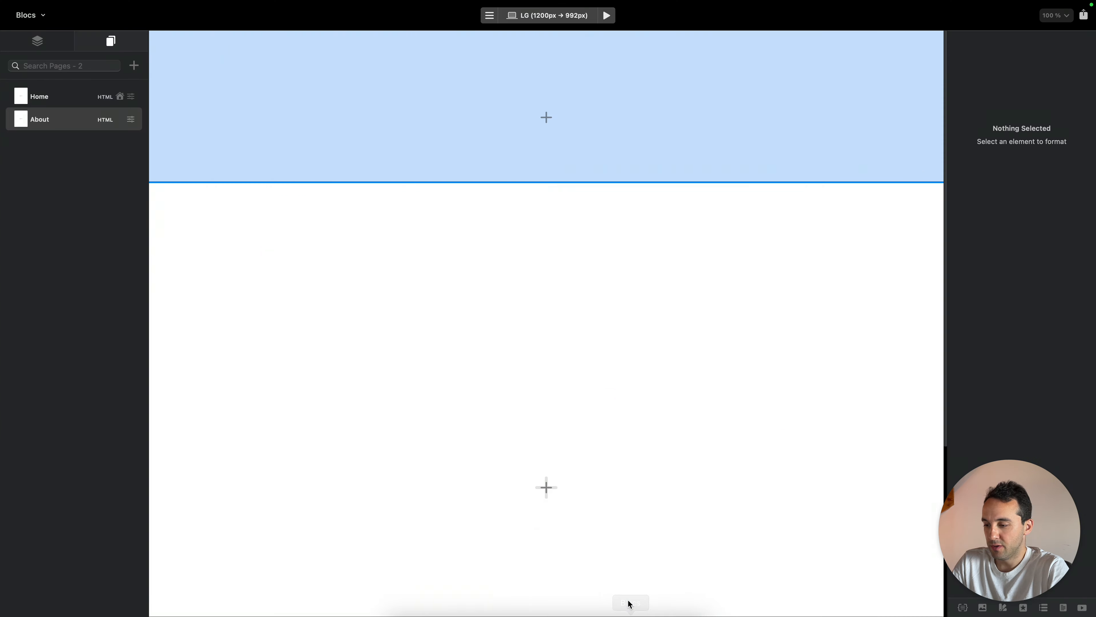
Create a new empty page named services
key("super+p")
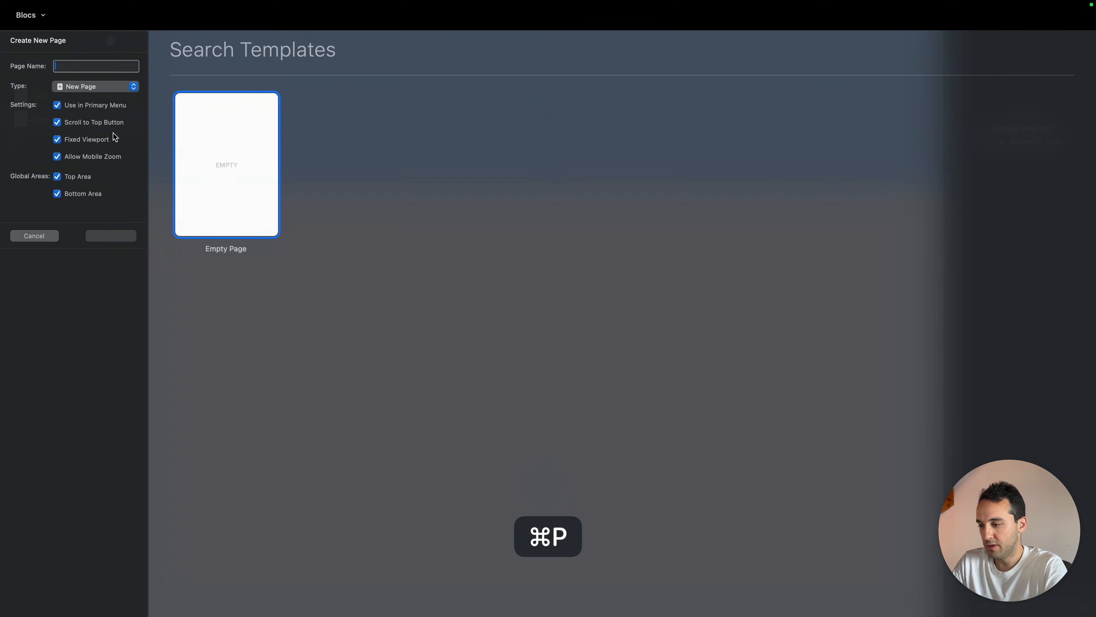
type("servcies")
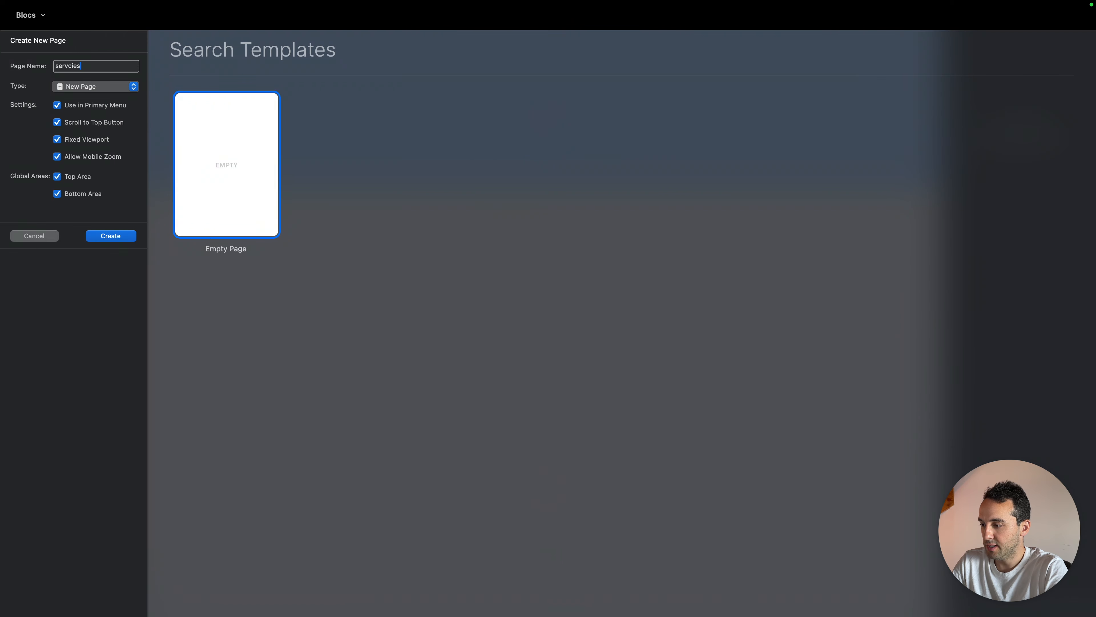
key("super+a")
type("service")
key("Return")
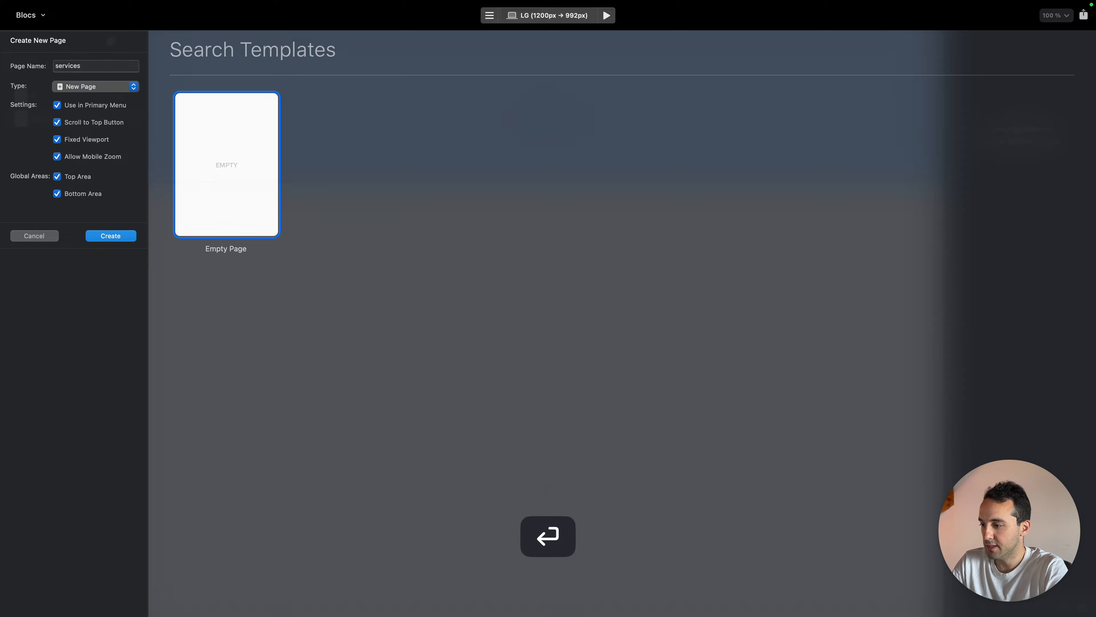
Create two more empty pages named portfolio and contact
key("super+p")
type("portfolio")
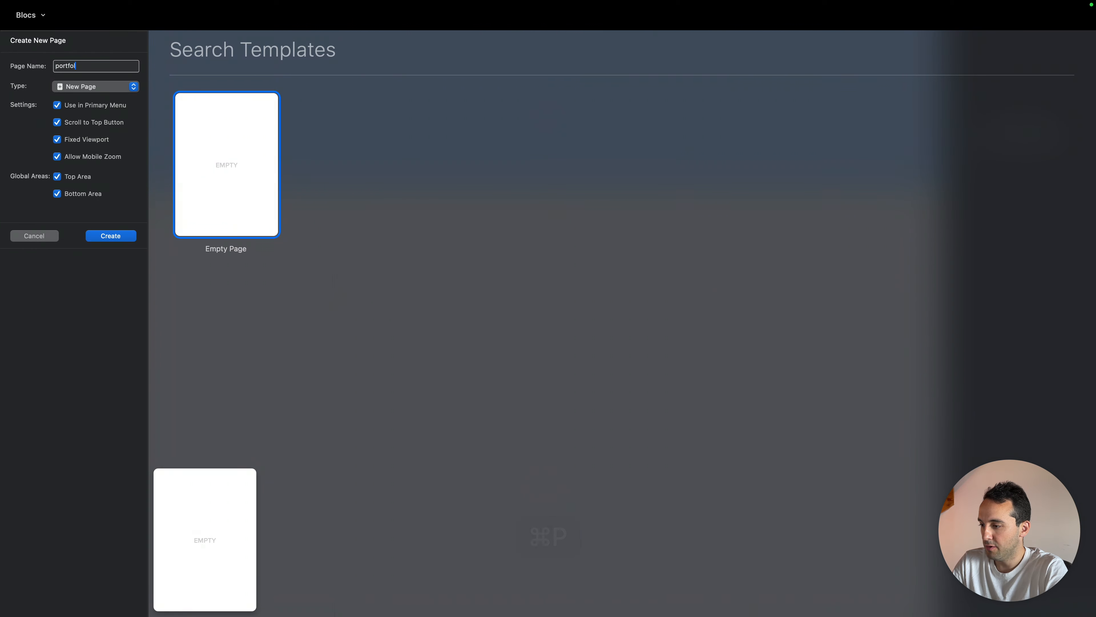
key("Return")
key("super+p")
type("contact")
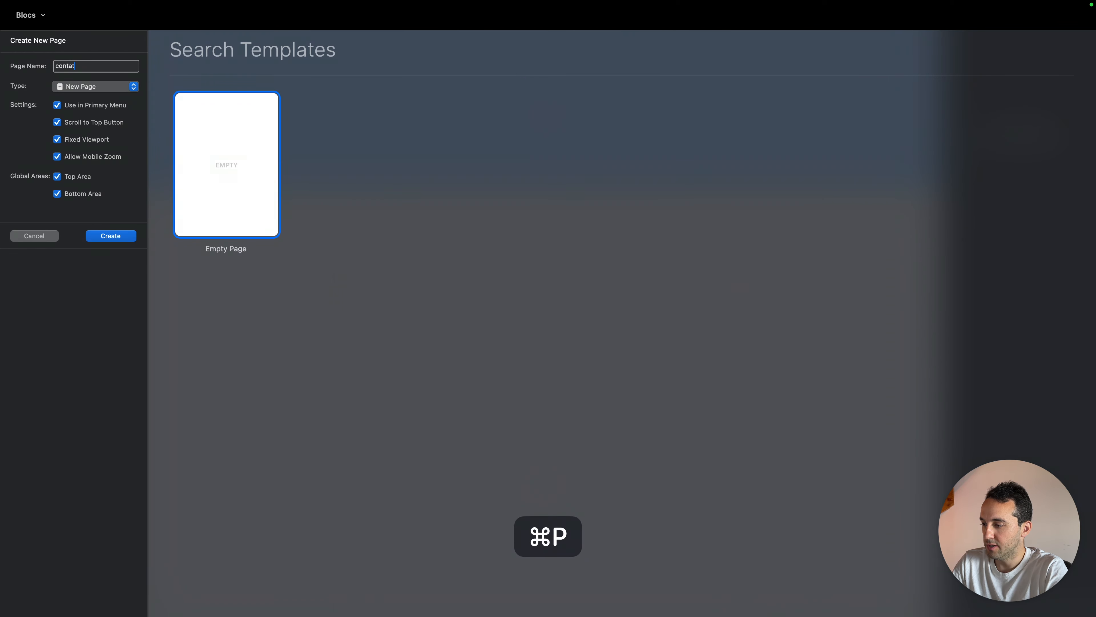
key("BackSpace")
type("ct")
key("Return")
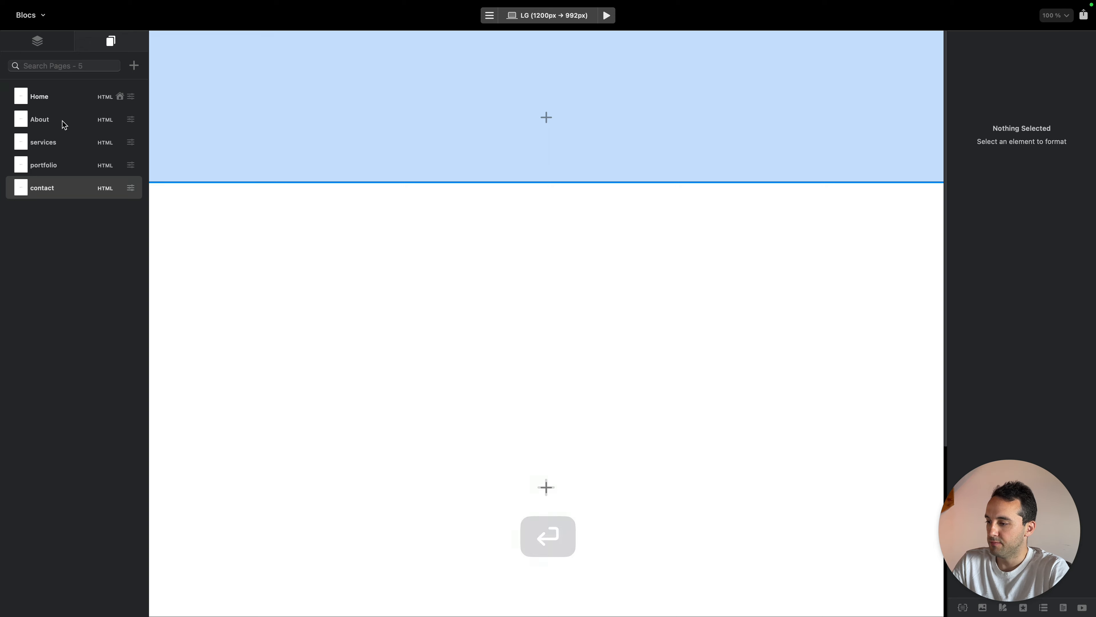
Rename the About page as about in its page settings
left_click(68, 120)
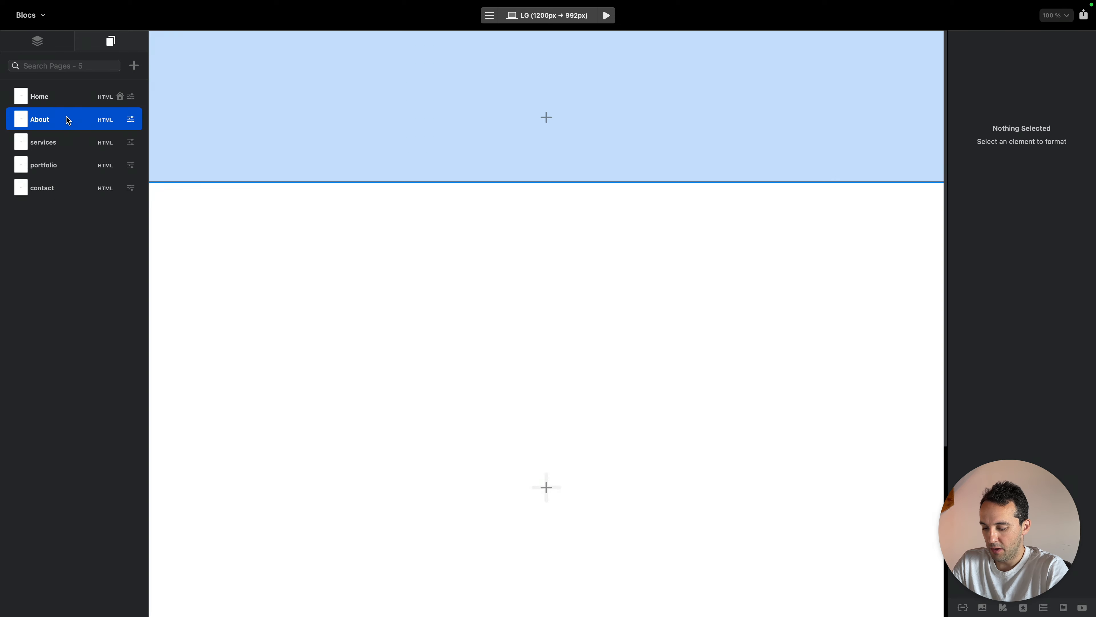
left_click(131, 119)
type("about")
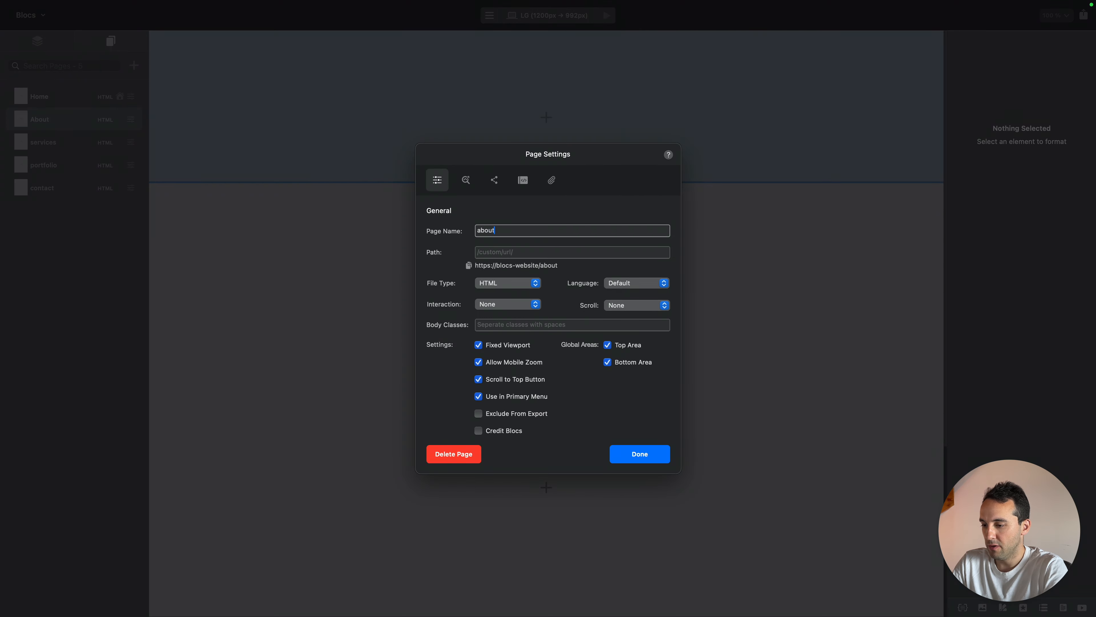
key("Return")
Make the about page the site home page and rename the Home page as home
left_click(131, 97)
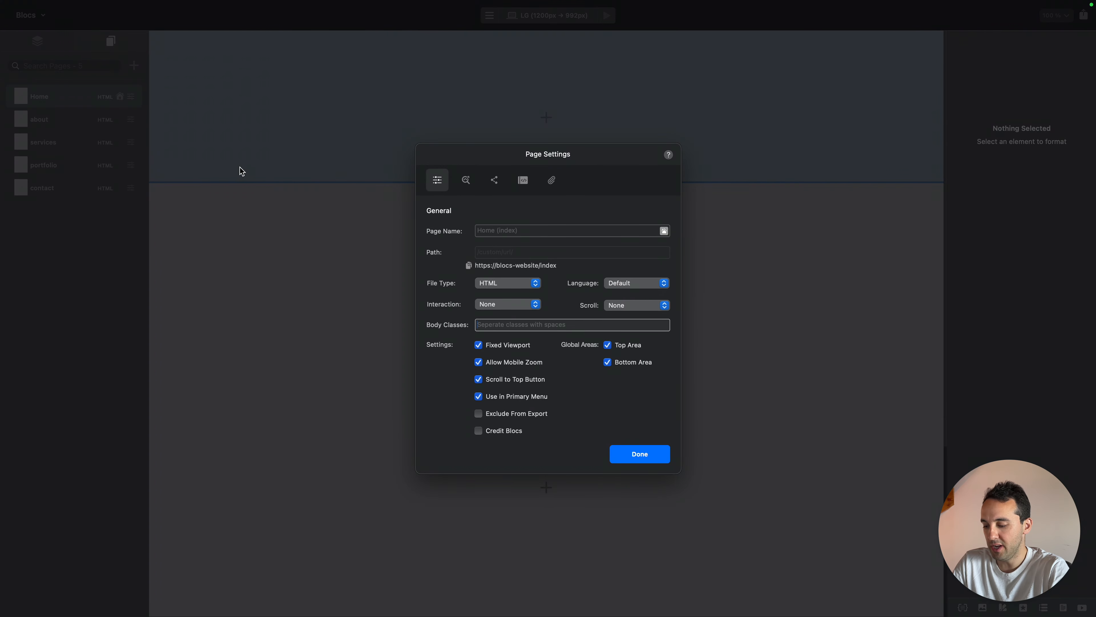
key("Escape")
left_click(122, 113)
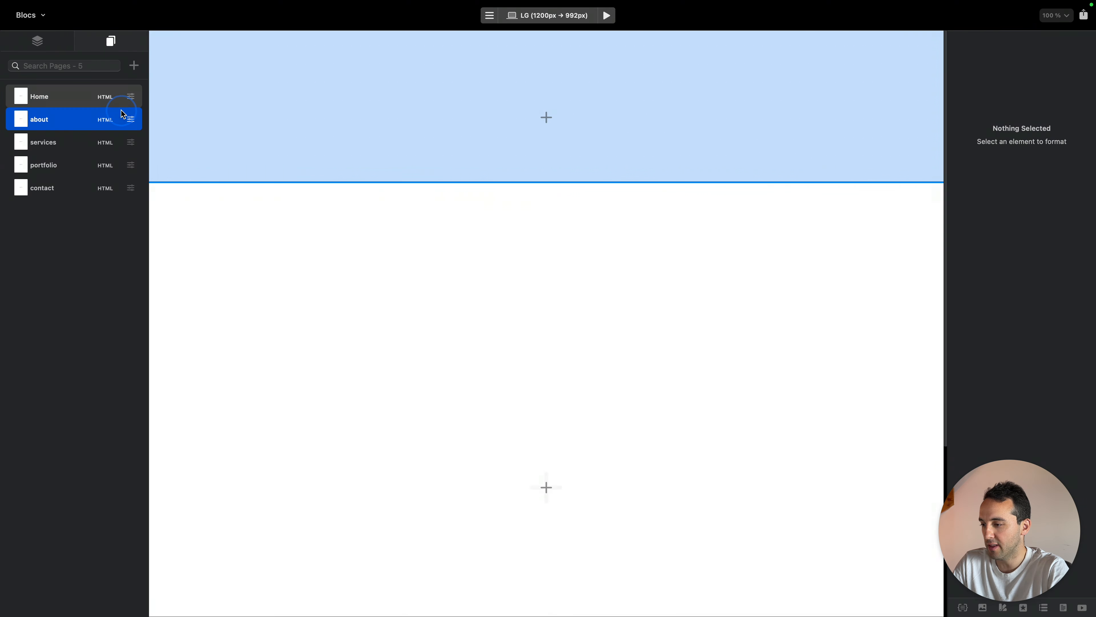
left_click(133, 98)
type("home")
key("Return")
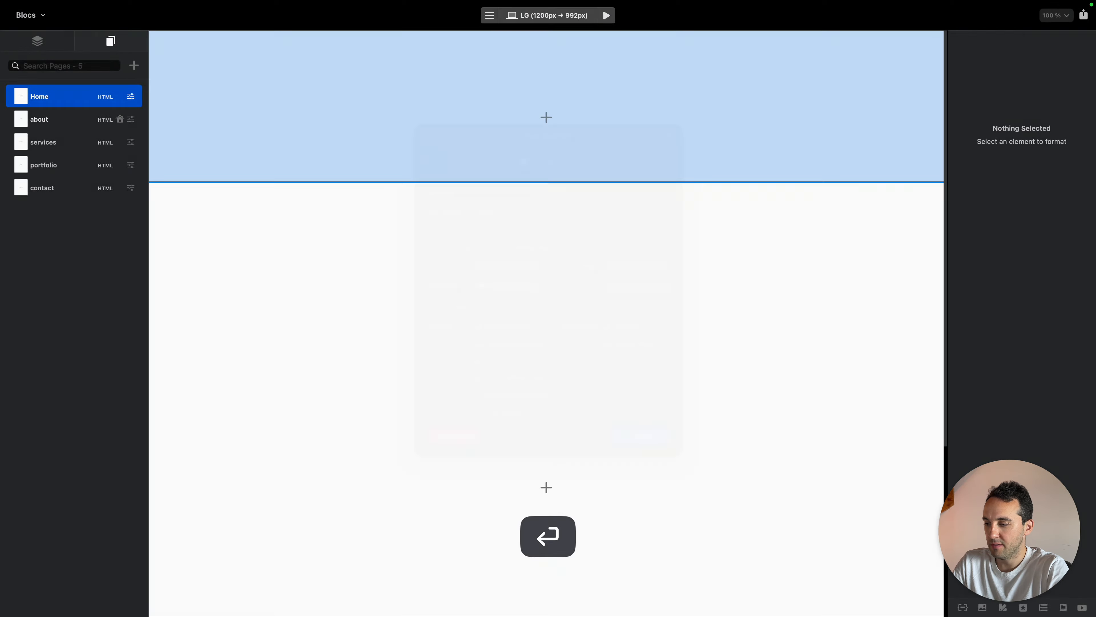
Set the home page as the site home page, and open each page in turn, ending on home
left_click_drag(120, 122, 120, 98)
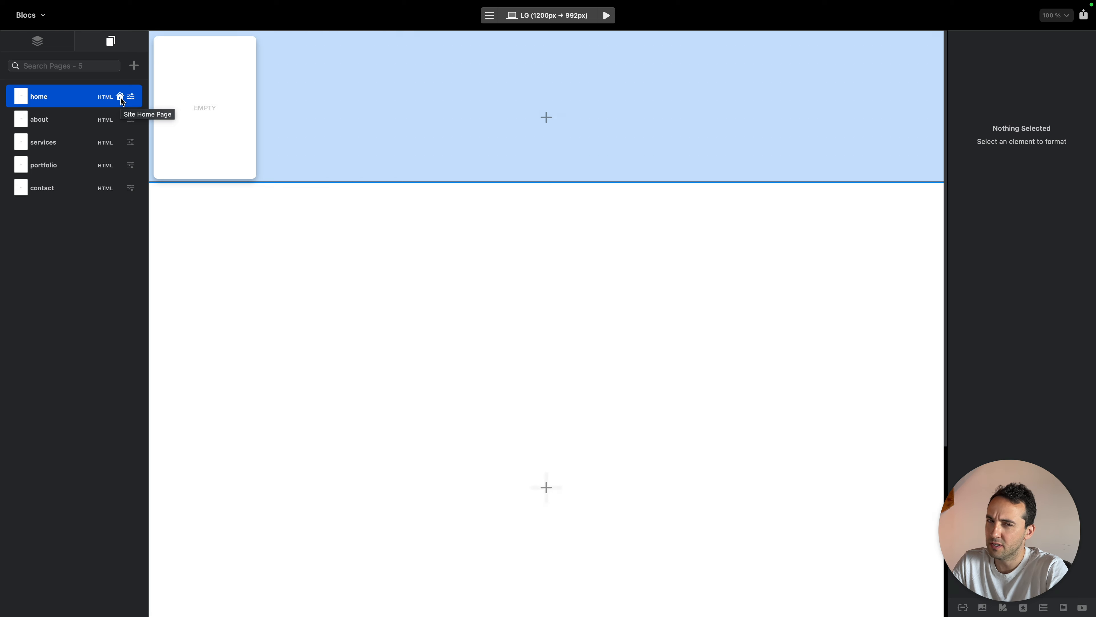
left_click(56, 121)
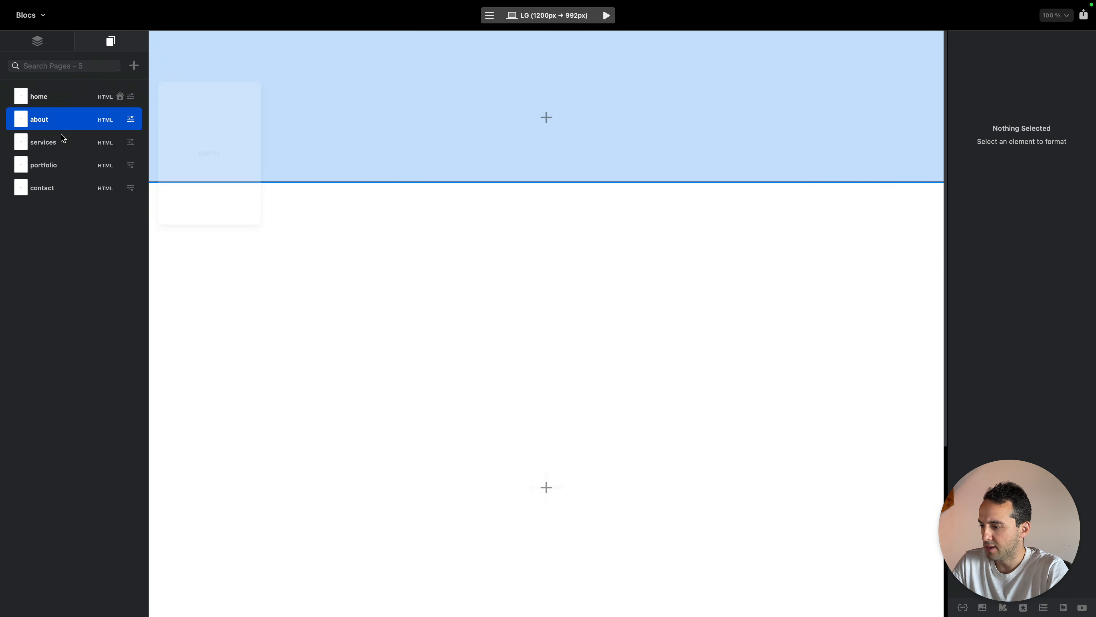
left_click(63, 143)
left_click(67, 165)
left_click(66, 187)
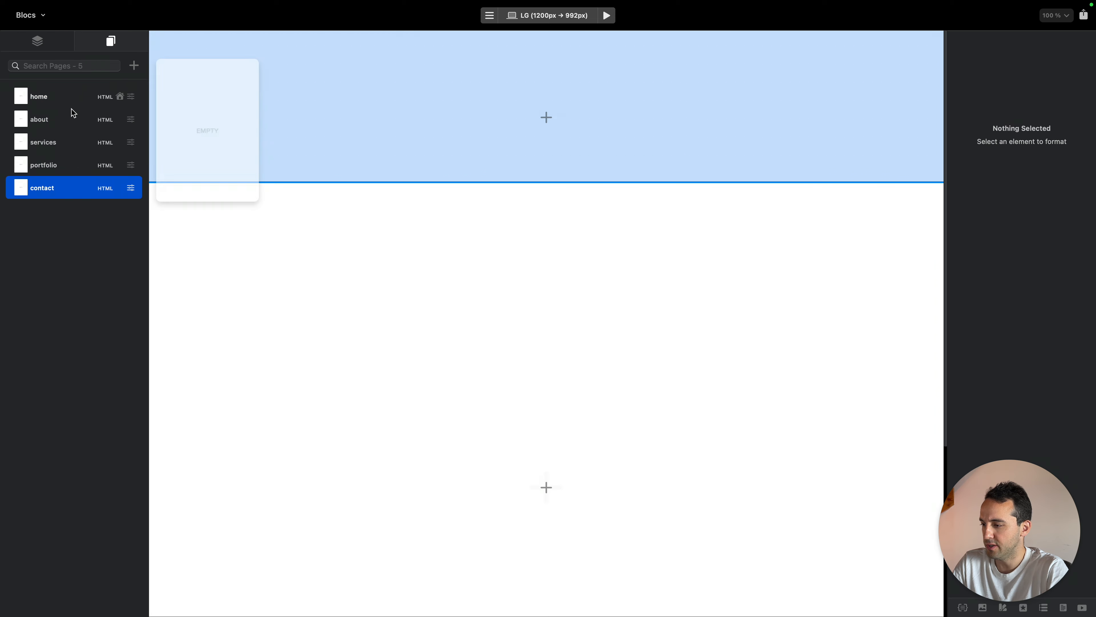
left_click(76, 92)
Review the General project settings and return to the home page's layer tree
left_click(65, 43)
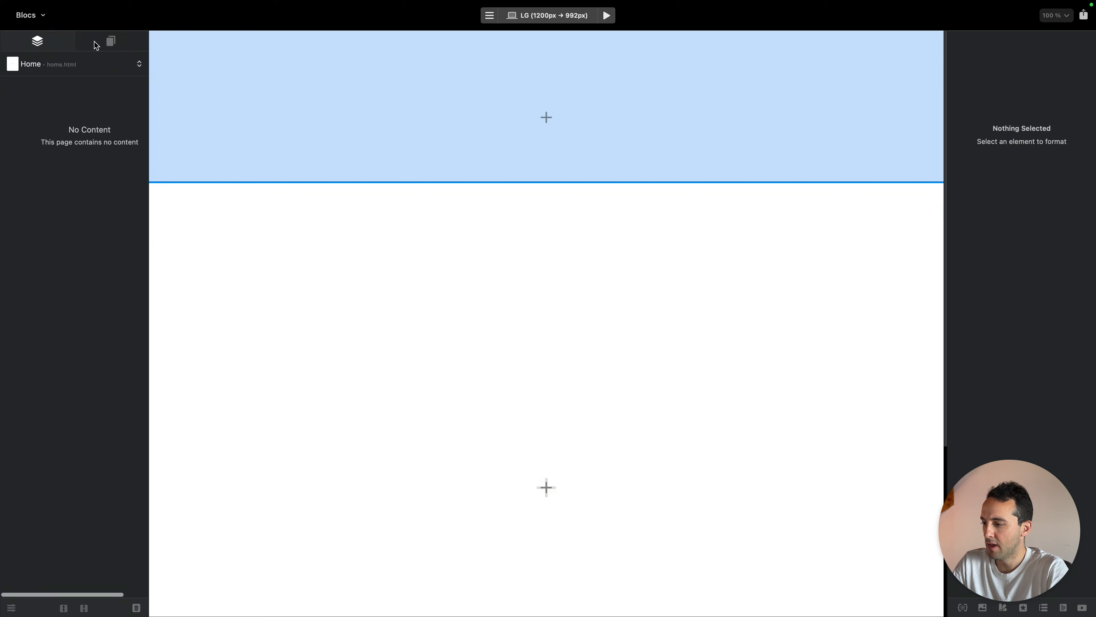
left_click(489, 15)
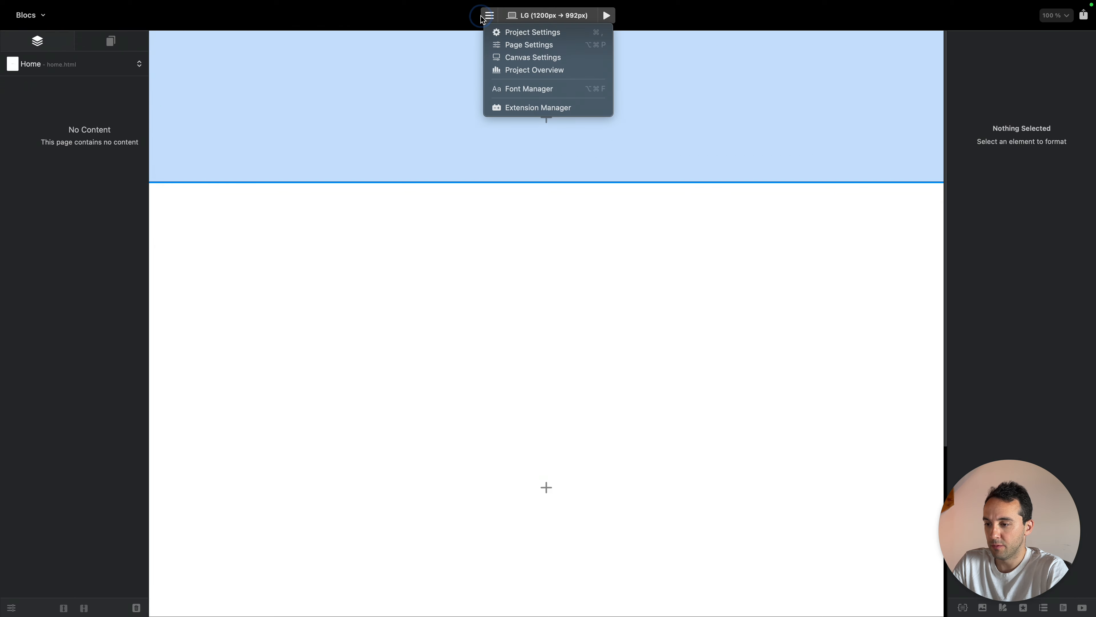
left_click(512, 33)
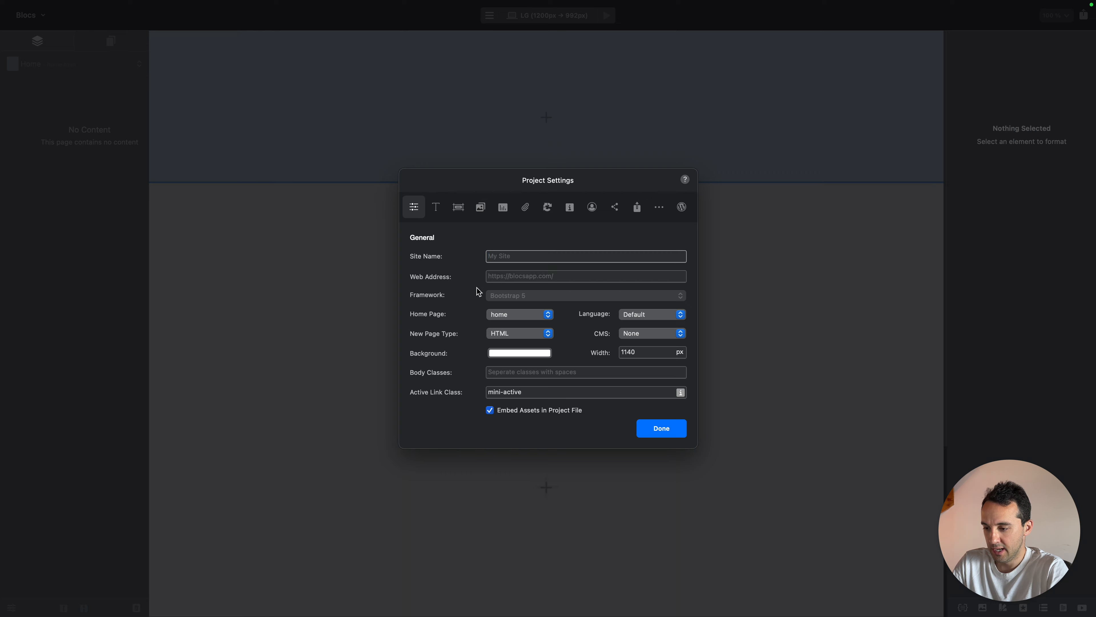
left_click(660, 429)
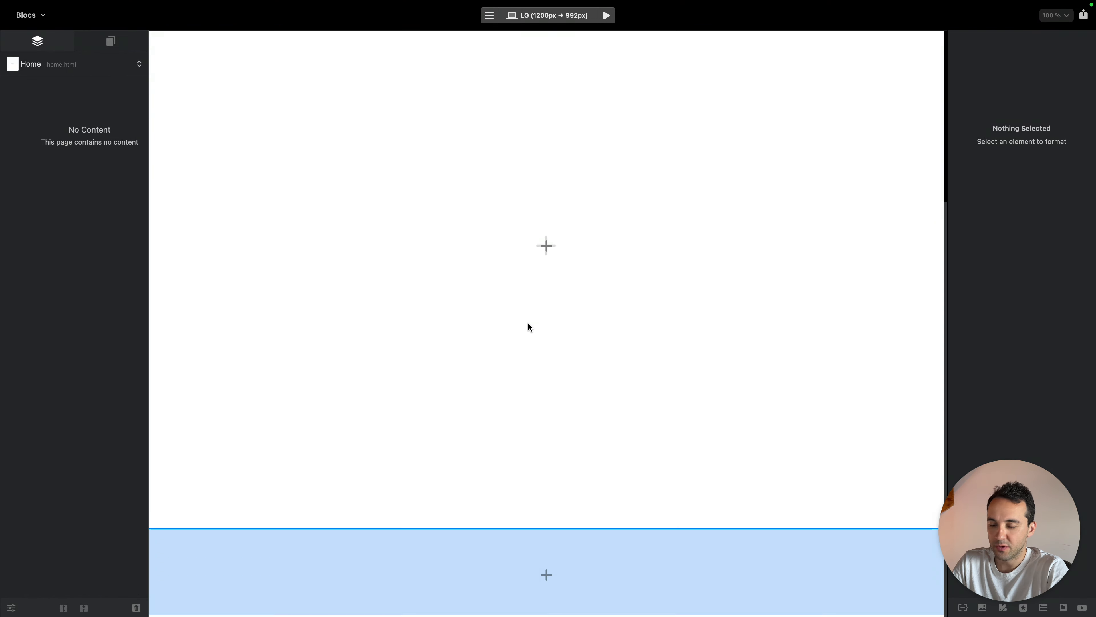
left_click(103, 48)
left_click(34, 47)
Check the reference site's header in Safari and add the Minimalist Library's Navigation - 1 bloc to the top global area in Blocs
key("ctrl+Left")
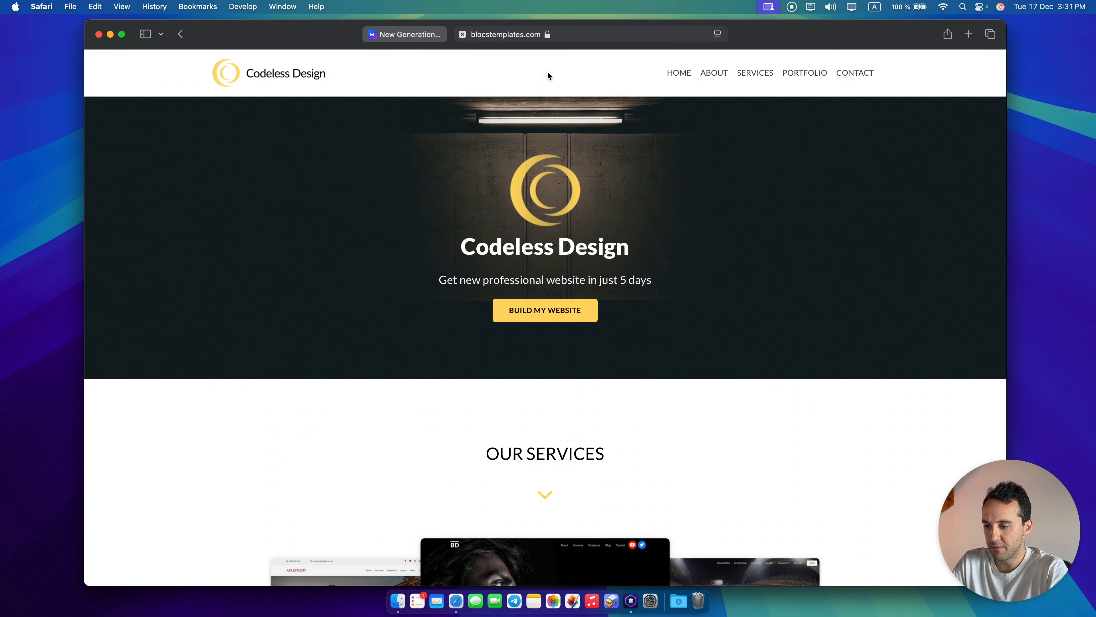
key("ctrl+Right")
left_click(555, 120)
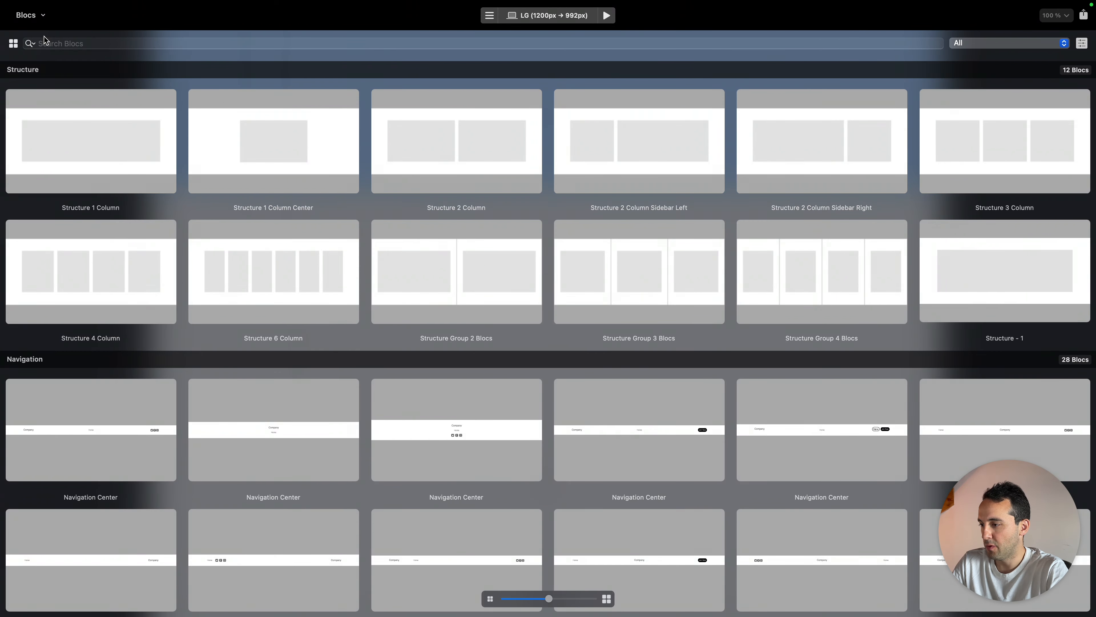
left_click(30, 43)
left_click(58, 92)
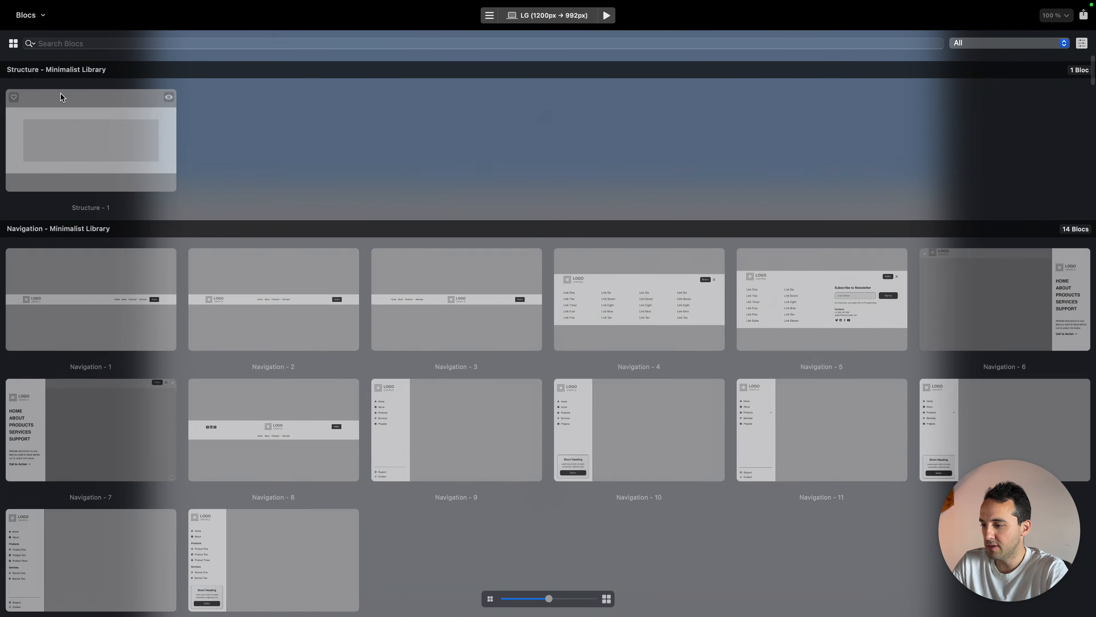
scroll(594, 189, "down", 3)
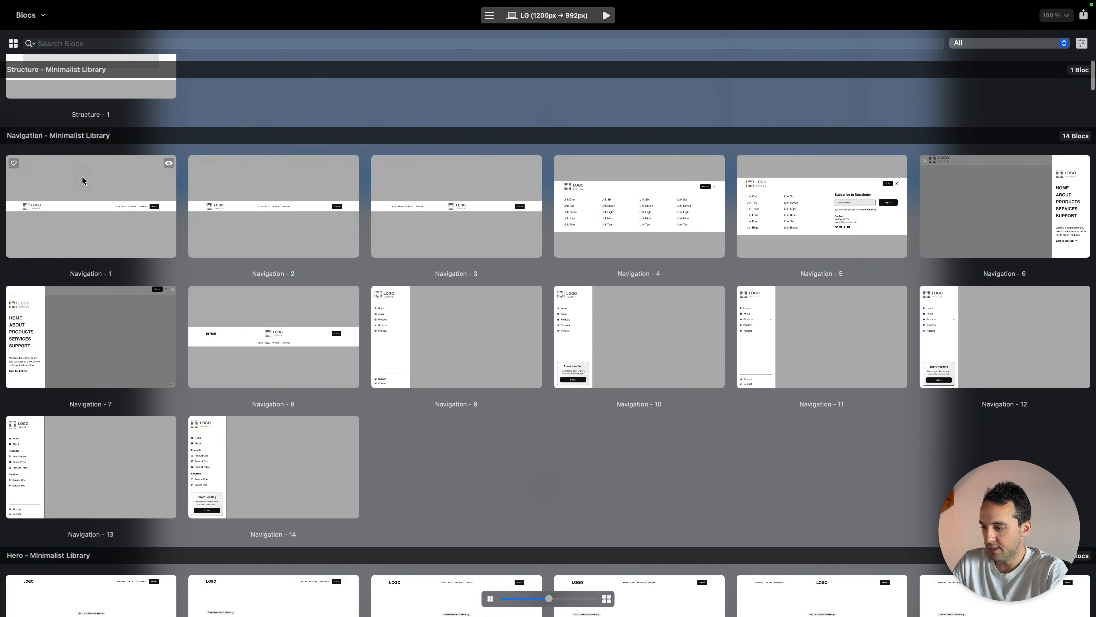
left_click(168, 211)
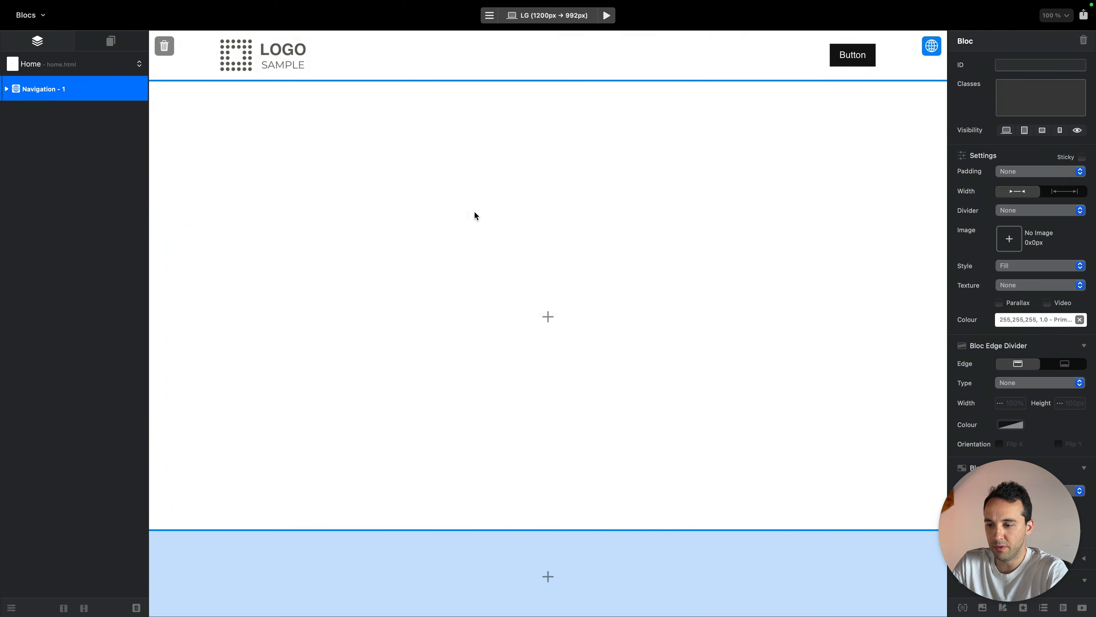
Inspect the settings of the header's menu list and its Nav Bar, including the available themes
left_click(746, 56)
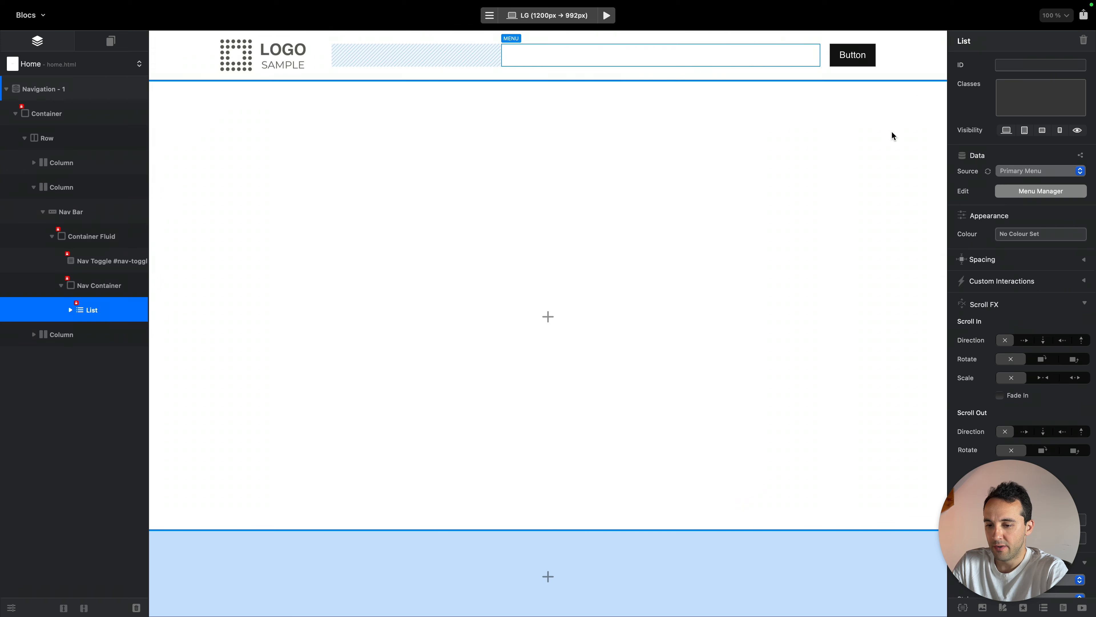
left_click(80, 213)
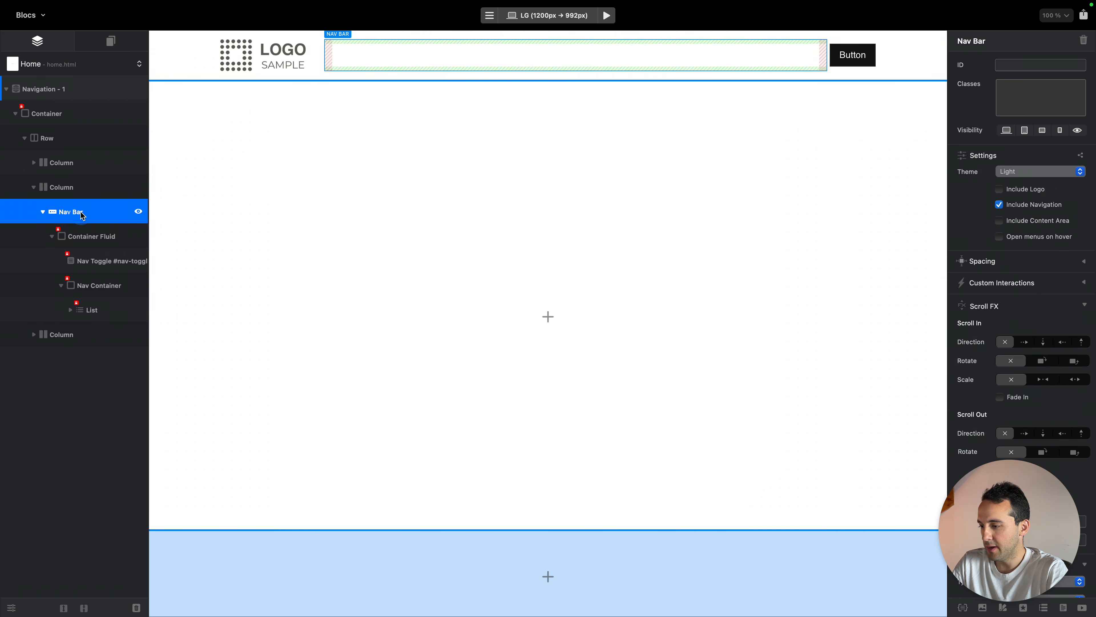
left_click(1013, 171)
left_click(919, 65)
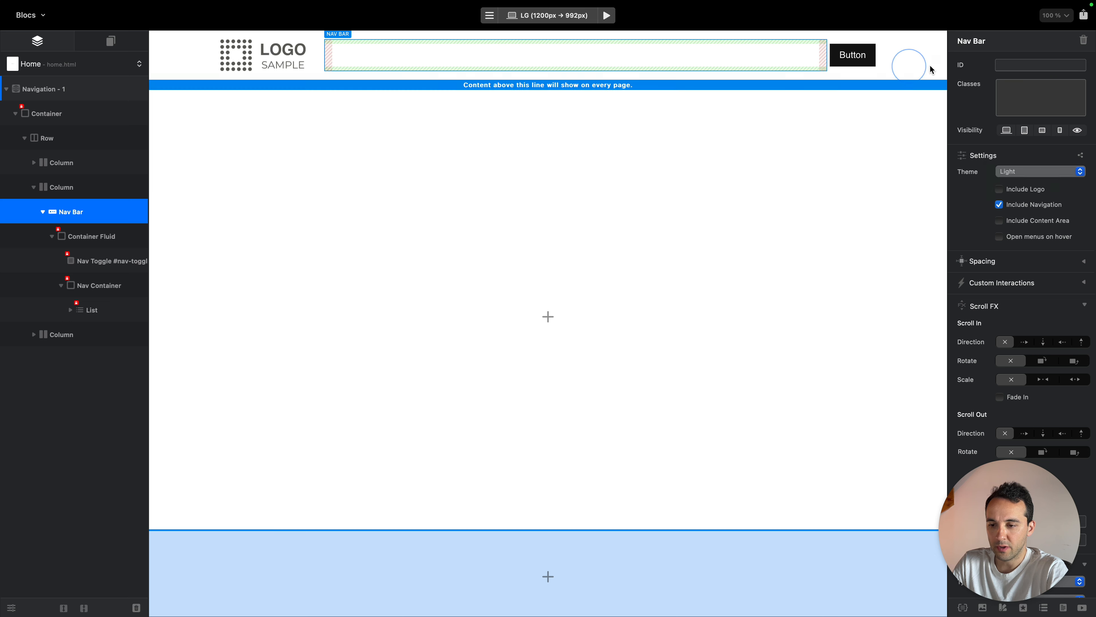
Switch the Navigation - 1 bloc's background to the light grey swatch and back to the white Primary colour
left_click(928, 66)
left_click(1024, 320)
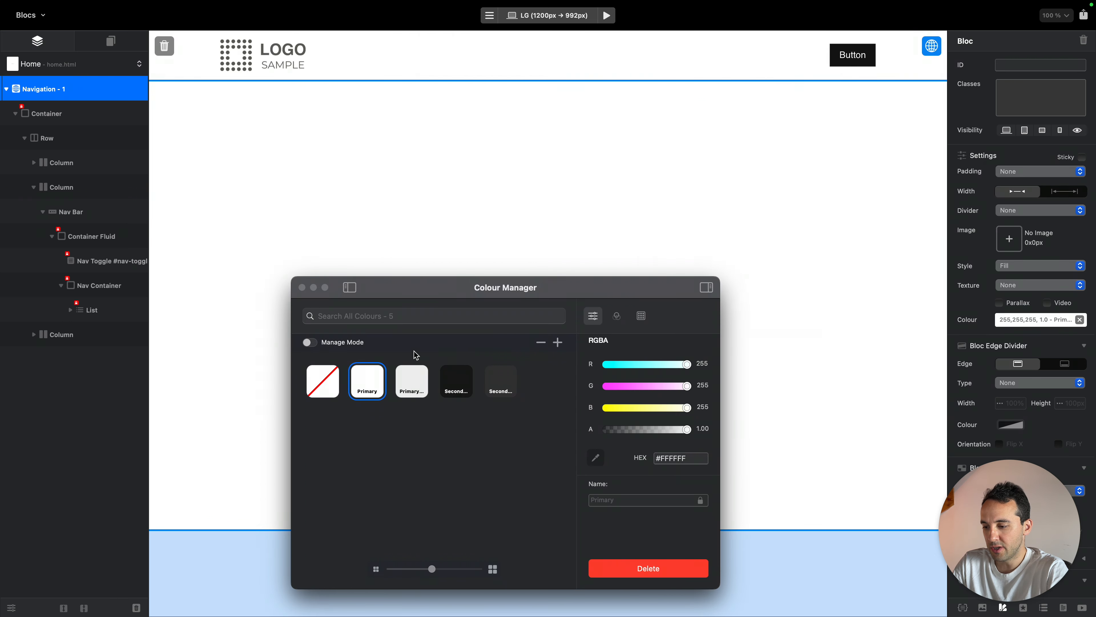
left_click(412, 381)
left_click(367, 380)
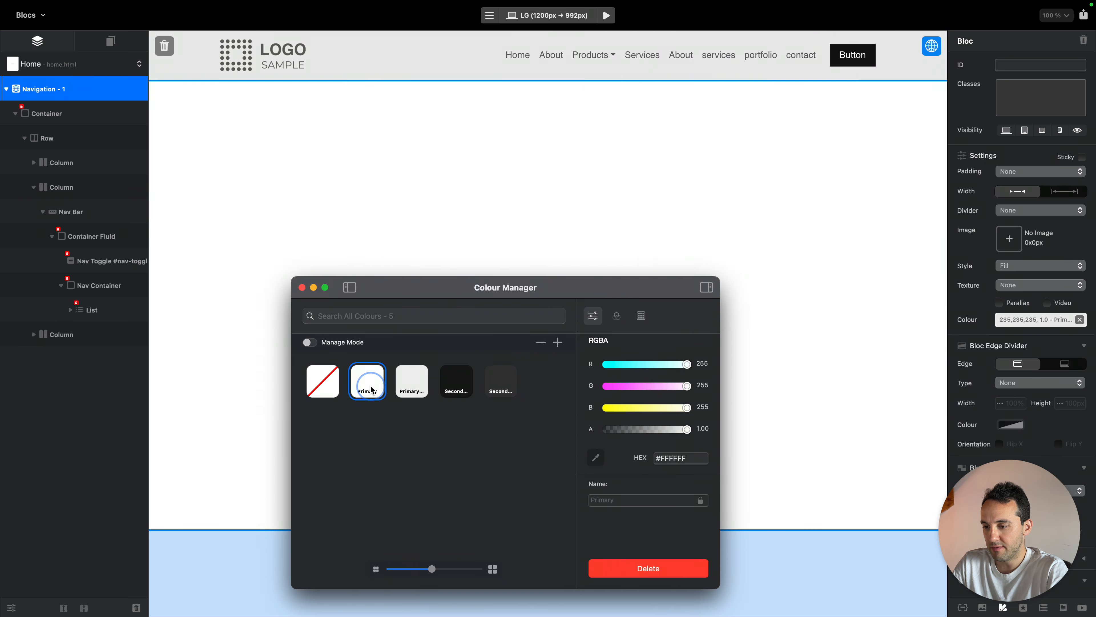
left_click(302, 288)
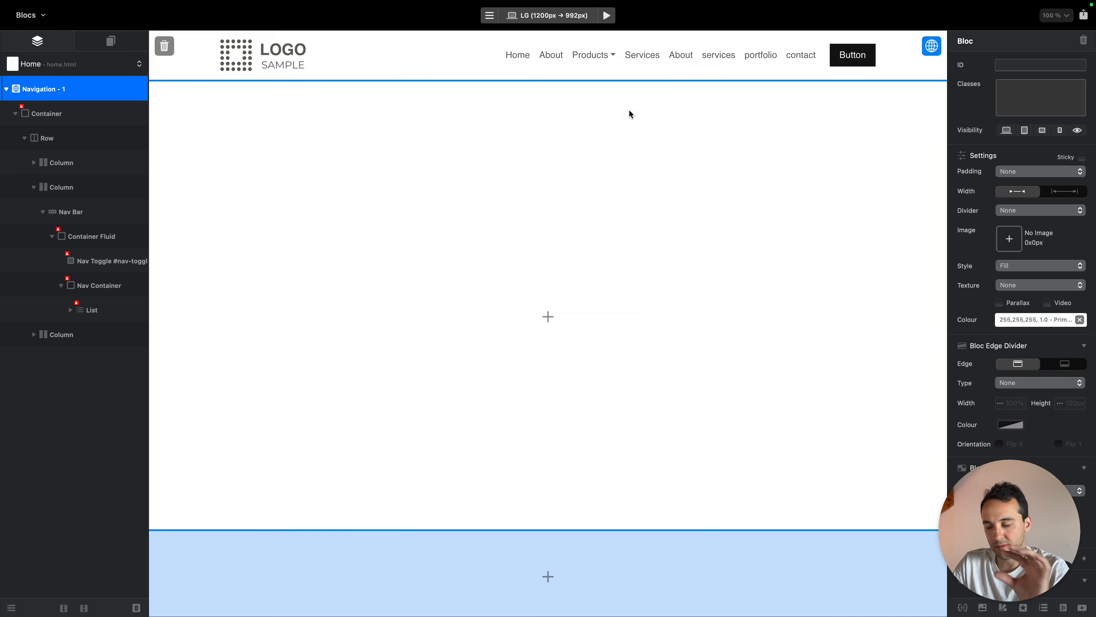
Compare the reference site's header in Safari with the menu items of the navigation bloc in Blocs
key("ctrl+Left")
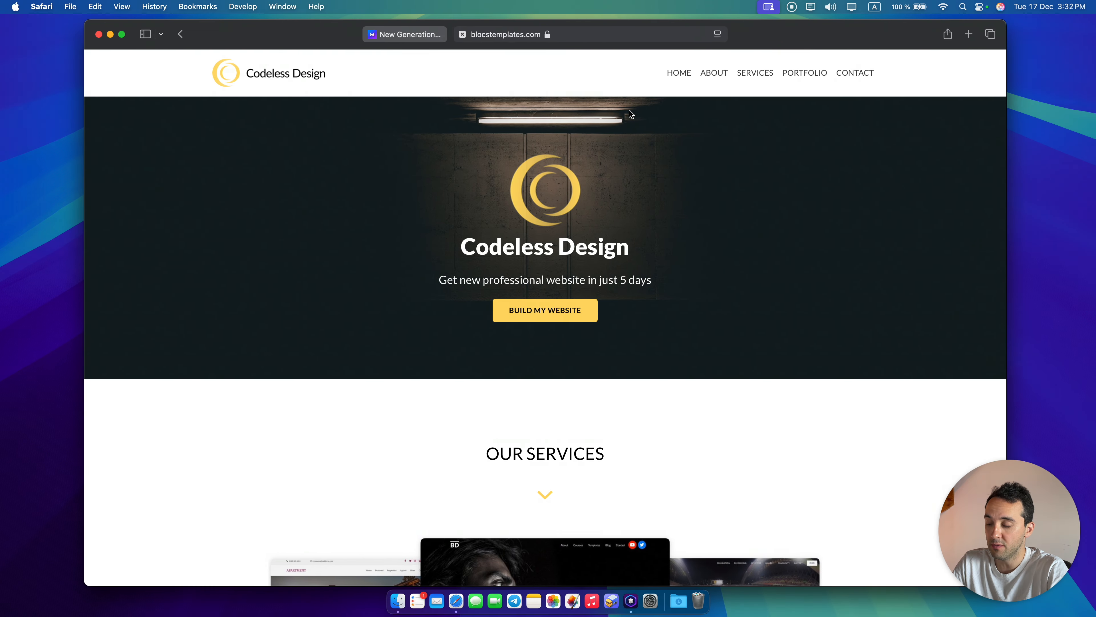
key("ctrl+Right")
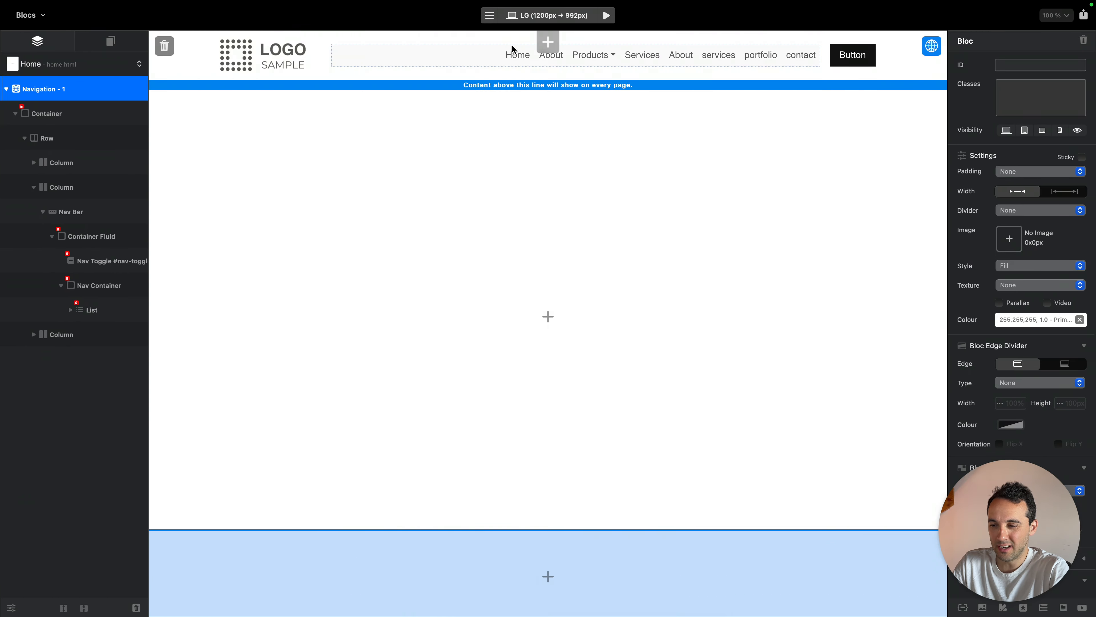
left_click(676, 56)
left_click(910, 75)
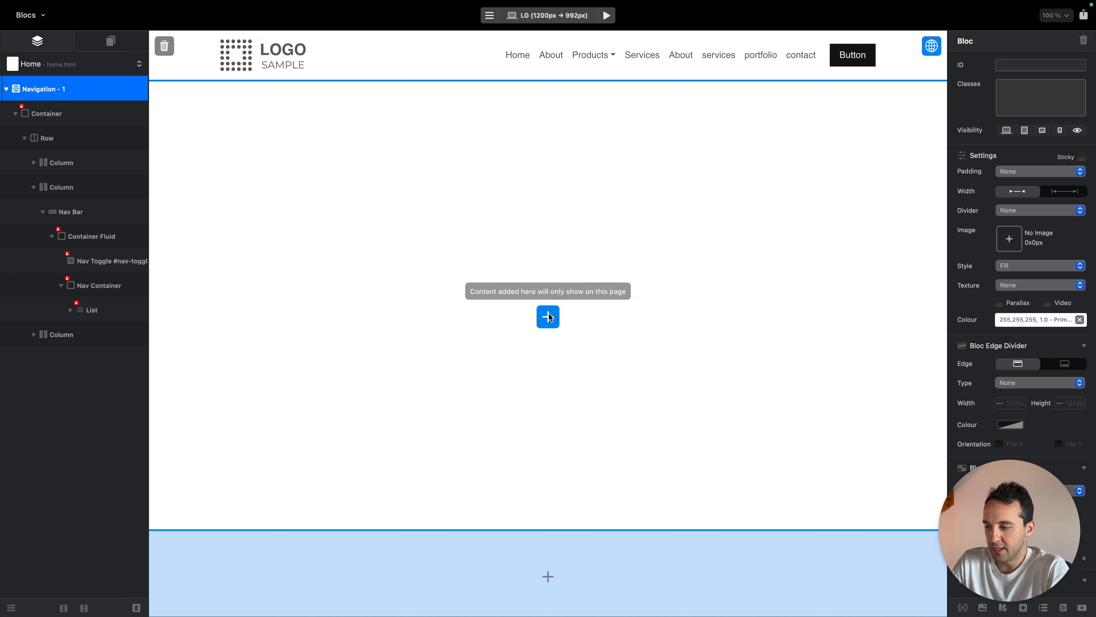
key("ctrl+Left")
key("ctrl+Right")
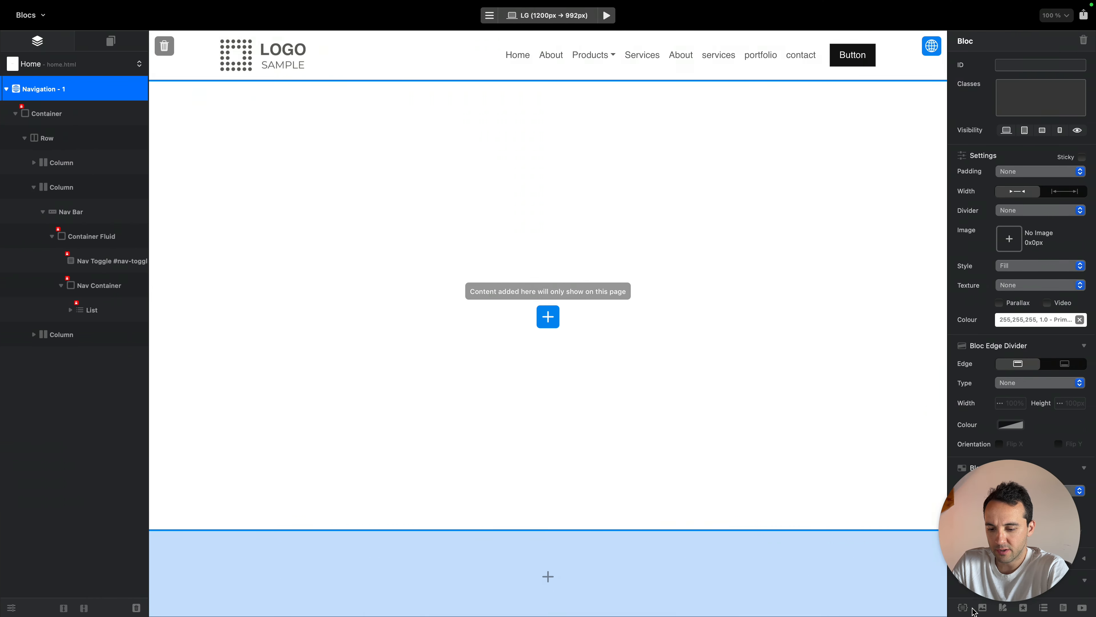
Import all images from the Agency TEmplate folder into the project's assets and look through them
left_click(982, 608)
left_click_drag(905, 142, 548, 113)
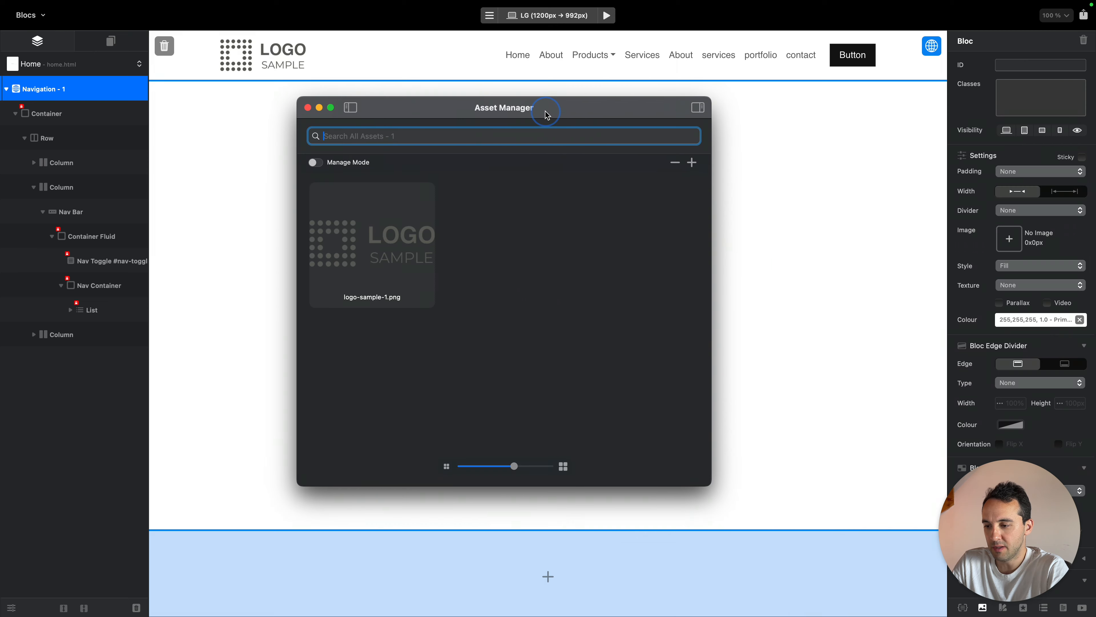
left_click(691, 163)
left_click(725, 179)
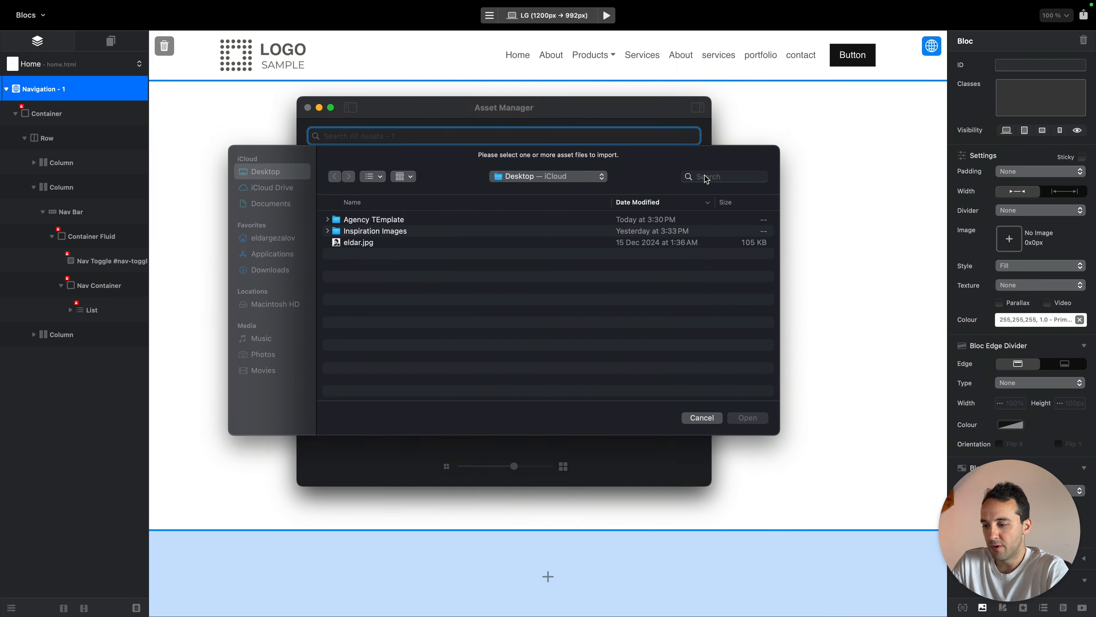
double_click(385, 221)
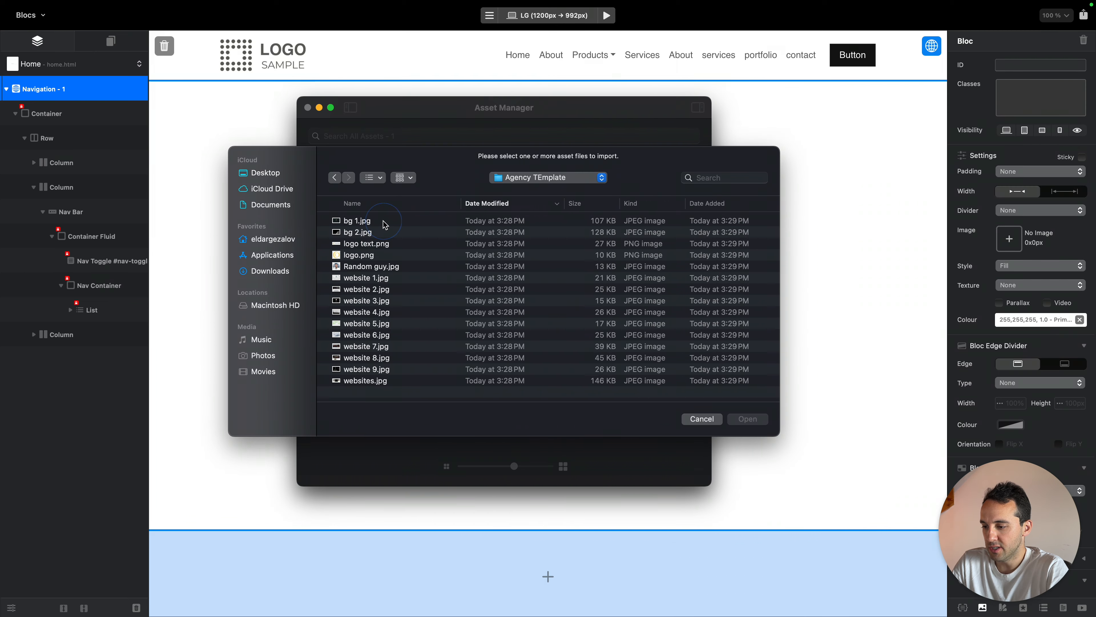
left_click(419, 256)
key("super+a")
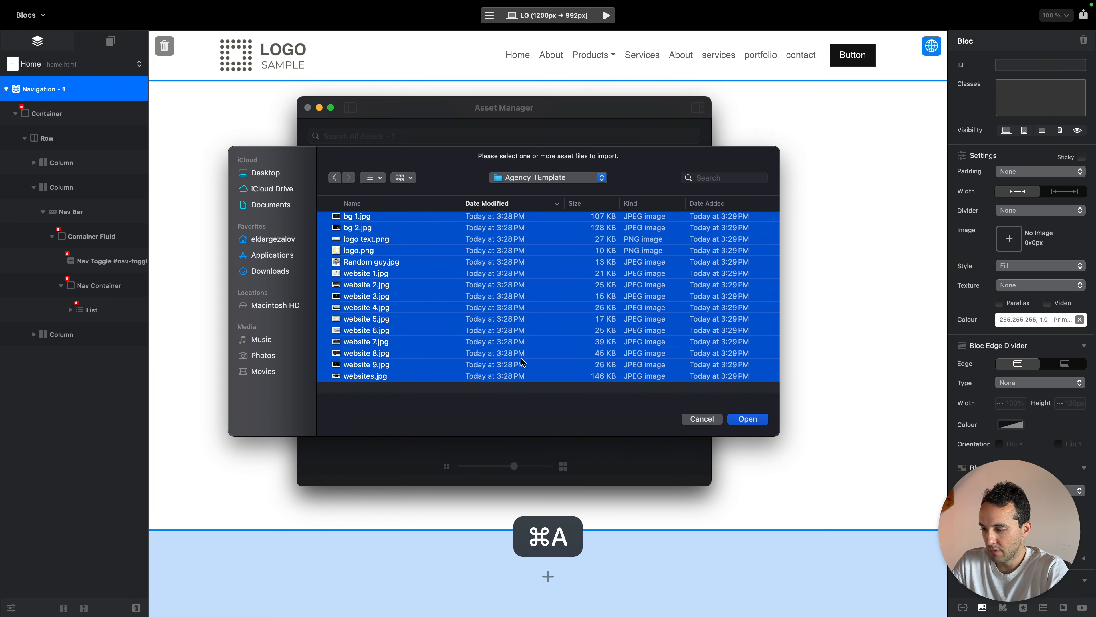
key("Return")
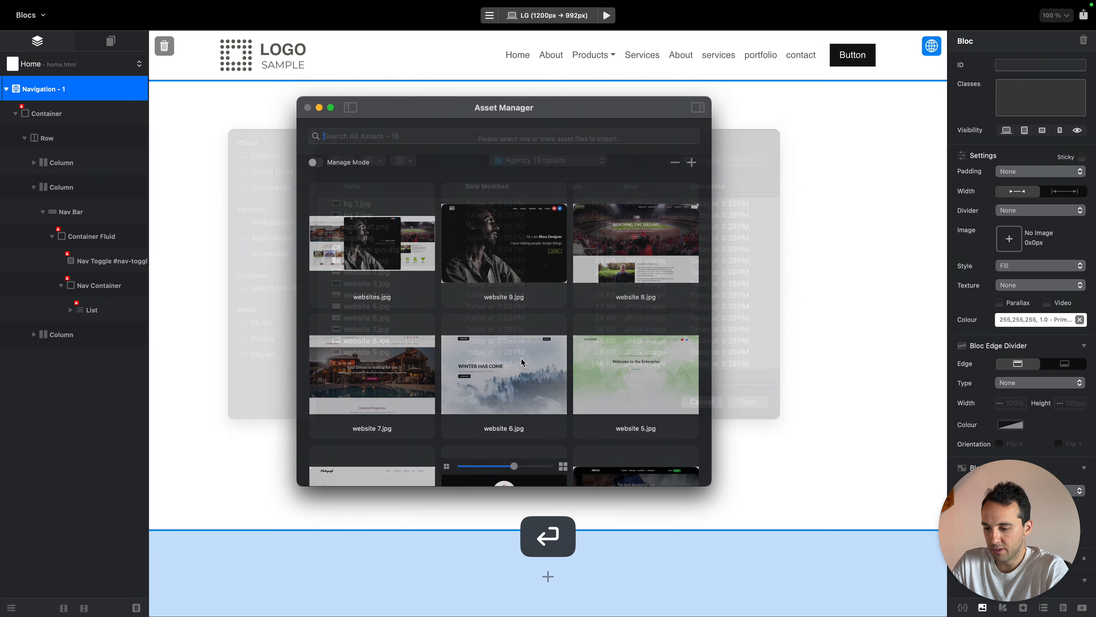
scroll(566, 297, "down", 5)
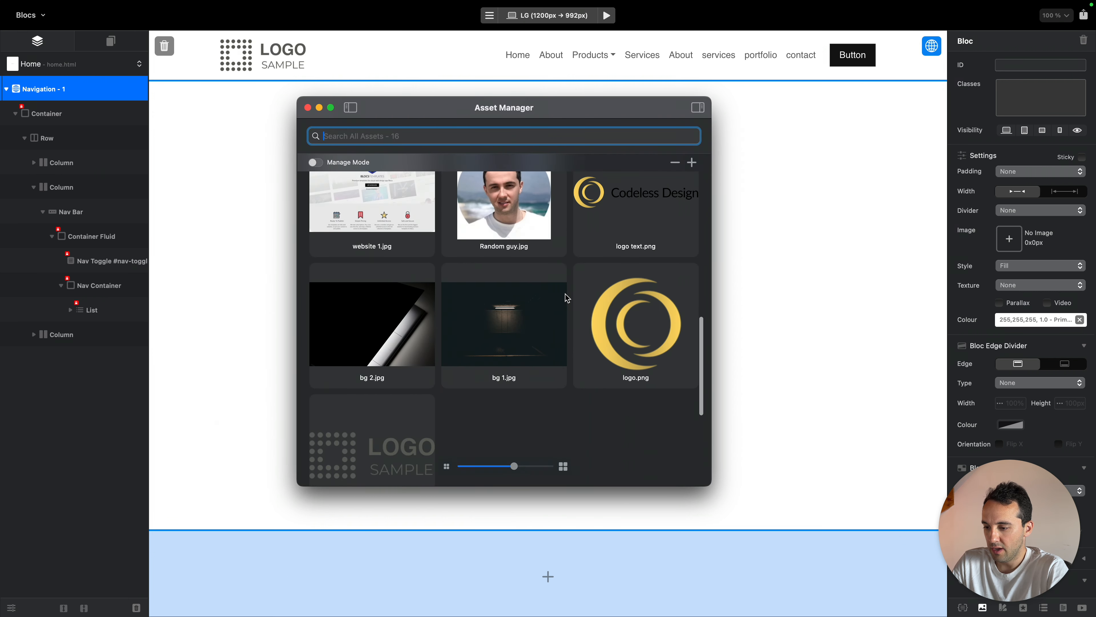
scroll(565, 295, "up", 8)
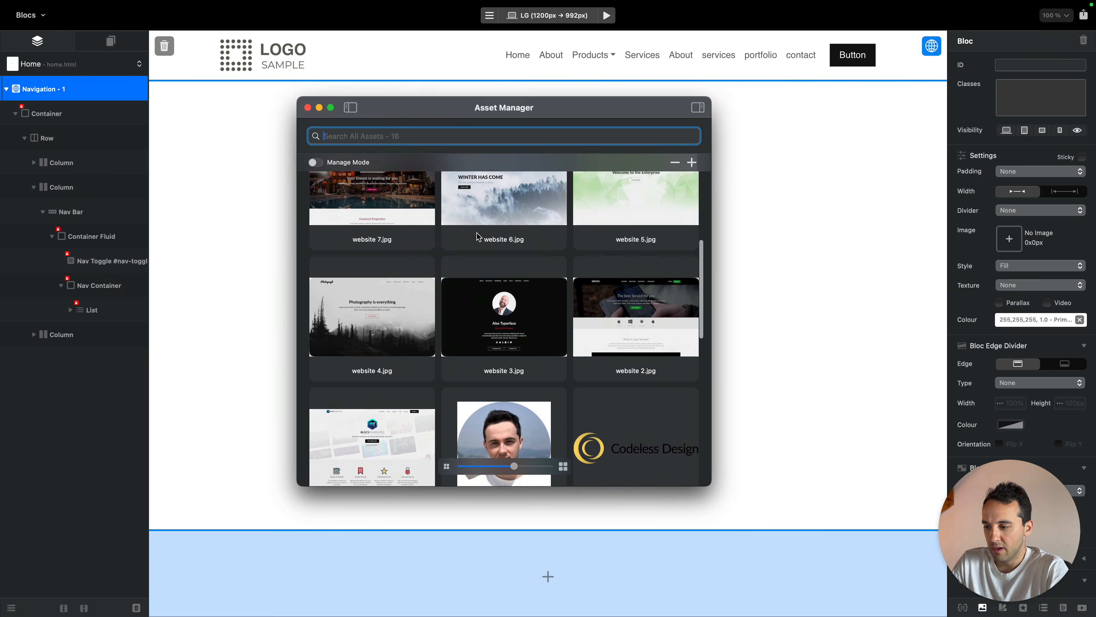
Import the portrait JPEG from the Desktop into the project's assets and close the Asset Manager
left_click(692, 163)
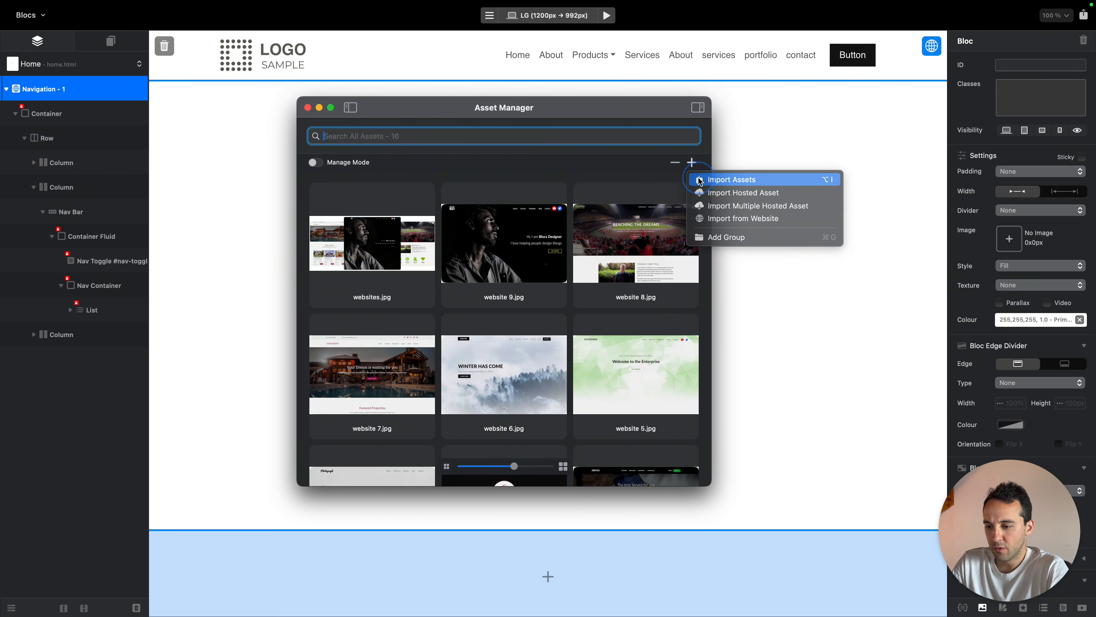
left_click(702, 180)
left_click(274, 175)
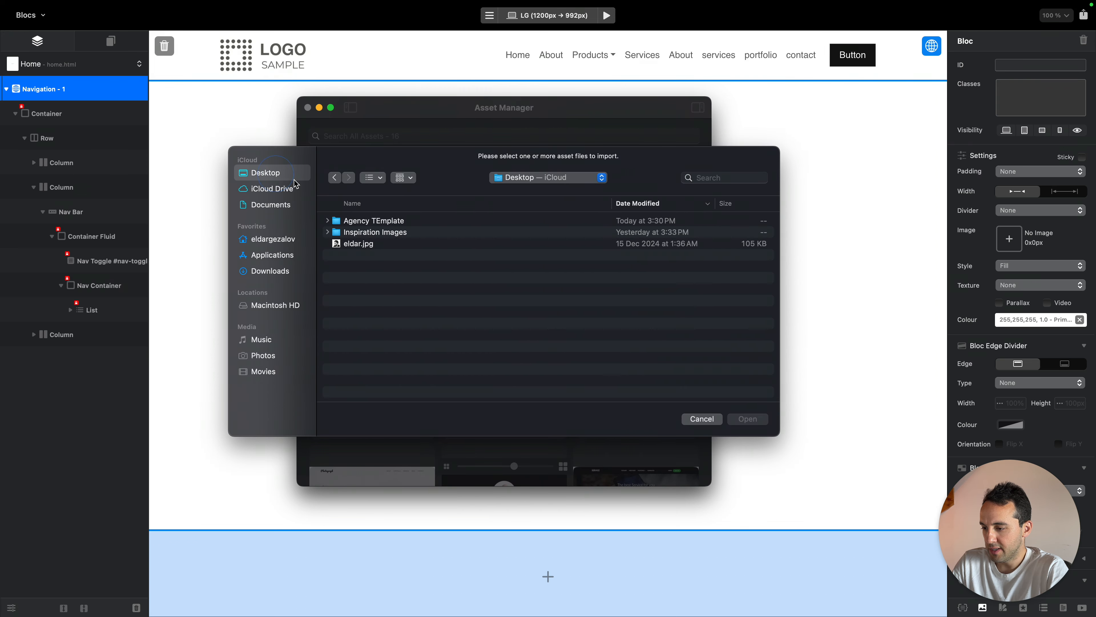
left_click(359, 243)
key("Return")
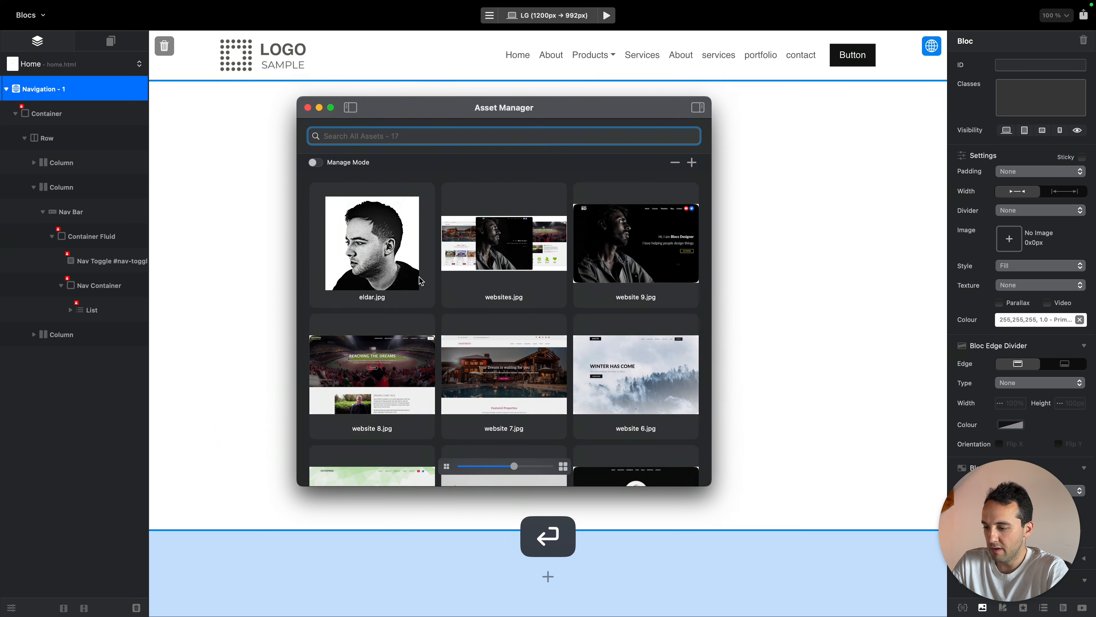
scroll(421, 281, "down", 10)
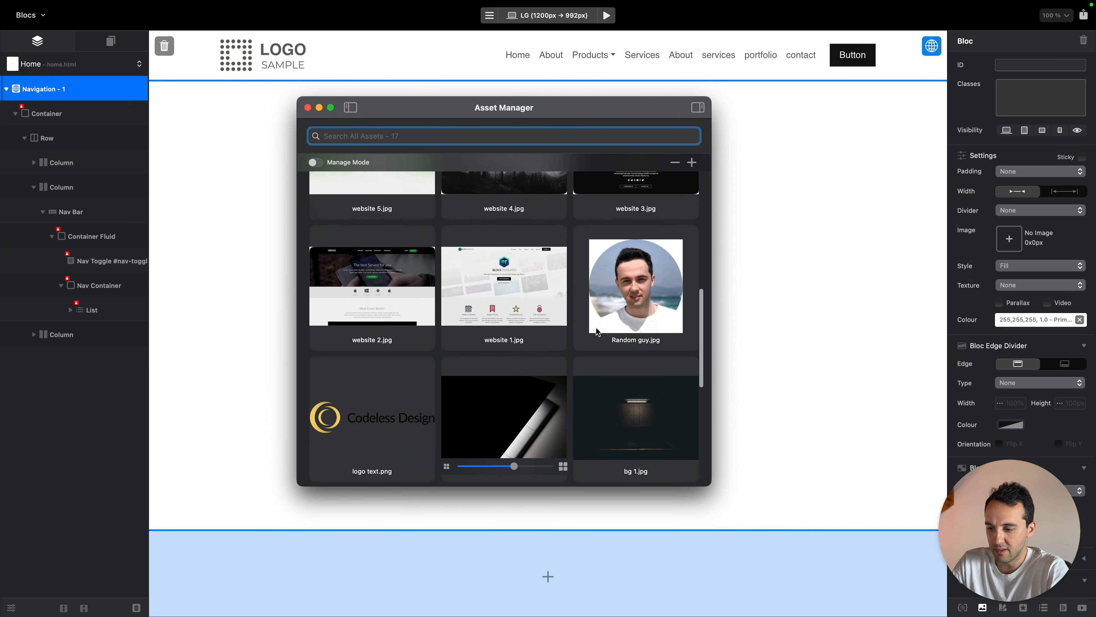
scroll(597, 332, "up", 10)
left_click(307, 107)
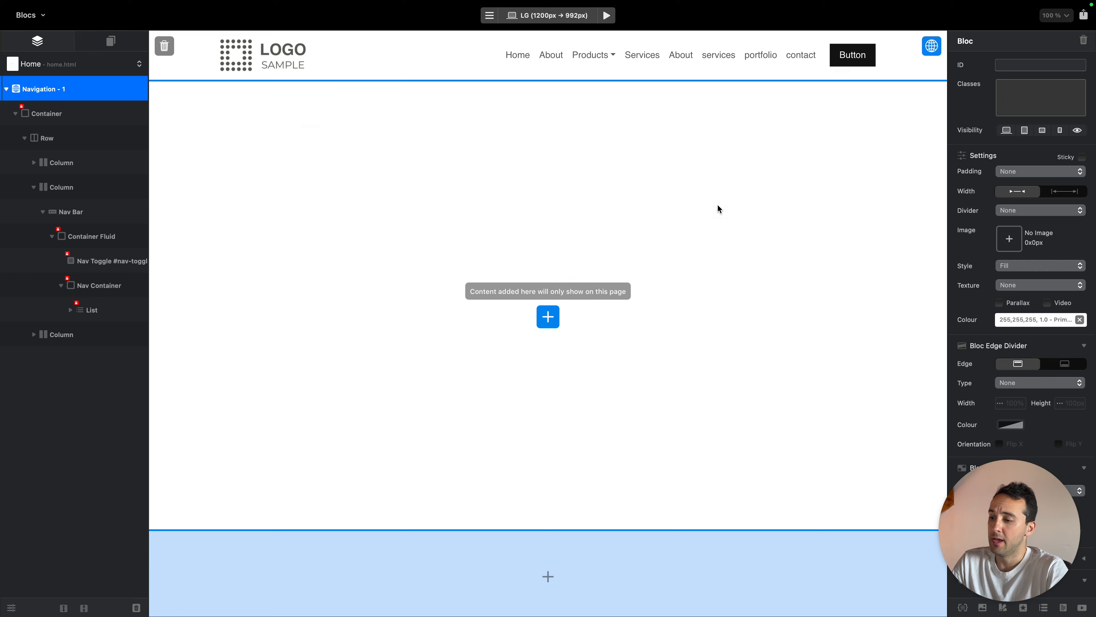
Study the reference site's hero section in Safari and browse the Minimalist Library's hero and header blocs in Blocs for a match
key("ctrl+Left")
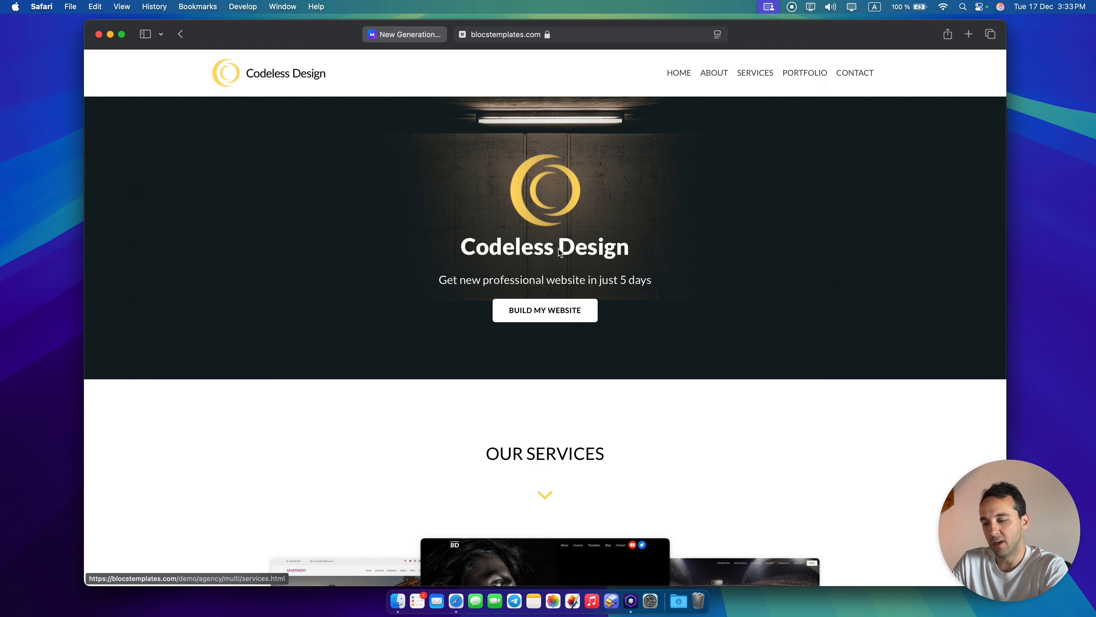
key("ctrl+Right")
left_click(547, 319)
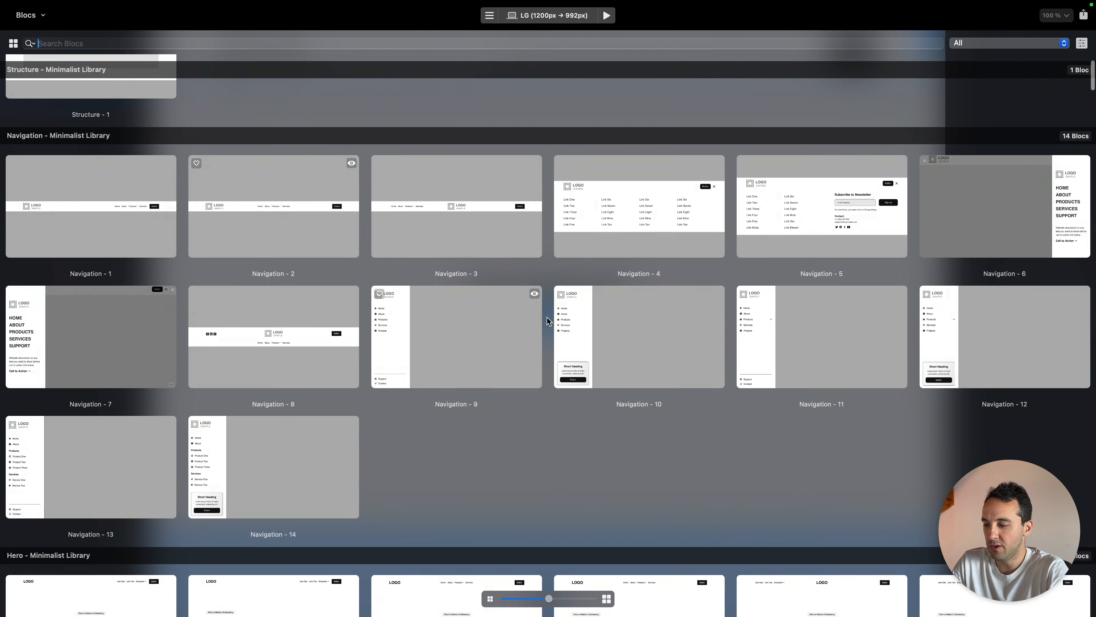
scroll(227, 125, "down", 10)
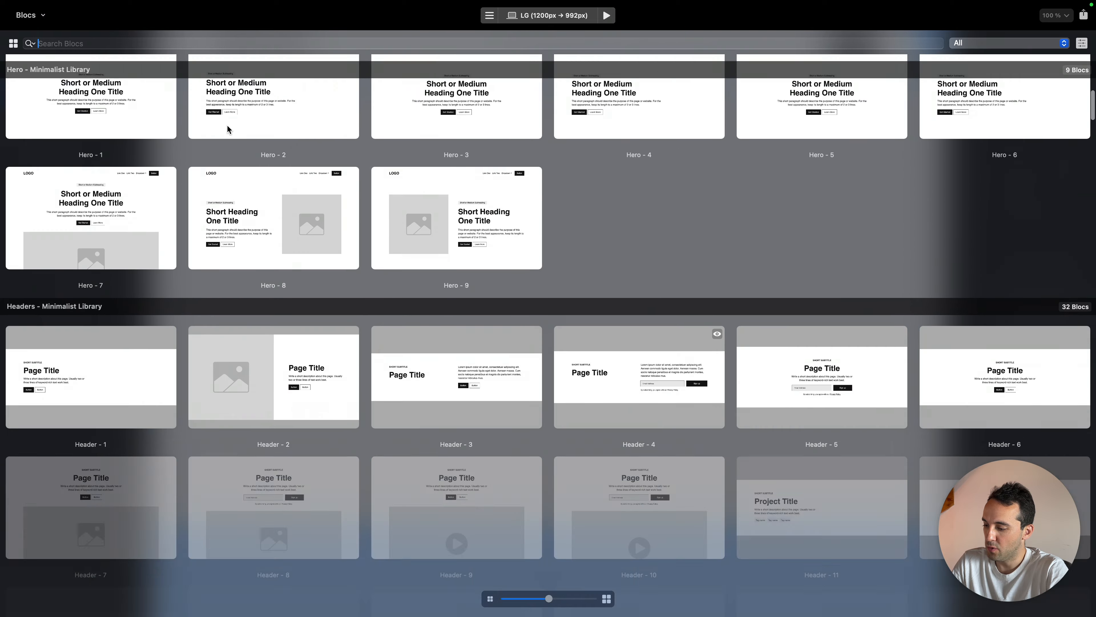
scroll(227, 125, "down", 5)
key("ctrl+Left")
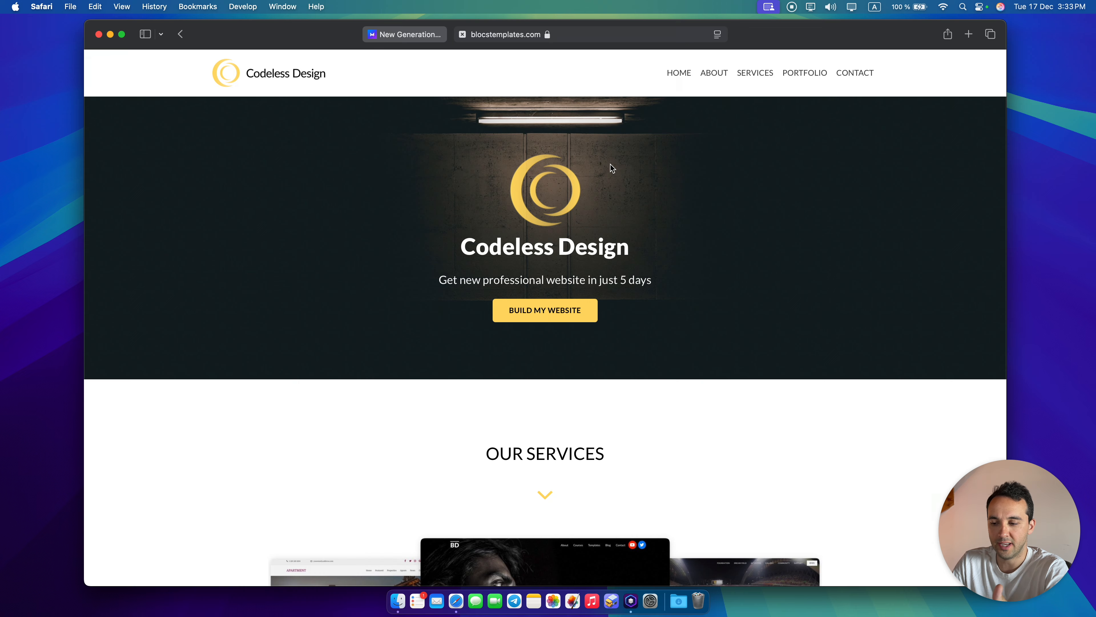
key("ctrl+Right")
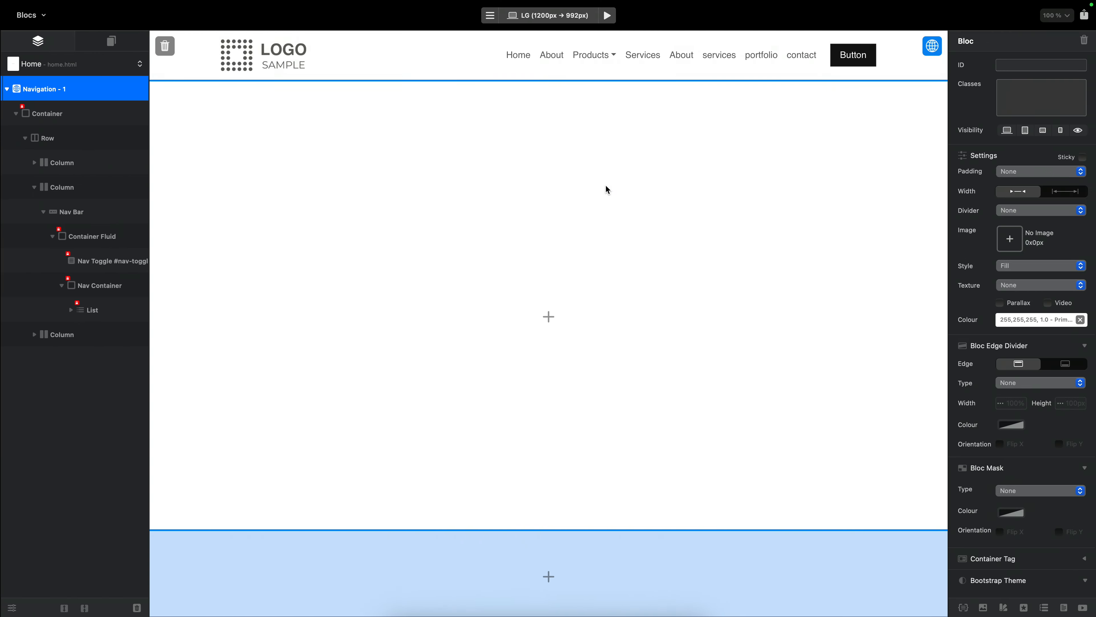
Add the Minimalist Library's Header - 6 bloc to the home page's main area
left_click(549, 336)
left_click(549, 322)
scroll(643, 318, "down", 2)
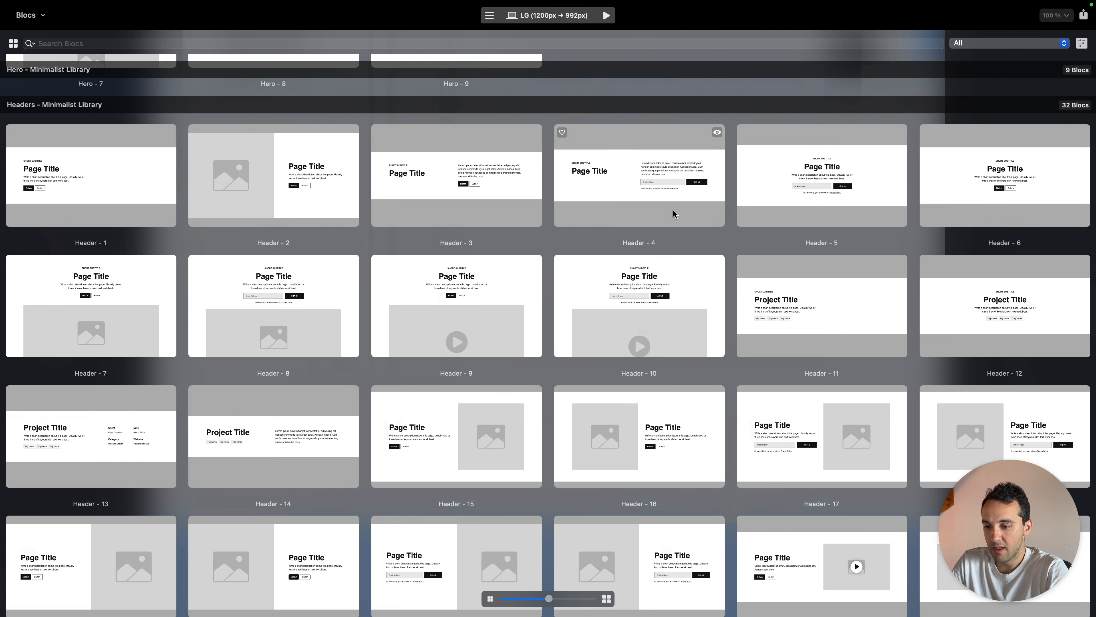
left_click(1030, 184)
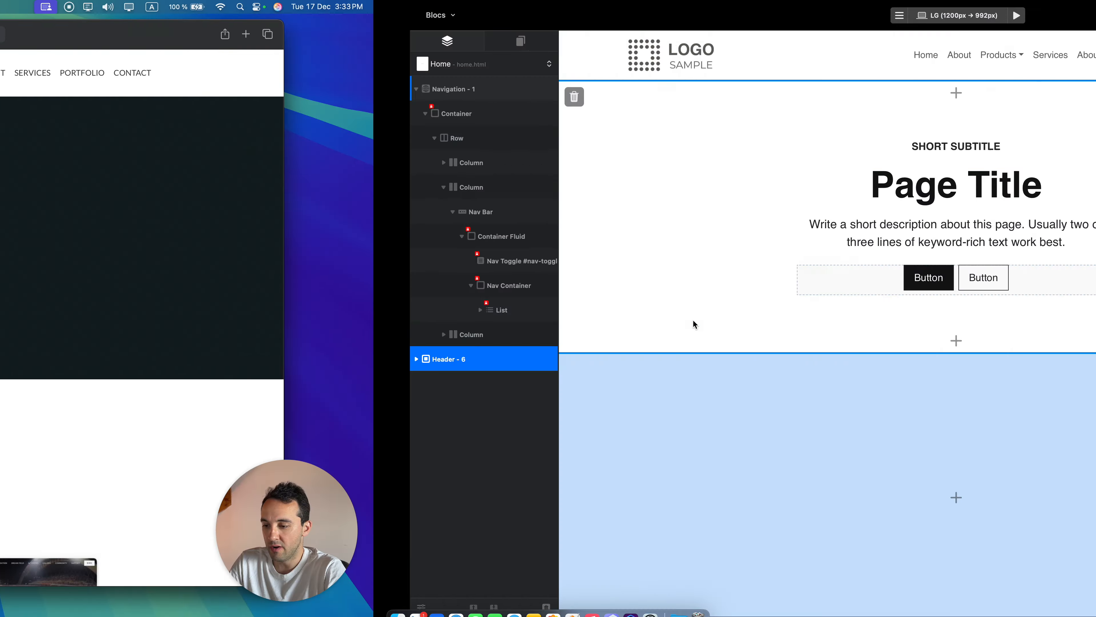
Set bg 1.jpg as the Header - 6 bloc's background image
double_click(794, 92)
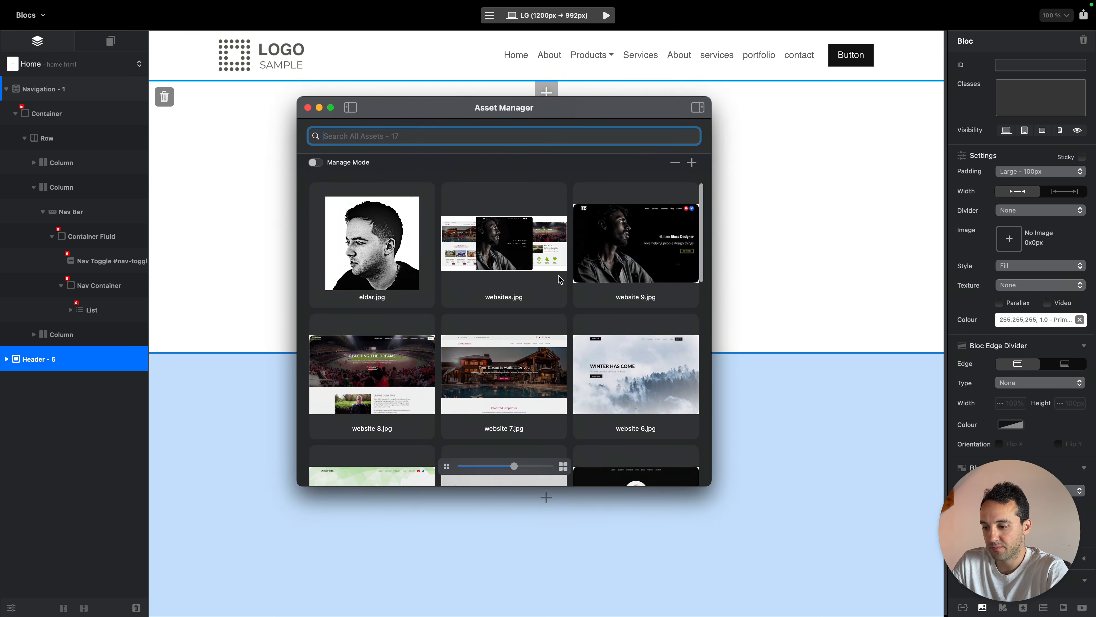
scroll(560, 280, "down", 10)
left_click(633, 326)
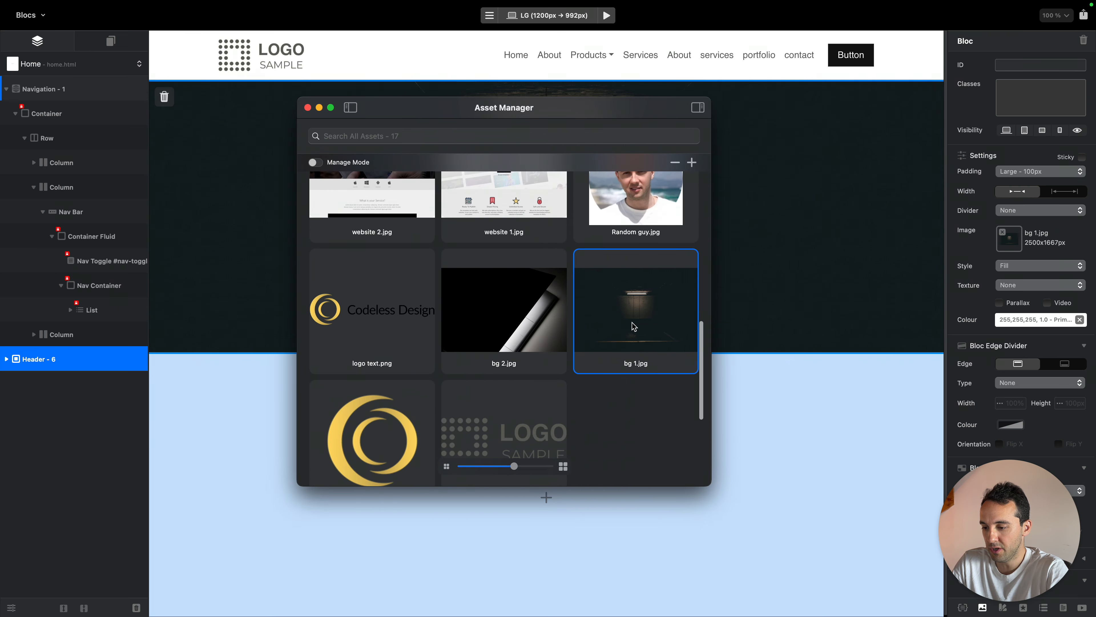
left_click(307, 108)
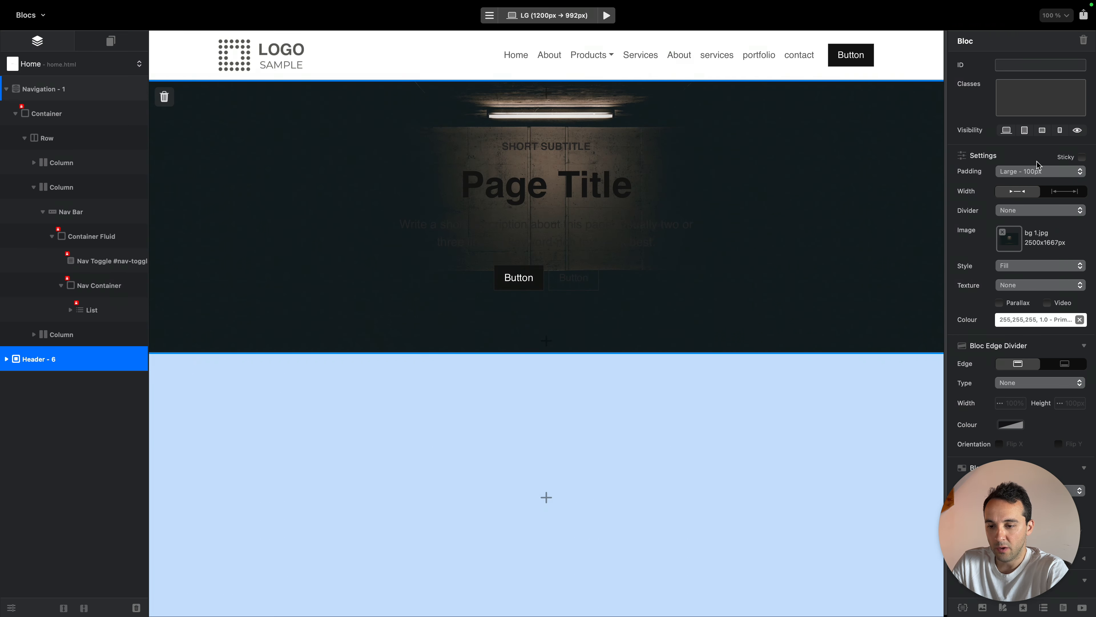
Set the Header - 6 bloc's padding to XXL - 200px and its background colour to Secondary
left_click(1037, 171)
left_click(1036, 148)
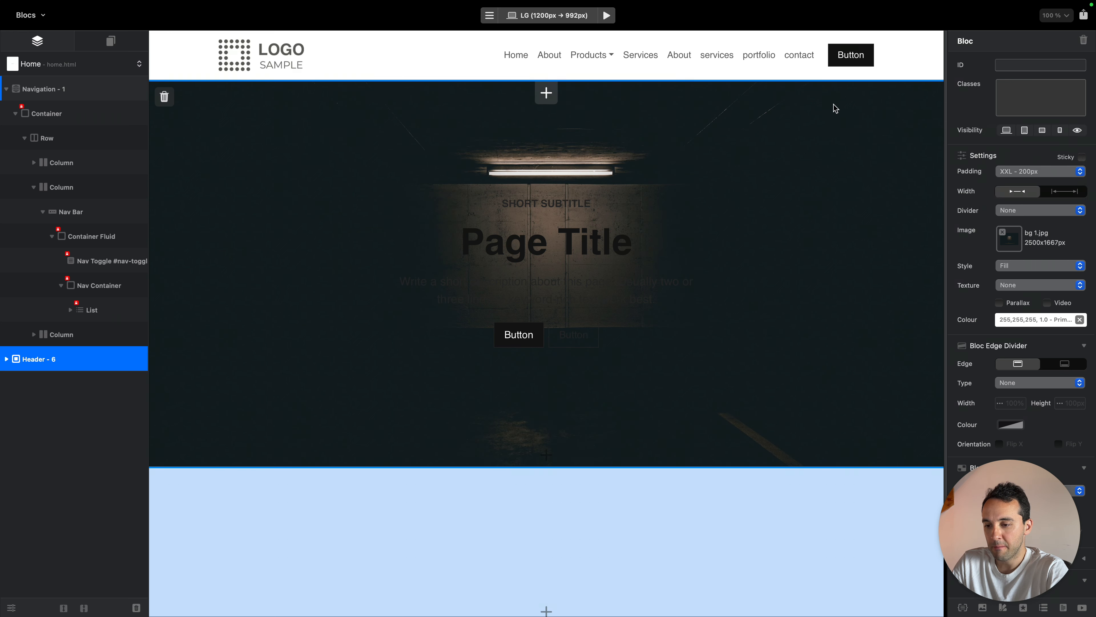
left_click(1031, 320)
left_click(461, 386)
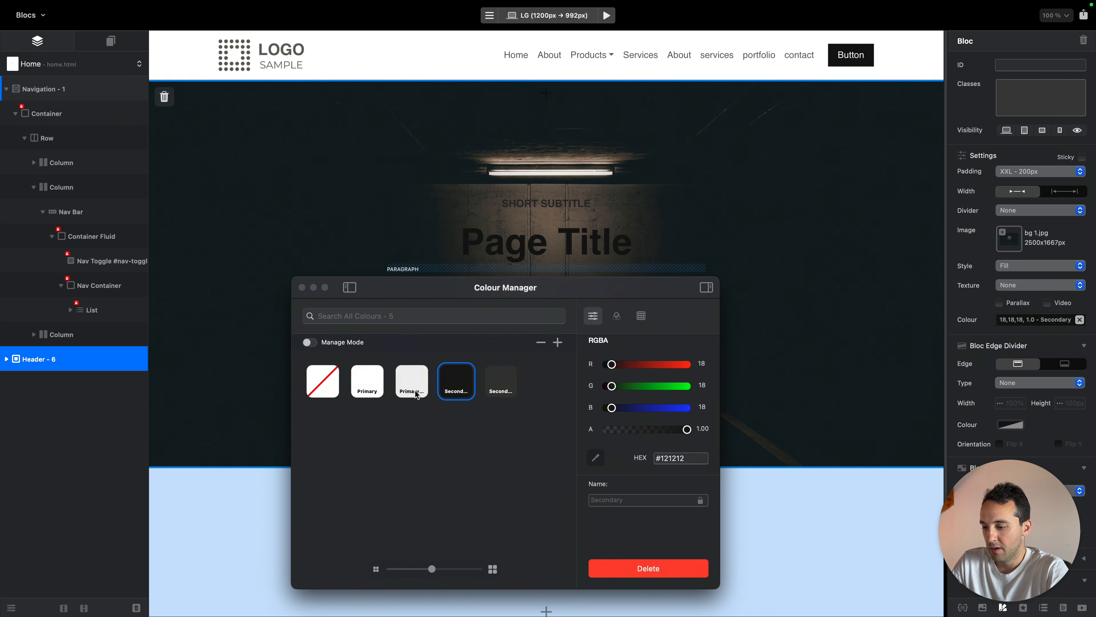
left_click(302, 287)
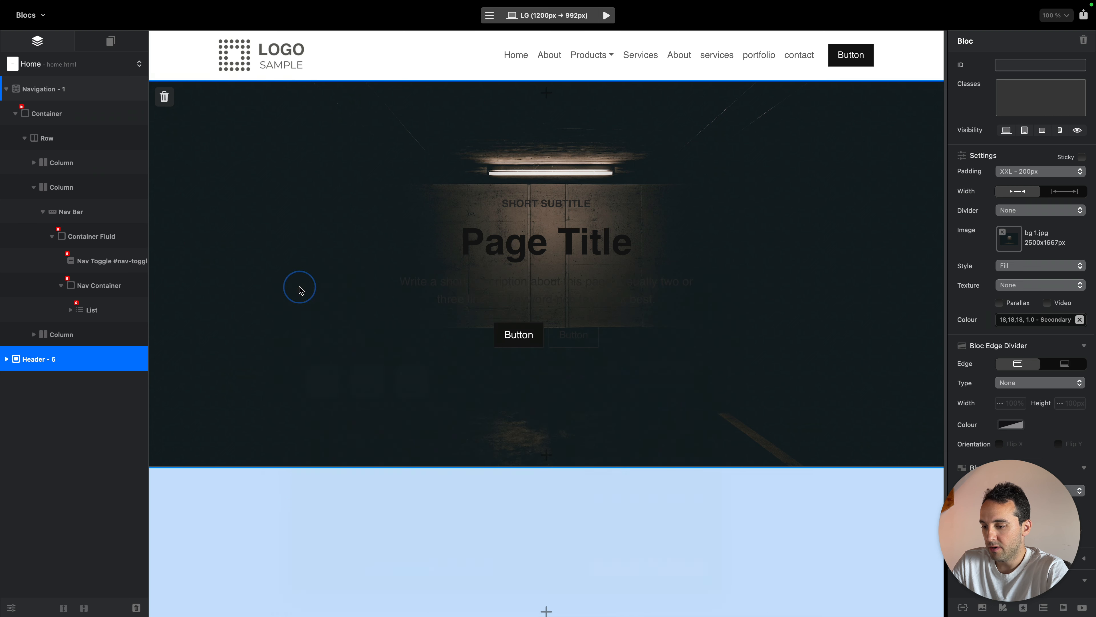
Recolour the hero text: subtitle and description in the light grey #EBEBEB swatch, page title in the white Primary swatch
left_click(561, 206)
left_click(1038, 352)
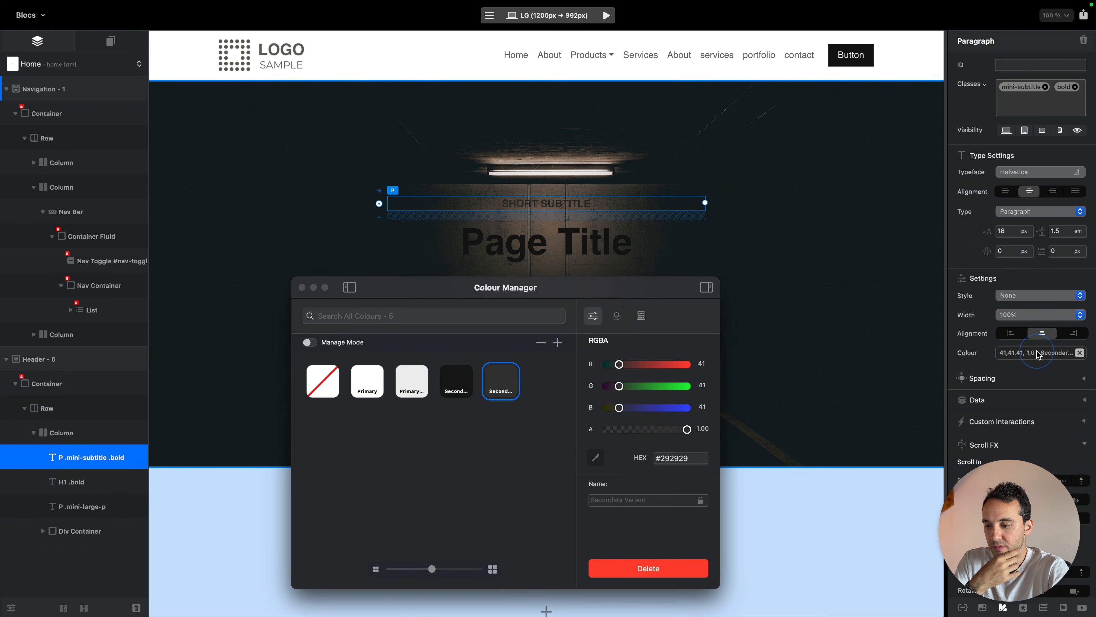
left_click(411, 380)
left_click(580, 259)
left_click(581, 259)
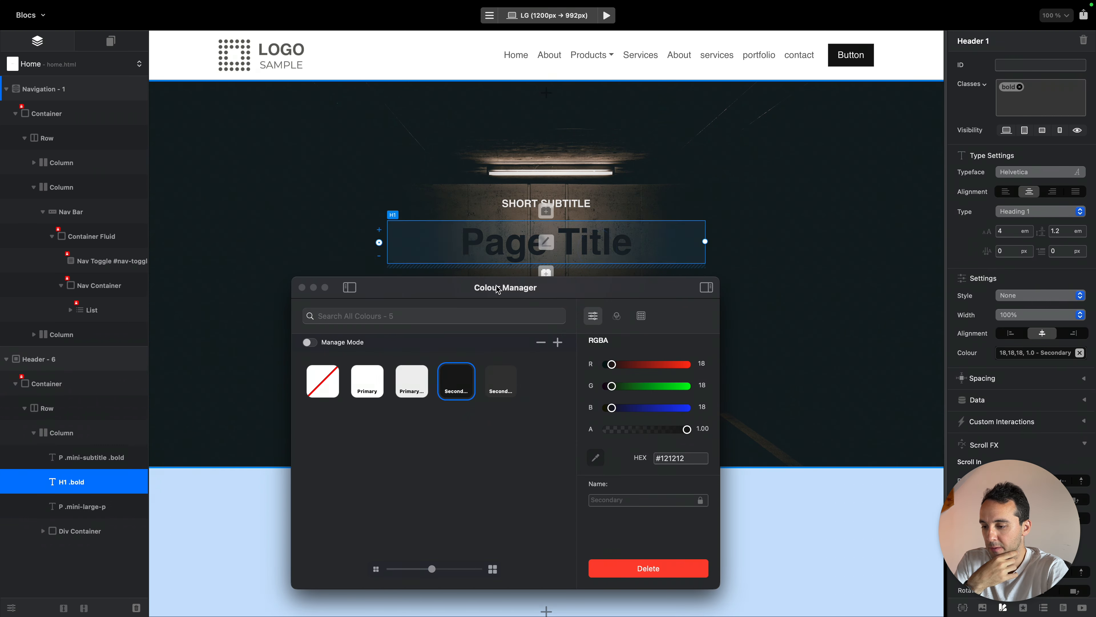
left_click(368, 381)
left_click_drag(570, 294, 746, 422)
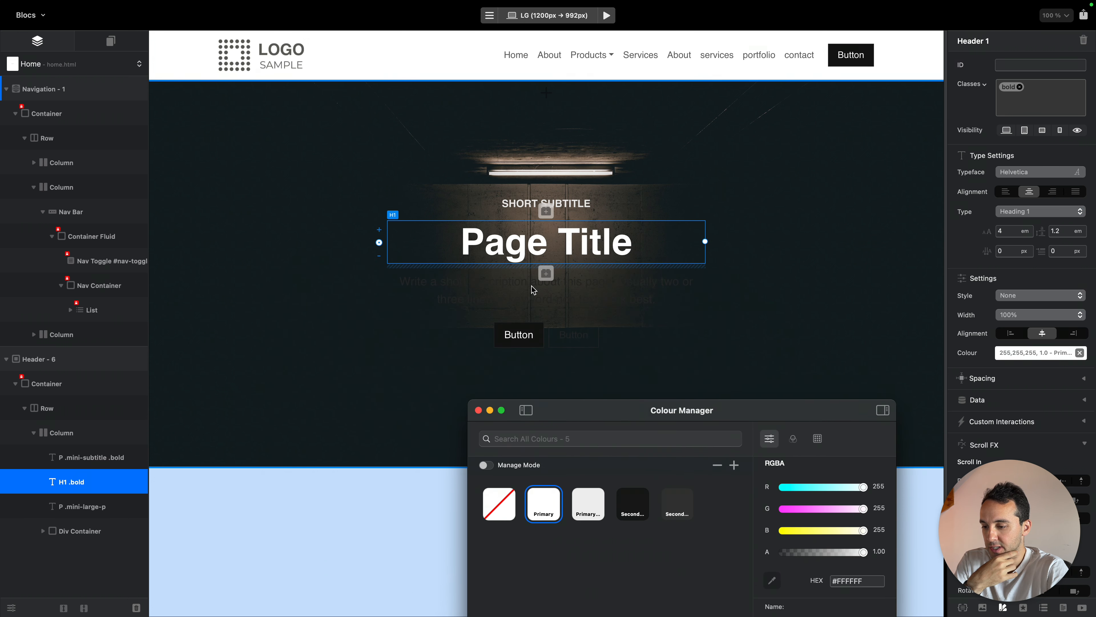
left_click(586, 290)
left_click(589, 503)
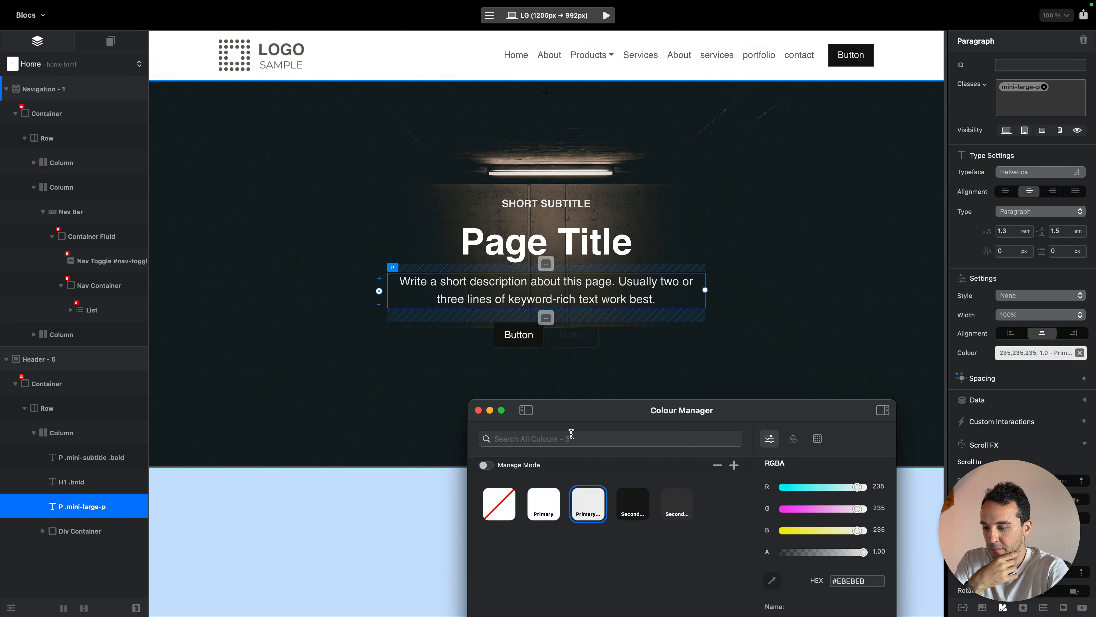
left_click(580, 339)
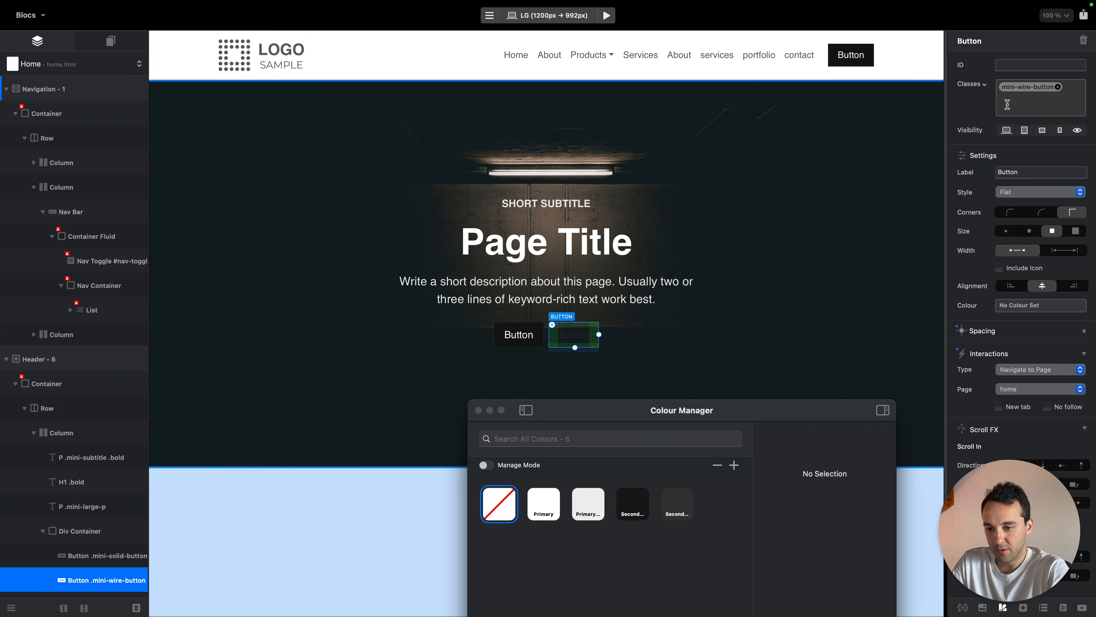
double_click(1024, 89)
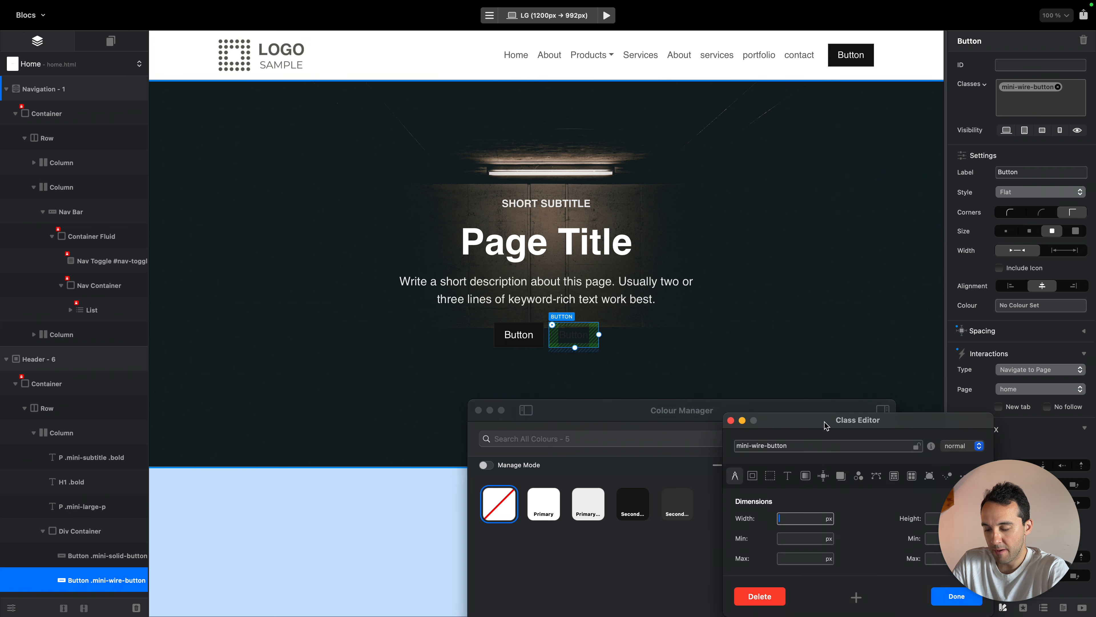
left_click_drag(825, 425, 810, 207)
left_click(728, 203)
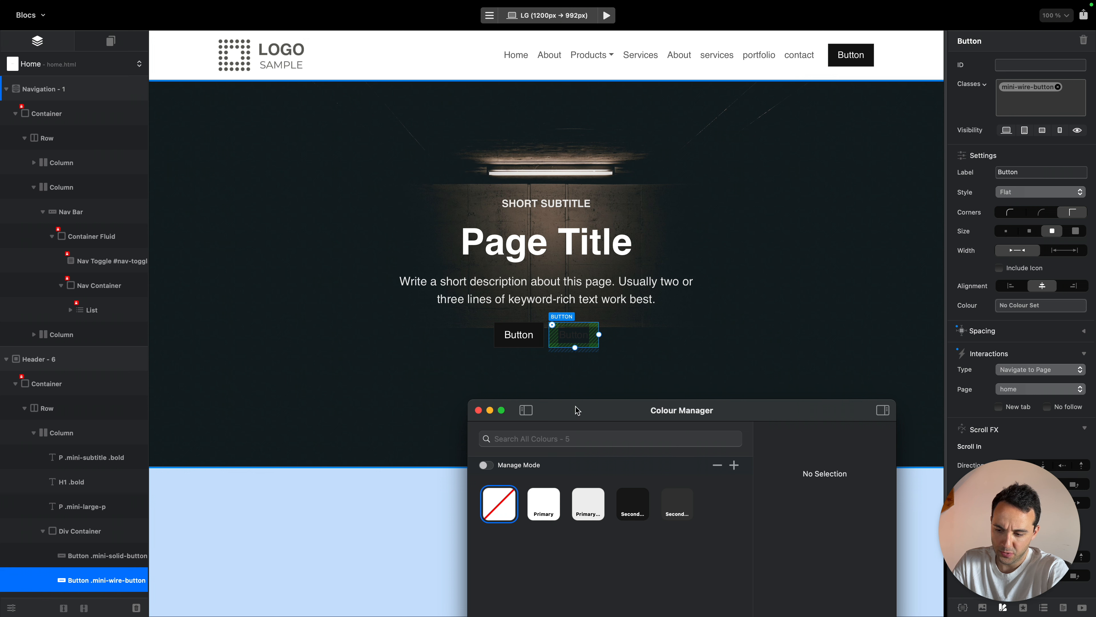
left_click(478, 411)
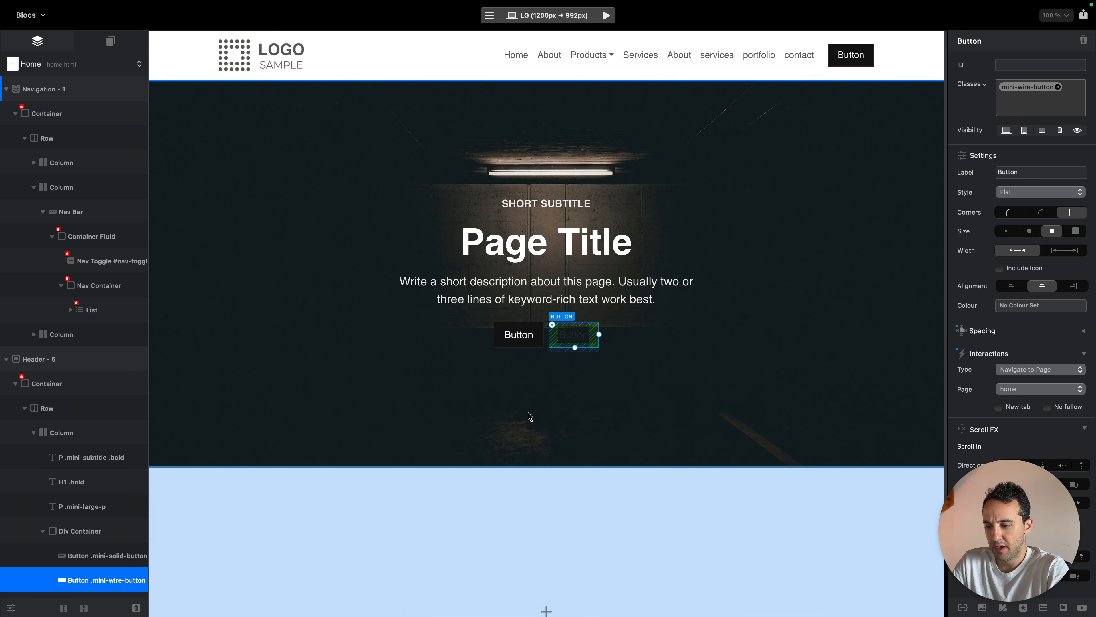
Delete the second, wire-style button from the hero's button container
key("super+BackSpace")
left_click(625, 370)
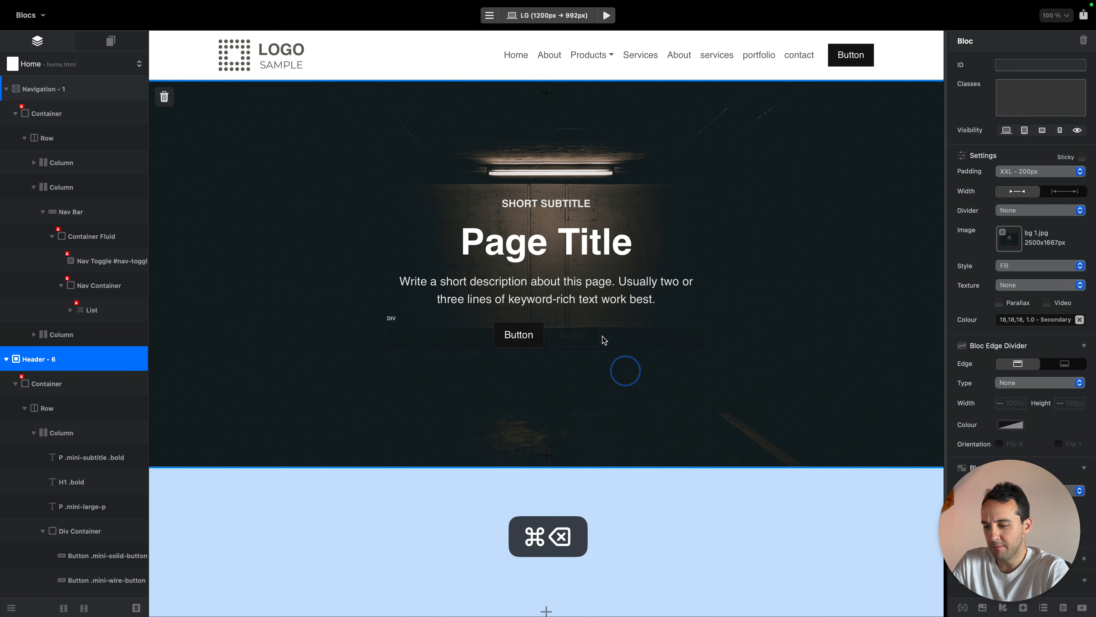
left_click(594, 336)
key("super+BackSpace")
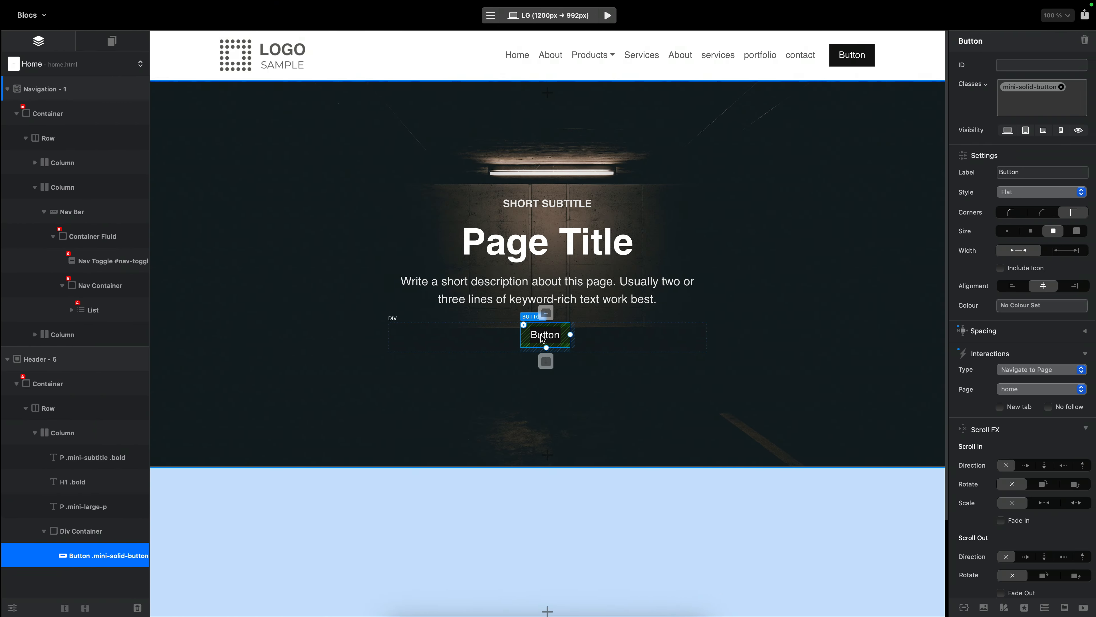
Relabel the remaining hero button See Pricing and try to point its page link to services
double_click(549, 337)
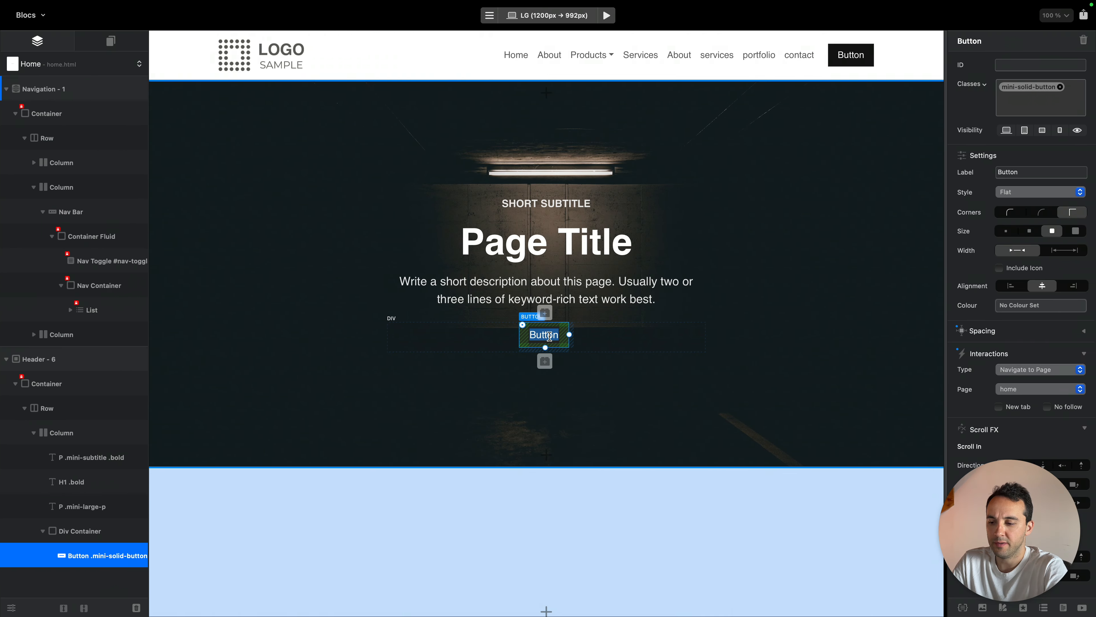
type("See Pricing")
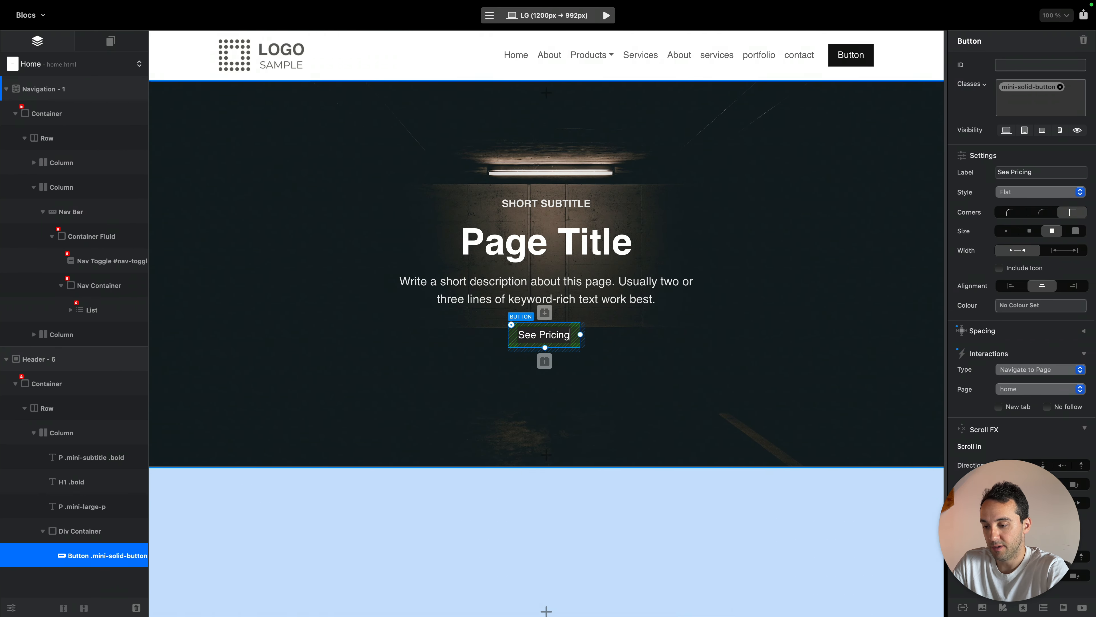
left_click(1040, 389)
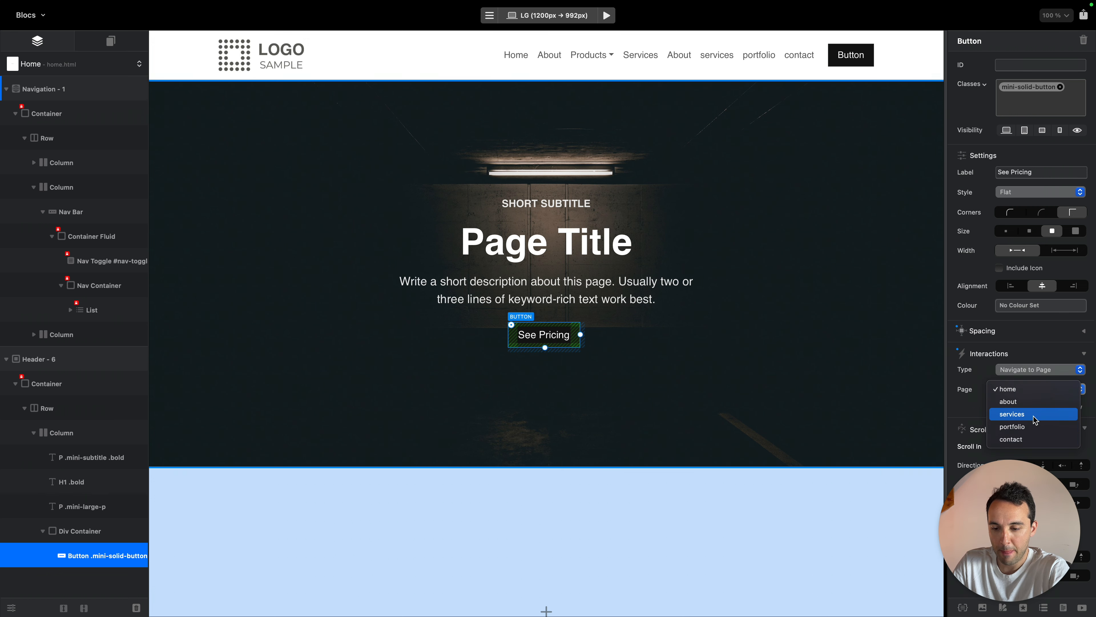
left_click(1012, 413)
Switch to Safari and look through the reference site's services page with its pricing tables, then return to Blocs
key("ctrl+Left")
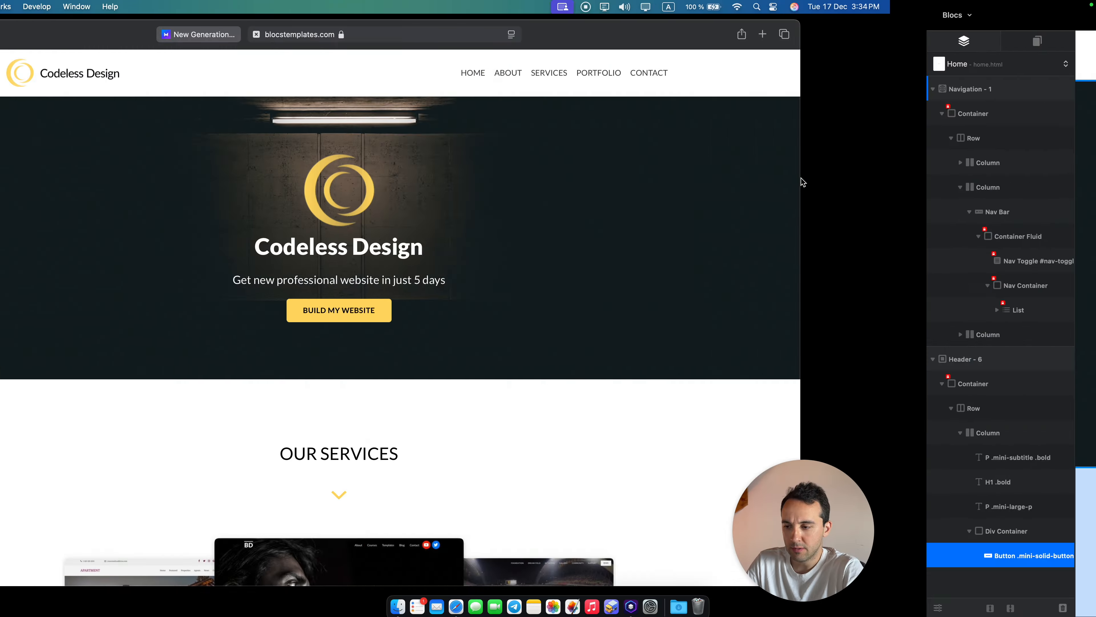
left_click(765, 68)
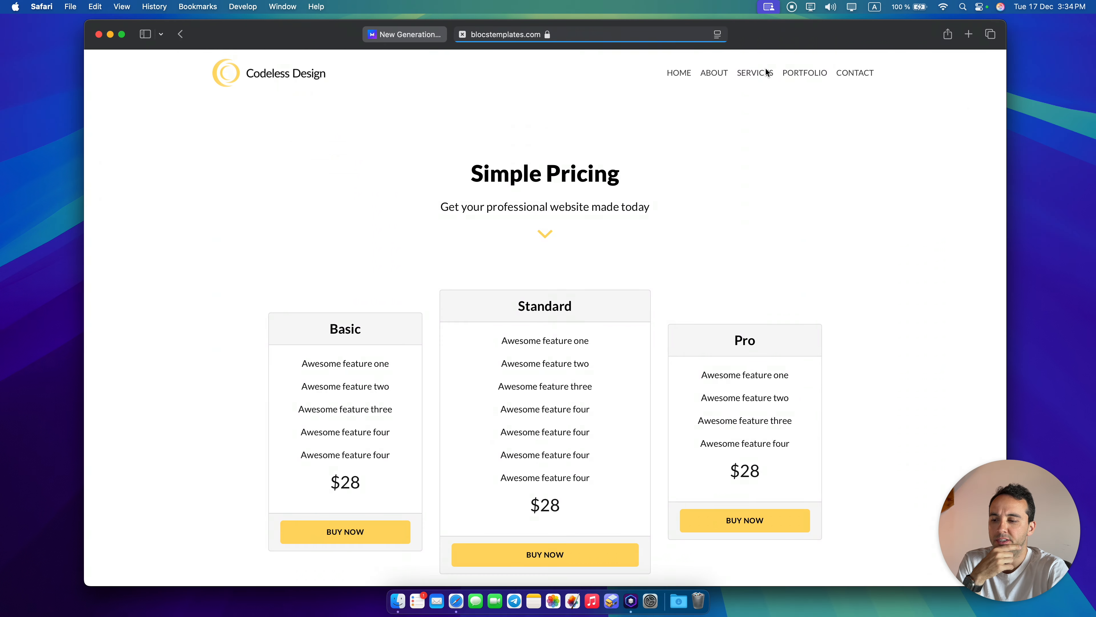
scroll(818, 245, "down", 1)
scroll(819, 245, "down", 7)
scroll(819, 245, "up", 8)
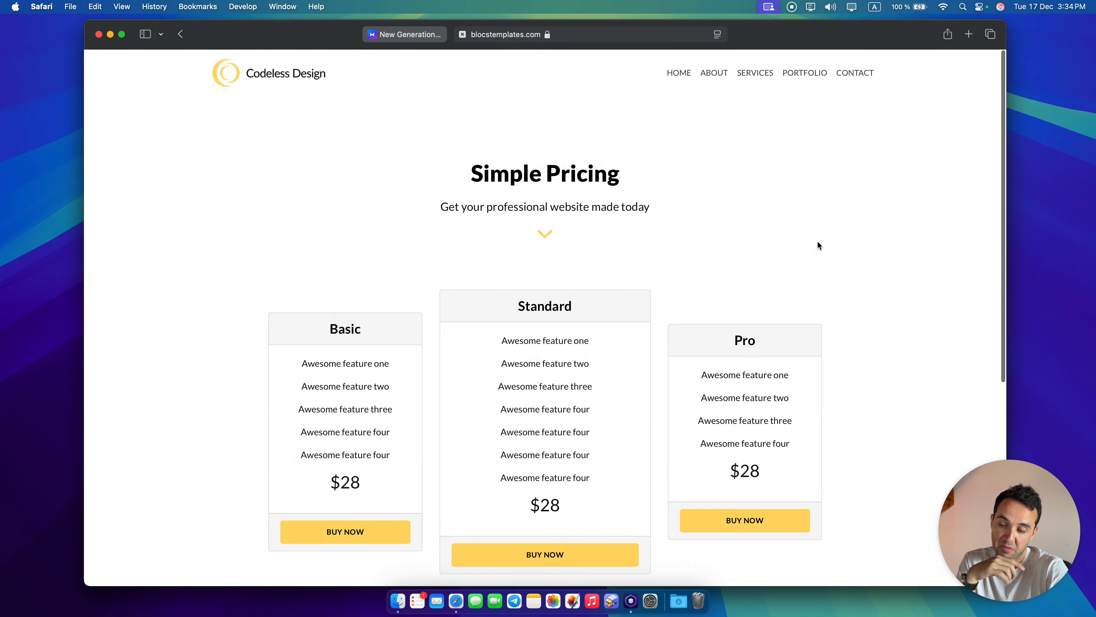
key("ctrl+Right")
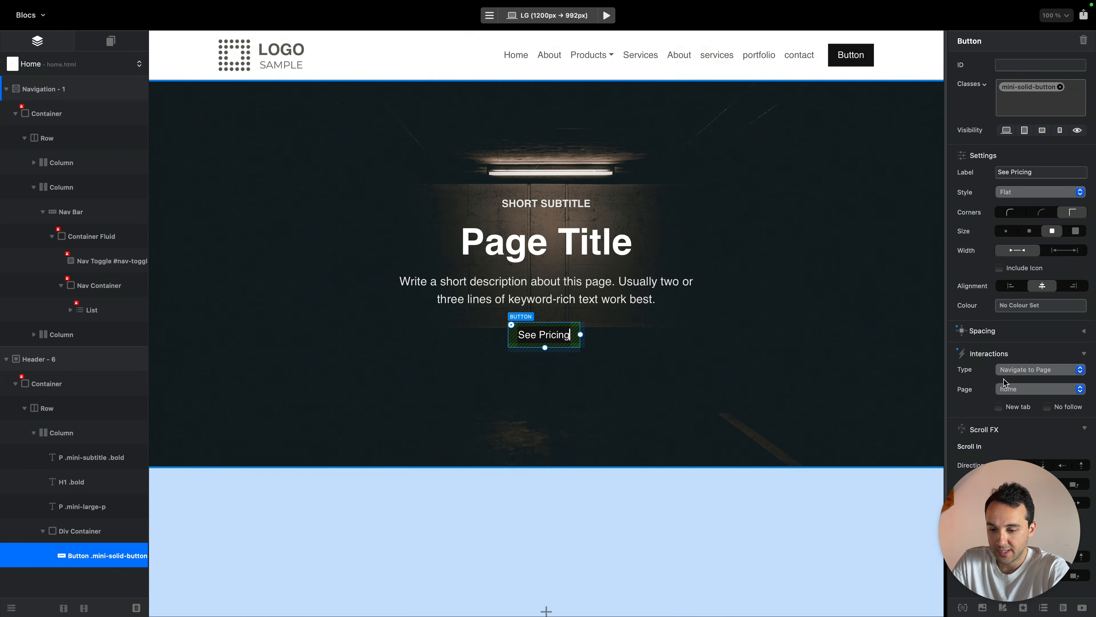
Set the See Pricing button to navigate to the services page
left_click(1029, 390)
left_click(1028, 414)
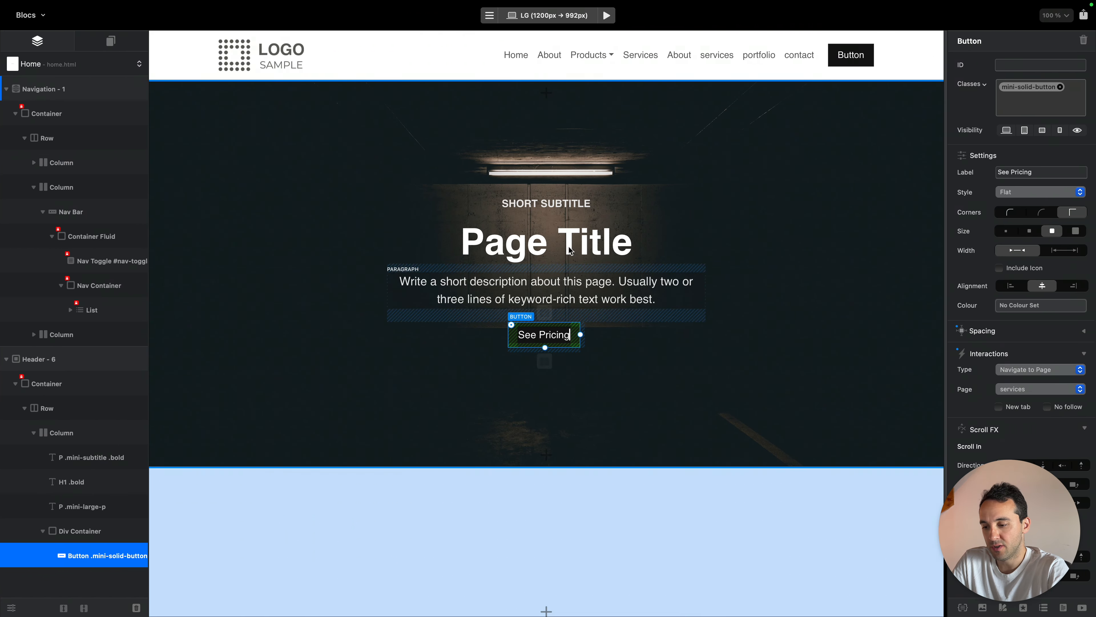
left_click(634, 349)
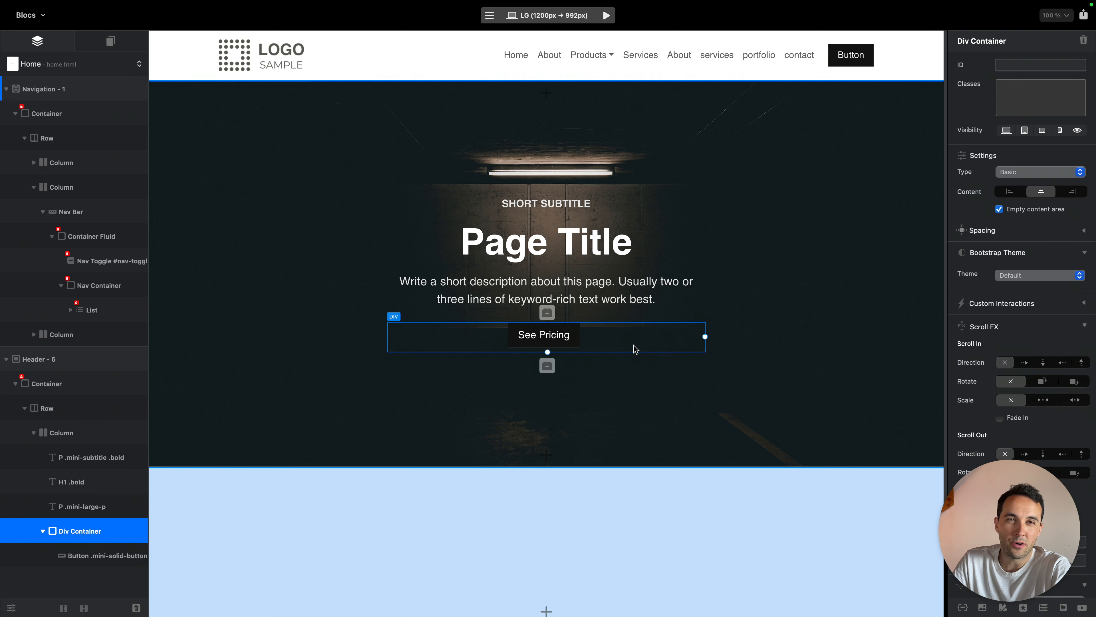
left_click(545, 336)
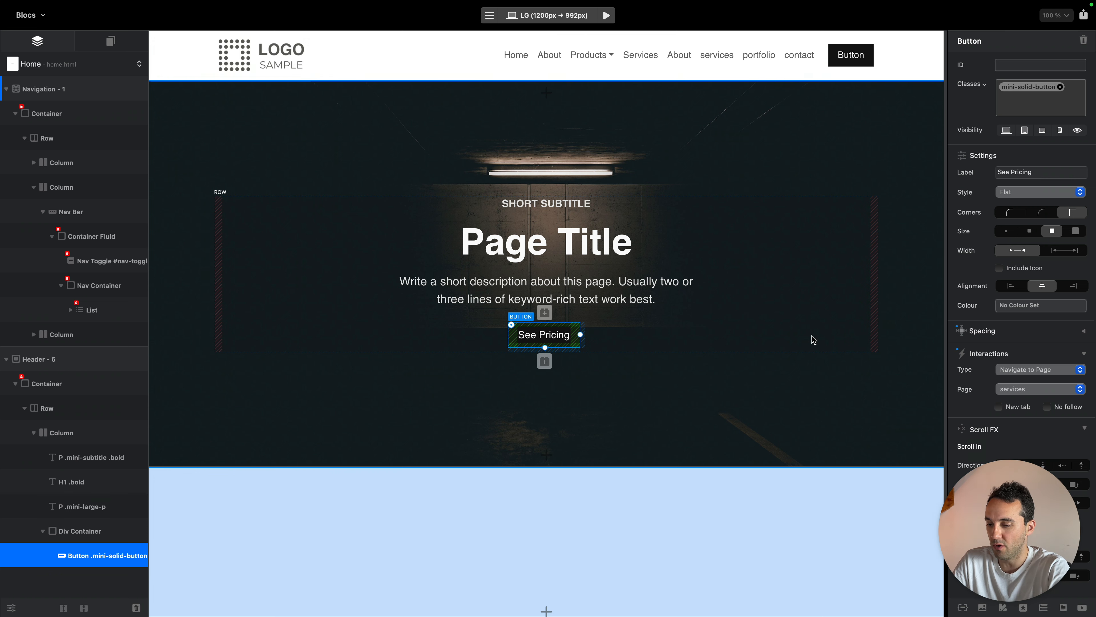
Check the hero's layout at the smaller device breakpoints and return to the LG breakpoint
left_click(686, 403)
key("super+2")
key("super+3")
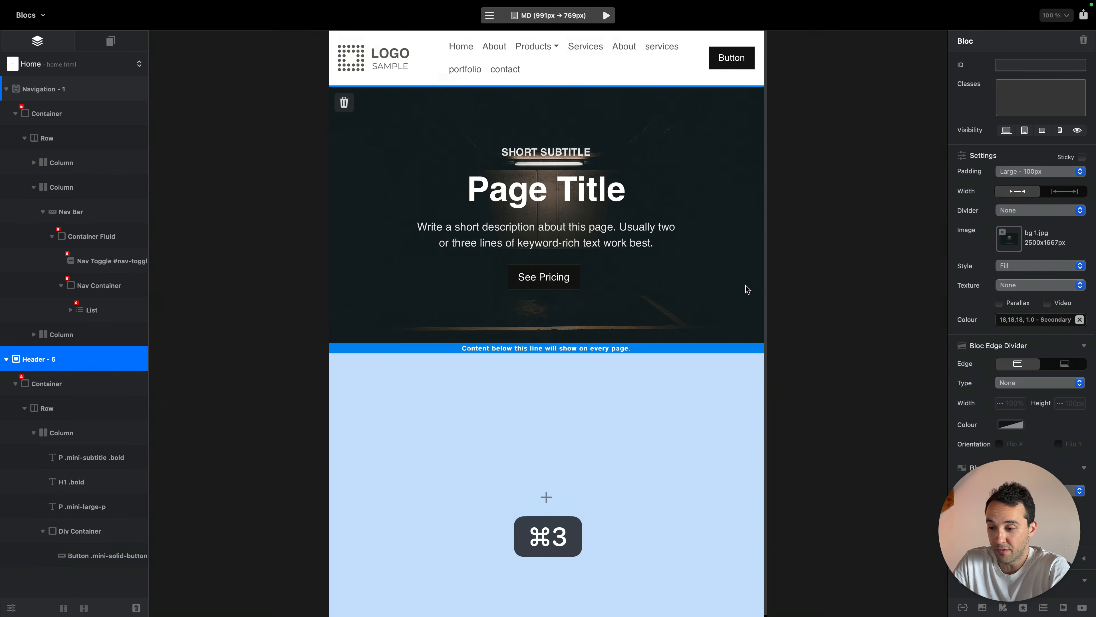
key("super+4")
key("super+2")
key("super+1")
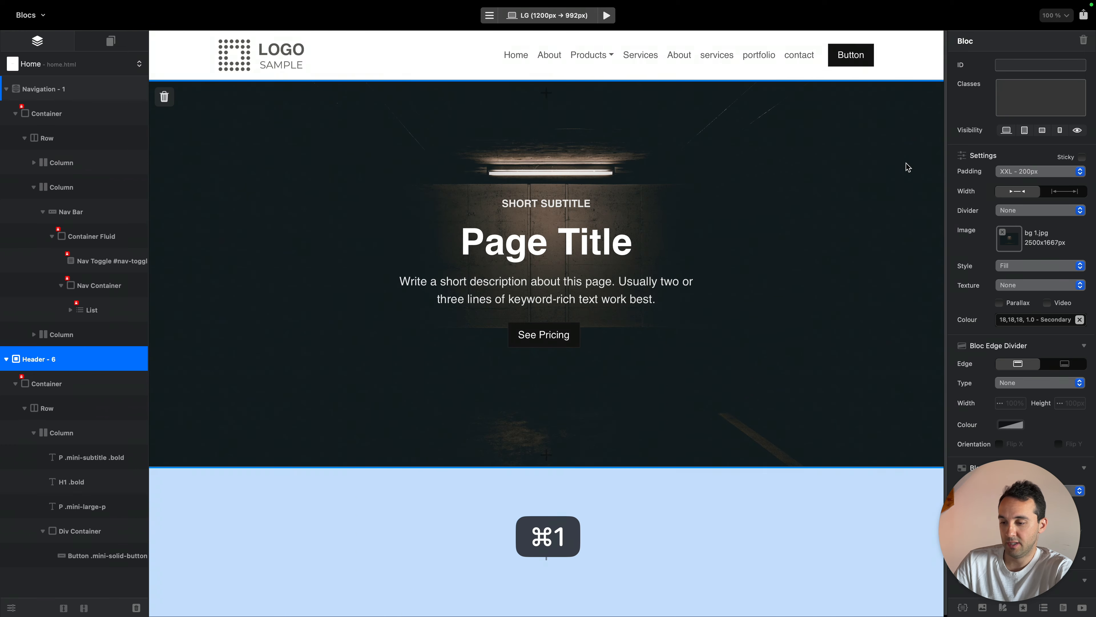
Examine the yellow button styling on the reference site's pricing and home pages in Safari and return to Blocs
left_click(564, 339)
key("ctrl+Left")
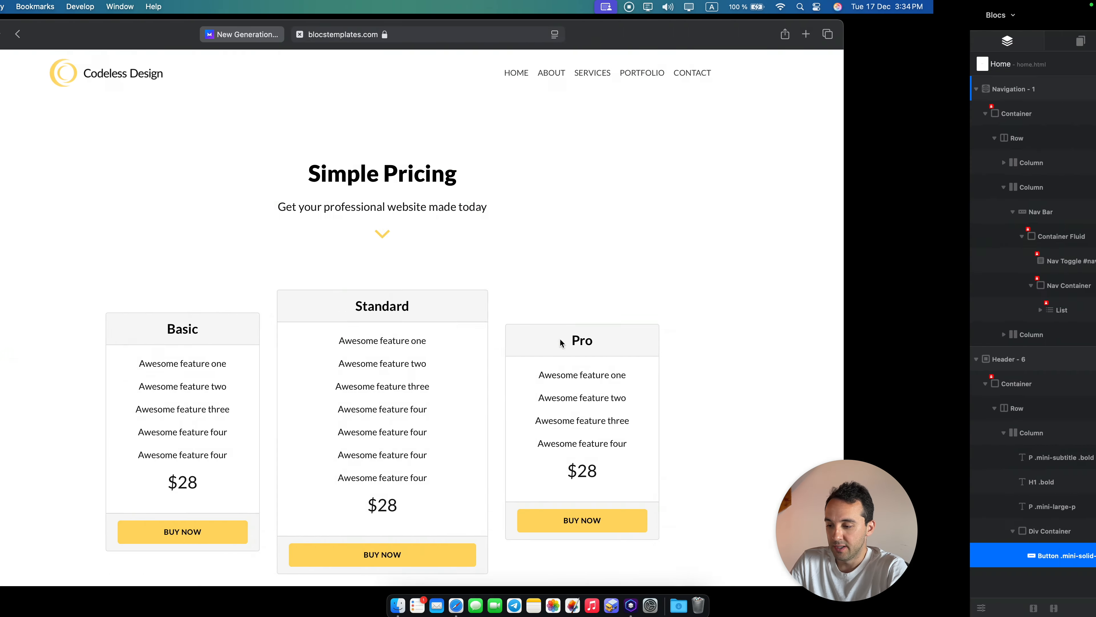
scroll(690, 280, "down", 3)
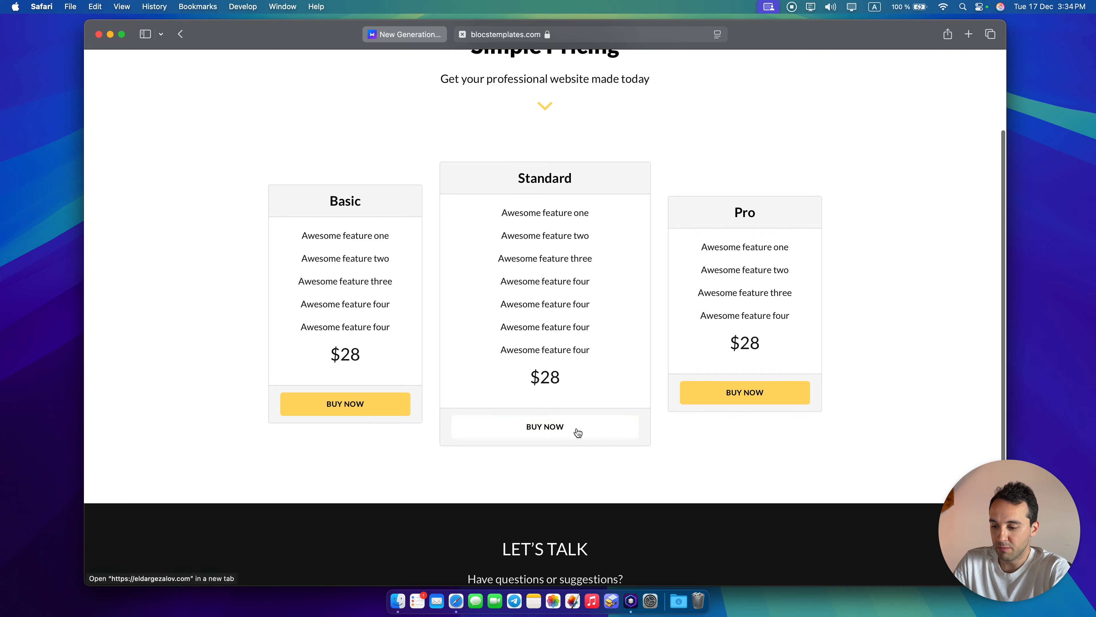
scroll(583, 324, "up", 5)
left_click(223, 71)
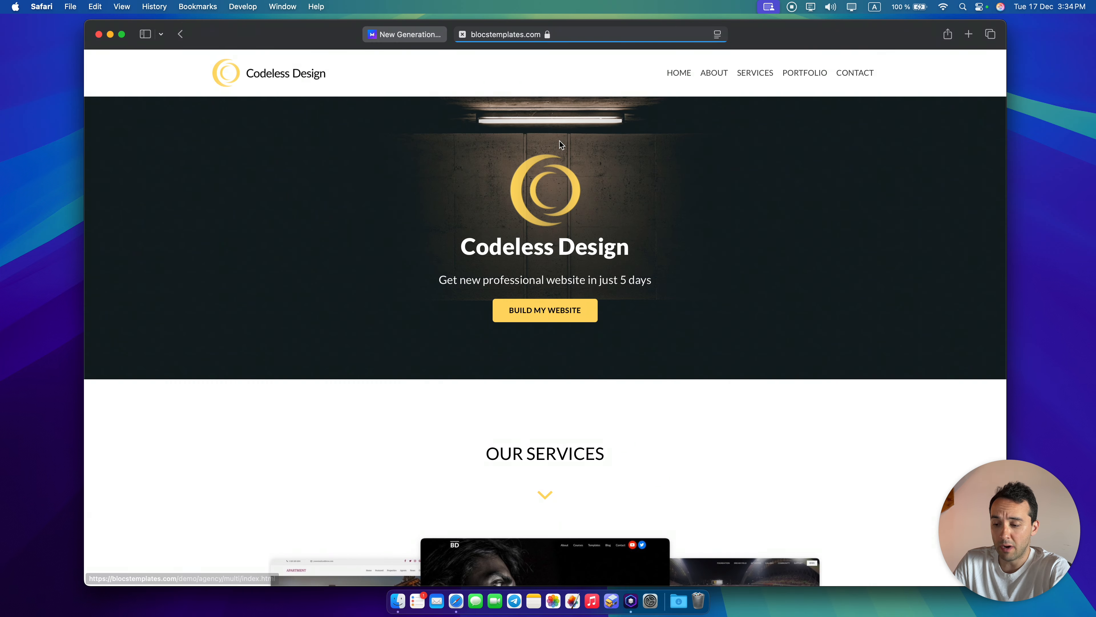
key("ctrl+Right")
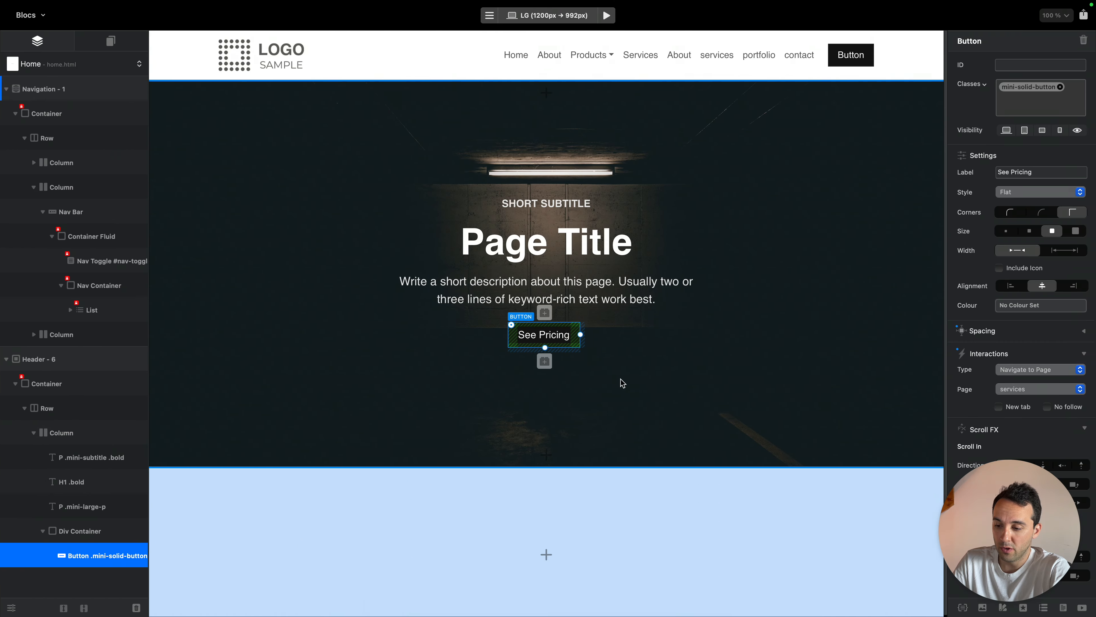
Replace the See Pricing button's mini-solid-button class with a new class named yellow-button
left_click(596, 341)
left_click(569, 344)
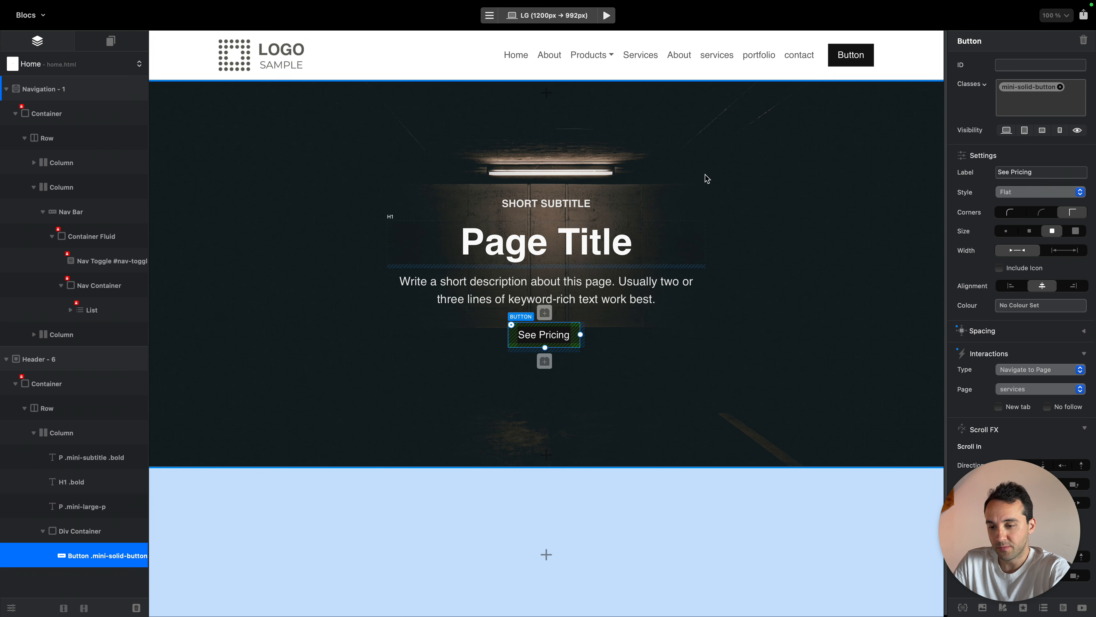
left_click(1042, 113)
left_click(1060, 86)
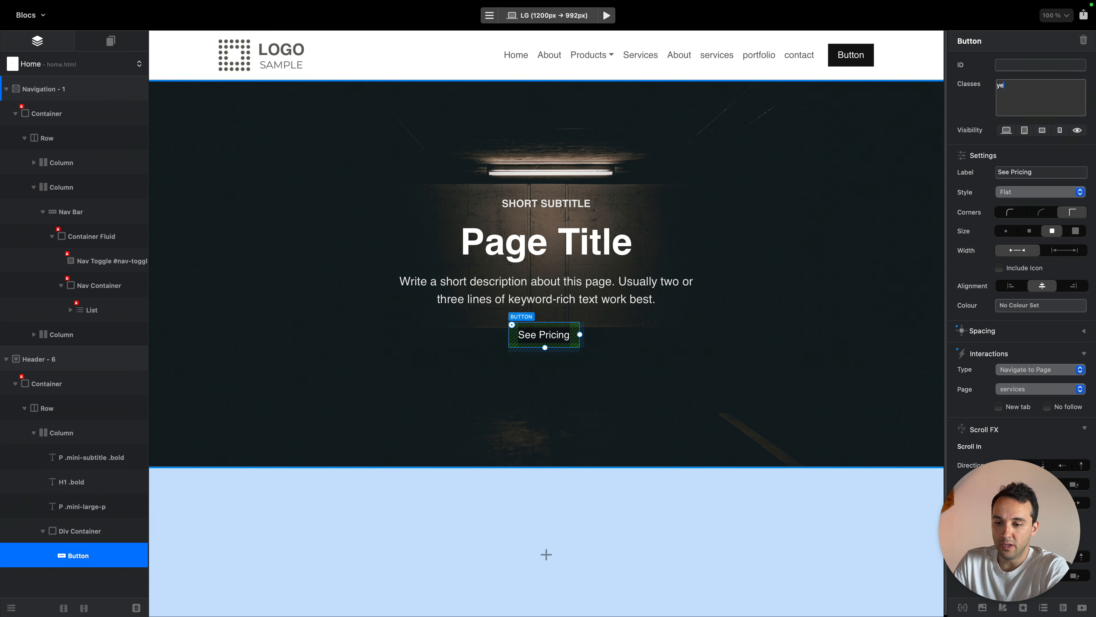
type("yellow-button")
key("Return")
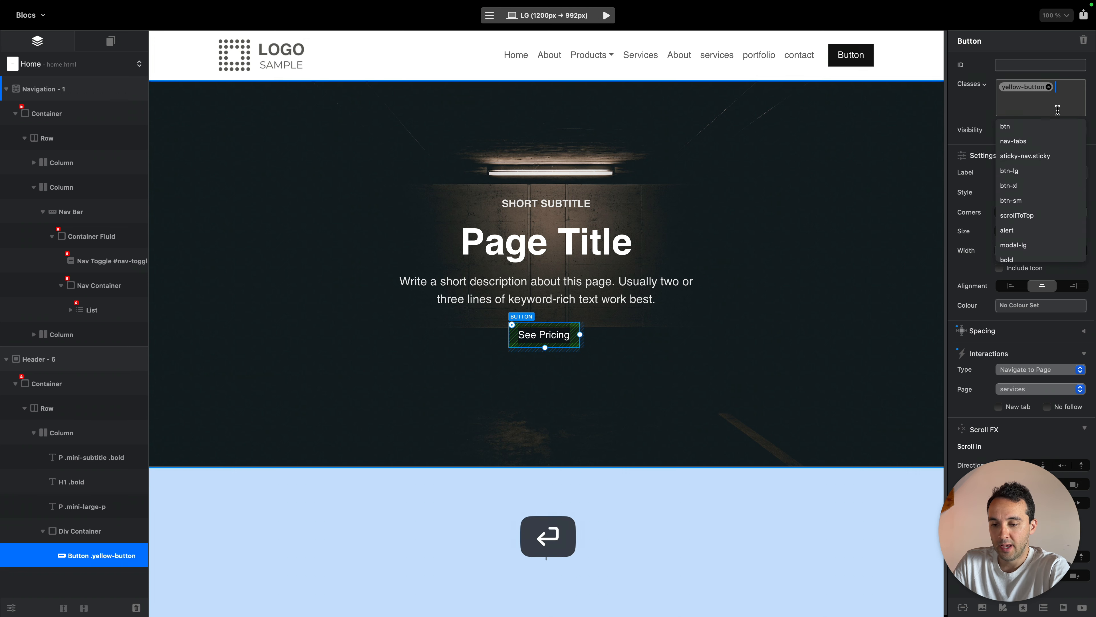
left_click(1028, 94)
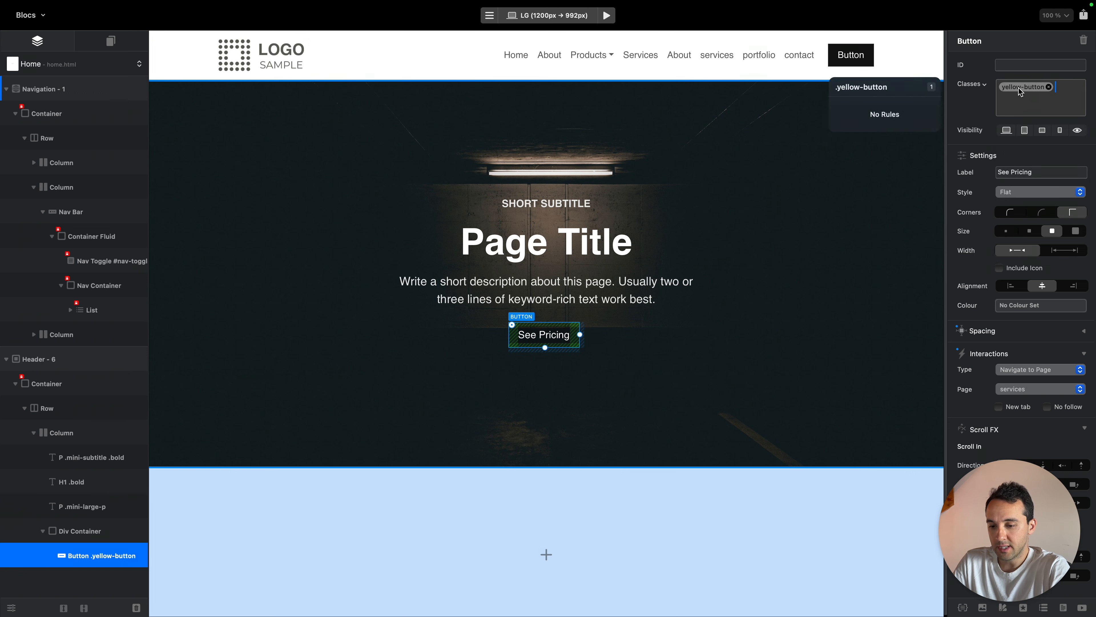
Give the yellow-button class a background colour from a new Yellow global swatch adjusted to #FCBE00
double_click(1020, 88)
left_click(804, 258)
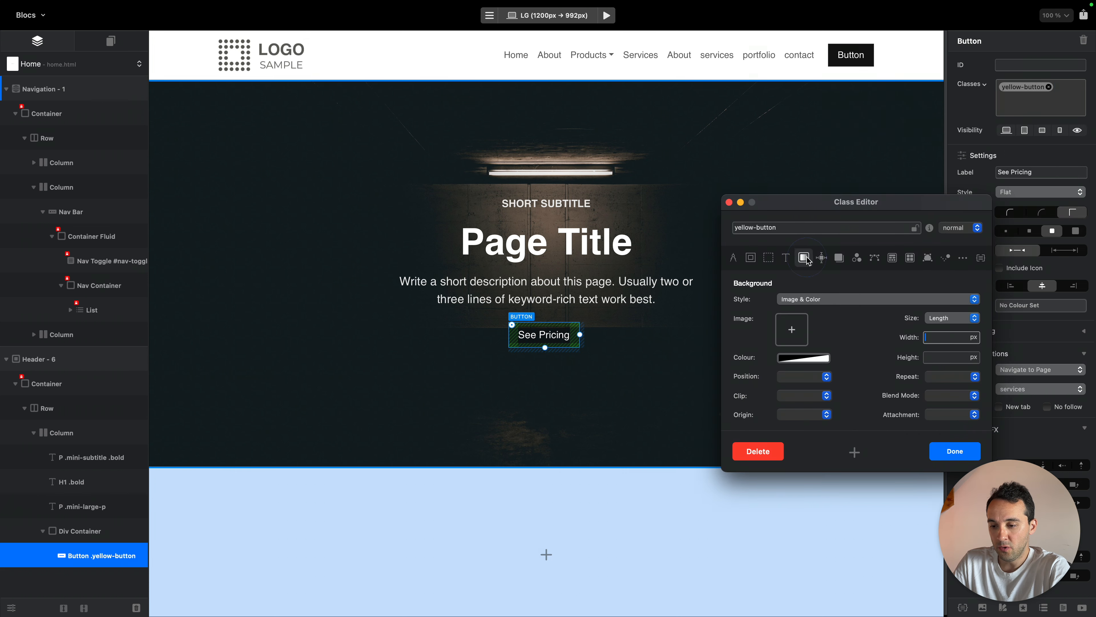
left_click(768, 258)
left_click(751, 258)
left_click(803, 258)
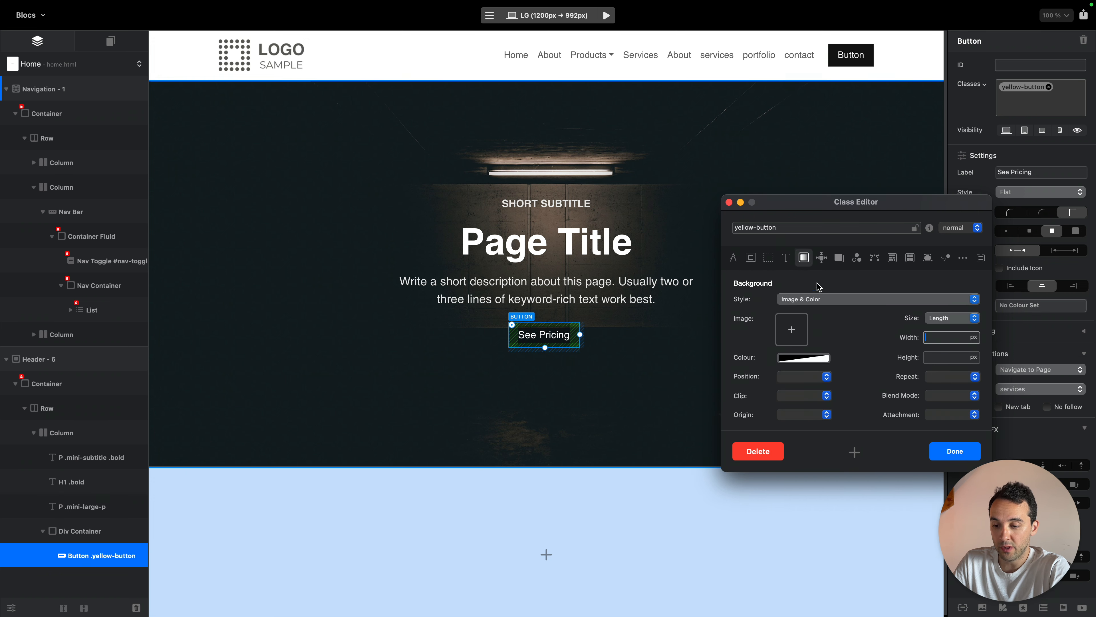
left_click(804, 358)
left_click(875, 226)
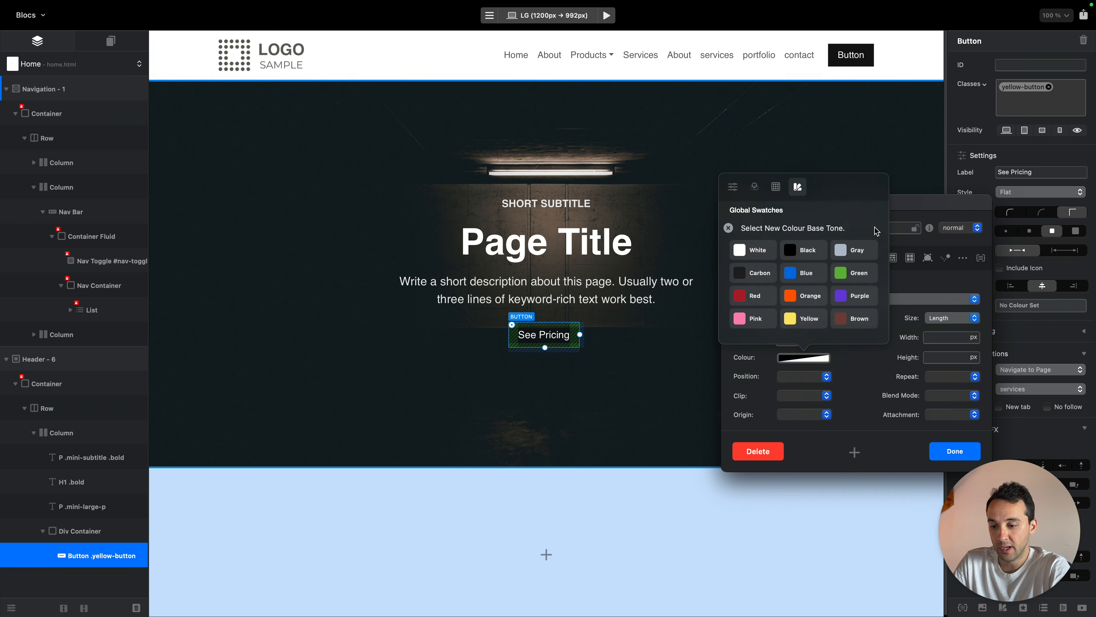
left_click(808, 320)
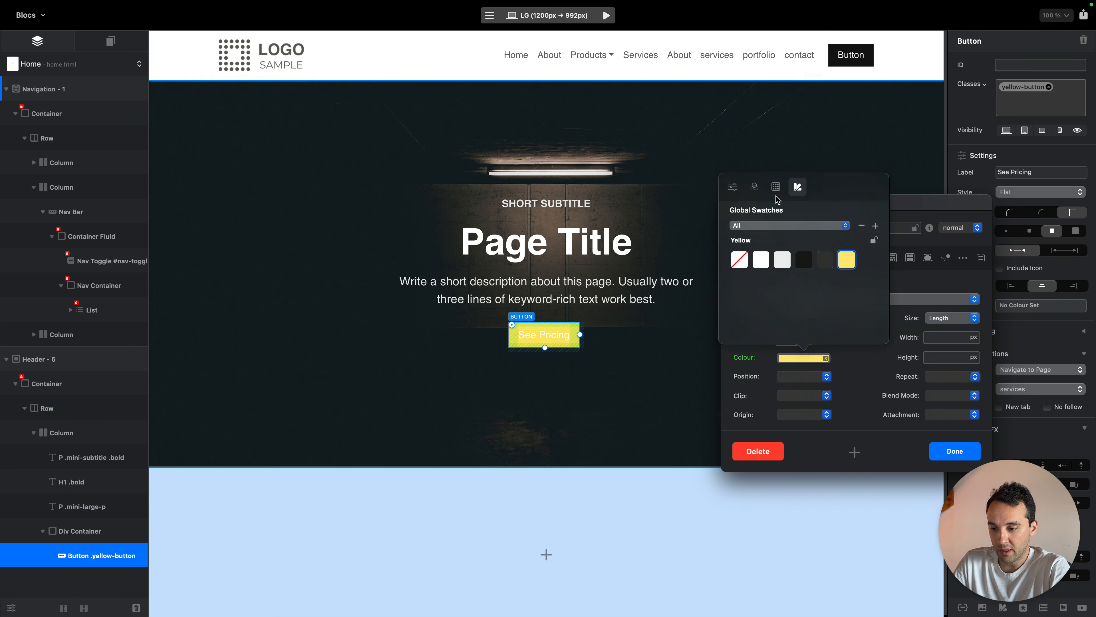
left_click(733, 187)
left_click_drag(845, 256, 731, 280)
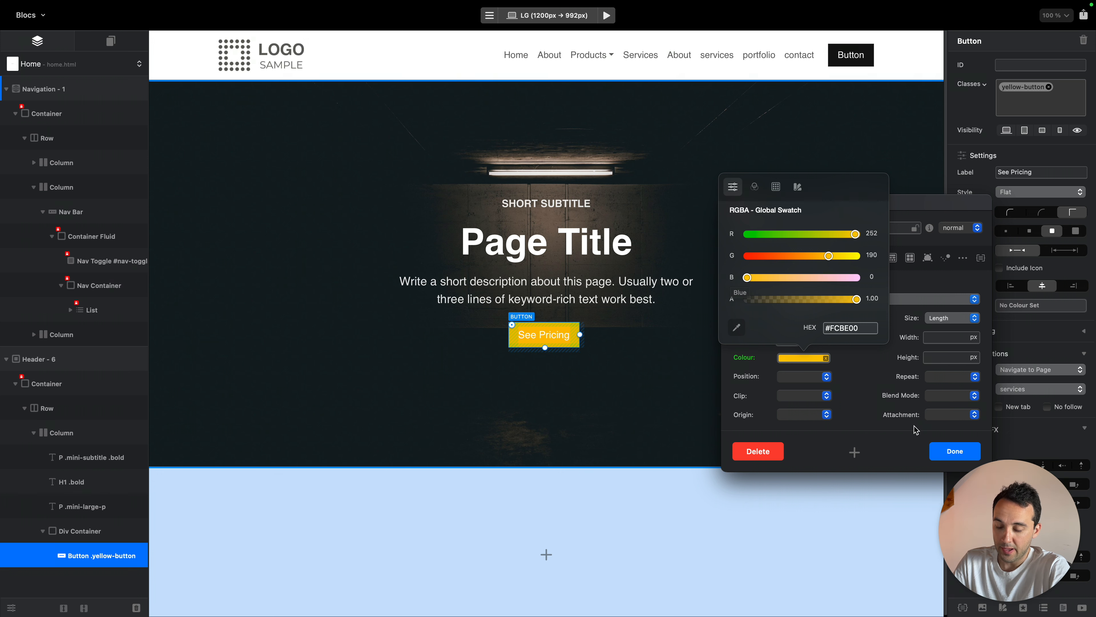
Finish editing the yellow-button class
left_click(954, 451)
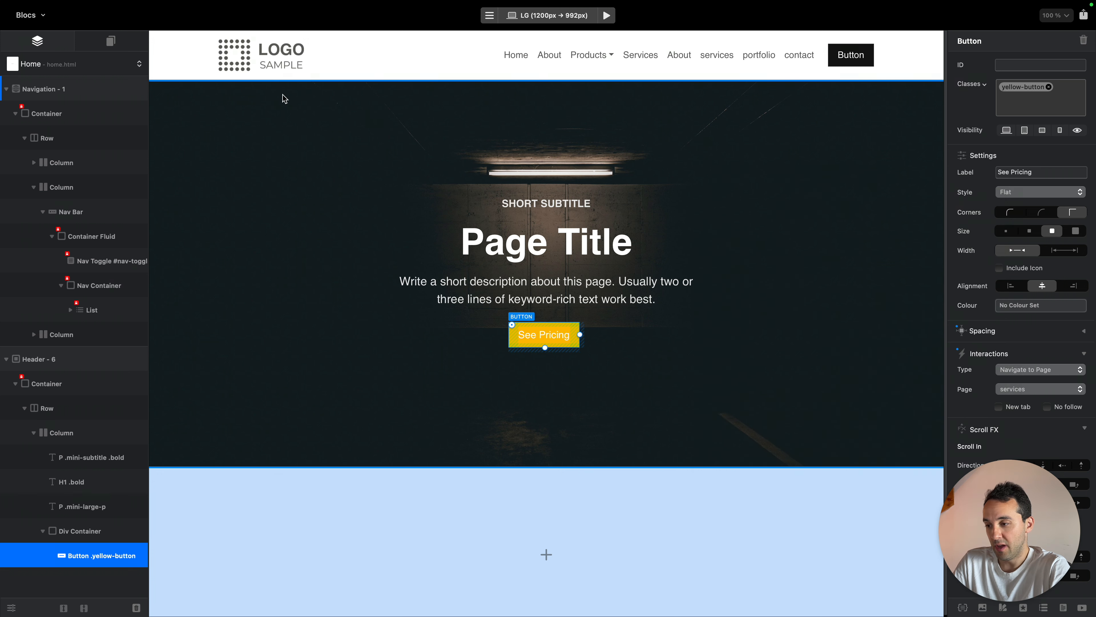
Try to replace the navigation bar's sample logo with the logo.png and logo text.png assets
double_click(287, 57)
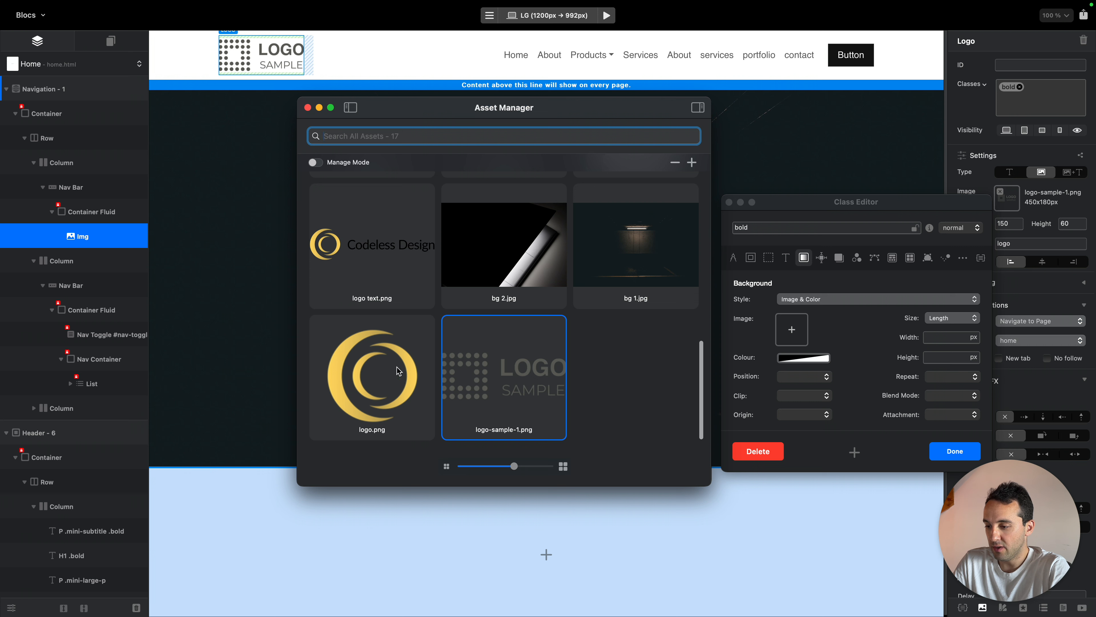
left_click(385, 359)
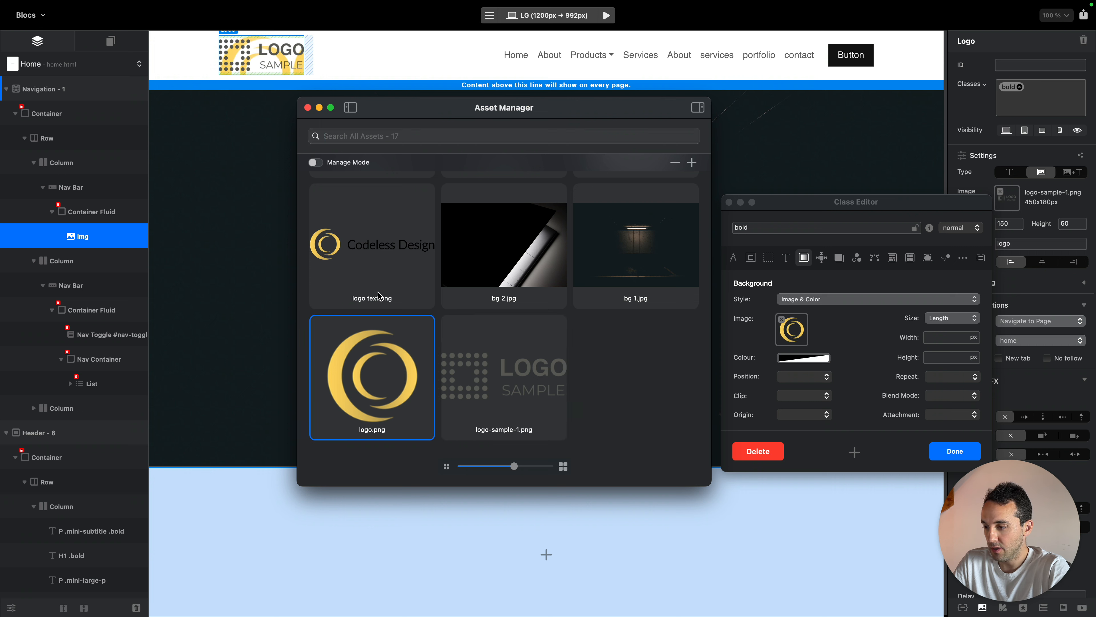
left_click(394, 251)
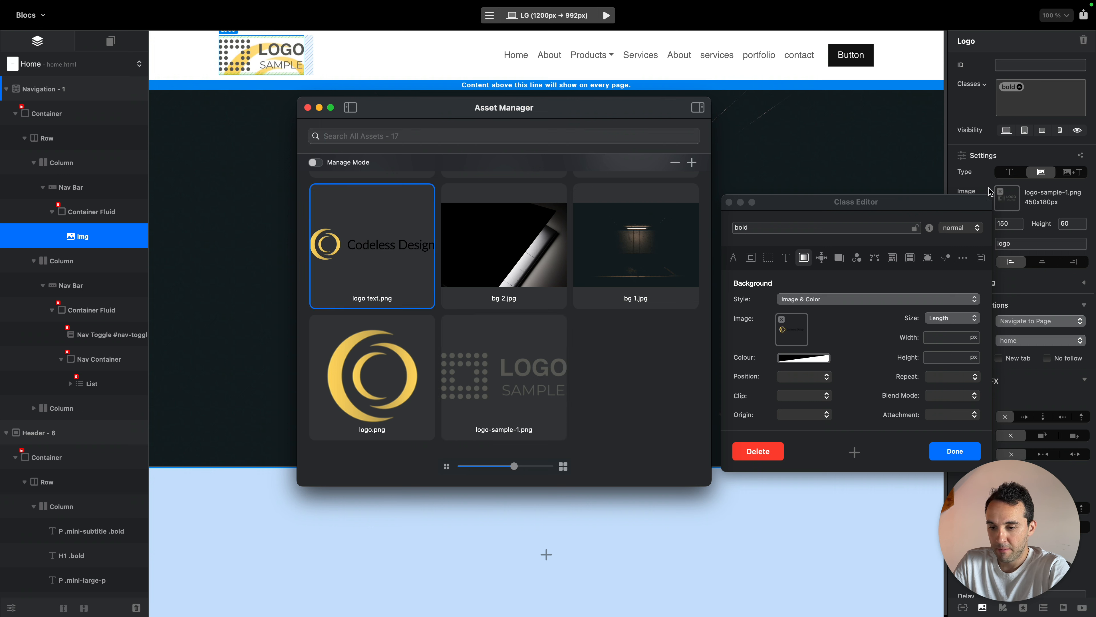
left_click(1002, 198)
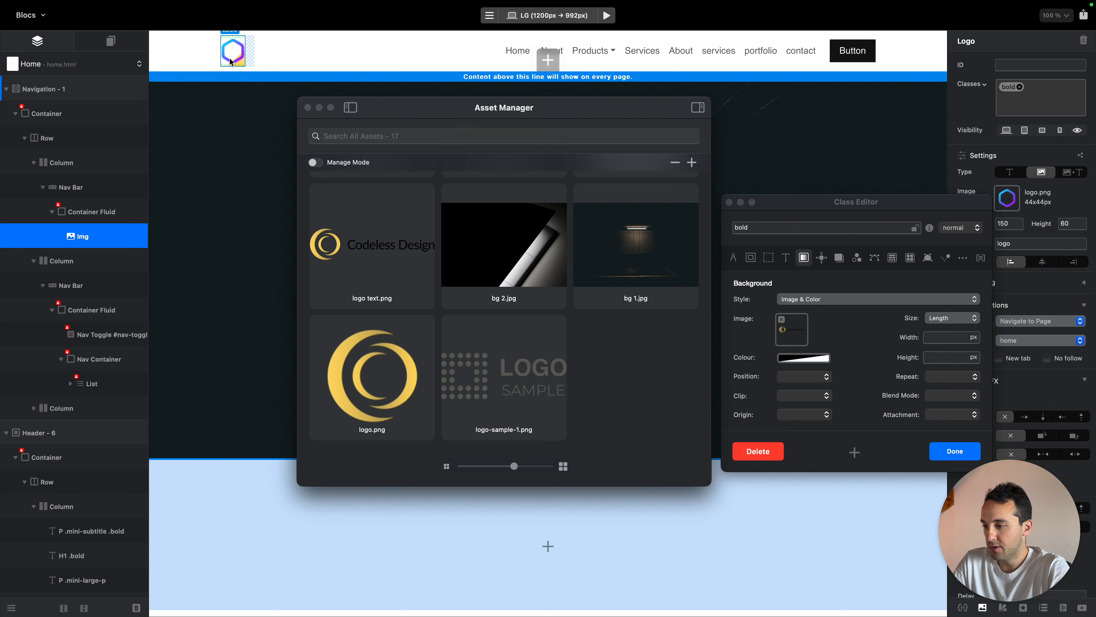
left_click(204, 52)
left_click(219, 52)
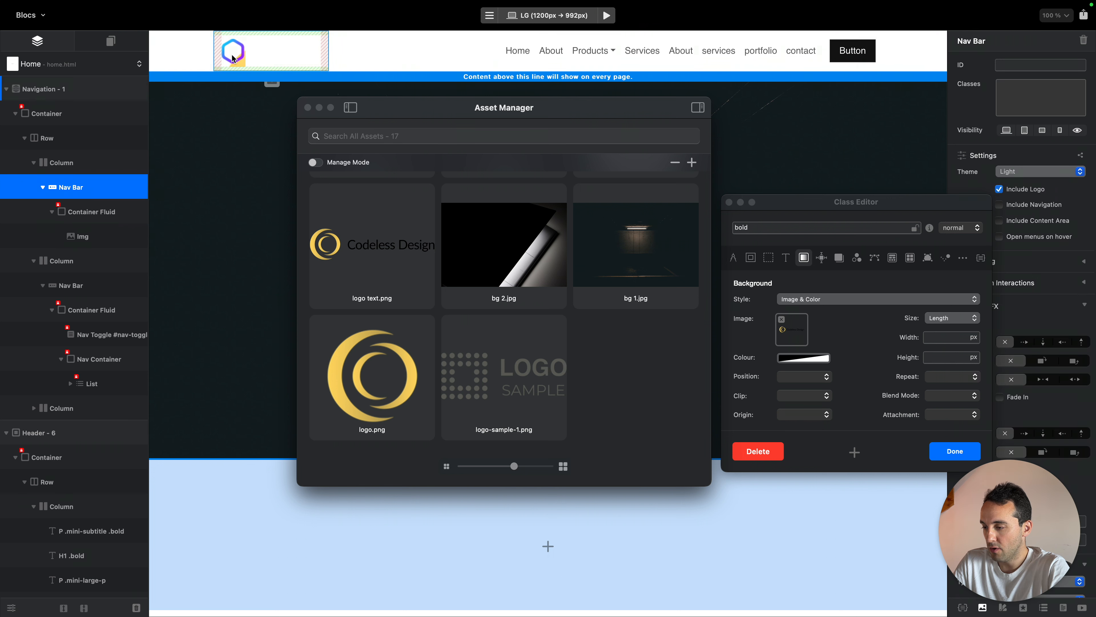
left_click(233, 52)
left_click(374, 252)
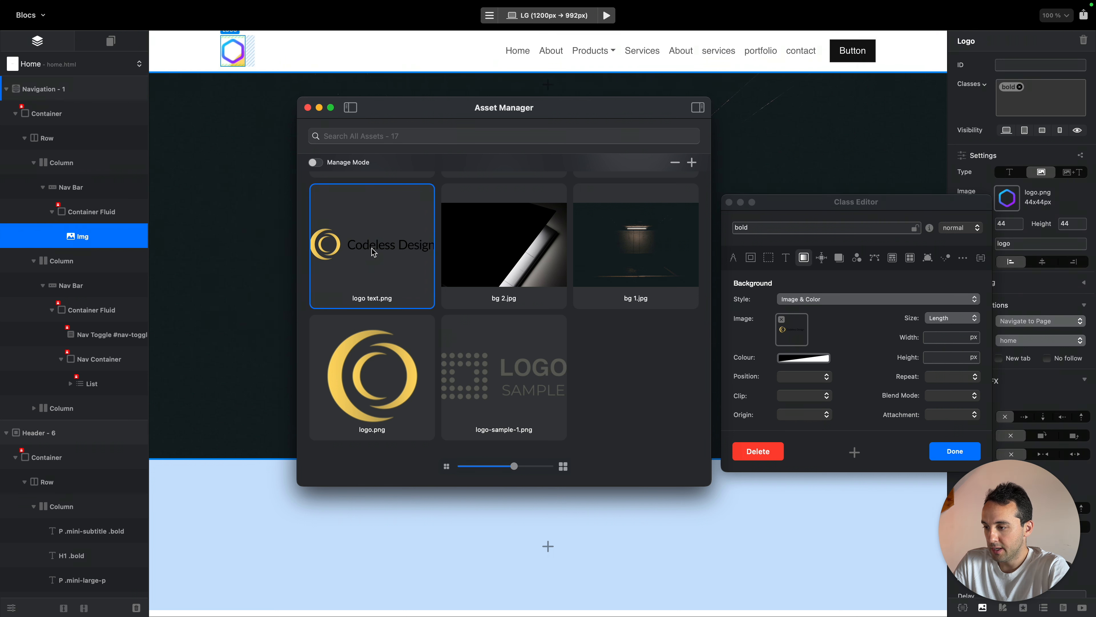
left_click(375, 355)
left_click(369, 245)
left_click(379, 387)
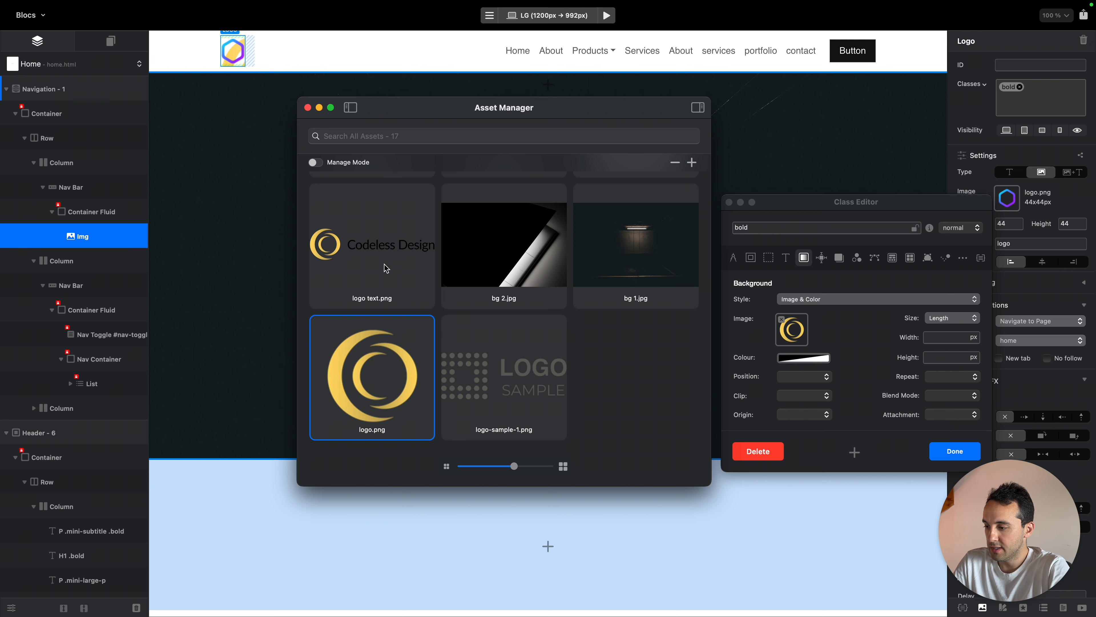
left_click(389, 255)
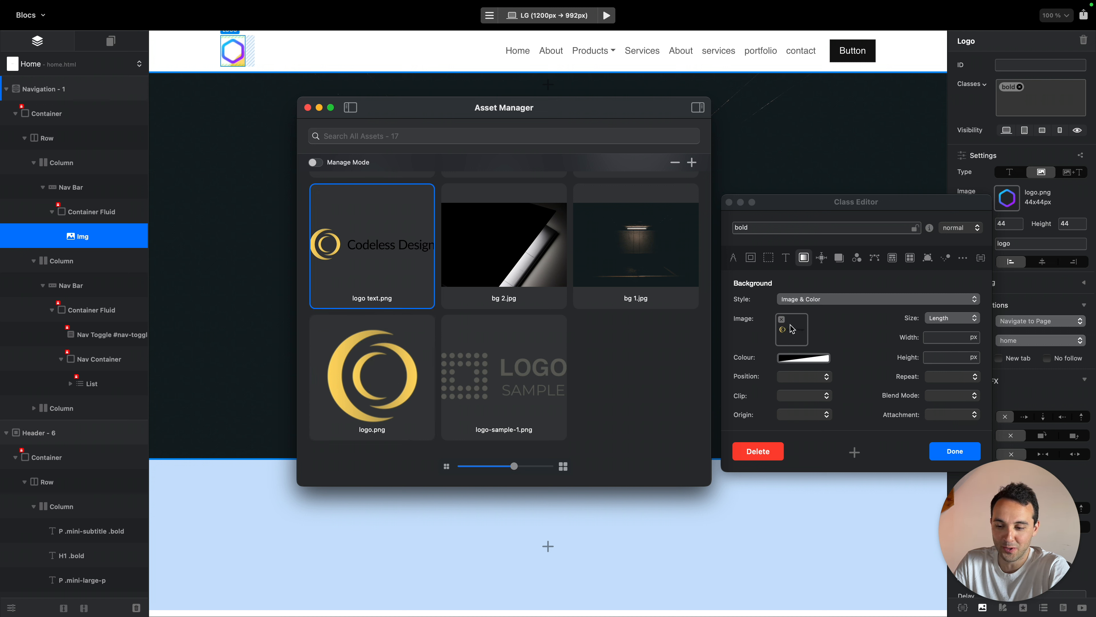
Remove the background image from the bold class and close the class editor
left_click(782, 319)
left_click(587, 228)
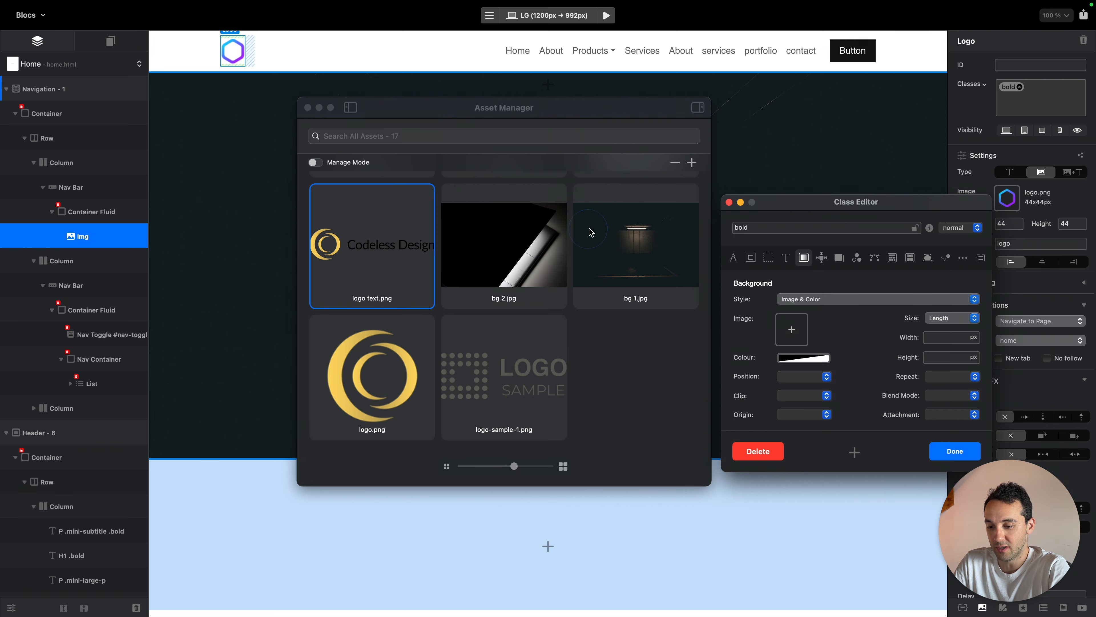
left_click(729, 202)
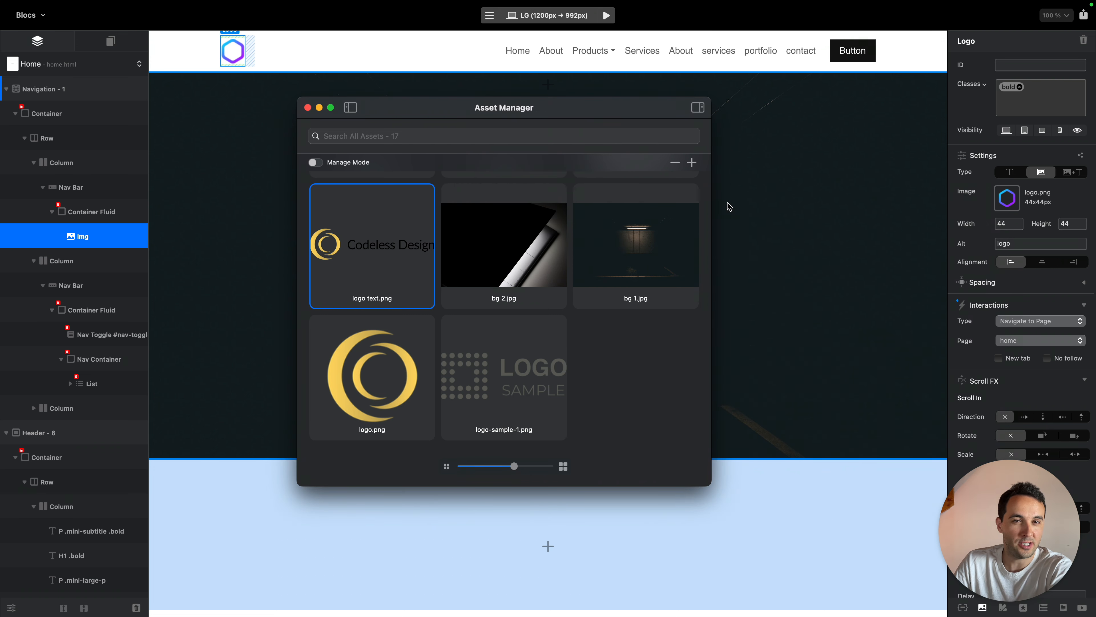
Set the navigation logo's image to logo text.png after trying out logo.png
left_click(338, 47)
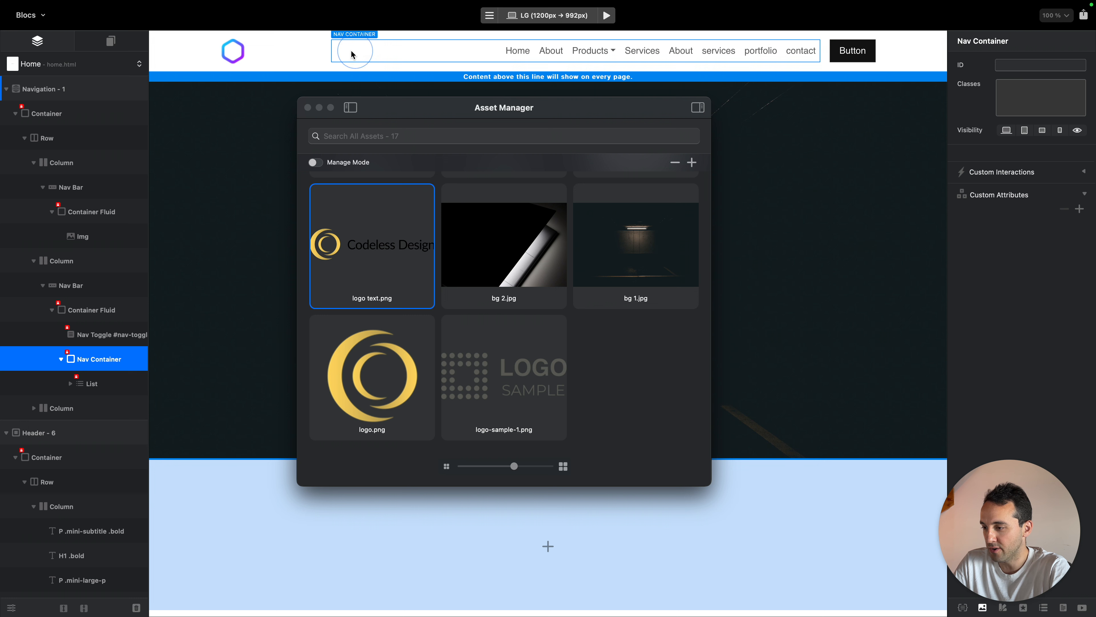
left_click(233, 51)
left_click(382, 250)
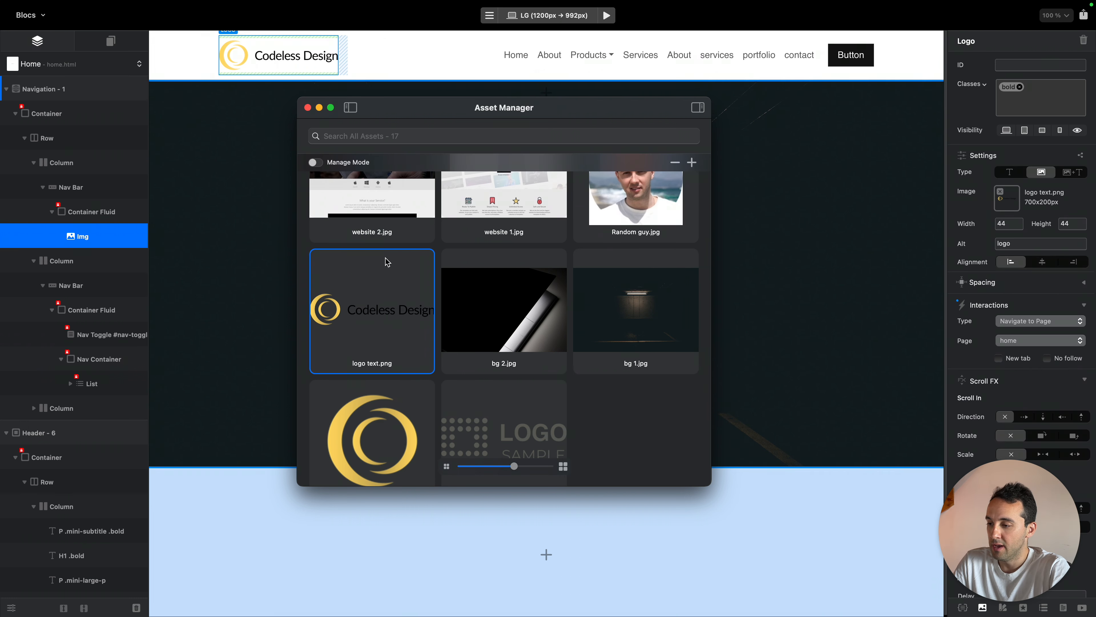
left_click(401, 406)
left_click(346, 238)
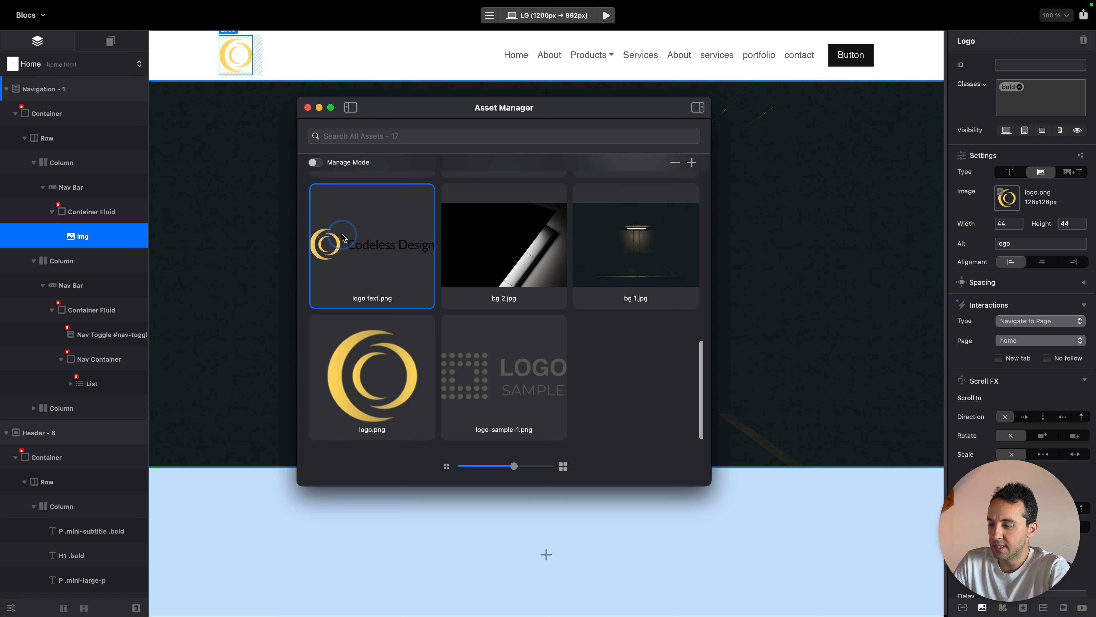
Switch the navigation logo to an image with text, using logo.png and the text Agency
scroll(448, 324, "up", 2)
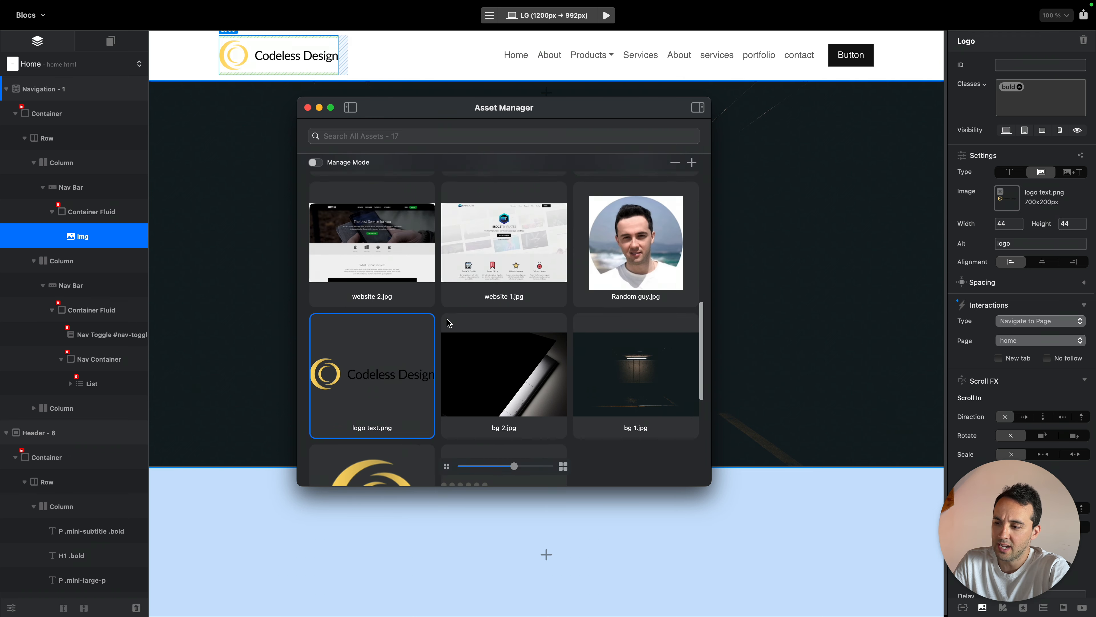
scroll(449, 324, "down", 5)
left_click(391, 388)
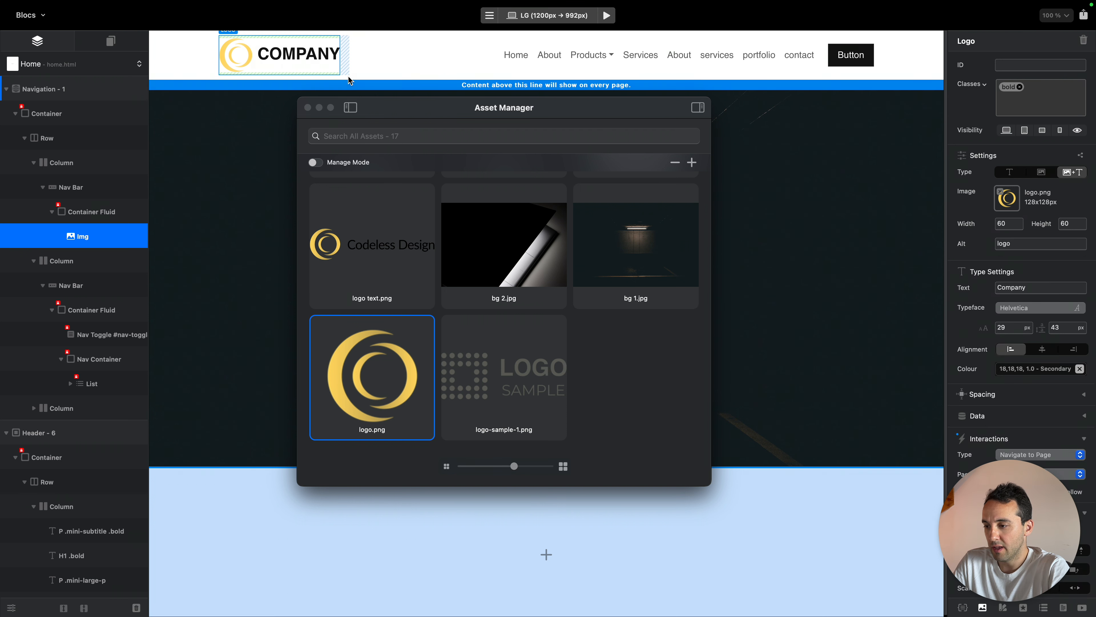
left_click(108, 66)
left_click(182, 59)
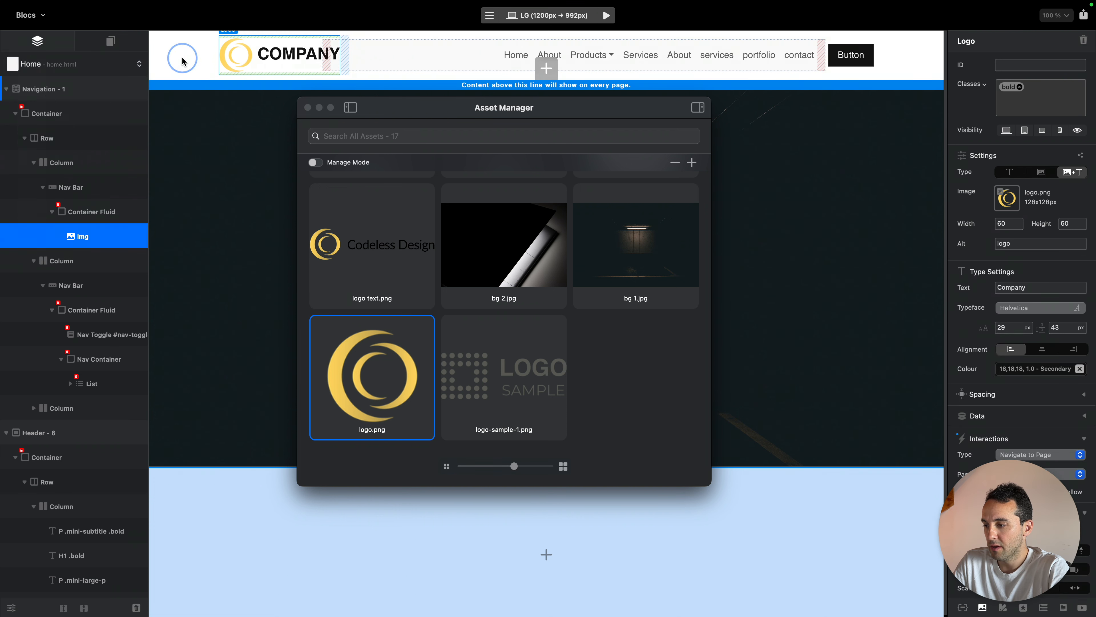
left_click(183, 60)
left_click(310, 52)
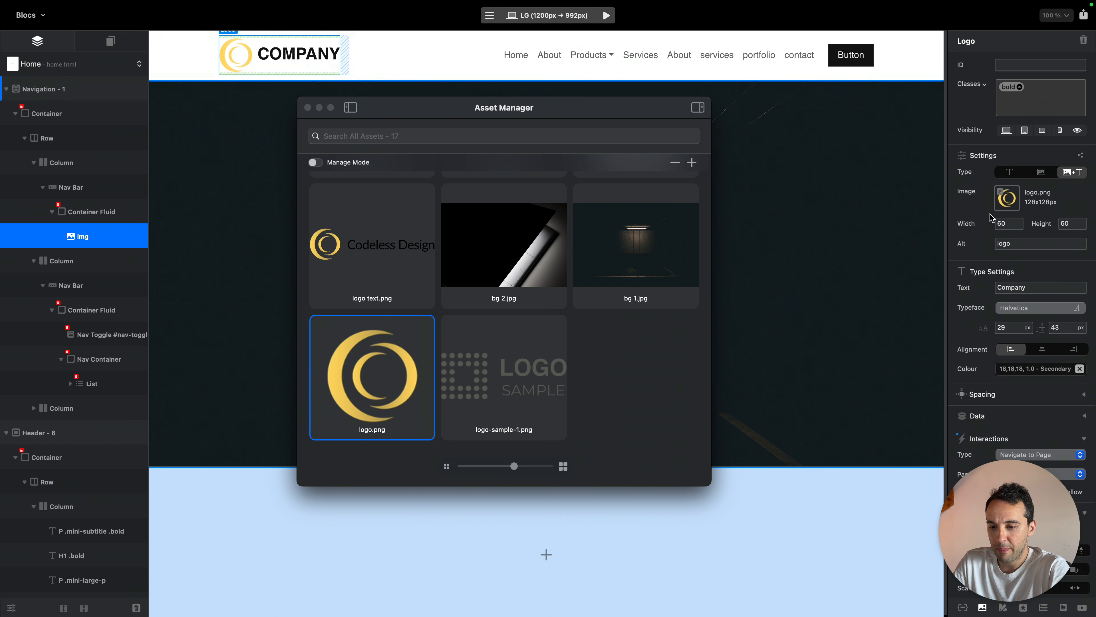
double_click(1021, 287)
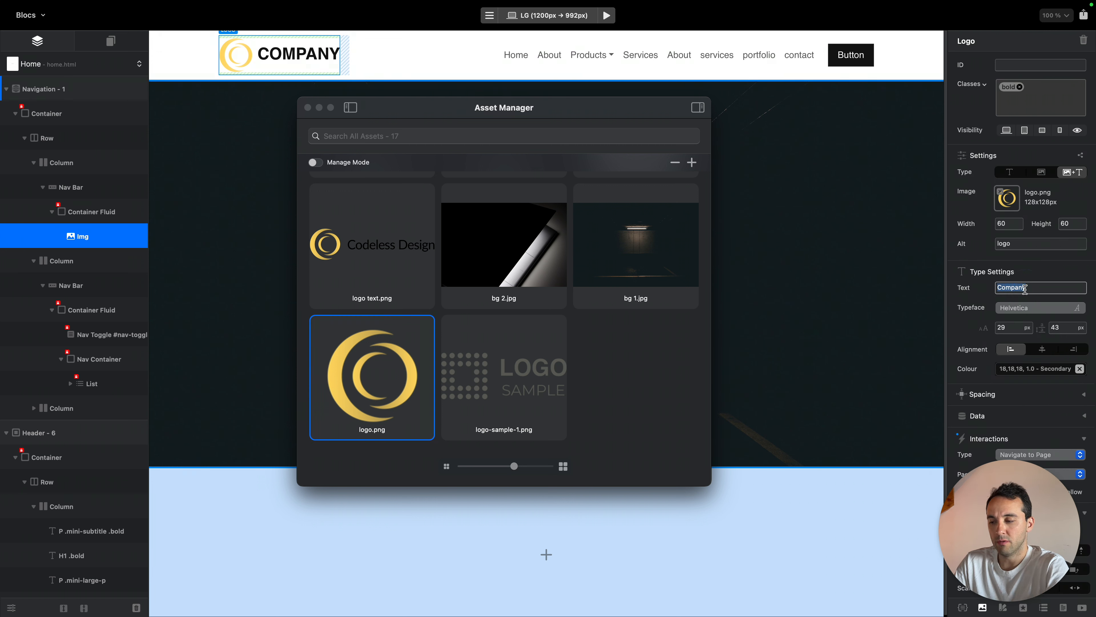
type("Agency")
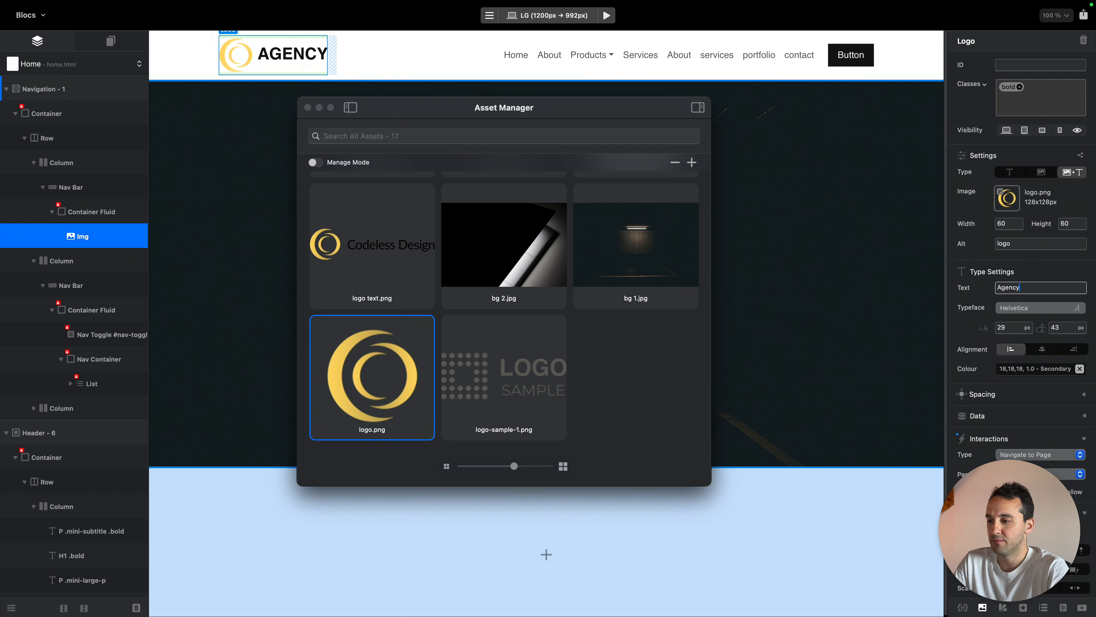
Set the navigation logo back to logo text.png with the image-only type and close the Asset Manager
left_click(397, 245)
scroll(398, 243, "up", 3)
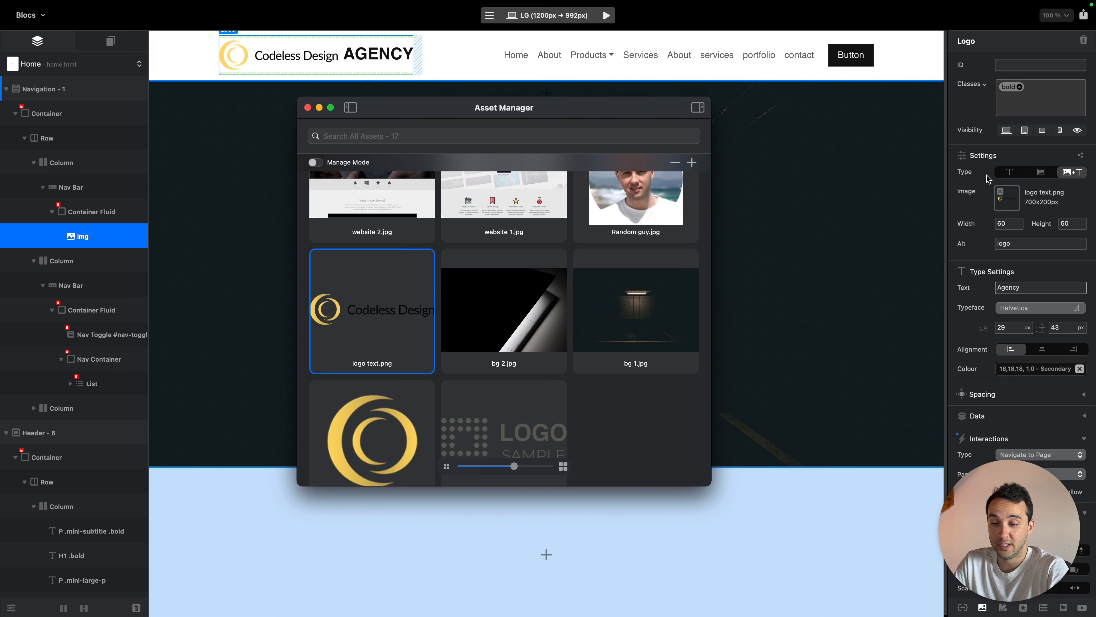
left_click(1048, 175)
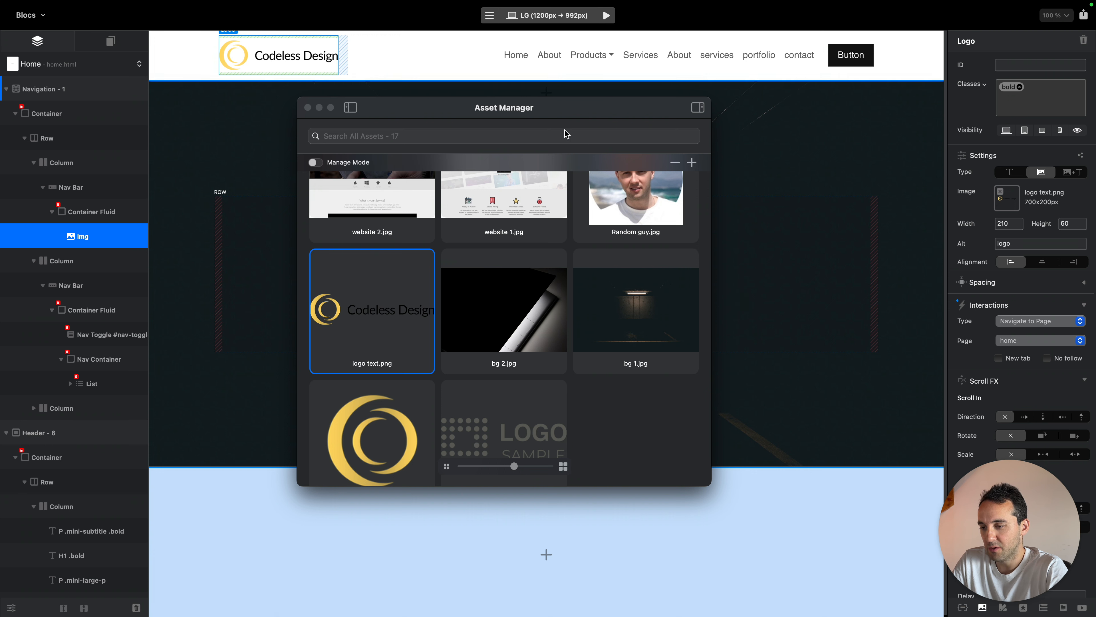
left_click_drag(654, 114, 800, 219)
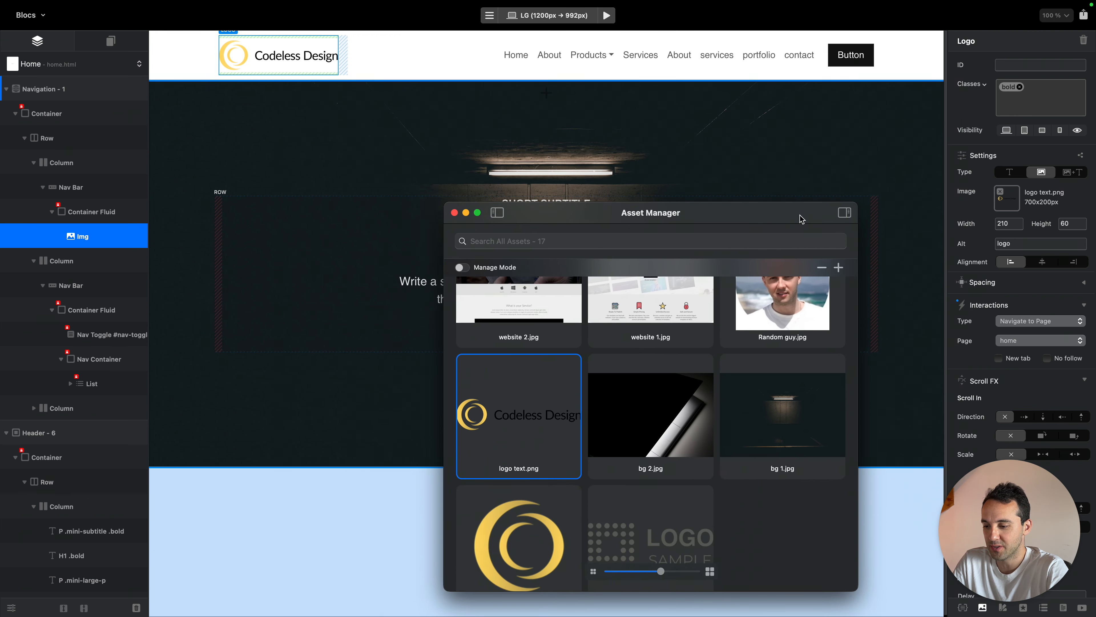
left_click(454, 212)
Check the logo and heading in the reference site's hero in Safari and return to Blocs
key("ctrl+Left")
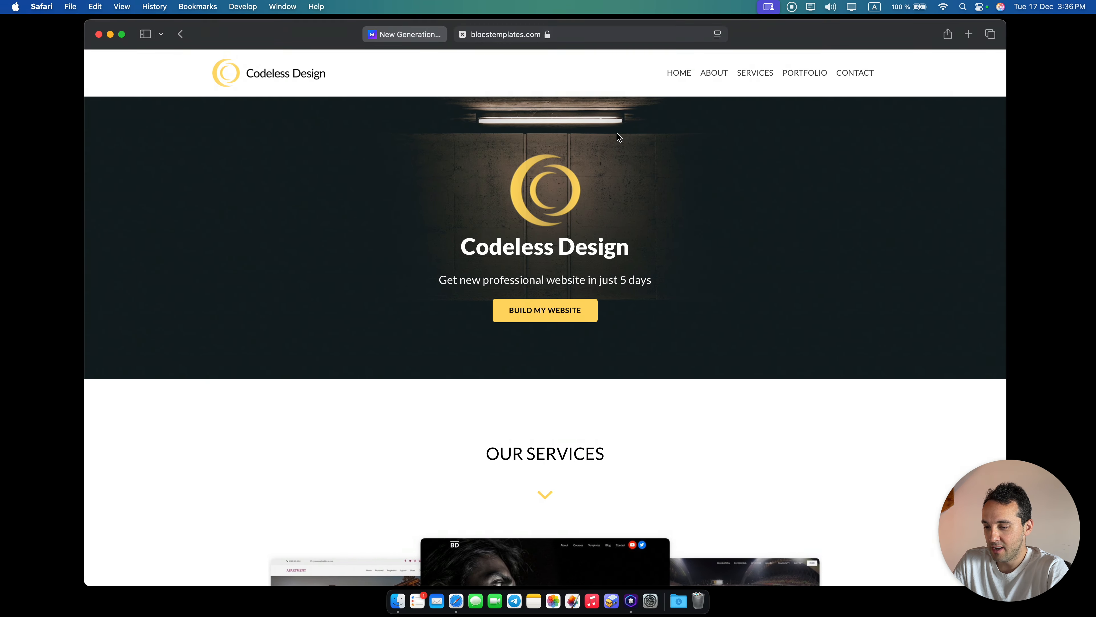
left_click_drag(451, 240, 687, 243)
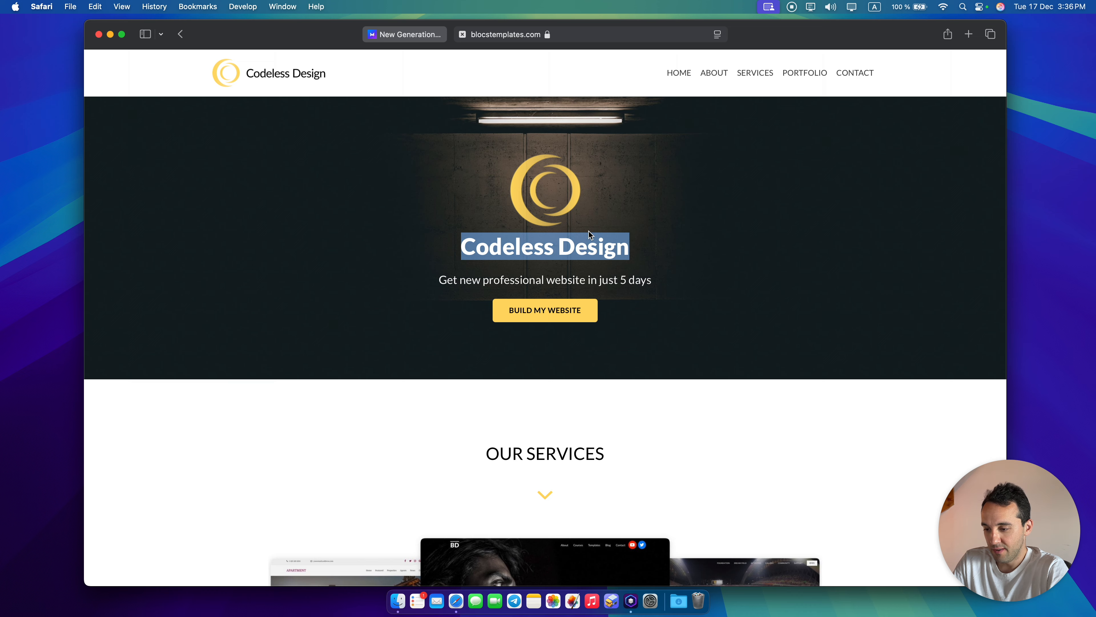
key("ctrl+Right")
Insert an image above the hero's short subtitle and set its source to logo.png
left_click(537, 203)
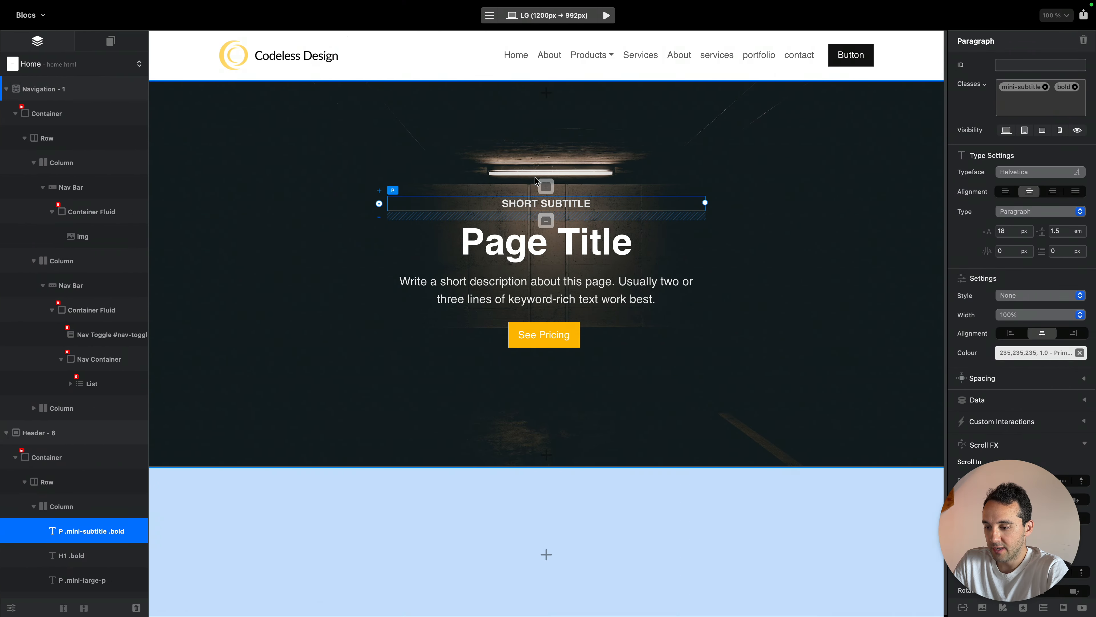
left_click(546, 186)
type("image")
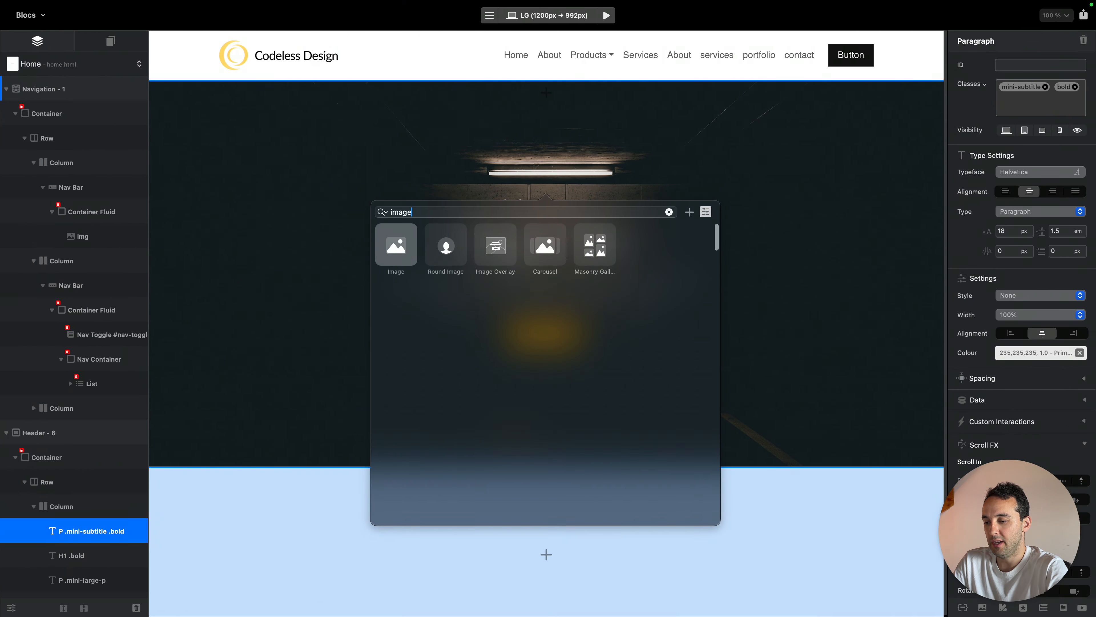
key("Return")
double_click(588, 270)
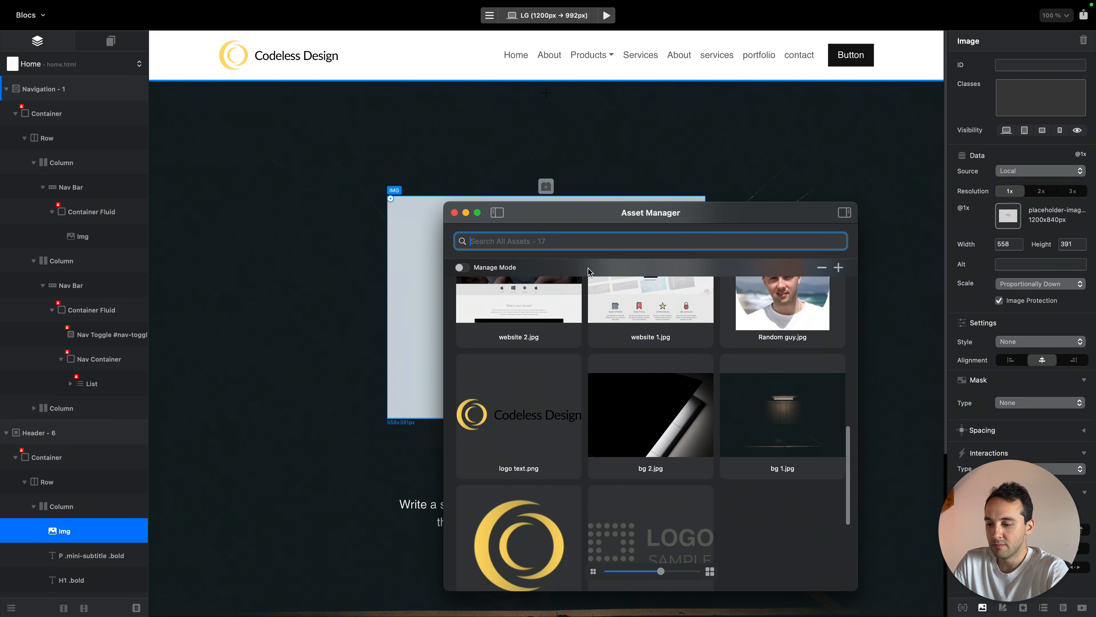
left_click(527, 524)
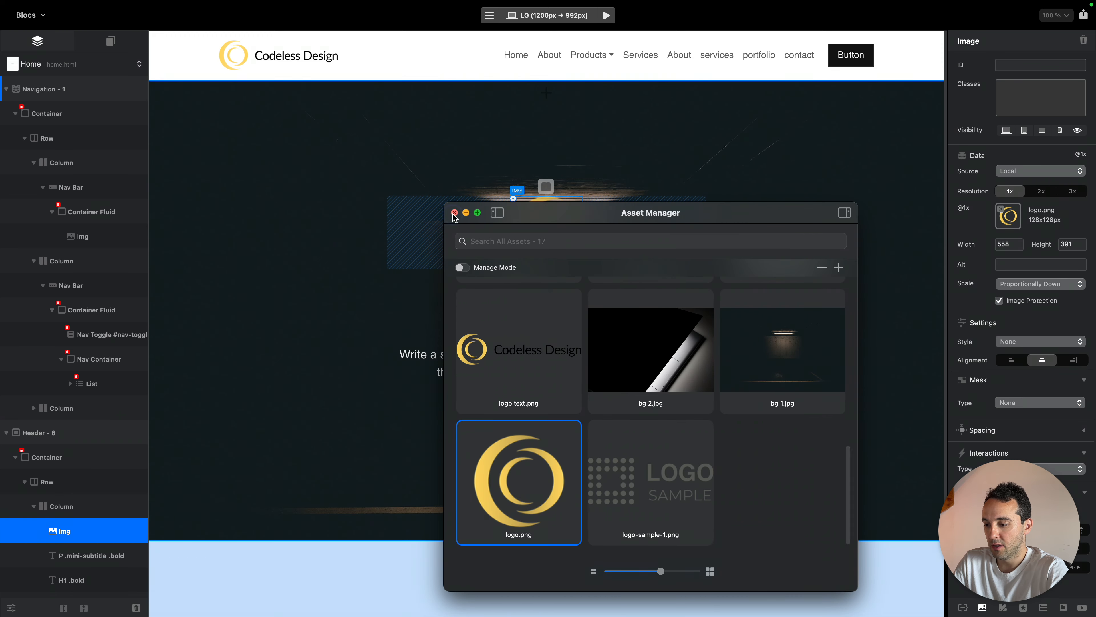
left_click(454, 214)
Set the hero column's offset to 2 and widen the column by two grid columns
left_click(684, 142)
left_click(548, 234)
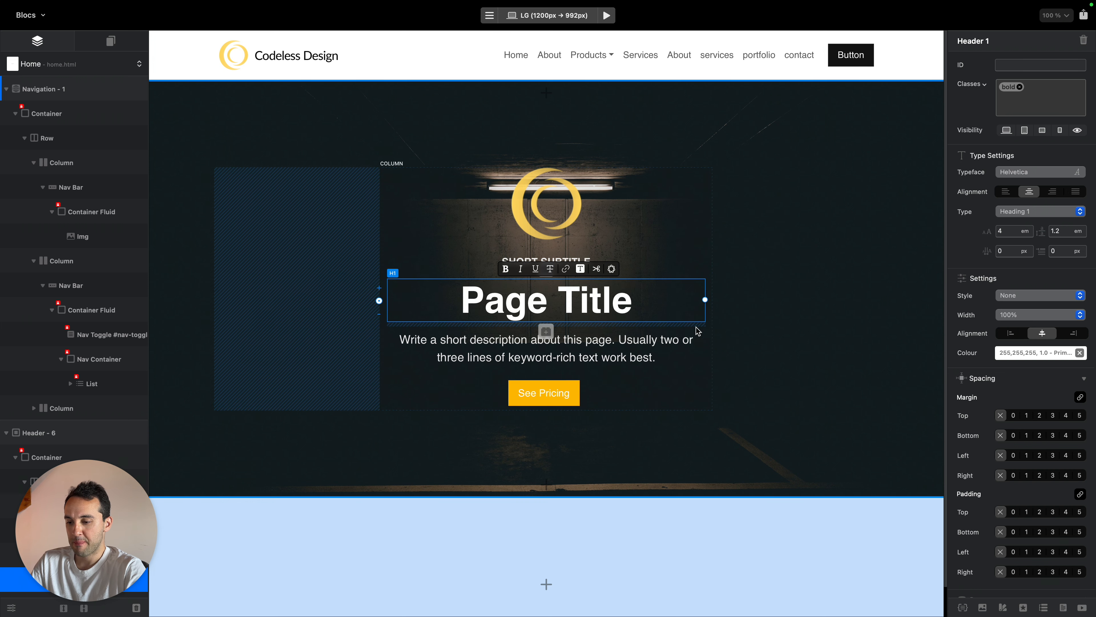
left_click(695, 326)
left_click(1029, 191)
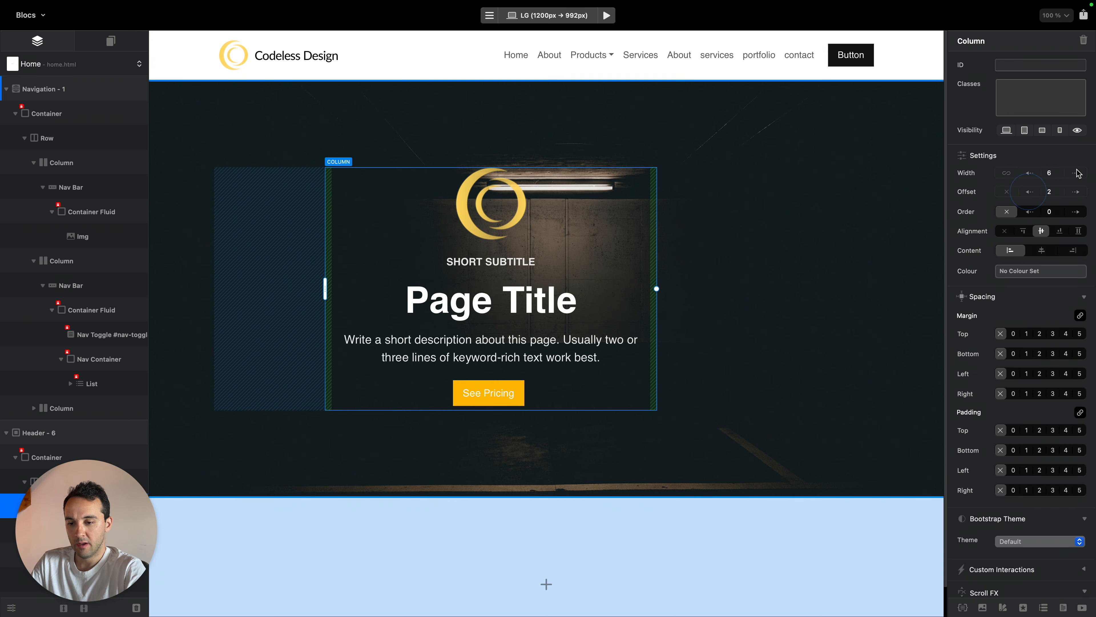
left_click(1076, 173)
left_click(1076, 173)
Replace the hero's Page Title heading text with Codeless
double_click(604, 283)
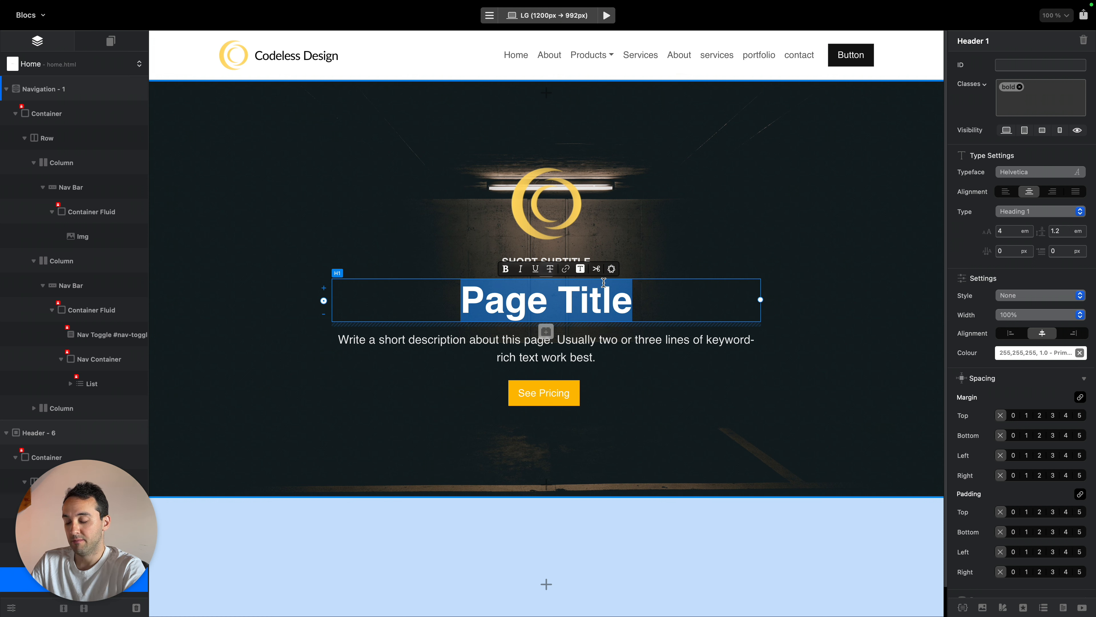
type("Codeless")
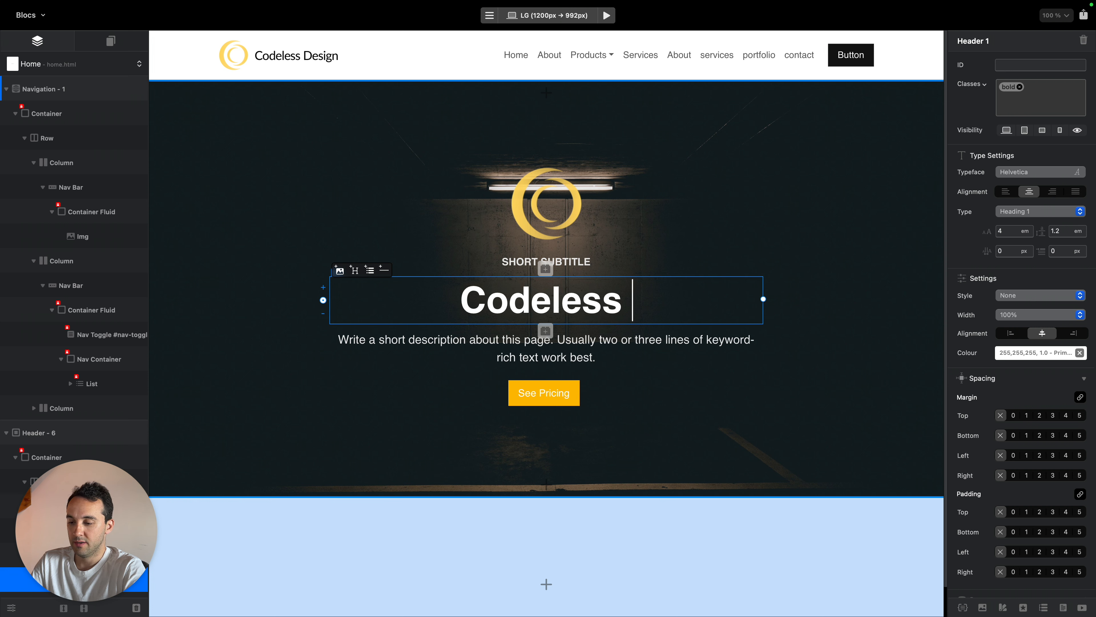
key("super+a")
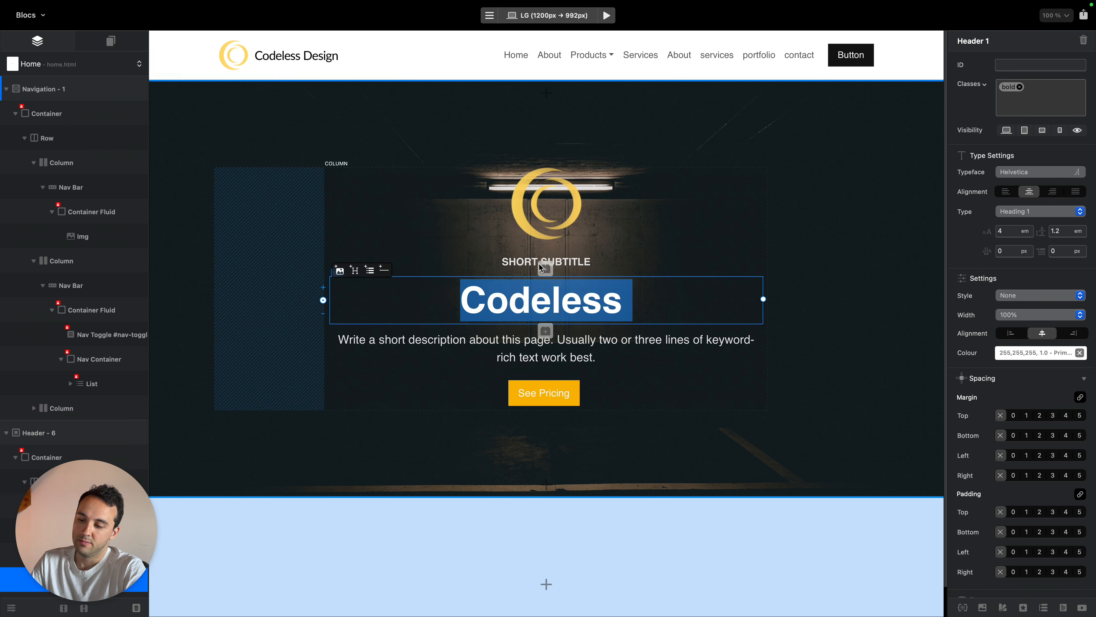
Replace the hero's short subtitle text with CODELESS DESIGN
left_click(581, 261)
double_click(581, 262)
type("C")
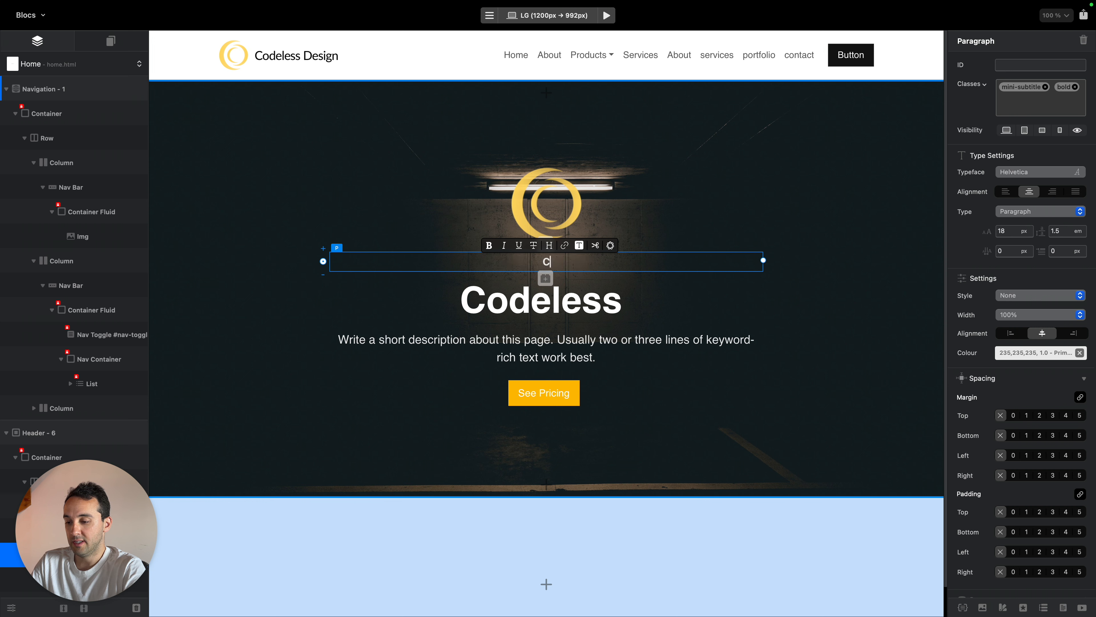
type("ODELESS DESIGN")
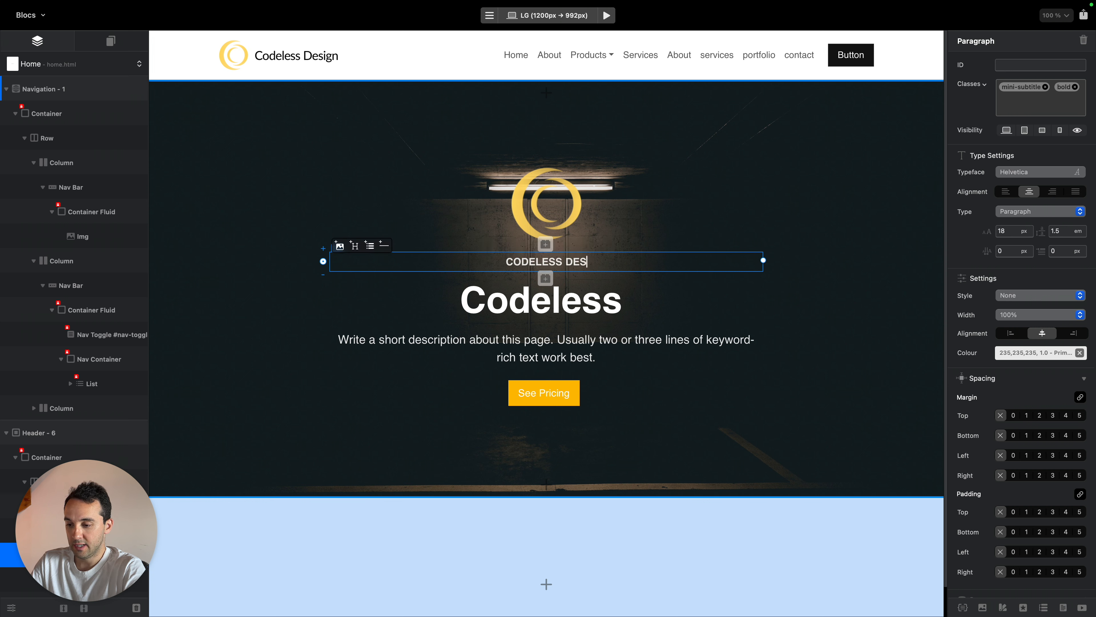
Replace the hero's main heading with New Generation Website Design Agency
double_click(609, 299)
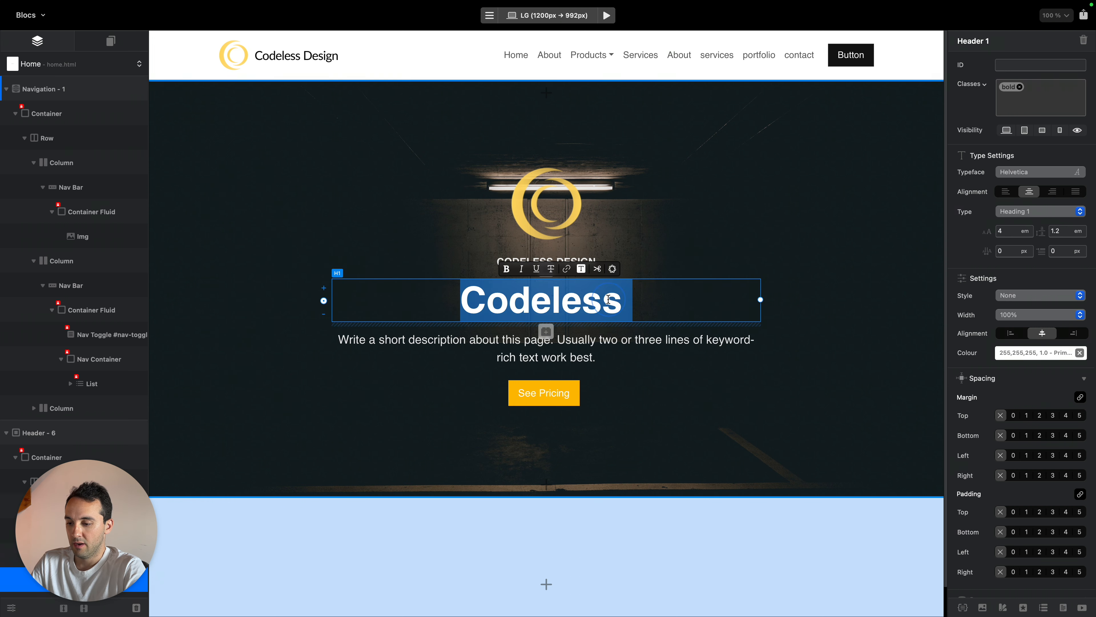
type("New Genera")
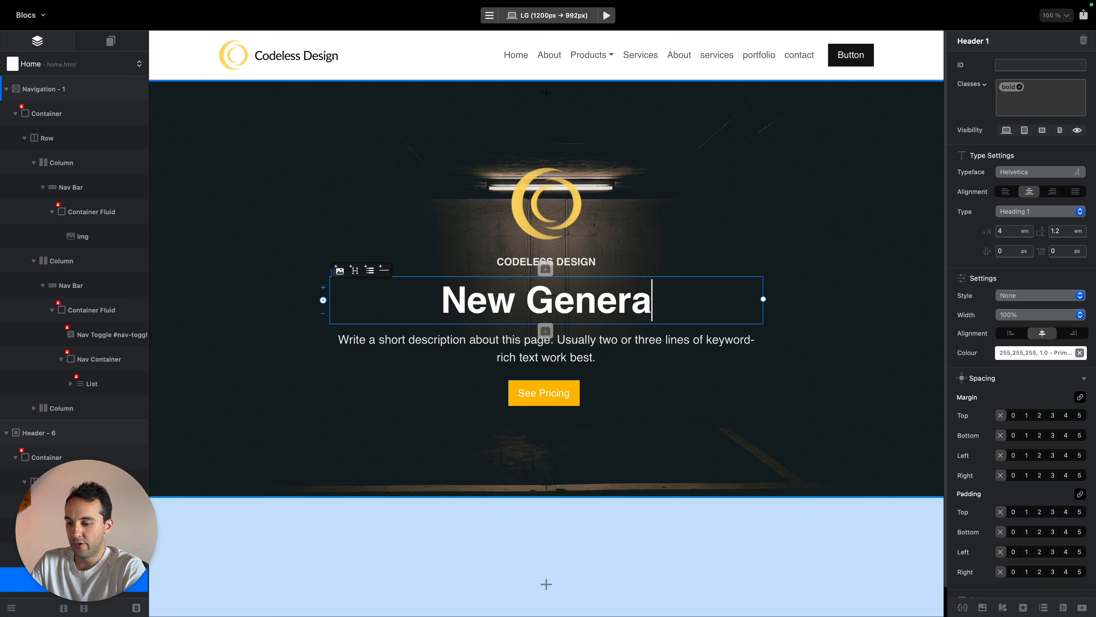
type("tion Website D")
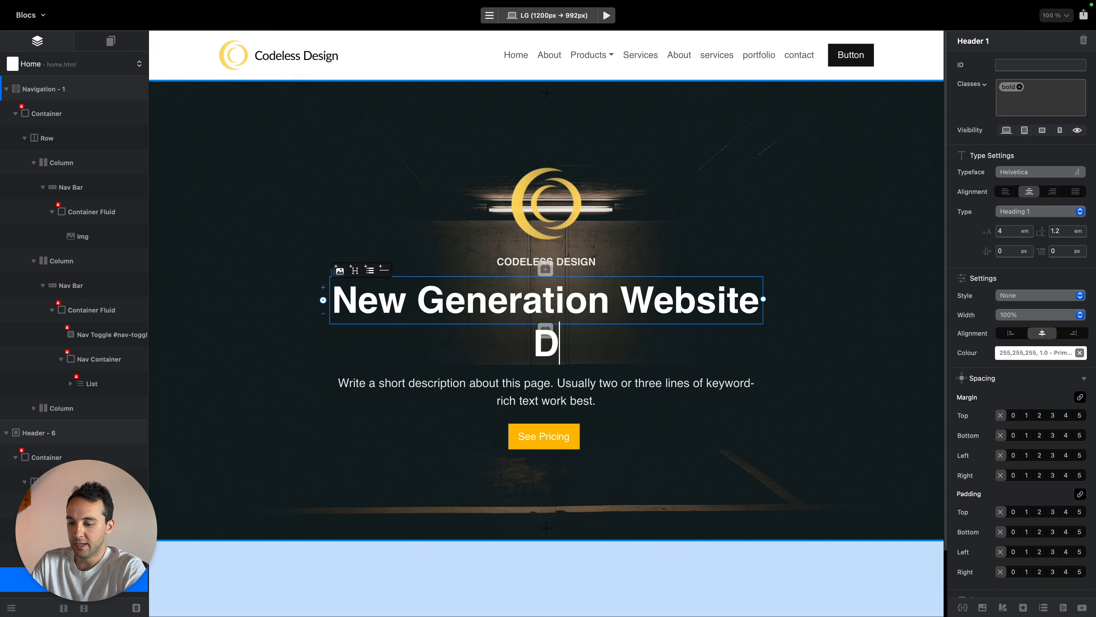
type("esign Agency")
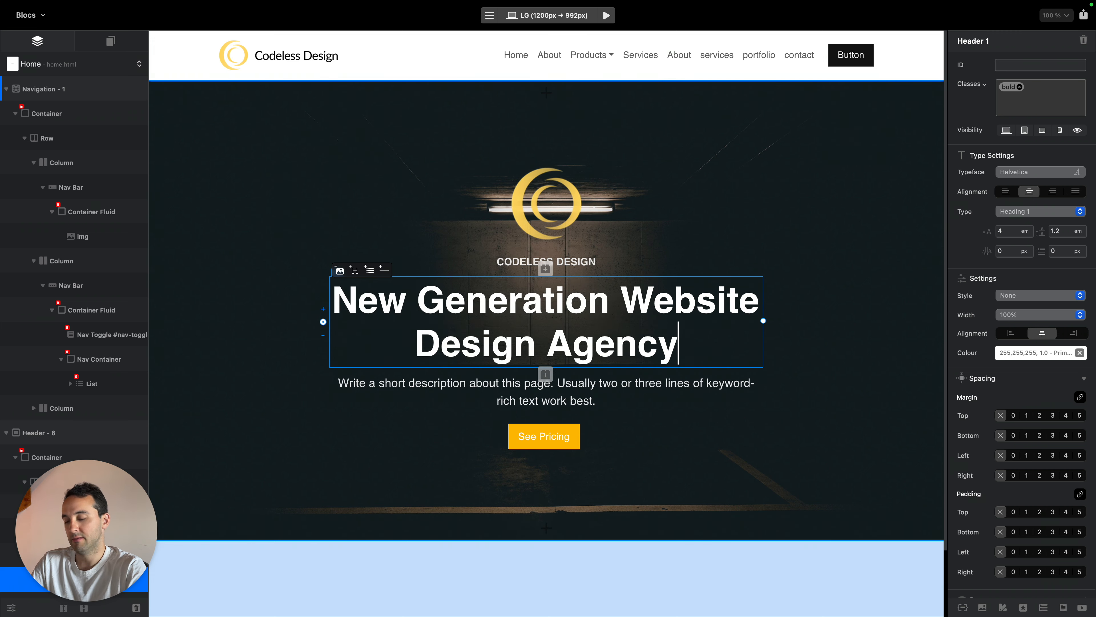
Copy "Get new professional website in just 5 days" from the reference site in Safari and paste it over the hero's description in Blocs
key("ctrl+Left")
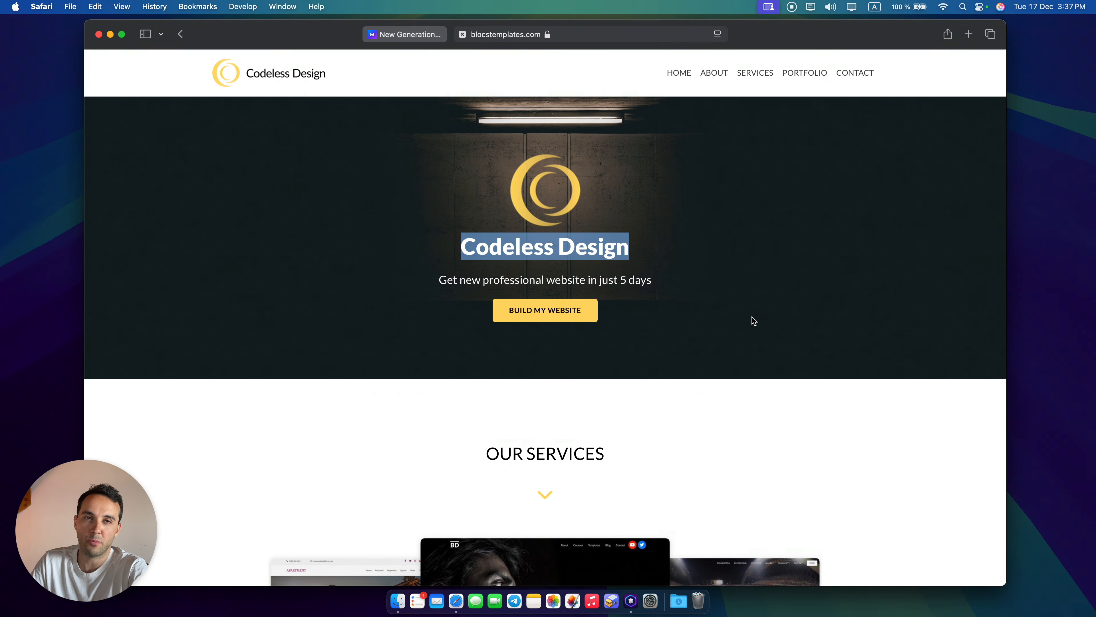
left_click_drag(665, 280, 433, 278)
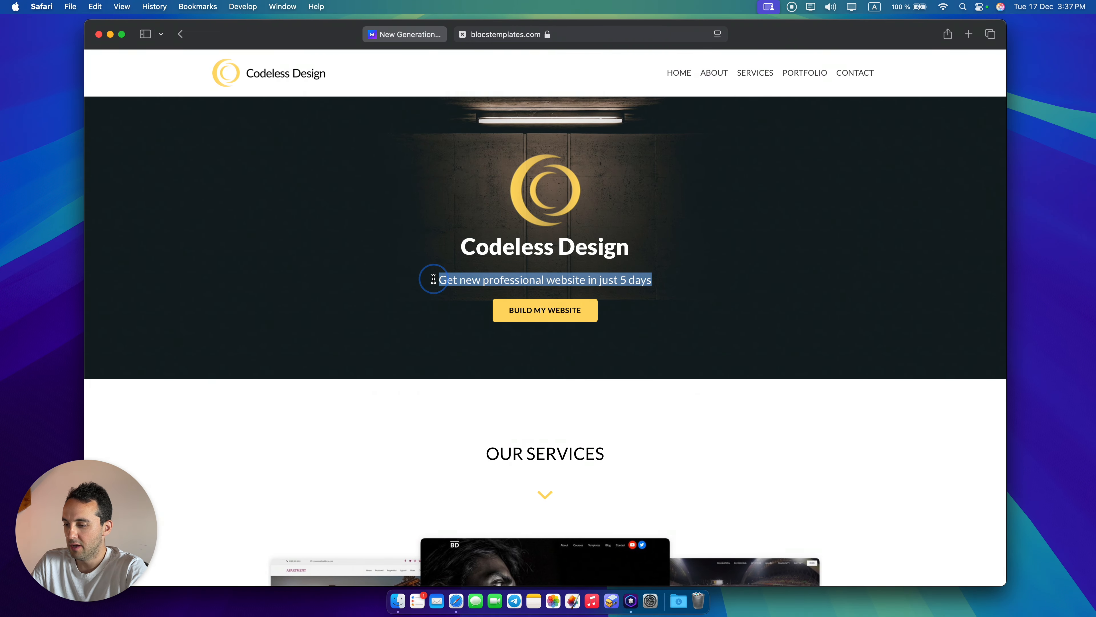
key("super+c")
key("ctrl+Right")
triple_click(654, 391)
key("super+v")
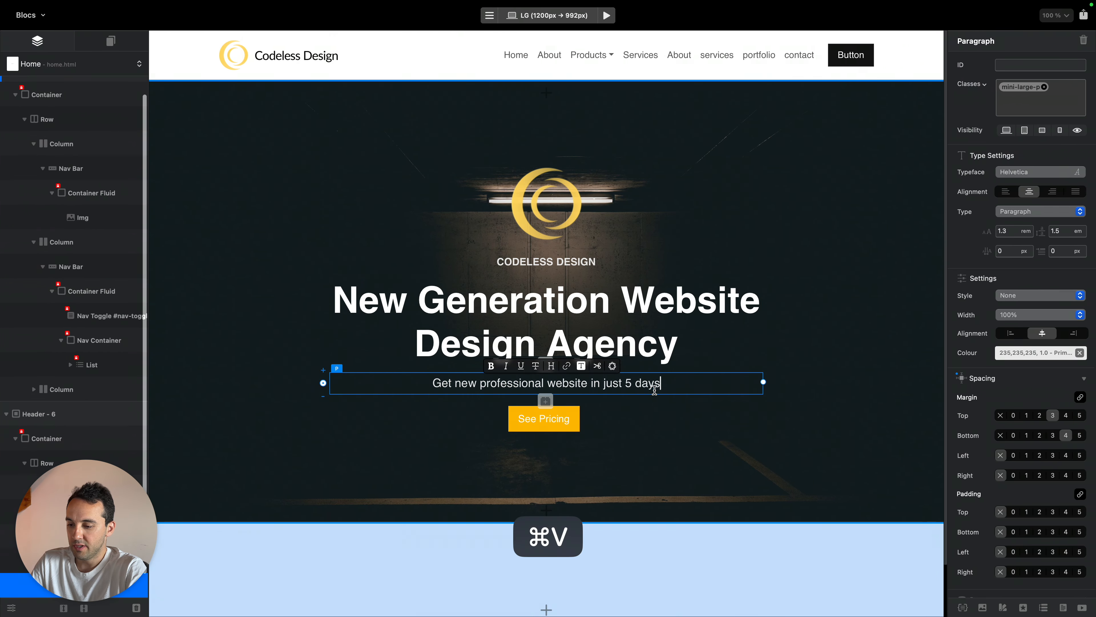
left_click(692, 418)
Set the text colour of the See Pricing button's yellow-button class to black (#000000)
left_click(569, 422)
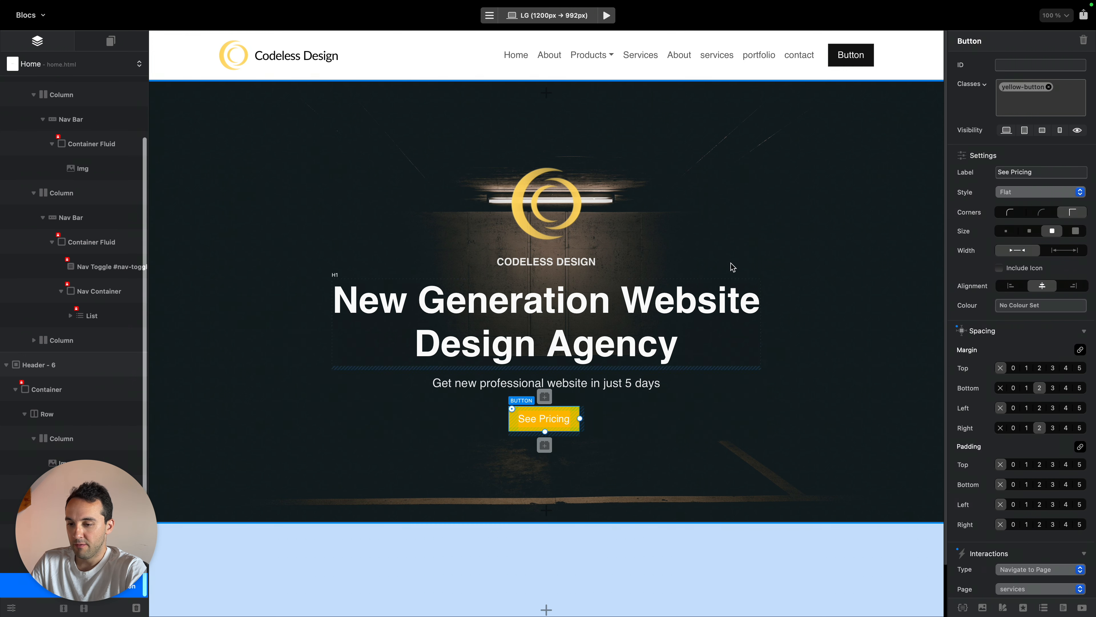
left_click(1024, 87)
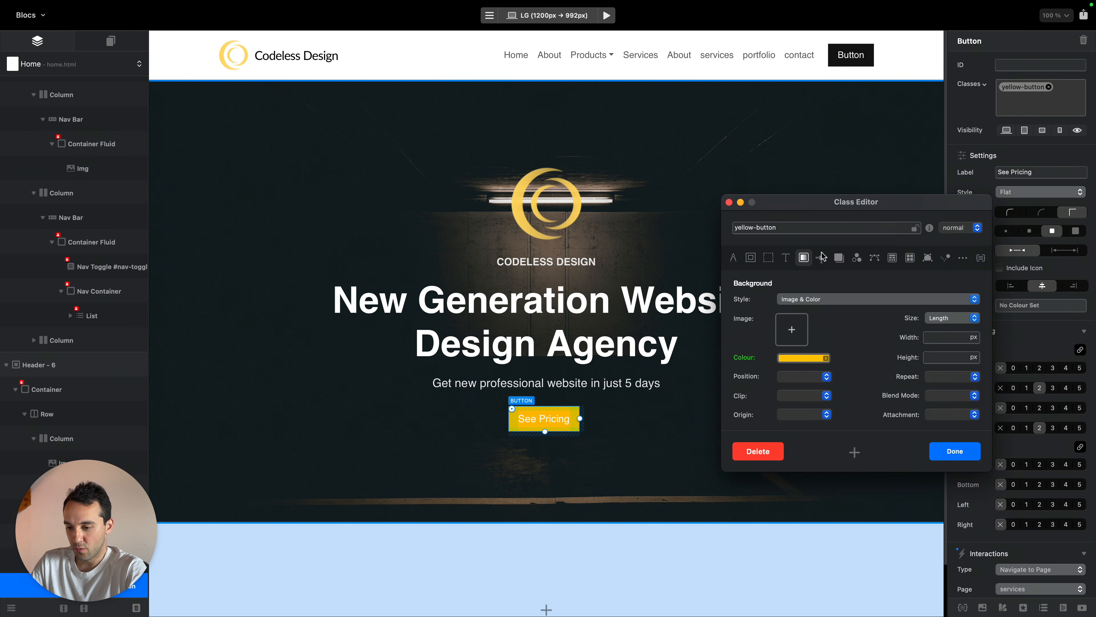
left_click(786, 258)
left_click(809, 338)
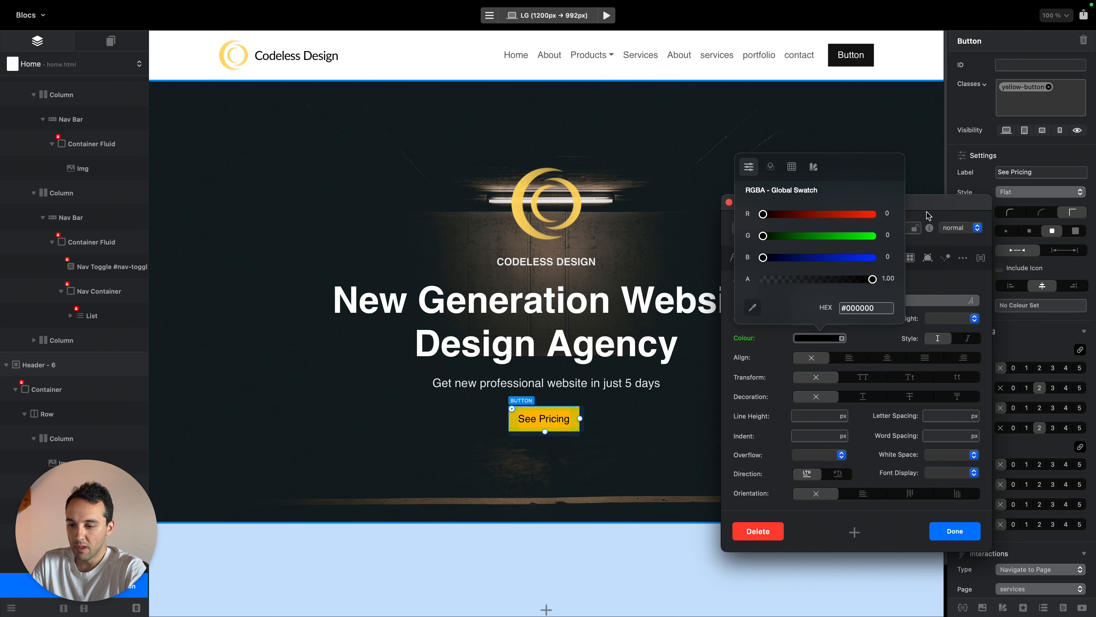
left_click(942, 206)
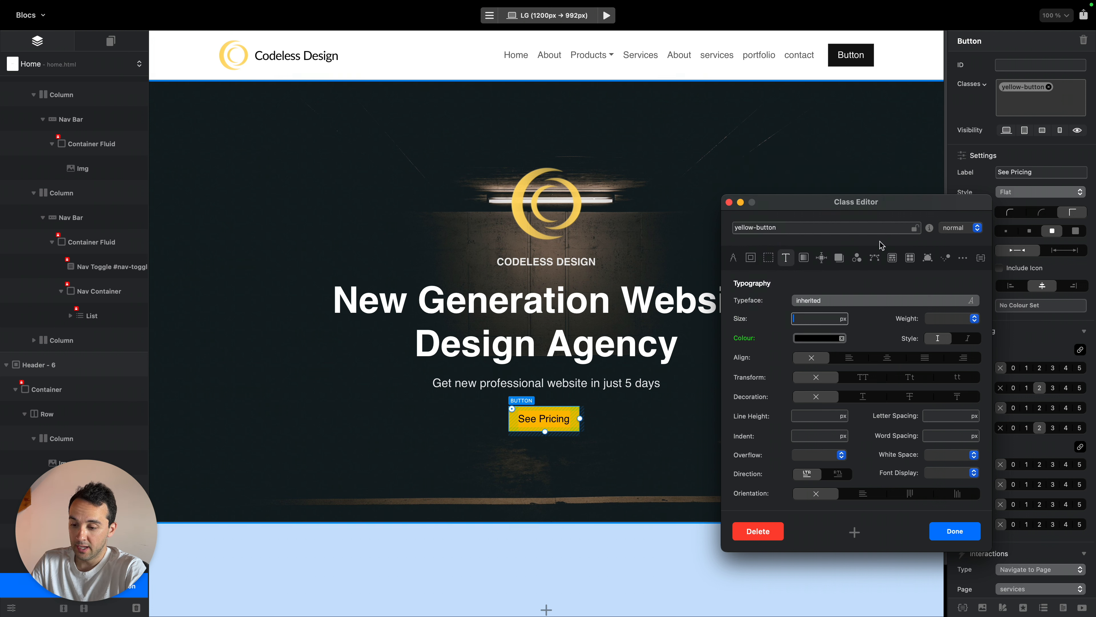
left_click(954, 531)
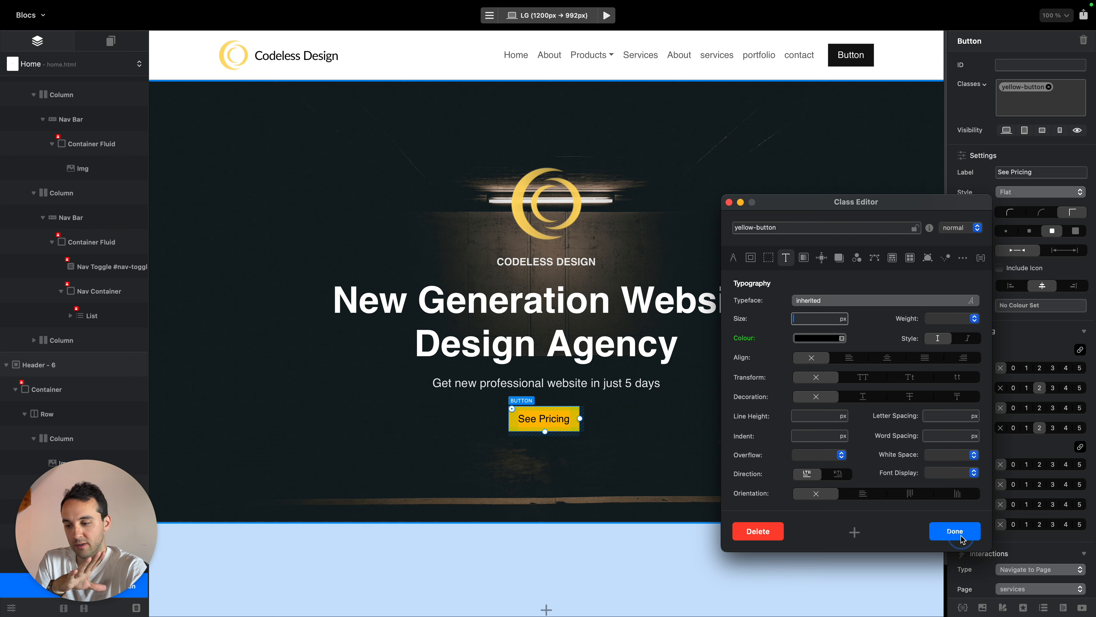
left_click(787, 150)
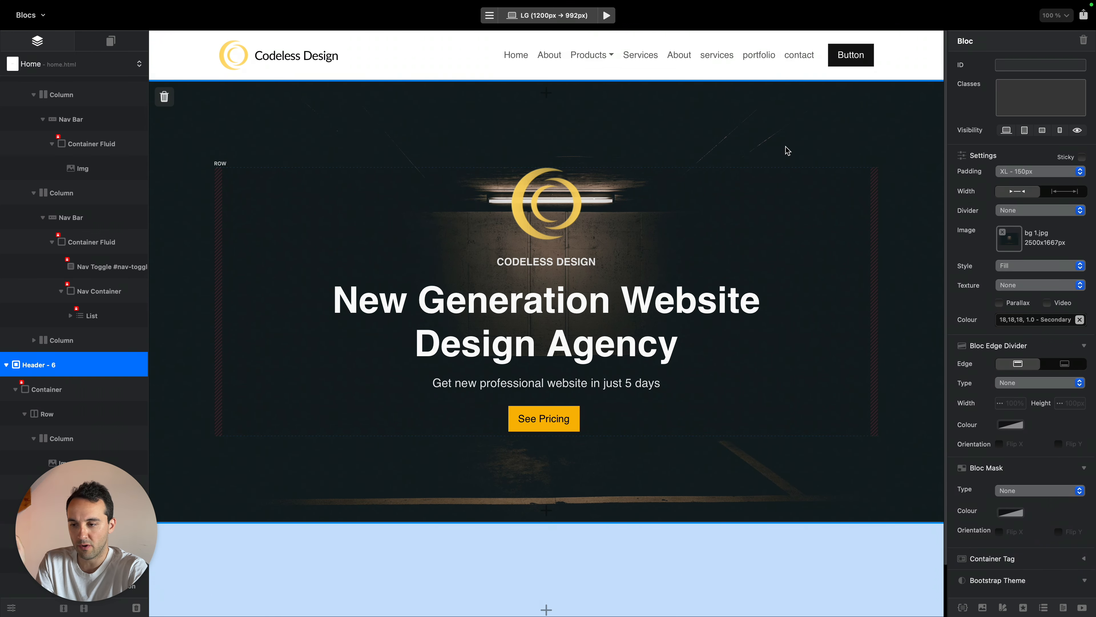
Set the typeface of the global h1,h2,h3,h4,h5,h6,p,label,.btn,a class to Inter Regular
left_click(963, 608)
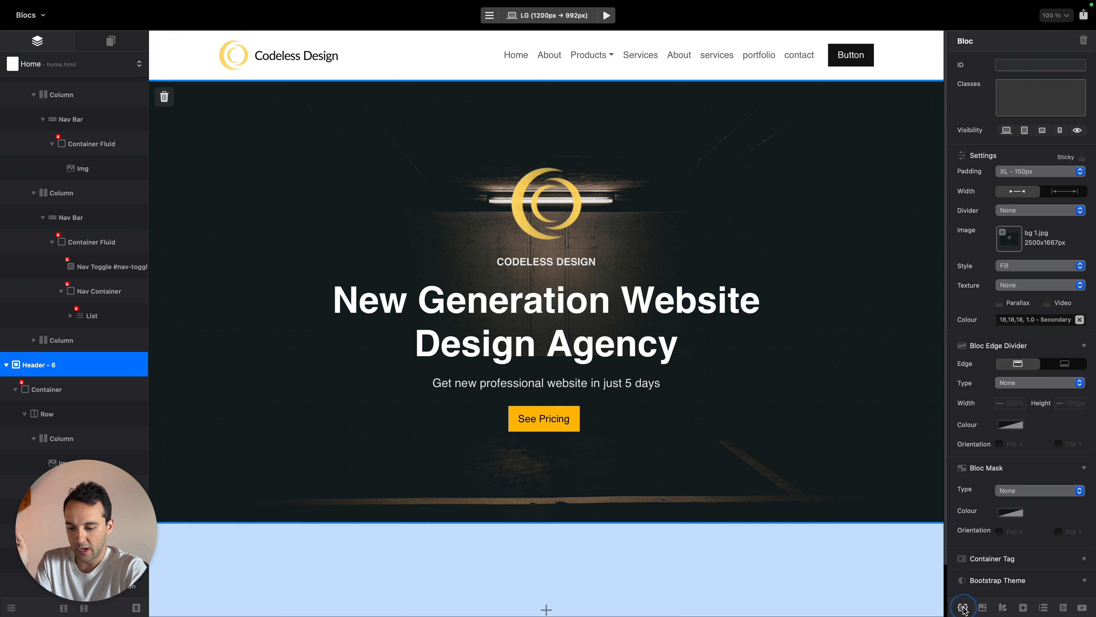
left_click(747, 176)
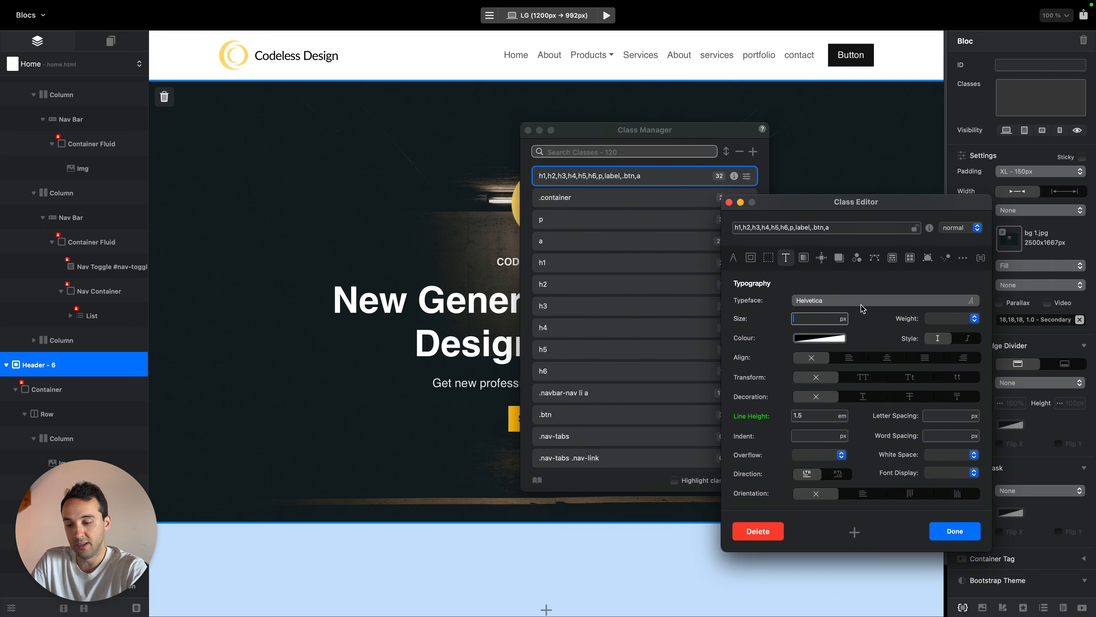
left_click(832, 305)
type("inter")
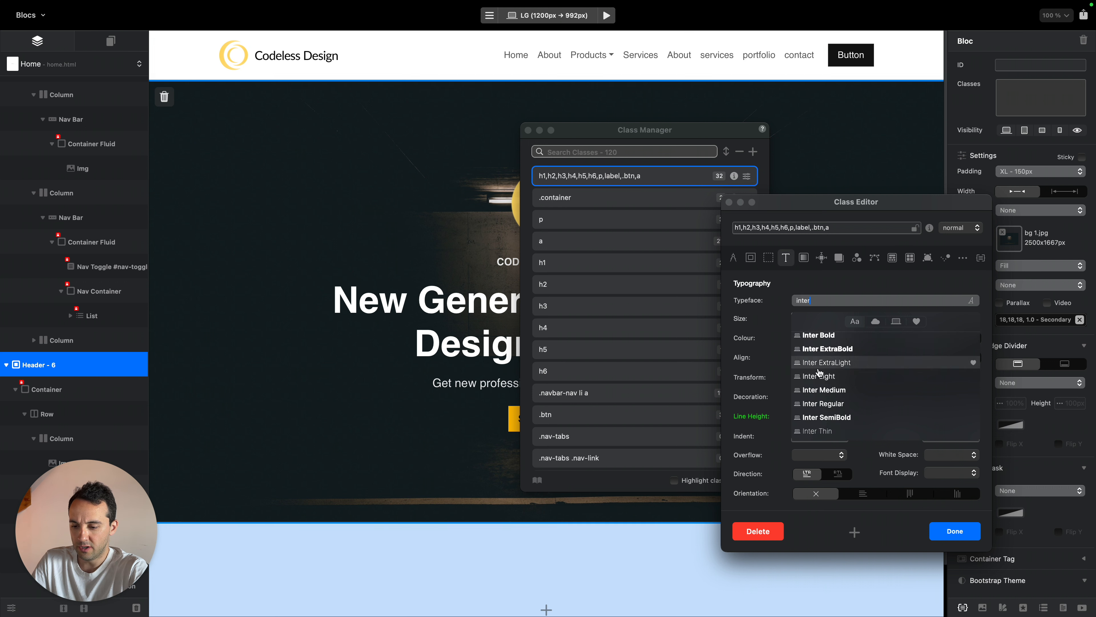
left_click(825, 403)
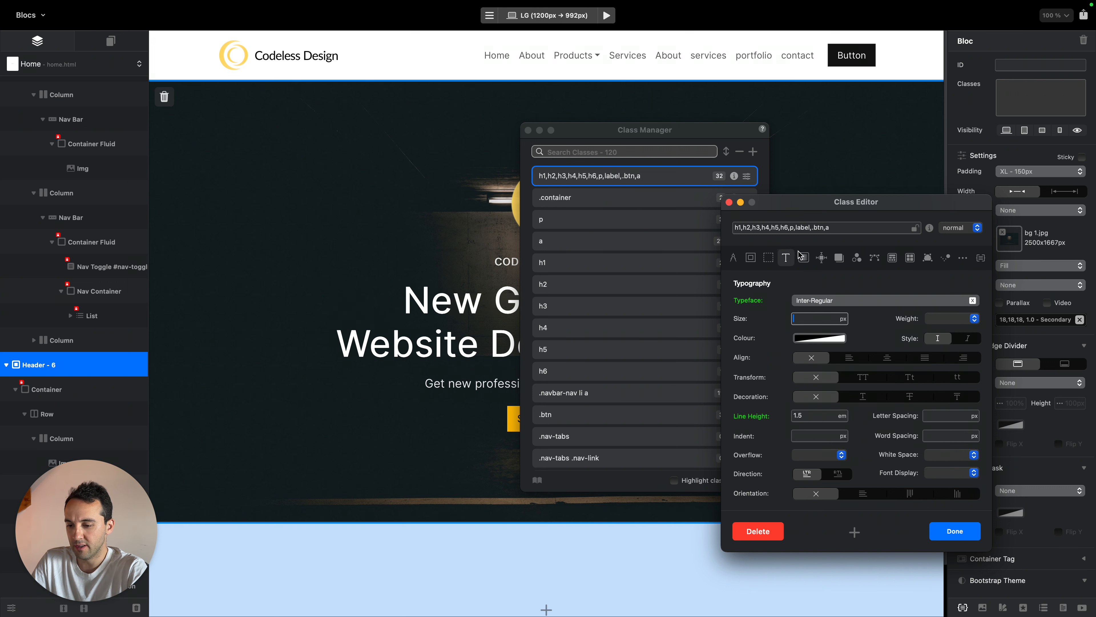
Clear the font weight of the bold class and set its typeface to Inter ExtraBold
left_click(673, 153)
type("bold")
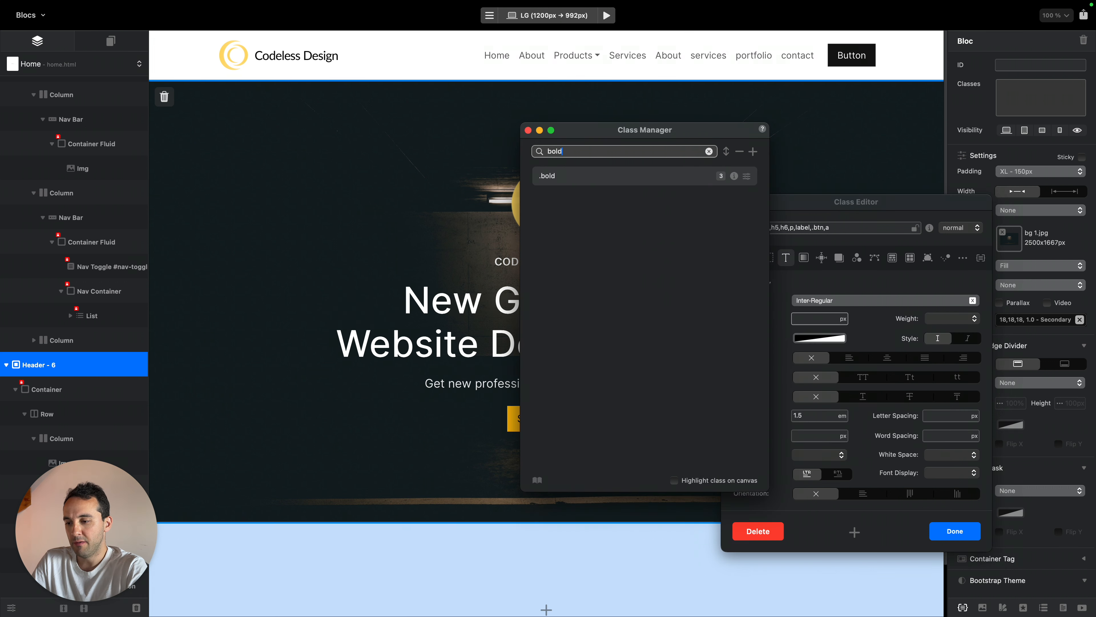
left_click(720, 173)
left_click(952, 320)
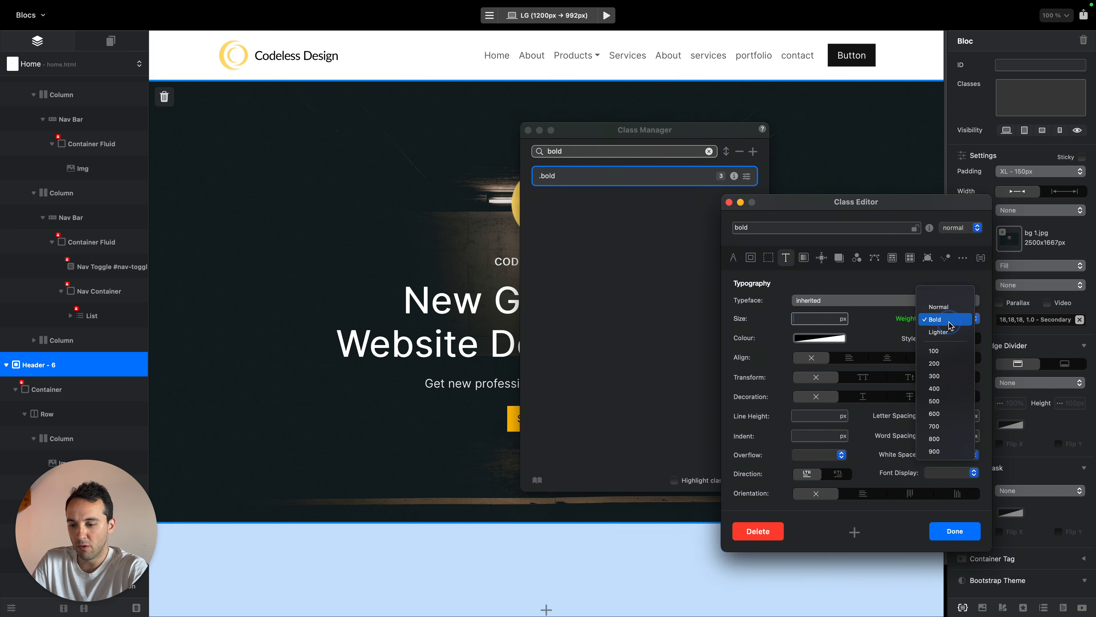
left_click(952, 308)
left_click(906, 300)
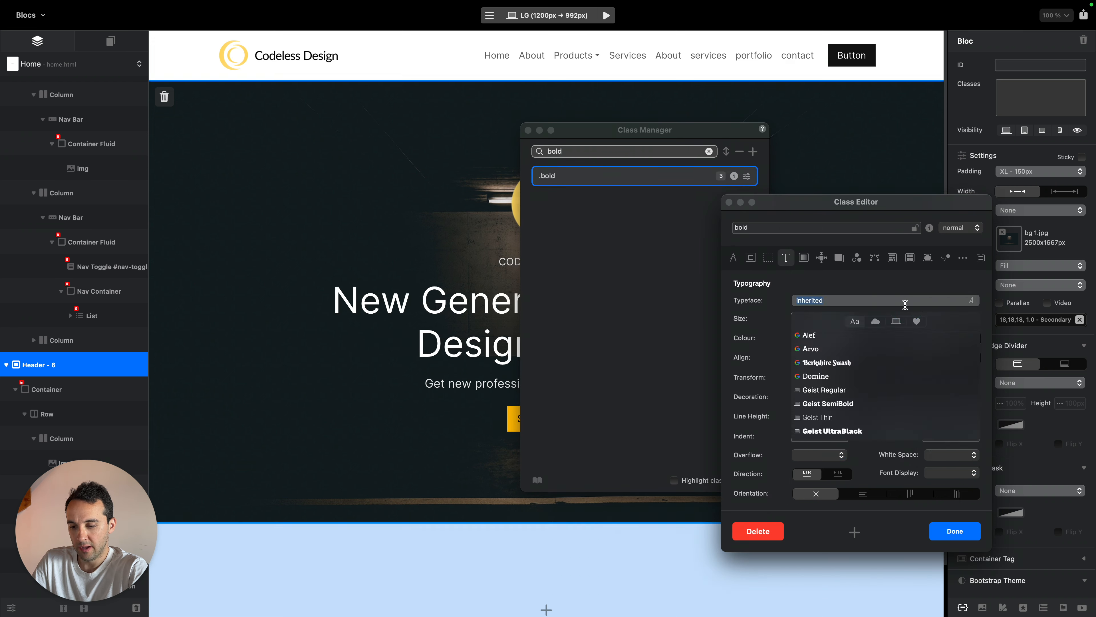
scroll(856, 386, "down", 5)
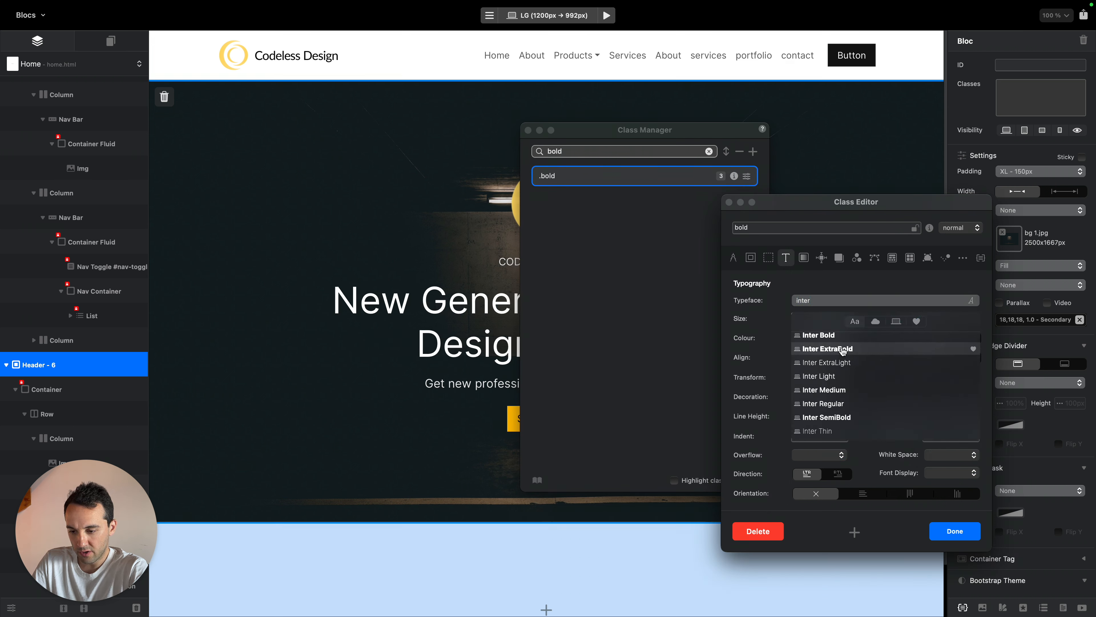
left_click(842, 350)
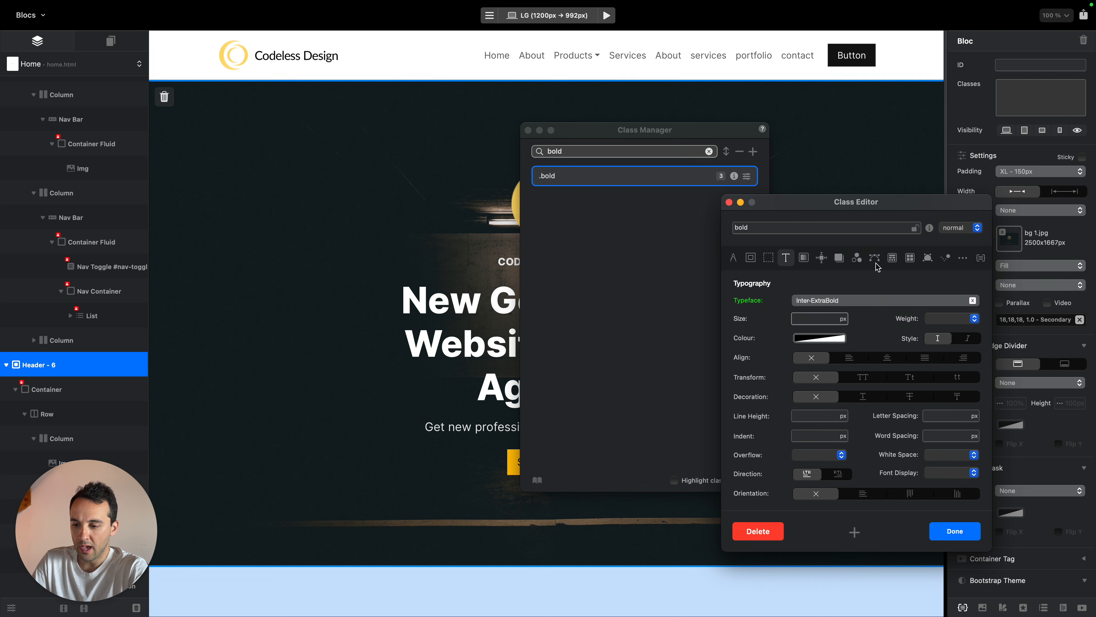
left_click(954, 531)
Set the typeface of the btn class to Inter SemiBold and close the Class Manager
double_click(550, 150)
type("b")
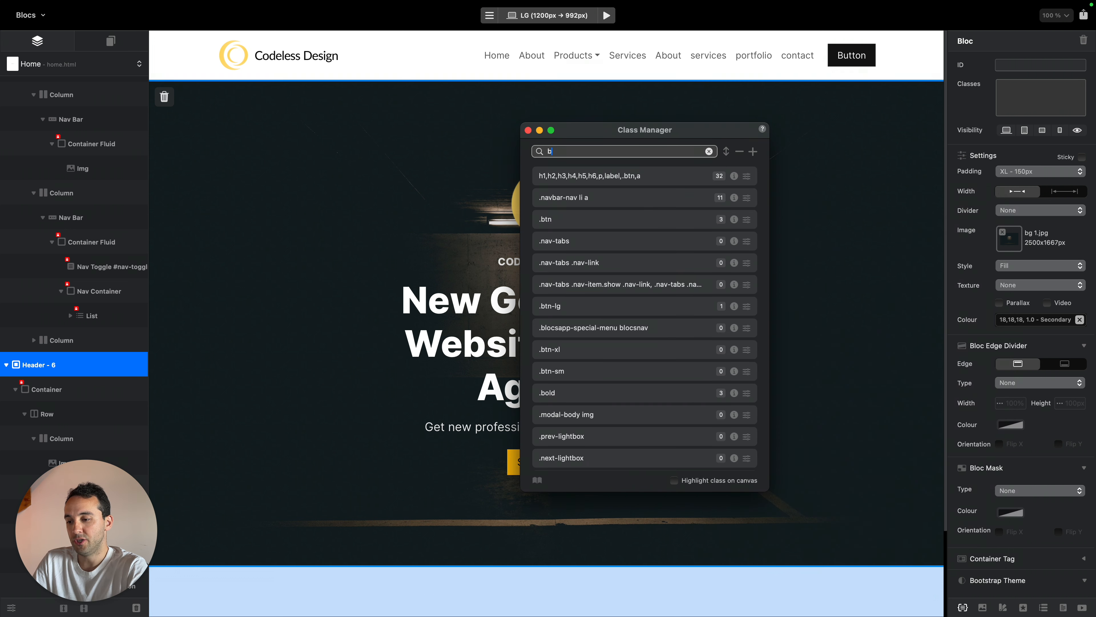
type("tn")
left_click(746, 177)
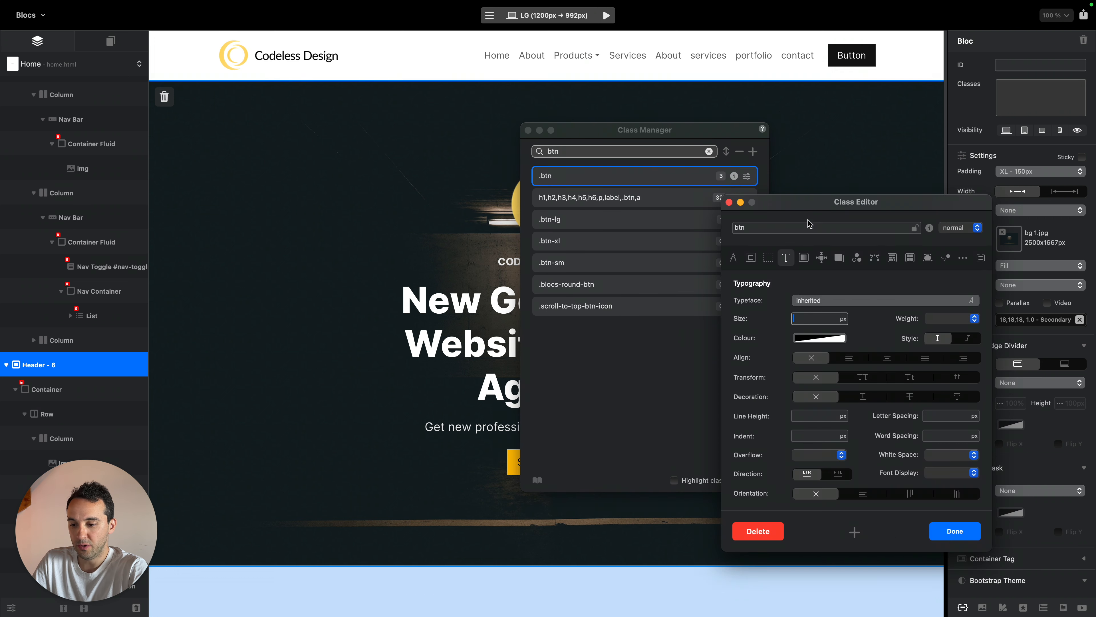
left_click(865, 302)
type("inter")
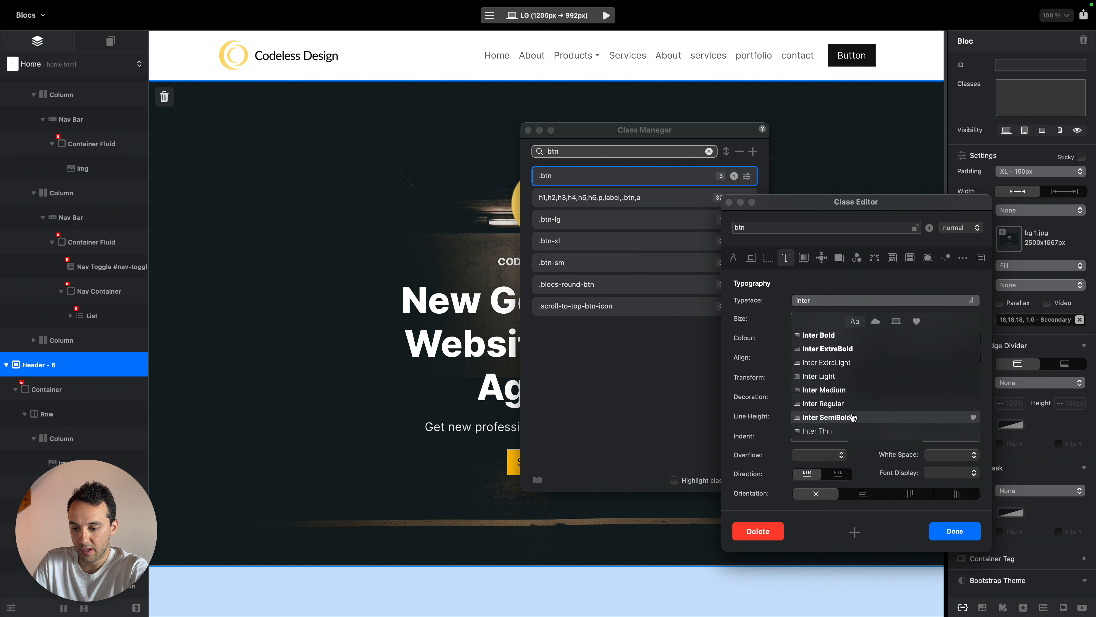
left_click(826, 418)
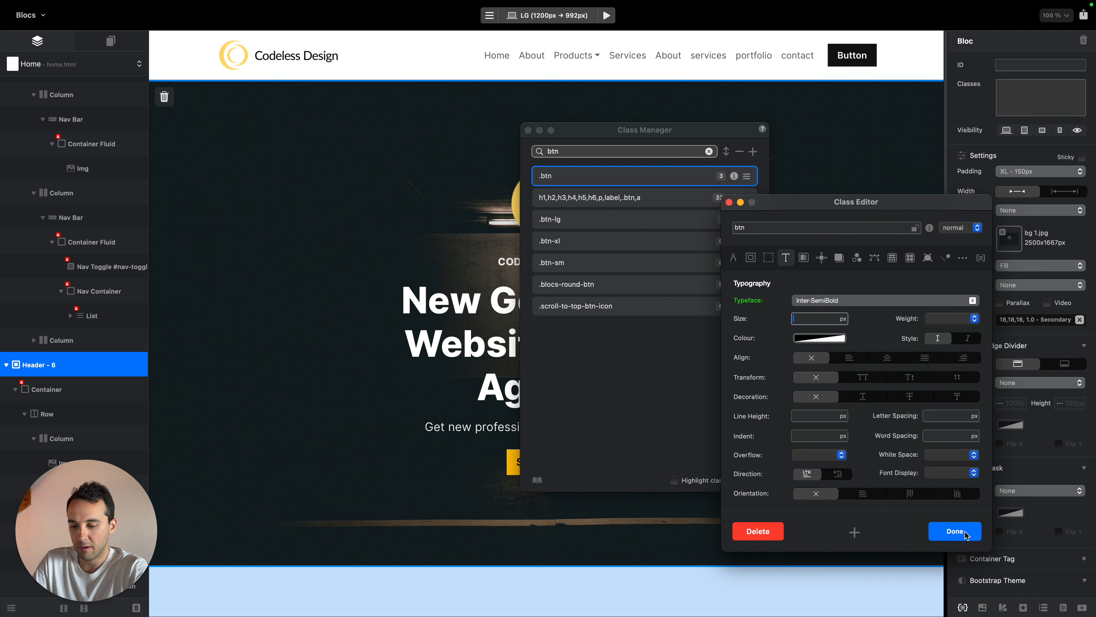
left_click(955, 531)
left_click(528, 130)
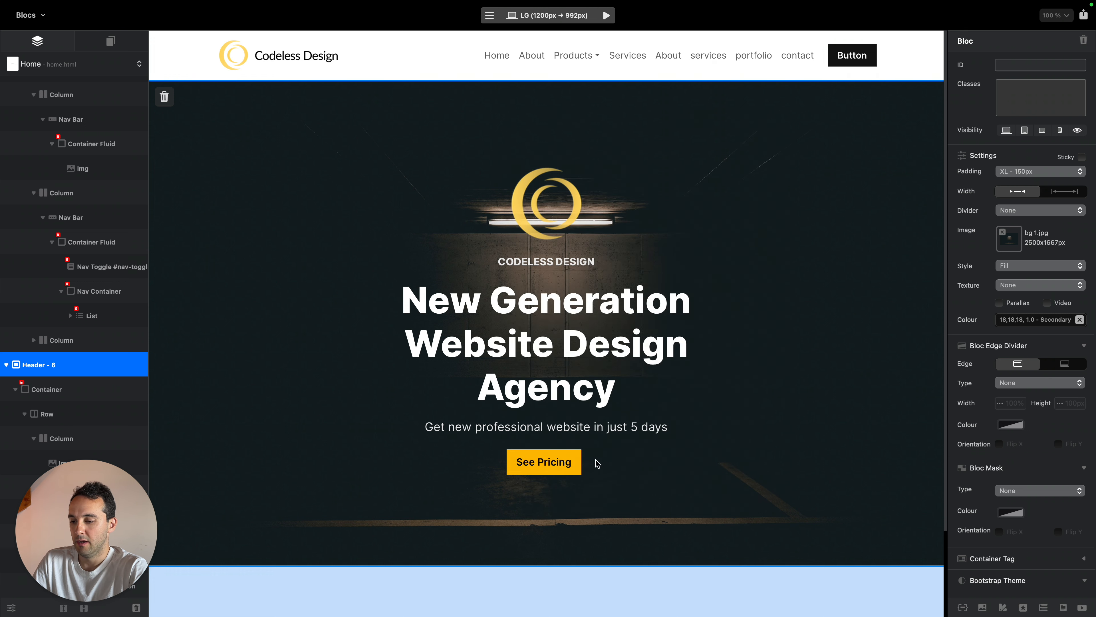
Remove the Products, Home, first About and capitalised Services items from the Primary Menu
left_click(671, 55)
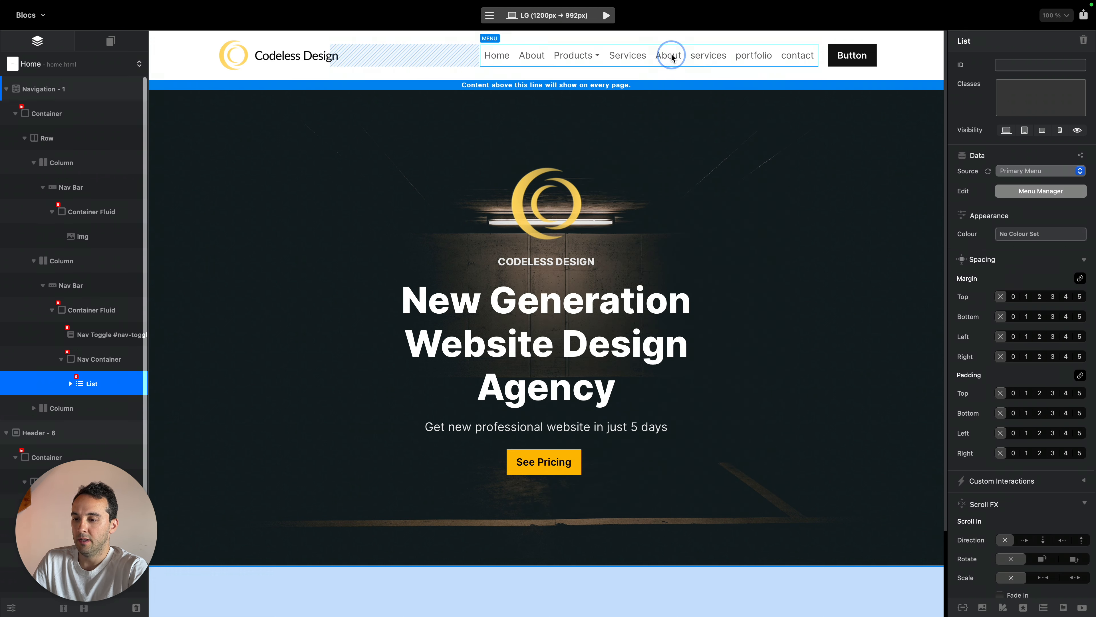
left_click(1032, 192)
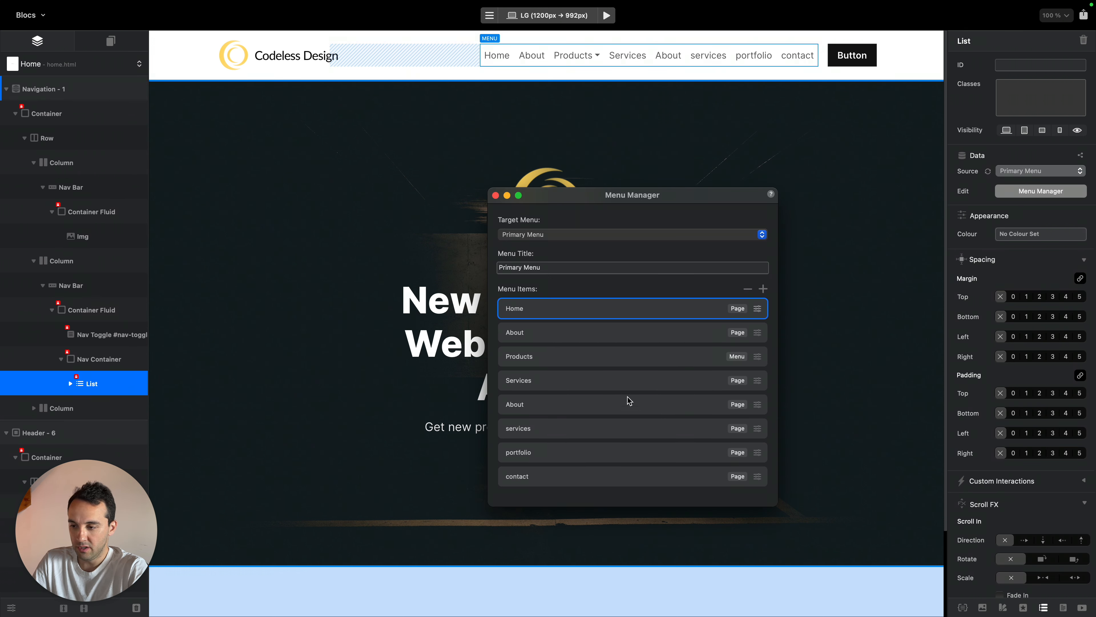
left_click(592, 361)
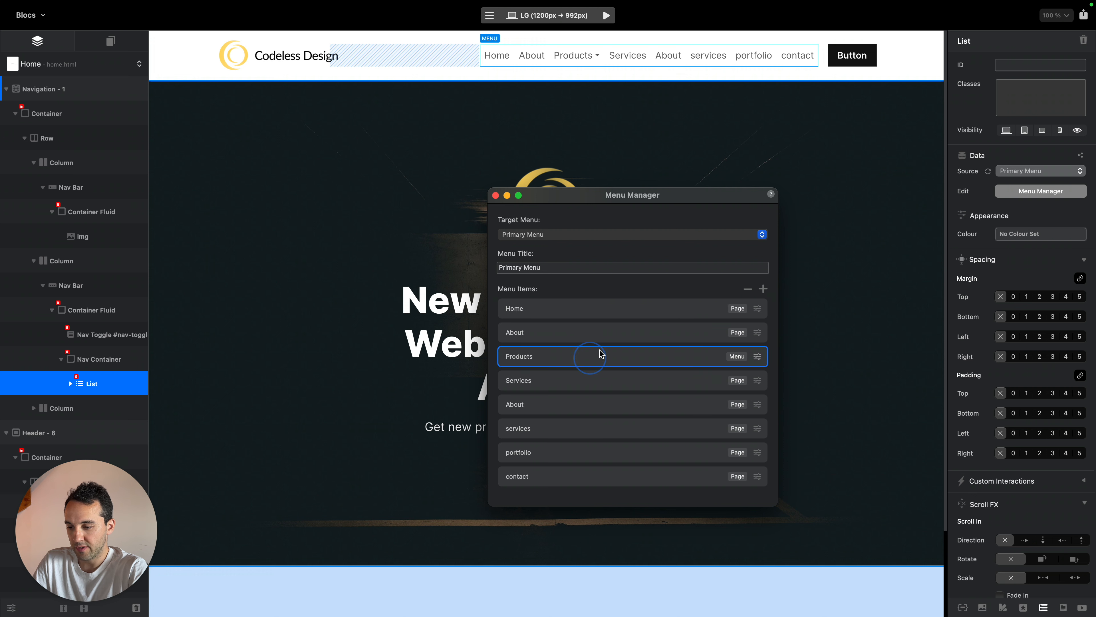
left_click(748, 289)
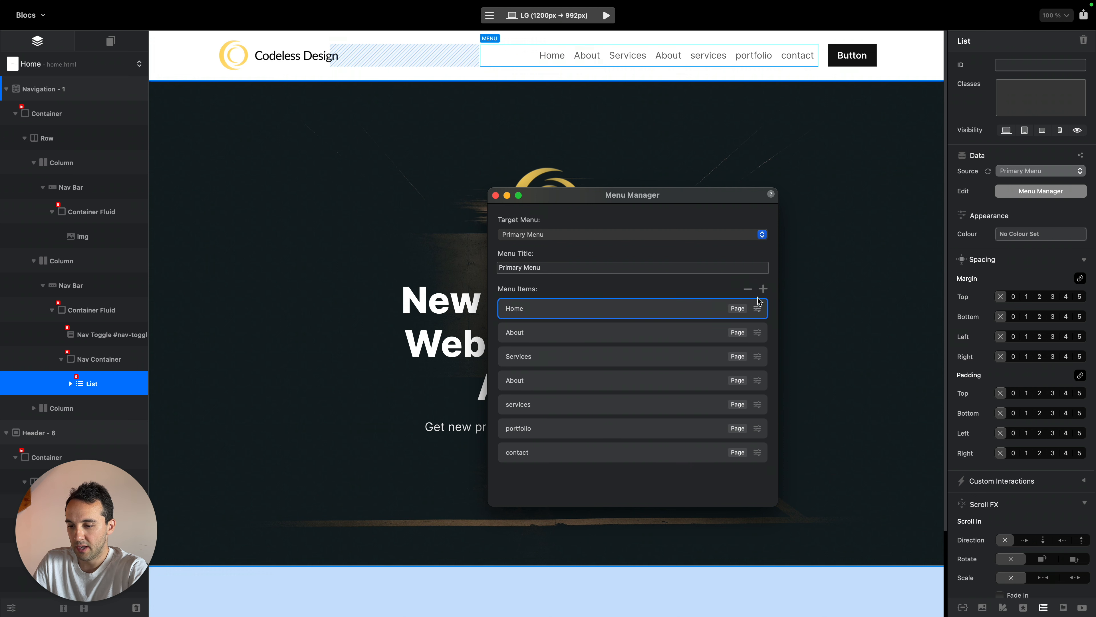
left_click(748, 289)
left_click(749, 290)
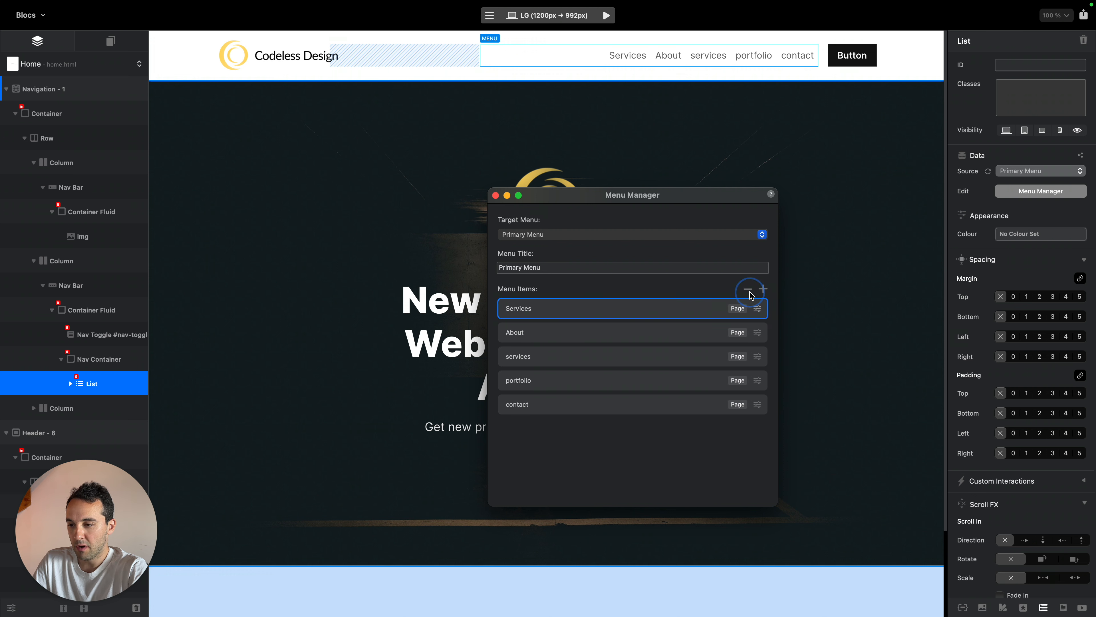
left_click(749, 290)
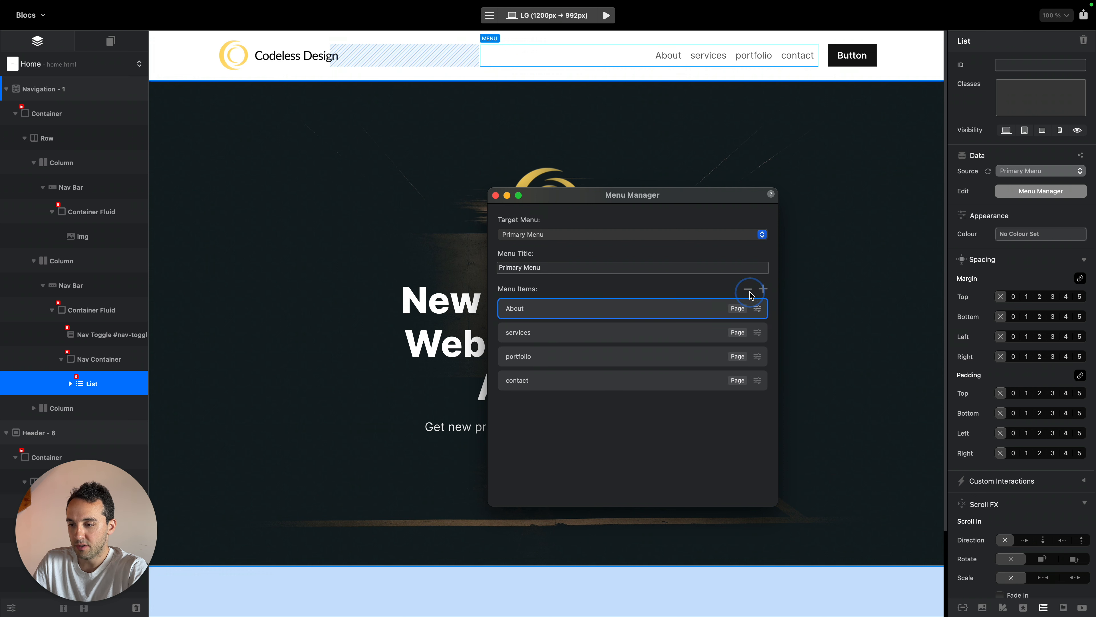
Rename the About item of the Primary Menu to about and move portfolio above services
left_click(758, 309)
type("about")
key("Return")
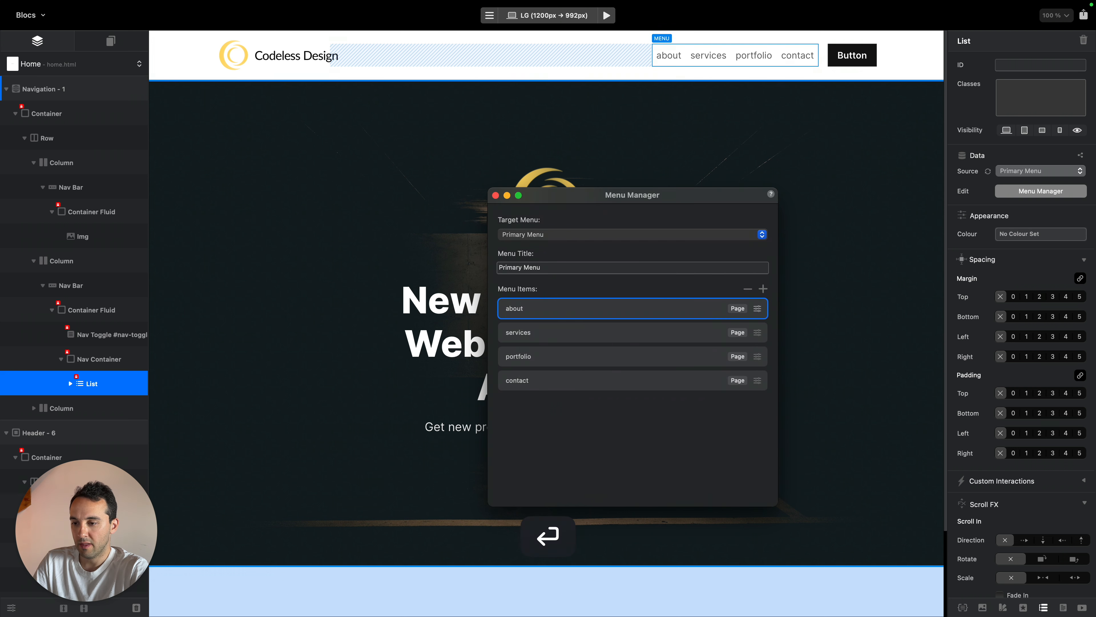
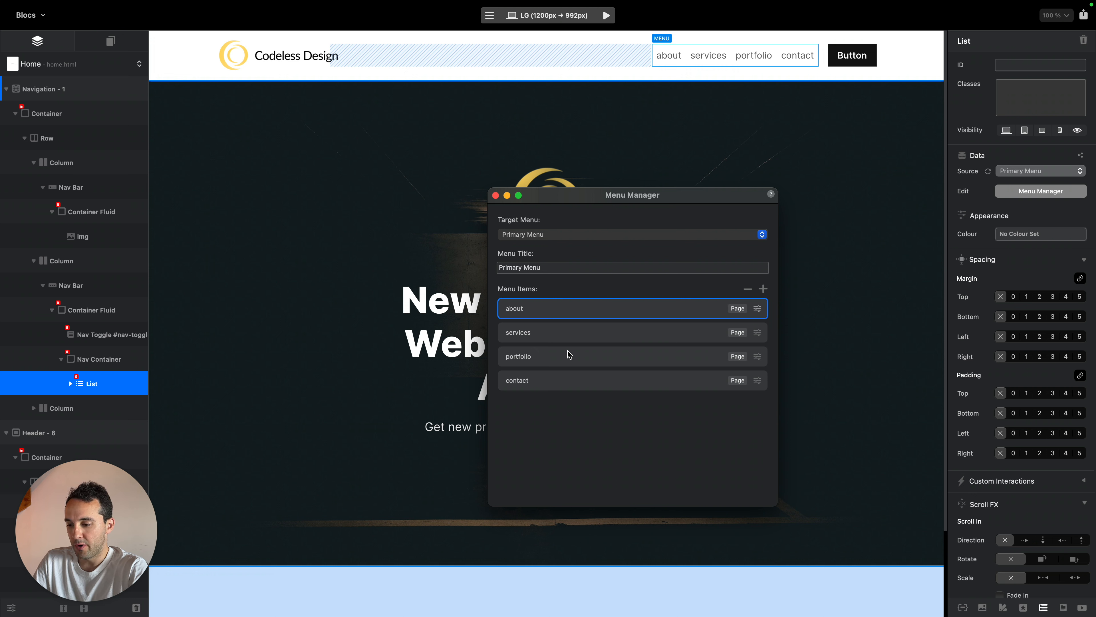
left_click_drag(568, 354, 567, 327)
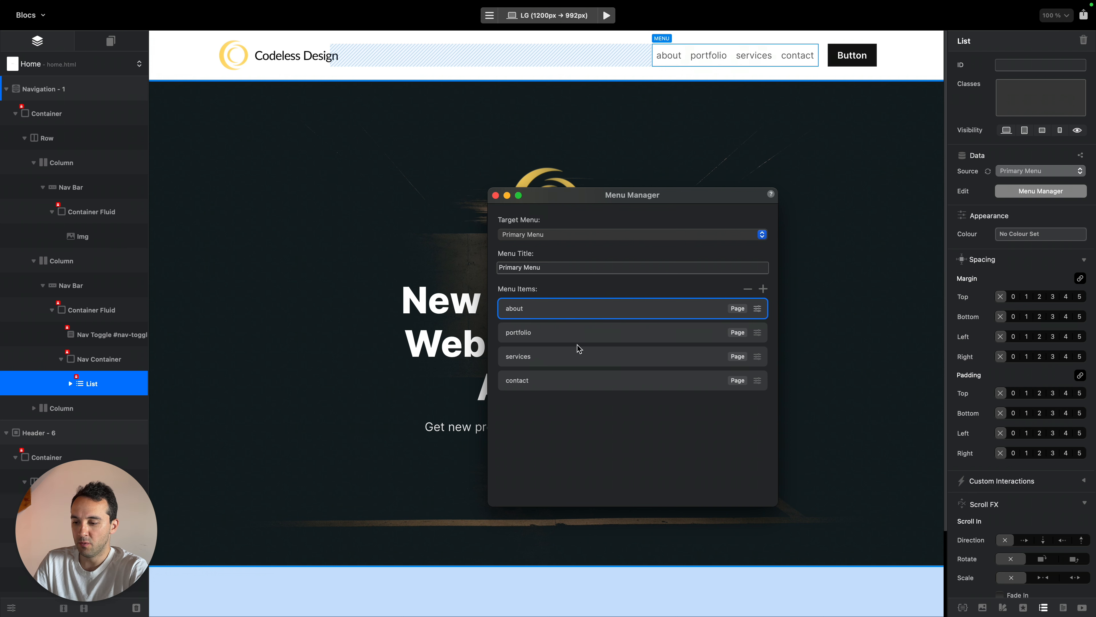
left_click(598, 350)
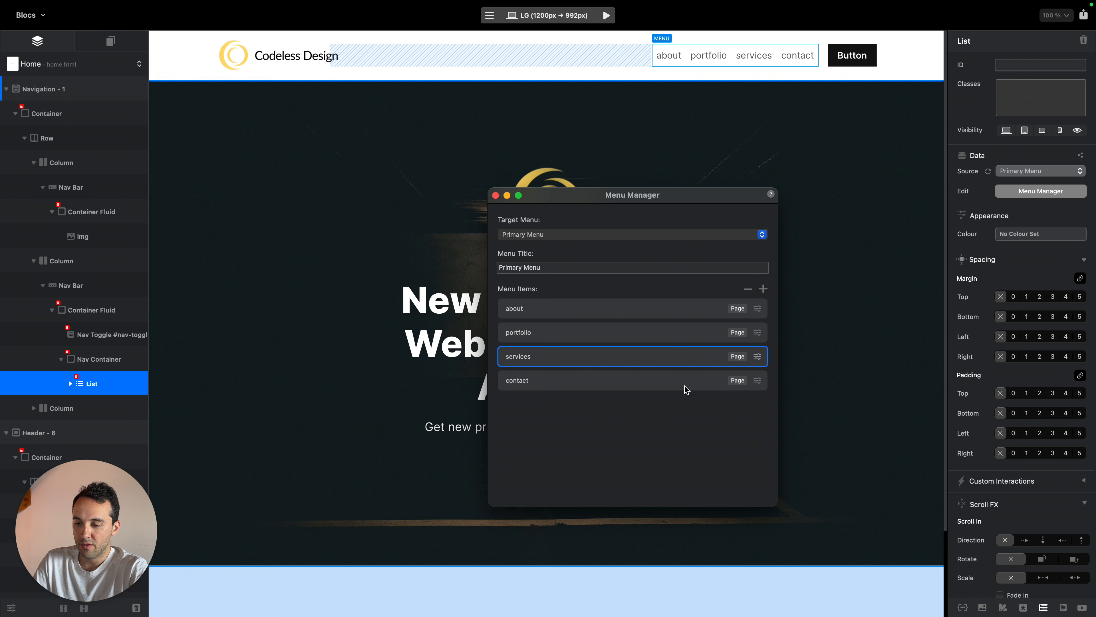
left_click(713, 382)
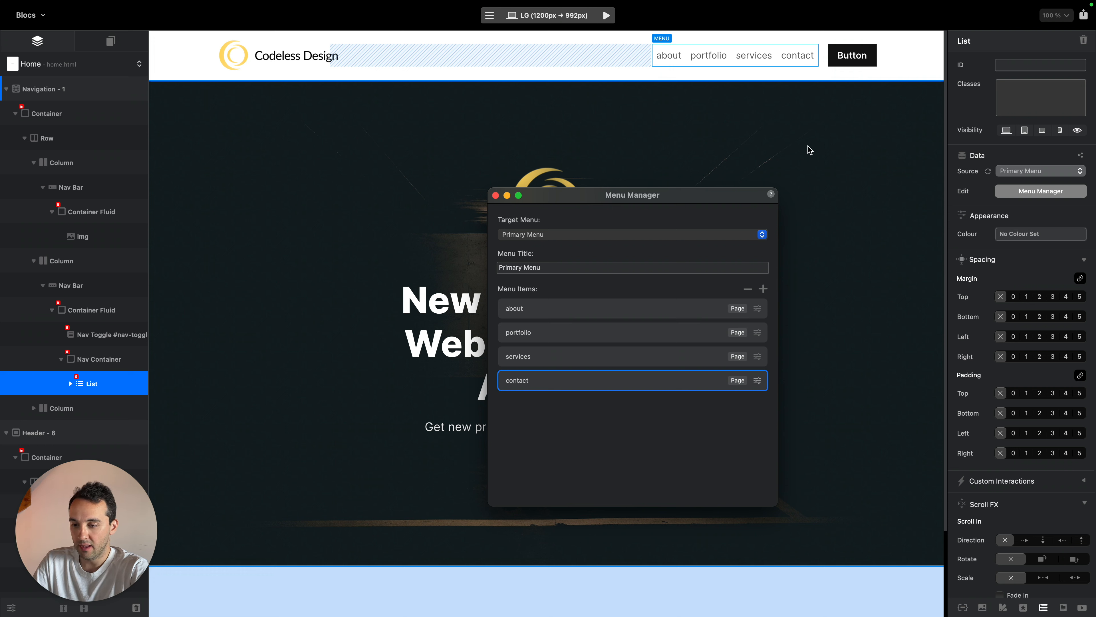
Change the label of the black navigation button to Start Now
left_click(861, 54)
double_click(863, 55)
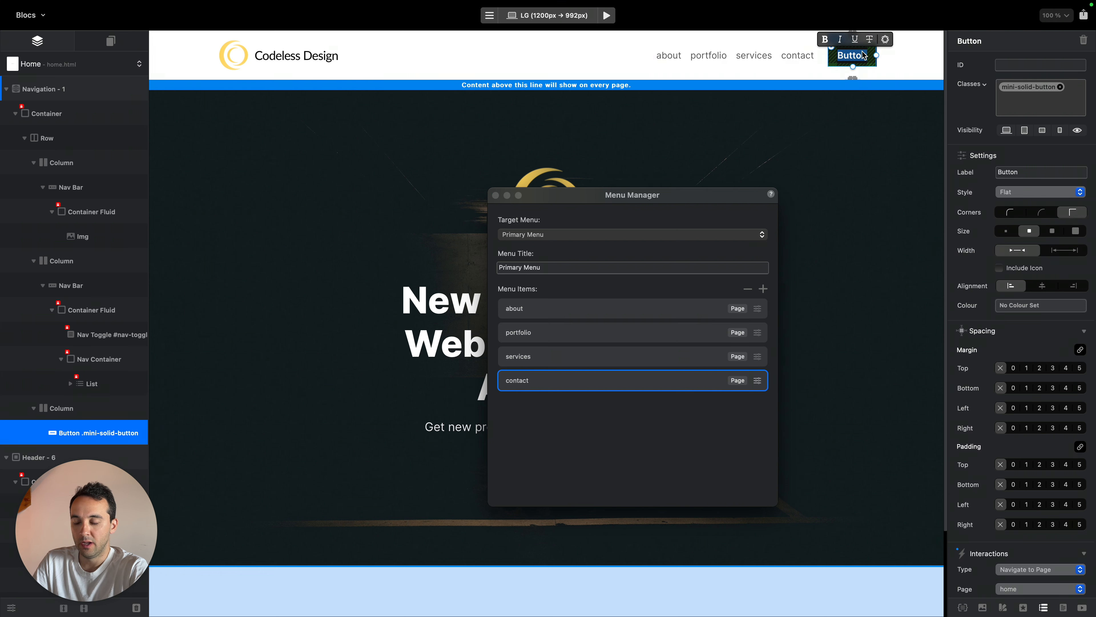
type("Start Now")
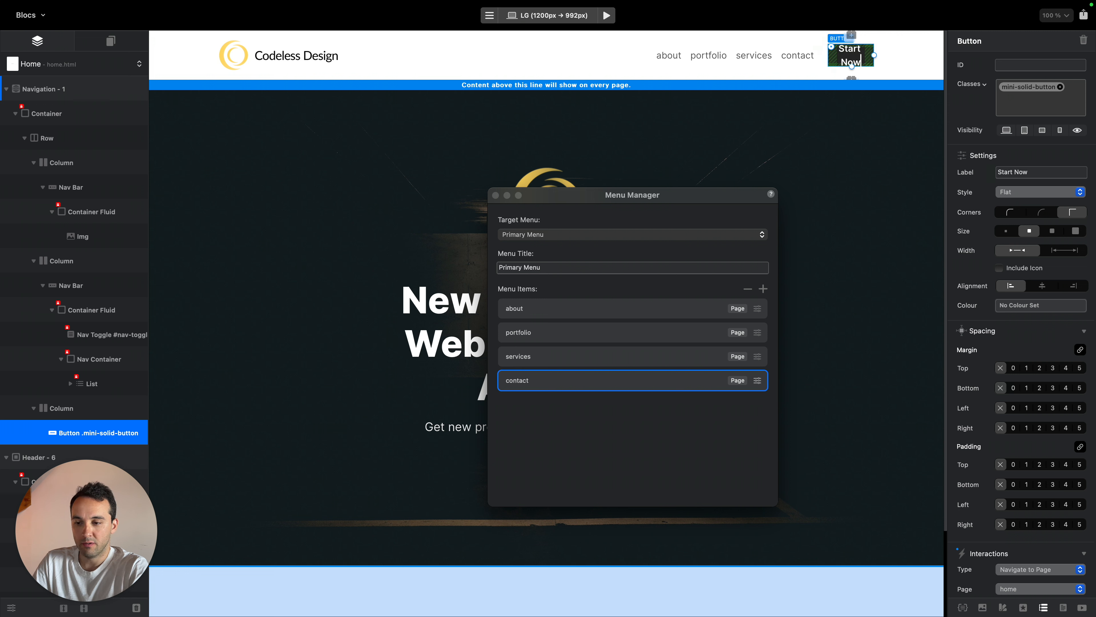
key("BackSpace")
key("BackSpace")
key("BackSpace")
type("Mpw")
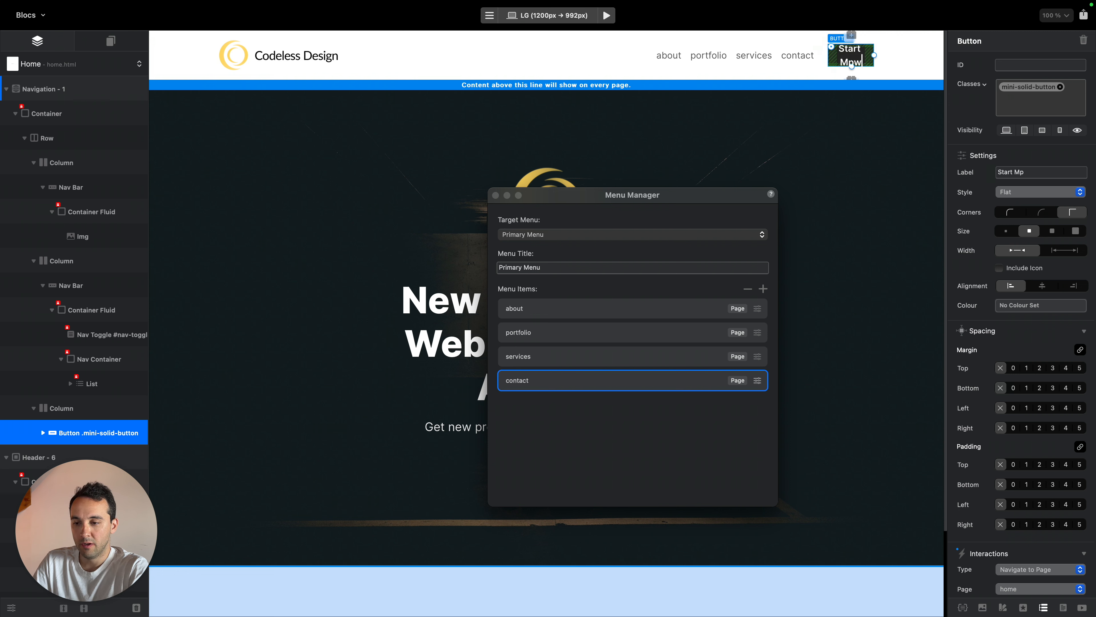
key("BackSpace")
key("BackSpace")
key("BackSpace")
type("Now")
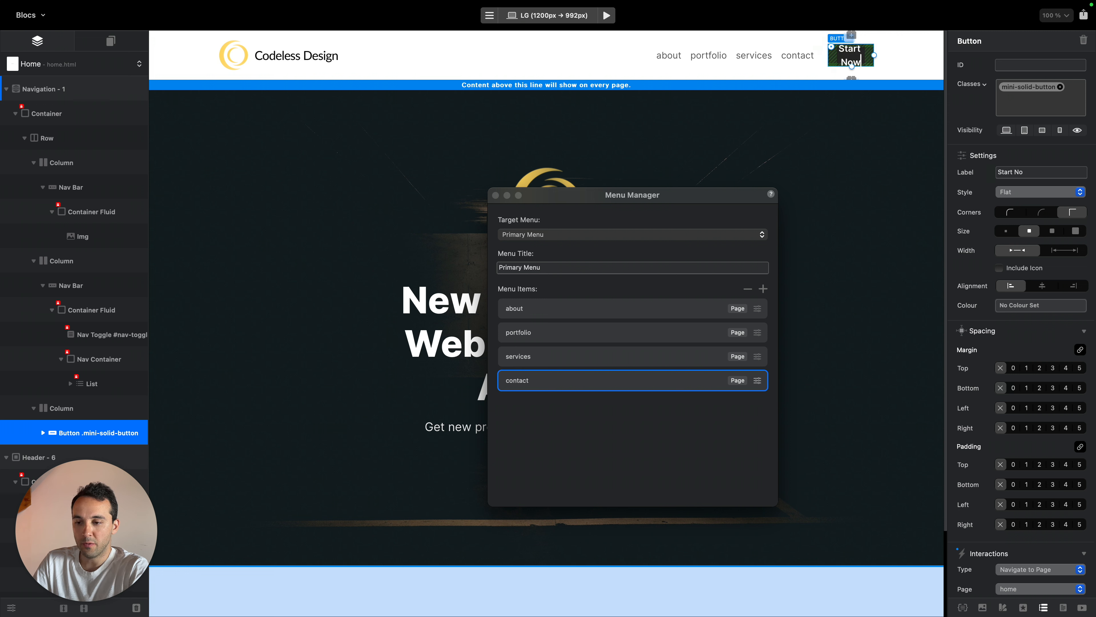
Try a width of 2 for the button column and 8 for the menu column, and return the button column to 1
left_click(86, 407)
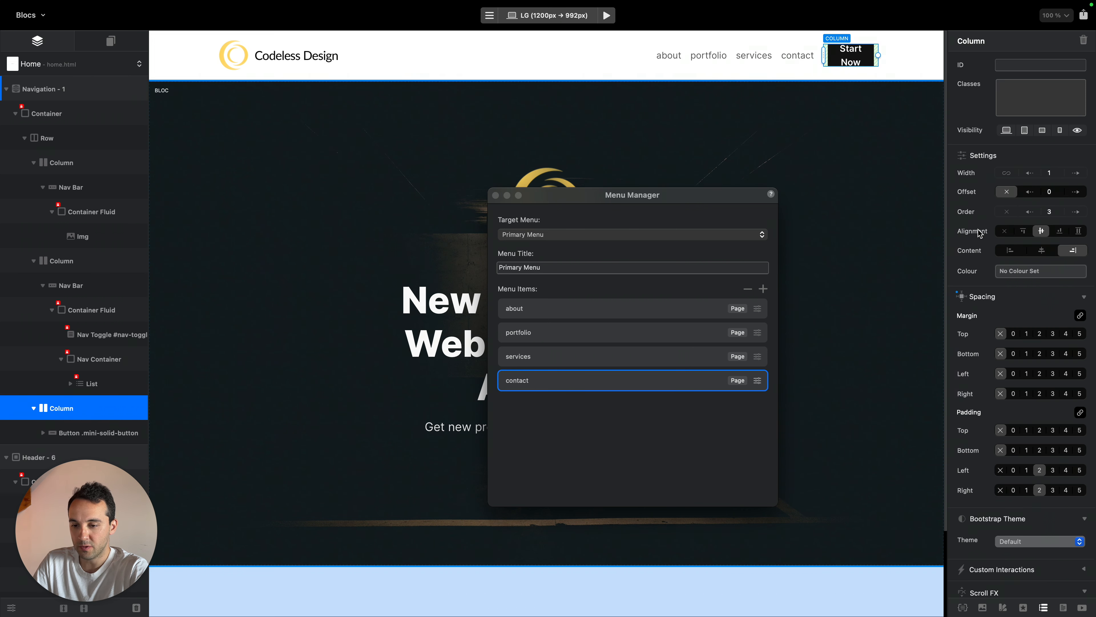
left_click(1079, 175)
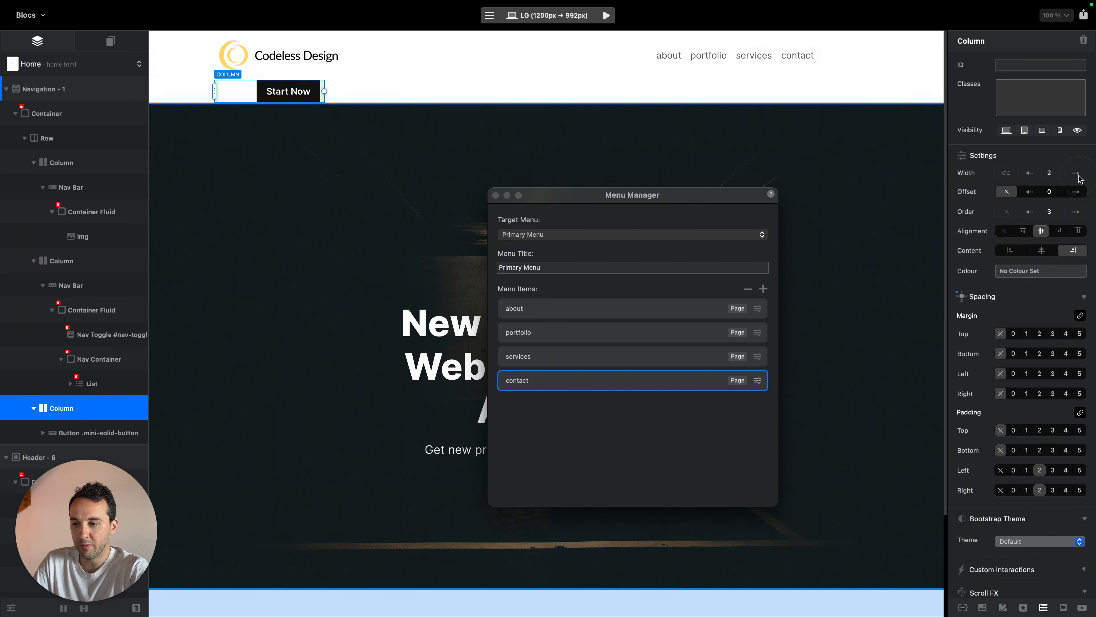
left_click(77, 258)
left_click(1030, 173)
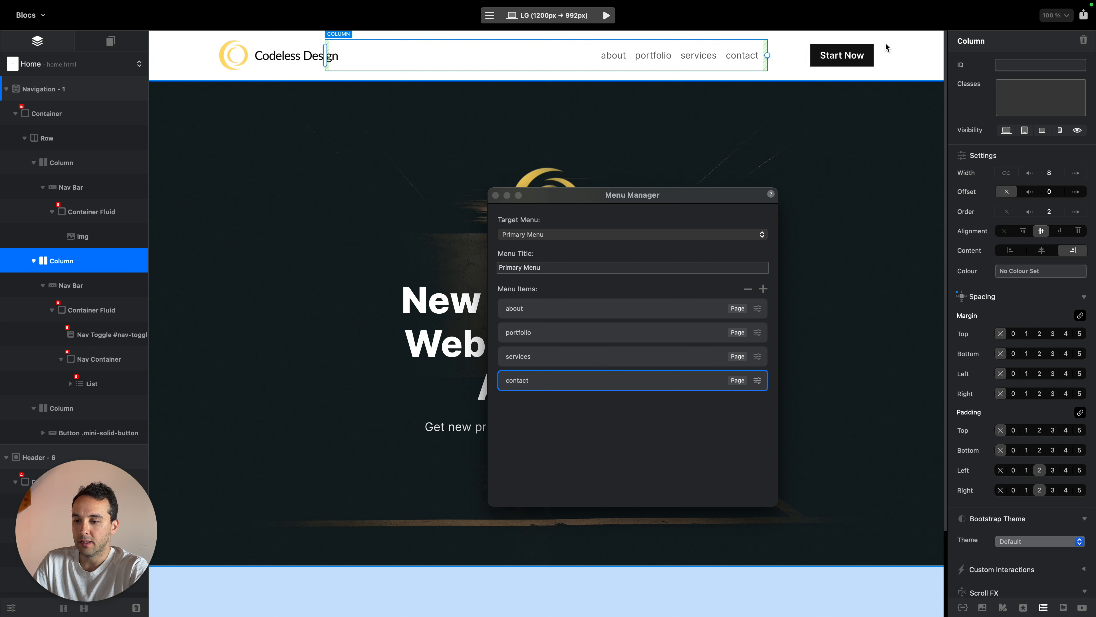
left_click(910, 55)
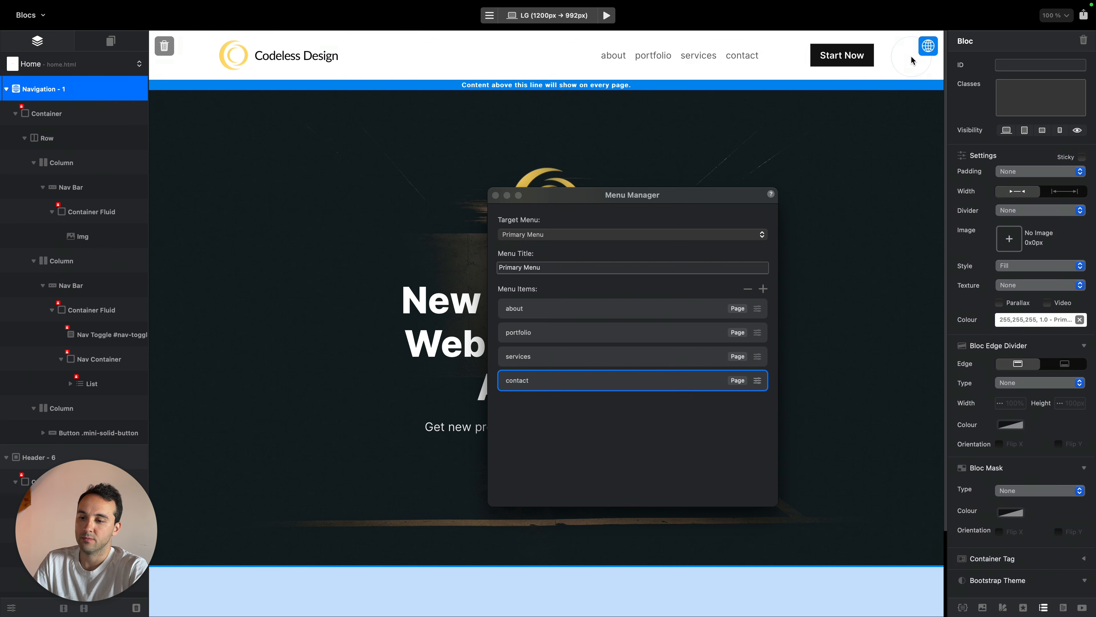
left_click(792, 60)
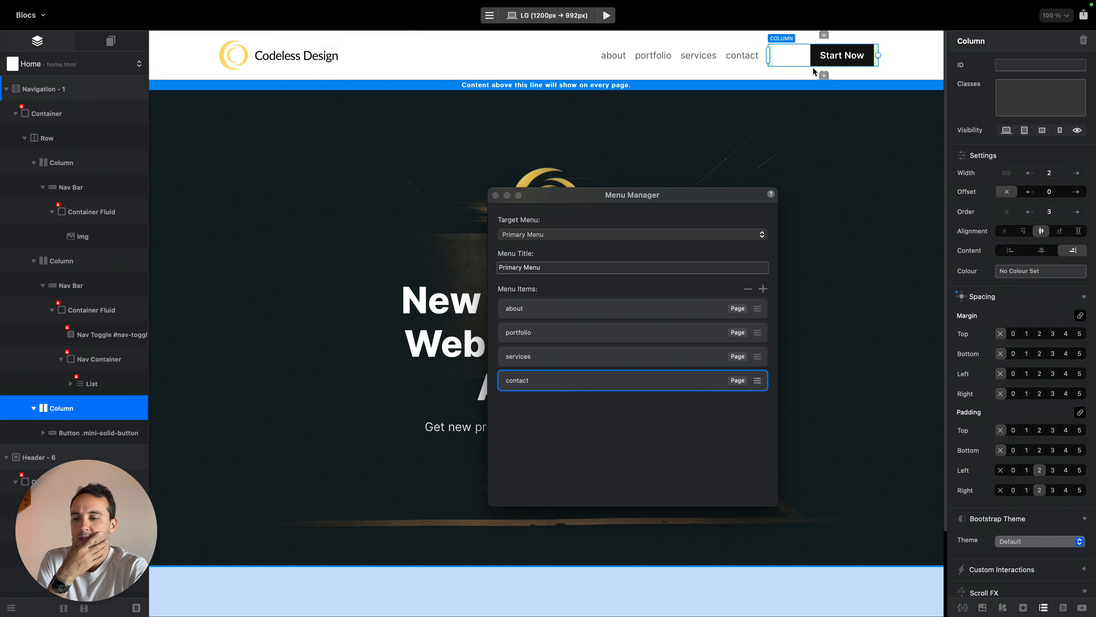
left_click(1029, 174)
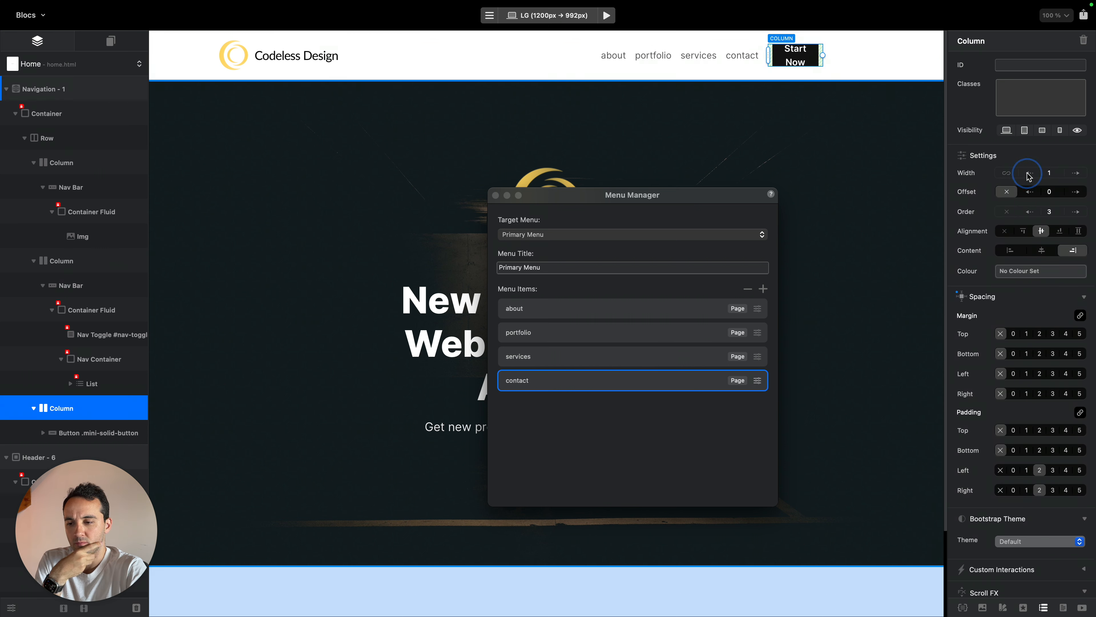
Set the data source of the navigation menu list to None
left_click(62, 258)
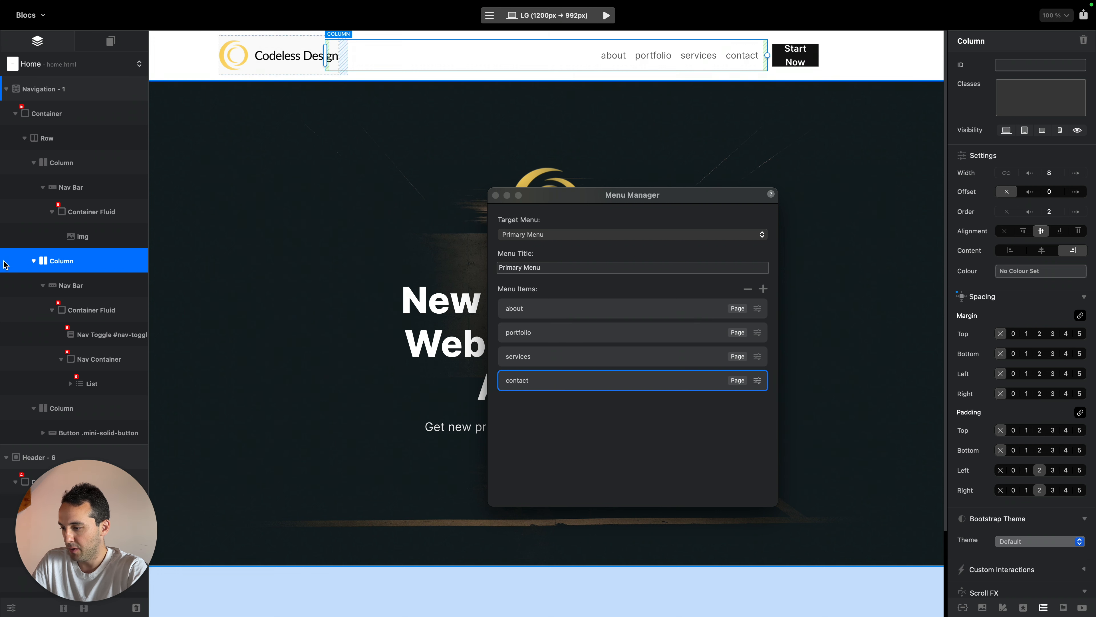
left_click(100, 384)
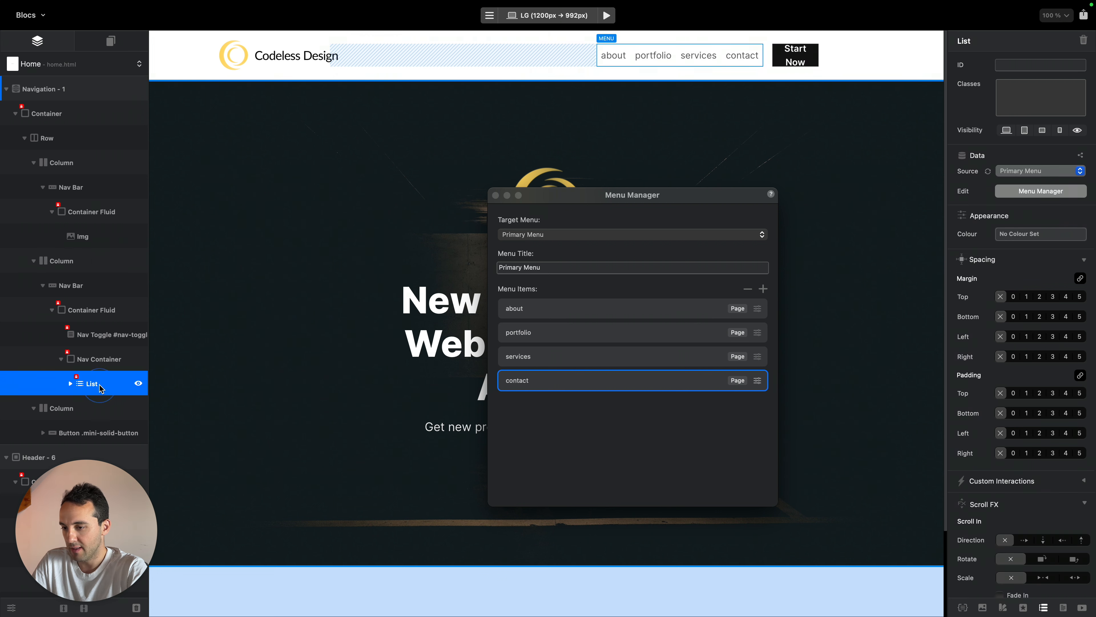
left_click(1023, 171)
left_click(1024, 171)
Duplicate the contact list item in the navigation menu and delete the link inside the copy
left_click(742, 55)
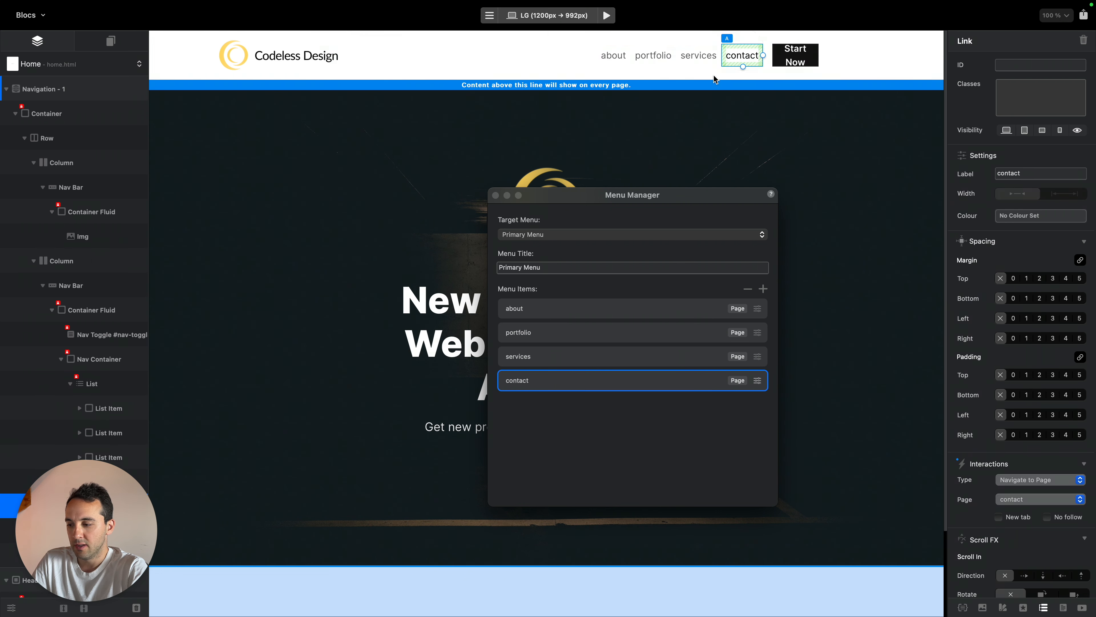
left_click_drag(104, 500, 890, 504)
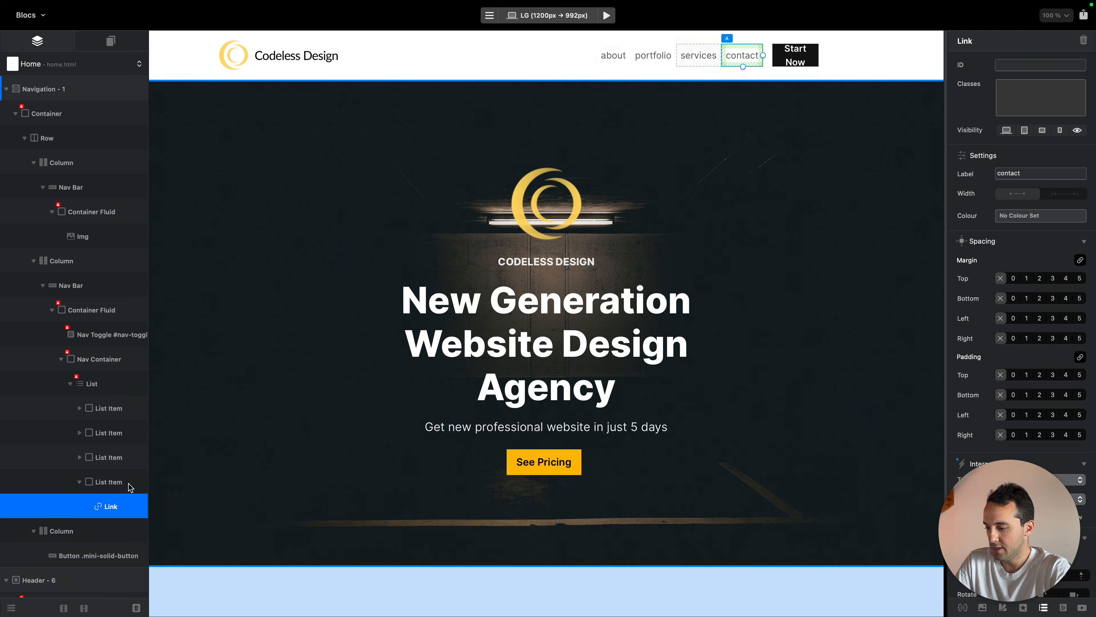
left_click(103, 482)
key("super+d")
left_click(741, 56)
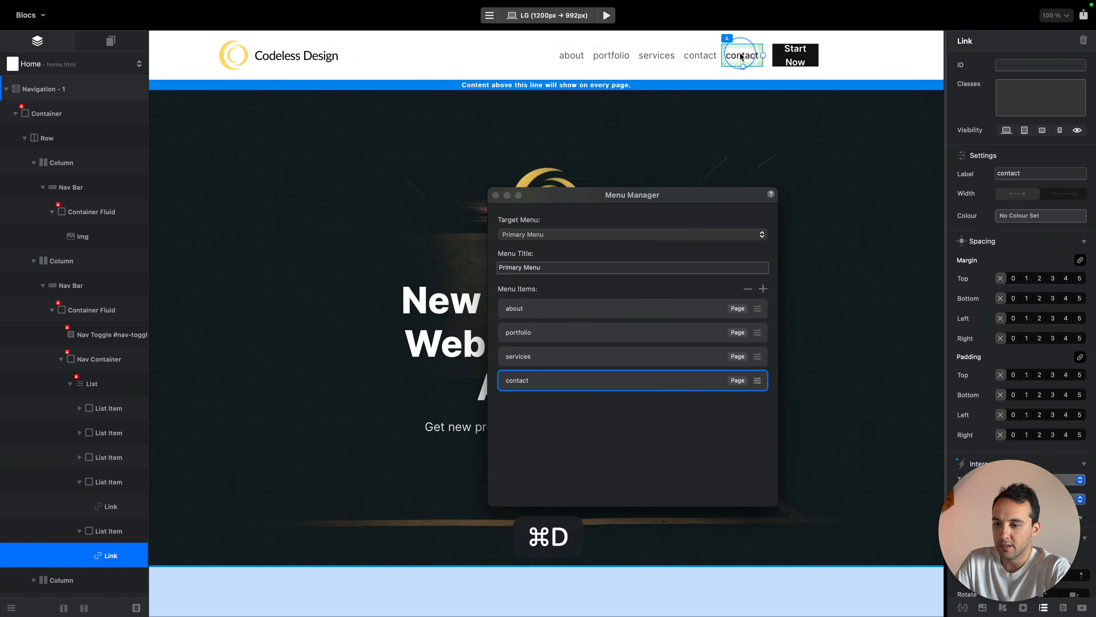
key("super+BackSpace")
Move the Start Now button into the empty menu list item and delete the emptied column
left_click_drag(795, 55, 731, 54)
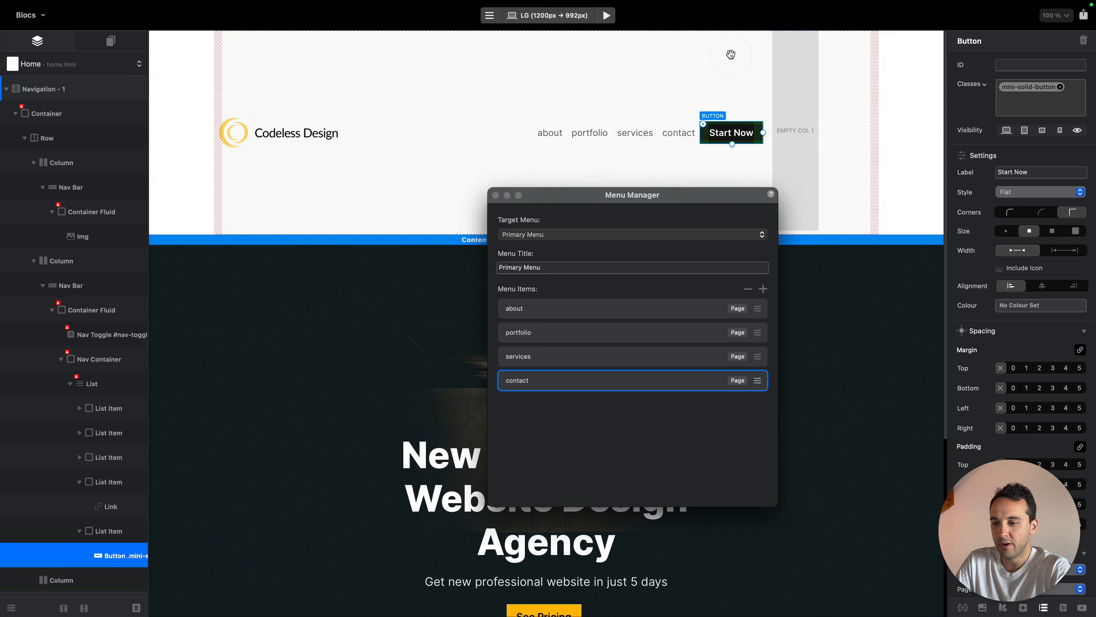
left_click(813, 128)
key("super+BackSpace")
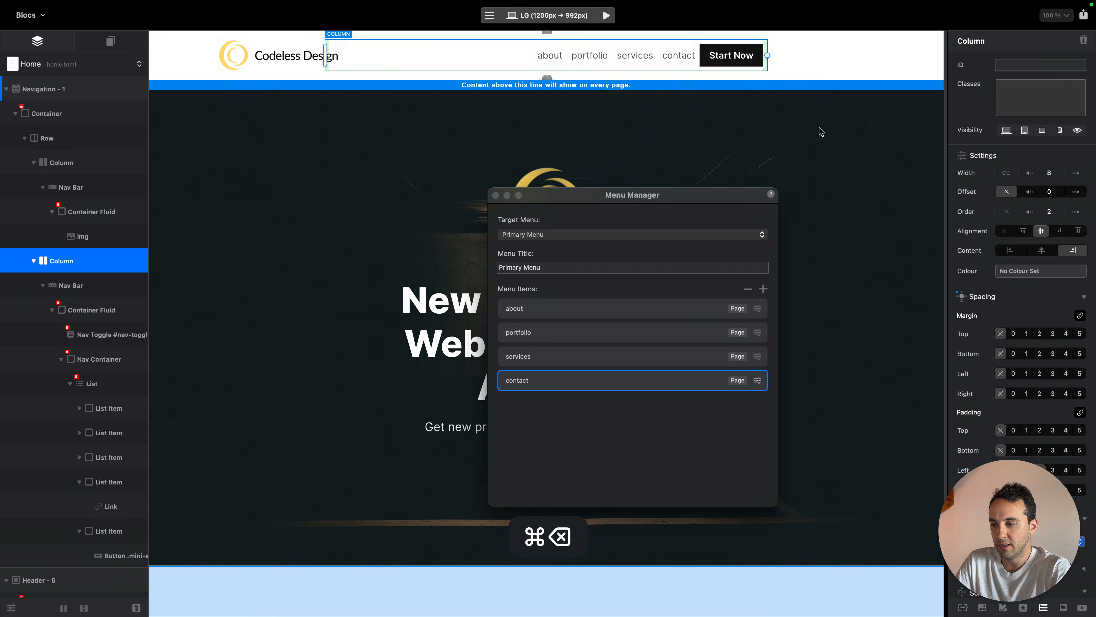
Set the width of the navigation menu column to 10 at the LG breakpoint
left_click(1077, 173)
left_click(1076, 173)
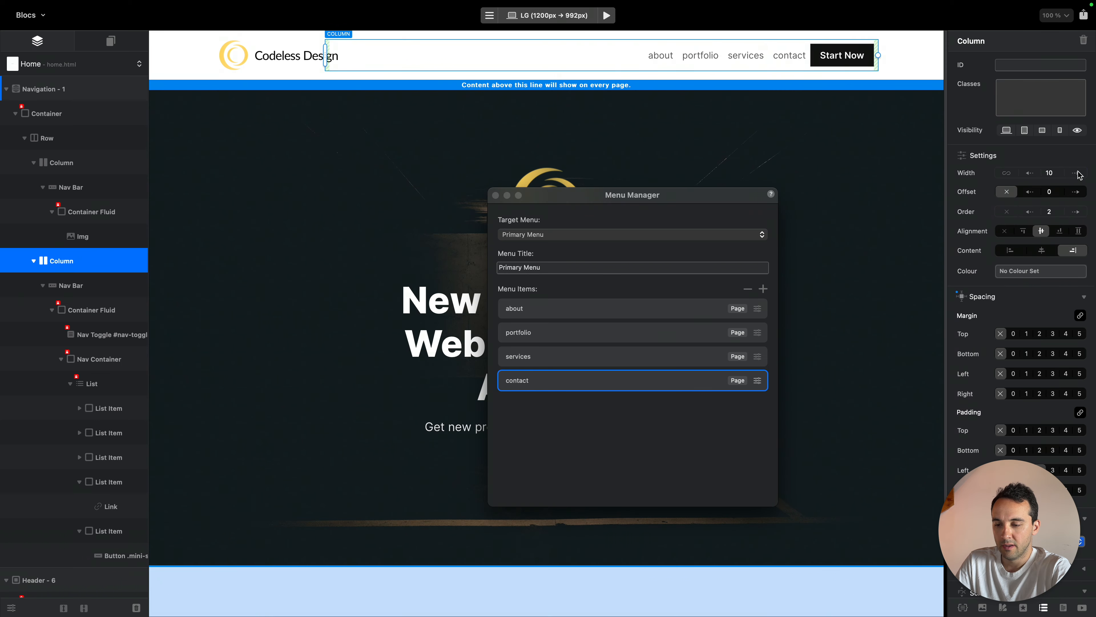
left_click(1077, 174)
left_click(1028, 174)
left_click(1028, 174)
left_click(1028, 174)
left_click(1028, 174)
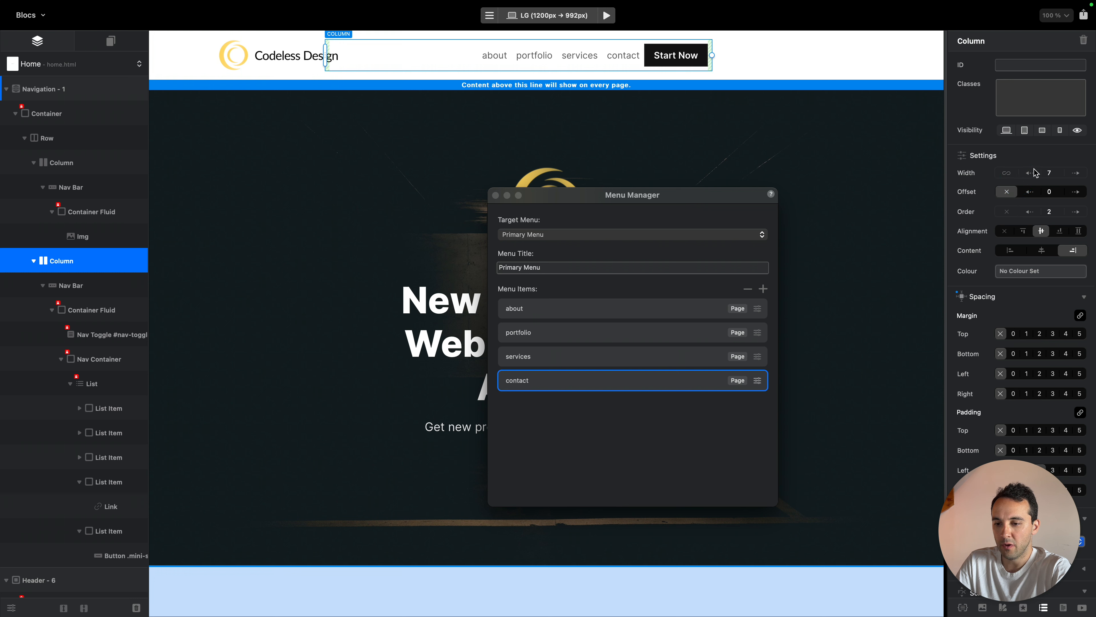
left_click(1078, 175)
left_click(1078, 174)
left_click(1077, 175)
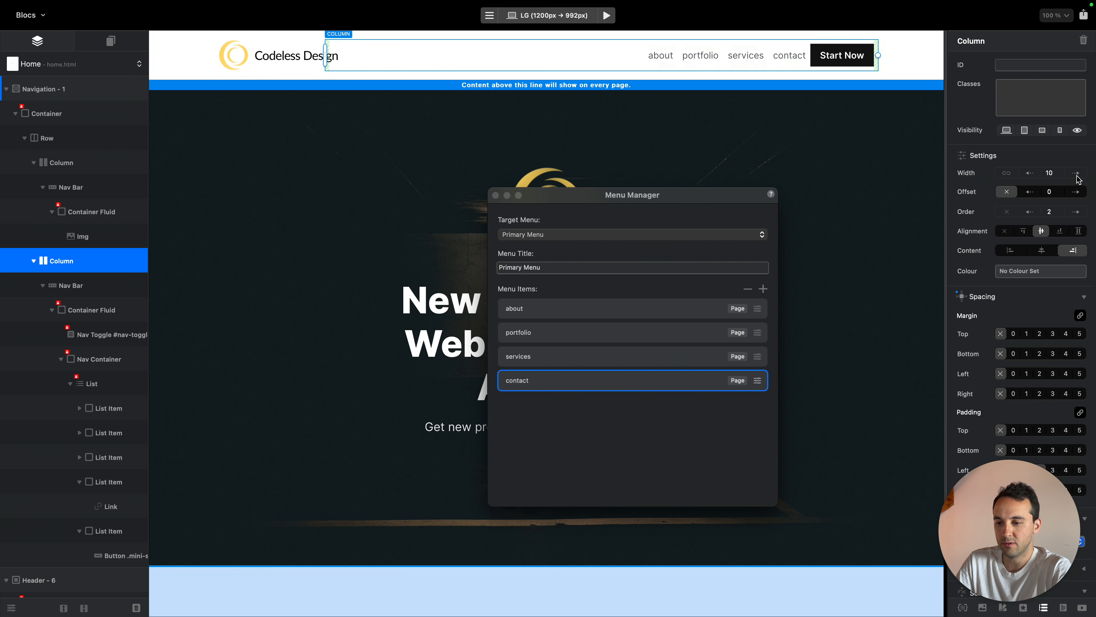
left_click(924, 72)
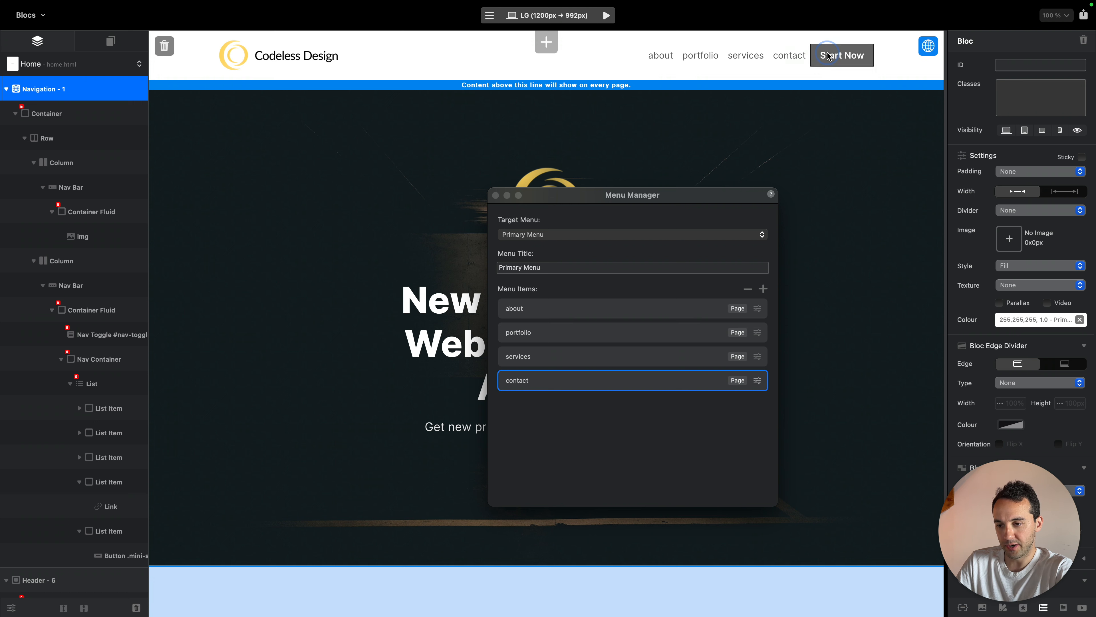
Set the left margin of the list item containing the Start Now button to 4
left_click(839, 55)
left_click(108, 534)
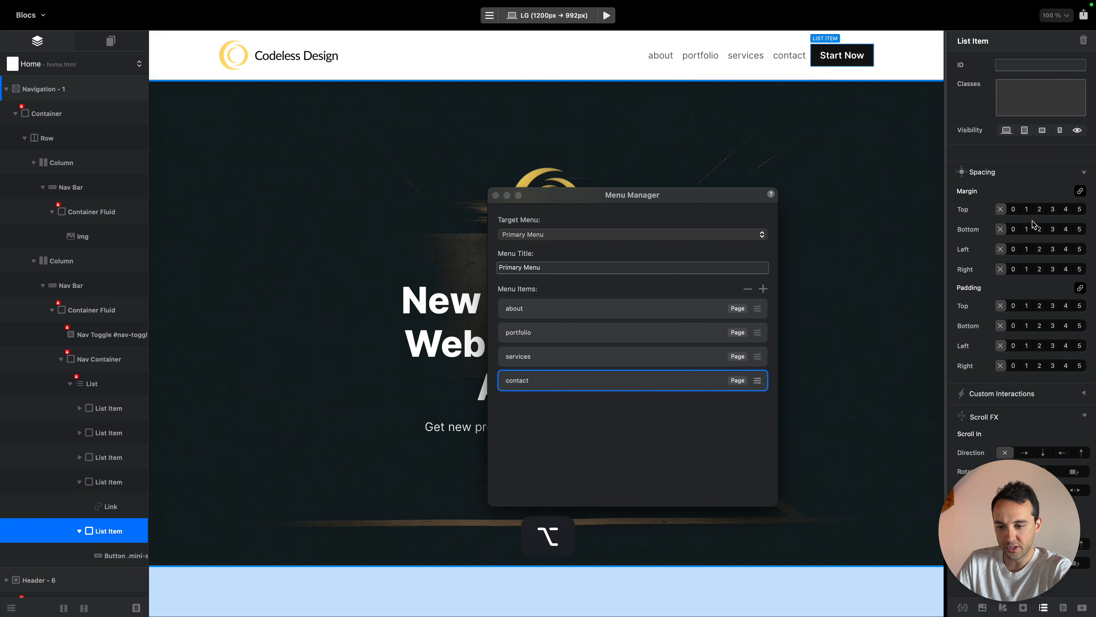
left_click(1065, 249)
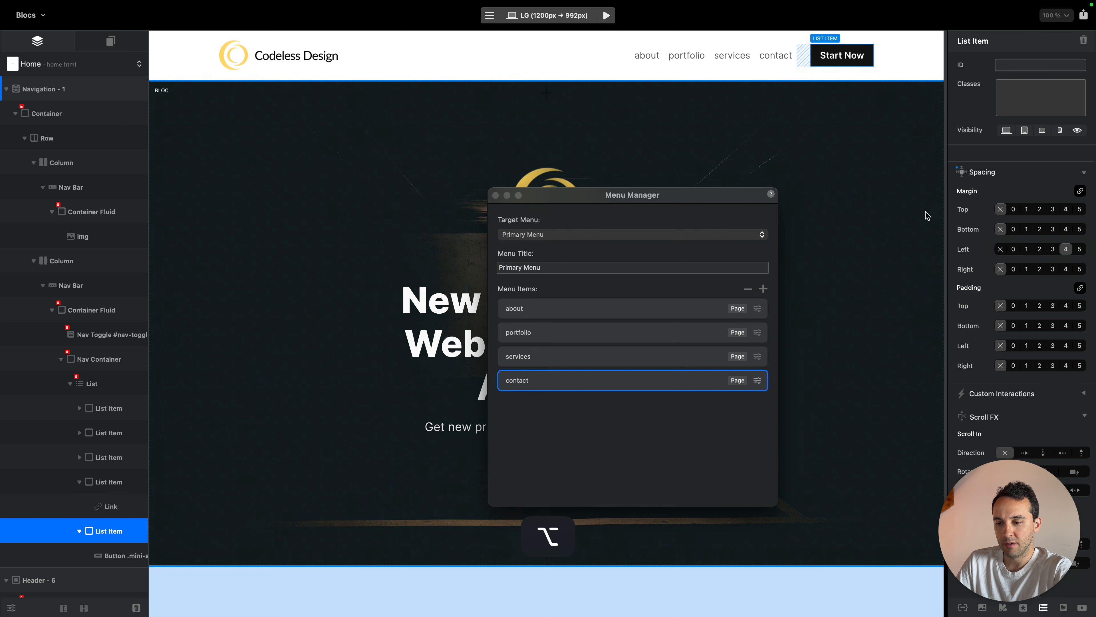
Widen the navigation menu column at the MD breakpoint
key("super+2")
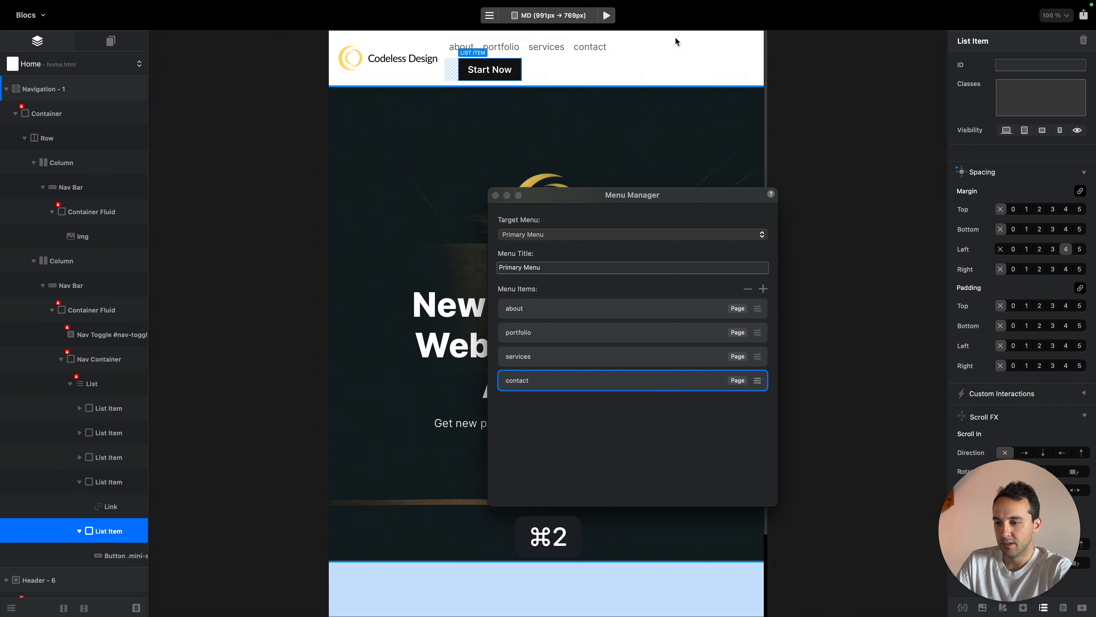
left_click(627, 52)
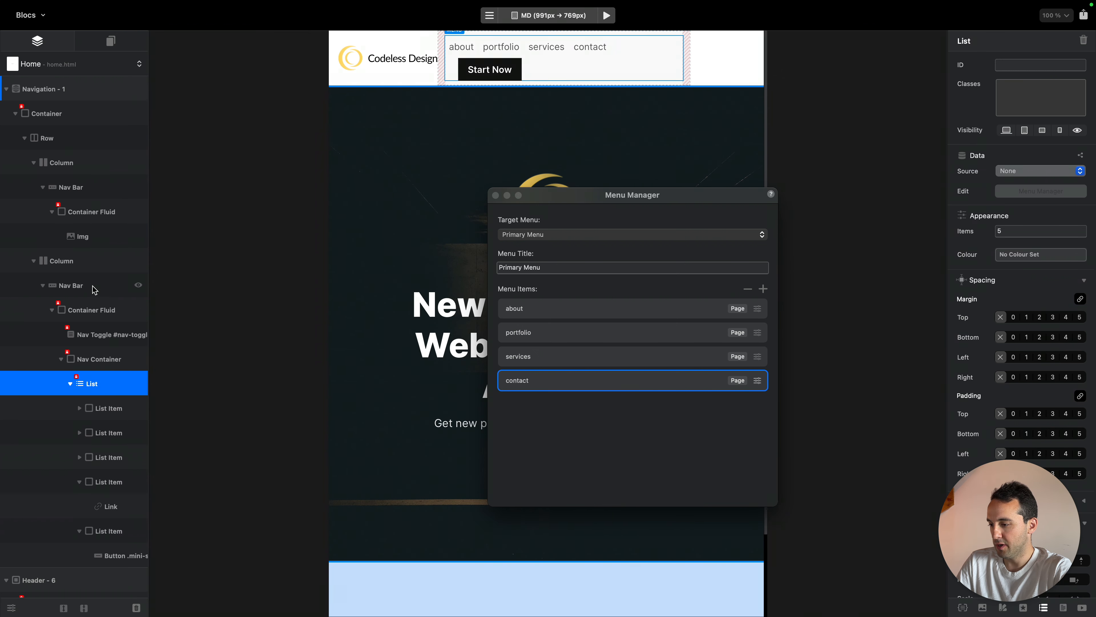
left_click(86, 260)
left_click(1076, 174)
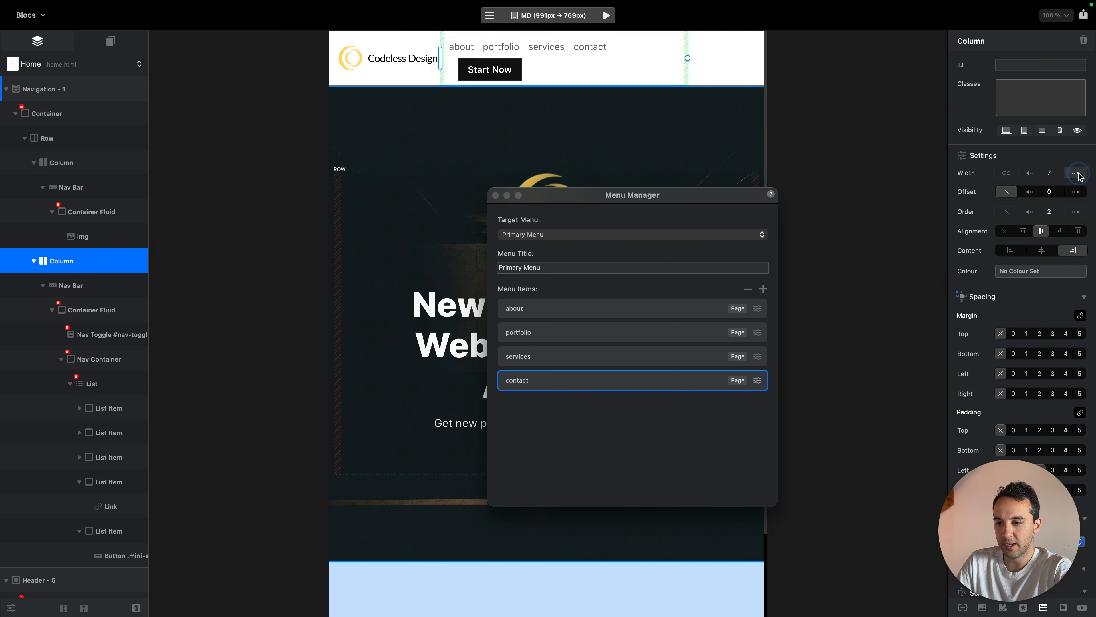
left_click(1077, 174)
Set the width of the navigation menu column to 4 at the SM breakpoint
key("super+3")
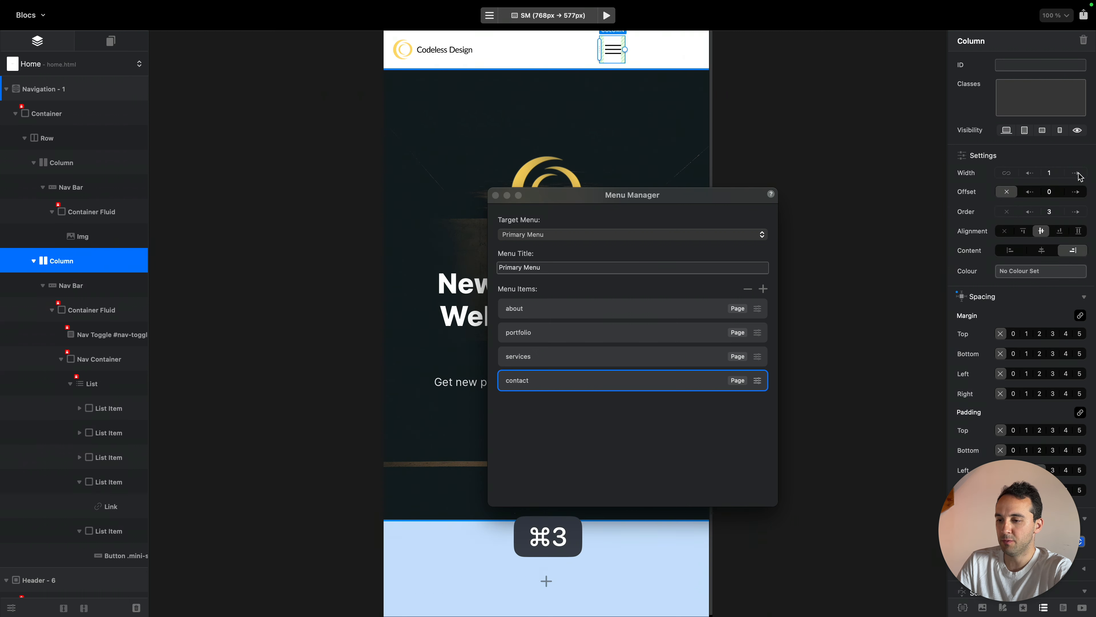
left_click(1078, 174)
left_click(1078, 174)
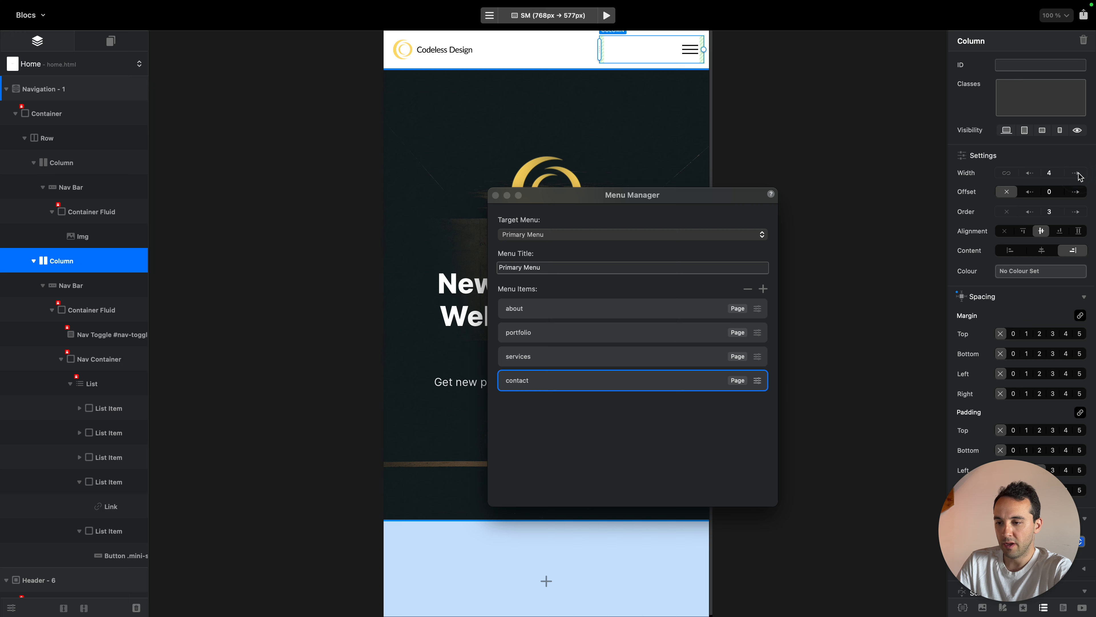
Widen the navigation menu column at the XS breakpoint and return to the LG breakpoint
key("super+4")
left_click(1078, 174)
left_click(1078, 175)
left_click(1077, 174)
left_click(1078, 174)
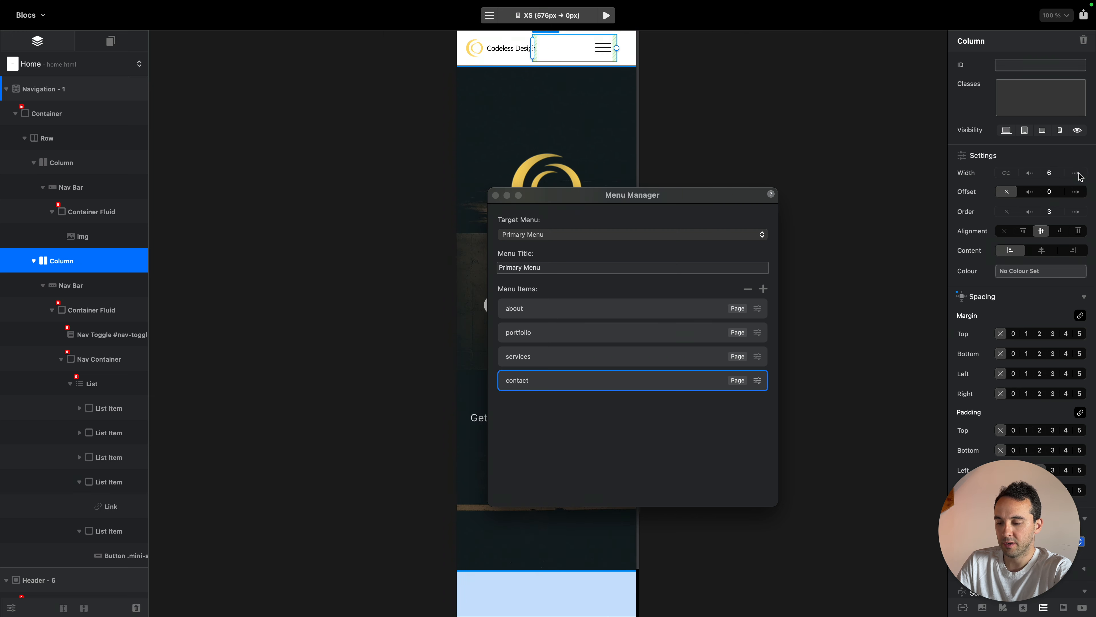
left_click(1077, 174)
key("super+3")
key("super+2")
key("super+1")
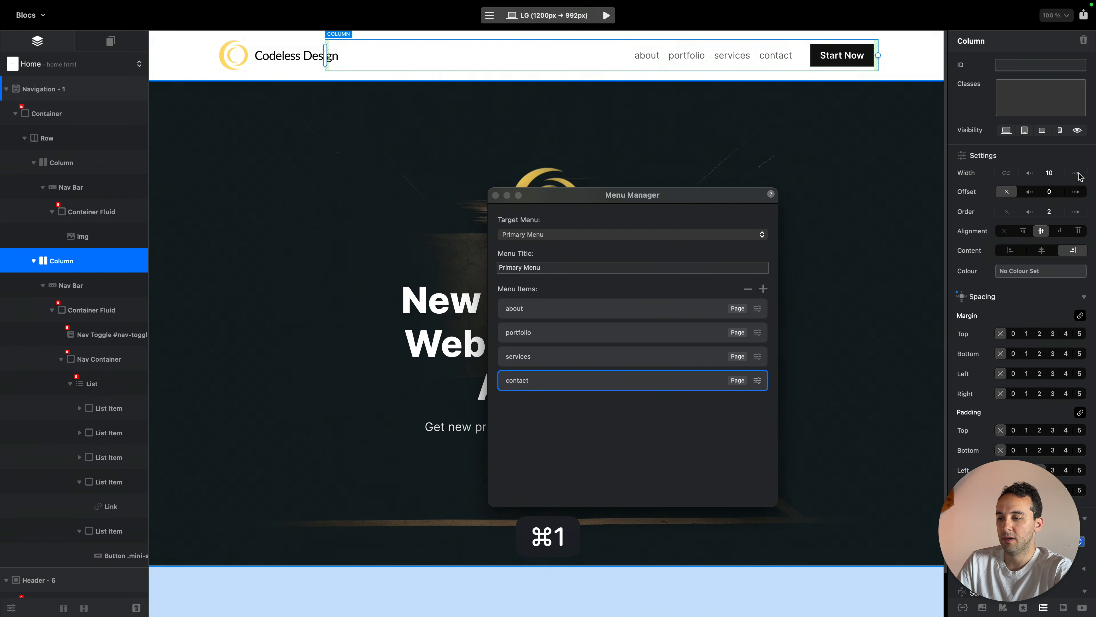
Set the logo column's width to 4 and the navigation menu column's width to 8 at the MD breakpoint
key("super+2")
left_click(370, 76)
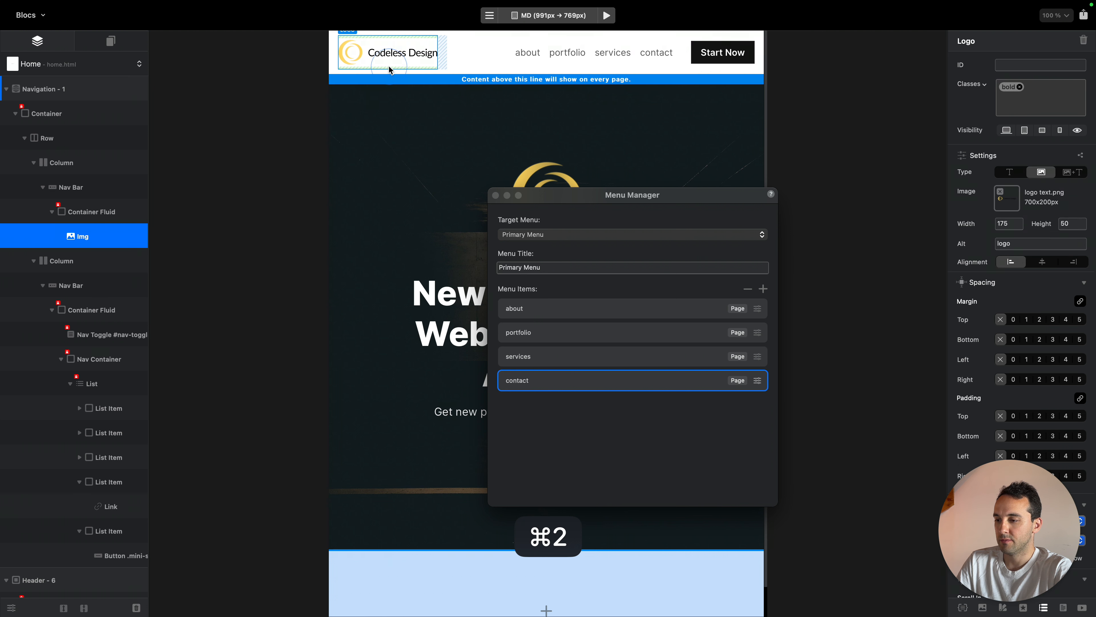
left_click(85, 164)
key("super+2")
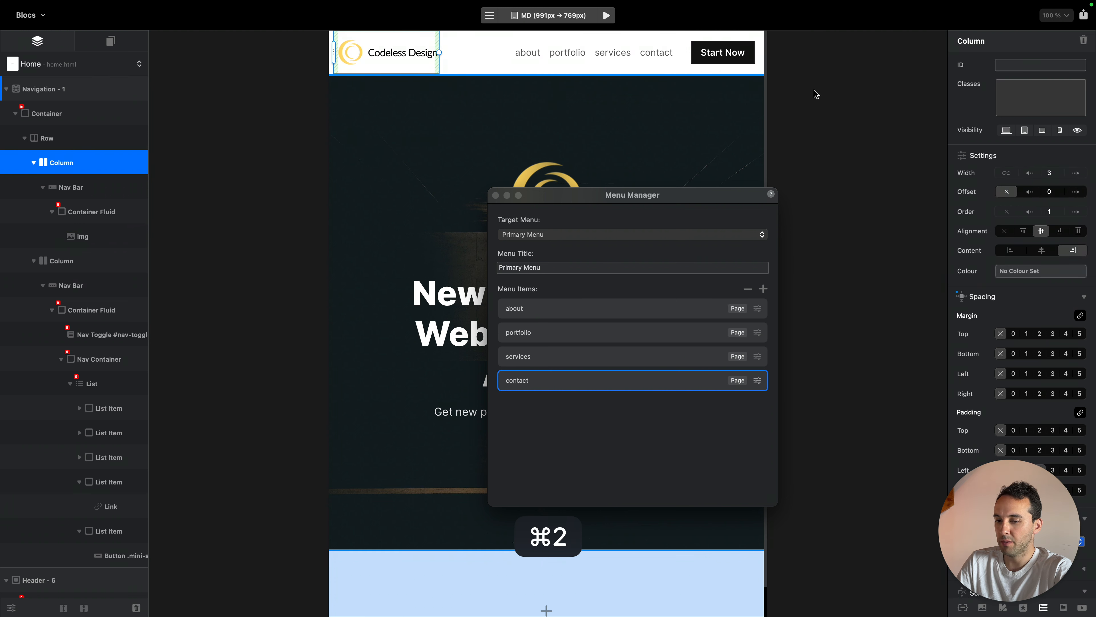
left_click(1073, 173)
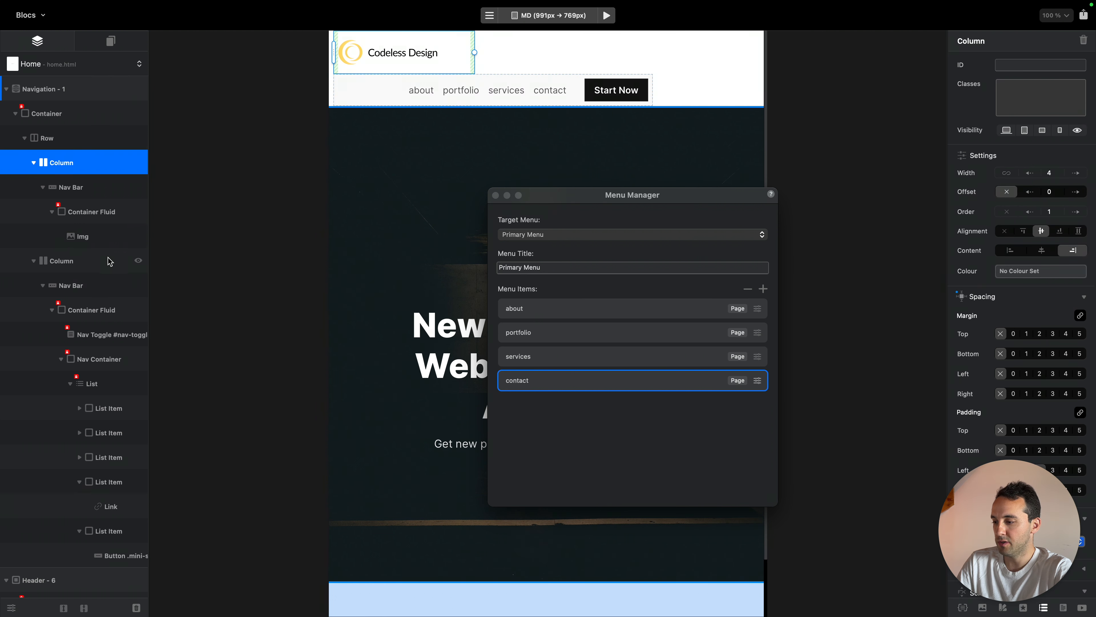
left_click(95, 259)
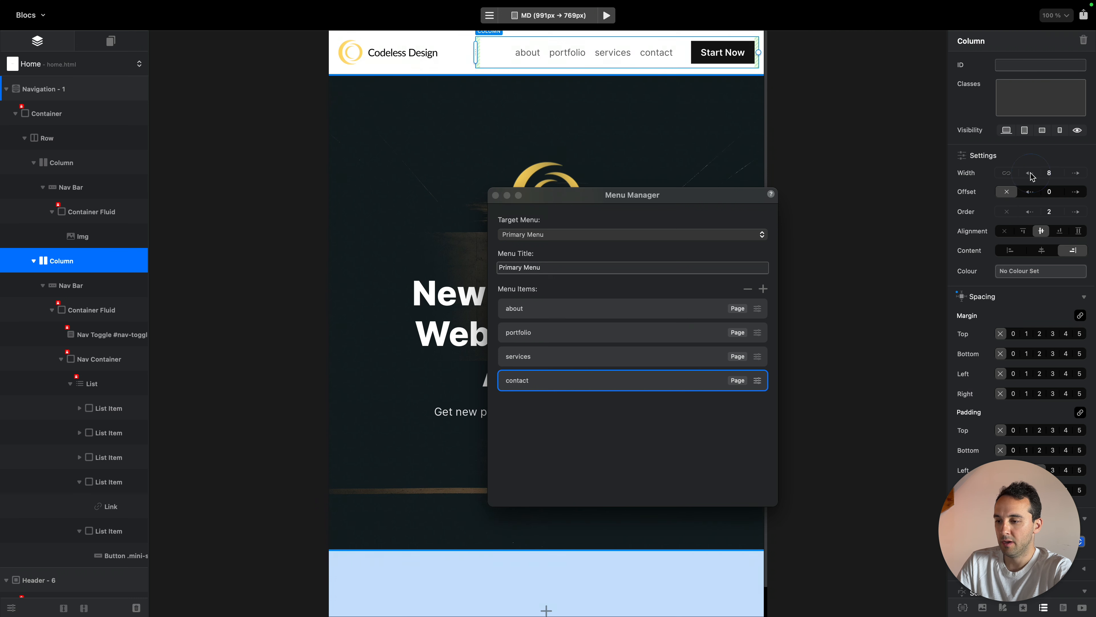
Check the layout and widths of the logo and navigation menu columns at the SM, XS and LG breakpoints
key("super+3")
left_click(492, 55)
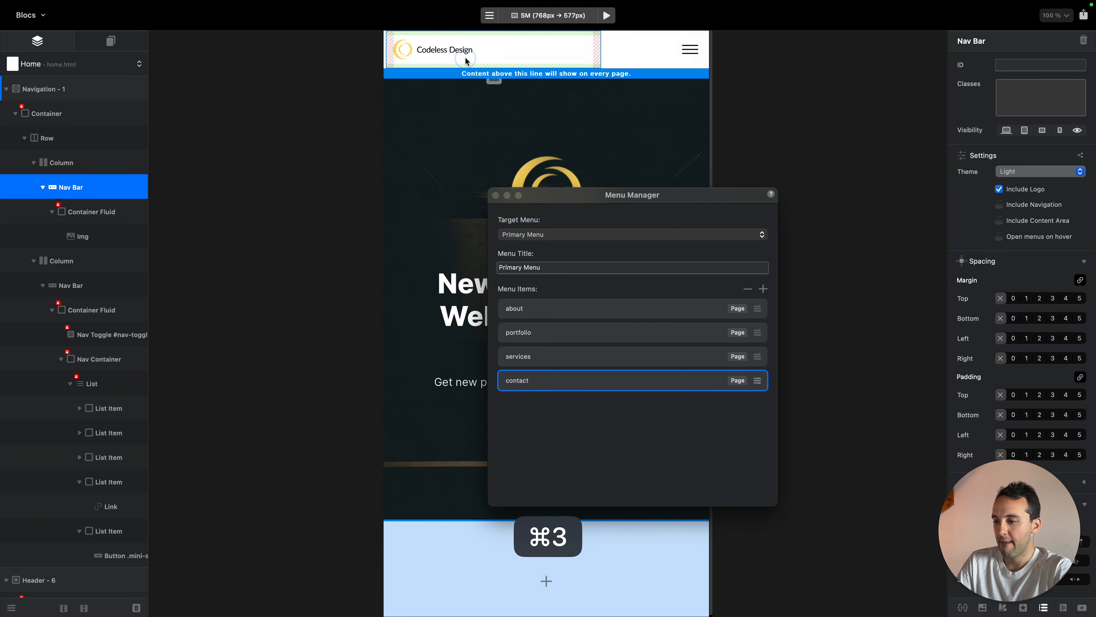
left_click(464, 56)
left_click(92, 161)
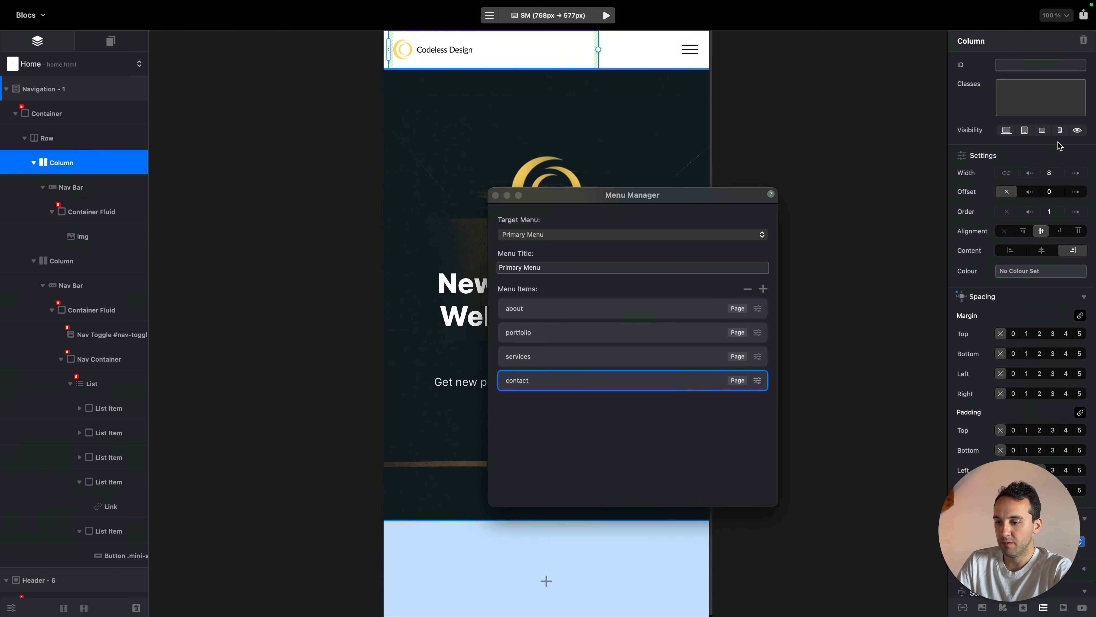
left_click(459, 57)
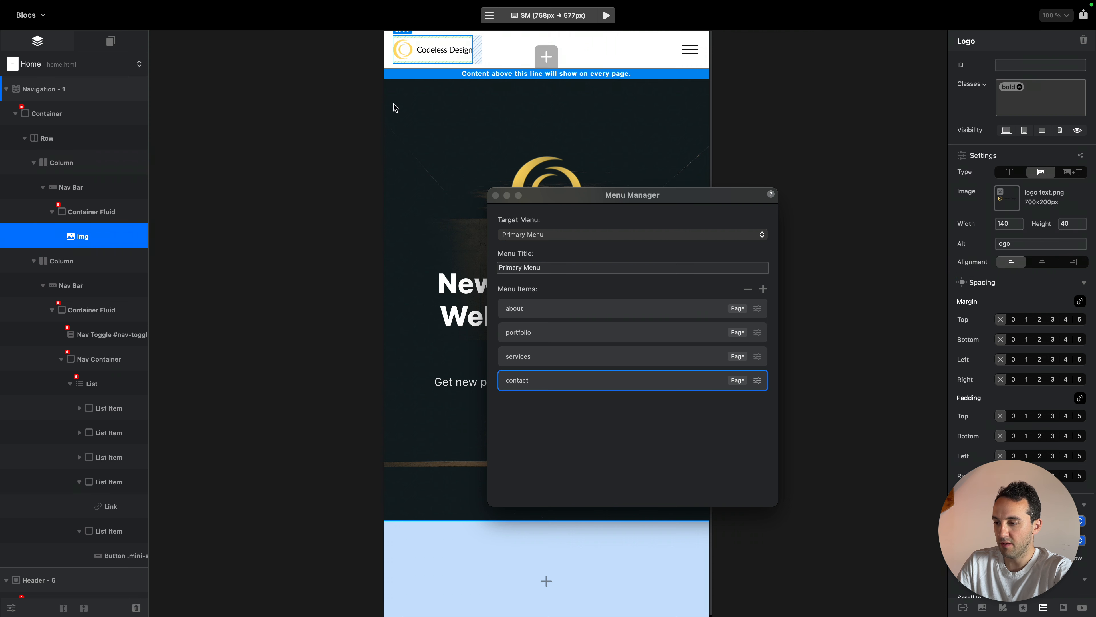
left_click(91, 163)
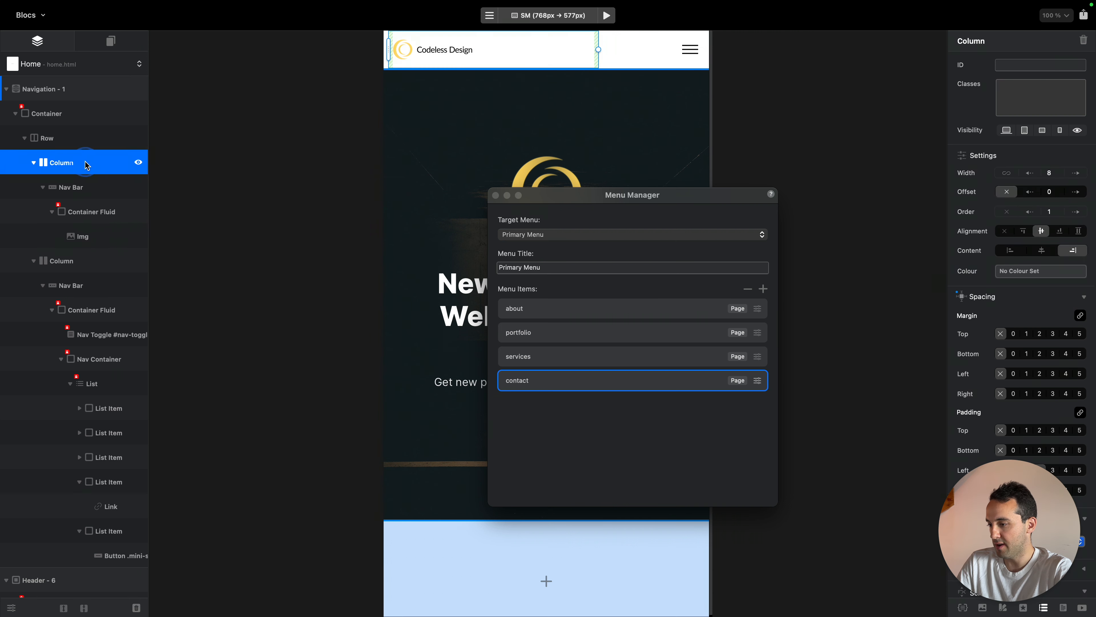
left_click(82, 263)
key("super+3")
key("super+4")
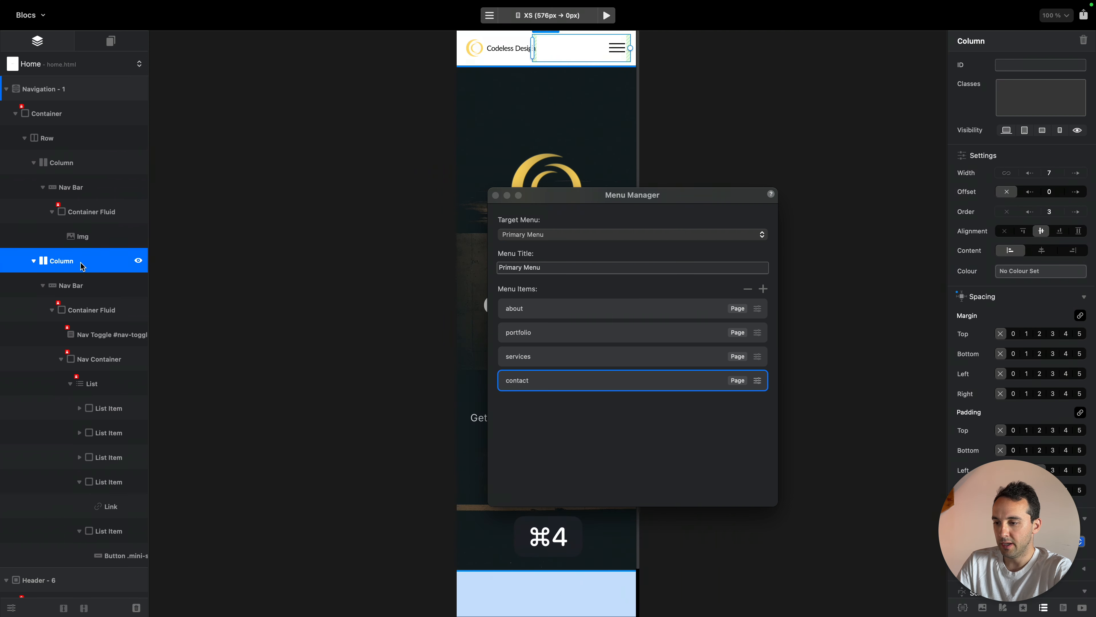
left_click(508, 48)
left_click(578, 59)
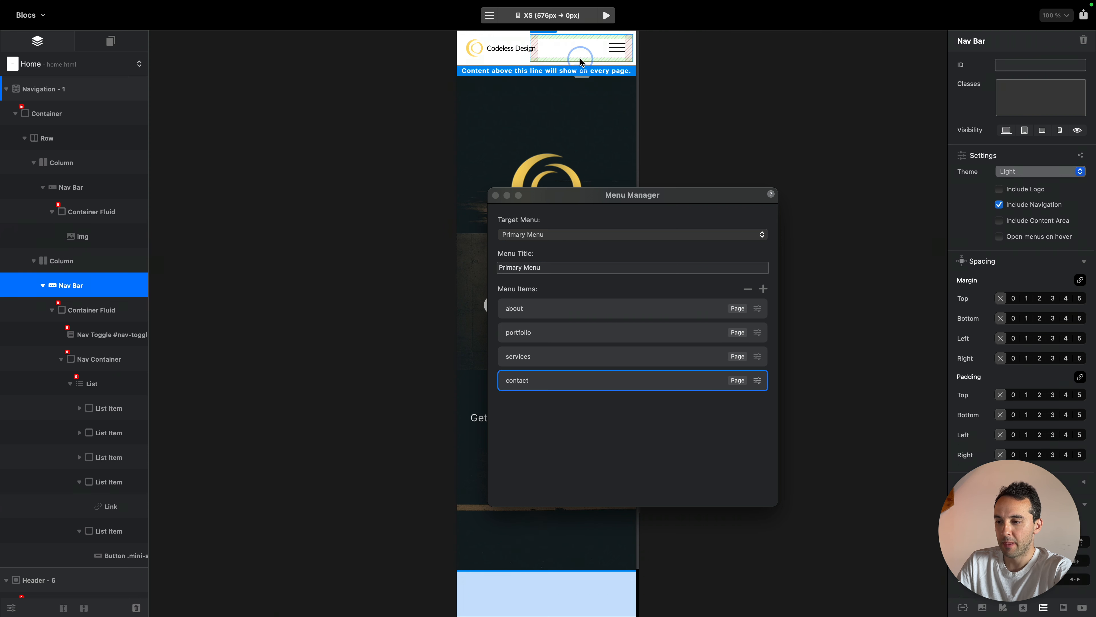
key("super+3")
key("super+1")
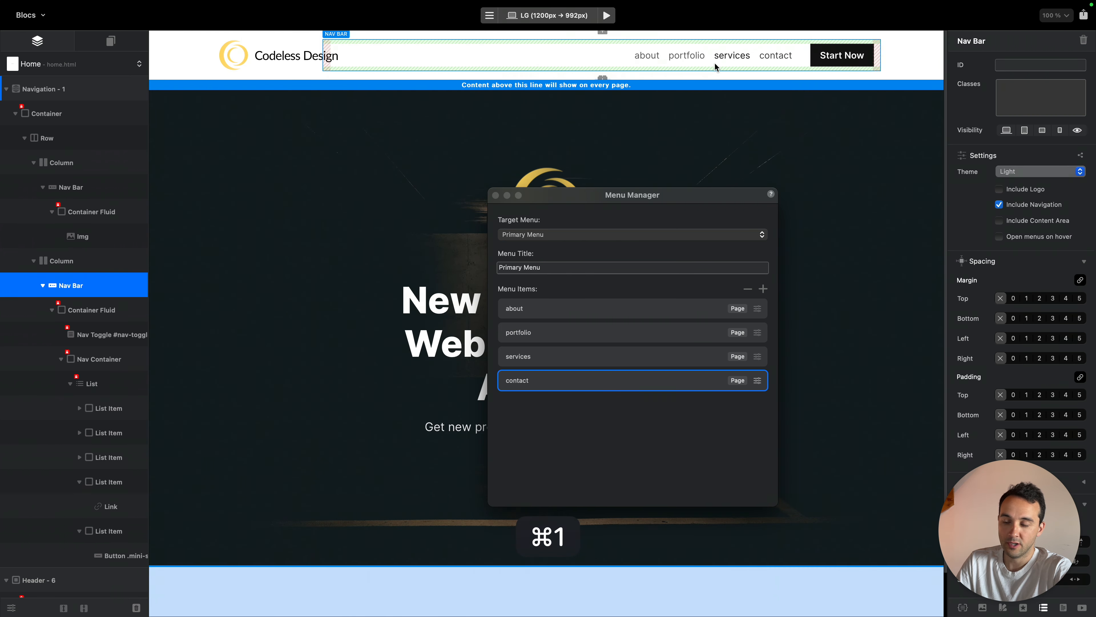
Close the Menu Manager and open the .navbar-nav li a class for editing from the Class Manager
left_click(715, 65)
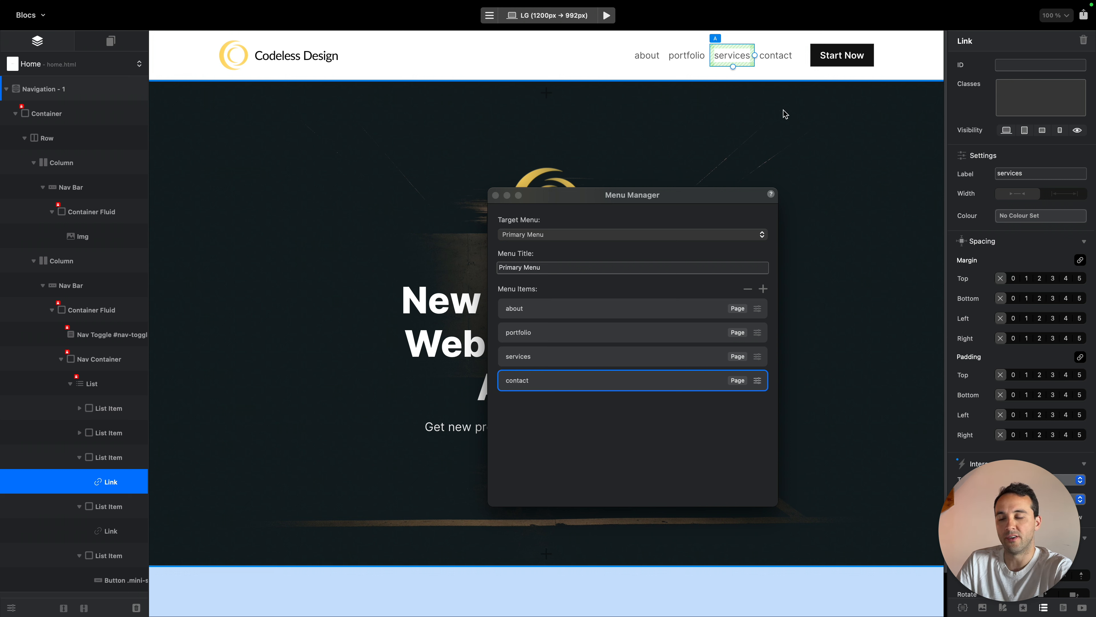
left_click(496, 195)
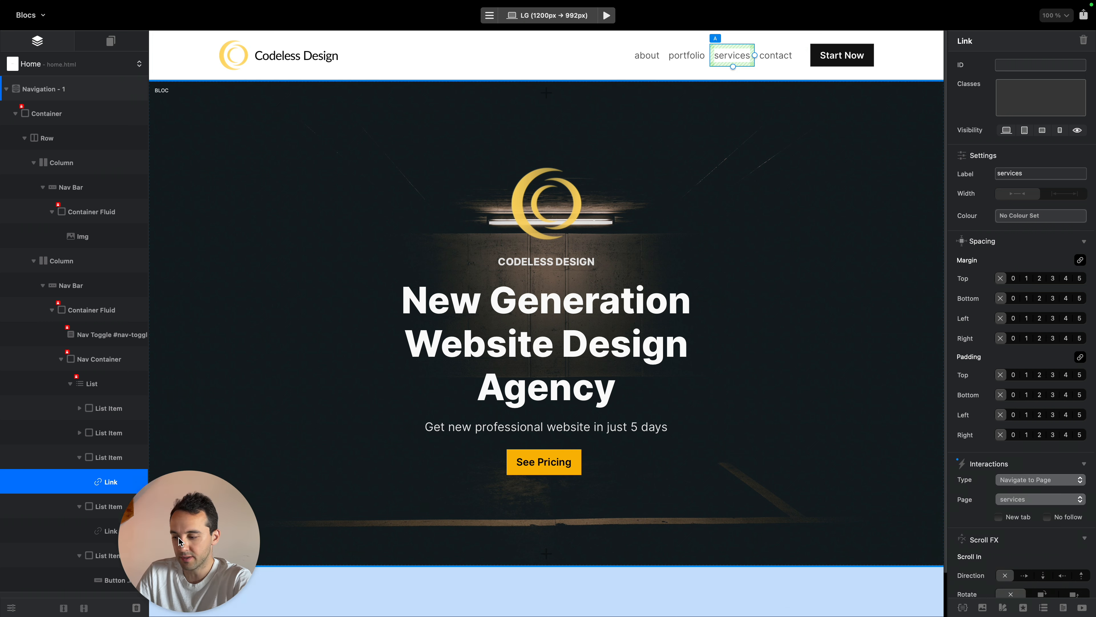
left_click(962, 607)
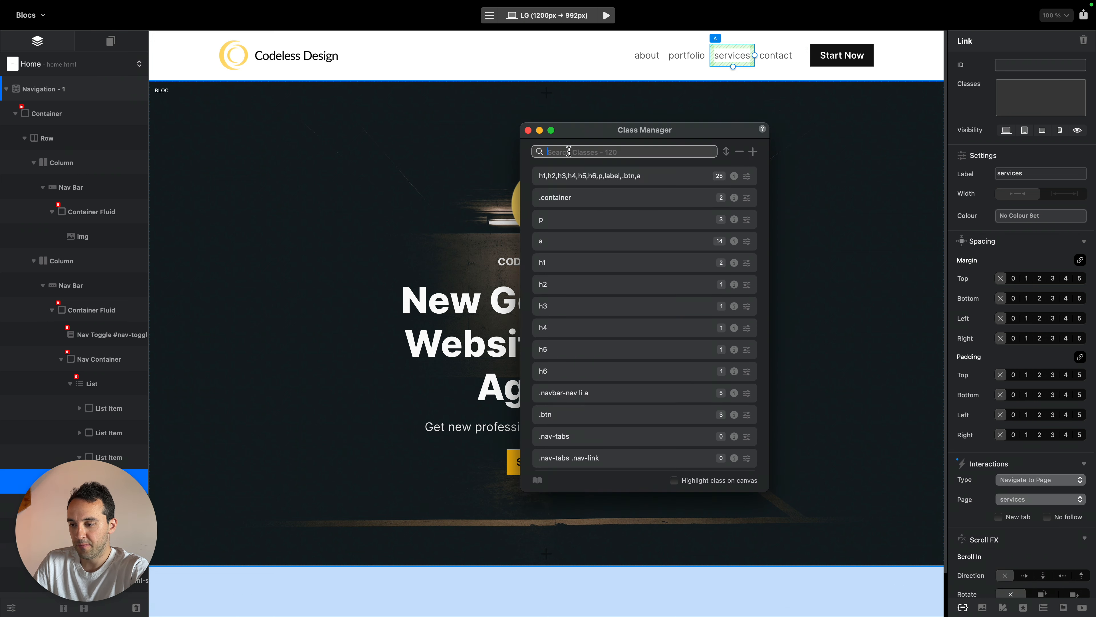
double_click(601, 393)
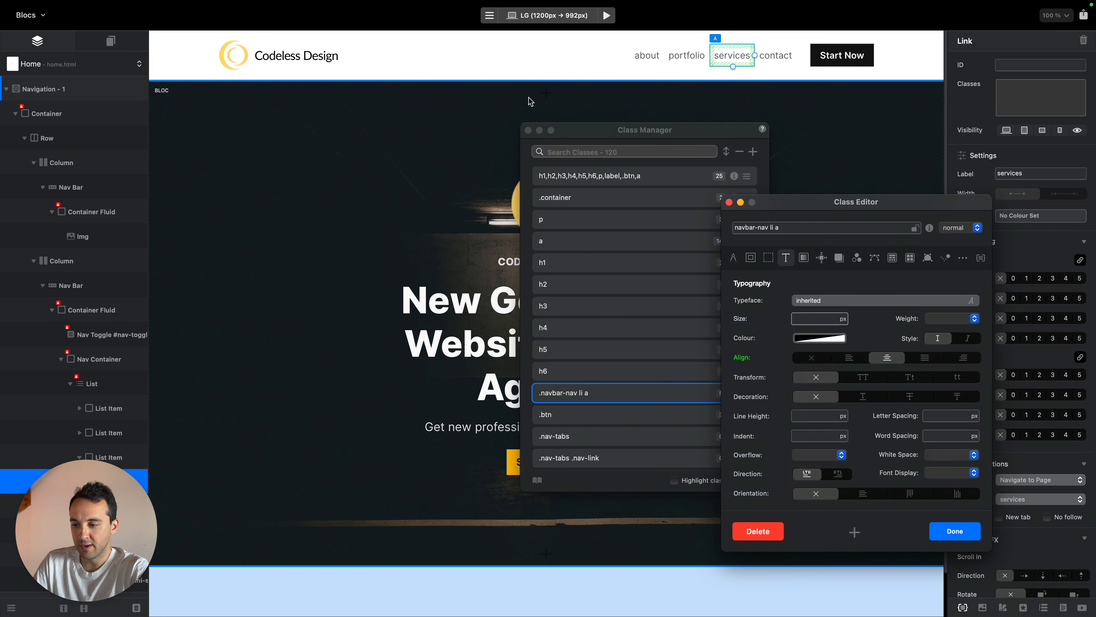
left_click(528, 130)
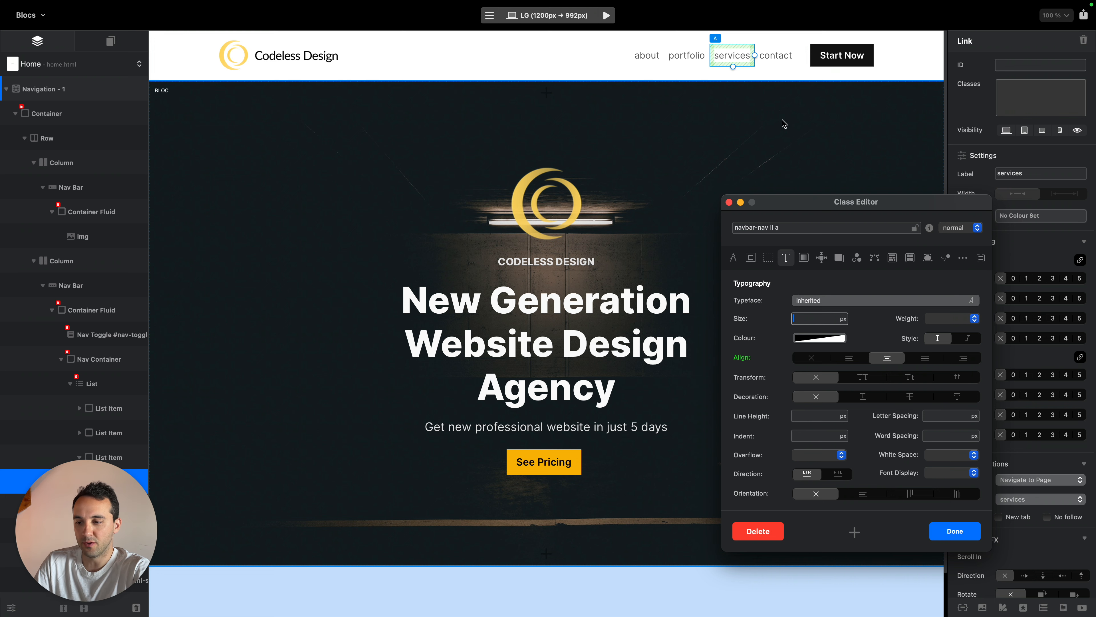
Set the navigation link class's text transform to capitalize and its typeface to Inter-SemiBold
left_click(870, 380)
left_click(899, 379)
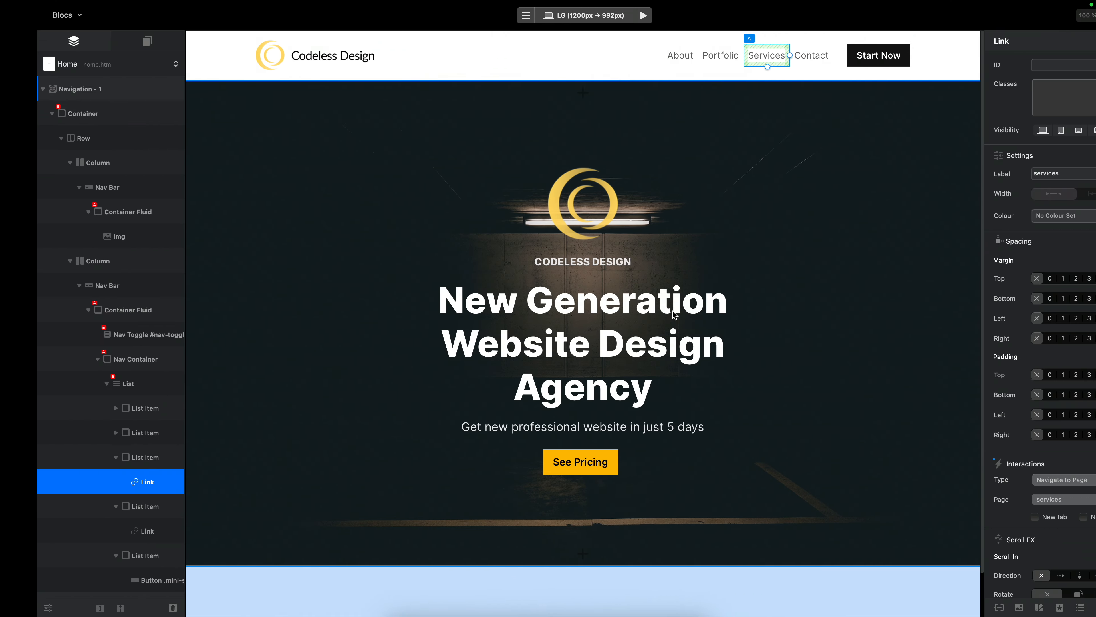
left_click(868, 379)
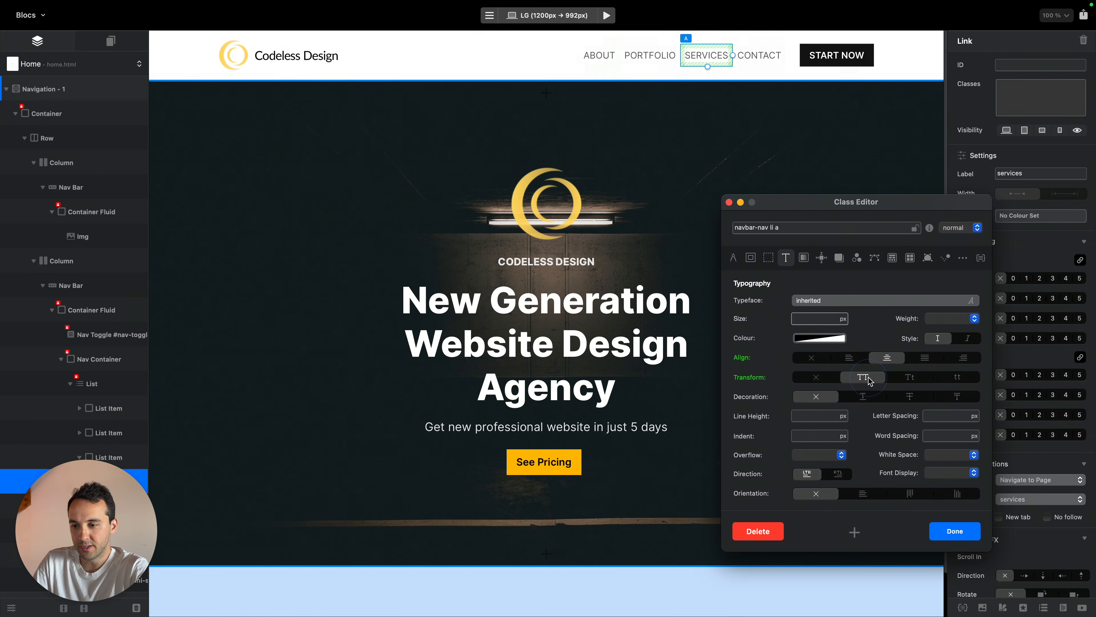
left_click(902, 380)
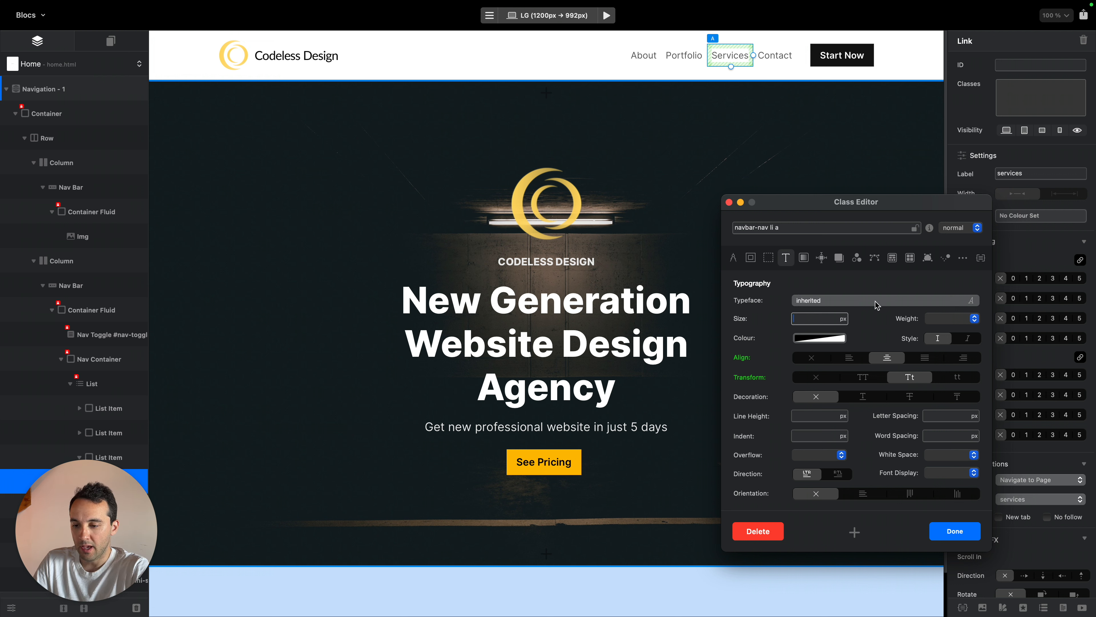
left_click(829, 302)
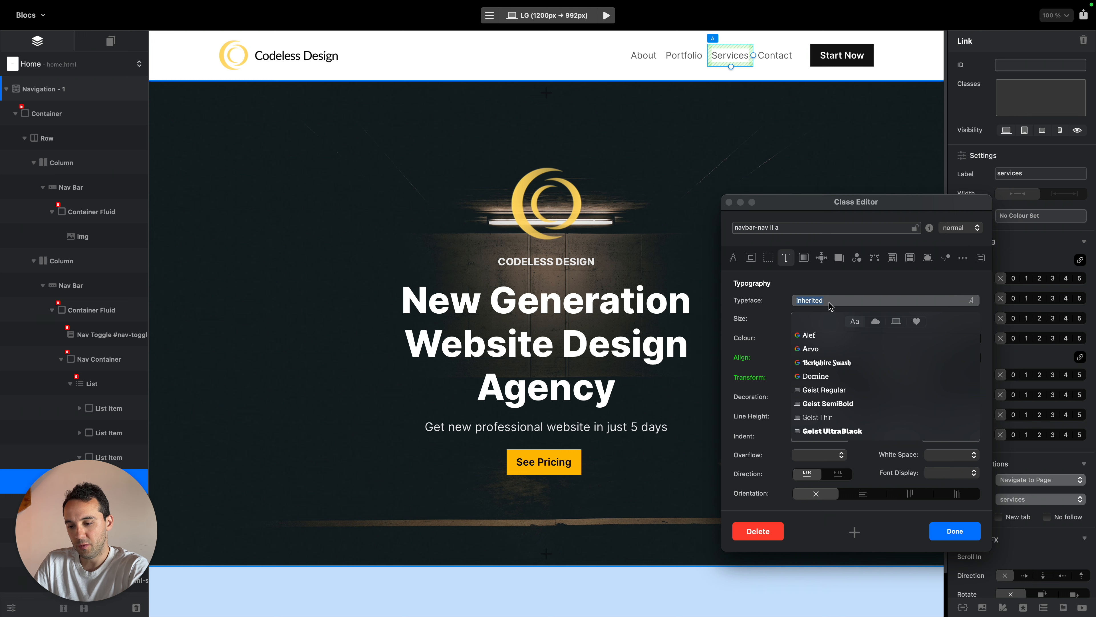
type("inter")
left_click(845, 417)
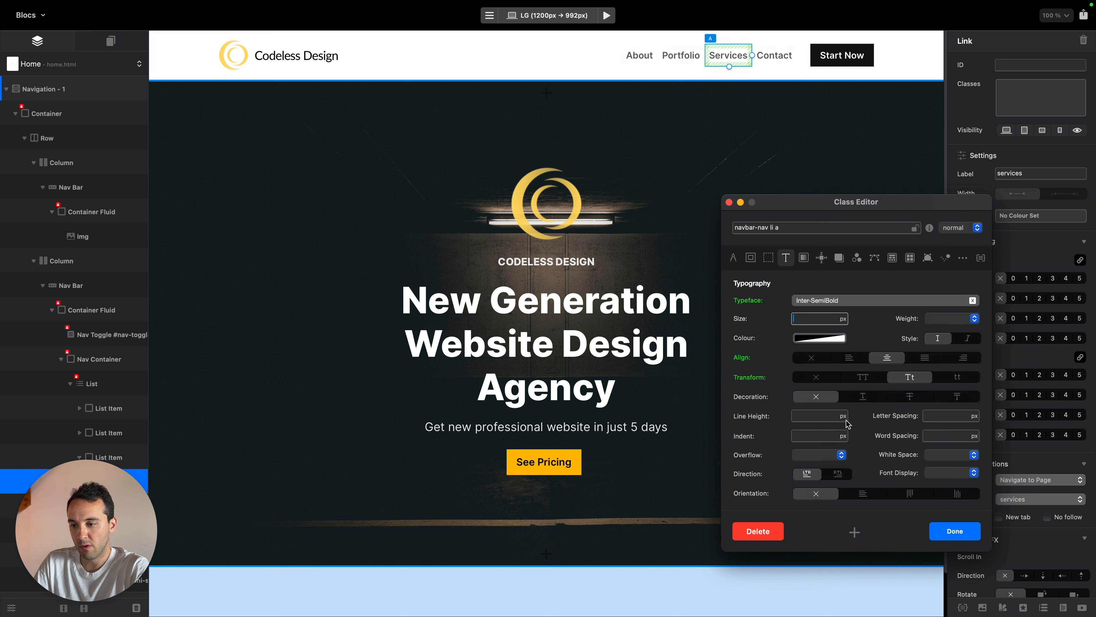
Set the navigation link class's font size to 1.2 em at the LG breakpoint
left_click(842, 320)
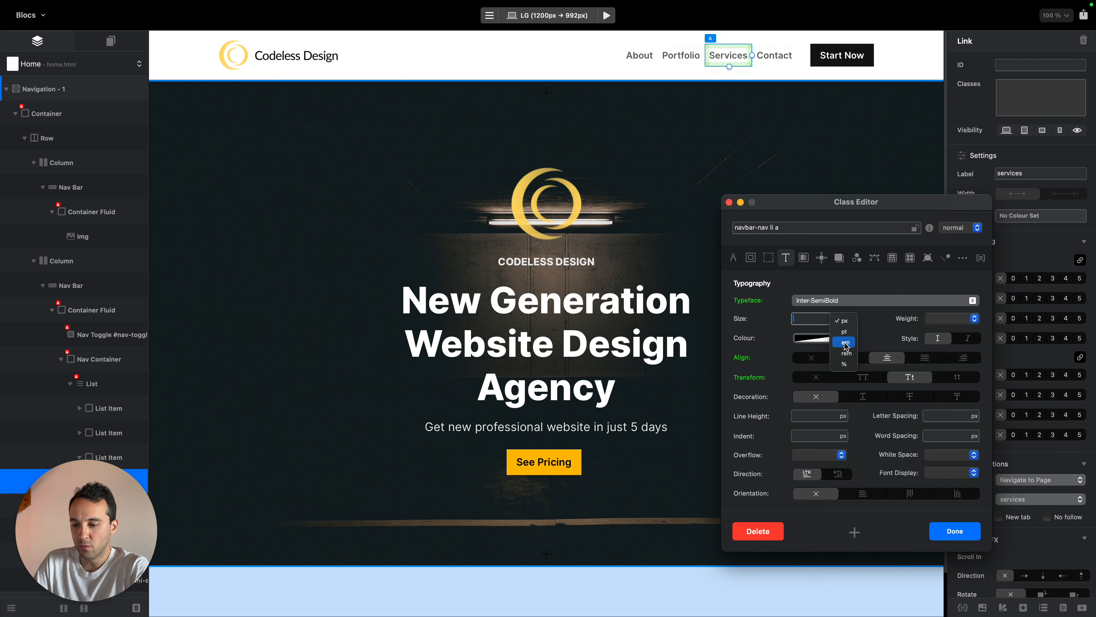
left_click(841, 332)
type("1.5")
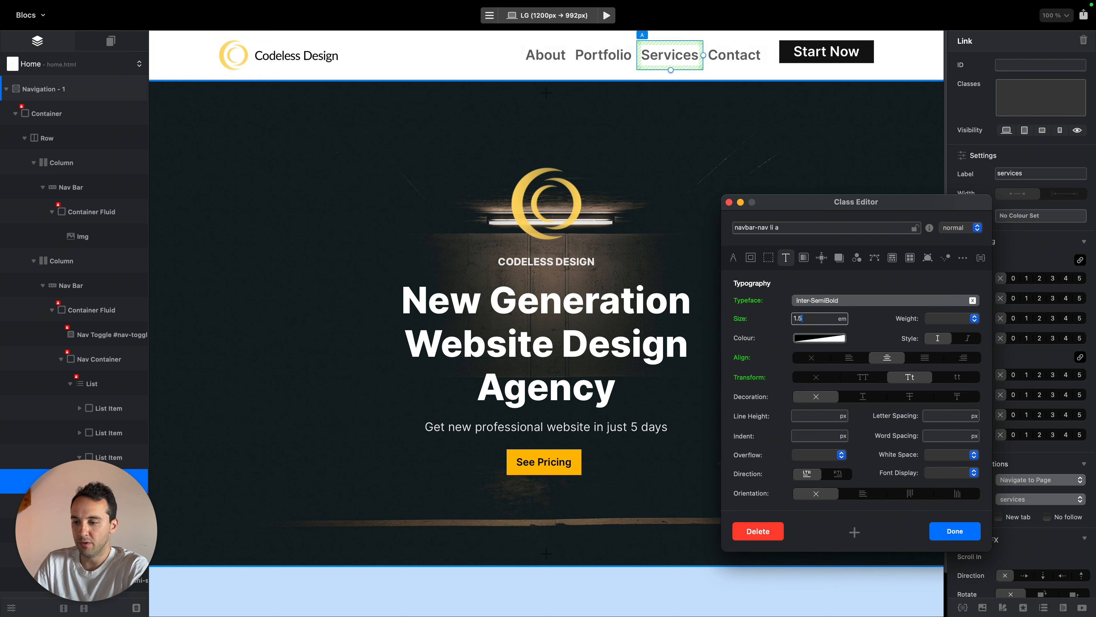
key("BackSpace")
type("2")
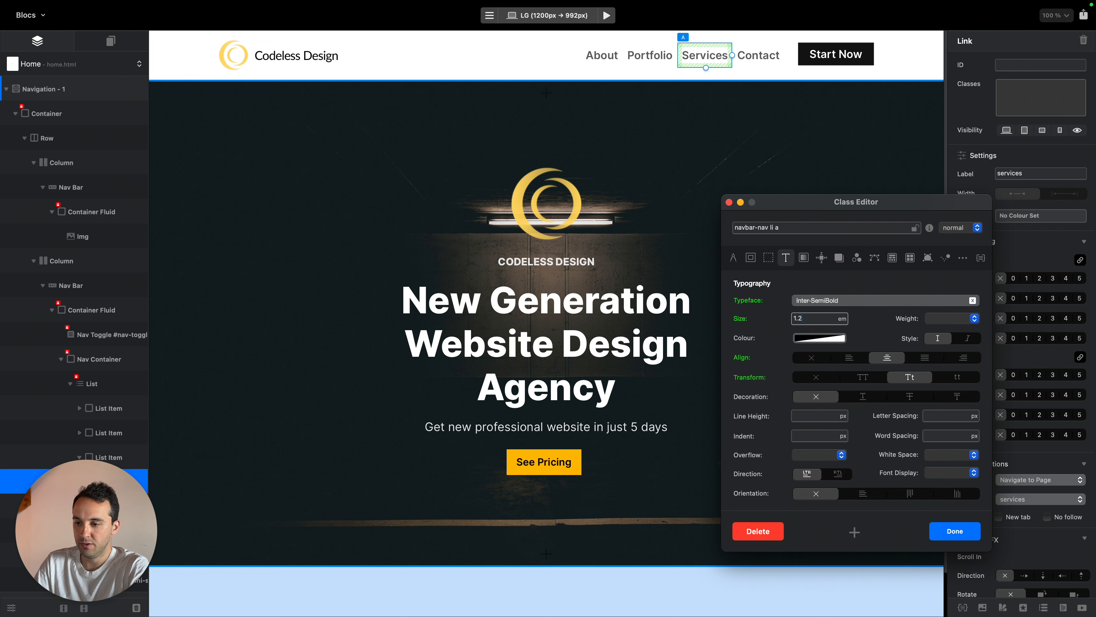
key("super+a")
key("super+c")
key("super+v")
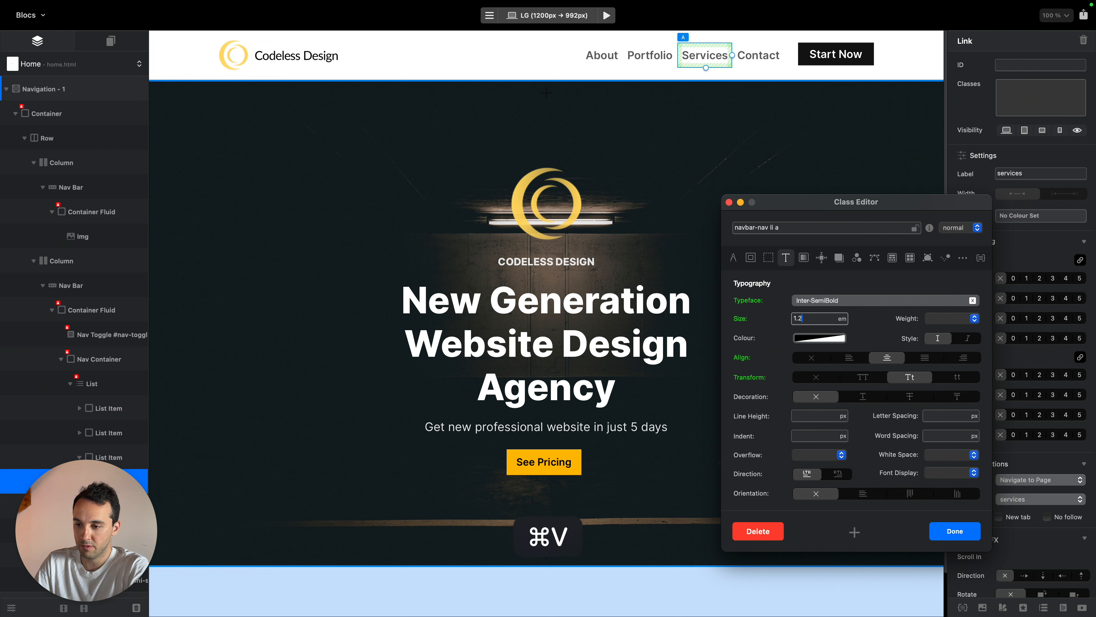
Set the navigation link class's font size to 1.1 em at the MD breakpoint and return to the LG breakpoint
key("super+2")
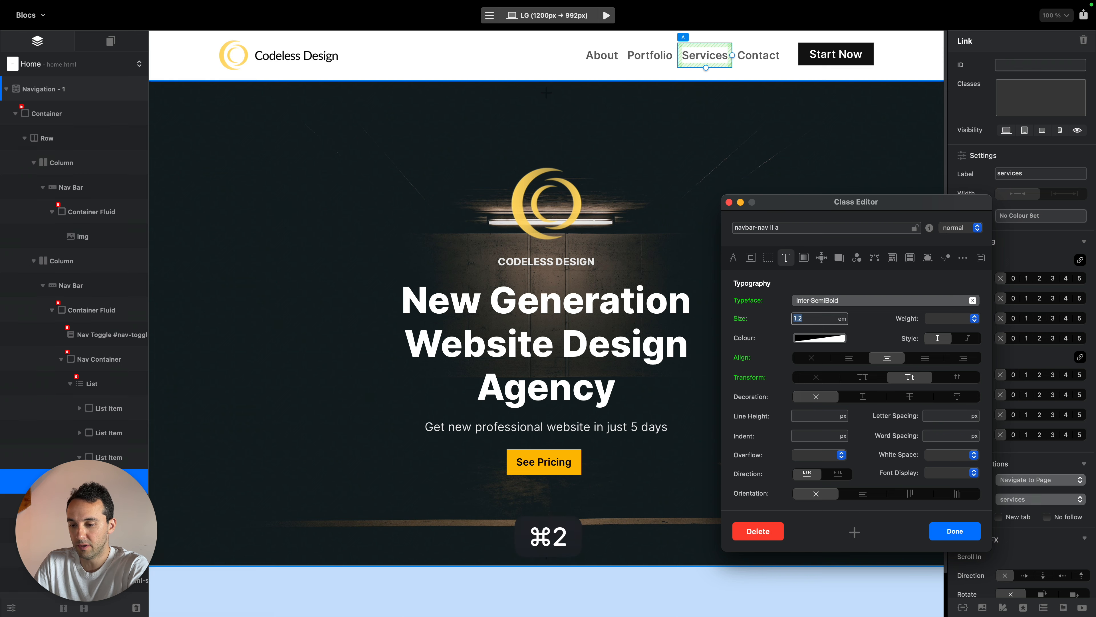
key("shift+Left")
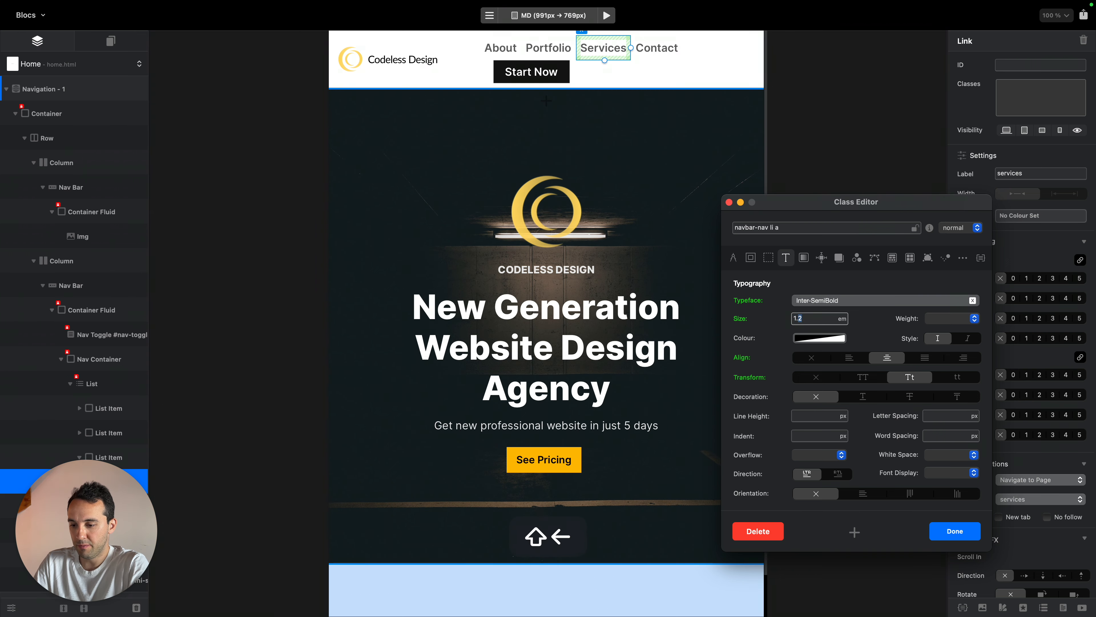
type("1")
key("super+3")
key("Right")
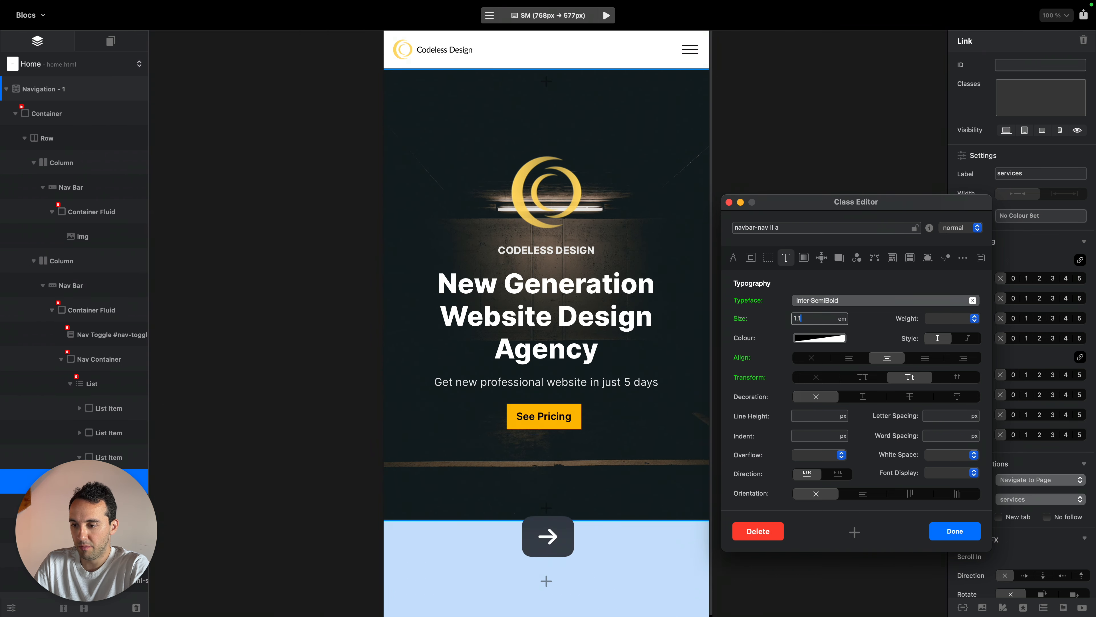
key("super+2")
key("super+1")
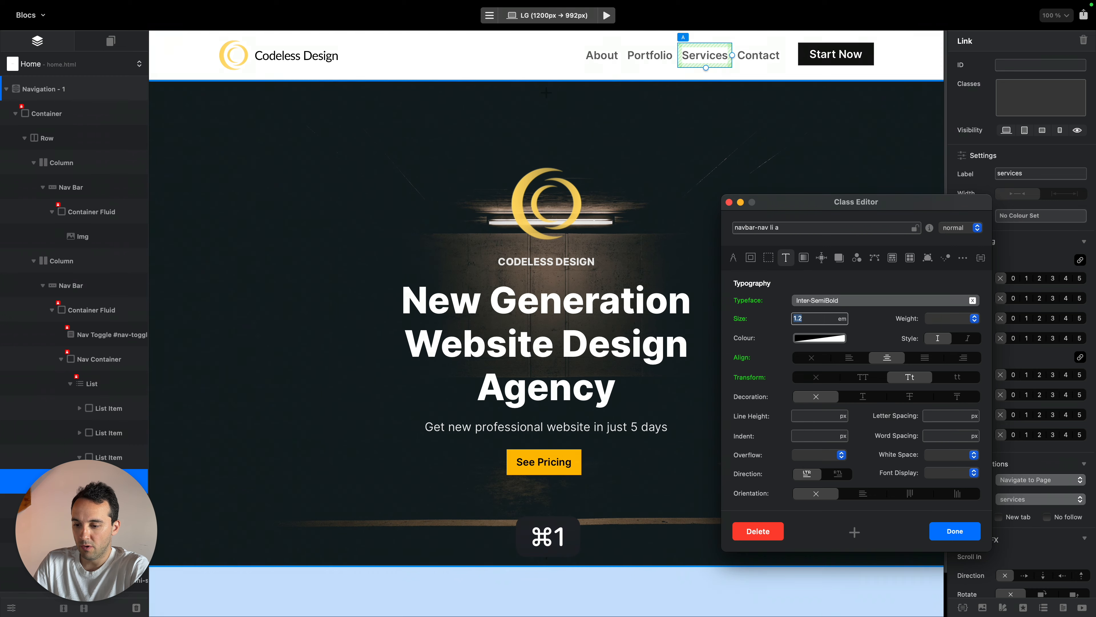
Set the left and right margins of the navigation link class to 5 px at the LG breakpoint
left_click(752, 257)
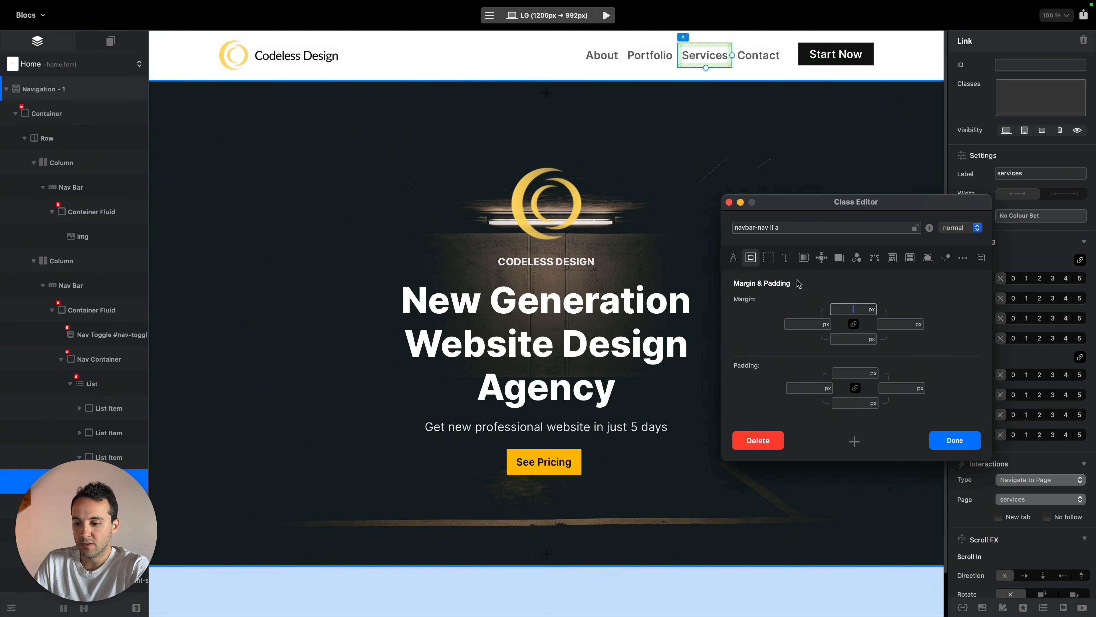
left_click(797, 323)
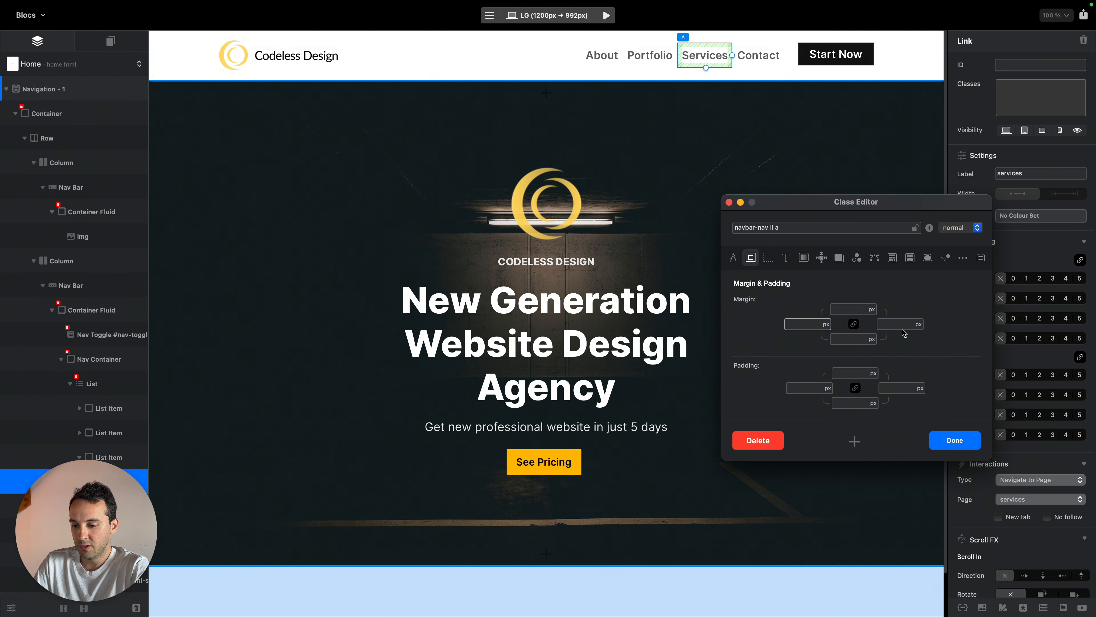
type("5")
key("Tab")
type("5")
Set the left and right margins of the navigation link class to 3 px at the MD breakpoint
key("super+2")
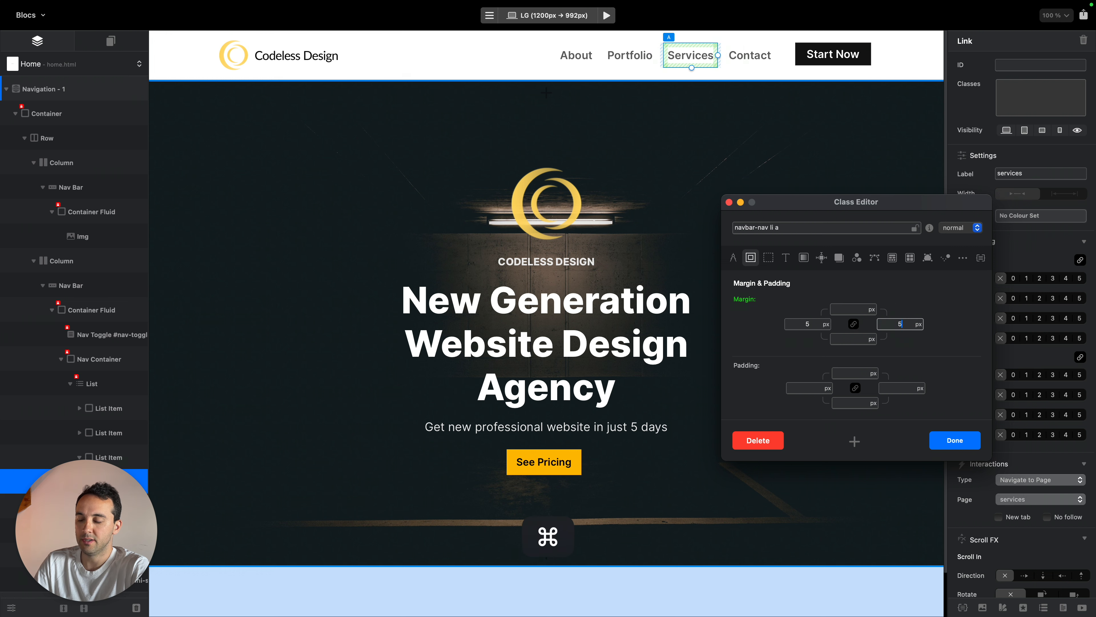
double_click(799, 324)
type("3")
key("Tab")
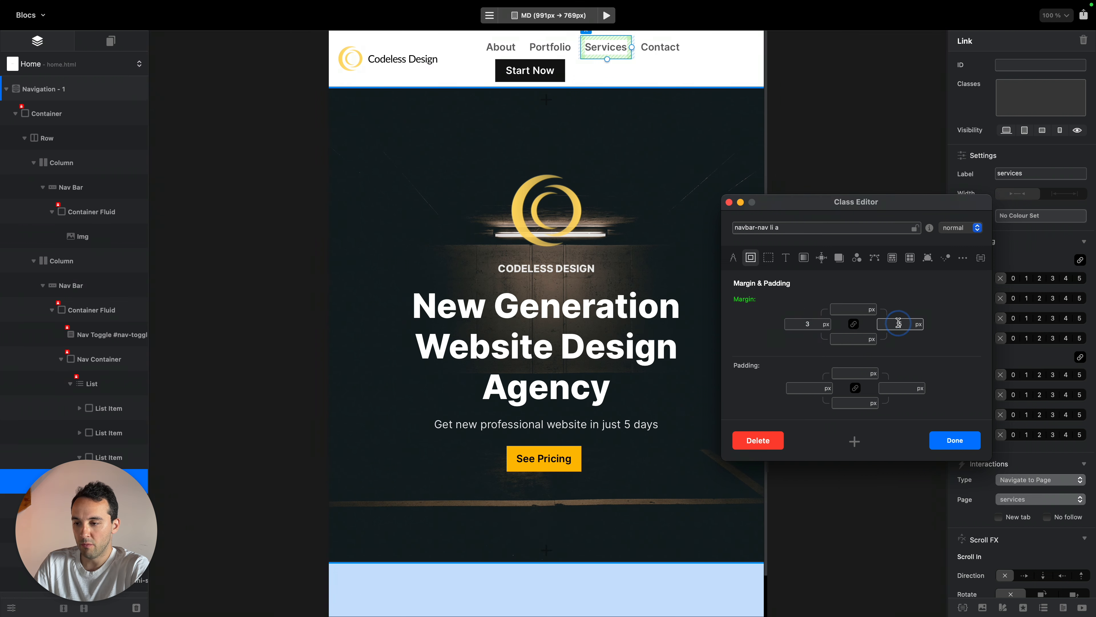
type("3")
key("super+4")
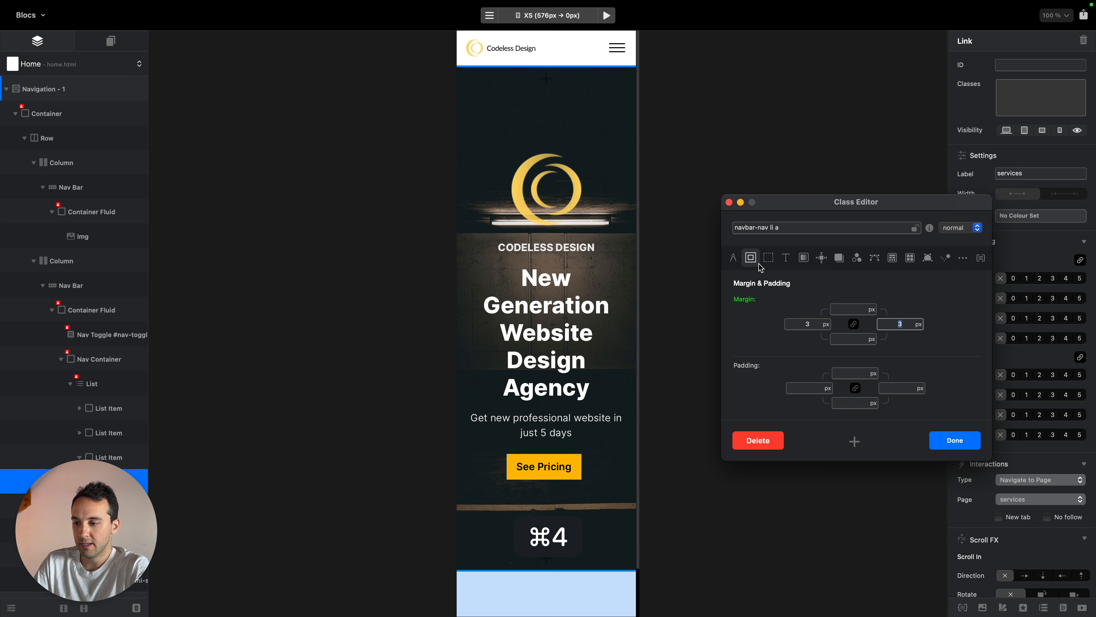
key("super+3")
key("super+2")
key("super+3")
key("super+4")
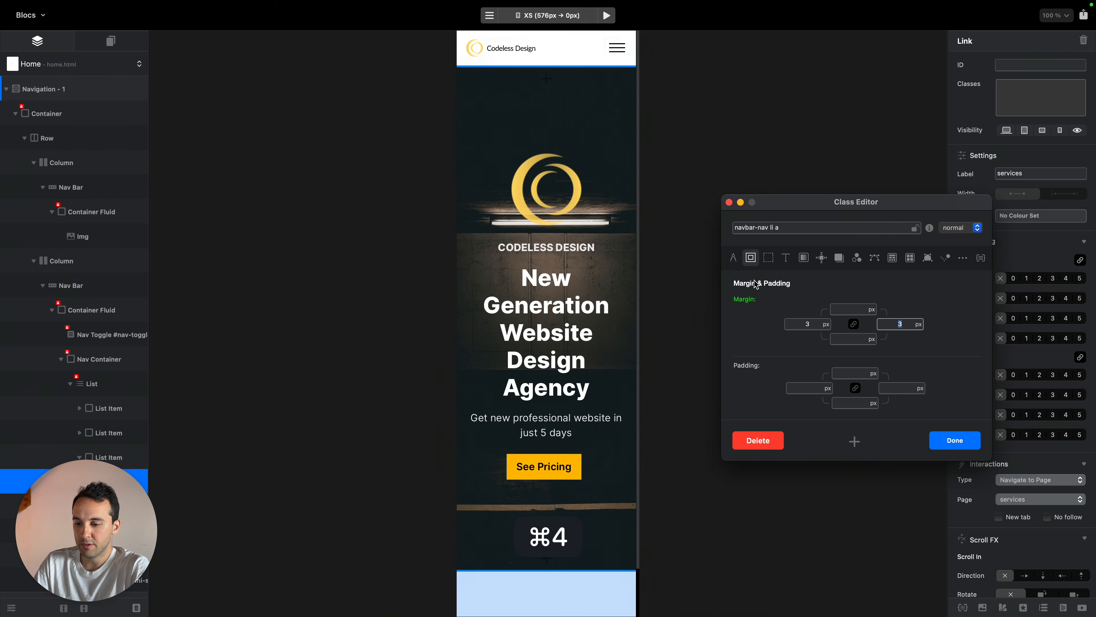
Set the left and right margins of the navigation link class to auto at the SM breakpoint and return to the LG breakpoint
key("super+3")
double_click(799, 323)
type("auto")
key("Tab")
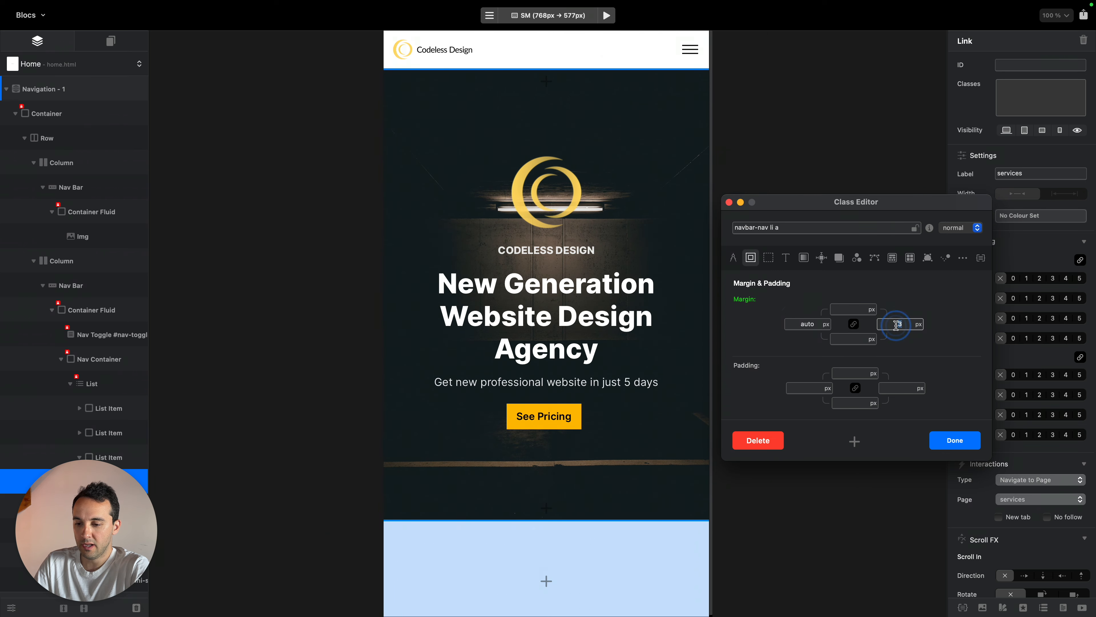
type("auto")
key("super+4")
key("super+1")
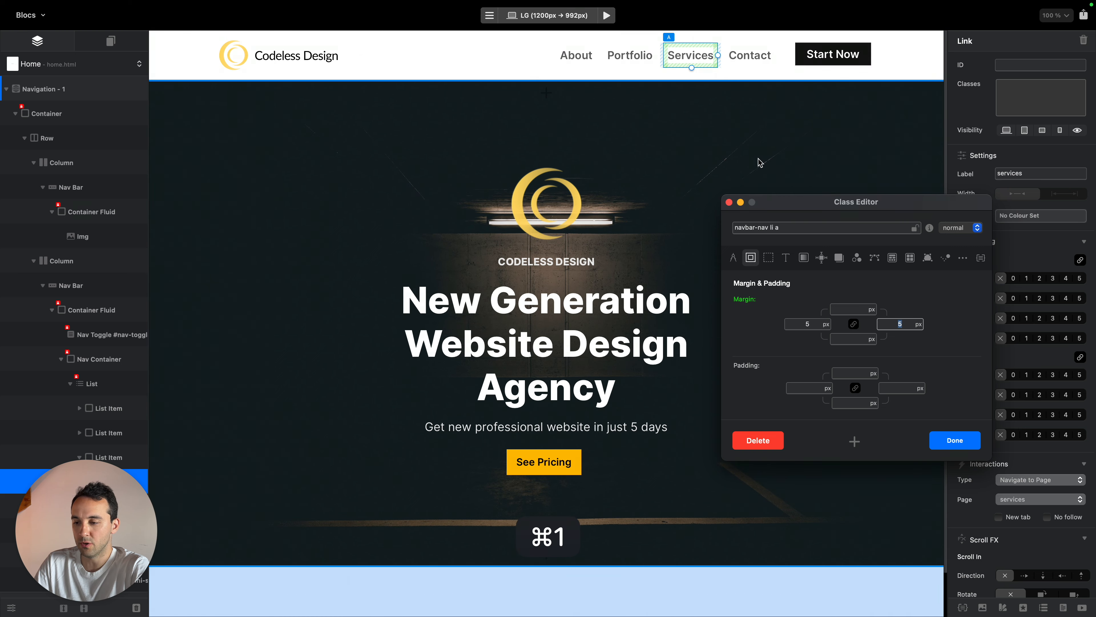
Set the navigation link class's normal text colour to fully opaque black, #000000
left_click(785, 258)
left_click(820, 339)
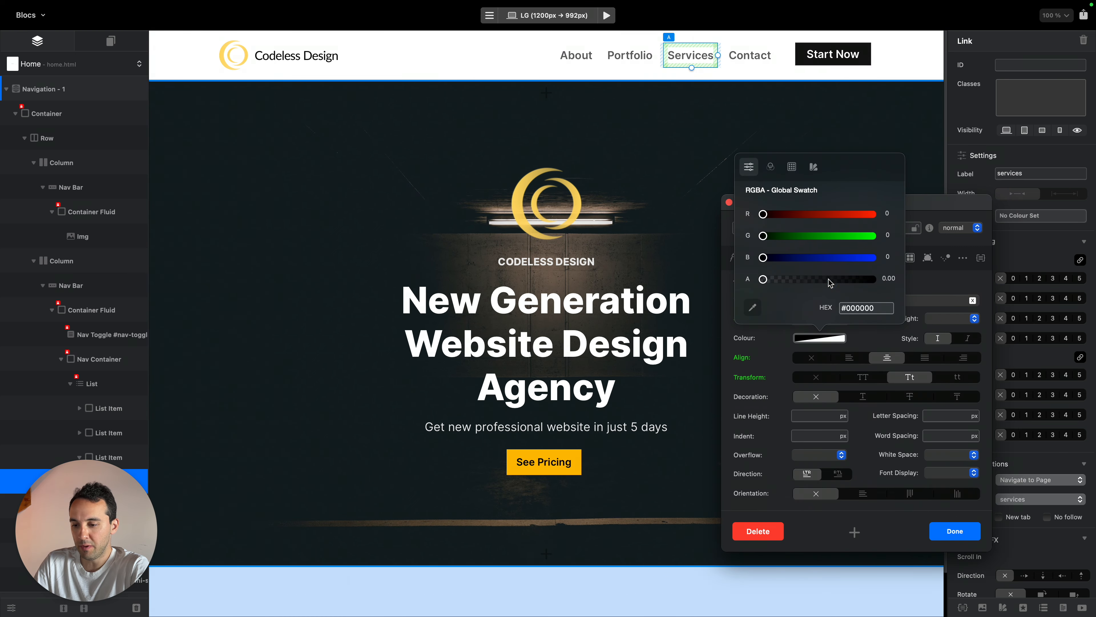
left_click_drag(830, 279, 986, 282)
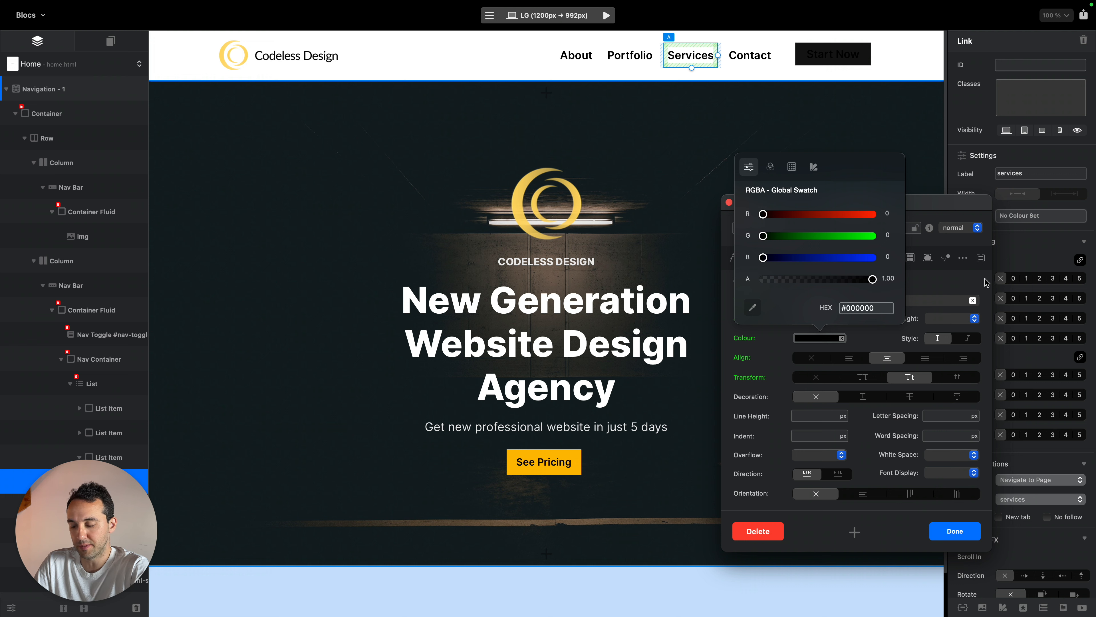
left_click(905, 202)
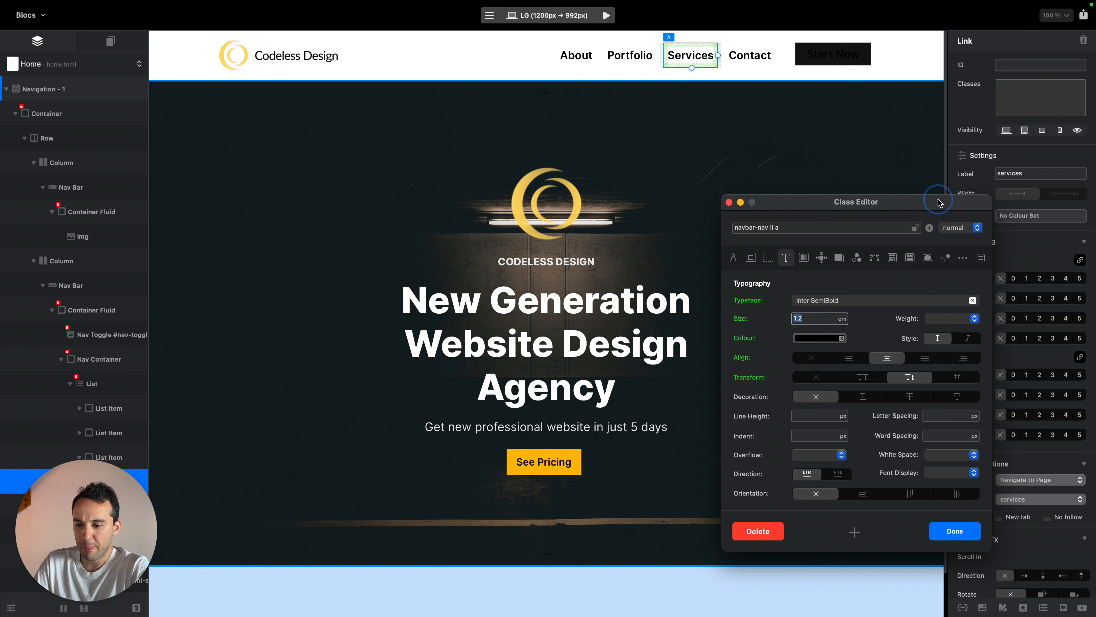
Set the navigation link class's hover text colour to the global Yellow swatch and finish editing the class
left_click(977, 228)
left_click(958, 238)
left_click(819, 338)
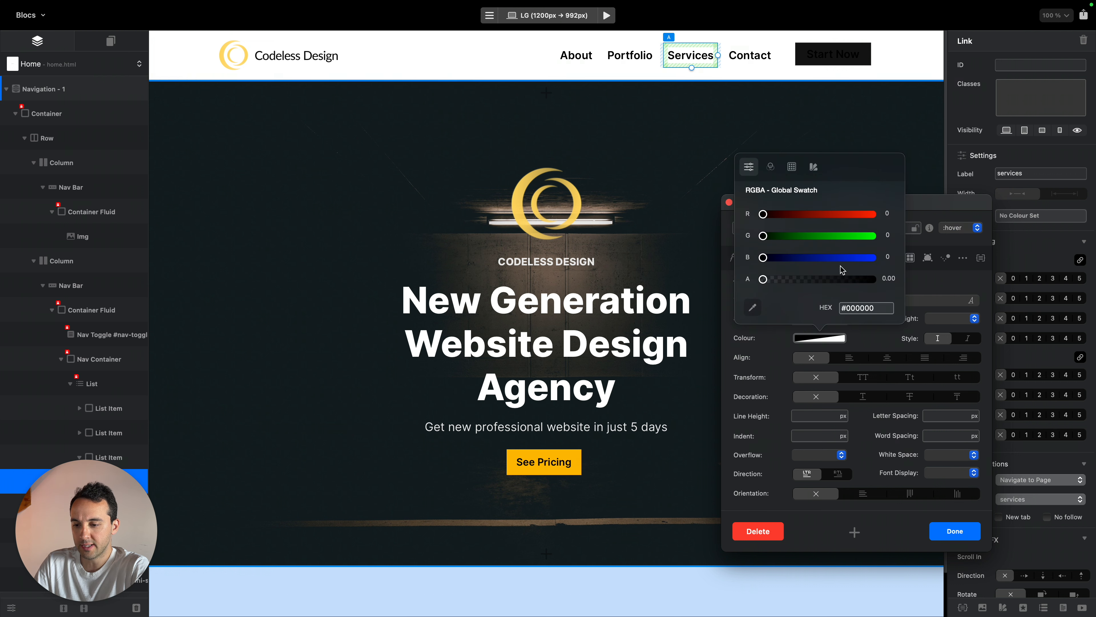
left_click(814, 167)
left_click(862, 239)
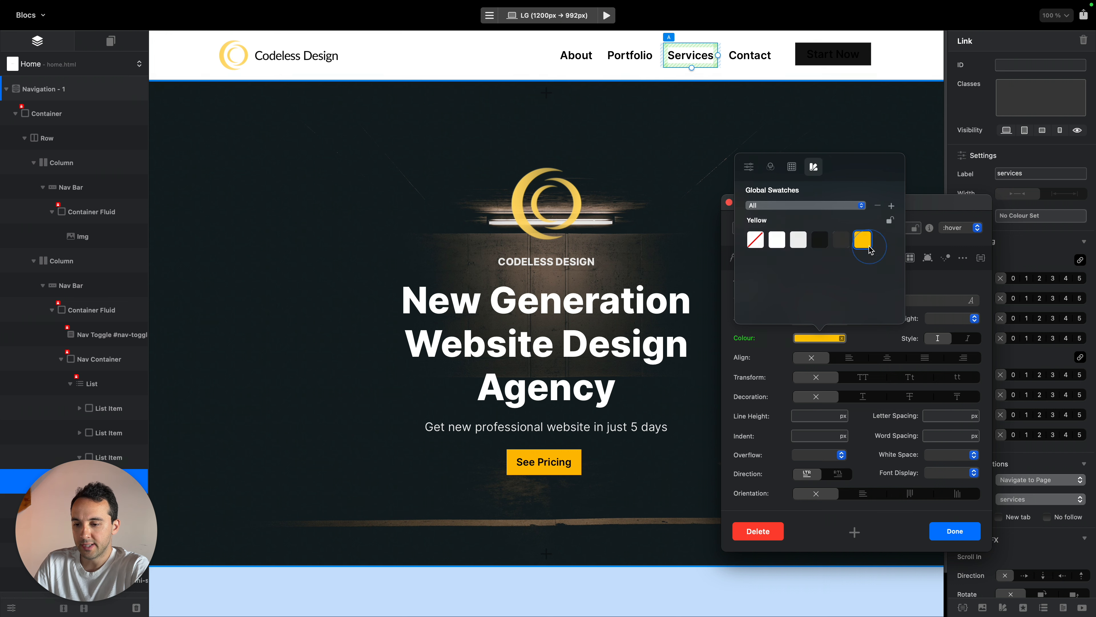
left_click(954, 531)
Replace the mini-solid-button class on the navigation's Start Now button with the yellow-button class
left_click(833, 54)
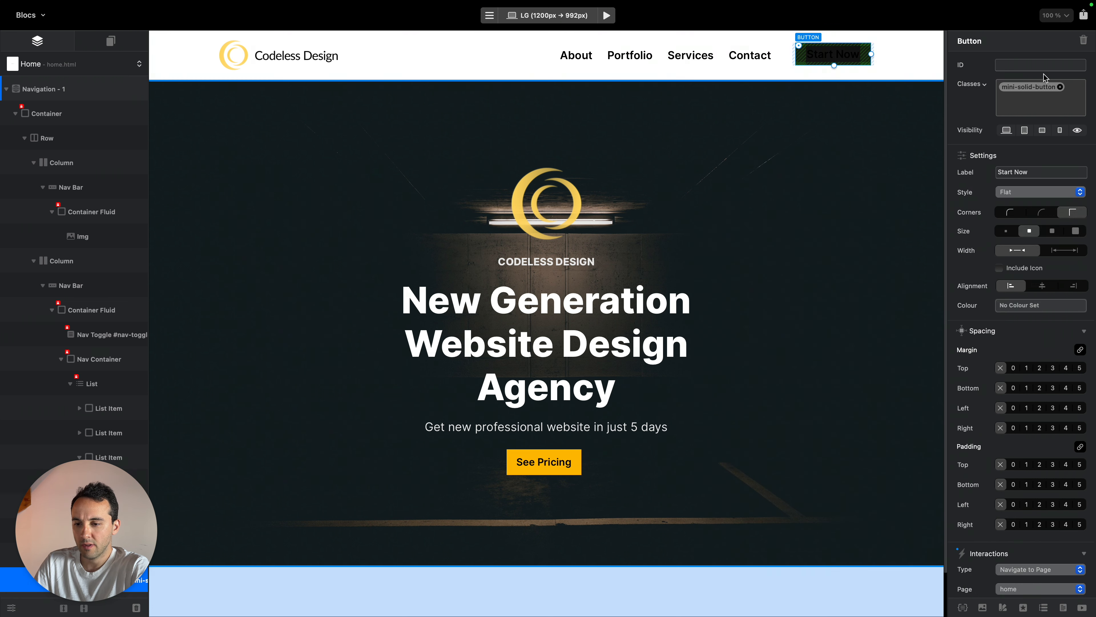
mouse_move(1024, 89)
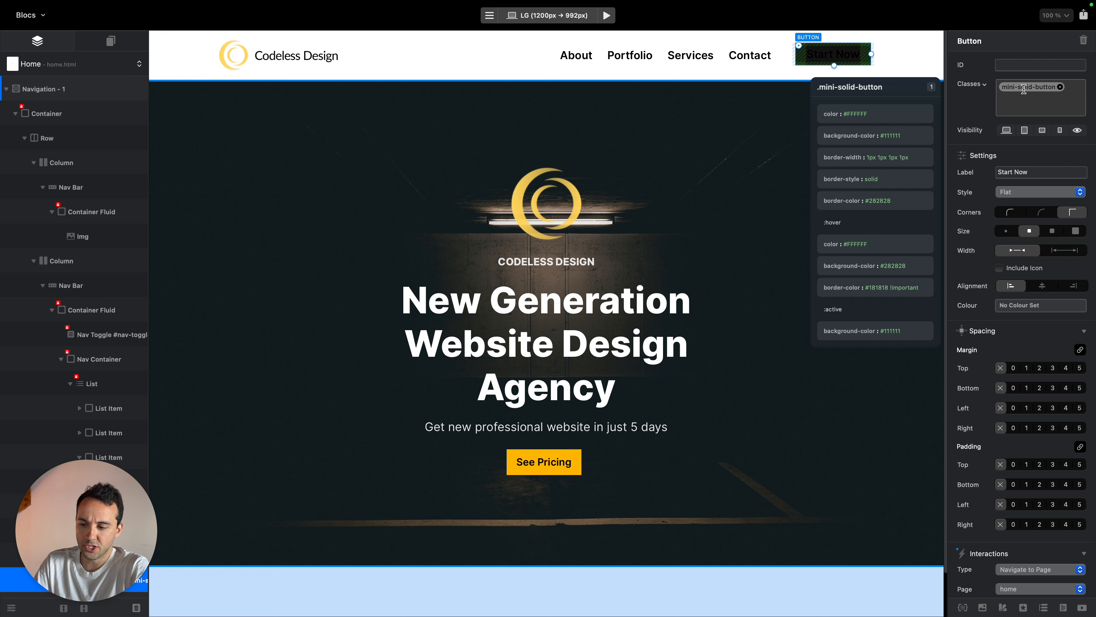
left_click(1024, 89)
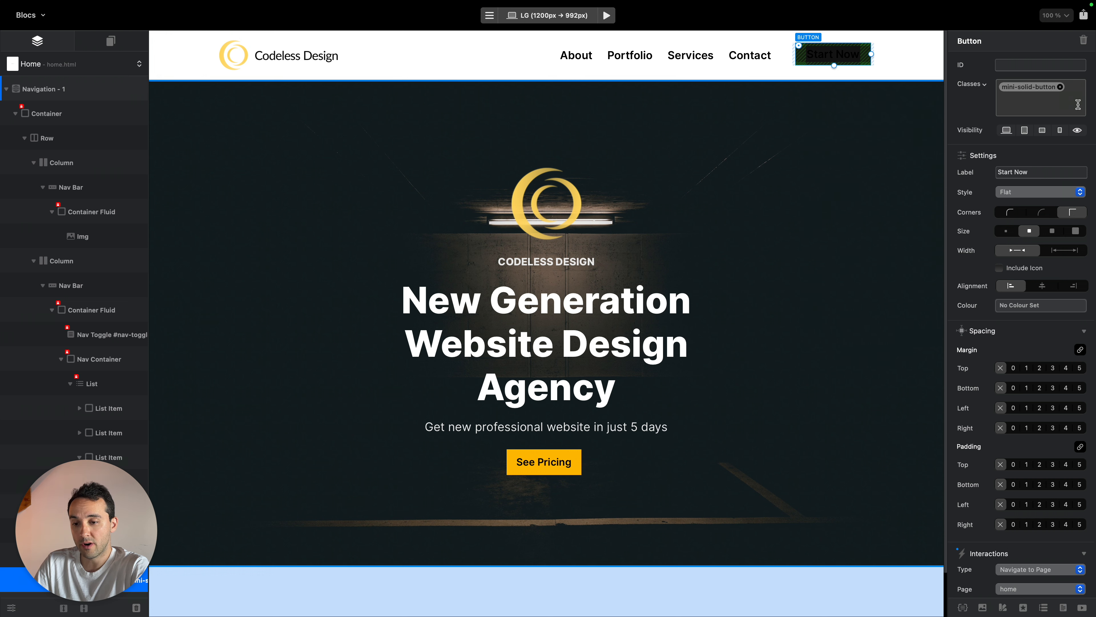
key("super+a")
key("BackSpace")
type("y")
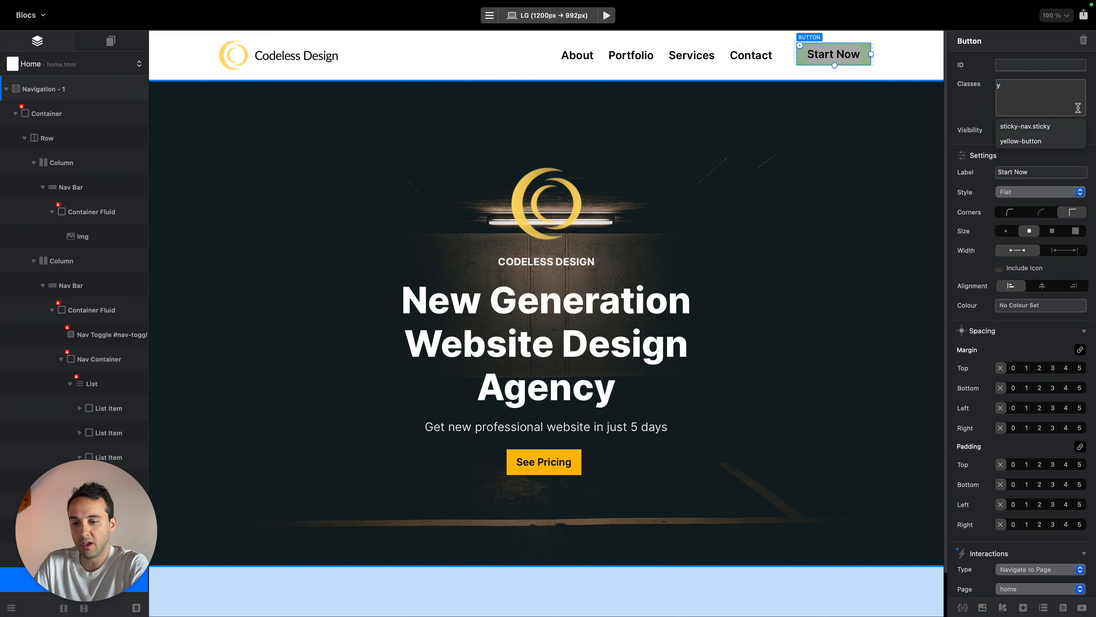
left_click(1067, 141)
double_click(1038, 88)
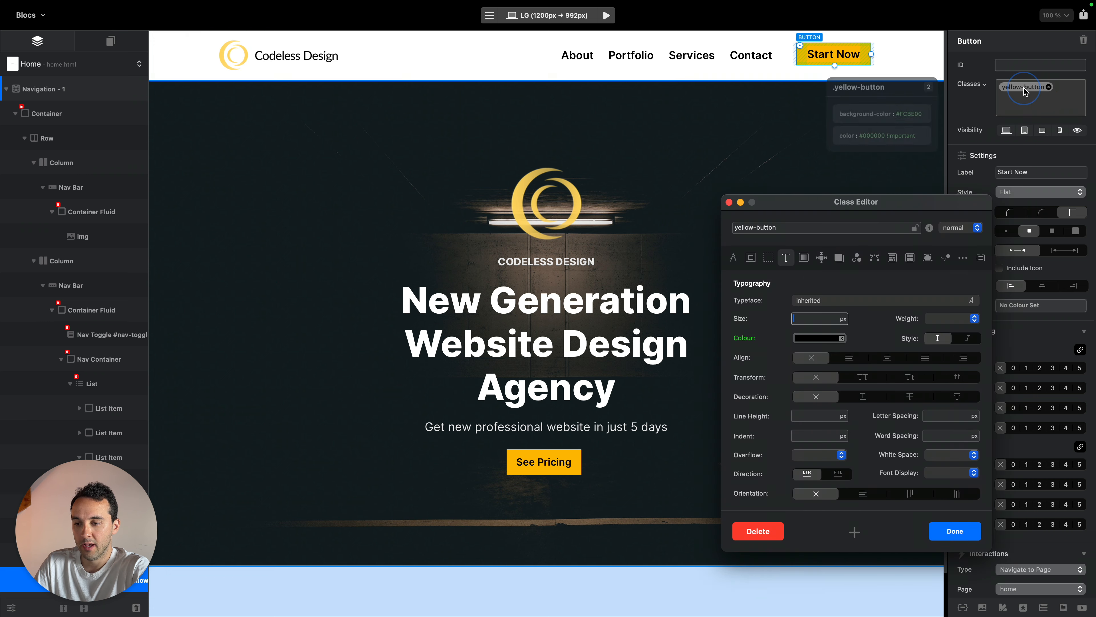
left_click(955, 530)
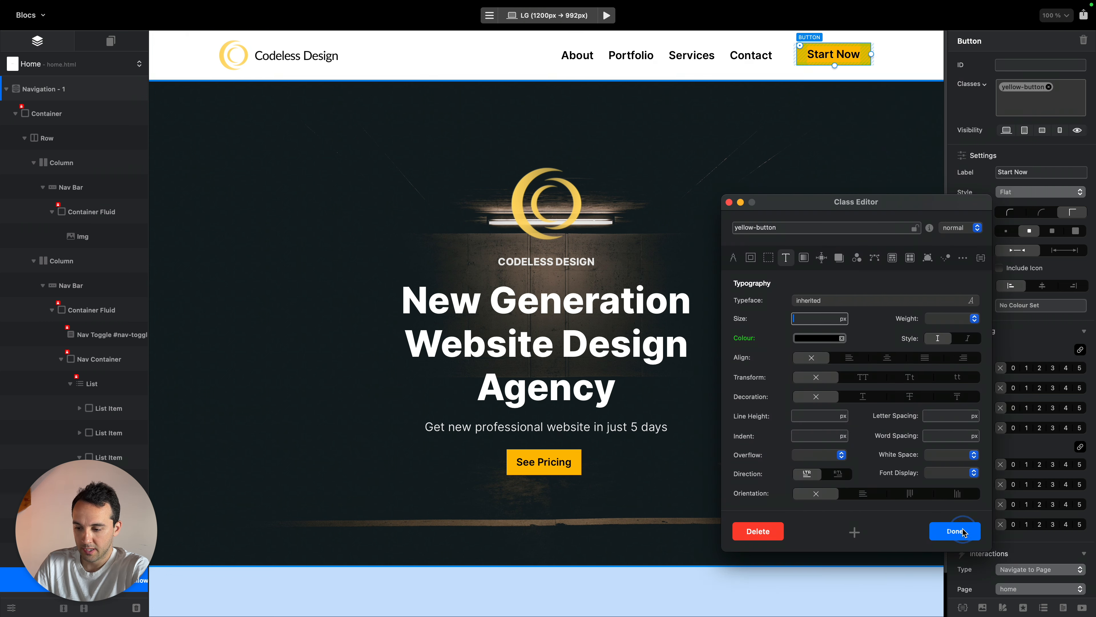
Find the btn class in the Class Manager and set its left and right padding to 1.2 em
left_click(963, 607)
left_click(635, 151)
type("btn")
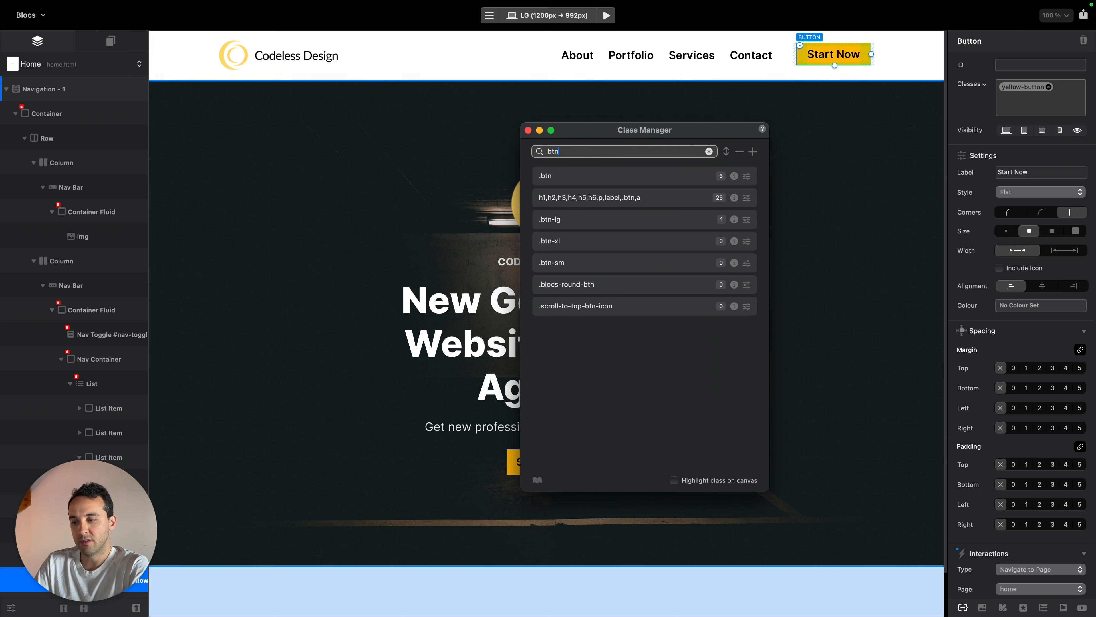
left_click_drag(711, 138, 971, 176)
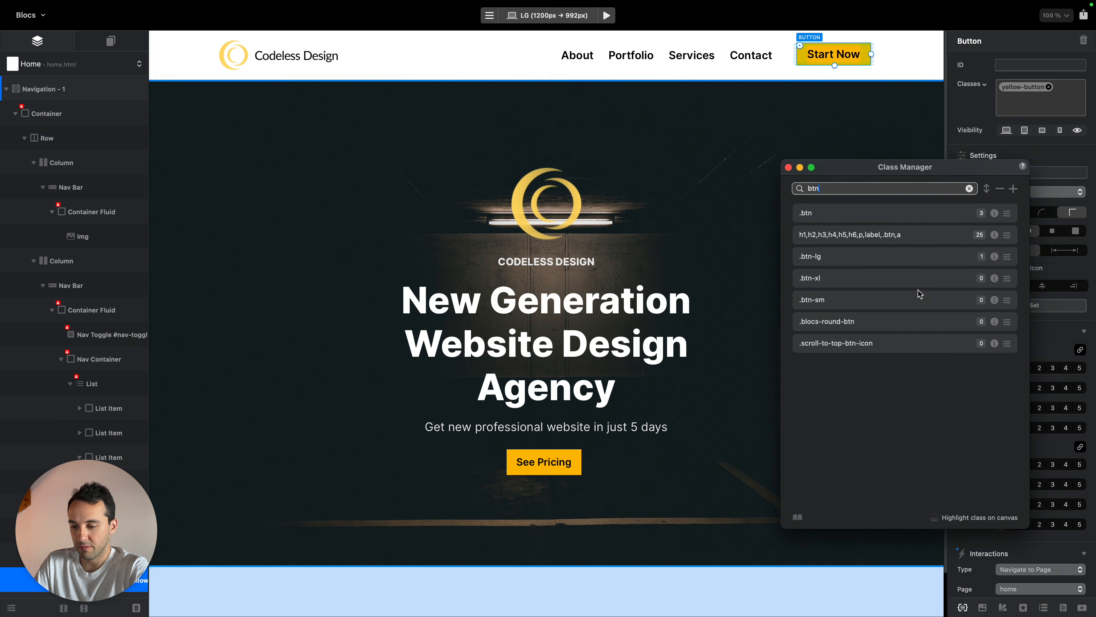
left_click(1007, 213)
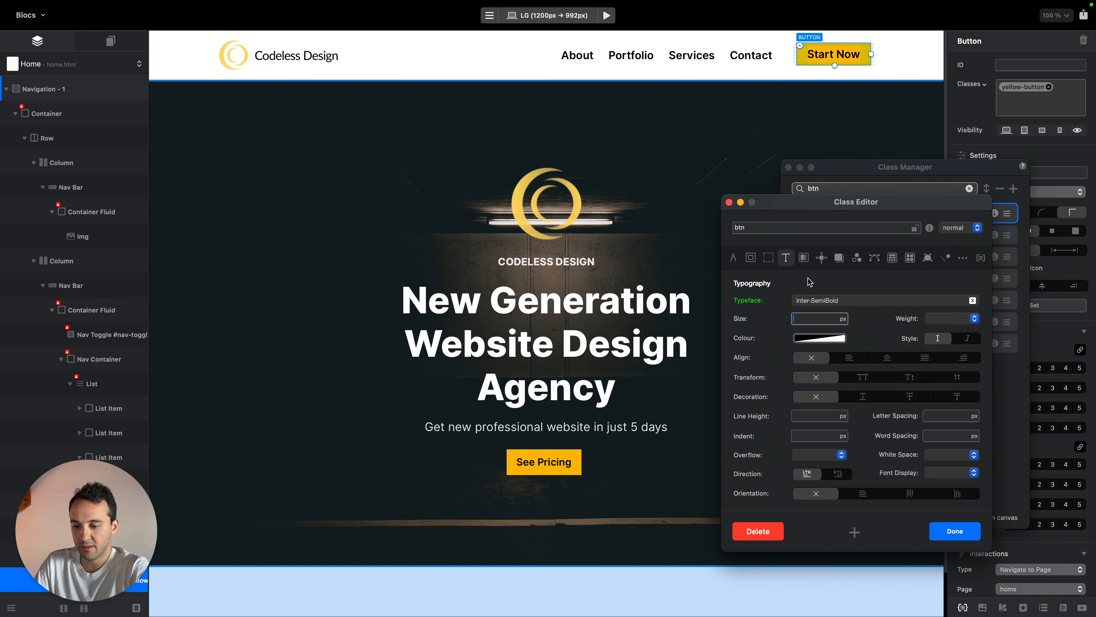
left_click(750, 258)
left_click(808, 389)
type("1")
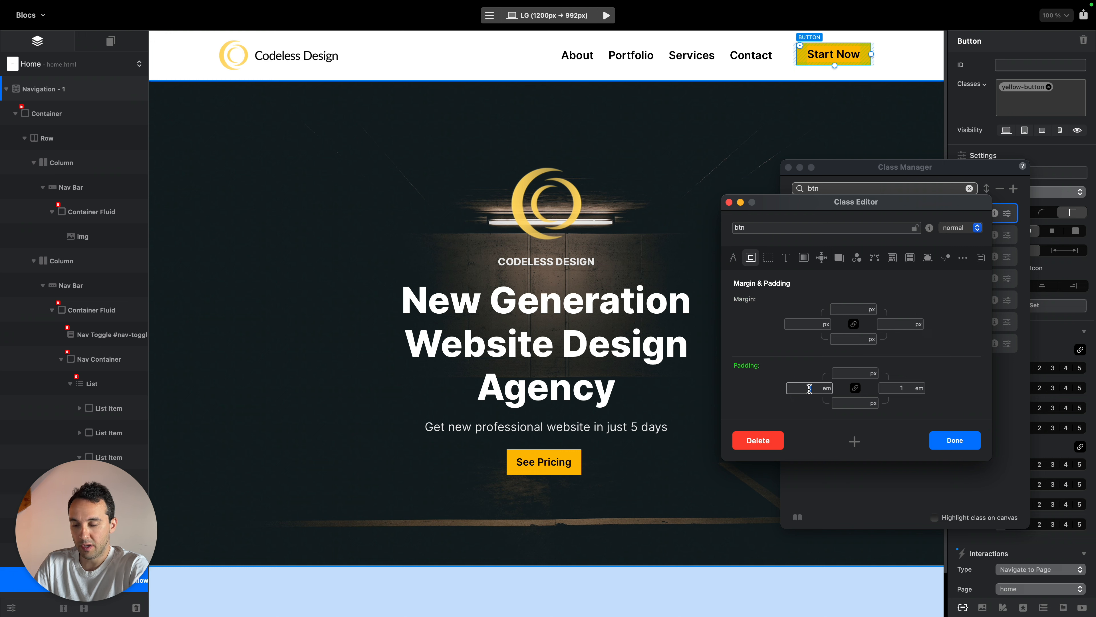
type(".2")
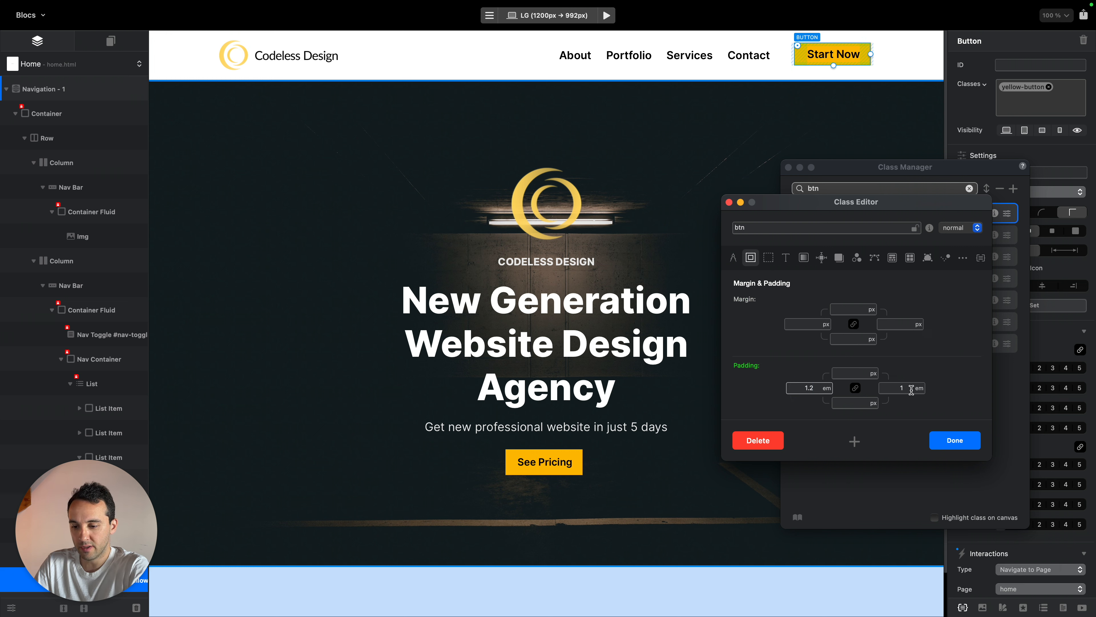
left_click(902, 388)
type(".2")
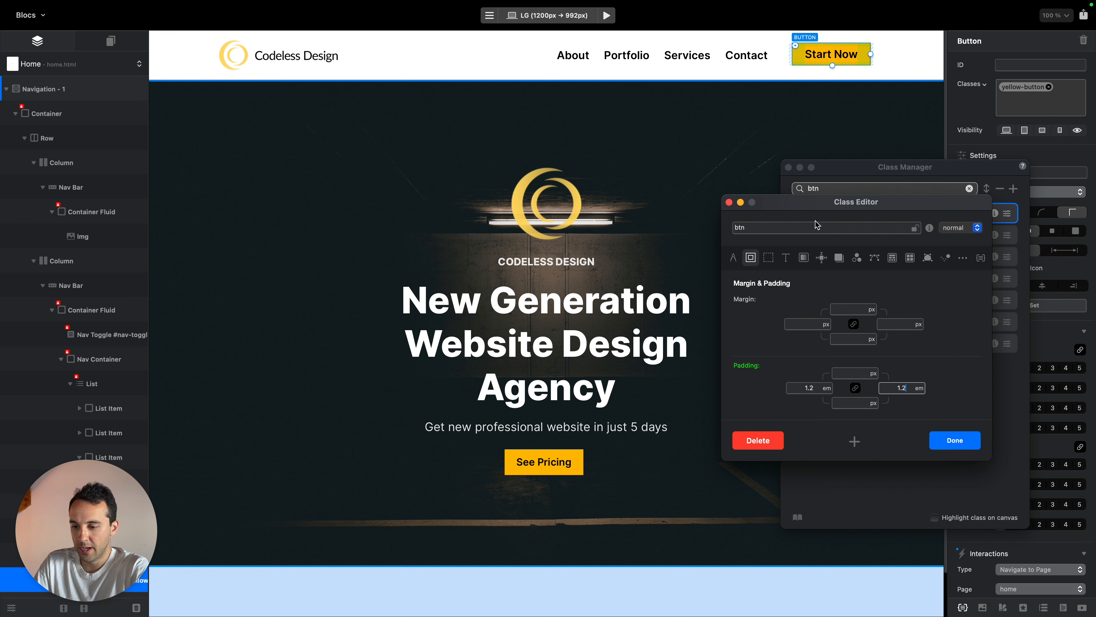
left_click(787, 258)
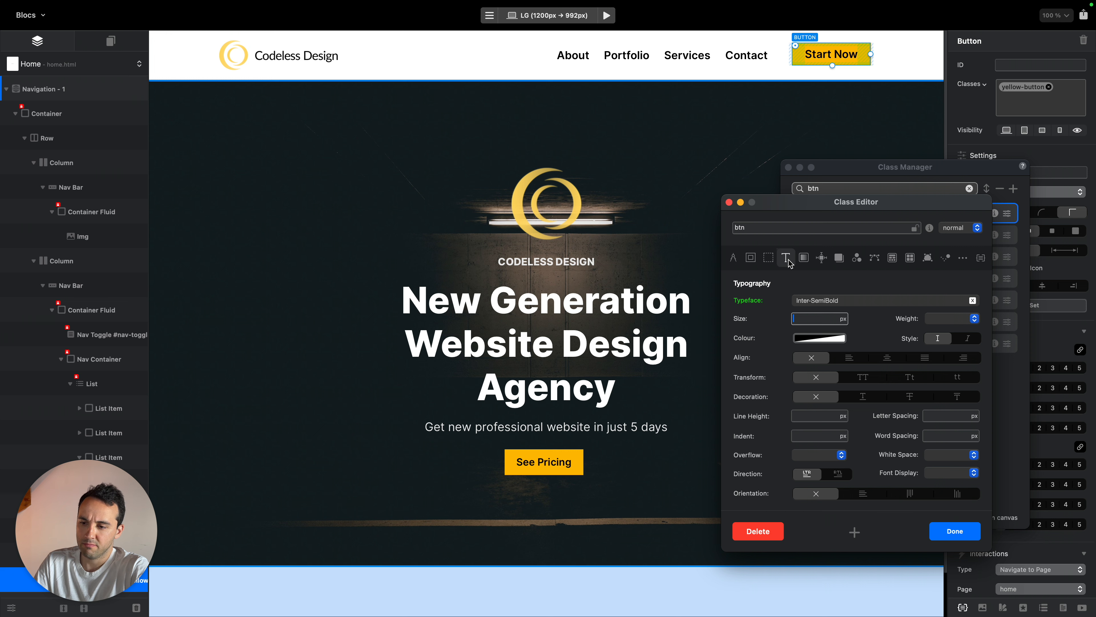
left_click(978, 529)
Inspect the navigation's link column and the logo's nav bar at the MD breakpoint
key("super+2")
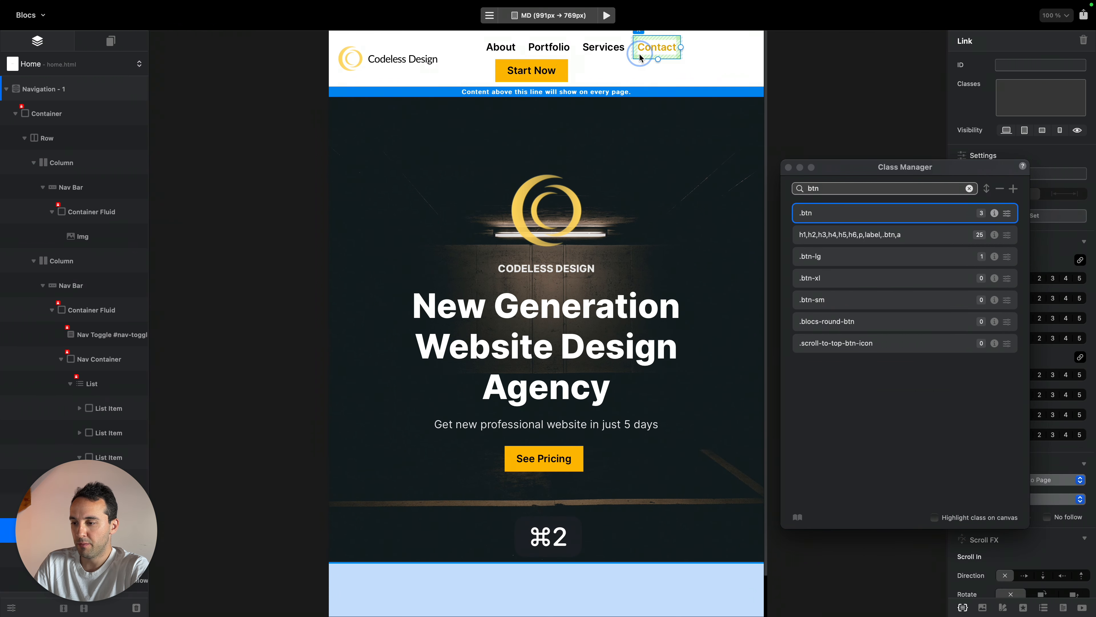
left_click(640, 68)
left_click(478, 73)
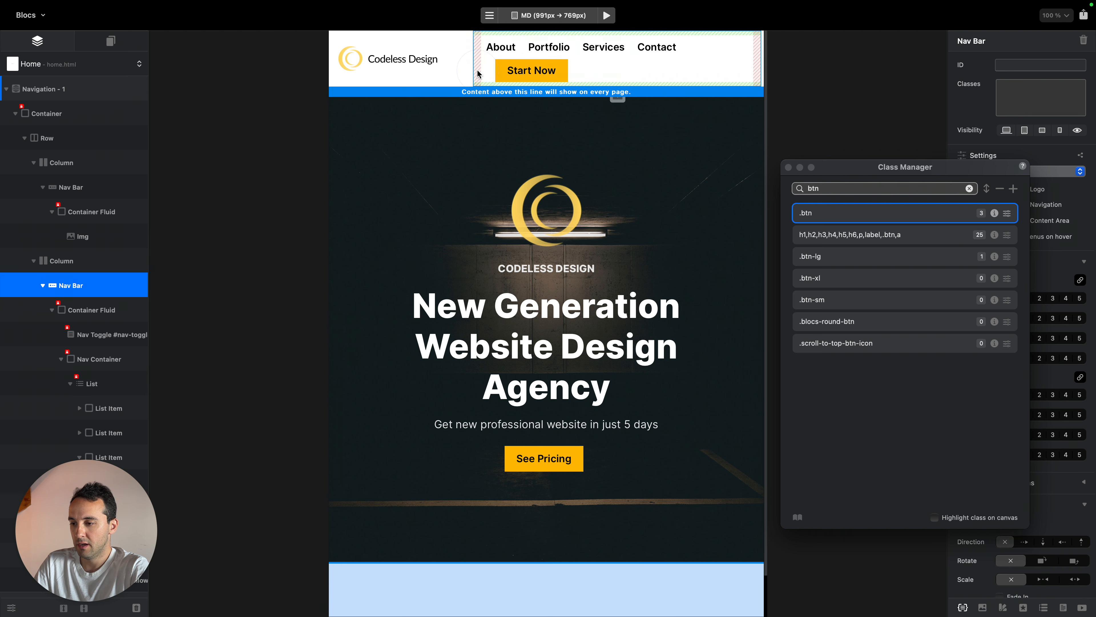
left_click(101, 260)
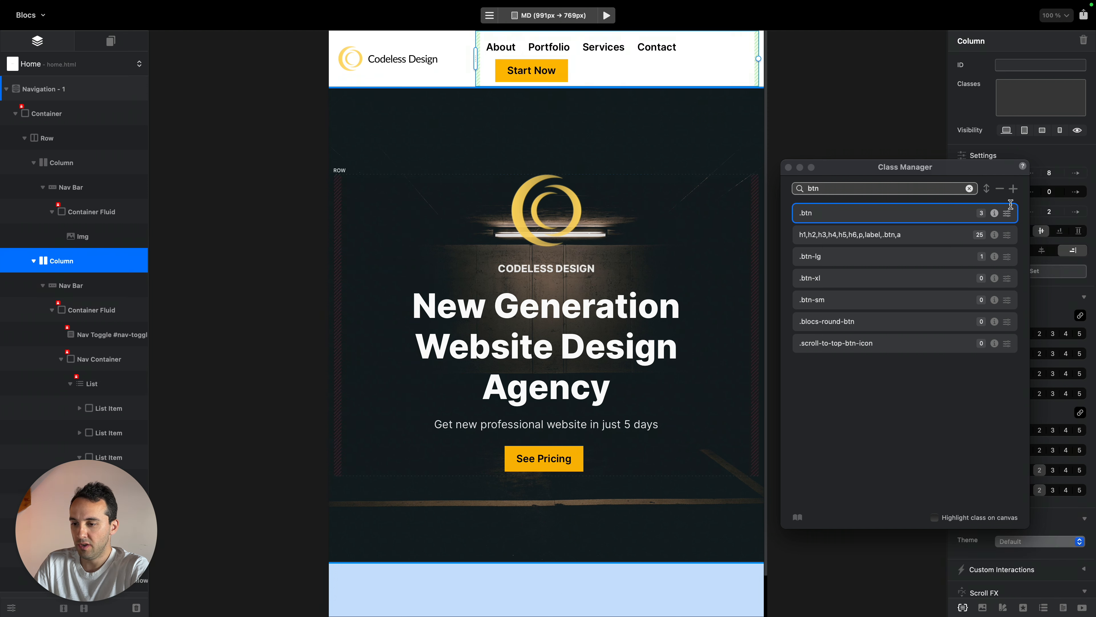
left_click(465, 69)
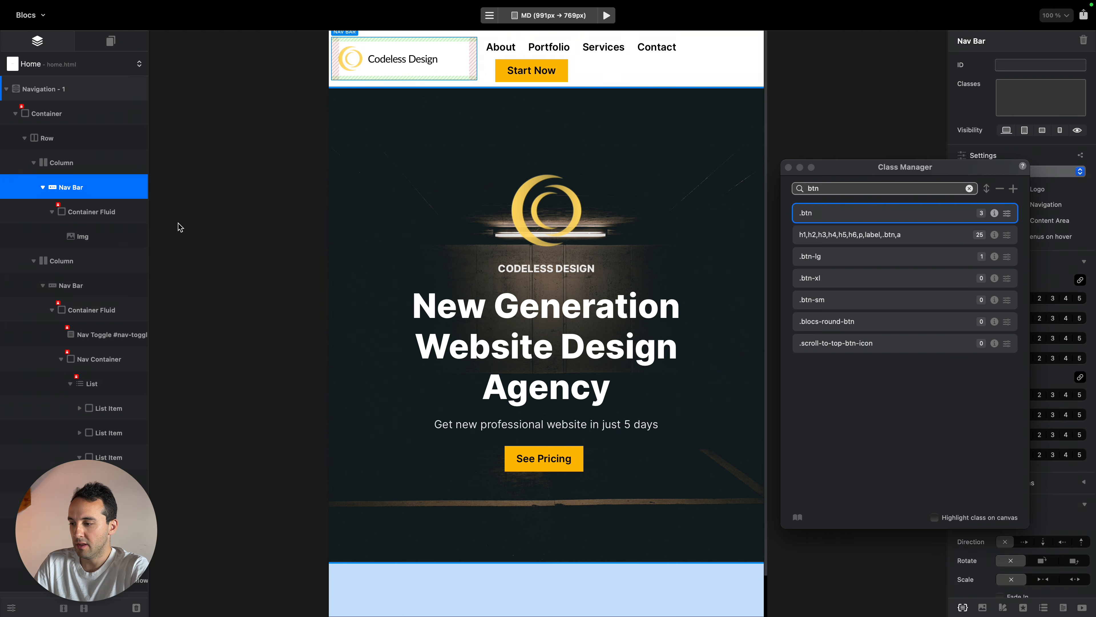
At the MD breakpoint, set the navigation's logo column to width 3 and the menu column to width 9
left_click(82, 162)
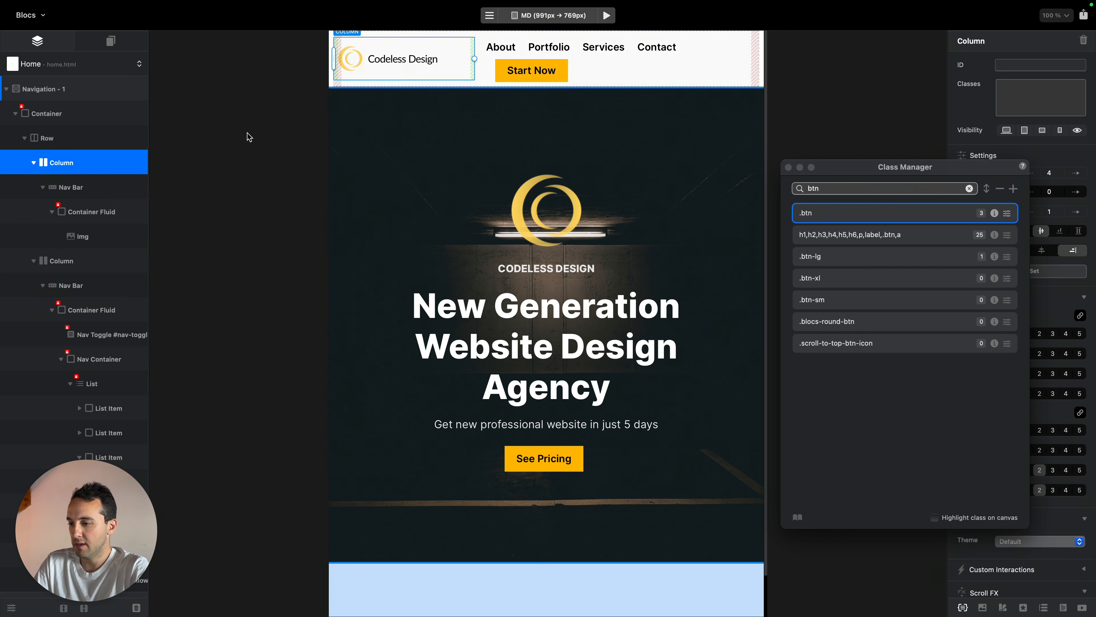
left_click(1033, 173)
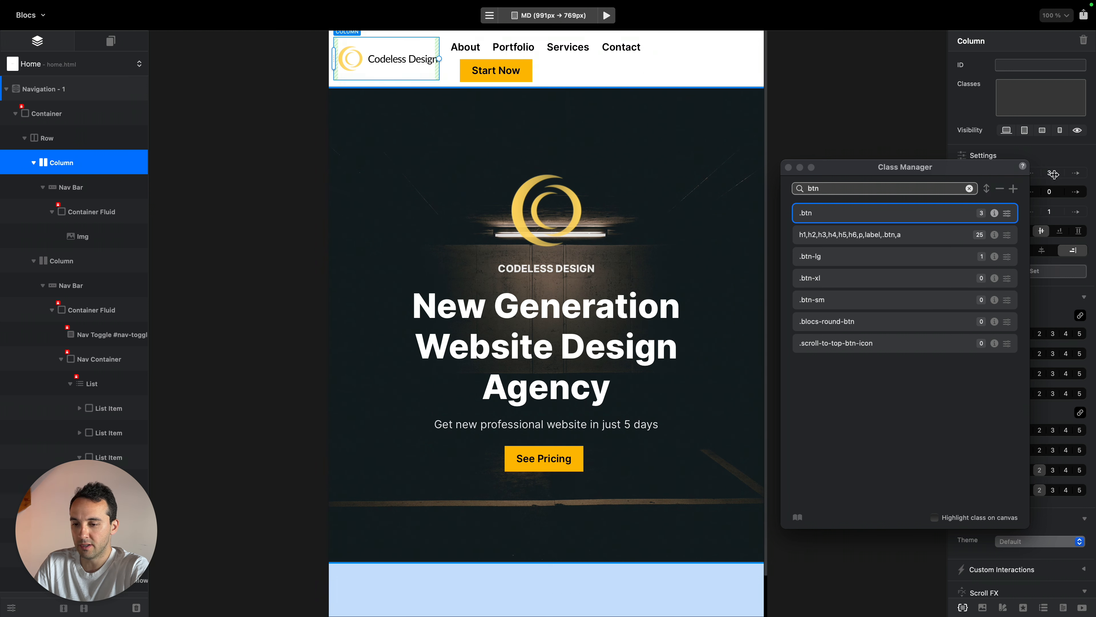
left_click(649, 69)
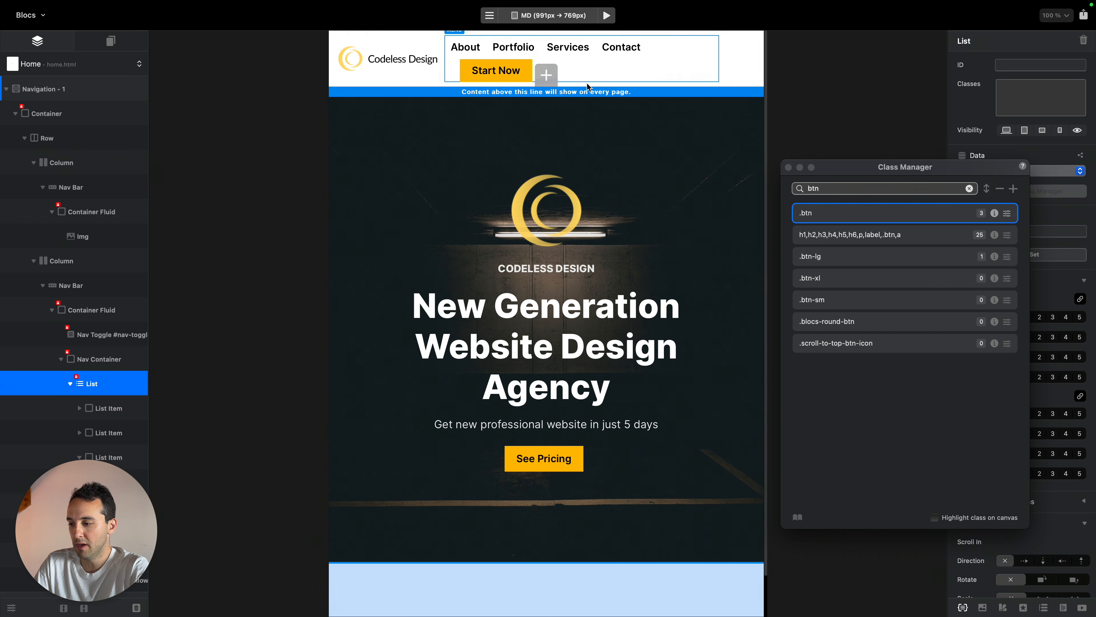
left_click(113, 261)
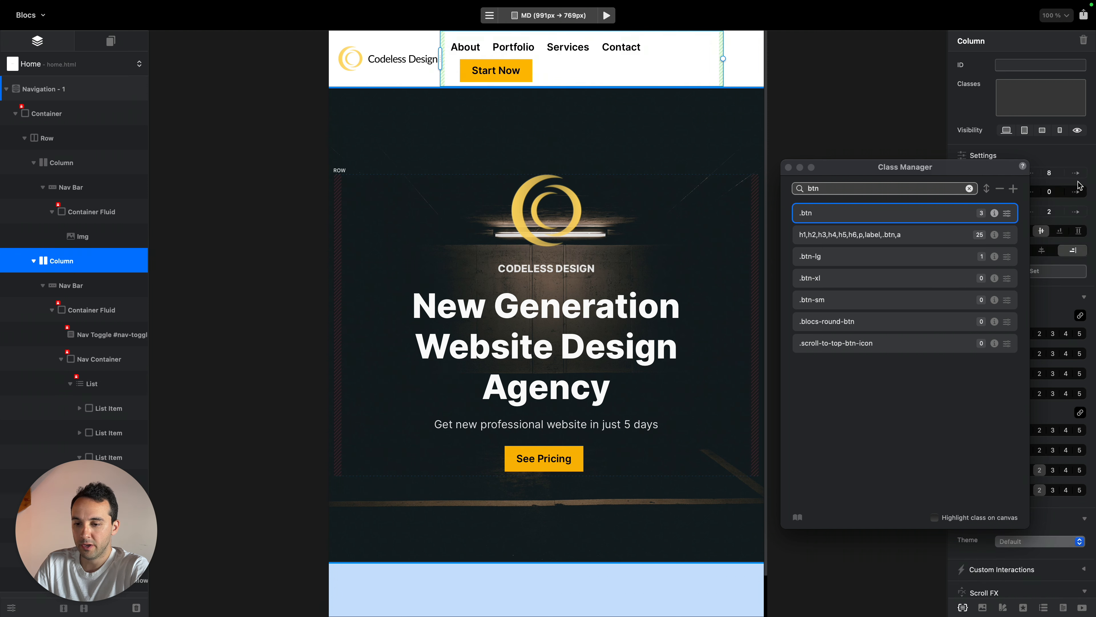
left_click(1076, 173)
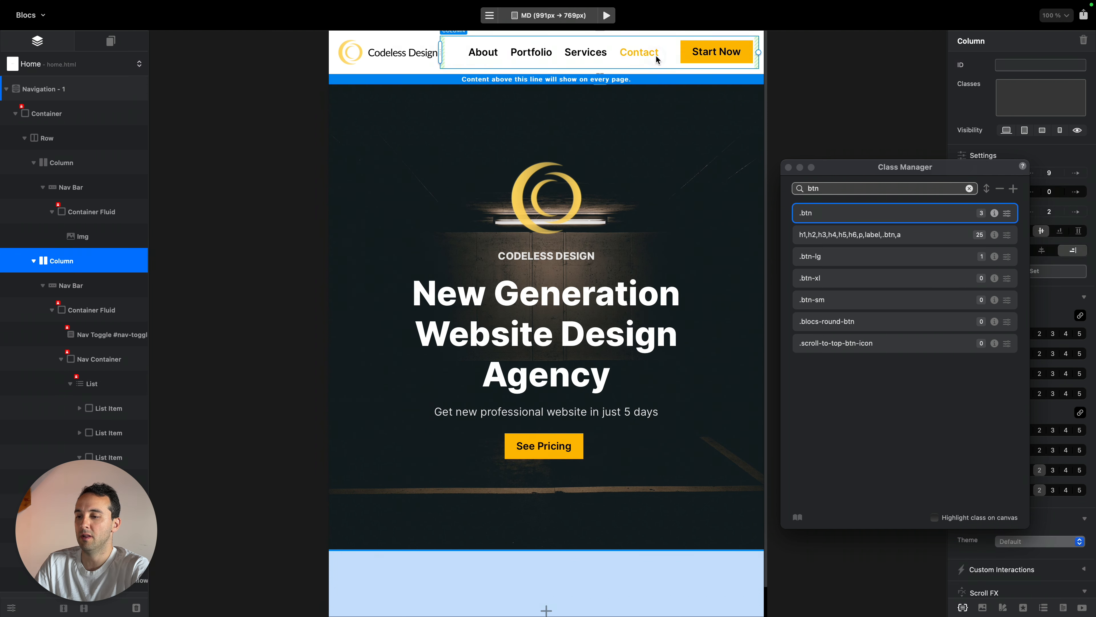
In the navbar-nav li a class, set the left and right margins to 2 px and the font size to 1 em at MD
left_click(643, 52)
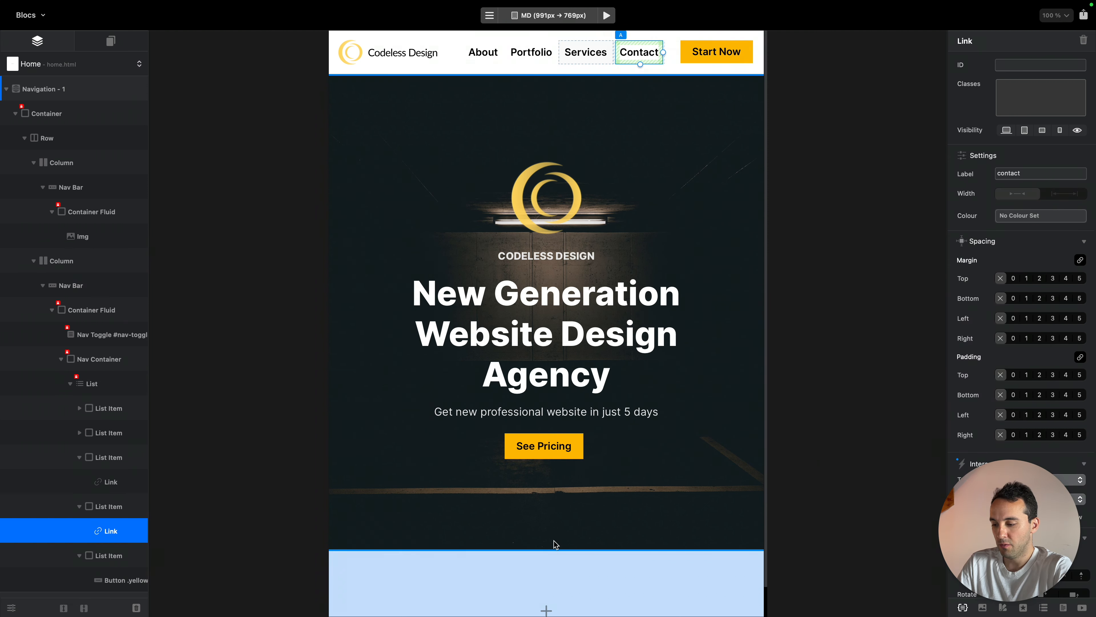
left_click(90, 512)
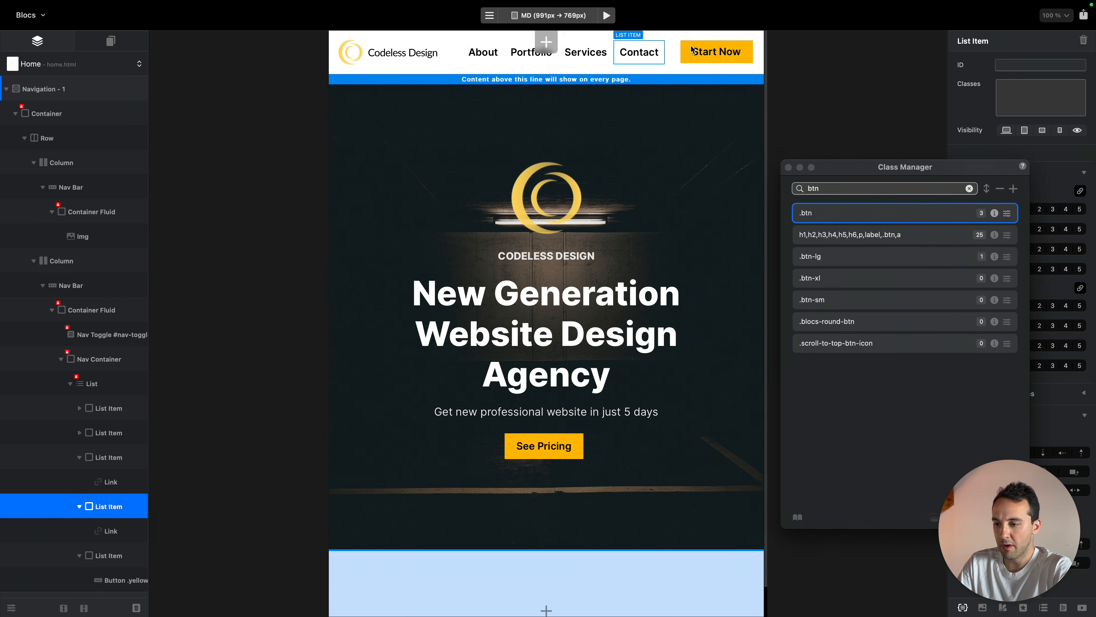
left_click(640, 53)
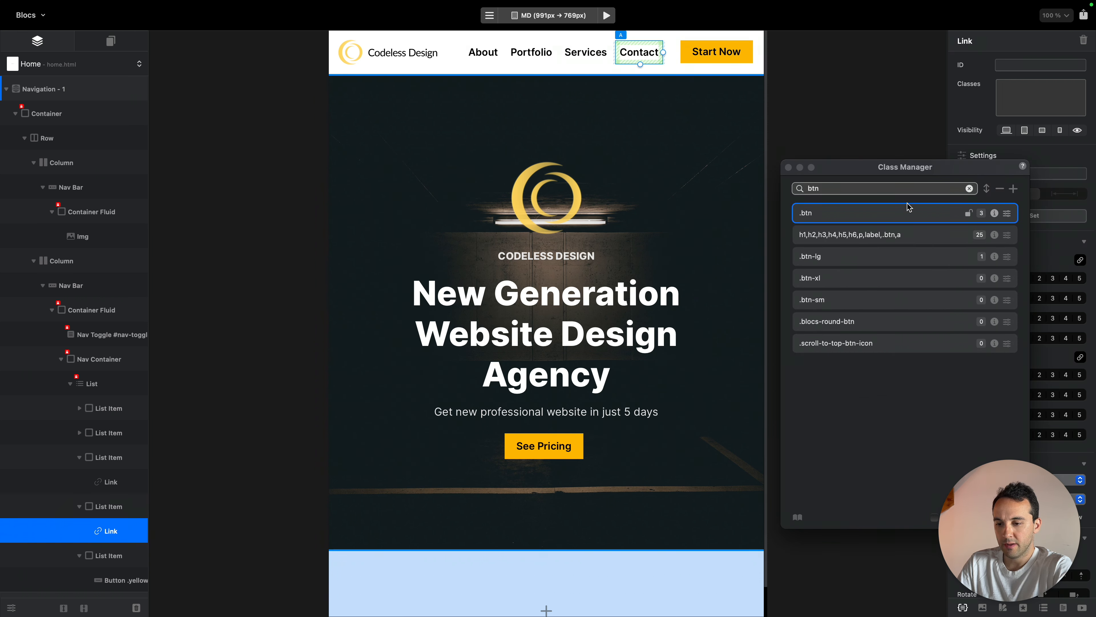
type("nar")
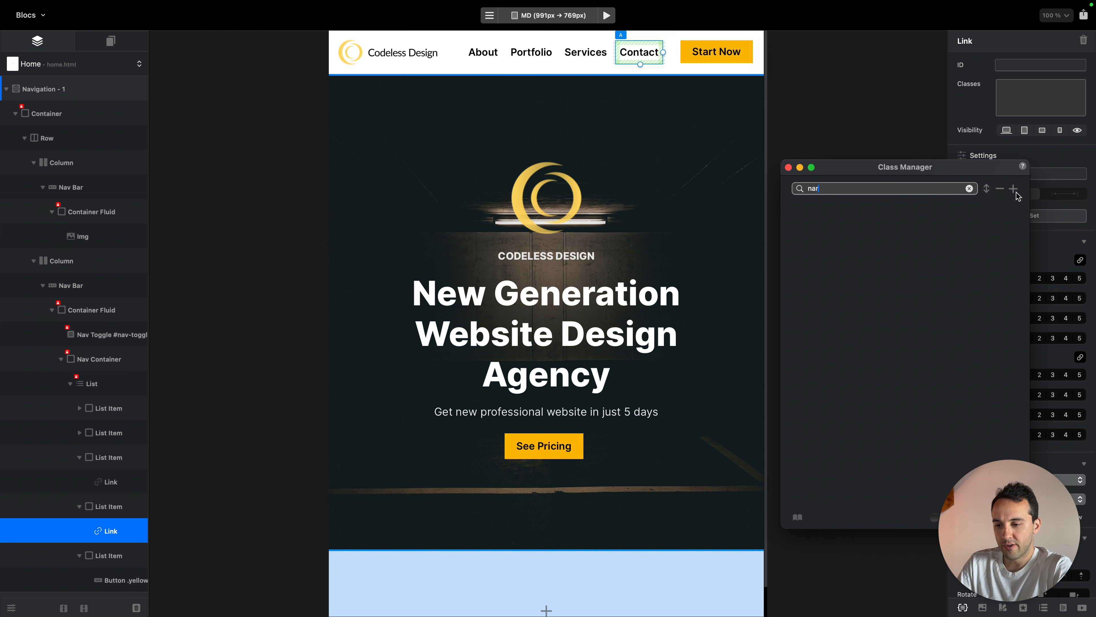
key("BackSpace")
type("v")
left_click(1007, 213)
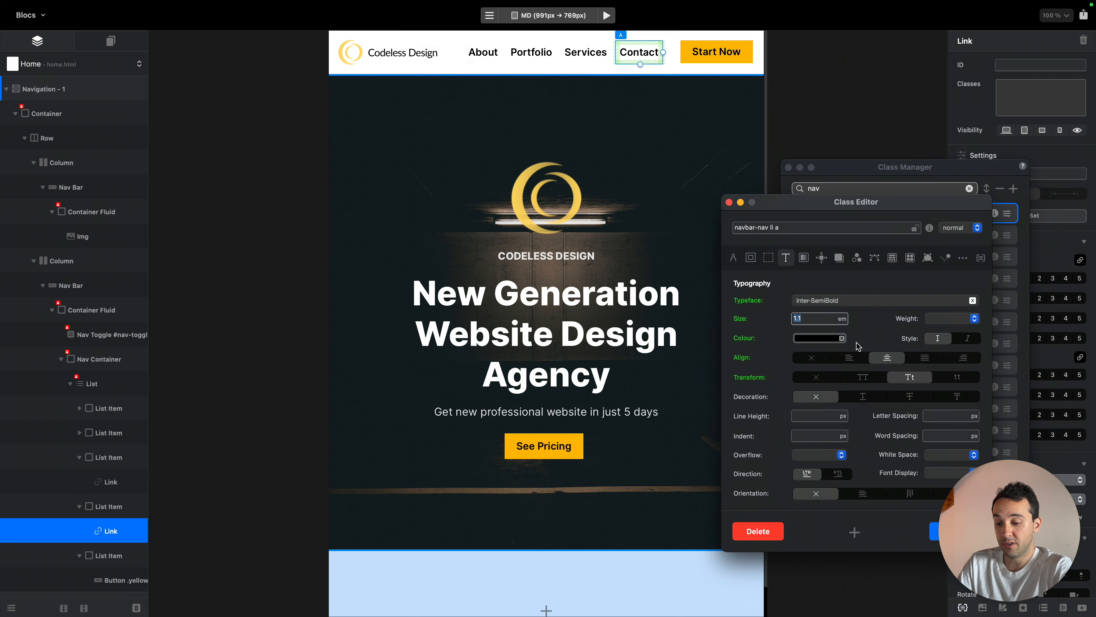
left_click(751, 259)
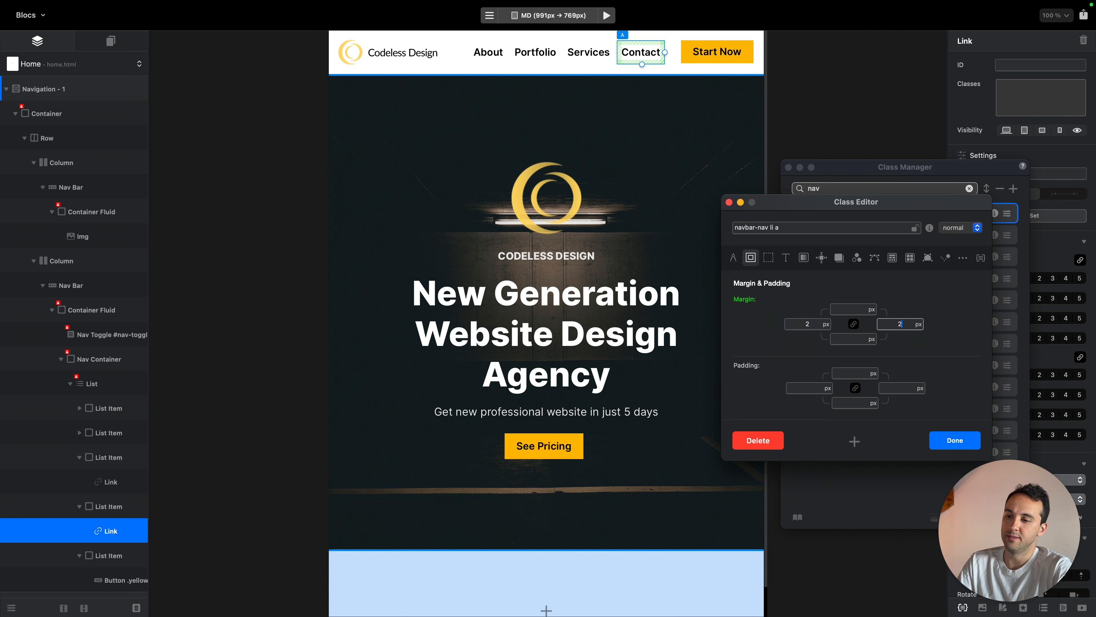
left_click(786, 264)
type("1")
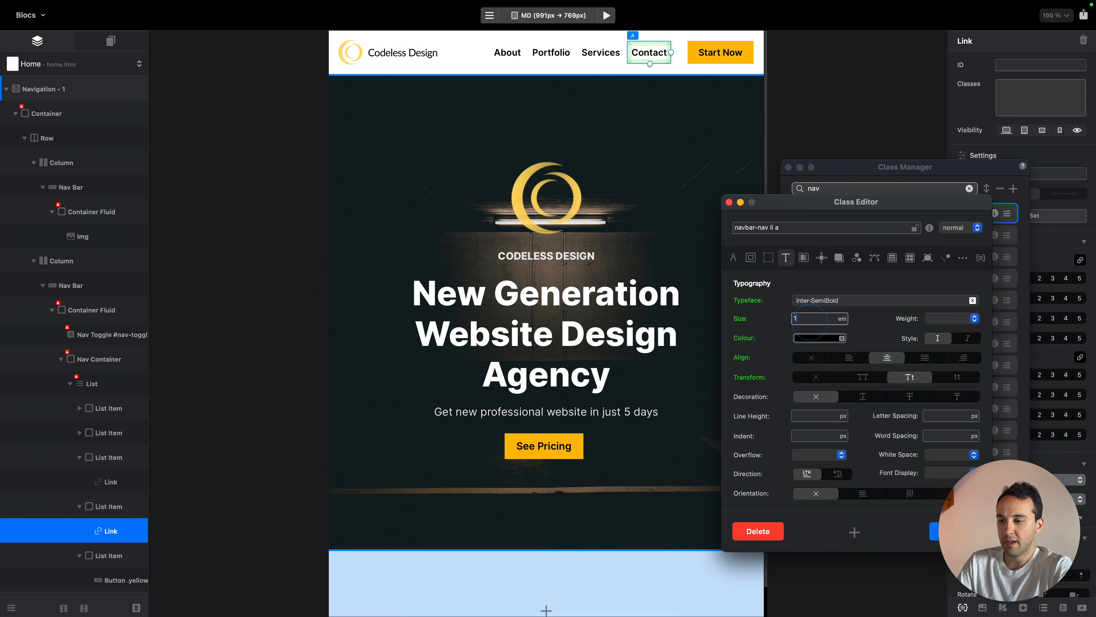
Compare the navigation bar across the LG, MD, SM and XS breakpoints, and finish editing the class
key("super+1")
key("super+2")
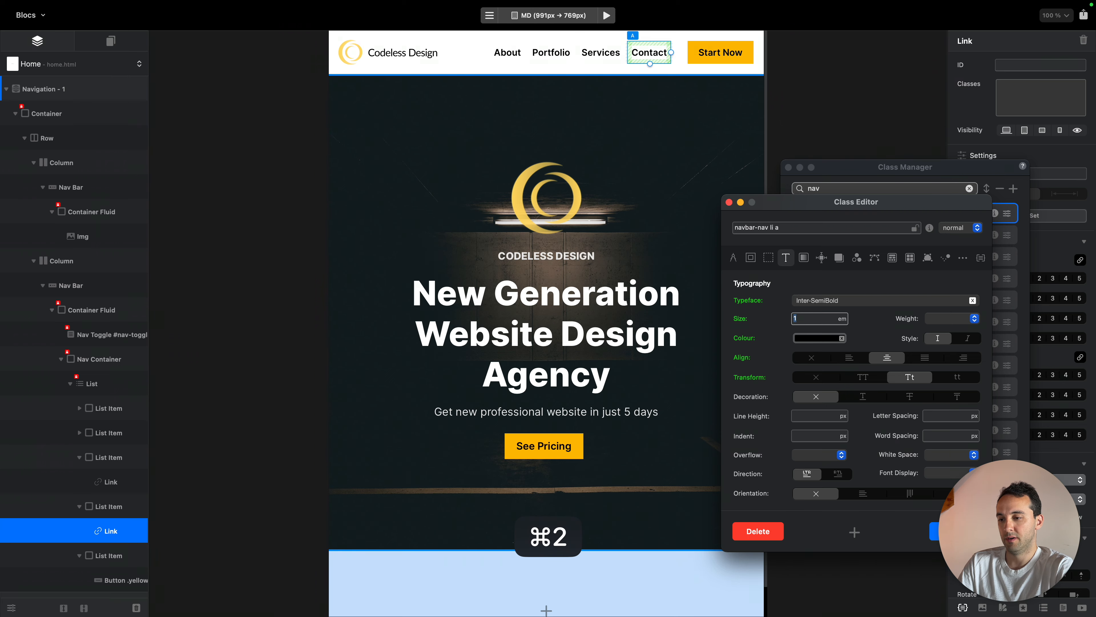
key("super+3")
key("super+4")
key("super+2")
key("super+1")
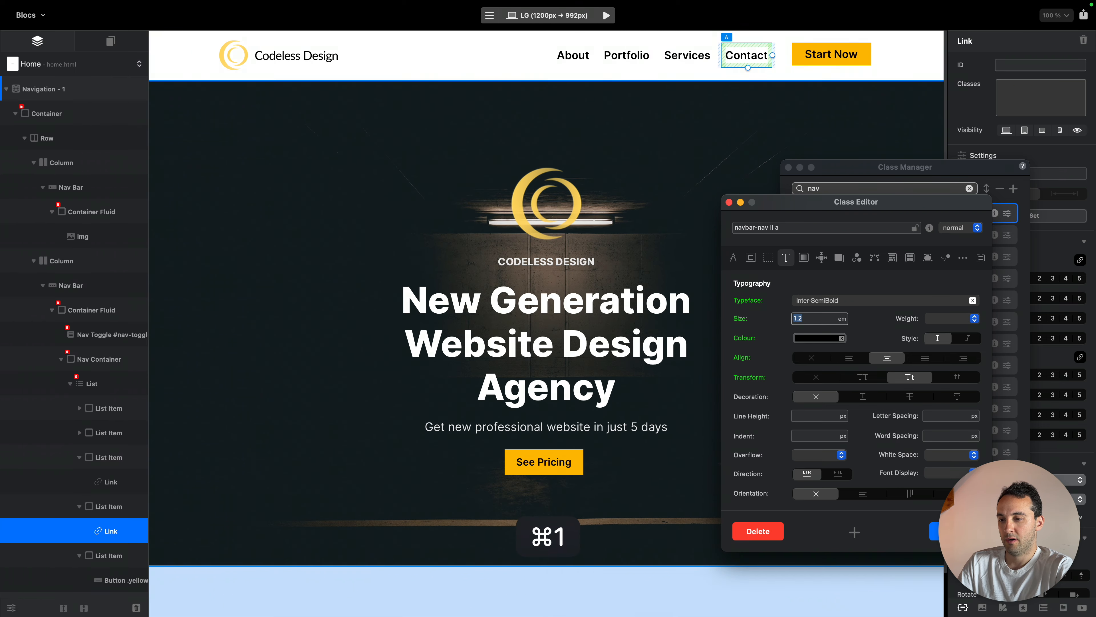
key("super+3")
key("super+4")
key("super+2")
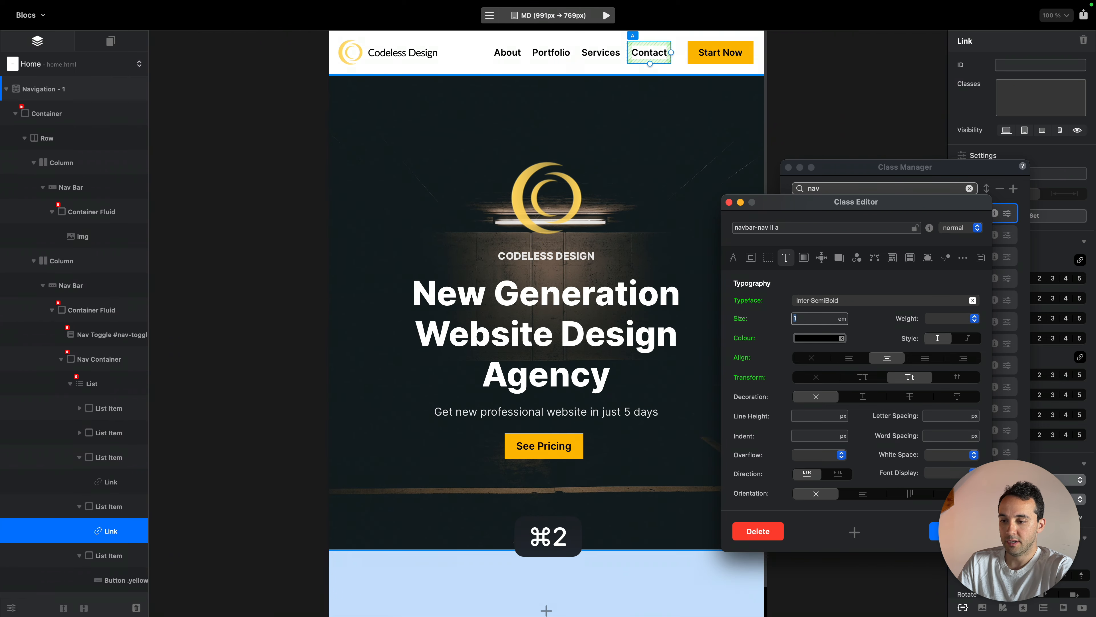
key("super+3")
key("super+2")
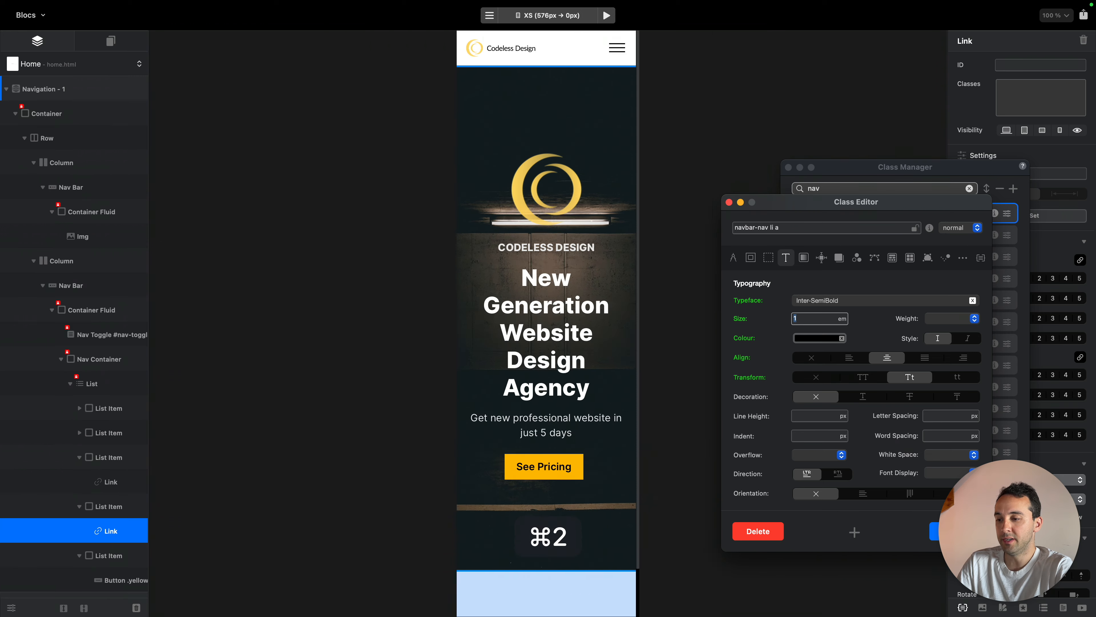
key("super+1")
left_click(932, 530)
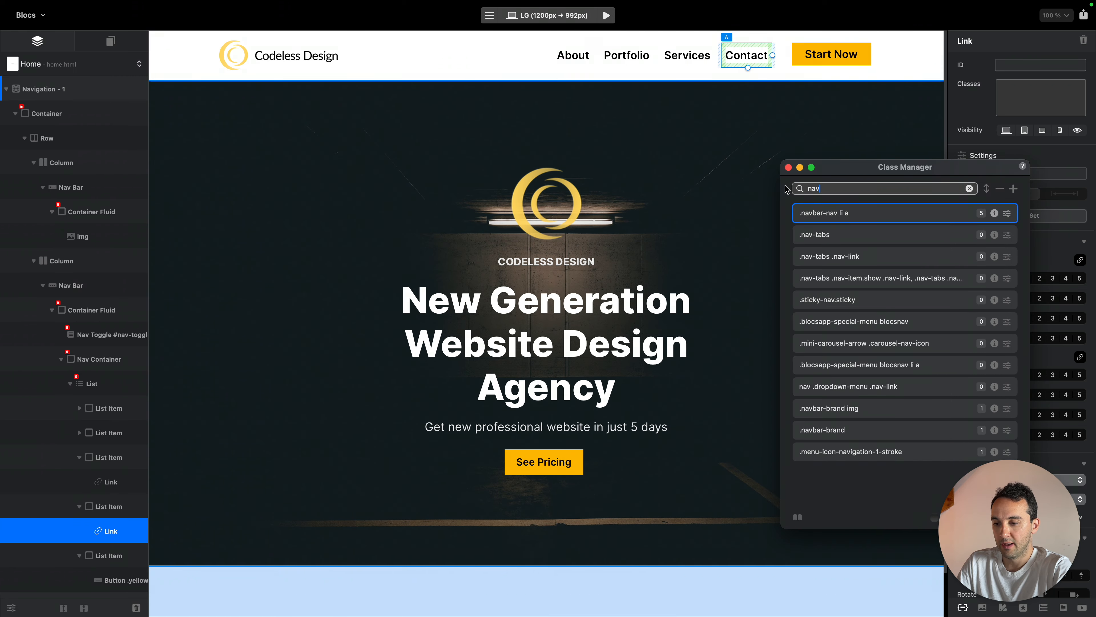
left_click(787, 167)
At the LG breakpoint, set the hero header's column offset to 1 and its width to 10
left_click(829, 98)
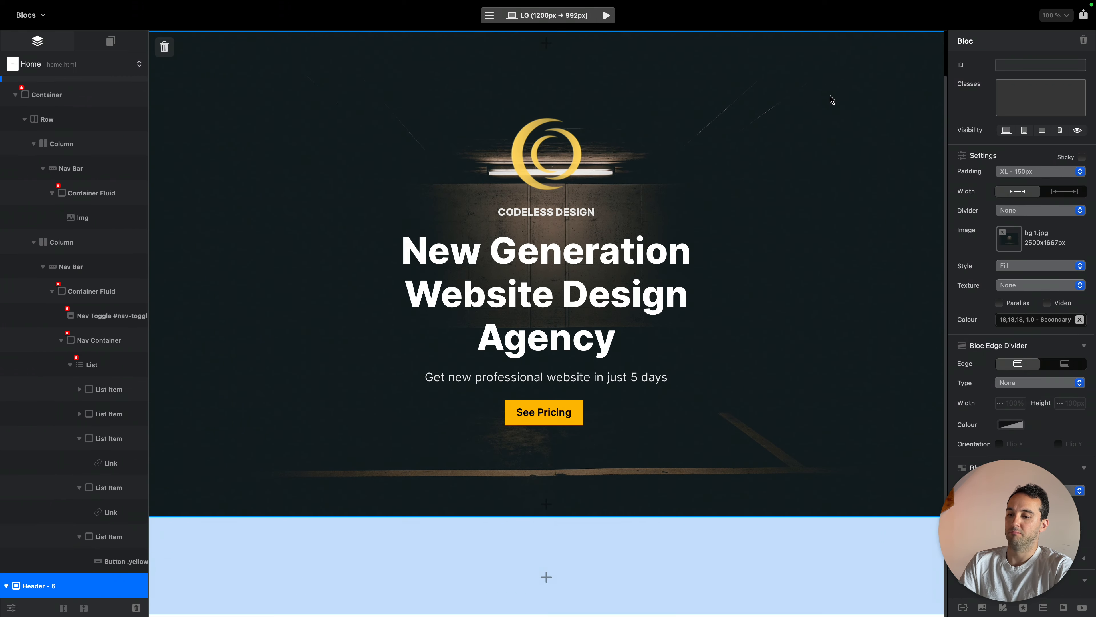
left_click(686, 363)
left_click(696, 376)
left_click(701, 398)
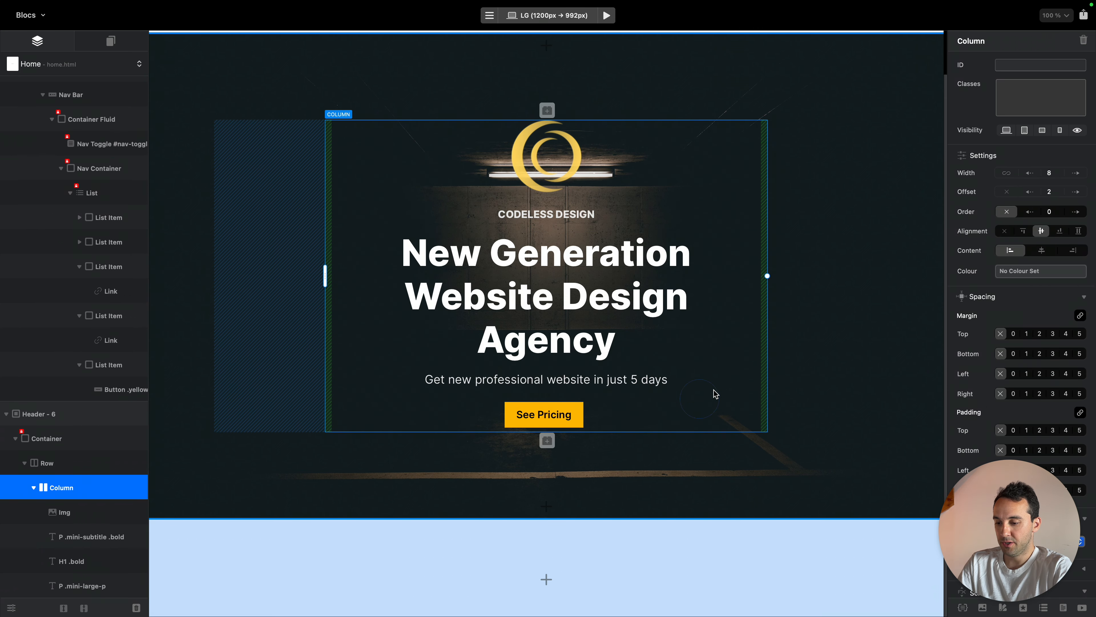
left_click(1035, 193)
left_click(1076, 172)
left_click(1076, 172)
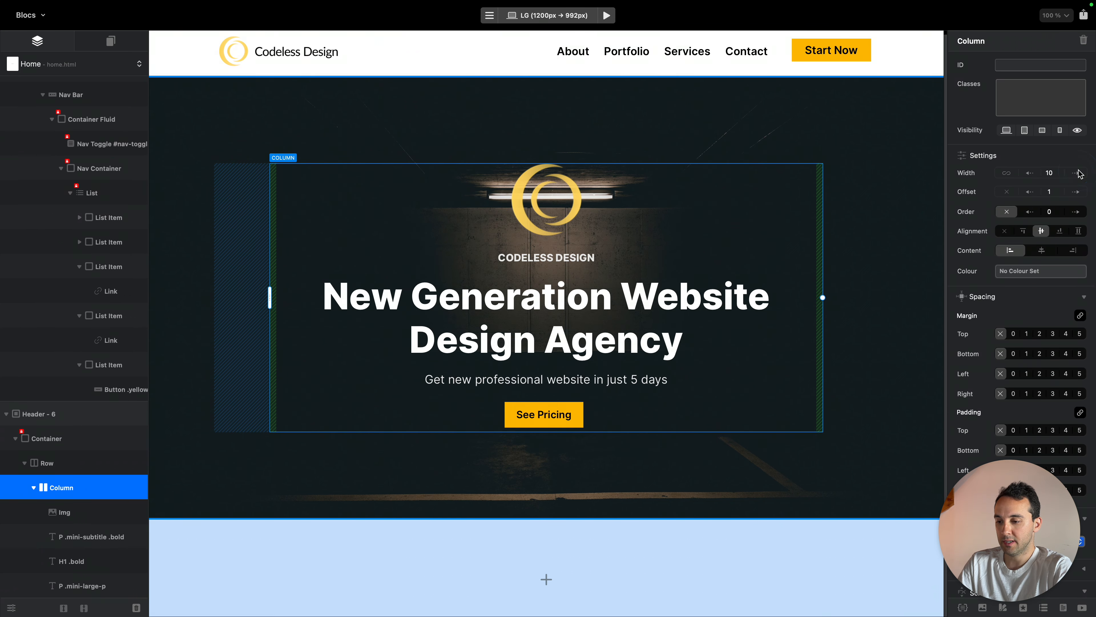
left_click(801, 116)
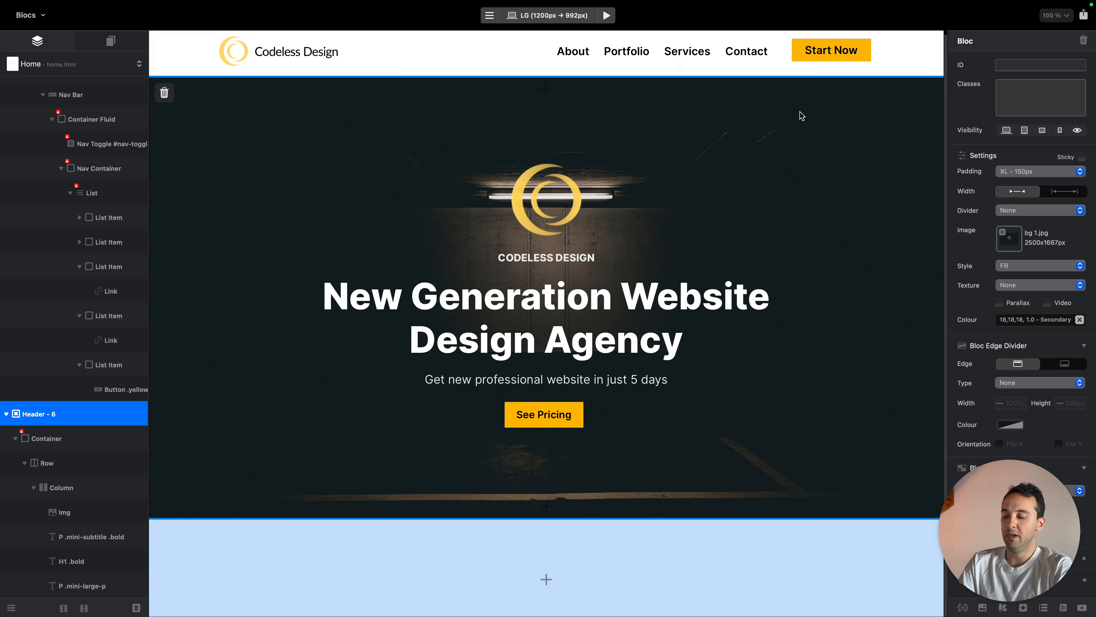
At the MD breakpoint, set the hero header's column offset to 0 and widen it to the full row
key("super+2")
left_click(712, 298)
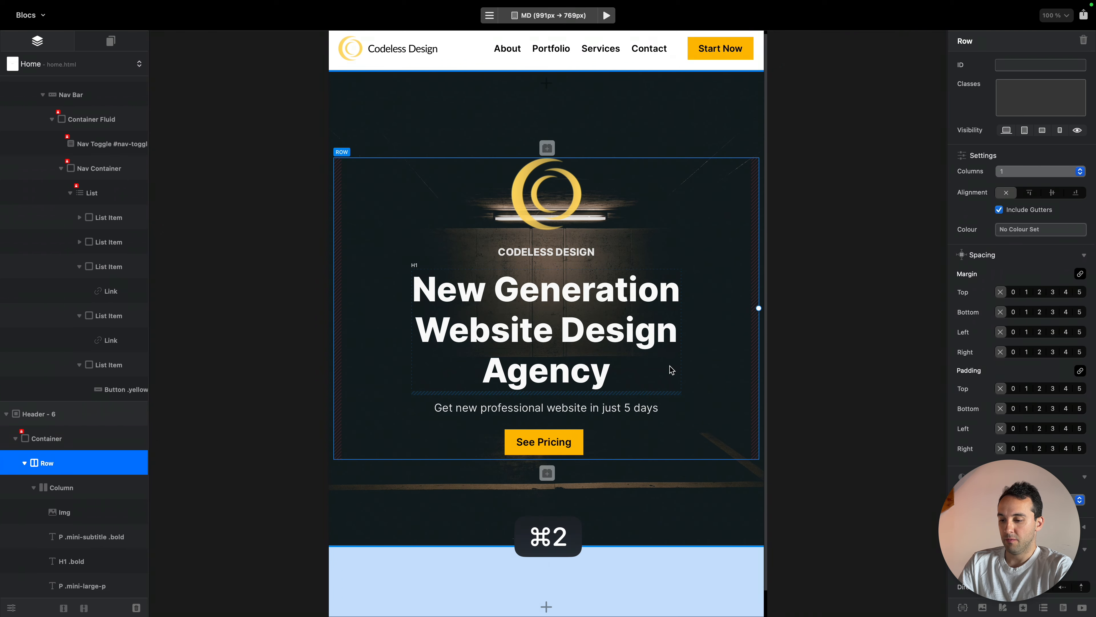
left_click(672, 370)
left_click(679, 407)
left_click(683, 398)
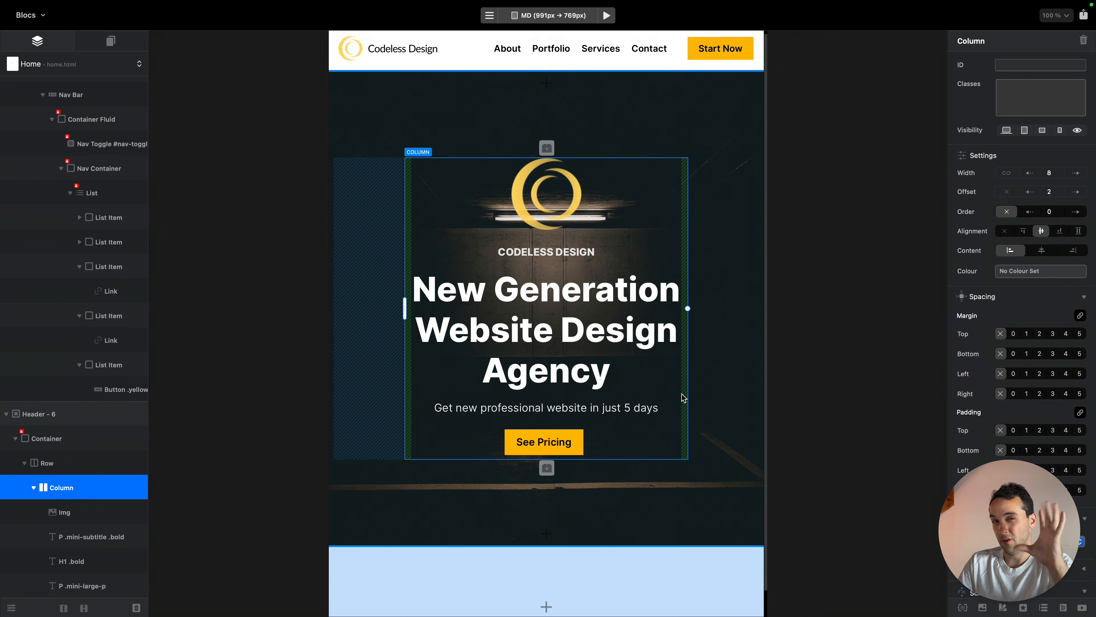
left_click(1035, 192)
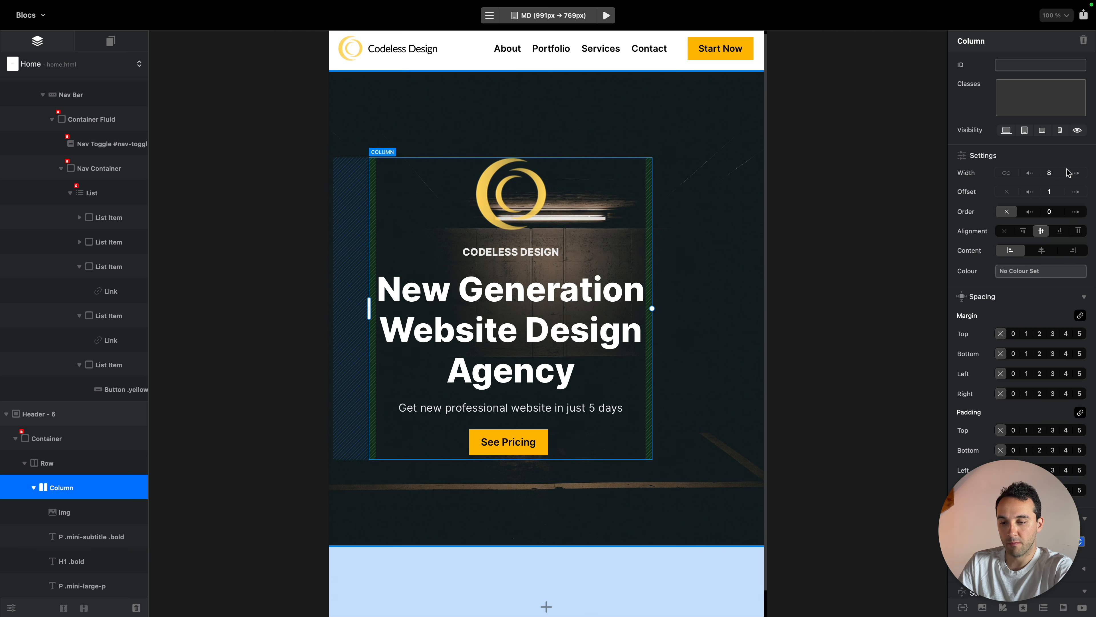
left_click(1069, 173)
left_click(1068, 173)
left_click(1032, 192)
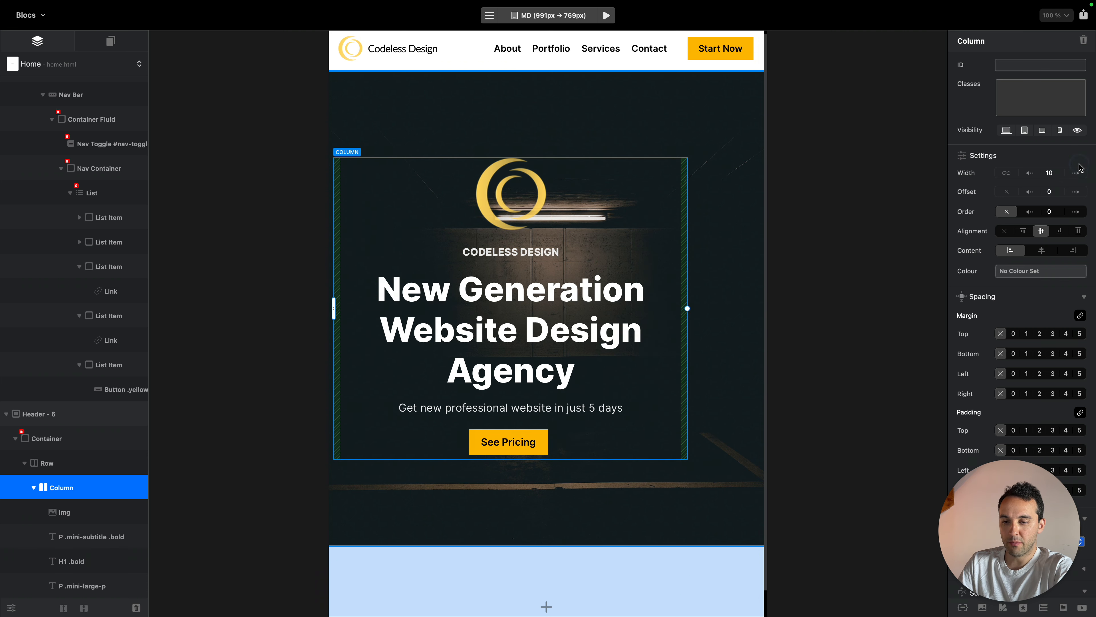
left_click(1076, 173)
left_click(1076, 172)
Review the hero header's layout at the SM, XS, MD and LG breakpoints
key("super+3")
key("super+4")
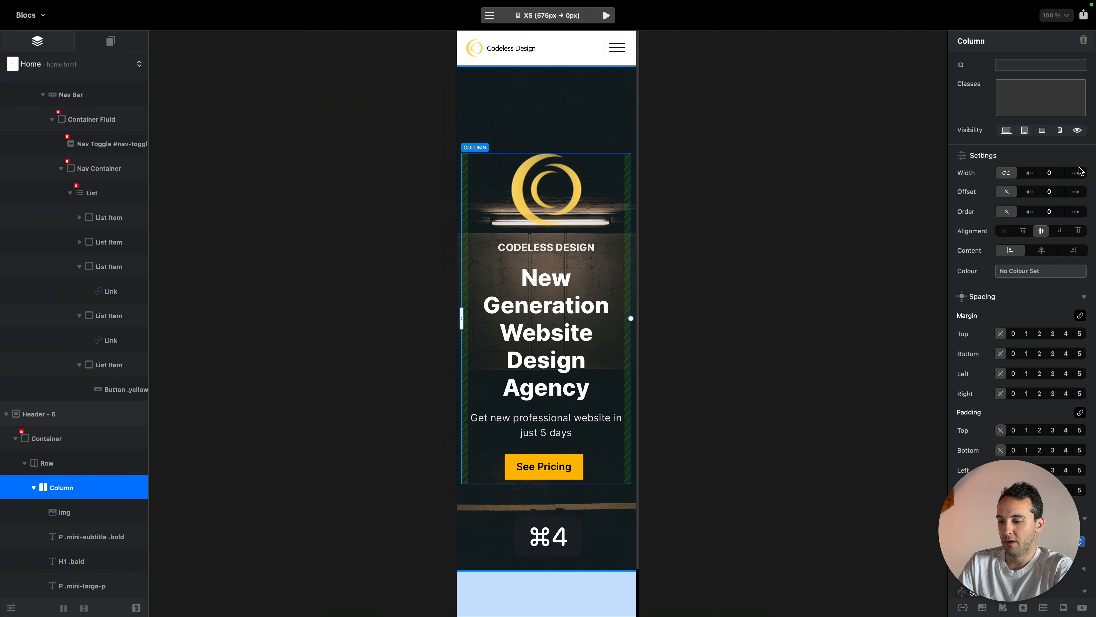
key("super+3")
key("super+2")
key("super+1")
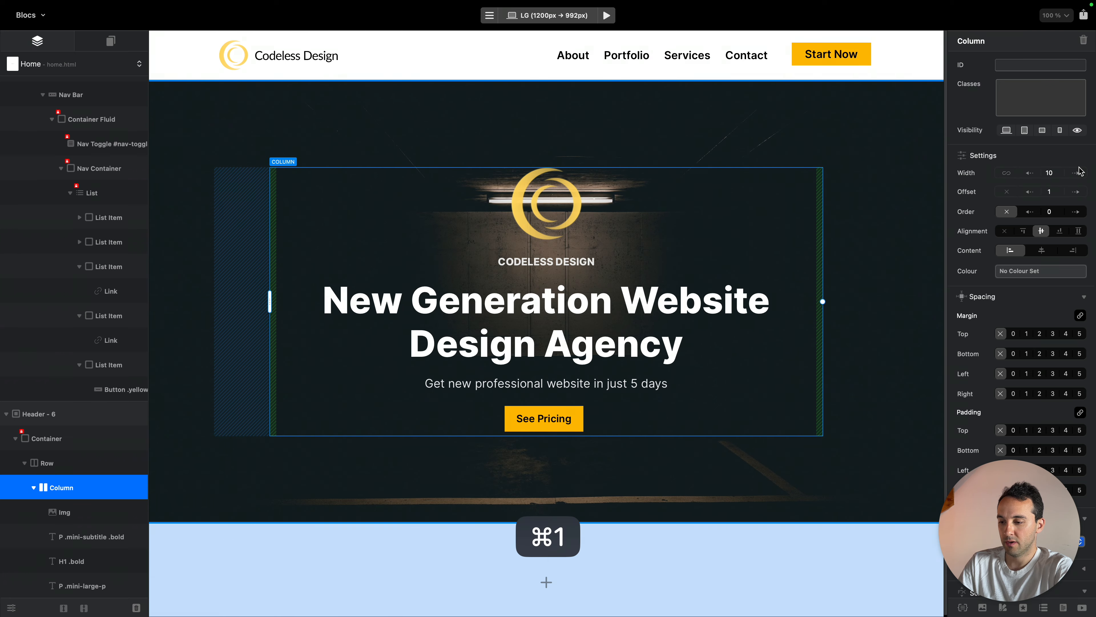
Reword the hero heading to two lines, "New Generation" and "Web Design Agency", and check it at the smaller breakpoints
left_click(689, 320)
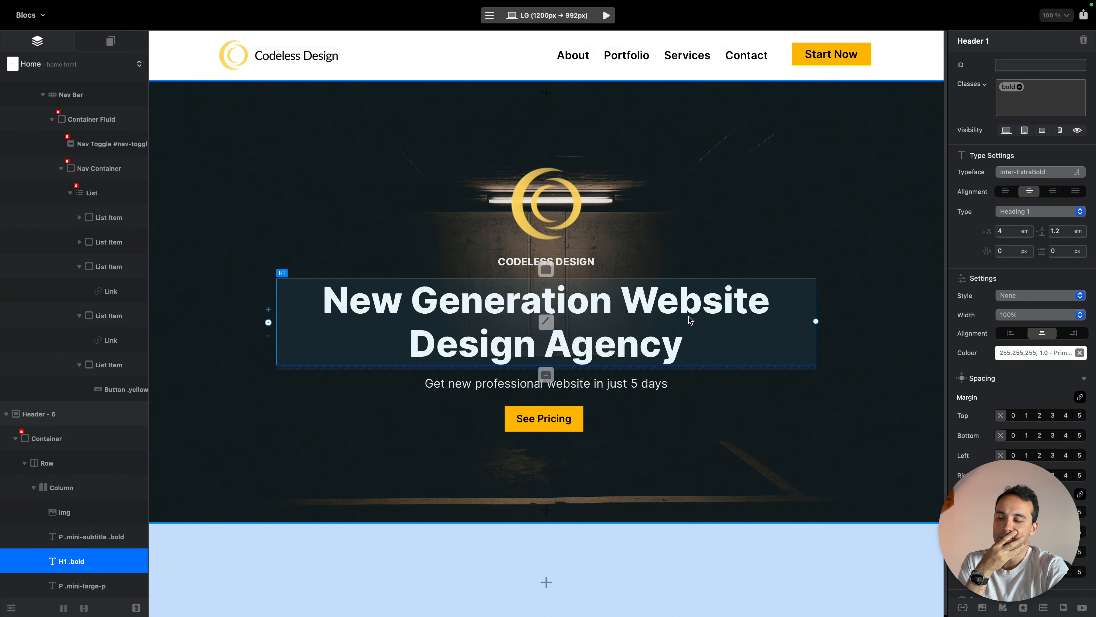
double_click(491, 308)
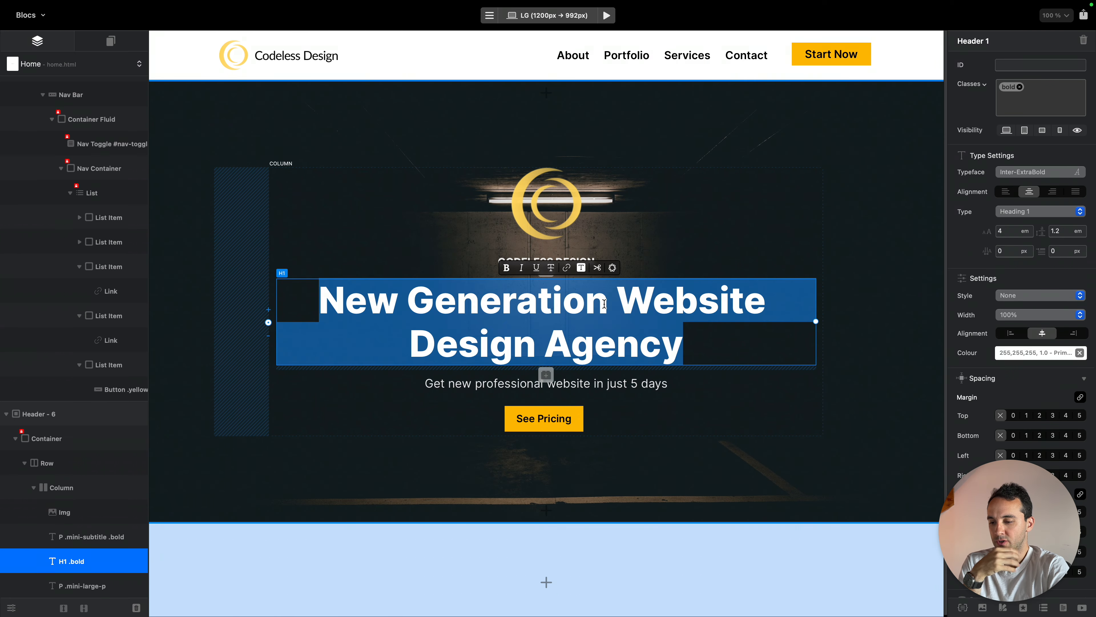
left_click(605, 303)
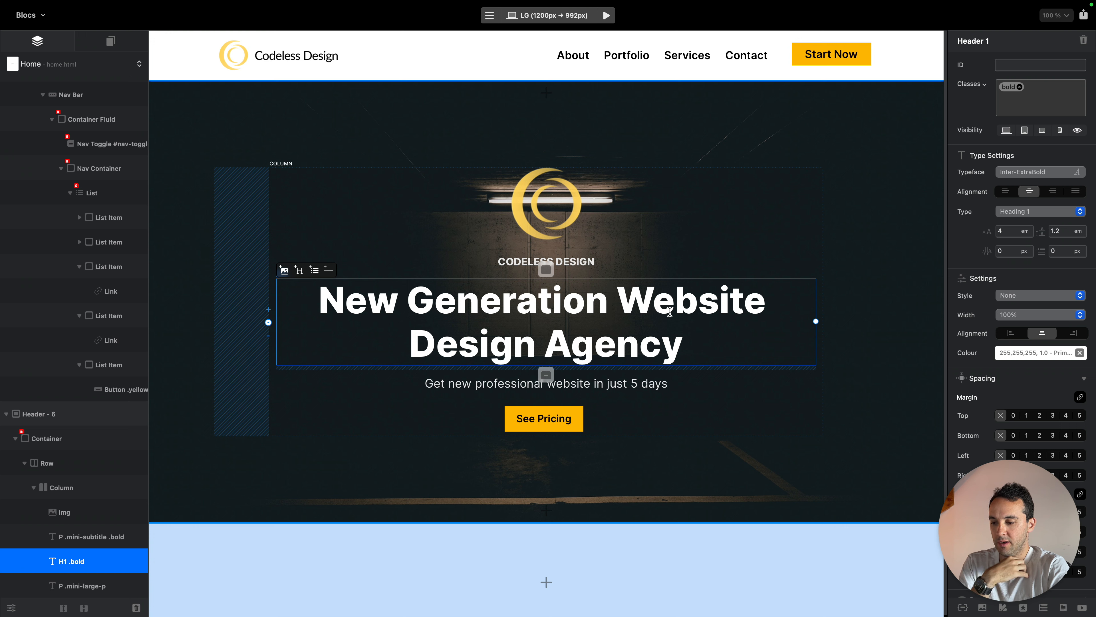
left_click(767, 298, "shift")
key("BackSpace")
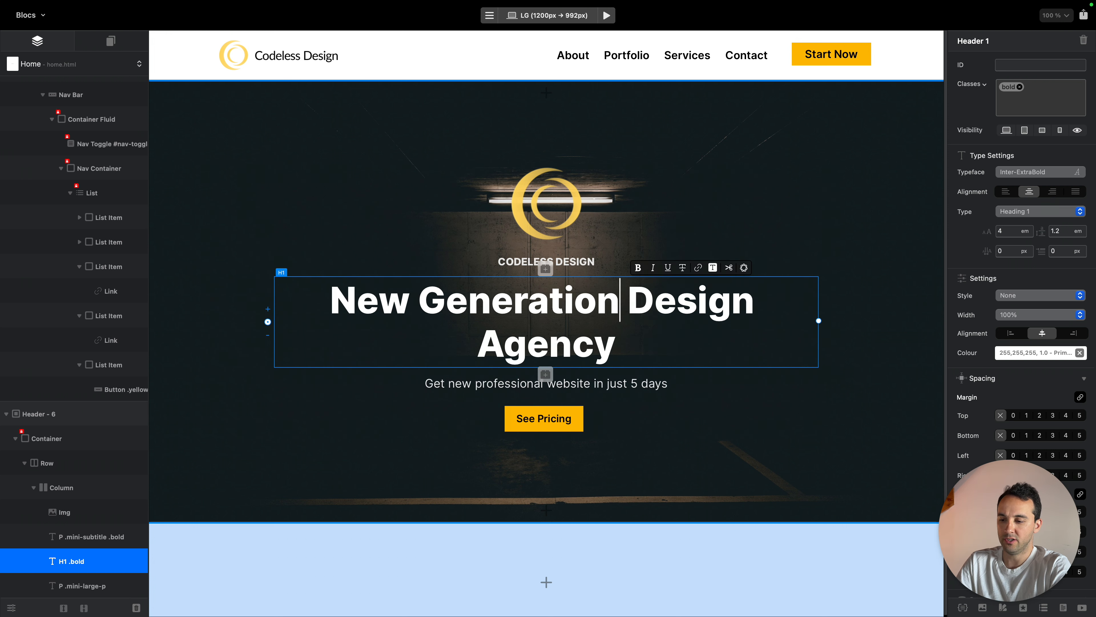
key("Right")
key("BackSpace")
key("Return")
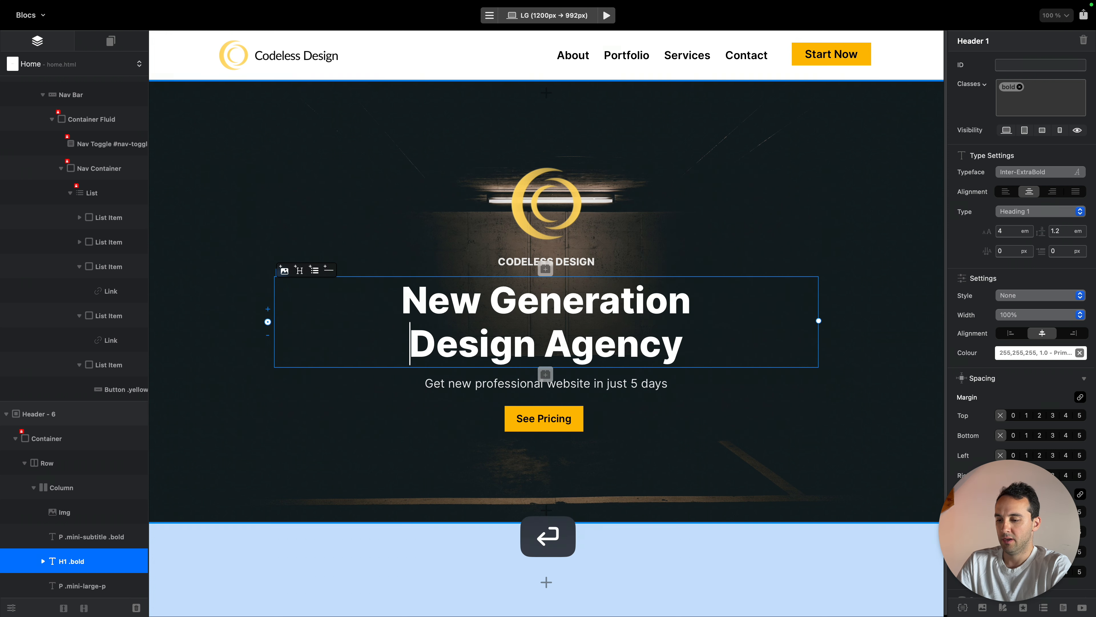
key("super+2")
key("super+1")
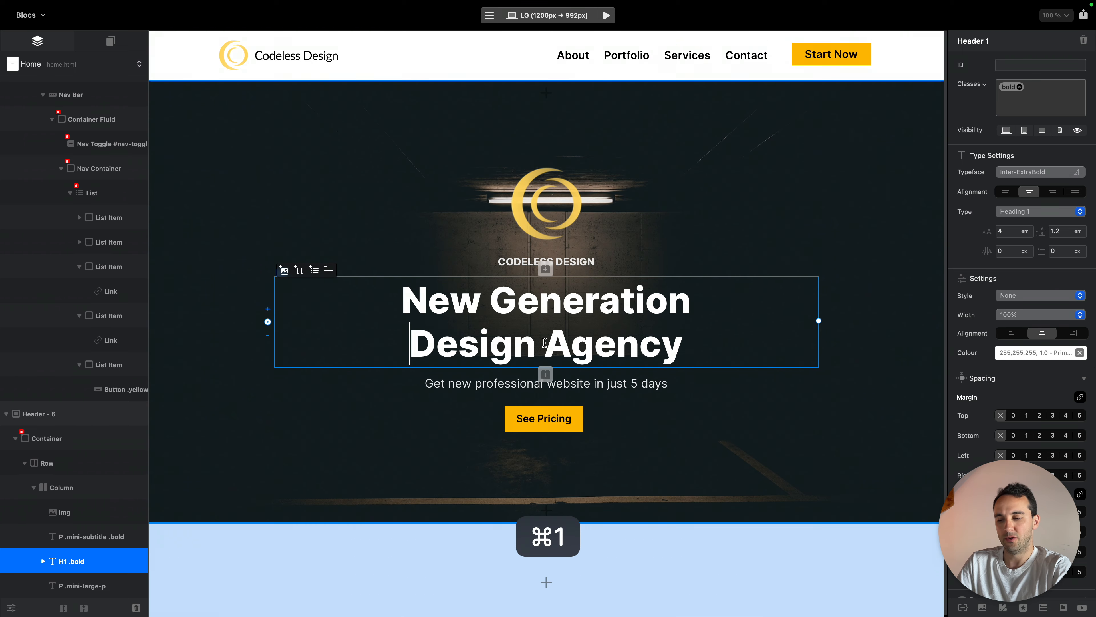
type("Web")
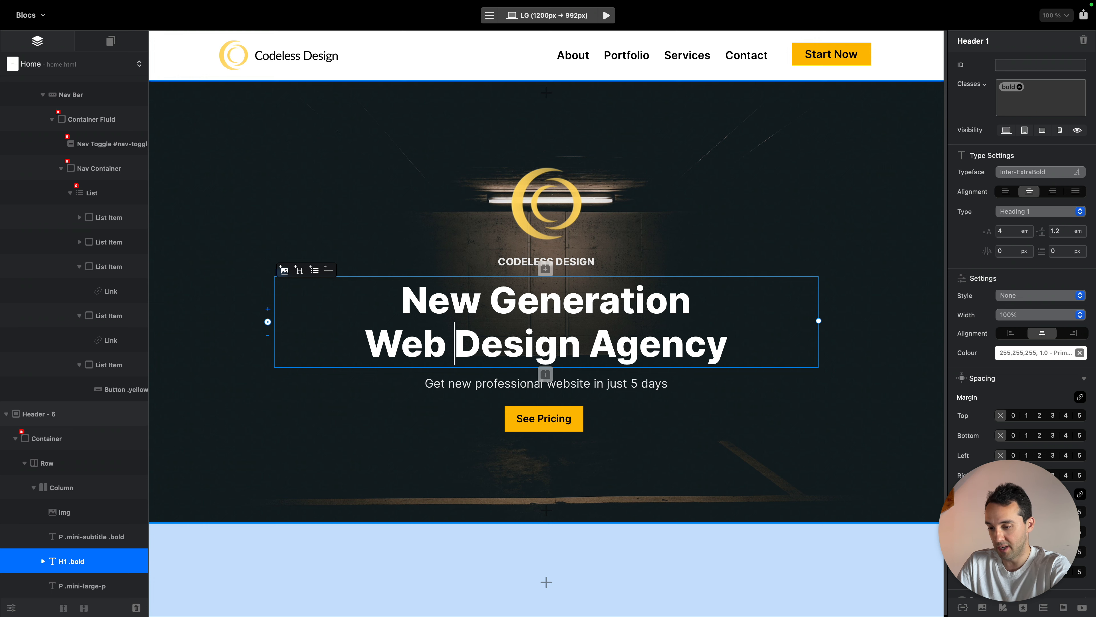
key("super+2")
key("super+3")
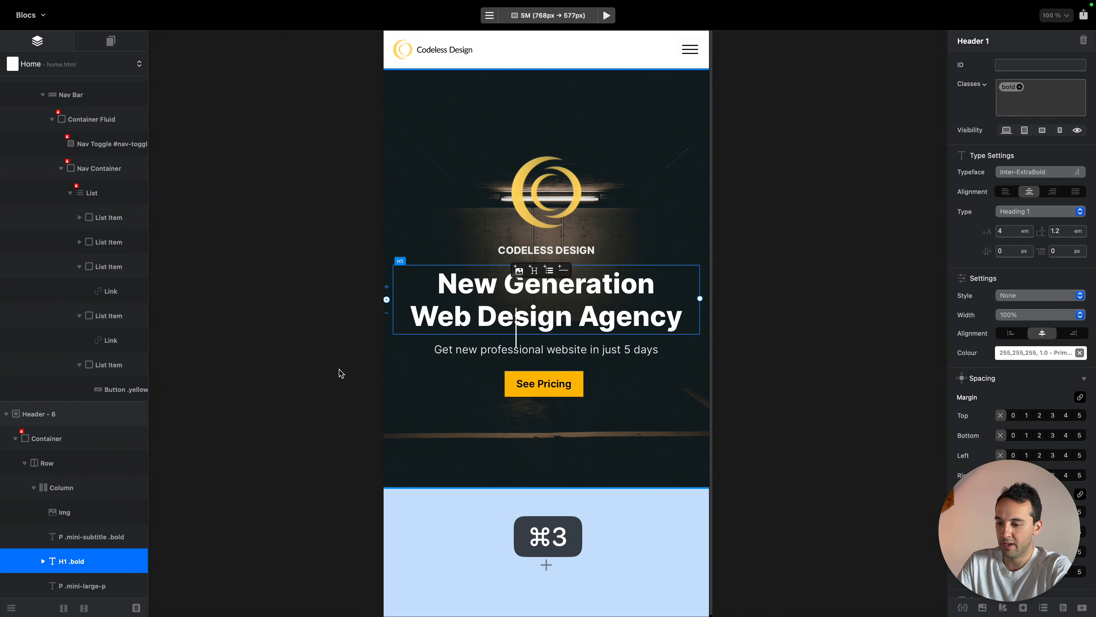
Compare the reworded hero heading's line wrapping at the XS, MD and SM breakpoints
key("super+4")
key("super+2")
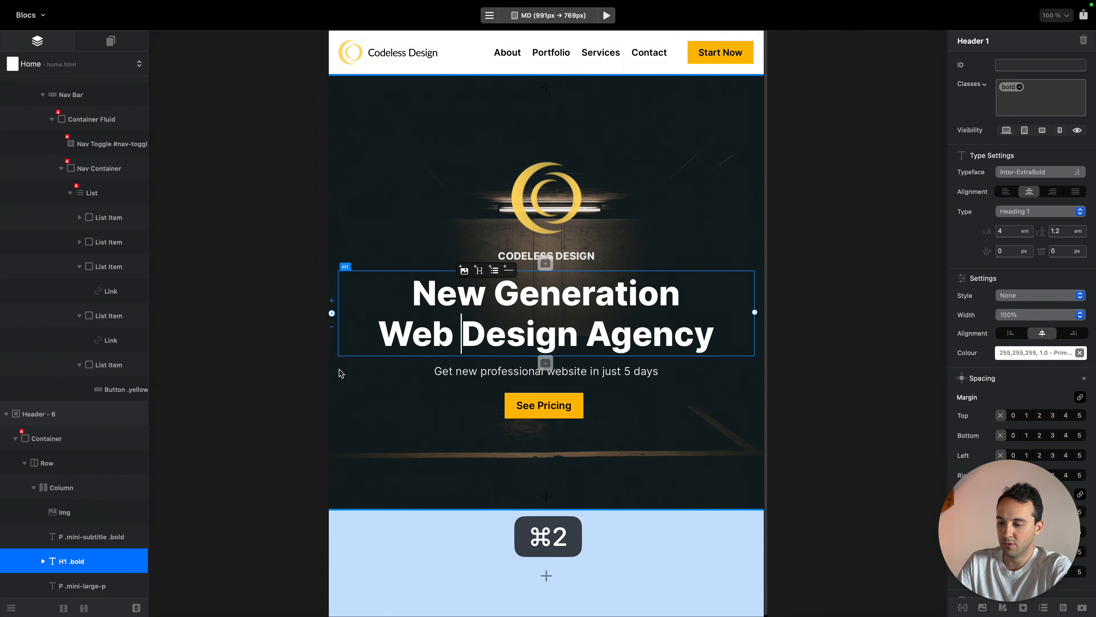
key("super+4")
key("super+3")
key("super+2")
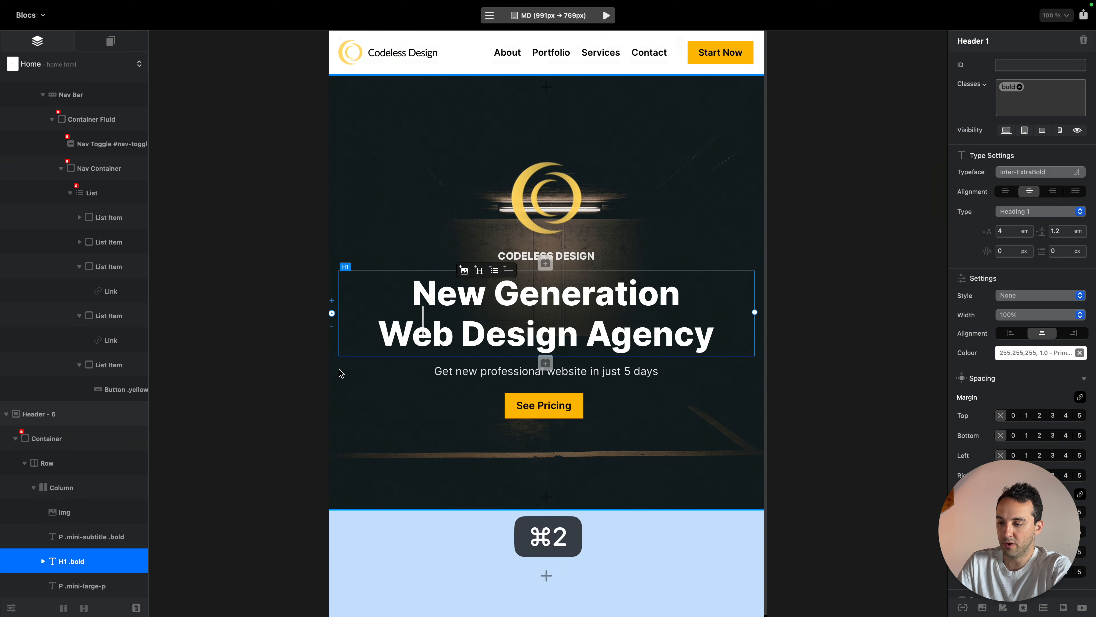
key("super+4")
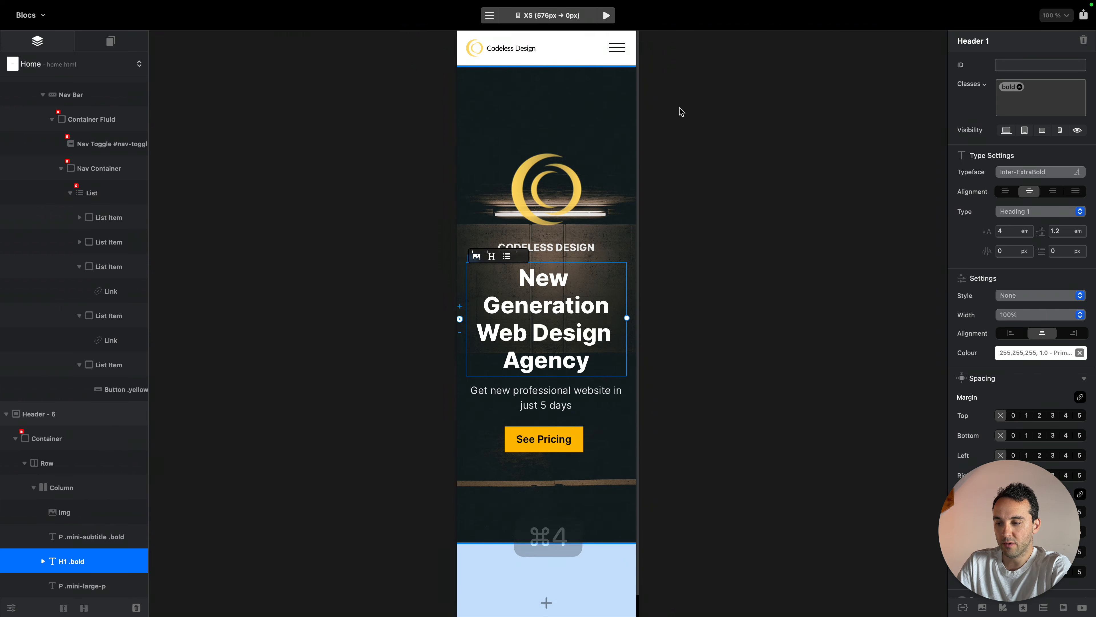
Try Medium - 50px padding on the header bloc at XS and Large - 100px at SM, checking the MD breakpoint
left_click(613, 119)
left_click(1027, 175)
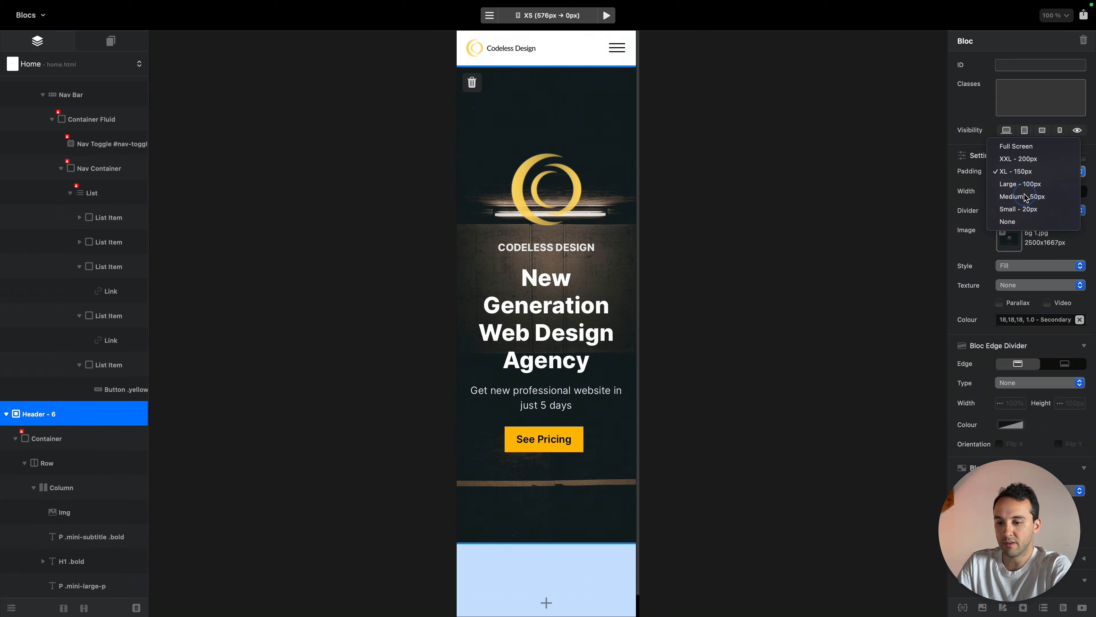
left_click(1026, 196)
key("super+3")
left_click(1033, 172)
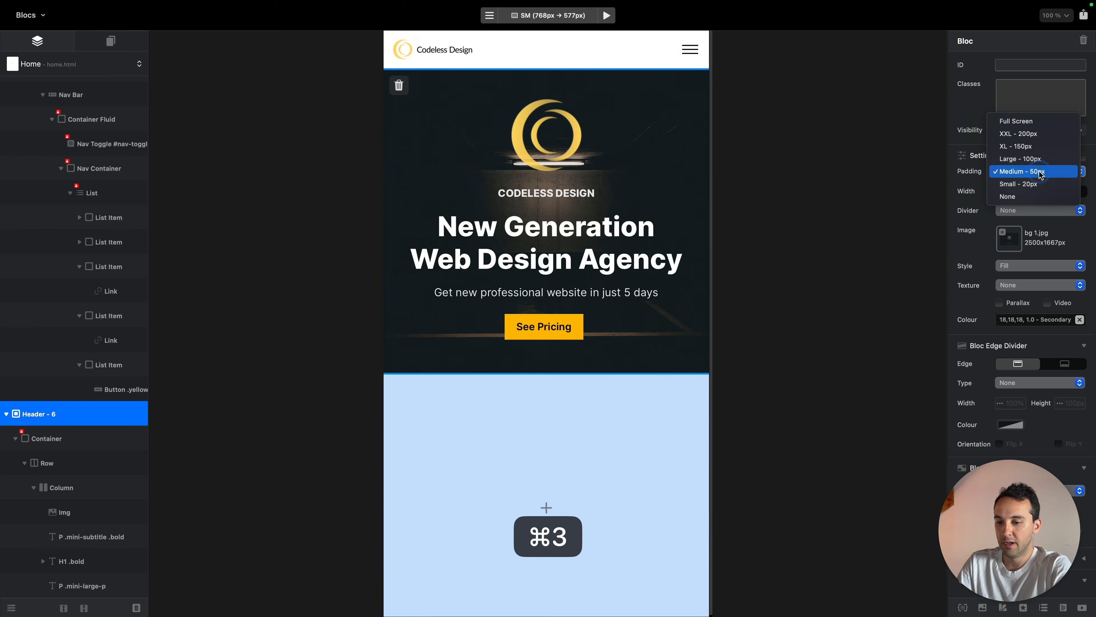
left_click(1054, 161)
key("super+2")
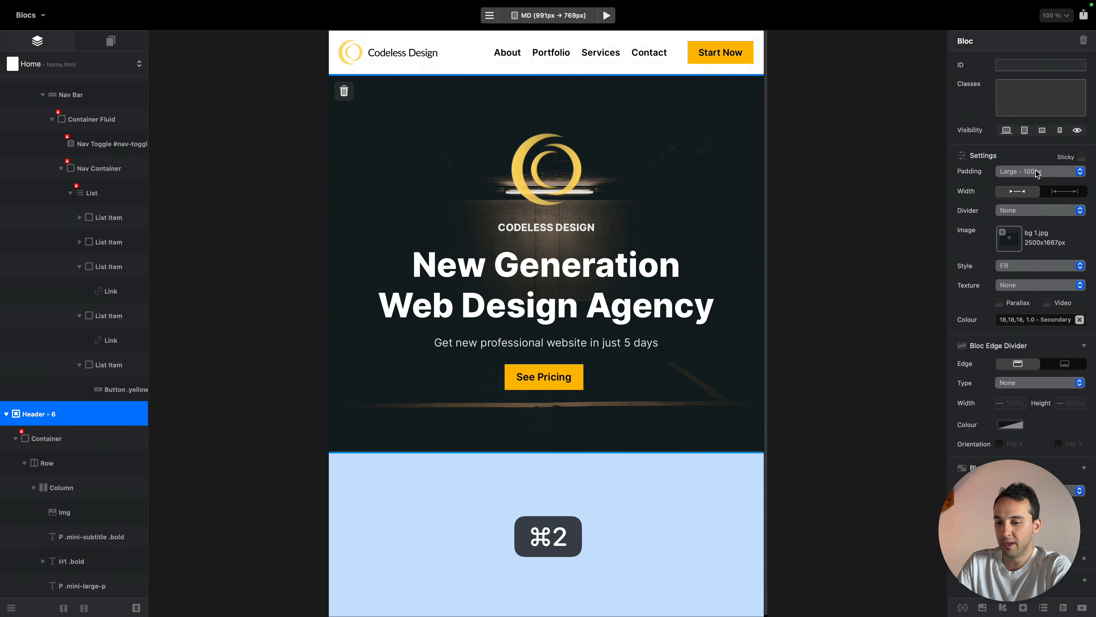
Set the header bloc's padding back to XL - 150px at the LG breakpoint
key("super+1")
left_click(1045, 173)
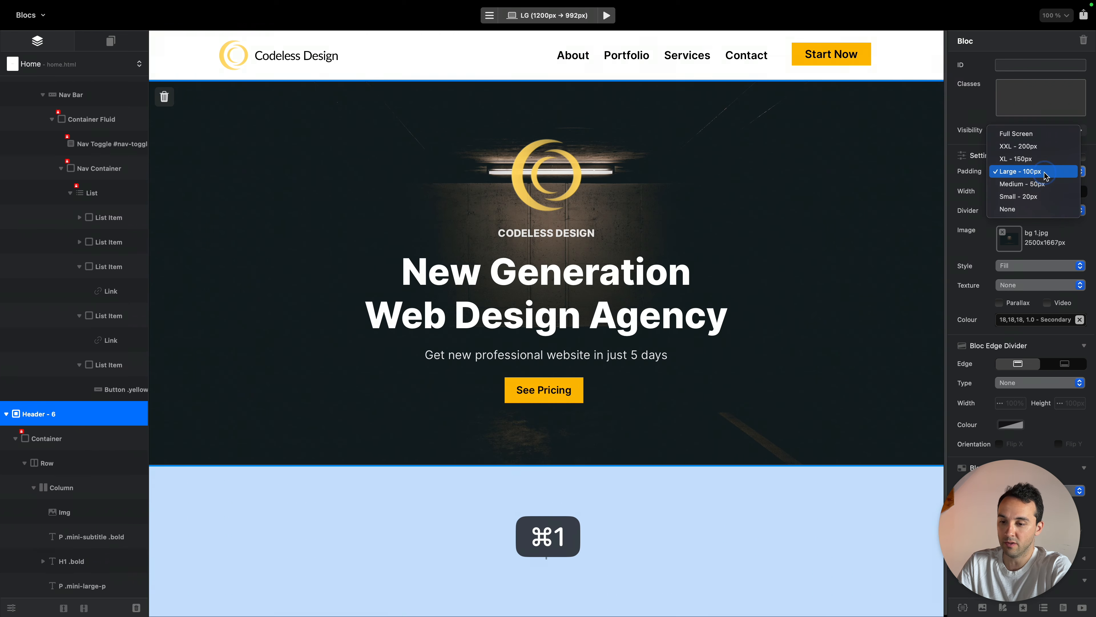
left_click(1053, 164)
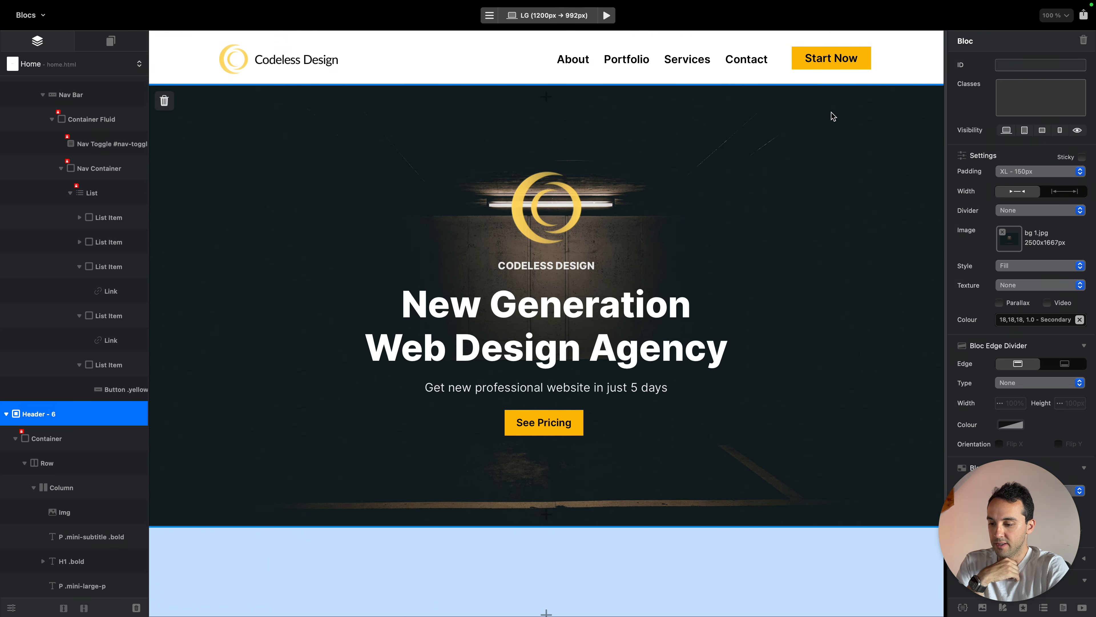
Try the Darken texture on the header bloc's background, reset the texture to None and enable Parallax
left_click(1038, 286)
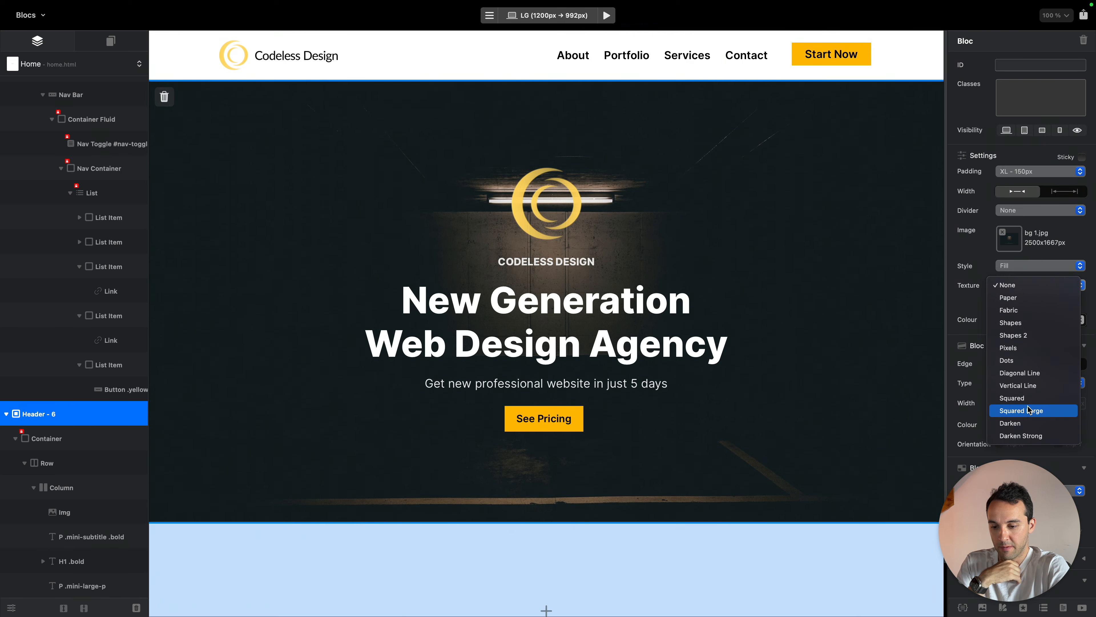
left_click(1032, 423)
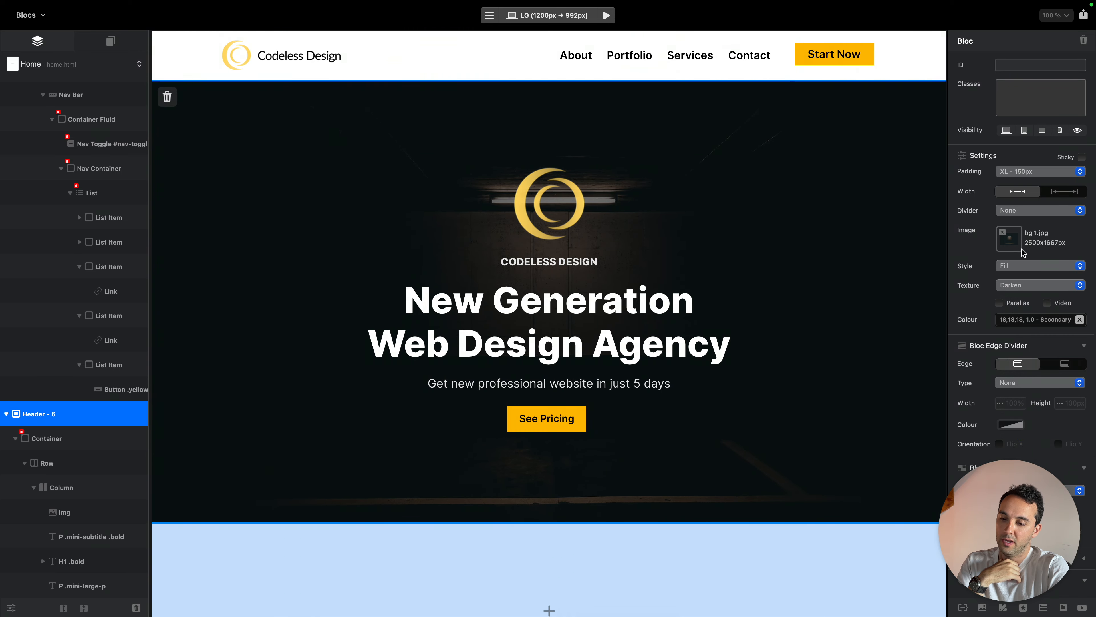
left_click(1040, 285)
left_click(1031, 148)
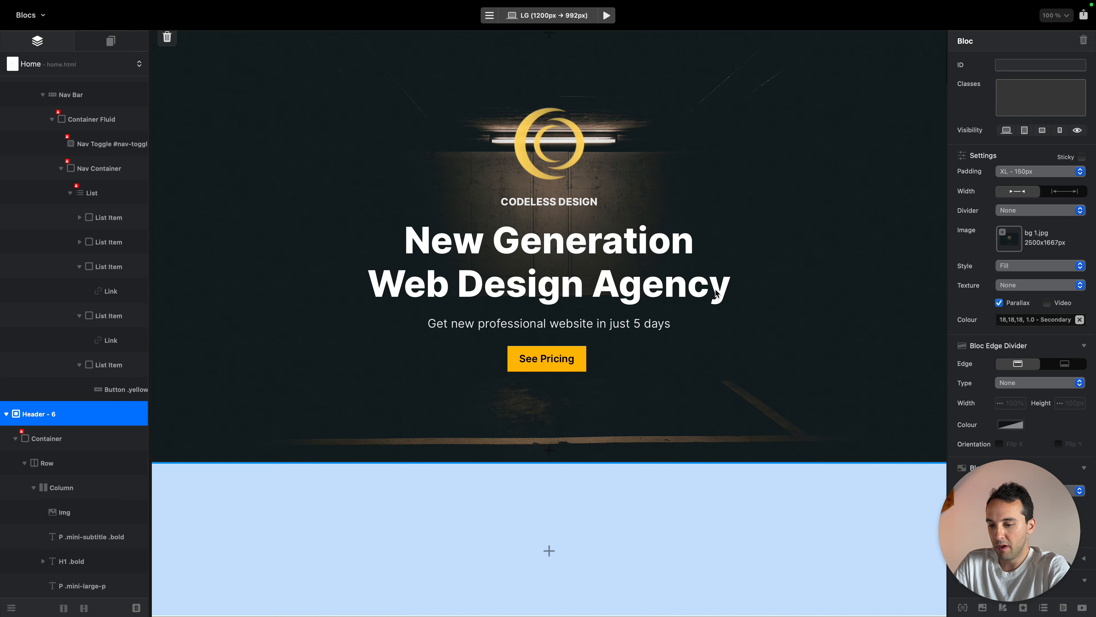
Preview the page in the browser and compare its hero with the blocstemplates.com reference site
key("alt+super+b")
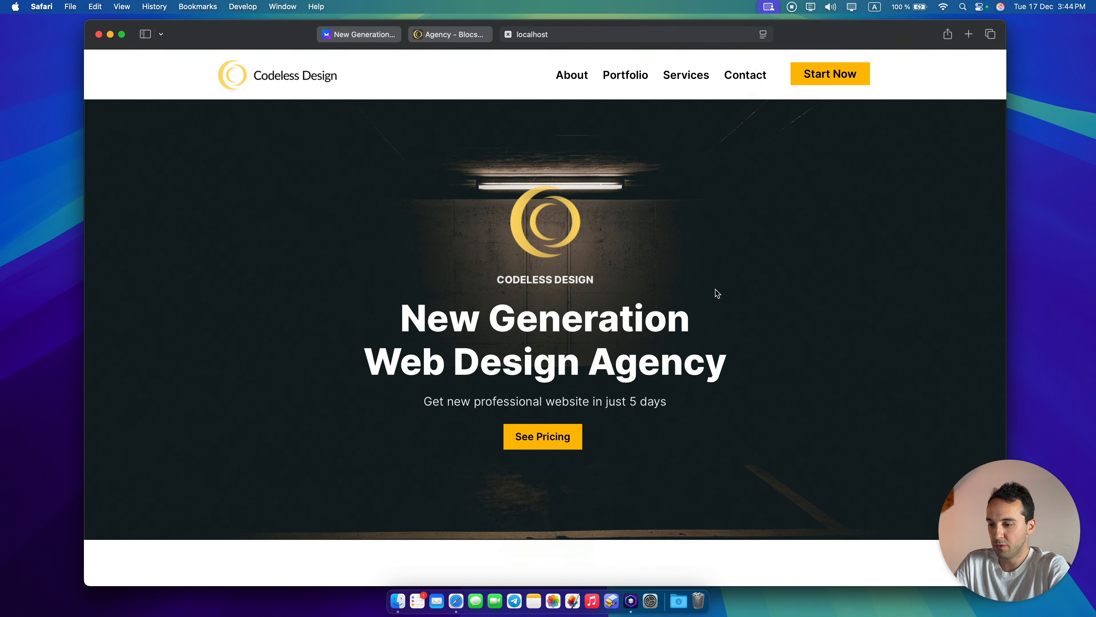
left_click(444, 34)
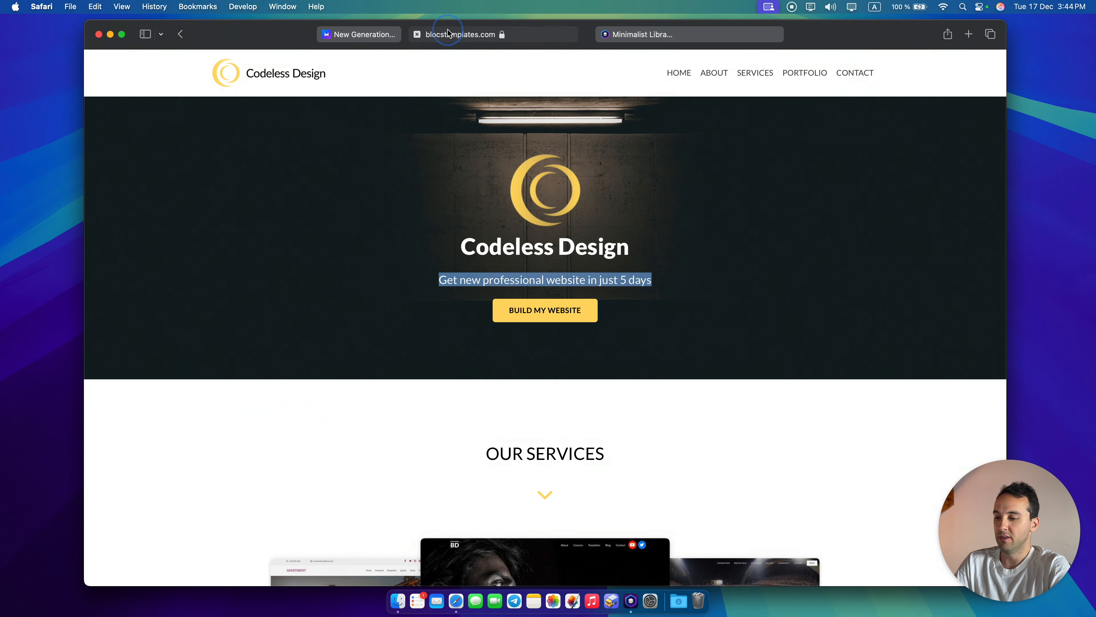
left_click(773, 230)
left_click(743, 39)
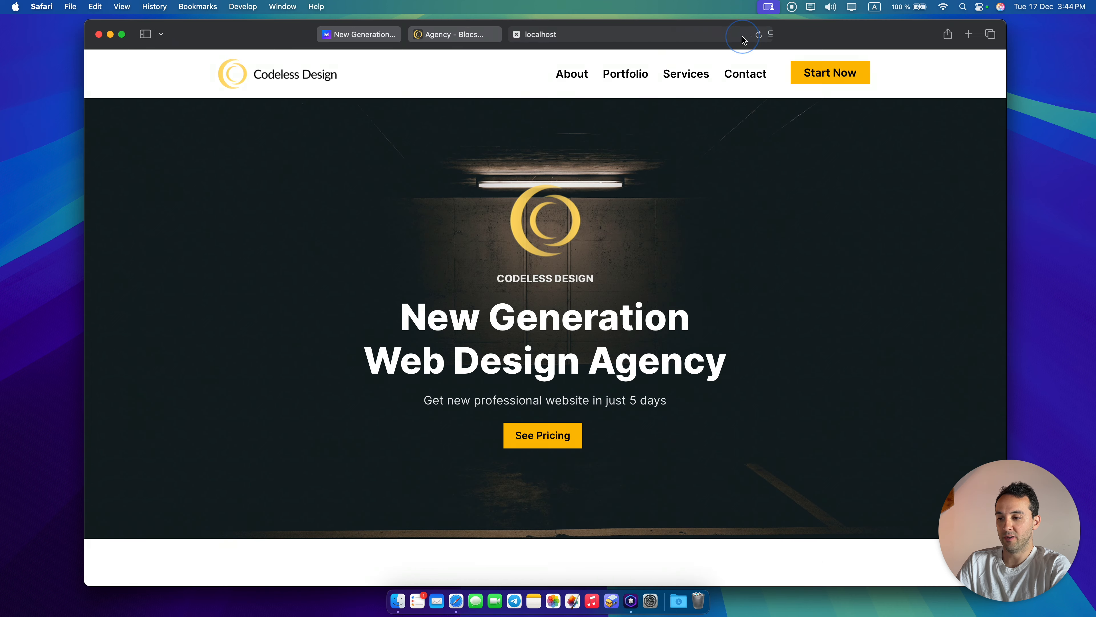
left_click(443, 38)
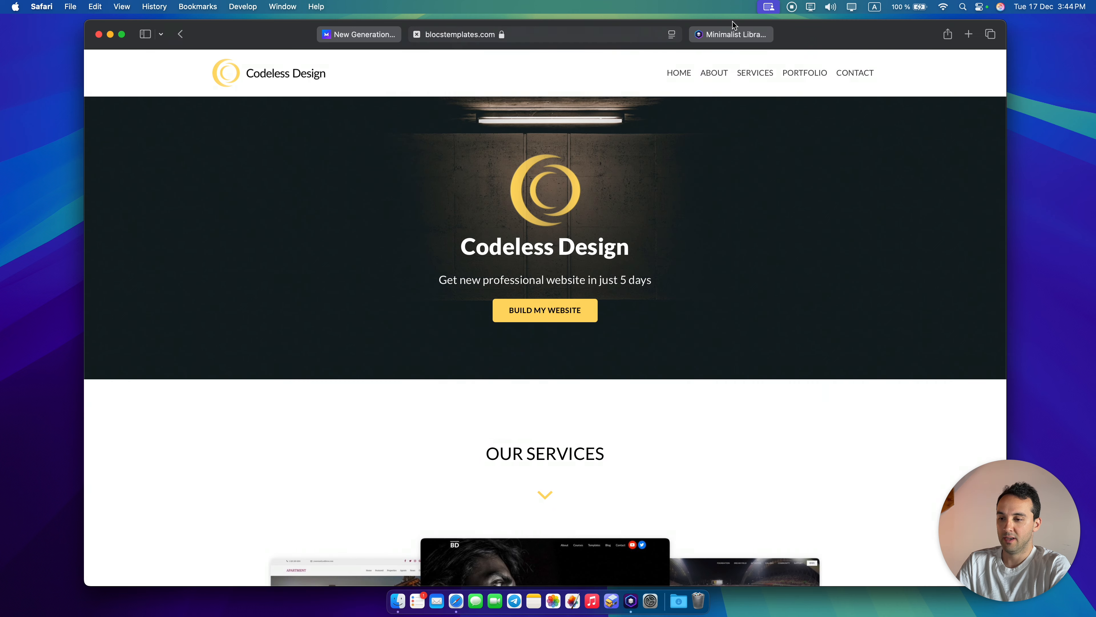
left_click(742, 34)
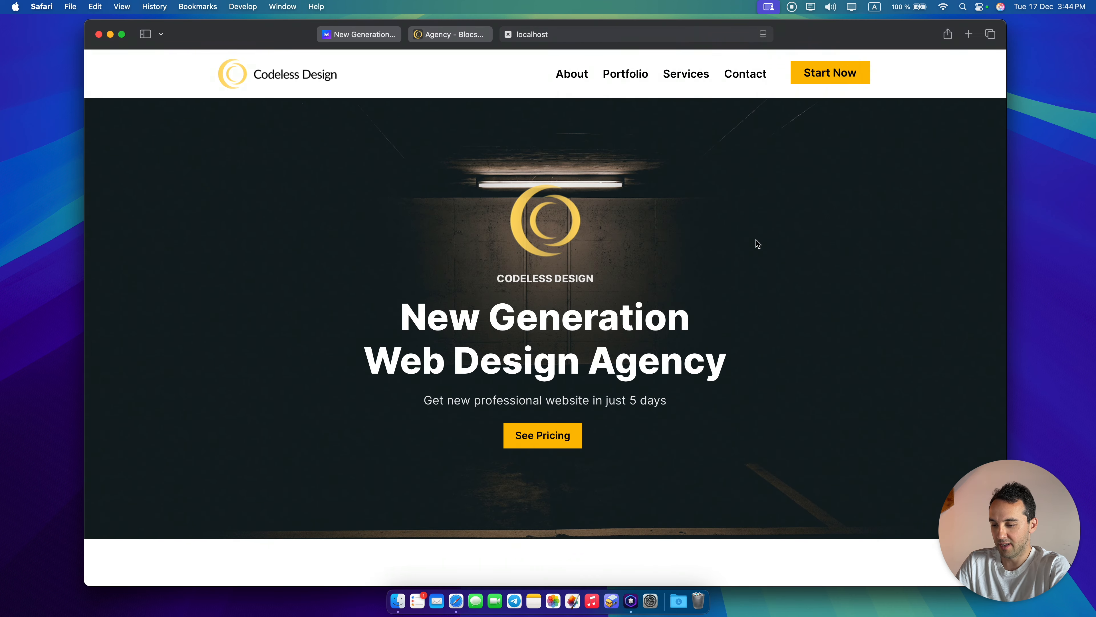
Examine the Our Services section of the blocstemplates.com reference site, including its images, three text columns and button
left_click(455, 38)
scroll(697, 257, "down", 7)
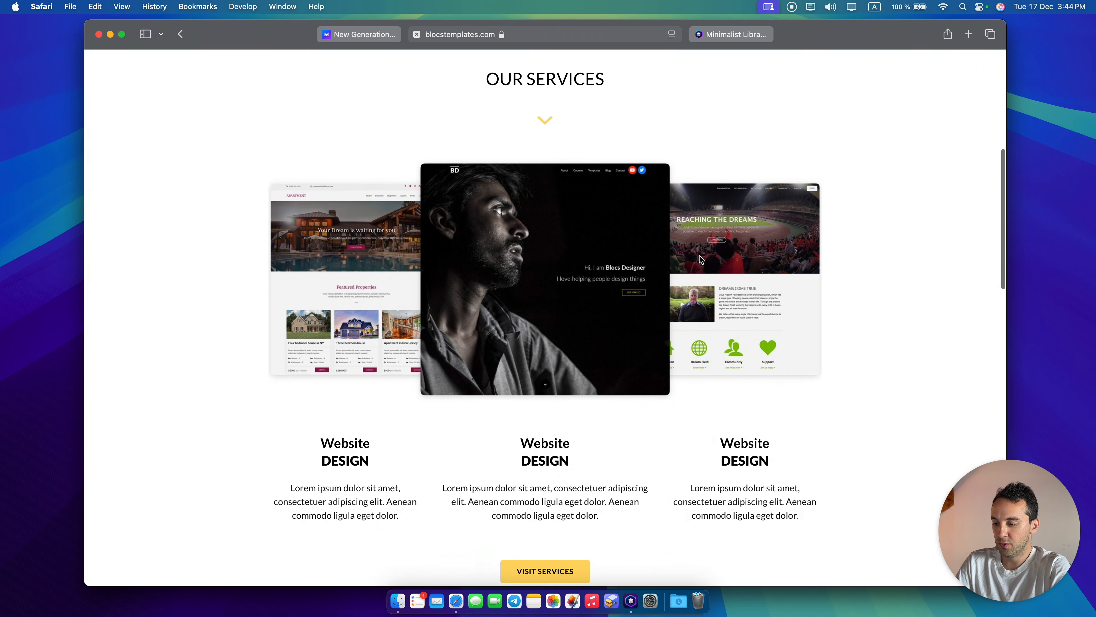
scroll(700, 259, "down", 3)
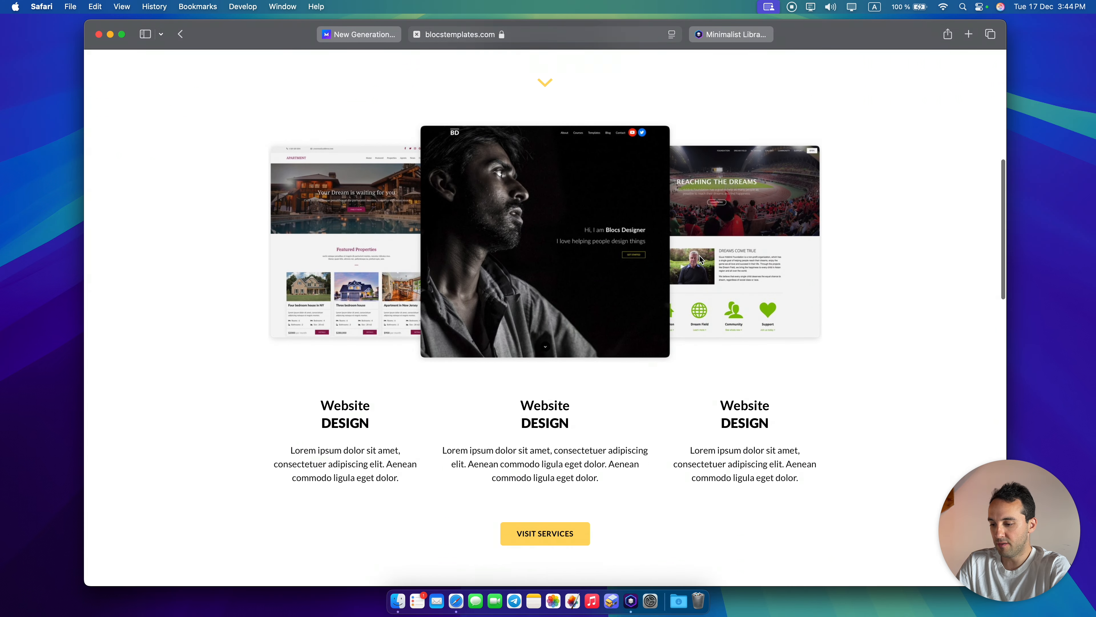
scroll(699, 259, "up", 2)
scroll(700, 259, "up", 2)
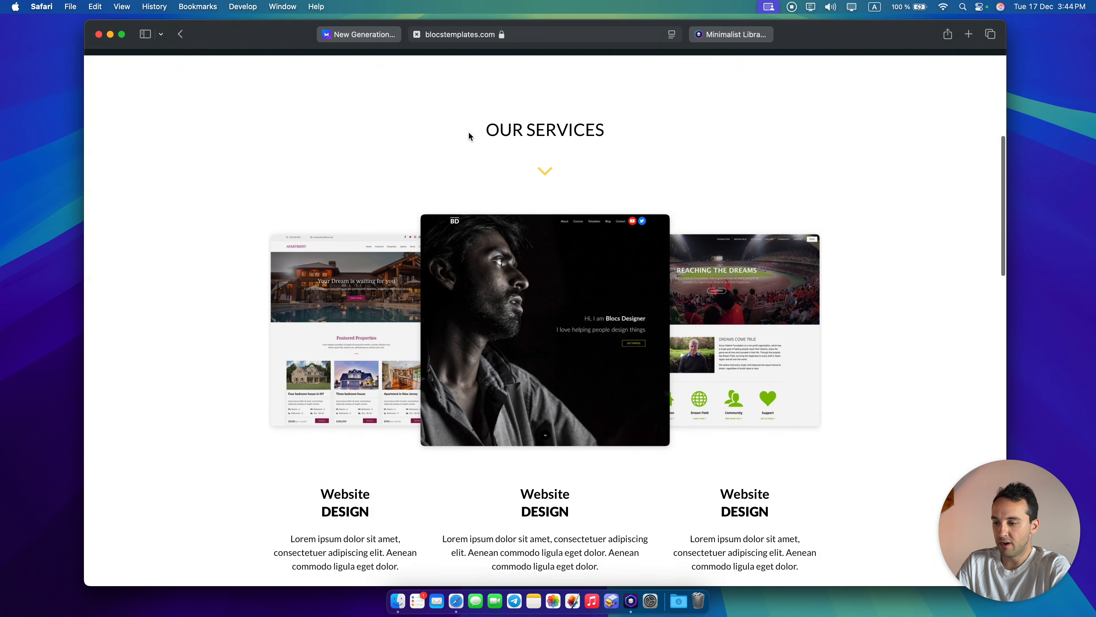
left_click_drag(482, 132, 681, 165)
left_click(680, 165)
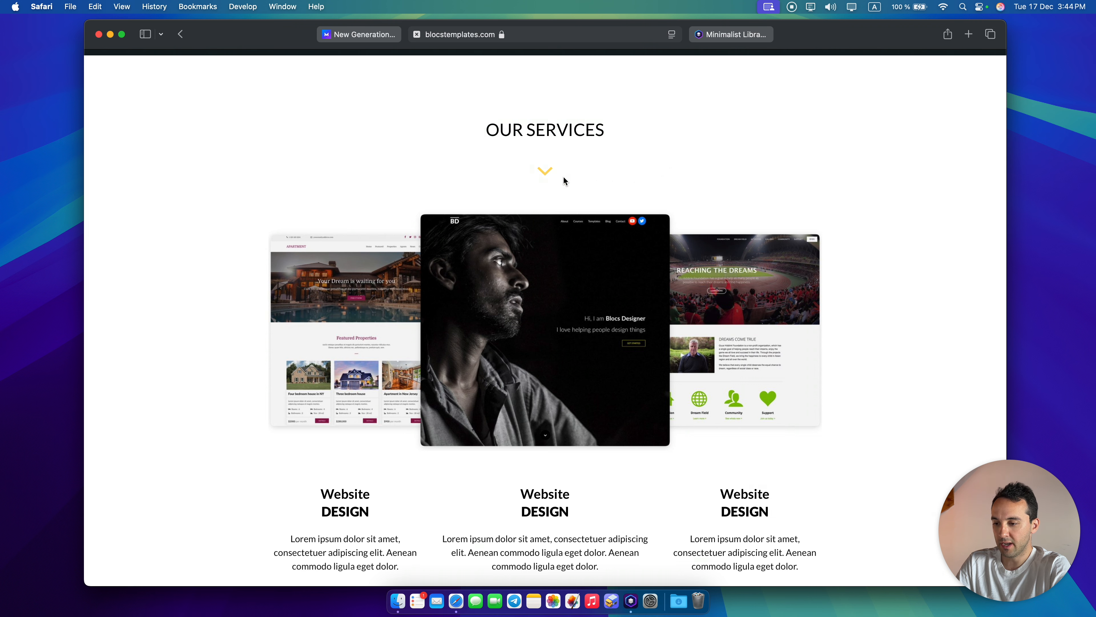
scroll(564, 181, "down", 2)
scroll(798, 379, "down", 1)
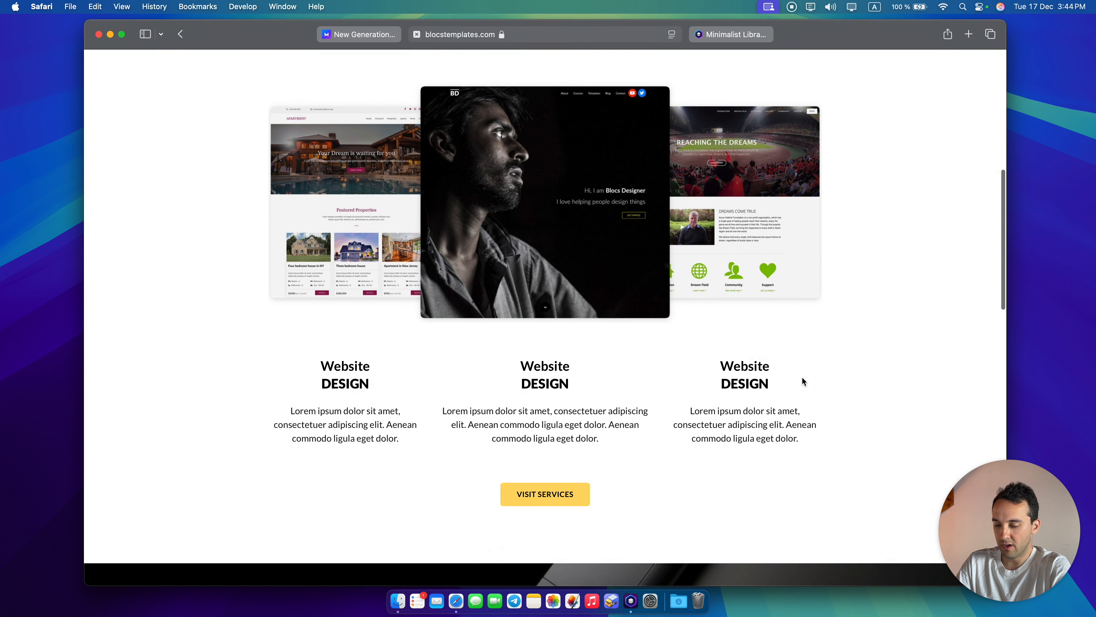
mouse_move(1008, 333)
left_mouse_down()
mouse_move(475, 348)
mouse_move(817, 332)
mouse_move(459, 328)
mouse_move(702, 312)
mouse_move(1006, 324)
left_mouse_up()
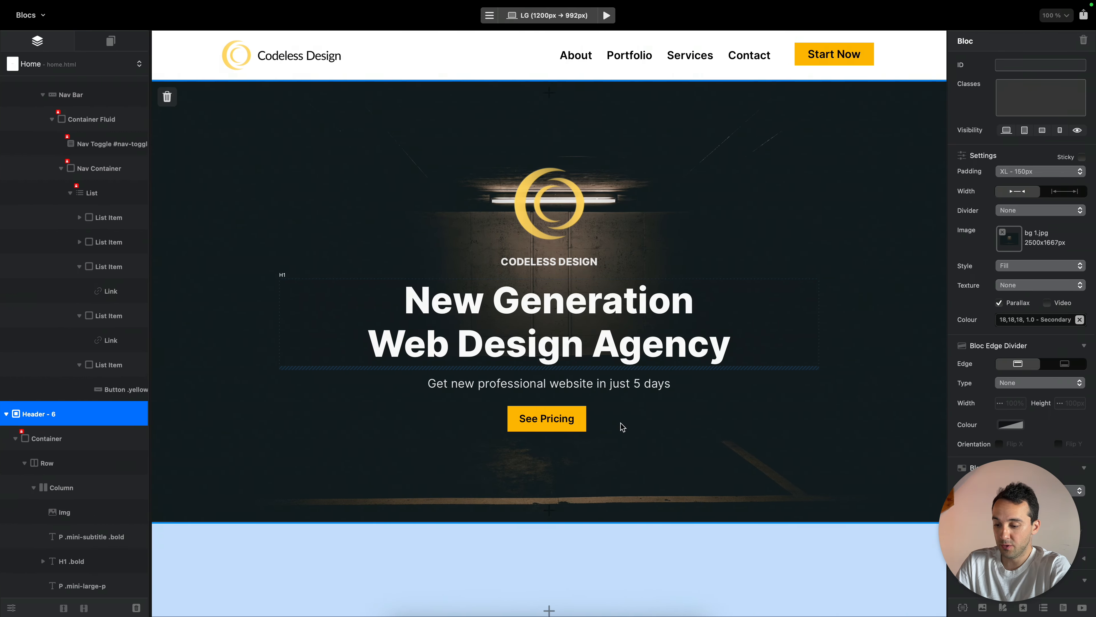
Browse the bloc library from below the header for Features layouts, comparing them with the reference site's services section
scroll(621, 423, "down", 3)
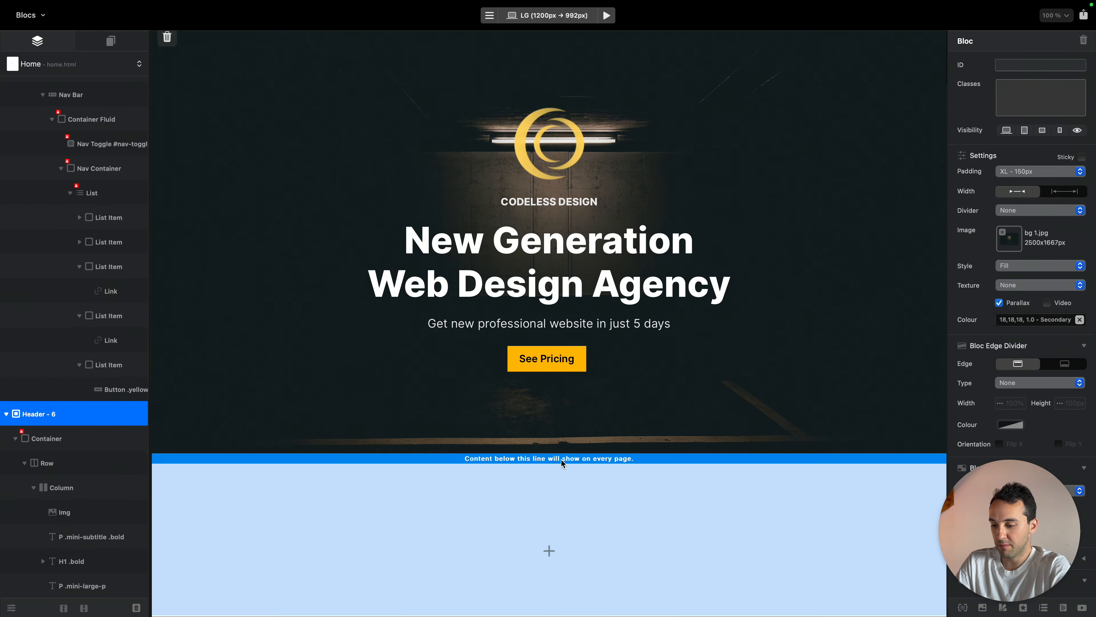
left_click(548, 446)
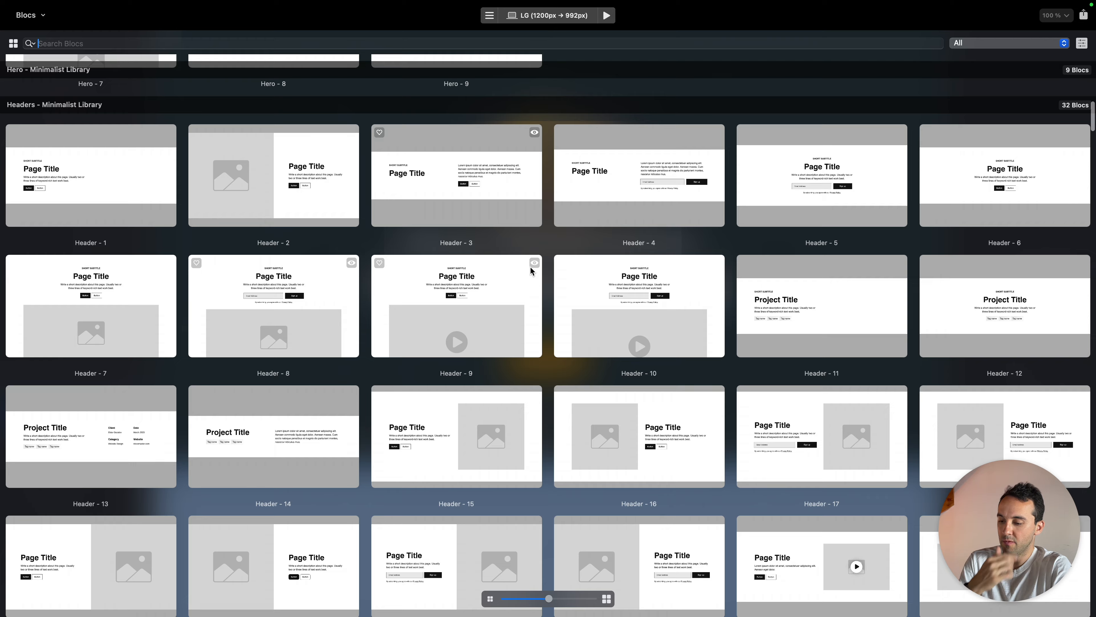
scroll(530, 266, "down", 15)
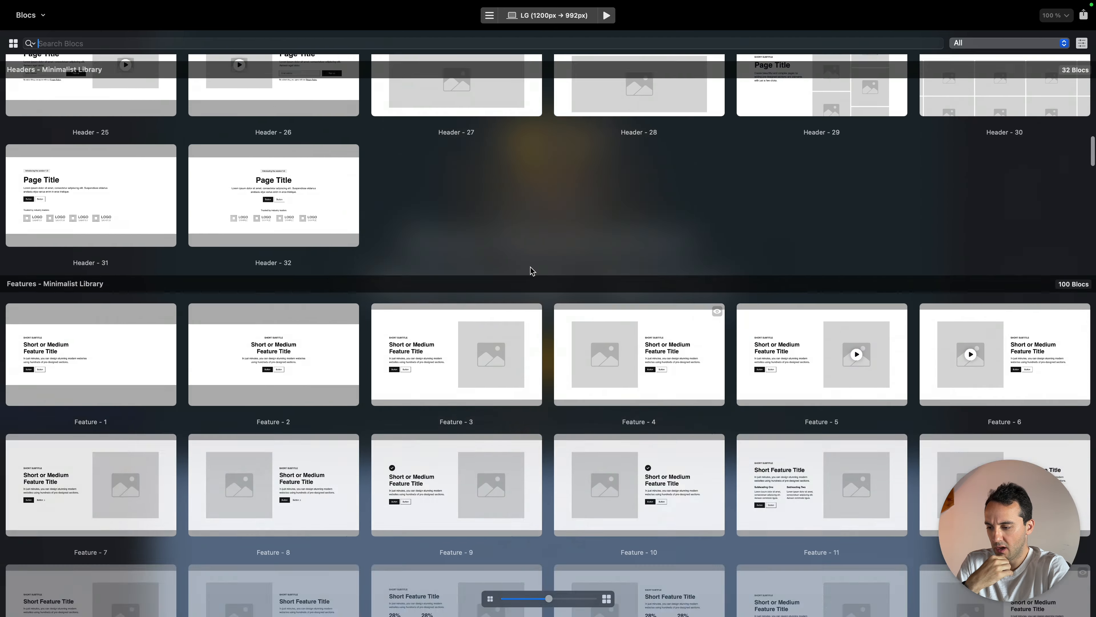
scroll(531, 269, "down", 12)
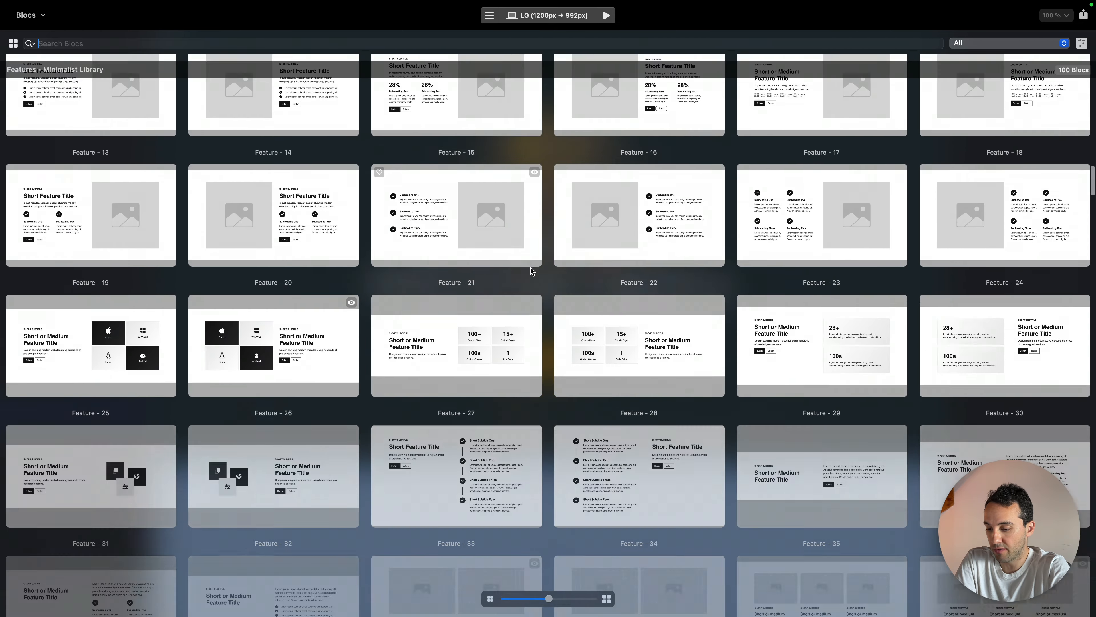
scroll(531, 270, "down", 12)
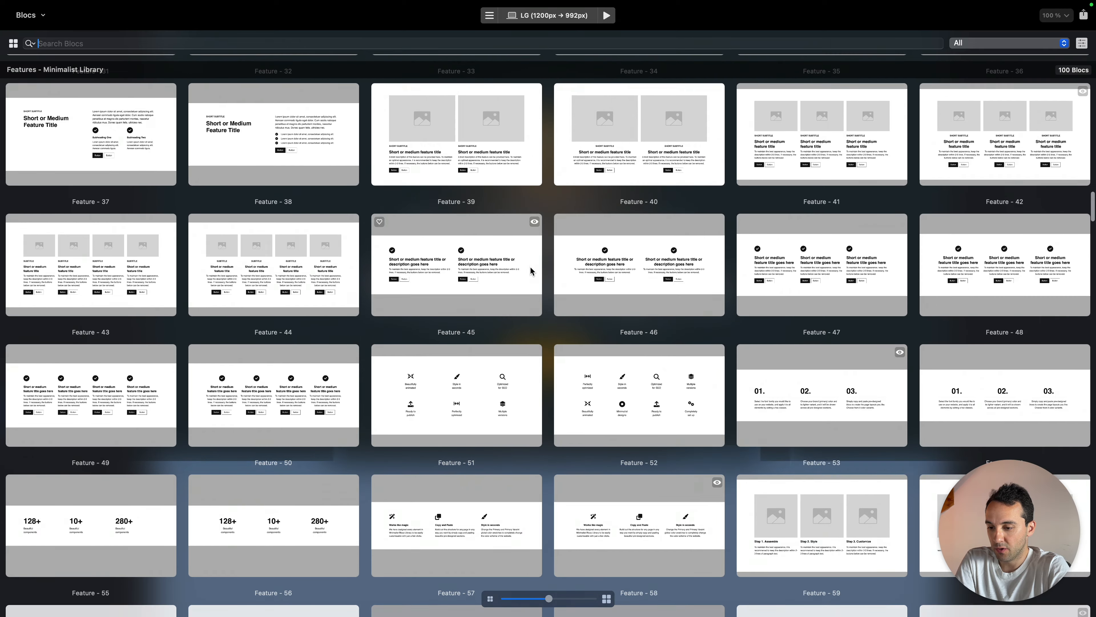
key("ctrl+Left")
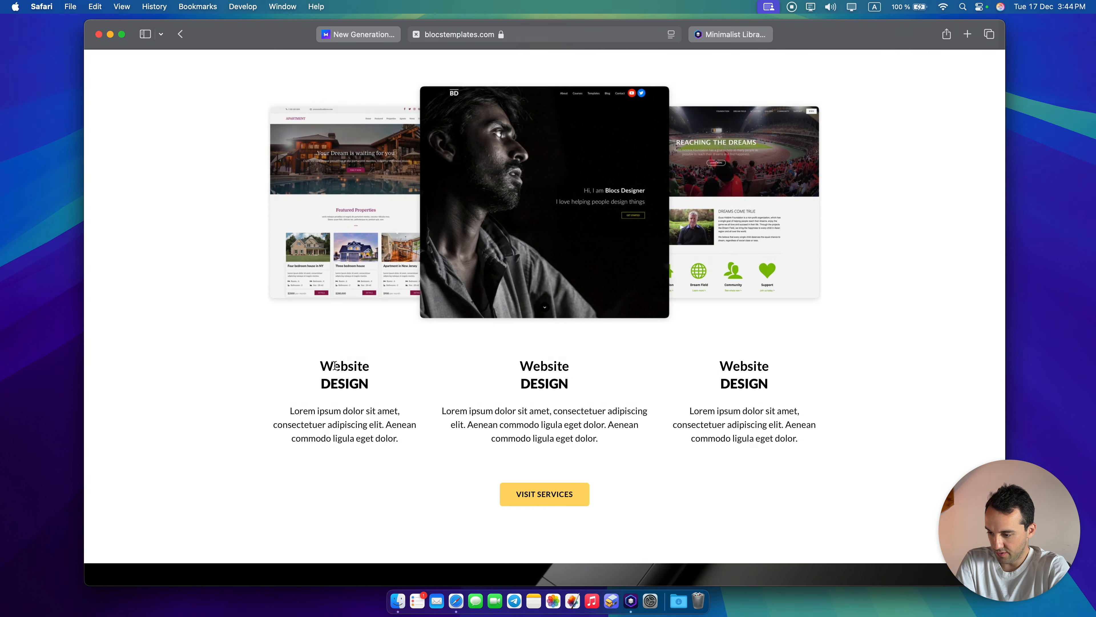
key("ctrl+Right")
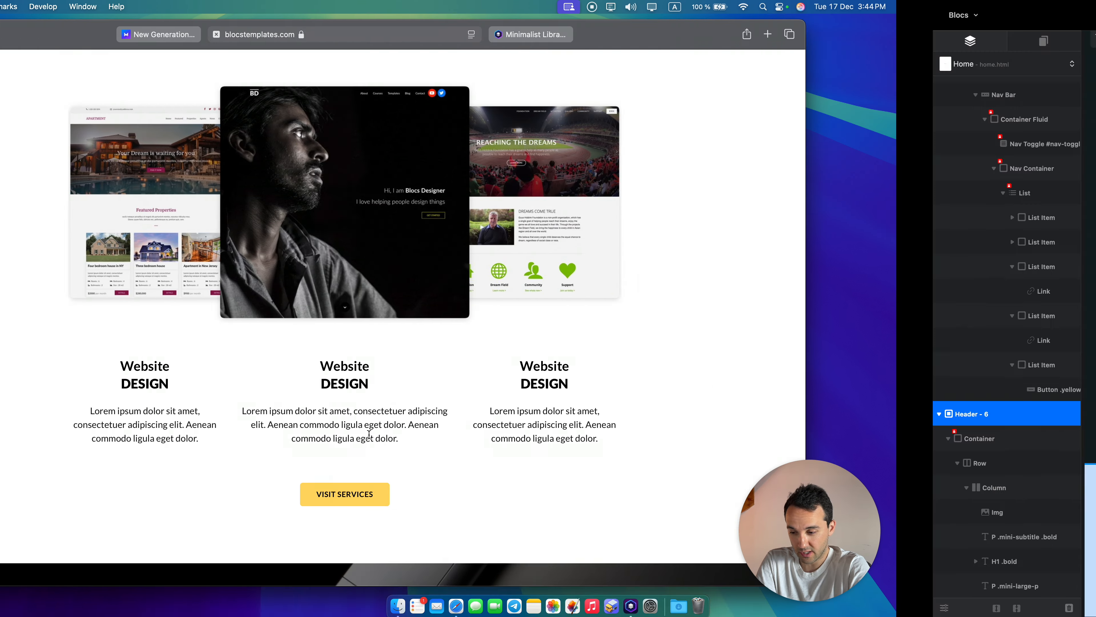
Find the centred three-column Feature - 70 layout in the Features library and add it below the header bloc
left_click(552, 455)
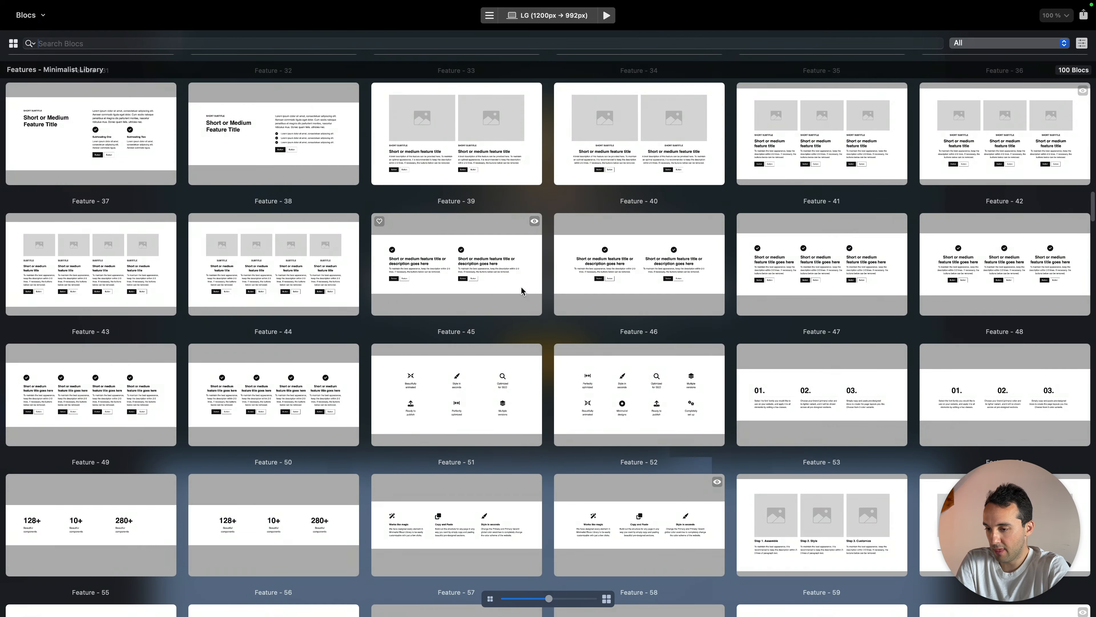
scroll(521, 291, "down", 2)
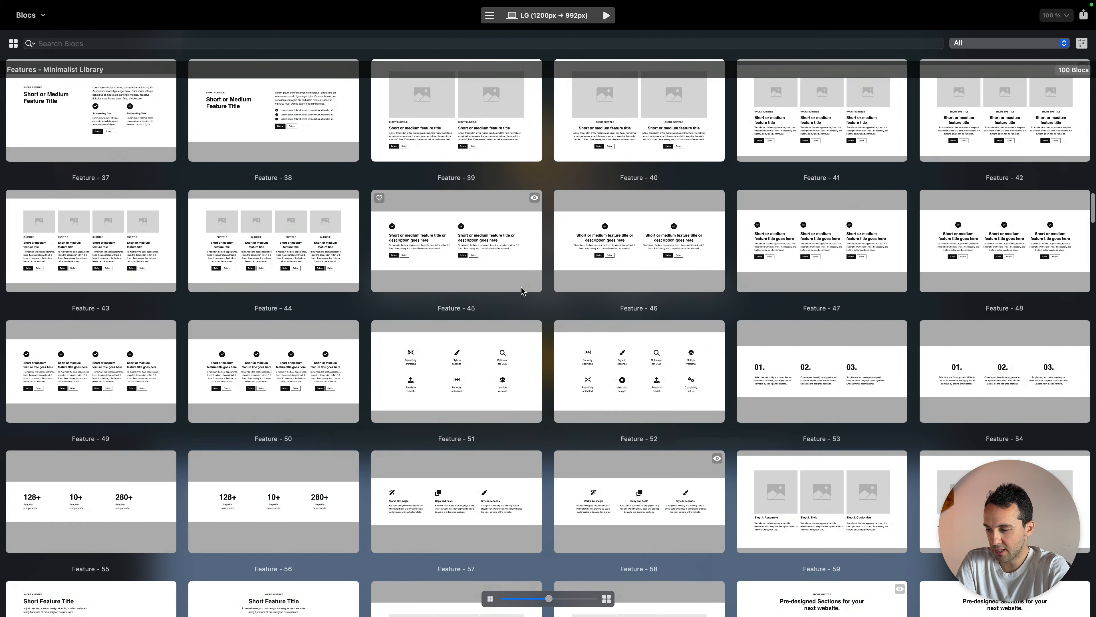
scroll(521, 291, "down", 10)
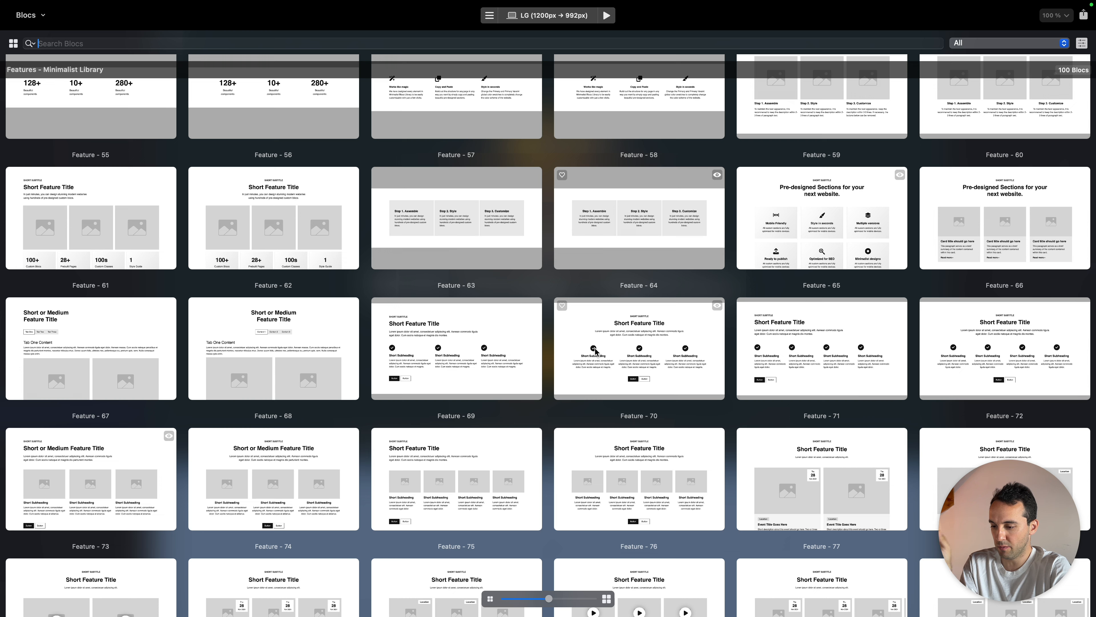
scroll(619, 353, "down", 3)
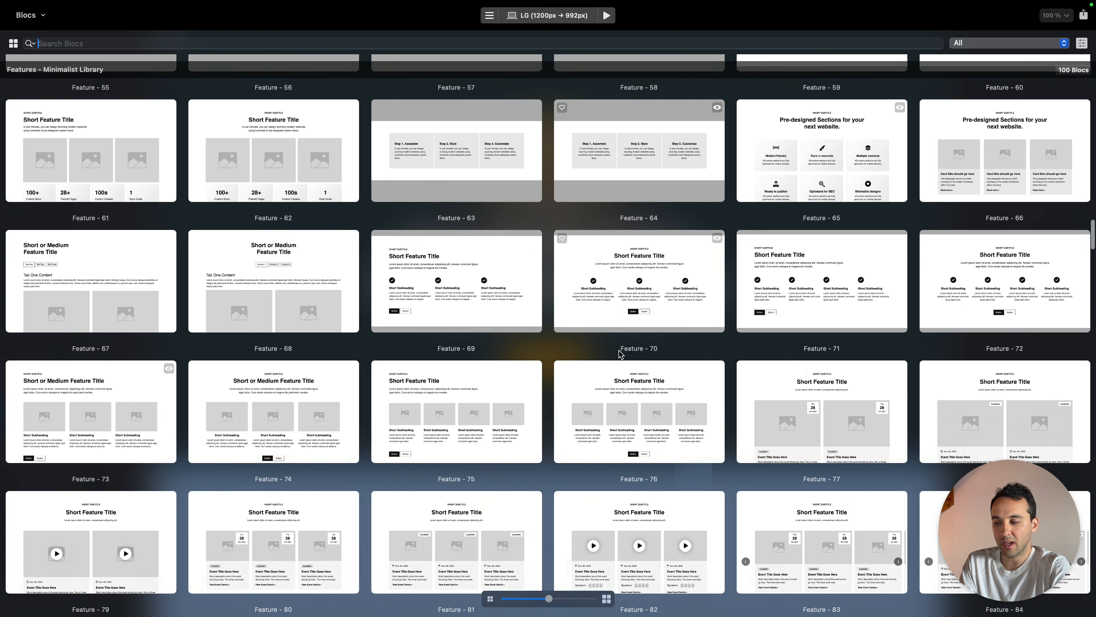
scroll(619, 353, "down", 5)
scroll(620, 353, "up", 9)
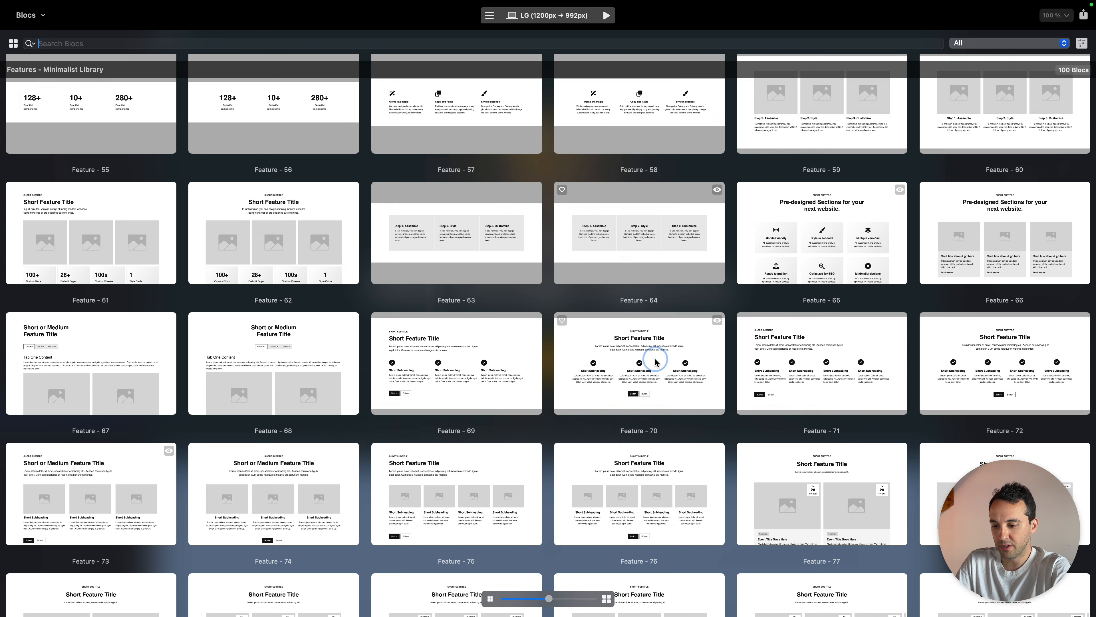
left_click(655, 359)
Copy the first "Website DESIGN" heading from the blocstemplates.com reference site and replace the first column's subheading with it in Blocs
key("ctrl+Left")
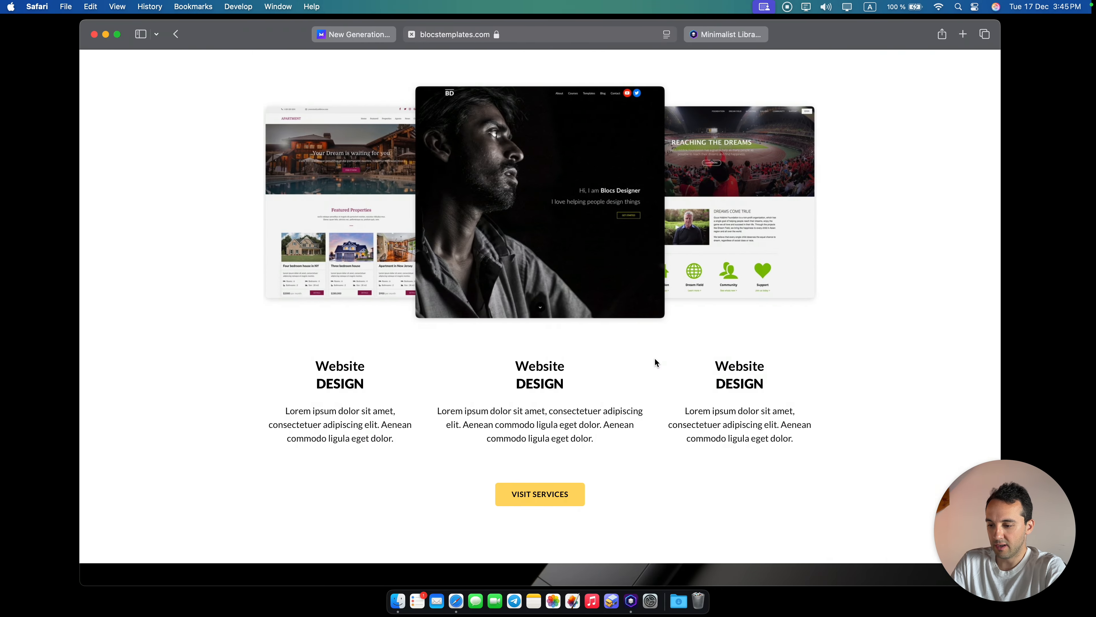
left_click_drag(420, 388, 312, 359)
key("super+c")
key("ctrl+Right")
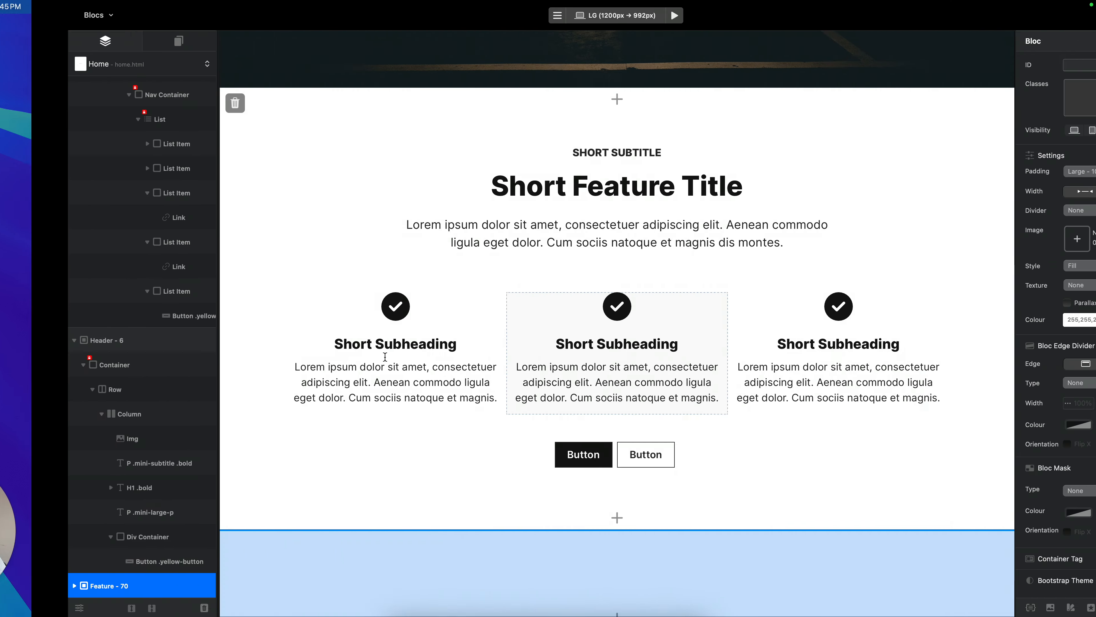
double_click(385, 348)
key("super+v")
Copy the middle "Website DESIGN" heading from the reference site and replace the second column's subheading with it in Blocs
key("ctrl+Left")
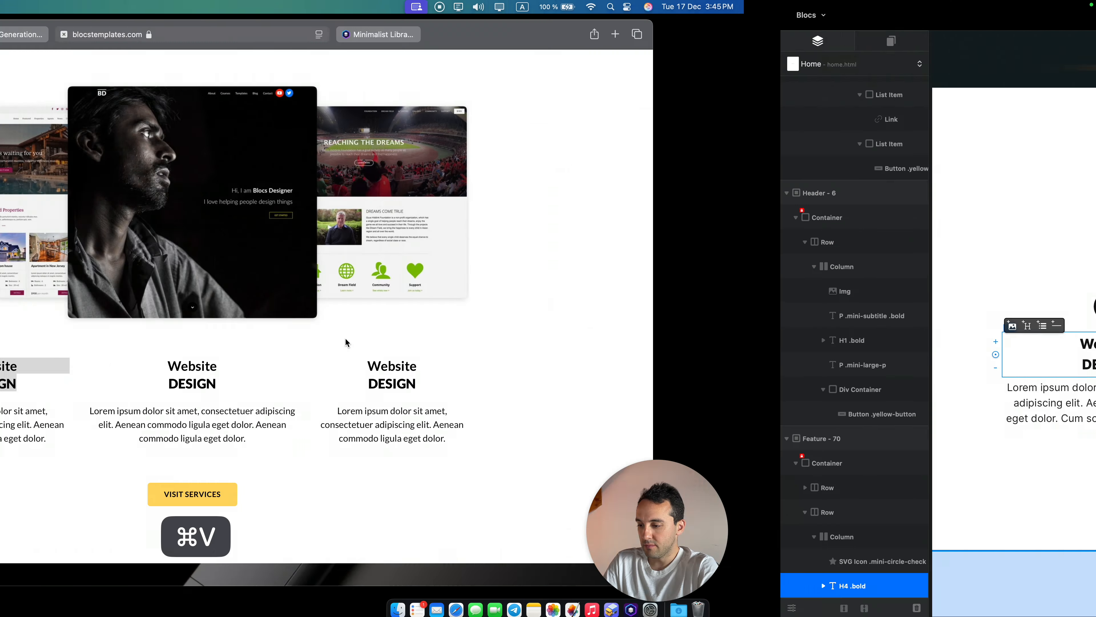
left_click_drag(576, 386, 473, 351)
key("super+c")
key("ctrl+Right")
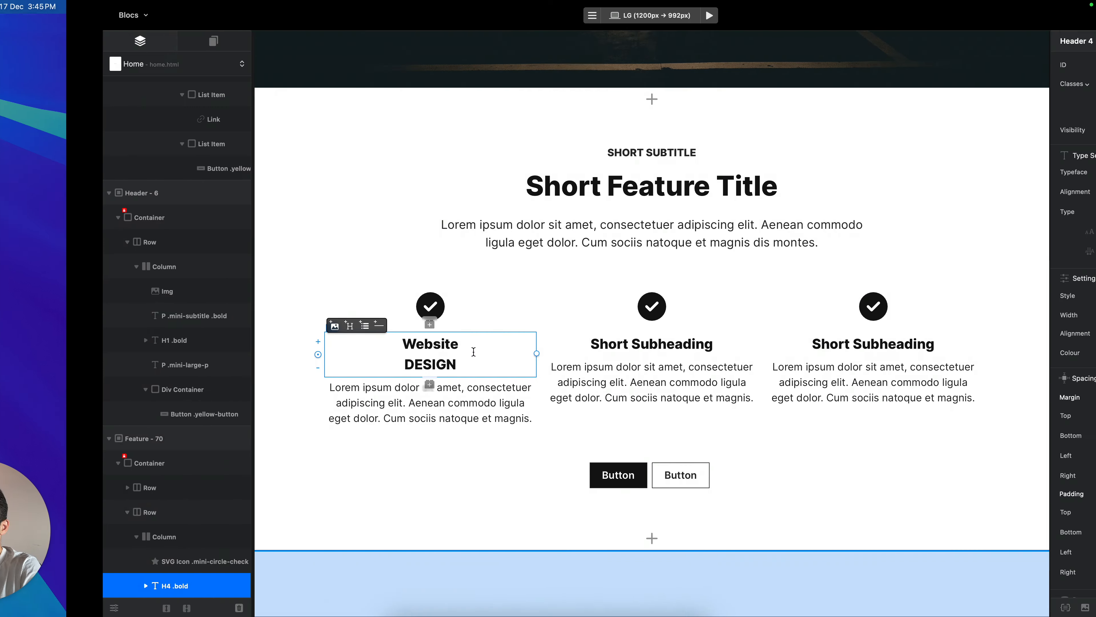
double_click(691, 346)
key("super+v")
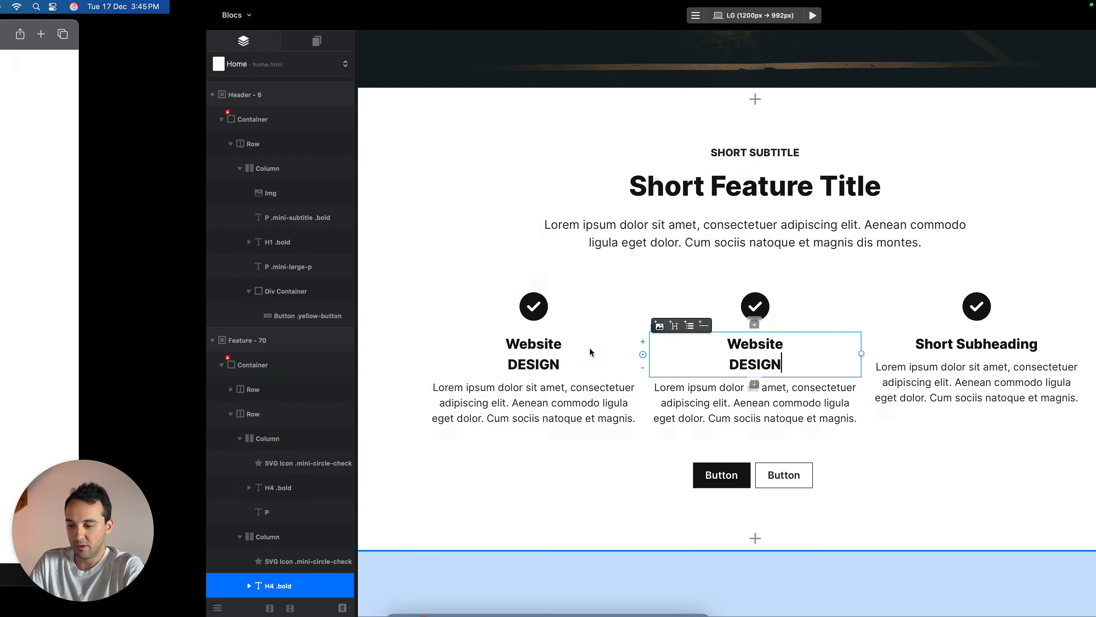
Copy the last "Website DESIGN" heading from the reference site and replace the third column's subheading with it in Blocs
key("ctrl+Left")
left_click_drag(773, 384, 722, 367)
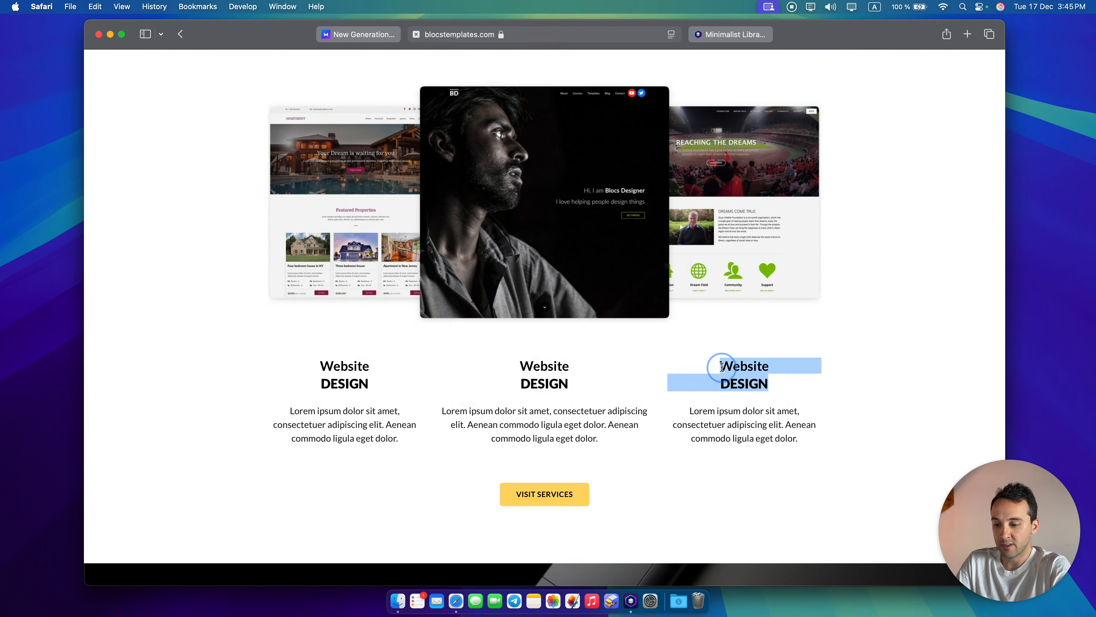
key("super+c")
key("ctrl+Right")
double_click(826, 345)
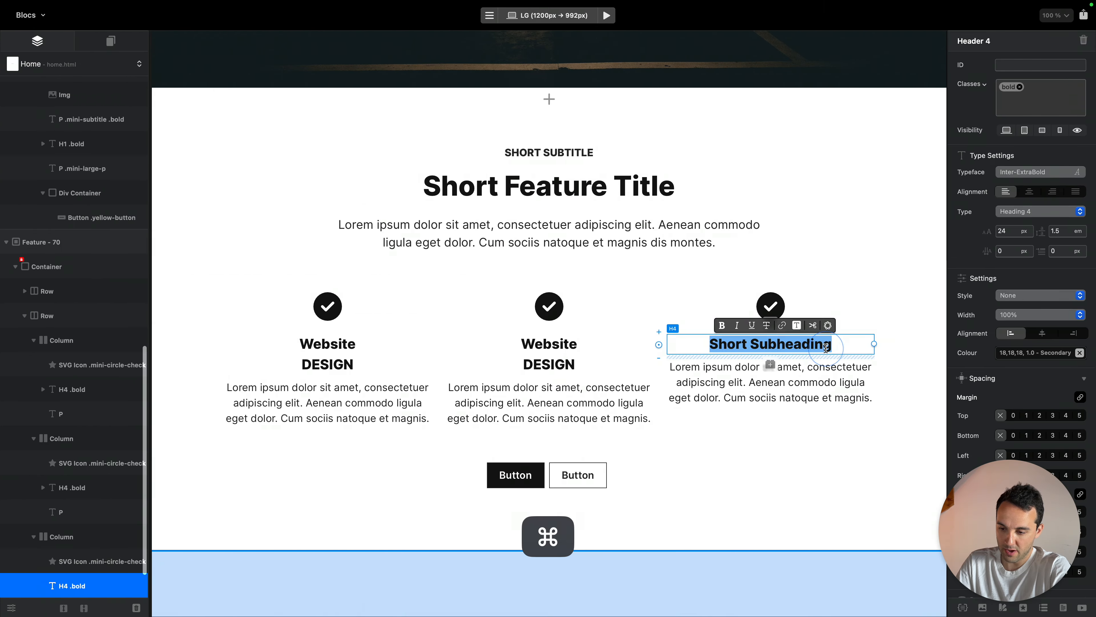
key("super+v")
key("ctrl+Left")
left_click(357, 420)
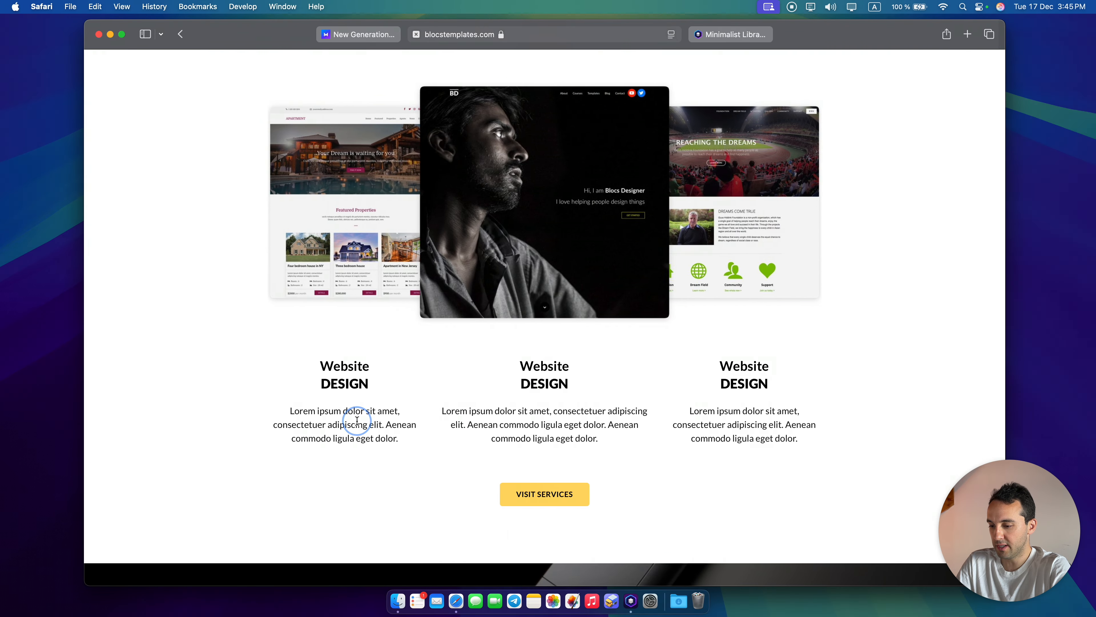
left_click_drag(290, 412, 518, 433)
left_click(742, 432)
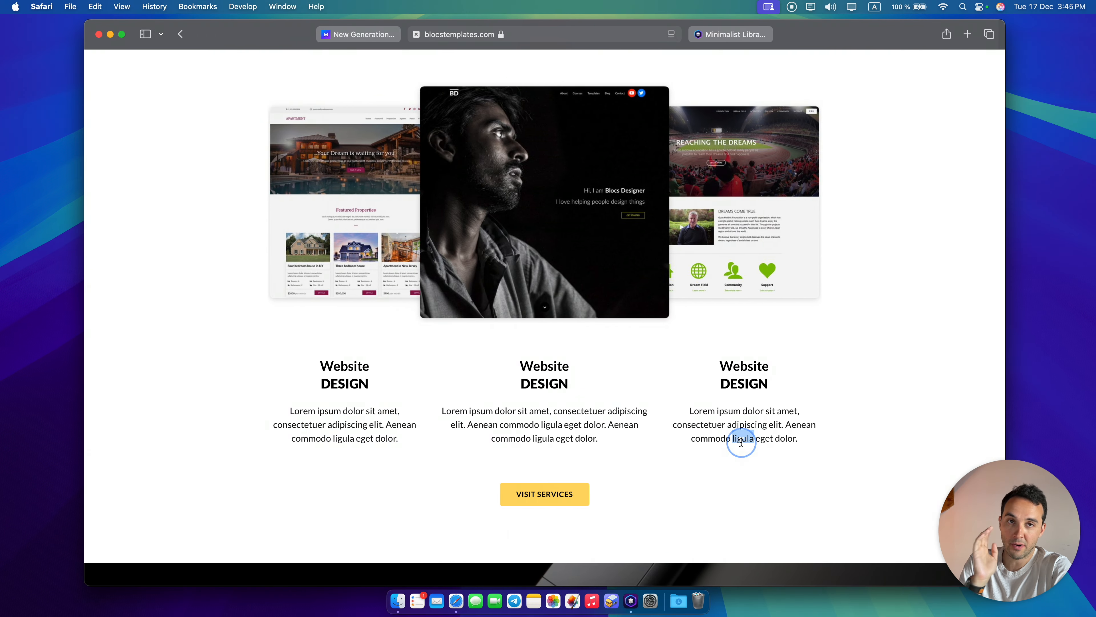
key("ctrl+Right")
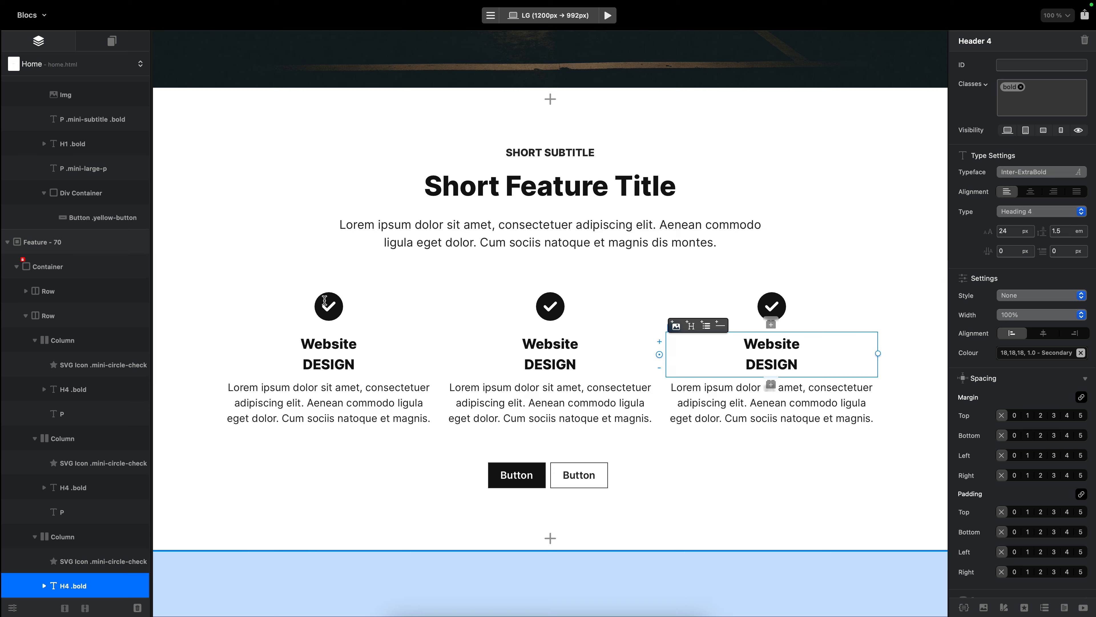
Delete the check-mark icons above the headings in all three feature columns
left_click(333, 311)
key("super+BackSpace")
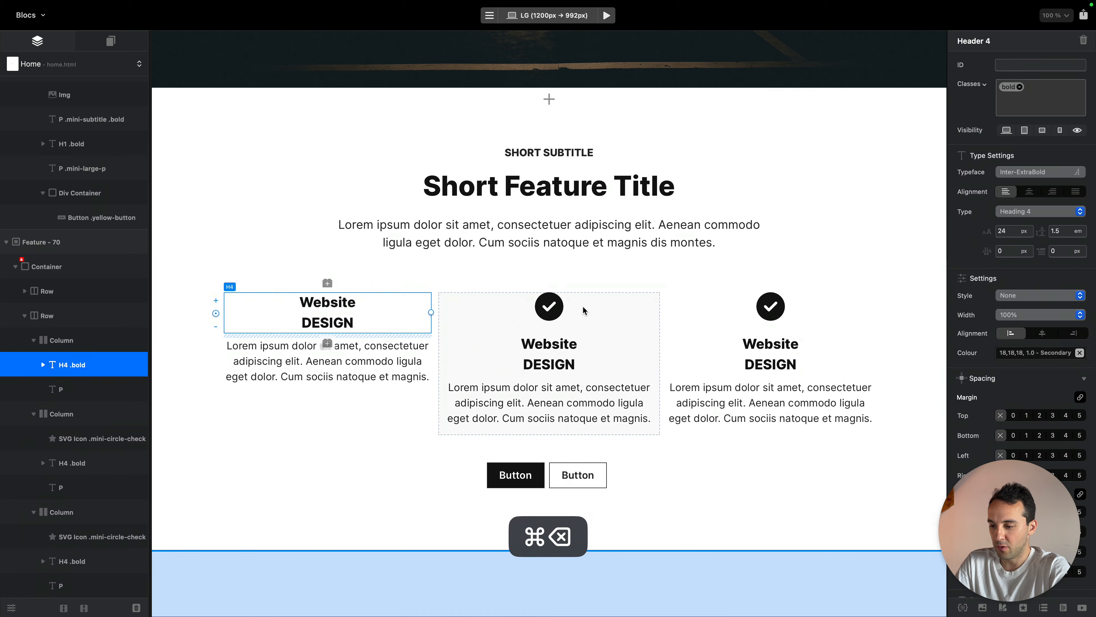
left_click(549, 305)
key("super+BackSpace")
left_click(770, 306)
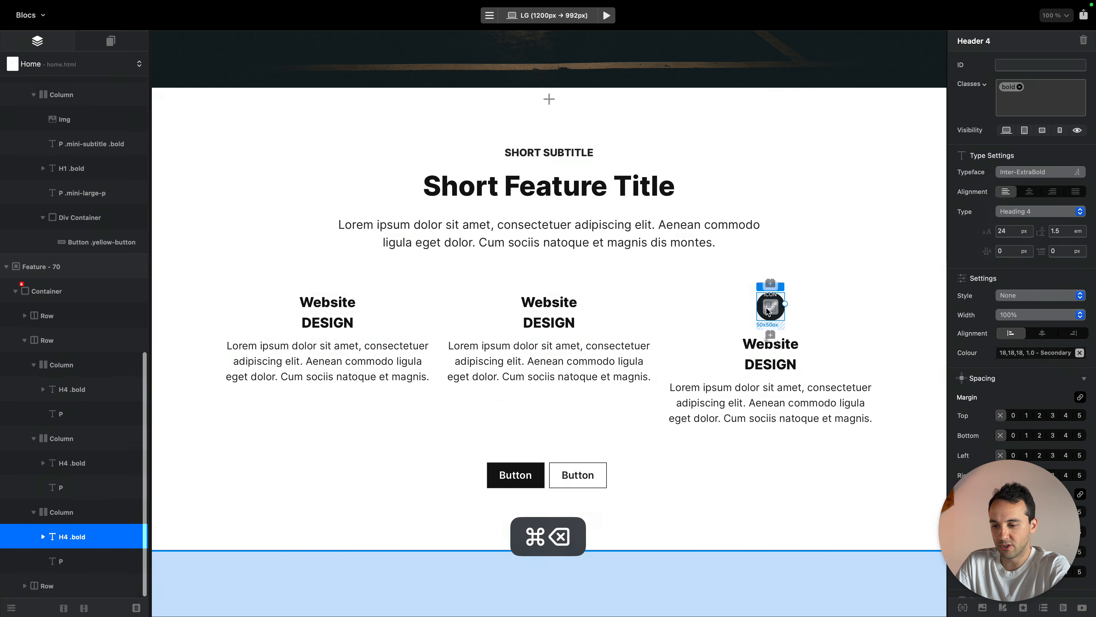
key("super+BackSpace")
Recheck the reference site, then insert an Image element between the feature bloc's title row and its three text columns
key("ctrl+Left")
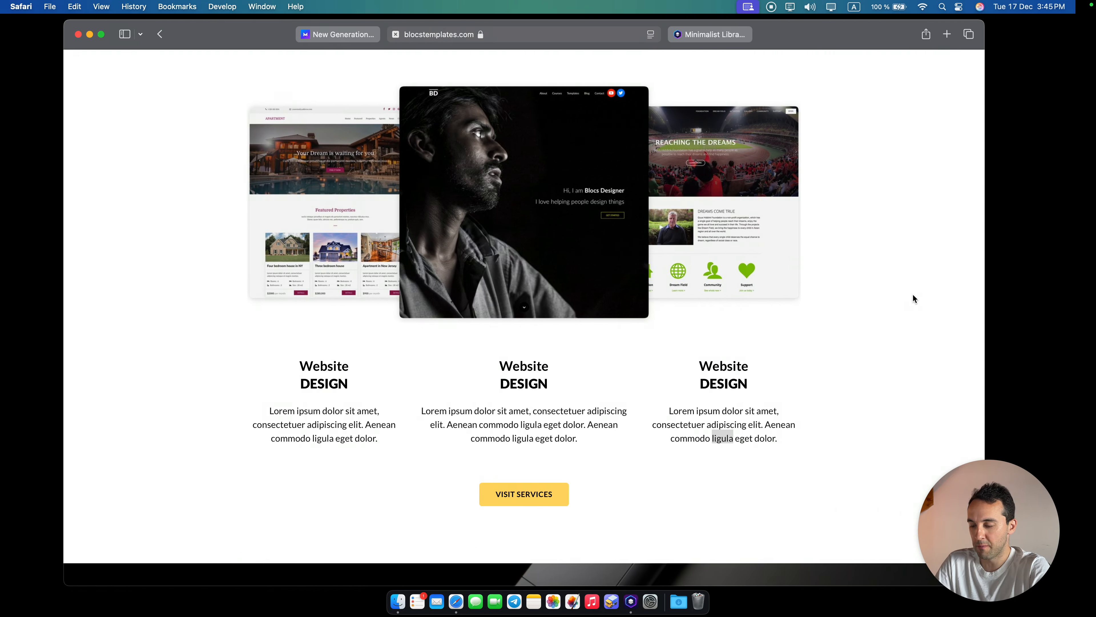
key("ctrl+Right")
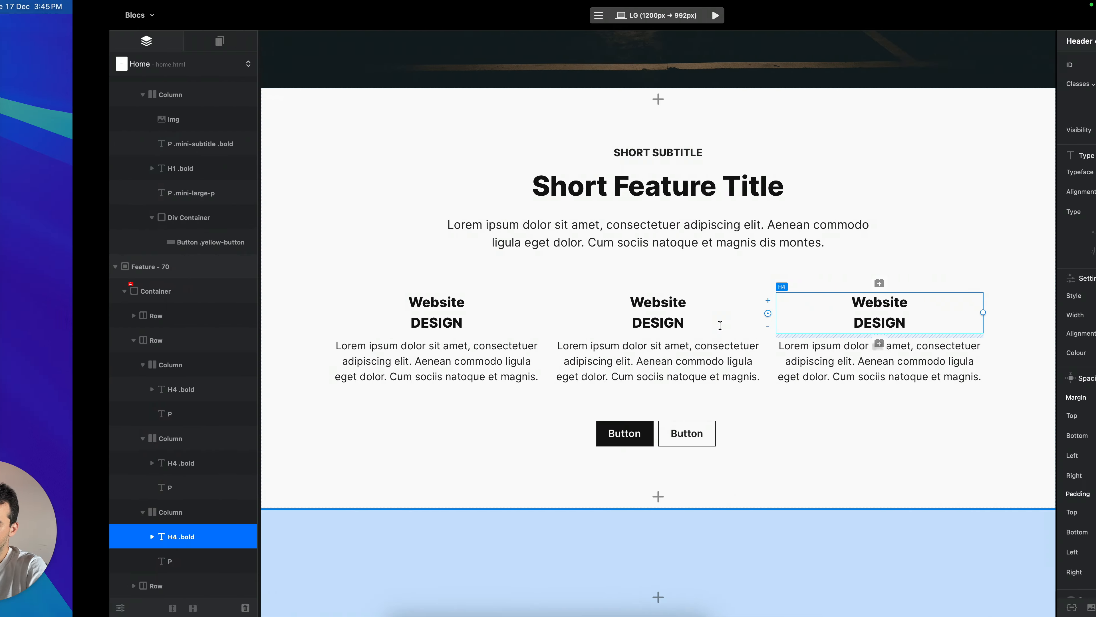
left_click(829, 223)
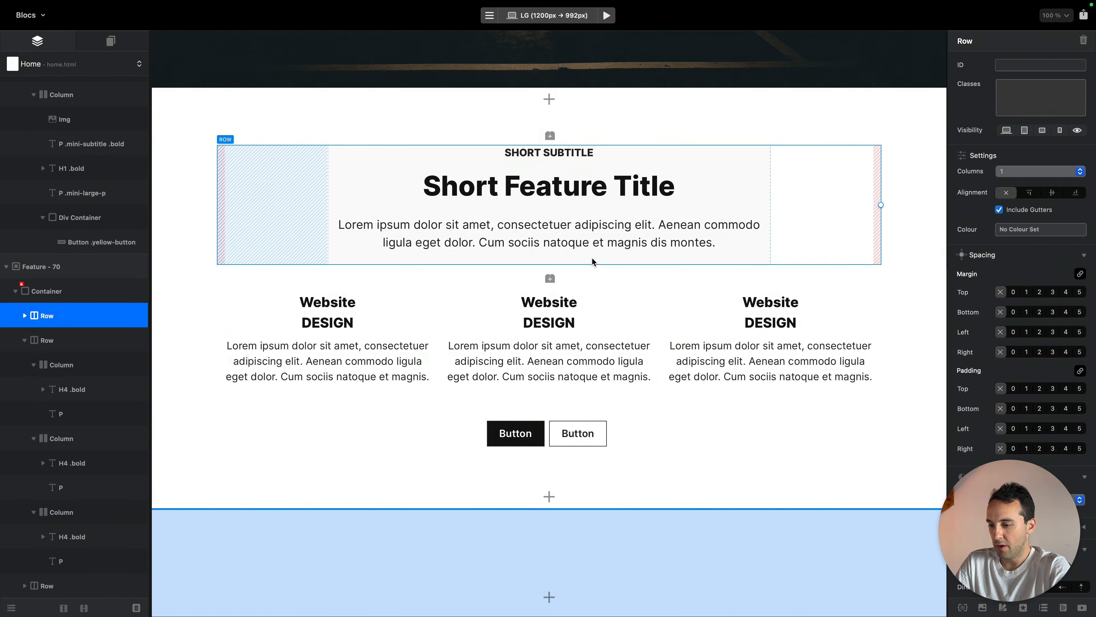
left_click(553, 280)
type("image")
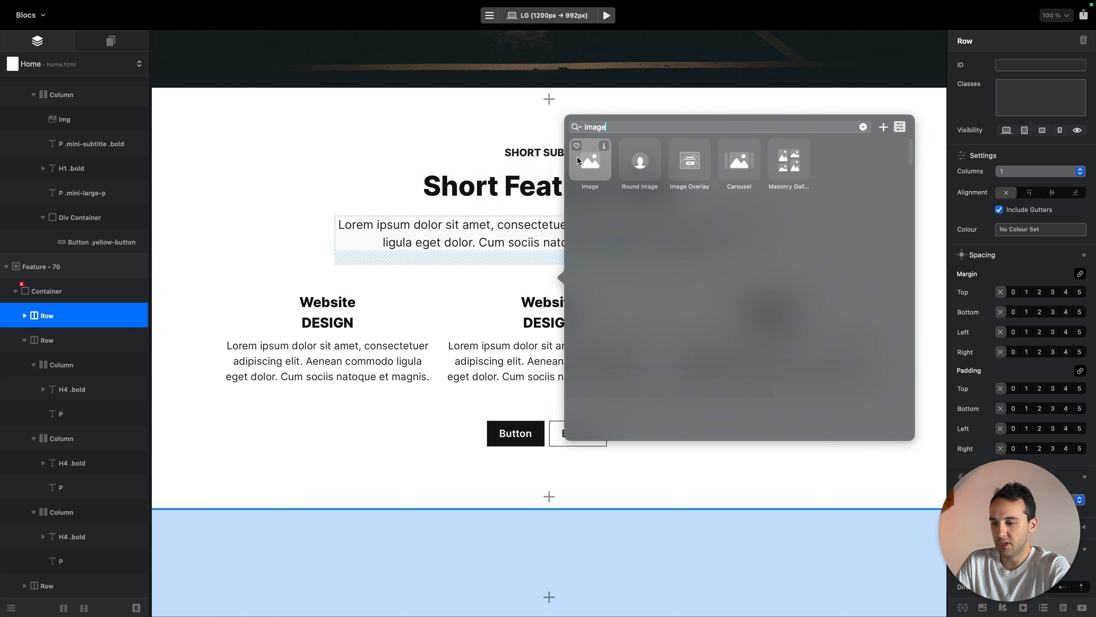
left_click(598, 160)
Assign websites.jpg from the project assets to the new image placeholder and close the Asset Manager
double_click(465, 406)
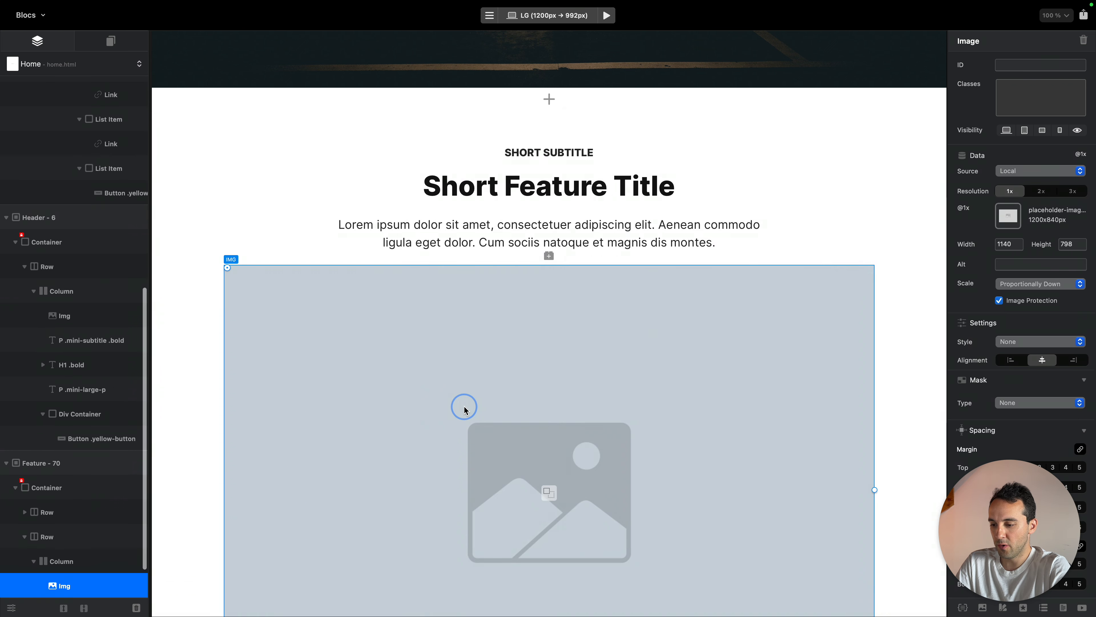
scroll(639, 386, "up", 10)
left_click(686, 380)
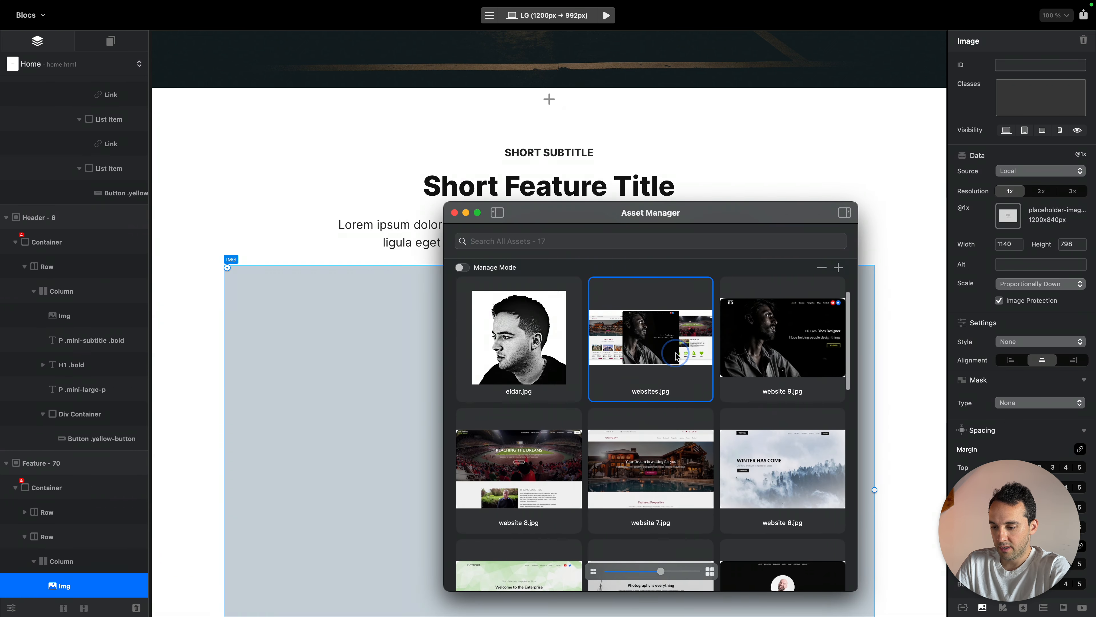
left_click(454, 212)
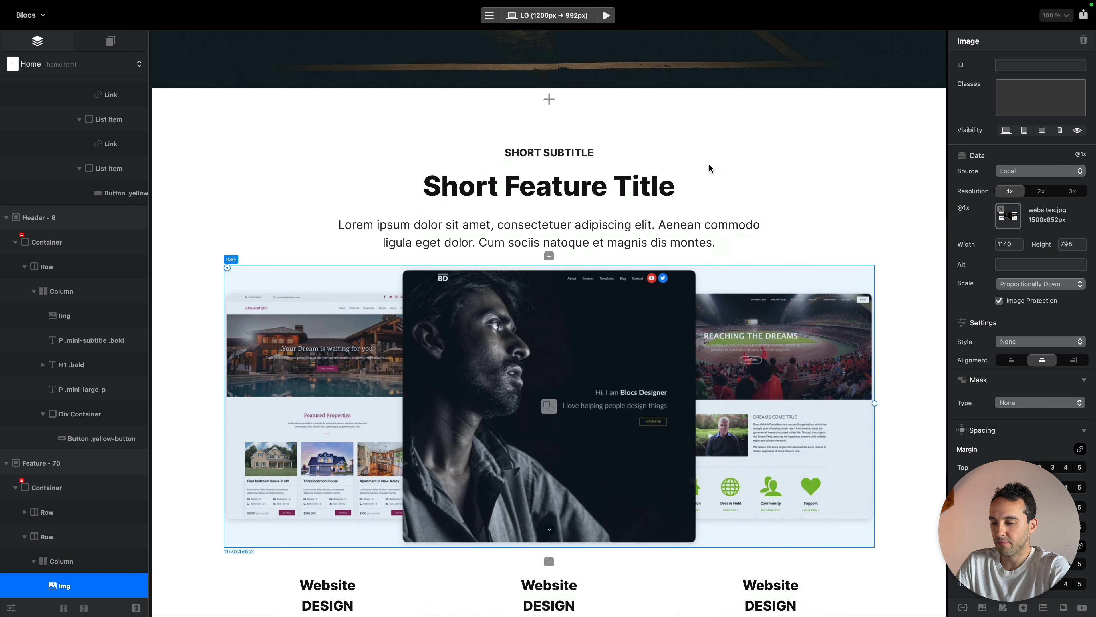
Insert an Icon element directly below the feature bloc's introductory paragraph
left_click(631, 244)
left_click(549, 260)
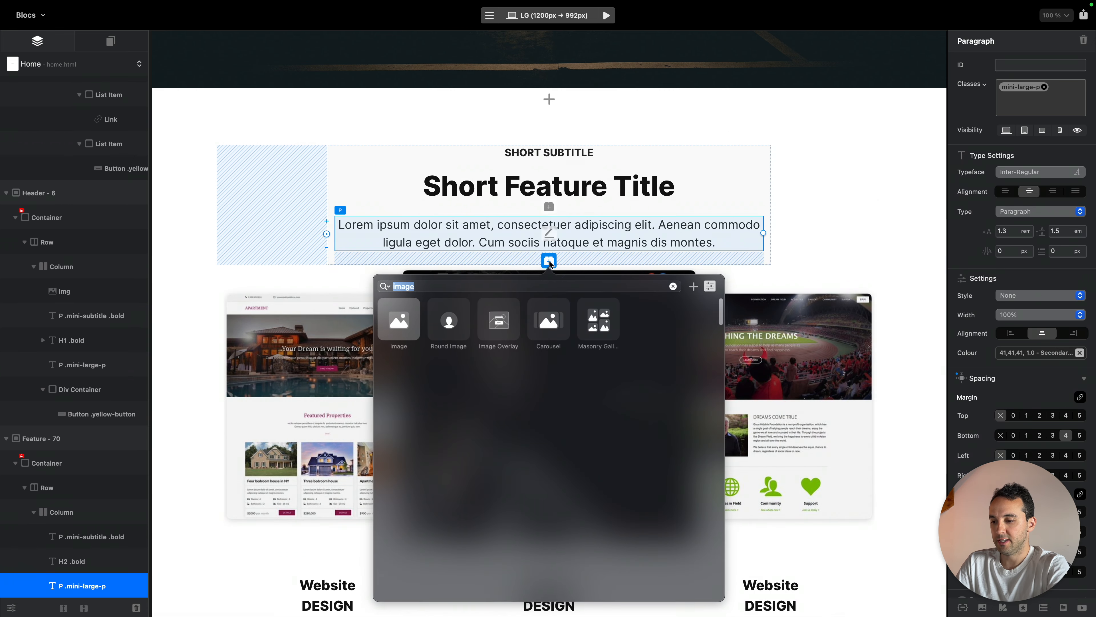
type("icon")
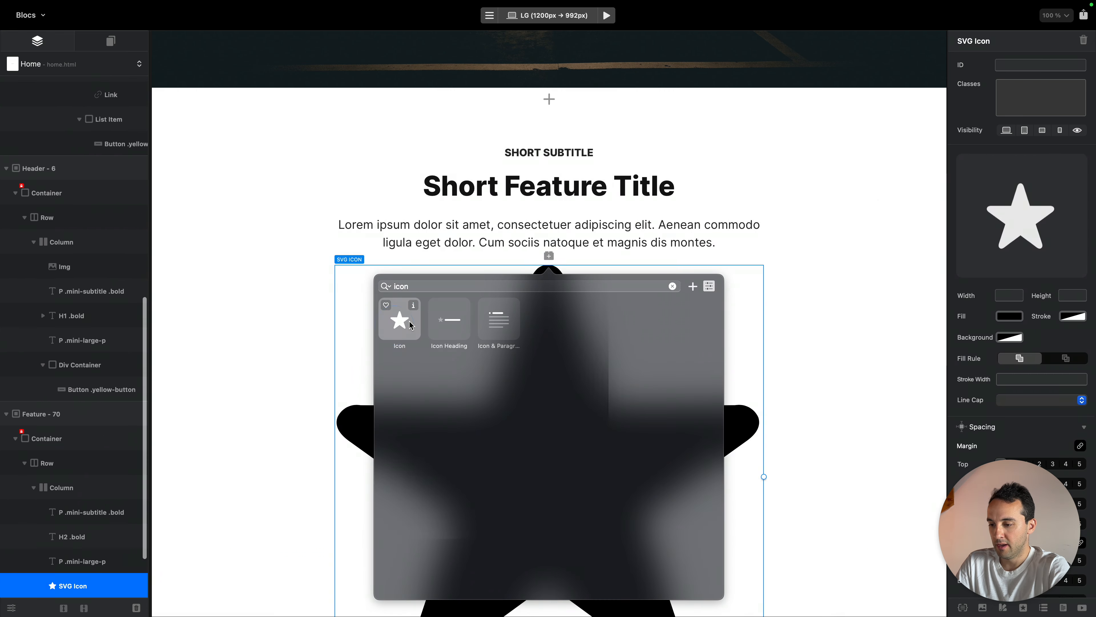
left_click(397, 322)
Search the Icon Manager for "down", replace the star with the chevron-down icon and close the manager
left_click(1053, 242)
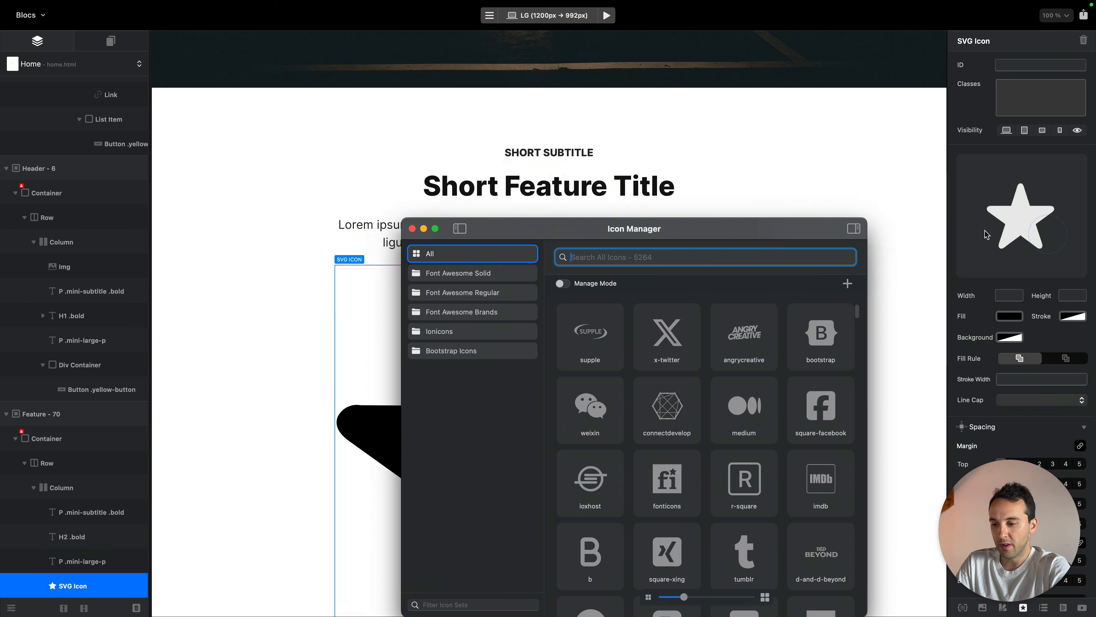
type("down")
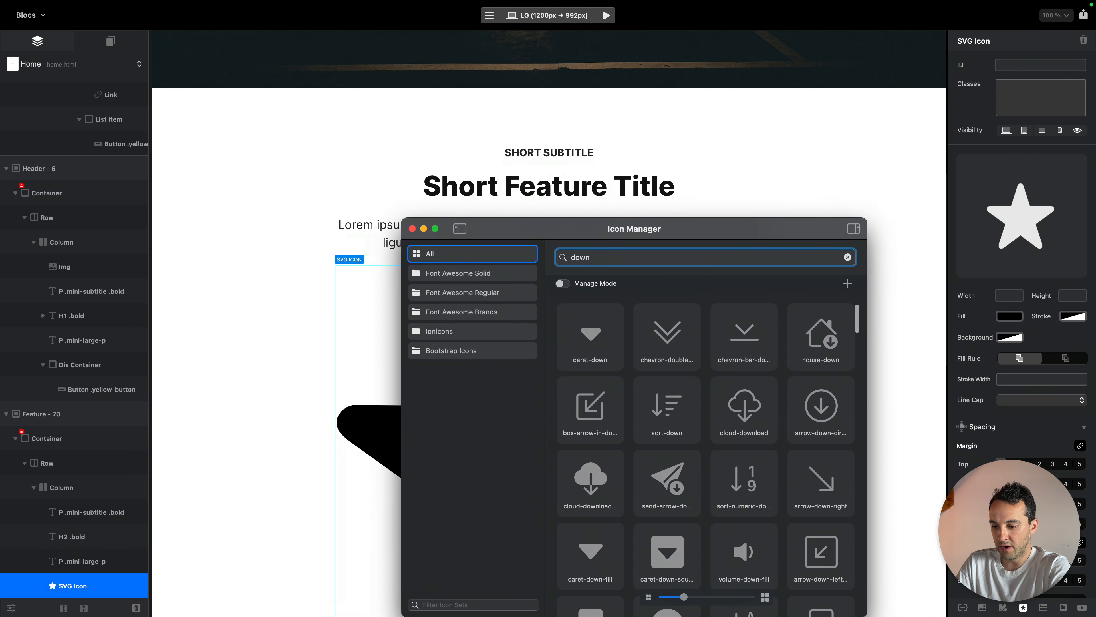
scroll(771, 445, "down", 5)
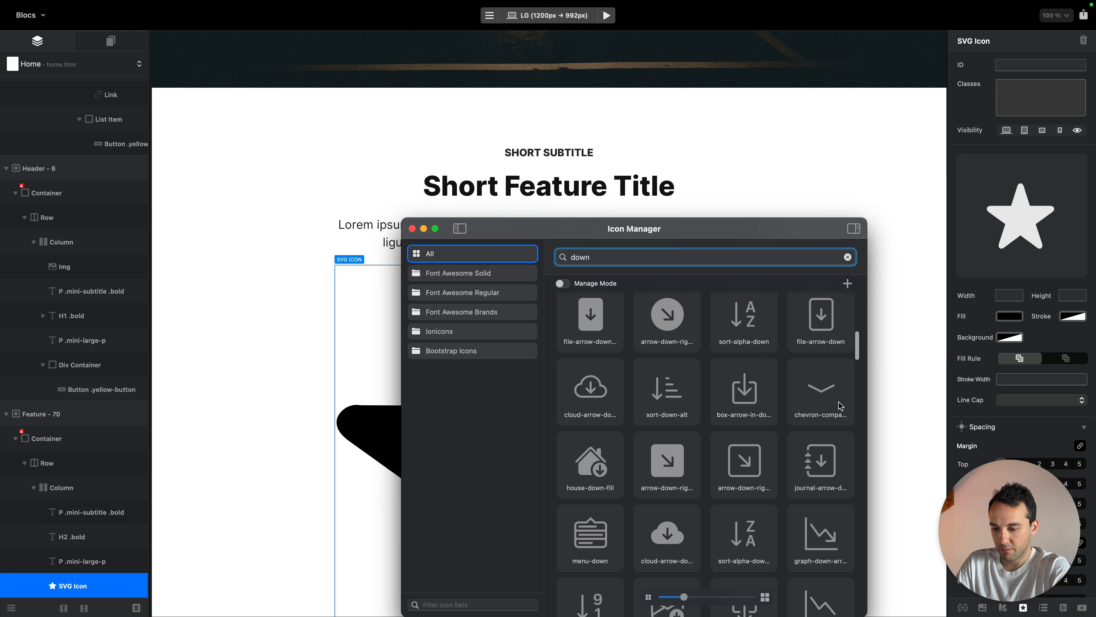
left_click(822, 389)
left_click_drag(749, 224, 870, 77)
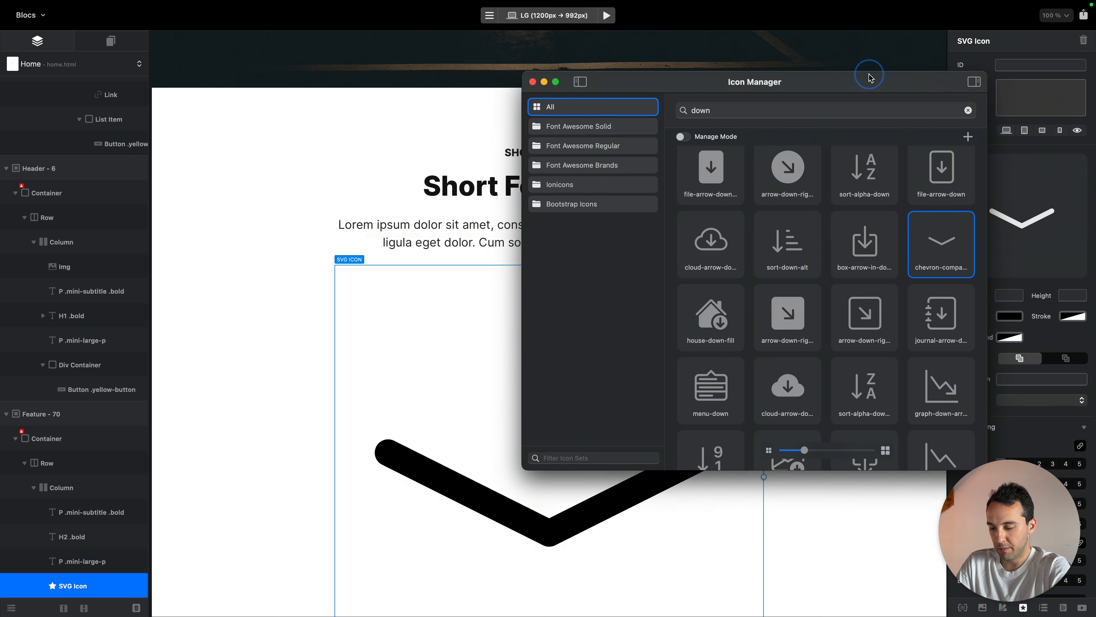
scroll(829, 359, "down", 10)
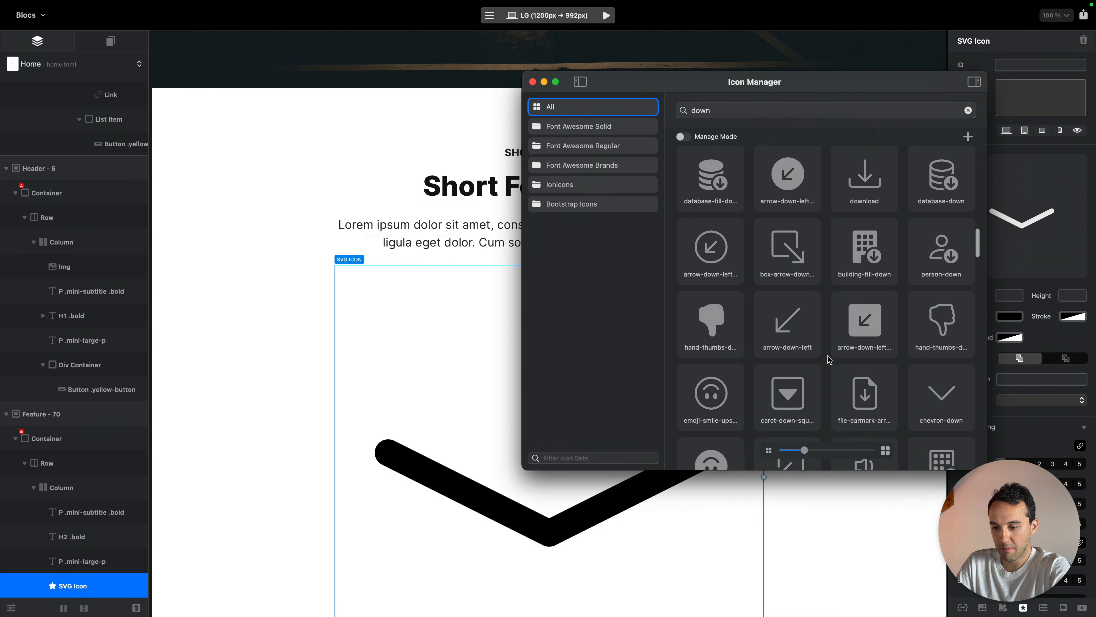
left_click(942, 262)
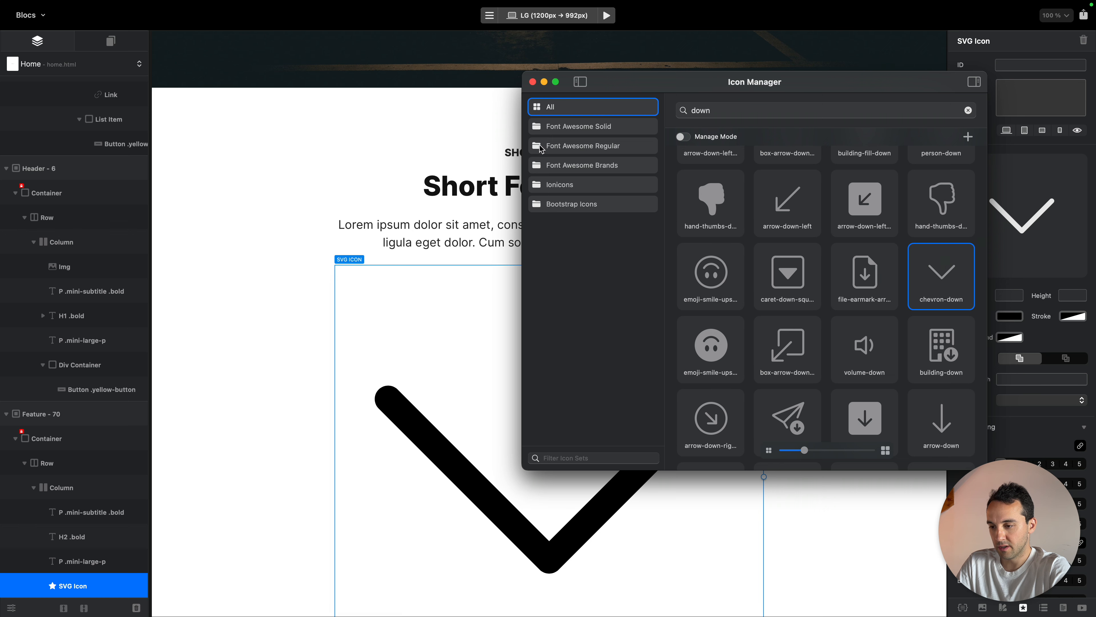
left_click(533, 82)
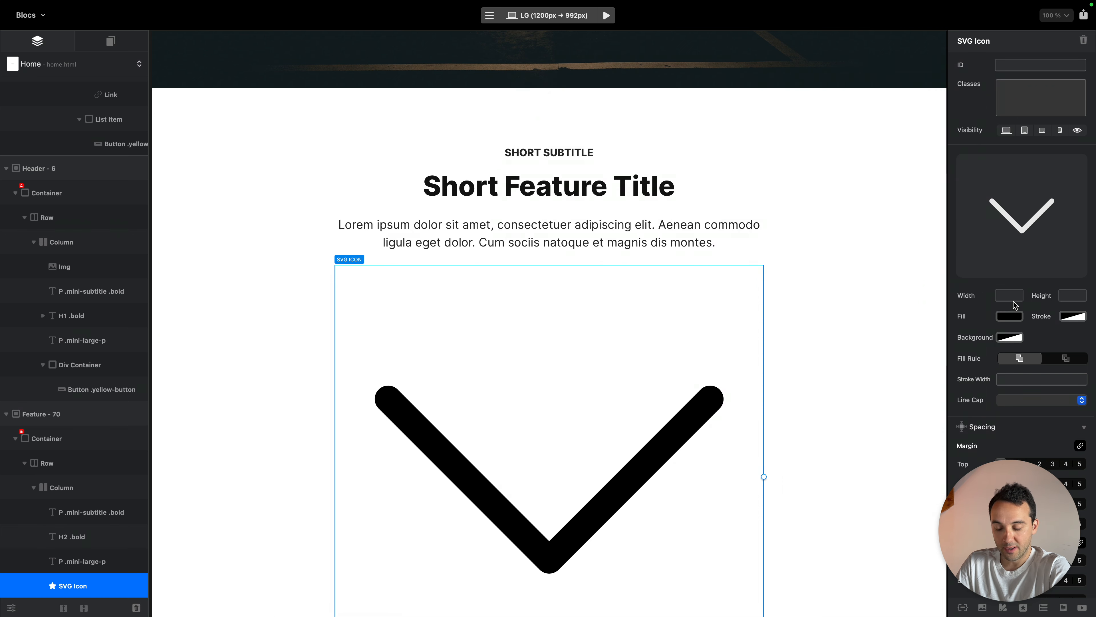
Set the chevron icon's width to 28 px and its fill to the yellow global swatch
type("28")
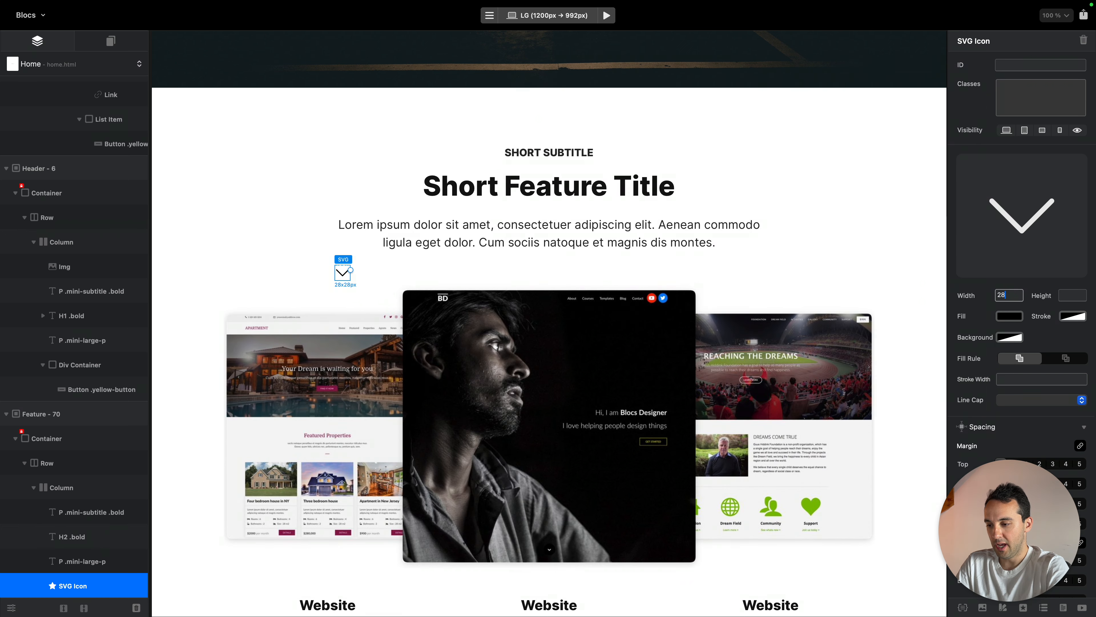
left_click(1009, 318)
left_click(1045, 218)
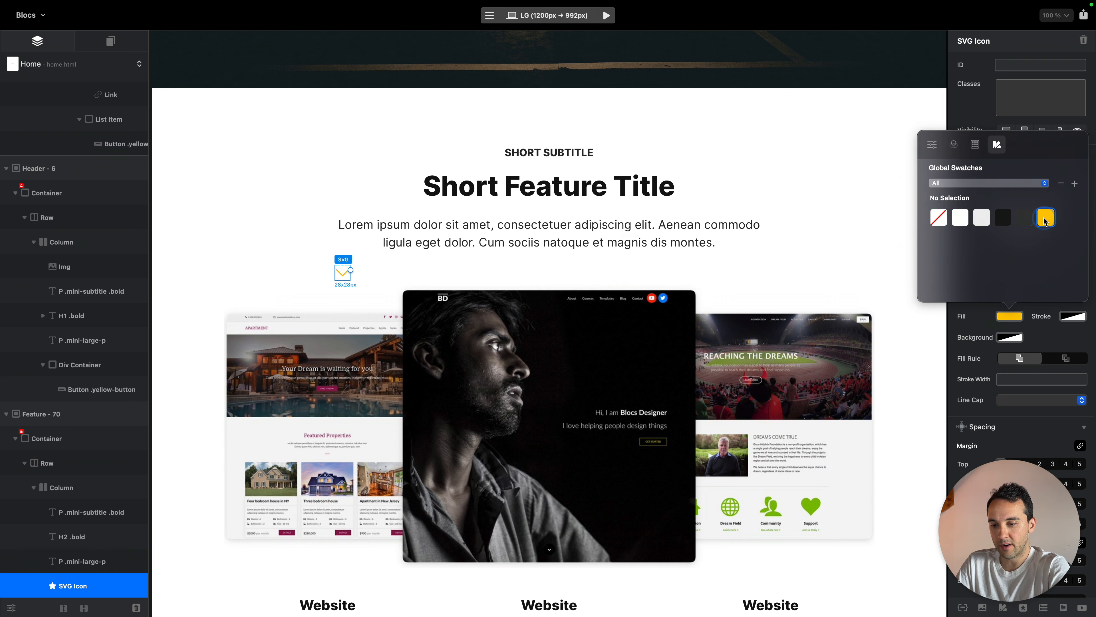
Centre the content of the feature bloc's heading column and check the result at each responsive breakpoint
left_click(655, 261)
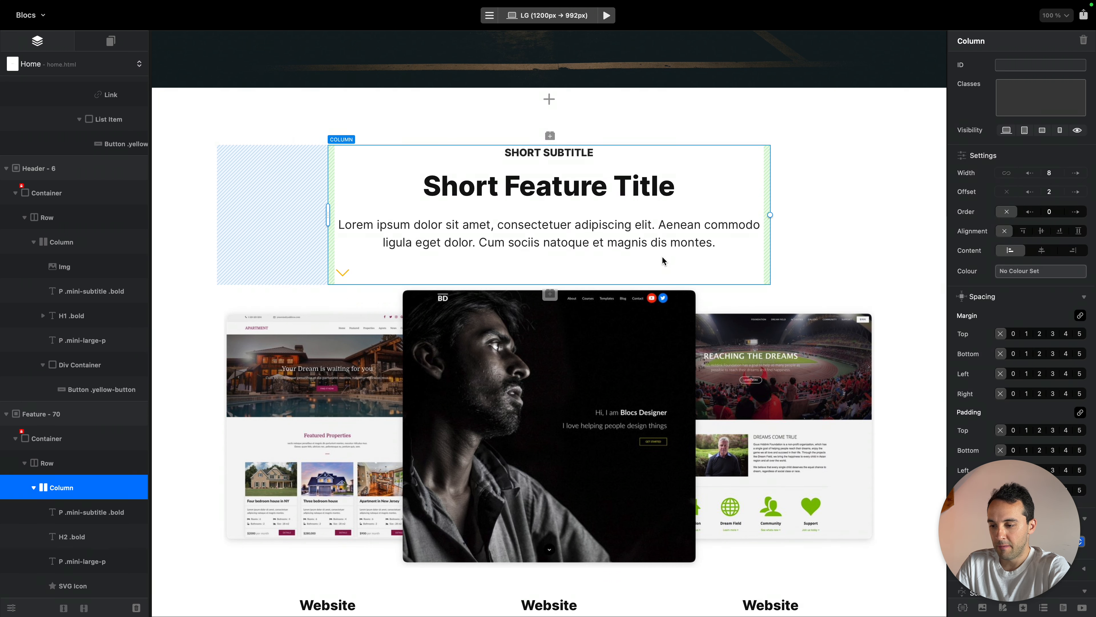
left_click(1042, 252)
key("super+4")
key("super+3")
key("super+2")
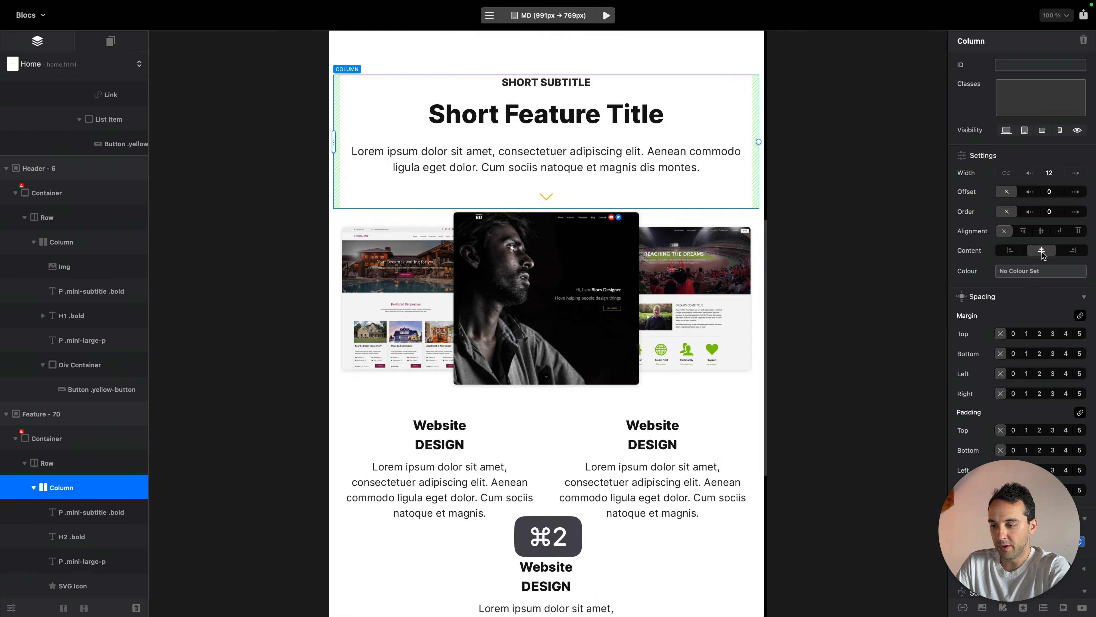
key("super+1")
Give the chevron icon below the introductory paragraph a bottom margin of 5
left_click(788, 254)
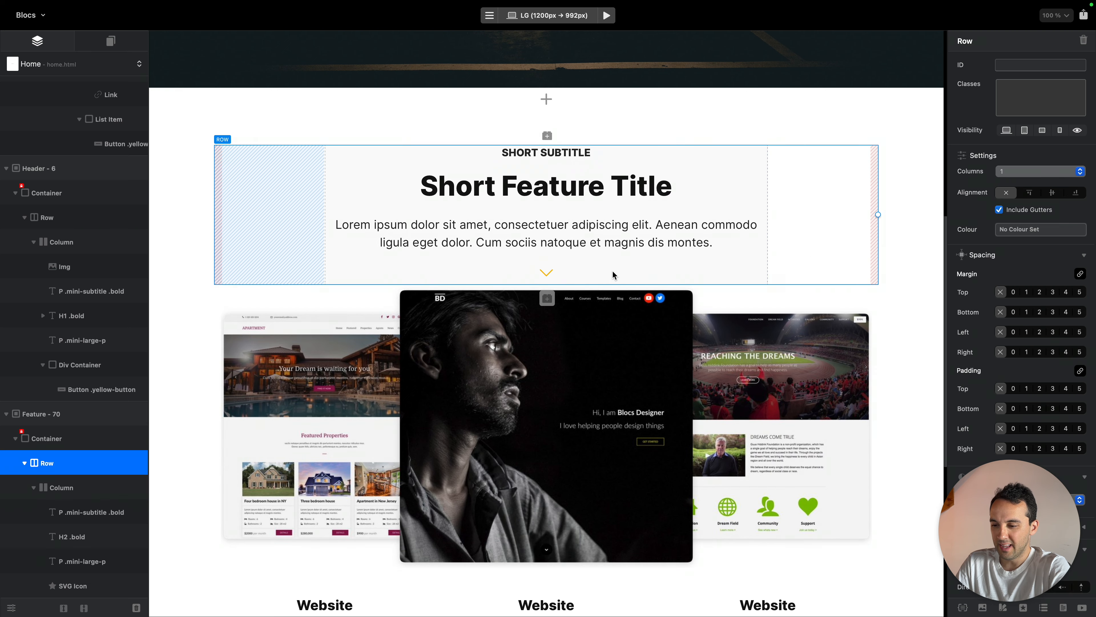
left_click(547, 272)
key("alt")
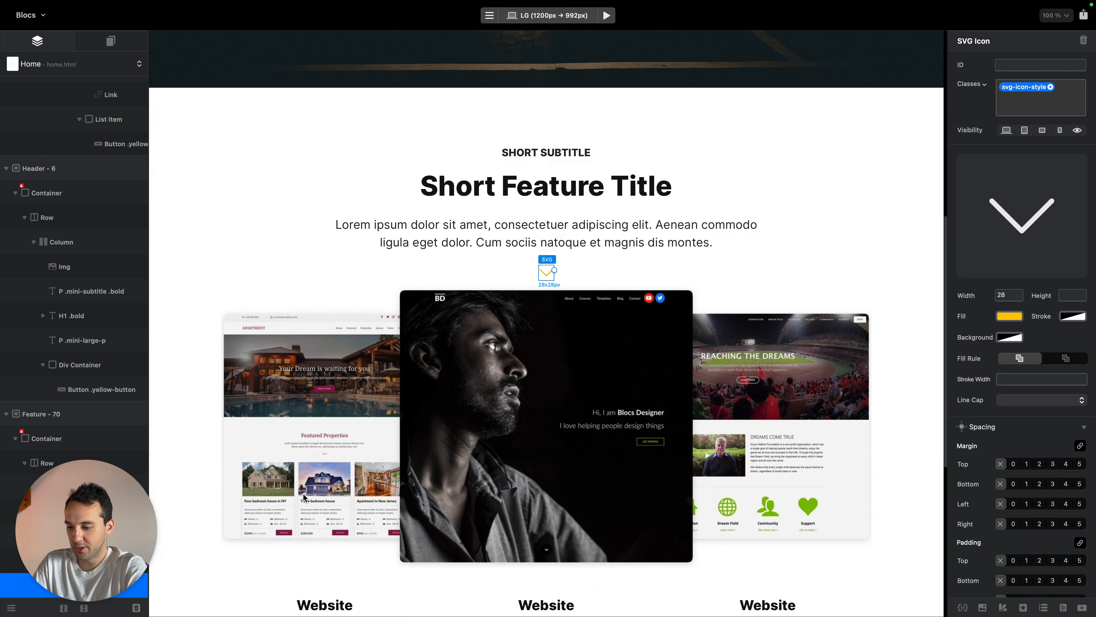
left_click(1079, 484, "alt")
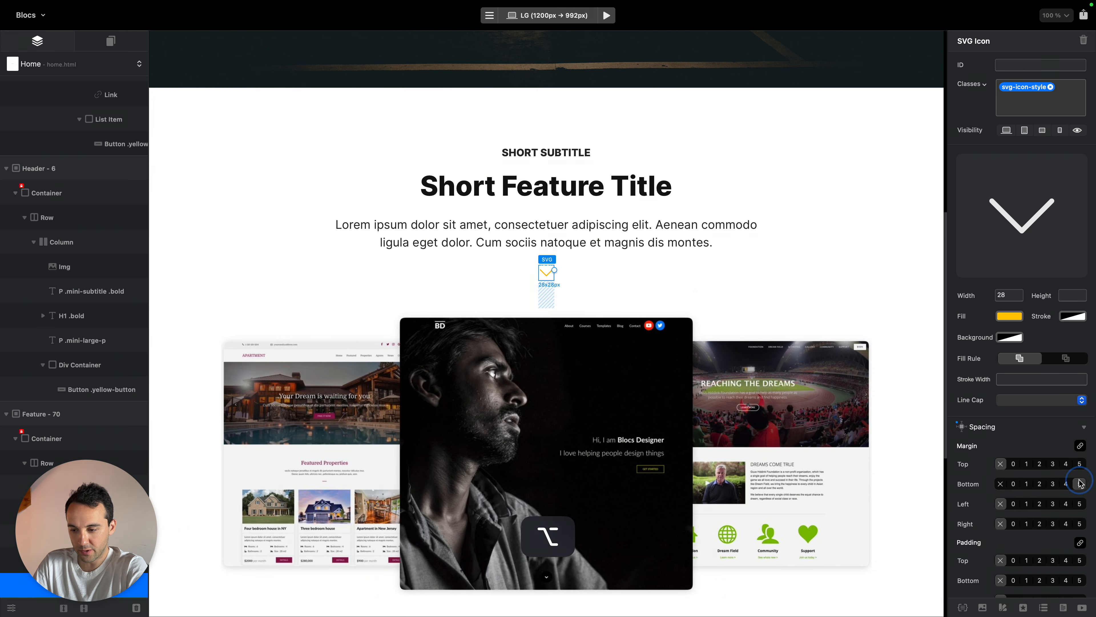
left_click(826, 113)
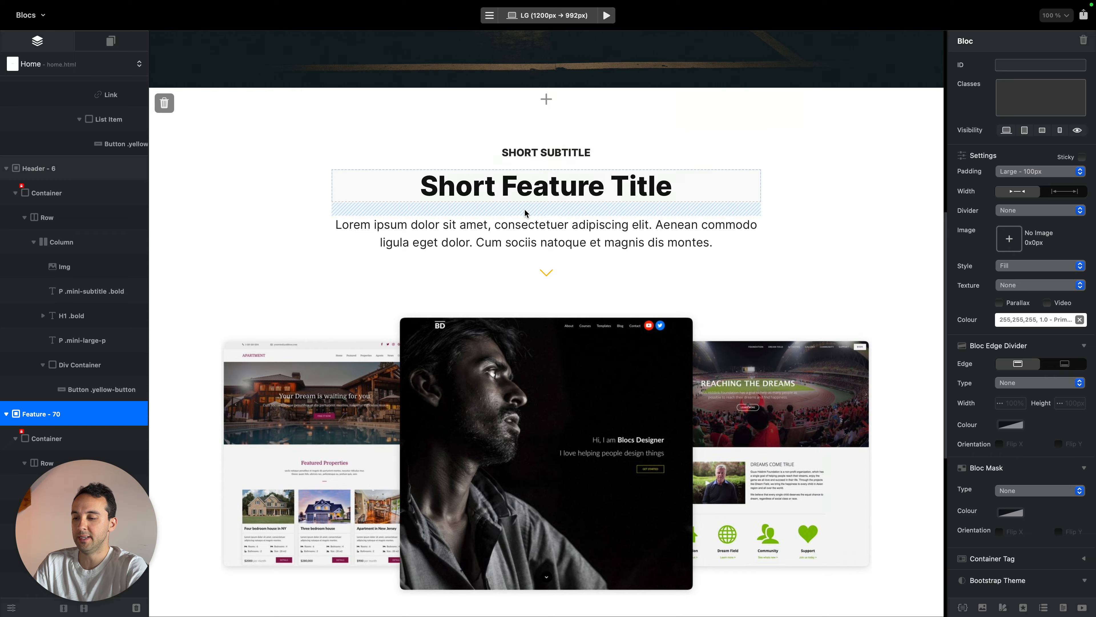
Consult the reference site's services section and replace the feature bloc's short subtitle with "OUR SERVICES"
key("ctrl+Left")
scroll(524, 211, "up", 2)
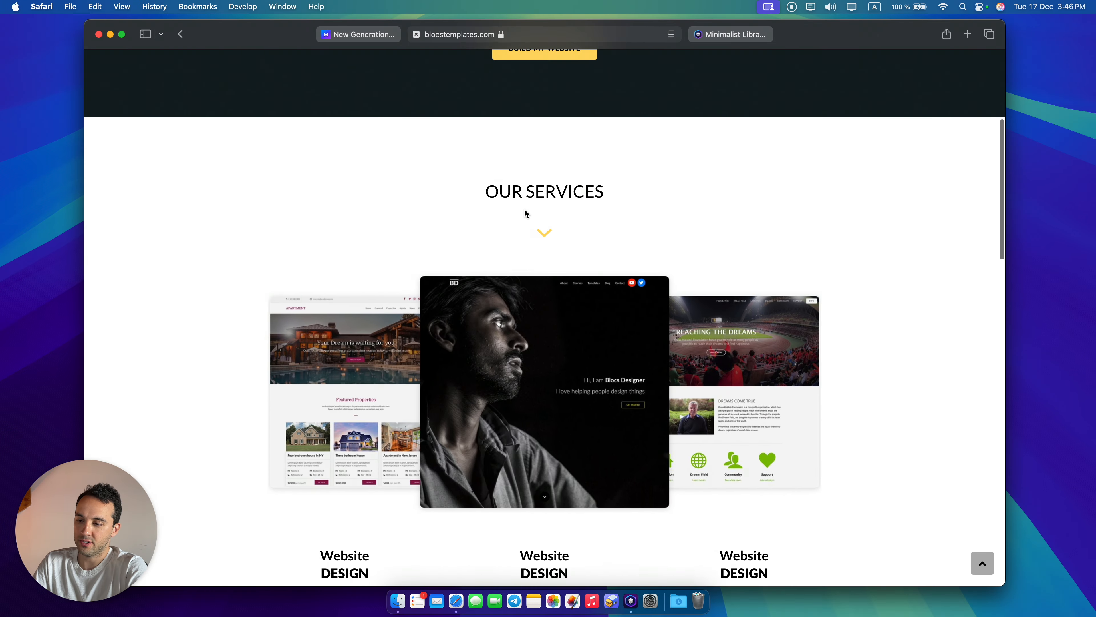
key("ctrl+Right")
double_click(610, 161)
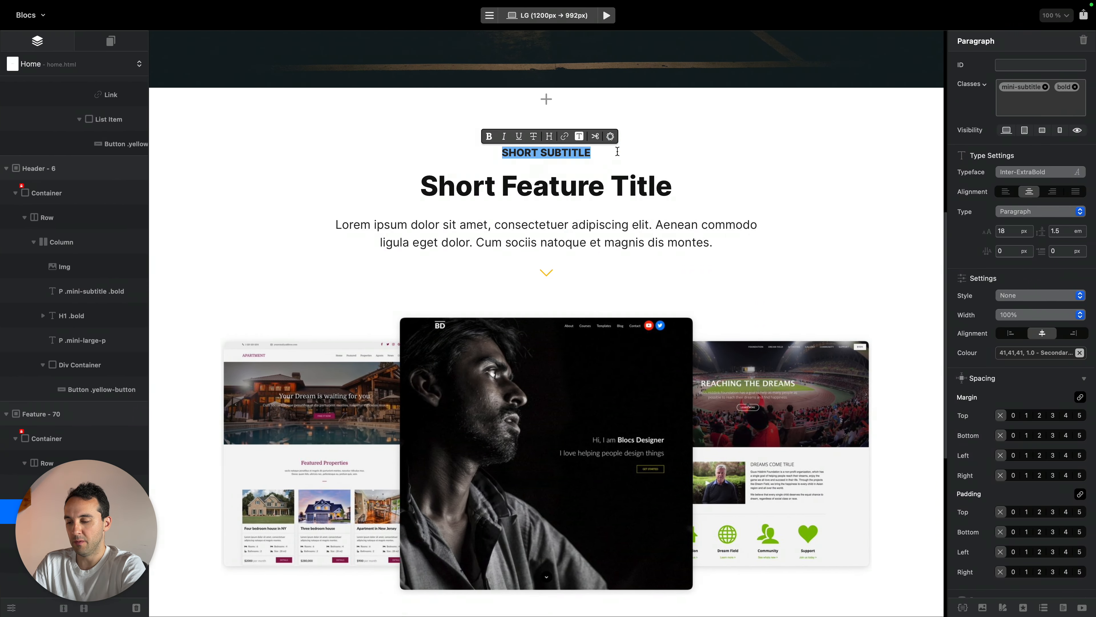
type("OUR SERVICES")
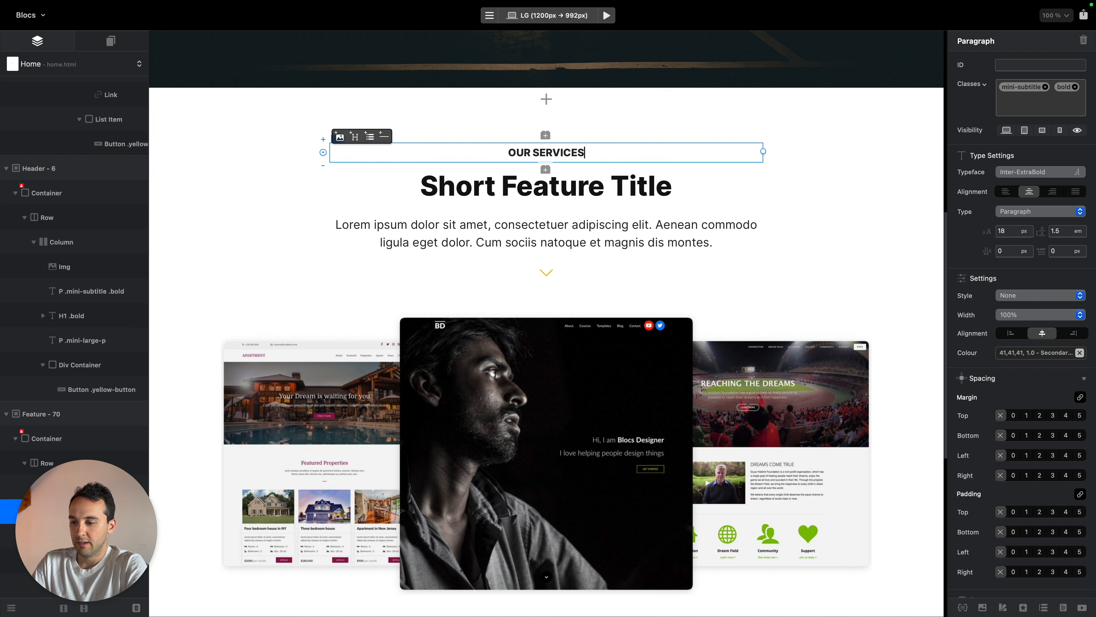
Replace the feature title with "What Can We Do For You"
left_click(656, 184)
double_click(656, 185)
type("What Ca")
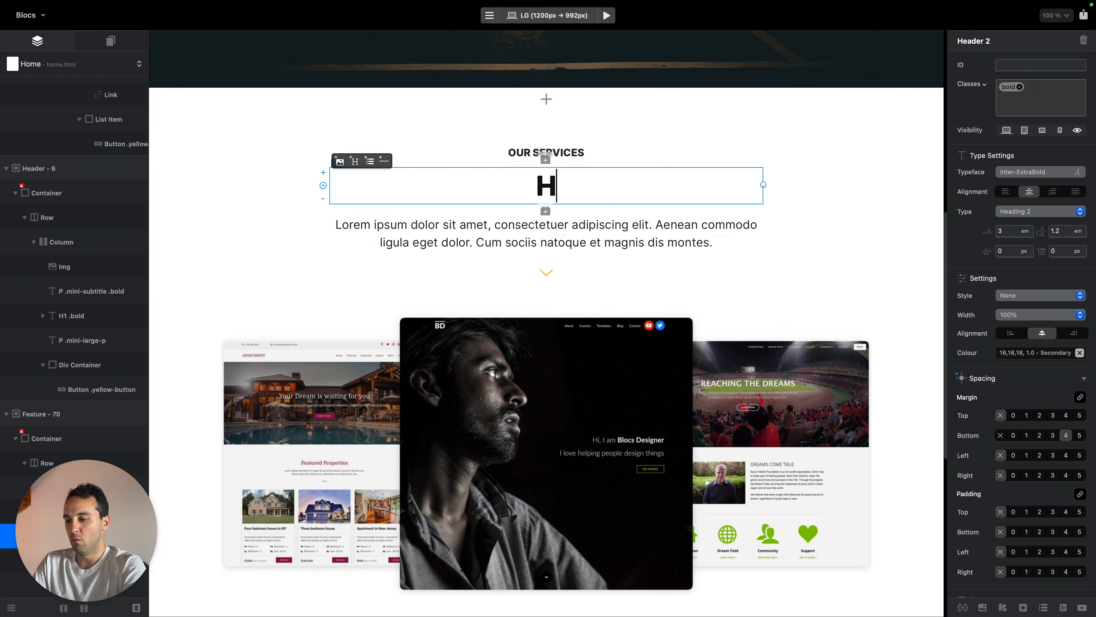
type("n We Do Fo")
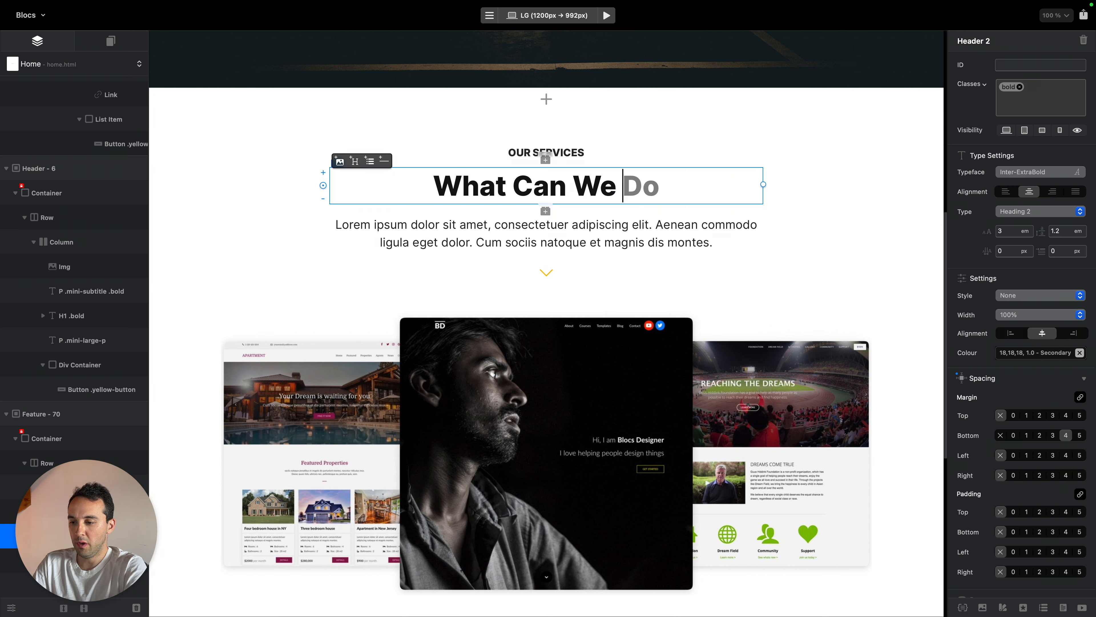
type("r You")
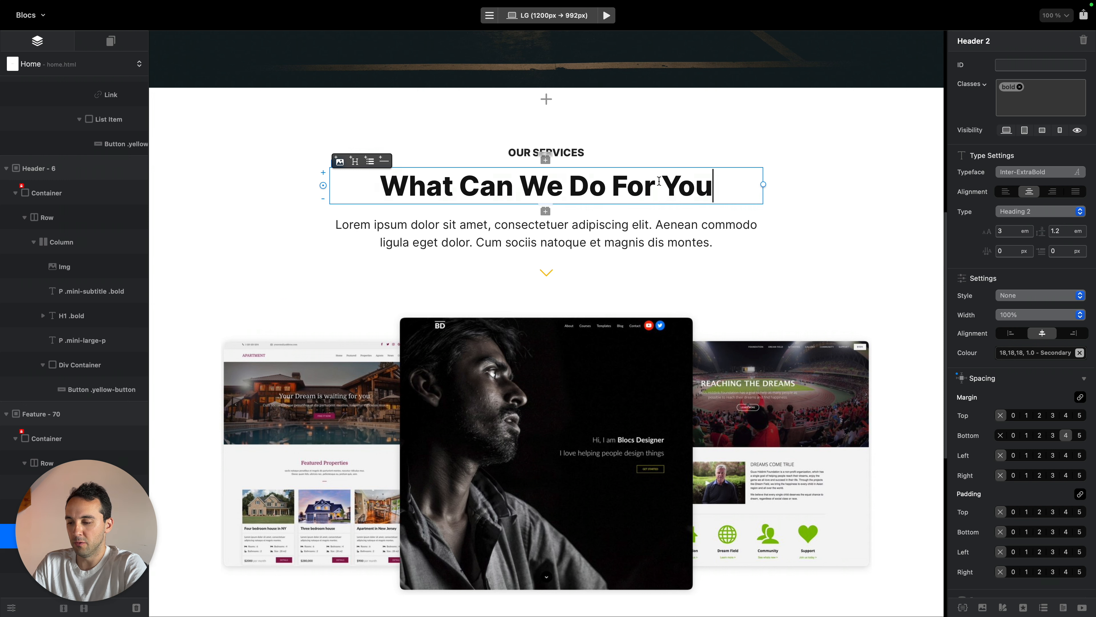
Colour the "OUR SERVICES" subtitle with the Yellow swatch and close the Colour Manager
left_click(619, 148)
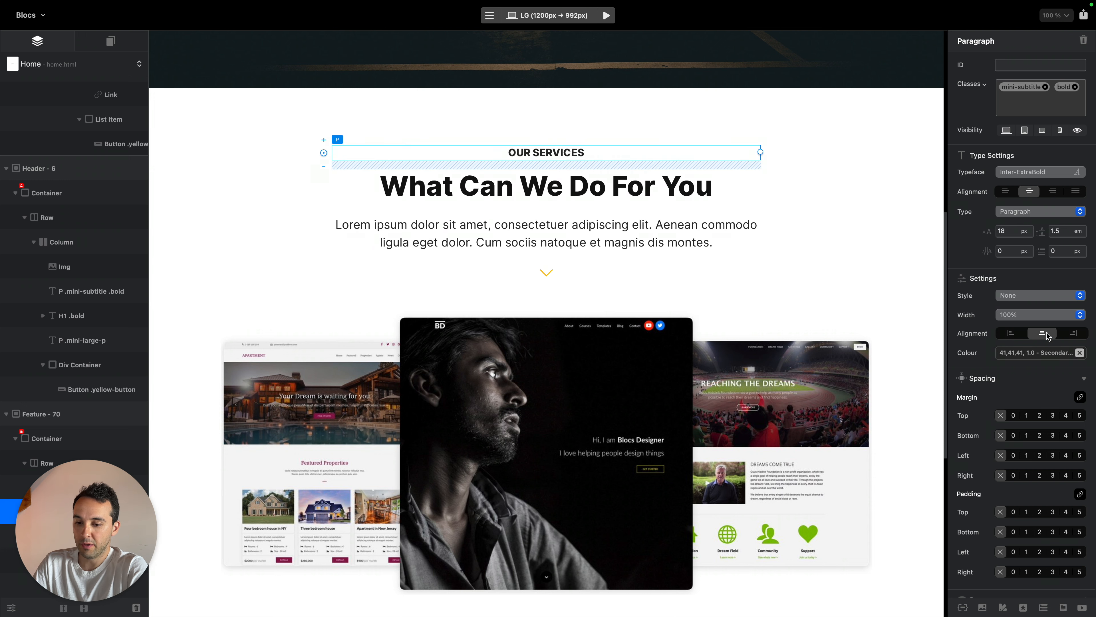
left_click(1044, 357)
left_click(722, 408)
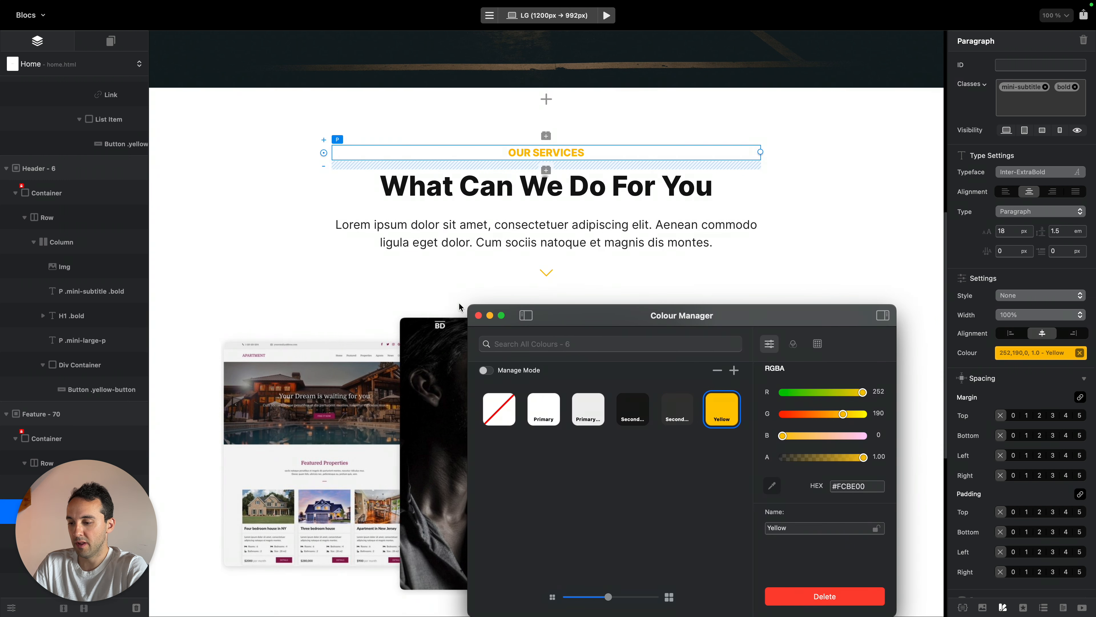
left_click(478, 315)
Replace the introductory paragraph with "We can design and develop a high-quality modern responsive website, which will bring a lot of new customers to you."
left_click(602, 228)
double_click(532, 241)
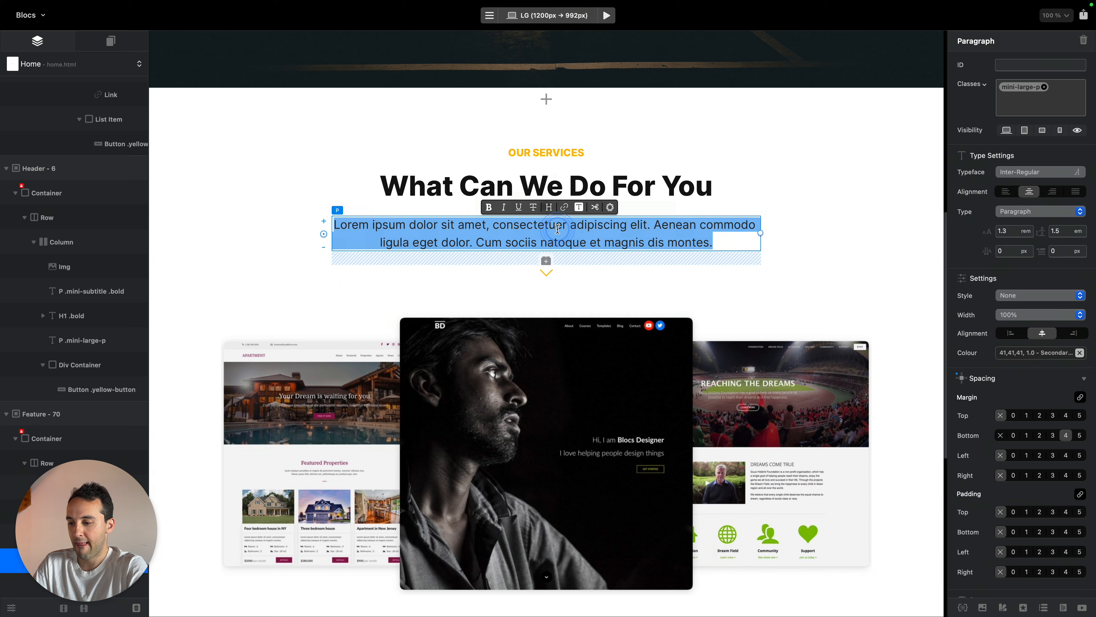
scroll(588, 261, "down", 3)
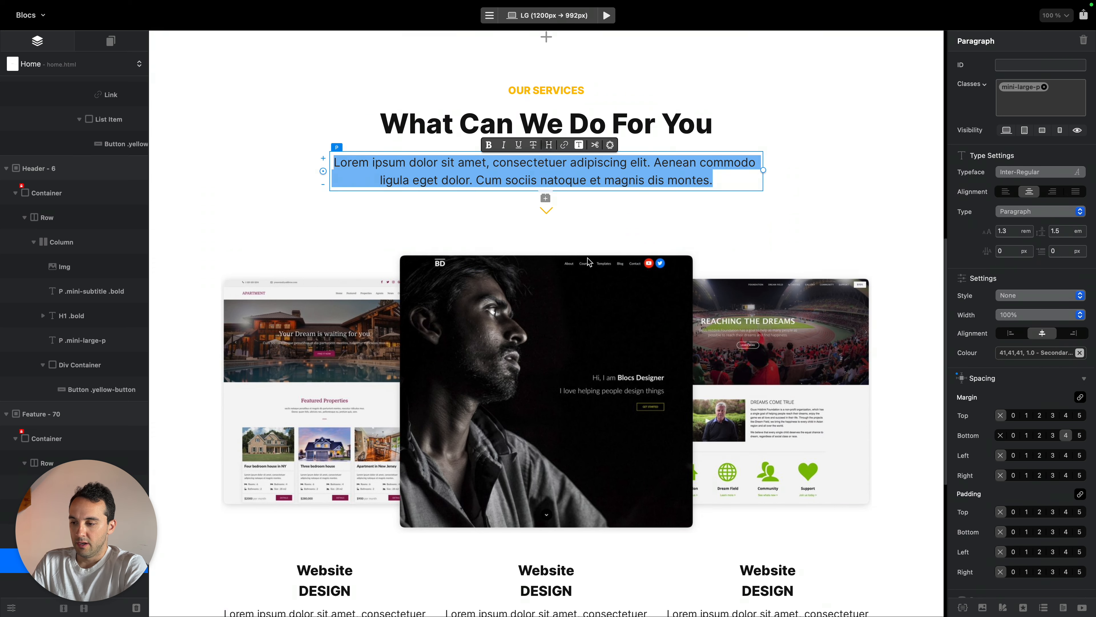
type("We d")
key("BackSpace")
key("BackSpace")
key("BackSpace")
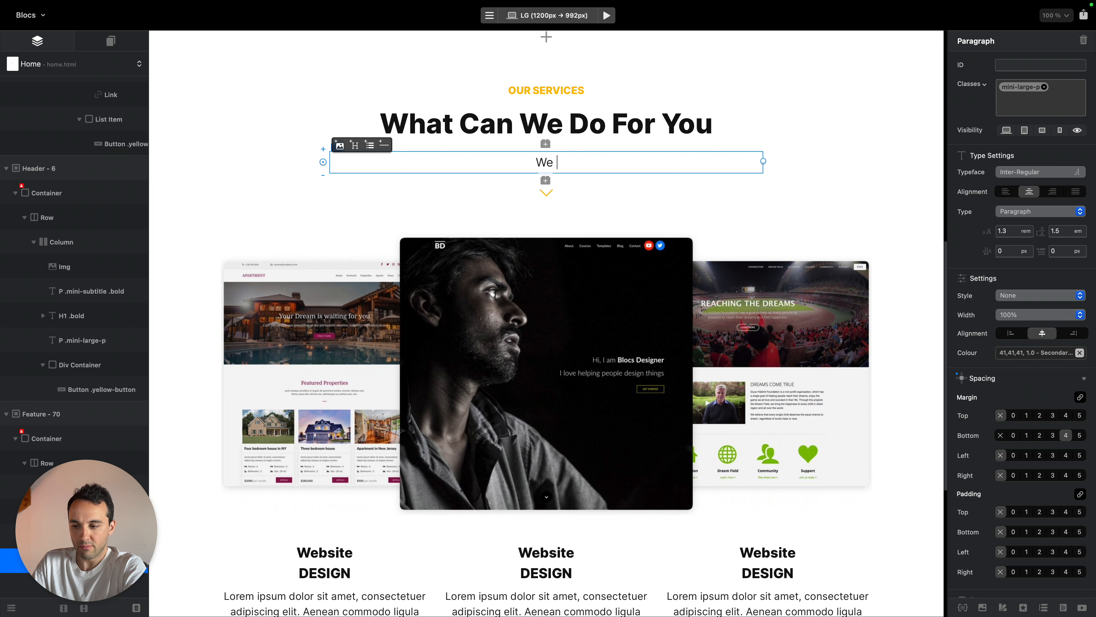
type("raete")
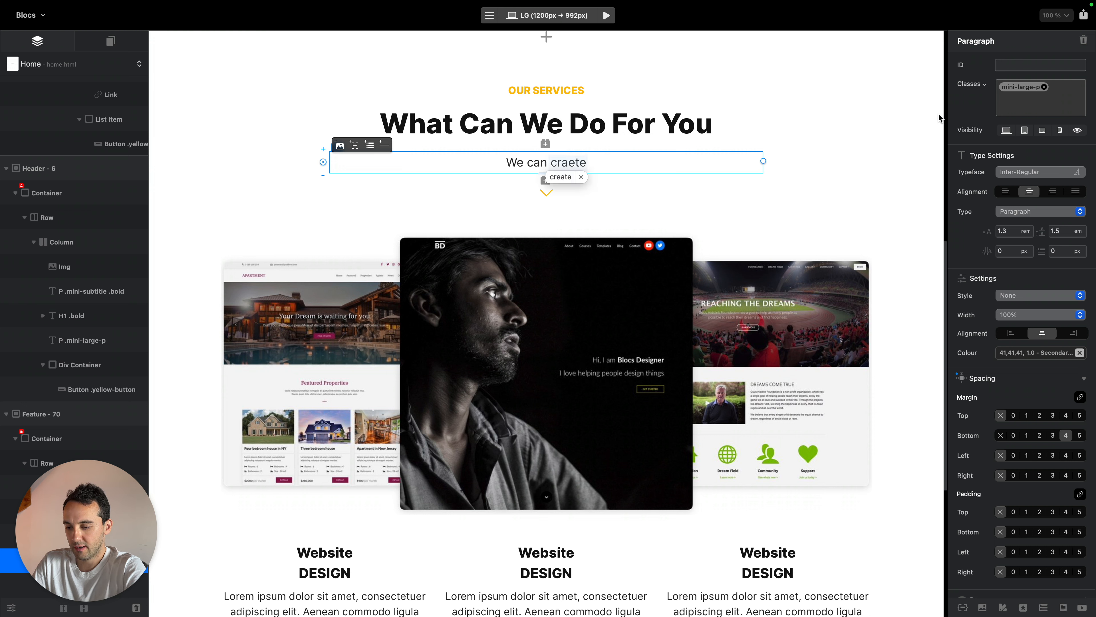
key("BackSpace")
key("BackSpace")
key("BackSpace")
type("desing")
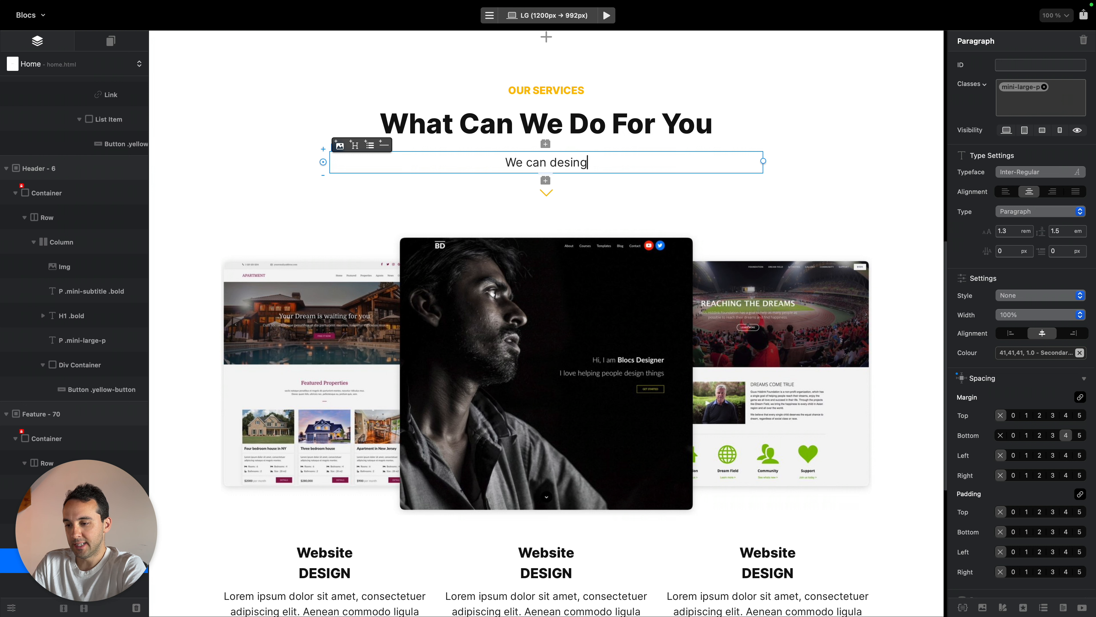
type(" and")
key("BackSpace")
key("BackSpace")
key("BackSpace")
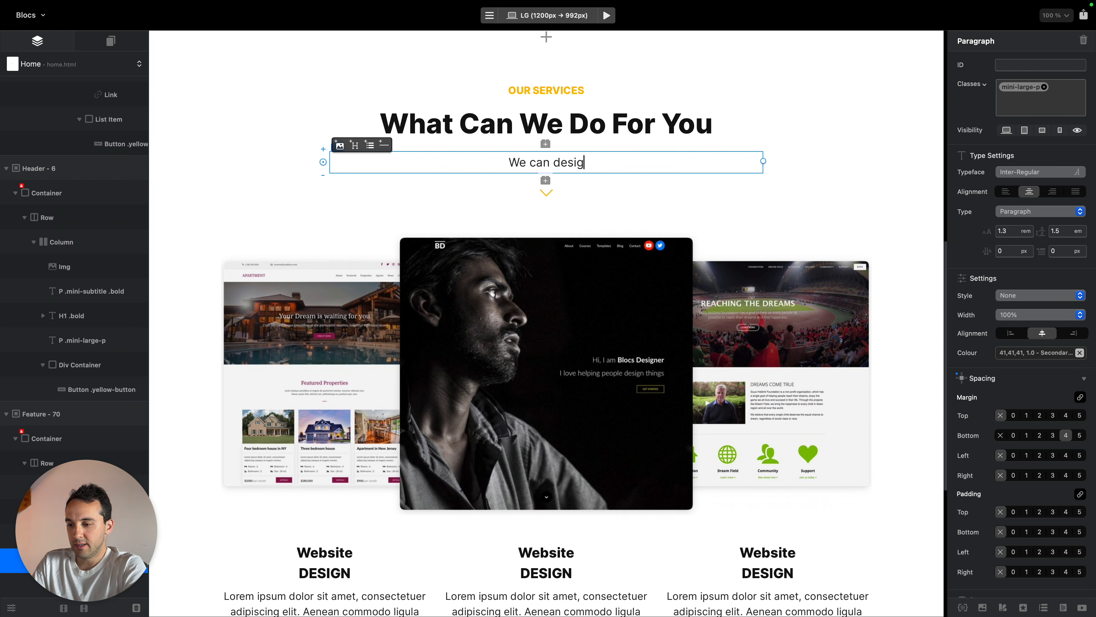
type("n and developt ")
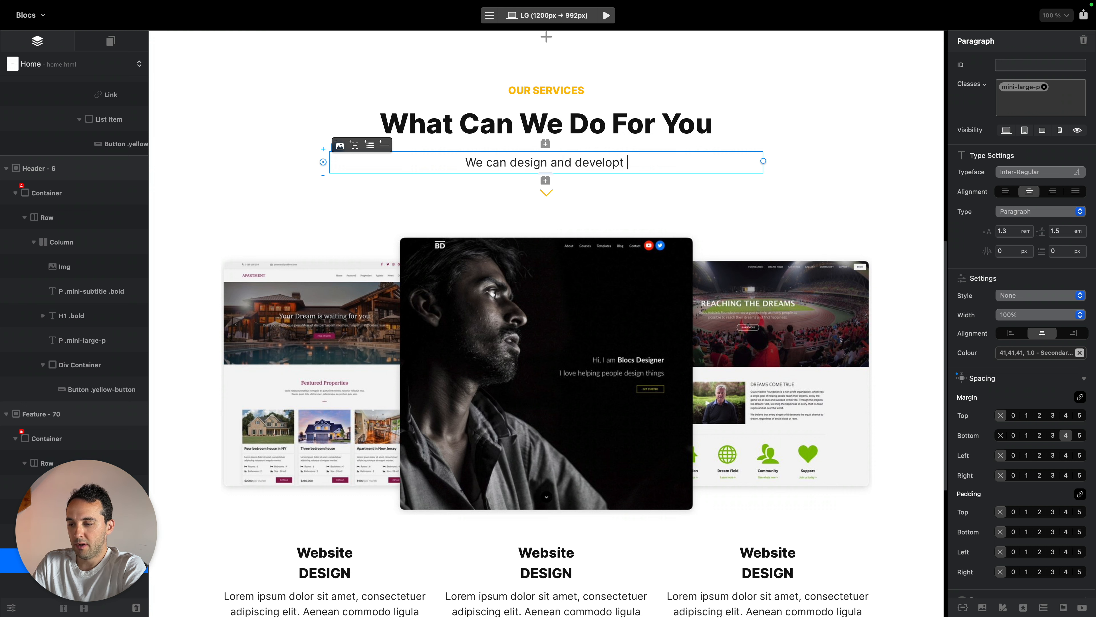
type("a")
key("BackSpace")
key("BackSpace")
key("BackSpace")
type("a ")
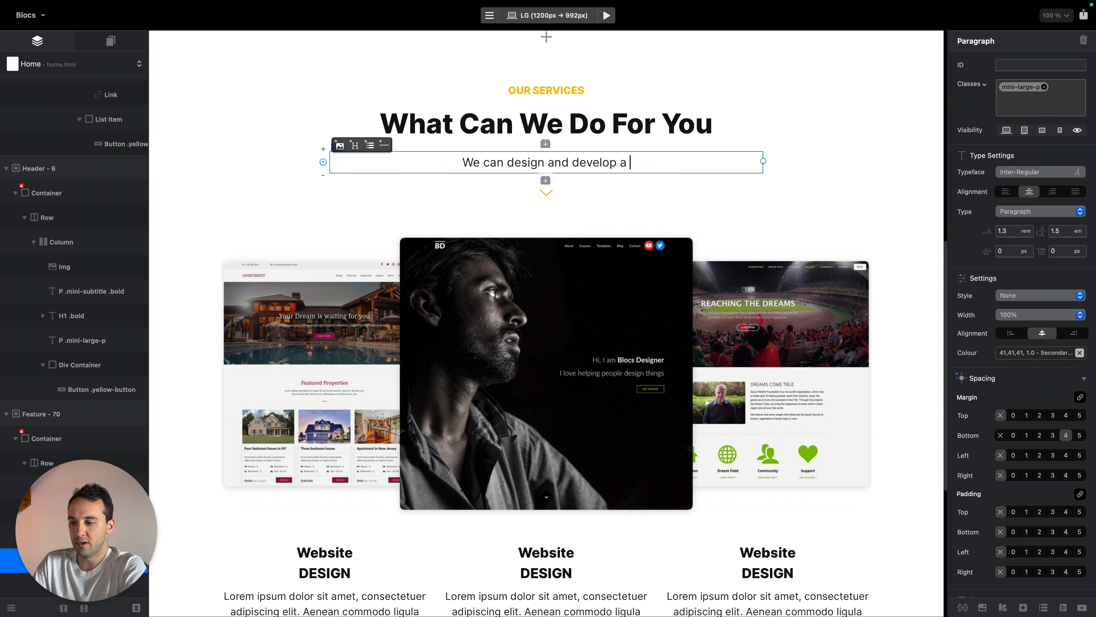
type("very")
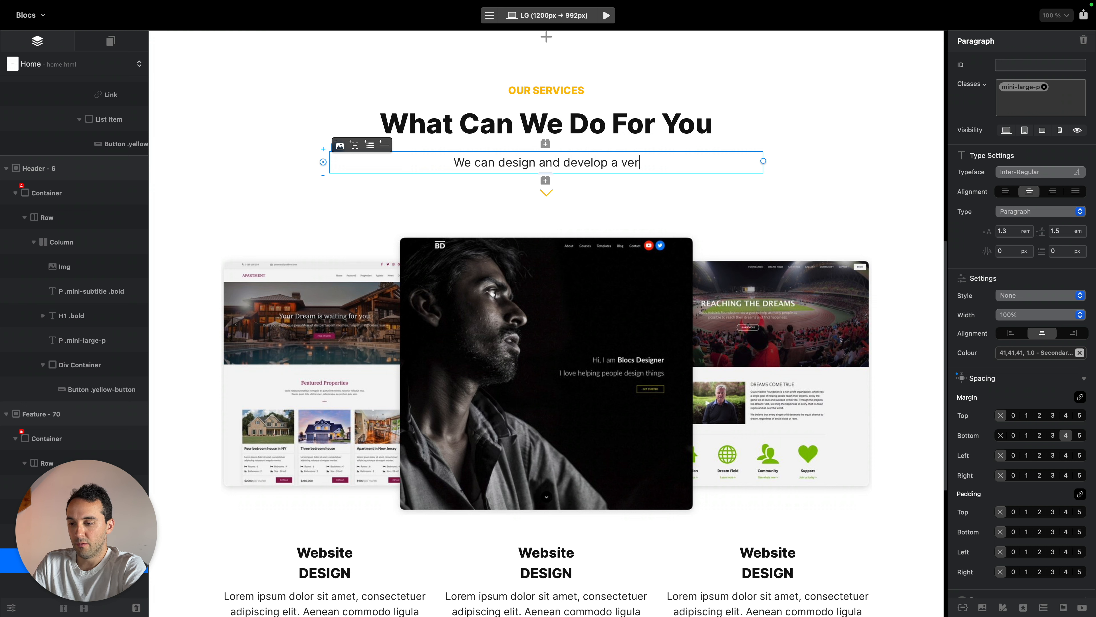
key("BackSpace")
key("BackSpace")
key("BackSpace")
key("BackSpace")
type("high-quality ")
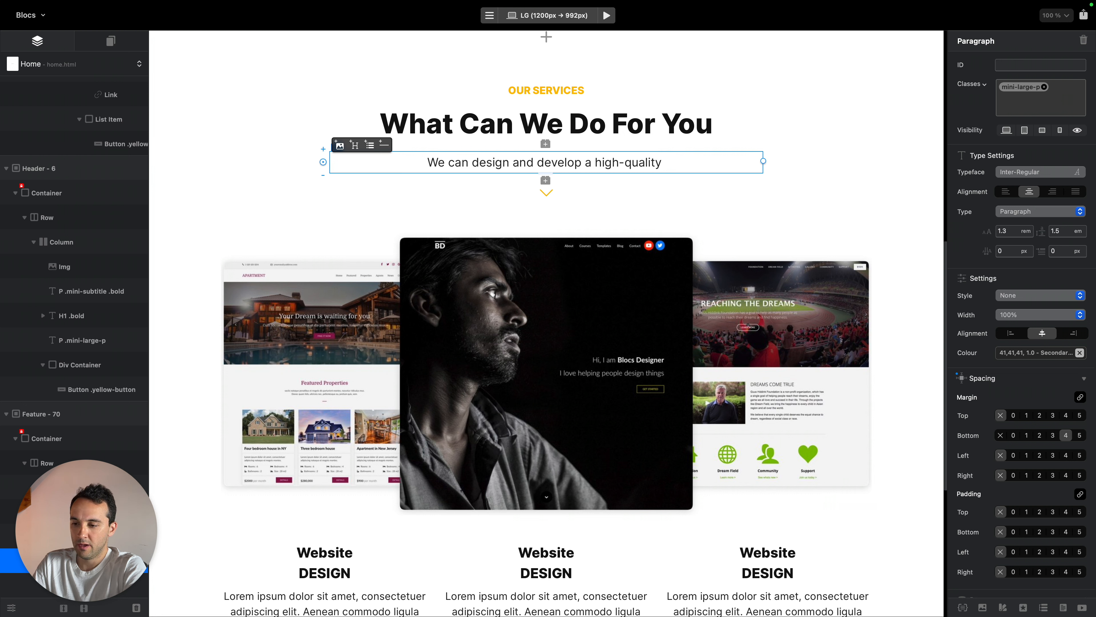
type("modern responsi")
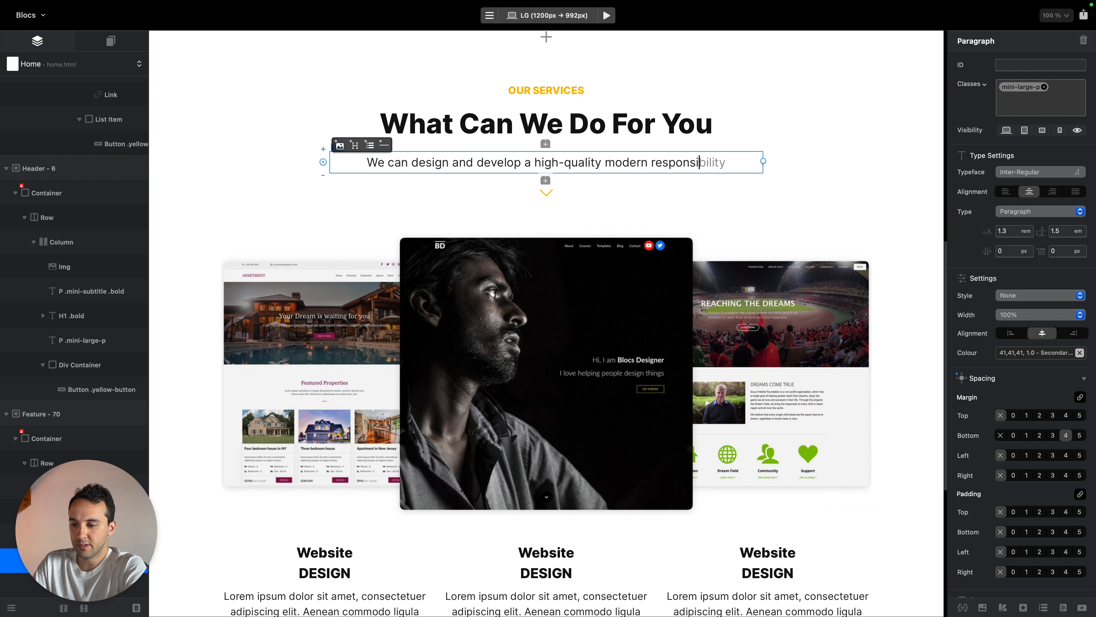
type("ve website")
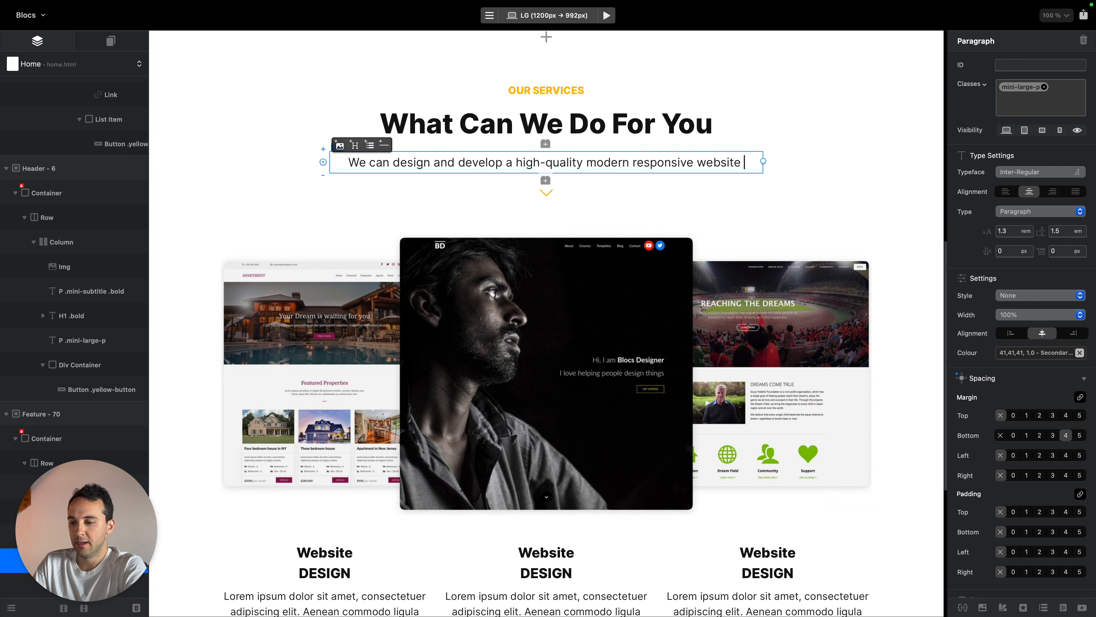
key("BackSpace")
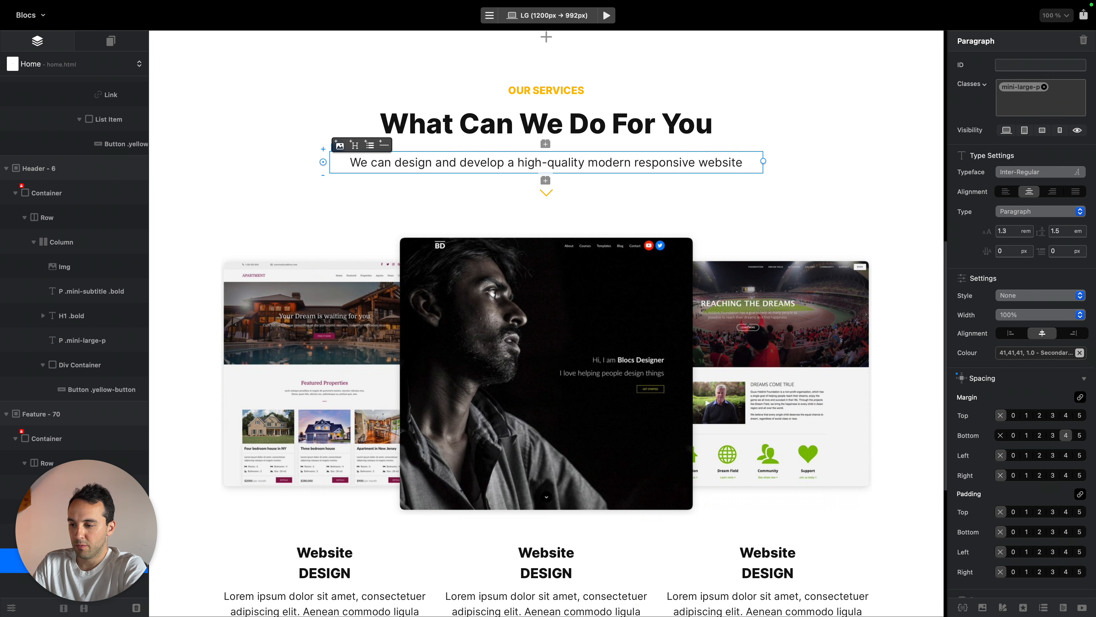
type(", which ")
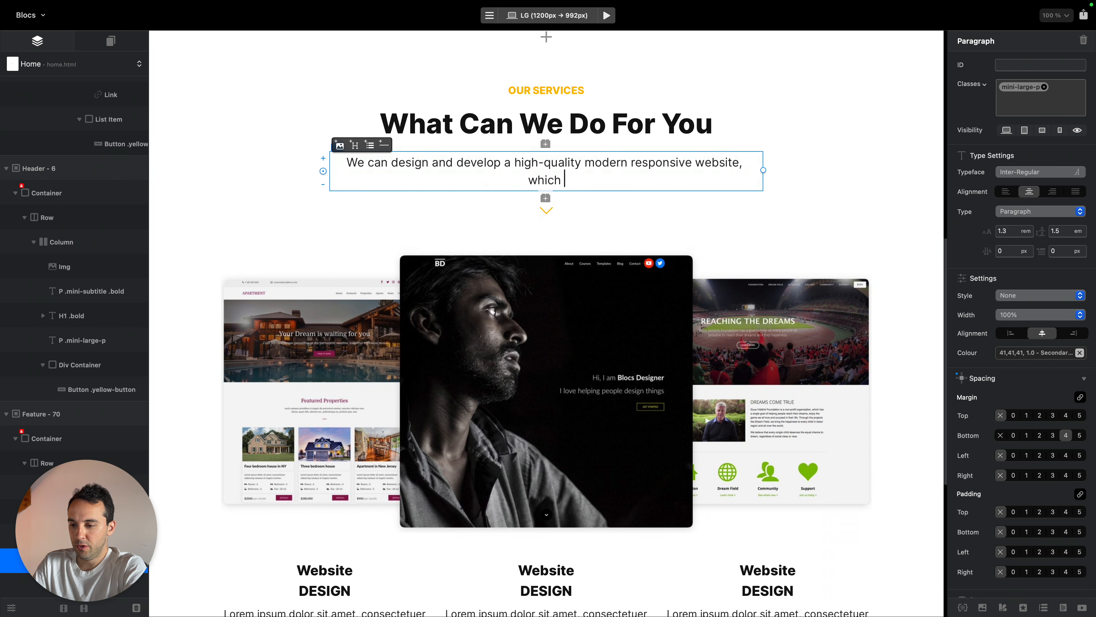
type("will bring")
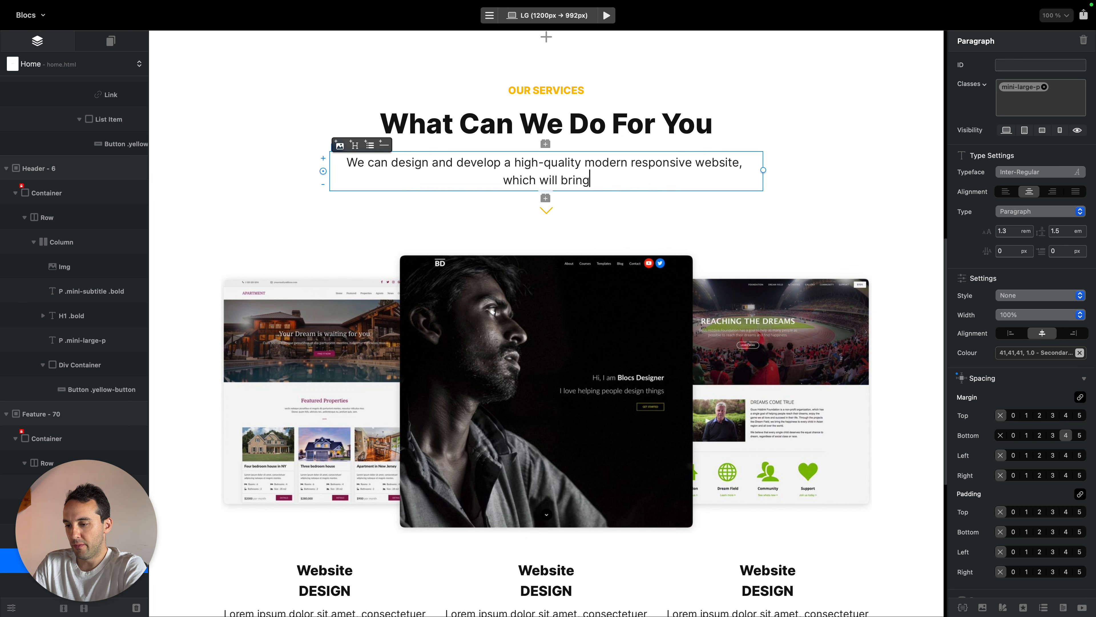
type(" a lot of n")
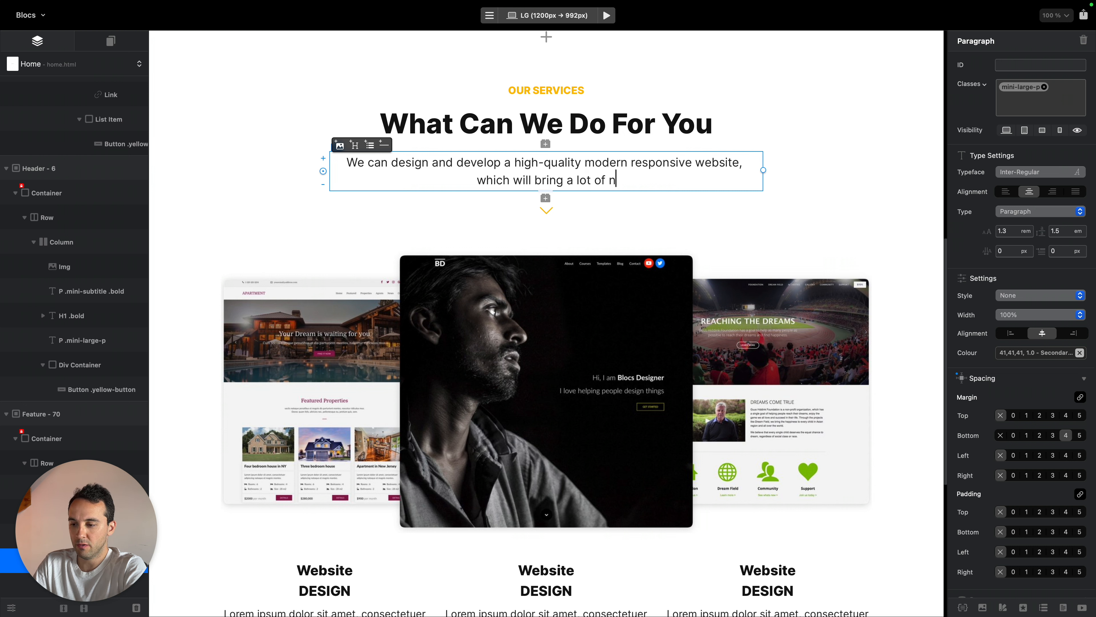
type("ew customers to you.")
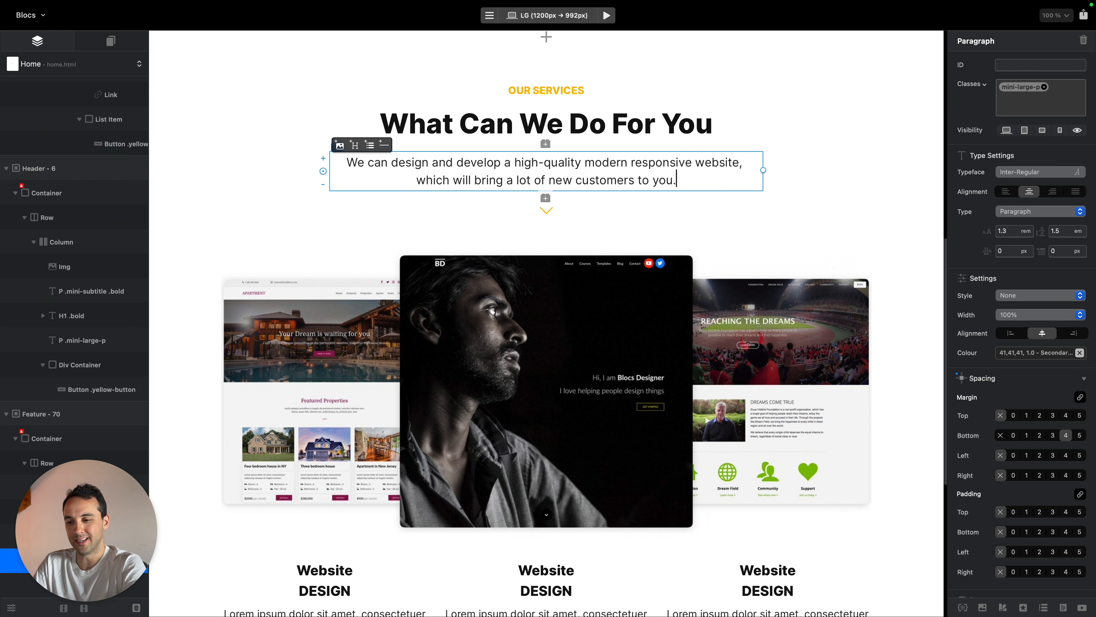
Rewrite the services introductory paragraph with the Rewrite writing tool and replace the text with the suggestion
key("super+a")
key("super+c")
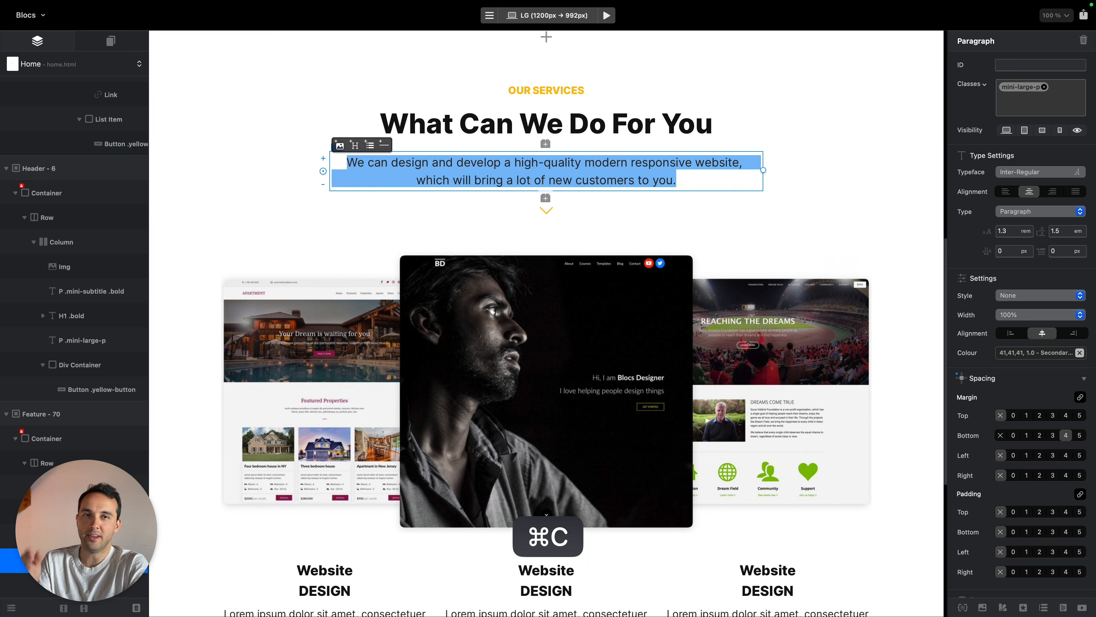
triple_click(628, 175)
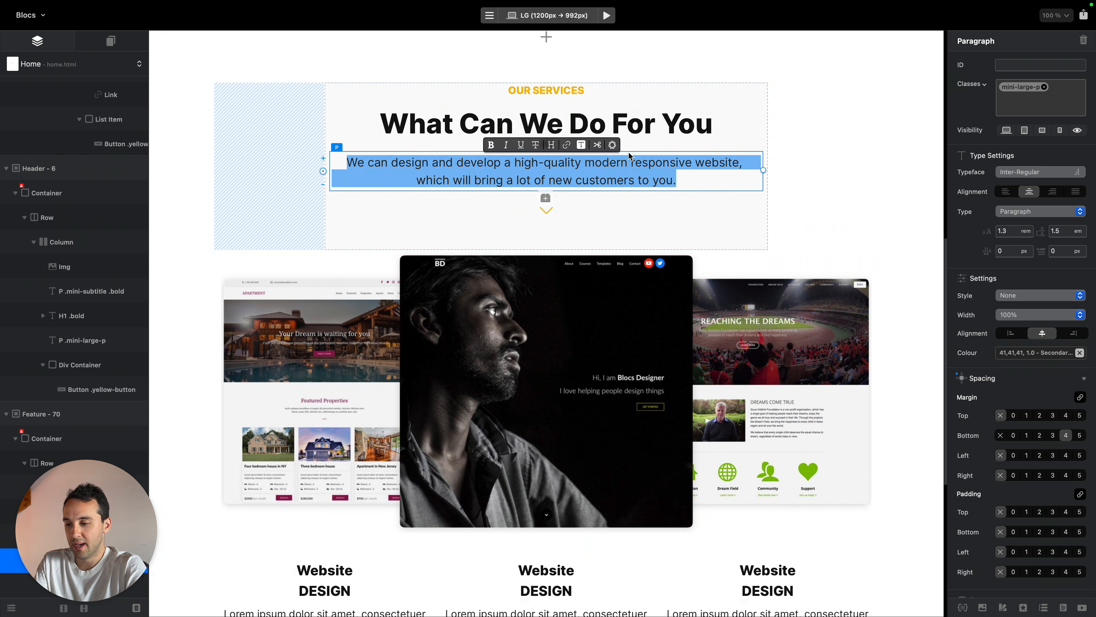
left_click(612, 145)
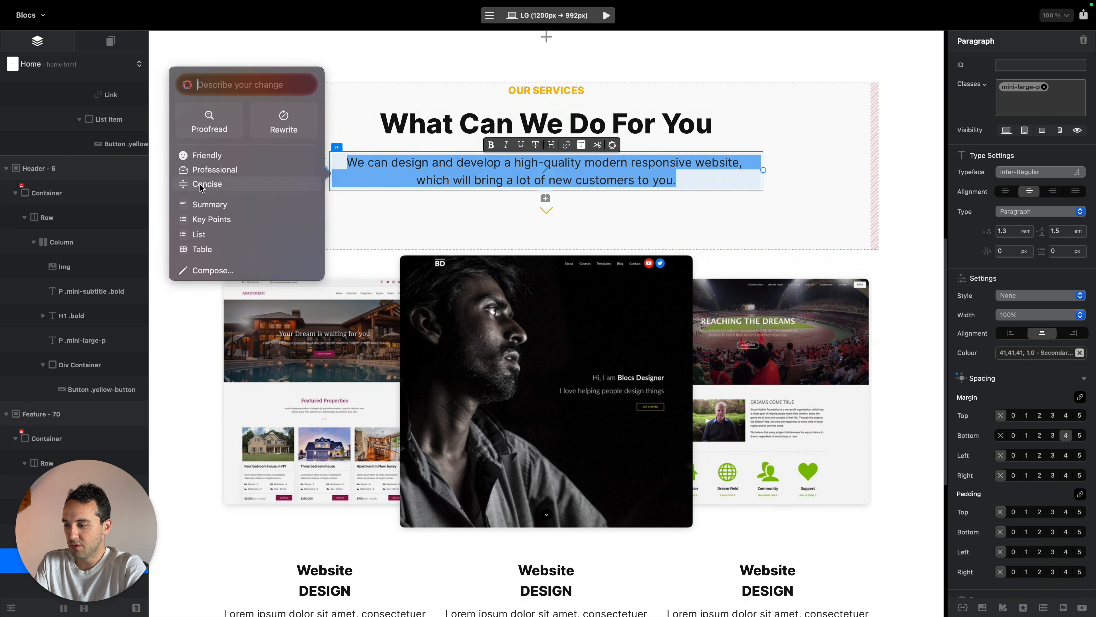
left_click(281, 119)
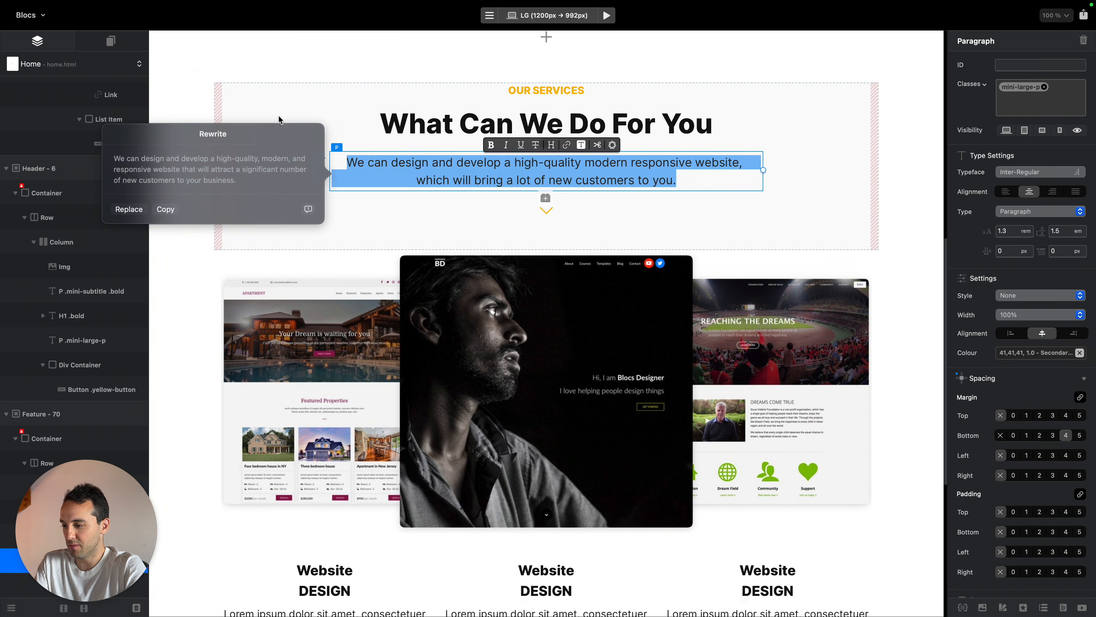
left_click(129, 210)
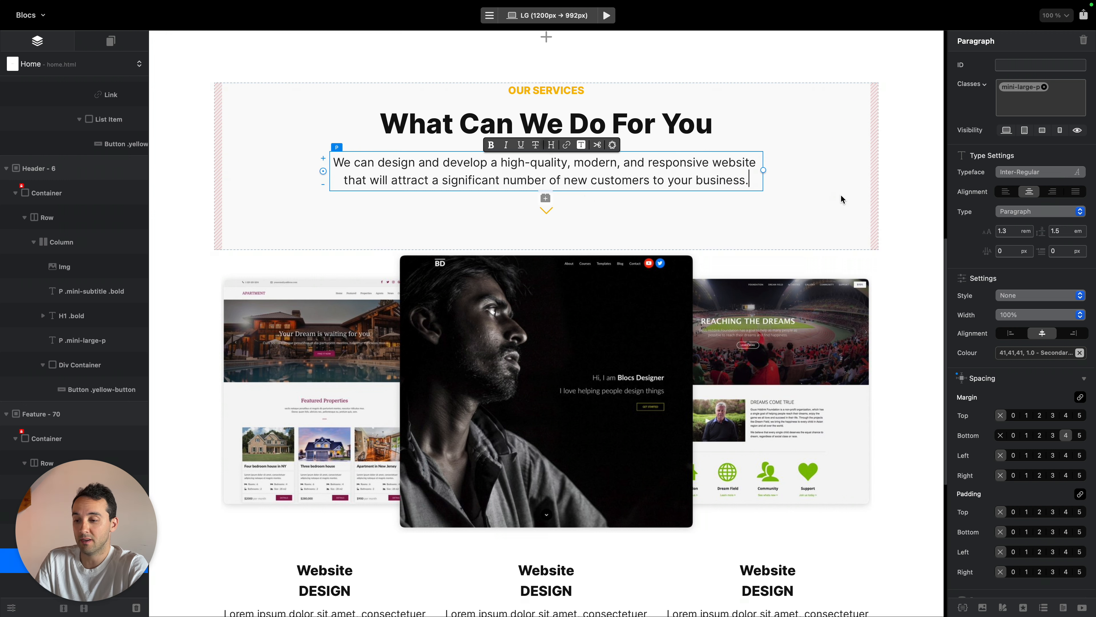
left_click(919, 179)
left_click(868, 205)
left_click(670, 162)
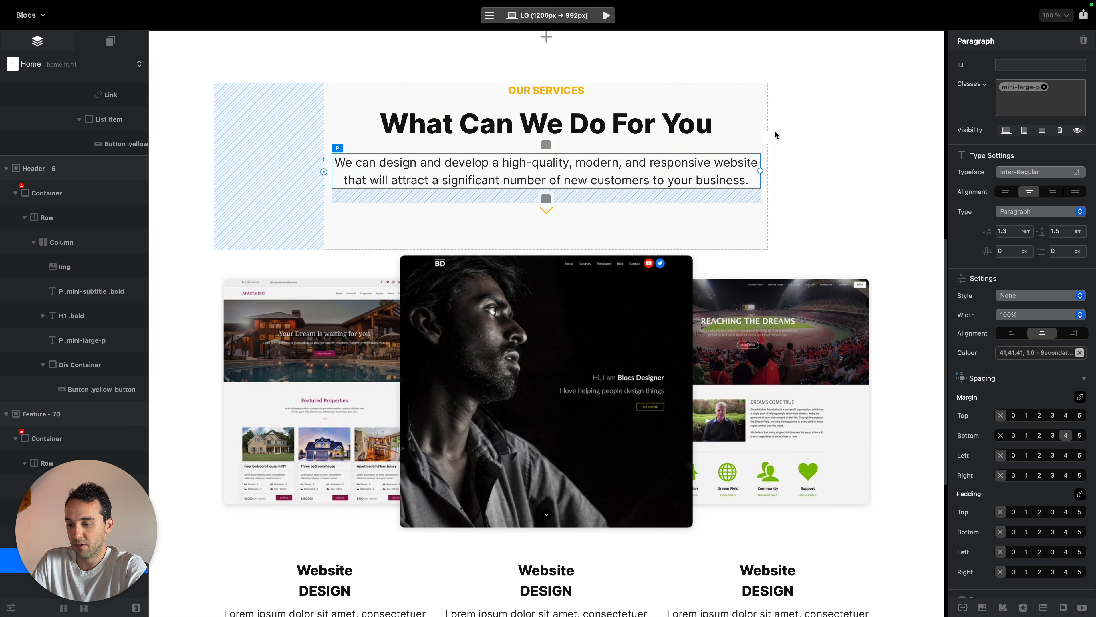
left_click(859, 111)
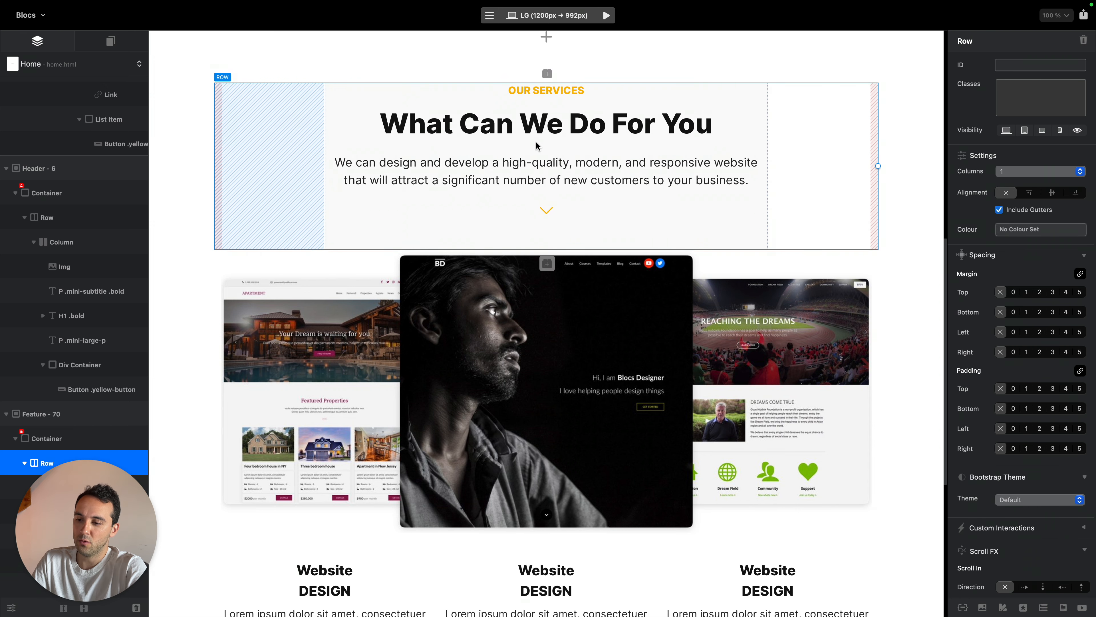
Move the word "Can" after "We" so the services title reads "What We Can Do For You"
double_click(498, 128)
double_click(487, 126)
key("super+c")
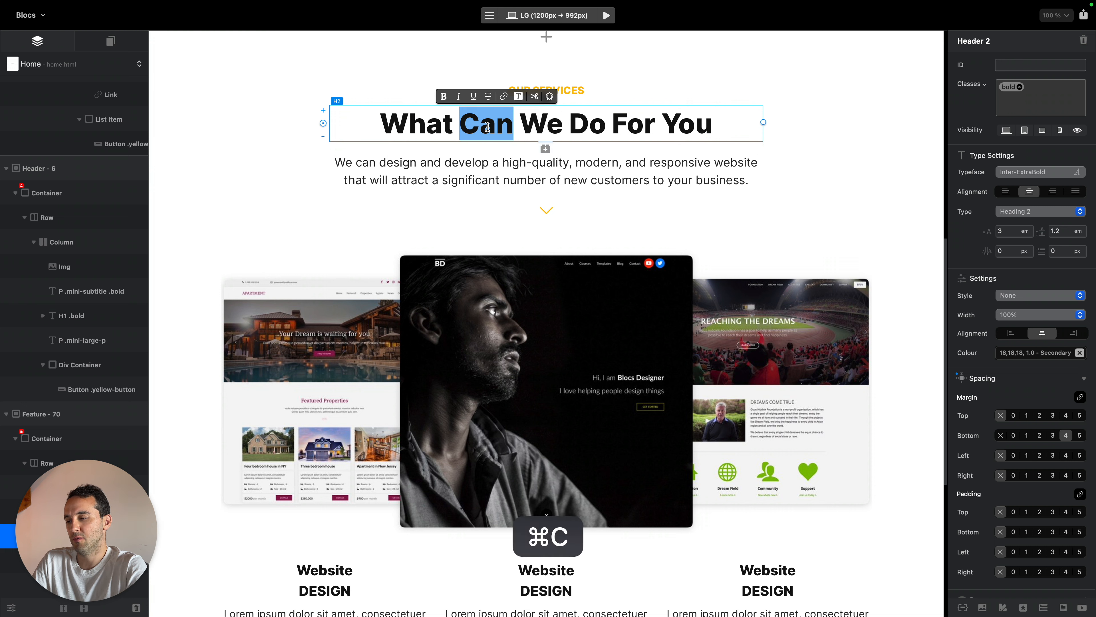
key("BackSpace")
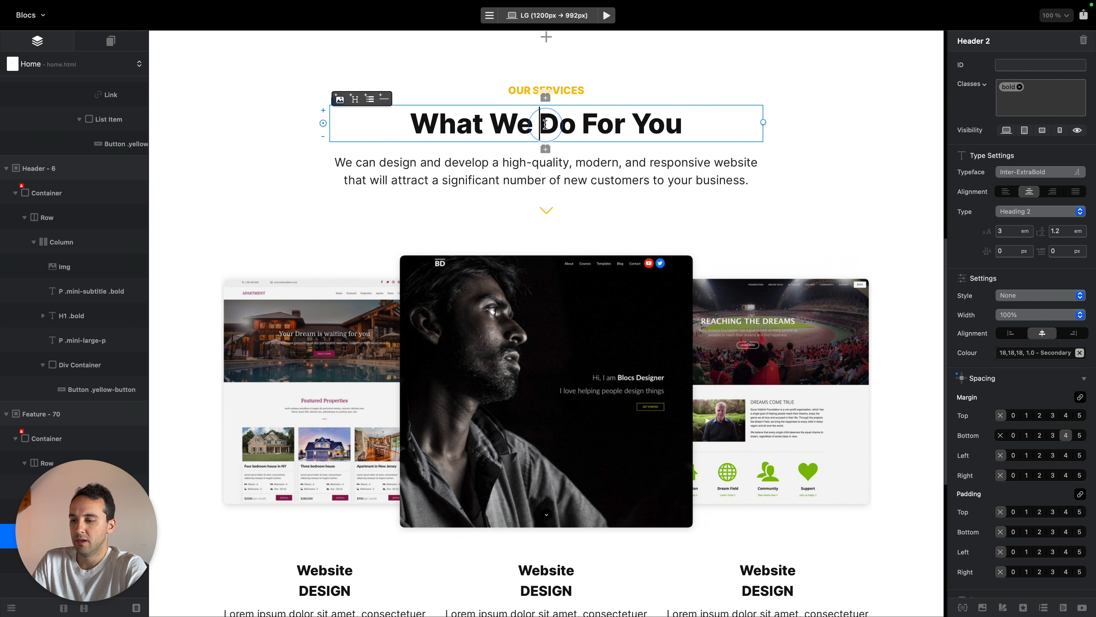
key("super+v")
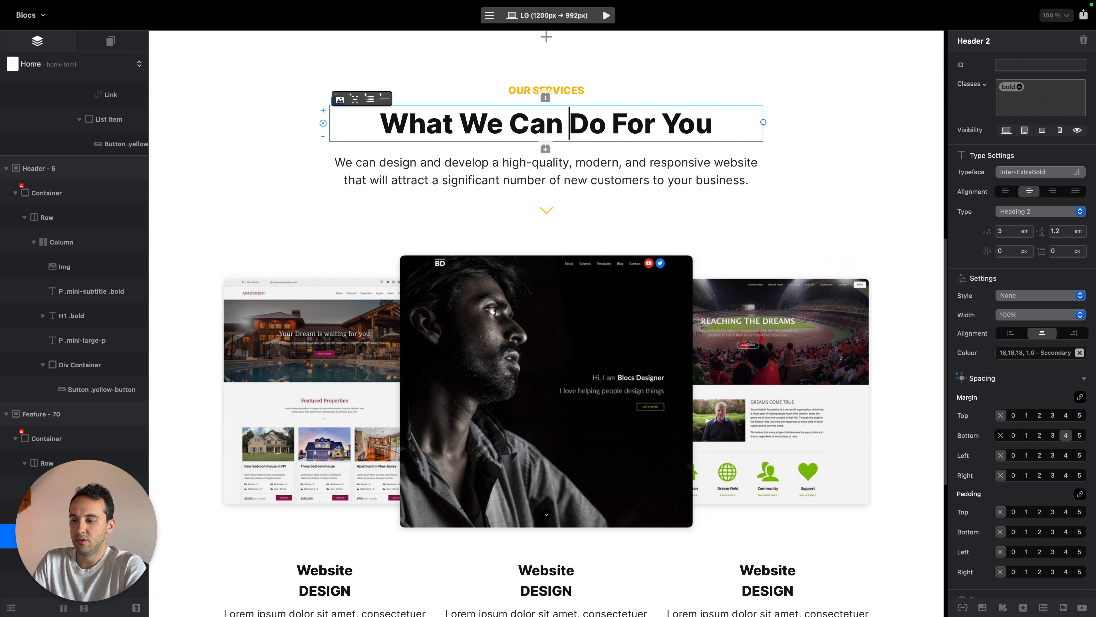
Retype the services title in sentence case as "What we can do for you"
left_click_drag(472, 122, 569, 123)
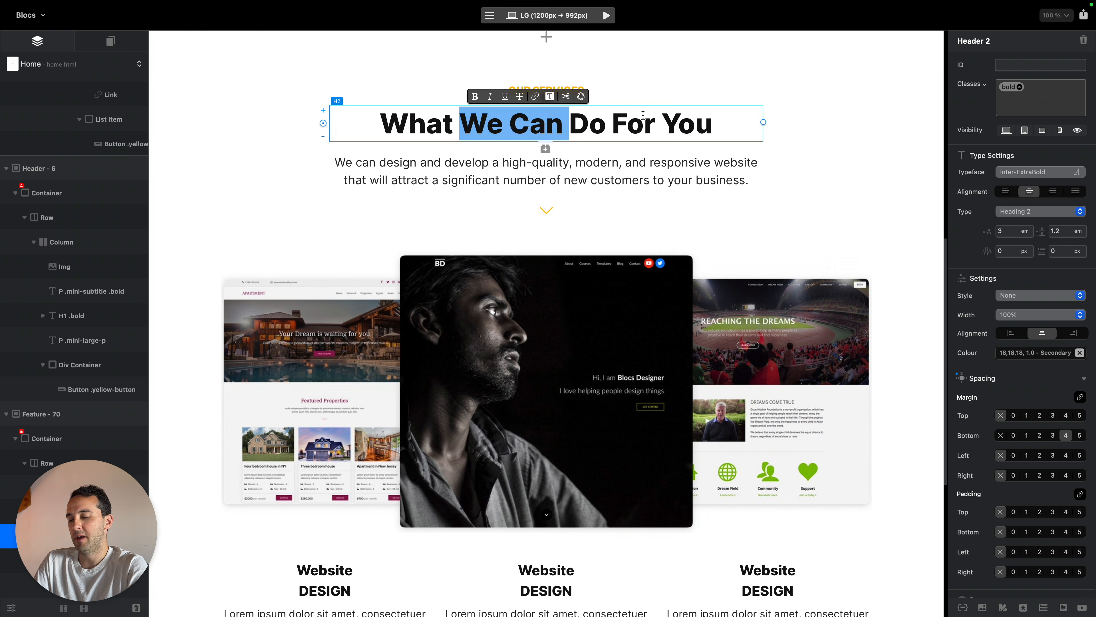
left_click(713, 122)
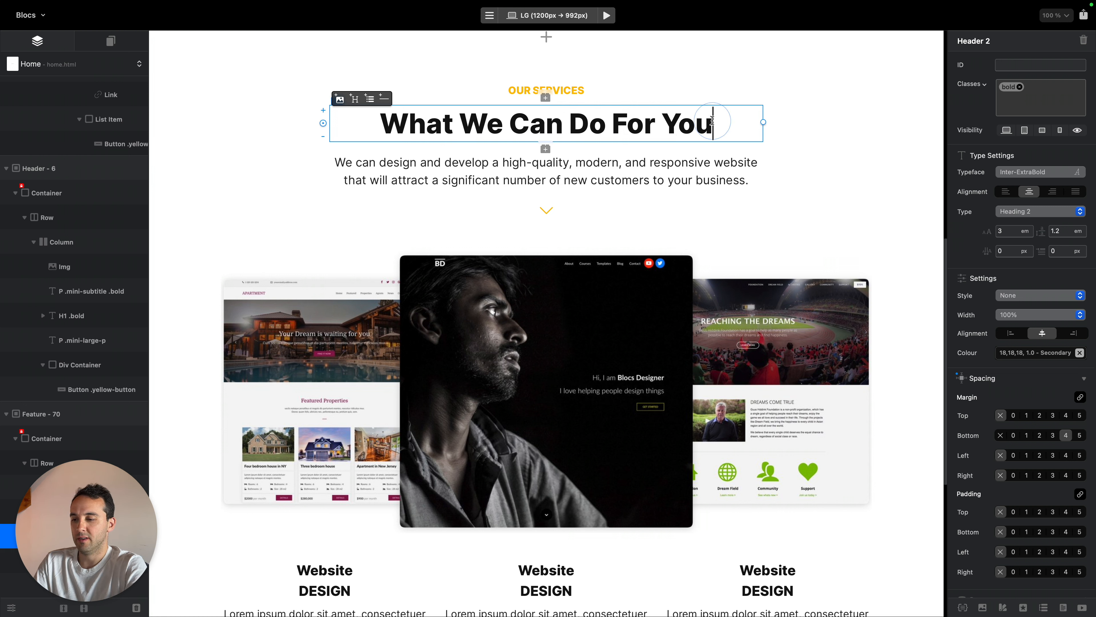
left_click(471, 124, "shift")
type("we can do for")
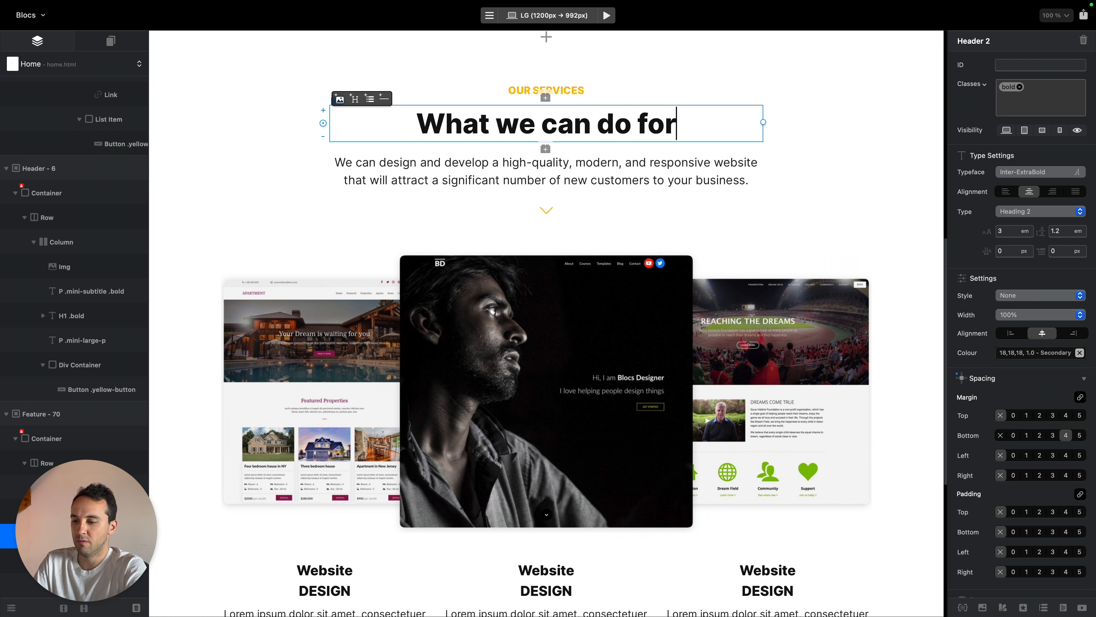
type(" you")
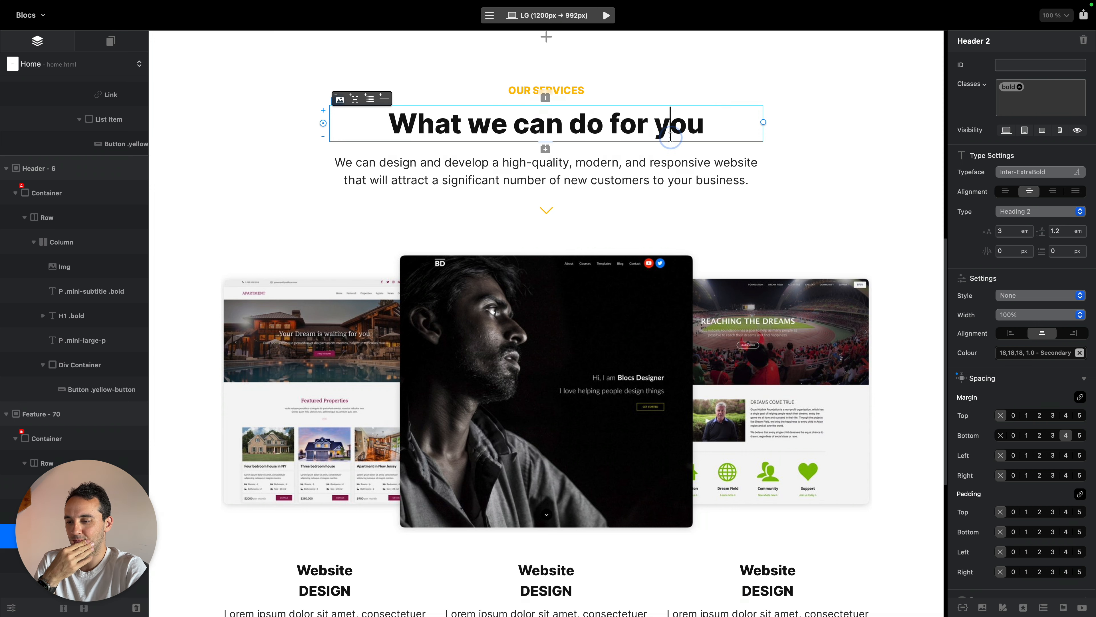
left_click(857, 174)
Add a new Gray colour to the palette and apply it to the services introductory paragraph
scroll(859, 176, "up", 6)
scroll(859, 176, "down", 6)
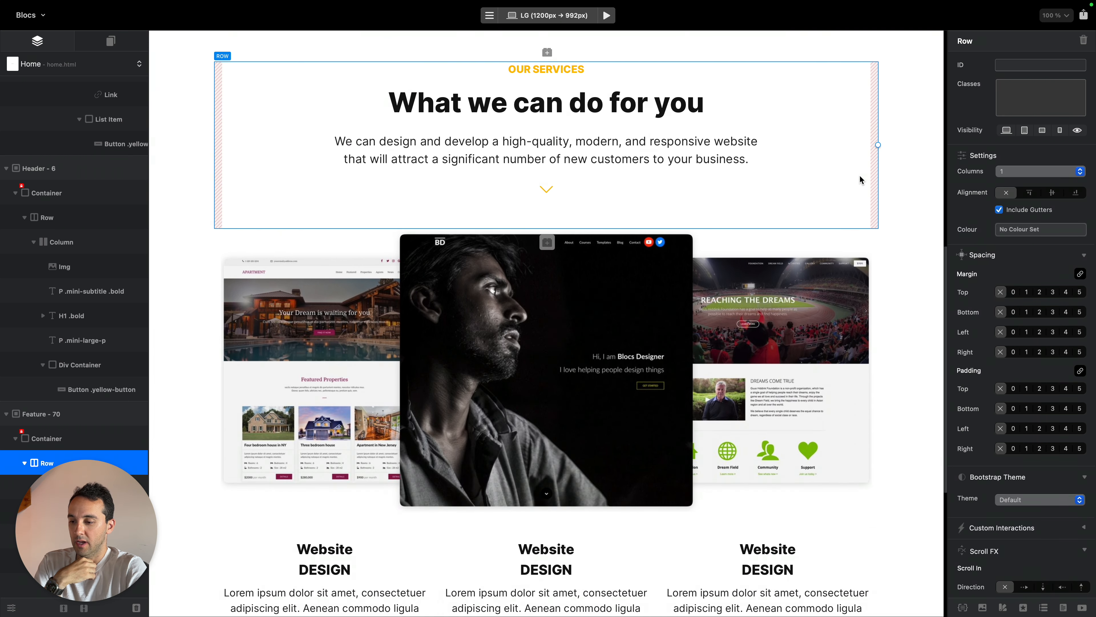
scroll(858, 179, "down", 3)
scroll(859, 180, "up", 4)
left_click(709, 188)
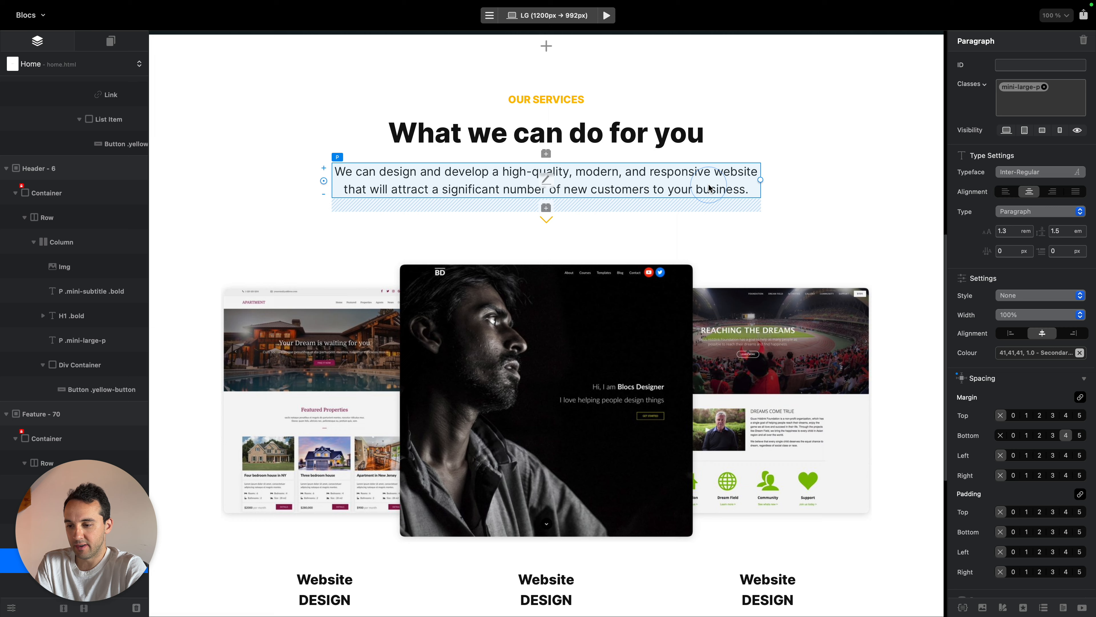
left_click(1032, 353)
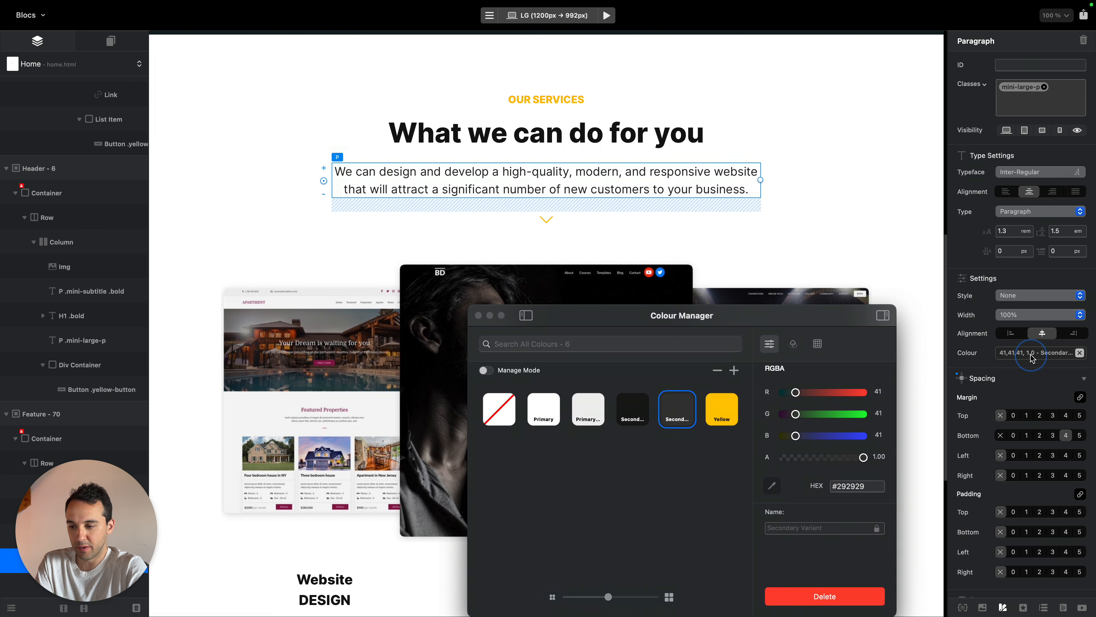
left_click(735, 370)
mouse_move(795, 391)
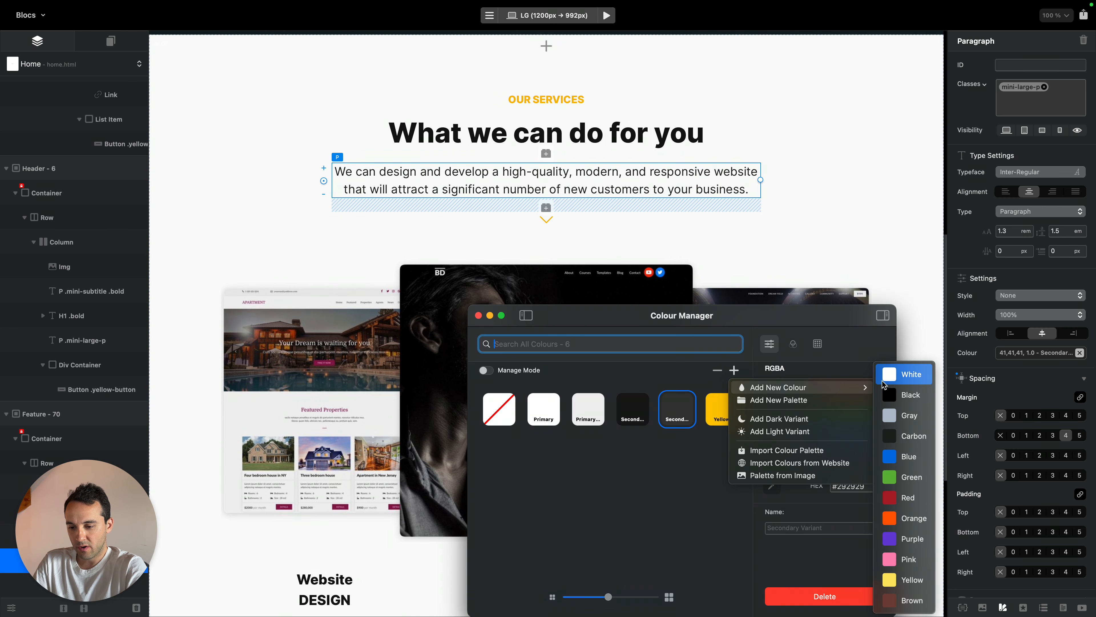
left_click(915, 413)
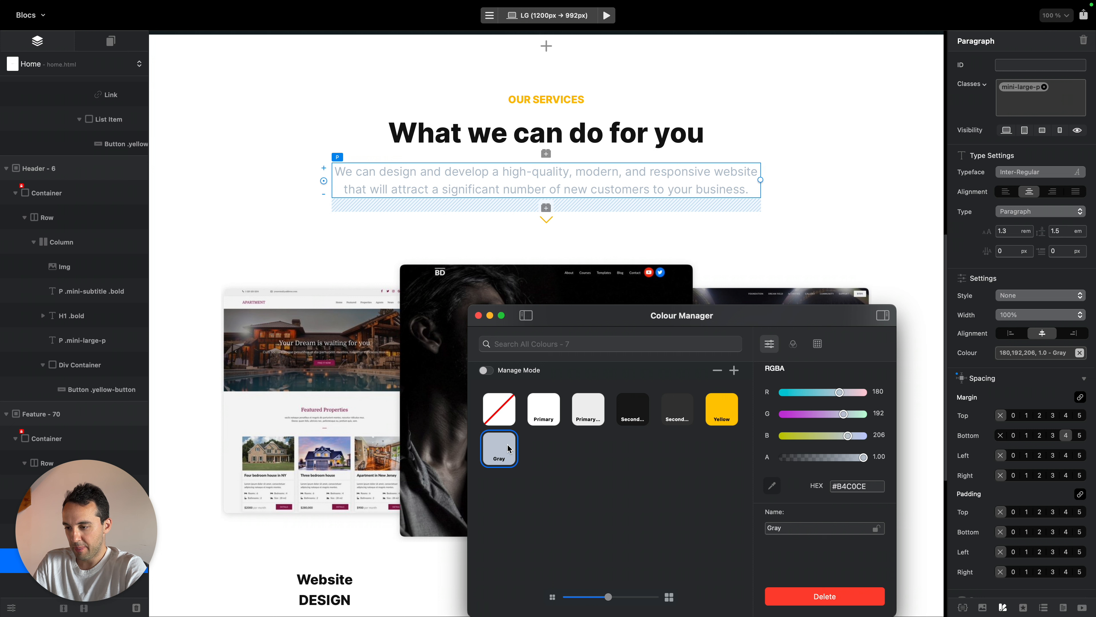
Adjust the new Gray swatch to a neutral grey with saturation 0 and brightness 40, then close the Colour Manager
left_click(794, 344)
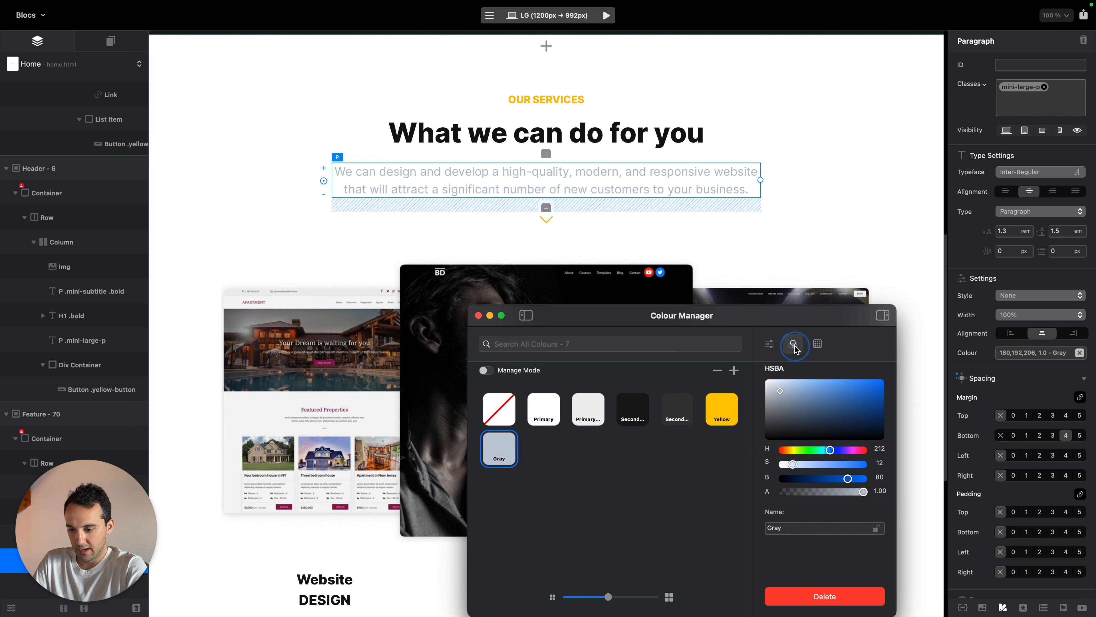
left_click_drag(793, 415, 766, 416)
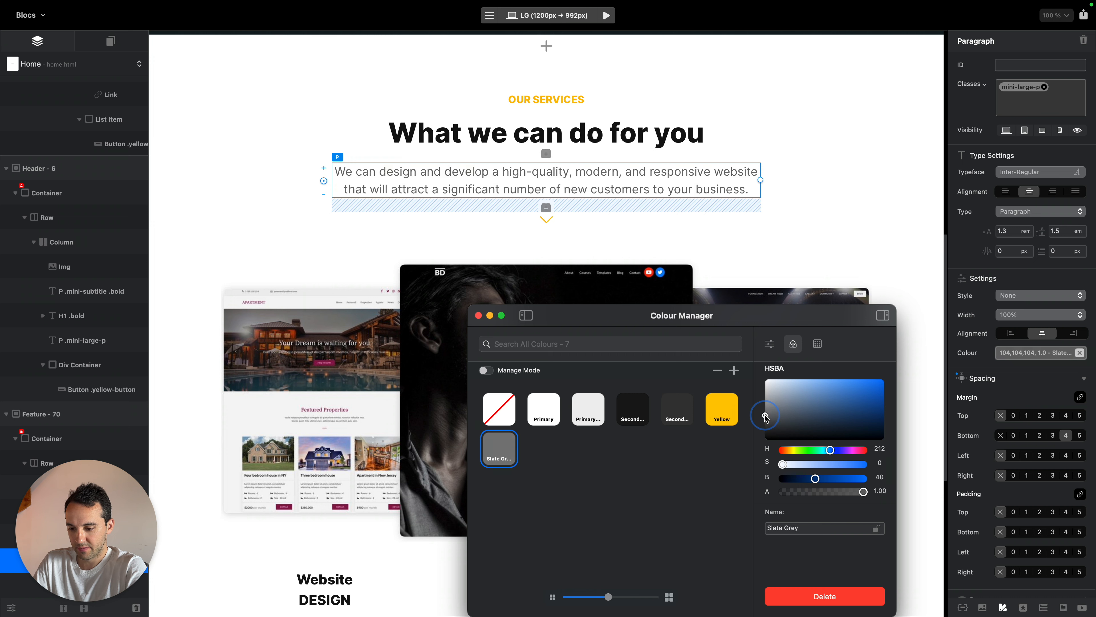
left_click(769, 345)
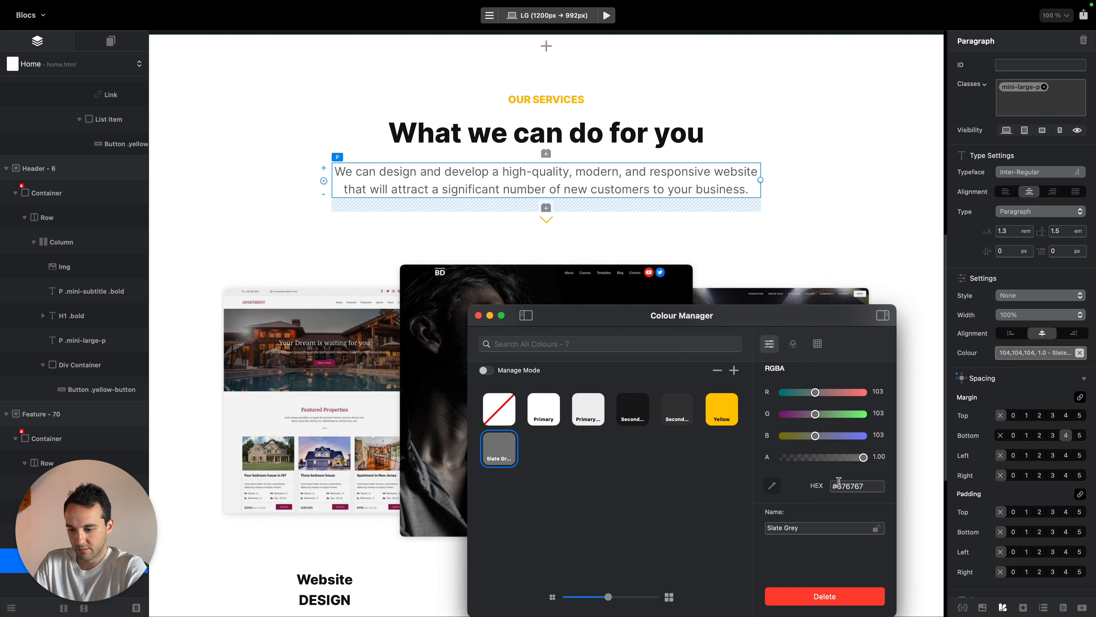
double_click(847, 487)
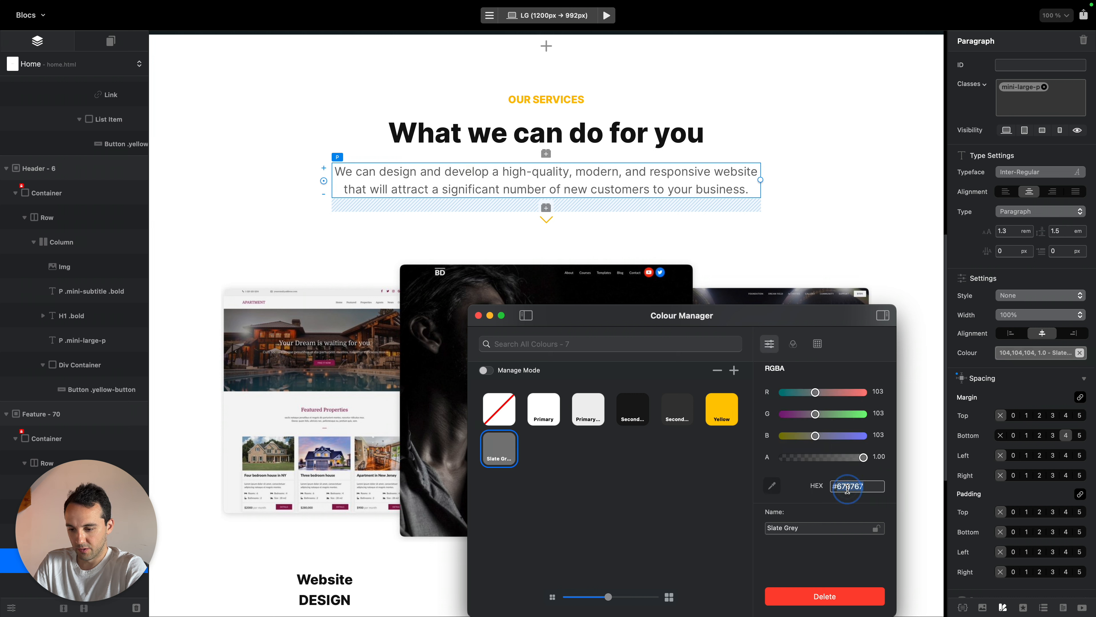
left_click(487, 317)
left_click(690, 203)
left_click(788, 201)
Review the services section and compare its three columns with the reference site in Safari
scroll(791, 200, "up", 1)
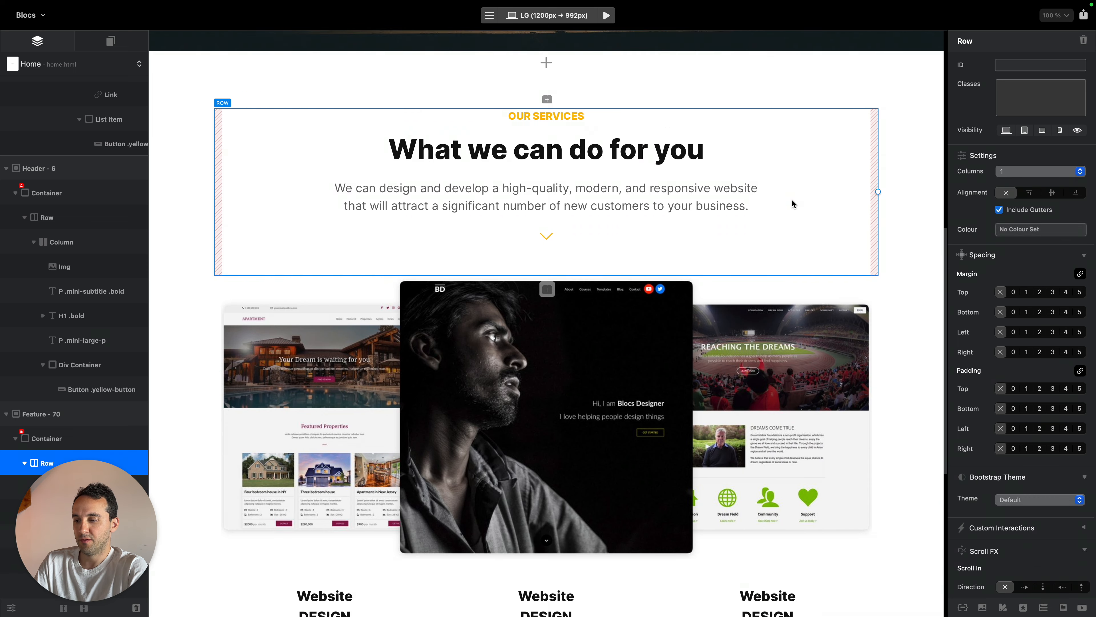
scroll(791, 172, "up", 2)
left_click(791, 140)
scroll(791, 141, "down", 2)
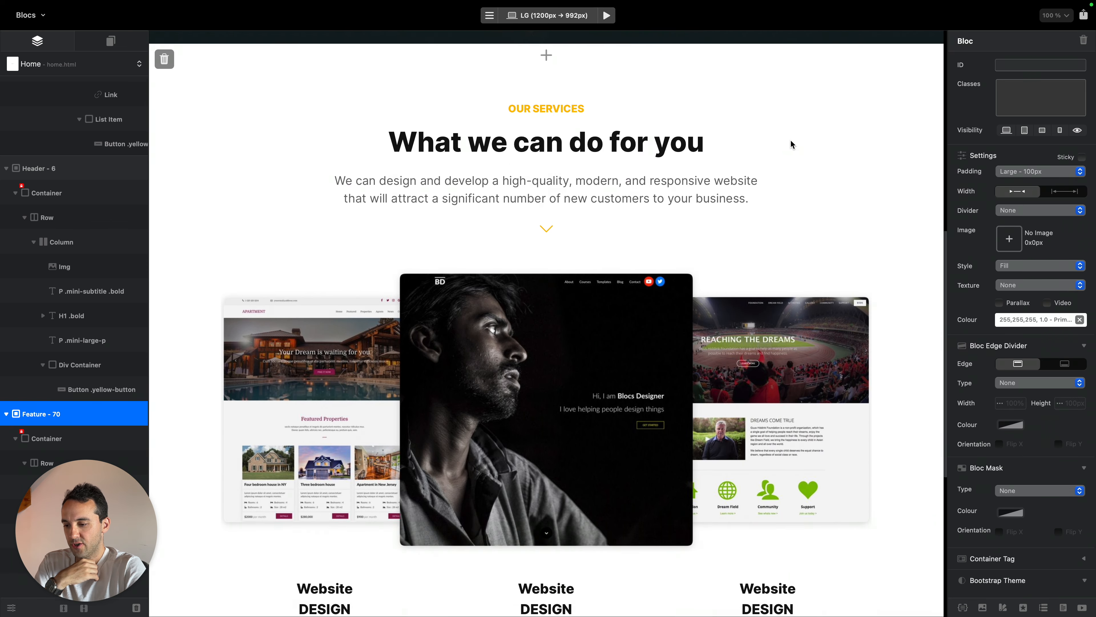
scroll(791, 140, "down", 5)
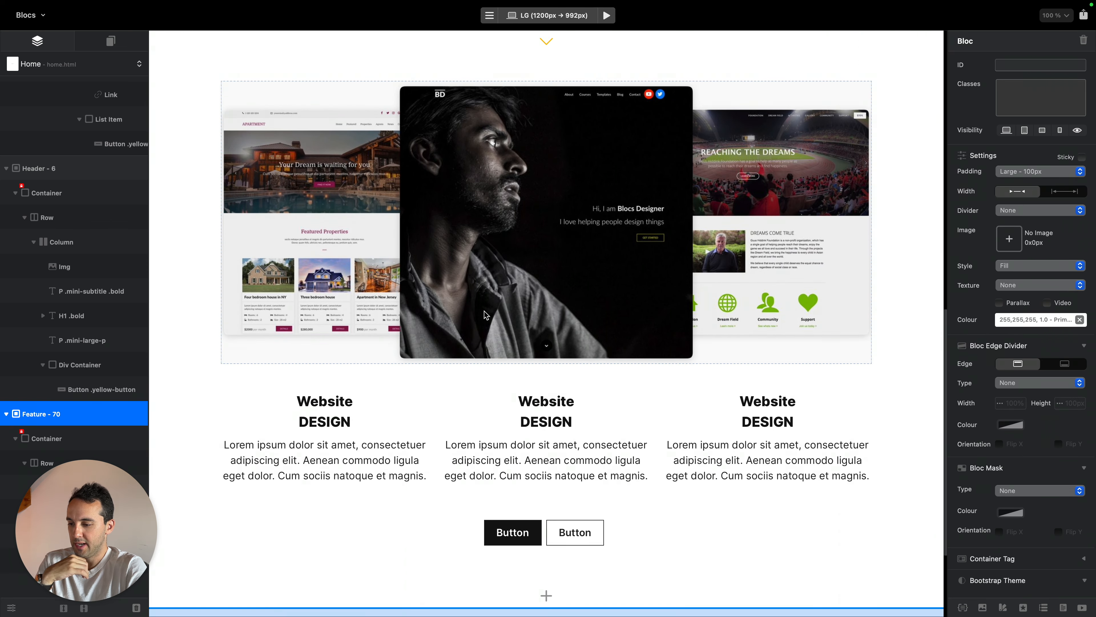
key("ctrl+Left")
scroll(484, 311, "down", 4)
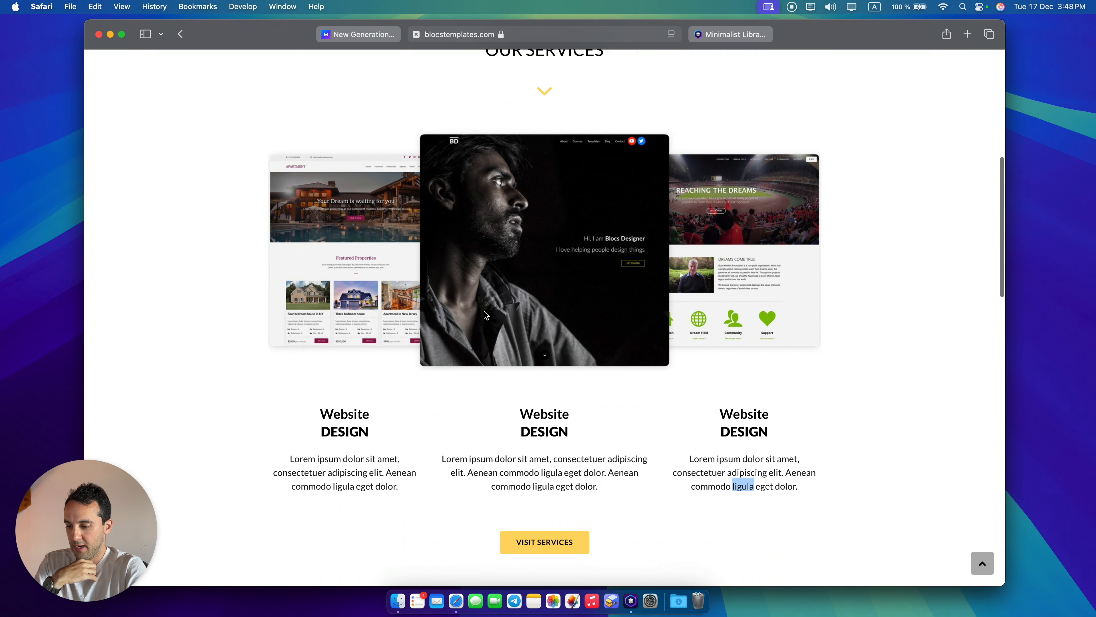
key("ctrl+Right")
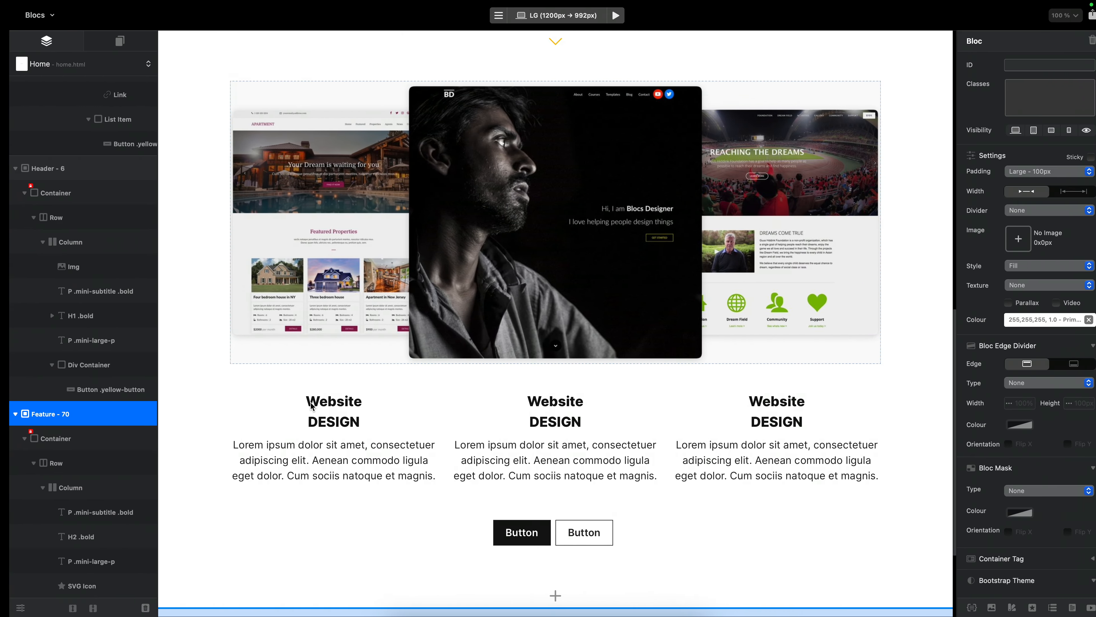
Remove the bold class from the "Website DESIGN" headings in all three columns
left_click(311, 408)
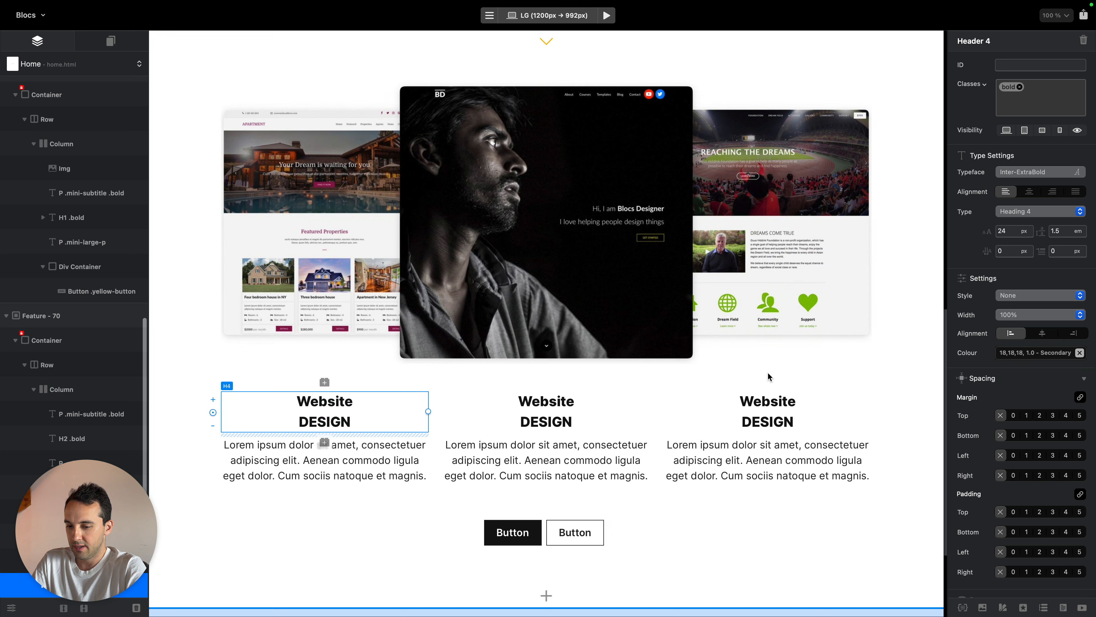
key("super+c")
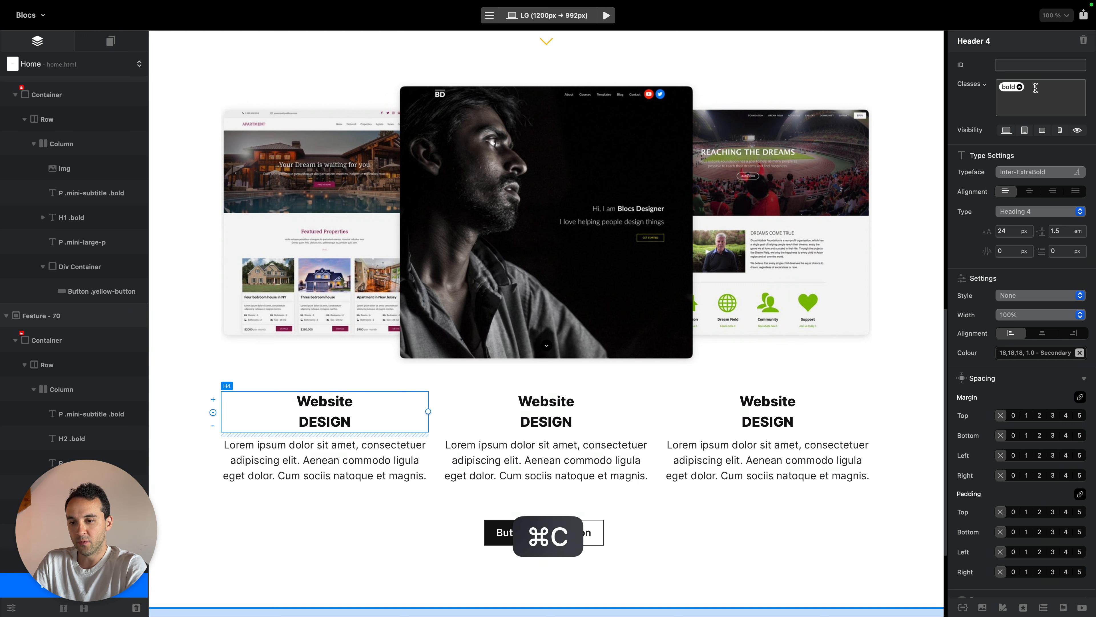
left_click(1019, 87)
left_click(582, 416)
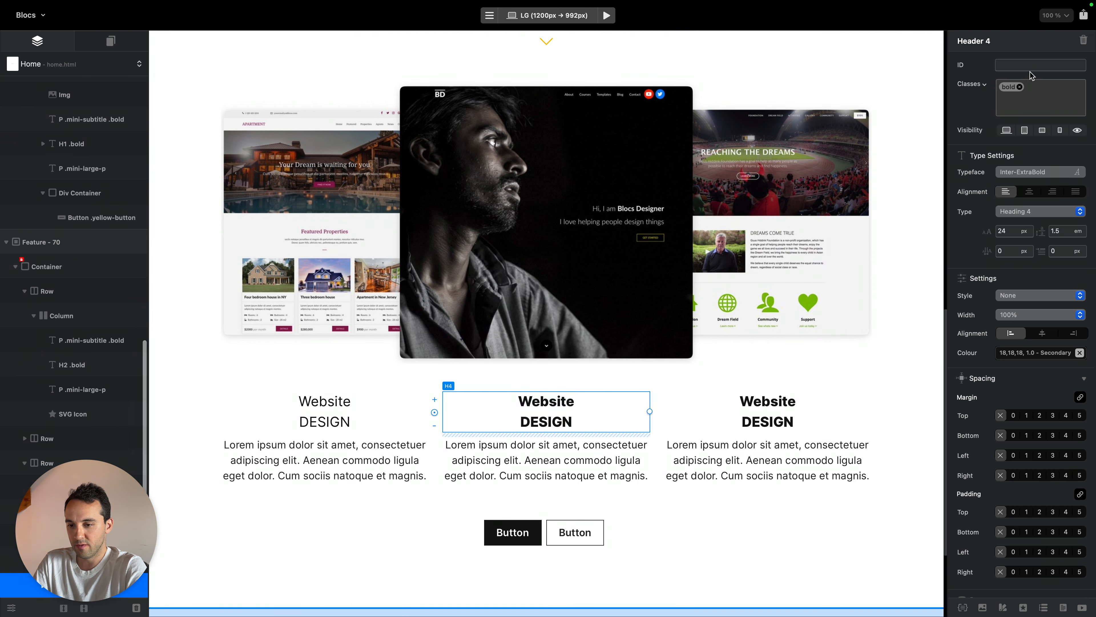
left_click(1019, 86)
left_click(823, 408)
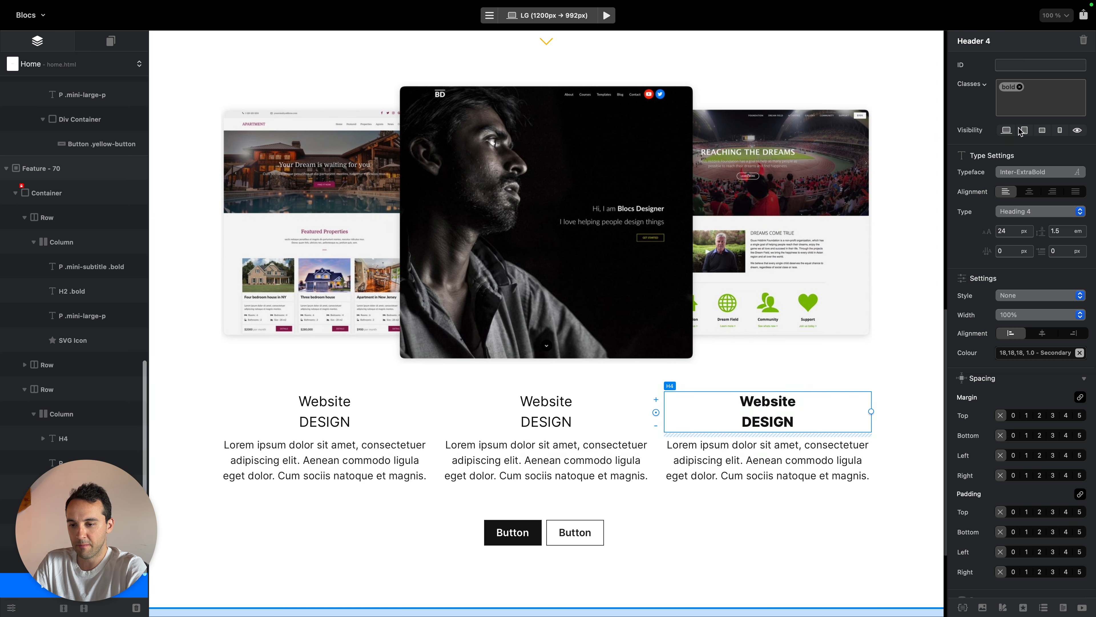
left_click(1019, 87)
Try Heading 3 as the type of the first column's heading, and return it to Heading 4
double_click(329, 421)
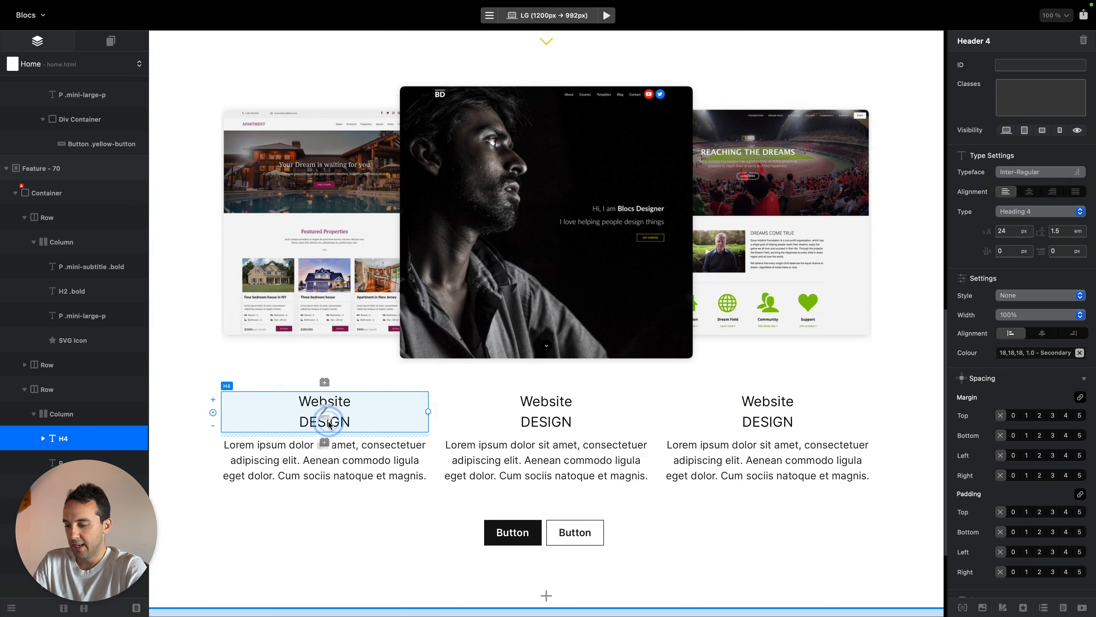
left_click(319, 421)
left_click(413, 380)
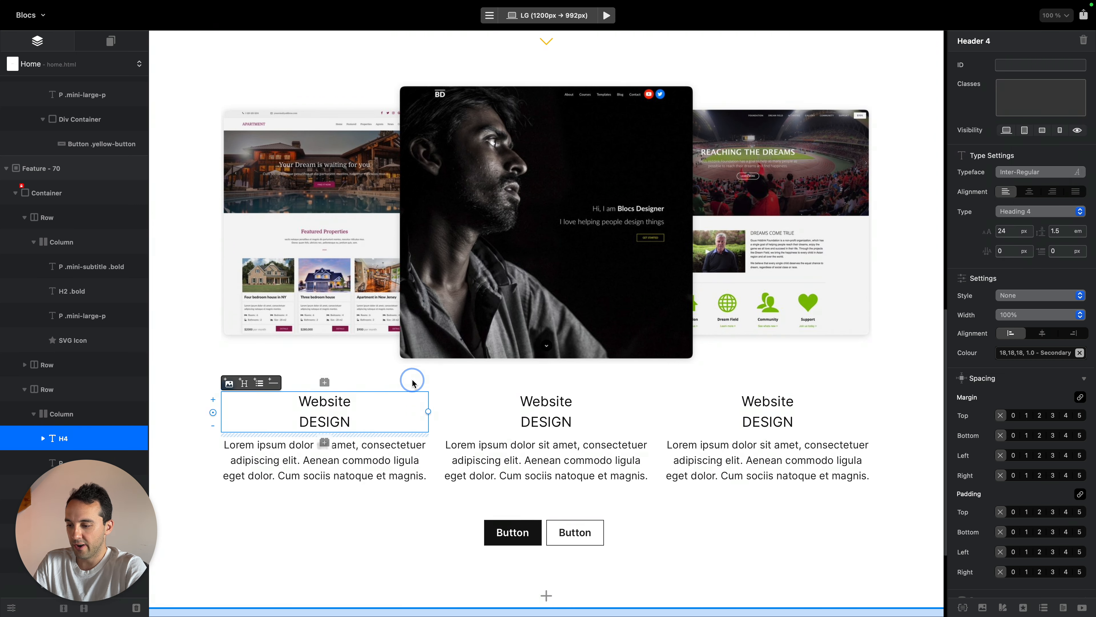
left_click(372, 380)
left_click(374, 431)
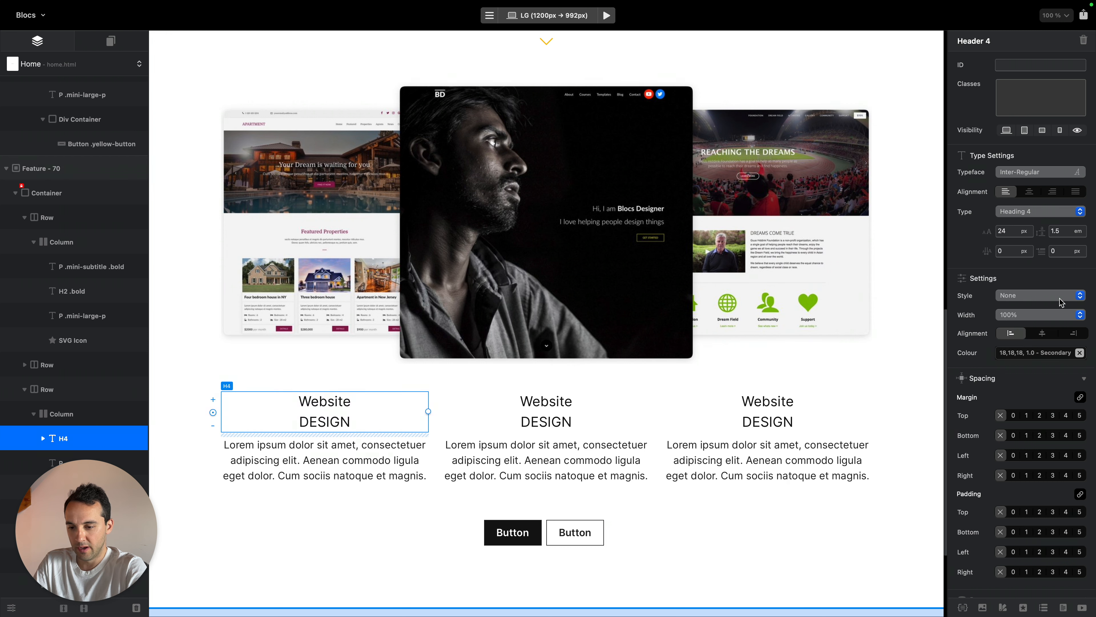
left_click(1041, 213)
left_click(1050, 203)
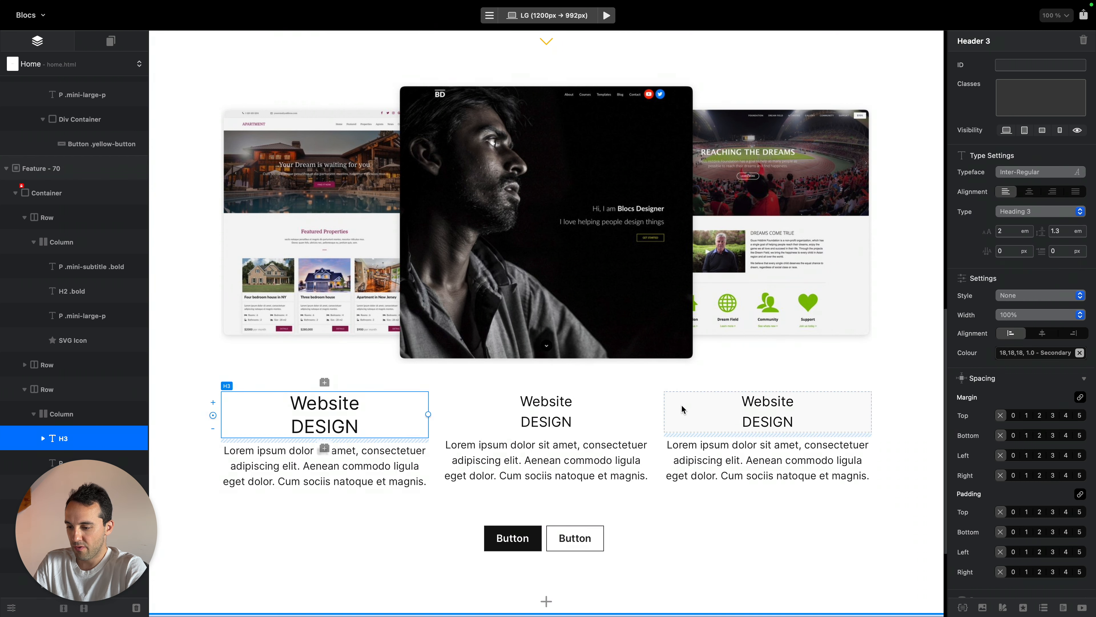
left_click(624, 421)
left_click(389, 413)
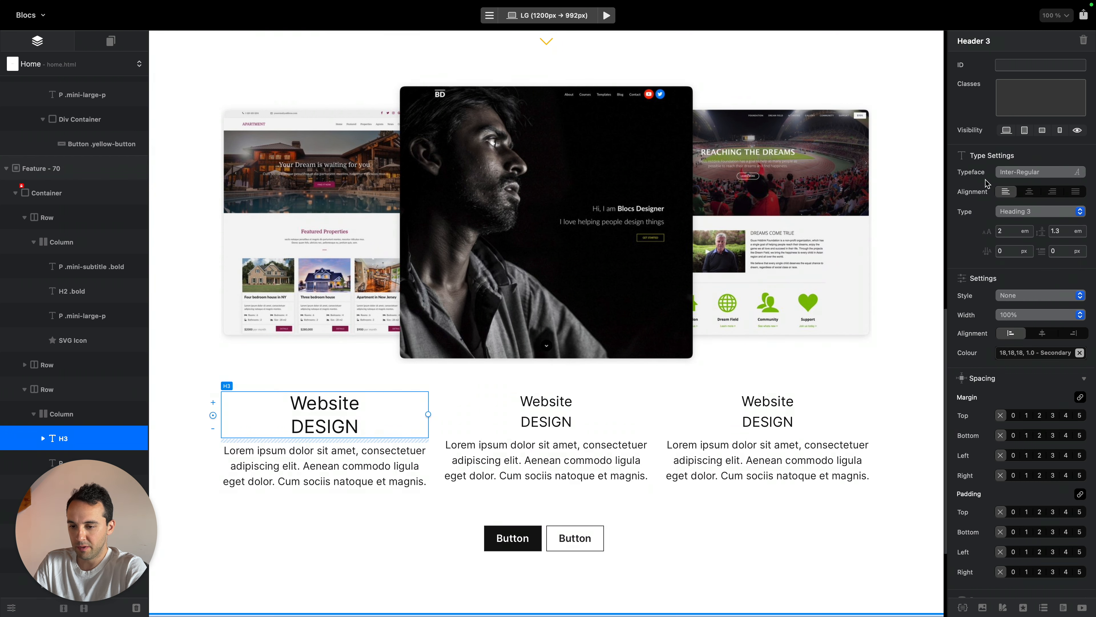
left_click(1030, 211)
left_click(1045, 221)
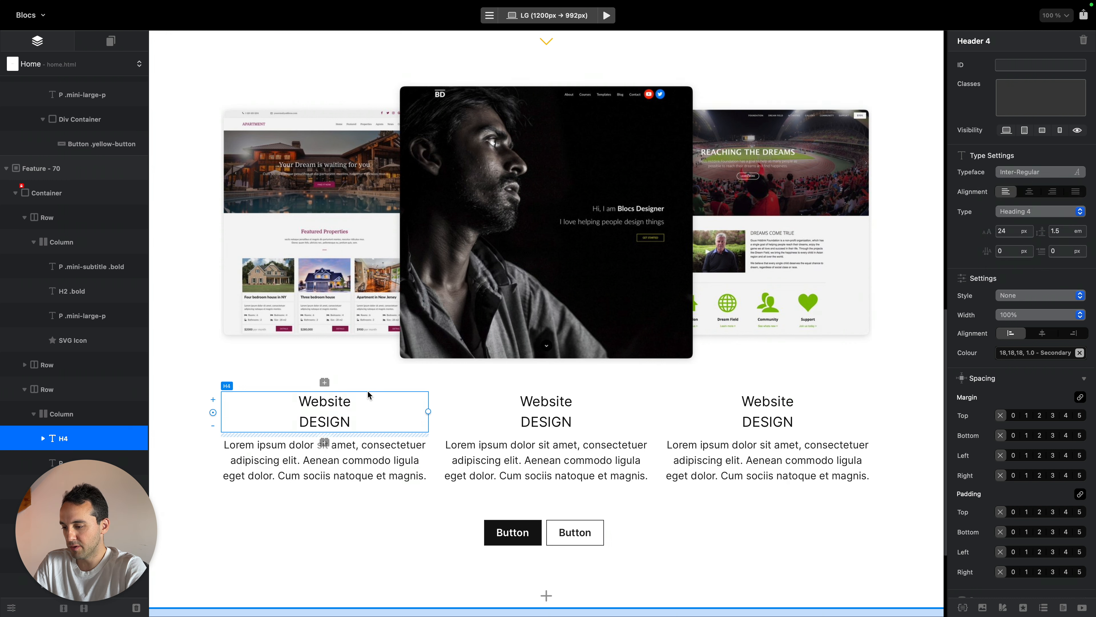
Turn the word "DESIGN" in the first column's heading into a text span with the class bold
double_click(323, 422)
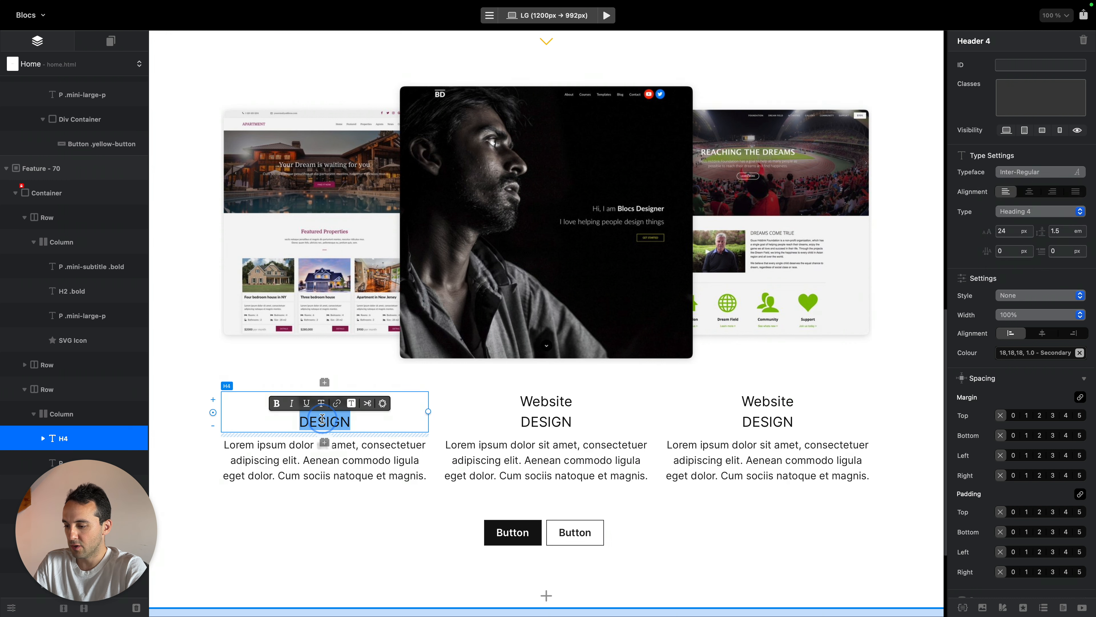
left_click(355, 404)
type("bold")
key("Return")
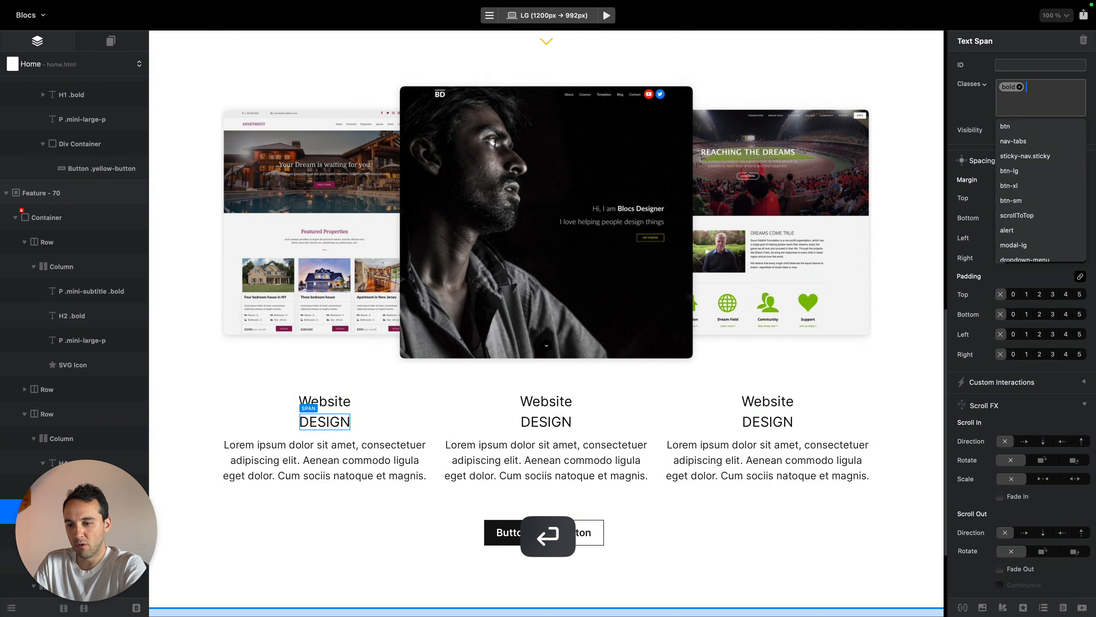
Replace the word "DESIGN" in the middle column's heading with "DEVELOPMENT"
double_click(559, 423)
double_click(559, 423)
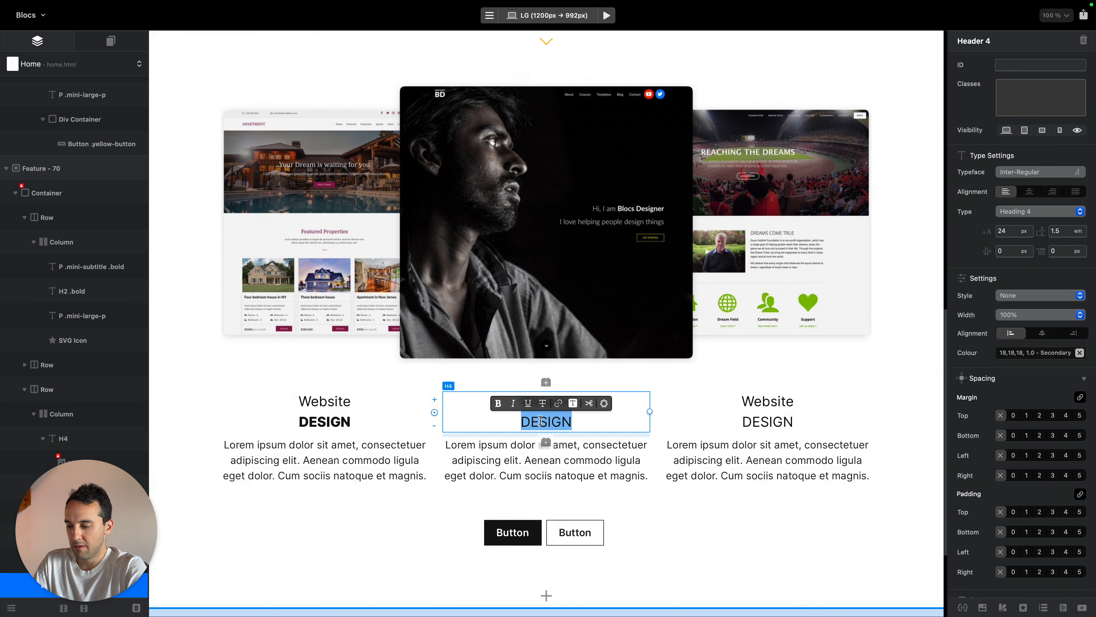
double_click(339, 424)
left_click(580, 401)
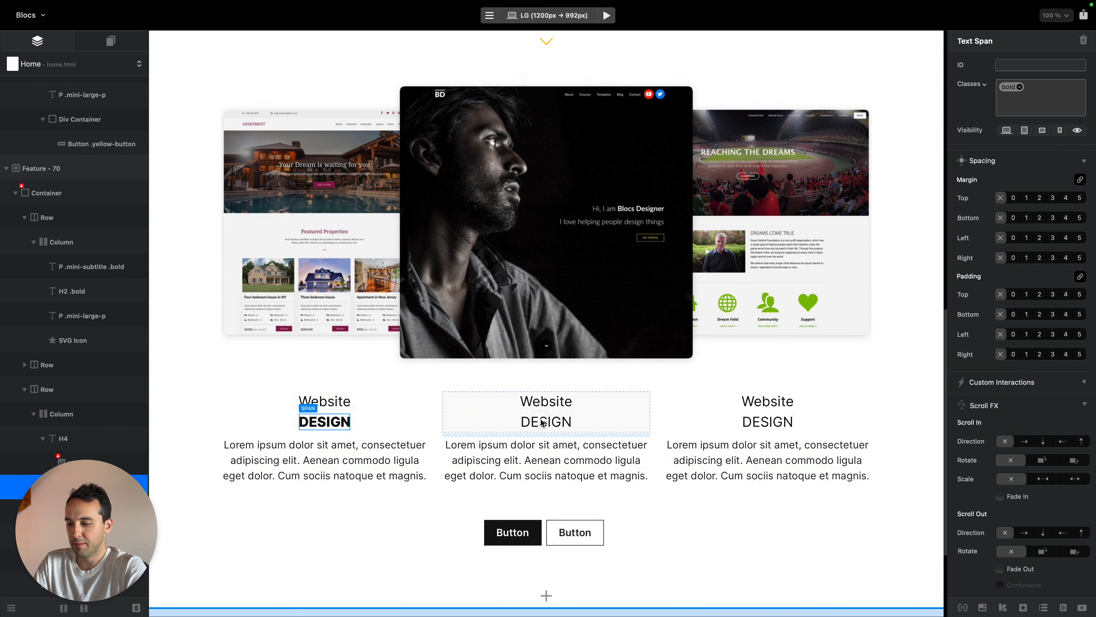
double_click(542, 423)
double_click(543, 421)
type("D")
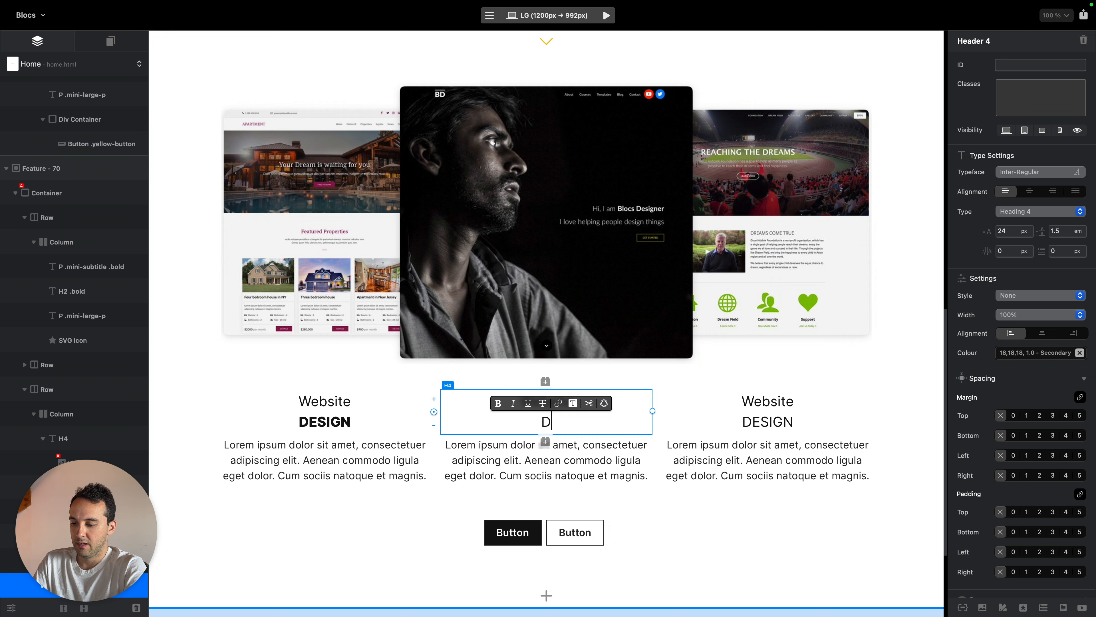
type("evelop")
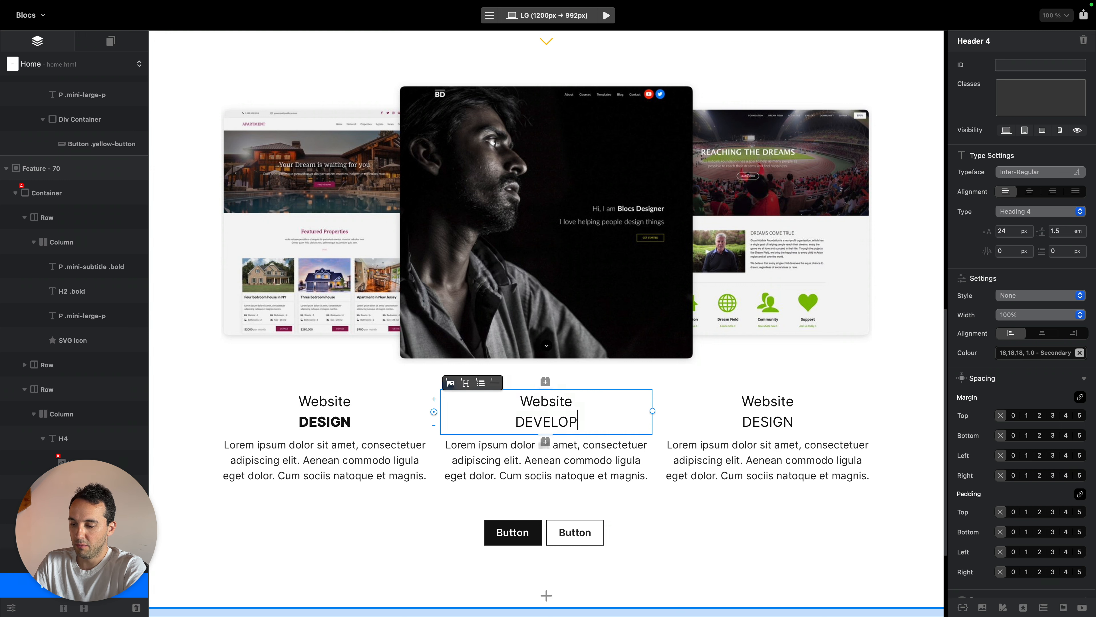
type("ment")
Turn "DEVELOPMENT" in the middle column's heading into a text span with the class bold
double_click(545, 423)
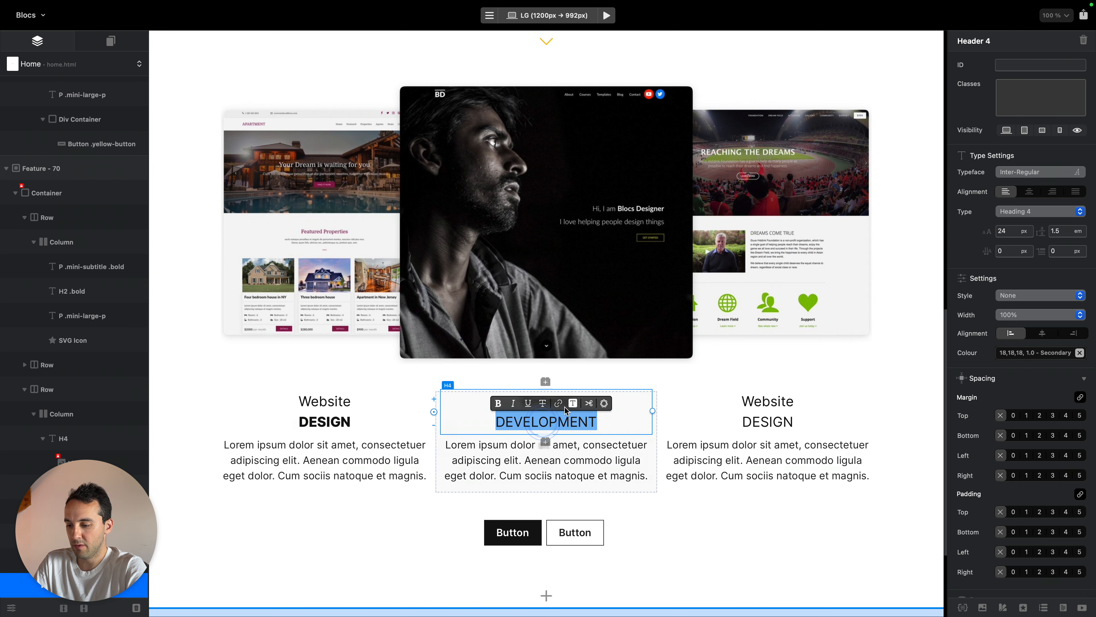
left_click(573, 403)
left_click(1035, 94)
key("ctrl+v")
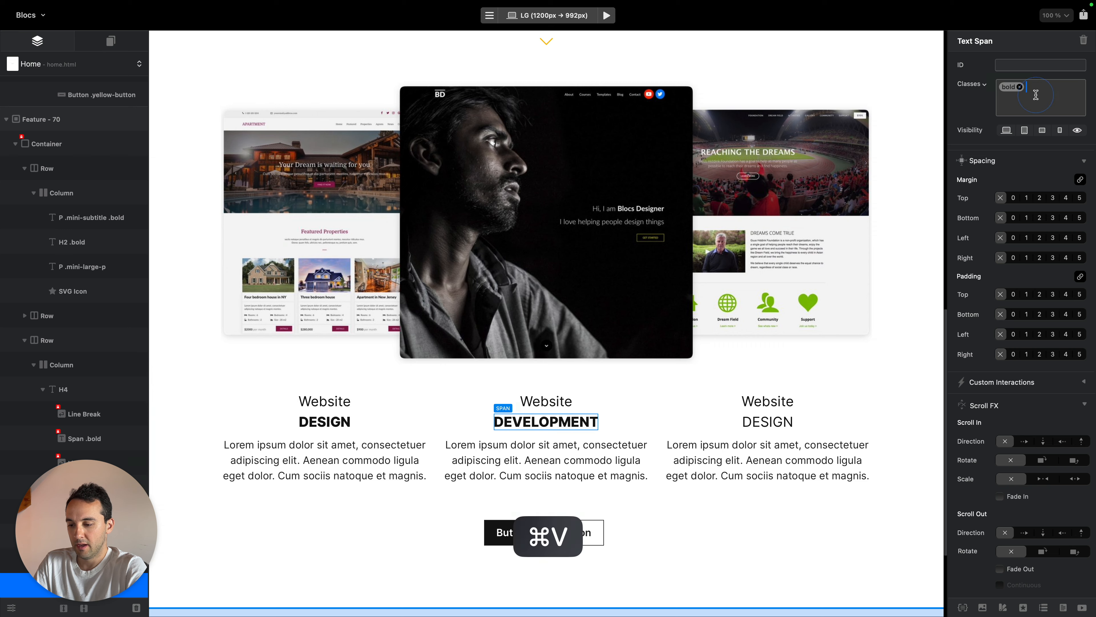
Replace the word "DESIGN" in the third column's heading with "MAINTANANCE"
left_click(768, 421)
double_click(776, 422)
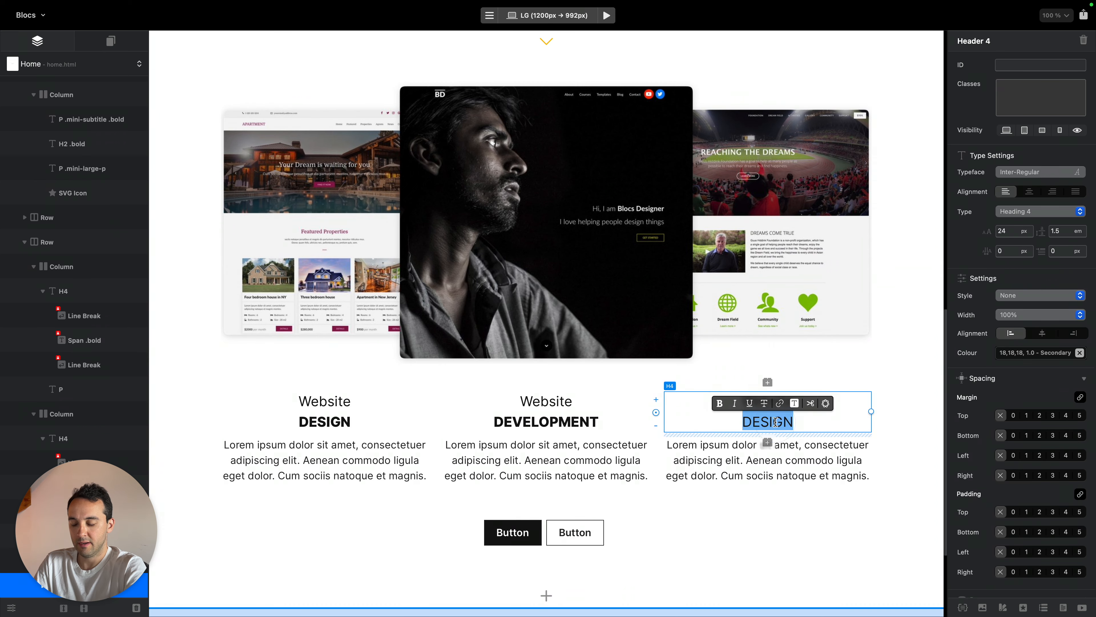
type("MAINT")
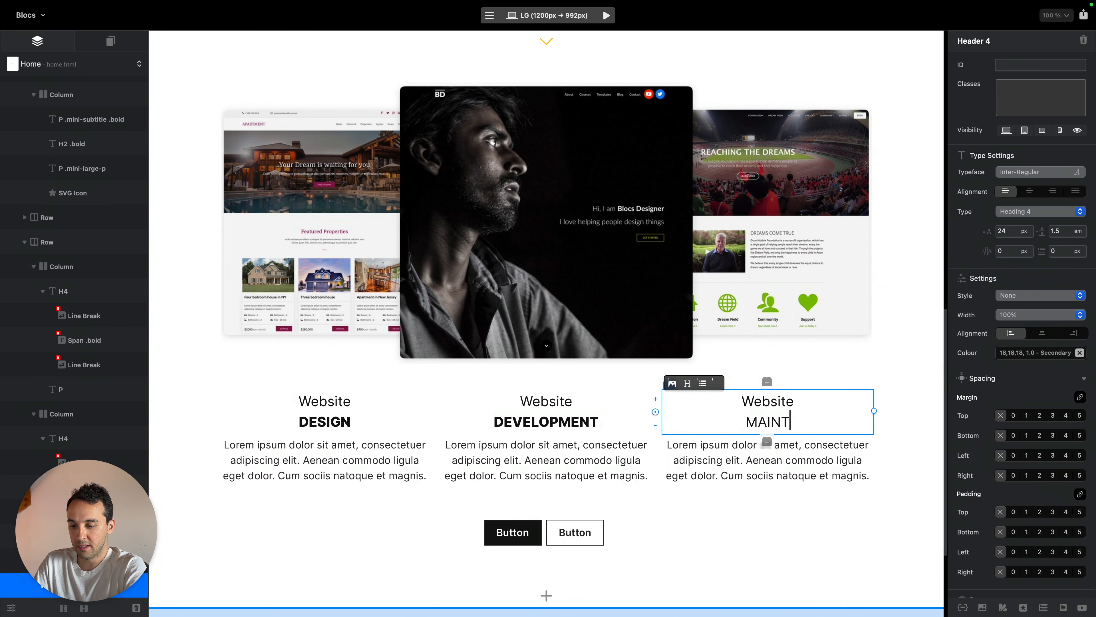
type("ANANC")
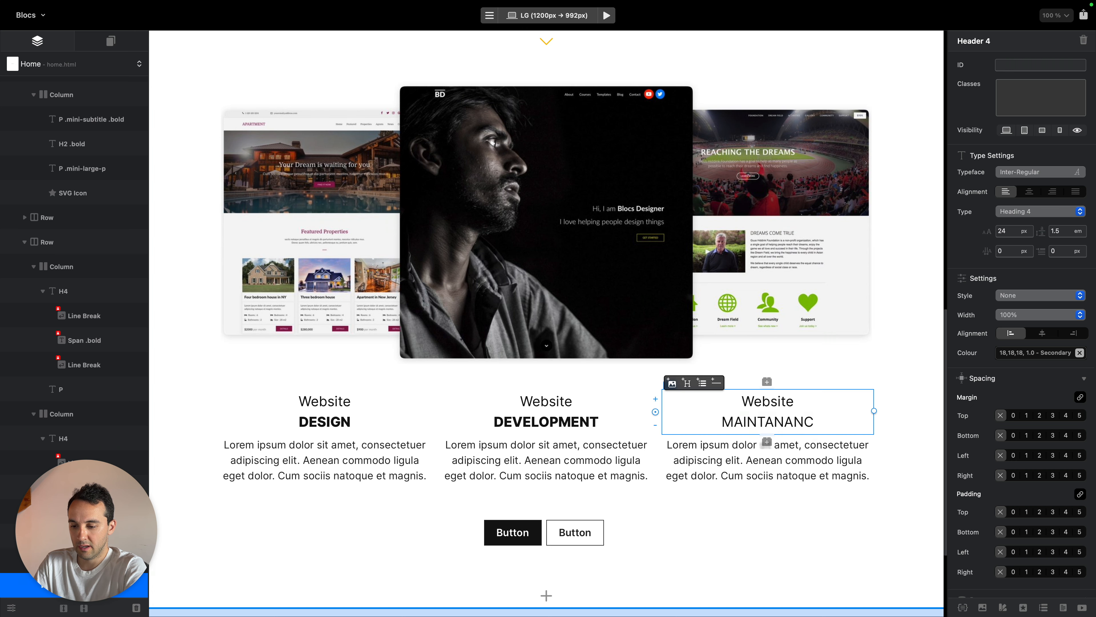
type("E")
Copy "MAINTANANCE" from the heading and search for it in a new Safari tab to check its spelling
double_click(795, 422)
key("cmd+c")
key("cmd+space")
type("saf")
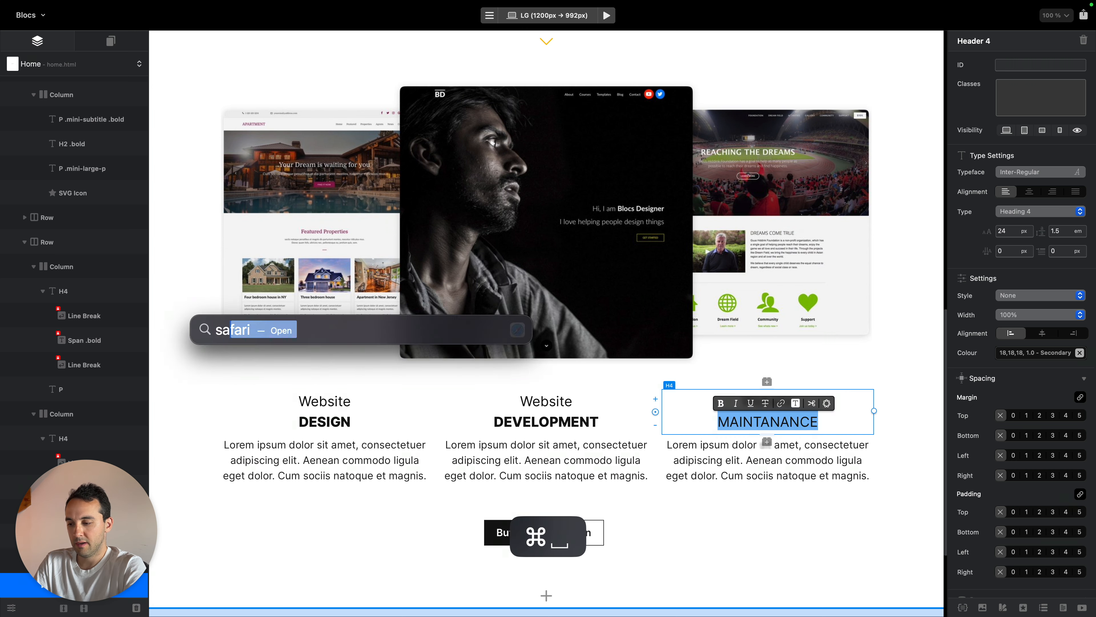
key("Return")
key("cmd+t")
key("cmd+v")
key("Return")
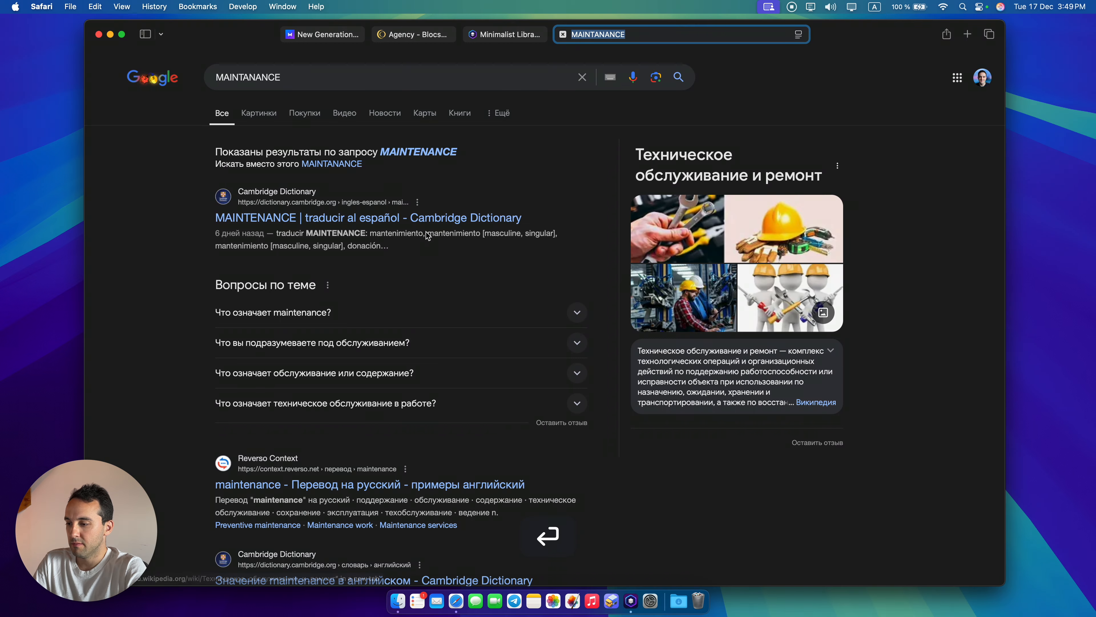
Copy the spelling "MAINTENANCE" from the search field, close the tab, and paste it over the selected heading word in Blocs
left_click(339, 83)
key("super+a")
key("super+c")
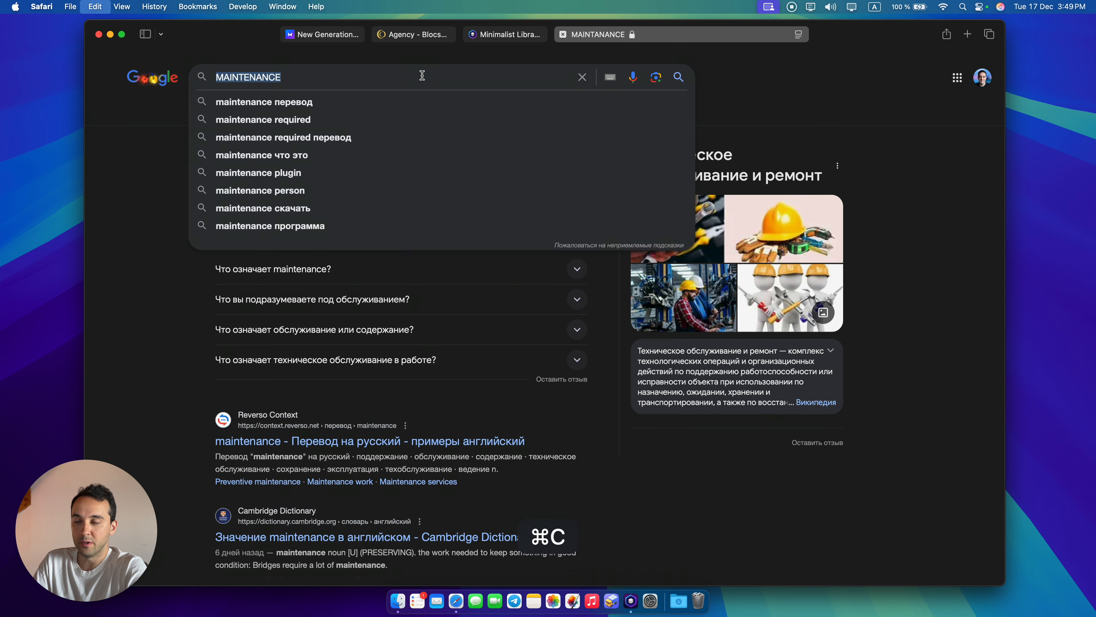
key("super+w")
key("super+Tab")
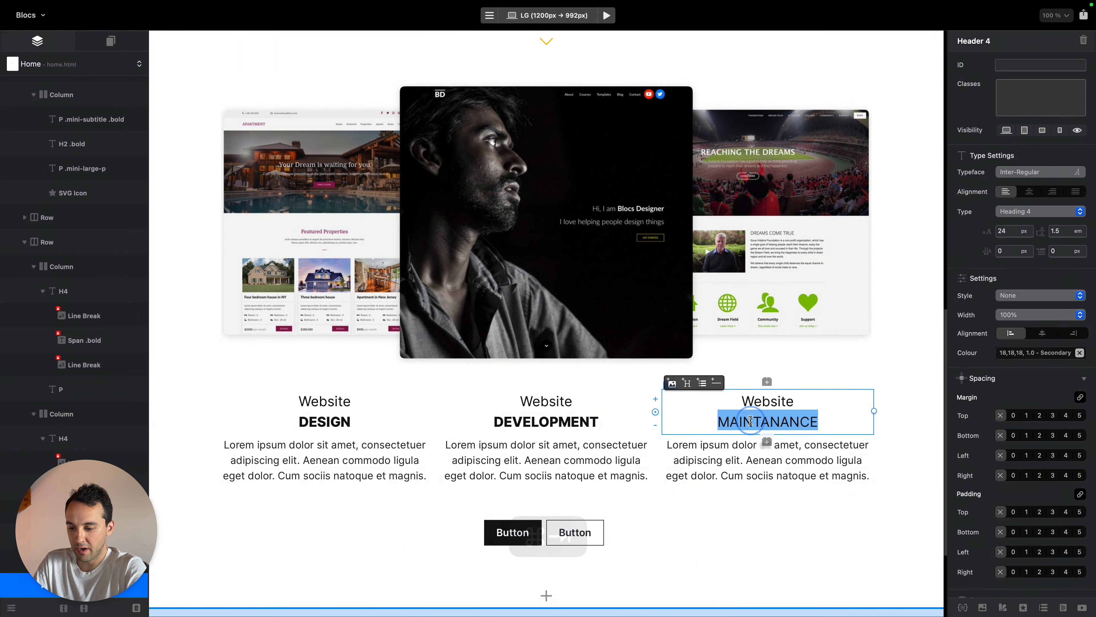
key("super+v")
Turn "MAINTENANCE" in the third column's heading into a text span with the class bold
double_click(756, 419)
left_click(795, 402)
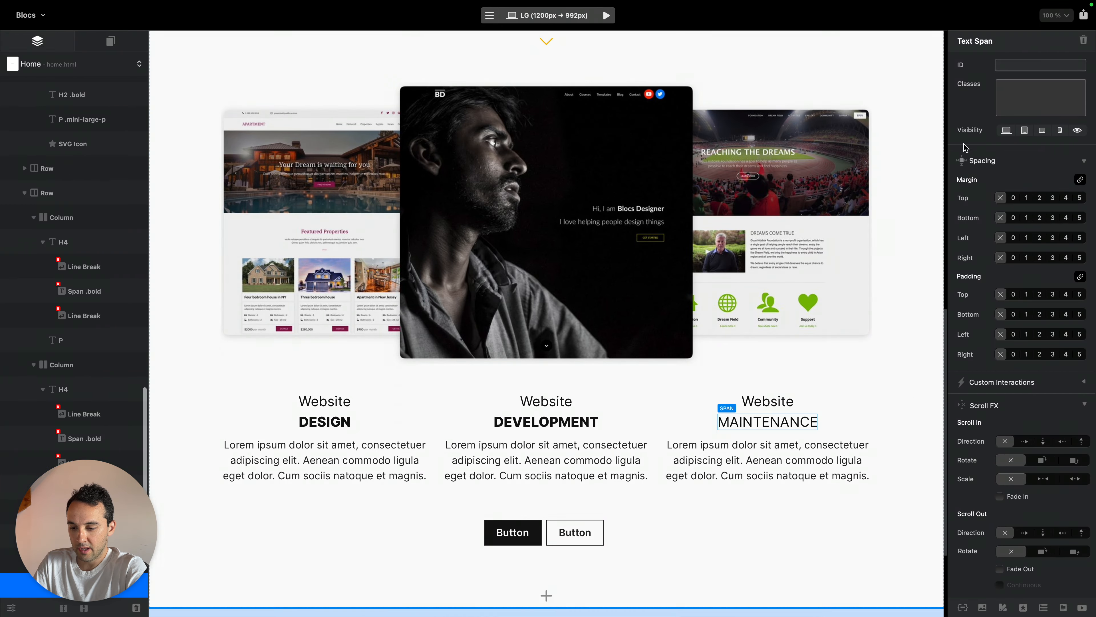
left_click(1025, 105)
type("bold")
key("Return")
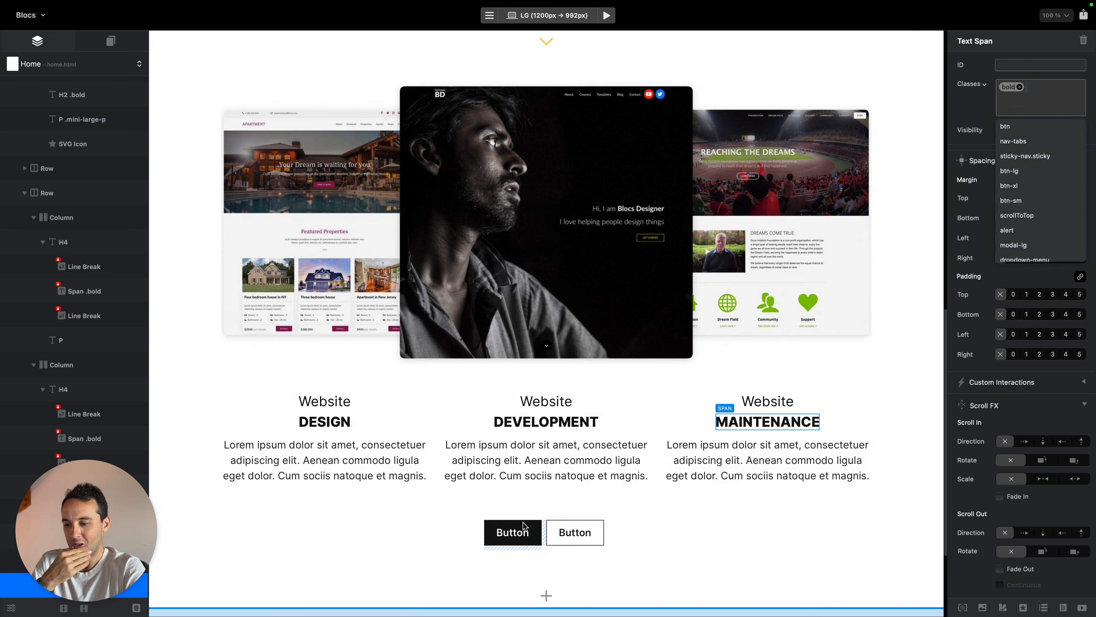
Set the bottom margin to 3 on the headings of all three service columns
left_click(475, 427)
left_click(406, 421)
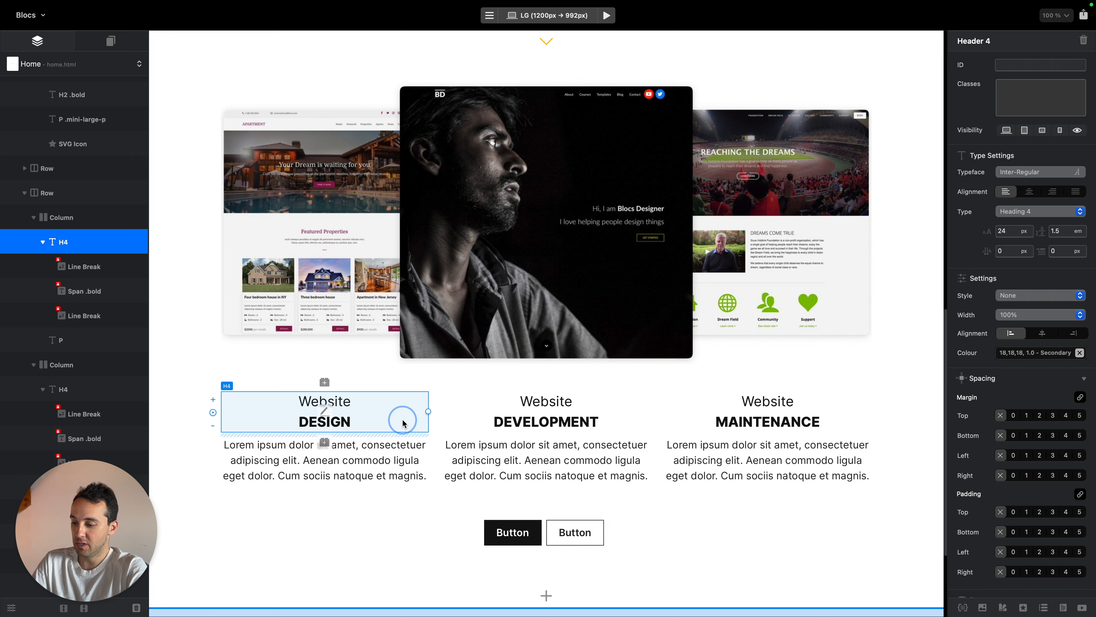
left_click(372, 459)
left_click(399, 426)
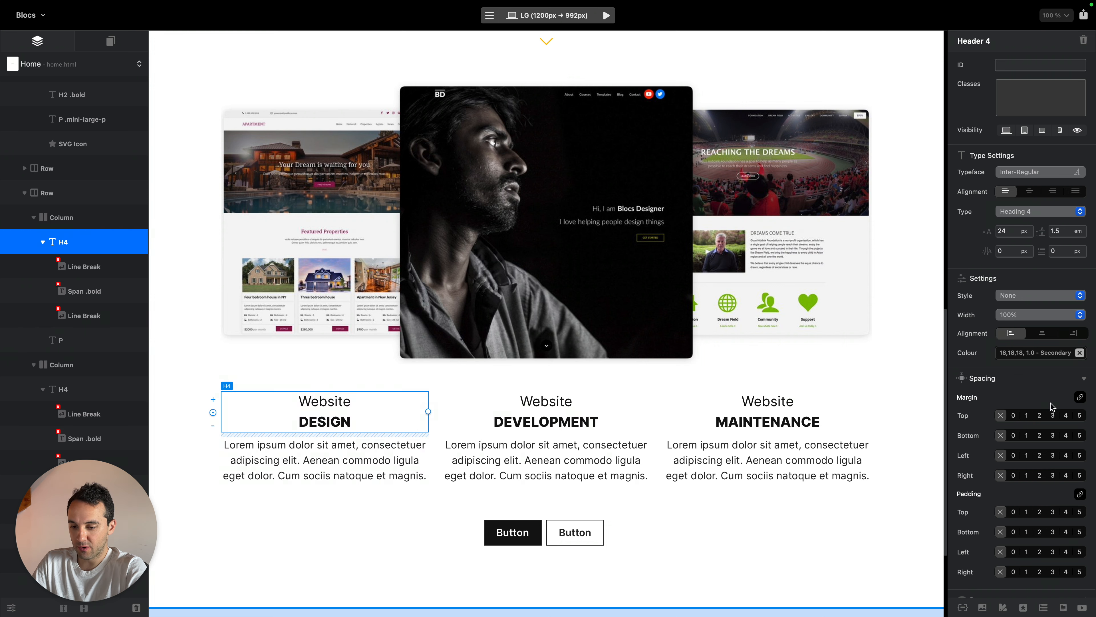
left_click(1053, 436, "alt")
left_click(610, 392)
left_click(614, 411)
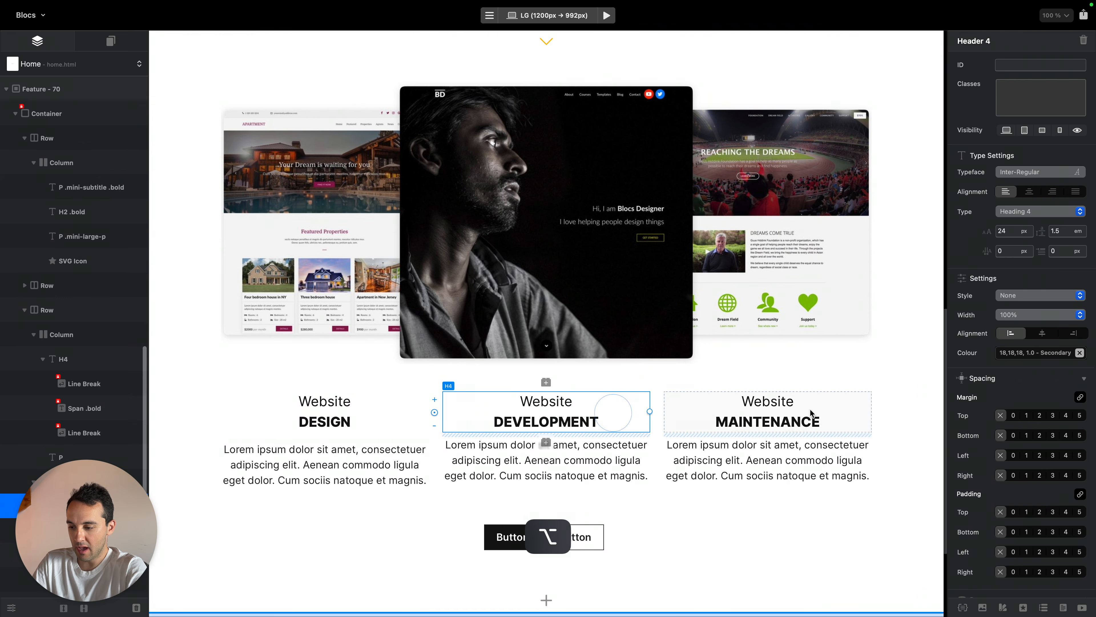
left_click(1052, 438, "alt")
left_click(845, 417)
left_click(1053, 435, "alt")
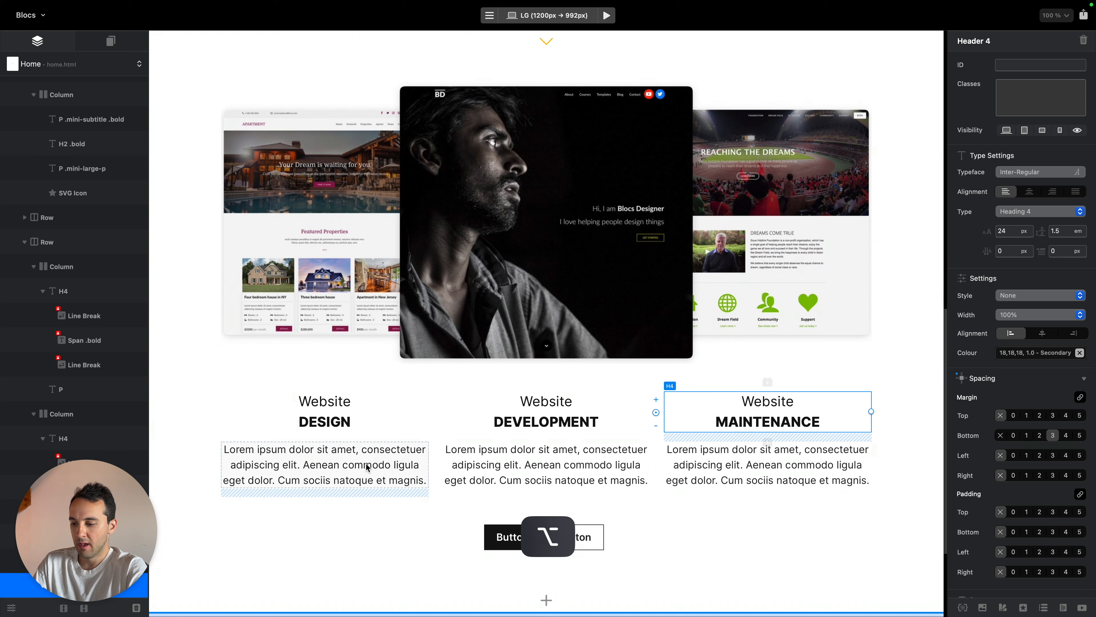
Compare the first column's paragraph with the services section of the reference site in Safari, and return to Blocs
left_click(363, 468)
double_click(363, 469)
key("ctrl+Left")
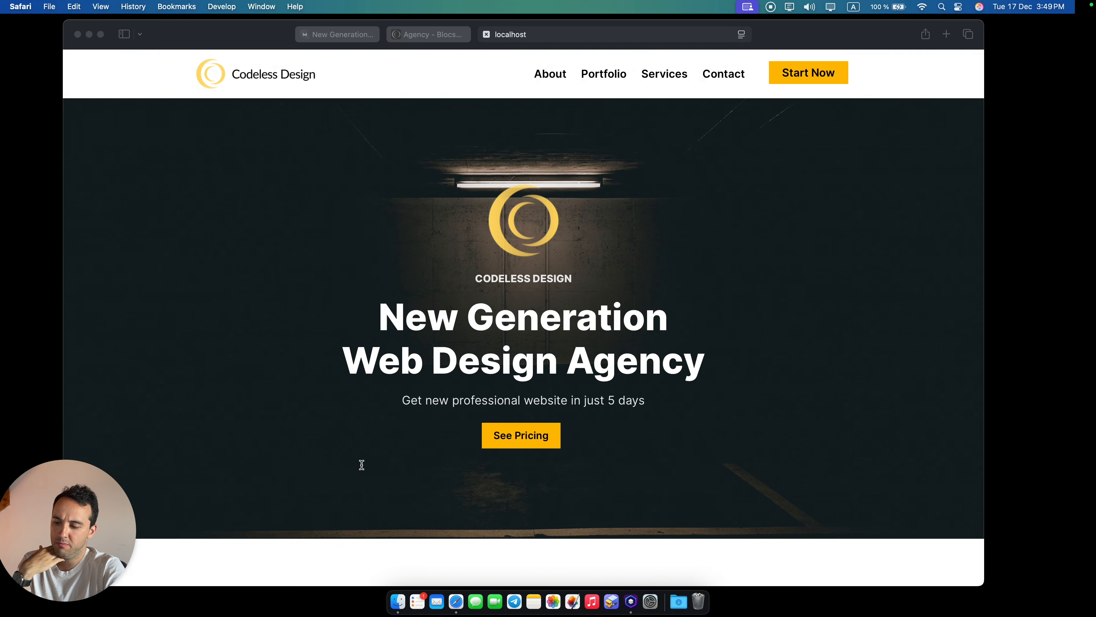
left_click(459, 40)
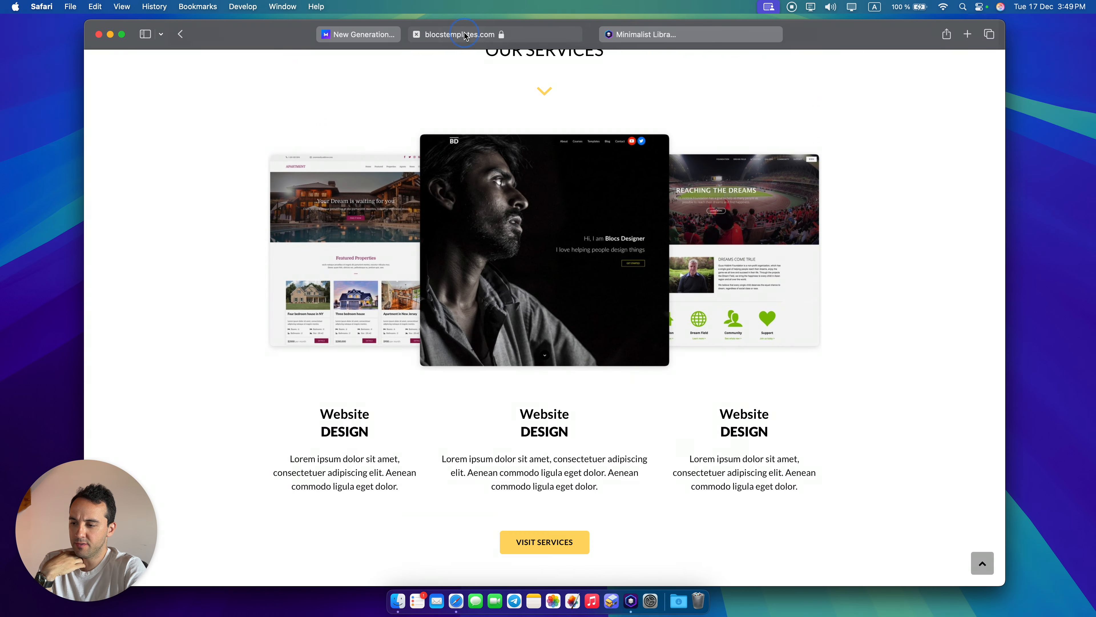
scroll(544, 303, "down", 4)
left_click_drag(245, 288, 595, 331)
key("ctrl+Right")
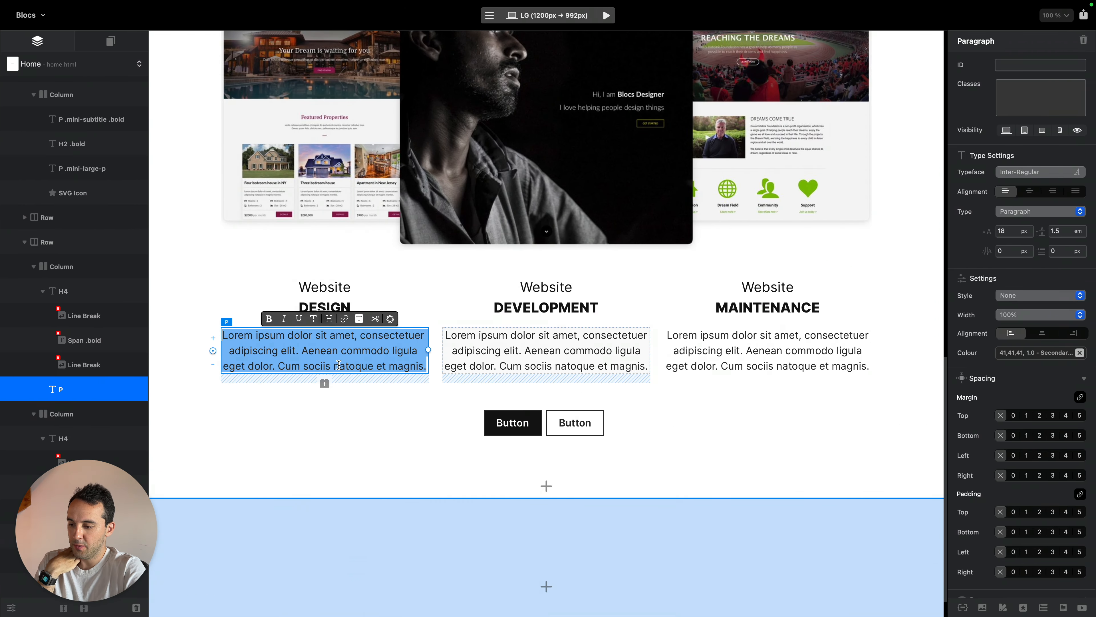
Select the whole placeholder paragraph under the Website DESIGN heading and start composing new text for it with Writing Tools
triple_click(367, 352)
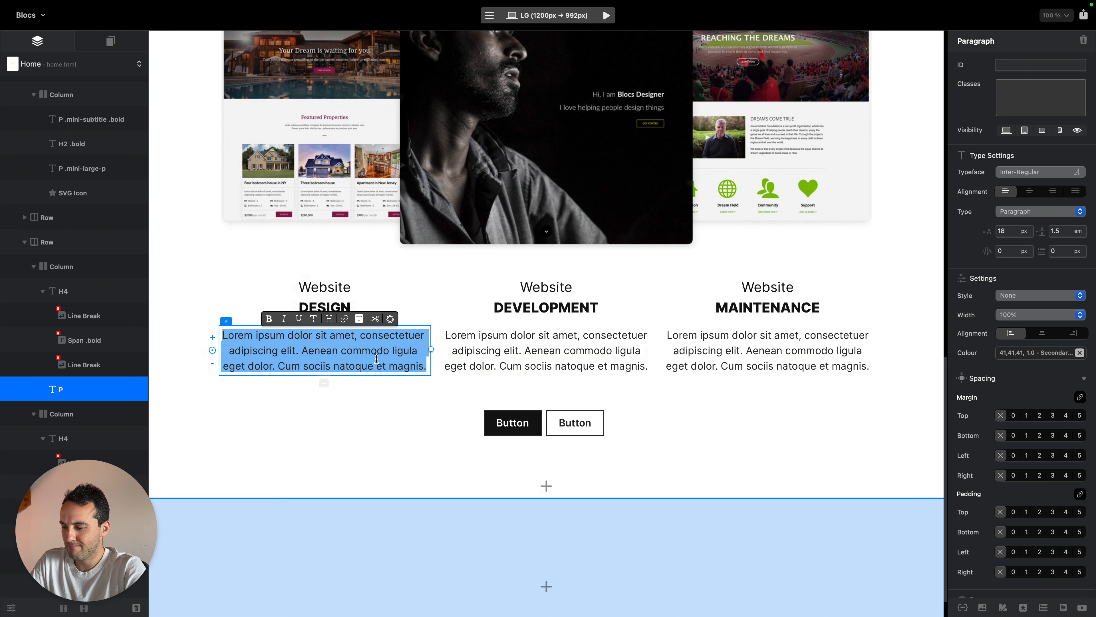
left_click(376, 359)
left_click_drag(276, 366, 448, 367)
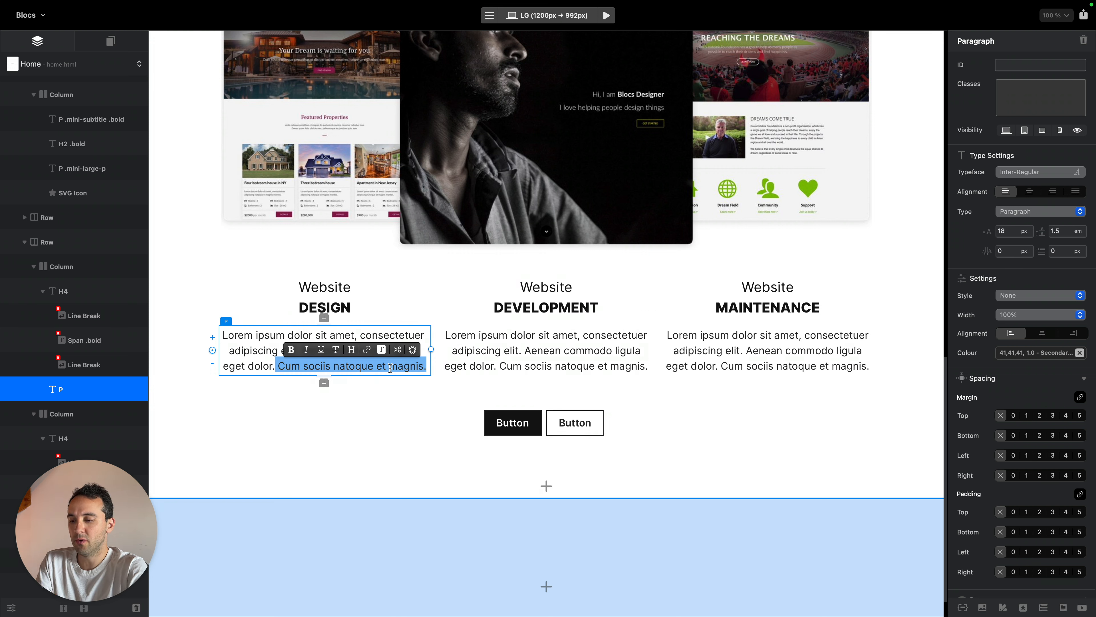
triple_click(259, 341)
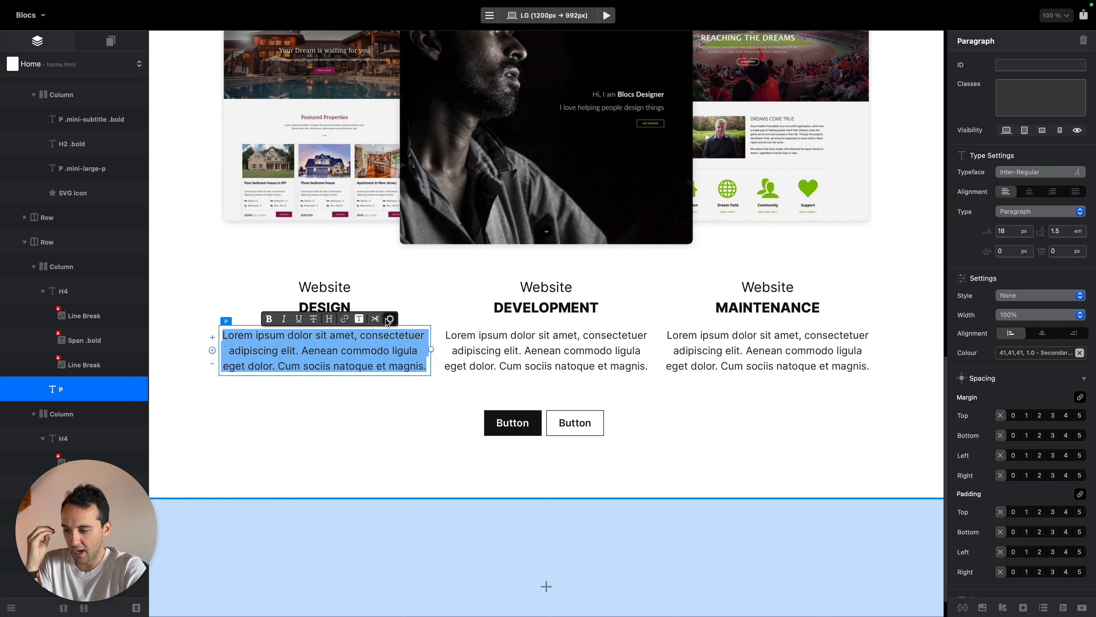
left_click(390, 320)
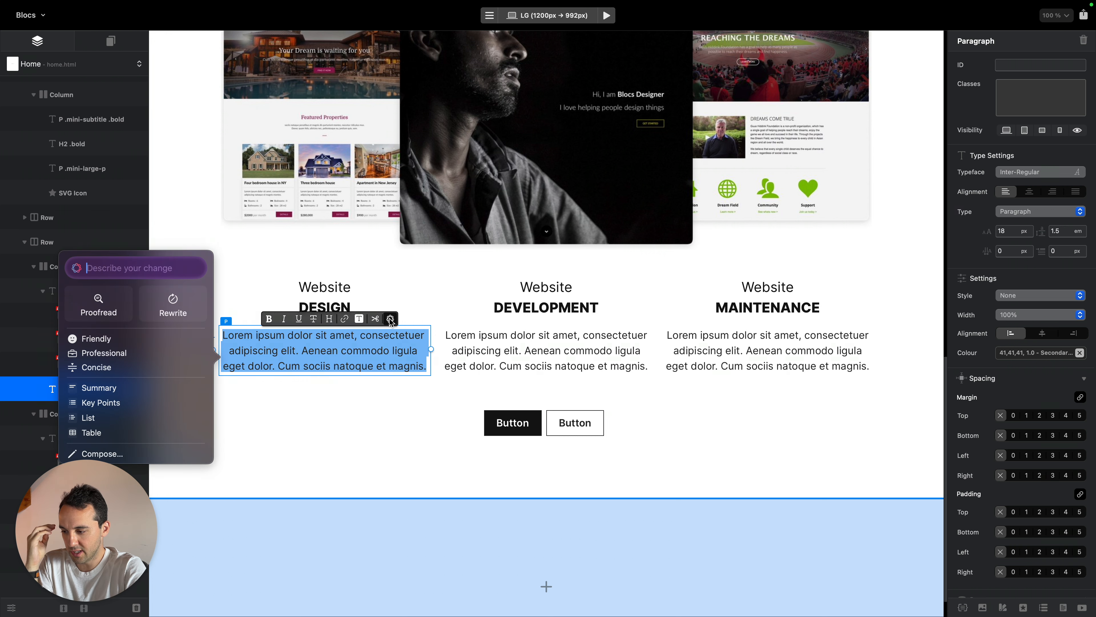
left_click_drag(91, 507, 969, 508)
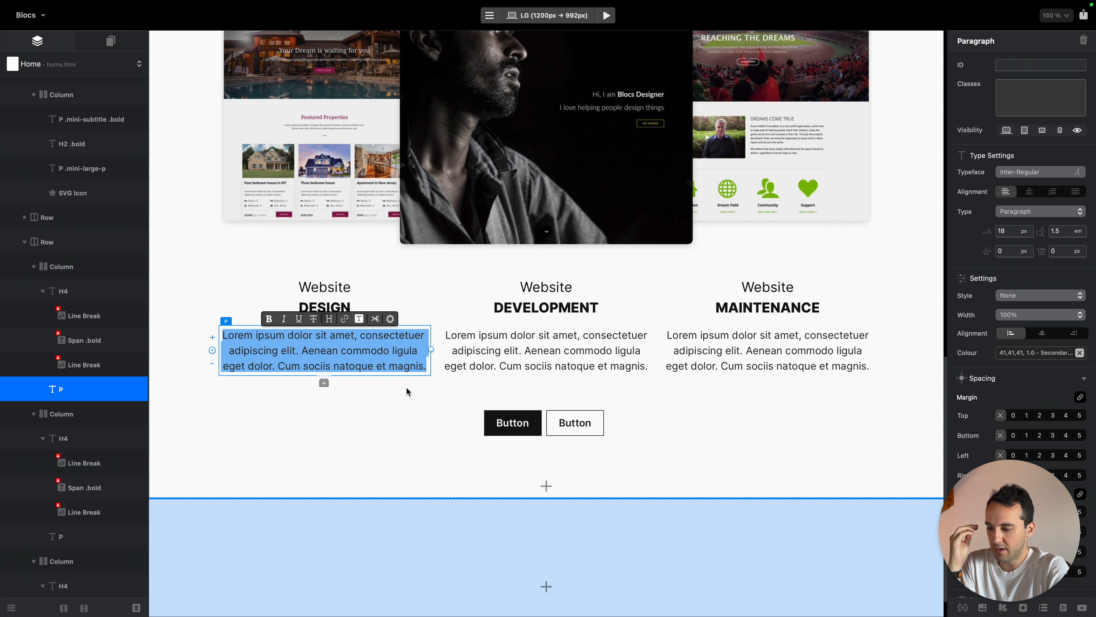
left_click(385, 322)
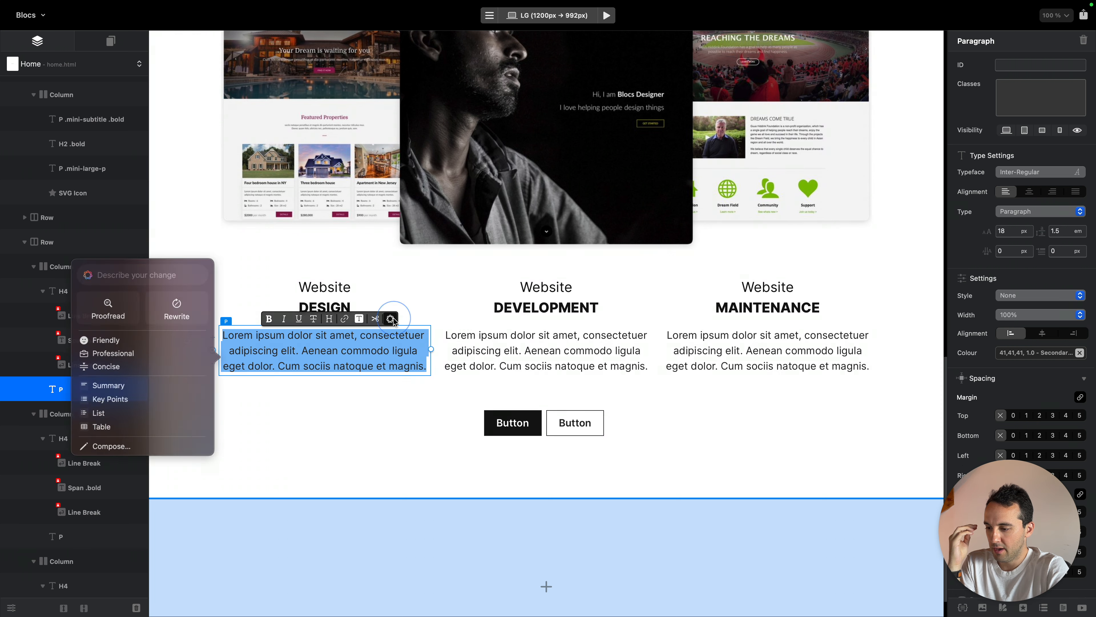
left_click(120, 456)
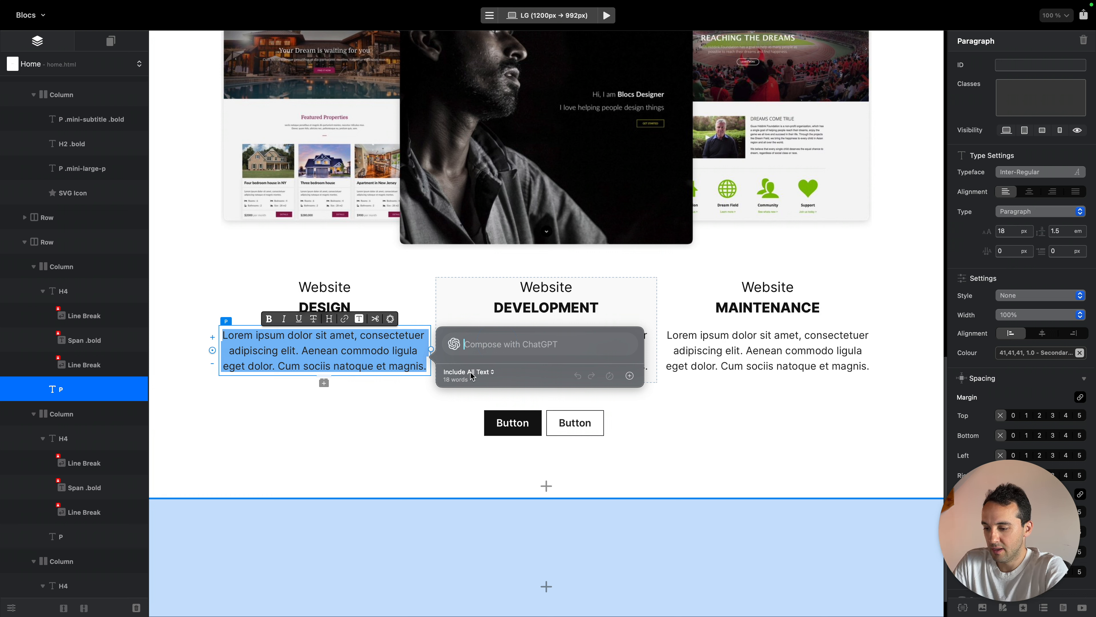
Ask ChatGPT in the Compose prompt to "Write a short description about web design services"
type("Write a")
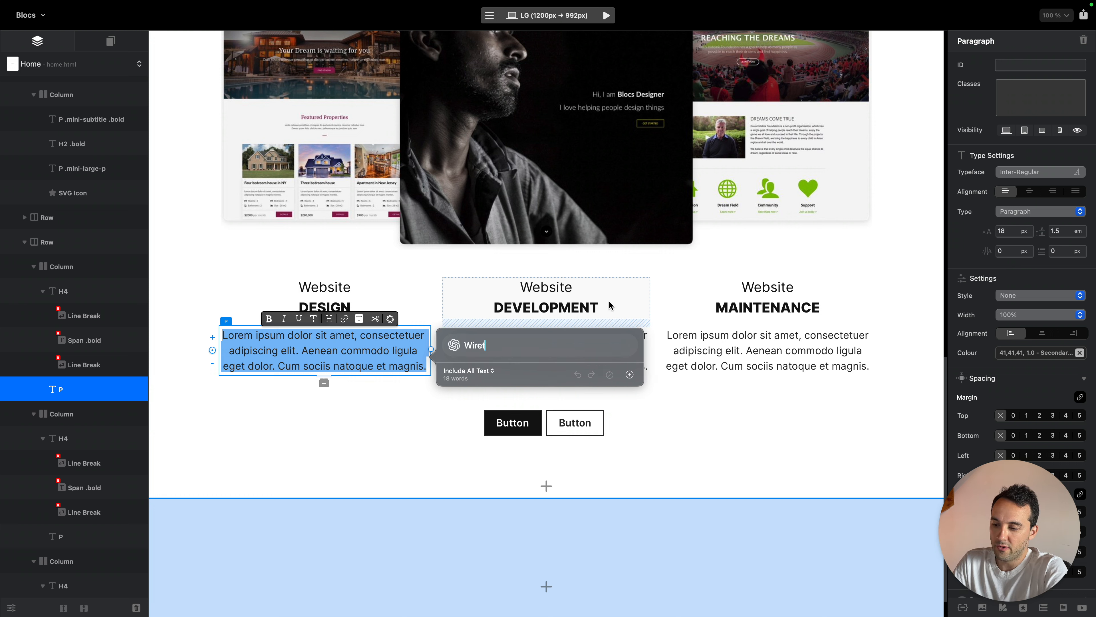
key("super+a")
key("Right")
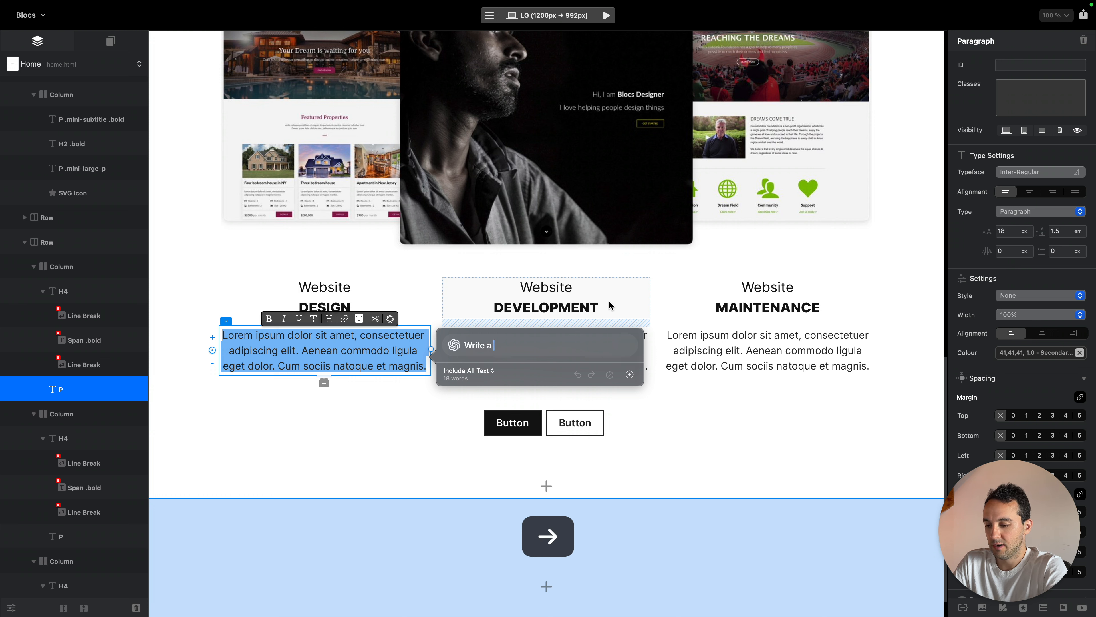
type("short descriptoin")
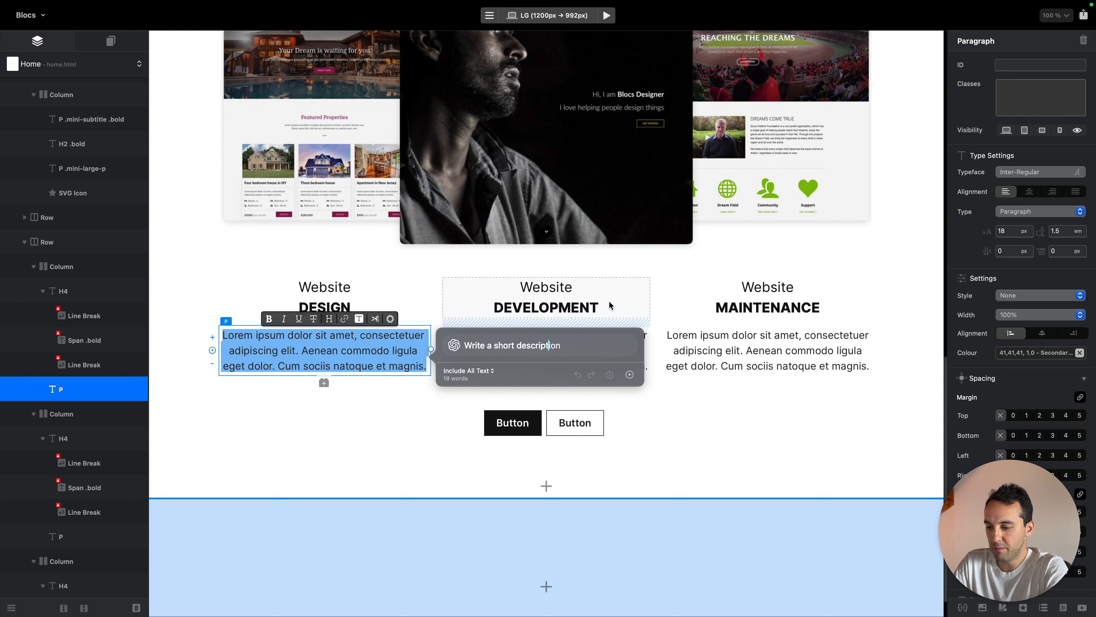
key("BackSpace")
key("BackSpace")
key("BackSpace")
key("BackSpace")
type("ion abo")
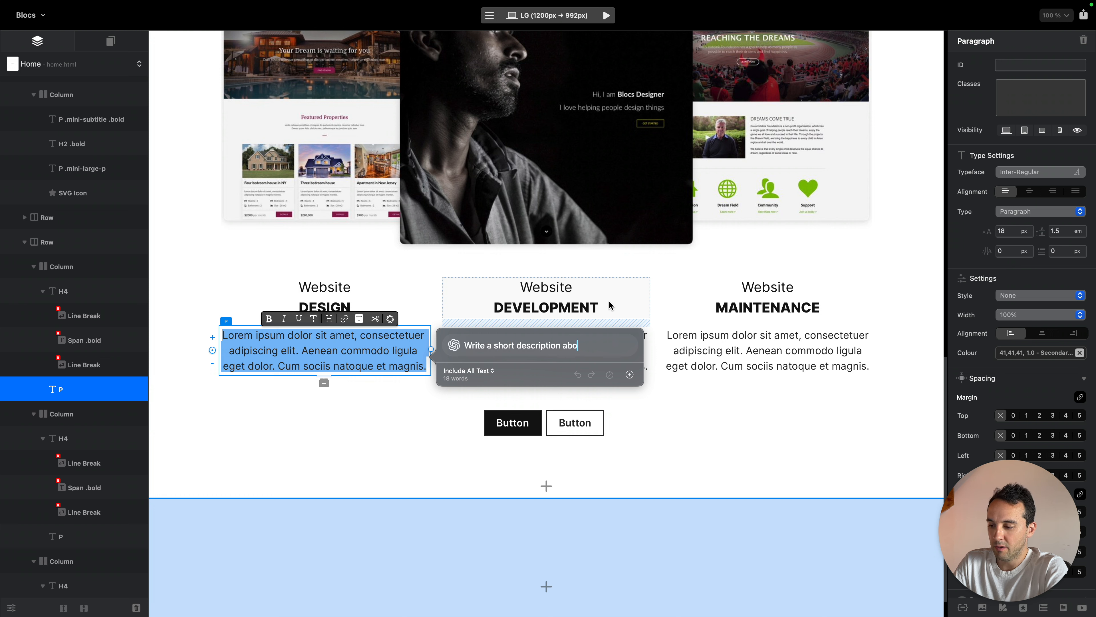
type("ut web design services")
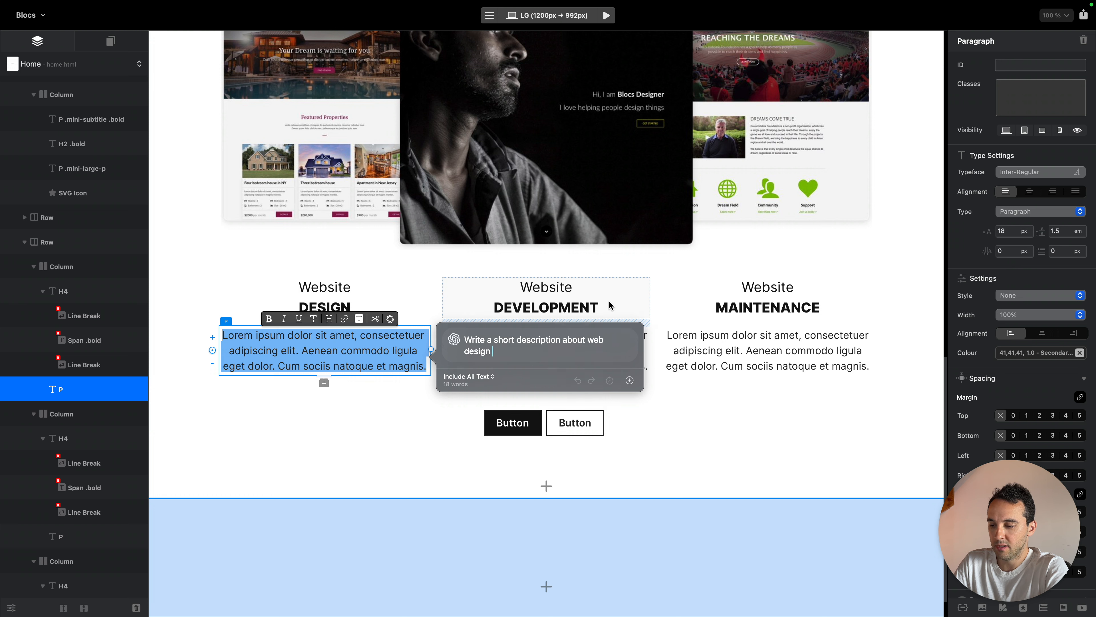
key("Return")
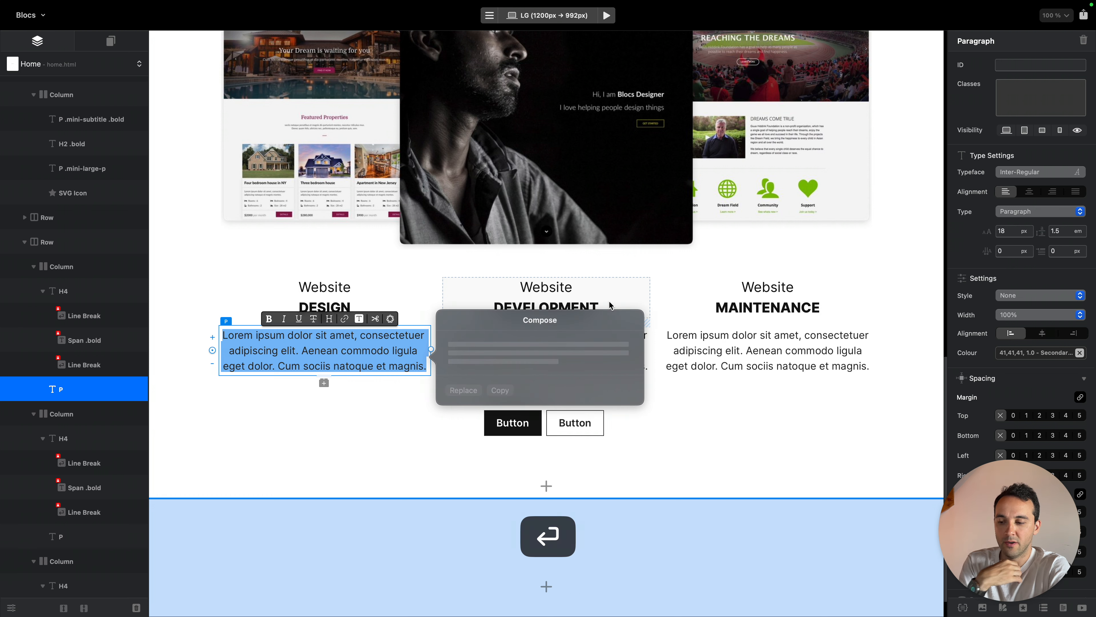
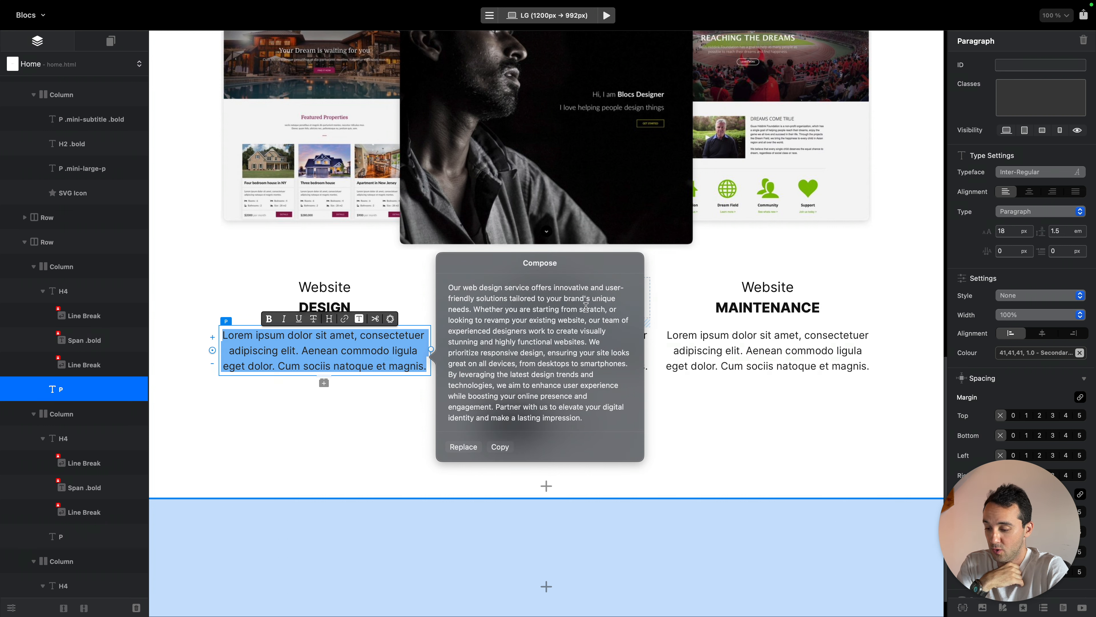
Replace the first column's paragraph with "We can design a beautfiul, modern, responsive website, which will wow the visitors with unique style."
double_click(378, 356)
key("BackSpace")
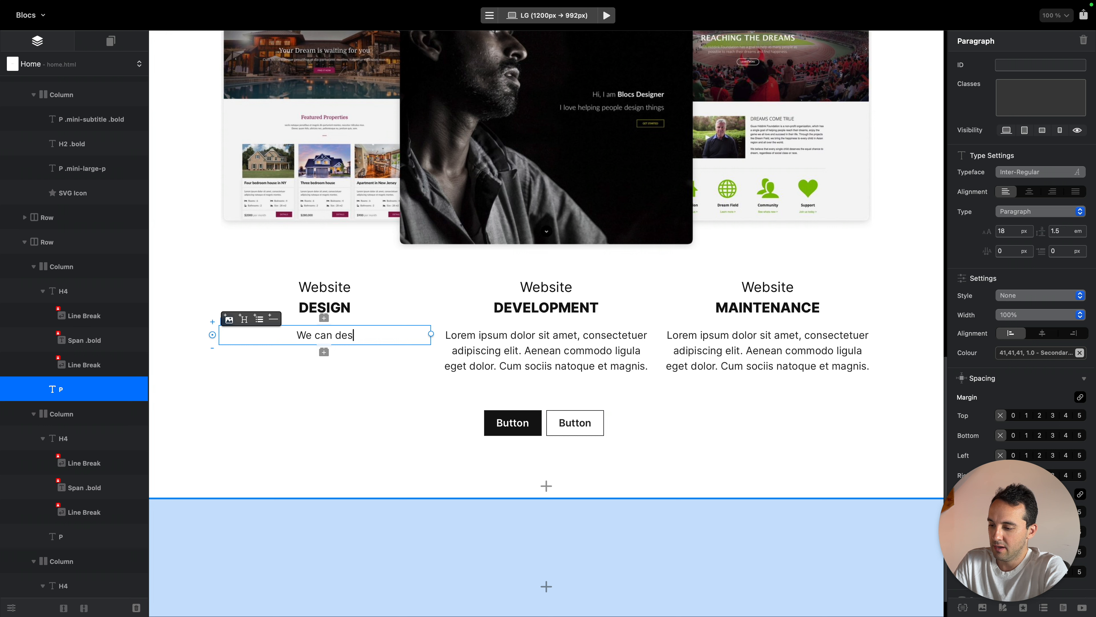
type("We can design a beautfiul, modern")
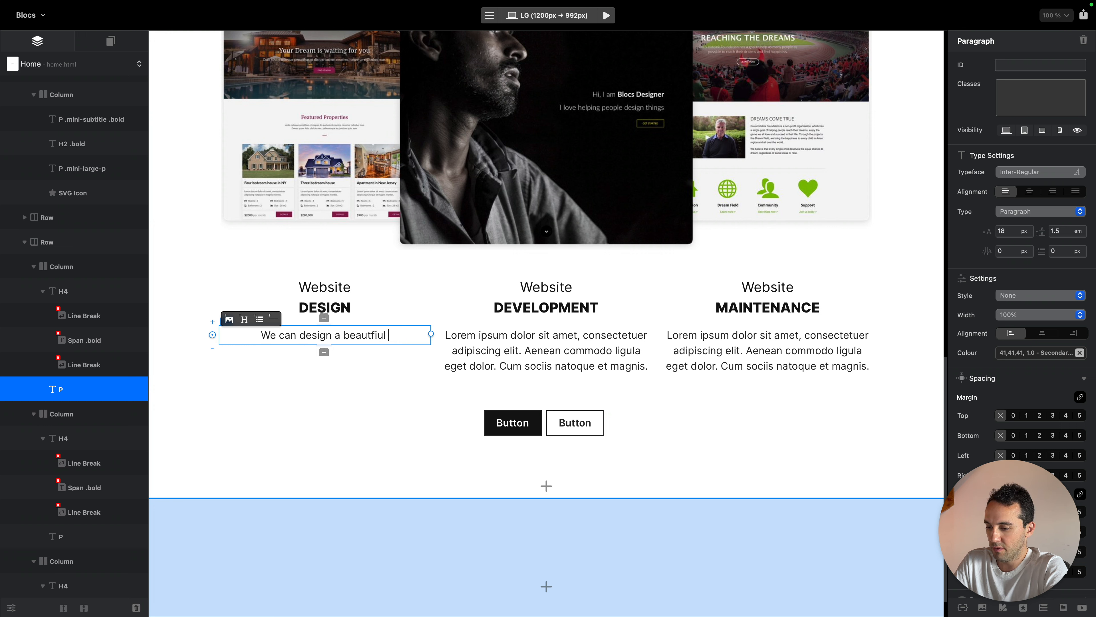
type(", website")
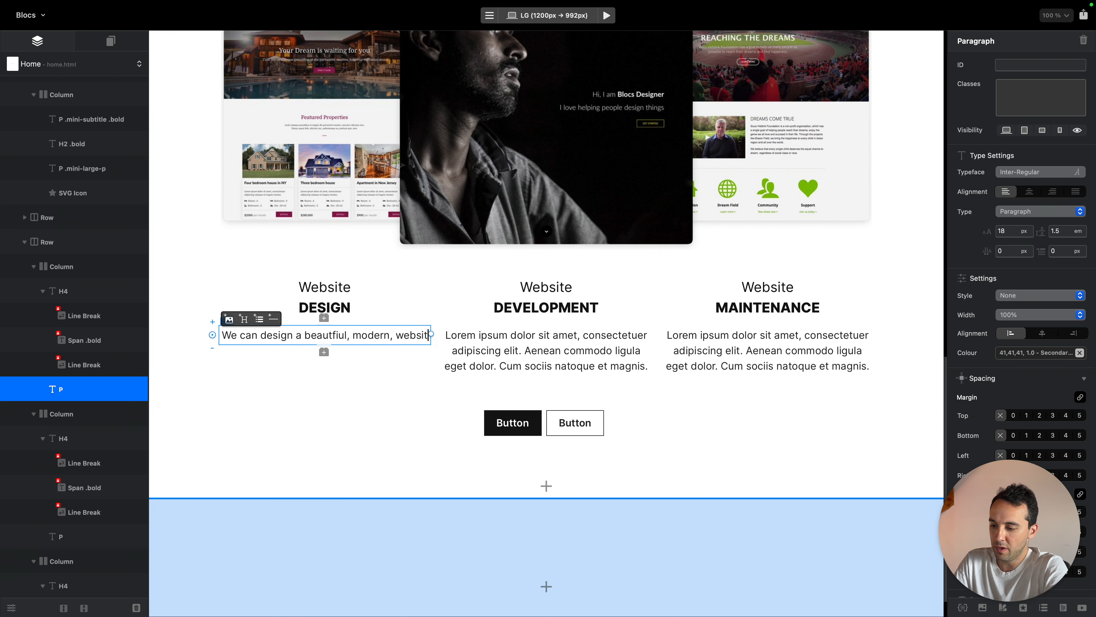
key("BackSpace")
key("BackSpace")
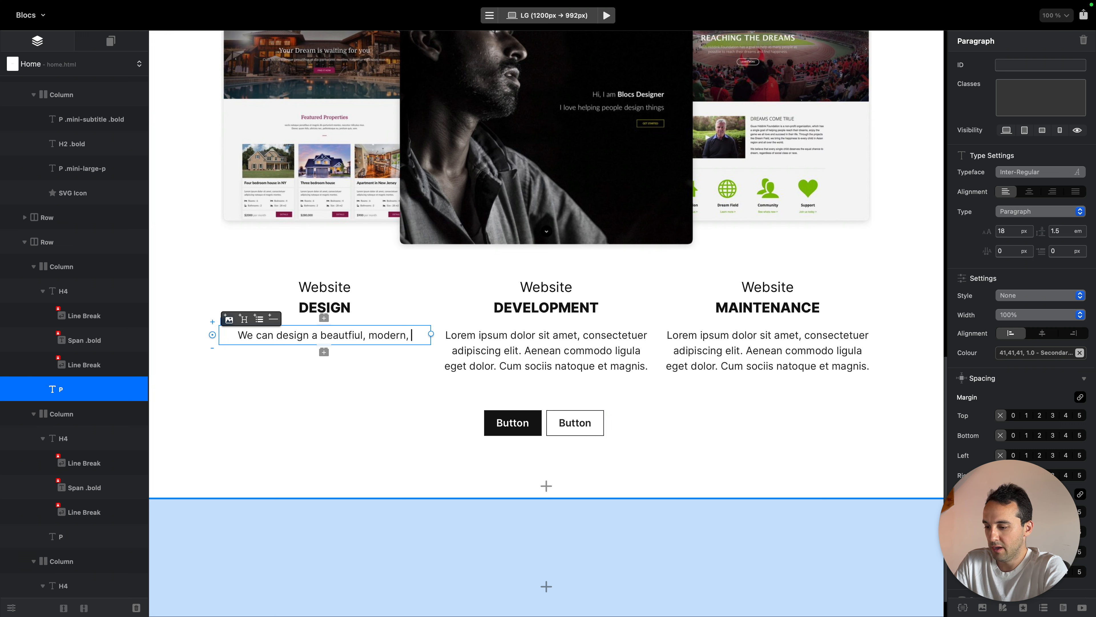
type("responsive webs")
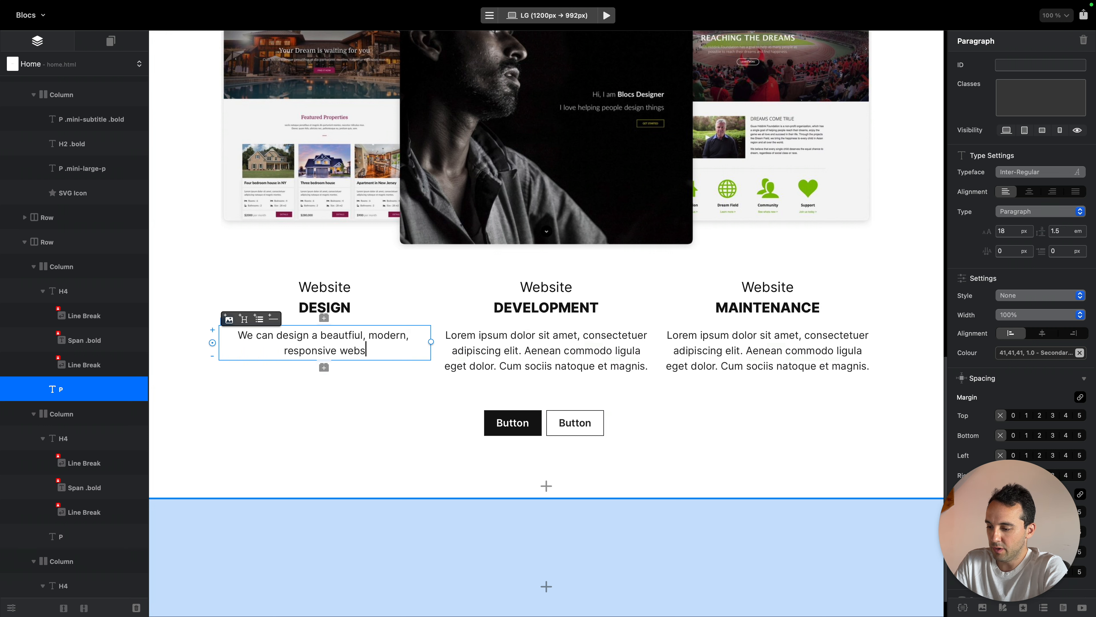
type("ite, whi")
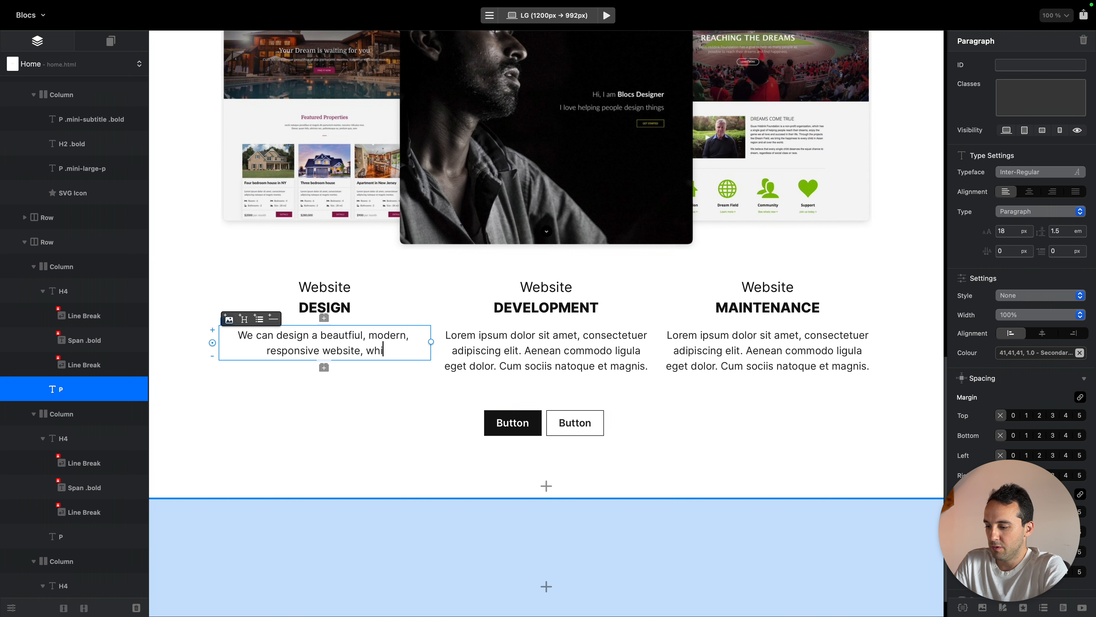
type("ch will ")
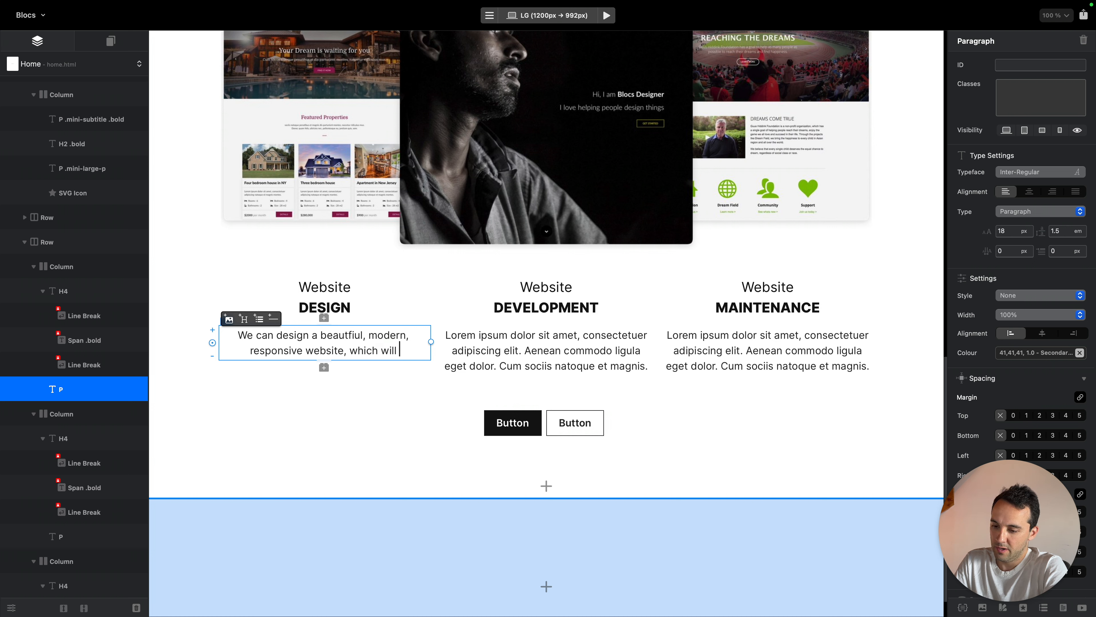
type("wow the visito")
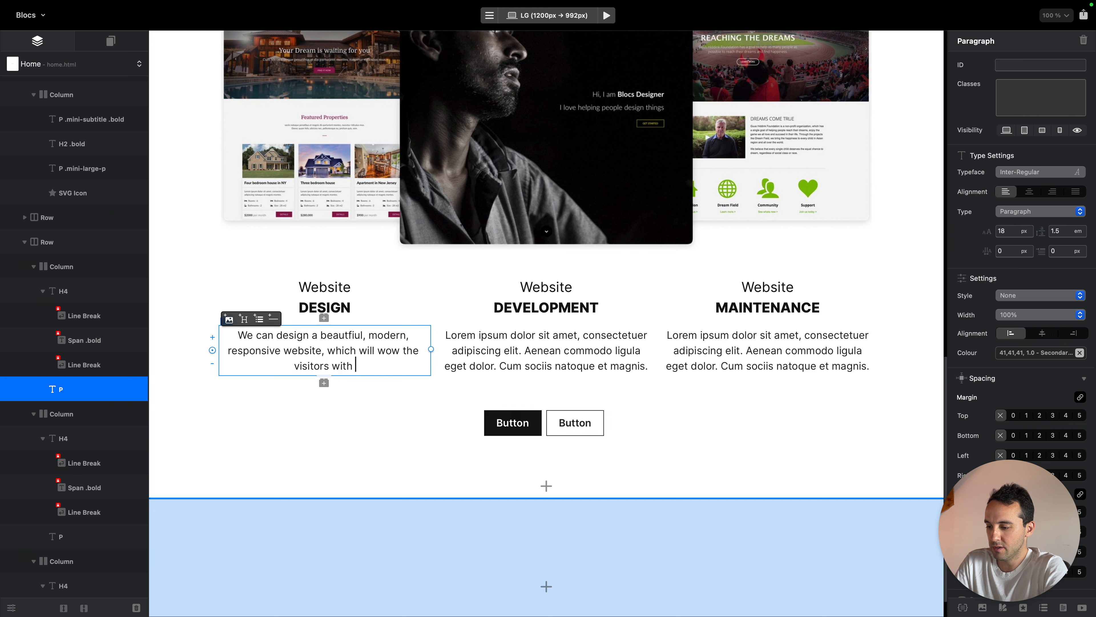
type("rs with uninuq")
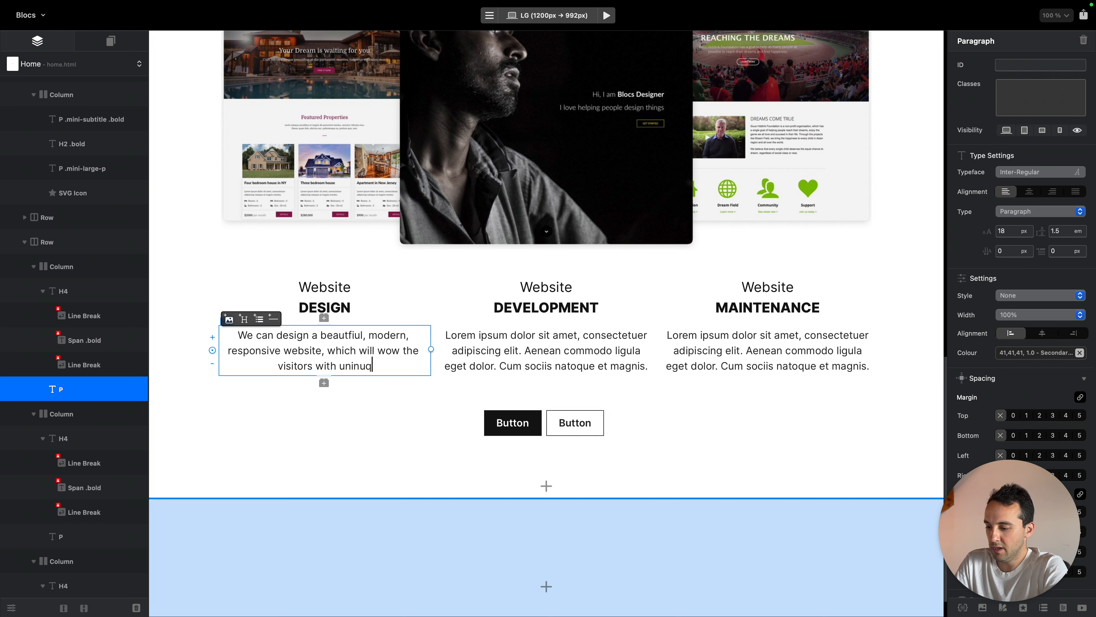
type("e effe")
key("BackSpace")
key("BackSpace")
key("BackSpace")
key("BackSpace")
key("BackSpace")
key("BackSpace")
key("BackSpace")
key("BackSpace")
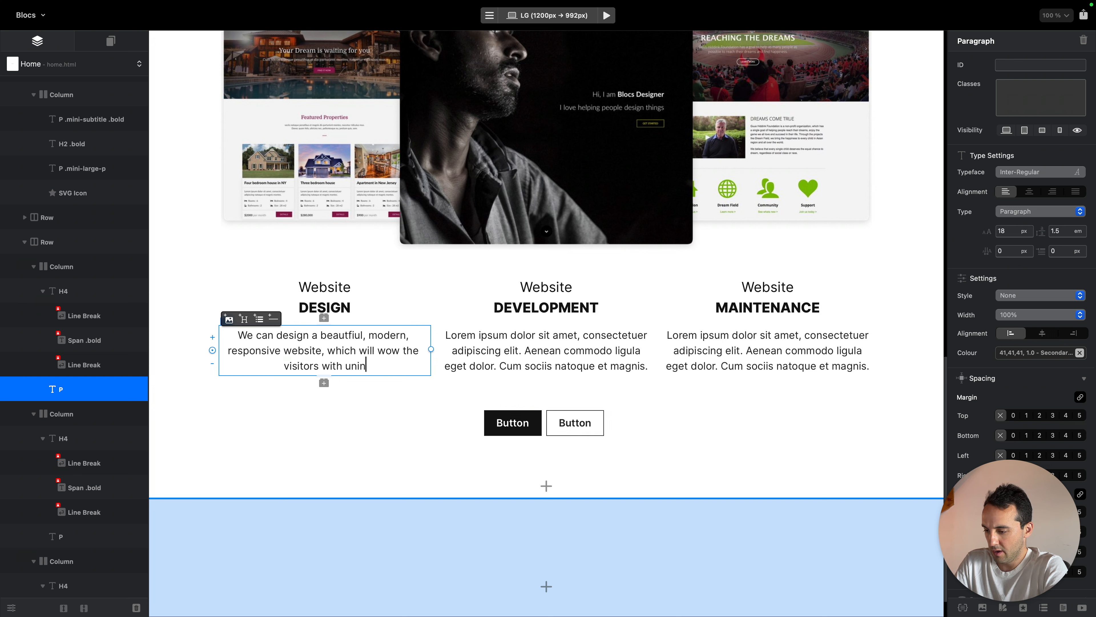
key("BackSpace")
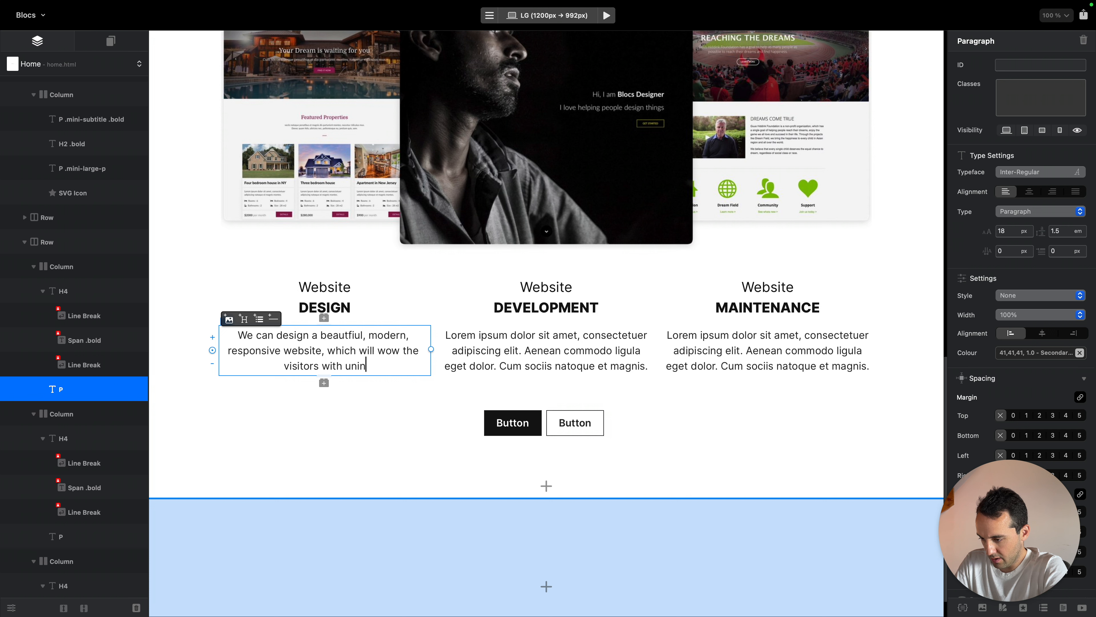
type("ique style")
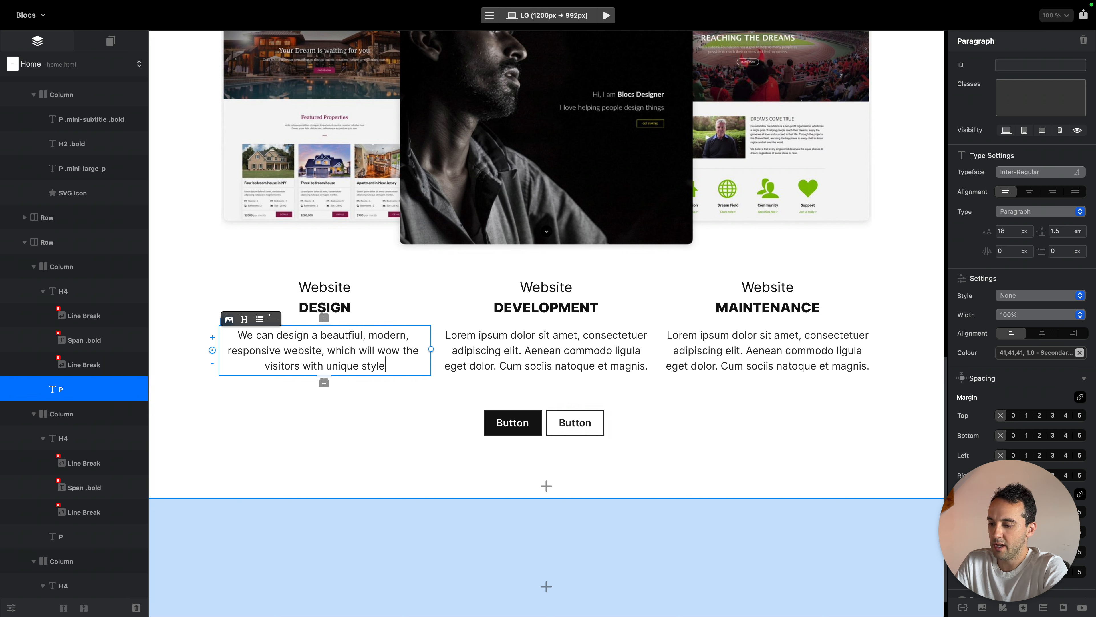
key("BackSpace")
type("e.")
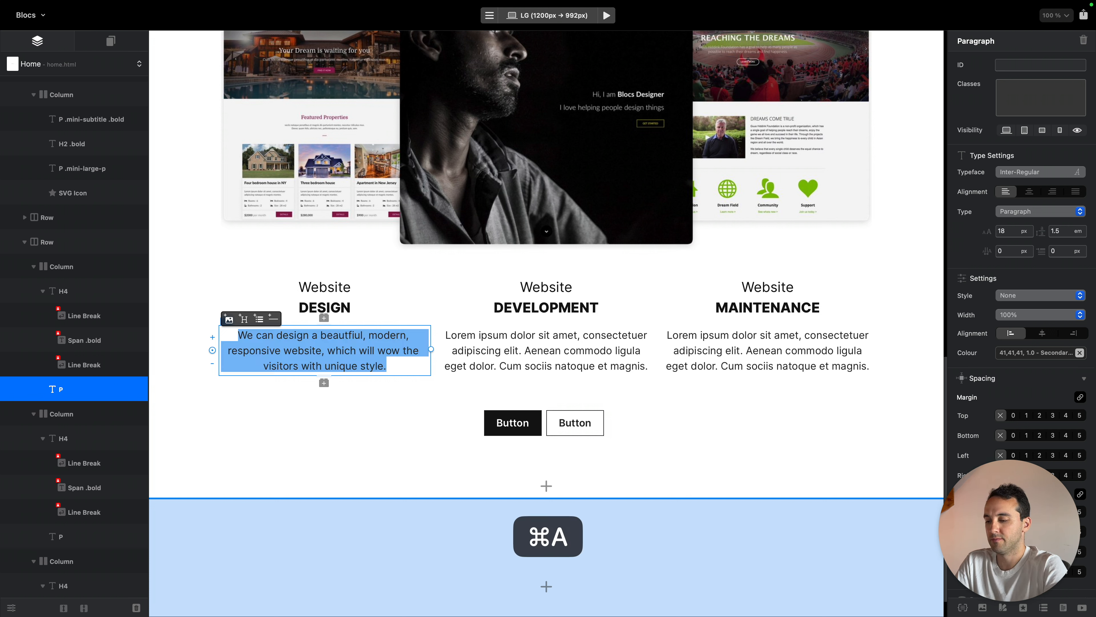
Rewrite the whole first column paragraph with Writing Tools and replace it with the suggested version
key("super+a")
key("super+c")
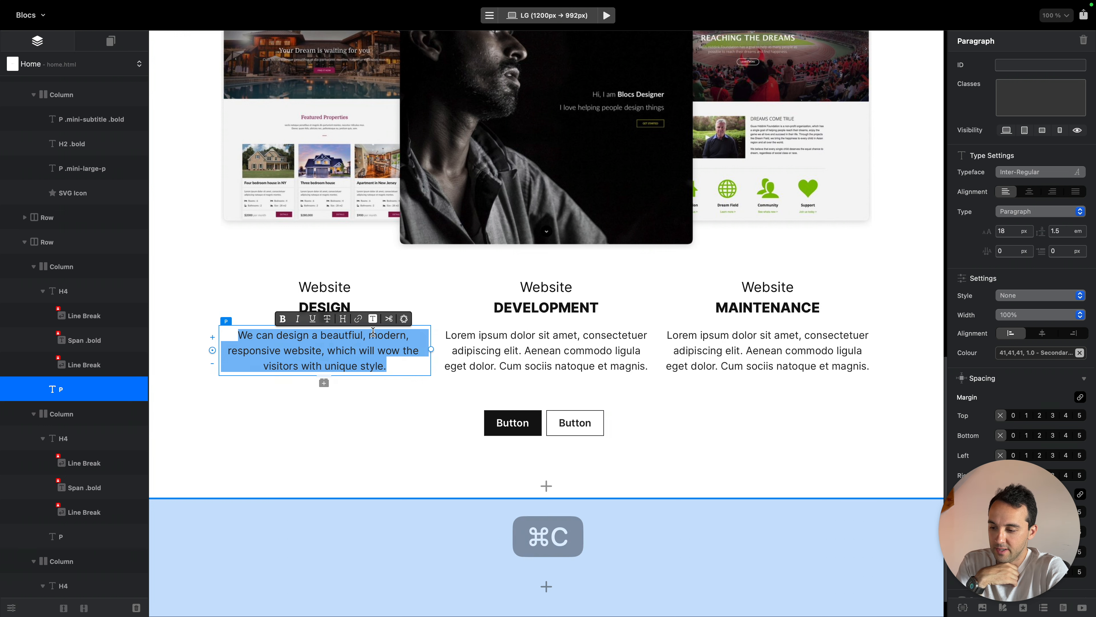
left_click(404, 319)
left_click(187, 307)
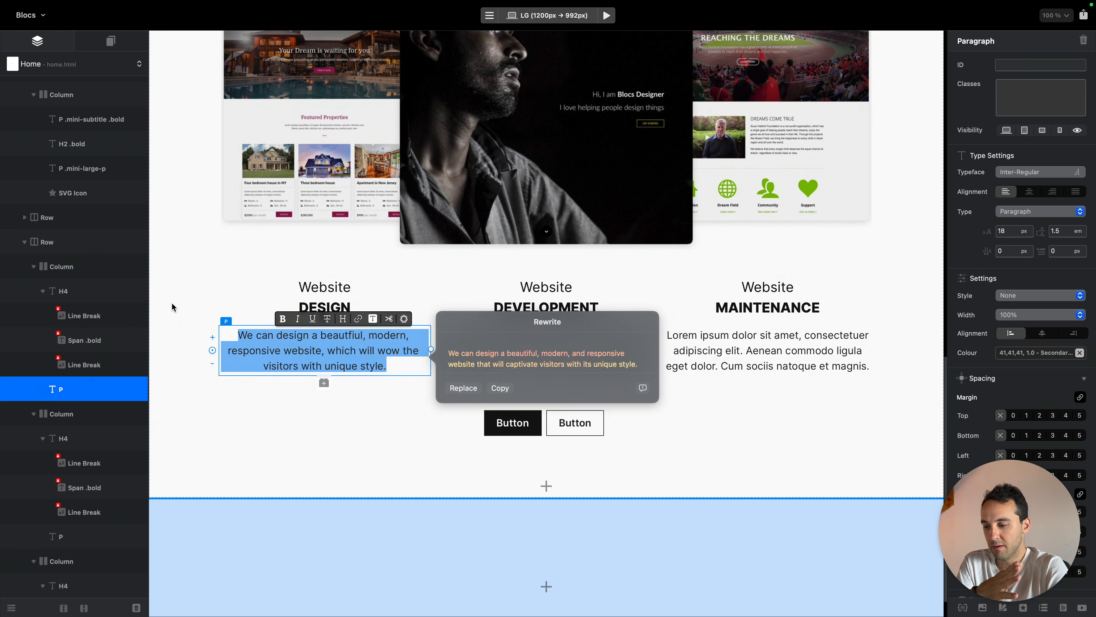
left_click(463, 388)
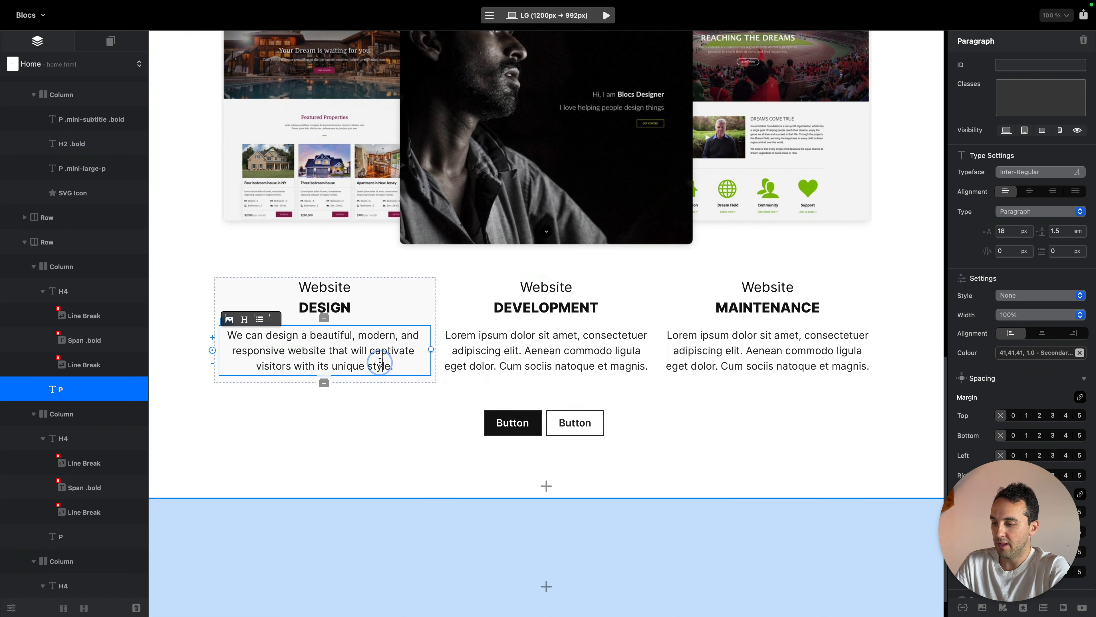
Copy the first column's paragraph over the placeholder text under Website DEVELOPMENT and change the word "design" to "develop"
left_click_drag(392, 367, 228, 335)
key("super+c")
triple_click(568, 358)
key("super+v")
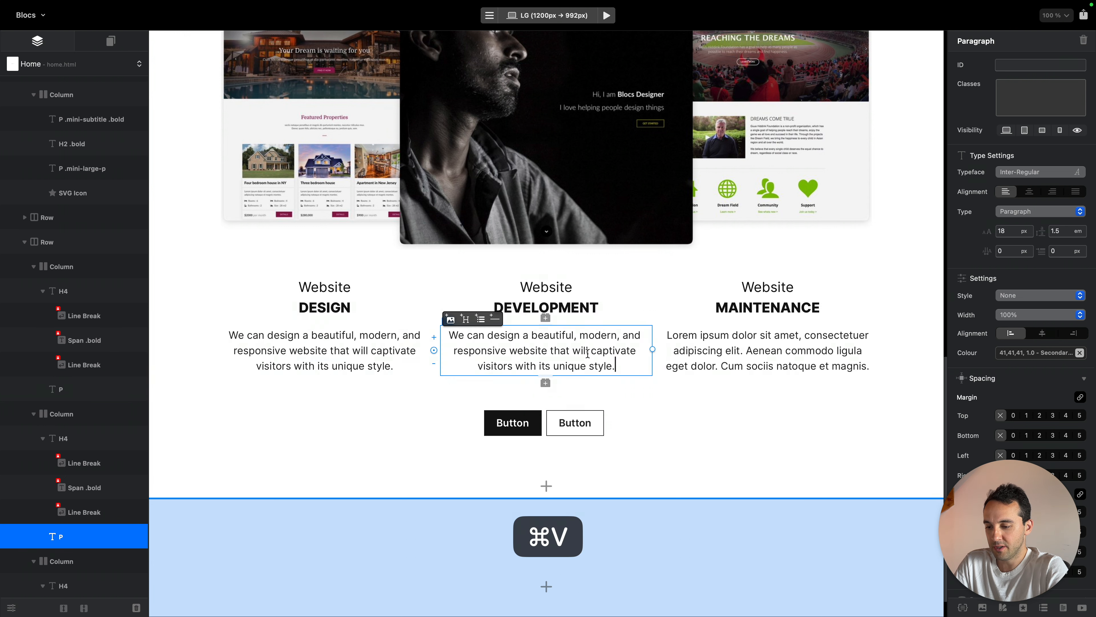
double_click(501, 336)
type("developet")
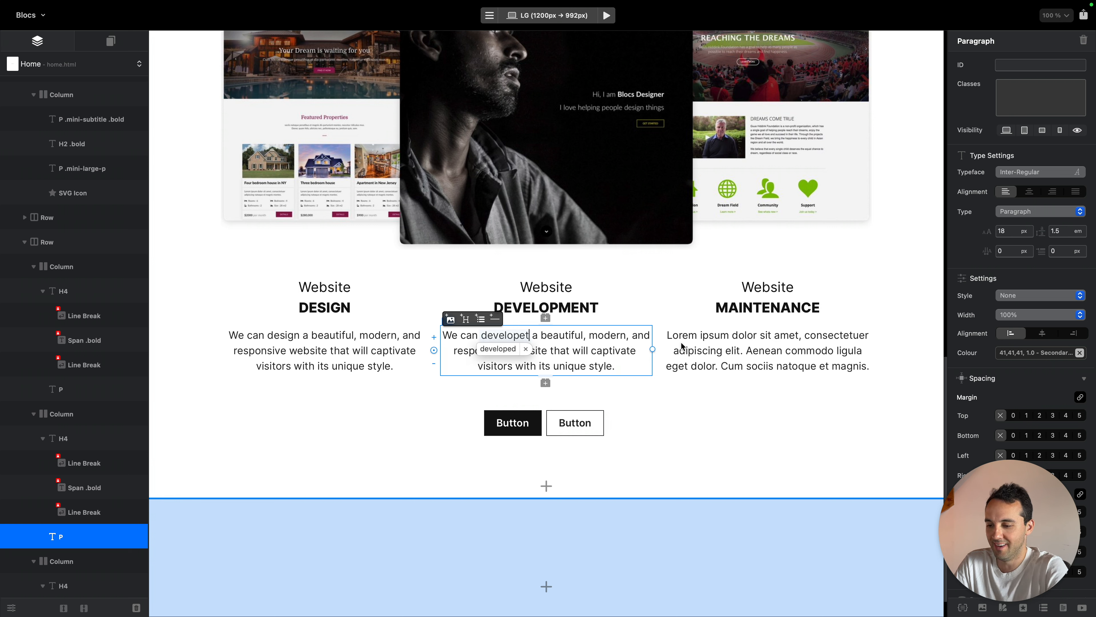
key("BackSpace")
key("BackSpace")
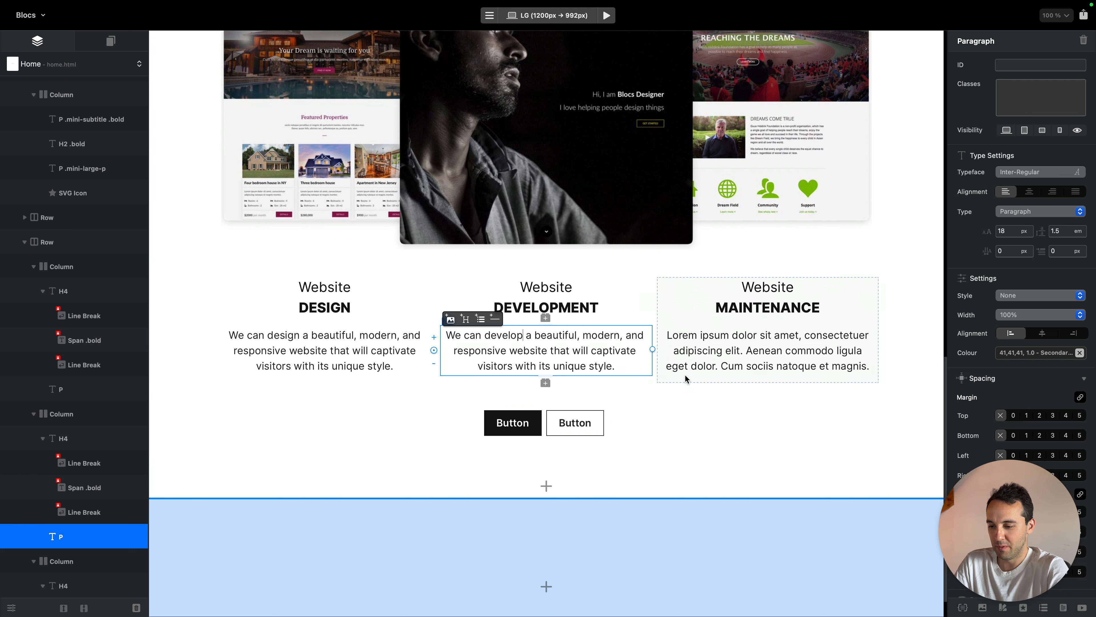
Paste the copied paragraph over the placeholder text under Website MAINTENANCE and change the word "design" to "maintain"
left_click(804, 351)
triple_click(798, 350)
key("cmd+v")
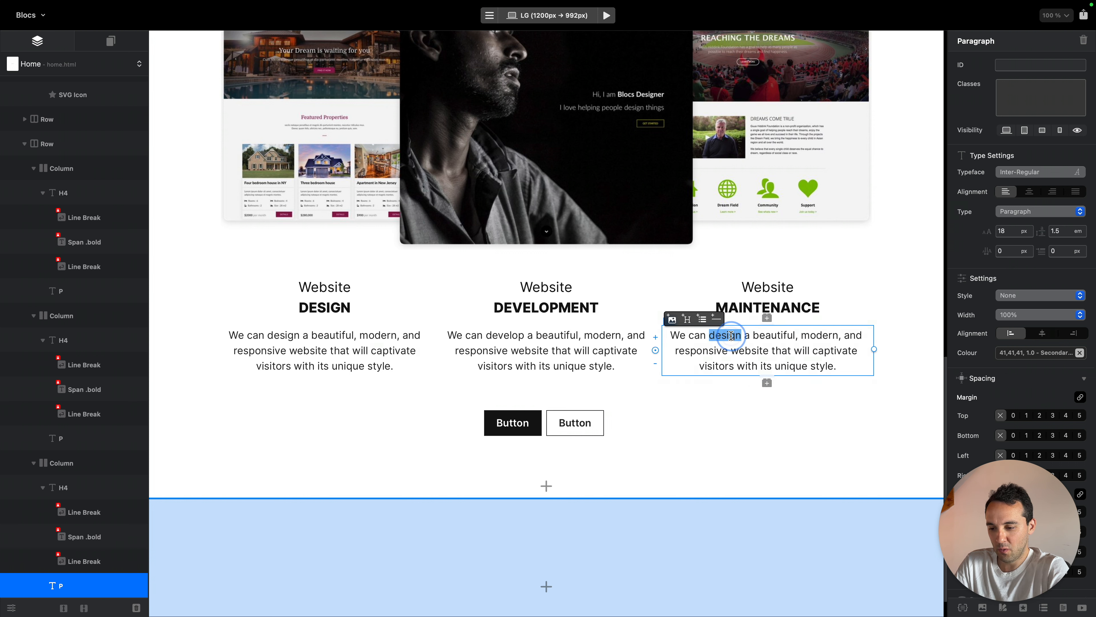
type("me")
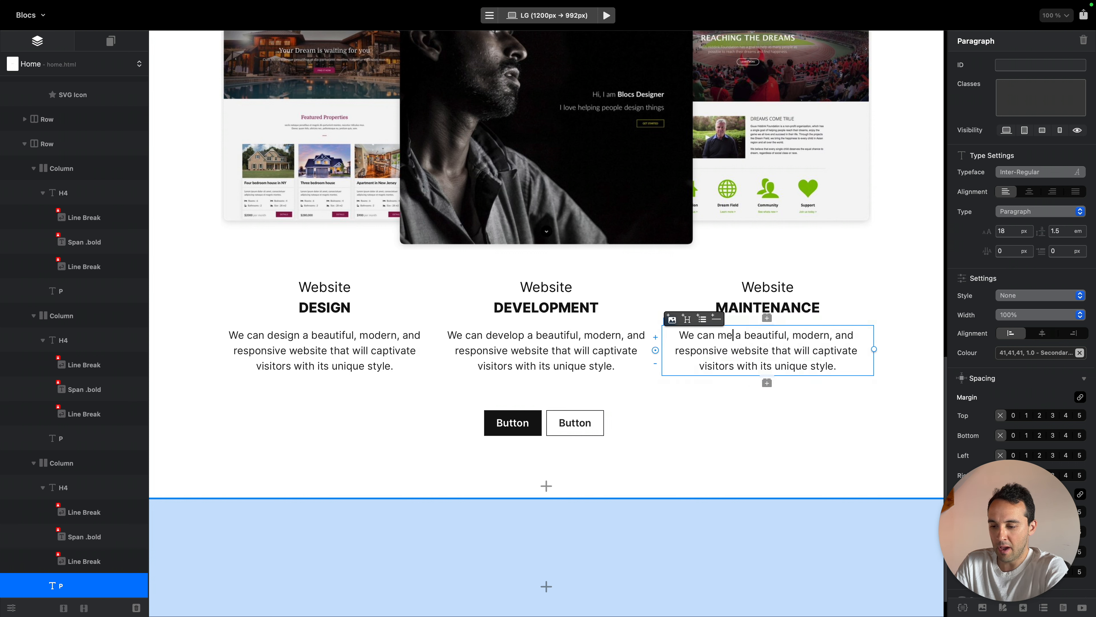
key("BackSpace")
type("aintence")
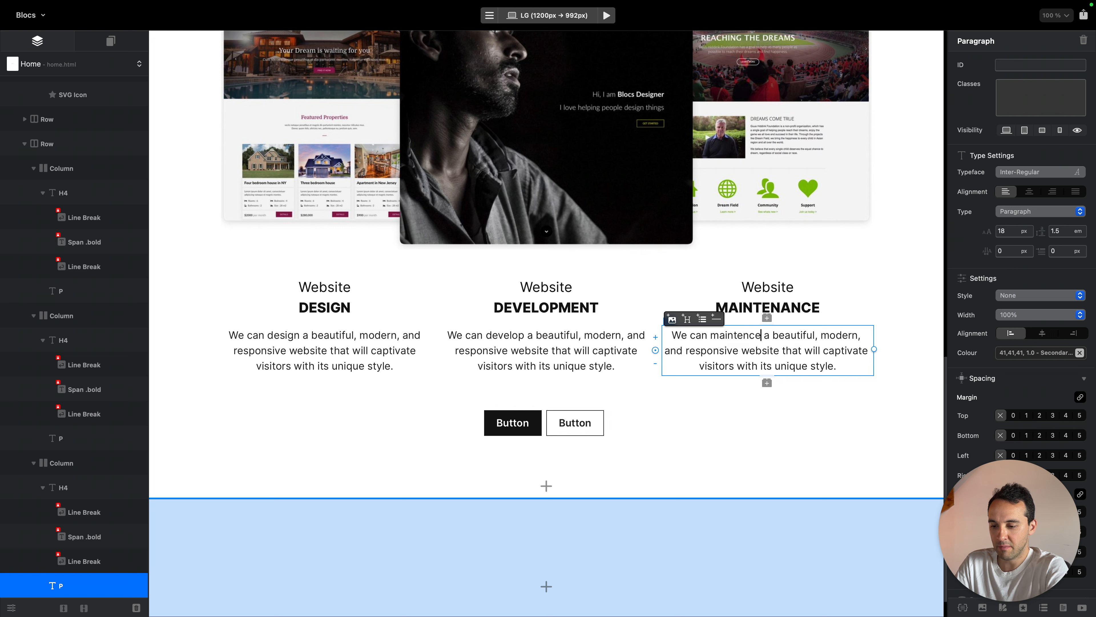
key("BackSpace")
key("BackSpace")
type("a")
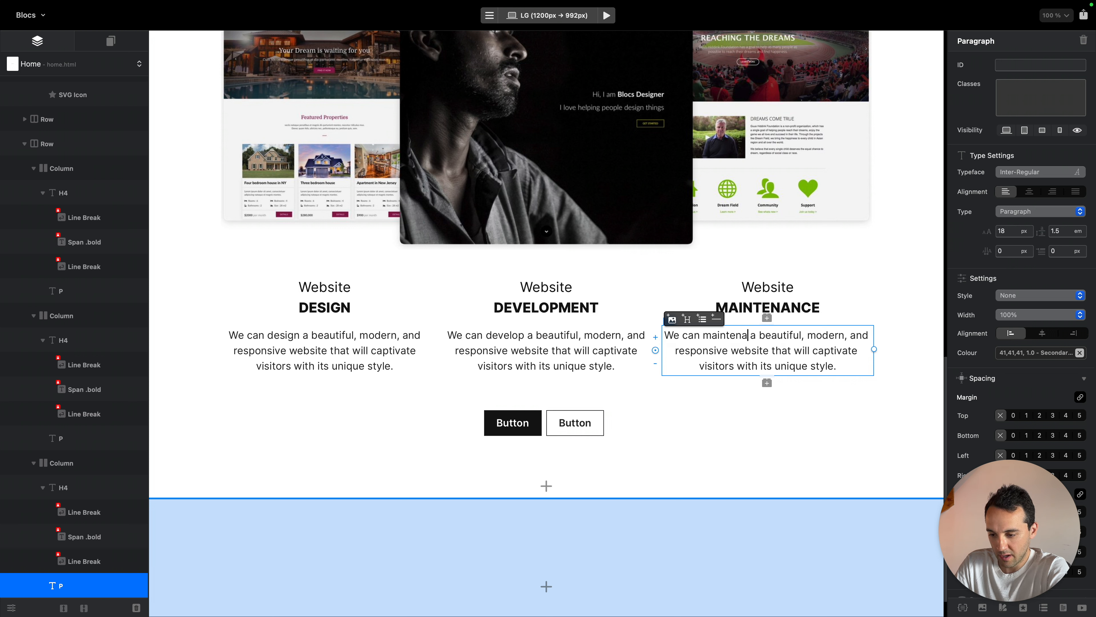
key("BackSpace")
key("BackSpace")
key("BackSpace")
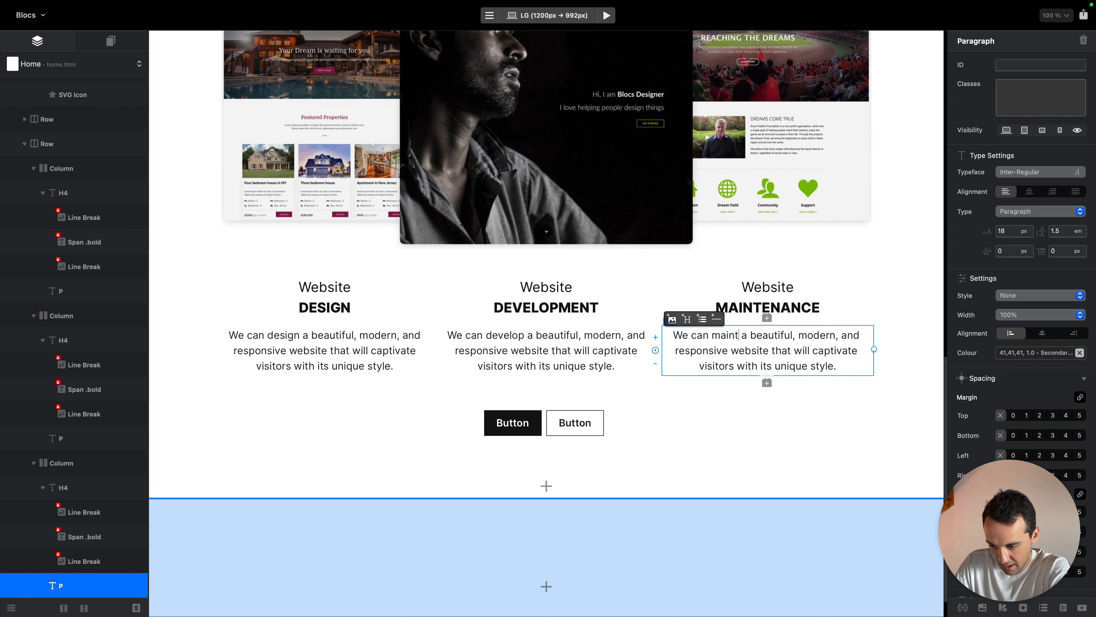
key("BackSpace")
key("BackSpace")
key("BackSpace")
type("intain")
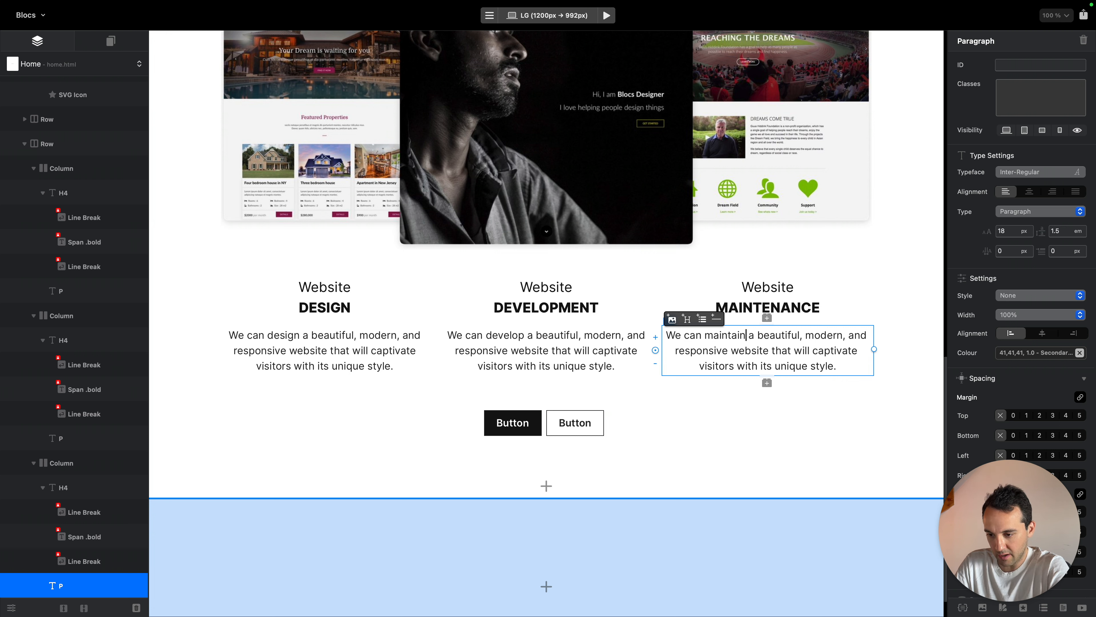
left_click(807, 443)
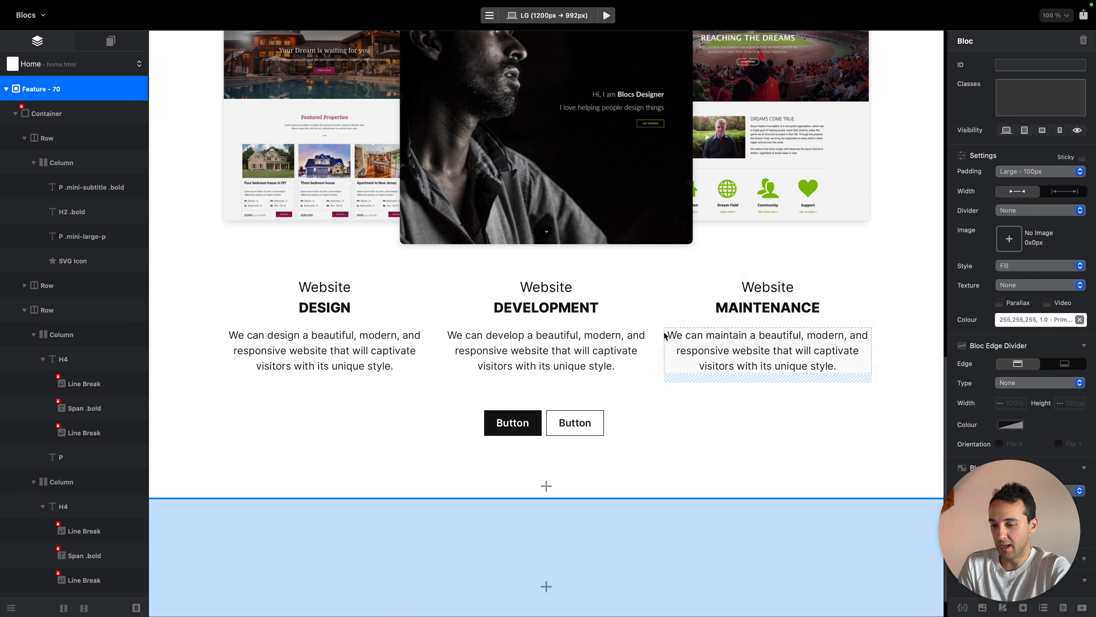
Label the solid black button below the three service columns "See Pricing"
scroll(789, 323, "down", 2)
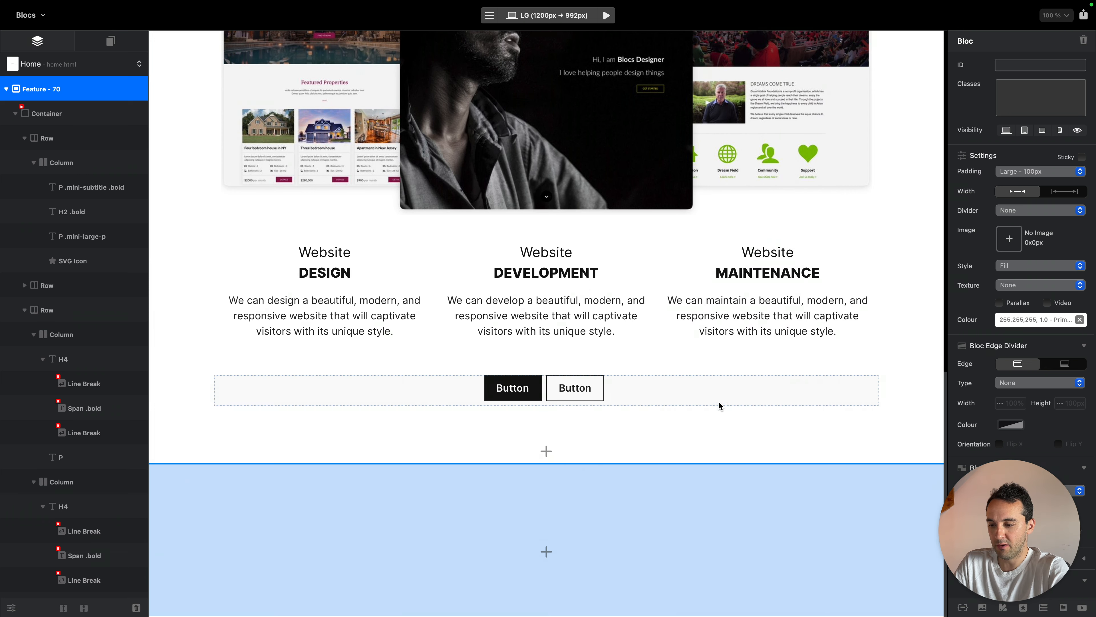
scroll(719, 403, "up", 10)
scroll(528, 406, "down", 8)
left_click(522, 447)
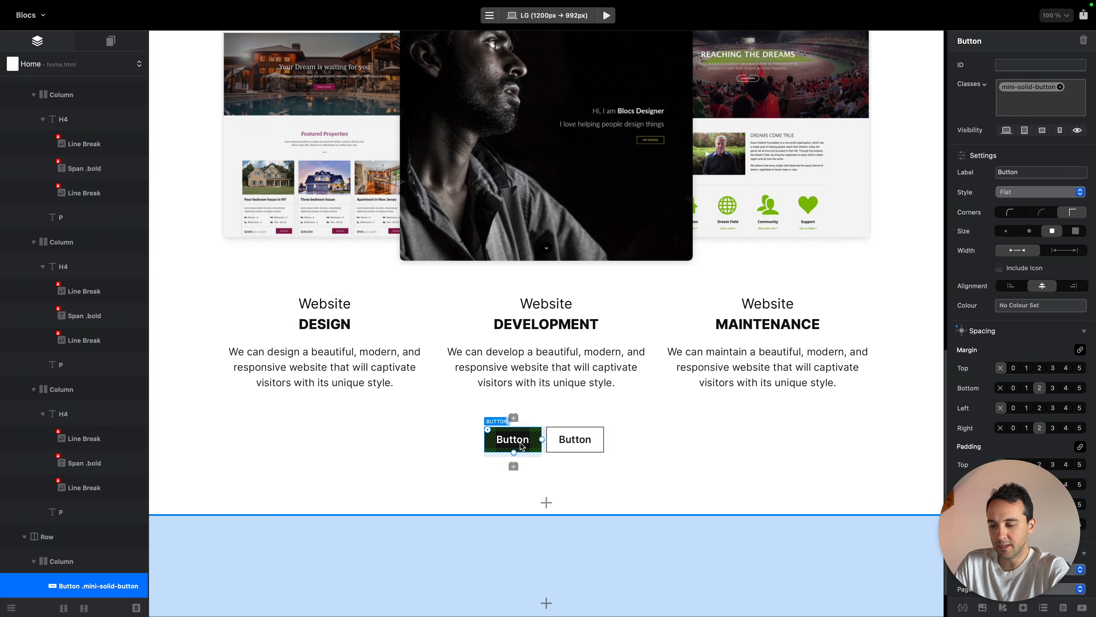
double_click(523, 447)
scroll(521, 447, "up", 4)
scroll(521, 447, "down", 3)
type("See P")
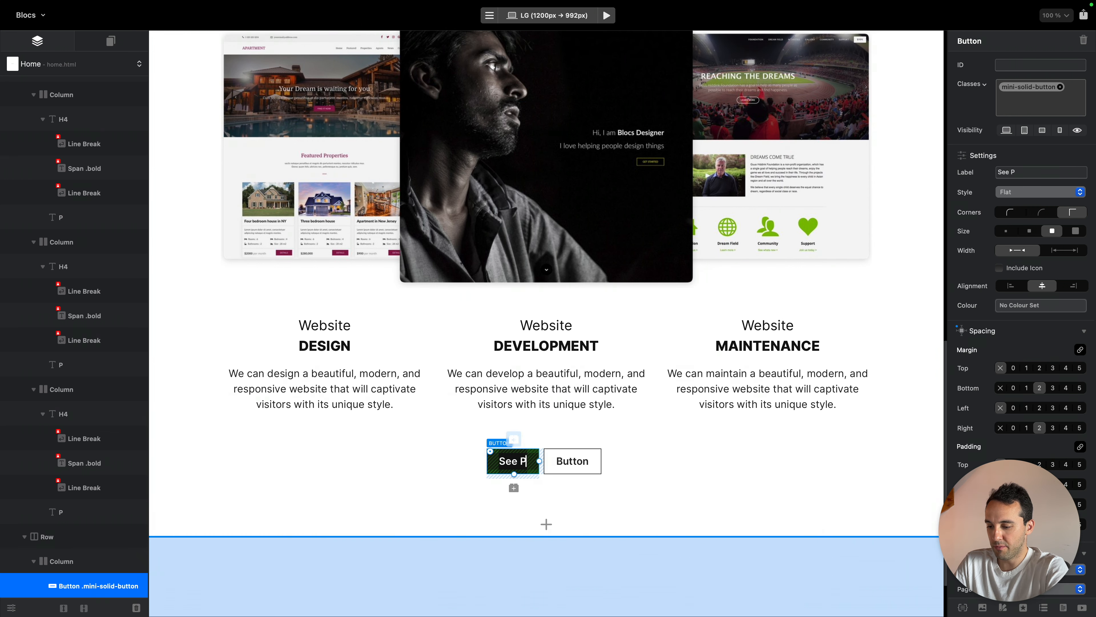
type("Rring")
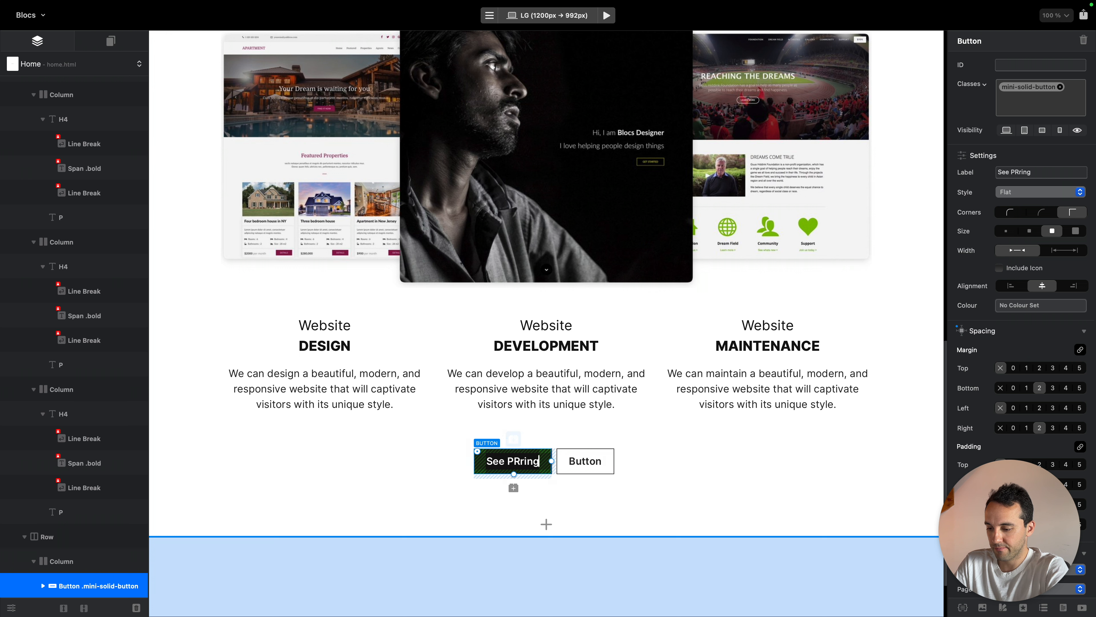
key("BackSpace")
key("BackSpace")
key("BackSpace")
key("BackSpace")
key("BackSpace")
type("ricing")
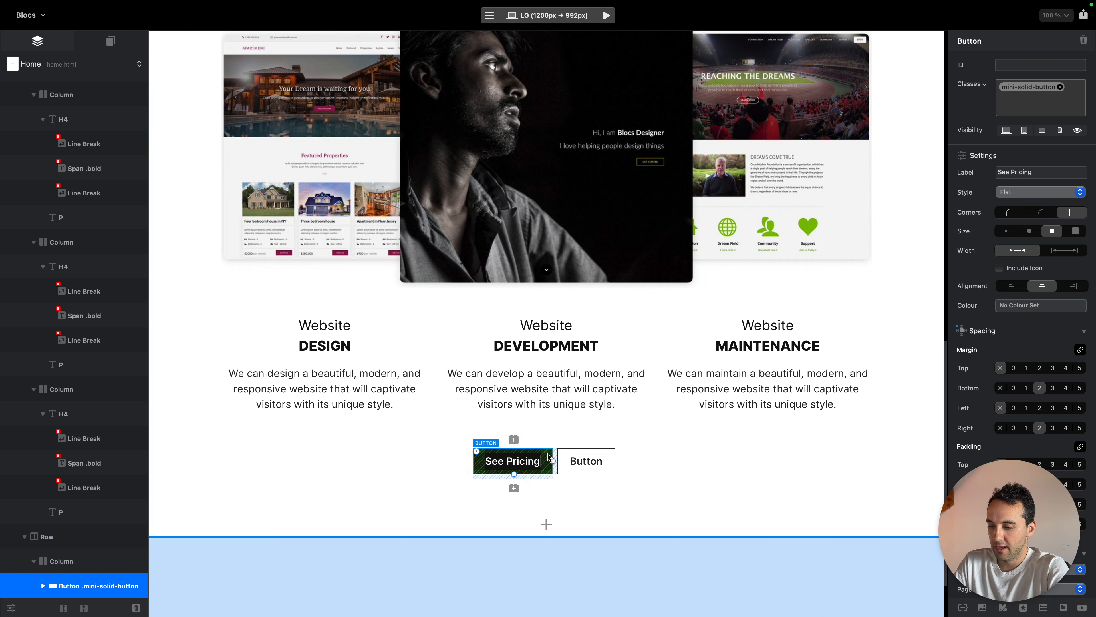
Label the outlined button beside See Pricing "View Portfolio"
left_click(577, 468)
double_click(576, 468)
type("Vie")
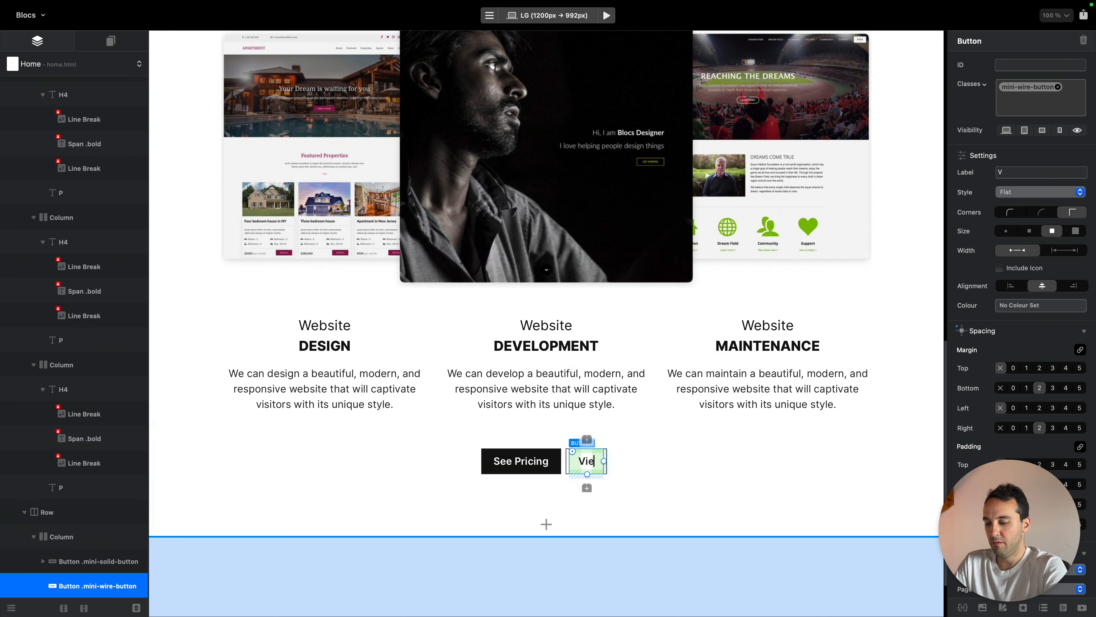
type("w Portfolio")
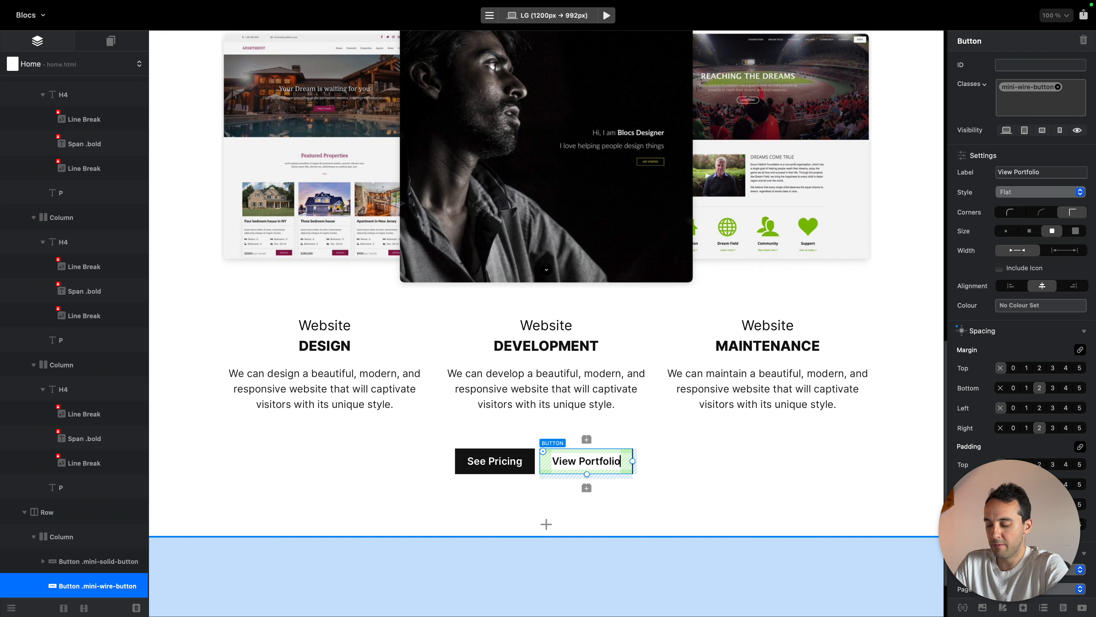
Link the black See Pricing button in the services section to the services page
left_click(497, 466)
scroll(1024, 394, "down", 5)
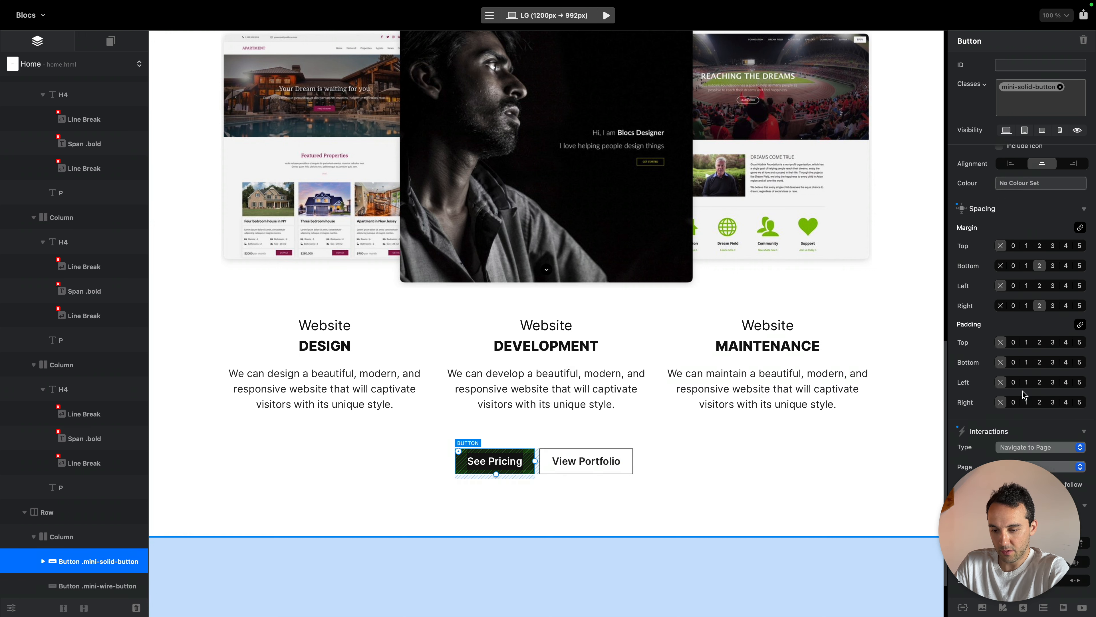
left_click(1035, 383)
left_click(1033, 407)
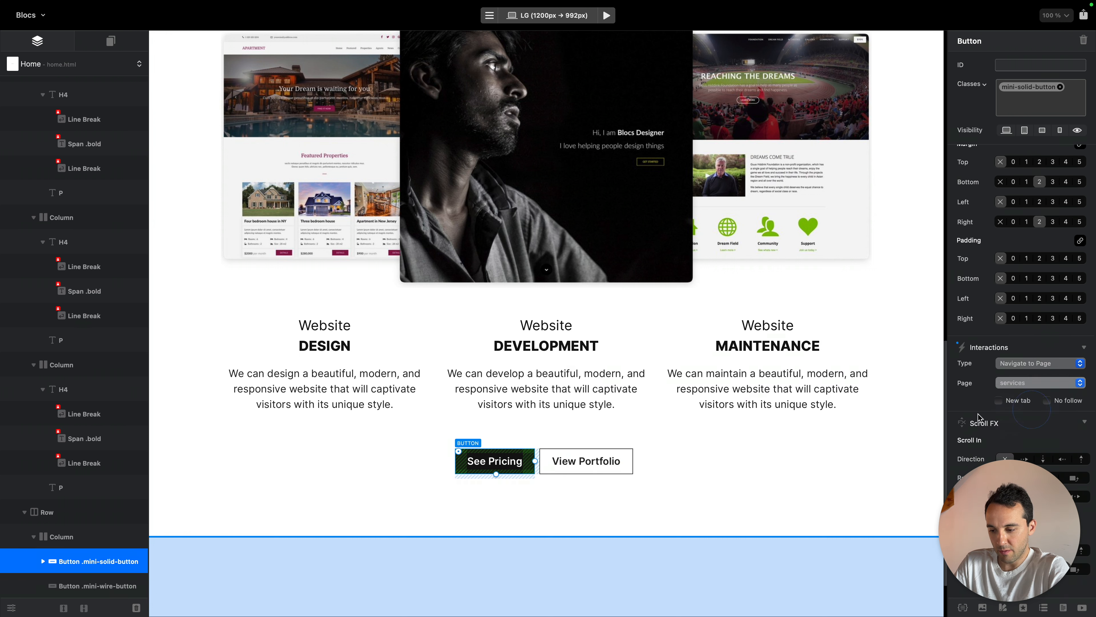
Link the View Portfolio button to the portfolio page and deselect it
left_click(583, 460)
left_click(1026, 383)
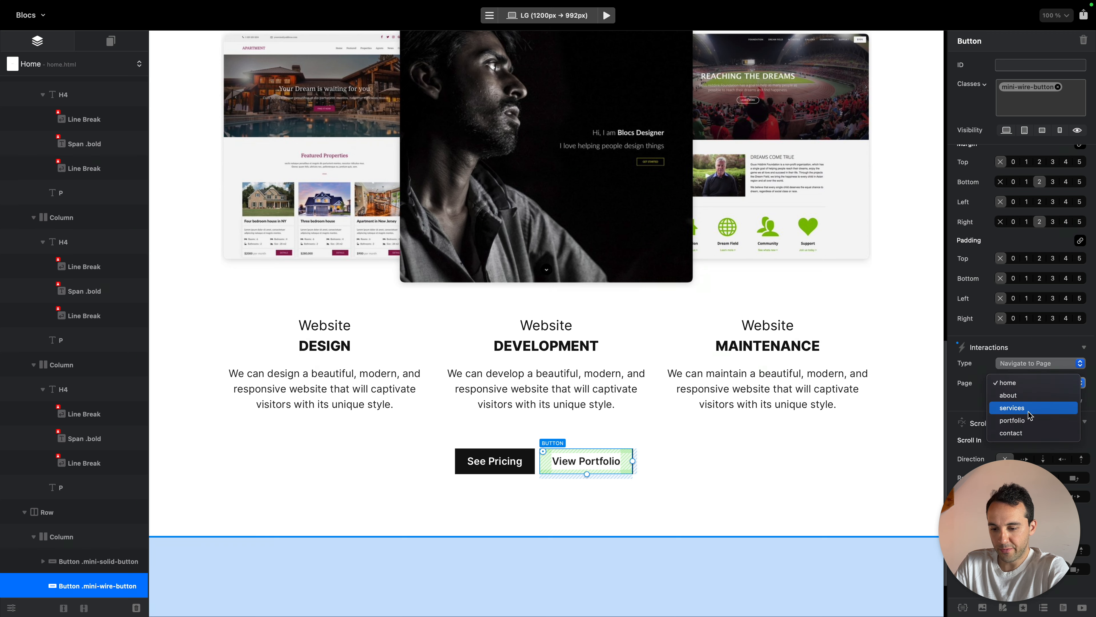
left_click(1012, 420)
left_click(732, 492)
Save the Blocs project to the Desktop as "Agency - B6 Ver"
scroll(732, 494, "up", 4)
scroll(731, 493, "up", 5)
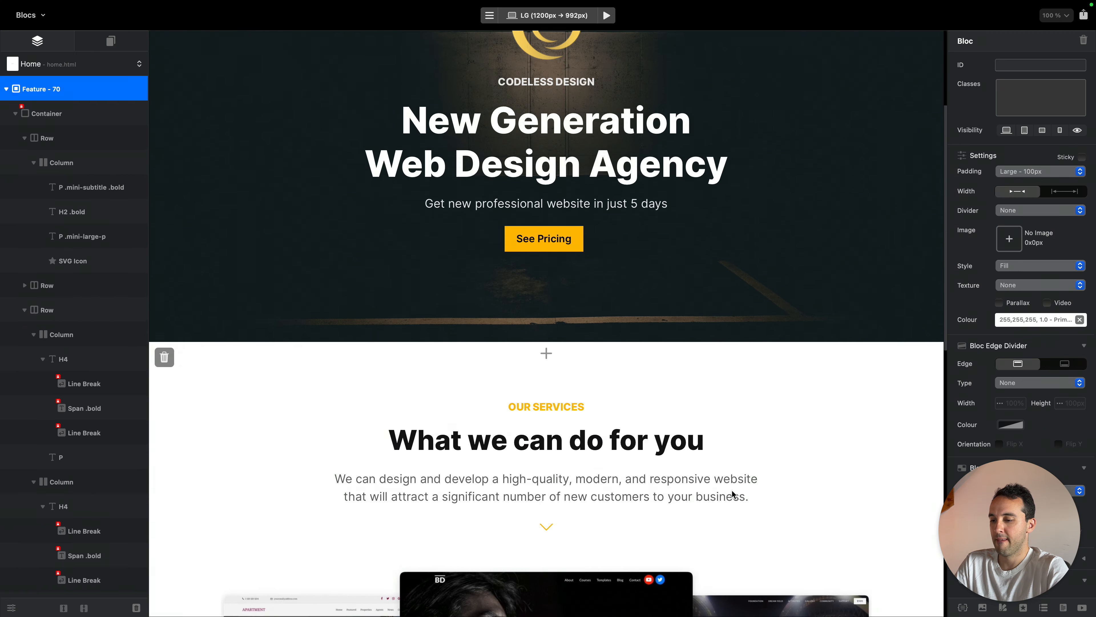
scroll(732, 494, "down", 5)
scroll(732, 494, "up", 5)
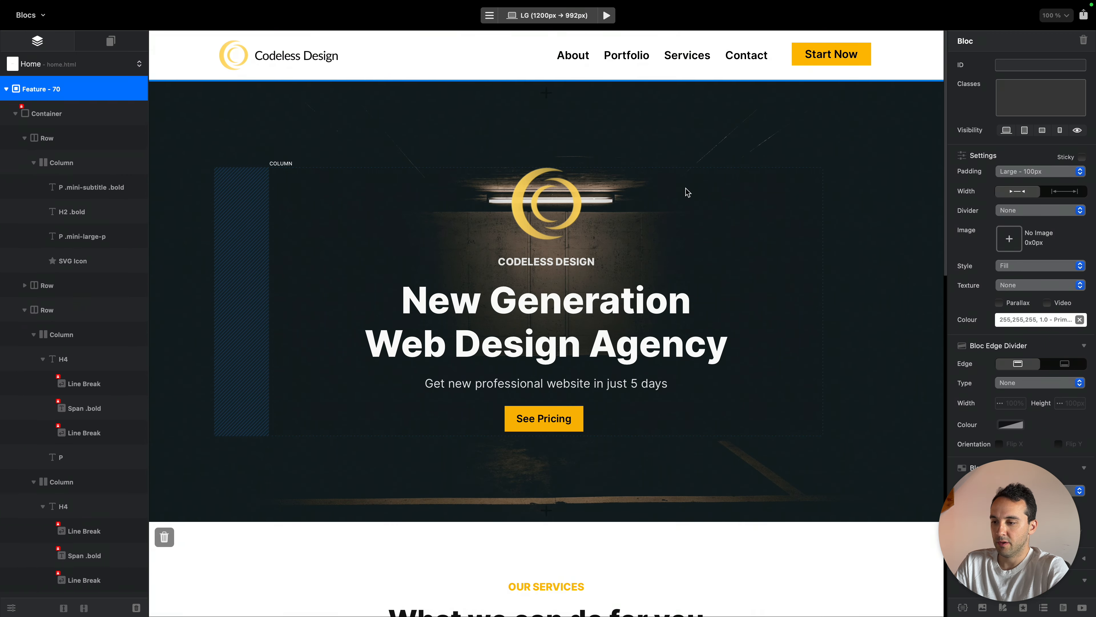
key("super+s")
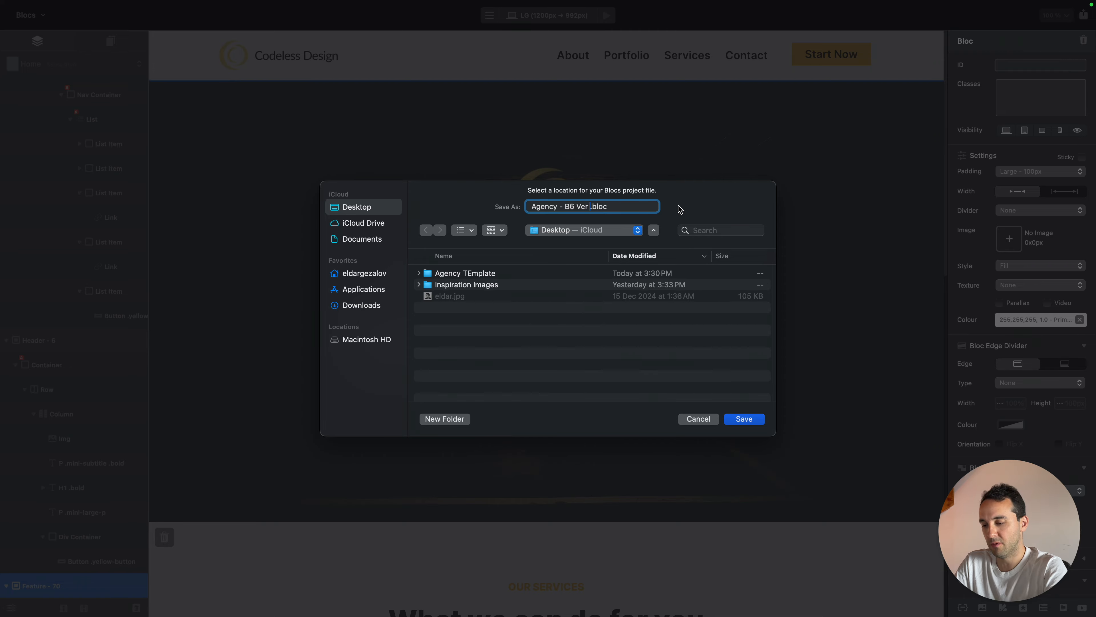
key("Return")
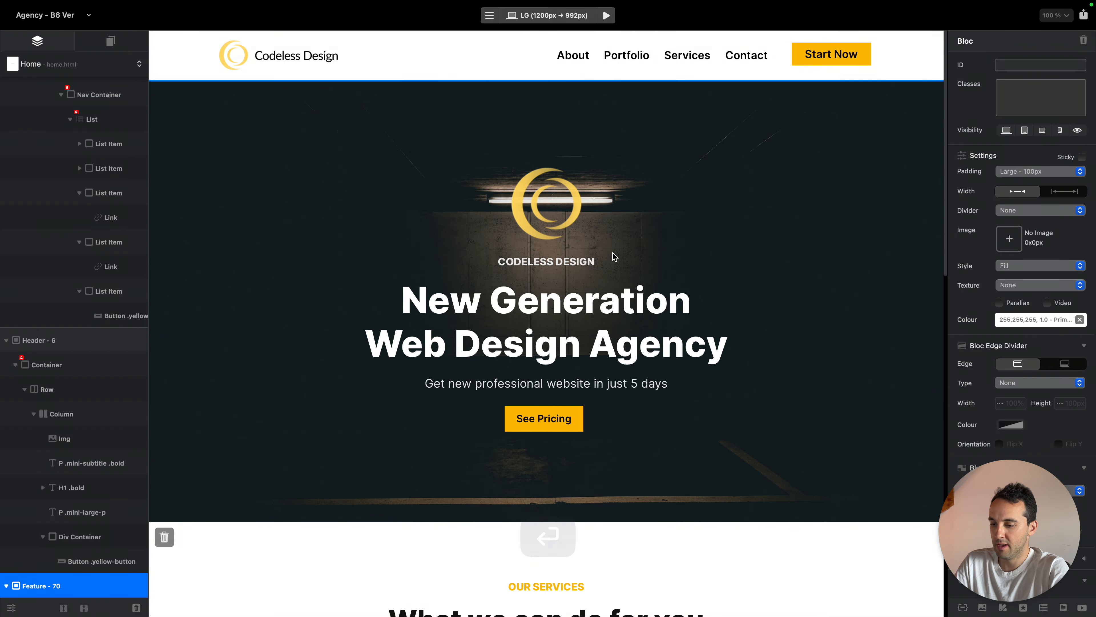
Switch to Safari and examine the original agency template's header and services section
scroll(614, 256, "down", 15)
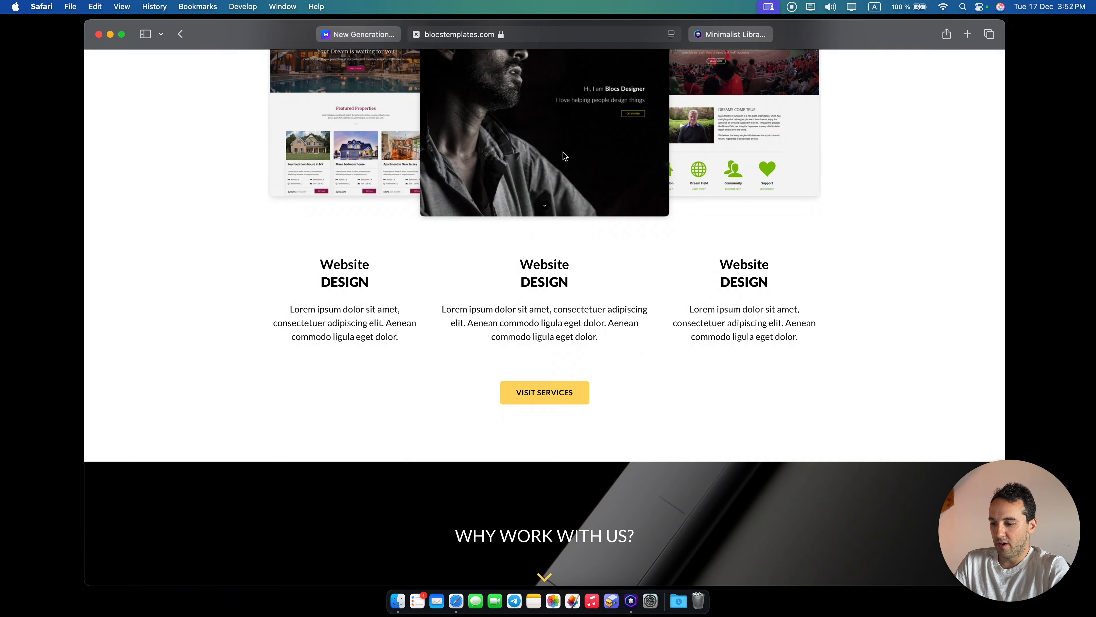
scroll(563, 153, "up", 12)
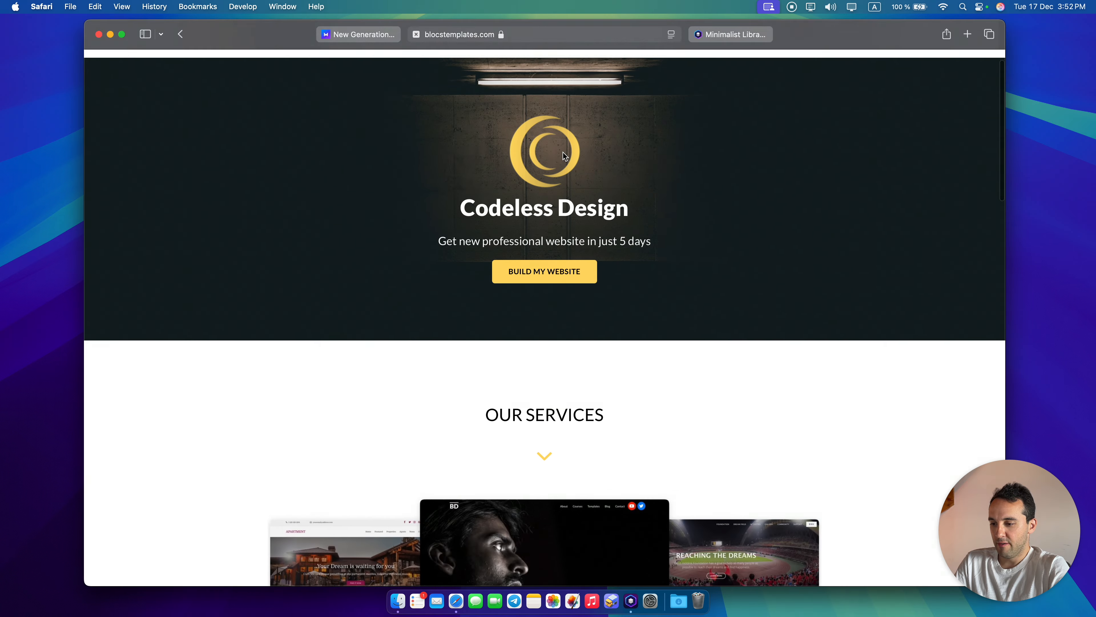
scroll(562, 153, "down", 7)
scroll(562, 153, "up", 7)
Preview the home page in the browser and compare its header and services section with the original agency template
key("ctrl+Right")
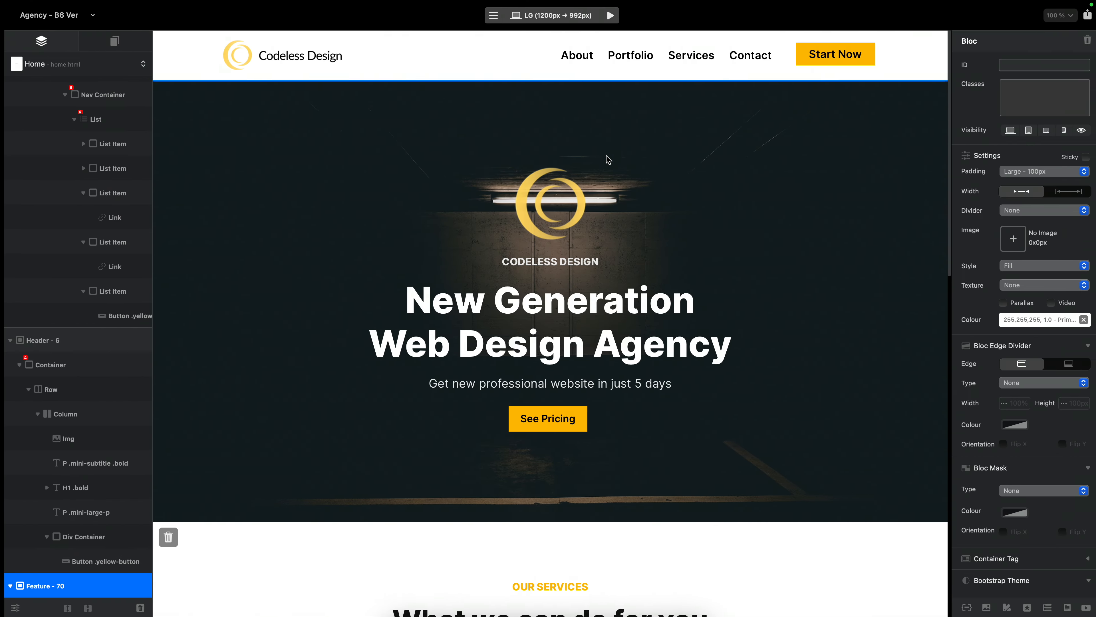
key("alt+super+b")
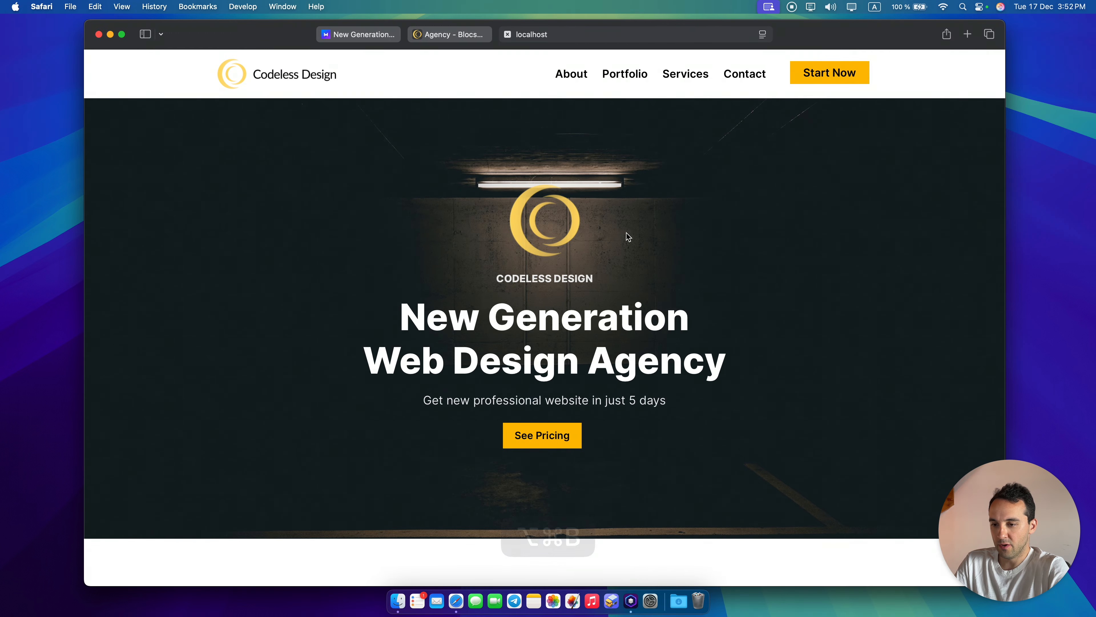
scroll(628, 236, "down", 10)
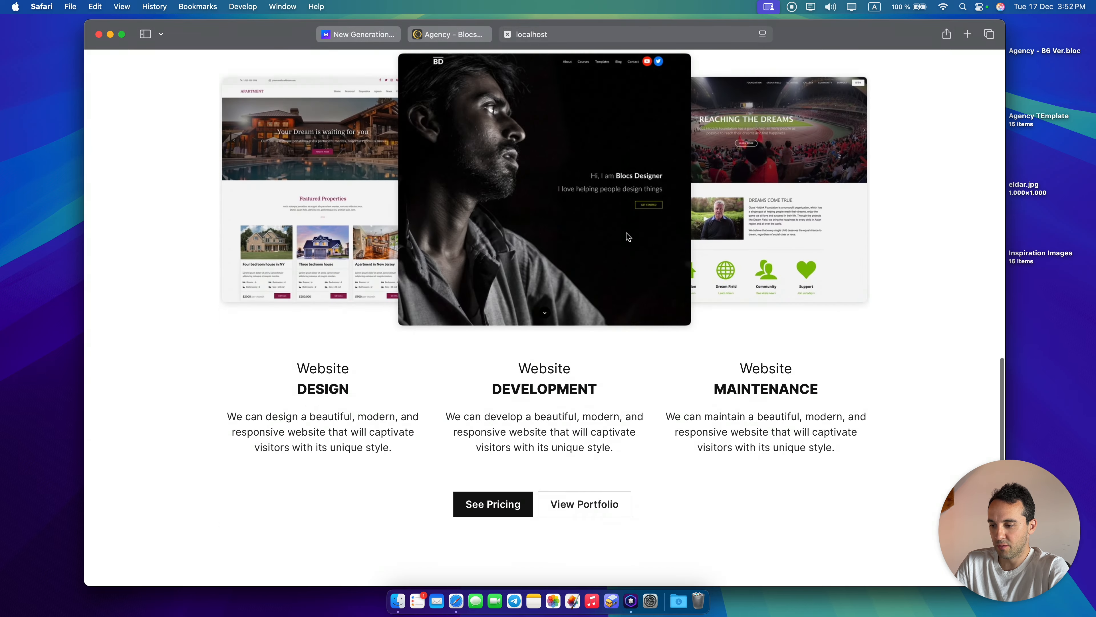
scroll(614, 213, "up", 10)
left_click(446, 35)
scroll(656, 241, "down", 10)
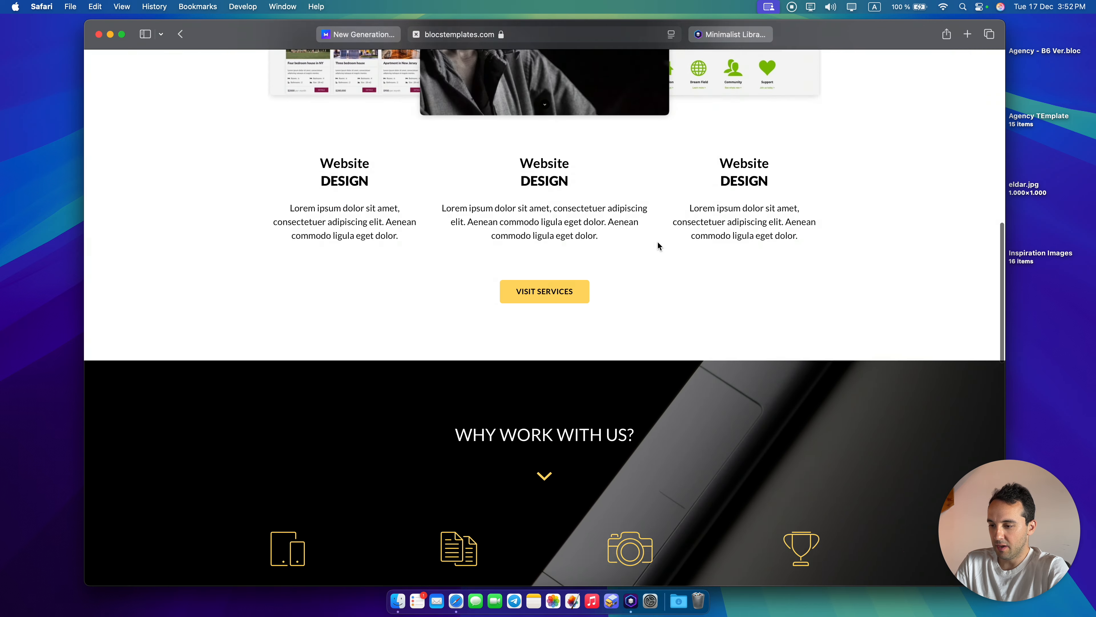
scroll(657, 240, "up", 10)
left_click(737, 31)
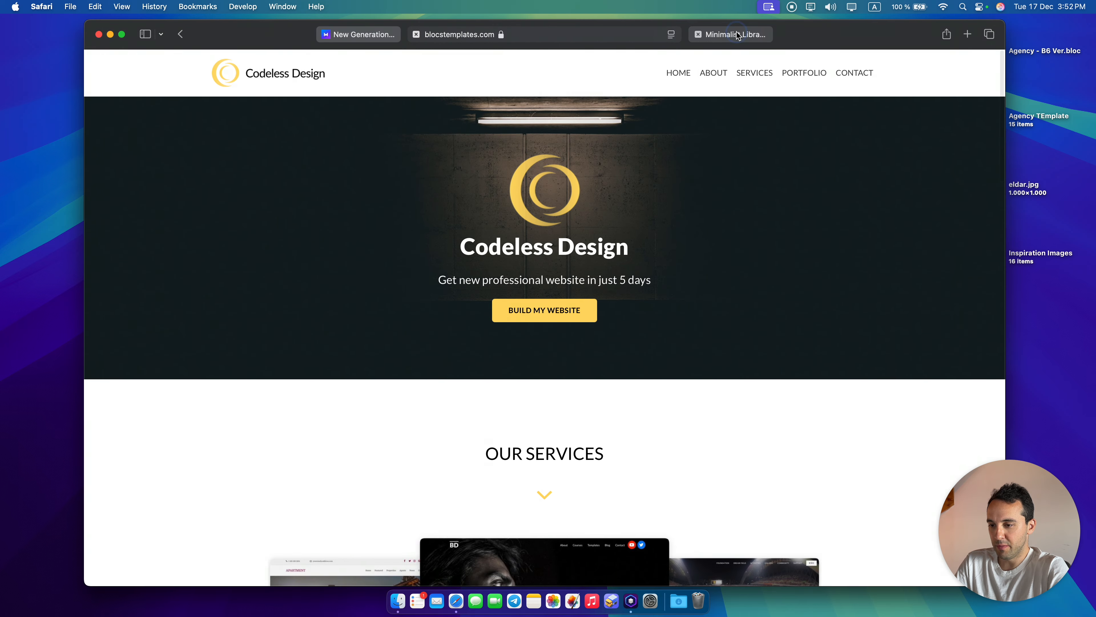
scroll(785, 193, "down", 10)
scroll(785, 193, "up", 10)
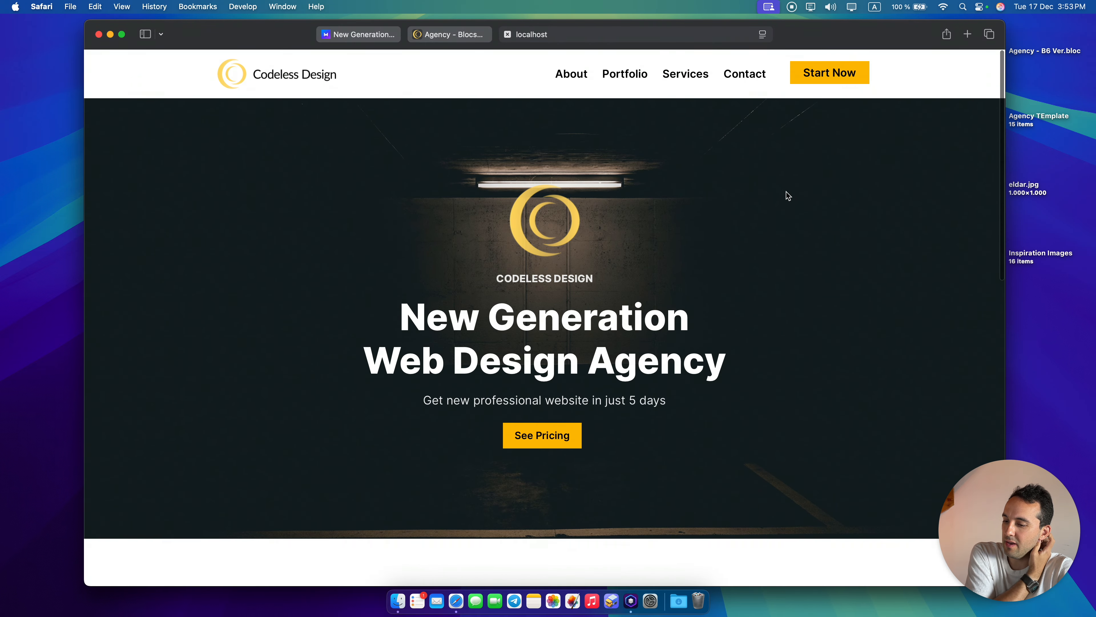
scroll(786, 193, "down", 9)
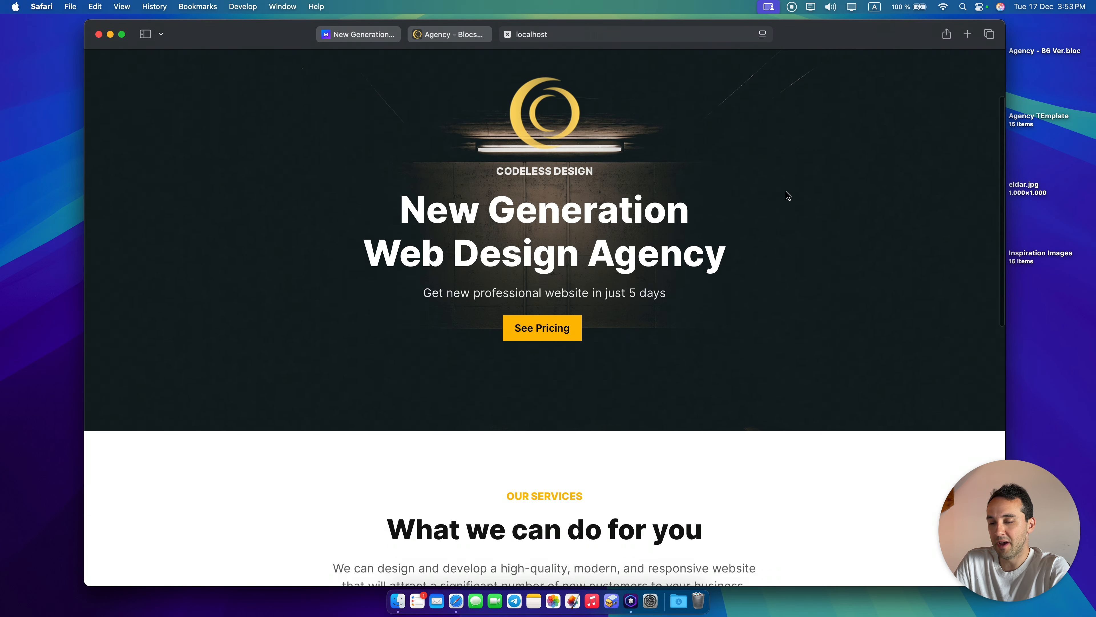
scroll(786, 194, "up", 9)
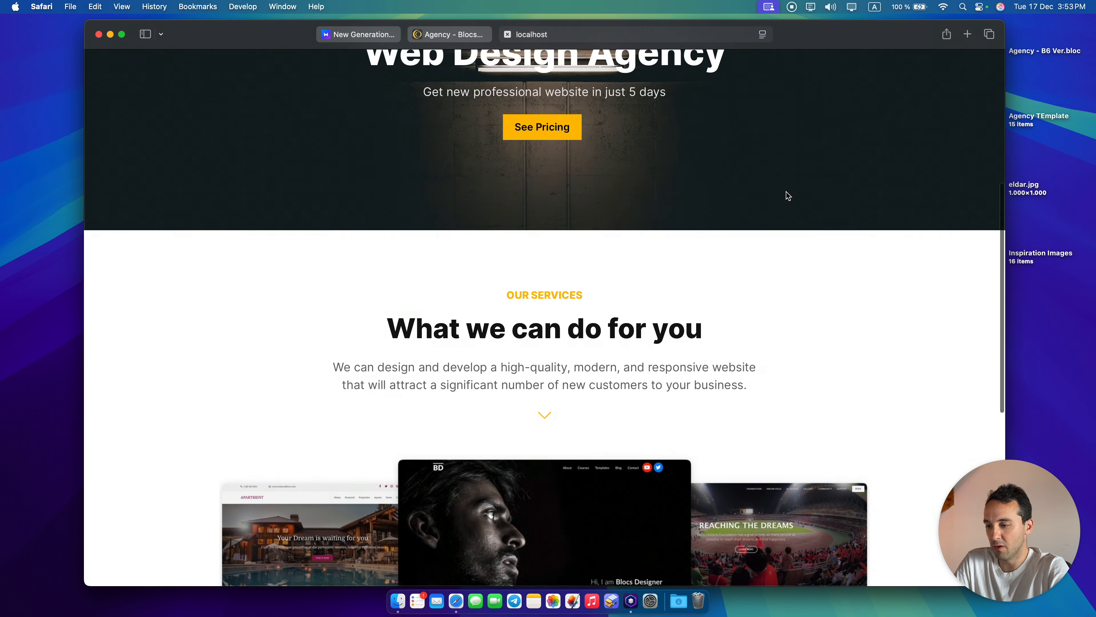
Set the hover background colour of the See Pricing button's yellow-button class to the Primary Variant swatch and preview the page in the browser
key("ctrl+Right")
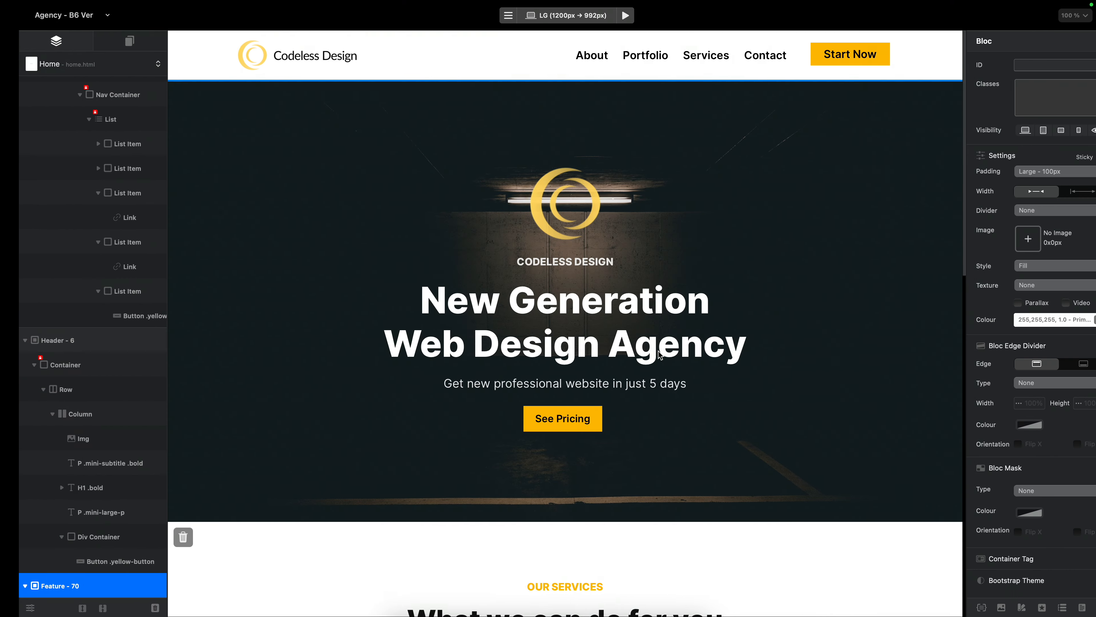
left_click(578, 418)
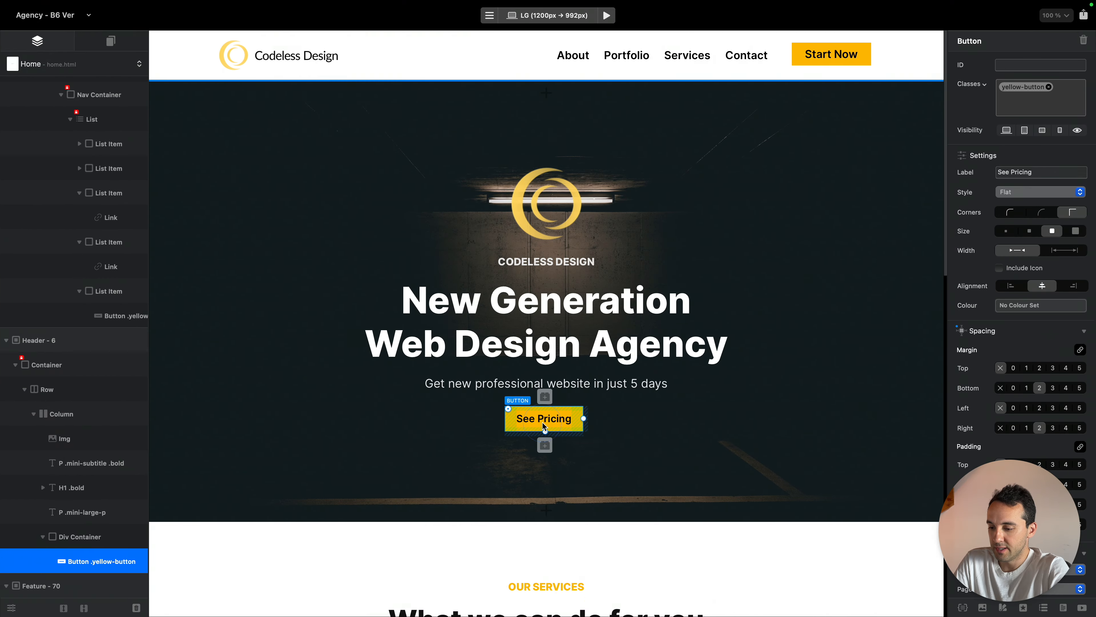
left_click(1019, 87)
left_click(804, 259)
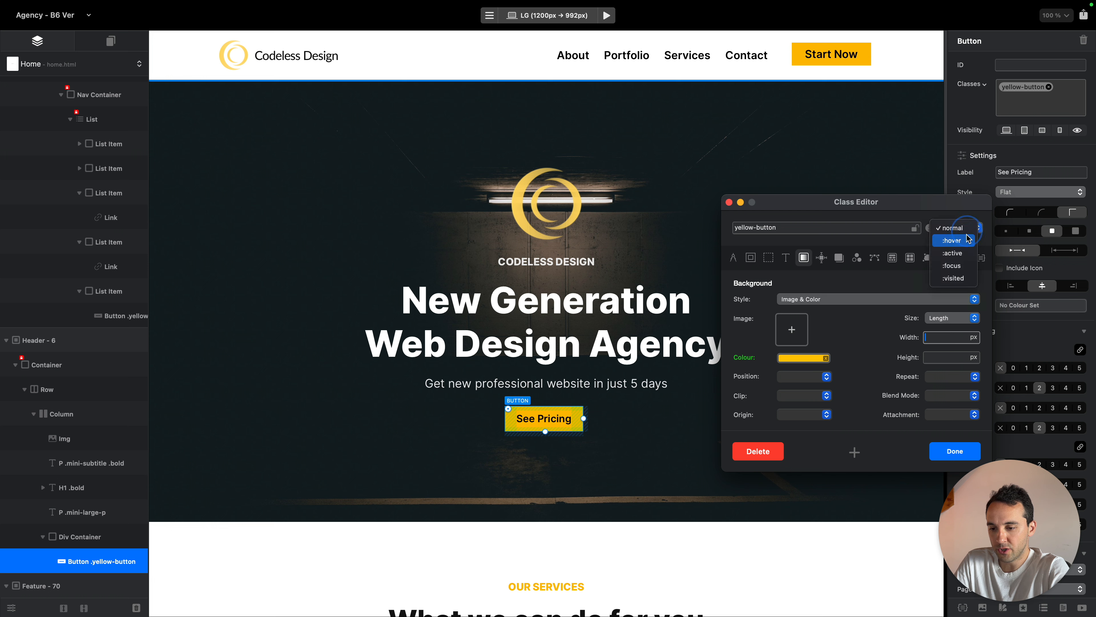
left_click(953, 240)
left_click(805, 359)
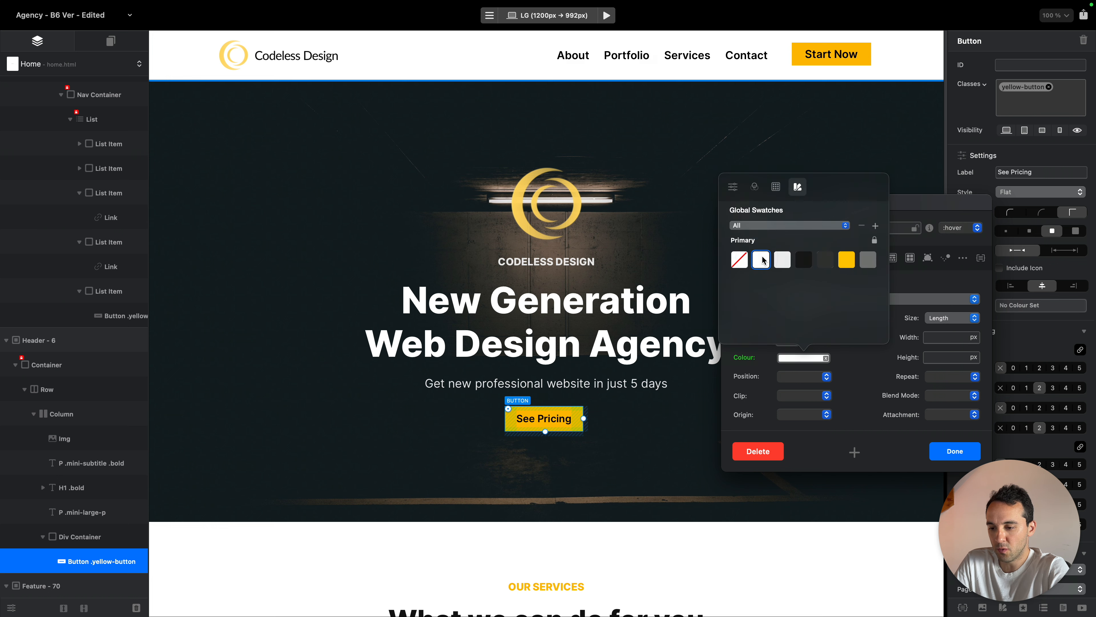
left_click(955, 452)
key("alt+super+b")
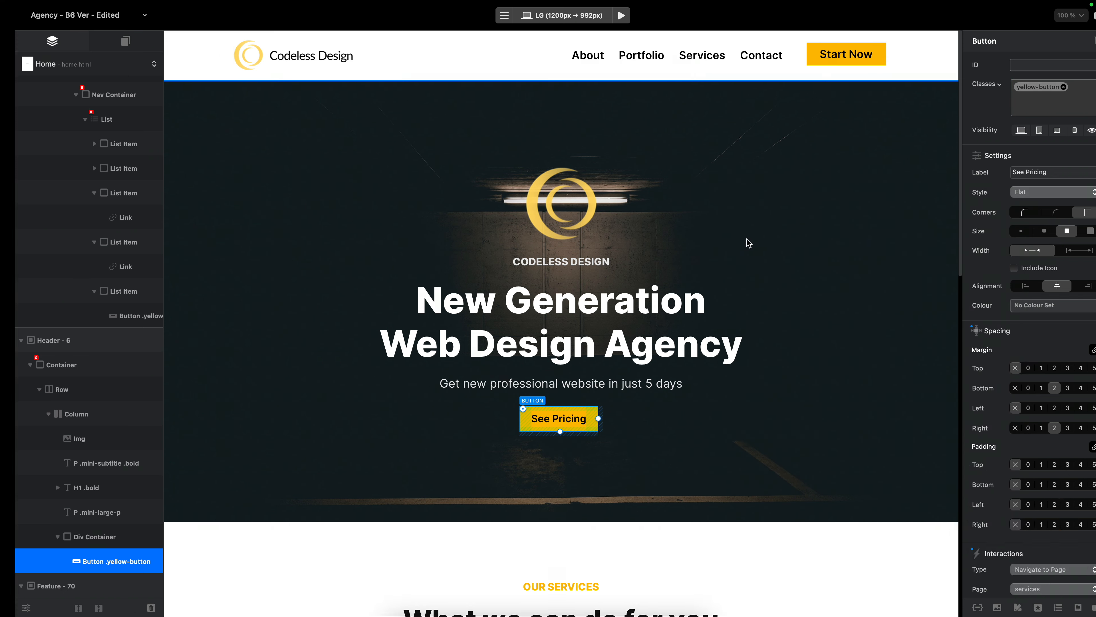
scroll(553, 237, "up", 5)
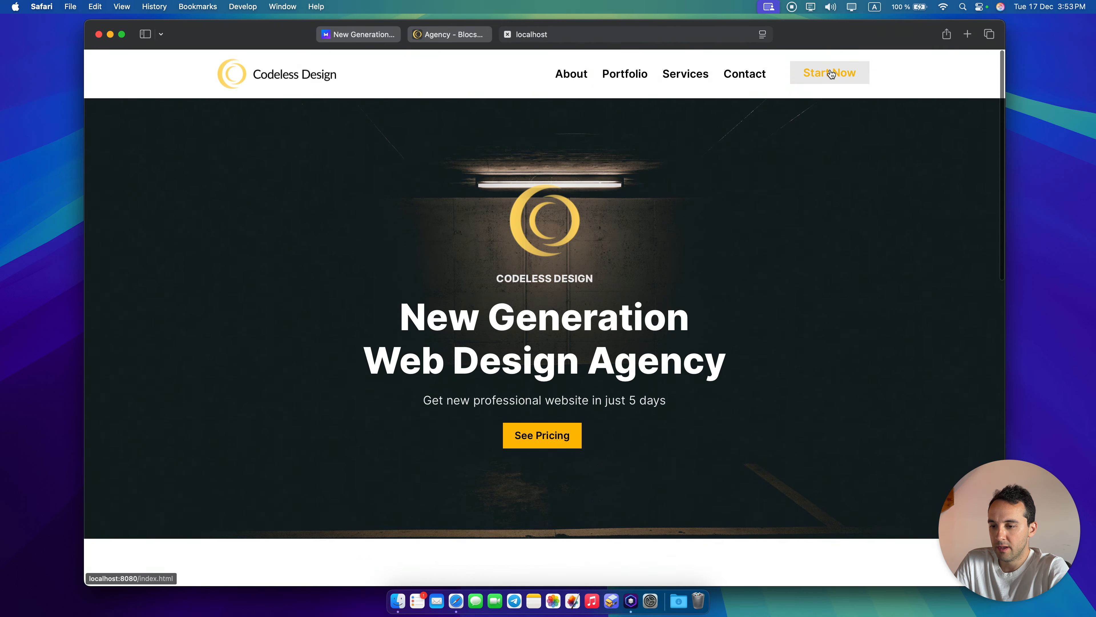
Set the yellow-button class's hover text colour to the Secondary swatch and preview the Start Now button in the browser
key("super+Tab")
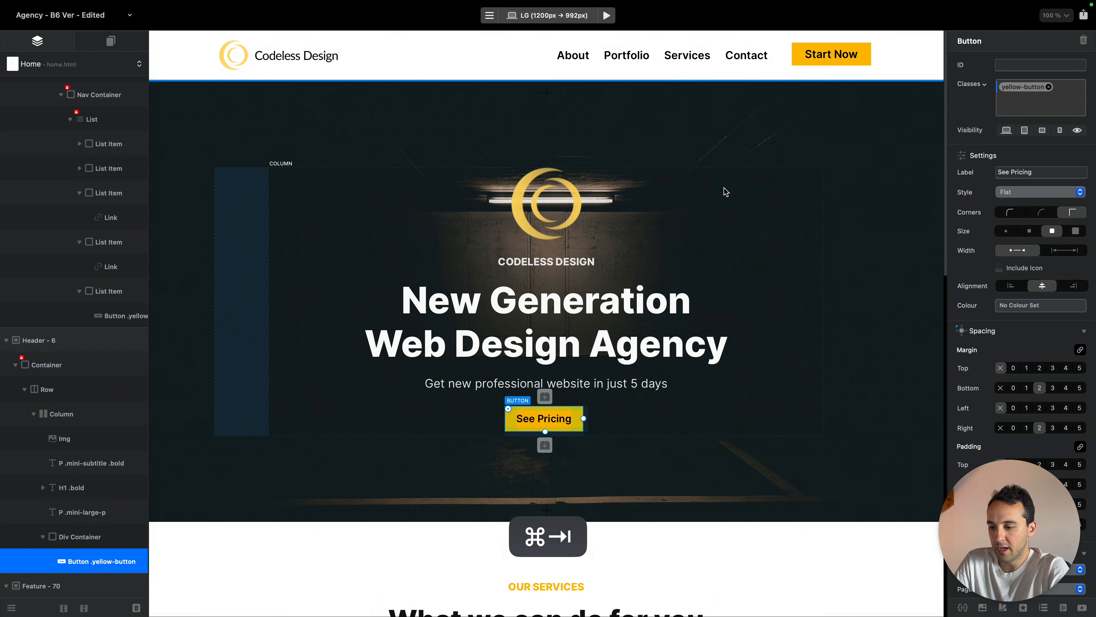
double_click(1026, 88)
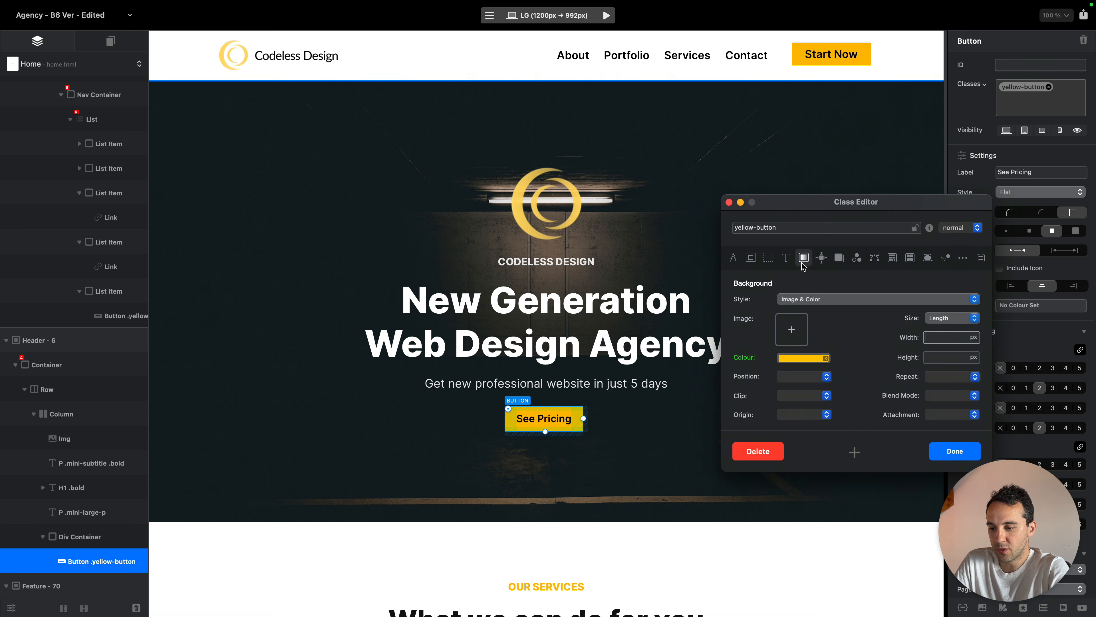
left_click(785, 258)
left_click(945, 231)
left_click(950, 241)
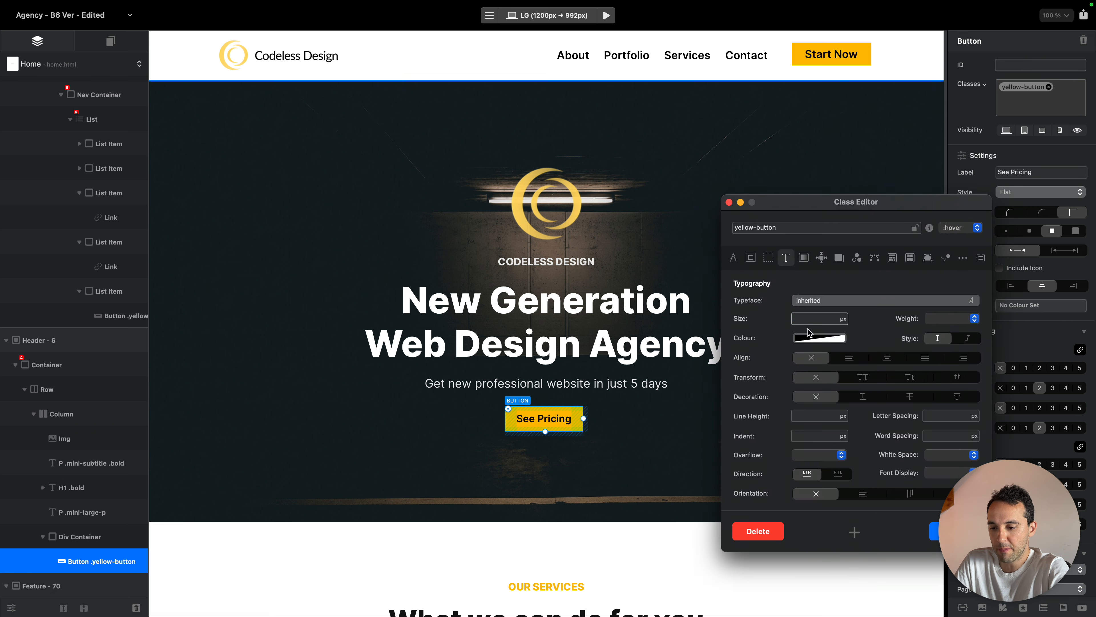
left_click(818, 338)
left_click(813, 238)
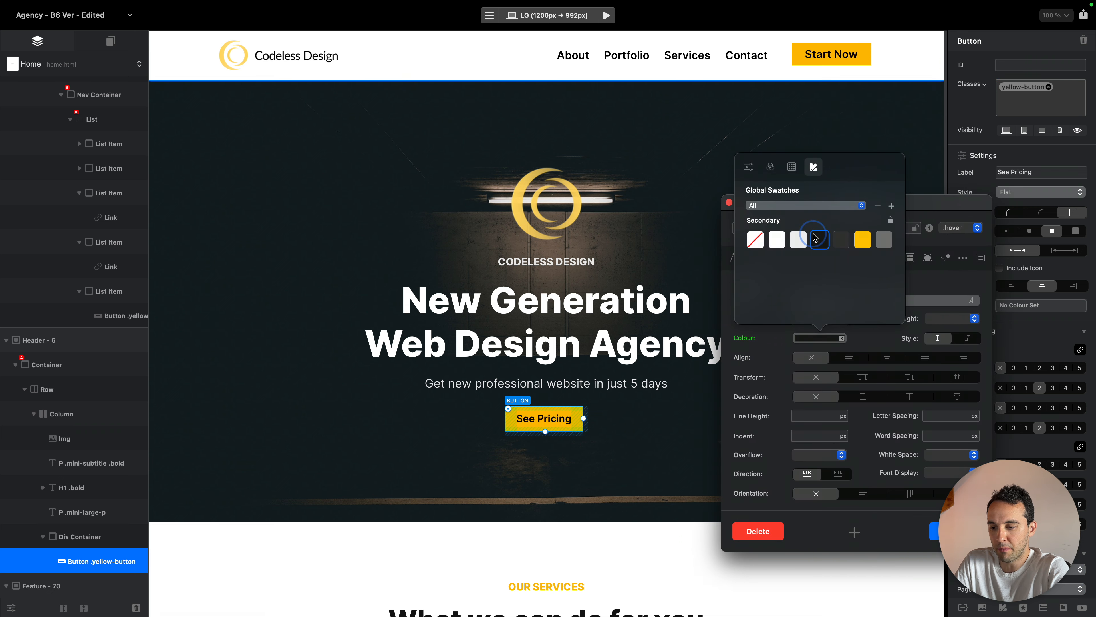
left_click(933, 536)
key("alt+super+b")
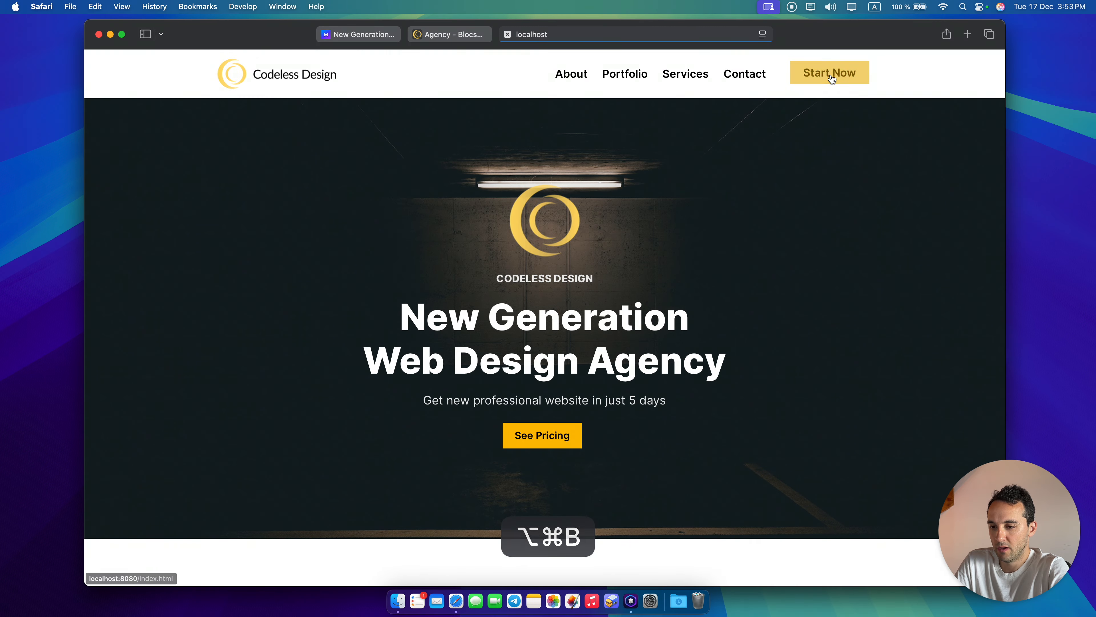
Return to Blocs and inspect the CSS rules of the yellow-button class on the Start Now button
key("super+Tab")
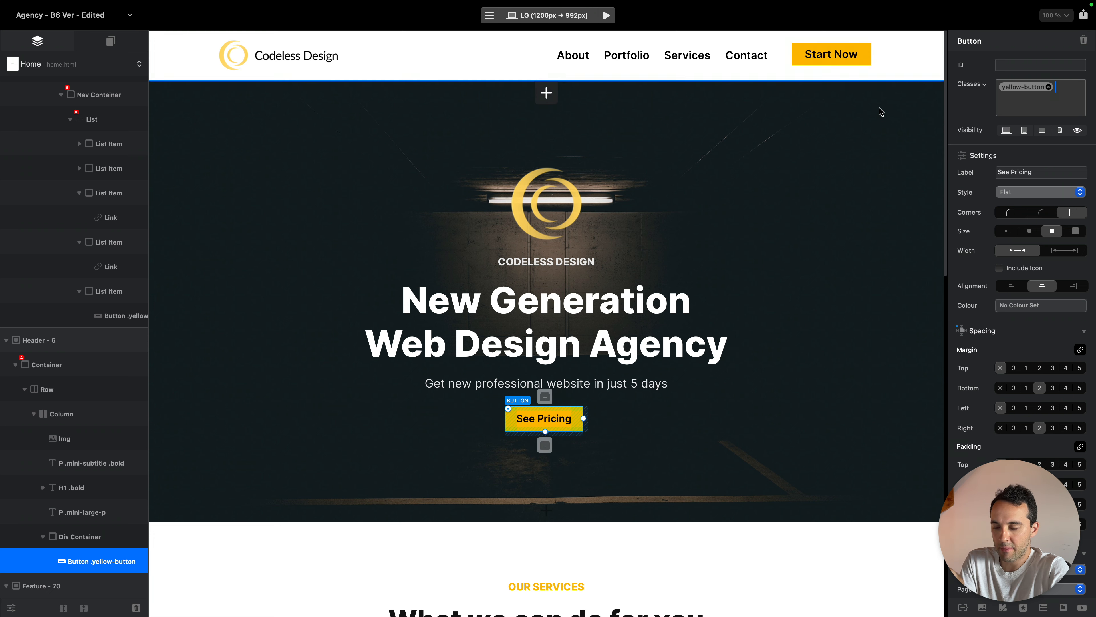
left_click(745, 55)
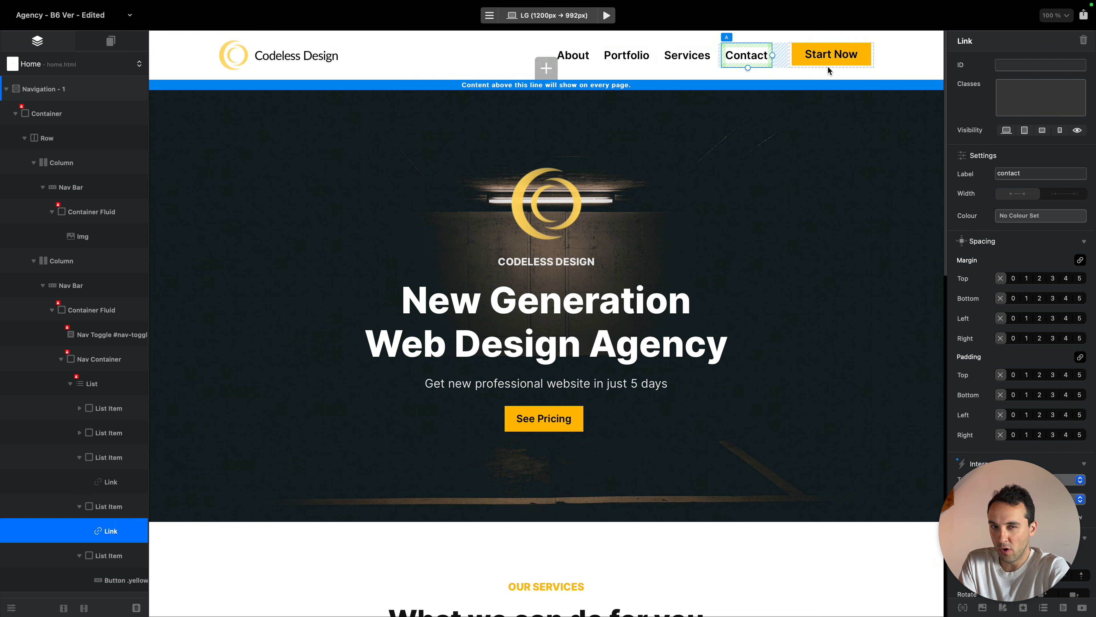
left_click(833, 59)
mouse_move(1010, 89)
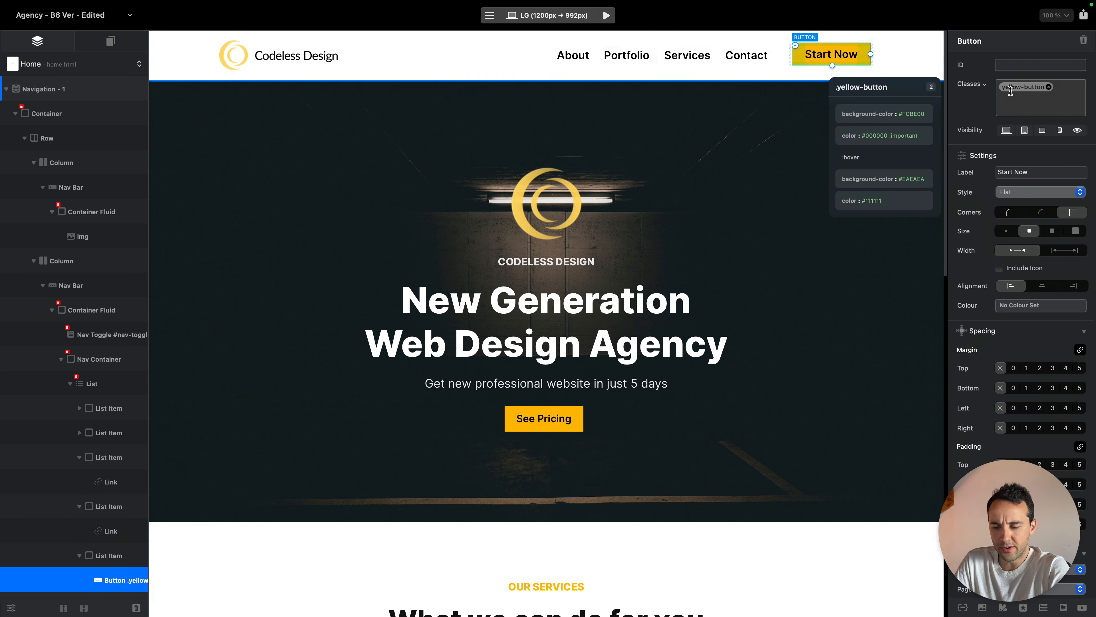
left_click(1021, 89)
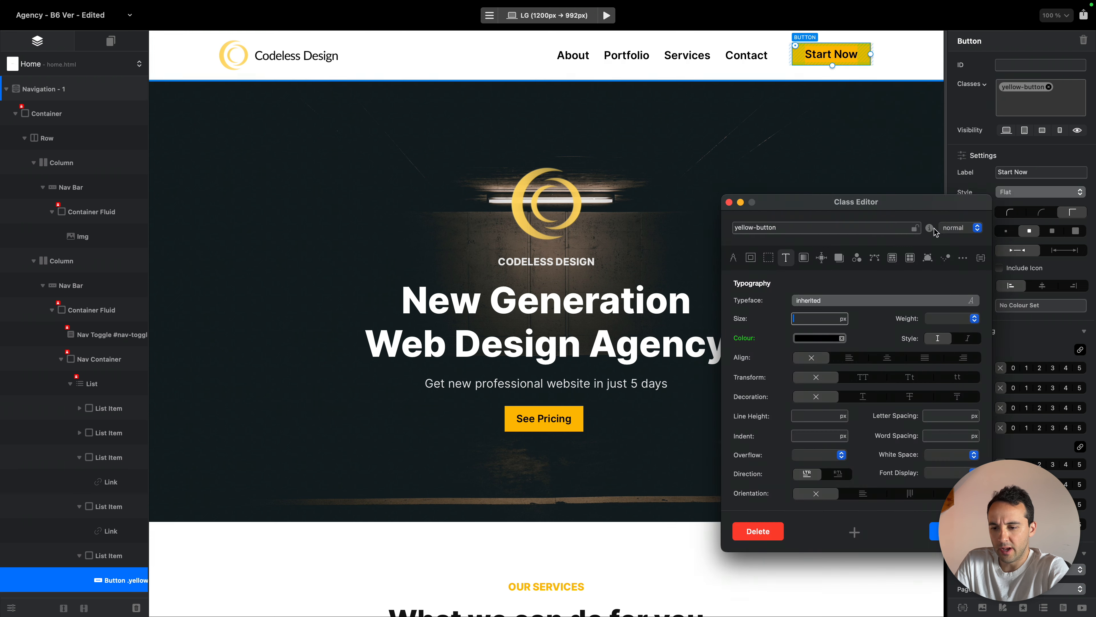
left_click(981, 258)
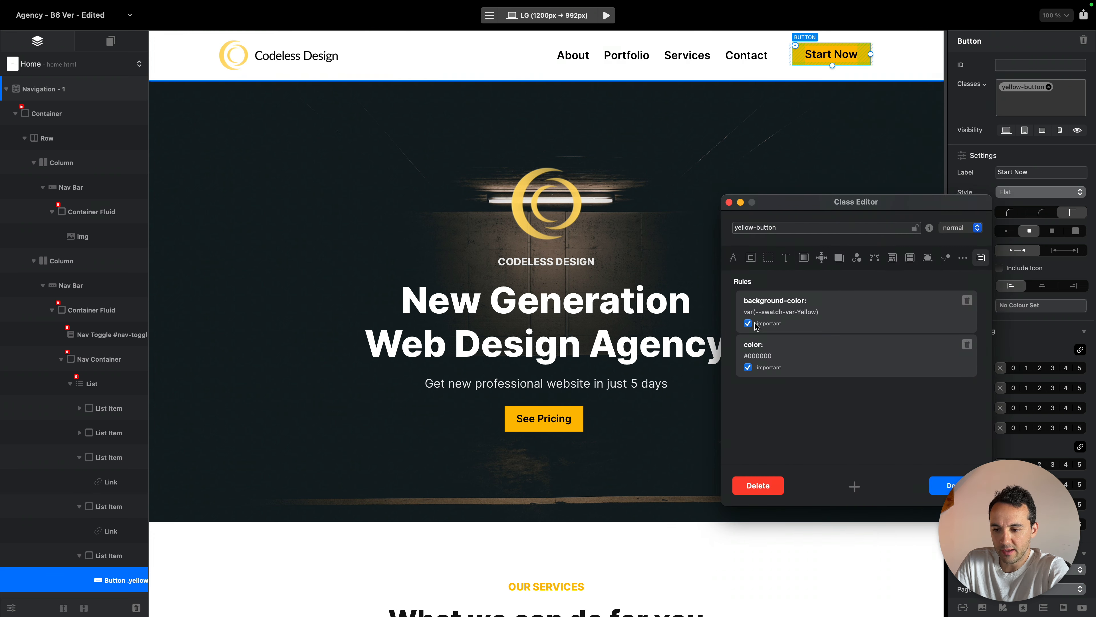
left_click(729, 203)
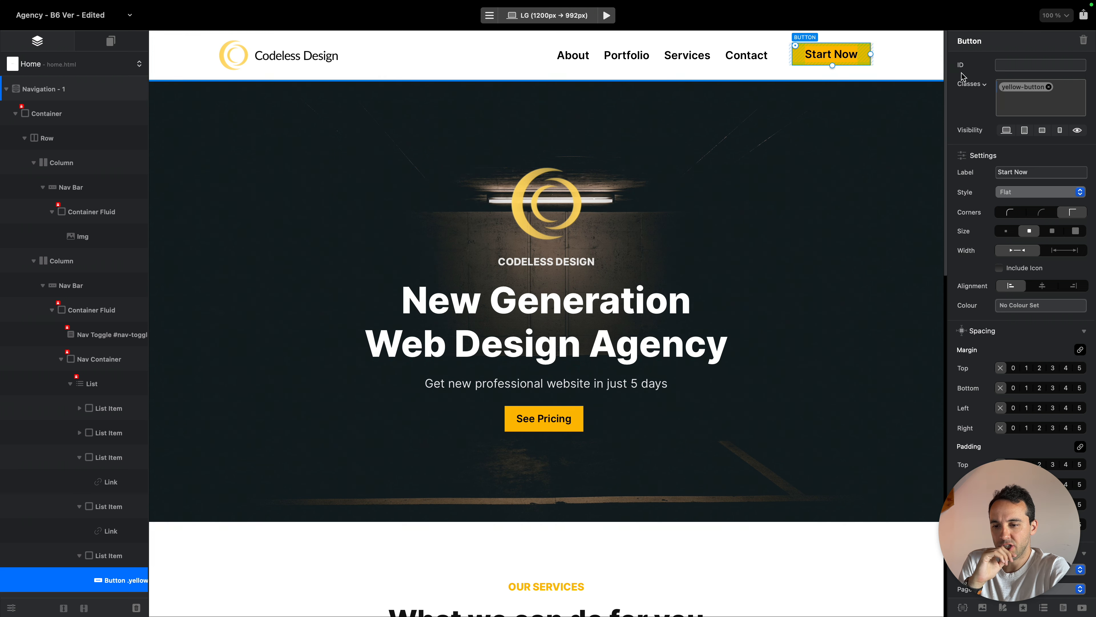
Set the hover text colour of the Start Now button's yellow-button class to the Yellow swatch
left_click(962, 76)
left_click(883, 115)
left_click(787, 258)
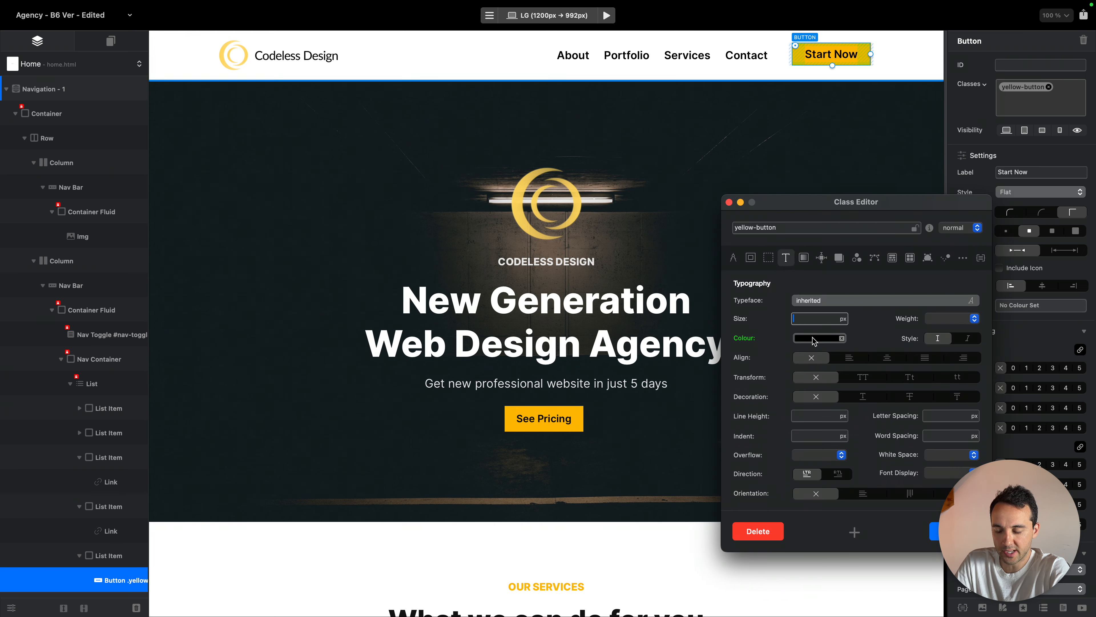
left_click(842, 339)
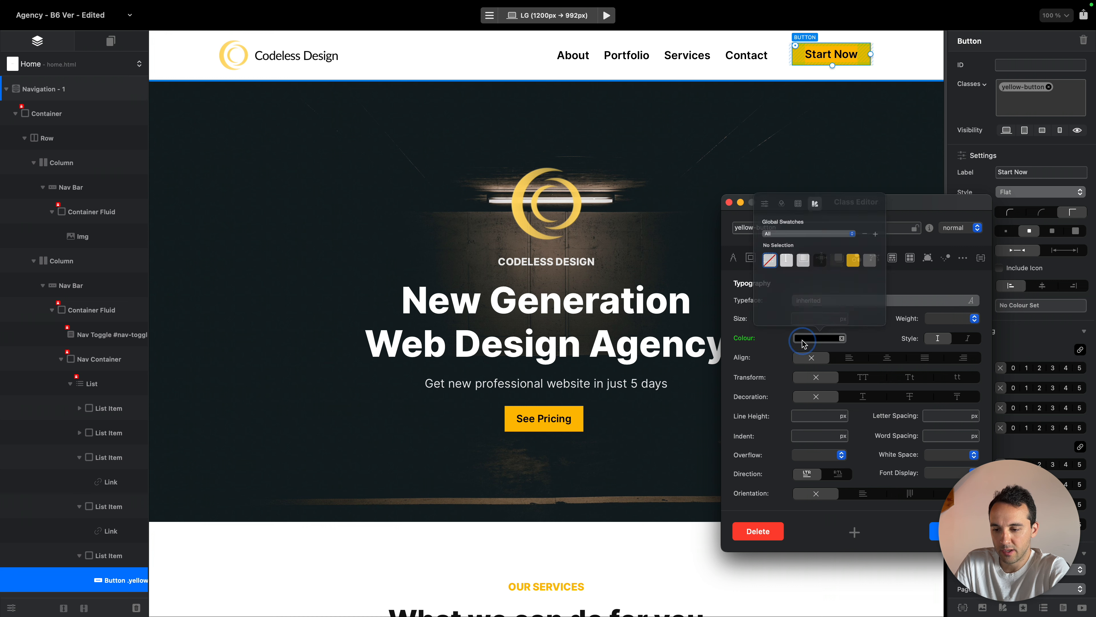
left_click(962, 227)
left_click(959, 241)
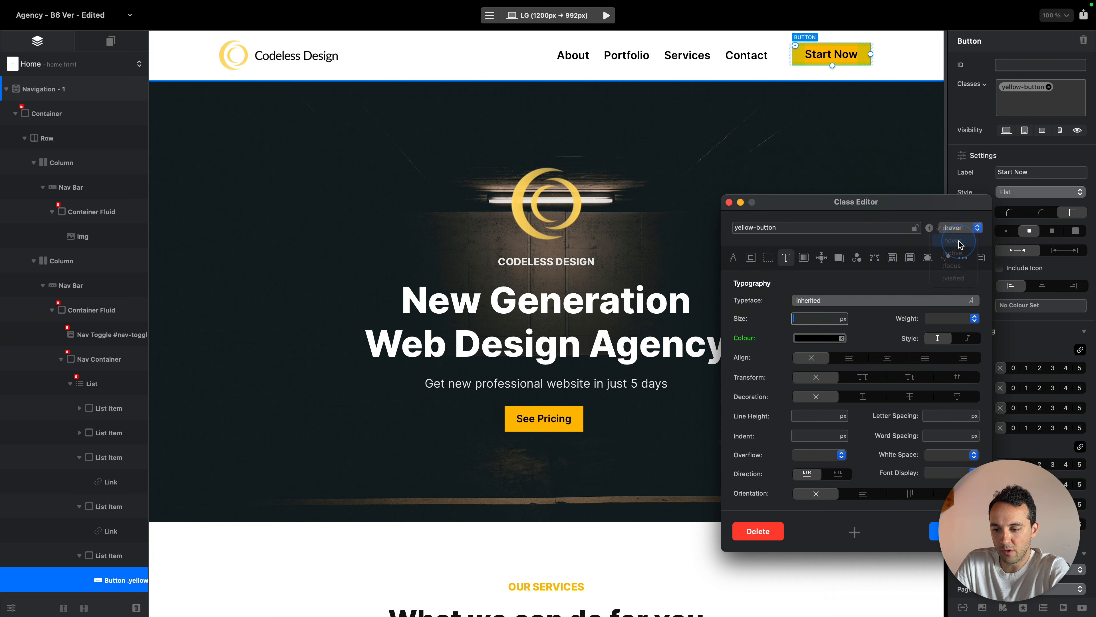
left_click(815, 339)
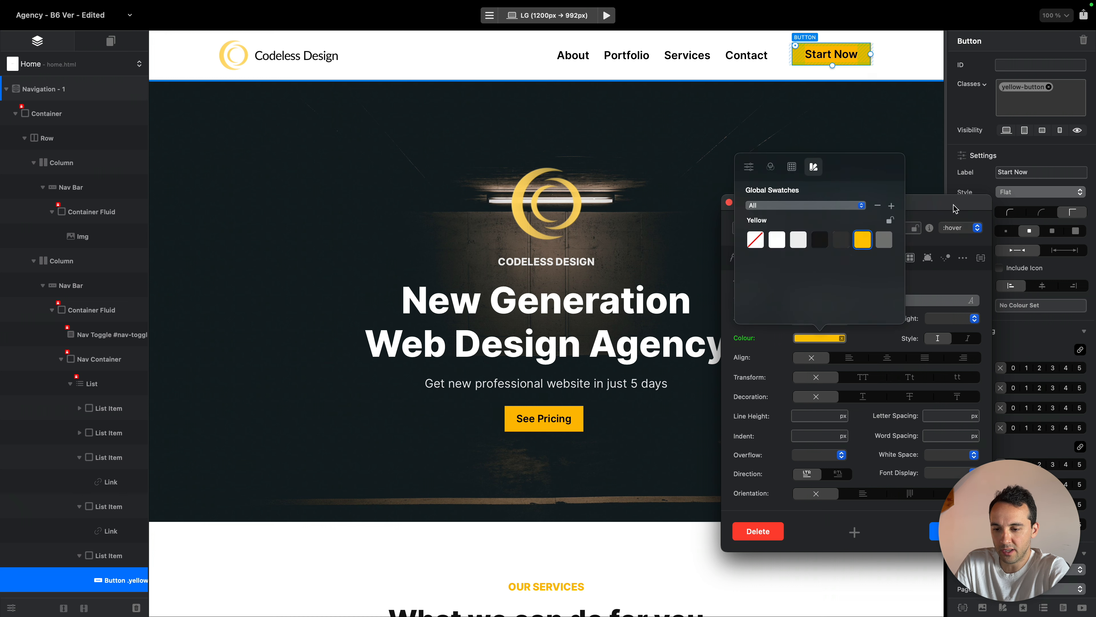
Set the yellow-button class's hover background to a dark swatch, check it in the browser preview and close the class editor
left_click(943, 211)
left_click(804, 257)
left_click(799, 358)
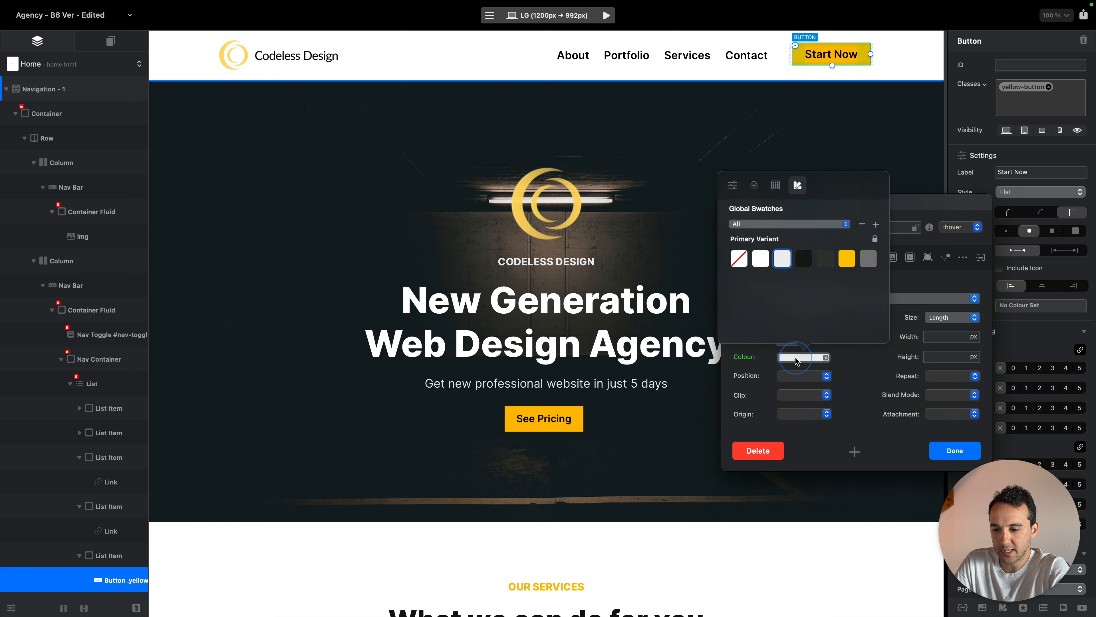
key("alt+super+b")
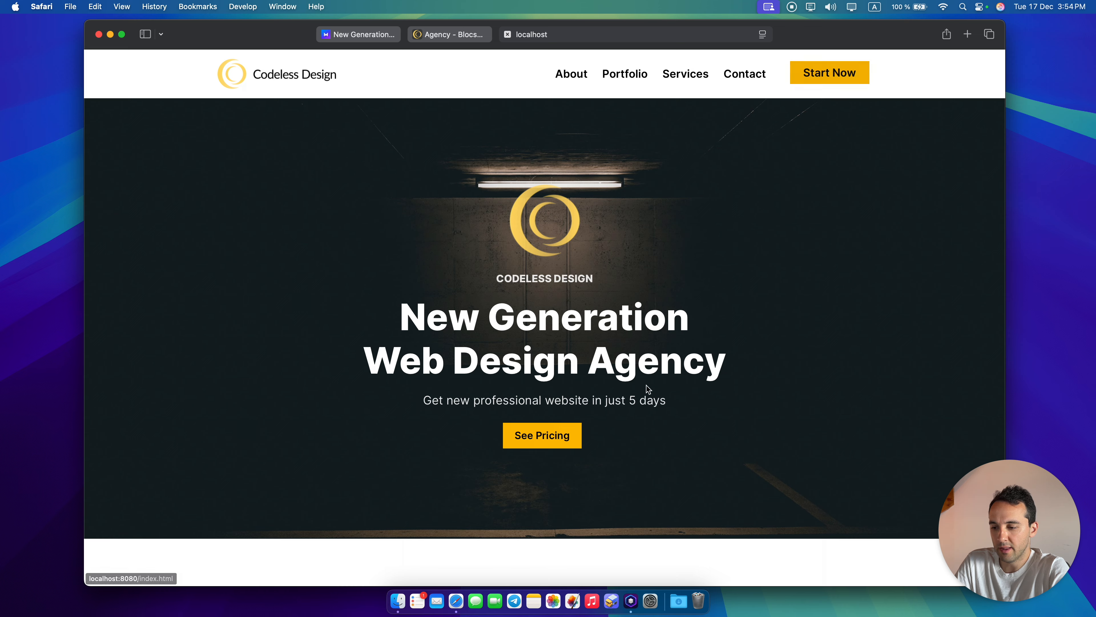
key("super+Tab")
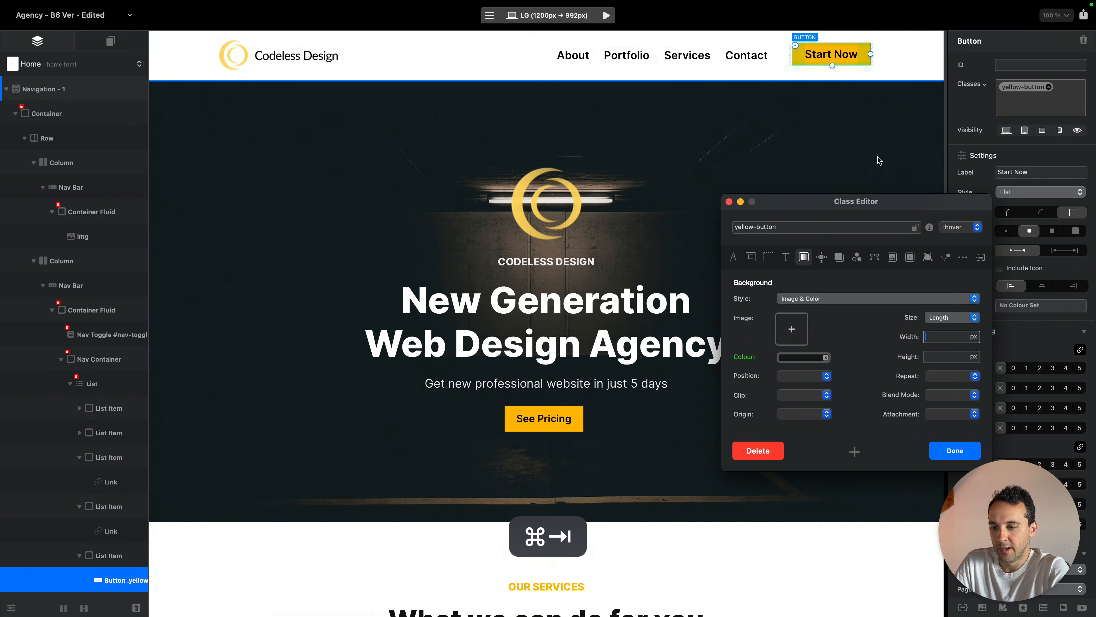
left_click(740, 202)
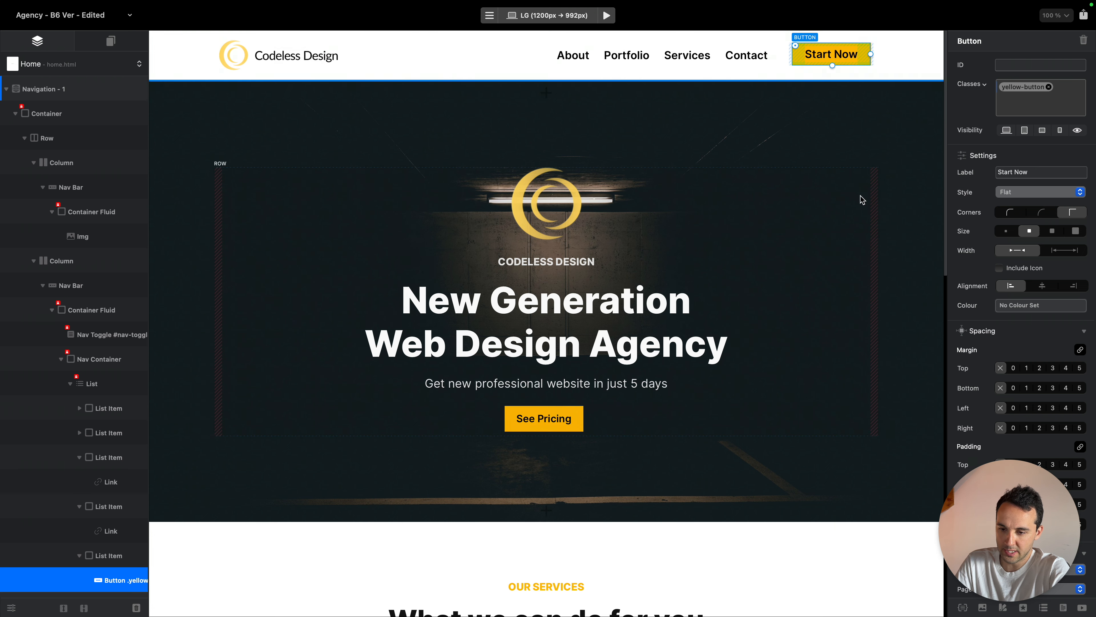
Increase the Start Now button in the navigation by one size option and deselect it
left_click(1053, 232)
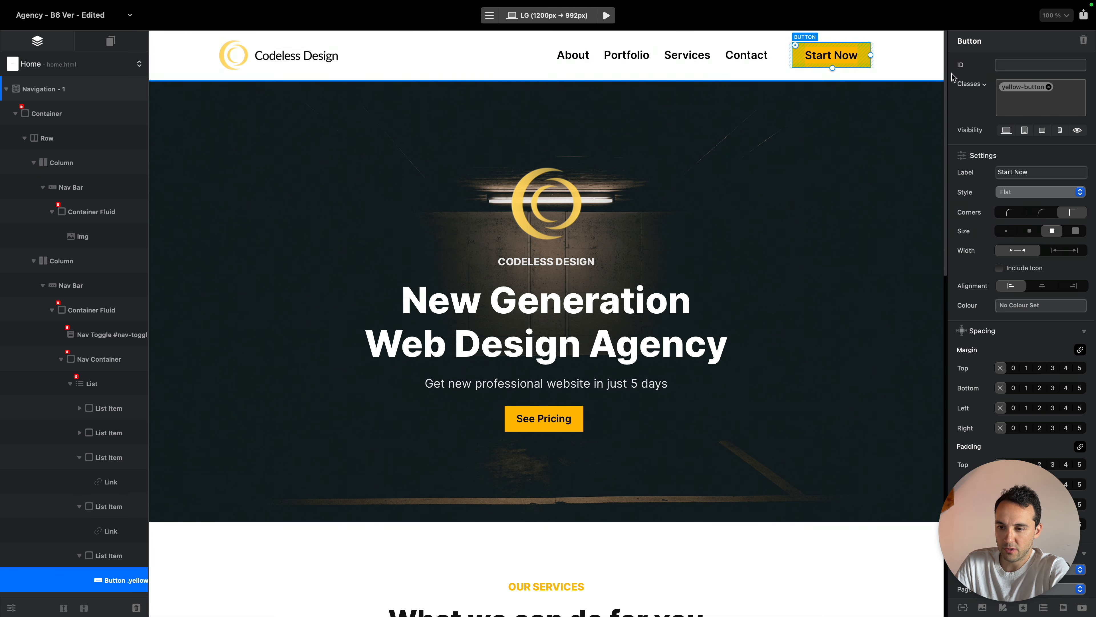
left_click(900, 74)
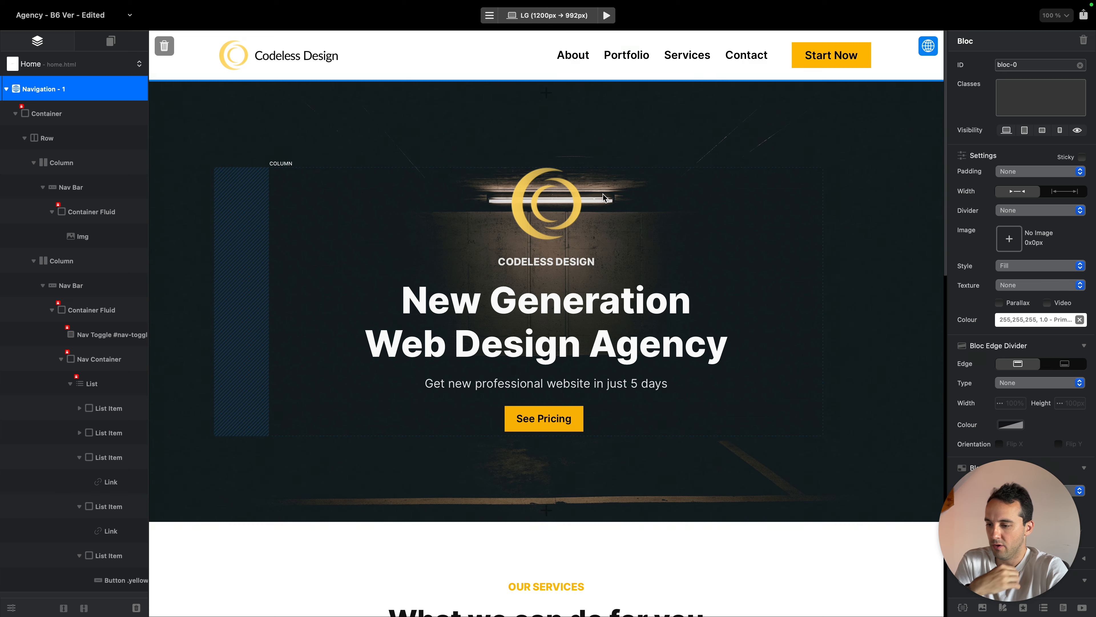
left_click(547, 203)
left_click(653, 139)
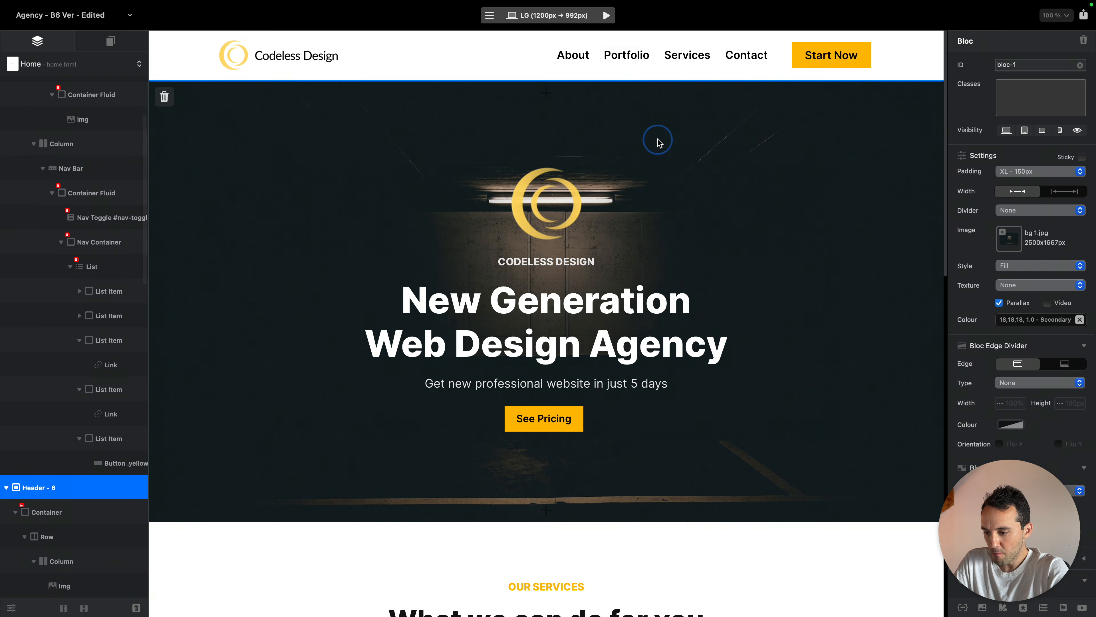
Switch to Safari and examine the section below services in the original agency template
scroll(656, 141, "down", 6)
scroll(658, 139, "down", 12)
key("ctrl+Left")
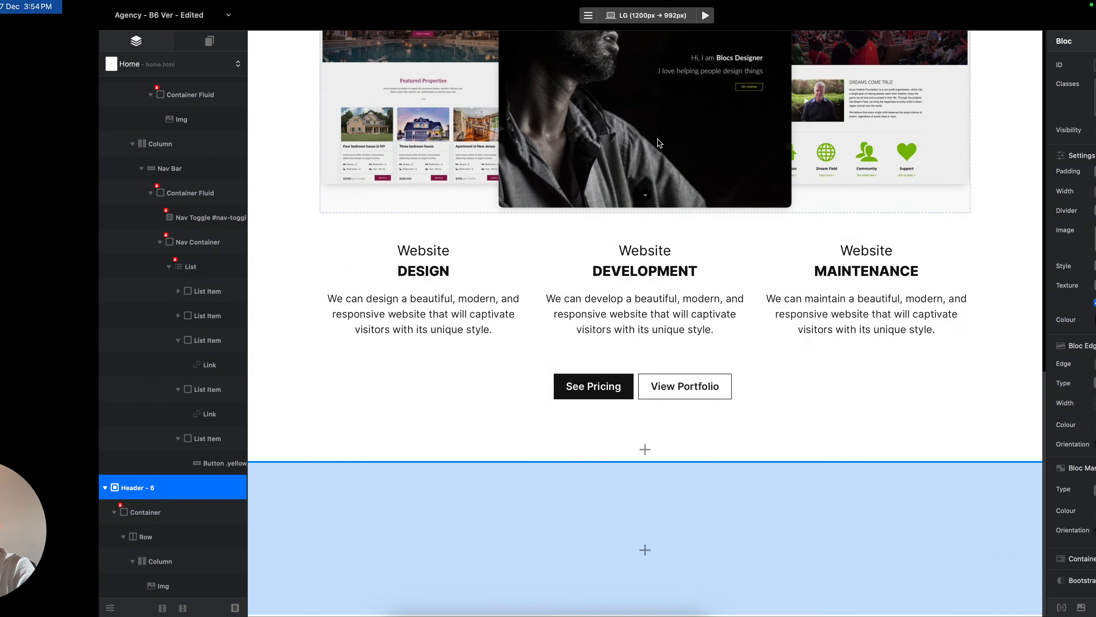
scroll(692, 300, "down", 15)
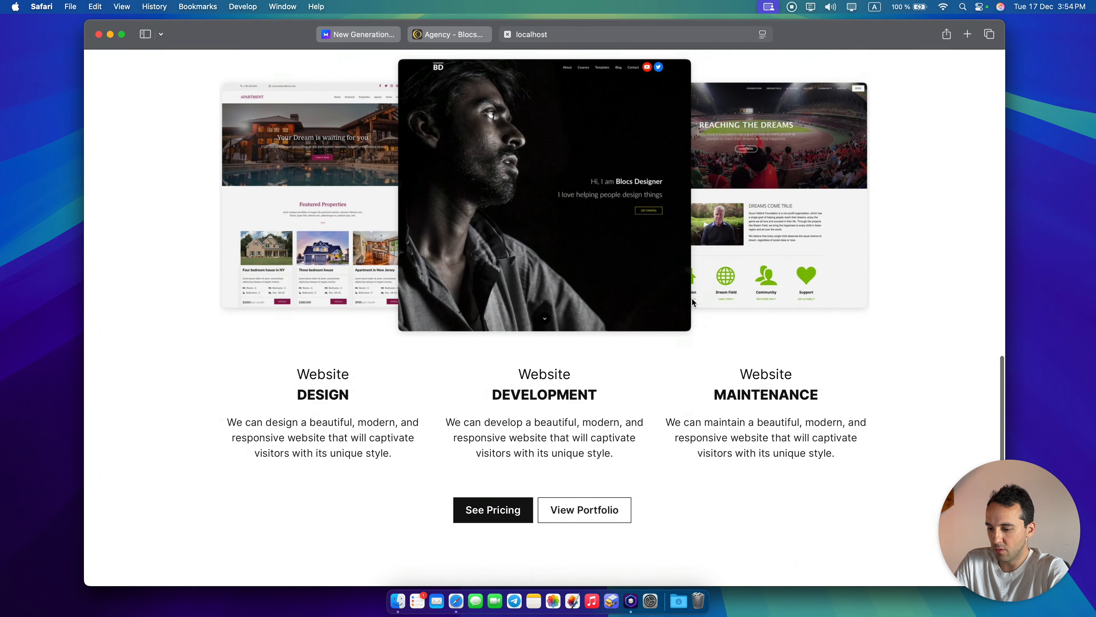
left_click(449, 34)
scroll(716, 292, "down", 15)
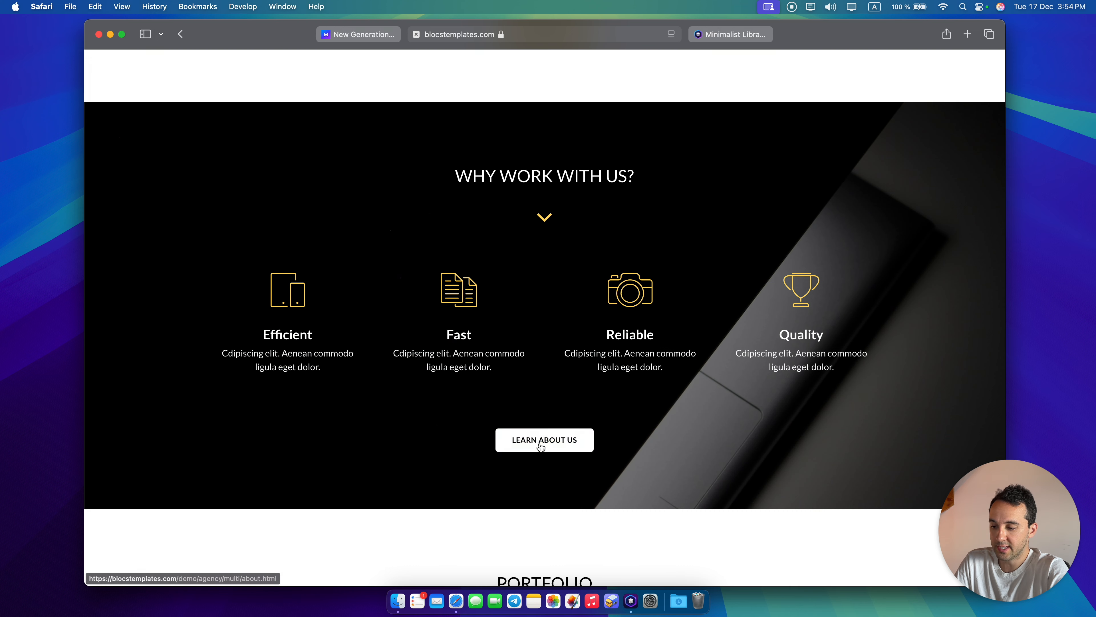
Switch back to Blocs and add the centred four-column Feature - 72 bloc from the Minimalist Library below the services section
key("ctrl+Right")
left_click(547, 450)
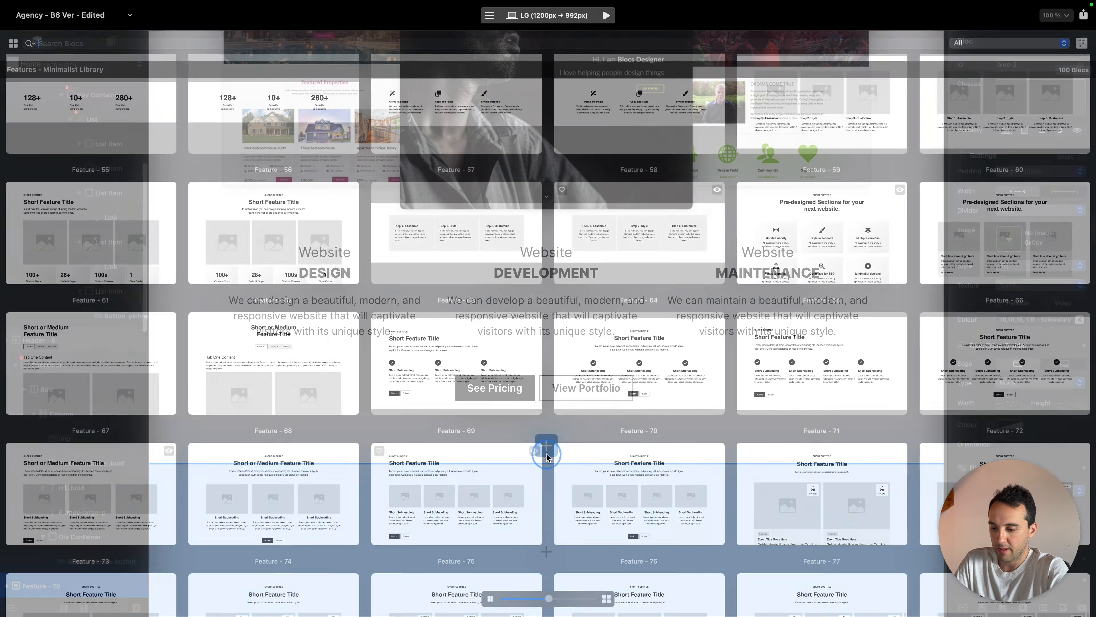
scroll(522, 305, "down", 2)
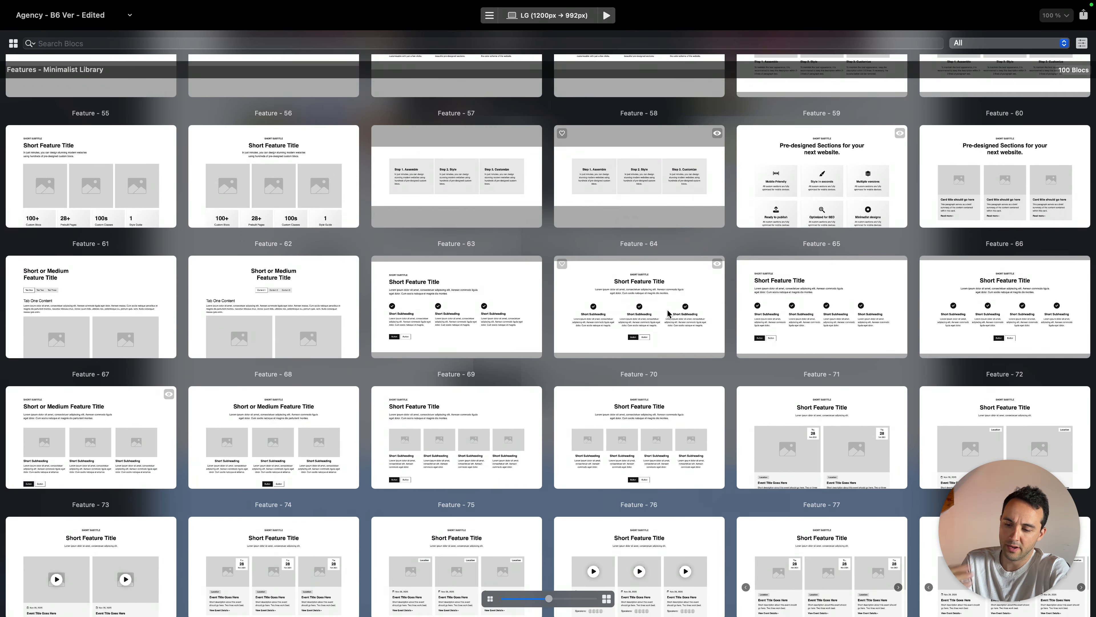
left_click(1006, 317)
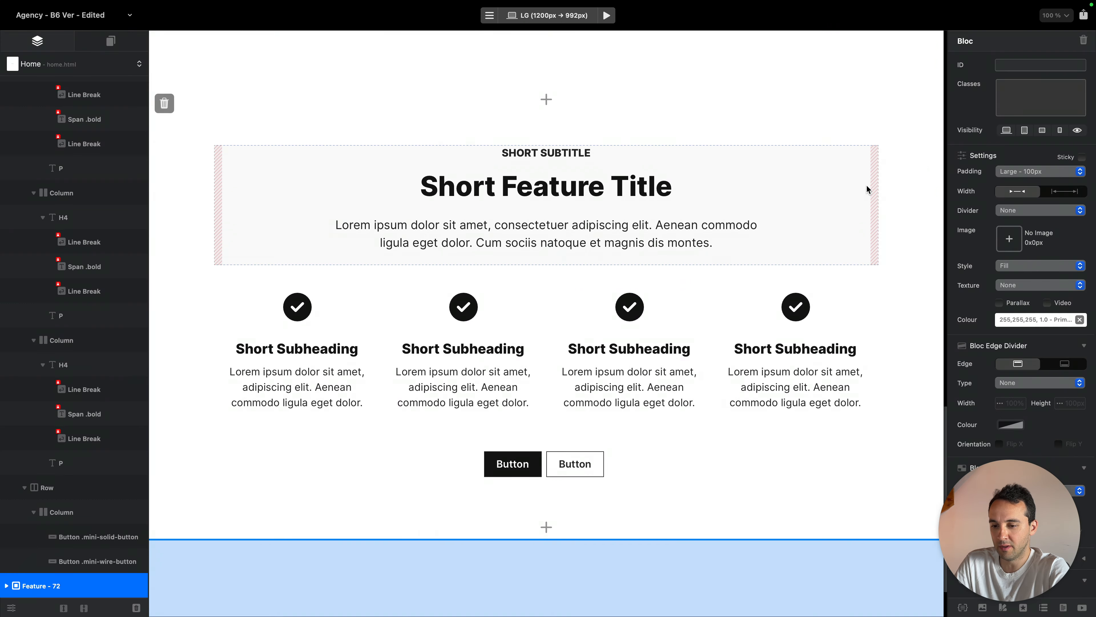
Give the new bloc the background image bg 2.jpg with the Darken texture and close the asset manager
left_click(1010, 239)
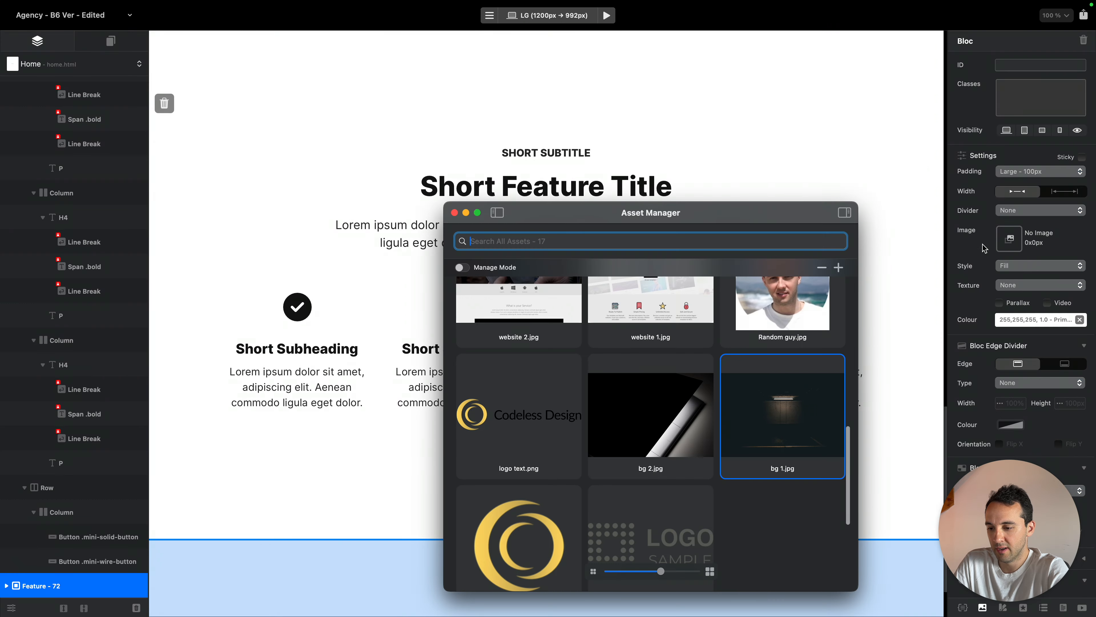
left_click(634, 405)
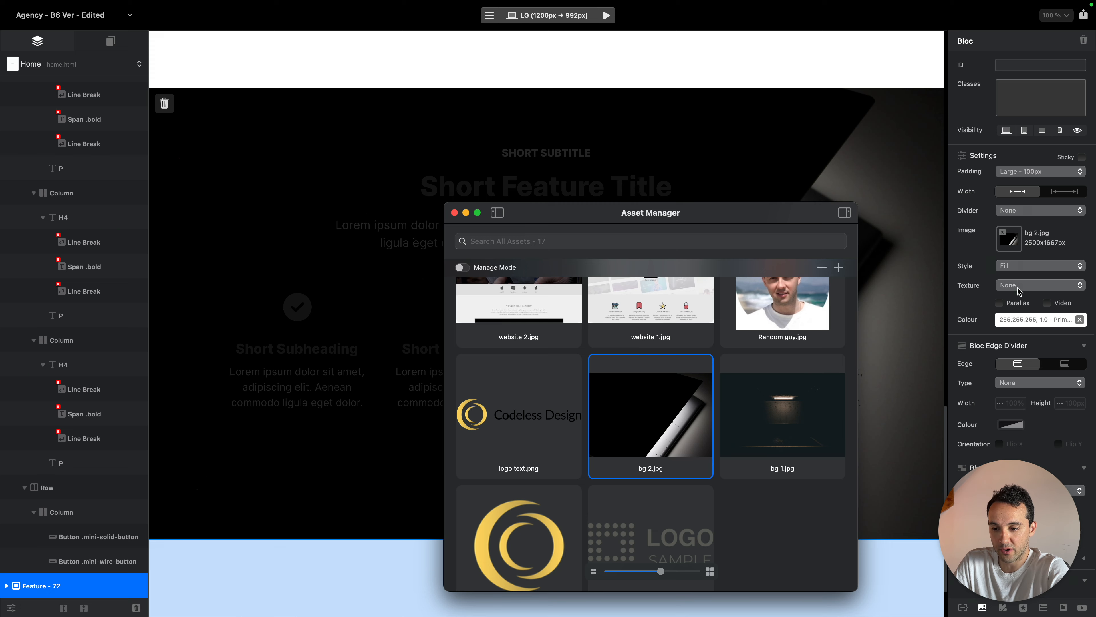
left_click(1018, 290)
left_click(1024, 412)
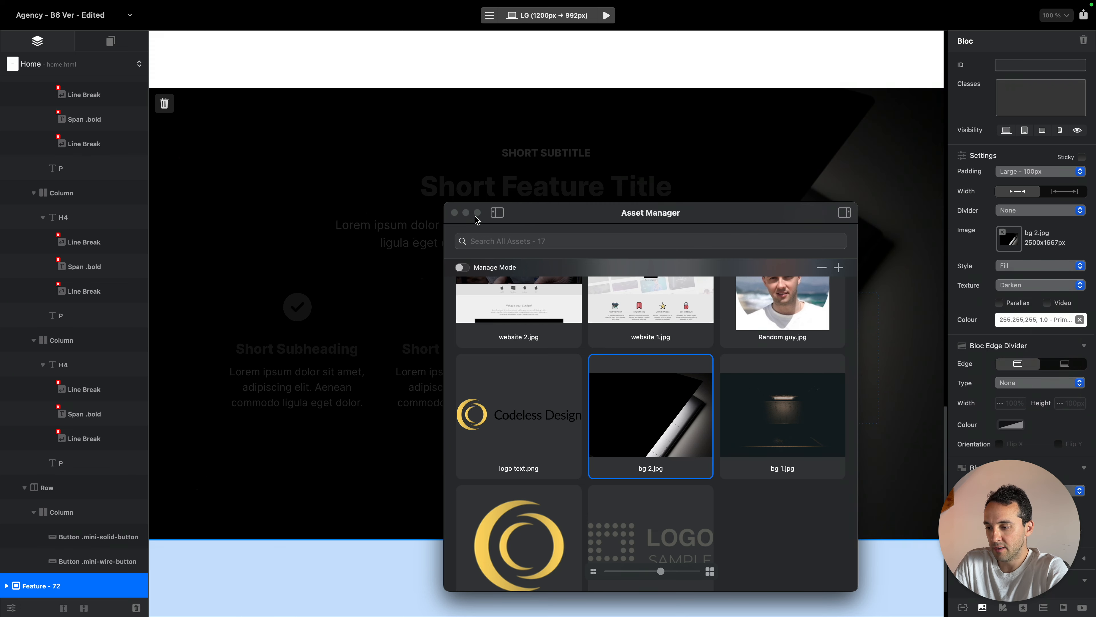
left_click(454, 213)
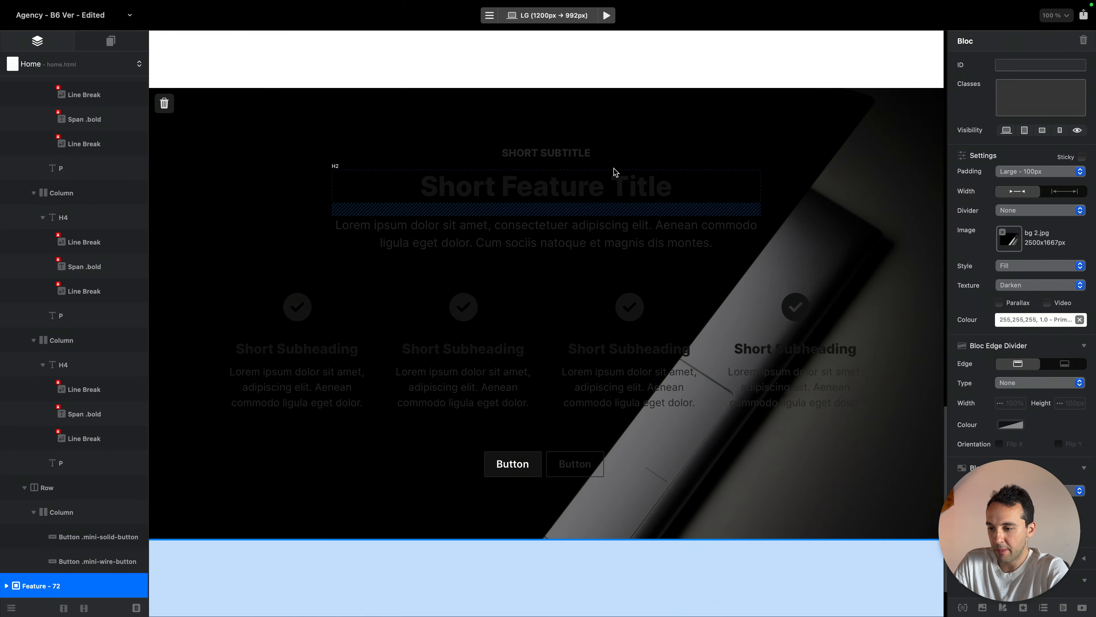
Recolour the section's main heading with the Primary swatch and change its text to "Why work with us?"
left_click(603, 161)
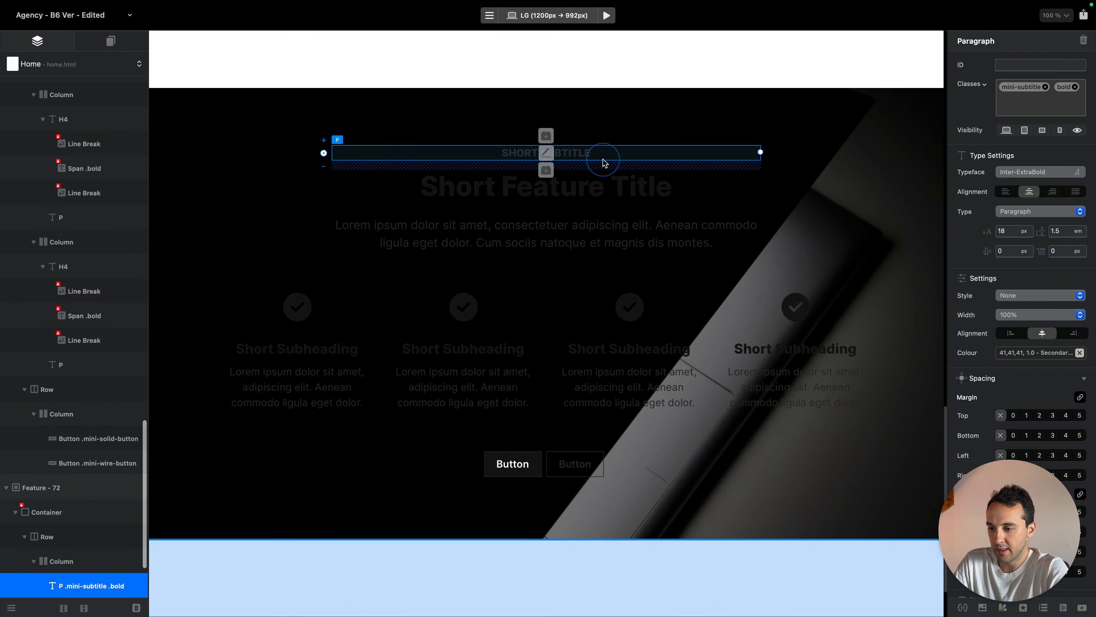
left_click(656, 191)
left_click(1036, 353)
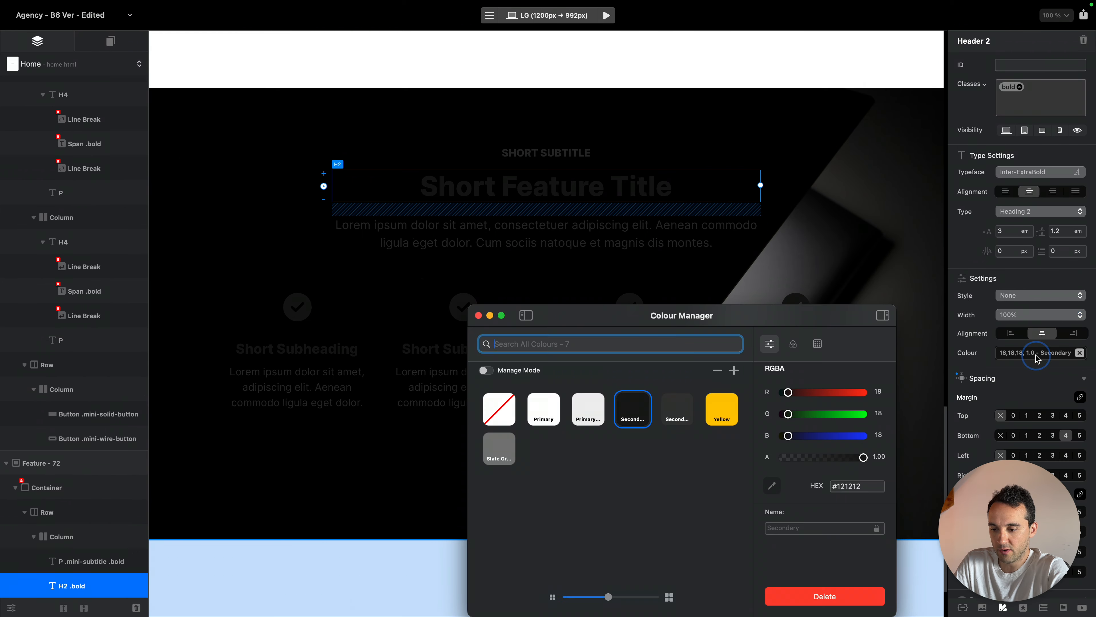
left_click(538, 411)
double_click(593, 193)
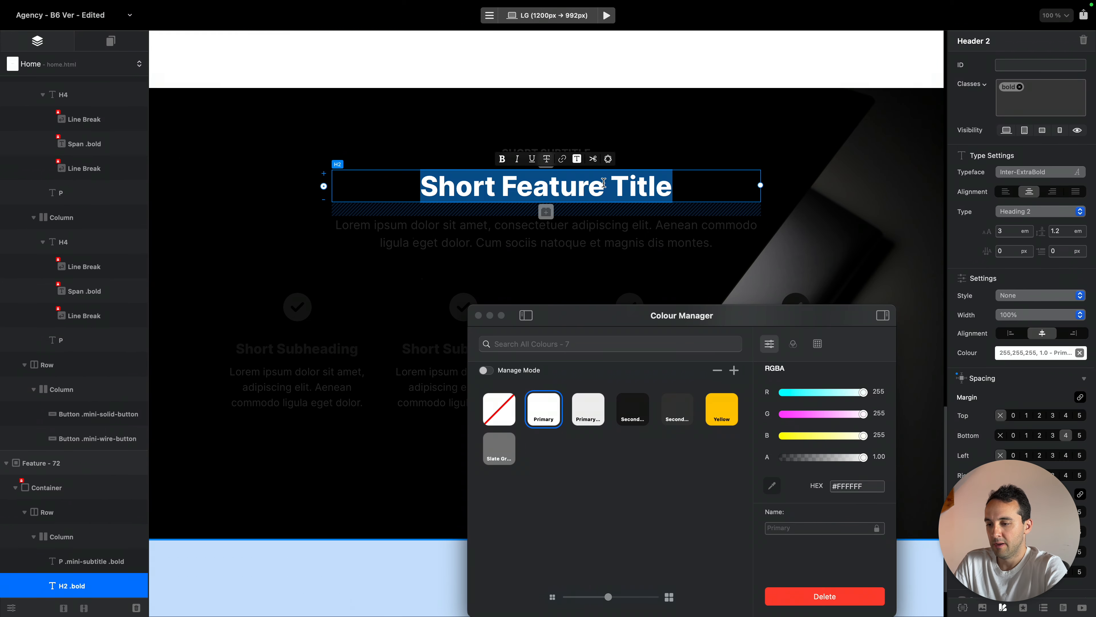
type("WHy Work wiht")
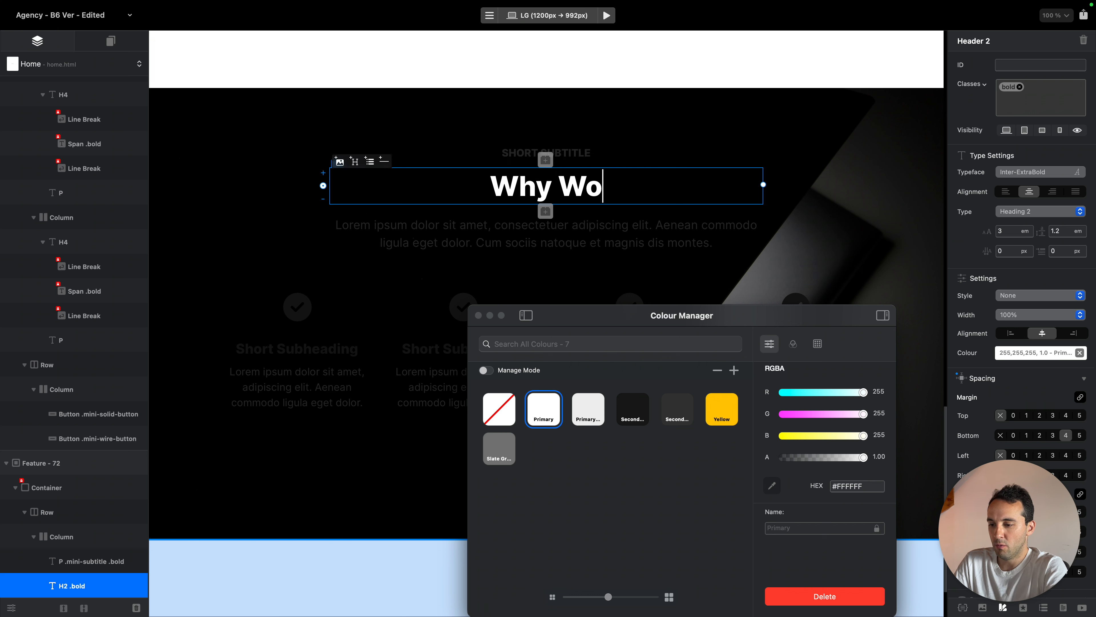
key("BackSpace")
key("BackSpace")
key("BackSpace")
key("BackSpace")
key("BackSpace")
key("BackSpace")
key("BackSpace")
key("BackSpace")
key("BackSpace")
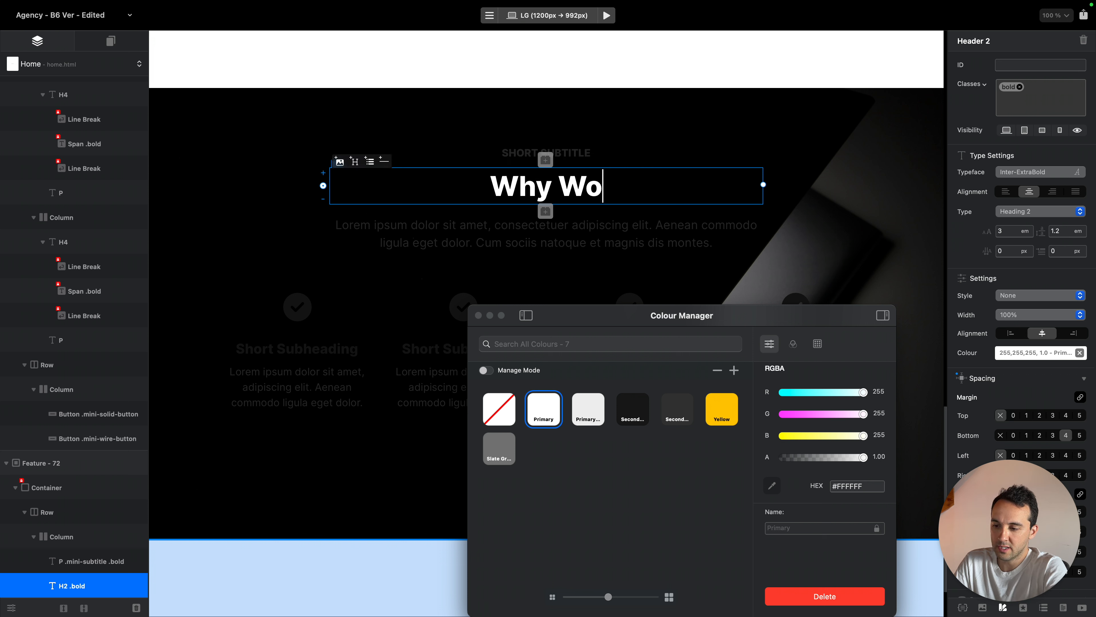
type("work with us?")
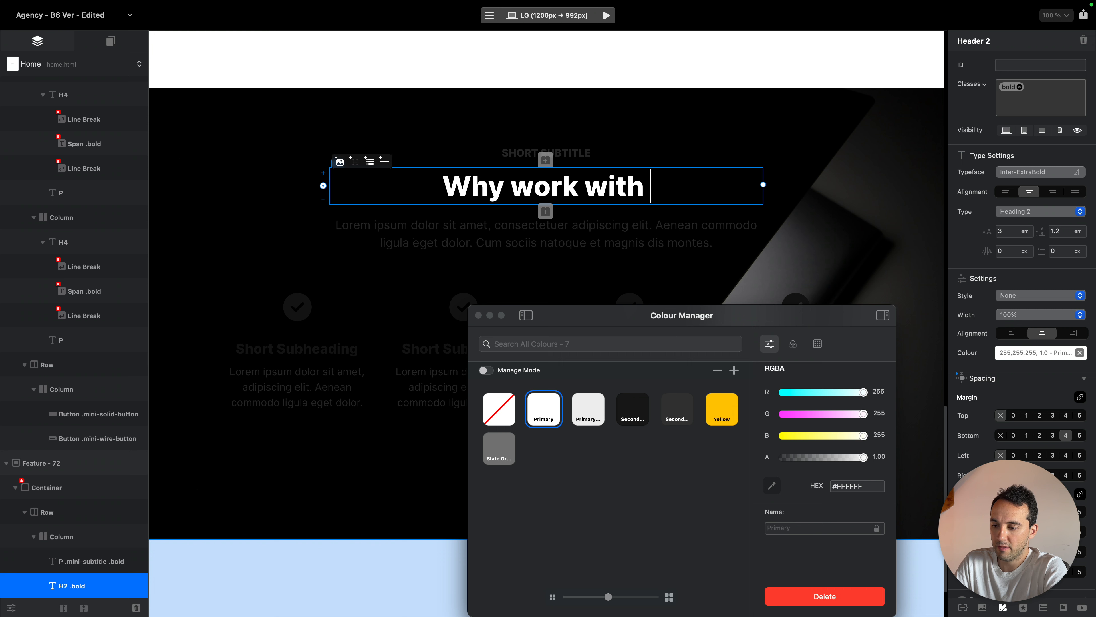
Recolour the intro paragraph below the heading with the light Primary variant swatch
left_click(641, 235)
left_click(500, 443)
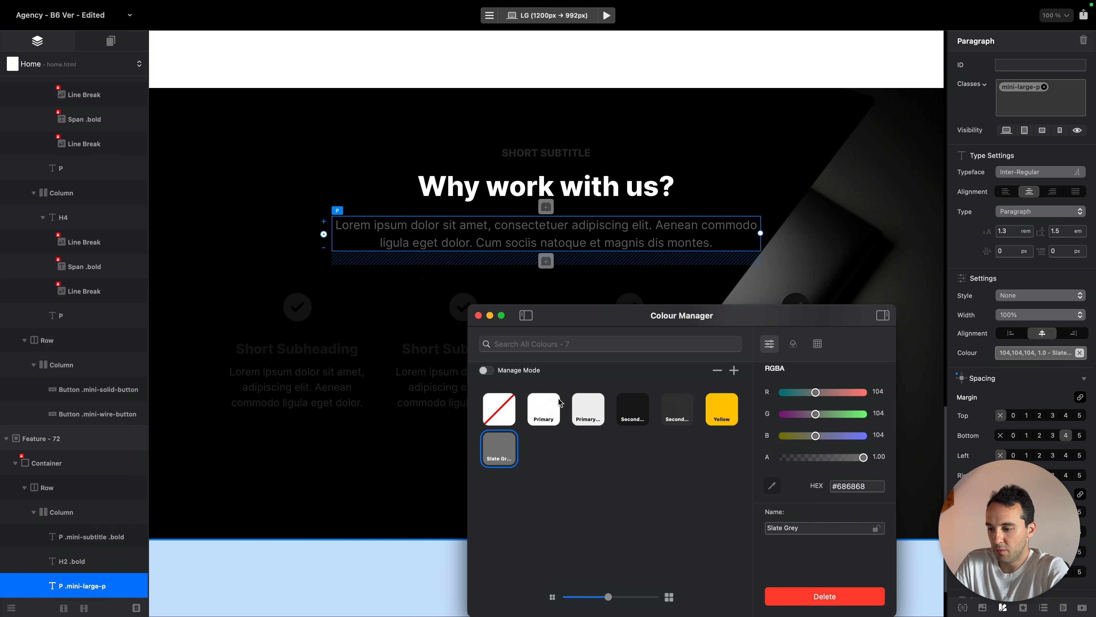
left_click(592, 403)
Recolour the first column's subheading and paragraph with the light Primary swatches
scroll(329, 277, "down", 3)
left_click(329, 276)
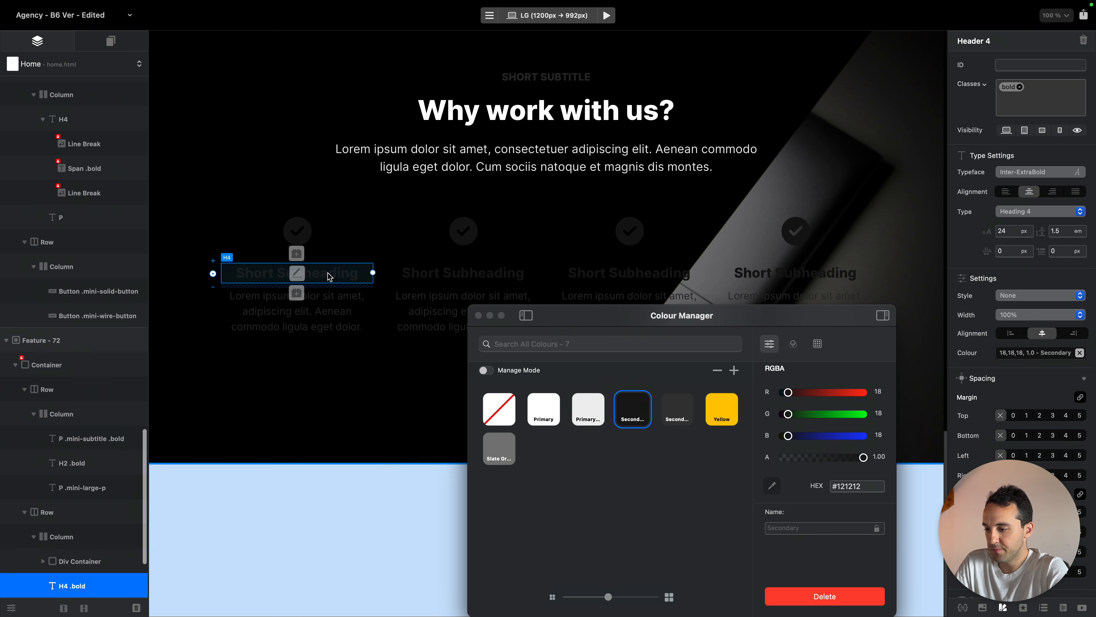
left_click(589, 406)
left_click(319, 310)
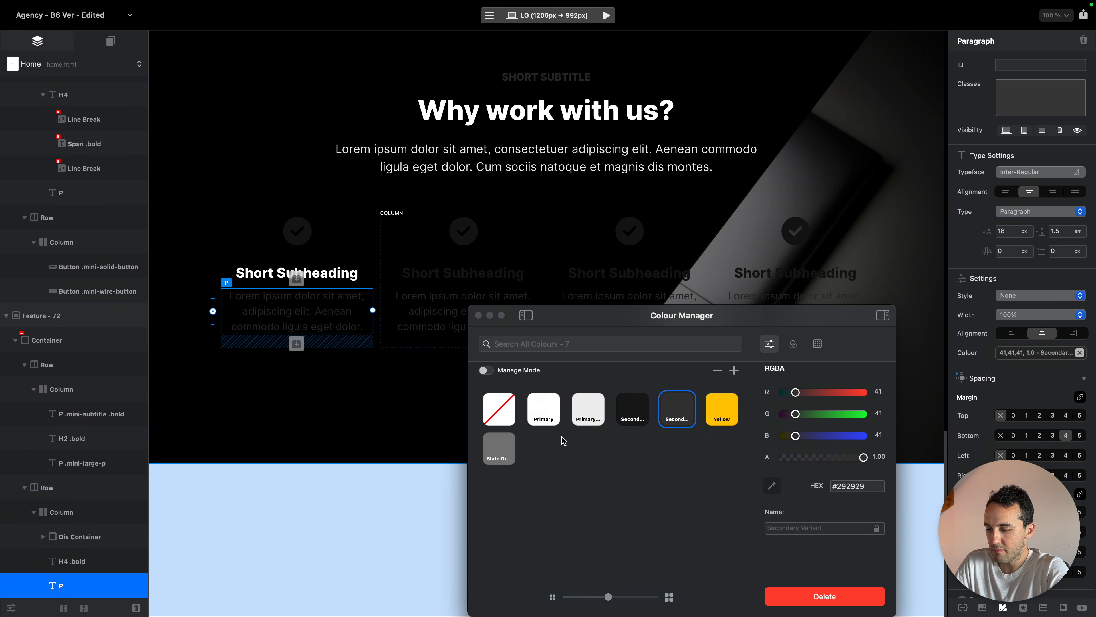
left_click(501, 447)
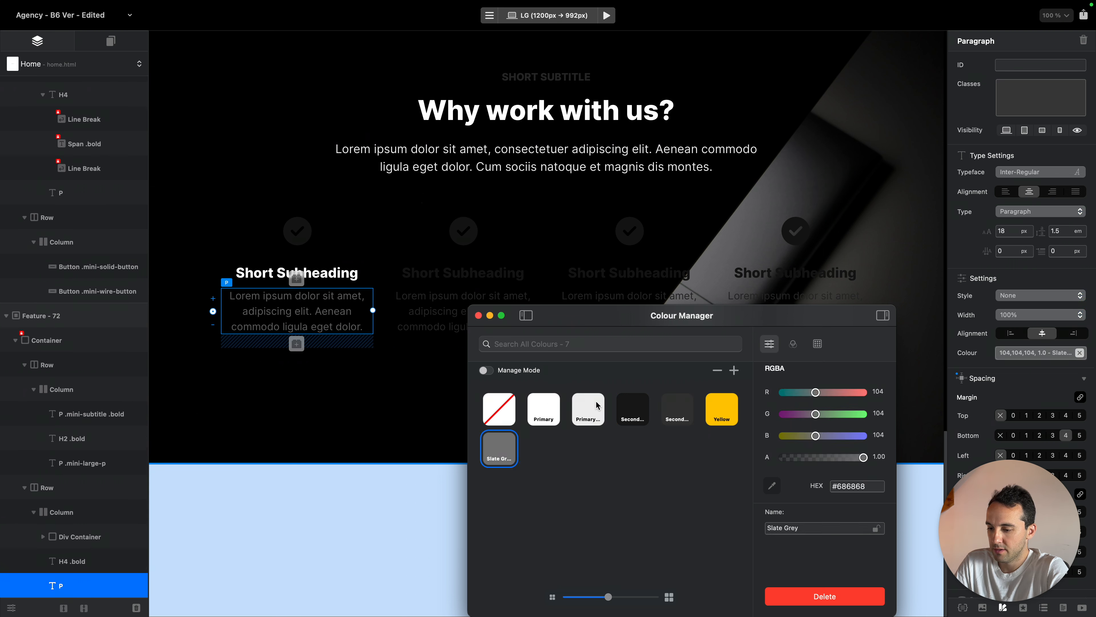
left_click(588, 409)
Delete the three unstyled columns and duplicate the recoloured first column three times to replace them
left_click(477, 290)
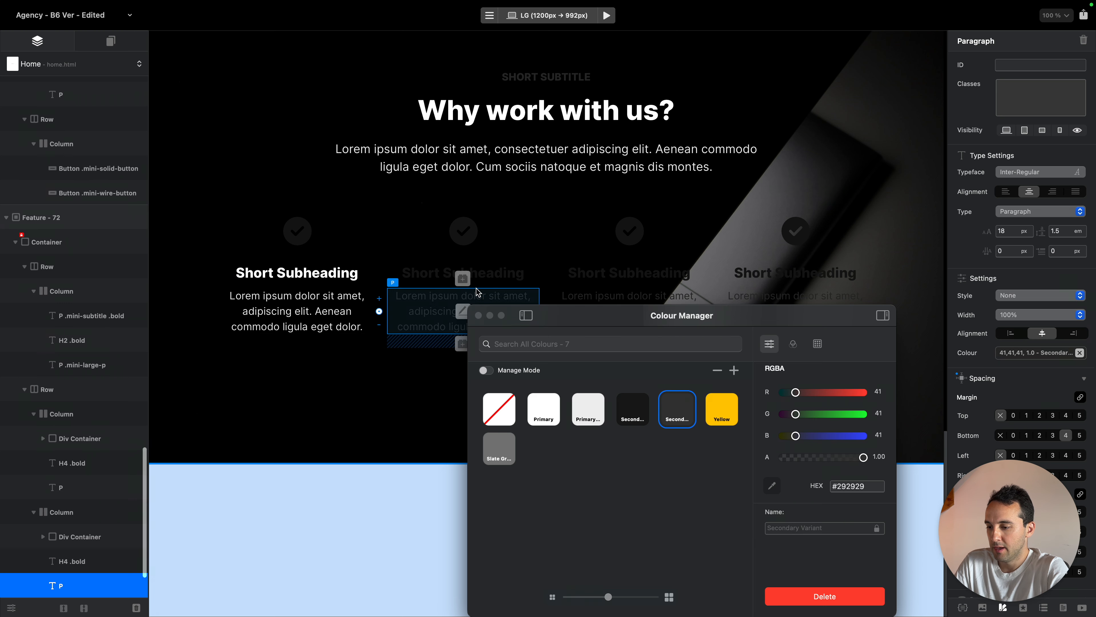
left_click(510, 263)
key("super+BackSpace")
key("super+BackSpace")
key("super+BackSpace")
key("super+d")
key("super+d")
key("super+d")
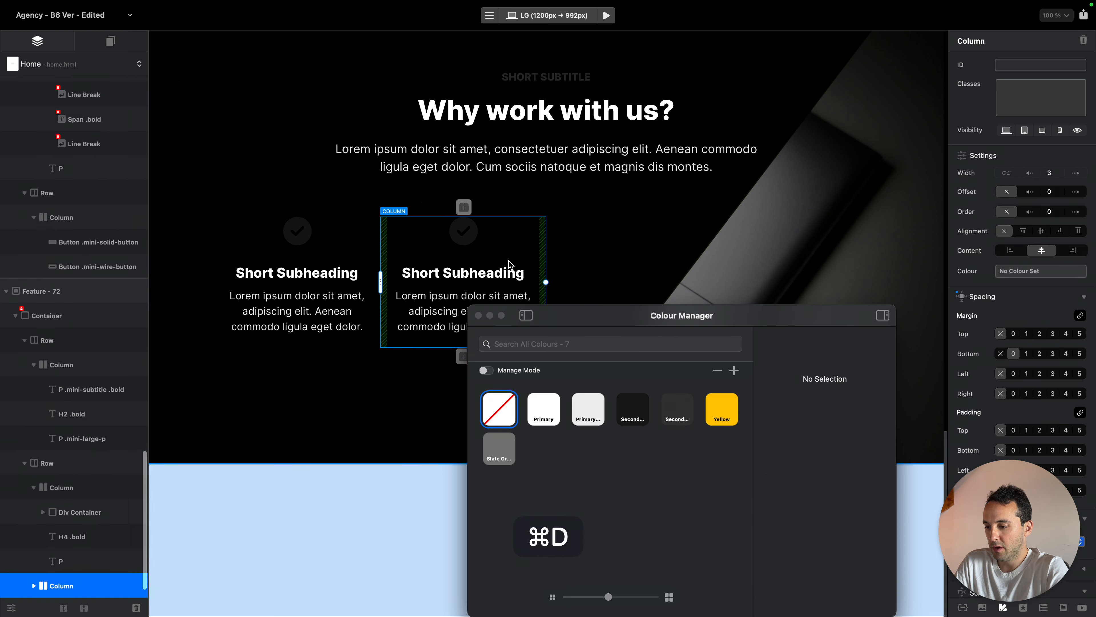
Close the colour manager, view the matching section of the template in Safari and return to Blocs
left_click(479, 316)
key("ctrl+Left")
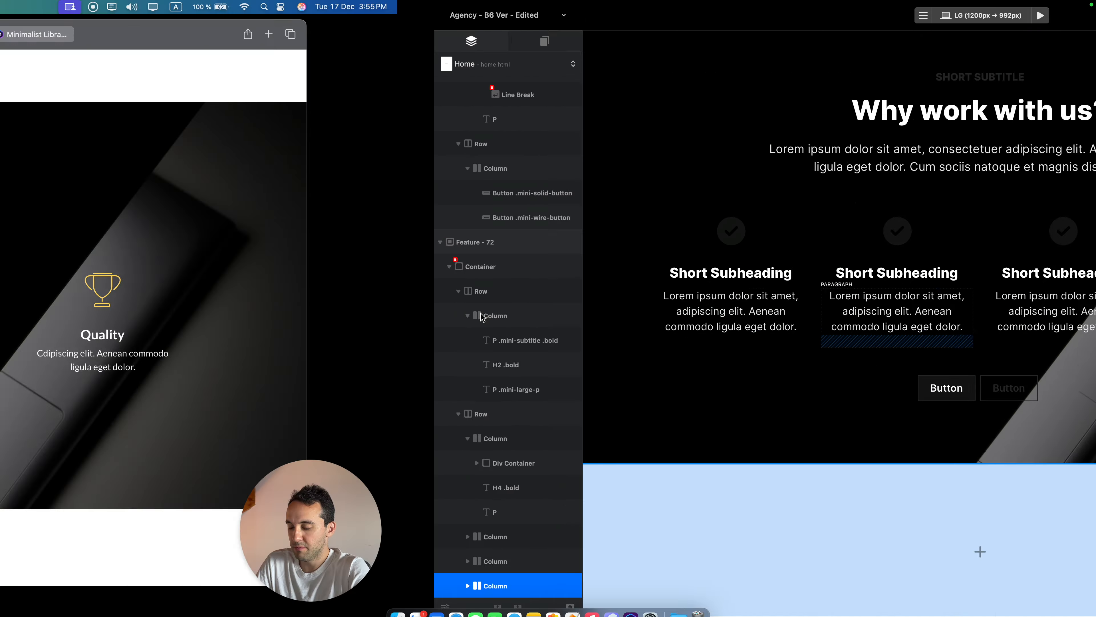
key("ctrl+Right")
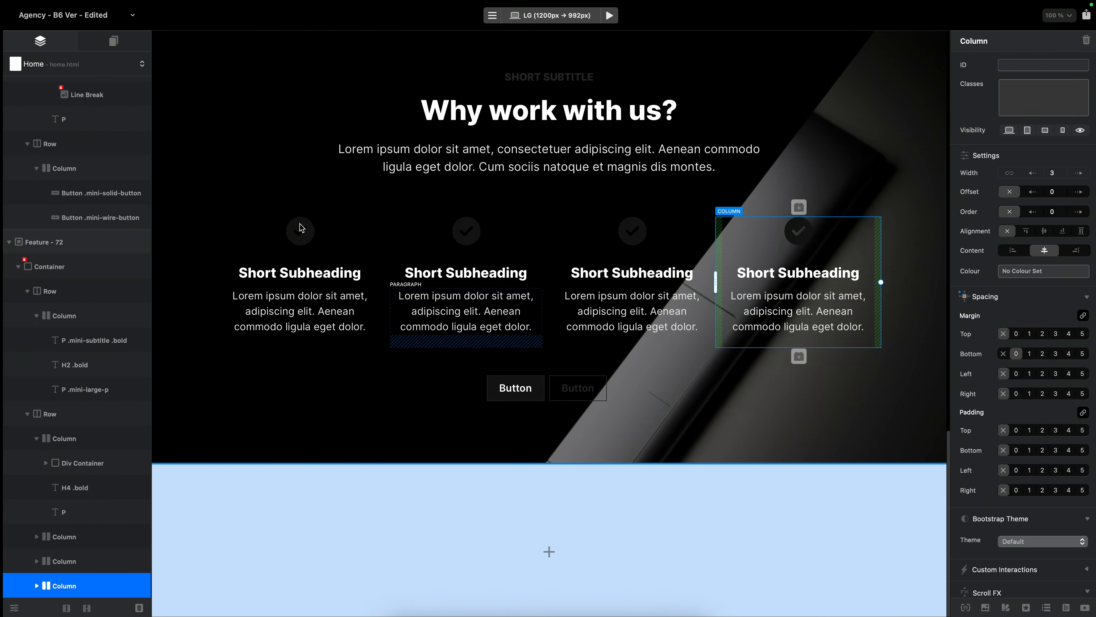
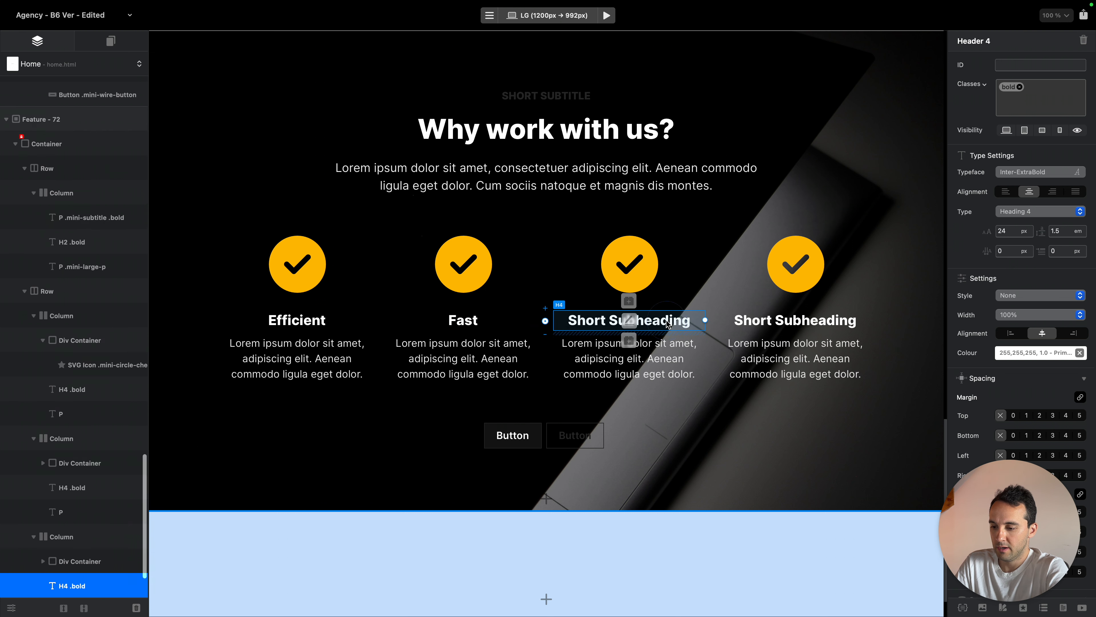
Change the third column's subheading to "Reliable" and the fourth column's to "High-quality"
double_click(667, 324)
type("Reliable")
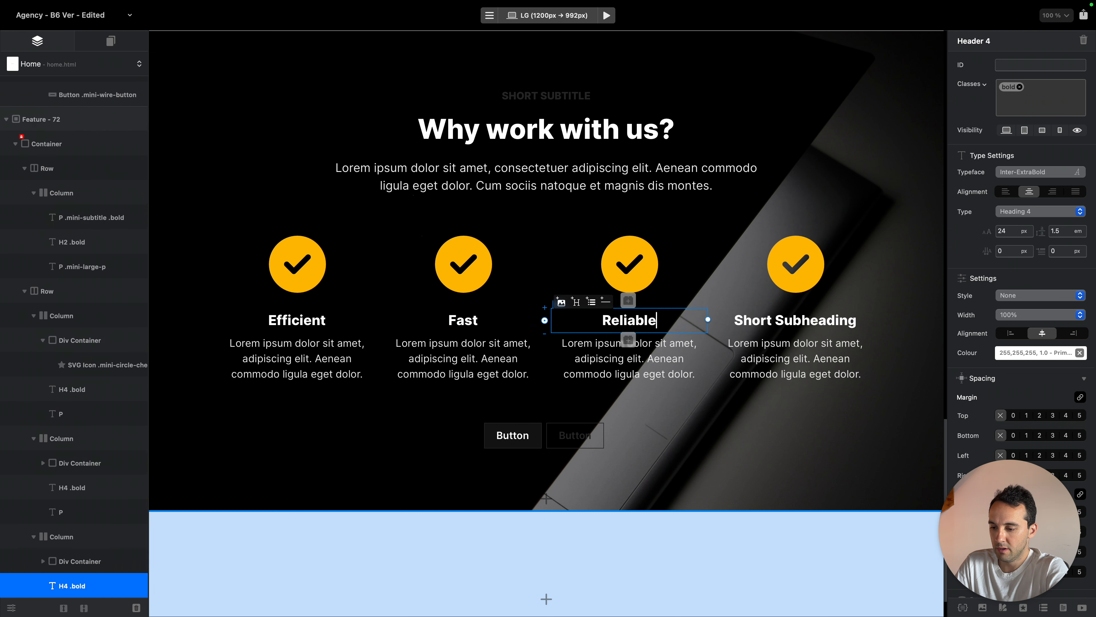
left_click(840, 323)
double_click(841, 323)
type("Q")
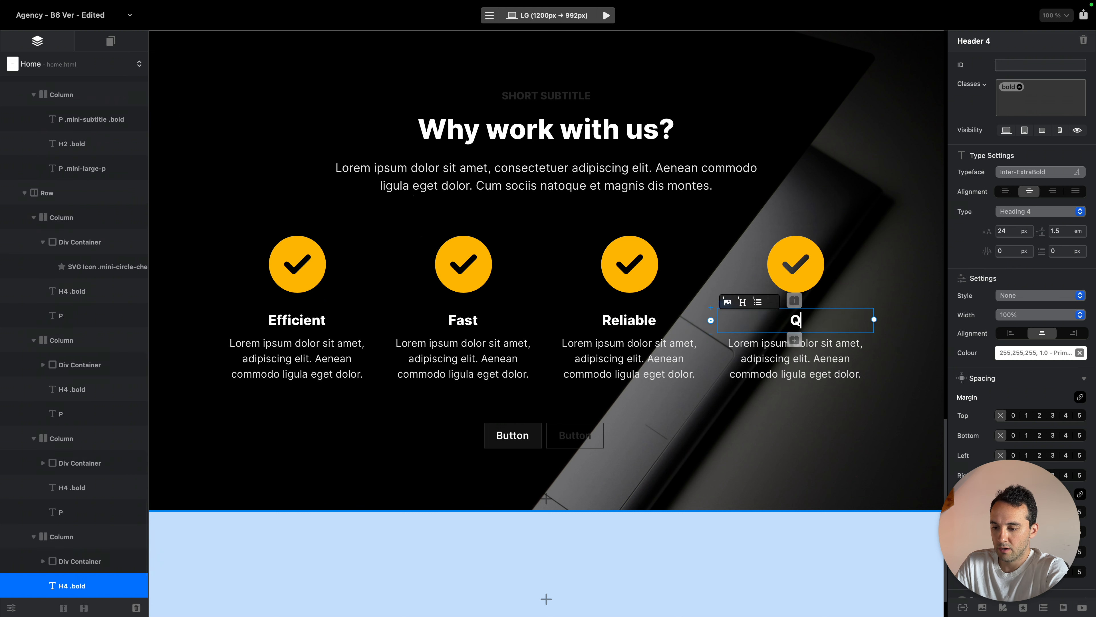
type("igh-qualit")
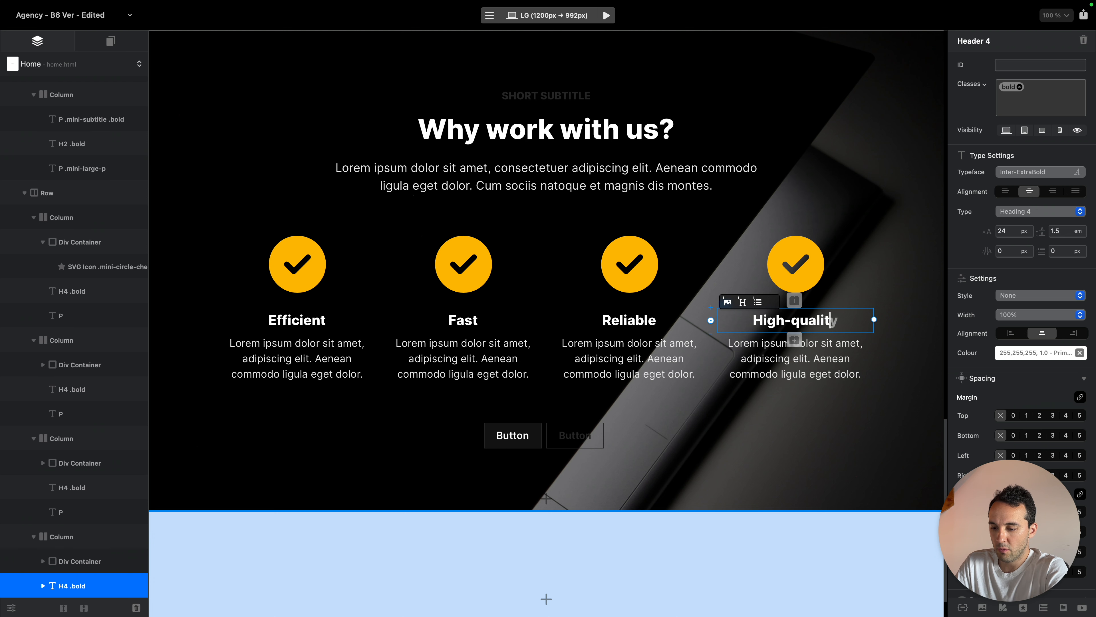
type("y")
Open the Icon Manager for the Efficient column's check icon and move its window lower
left_click(304, 274)
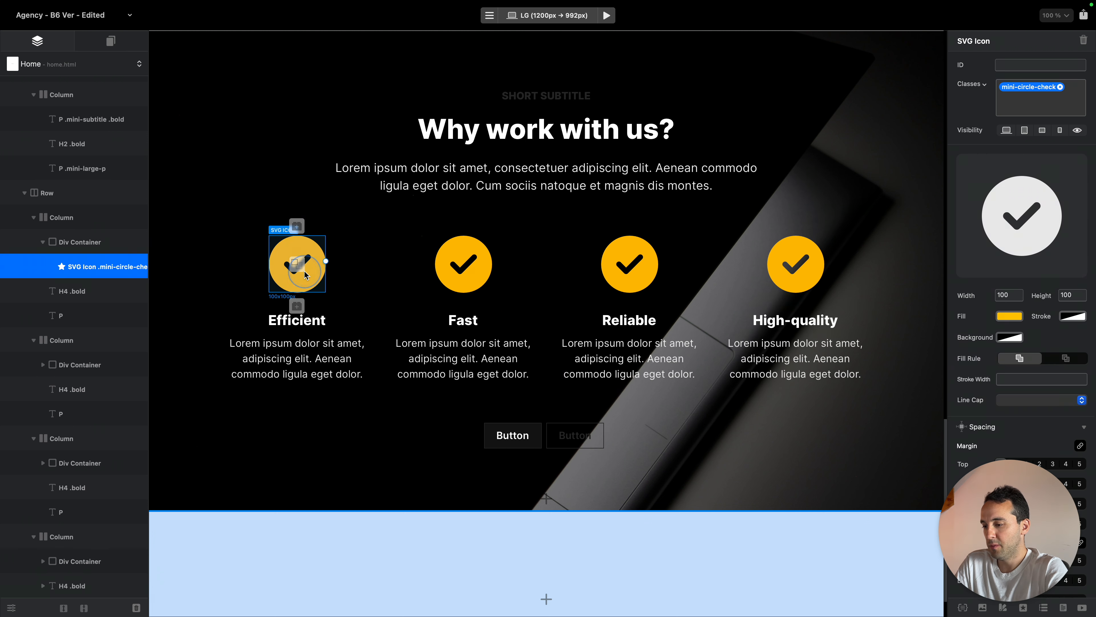
double_click(305, 275)
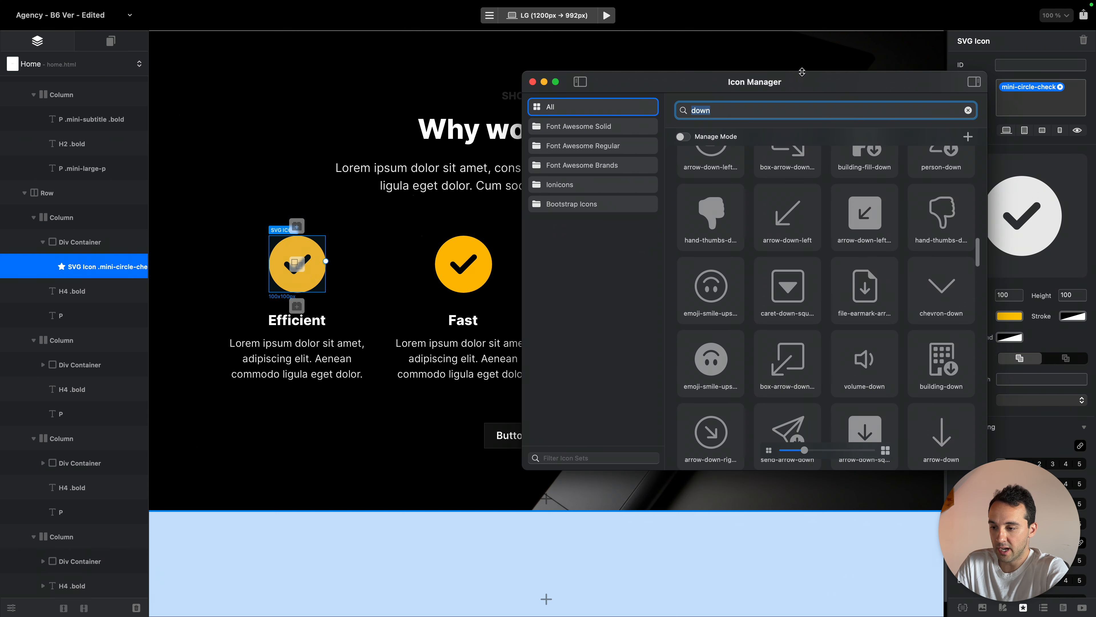
left_click_drag(801, 72, 819, 148)
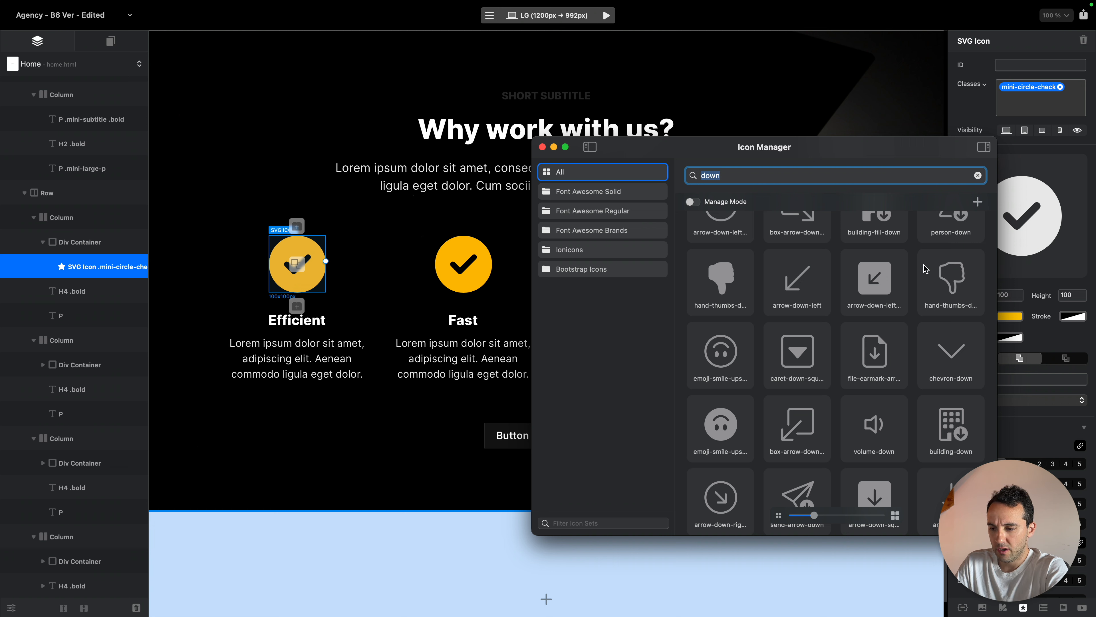
type("effi")
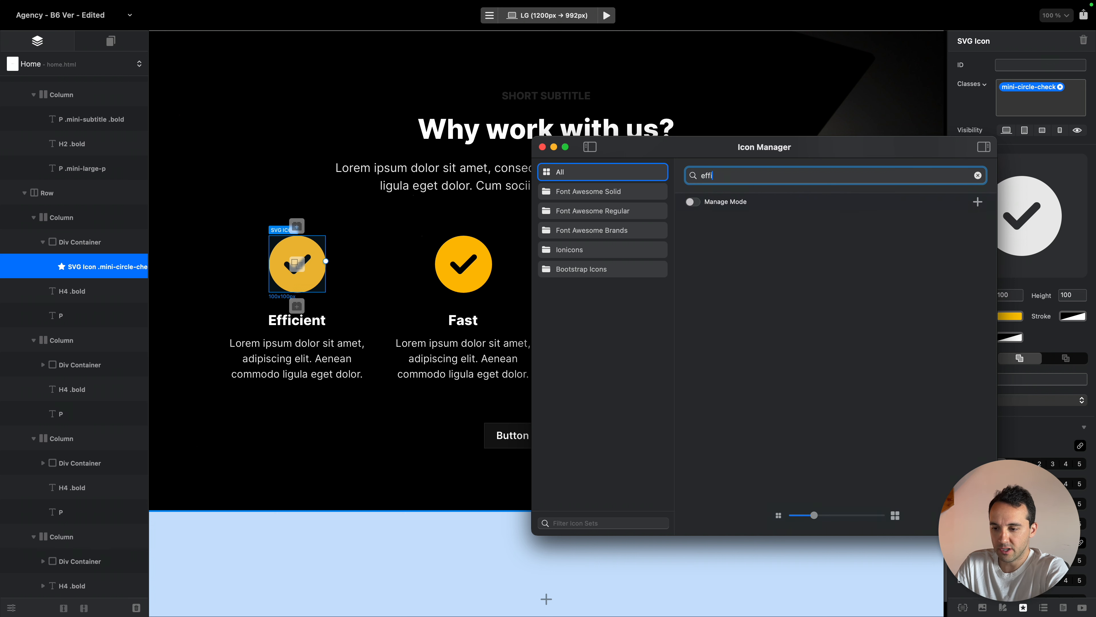
key("BackSpace")
key("BackSpace")
key("BackSpace")
key("BackSpace")
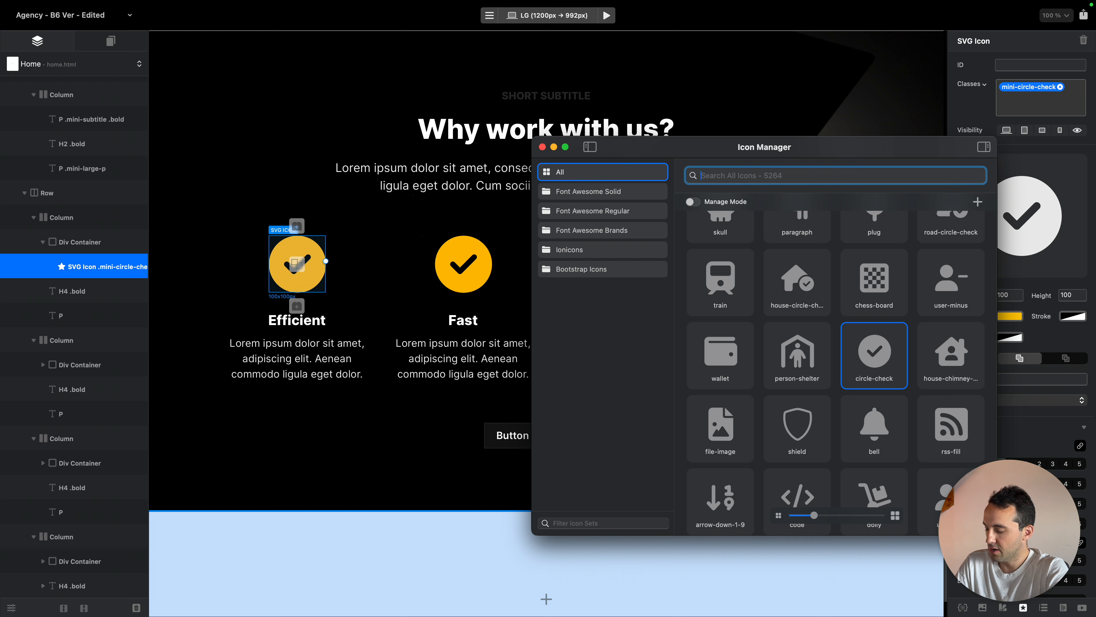
type("qu")
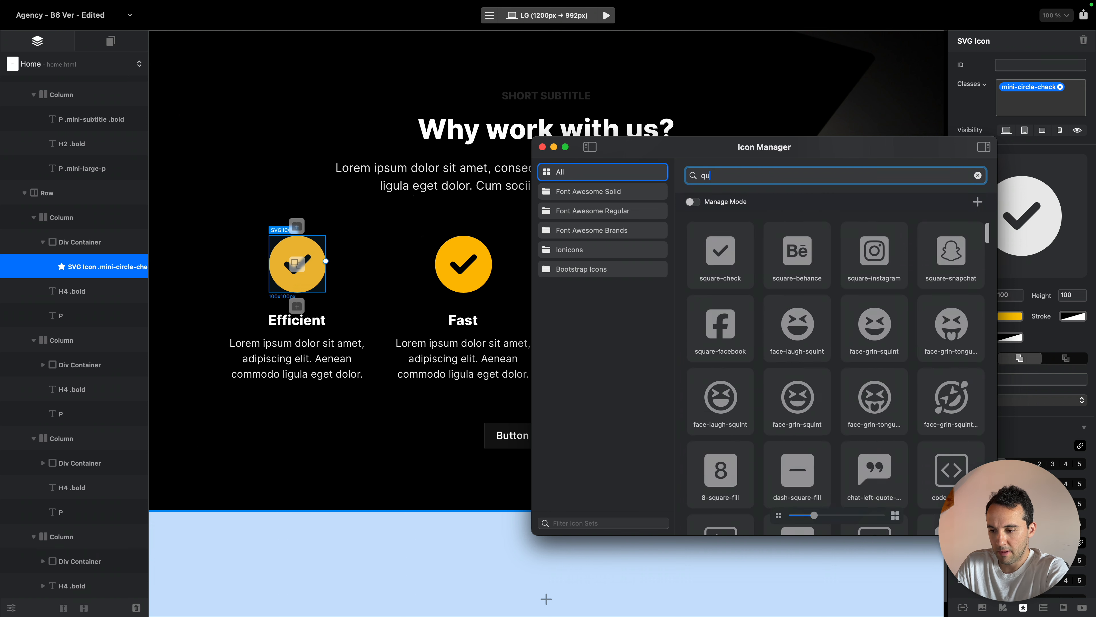
key("BackSpace")
key("BackSpace")
Search the icons for "sett" and apply the gears icon to the Efficient column
type("sett")
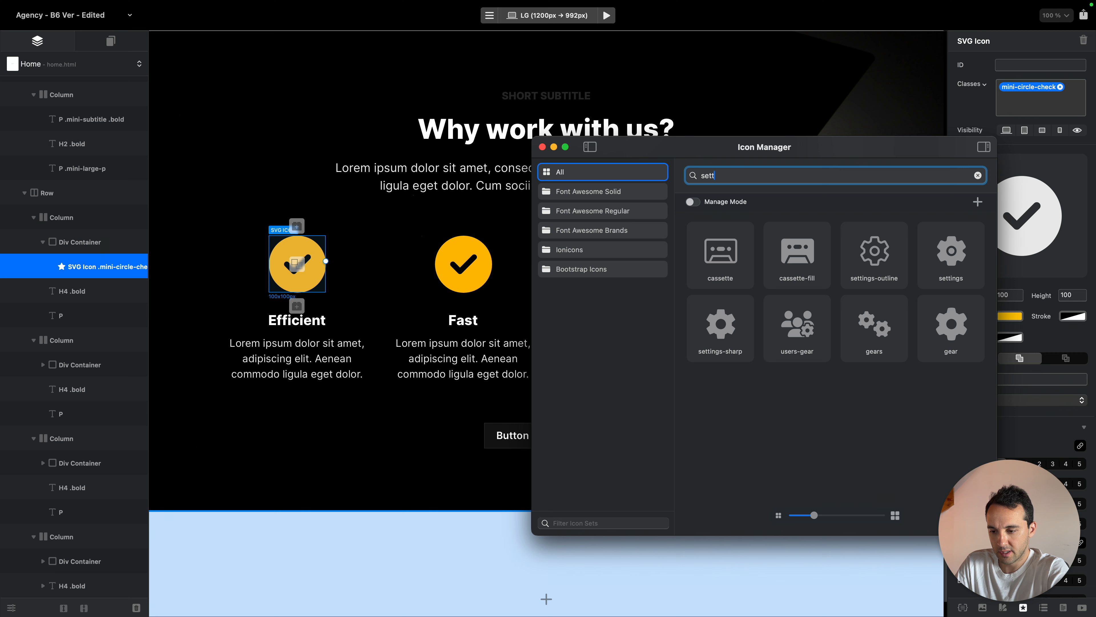
left_click(876, 326)
Replace the Fast column's check icon with the filled round speedometer from a "speed" search, after trying fast-food from a "fast" search
left_click(469, 261)
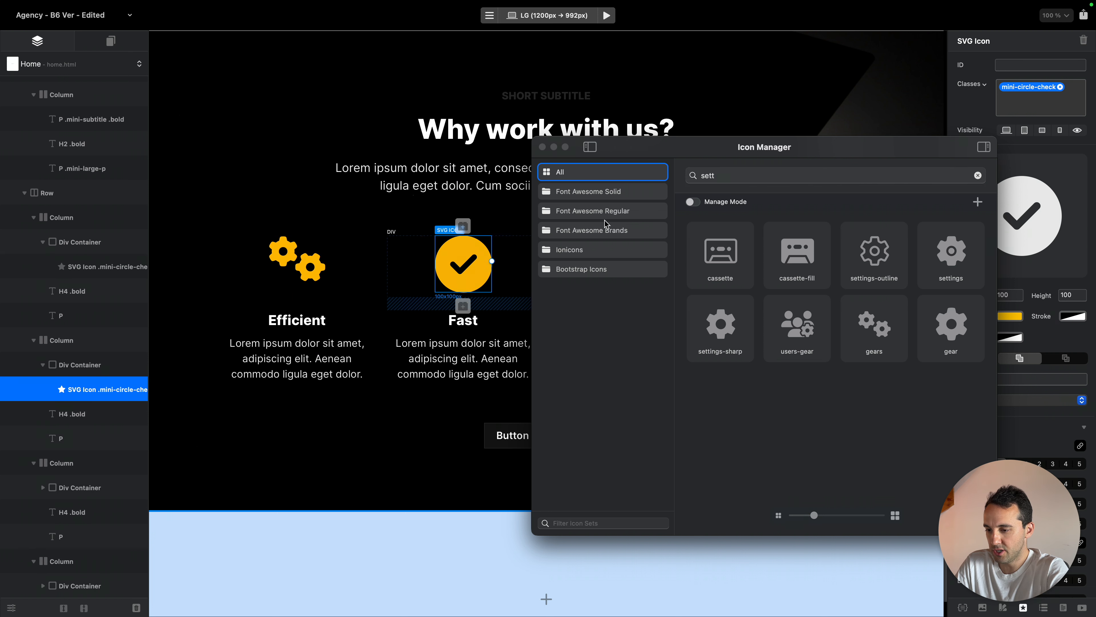
left_click(749, 177)
type("fast")
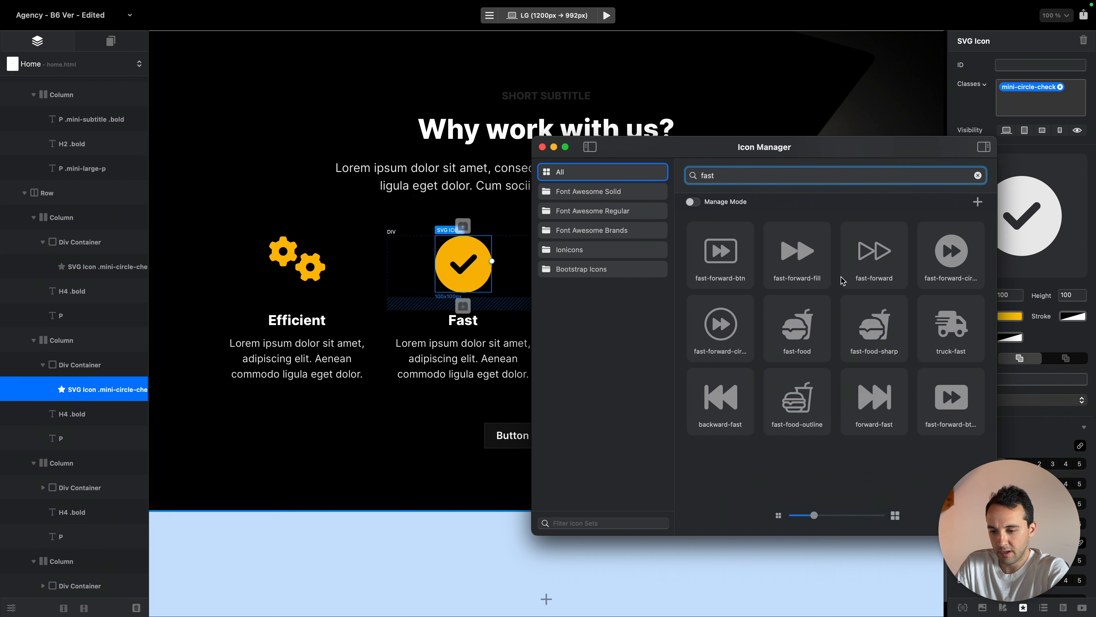
left_click(792, 328)
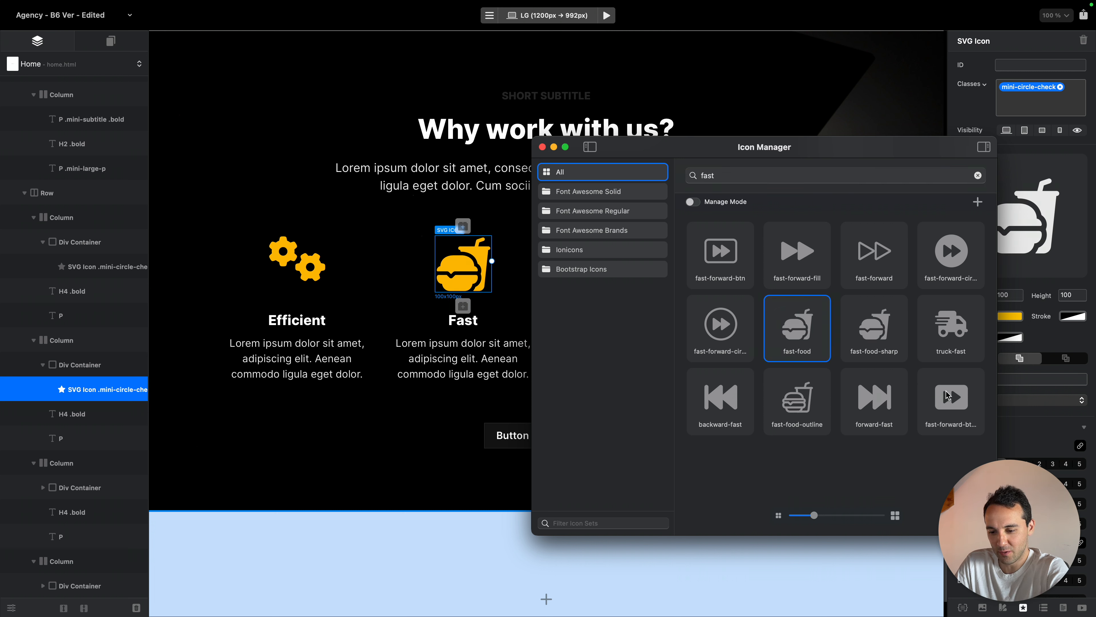
left_click(769, 174)
type("speed")
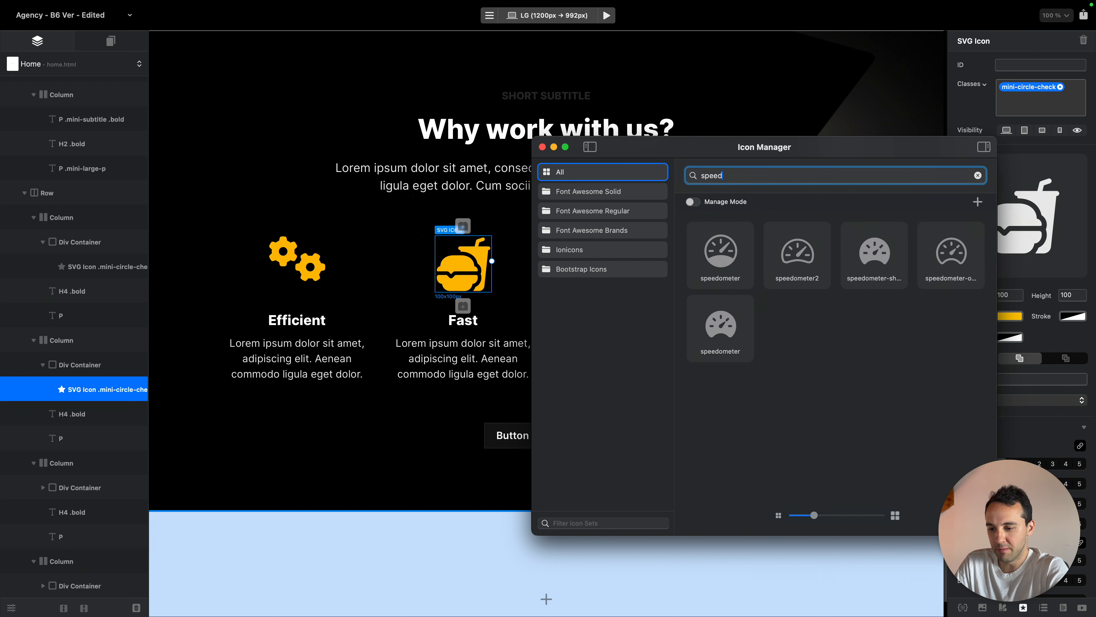
left_click(725, 263)
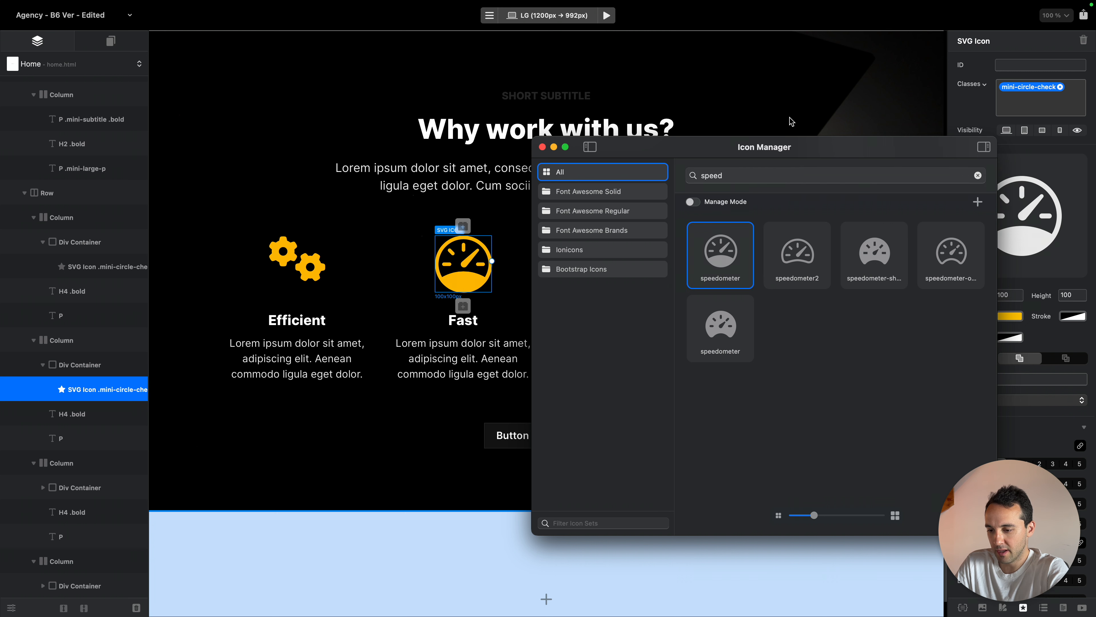
Select the Reliable column's check icon and switch to Safari to examine the template's icons for the same section
left_click_drag(814, 149, 500, 382)
left_click(622, 259)
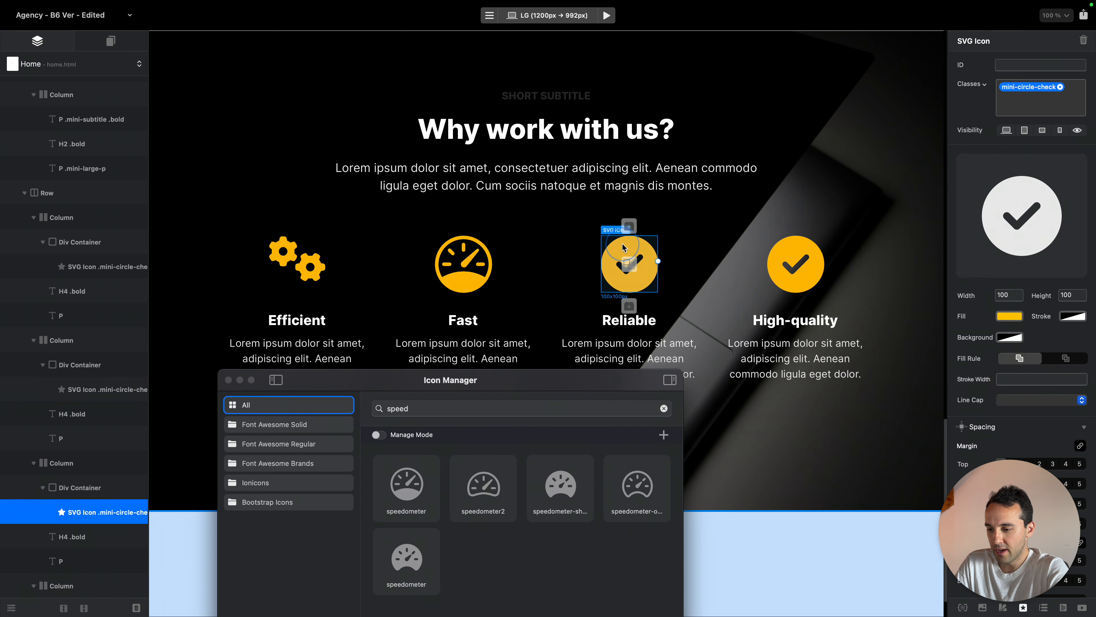
left_click(470, 408)
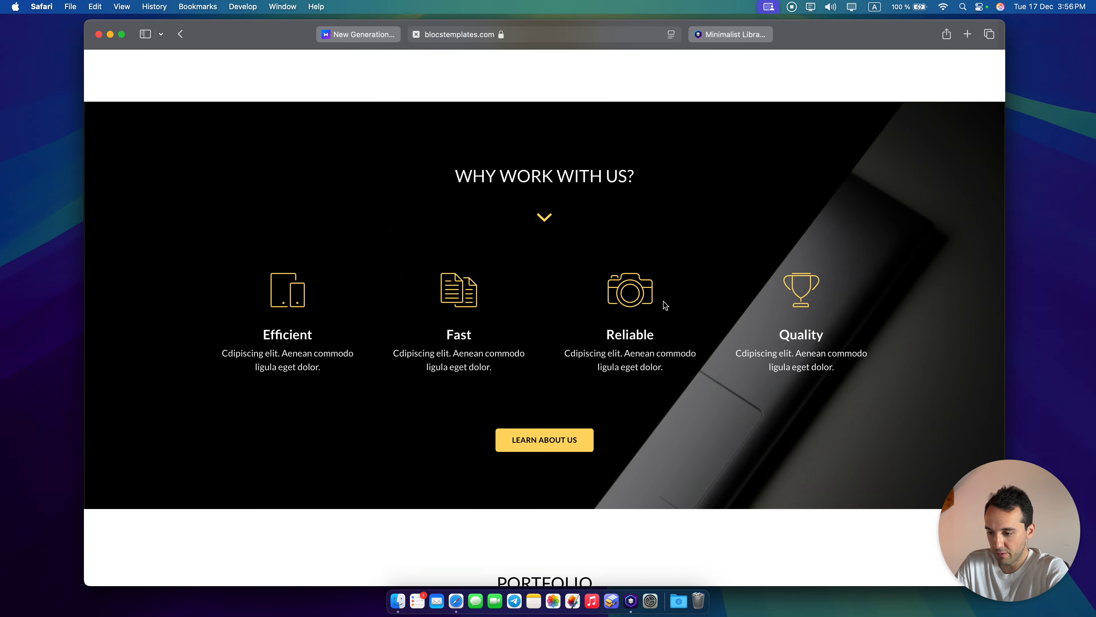
left_click(664, 297)
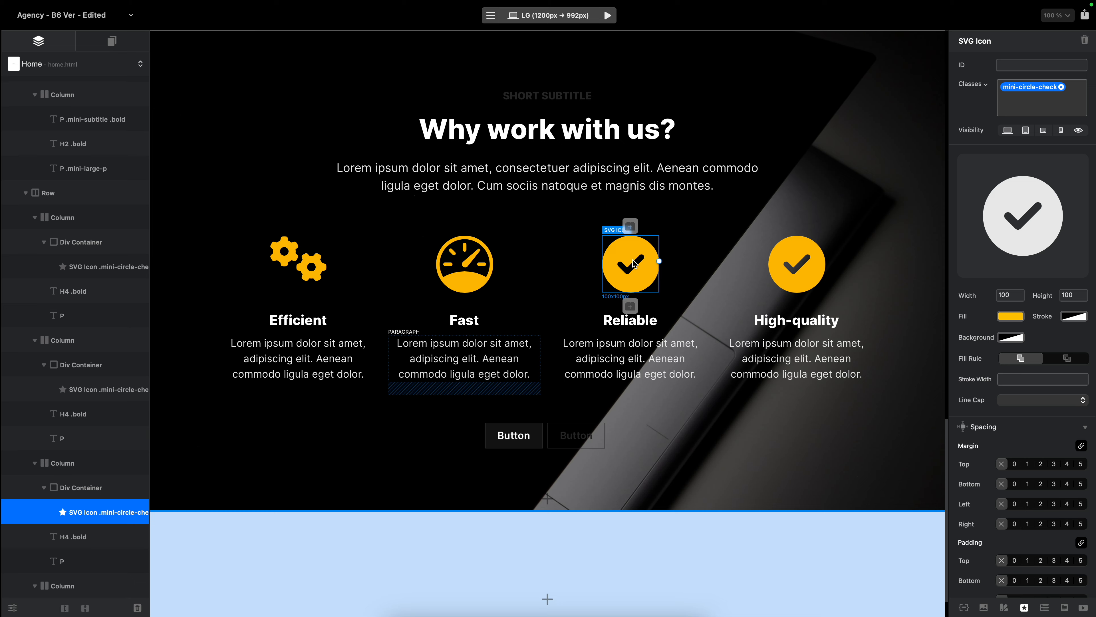
Clear the "speed" search in the Icon Manager and replace the Reliable column's check icon with the two-hands hand-holding icon from all icons
double_click(632, 265)
left_click_drag(578, 228, 585, 398)
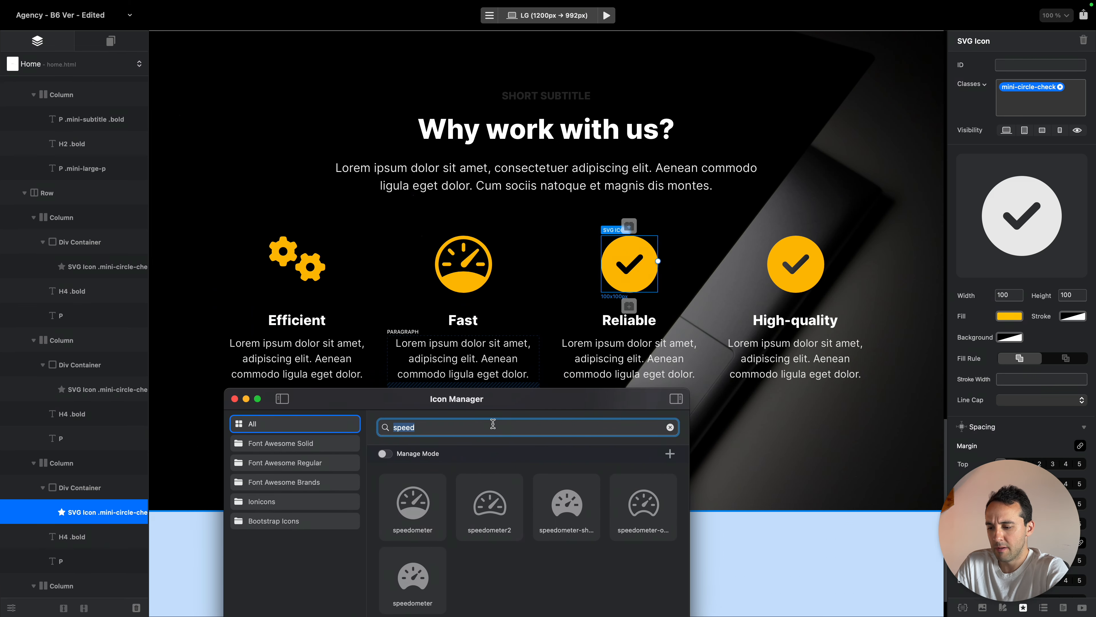
key("BackSpace")
left_click_drag(503, 401, 337, 82)
scroll(358, 258, "down", 5)
scroll(358, 258, "down", 10)
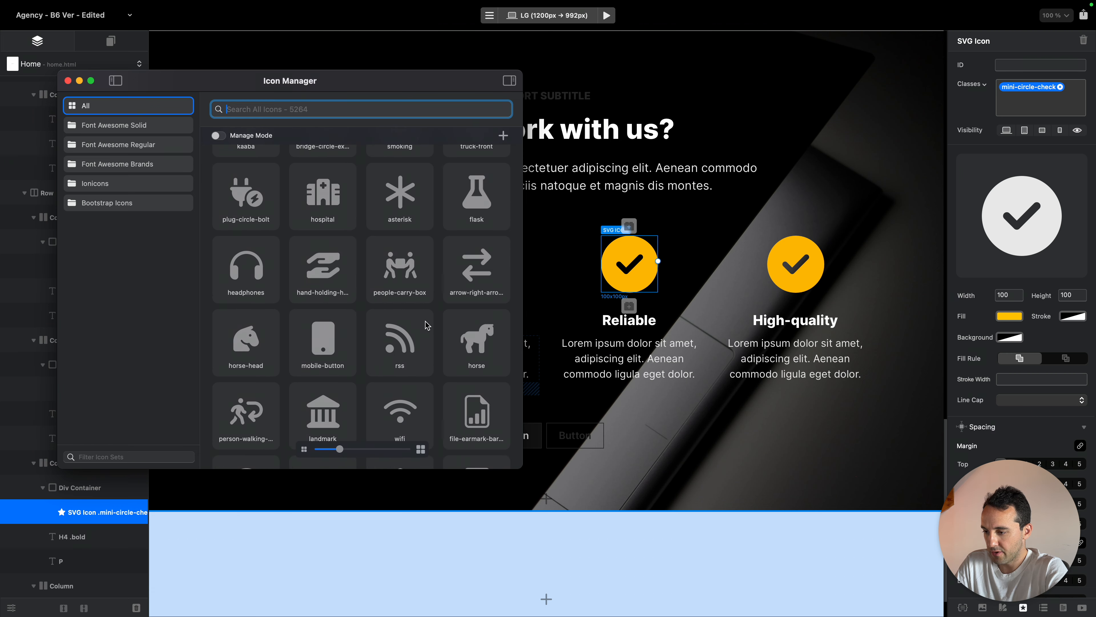
left_click(319, 263)
Replace the High-quality column's check icon with wand-sparkles, after trying circle-chevron-up, and move the Icon Manager off that column's icon list
left_click(772, 275)
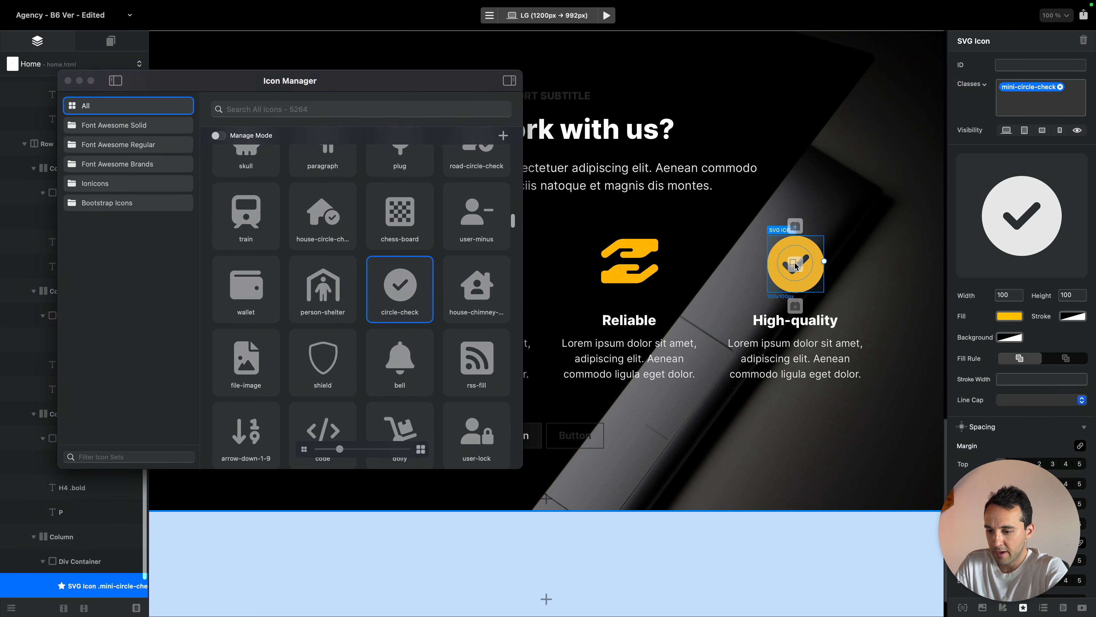
scroll(317, 316, "up", 5)
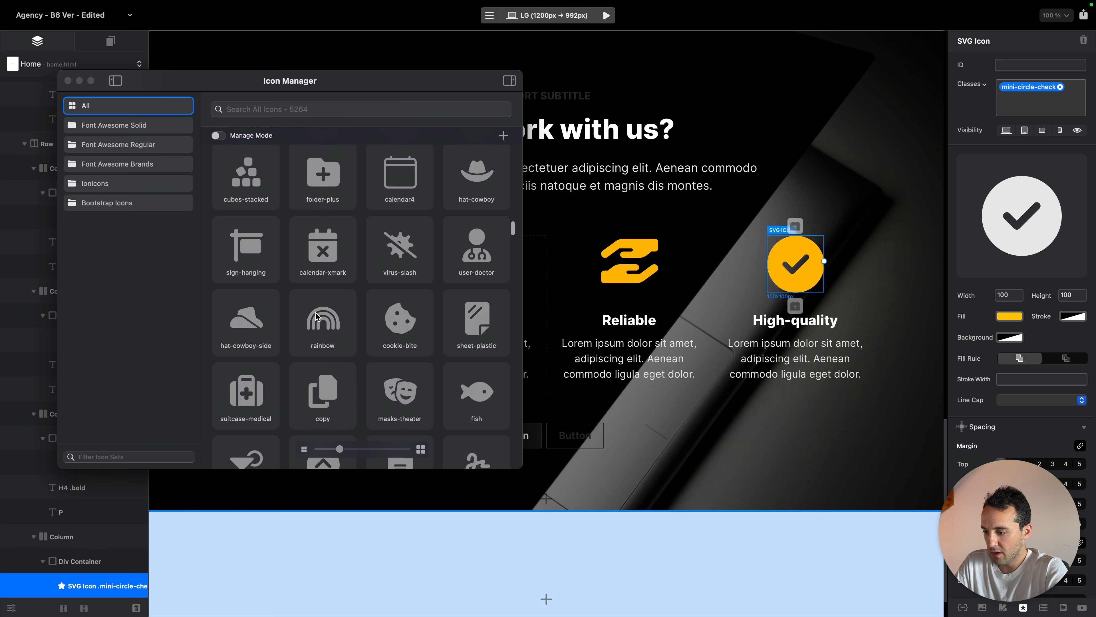
scroll(402, 294, "down", 4)
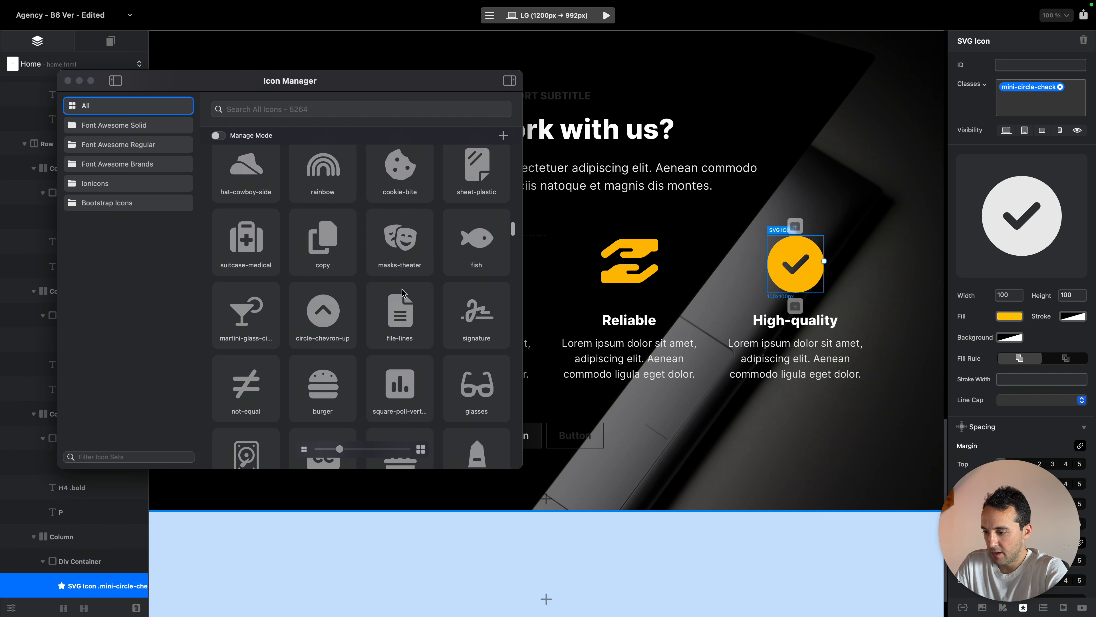
left_click(311, 320)
scroll(485, 341, "down", 8)
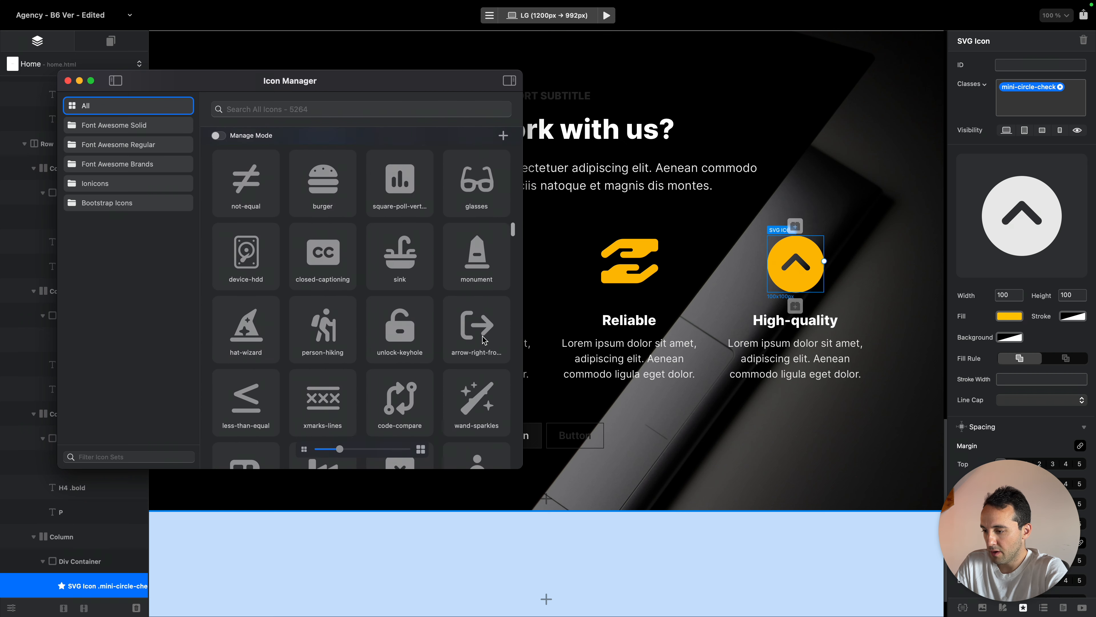
scroll(484, 340, "down", 1)
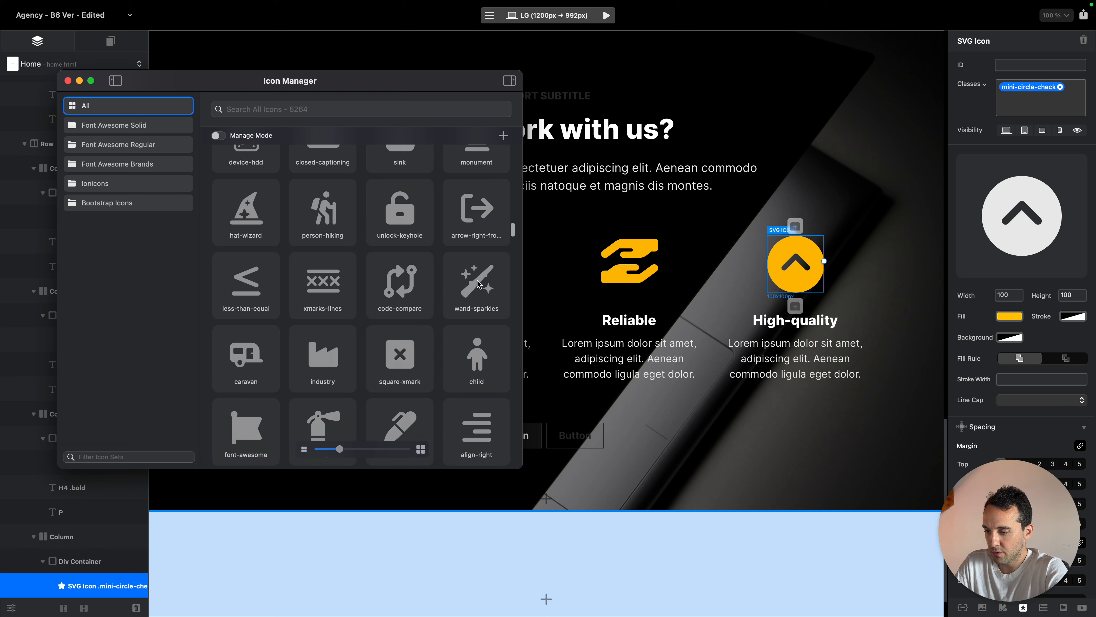
left_click(478, 284)
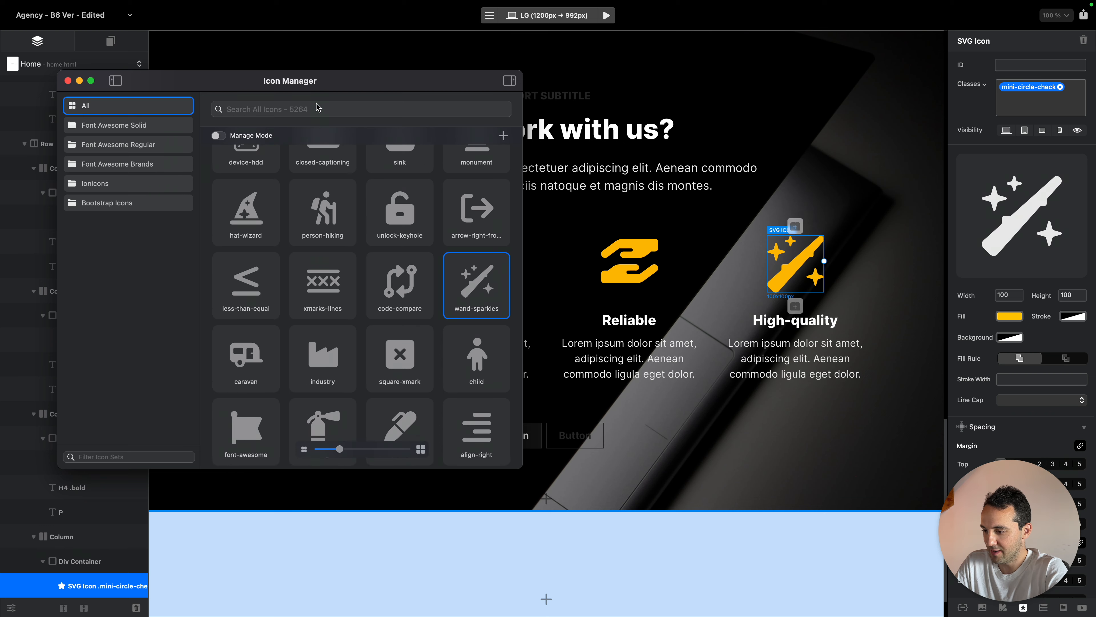
left_click_drag(345, 86, 816, 44)
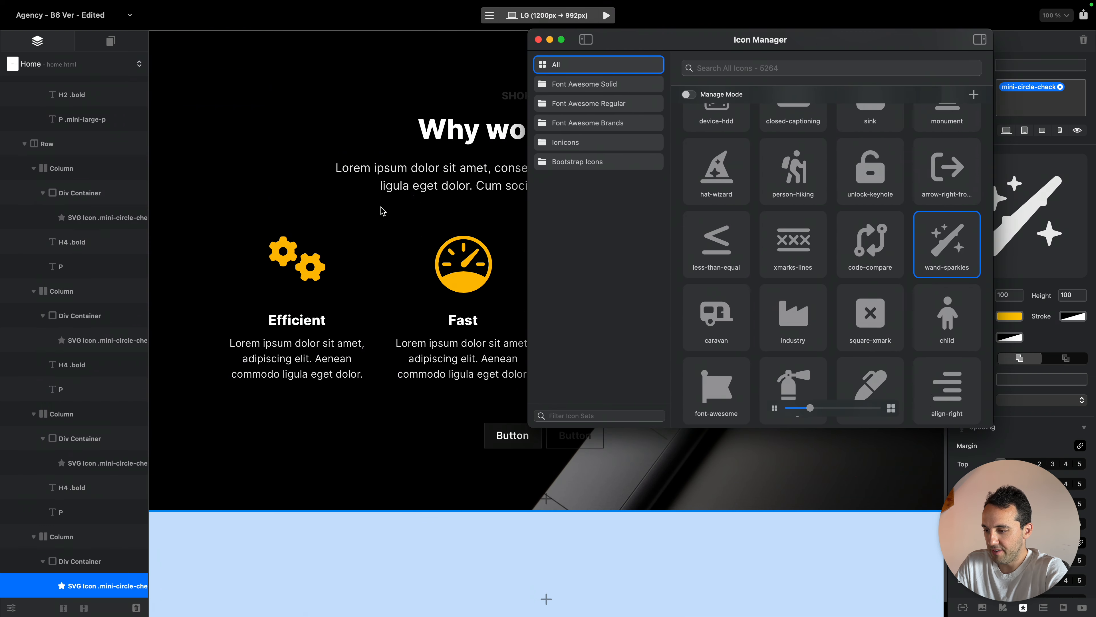
Replace the gears icon above Efficient with the lightning-charge icon from the Icon Manager, and close the manager
left_click(308, 268)
scroll(930, 260, "down", 3)
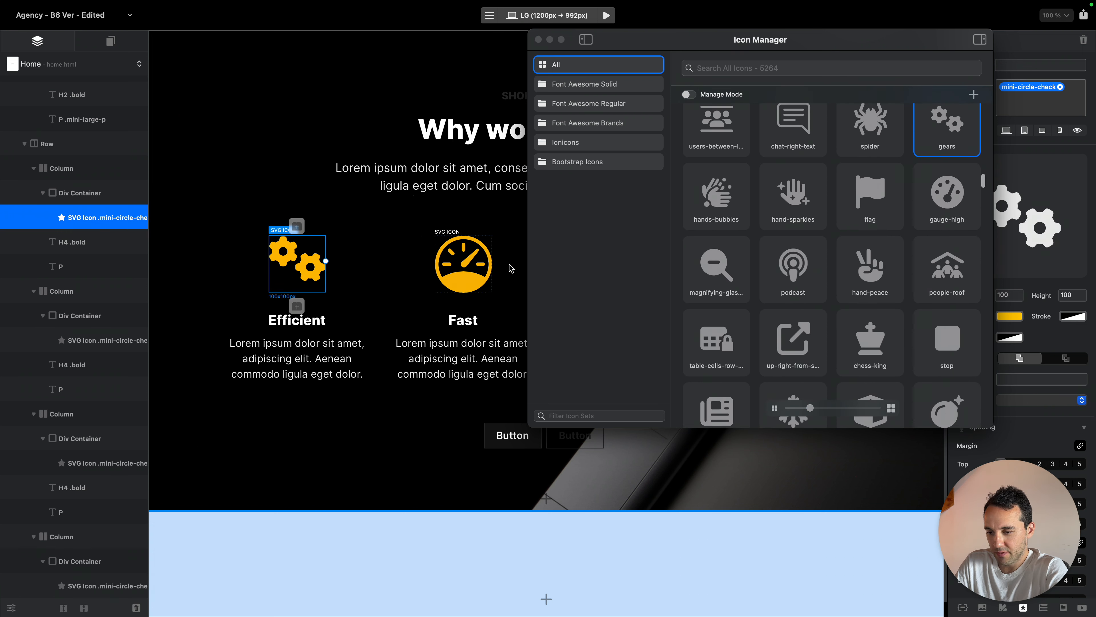
scroll(878, 285, "down", 1)
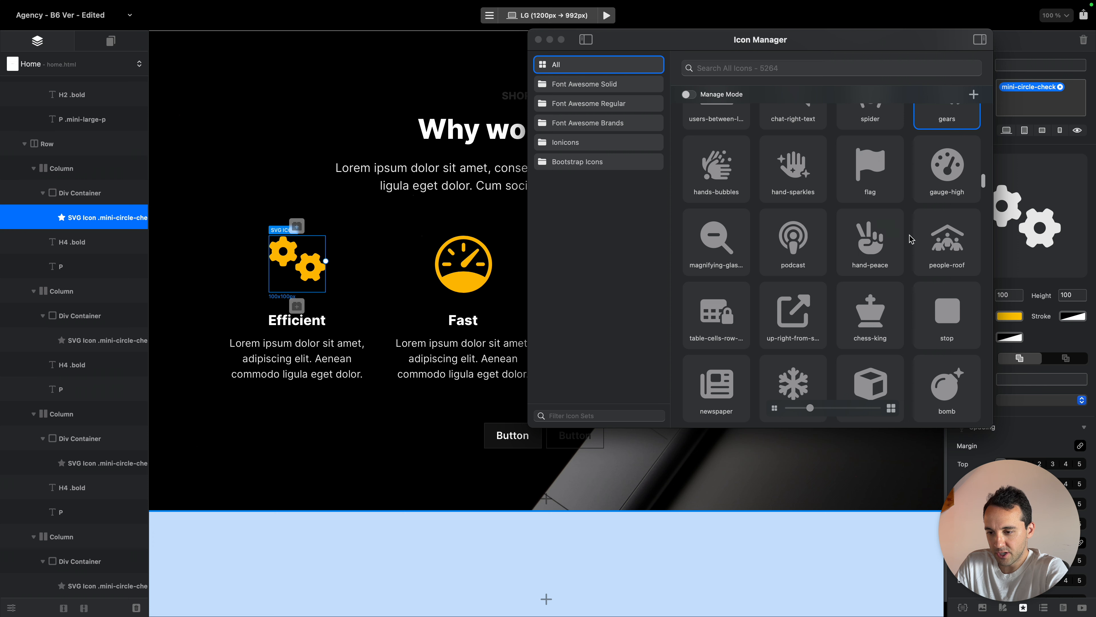
scroll(909, 239, "down", 2)
scroll(814, 211, "down", 5)
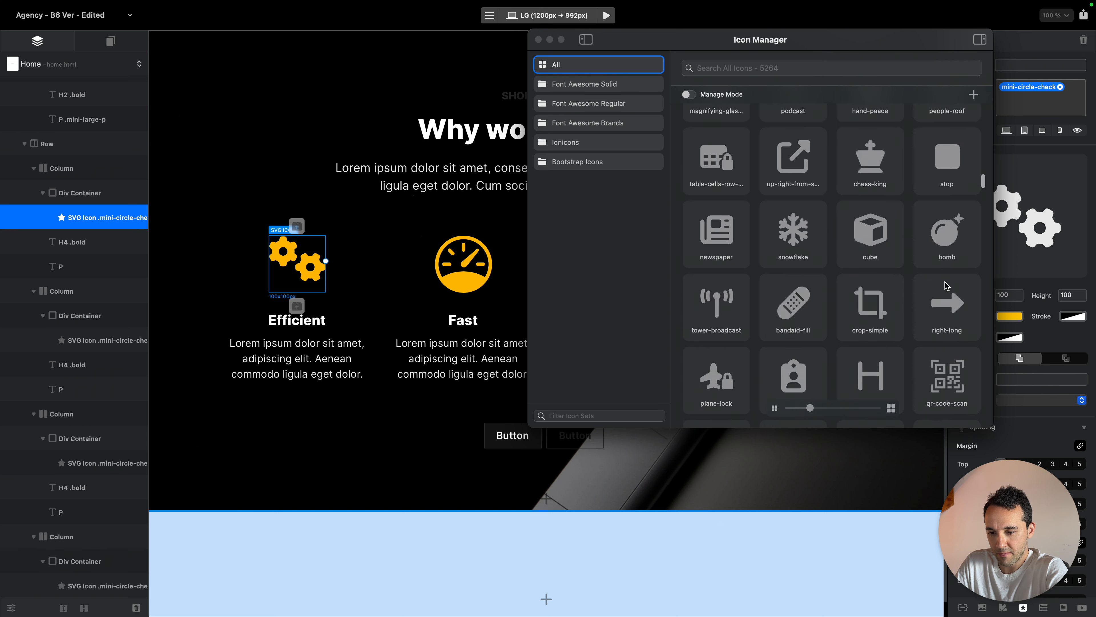
scroll(946, 284, "down", 2)
scroll(860, 281, "down", 2)
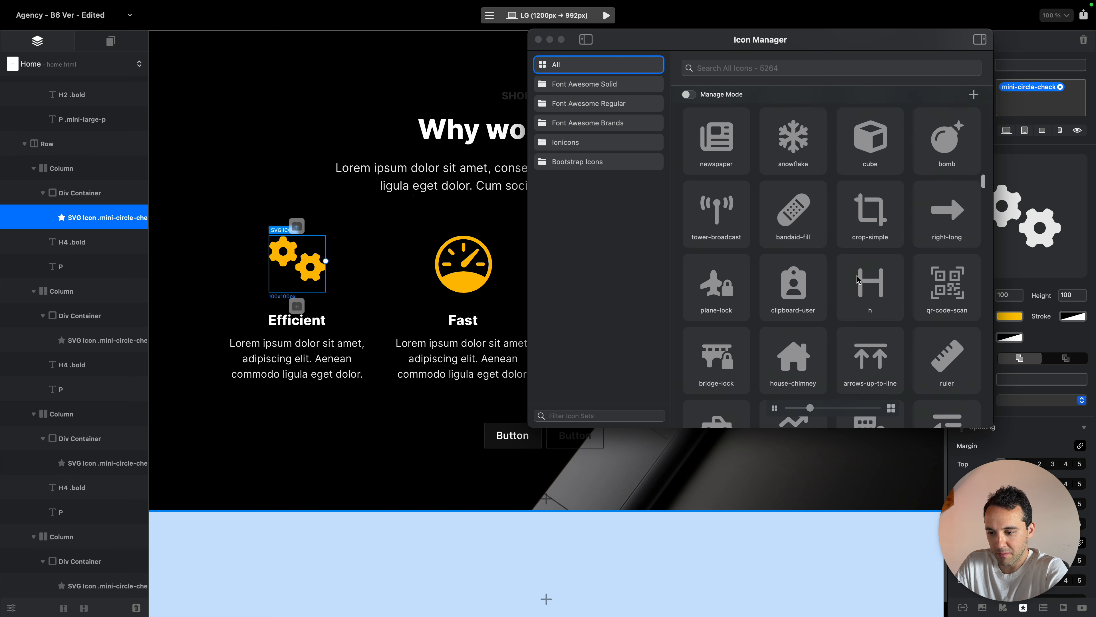
scroll(772, 232, "down", 5)
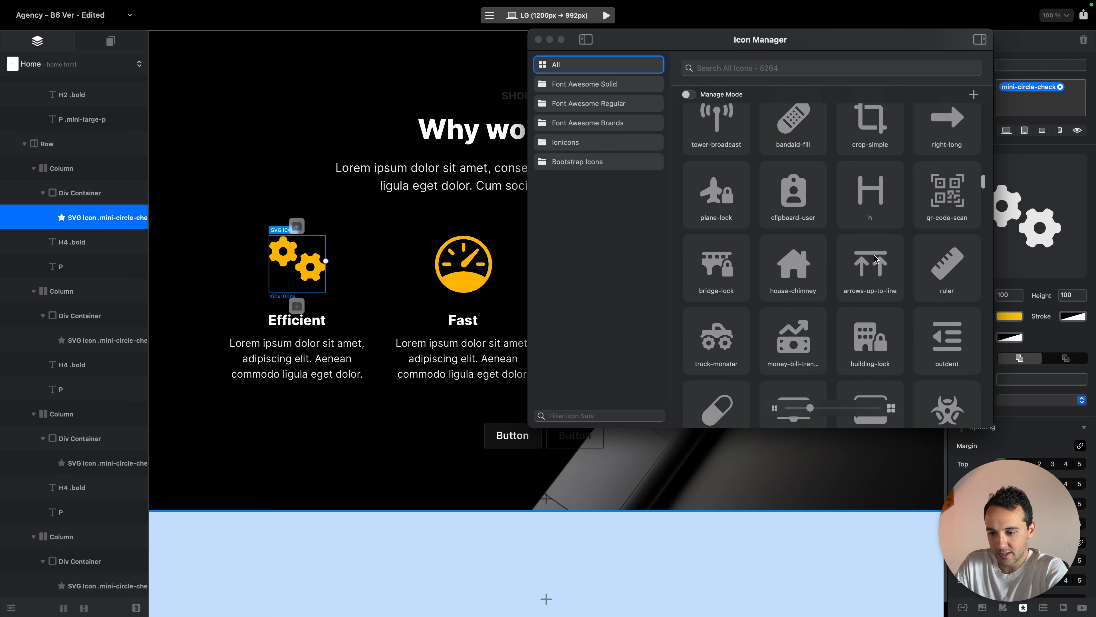
scroll(877, 260, "down", 3)
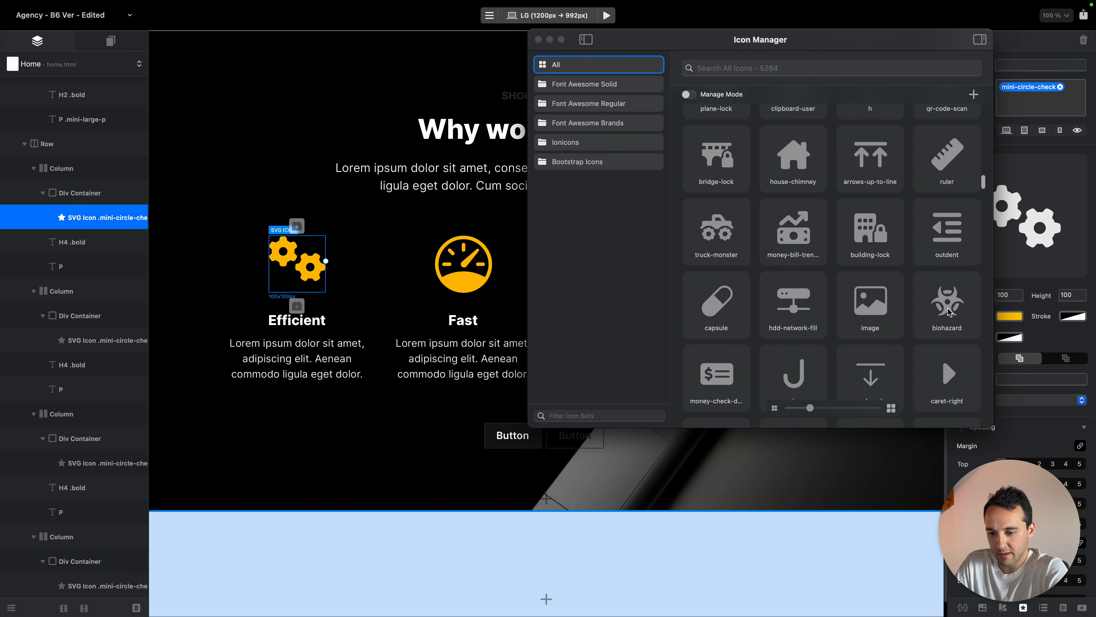
scroll(837, 296, "down", 6)
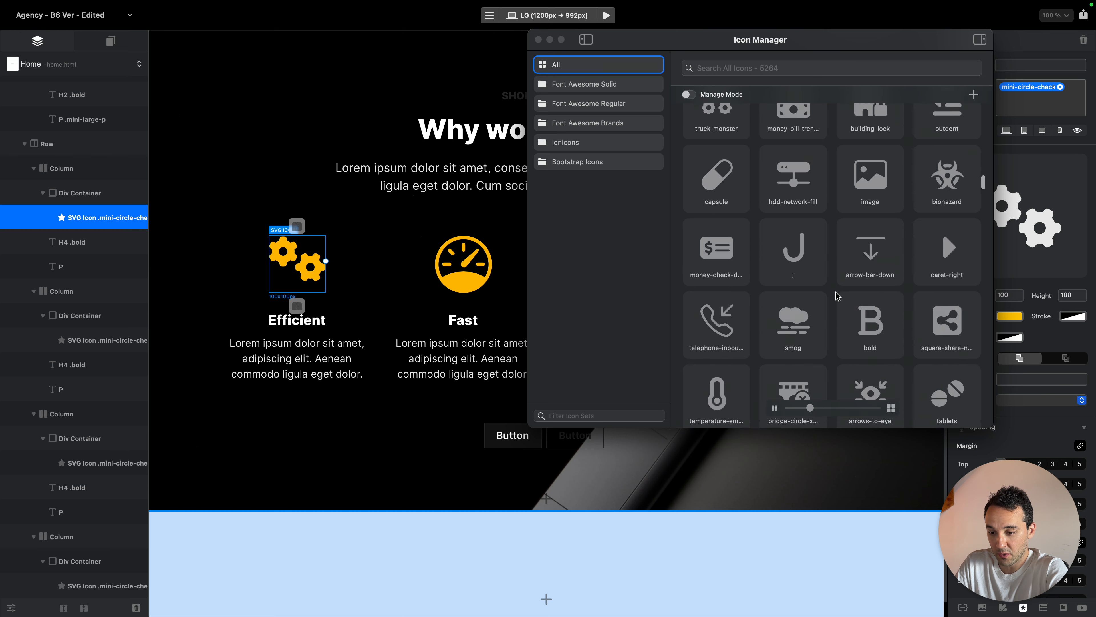
scroll(838, 296, "down", 4)
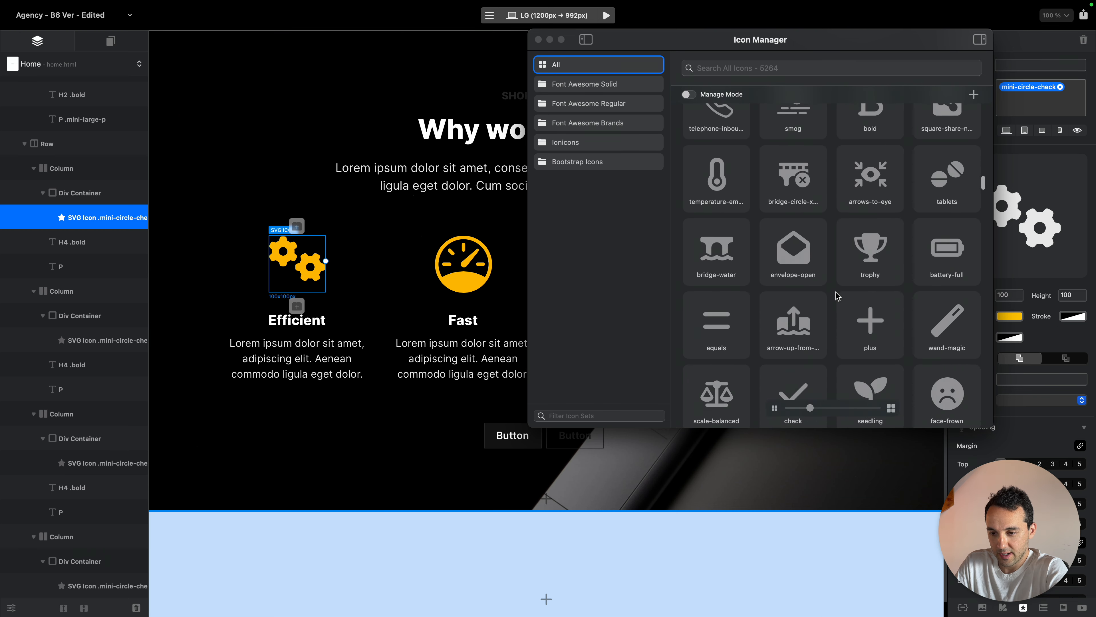
scroll(870, 258, "down", 5)
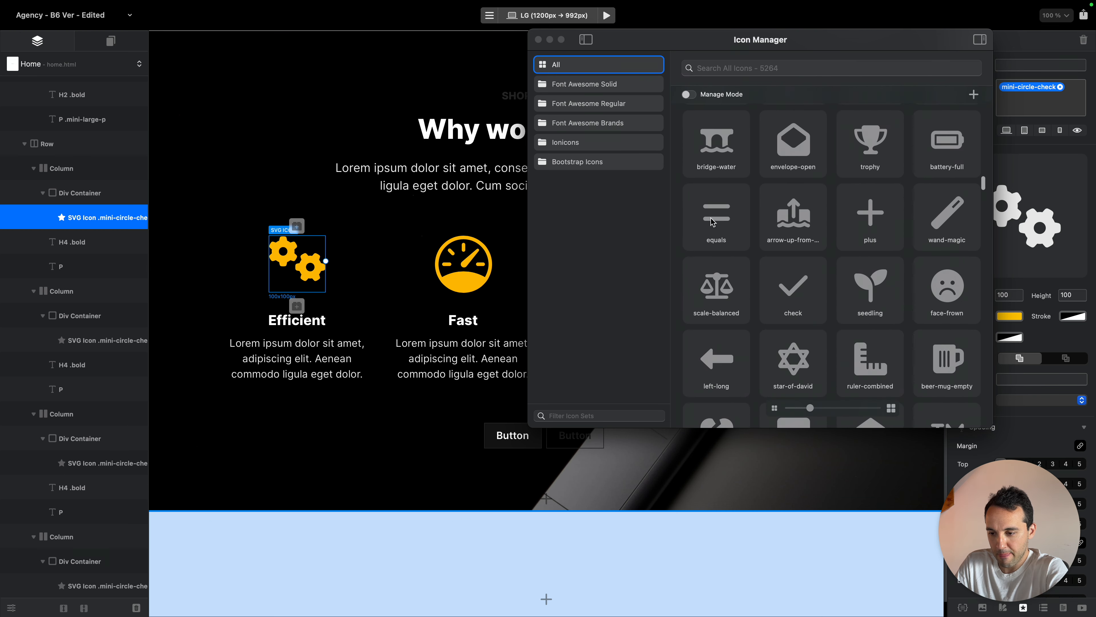
scroll(880, 229, "down", 6)
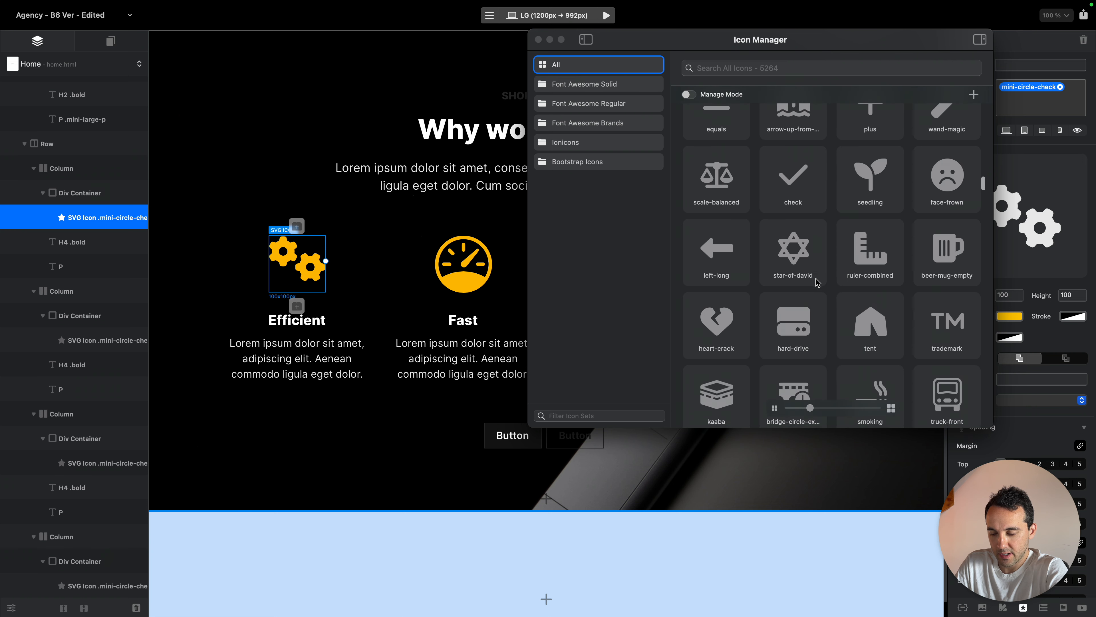
scroll(882, 218, "down", 4)
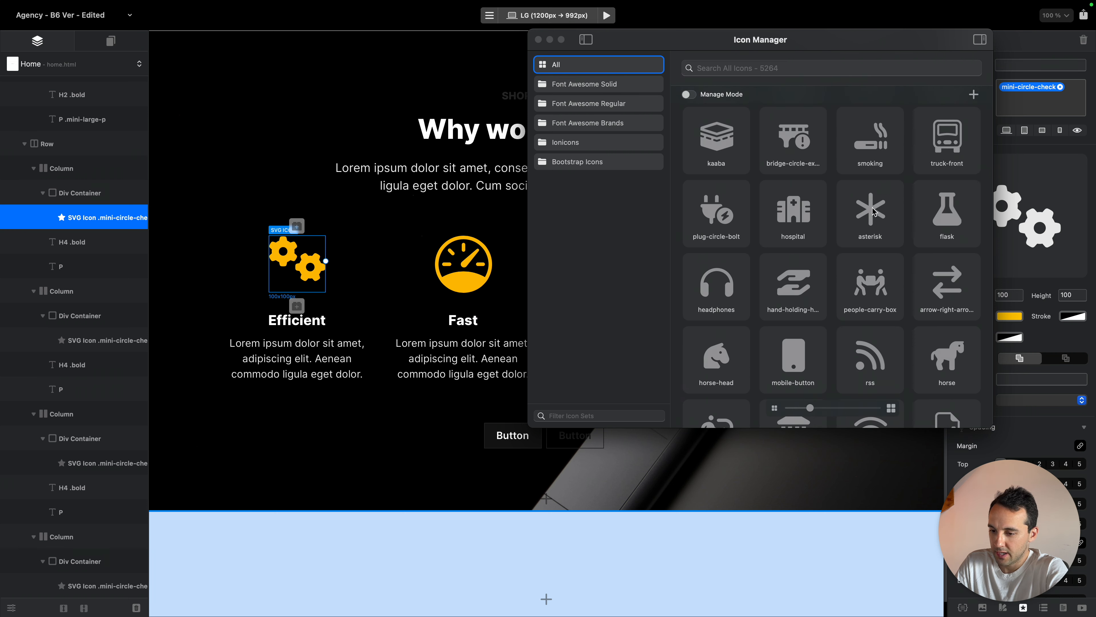
scroll(872, 210, "down", 12)
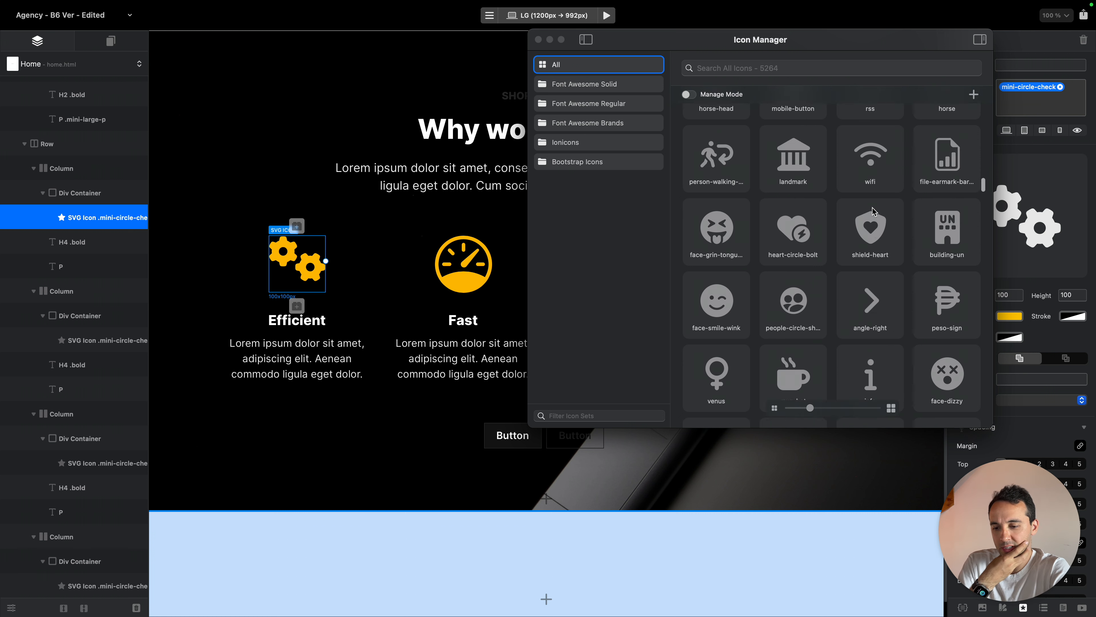
scroll(909, 278, "down", 4)
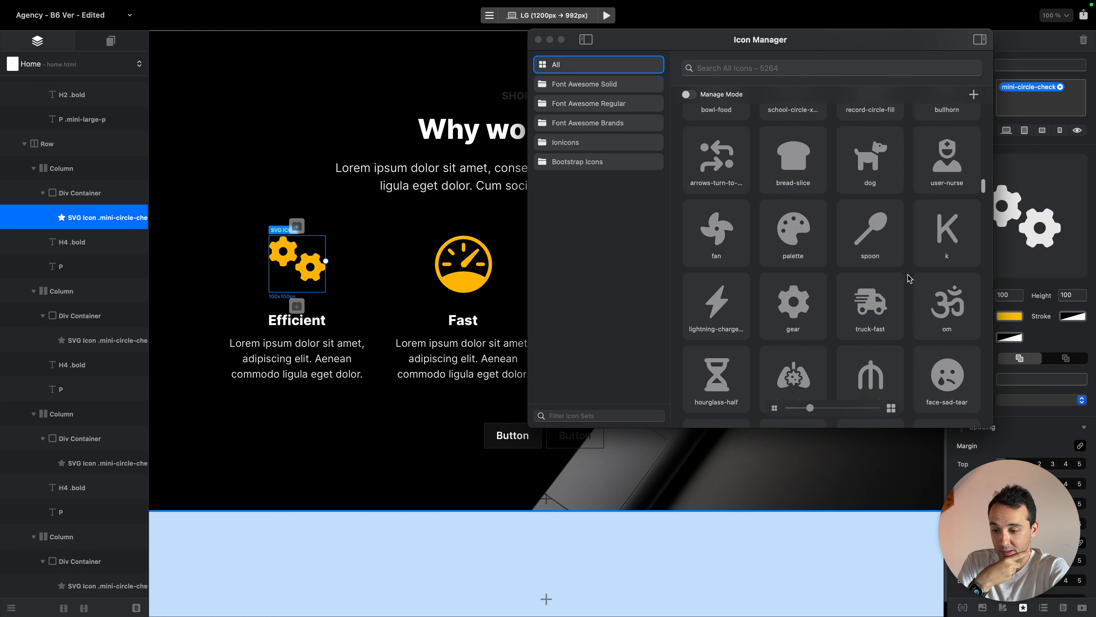
left_click(718, 261)
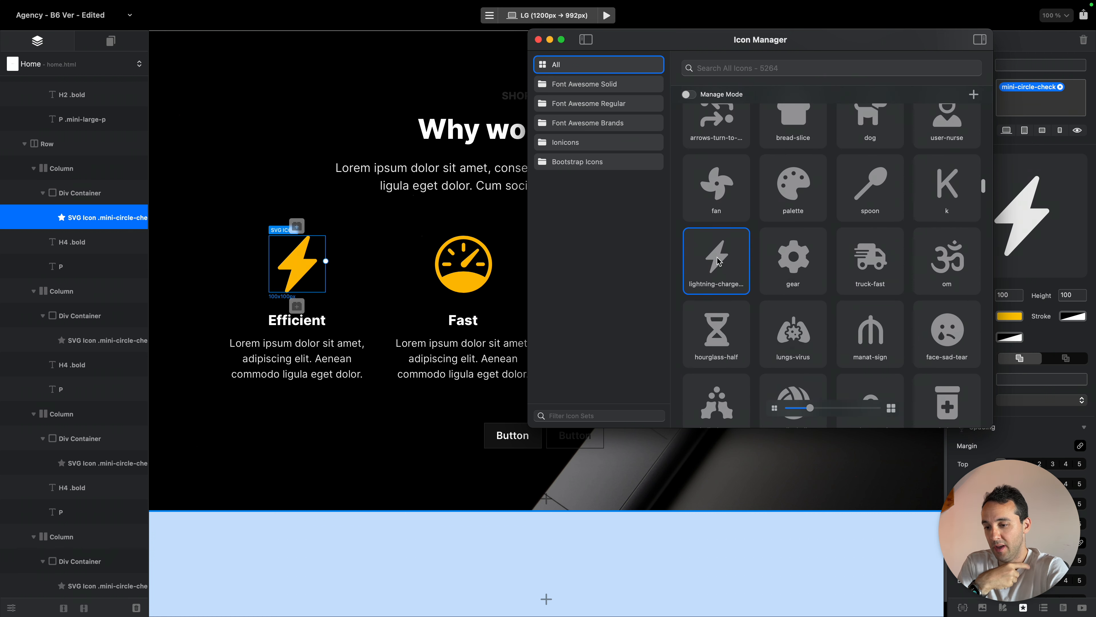
left_click(538, 41)
Copy the yellow chevron icon from the "What we can do for you" section and paste it below the "Why work with us?" paragraph
left_click(716, 95)
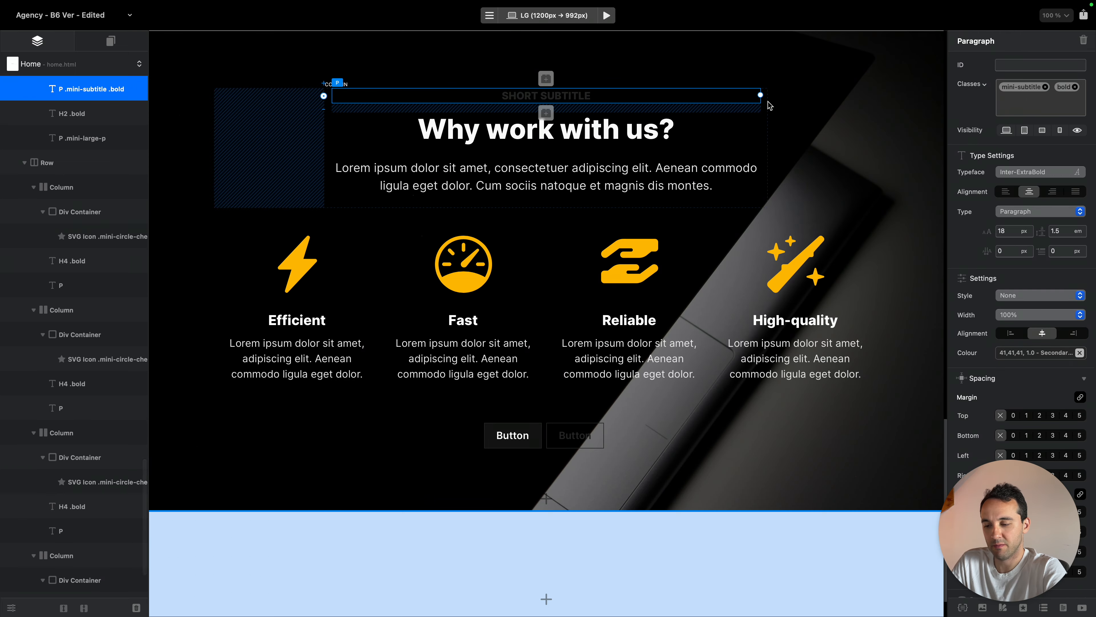
left_click(803, 76)
left_click(700, 160)
key("ctrl+Left")
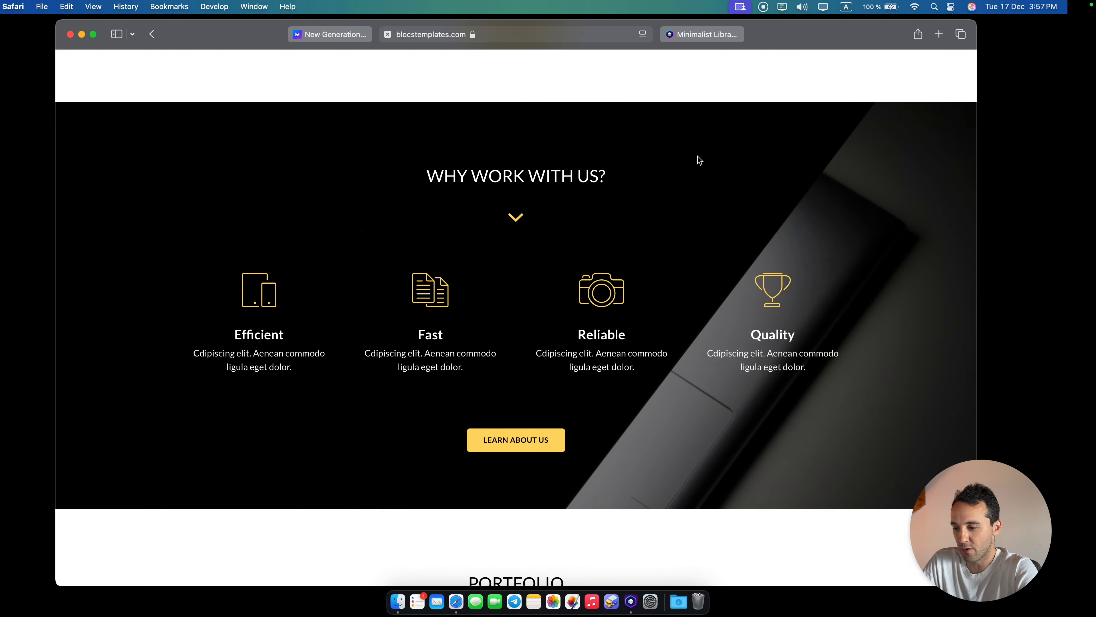
key("ctrl+Right")
scroll(698, 283, "up", 12)
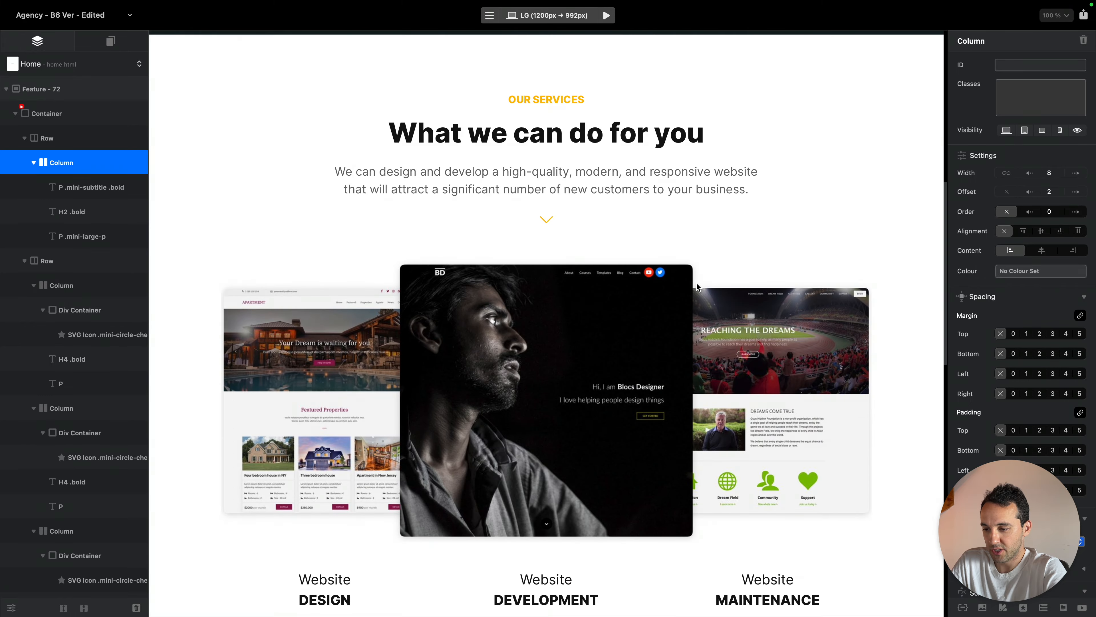
left_click(546, 221)
key("super+c")
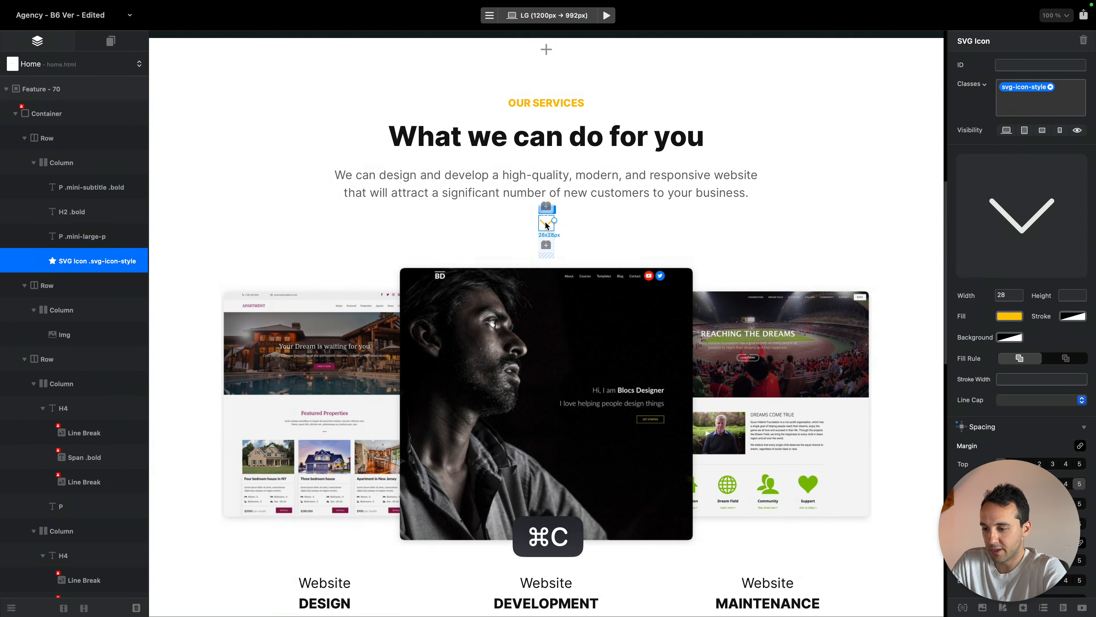
scroll(544, 222, "down", 10)
scroll(546, 222, "down", 1)
left_click(582, 249)
key("super+v")
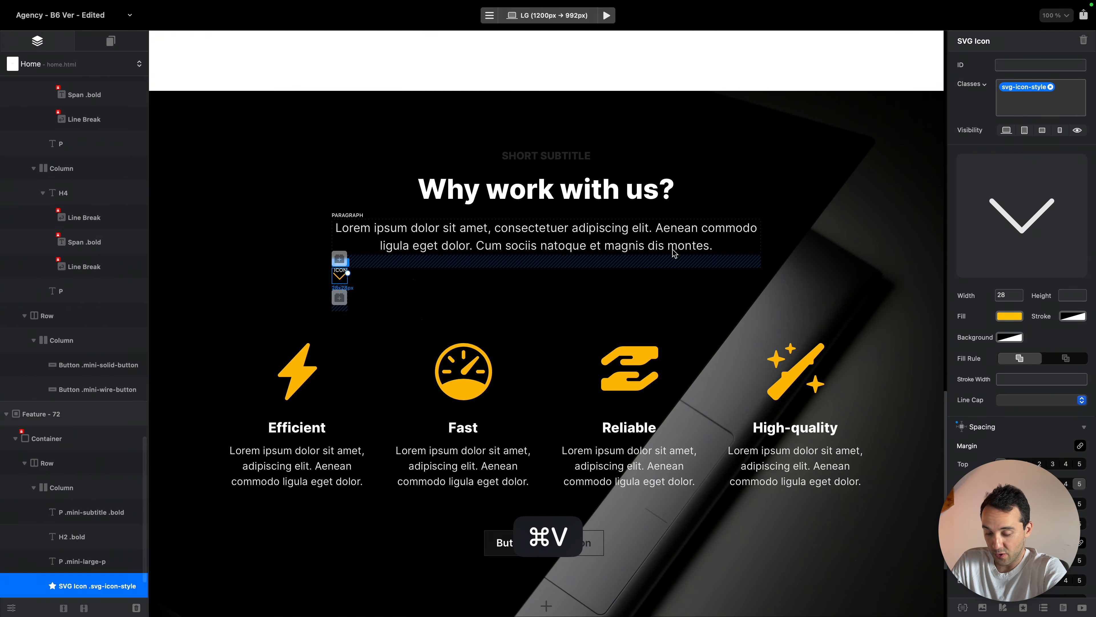
Center the content of the "Why work with us?" heading column and check it at the smaller breakpoints
left_click(678, 262)
key("super+4")
key("super+2")
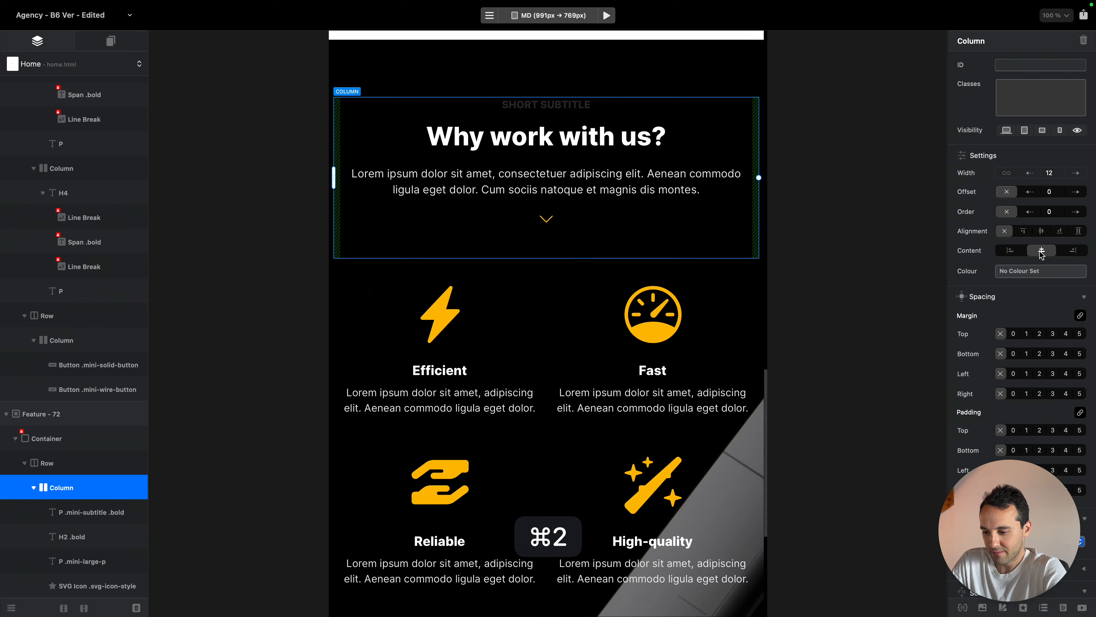
key("super+1")
Delete the lorem ipsum intro paragraph and the short subtitle around the "Why work with us?" heading
left_click(611, 224)
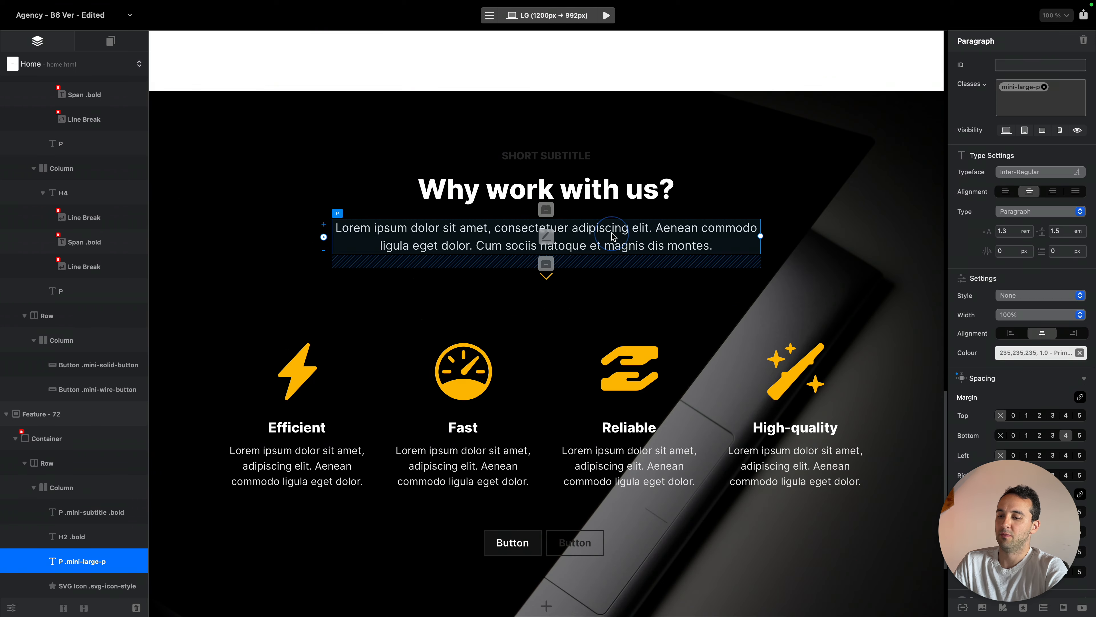
key("super+BackSpace")
left_click(578, 155)
key("super+BackSpace")
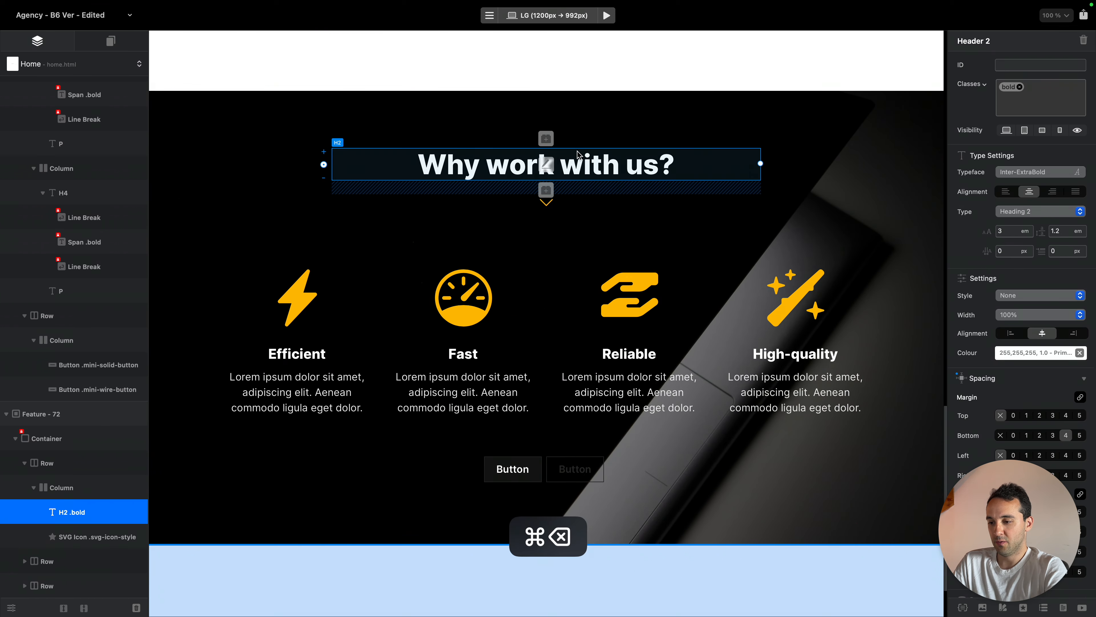
Set the "Why work with us?" heading's bottom margin to 5
left_click(646, 116)
left_click(654, 156)
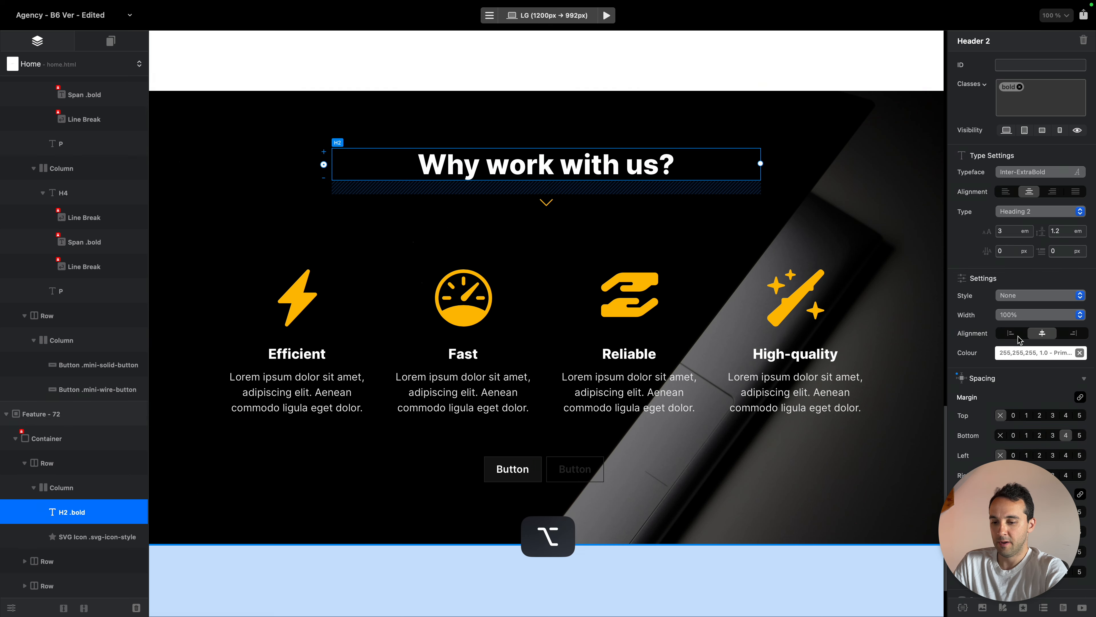
left_click(1079, 437, "alt")
left_click(735, 124)
Compare the button row with the reference template in Safari and delete the second, outlined button
scroll(735, 124, "down", 3)
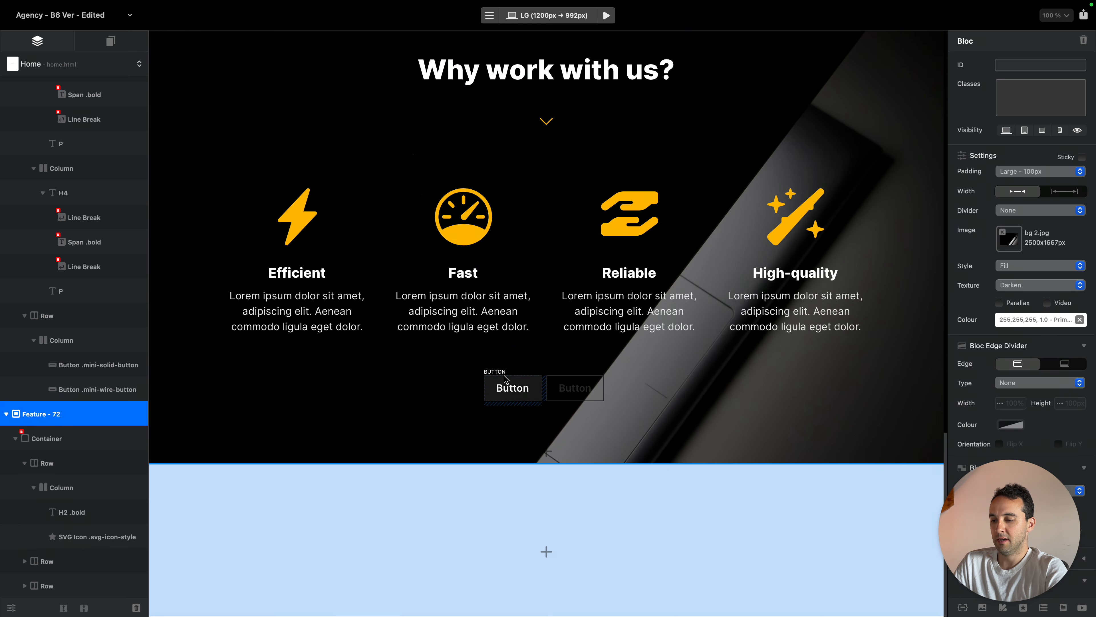
key("super+Tab")
key("super+Tab")
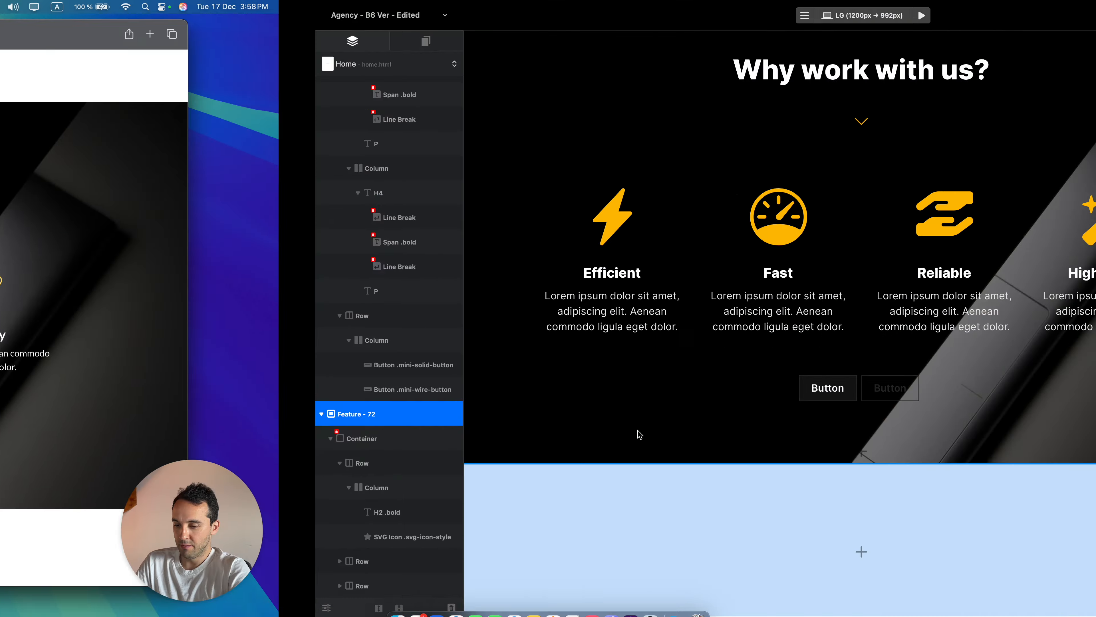
left_click(578, 388)
key("super+BackSpace")
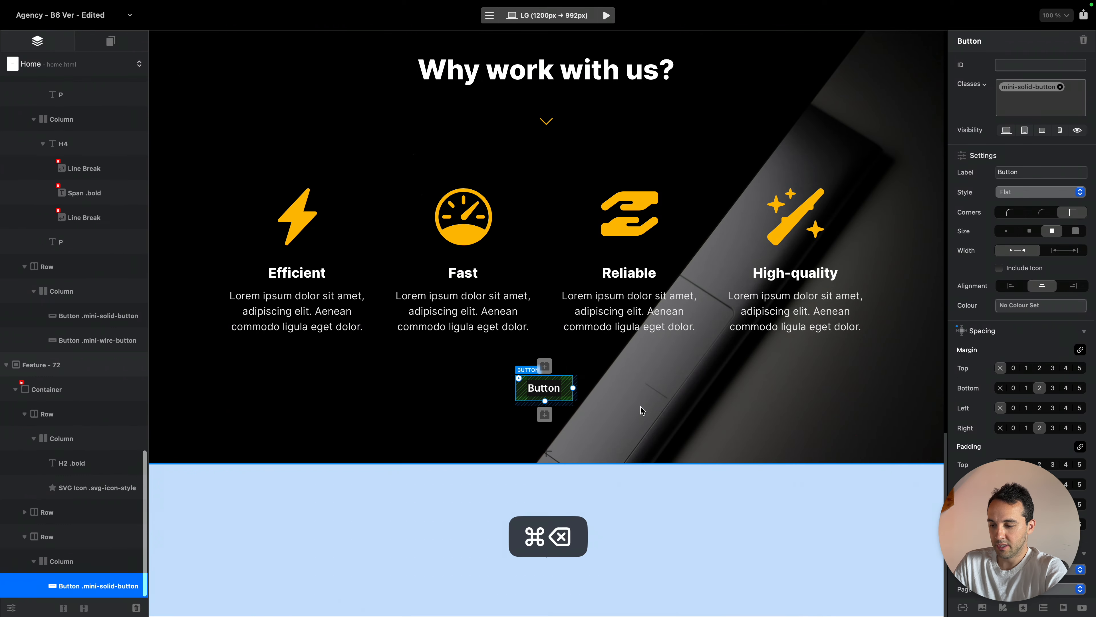
Replace the remaining button's class with yellow-button
left_click(1074, 98)
key("super+a")
key("BackSpace")
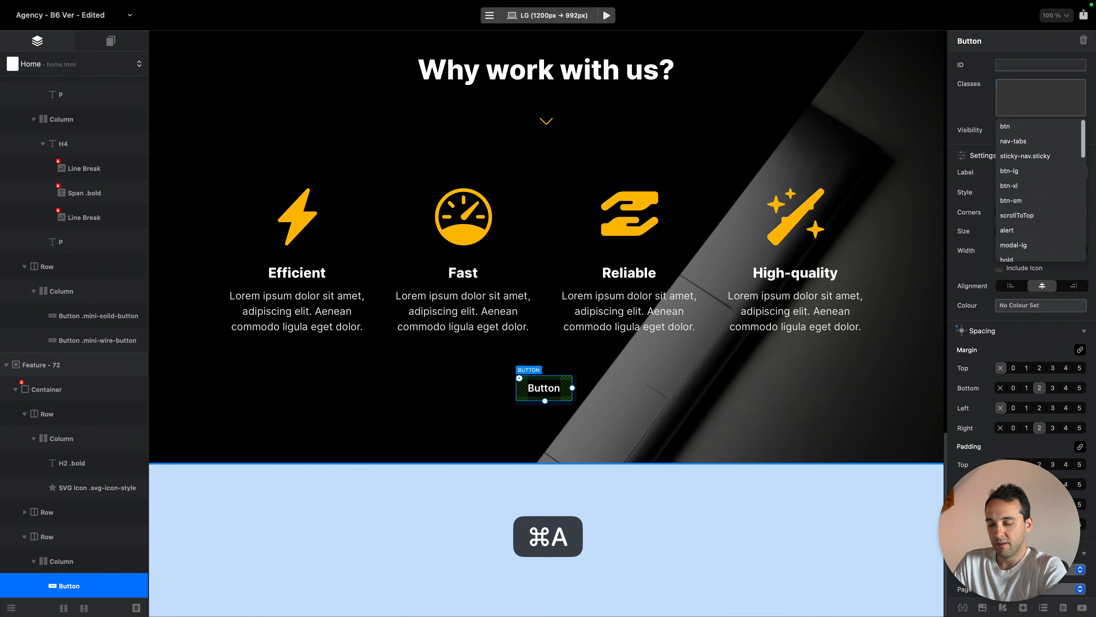
type("y")
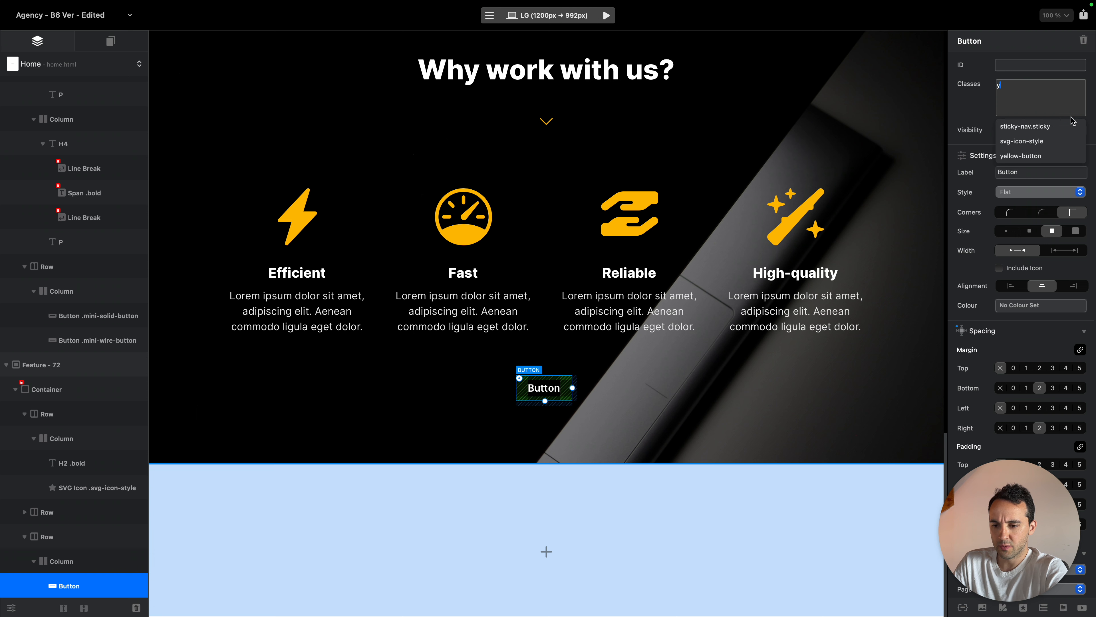
left_click(1025, 156)
Change the yellow button's label to "Learn About Us" and link it to the about page
double_click(544, 391)
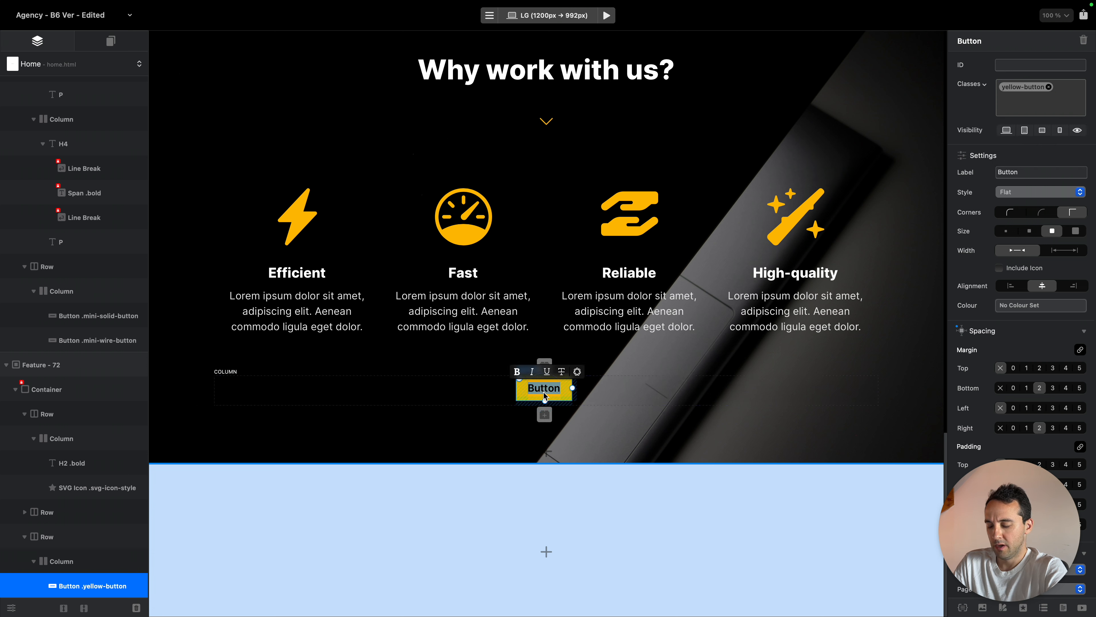
type("Learn About Us")
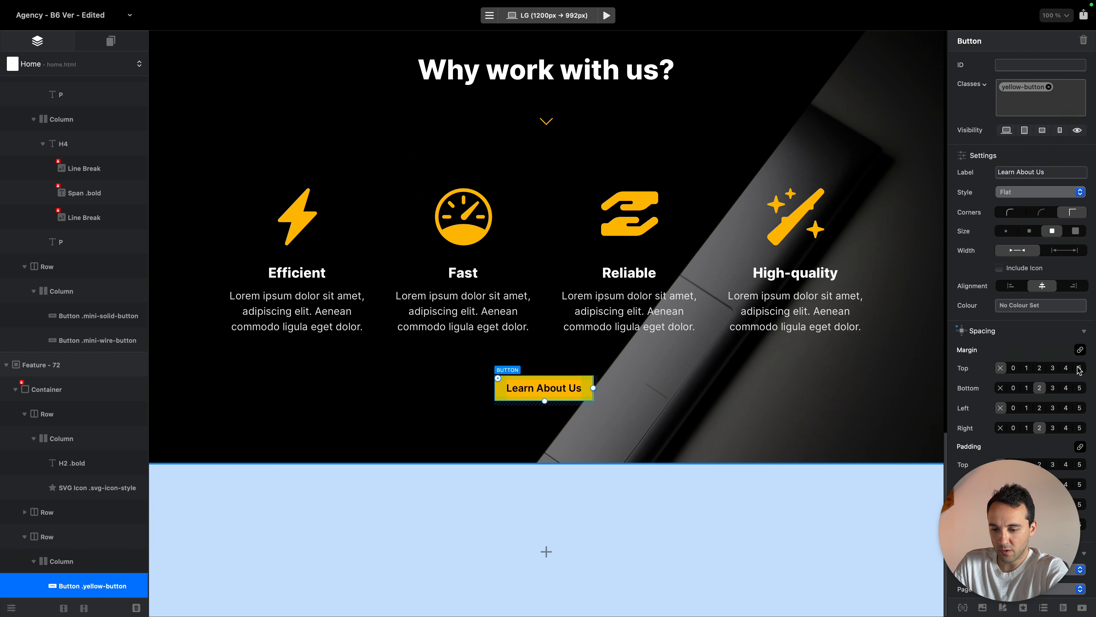
scroll(1051, 347, "down", 5)
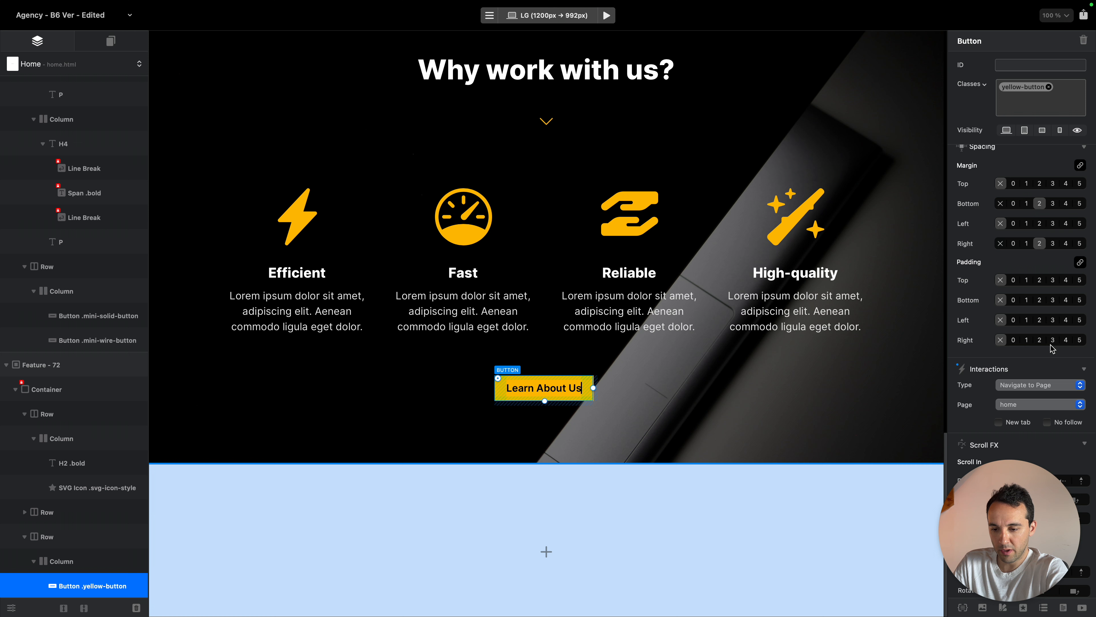
left_click(1038, 405)
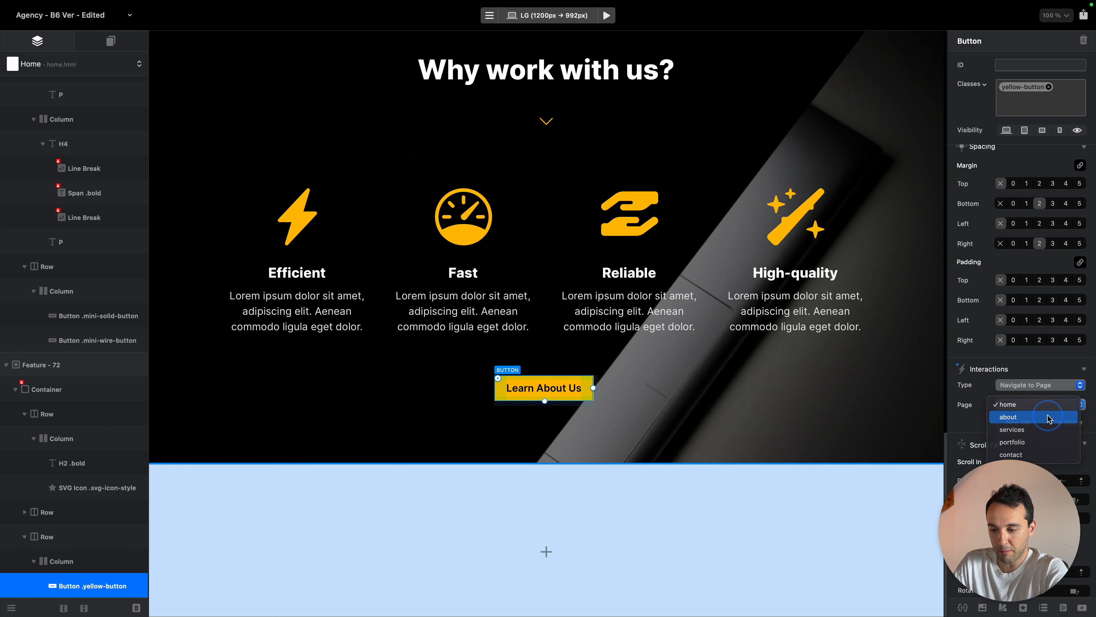
left_click(1047, 417)
left_click(836, 412)
Review the "Why work with us?" section's layout, including at the smaller breakpoints down to XS
scroll(837, 414, "up", 5)
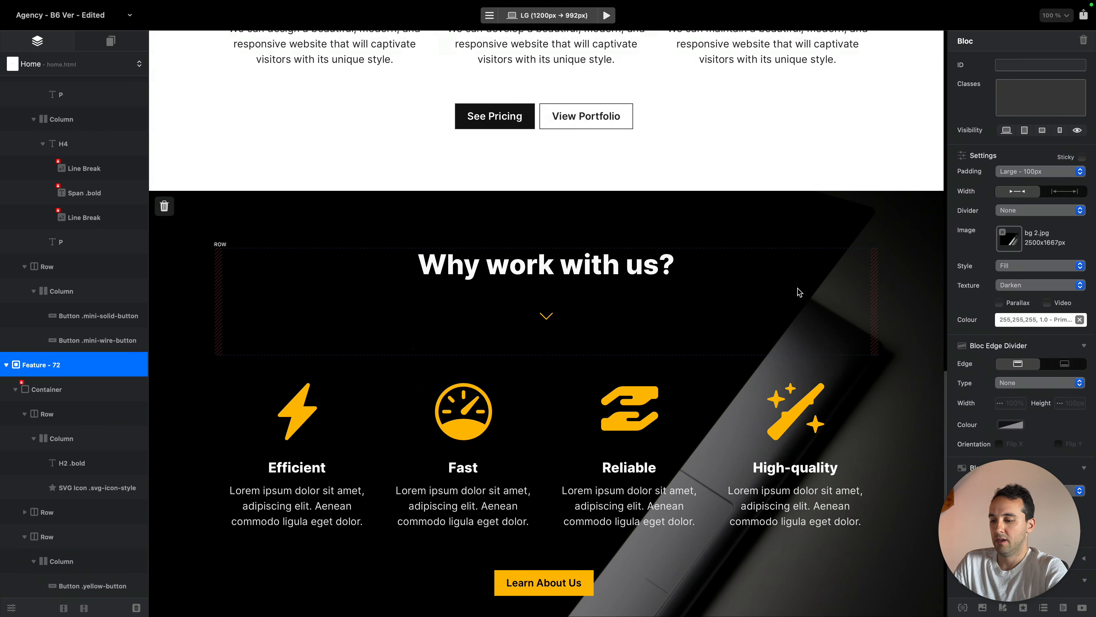
scroll(799, 292, "down", 5)
left_click(680, 347)
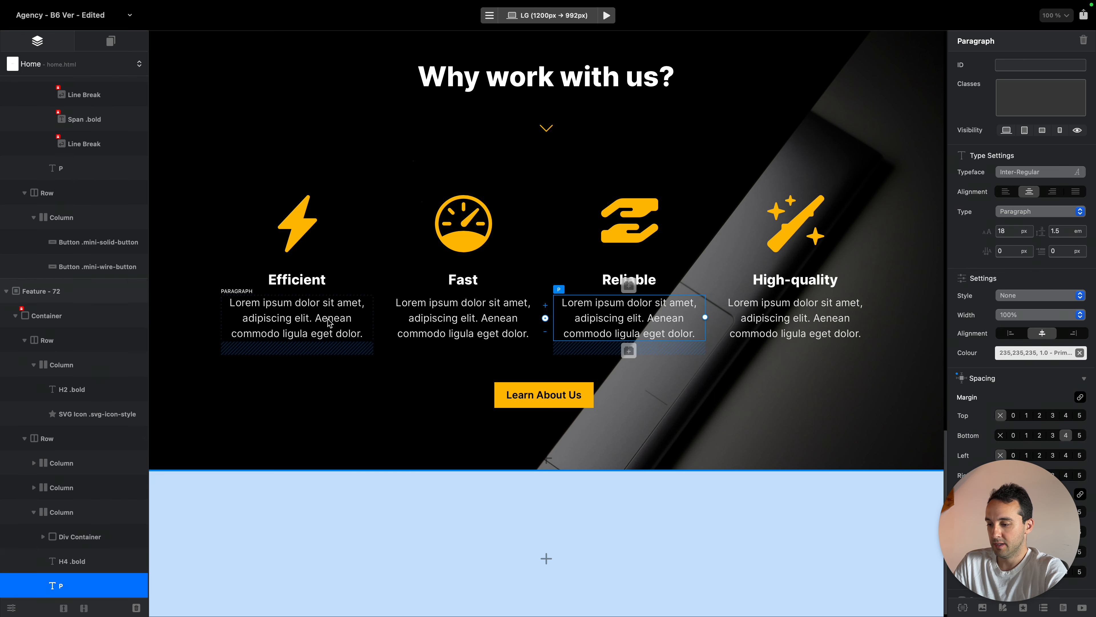
key("super+2")
key("super+3")
key("super+4")
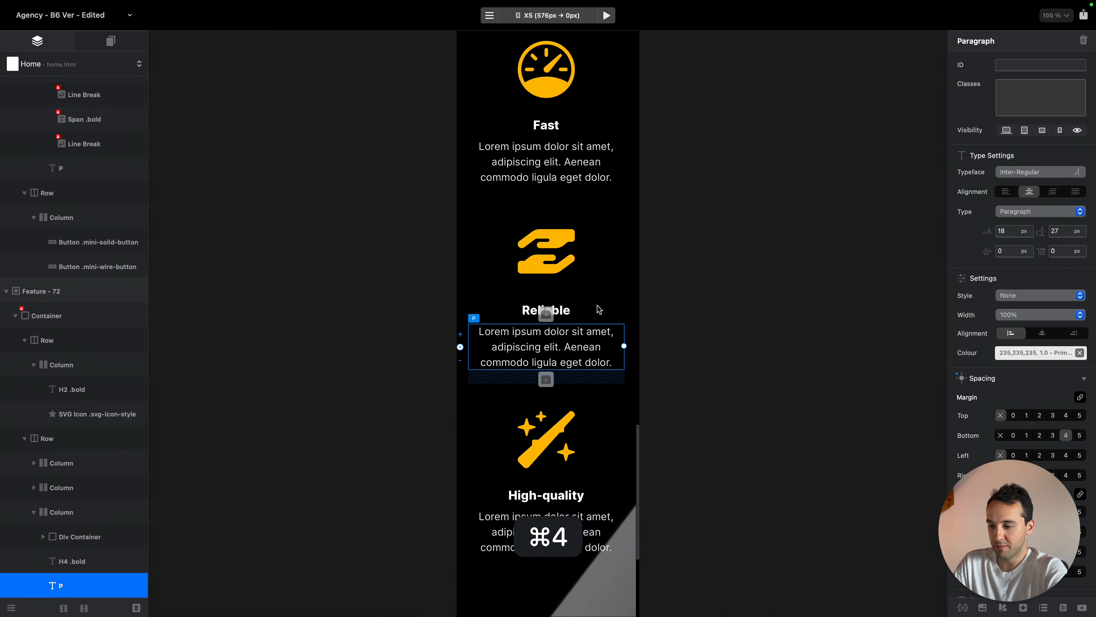
Return to the LG breakpoint and enable Parallax on the "Why work with us?" bloc's background image
scroll(599, 309, "up", 10)
key("super+2")
key("super+1")
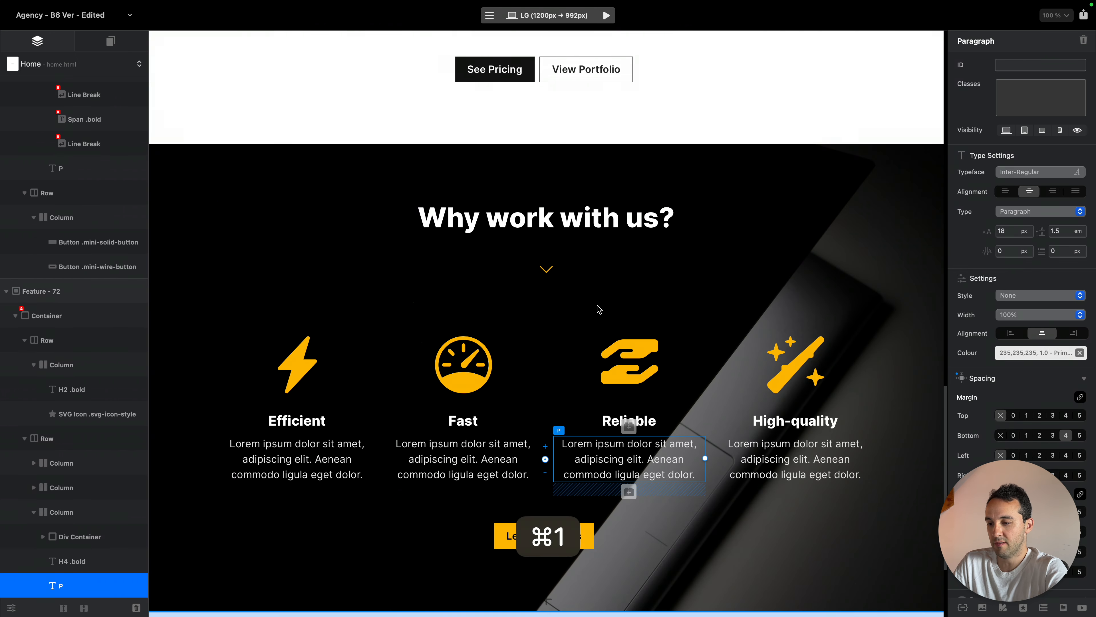
left_click(720, 168)
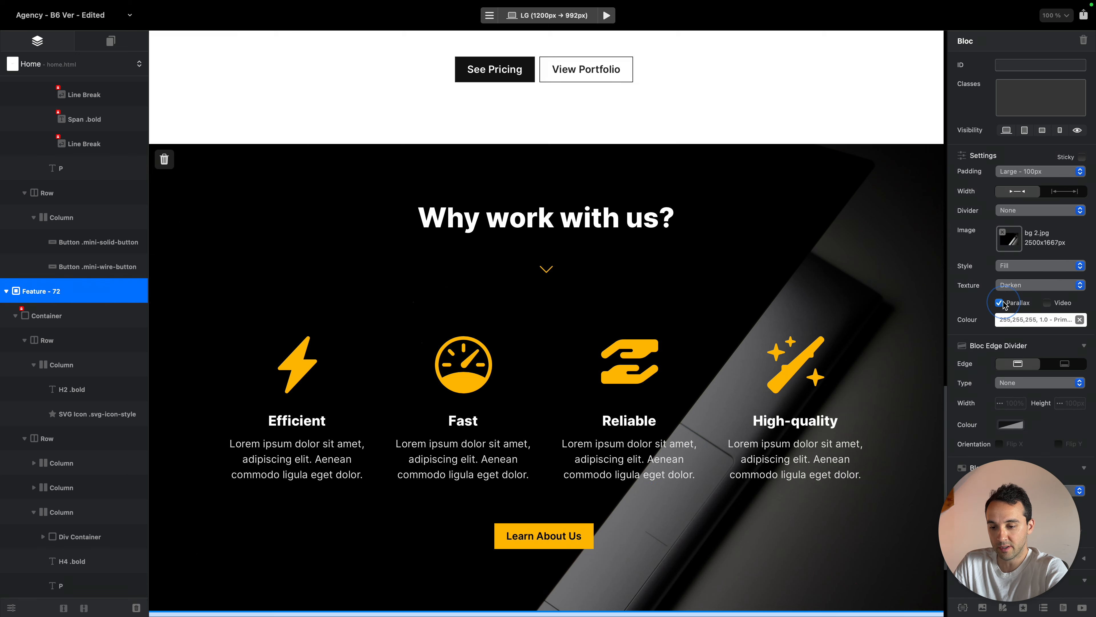
scroll(798, 292, "down", 4)
scroll(797, 292, "up", 20)
Examine the reference template's portfolio section in Safari, then return to the Blocs page
key("ctrl+Left")
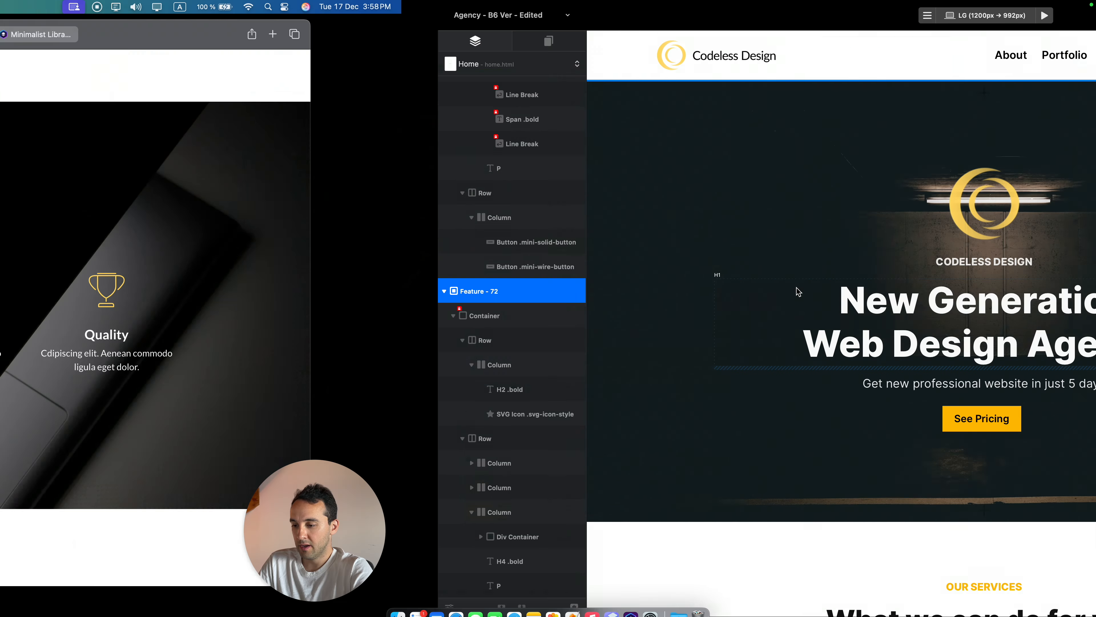
scroll(543, 262, "down", 10)
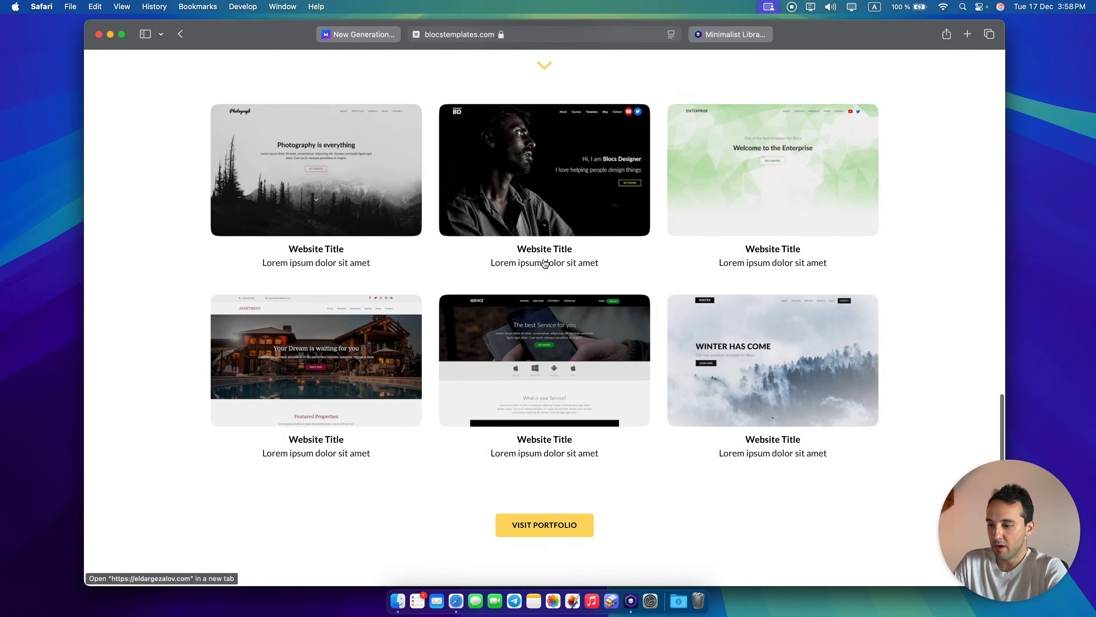
scroll(545, 263, "up", 6)
key("ctrl+Right")
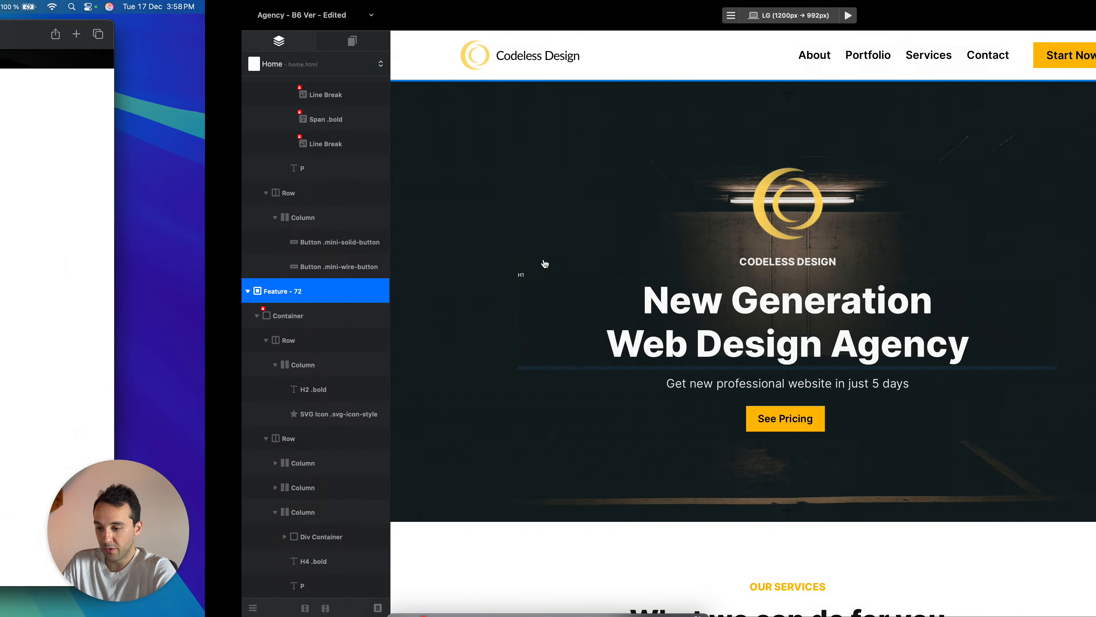
scroll(702, 351, "down", 15)
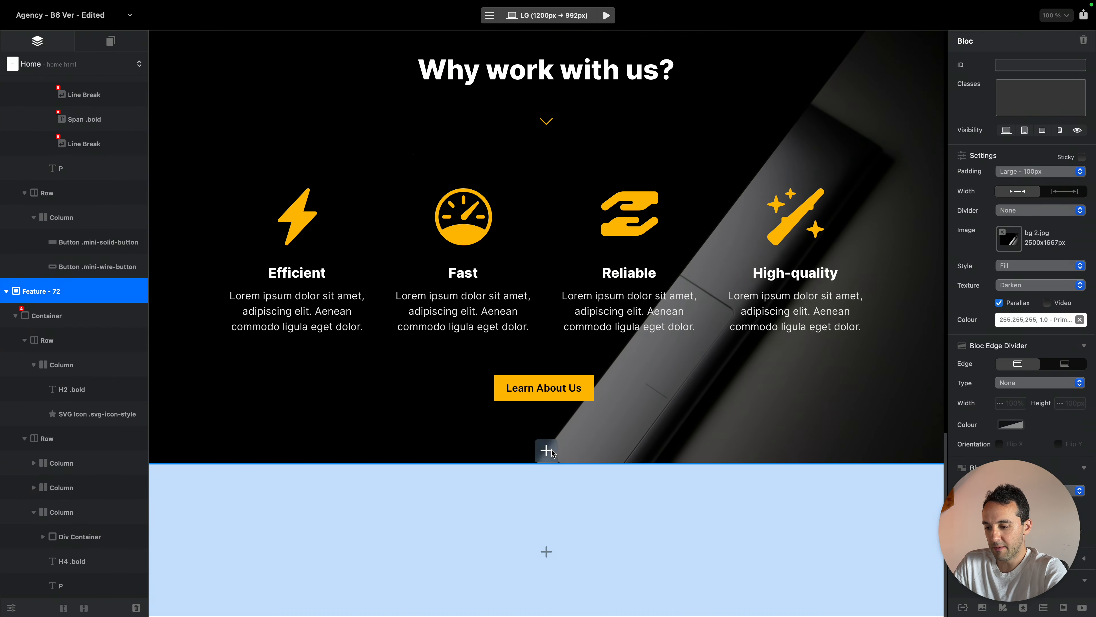
left_click(544, 449)
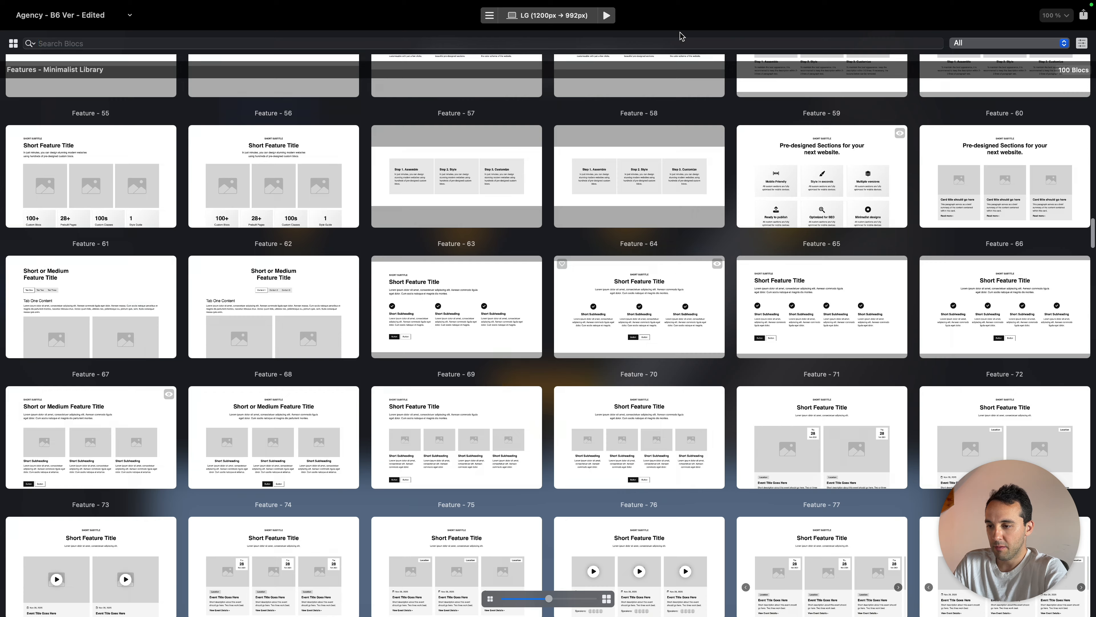
left_click(681, 9)
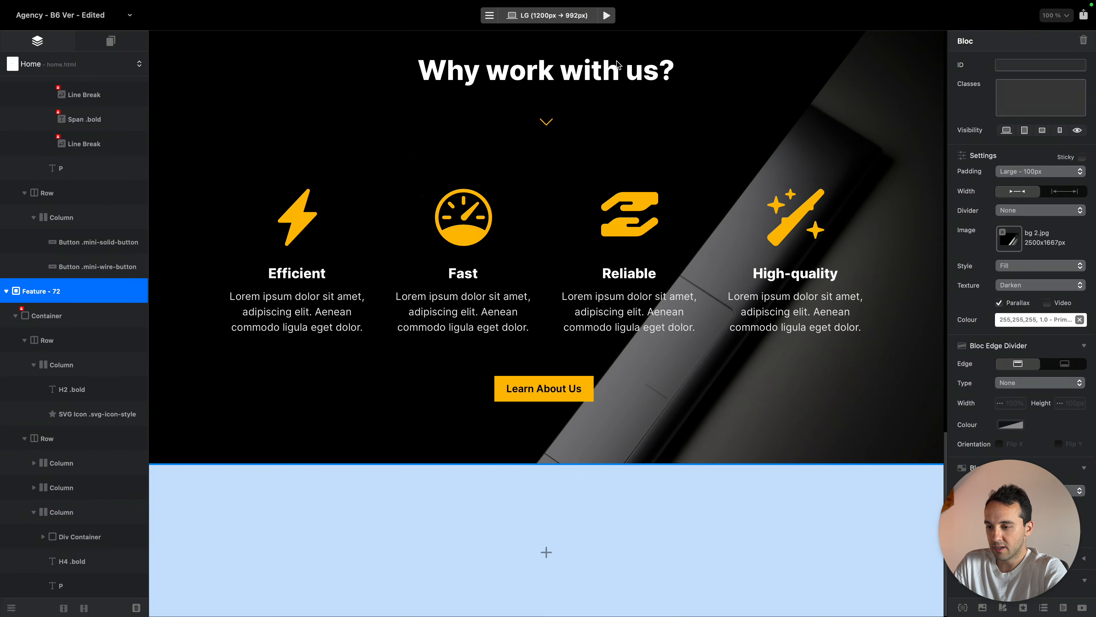
left_click(617, 67)
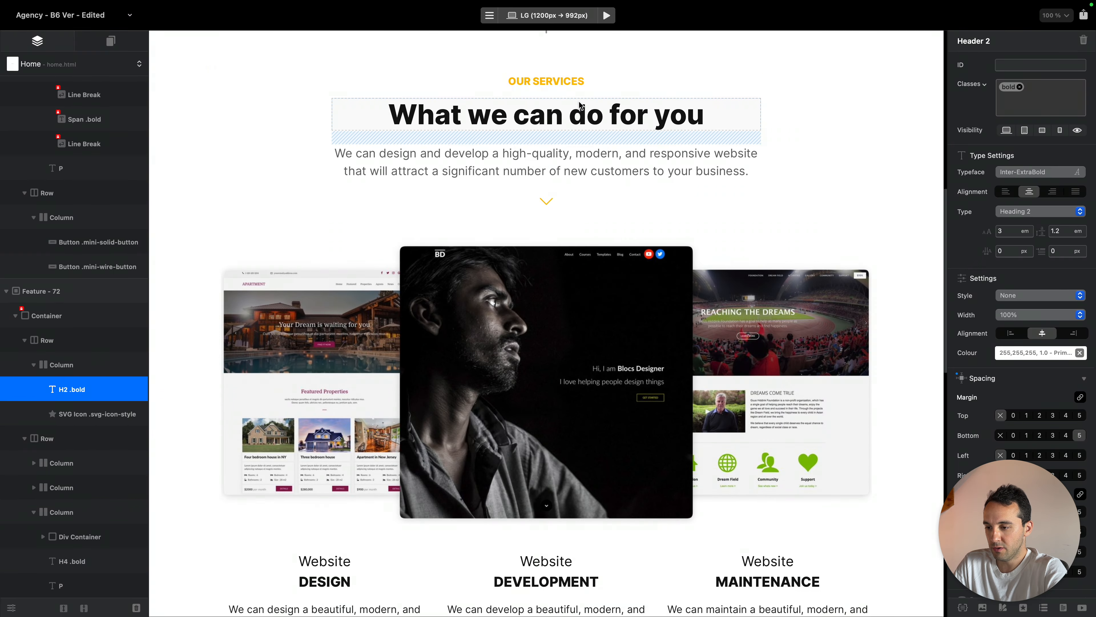
scroll(604, 259, "up", 10)
left_click(652, 356)
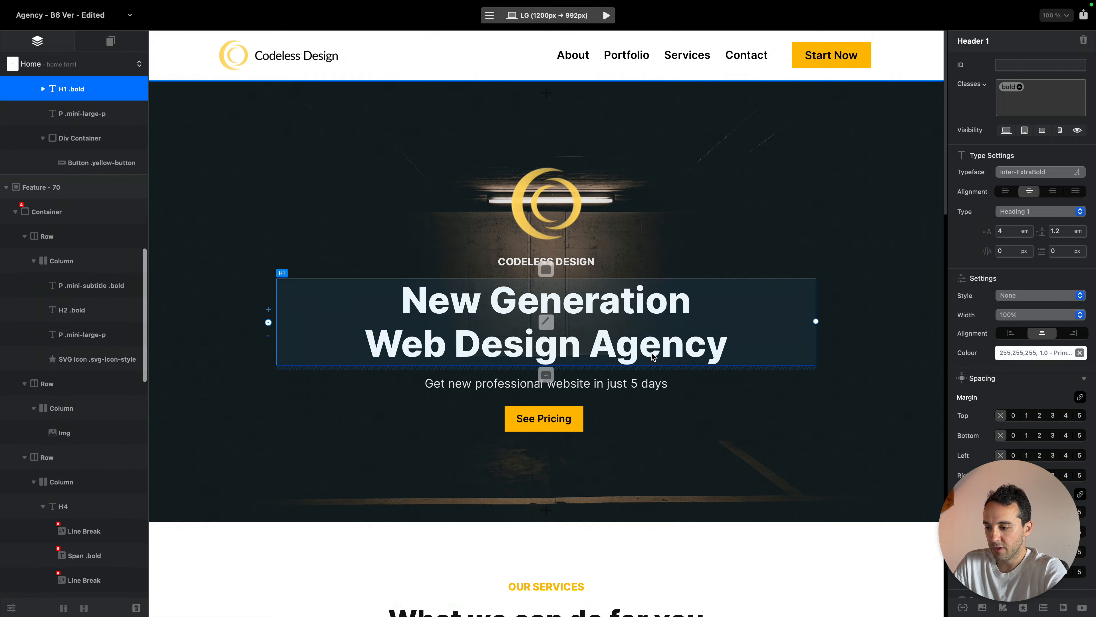
Browse the Features and Gallery blocs of the Minimalist Library for a layout that suits the portfolio section
scroll(653, 356, "down", 15)
left_click(546, 451)
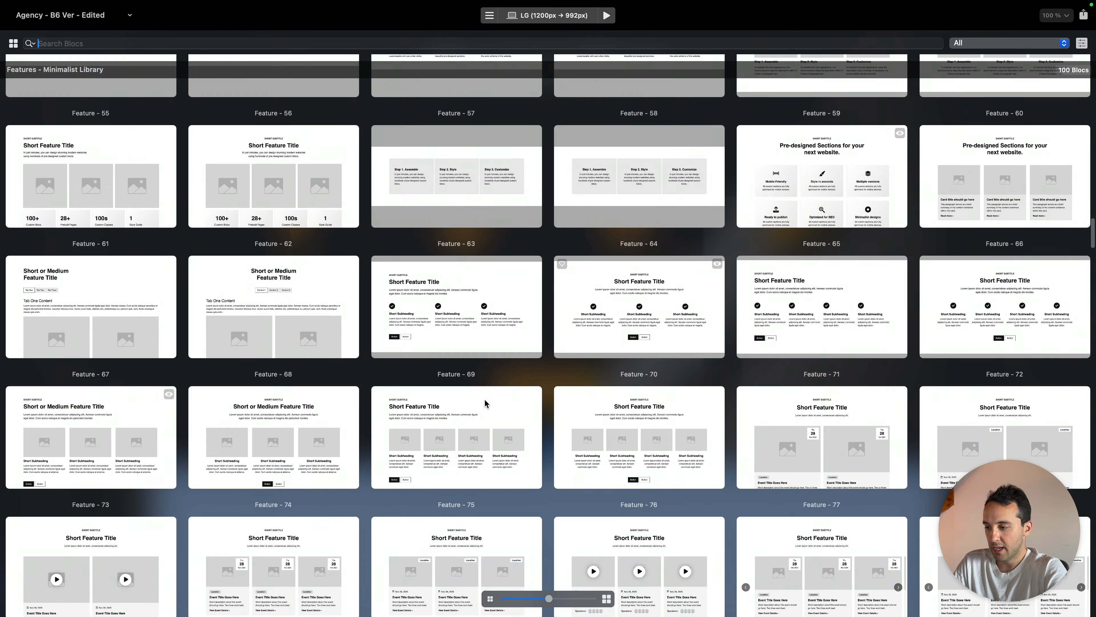
scroll(437, 277, "up", 5)
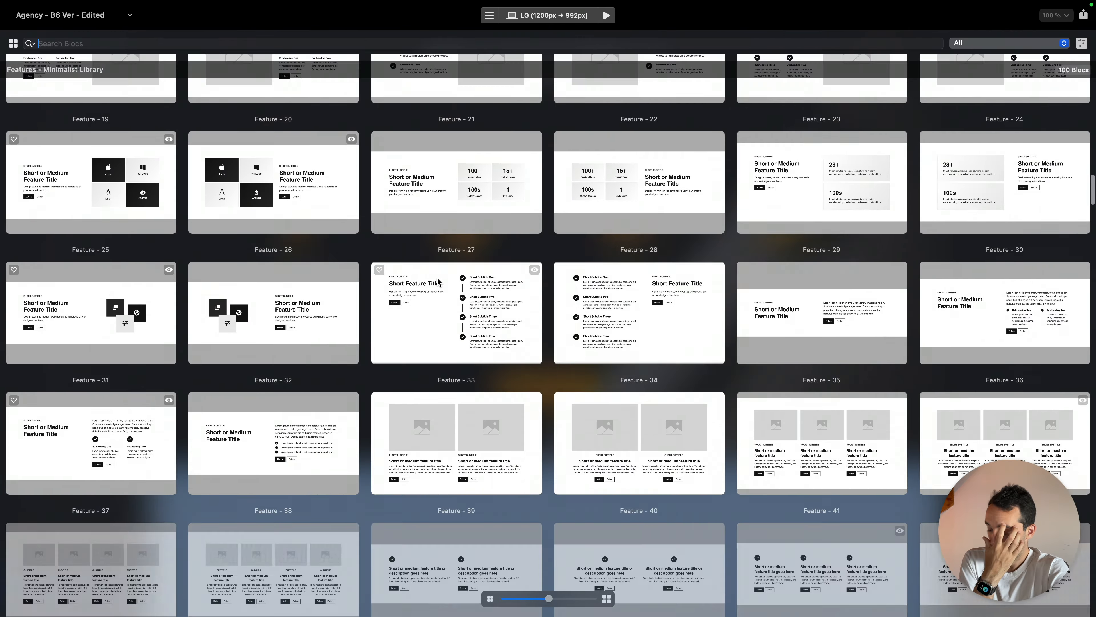
scroll(438, 281, "down", 20)
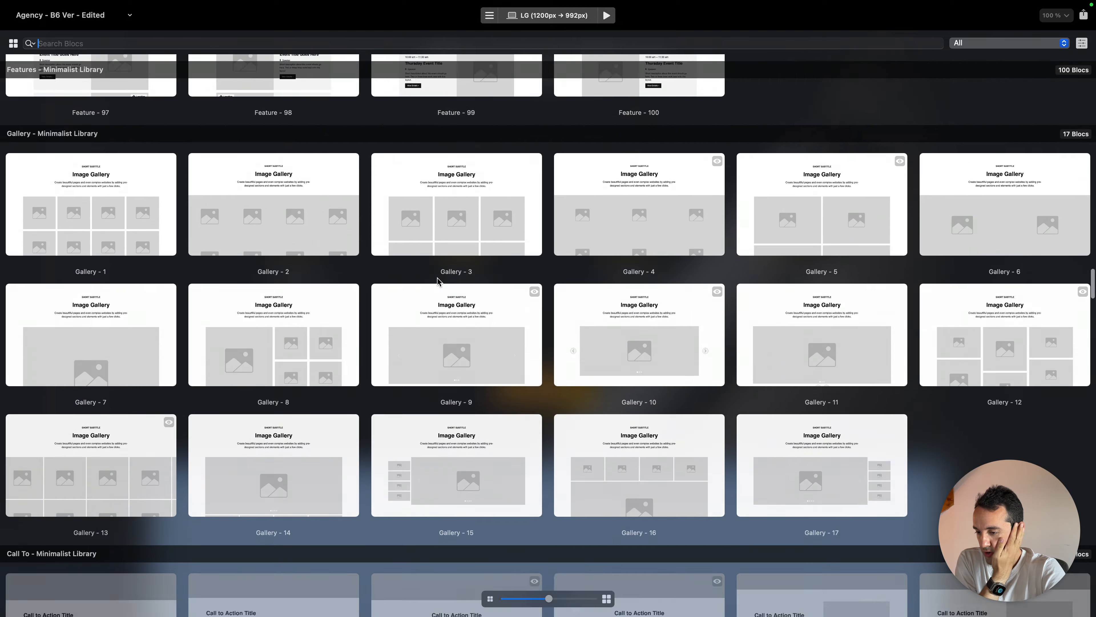
scroll(437, 278, "up", 8)
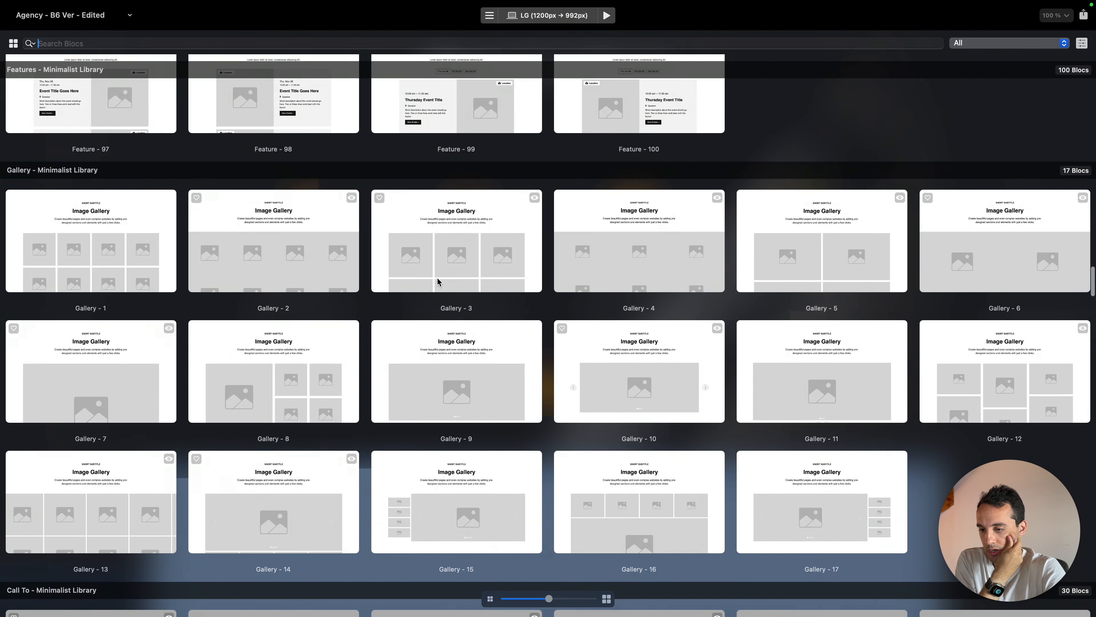
scroll(437, 281, "up", 10)
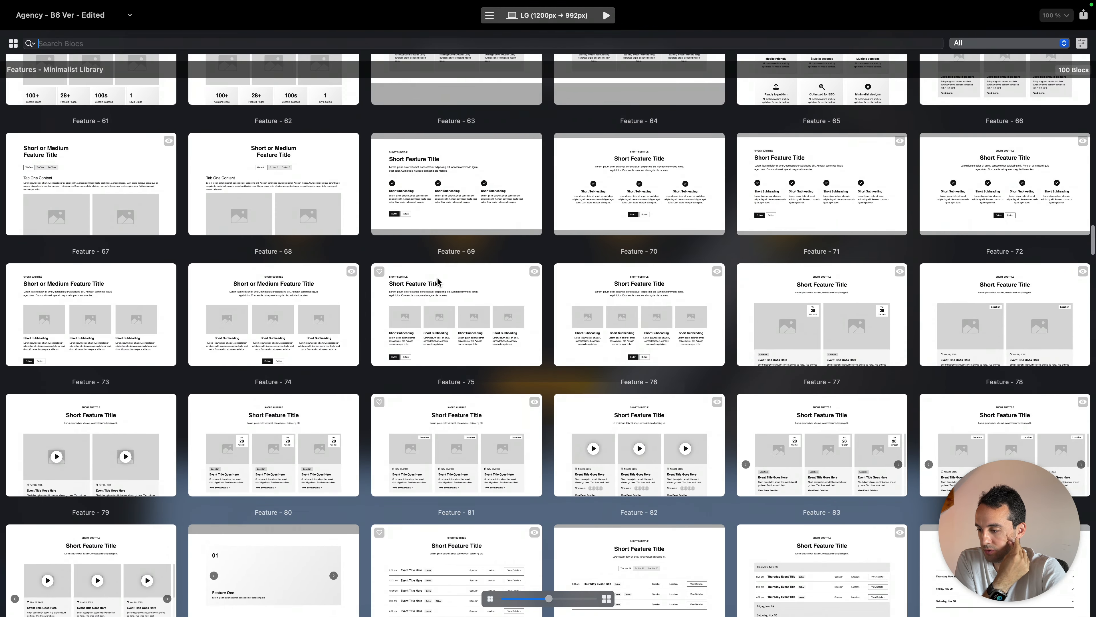
scroll(438, 281, "up", 1)
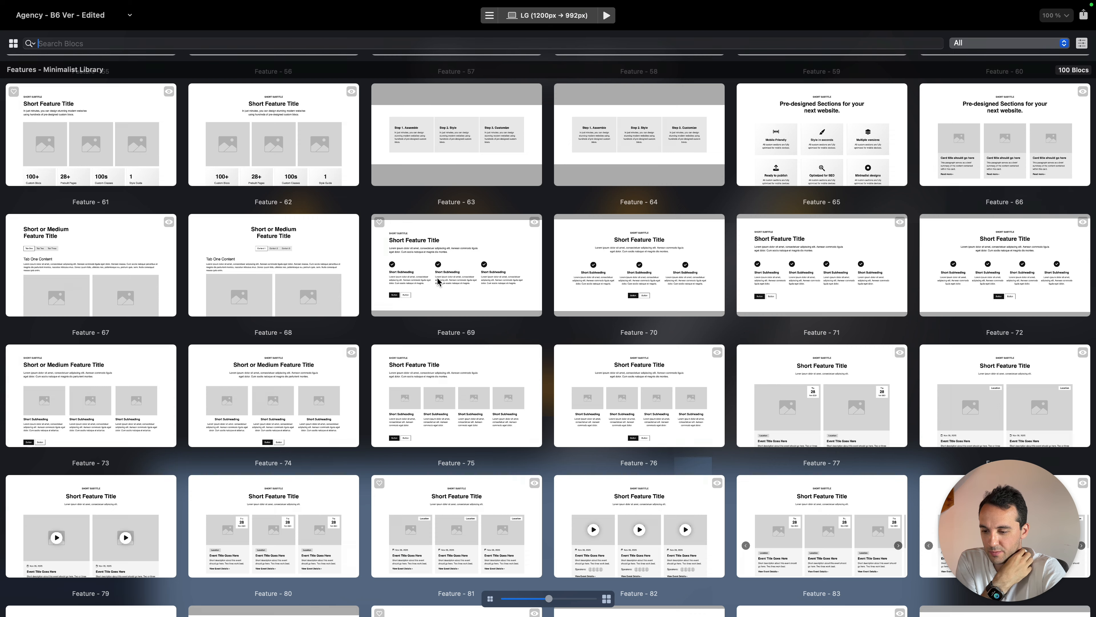
scroll(438, 280, "up", 3)
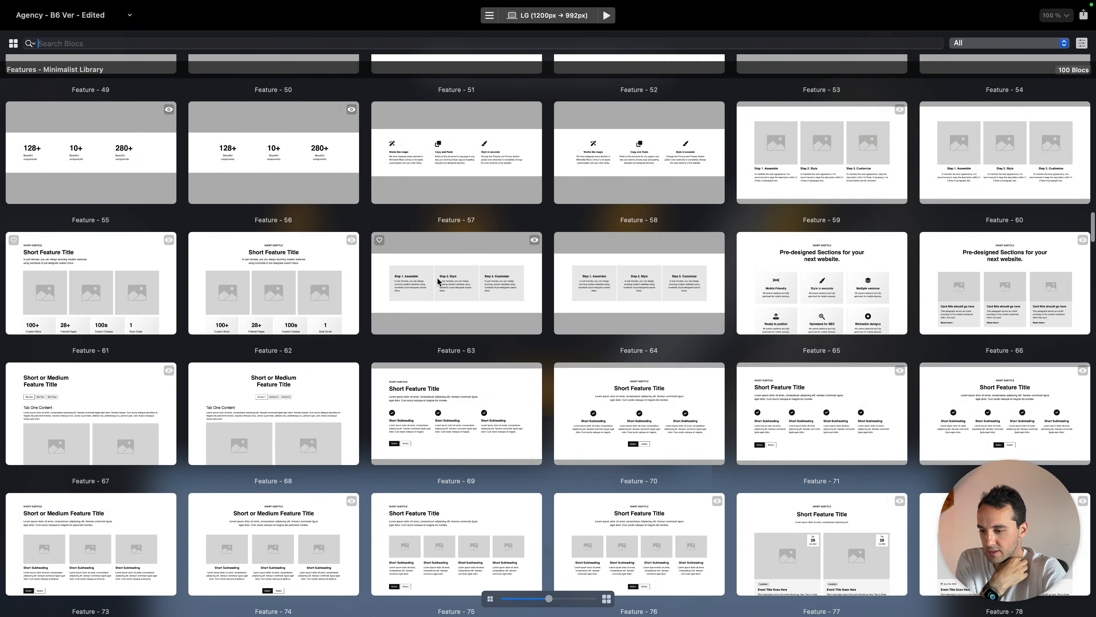
scroll(438, 281, "up", 3)
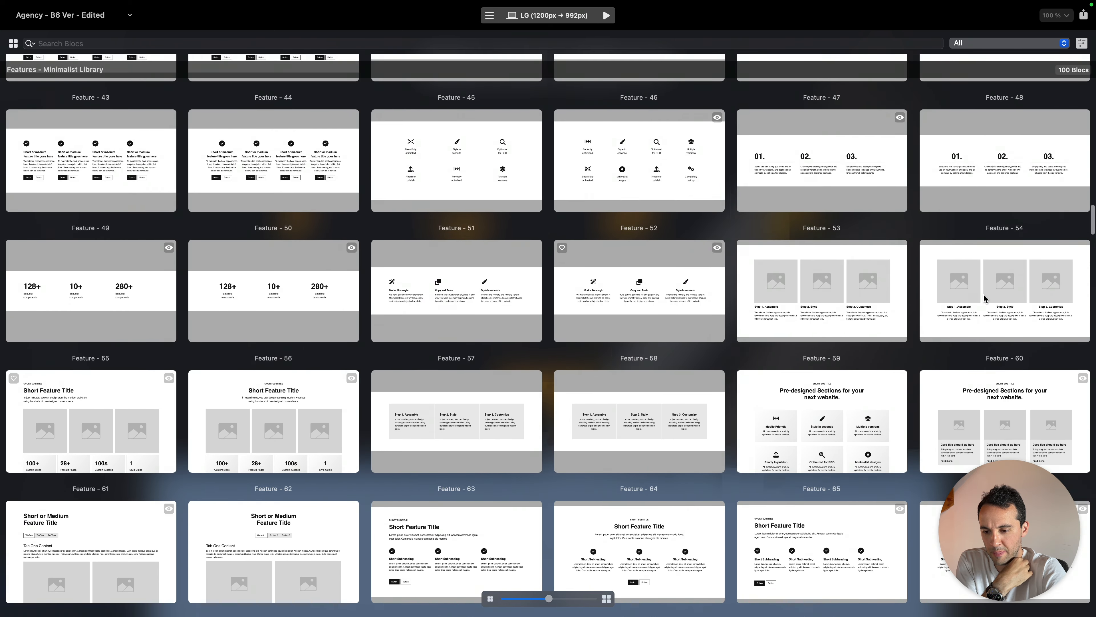
scroll(983, 293, "up", 1)
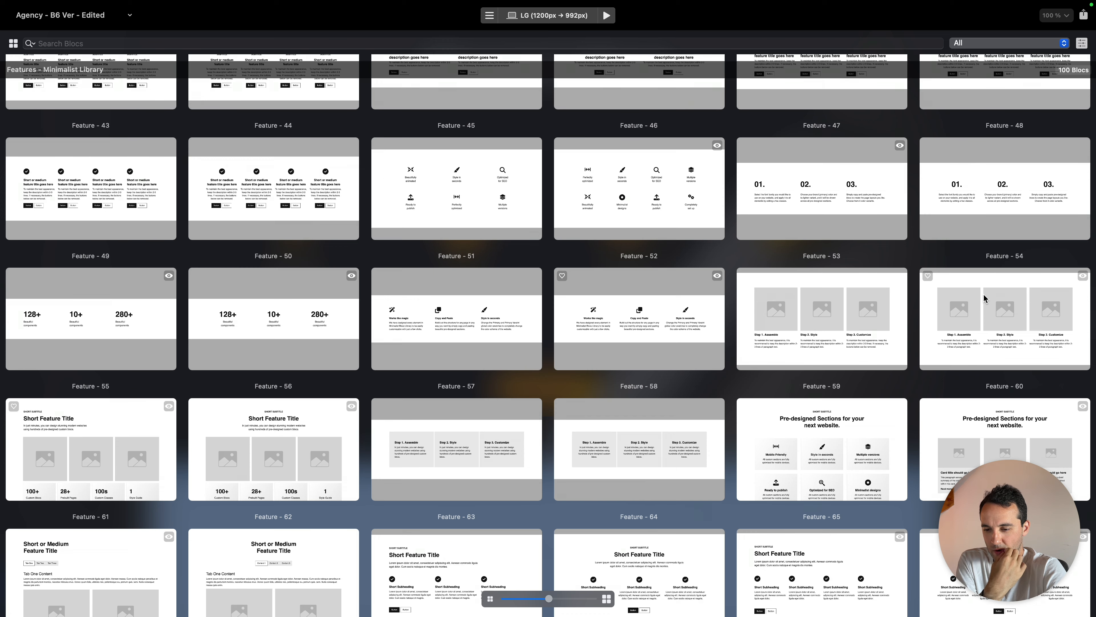
scroll(988, 324, "down", 1)
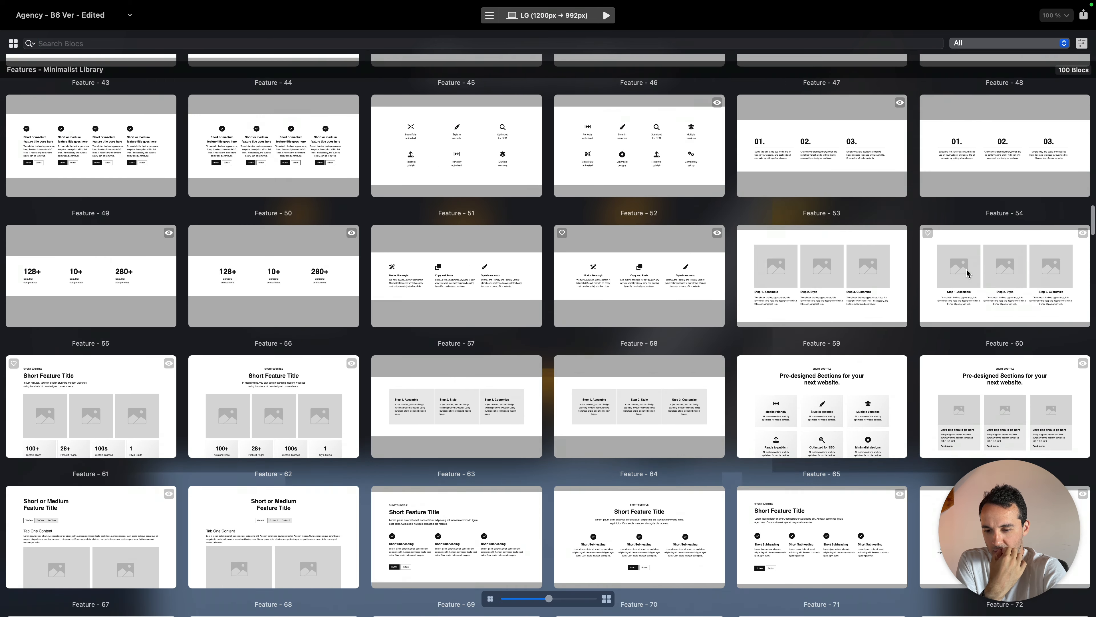
scroll(1002, 276, "down", 2)
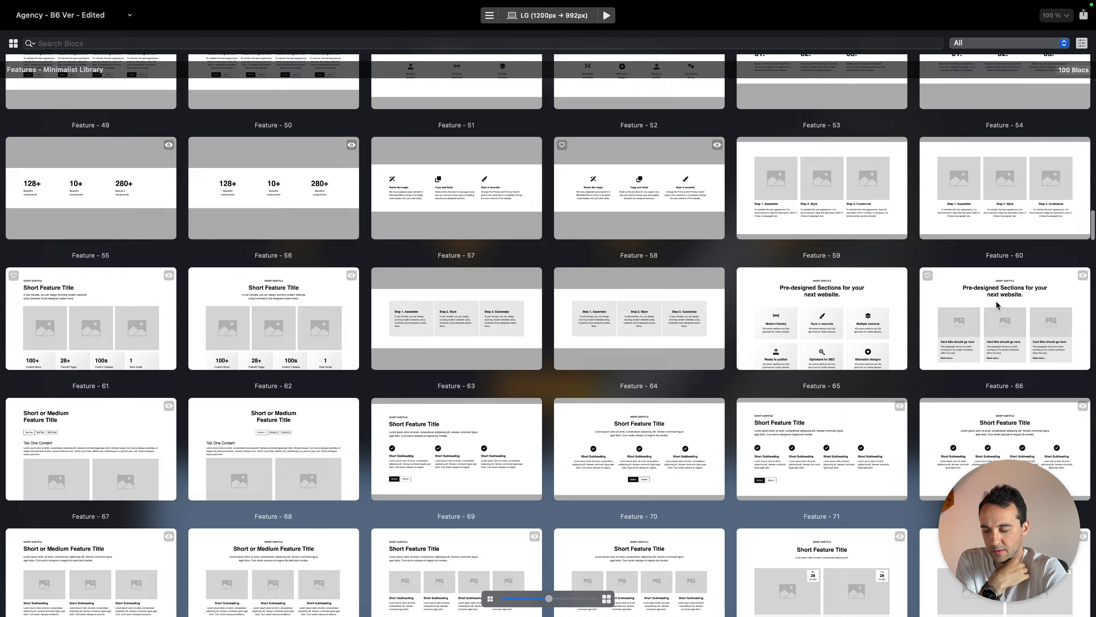
scroll(999, 300, "down", 1)
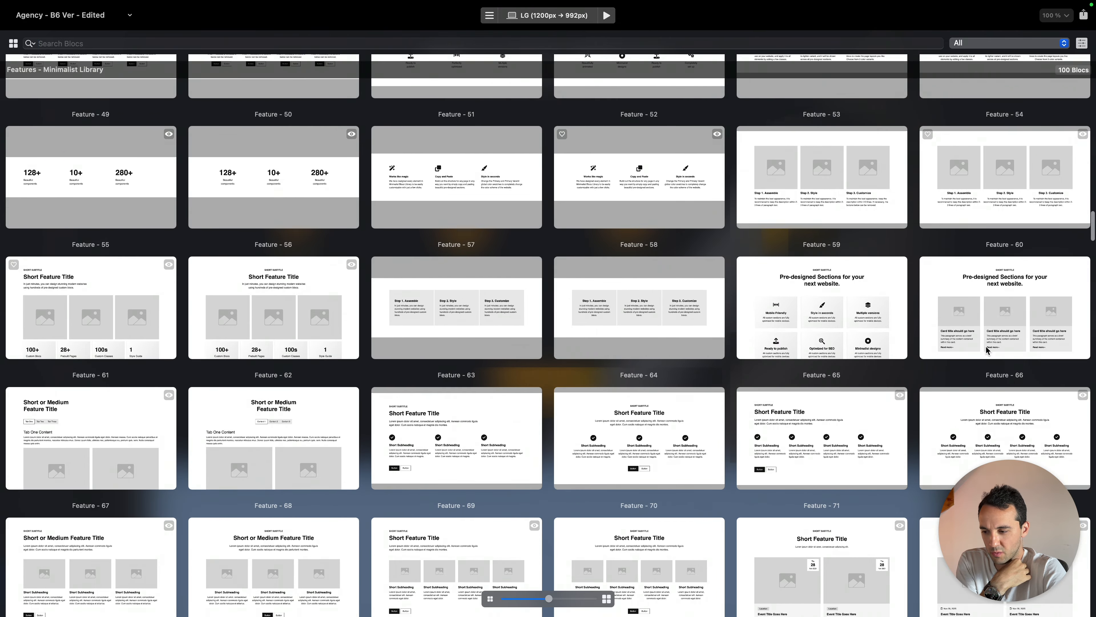
scroll(988, 350, "up", 12)
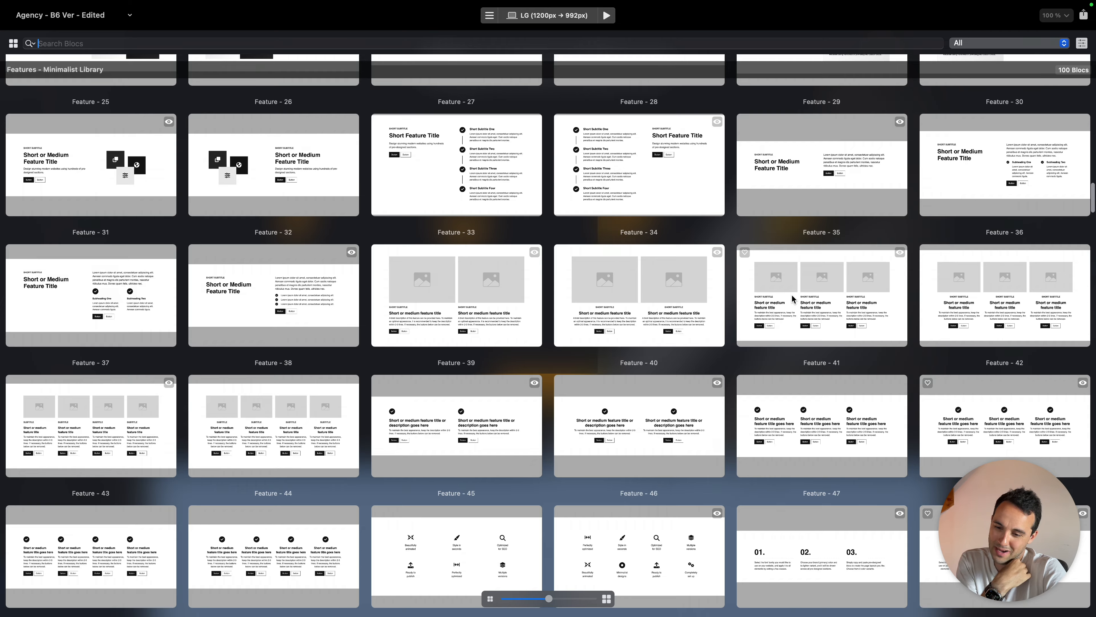
scroll(792, 298, "up", 8)
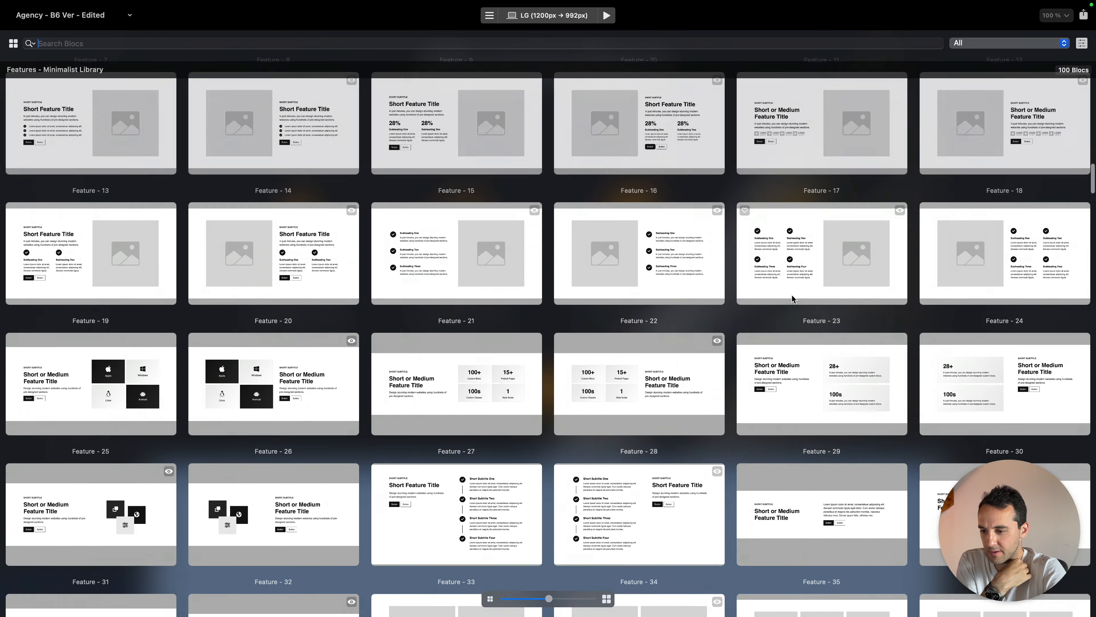
scroll(792, 294, "up", 16)
Add the three-column Feature - 42 bloc from the Minimalist Library below the "Why work with us?" section
scroll(793, 298, "down", 20)
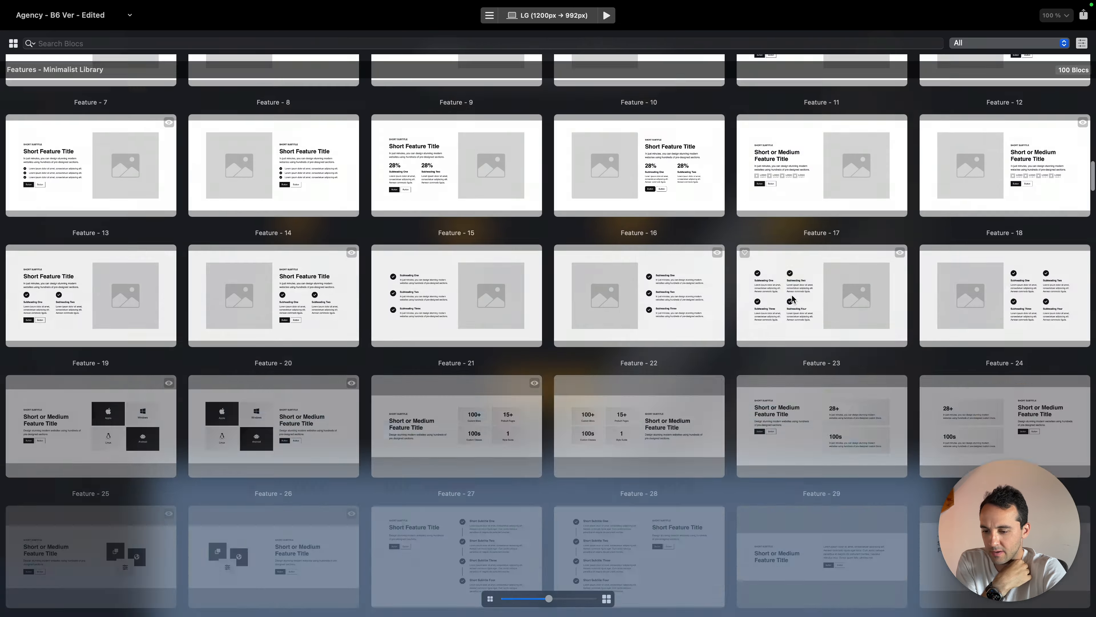
scroll(793, 298, "up", 1)
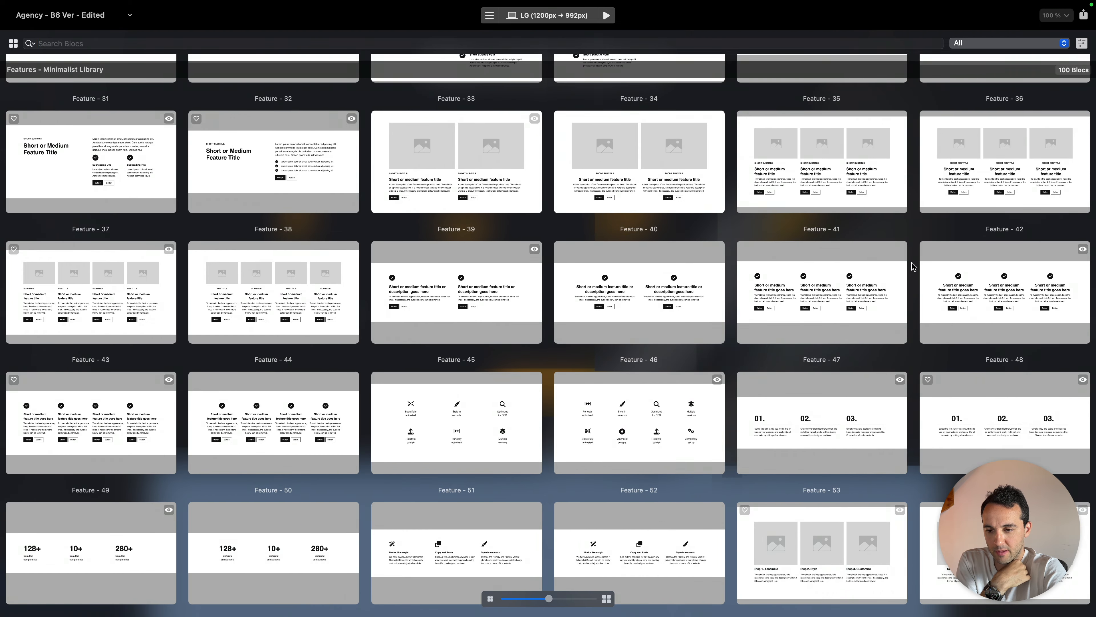
scroll(947, 158, "down", 2)
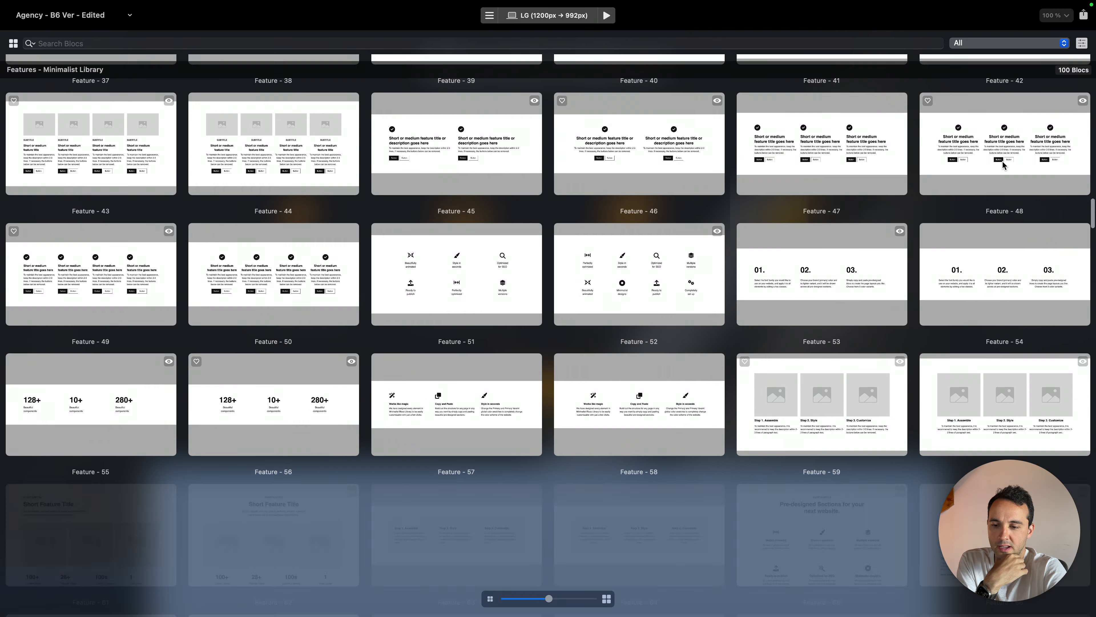
scroll(993, 148, "up", 2)
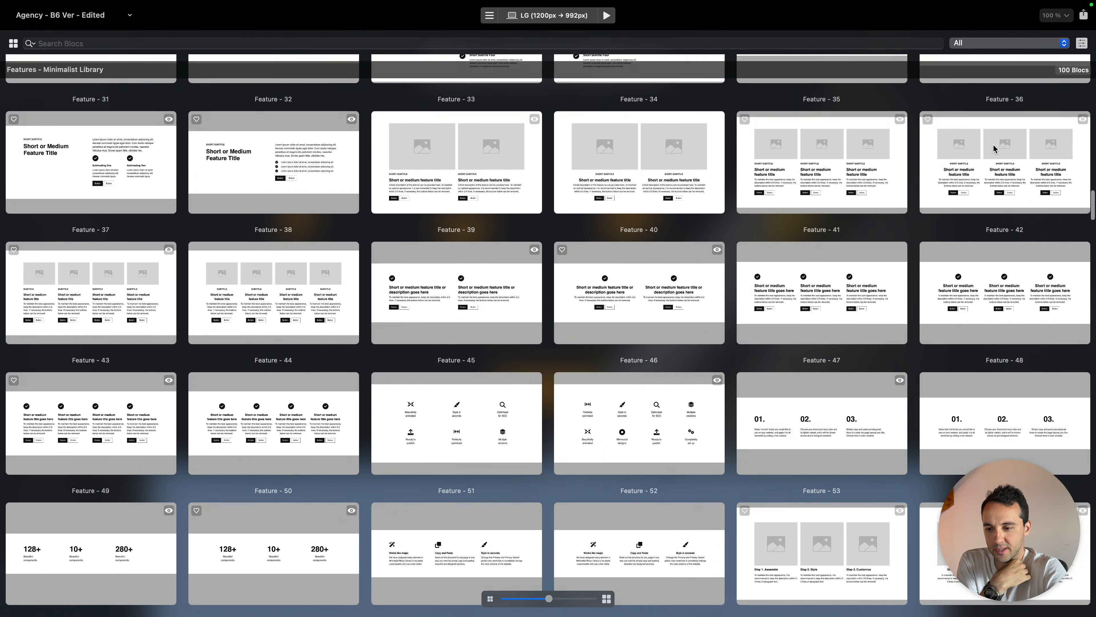
left_click(1008, 151)
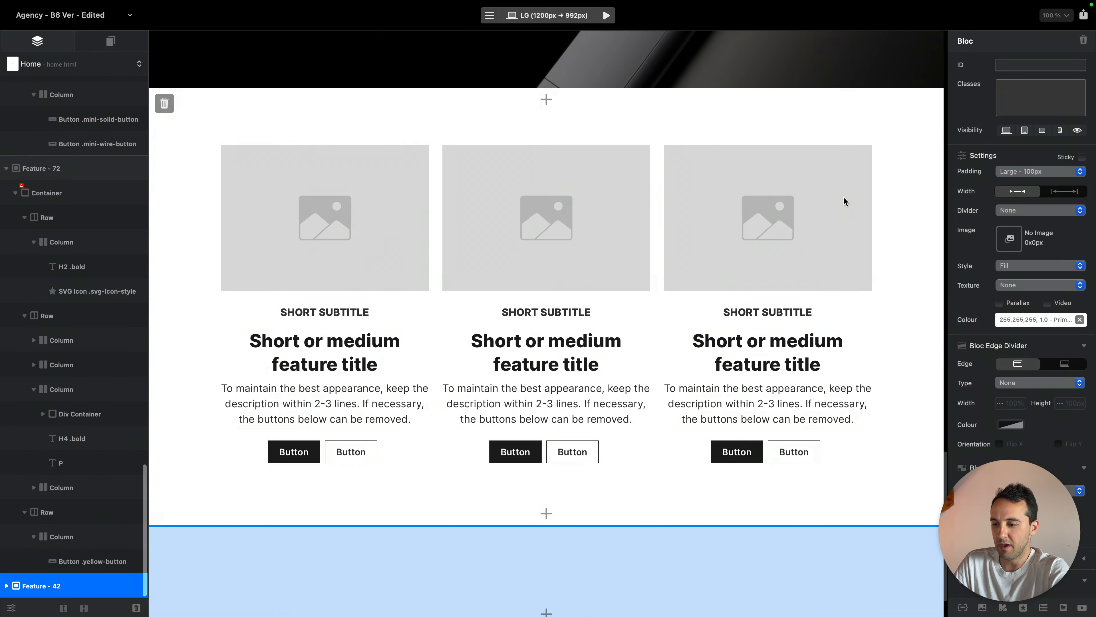
Delete the description paragraph and both buttons from each of the three columns in the Feature - 42 bloc
left_click(363, 402)
key("super+BackSpace")
key("super+BackSpace")
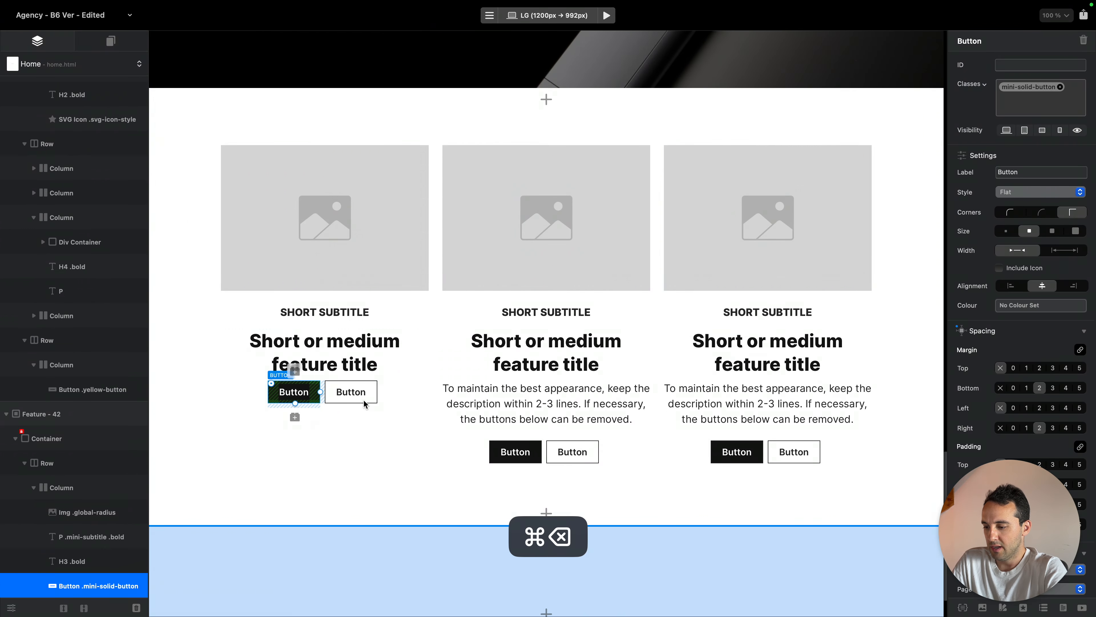
left_click(545, 400)
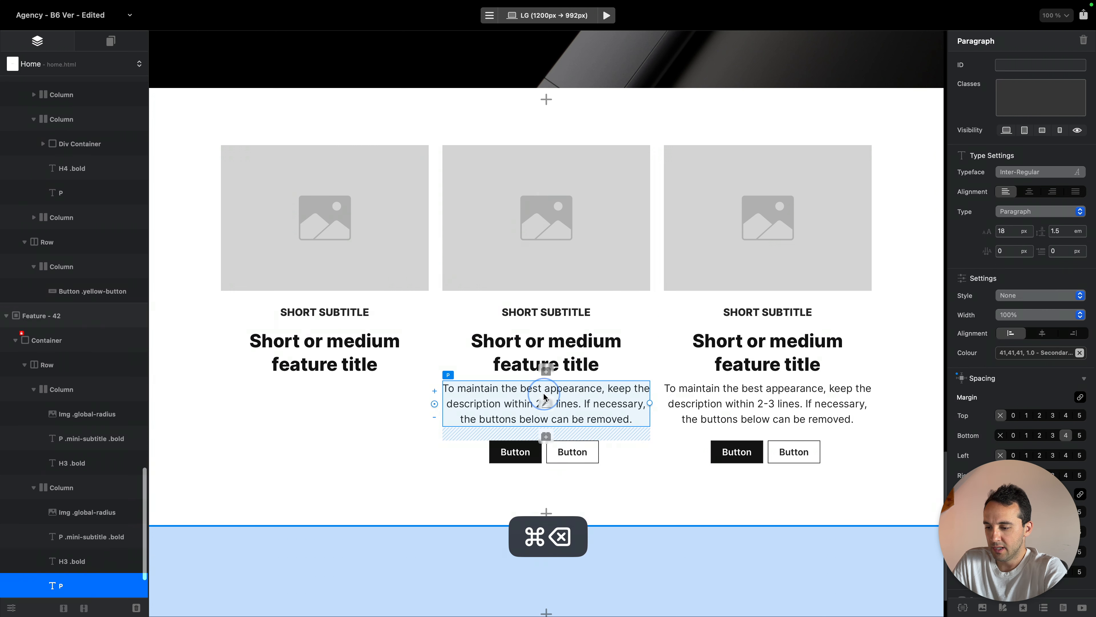
key("super+BackSpace")
key("super+BackSpace")
left_click(714, 414)
key("super+BackSpace")
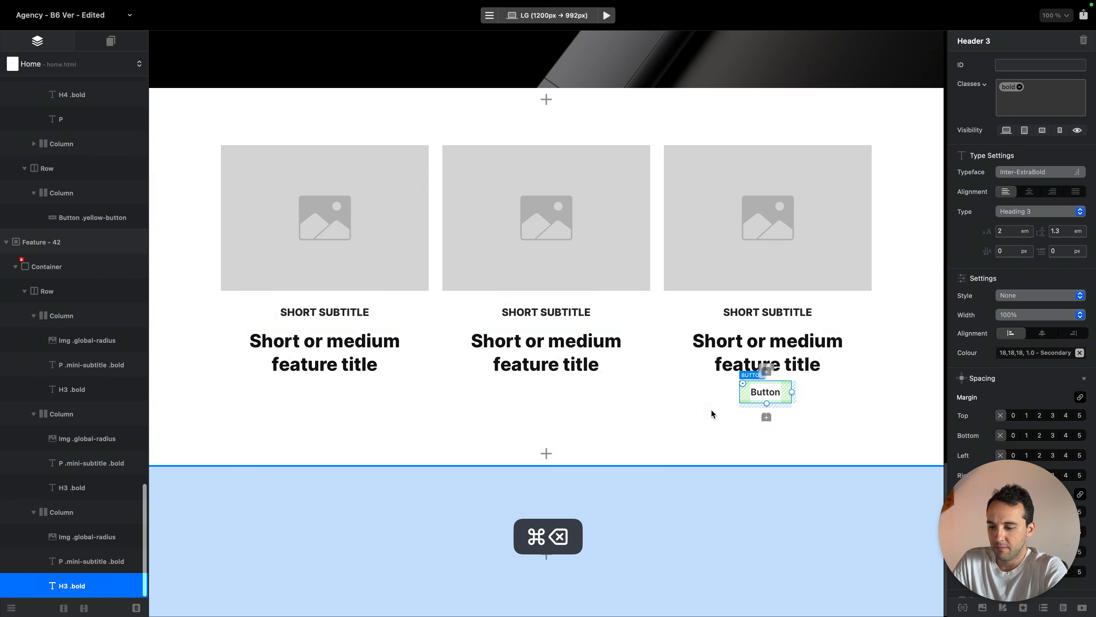
key("super+BackSpace")
Replace the first column's placeholder image with website 9.jpg from the project's assets
left_click(372, 220)
double_click(397, 235)
scroll(732, 412, "up", 10)
scroll(733, 412, "up", 3)
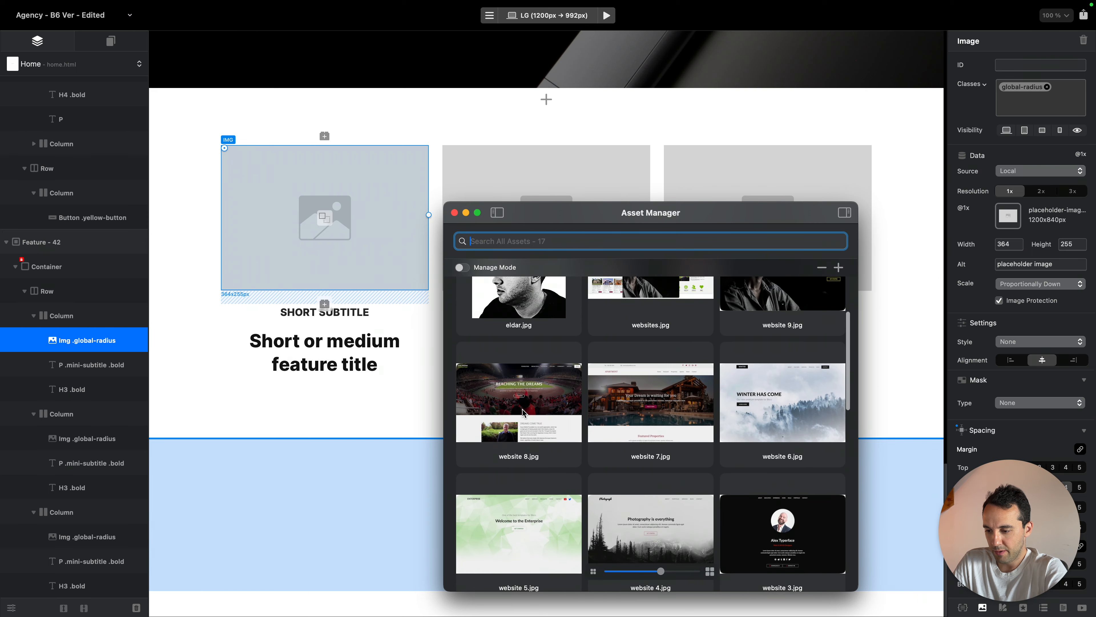
scroll(618, 410, "up", 2)
left_click(783, 348)
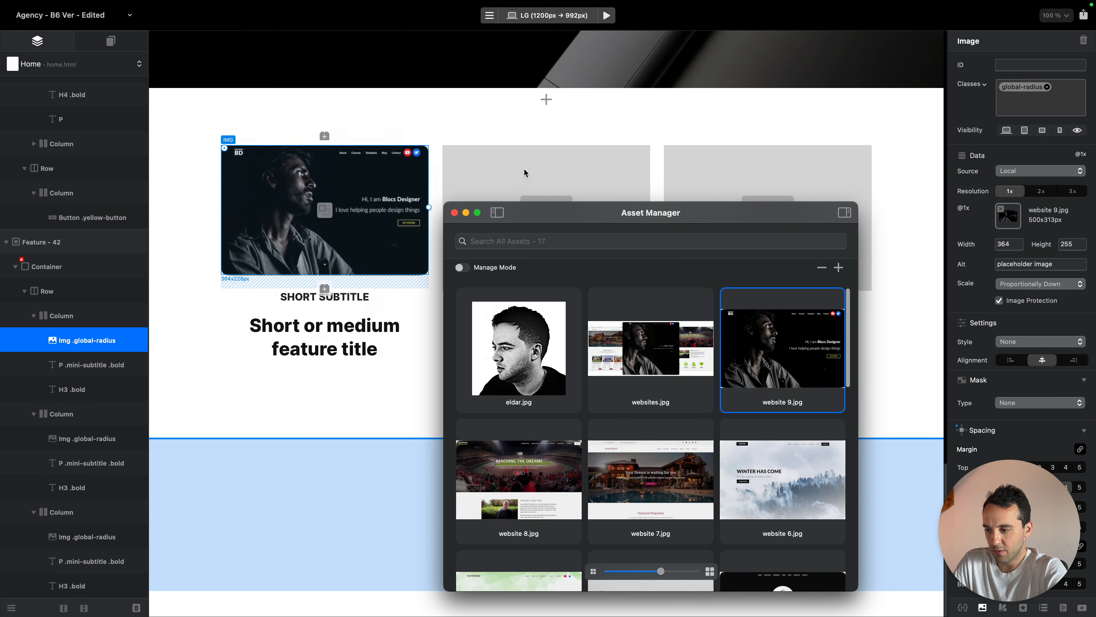
Replace the second column's placeholder image with website 8.jpg from the project's assets
left_click(545, 174)
scroll(590, 427, "down", 2)
left_click(523, 437)
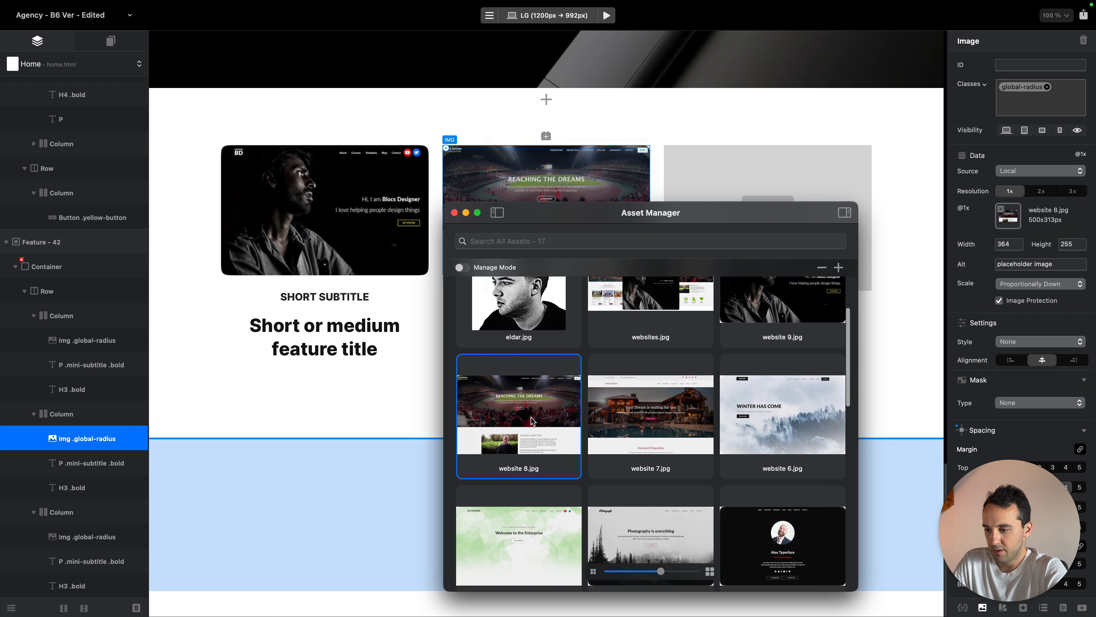
Replace the third column's placeholder image with website 5.jpg from the project's assets
left_click(770, 190)
left_click(672, 410)
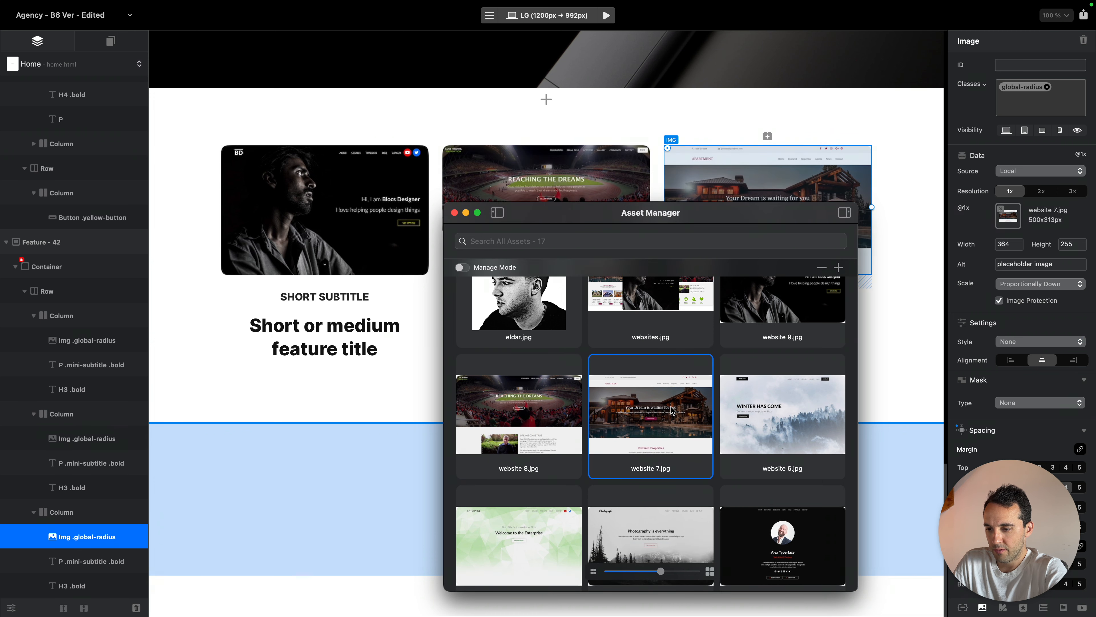
left_click(770, 527)
scroll(770, 527, "down", 4)
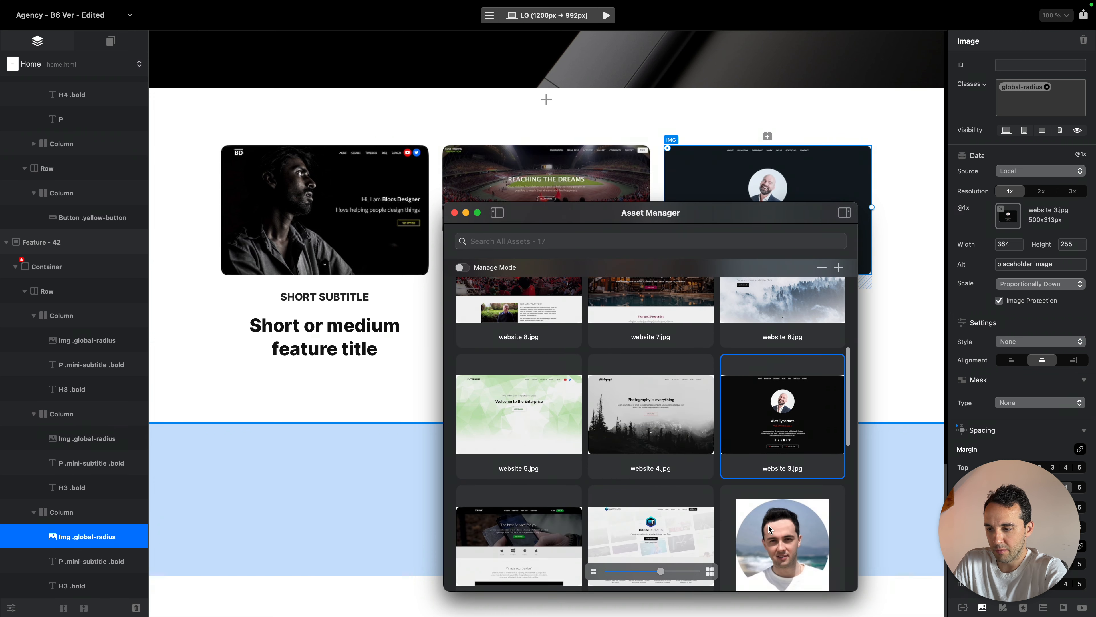
left_click(531, 429)
left_click(453, 213)
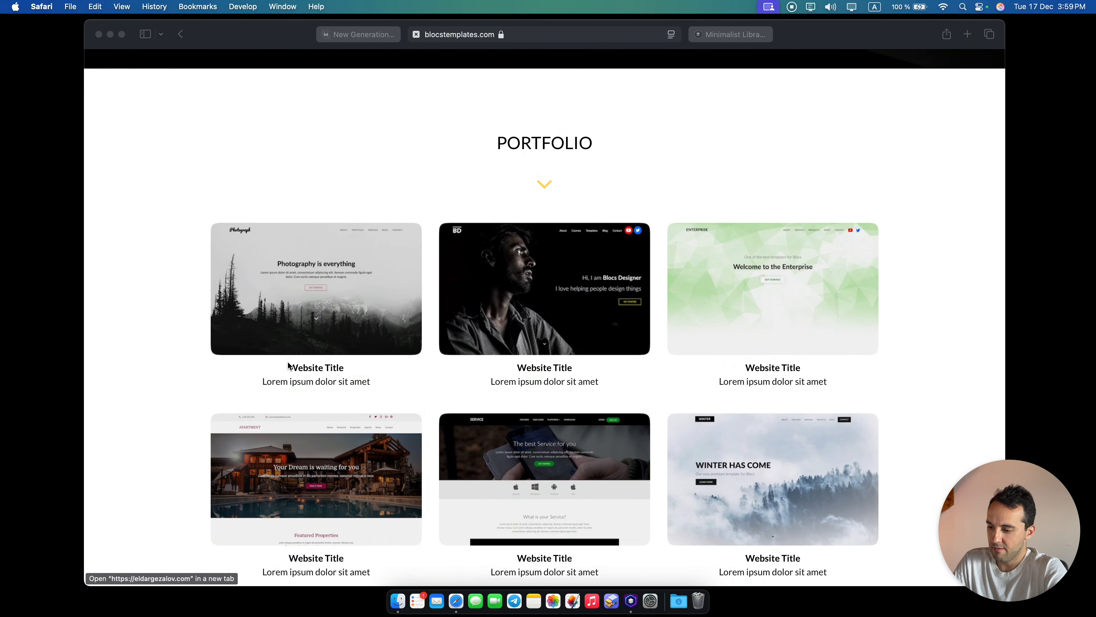
Check the reference template's portfolio captions and delete the "Short subtitle" paragraph from each of the three columns
left_click_drag(288, 366, 347, 368)
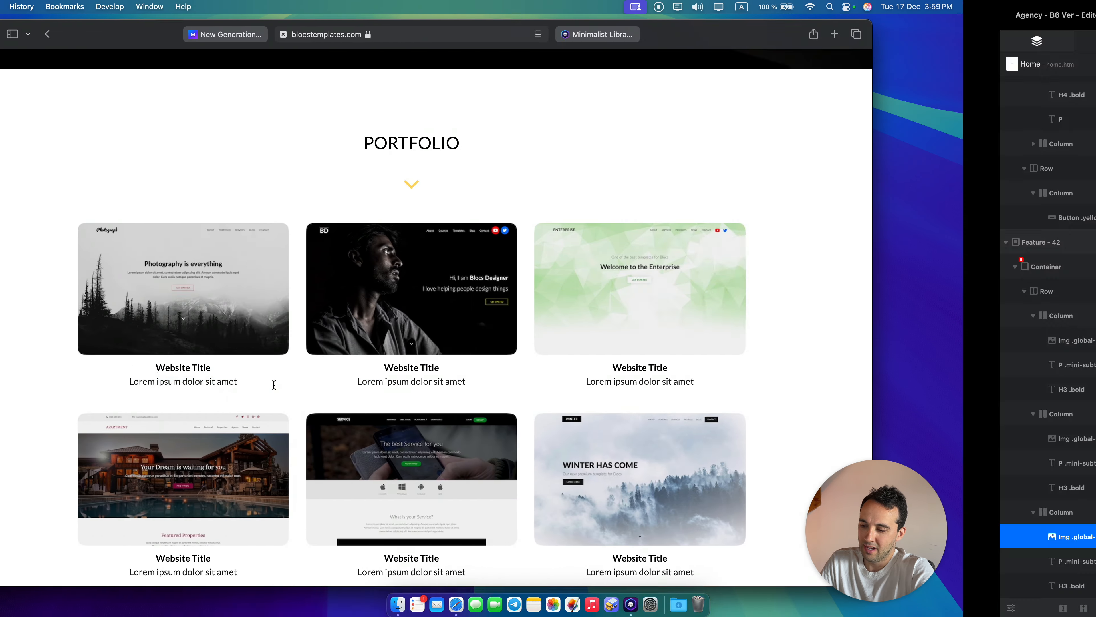
scroll(366, 306, "up", 2)
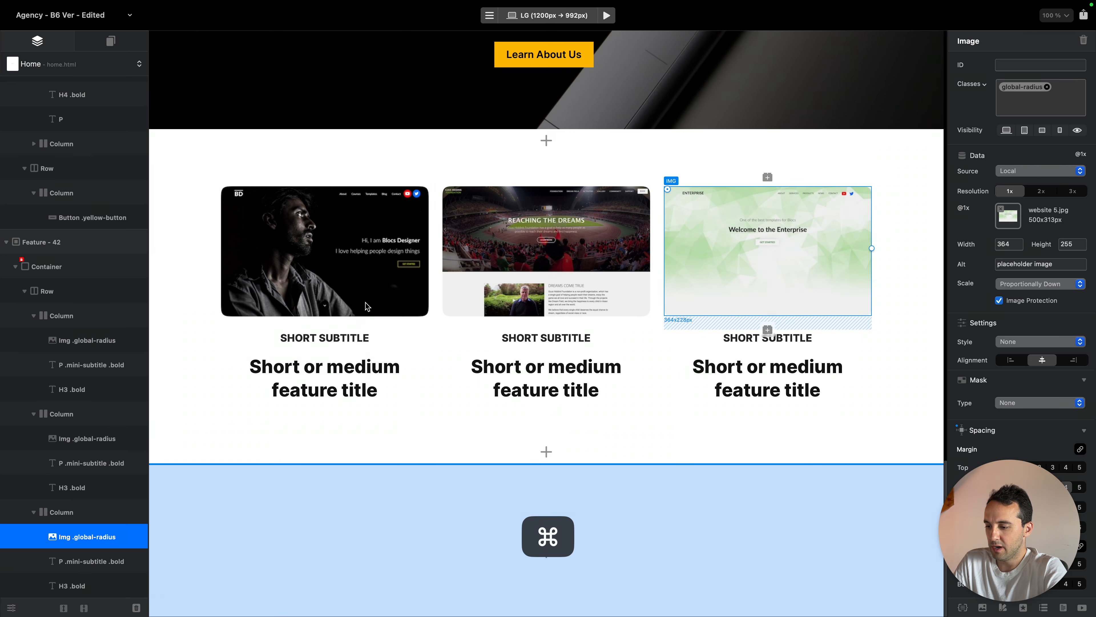
left_click(391, 337)
key("super+BackSpace")
left_click(610, 337)
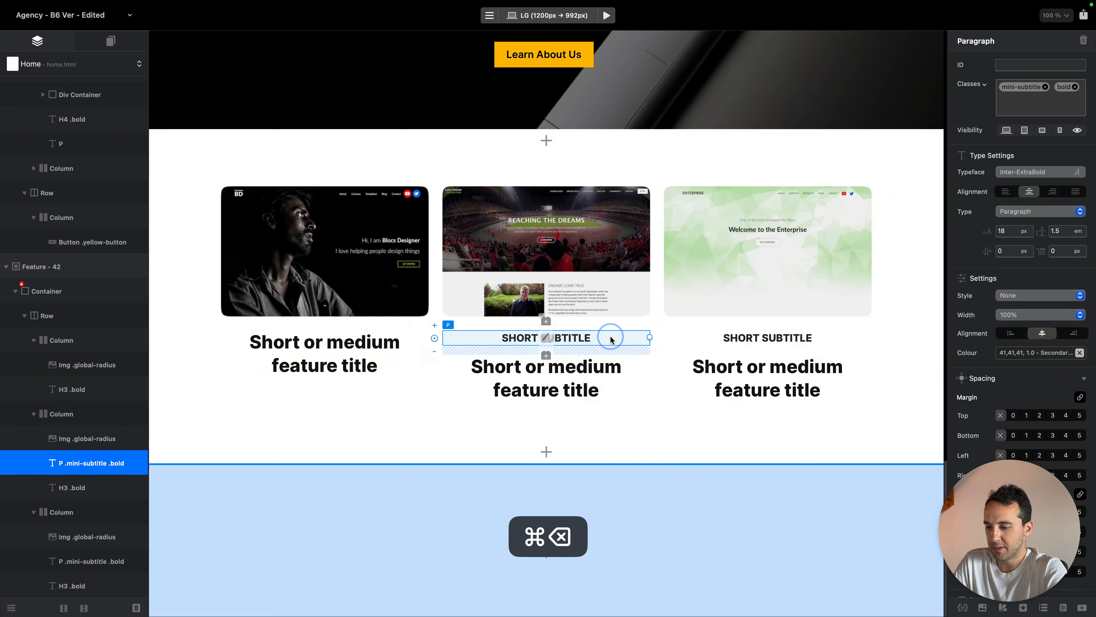
key("super+BackSpace")
left_click(768, 337)
key("super+BackSpace")
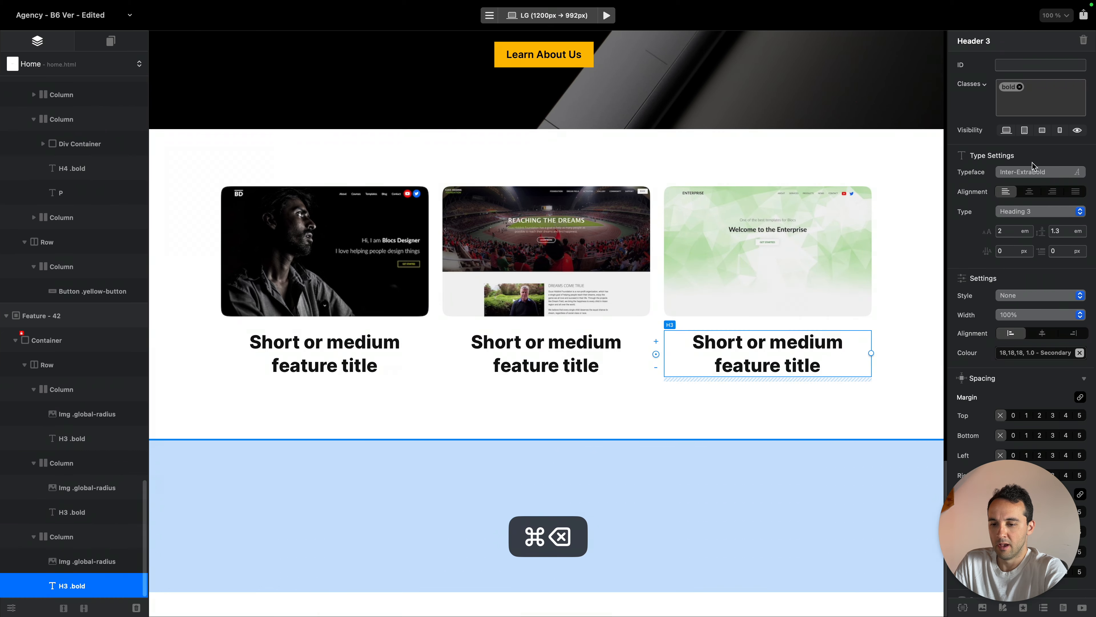
Change the feature title under each of the three website images to Heading 5
left_click(1025, 214)
left_click(1025, 235)
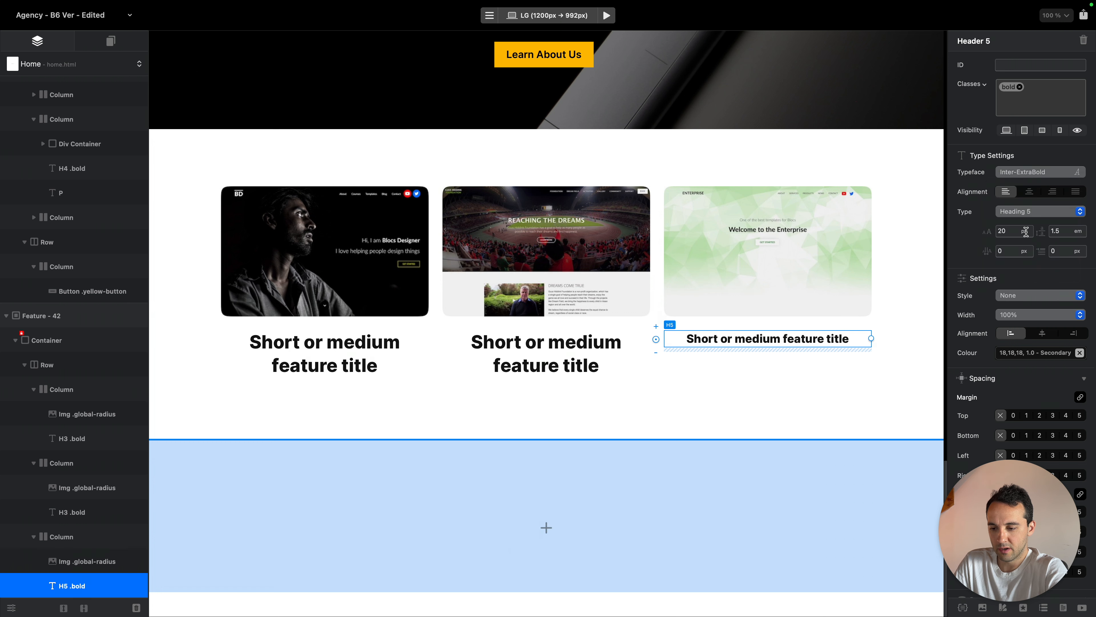
left_click(557, 352)
left_click(1046, 212)
left_click(1035, 235)
scroll(918, 336, "up", 1)
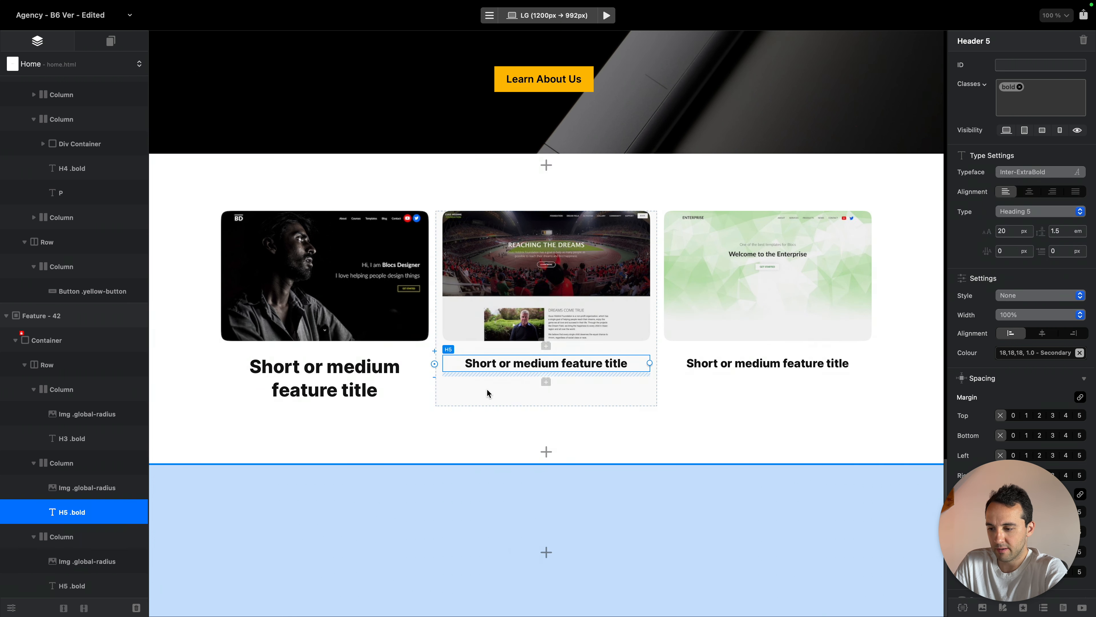
left_click(324, 376)
left_click(1038, 211)
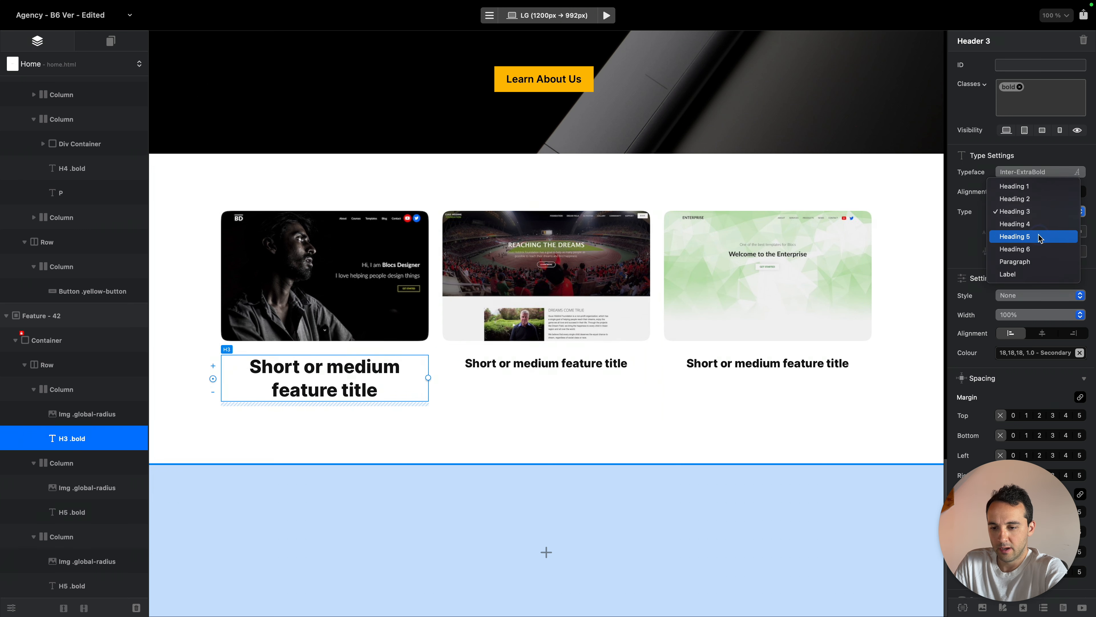
left_click(1036, 236)
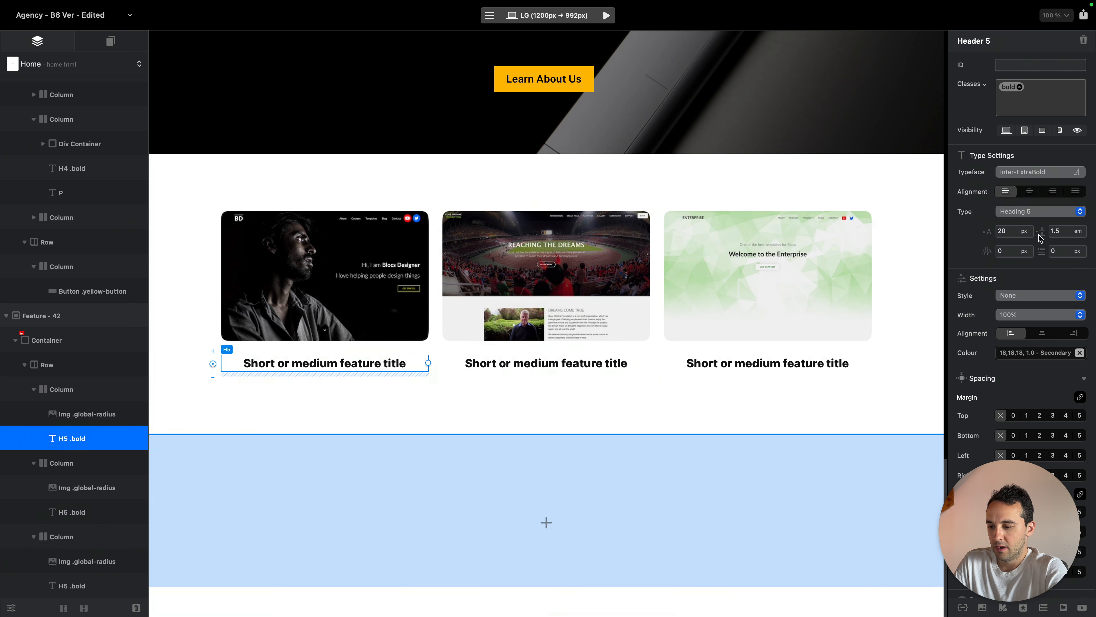
Rename the three column titles to "Designer Site", "Foundation Site" and "Company Site"
double_click(353, 364)
type("Designer Site")
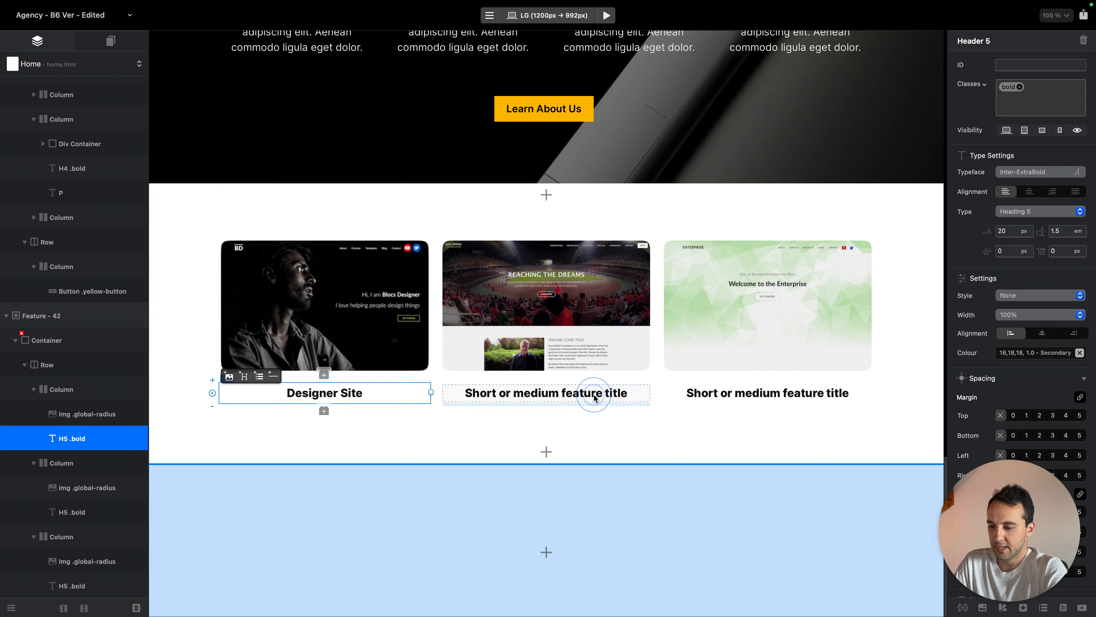
left_click(594, 397)
double_click(594, 397)
type("Foundation Site")
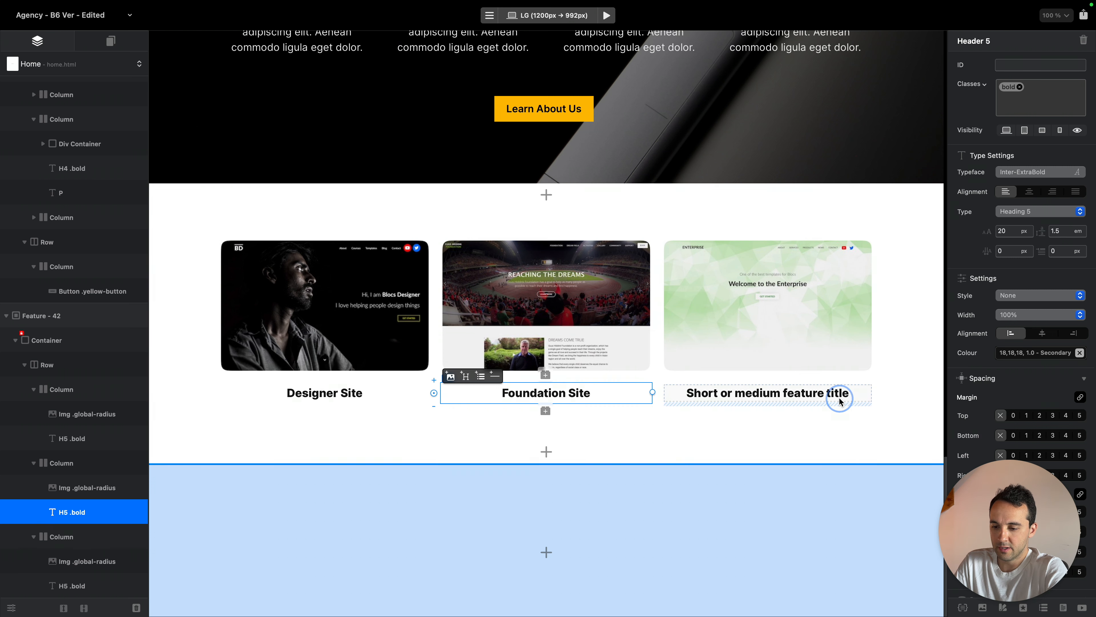
left_click(839, 401)
double_click(839, 401)
type("Company Site")
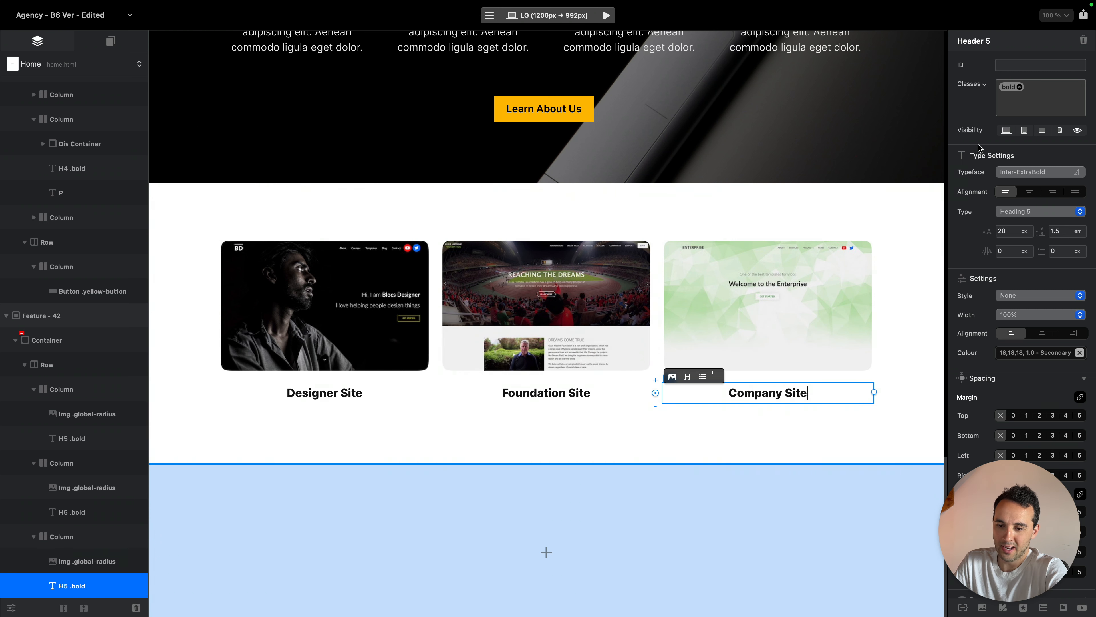
Remove the bold class from the Company Site, Foundation Site and Designer Site titles
key("super+c")
key("BackSpace")
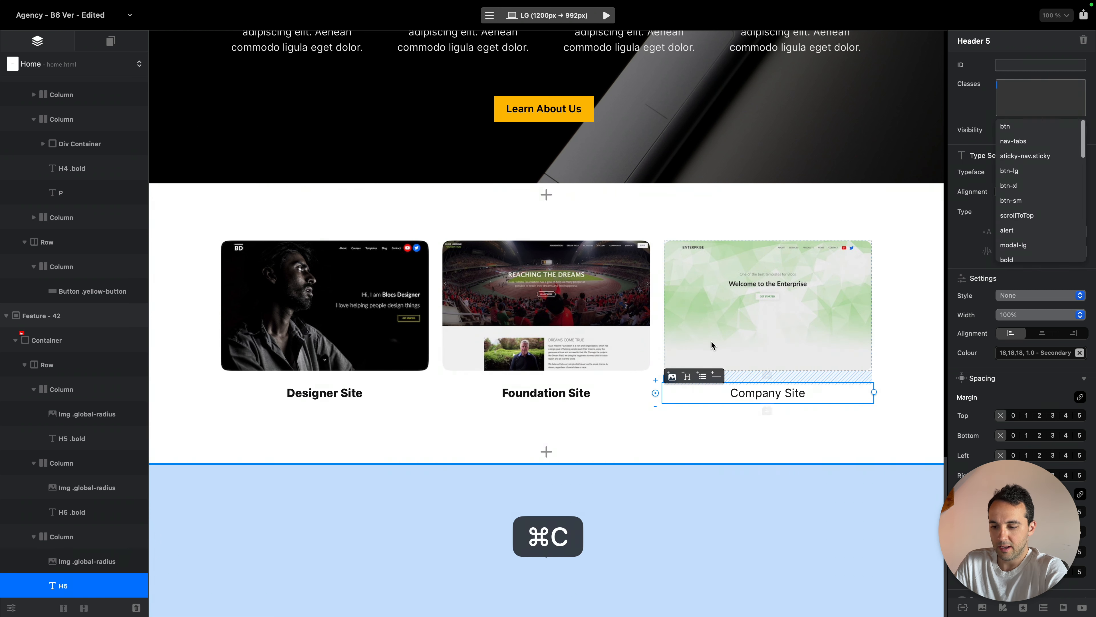
left_click(611, 391)
left_click(1065, 97)
key("super+a")
key("BackSpace")
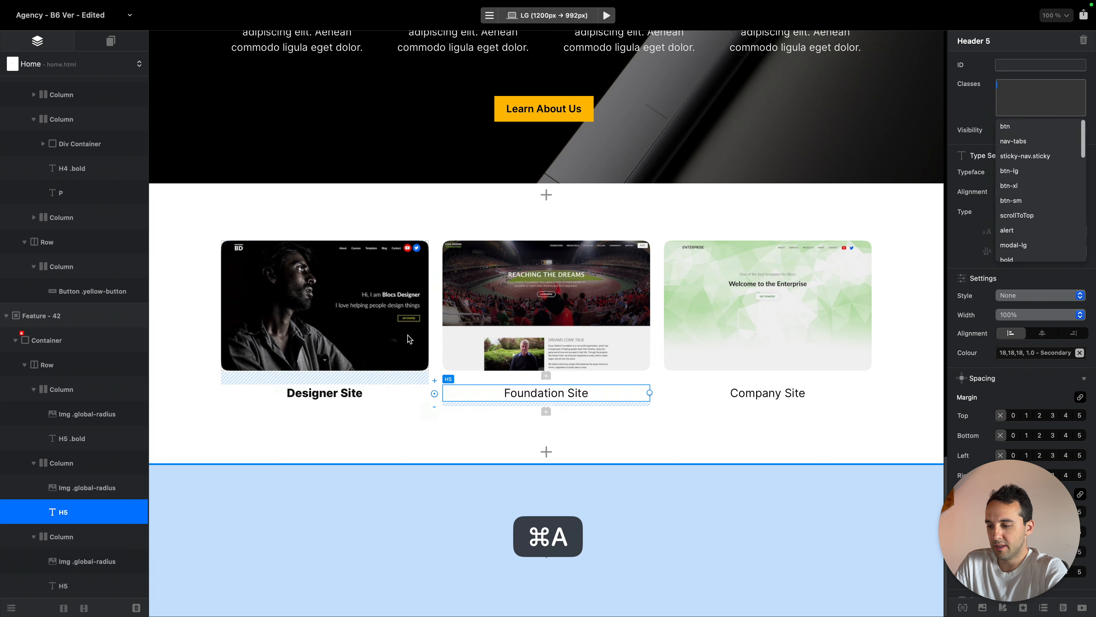
left_click(400, 395)
left_click(1065, 100)
key("super+a")
key("BackSpace")
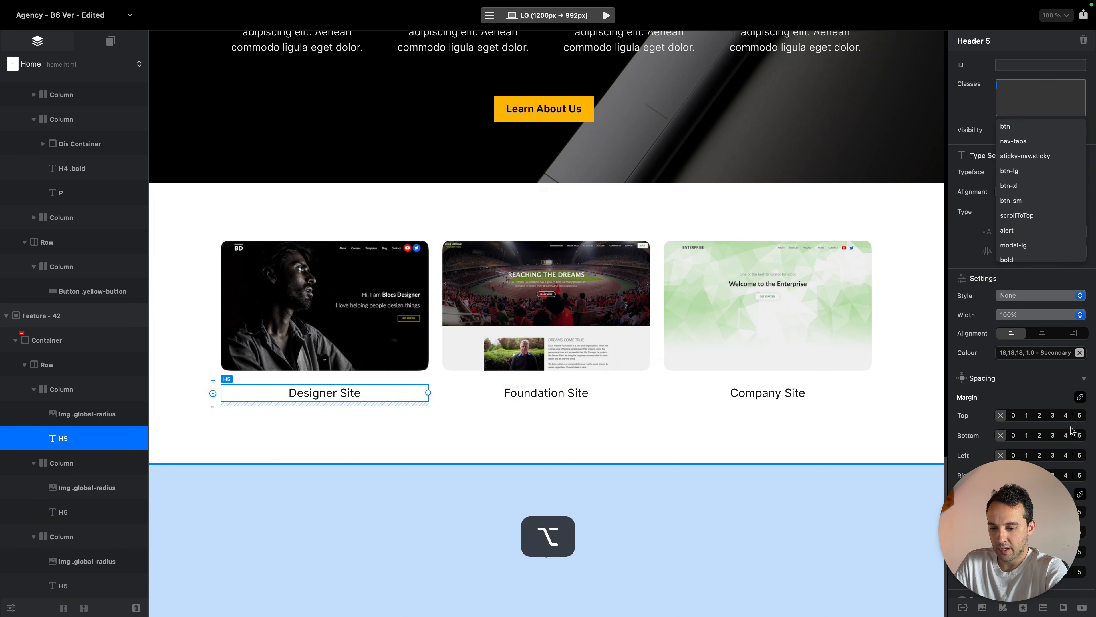
Set the bottom margin of each of the three site titles to 4
scroll(545, 345, "down", 1)
left_click(546, 383)
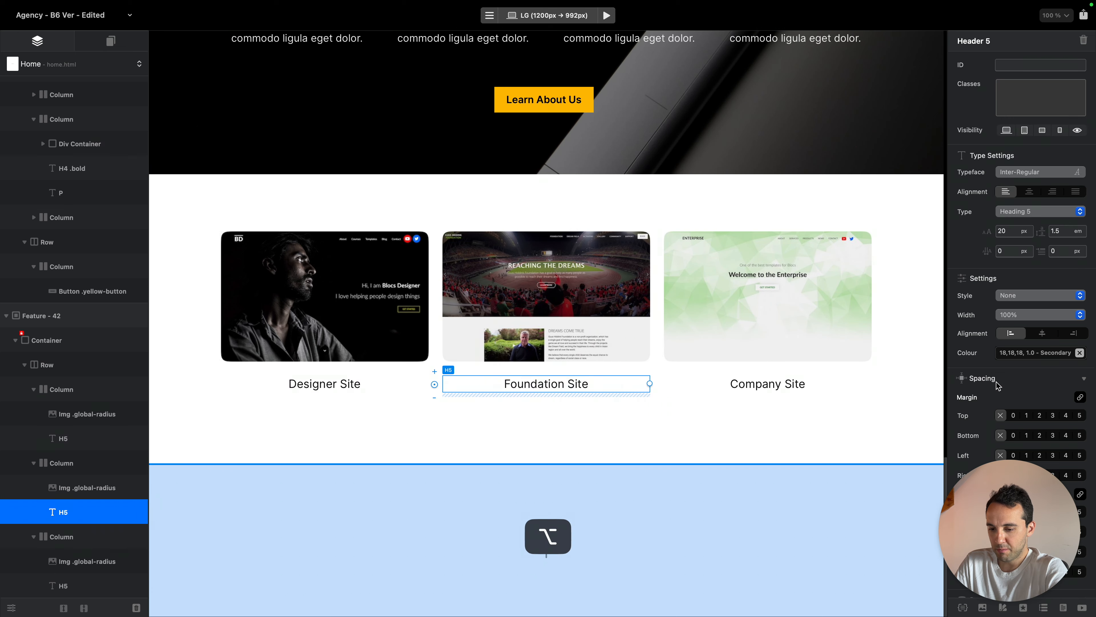
left_click(823, 387)
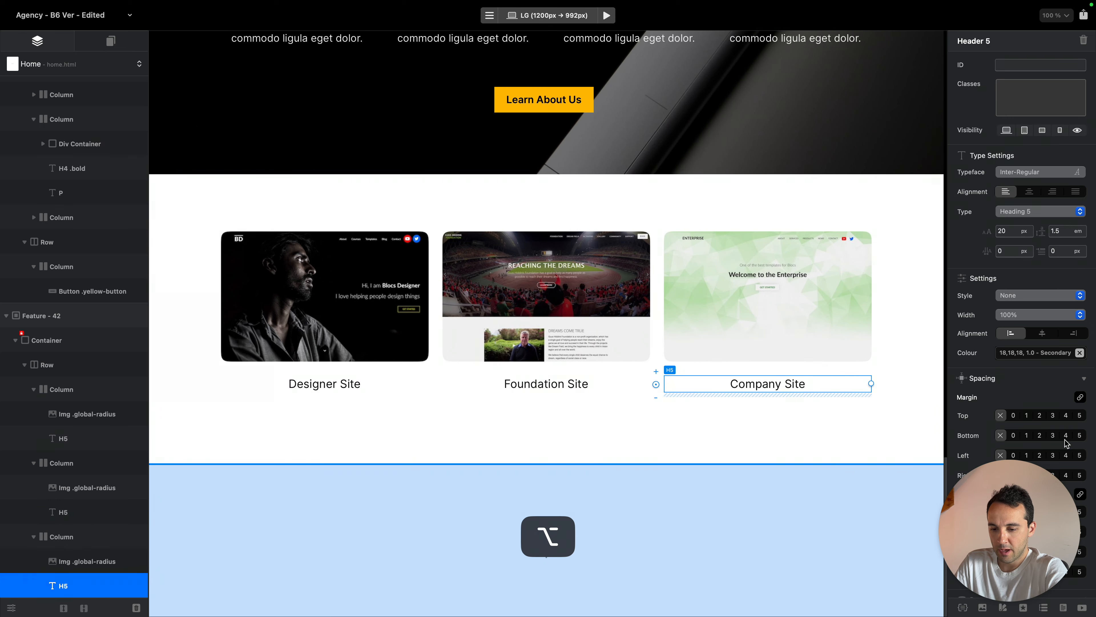
Compare the section at the different breakpoints and set the Designer Site column's width to 6 at the MD breakpoint
key("super+2")
scroll(724, 380, "up", 5)
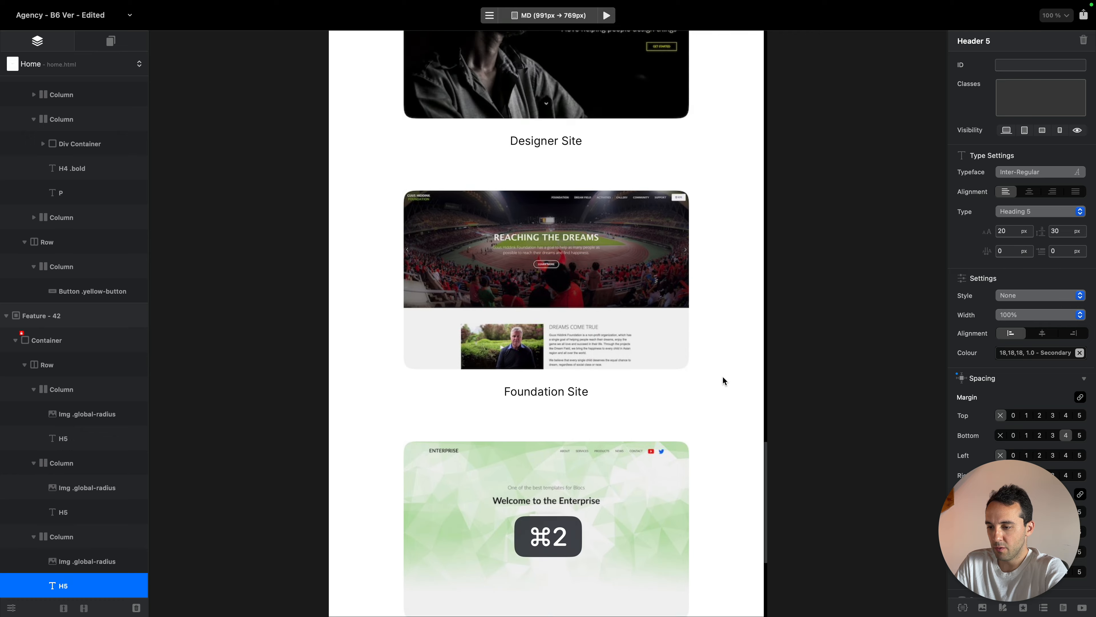
key("super+3")
key("super+2")
key("super+1")
key("super+2")
scroll(576, 285, "up", 5)
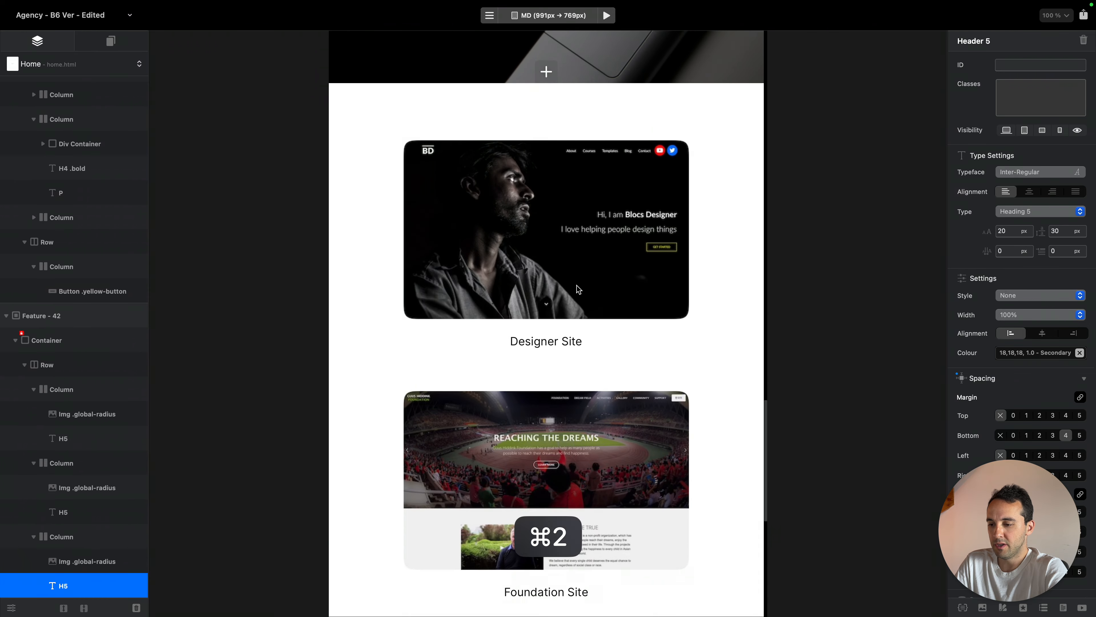
left_click(661, 223)
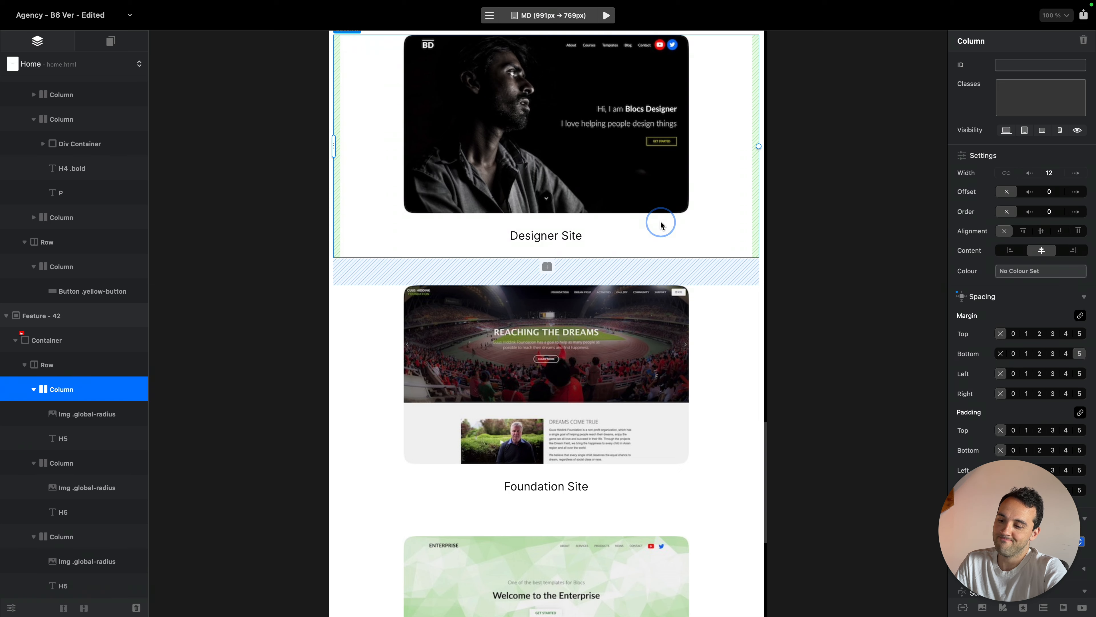
scroll(661, 222, "up", 3)
left_click(1031, 175)
left_click(1030, 175)
left_click(1030, 174)
left_click(1030, 174)
left_click(1030, 174)
left_click(1031, 175)
Set the Foundation Site column's width to 6 at the MD breakpoint
left_click(699, 454)
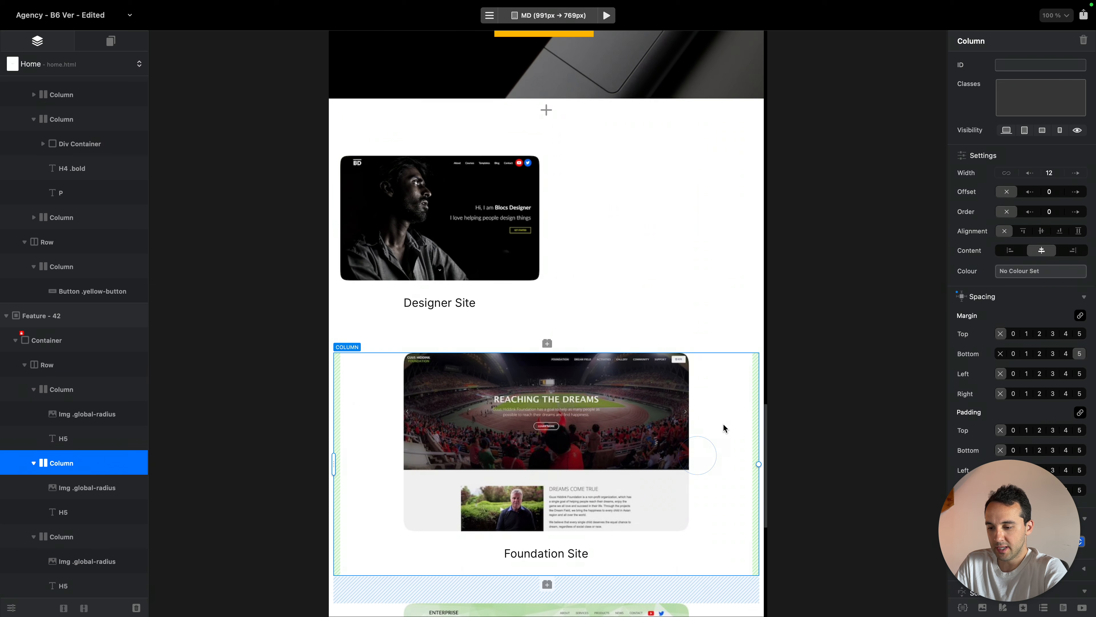
left_click(1032, 174)
left_click(1031, 174)
left_click(1032, 174)
left_click(1031, 173)
left_click(1031, 174)
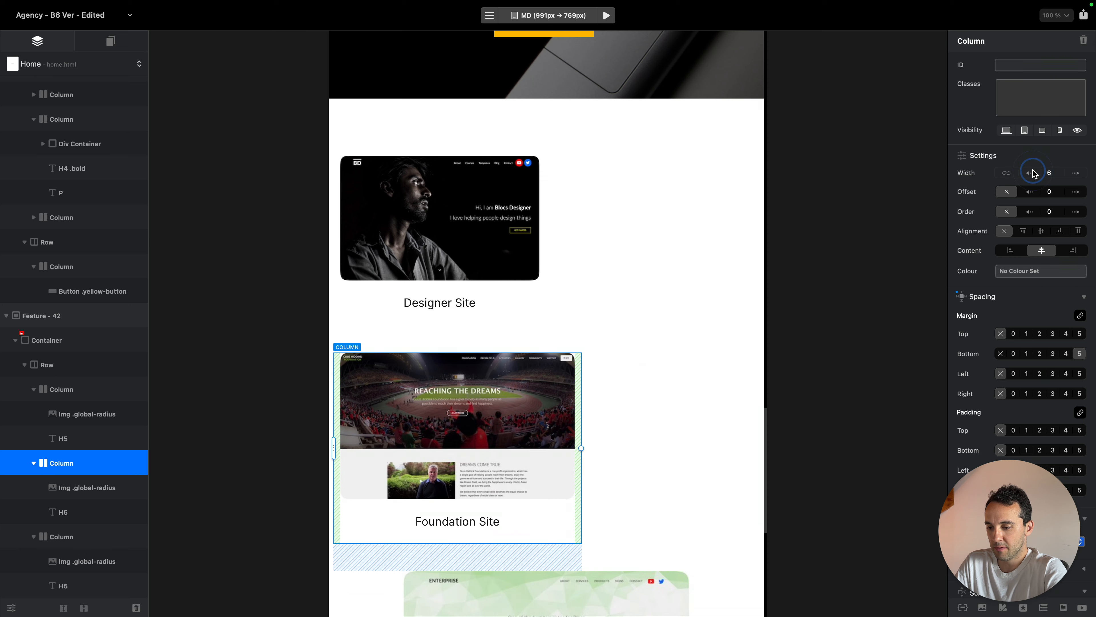
left_click(1031, 173)
Set the Company Site column's width to 6 and its offset to 3 at the MD breakpoint
left_click(714, 427)
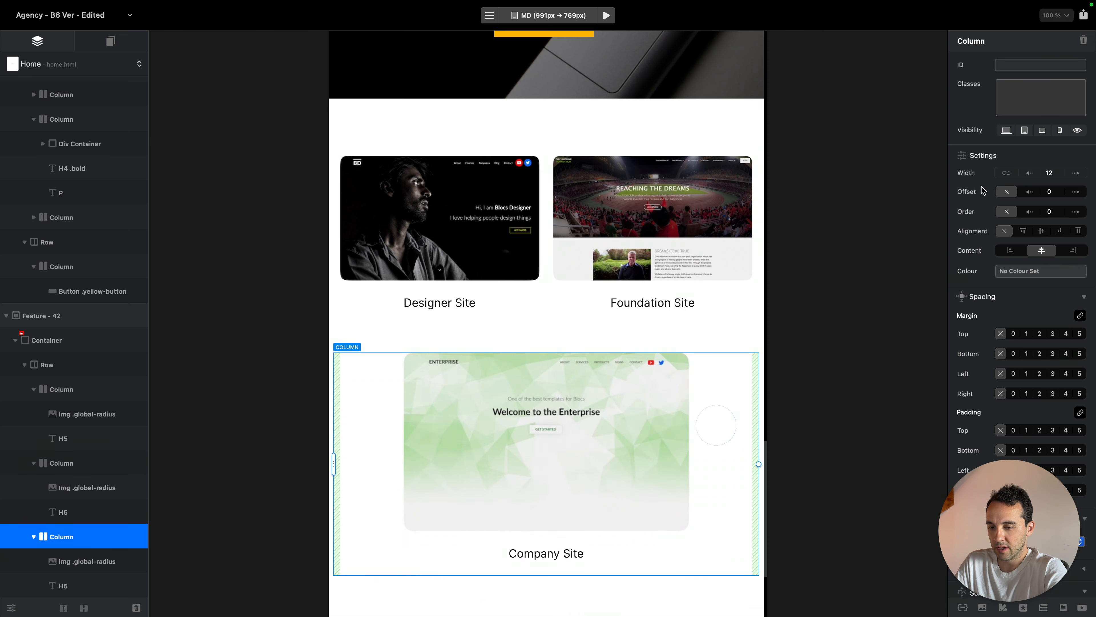
left_click(1029, 174)
left_click(1030, 173)
left_click(1030, 174)
left_click(1029, 173)
left_click(1029, 173)
left_click(1030, 173)
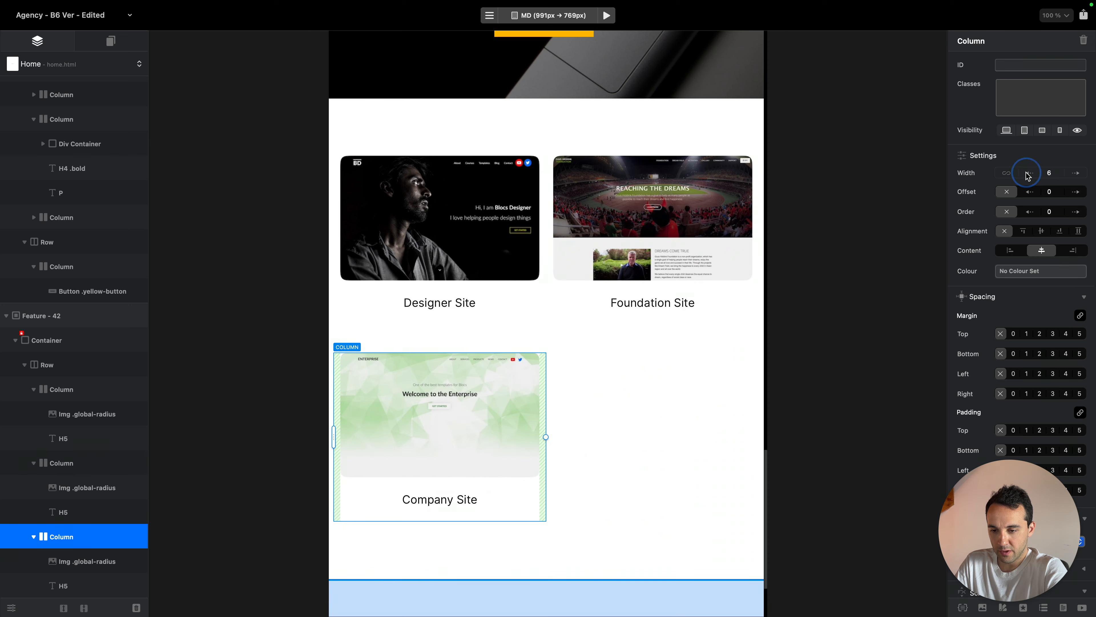
left_click(1073, 196)
left_click(1074, 195)
left_click(1074, 195)
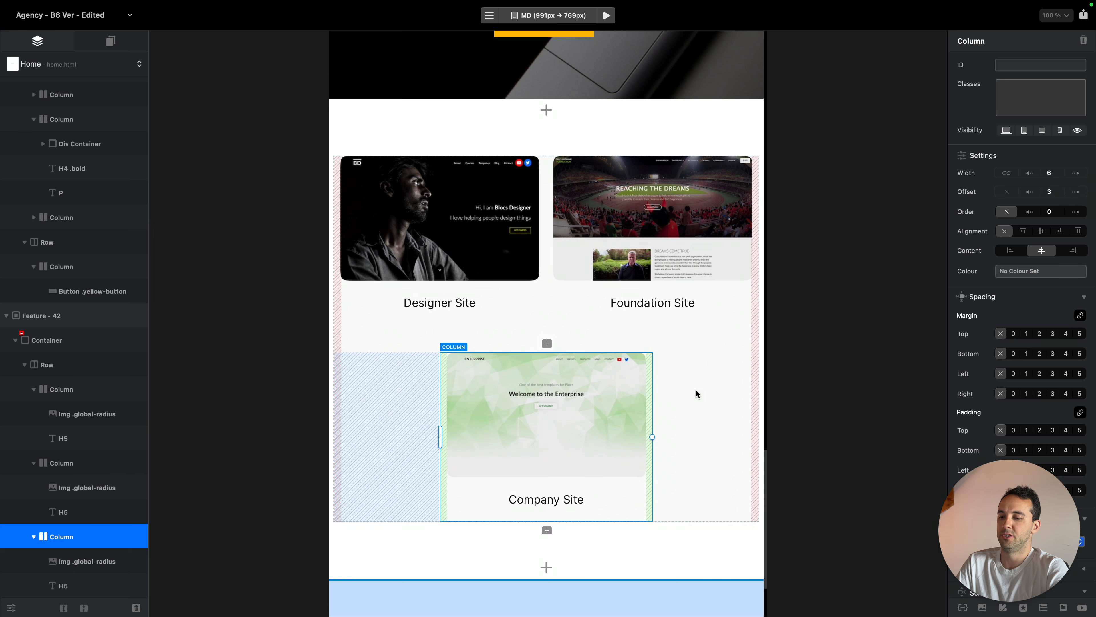
Check the section at the smaller breakpoints and remove the Company Site column's offset at the LG breakpoint
key("super+4")
key("super+3")
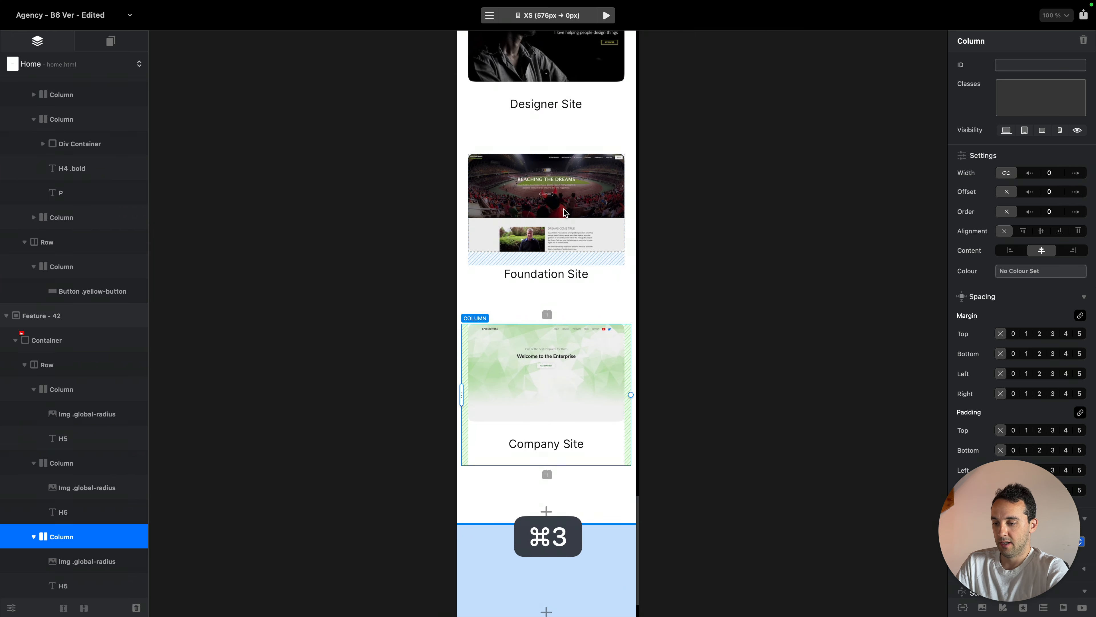
key("super+2")
key("super+1")
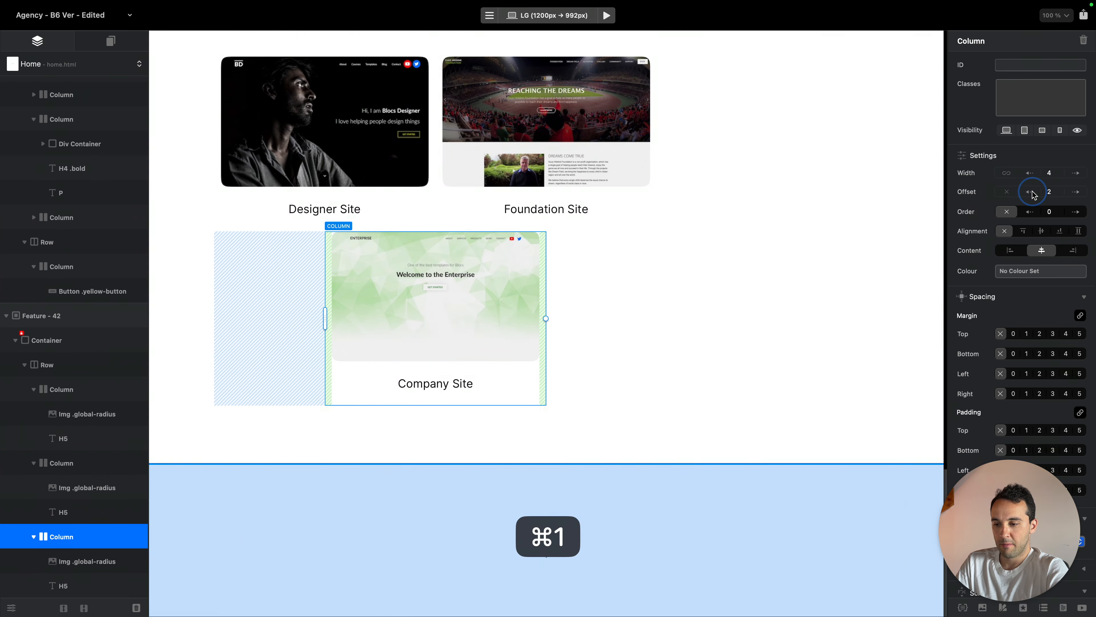
left_click(801, 212)
scroll(801, 212, "up", 2)
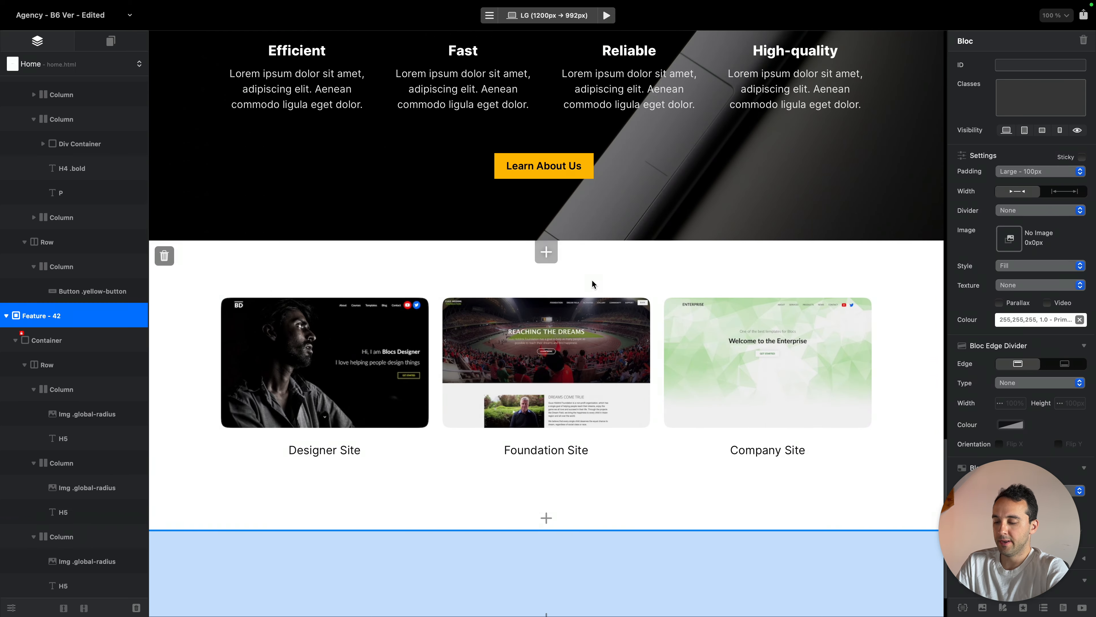
Copy the "What we can do for you" heading row and paste it above the three website columns in the Feature - 42 bloc
key("ctrl+Left")
scroll(535, 161, "up", 2)
scroll(534, 157, "up", 15)
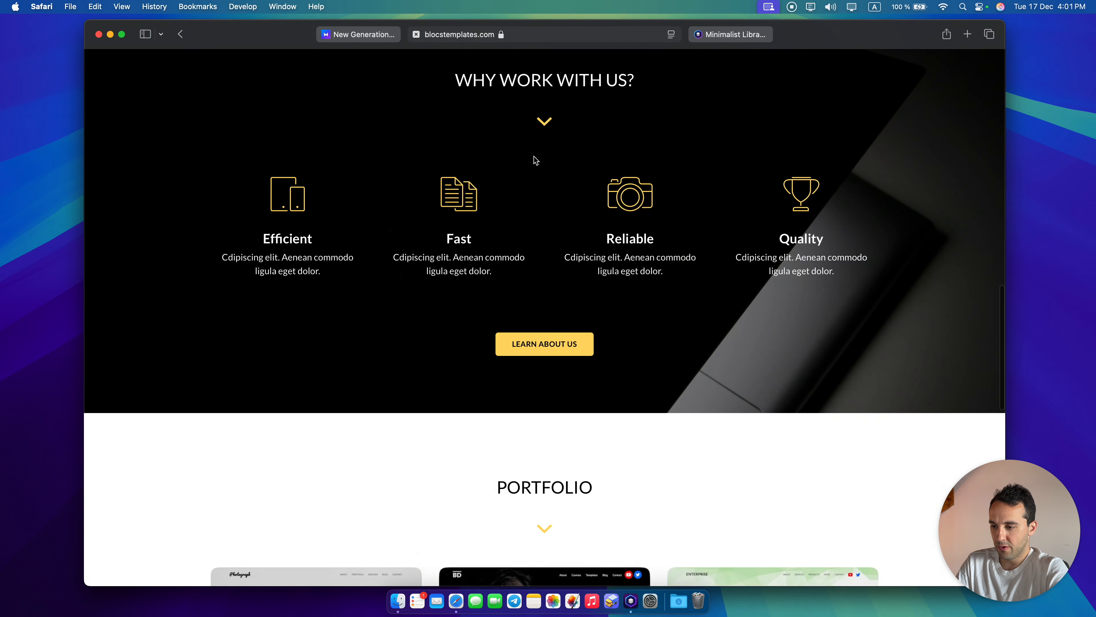
key("ctrl+Right")
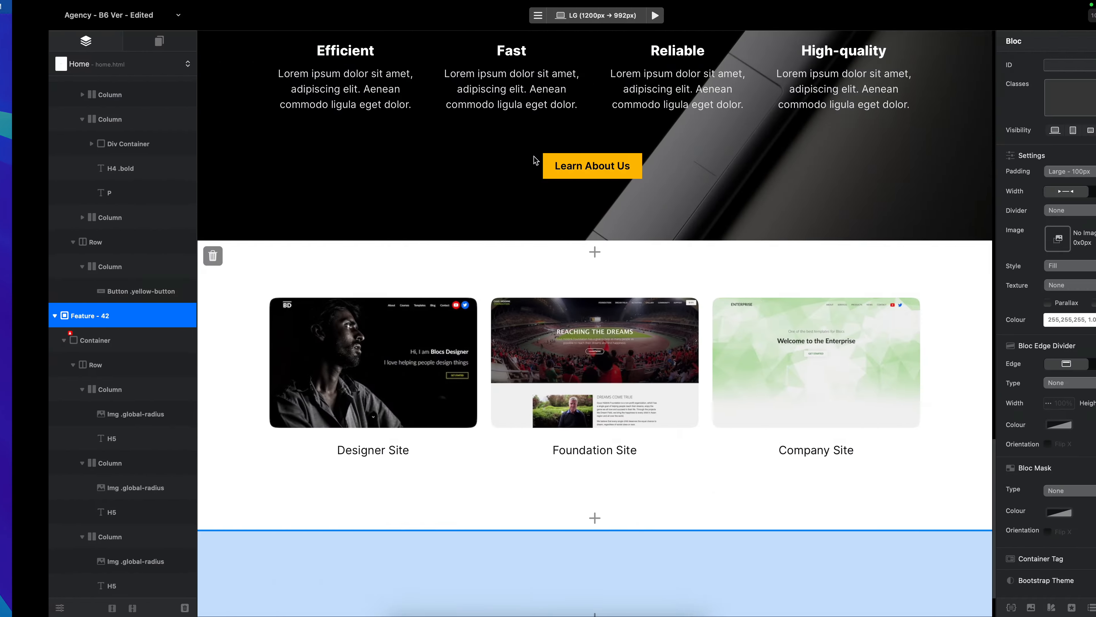
scroll(604, 276, "up", 8)
scroll(606, 281, "up", 3)
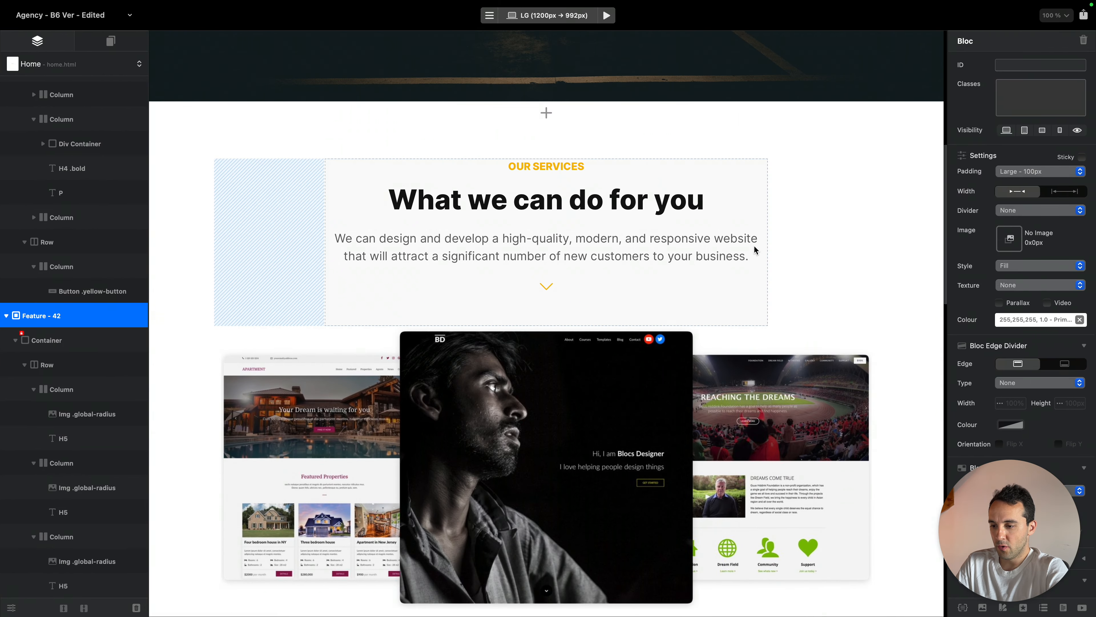
left_click(808, 238)
key("super+c")
scroll(396, 252, "down", 12)
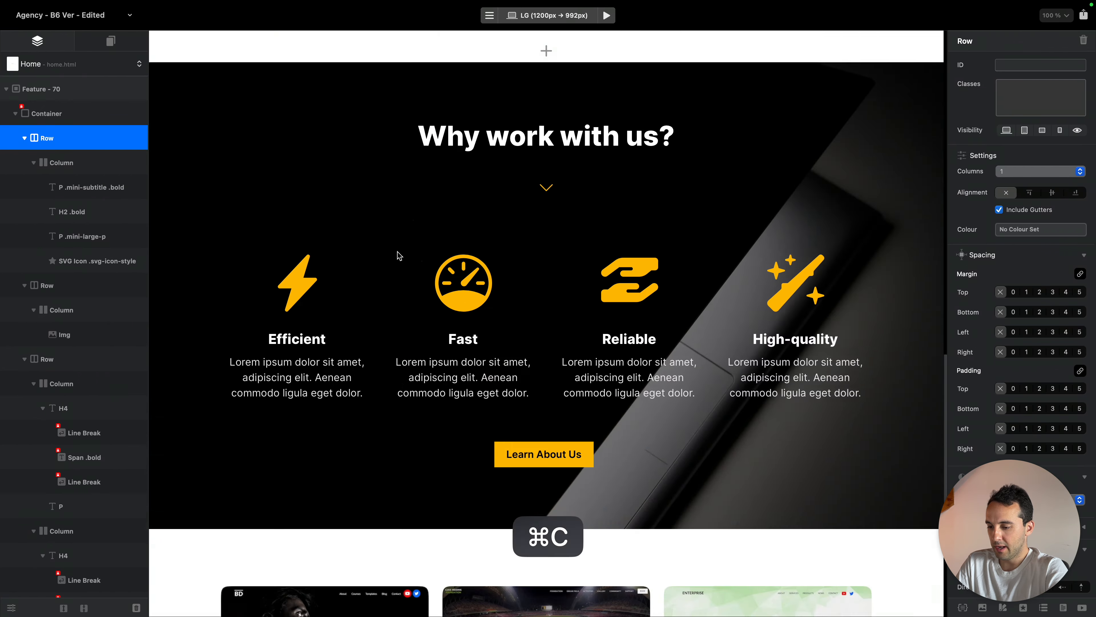
left_click(631, 434)
key("super+v")
Change the pasted row's heading to "Latest Project" and its yellow subtitle to "Our Portfolio"
double_click(561, 272)
key("super+a")
type("Latest Project")
left_click(589, 246)
double_click(589, 247)
key("super+a")
type("ou")
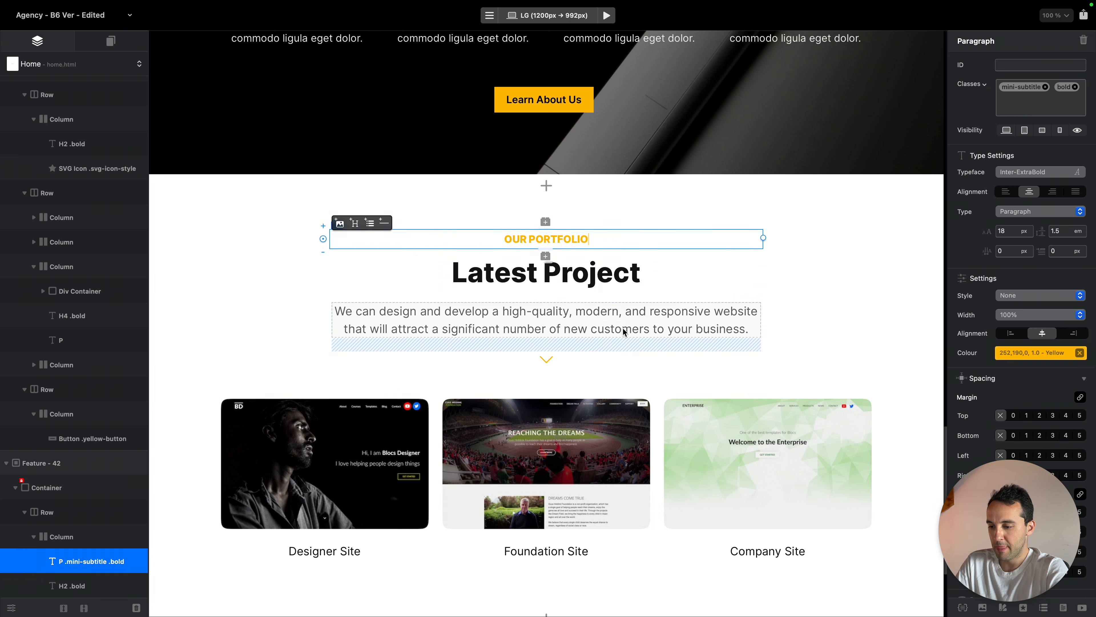
Replace the paragraph under the "Latest Project" heading with "See our latest work."
double_click(662, 327)
type("See our latest work.")
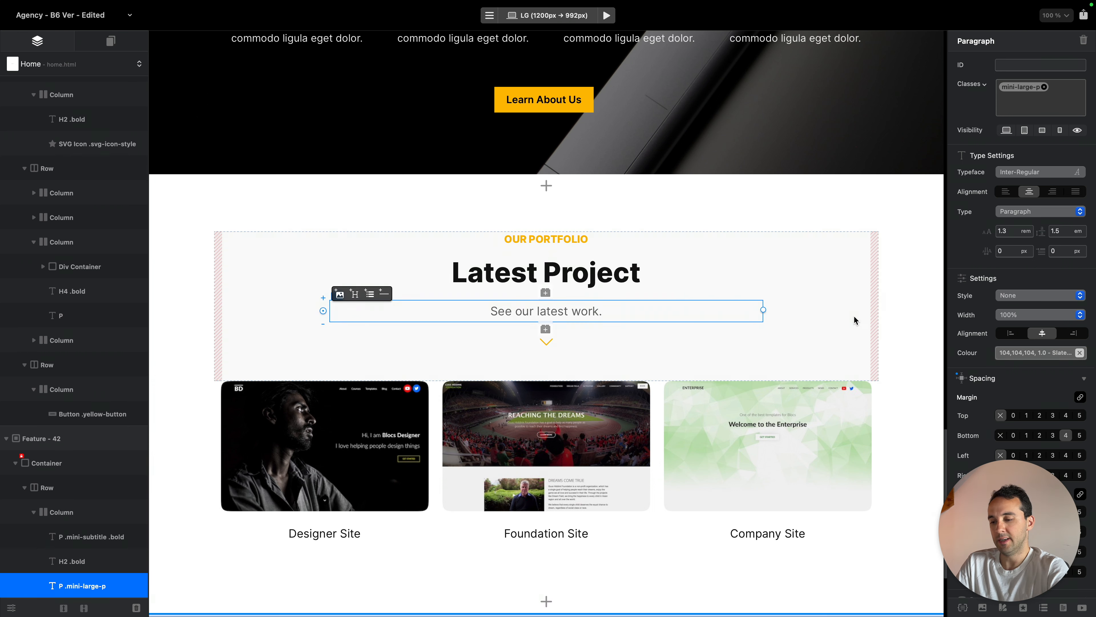
scroll(854, 319, "down", 5)
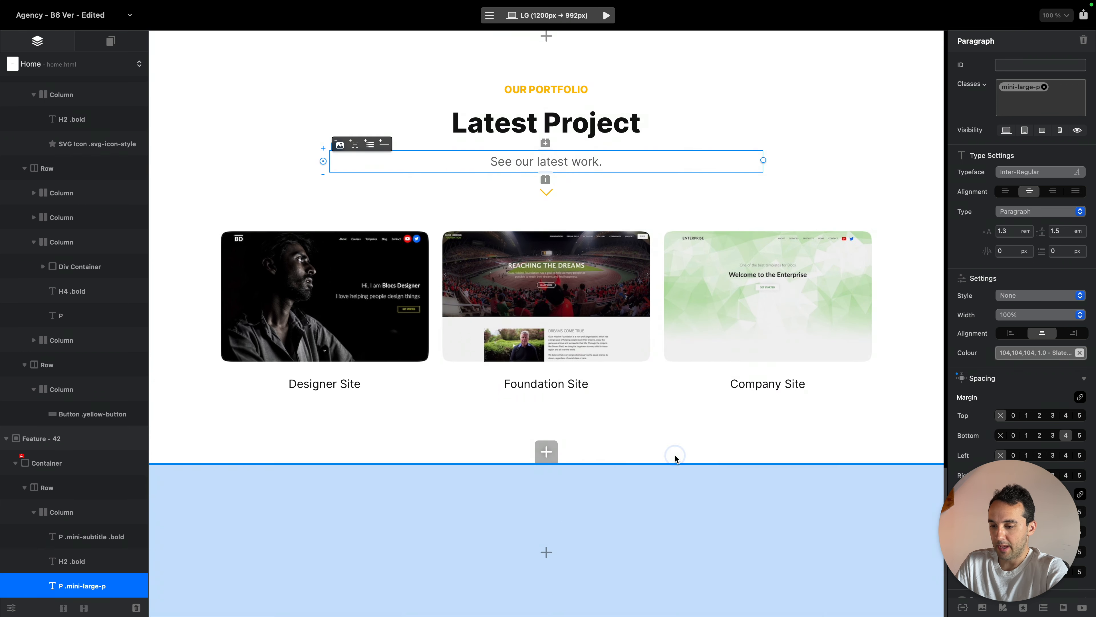
Copy the row holding the "Learn About Us" button and paste it below the three website columns in the Feature - 42 bloc
scroll(738, 432, "up", 15)
left_click(630, 419)
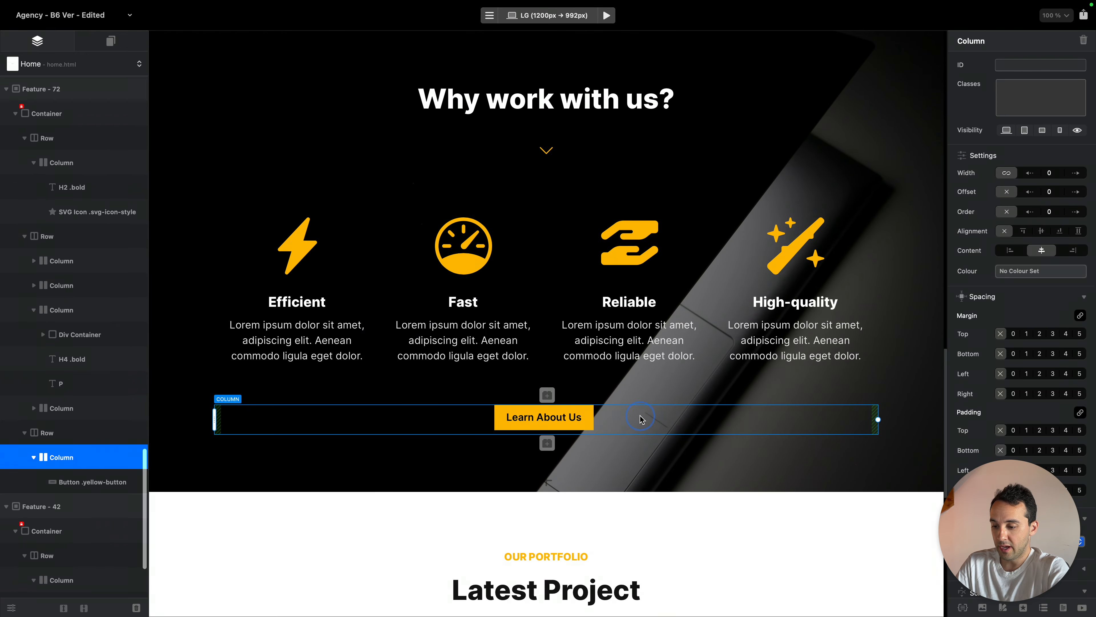
left_click(82, 432)
key("super+c")
scroll(680, 289, "down", 15)
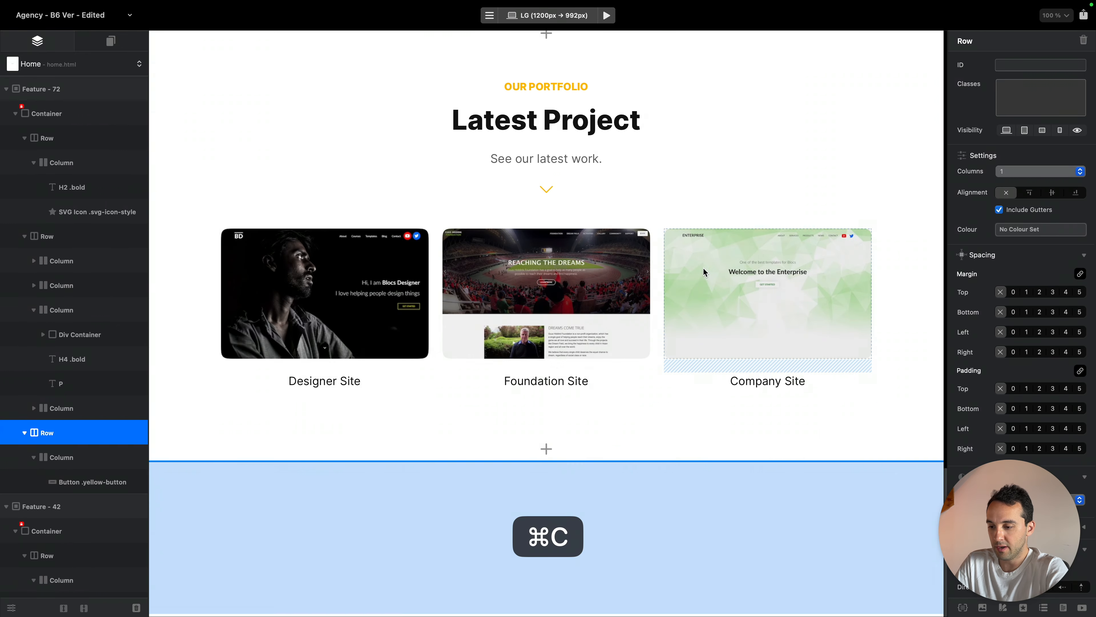
left_click(661, 246)
left_click(87, 512)
key("super+v")
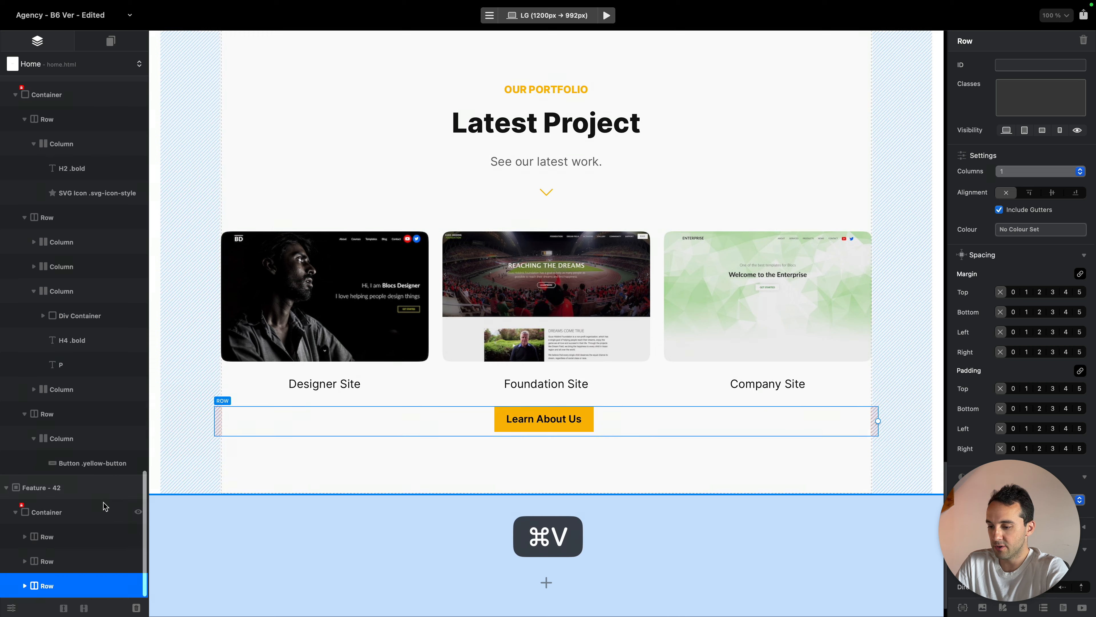
Change the label of the pasted yellow button to "View Full Portfolio"
left_click(579, 449)
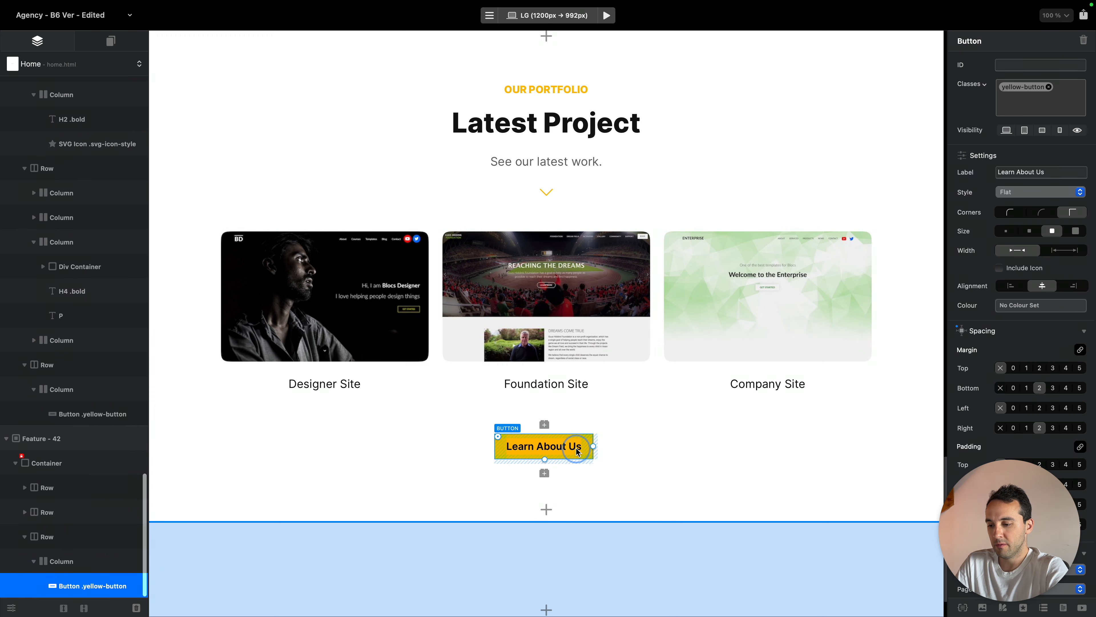
left_click(578, 449)
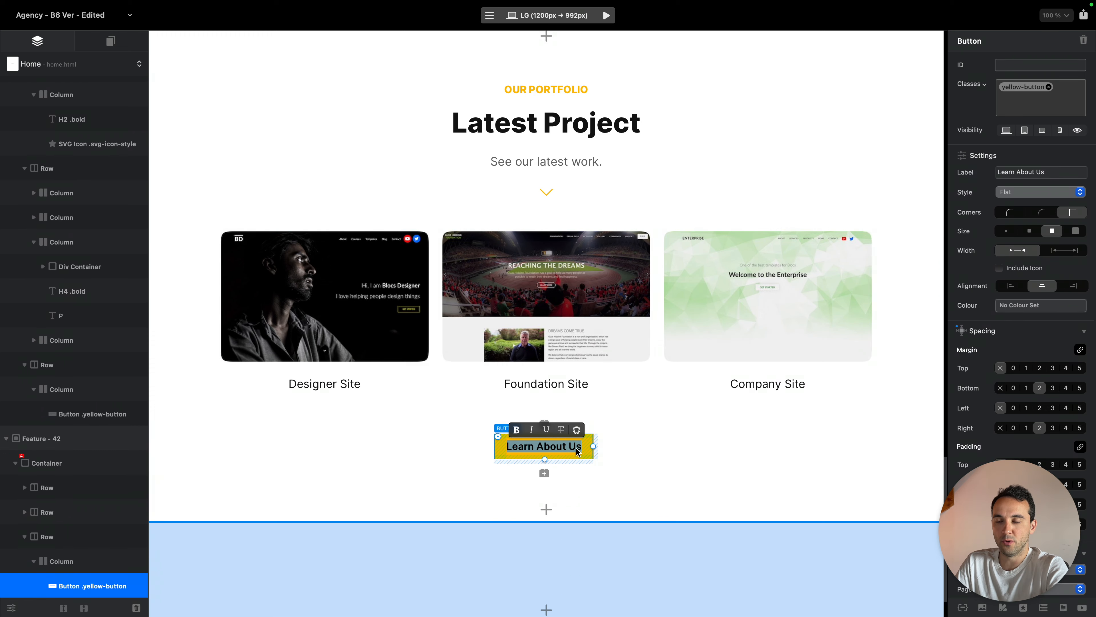
type("View")
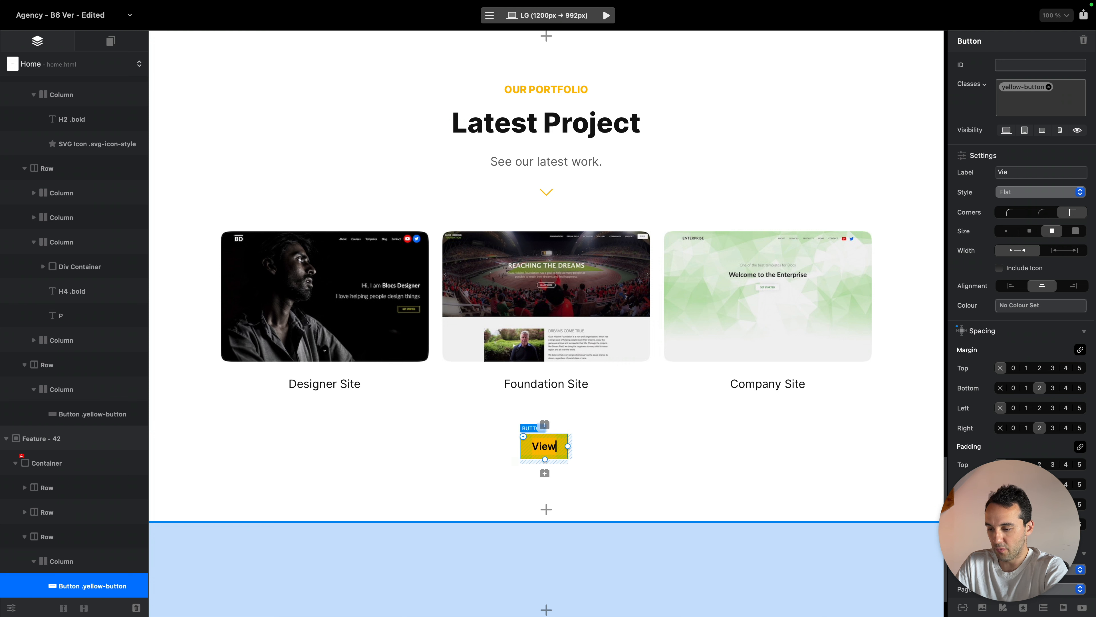
type(" Full Portfoio")
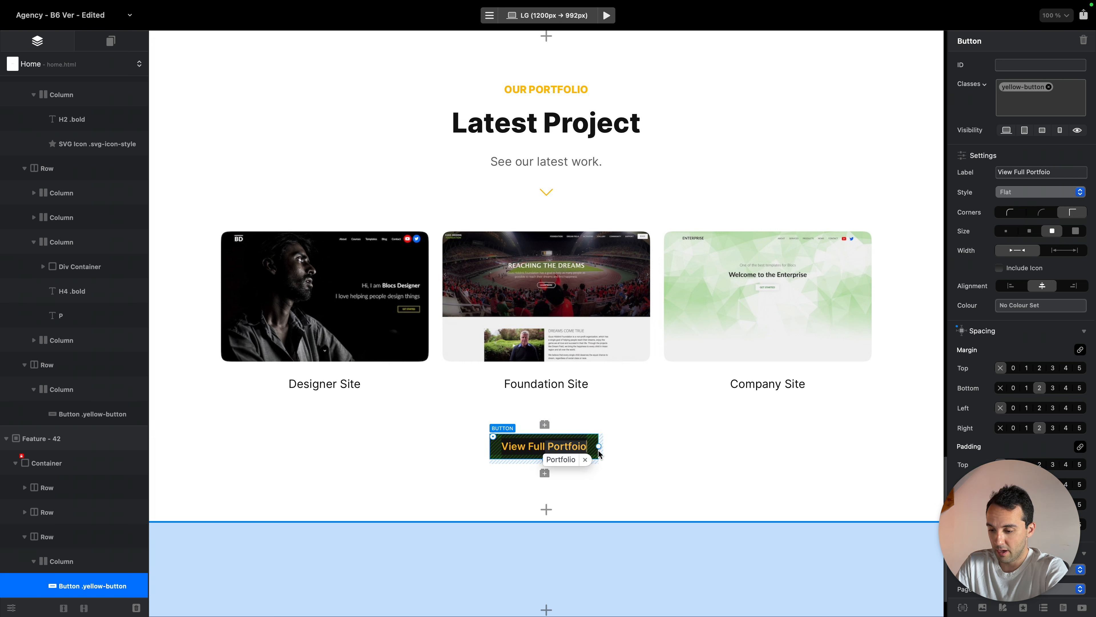
key("Return")
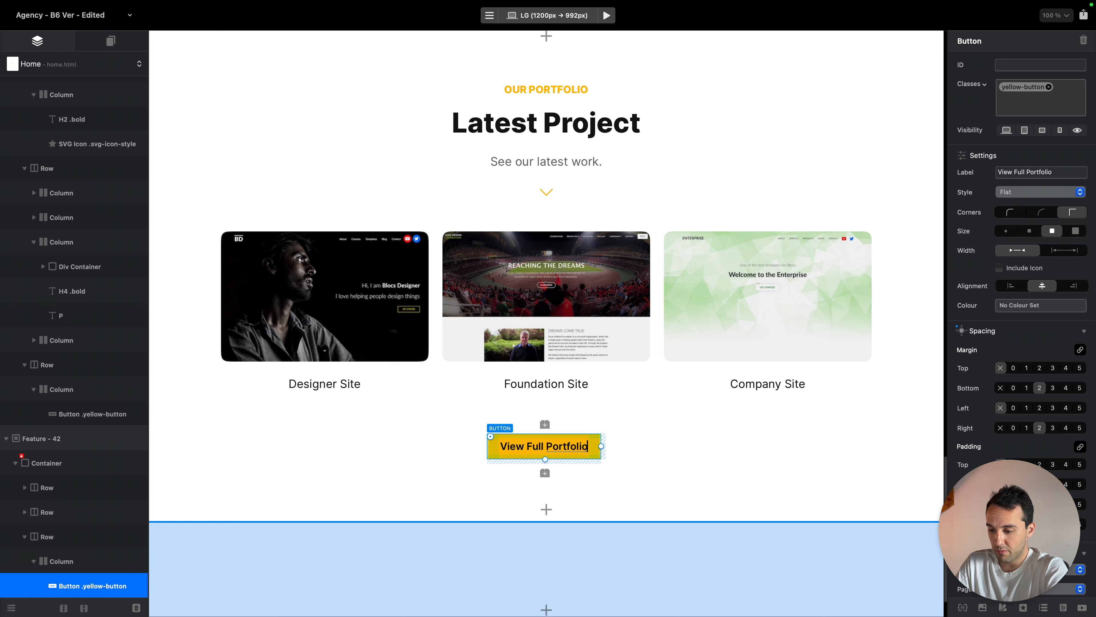
left_click(714, 487)
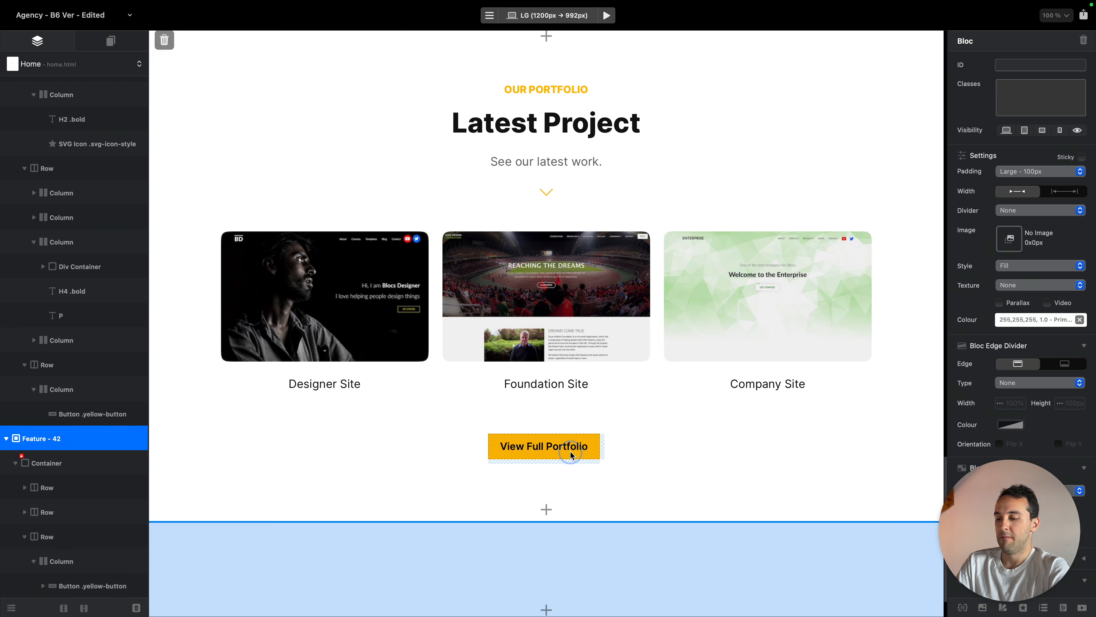
Set the "View Full Portfolio" button to the largest size
left_click(570, 454)
left_click(1074, 231)
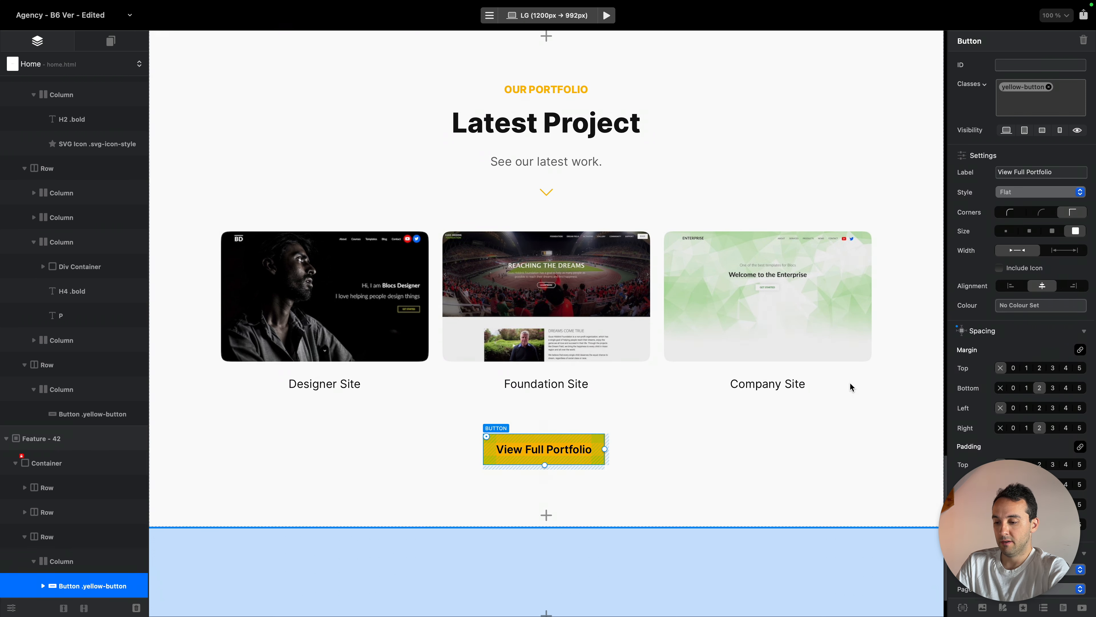
left_click(722, 488)
scroll(722, 488, "up", 2)
scroll(722, 489, "down", 3)
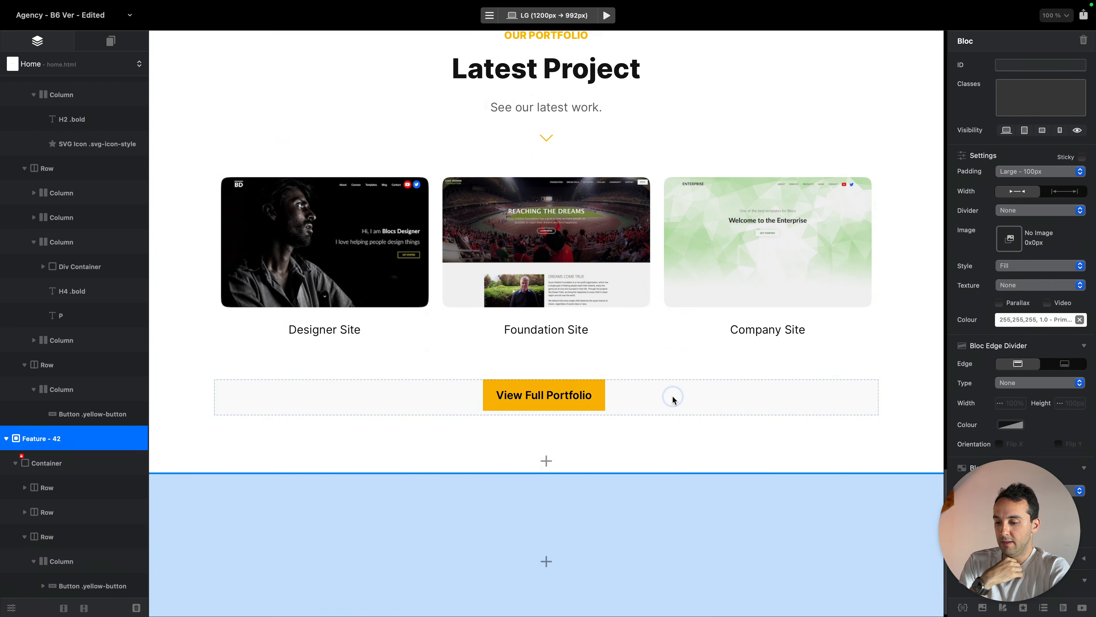
Set the top margin of the column containing the "View Full Portfolio" button to 5
left_click(673, 400)
left_click(1079, 334)
left_click(773, 470)
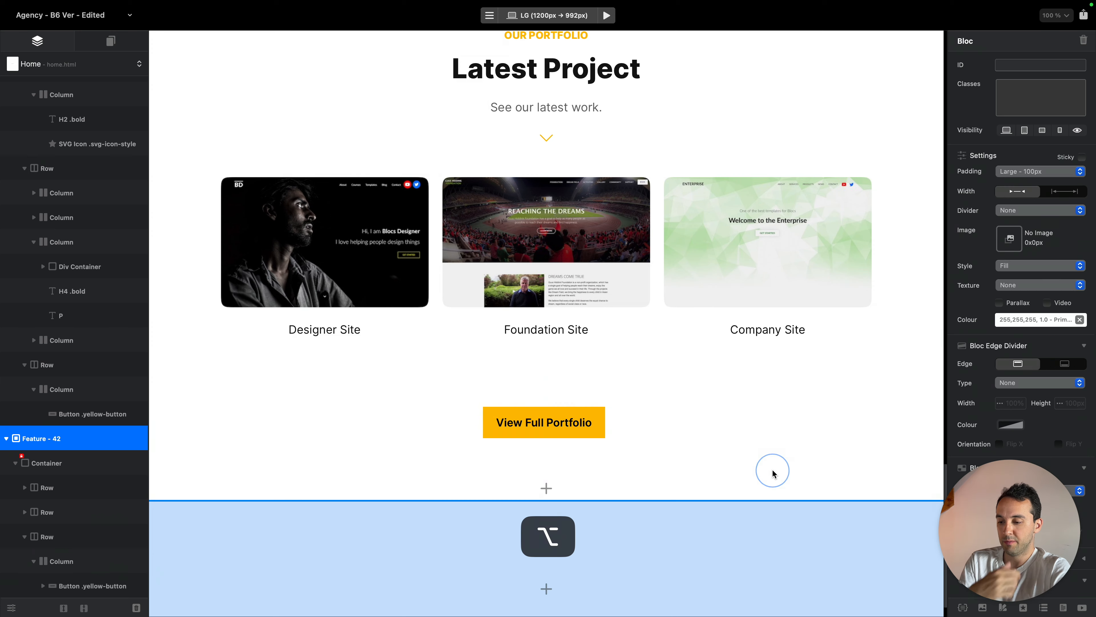
scroll(772, 469, "up", 3)
scroll(771, 468, "down", 3)
scroll(767, 466, "up", 2)
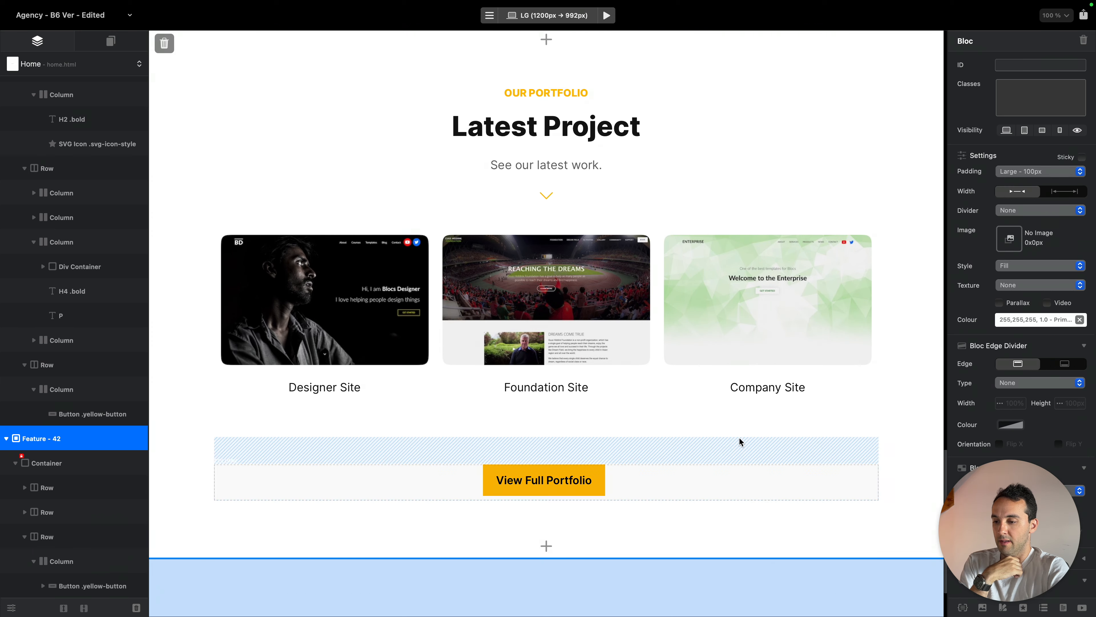
Change the last word of the paragraph under "Latest Project" so it reads "See our latest projects."
left_click(578, 165)
double_click(580, 165)
left_click(572, 165)
type("pro")
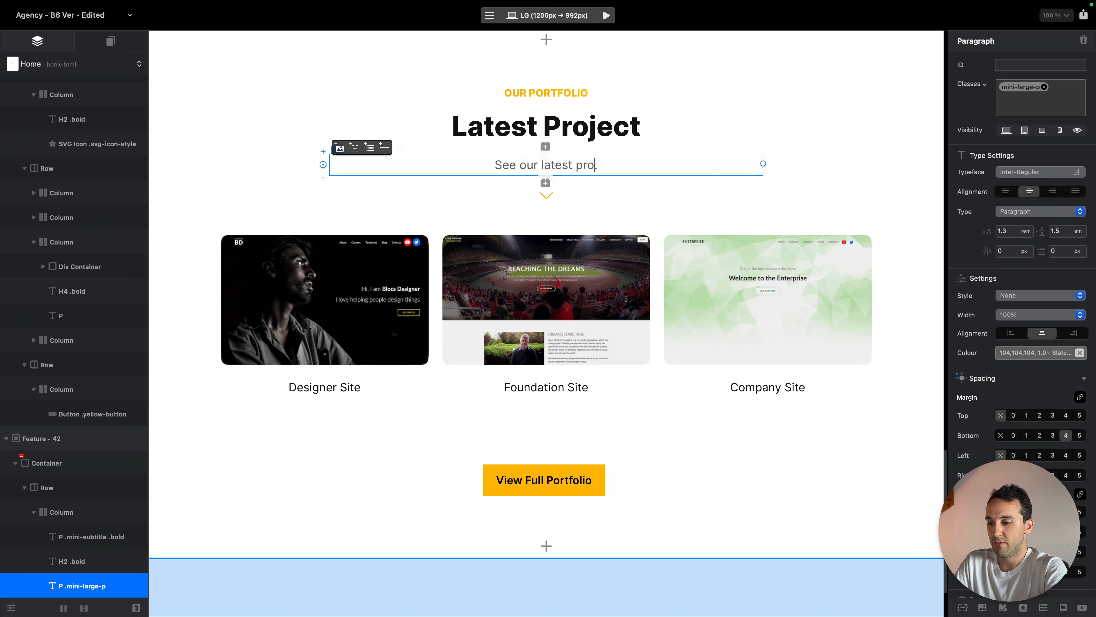
type("jects.")
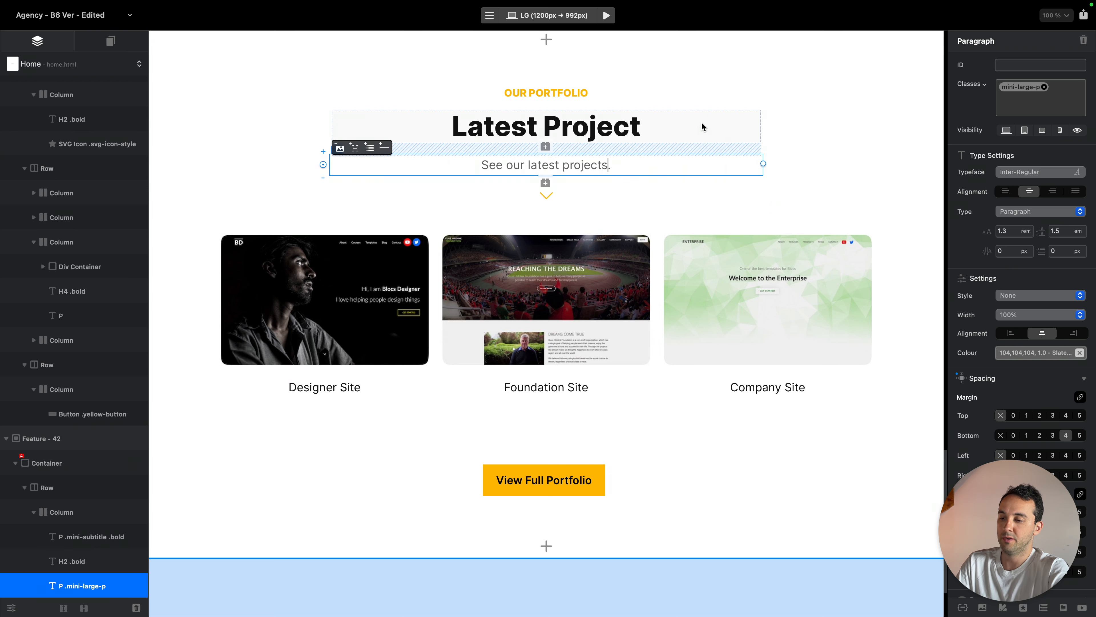
left_click(734, 98)
Review the page from the portfolio section up to the header and save the project
scroll(773, 88, "up", 2)
left_click(804, 142)
scroll(804, 143, "up", 4)
scroll(804, 143, "down", 3)
scroll(805, 147, "up", 12)
scroll(810, 199, "down", 2)
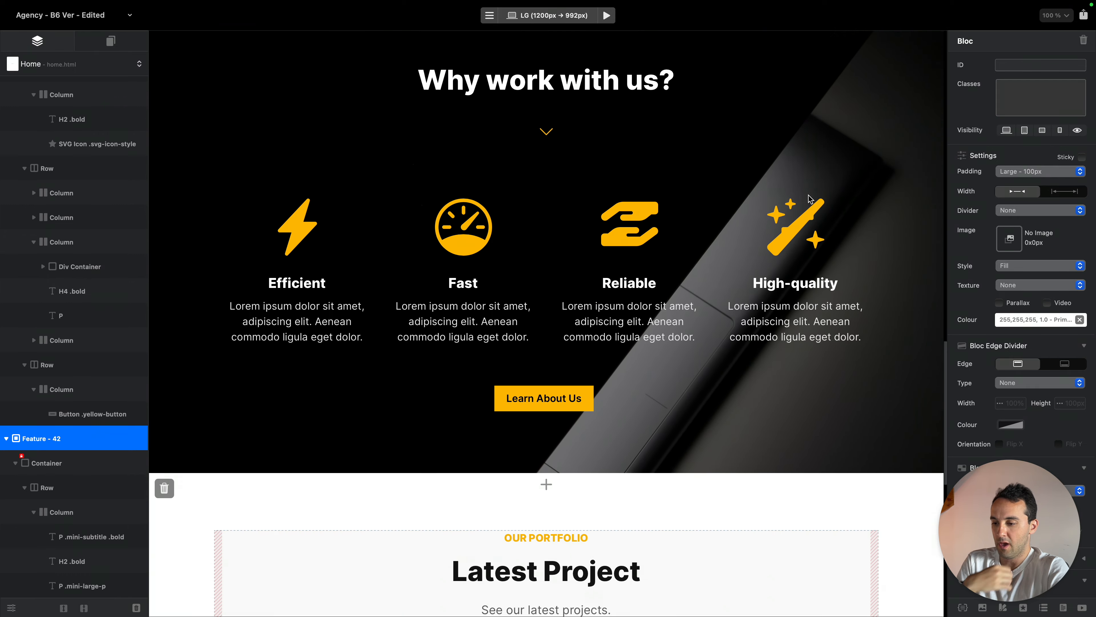
scroll(810, 198, "up", 15)
key("super+s")
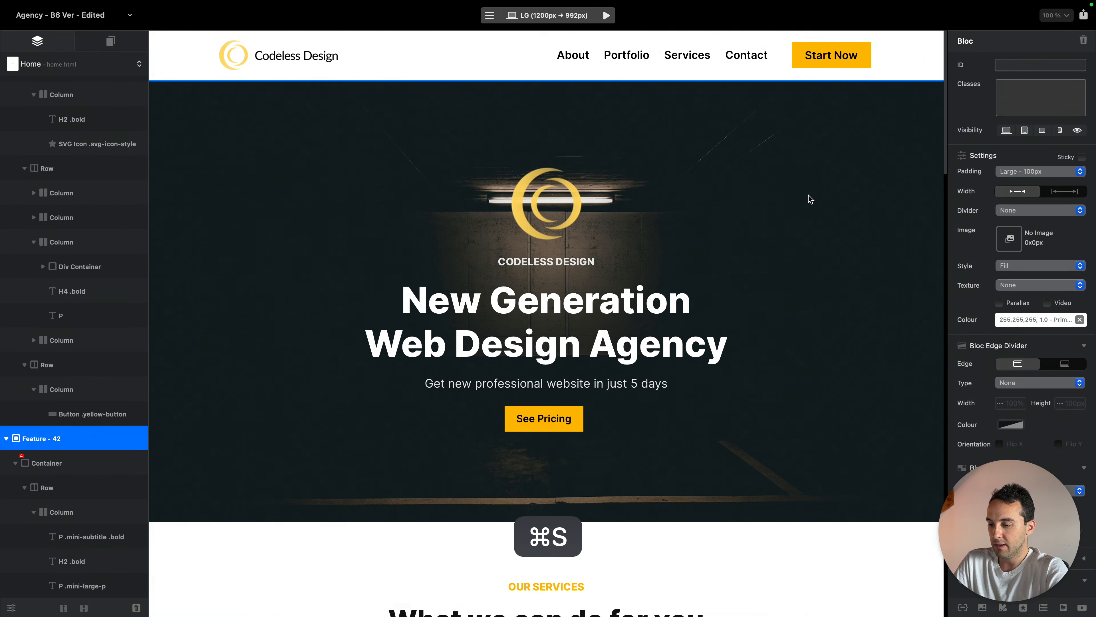
Switch to the reference template in Safari and examine its portfolio section and footer
key("ctrl+Left")
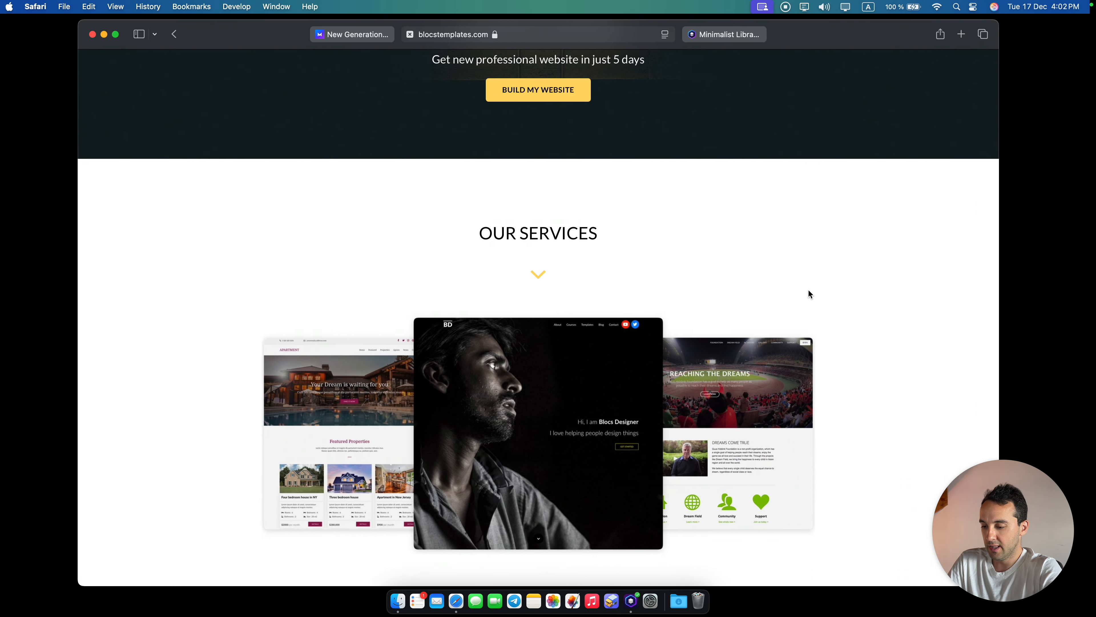
scroll(809, 291, "down", 12)
scroll(810, 294, "down", 15)
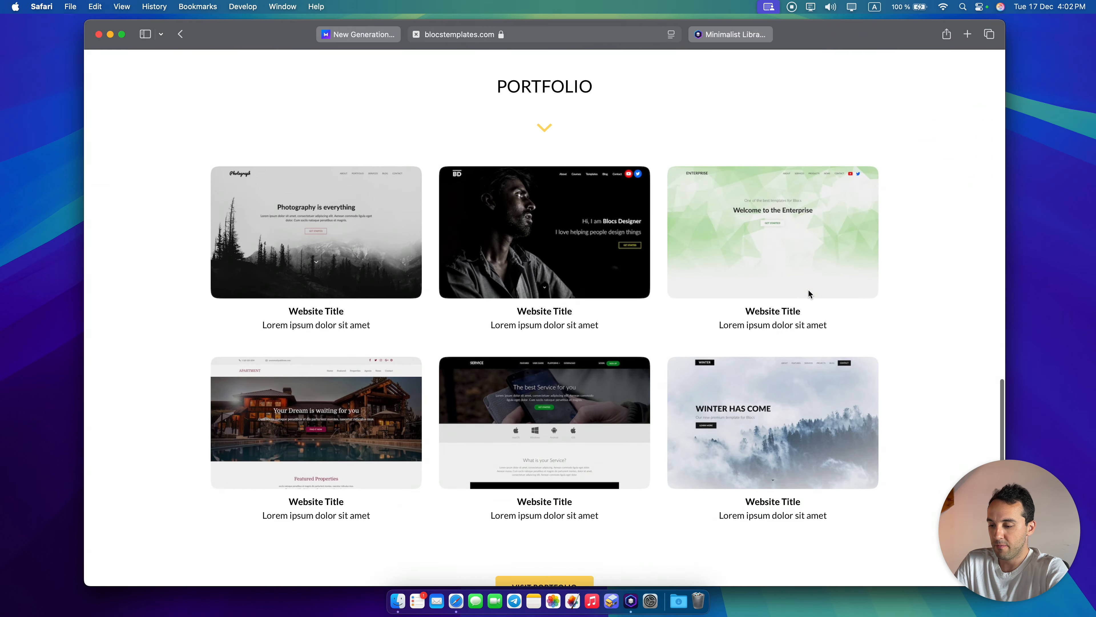
scroll(808, 291, "up", 3)
scroll(809, 291, "down", 3)
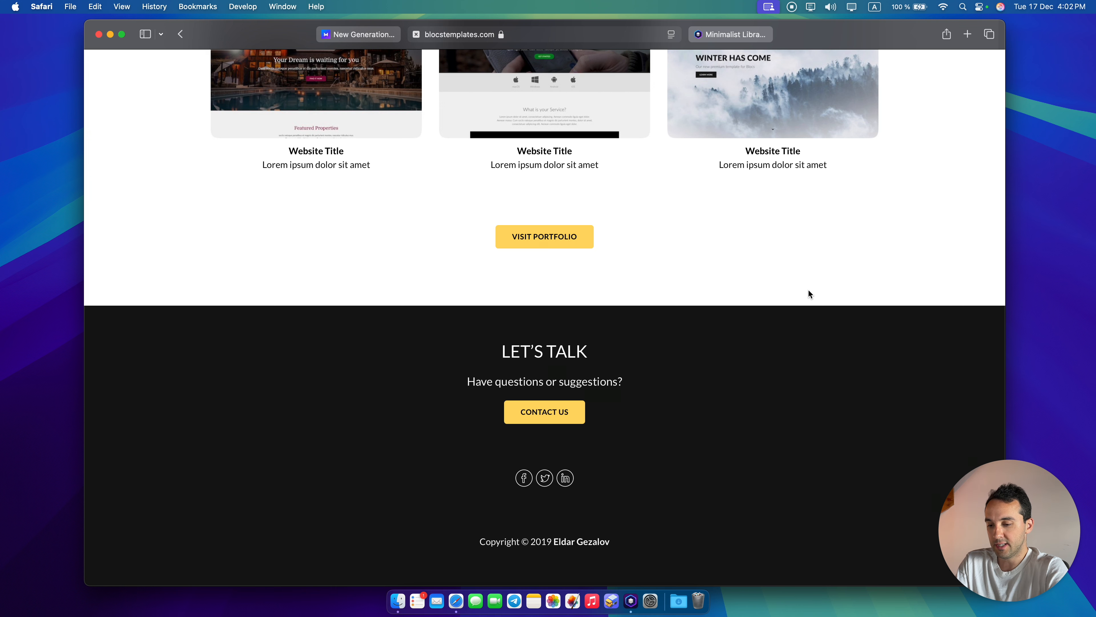
Switch back to Blocs and add the Footers - 12 bloc from the Minimalist Library to the global area below the portfolio section
key("ctrl+Right")
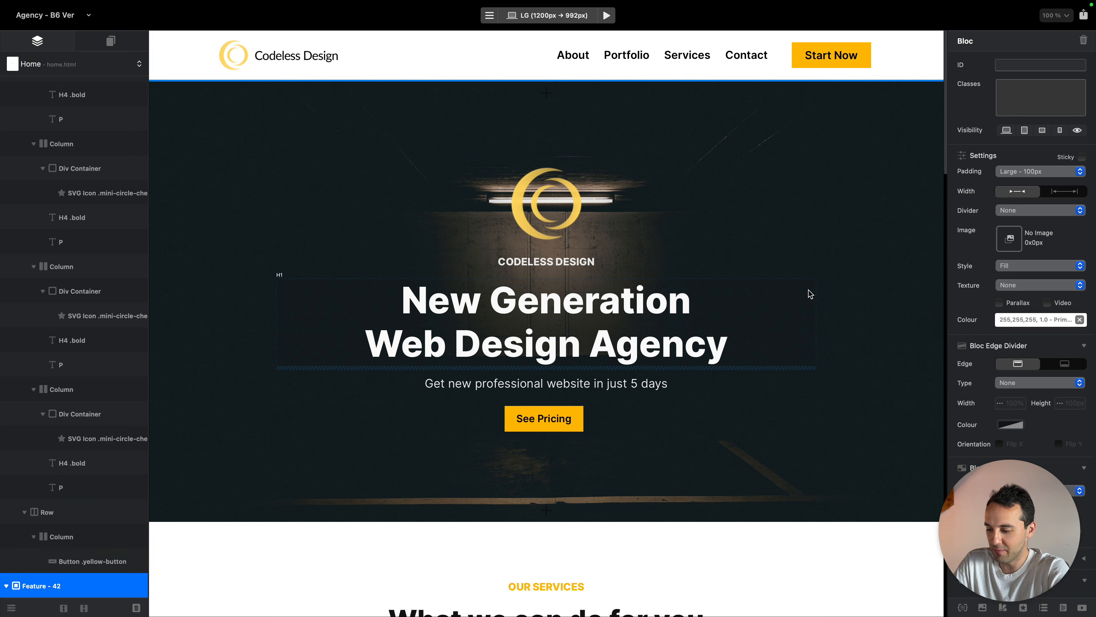
scroll(810, 293, "down", 15)
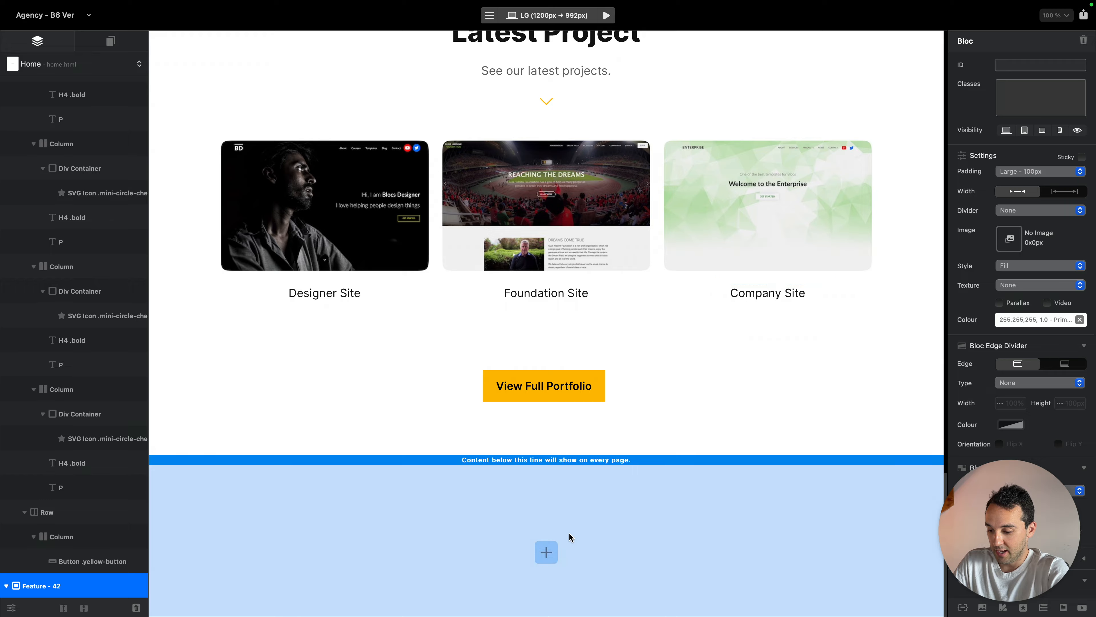
left_click(549, 548)
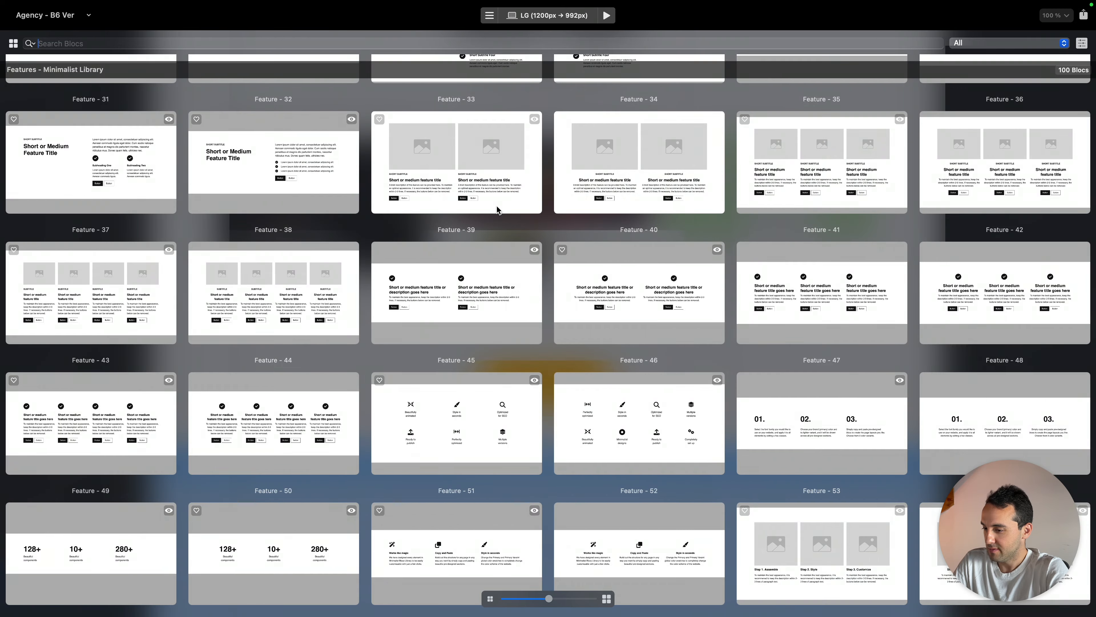
scroll(497, 206, "up", 20)
scroll(496, 207, "down", 20)
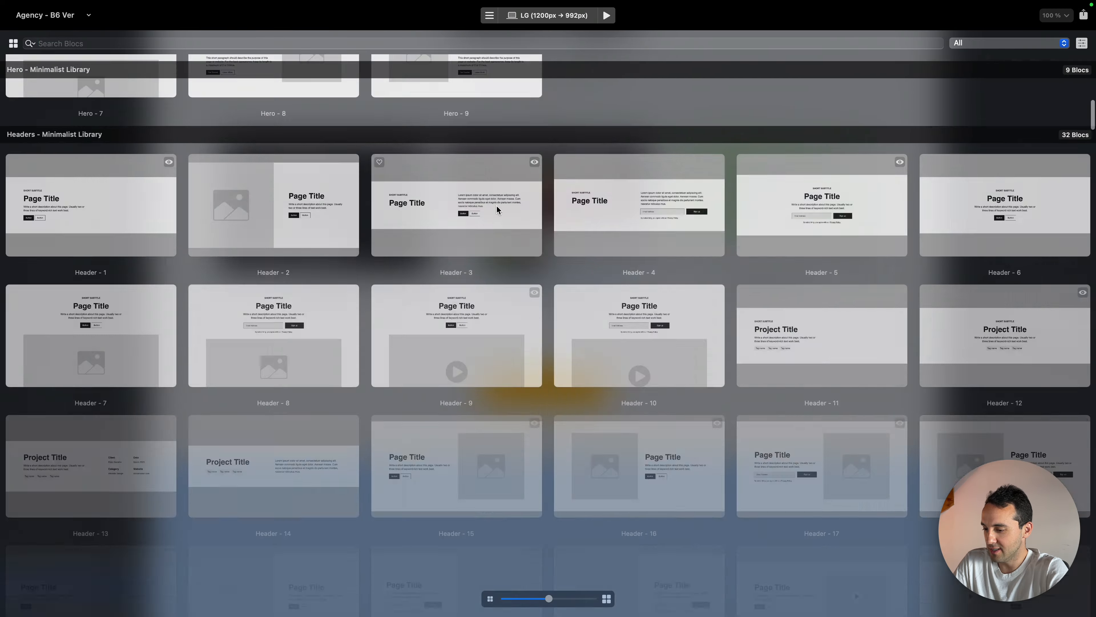
scroll(496, 206, "down", 20)
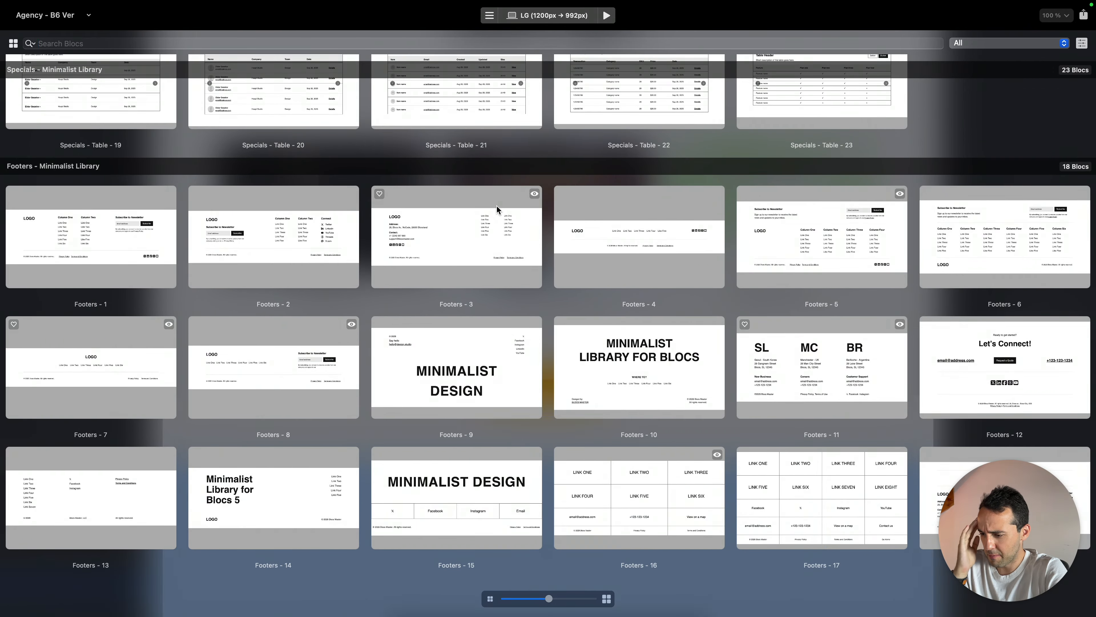
key("ctrl+Left")
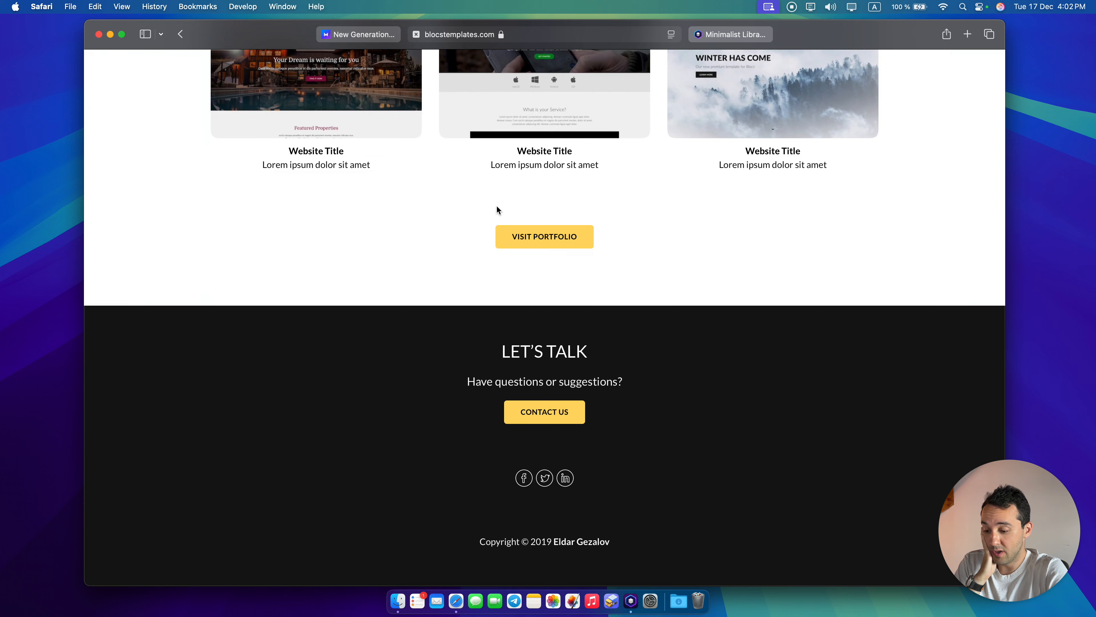
key("ctrl+Right")
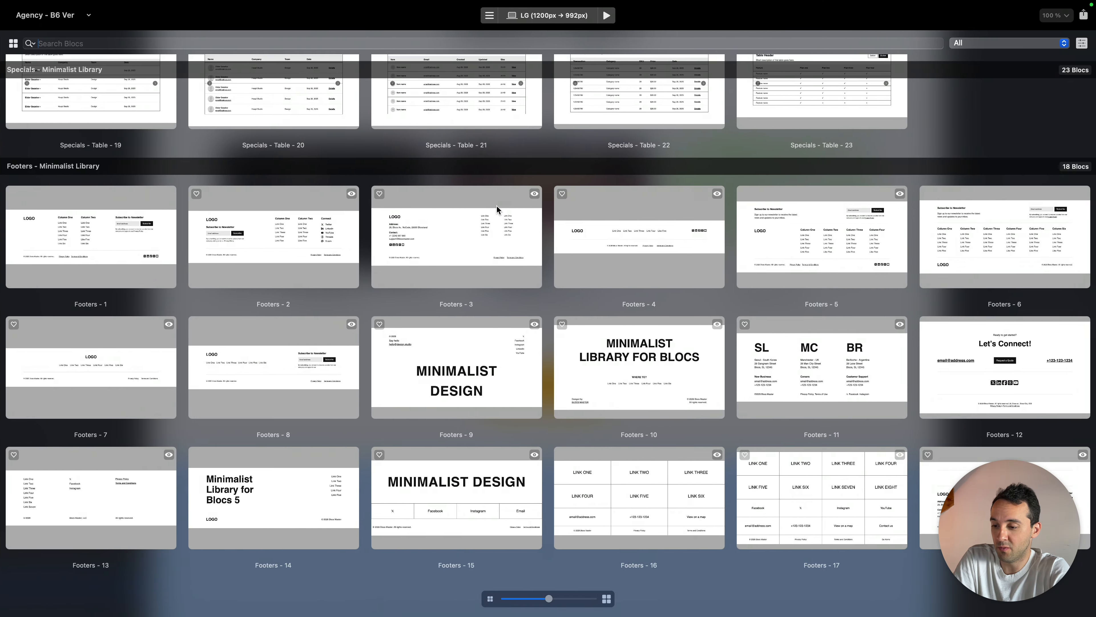
left_click(614, 340)
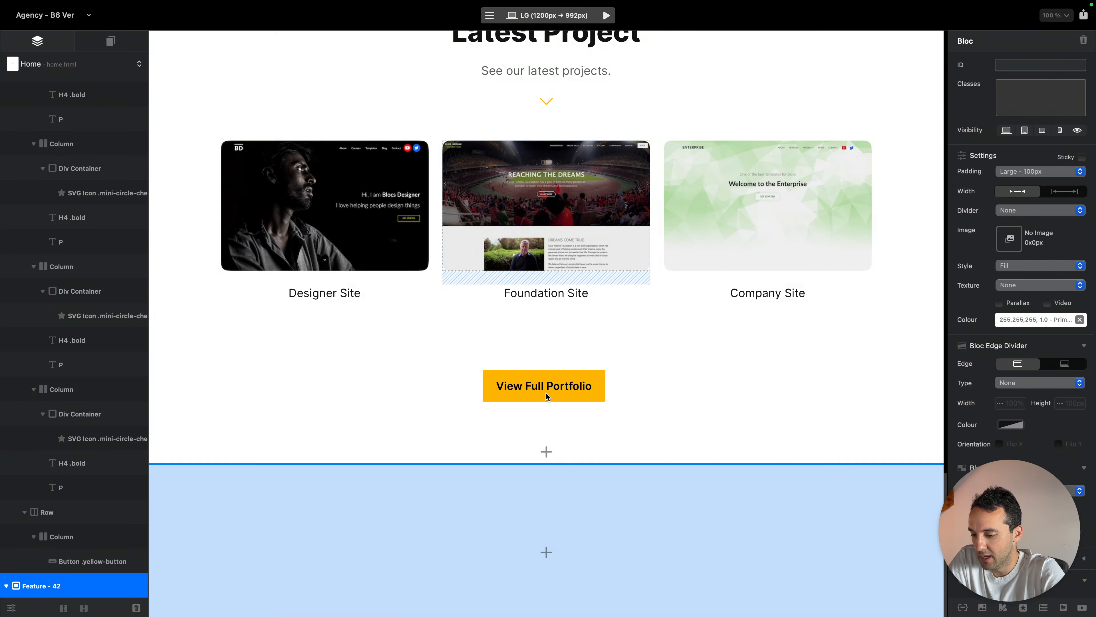
left_click(546, 551)
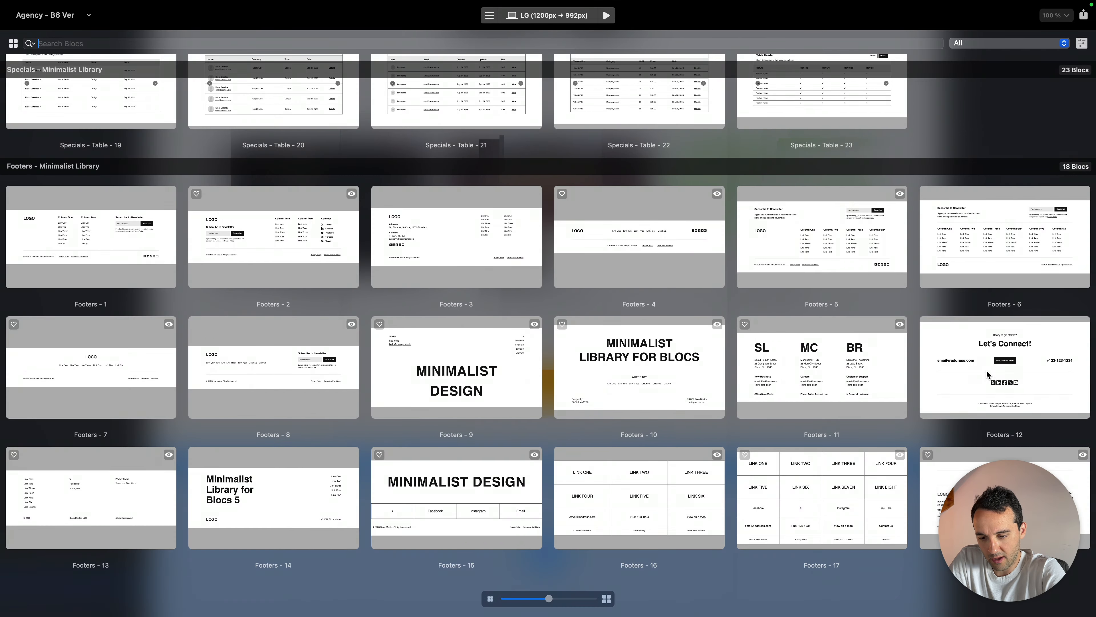
left_click(1011, 367)
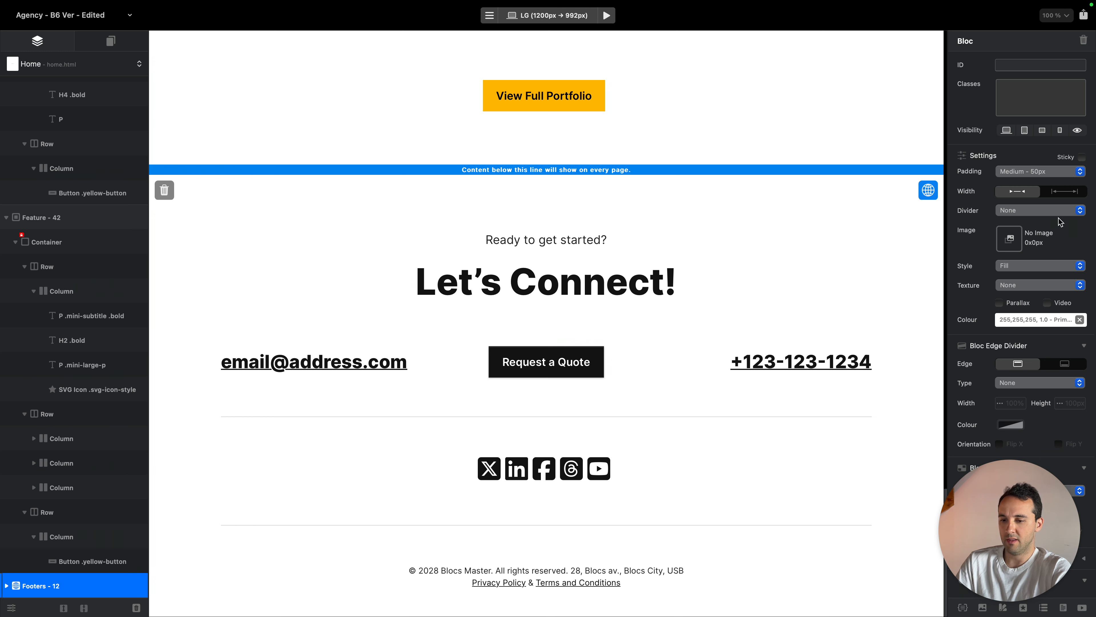
Colour the footer's "Ready to get started?" text with the light grey primary variant and its "Let's Connect!" heading with white Primary
left_click(606, 241)
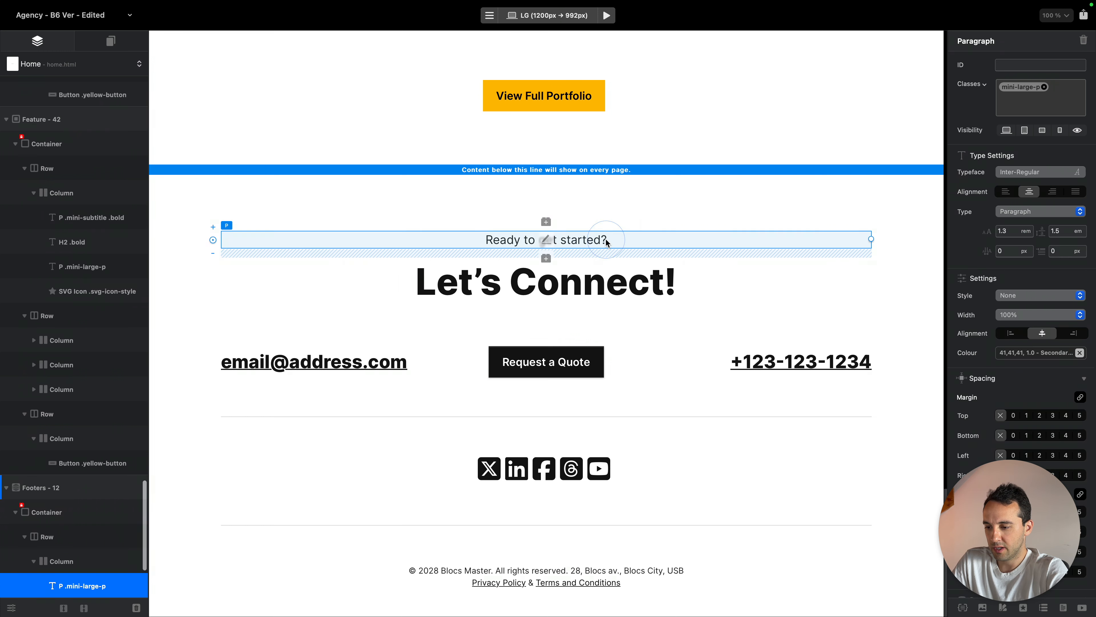
left_click(1029, 356)
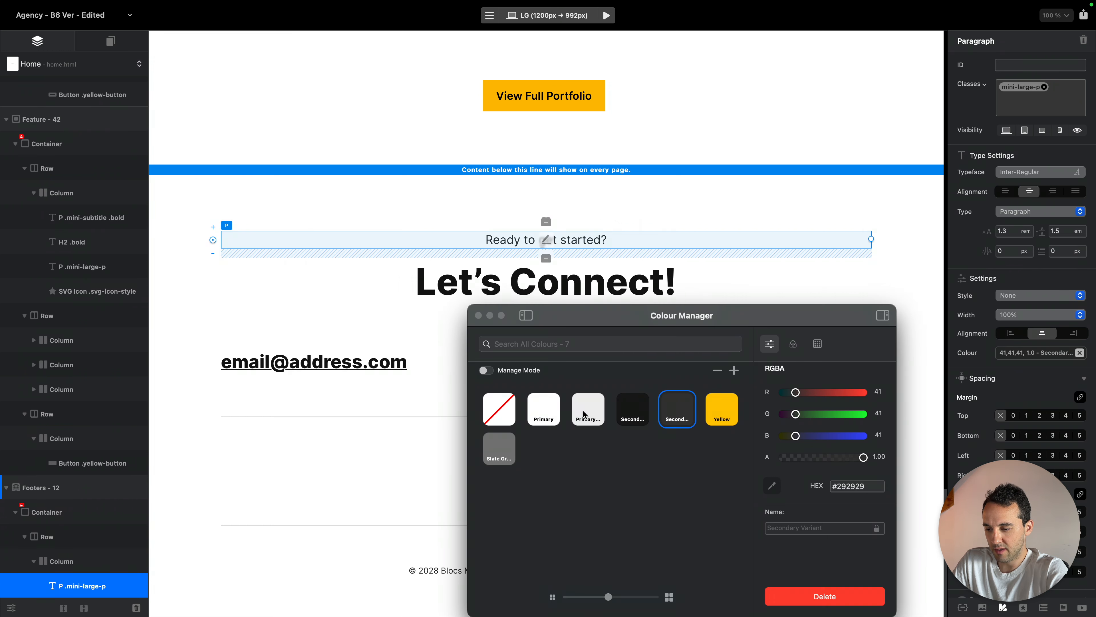
left_click(584, 414)
left_click(605, 283)
left_click(546, 412)
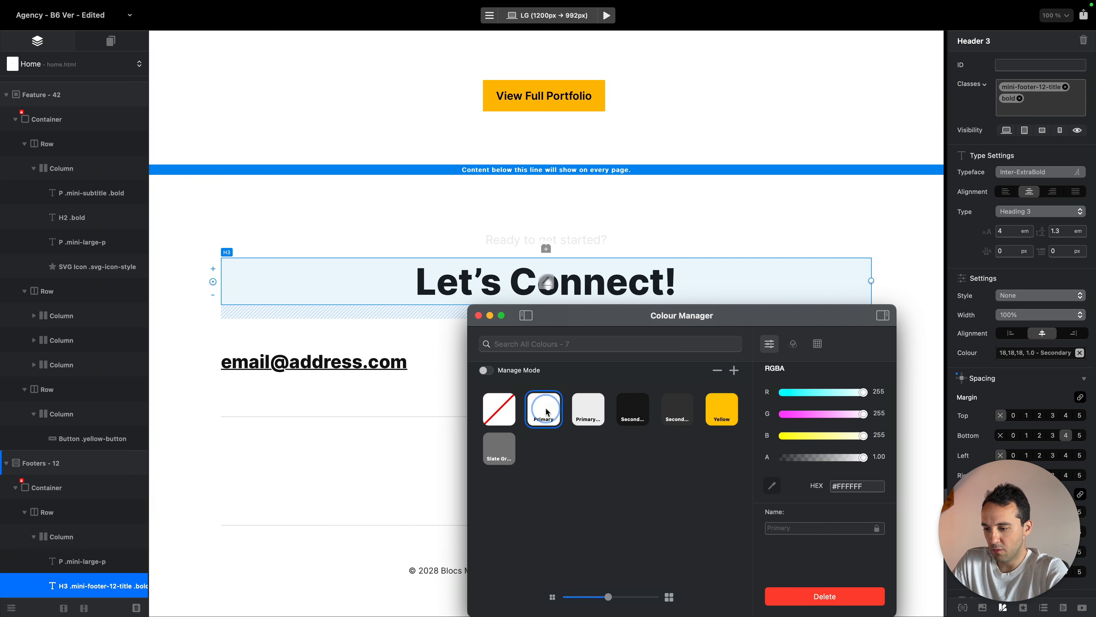
Try the dark Secondary and Secondary Variant swatches as the footer bloc's background colour
left_click_drag(615, 310, 602, 437)
left_click(590, 181)
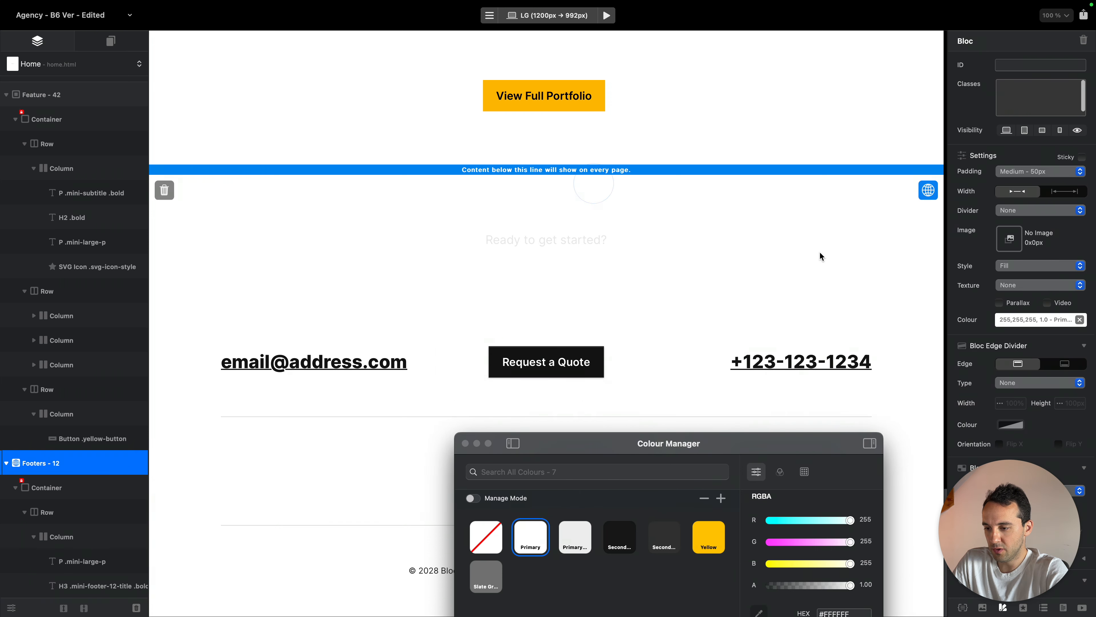
left_click(1031, 324)
left_click(605, 526)
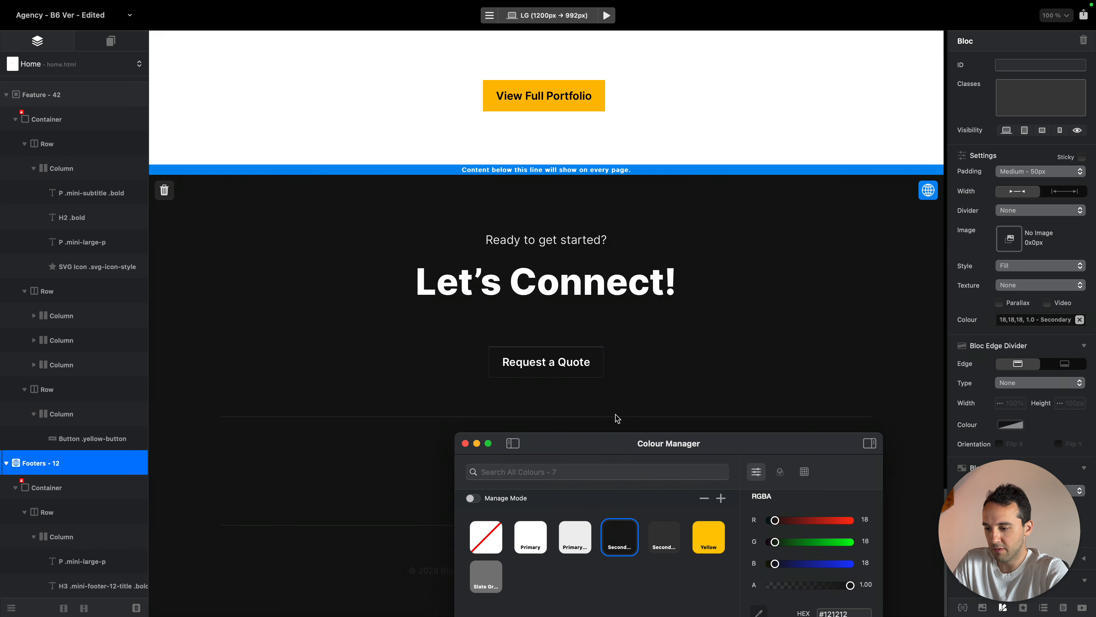
left_click(656, 543)
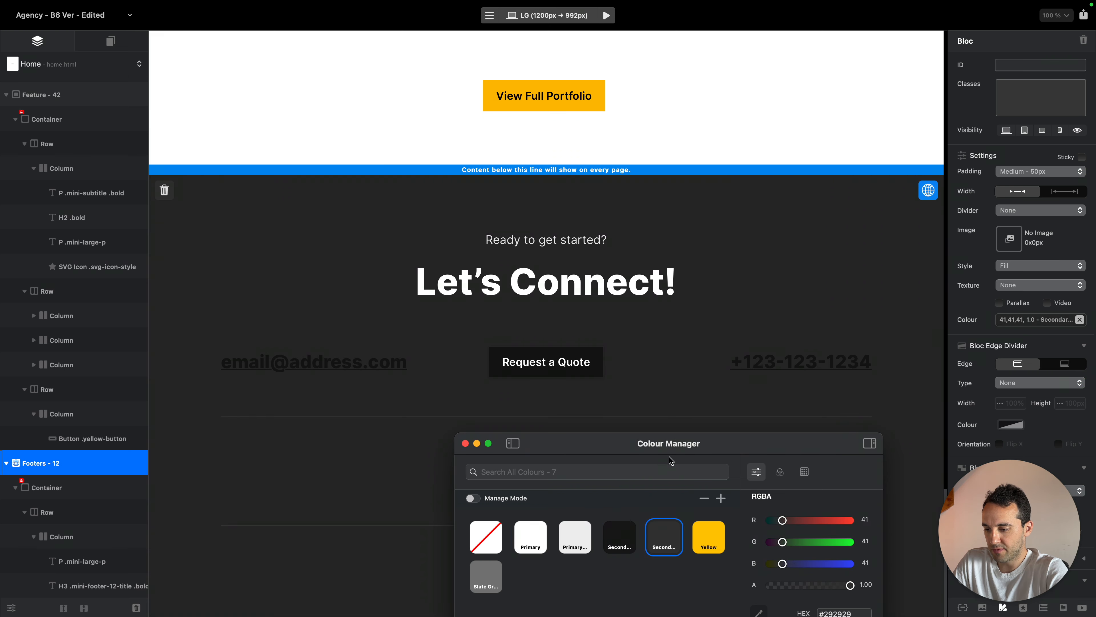
Change the text colour of the footer links' mini-solid-link class to white Primary
left_click_drag(671, 460, 950, 259)
left_click(350, 363)
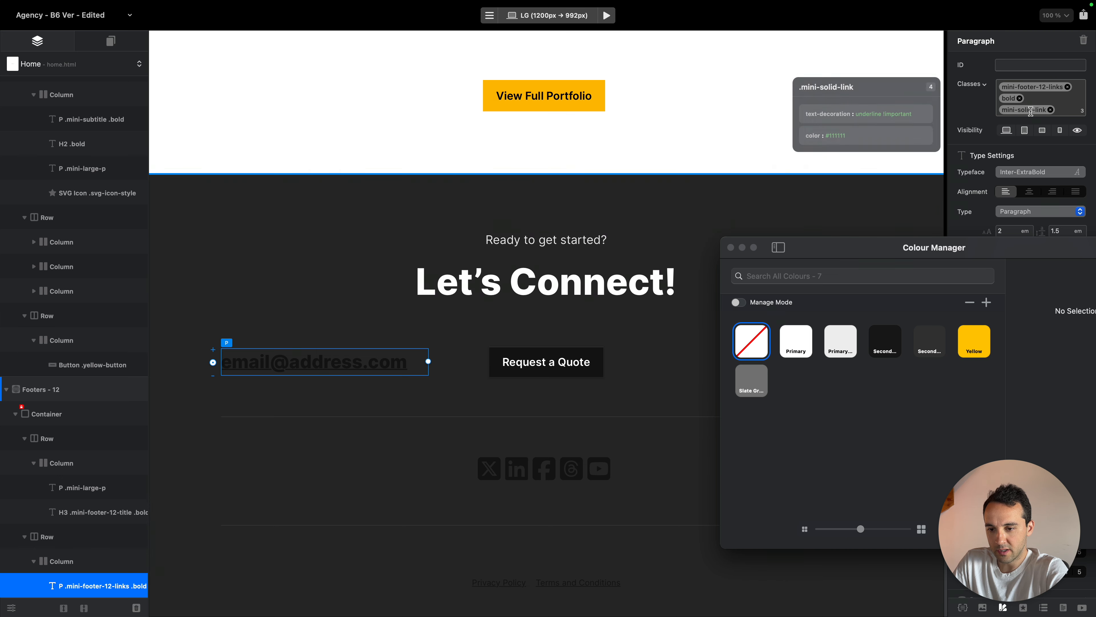
double_click(1031, 110)
left_click(790, 260)
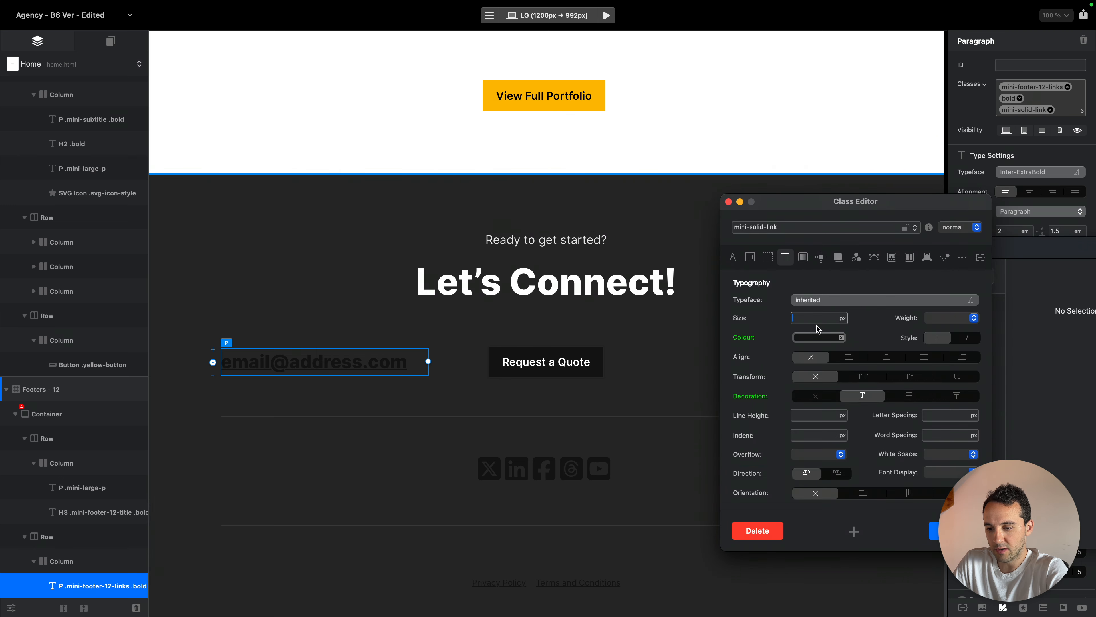
left_click(817, 337)
left_click(777, 239)
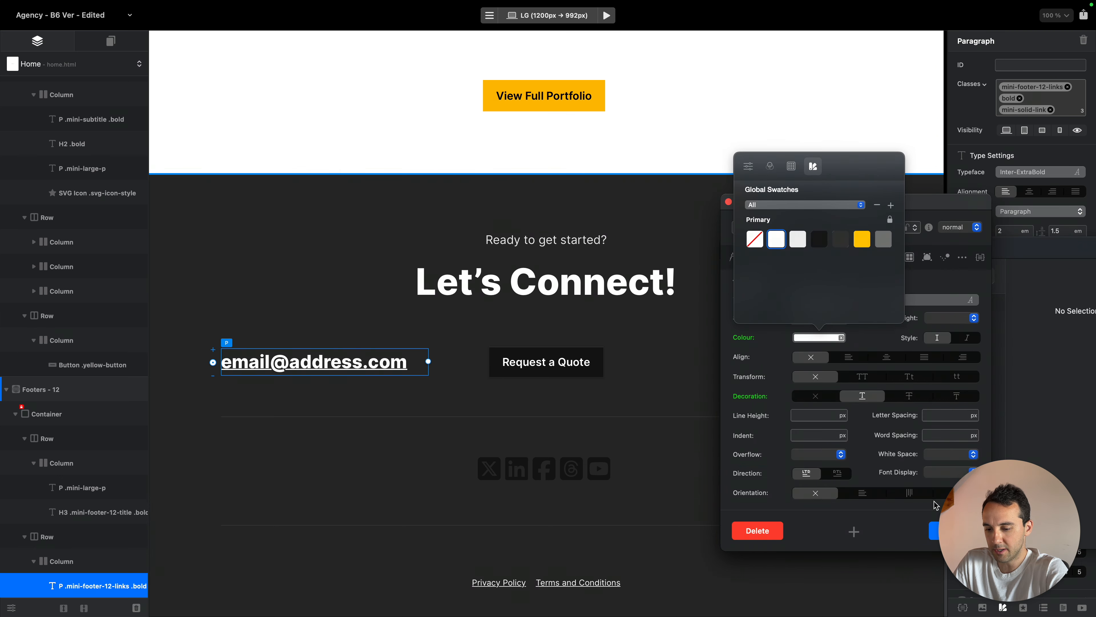
left_click(930, 537)
Replace the class on the footer's "Request a Quote" button with yellow-button
left_click_drag(847, 268, 604, 485)
left_click(537, 365)
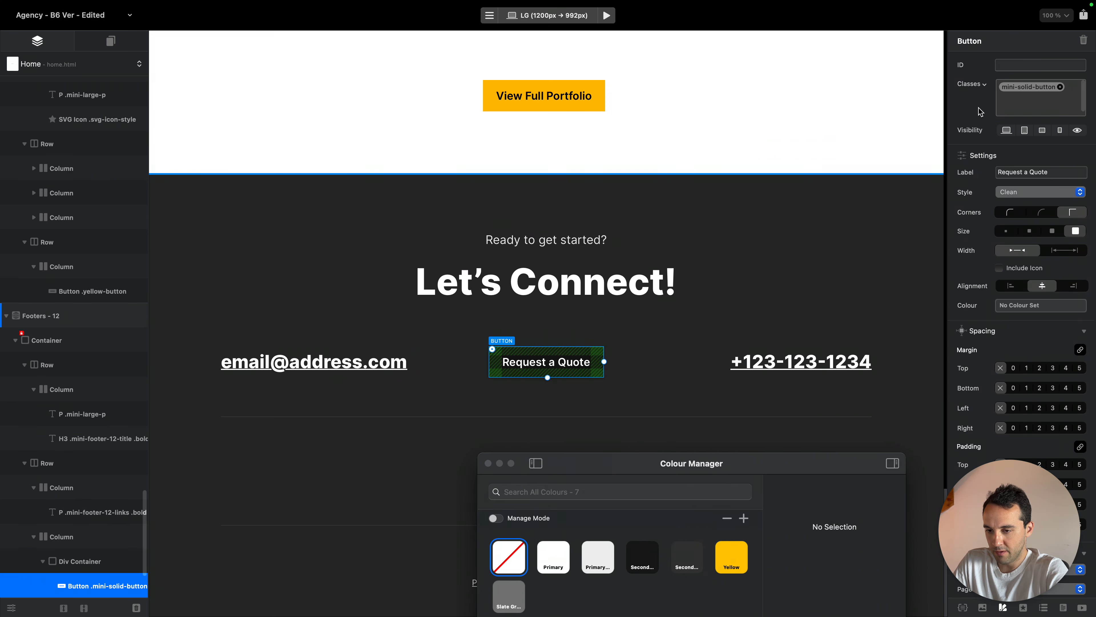
left_click(1064, 94)
key("ctrl+a")
type("ye")
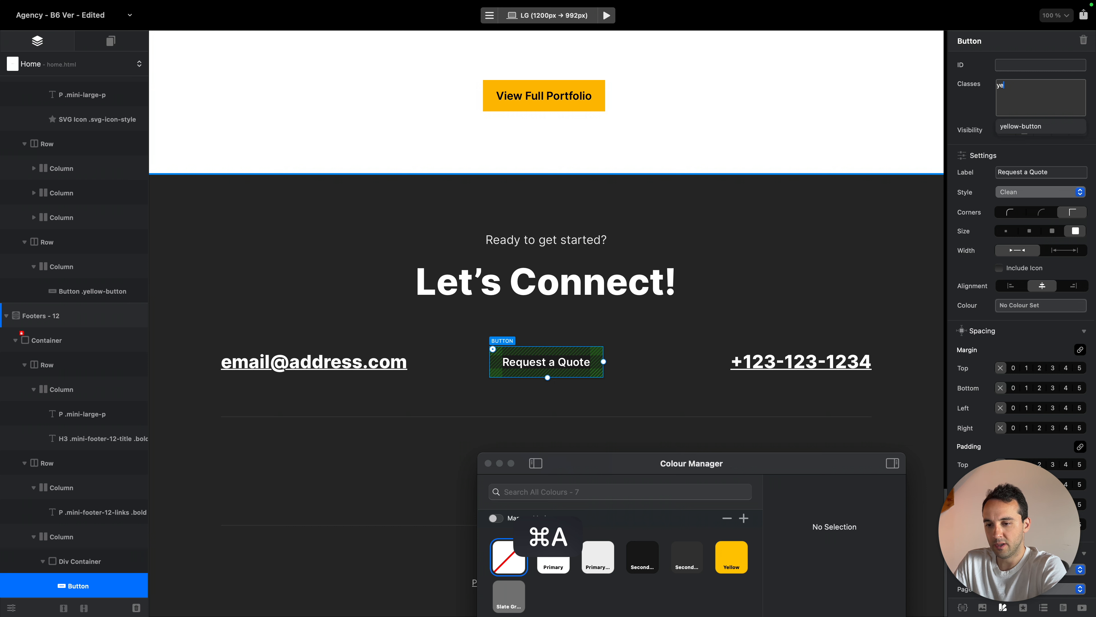
left_click(1062, 130)
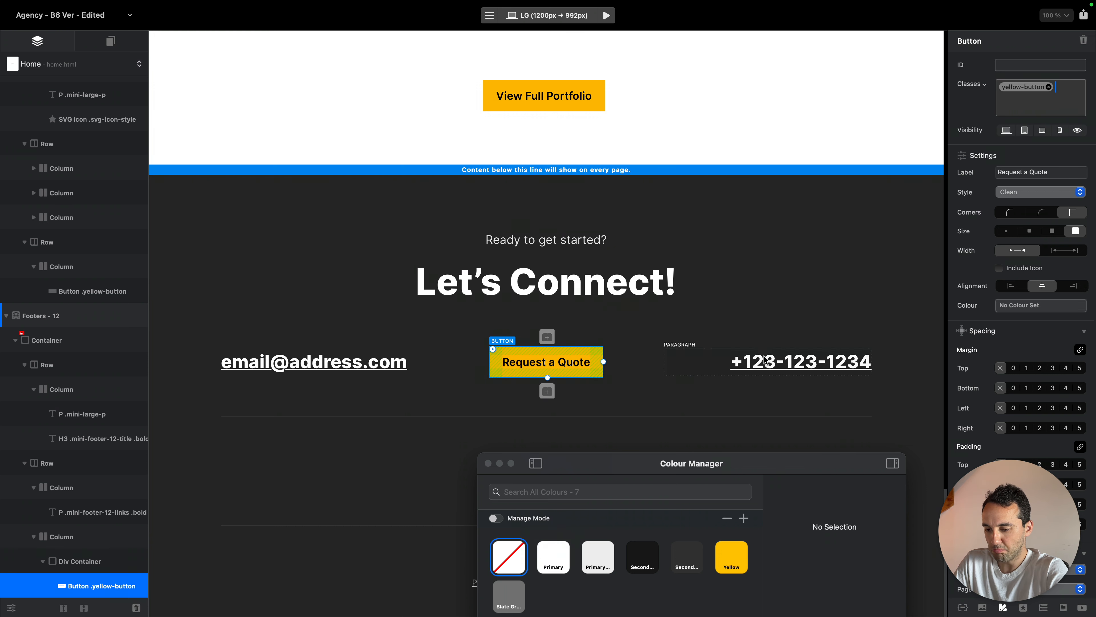
Set the SVG fill of the social icons' mini-contact-icon class to white Primary in the normal state
left_click_drag(741, 469, 808, 0)
left_click_drag(700, 461, 876, 24)
left_click(534, 479)
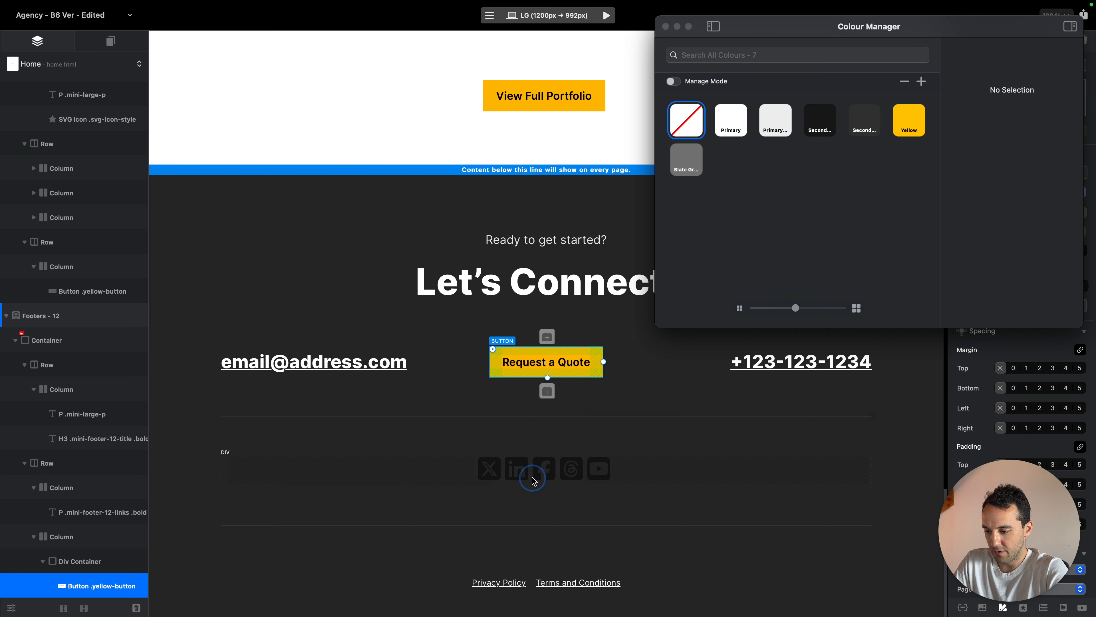
left_click(517, 470)
left_click_drag(943, 36, 275, 110)
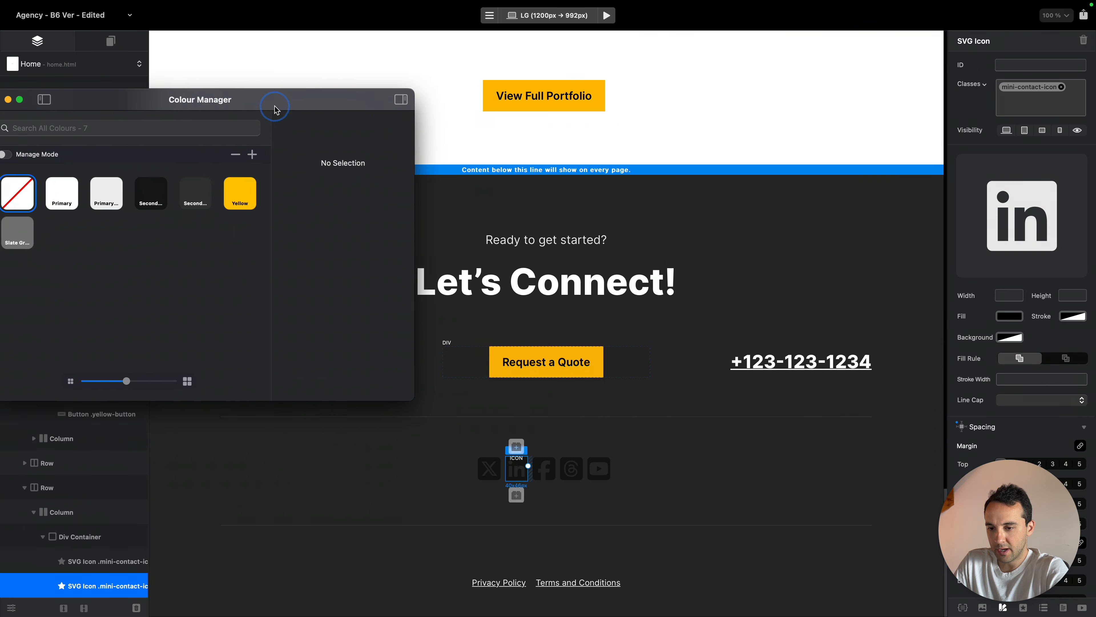
left_click(1032, 87)
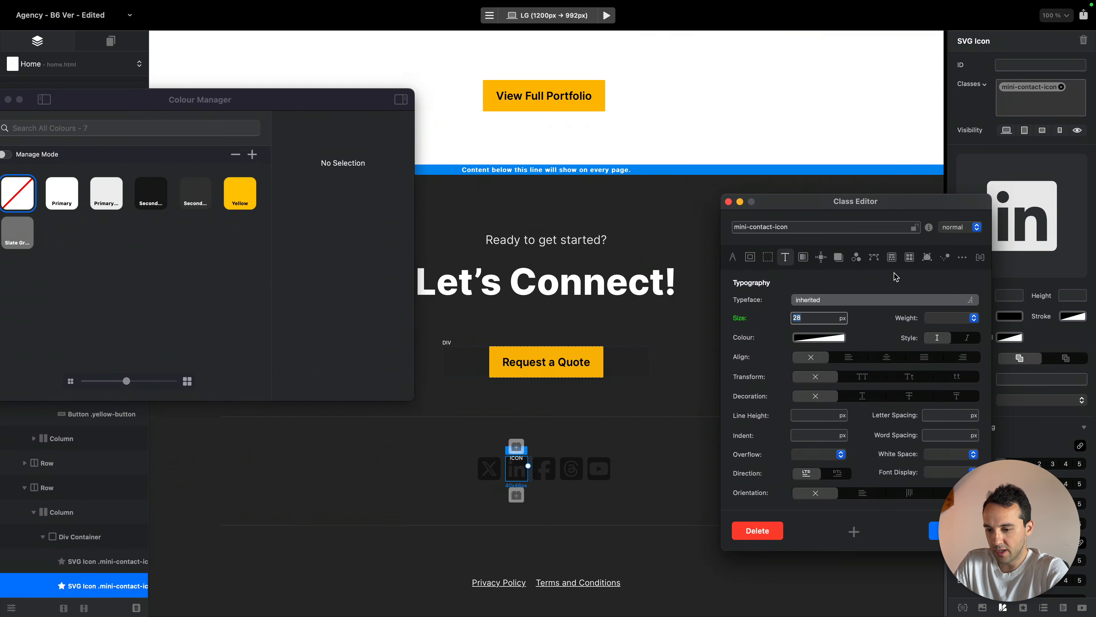
left_click(881, 260)
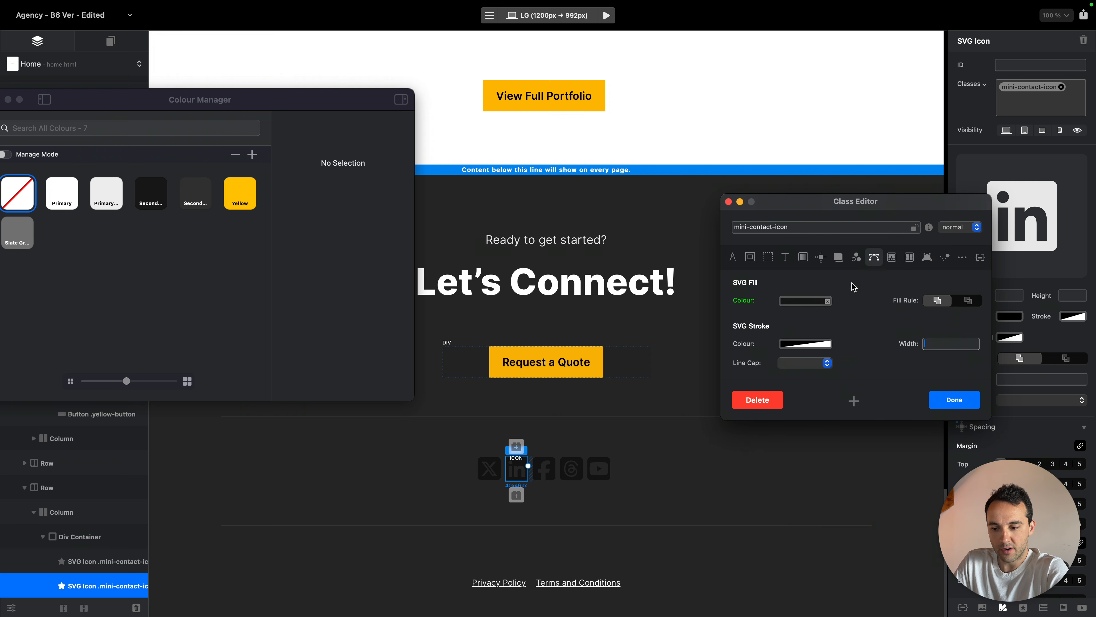
left_click(805, 301)
left_click(763, 202)
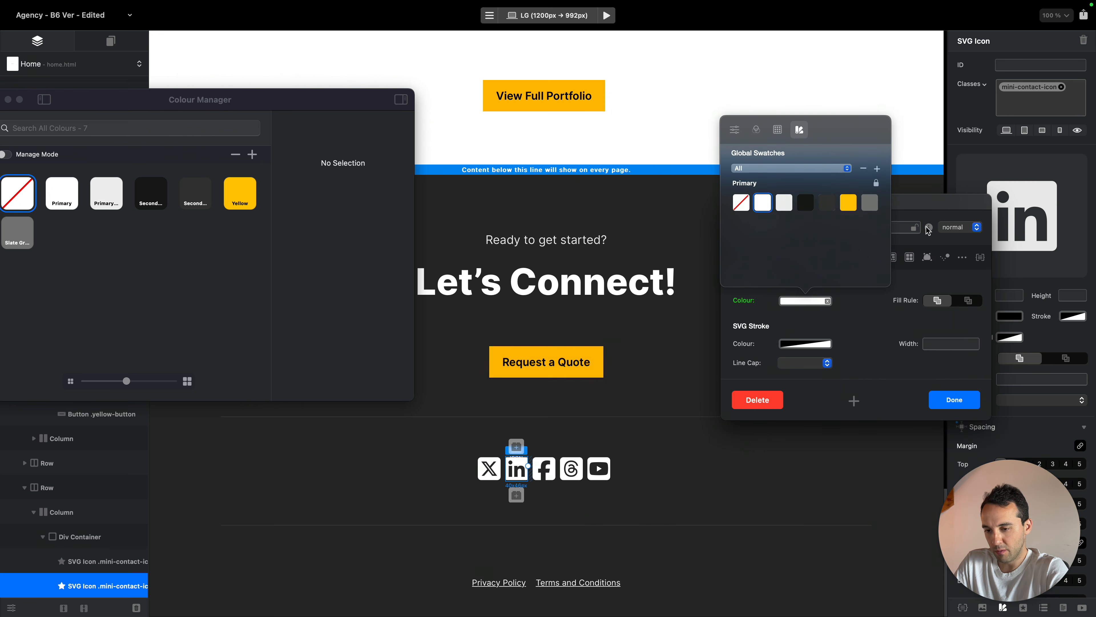
Give the mini-contact-icon class a yellow SVG fill in its :hover state
left_click(961, 226)
left_click(951, 239)
left_click(804, 300)
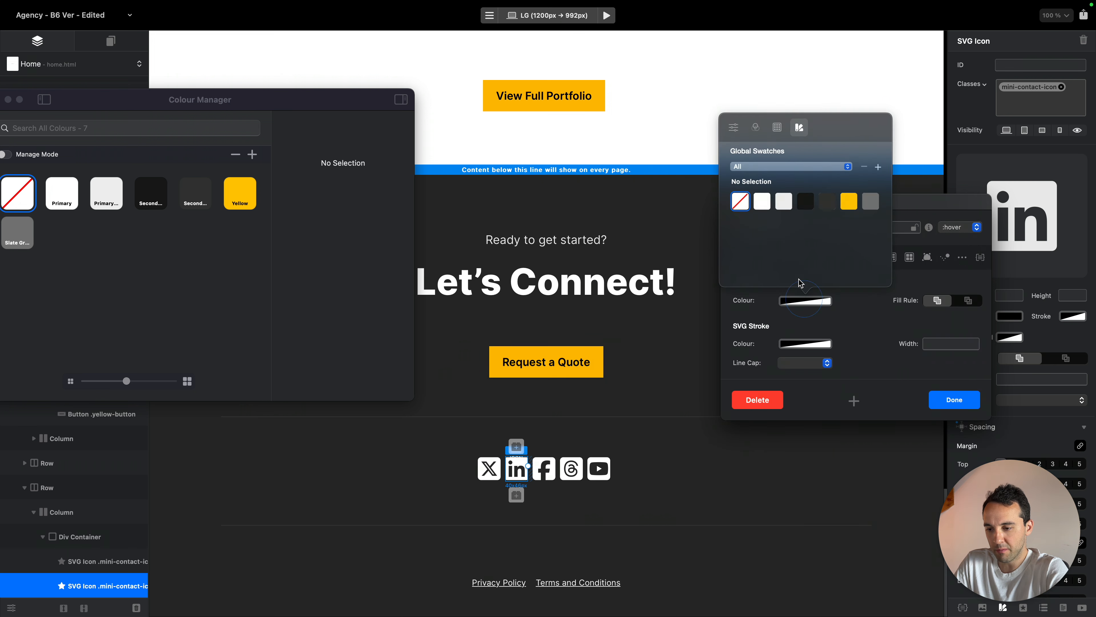
left_click(848, 203)
left_click(945, 400)
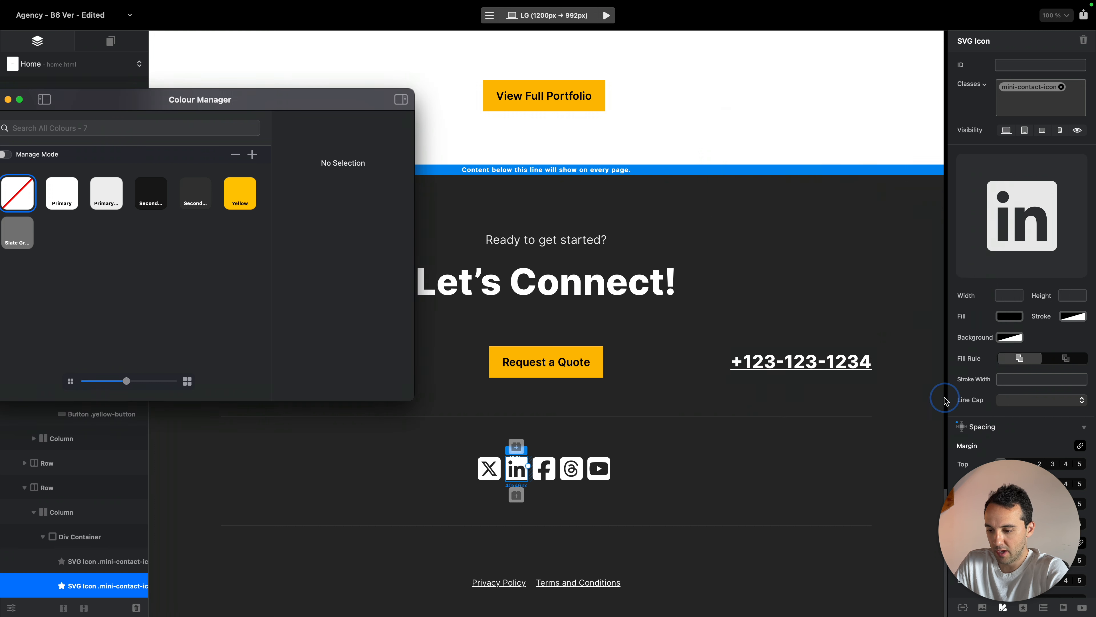
Try the white Primary and light grey Primary Variant swatches as the footer bloc's background
left_click(661, 543)
left_click(649, 572)
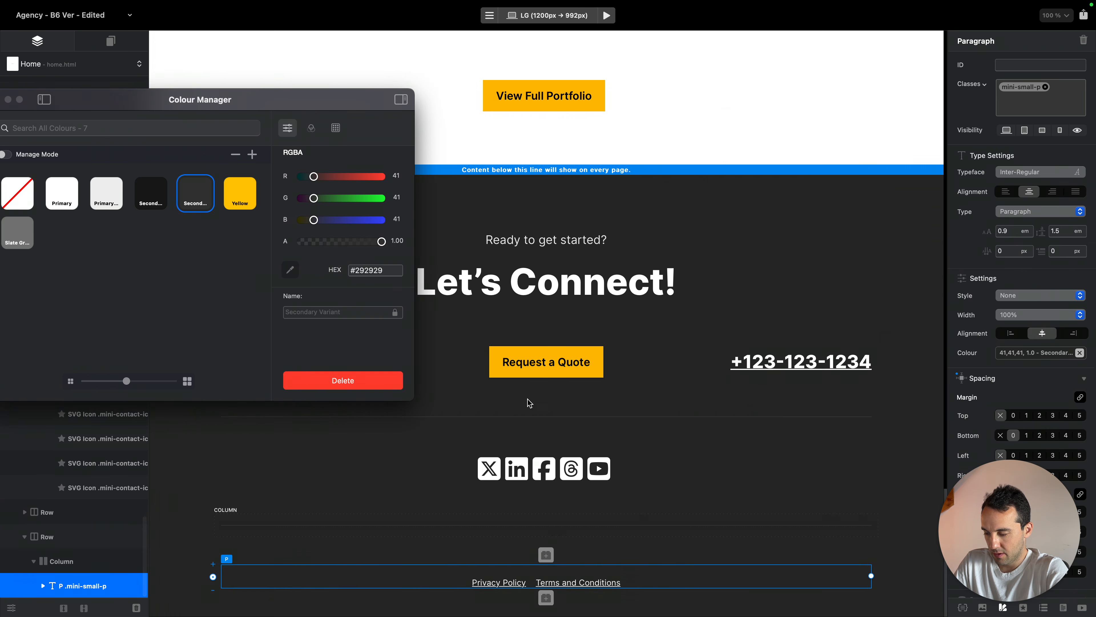
left_click(647, 537)
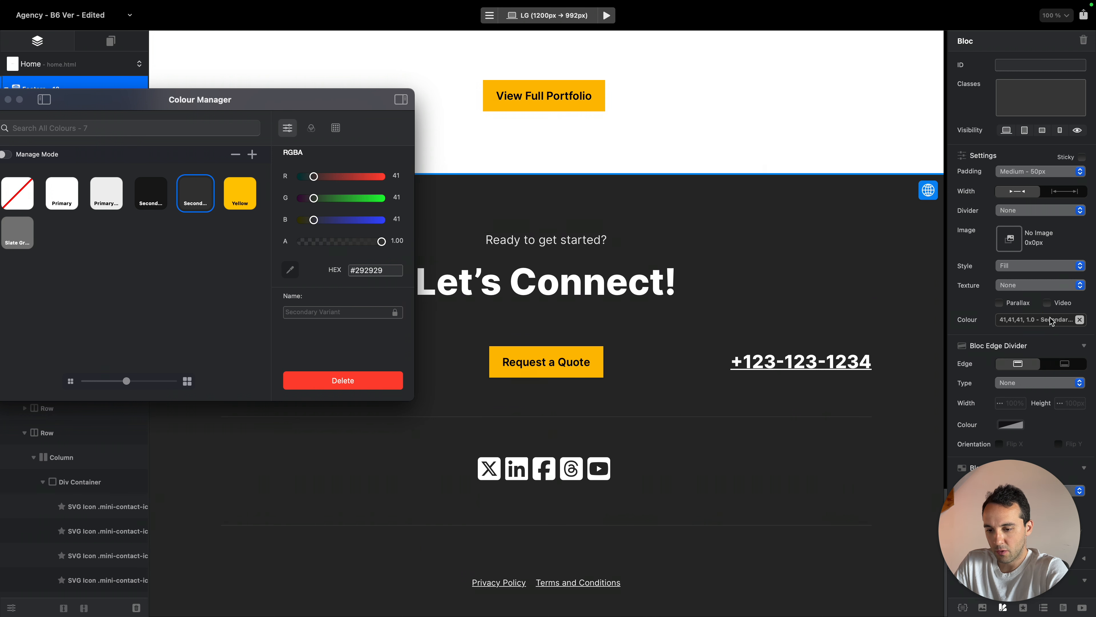
left_click(59, 187)
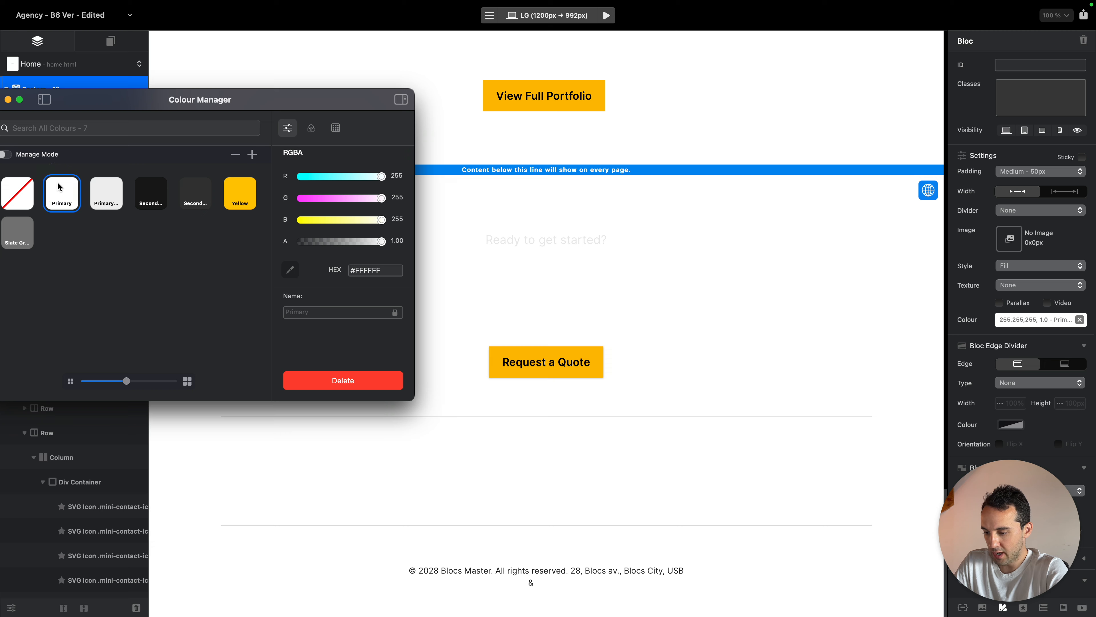
scroll(551, 193, "up", 3)
scroll(551, 198, "down", 2)
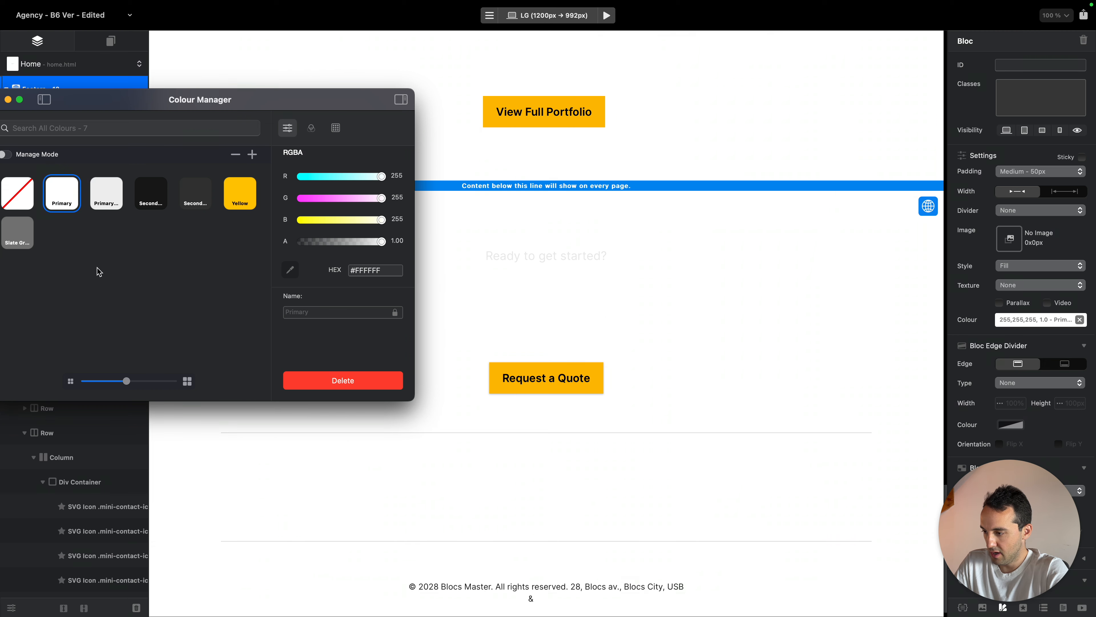
left_click(107, 199)
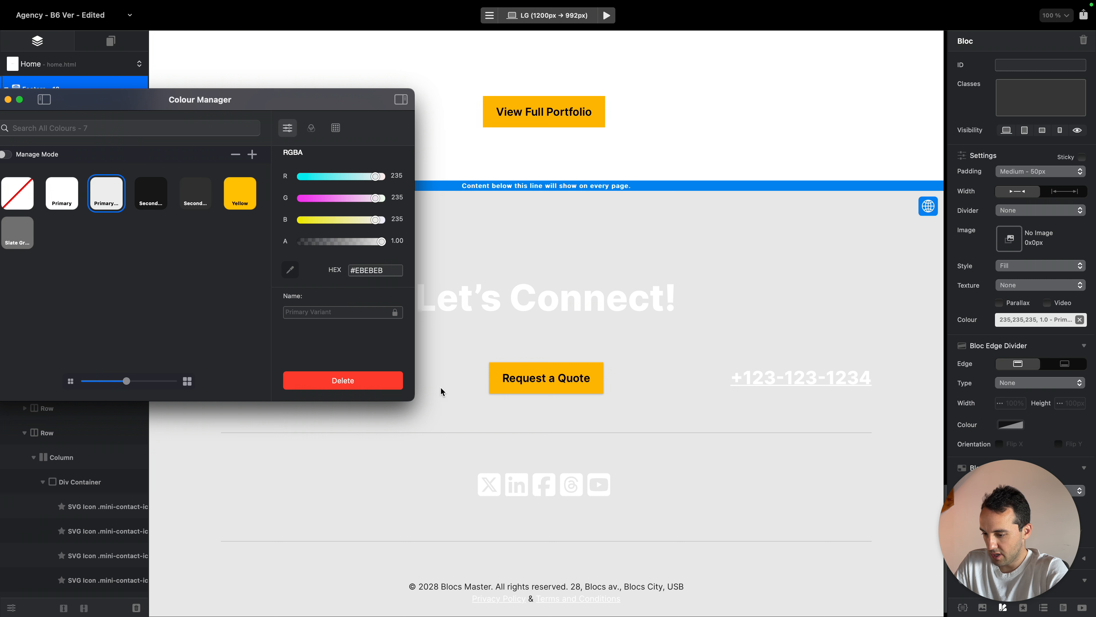
Colour the copyright paragraph with Primary Variant and set the footer bloc's background to dark Secondary
left_click(667, 587)
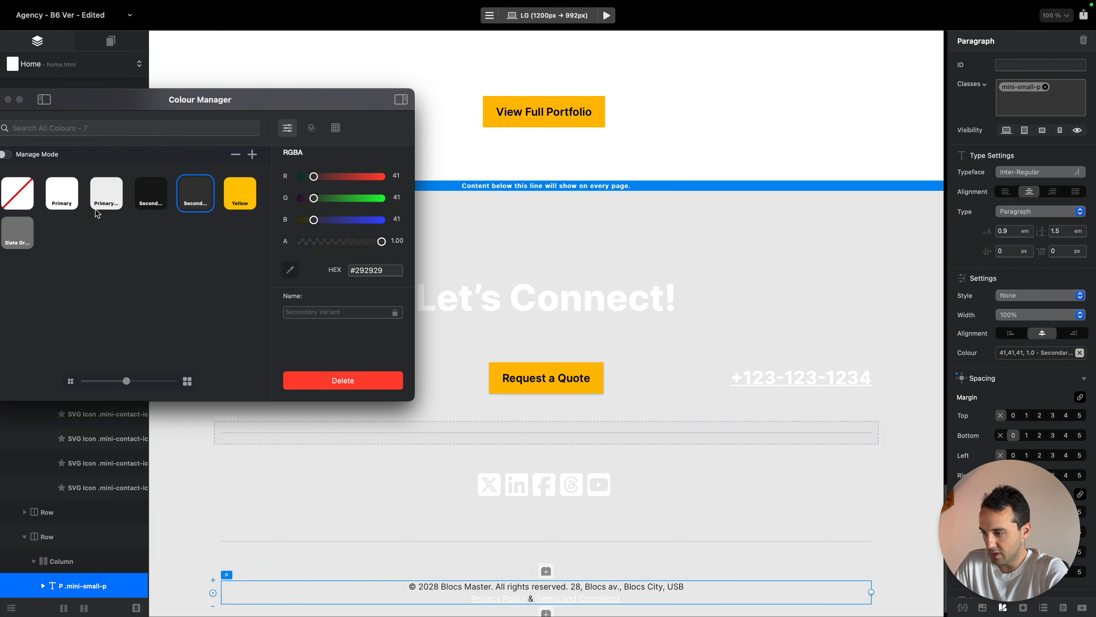
left_click(96, 200)
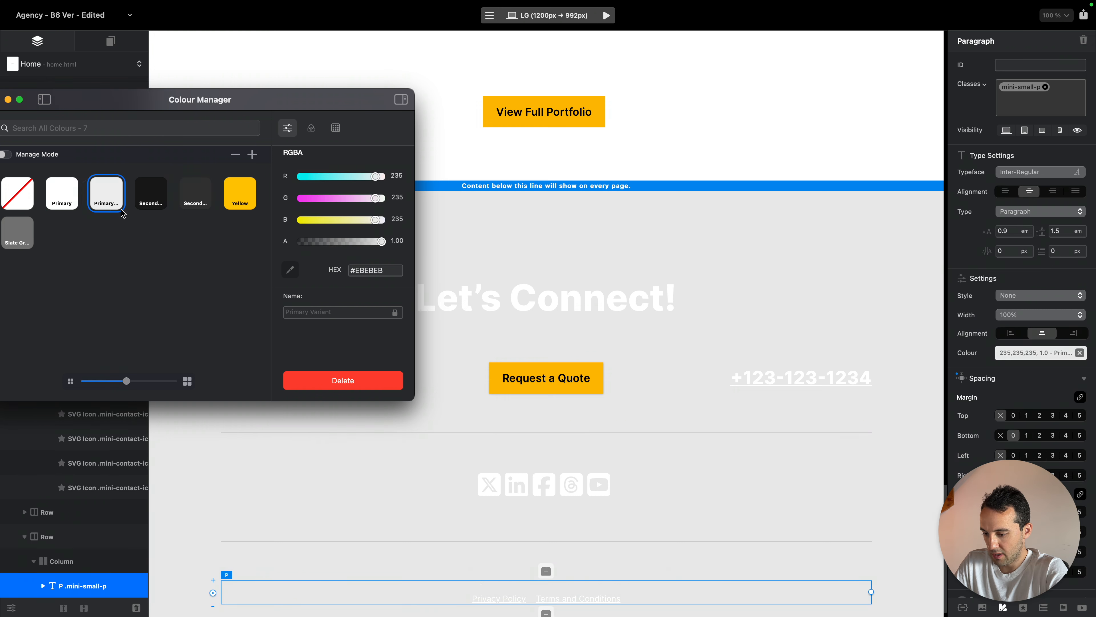
left_click(780, 220)
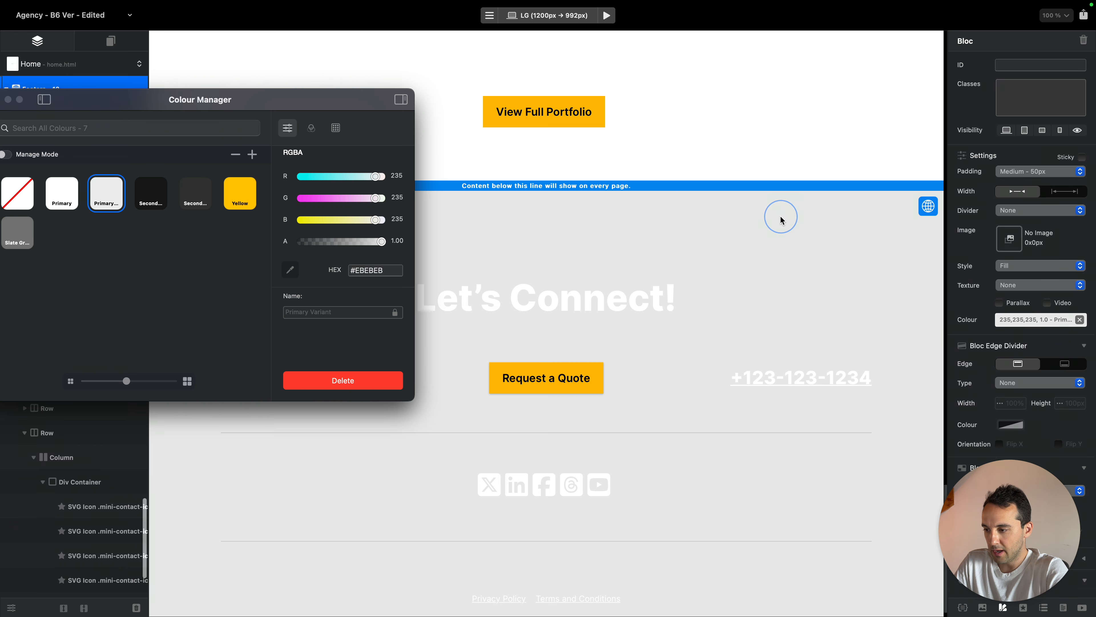
left_click(151, 193)
left_click_drag(244, 101, 768, 80)
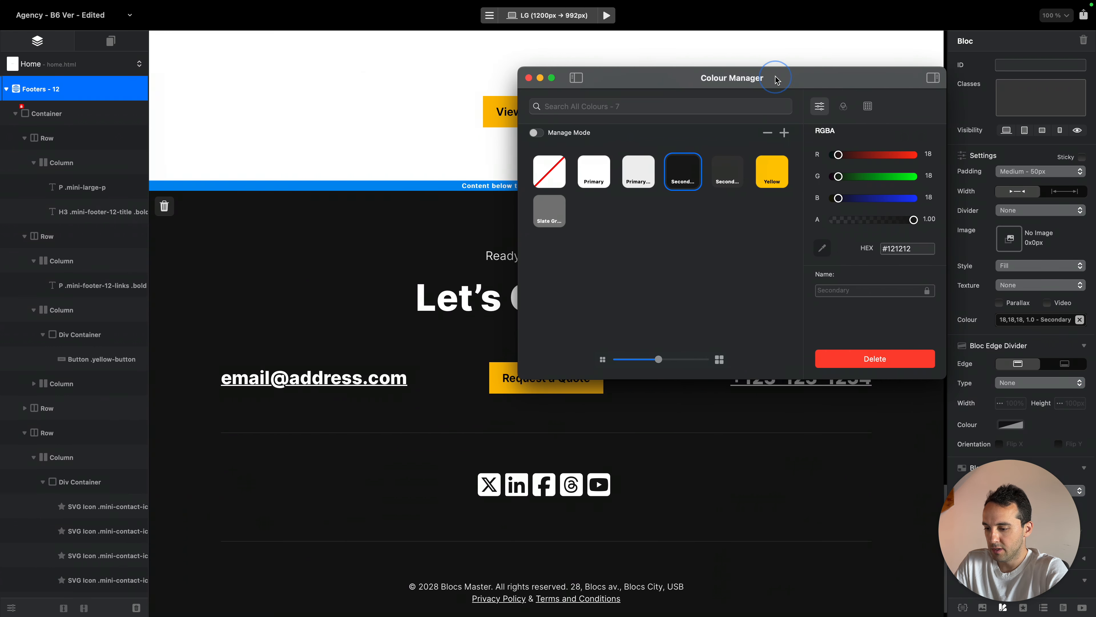
left_click(531, 81)
Examine the footer's layout at the large, small and extra-small breakpoints, ending at the large one
scroll(689, 234, "down", 2)
scroll(688, 233, "up", 2)
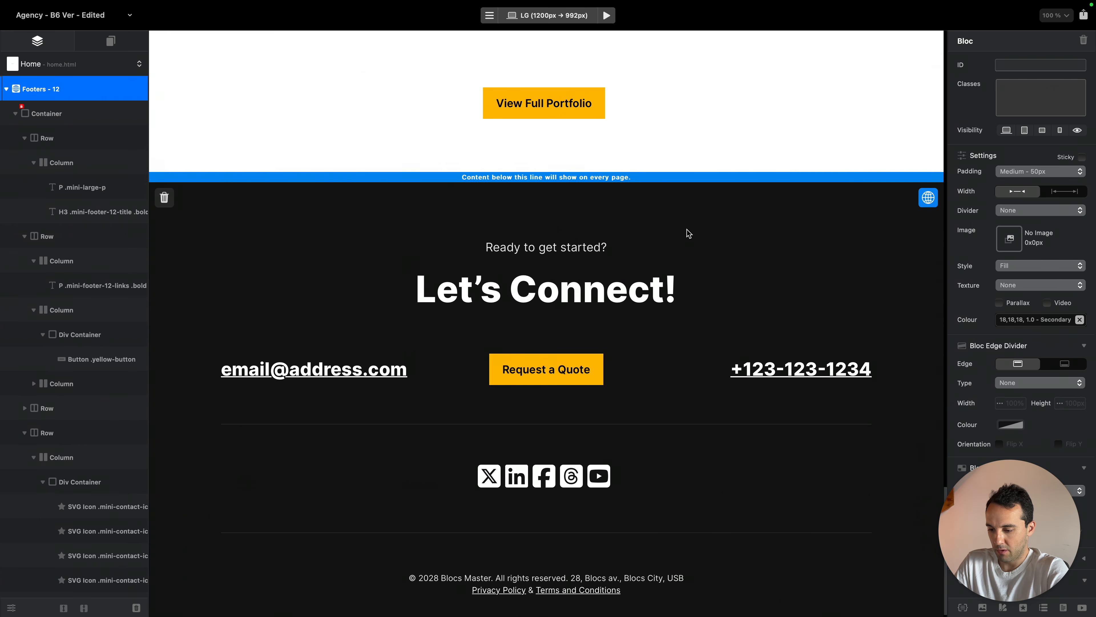
scroll(689, 233, "up", 1)
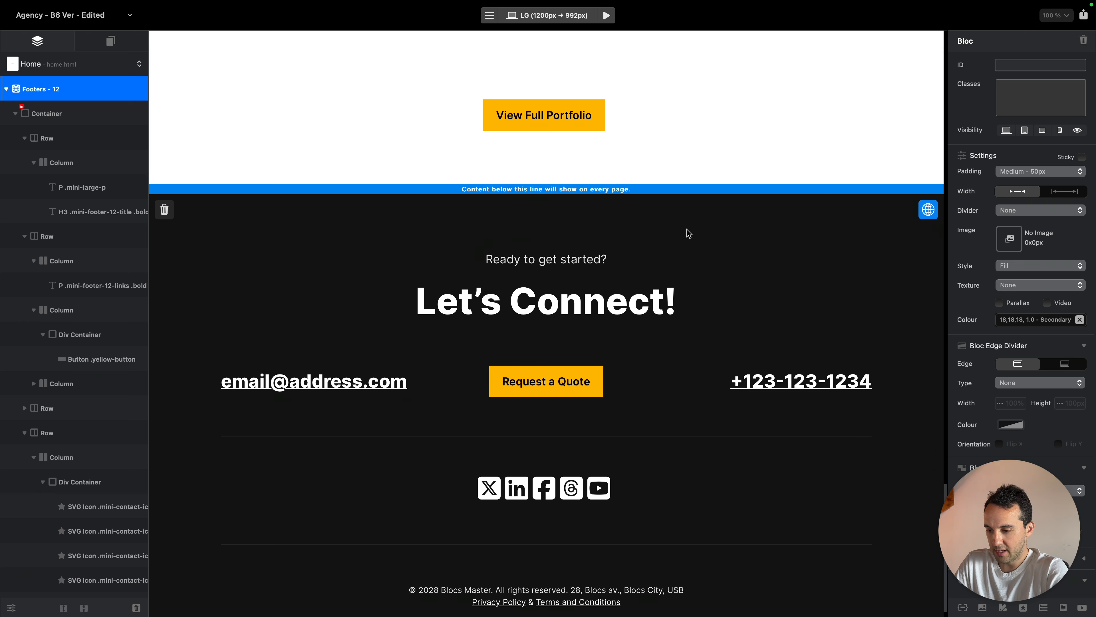
scroll(698, 225, "down", 2)
scroll(698, 225, "up", 1)
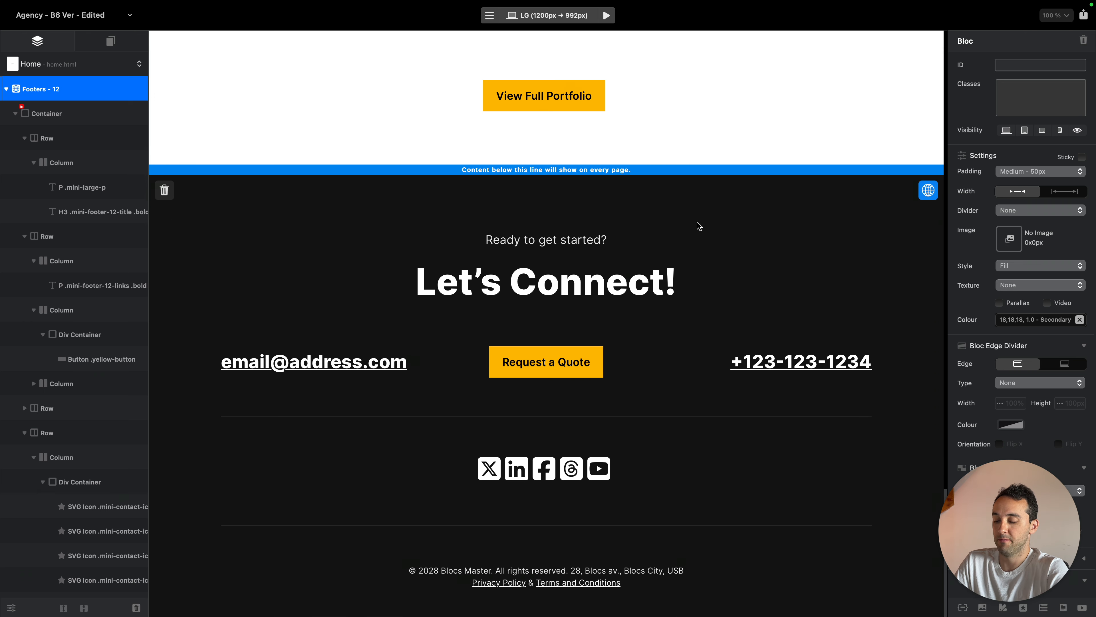
key("super+2")
key("super+3")
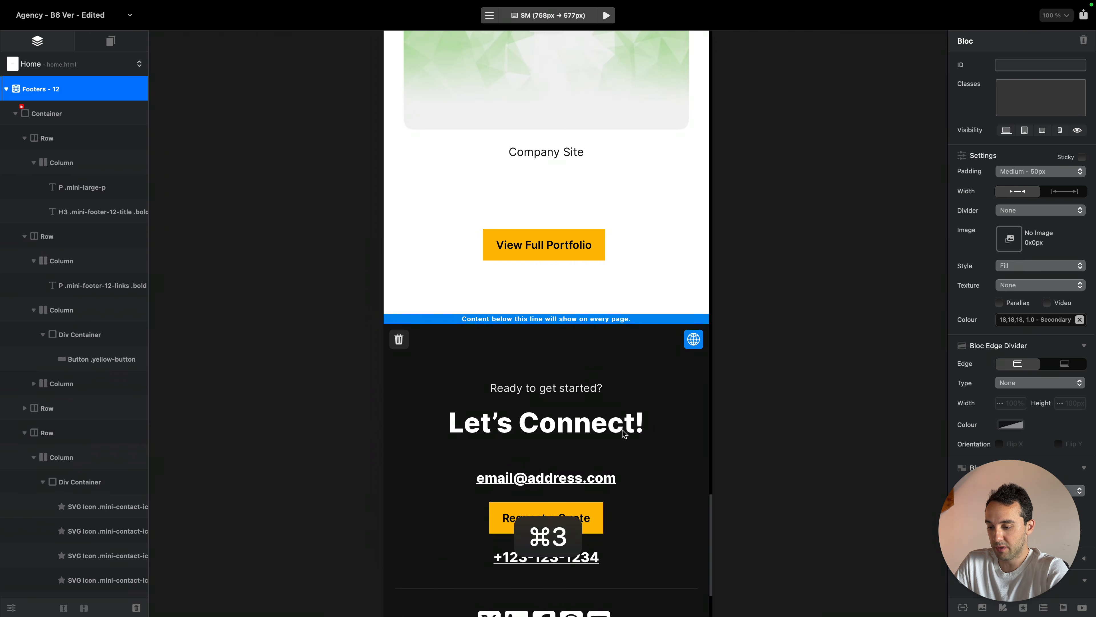
key("super+4")
scroll(624, 434, "up", 1)
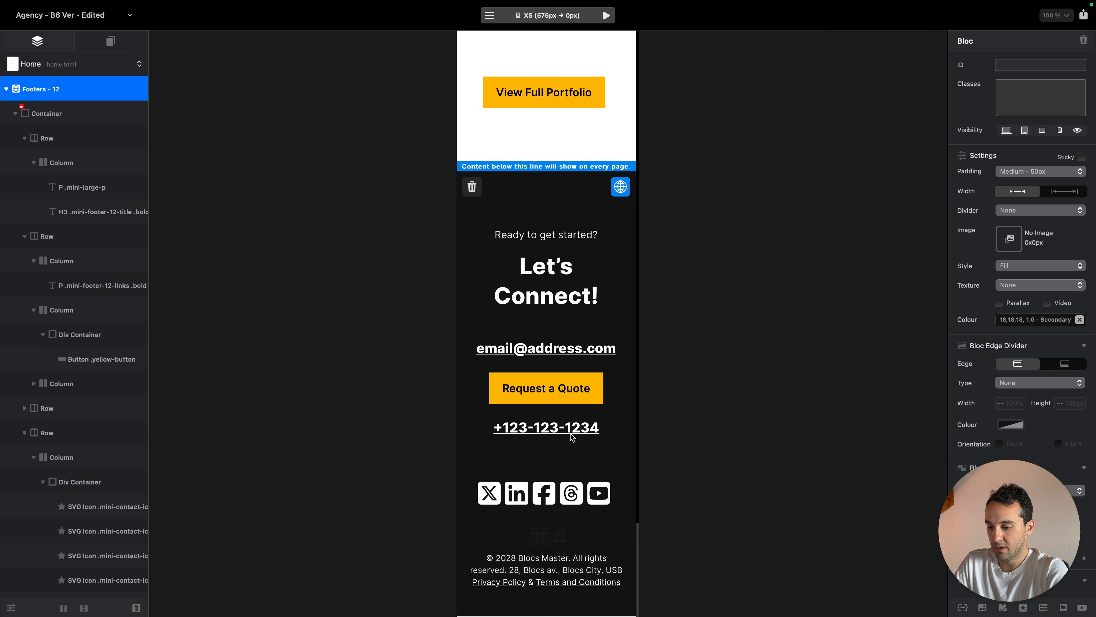
key("super+3")
key("super+1")
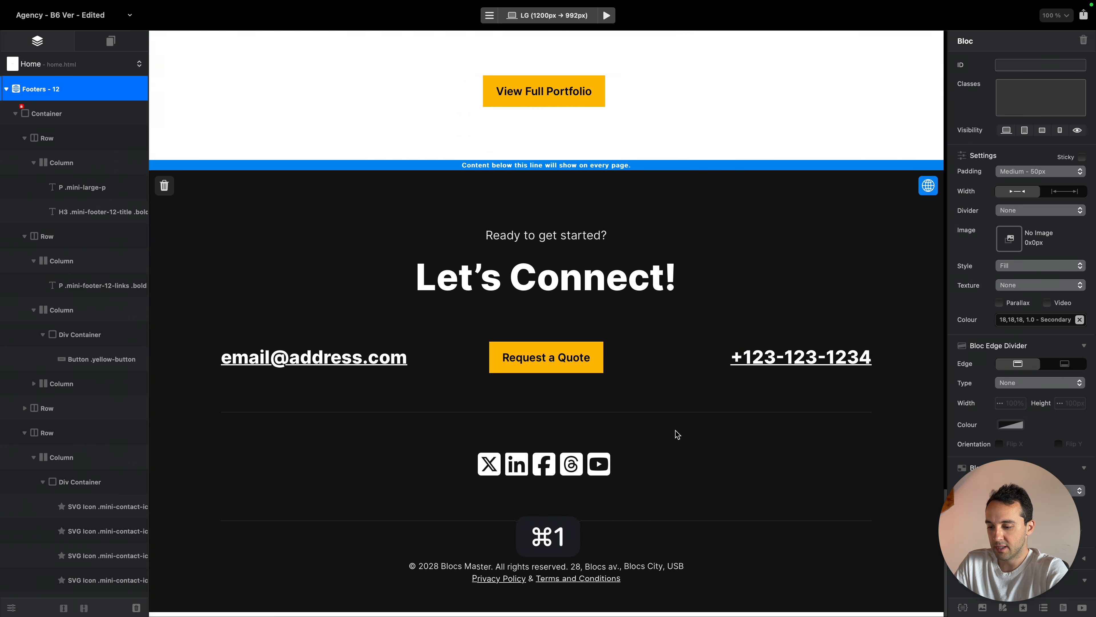
Give the footer's X icon a Navigate to URL interaction and enter the x.com profile link
left_click(489, 464)
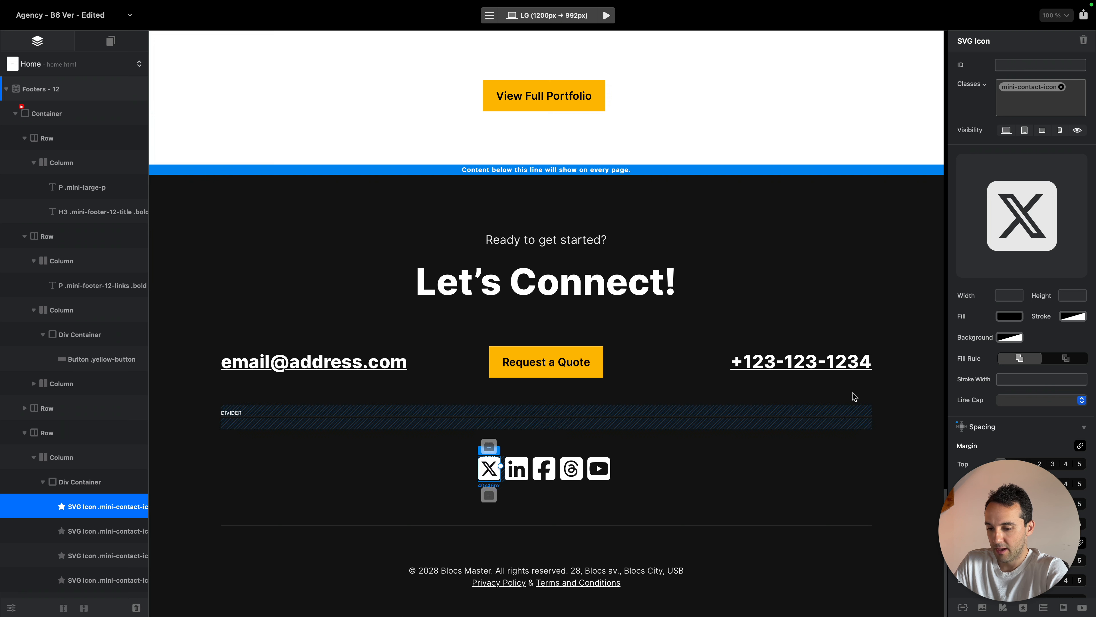
scroll(1027, 389, "down", 5)
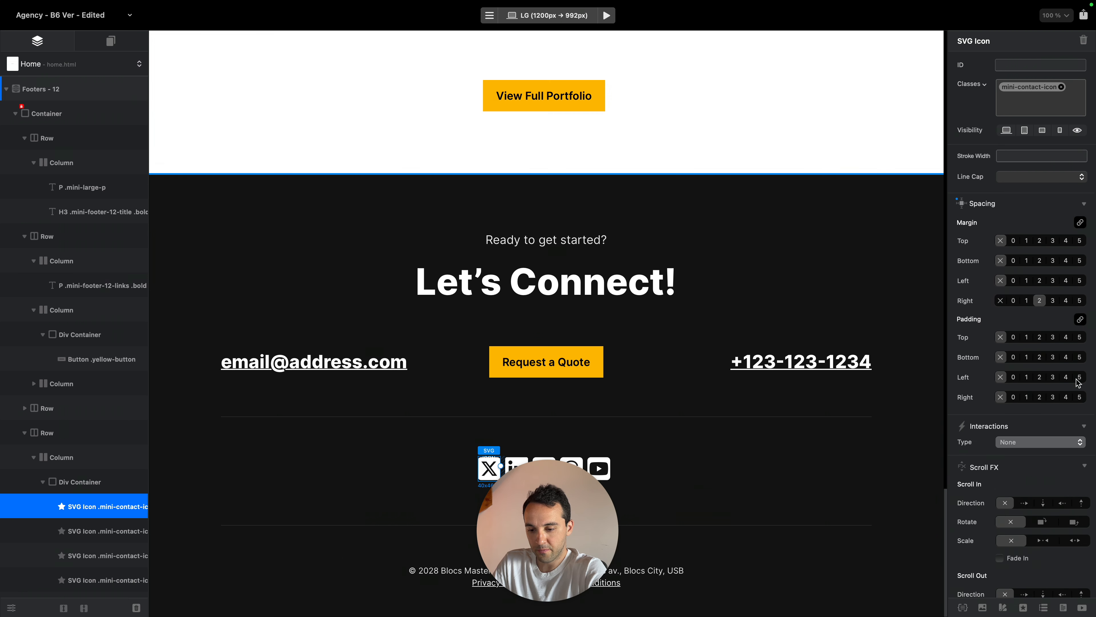
left_click(1040, 428)
left_click(1023, 302)
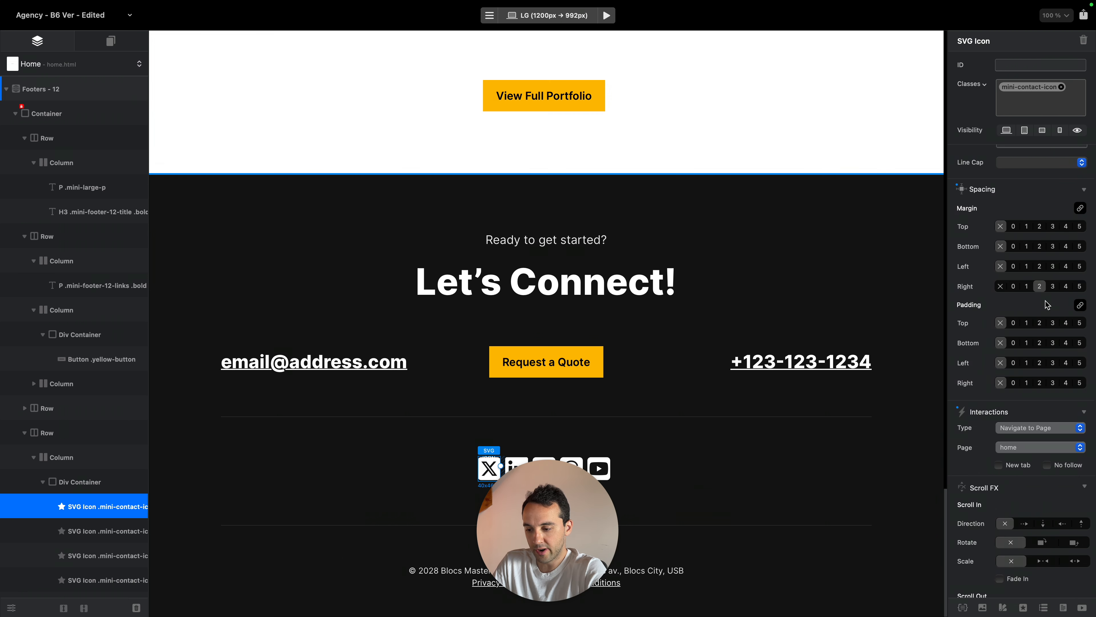
left_click(1040, 447)
type("https://x.com/eldargezalov")
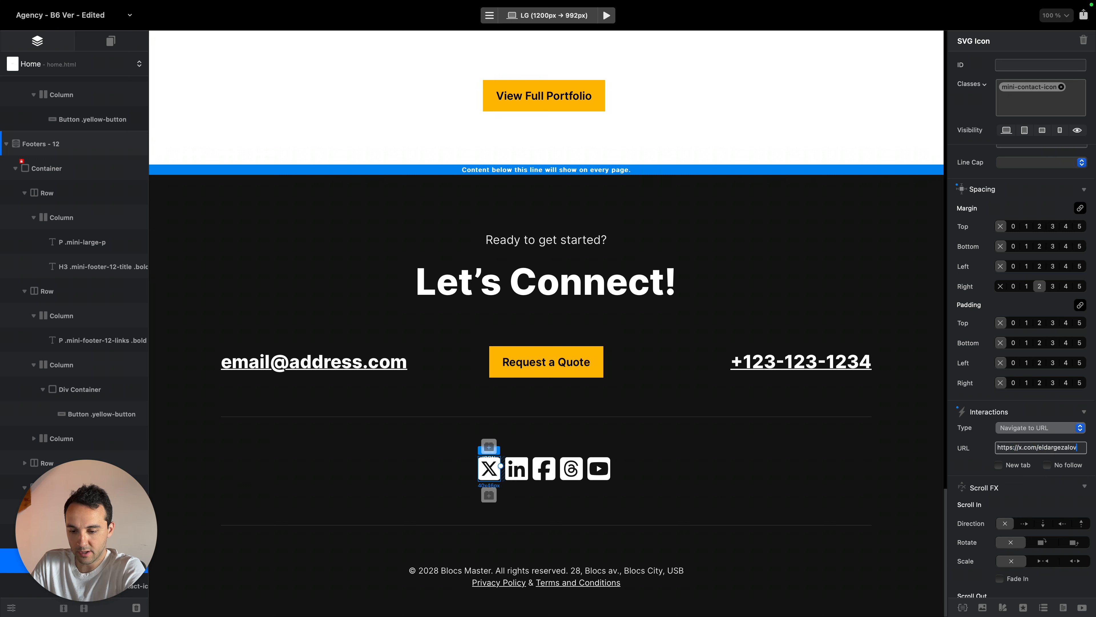
Copy the X icon's profile link and set that link to open in a new tab
key("super+a")
key("super+c")
key("Return")
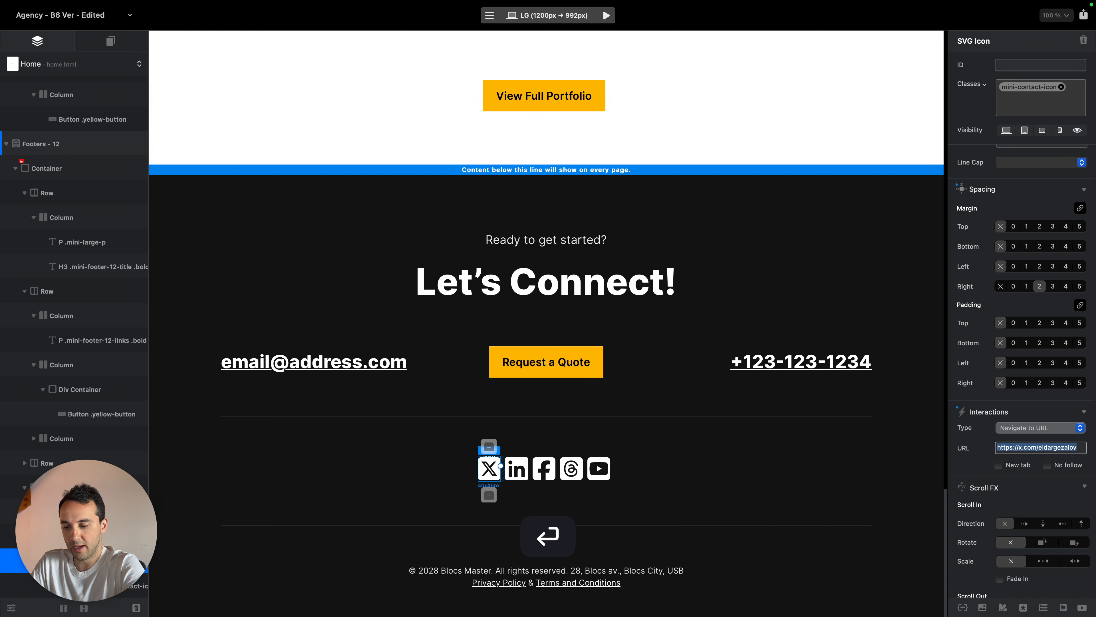
left_click(999, 466)
Give the footer's LinkedIn icon a Navigate to URL interaction with the copied x.com profile link, opening in a new tab
left_click(511, 470)
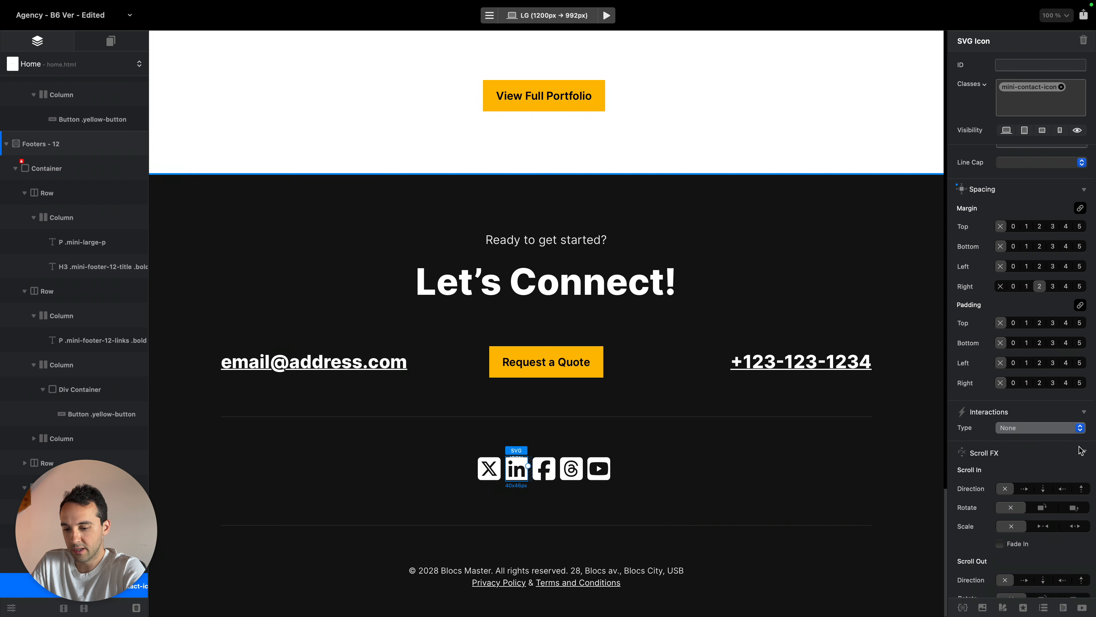
left_click(1039, 427)
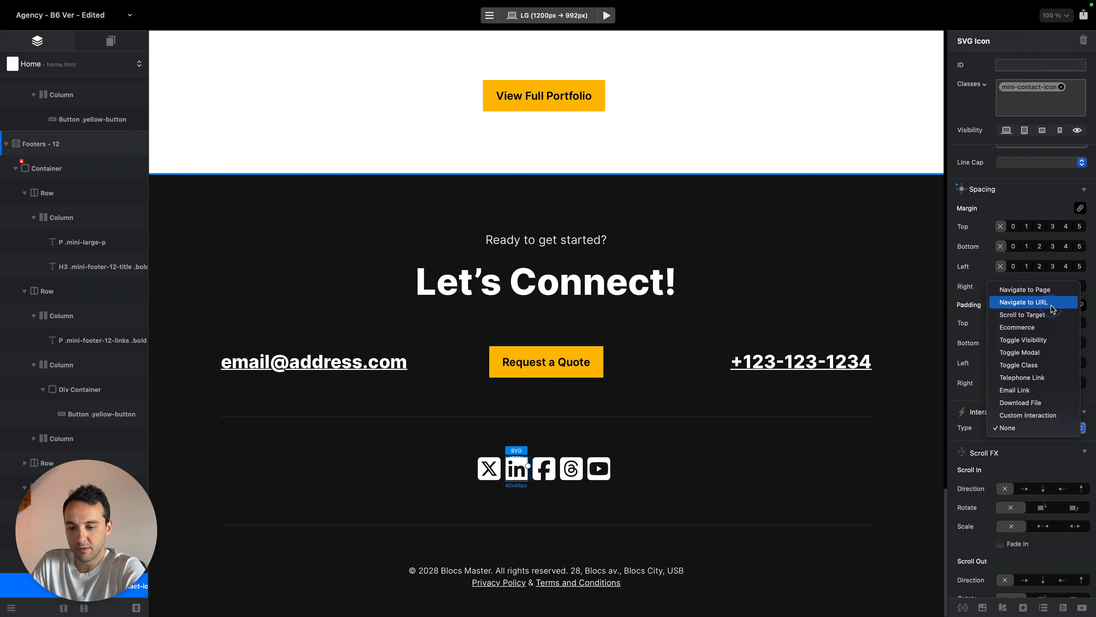
left_click(1023, 302)
key("super+v")
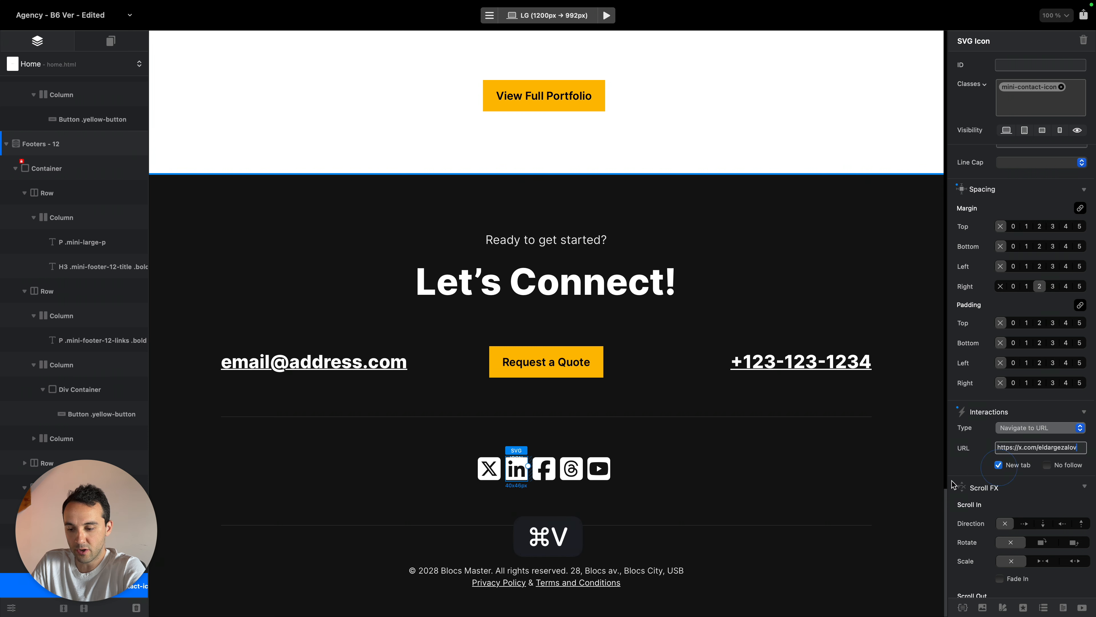
Give the footer's Facebook icon a Navigate to URL interaction with the copied profile link, opening in a new tab
double_click(544, 469)
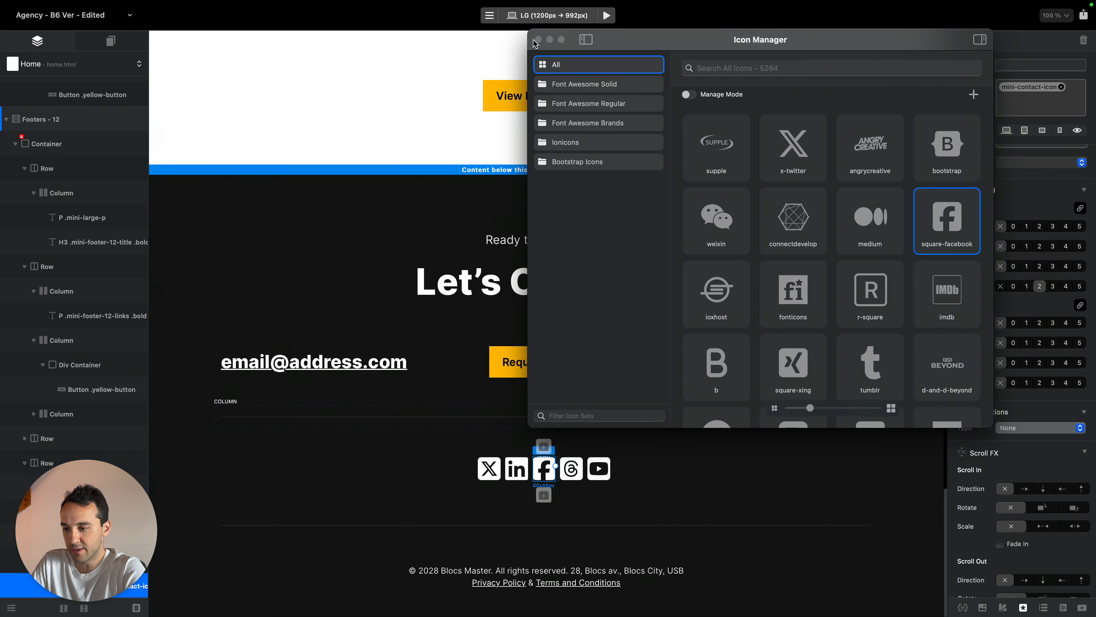
left_click(537, 40)
left_click(1031, 427)
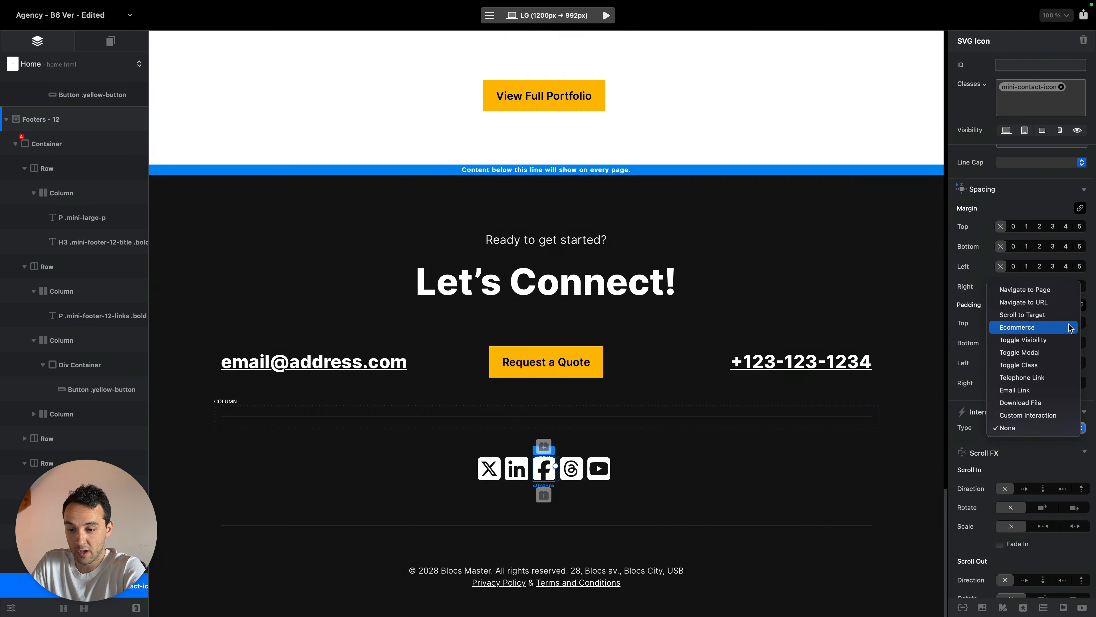
left_click(1023, 302)
left_click(1020, 447)
key("super+v")
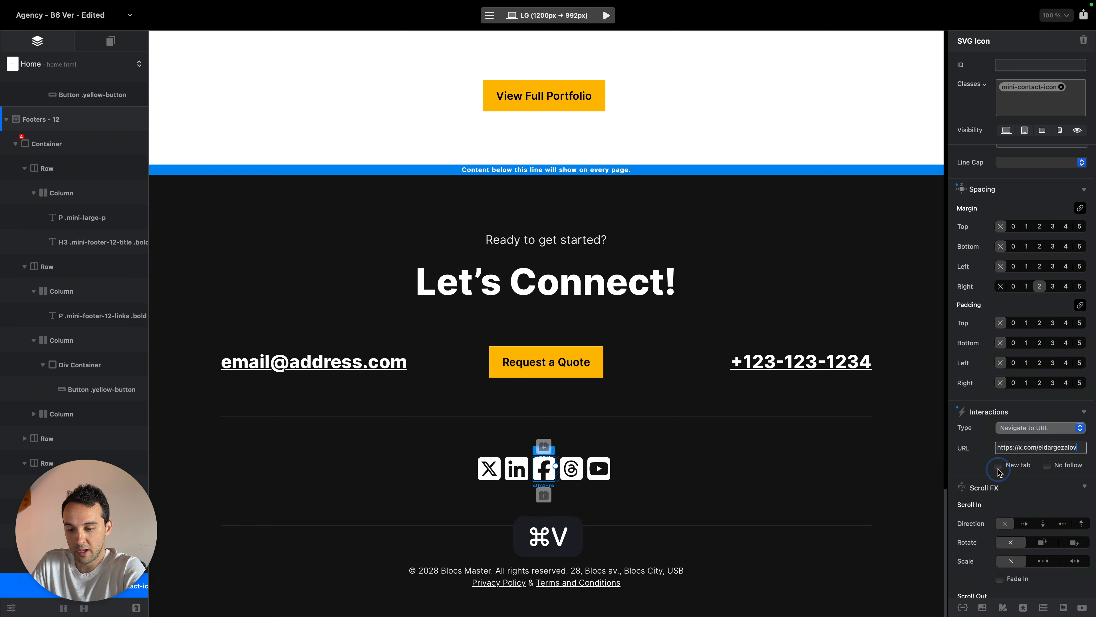
left_click(999, 465)
Give the footer's Threads icon a Navigate to URL interaction with the copied profile link, opening in a new tab
left_click(571, 468)
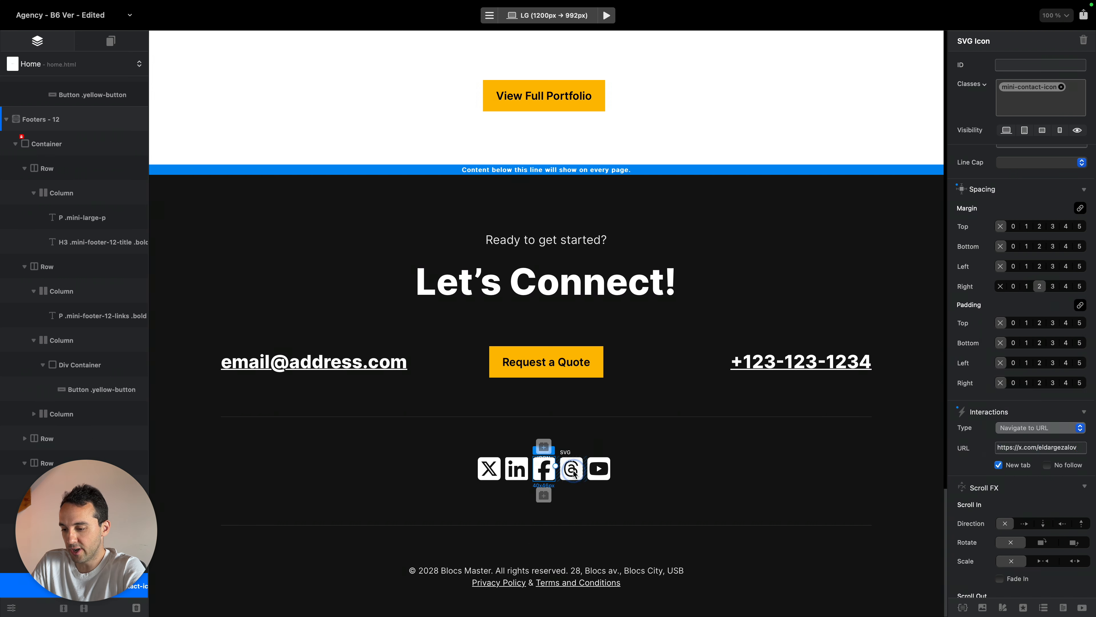
left_click(1011, 423)
left_click(1023, 302)
left_click(1019, 448)
key("super+v")
left_click(999, 465)
Link the footer's YouTube icon to the copied profile link in a new tab, and save the project
left_click(598, 468)
left_click(1019, 427)
left_click(1030, 302)
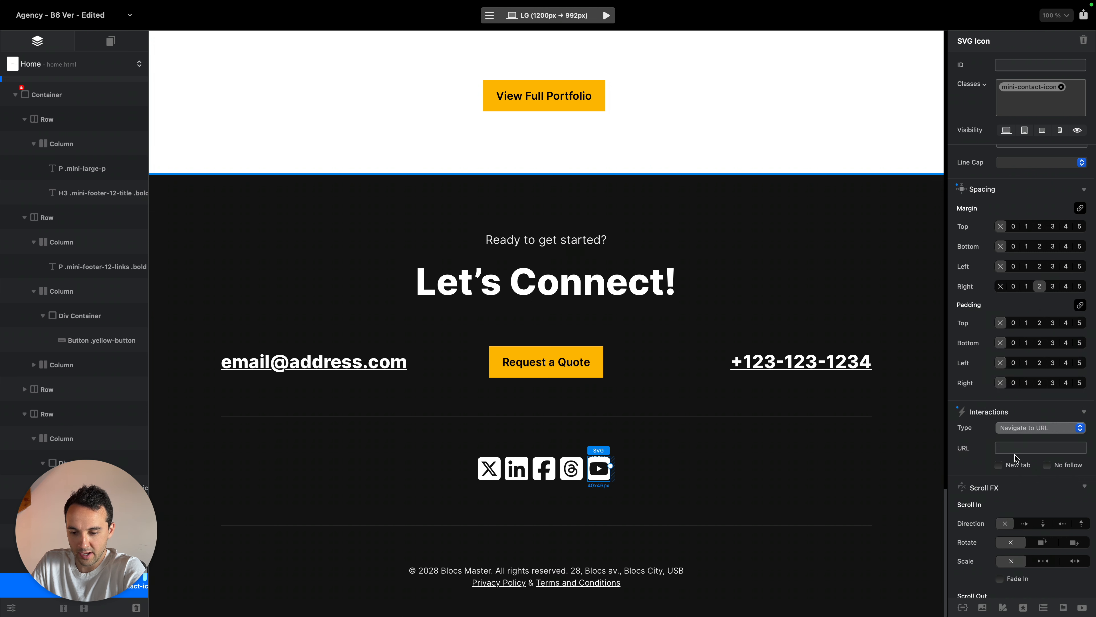
left_click(1024, 448)
key("super+v")
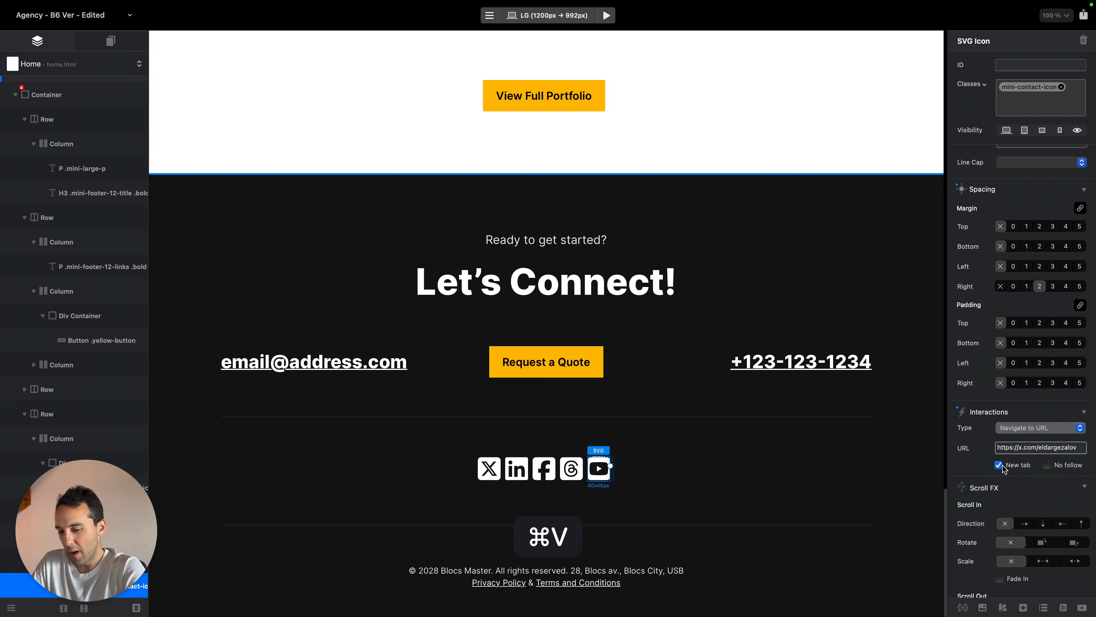
left_click(899, 257)
key("super+s")
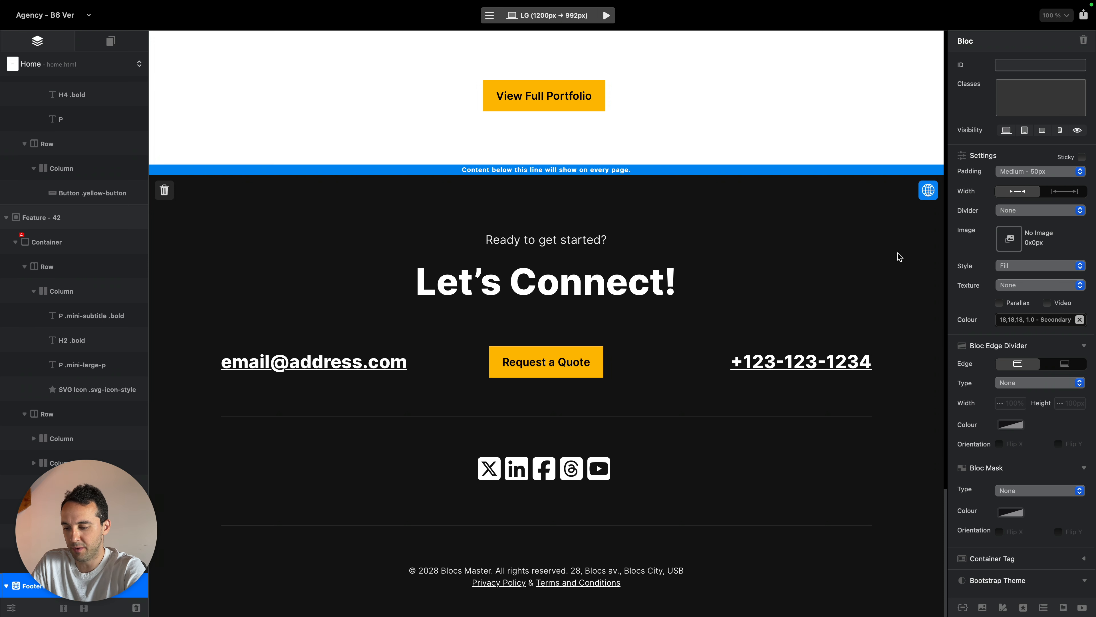
Review the whole home page from footer to hero in the editor and in the Safari preview
scroll(899, 257, "up", 2)
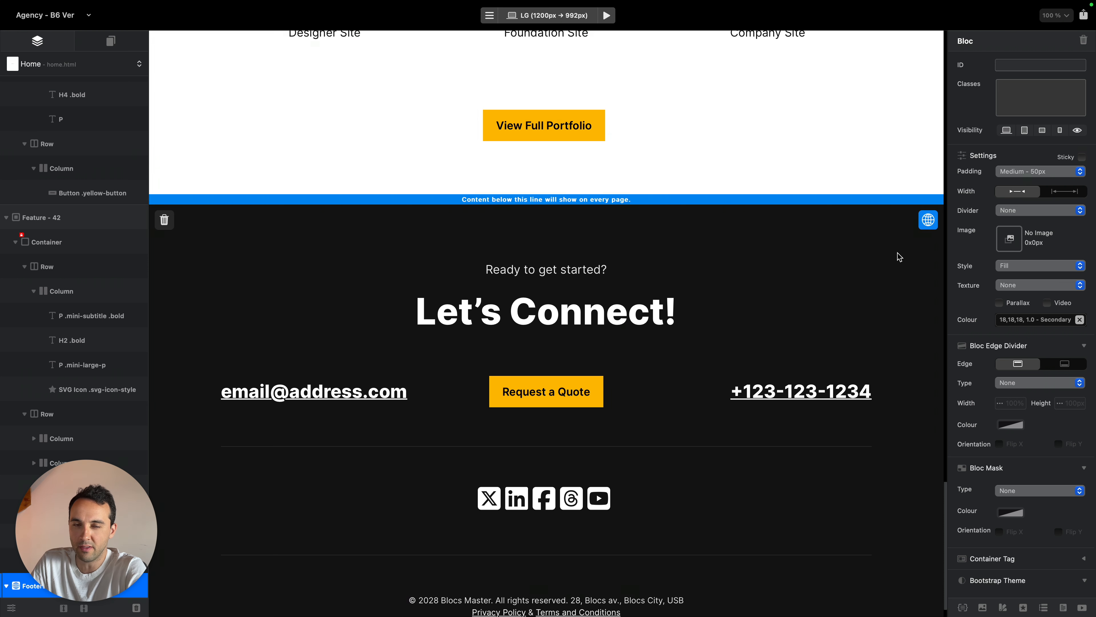
scroll(899, 256, "up", 4)
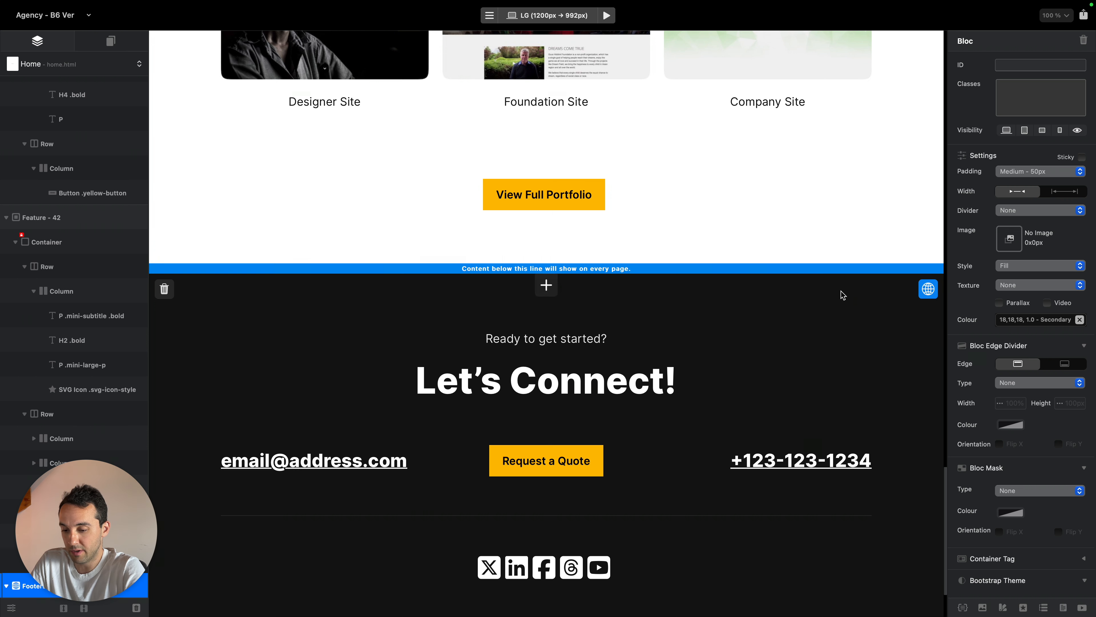
left_click(366, 469)
scroll(617, 401, "up", 20)
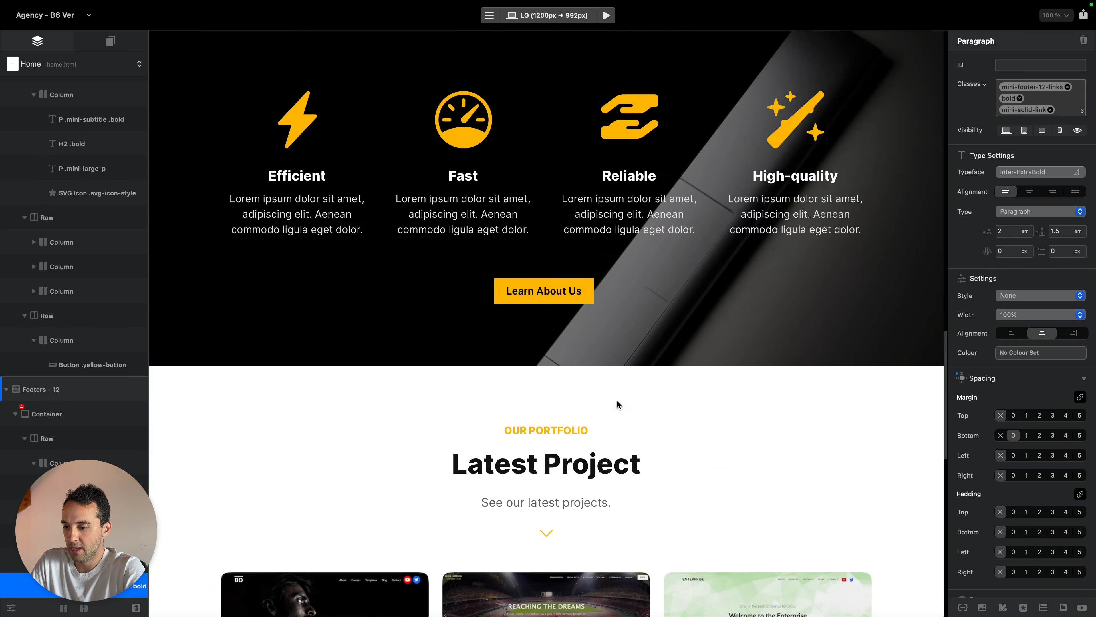
scroll(617, 404, "up", 15)
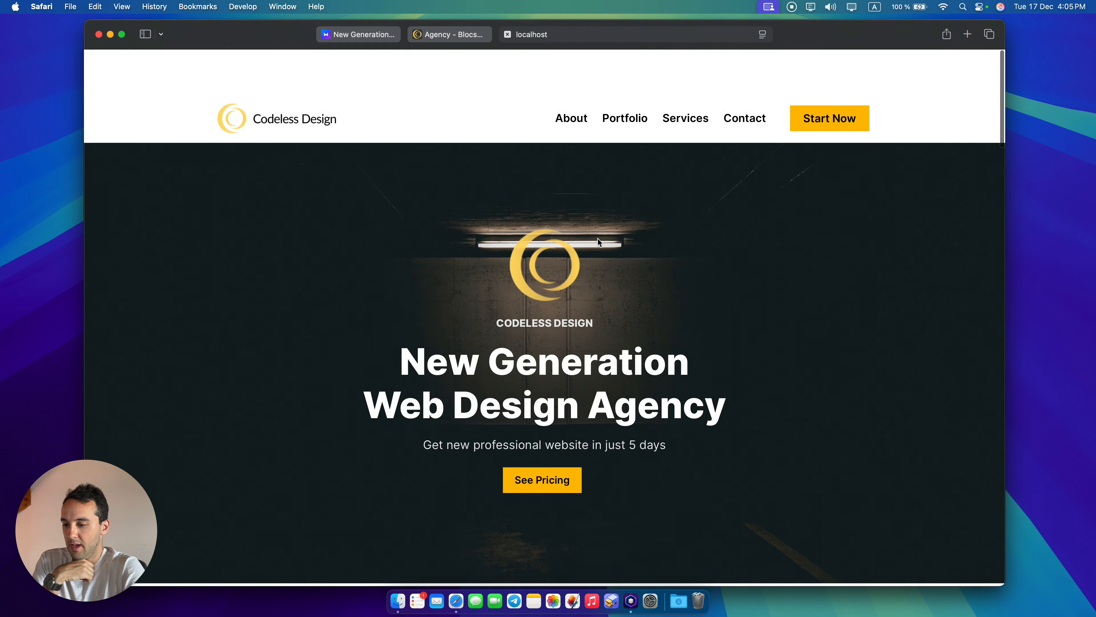
scroll(600, 241, "down", 20)
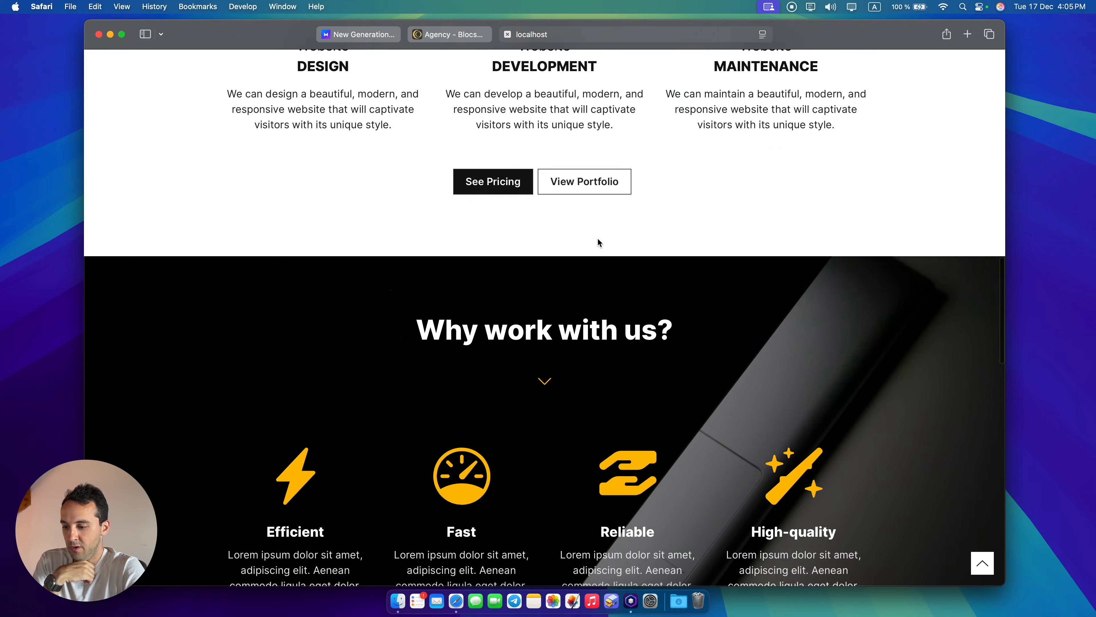
scroll(599, 242, "down", 15)
scroll(599, 242, "up", 20)
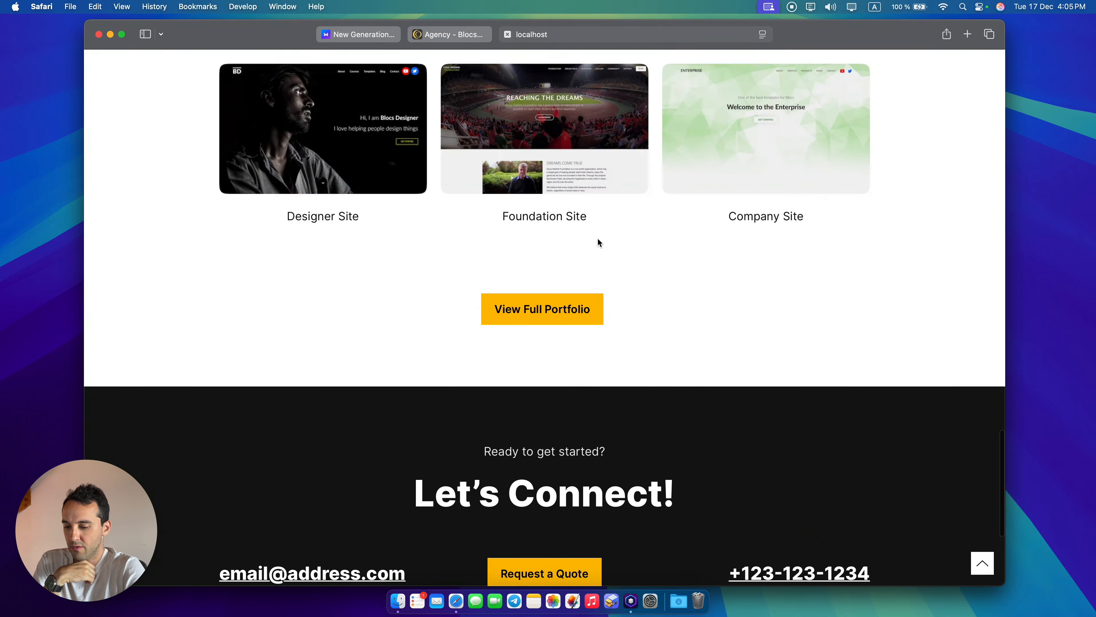
scroll(596, 237, "down", 20)
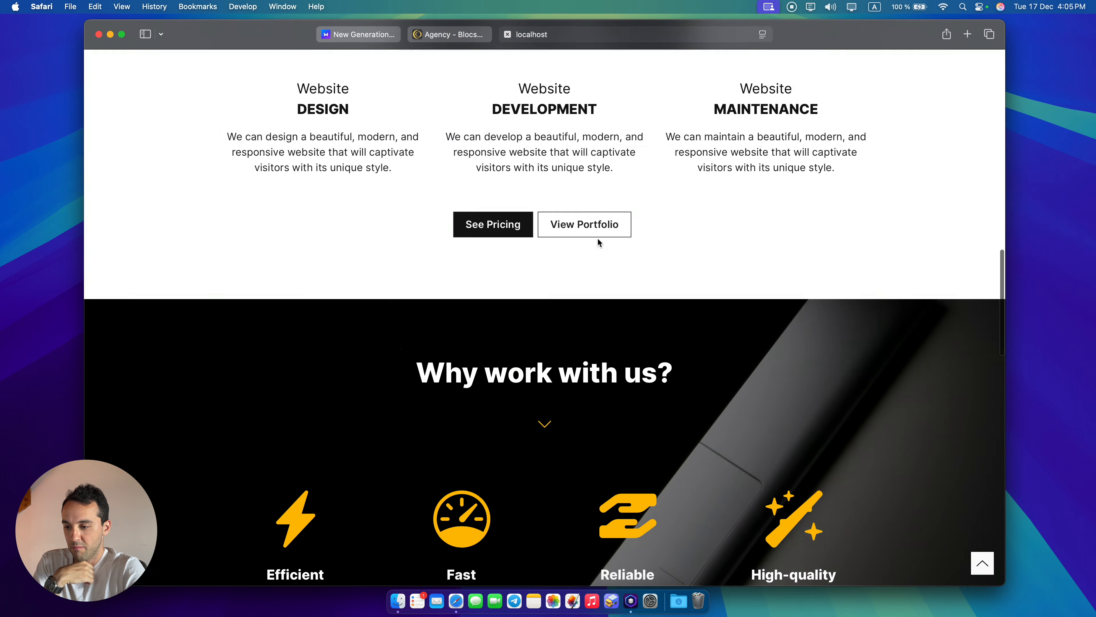
scroll(598, 241, "up", 20)
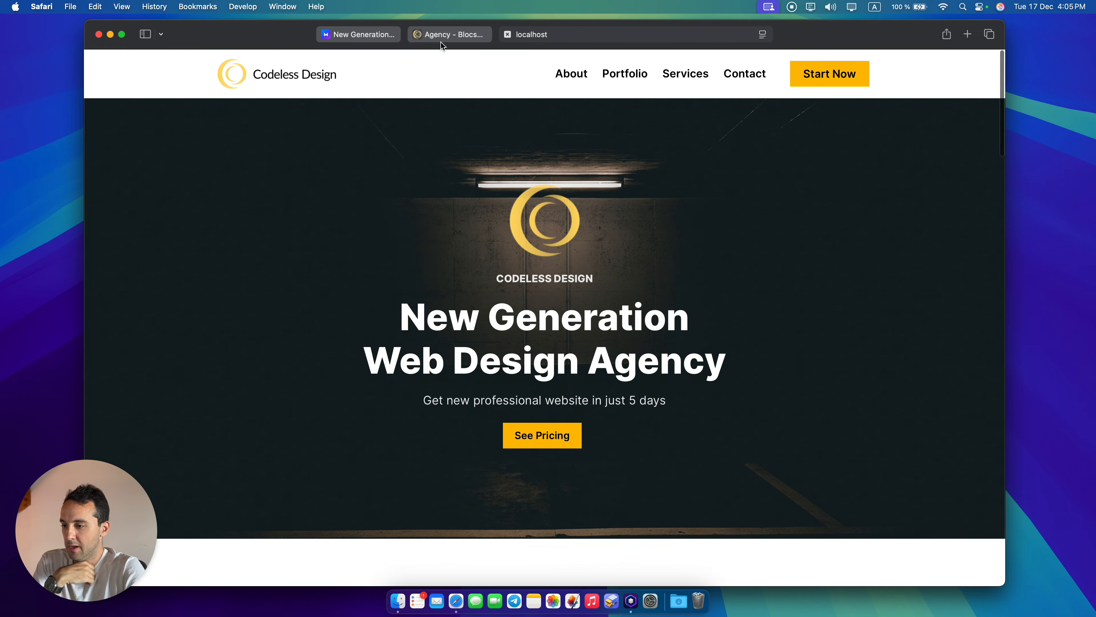
Examine the reference template's home page for comparison and open its About page
left_click(463, 34)
scroll(735, 281, "up", 20)
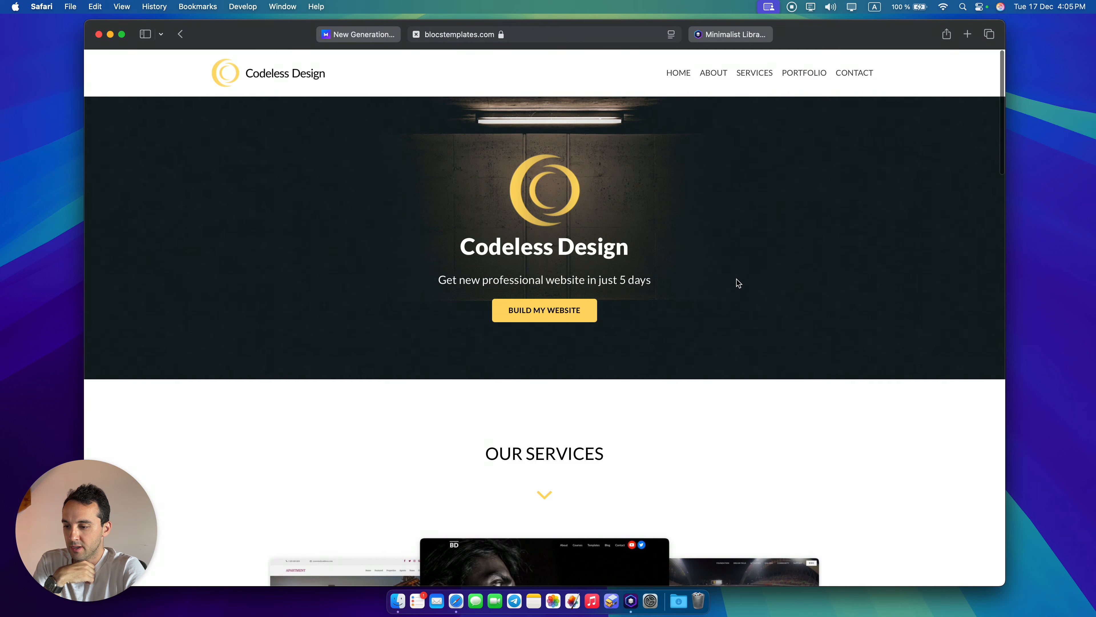
scroll(736, 281, "down", 10)
scroll(737, 283, "down", 15)
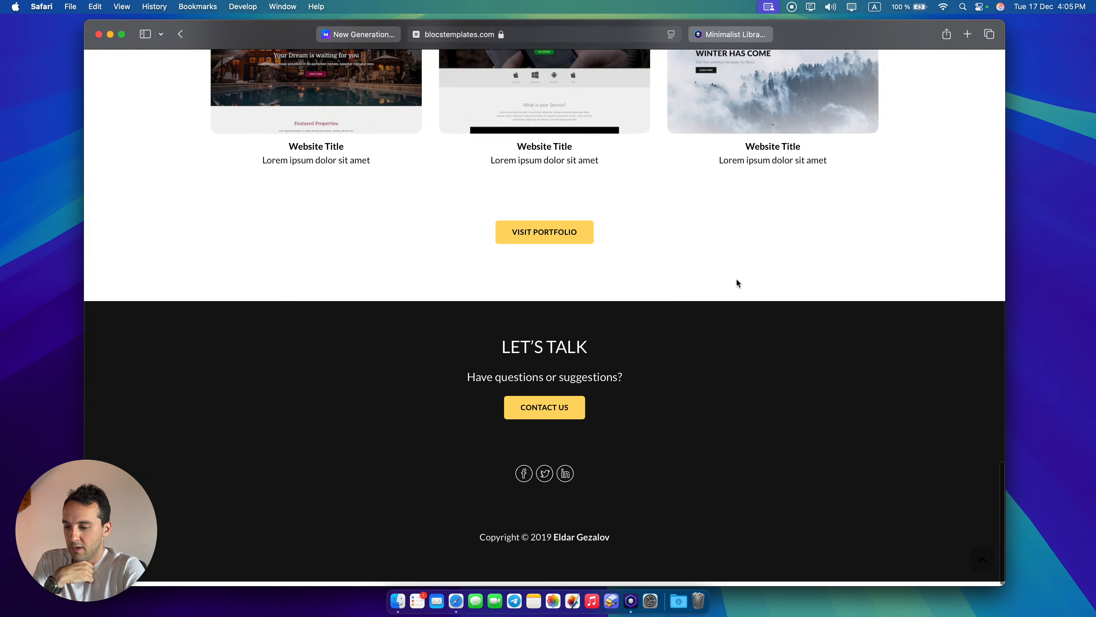
scroll(738, 283, "up", 3)
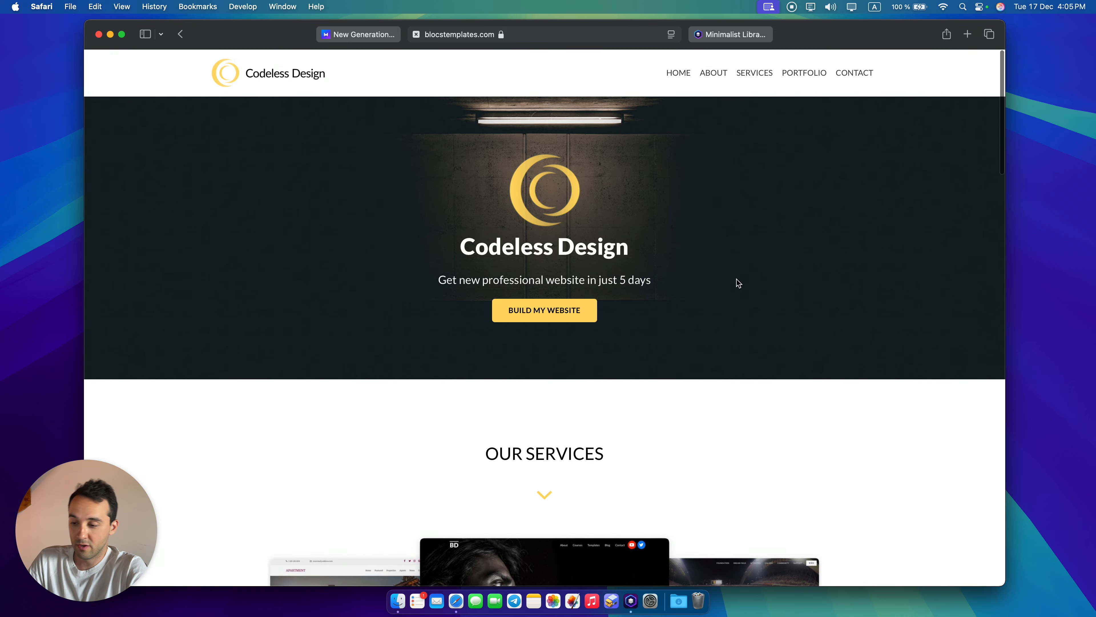
scroll(737, 280, "up", 2)
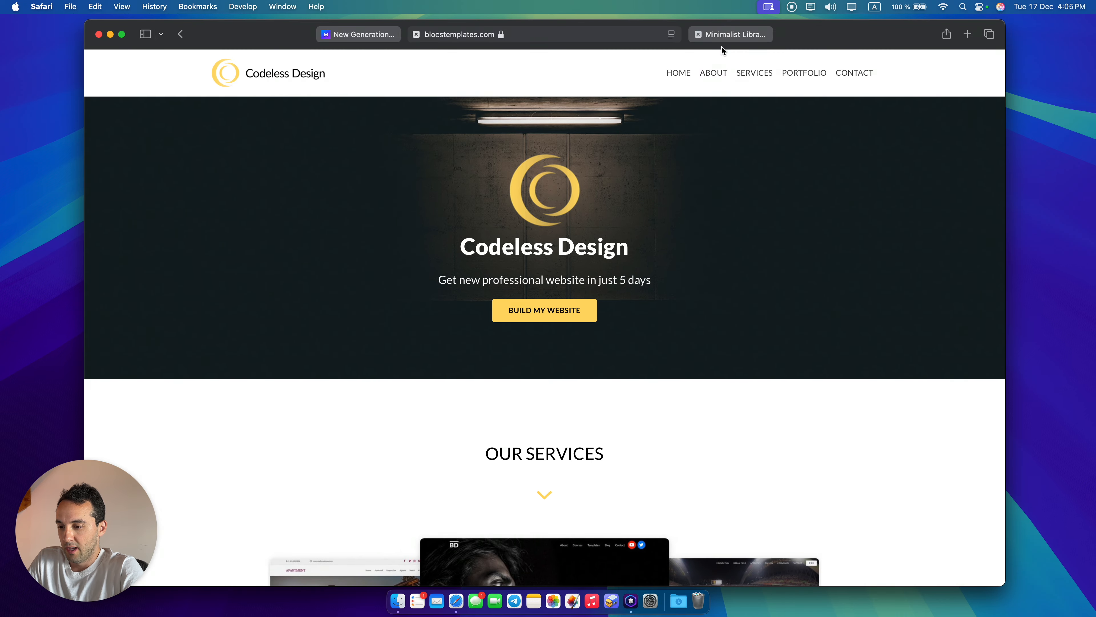
left_click(713, 73)
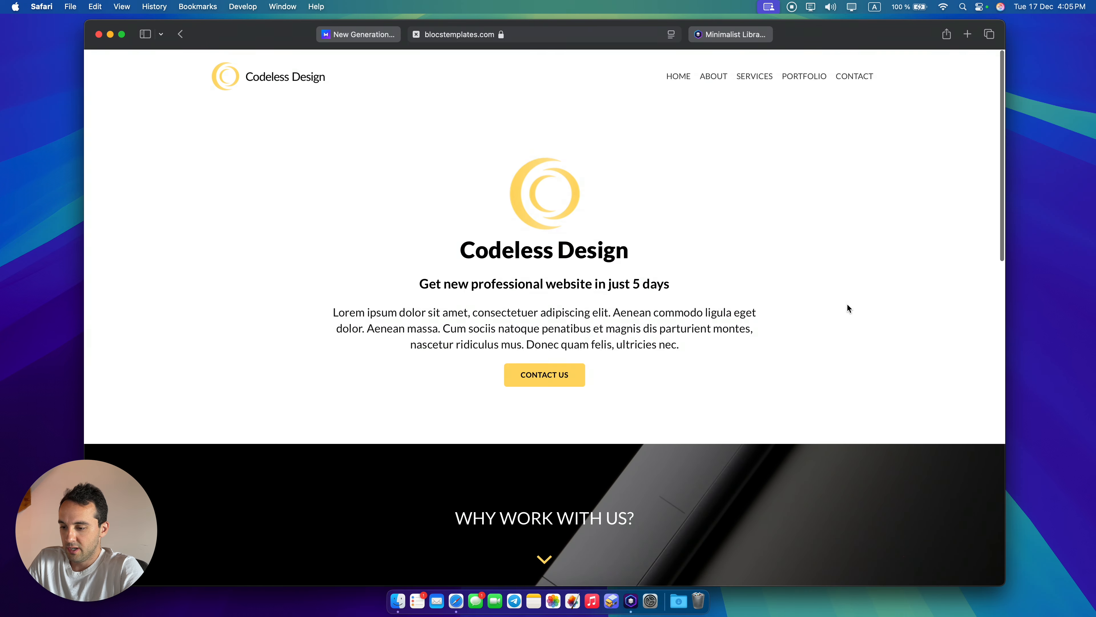
Switch to Blocs and open the project's About page for editing
key("ctrl+Right")
left_click(93, 64)
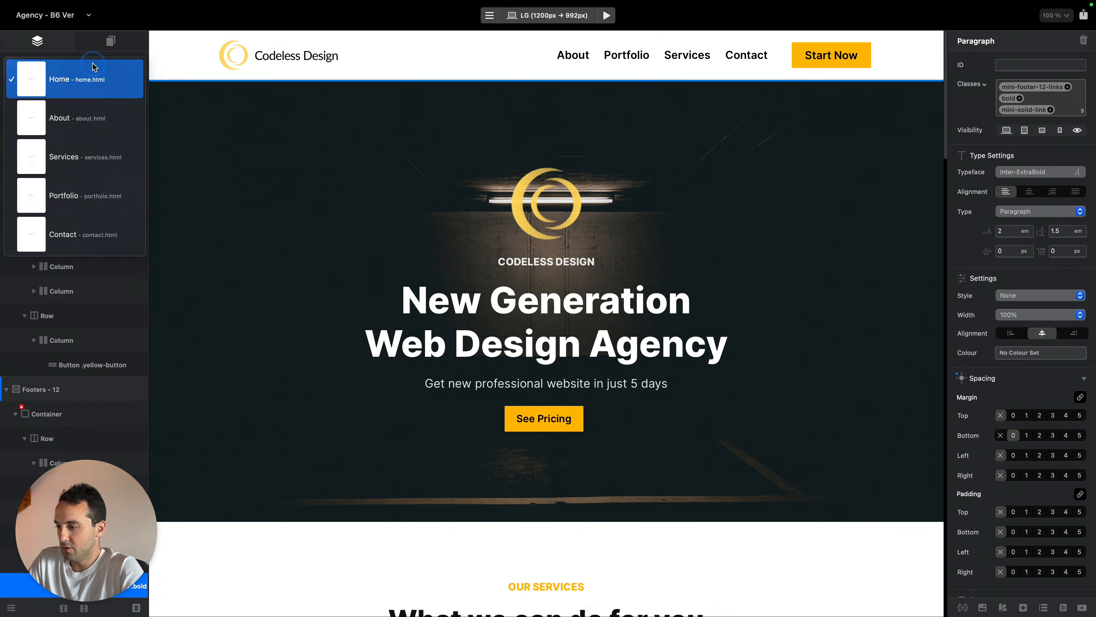
left_click(88, 116)
left_click(557, 393)
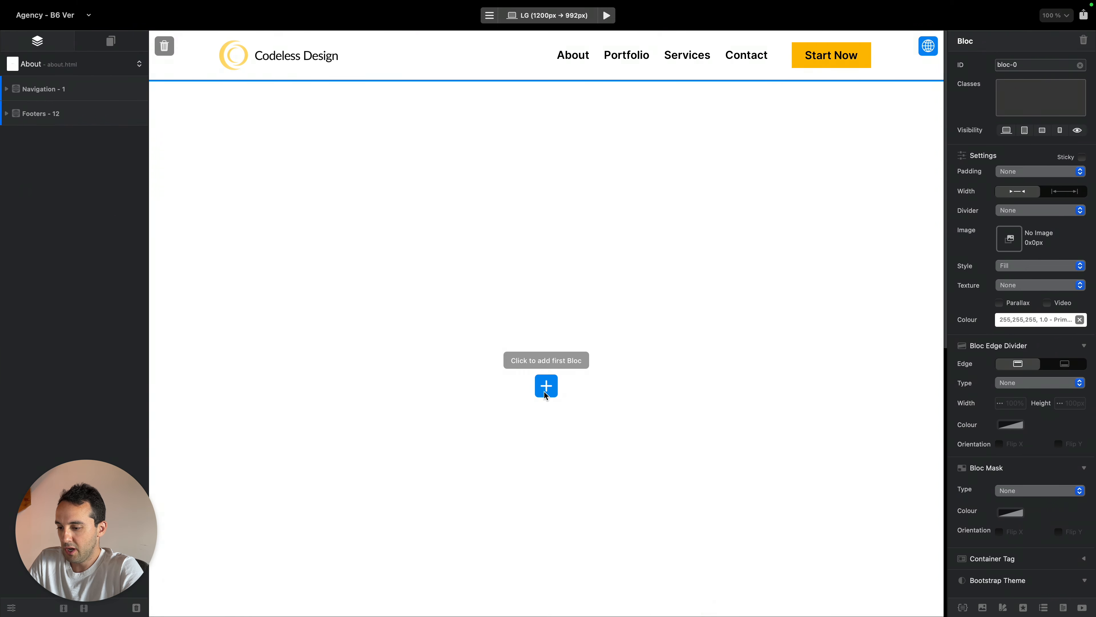
Examine the intro section's headings and paragraph on the reference About page in Safari
key("ctrl+Left")
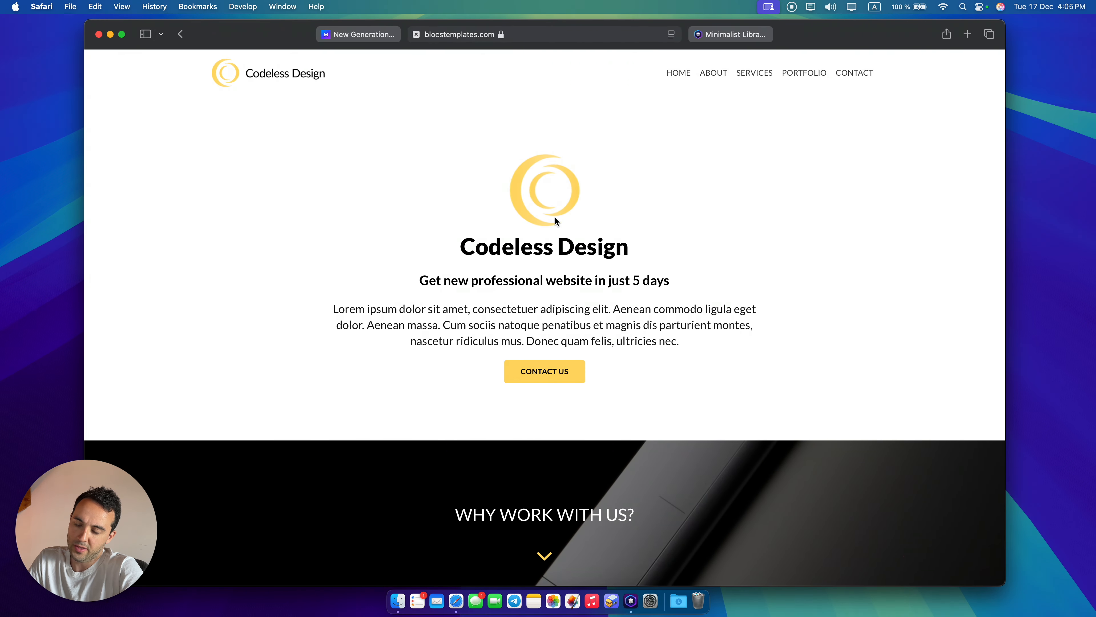
left_click_drag(451, 265, 604, 321)
left_click(652, 320)
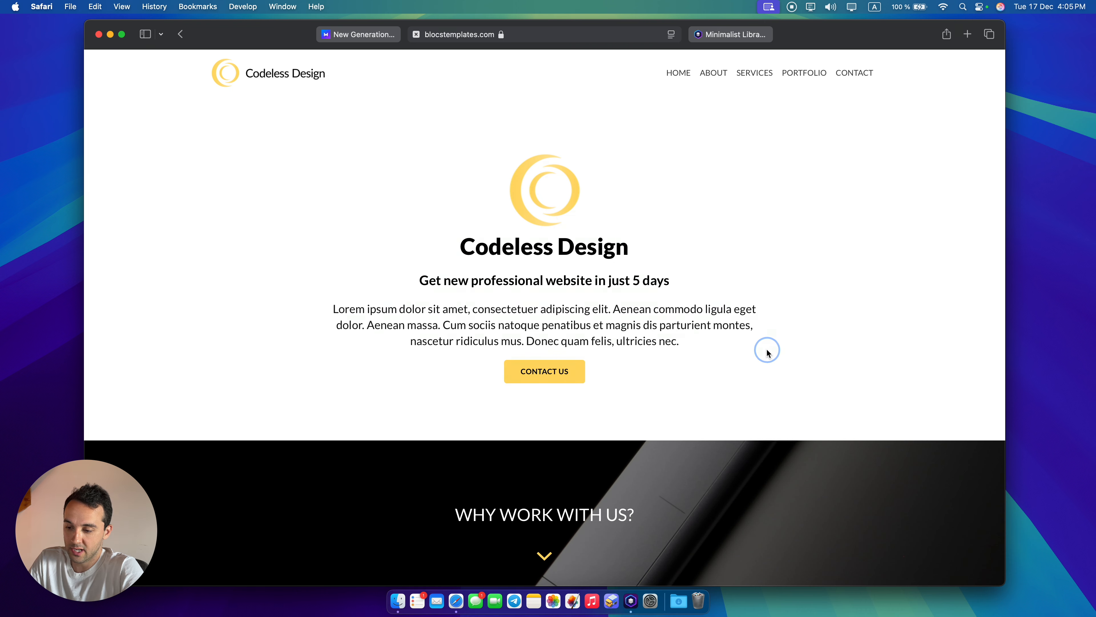
Return to Blocs and browse the Hero and Header blocs in the Minimalist Library for the About page's first bloc
key("ctrl+Right")
left_click(546, 384)
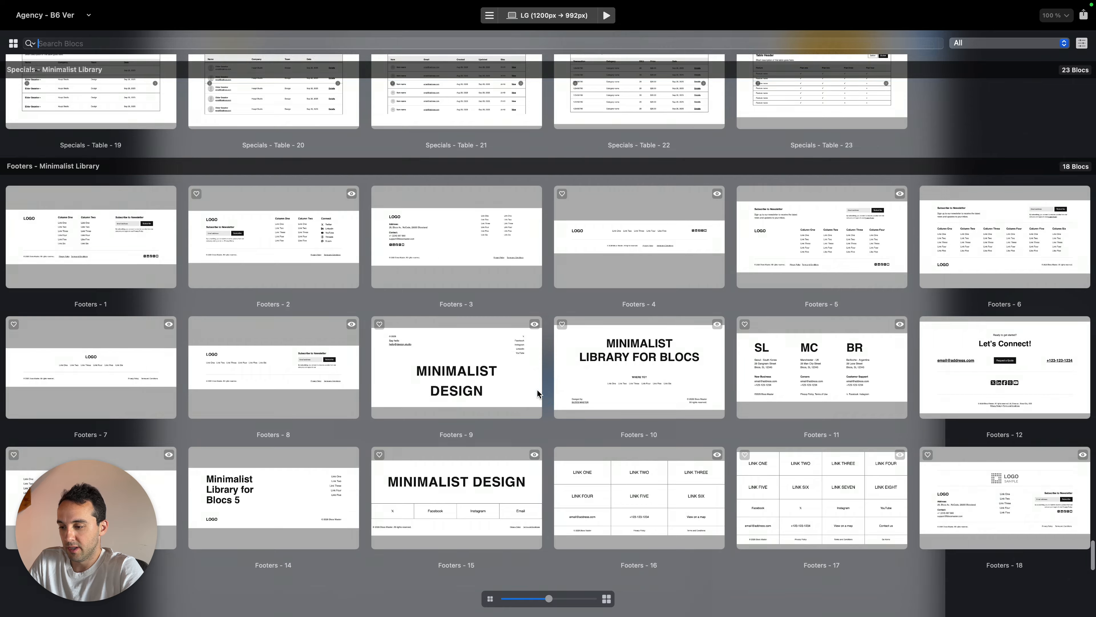
scroll(590, 187, "up", 20)
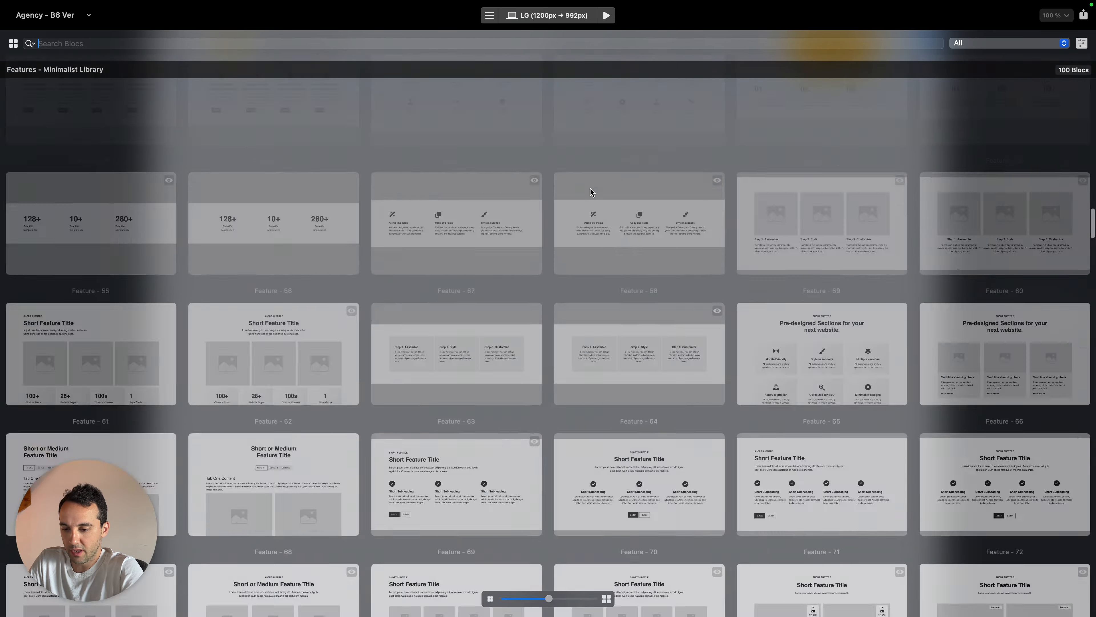
scroll(591, 190, "down", 15)
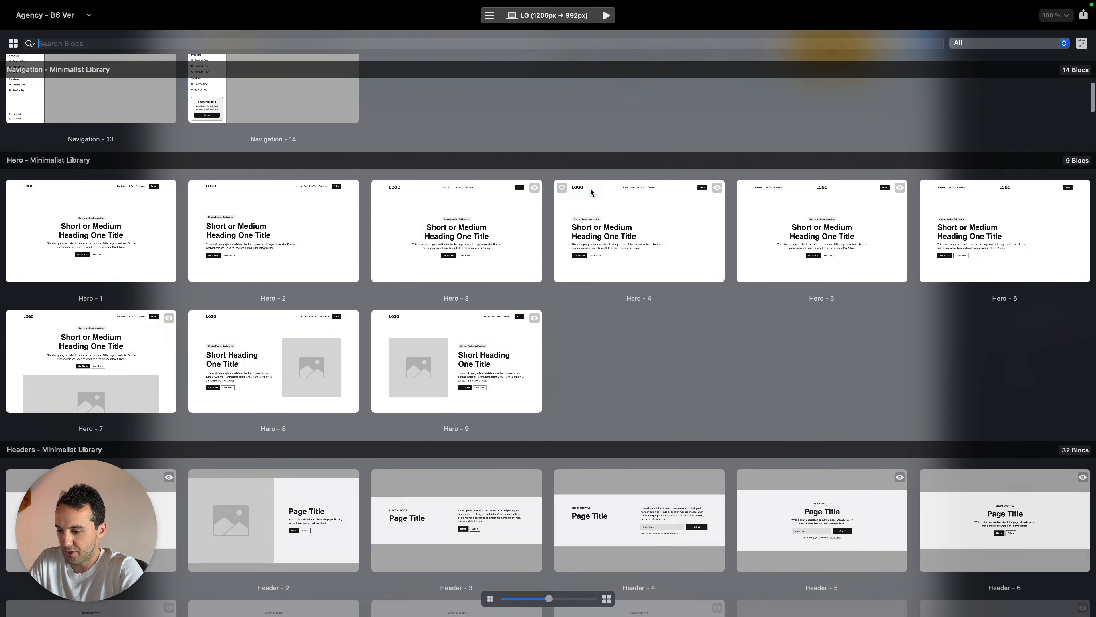
scroll(591, 192, "down", 2)
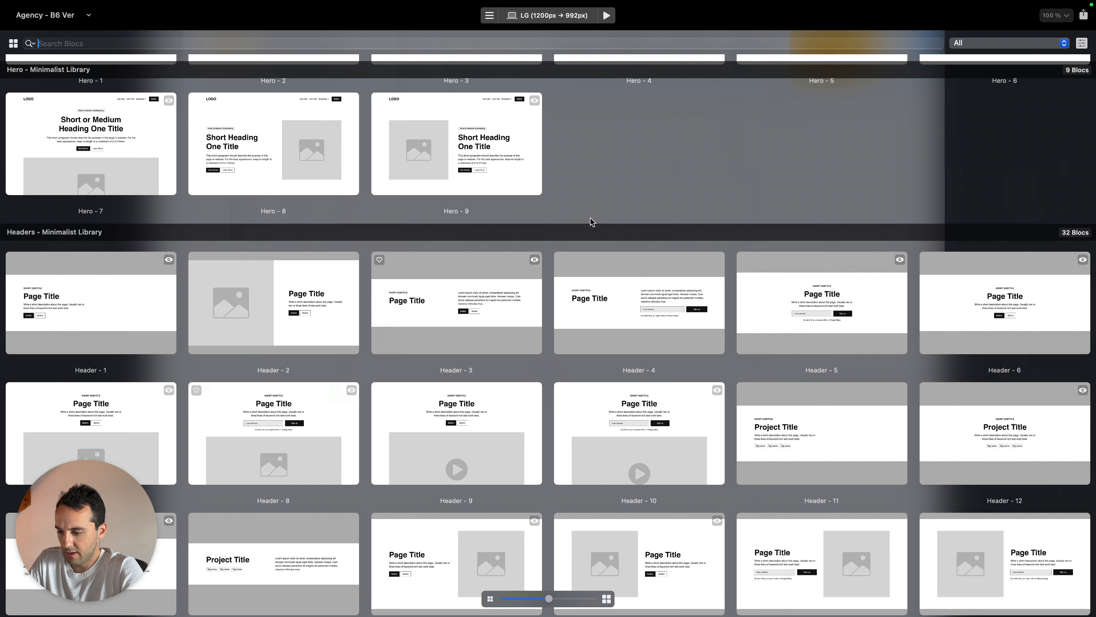
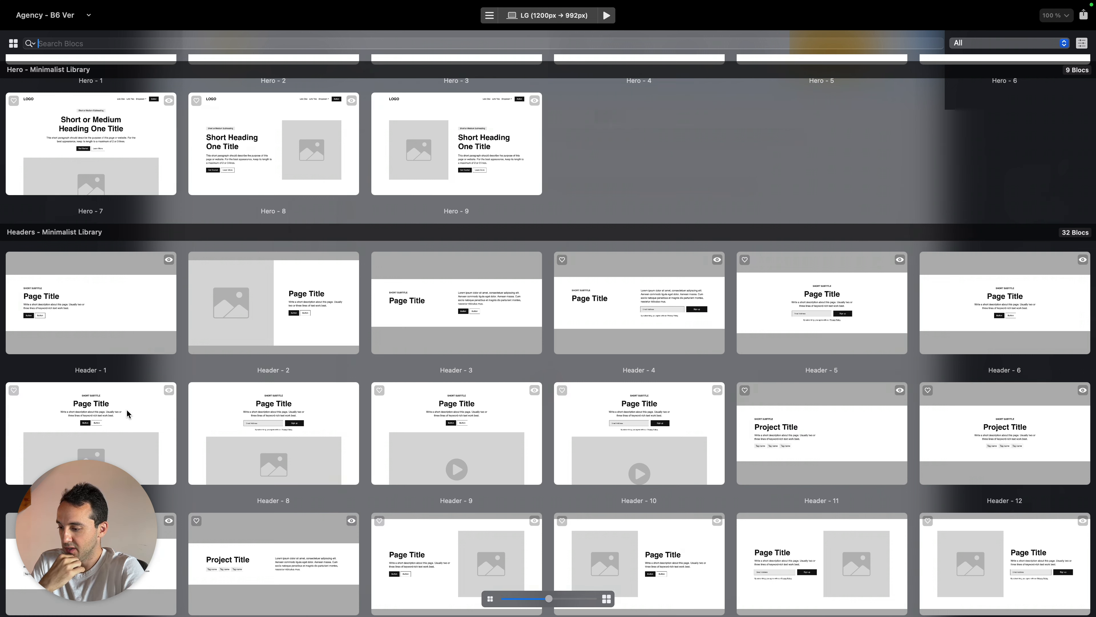
scroll(137, 417, "down", 3)
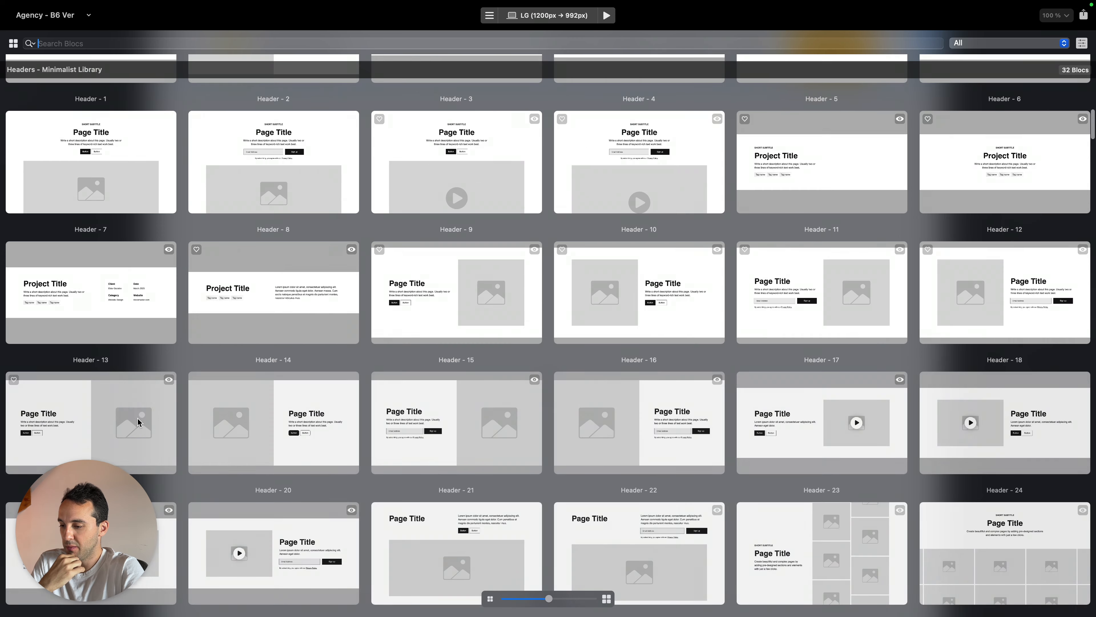
left_click(203, 20)
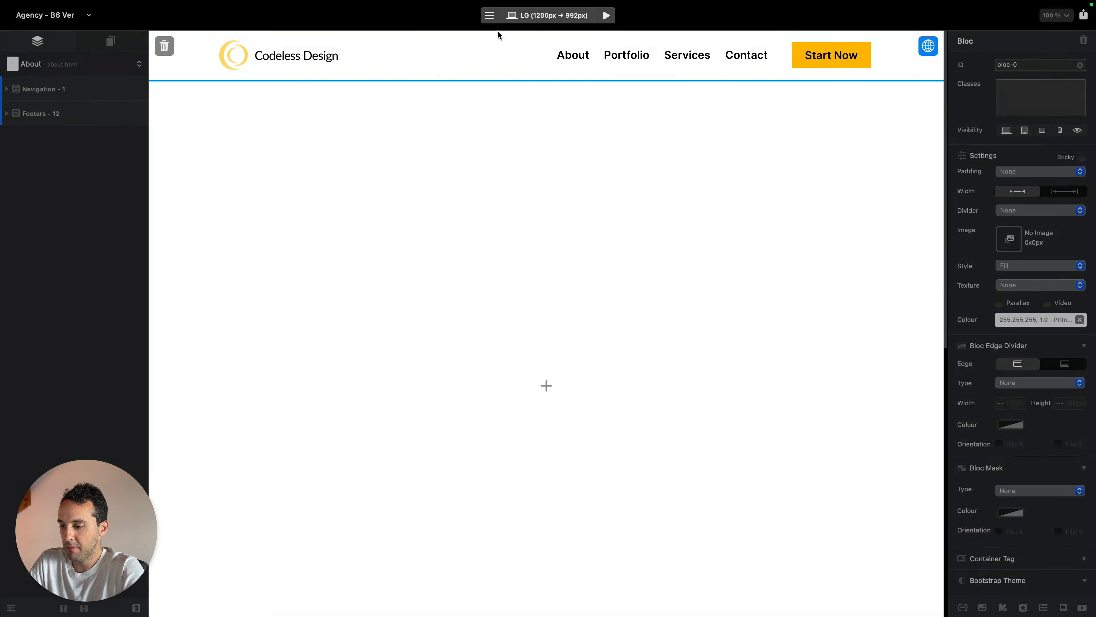
Add the Minimalist Library's Header - 1 bloc to the About page and insert an image above its short subtitle
left_click(546, 385)
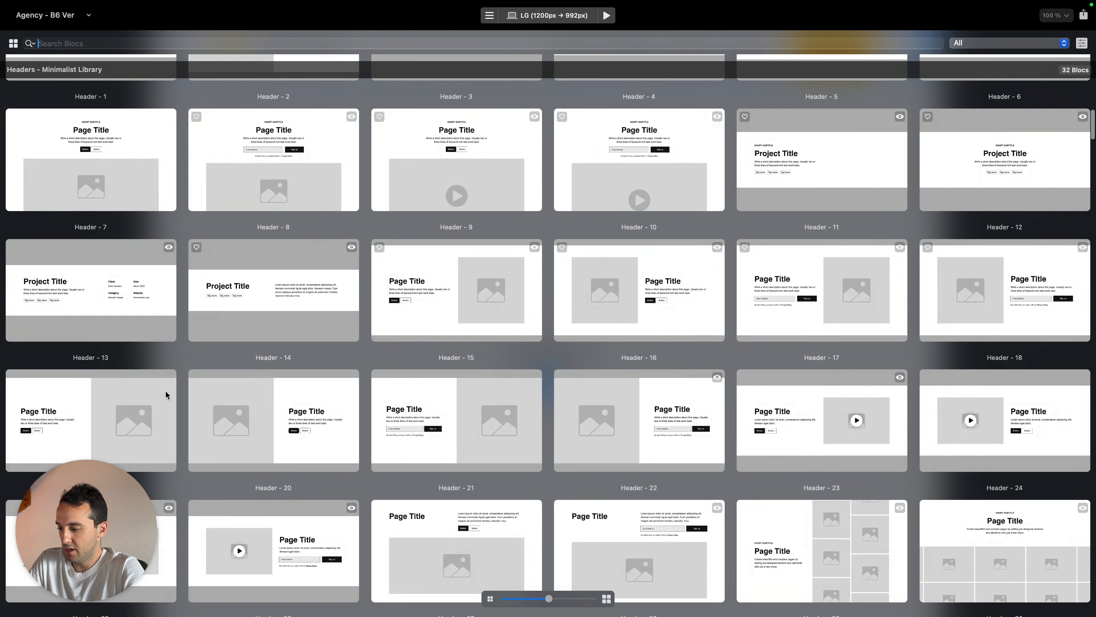
left_click(127, 161)
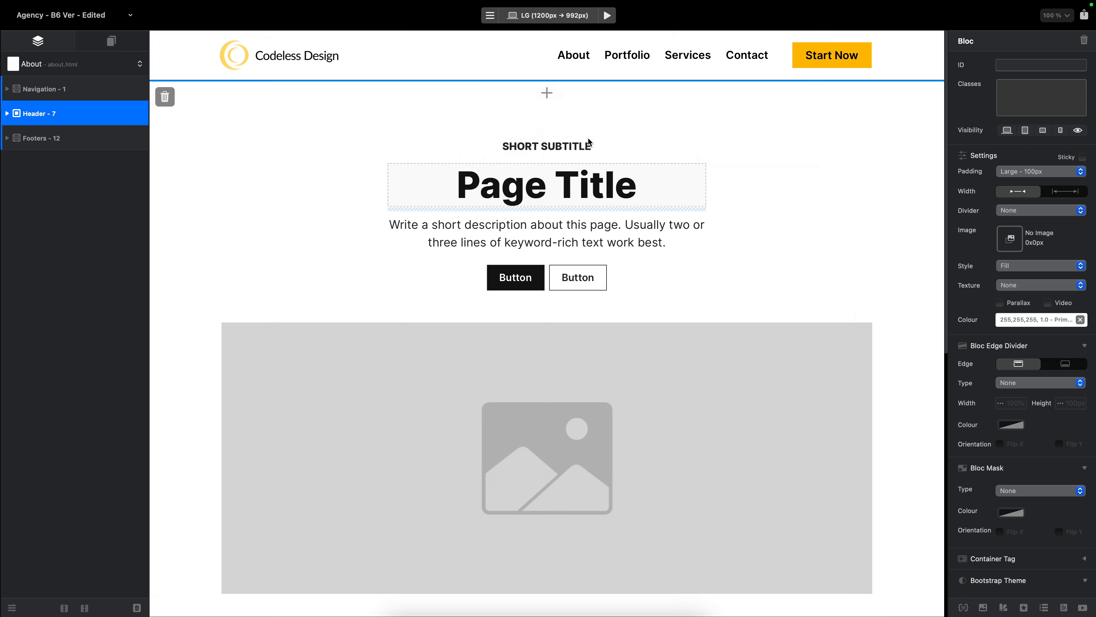
left_click(647, 145)
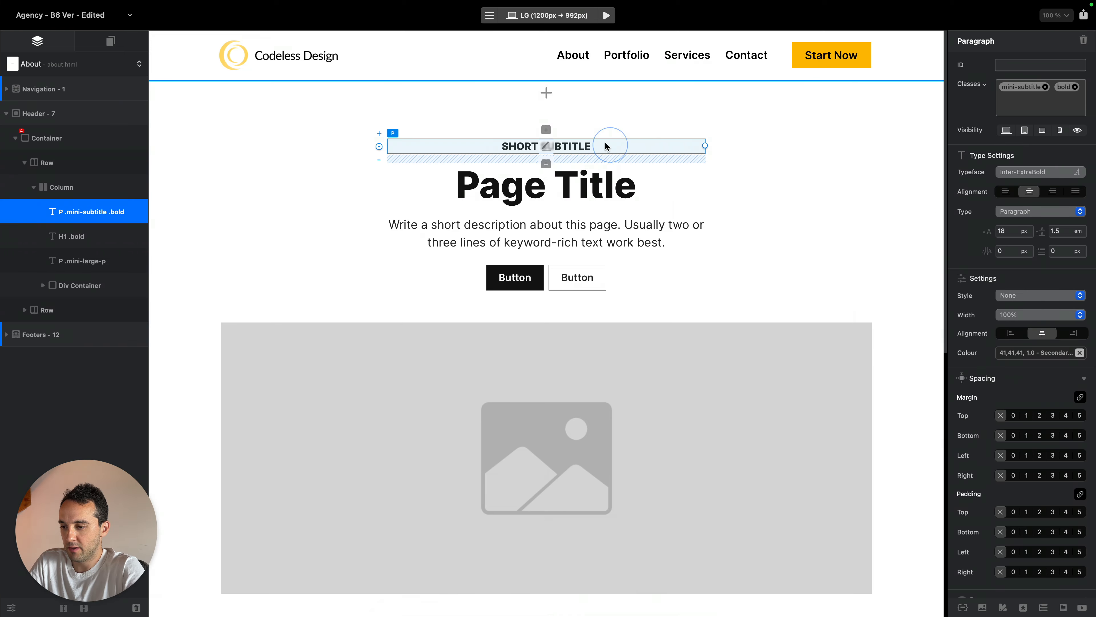
left_click(545, 130)
type("image")
left_click(394, 195)
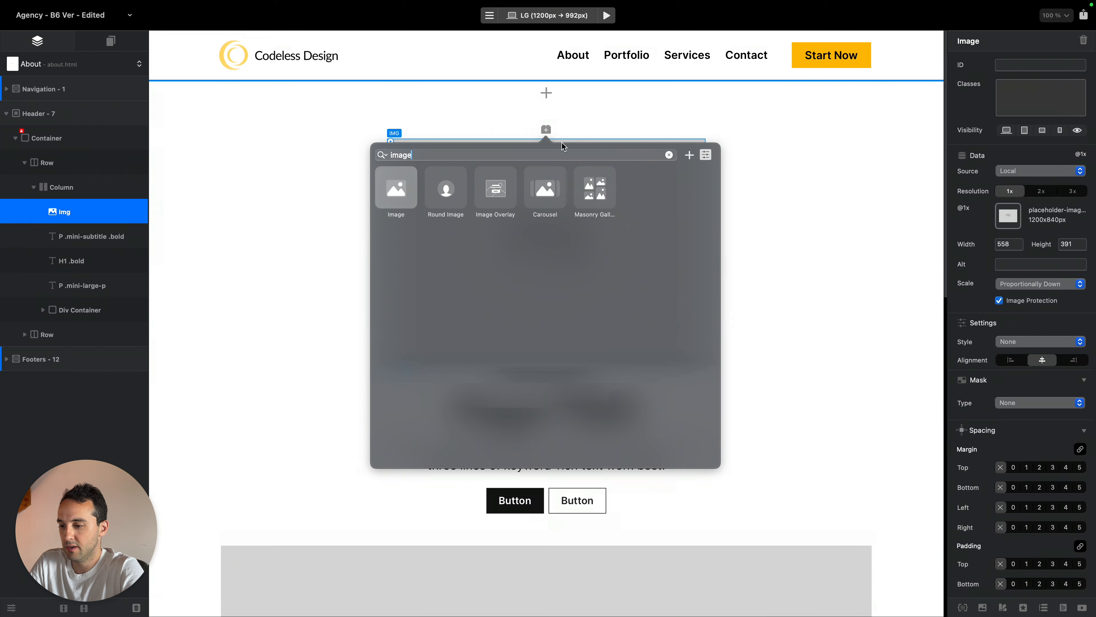
Set the new image's source to logo.png and give it a bottom margin of 4
double_click(585, 200)
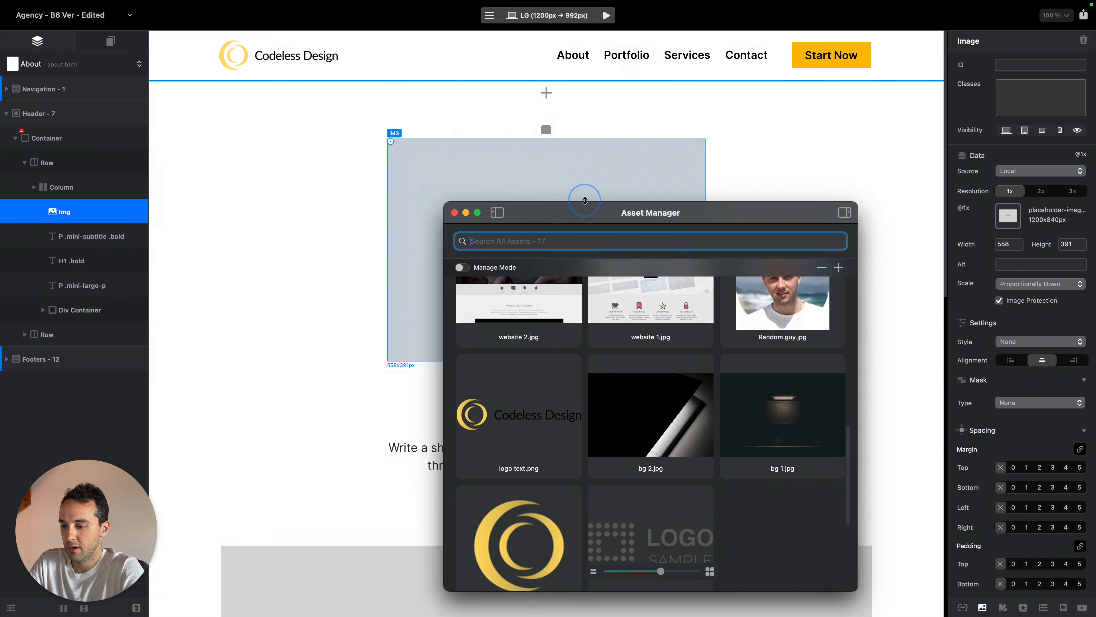
left_click(556, 505)
left_click(454, 212)
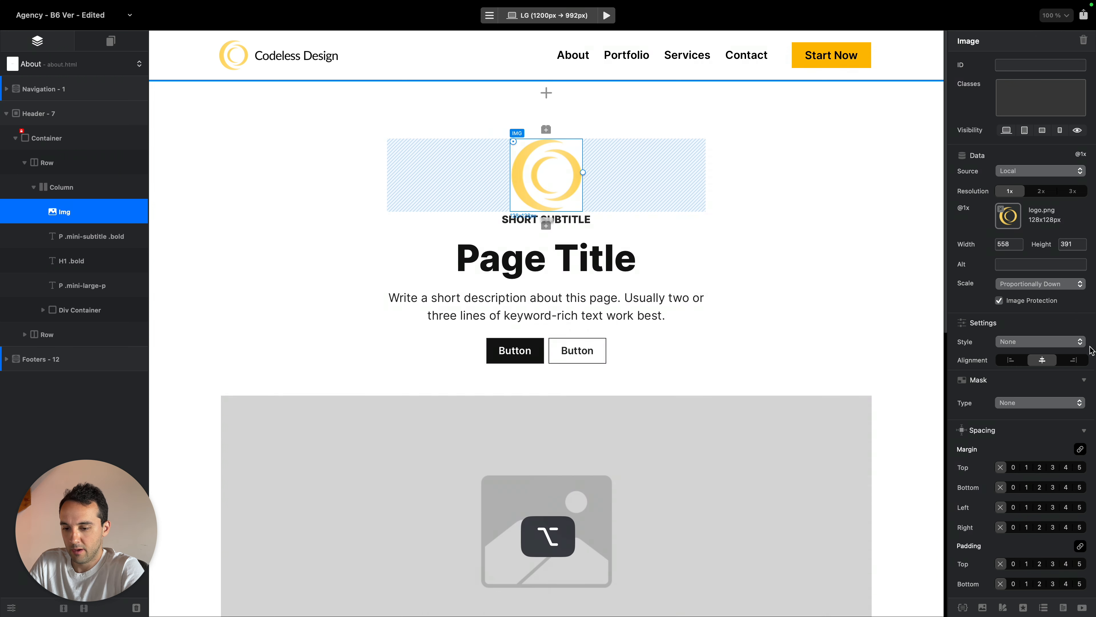
left_click(1069, 487)
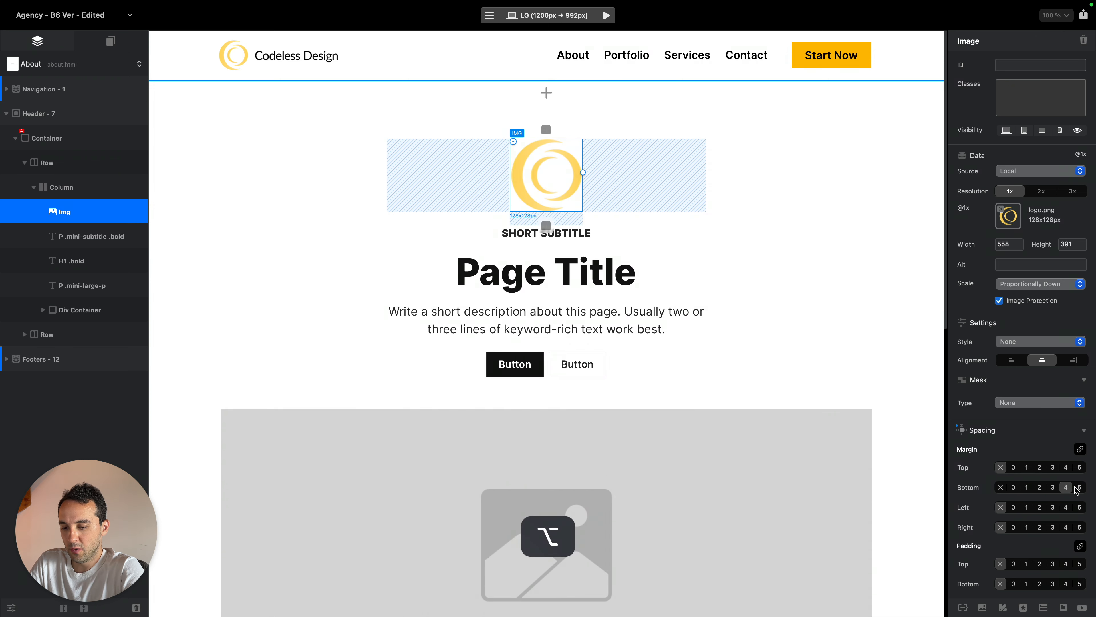
Replace the header's "Page Title" heading with "Codeless Design"
left_click(636, 238)
double_click(641, 264)
type("Co")
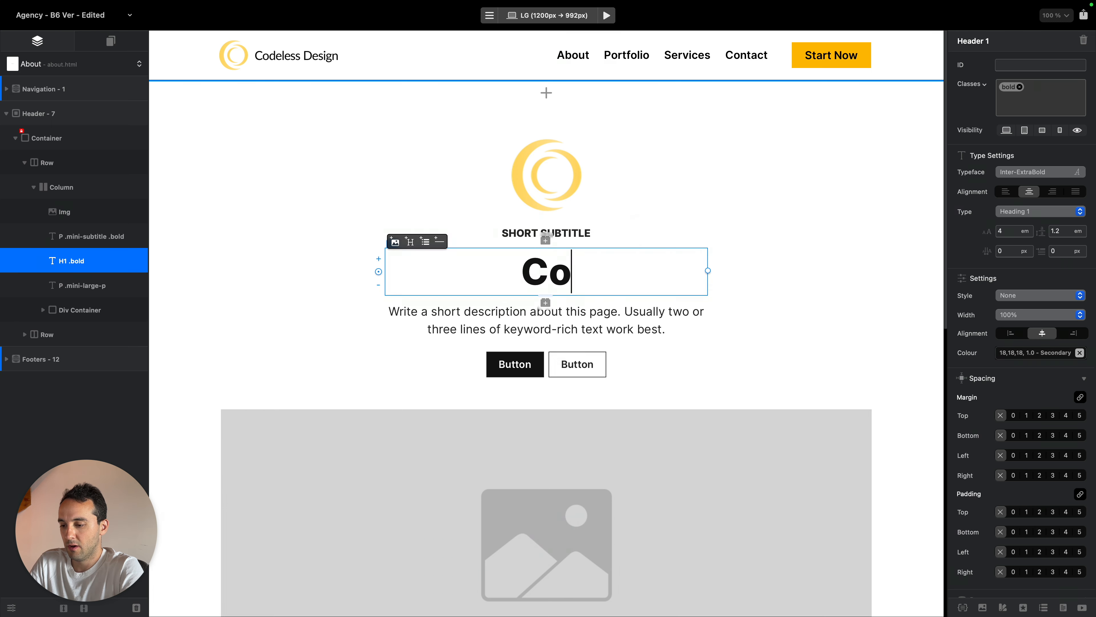
type("deless Design")
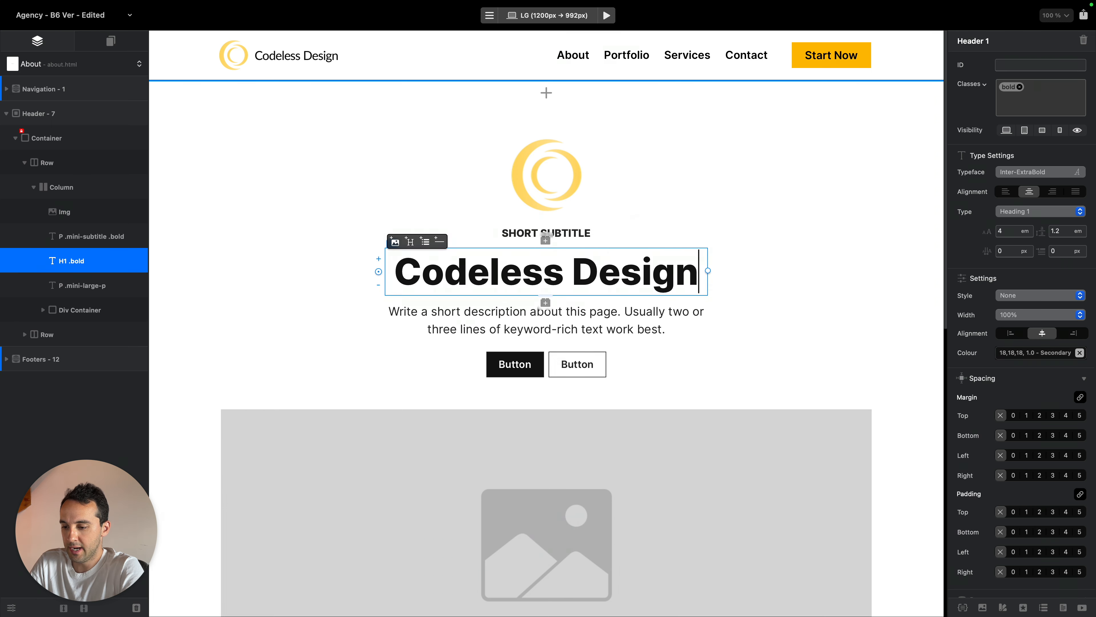
Set the header column's offset to 2 and its width to 8
left_click(642, 350)
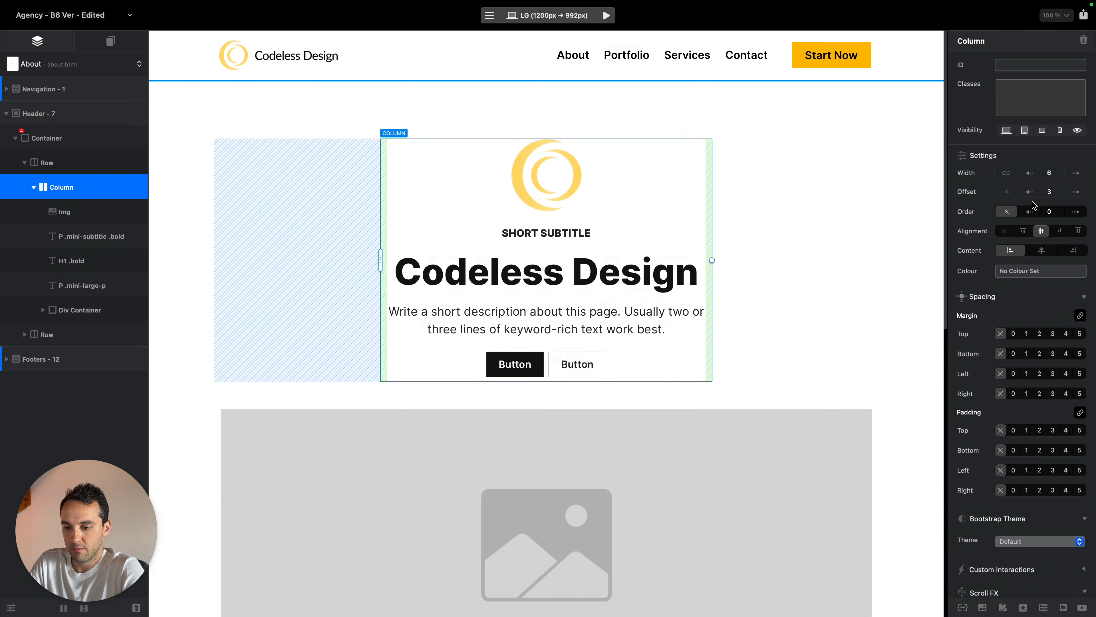
left_click(1029, 191)
left_click(1076, 173)
left_click(1075, 173)
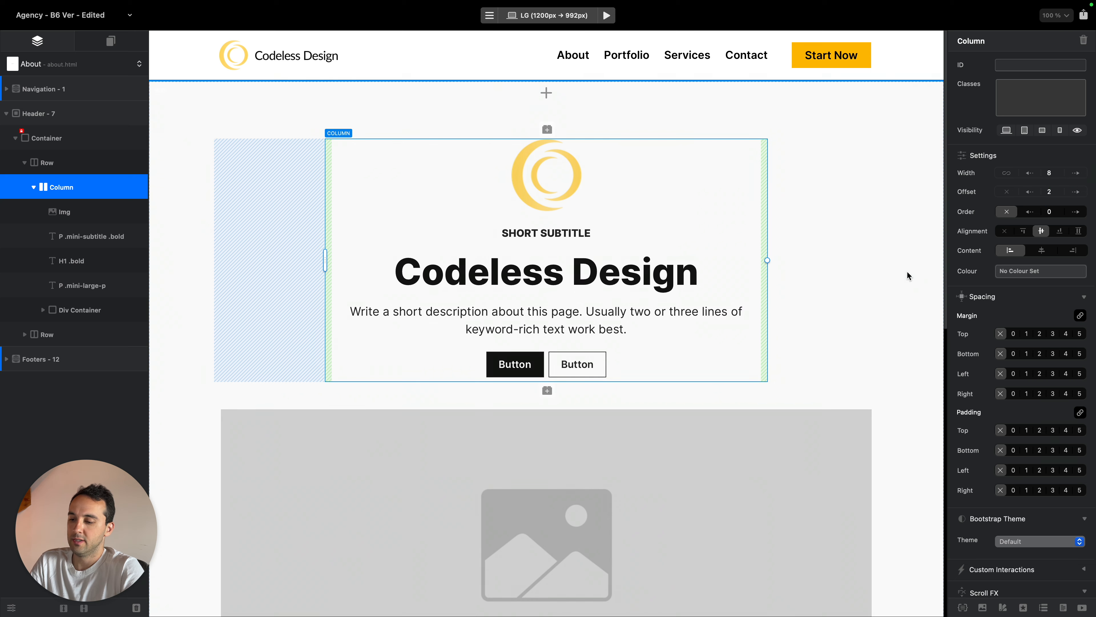
Copy "Get new professional website in just 5 days" from the reference page in Safari and replace the header's description paragraph in Blocs with it
key("ctrl+Left")
key("ctrl+Right")
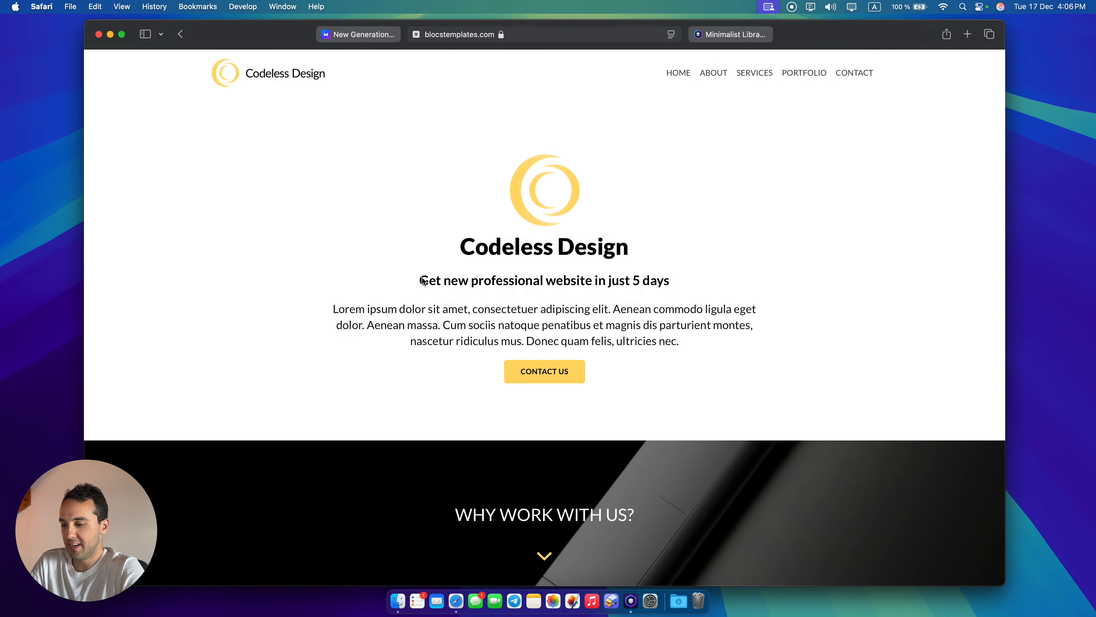
triple_click(423, 280)
key("super+c")
key("ctrl+Right")
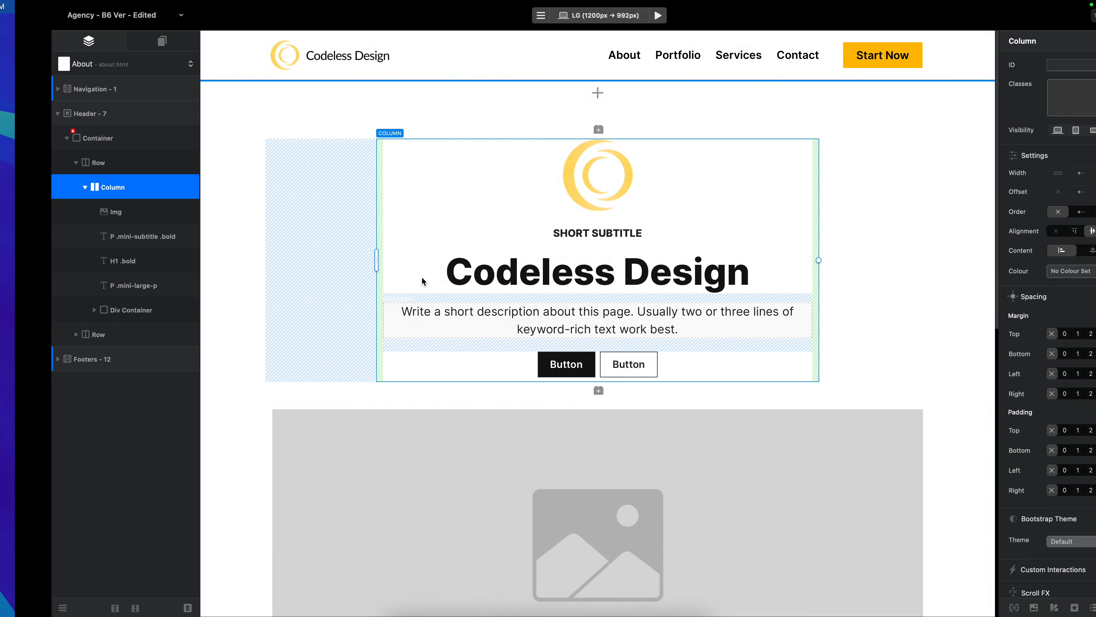
left_click(567, 287)
triple_click(570, 318)
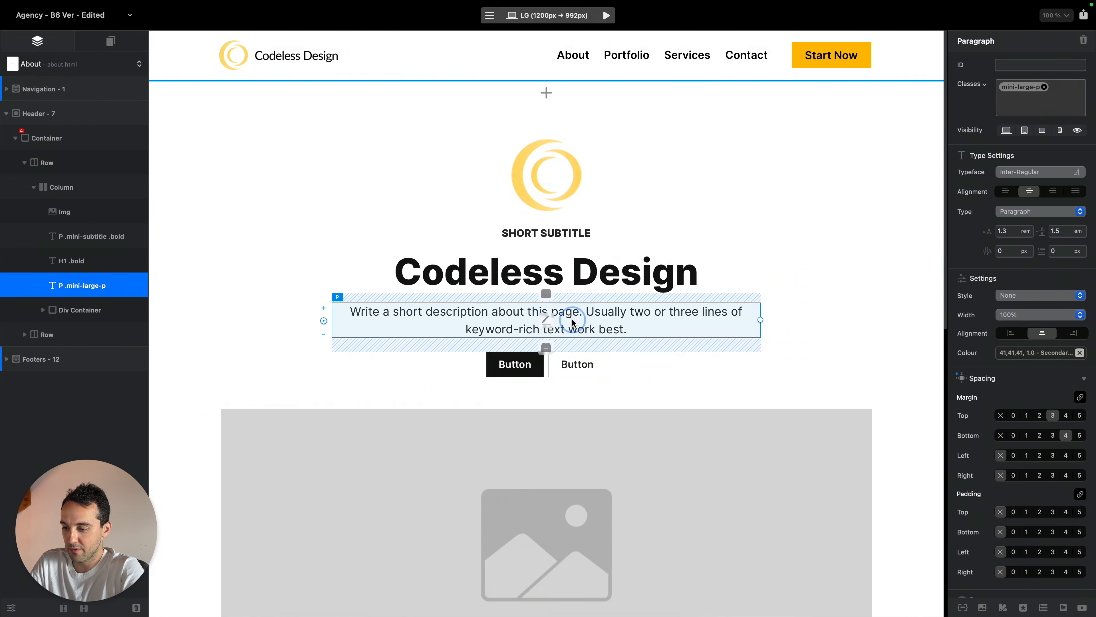
key("super+v")
key("BackSpace")
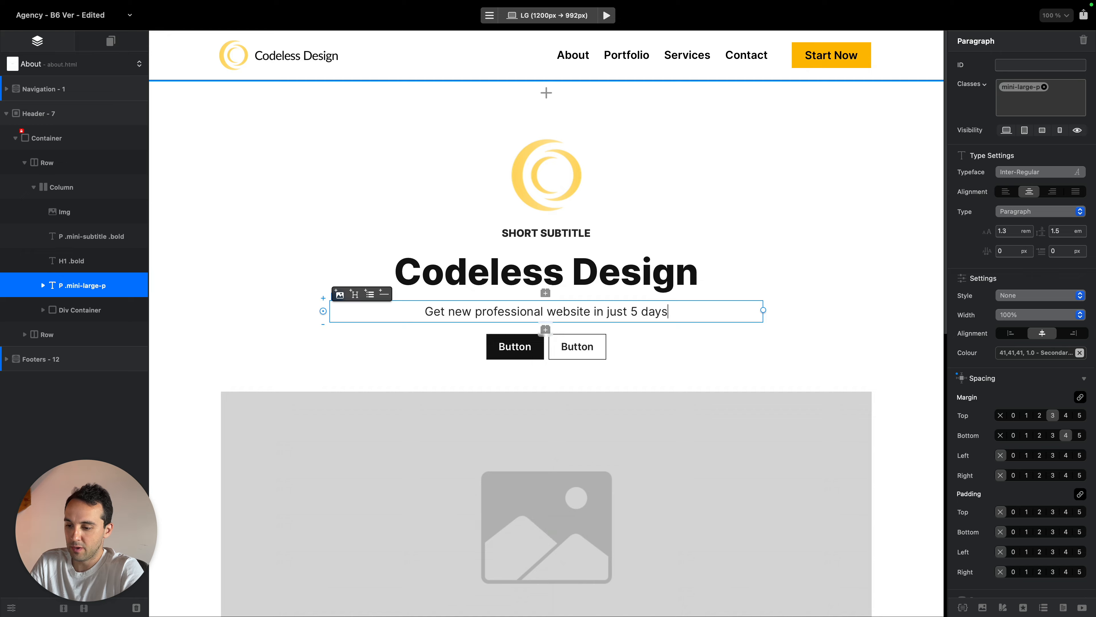
key("ctrl+Left")
left_click_drag(717, 340, 341, 308)
key("ctrl+Right")
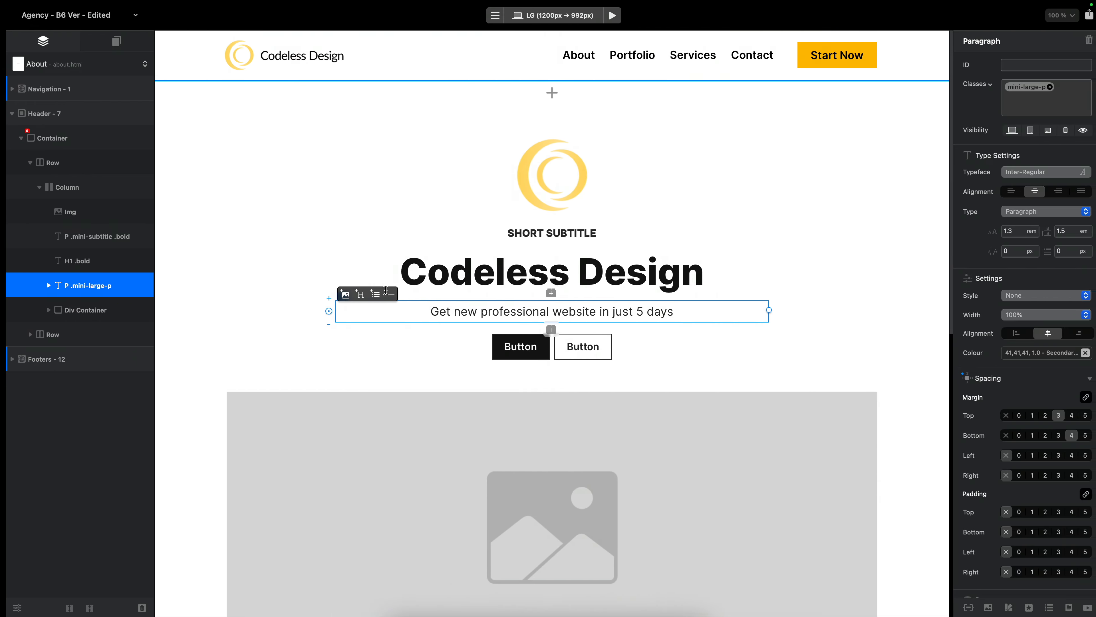
key("ctrl+Left")
key("ctrl+Right")
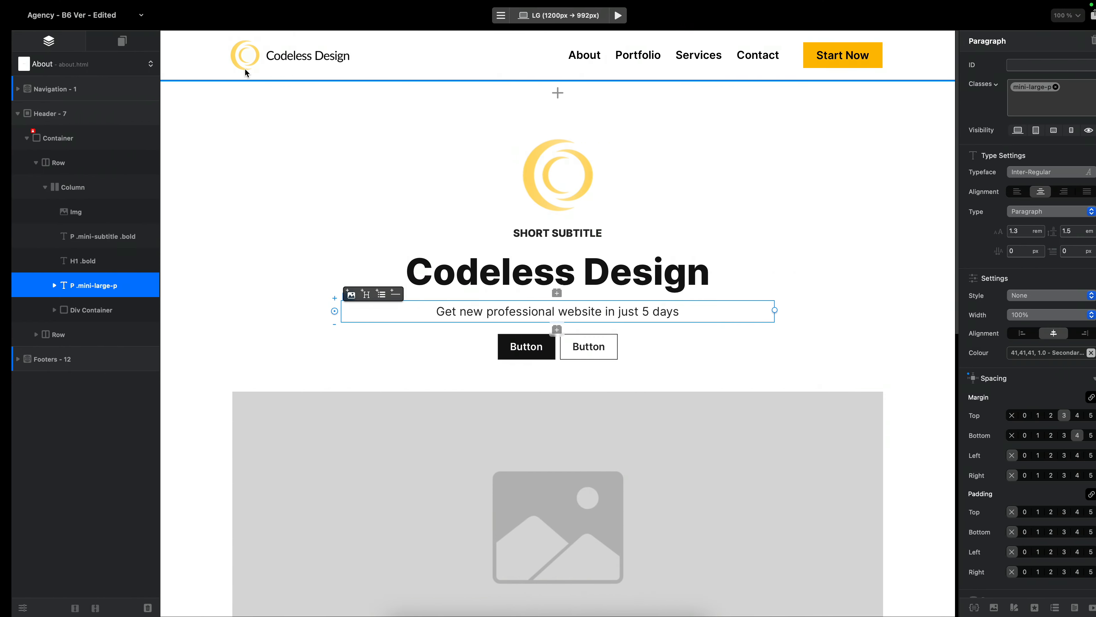
Open the Home page and copy the paragraph under the "What we can do for you" heading
left_click(76, 64)
left_click(41, 39)
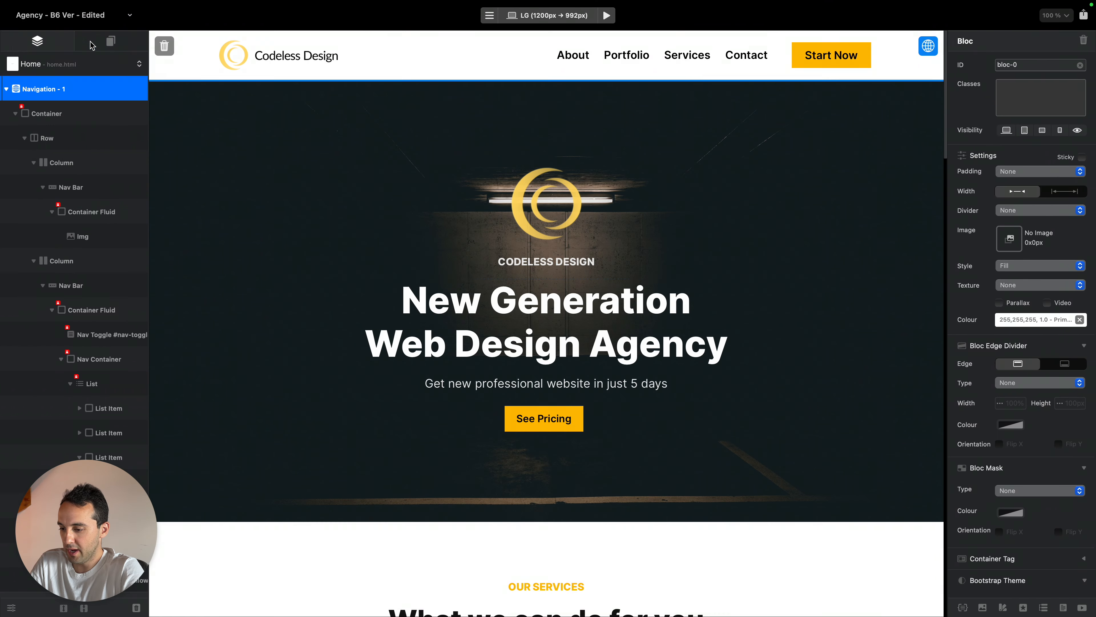
scroll(465, 275, "down", 3)
scroll(465, 274, "down", 5)
left_click_drag(334, 220, 749, 238)
key("super+c")
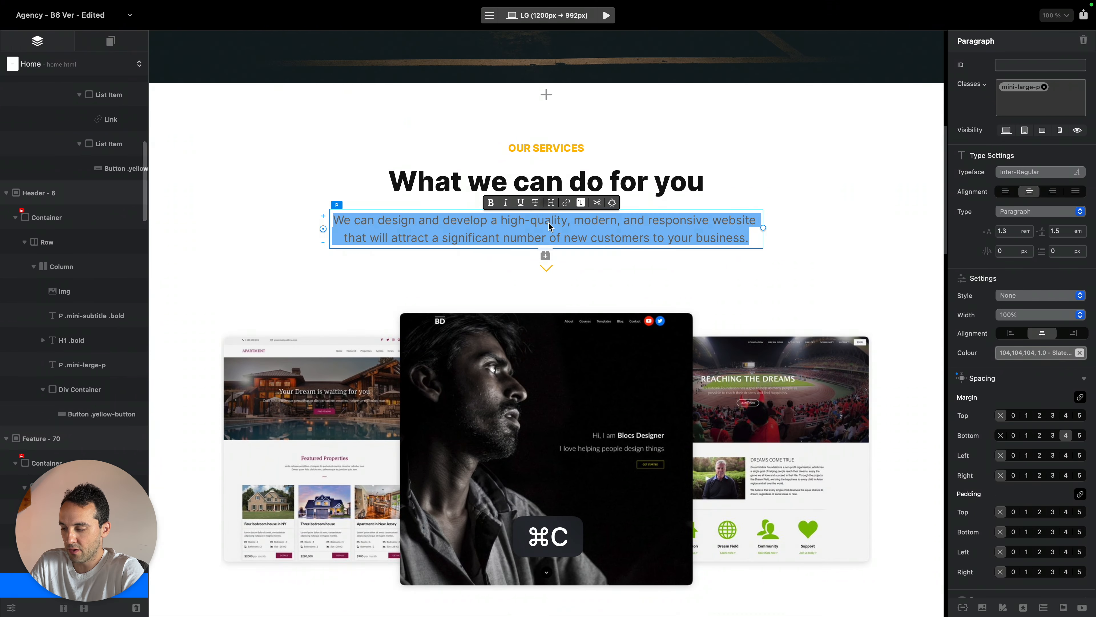
On the About page, duplicate the header's tagline paragraph and replace the copy's text with the copied services description
left_click(63, 59)
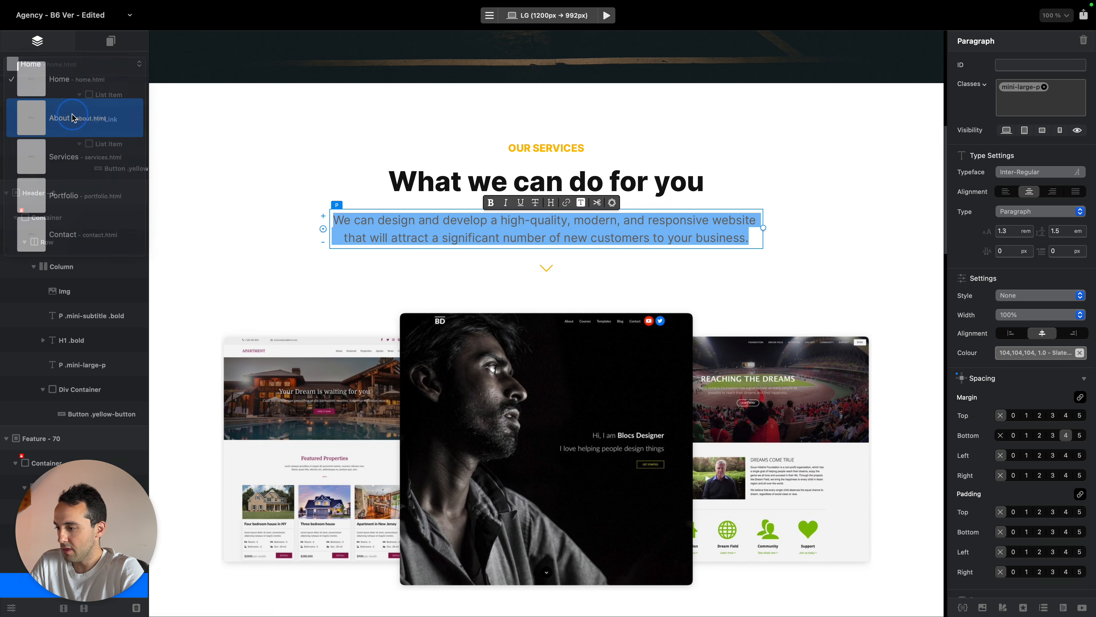
left_click(51, 113)
left_click(631, 310)
key("super+d")
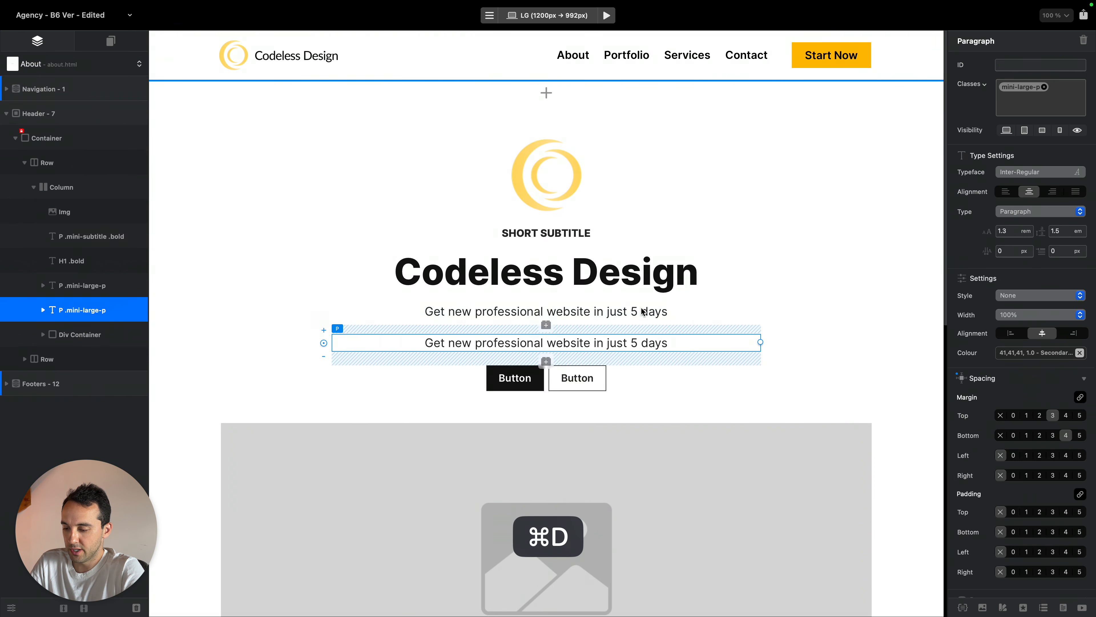
double_click(582, 340)
key("super+a")
key("super+v")
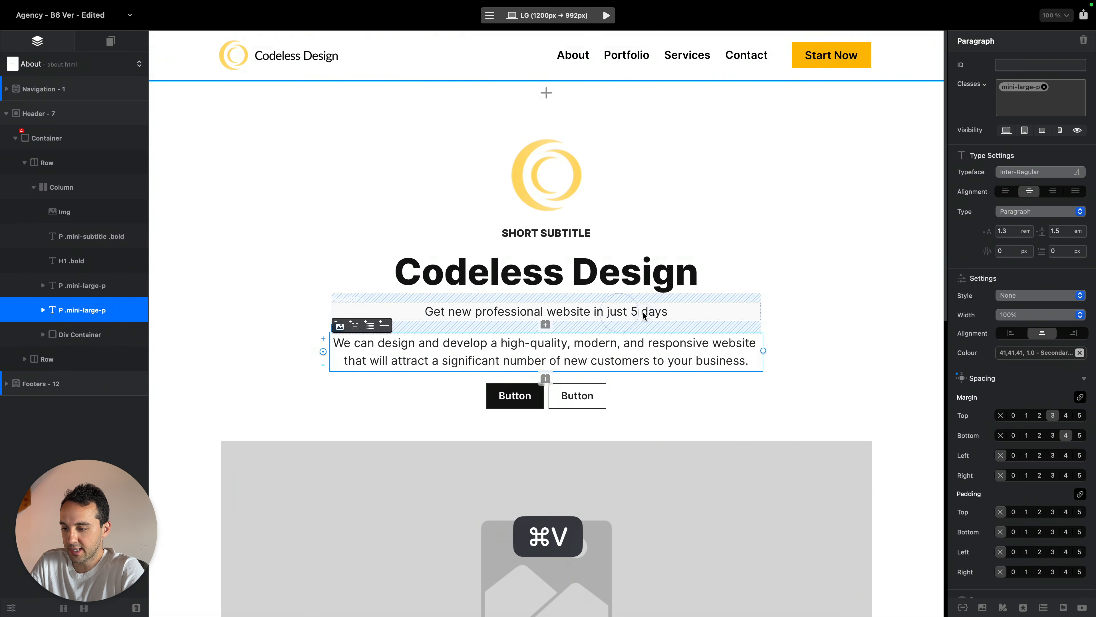
Change the "Get new professional website in just 5 days" tagline to Heading 4 and remove its mini-large-p class
left_click(544, 312)
left_click(1061, 212)
left_click(1059, 174)
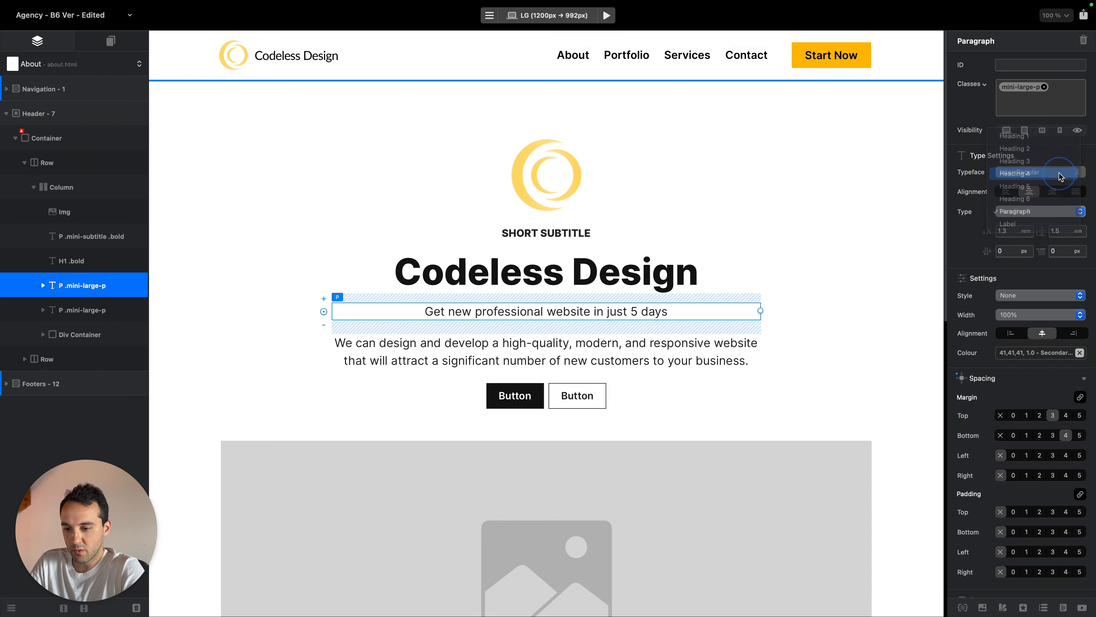
left_click(1030, 212)
left_click(1018, 198)
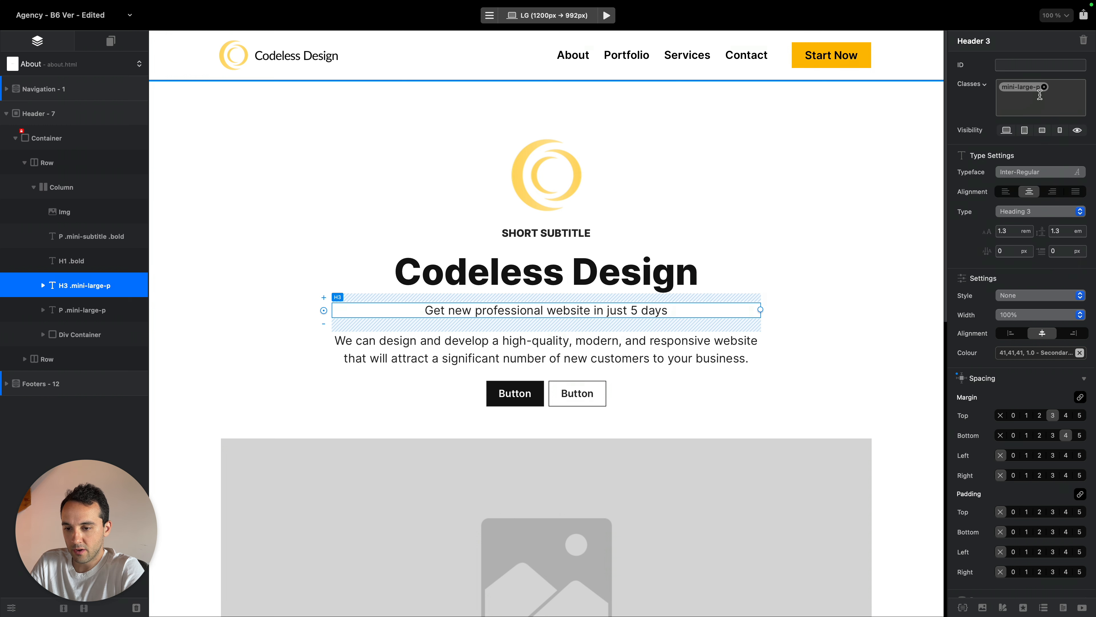
left_click(1043, 86)
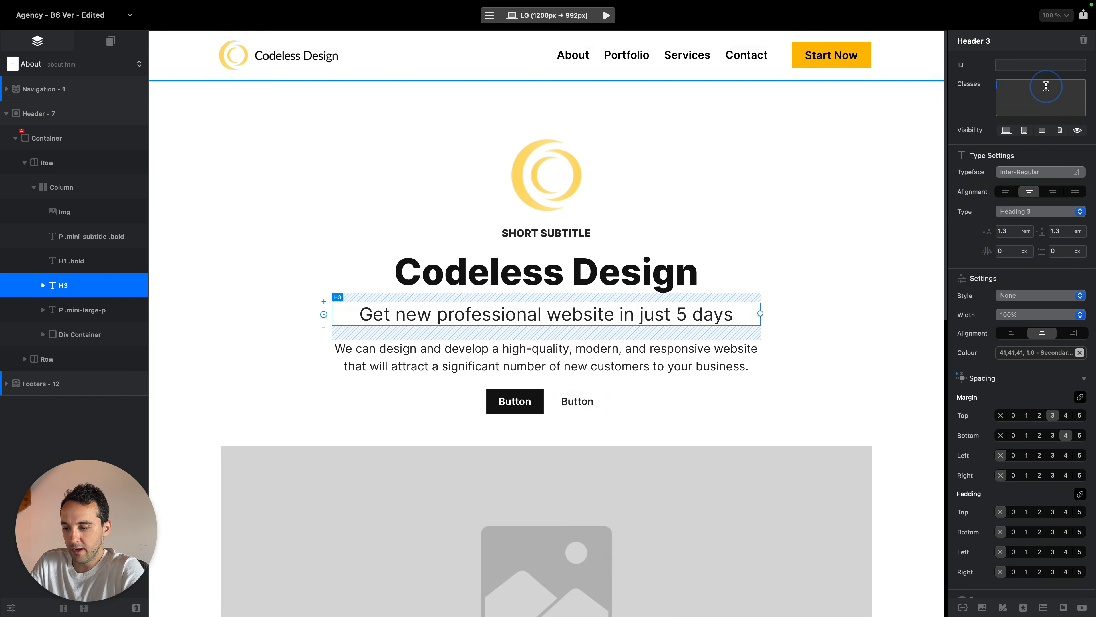
left_click(1043, 212)
left_click(1042, 225)
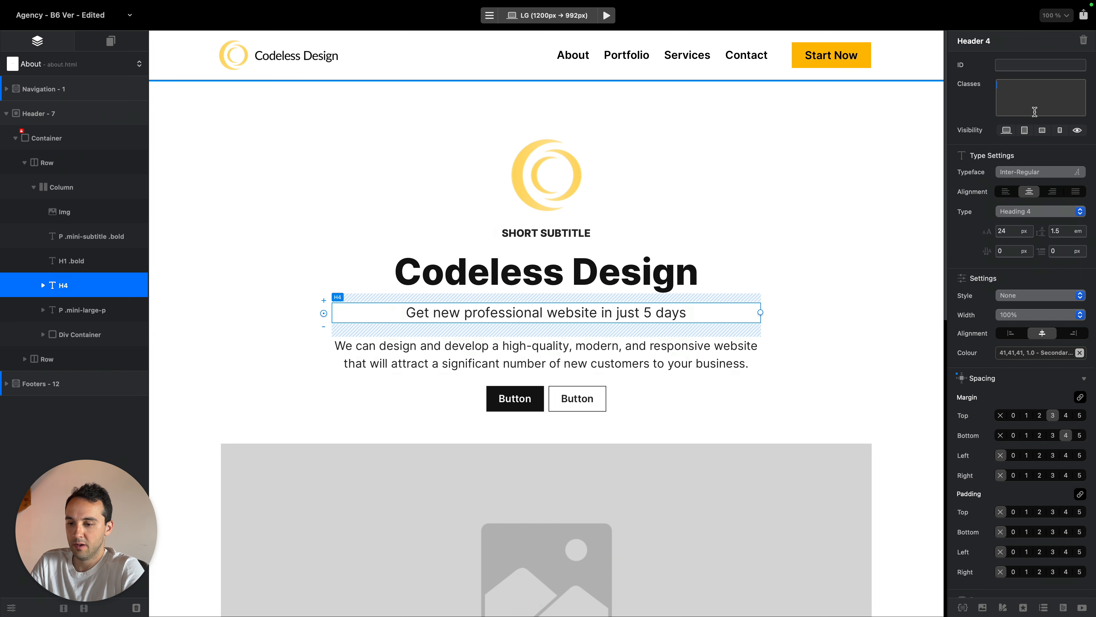
Delete the "SHORT SUBTITLE" paragraph above the "Codeless Design" heading
left_click(854, 242)
left_click(662, 233)
key("super+BackSpace")
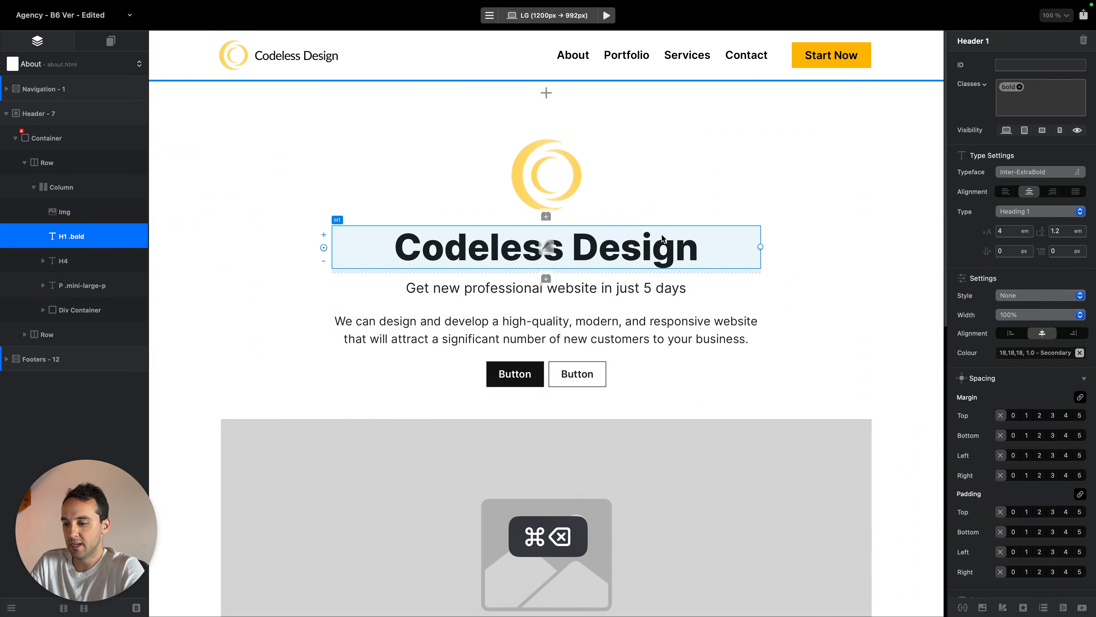
Increase the logo image's bottom margin to the next larger spacing preset
left_click(570, 185)
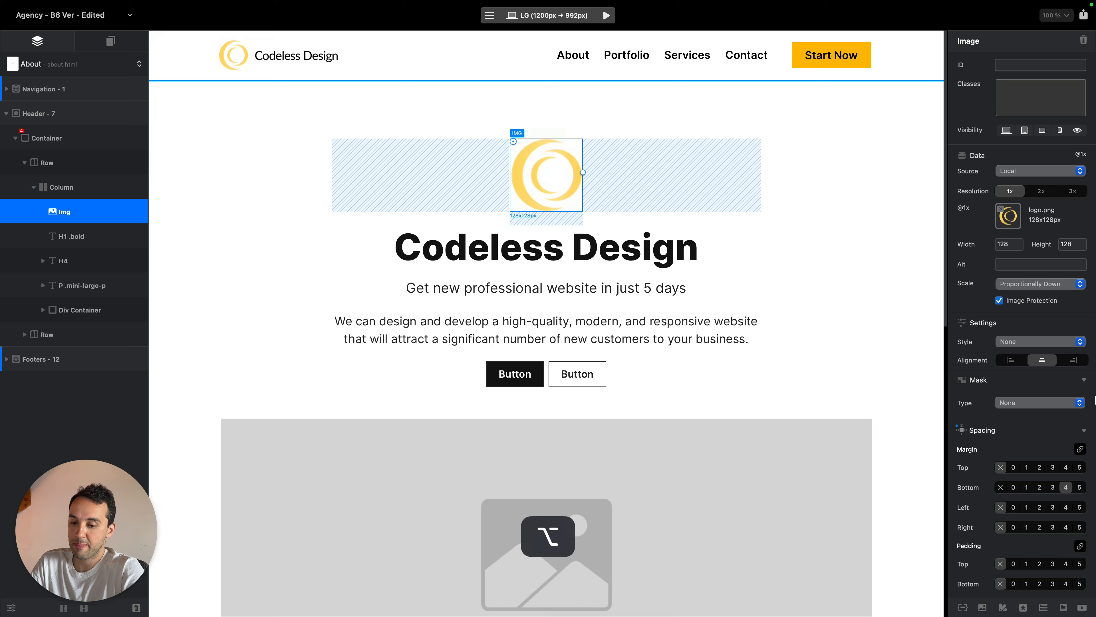
left_click(1066, 488)
left_click(857, 256)
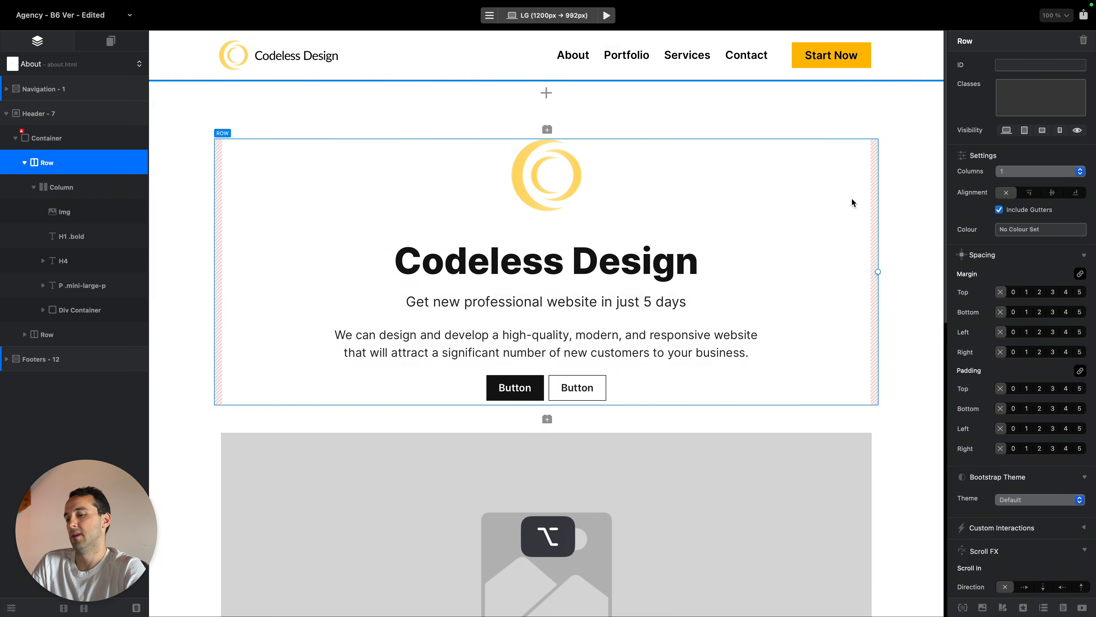
left_click(889, 129)
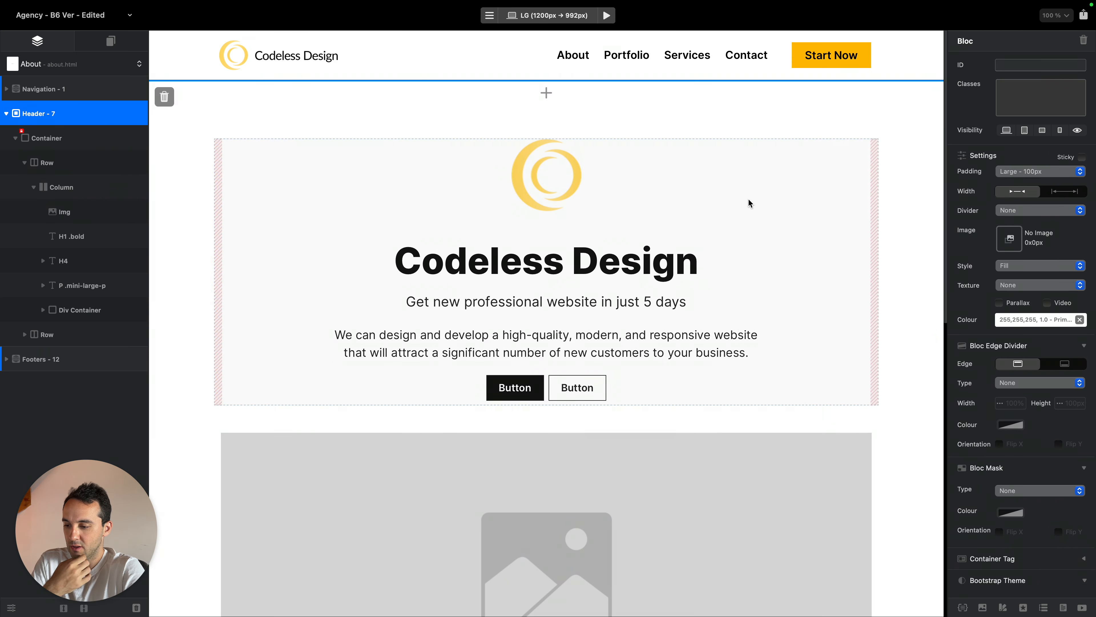
Rewrite the header's services description in the Professional tone with Writing Tools and replace the original text with the result
left_click(664, 343)
left_click(664, 344)
triple_click(664, 344)
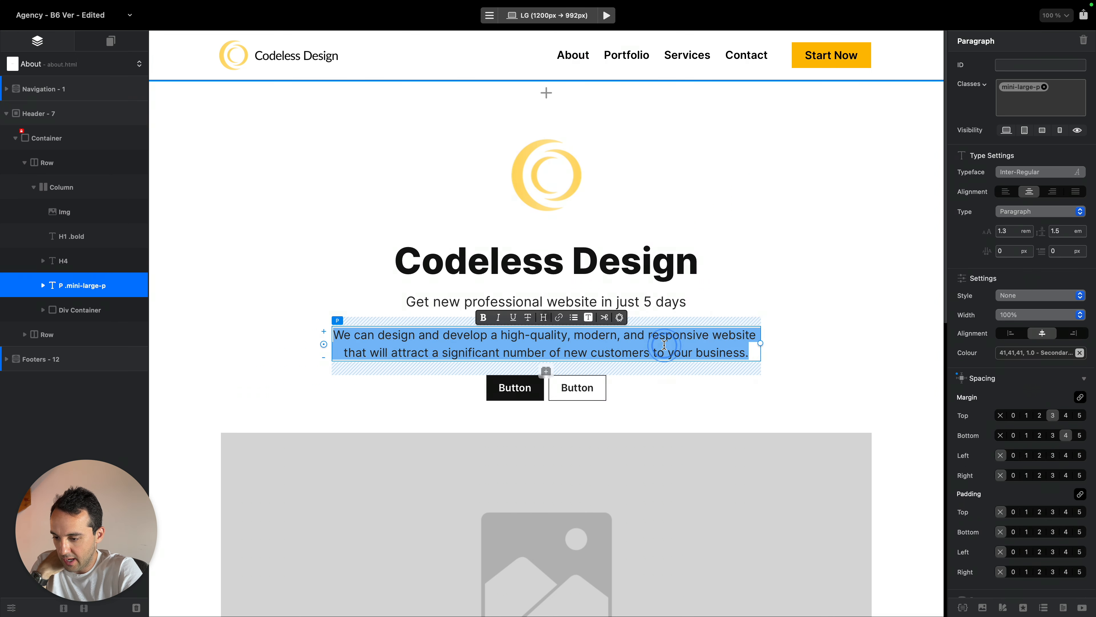
left_click(619, 318)
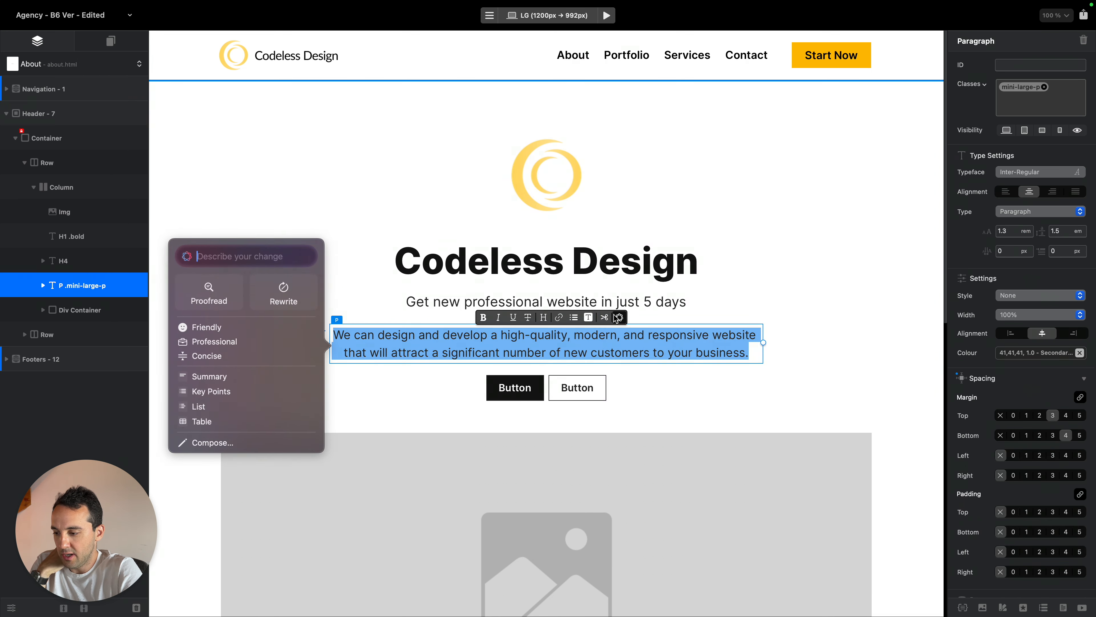
left_click(220, 341)
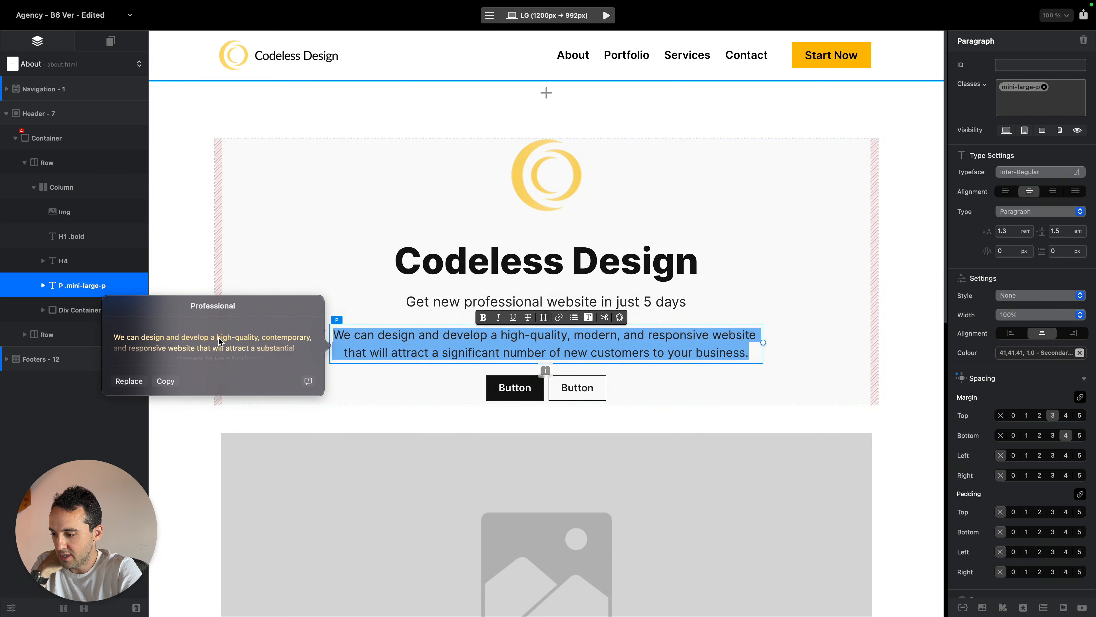
left_click(129, 379)
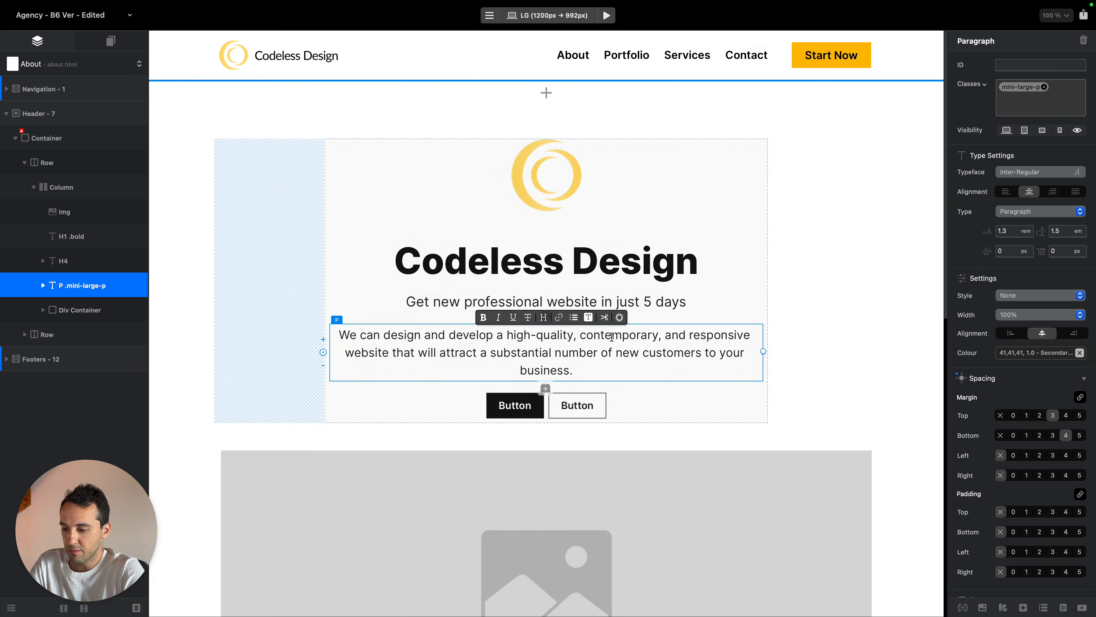
left_click(739, 353)
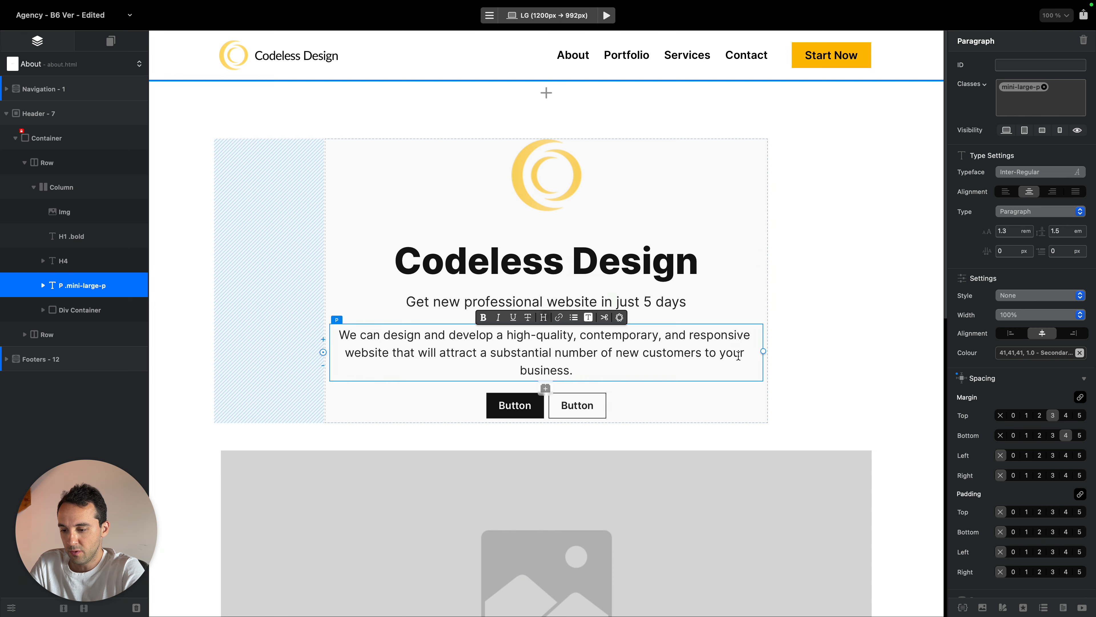
Extend the header description so it ends with "to you and your amazing business. In just 5 days."
type("and you")
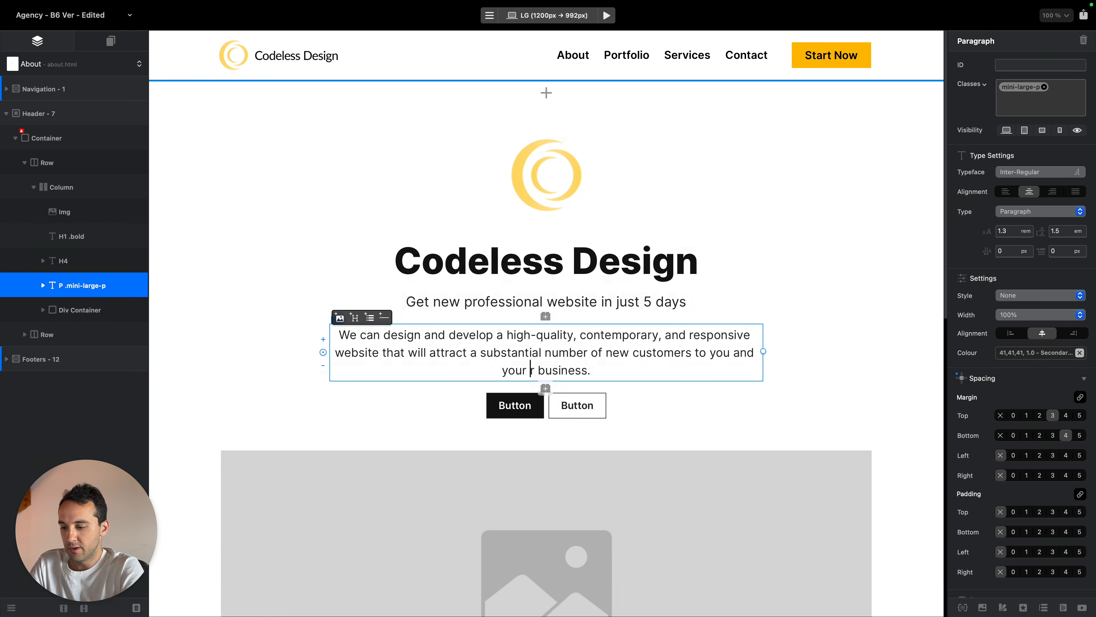
key("Right")
type("ama")
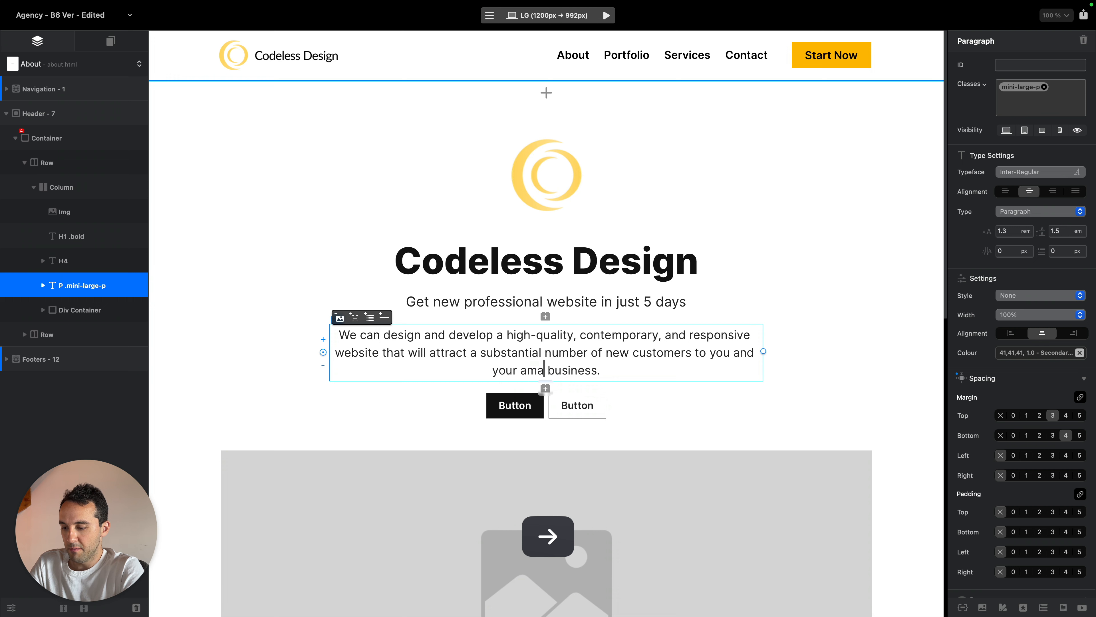
type("zing")
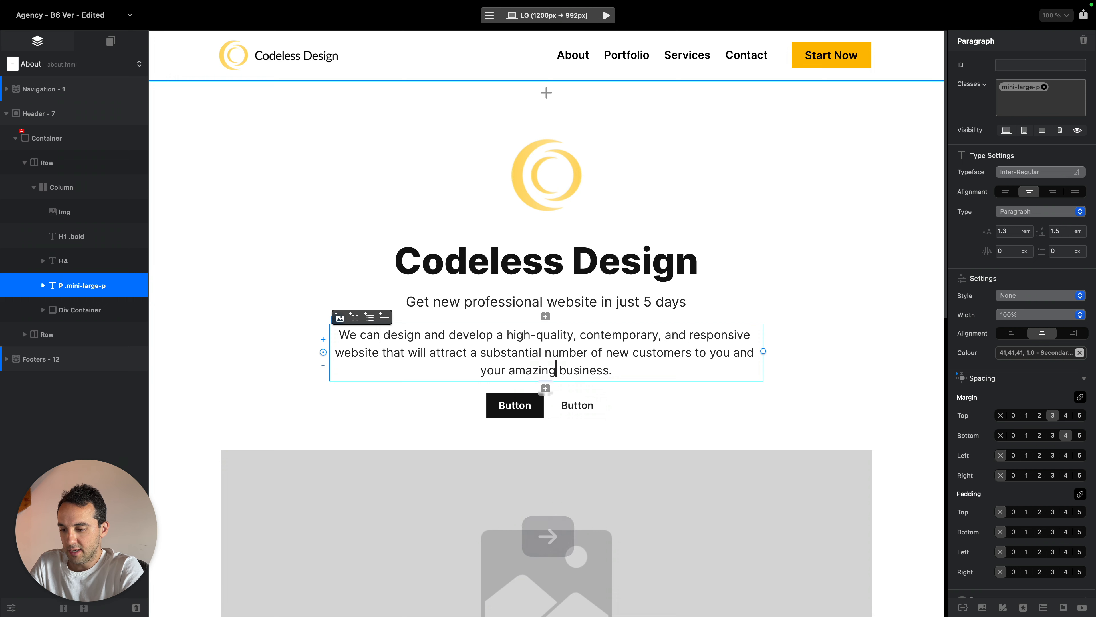
left_click(652, 372)
type("In j")
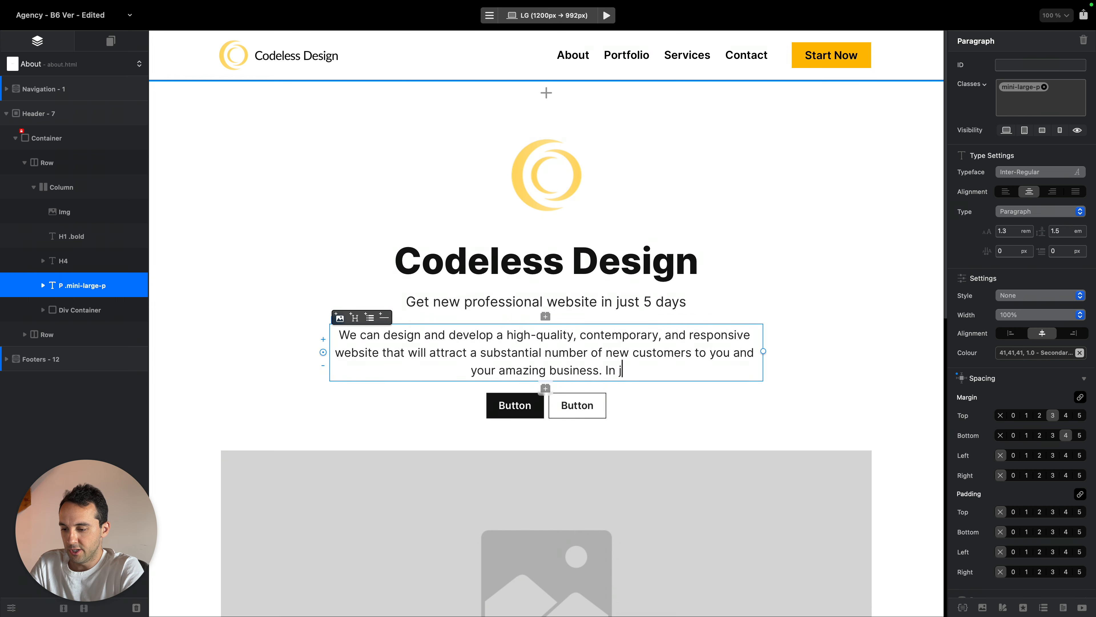
type("ust 5 days.")
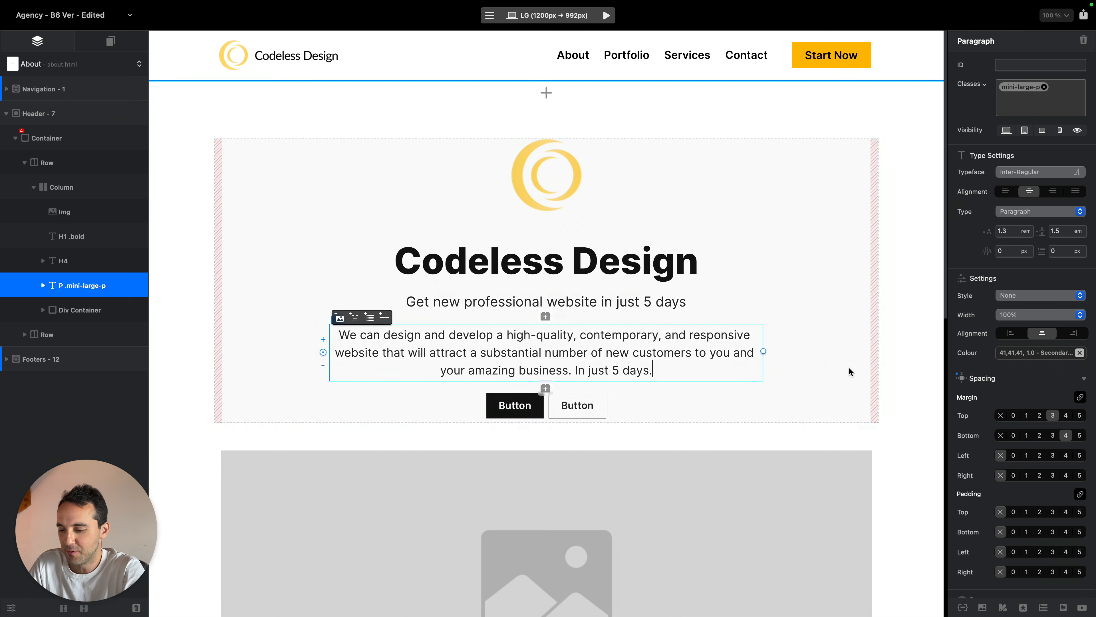
Check the reference template's header button, and replace the first header button's mini-solid-button class with yellow-button
key("ctrl+Left")
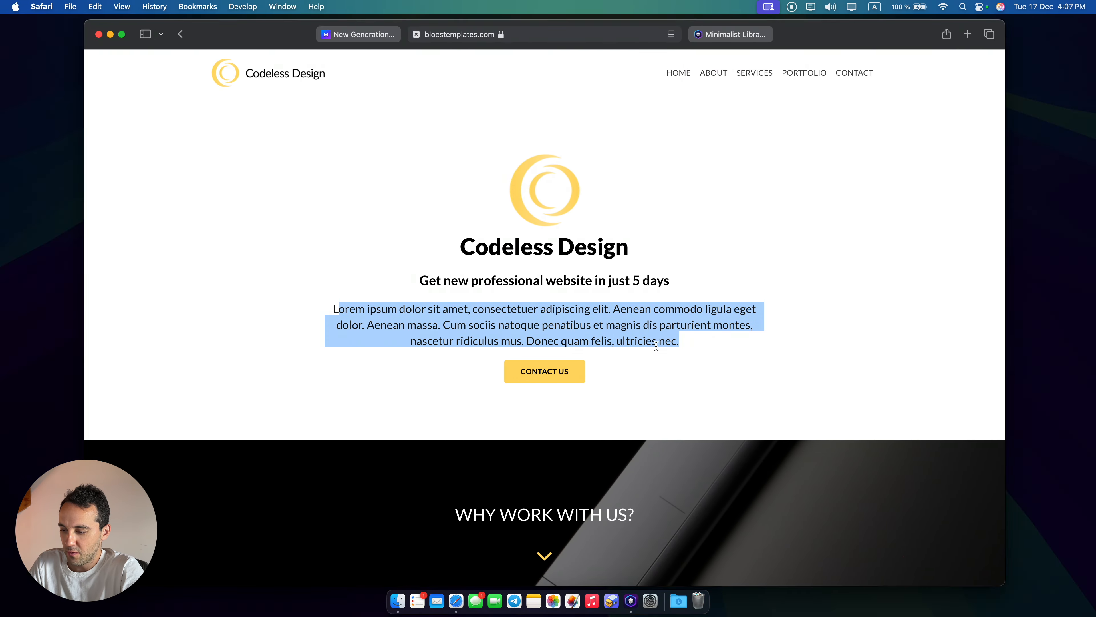
left_click(631, 361)
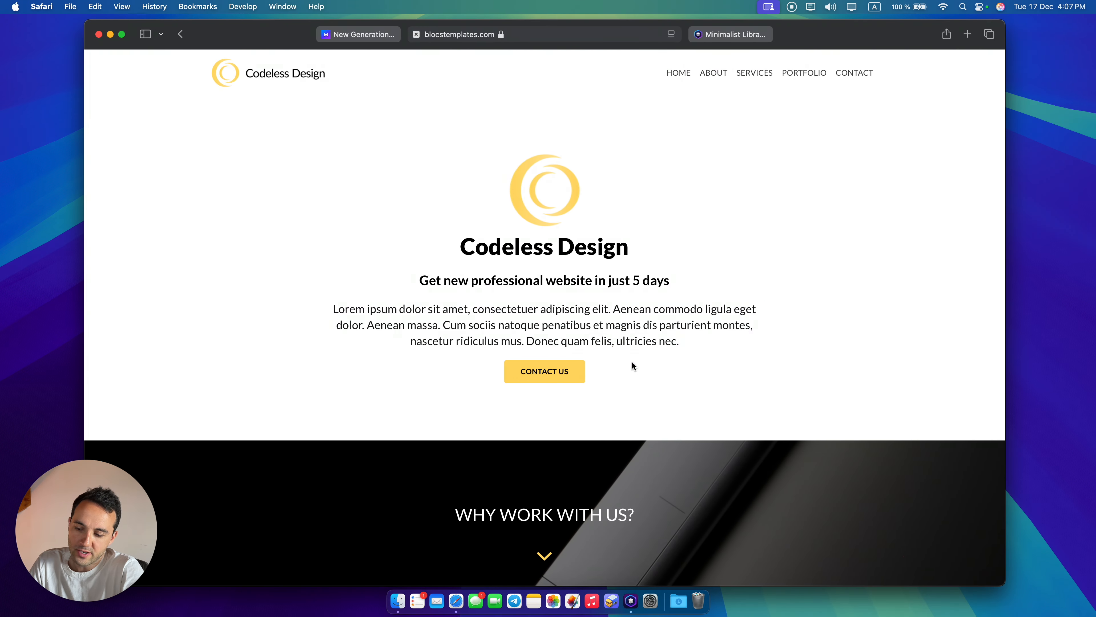
key("ctrl+Right")
double_click(507, 407)
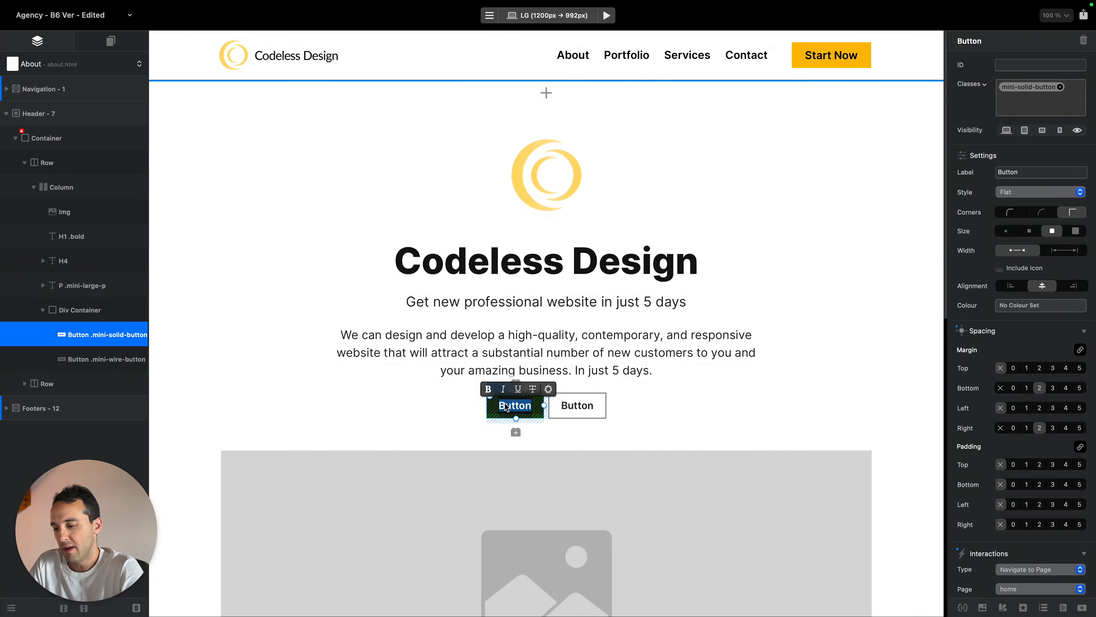
left_click(1020, 85)
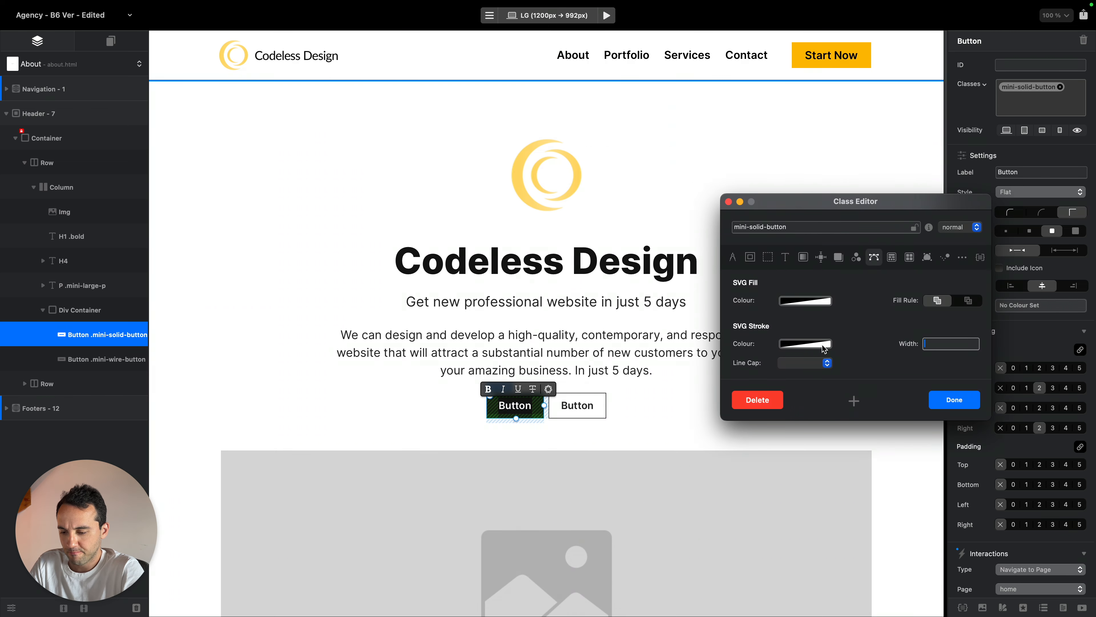
left_click(728, 201)
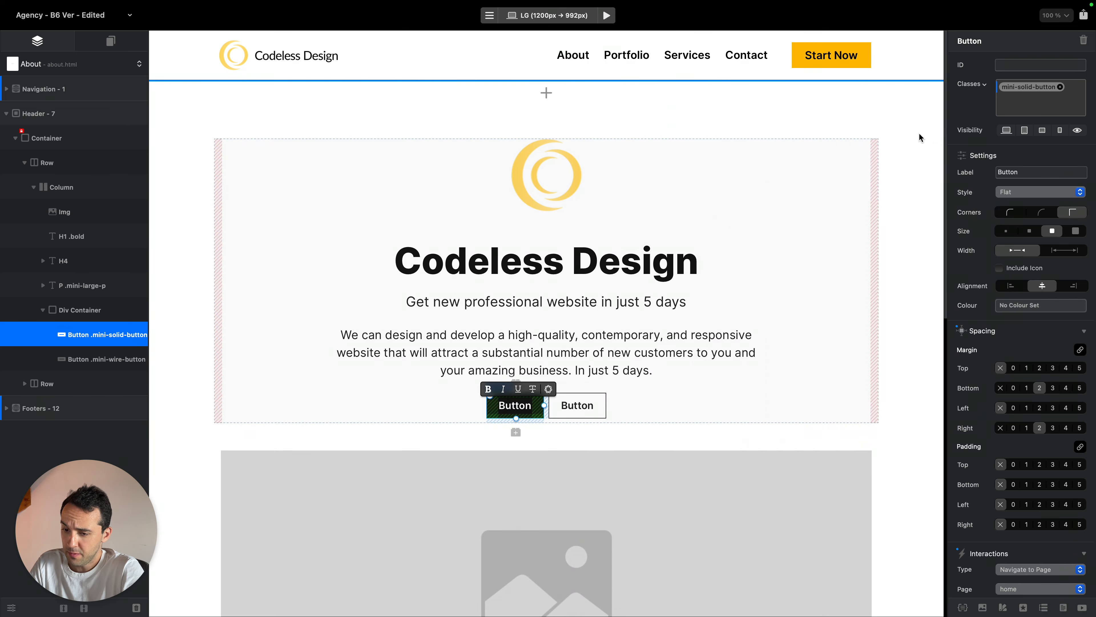
left_click(1035, 104)
key("BackSpace")
type("ye")
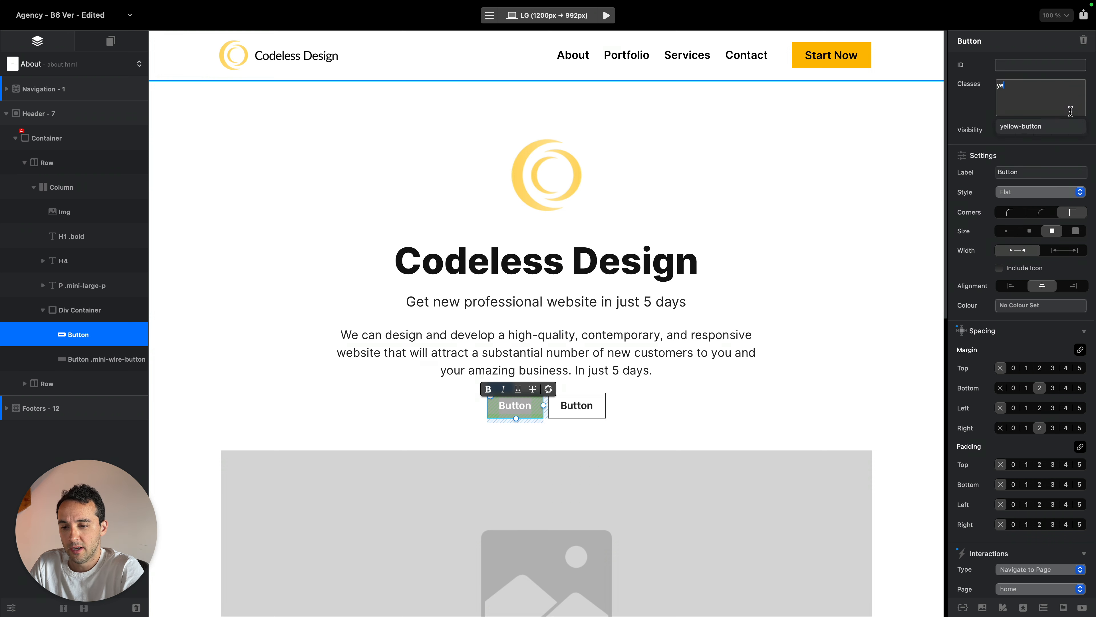
left_click(1051, 124)
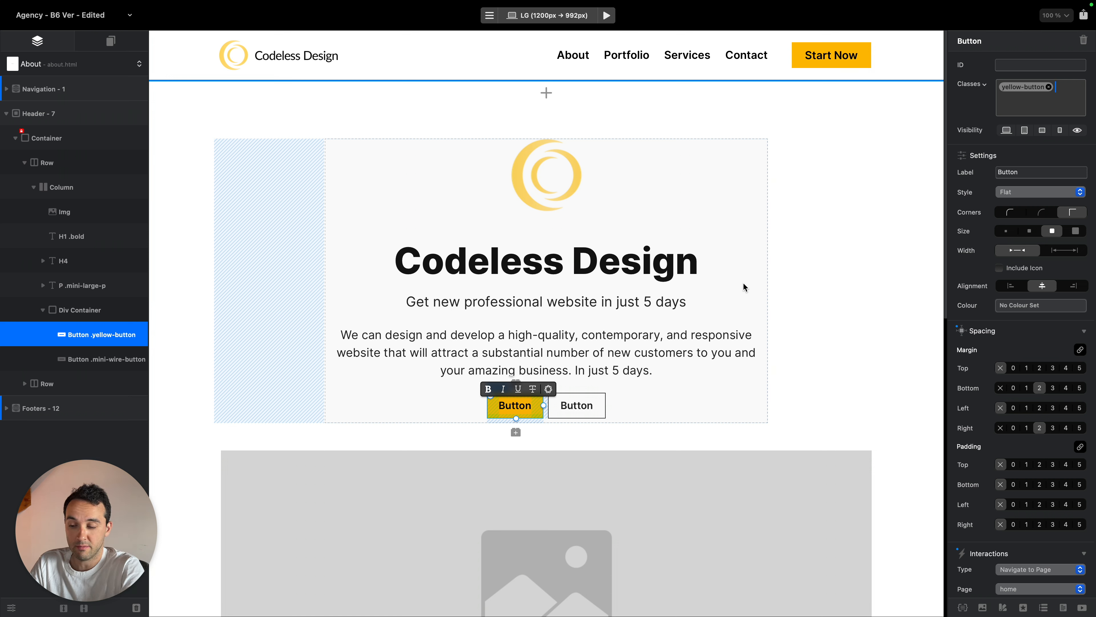
left_click(817, 397)
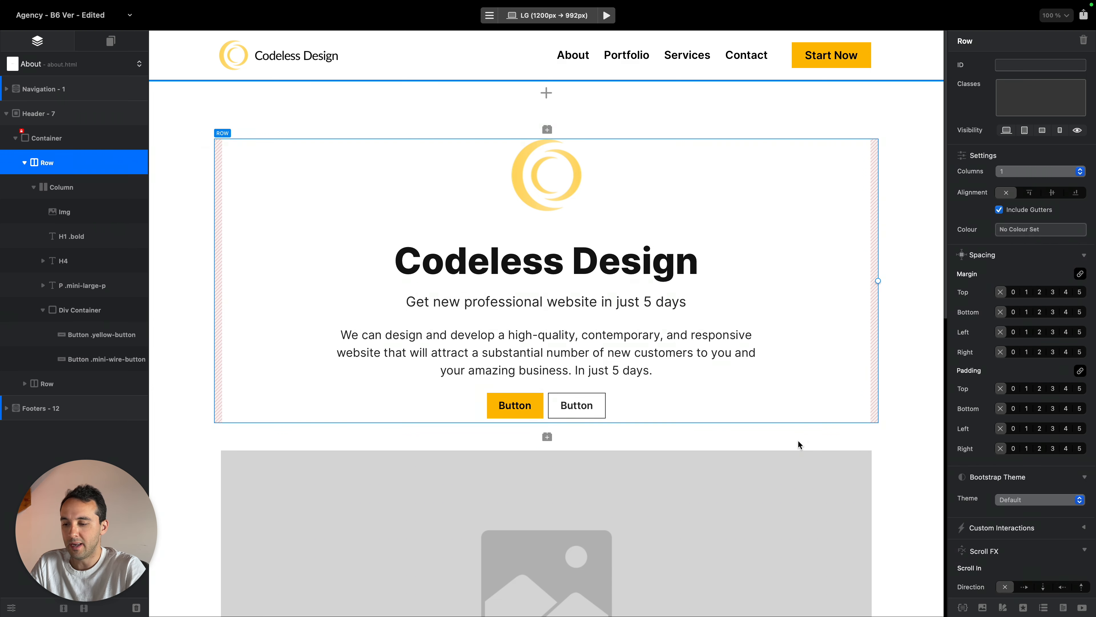
Label the yellow header button "Start Now" and link it to the services page
double_click(575, 404)
left_click(515, 405)
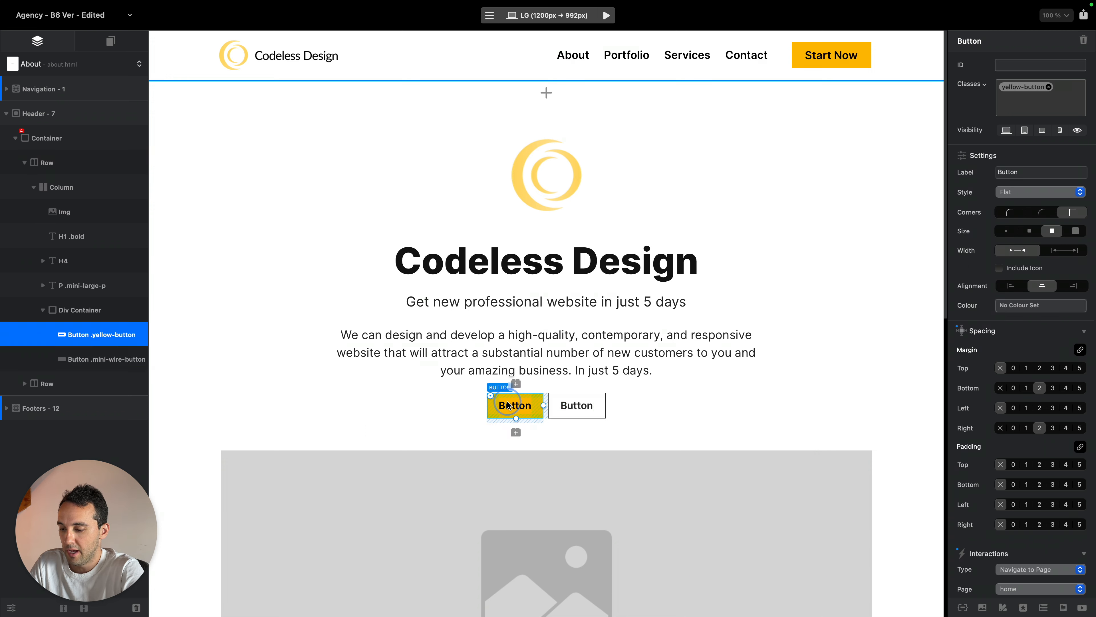
double_click(515, 405)
type("Start Now")
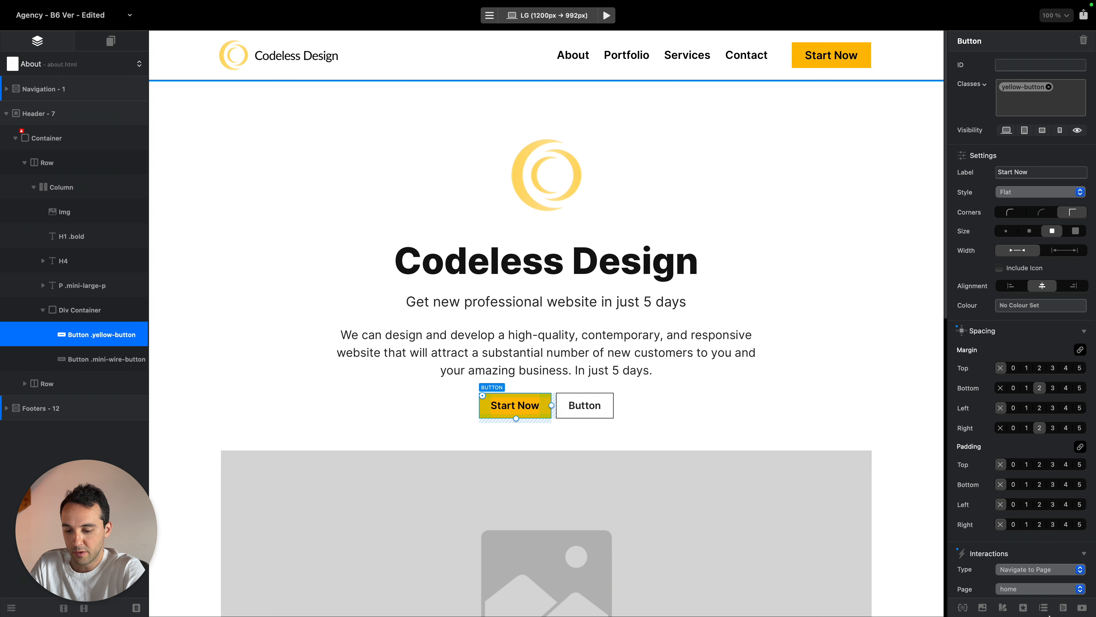
left_click(1061, 589)
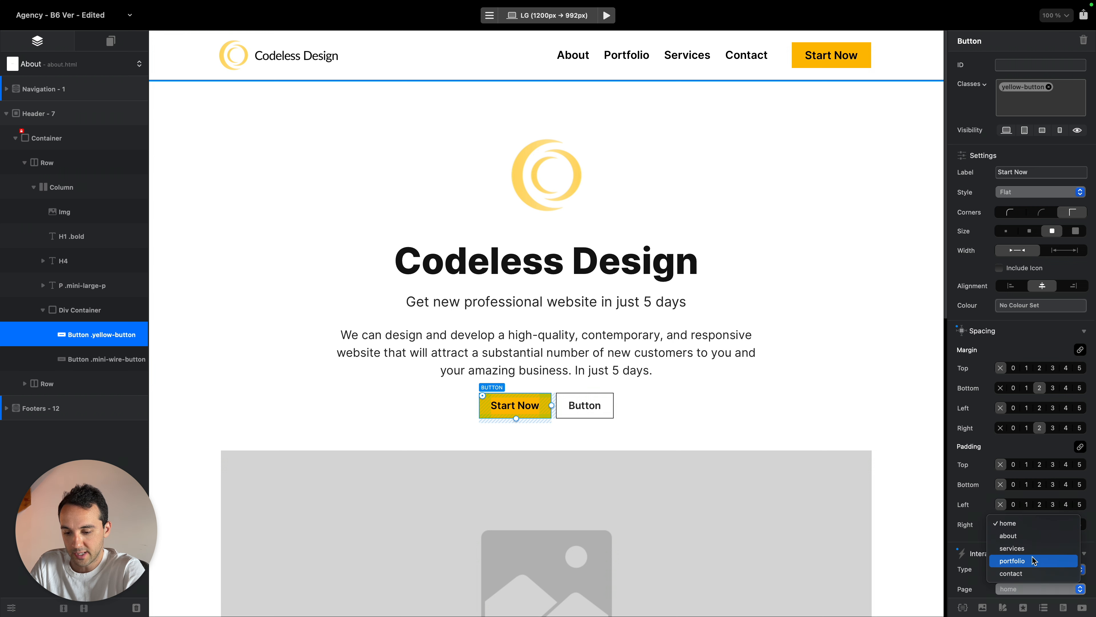
left_click(1012, 548)
Label the outlined header button "View Portfolio" and link it to the portfolio page
double_click(590, 412)
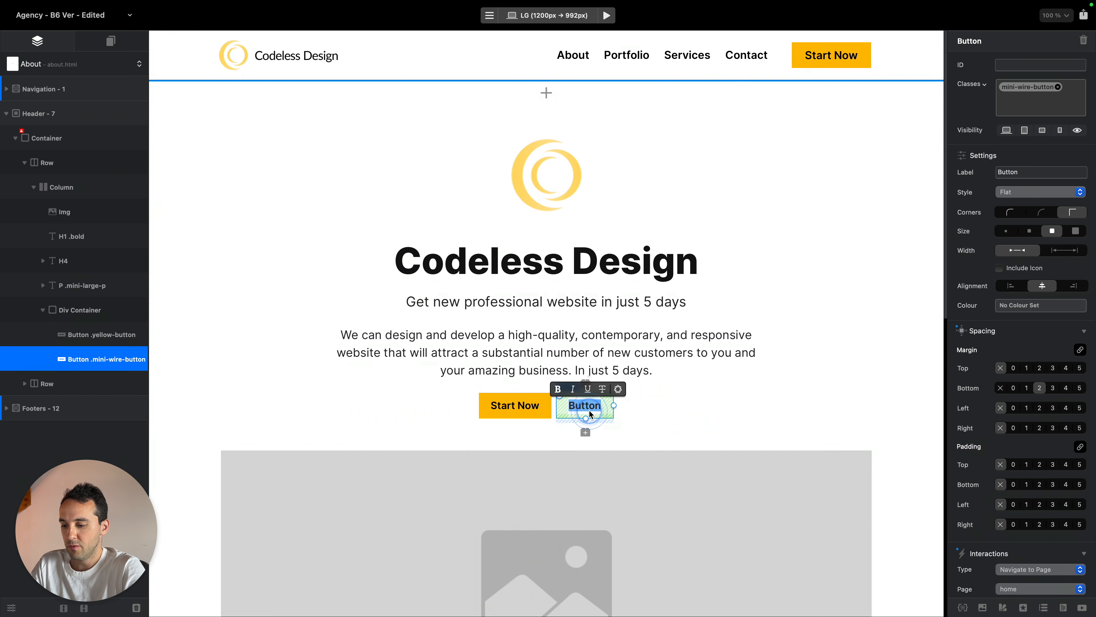
type("V")
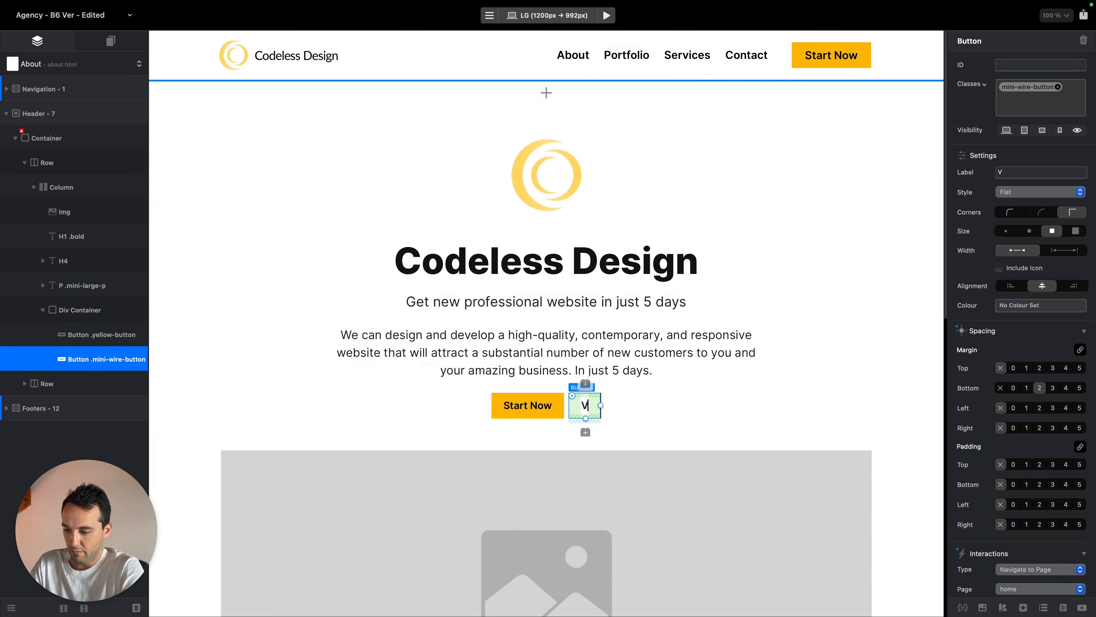
type("iew Portfolio")
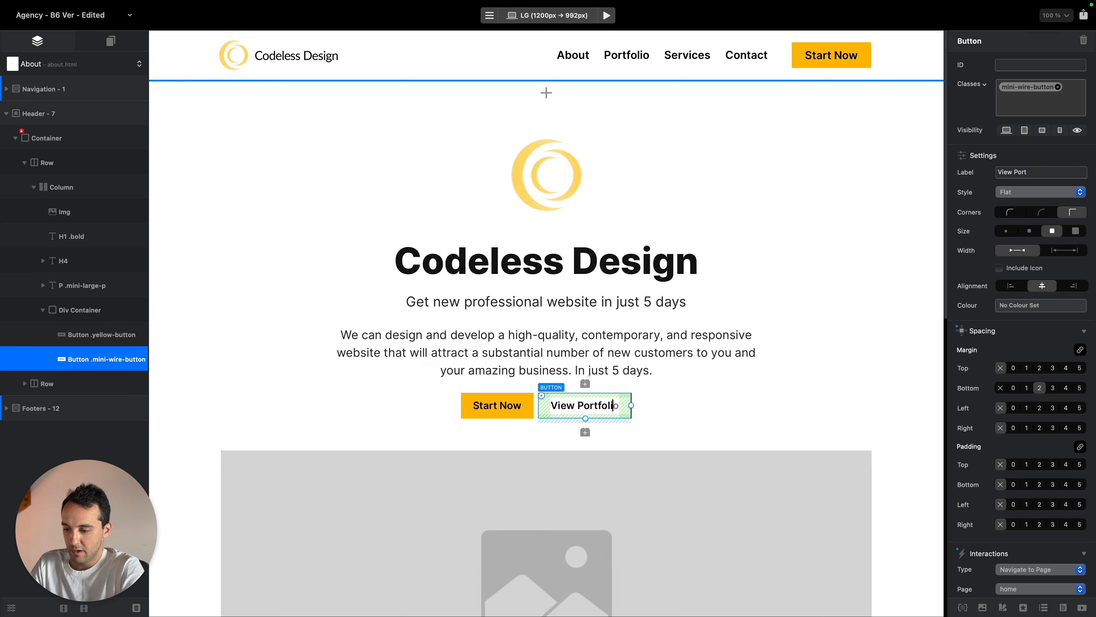
left_click(1036, 589)
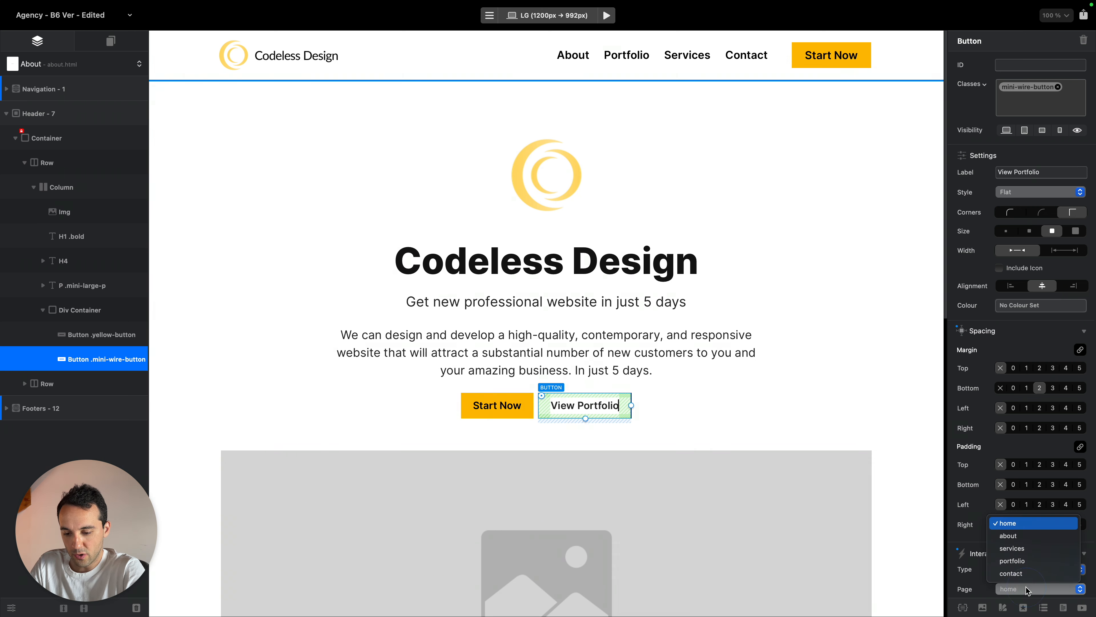
left_click(1027, 560)
left_click(872, 426)
Switch to Safari and examine the reference page's "Why Work With Us?" and "Our Team" sections below the header
key("ctrl+Left")
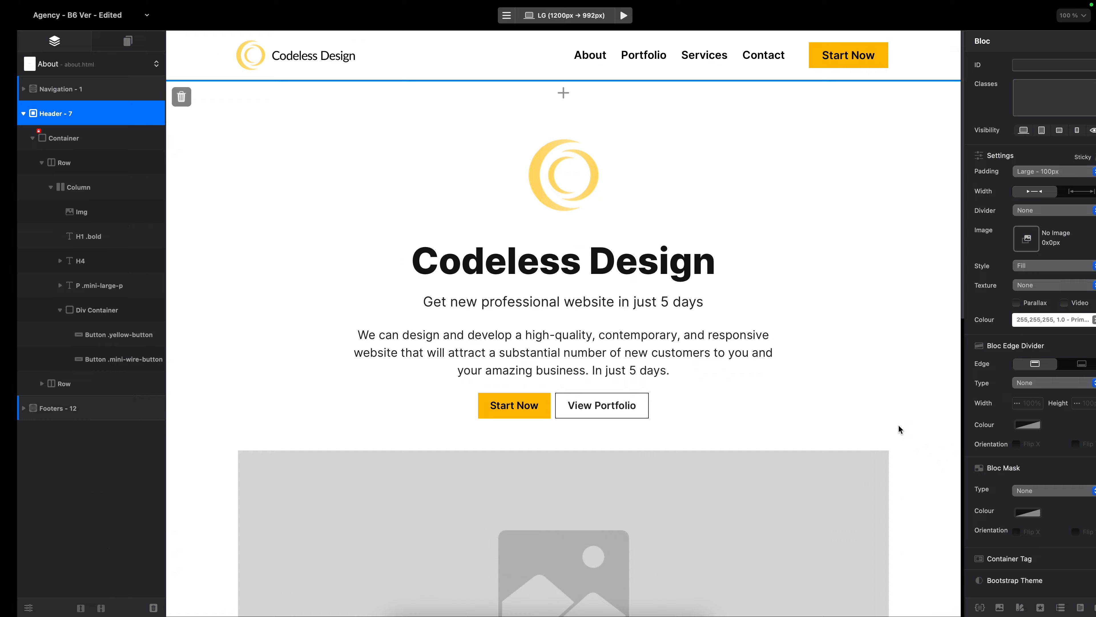
scroll(743, 333, "down", 10)
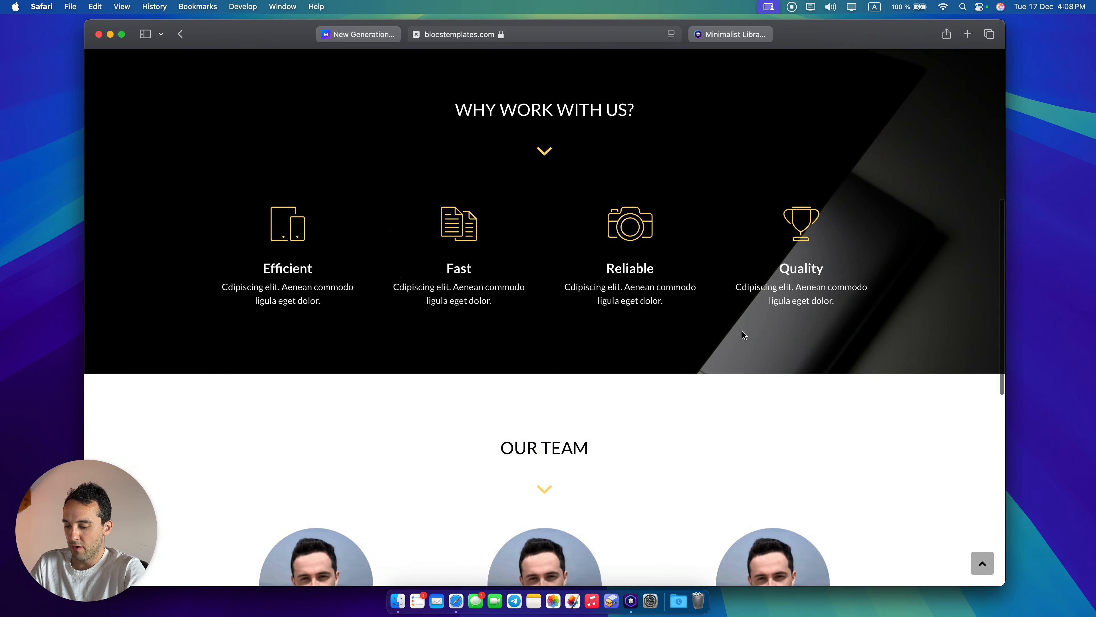
scroll(743, 335, "up", 7)
scroll(743, 335, "down", 10)
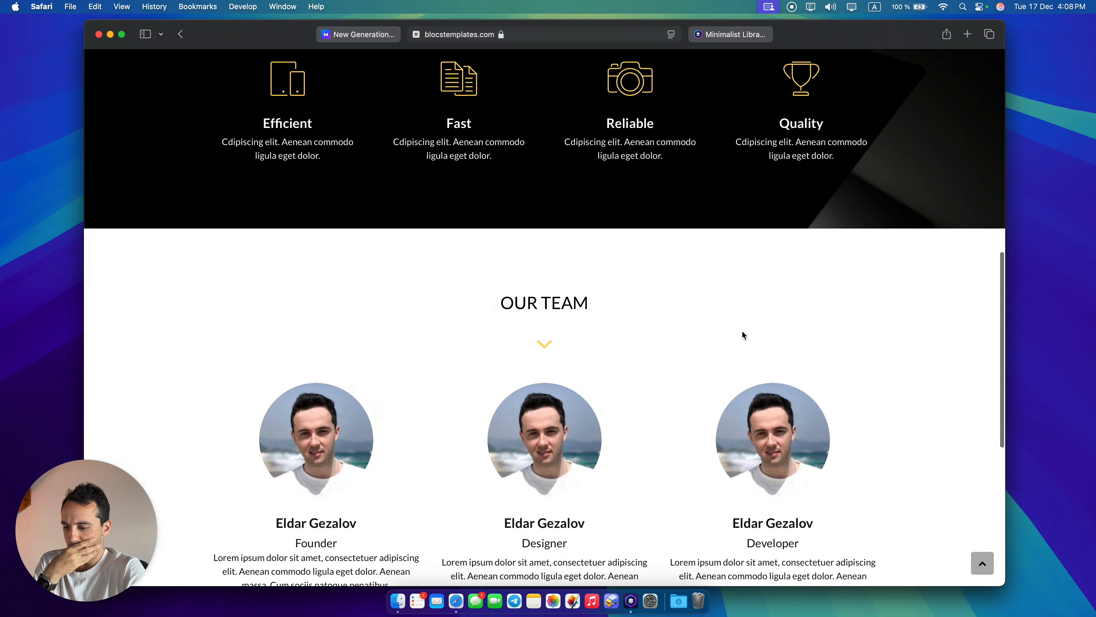
scroll(743, 335, "up", 4)
scroll(743, 334, "up", 2)
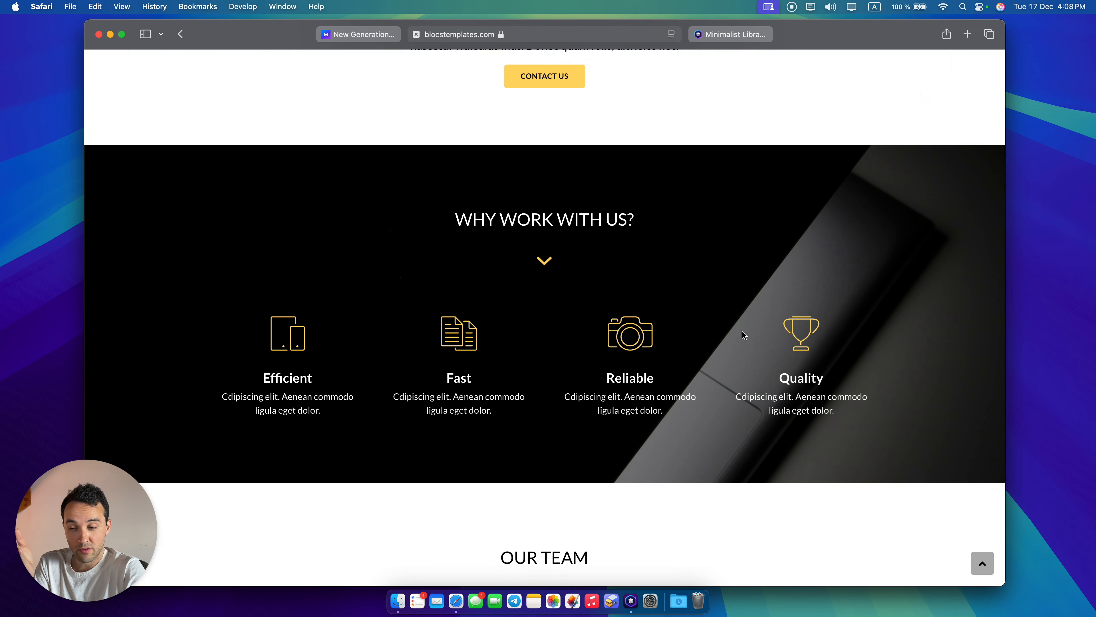
key("ctrl+Right")
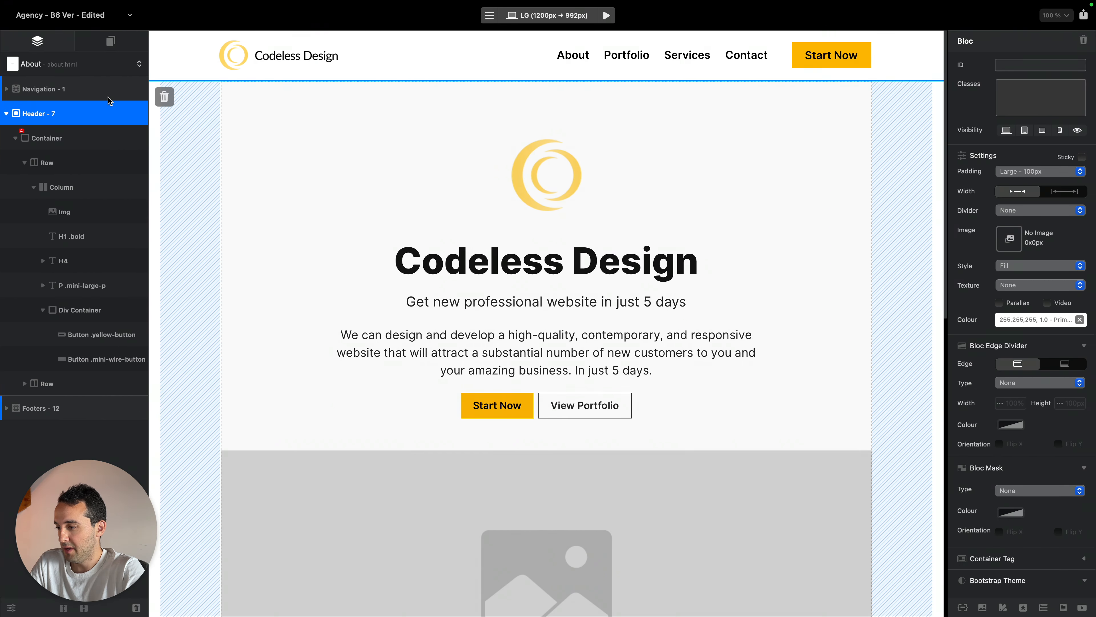
Open the Home page and copy its "Why work with us?" bloc
left_click(103, 71)
left_click(100, 47)
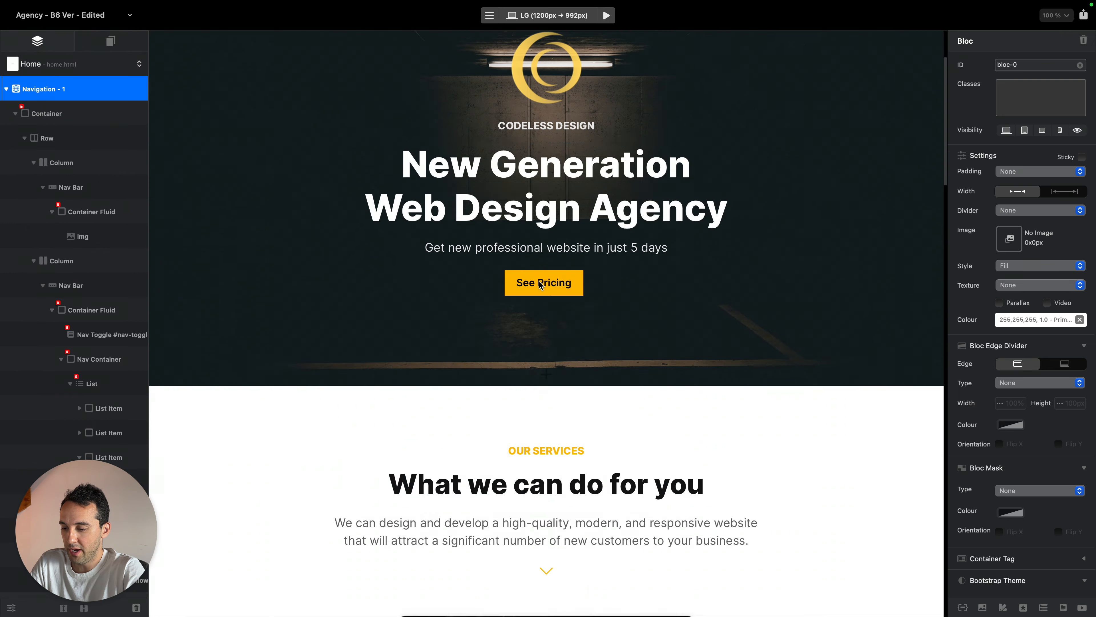
scroll(540, 284, "down", 20)
left_click(845, 78)
key("super+c")
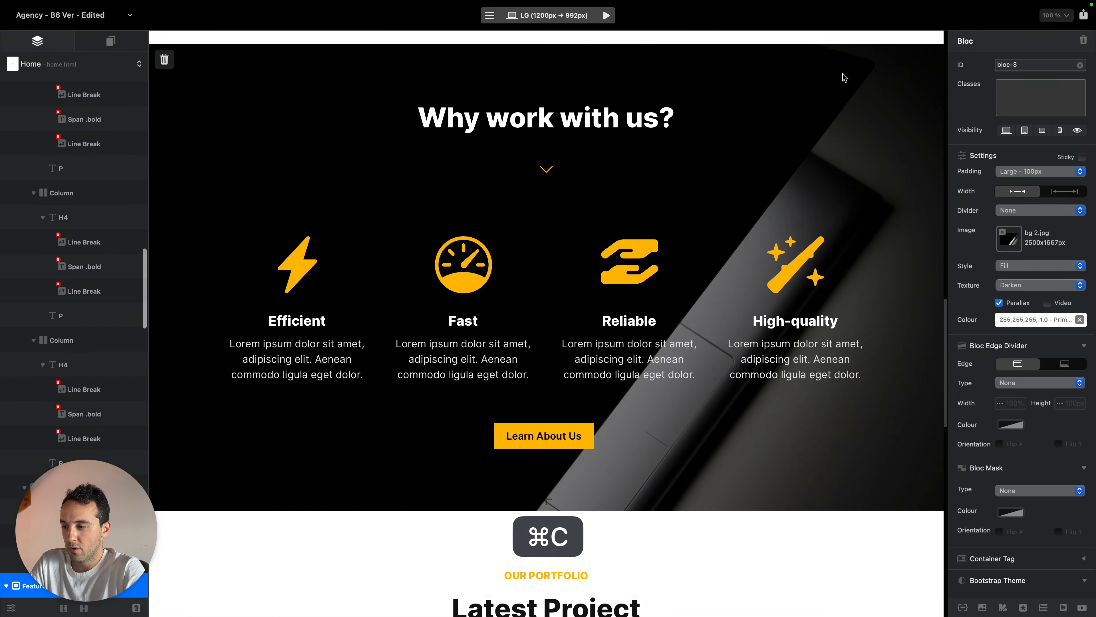
Return to the About page and paste the copied bloc below the header
left_click(95, 72)
left_click(96, 115)
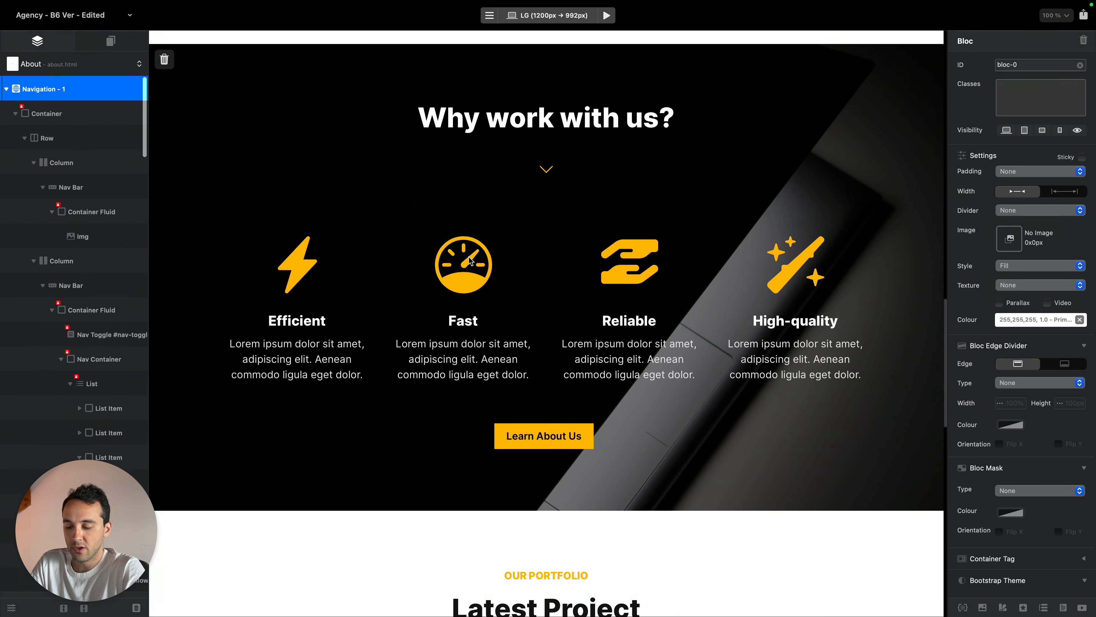
left_click(881, 421)
scroll(880, 423, "down", 10)
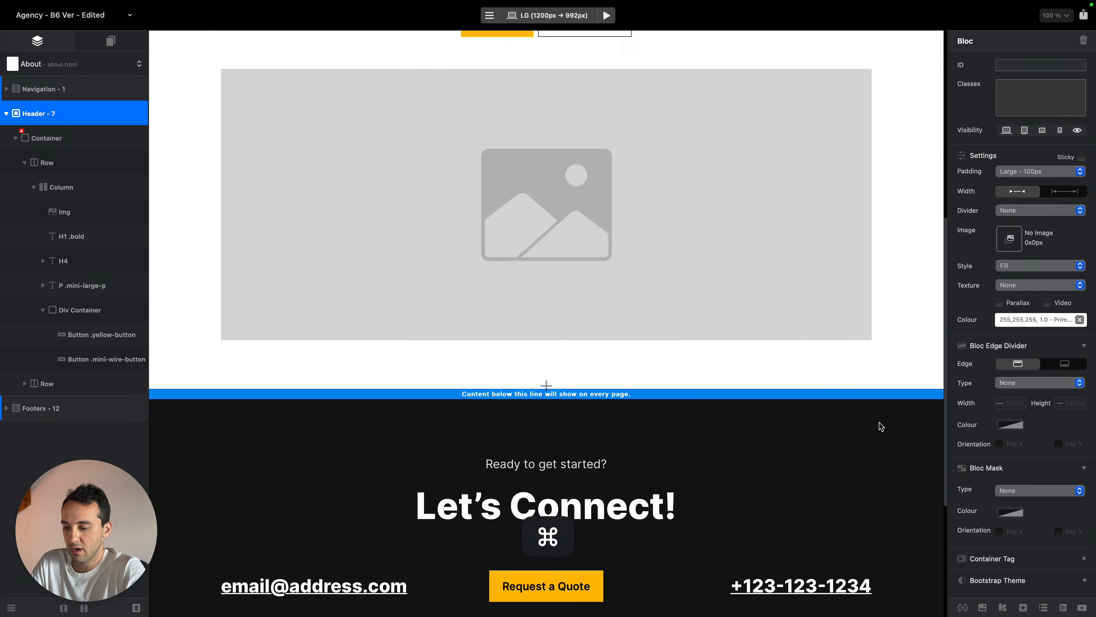
key("super+v")
Replace the header's wide placeholder image with the three-website showcase image from the project assets
scroll(880, 423, "up", 10)
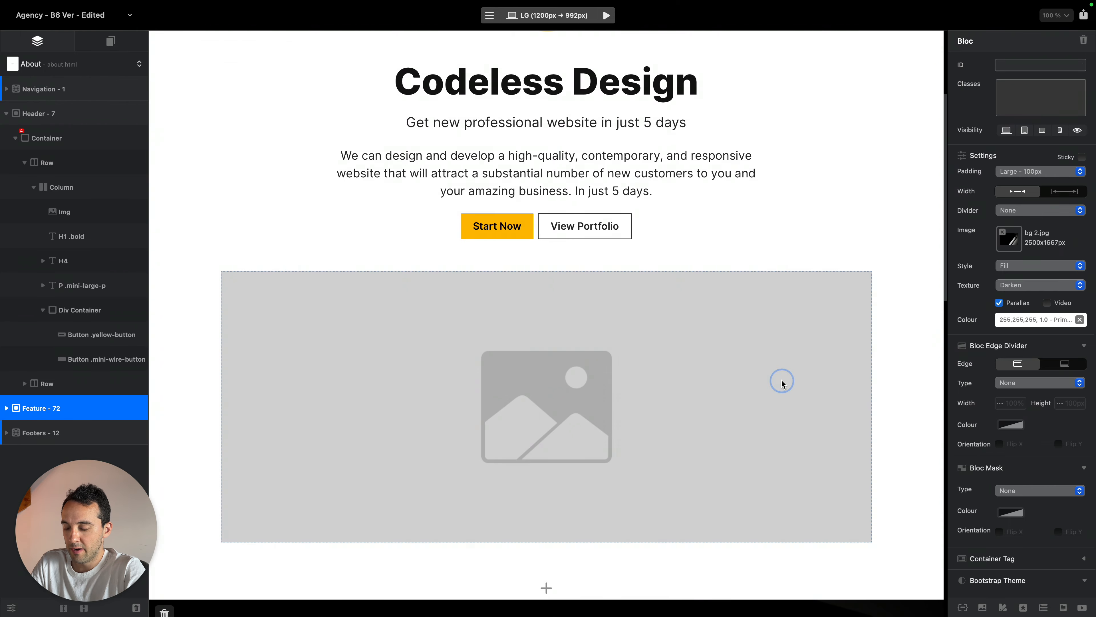
left_click(781, 379)
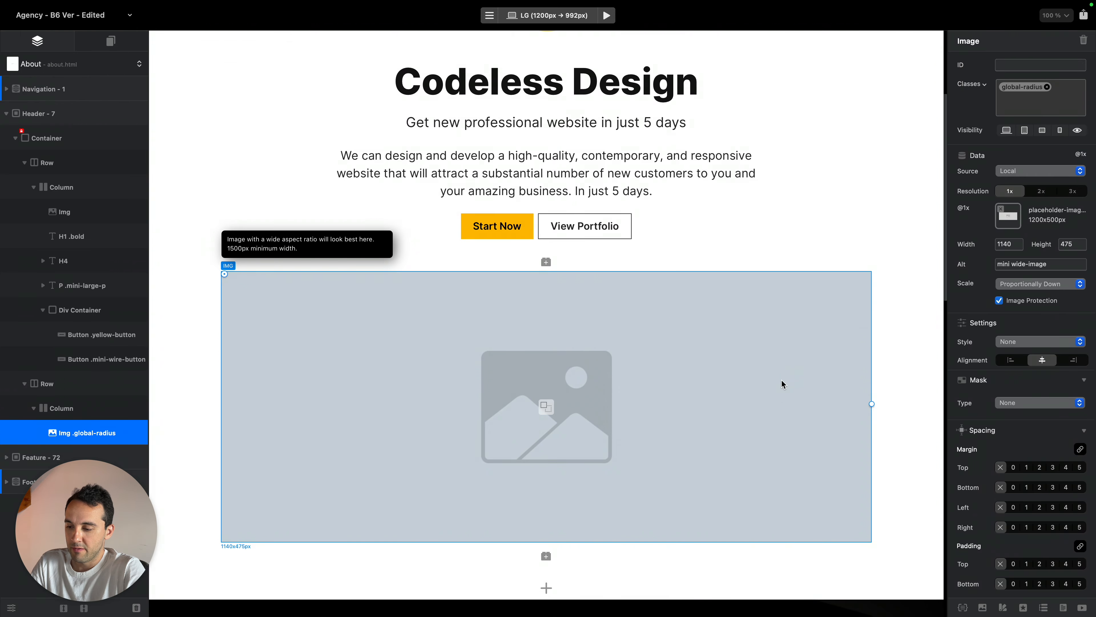
double_click(781, 379)
scroll(689, 370, "up", 3)
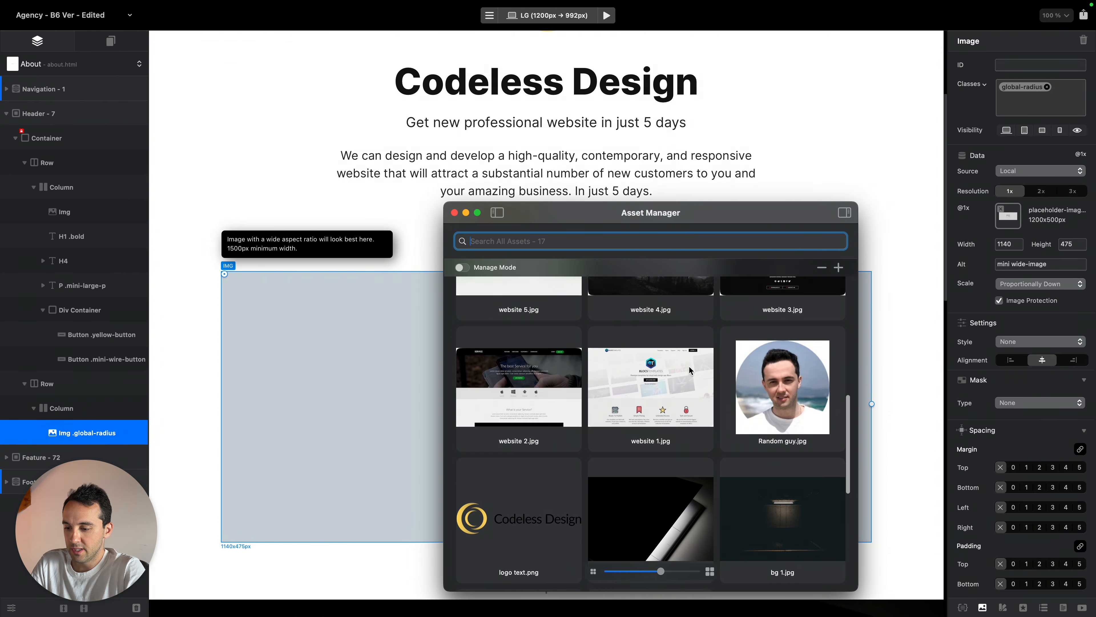
scroll(689, 370, "up", 5)
left_click(650, 375)
left_click(912, 322)
Shorten the About page's Efficient description to "Lorem ipsum dolor sit amet, adipiscing elit." and copy that text
key("alt")
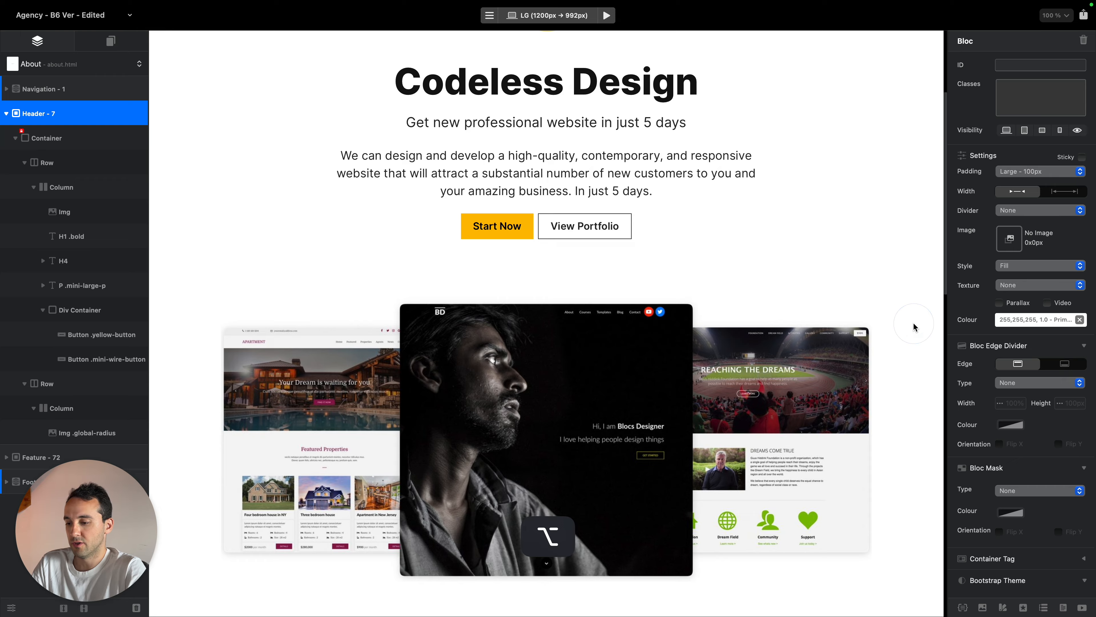
scroll(913, 323, "up", 5)
scroll(914, 323, "down", 12)
scroll(914, 327, "down", 6)
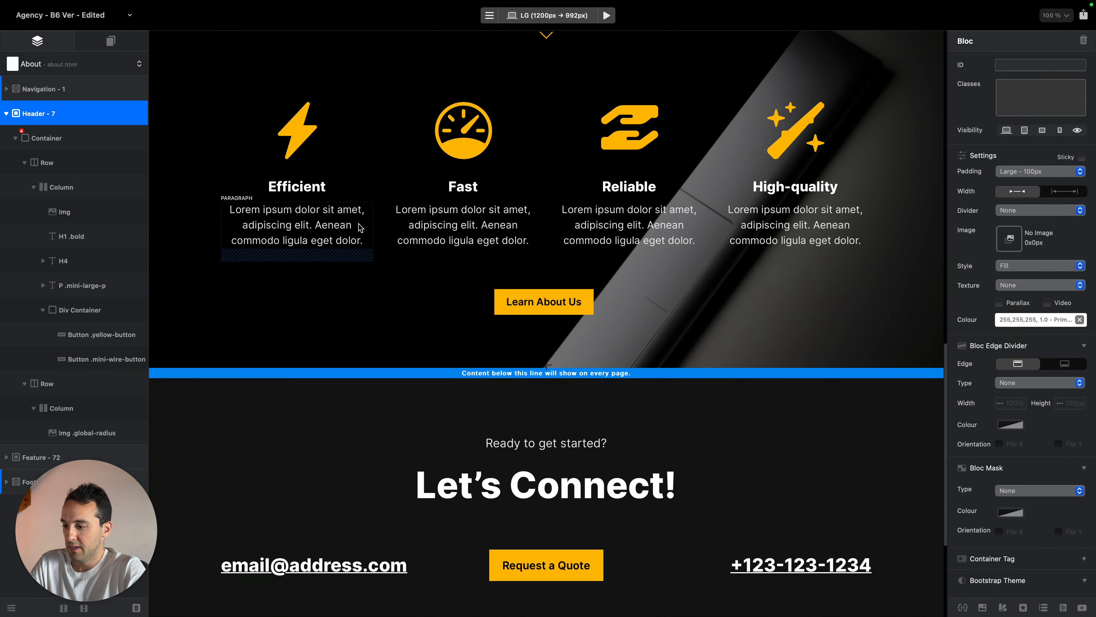
double_click(298, 220)
left_click(320, 224)
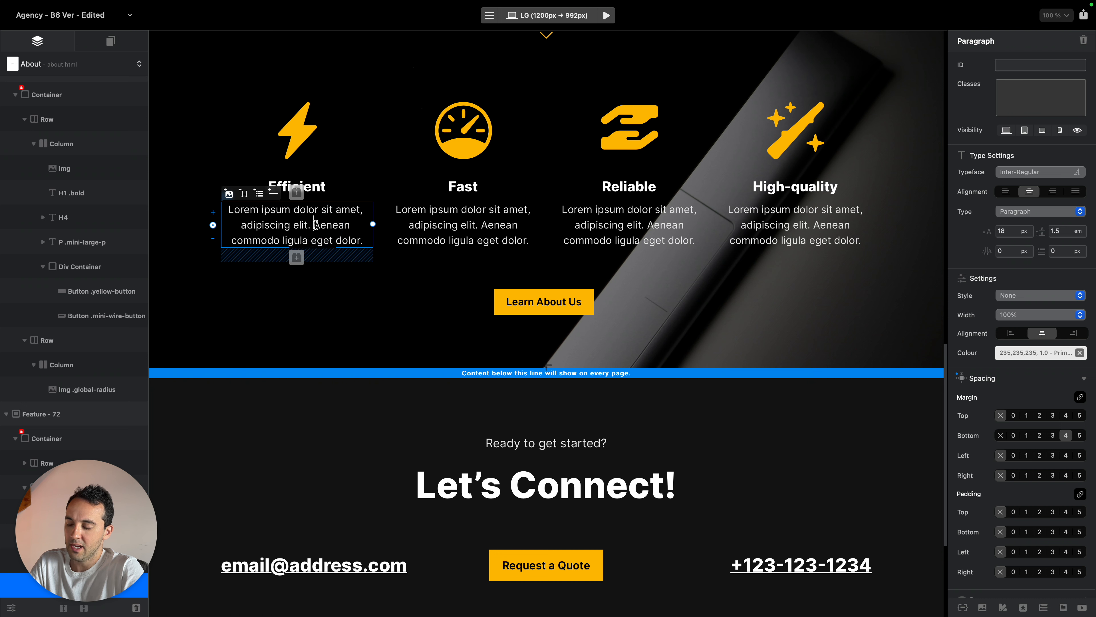
key("shift+Down")
key("shift+Down")
key("BackSpace")
key("super+a")
key("super+c")
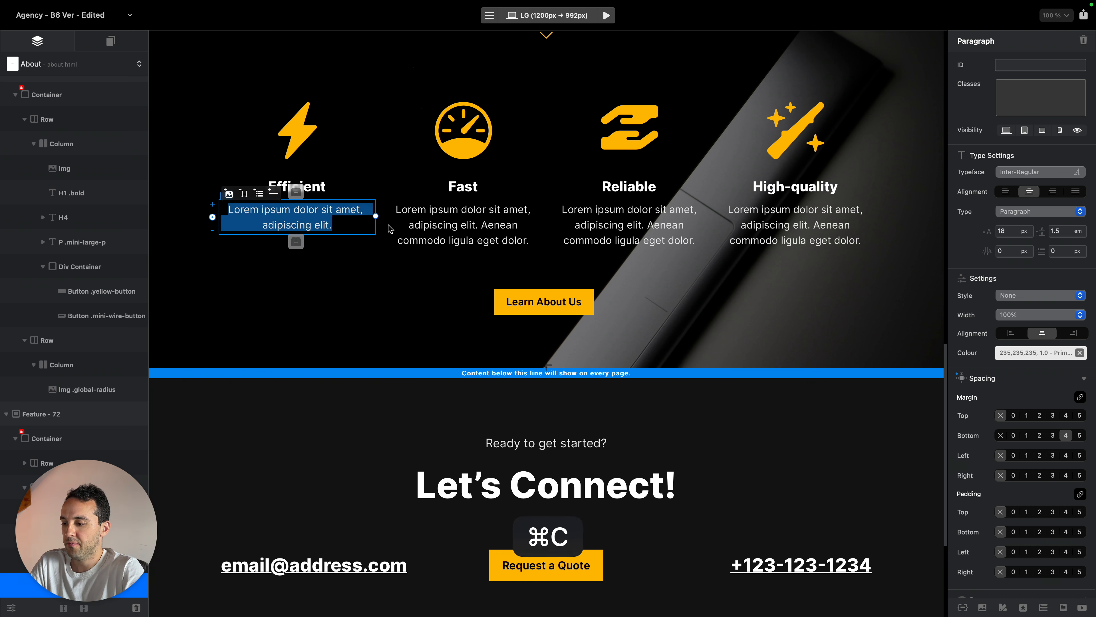
Replace the Fast, Reliable and High-quality descriptions with the copied shortened text
double_click(461, 224)
key("super+v")
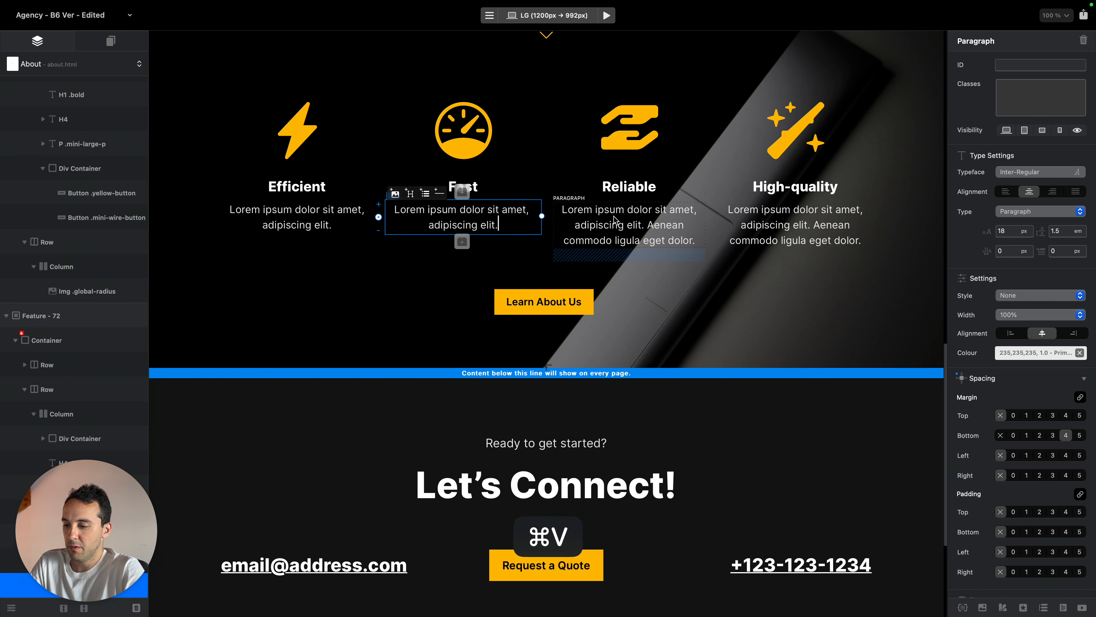
double_click(664, 223)
key("super+v")
double_click(822, 235)
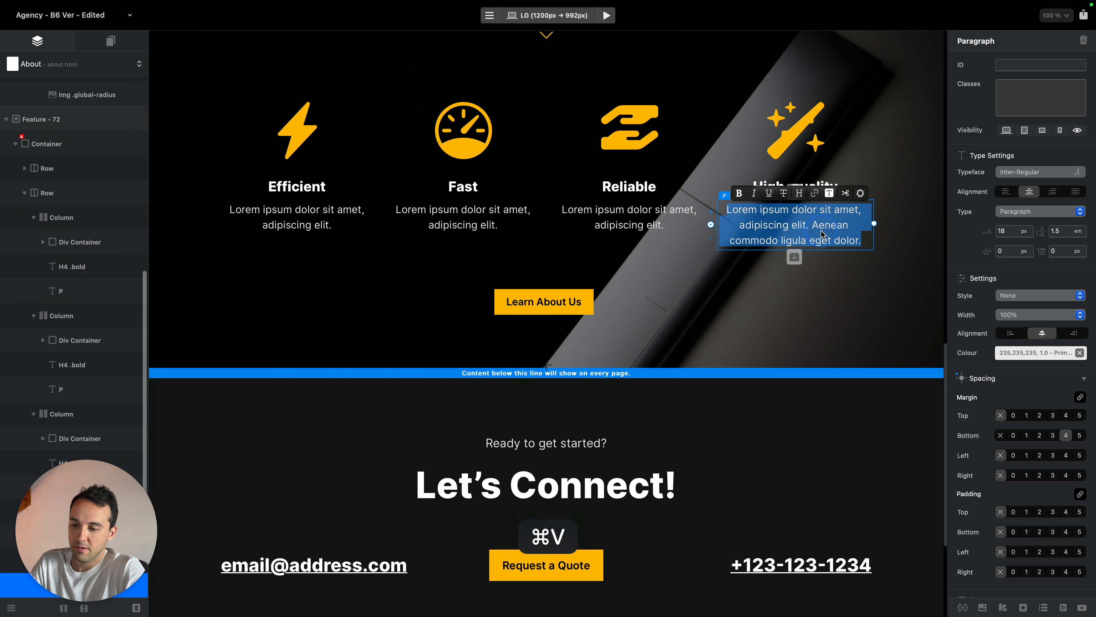
key("super+v")
On the Home page, remove "Aenean" from the Efficient description in "Why work with us?" and copy the edited text
left_click(99, 63)
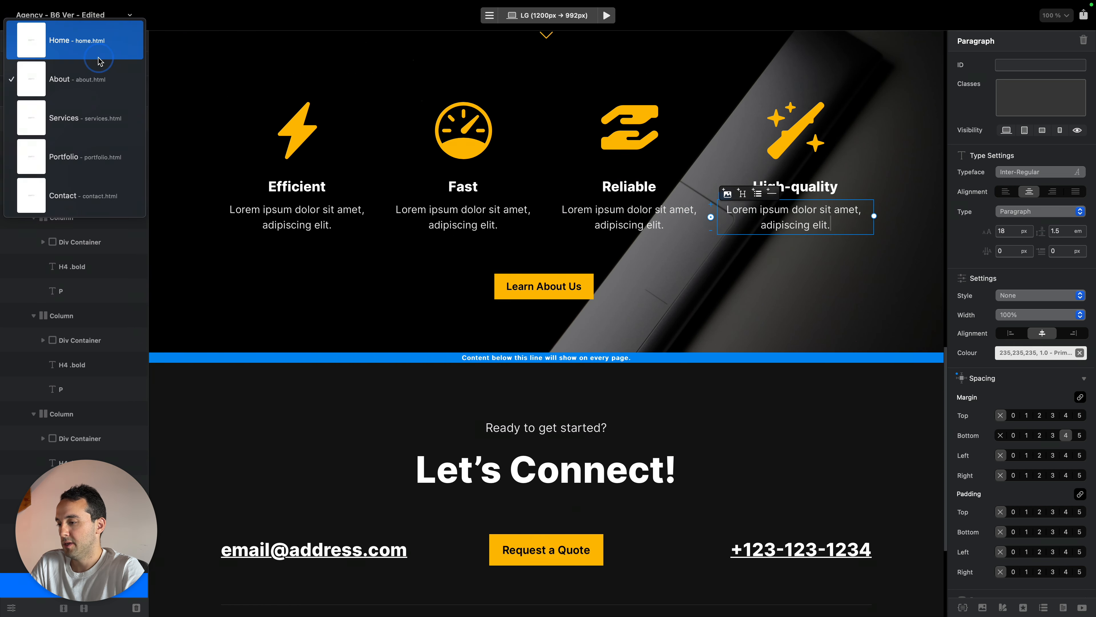
left_click(104, 54)
scroll(374, 192, "down", 15)
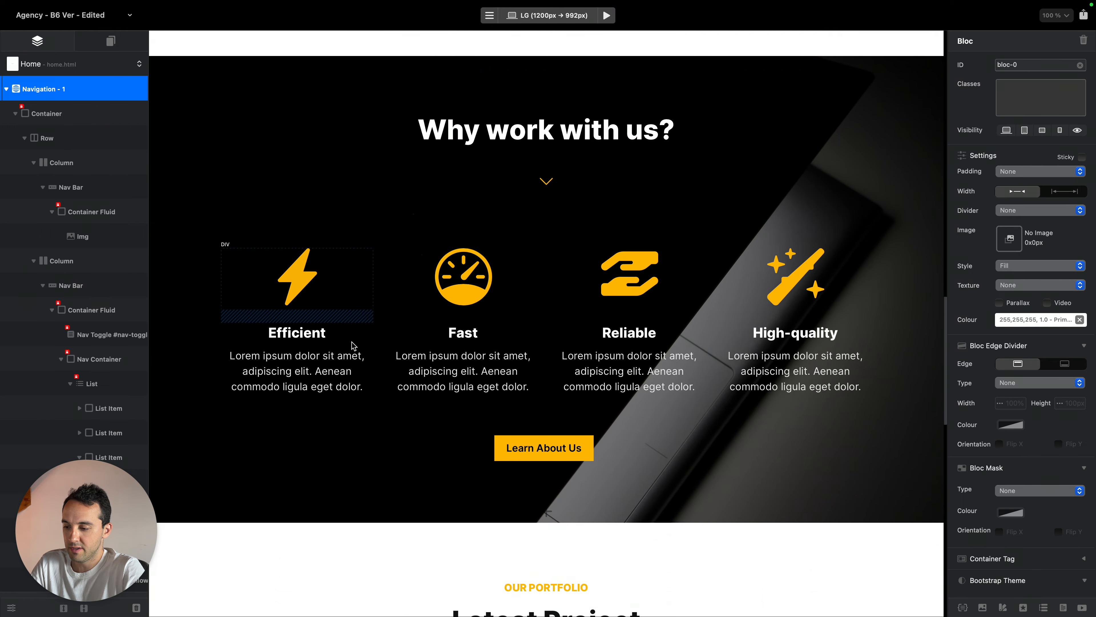
left_click(345, 371)
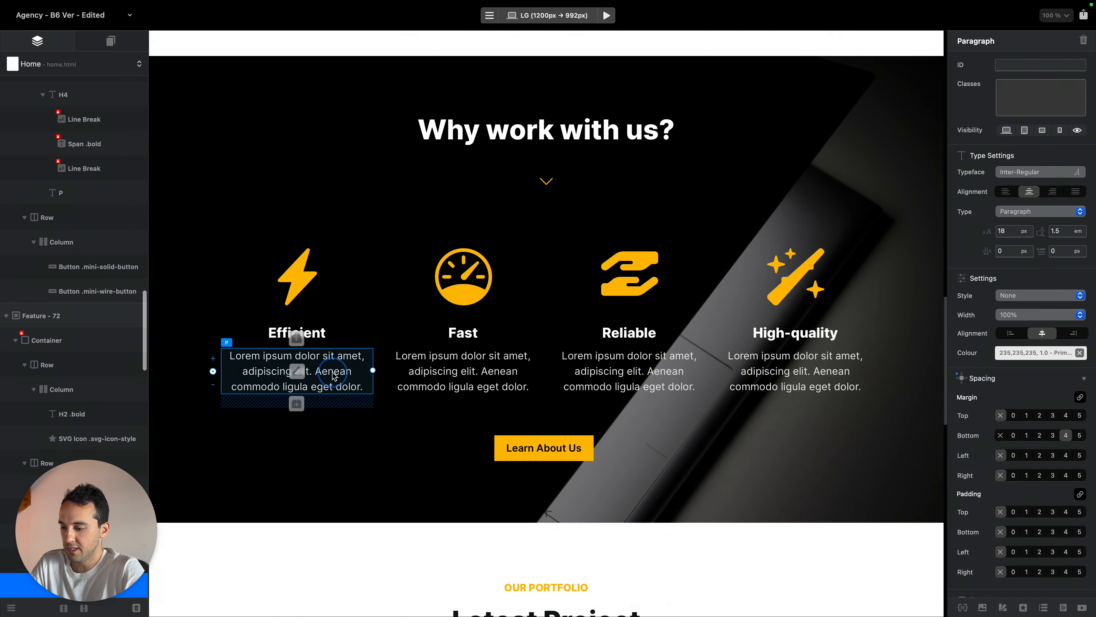
double_click(345, 370)
key("BackSpace")
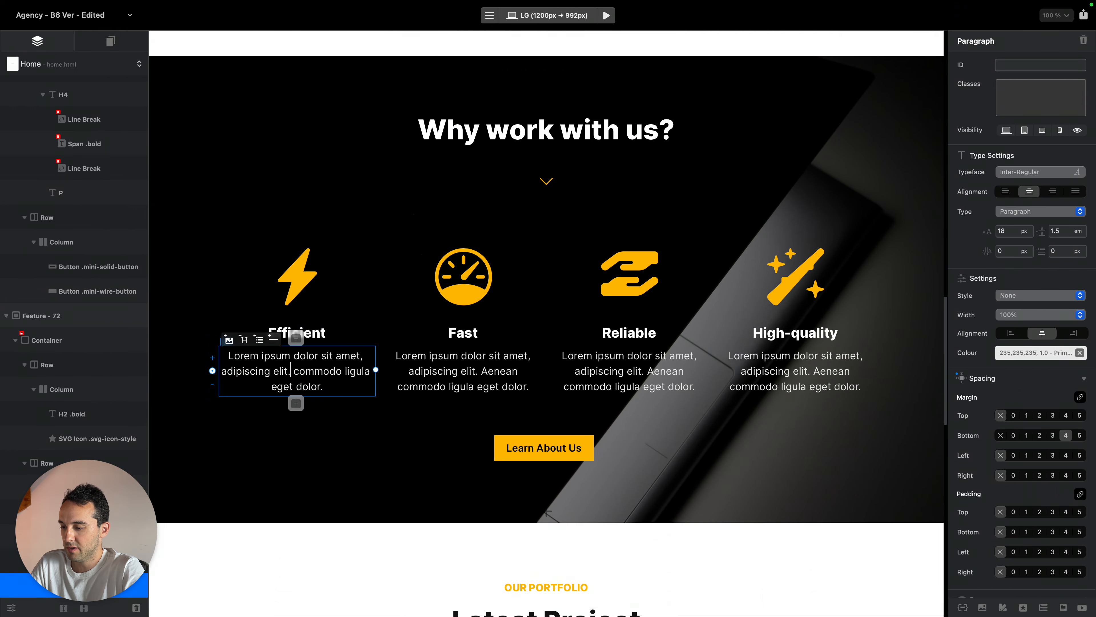
key("cmd+a")
key("cmd+c")
Paste the edited description over the Home page's Fast, Reliable and High-quality texts
double_click(465, 371)
key("cmd+a")
key("cmd+v")
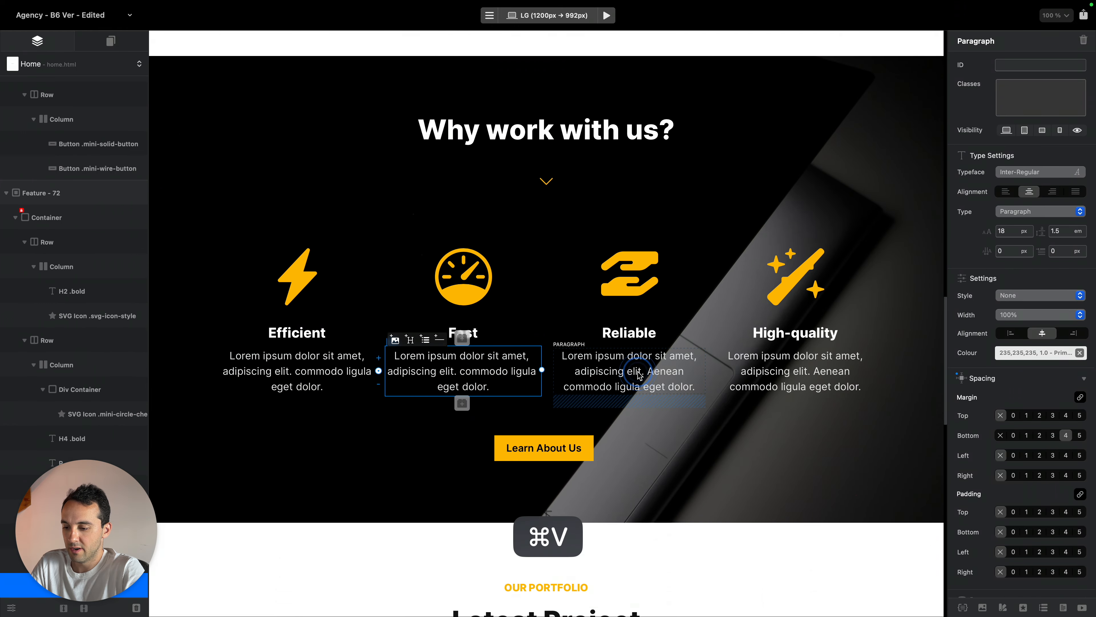
double_click(639, 373)
key("cmd+a")
key("cmd+v")
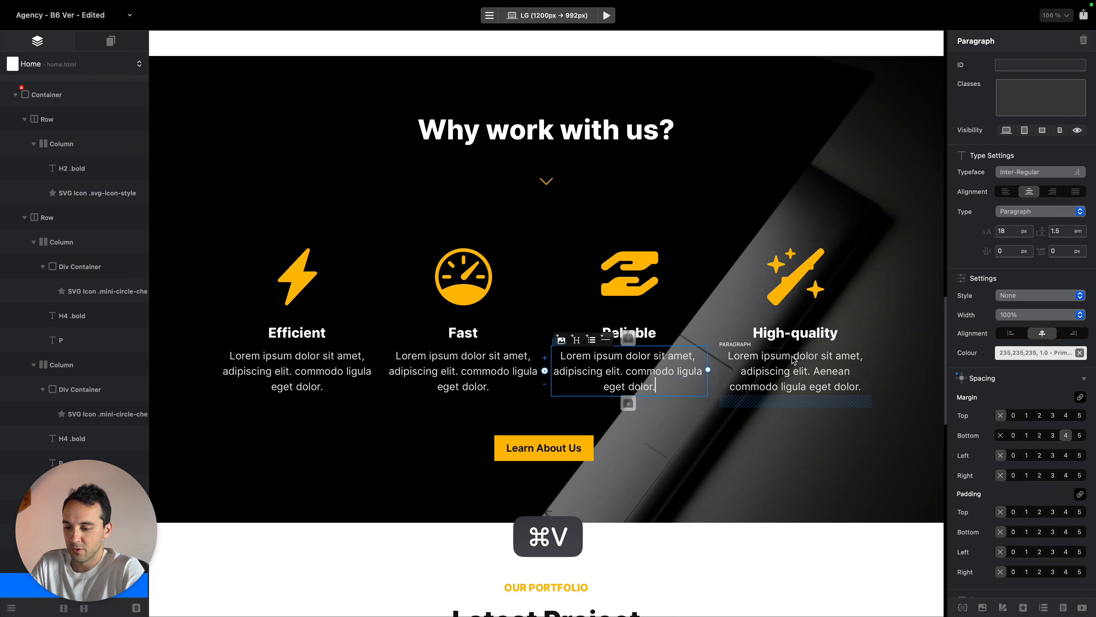
double_click(828, 364)
key("cmd+a")
left_click(824, 479)
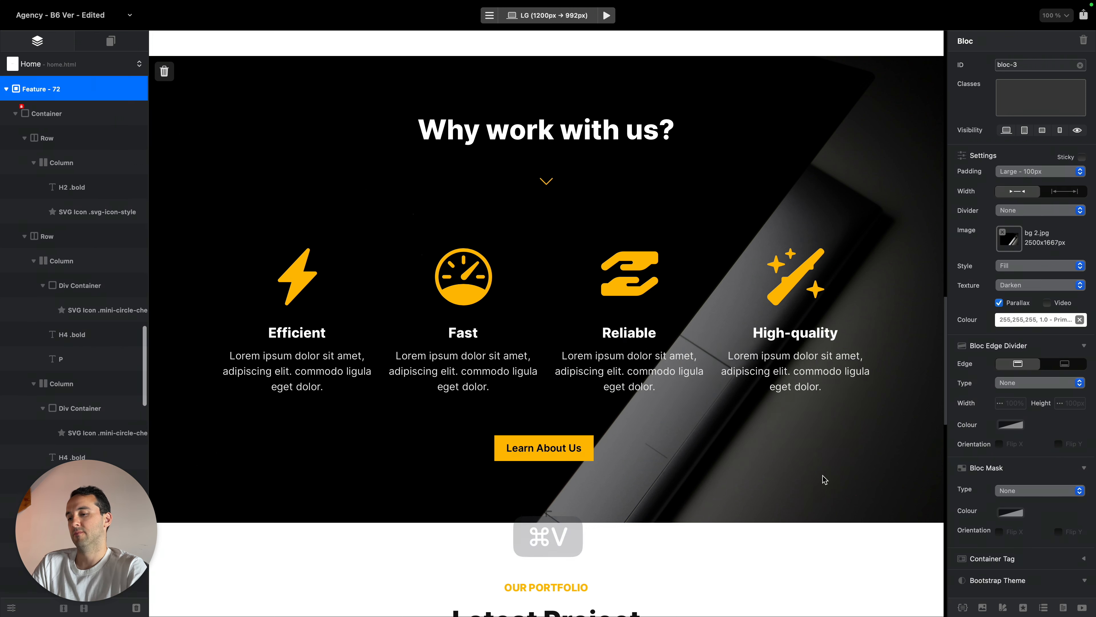
Check the Home page at the other breakpoints and return to the LG (1200px → 992px) one
key("super+3")
key("super+2")
key("super+1")
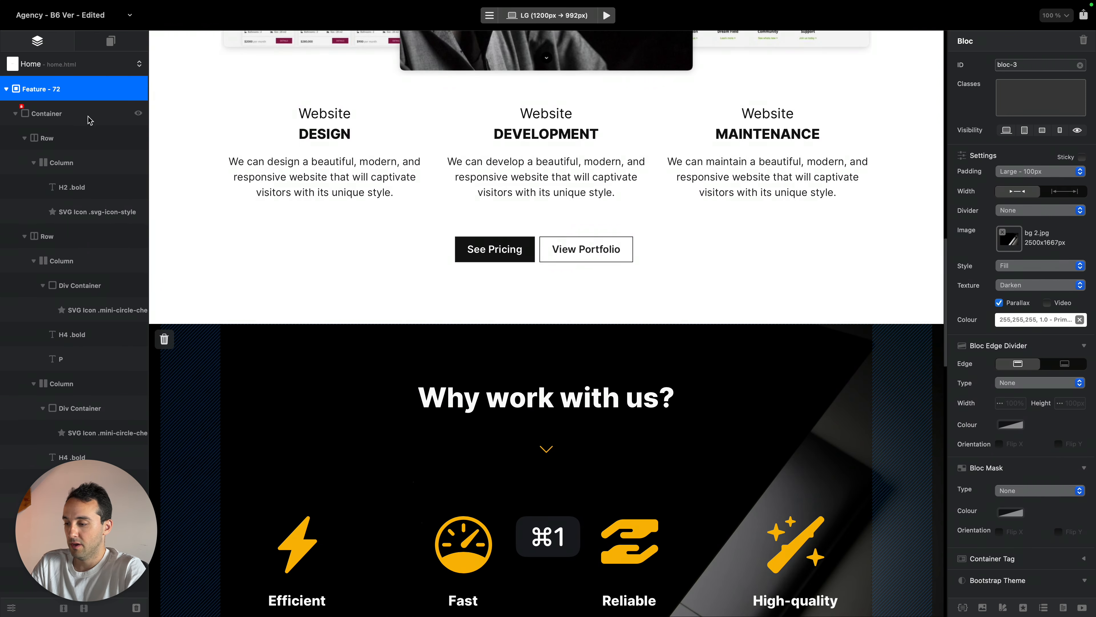
Reopen the About page, then view the reference page in Safari below "Why work with us?" and come back to Blocs
left_click(75, 69)
left_click(52, 115)
scroll(582, 258, "down", 9)
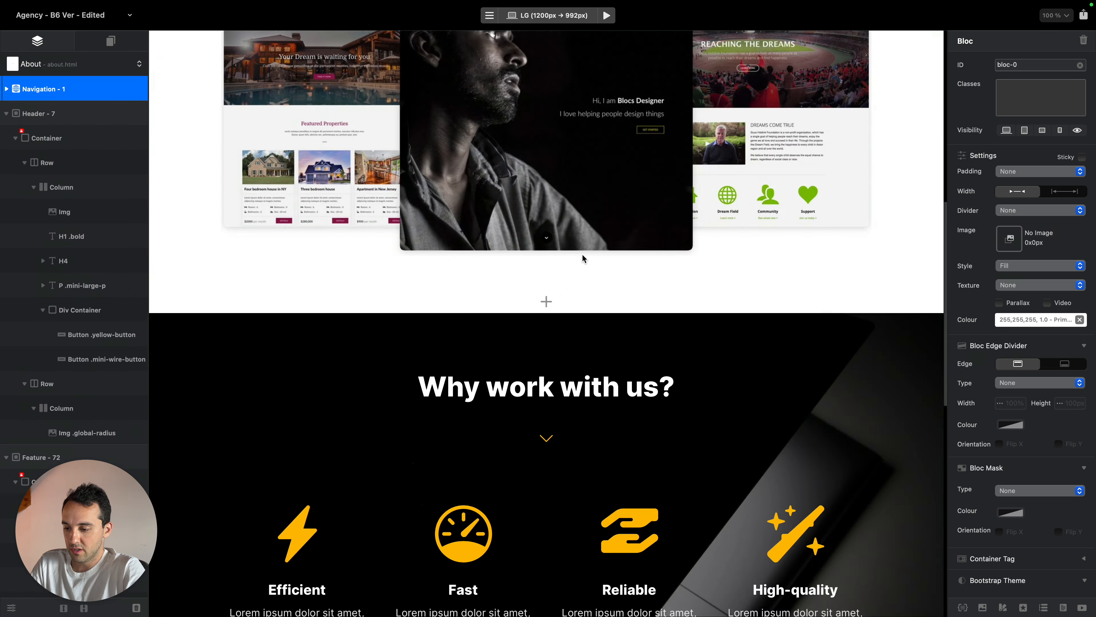
scroll(583, 259, "down", 5)
key("ctrl+Left")
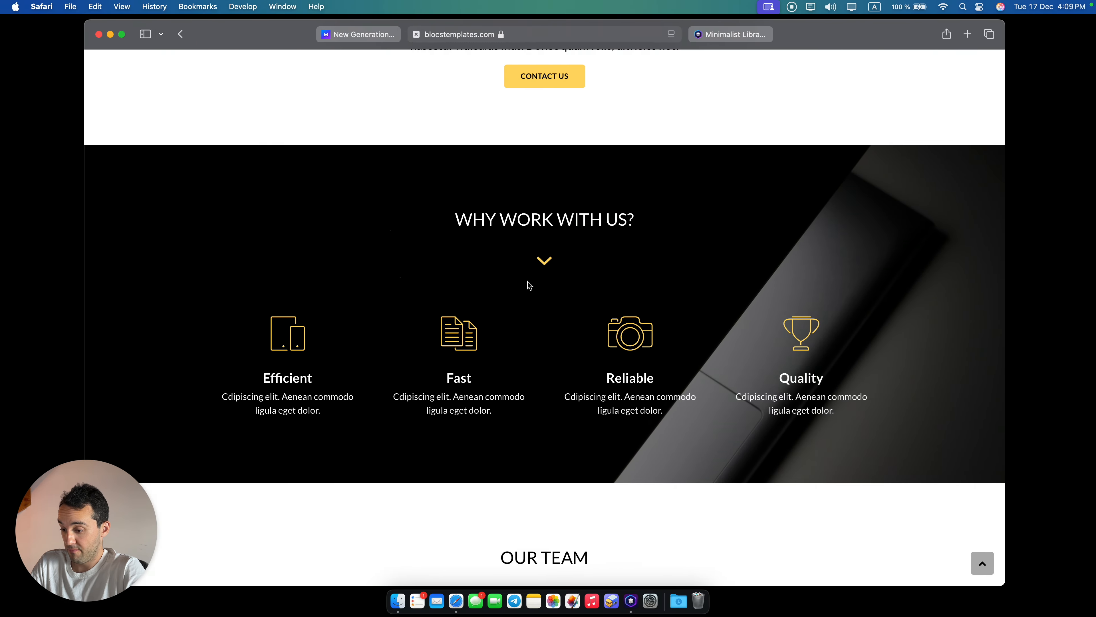
scroll(529, 285, "down", 10)
key("ctrl+Right")
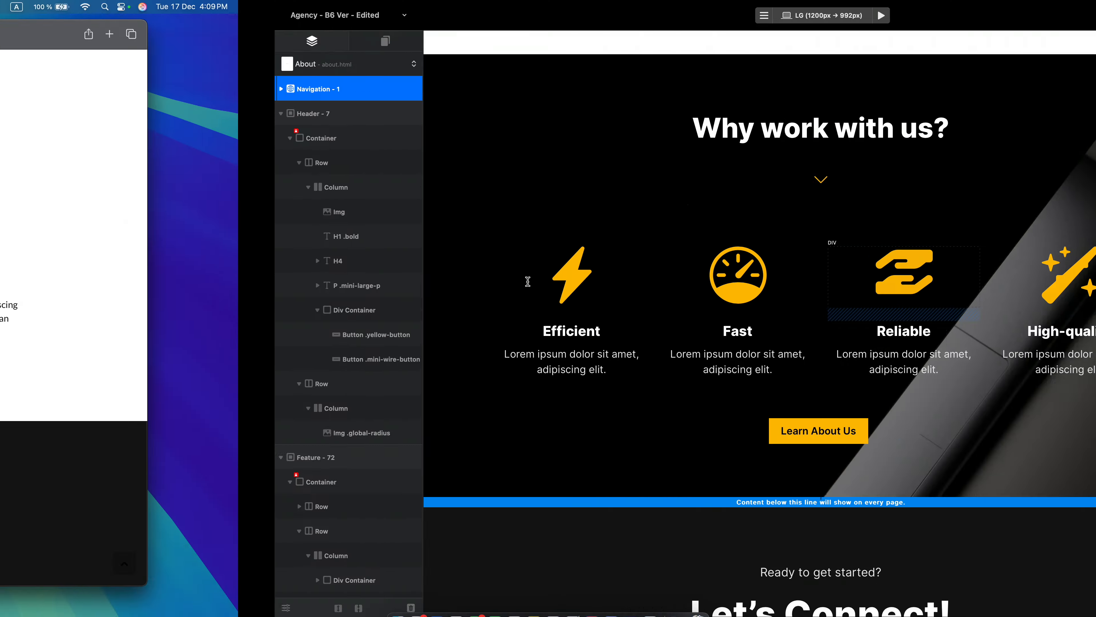
Add the Teams - 19 bloc from the Minimalist Library below the "Why work with us?" section
left_click(546, 489)
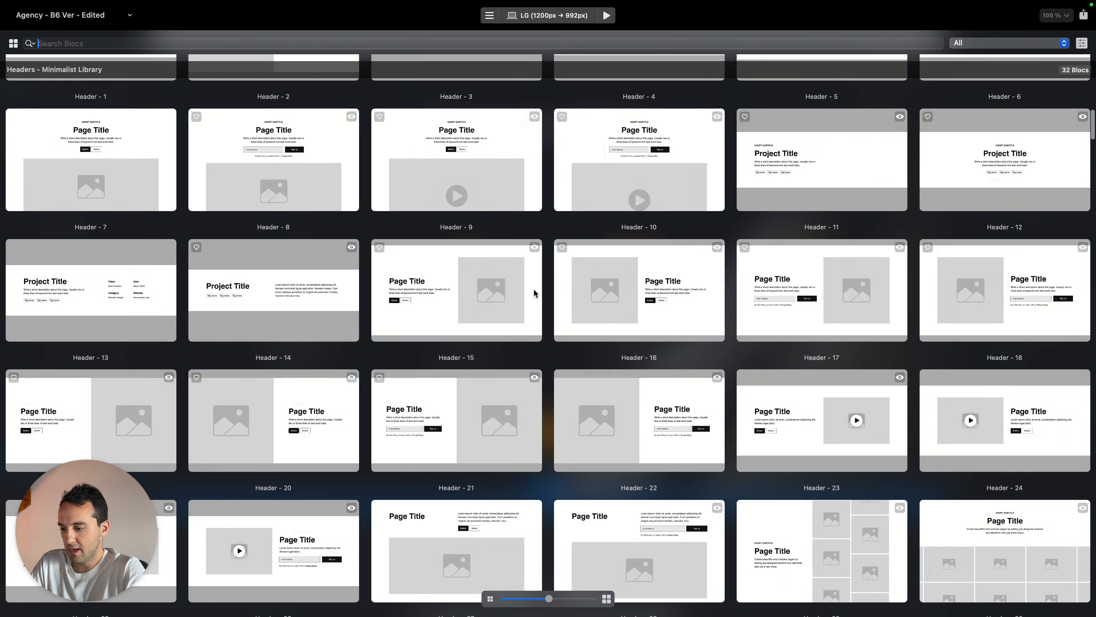
scroll(533, 287, "down", 20)
scroll(531, 281, "down", 20)
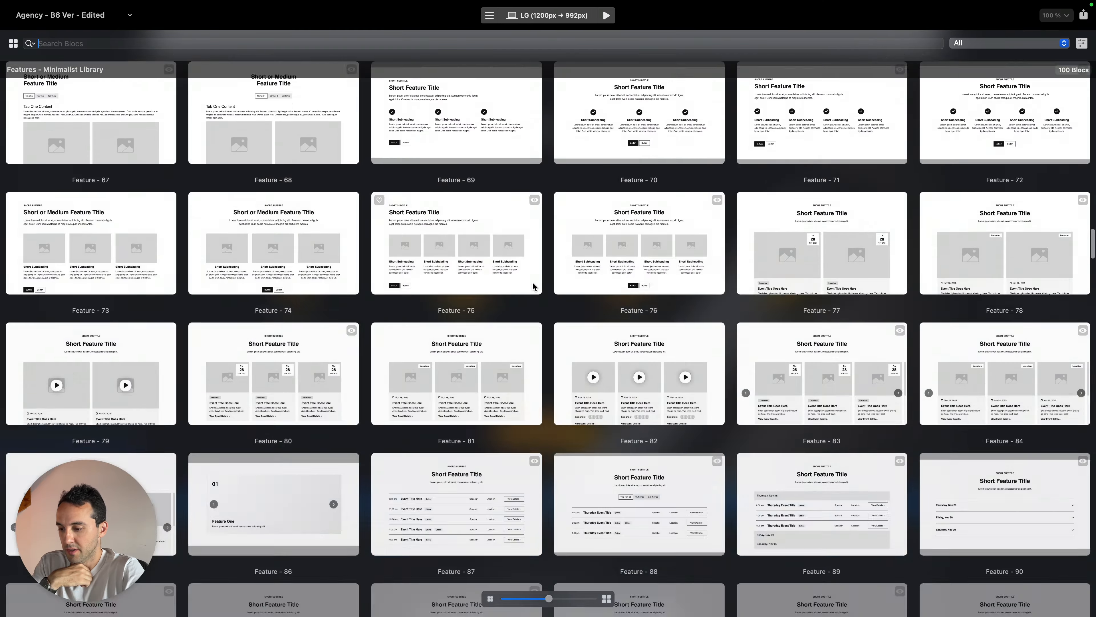
scroll(533, 283, "down", 20)
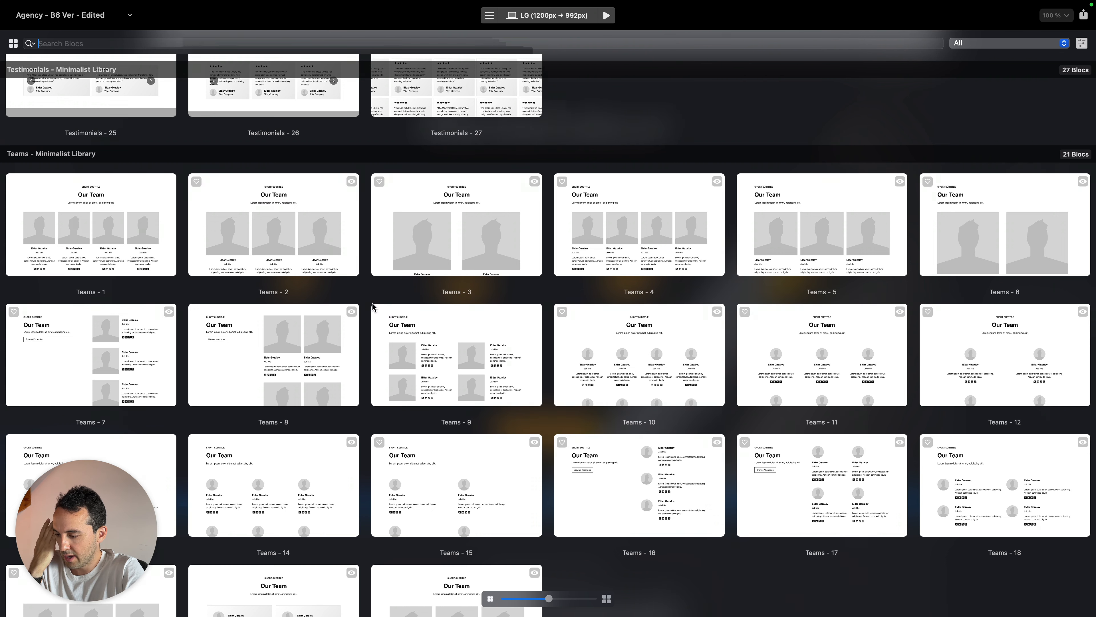
scroll(349, 268, "down", 4)
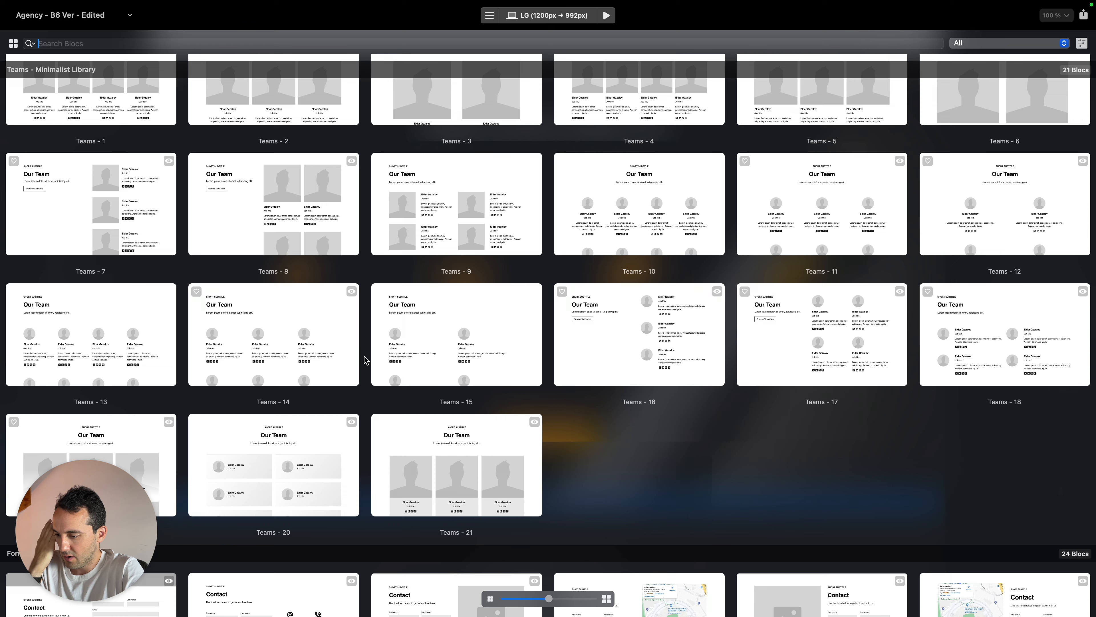
scroll(458, 396, "down", 1)
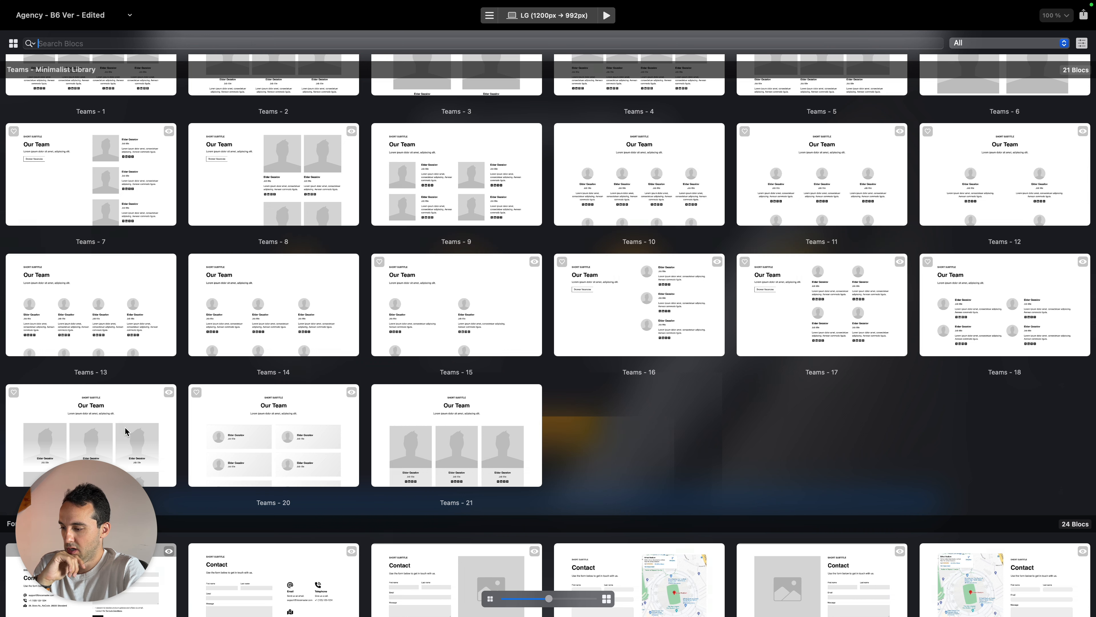
left_click(132, 441)
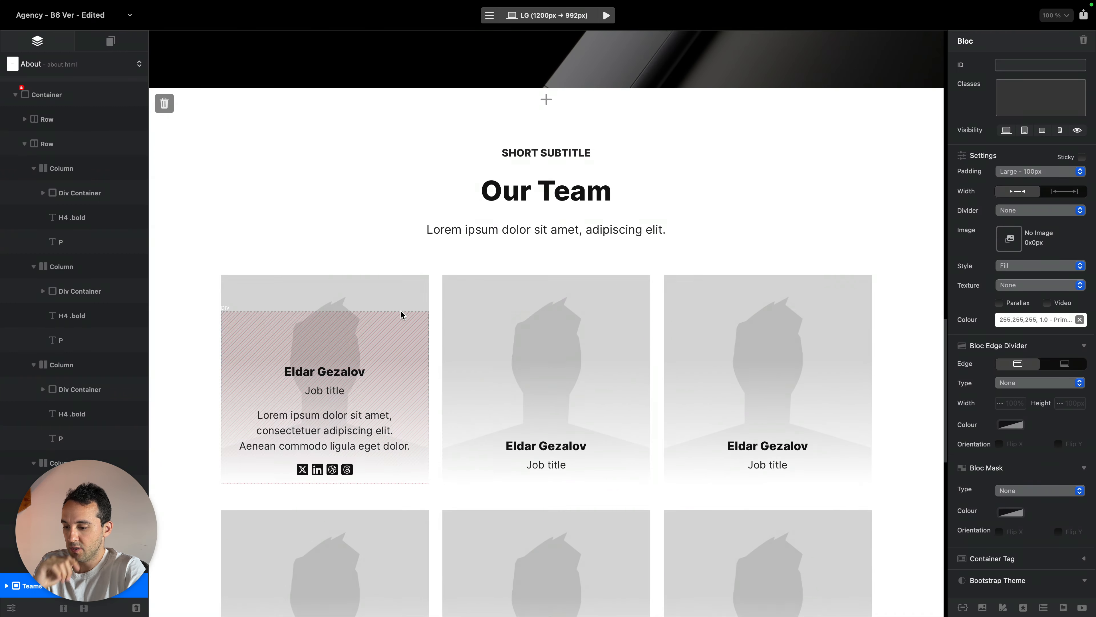
Replace the placeholder photos in the first three team cards with the black-and-white portrait from the project assets
left_click(403, 294)
left_click(1010, 218)
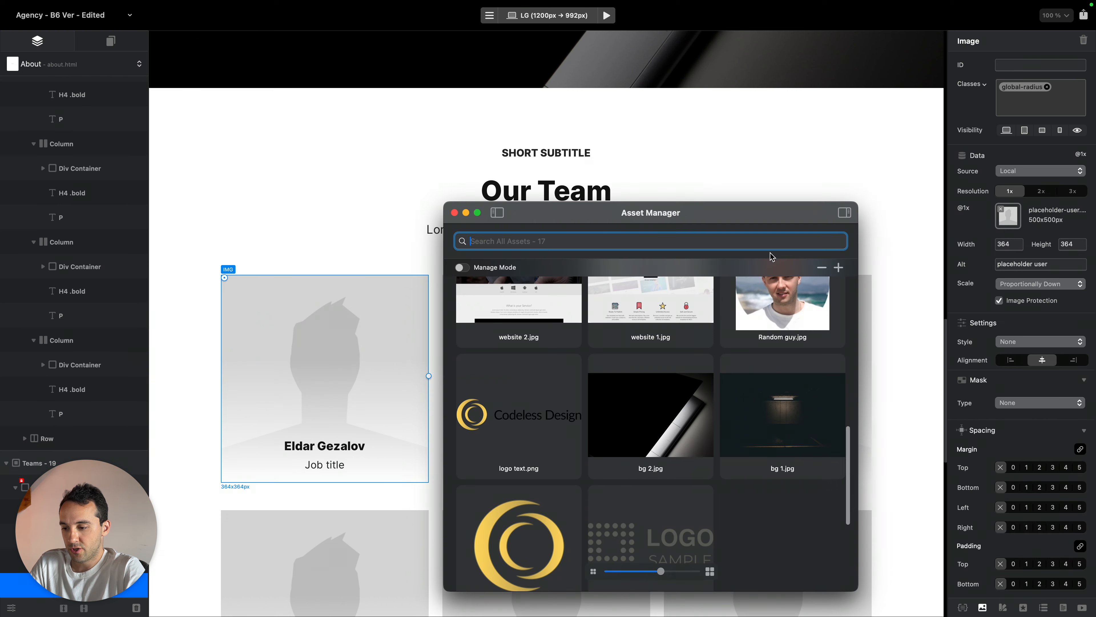
scroll(774, 324, "up", 10)
left_click(497, 335)
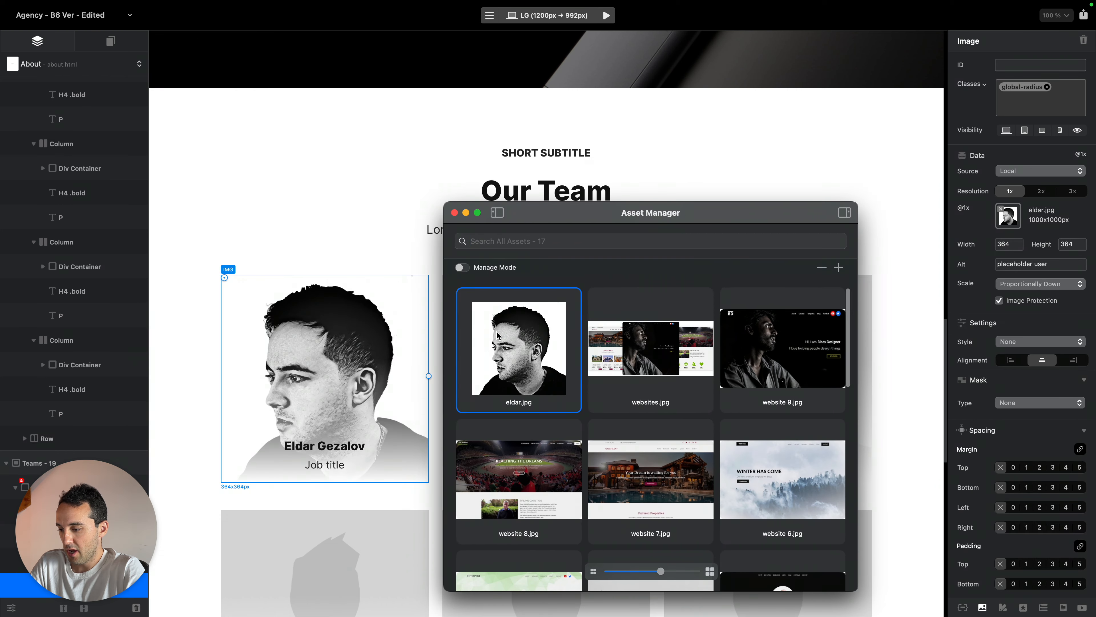
left_click_drag(632, 218, 619, 406)
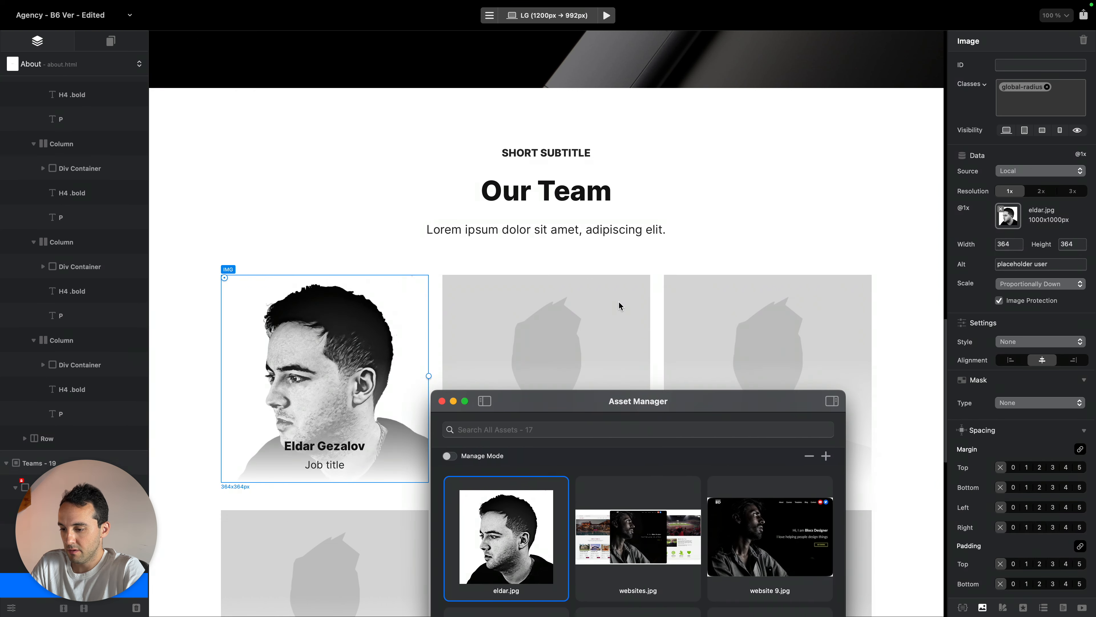
left_click(630, 288)
left_click(538, 525)
left_click(790, 278)
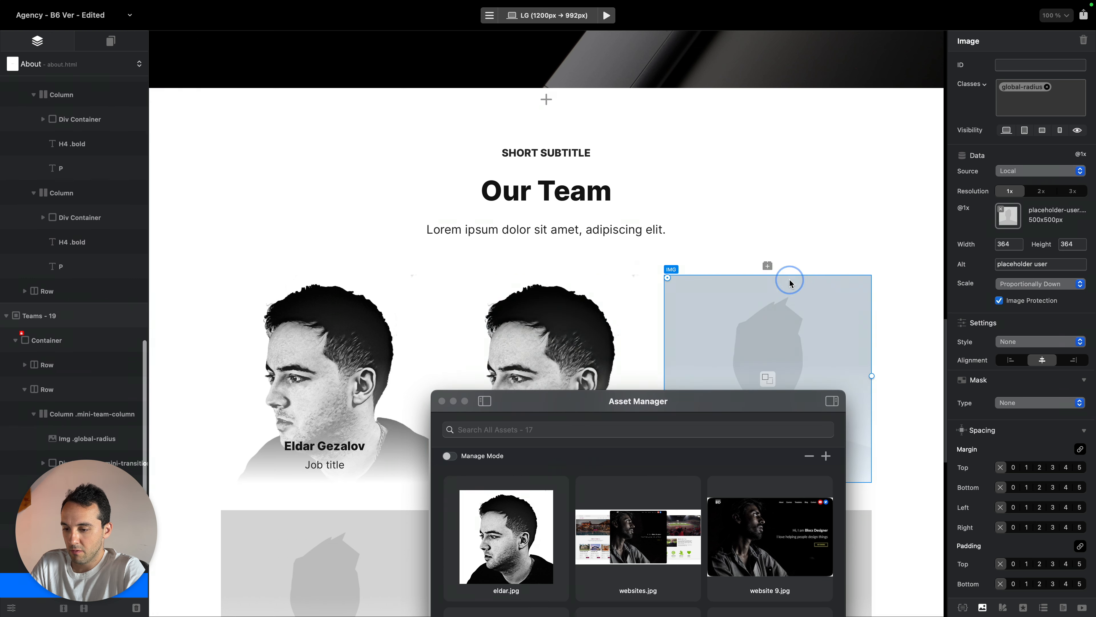
left_click(527, 513)
left_click(441, 401)
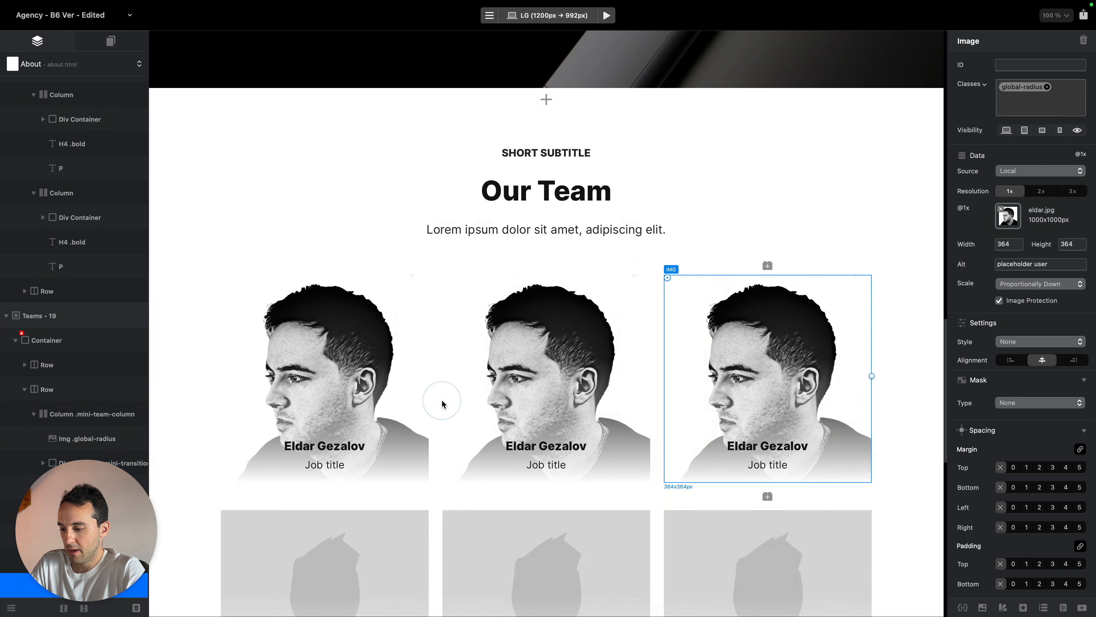
Delete the three placeholder team cards in the second line of the "Our Team" section
scroll(441, 399, "down", 5)
left_click(433, 411)
key("super+BackSpace")
key("super+BackSpace")
key("super+BackSpace")
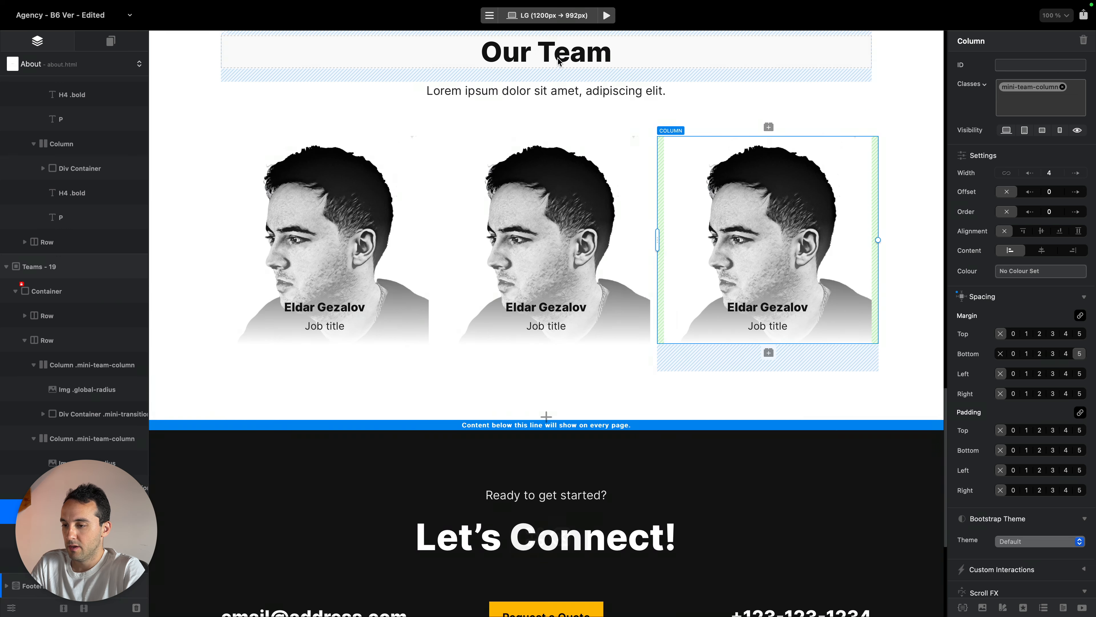
Preview the About page, examine the "Our Team" cards and their hover animation, and close the preview
left_click(607, 15)
left_click(98, 395)
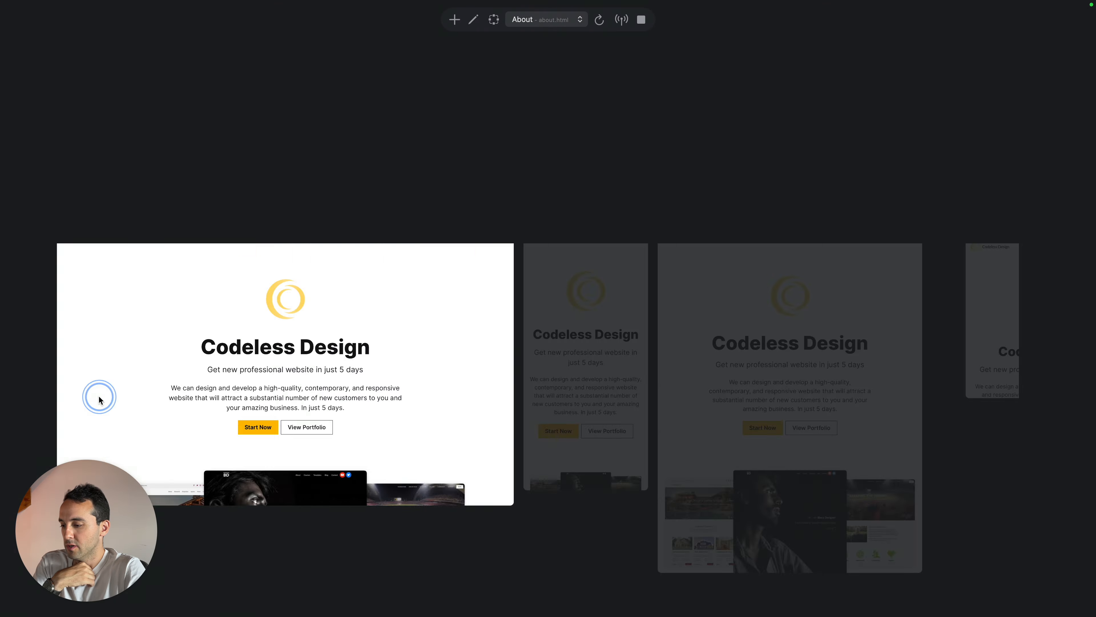
scroll(474, 368, "down", 10)
scroll(476, 354, "down", 4)
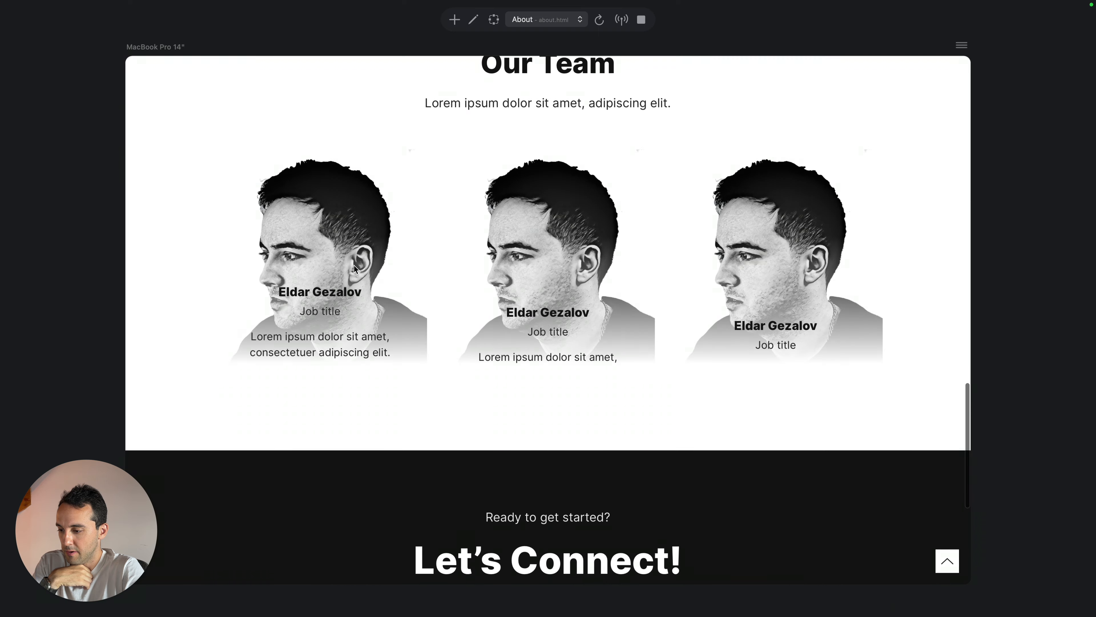
scroll(939, 253, "up", 5)
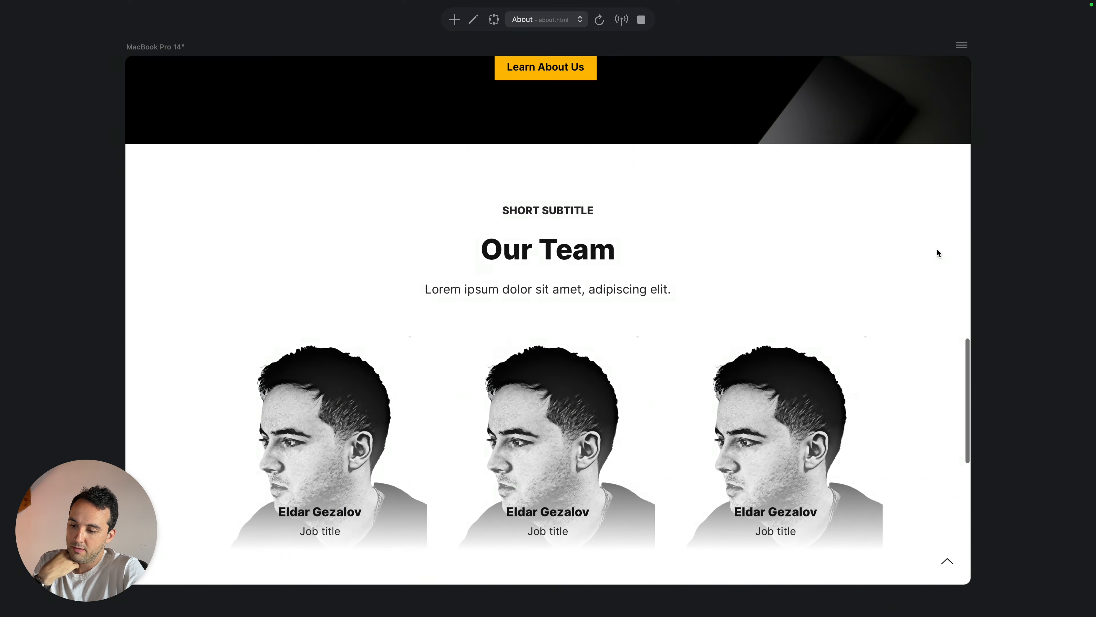
scroll(703, 315, "down", 3)
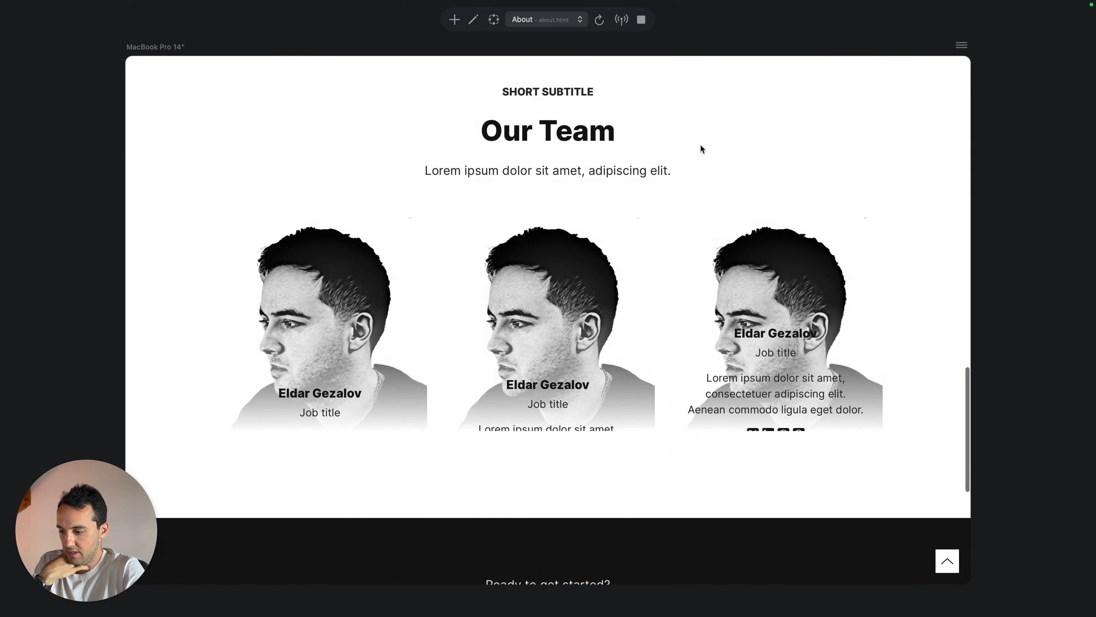
left_click(641, 20)
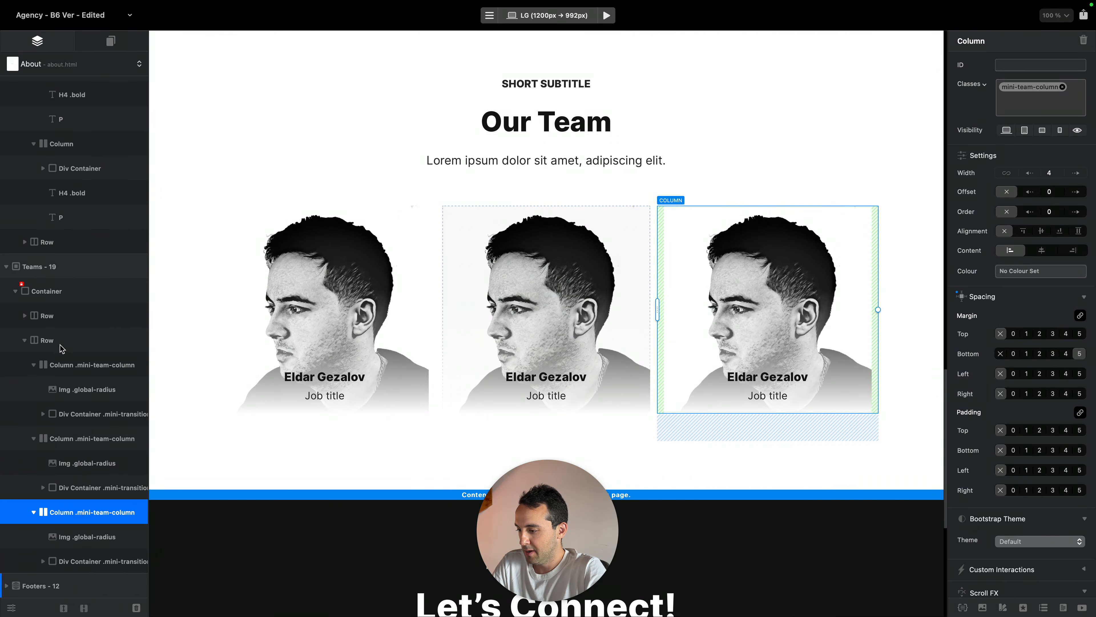
Delete the row holding the team member cards from the "Our Team" bloc, keeping its title row
left_click(61, 348)
key("super+BackSpace")
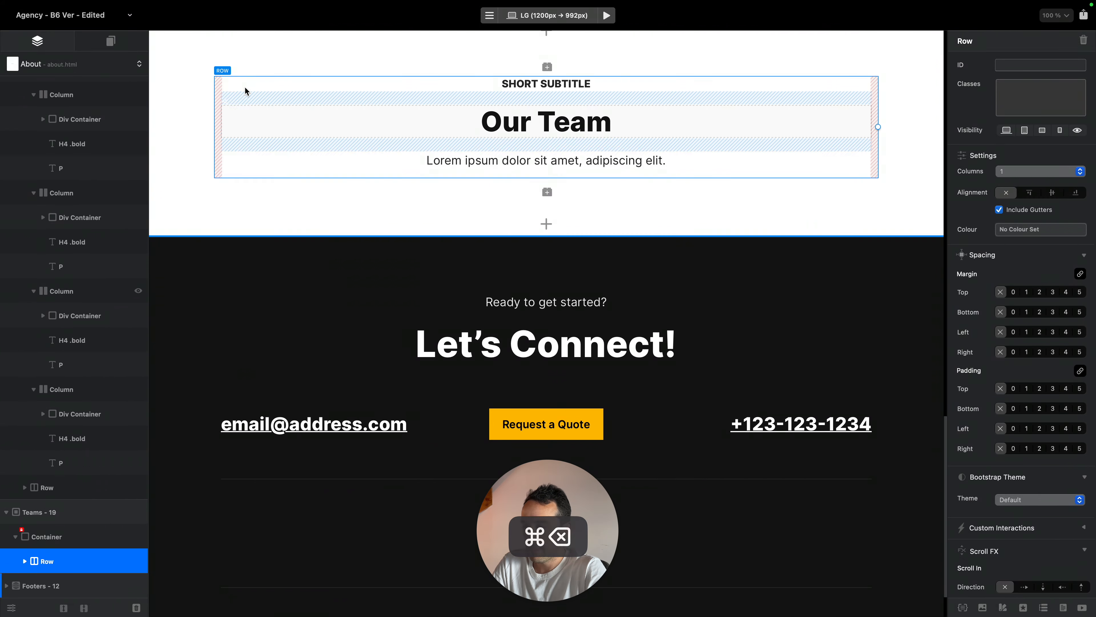
Delete the remaining "Our Team" bloc from the About page
scroll(233, 113, "up", 4)
left_click(235, 203)
left_click(164, 187)
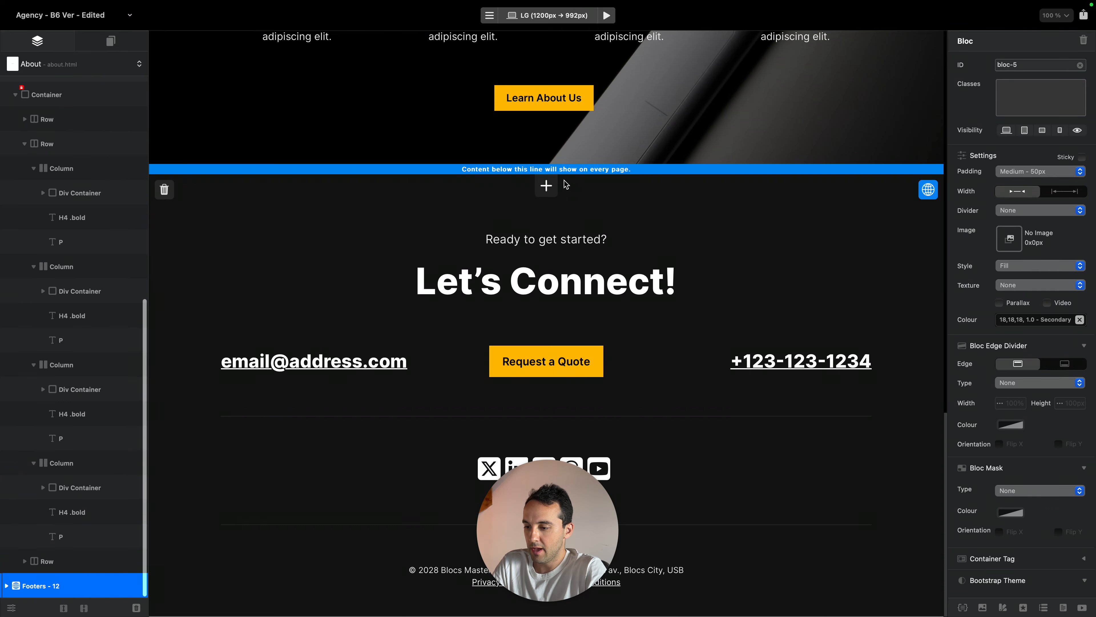
Add the Teams - 11 bloc from the Minimalist Library between the "Learn About Us" section and the footer
left_click(546, 158)
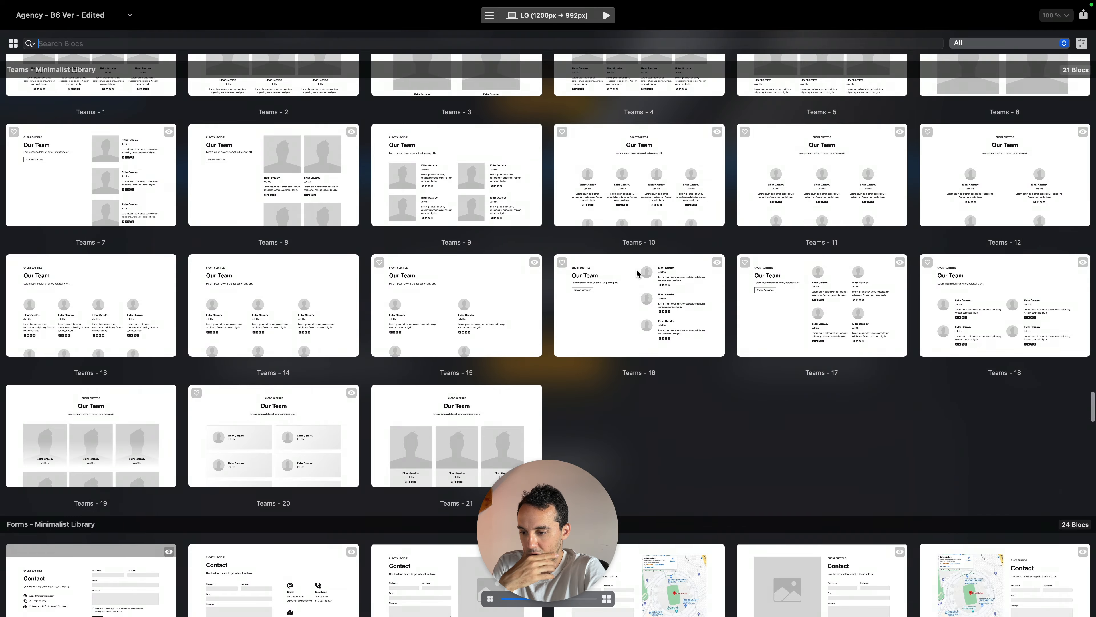
scroll(637, 273, "up", 2)
scroll(636, 273, "up", 4)
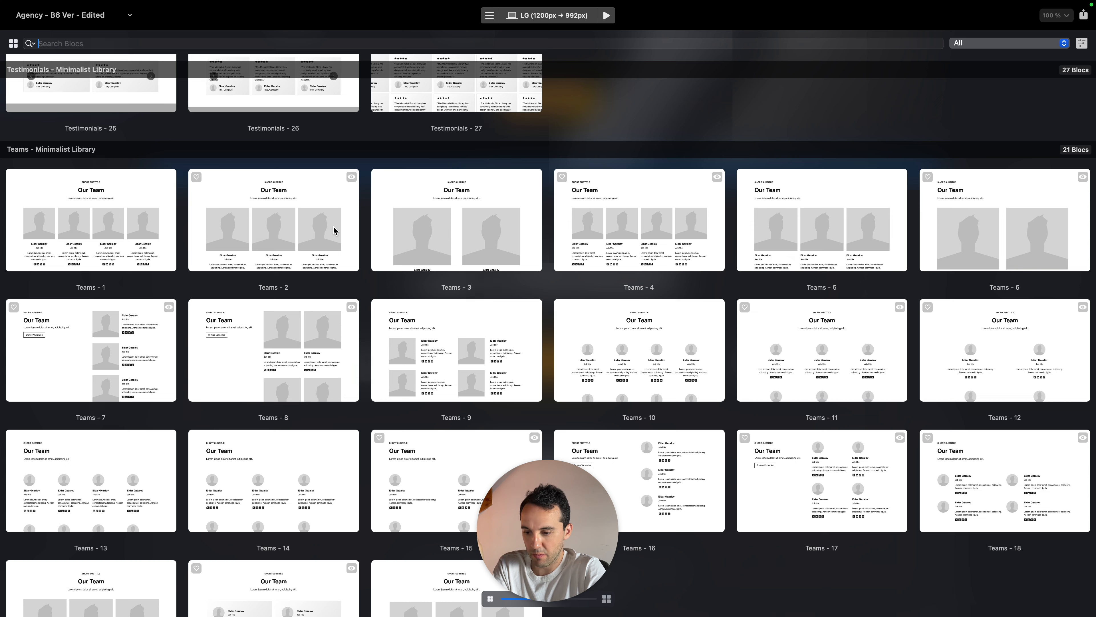
left_click(825, 355)
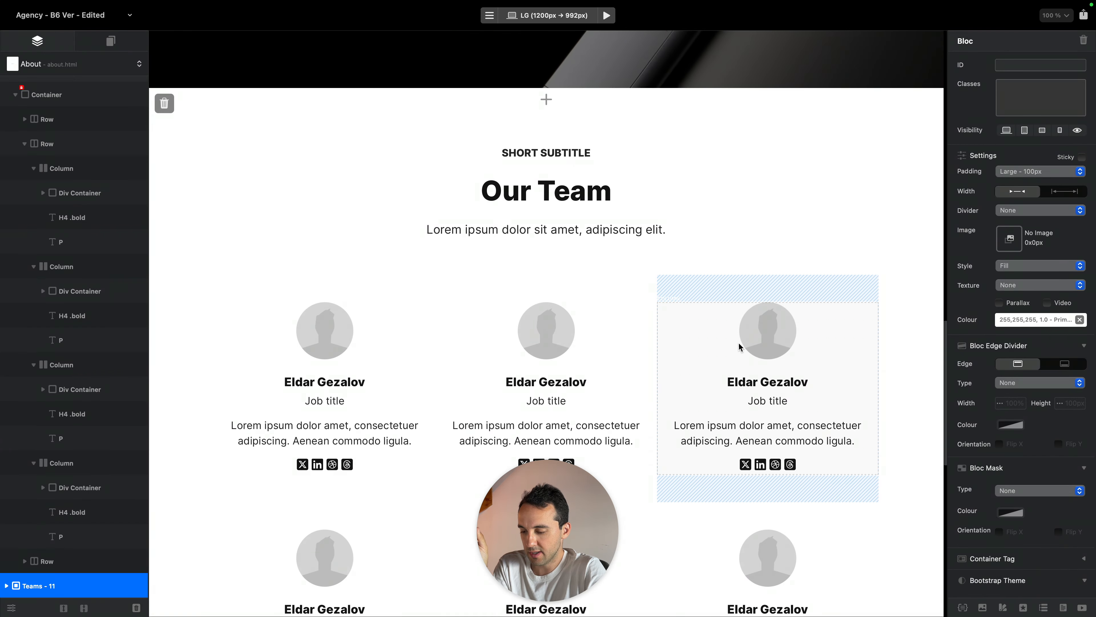
Remove the mt-5 class from the image in the first team card
left_click(320, 322)
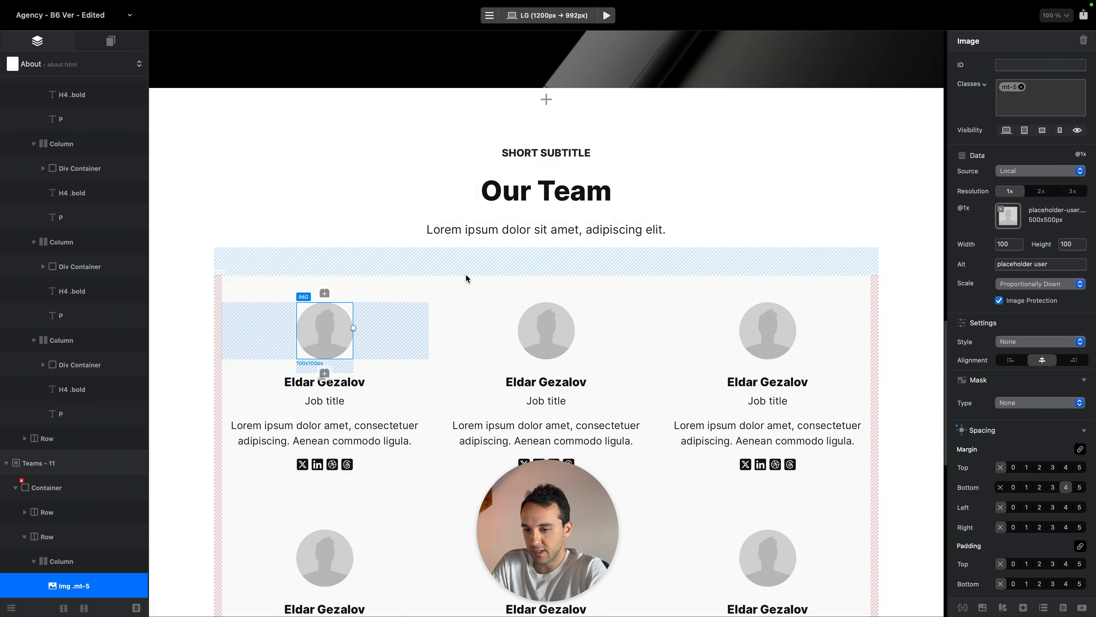
left_click(537, 332)
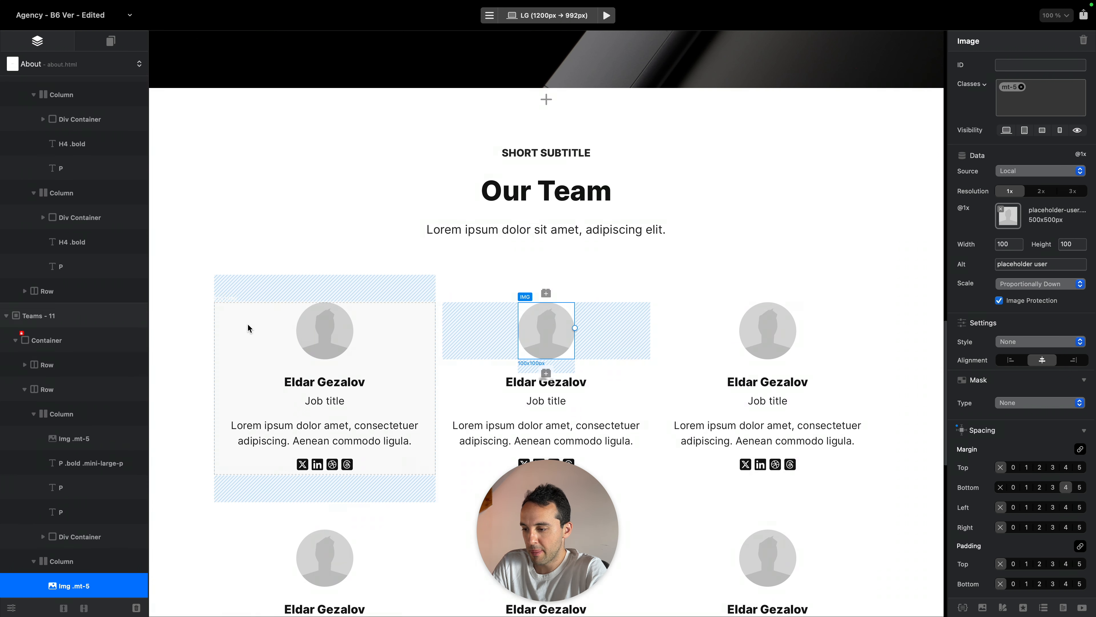
left_click(329, 325)
key("BackSpace")
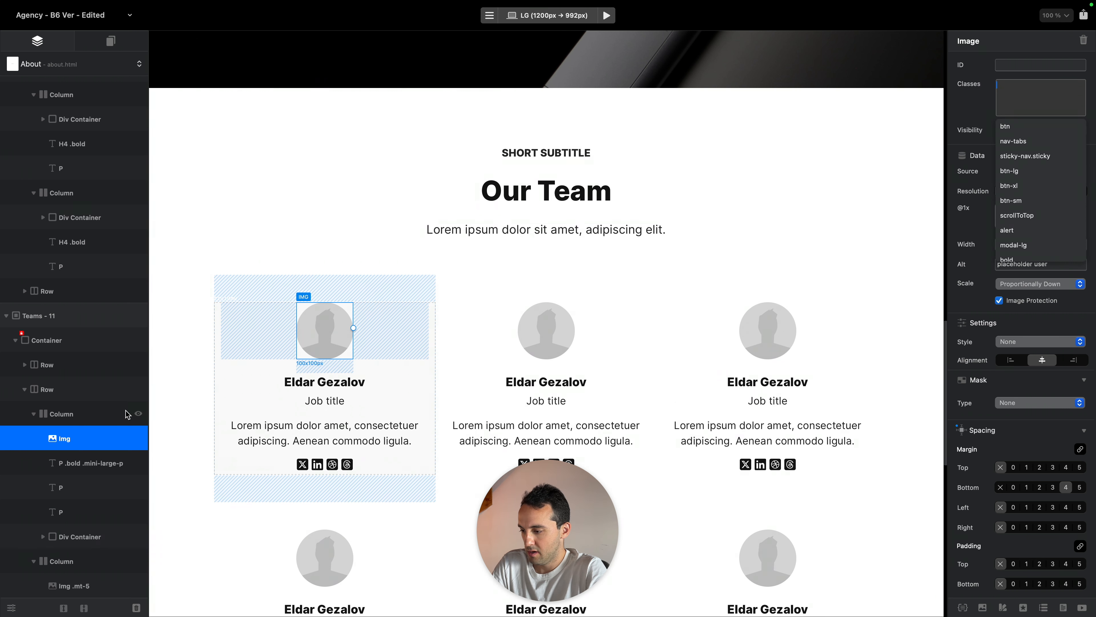
left_click(59, 414)
left_click(75, 439)
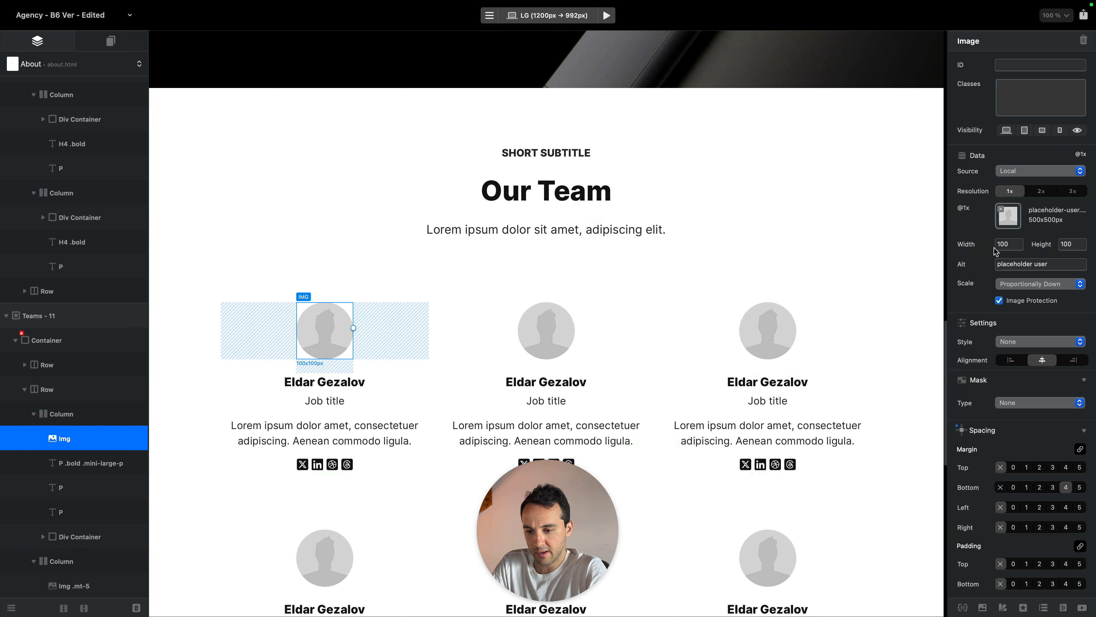
Replace the placeholder image in the first team card with the black-and-white portrait from the project assets
left_click(1012, 221)
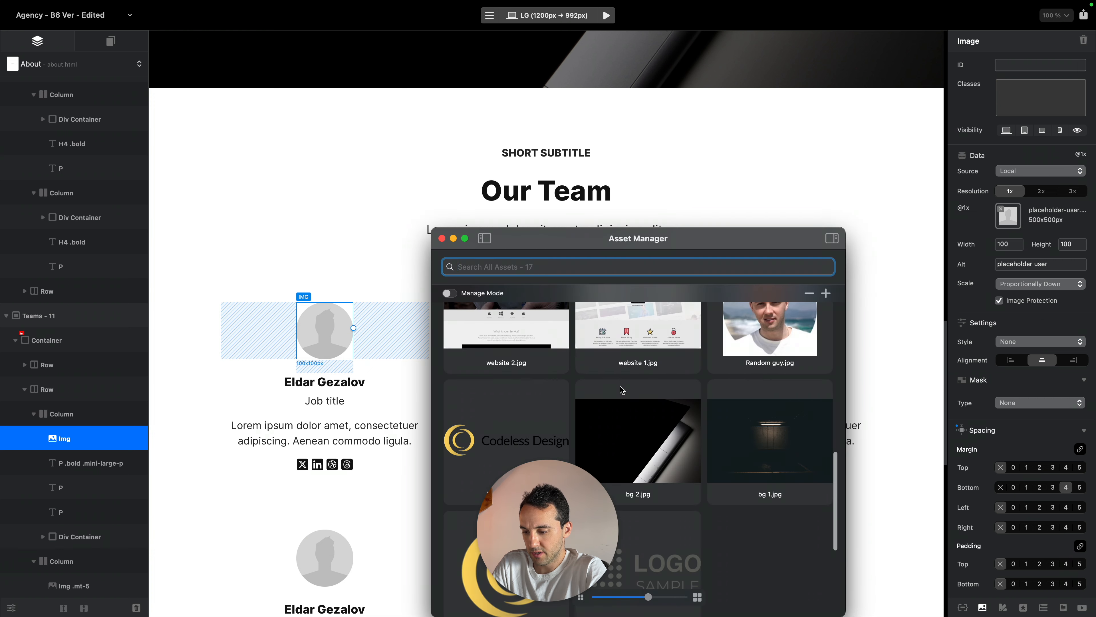
scroll(621, 390, "up", 10)
left_click(502, 369)
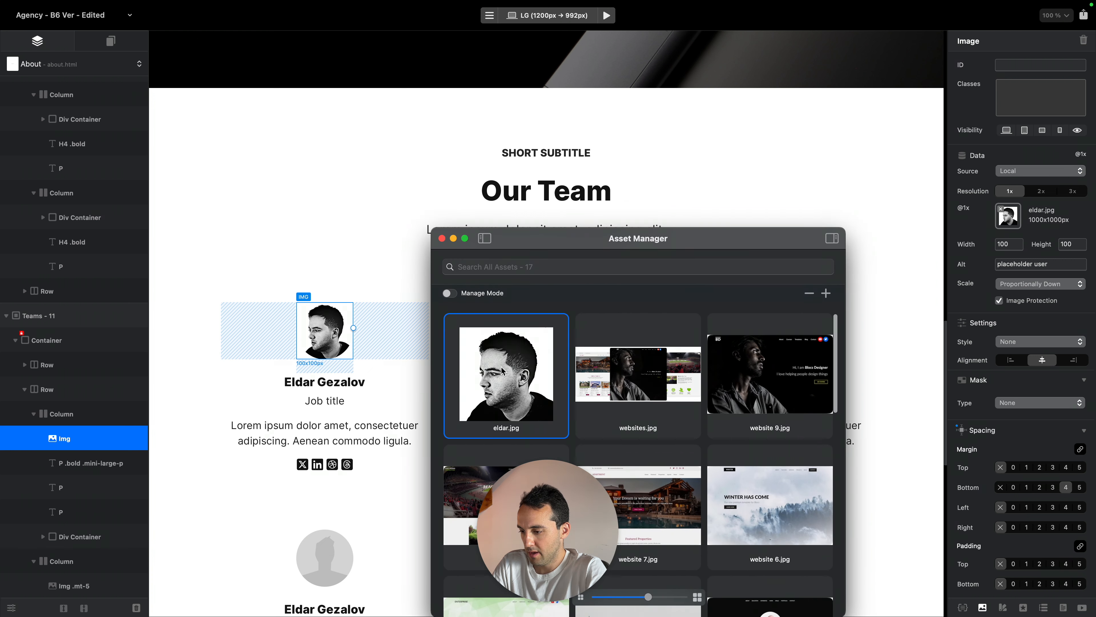
left_click(442, 238)
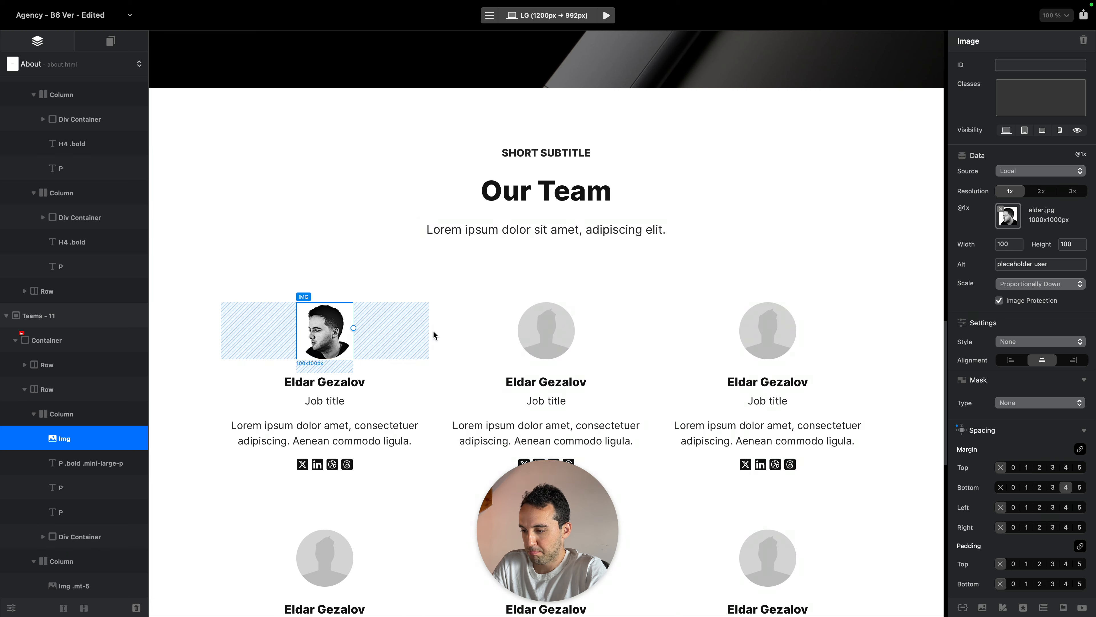
Enlarge the first card's portrait to 364 × 364 px and clear its img-style class
left_click_drag(353, 329, 427, 401)
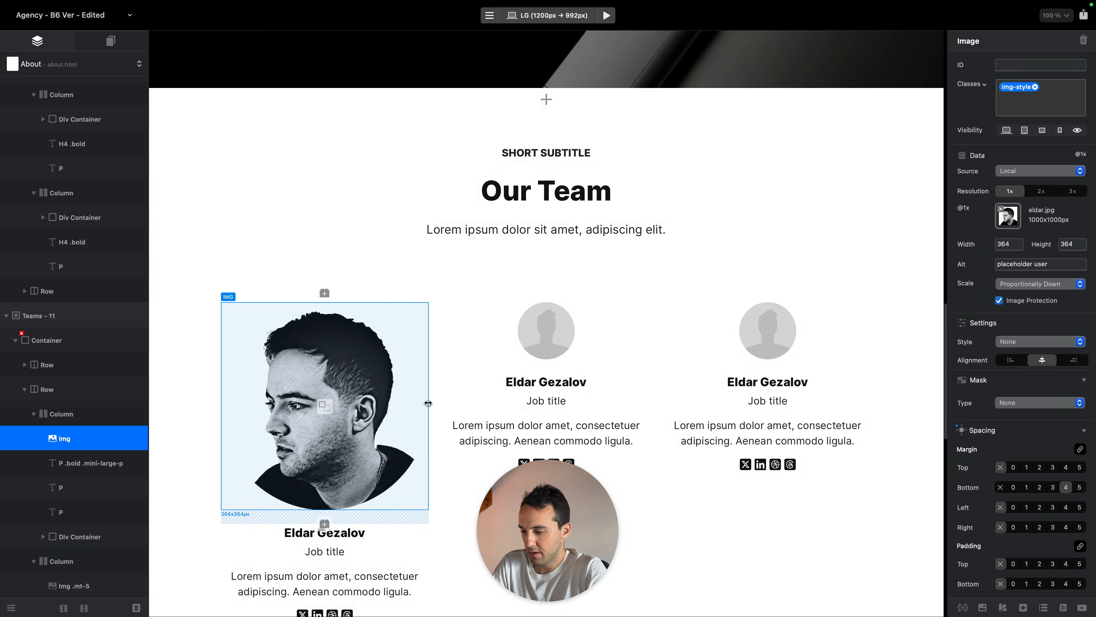
left_click(1050, 102)
key("BackSpace")
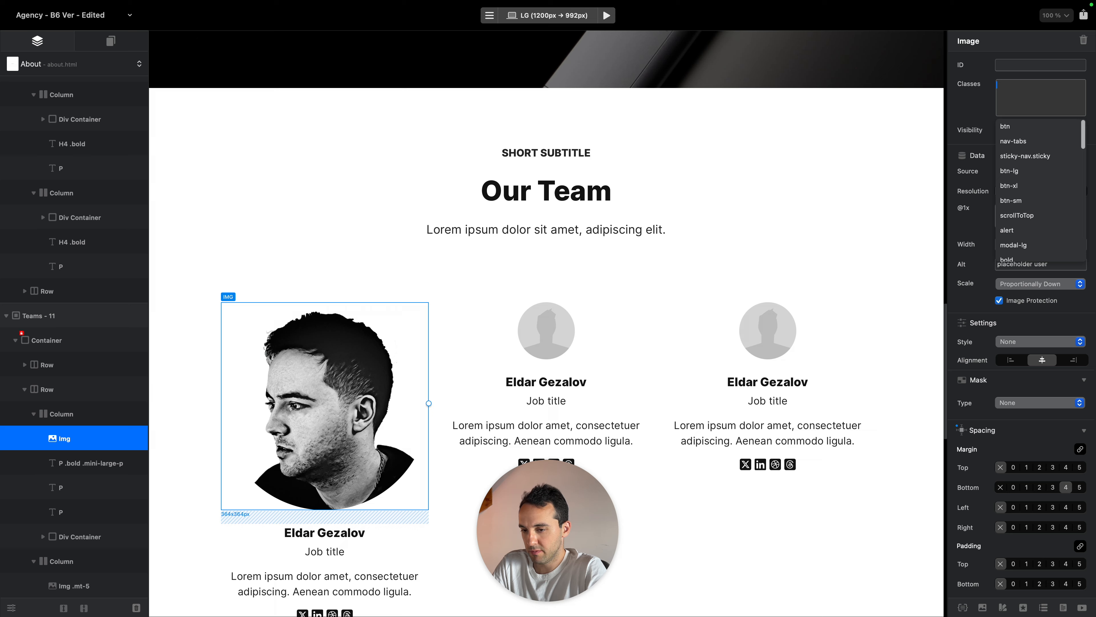
scroll(561, 324, "down", 3)
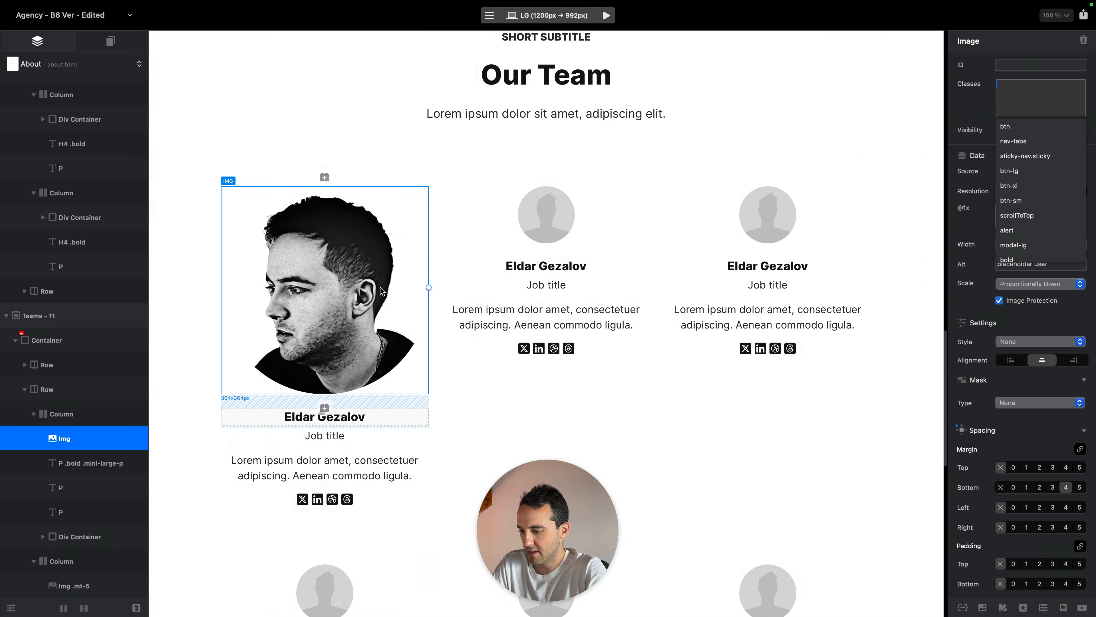
Resize the first card's portrait to about 270 × 270 px
left_click(382, 243)
left_click(485, 253)
left_click(417, 293)
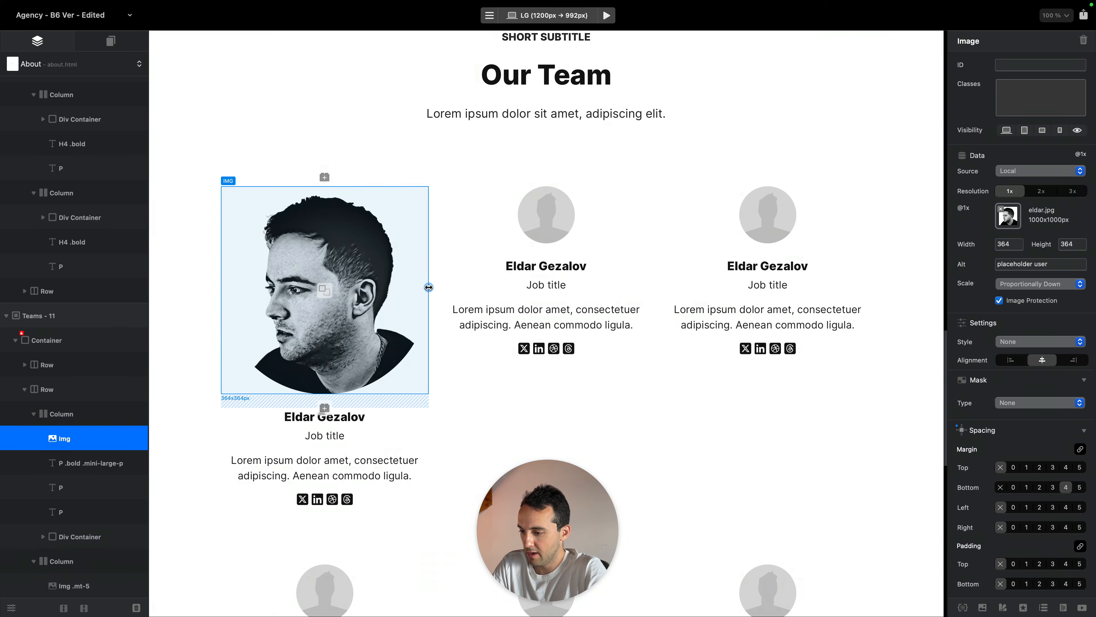
left_click_drag(429, 287, 399, 265)
left_click(420, 307)
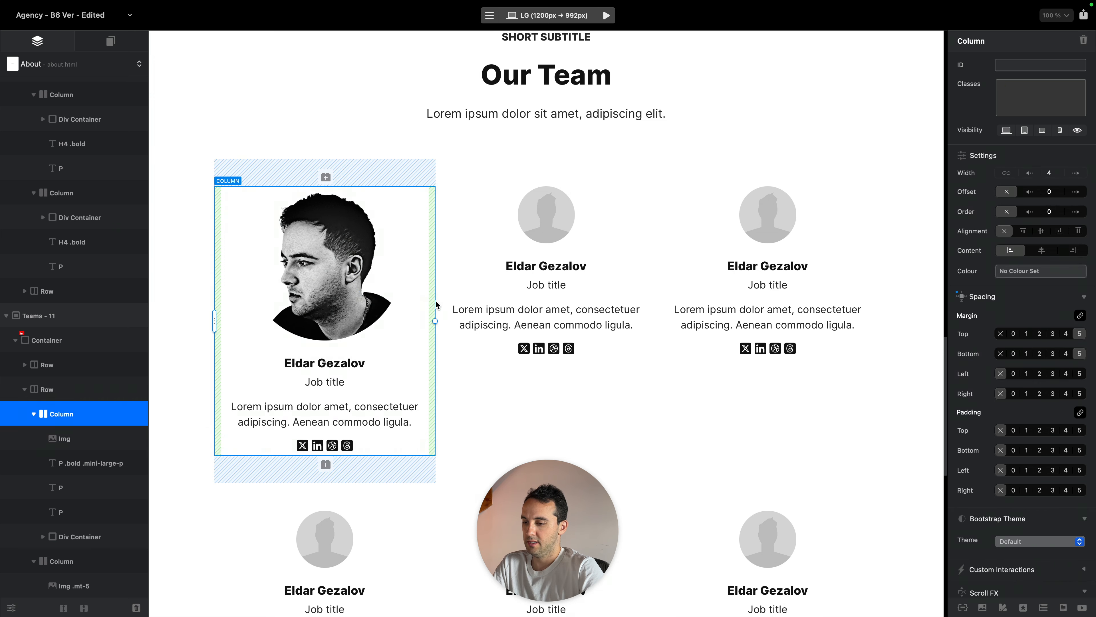
Delete the five other placeholder team cards, keeping only the first card with the portrait
left_click(485, 358)
left_click(497, 385)
key("super+BackSpace")
key("super+BackSpace")
key("super+BackSpace")
key("super+BackSpace")
key("super+BackSpace")
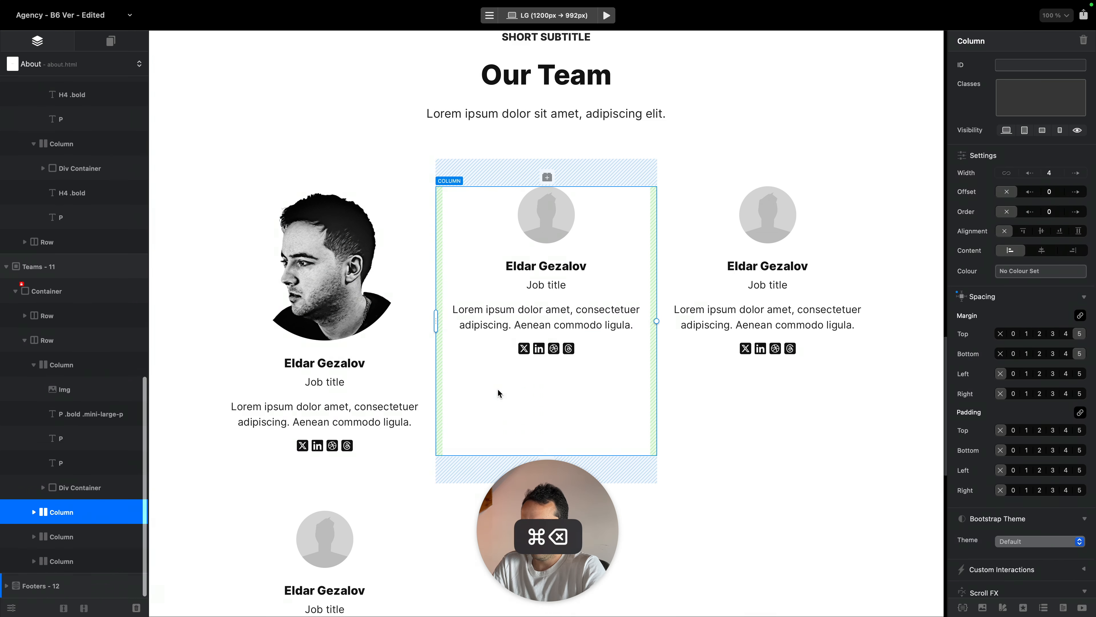
Change the team card's job title to "Founder" and delete the description paragraph below it
left_click(363, 281)
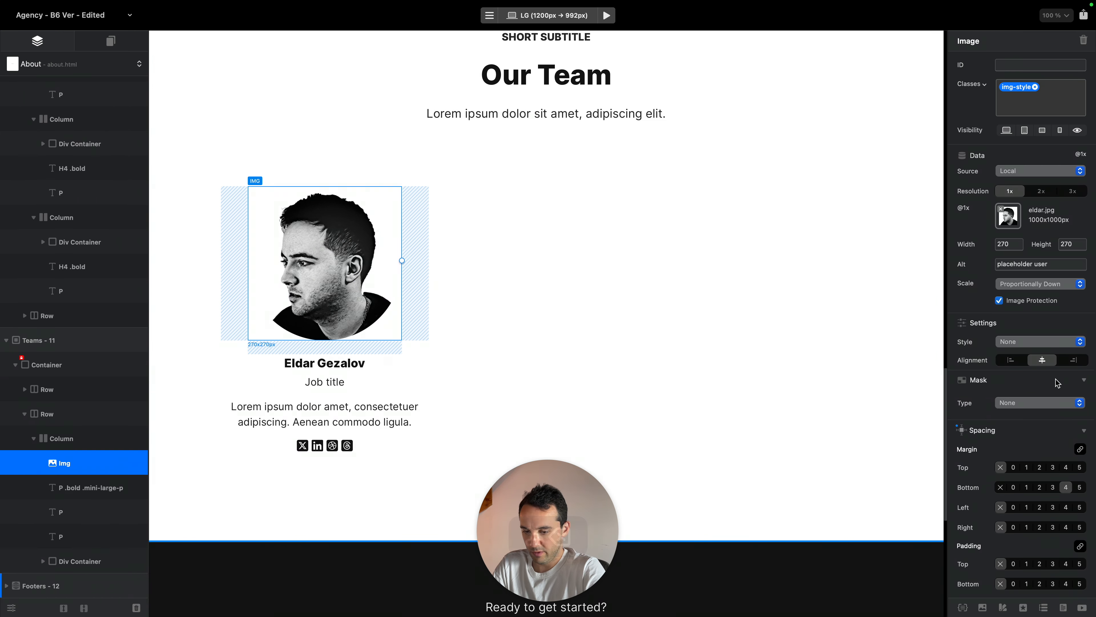
left_click(325, 381)
double_click(324, 381)
key("BackSpace")
type("FOu")
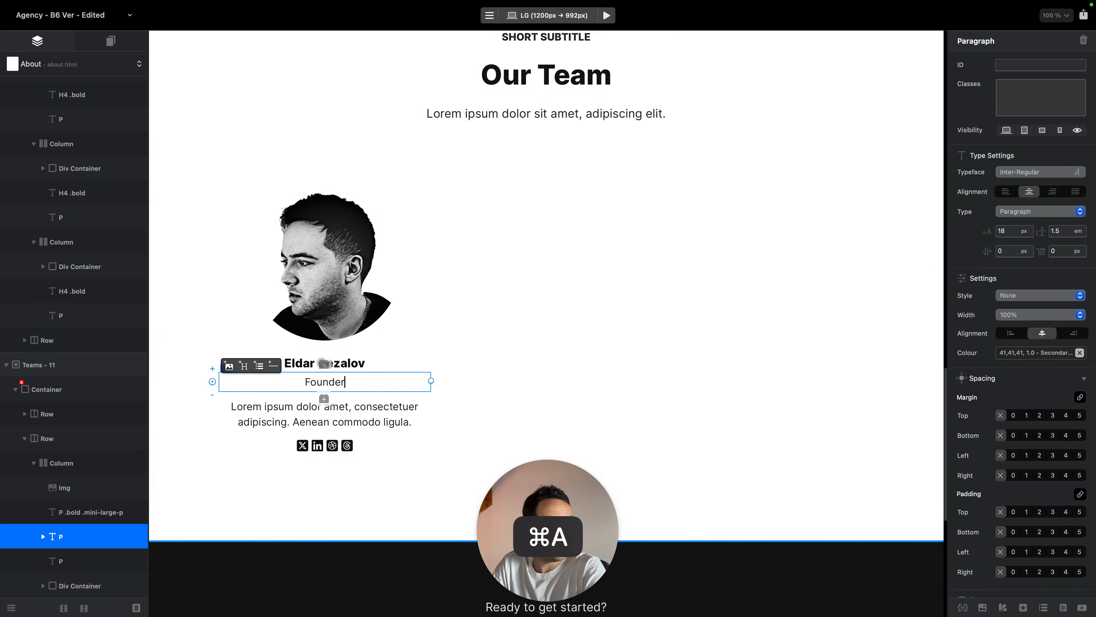
left_click(324, 414)
key("super+BackSpace")
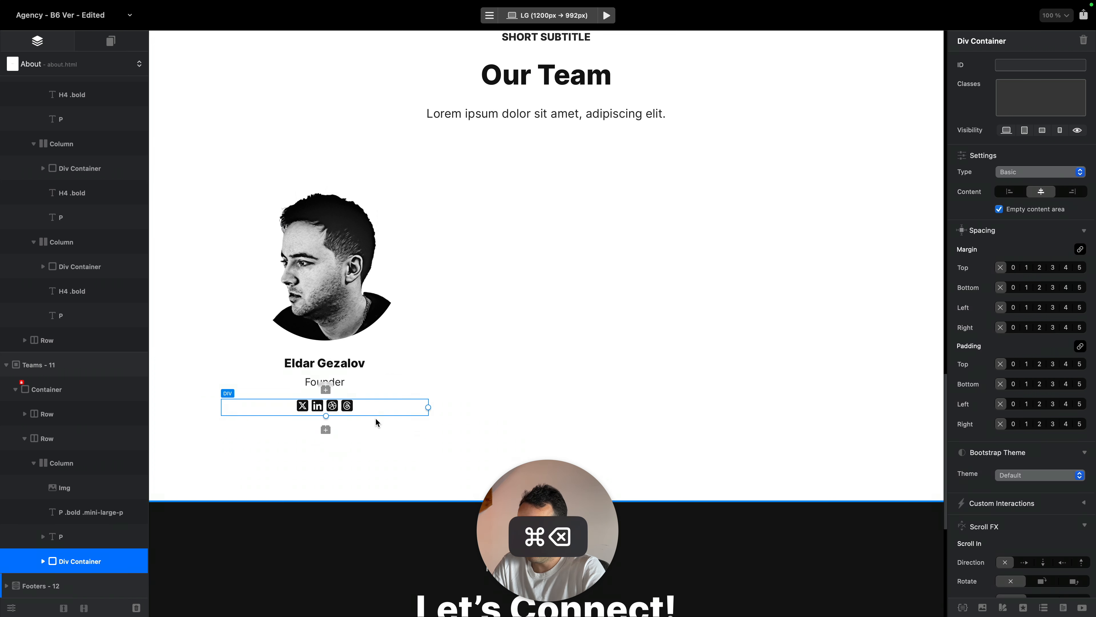
Duplicate the finished team card twice to fill the row with three cards
left_click(432, 361)
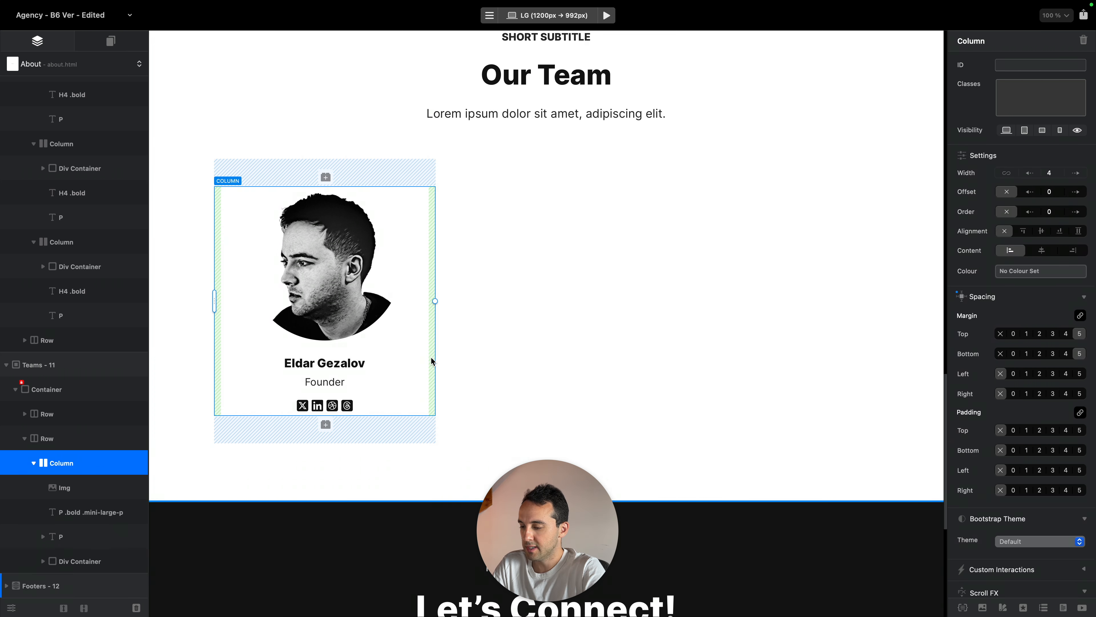
key("super+d")
key("super+d")
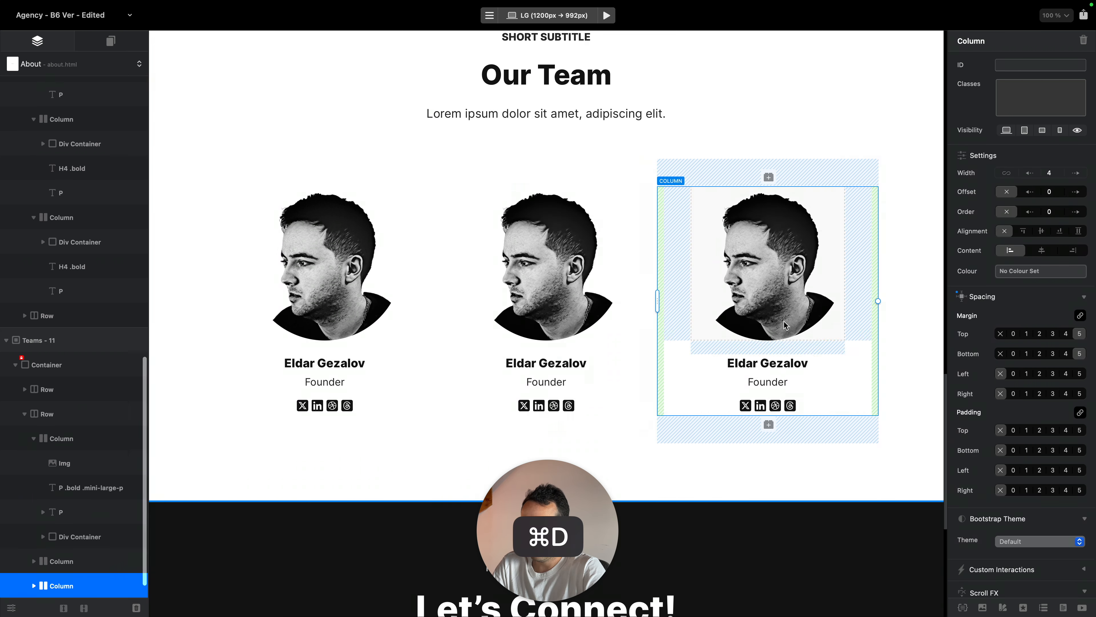
Reduce the first card's portrait to about 186 × 186 px at the MD breakpoint, and switch to the SM breakpoint
key("super+3")
key("super+4")
key("super+2")
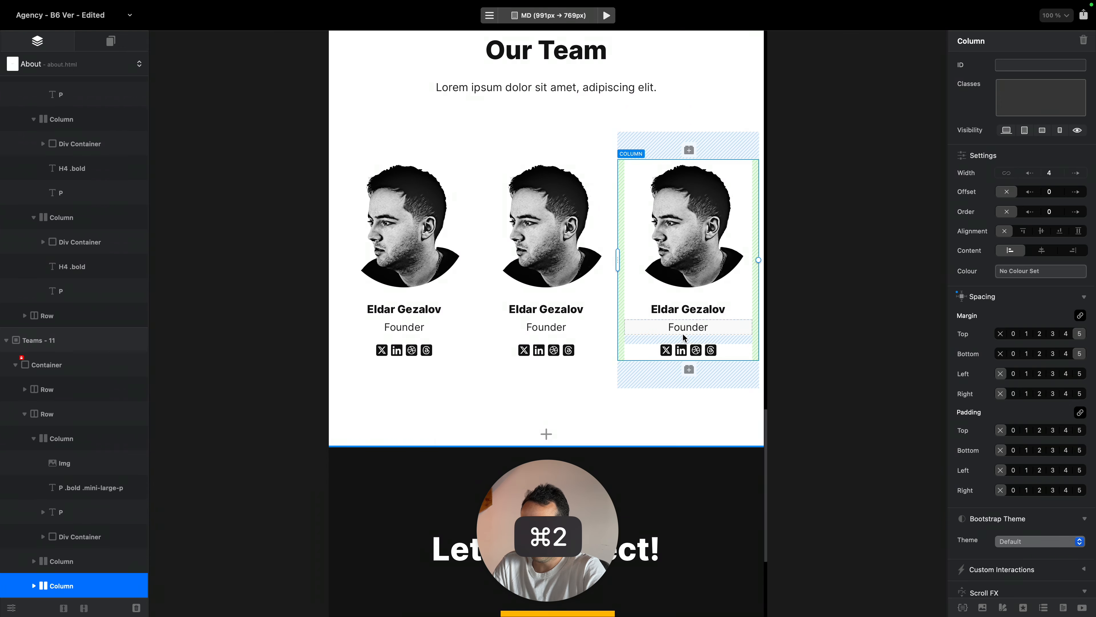
scroll(367, 203, "up", 4)
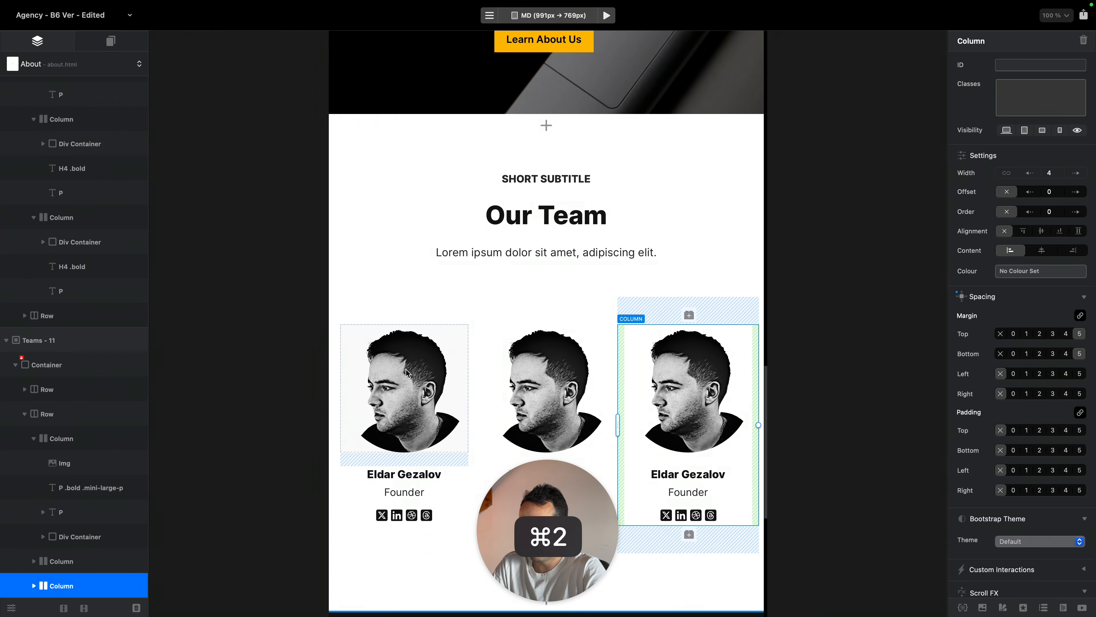
left_click(448, 387)
left_click_drag(465, 384, 445, 386)
key("super+3")
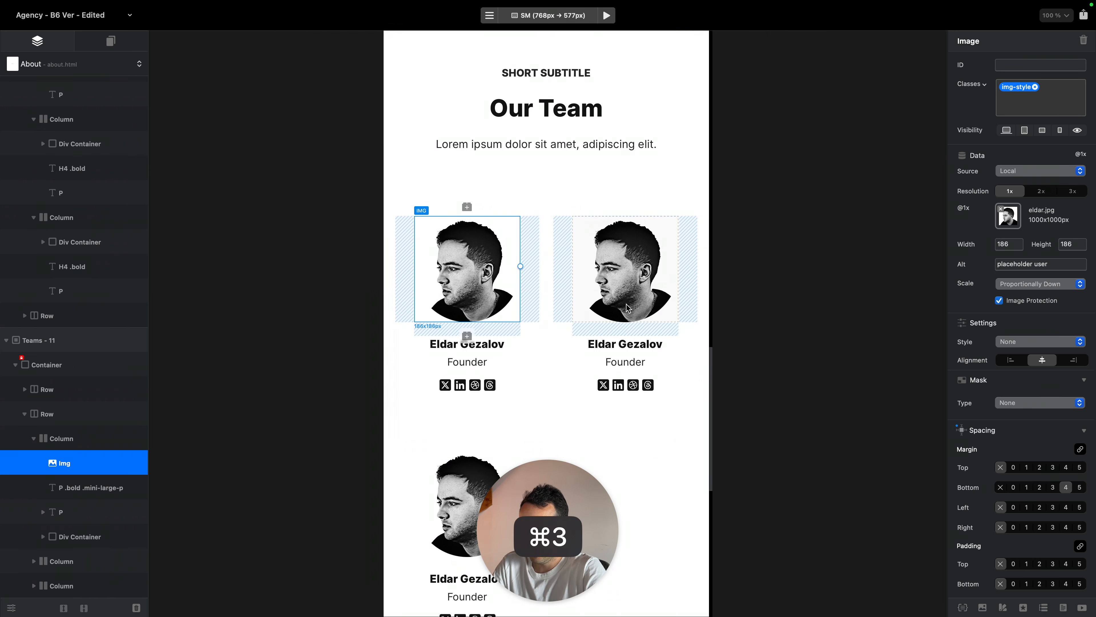
Examine the Our Team section's layout at the different responsive breakpoints, ending at LG
scroll(610, 394, "down", 3)
key("super+4")
key("super+3")
key("super+2")
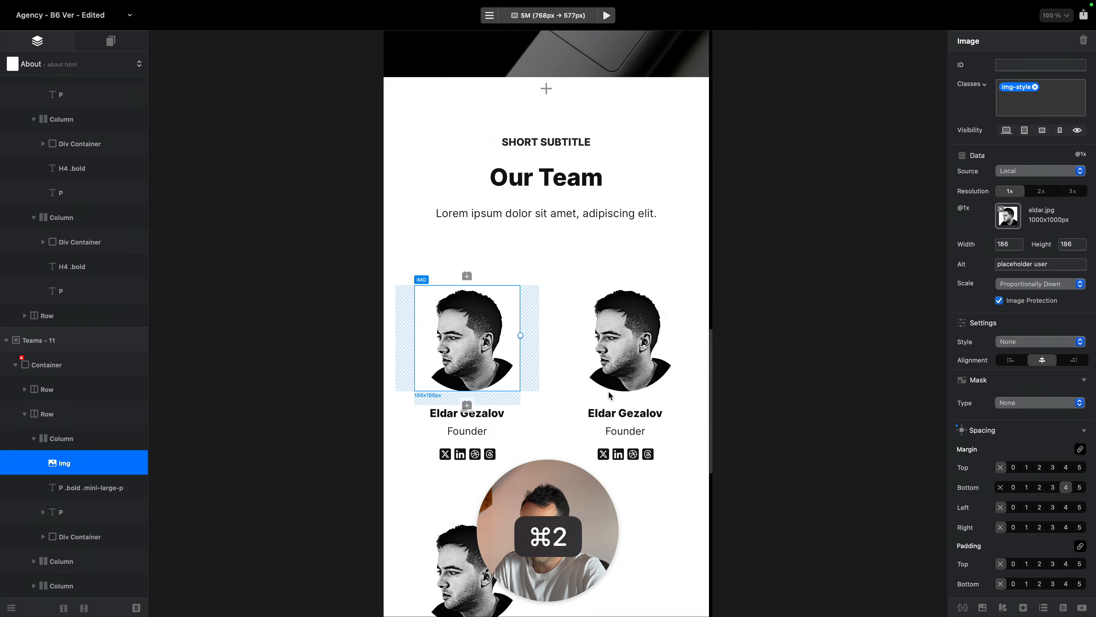
key("super+1")
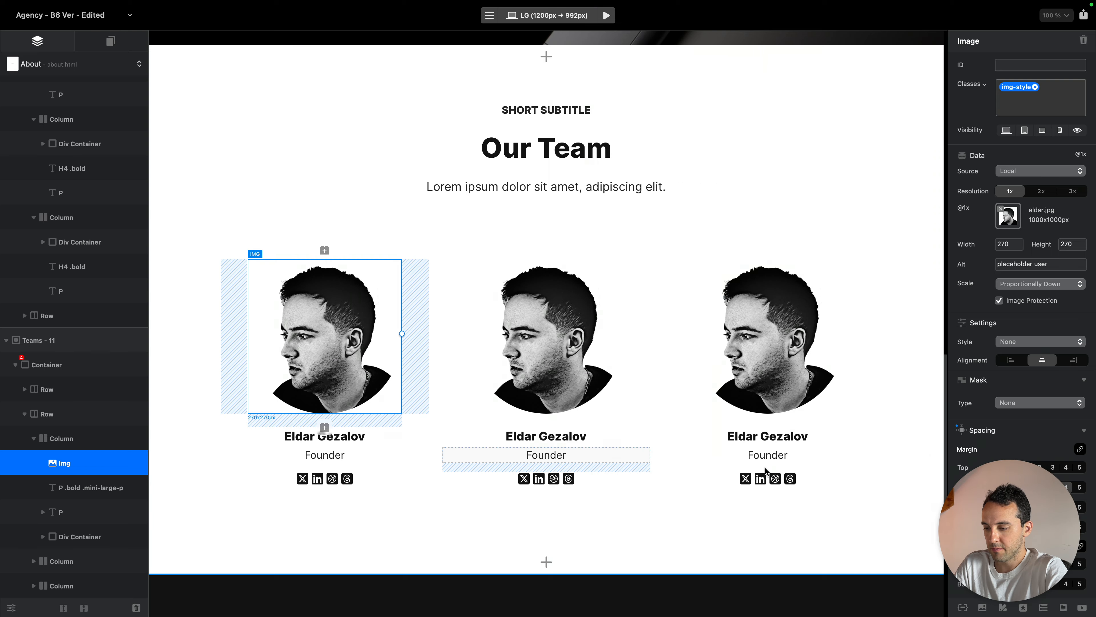
scroll(764, 470, "down", 3)
scroll(766, 452, "up", 3)
left_click(883, 75)
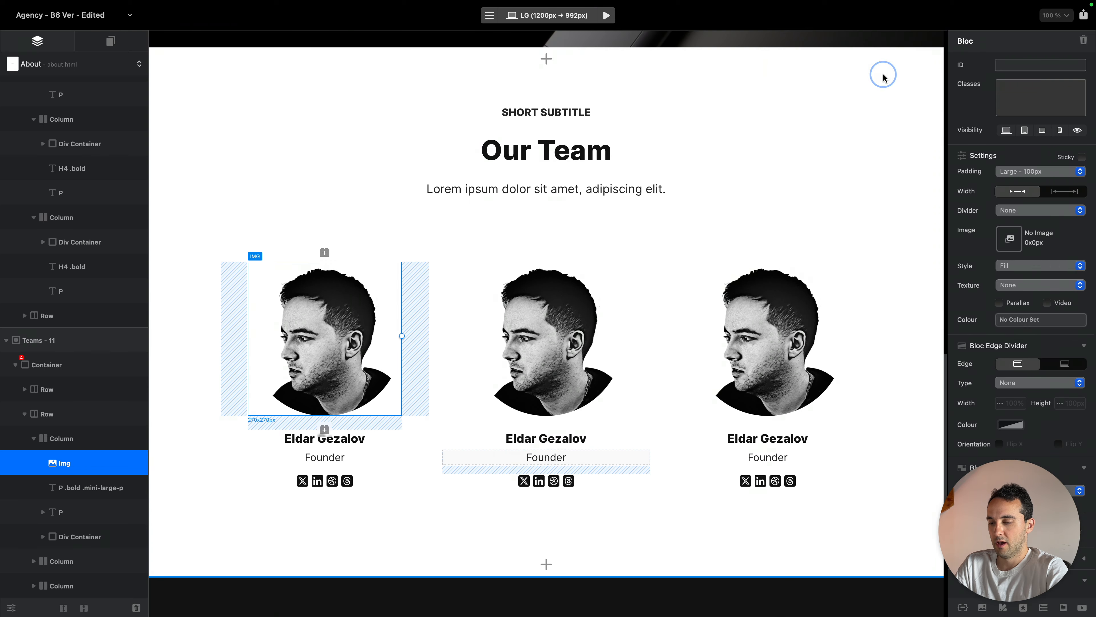
Colour the SHORT SUBTITLE text above the Our Team heading with the Yellow swatch
scroll(785, 120, "up", 3)
left_click(577, 270)
left_click(1027, 354)
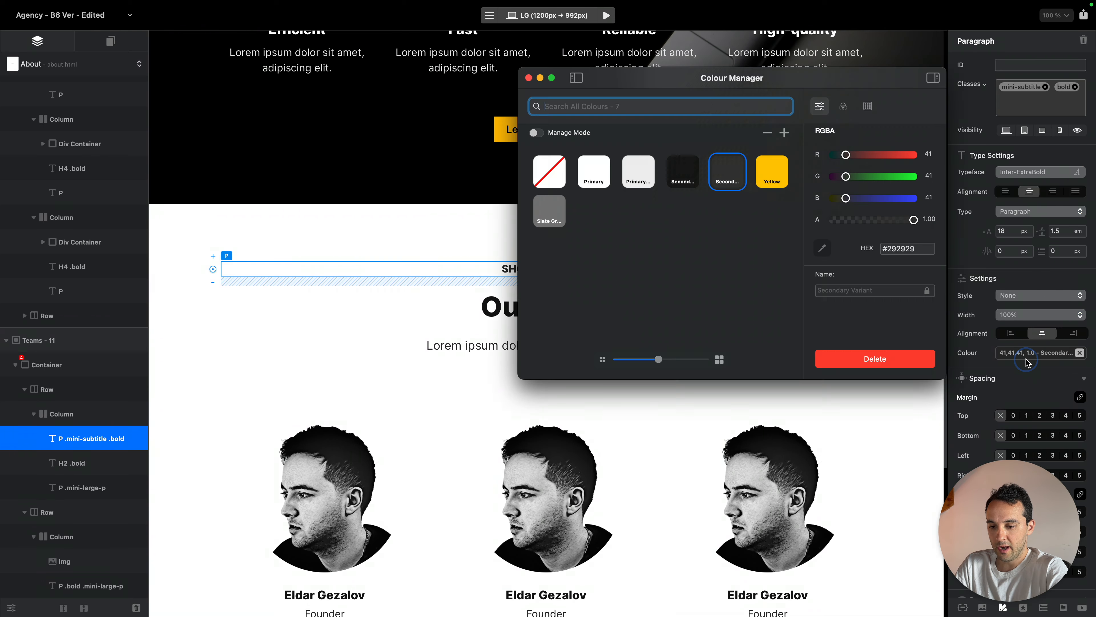
left_click(772, 172)
Hide the Colour Manager's colour details, shrink its window and move it clear of the Our Team heading
left_click_drag(787, 82, 413, 148)
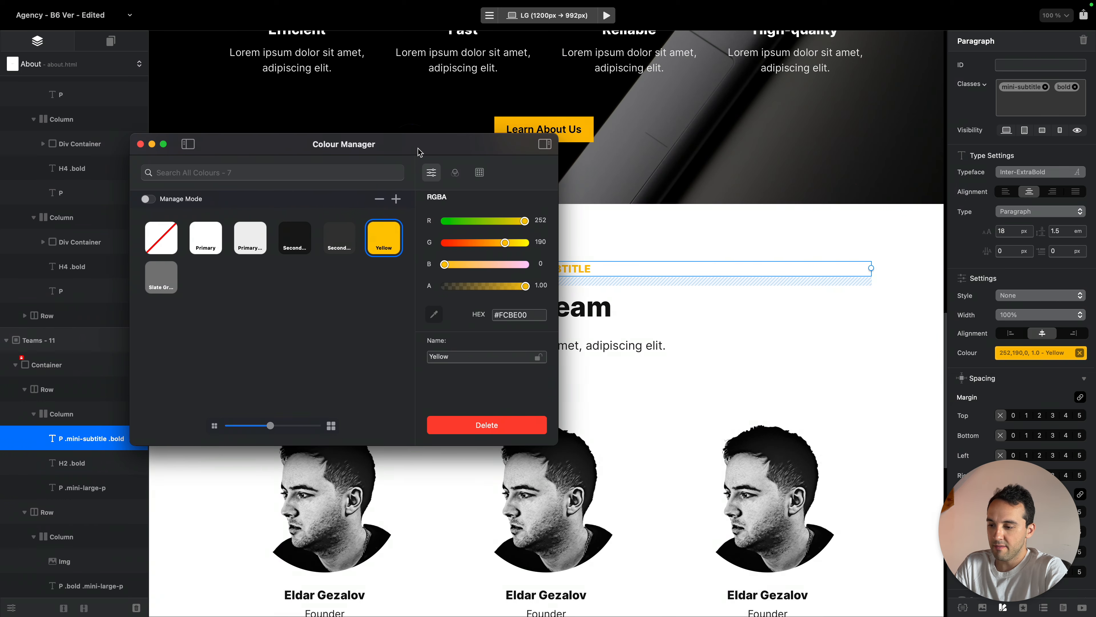
left_click(544, 144)
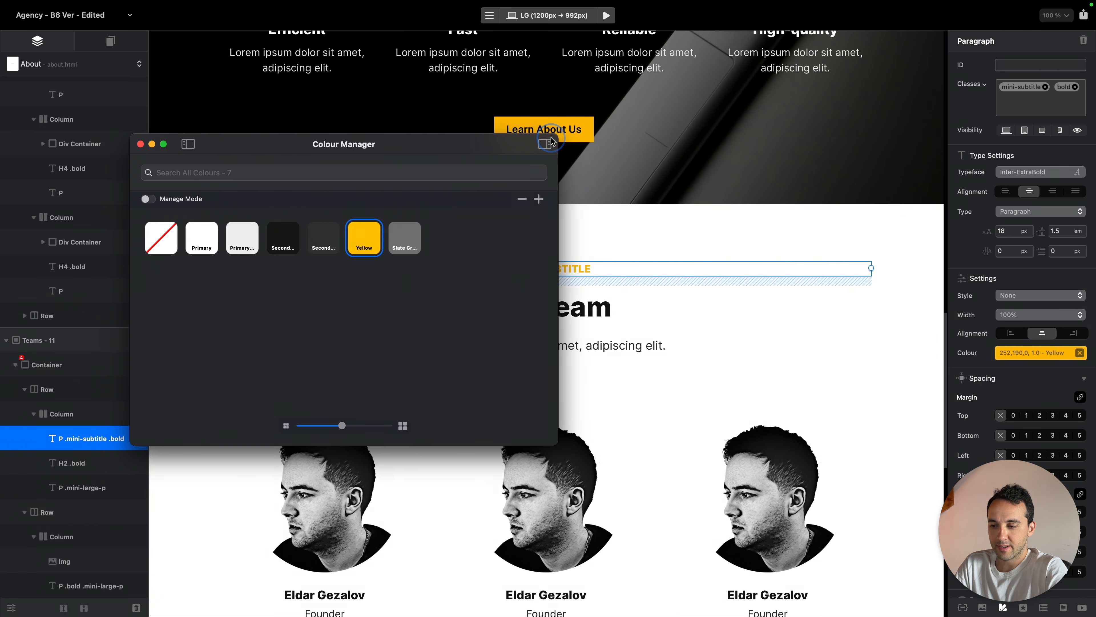
left_click_drag(557, 440, 320, 352)
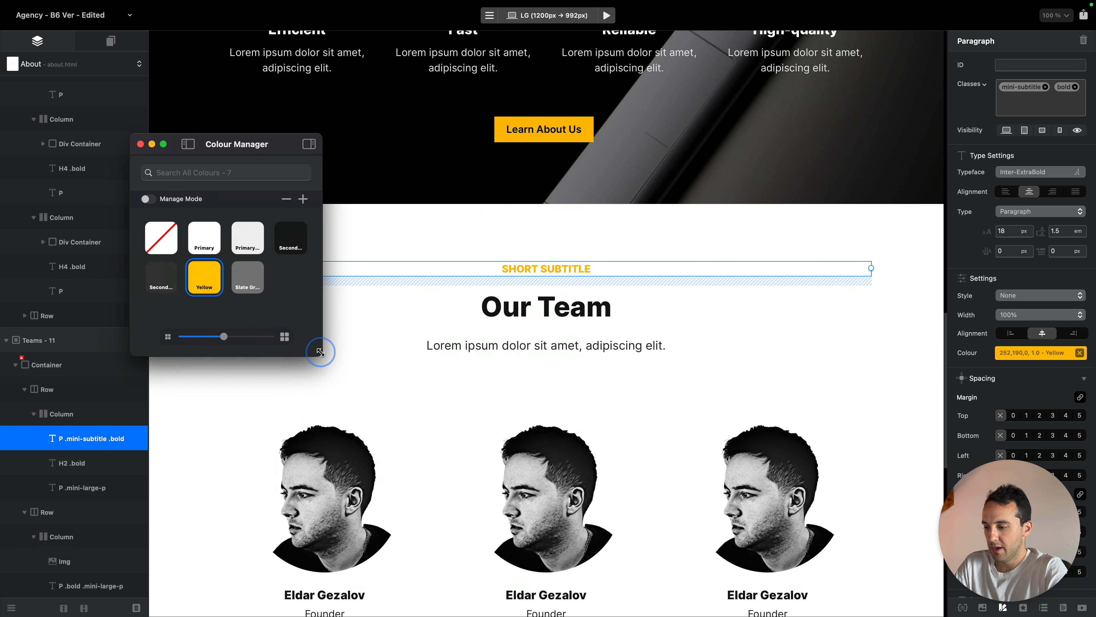
left_click_drag(278, 140, 208, 348)
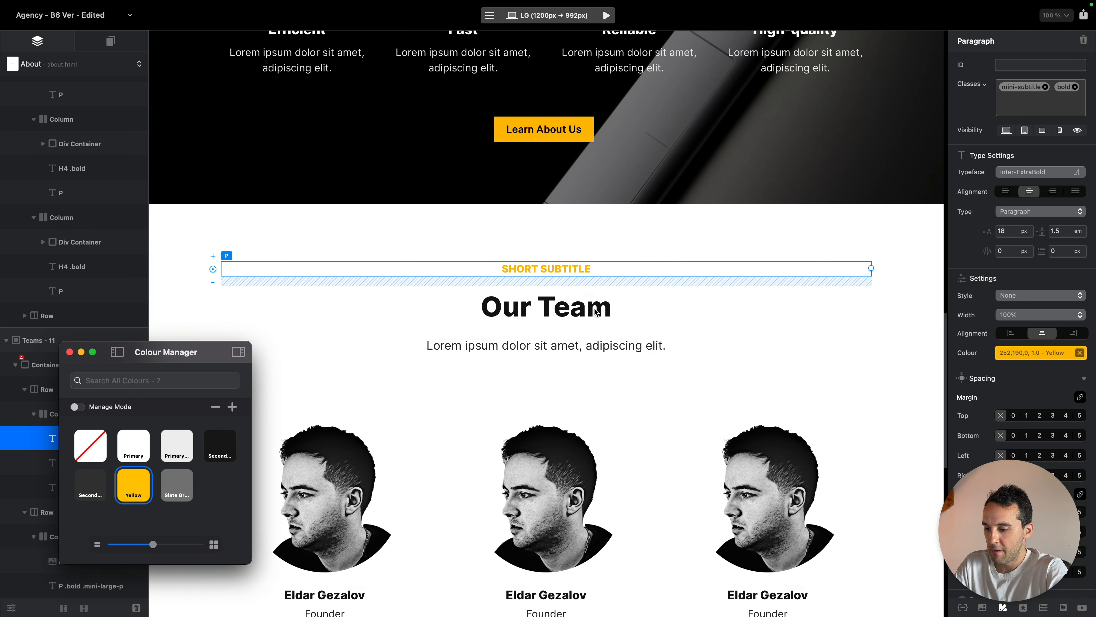
Copy the yellow chevron icon from the "Why work with us?" section and paste it below the Our Team paragraph
double_click(651, 349)
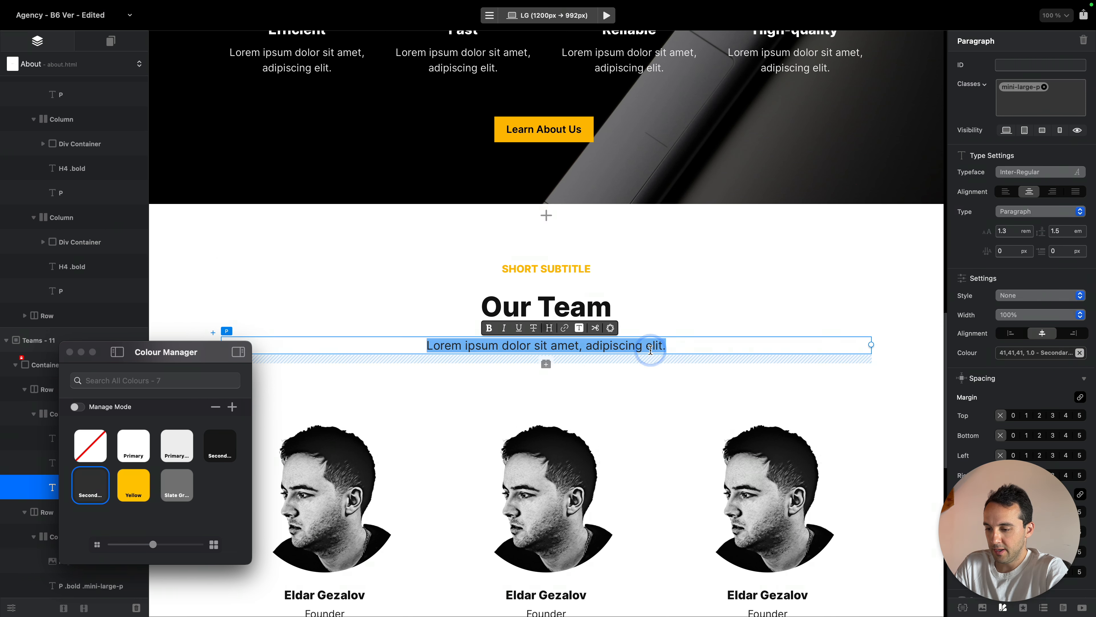
left_click(700, 312)
scroll(700, 312, "up", 10)
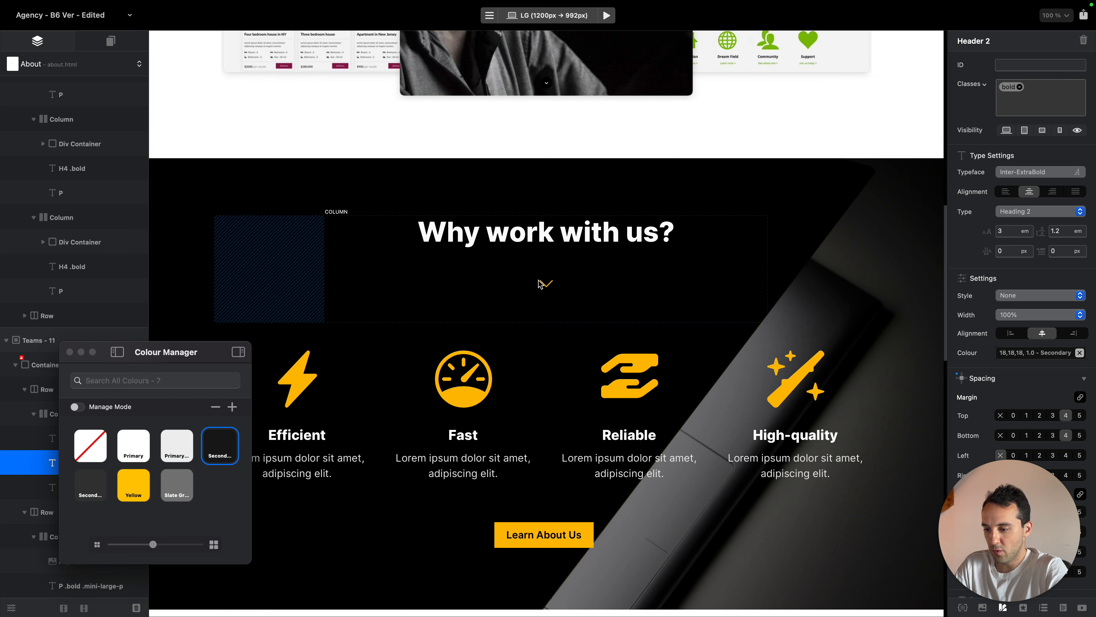
left_click(573, 283)
left_click(549, 282)
key("super+c")
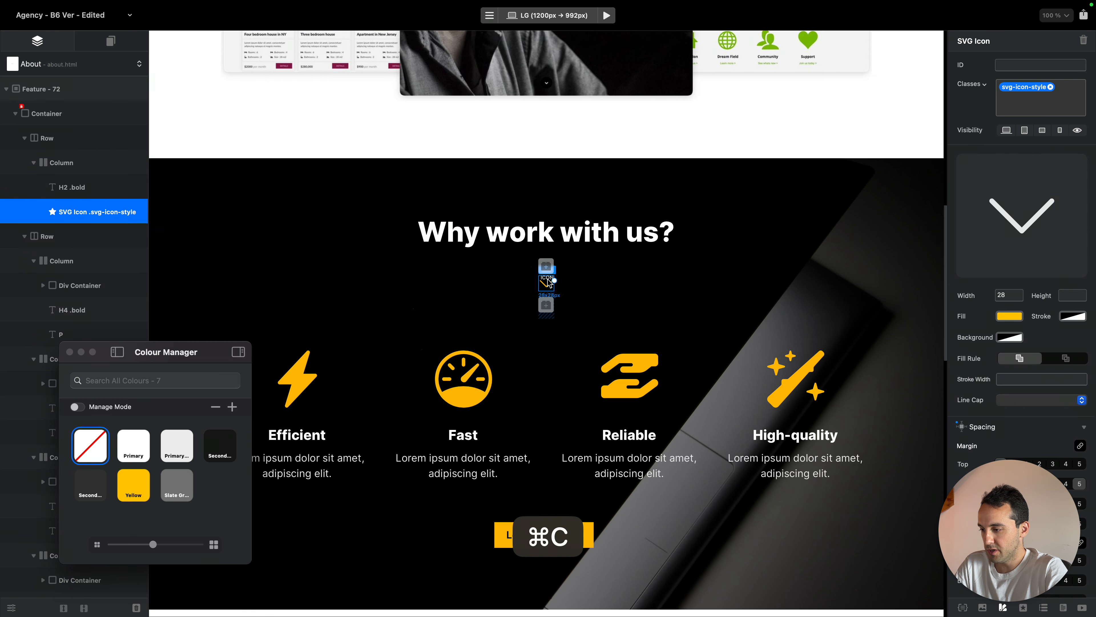
scroll(622, 299, "down", 10)
left_click(621, 293)
key("super+v")
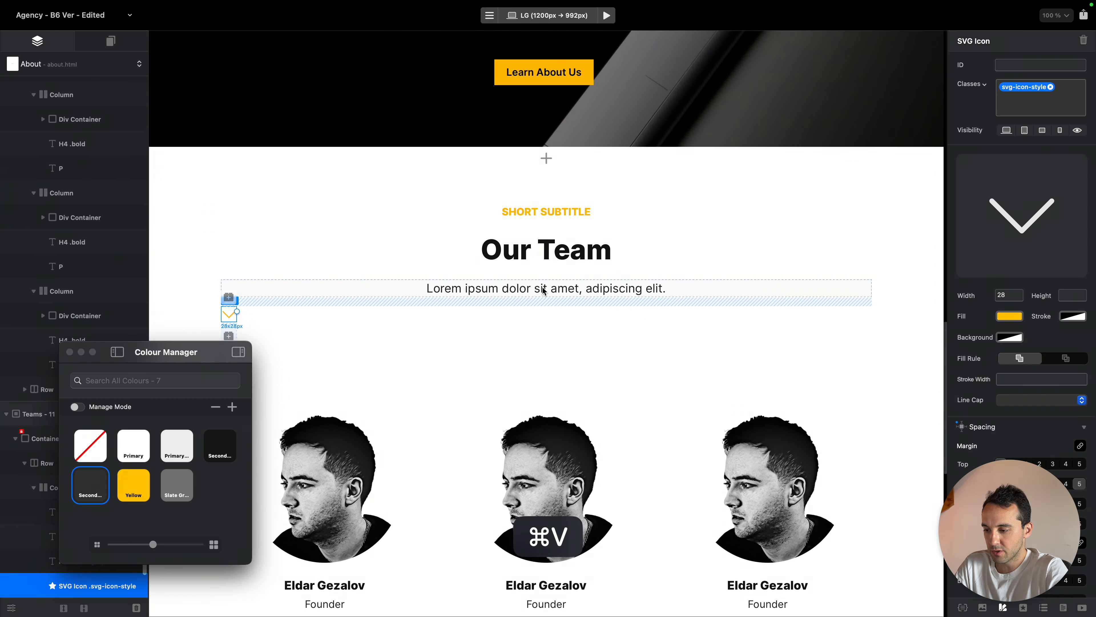
Try deleting the paragraph under the Our Team heading and centring the column's content at the XS breakpoint
left_click(544, 289)
key("super+BackSpace")
left_click(550, 290)
key("super+4")
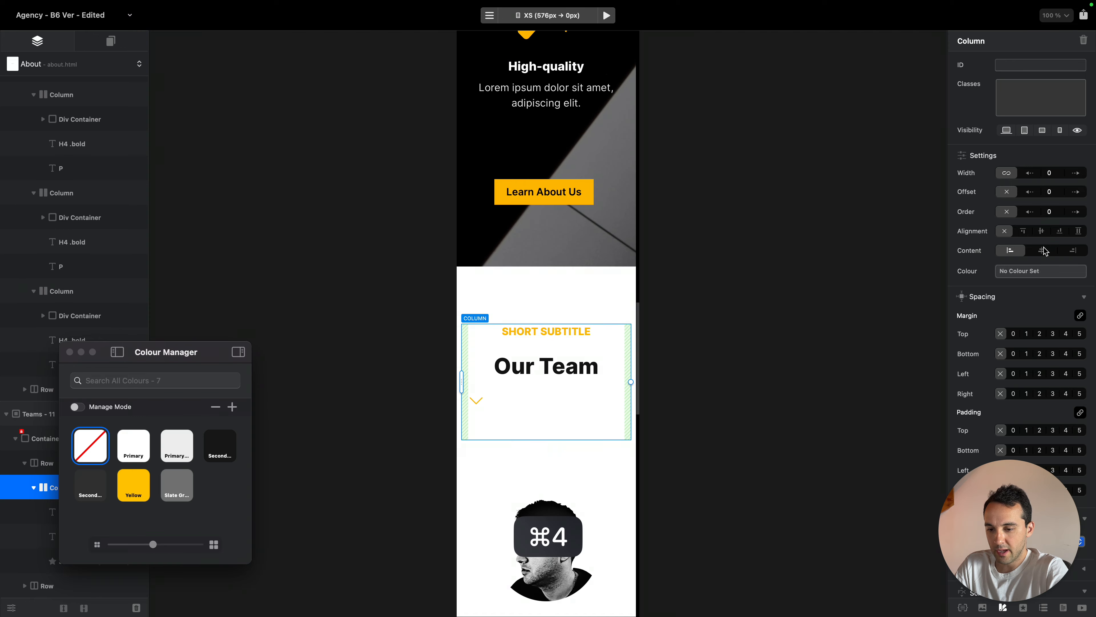
key("super+1")
left_click(749, 272)
scroll(749, 272, "down", 5)
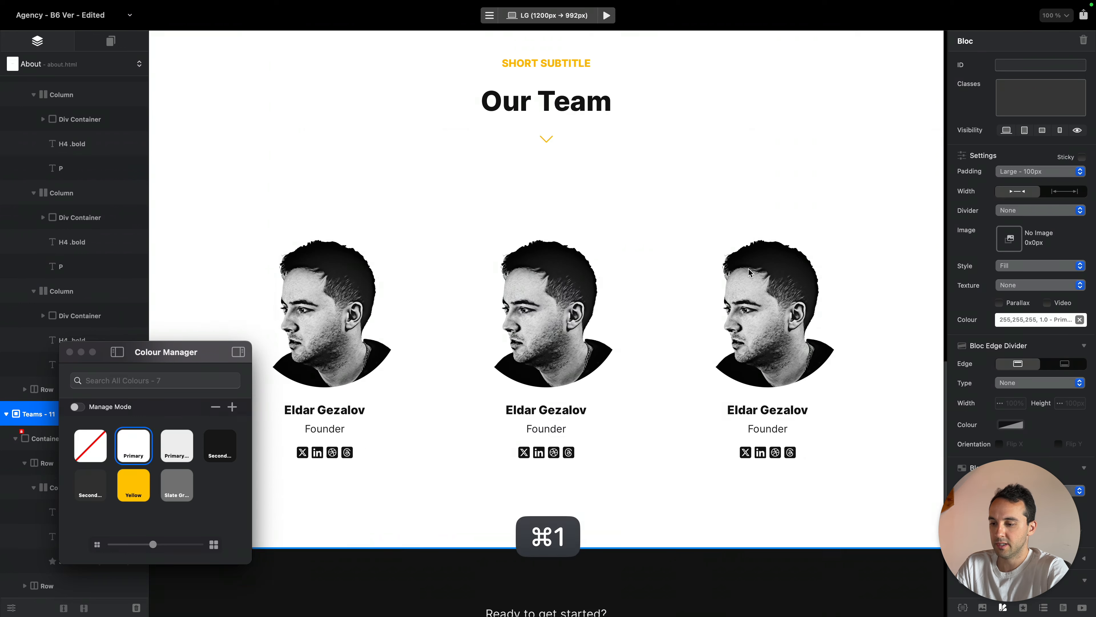
Undo the column centring and the paragraph deletion in the Our Team section
scroll(748, 272, "up", 1)
left_click(612, 93)
key("super+z")
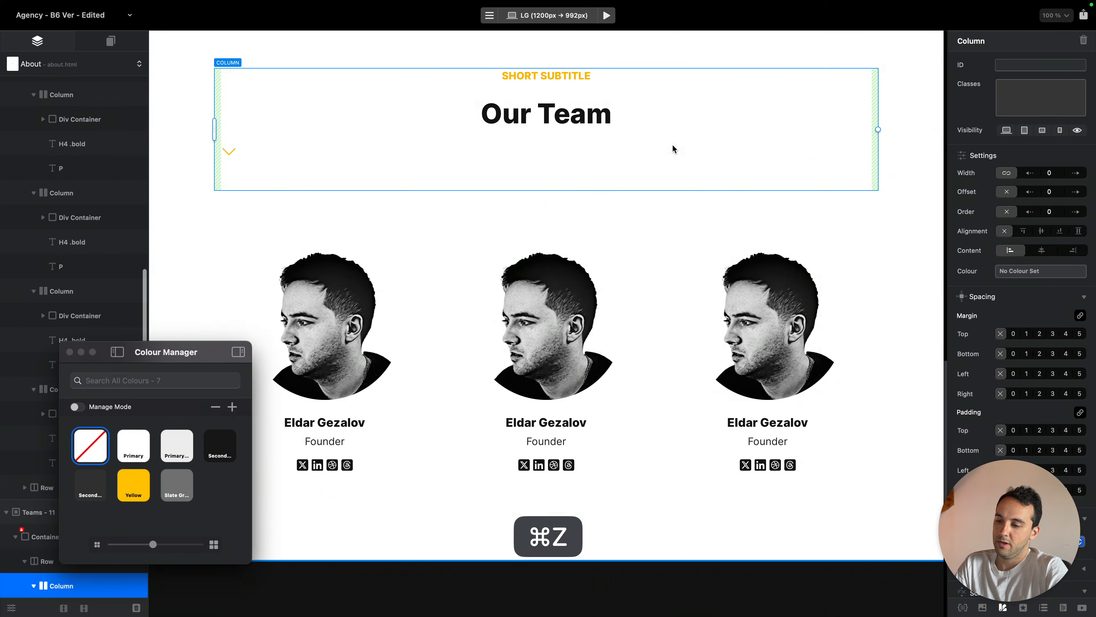
Centre the content of the Our Team heading column at the XS breakpoint and return to LG
left_click(395, 181)
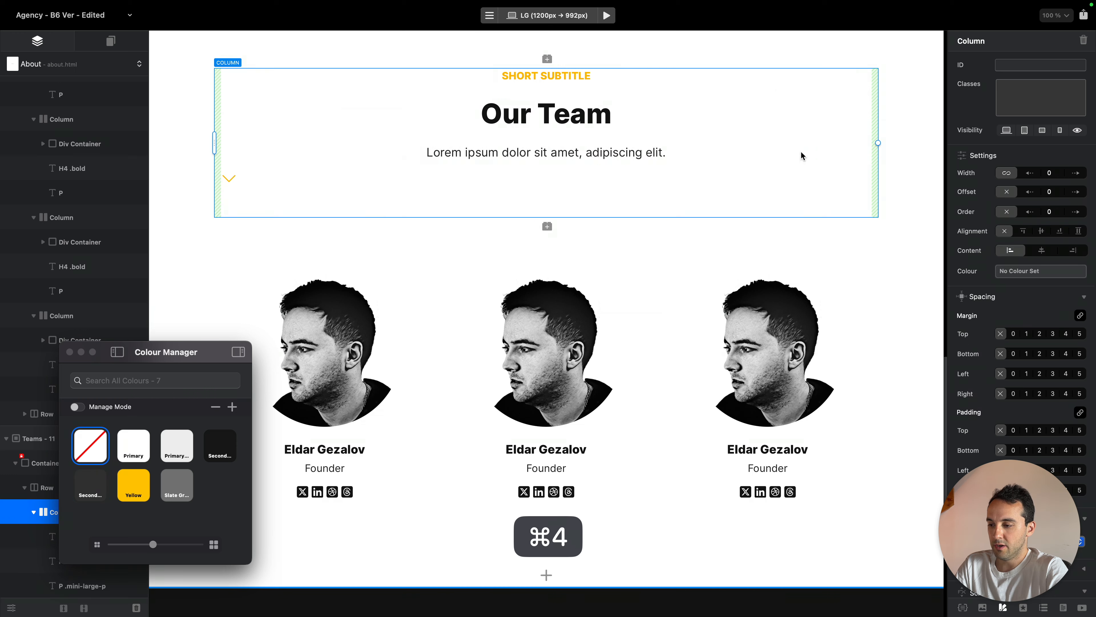
key("super+4")
left_click(1042, 250)
key("super+1")
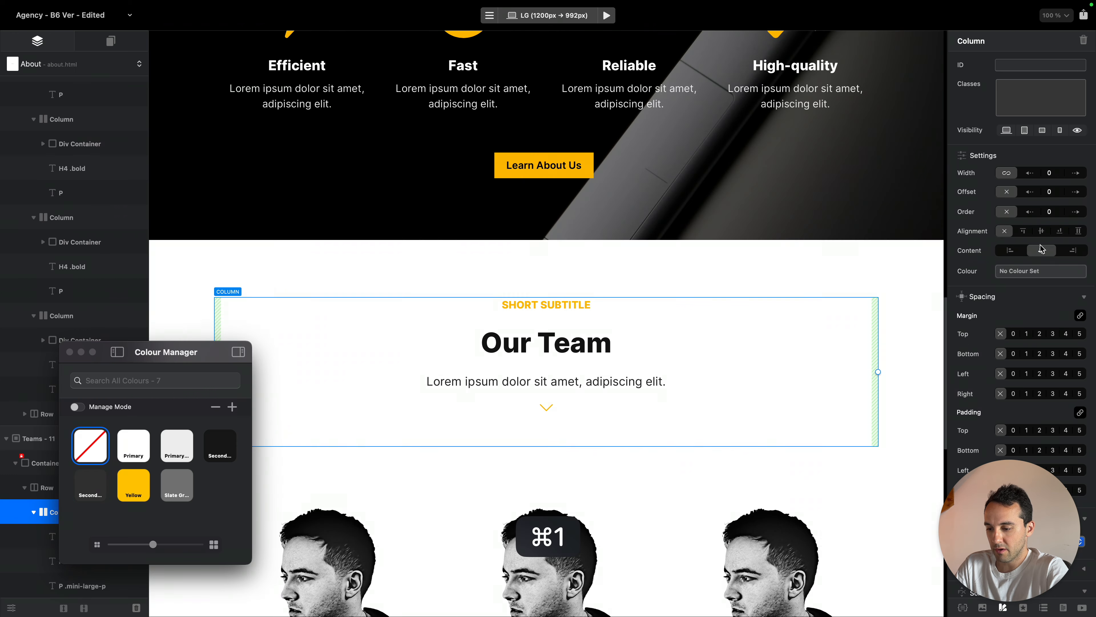
Replace the paragraph under Our Team with "Learn how is behind the Codeless Design agency."
left_click(680, 375)
double_click(657, 380)
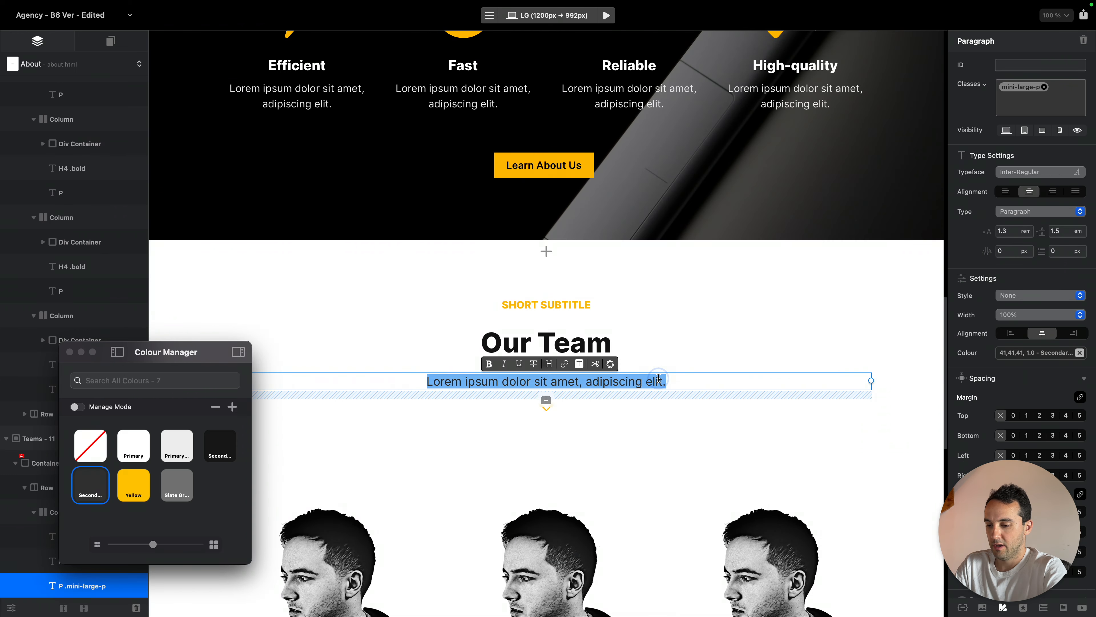
type("W")
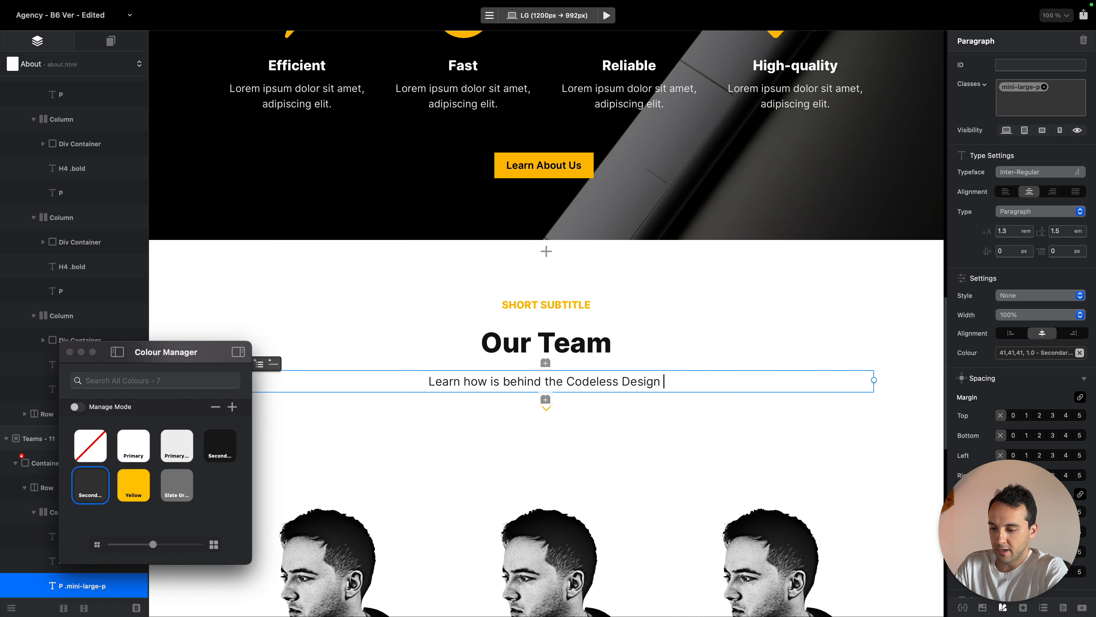
type("gency.")
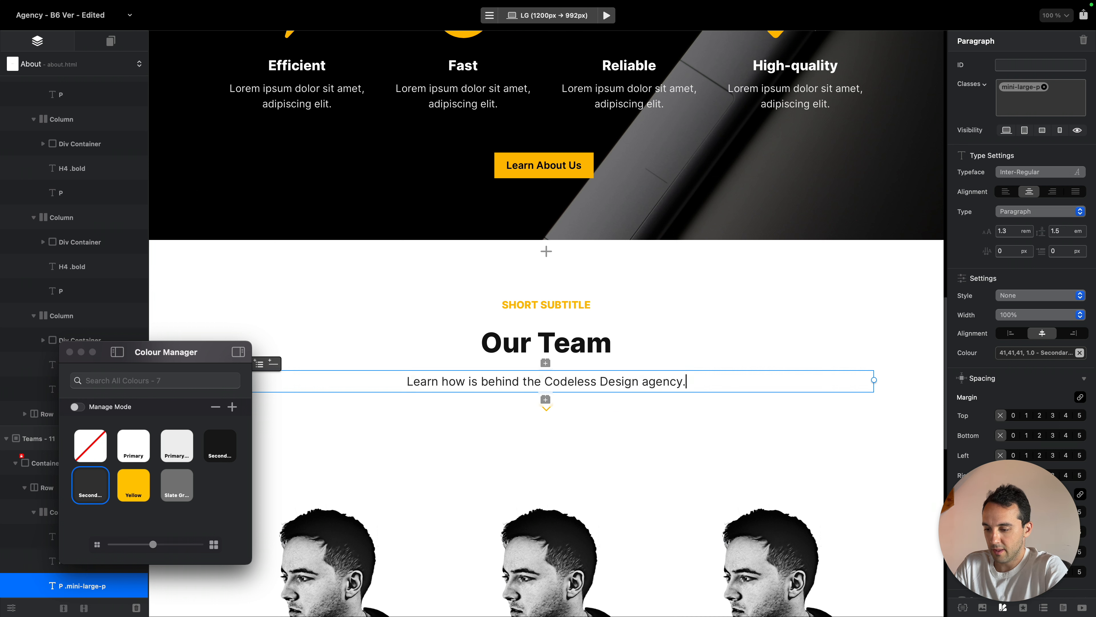
Set the Our Team paragraph's bottom margin to 4, colour it with the slate grey swatch and close the Colour Manager
left_click(1068, 436, "alt")
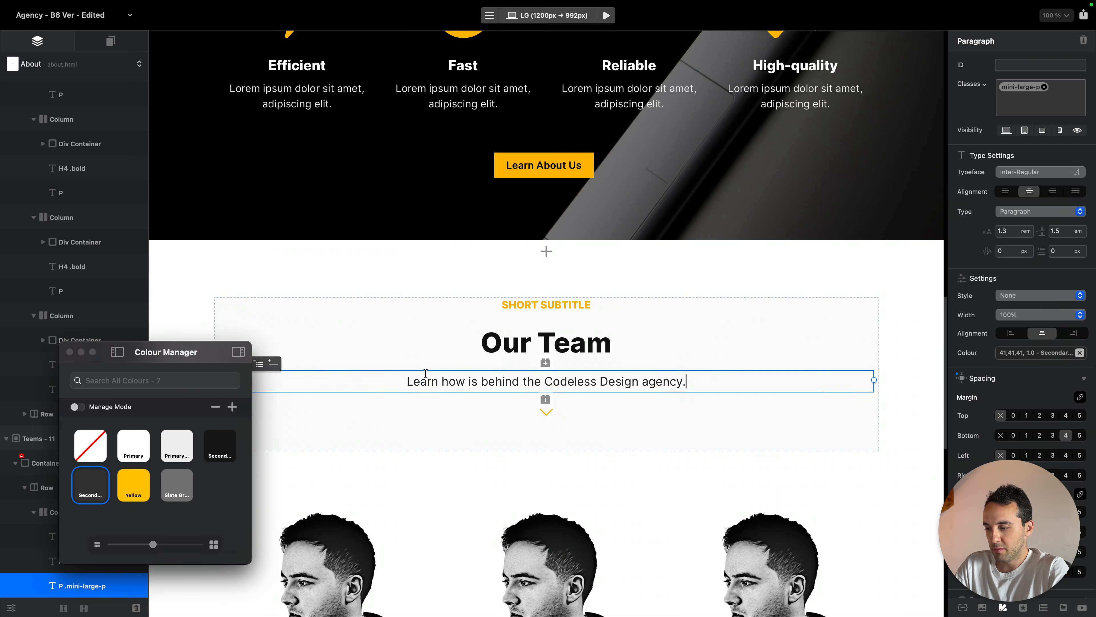
left_click(160, 489)
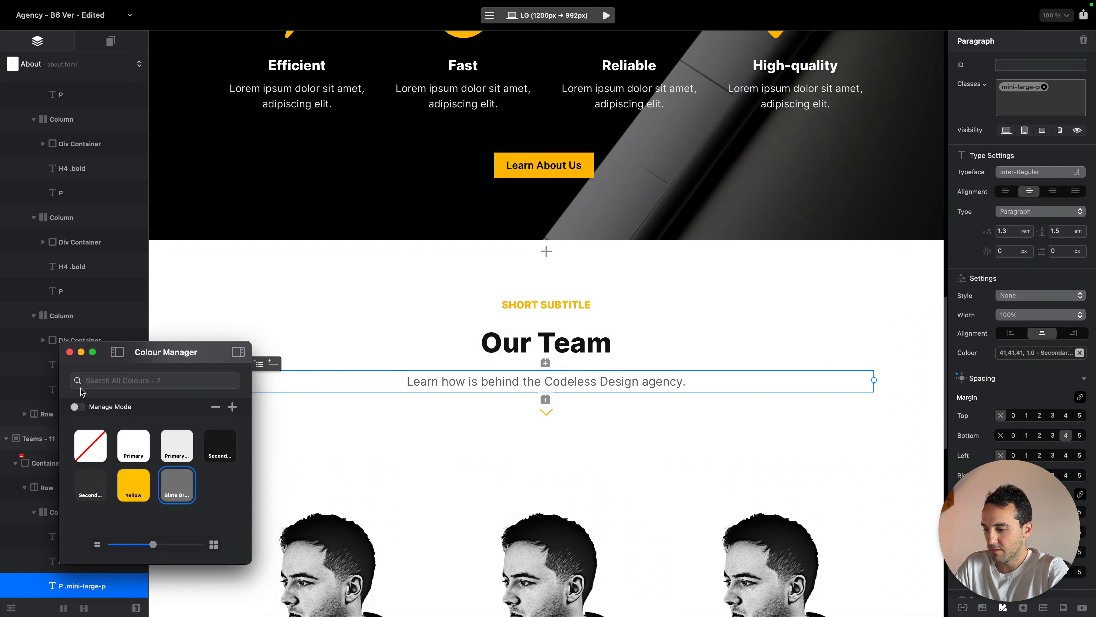
left_click(70, 353)
left_click(784, 271)
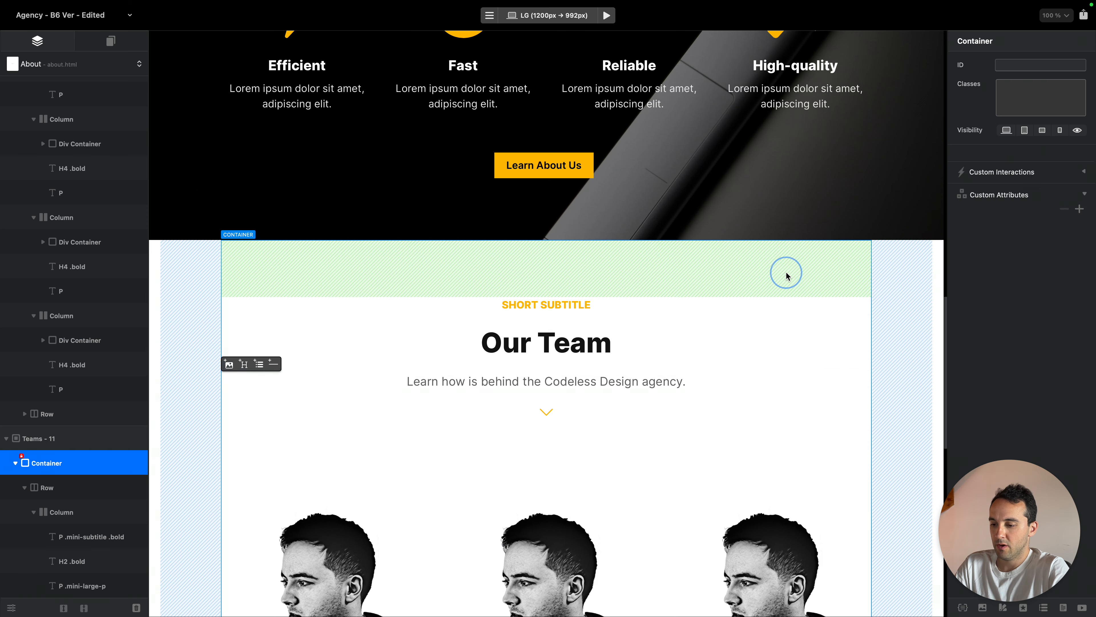
scroll(774, 285, "down", 1)
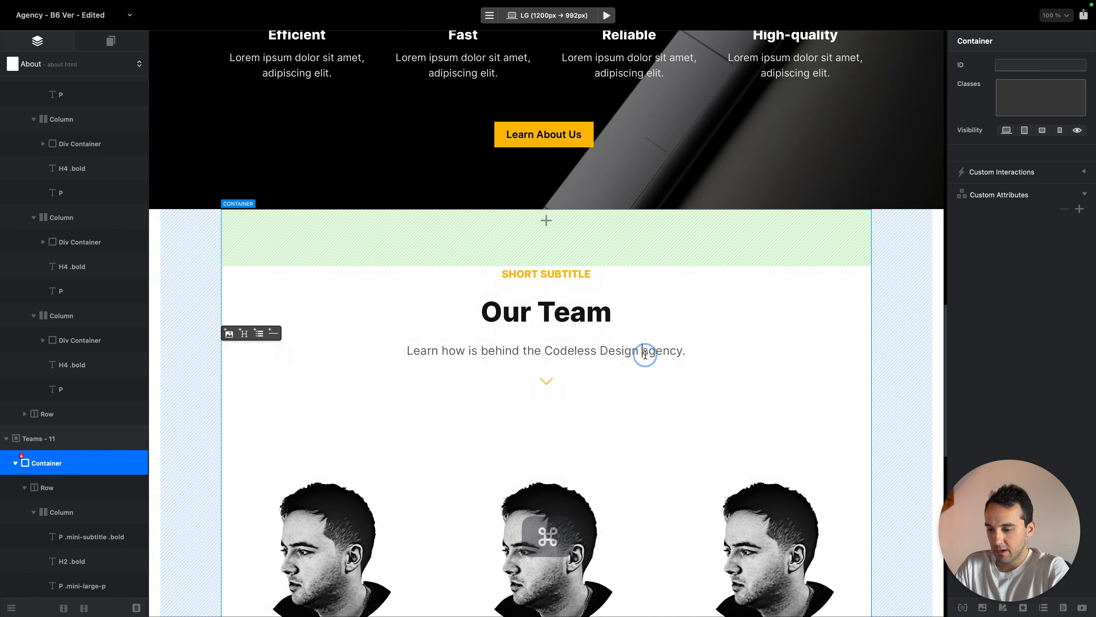
Set the top margin of the chevron icon below the Our Team paragraph to 4
left_click(547, 380)
left_click(546, 379)
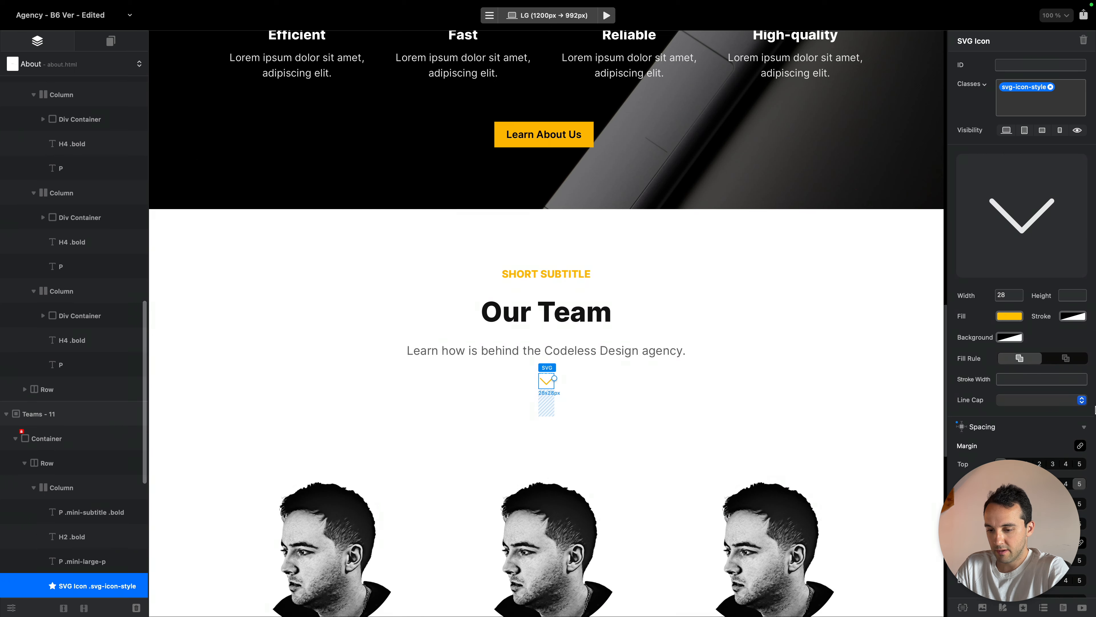
left_click(1036, 463)
left_click(656, 238)
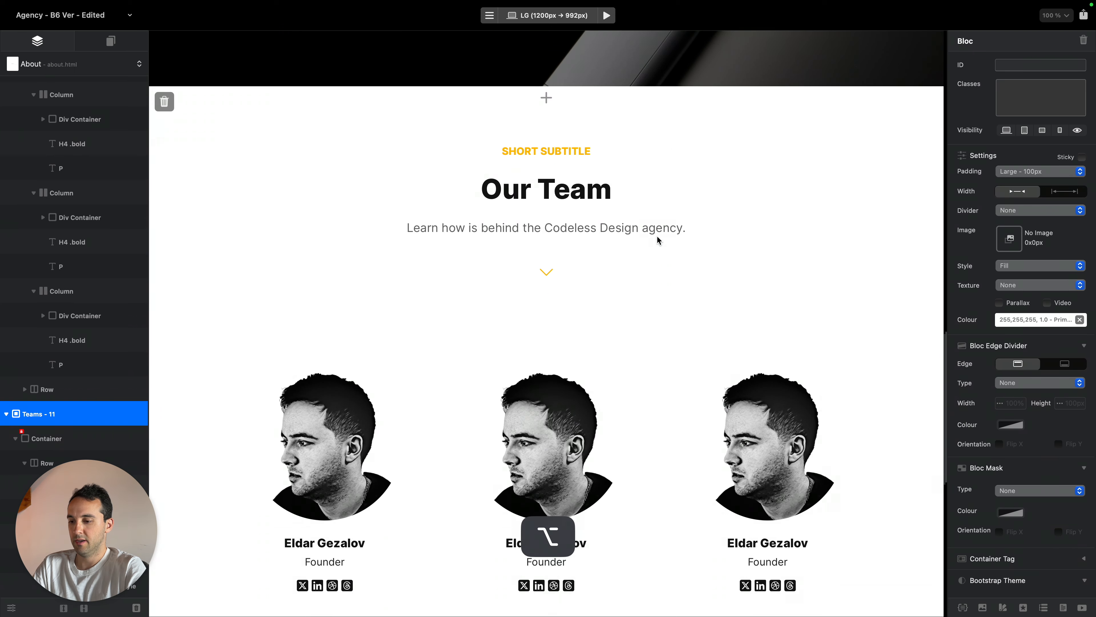
Remove the bottom margin from the chevron icon above the team portraits
scroll(656, 237, "down", 4)
scroll(587, 128, "up", 1)
left_click(582, 144)
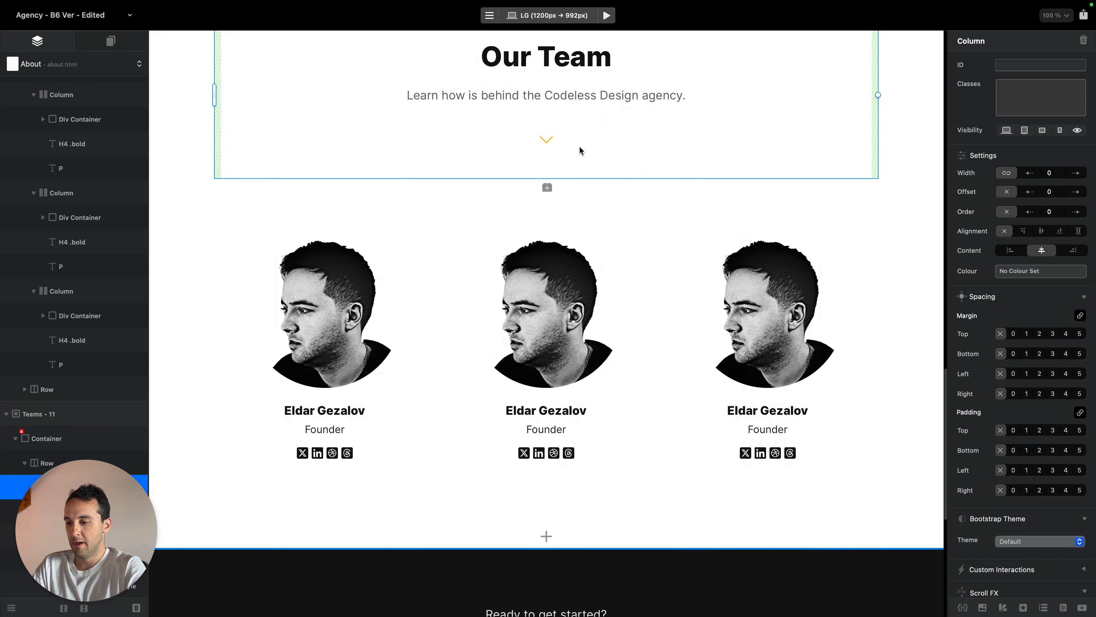
left_click(544, 142)
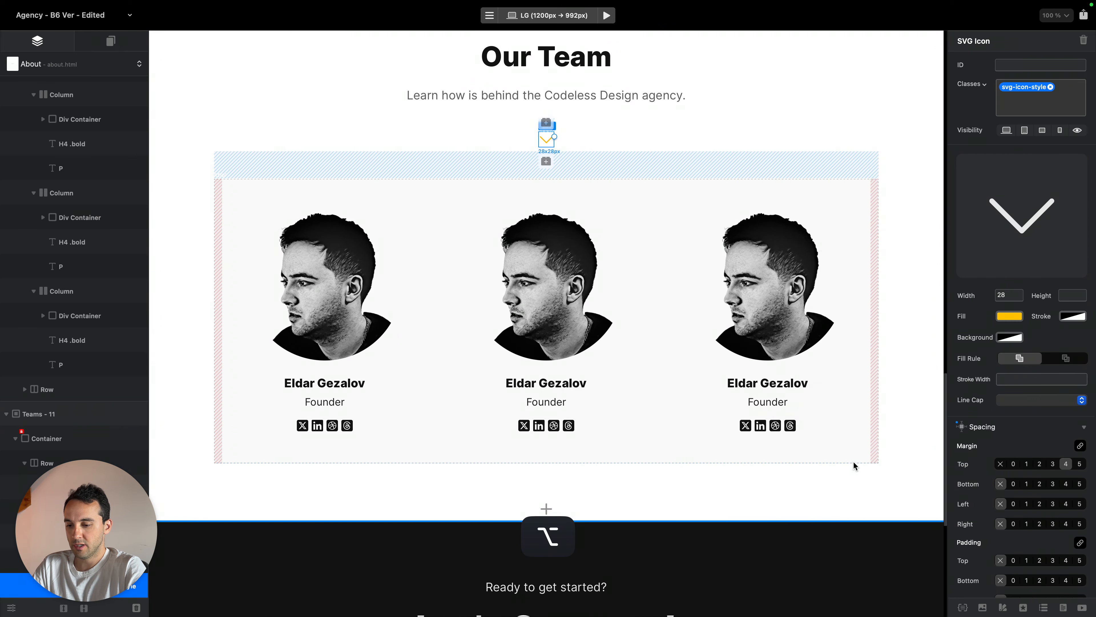
left_click(852, 462)
Examine the Our Team section at the MD, SM and XS breakpoints
key("super+2")
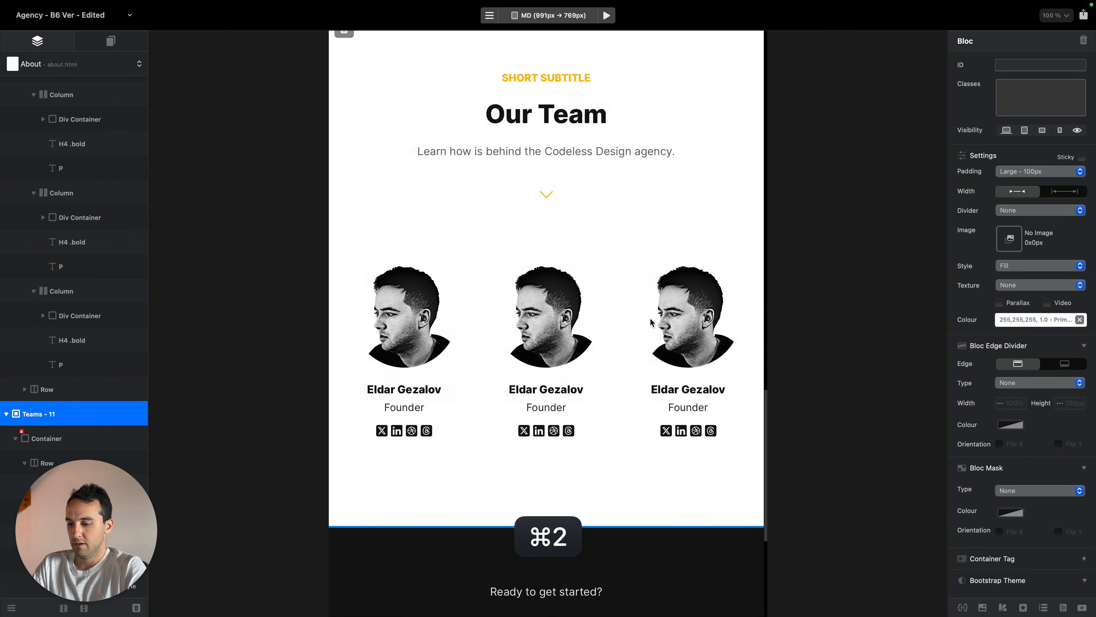
key("super+3")
key("super+4")
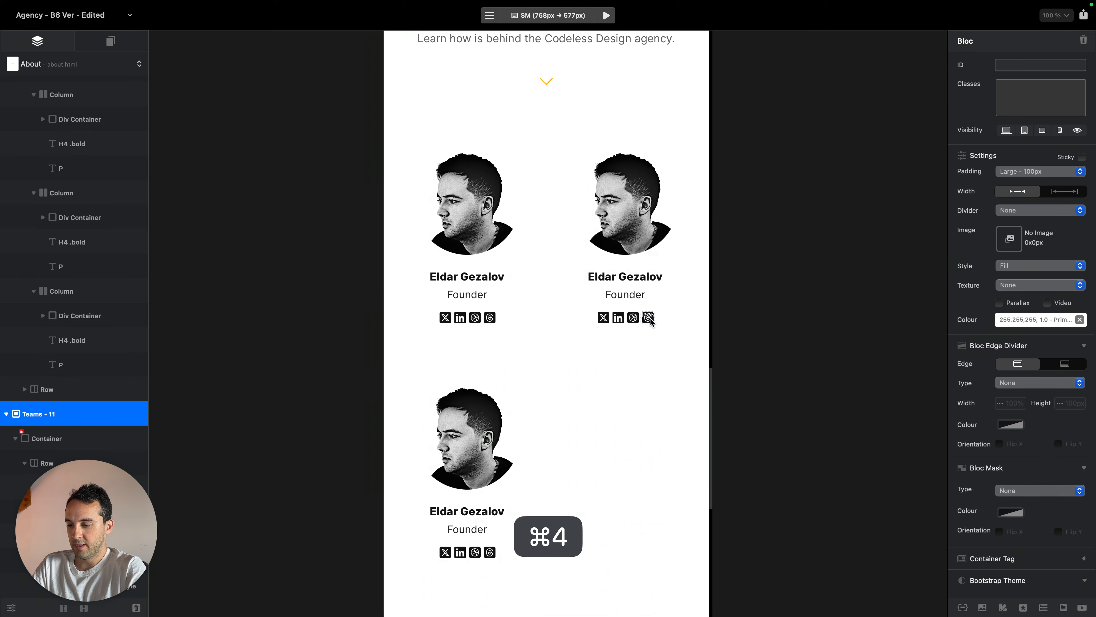
key("super+3")
key("super+2")
key("super+4")
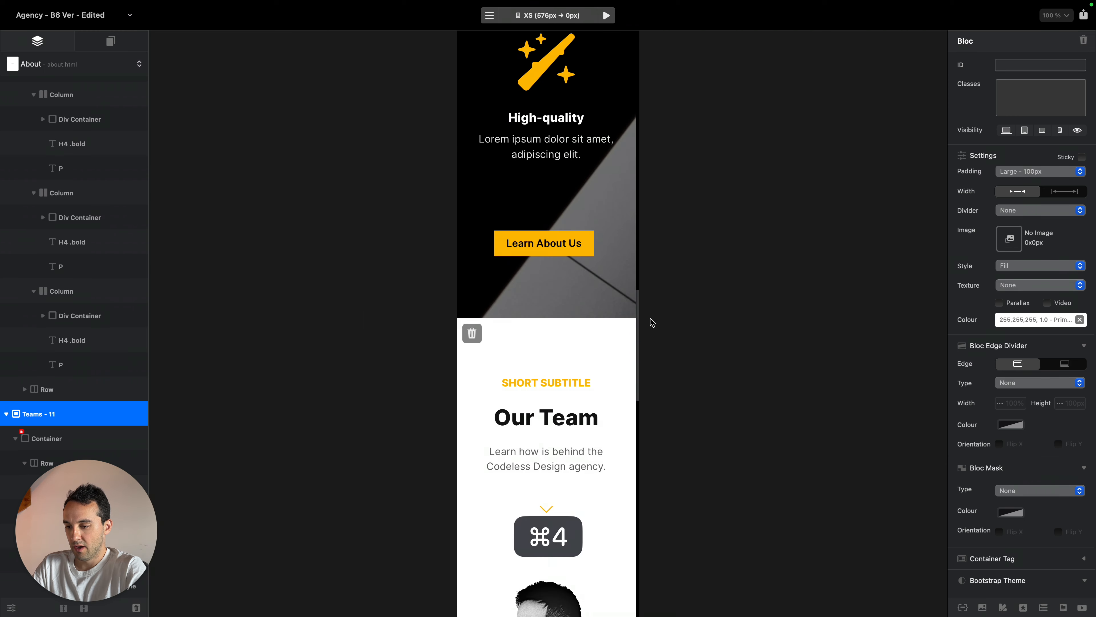
Offset the third team member's column by 3 at the SM breakpoint
key("super+3")
scroll(604, 406, "down", 10)
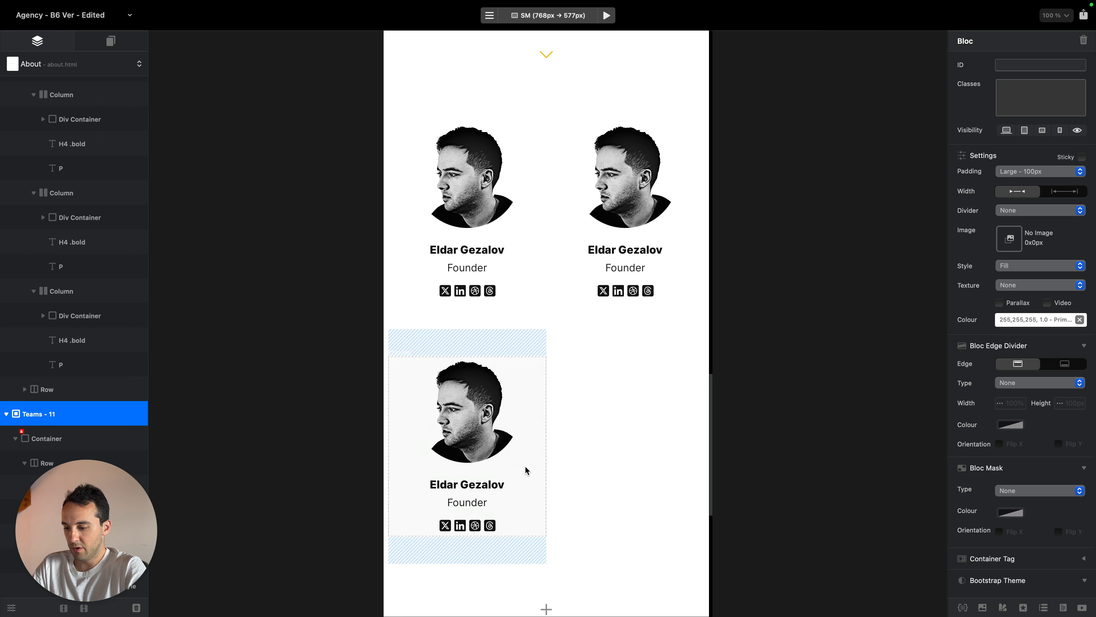
left_click(526, 469)
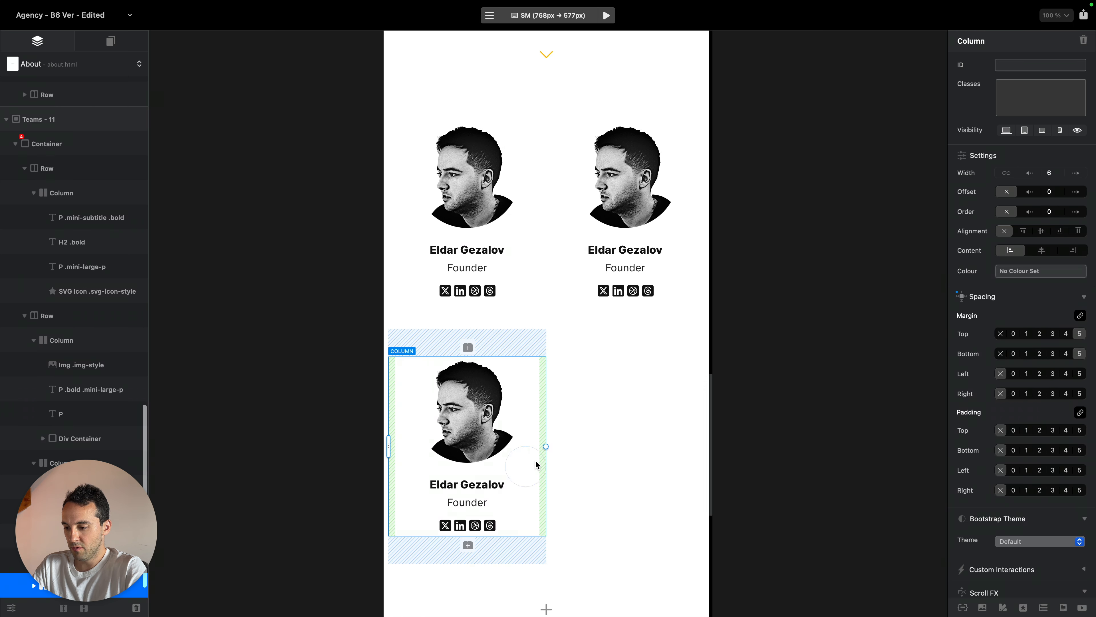
left_click(1076, 192)
left_click(1076, 192)
left_click(1076, 192)
Reduce the third team column's offset to 0 at the MD breakpoint and check the layout at LG and SM
key("super+2")
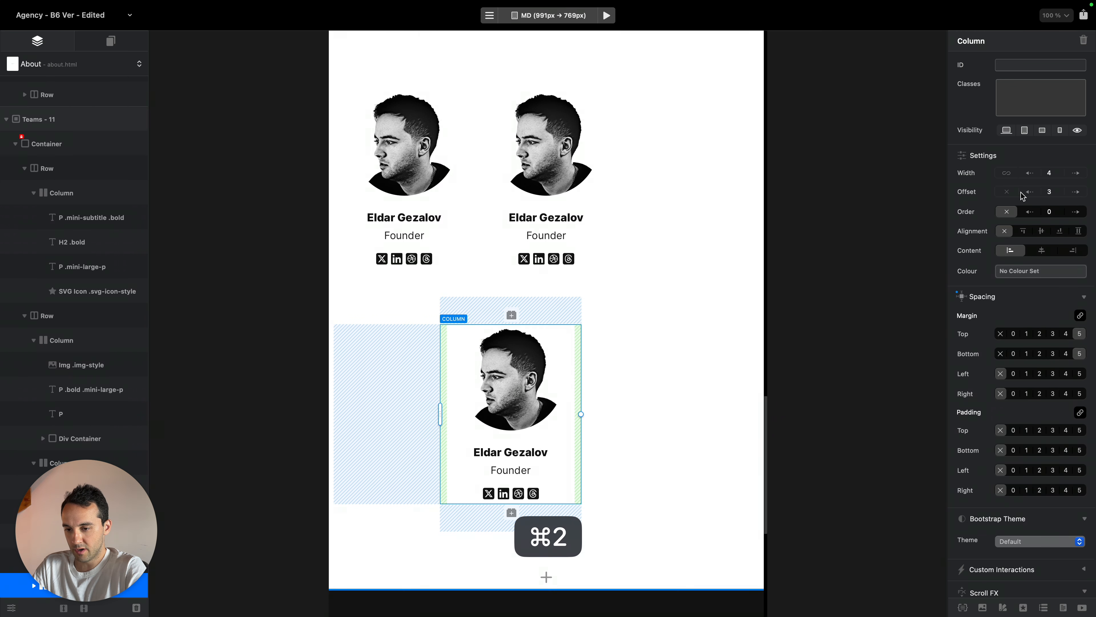
left_click(1021, 192)
left_click(1021, 192)
left_click(1021, 193)
key("super+1")
key("super+3")
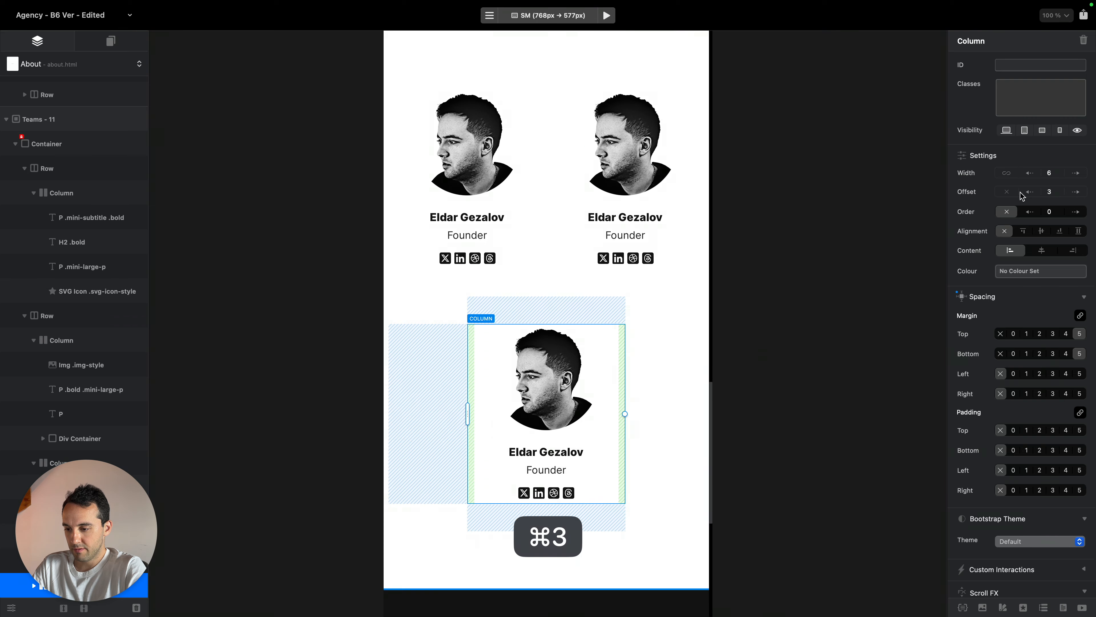
Examine the Our Team section at the XS, LG and MD breakpoints, ending on the full LG layout
key("super+4")
key("super+1")
key("super+2")
key("super+4")
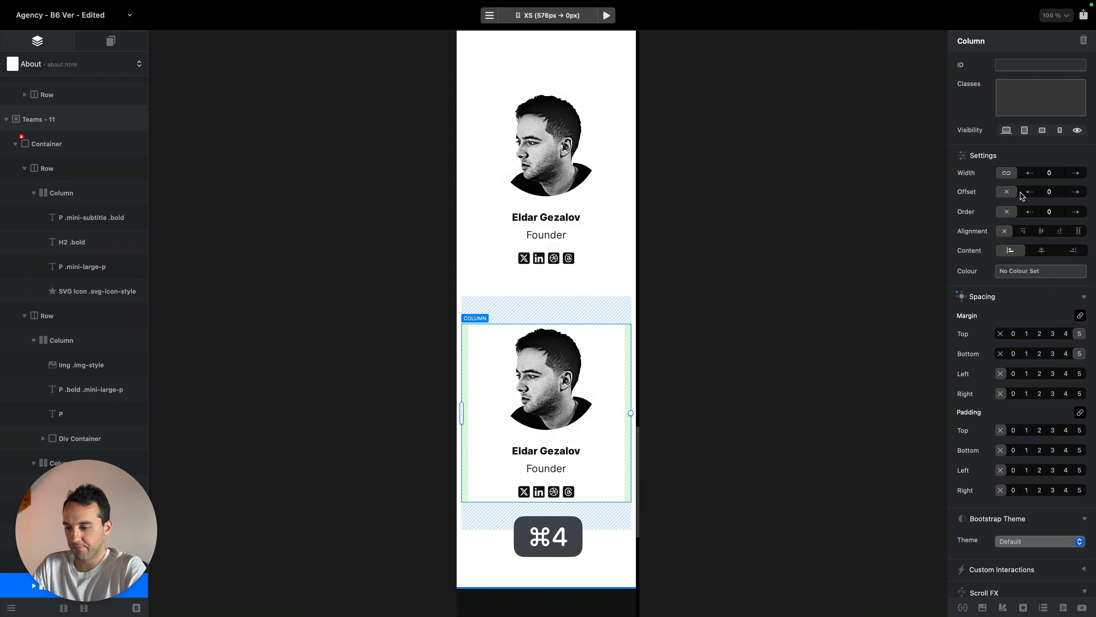
key("super+1")
scroll(697, 215, "up", 5)
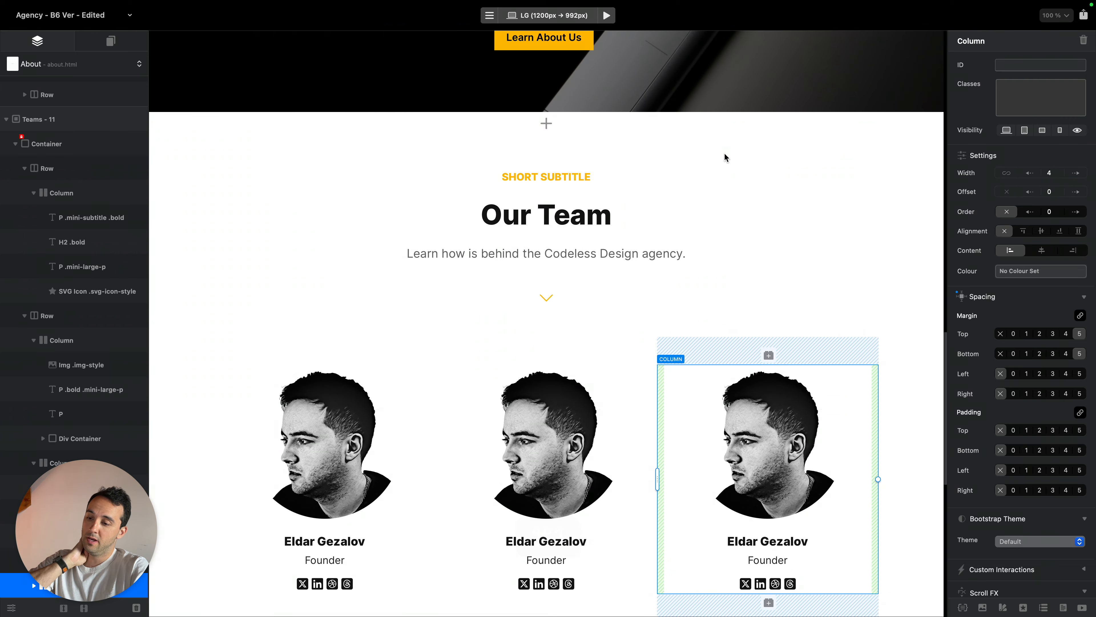
left_click(752, 136)
scroll(752, 137, "down", 5)
Switch to Safari, examine the pricing layout on the reference site's Services page, and return to Blocs
key("ctrl+Left")
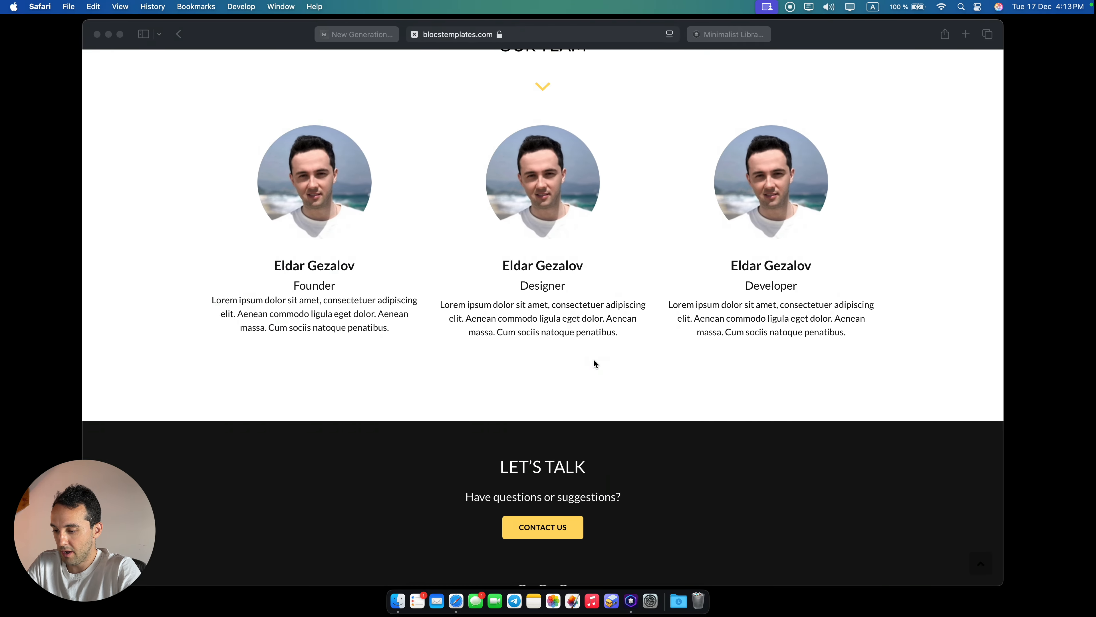
scroll(594, 364, "up", 15)
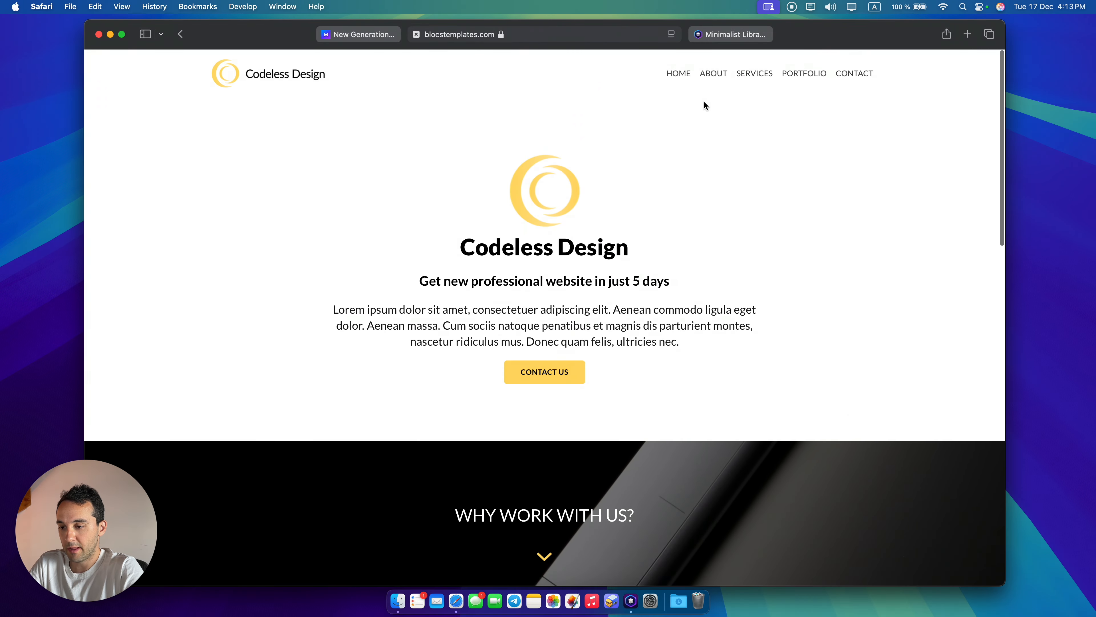
left_click(742, 76)
scroll(826, 302, "down", 8)
scroll(825, 302, "up", 8)
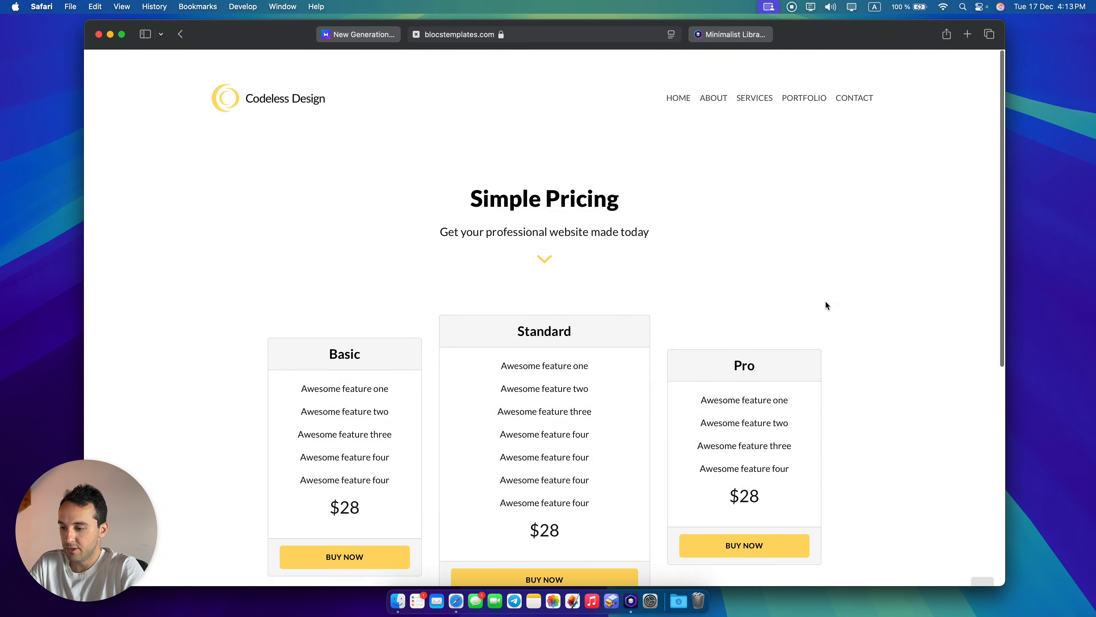
scroll(825, 305, "down", 3)
key("ctrl+Right")
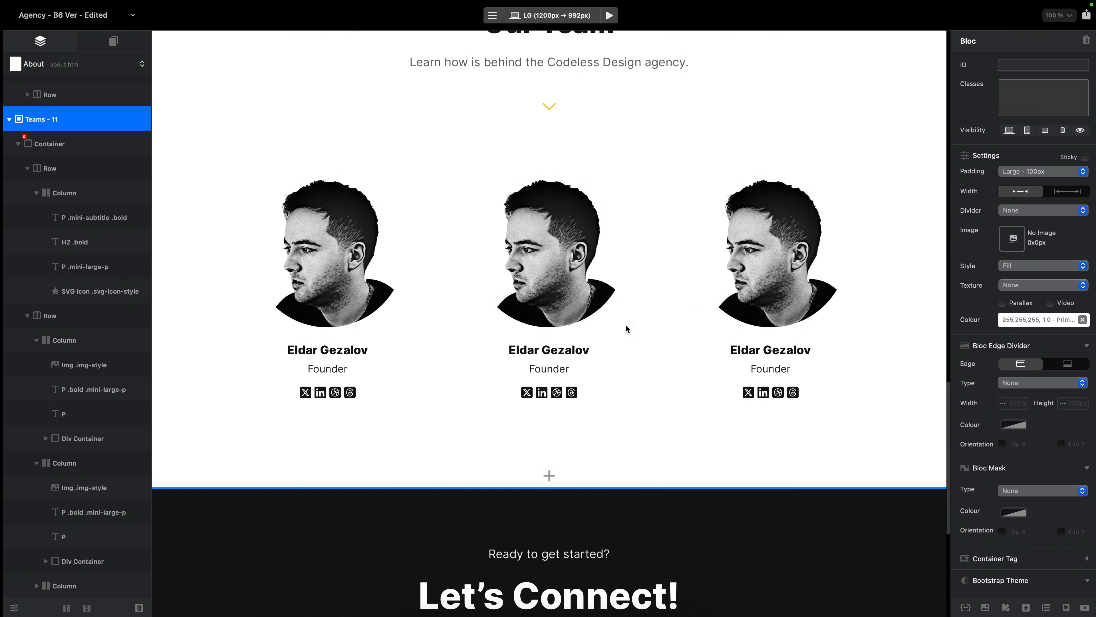
Open the Services page and add the Pricing - 6 bloc from the Minimalist Library
left_click(84, 69)
left_click(97, 130)
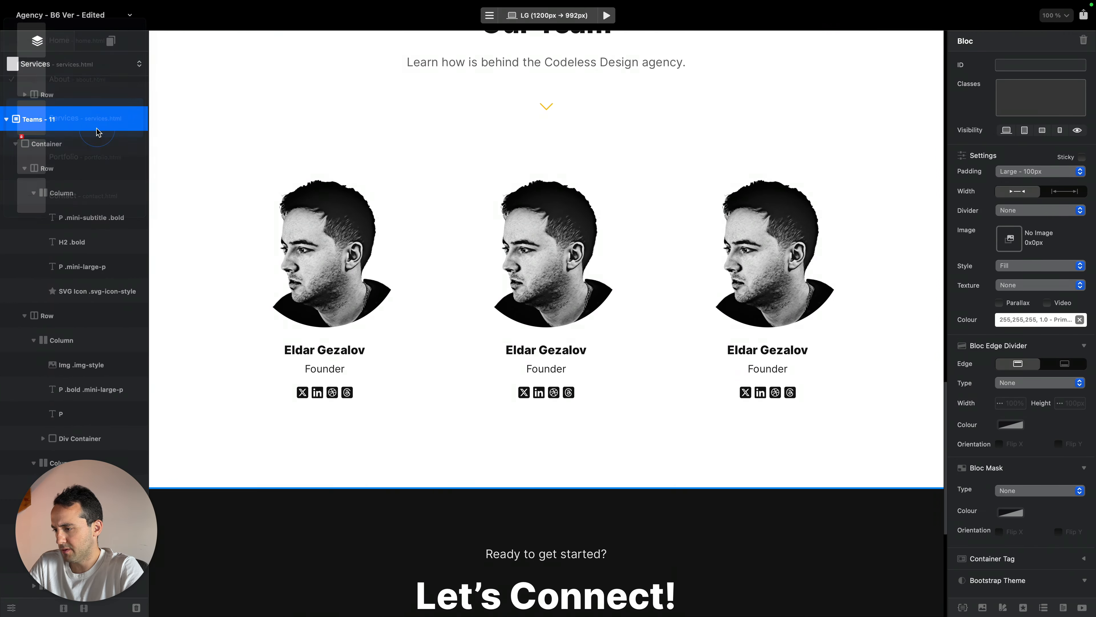
left_click(546, 385)
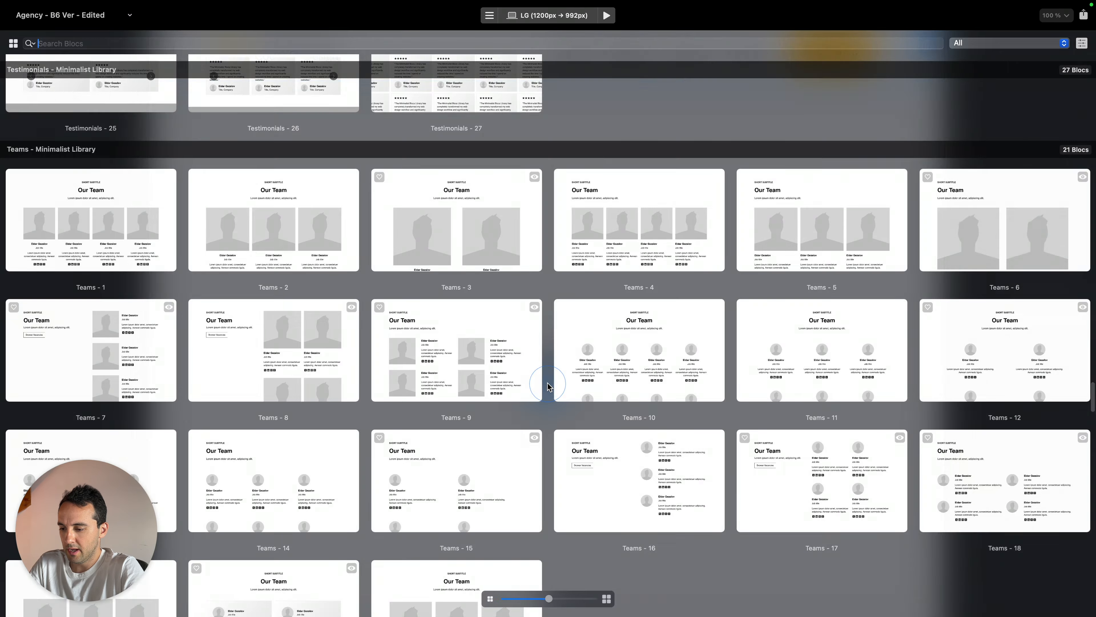
scroll(547, 386, "up", 20)
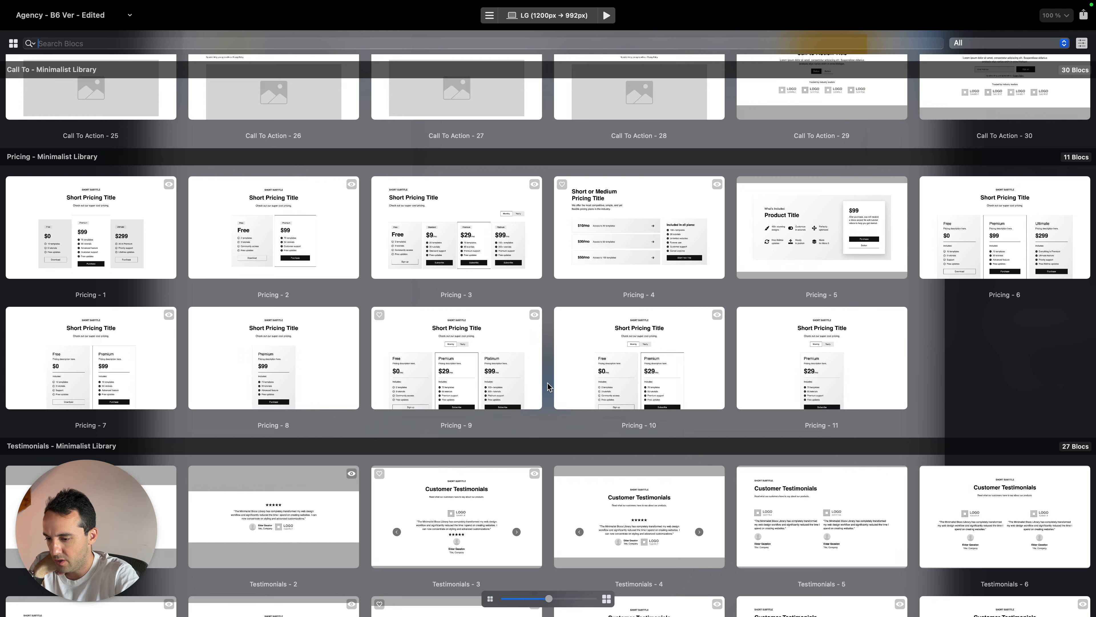
left_click(993, 241)
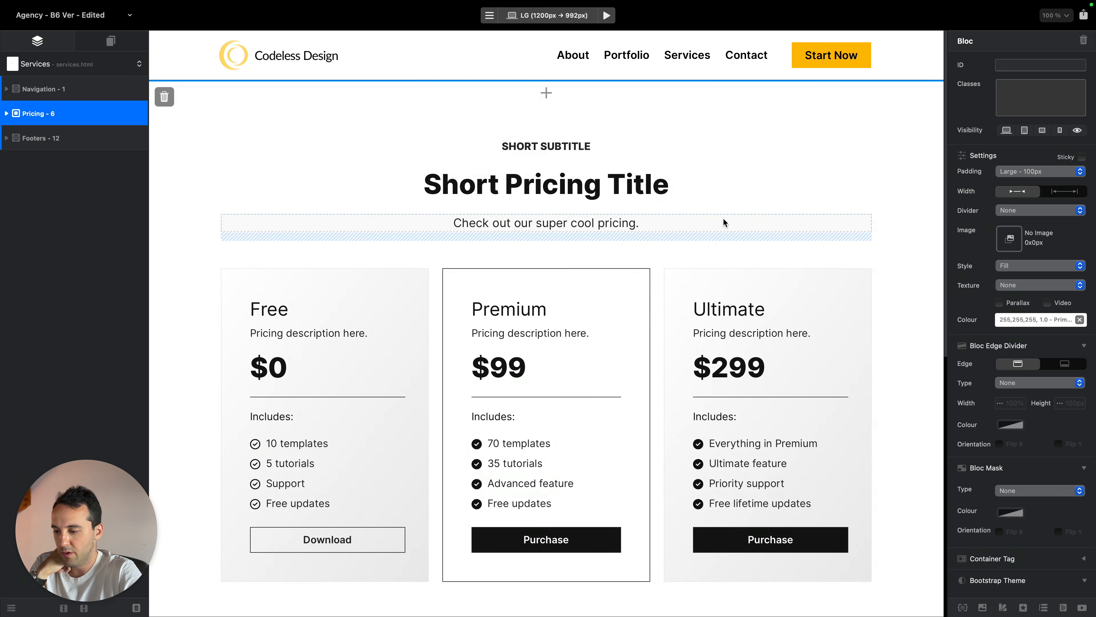
Change the pricing section's title to Heading 1 and replace its text with "Our Pricing"
left_click(610, 178)
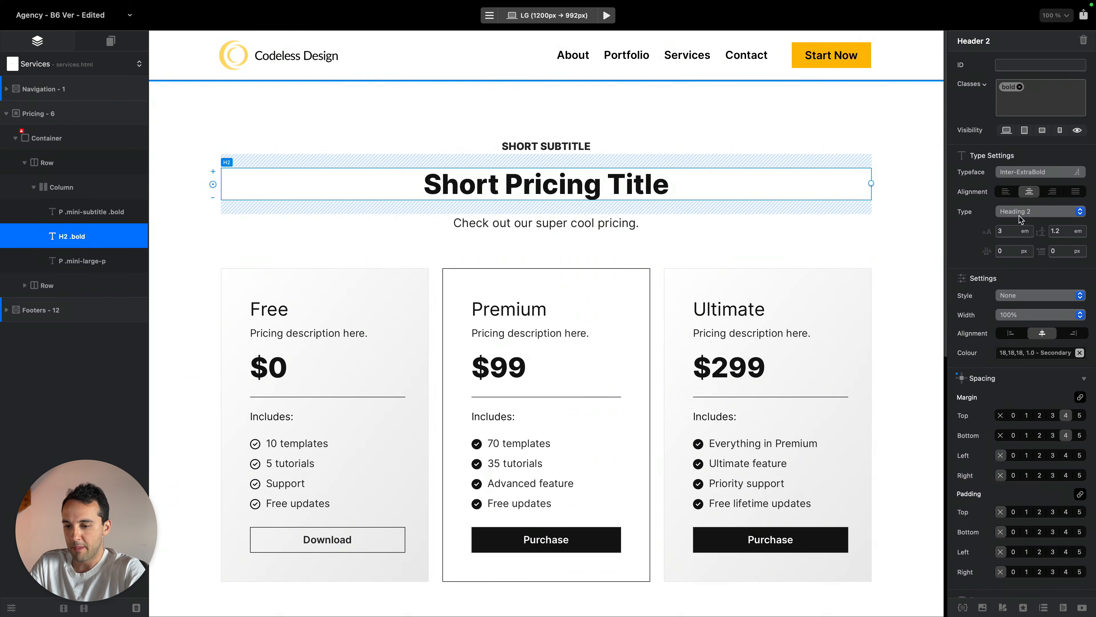
left_click(1035, 211)
left_click(1035, 202)
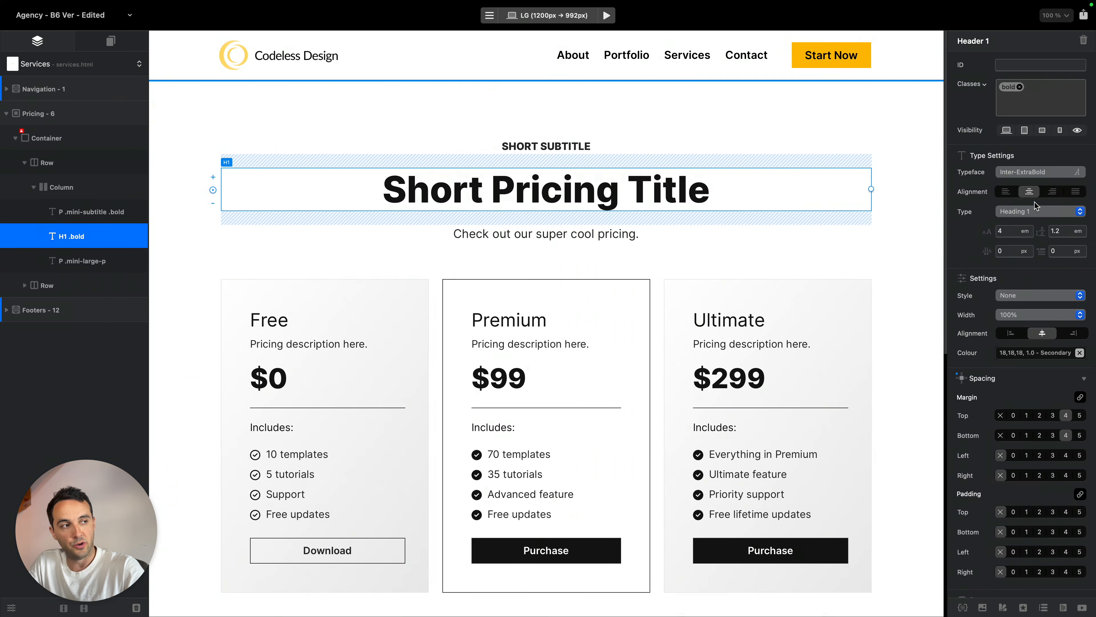
double_click(672, 182)
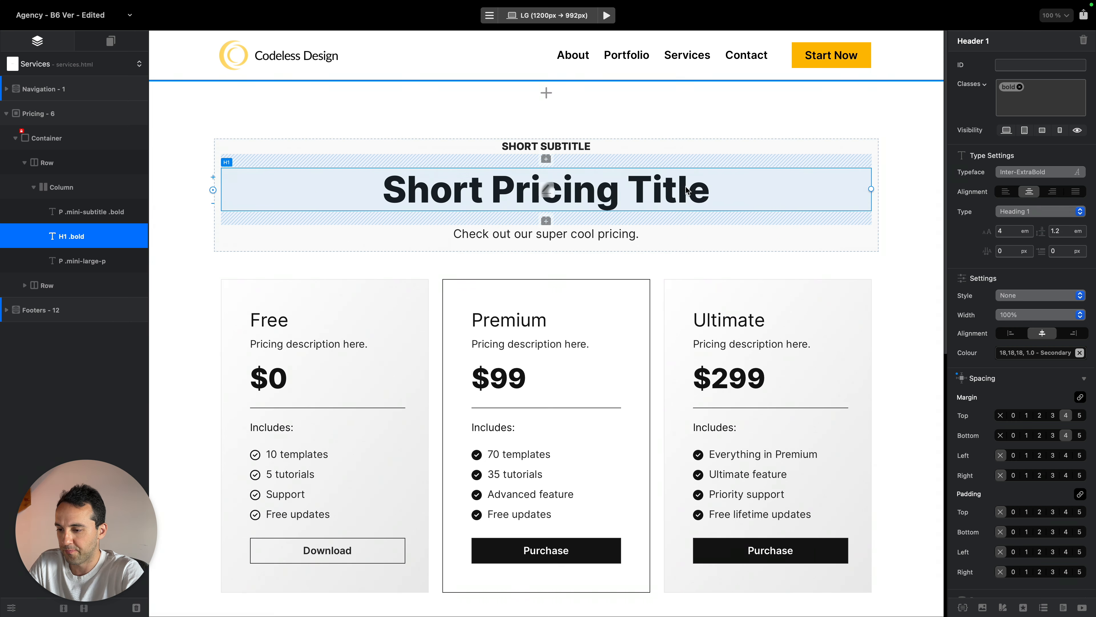
type("P")
key("BackSpace")
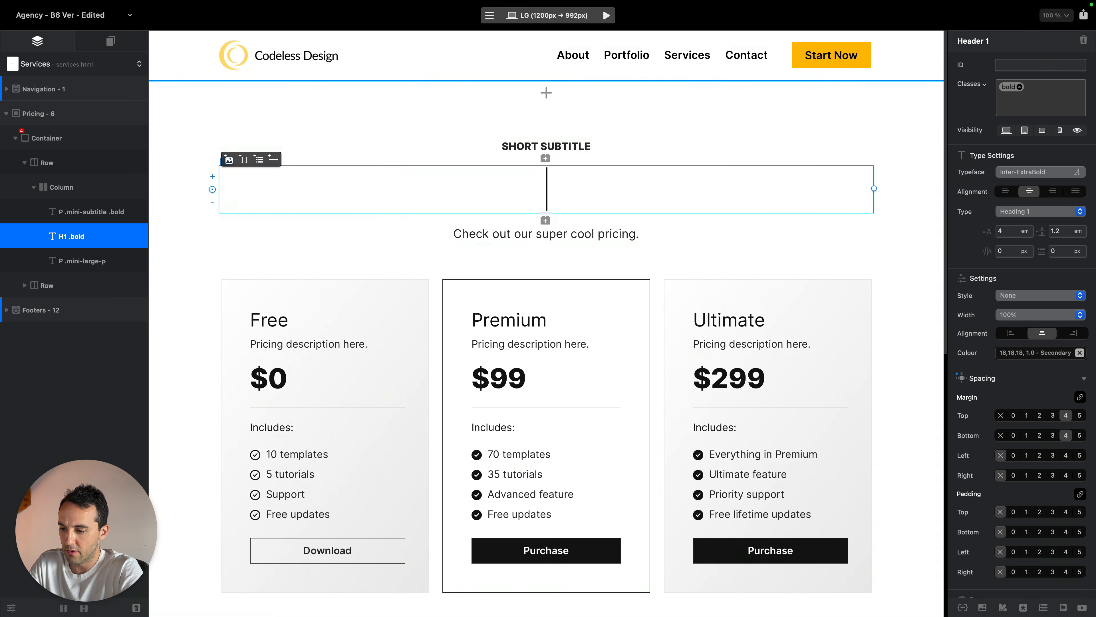
type("Our Pricing")
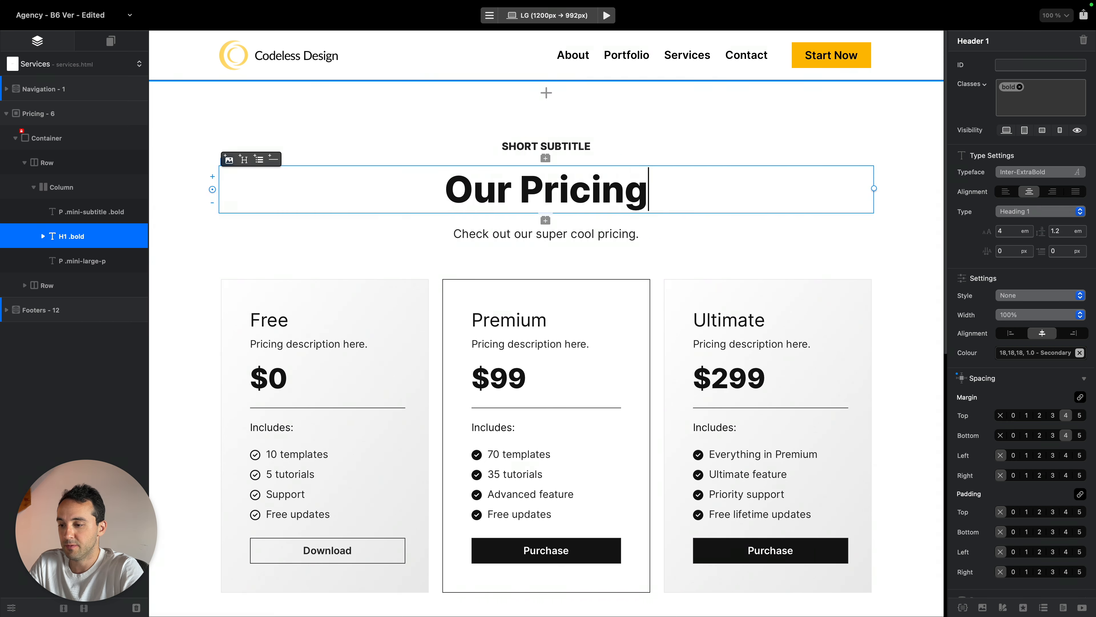
Replace the subtitle above the pricing title with "Services We Provide" and colour it with the Yellow swatch
left_click(610, 147)
double_click(609, 148)
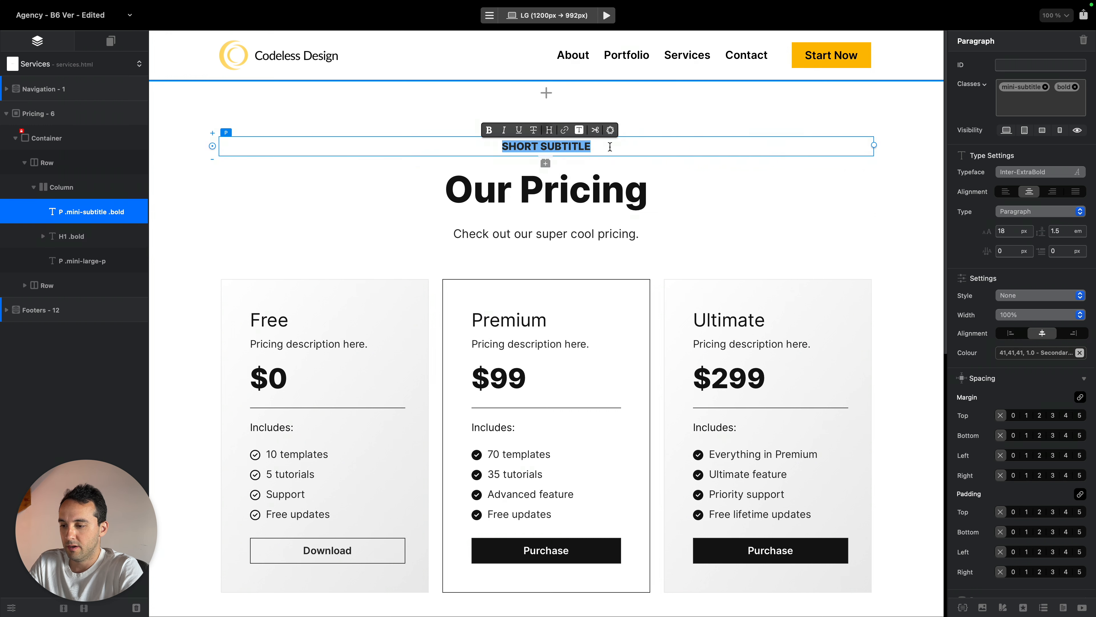
type("Ser")
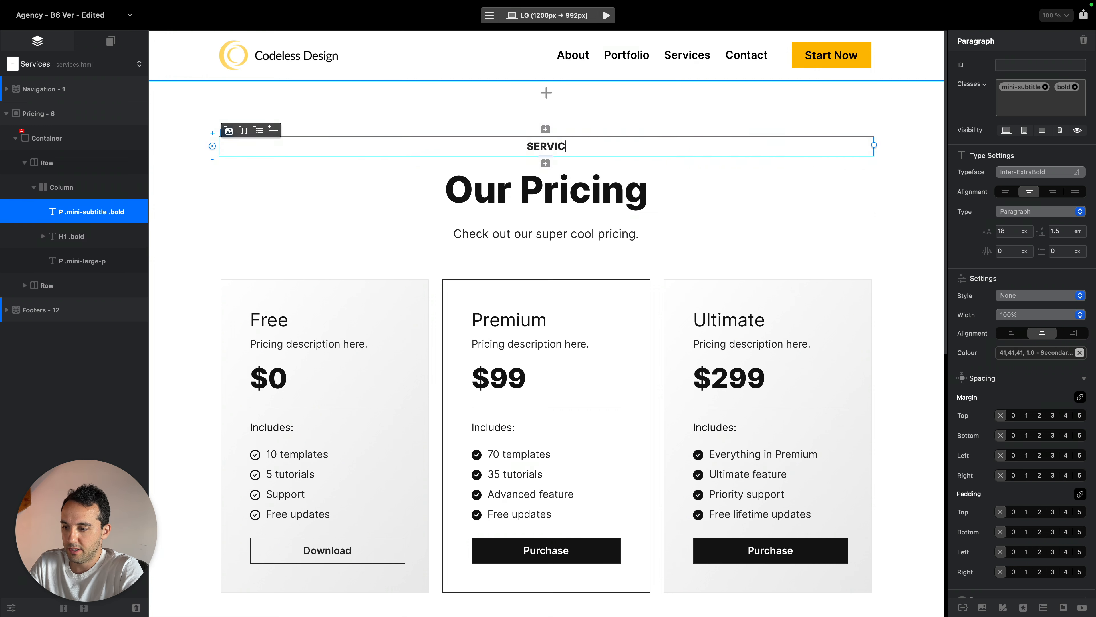
type("vices We Provide")
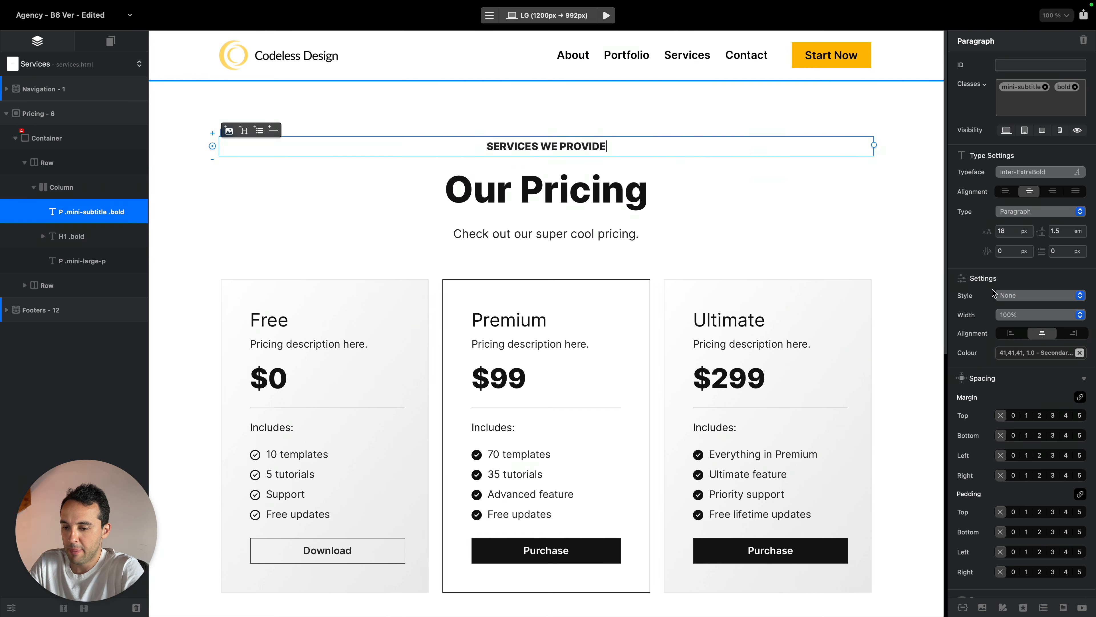
left_click(1039, 358)
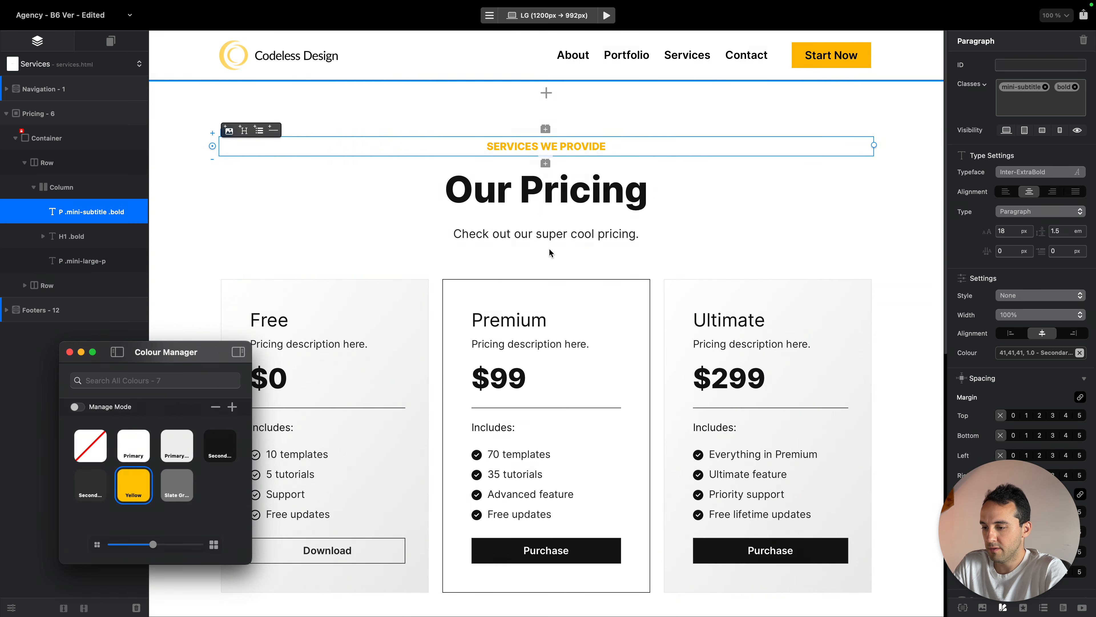
Add the bold class to the Premium card's heading
left_click(598, 232)
scroll(633, 284, "down", 3)
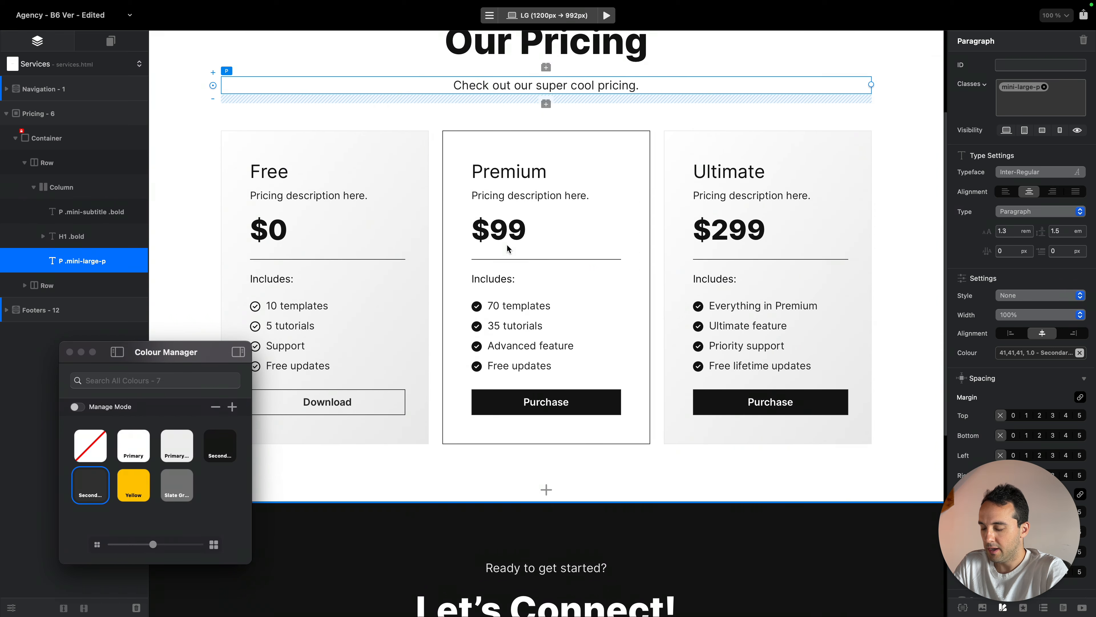
left_click(558, 172)
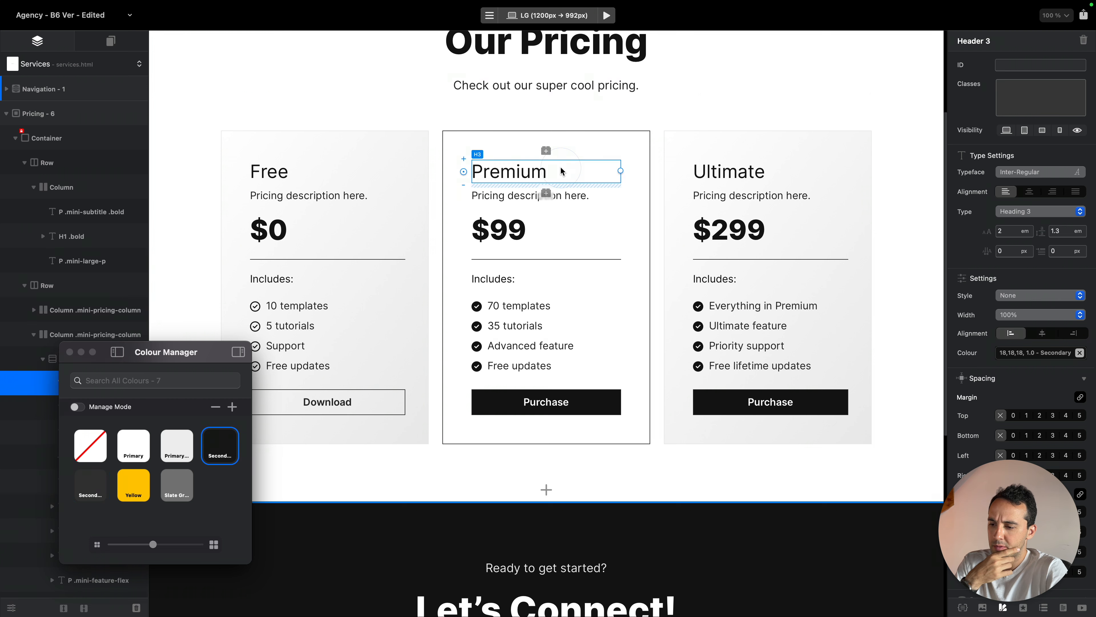
left_click(1065, 99)
type("bold")
key("Return")
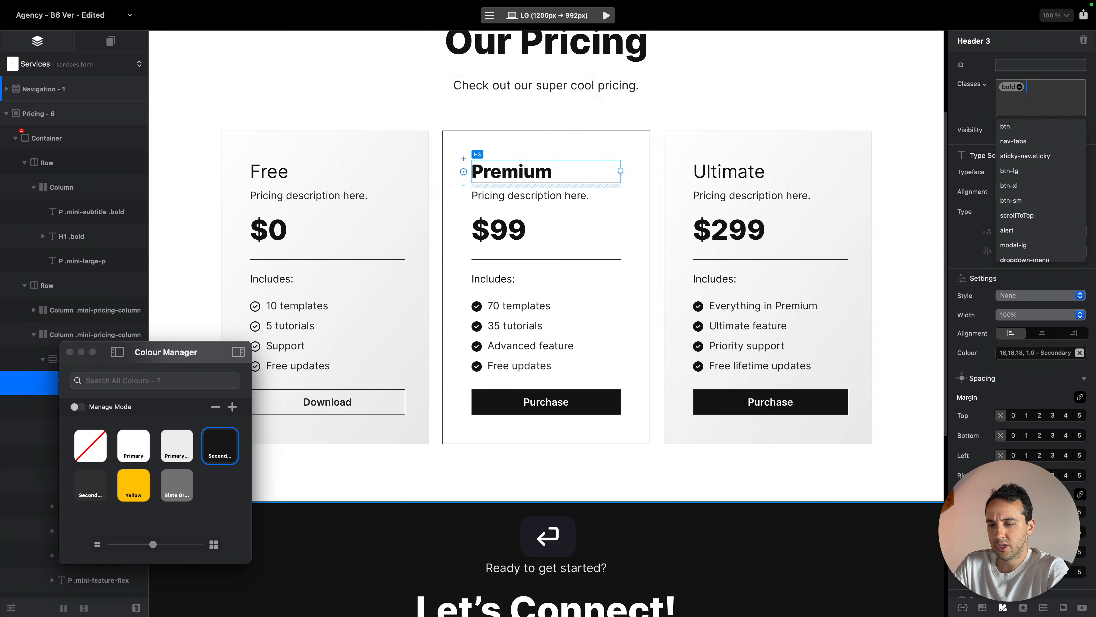
Copy the bold class from the Premium heading to the Ultimate and Free card headings
key("super+c")
left_click(799, 175)
key("super+v")
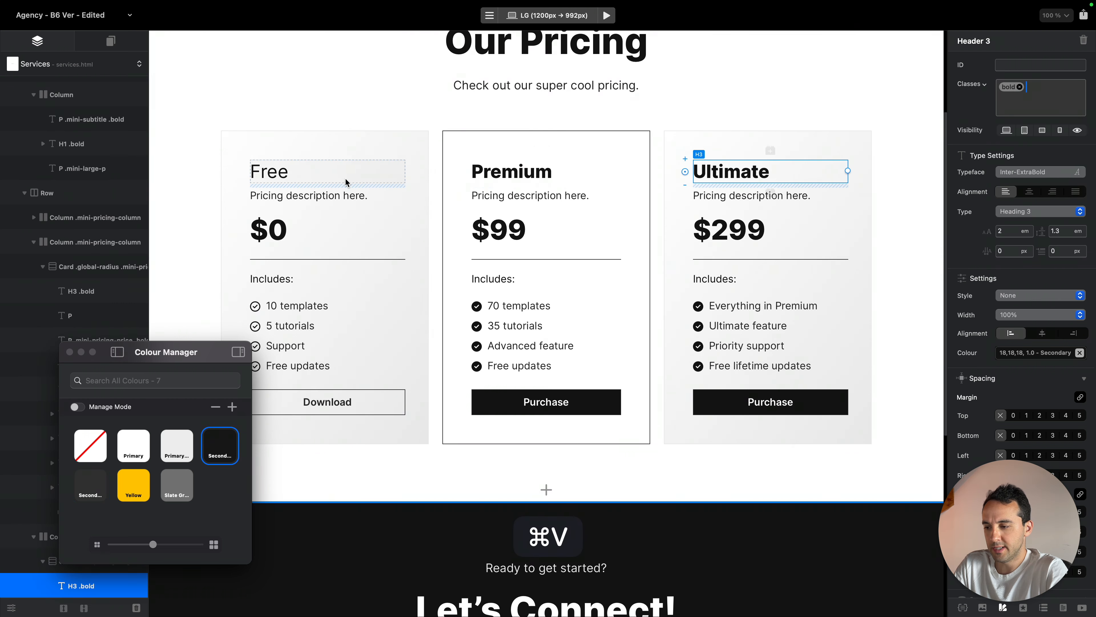
left_click(317, 180)
key("super+v")
key("super+BackSpace")
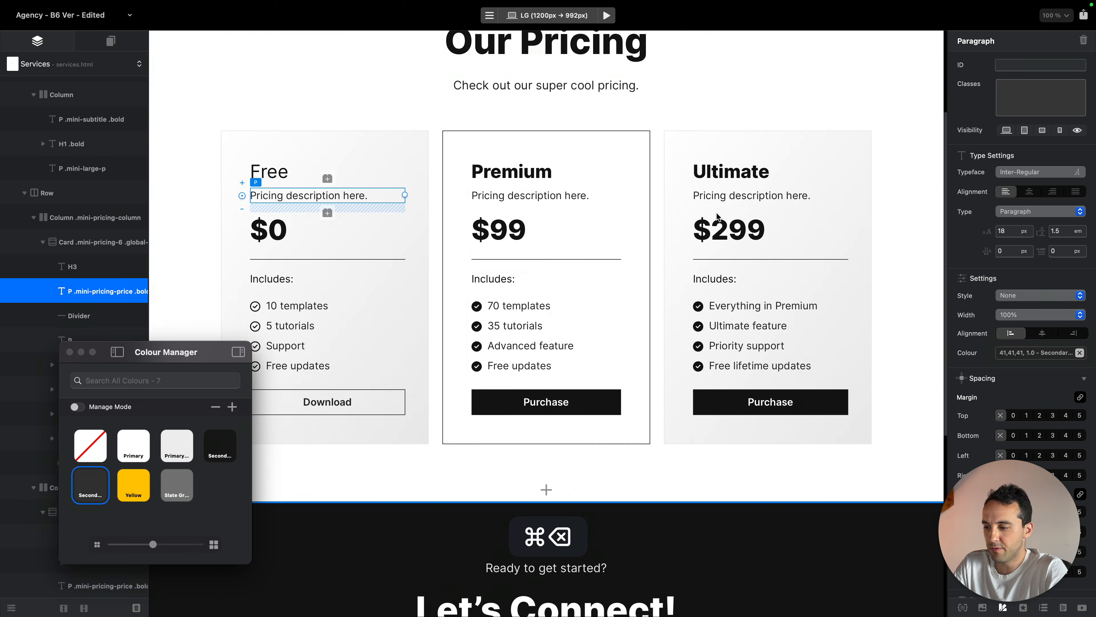
left_click(350, 171)
key("super+v")
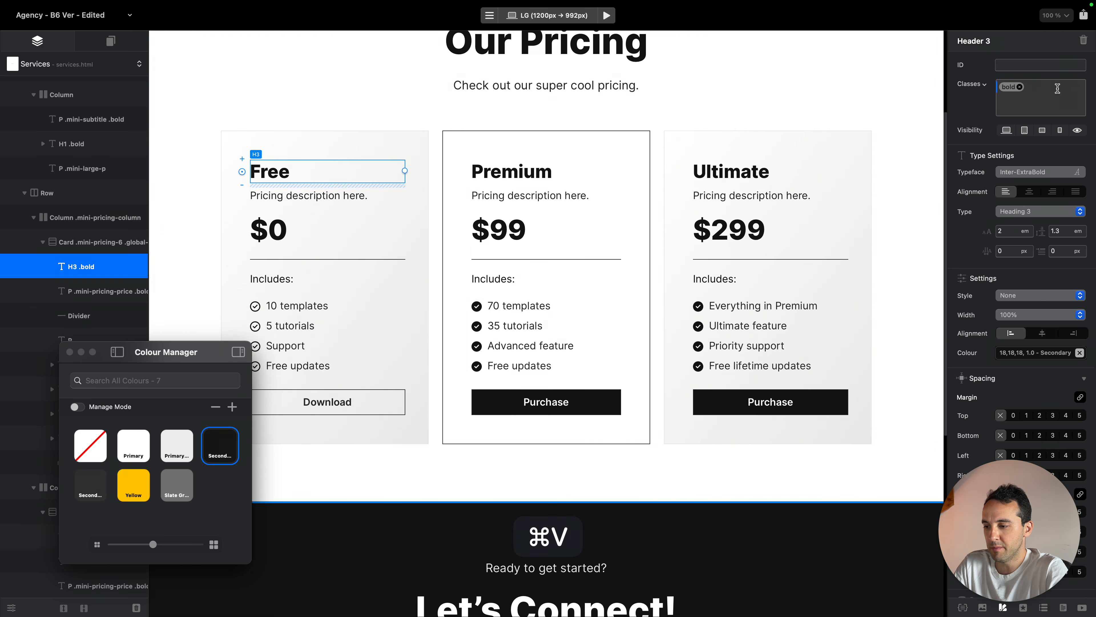
Replace the class on the Premium card's Purchase button with yellow-button and copy that class
left_click(561, 401)
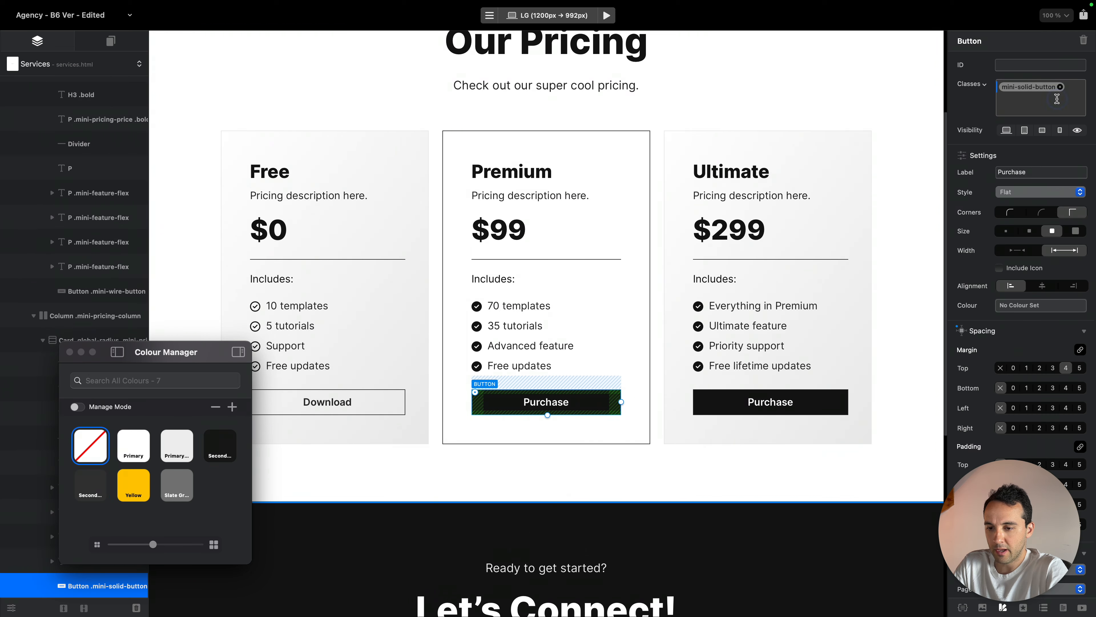
key("super+a")
type("yel")
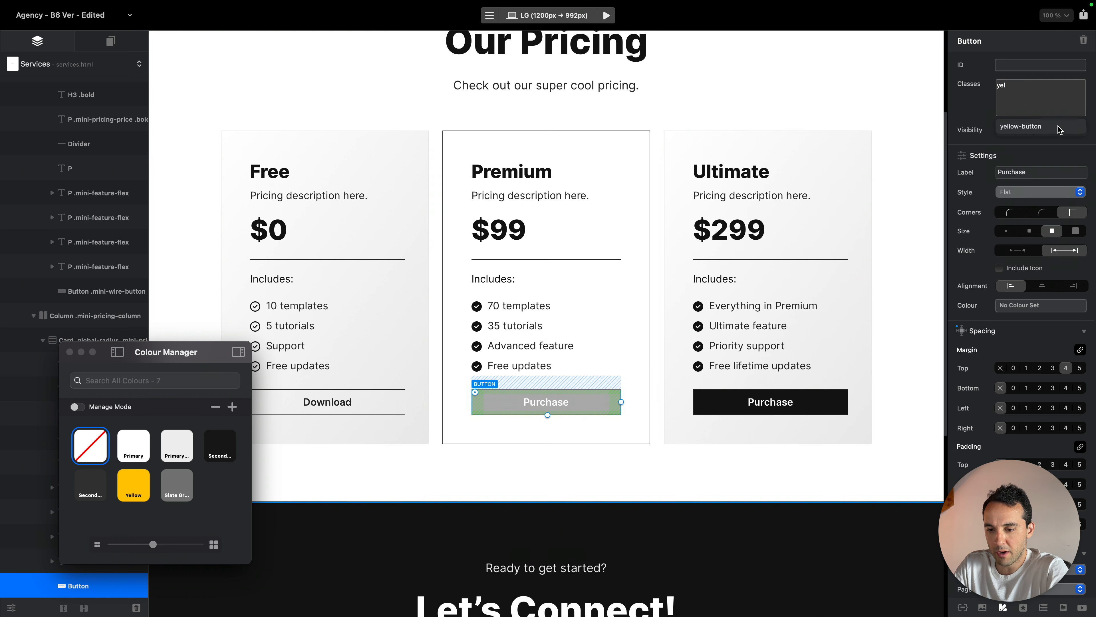
left_click(1058, 127)
key("super+a")
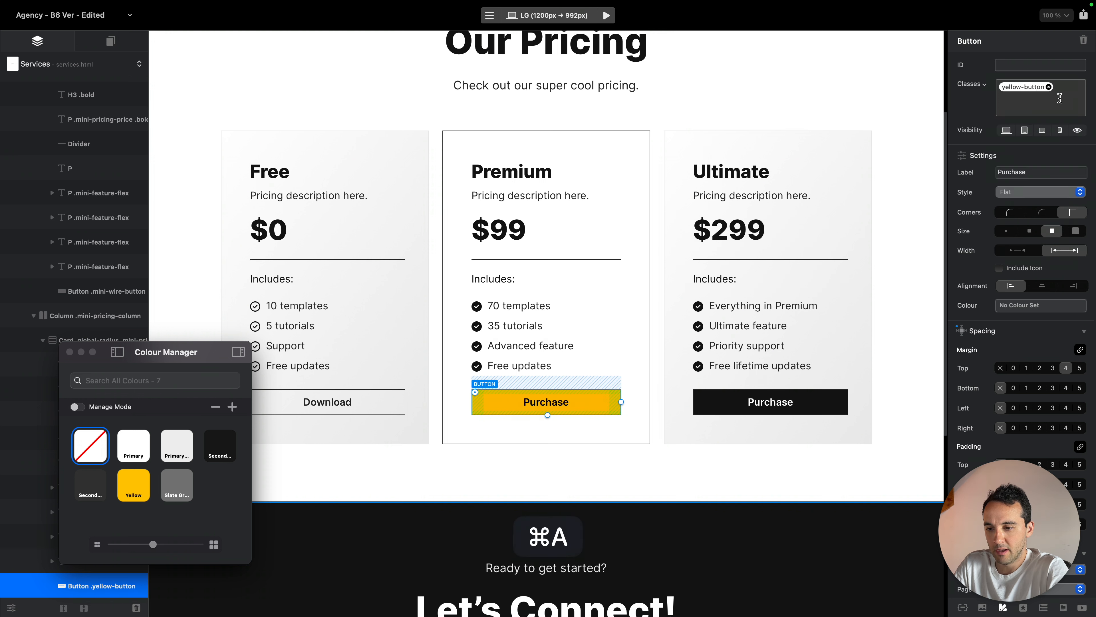
key("super+c")
left_click(790, 402)
left_click(796, 465)
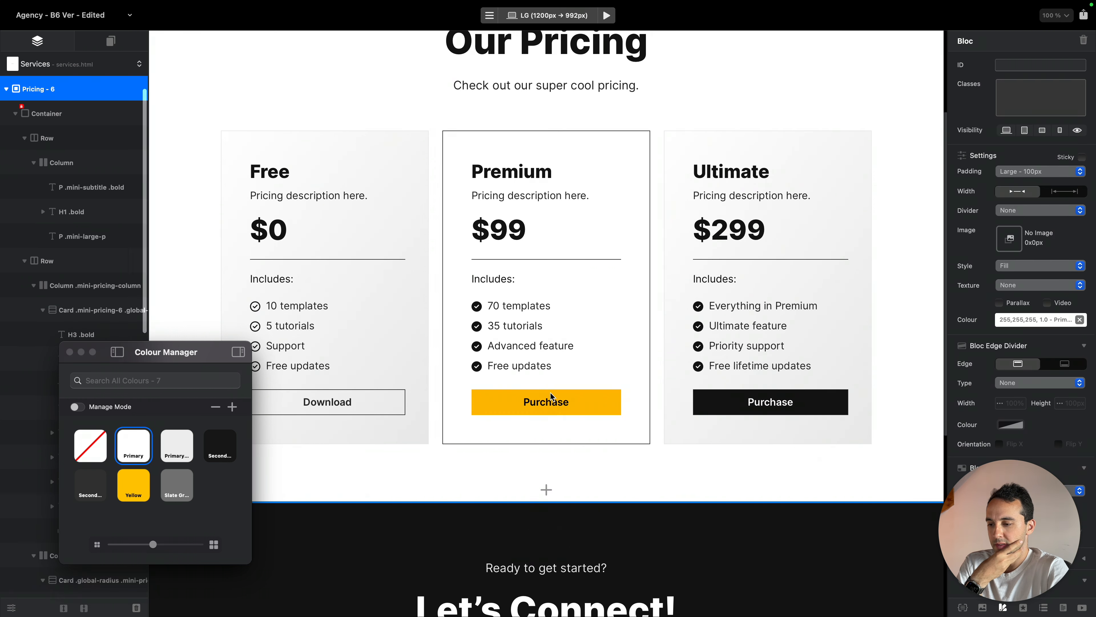
left_click(558, 403)
scroll(556, 400, "down", 1)
scroll(558, 399, "down", 2)
scroll(556, 400, "up", 2)
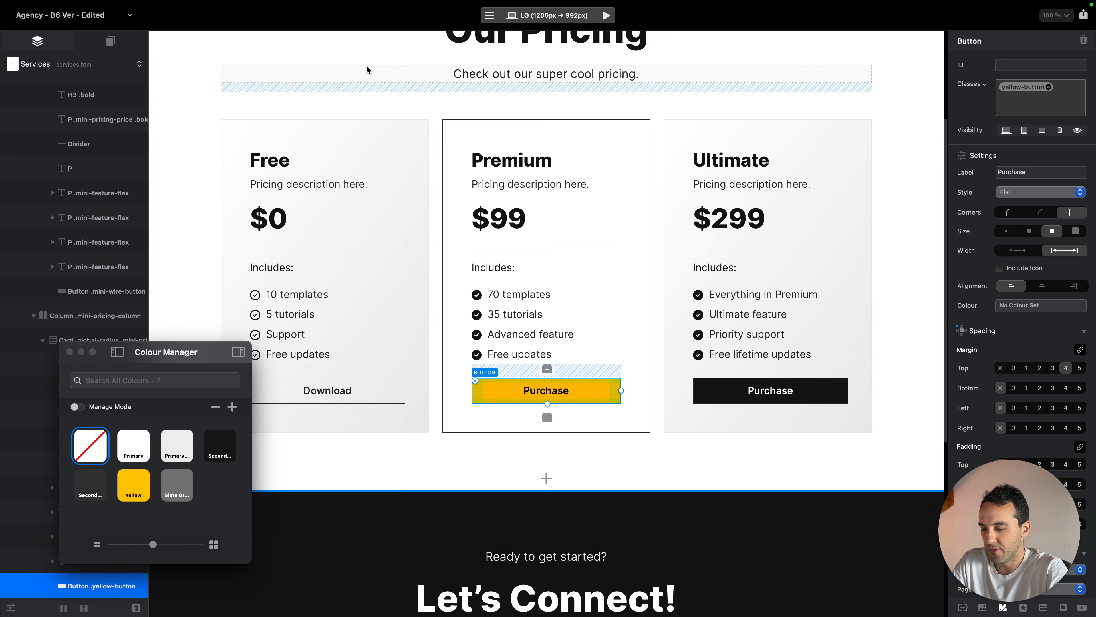
left_click(893, 113)
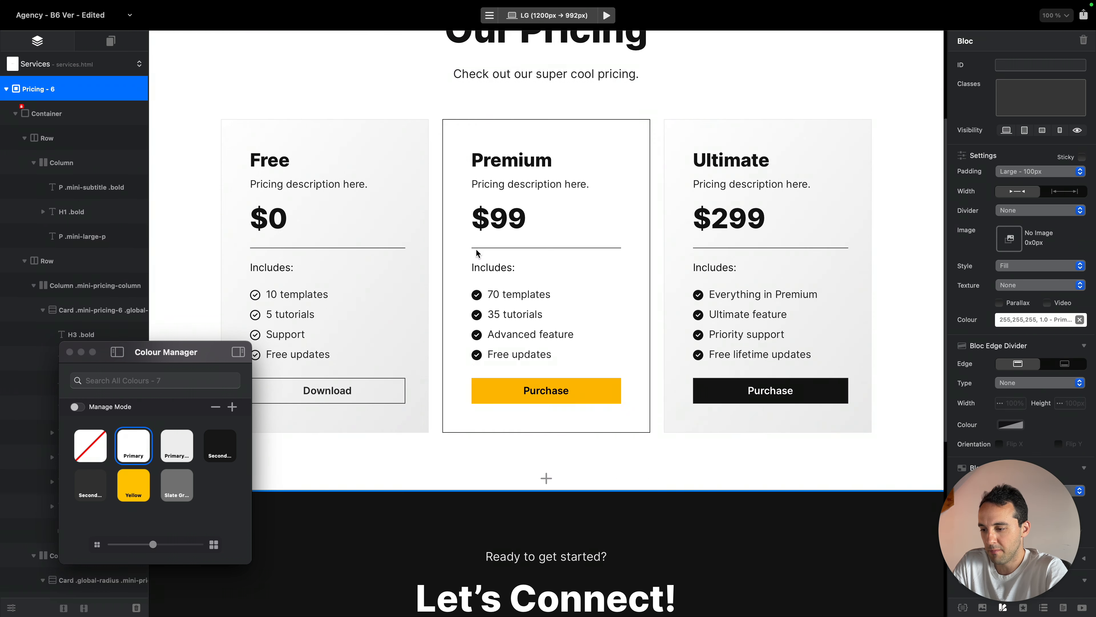
Try a Yellow fill on the pricing cards' checkmark icons, and set the fill back to the dark Secondary swatch
left_click(476, 294)
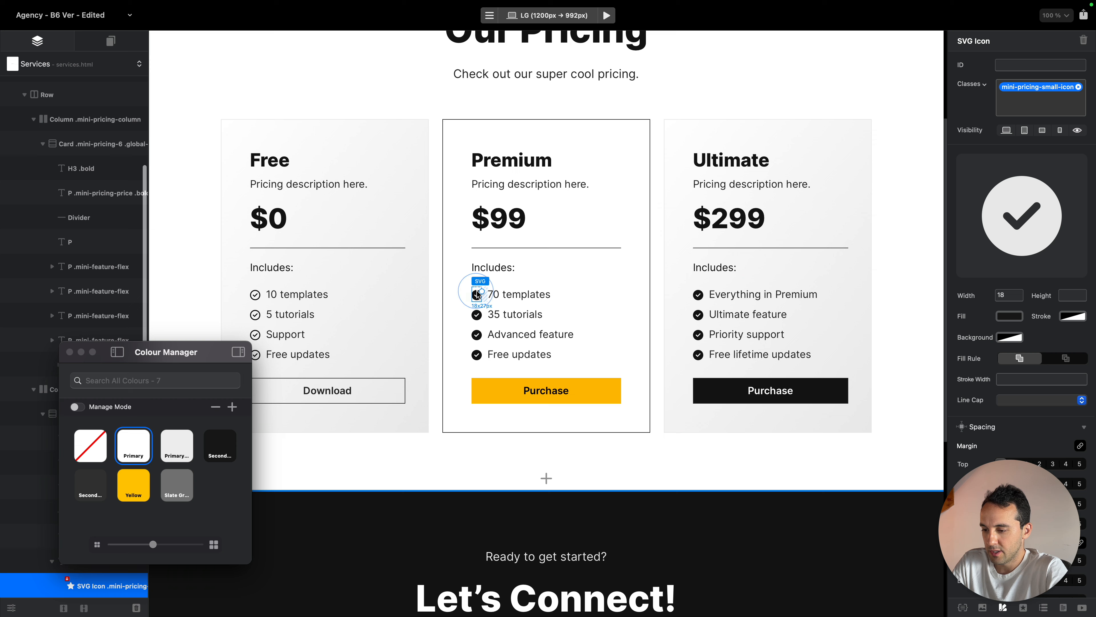
left_click(1010, 315)
left_click(1046, 218)
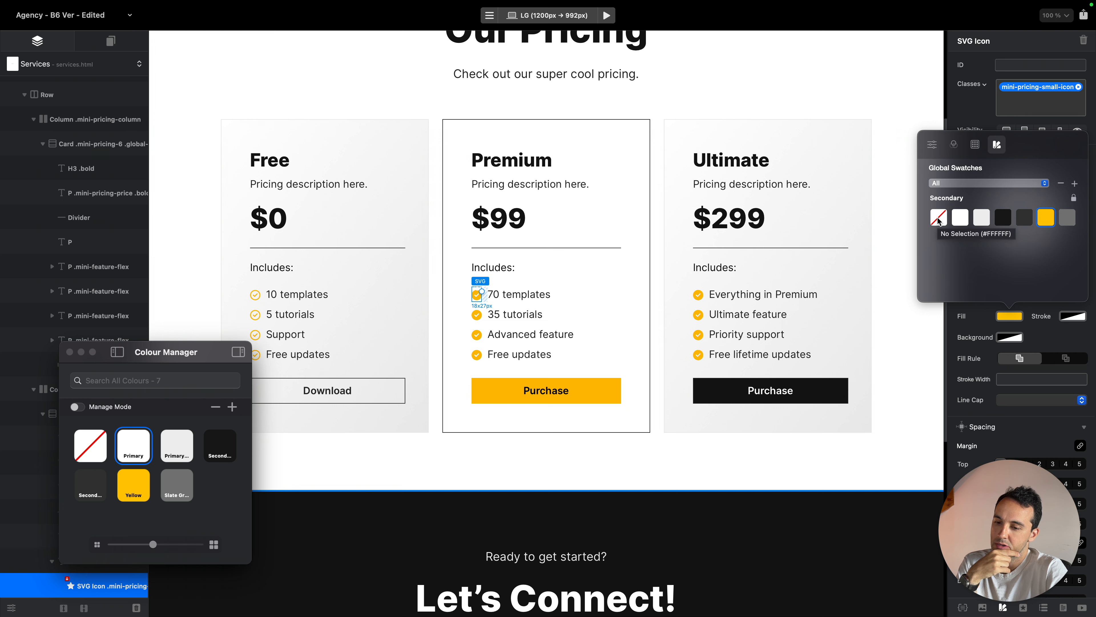
left_click(1025, 218)
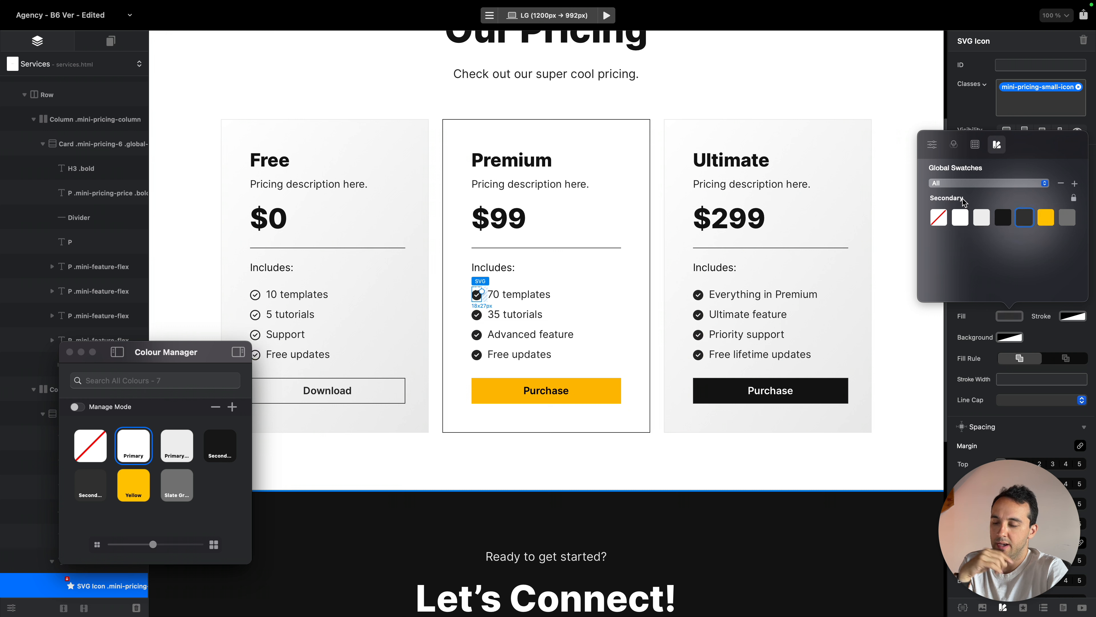
left_click(1056, 111)
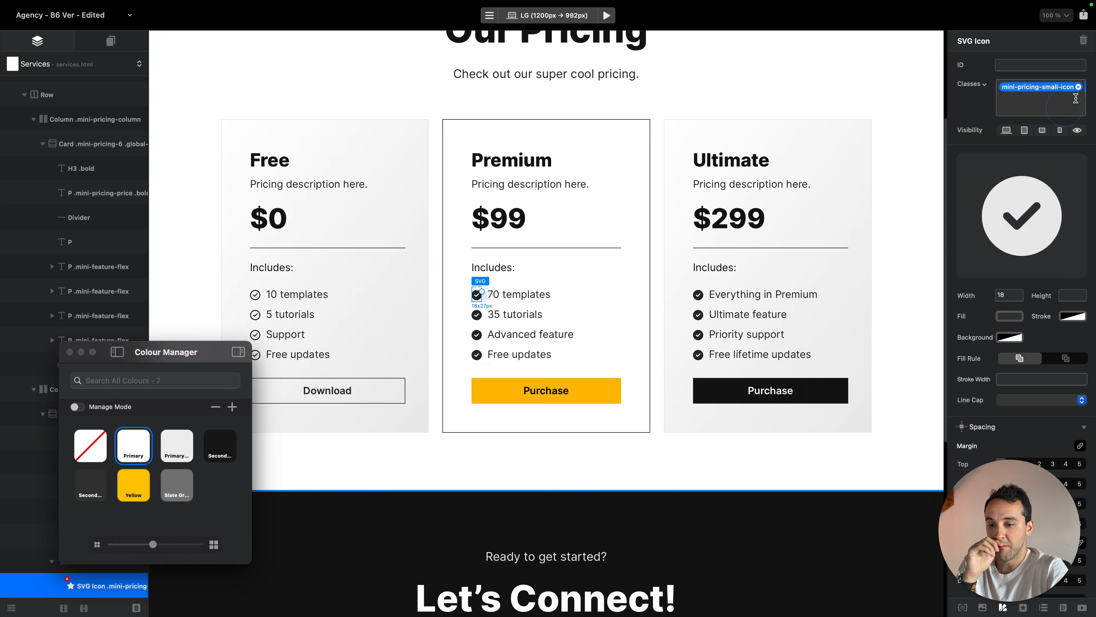
Remove the mini-pricing-small-icon class from the checkmark beside "70 templates" in the Premium card and set its right margin to 2
left_click(1079, 87)
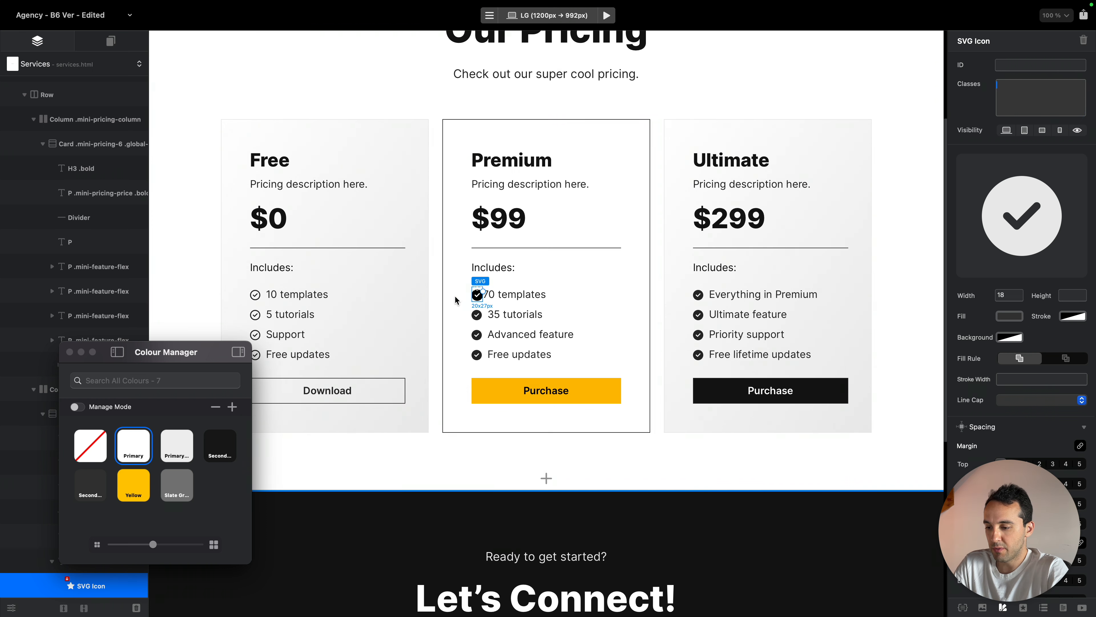
left_click_drag(1052, 516, 595, 517)
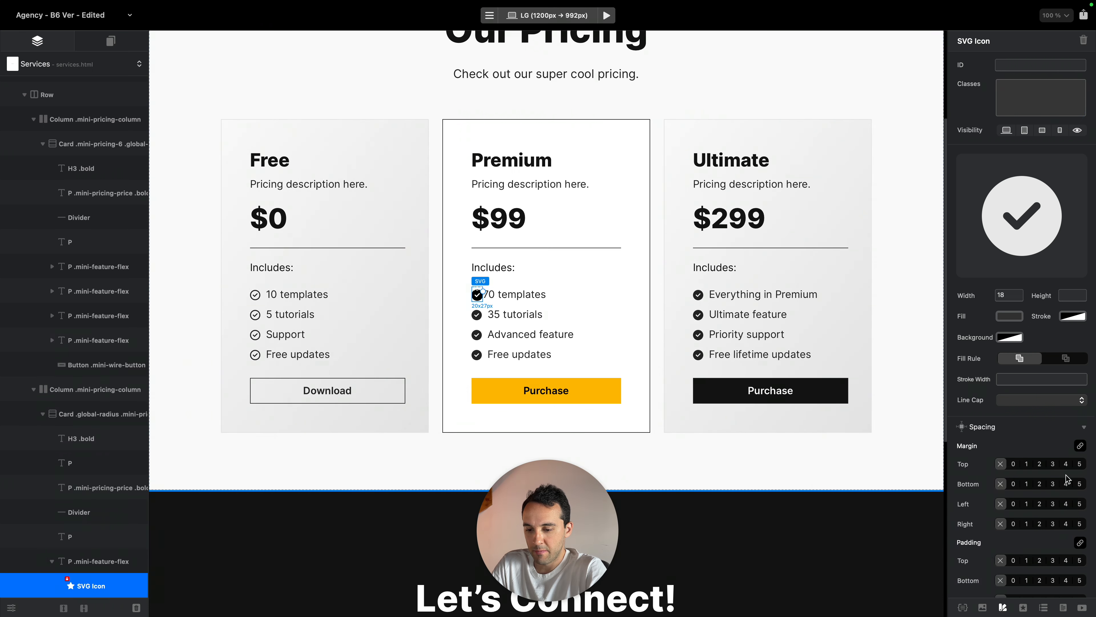
left_click(1053, 483, "alt")
left_click(1001, 484, "alt")
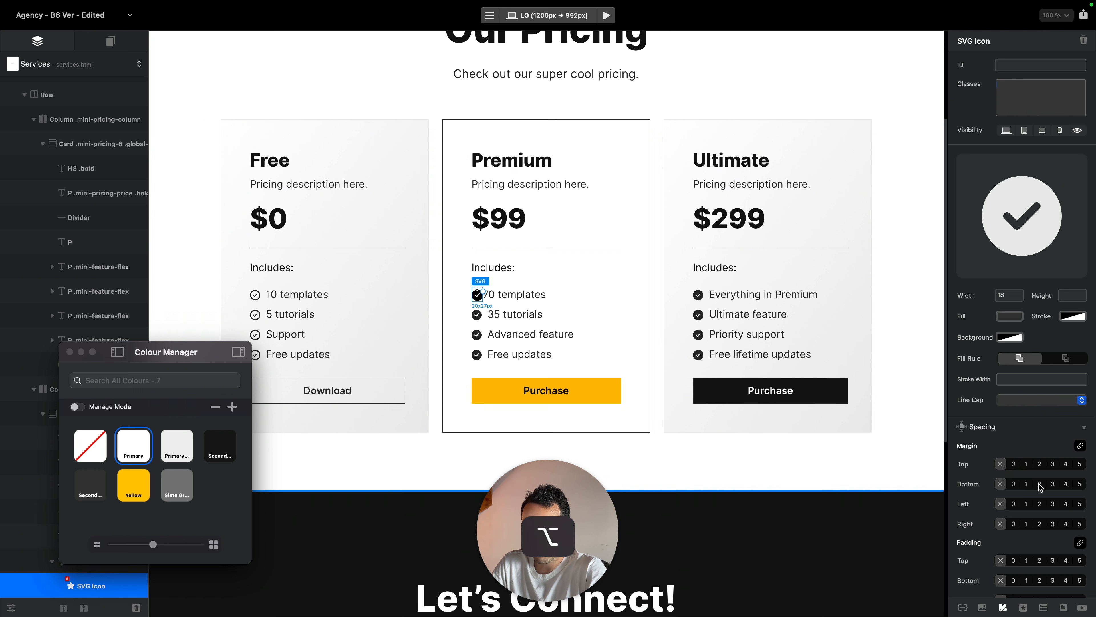
left_click(1053, 504, "alt")
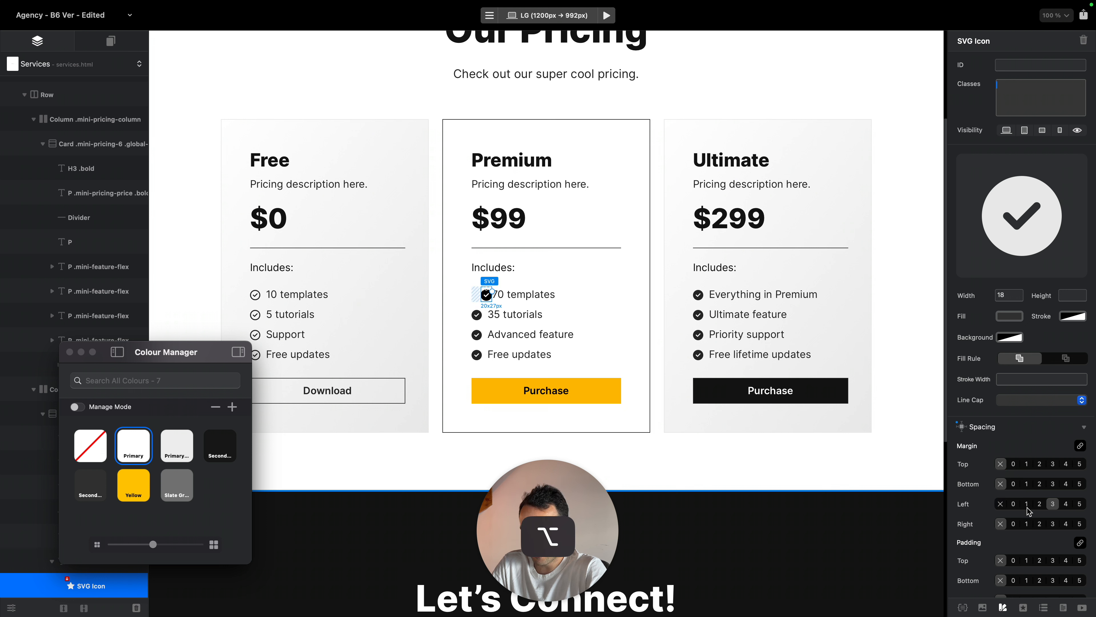
left_click(1001, 505, "alt")
left_click(1053, 525, "alt")
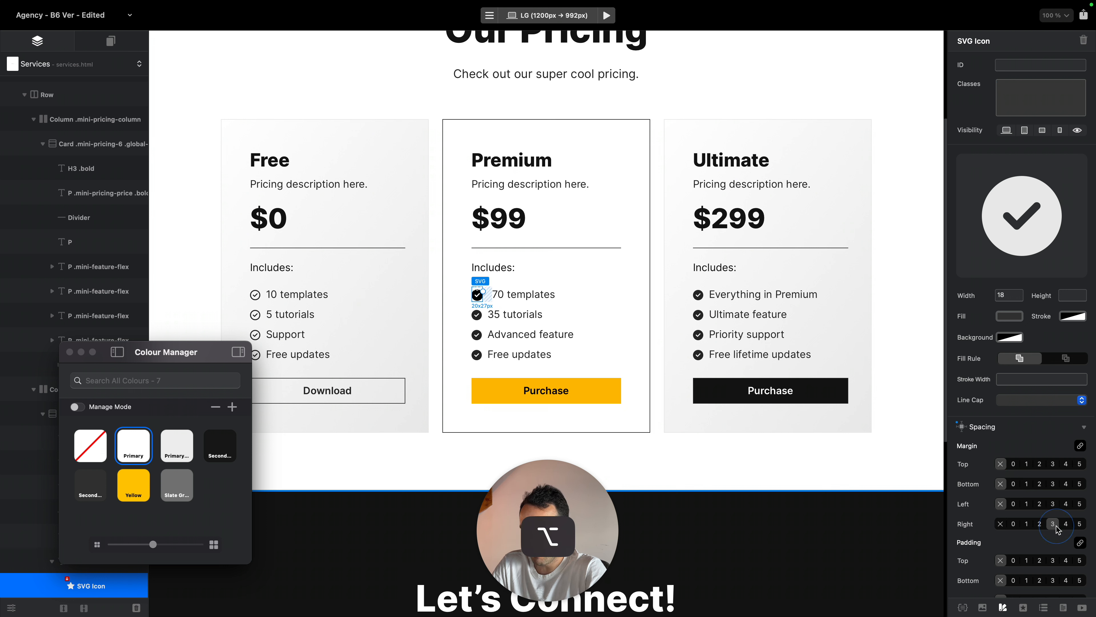
left_click(1053, 524, "alt")
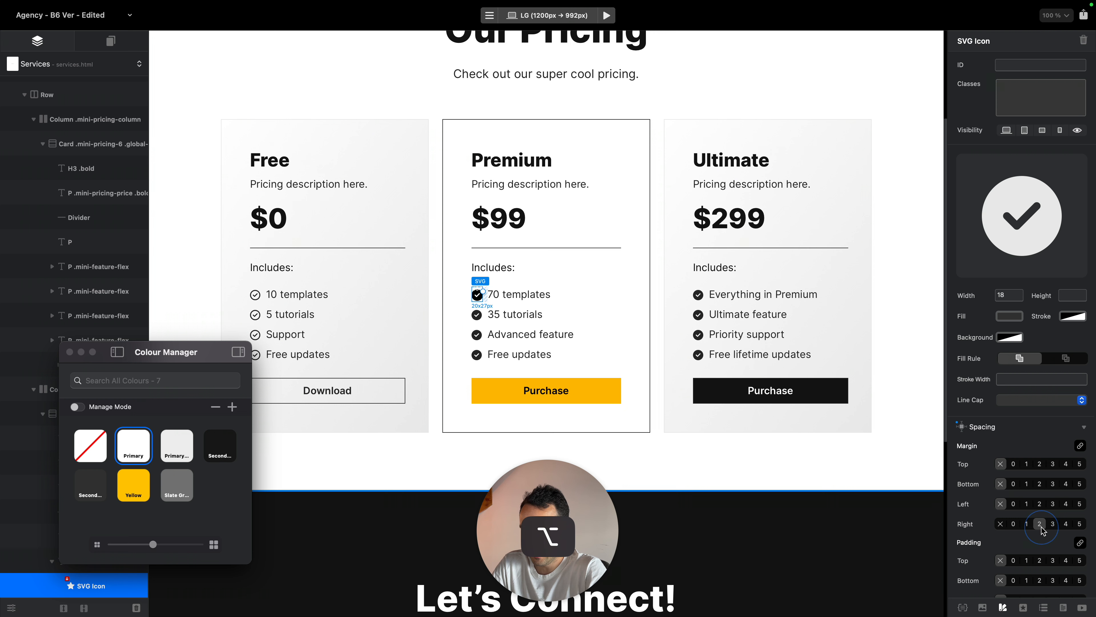
Set the width of the "70 templates" checkmark icon to 18 and its fill to the Yellow global swatch
left_click(557, 294)
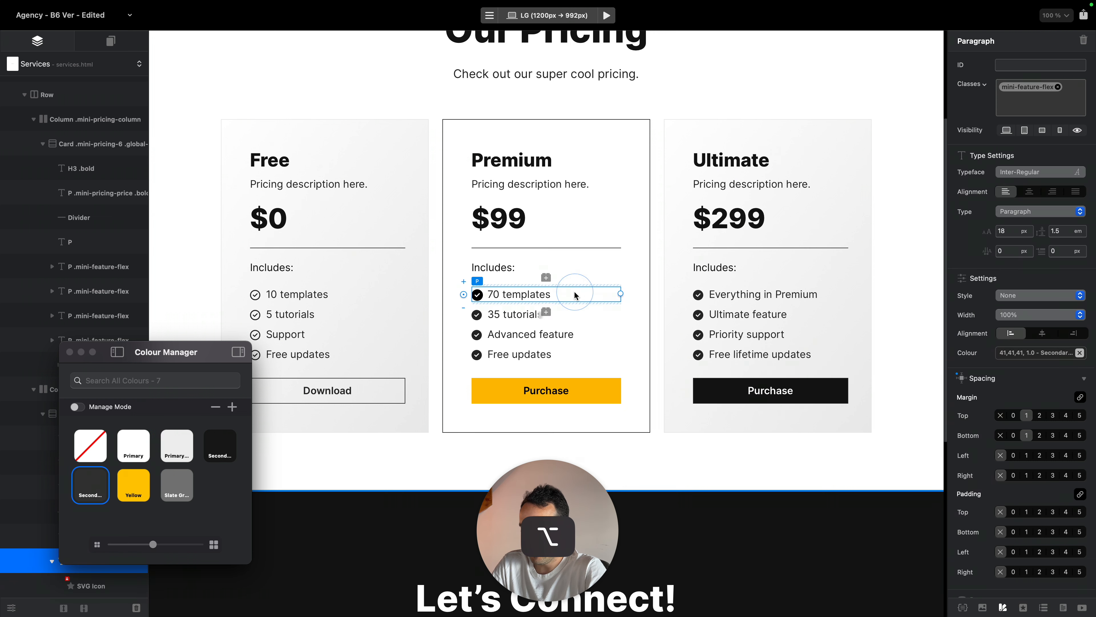
double_click(478, 296)
left_click(476, 295)
left_click(477, 295)
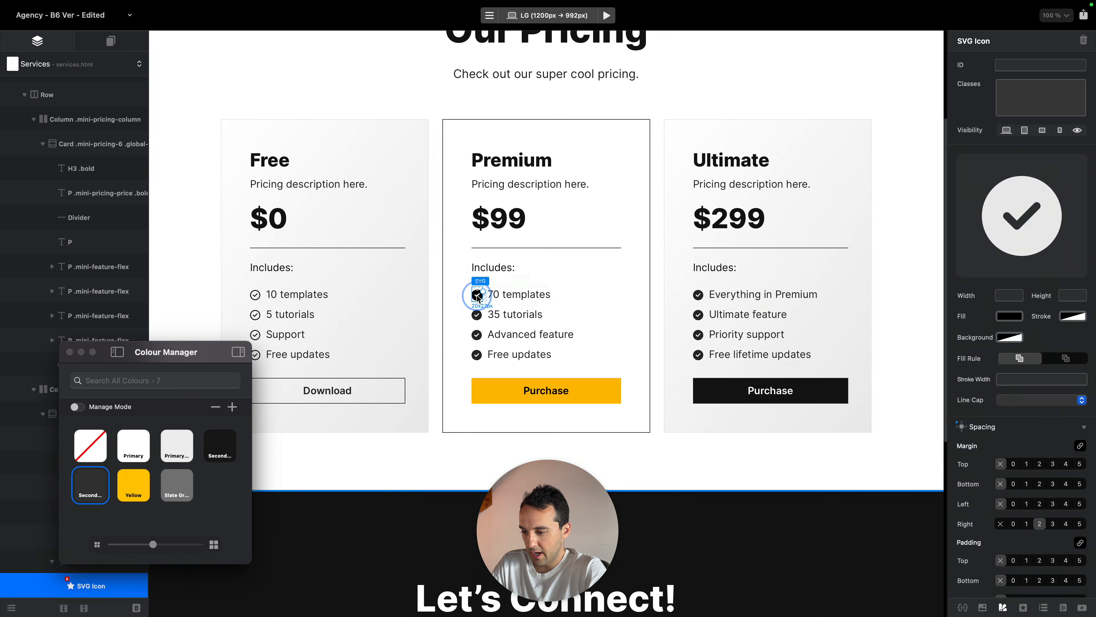
left_click(1023, 99)
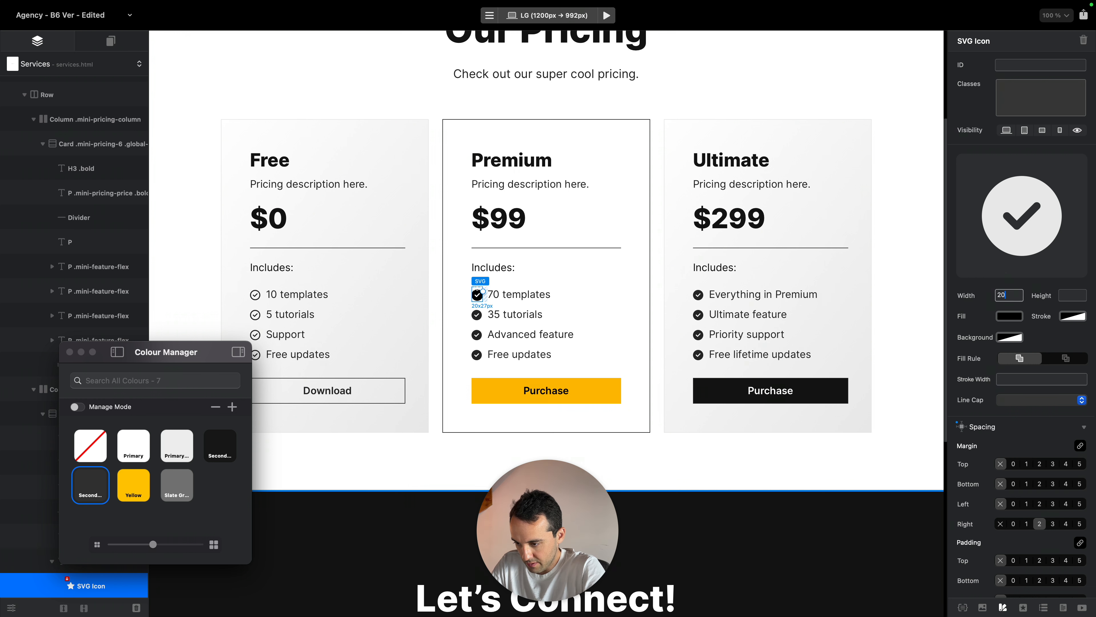
left_click(478, 314)
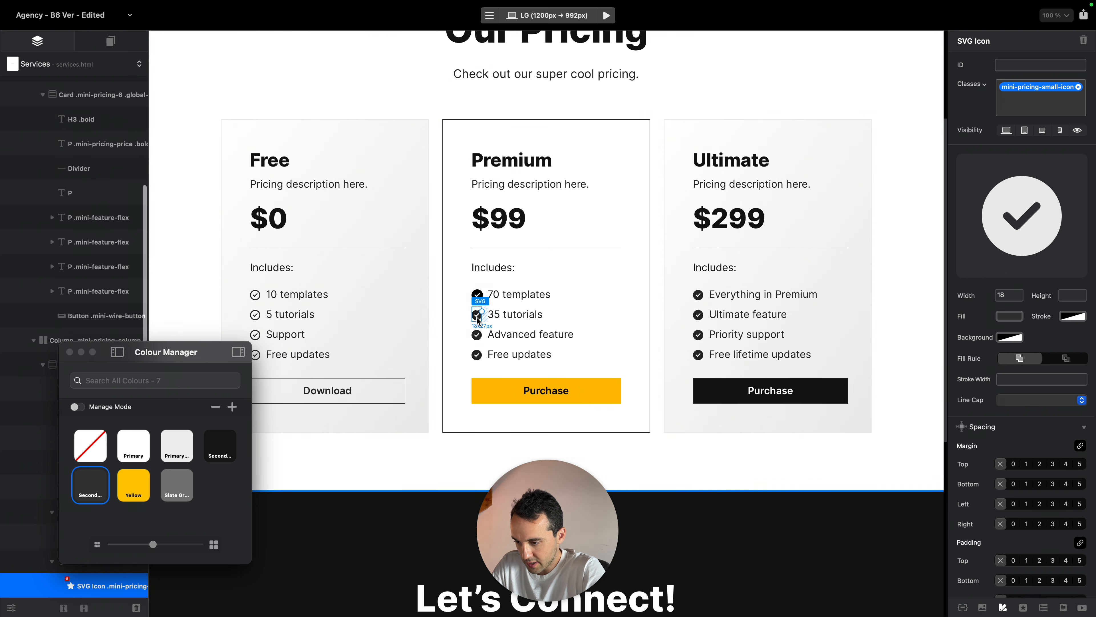
left_click(478, 297)
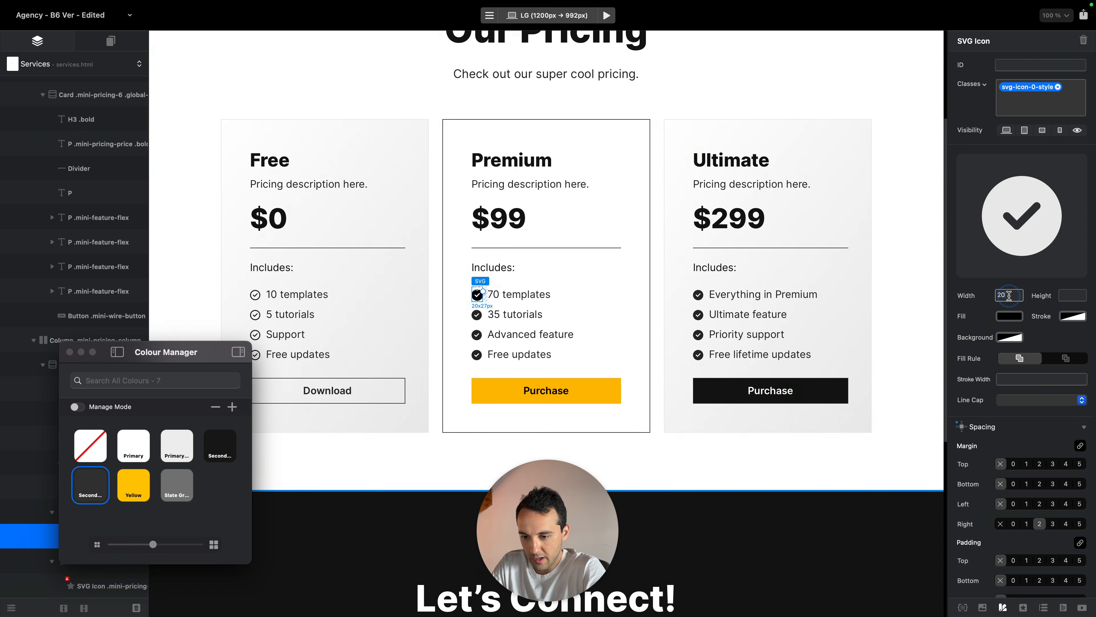
type("18")
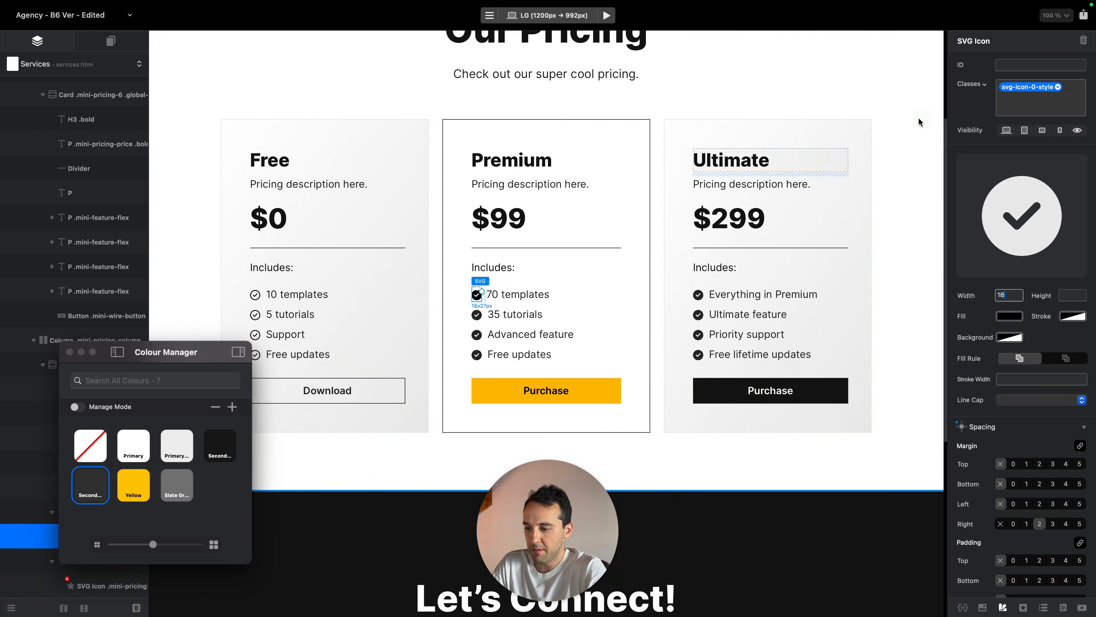
left_click(1010, 319)
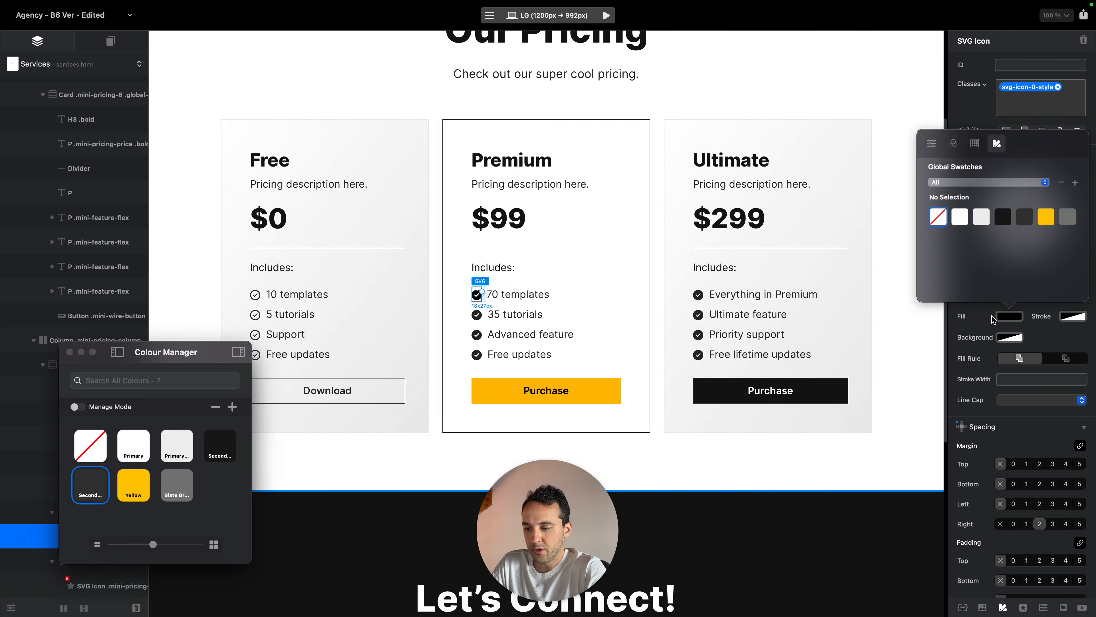
left_click(1044, 219)
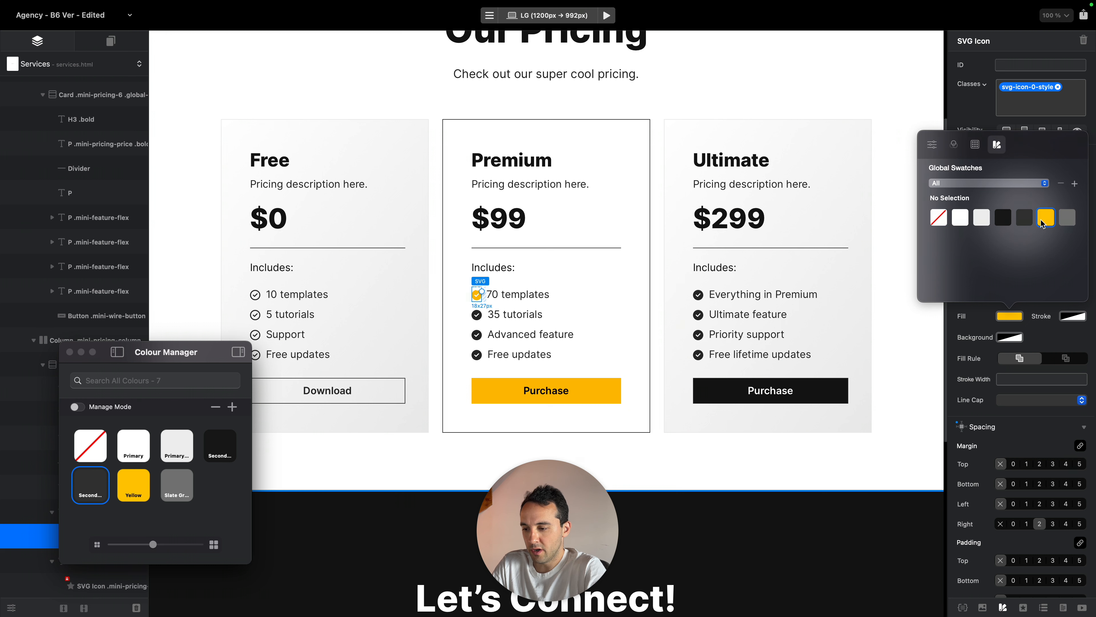
Duplicate the "70 templates" feature row in the Premium card three times
left_click(566, 289)
left_click(569, 293)
key("super+d")
key("super+d")
key("super+d")
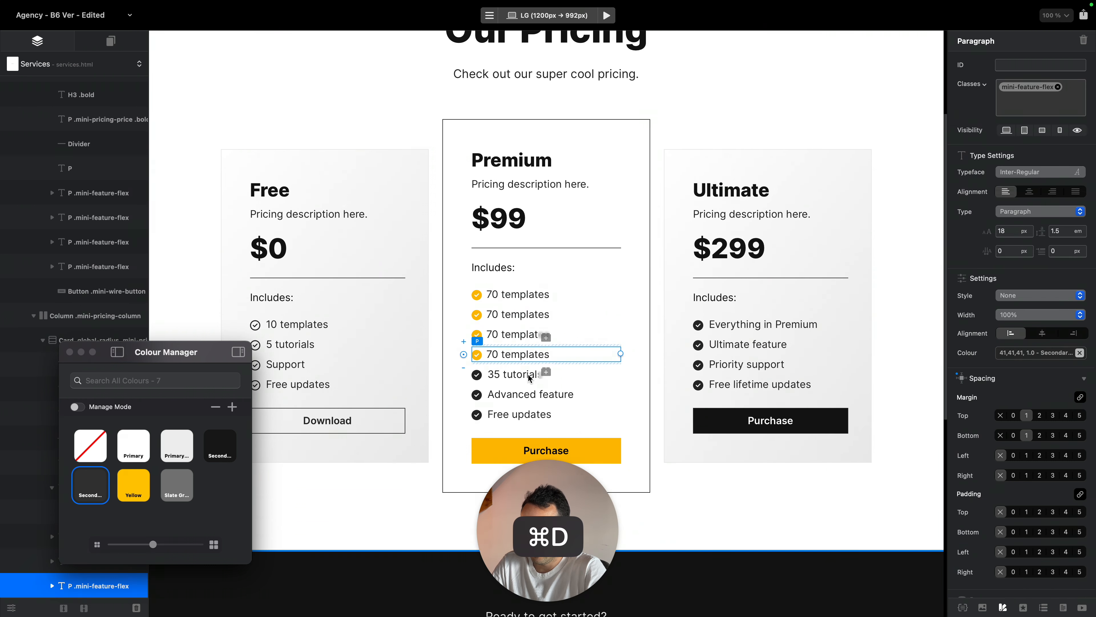
Replace the three duplicated rows' text with "35 tutorials", "Advanced feature" and "Free updates", copied from the original rows below
triple_click(518, 377)
key("super+c")
triple_click(516, 314)
key("super+v")
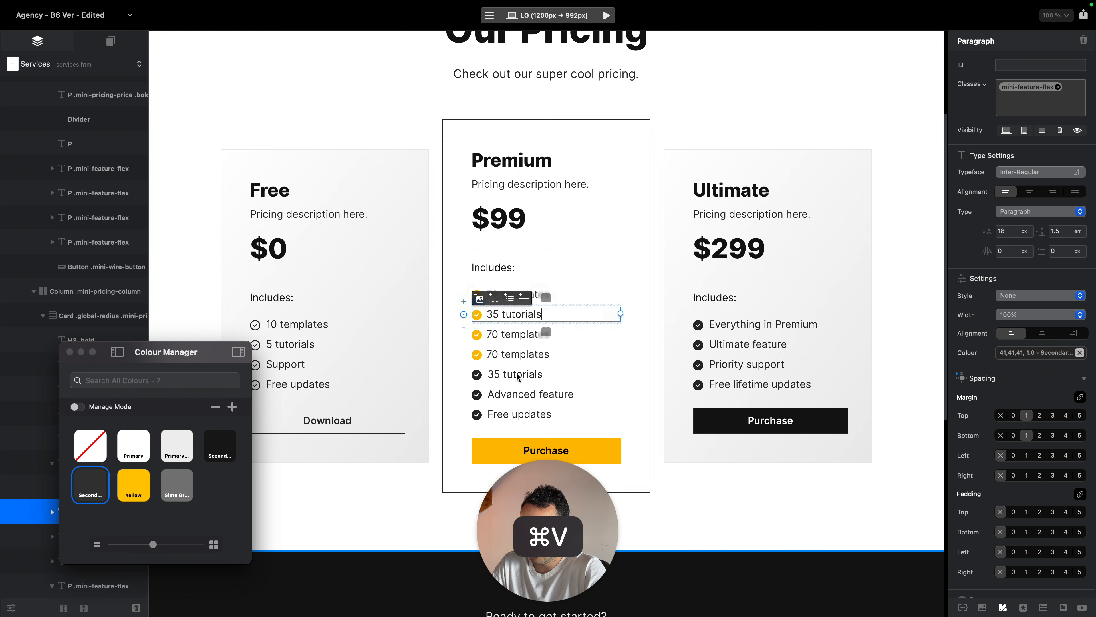
triple_click(518, 395)
key("super+c")
triple_click(520, 333)
key("super+v")
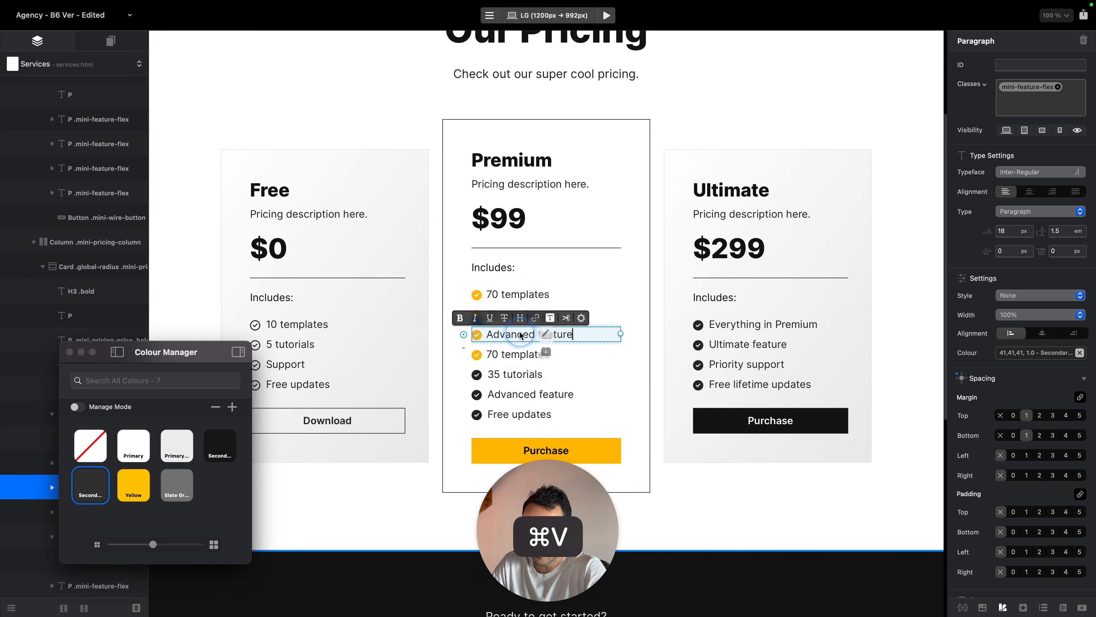
triple_click(518, 414)
key("super+c")
triple_click(522, 353)
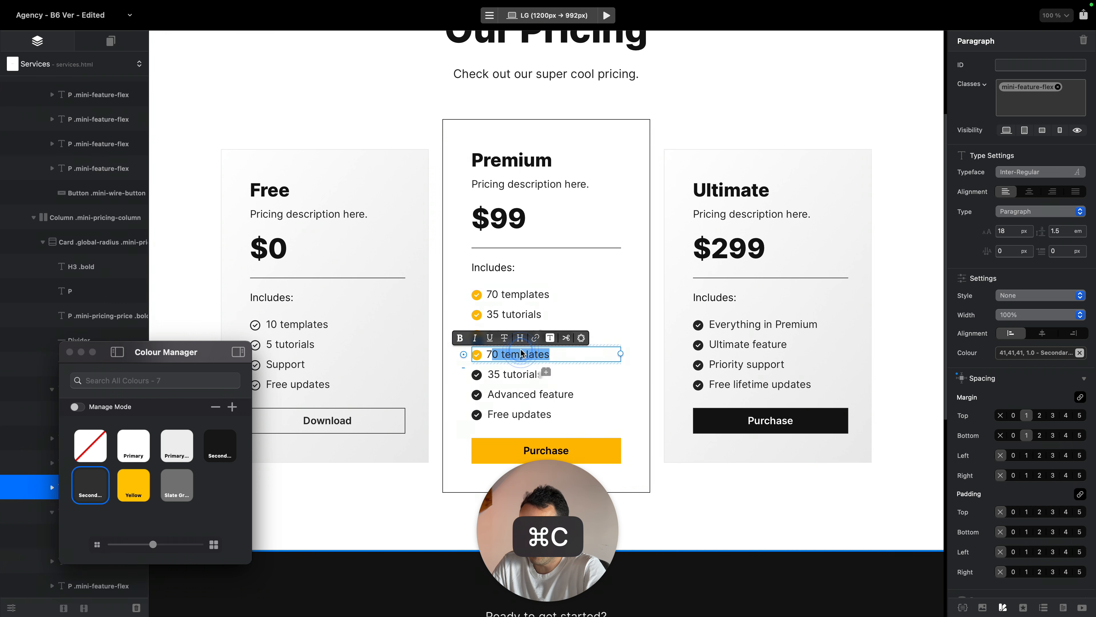
key("super+v")
Delete the three original feature rows with dark checkmarks from the Premium card
left_click(587, 373)
key("super+BackSpace")
key("super+BackSpace")
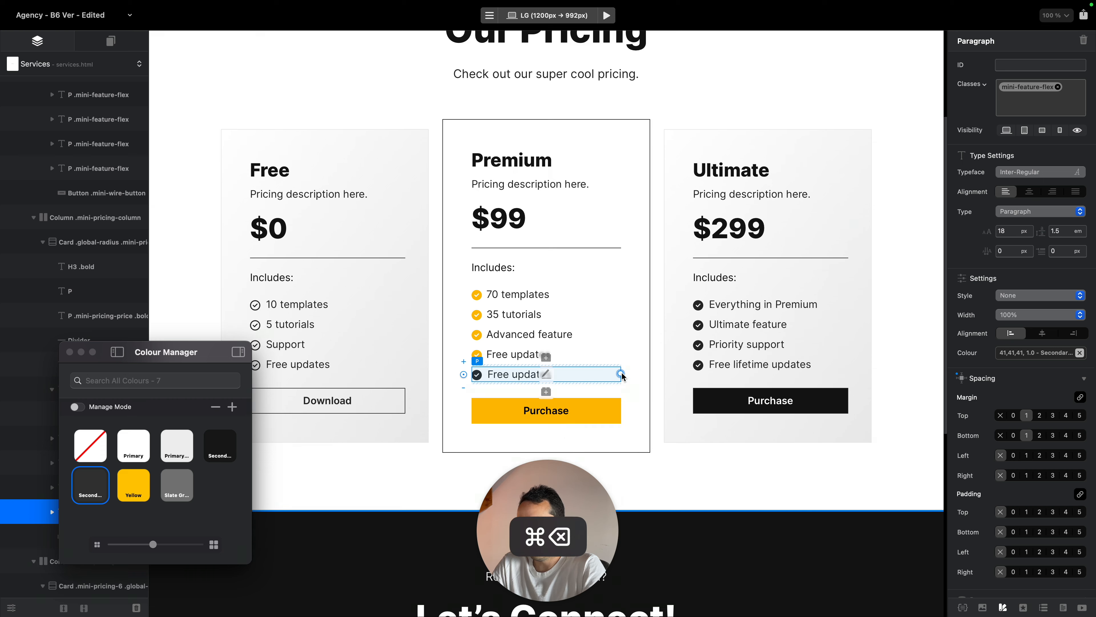
key("super+BackSpace")
Open the Premium card's mini-pricing-6-main class for editing at its border settings
left_click(630, 417)
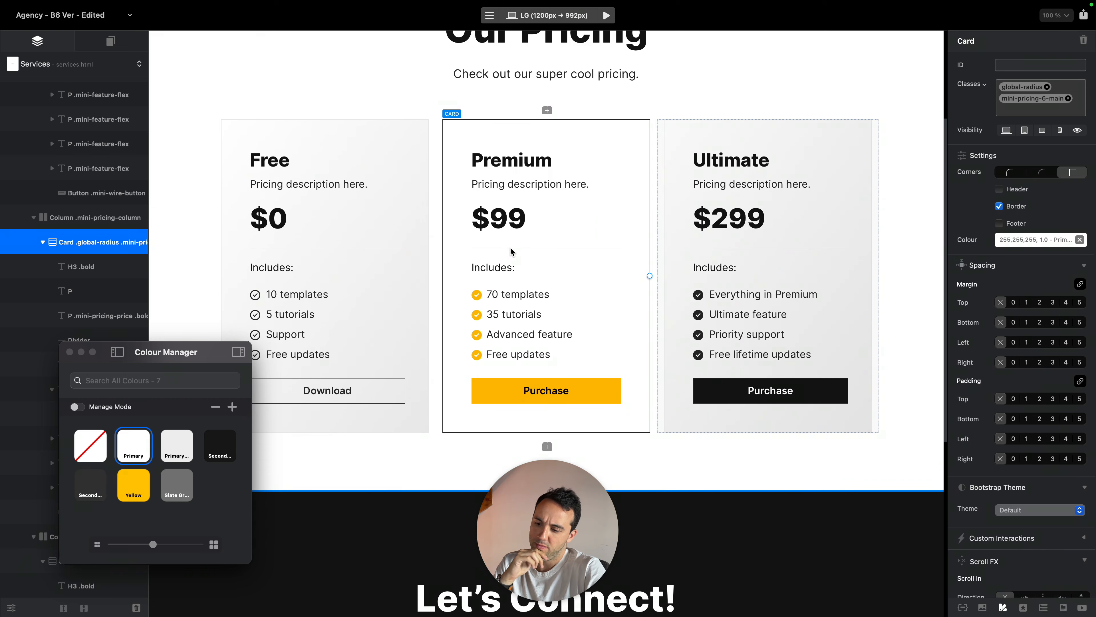
scroll(511, 251, "down", 2)
scroll(511, 251, "up", 2)
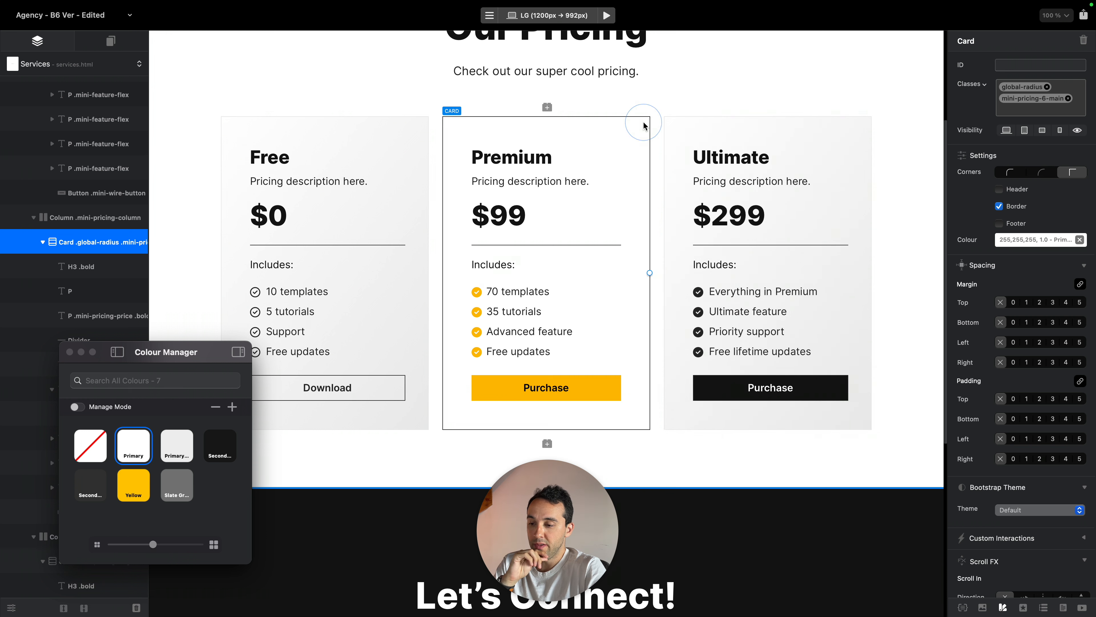
left_click(1036, 100)
left_click(765, 259)
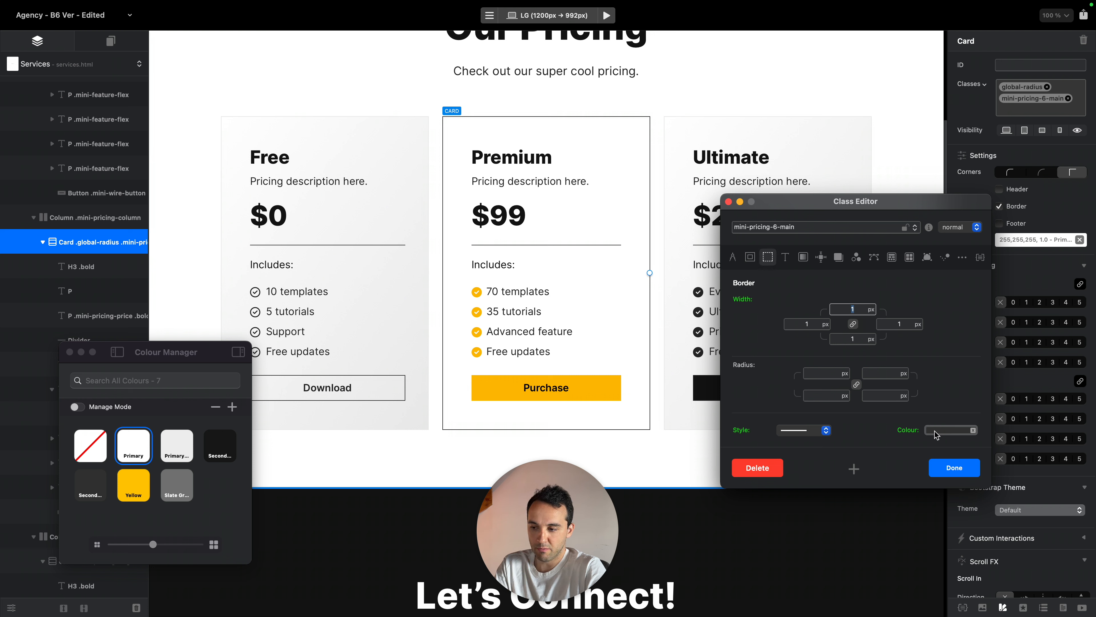
Try the Yellow swatch as the Premium card's border colour, and set the border back to the dark Secondary swatch
left_click(935, 432)
left_click(989, 332)
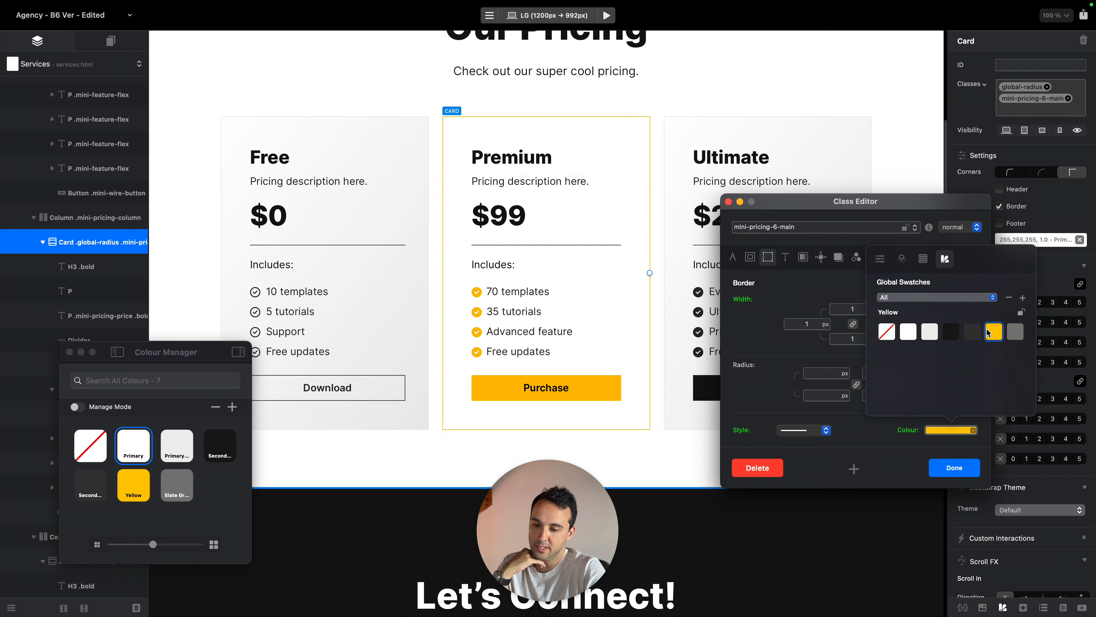
left_click(949, 333)
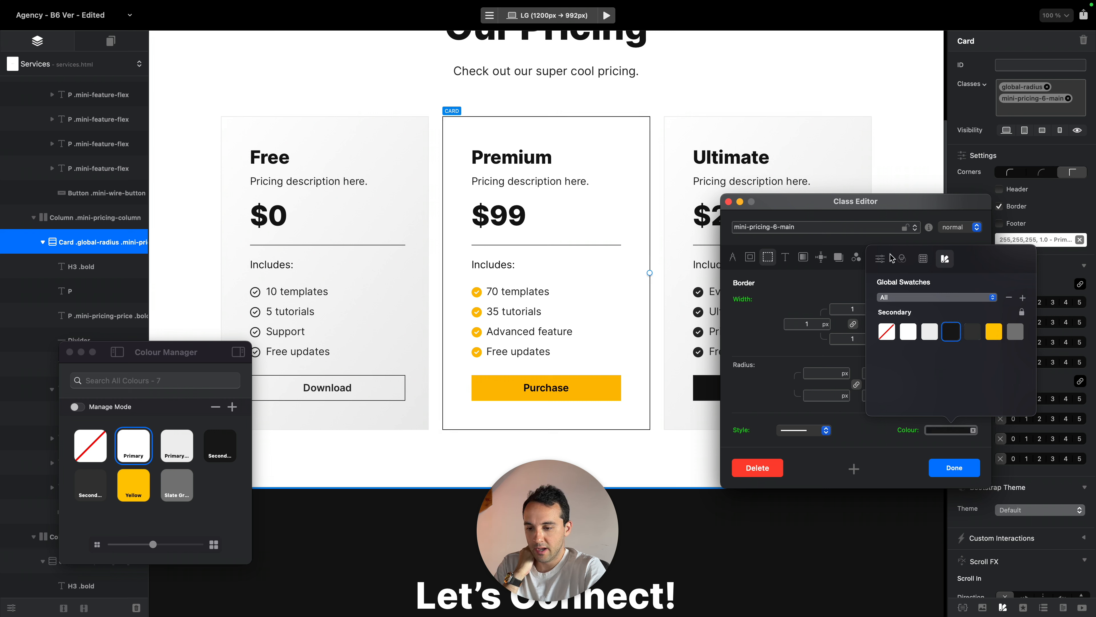
Give the mini-pricing-6-main class a linear gradient background starting from the Yellow swatch, at an angle of 128
left_click(803, 258)
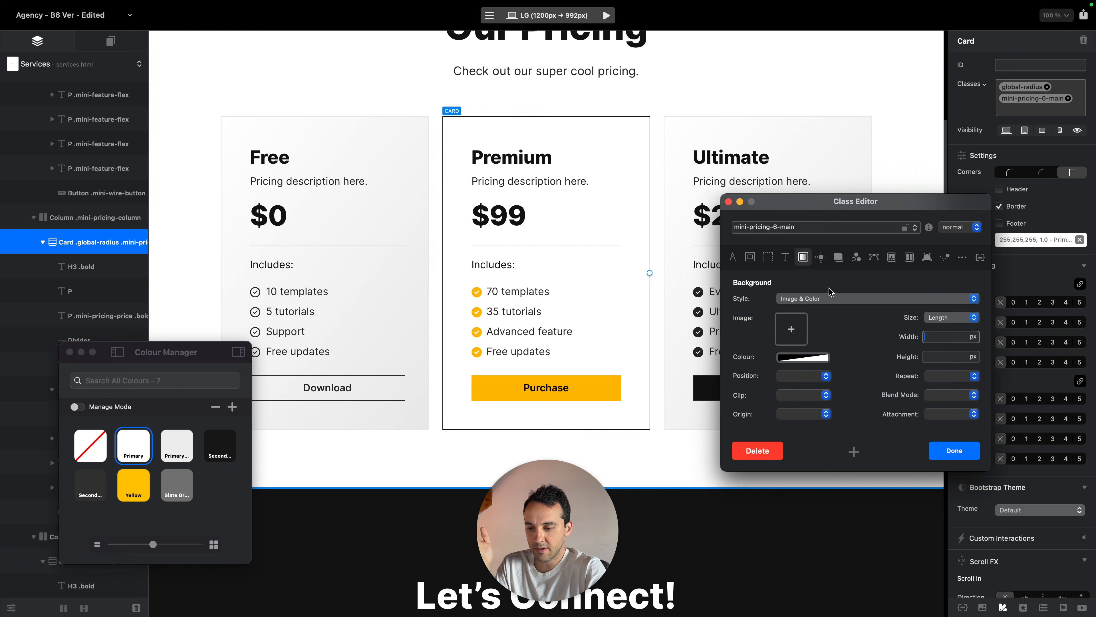
left_click(829, 298)
left_click(830, 313)
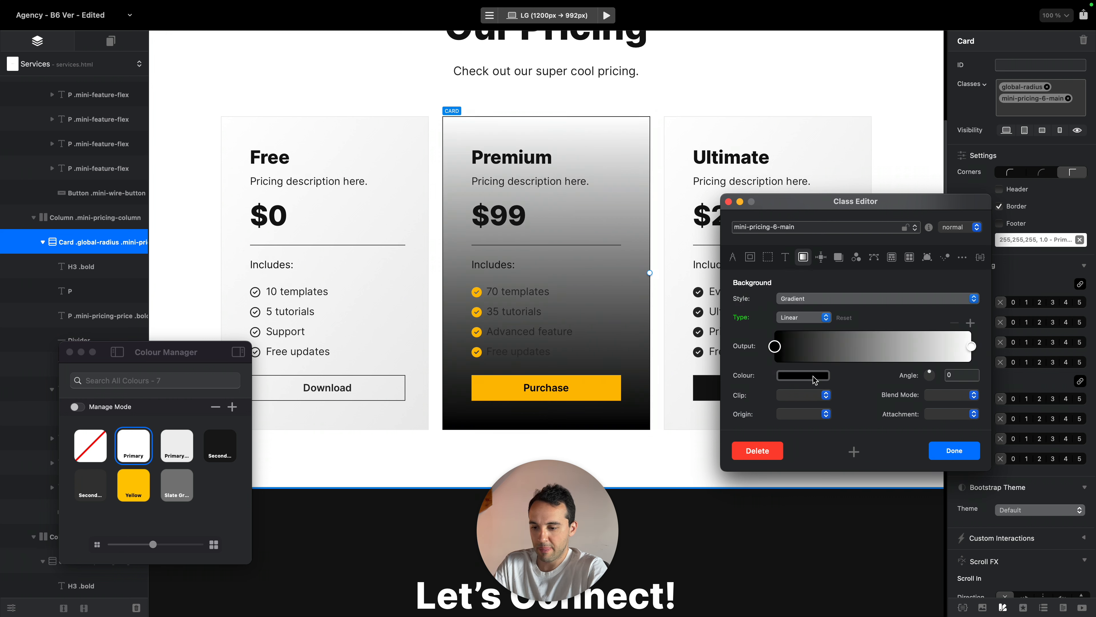
left_click(804, 375)
left_click(846, 277)
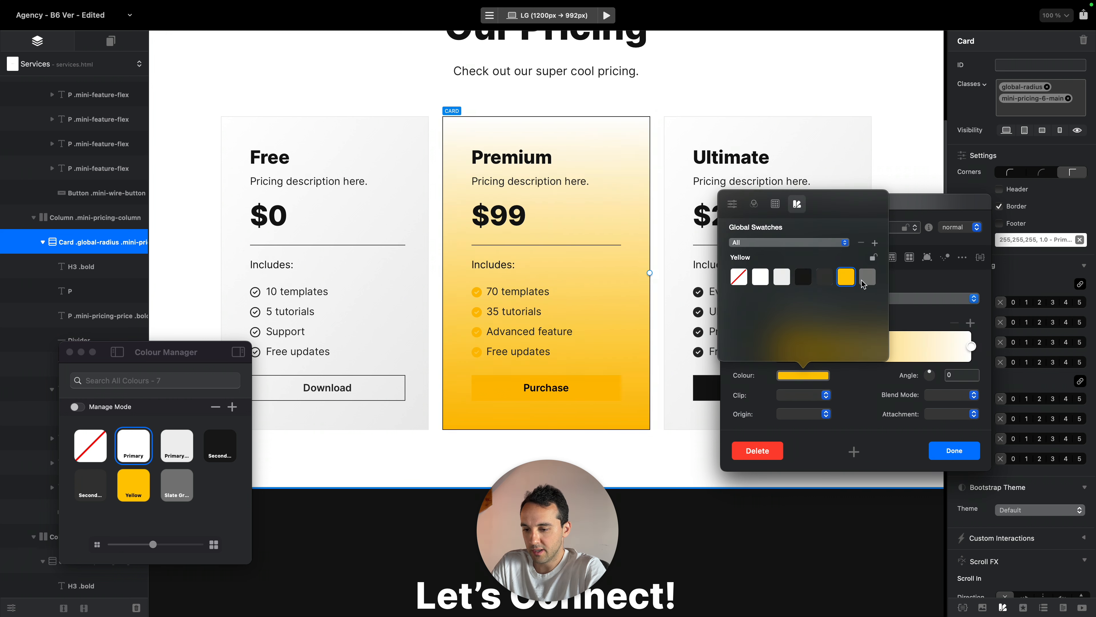
double_click(958, 375)
type("128")
Change the gradient's start colour to #FDBD02 sampled from the Premium Purchase button, lower its alpha to about 0.28, and save the class
left_click(790, 374)
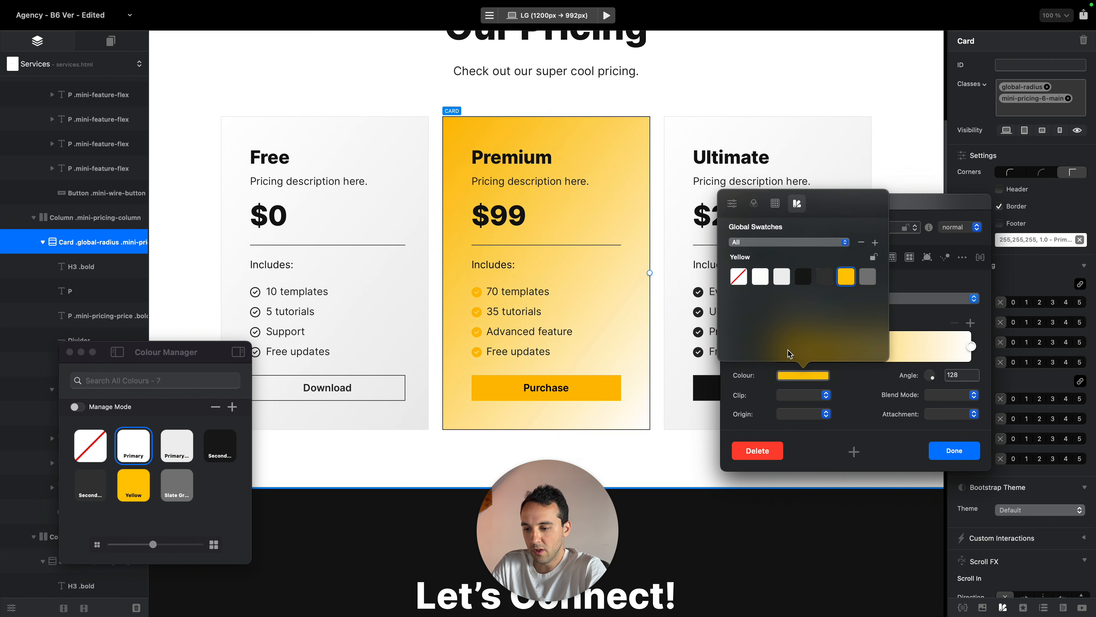
left_click(739, 276)
left_click(733, 203)
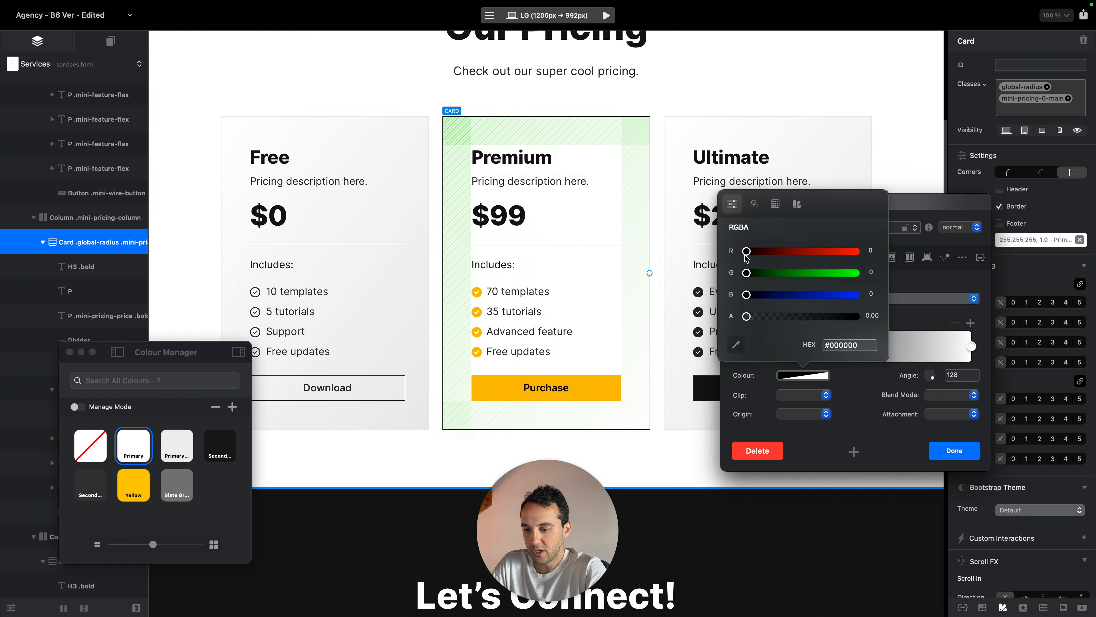
left_click(739, 345)
left_click(500, 384)
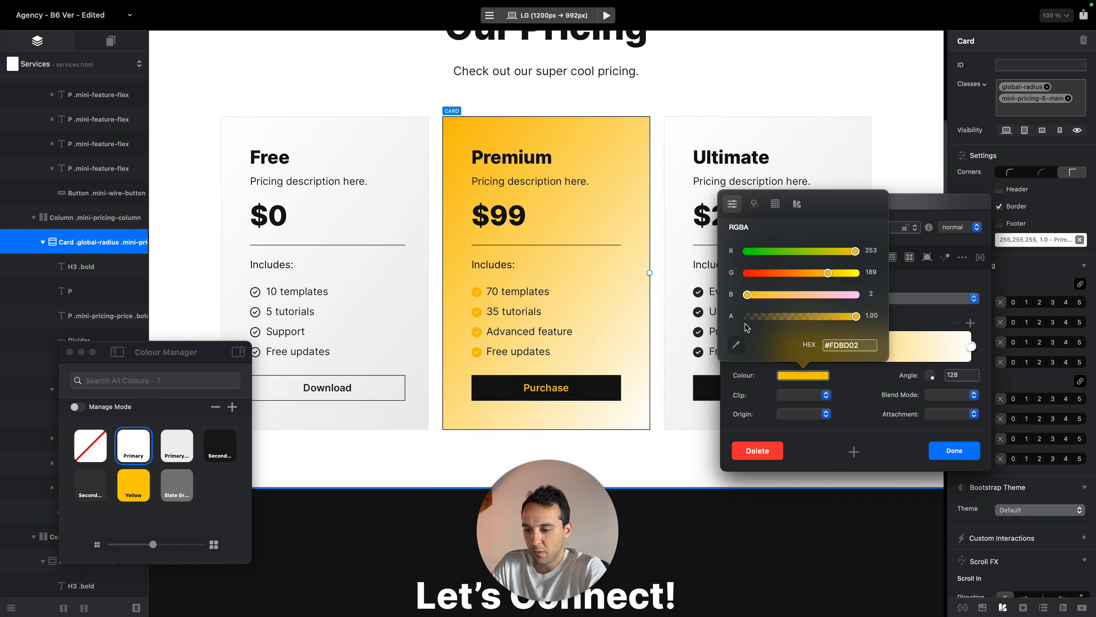
left_click(815, 316)
mouse_move(780, 318)
left_mouse_down()
mouse_move(758, 317)
mouse_move(786, 317)
left_mouse_up()
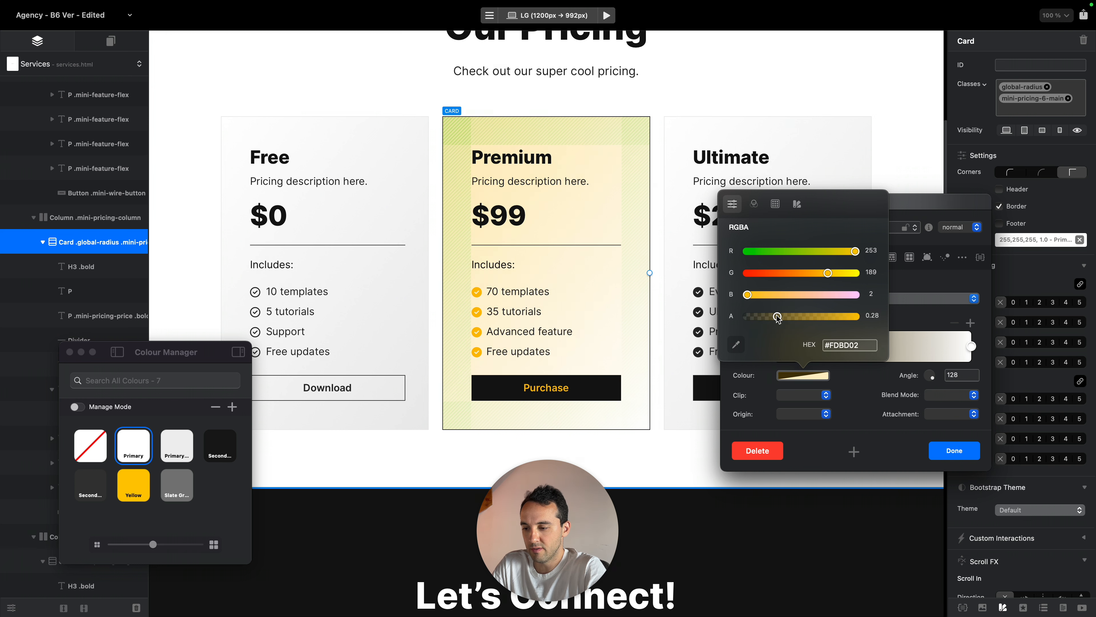
left_click(949, 452)
left_click(949, 451)
left_click(851, 454)
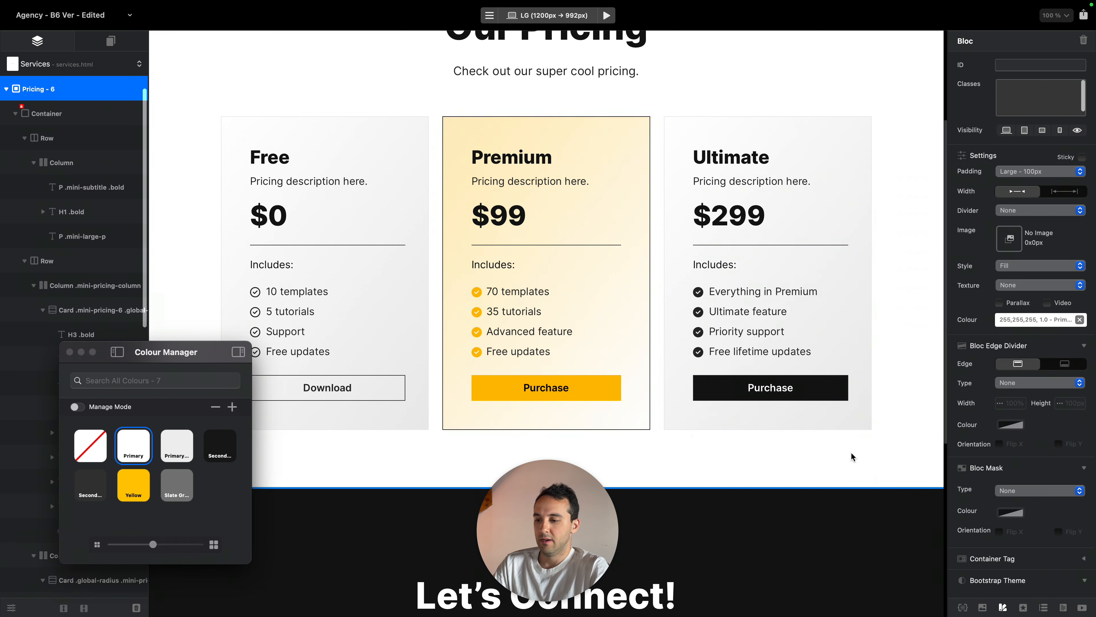
scroll(850, 451, "up", 3)
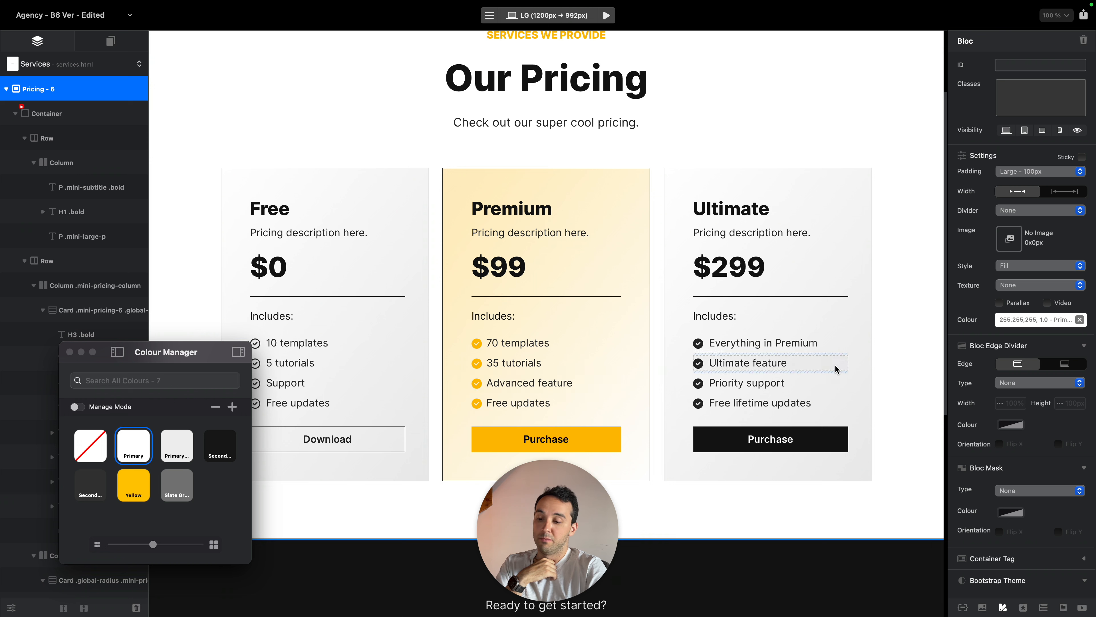
scroll(836, 369, "down", 5)
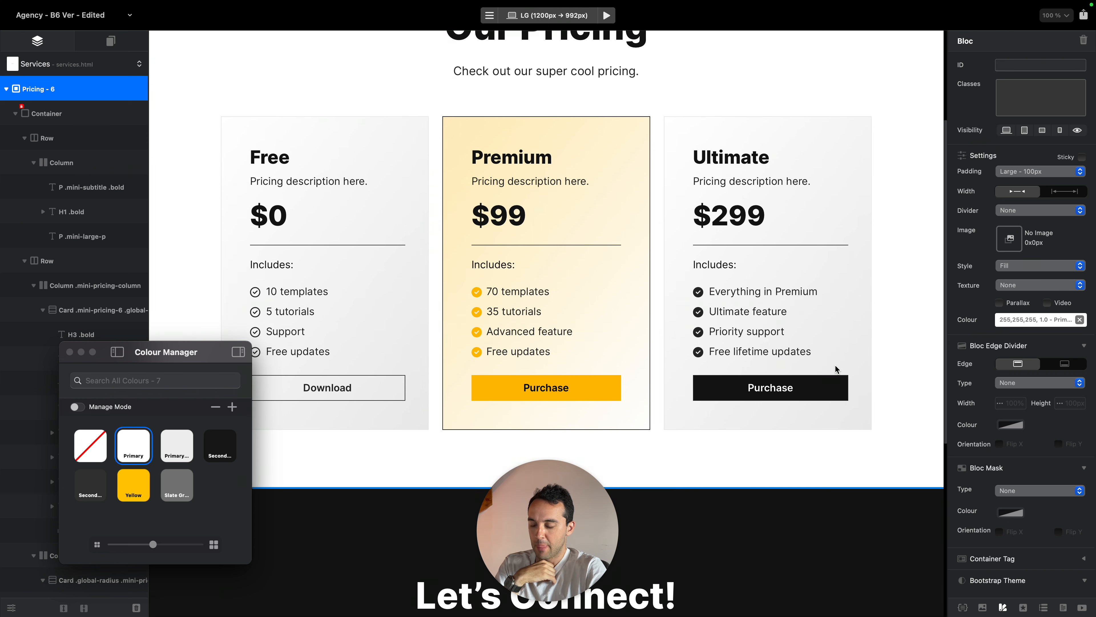
scroll(837, 369, "up", 10)
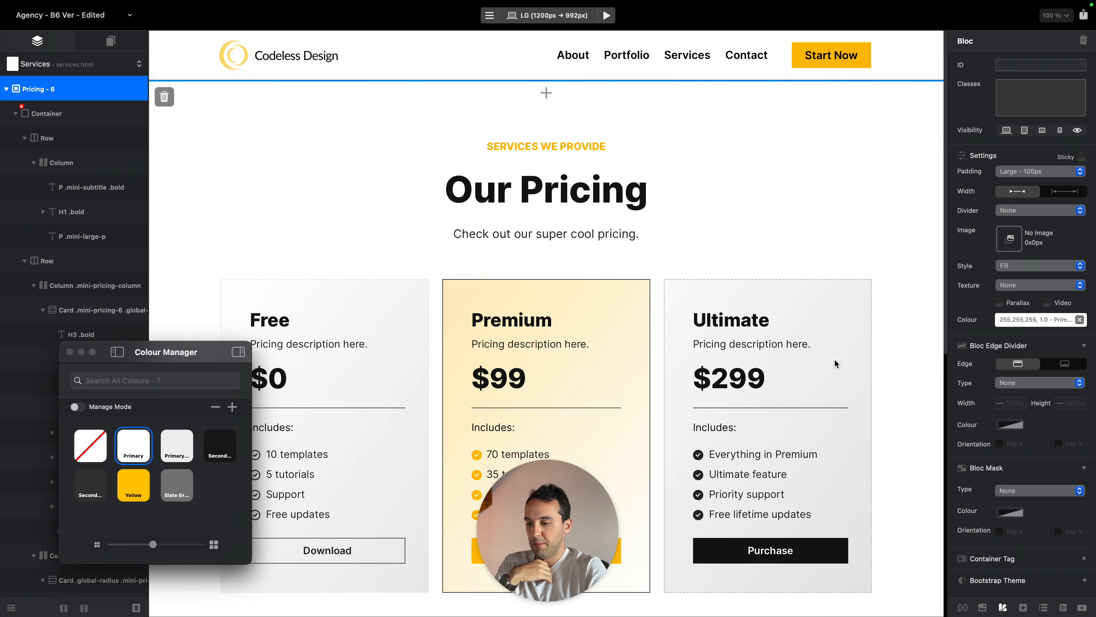
Examine the Services page's pricing section and compare it with the reference site's Simple Pricing page in Safari
scroll(829, 216, "down", 5)
scroll(829, 216, "up", 8)
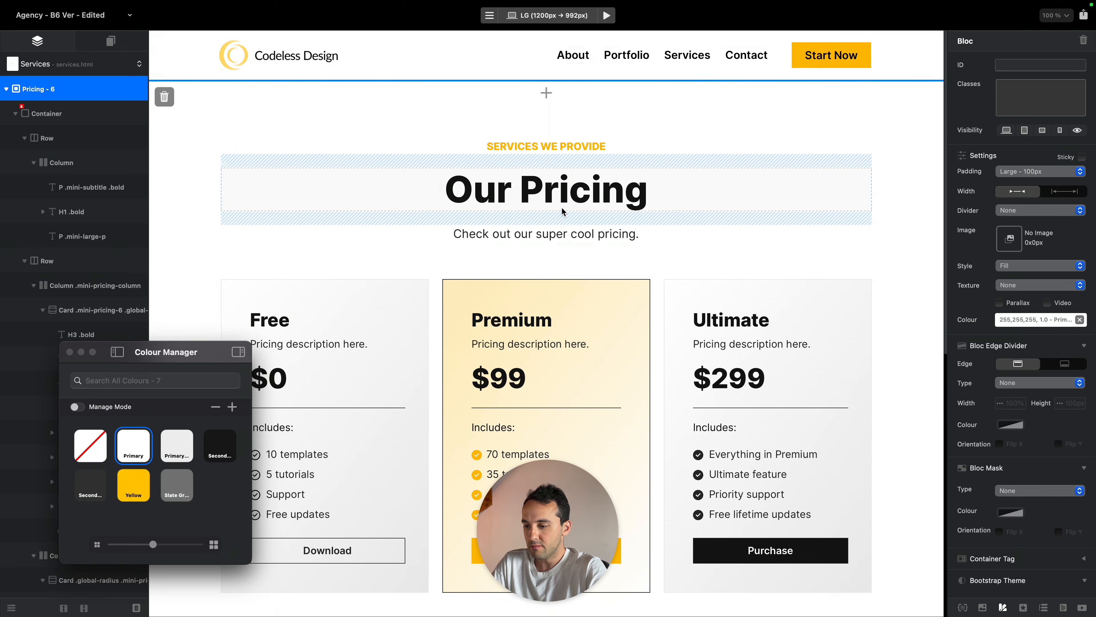
key("ctrl+Left")
scroll(727, 154, "up", 3)
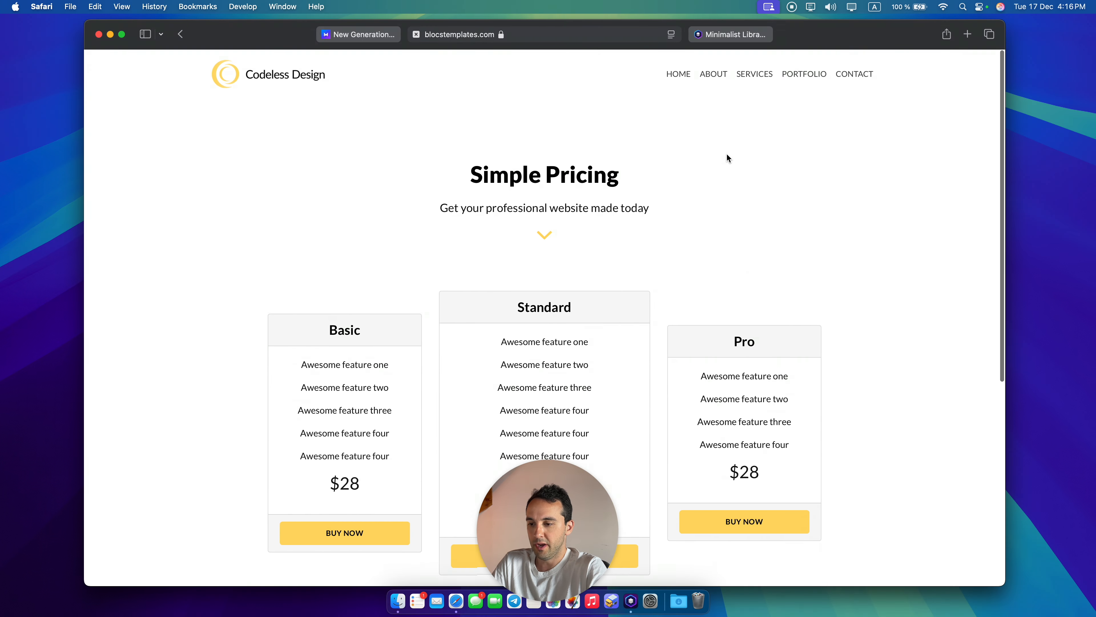
key("ctrl+Right")
key("ctrl+Left")
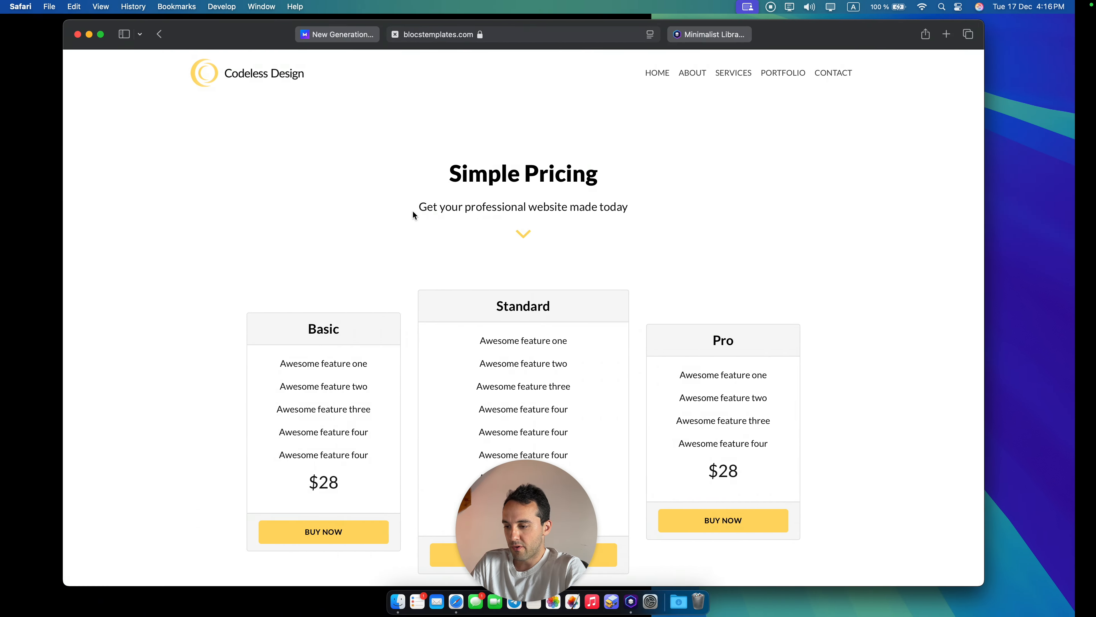
key("ctrl+Right")
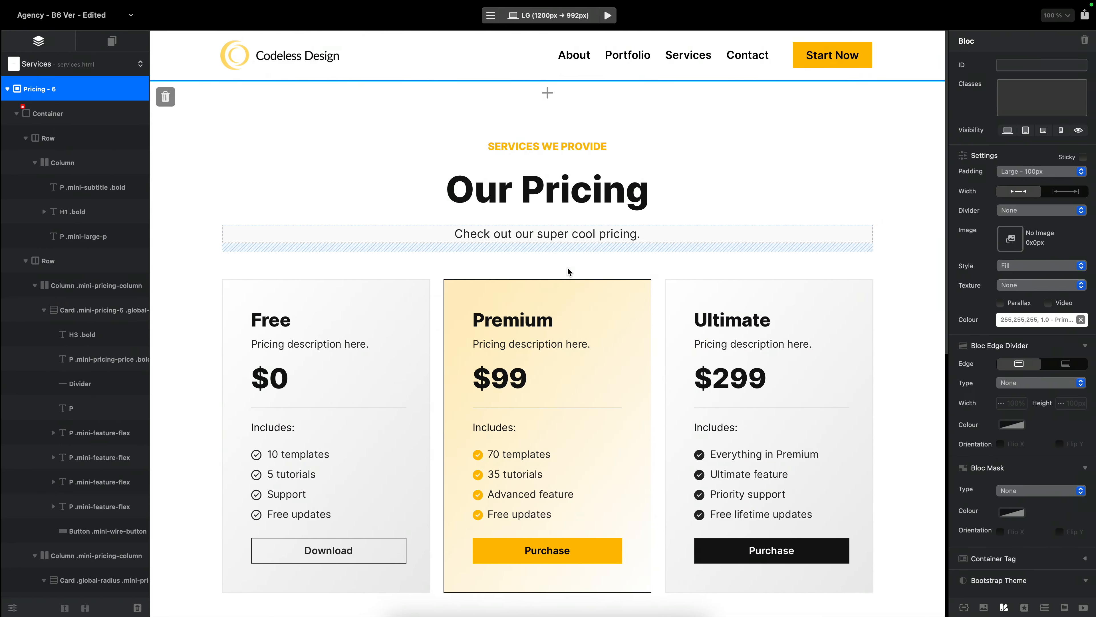
scroll(567, 266, "down", 10)
scroll(616, 318, "up", 10)
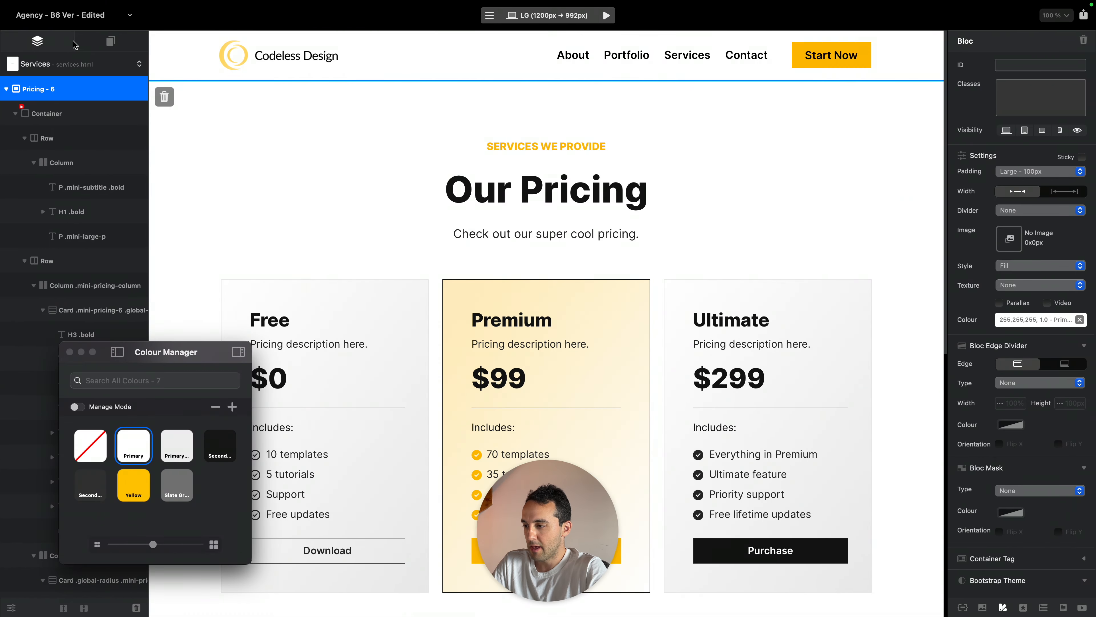
Open the About page and copy the yellow arrow SVG icon below the "Why work with us?" heading
left_click(72, 63)
left_click(92, 46)
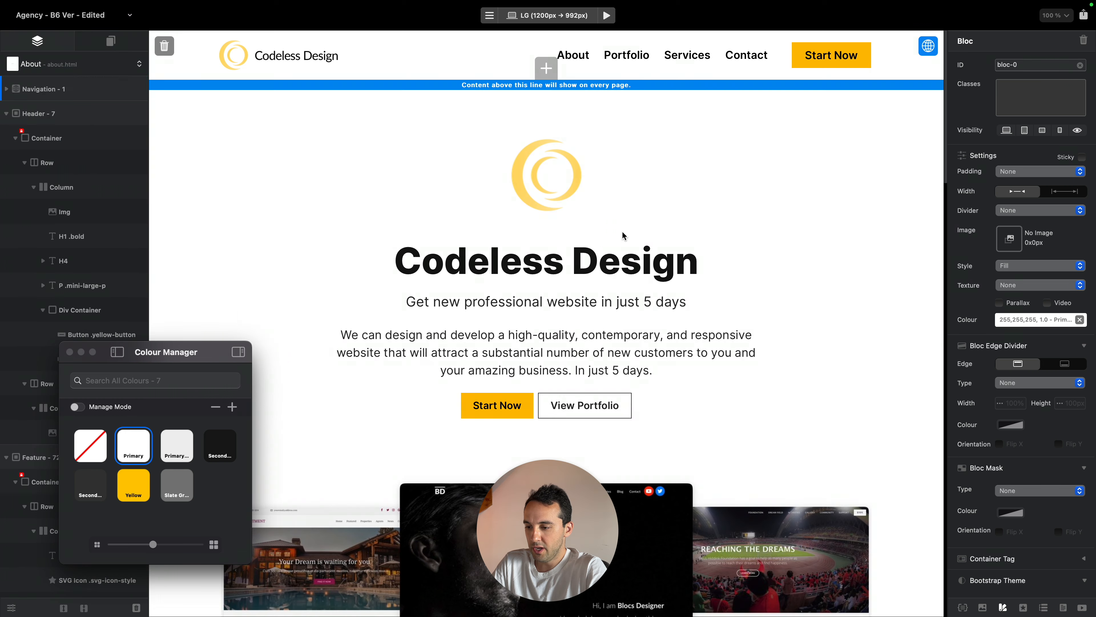
scroll(577, 235, "down", 10)
left_click(550, 245)
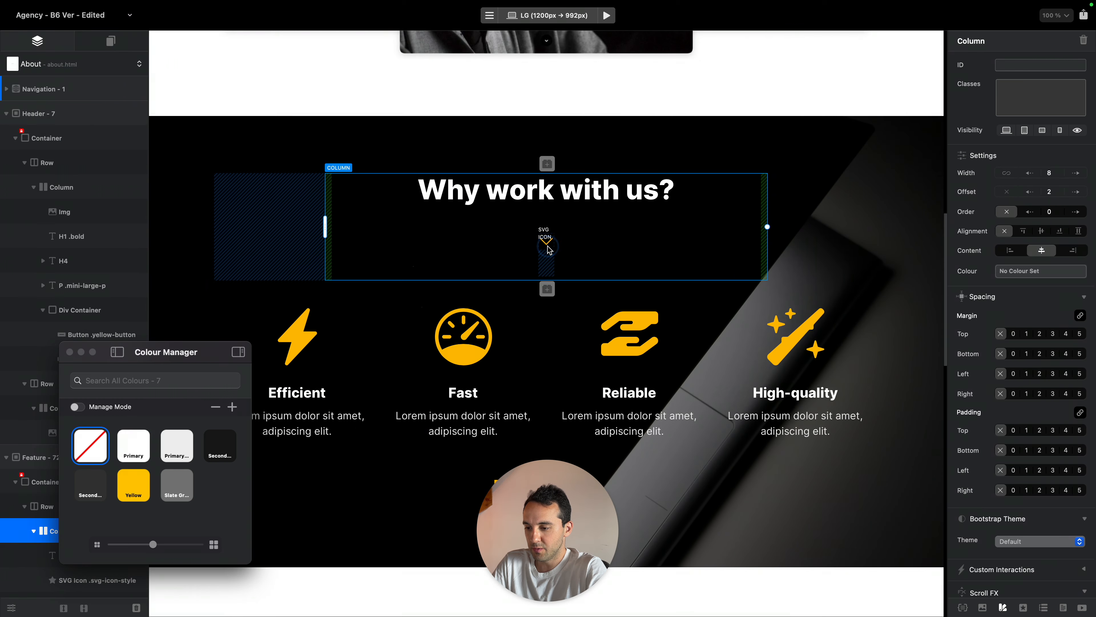
left_click(547, 246)
key("super+c")
Paste the arrow icon below "Check out our super cool pricing." on the Services page and centre its column's content
left_click(45, 60)
left_click(60, 106)
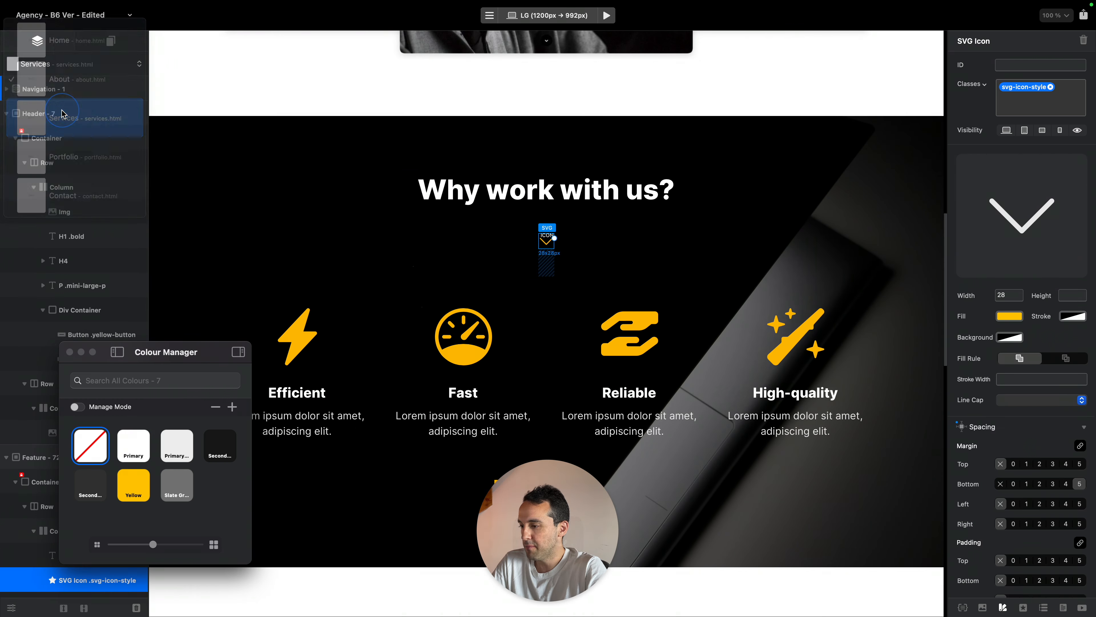
left_click(666, 231)
key("super+v")
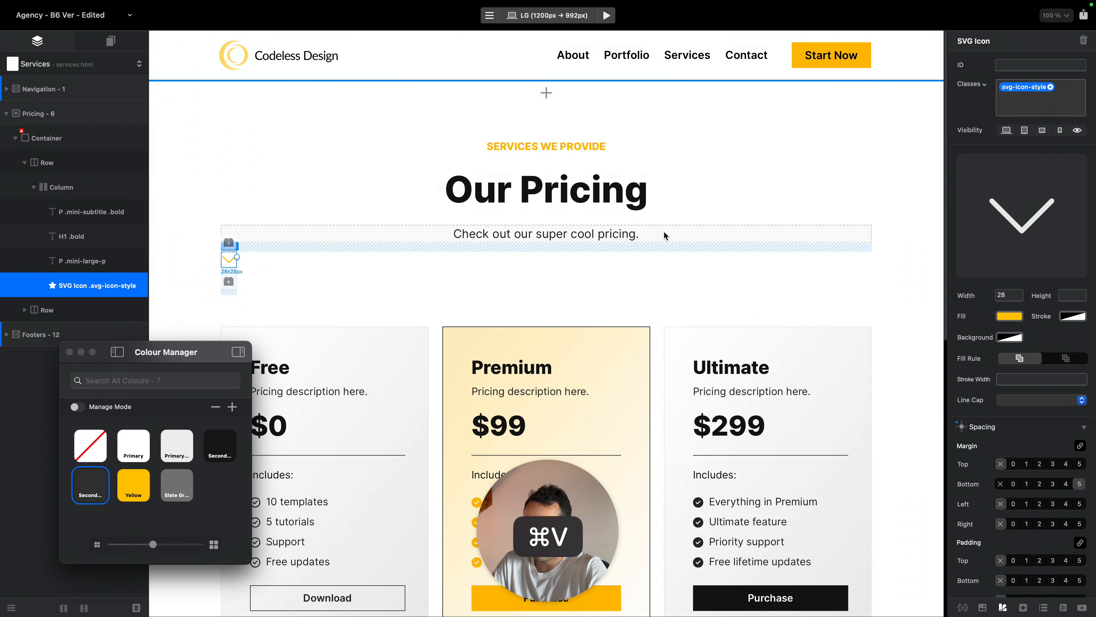
key("super+4")
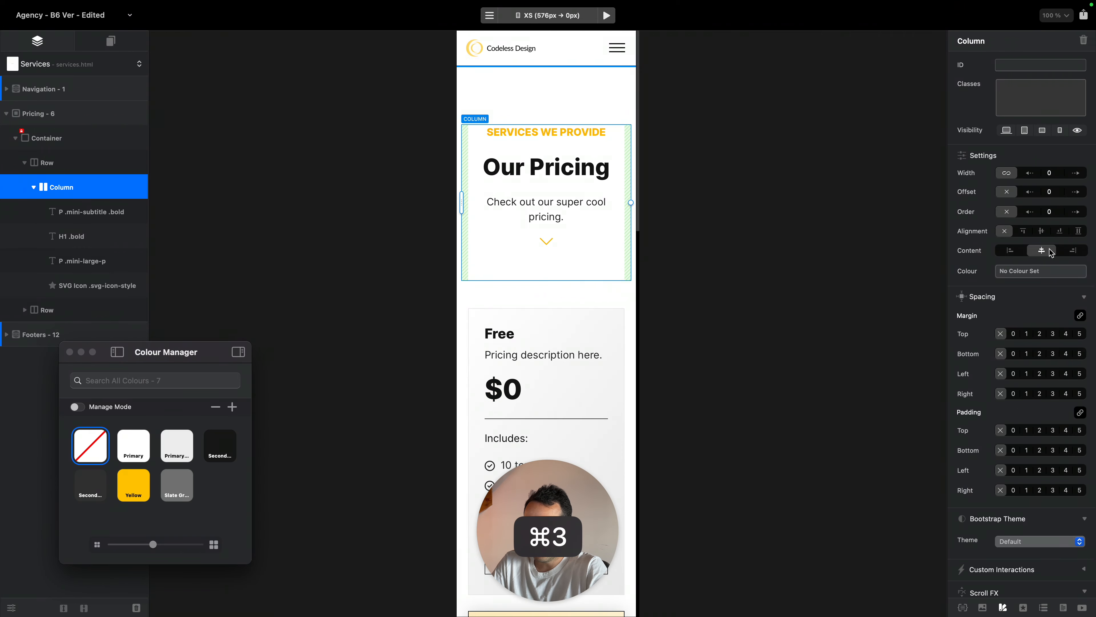
key("super+1")
Set the pricing description paragraph's bottom margin to 4 and remove the arrow icon's bottom margin
left_click(649, 234)
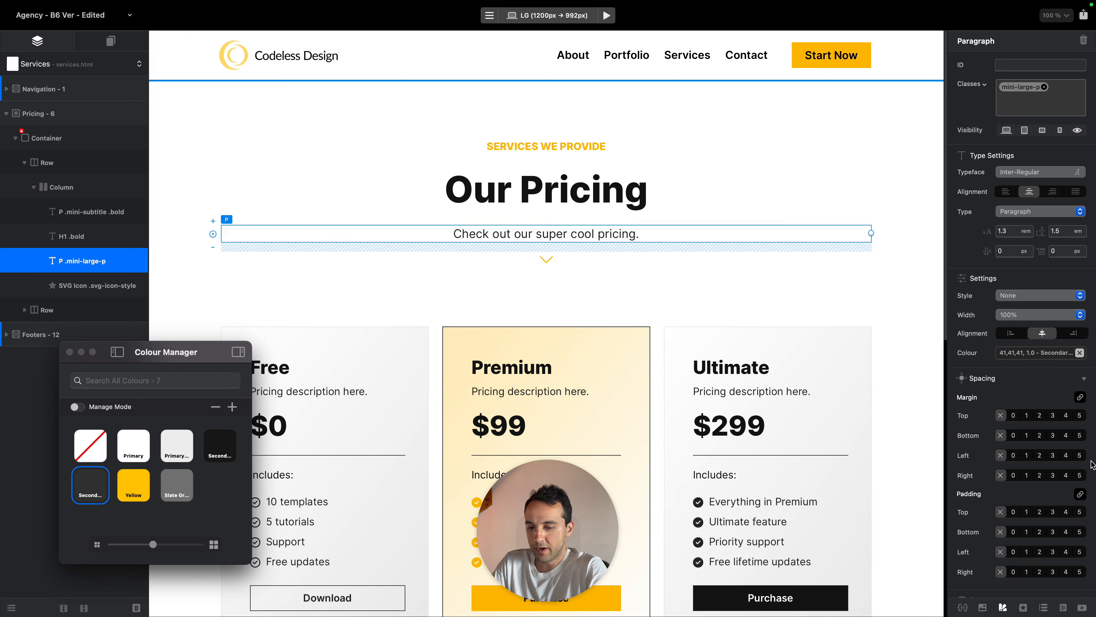
left_click(1069, 435)
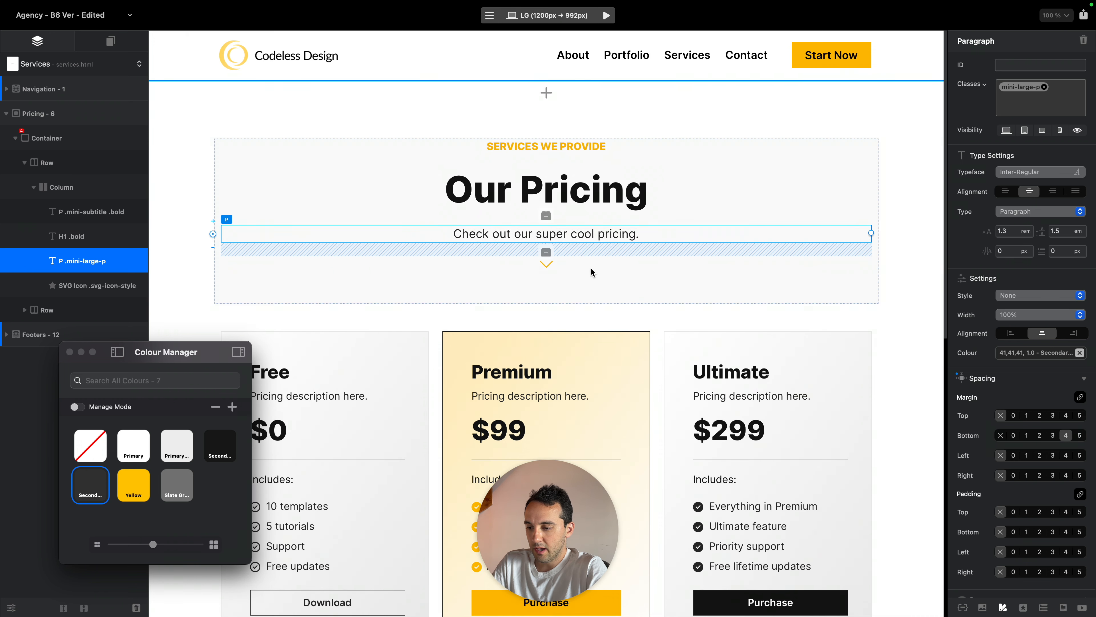
left_click(551, 274)
left_click(547, 263)
left_click(1002, 483)
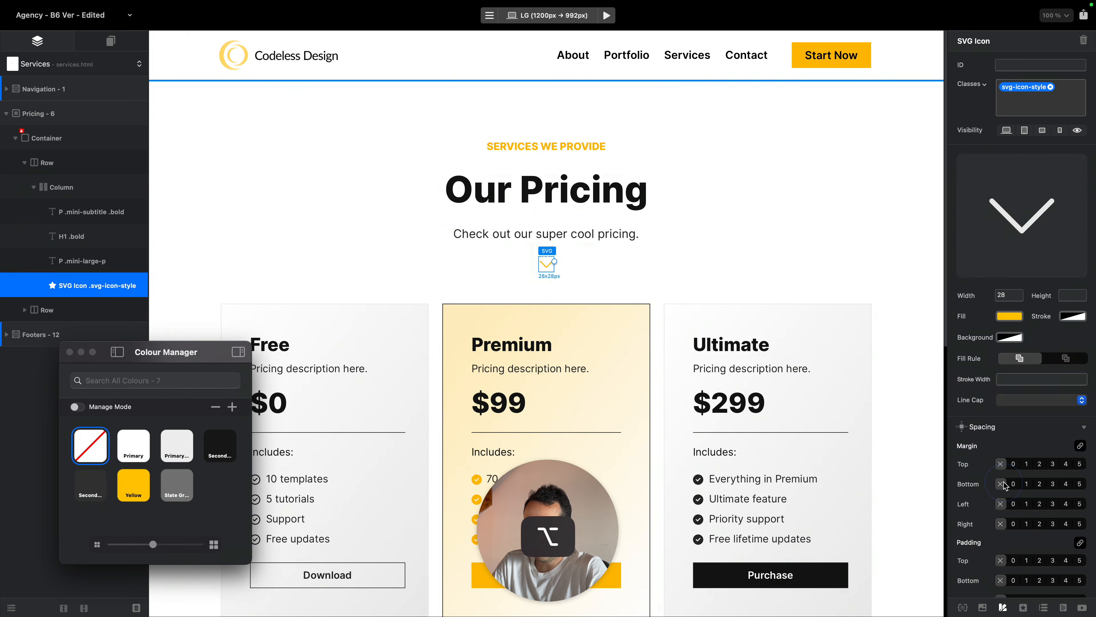
Examine the pricing section's layout and spacing across the LG, MD, SM and XS breakpoints
left_click(885, 272)
key("super+2")
key("super+4")
key("super+2")
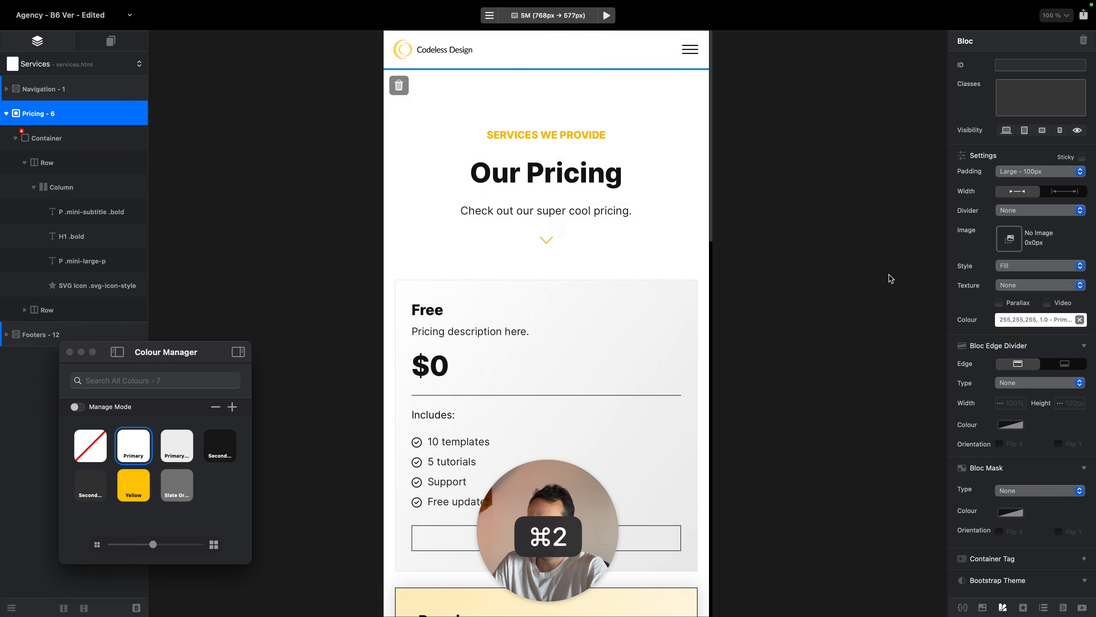
key("super+1")
key("super+2")
key("super+4")
key("super+2")
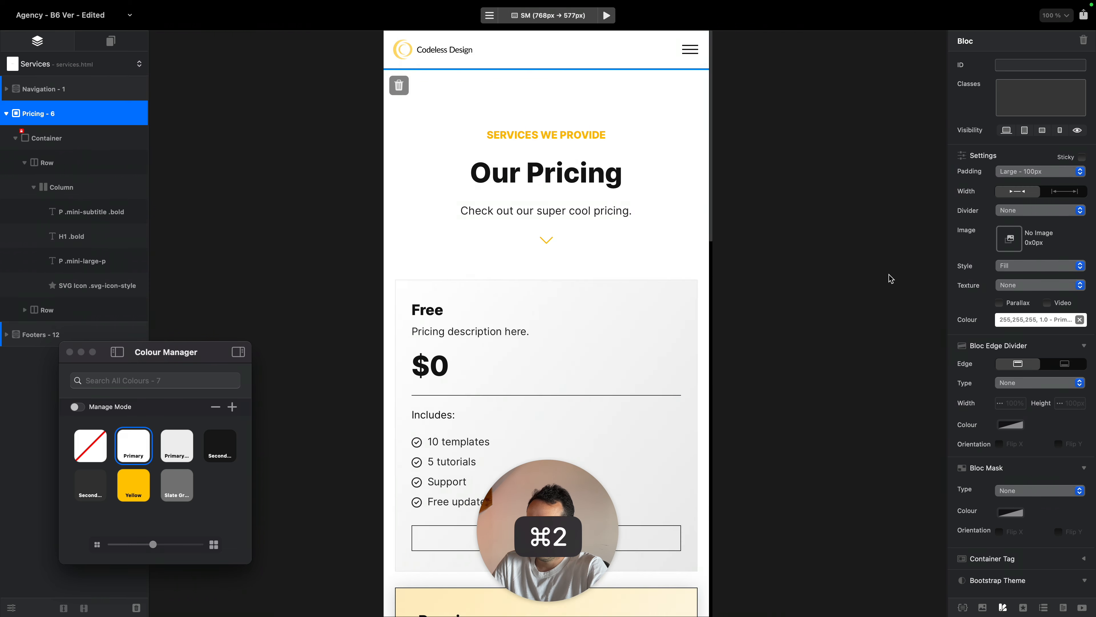
key("super+4")
key("super+5")
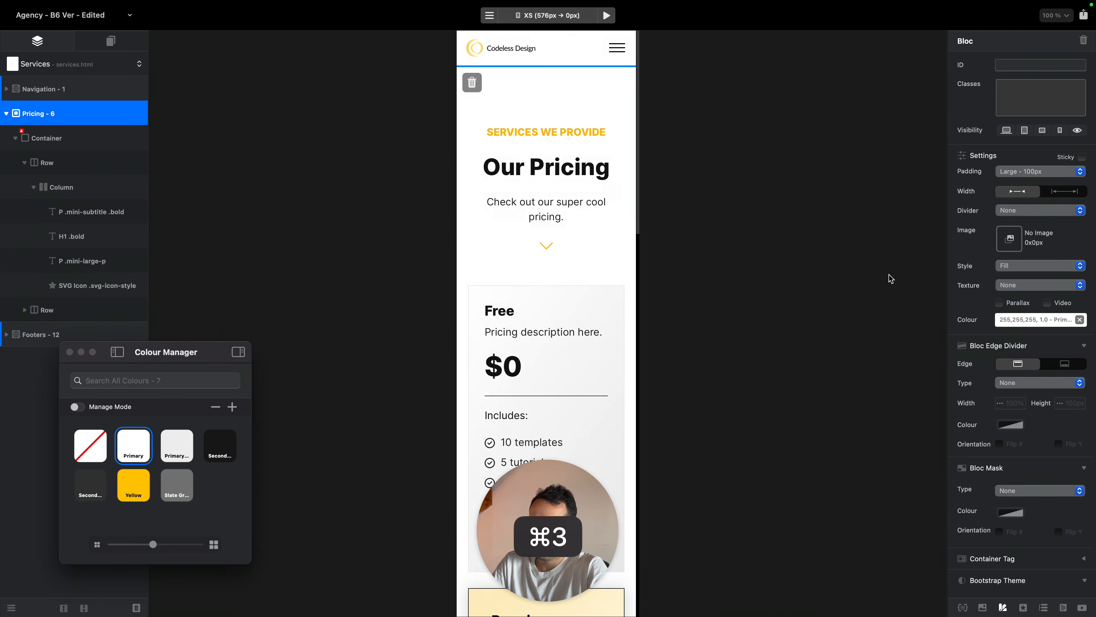
key("super+2")
key("super+1")
key("super+4")
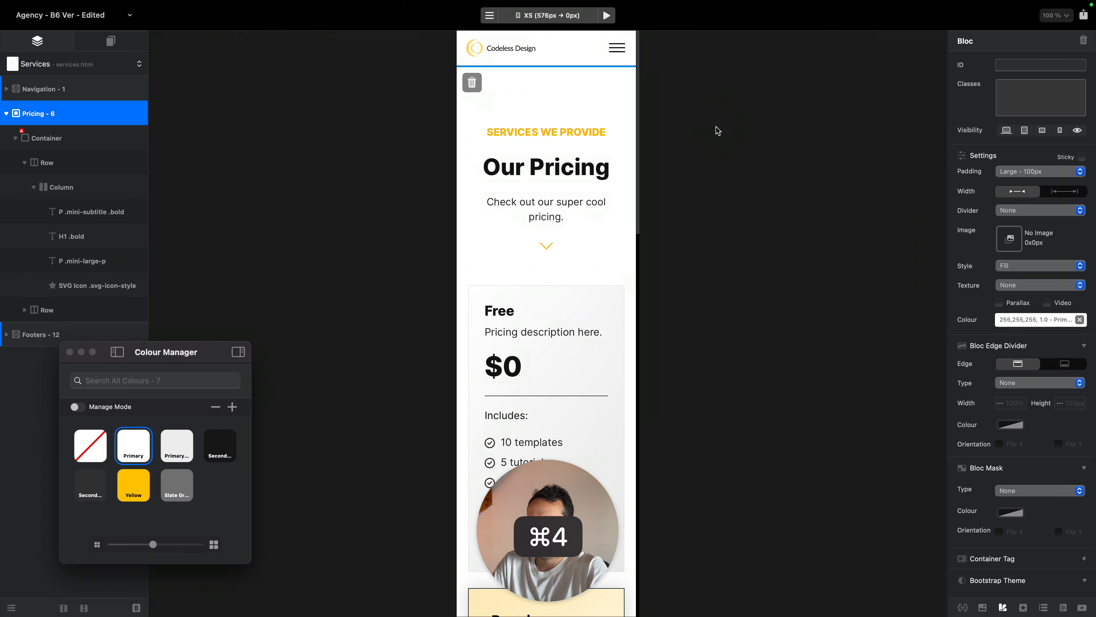
Set the Pricing bloc's padding to Medium - 50px on the XS and SM breakpoints and Large - 100px on MD
key("super+3")
key("super+4")
left_click(1036, 176)
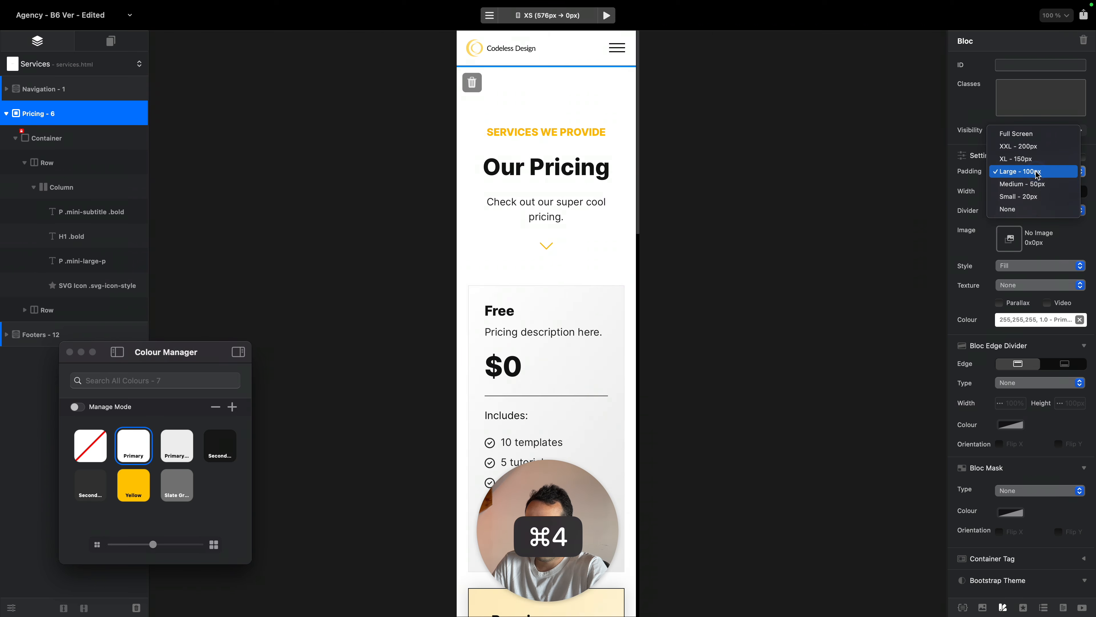
left_click(1037, 188)
key("super+3")
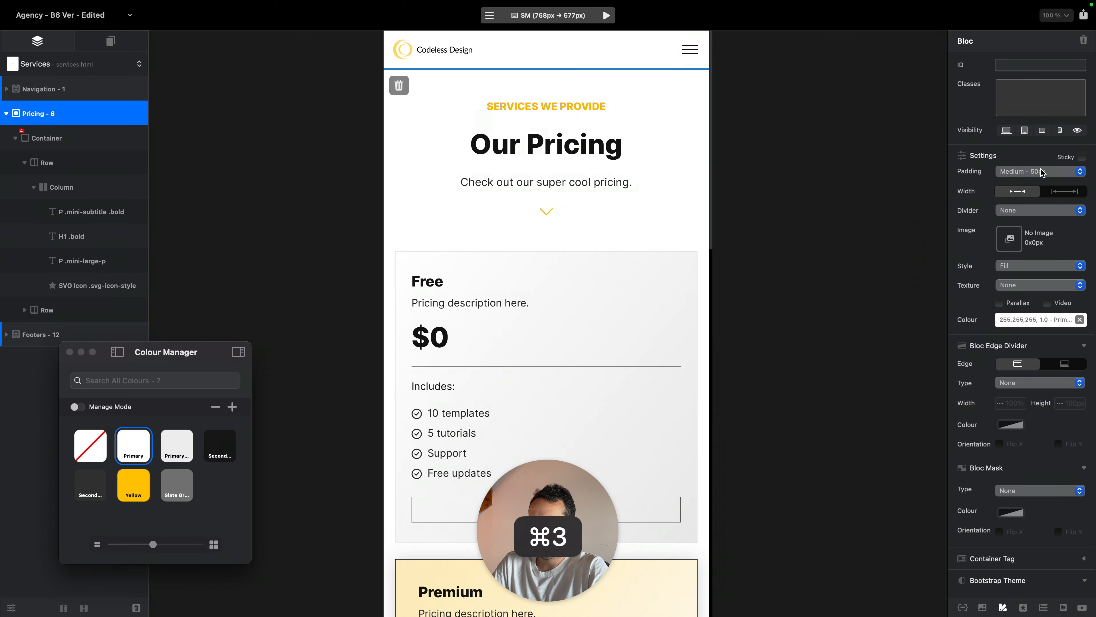
left_click(1042, 172)
left_click(1049, 172)
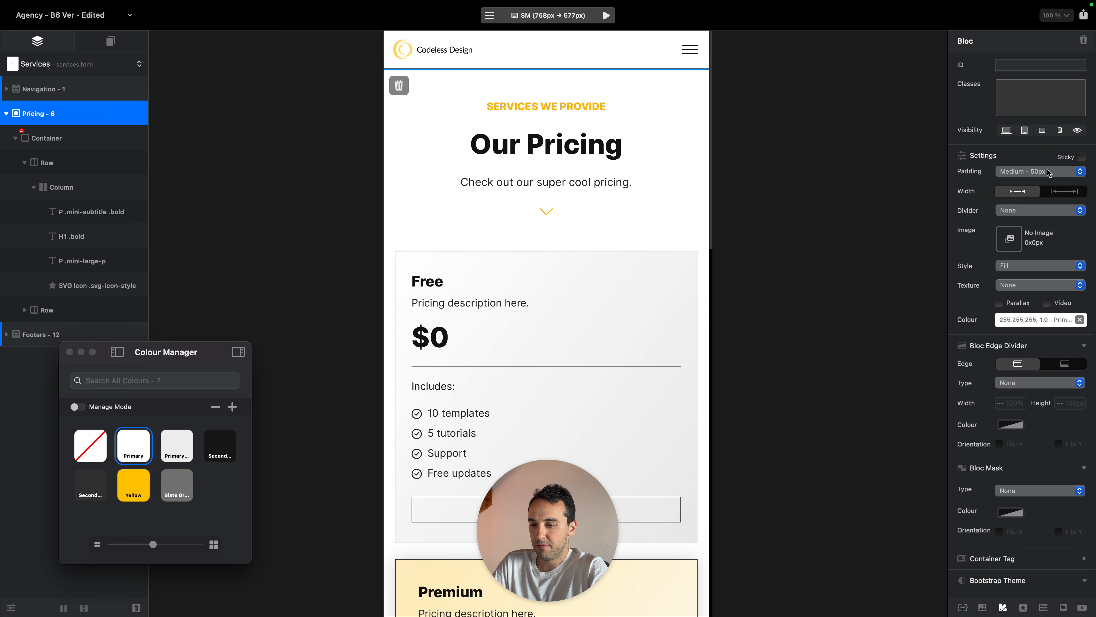
key("super+2")
left_click(1049, 172)
left_click(1051, 164)
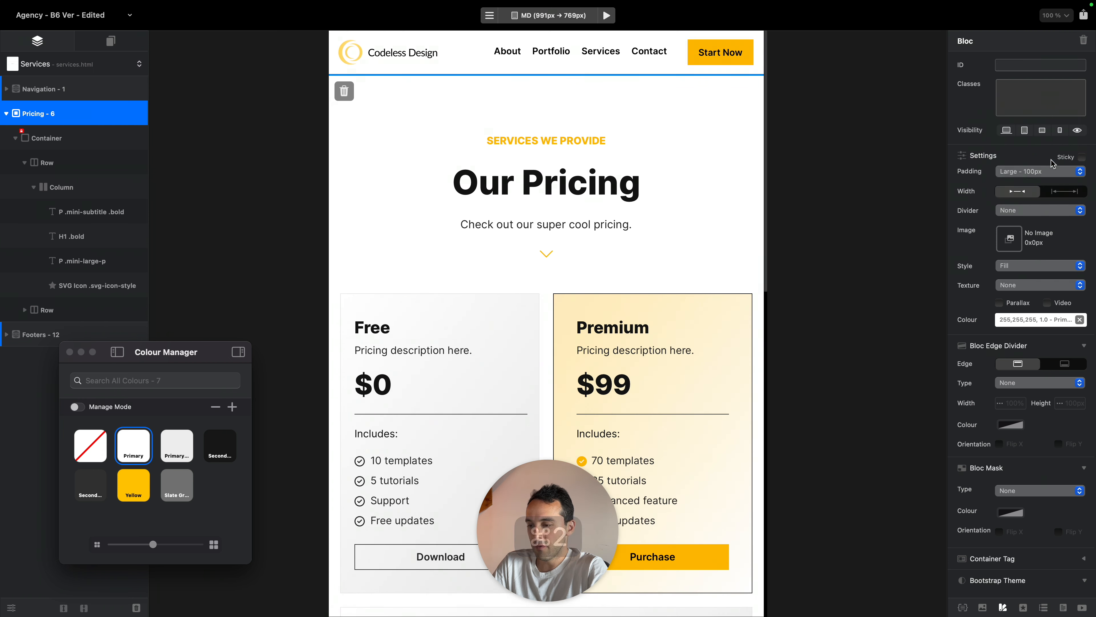
Review the Services page down to its footer at the LG breakpoint and save the project
key("super+1")
scroll(902, 128, "down", 10)
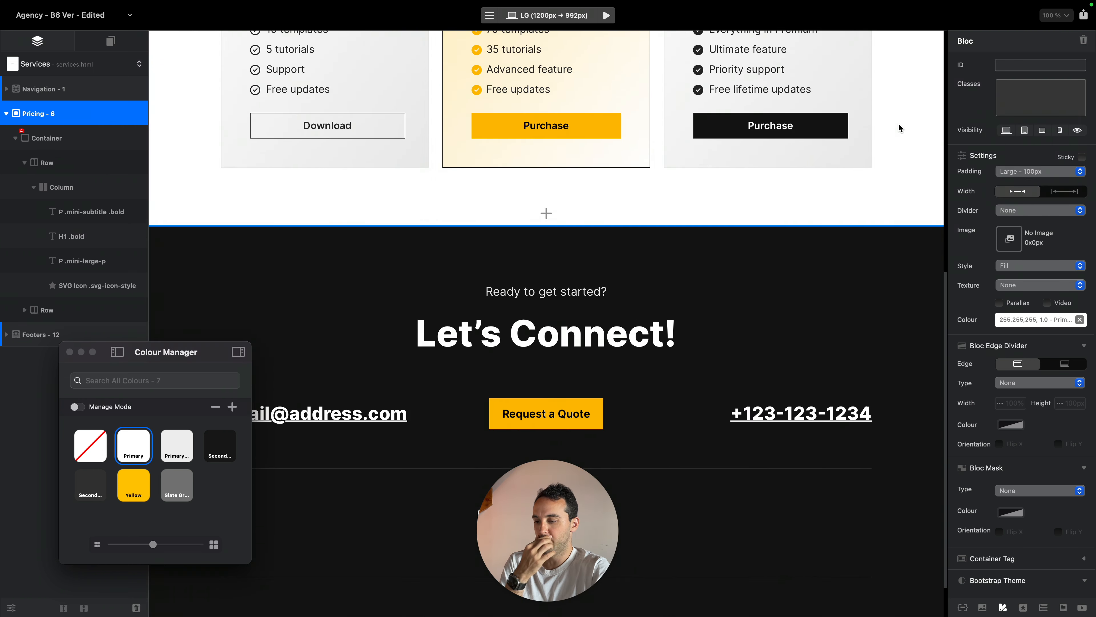
scroll(683, 373, "up", 10)
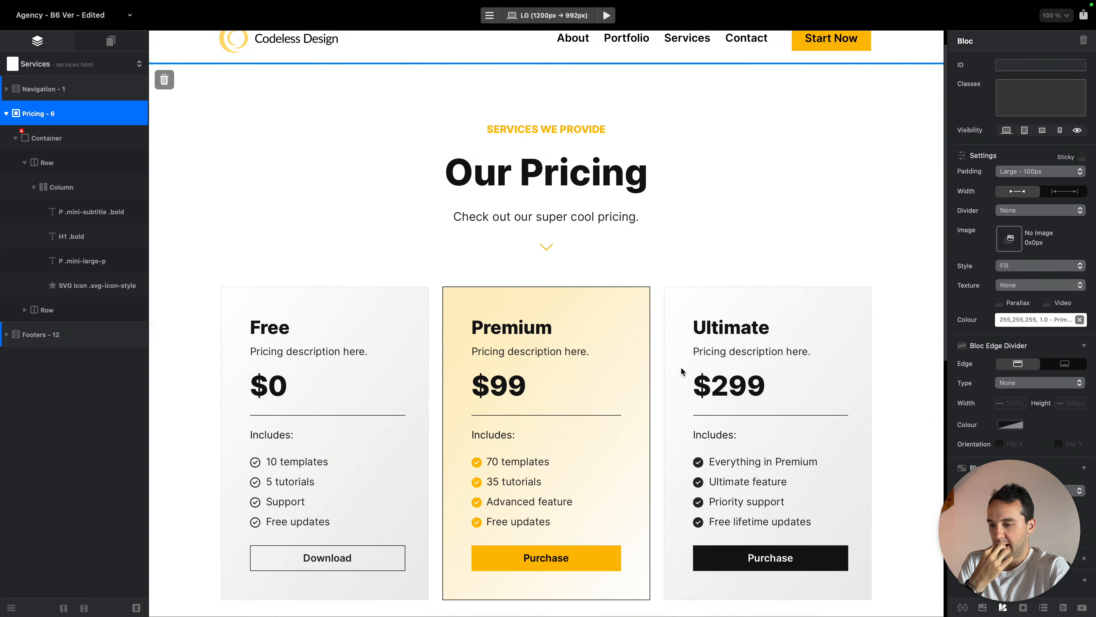
key("super+s")
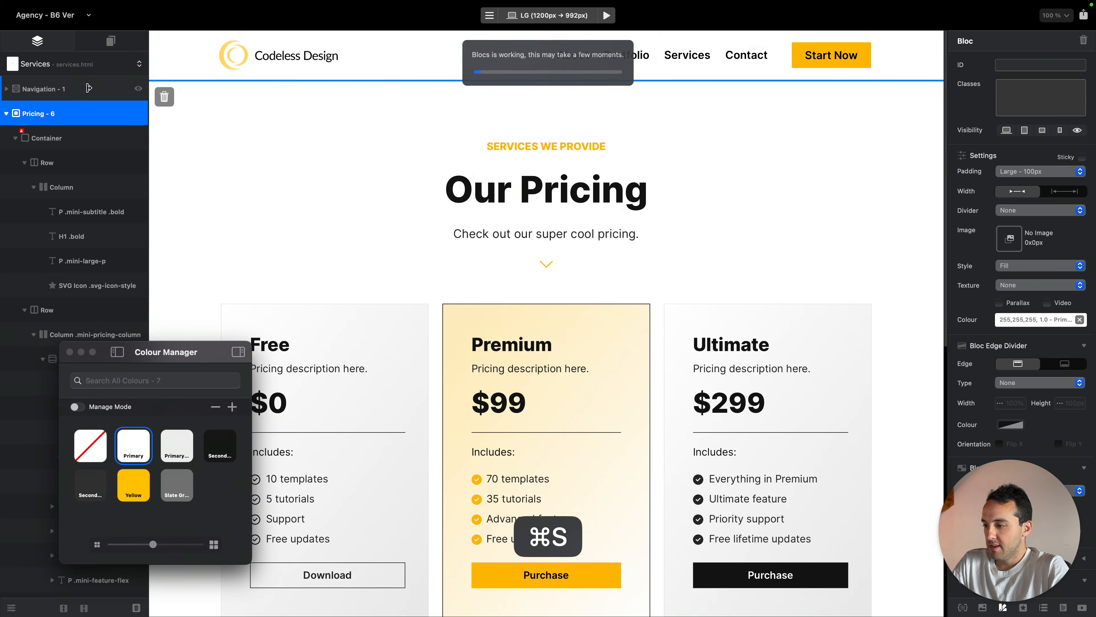
Switch to Safari and examine the reference site's Portfolio page, its intro and the grid of captioned website thumbnails
key("ctrl+Left")
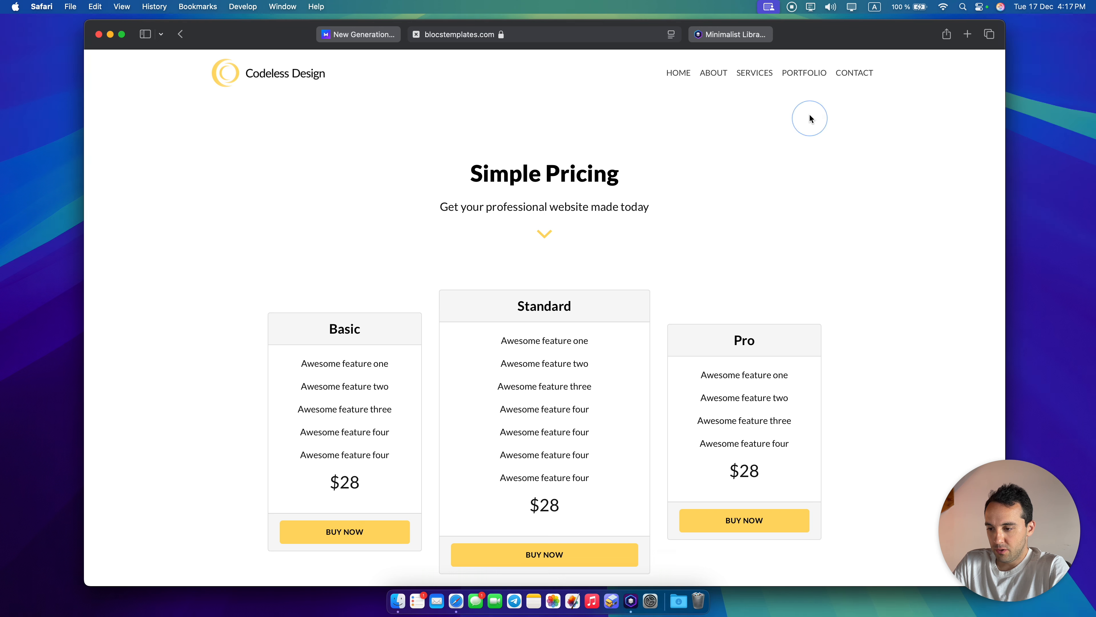
left_click(822, 82)
scroll(931, 257, "down", 5)
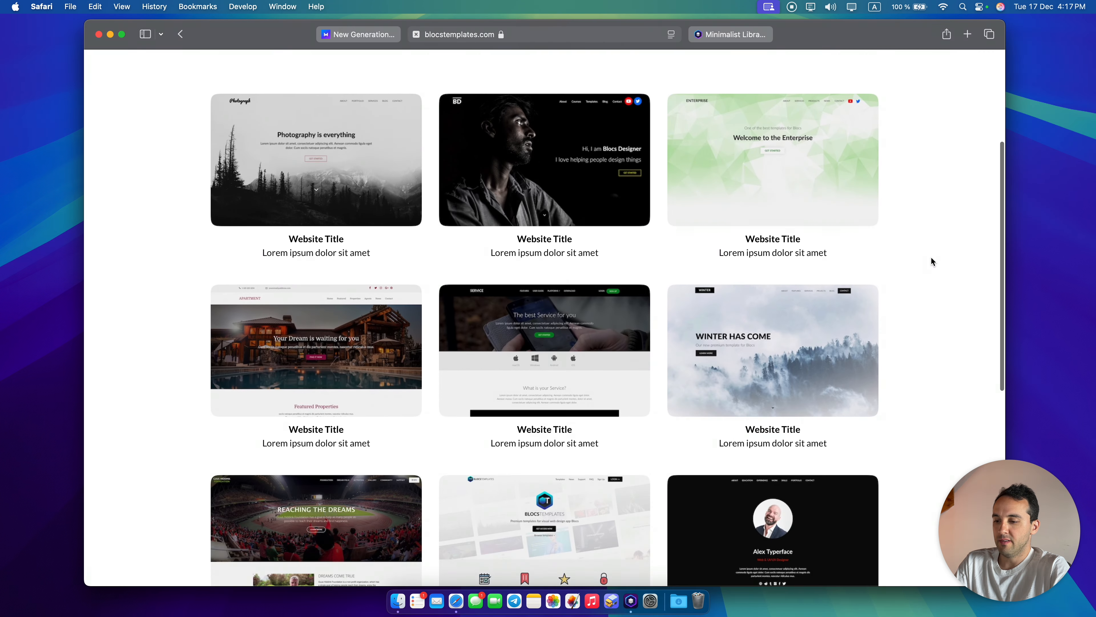
scroll(931, 256, "up", 2)
scroll(931, 257, "down", 2)
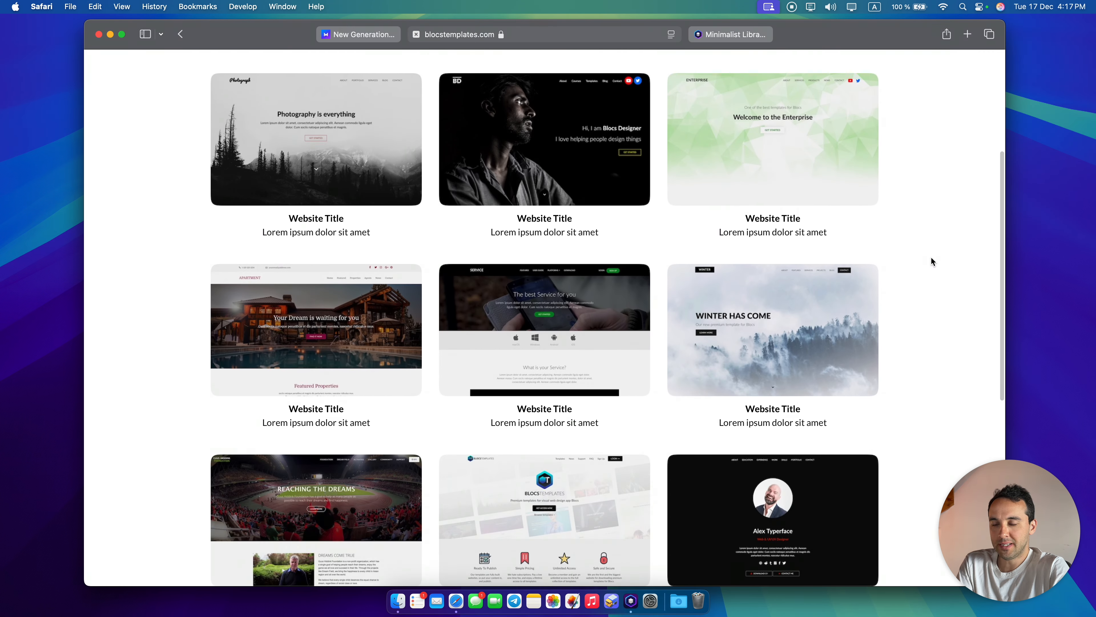
scroll(931, 258, "up", 5)
scroll(909, 268, "down", 1)
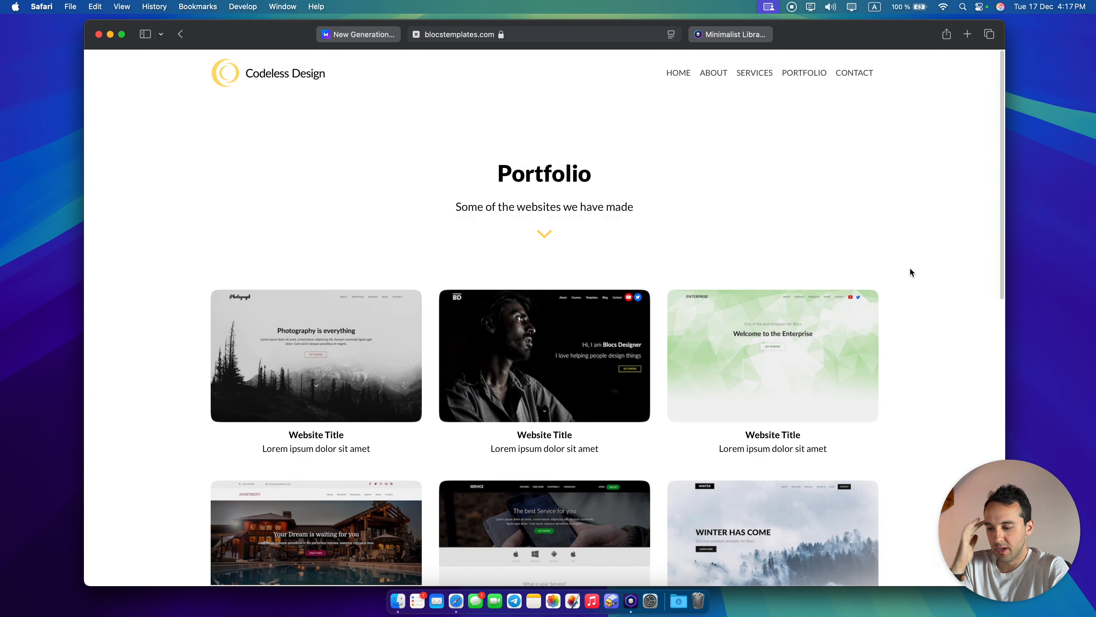
left_click_drag(259, 452, 430, 447)
left_click(432, 449)
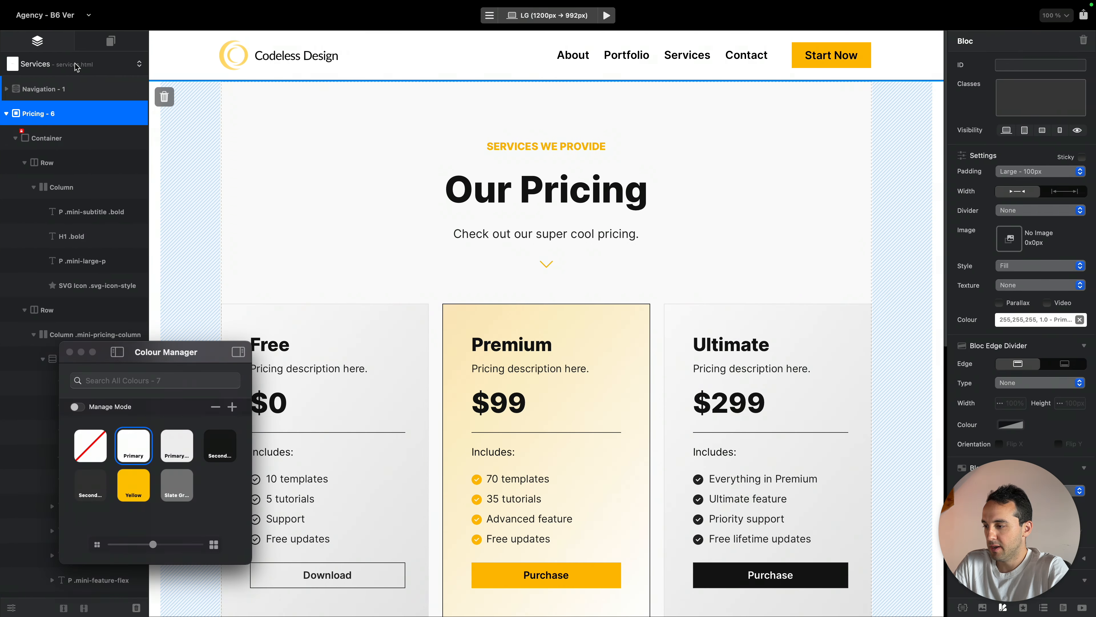
Return to Blocs, open the Home page and apply the bold class to the Designer Site heading in its portfolio section
left_click(89, 60)
left_click(65, 22)
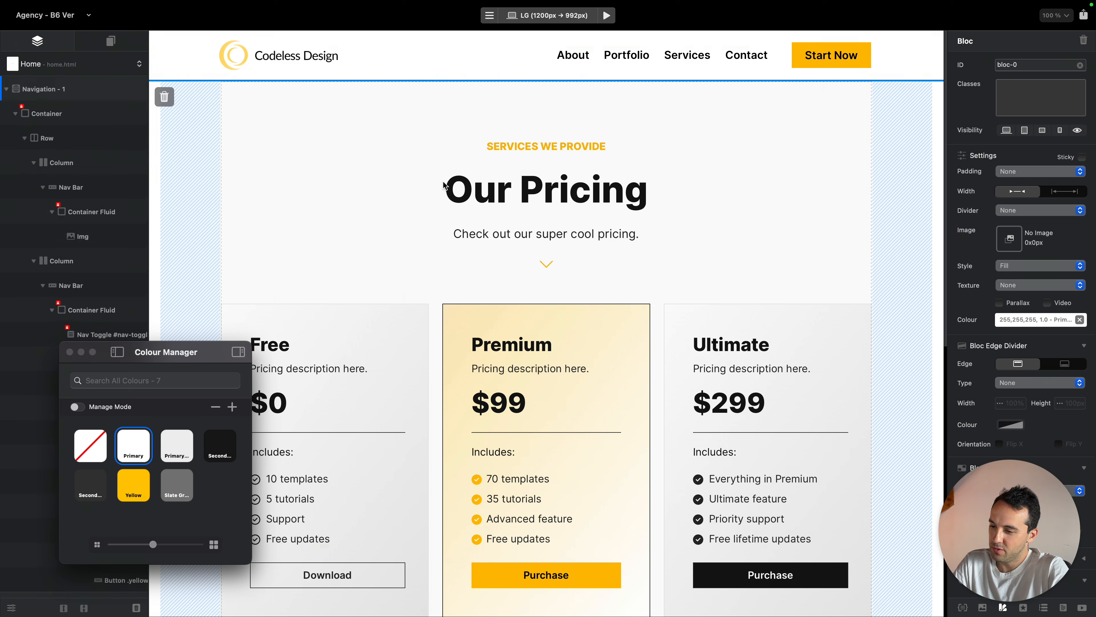
scroll(444, 185, "down", 20)
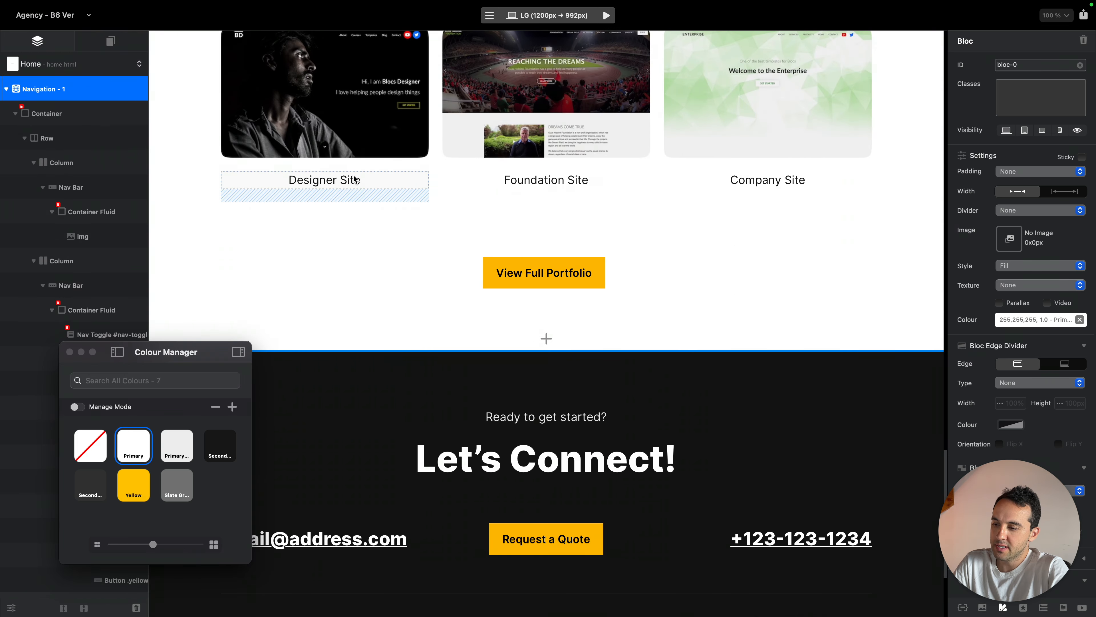
left_click(354, 179)
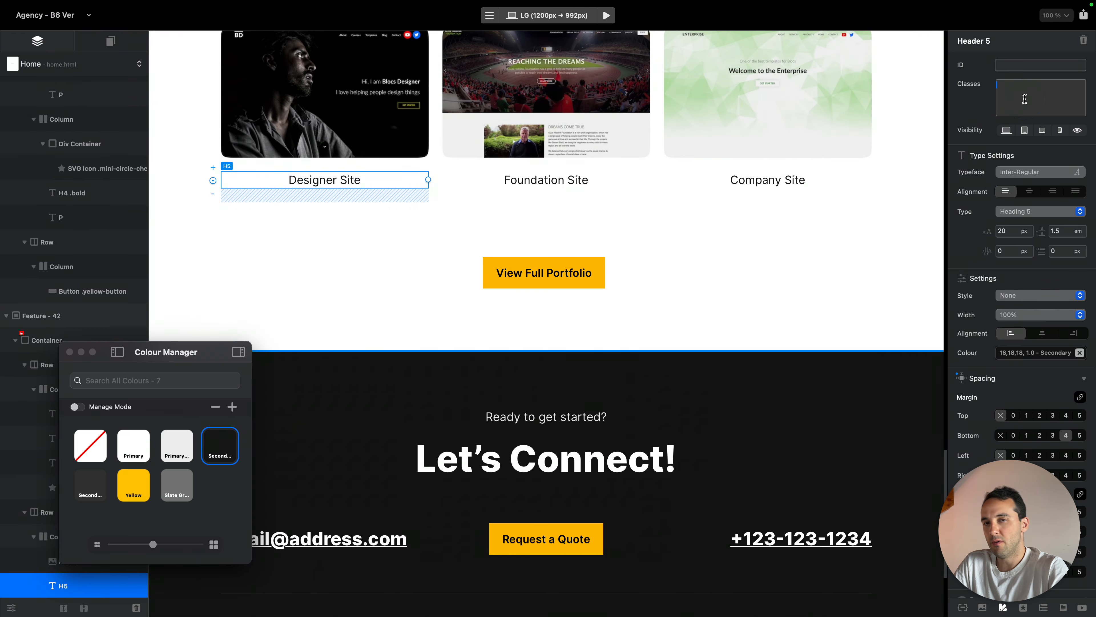
type("bold")
key("Return")
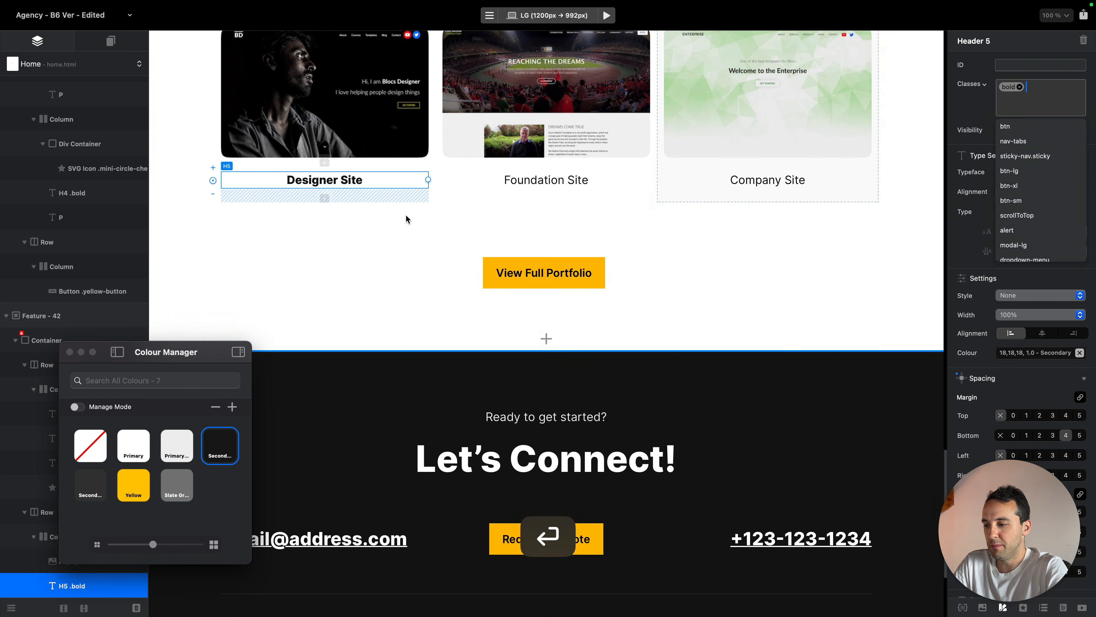
left_click(592, 180)
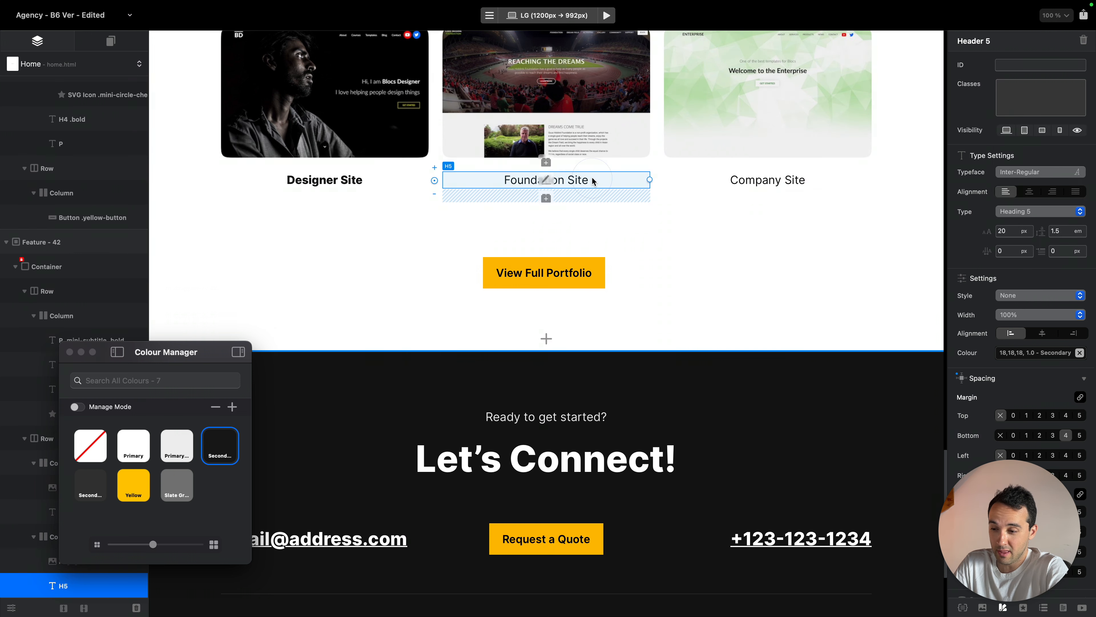
left_click(360, 187)
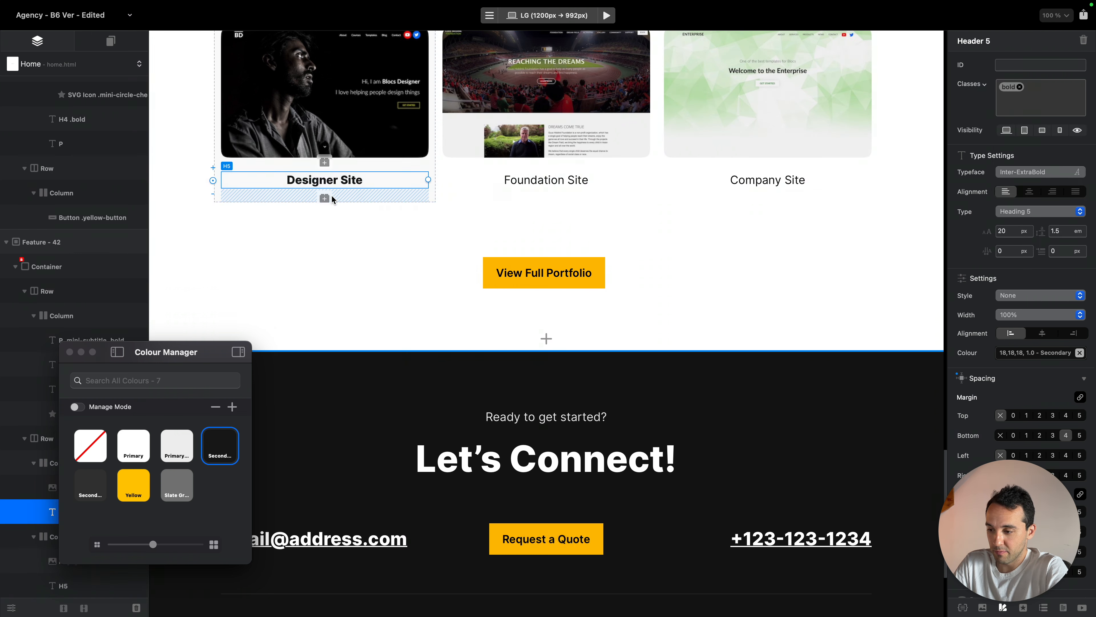
Add a paragraph below the Designer Site heading and colour its text with the Slate Grey swatch
left_click(324, 203)
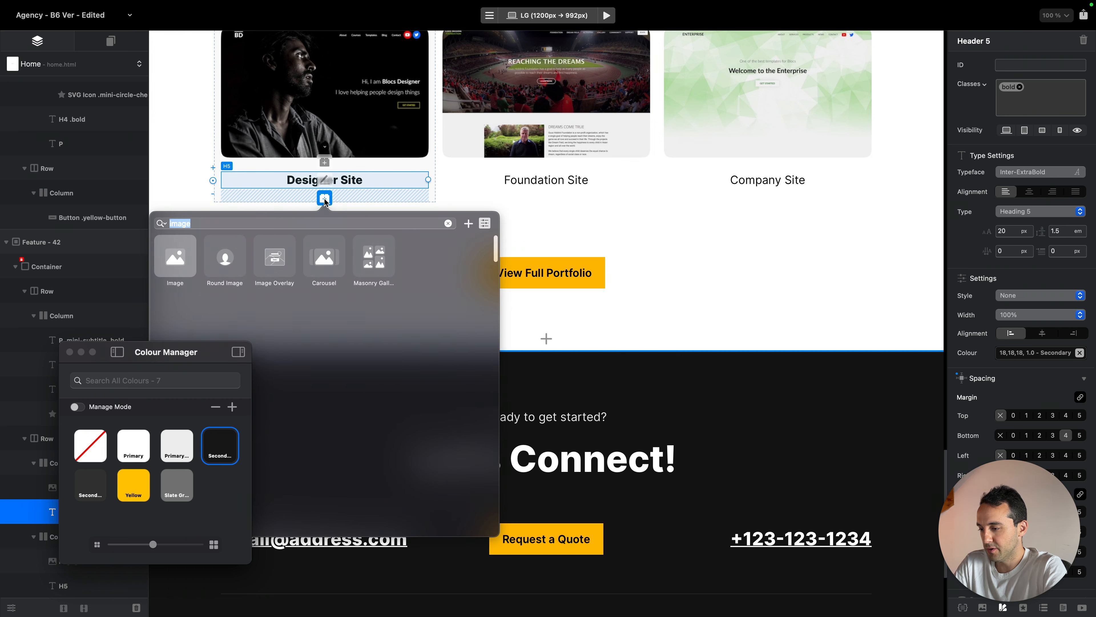
type("par")
left_click(240, 271, "alt")
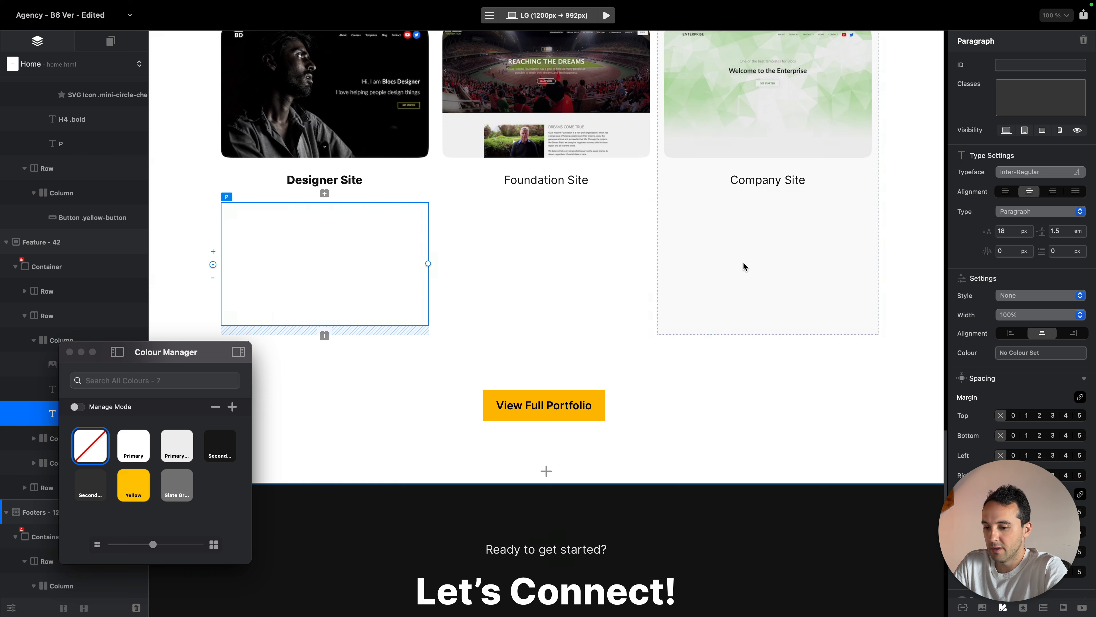
left_click(177, 484)
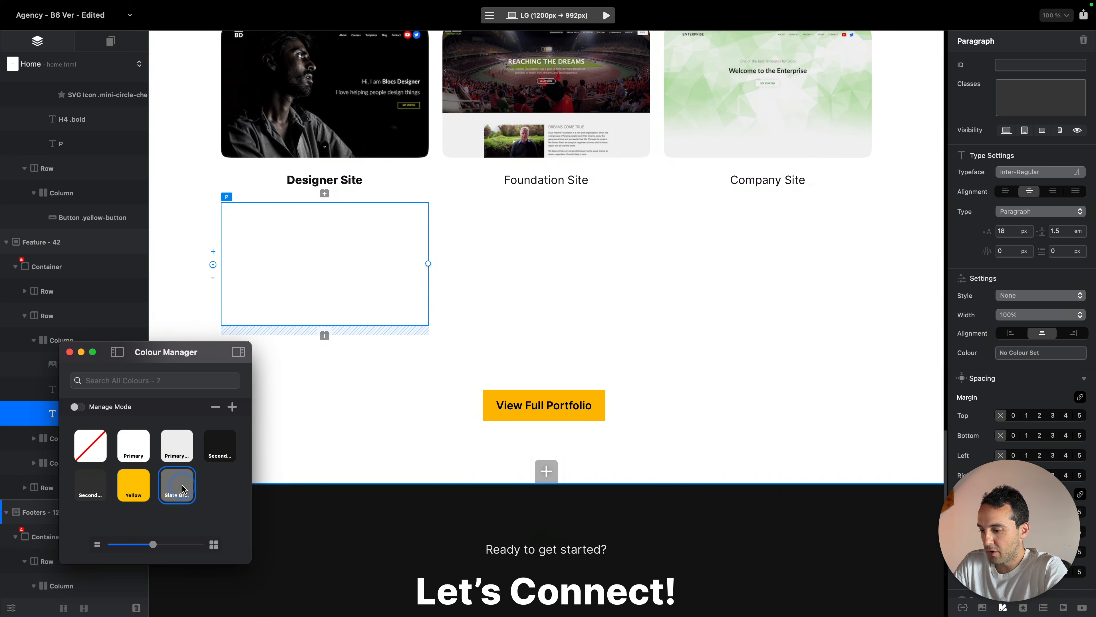
Replace the new paragraph's text with "Cool looking website description." and apply the mini-small-p class to it
double_click(331, 252)
triple_click(330, 252)
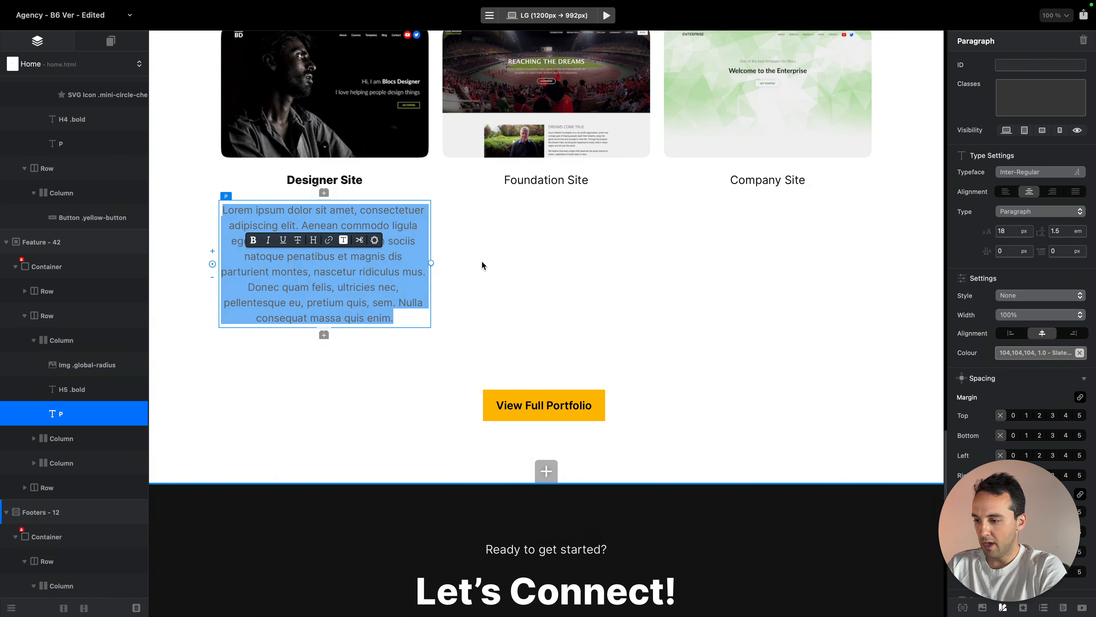
triple_click(355, 281)
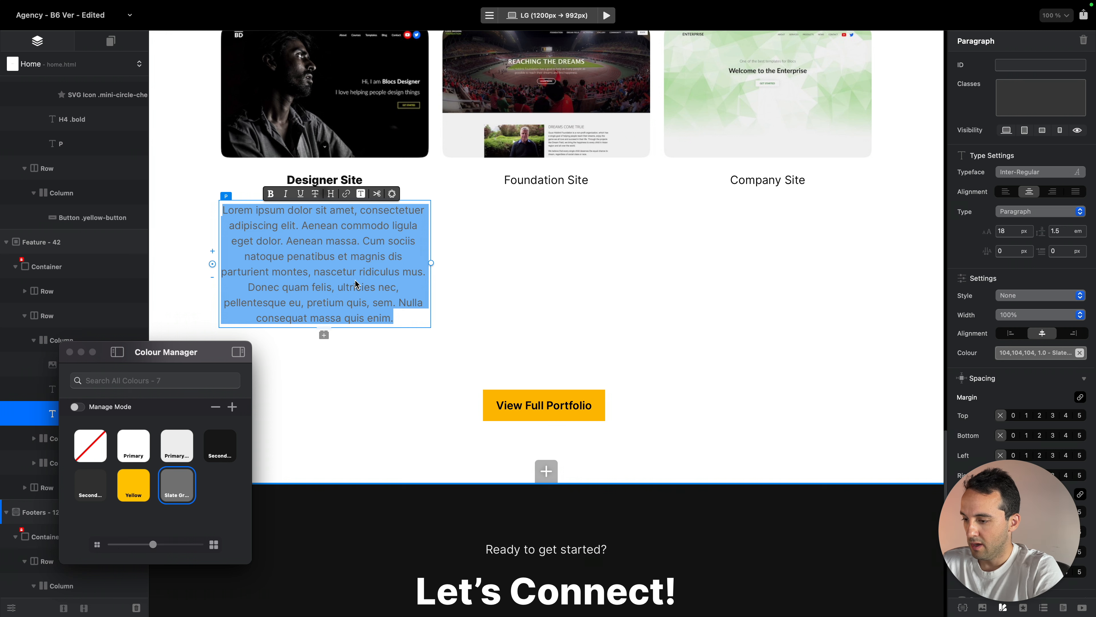
type("Cool looking website description.")
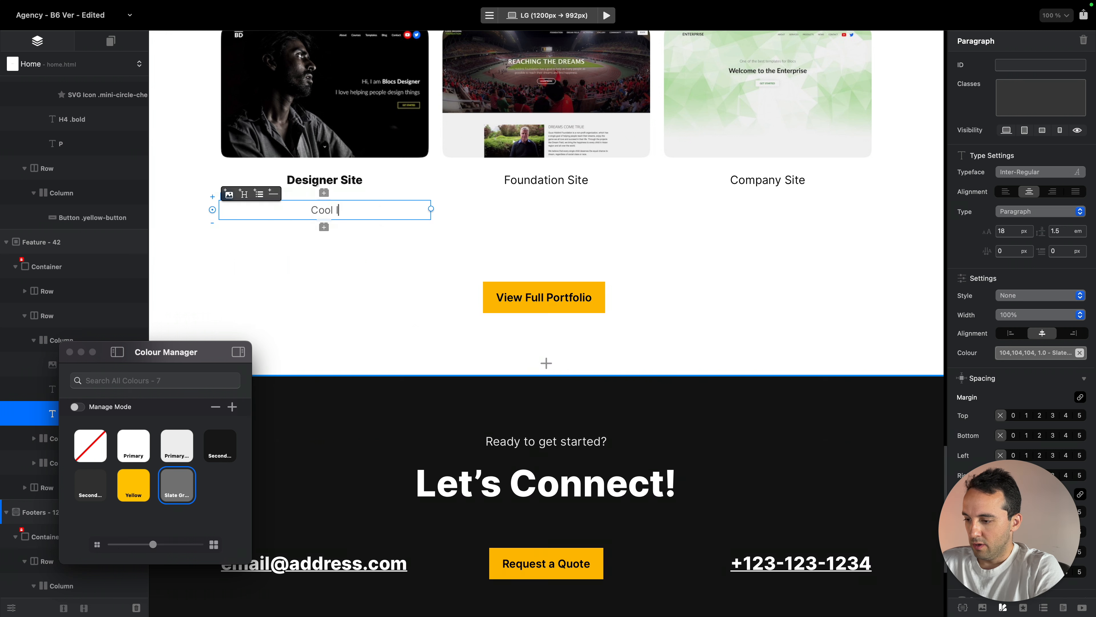
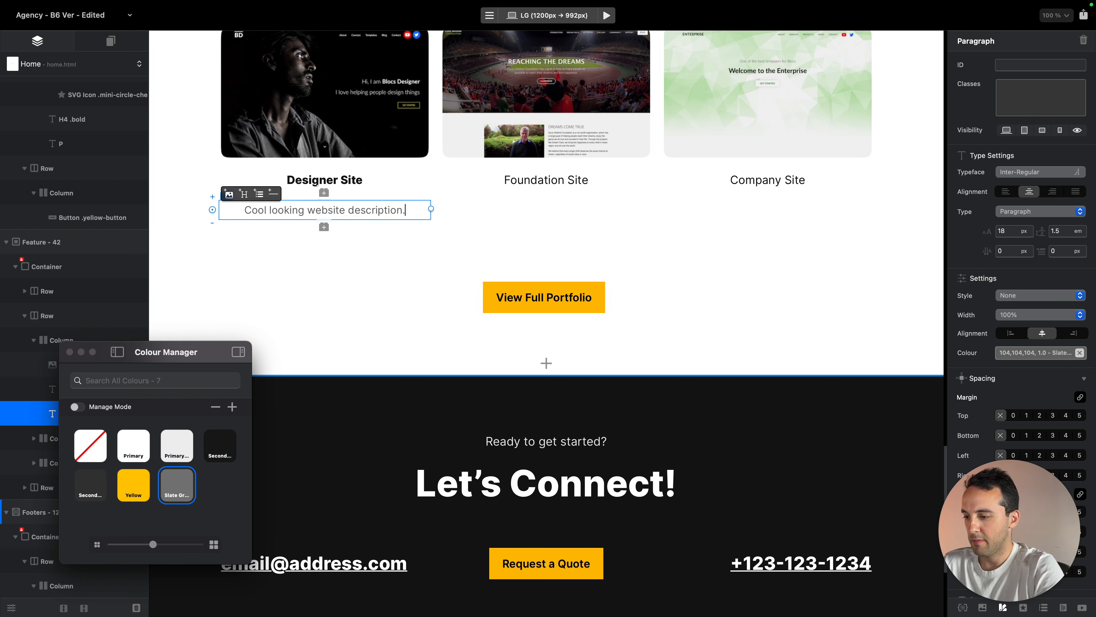
type("small")
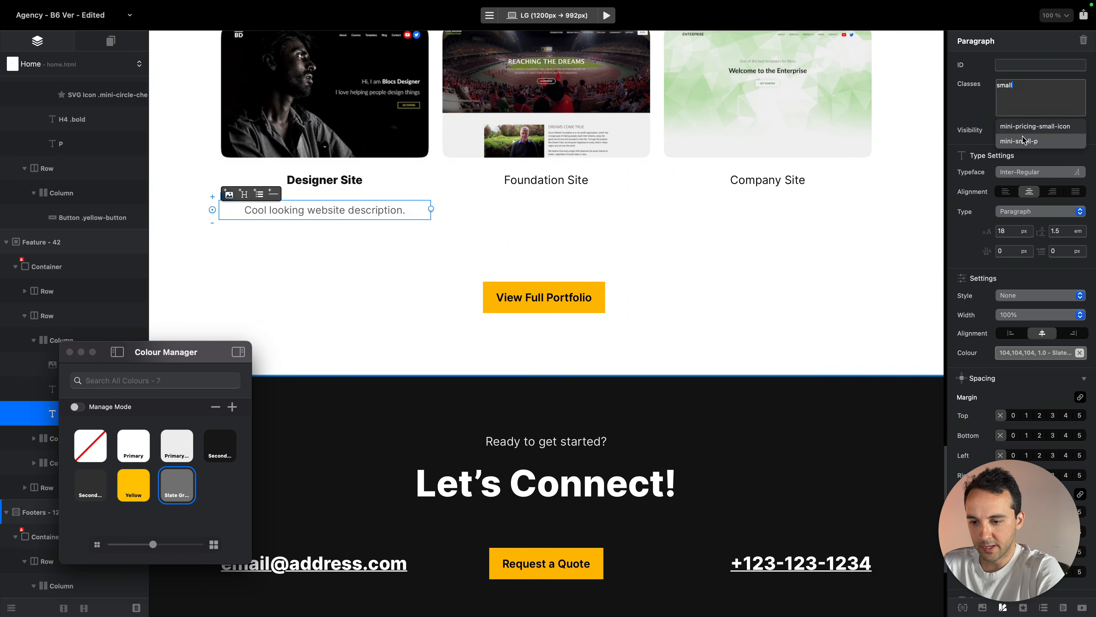
key("Return")
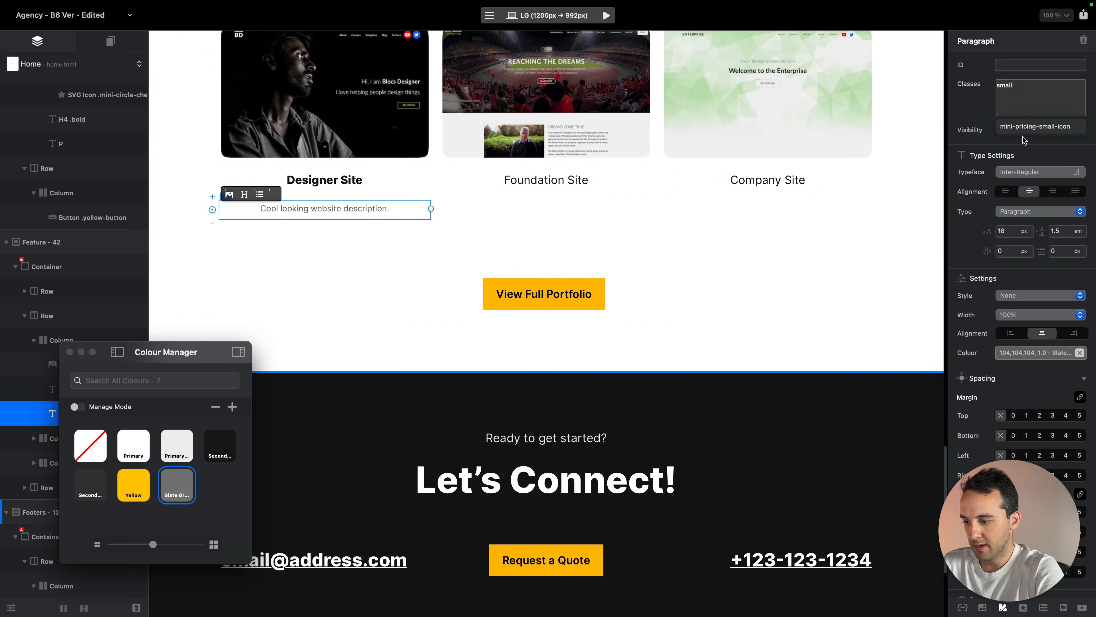
Clear the Designer Site heading's bottom margin and set the description paragraph's bottom margin to 4
left_click(390, 179)
left_click(1000, 435)
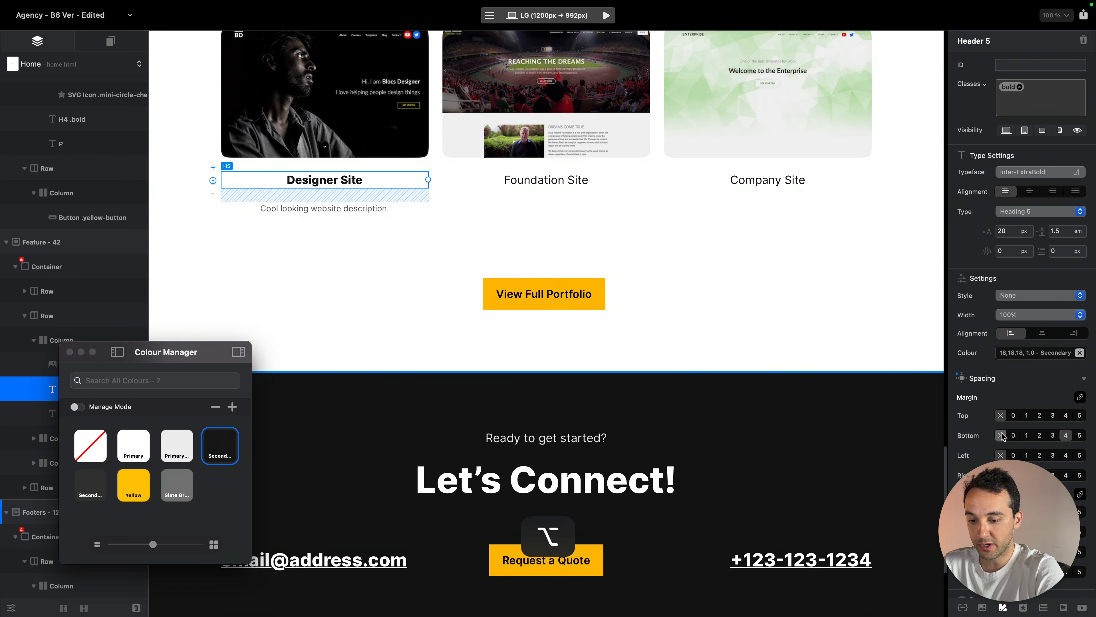
left_click(395, 199)
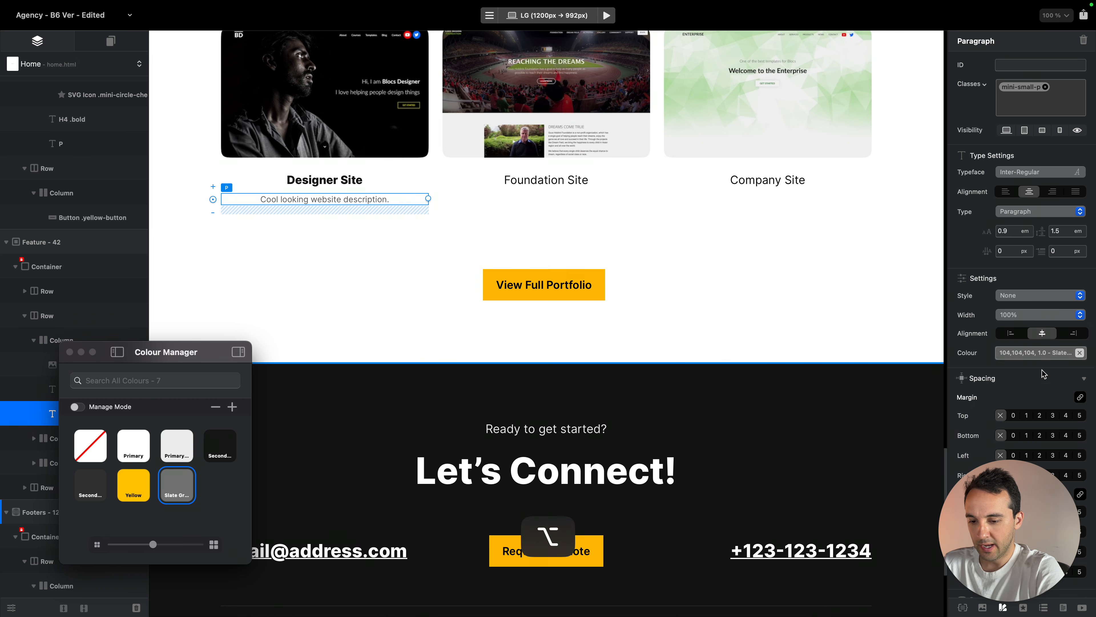
left_click(1080, 436)
left_click(1067, 435)
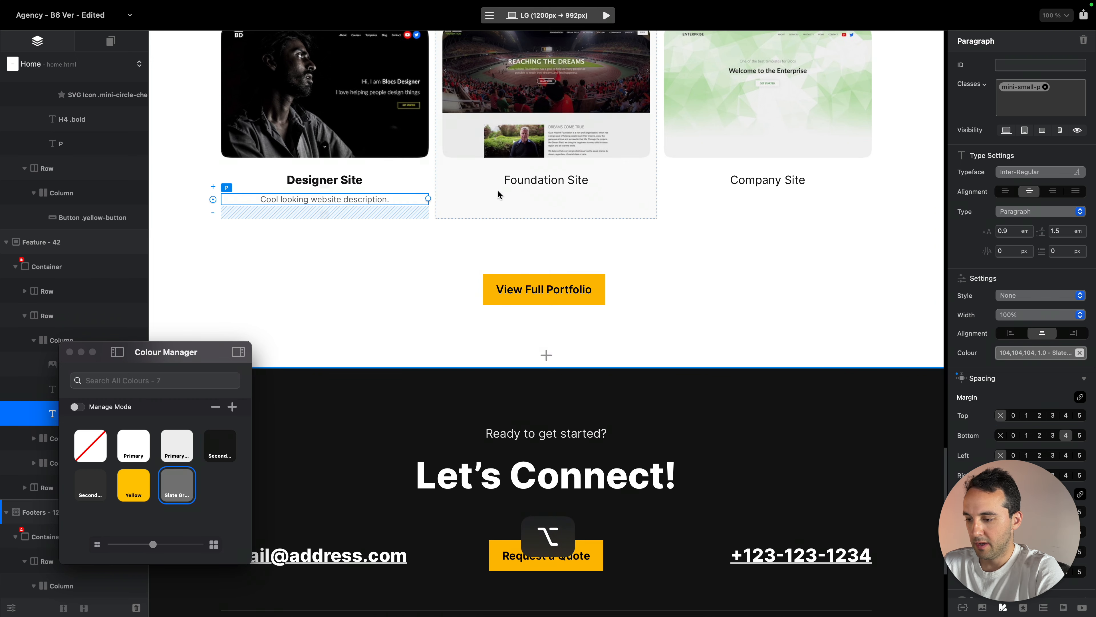
Clear the Foundation Site heading's bottom margin and place a copy of the Designer Site description below it
key("super+c")
left_click(585, 194)
left_click(600, 185)
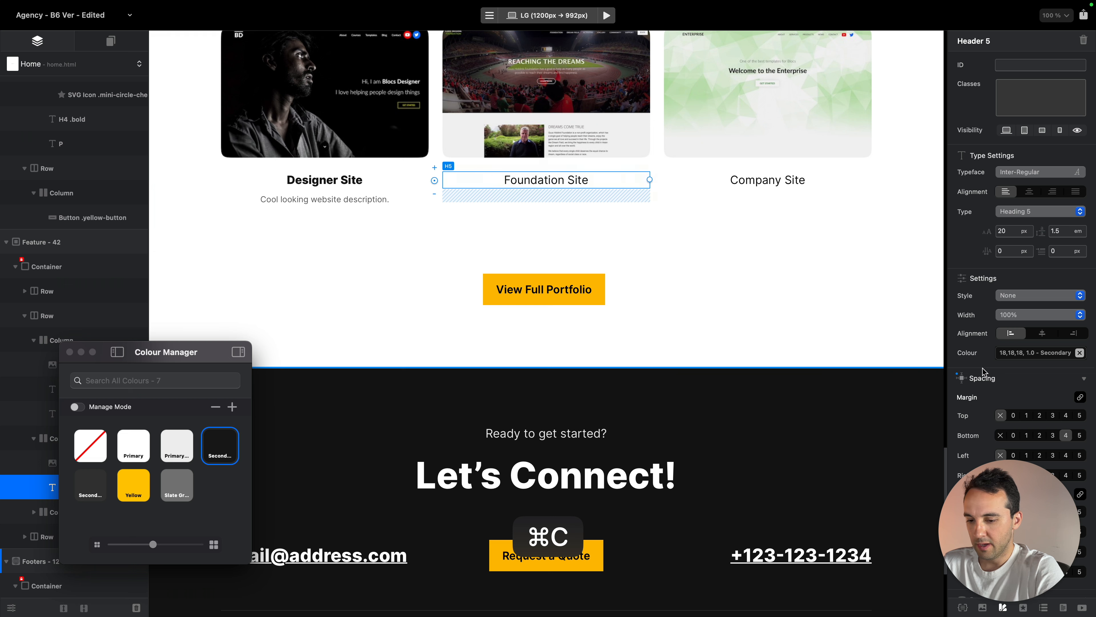
left_click(1000, 435)
left_click(1045, 103)
key("super+v")
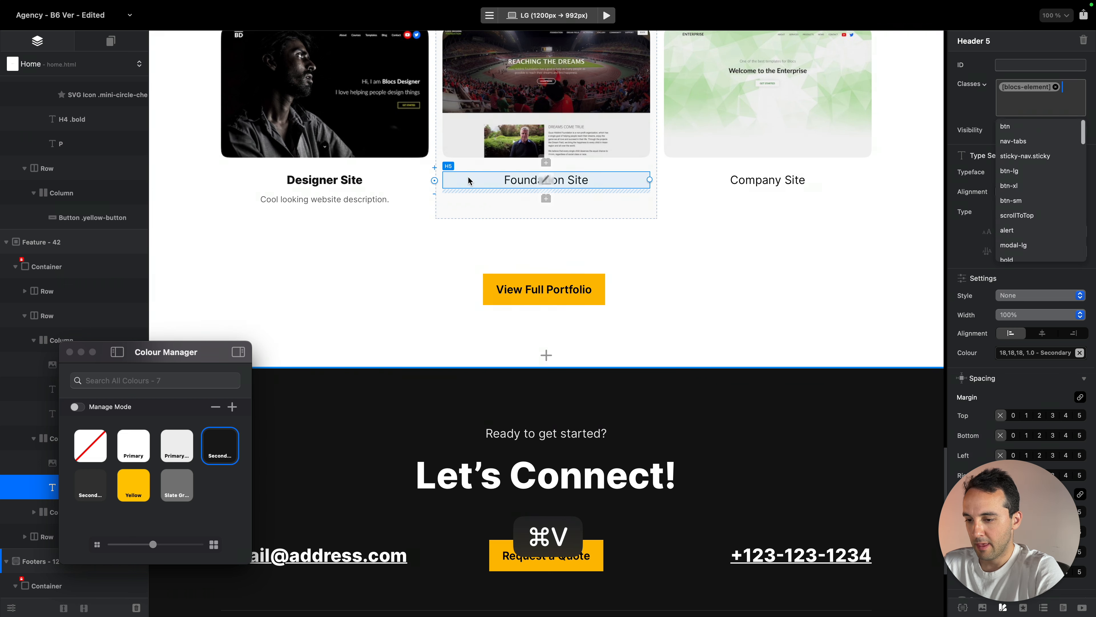
left_click(617, 185)
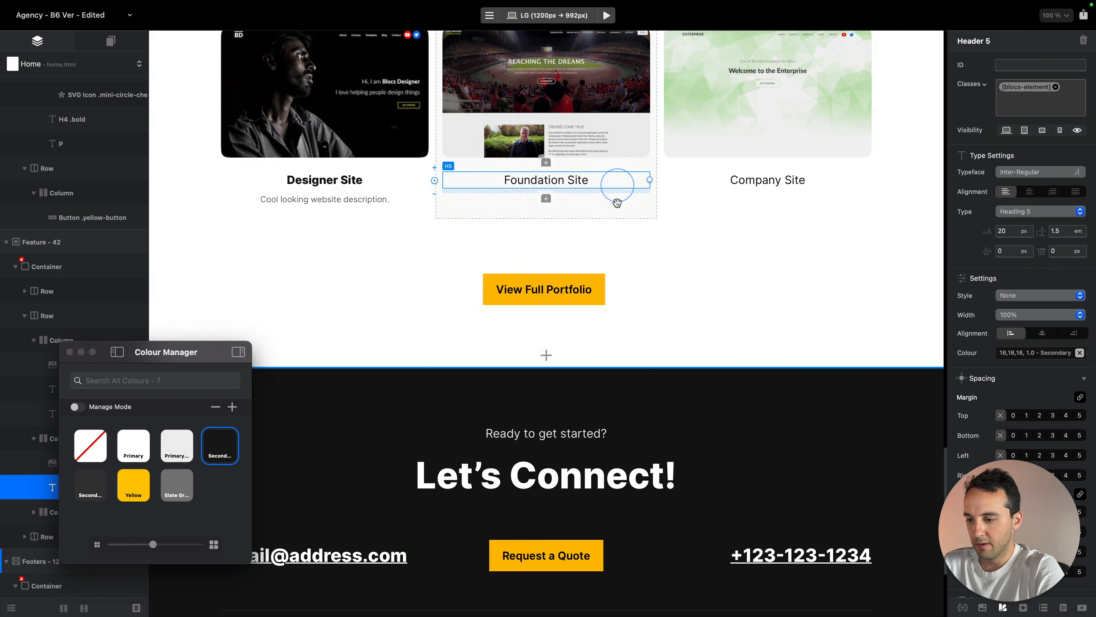
key("super+v")
left_click(583, 171)
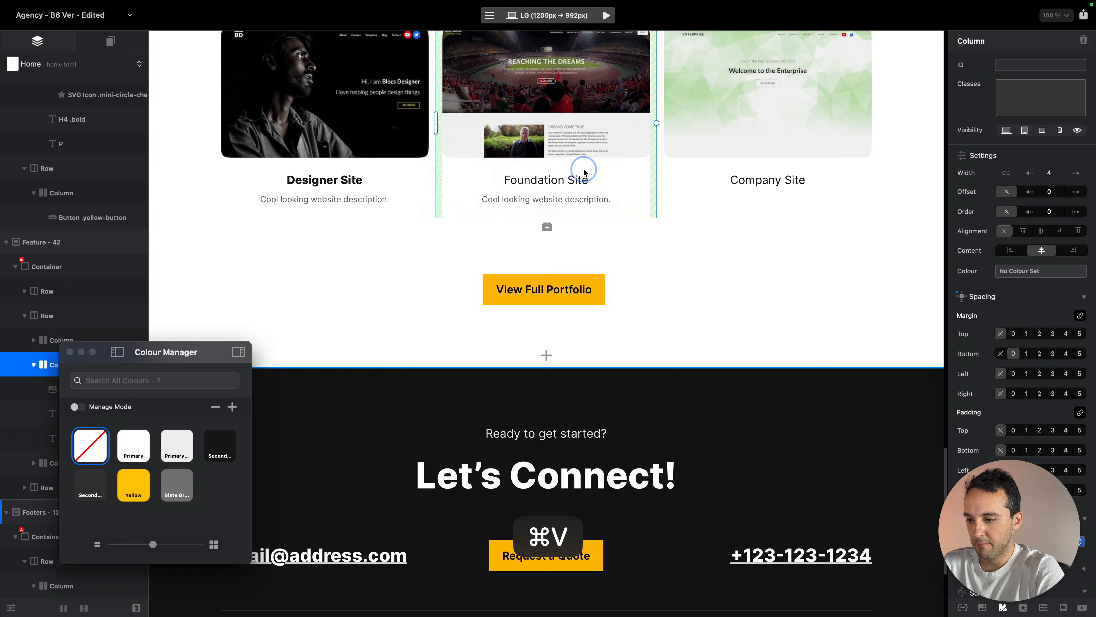
Replace the stray [blocs-element] class on the Foundation Site heading with the bold class
left_click(597, 177)
left_click(1028, 87)
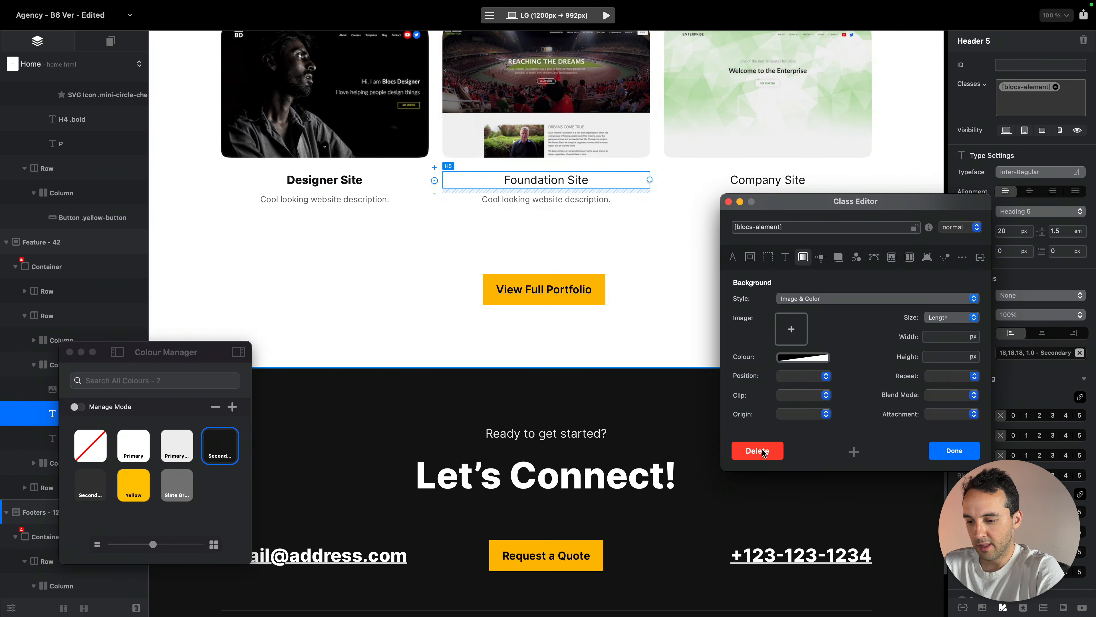
left_click(763, 451)
left_click(600, 240)
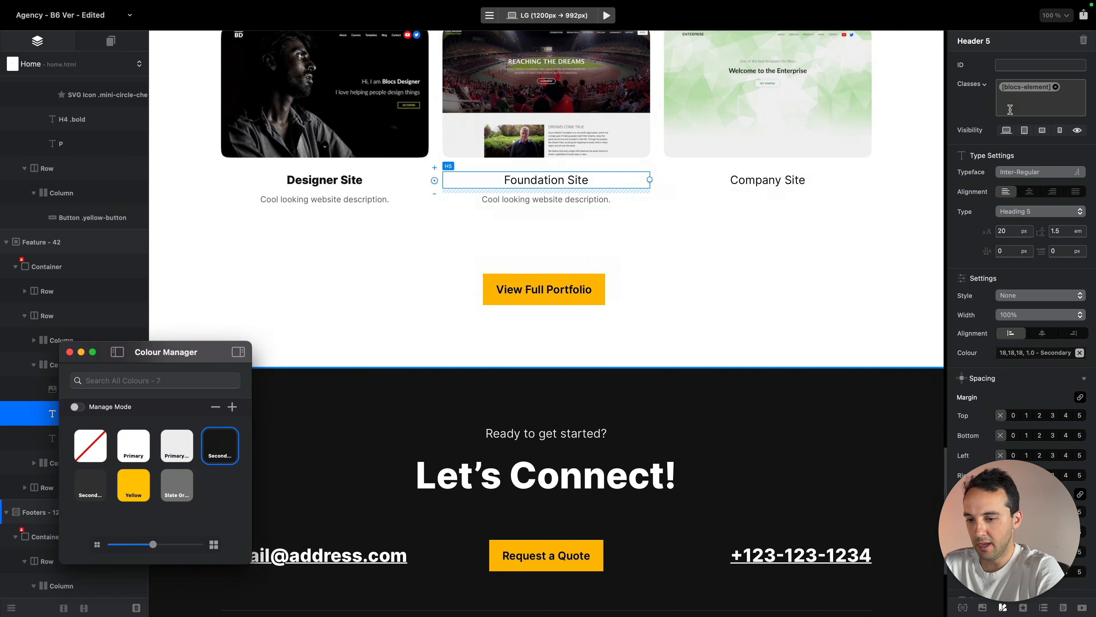
left_click(1016, 97)
key("super+a")
type("bold")
key("Return")
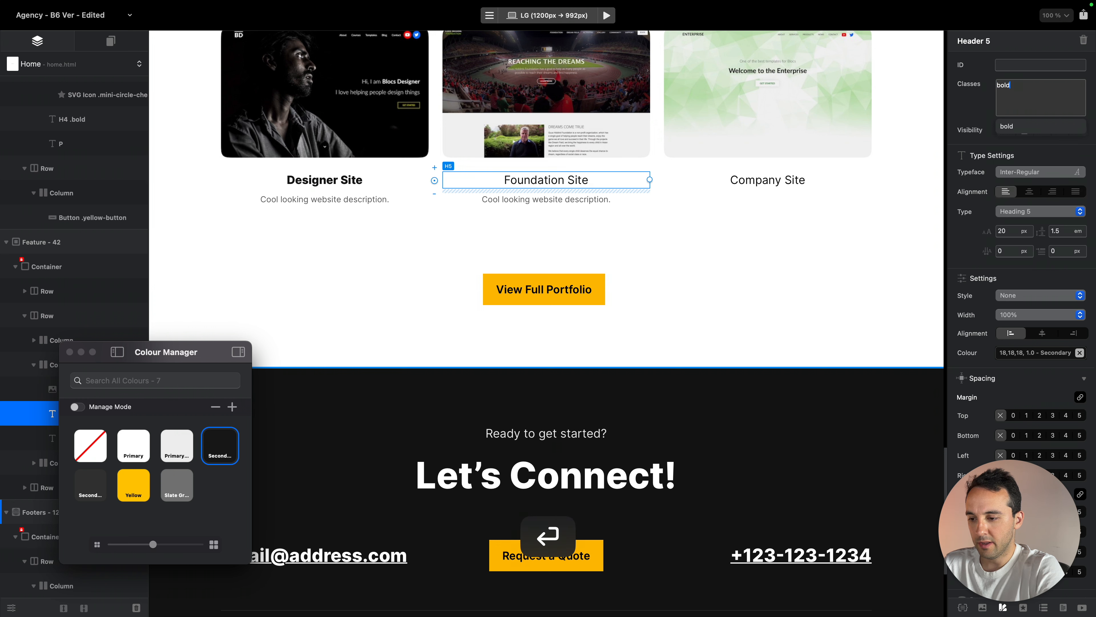
Paste the description below the Company Site heading, clear the heading's bottom margin and give it the bold class
left_click(766, 179)
key("super+v")
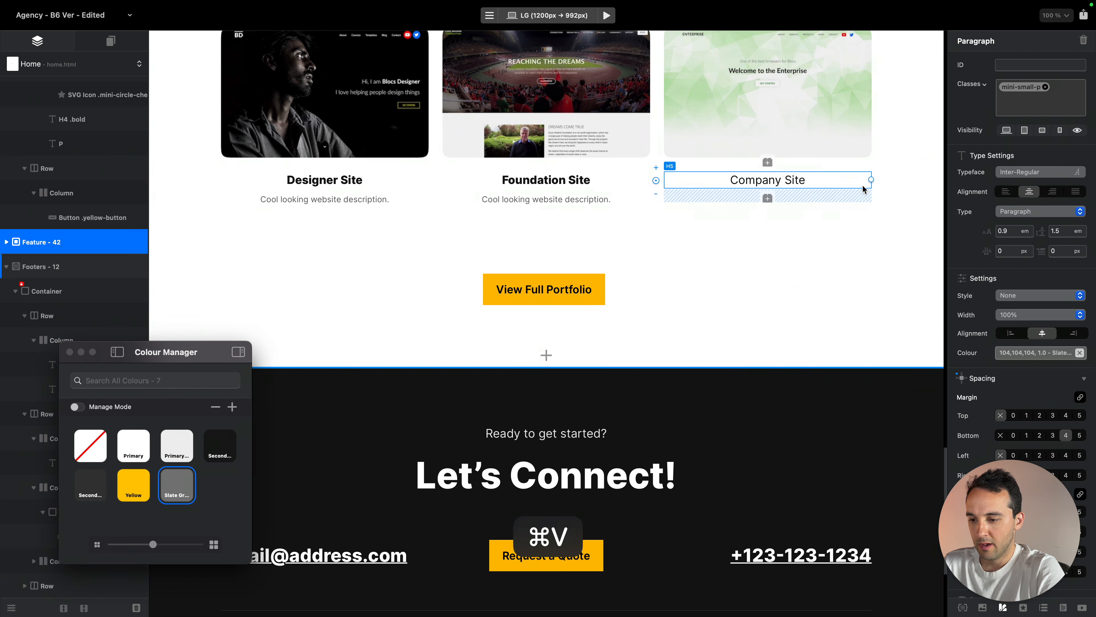
left_click(837, 179)
left_click(1000, 434)
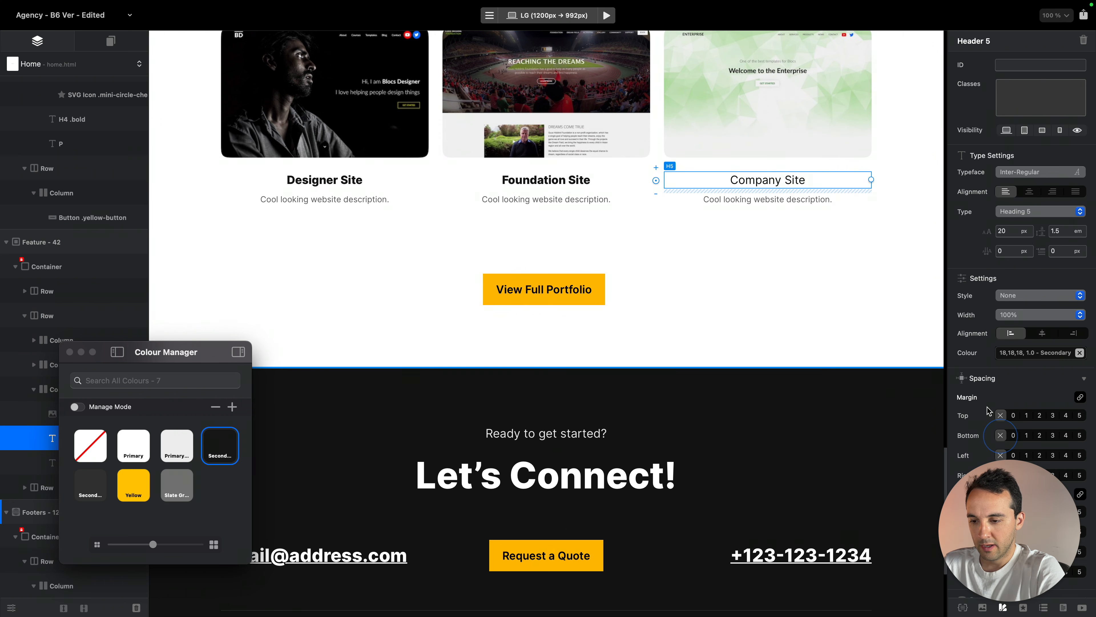
type("bold")
key("Return")
left_click(820, 200)
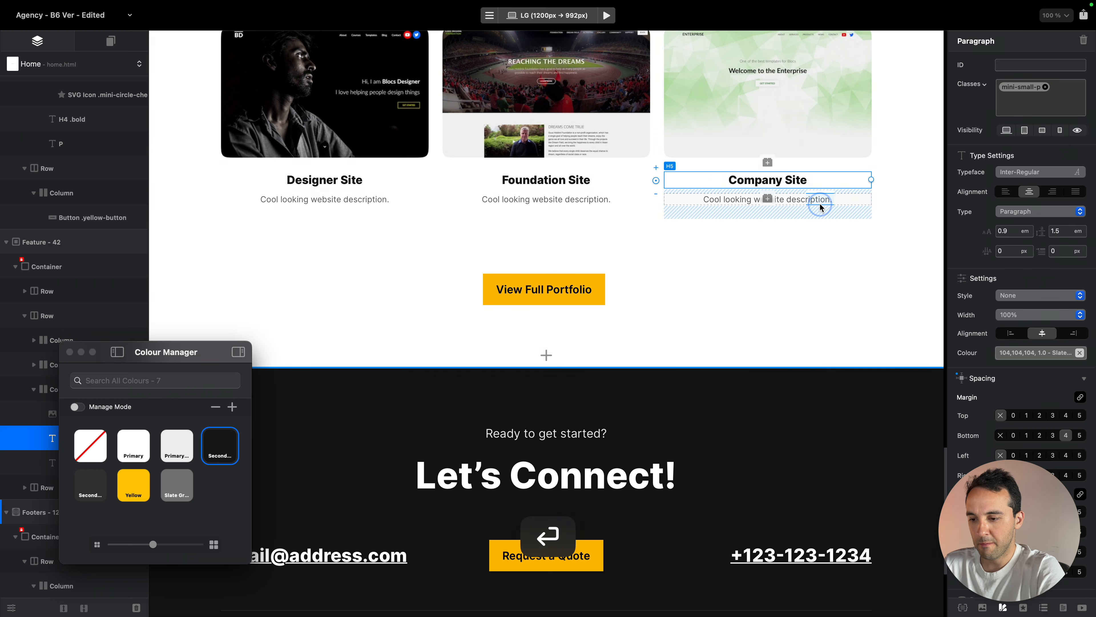
Copy the Latest Project bloc from the Home page and paste it into the Portfolio page
left_click(718, 258)
scroll(727, 265, "up", 10)
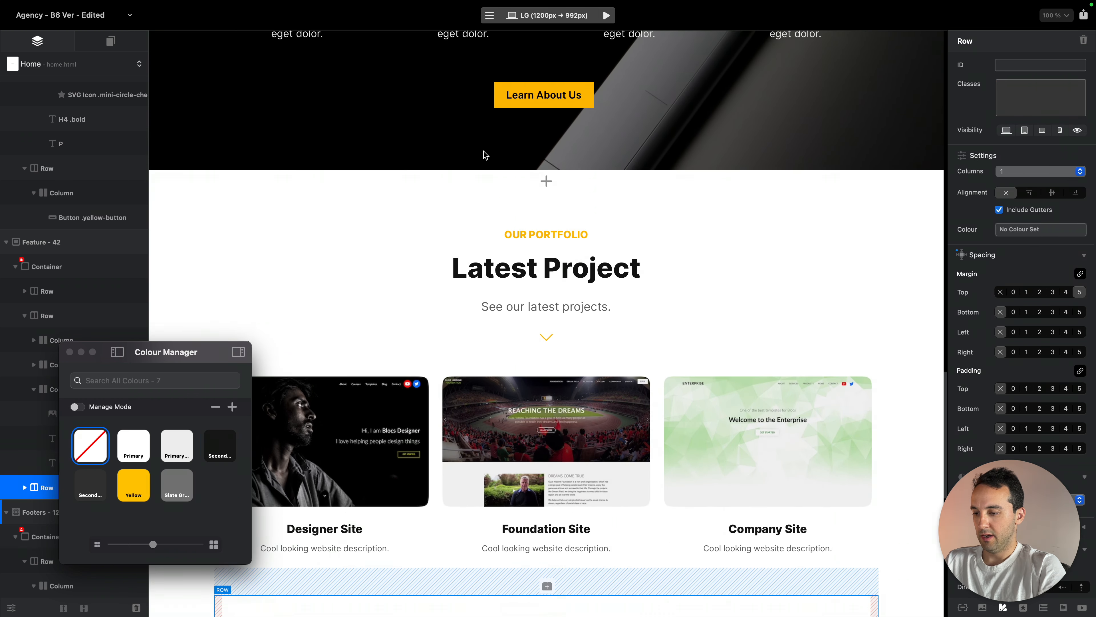
scroll(688, 102, "down", 3)
left_click(687, 102)
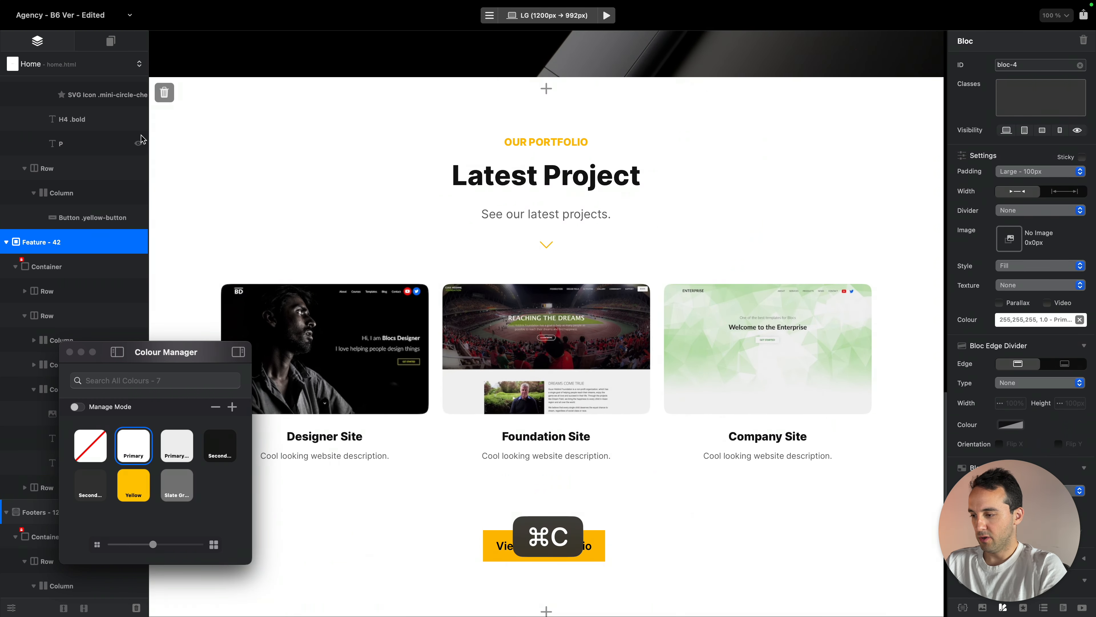
left_click(84, 72)
left_click(69, 177)
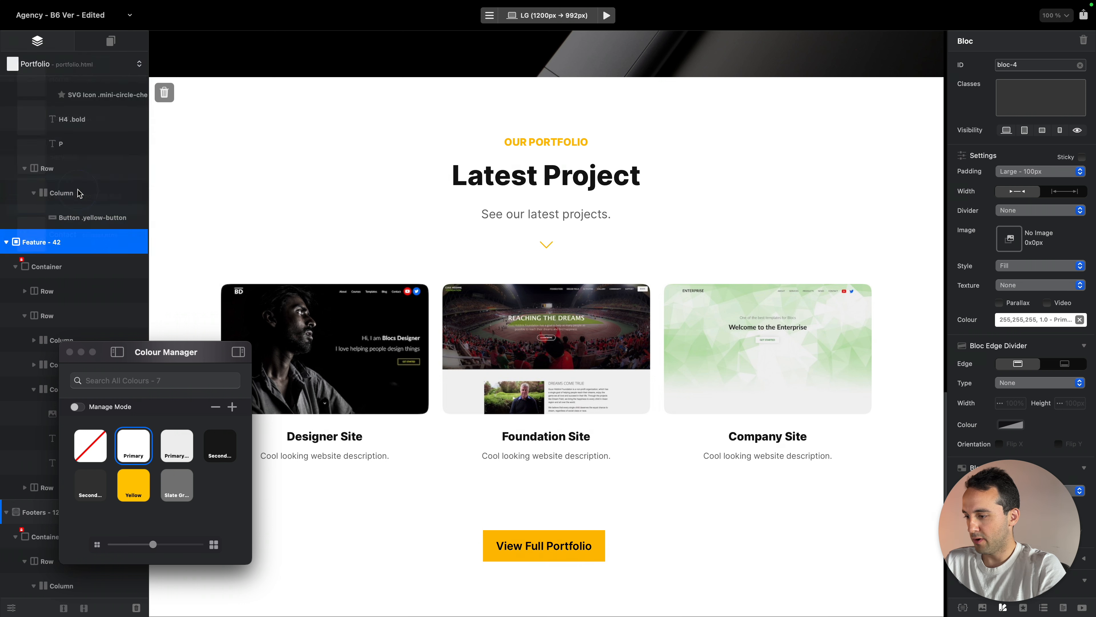
key("super+v")
Change the Portfolio page's Latest Project title from a second-level heading to Heading 1
left_click(663, 180)
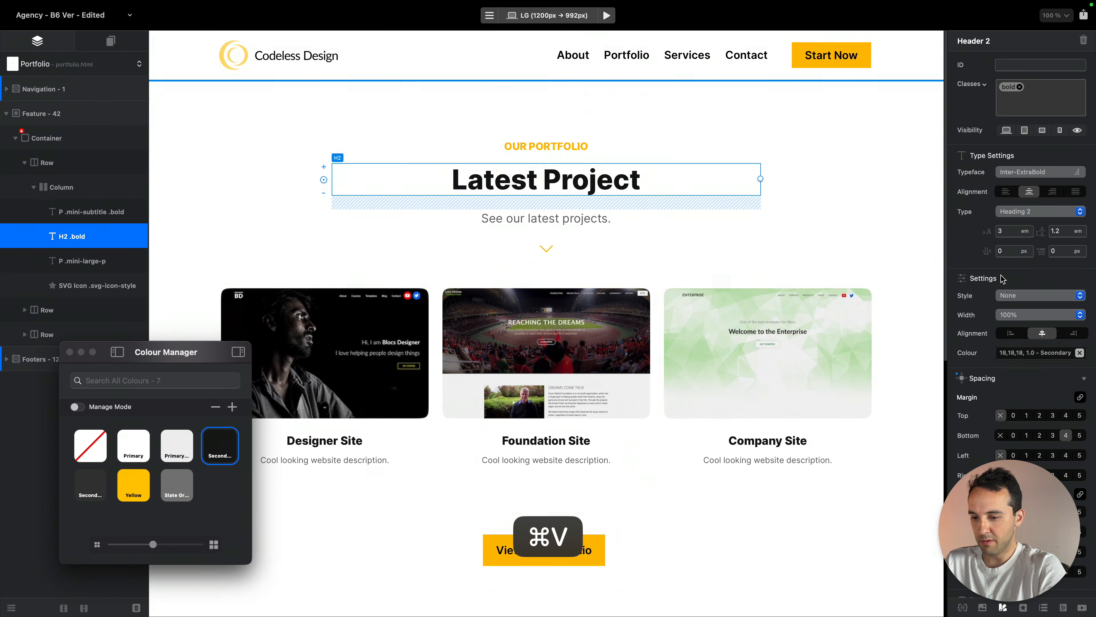
left_click(1038, 211)
left_click(1019, 201)
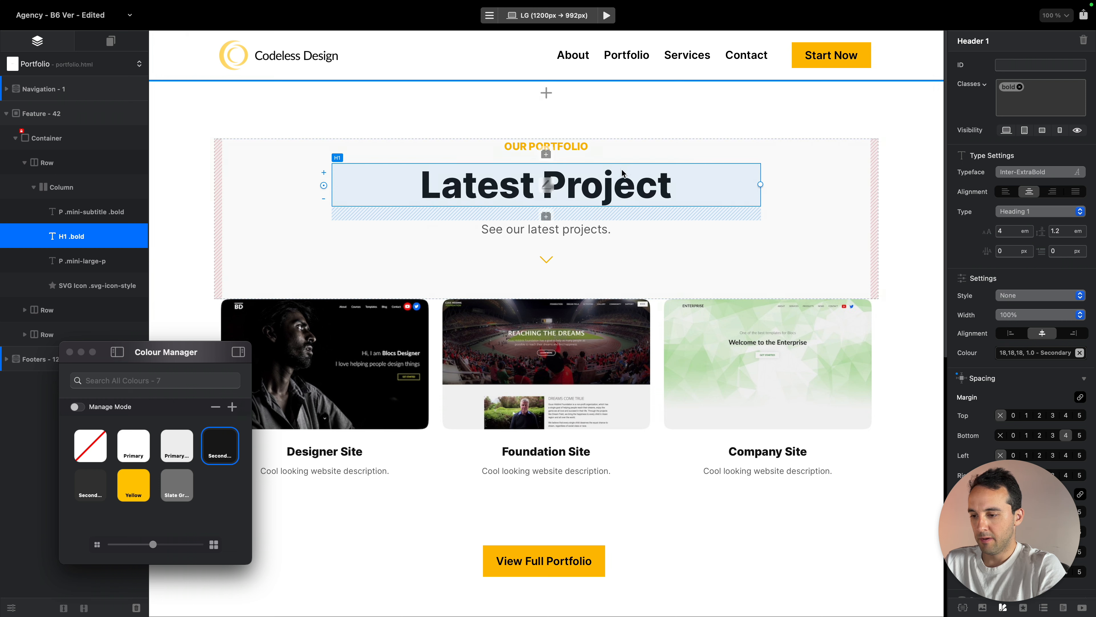
Rewrite the Portfolio page's main title as "Our Projects"
double_click(633, 180)
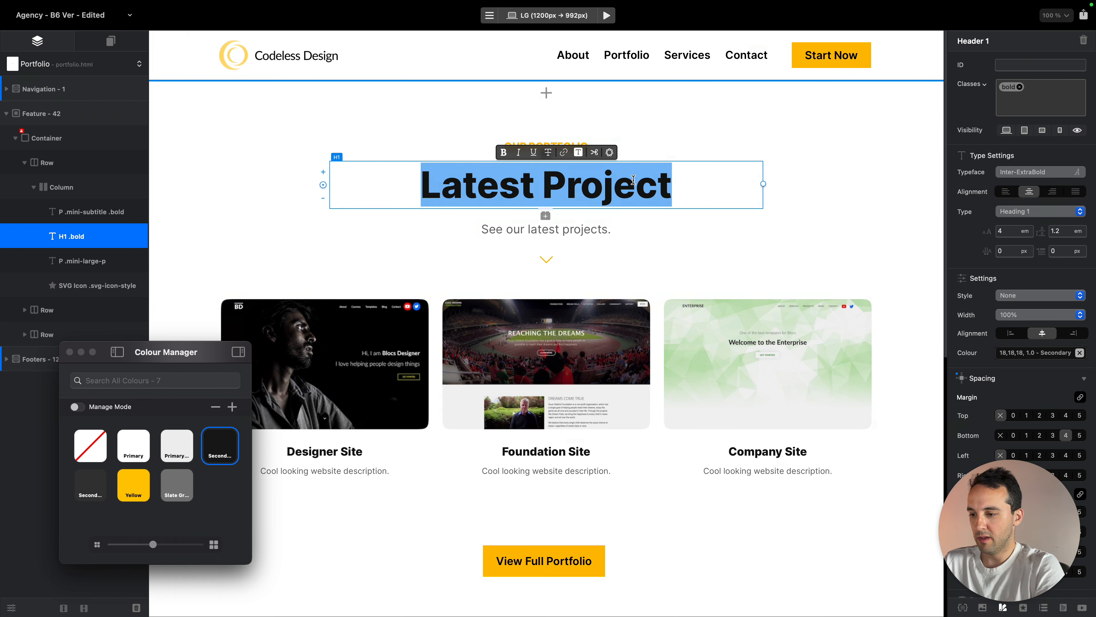
type("Ag")
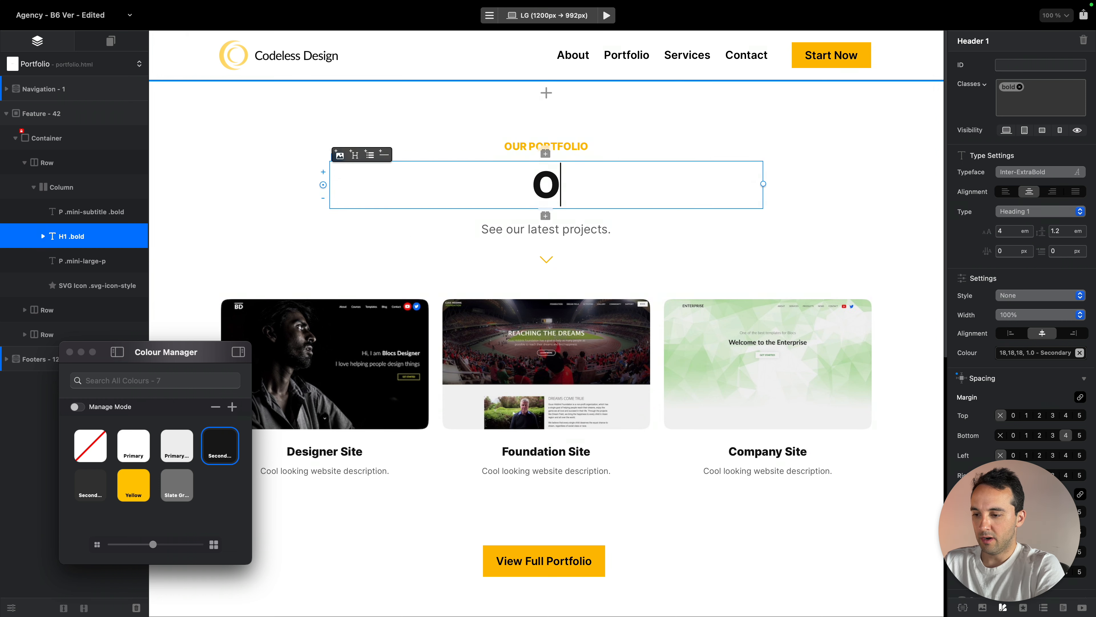
type("r PO")
key("BackSpace")
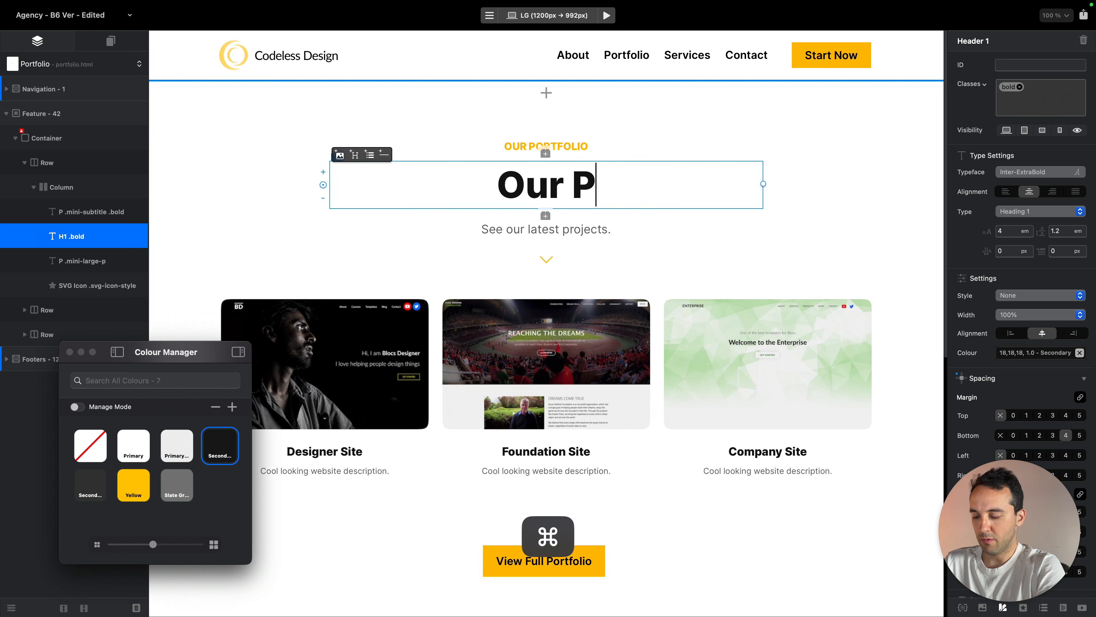
key("super+a")
type("Owk")
key("BackSpace")
key("BackSpace")
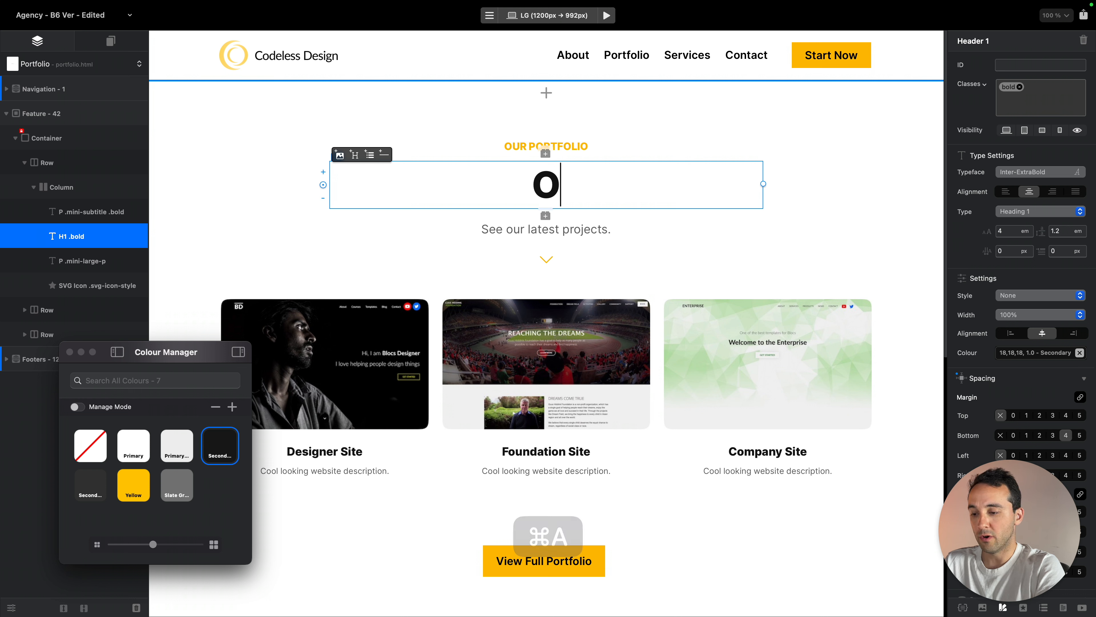
type("our Wor")
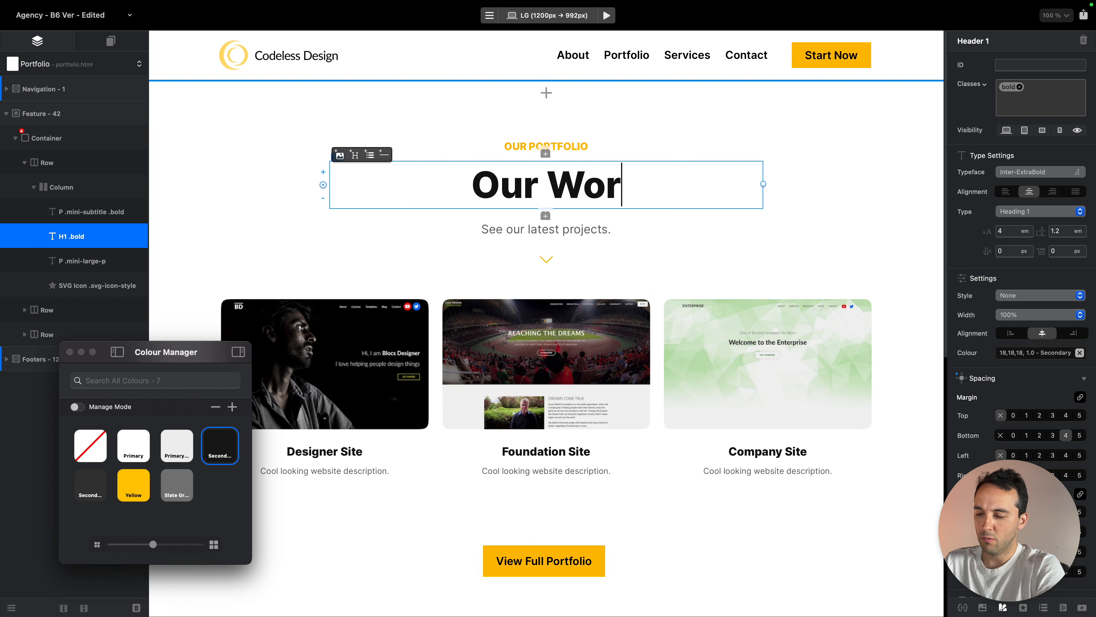
key("BackSpace")
key("BackSpace")
key("BackSpace")
type("Projects")
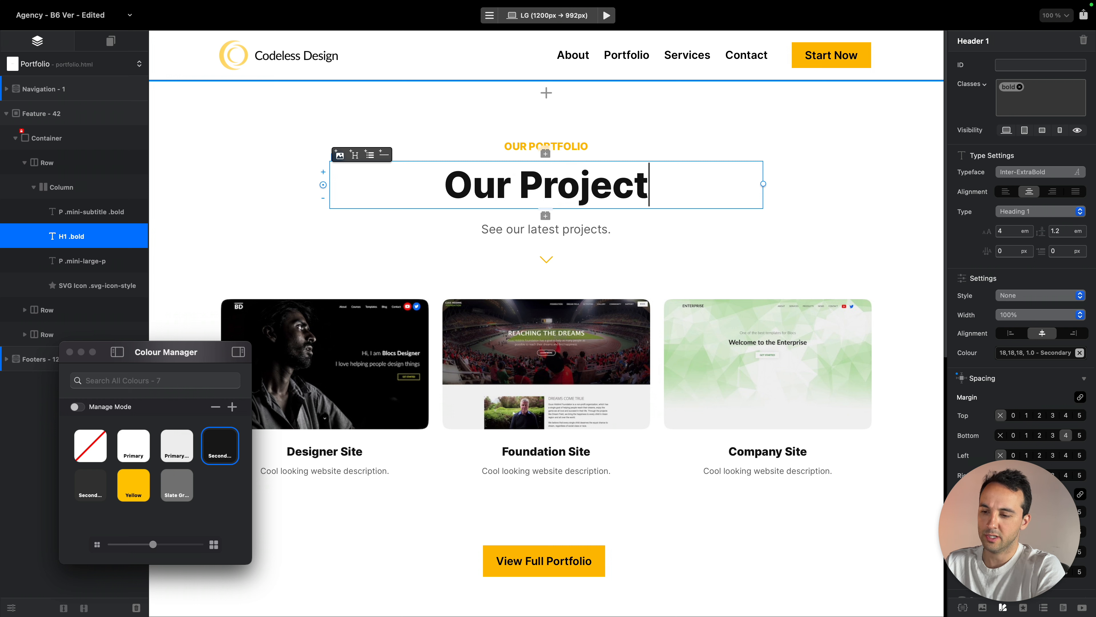
Replace the intro paragraph below the title with "Check out some of our best proejcts."
double_click(614, 229)
type("Chgekc")
key("super+a")
type("Ch")
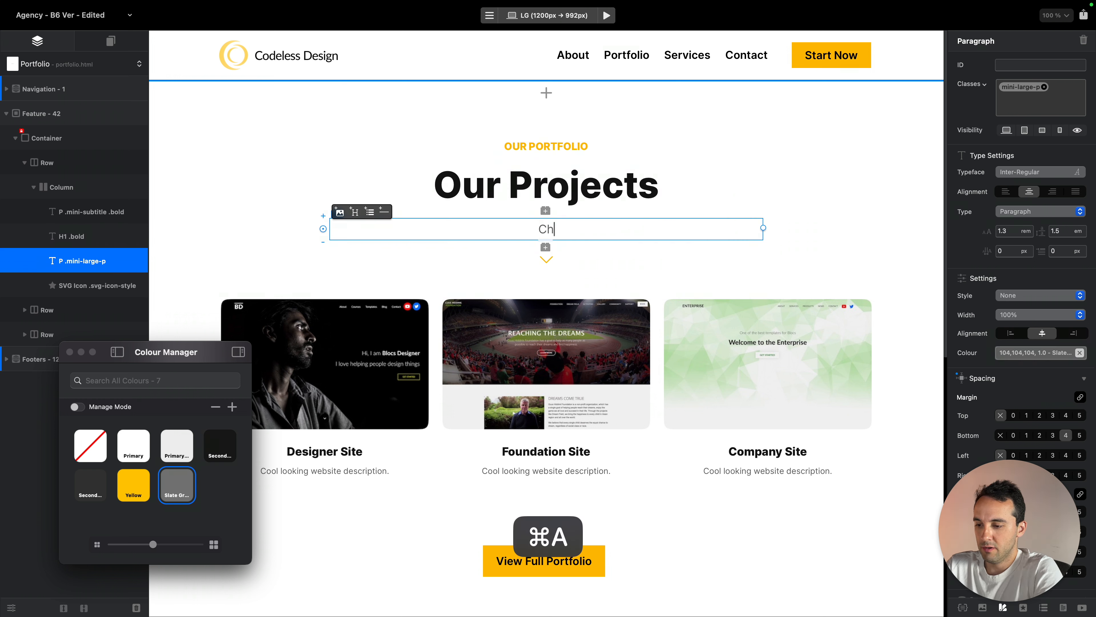
type("eck out some of our best proejcts.")
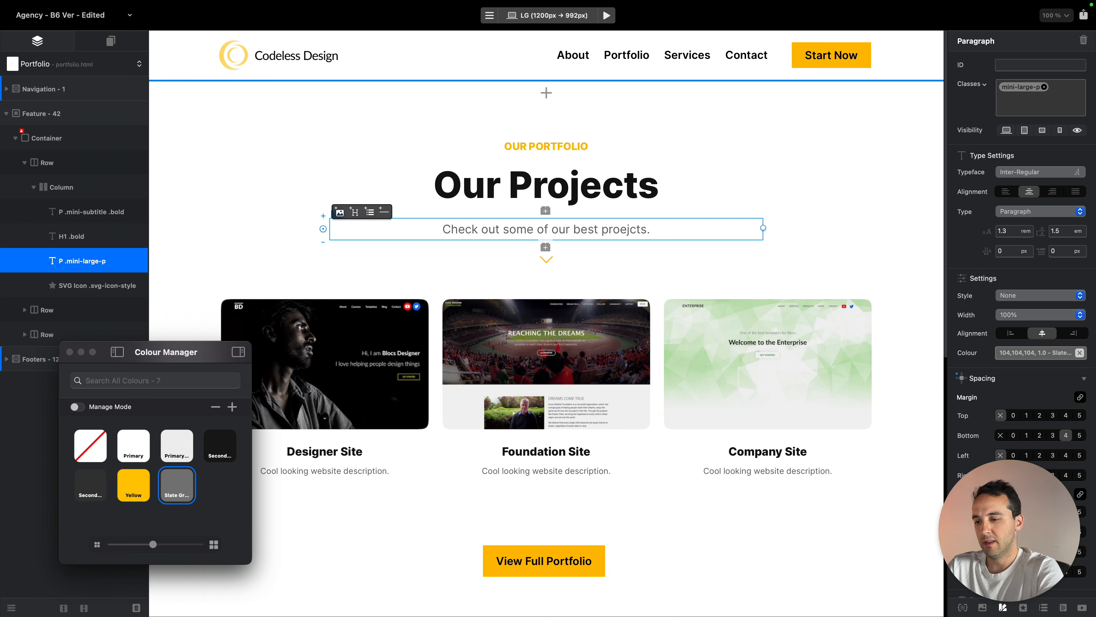
Replace the misspelled last word of the intro paragraph so it reads "Check out some of our best work."
double_click(635, 236)
type("work")
left_click(798, 235)
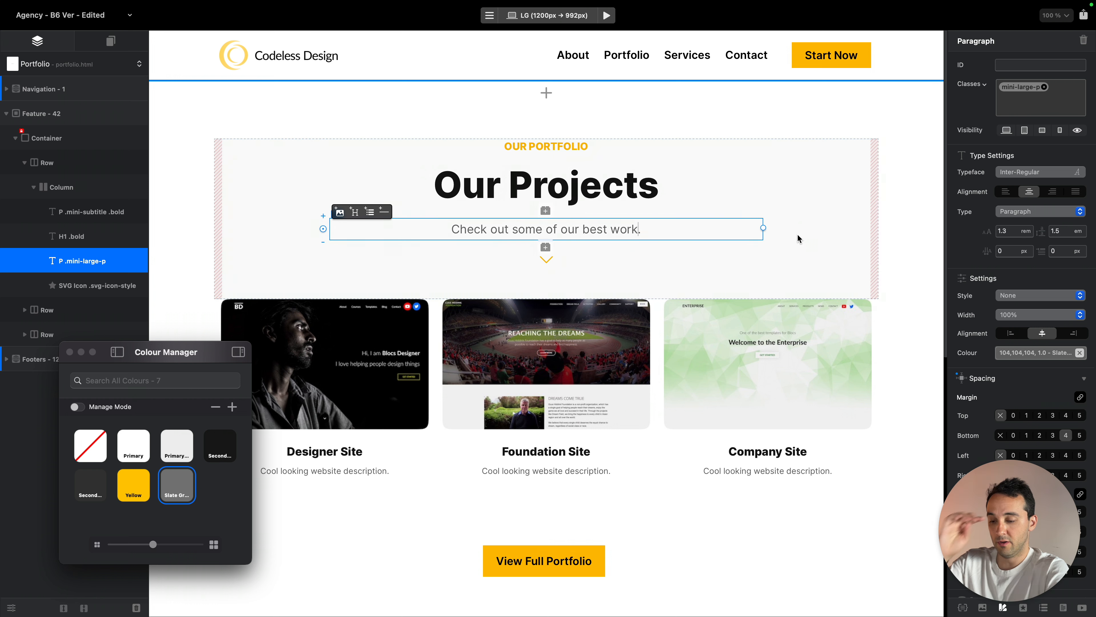
scroll(827, 240, "down", 5)
left_click(658, 287)
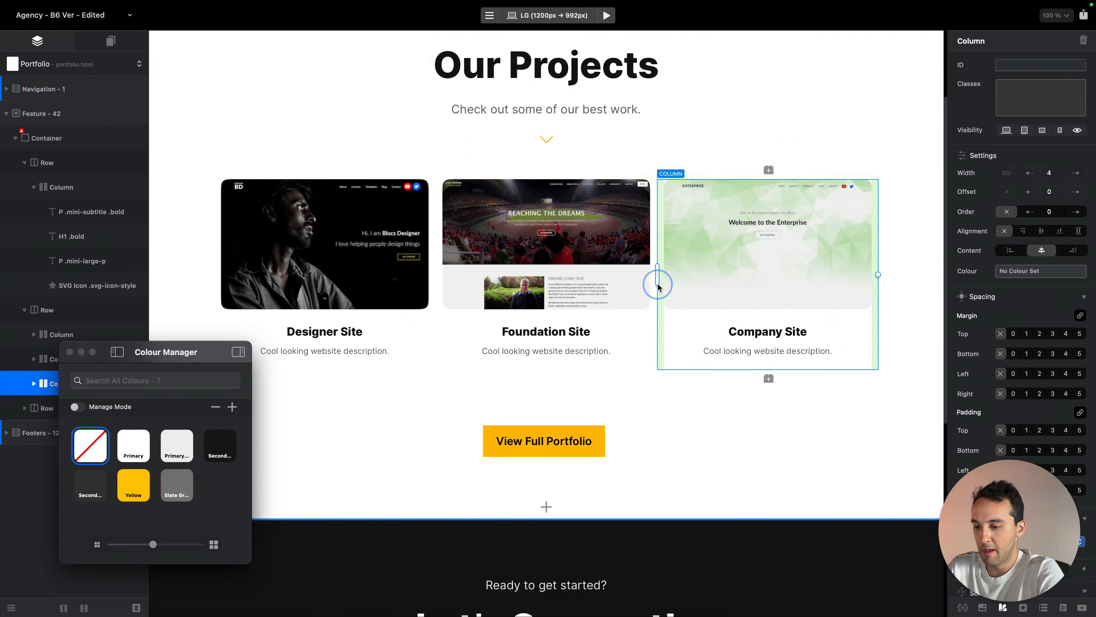
key("super+d")
key("super+d")
key("super+BackSpace")
key("super+BackSpace")
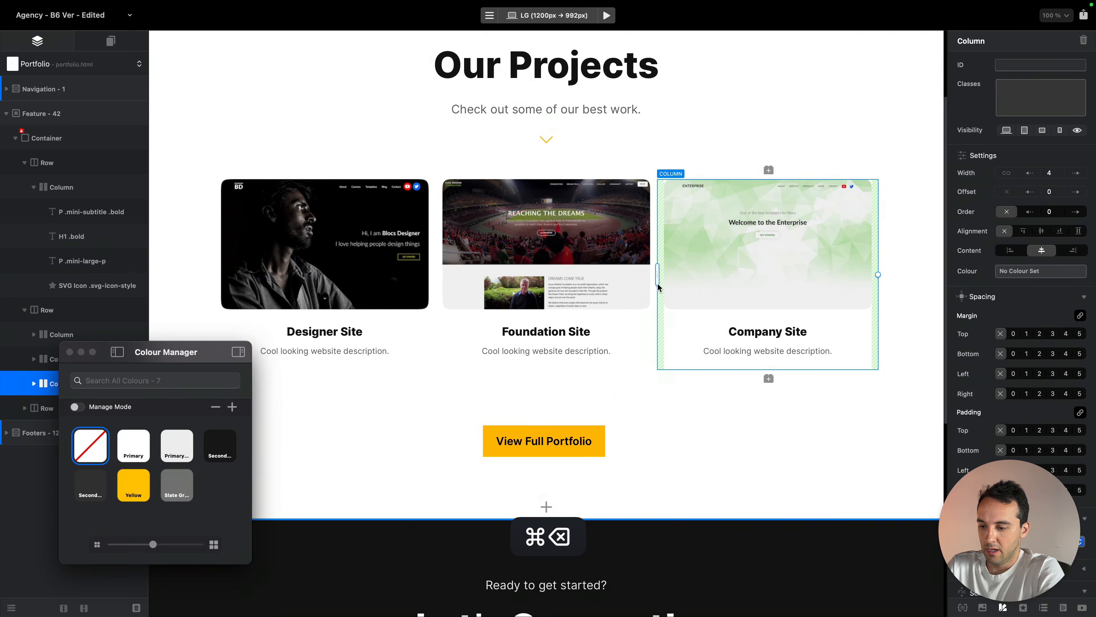
Set the bottom margin to 5 on the description paragraphs of the Designer, Foundation and Company Site items, and close the Colour Manager
left_click(419, 350)
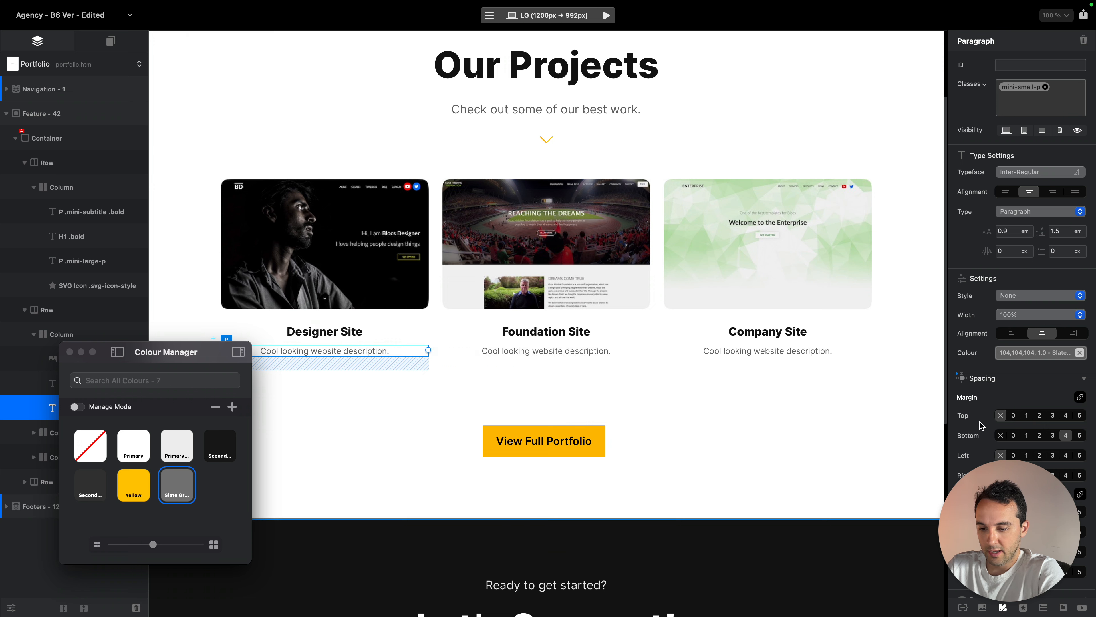
left_click(1081, 435)
left_click(621, 350)
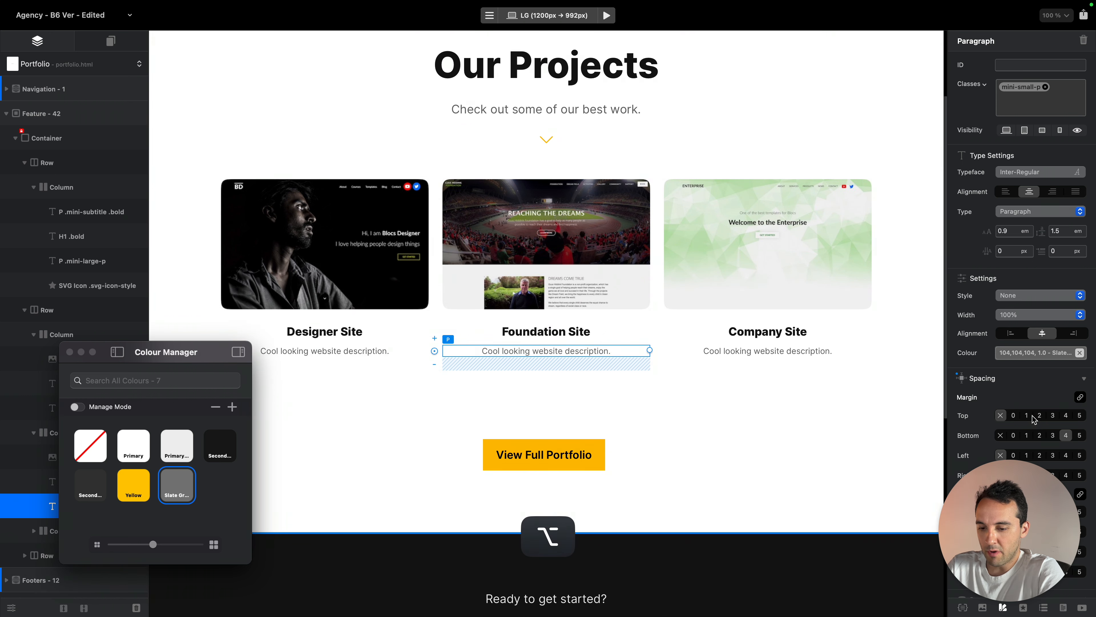
left_click(1081, 435)
left_click(828, 352)
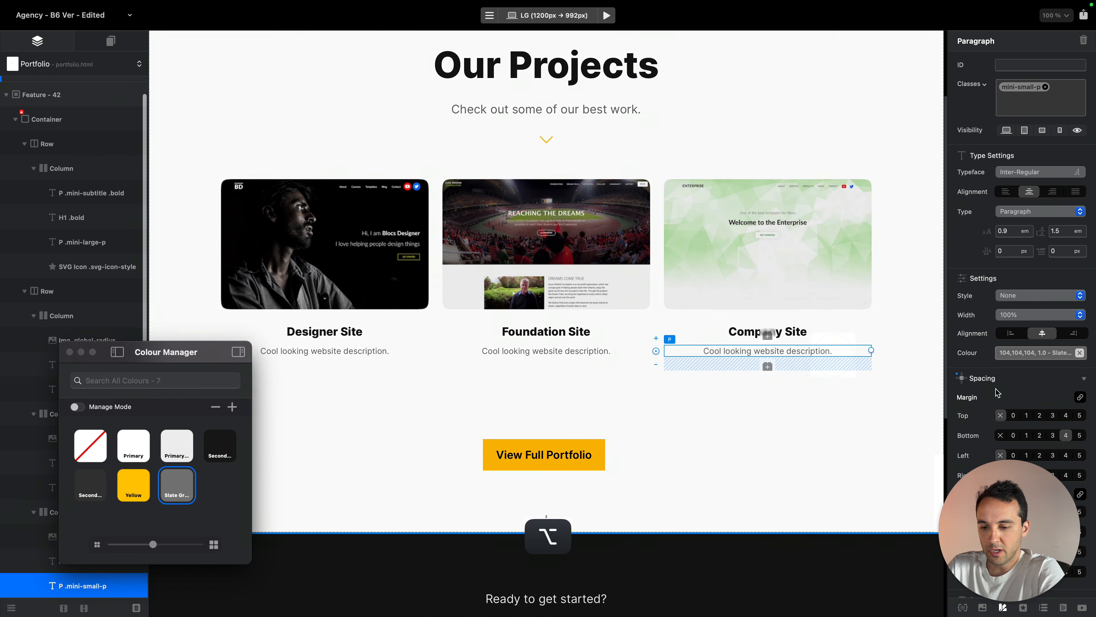
left_click(1080, 435)
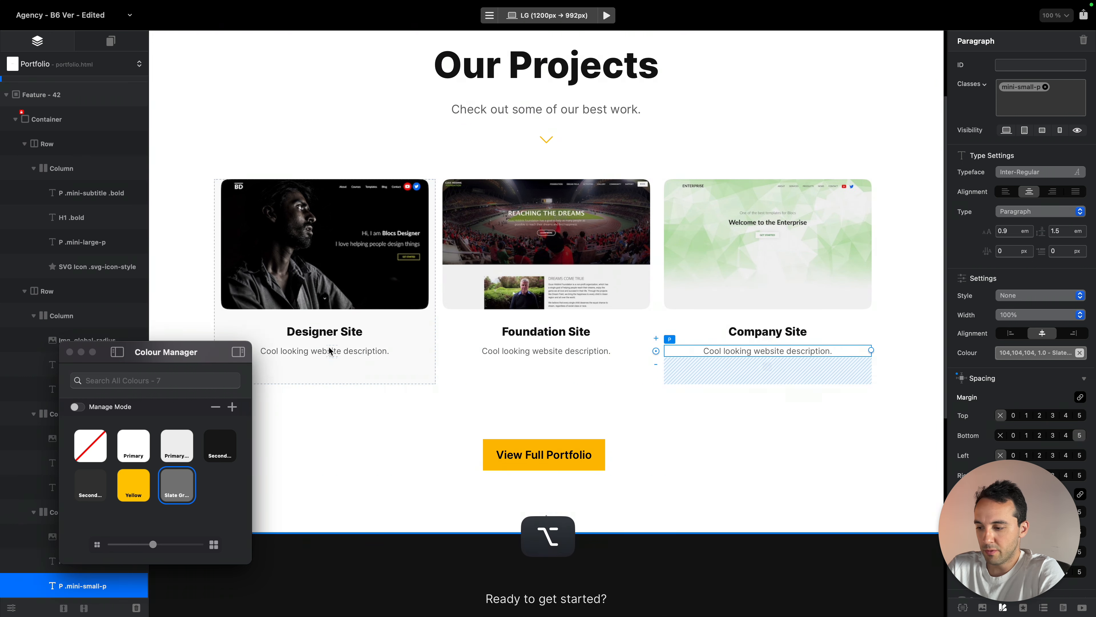
left_click(68, 351)
Duplicate the Designer Site column six times to fill a grid of three rows with three projects each
left_click(430, 275)
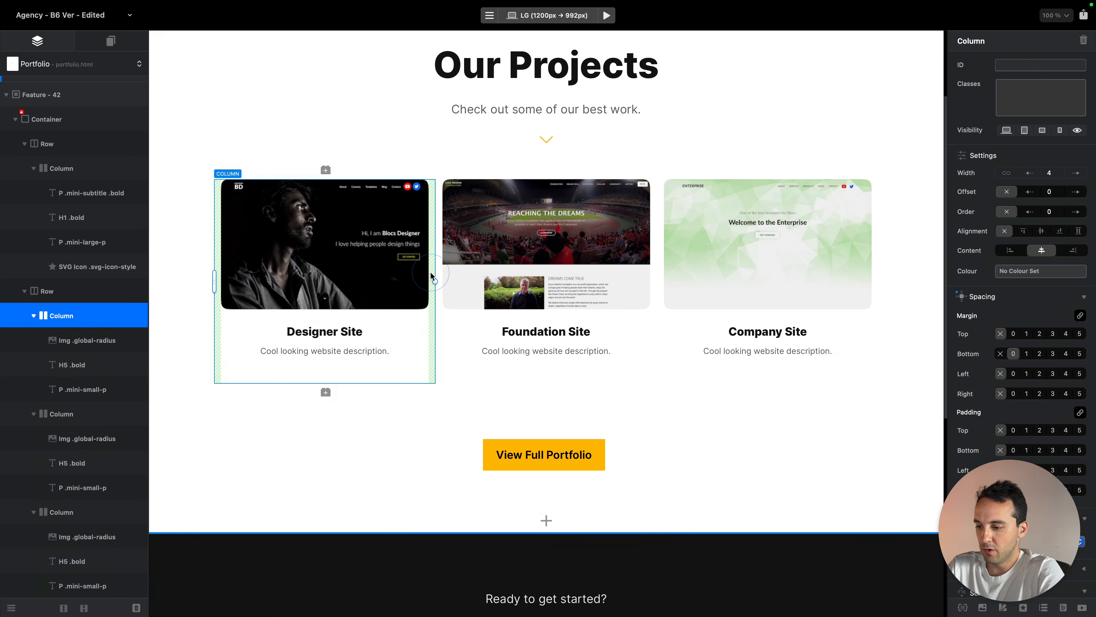
key("super+d")
key("super+d")
key("super+d")
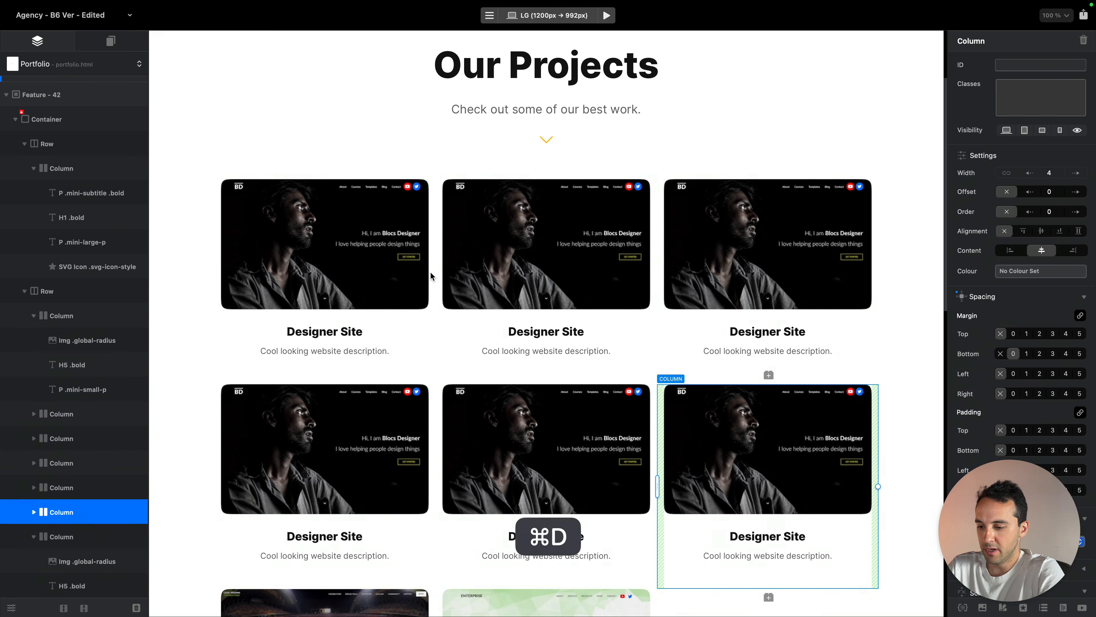
key("super+d")
scroll(430, 271, "down", 10)
scroll(430, 273, "up", 9)
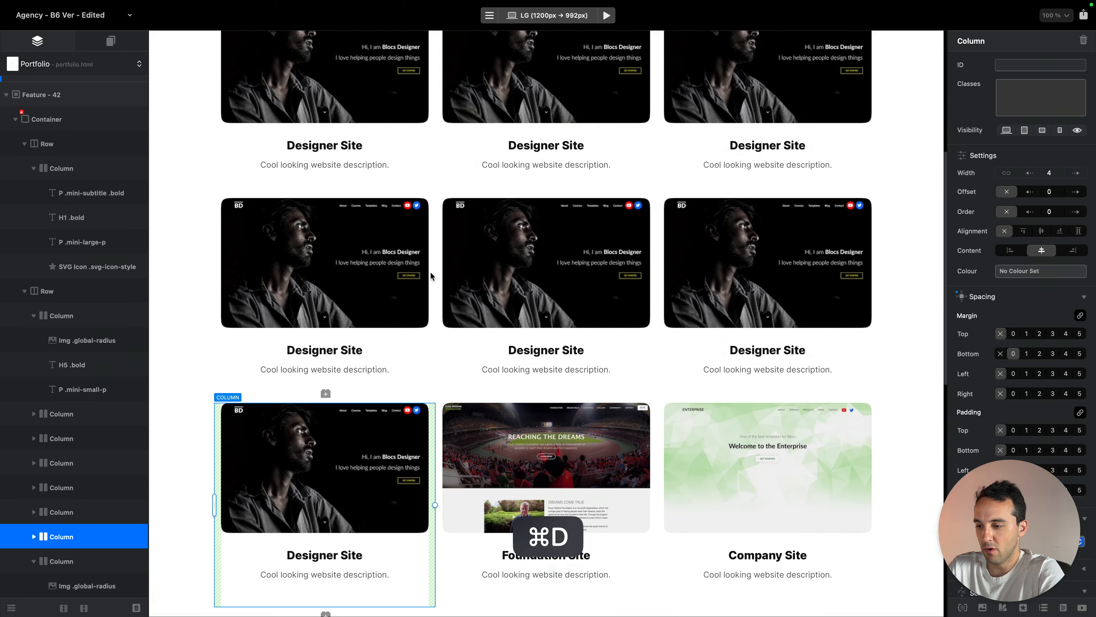
Change the images of the first row's second and third projects to website 7.jpg and website 6.jpg
double_click(563, 173)
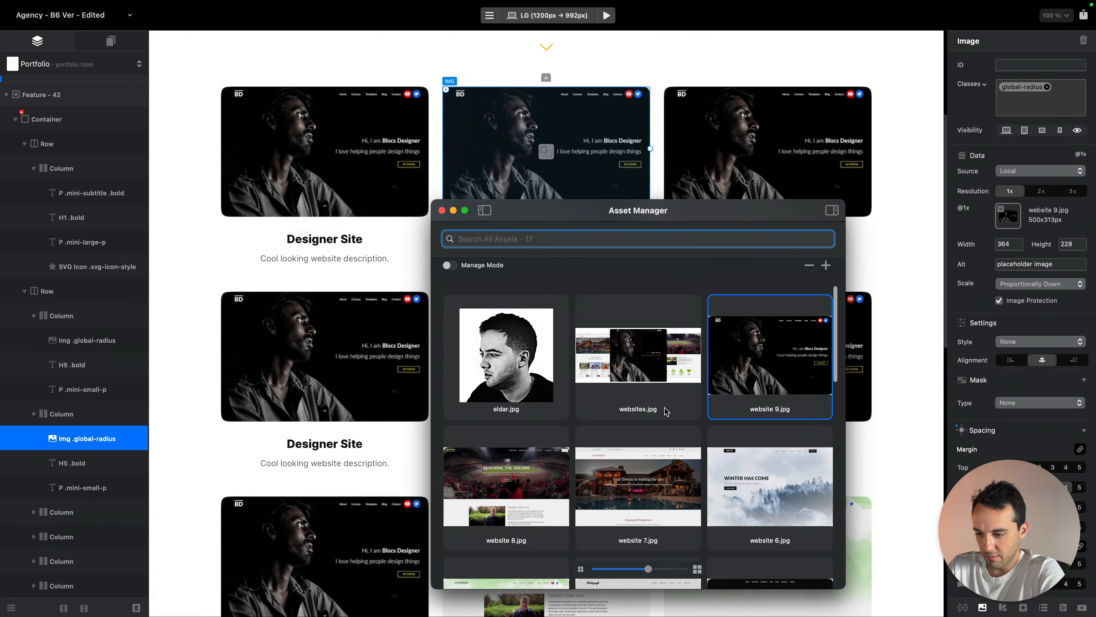
left_click(546, 474)
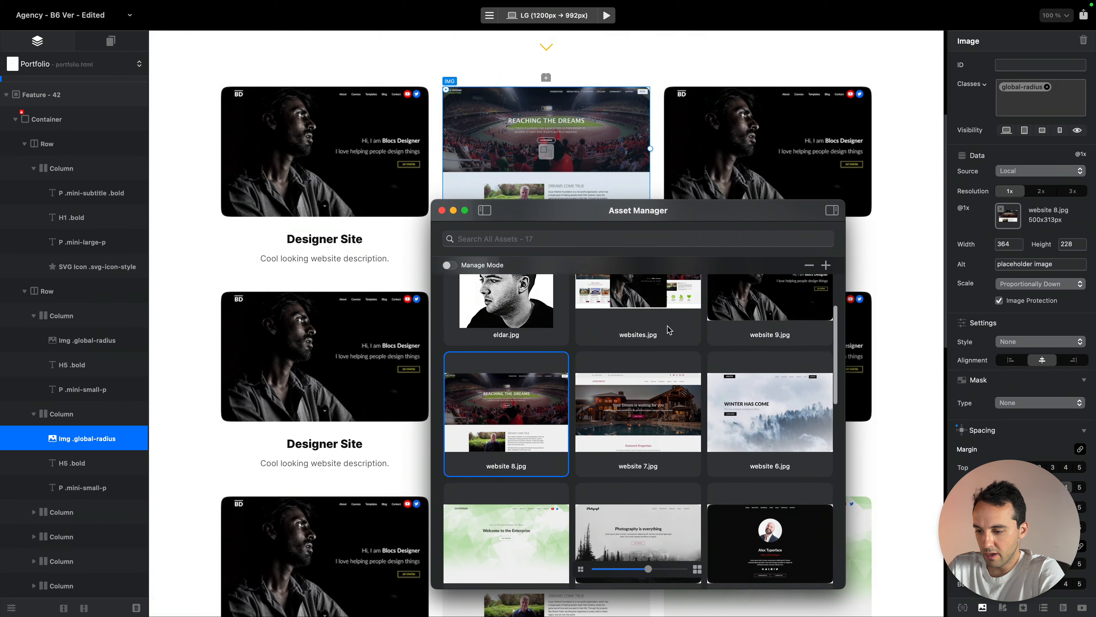
left_click_drag(724, 216, 966, 126)
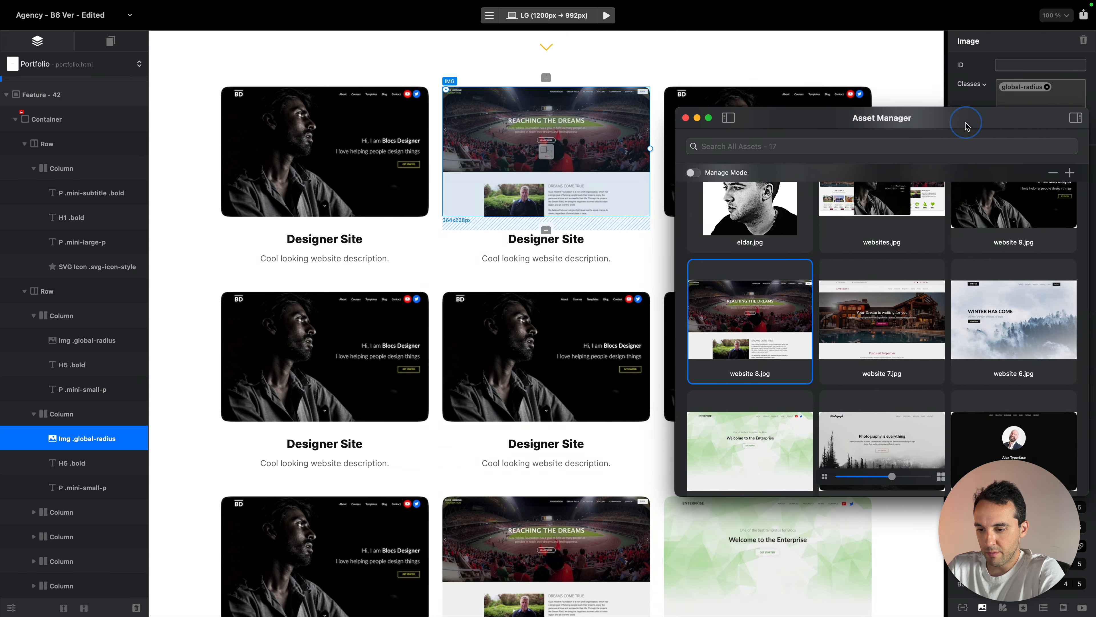
left_click(905, 264)
left_click(781, 93)
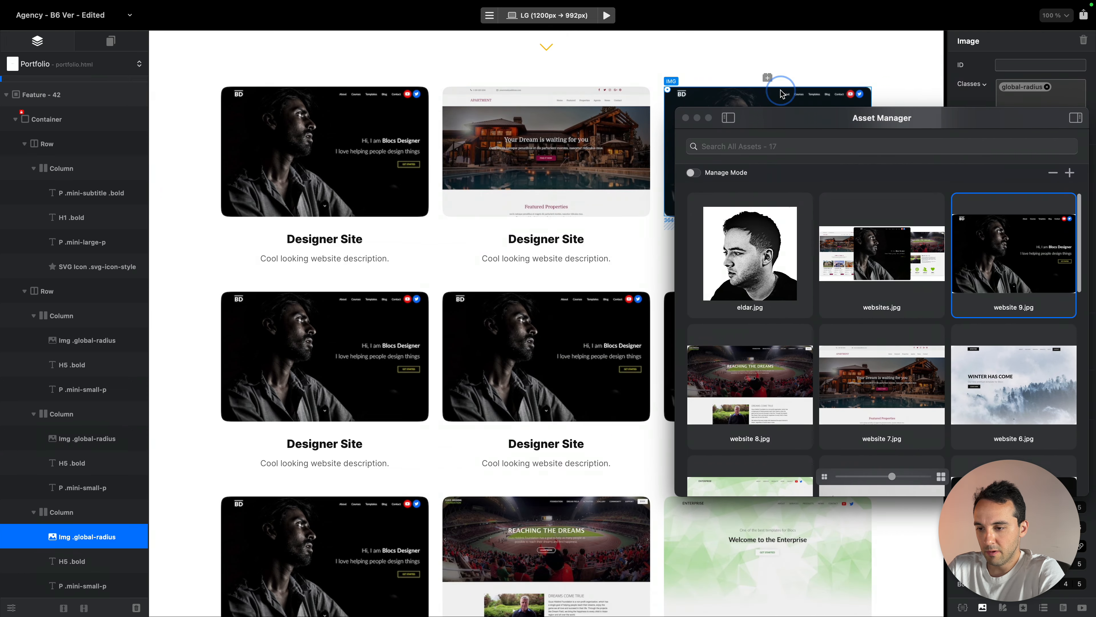
left_click(1023, 368)
Change the images of the second row's first and second projects to website 4.jpg and website 1.jpg
left_click(331, 349)
scroll(880, 329, "down", 5)
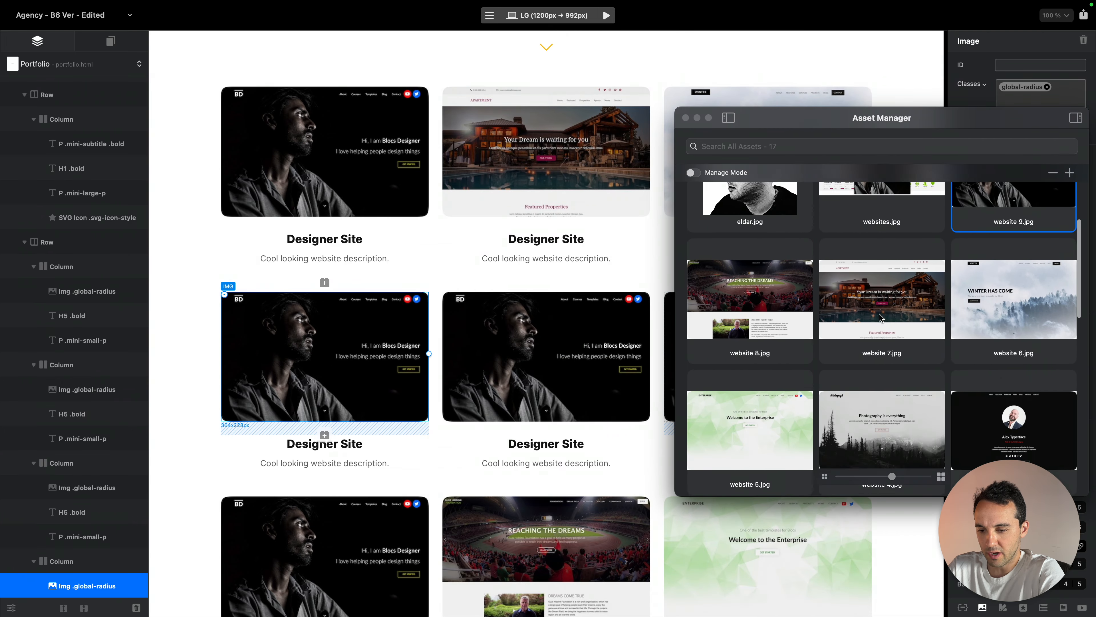
left_click(879, 373)
left_click(488, 356)
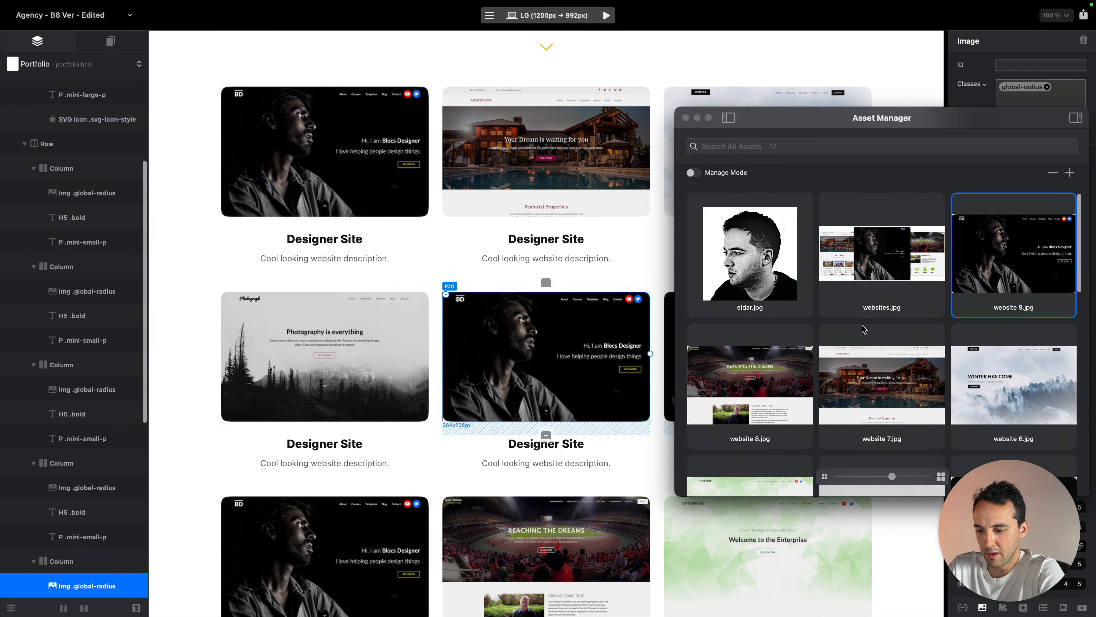
scroll(973, 388, "down", 5)
scroll(974, 387, "down", 3)
left_click(882, 372)
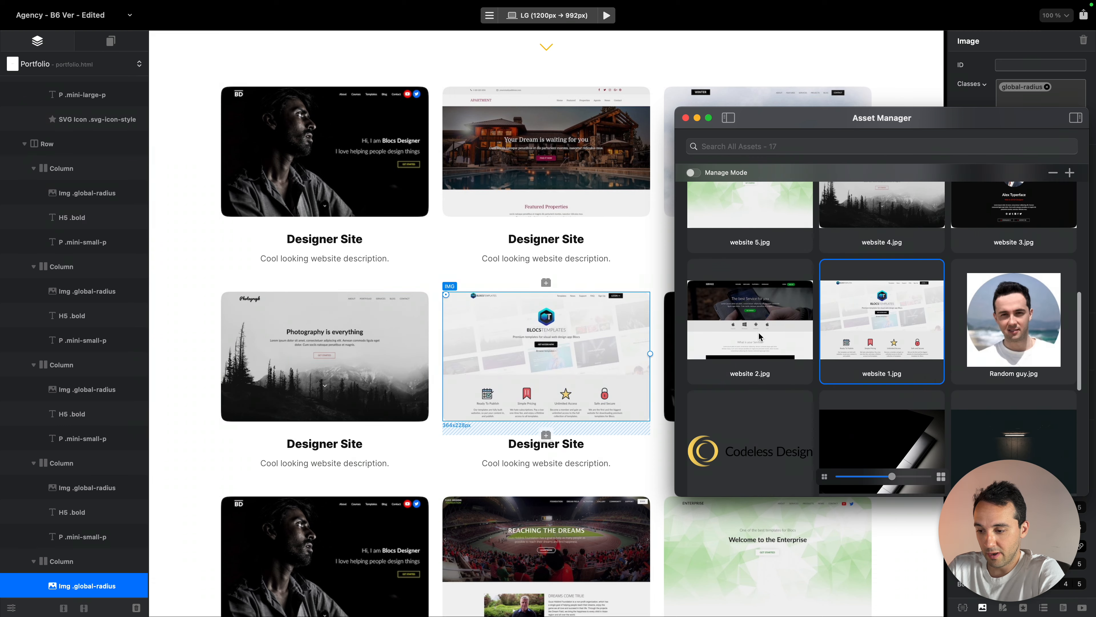
Change the image of the second row's third project to website 2.jpg, moving the Asset Manager off the project grid
left_click_drag(827, 108, 312, 57)
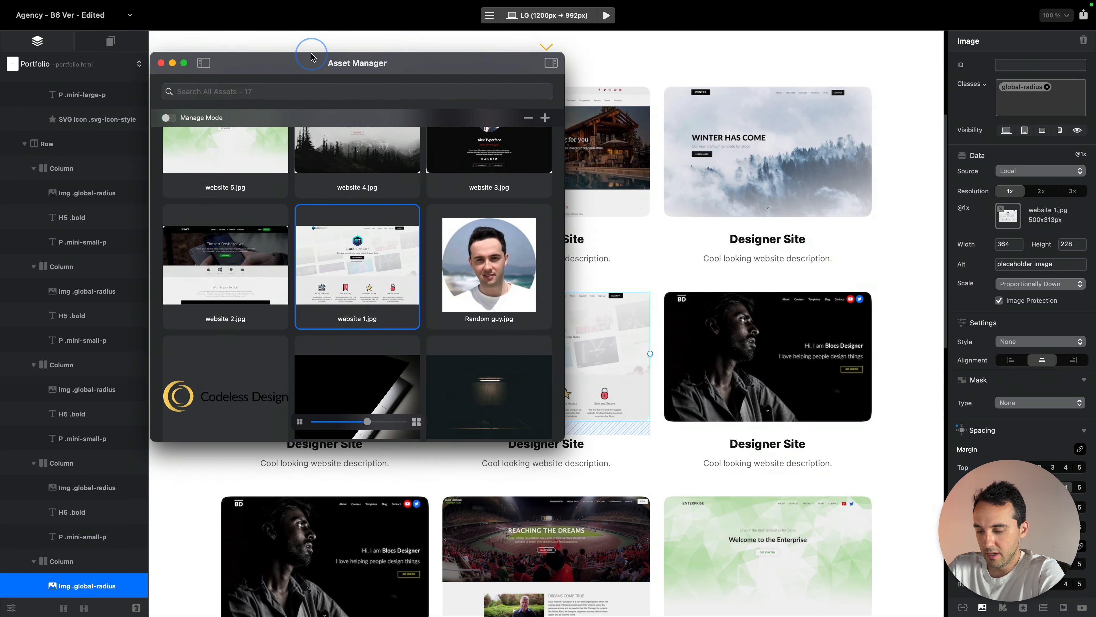
left_click(781, 379)
scroll(259, 281, "up", 5)
left_click(226, 312)
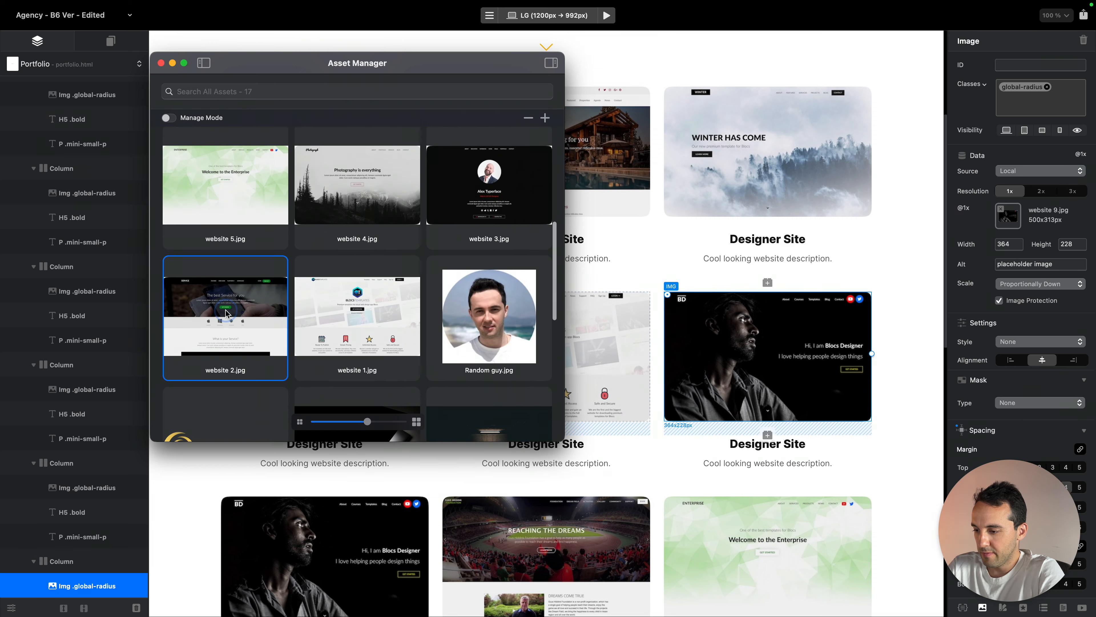
scroll(226, 312, "down", 2)
left_click_drag(437, 73, 1095, 84)
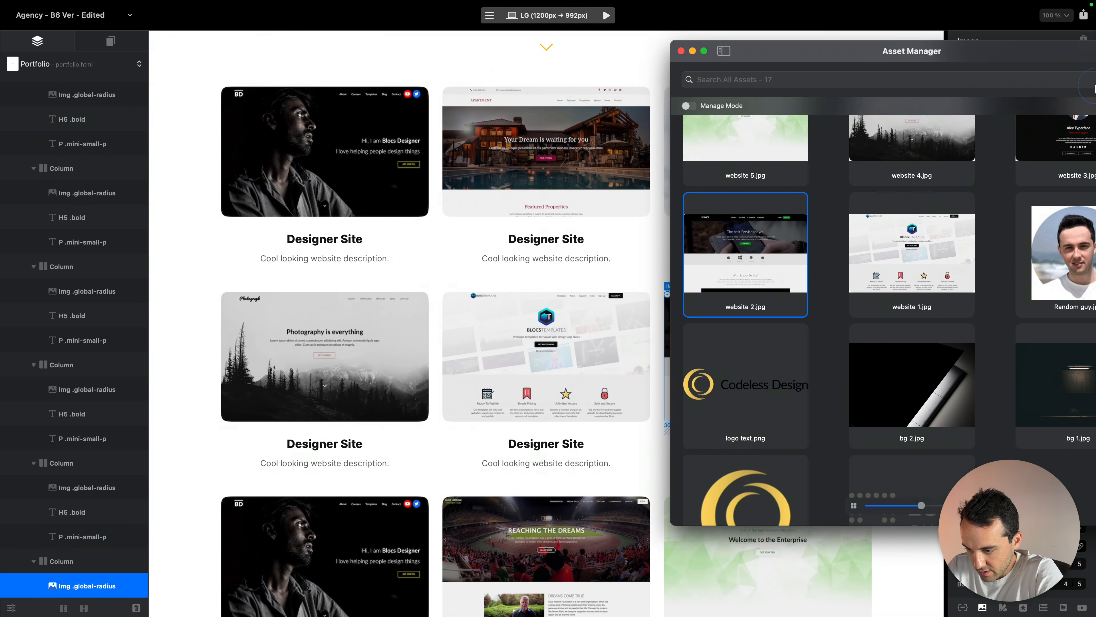
left_click_drag(554, 25, 815, 208)
left_click_drag(921, 216, 191, 29)
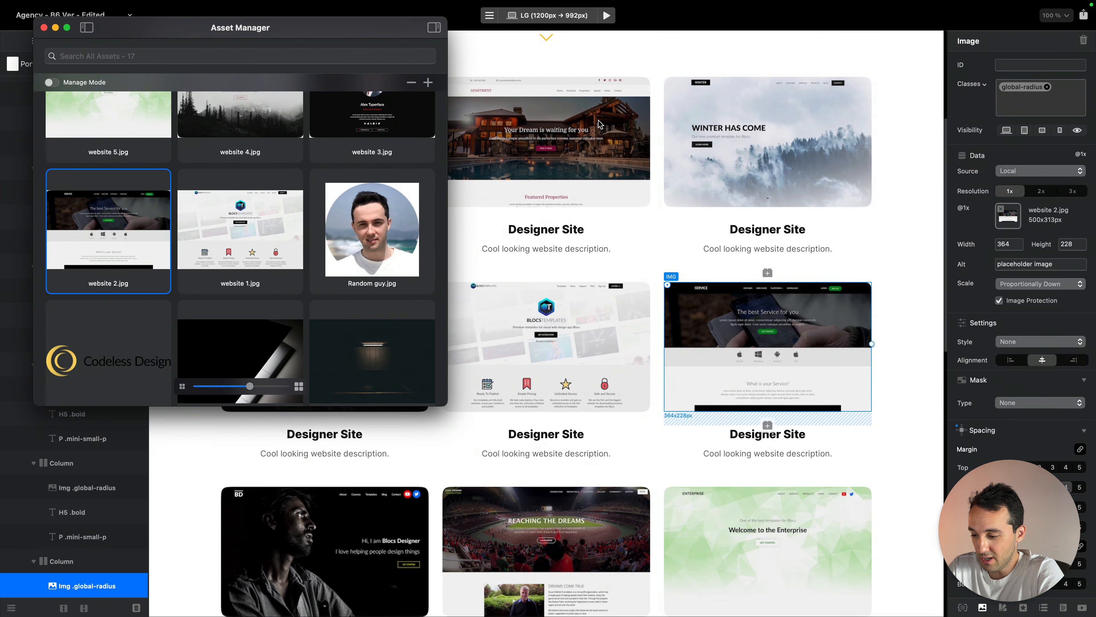
Change the image of the third row's first project to website 3.jpg and close the Asset Manager
scroll(530, 241, "down", 5)
left_click(309, 487)
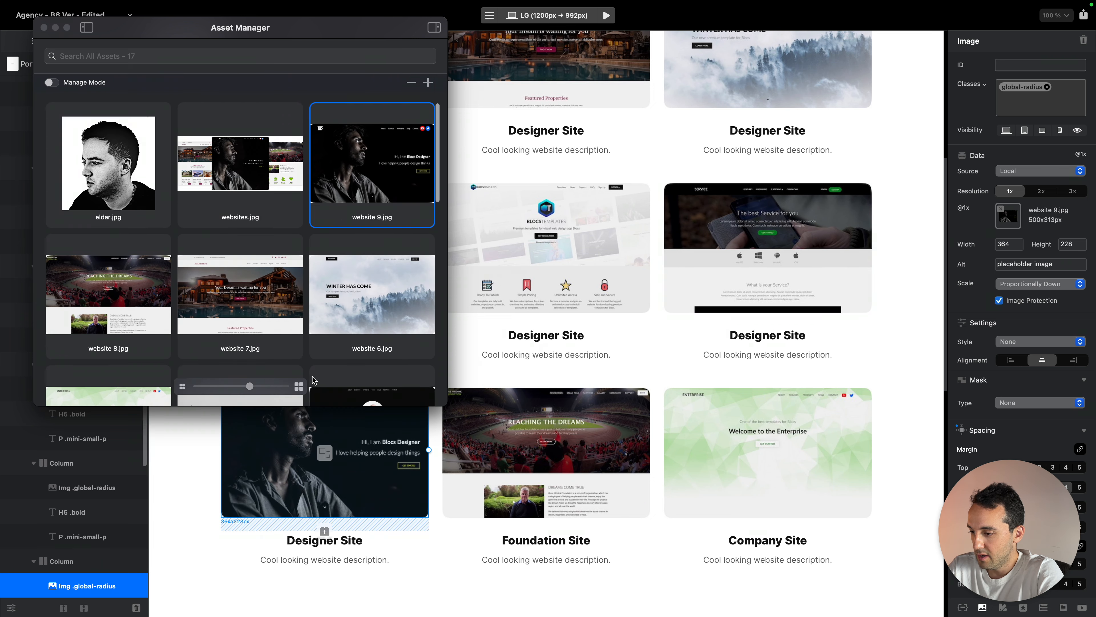
scroll(314, 380, "down", 6)
left_click(403, 192)
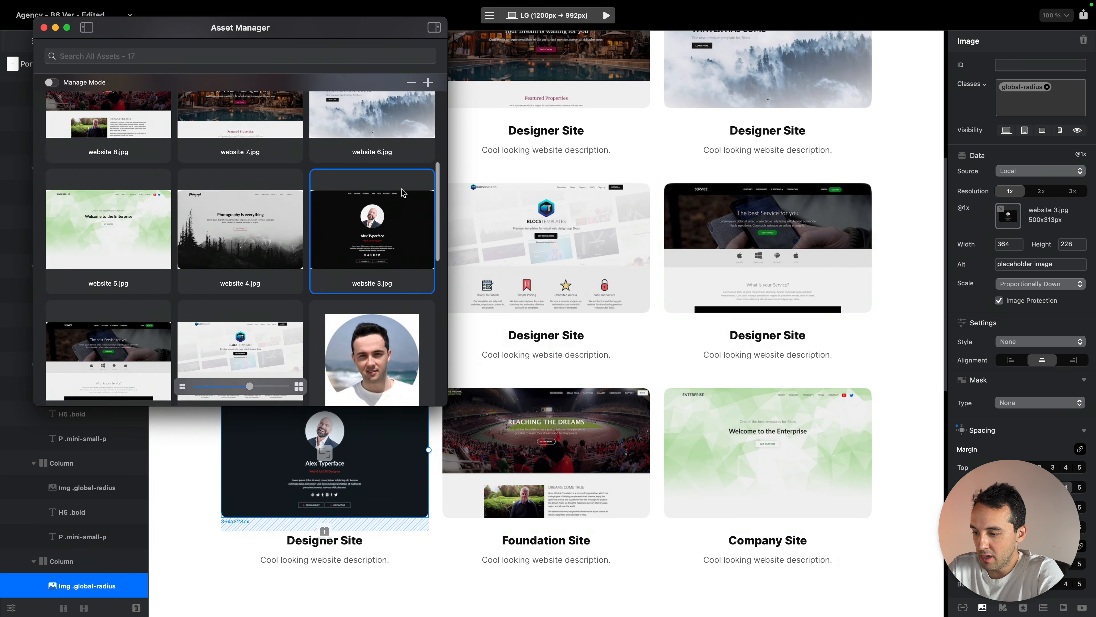
scroll(274, 260, "down", 6)
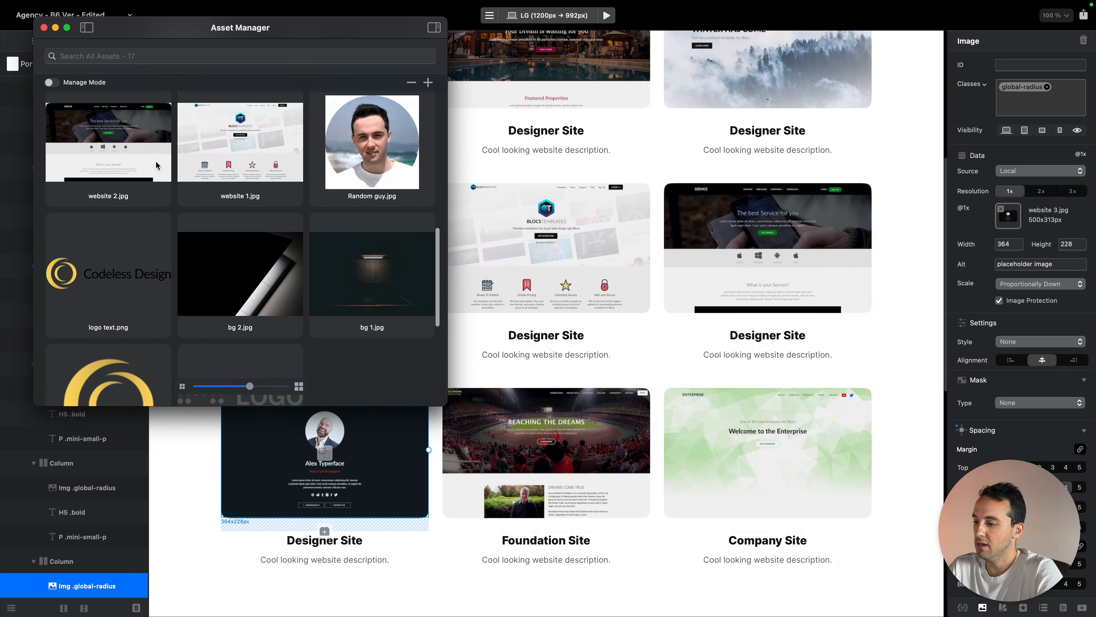
left_click(44, 27)
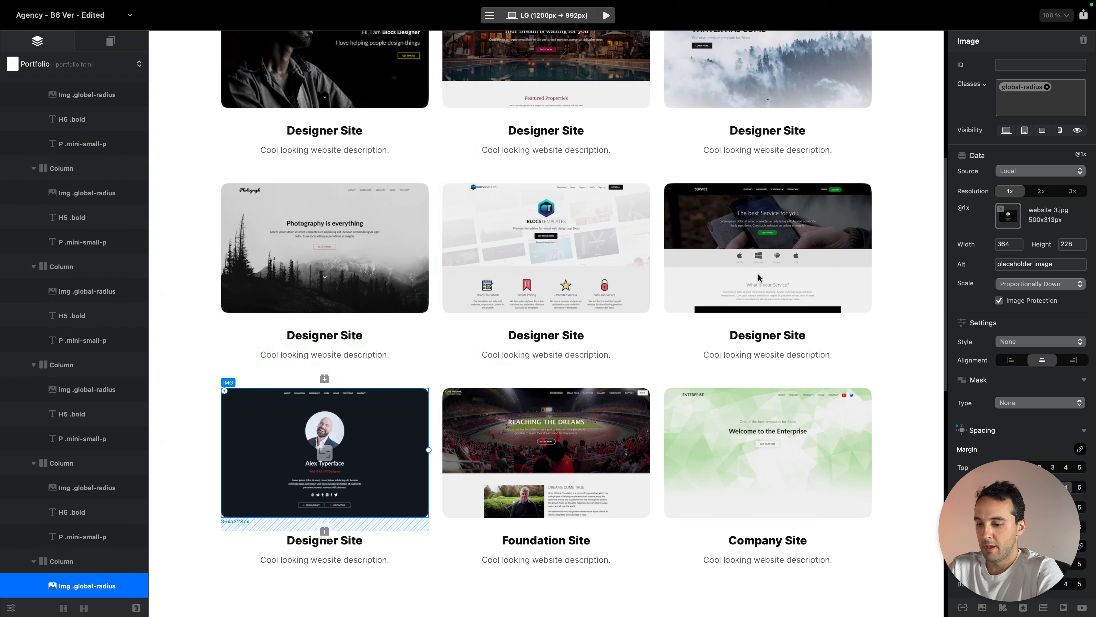
Review the images and titles across the portfolio project grid
left_click(895, 336)
scroll(895, 336, "up", 5)
double_click(514, 293)
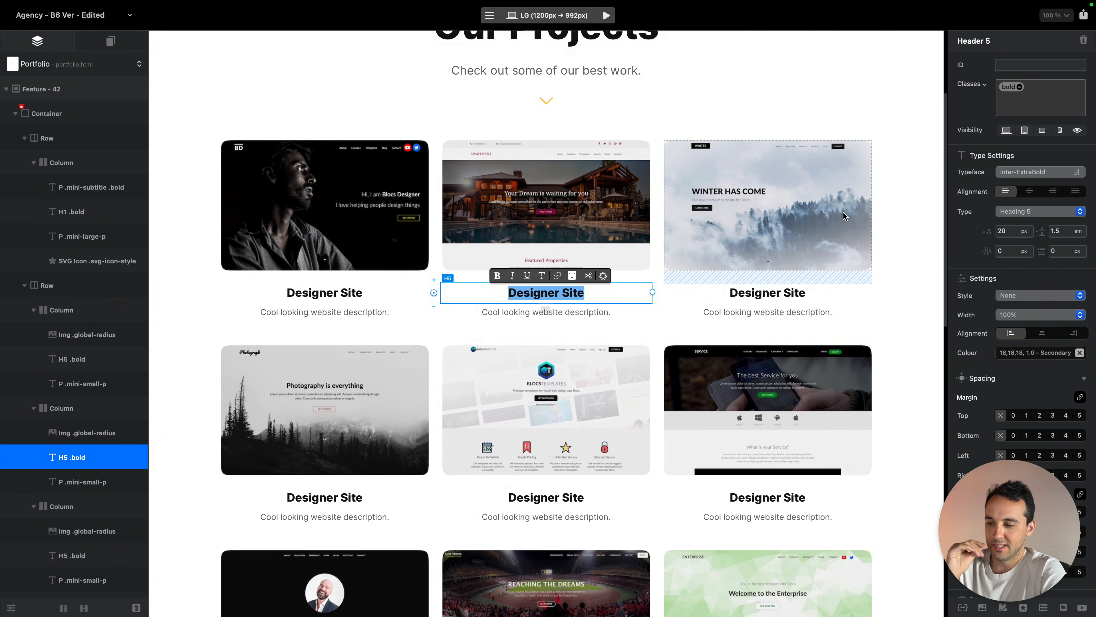
left_click(923, 119)
scroll(923, 119, "up", 4)
scroll(755, 121, "down", 6)
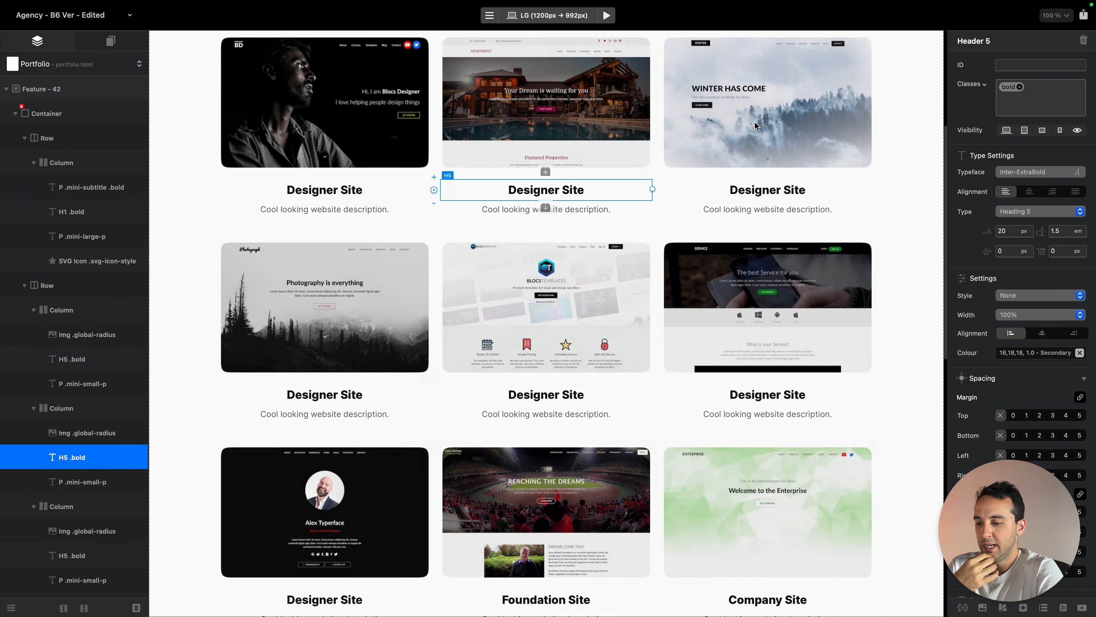
Remove the top margin of the column that holds the View Full Portfolio button
scroll(755, 121, "down", 6)
scroll(754, 121, "up", 1)
left_click(534, 274)
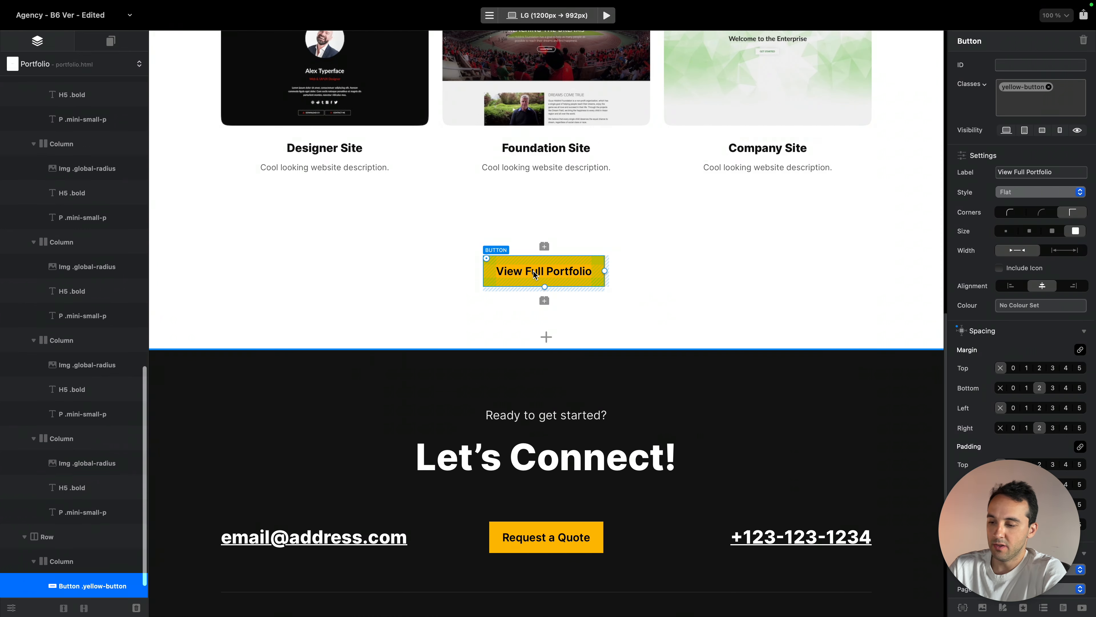
left_click(729, 269)
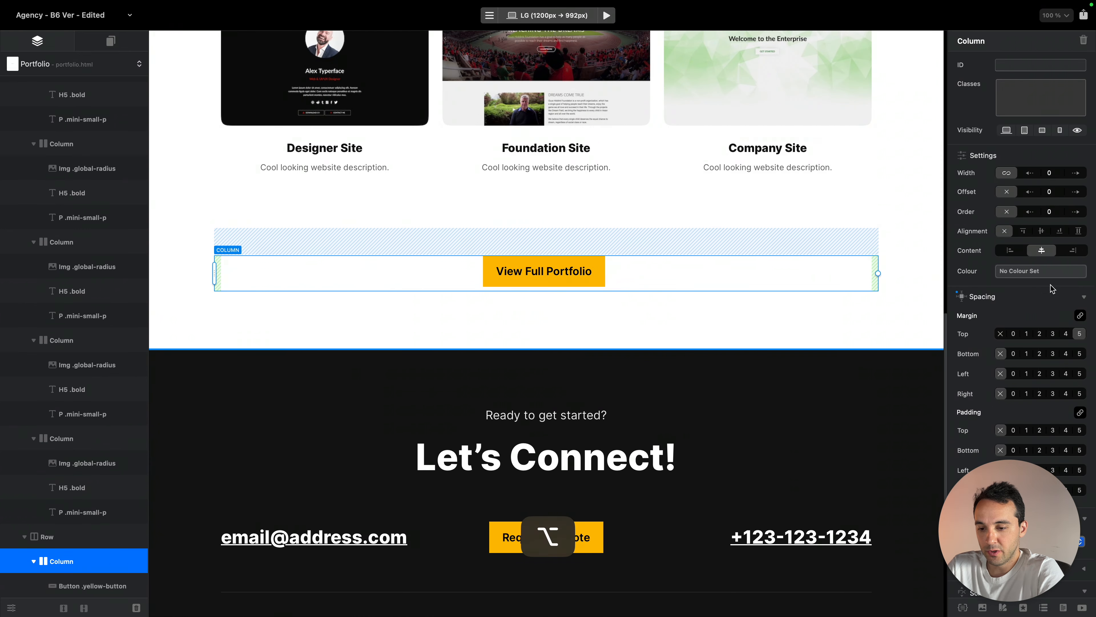
left_click(1007, 334)
Relabel the View Full Portfolio button as "Start Your Own Project" and link it to the services page
double_click(590, 252)
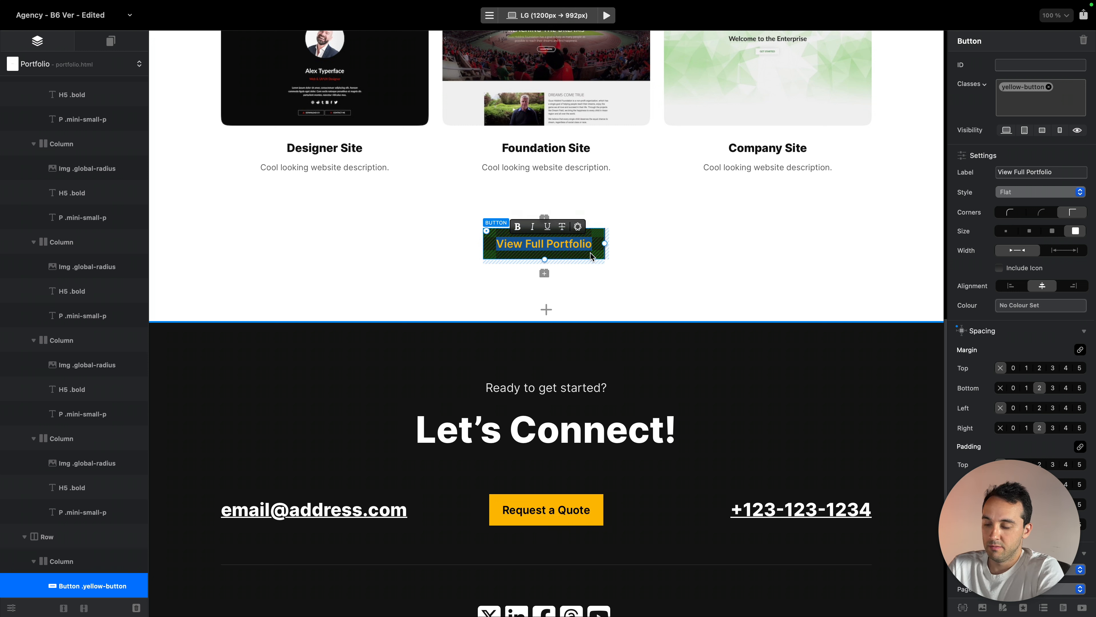
type("G")
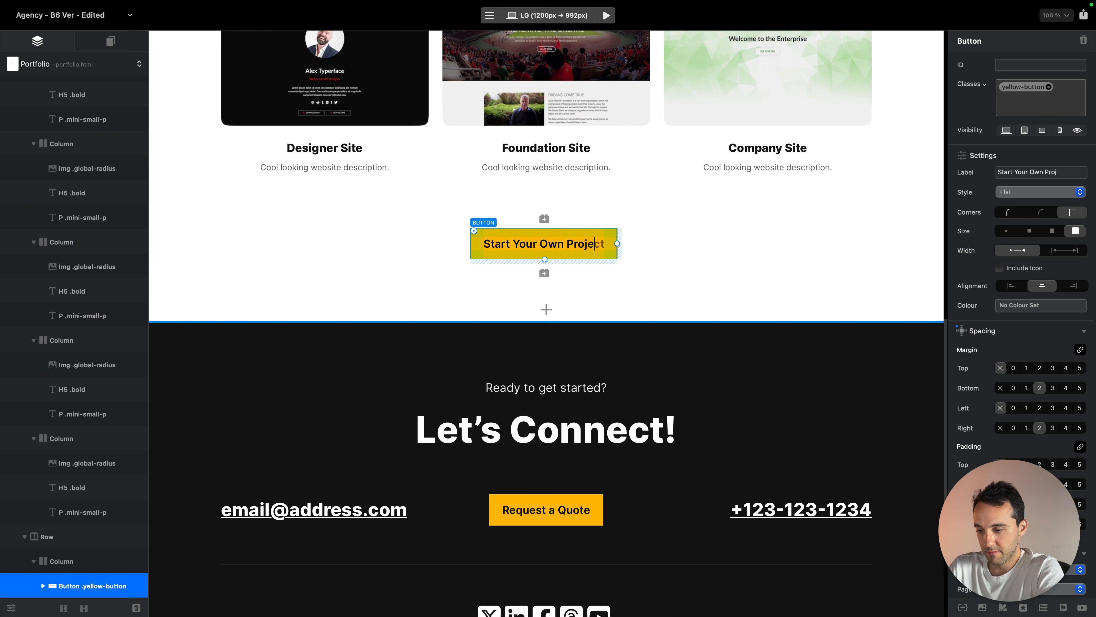
left_click_drag(1019, 505, 489, 517)
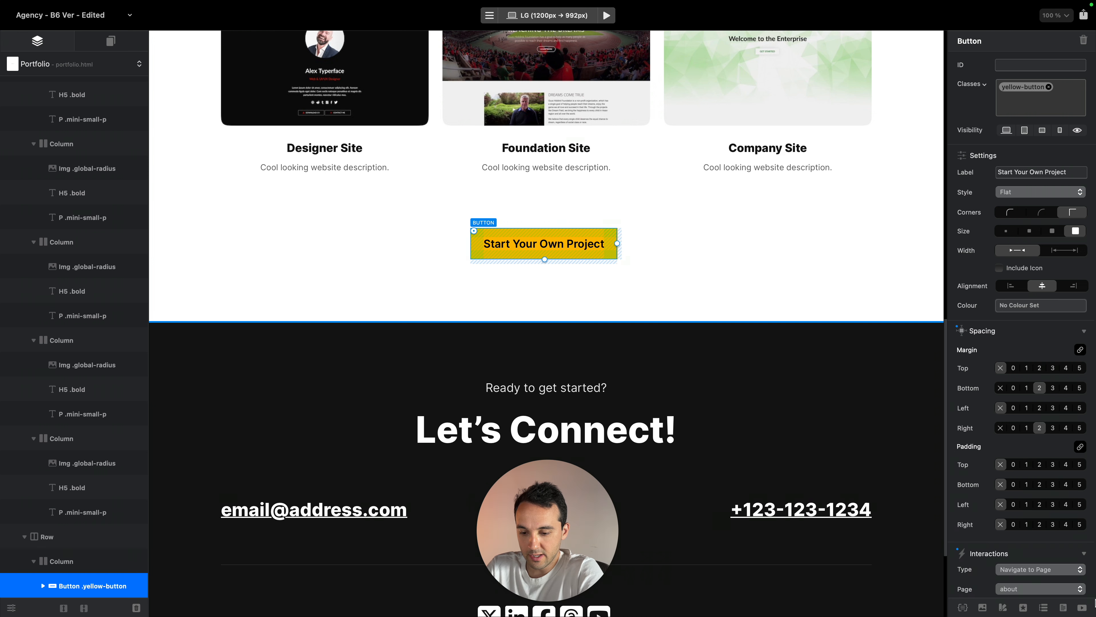
left_click(1051, 590)
left_click(1059, 552)
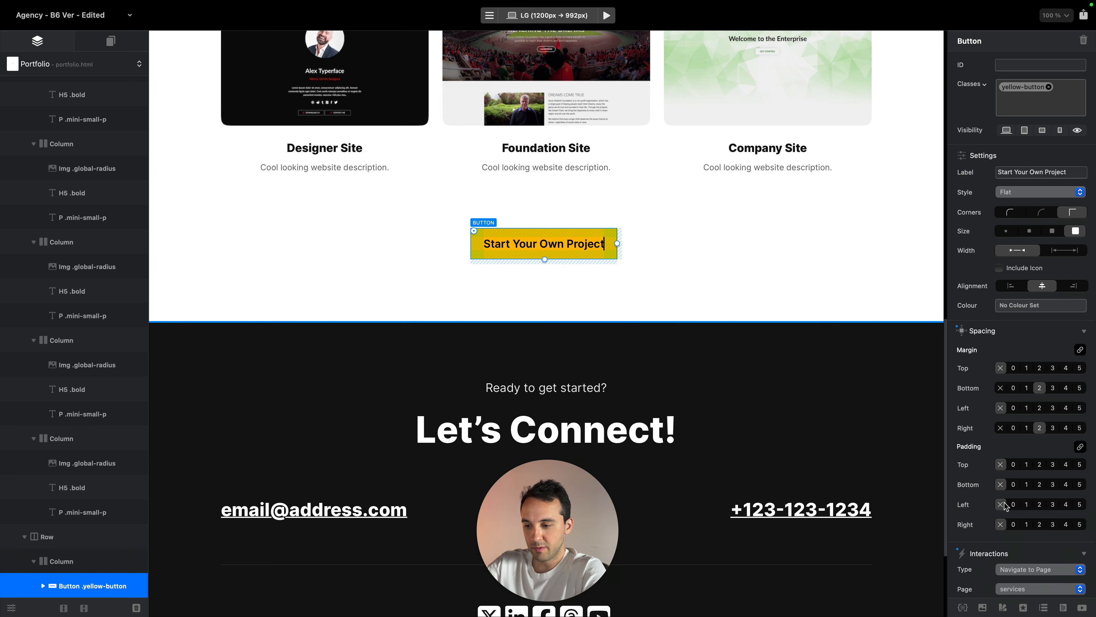
scroll(905, 320, "up", 15)
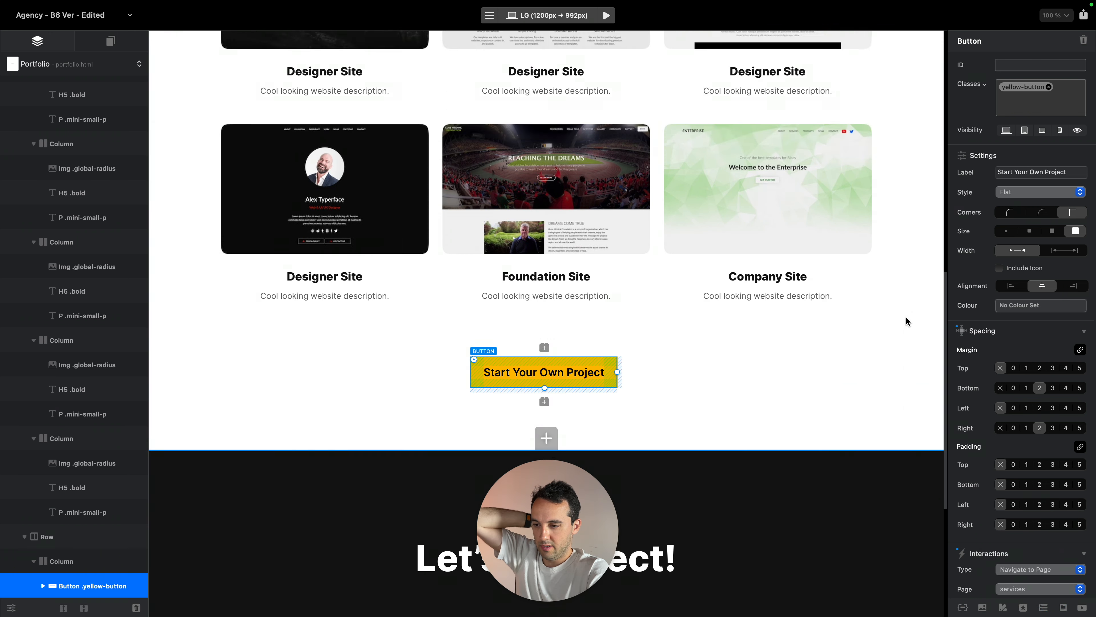
scroll(905, 320, "up", 3)
scroll(904, 321, "down", 10)
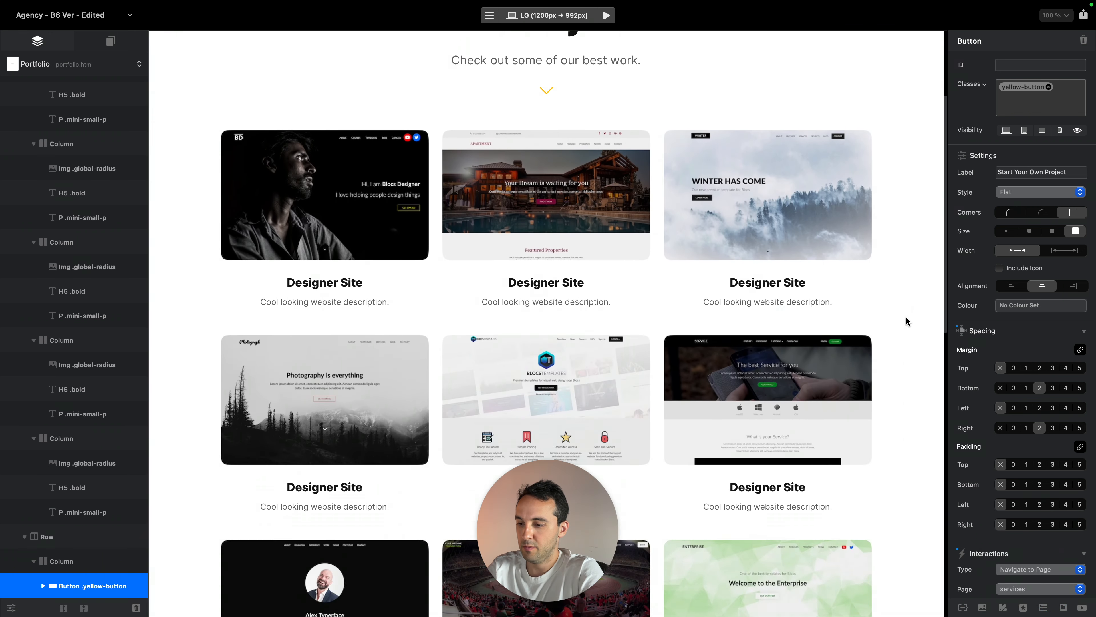
Review the portfolio grid and the Start Your Own Project button at the XS, SM and MD breakpoints
key("super+2")
key("super+4")
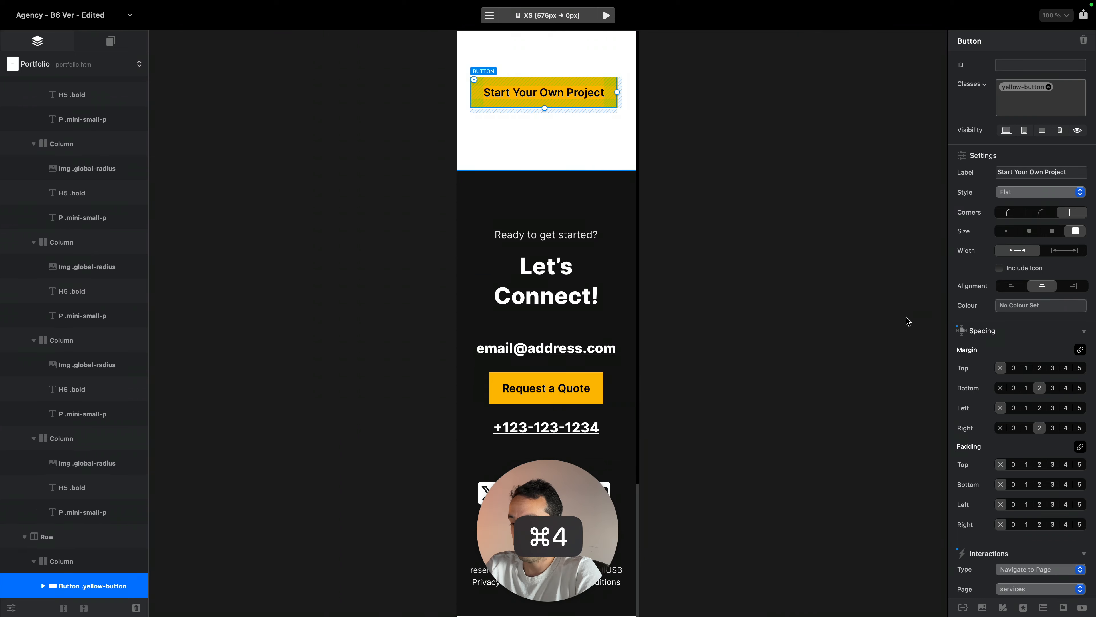
scroll(547, 294, "up", 10)
key("super+3")
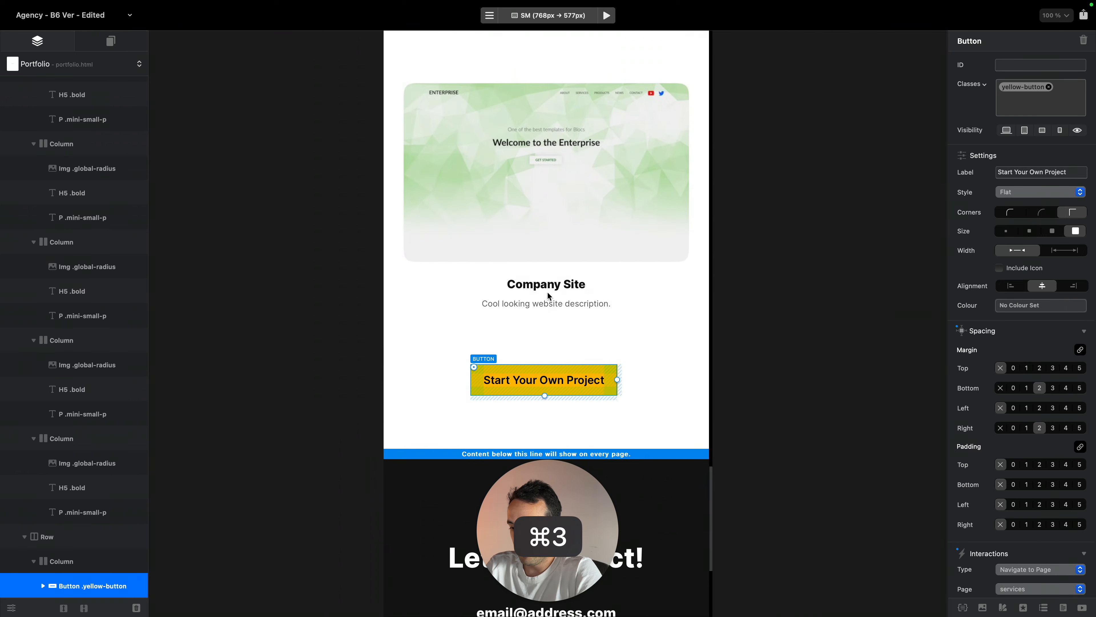
scroll(547, 293, "up", 4)
scroll(548, 296, "up", 8)
key("super+2")
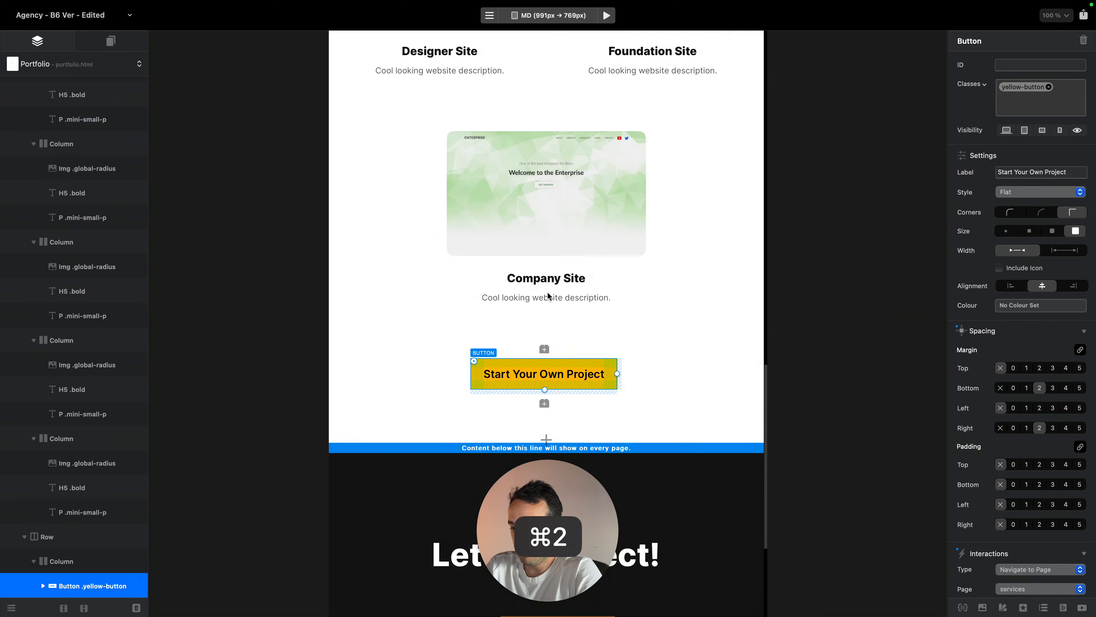
scroll(547, 296, "up", 5)
scroll(547, 294, "up", 6)
scroll(547, 292, "down", 12)
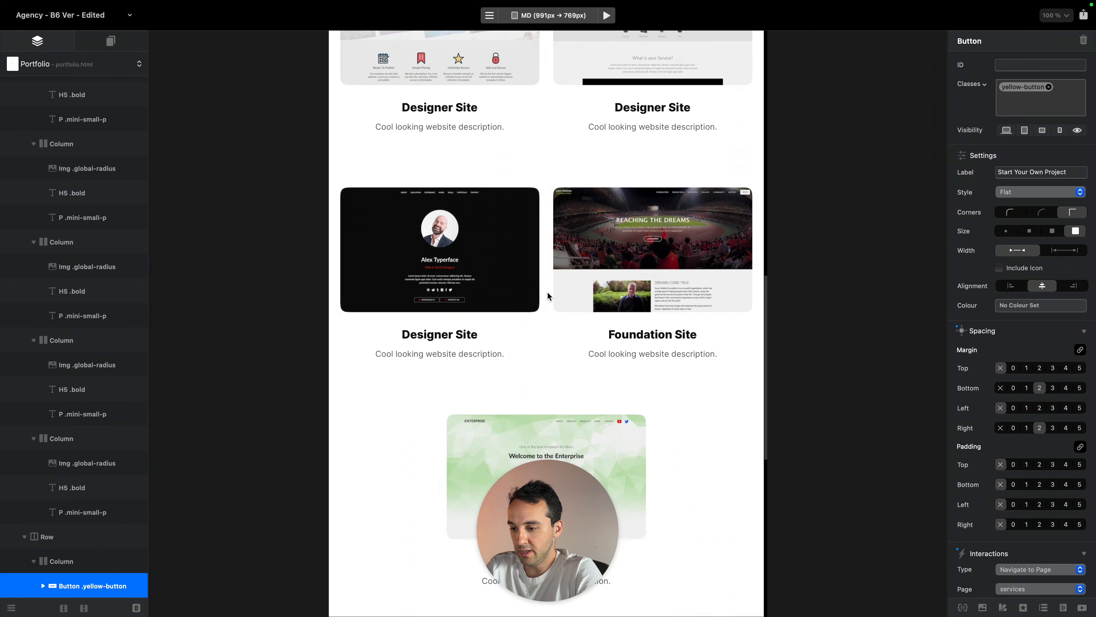
Select the Company Site project column and compare its layout at the MD and LG breakpoints
left_click(649, 165)
scroll(650, 165, "up", 3)
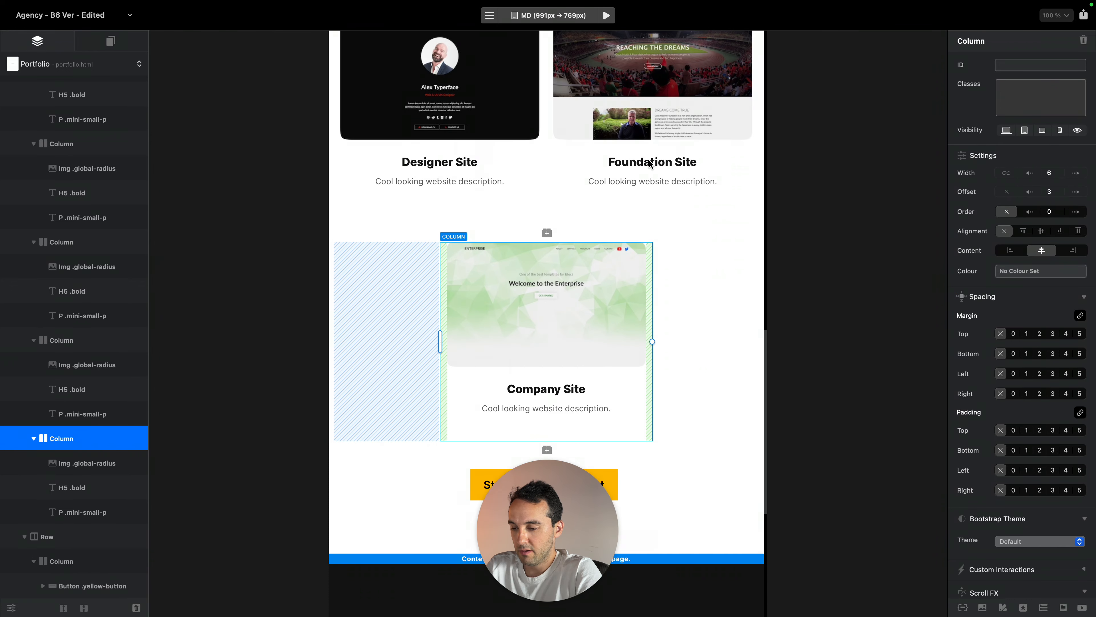
key("super+2")
scroll(650, 164, "down", 9)
scroll(649, 165, "up", 11)
key("super+1")
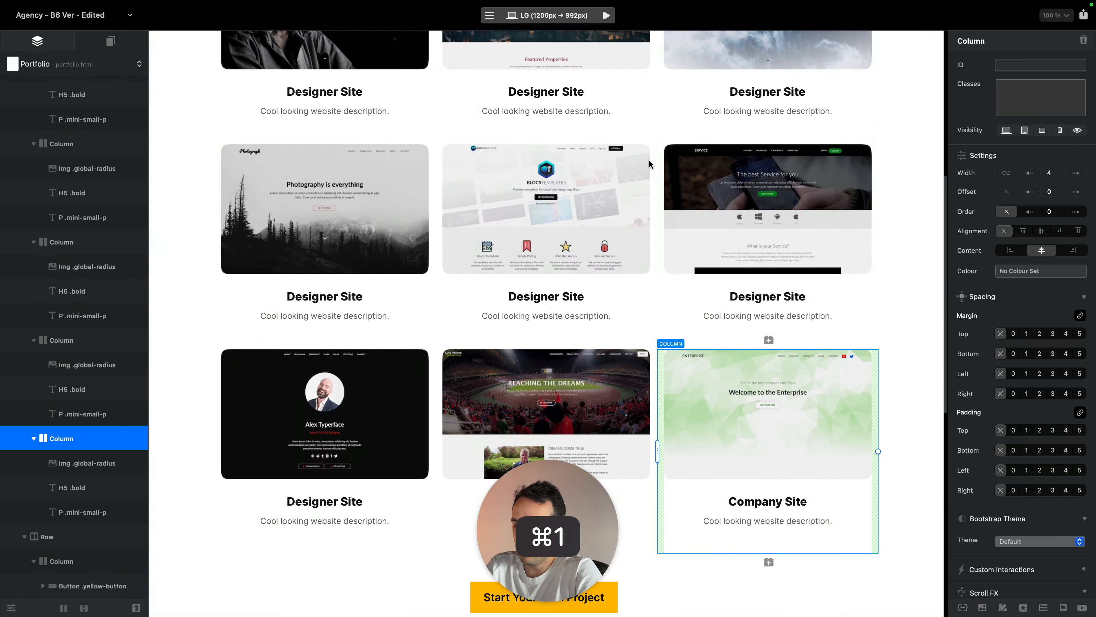
scroll(754, 275, "down", 8)
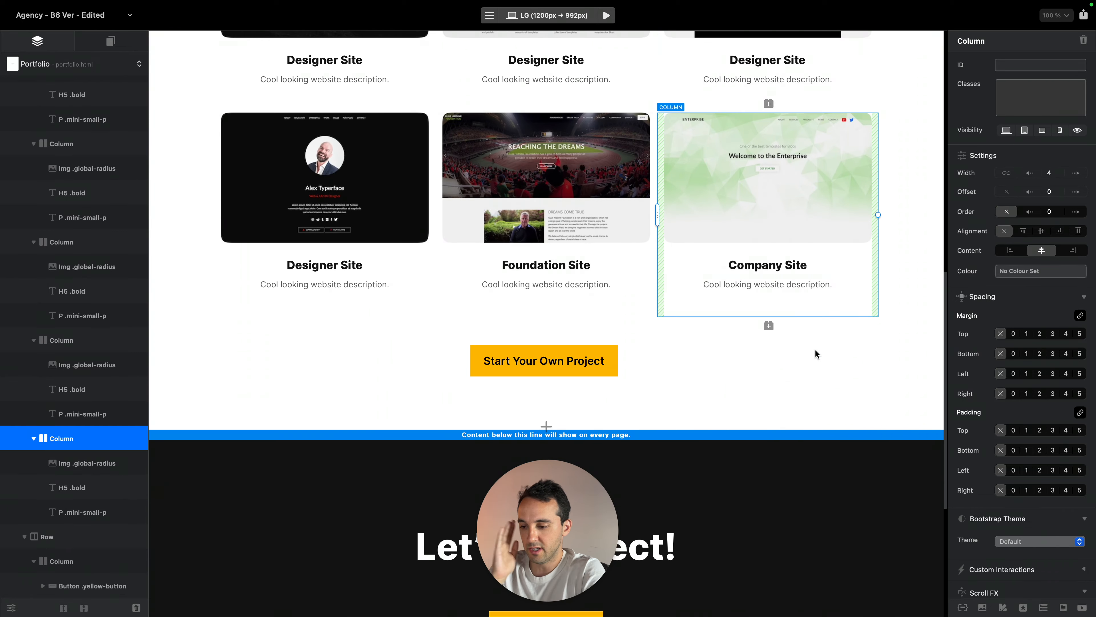
left_click(803, 396)
Switch to Safari and examine the reference site's Portfolio page and its Contact page with the form
key("ctrl+Left")
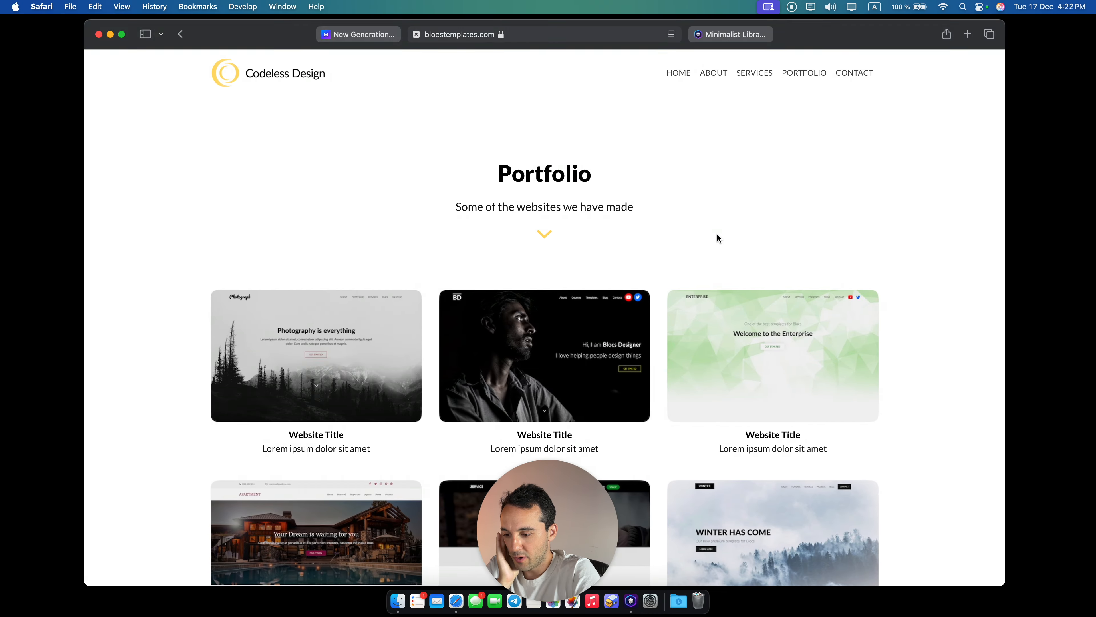
scroll(718, 235, "down", 10)
scroll(717, 237, "down", 3)
scroll(723, 173, "up", 15)
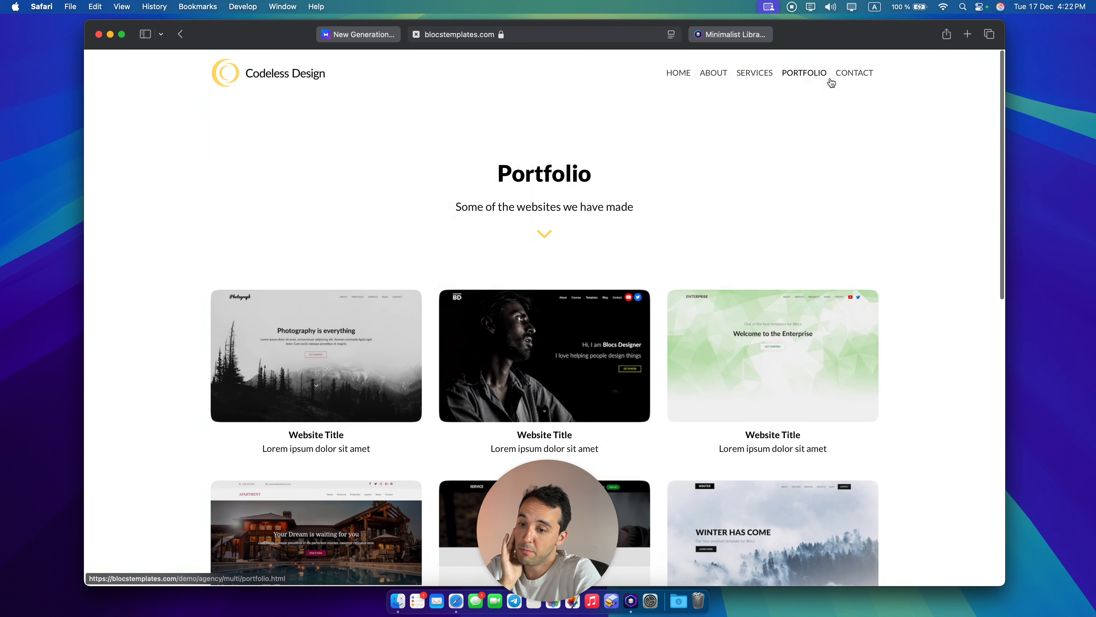
left_click(848, 82)
scroll(857, 203, "down", 8)
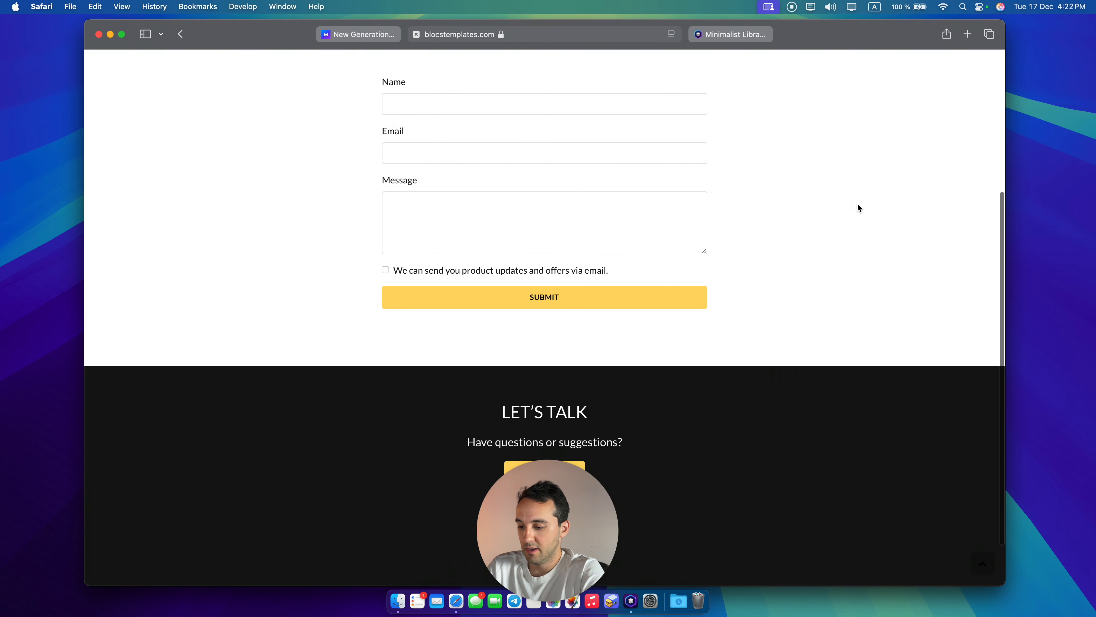
left_click(578, 521)
scroll(918, 208, "up", 4)
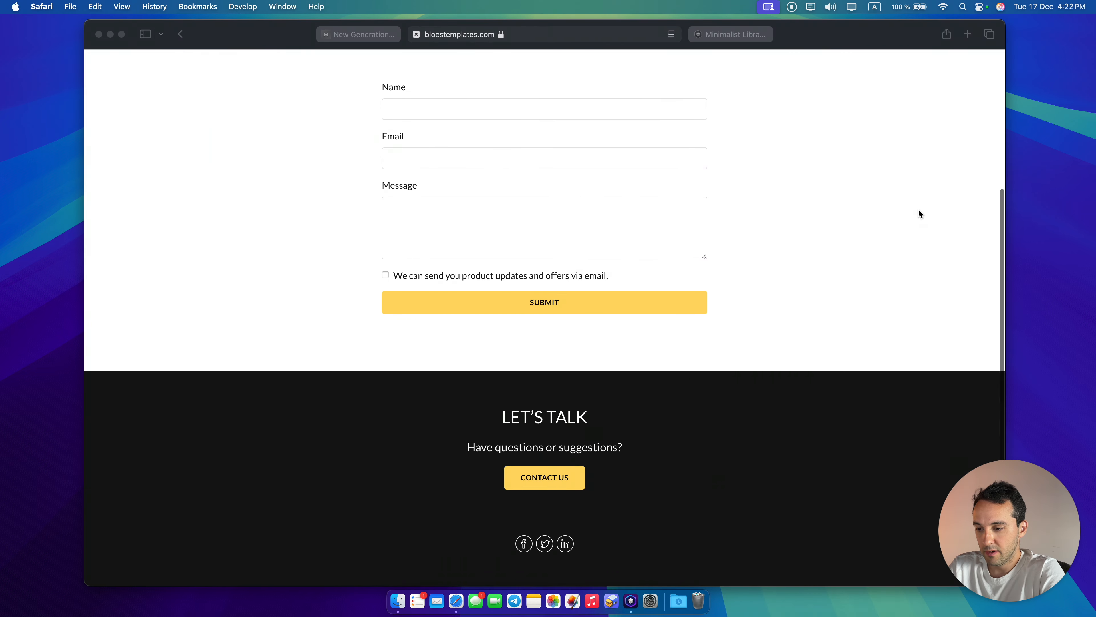
scroll(919, 210, "up", 4)
Switch back to Blocs and open the Contact page of the project
key("ctrl+Right")
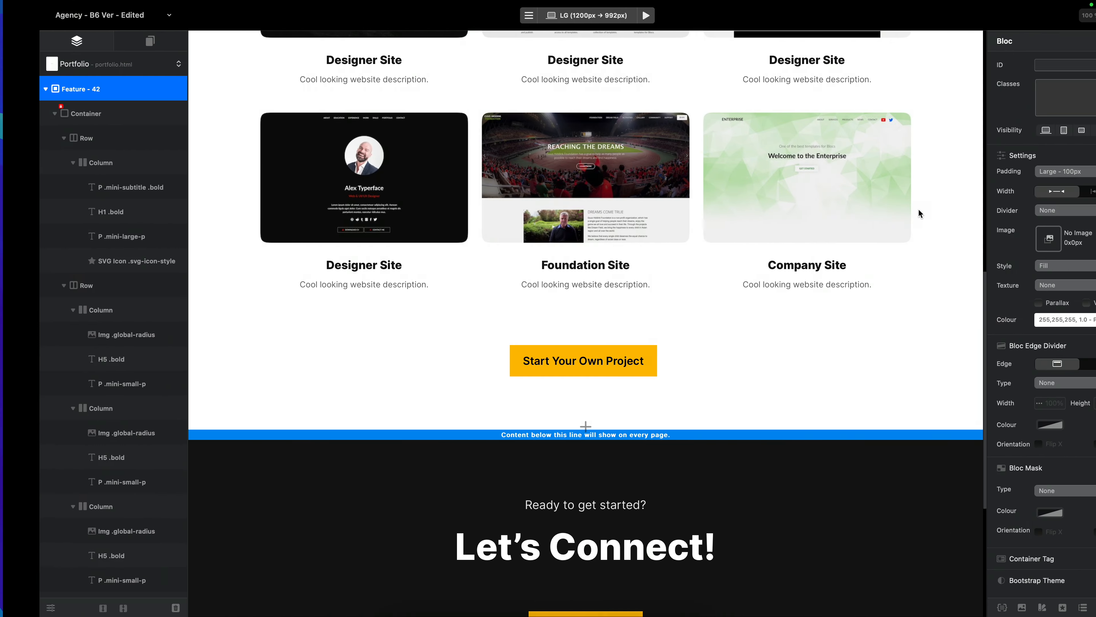
left_click(75, 64)
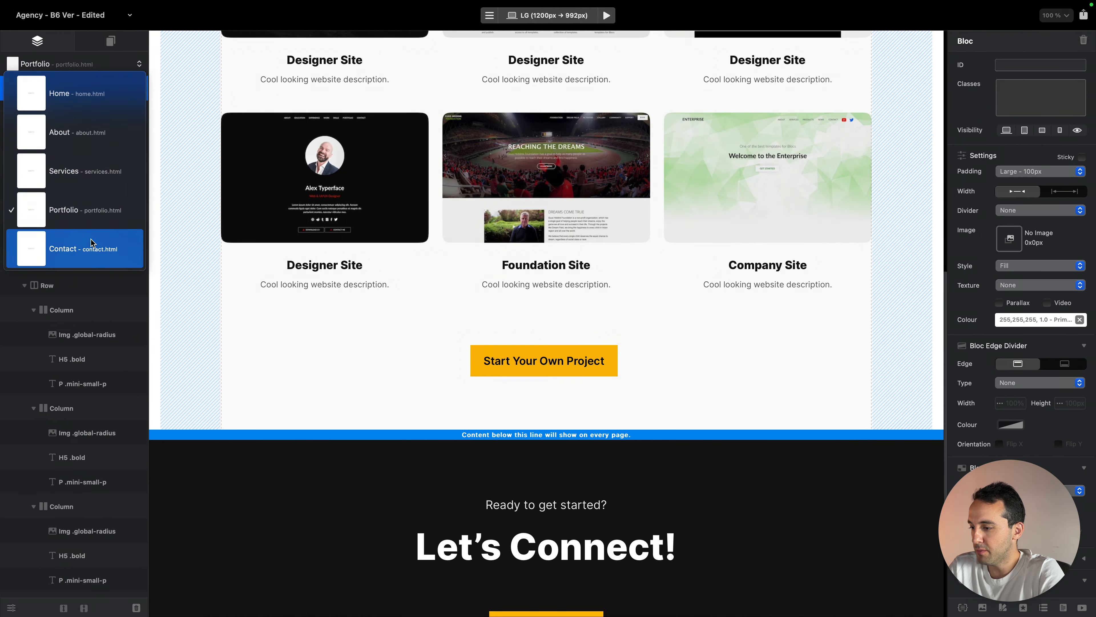
left_click(73, 249)
Try the Contact - 23 bloc from the Minimalist Library forms on the Contact page, and delete it
left_click(556, 381)
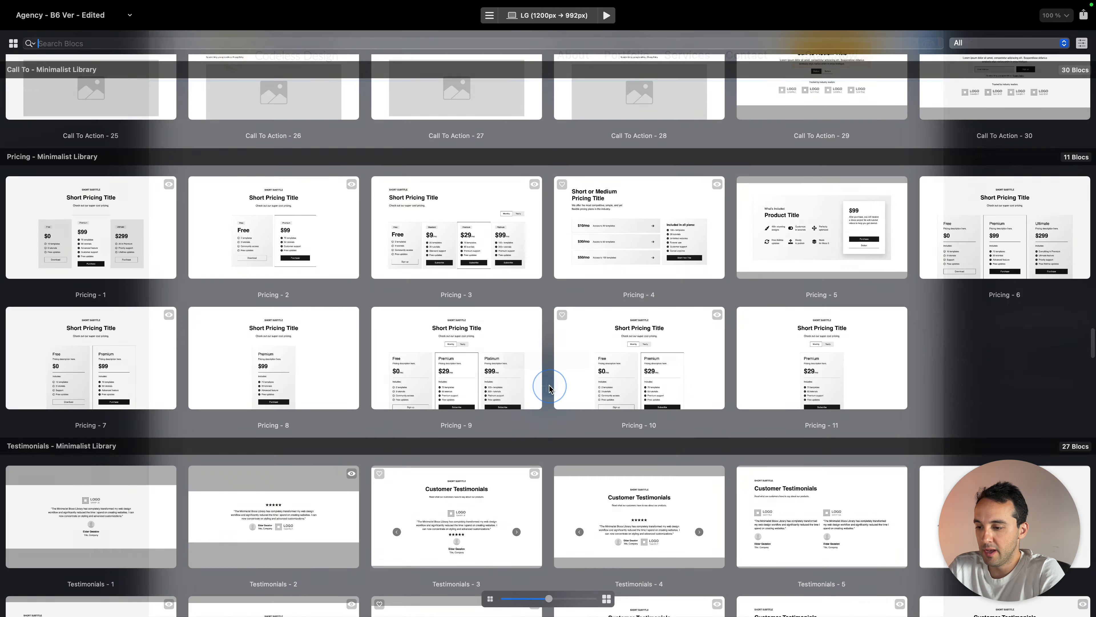
scroll(550, 387, "down", 10)
scroll(550, 387, "down", 15)
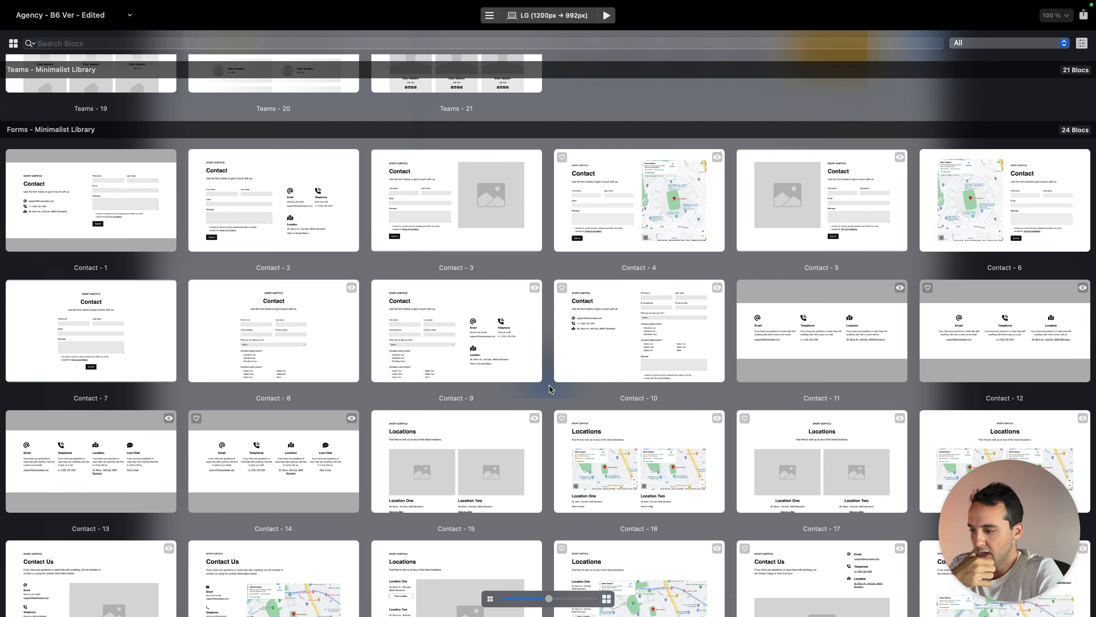
scroll(551, 388, "down", 1)
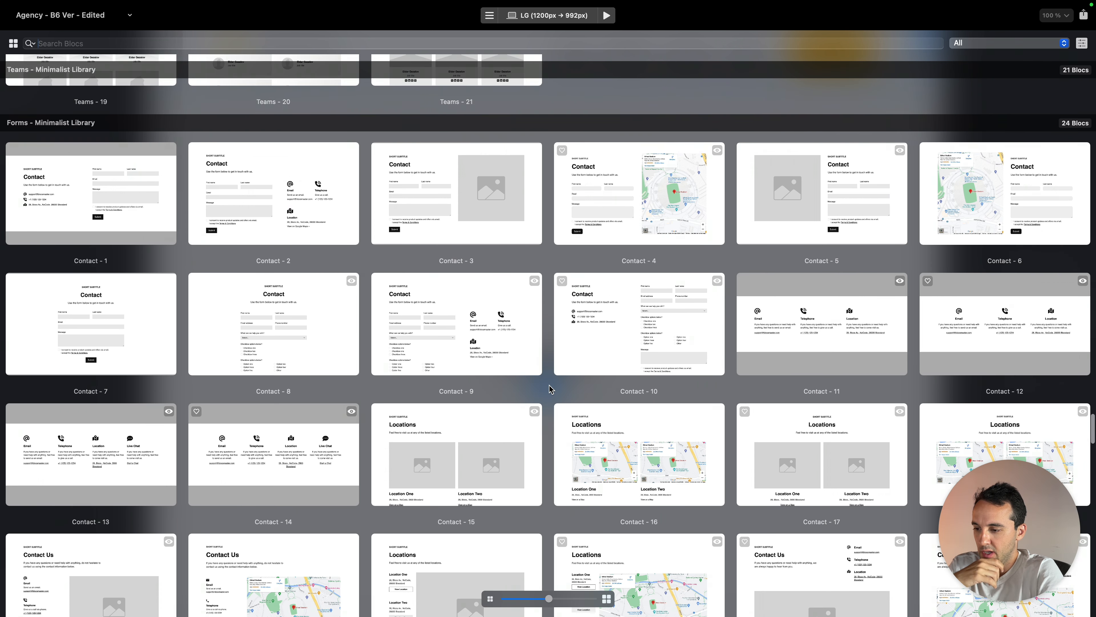
scroll(617, 335, "down", 5)
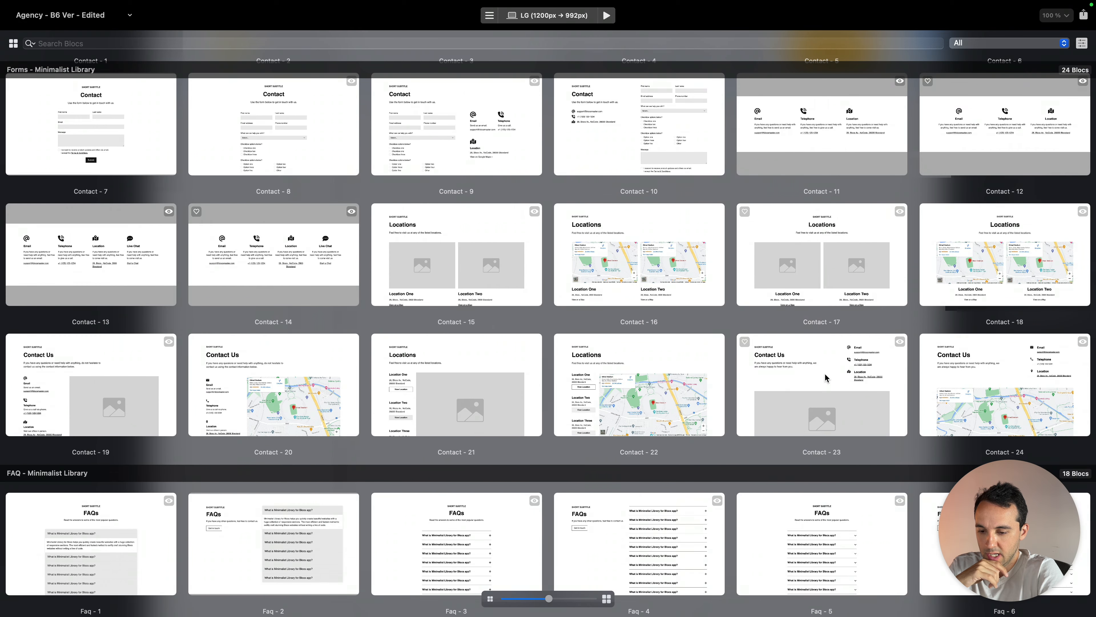
left_click(825, 375)
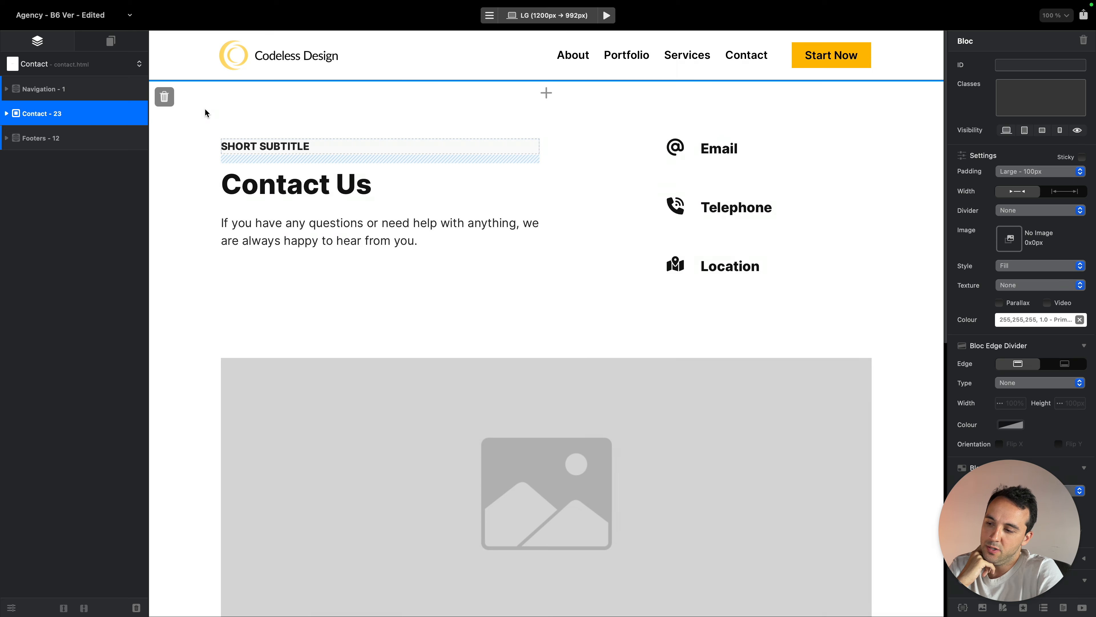
left_click(163, 96)
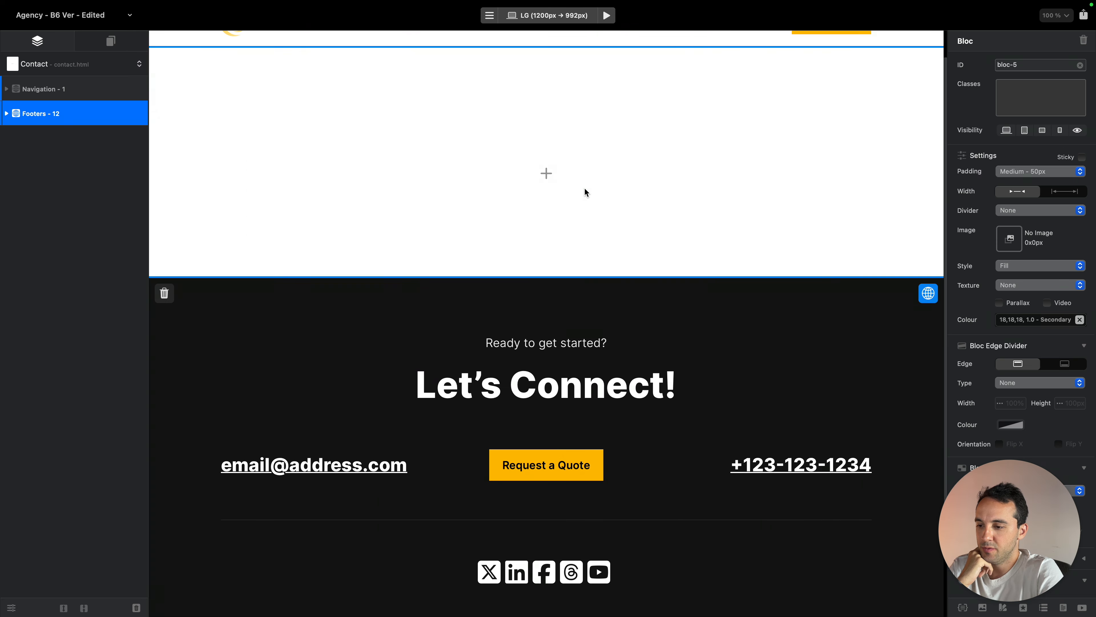
Insert the Contact - 9 bloc from the Minimalist Library forms between the navigation and the footer
left_click(545, 173)
scroll(681, 342, "down", 5)
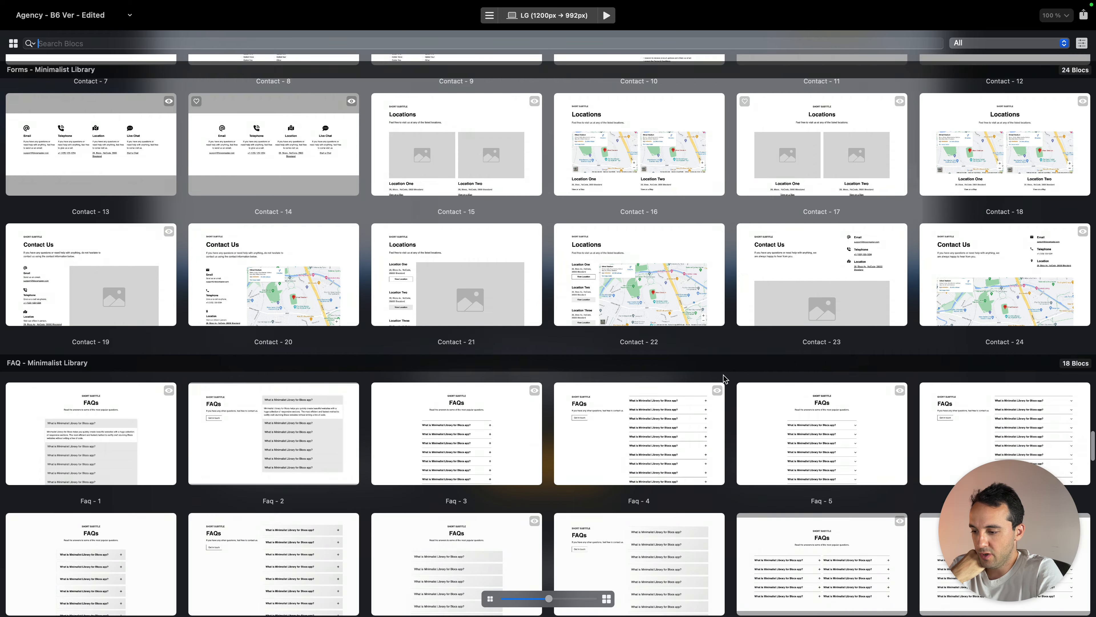
scroll(724, 380, "up", 7)
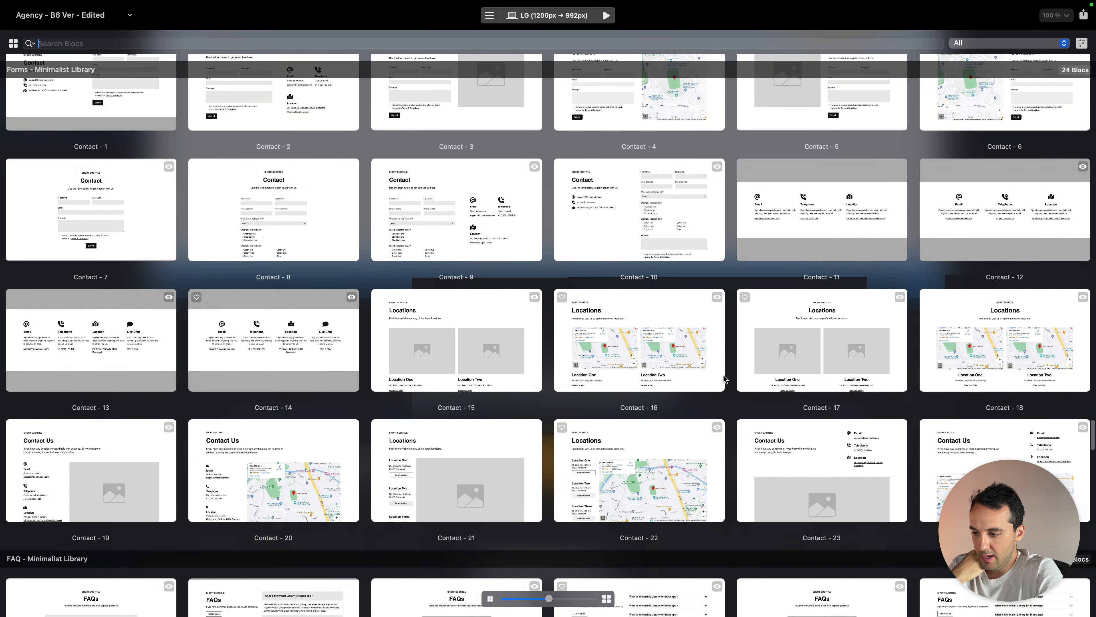
scroll(526, 332, "up", 2)
left_click(474, 288)
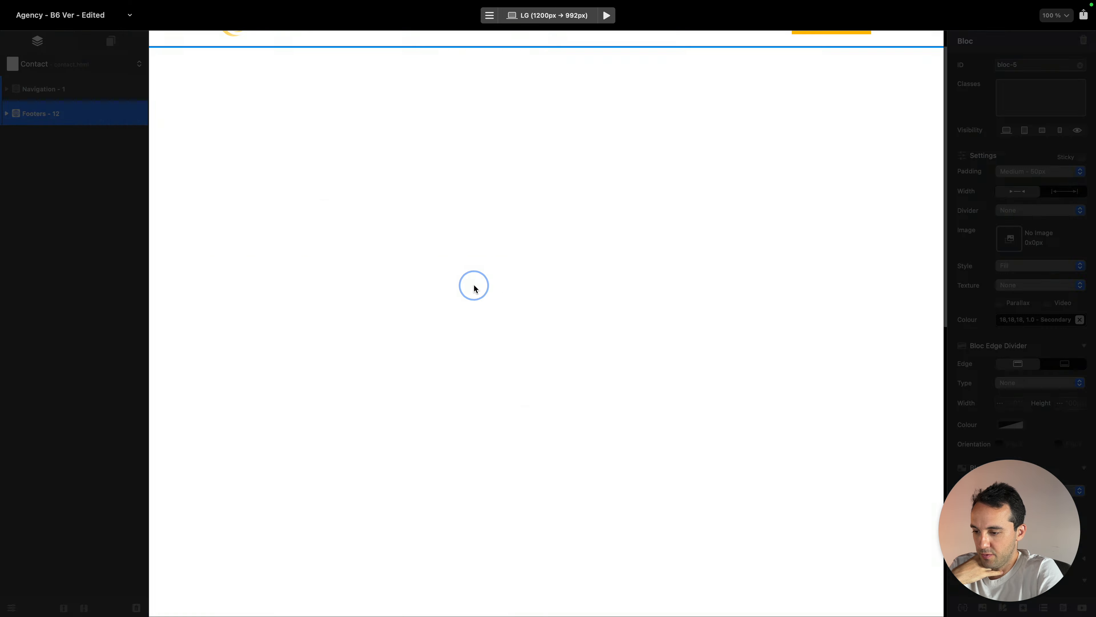
Remove the mini-circle-check class from the Telephone, Email and Location icons
left_click(772, 205)
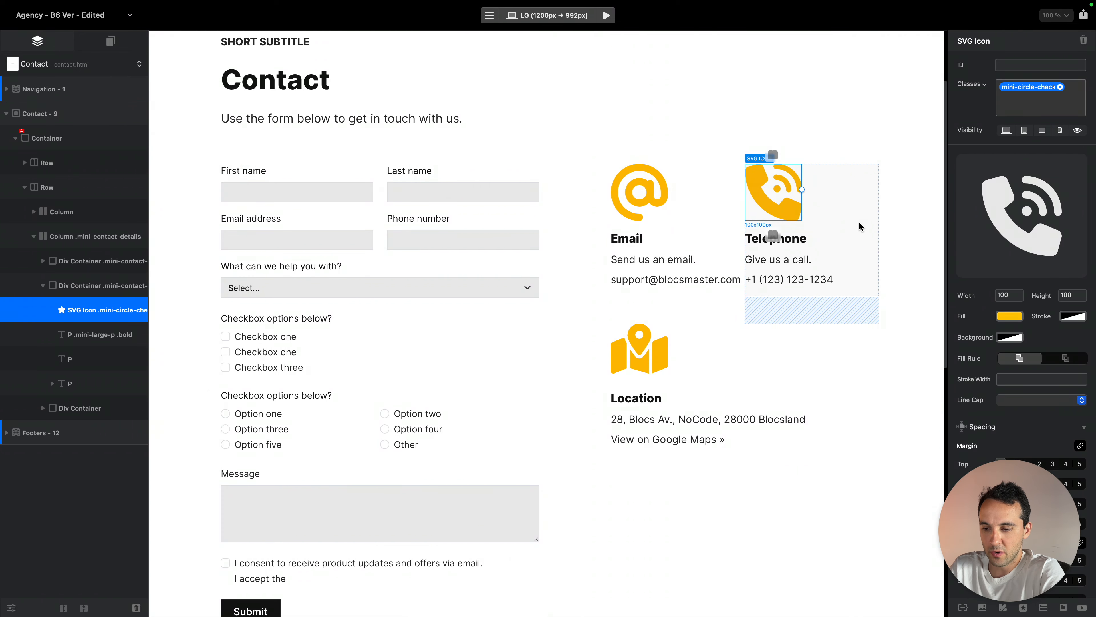
left_click(1078, 93)
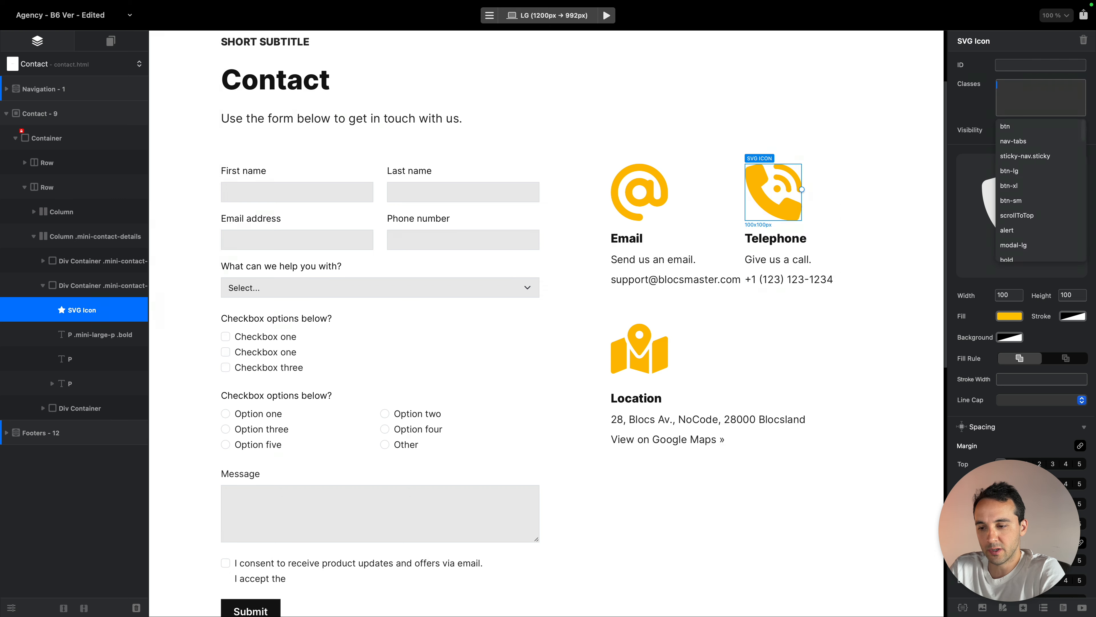
key("BackSpace")
left_click(631, 191)
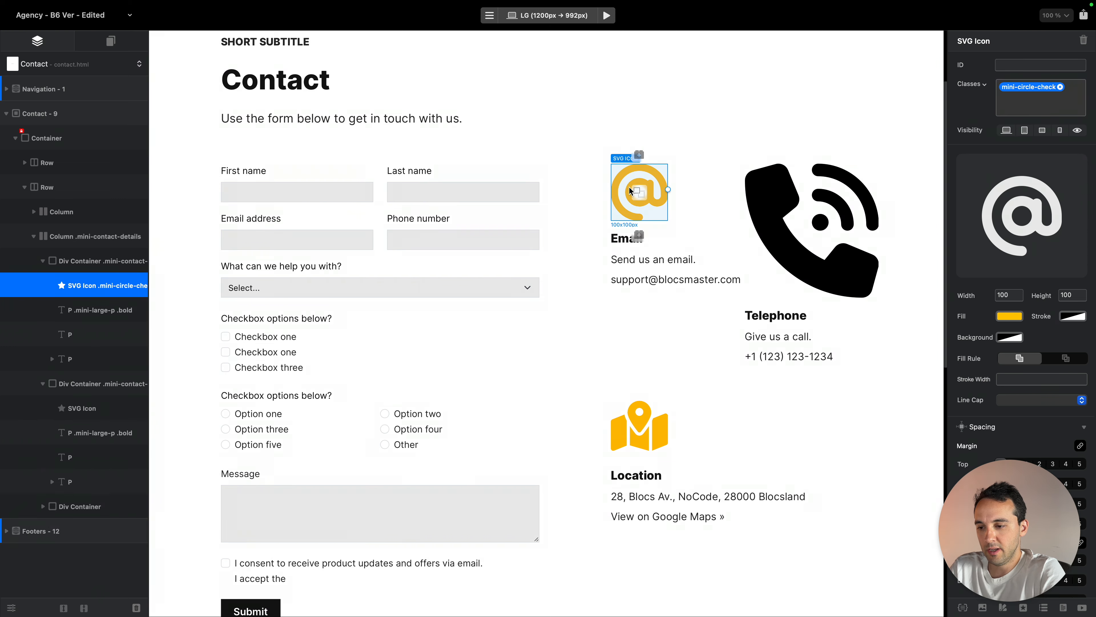
key("BackSpace")
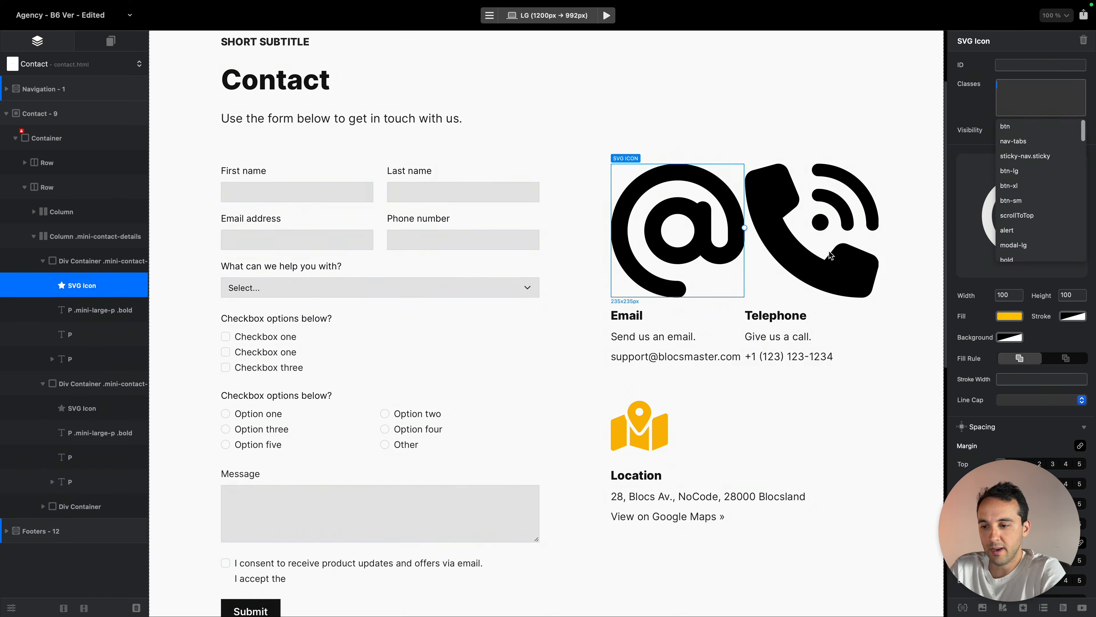
left_click(638, 427)
left_click(1081, 92)
key("BackSpace")
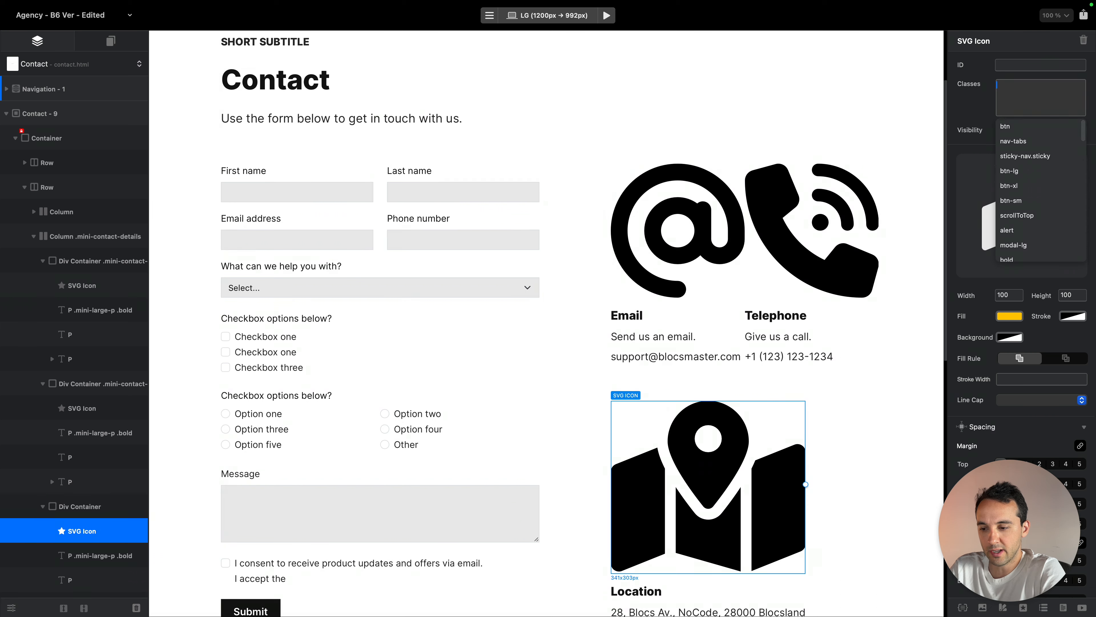
Set the Email icon's width to 50 and its fill to the yellow global swatch
left_click(674, 211)
left_click(1023, 88)
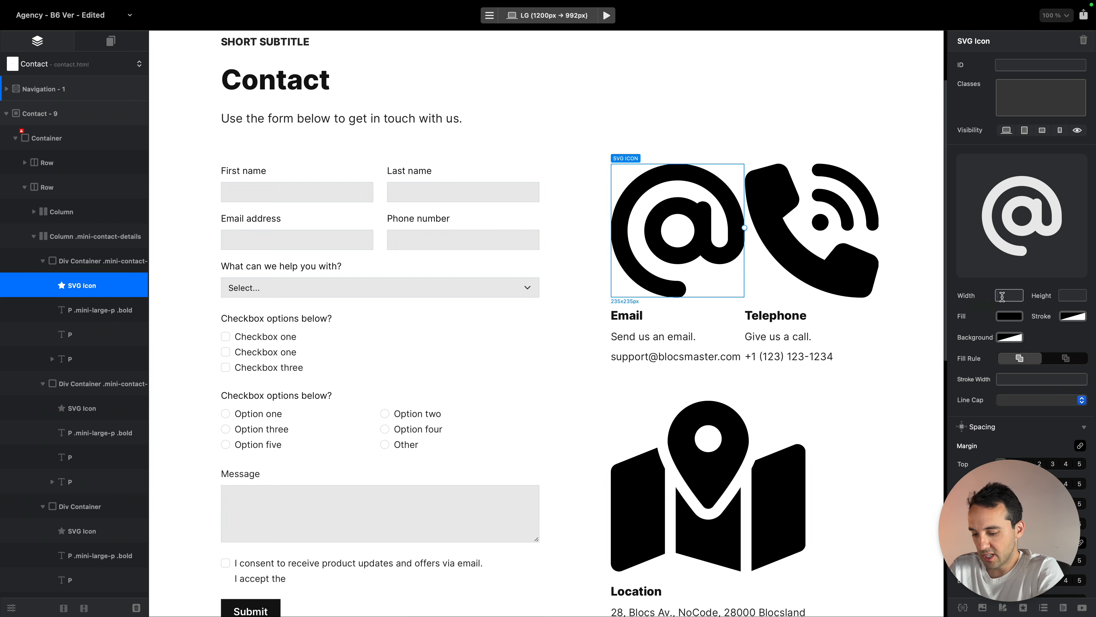
type("50")
left_click(1009, 316)
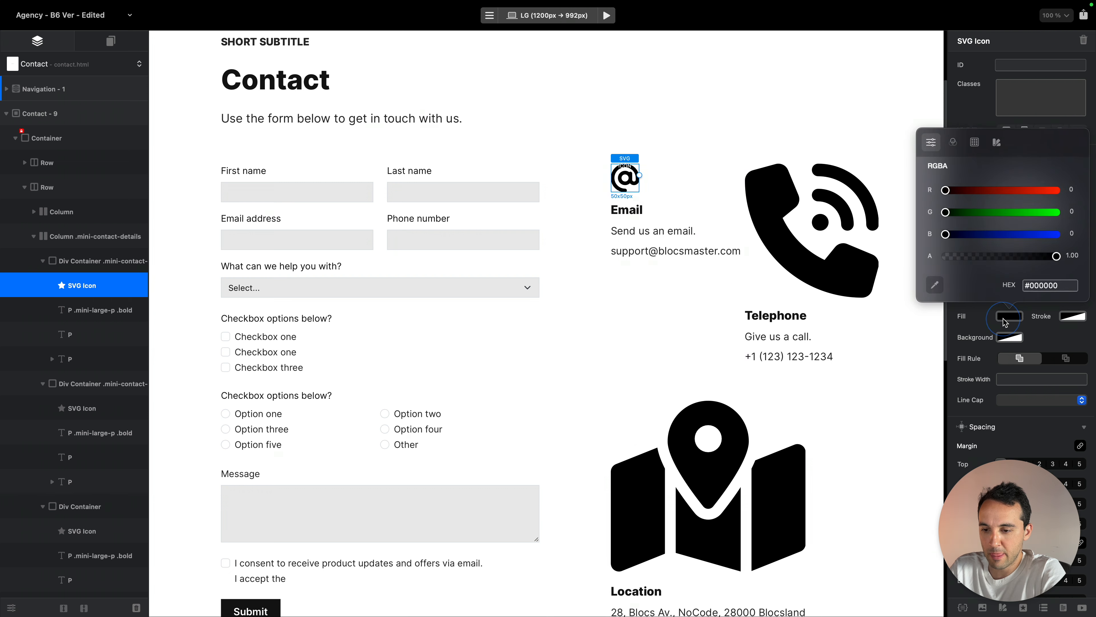
left_click(977, 145)
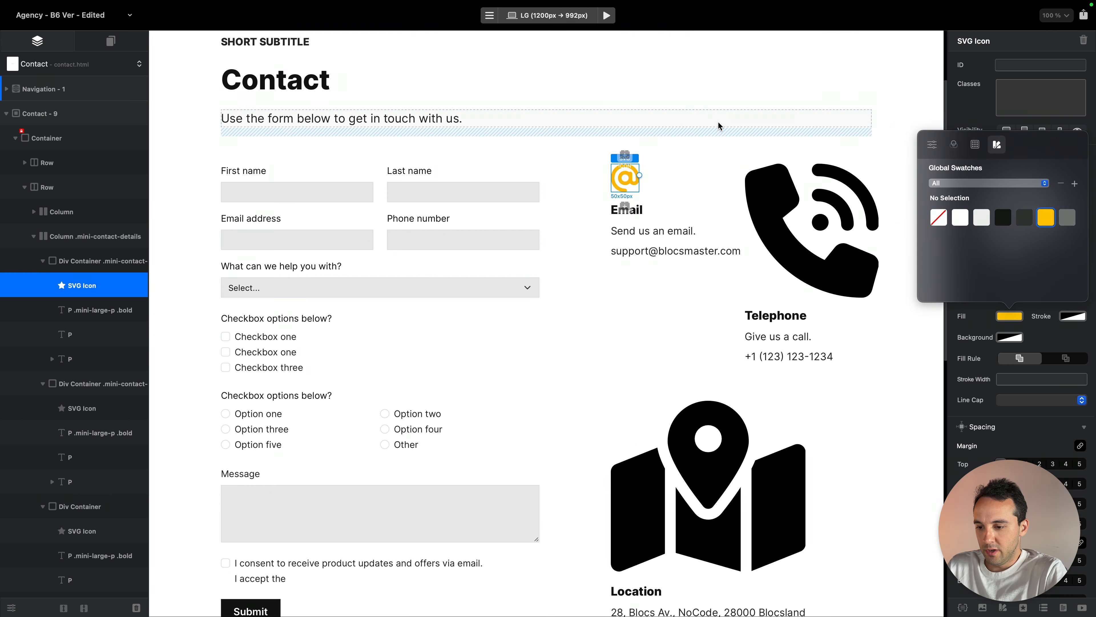
left_click(719, 125)
Copy the Email icon's svg-icon-40132-style class to the Telephone and Location icons, setting it as their freehand class
left_click(627, 176)
left_click(1051, 98)
key("super+a")
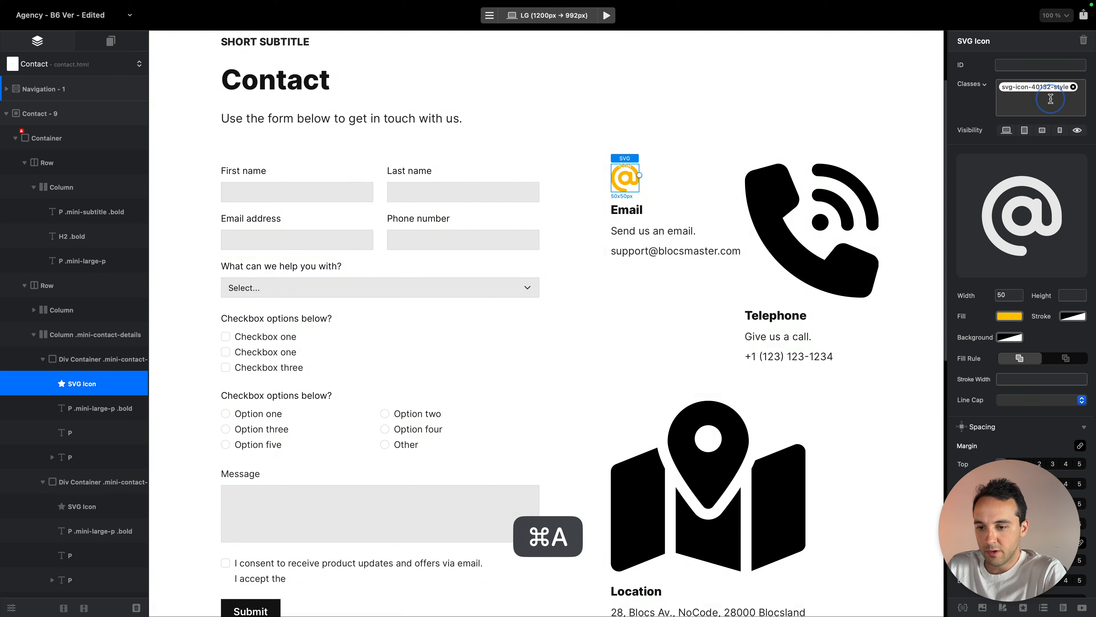
left_click(833, 280)
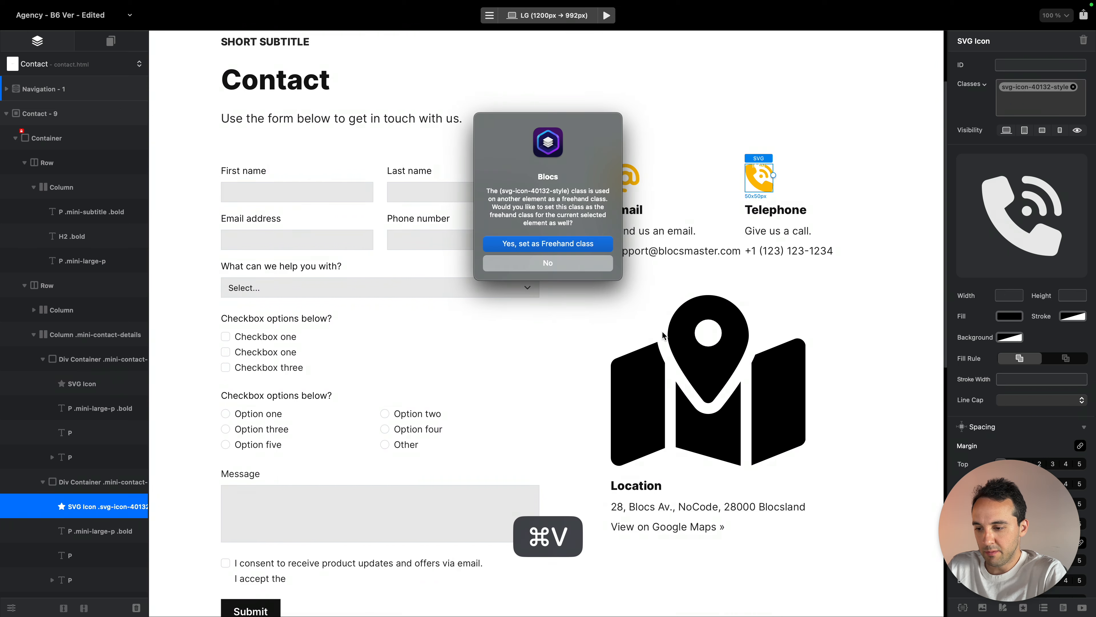
key("Return")
left_click(649, 372)
left_click(1036, 101)
type("svg-icon-40132-style")
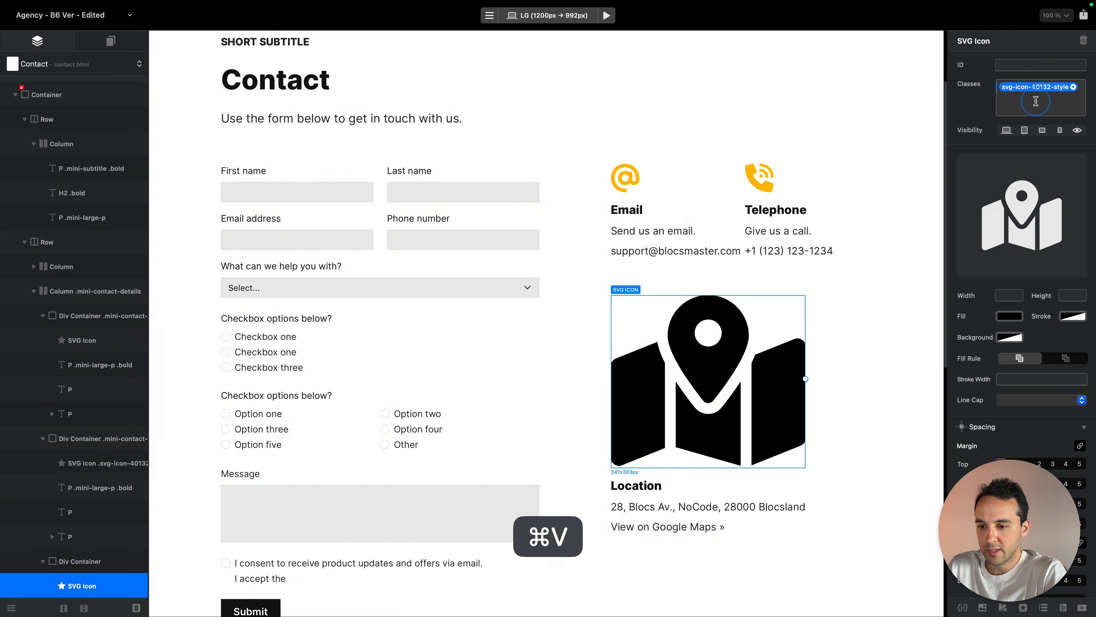
key("Return")
left_click(837, 85)
left_click(885, 127)
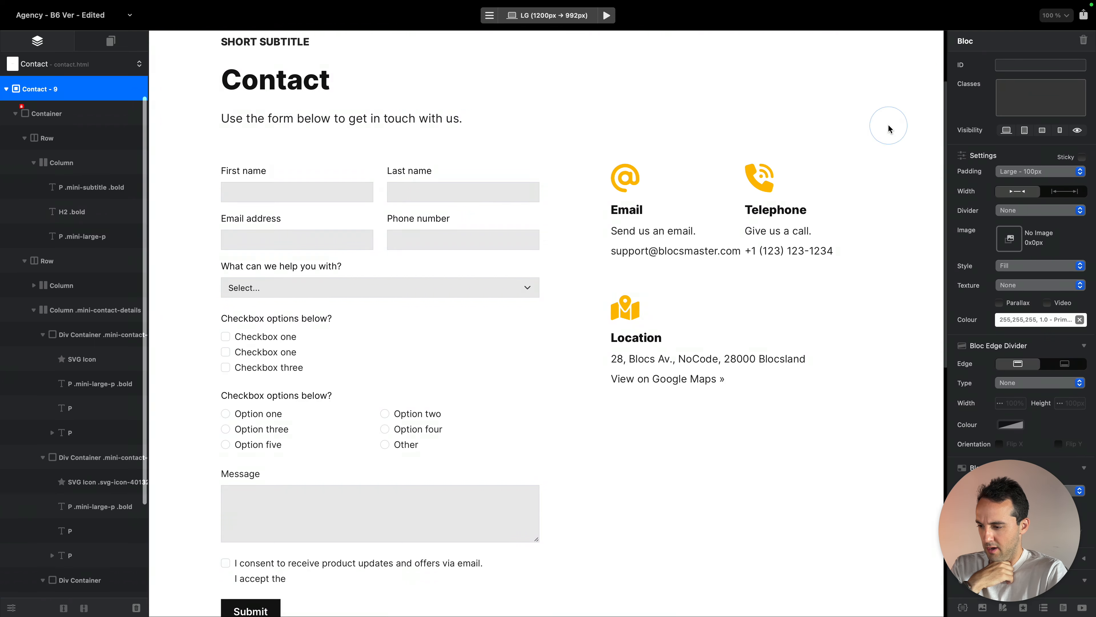
scroll(510, 147, "down", 5)
scroll(510, 146, "up", 7)
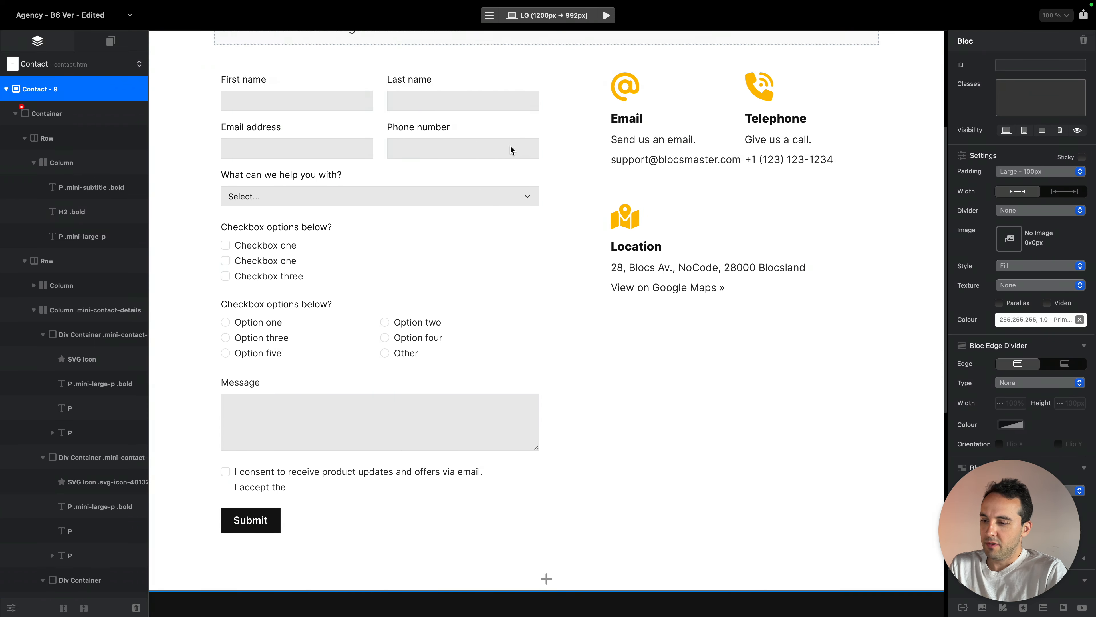
Delete the form group containing the three checkboxes and its label from the contact form
scroll(511, 149, "down", 5)
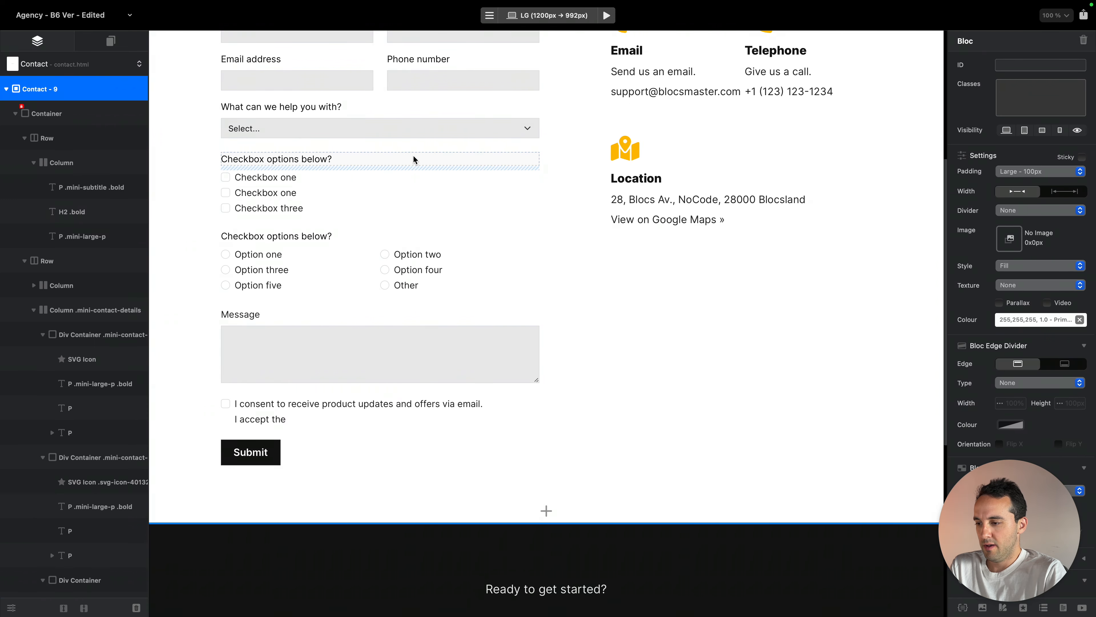
left_click(413, 159)
left_click(371, 198)
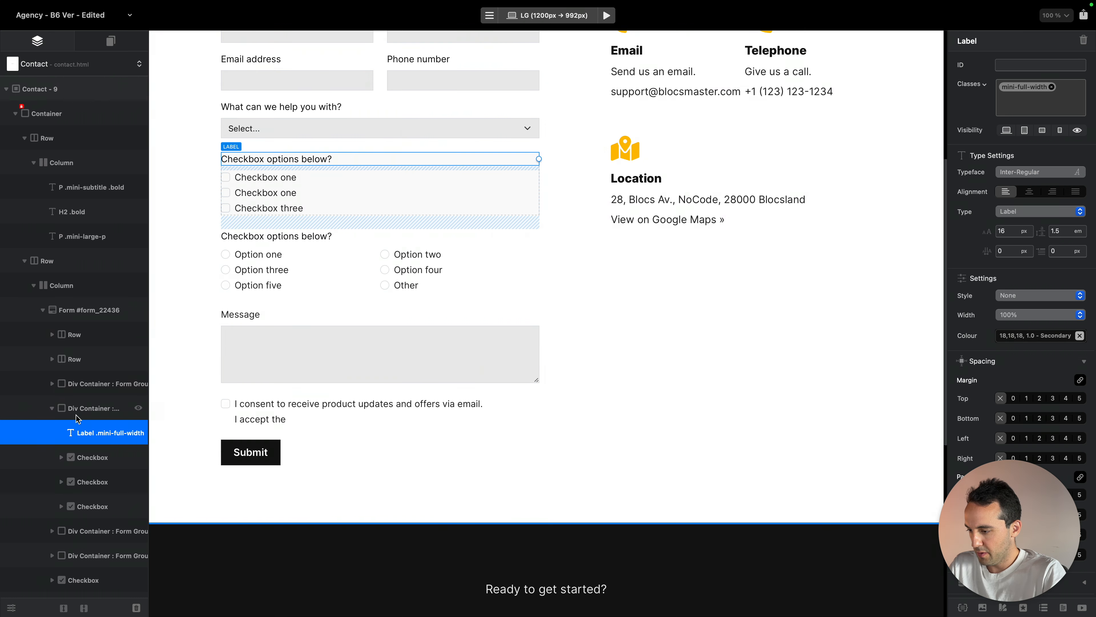
key("super+BackSpace")
scroll(721, 496, "up", 4)
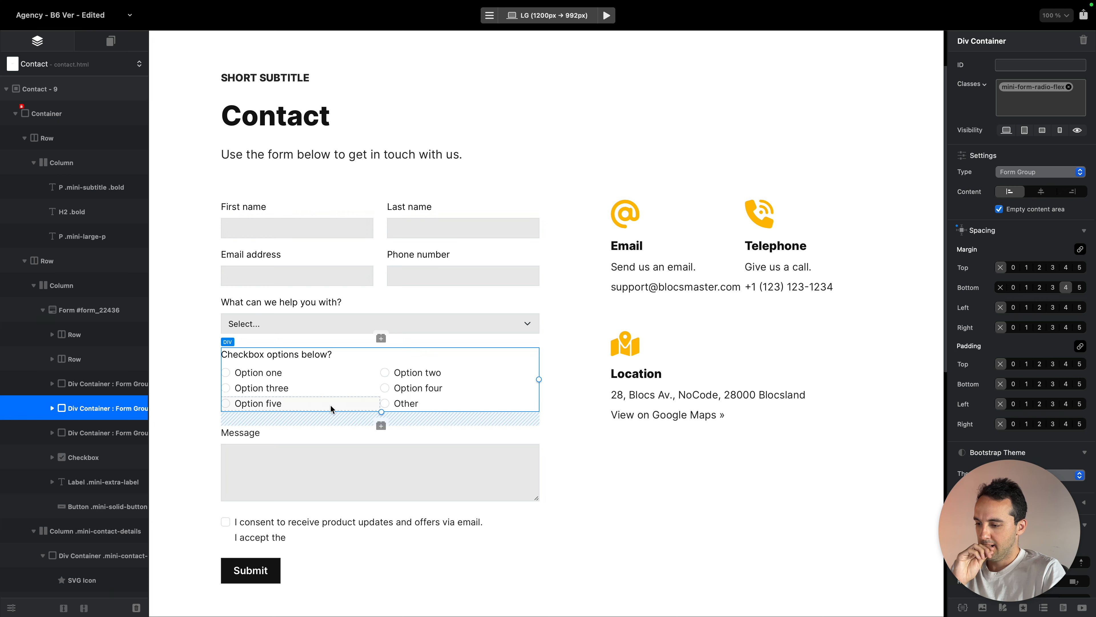
Examine the form's radio options, the consent checkbox and the contact details column
left_click(469, 373)
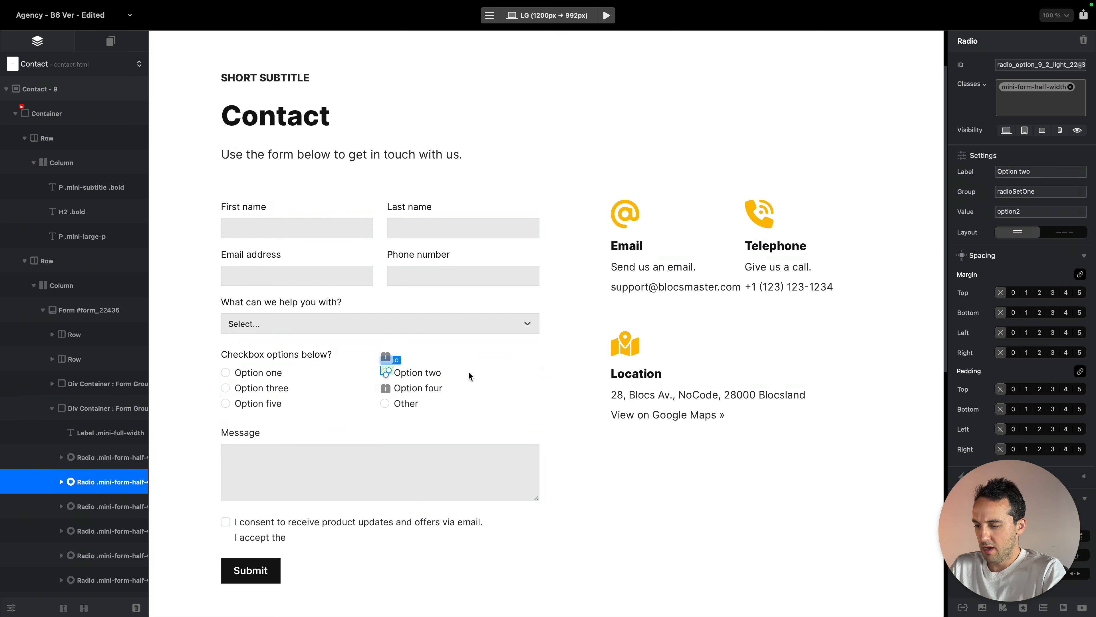
left_click(297, 413)
left_click(312, 408)
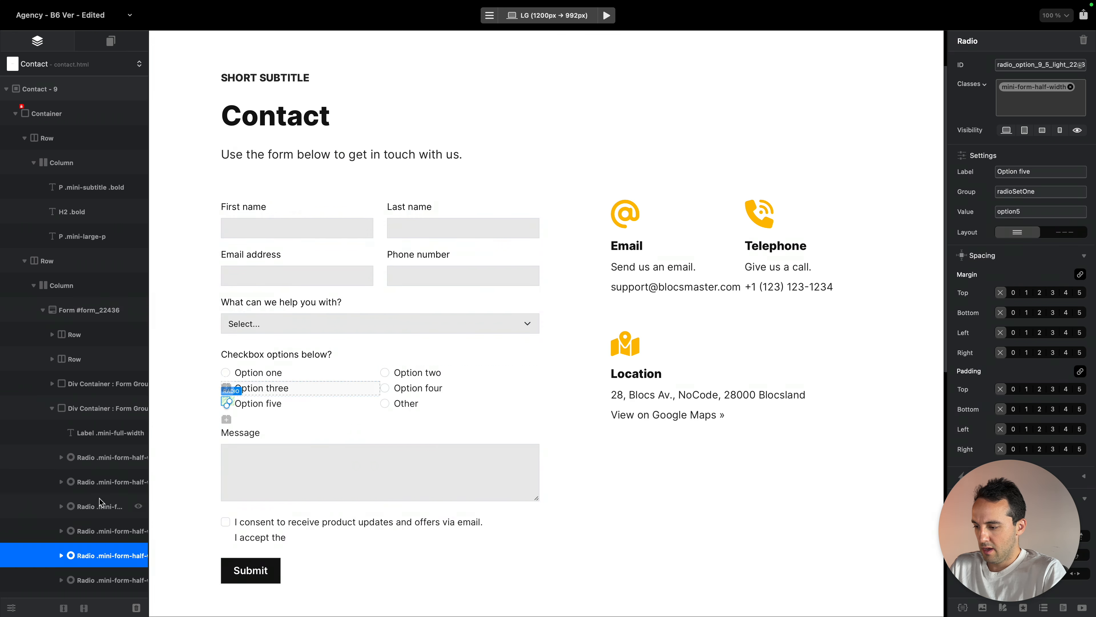
left_click(94, 526)
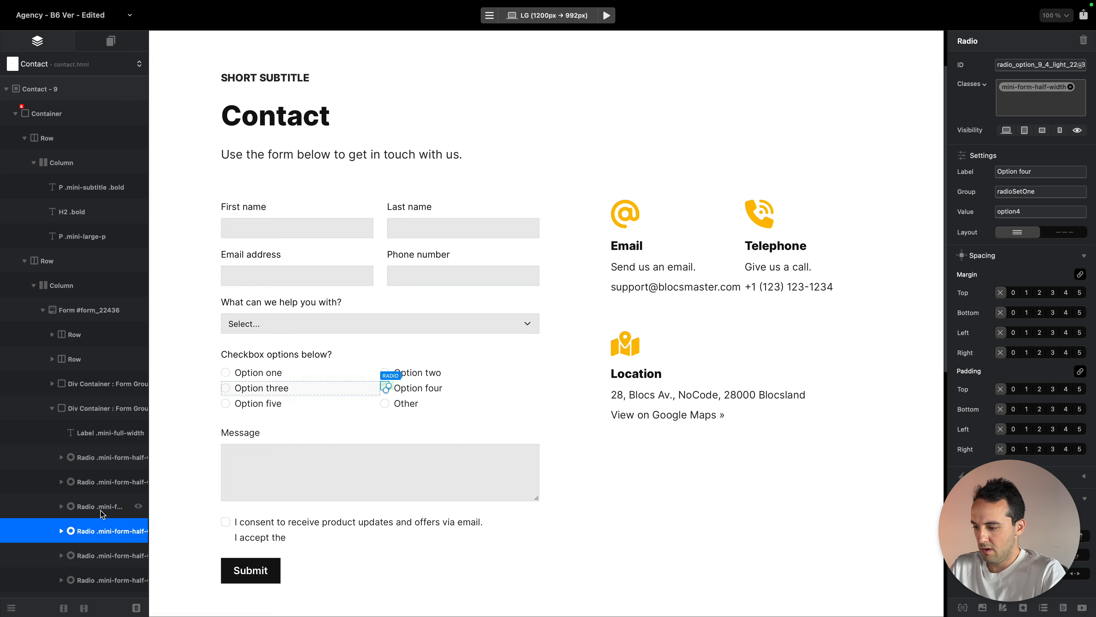
scroll(661, 445, "down", 5)
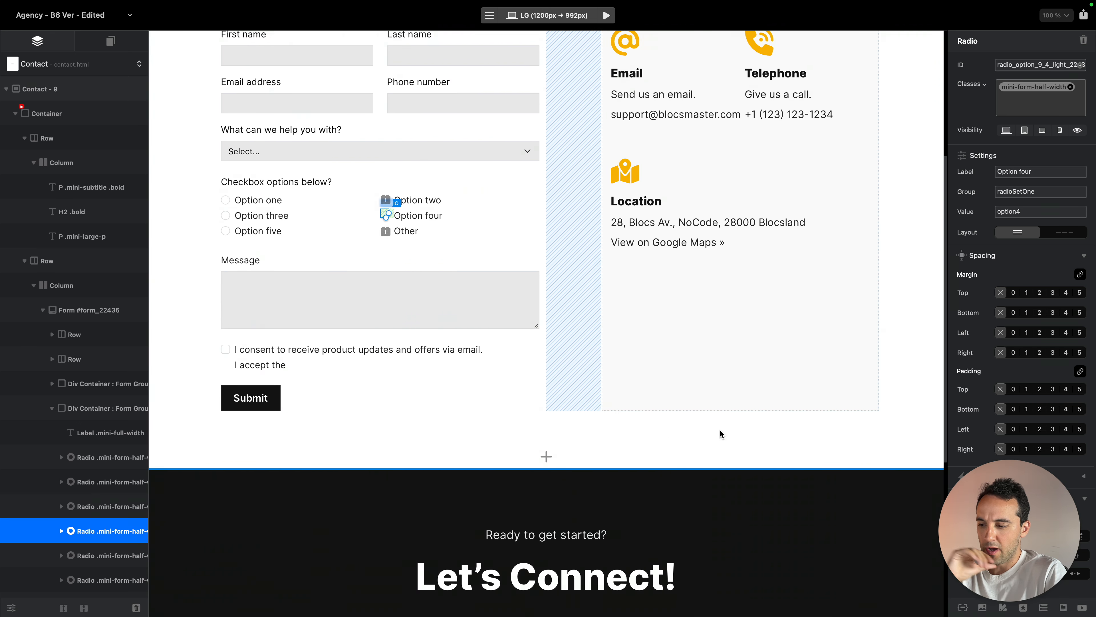
left_click(720, 431)
left_click(407, 350)
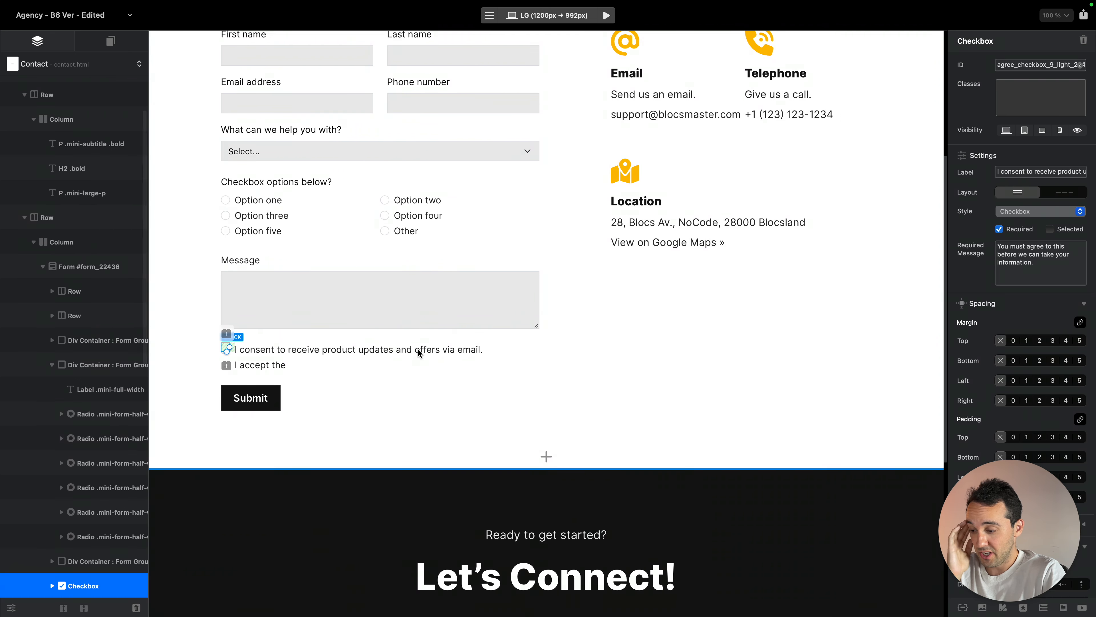
left_click(747, 385)
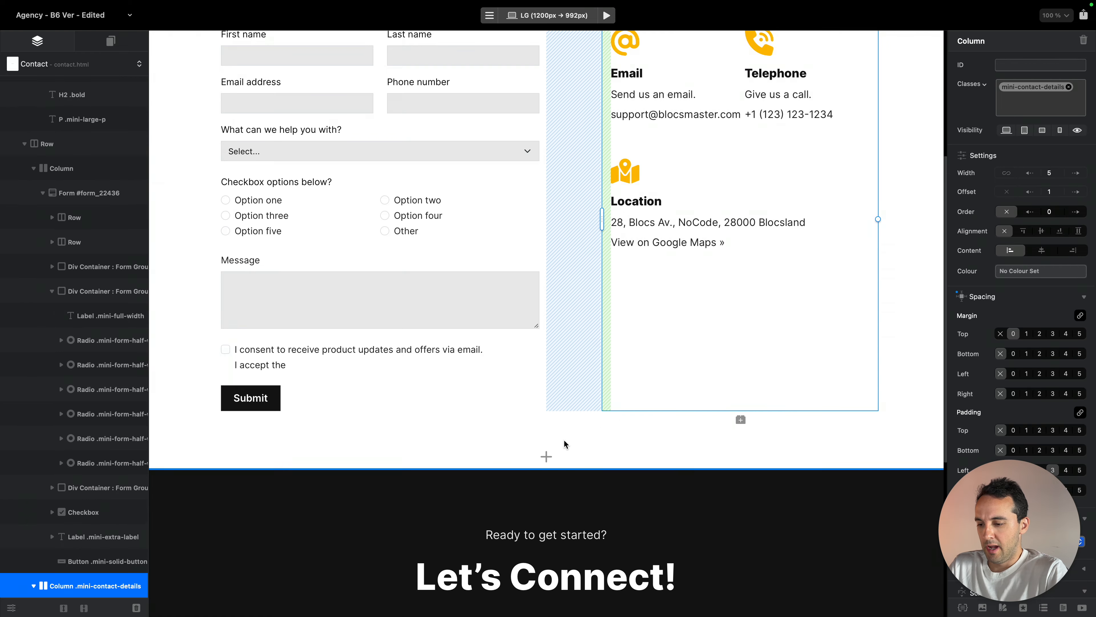
Insert the Faq - 8 bloc from the Minimalist Library between the contact form and the footer
left_click(547, 453)
scroll(547, 455, "down", 15)
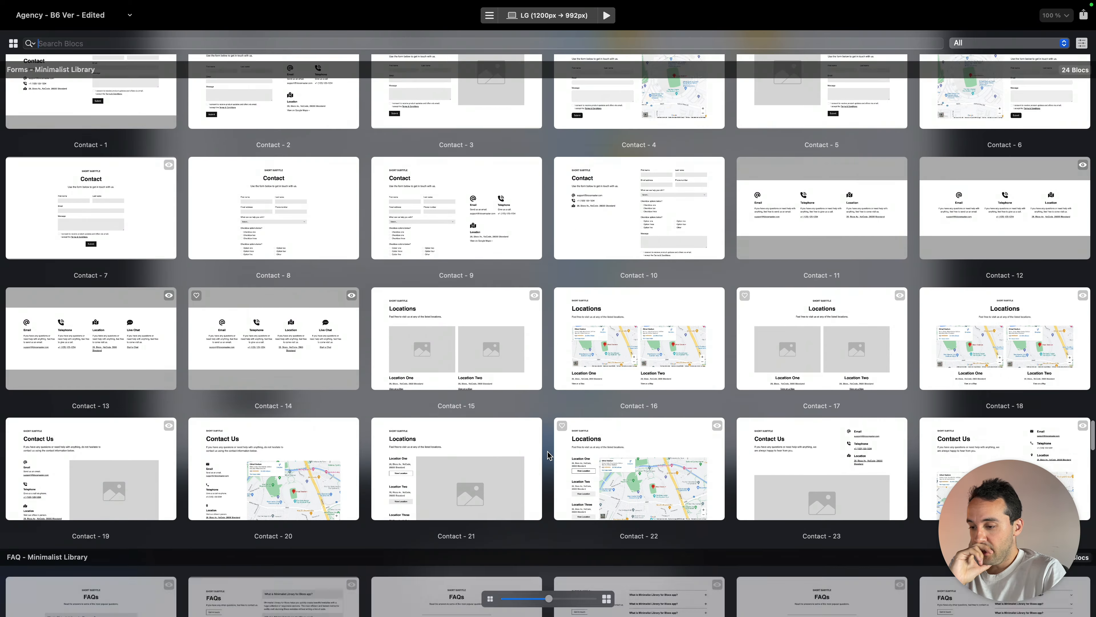
scroll(547, 454, "down", 6)
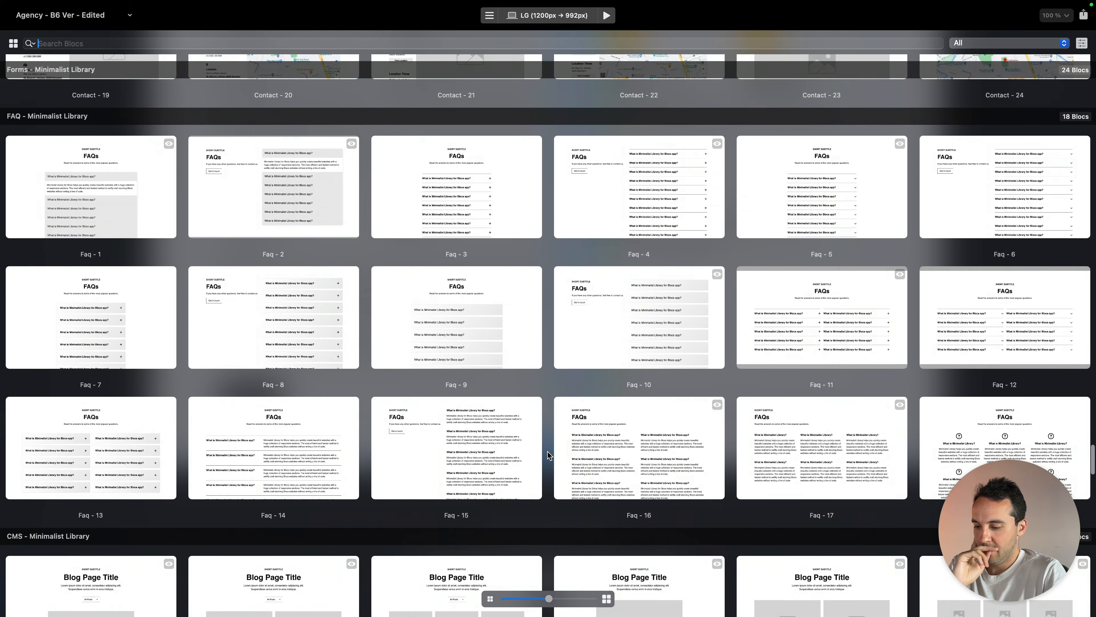
scroll(547, 455, "up", 5)
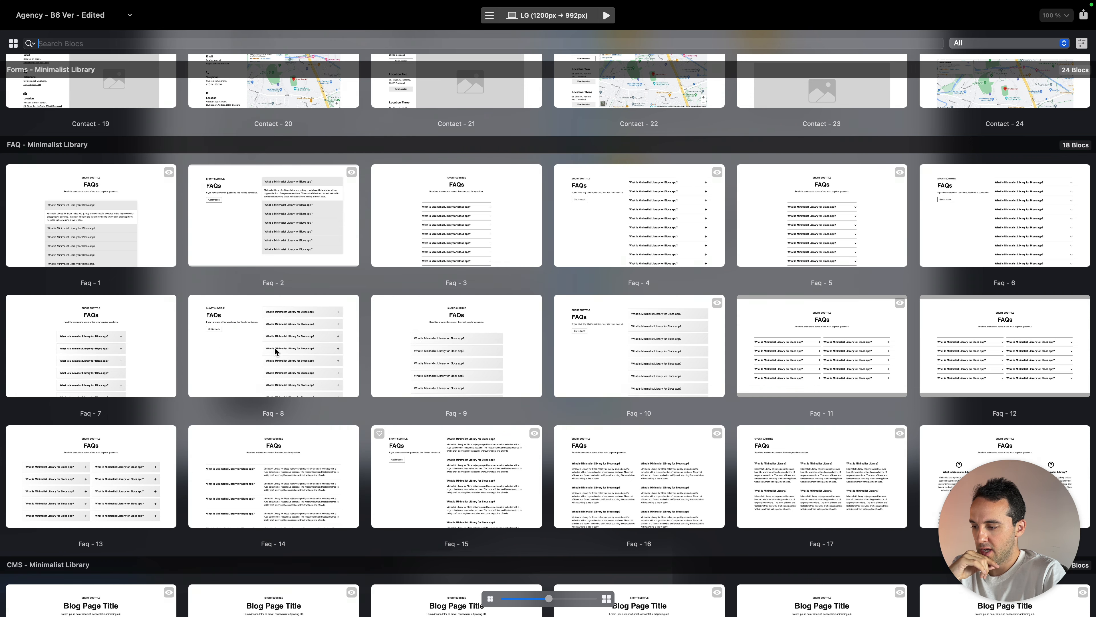
left_click(322, 350)
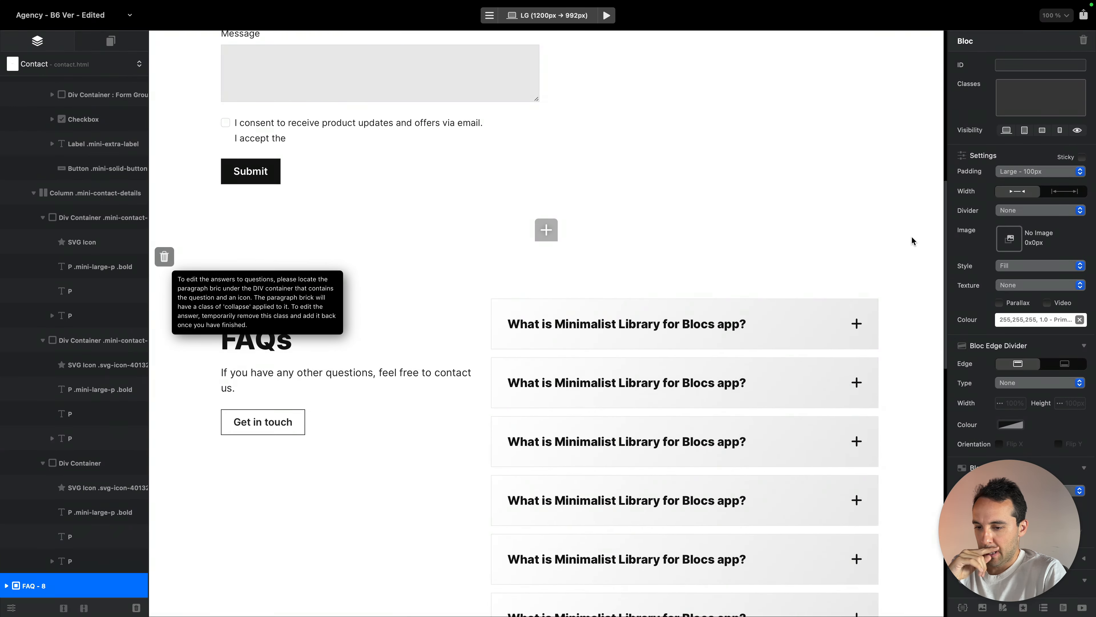
Set the FAQ bloc's background to the light grey primary swatch (235,235,235)
left_click(1035, 320)
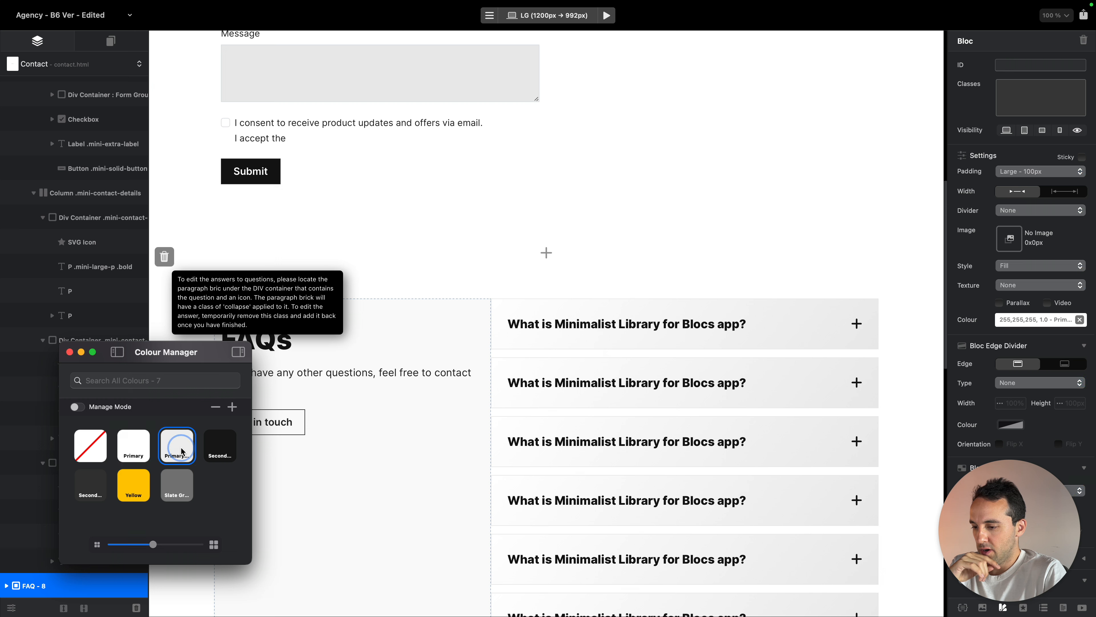
left_click(182, 452)
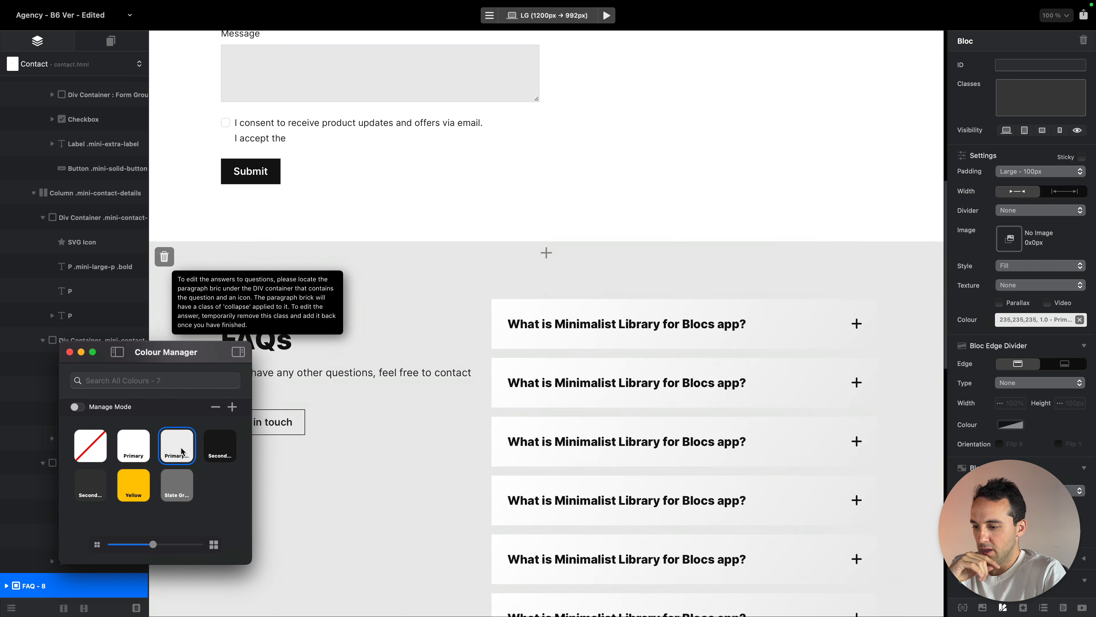
left_click(70, 352)
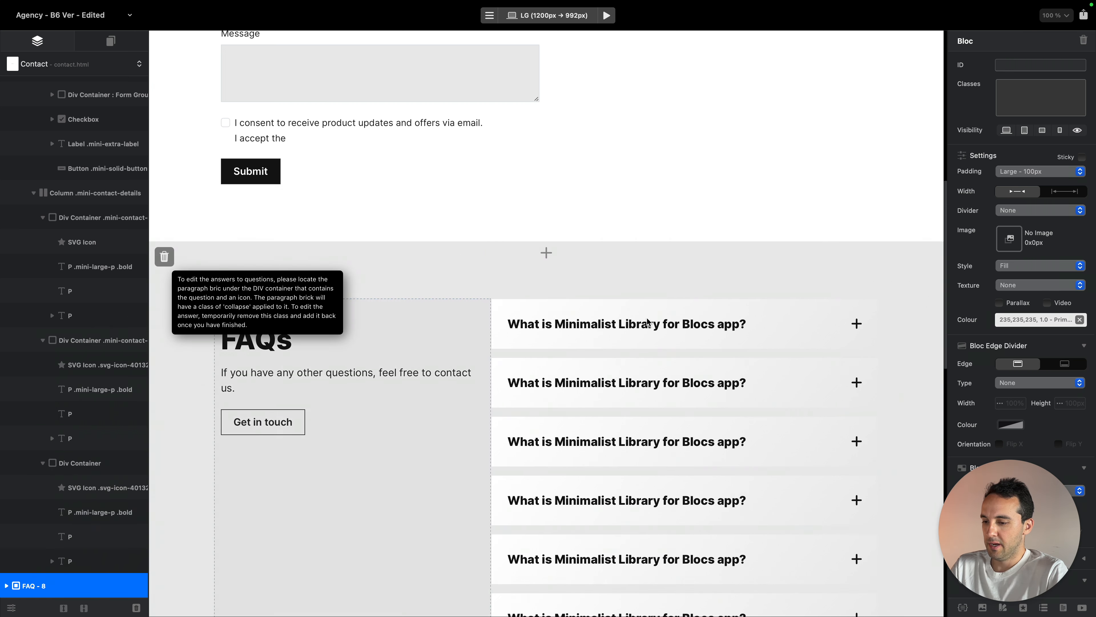
left_click(699, 324)
left_click(860, 322)
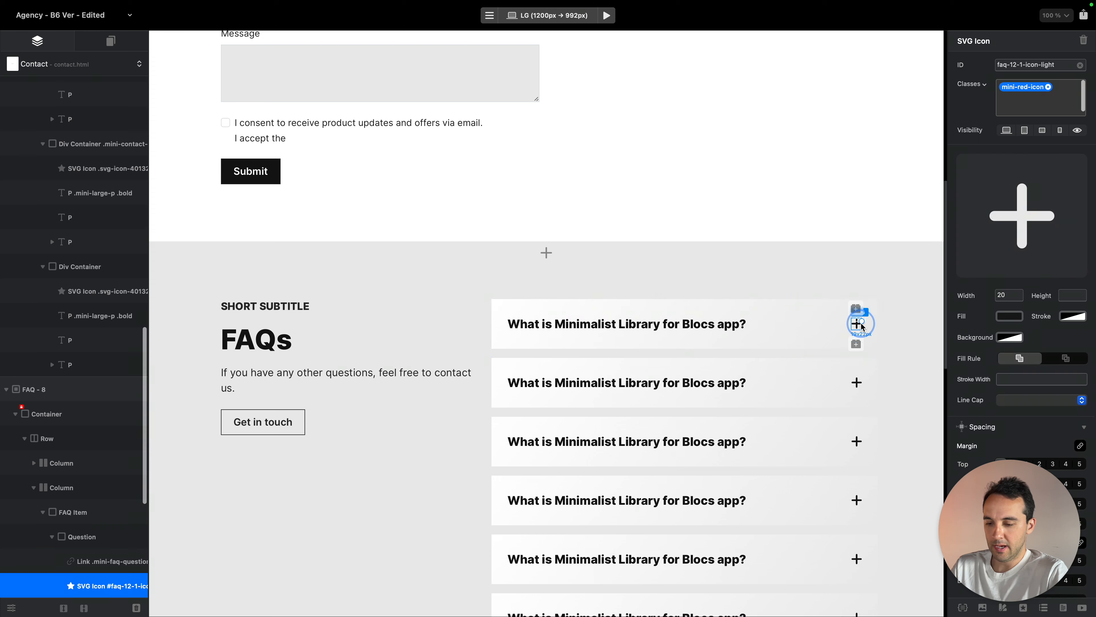
left_click(874, 259)
Delete the surplus FAQ items, keeping five questions in the FAQ bloc
scroll(876, 262, "down", 10)
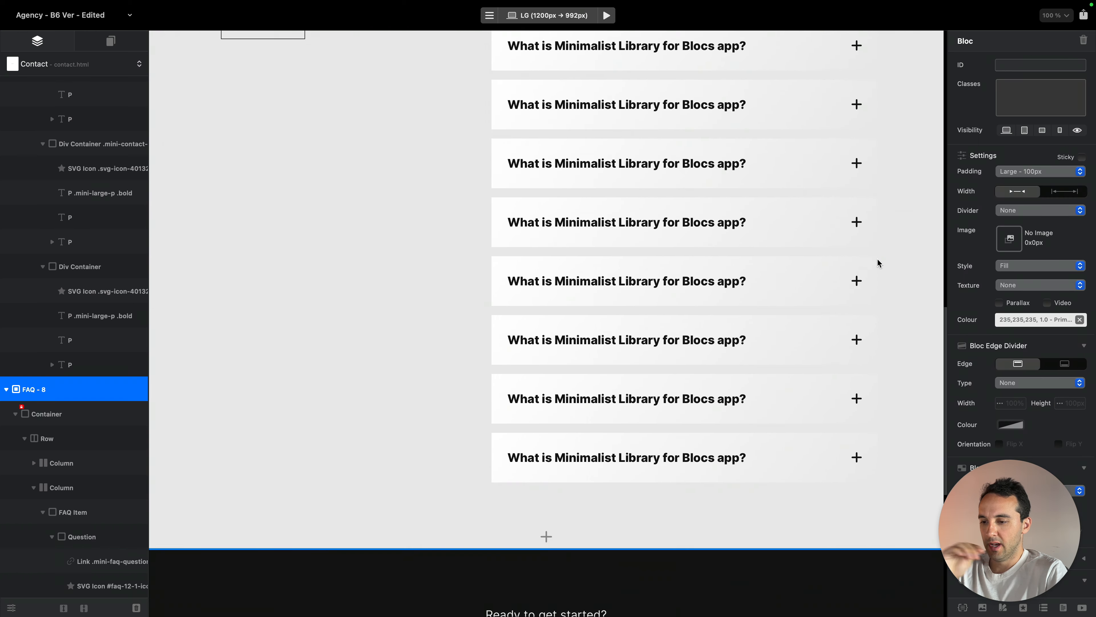
scroll(820, 285, "up", 10)
left_click(785, 325)
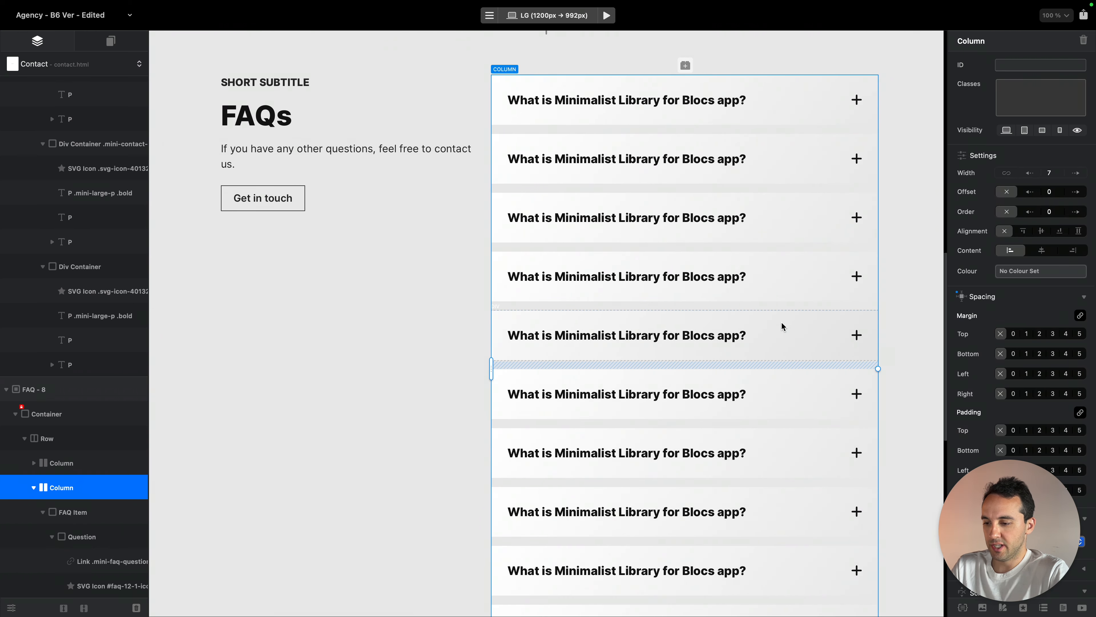
left_click(784, 325)
key("super+BackSpace")
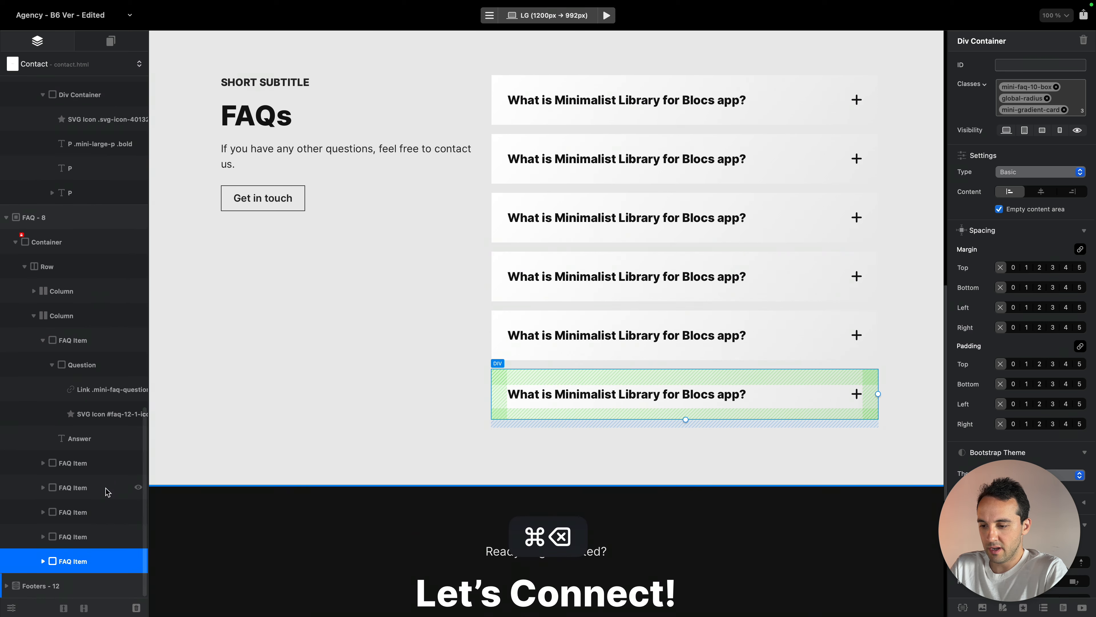
scroll(293, 415, "up", 3)
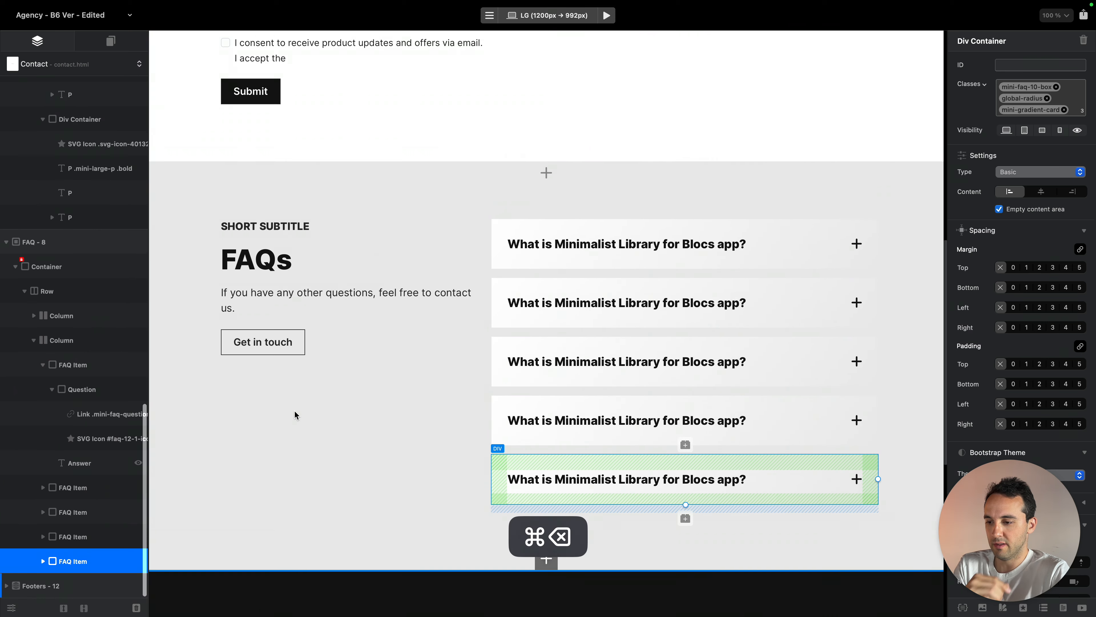
Set the page link of the footer's yellow Request a Quote button
left_click(624, 193)
scroll(624, 192, "down", 10)
scroll(624, 193, "up", 5)
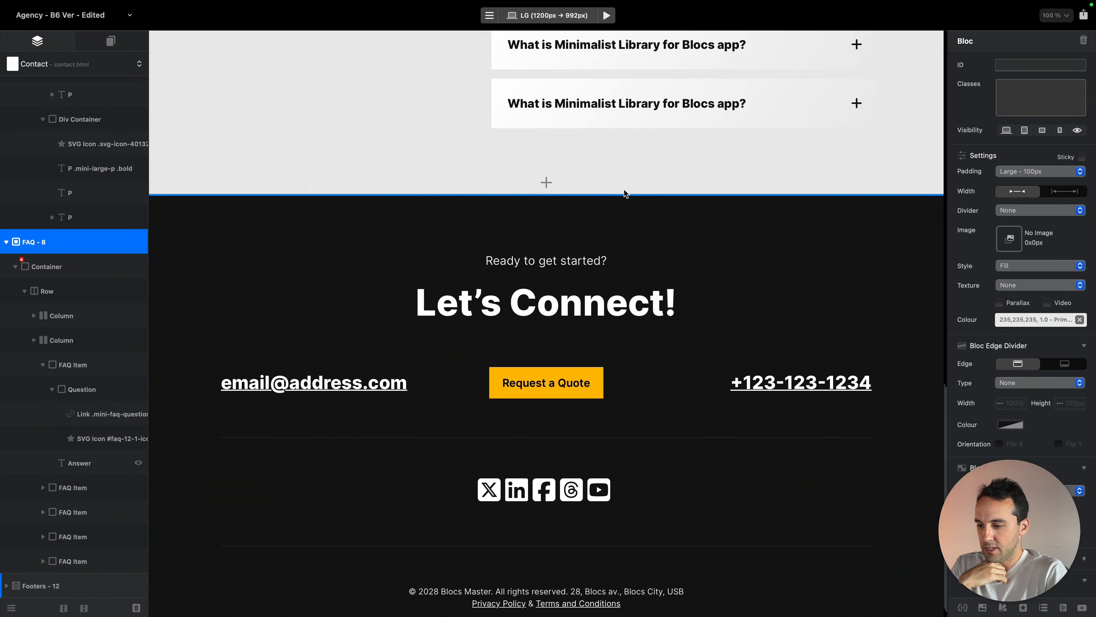
scroll(623, 193, "down", 5)
left_click(547, 354)
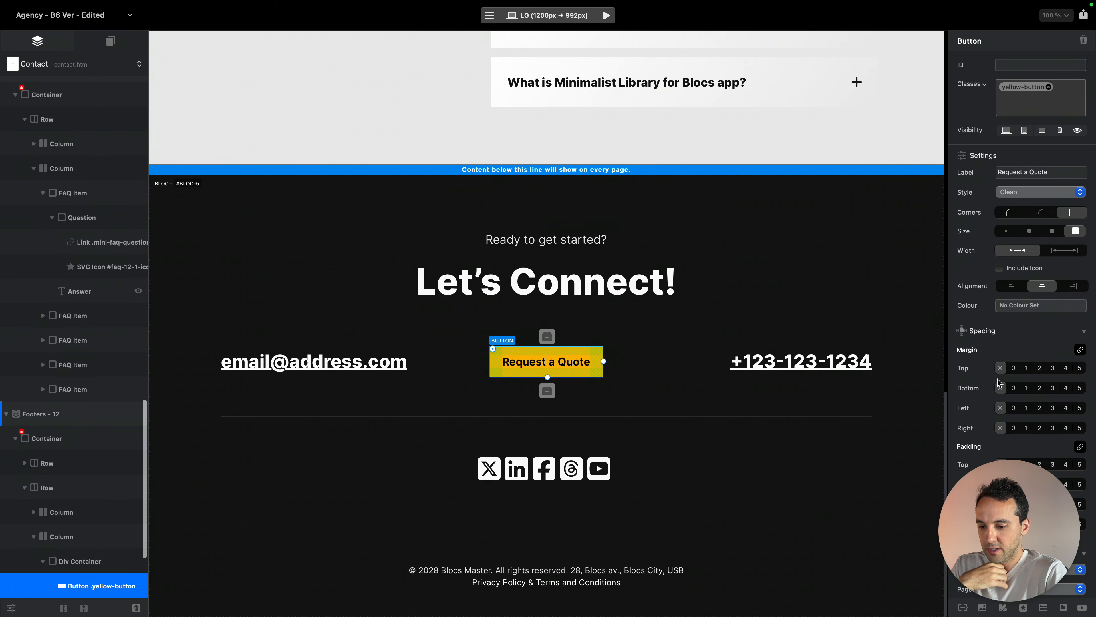
scroll(1033, 391, "down", 5)
left_click(1036, 394)
left_click(1023, 444)
left_click(817, 357)
double_click(835, 358)
left_click(838, 359)
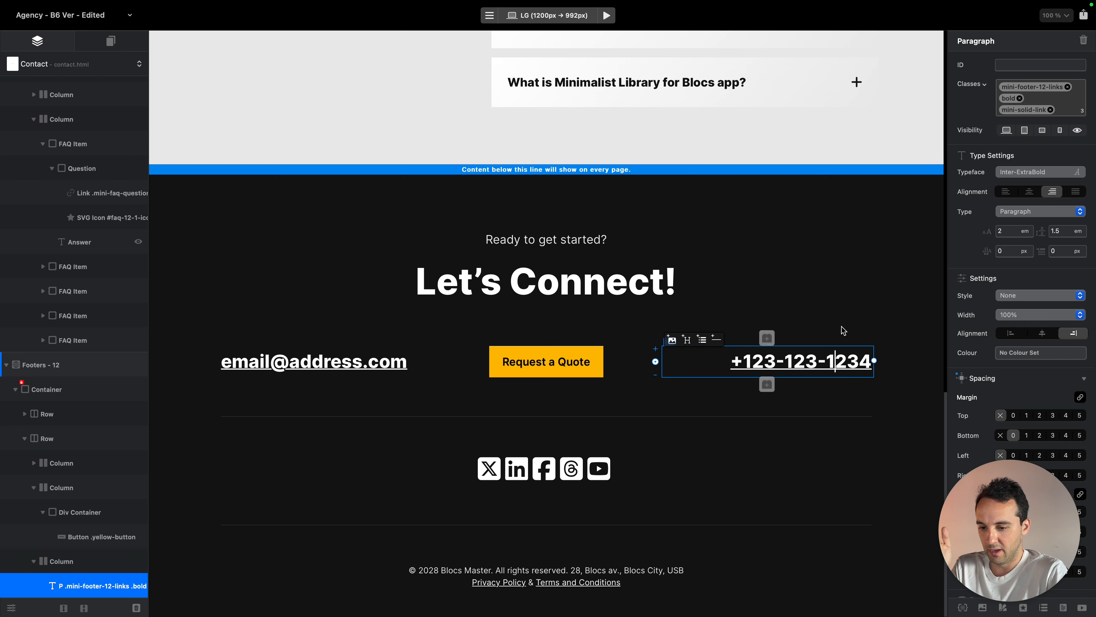
scroll(76, 568, "down", 2)
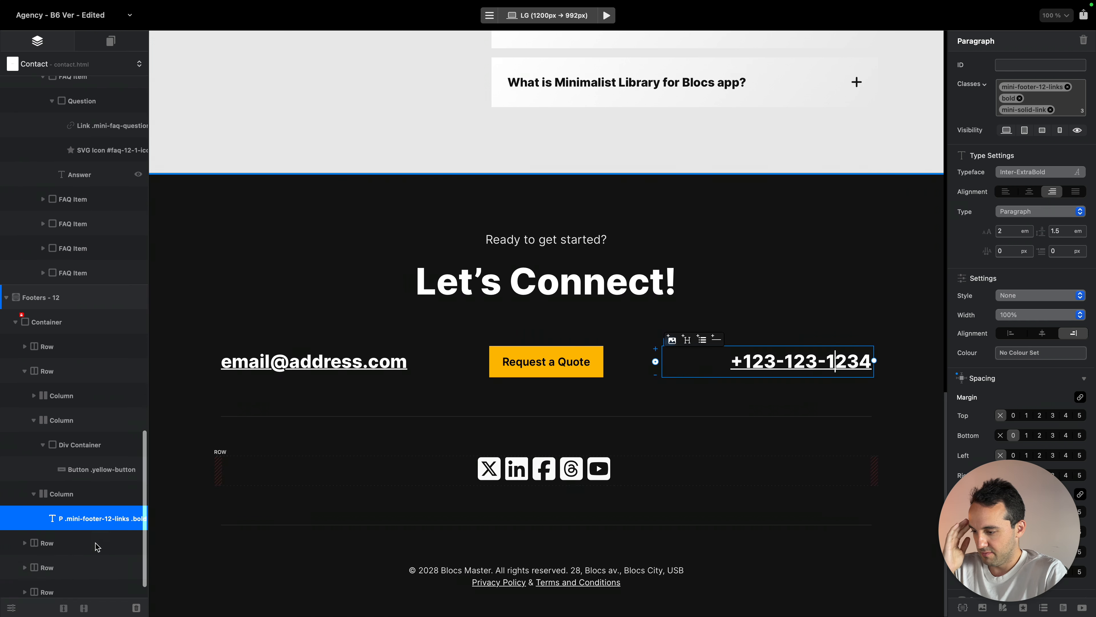
Copy the mini-footer-12-links, bold and mini-solid-link classes of the footer's email paragraph and remove them from it
left_click(344, 367)
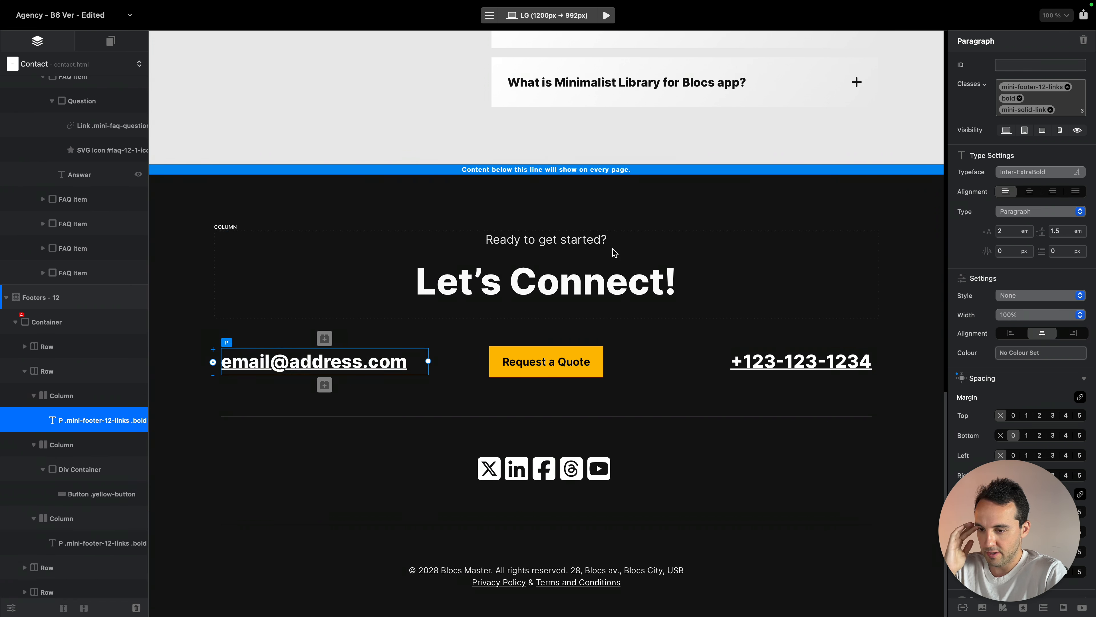
double_click(381, 362)
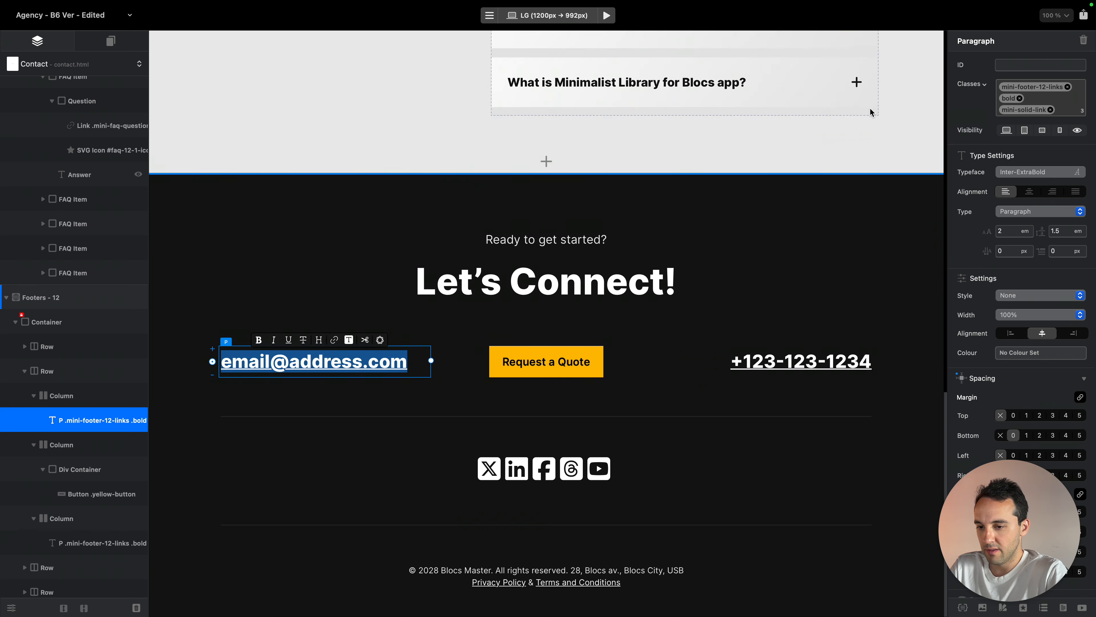
left_click(1062, 111)
key("super+a")
key("super+c")
key("BackSpace")
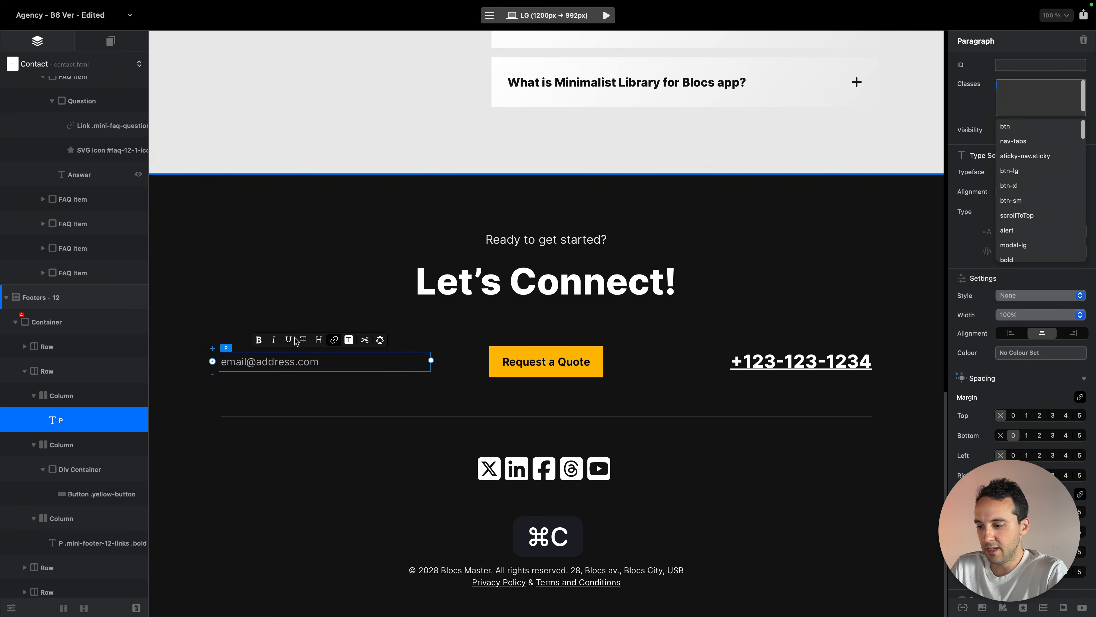
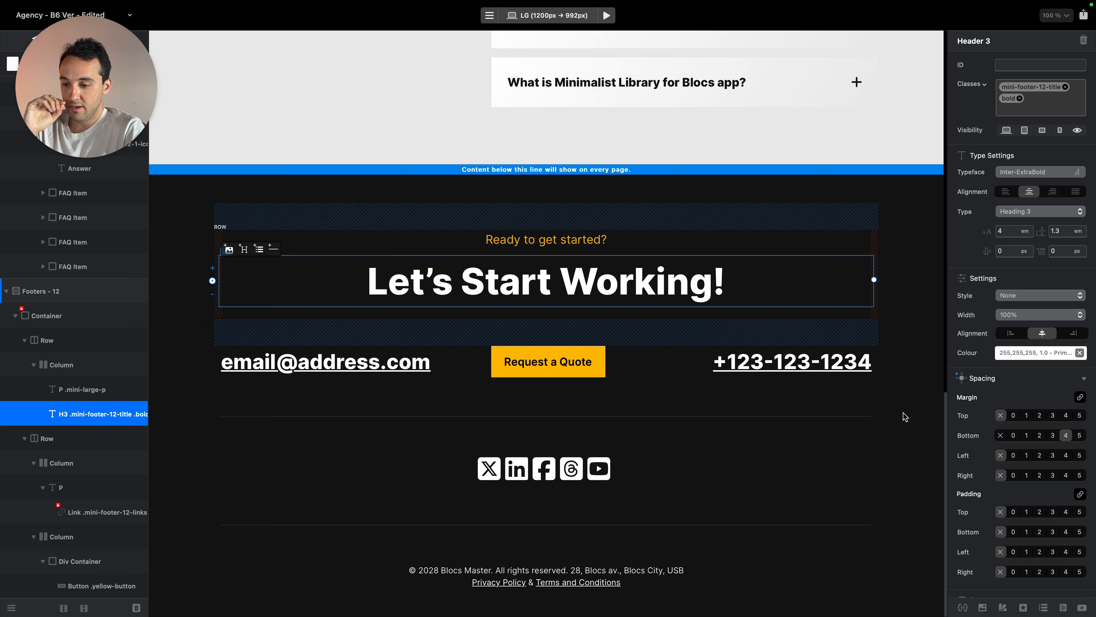
Try both dark secondary swatches and the white Primary swatch as the FAQ bloc's background, then restore the light grey one
scroll(903, 411, "up", 10)
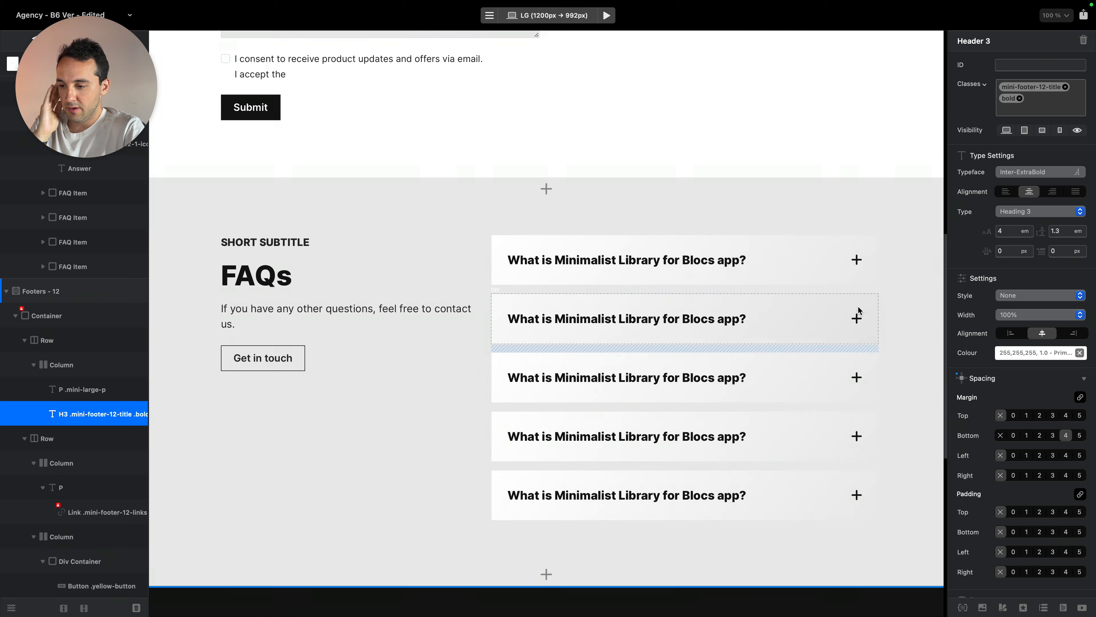
left_click(902, 212)
left_click(1059, 320)
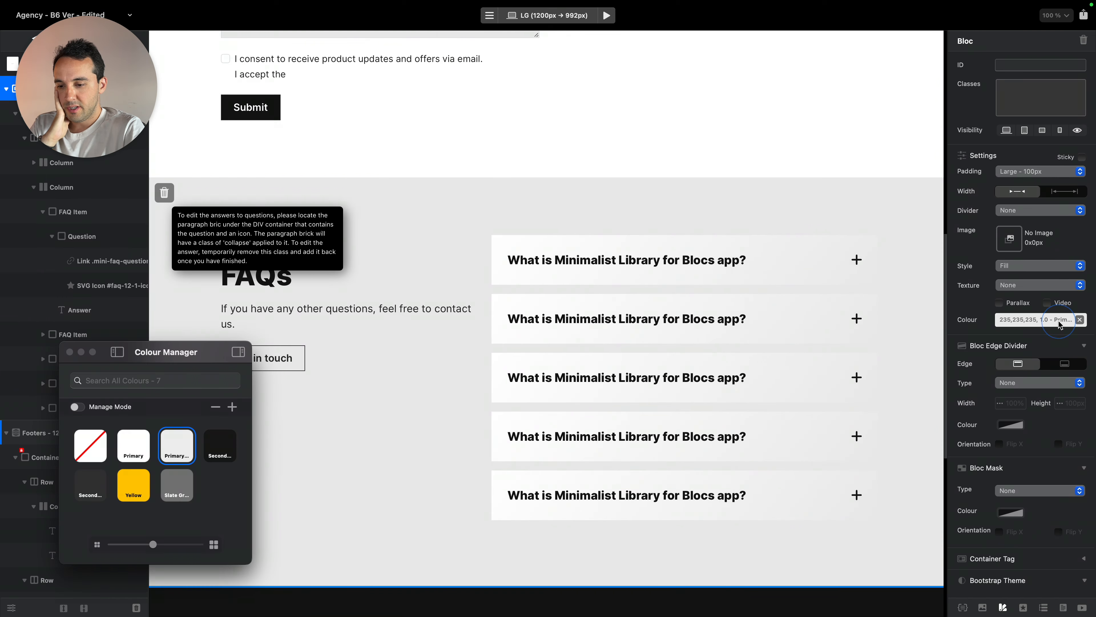
left_click(90, 485)
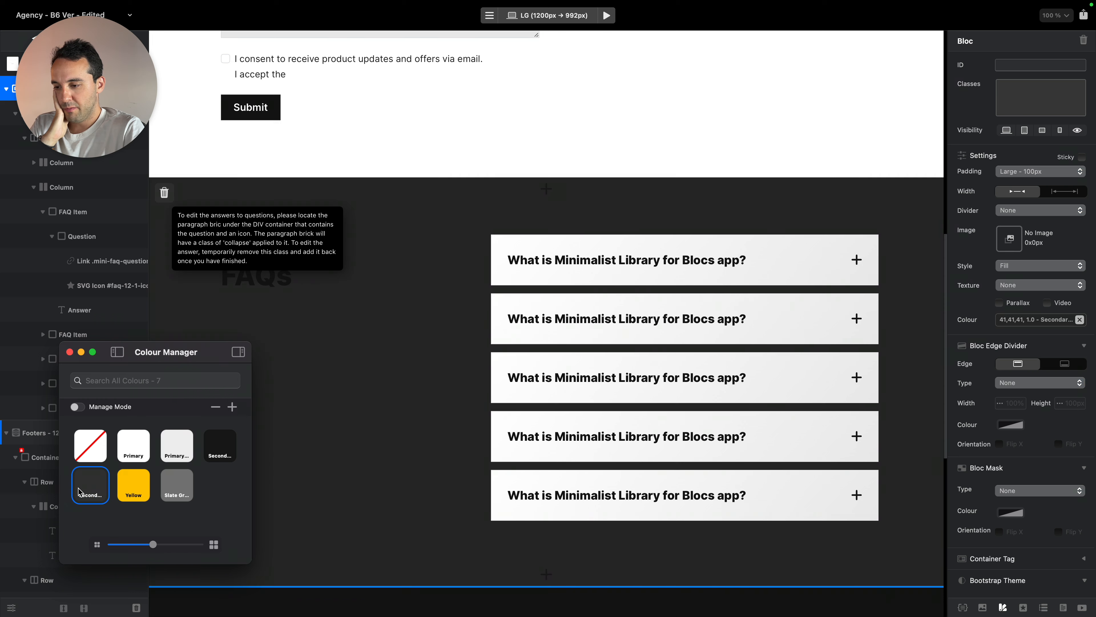
left_click(219, 438)
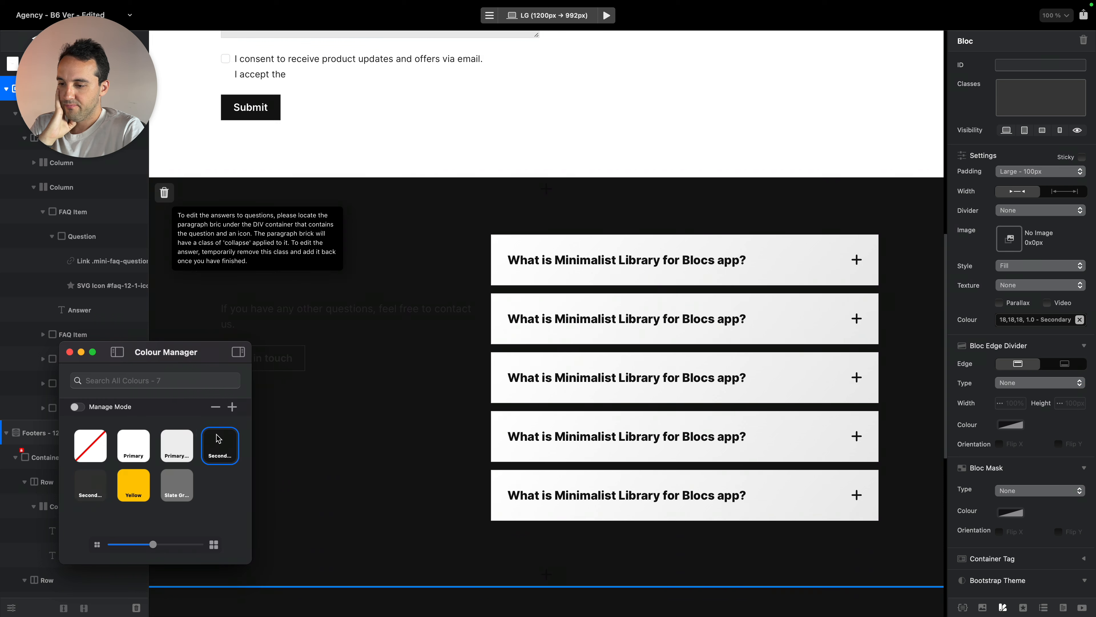
left_click(134, 444)
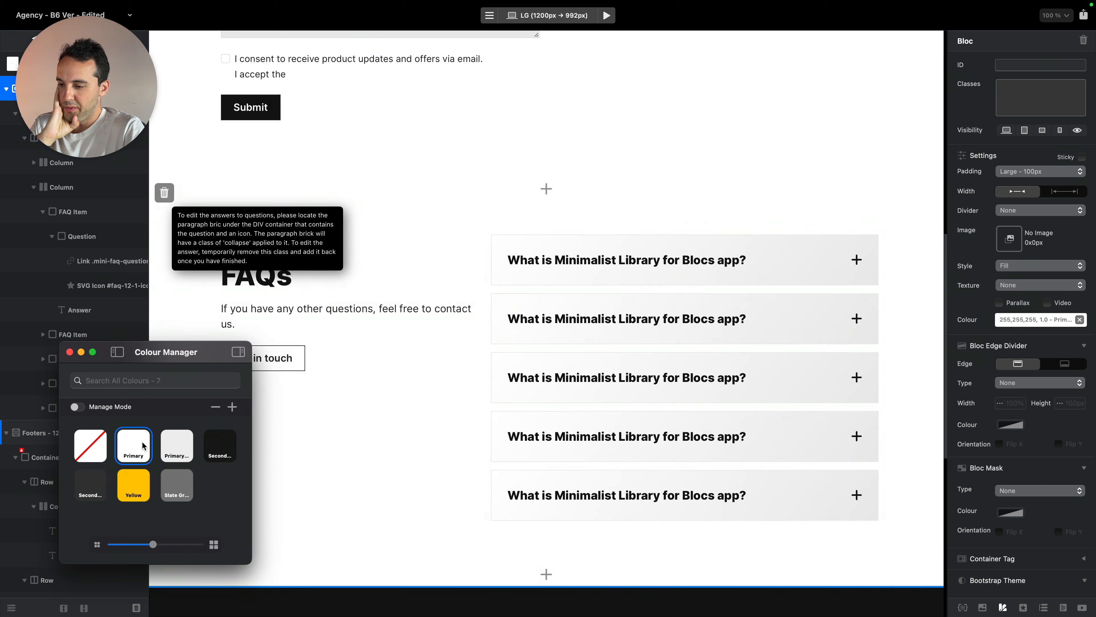
left_click(178, 445)
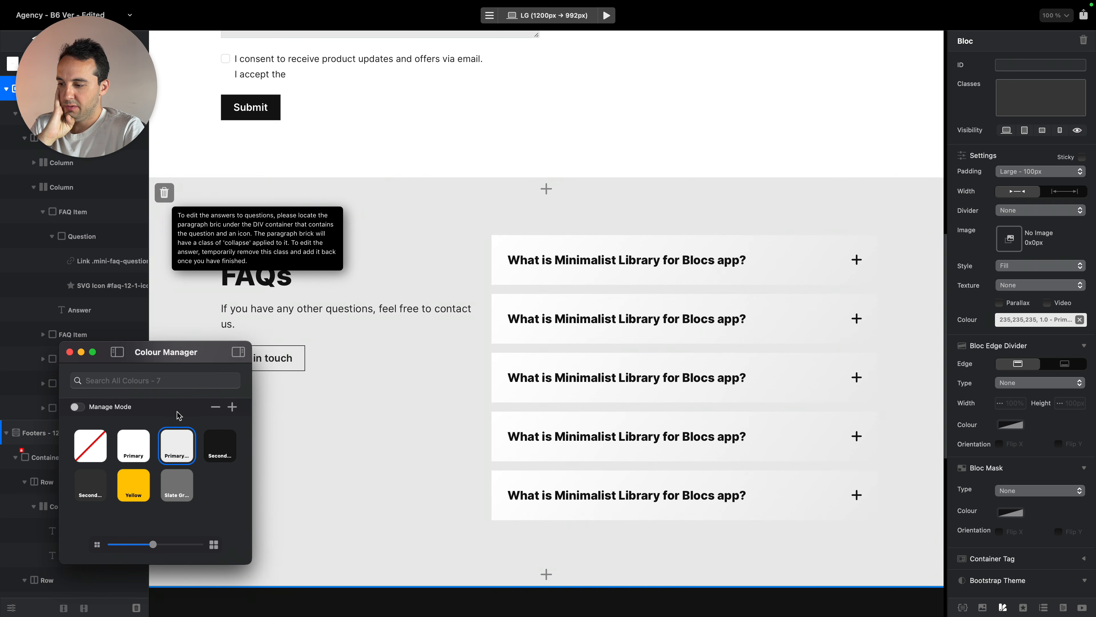
Set the FAQ bloc's background colour to the white Primary swatch
left_click(135, 449)
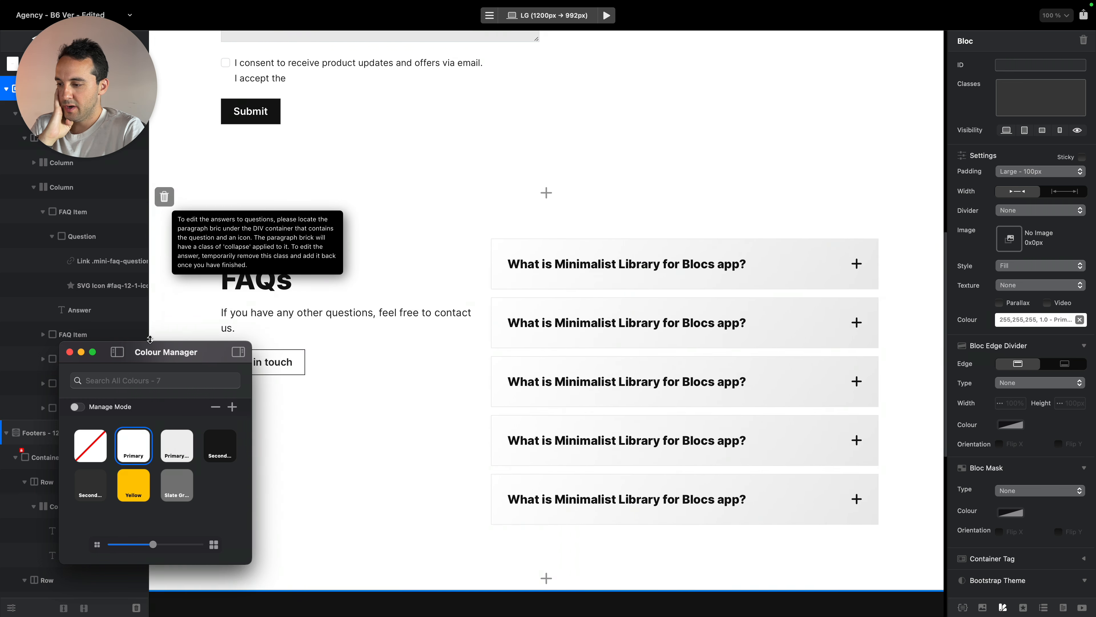
left_click(69, 352)
left_click(613, 181)
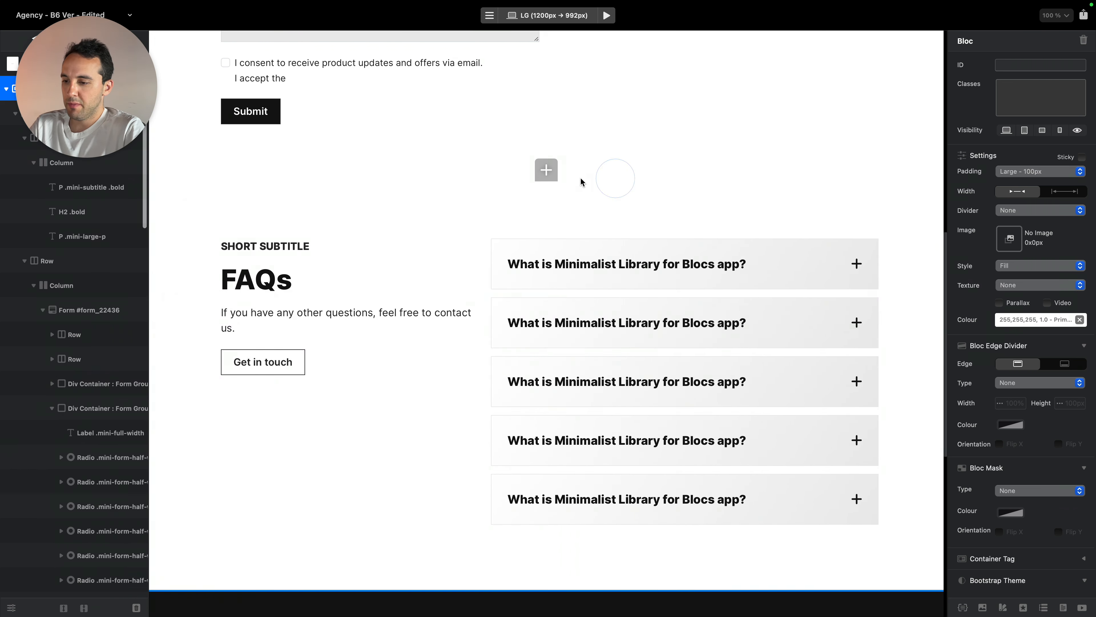
Insert the Feature - 56 bloc with three large numbers between the contact form bloc and the FAQ bloc
scroll(579, 129, "up", 8)
scroll(579, 130, "down", 10)
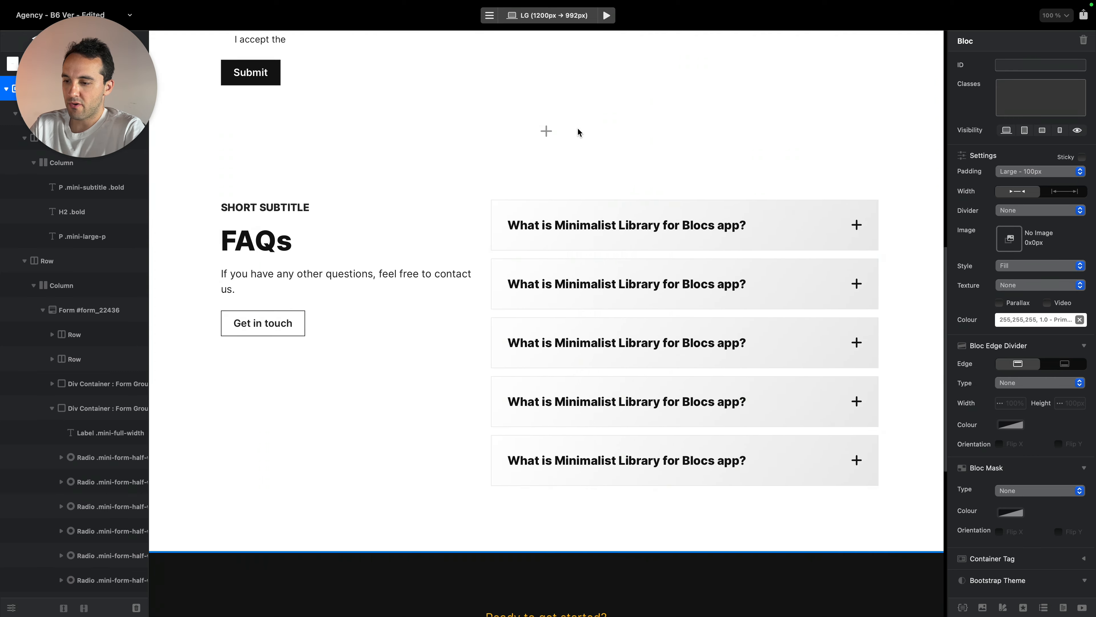
scroll(577, 127, "up", 10)
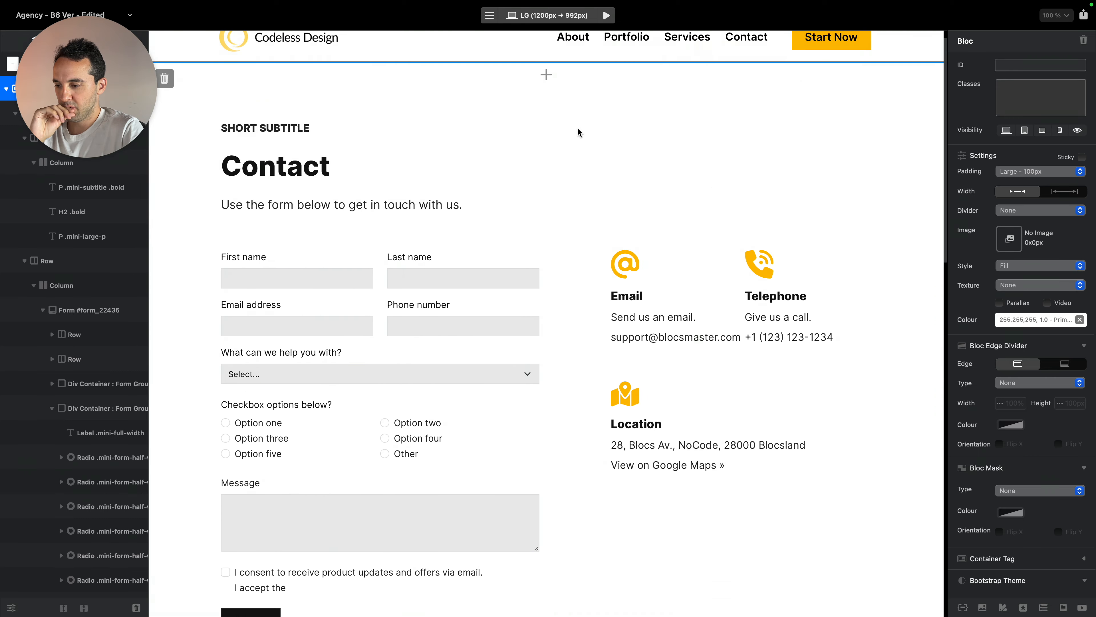
scroll(577, 127, "down", 3)
left_click(545, 430)
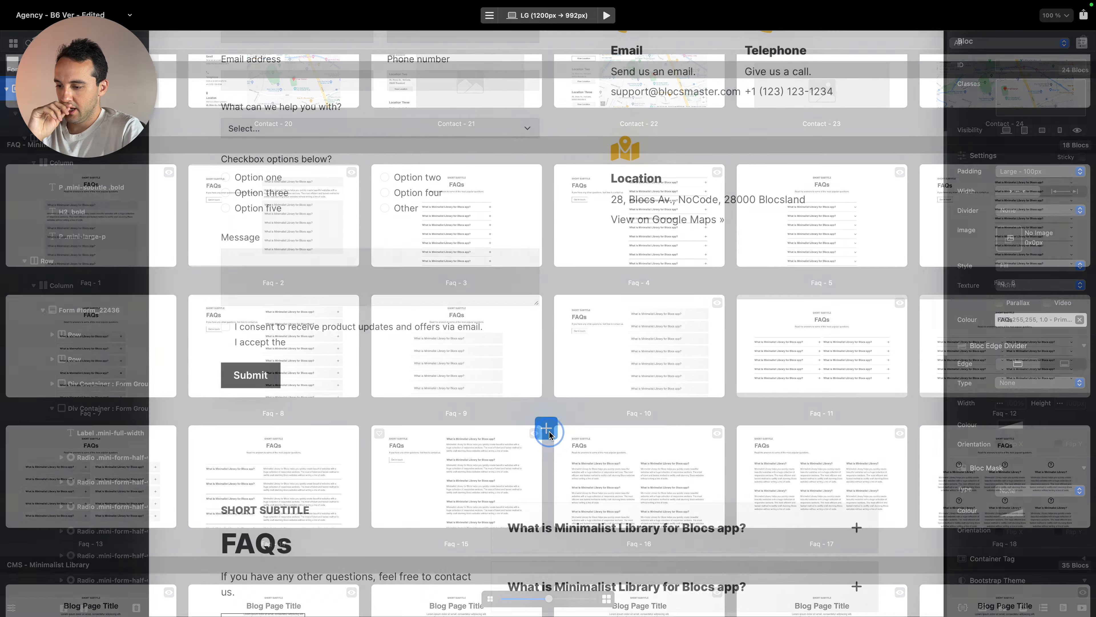
scroll(530, 314, "up", 18)
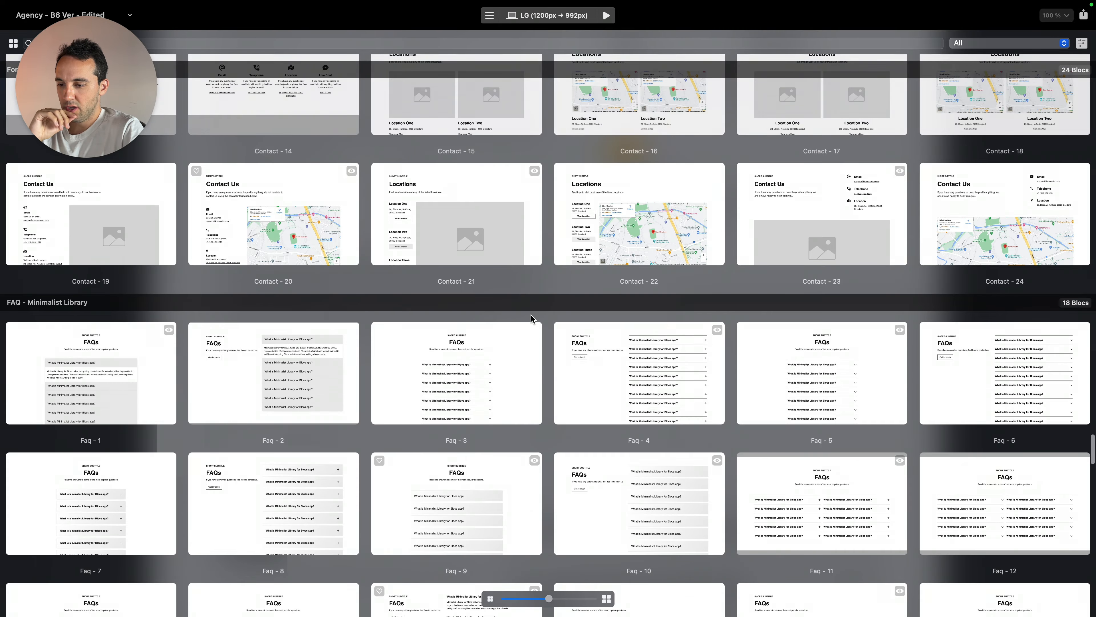
scroll(531, 319, "up", 20)
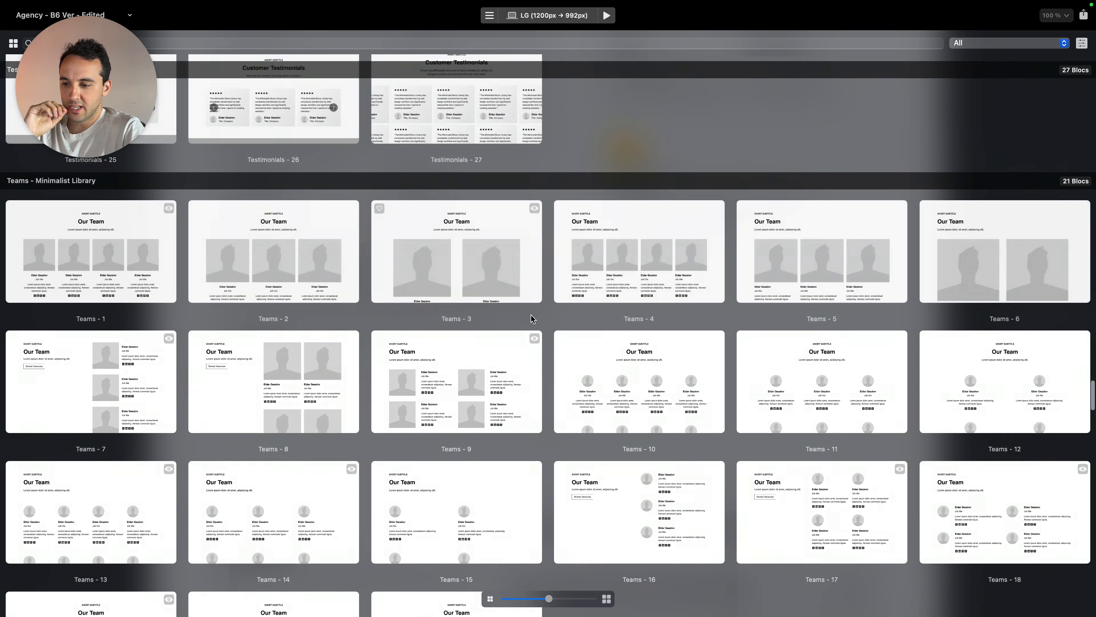
scroll(531, 319, "up", 2)
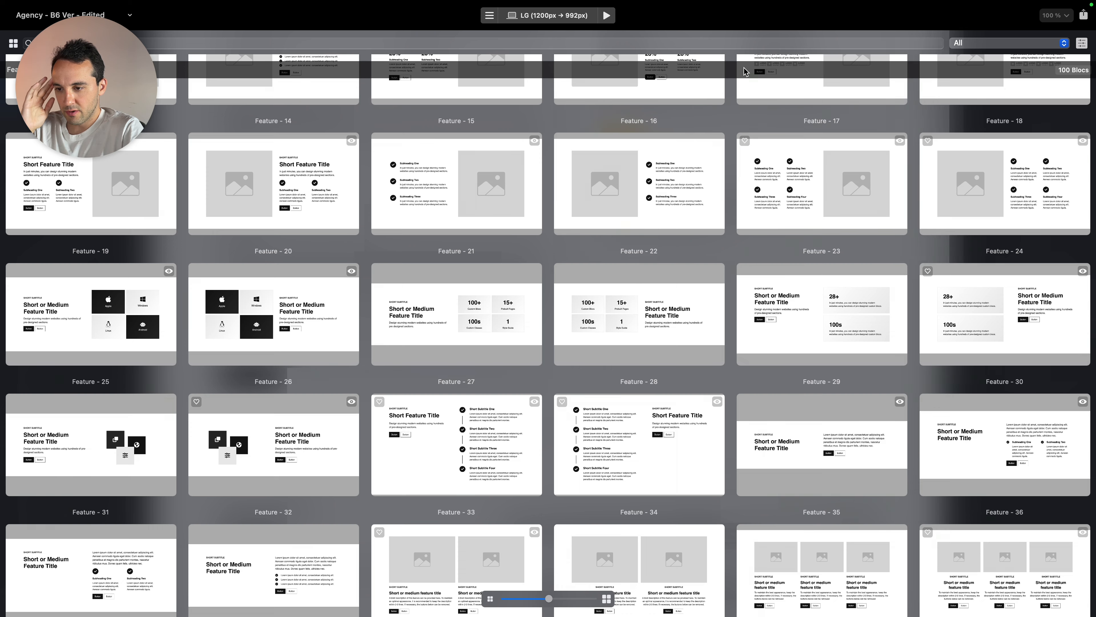
scroll(737, 222, "up", 3)
scroll(737, 222, "down", 6)
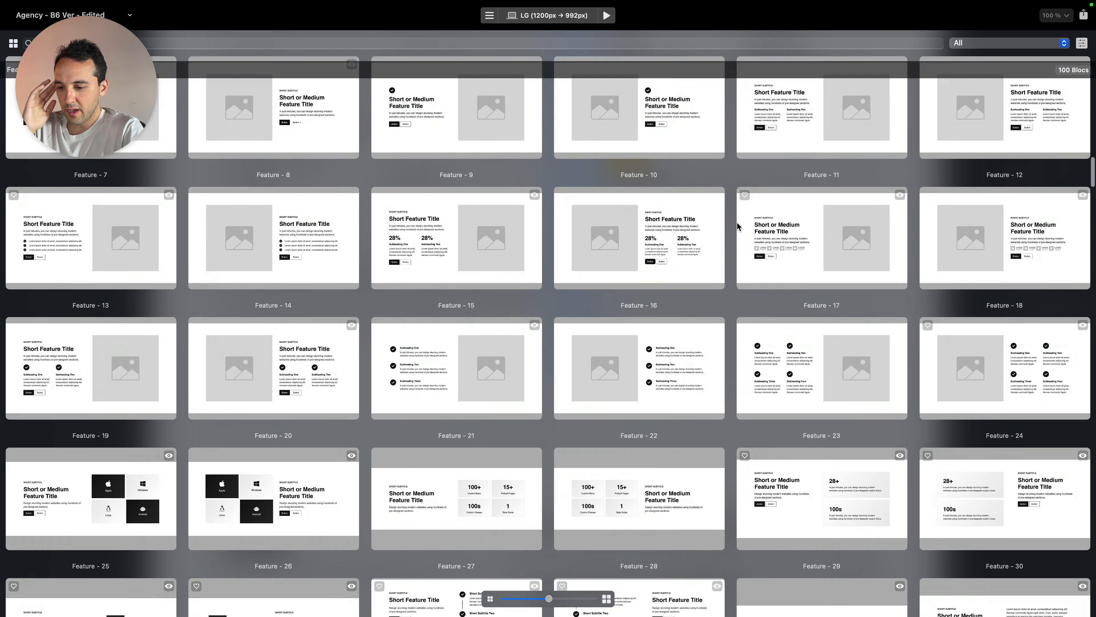
scroll(737, 227, "down", 1)
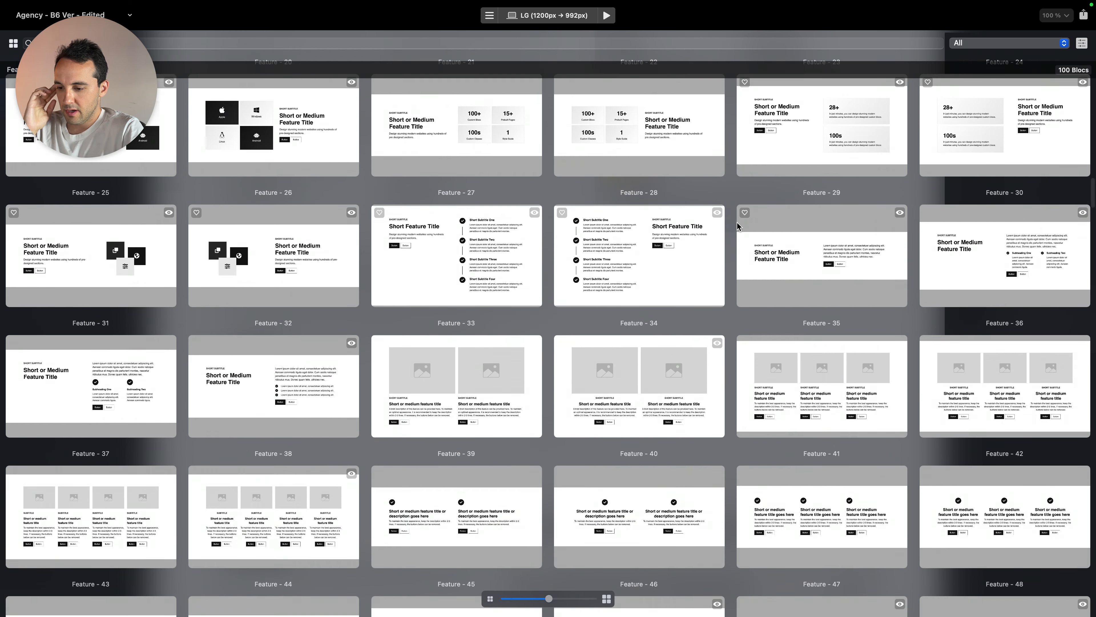
scroll(737, 225, "down", 5)
scroll(736, 225, "down", 8)
left_click(277, 179)
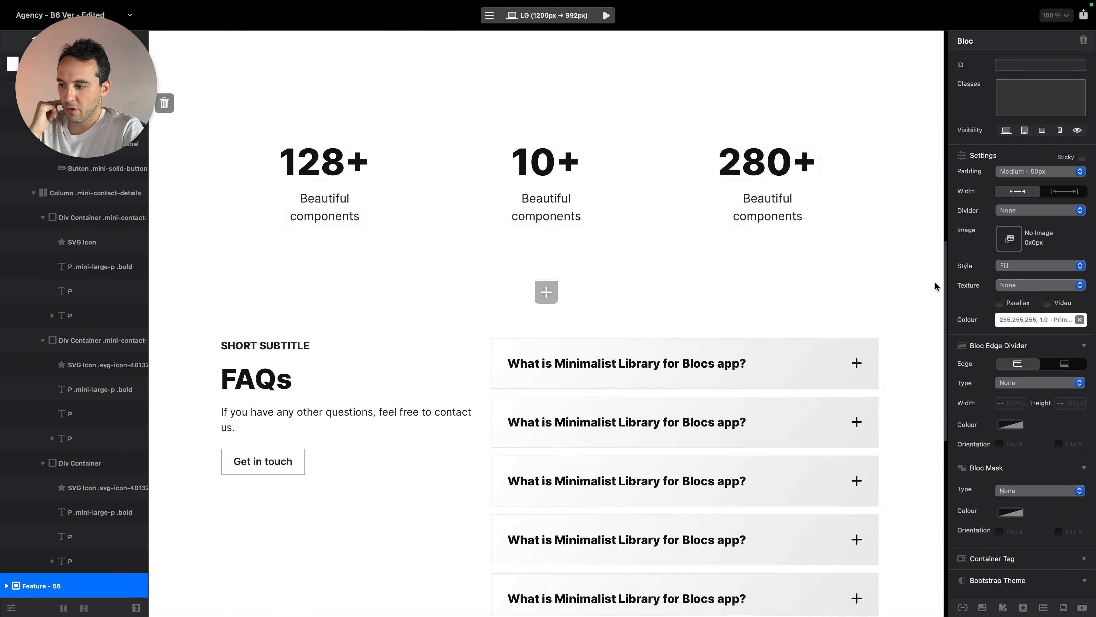
Set the background colour of the numbers bloc to the near-black Secondary swatch (18,18,18)
left_click(1040, 320)
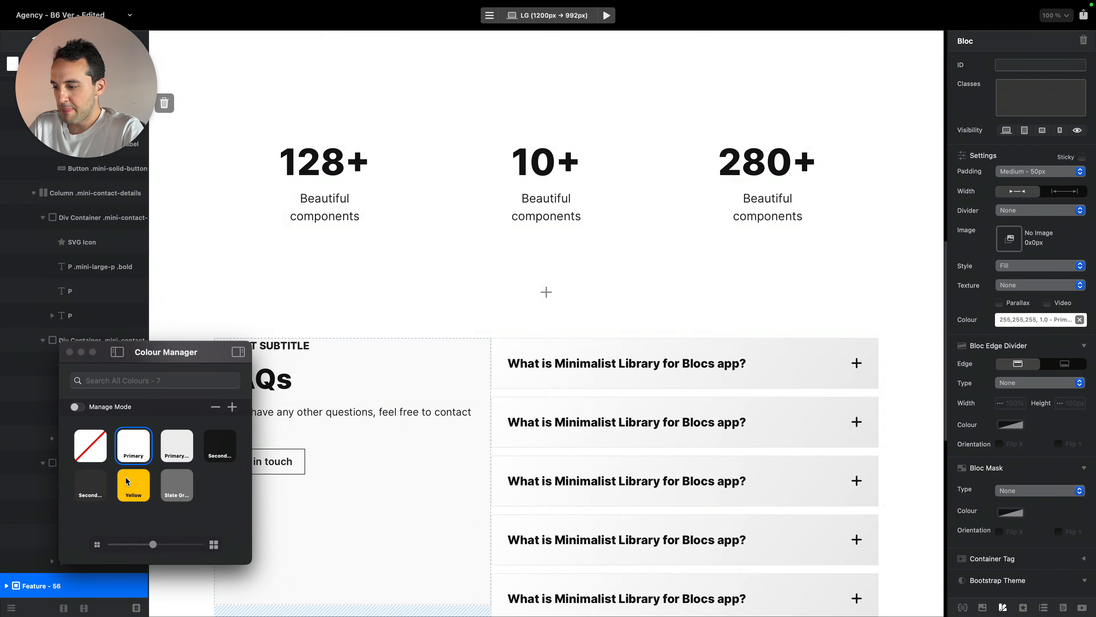
left_click(216, 449)
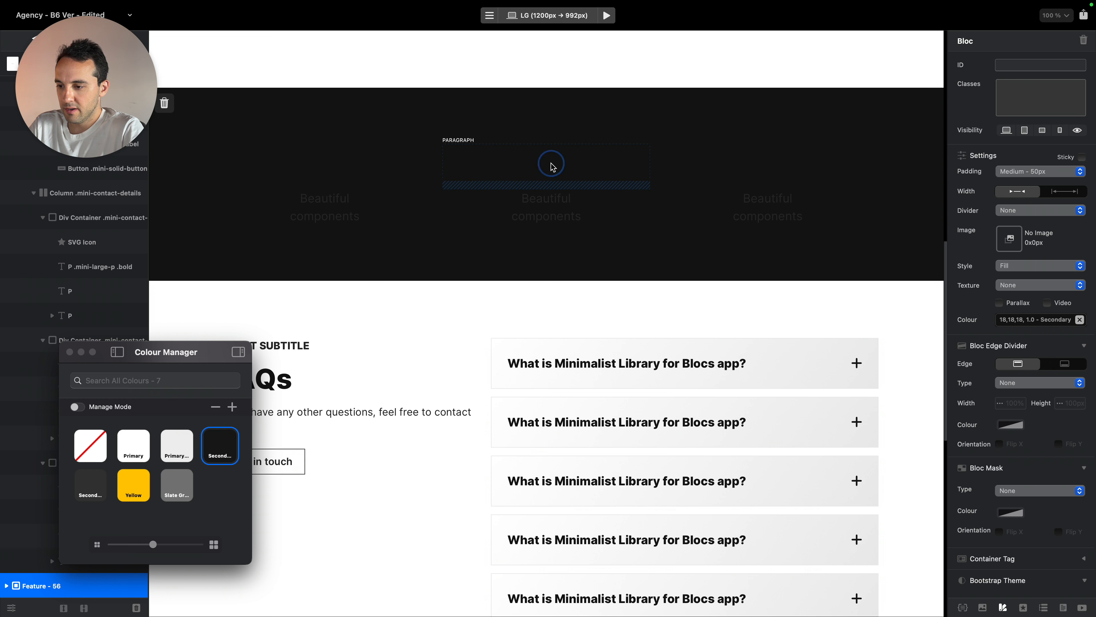
Try the white Primary swatch on the 10+, 128+ and 280+ numbers
left_click(552, 165)
left_click(133, 463)
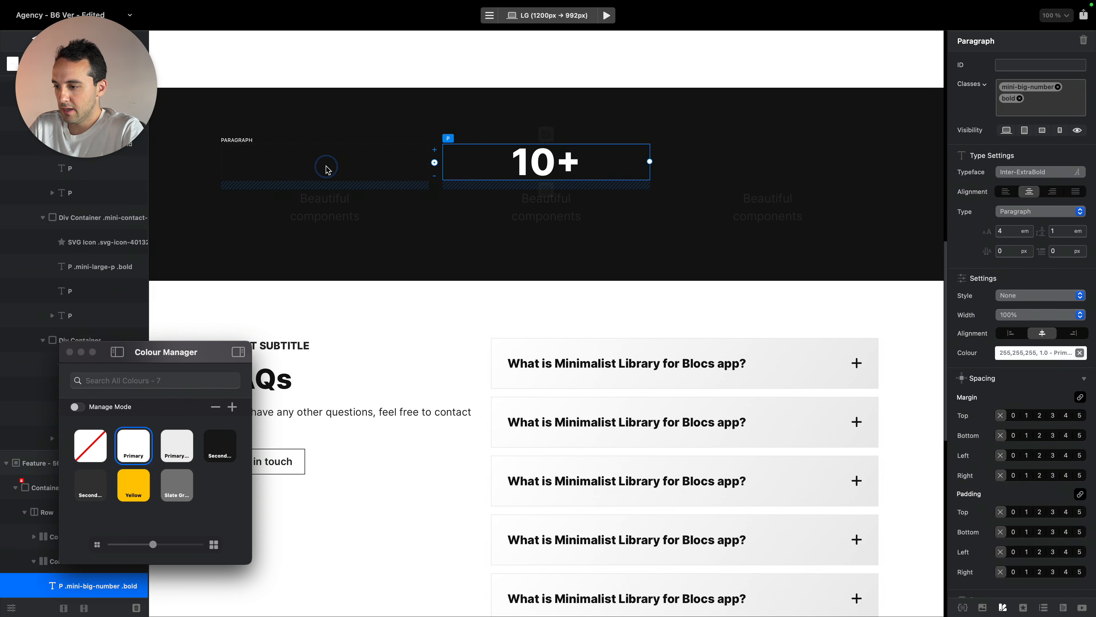
left_click(327, 170)
left_click(138, 453)
left_click(792, 160)
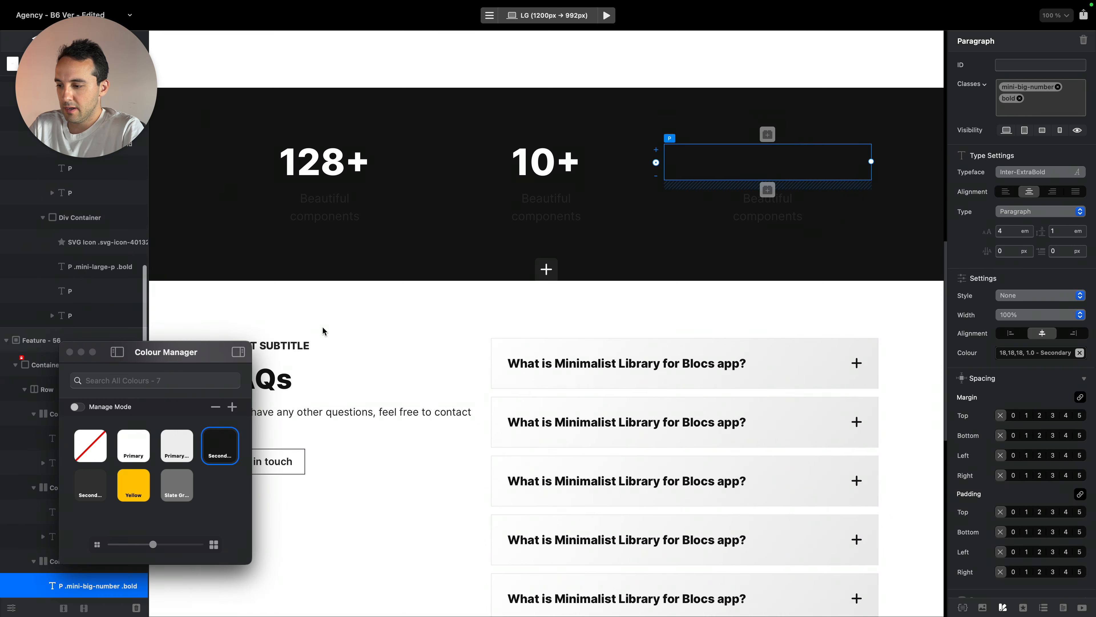
left_click(134, 449)
Colour the three "Beautiful components" captions with the light grey Primary swatch (235,235,235)
left_click(351, 201)
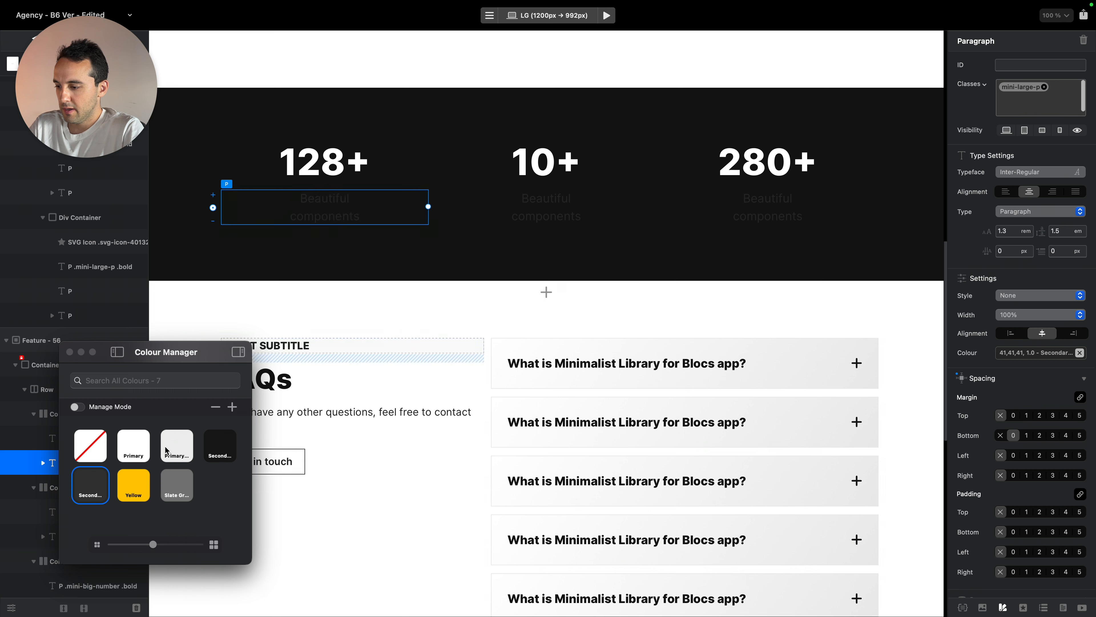
left_click(183, 443)
left_click(522, 206)
left_click(177, 445)
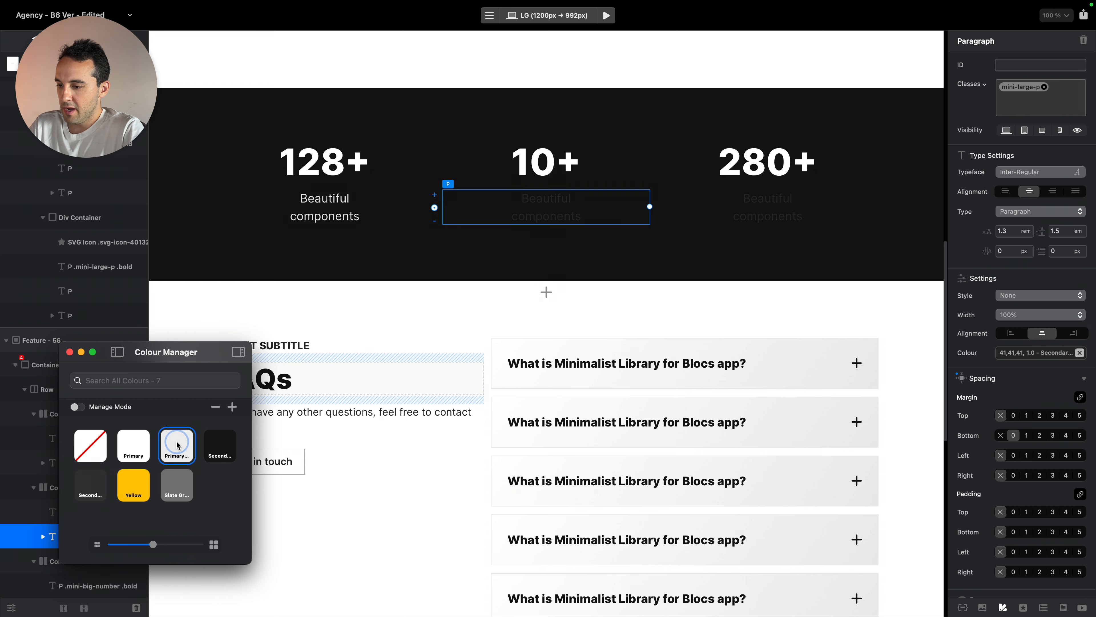
left_click(798, 208)
left_click(177, 445)
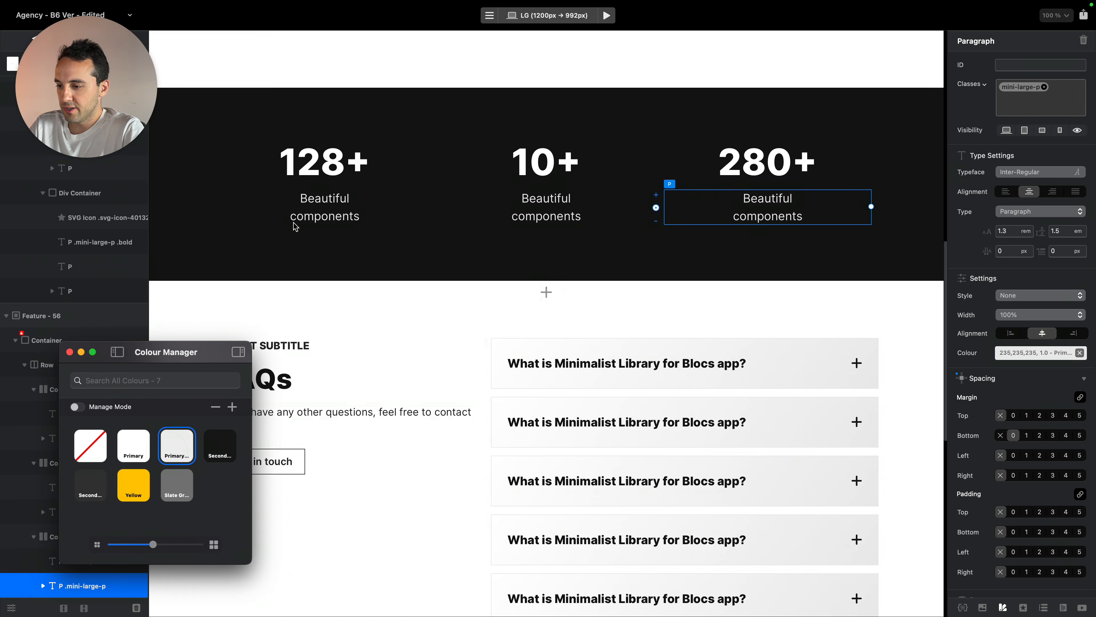
Colour the 128+, 10+ and 280+ numbers with the Yellow swatch
left_click(336, 164)
left_click(132, 484)
left_click(545, 161)
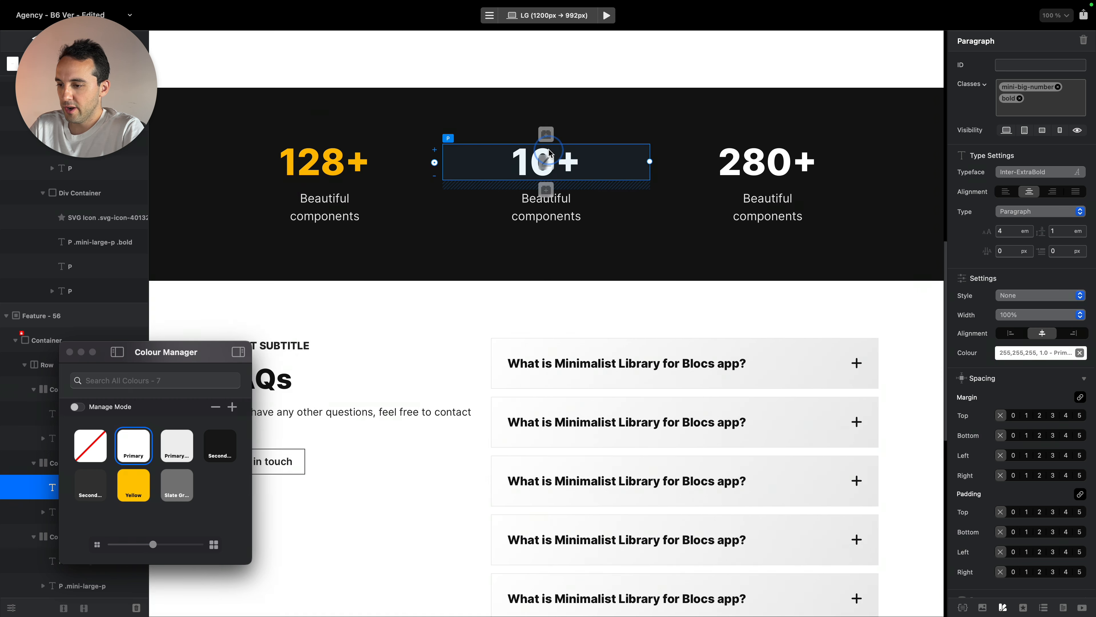
left_click(120, 487)
left_click(762, 169)
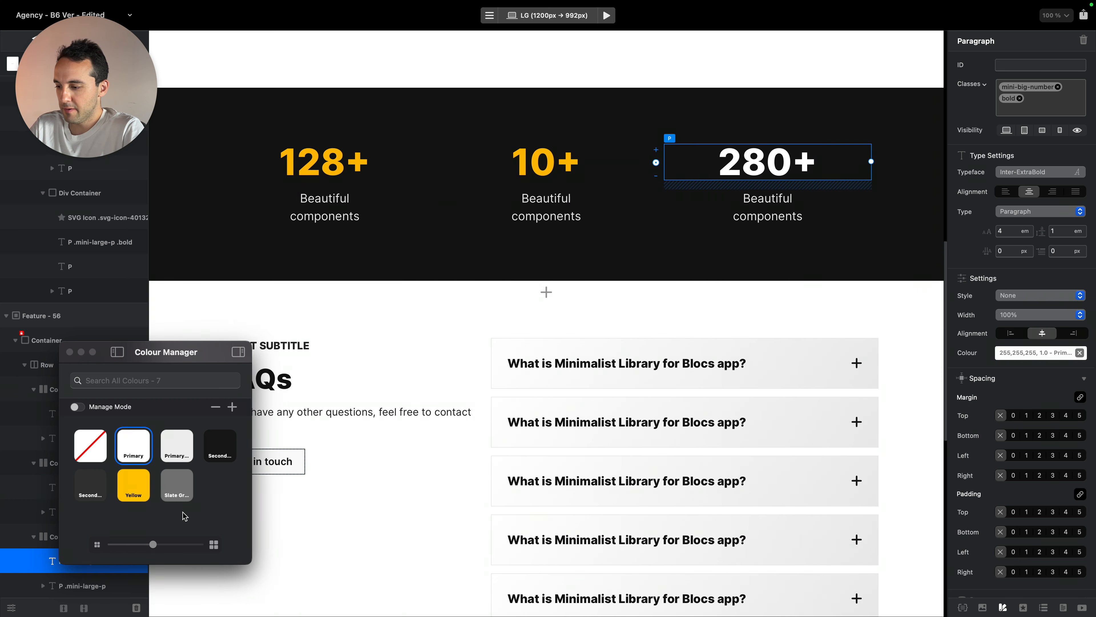
left_click(135, 486)
left_click(69, 352)
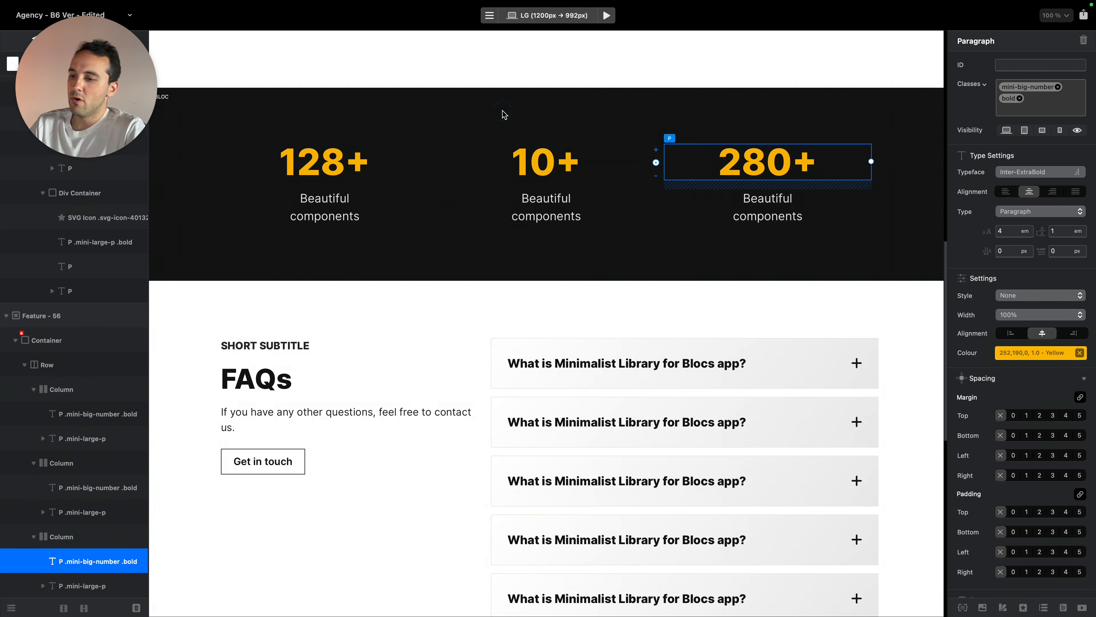
Try bg 2.jpg as the numbers bloc's background image, then set it to bg 1.jpg
double_click(503, 112)
left_click_drag(353, 37, 999, 190)
scroll(952, 413, "up", 5)
scroll(952, 413, "down", 10)
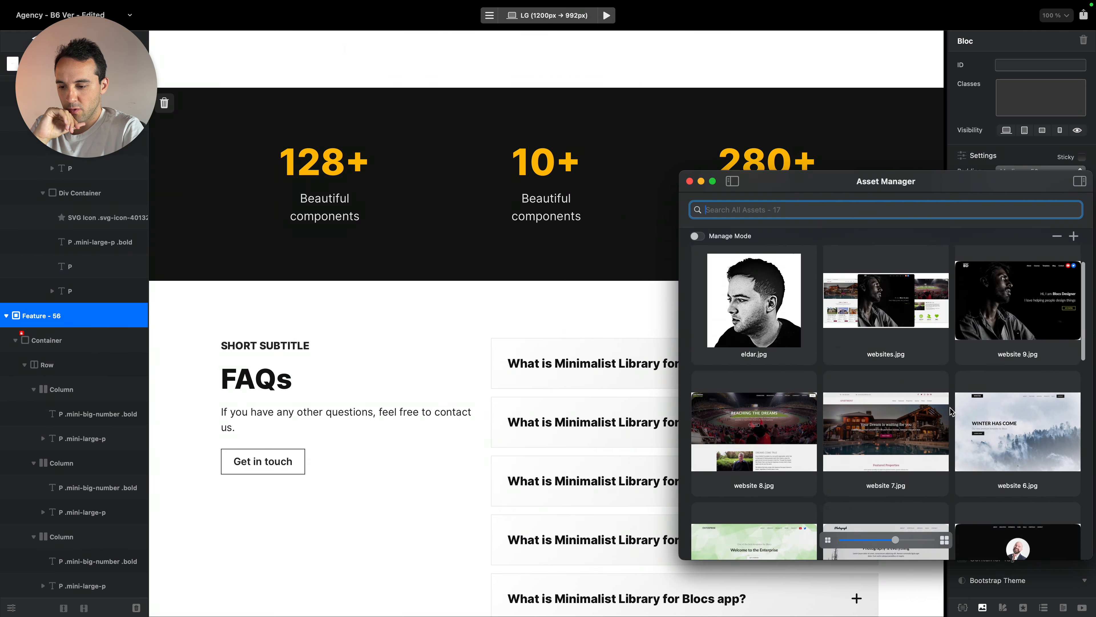
left_click(941, 345)
left_click(1016, 387)
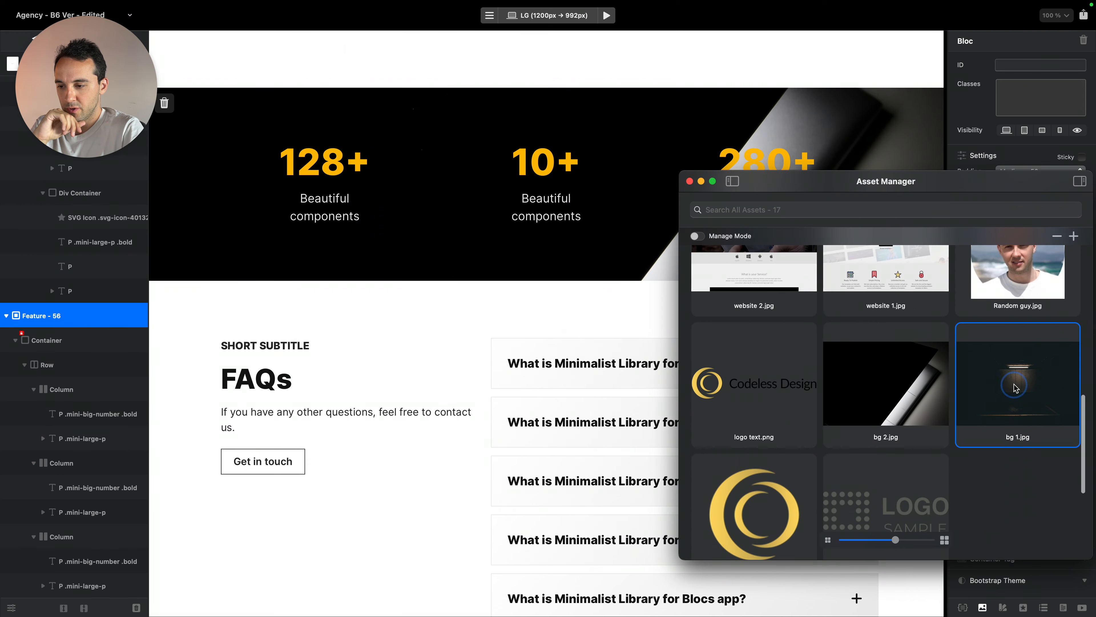
left_click(690, 181)
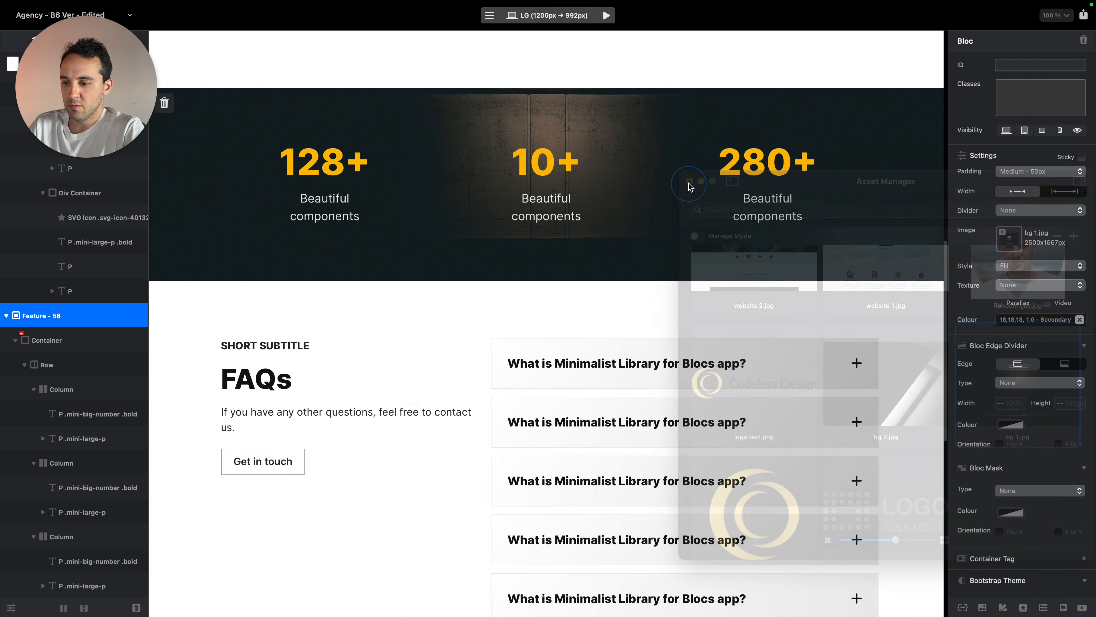
Set the numbers bloc's padding to Large - 100px and turn on its Parallax option
left_click(1028, 171)
left_click(1046, 158)
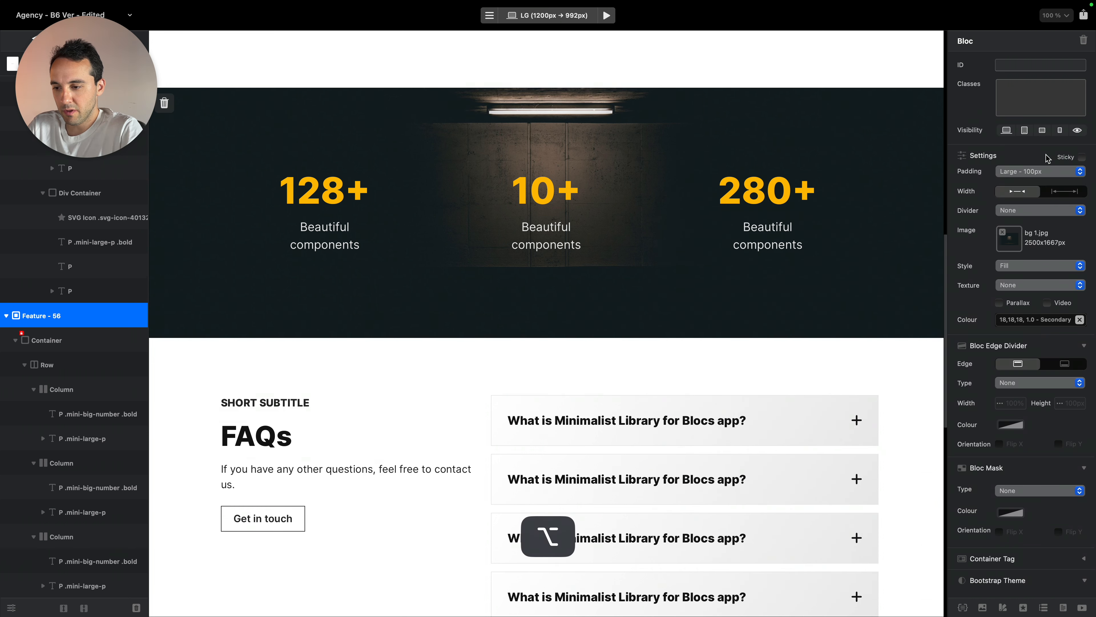
Preview the Contact page in Safari, check the parallax background and the second FAQ answer, and return to Blocs
key("alt+super+b")
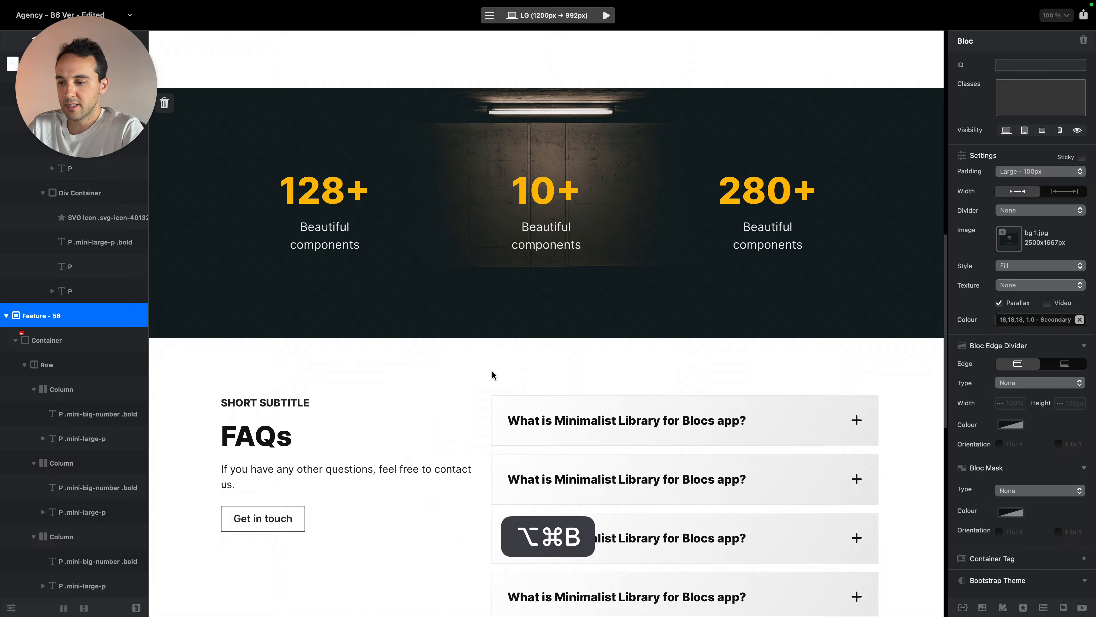
scroll(493, 374, "down", 3)
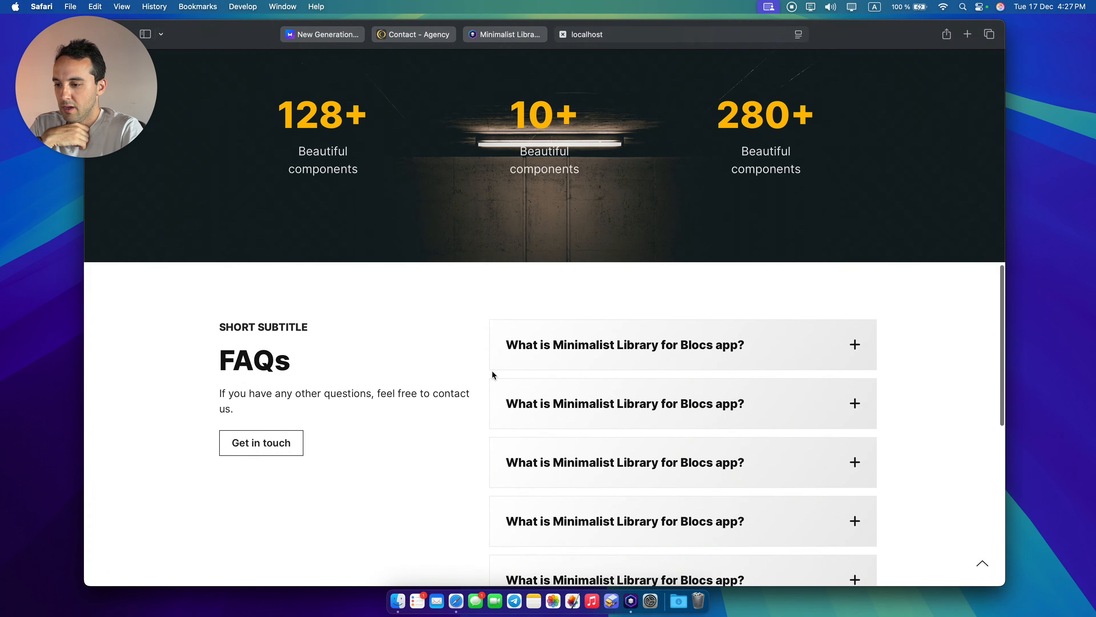
scroll(493, 374, "up", 7)
scroll(493, 374, "down", 10)
scroll(492, 372, "up", 2)
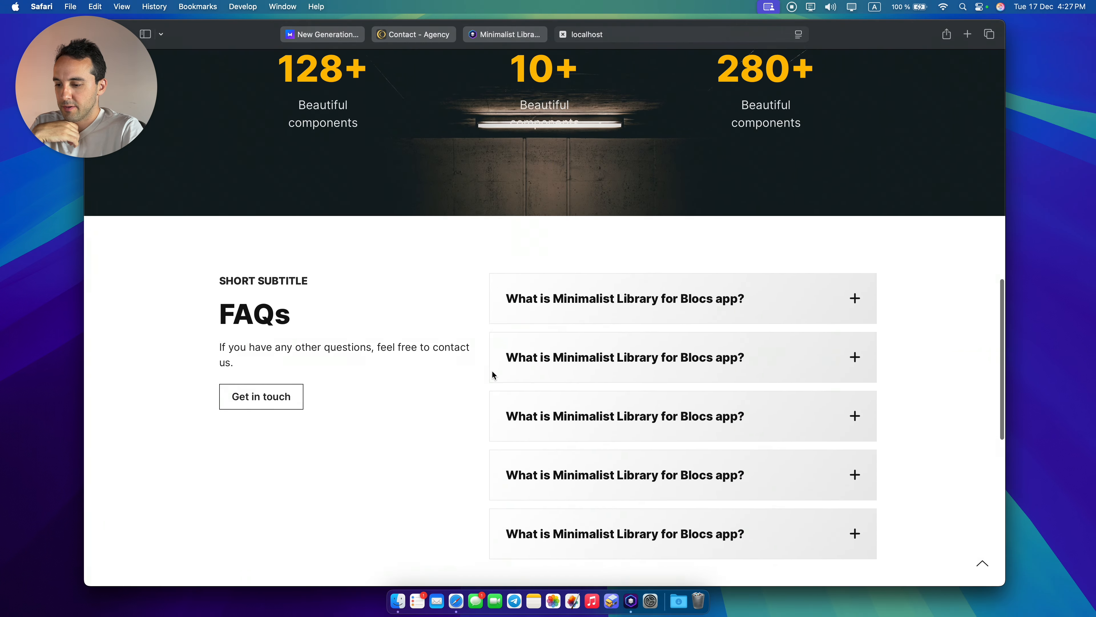
scroll(561, 328, "down", 3)
left_click(634, 280)
left_click(665, 274)
left_click(665, 274)
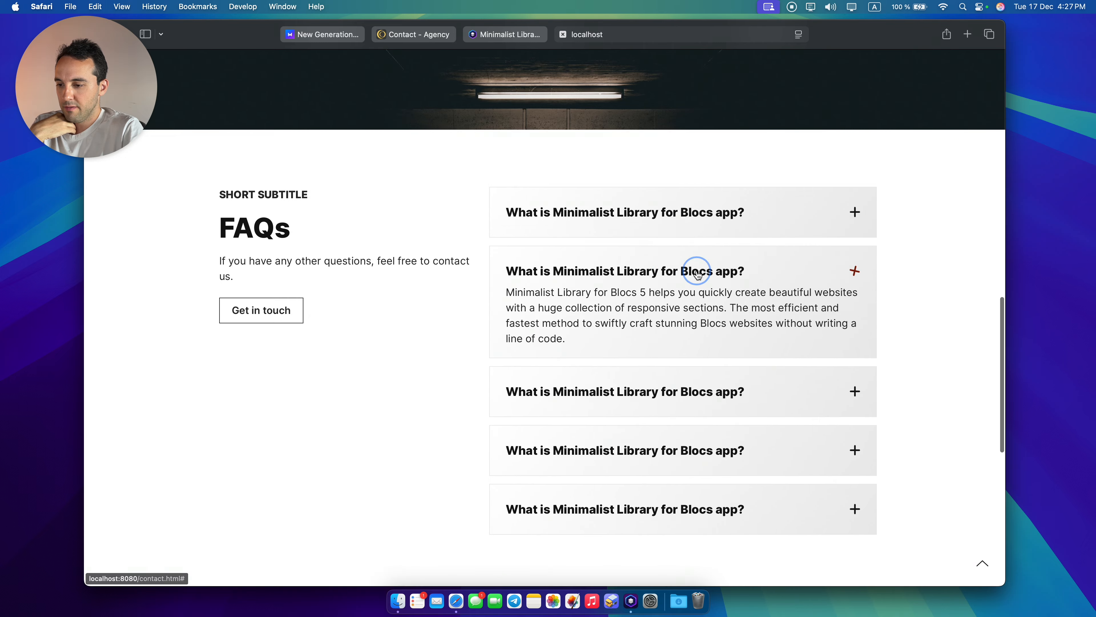
scroll(851, 250, "up", 15)
scroll(853, 250, "down", 10)
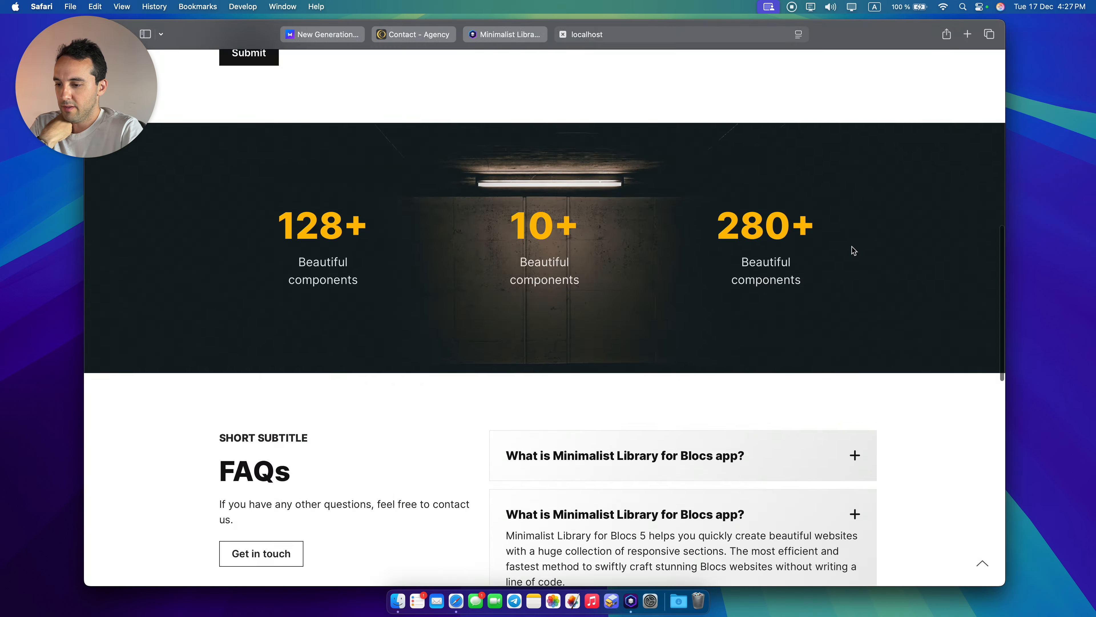
scroll(852, 249, "up", 10)
scroll(853, 249, "down", 1)
key("super+Tab")
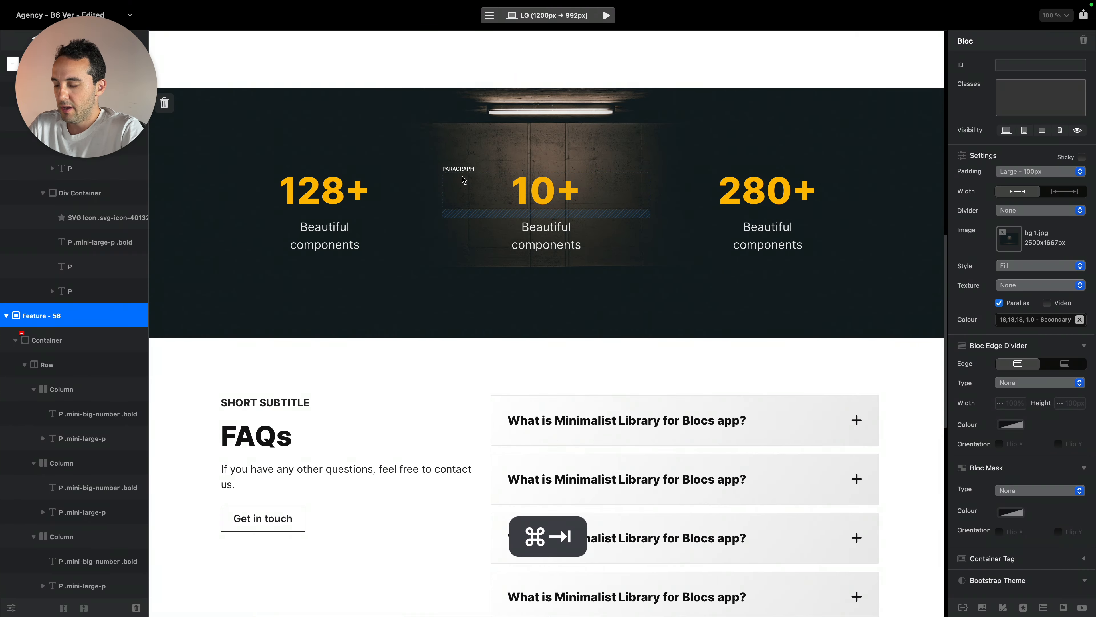
Change the Contact page's main heading to Heading 1 with the text "Contact Us"
scroll(432, 181, "up", 10)
left_click(350, 189)
double_click(350, 188)
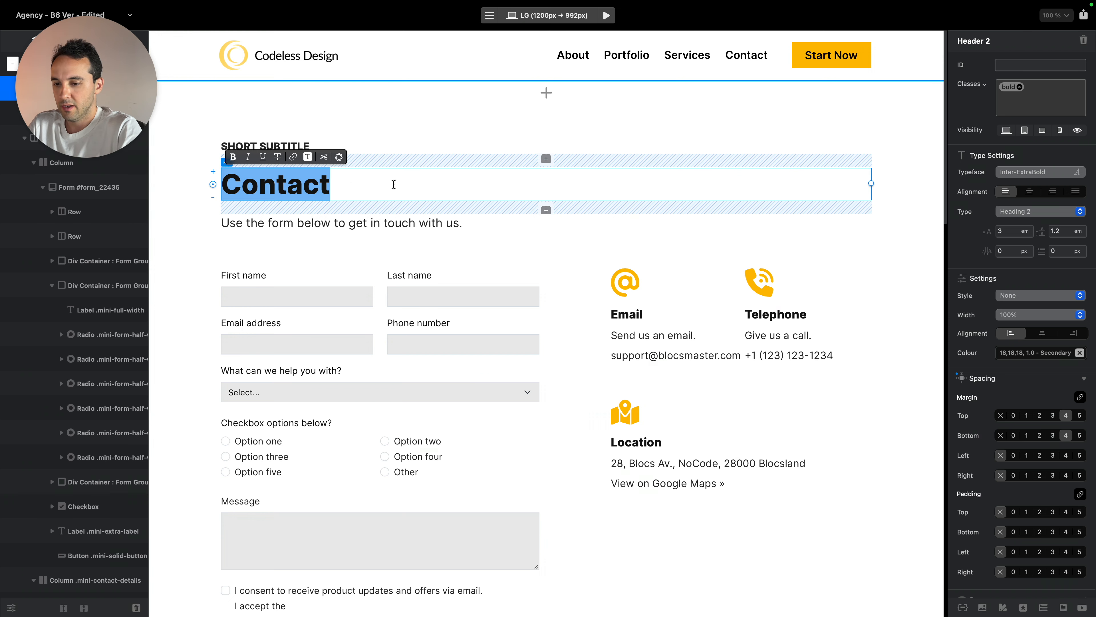
left_click(1021, 212)
left_click(1014, 198)
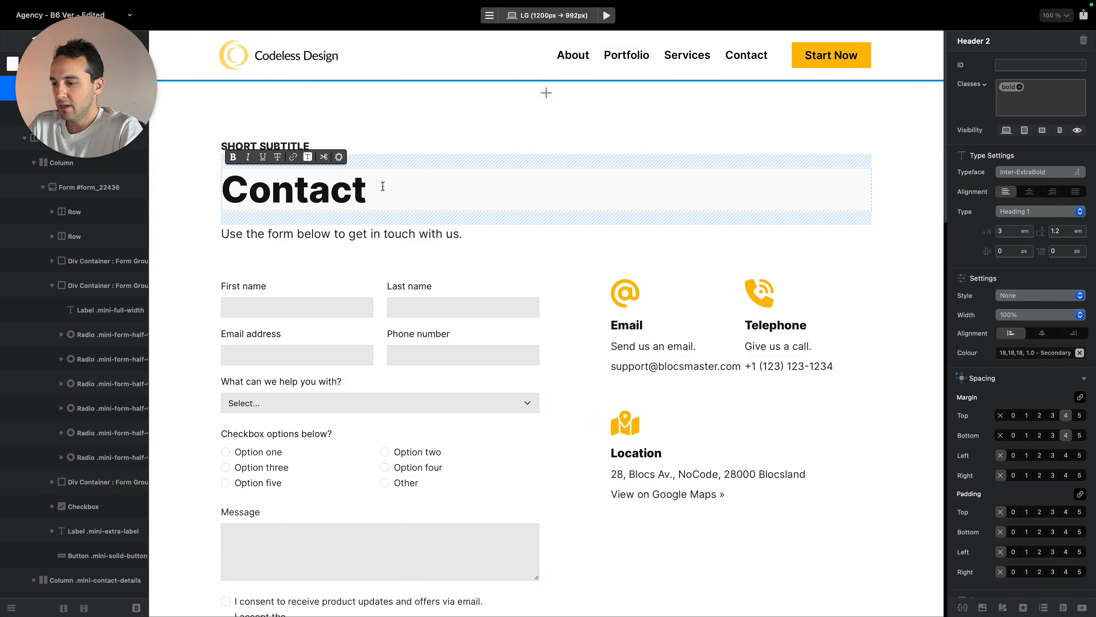
type("Us")
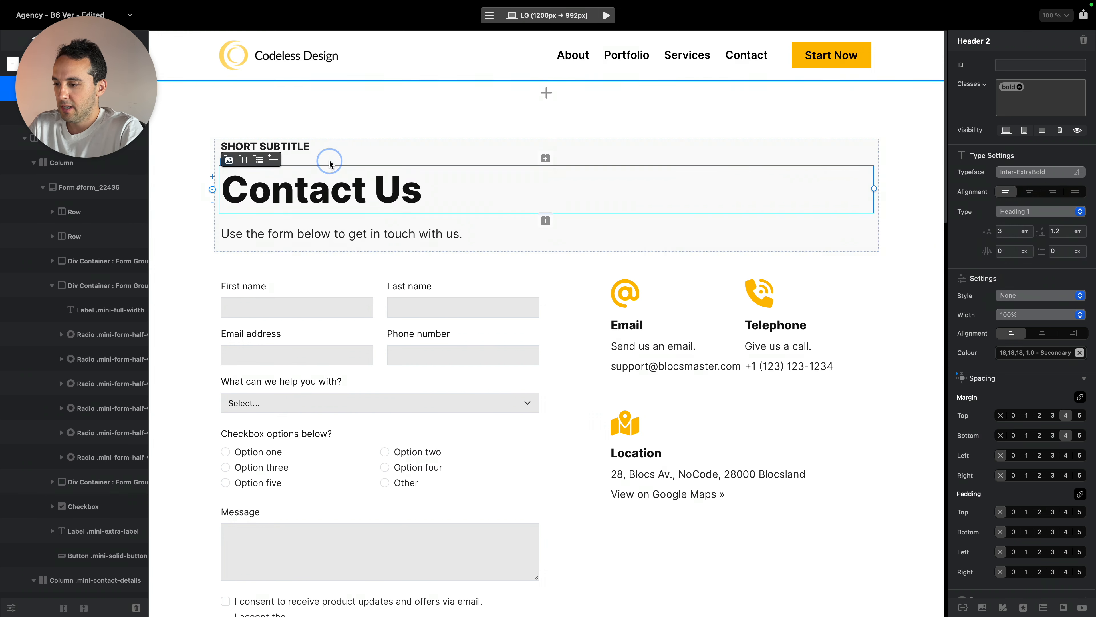
Delete the SHORT SUBTITLE paragraph above the Contact Us heading
left_click(350, 148)
key("super+BackSpace")
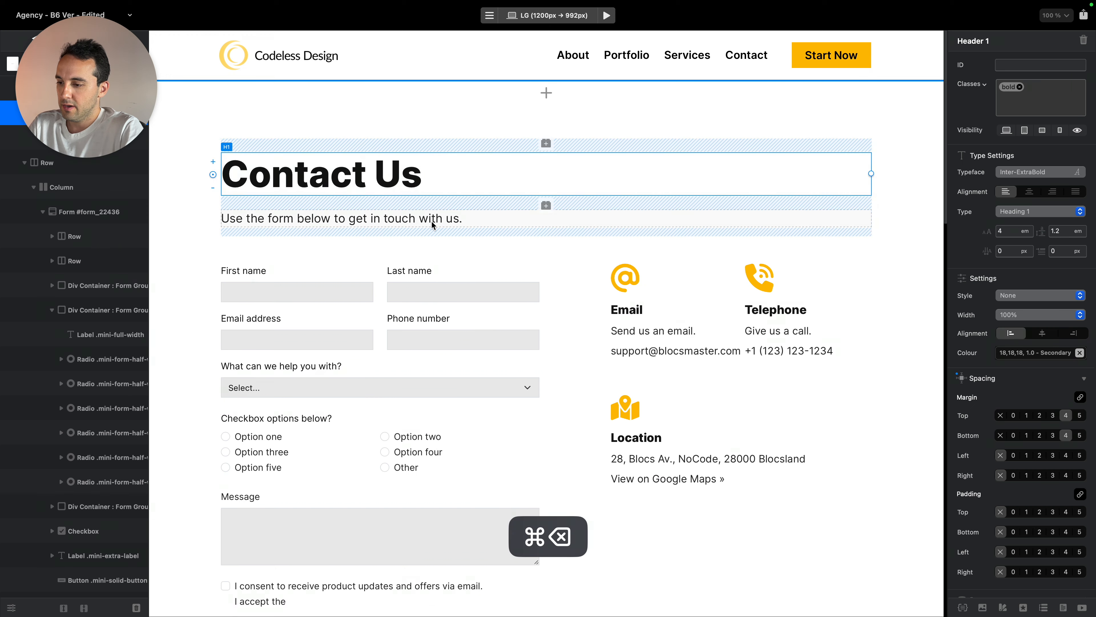
Clear the Contact Us heading's top margin and review the Contact page down to the footer
left_click(1004, 416, "alt")
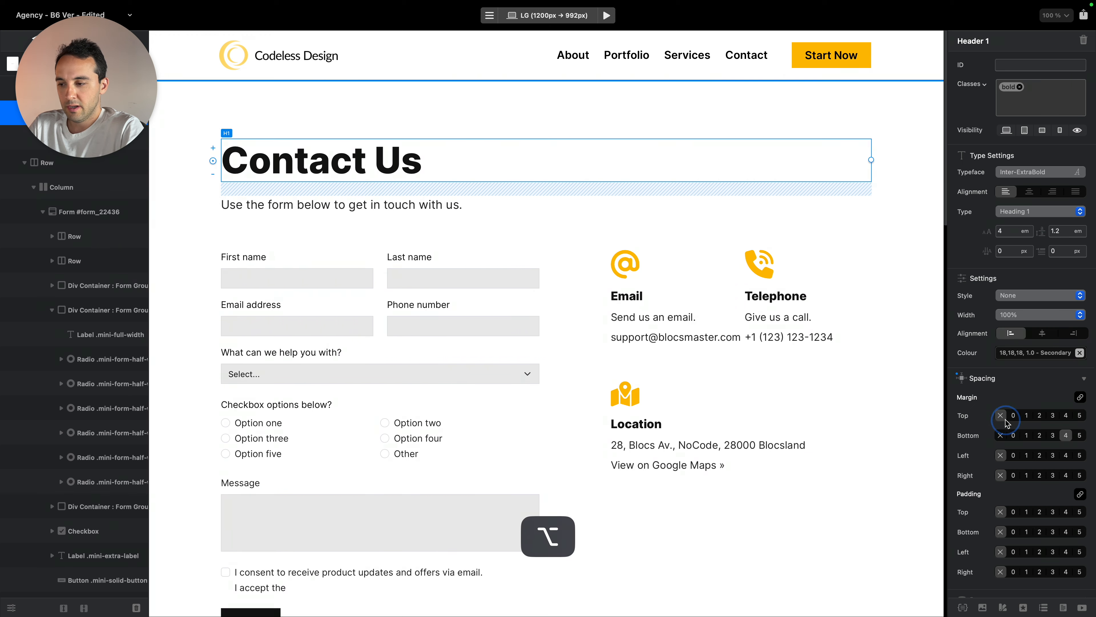
left_click(864, 119)
scroll(864, 122, "down", 15)
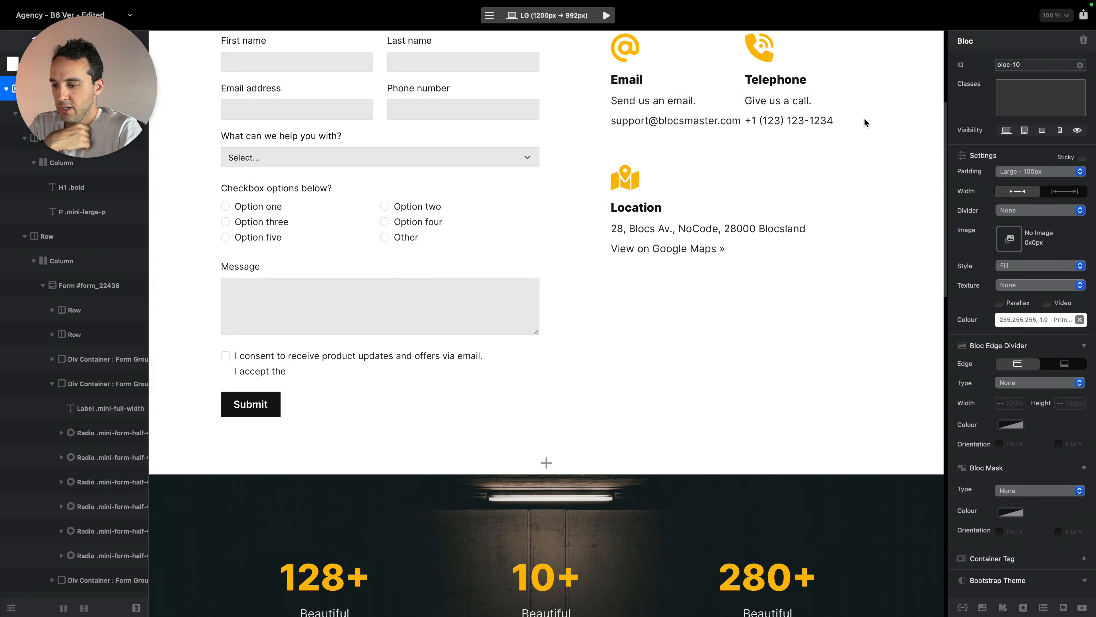
scroll(864, 122, "down", 10)
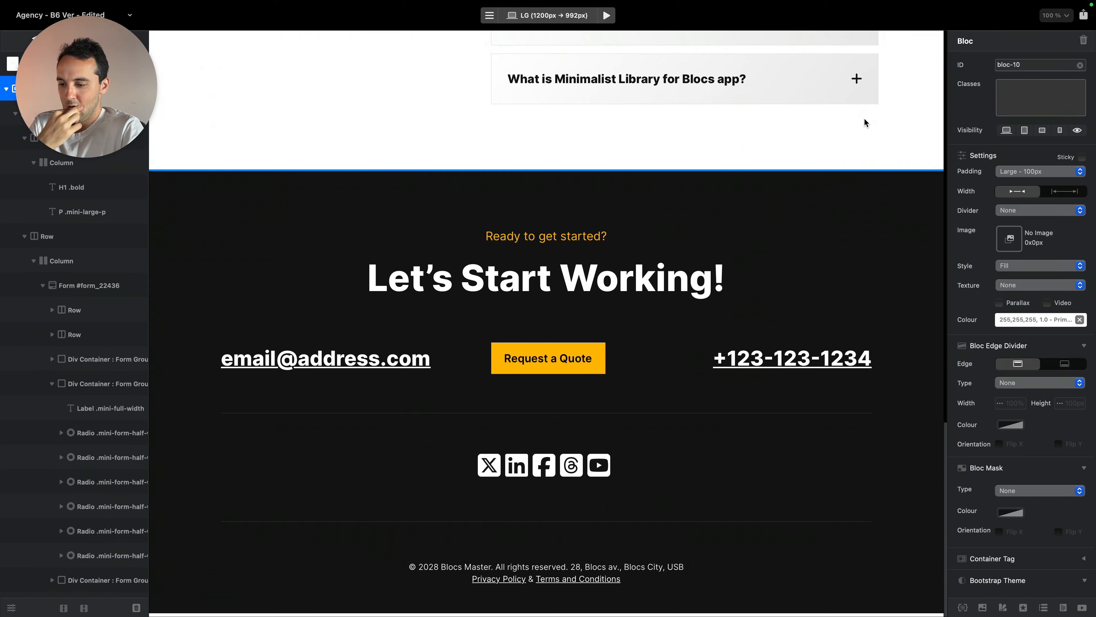
scroll(864, 122, "up", 20)
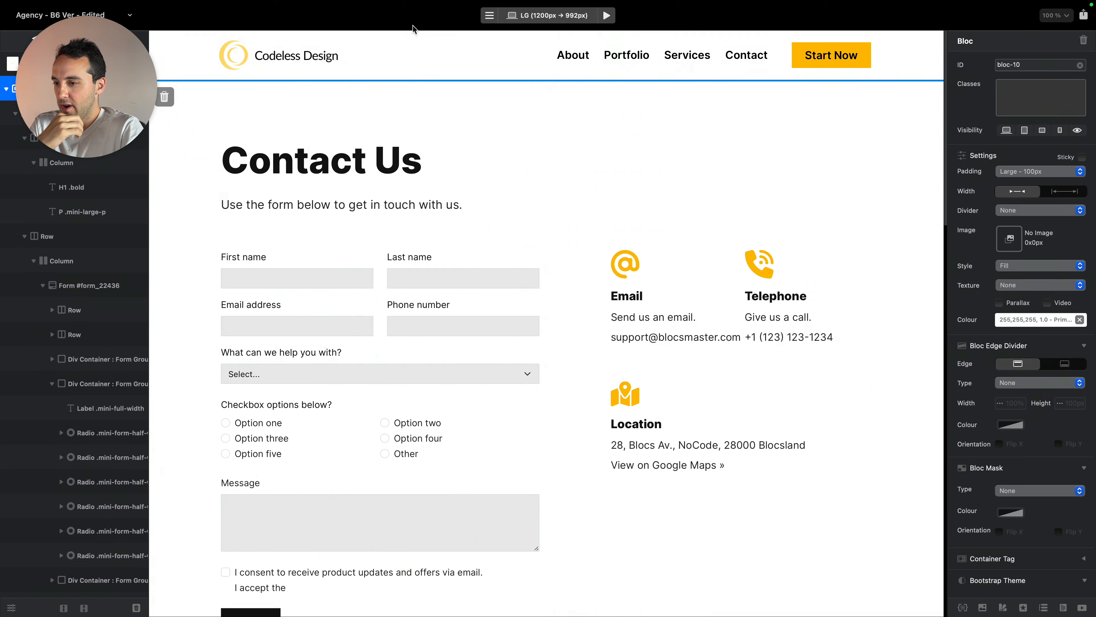
Check the Contact page layout at the MD, SM and XS breakpoints against the LG one
left_click(523, 18)
left_click(537, 61)
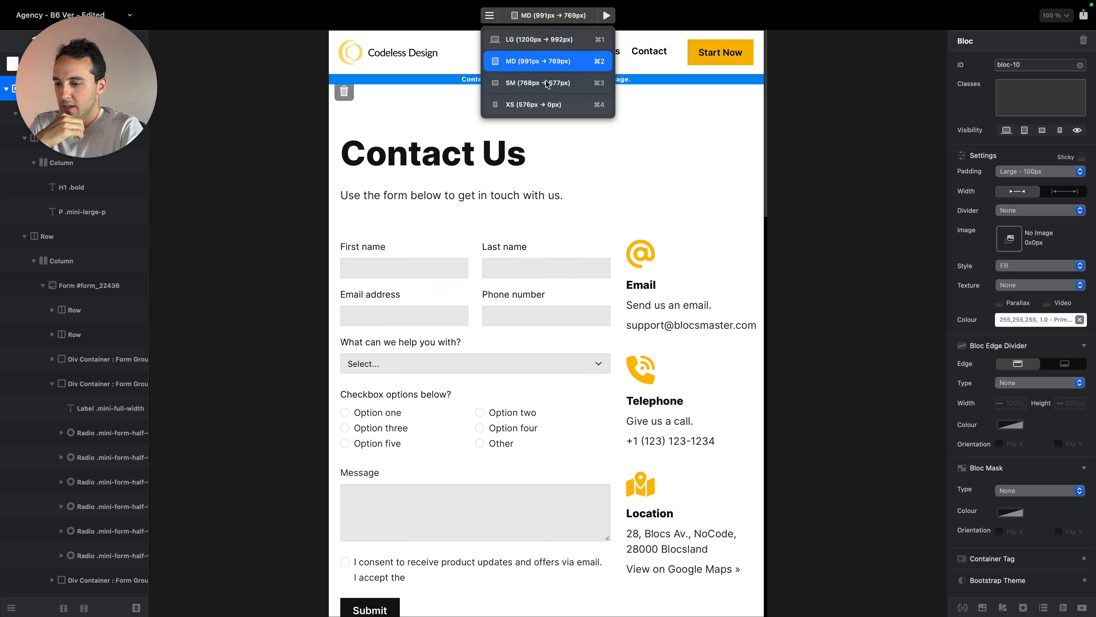
left_click(546, 87)
left_click(545, 106)
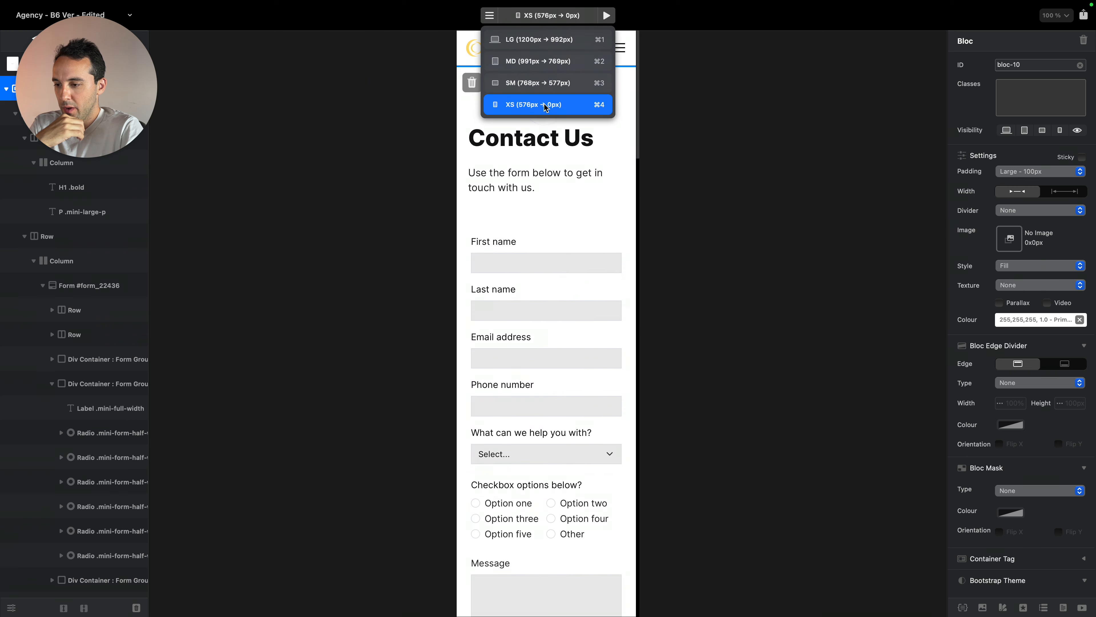
left_click(576, 42)
left_click(741, 107)
key("super+2")
key("super+3")
Set the contact form bloc's padding to Medium - 50px at the XS breakpoint and check it at SM
key("super+4")
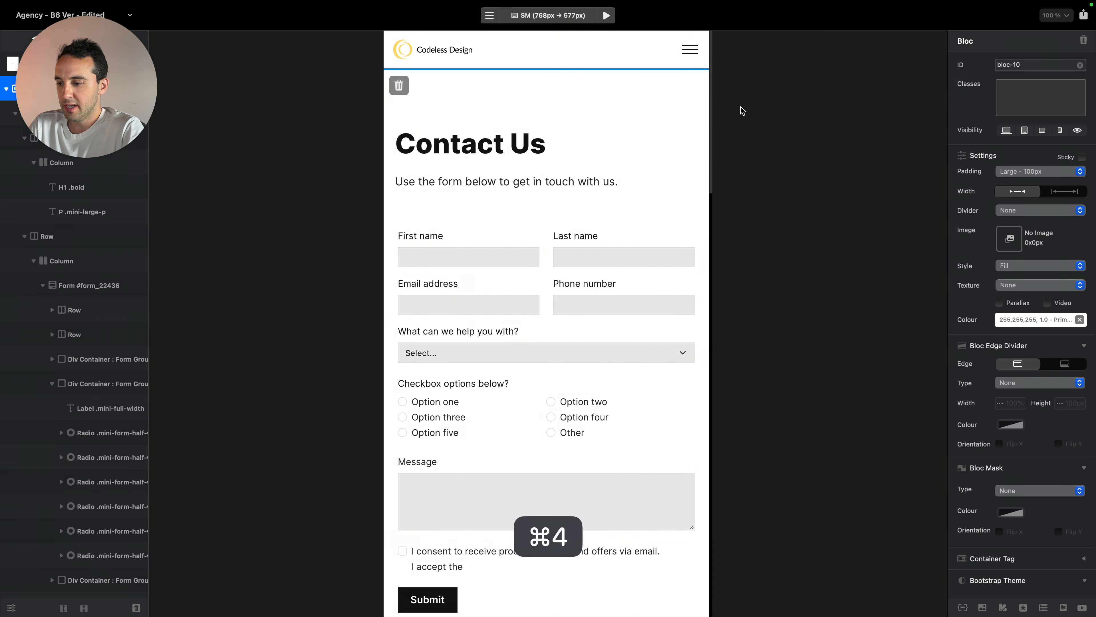
left_click(1025, 172)
left_click(1027, 190)
key("super+3")
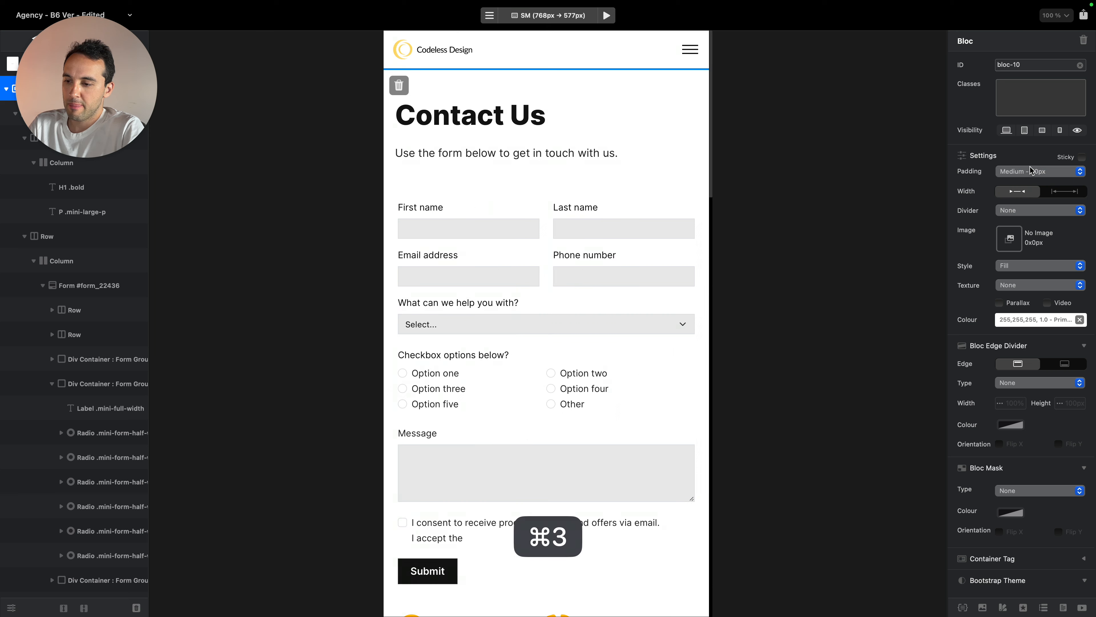
Set the contact form bloc's padding to Large - 100px for the MD breakpoint and return to the LG view
left_click(1031, 171)
left_click(1042, 158)
key("super+2")
key("super+1")
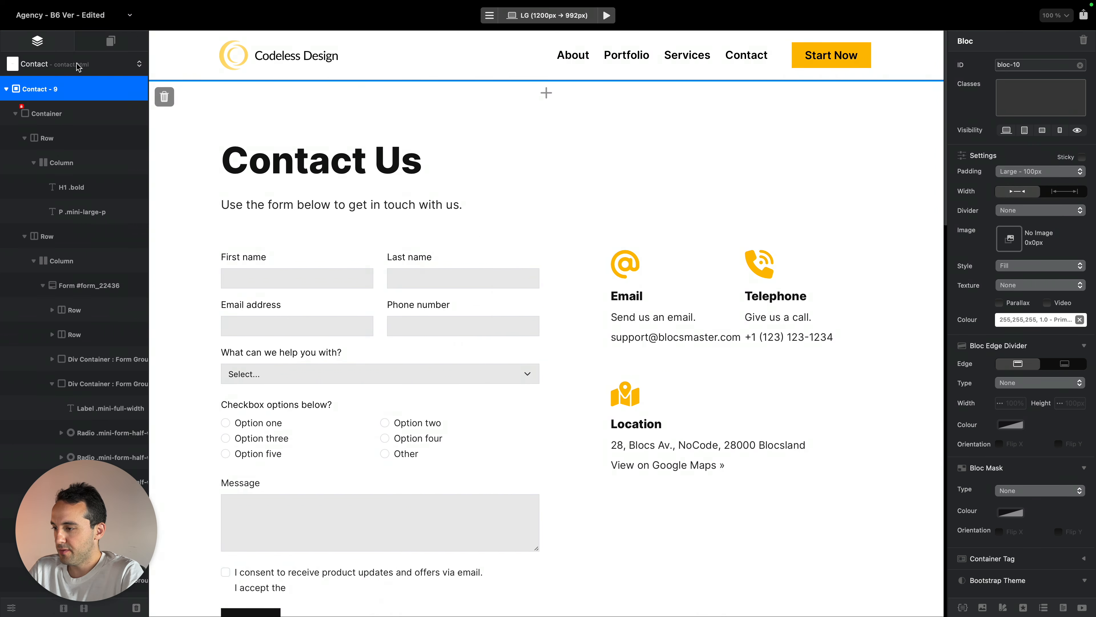
Open the Portfolio page, set the Our Projects bloc's padding to Medium - 50px at the XS breakpoint and check it at SM
left_click(77, 66)
left_click(75, 208)
key("super+2")
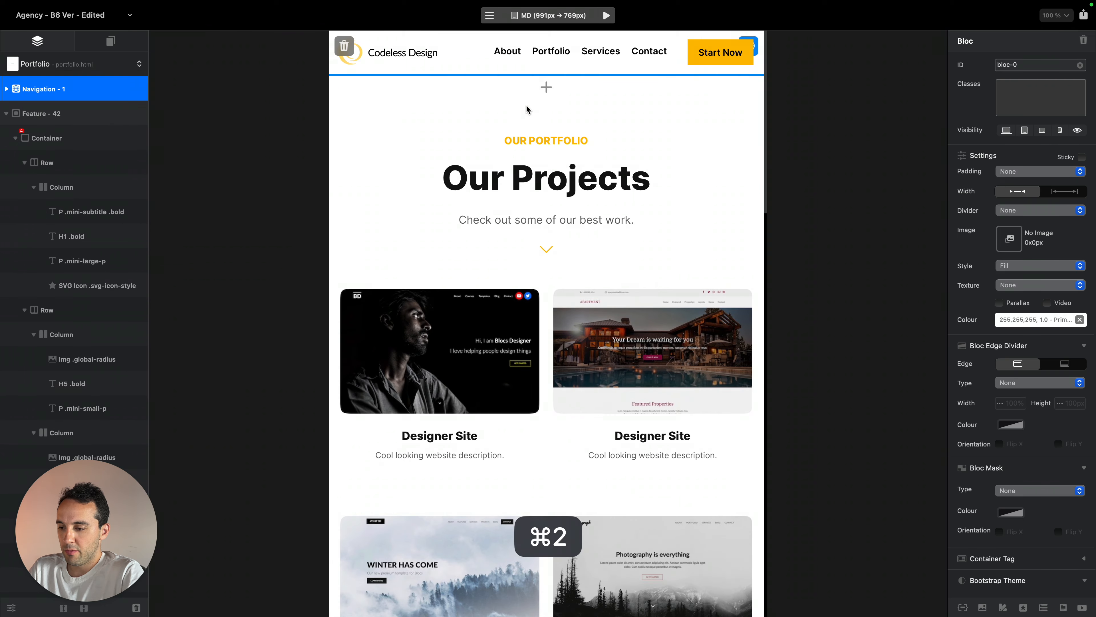
key("super+4")
left_click(625, 100)
left_click(1040, 171)
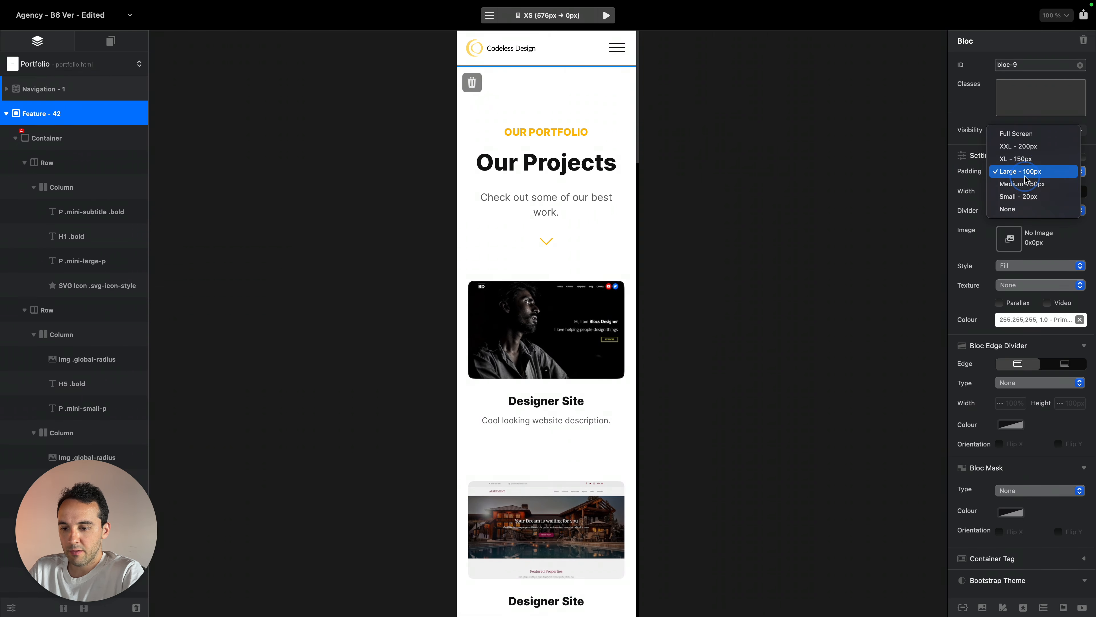
left_click(1036, 171)
key("super+3")
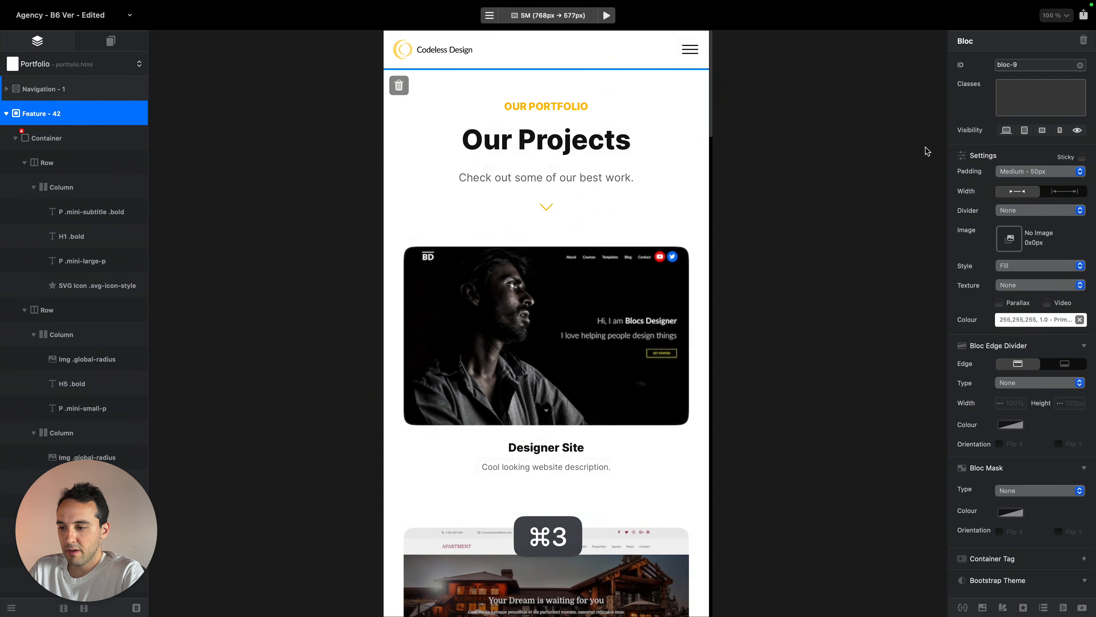
Set the Our Projects bloc's padding to Large - 100px at the MD breakpoint and return to the LG view
key("super+2")
left_click(1049, 173)
left_click(1035, 157)
key("super+1")
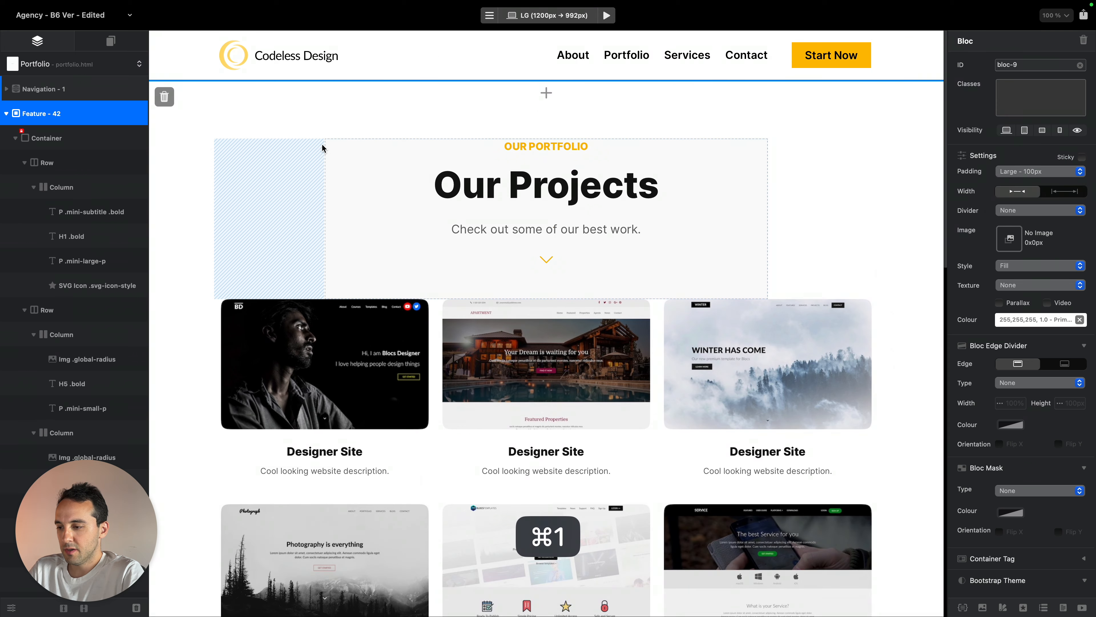
Open the Services page and check its pricing section at the XS, SM, MD and LG breakpoints
left_click(105, 65)
left_click(51, 172)
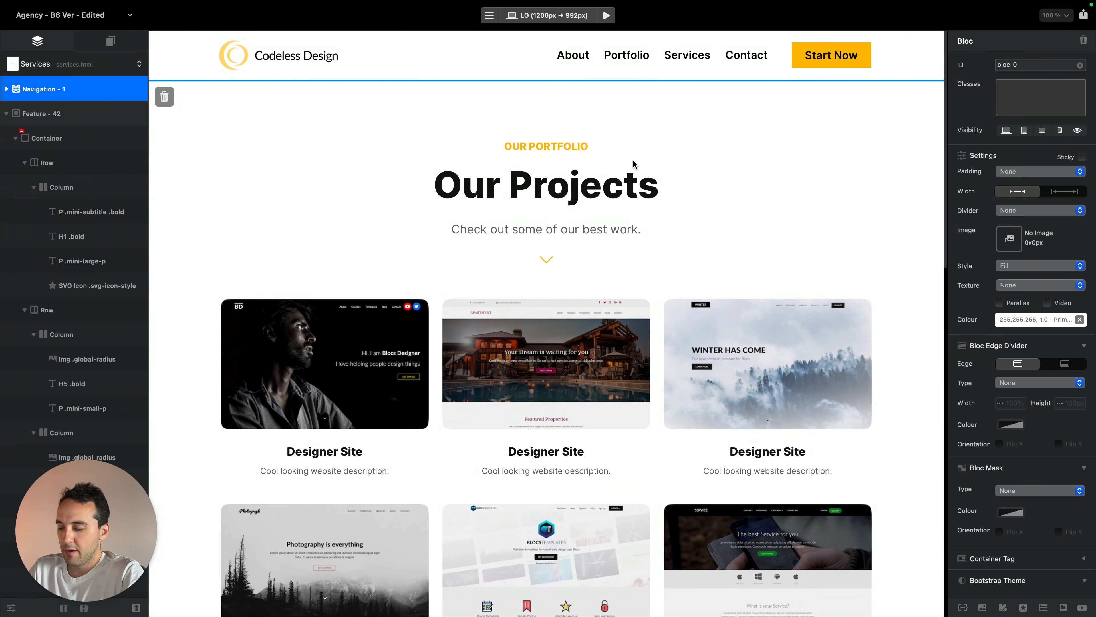
key("super+4")
key("super+3")
key("super+2")
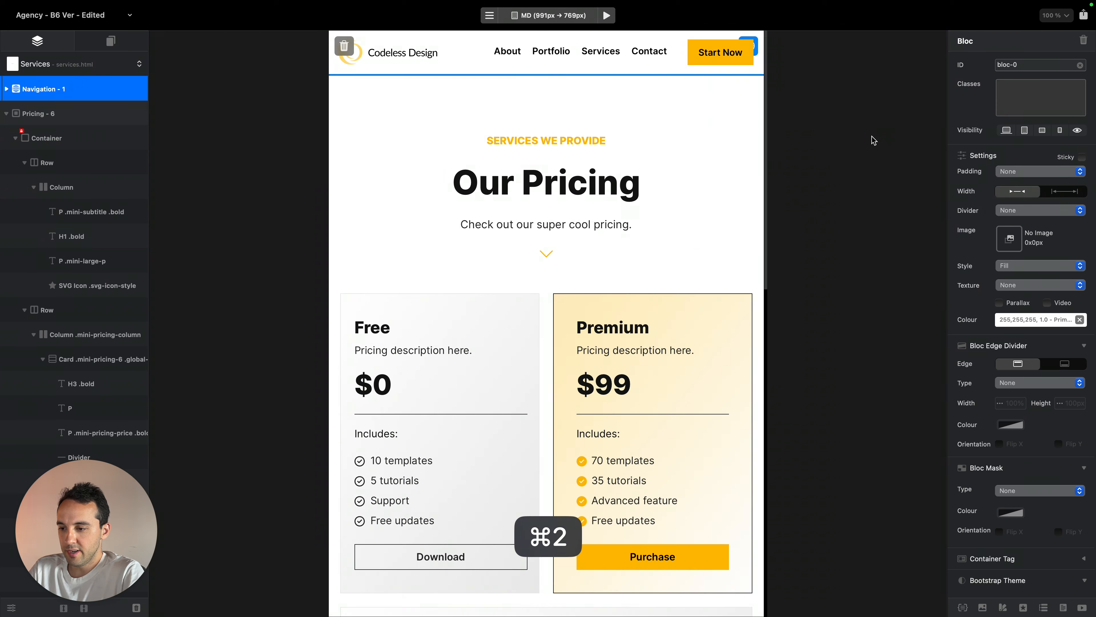
key("super+1")
Open the About page and set its Codeless Design header bloc's padding to Medium - 50px at the XS breakpoint
left_click(73, 64)
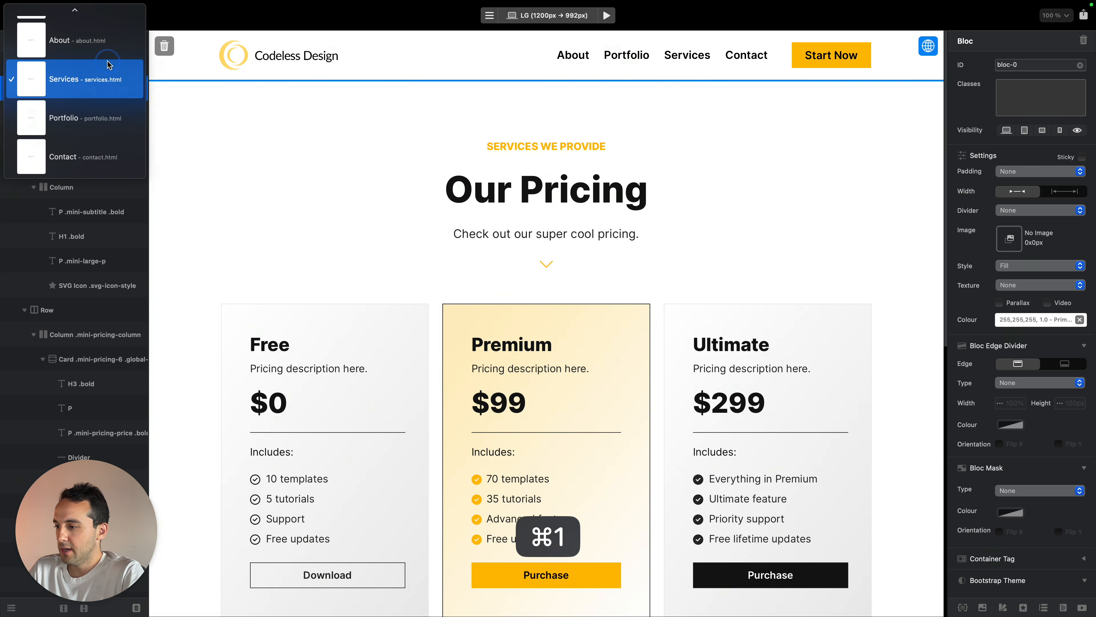
left_click(78, 50)
key("super+4")
key("super+3")
key("super+4")
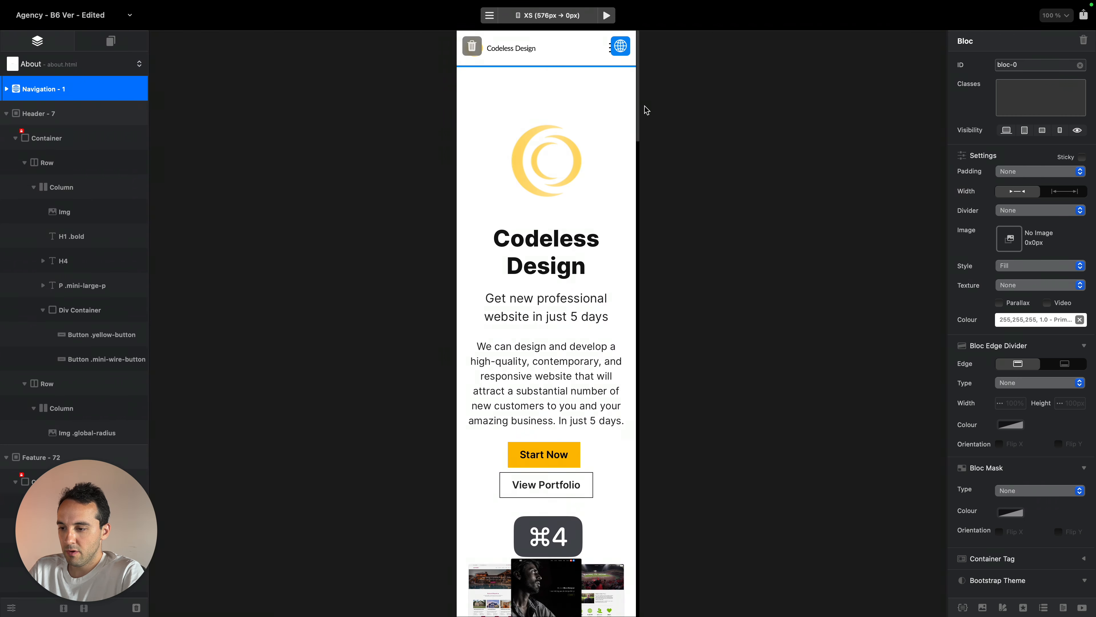
left_click(616, 95)
left_click(1027, 171)
left_click(1030, 186)
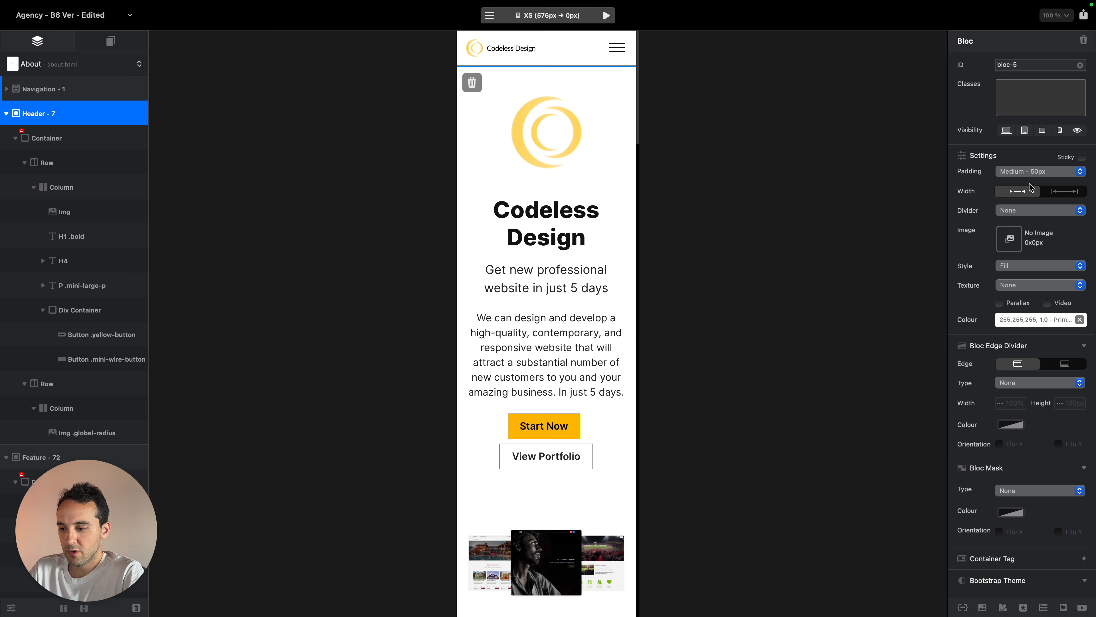
Set the About page header bloc's padding to Large - 100px at the MD breakpoint and return to the LG view
left_click(1033, 173)
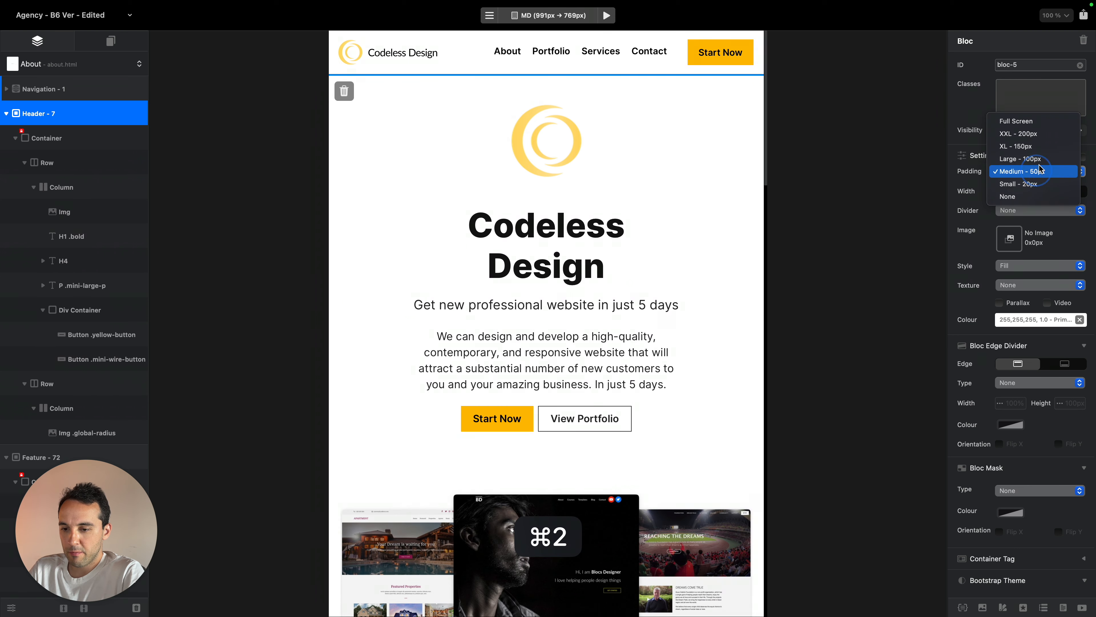
left_click(1036, 171)
left_click(1038, 172)
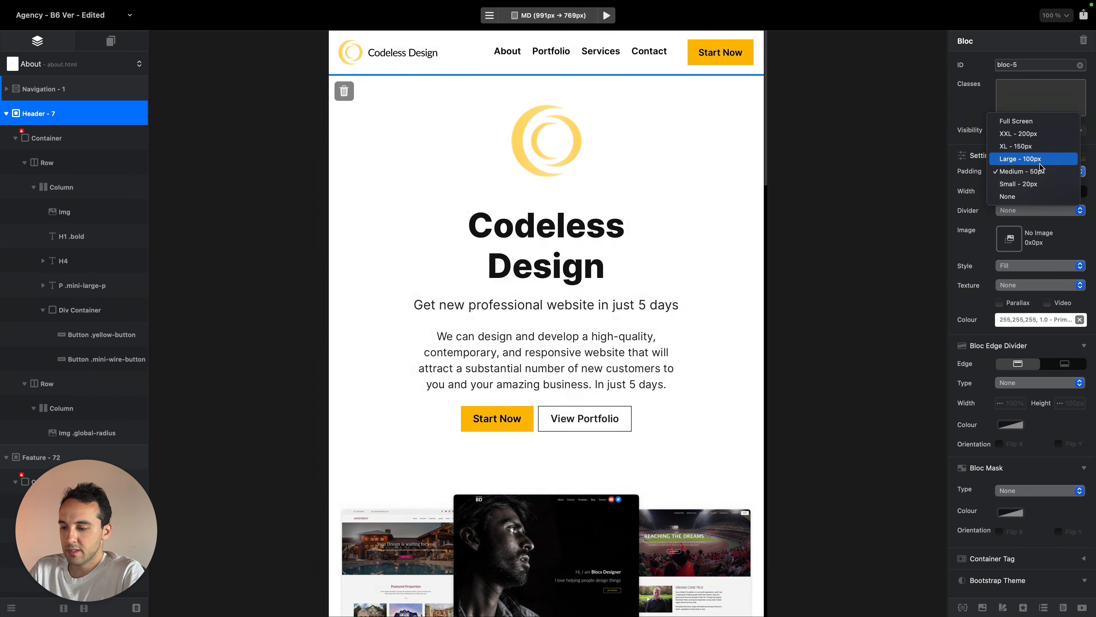
left_click(1040, 164)
key("super+1")
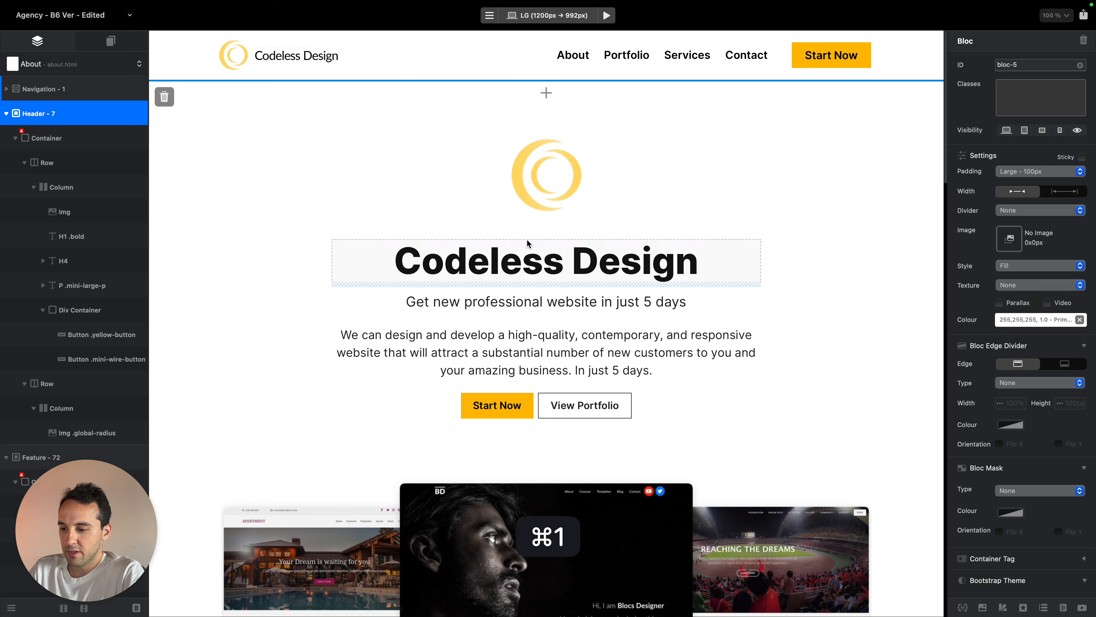
Set the About page's header text column to width 10 and offset 1 at the MD breakpoint
left_click(748, 232)
key("super+2")
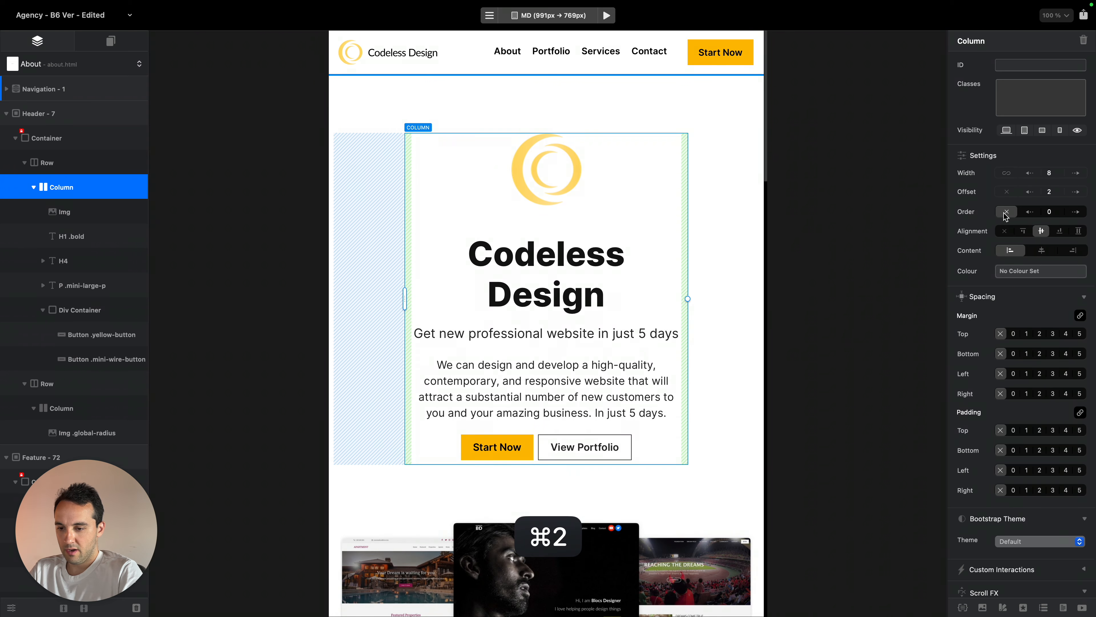
left_click(1030, 192)
left_click(1076, 172)
left_click(1076, 172)
Check the About page's header text and its wide website image at every breakpoint from LG to XS
key("super+3")
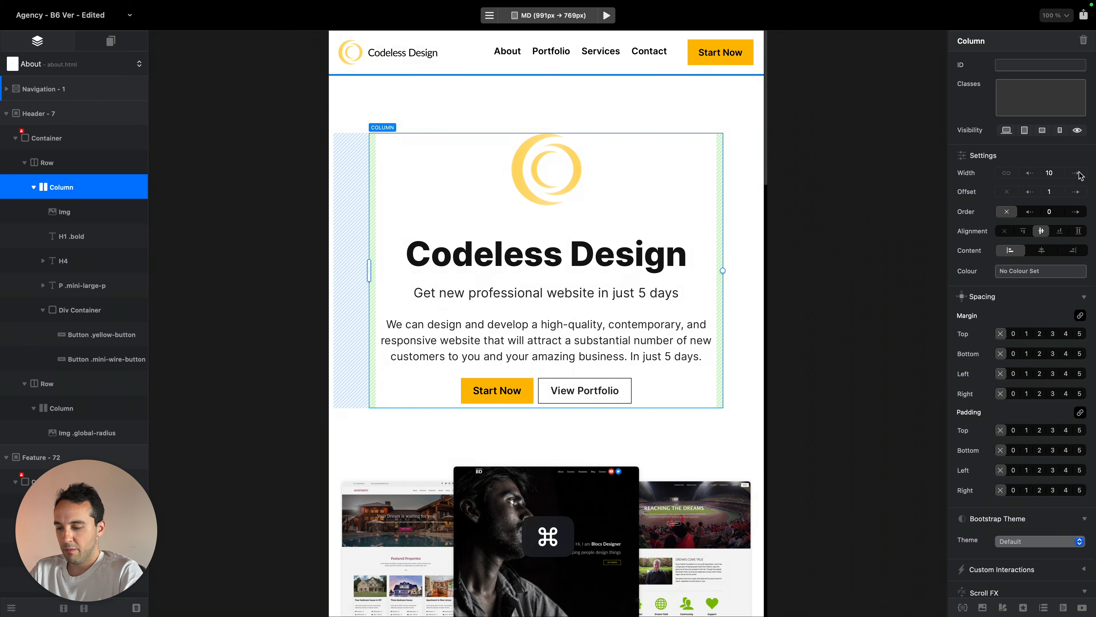
key("super+4")
key("super+3")
key("super+2")
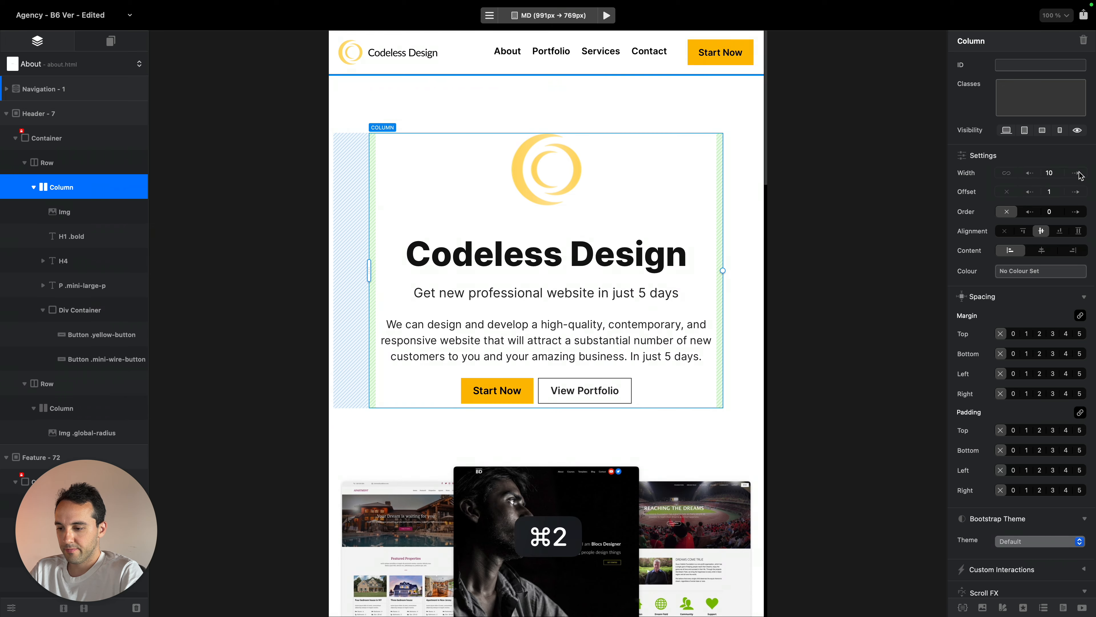
key("super+1")
scroll(619, 290, "down", 10)
scroll(620, 290, "up", 5)
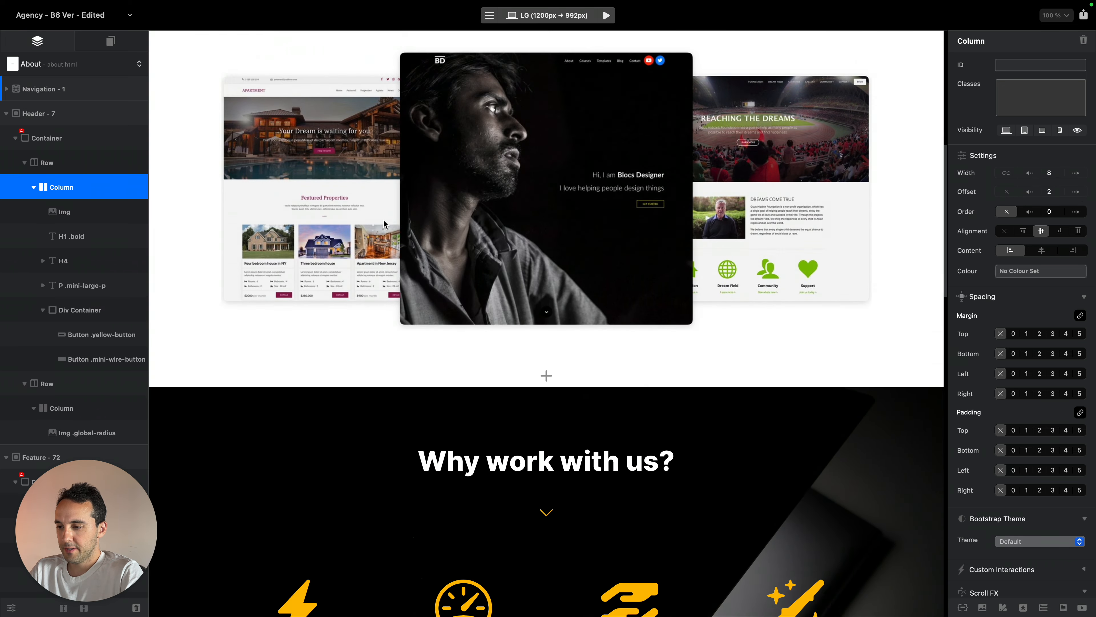
left_click(617, 288)
key("super+2")
key("super+4")
key("super+3")
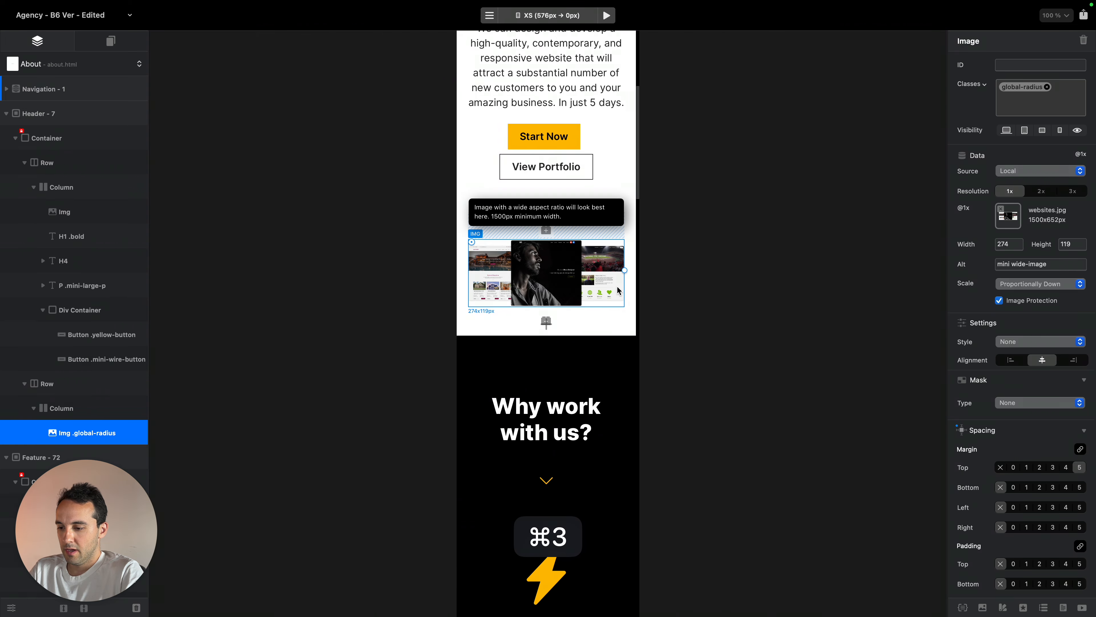
key("super+2")
scroll(619, 290, "up", 3)
key("super+1")
Open the Home page at the MD breakpoint and review its sections from the header to the footer
left_click(74, 64)
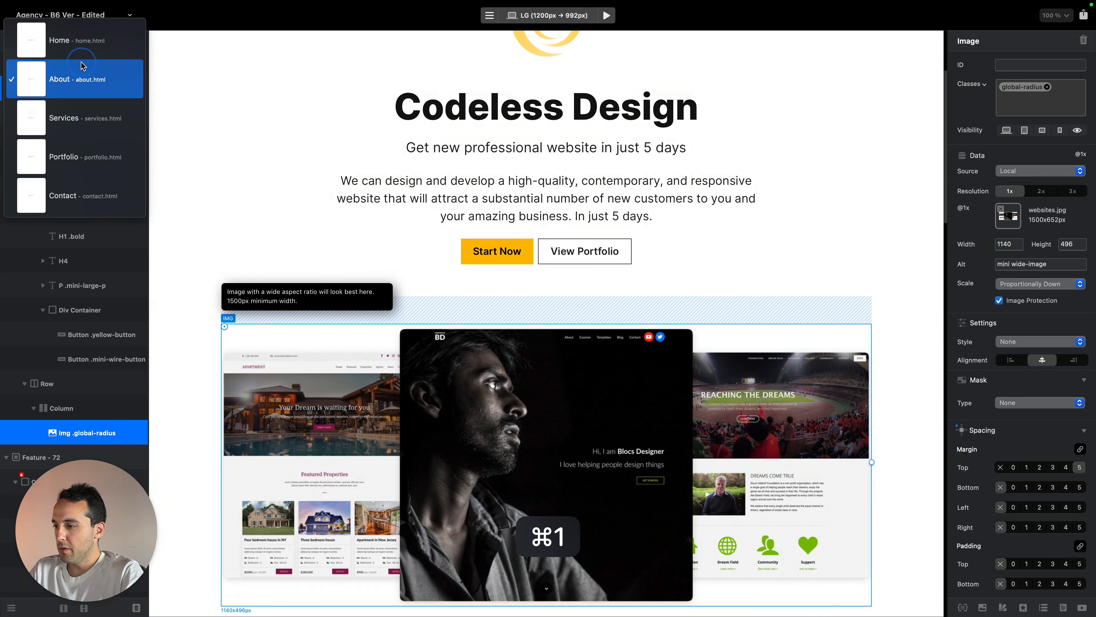
left_click(91, 38)
key("super+2")
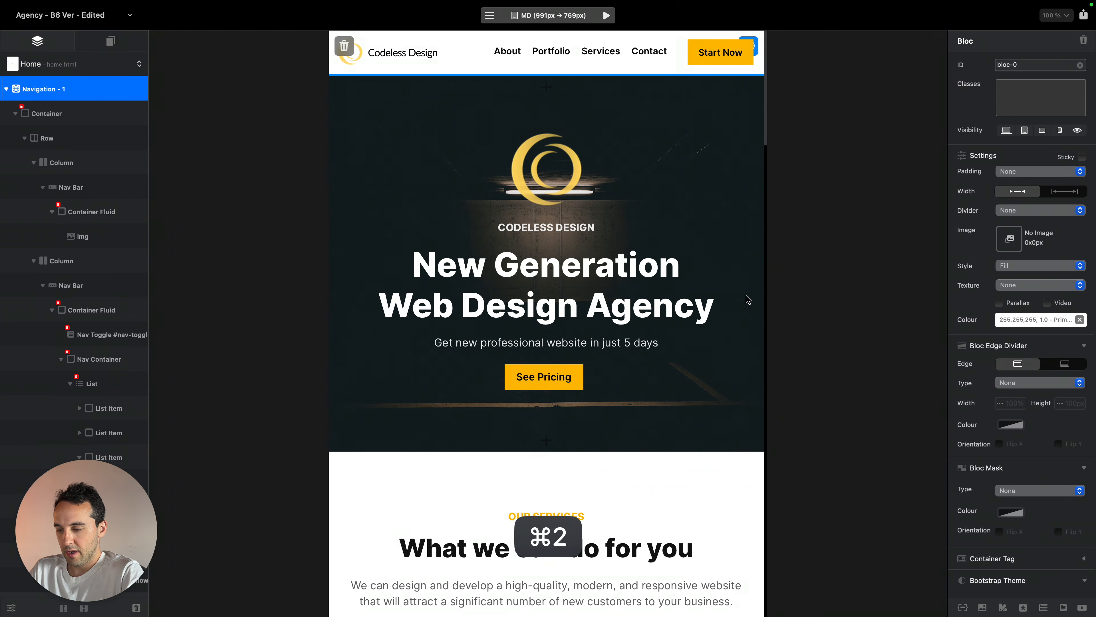
scroll(609, 320, "down", 15)
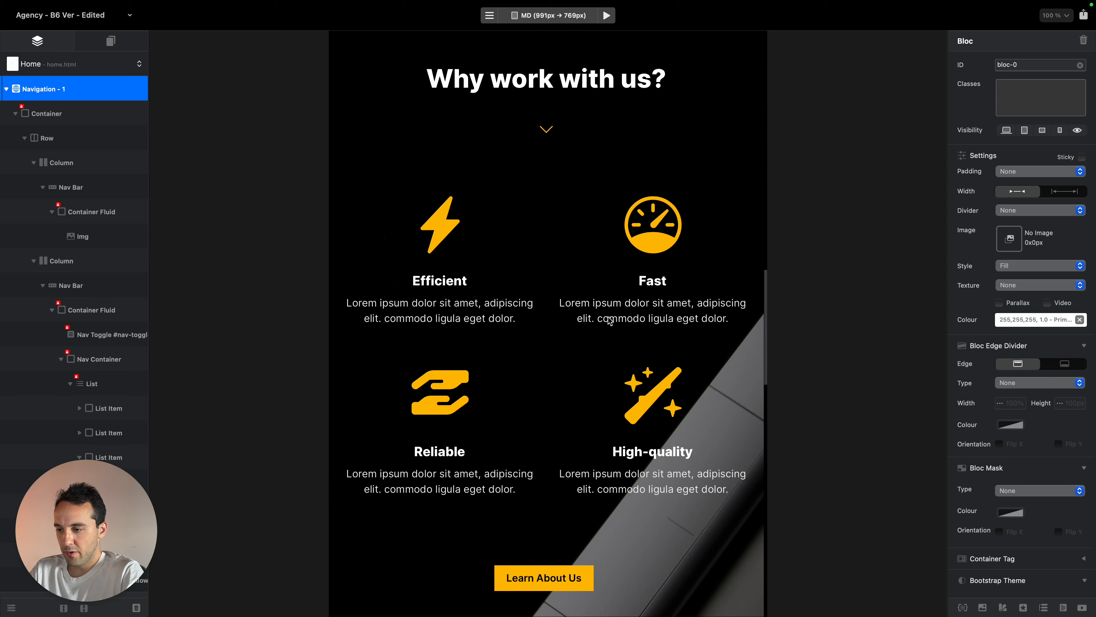
scroll(610, 320, "up", 6)
scroll(610, 320, "up", 2)
scroll(607, 319, "down", 8)
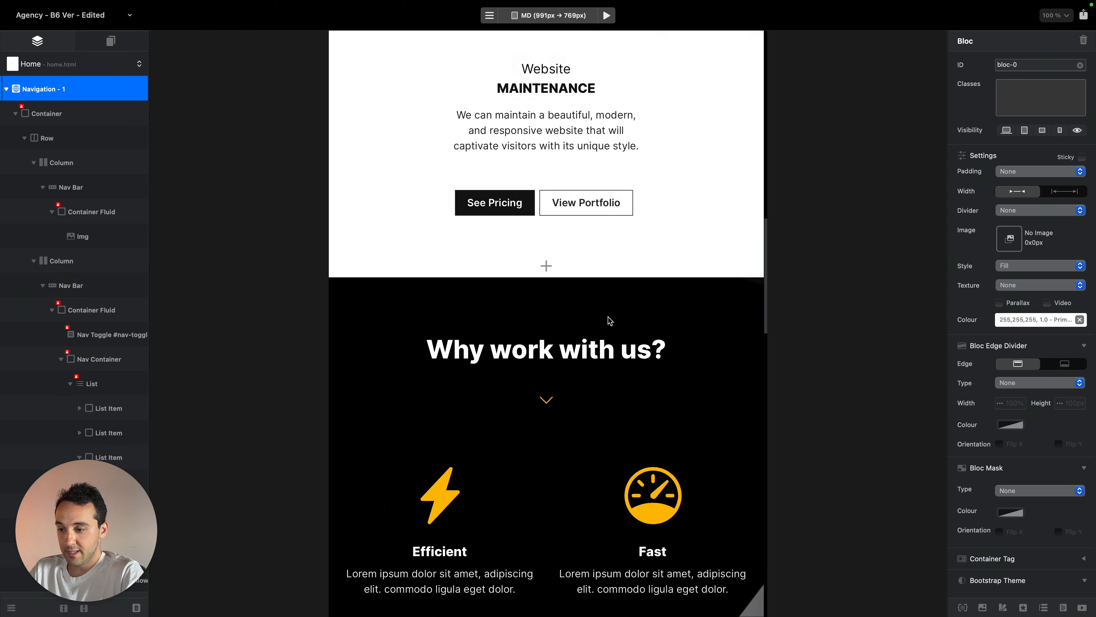
scroll(538, 318, "up", 7)
scroll(478, 303, "down", 20)
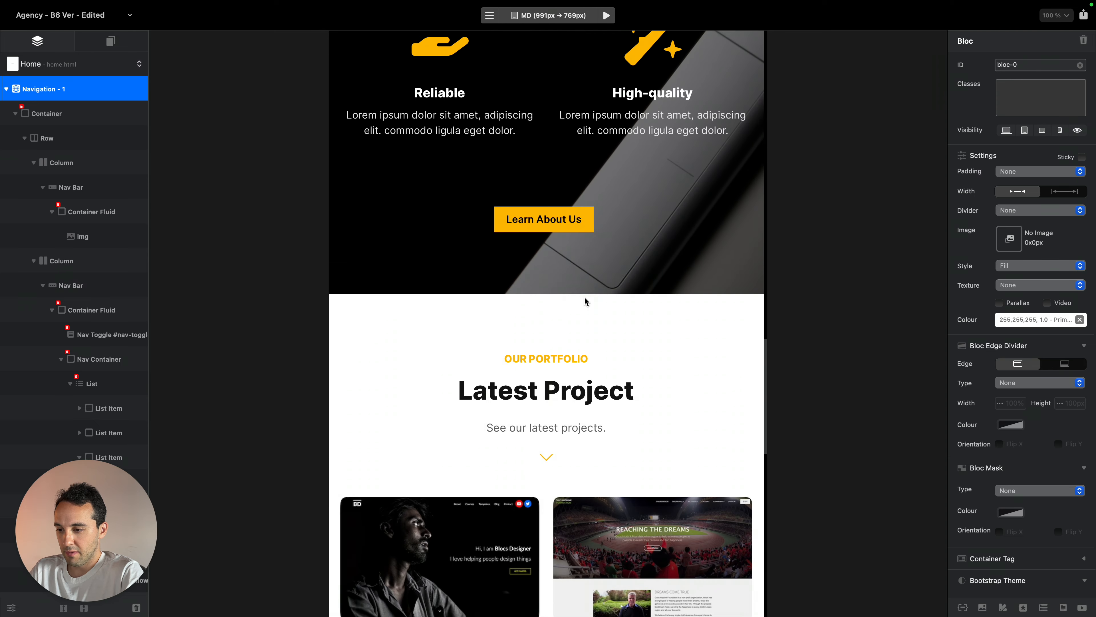
scroll(585, 301, "down", 3)
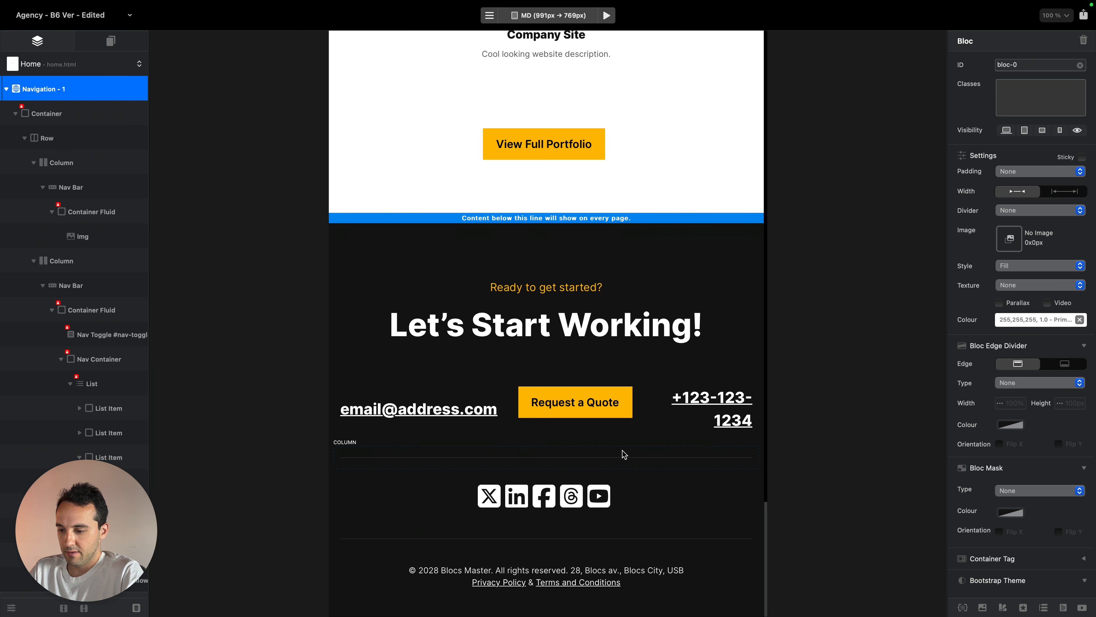
Set the width of the footer column containing the e-mail link to 5 at the MD breakpoint
left_click(537, 432)
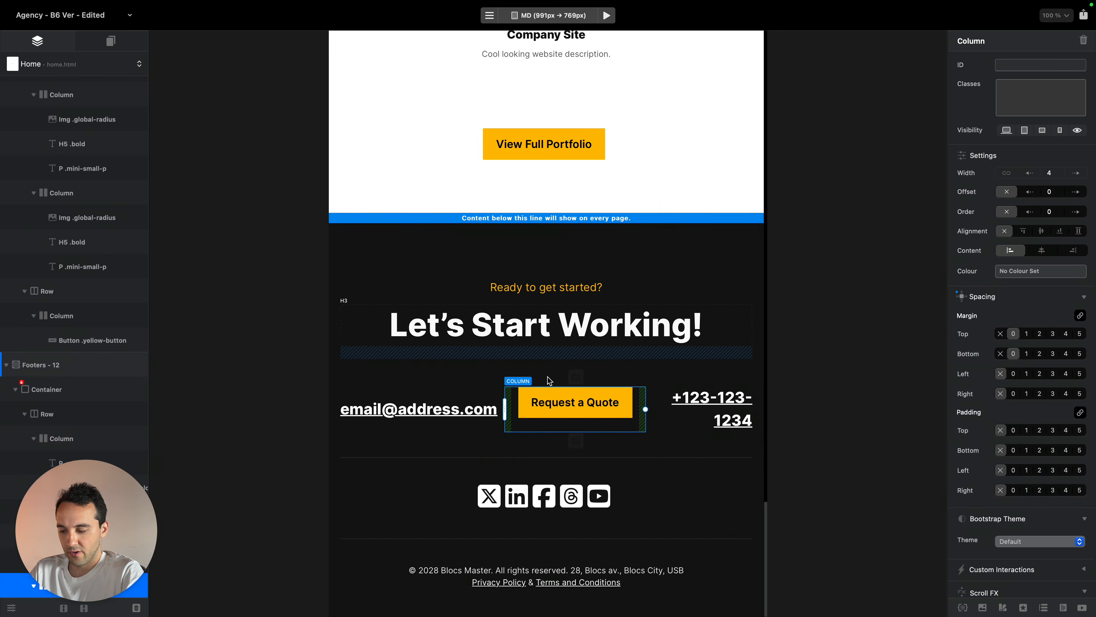
left_click(465, 439)
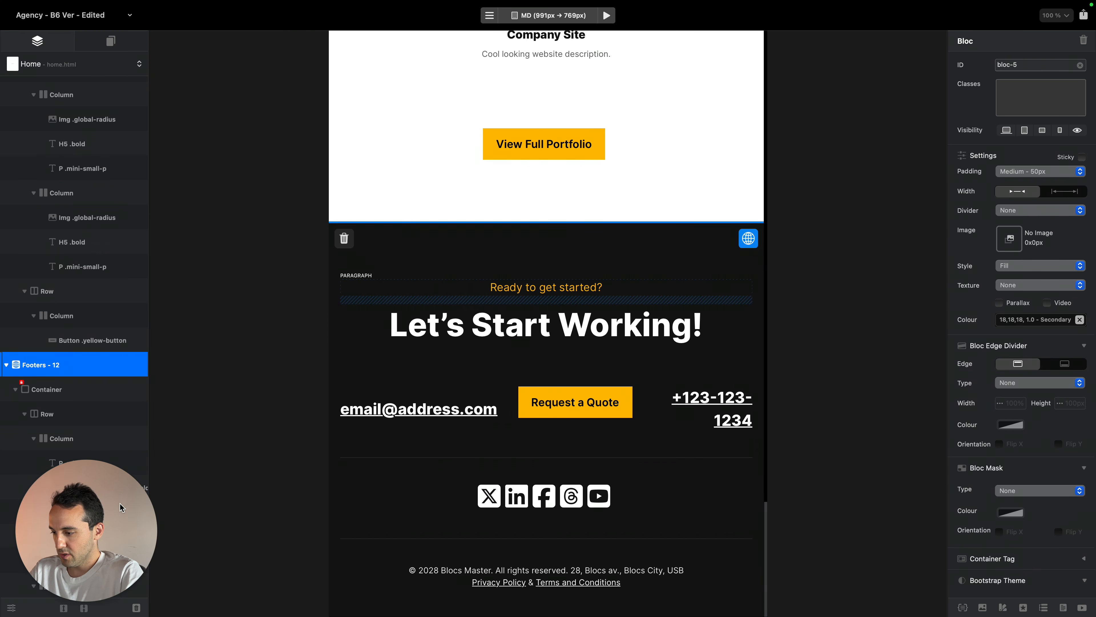
left_click(423, 396)
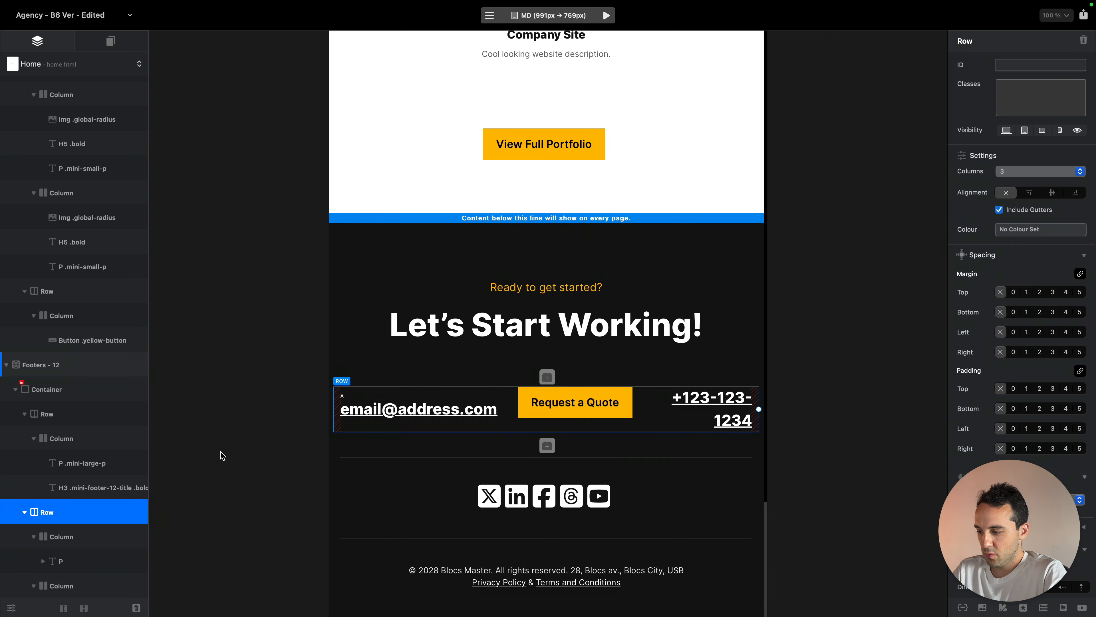
left_click(61, 536)
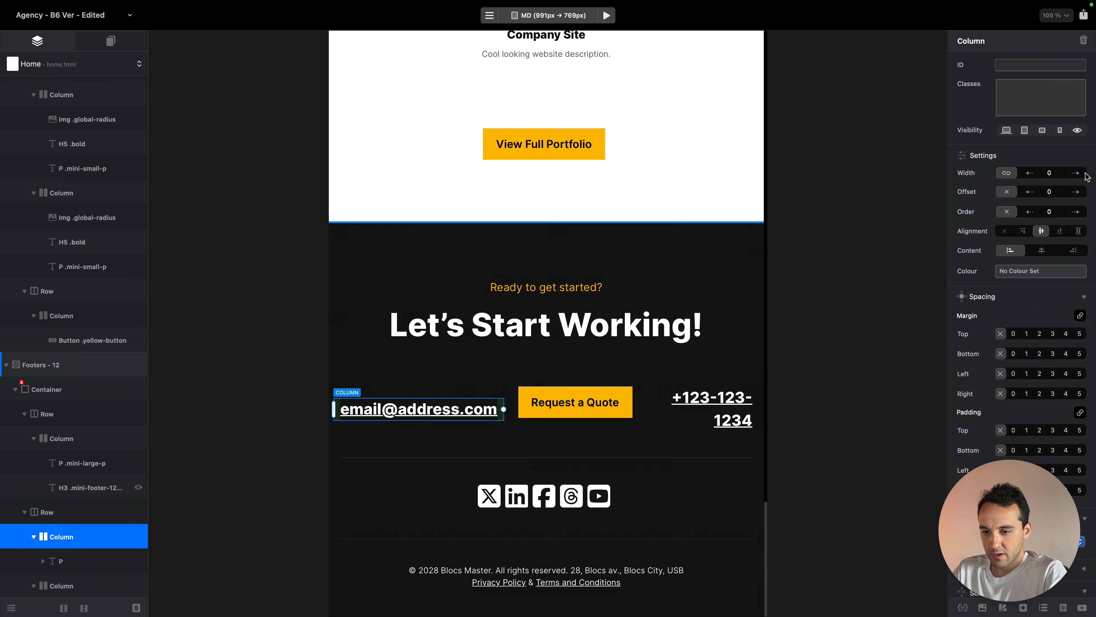
left_click(1076, 173)
left_click(1076, 174)
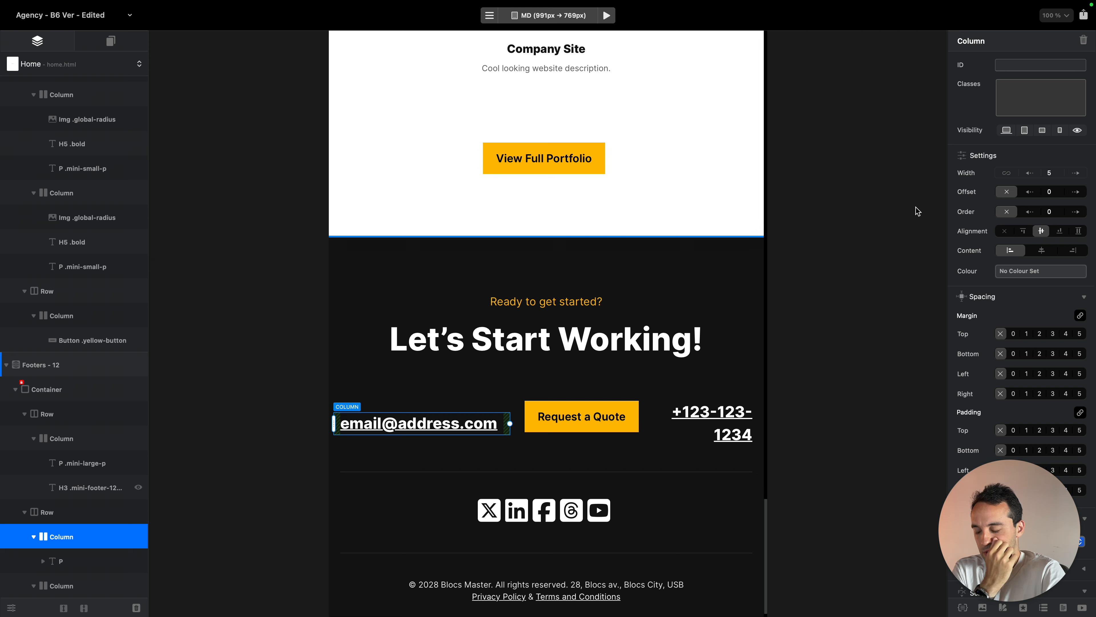
Check the font size of the footer e-mail link's mini-footer-12-links class at the MD and LG breakpoints
left_click(425, 429)
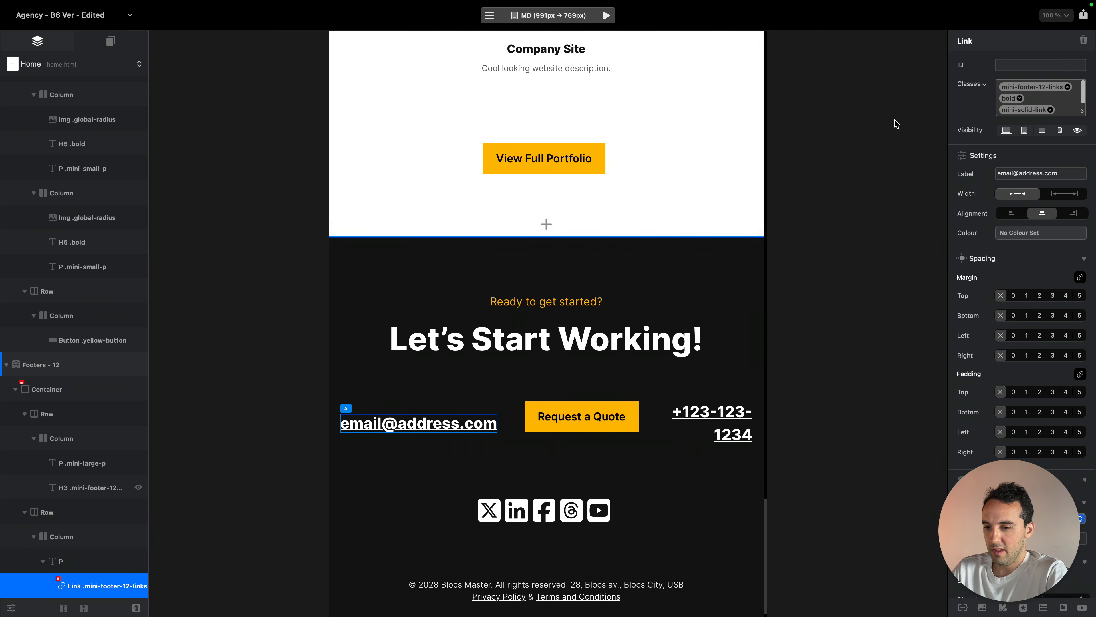
double_click(1031, 88)
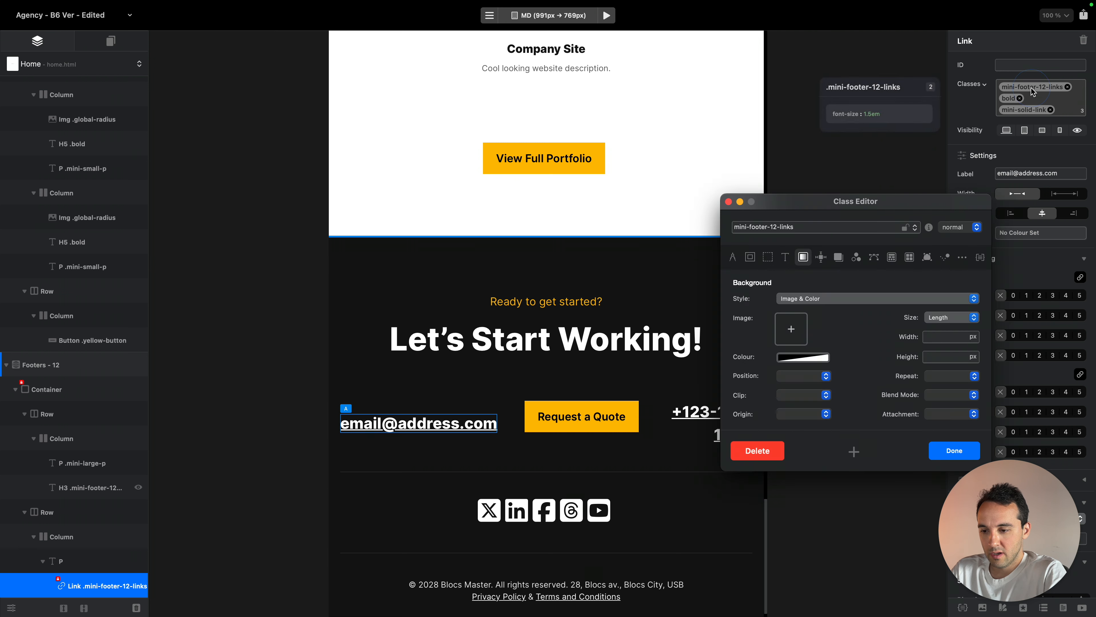
left_click(785, 257)
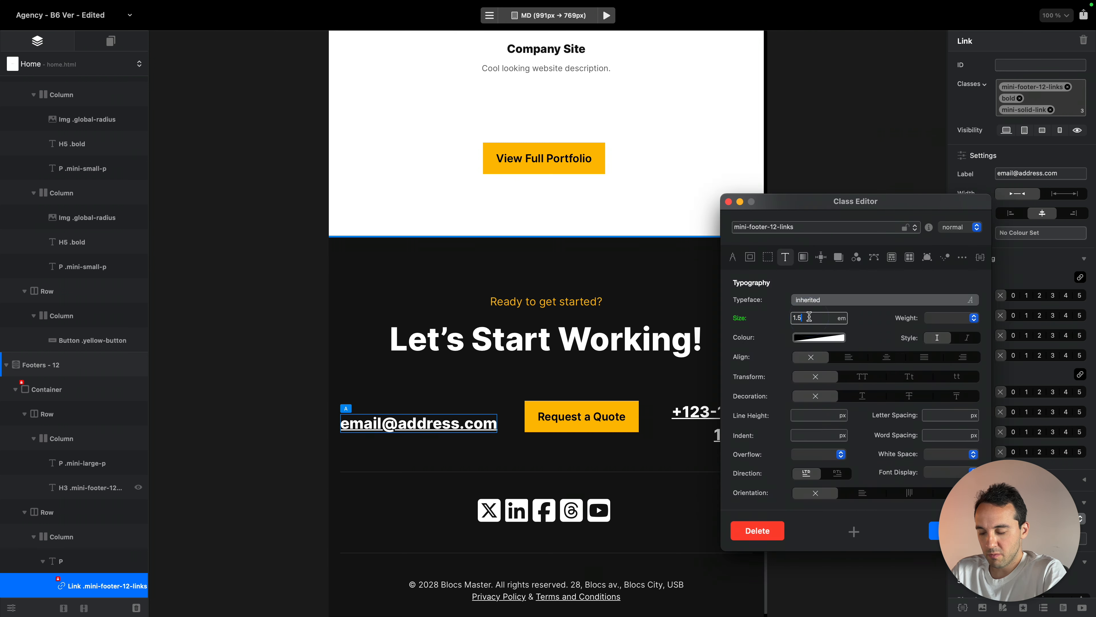
key("super+1")
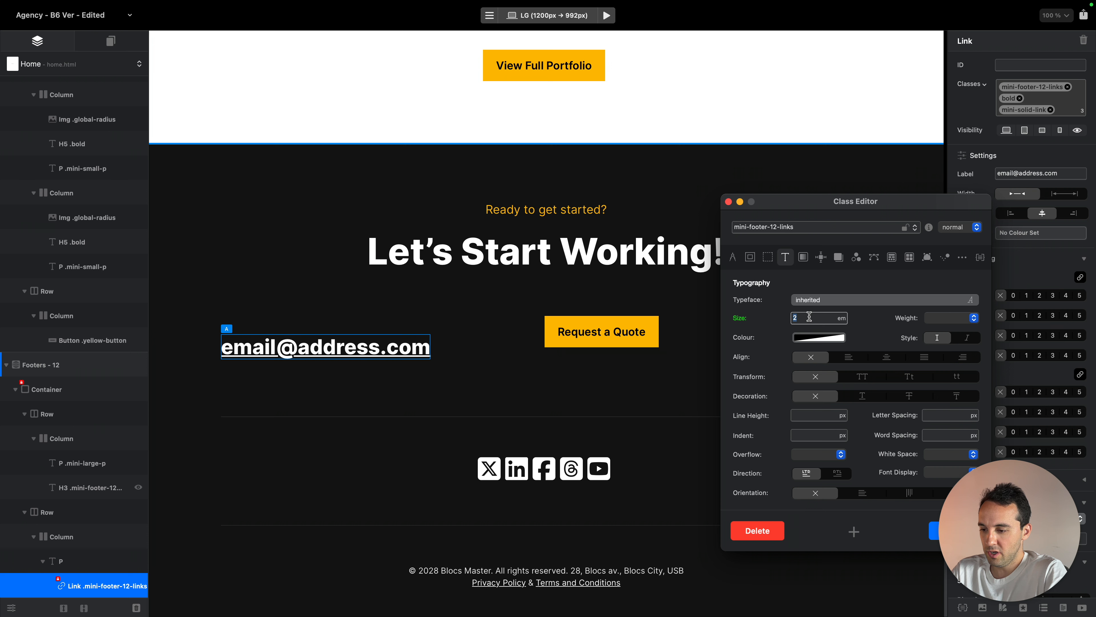
left_click(728, 202)
Set the footer e-mail column's width to 4 at the LG breakpoint
left_click(60, 560)
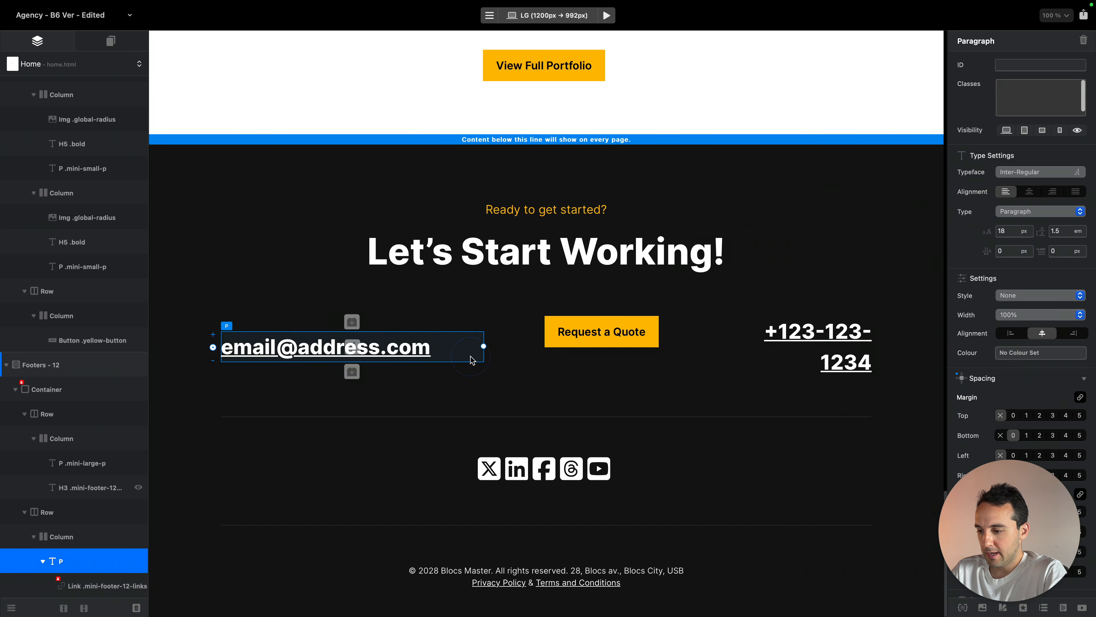
left_click(67, 536)
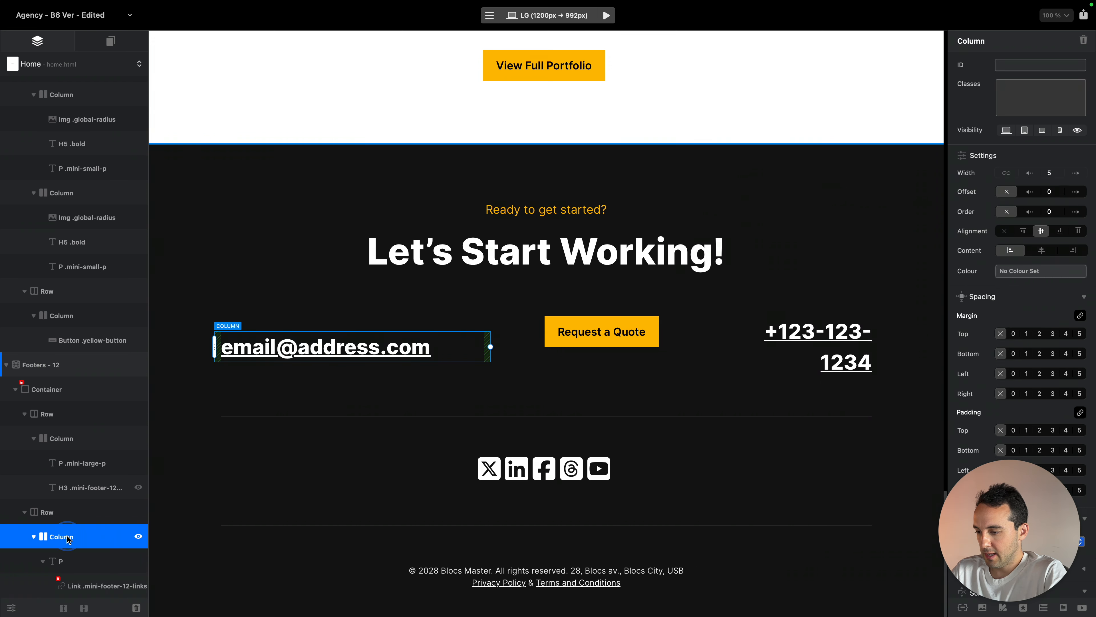
left_click(1032, 174)
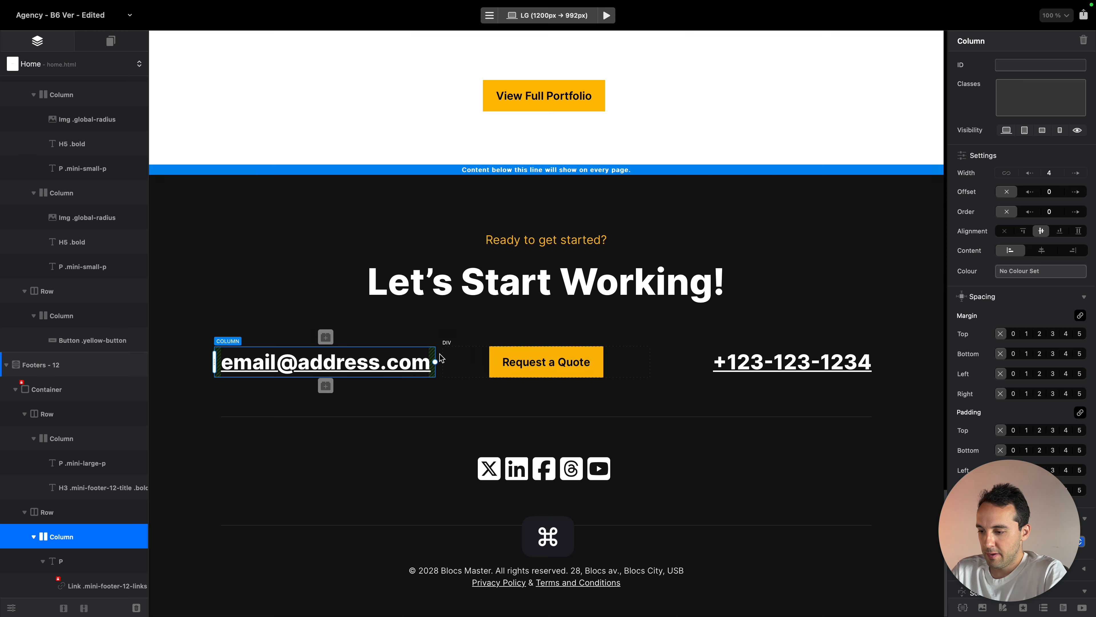
Set the font size of the mini-footer-12-links class to 1.2 em at the MD breakpoint
left_click(412, 363)
key("super+2")
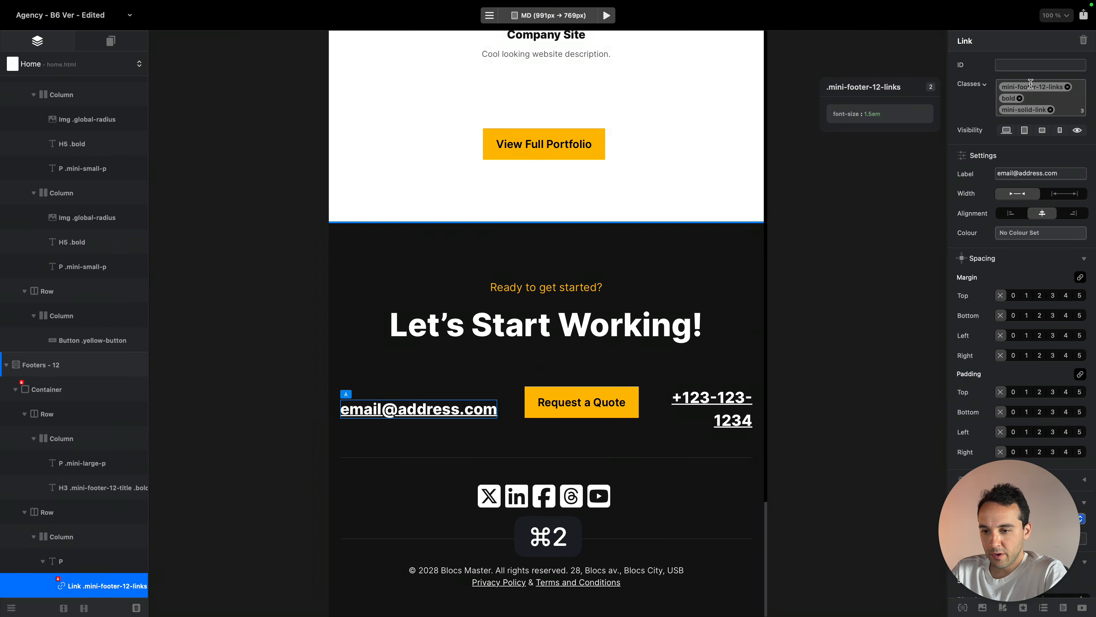
double_click(1044, 86)
type("2")
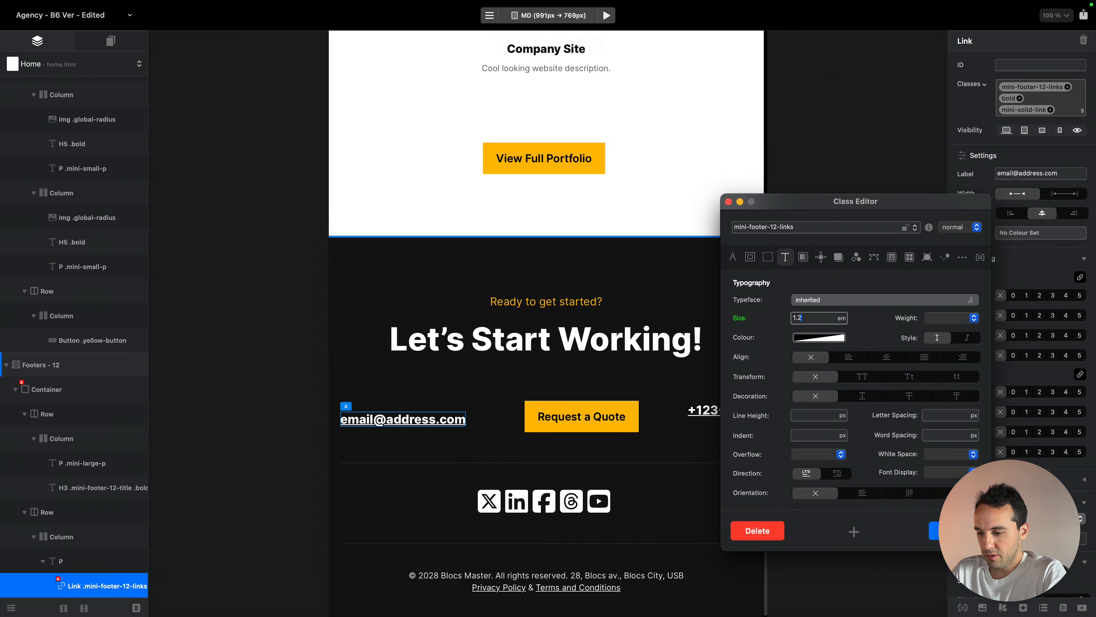
Set the footer e-mail column's width to 4 at the MD breakpoint, moving the Class Editor out of the way
left_click_drag(810, 203, 922, 172)
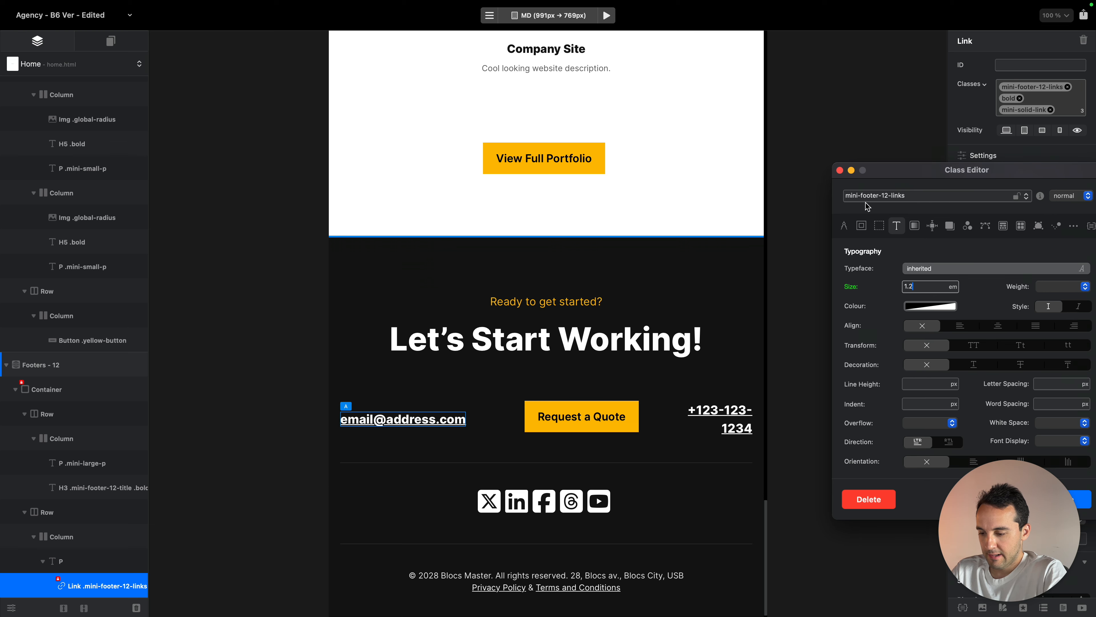
left_click(494, 423)
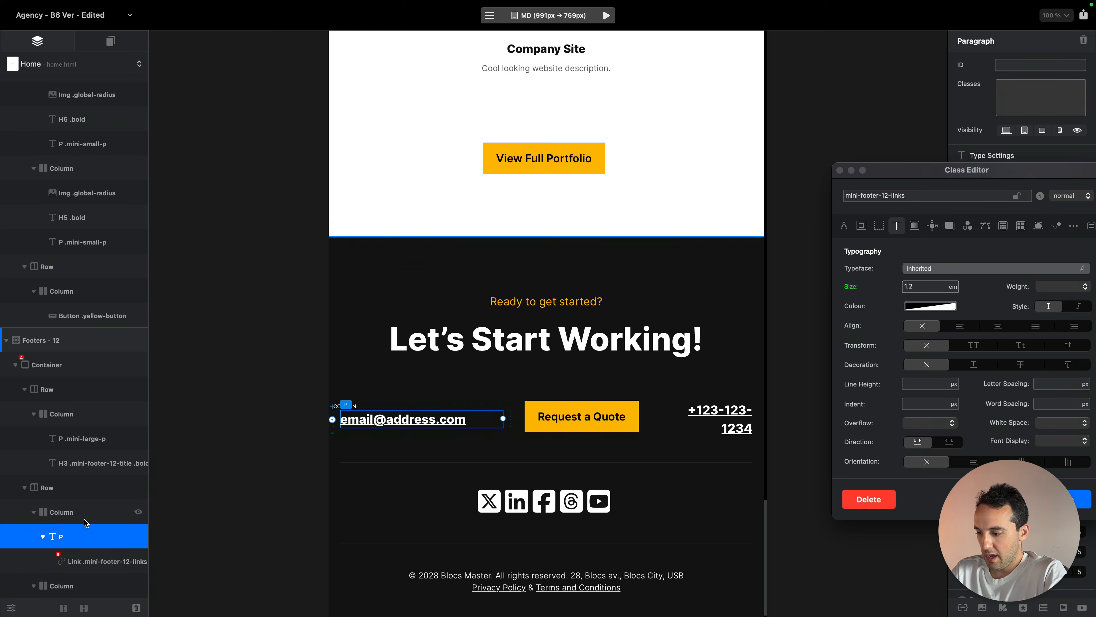
left_click(90, 508)
left_click_drag(898, 172, 137, 145)
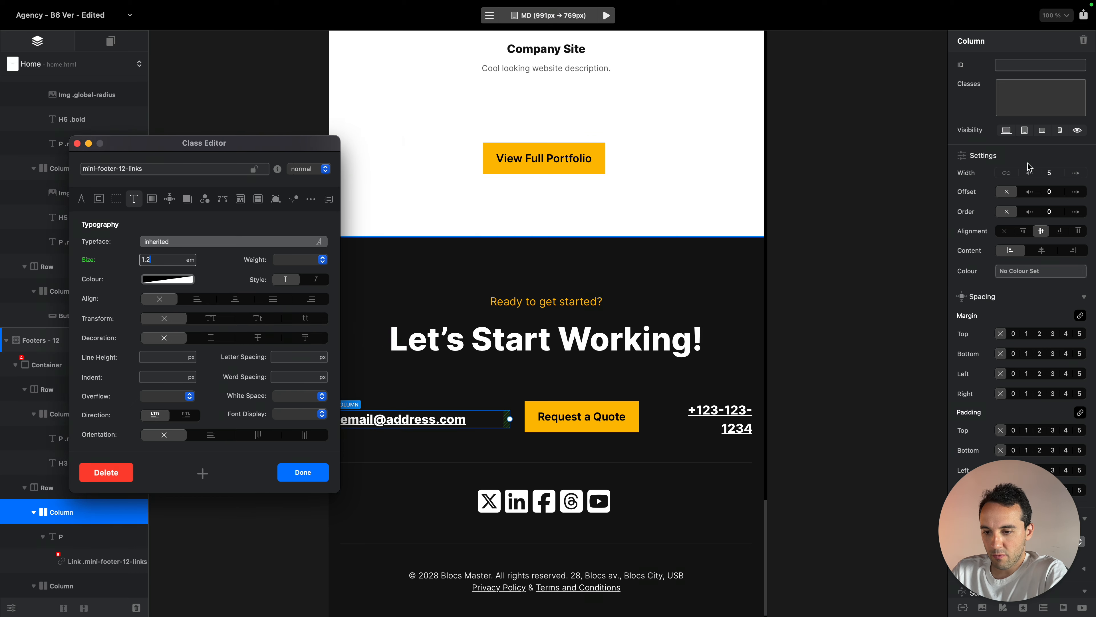
left_click(1029, 172)
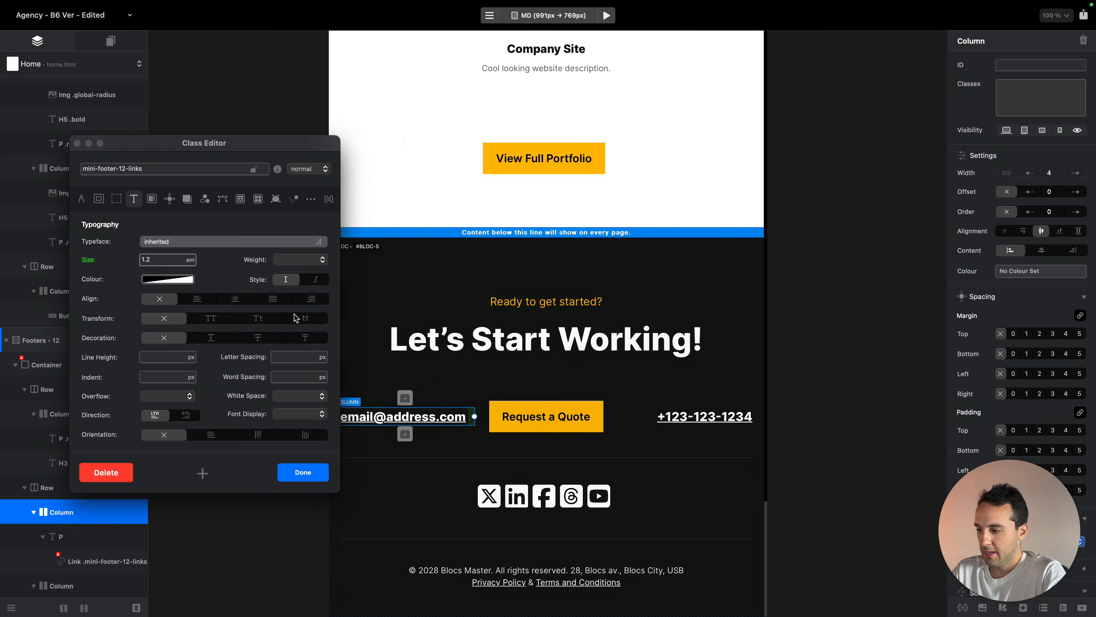
Check the layout of the footer's contact links, quote button and social icons at every breakpoint from LG to XS
key("super+3")
key("super+4")
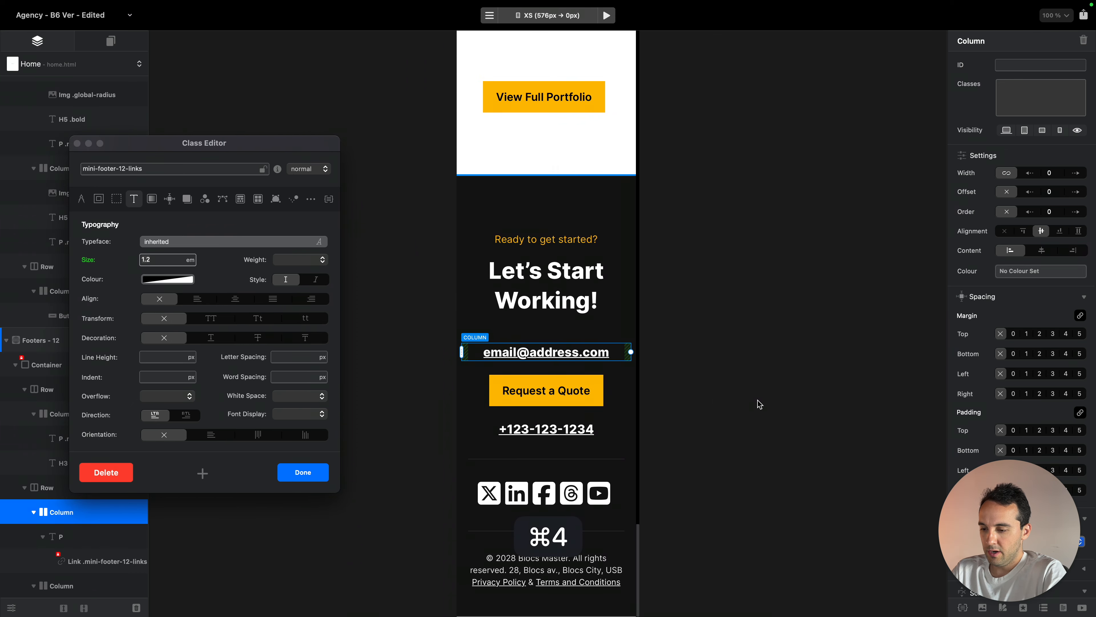
key("super+3")
key("super+2")
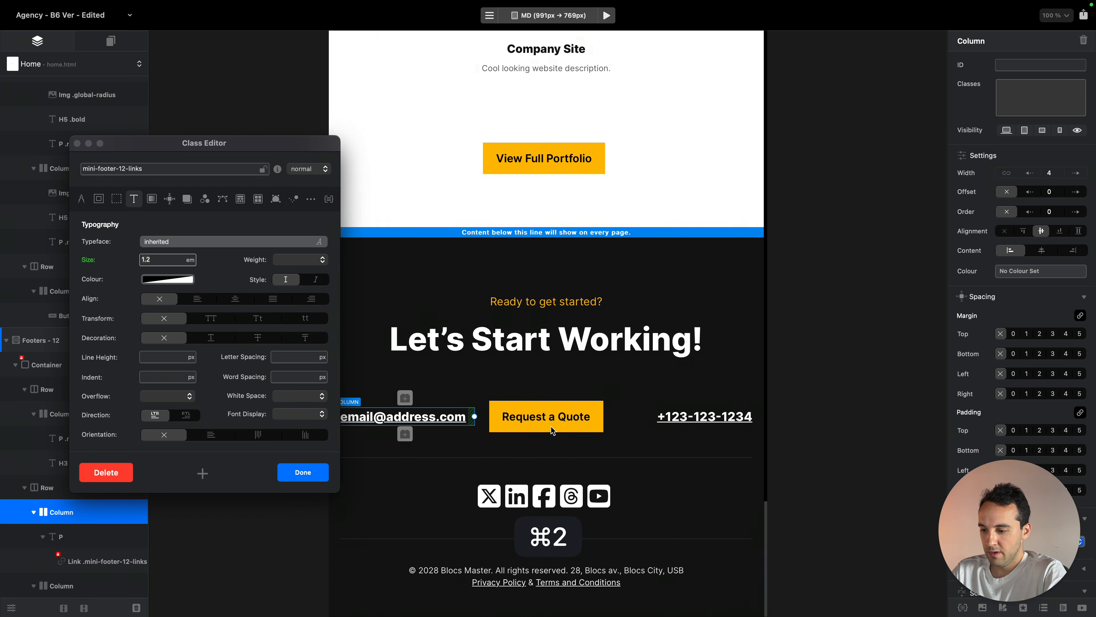
key("super+1")
key("super+2")
key("super+3")
key("super+4")
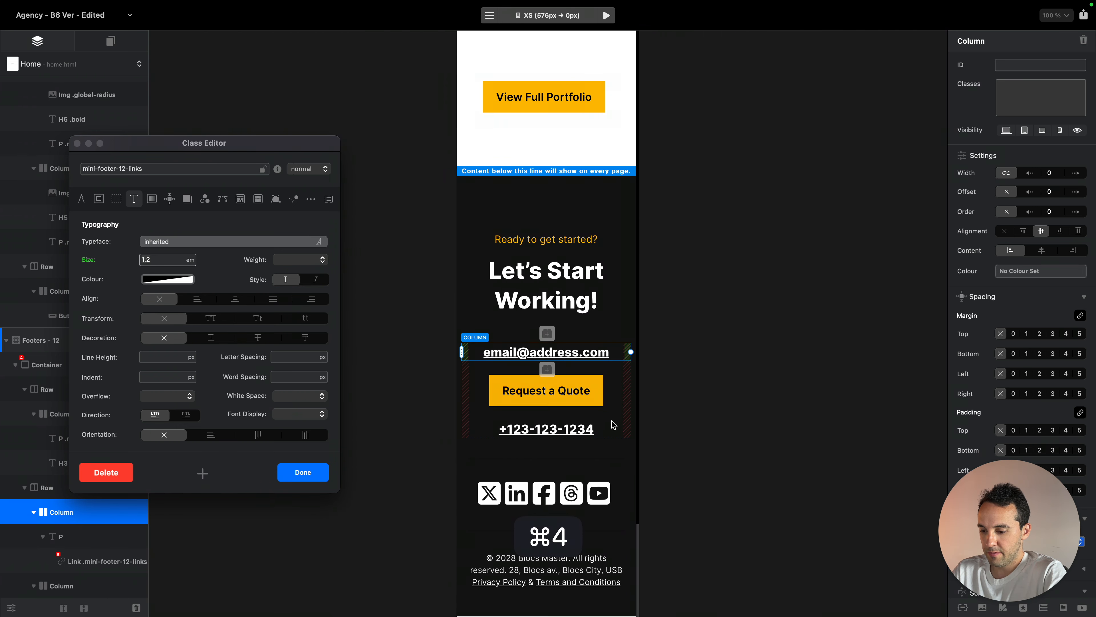
scroll(609, 432, "up", 2)
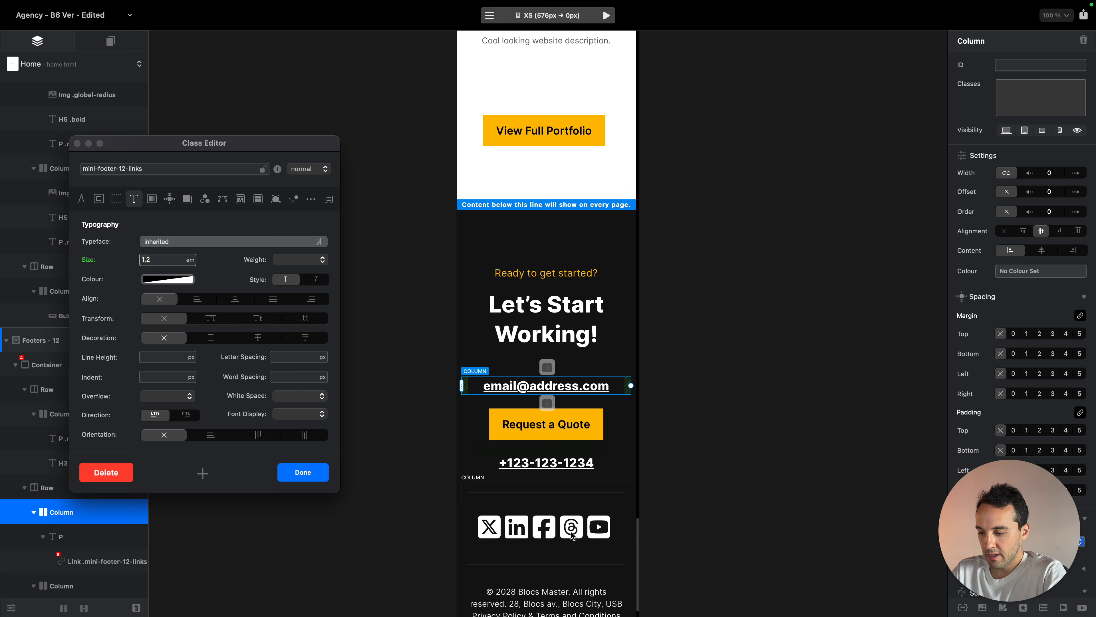
scroll(564, 471, "down", 1)
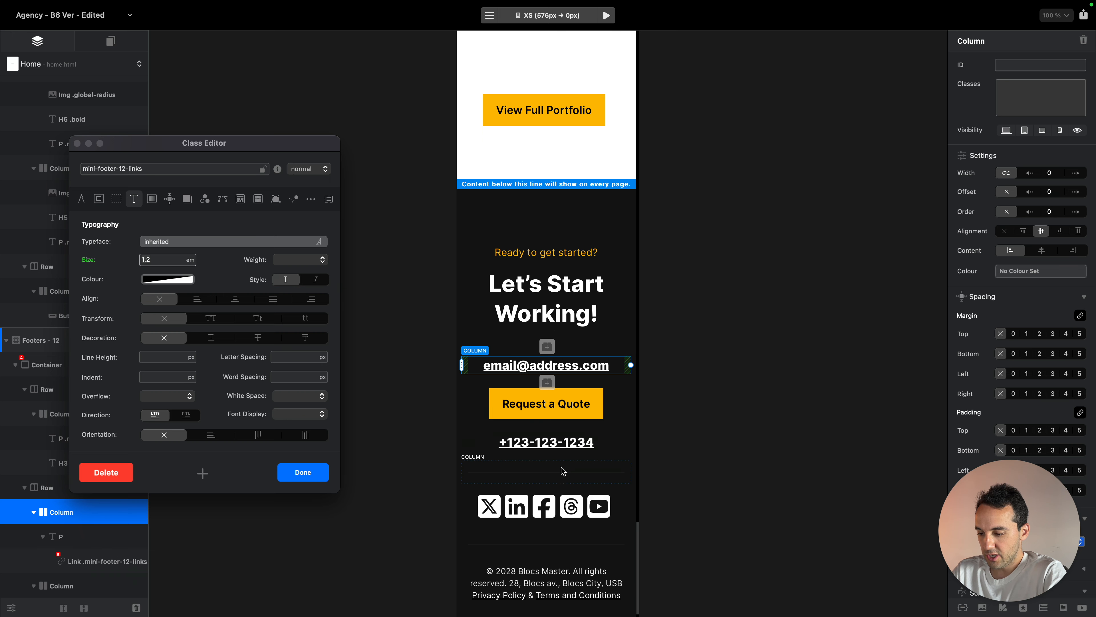
Check the footer's copyright paragraph at every breakpoint from LG to XS and close the Class Editor
left_click(605, 601)
key("super+3")
key("super+1")
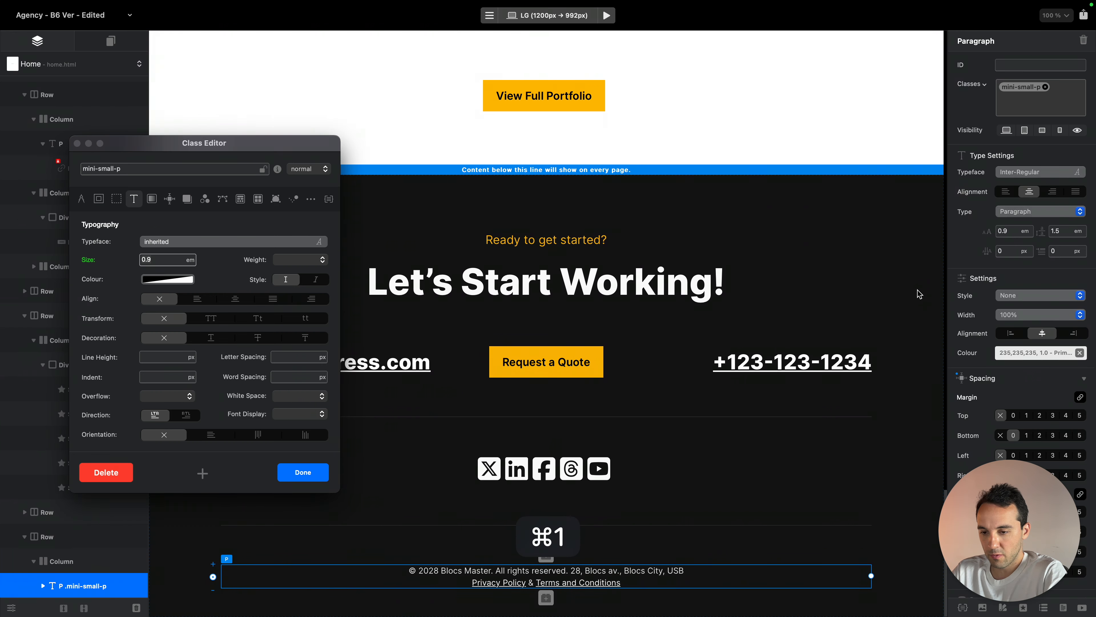
key("super+4")
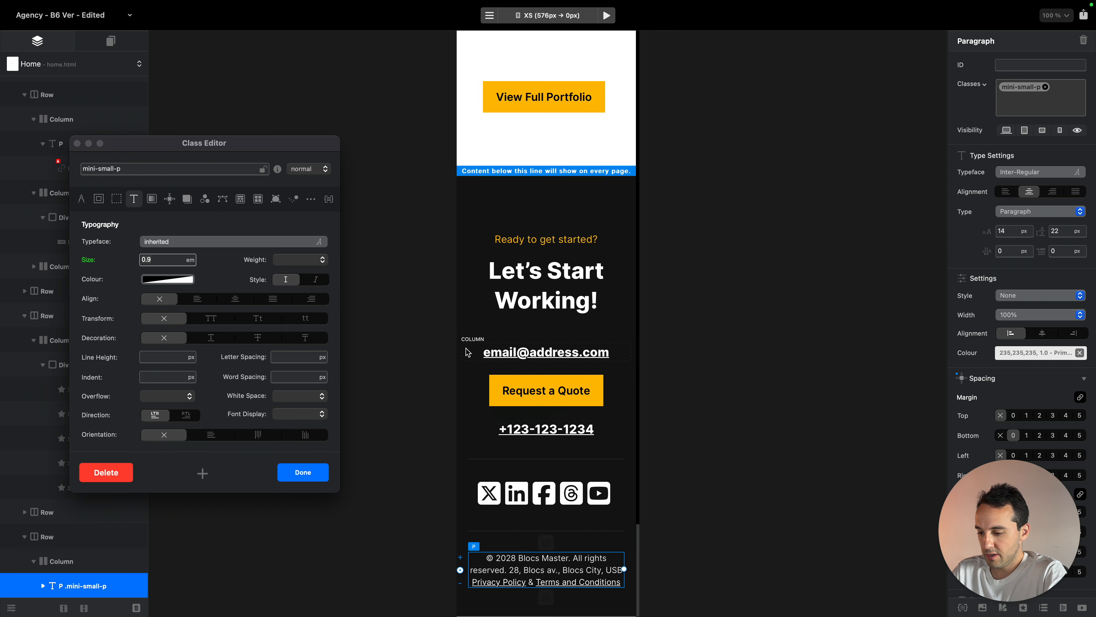
left_click_drag(219, 147, 919, 147)
key("super+2")
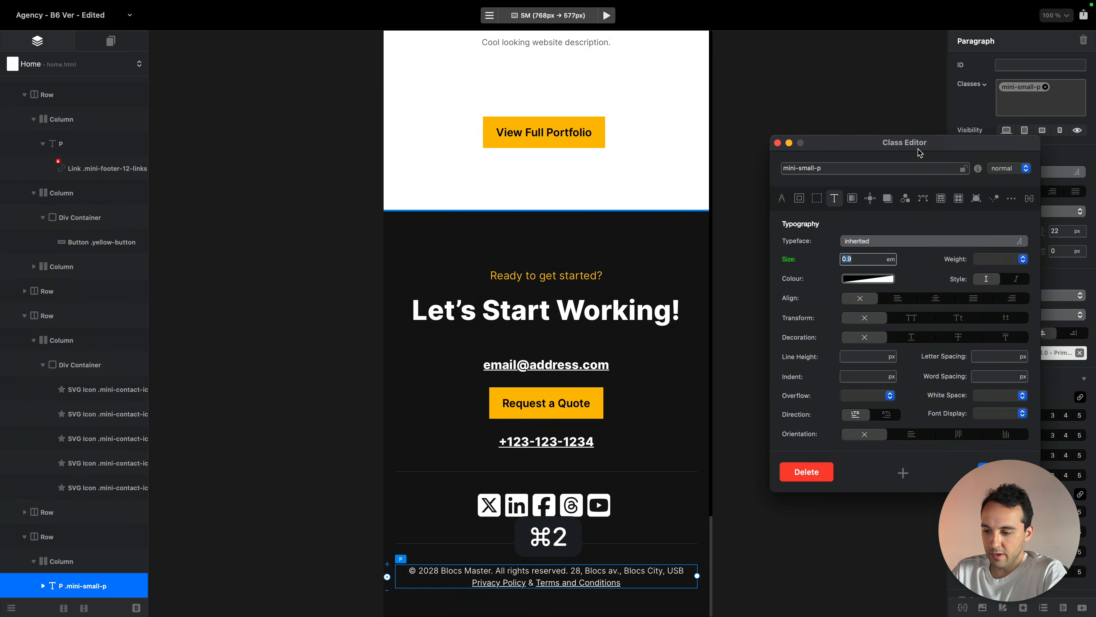
key("super+1")
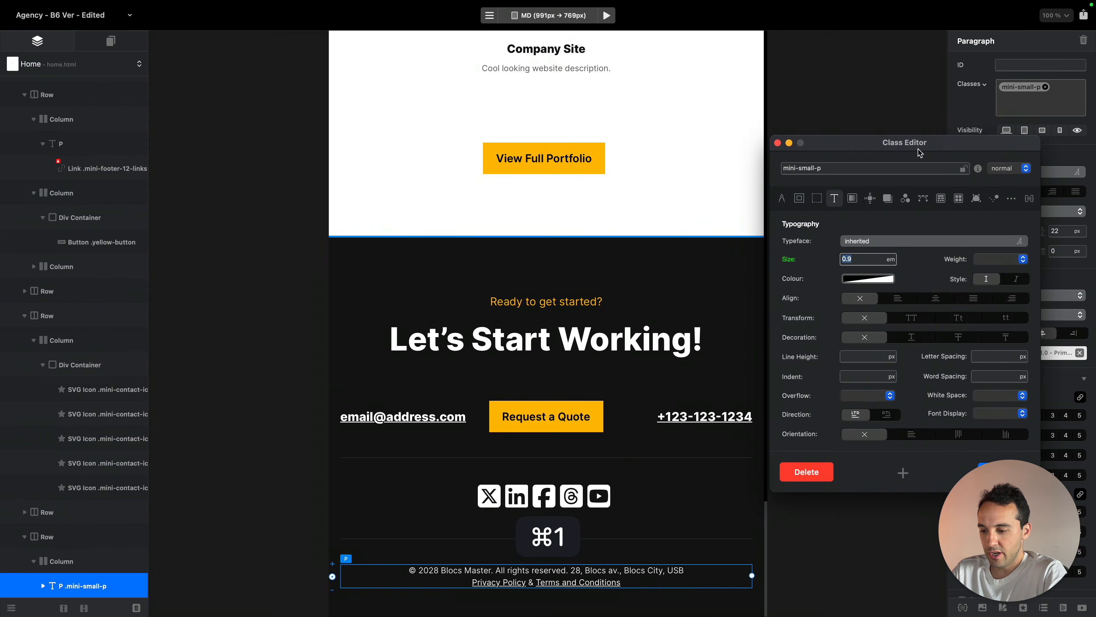
left_click(777, 143)
Open the About page and check its header, feature and team sections at every breakpoint from LG to XS
key("super+2")
scroll(703, 312, "down", 15)
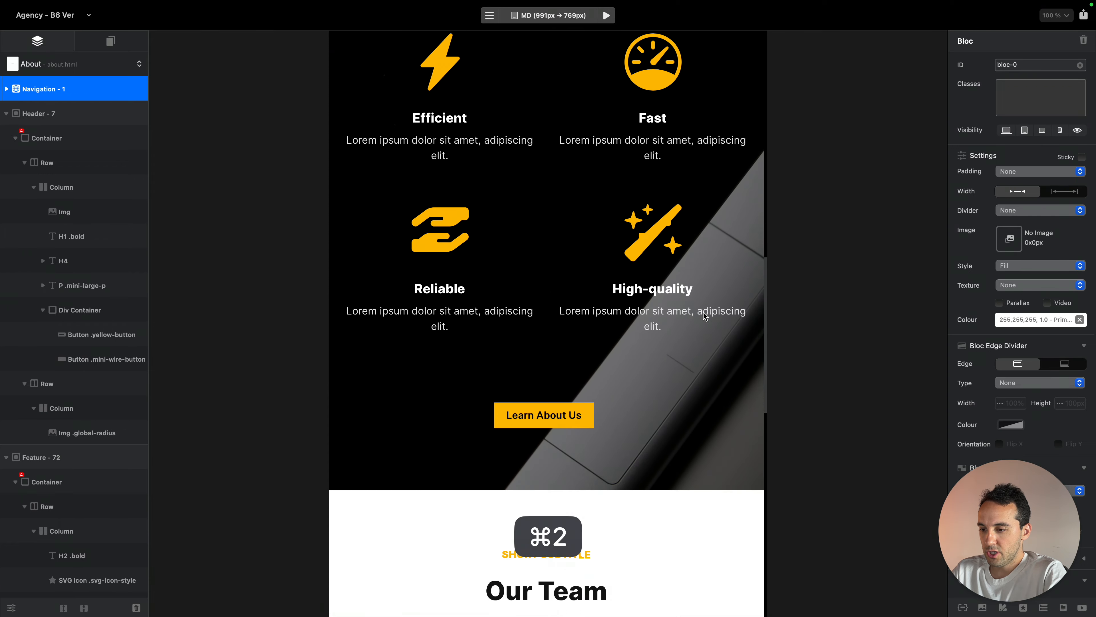
key("super+3")
key("super+4")
key("super+2")
key("super+1")
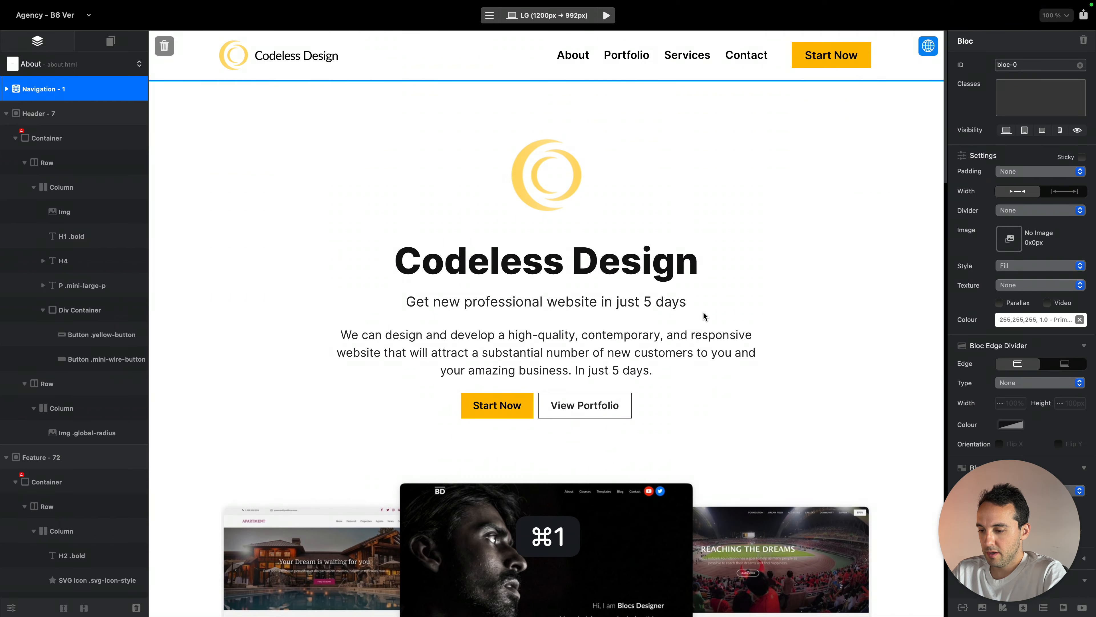
scroll(705, 317, "down", 10)
key("super+4")
scroll(540, 368, "down", 20)
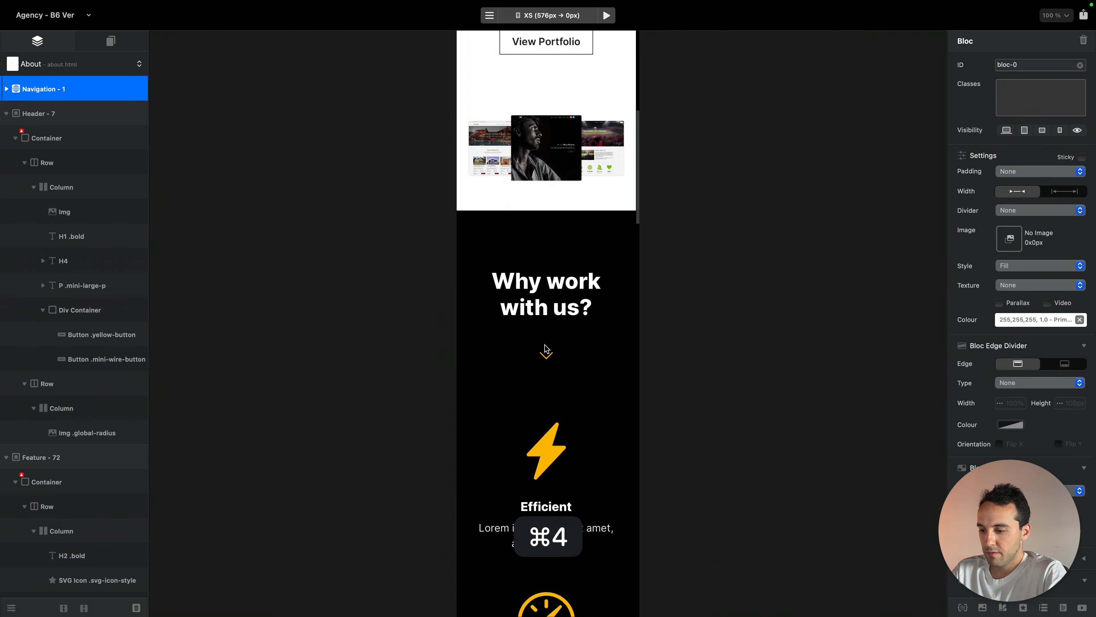
scroll(548, 337, "up", 5)
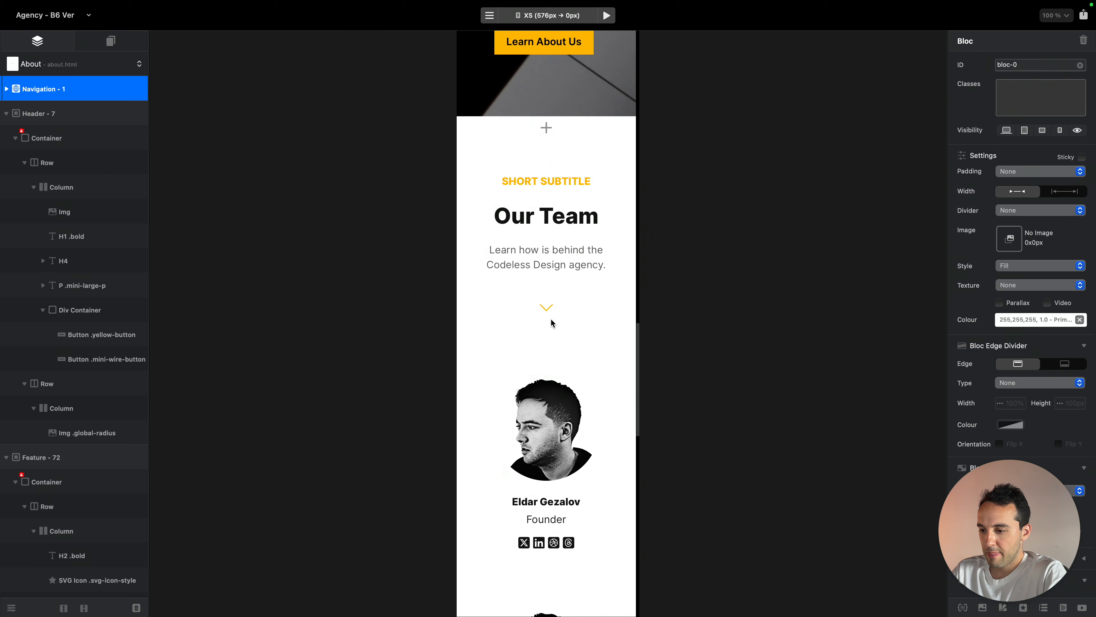
Remove the top margin from the team members row on the About page and check the section at every breakpoint
left_click(558, 368)
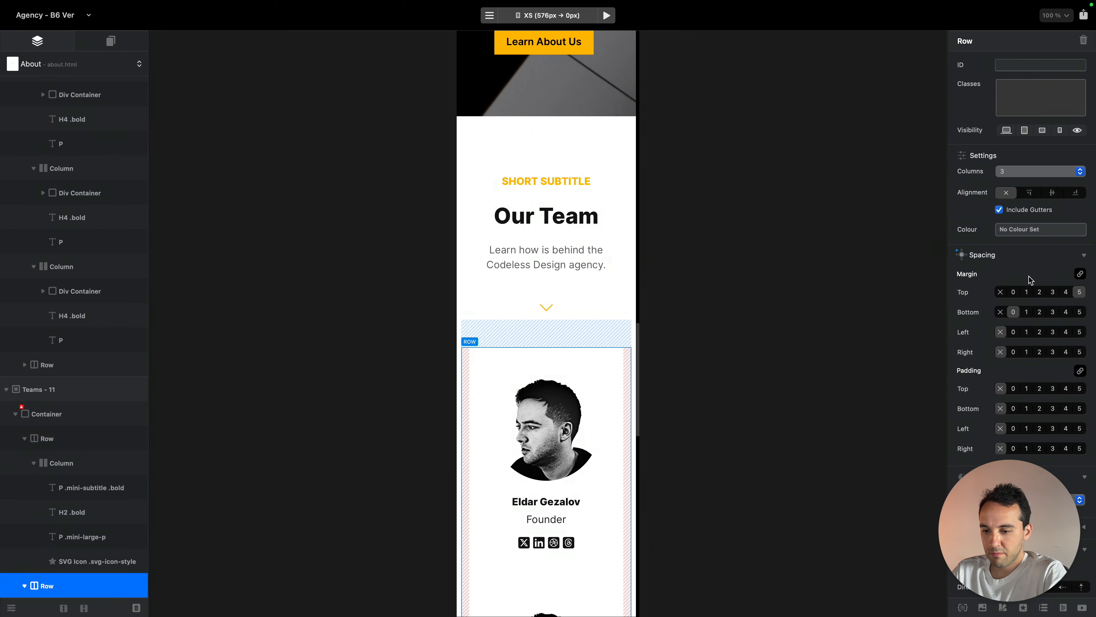
left_click(1001, 292)
key("super+3")
key("super+2")
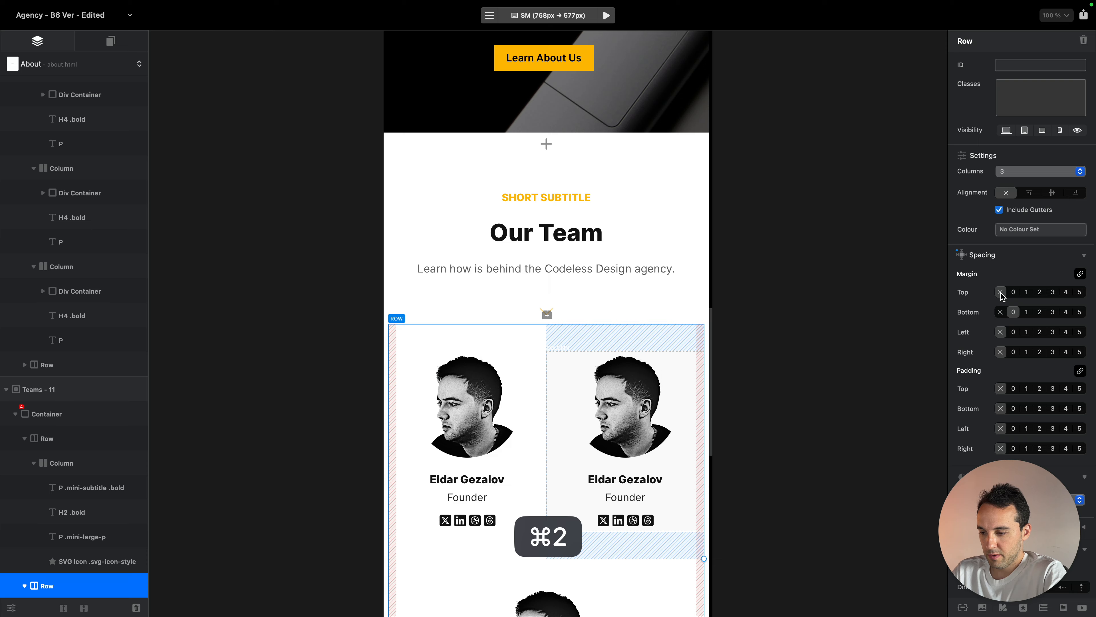
key("super+1")
key("super+4")
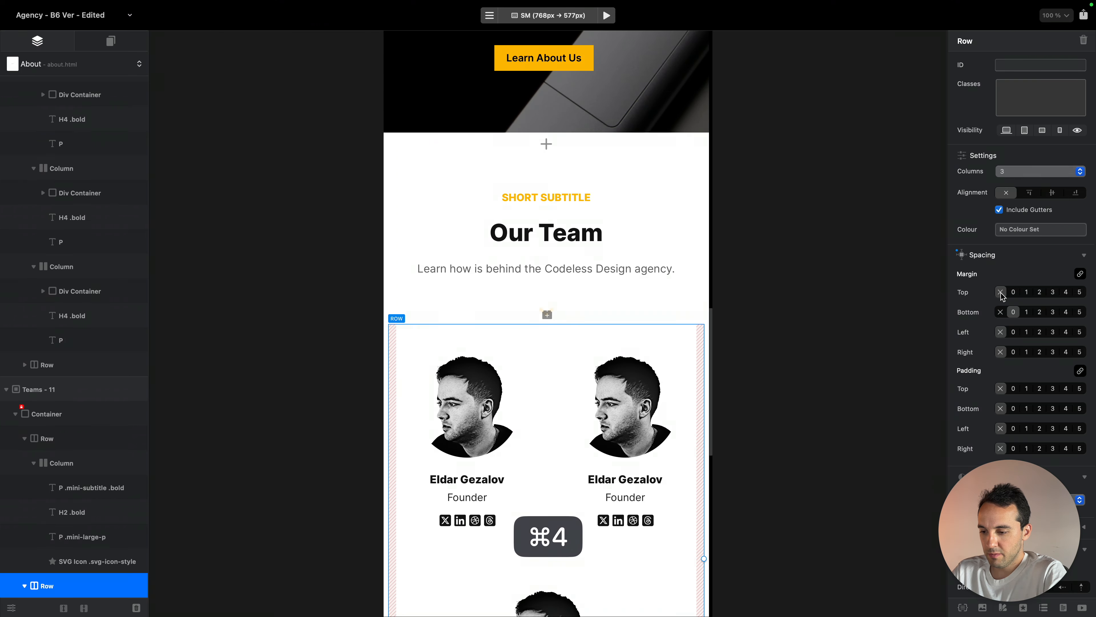
scroll(576, 305, "down", 10)
scroll(576, 305, "up", 10)
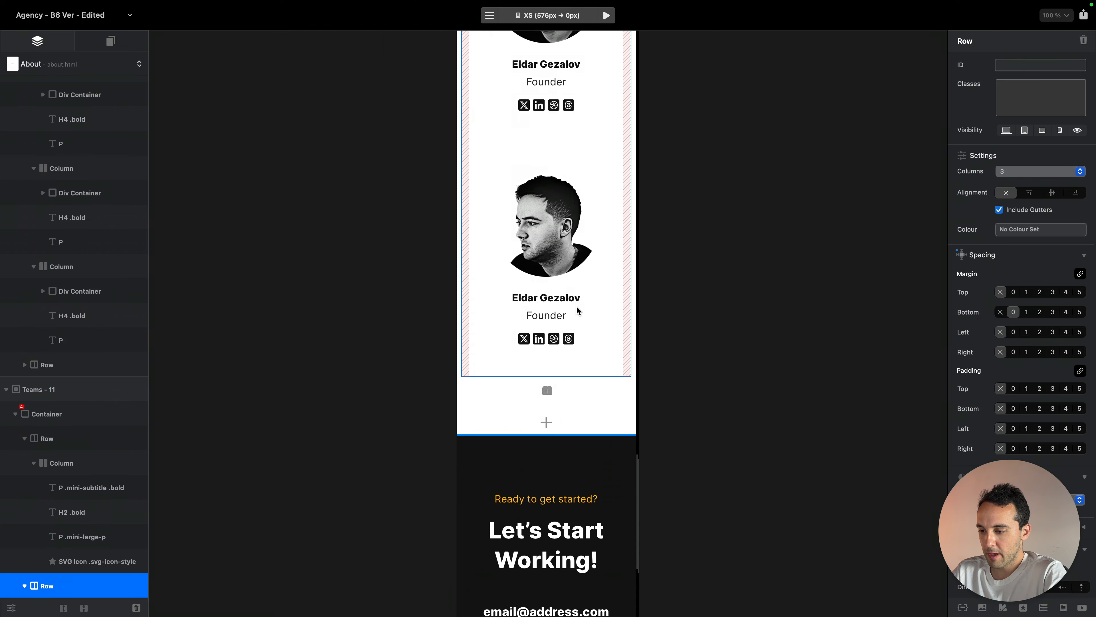
key("super+3")
key("super+2")
key("super+1")
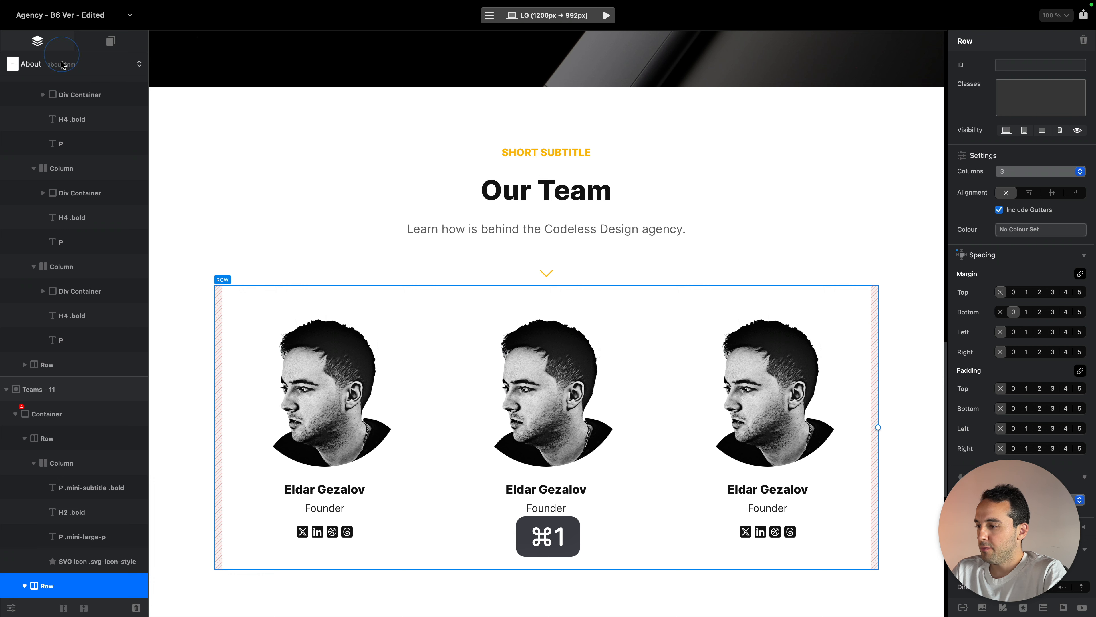
Open the Services page at the XS breakpoint and look through its pricing cards
left_click(62, 65)
left_click(60, 106)
key("super+4")
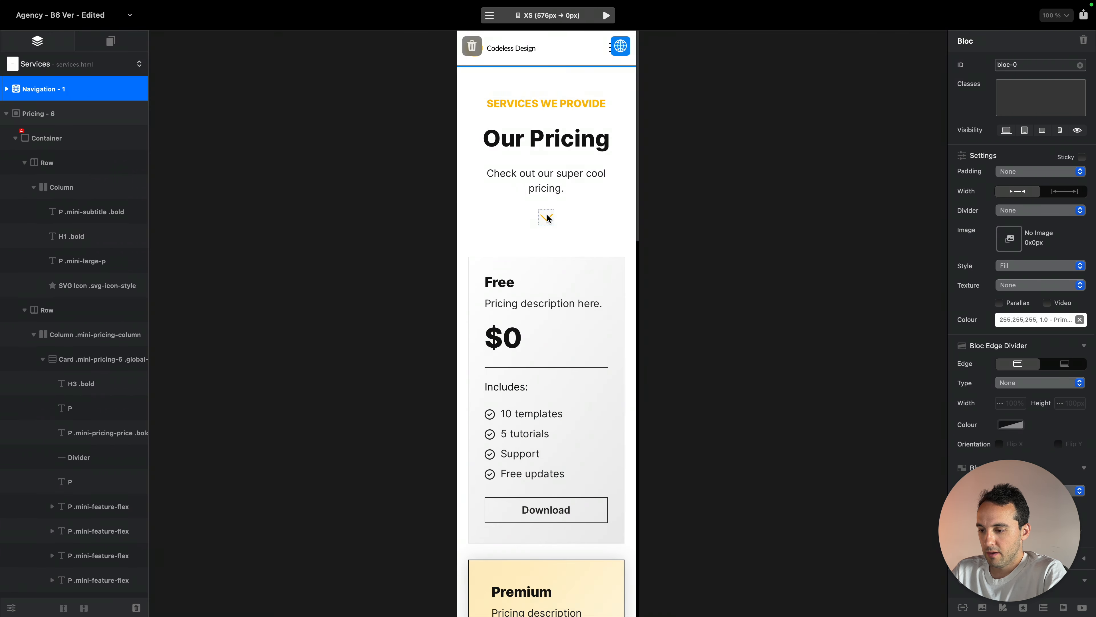
scroll(565, 237, "down", 8)
scroll(564, 241, "down", 9)
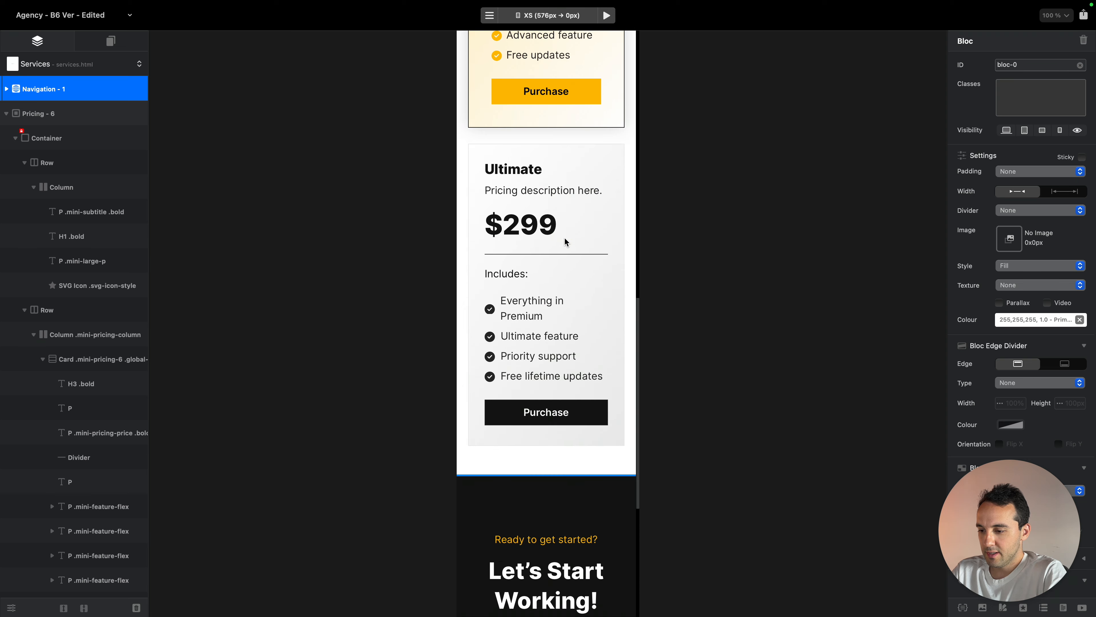
scroll(561, 216, "up", 6)
Set the Premium card's mini-pricing-6-main class padding to 20 px on all sides at XS and compare it with the neighbouring cards
left_click(596, 109)
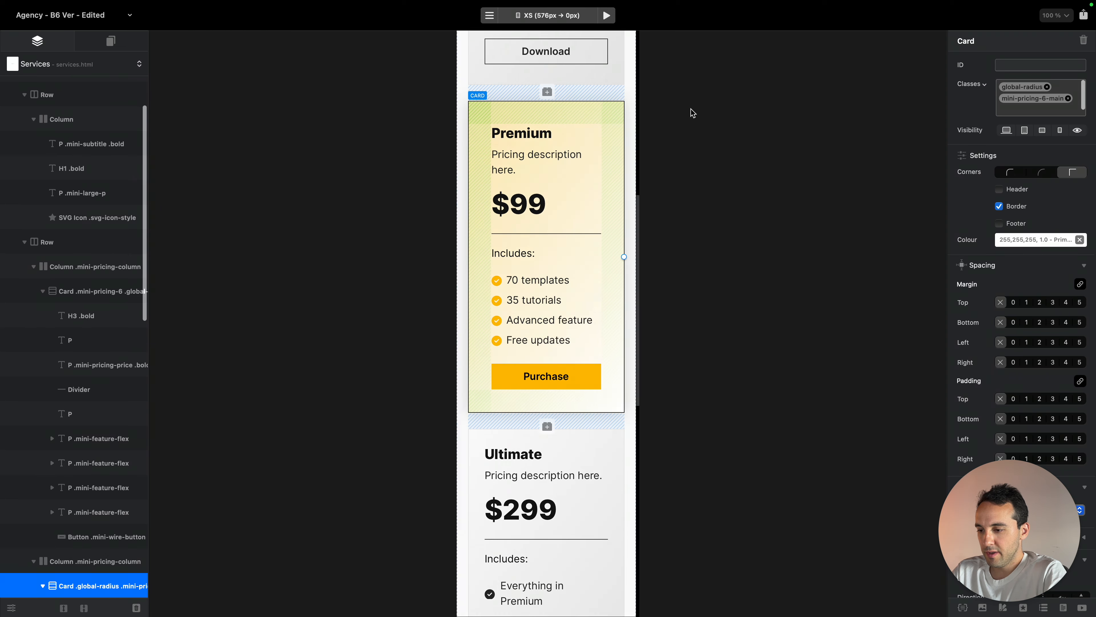
double_click(1040, 102)
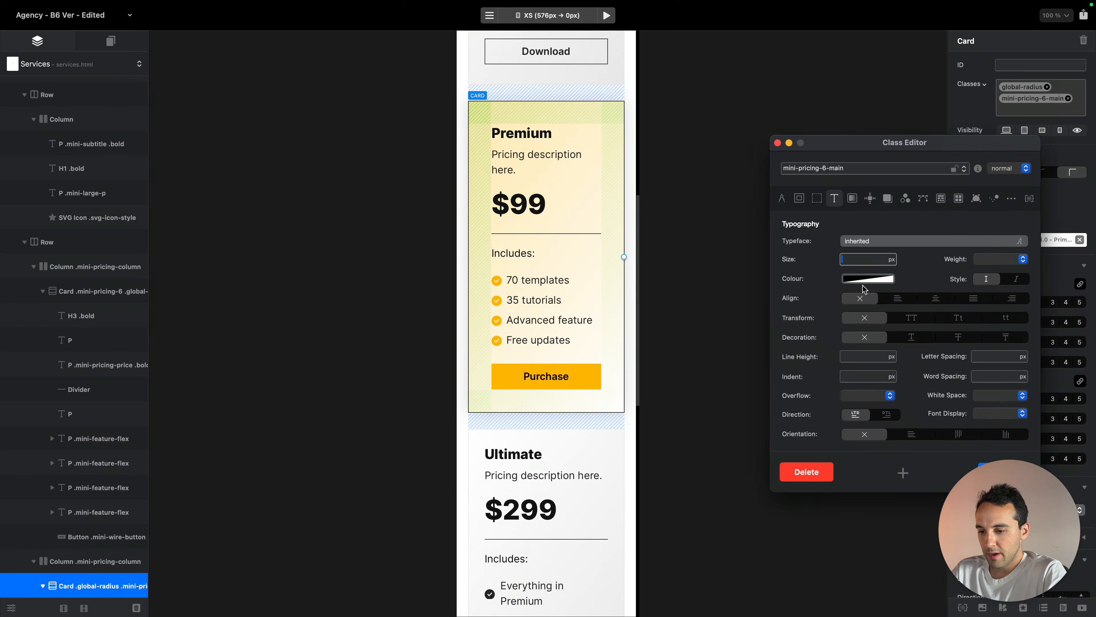
left_click(799, 199)
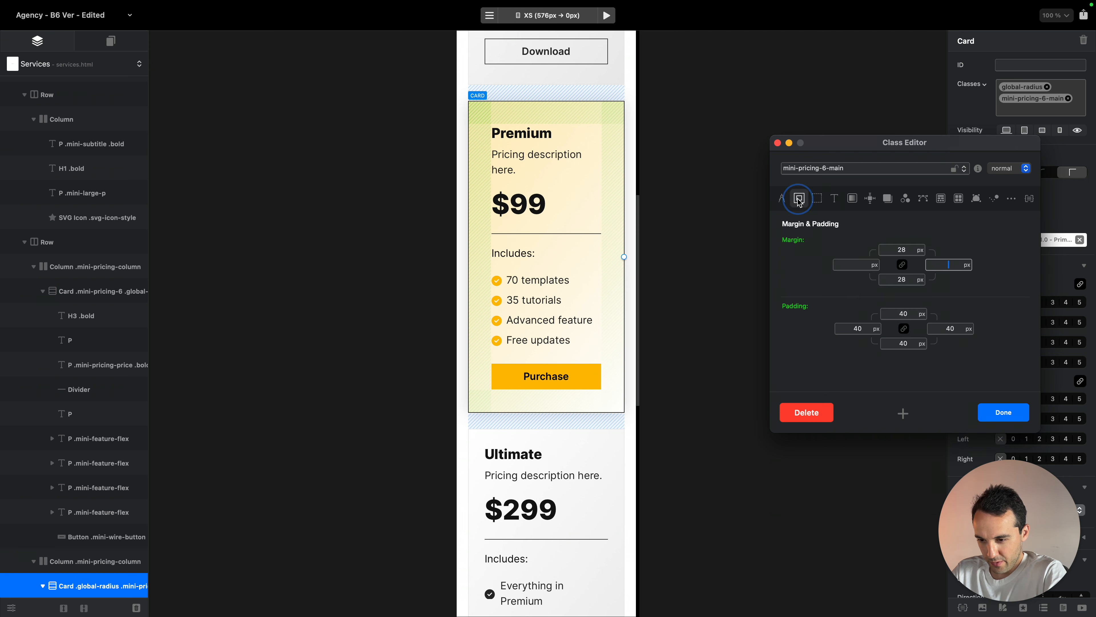
type("28")
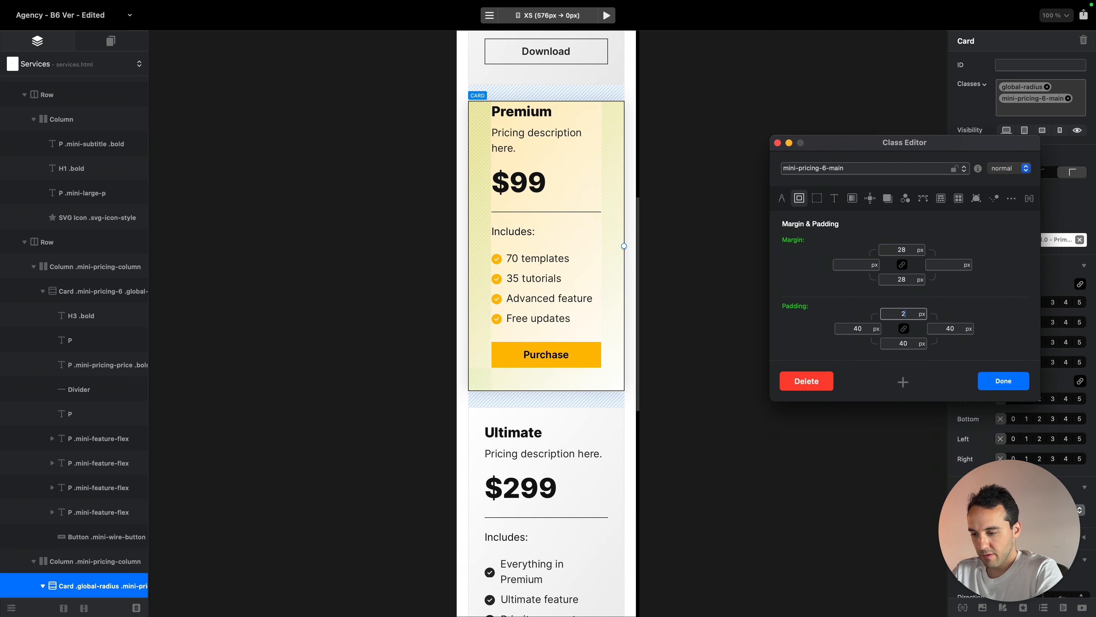
double_click(903, 311)
type("20")
scroll(570, 366, "down", 8)
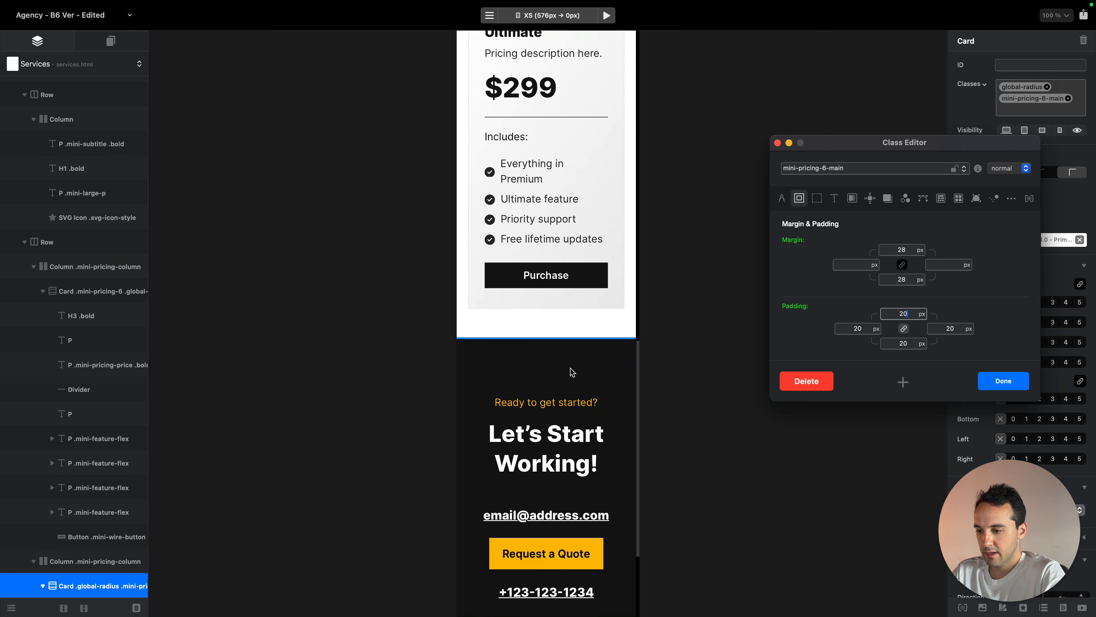
scroll(570, 367, "up", 7)
scroll(571, 368, "up", 3)
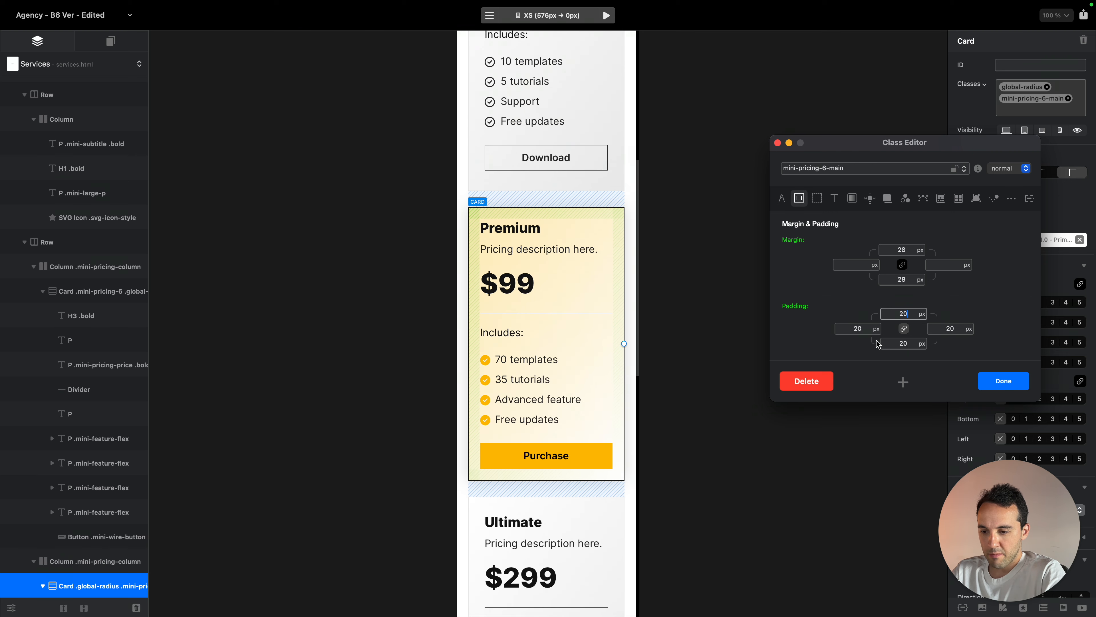
Reduce the mini-pricing-6-main class padding to 15 px on all sides at the XS breakpoint
double_click(903, 314)
type("15")
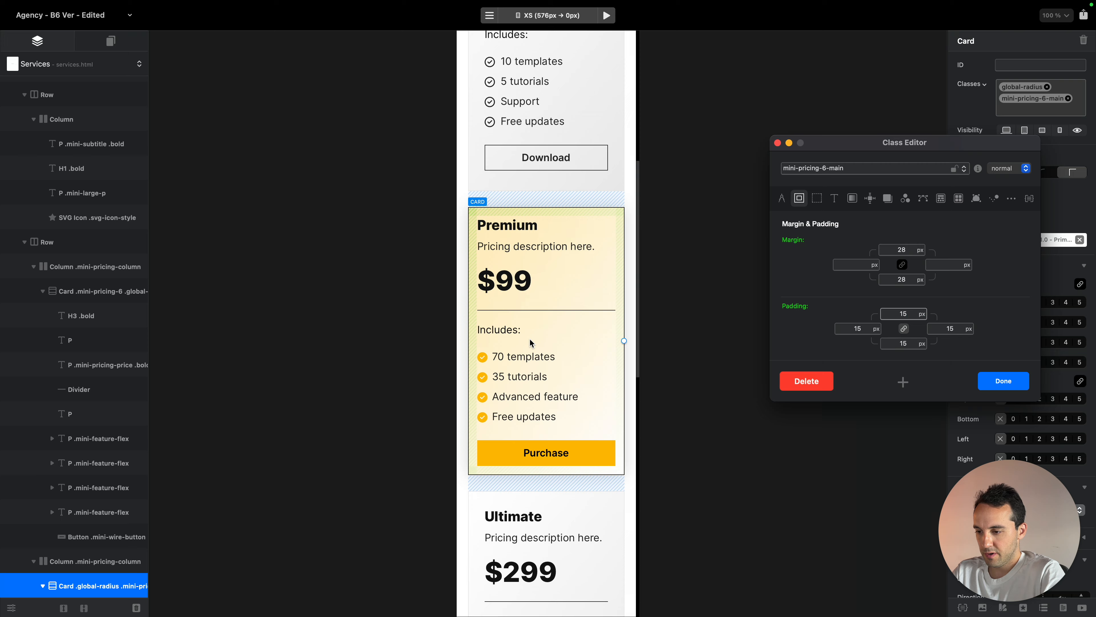
scroll(529, 337, "down", 5)
scroll(531, 342, "up", 10)
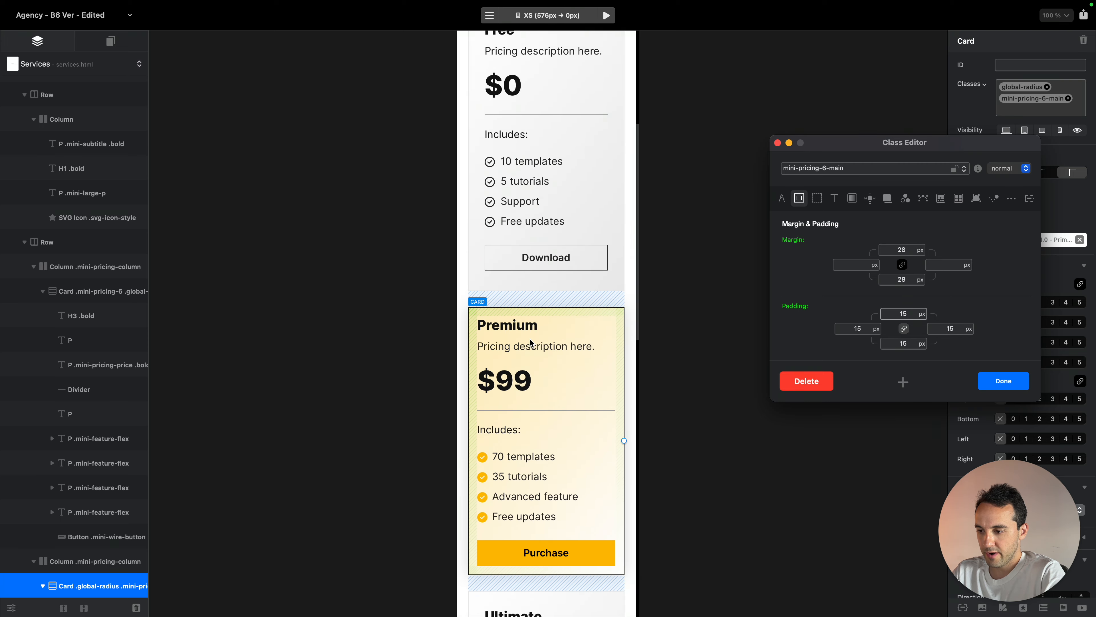
Check the layout of the Services page's pricing cards at the SM, MD and LG breakpoints
key("super+3")
scroll(529, 338, "down", 5)
scroll(529, 337, "up", 4)
key("super+2")
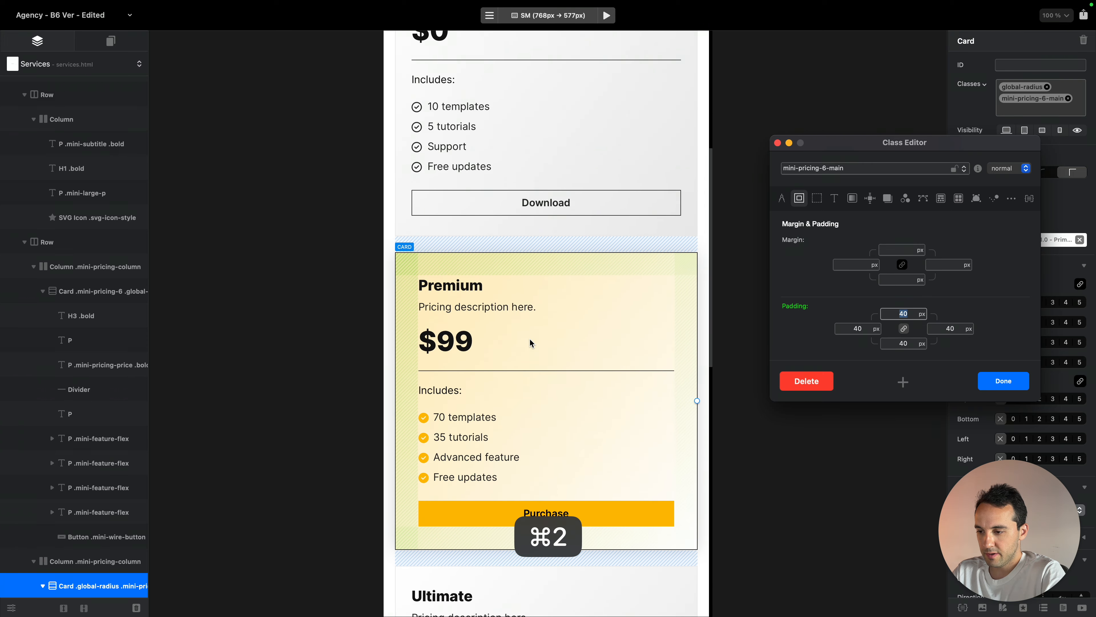
scroll(529, 337, "down", 6)
key("super+1")
scroll(569, 318, "down", 5)
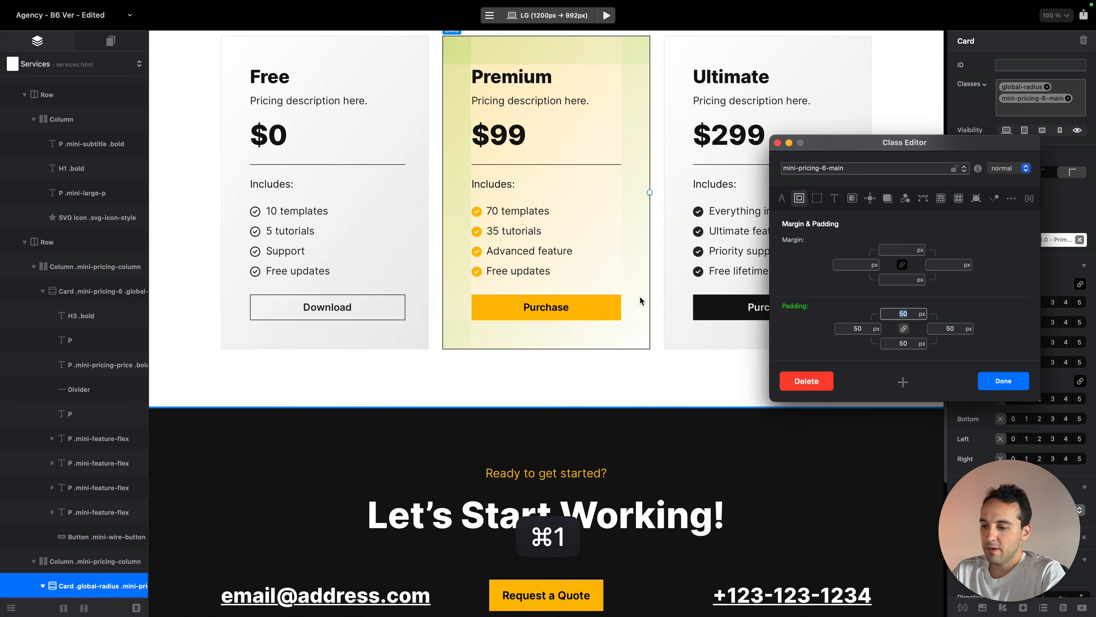
scroll(640, 296, "up", 6)
Open the Portfolio page and check its project grid at every breakpoint from XS to LG
left_click(69, 57)
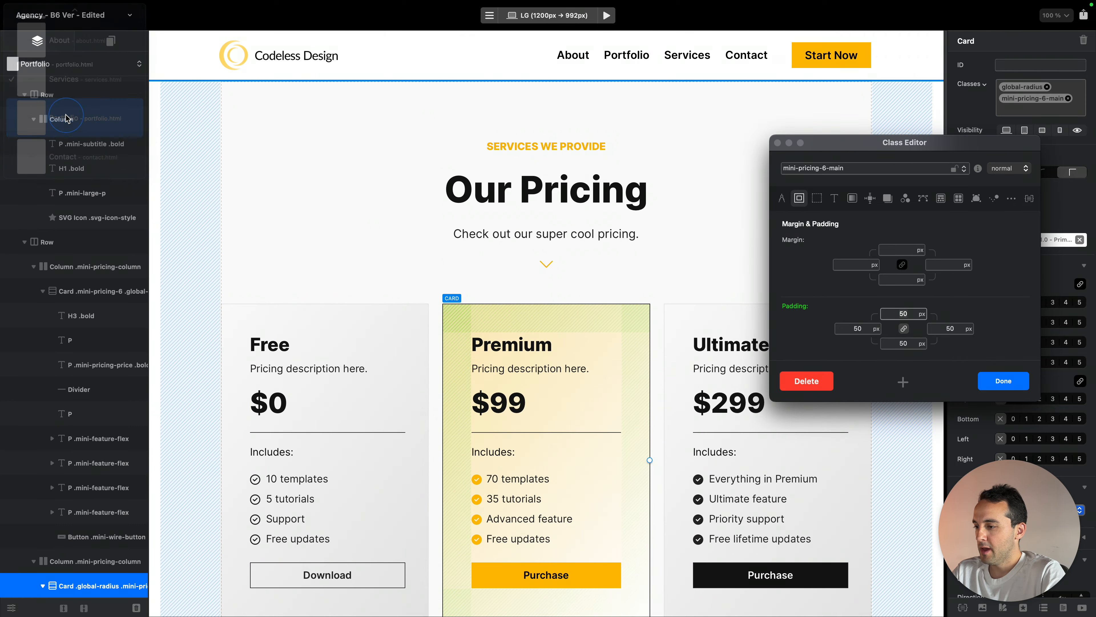
left_click(52, 117)
key("super+4")
scroll(551, 254, "down", 10)
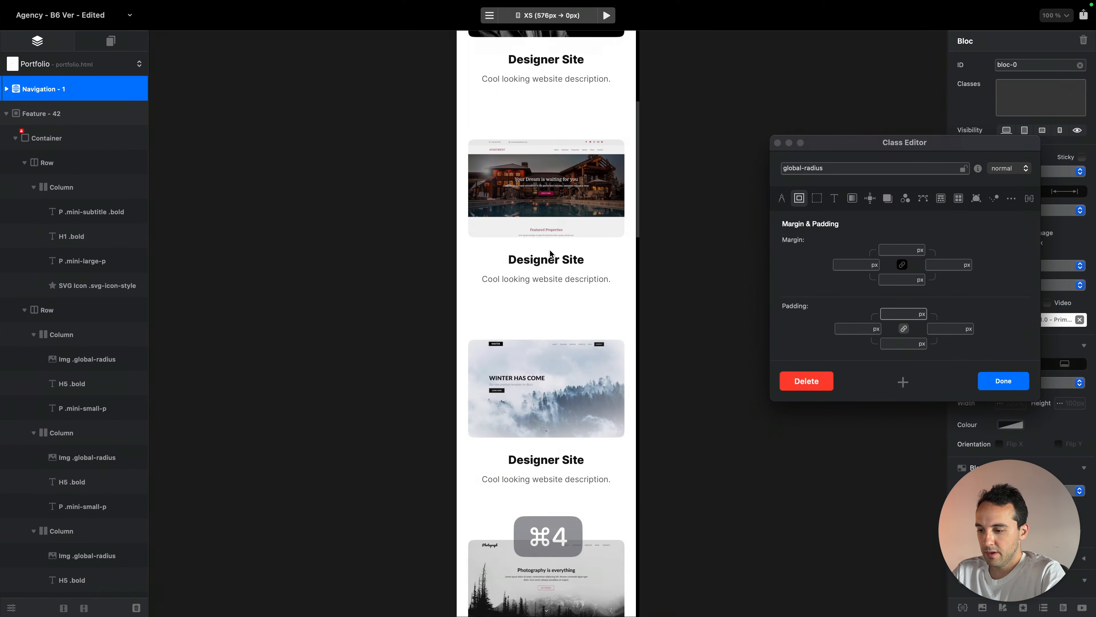
key("super+3")
scroll(551, 253, "down", 10)
key("super+2")
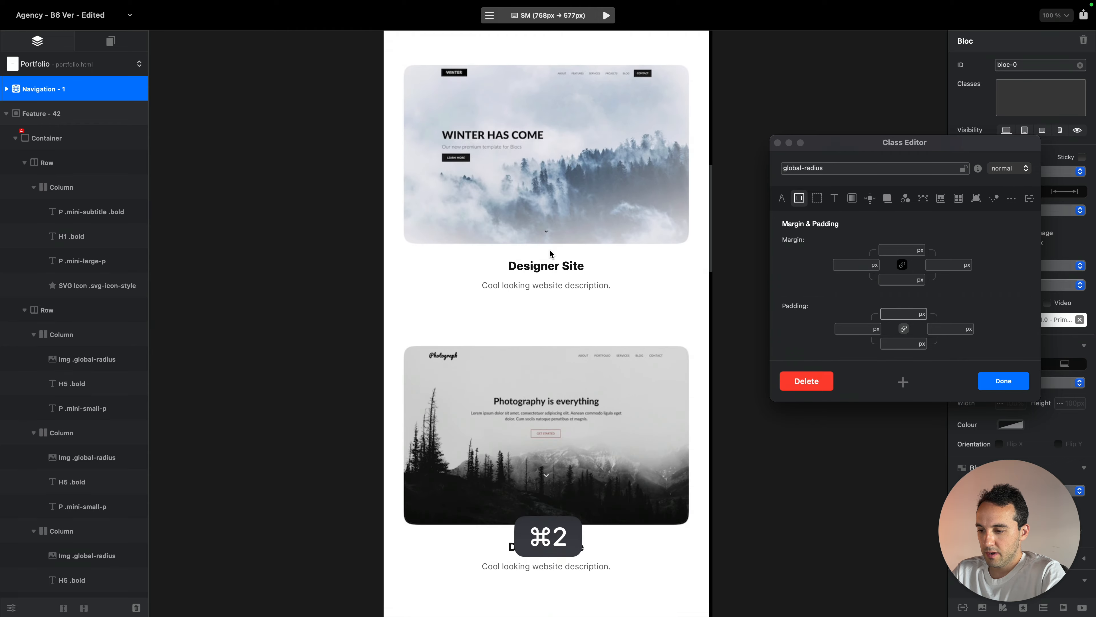
scroll(552, 254, "down", 5)
key("super+1")
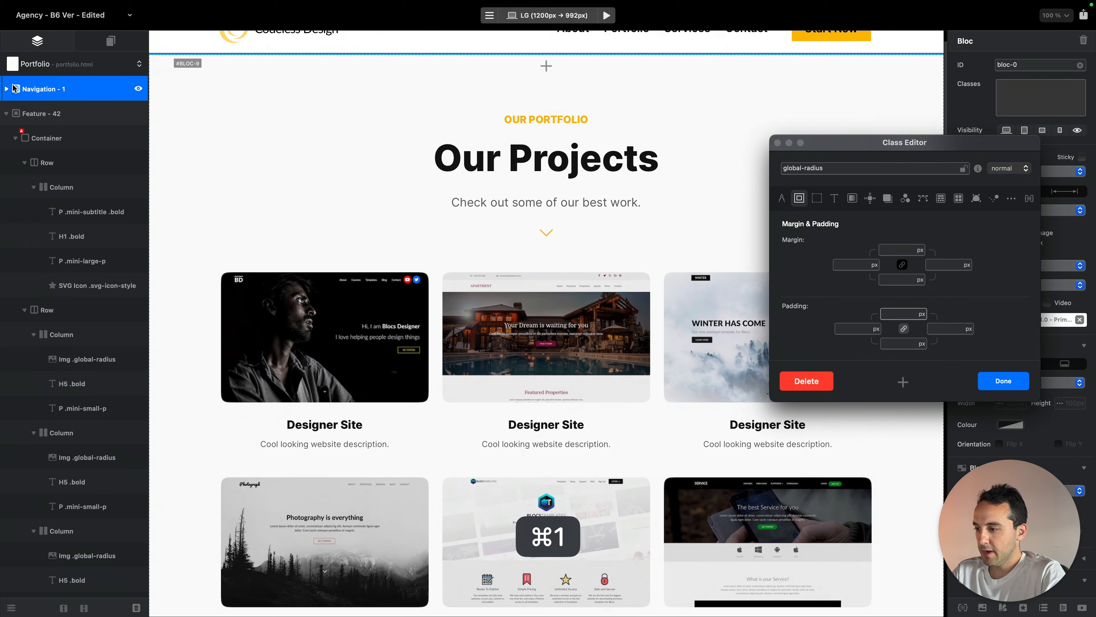
Open the Contact page and check its form, contact details, statistics and FAQ sections at every breakpoint
left_click(82, 64)
left_click(79, 235)
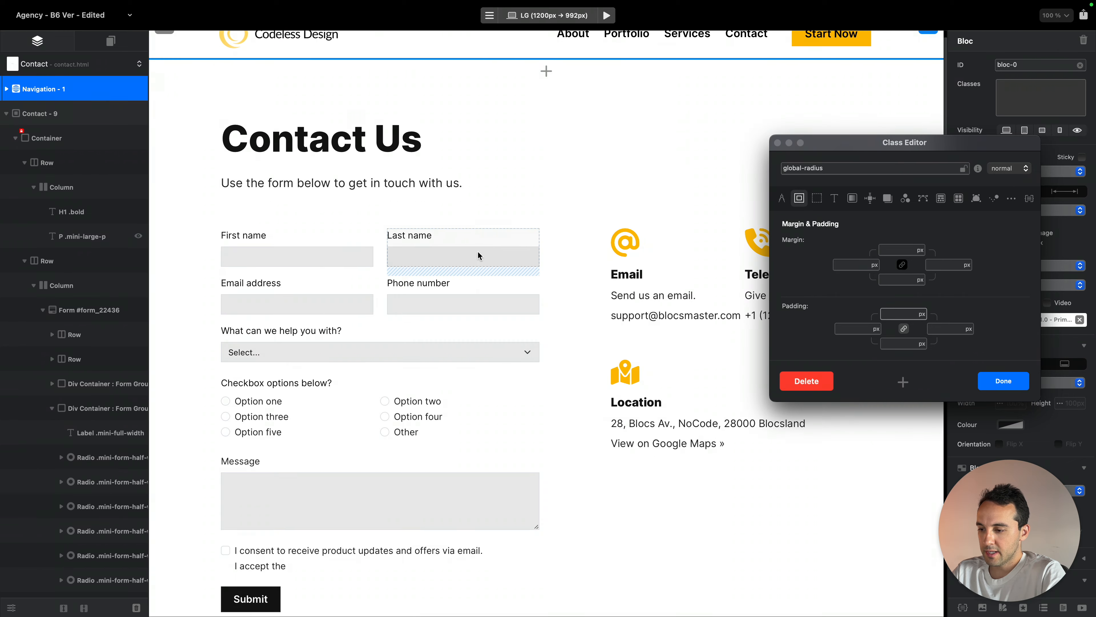
scroll(477, 250, "down", 5)
key("super+2")
scroll(573, 282, "down", 15)
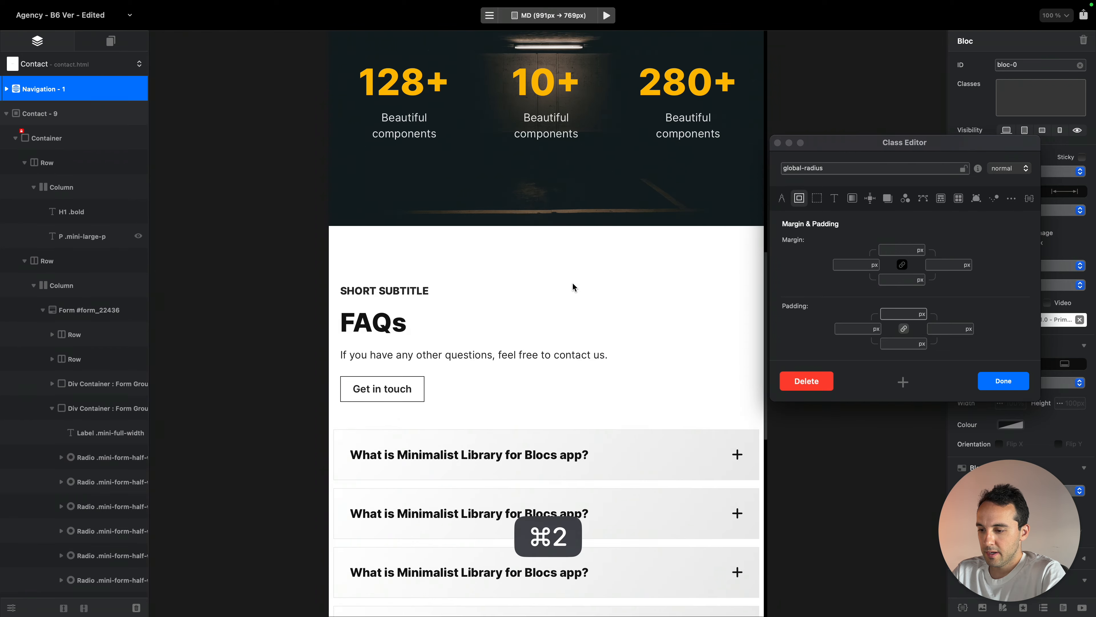
key("super+3")
scroll(572, 282, "down", 15)
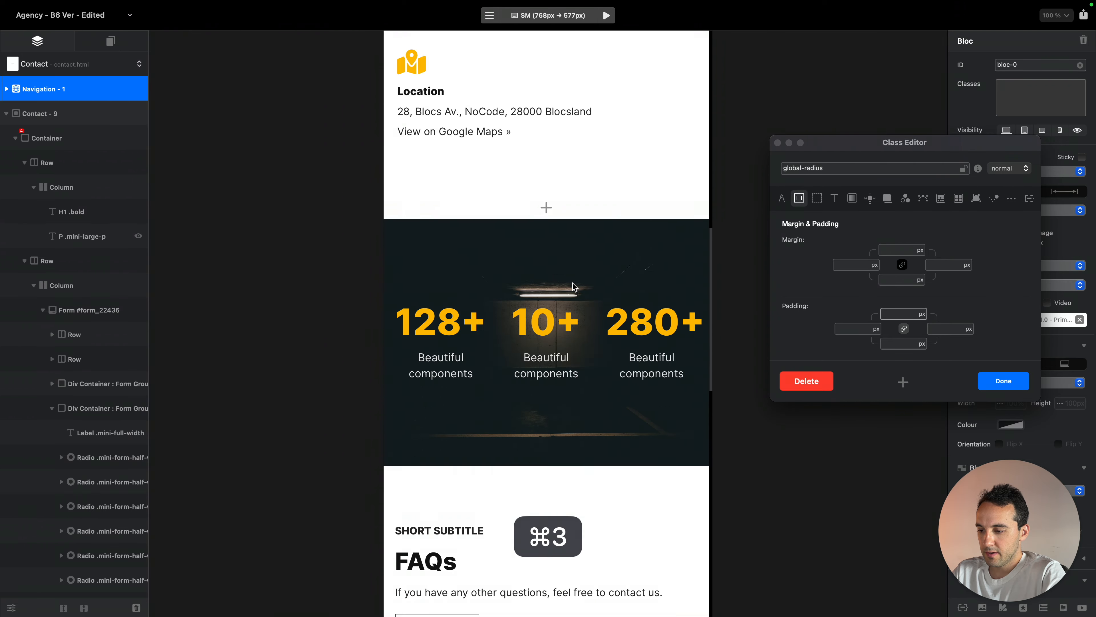
key("super+4")
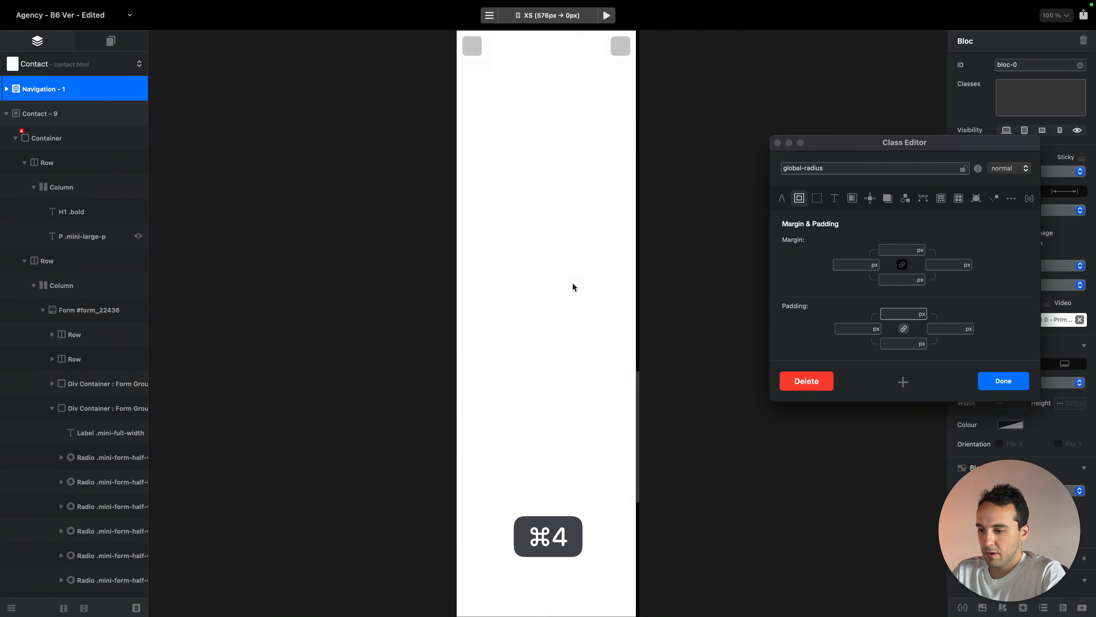
scroll(572, 287, "down", 10)
scroll(573, 286, "down", 10)
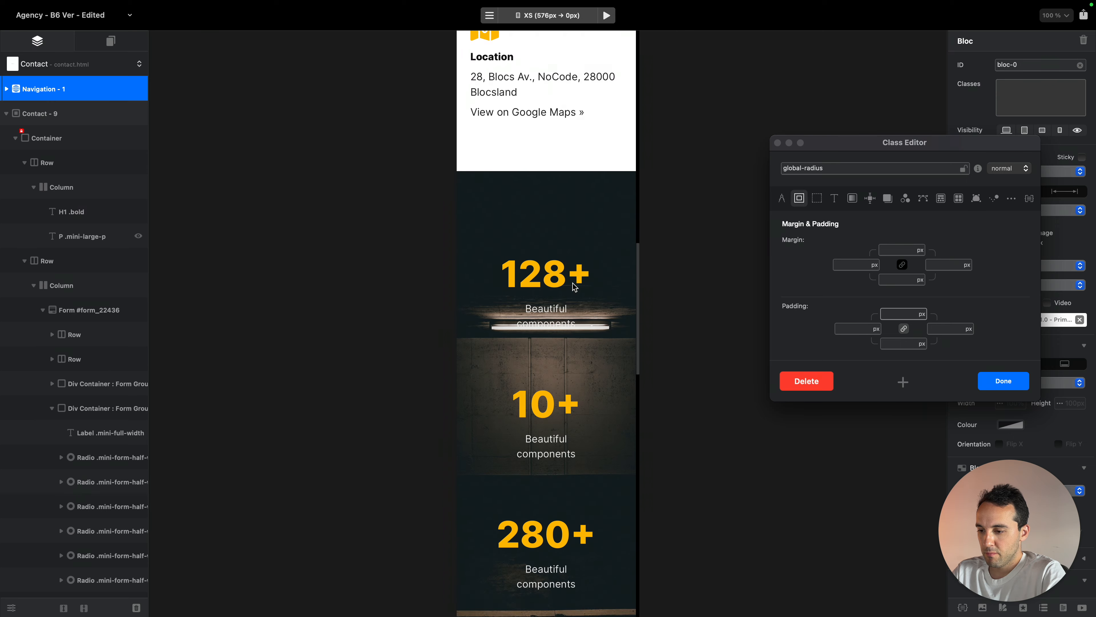
key("super+3")
key("super+1")
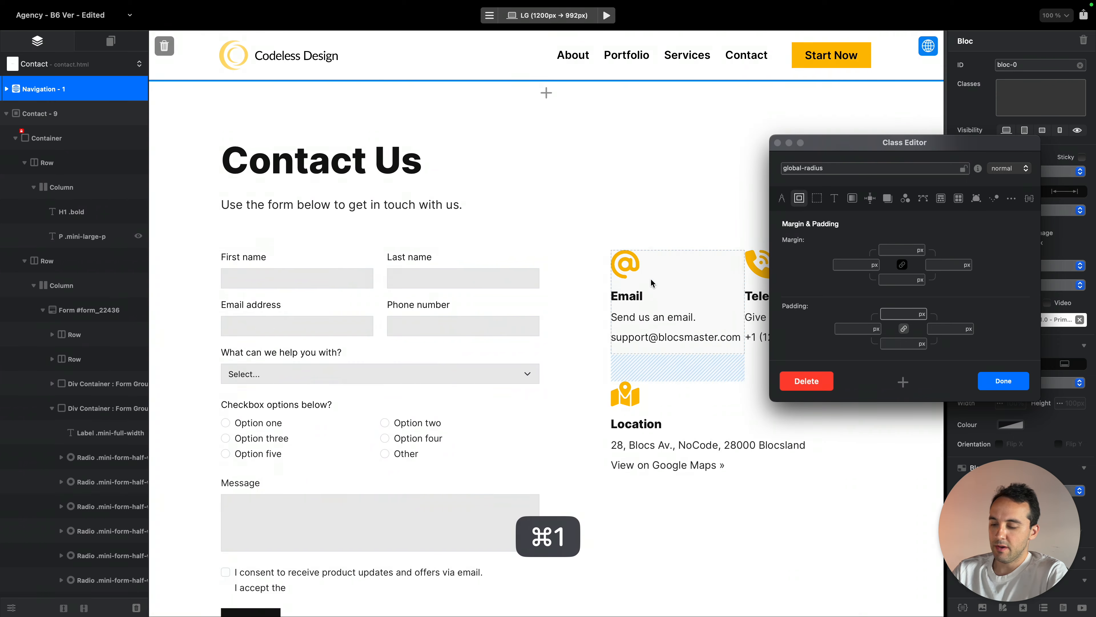
Close the Class Editor, glance over the Contact page and open the Portfolio page
scroll(651, 280, "down", 8)
left_click(778, 142)
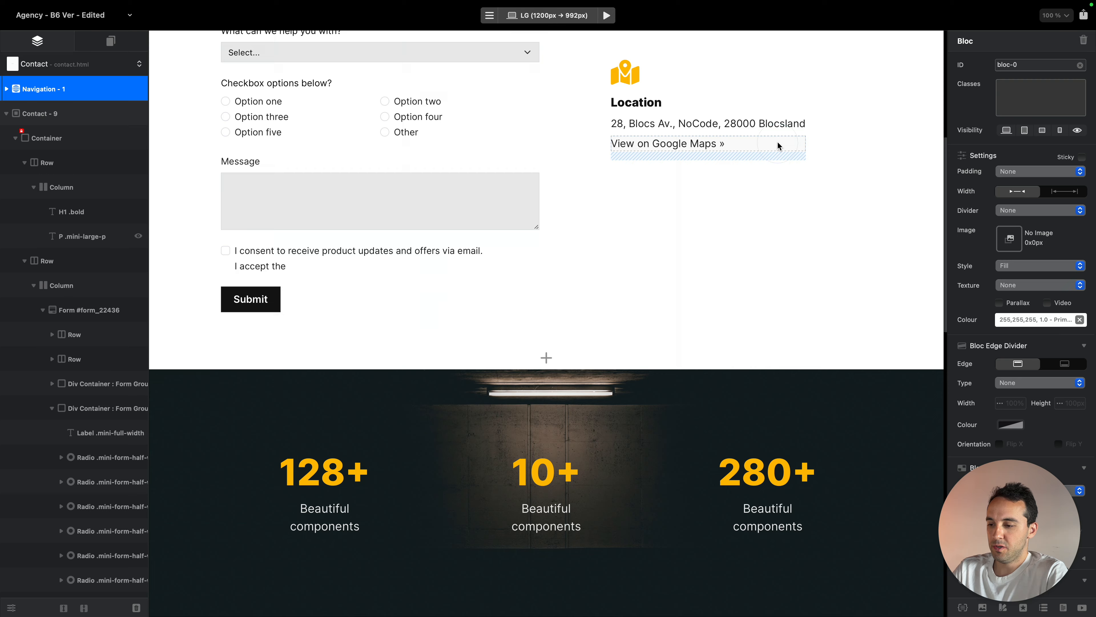
scroll(323, 109, "up", 5)
left_click(57, 65)
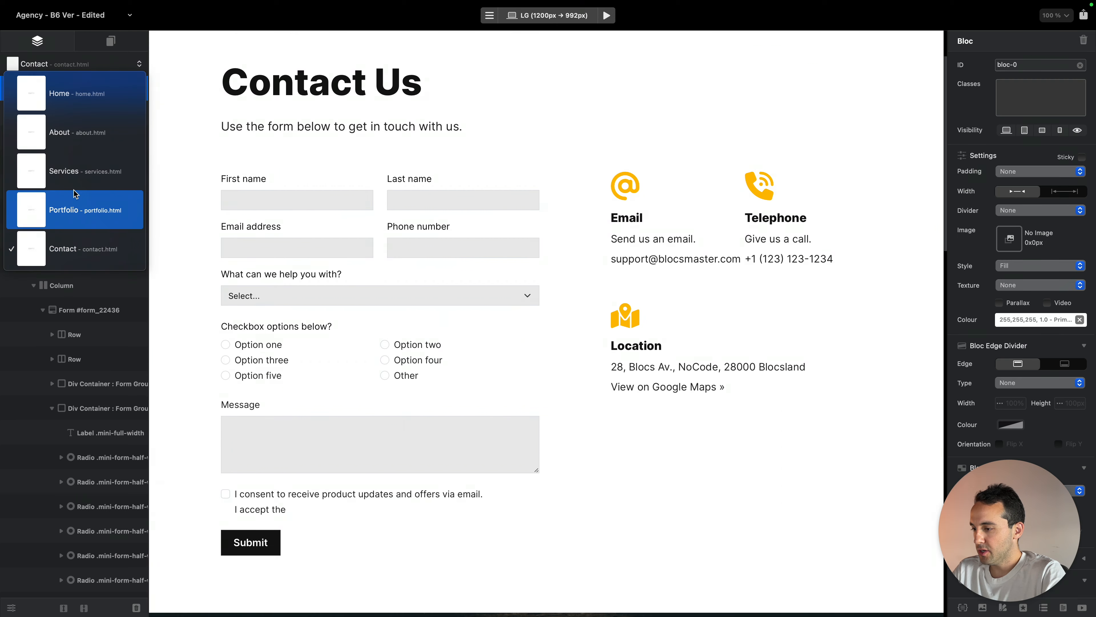
left_click(81, 222)
Set the first project image to navigate to the external website's URL in a new tab
scroll(315, 194, "down", 5)
left_click(315, 203)
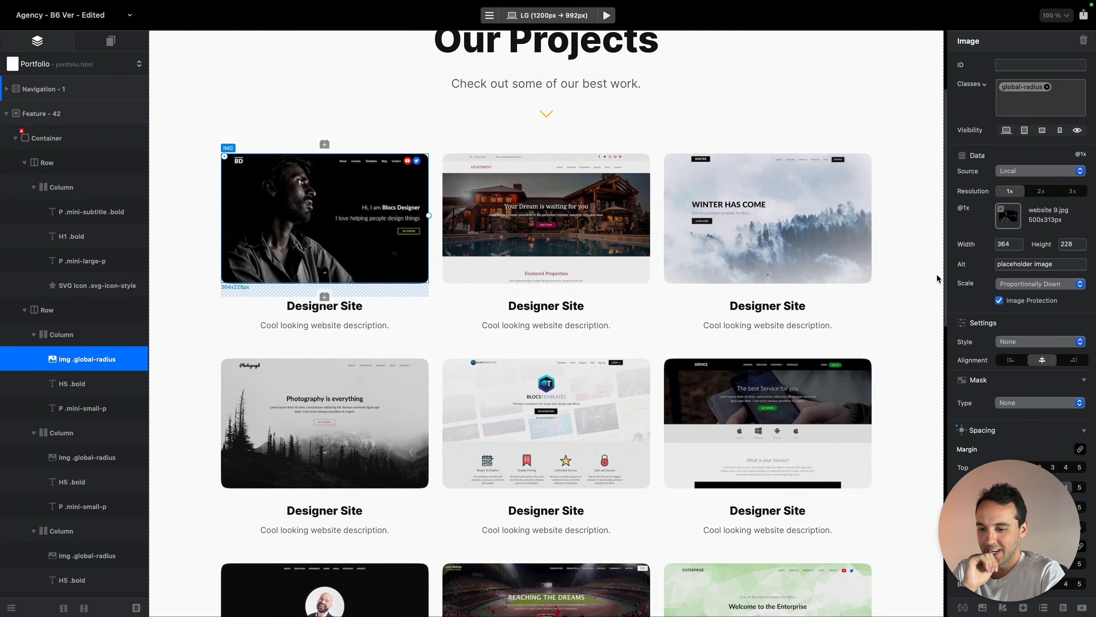
scroll(664, 350, "down", 2)
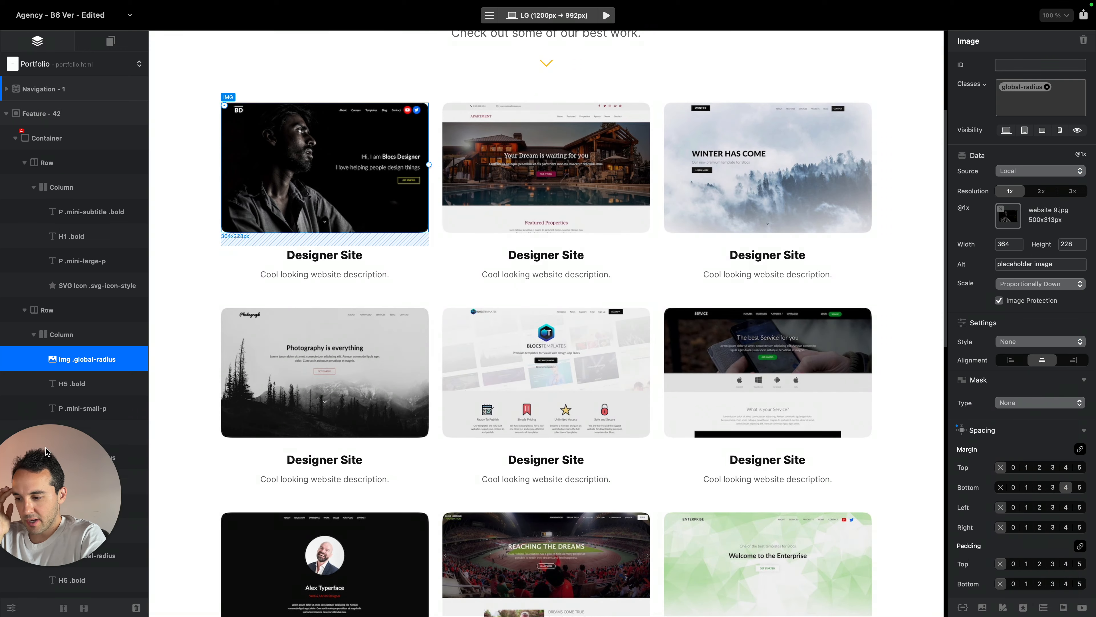
scroll(992, 345, "down", 5)
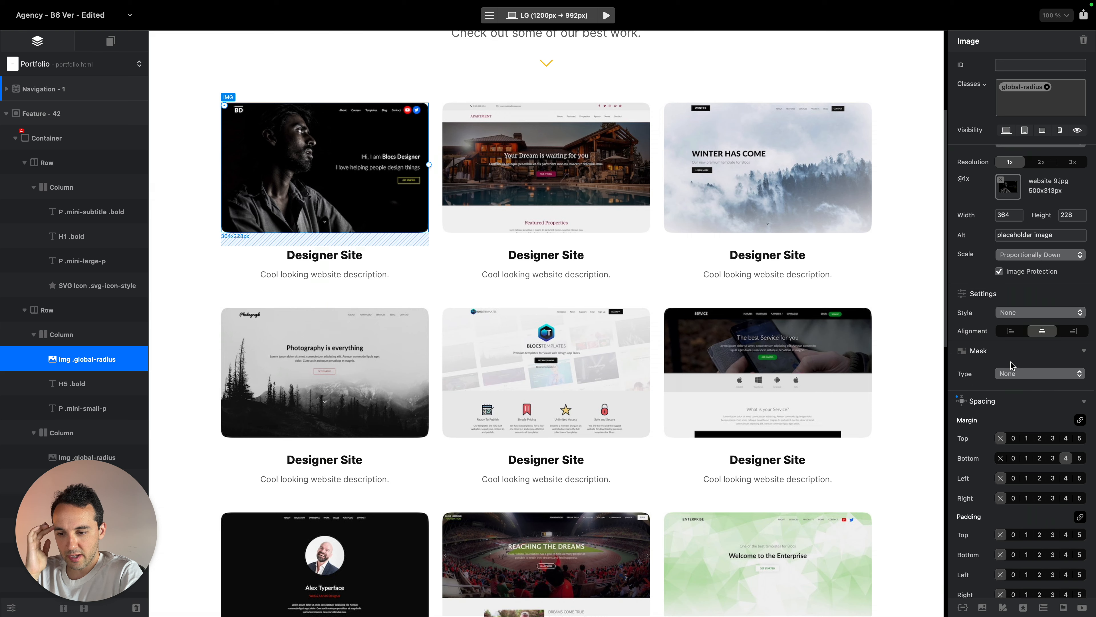
scroll(1012, 364, "down", 6)
left_click(1022, 340)
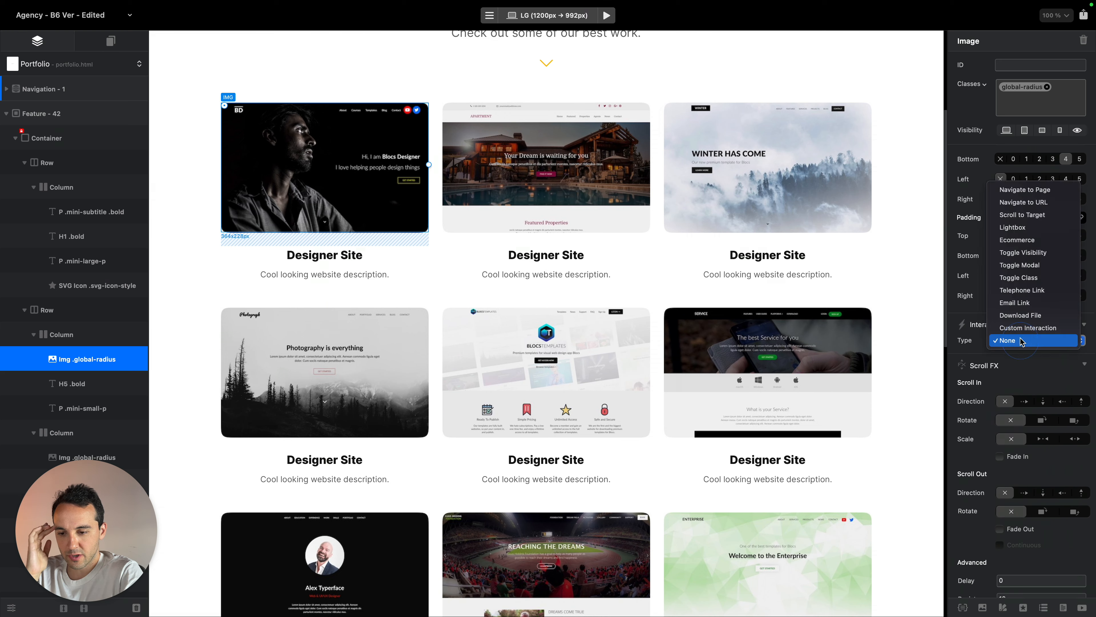
left_click(1027, 207)
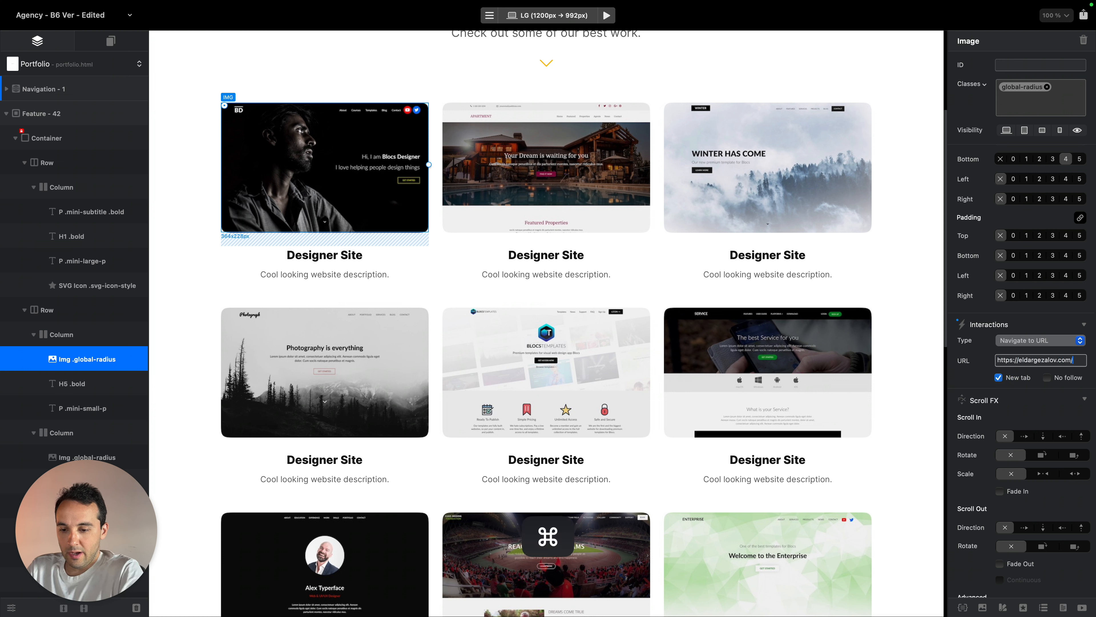
Link the second and third images in the first project row to the same external URL, opening in a new tab
left_click(546, 173)
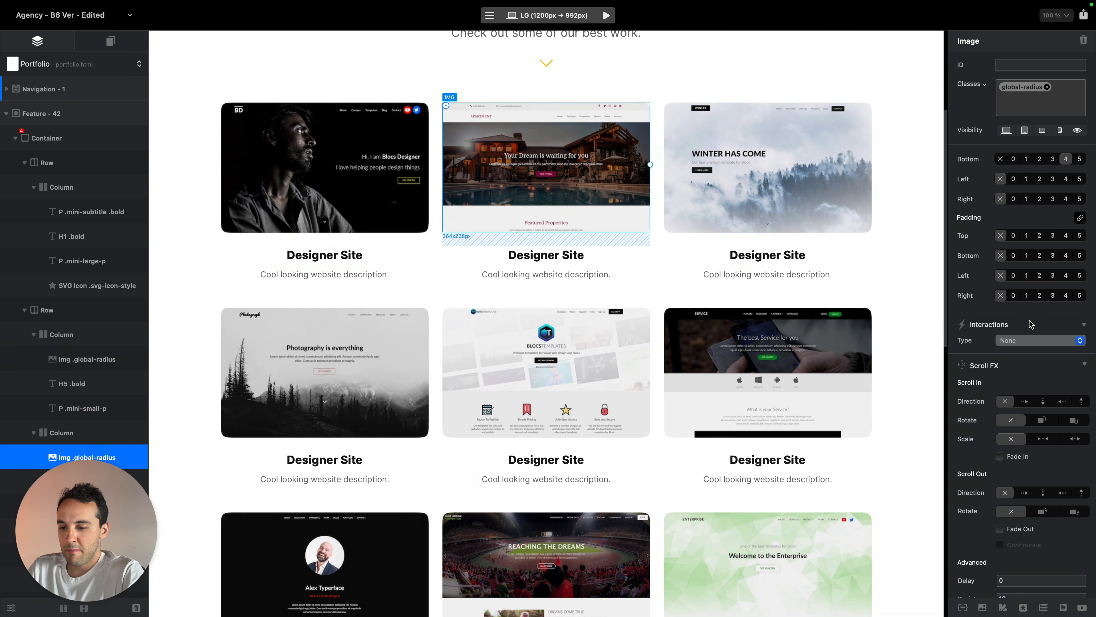
left_click(1026, 340)
left_click(1035, 202)
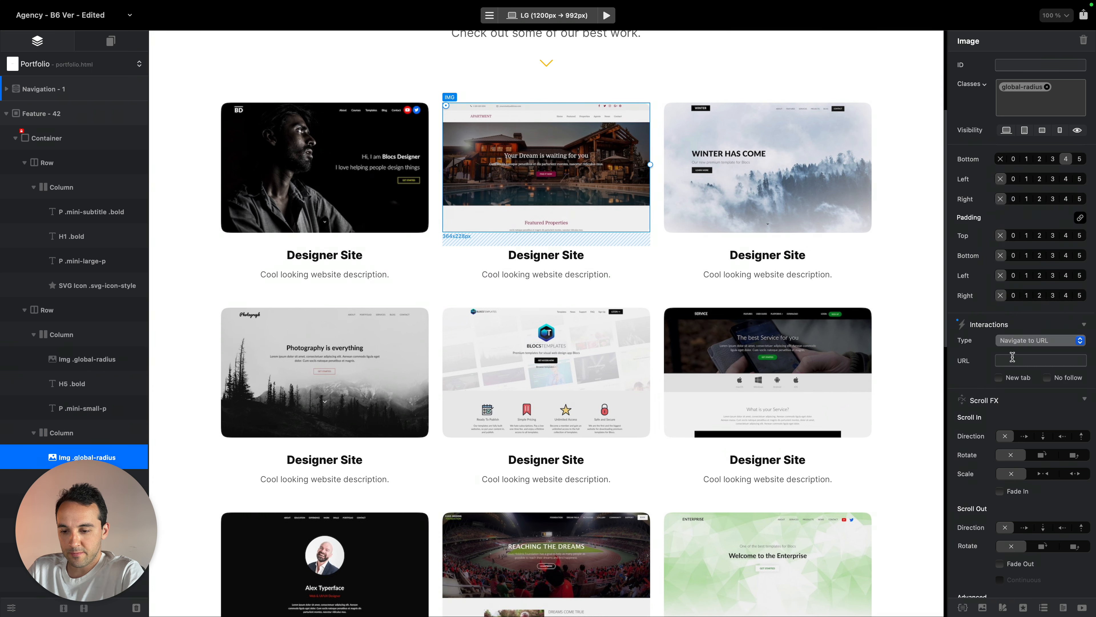
left_click(856, 229)
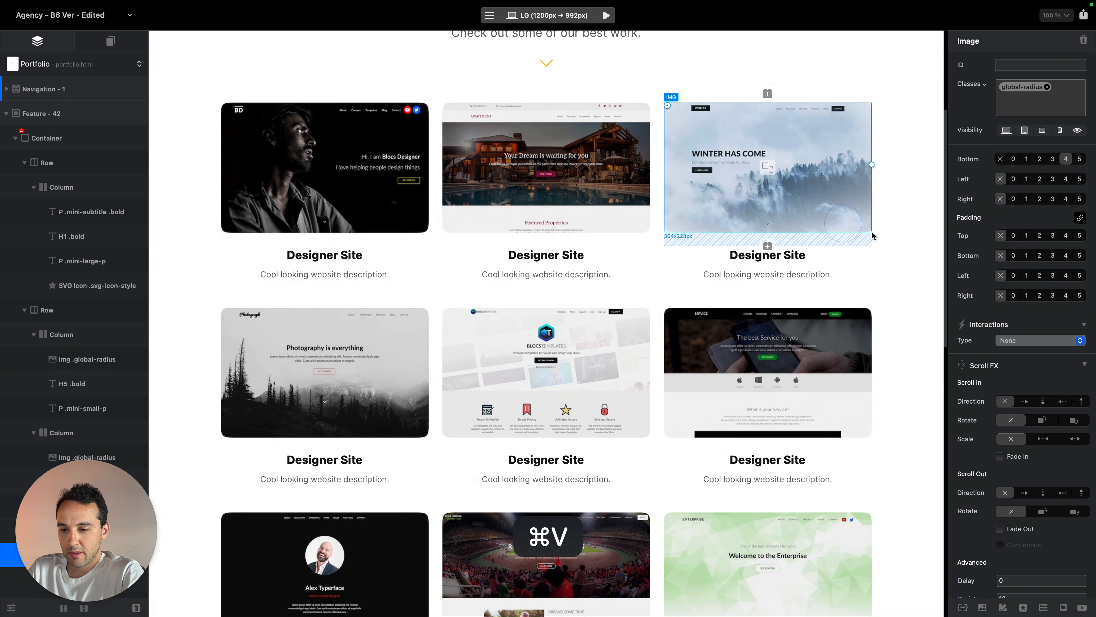
left_click(1008, 341)
left_click(1055, 203)
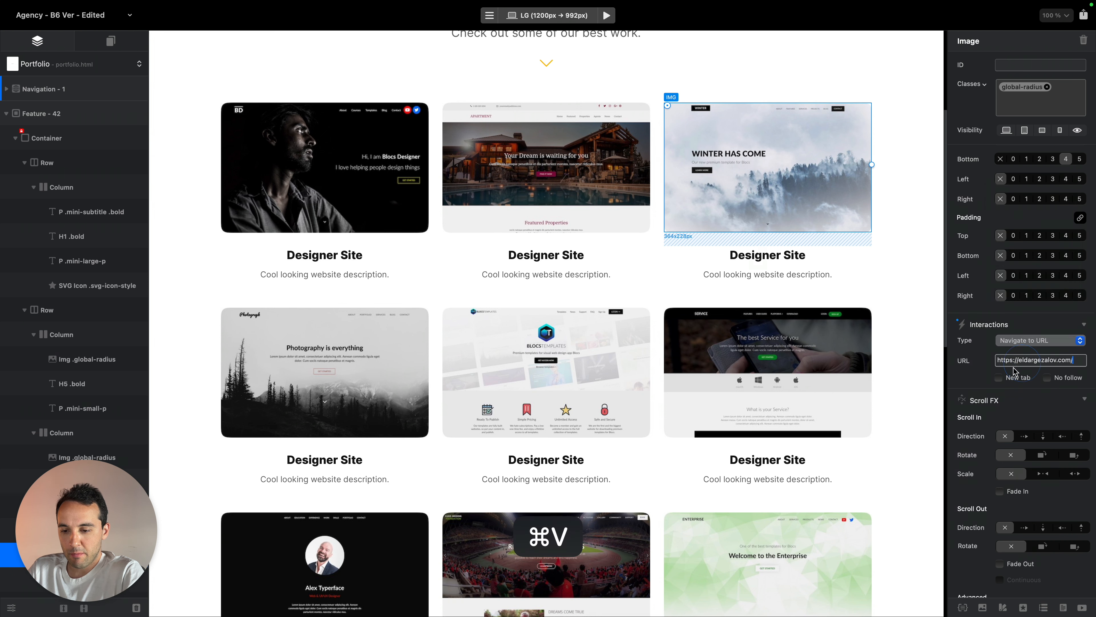
scroll(860, 180, "up", 5)
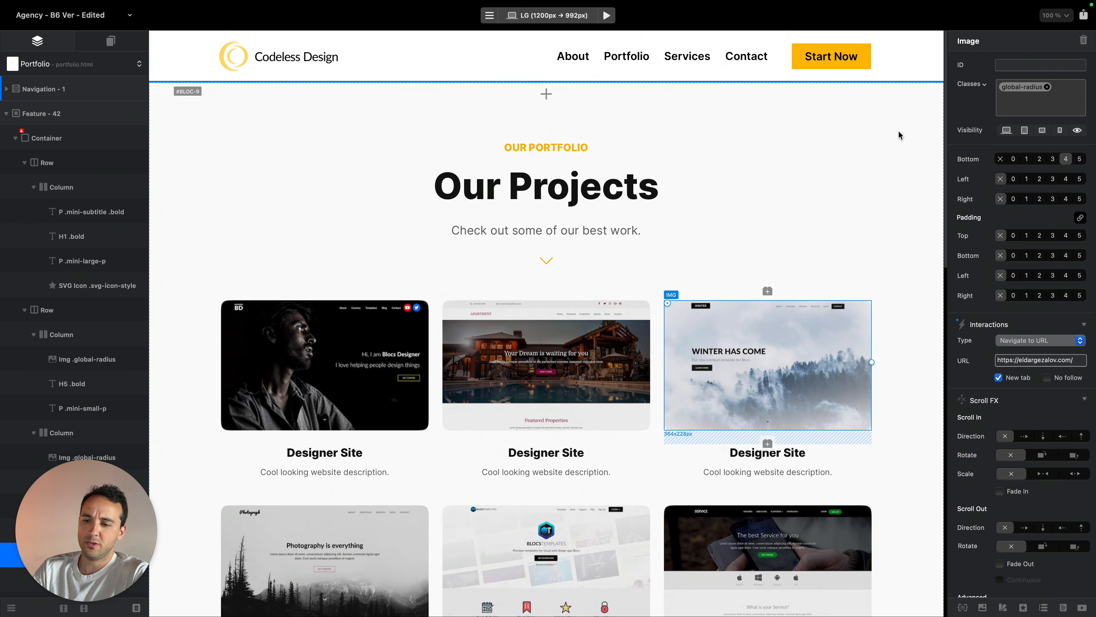
Save the project, preview the site in Safari and look through the Home page
left_click(899, 130)
key("super+s")
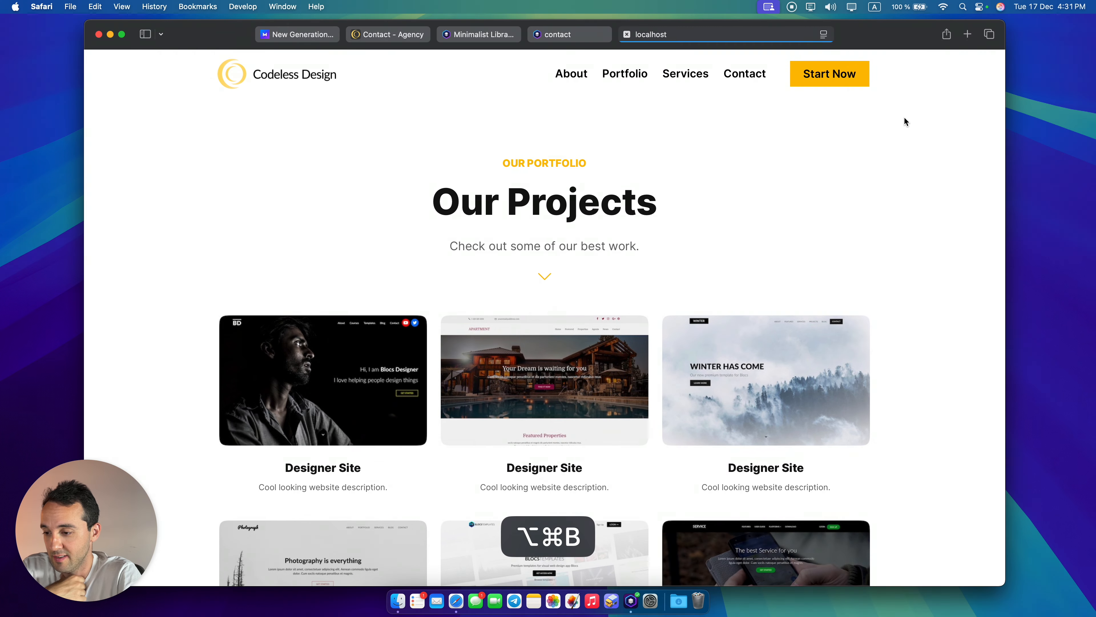
left_click(262, 79)
scroll(681, 199, "down", 20)
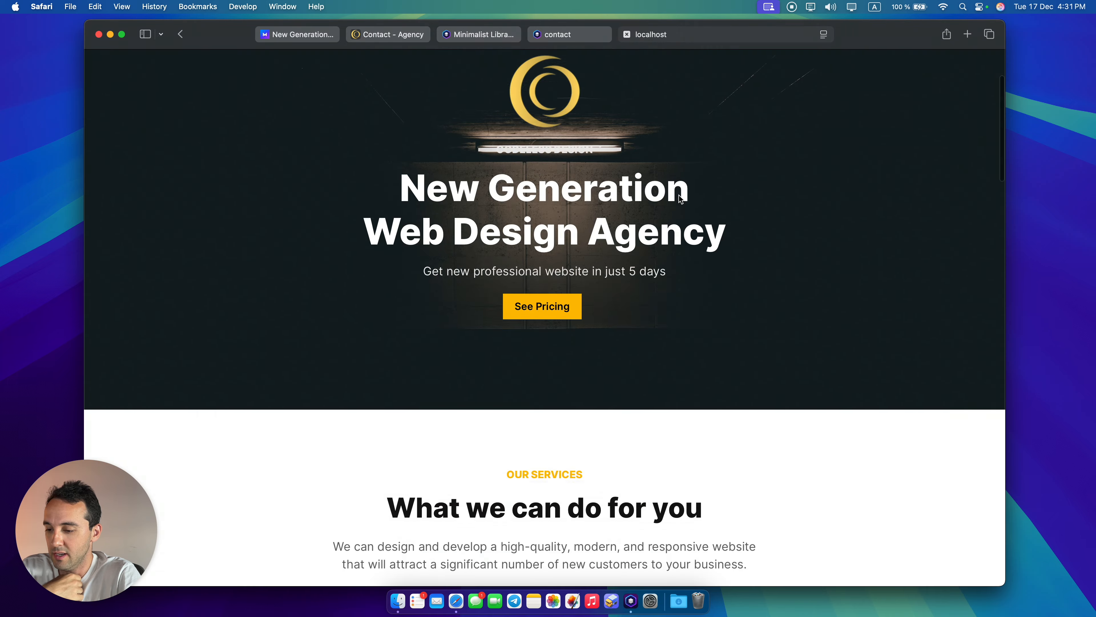
scroll(680, 198, "down", 10)
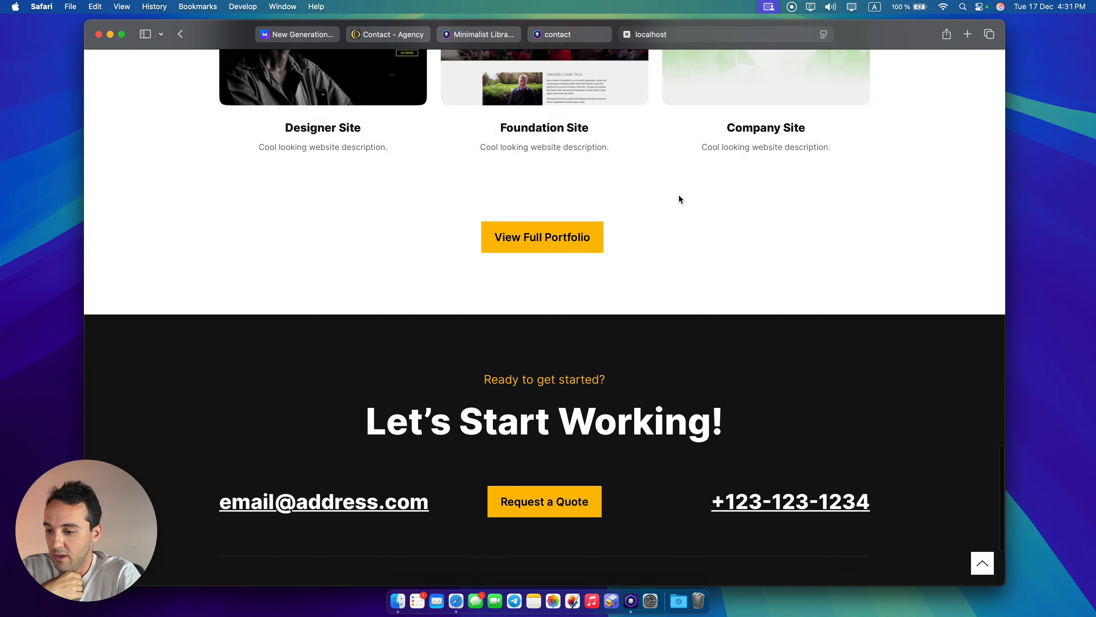
scroll(681, 199, "up", 20)
scroll(680, 199, "up", 3)
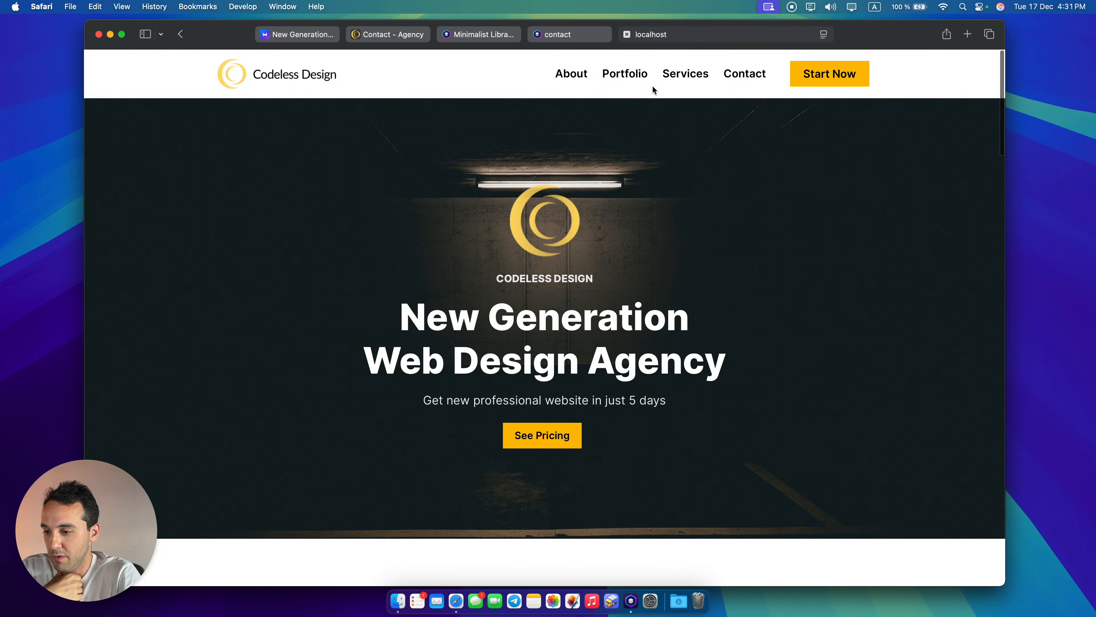
Check the About and Portfolio pages in the browser preview from header to footer
left_click(581, 75)
scroll(744, 237, "down", 15)
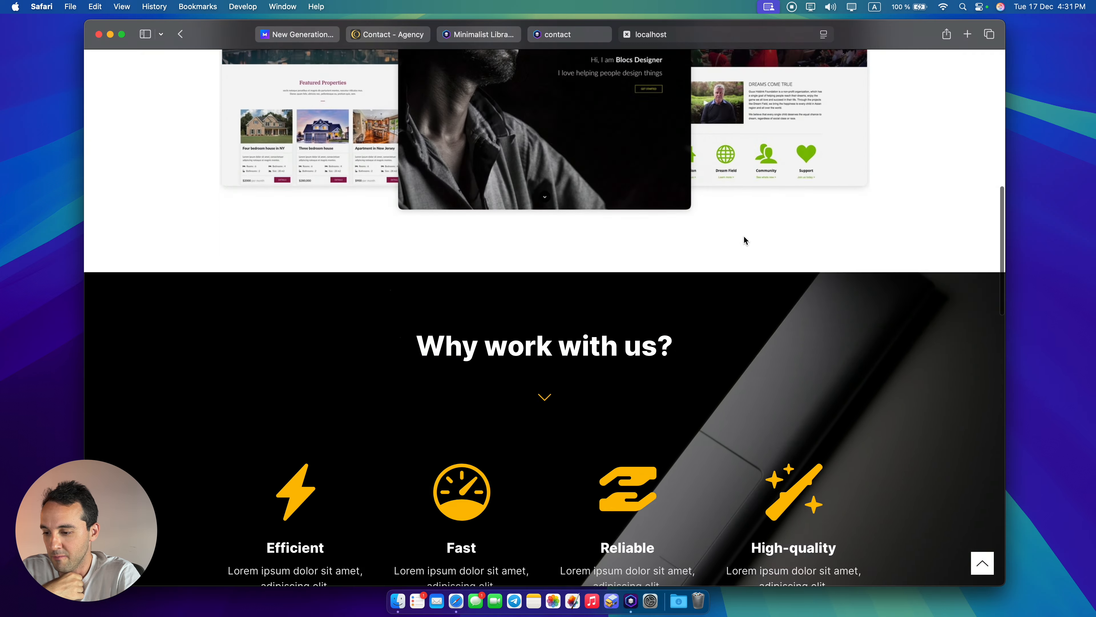
scroll(744, 237, "down", 10)
scroll(744, 237, "up", 20)
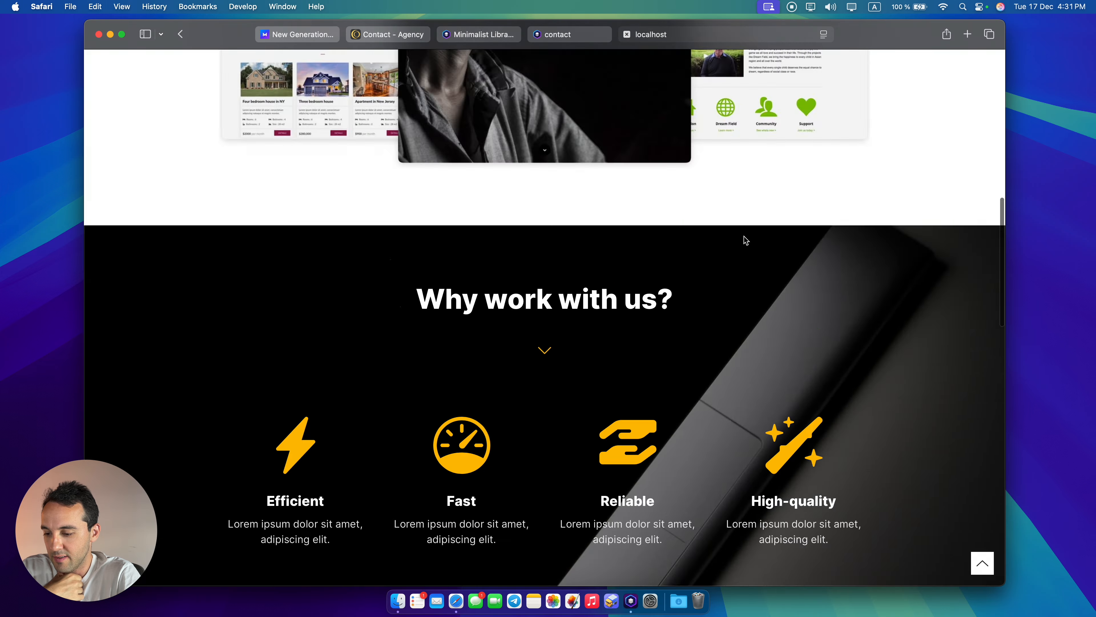
left_click(625, 79)
scroll(792, 253, "down", 15)
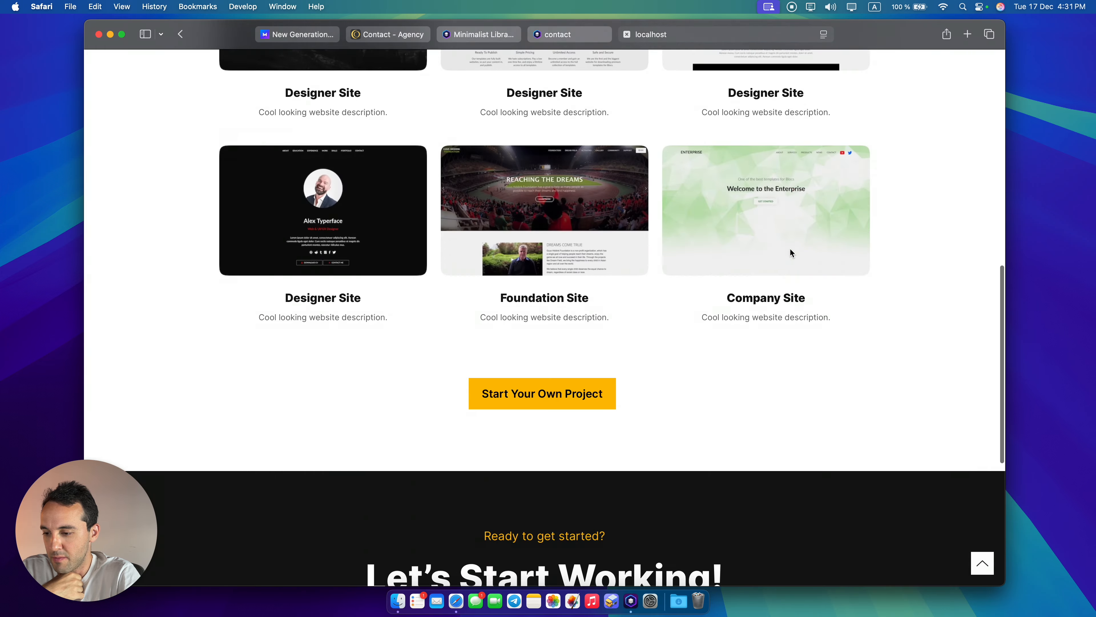
scroll(790, 250, "up", 15)
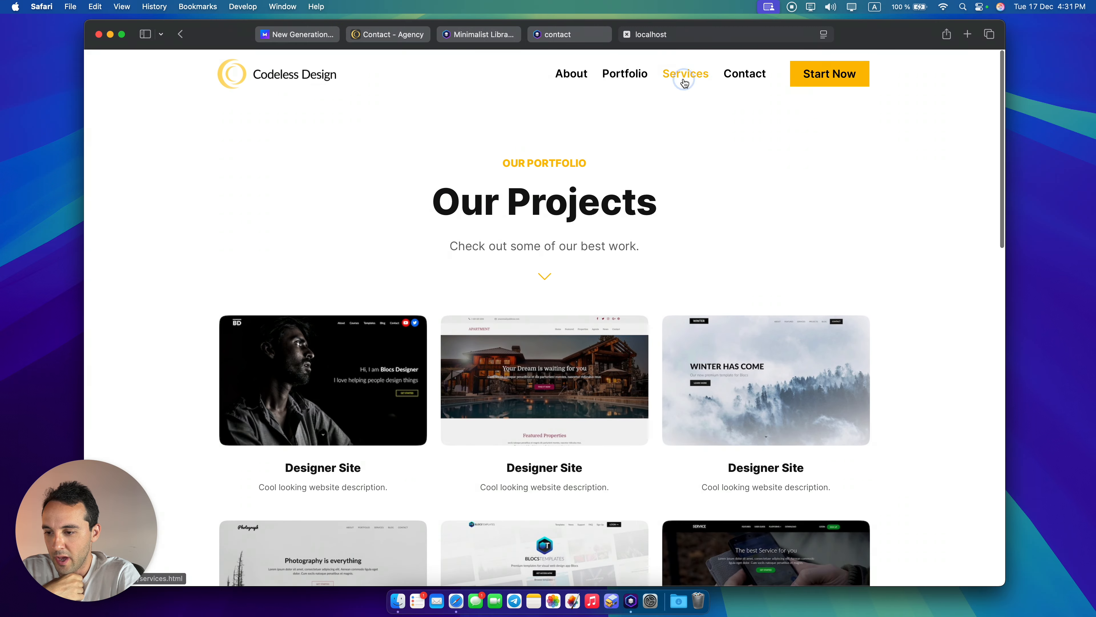
Check the Services and Contact pages in the browser preview, including the pricing, form and FAQ sections
left_click(685, 75)
scroll(828, 242, "down", 15)
scroll(766, 129, "up", 15)
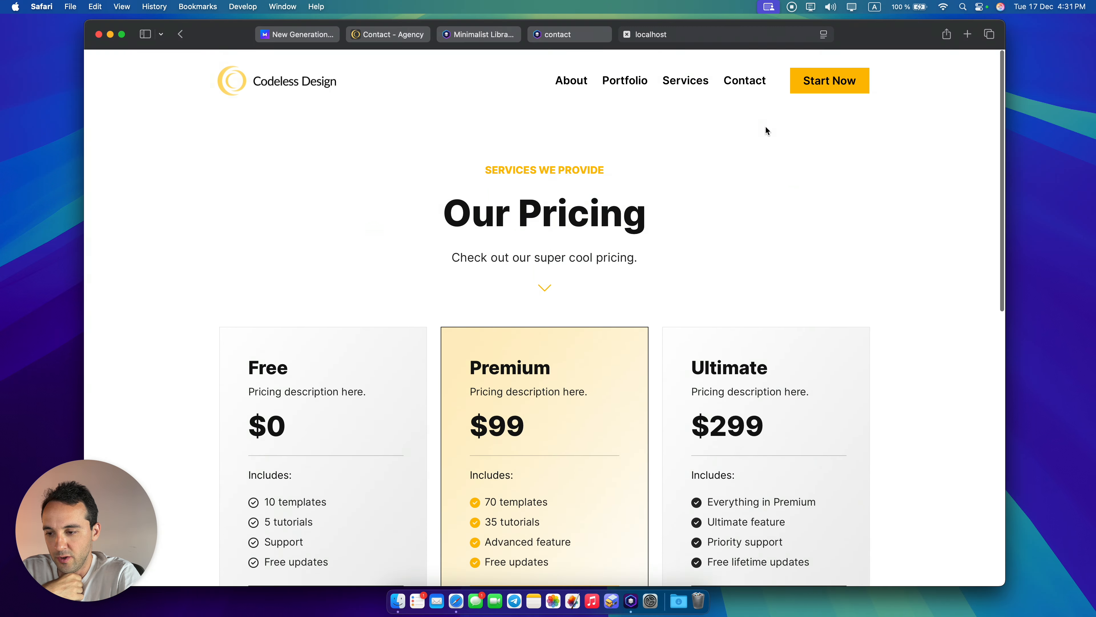
left_click(732, 76)
scroll(856, 310, "down", 15)
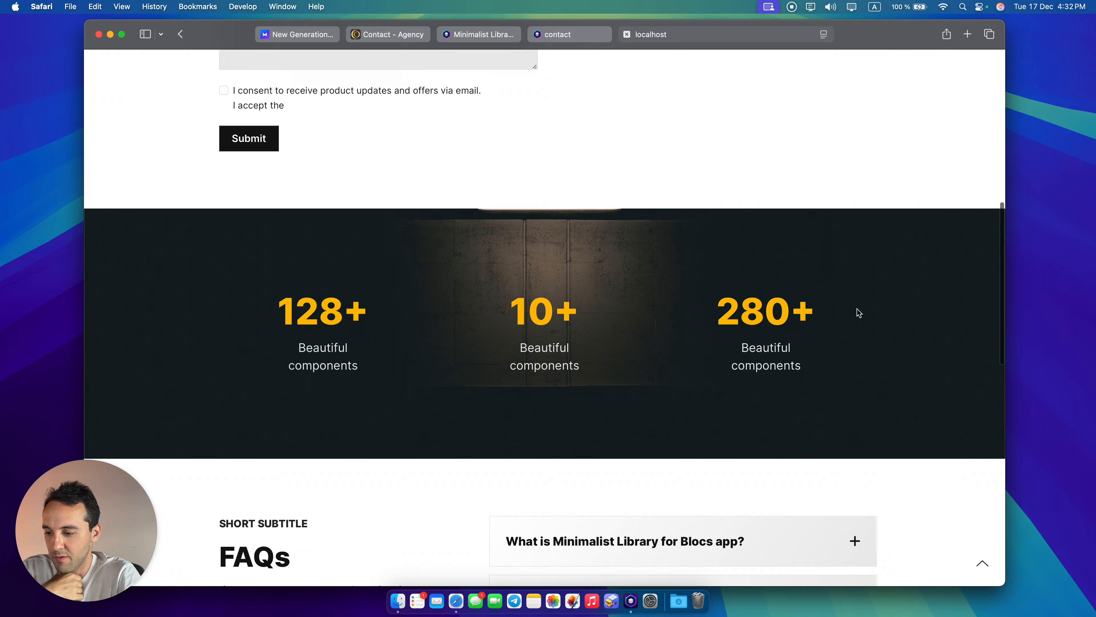
scroll(858, 311, "up", 15)
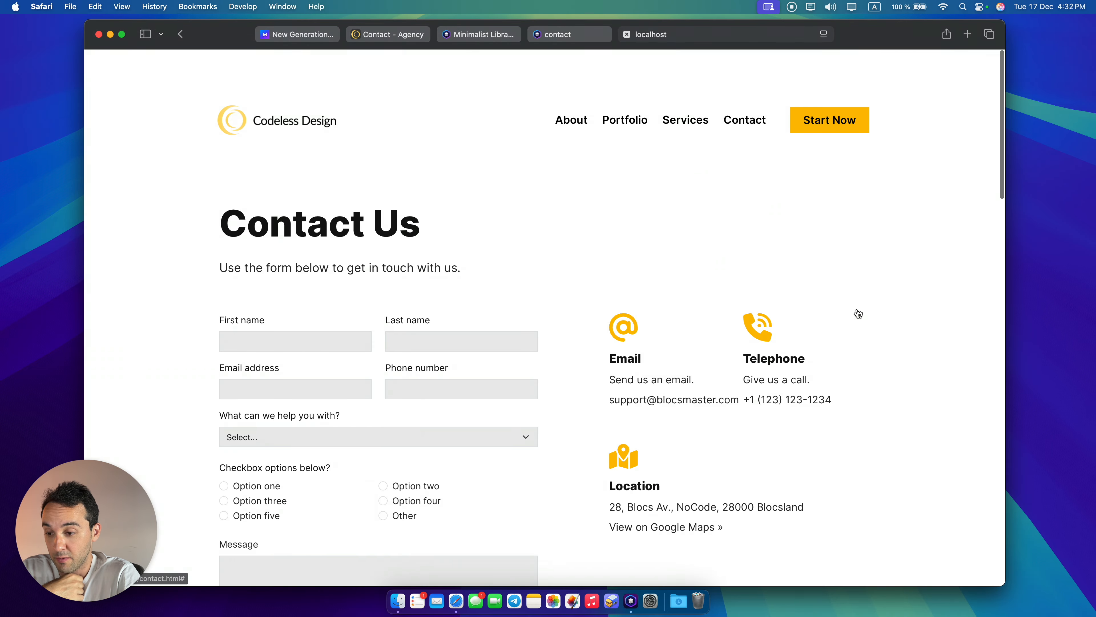
scroll(850, 195, "down", 2)
Test the Start Now navigation button in the preview and view the page it opens
left_click(844, 80)
scroll(935, 262, "down", 8)
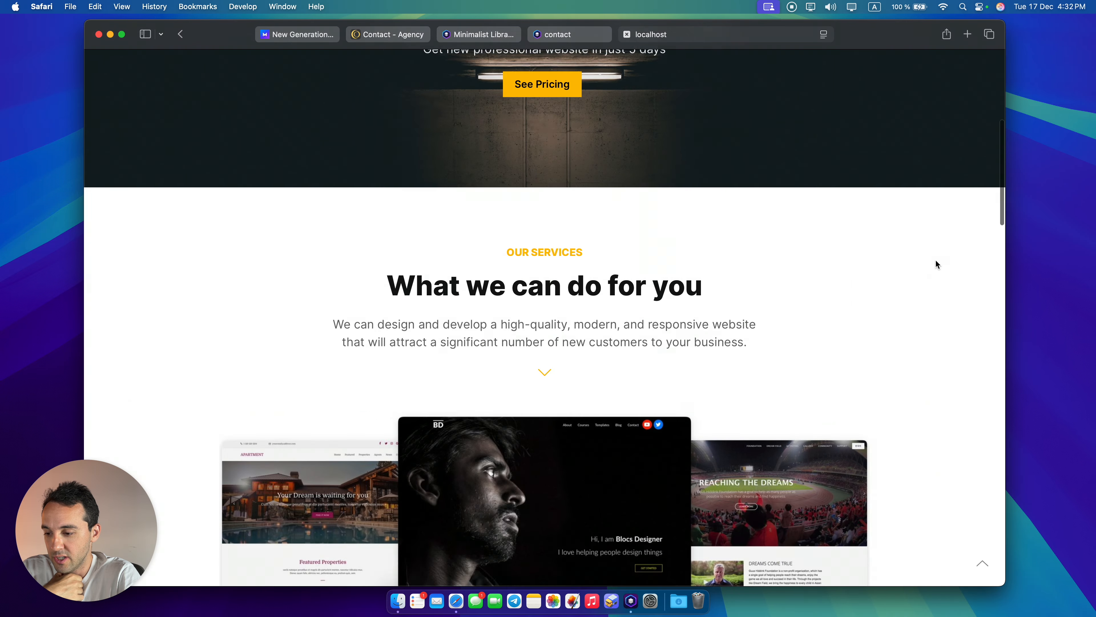
scroll(937, 264, "up", 8)
scroll(906, 216, "down", 2)
Switch back to Blocs and set the navigation's Start Now button to navigate to the services page
key("super+Tab")
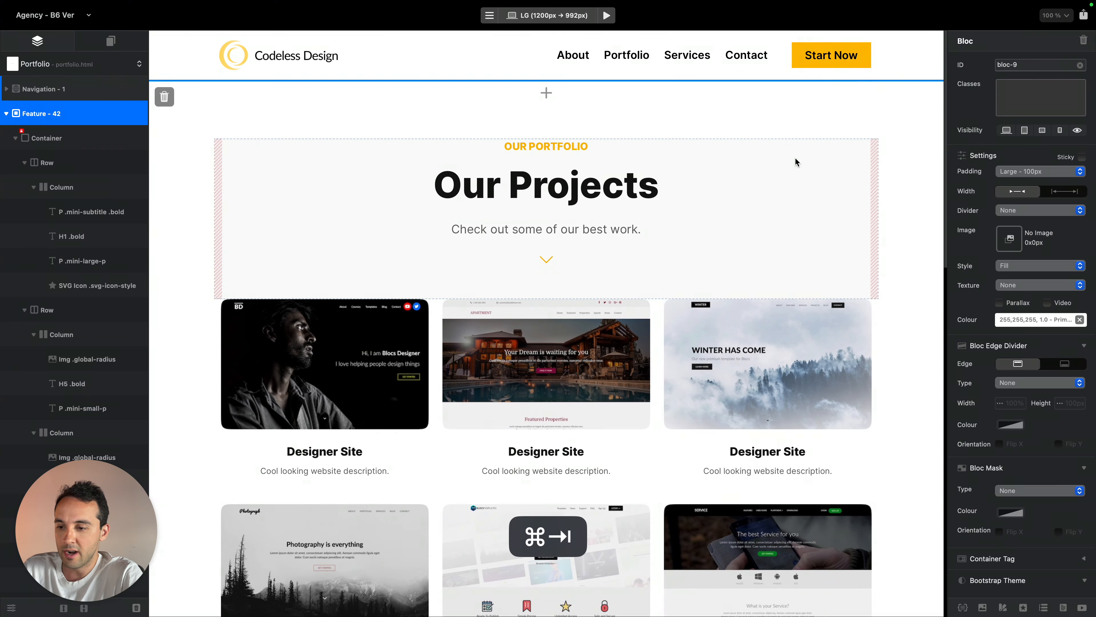
left_click(832, 59)
scroll(1034, 415, "down", 1)
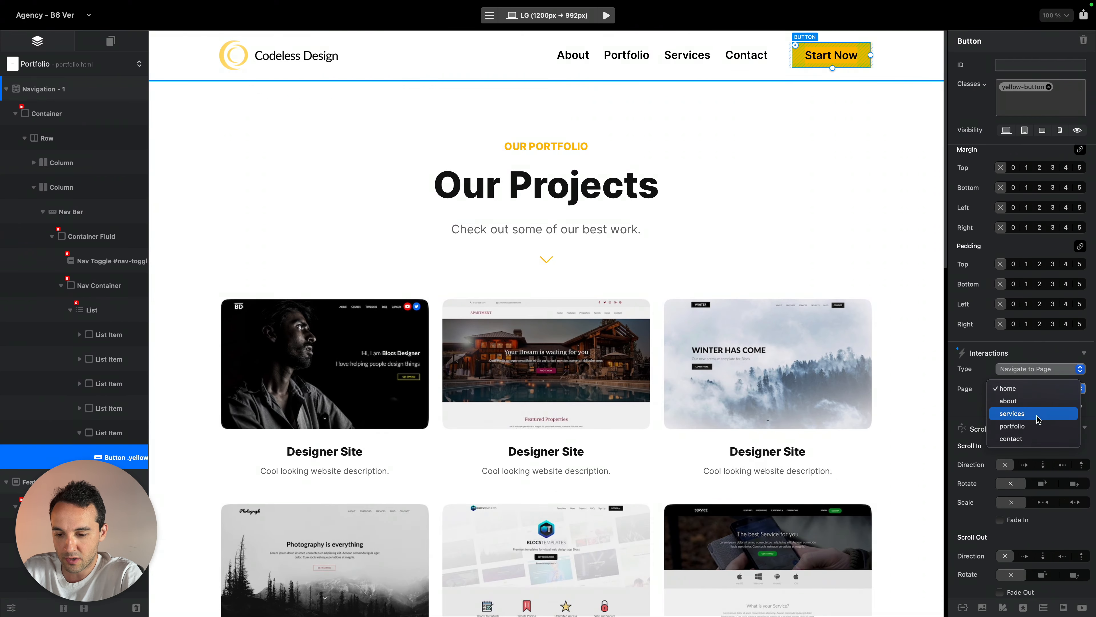
left_click(885, 263)
Look over the Portfolio page's project grid, project button and footer in the editor
scroll(886, 263, "down", 15)
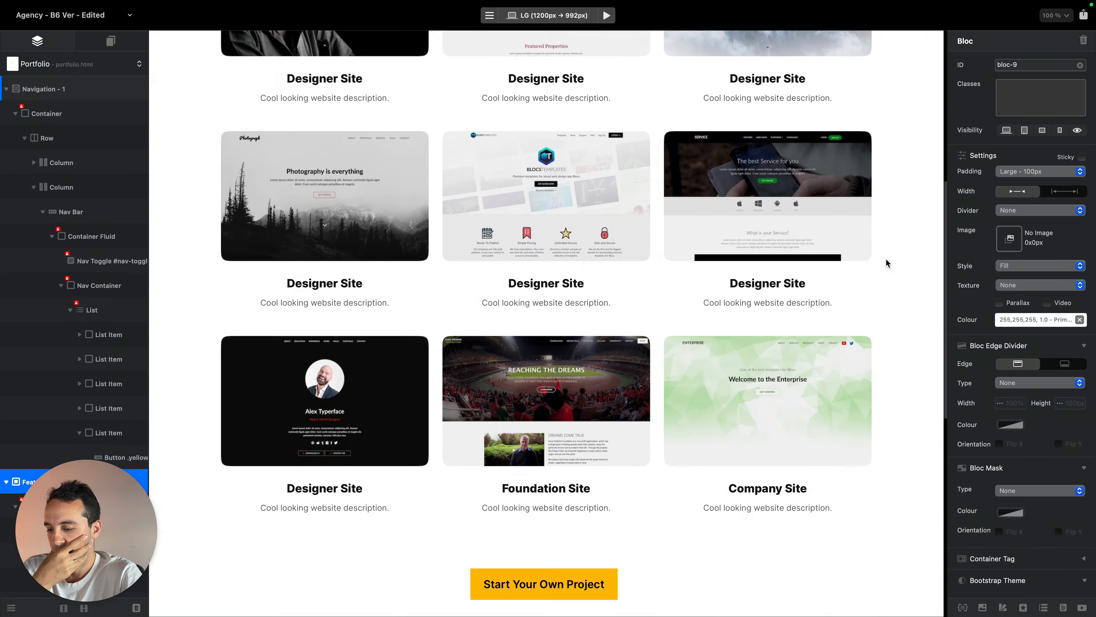
scroll(604, 410, "up", 15)
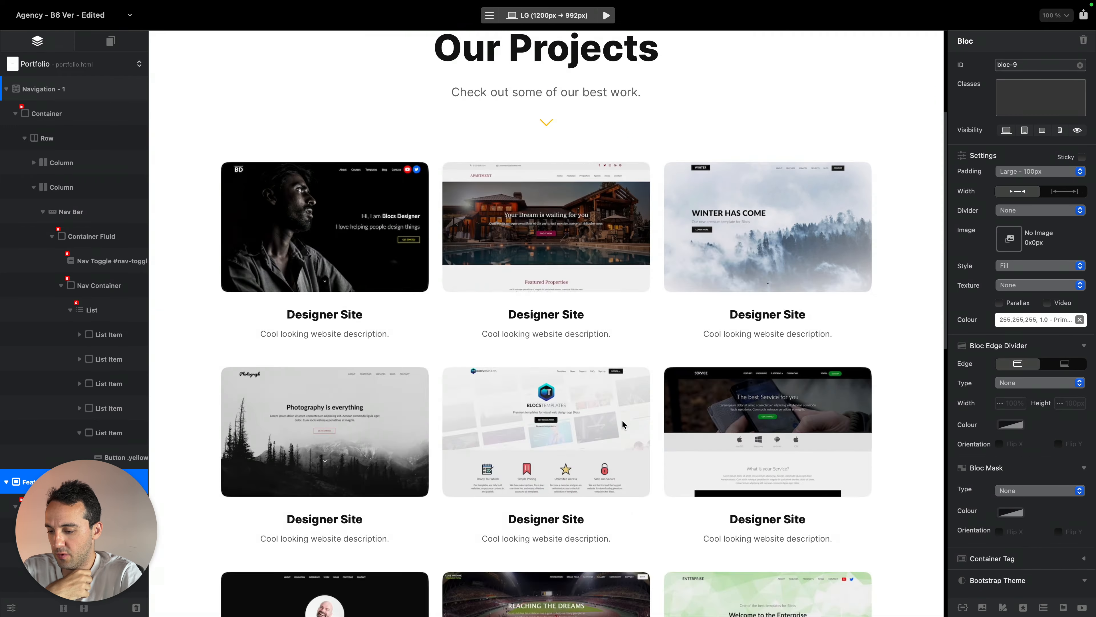
scroll(554, 398, "down", 15)
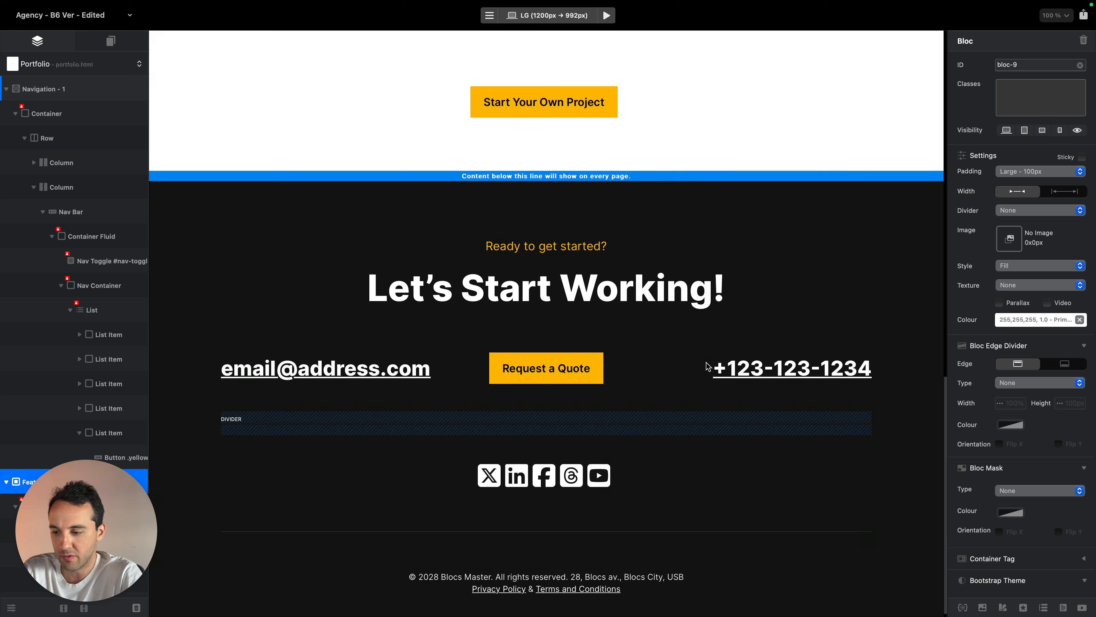
scroll(831, 507, "up", 15)
Open the Home page and relabel the header's See Pricing button as "Start Your Project Now"
left_click(98, 64)
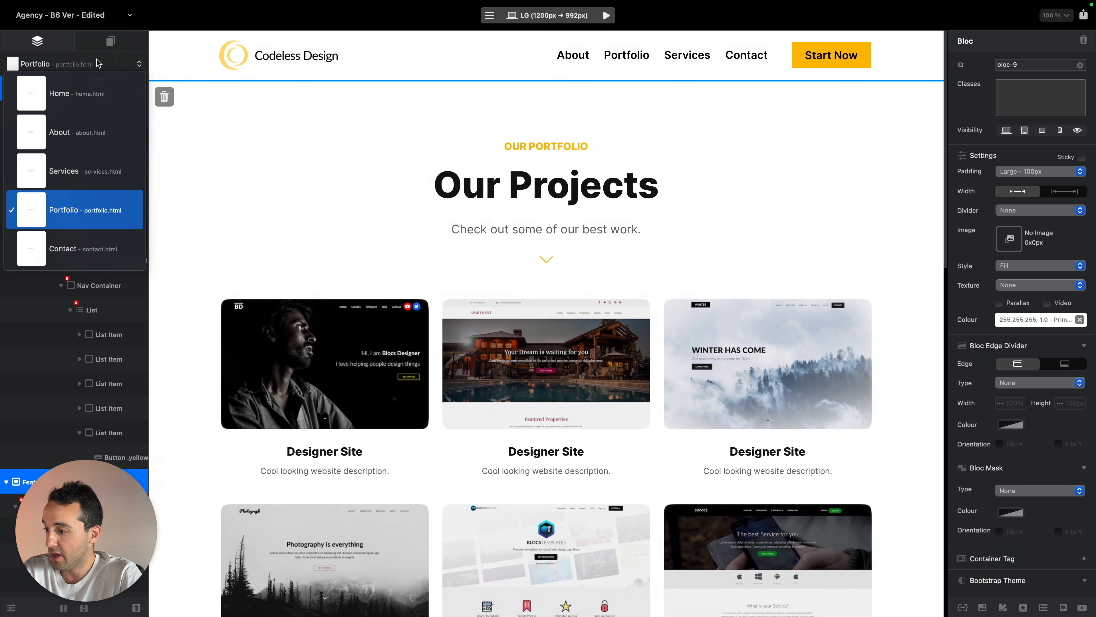
left_click(47, 91)
scroll(817, 257, "down", 7)
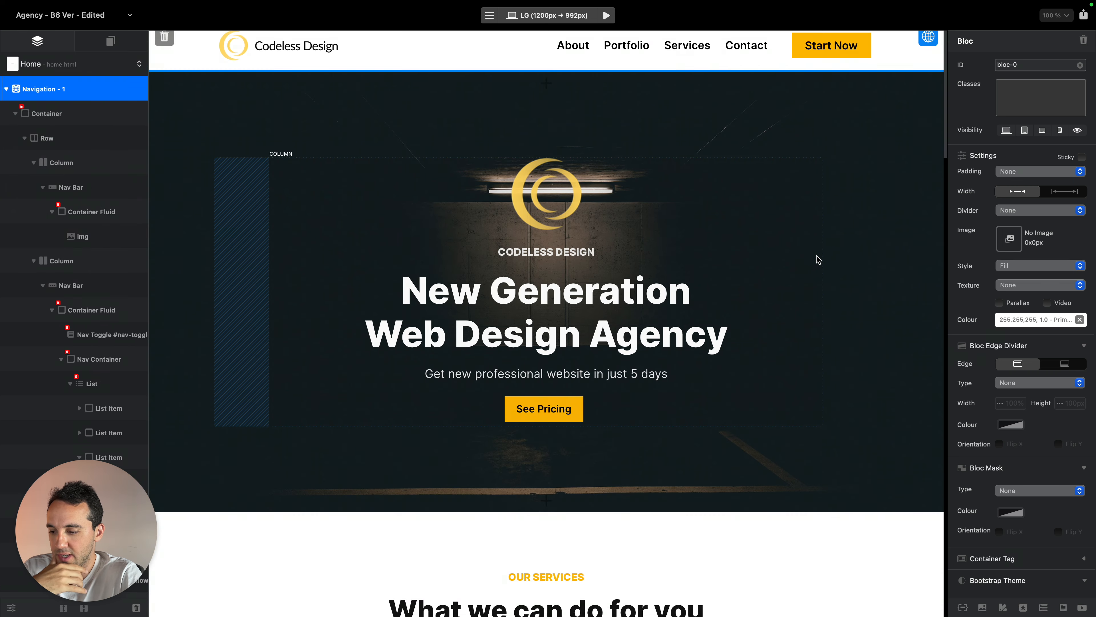
left_click(571, 138)
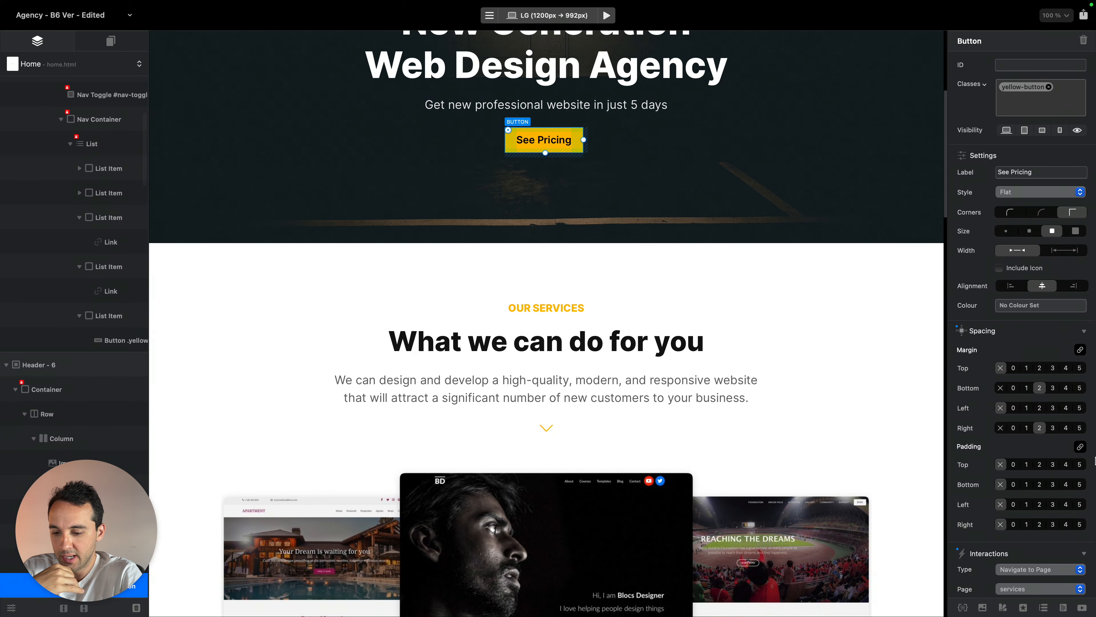
scroll(874, 316, "down", 11)
scroll(874, 316, "up", 16)
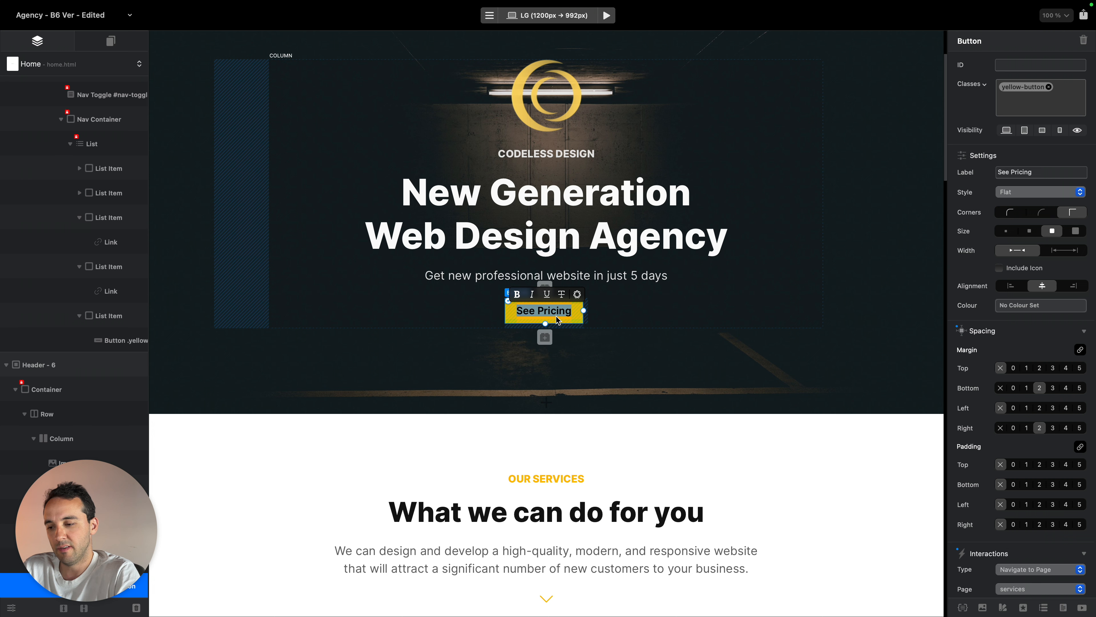
type("Start Your Project Now")
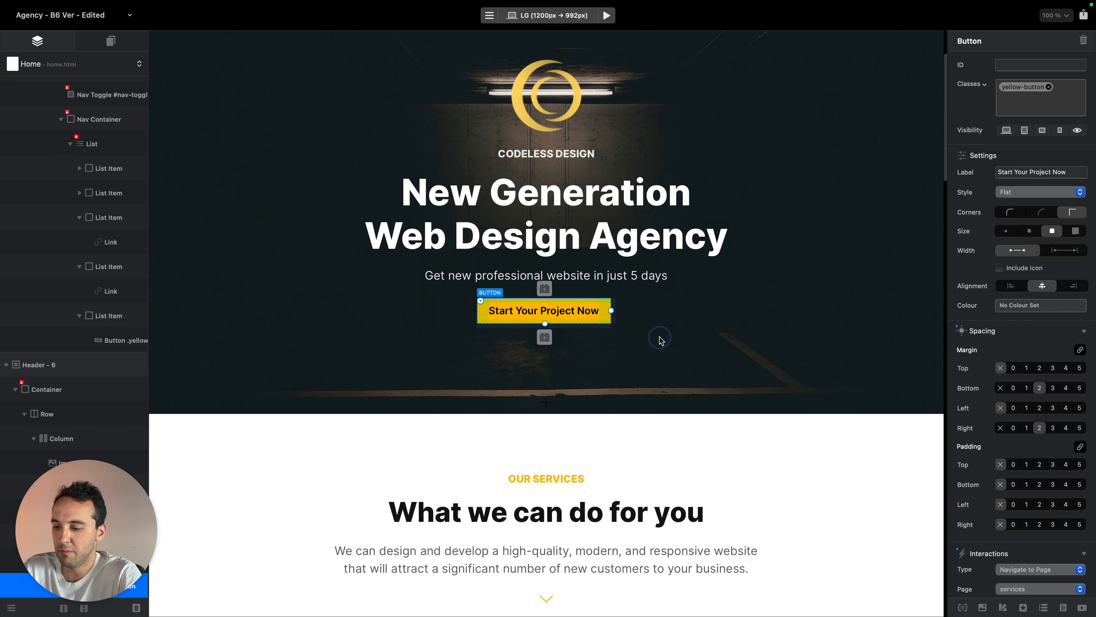
Check the Home header and its Start Your Project Now button at the smaller breakpoints, ending on the large breakpoint
key("super+2")
key("super+4")
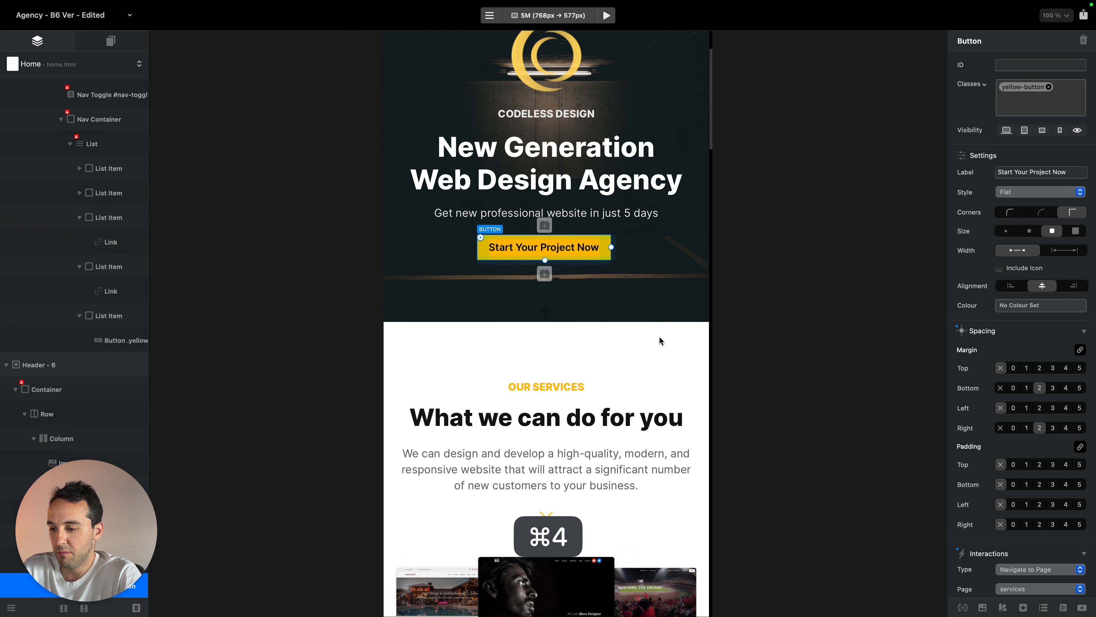
key("super+2")
key("super+1")
Check which pages the View Portfolio and Learn About Us buttons on the Home page navigate to
scroll(660, 340, "down", 10)
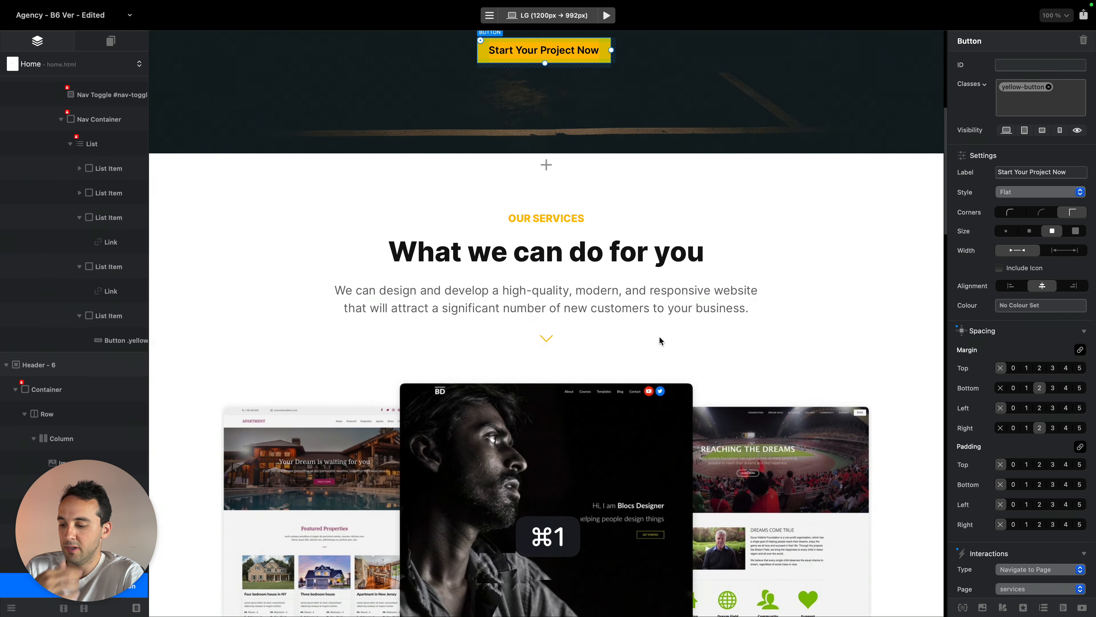
scroll(660, 337, "down", 15)
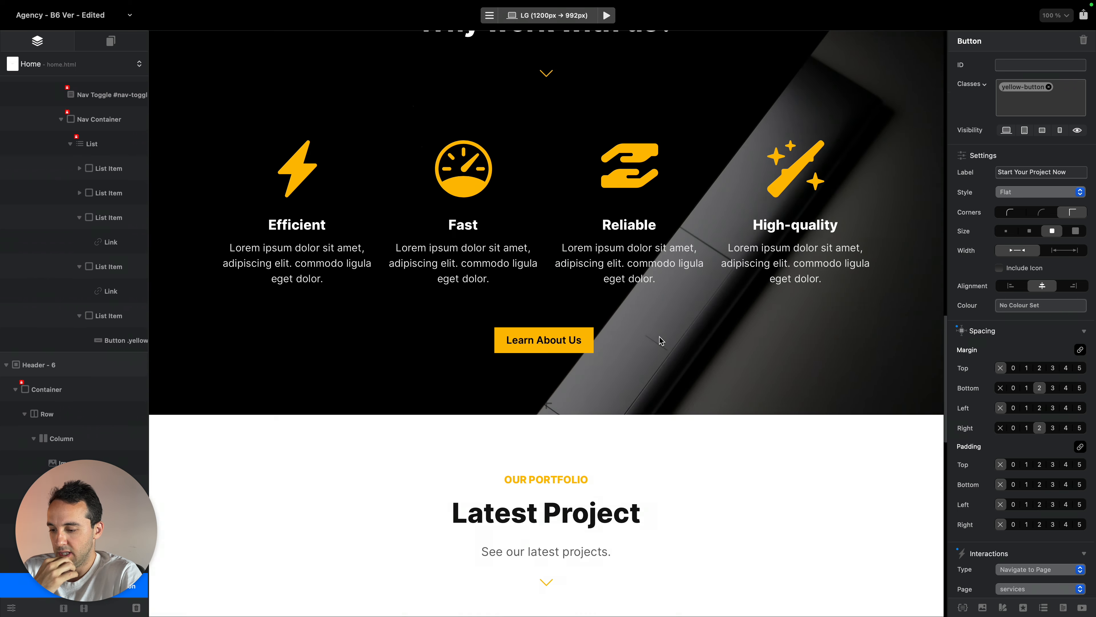
scroll(659, 337, "up", 9)
left_click(595, 260)
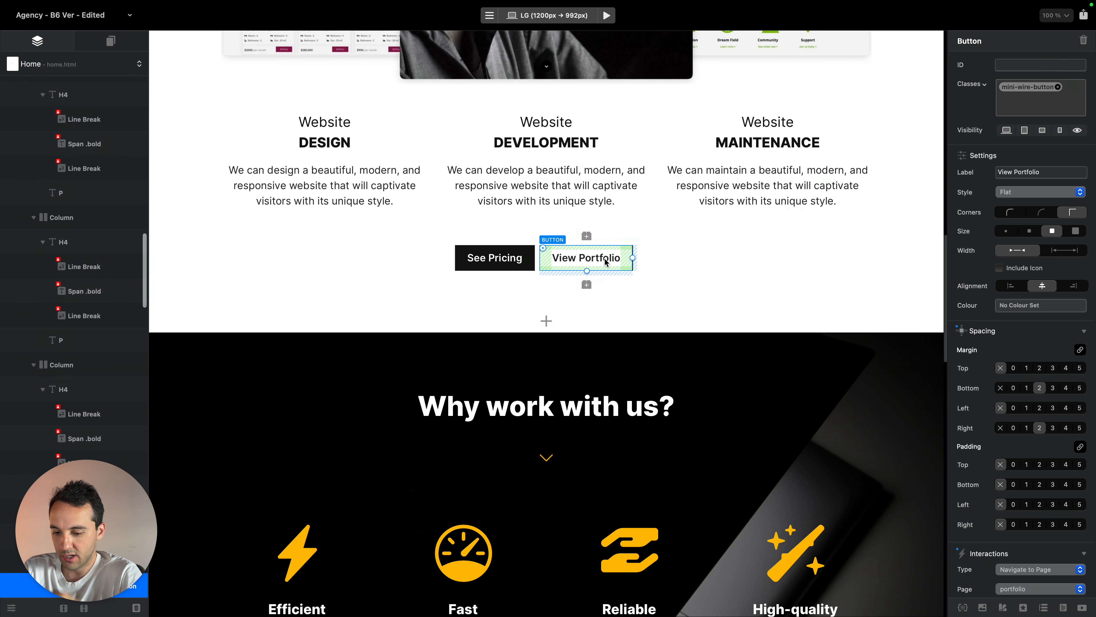
scroll(526, 263, "down", 1)
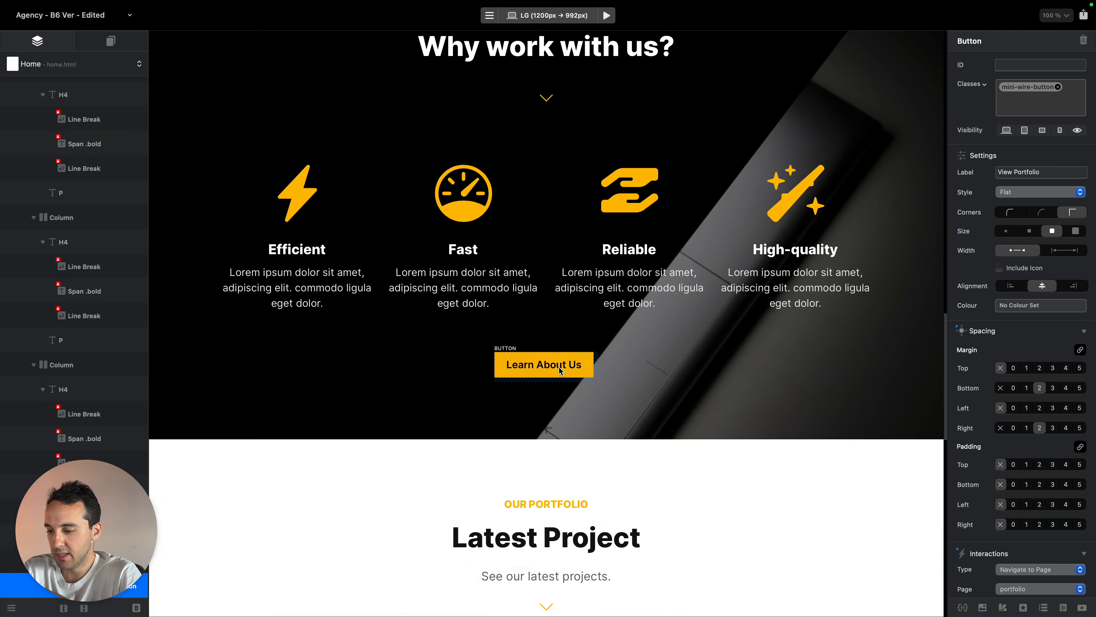
left_click(556, 369)
scroll(559, 366, "down", 15)
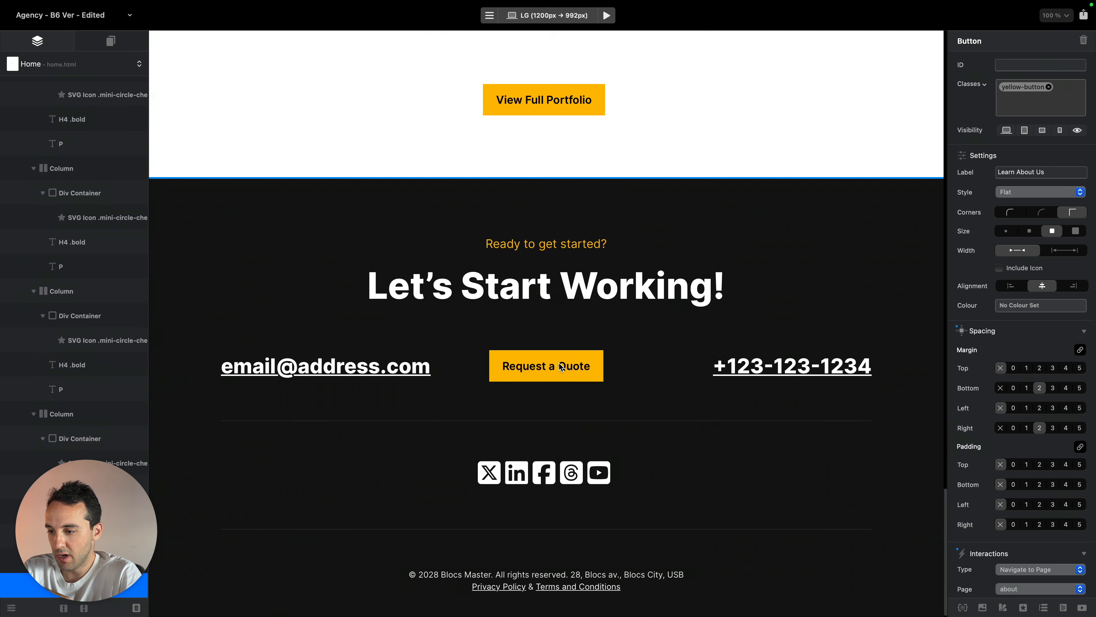
Set the View Full Portfolio button below the latest projects to navigate to the portfolio page
left_click(559, 96)
scroll(707, 156, "up", 2)
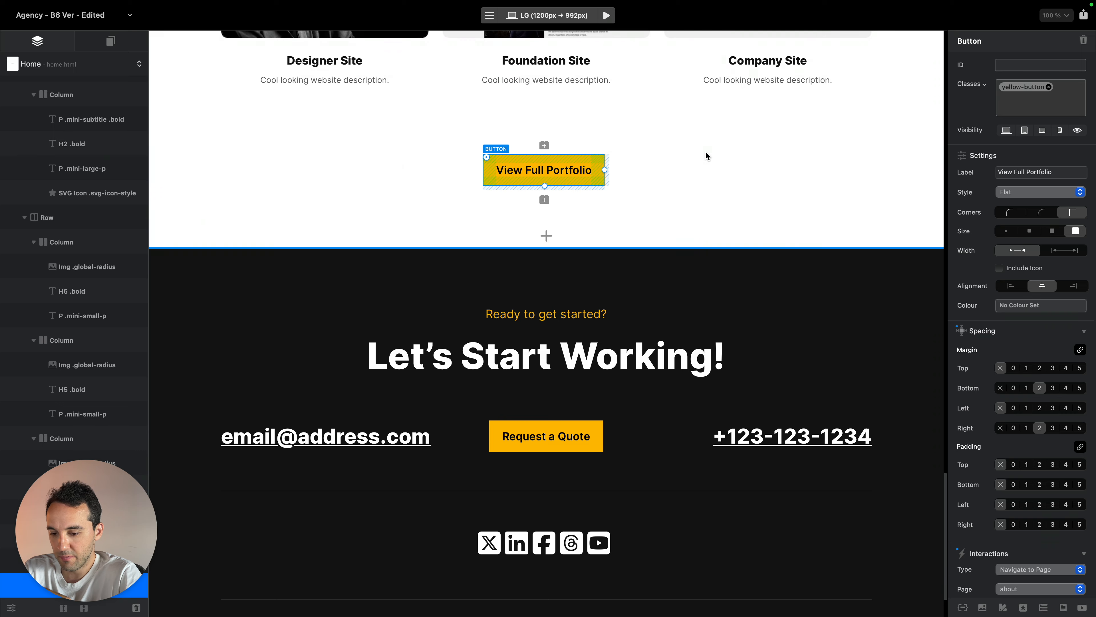
left_click(1017, 588)
left_click(1012, 560)
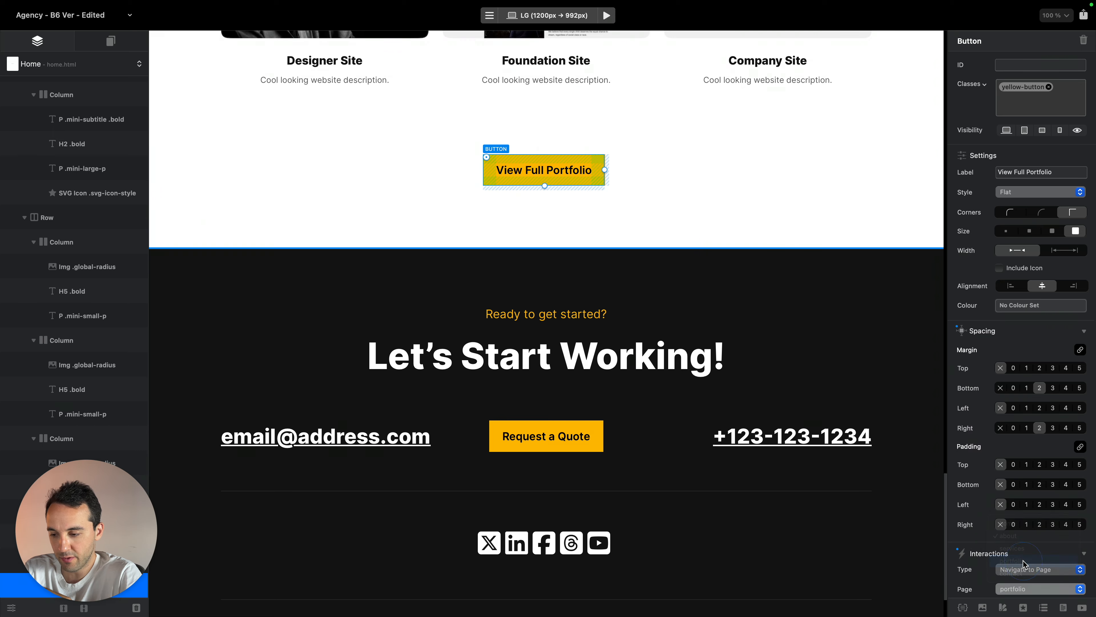
Change the Learn About Us button in the "Why work with us?" section to the largest size
scroll(727, 257, "up", 12)
scroll(547, 116, "up", 3)
left_click(543, 182)
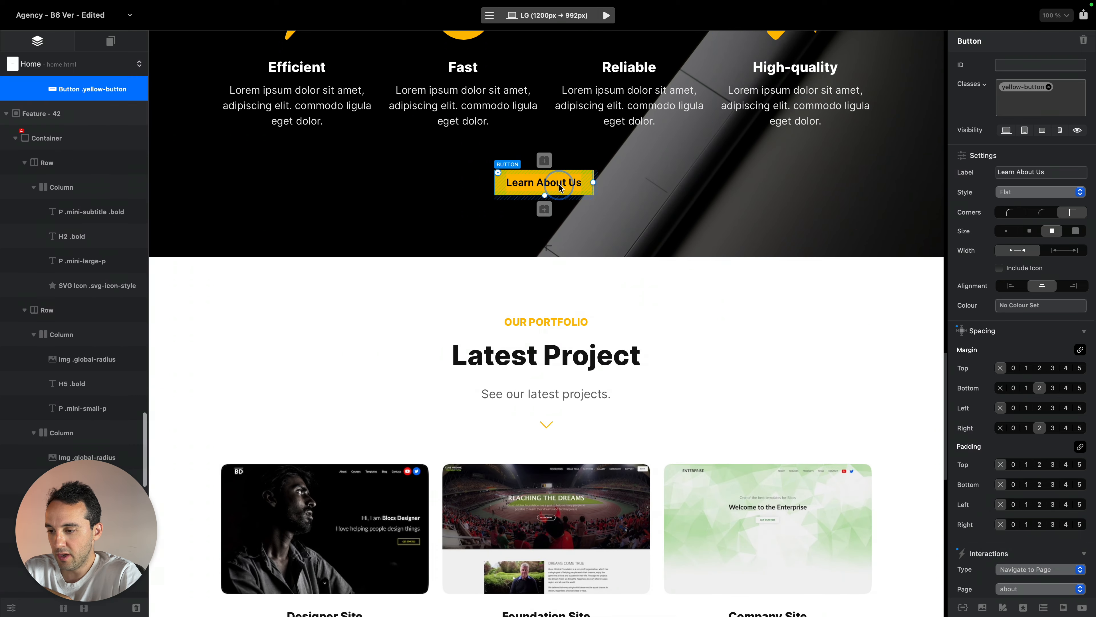
left_click(1075, 231)
Change the header's Start Your Project Now button to the largest size
scroll(758, 225, "up", 14)
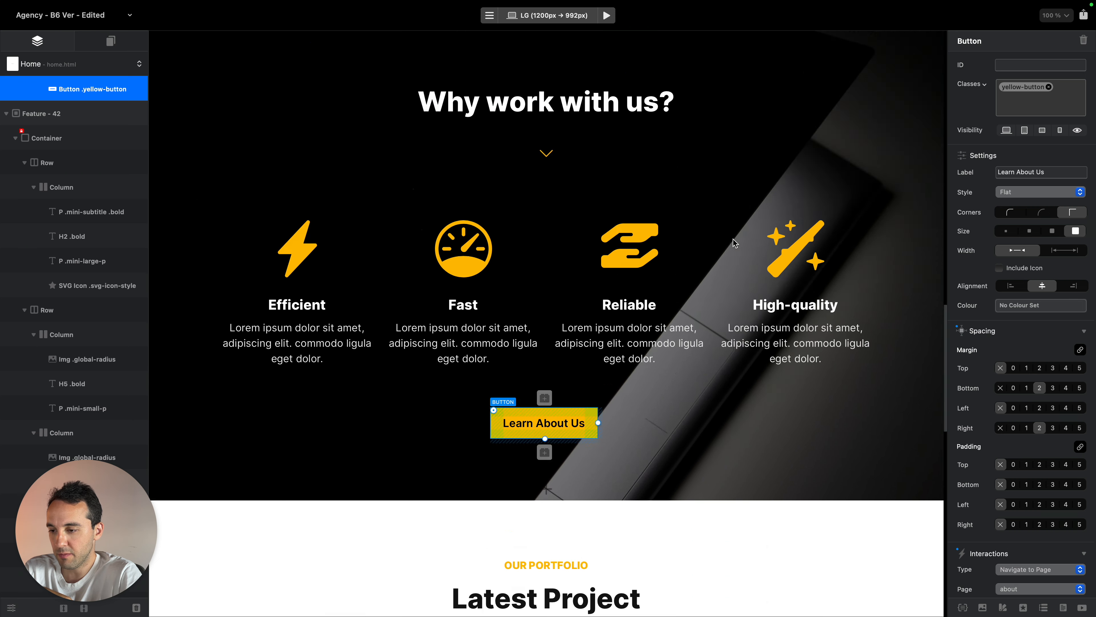
scroll(758, 225, "up", 20)
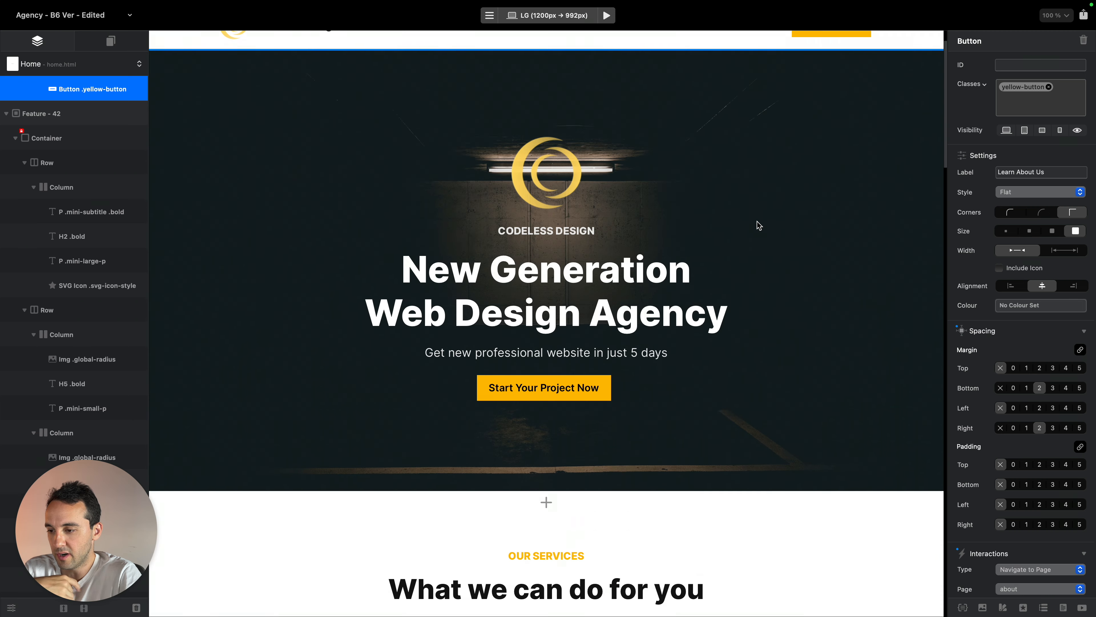
left_click(547, 426)
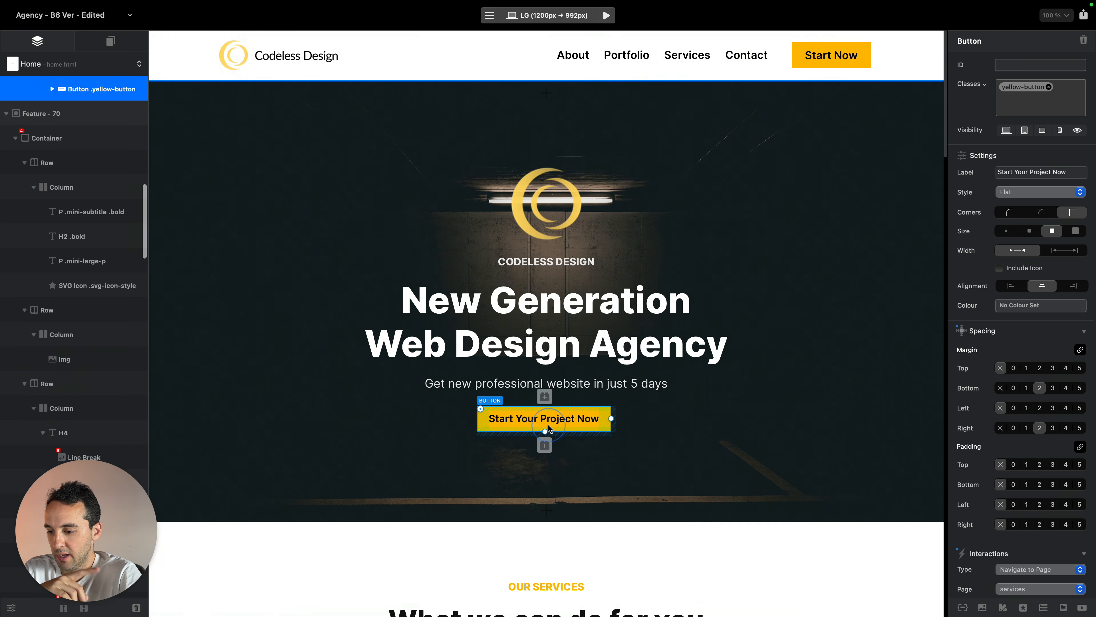
left_click(1075, 230)
left_click(719, 125)
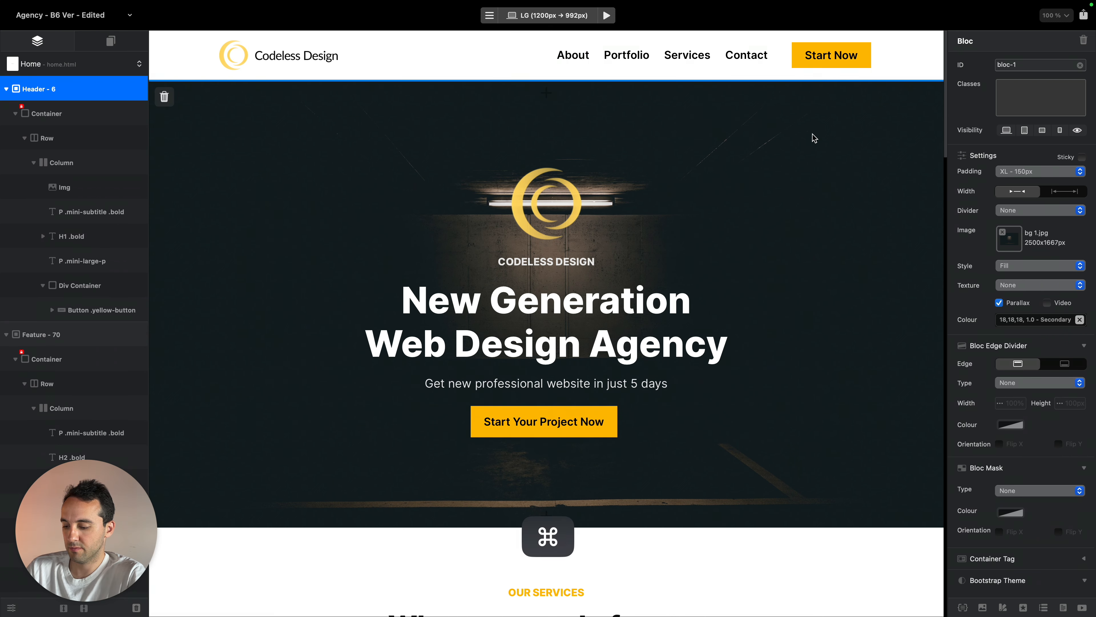
Check the header's button at the SM and XS breakpoints, return to LG and save the project
key("super+3")
key("super+4")
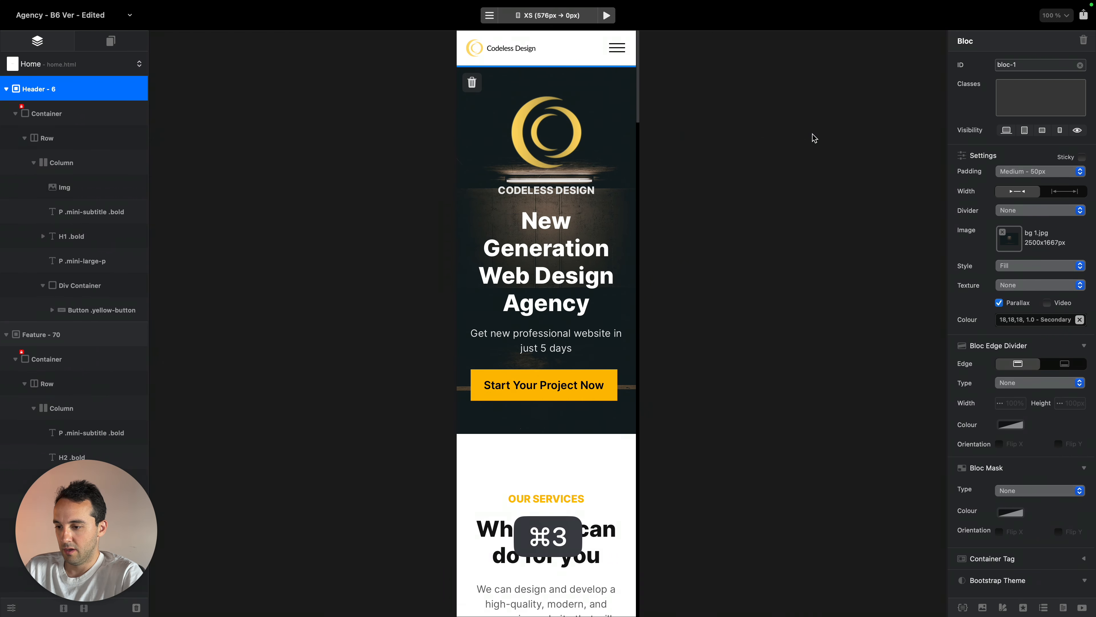
key("super+1")
key("super+s")
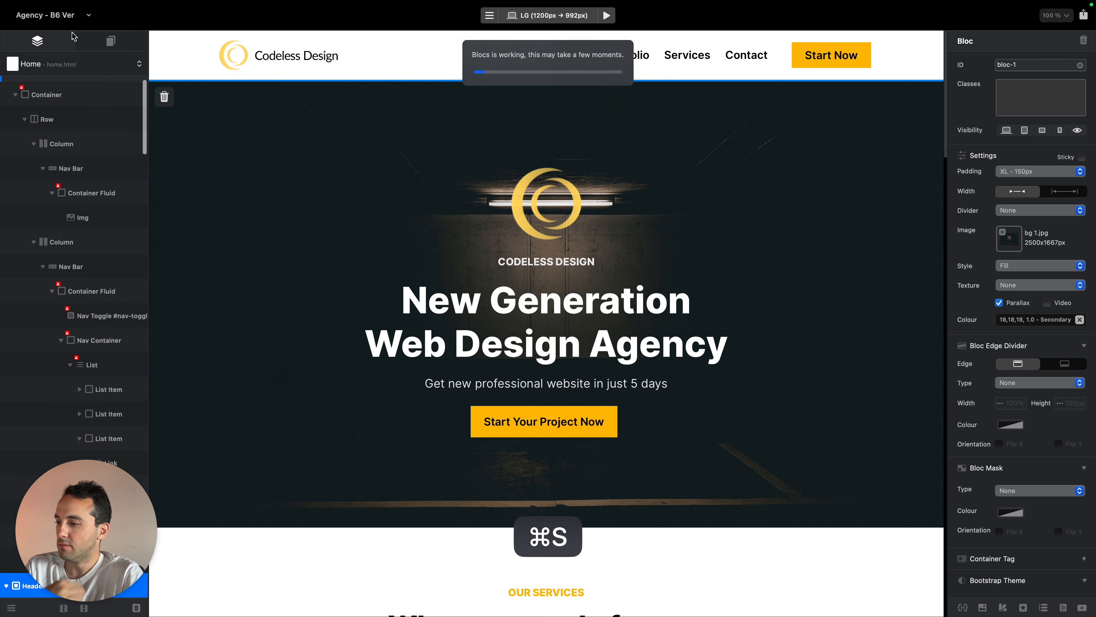
Enter "Agency Template" as the site name in the general project settings
left_click(491, 18)
left_click(500, 29)
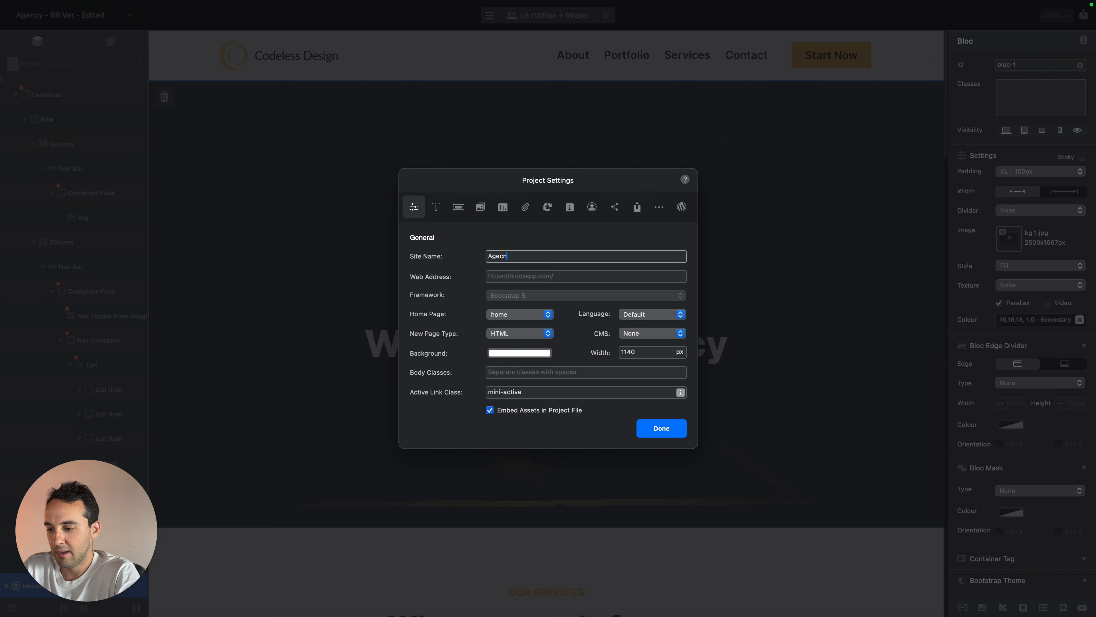
key("super+a")
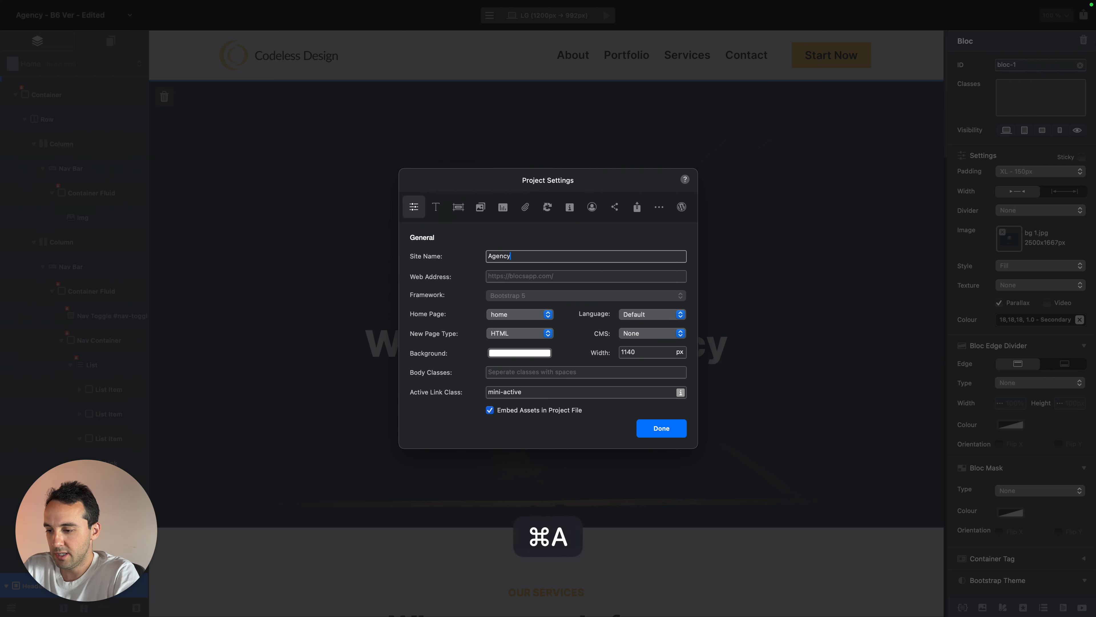
type("Agency Template")
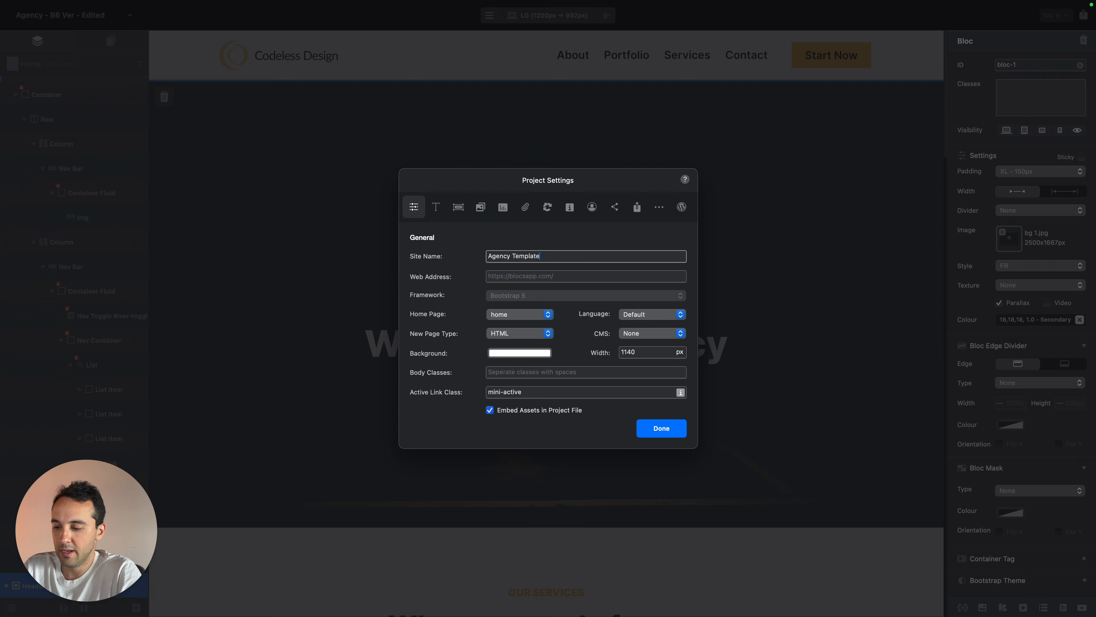
left_click(527, 274)
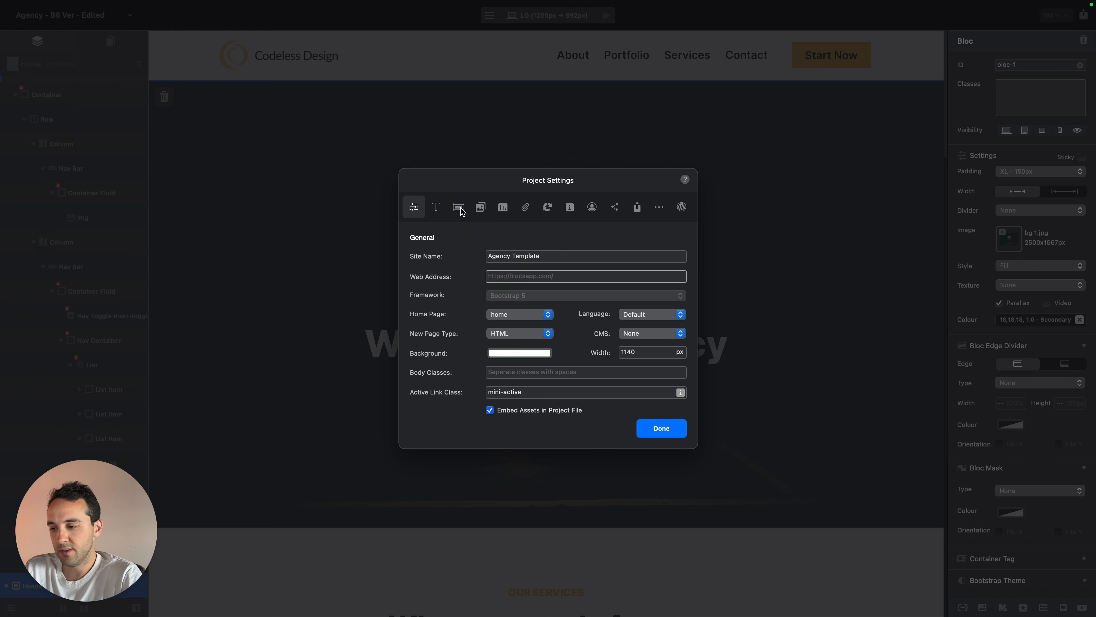
Review the typography, export, accounts and social card settings, close the project settings and save the project
left_click(436, 207)
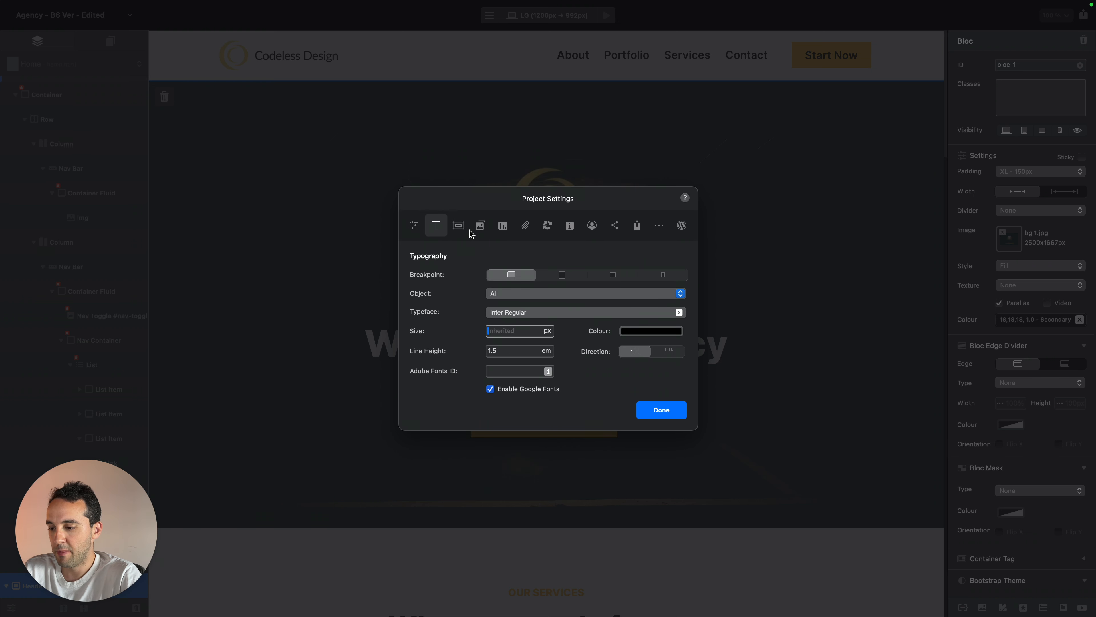
left_click(637, 227)
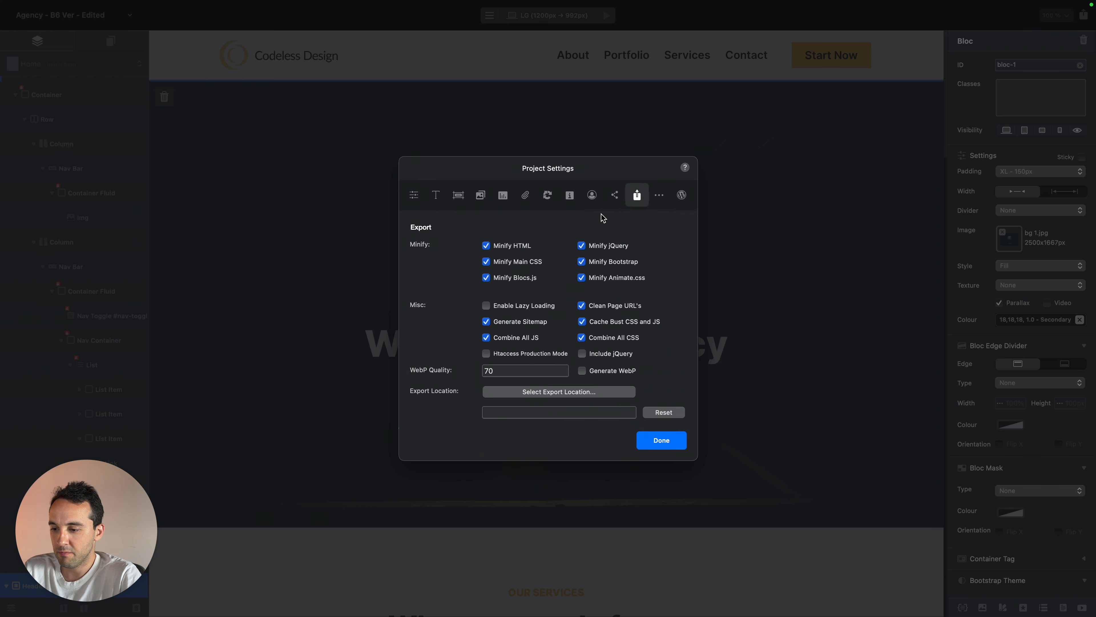
left_click(591, 195)
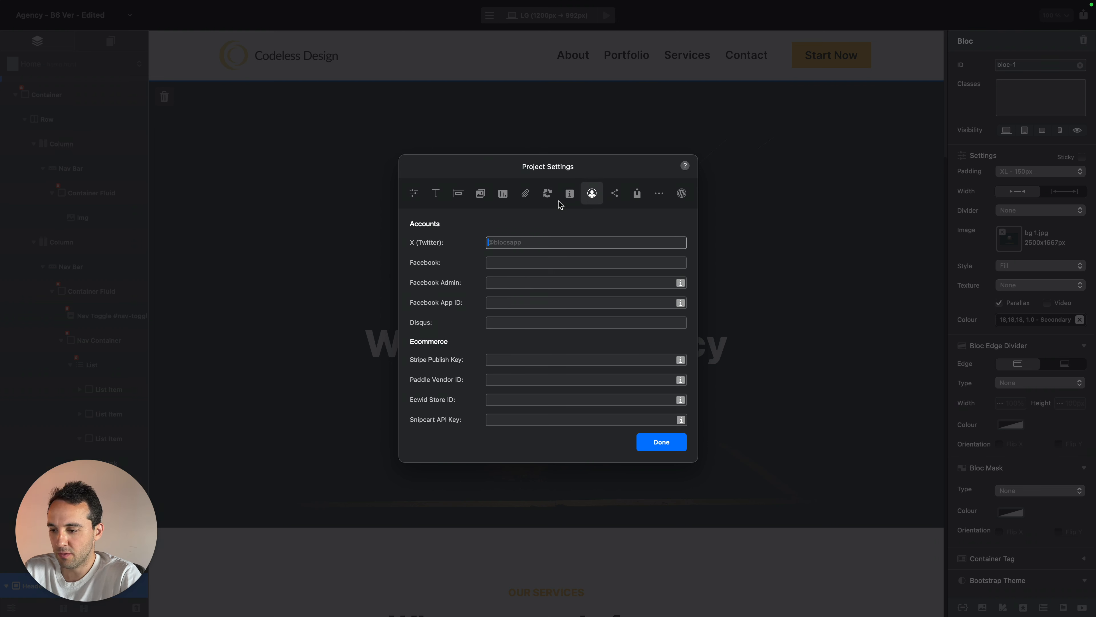
left_click(615, 196)
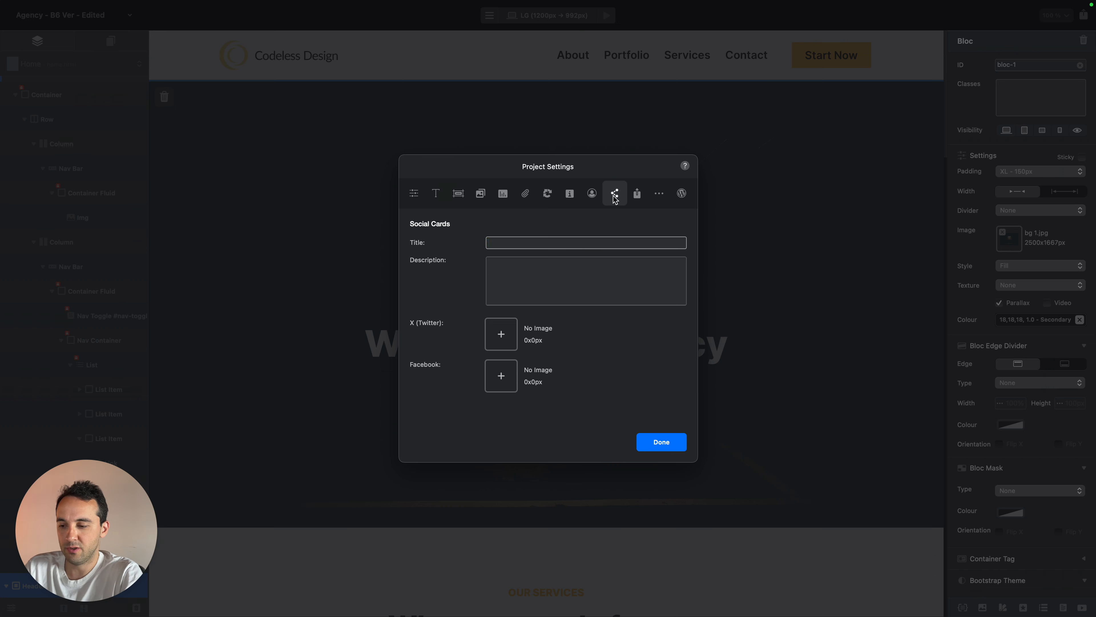
left_click(679, 446)
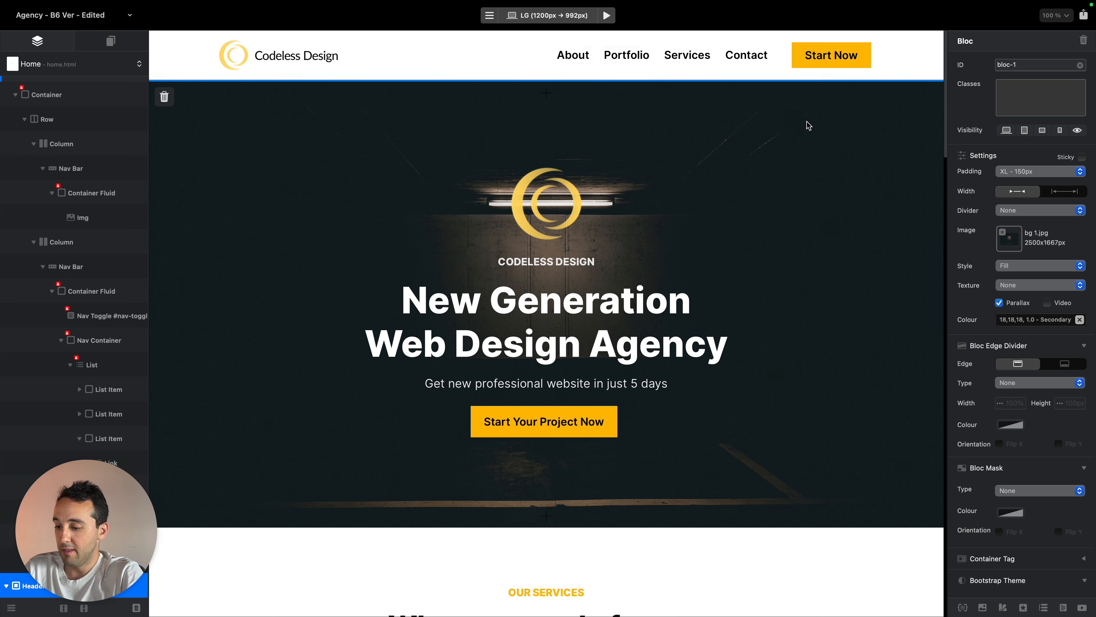
key("super+s")
View the project's export options and save location dialog, and leave without exporting
key("super+e")
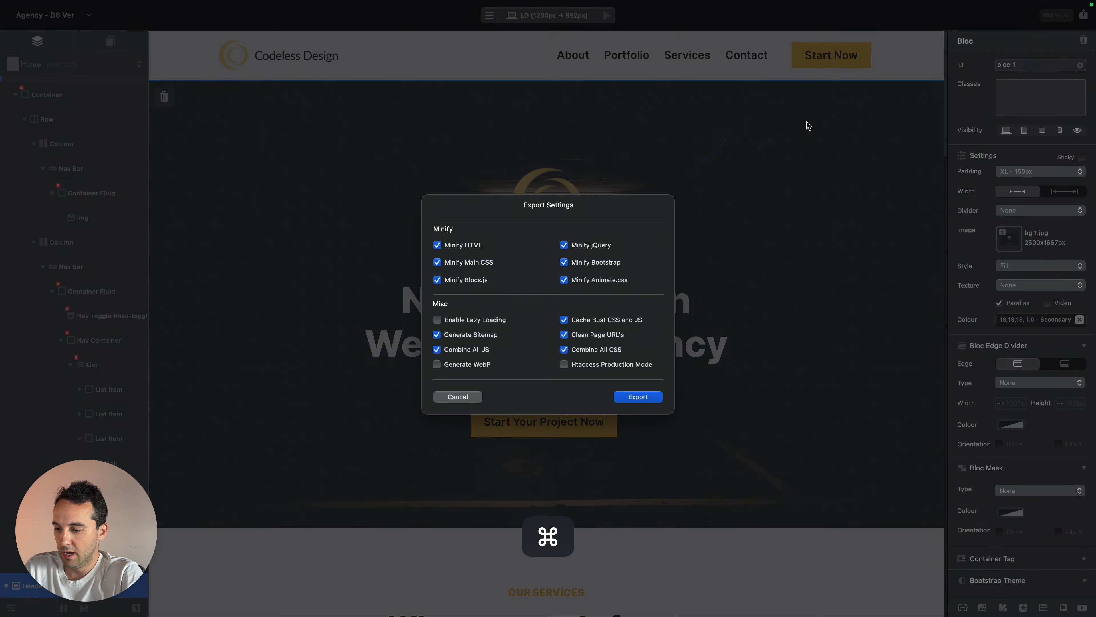
key("Return")
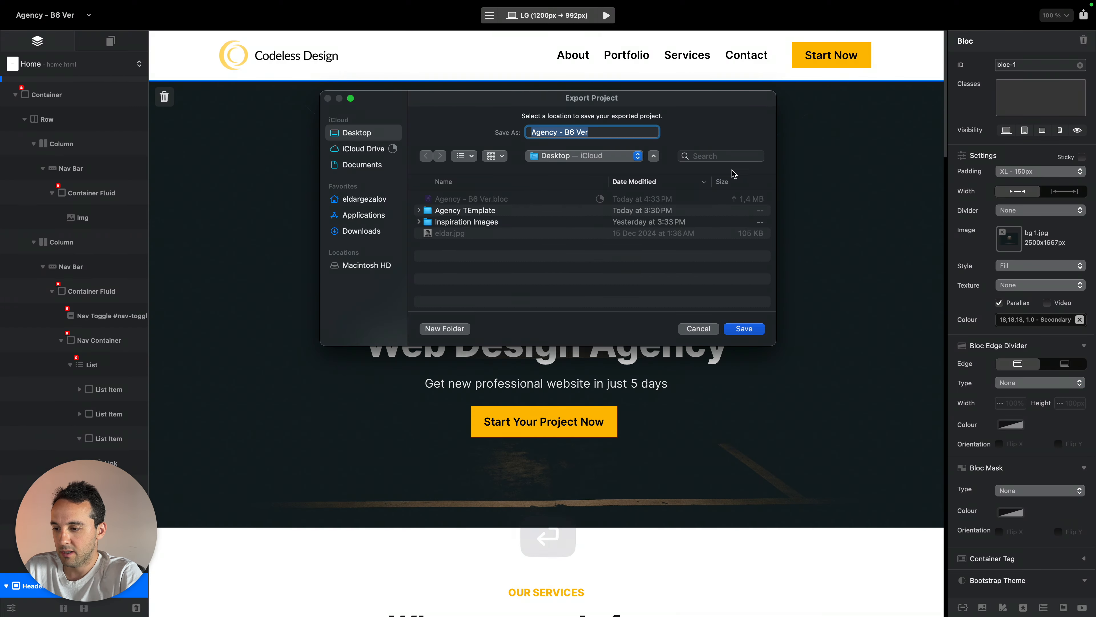
left_click(699, 328)
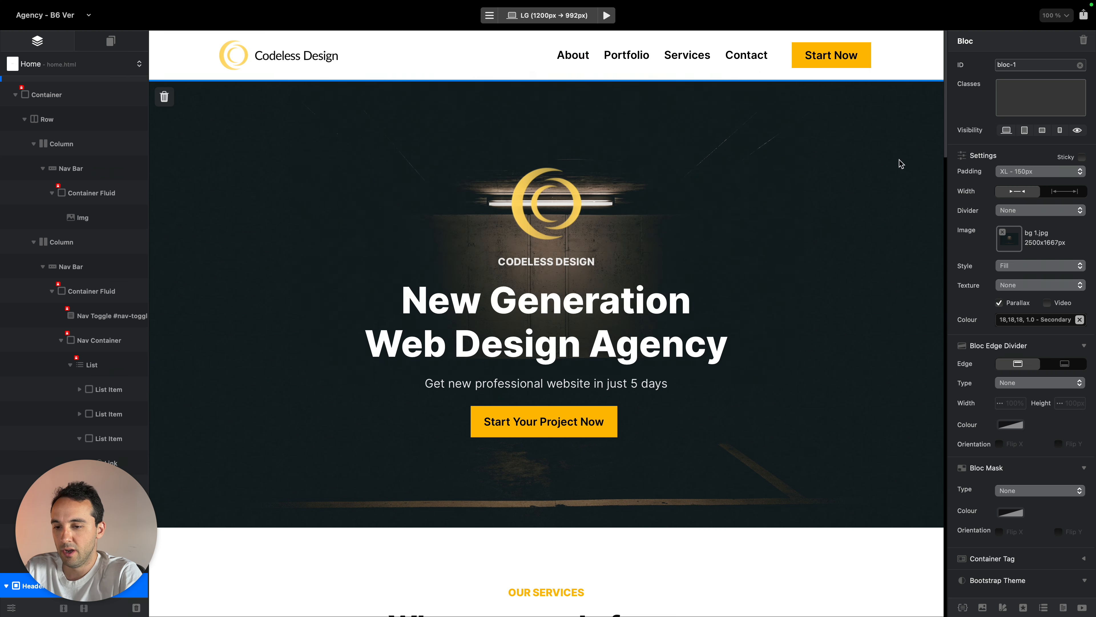
View the Publish Site server list and the fields for adding a new server, and close them without publishing
left_click(1084, 16)
left_click(1006, 28)
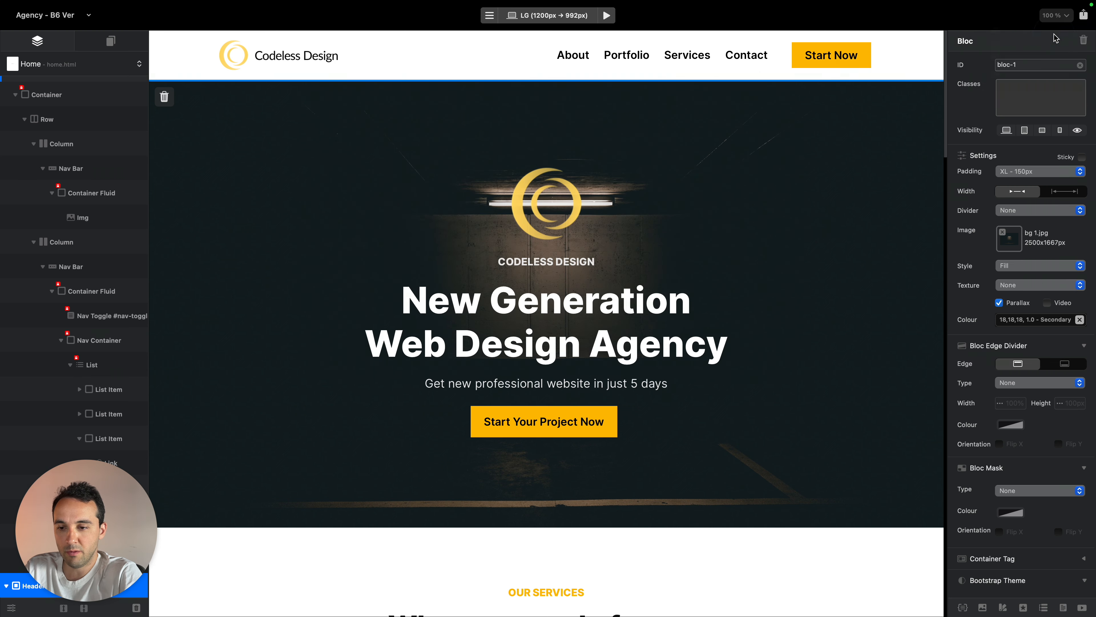
left_click(572, 312)
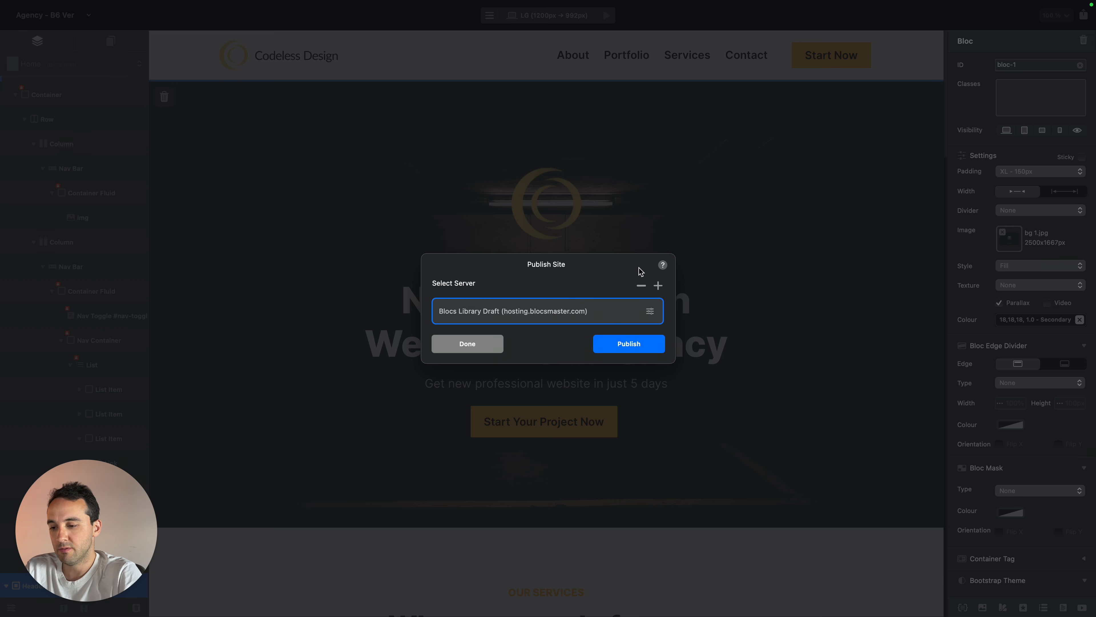
left_click(658, 286)
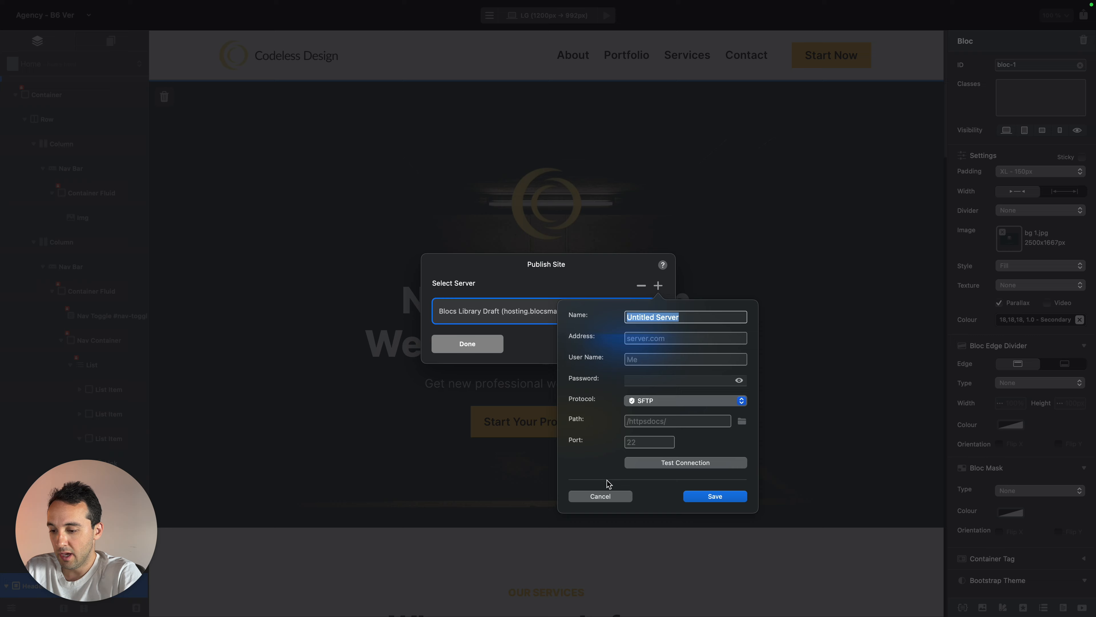
left_click(604, 496)
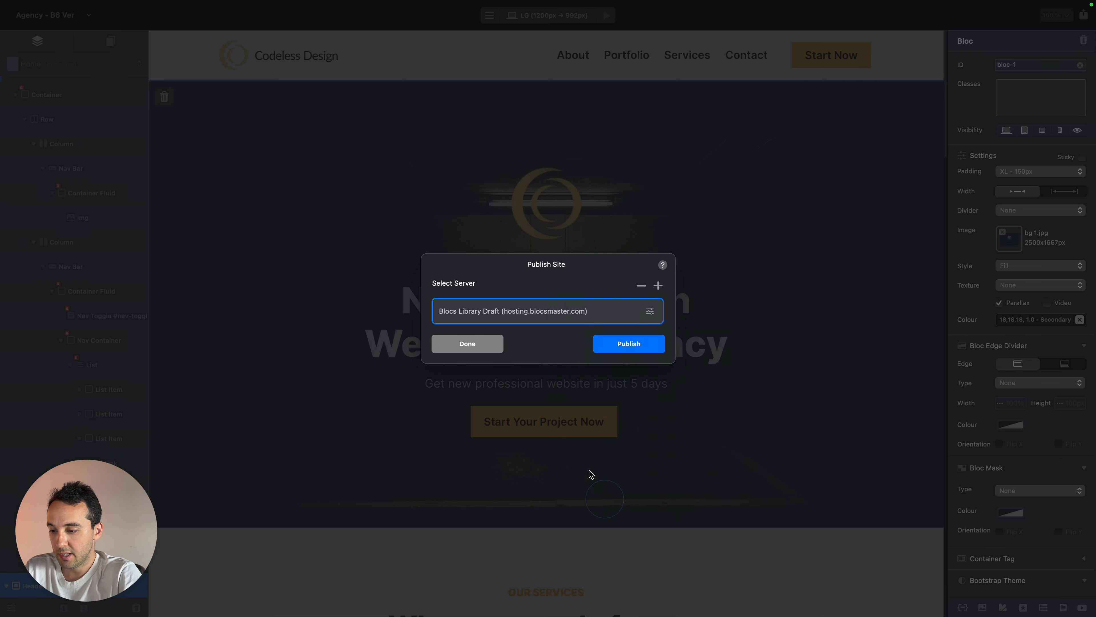
left_click(468, 344)
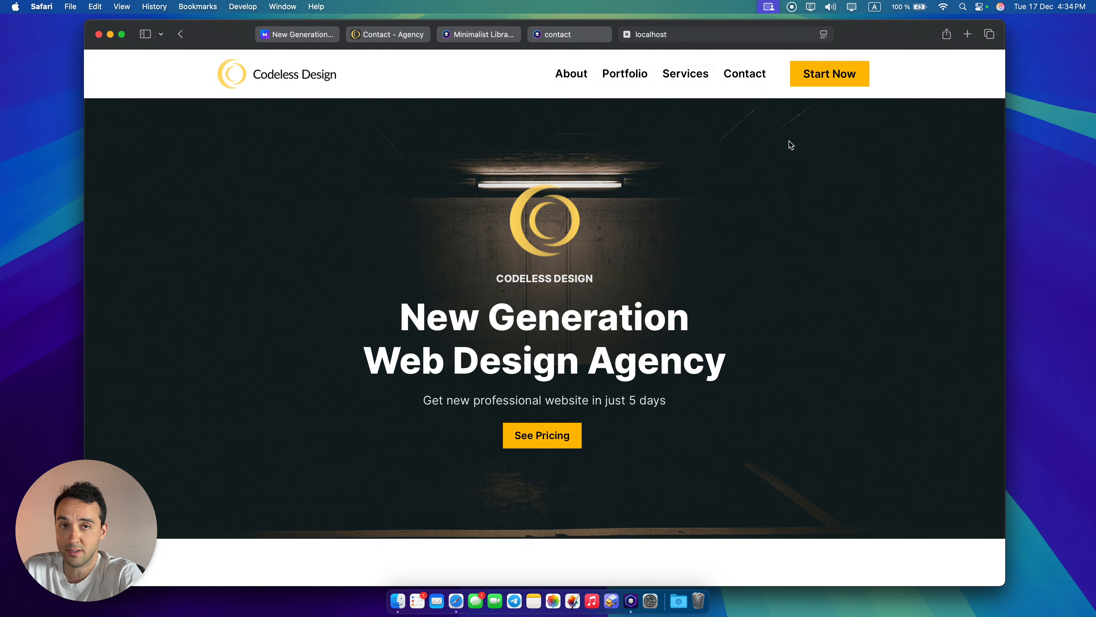
Look over the Home page preview in the browser, from the header to the "Why work with us?" section
scroll(739, 201, "down", 20)
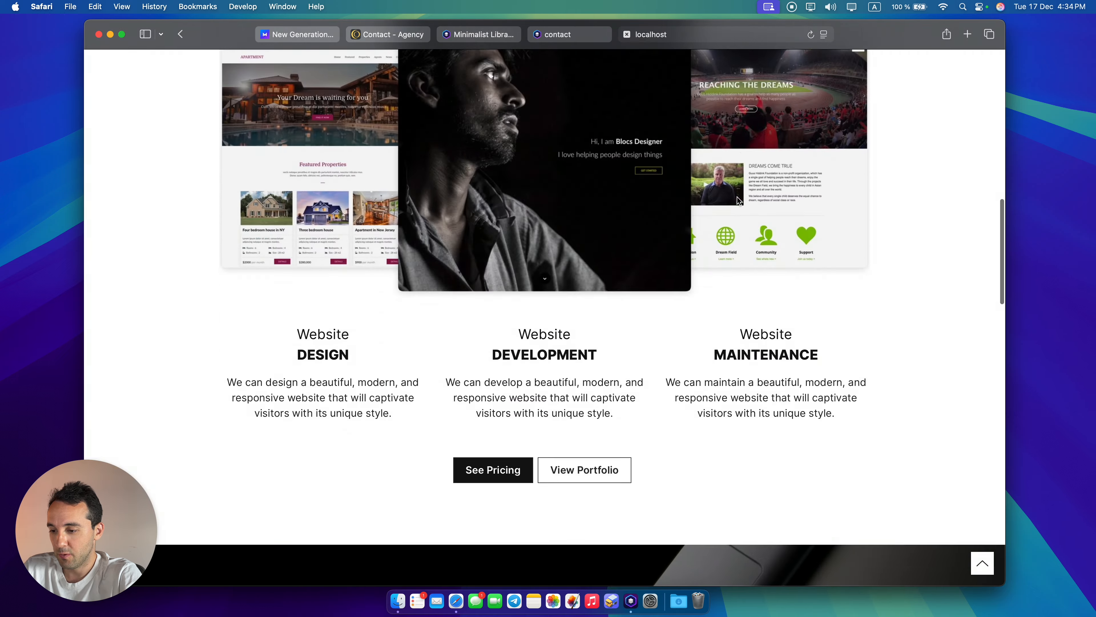
scroll(739, 200, "up", 10)
scroll(738, 200, "up", 15)
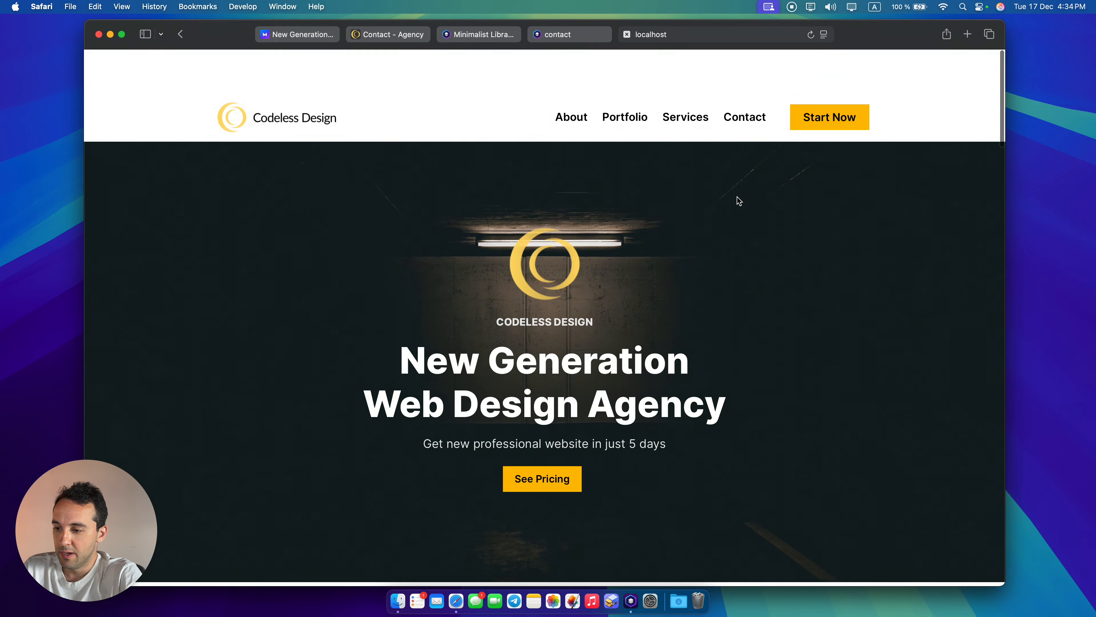
scroll(712, 196, "down", 10)
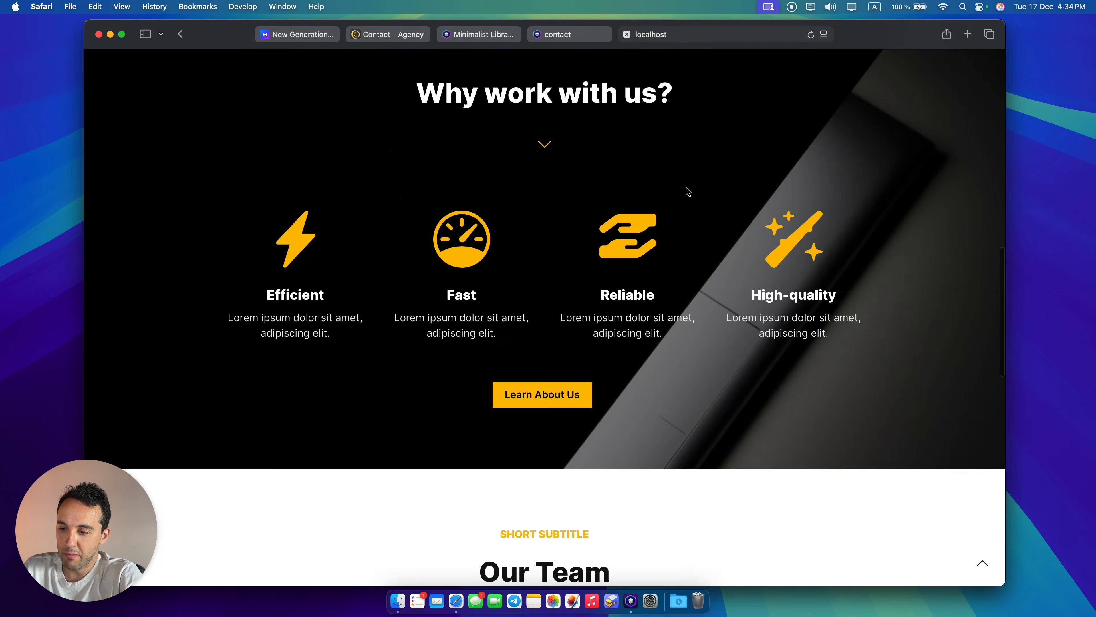
Look over the rest of the Home page preview and the Portfolio, Services and Contact pages in the browser
scroll(688, 192, "up", 10)
scroll(690, 181, "down", 15)
scroll(716, 139, "up", 10)
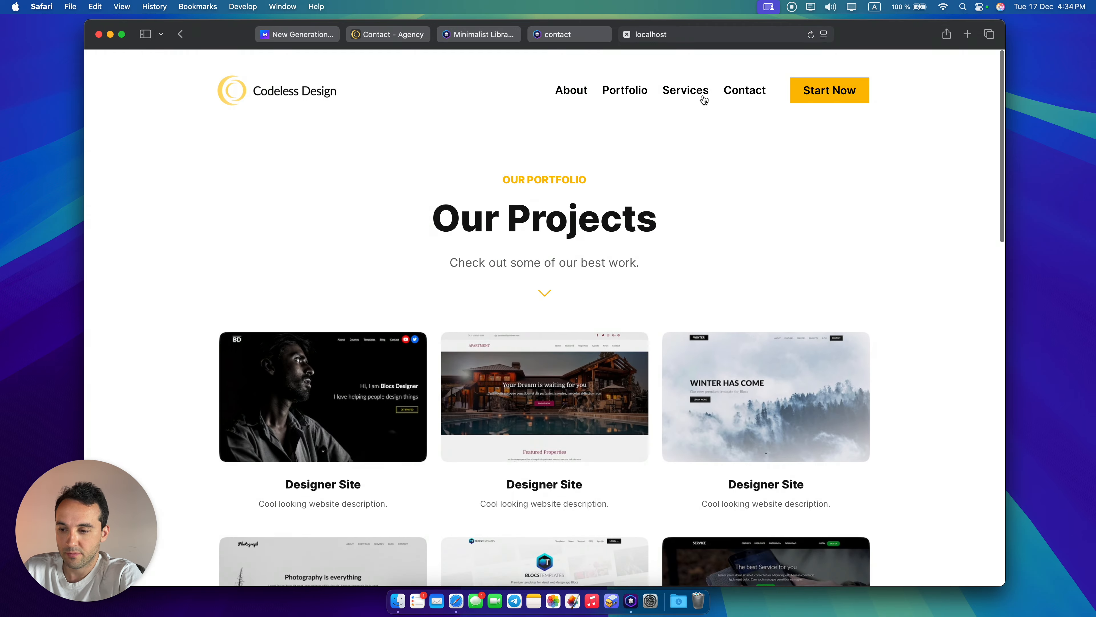
left_click(696, 96)
scroll(825, 191, "down", 15)
scroll(825, 195, "up", 15)
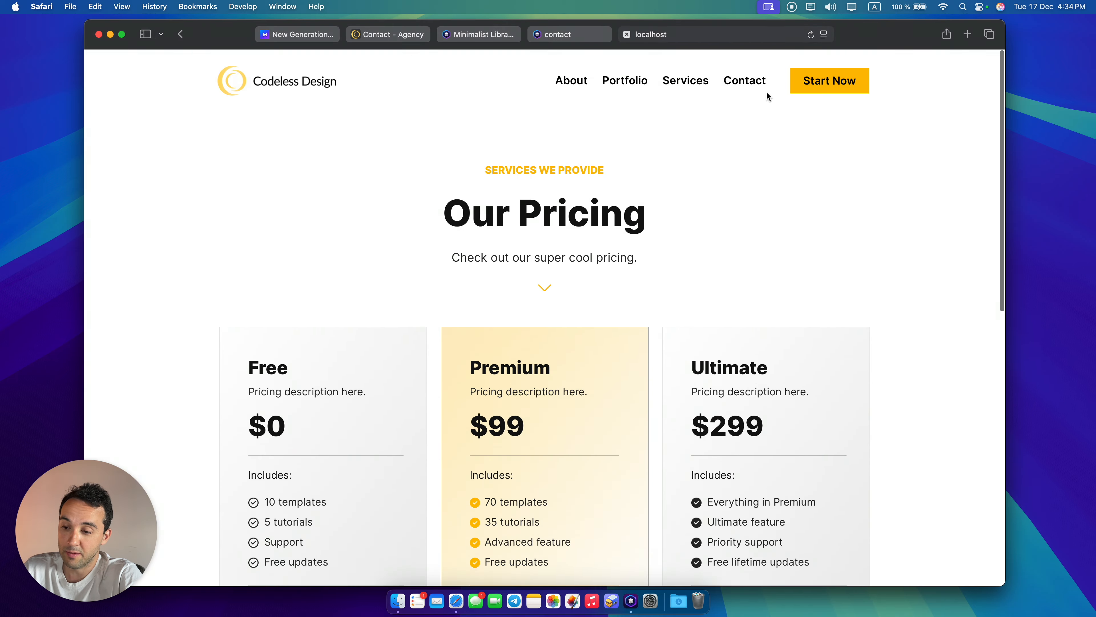
left_click(740, 83)
scroll(895, 227, "down", 3)
scroll(895, 229, "up", 3)
key("ctrl+Right")
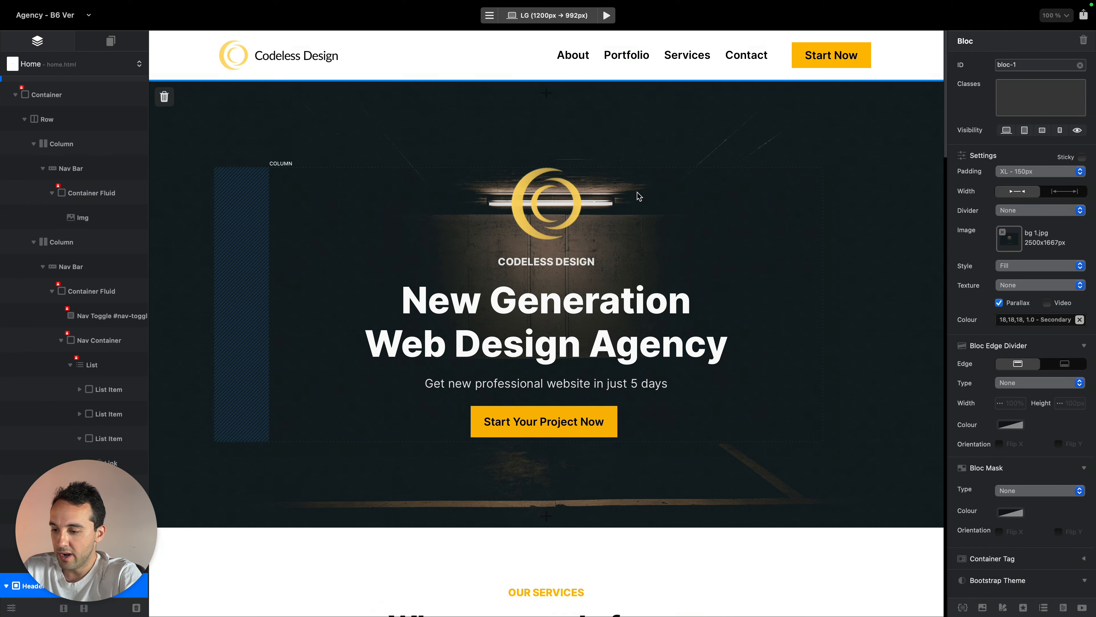
key("ctrl+Left")
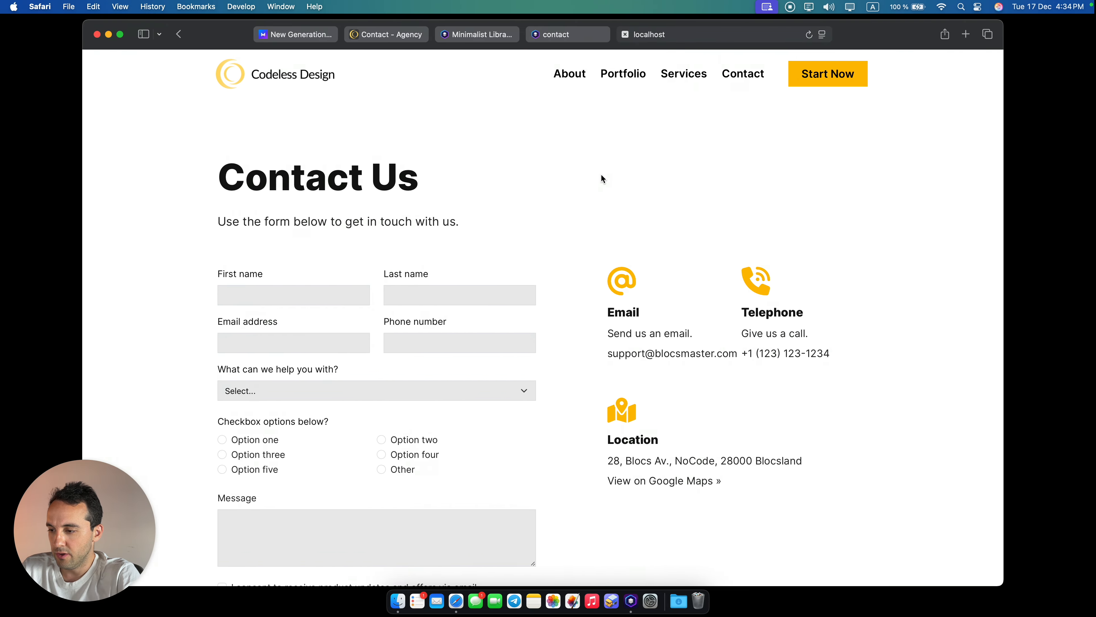
Compare the Home page preview with the original agency template's home page on blocstemplates.com, reloading the template to watch its header
left_click(227, 74)
scroll(542, 245, "down", 12)
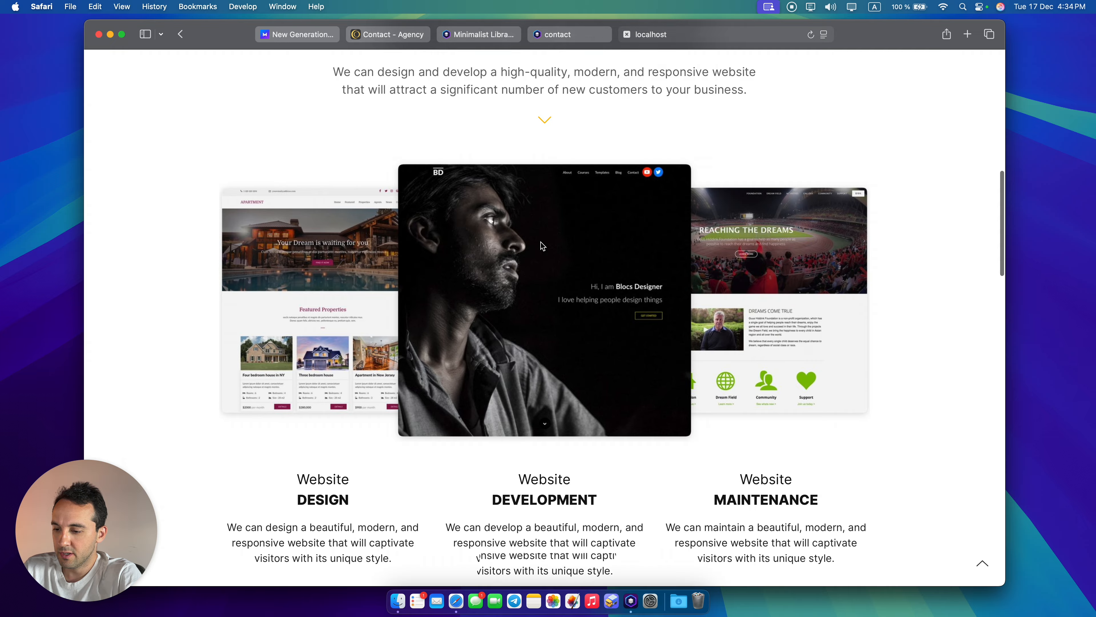
scroll(543, 245, "up", 12)
left_click(404, 33)
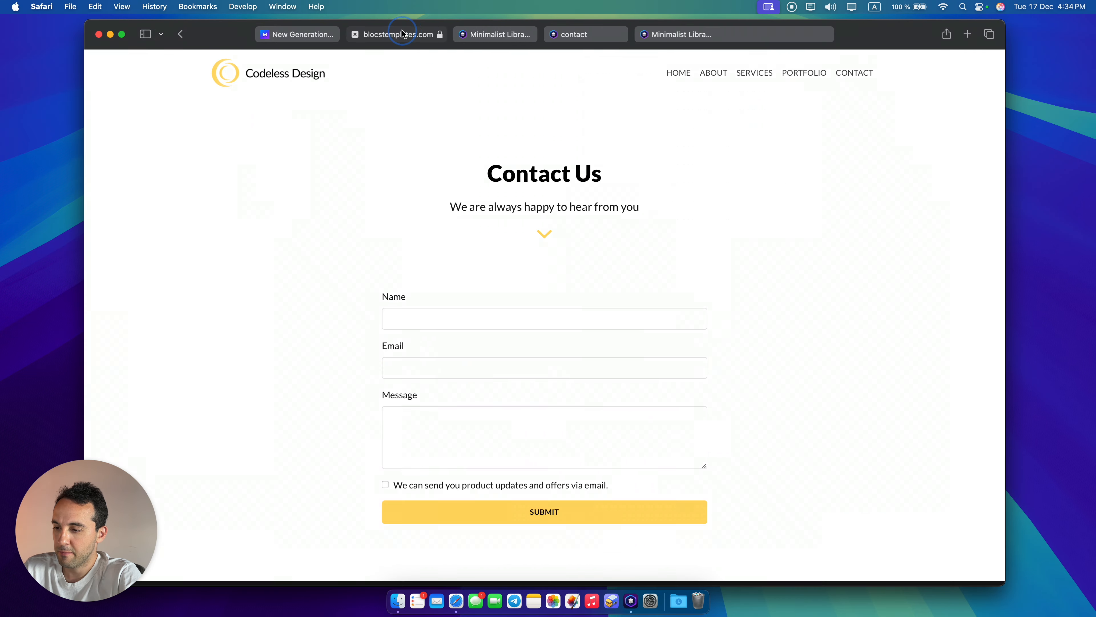
key("super+r")
left_click(265, 84)
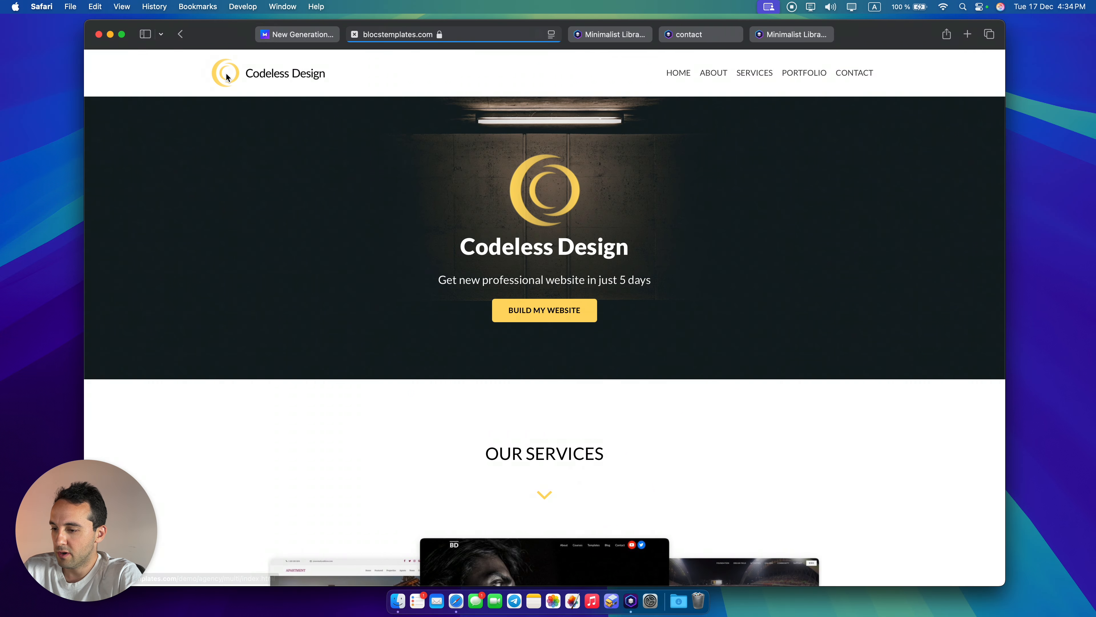
key("super+r")
Switch back to Blocs and apply the Puff In animation style to the logo image in the Home page's hero section
key("ctrl+Right")
left_click(560, 197)
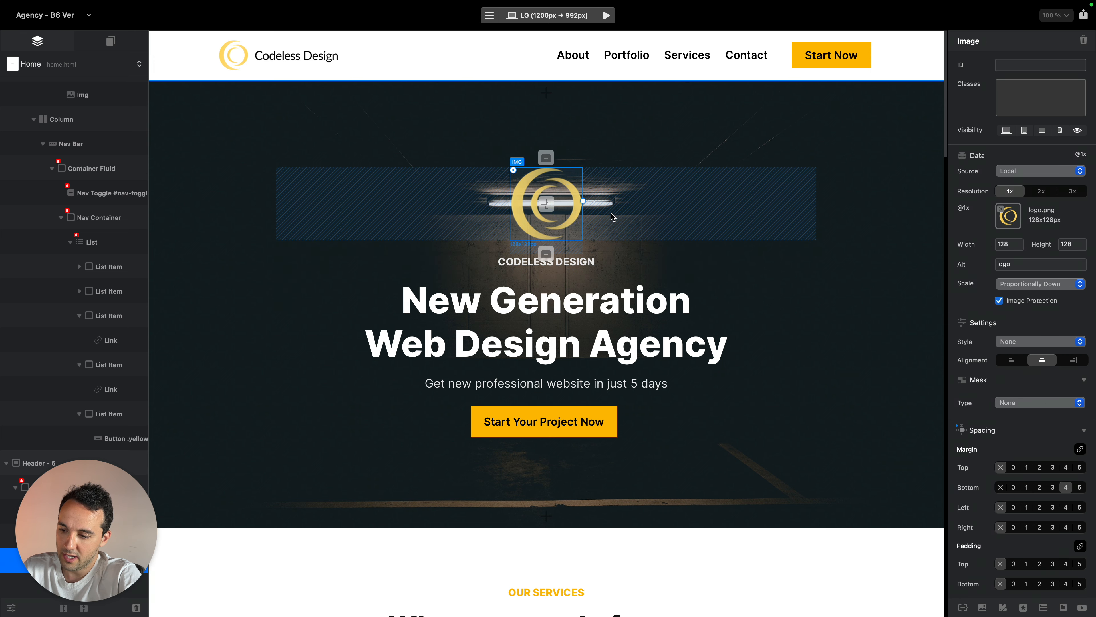
scroll(986, 465, "down", 4)
scroll(988, 468, "down", 10)
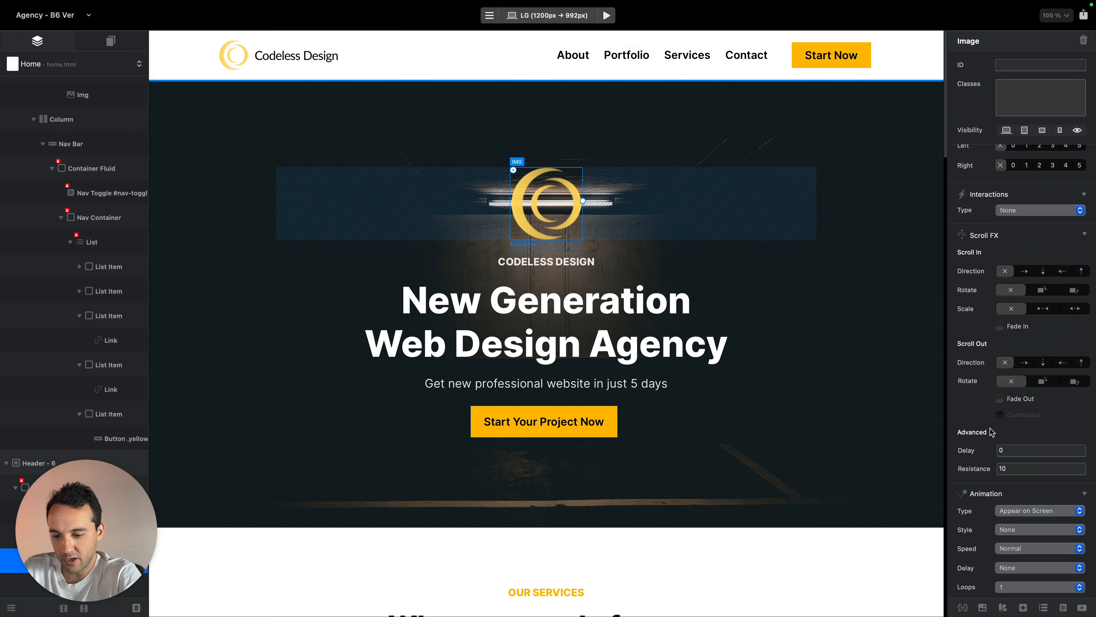
left_click(1035, 272)
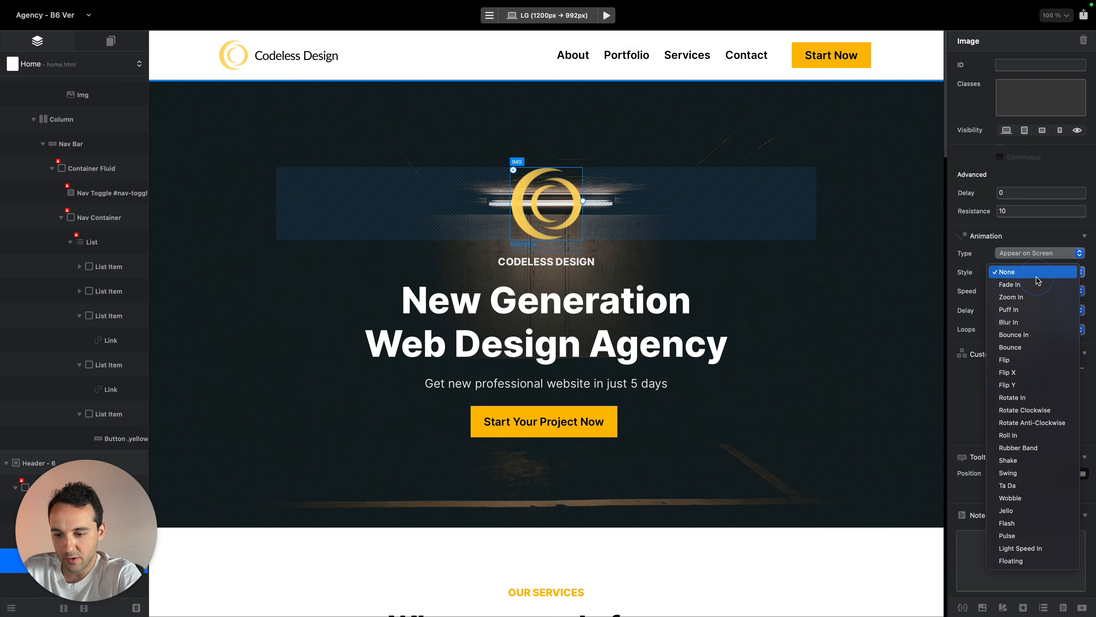
left_click(1039, 285)
left_click(1038, 272)
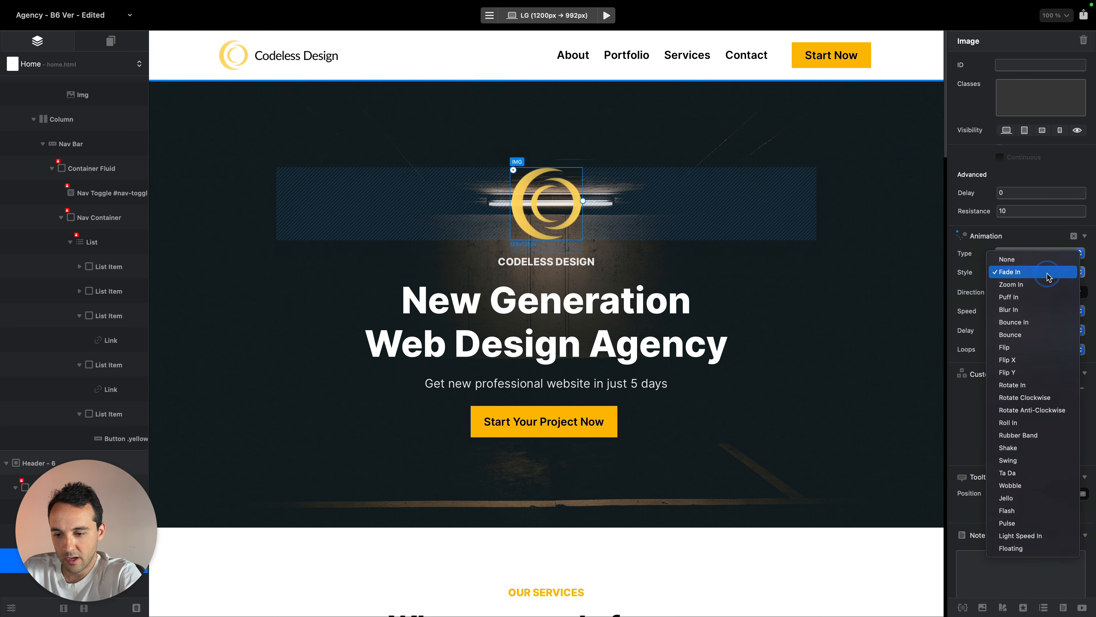
left_click(1044, 297)
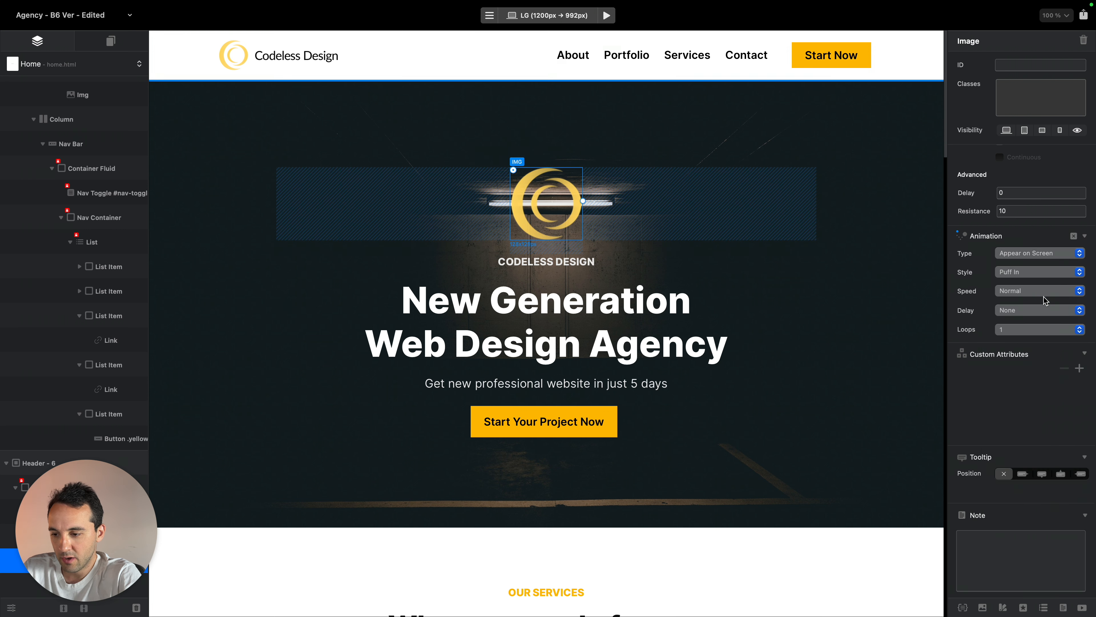
Give the "CODELESS DESIGN" paragraph in the hero section a Fade In animation with a 0.2 Sec delay
left_click(580, 262)
scroll(1056, 369, "down", 10)
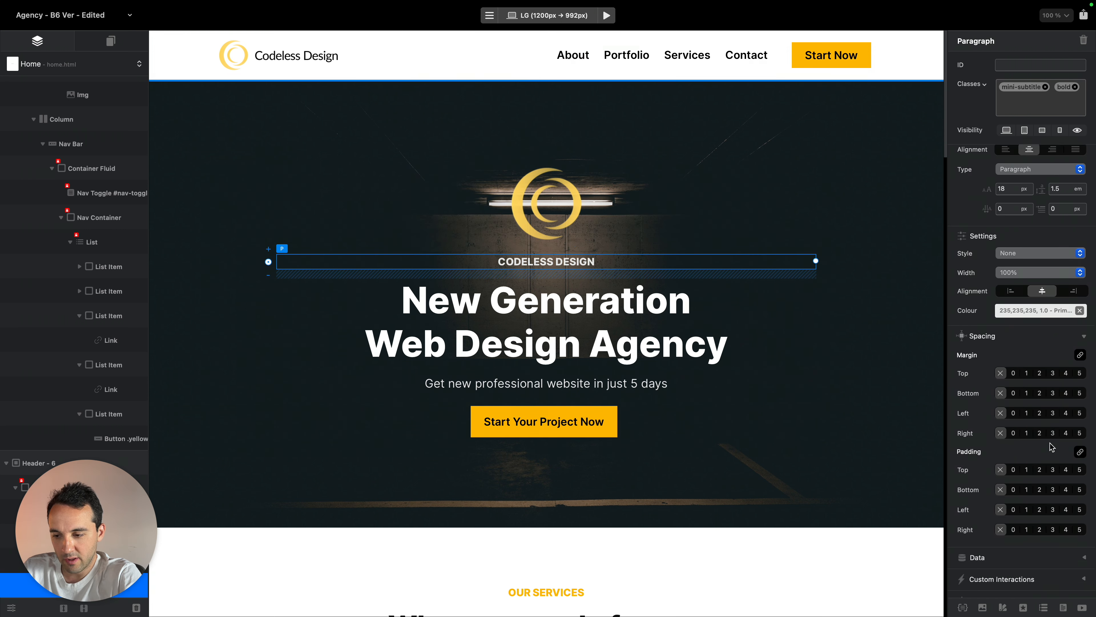
scroll(1056, 369, "down", 4)
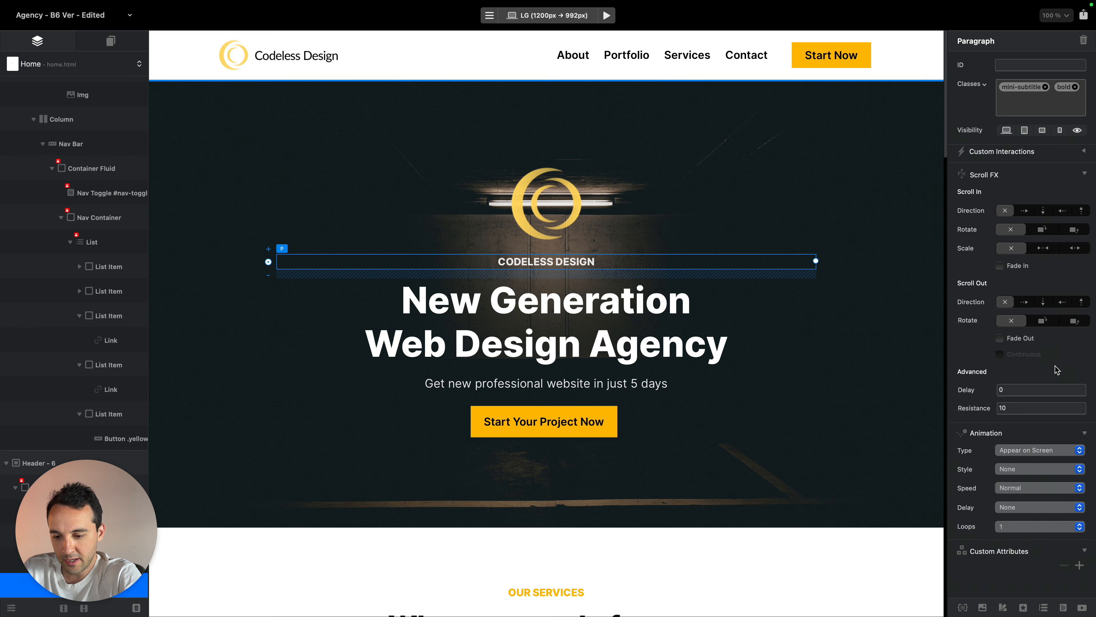
left_click(1029, 472)
left_click(1033, 480)
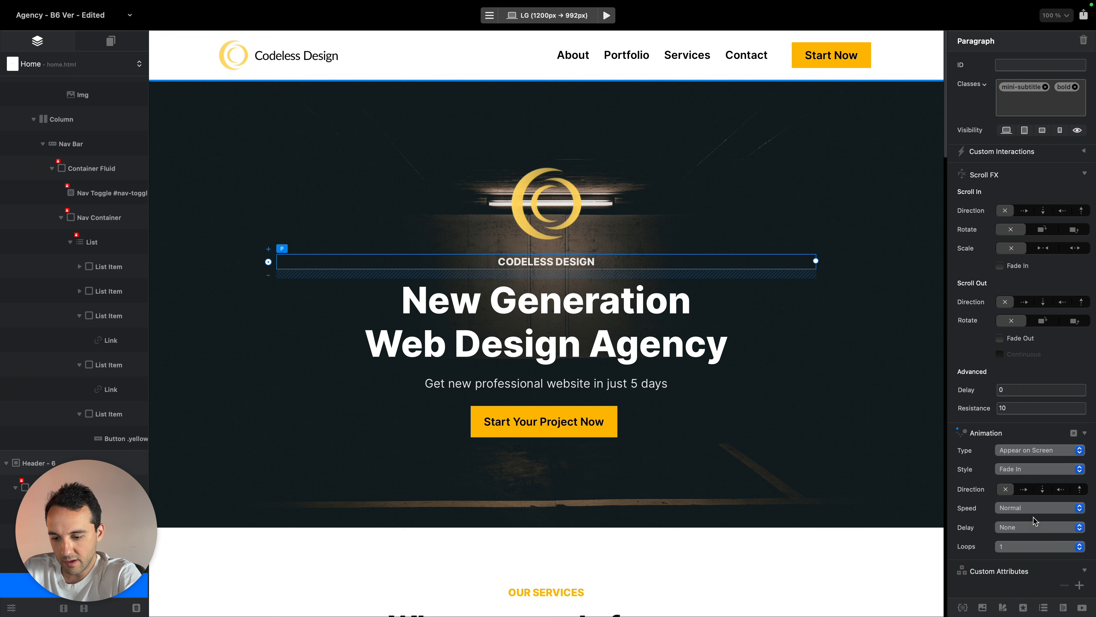
left_click(1034, 526)
left_click(1036, 540)
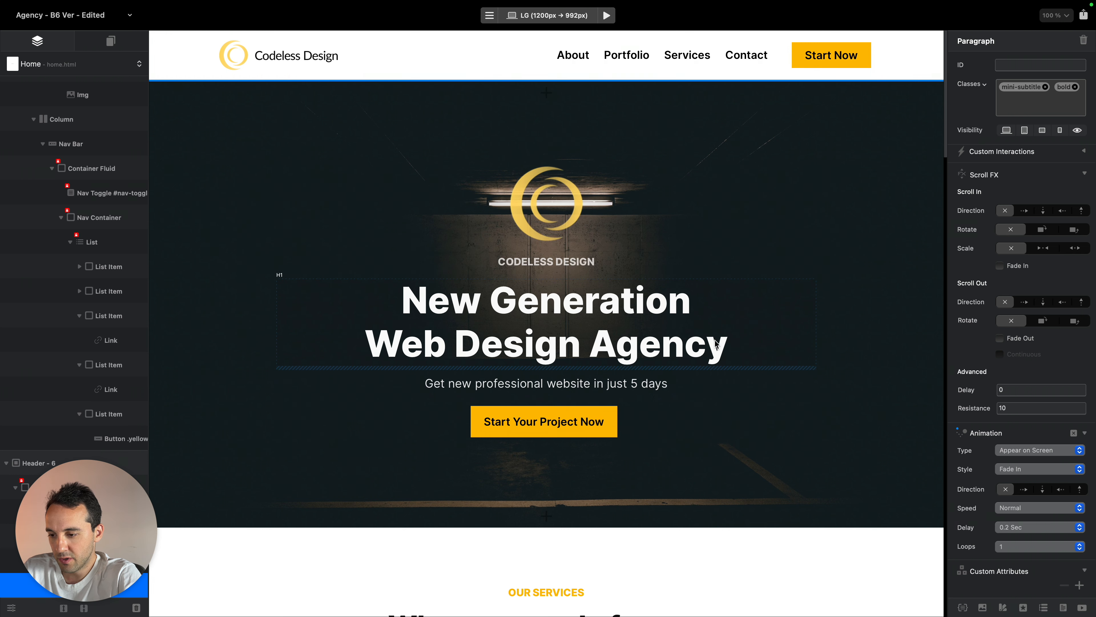
Give the "New Generation Web Design Agency" heading a Fade In animation with no direction and a 0.4 Sec delay
left_click(691, 336)
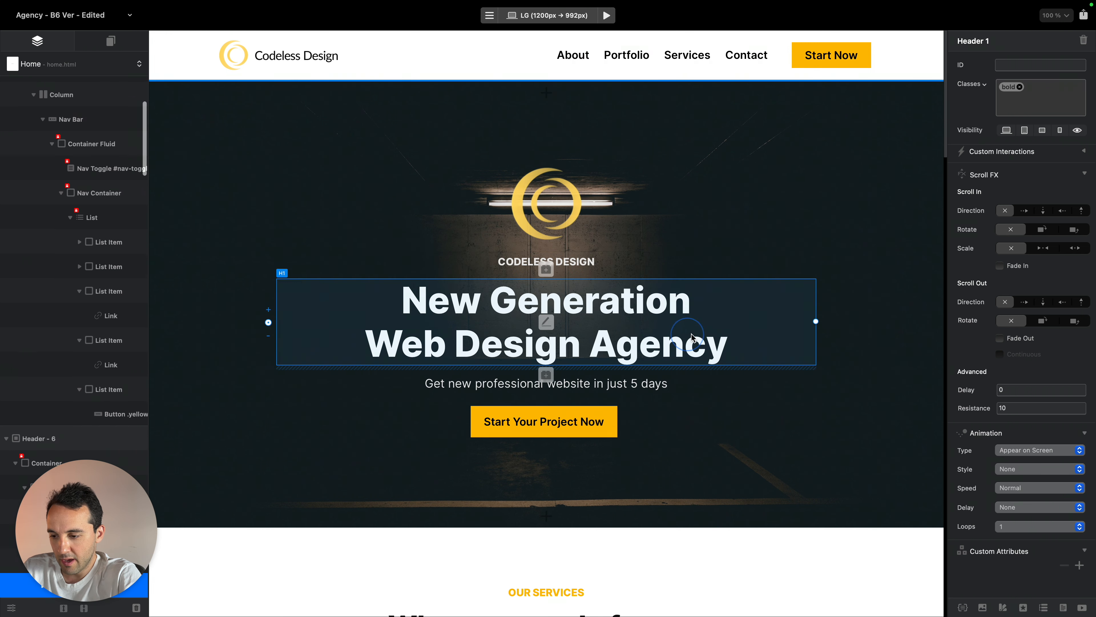
left_click(1058, 469)
left_click(1036, 480)
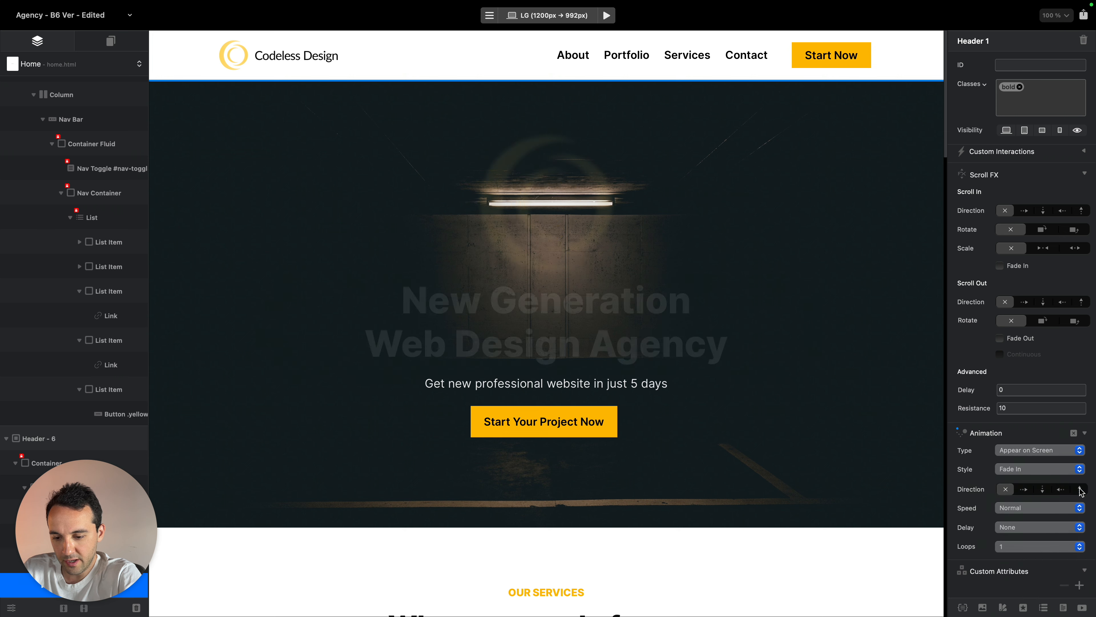
left_click(1080, 489)
left_click(1033, 526)
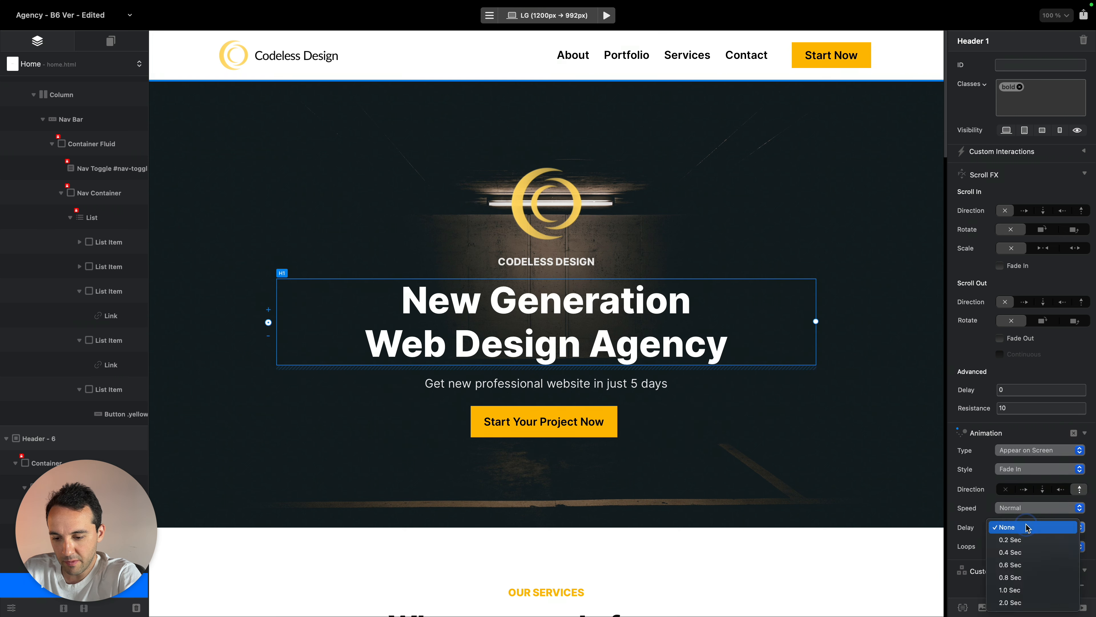
left_click(1027, 557)
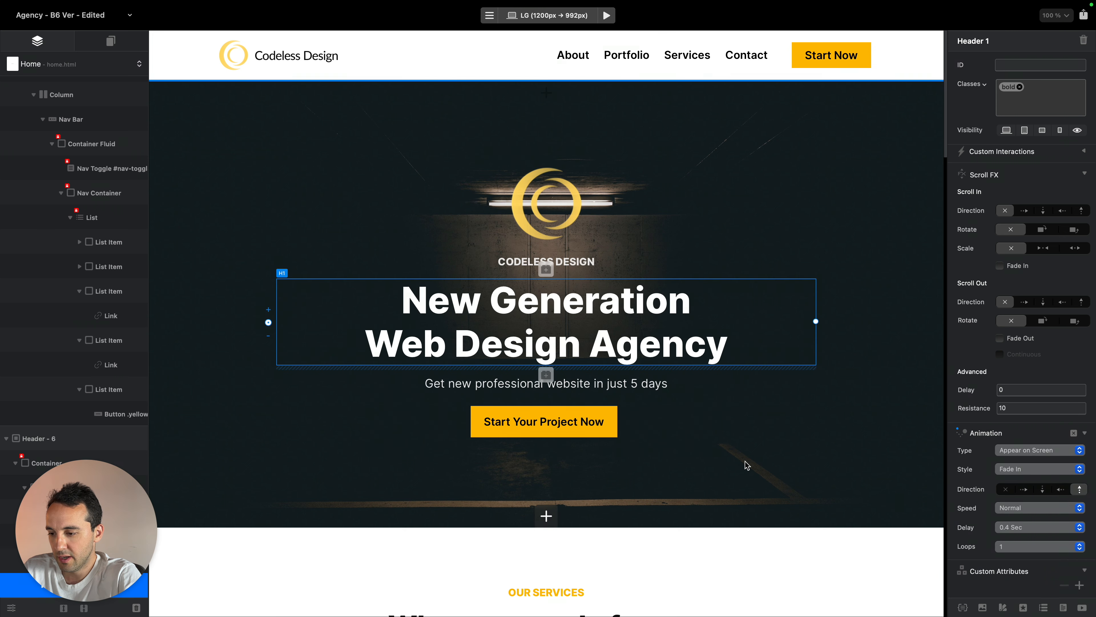
left_click(1001, 489)
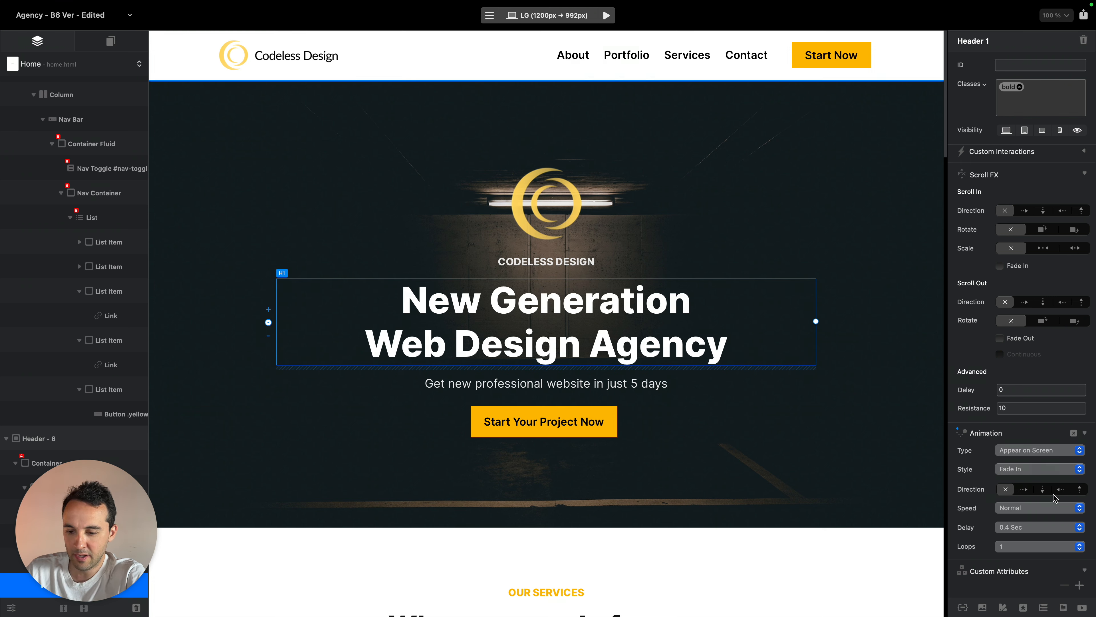
left_click(1027, 526)
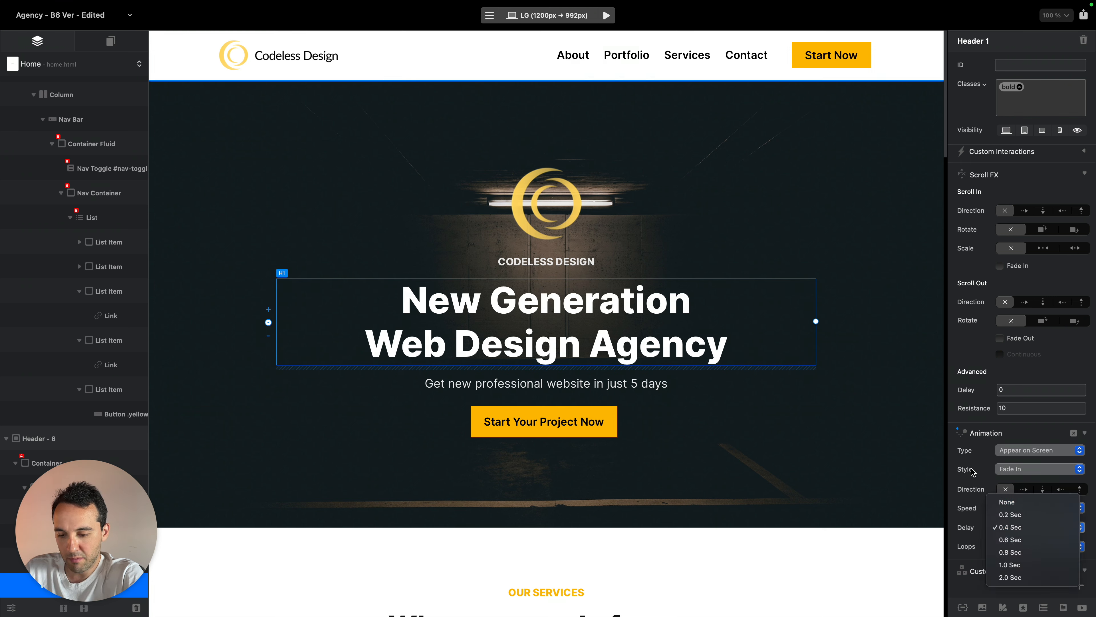
left_click(1010, 526)
Give the "Get new professional website in just 5 days" paragraph an upward Fade In animation with a delay
left_click(546, 386)
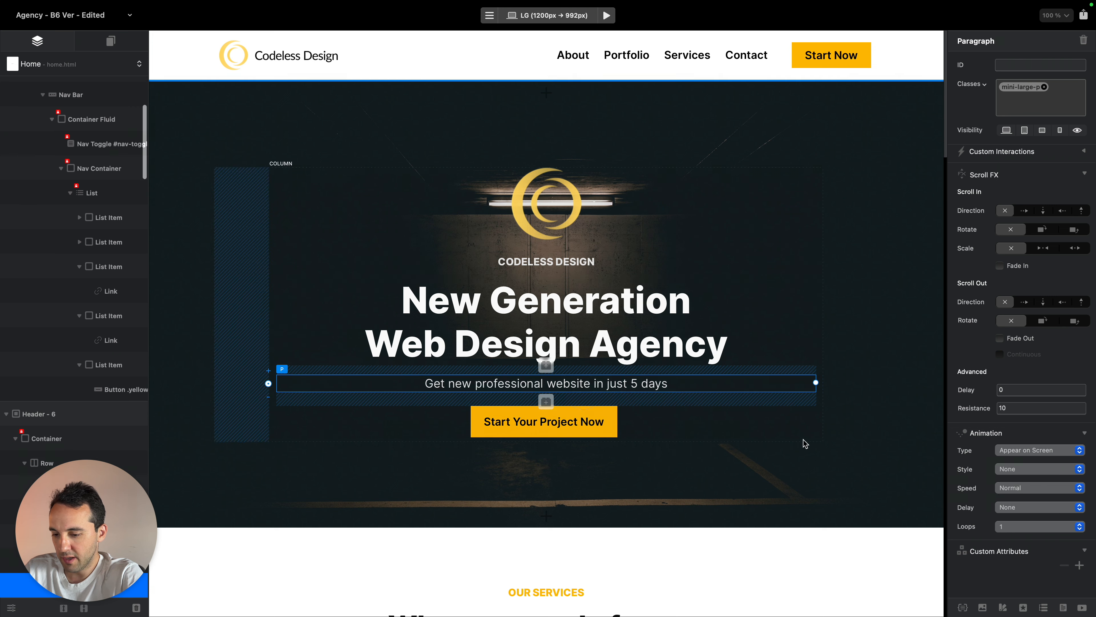
left_click(1063, 469)
left_click(1053, 484)
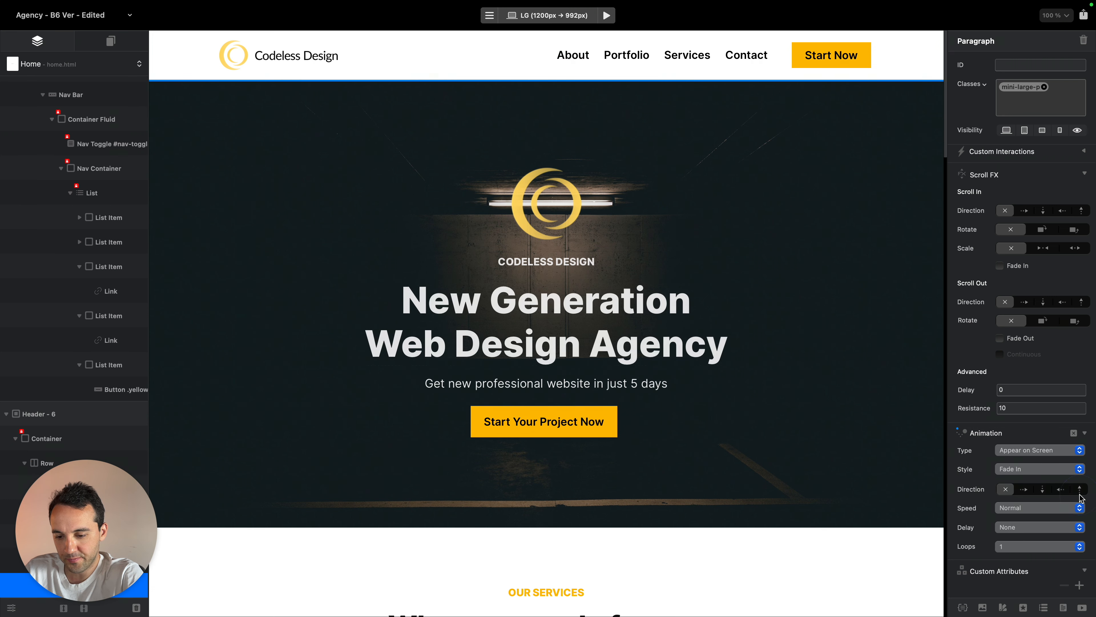
left_click(1079, 491)
left_click(1070, 527)
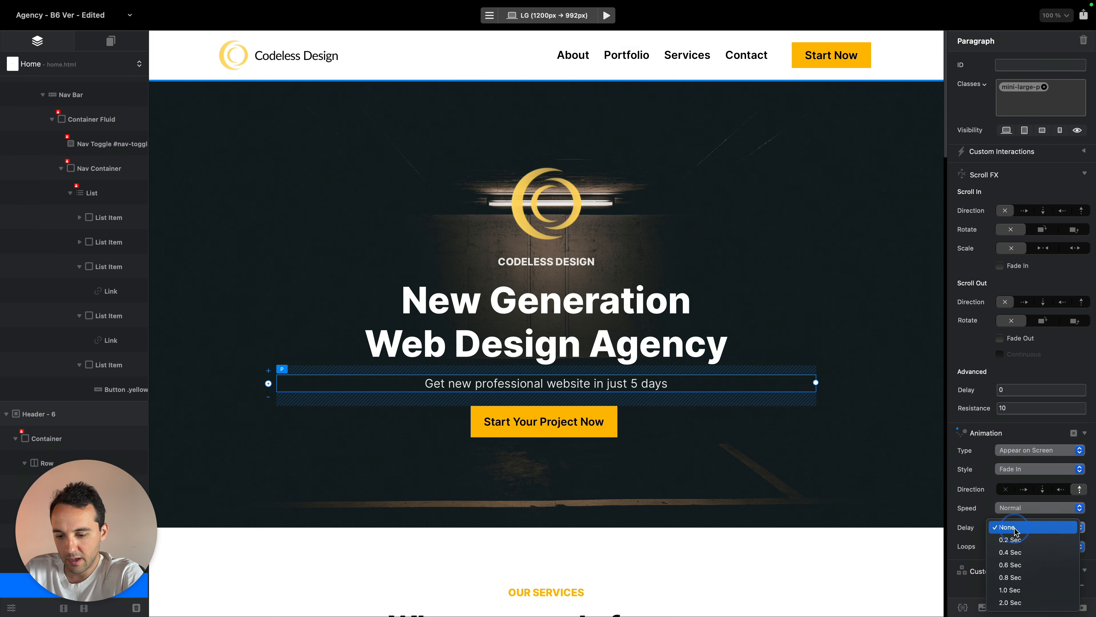
left_click(1010, 551)
Give the div around the "Start Your Project Now" button an upward Fade In animation with a 0.8 Sec delay
left_click(643, 417)
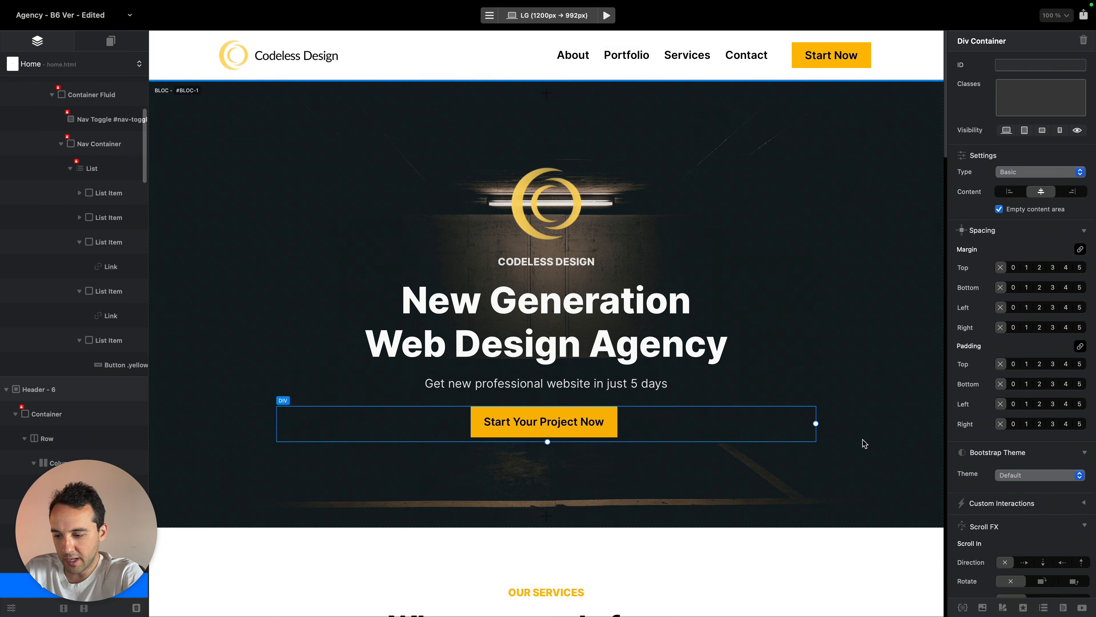
scroll(1031, 447, "down", 10)
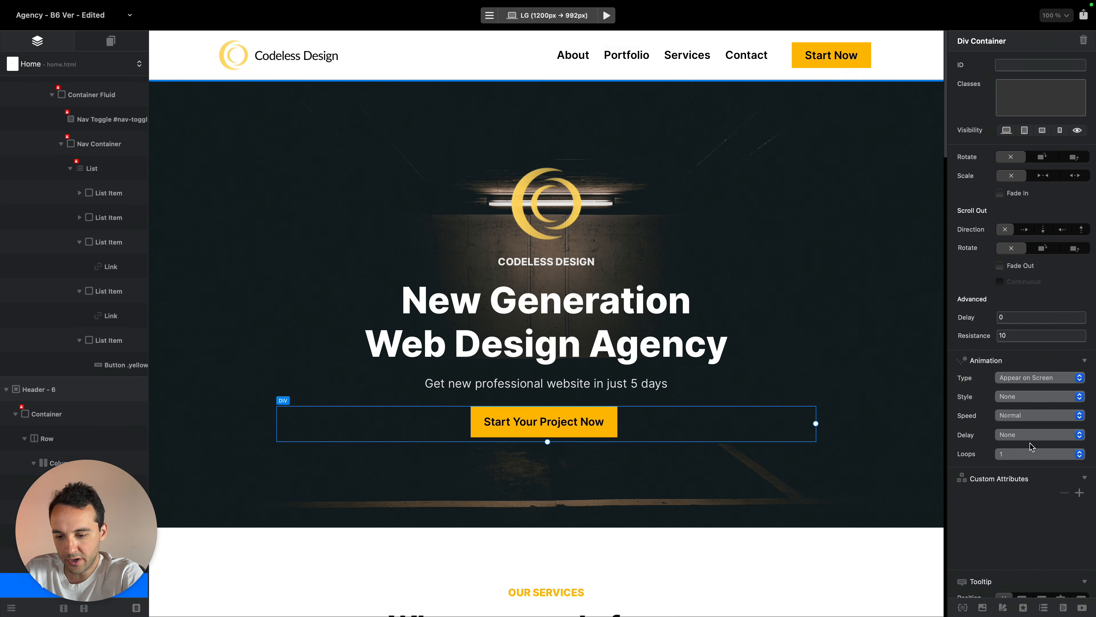
left_click(1039, 396)
left_click(1023, 408)
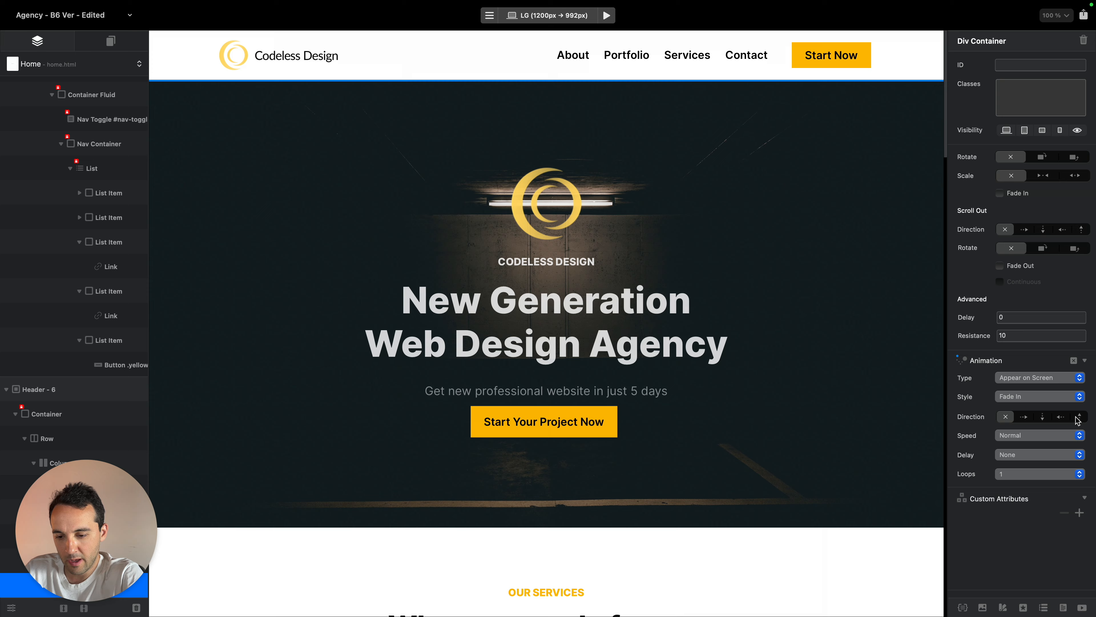
left_click(1079, 418)
left_click(1039, 454)
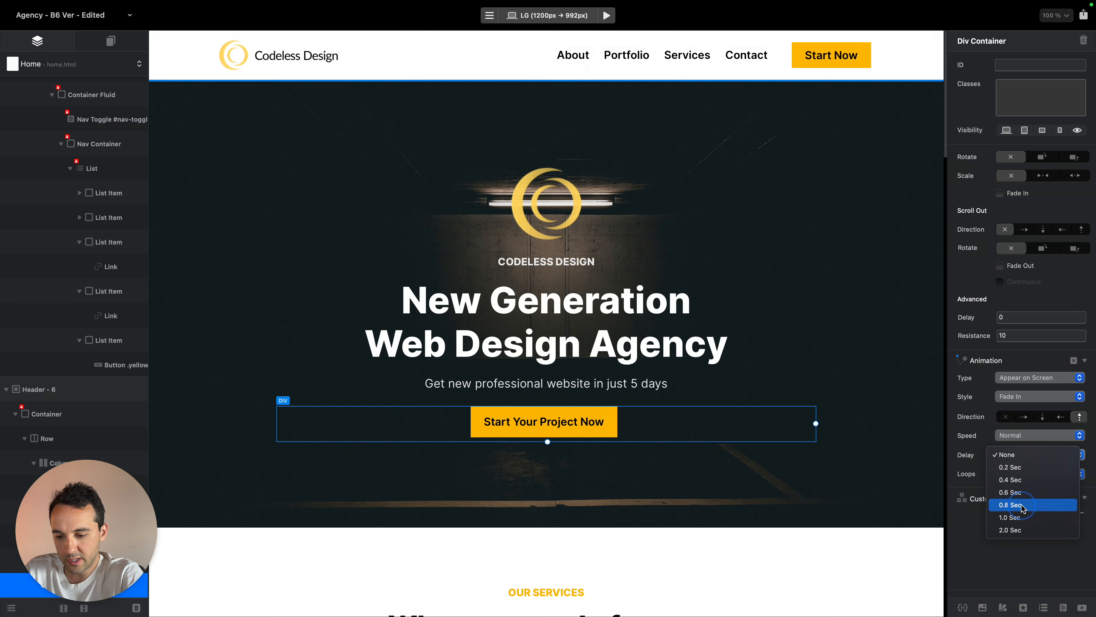
left_click(1009, 504)
Preview the Home page in the browser and reload it several times to check the hero section's animations
key("alt+super+b")
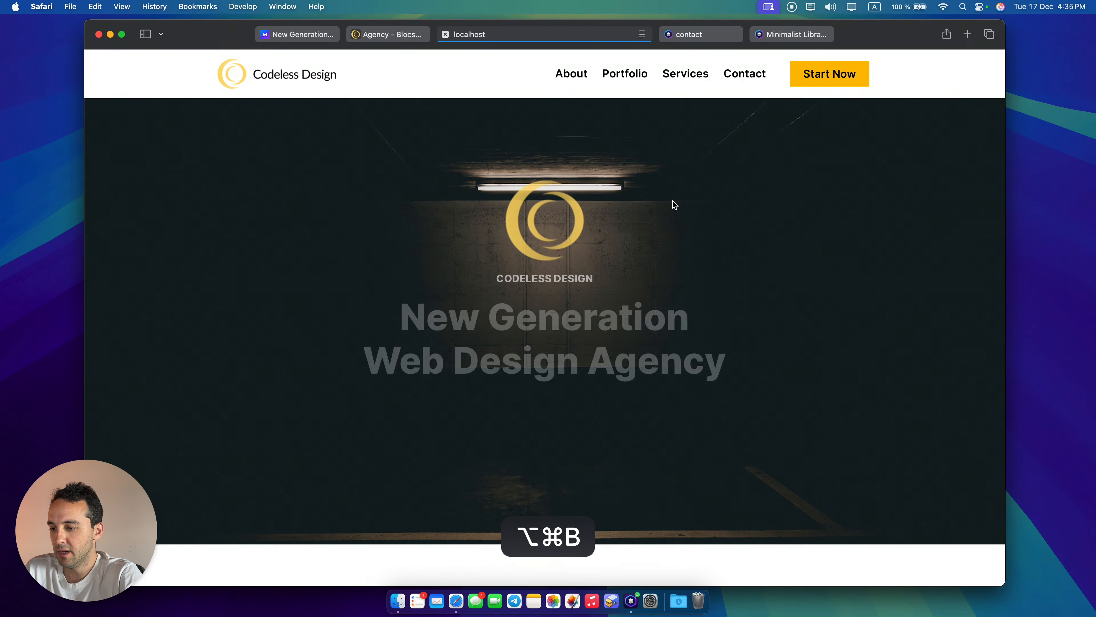
key("super+r")
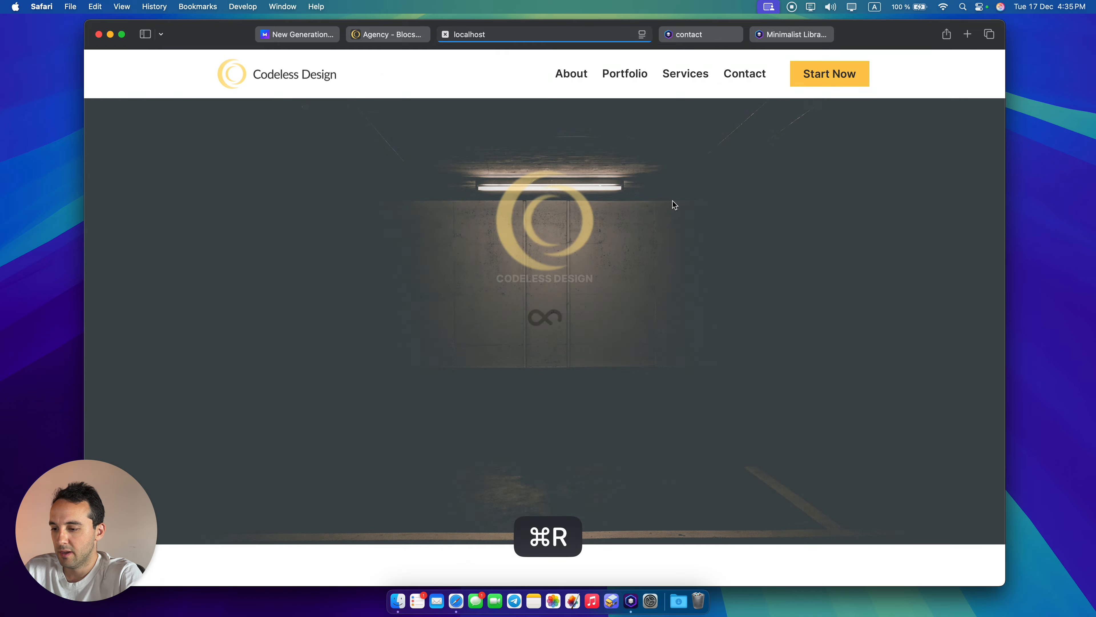
key("super+r")
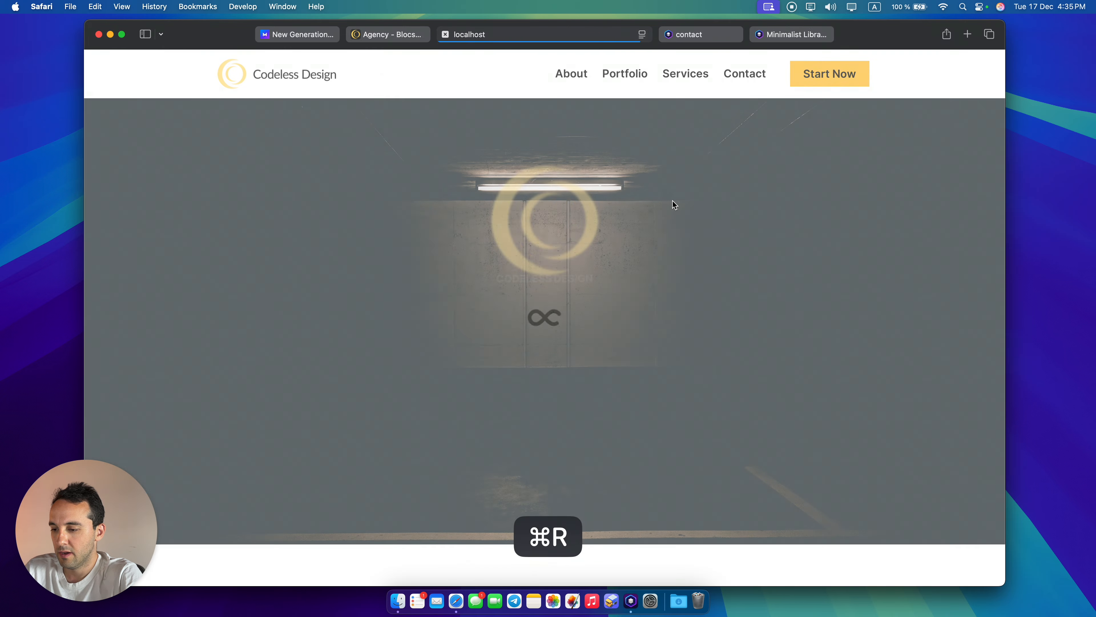
key("super+r")
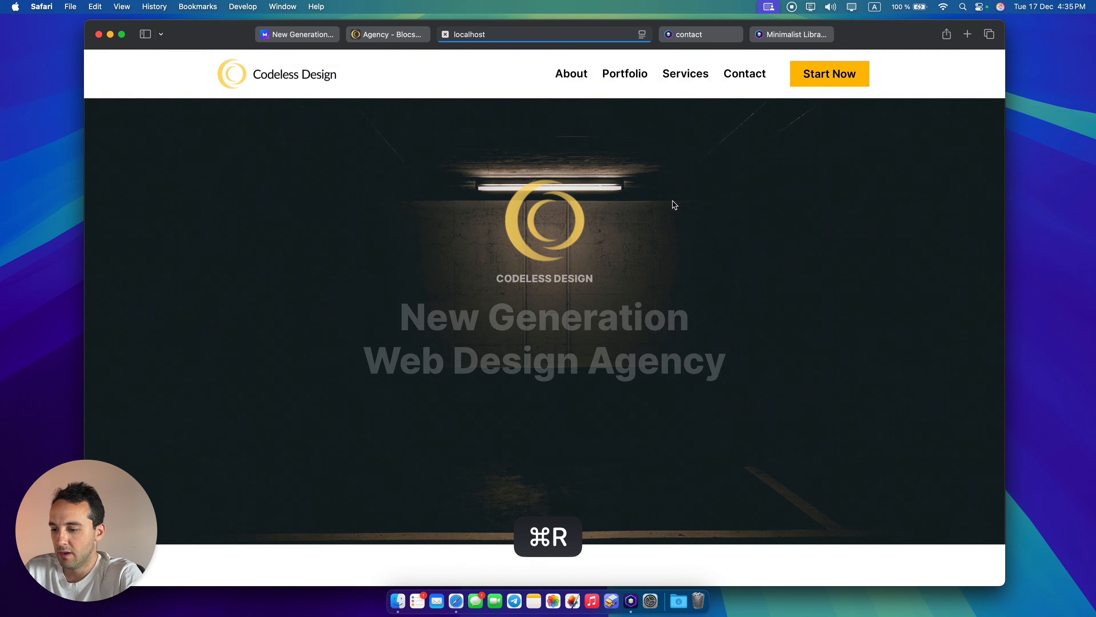
scroll(675, 205, "down", 10)
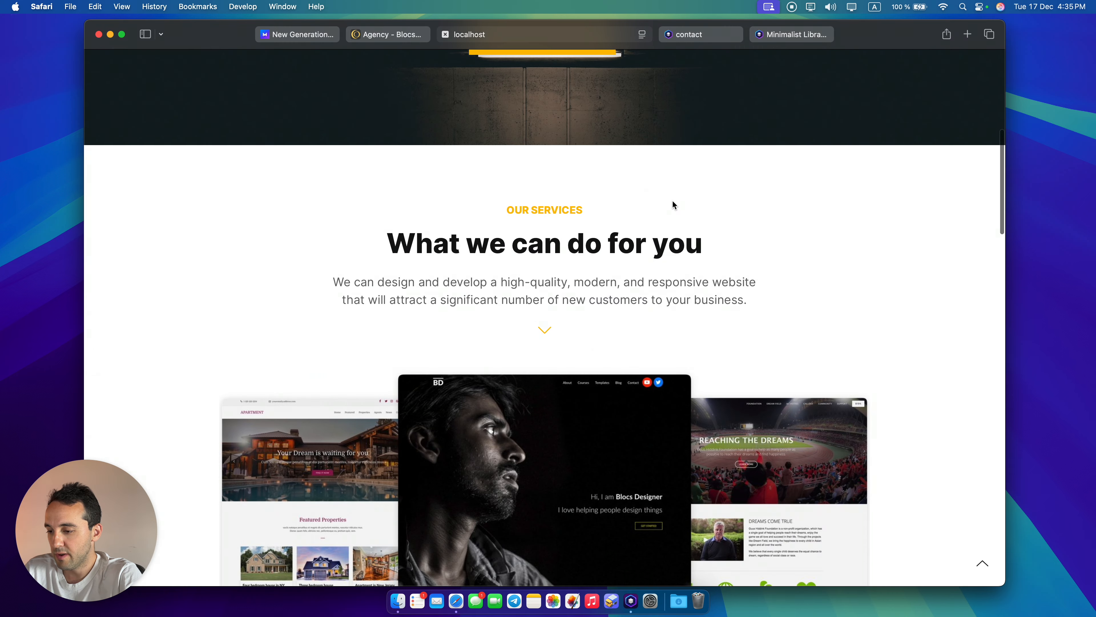
Switch back to Blocs and give the "OUR SERVICES" subtitle a downward Scroll In effect with Fade In and a -200 delay
key("super+Tab")
scroll(721, 246, "down", 10)
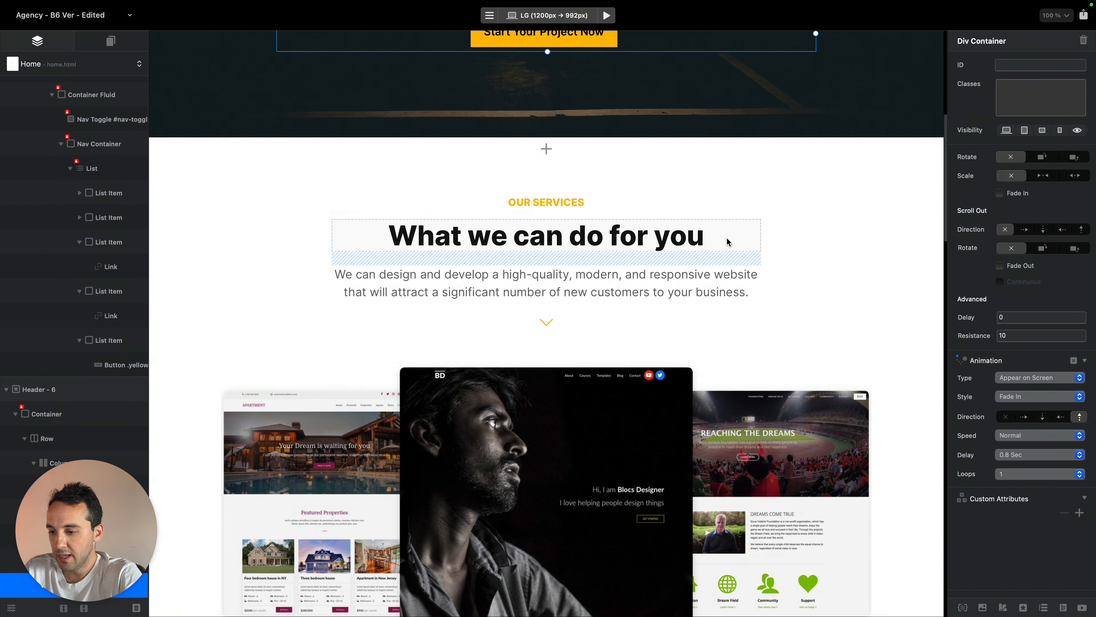
left_click(718, 251)
left_click(693, 201)
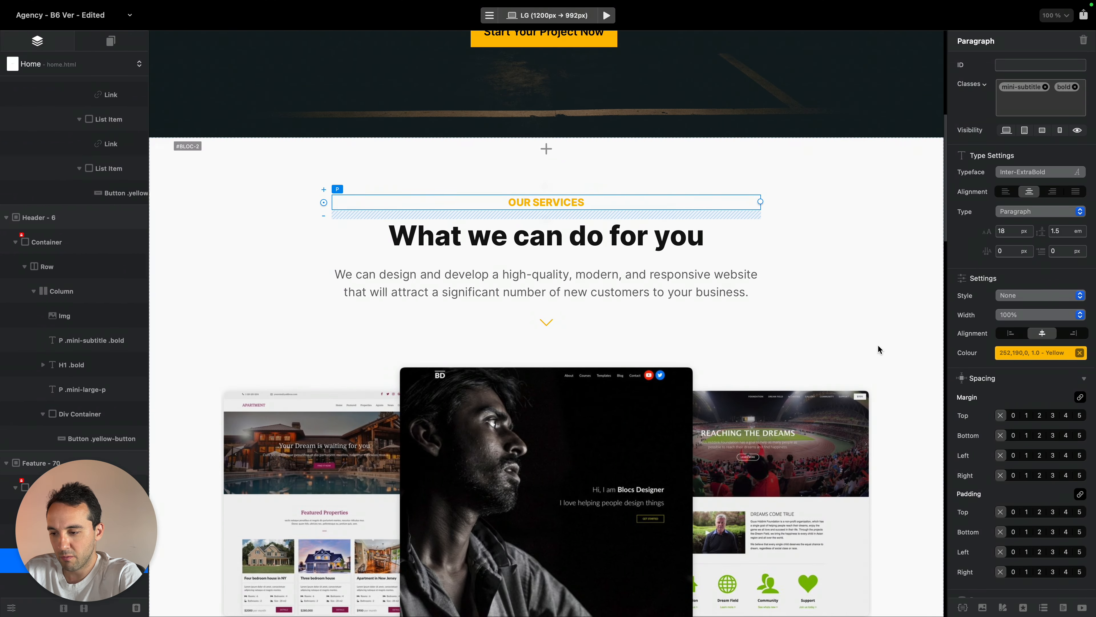
scroll(1001, 505, "down", 5)
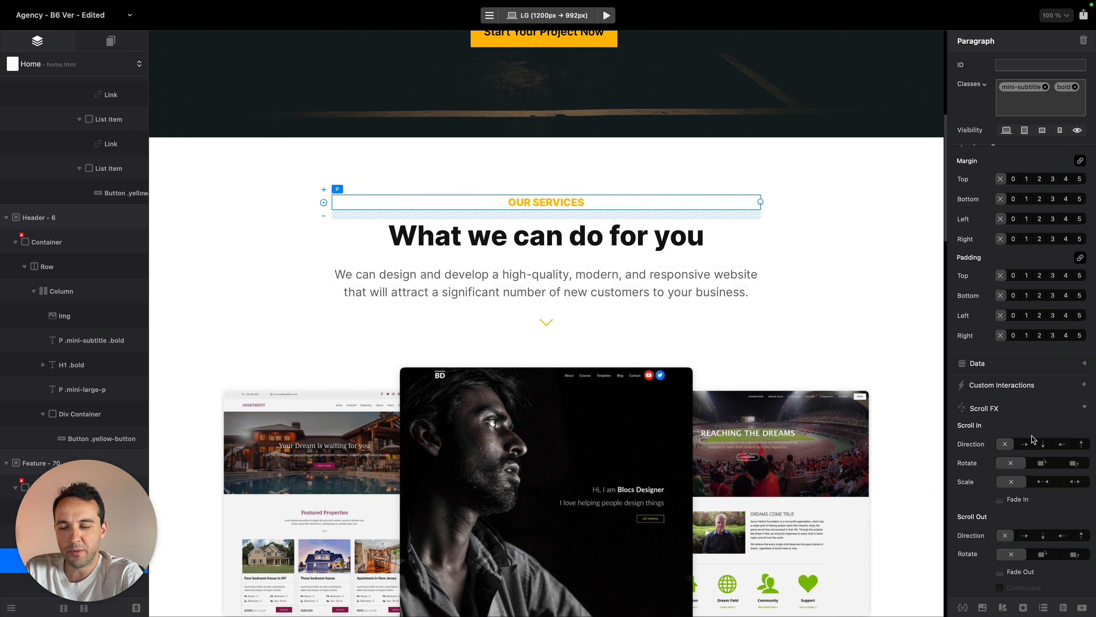
scroll(1033, 439, "down", 4)
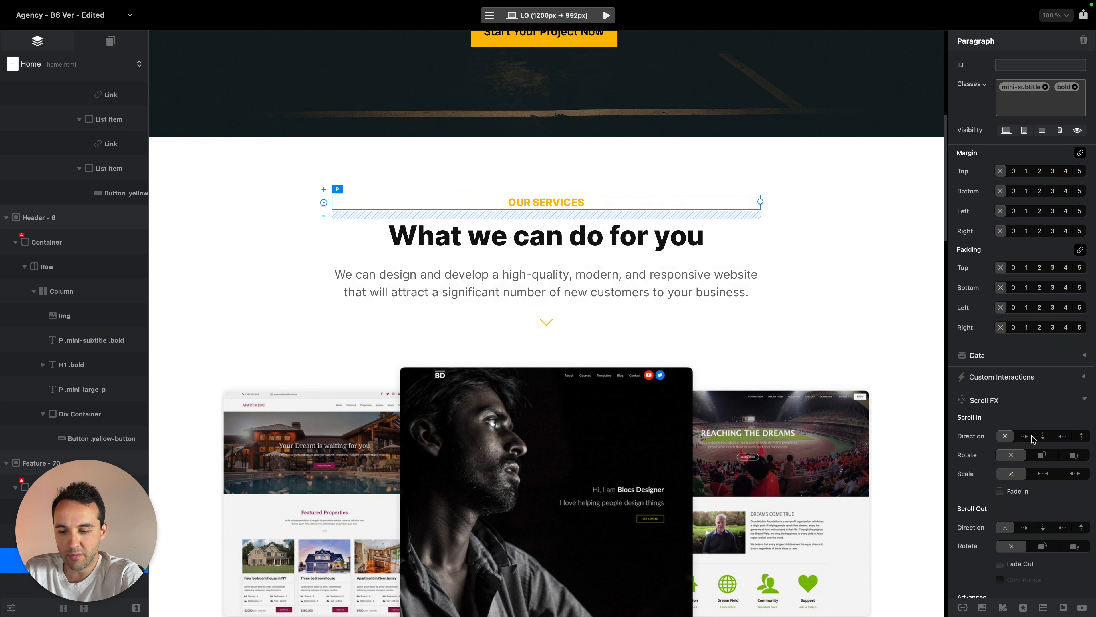
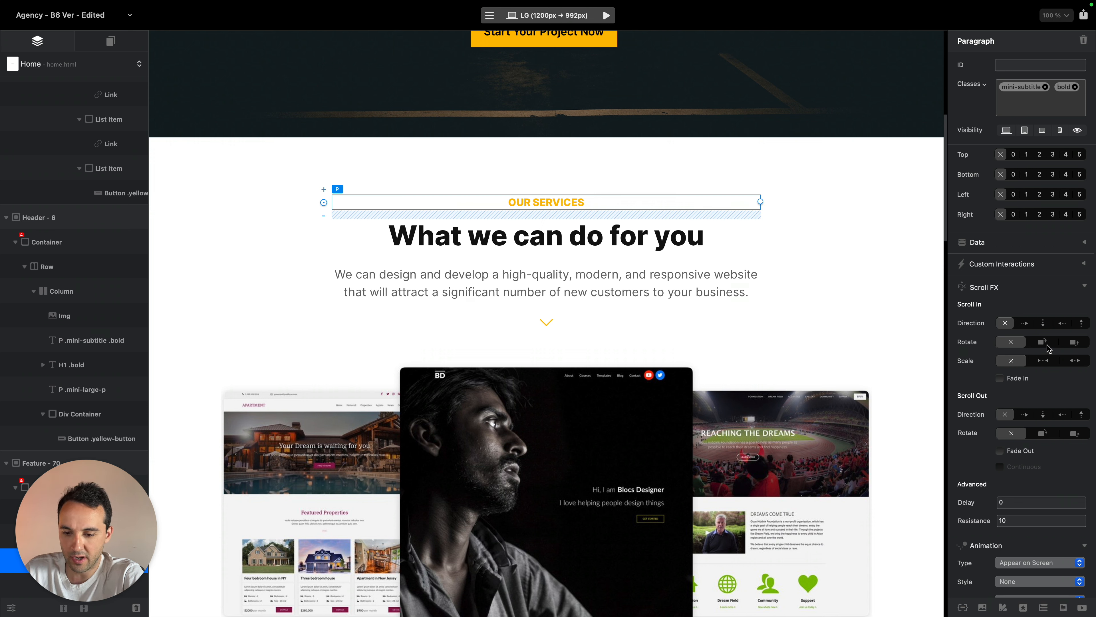
left_click(1048, 324)
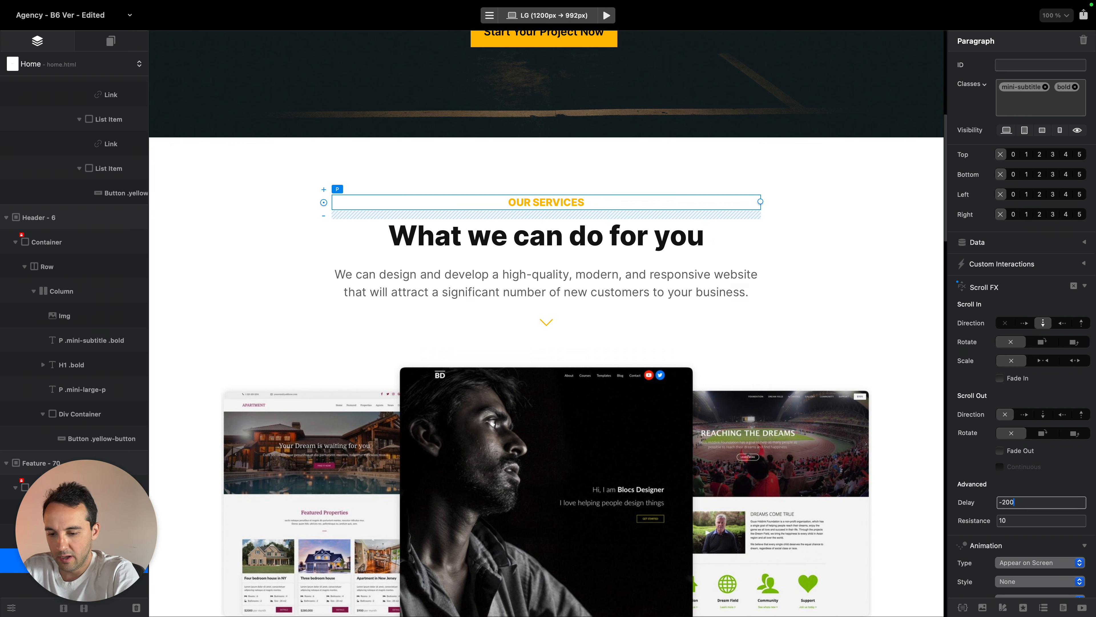
key("super+a")
key("super+c")
key("Return")
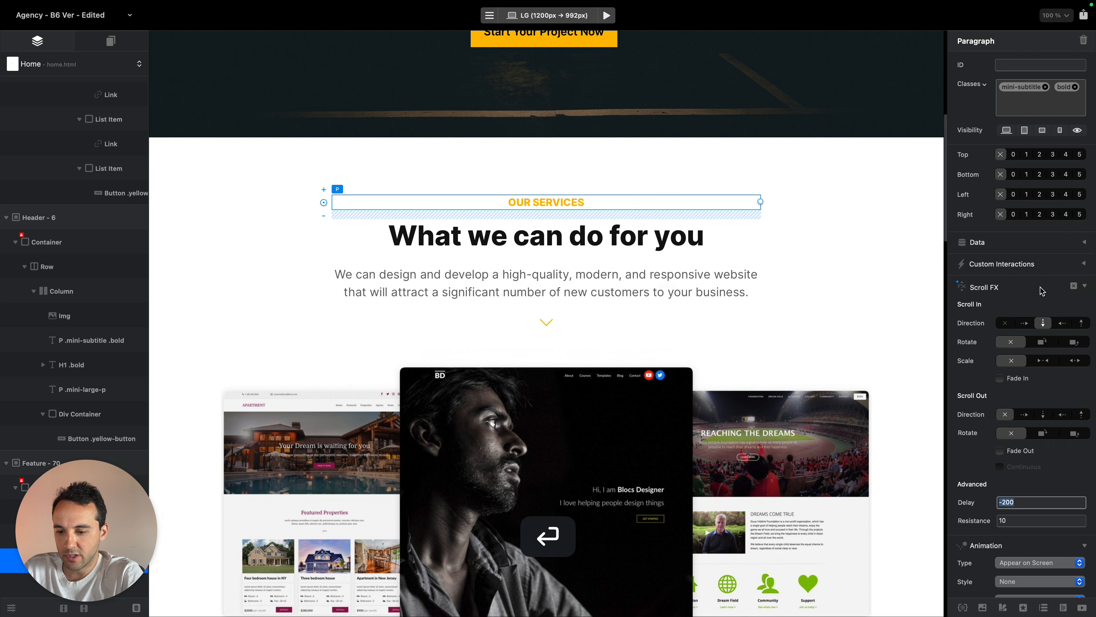
left_click(1000, 379)
Give the "What we can do for you" heading an upward Scroll In effect with Fade In and a -200 delay
left_click(653, 237)
left_click(1082, 324)
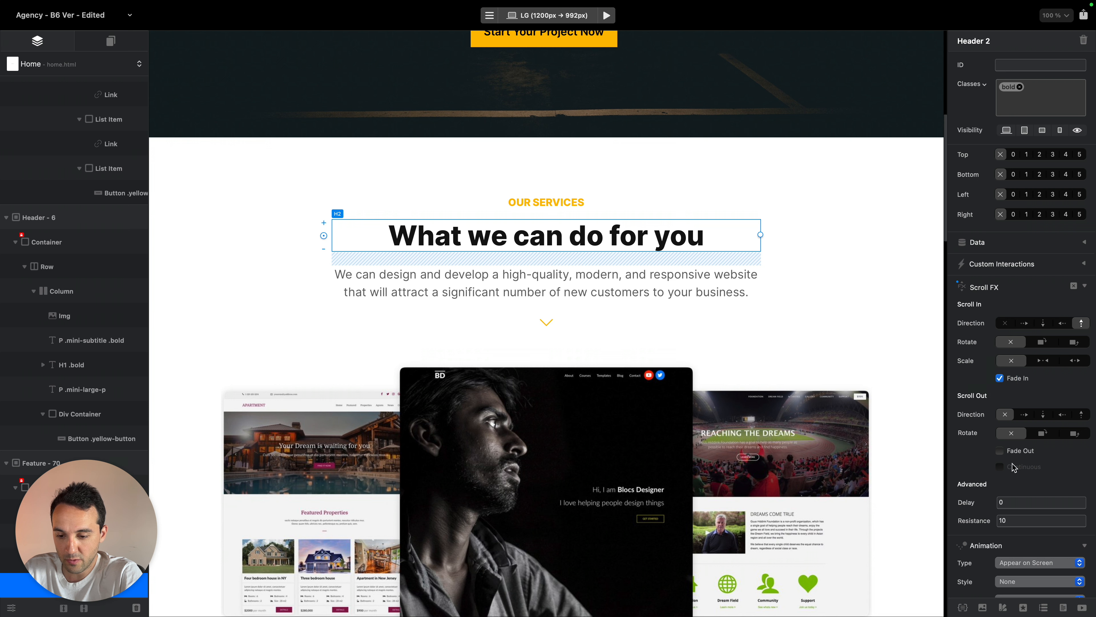
key("Return")
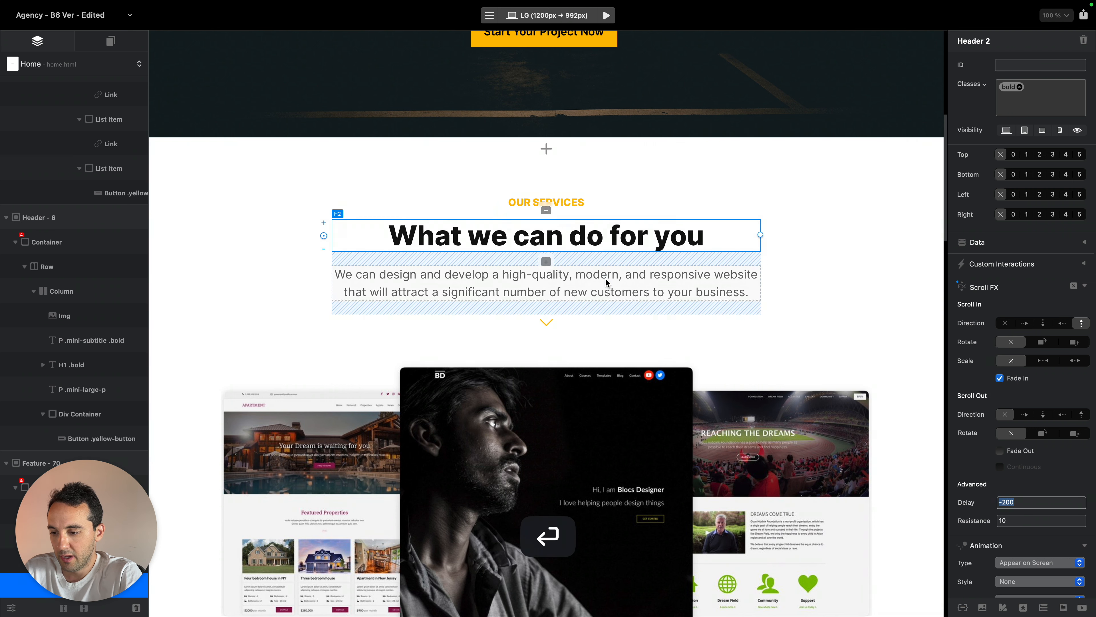
Give the services paragraph below the heading an upward Scroll In effect with Fade In and a -200 delay
left_click(546, 283)
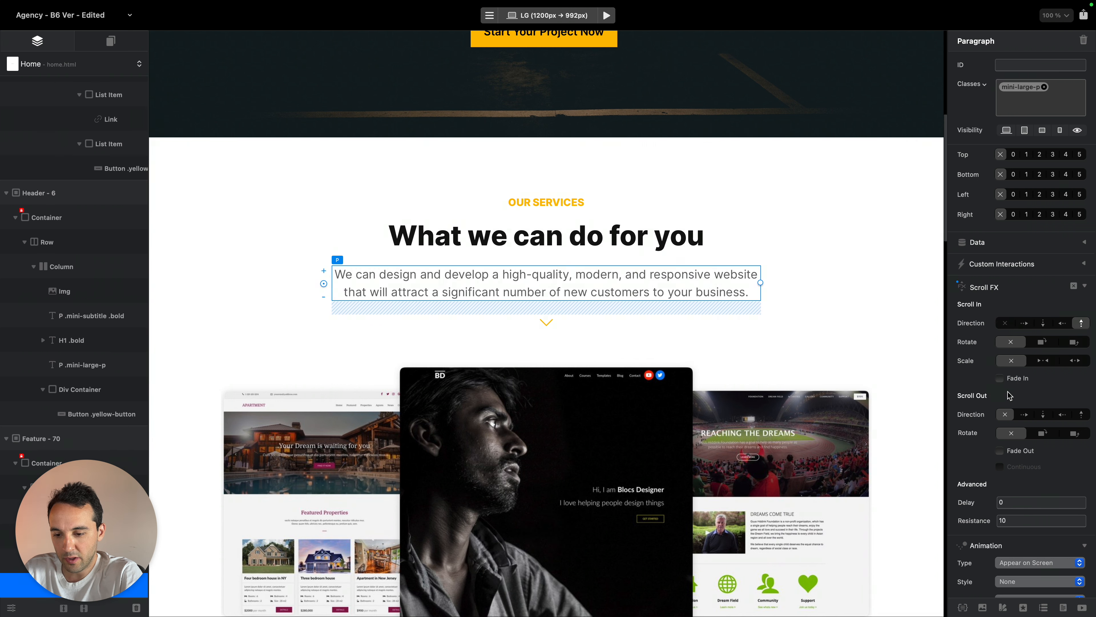
left_click(1018, 501)
type("-200")
key("Return")
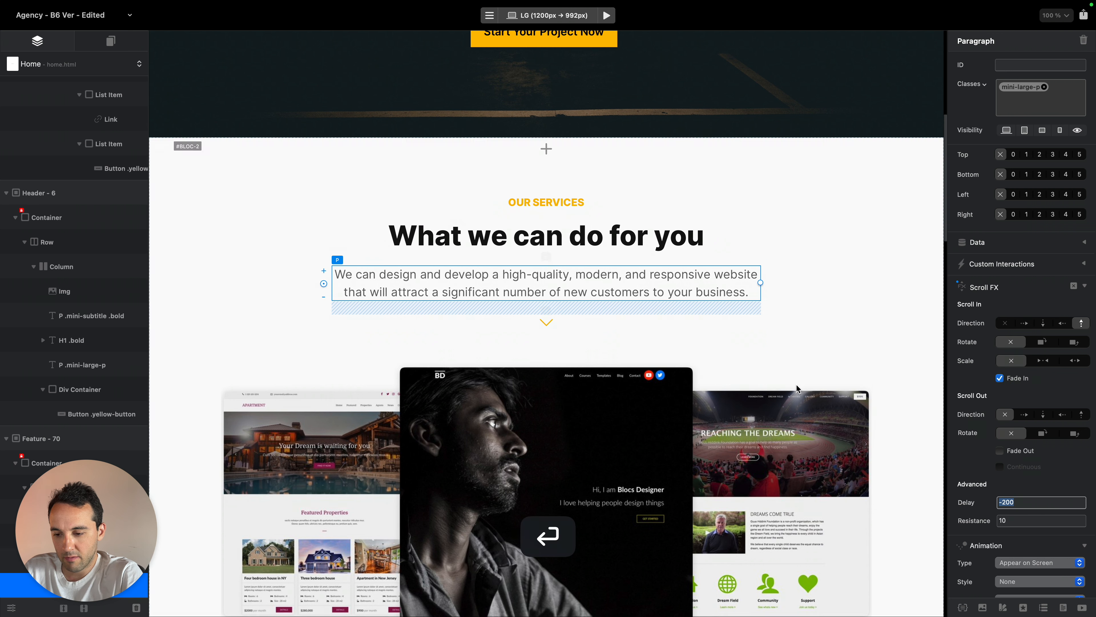
Give the yellow arrow icon under the services paragraph a downward Scroll In effect with Fade In and a -200 delay
left_click(549, 323)
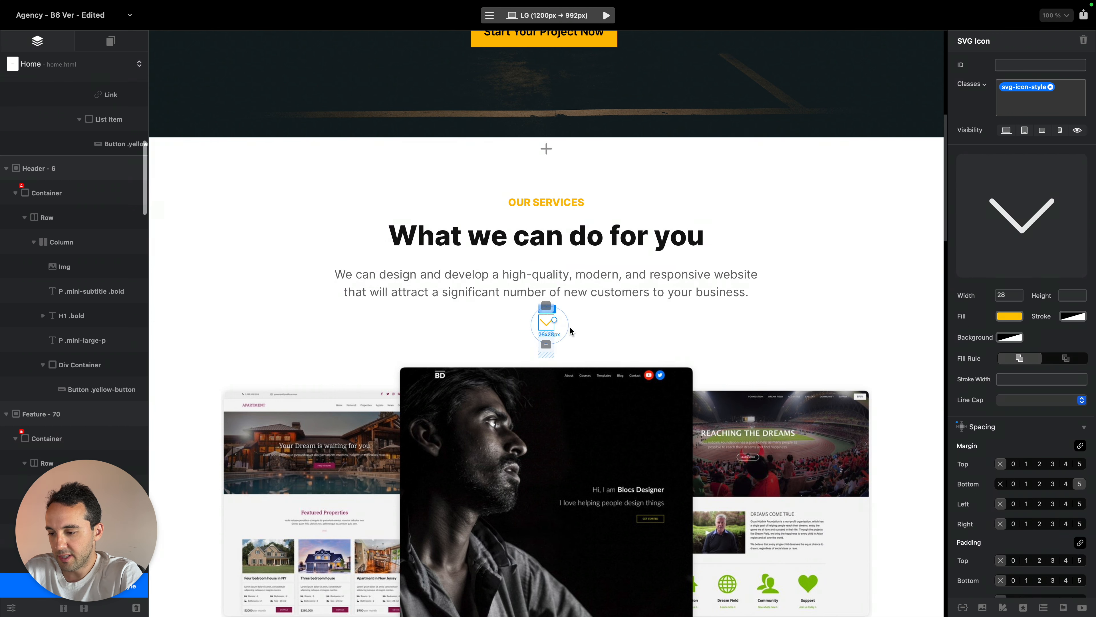
scroll(1003, 426, "down", 2)
scroll(1002, 426, "down", 2)
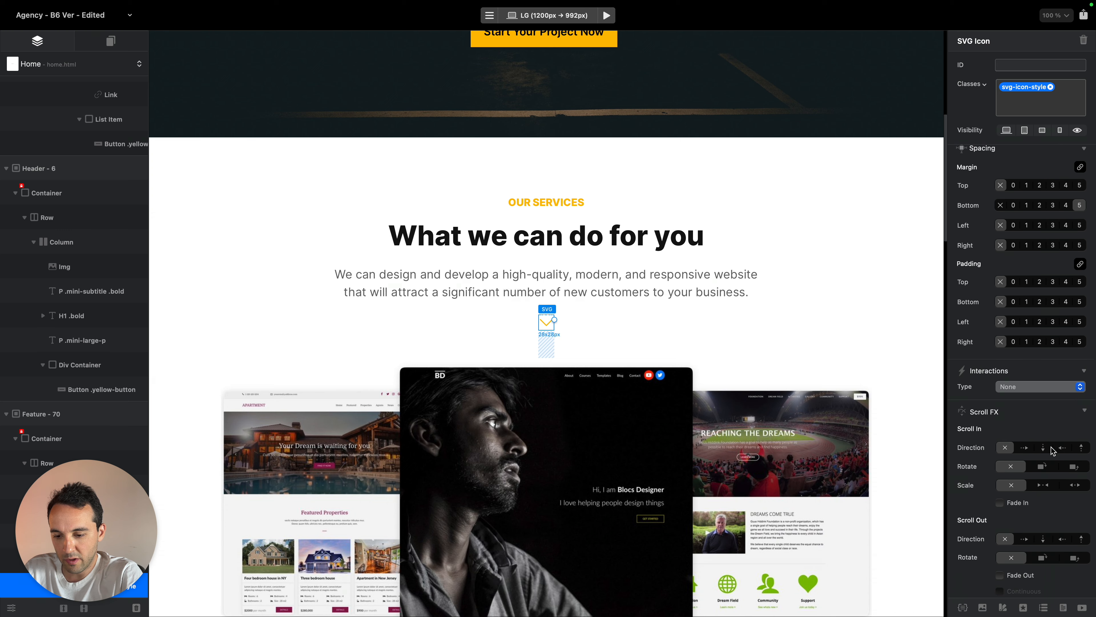
left_click(1046, 448)
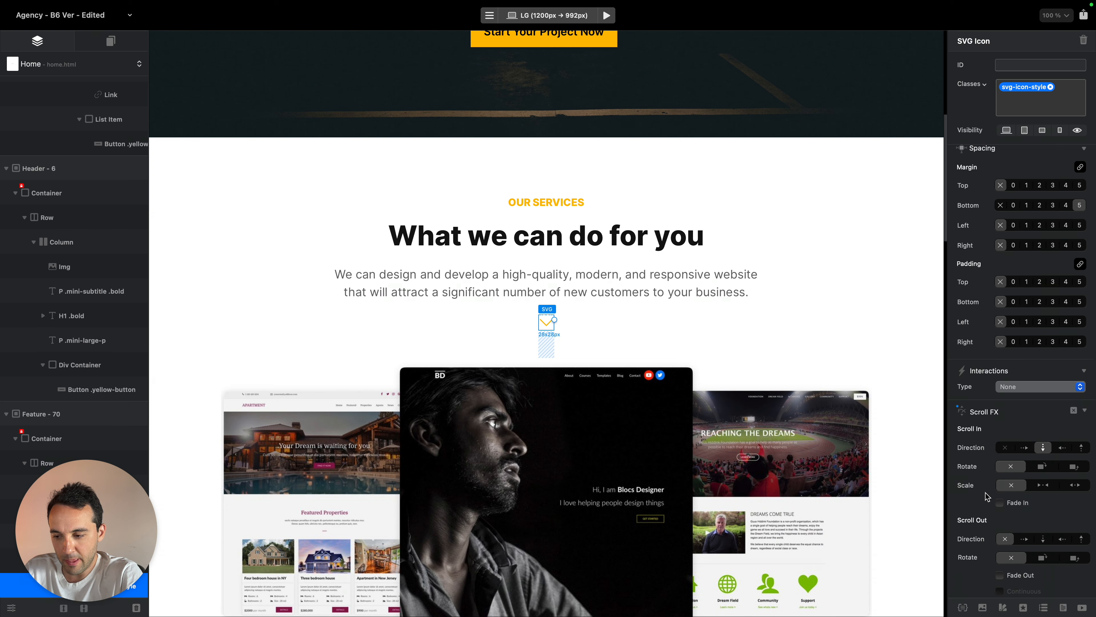
scroll(1010, 507, "down", 4)
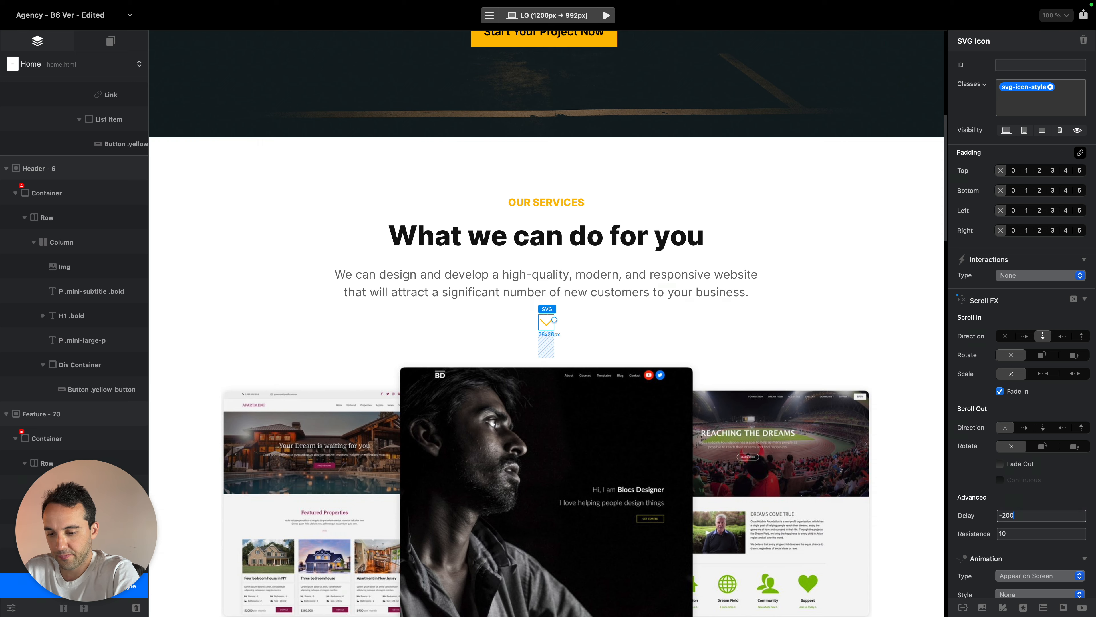
Preview the Home page in the browser and check the scroll effects on the services section's intro
key("alt+super+b")
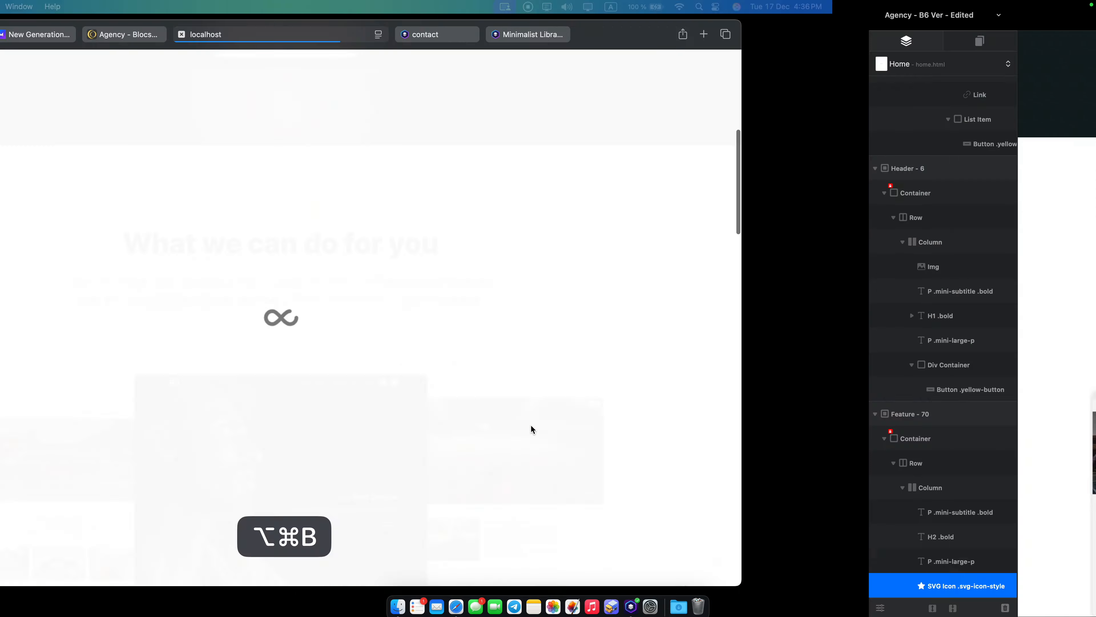
scroll(533, 429, "down", 5)
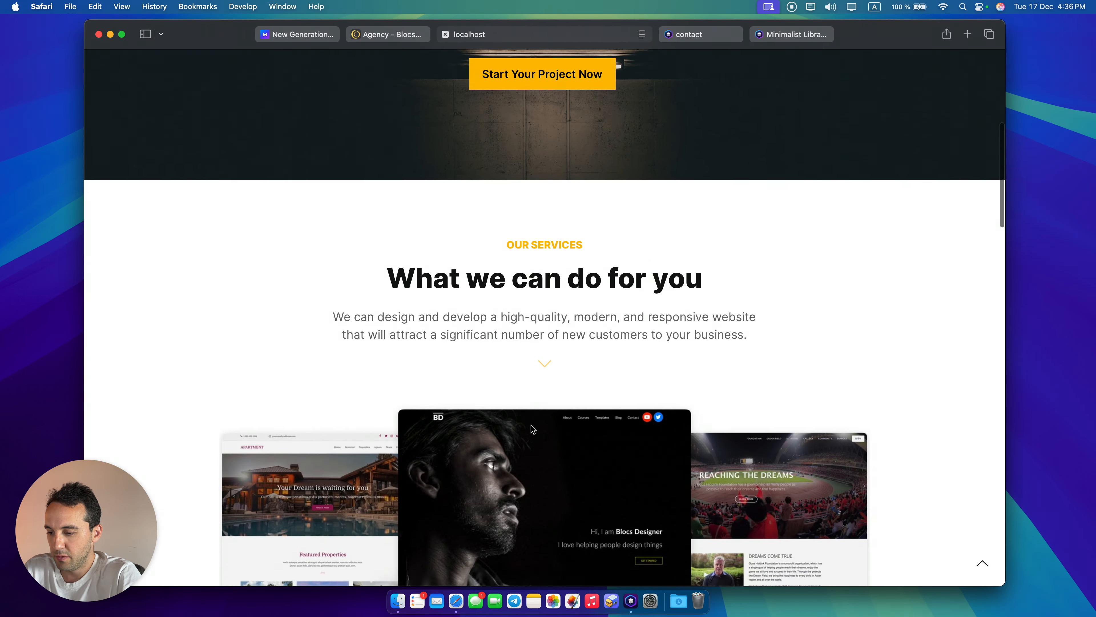
scroll(532, 429, "up", 6)
scroll(533, 428, "down", 1)
scroll(533, 429, "down", 3)
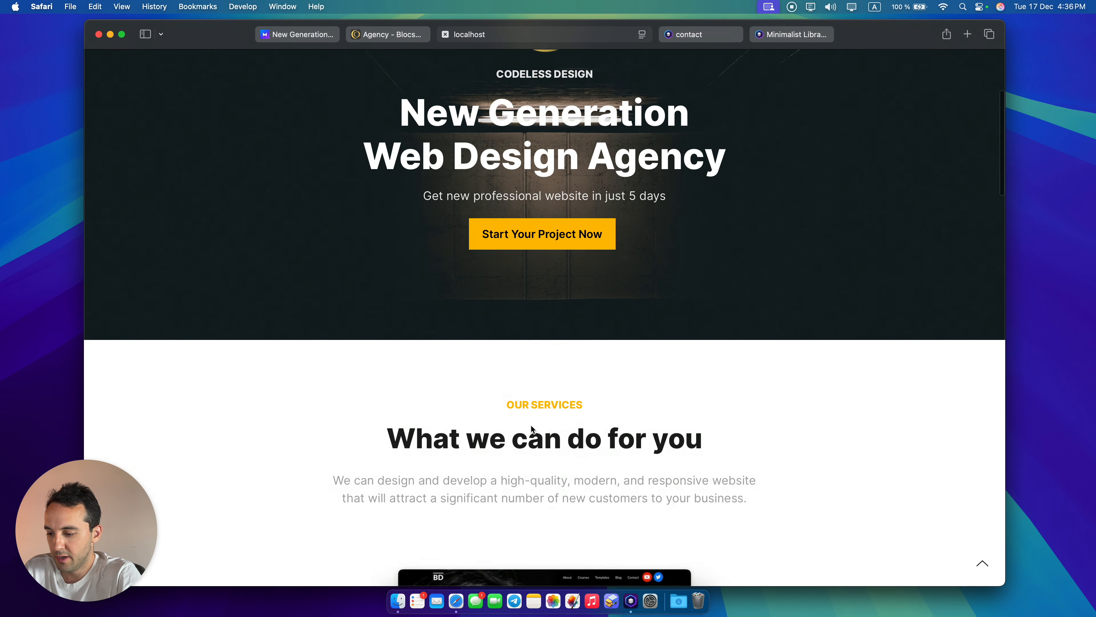
scroll(531, 425, "up", 4)
scroll(531, 426, "down", 7)
scroll(531, 425, "down", 2)
scroll(531, 426, "up", 5)
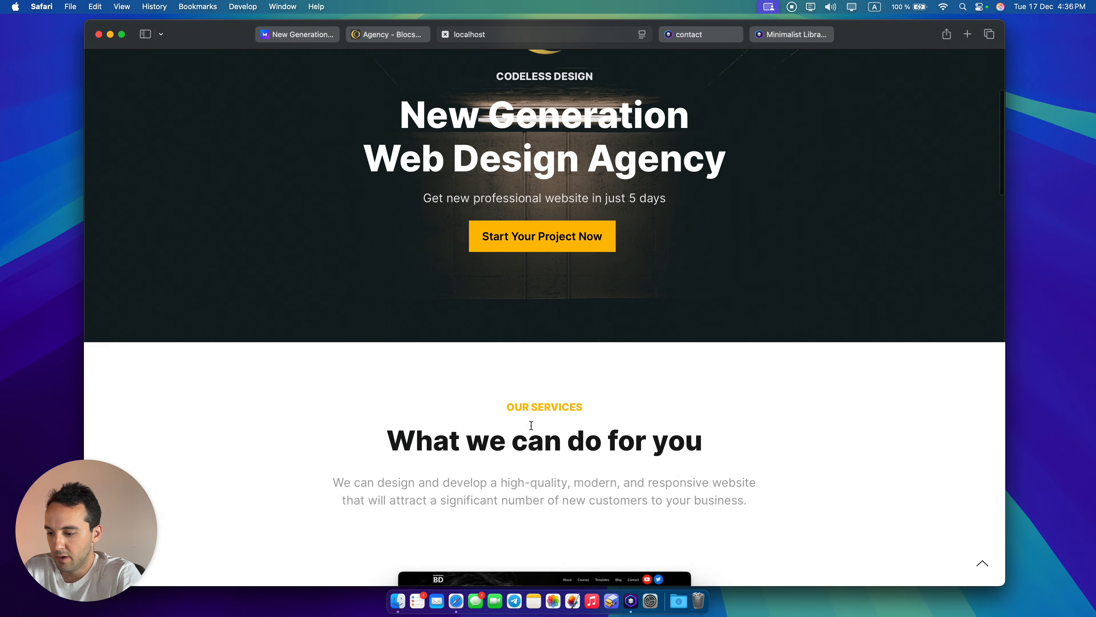
scroll(532, 425, "down", 5)
scroll(531, 425, "up", 2)
scroll(531, 425, "up", 4)
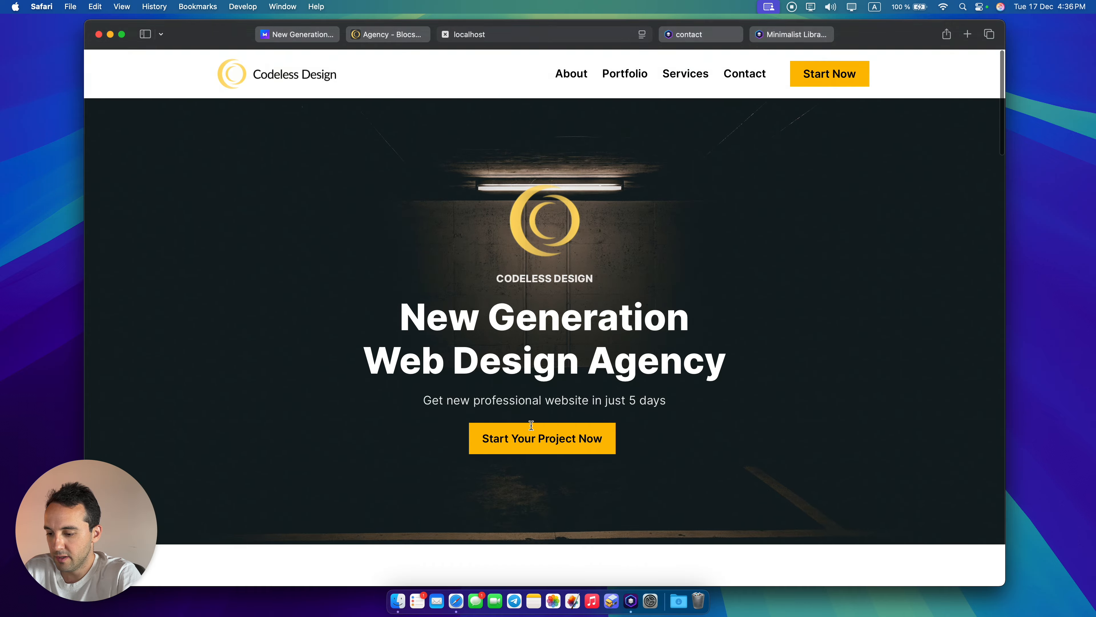
scroll(531, 426, "down", 8)
scroll(531, 425, "down", 3)
Back in Blocs, give the Website DESIGN column a rightward Scroll In effect with Fade In, delay -200 and resistance 50
key("super+Tab")
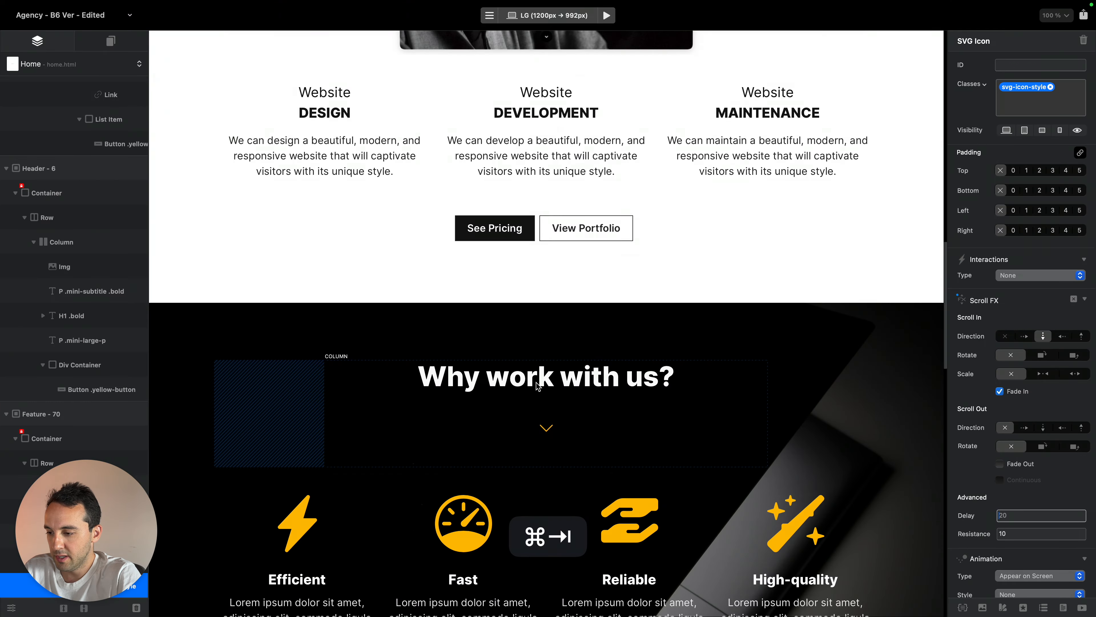
scroll(536, 386, "up", 1)
left_click(392, 175)
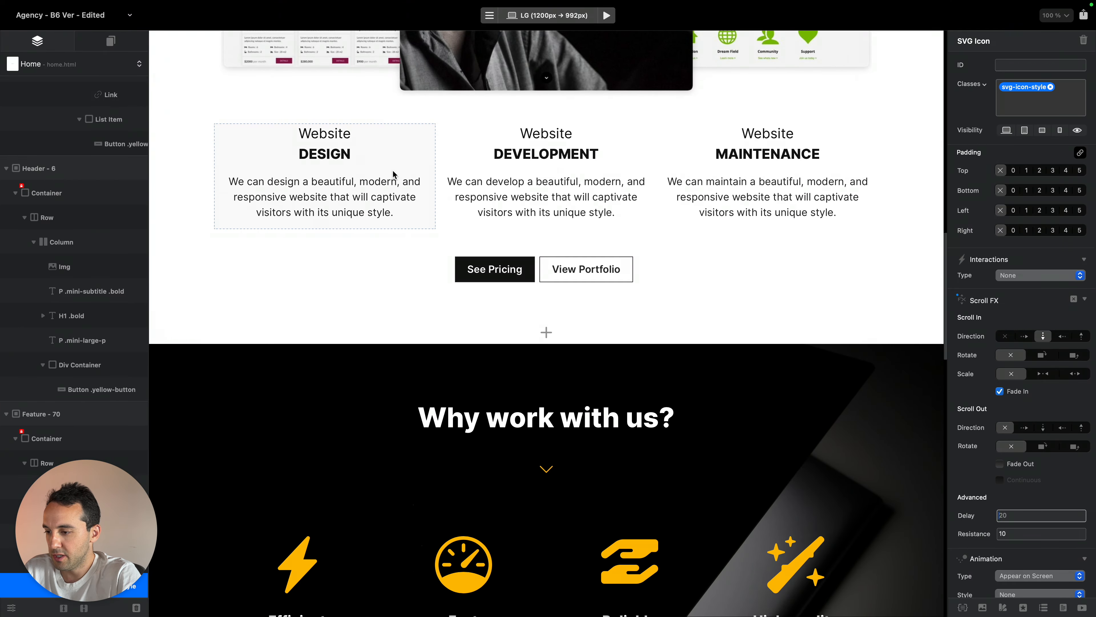
scroll(1056, 426, "down", 4)
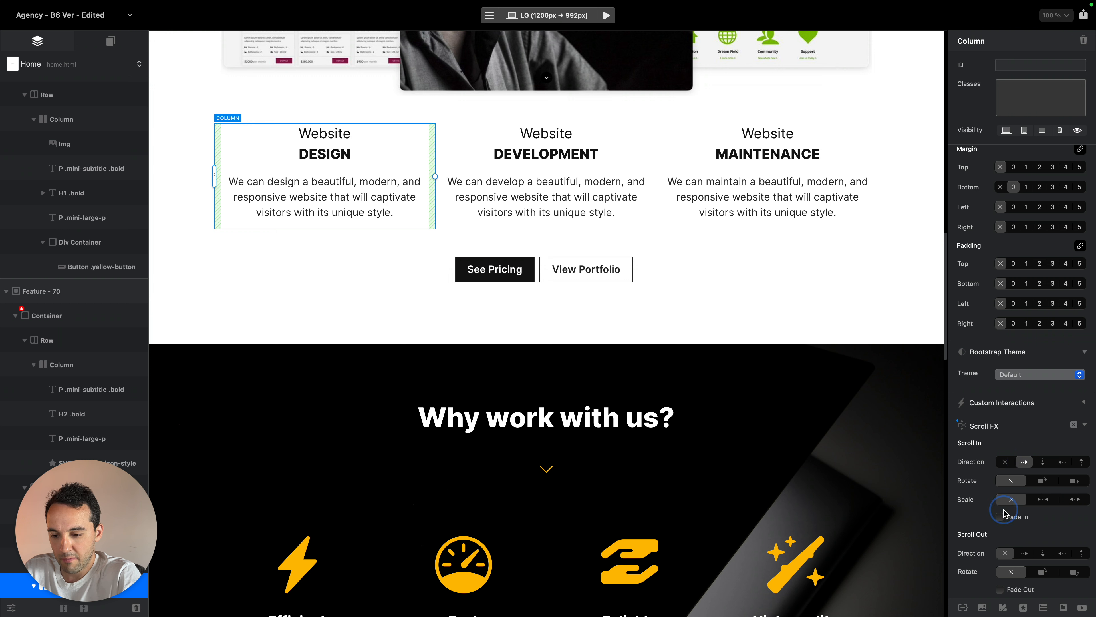
scroll(1003, 520, "down", 2)
left_click(1013, 566)
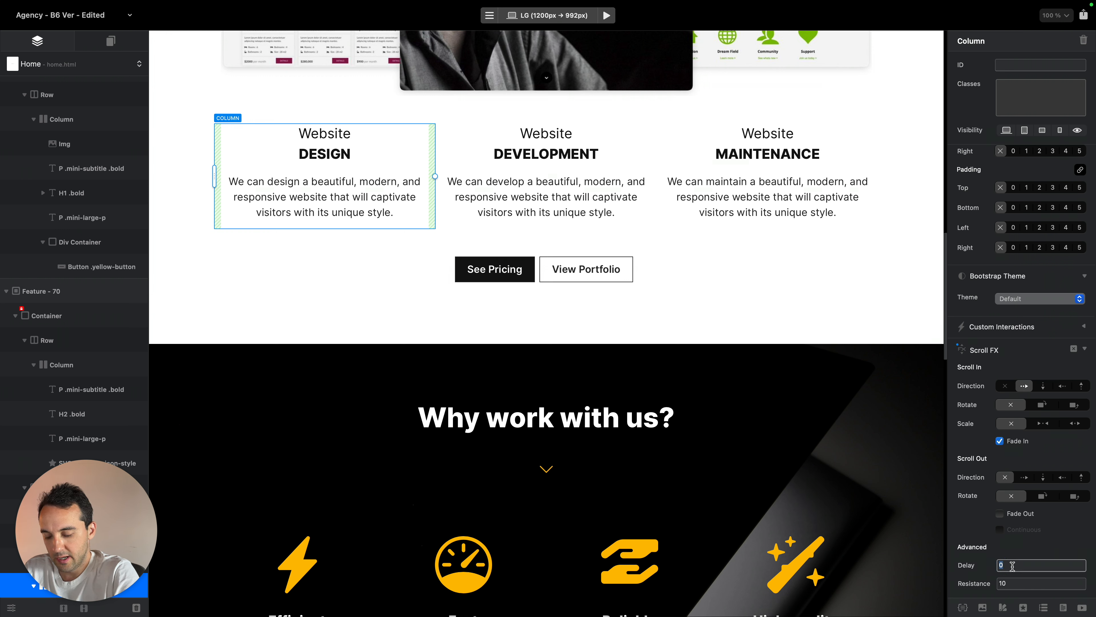
type("-200")
key("Return")
key("Tab")
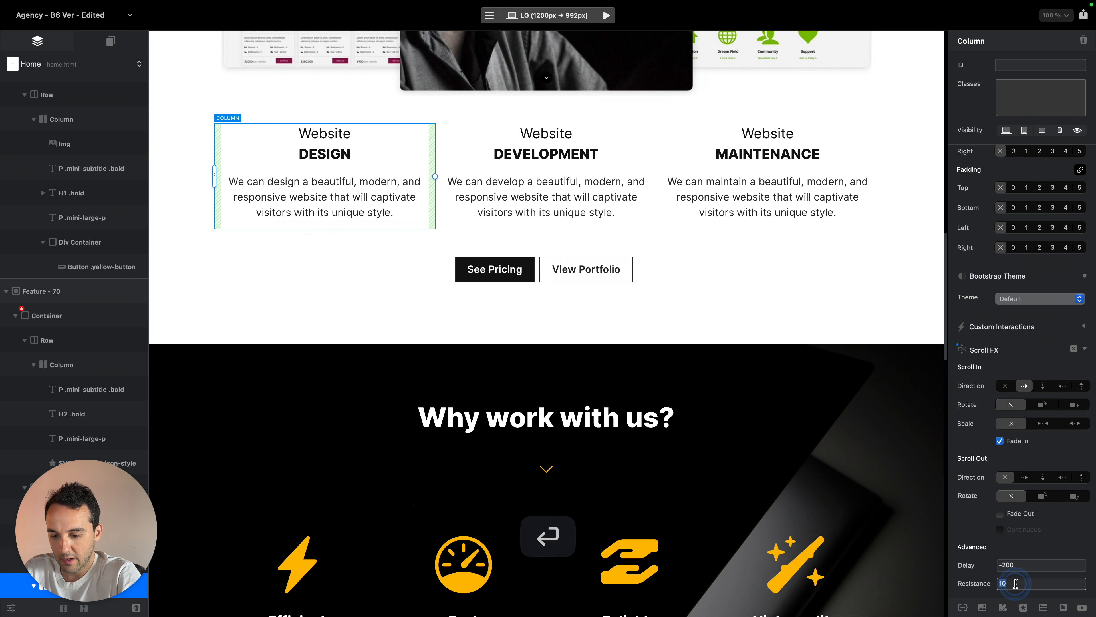
type("50")
key("Return")
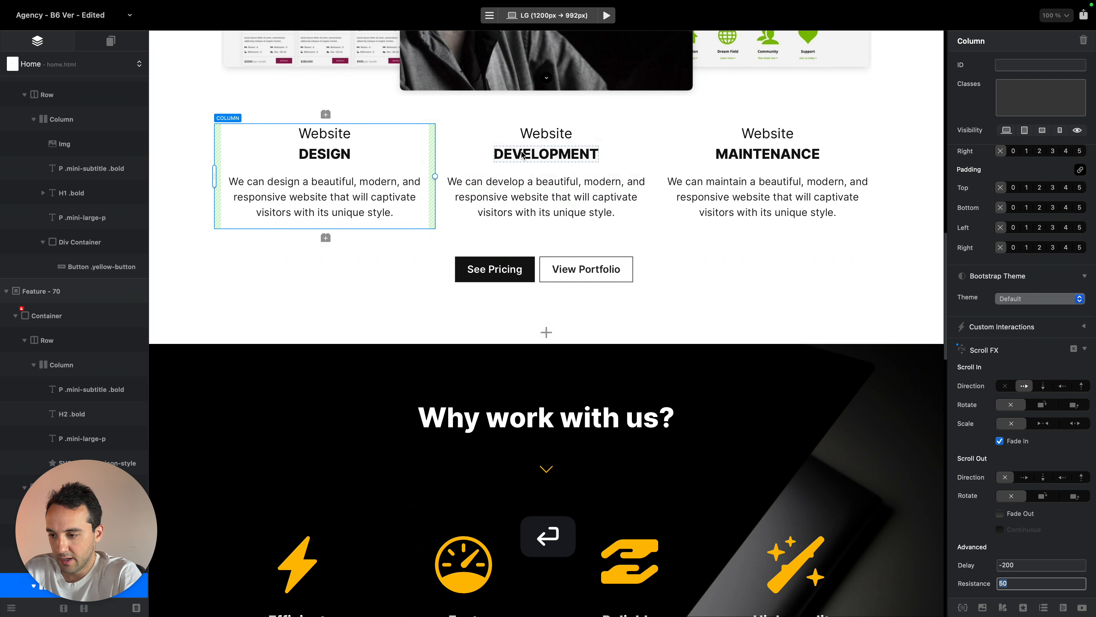
Give the Website DEVELOPMENT column an upward Scroll In effect with Fade In, delay -200 and resistance 50
left_click(564, 162)
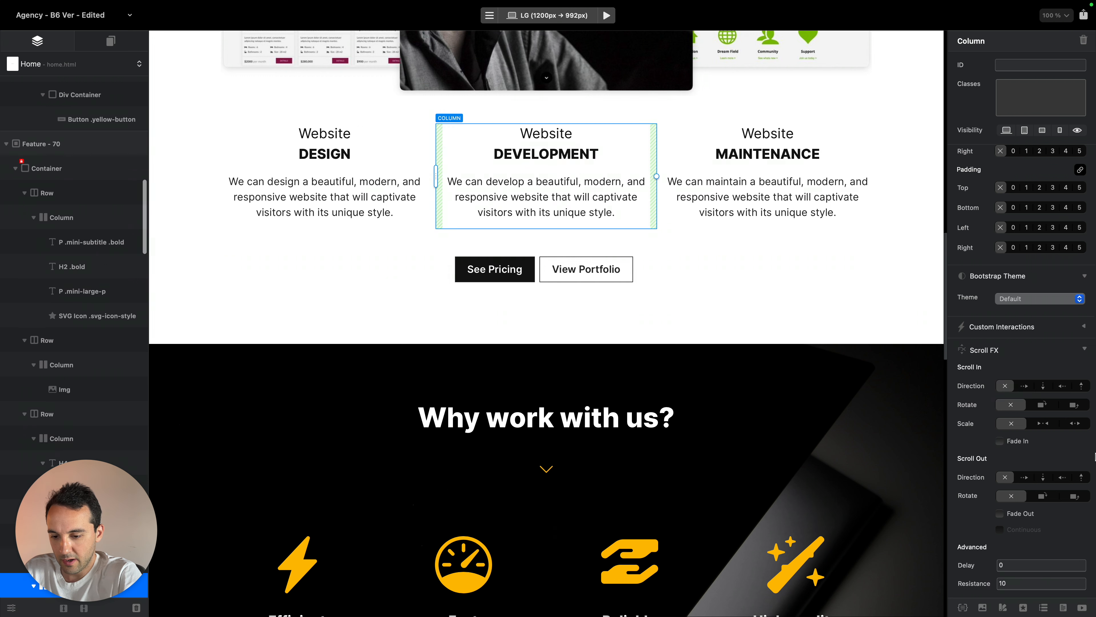
left_click(1080, 386)
type("-")
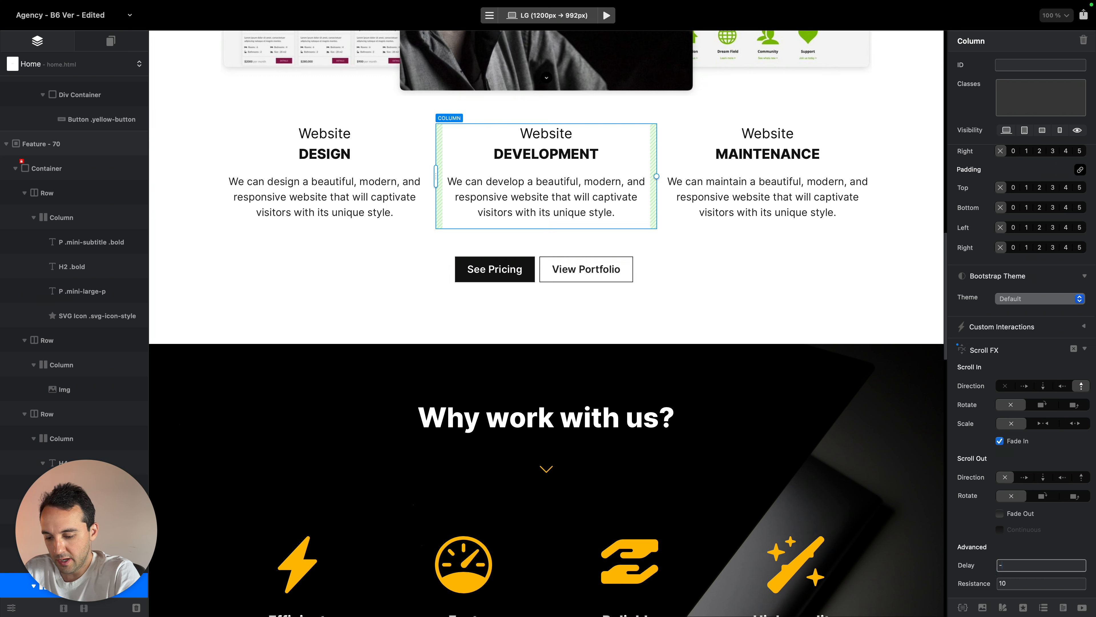
type("200")
key("Tab")
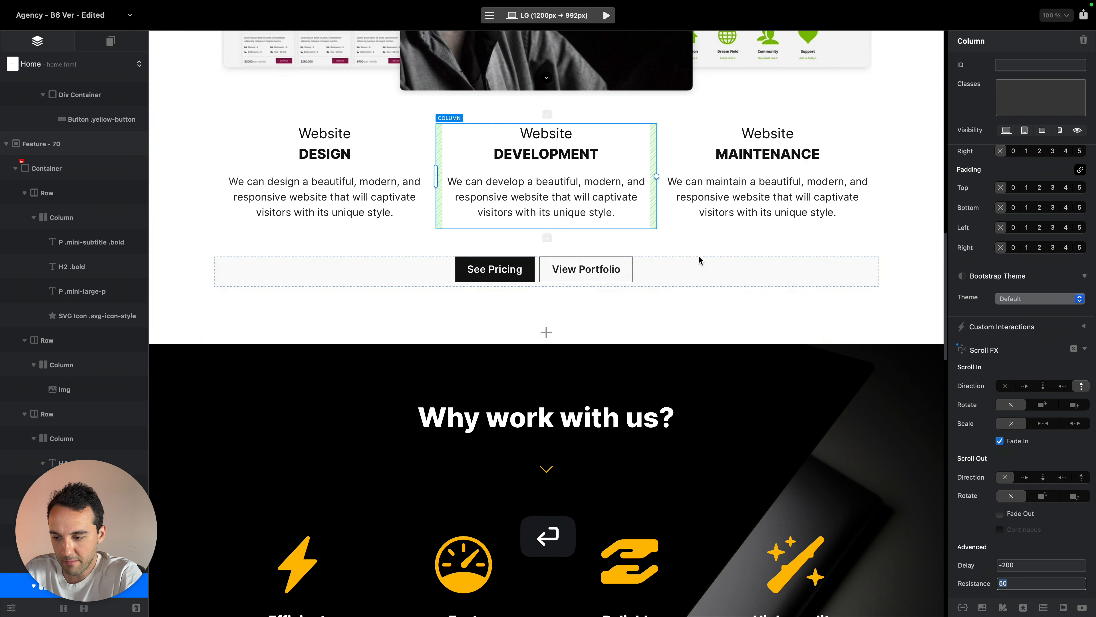
Give the Website MAINTENANCE column a leftward Scroll In effect with Fade In and a -200 delay
left_click(787, 171)
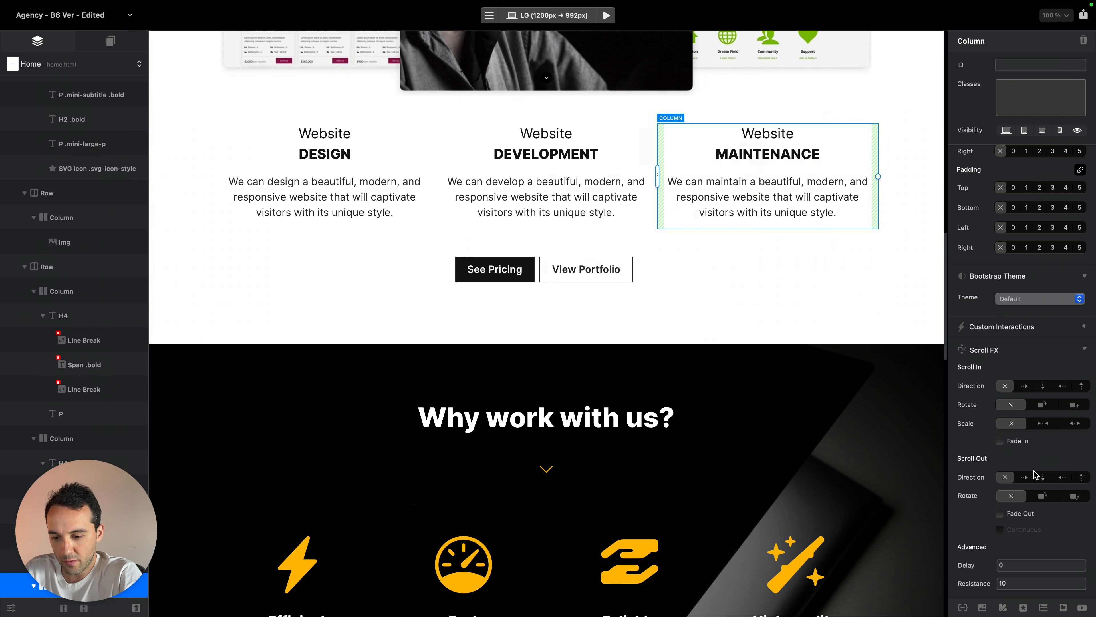
left_click(1061, 386)
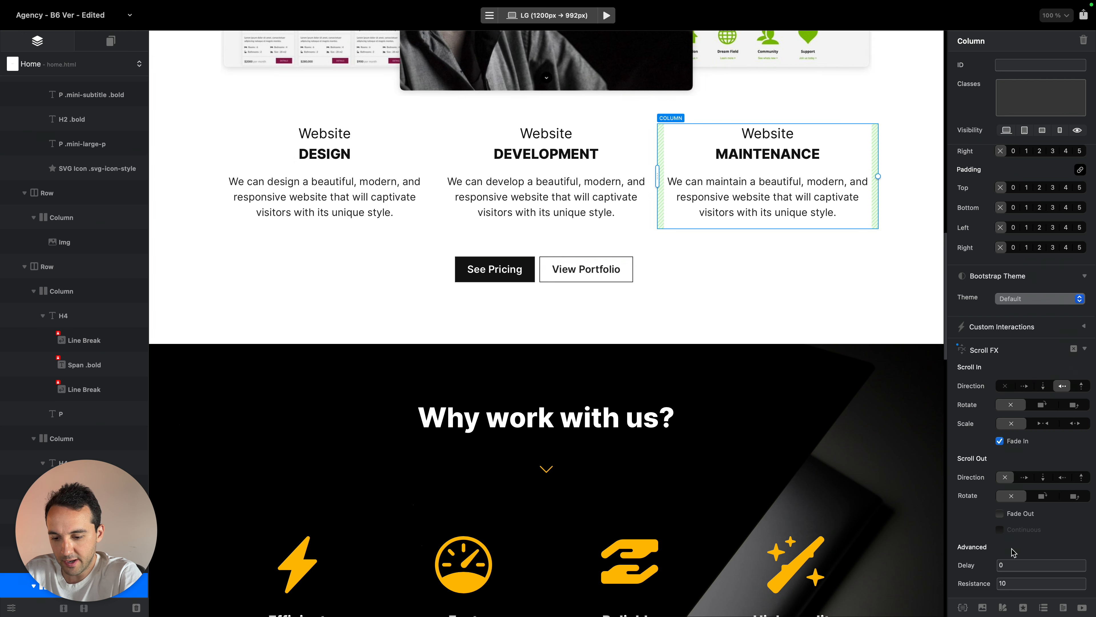
type("-200")
key("Tab")
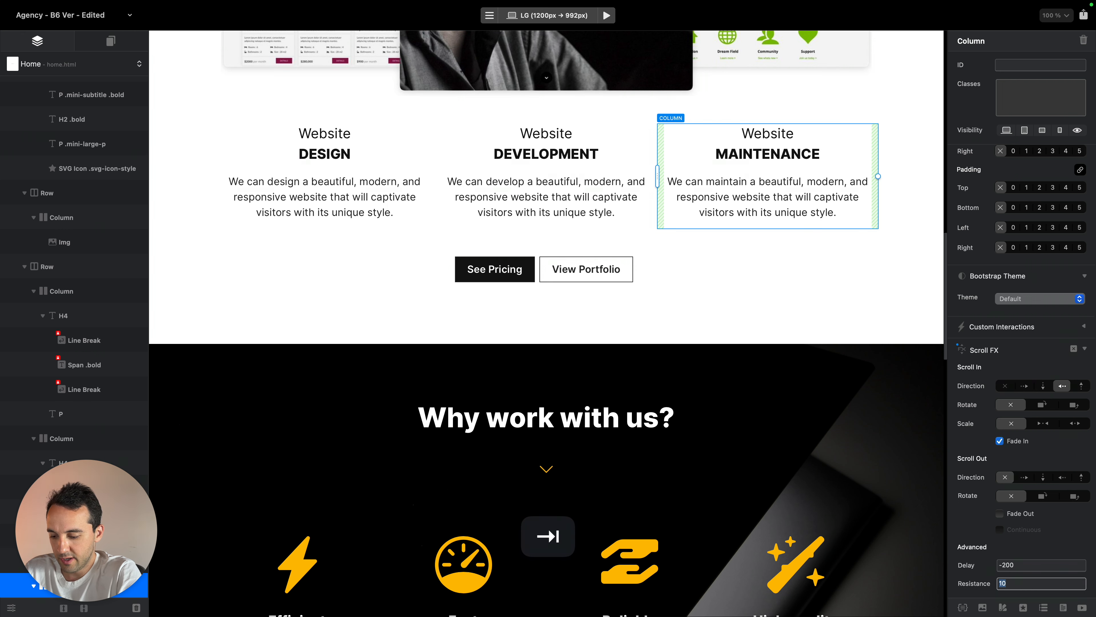
Preview the page in the browser and check how the three service columns scroll in
key("alt+super+b")
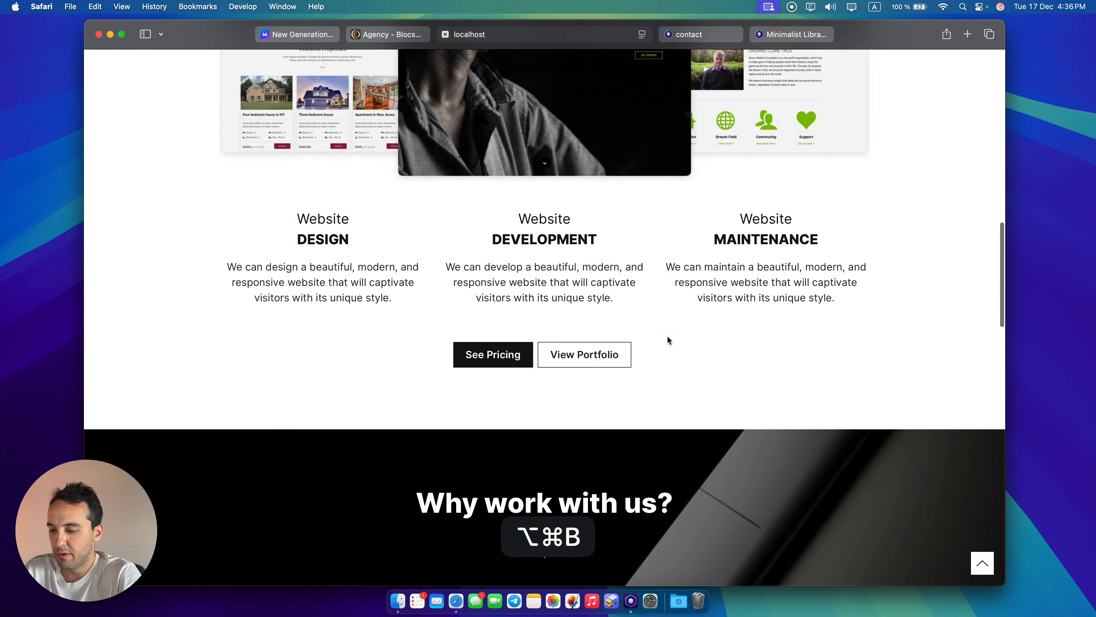
scroll(668, 337, "up", 8)
scroll(668, 340, "down", 6)
Back in Blocs, reset the Scroll FX resistance of the MAINTENANCE, DEVELOPMENT and DESIGN columns to 10
key("super+Tab")
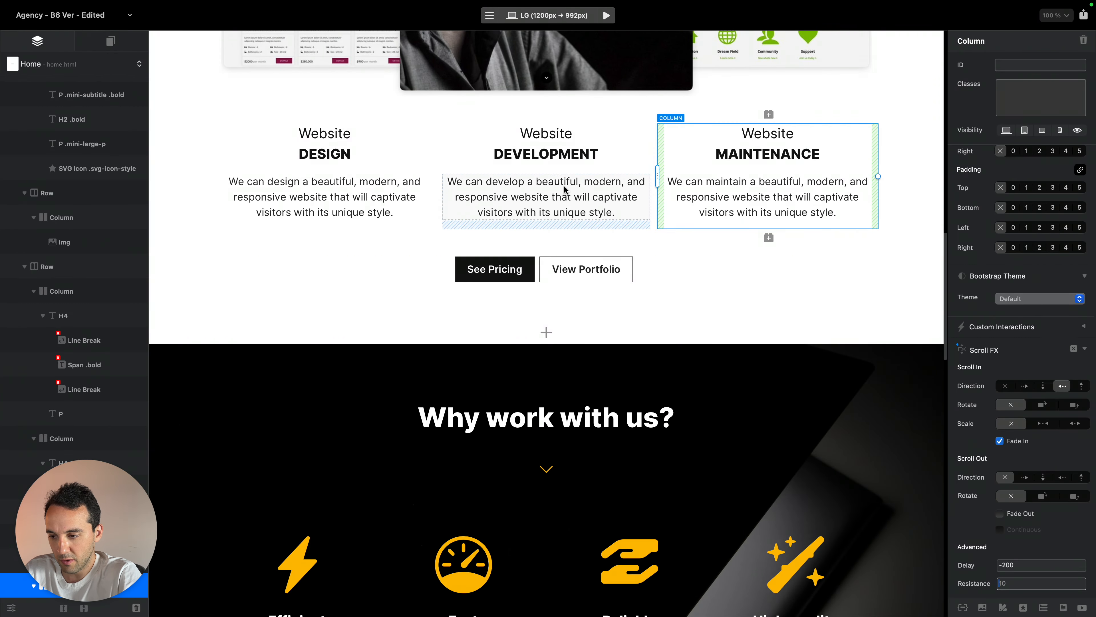
left_click(557, 168)
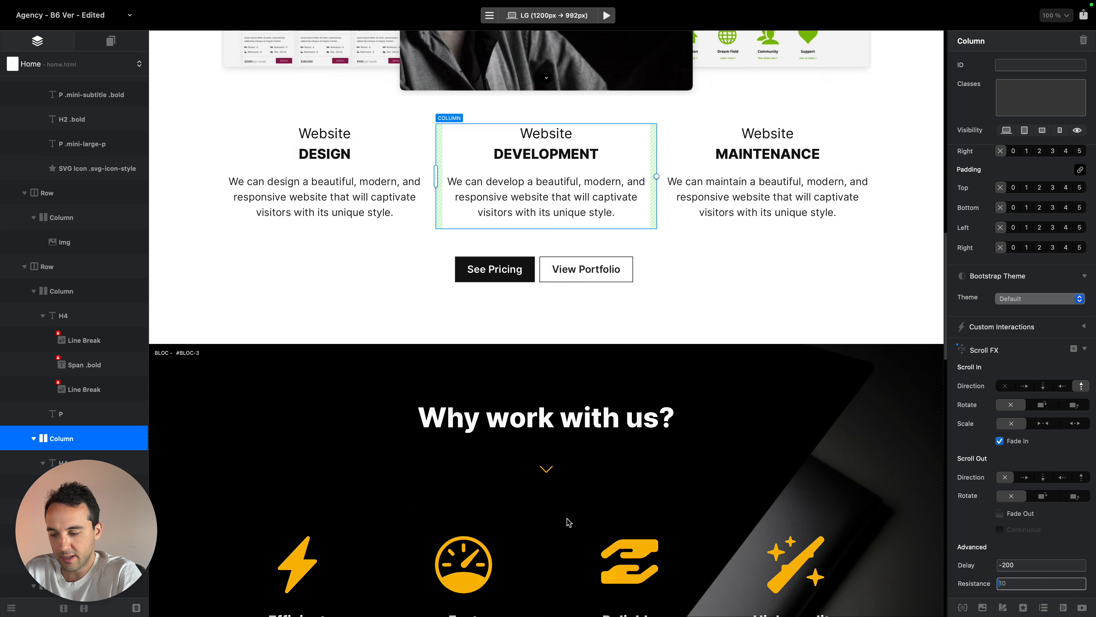
left_click(355, 173)
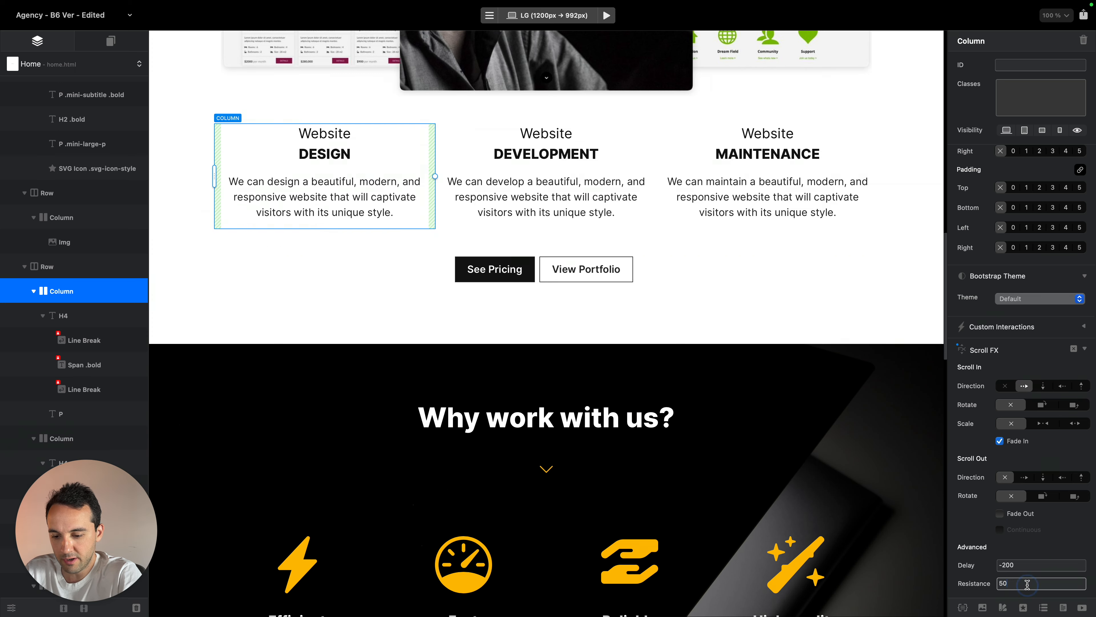
Preview the page in the browser and examine how the three service columns scroll in with the reset resistance
key("alt+super+b")
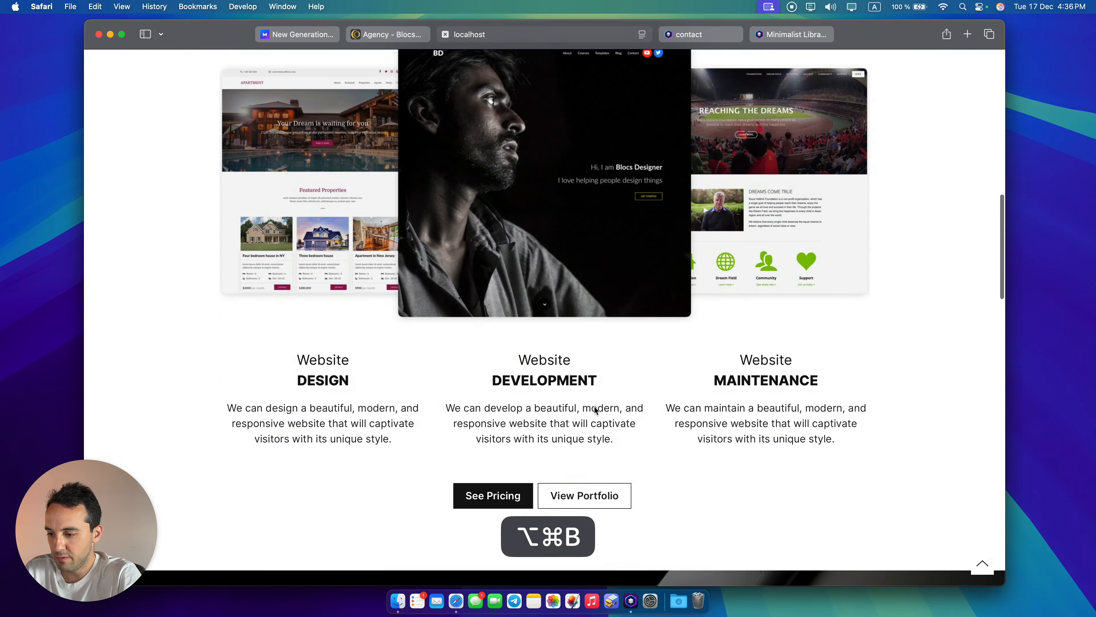
scroll(594, 406, "down", 7)
scroll(594, 406, "up", 10)
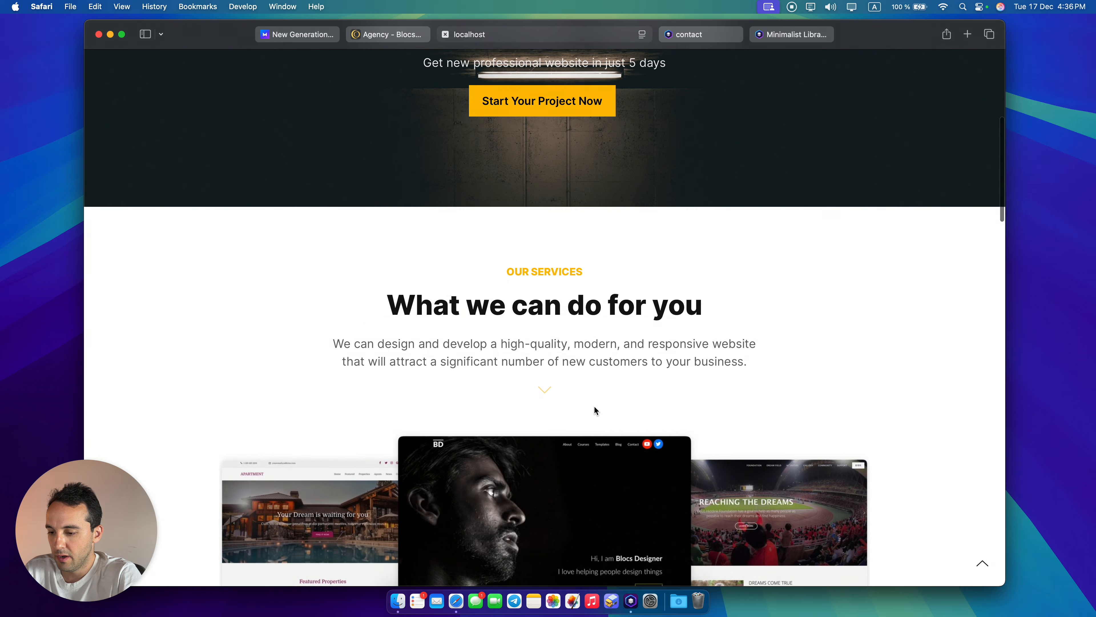
scroll(594, 405, "down", 9)
scroll(594, 408, "down", 1)
scroll(594, 408, "up", 5)
scroll(594, 408, "down", 4)
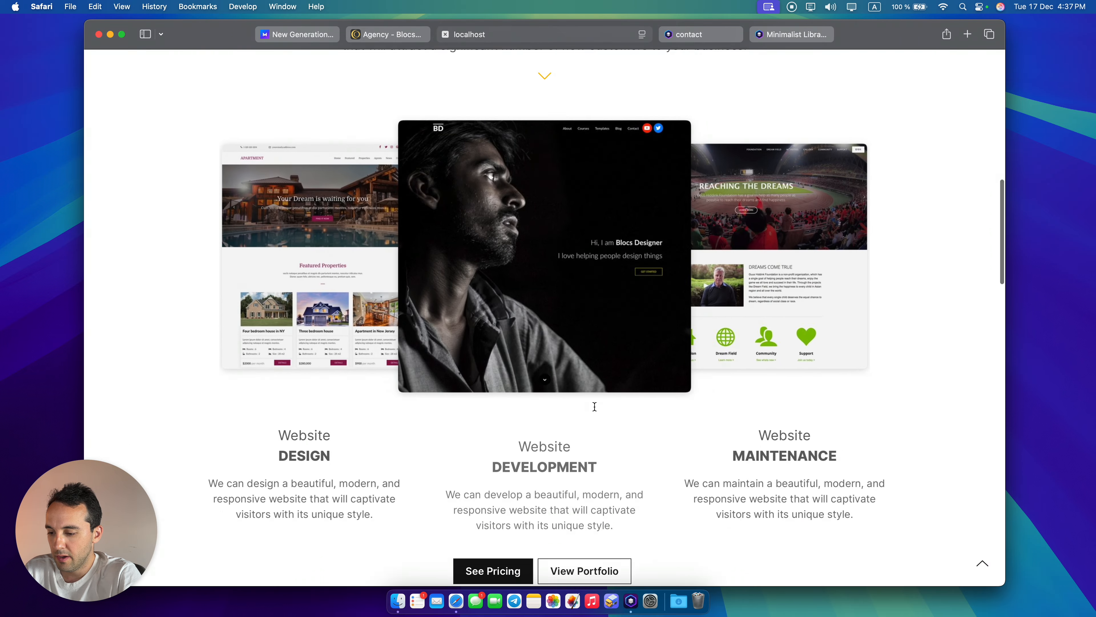
scroll(594, 406, "up", 4)
scroll(594, 406, "down", 6)
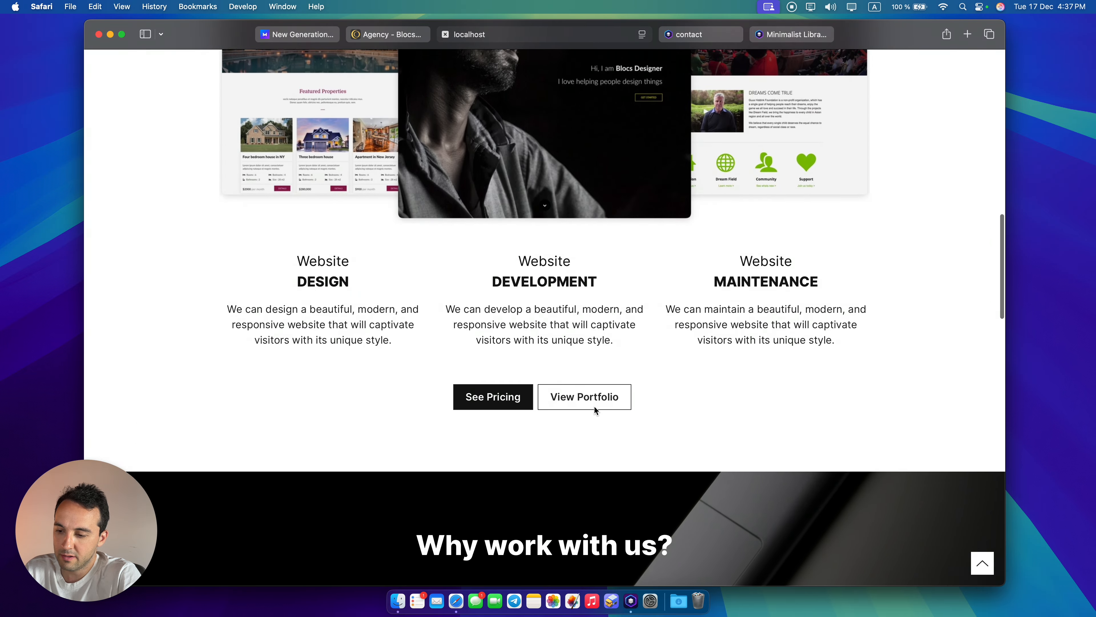
scroll(594, 406, "up", 6)
scroll(595, 409, "down", 5)
Back in Blocs, set the Scroll In direction of the Website DESIGN and Website MAINTENANCE columns to upward
key("super+Tab")
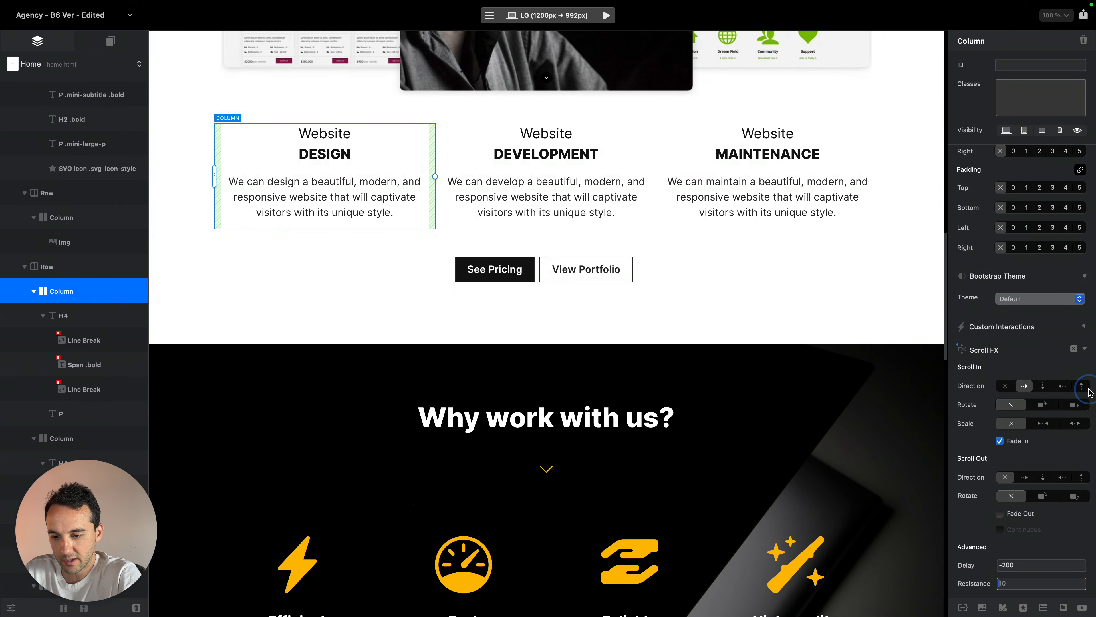
left_click(739, 175)
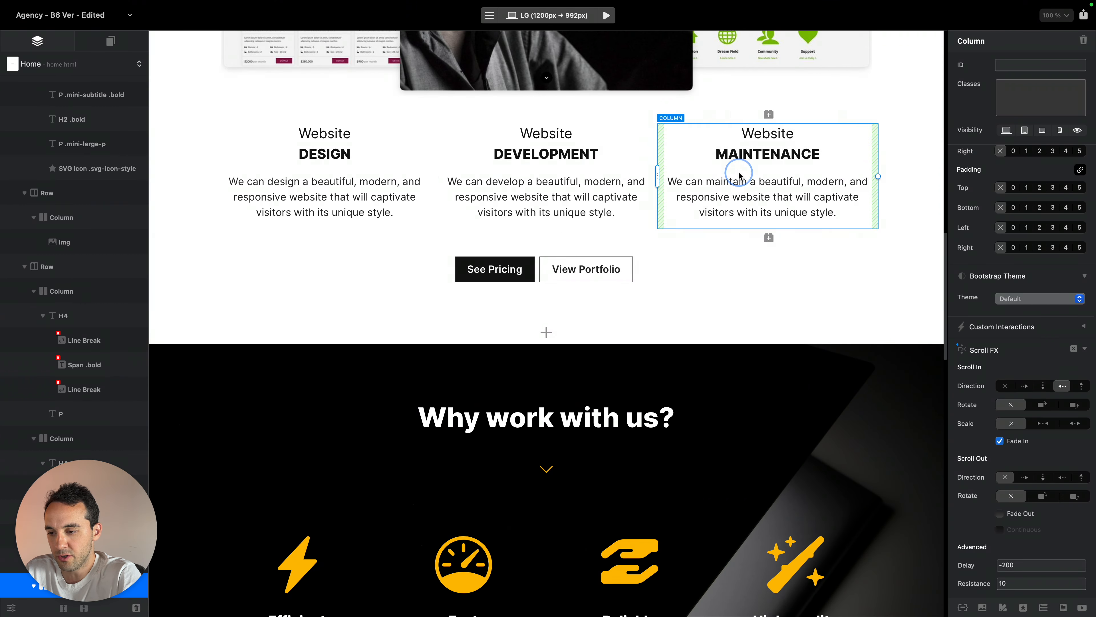
left_click(394, 168)
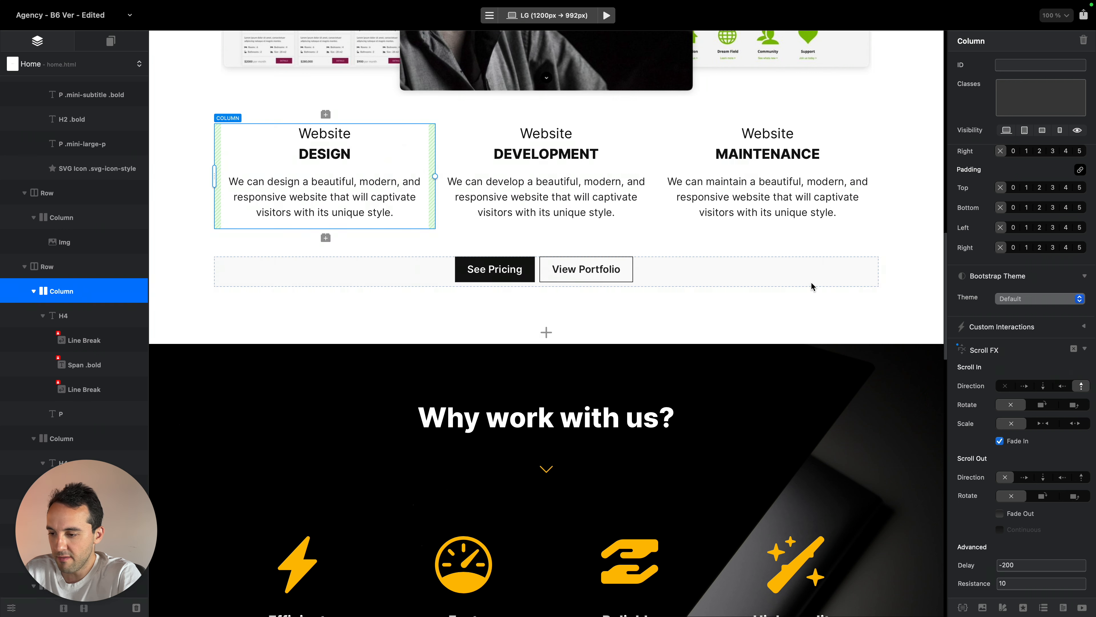
Set the Scroll FX delay to -300 for the DEVELOPMENT column and to -150 for the DESIGN and MAINTENANCE columns
left_click(643, 175)
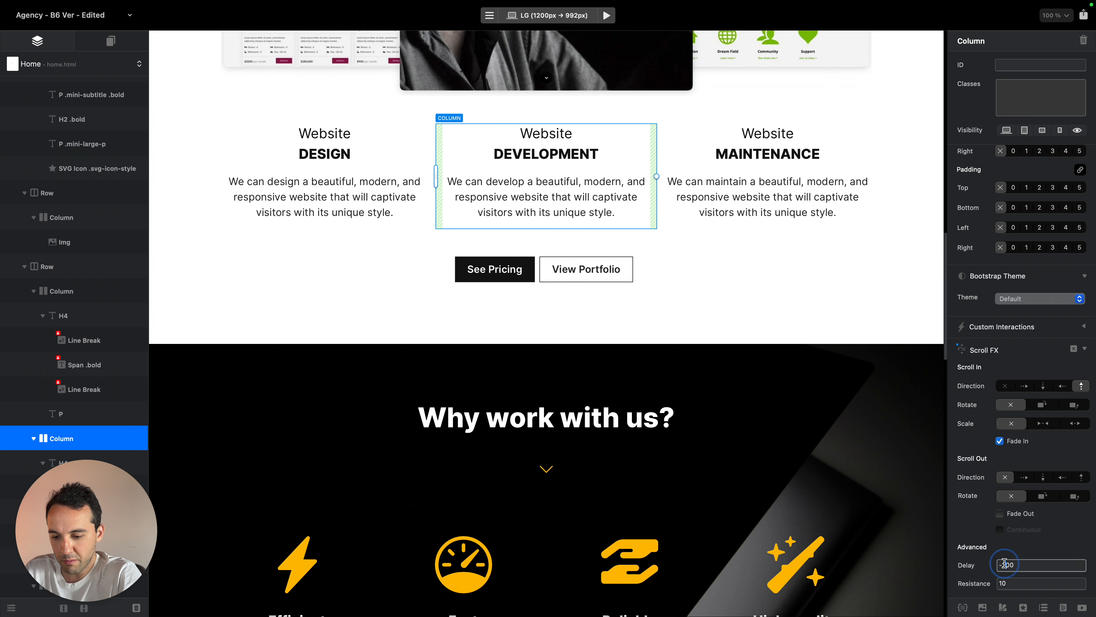
key("shift+Right")
key("Return")
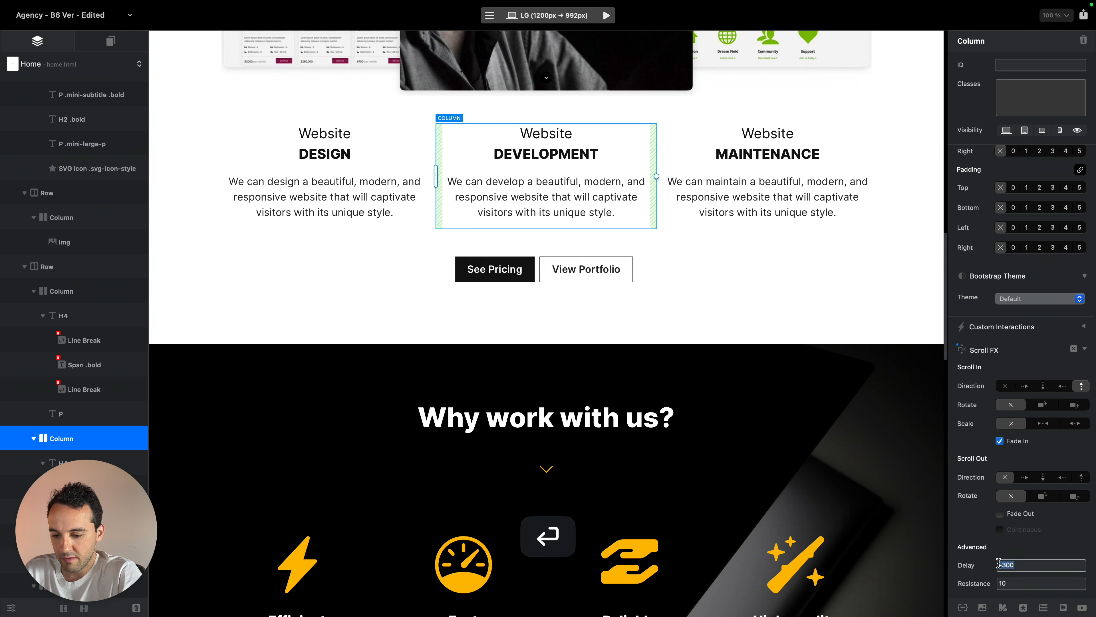
left_click(384, 167)
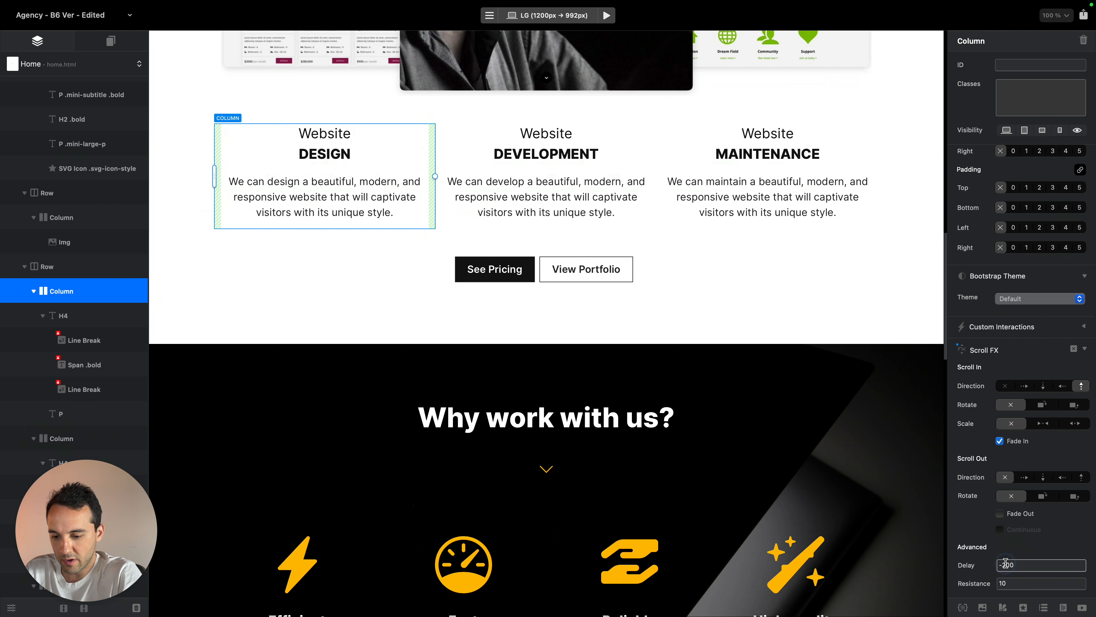
type("-150")
key("Return")
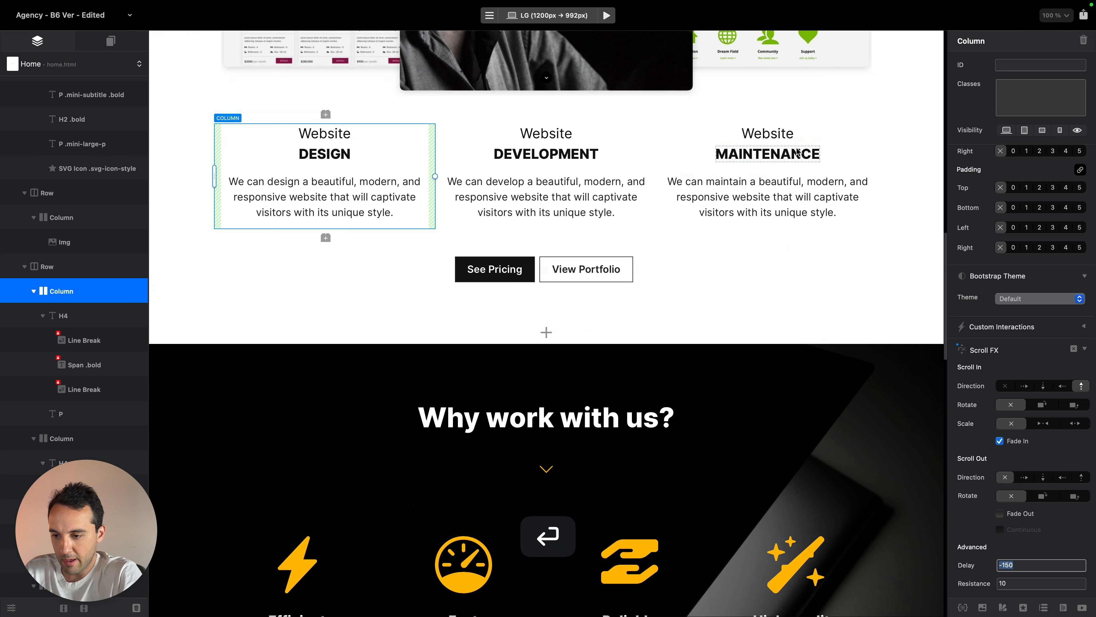
left_click(798, 168)
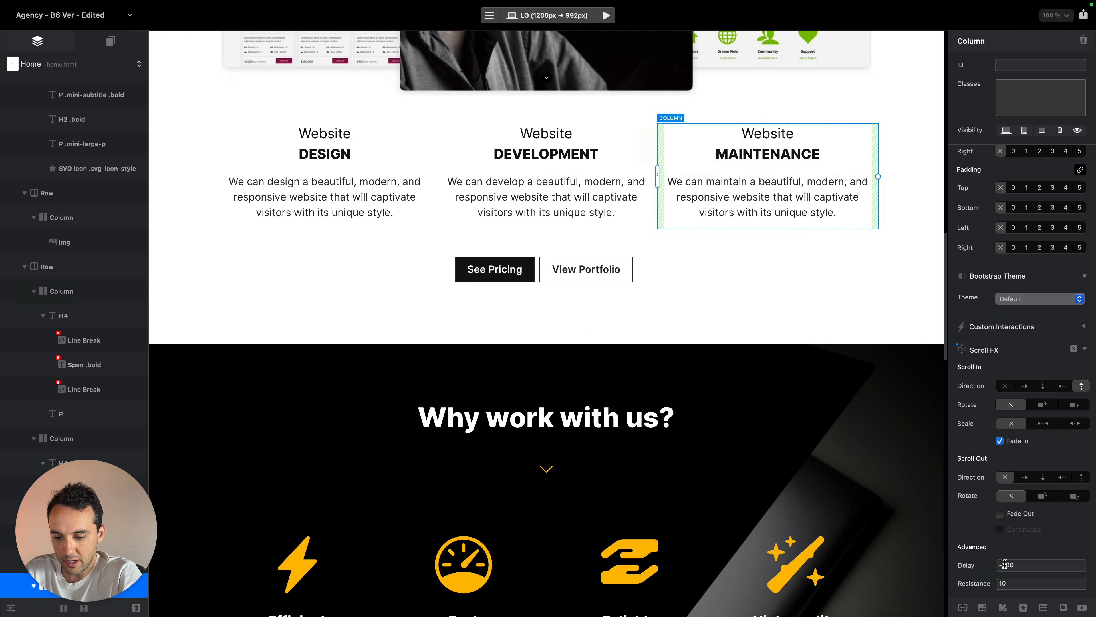
Preview the page in the browser and check the upward scroll-in timing of the three service columns
key("alt+super+b")
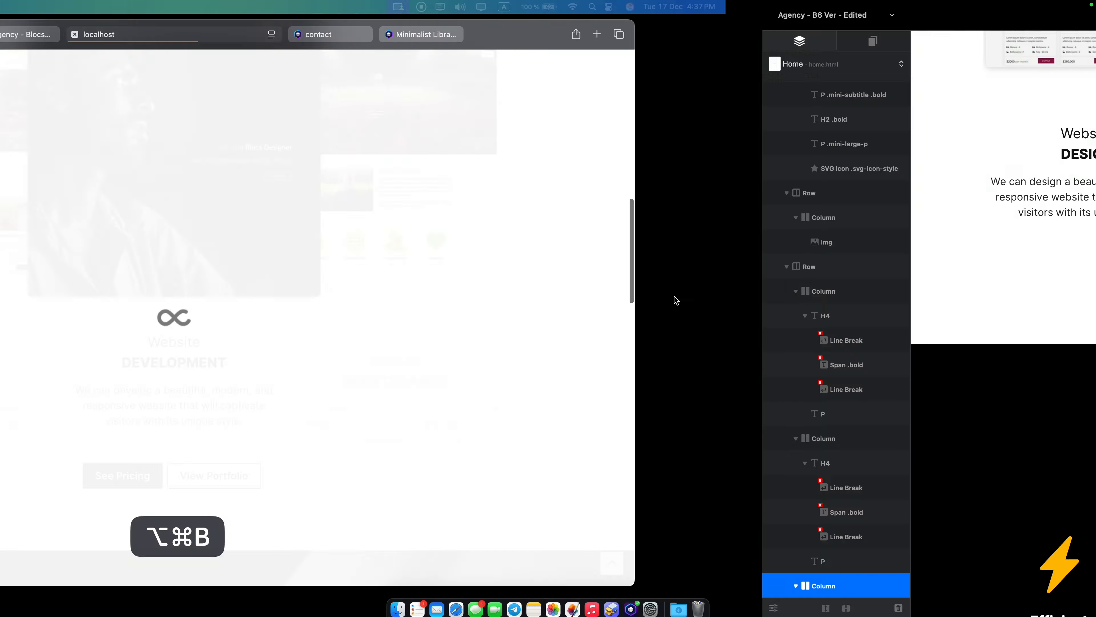
scroll(675, 300, "down", 6)
scroll(675, 300, "up", 10)
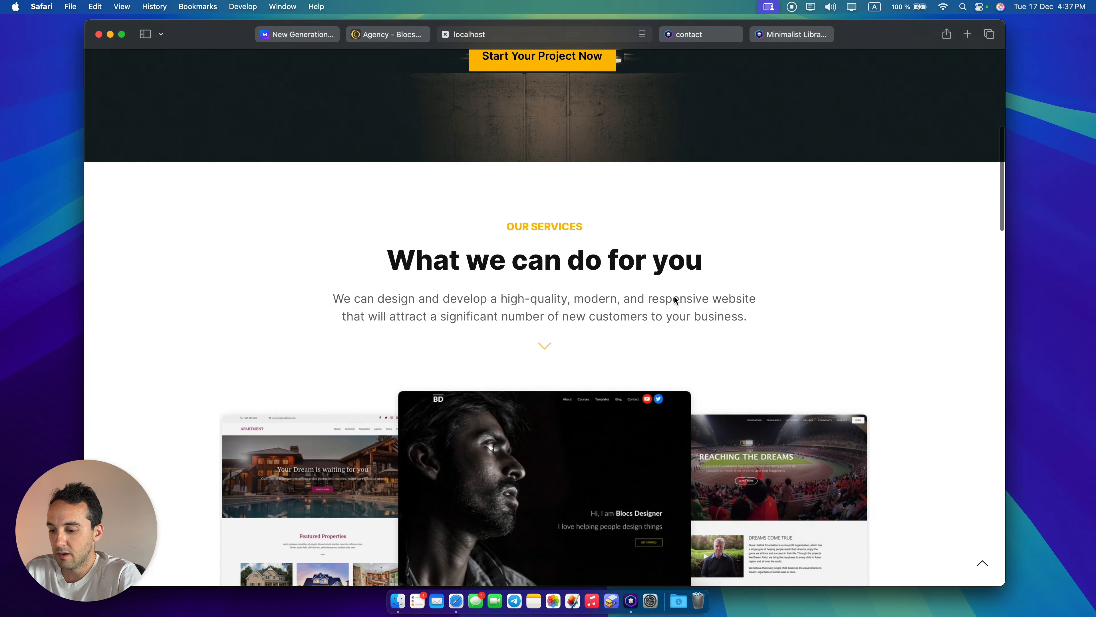
scroll(675, 300, "down", 8)
scroll(675, 300, "up", 3)
scroll(675, 300, "down", 3)
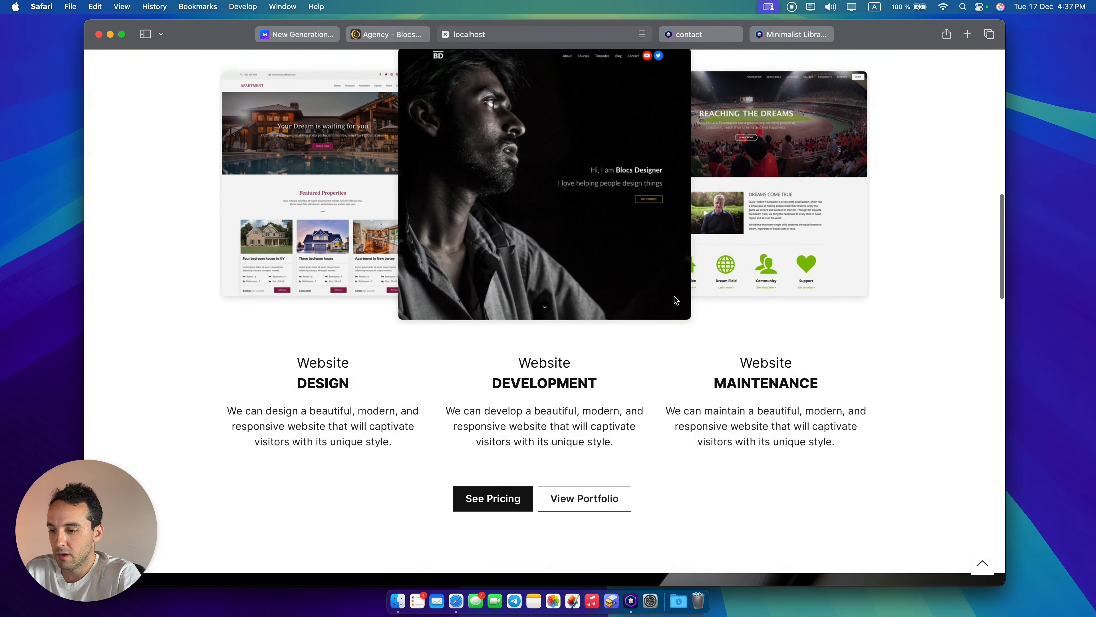
scroll(675, 300, "up", 2)
scroll(675, 300, "down", 5)
Back in Blocs, give the See Pricing and View Portfolio buttons' column an upward Scroll In effect with Fade In and preview it in the browser
key("super+Tab")
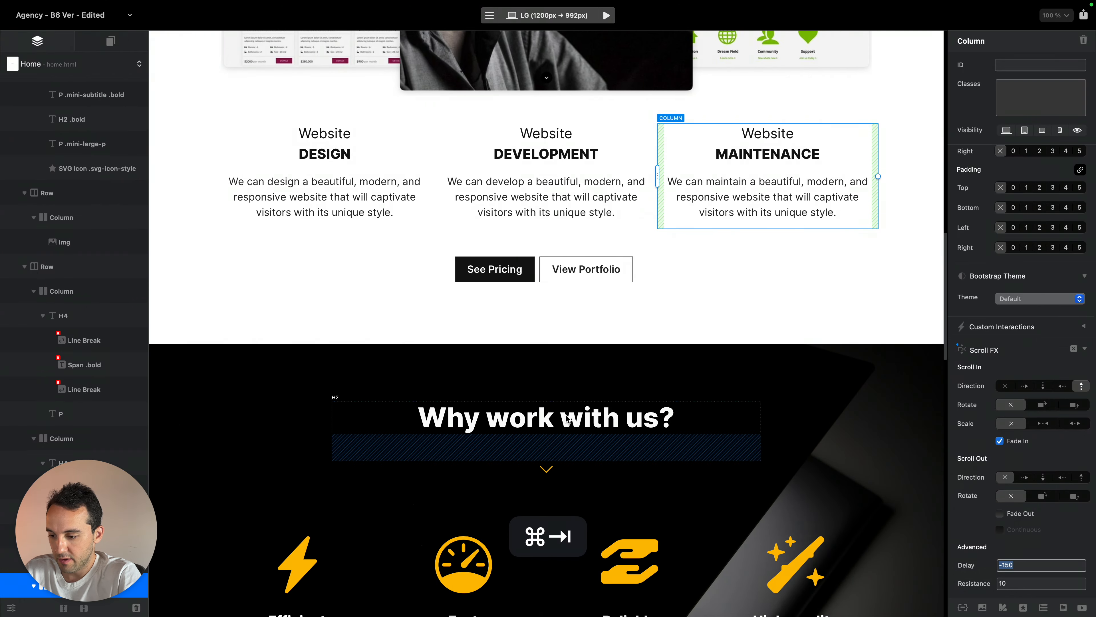
left_click(701, 275)
left_click(1079, 387)
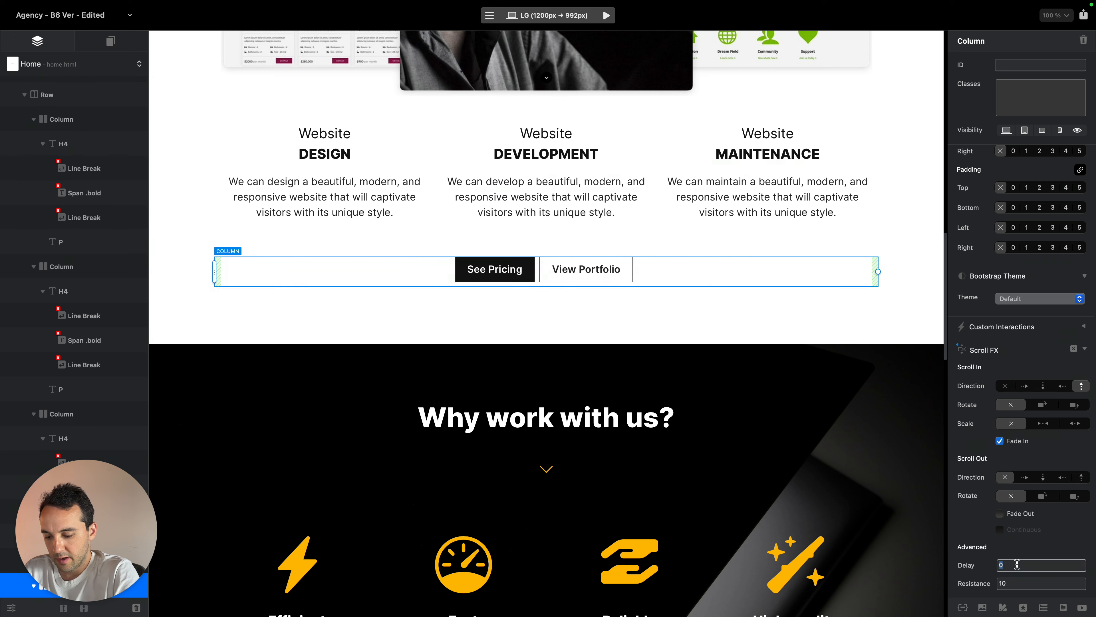
key("alt+super+b")
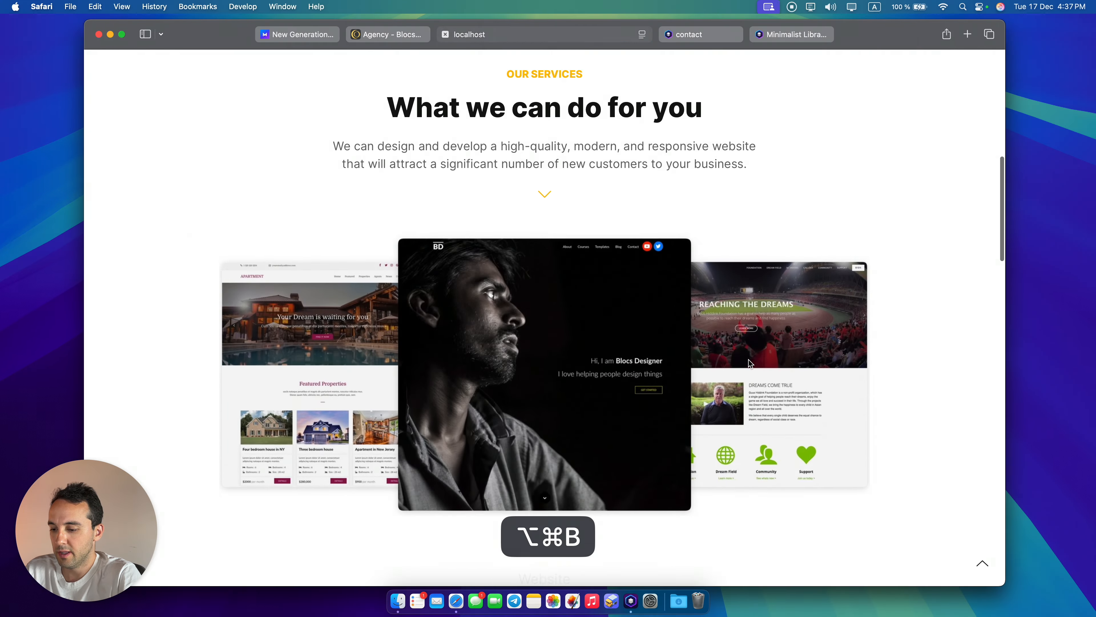
scroll(747, 358, "down", 8)
Back in Blocs, give the "Why work with us?" heading a downward Scroll In effect with Fade In and a -200 delay
key("super+Tab")
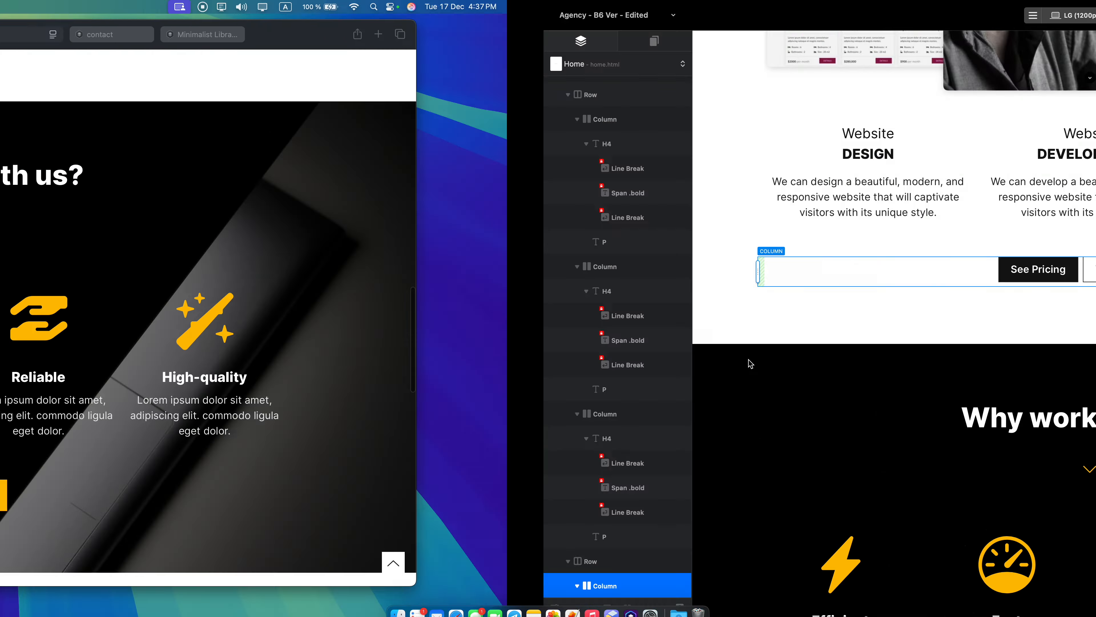
scroll(525, 296, "down", 4)
left_click(702, 275)
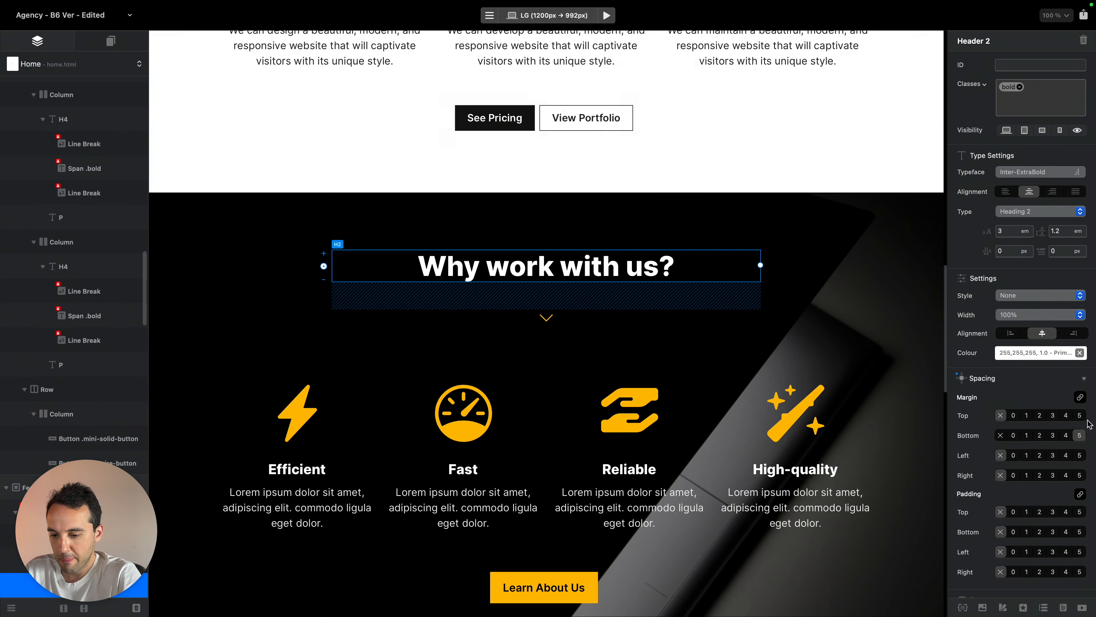
scroll(1035, 487, "down", 5)
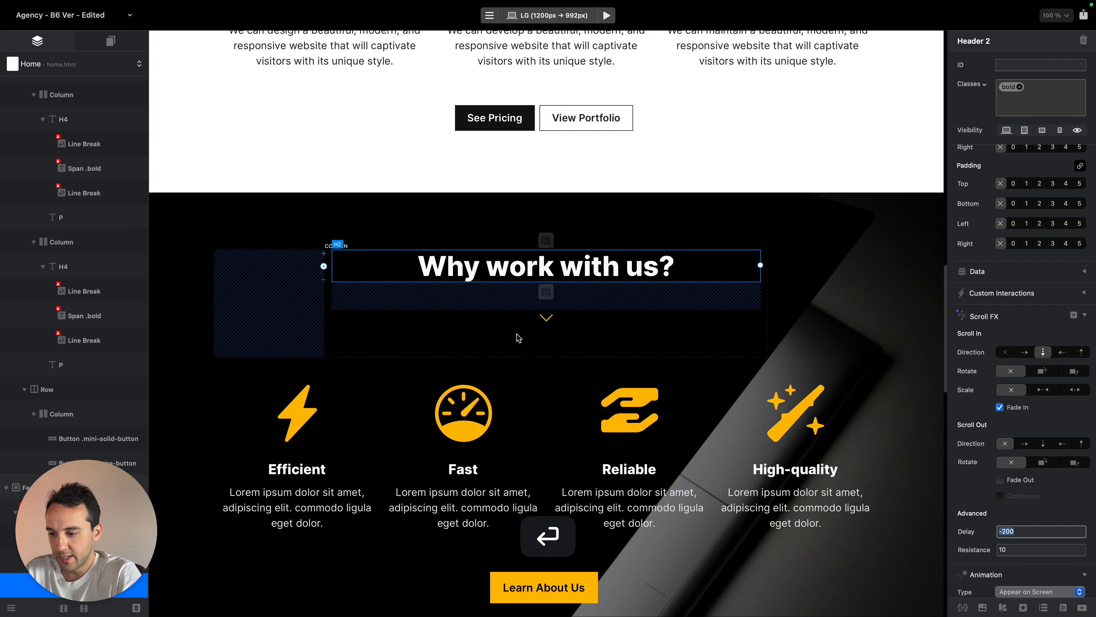
Give the chevron icon under the "Why work with us?" heading a downward Scroll In effect with Fade In
left_click(547, 317)
scroll(1050, 415, "down", 8)
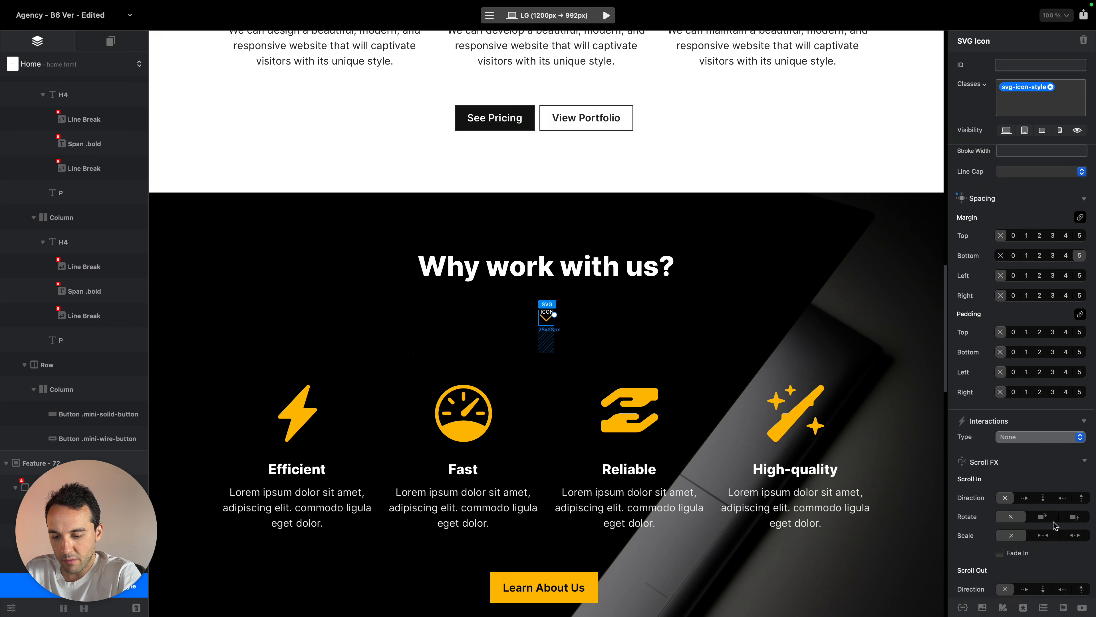
left_click(1044, 417)
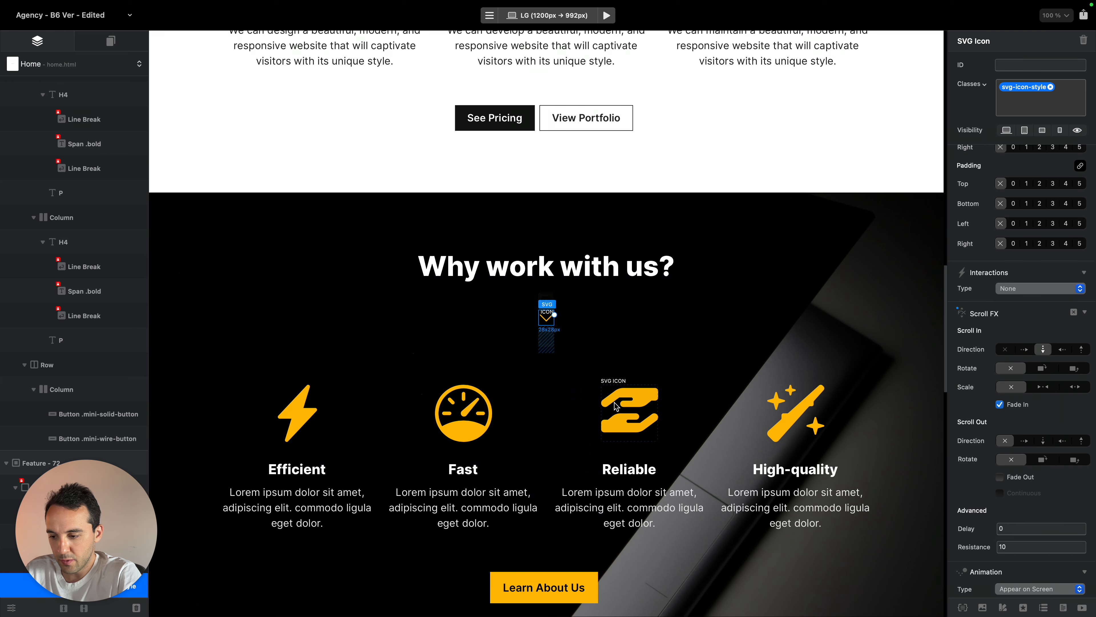
Give the div container of the Efficient lightning icon a downward Scroll In effect with Fade In and a -200 delay
left_click(355, 461)
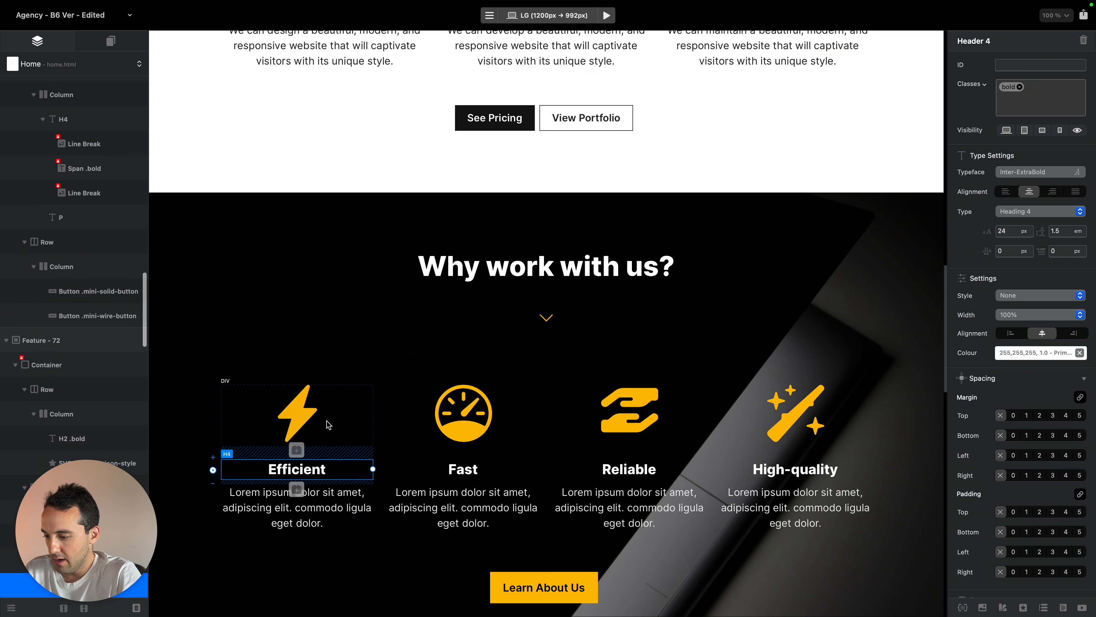
scroll(1056, 372, "down", 5)
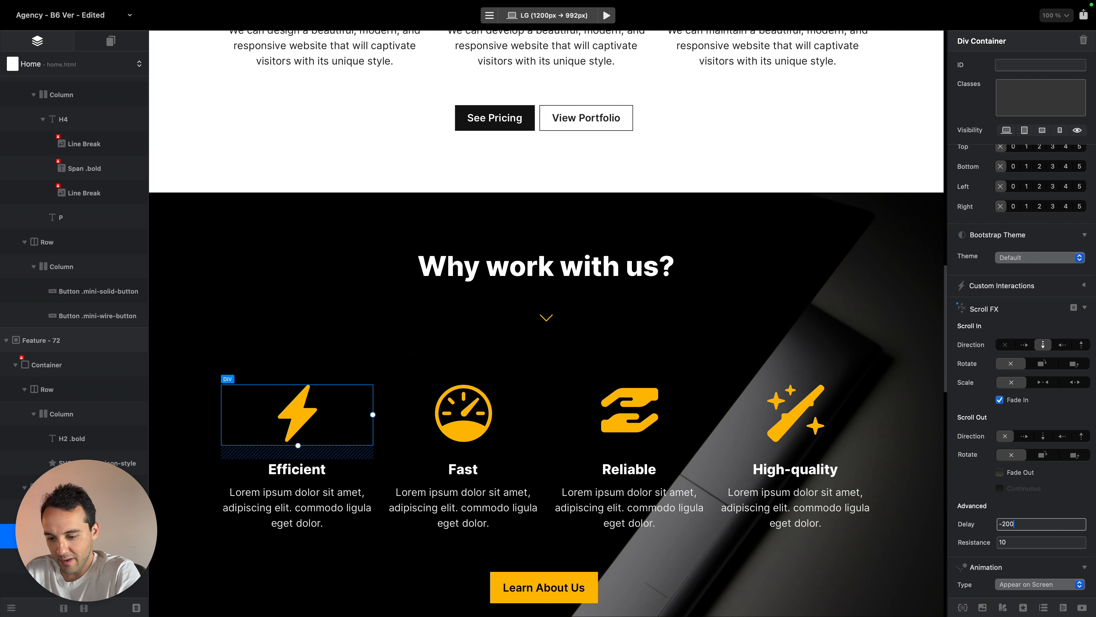
key("Return")
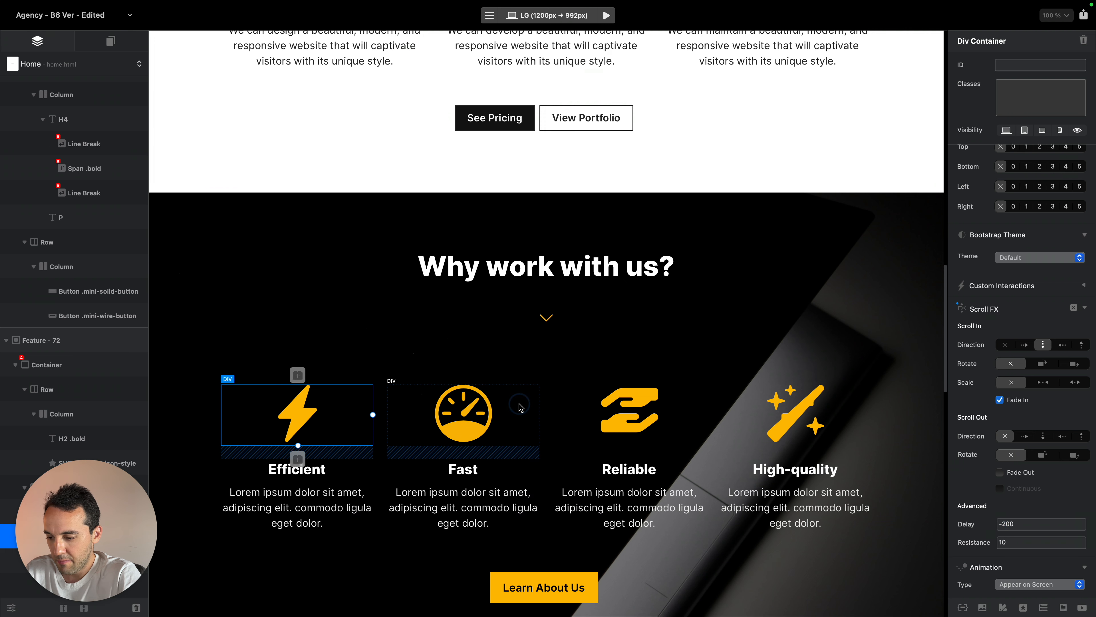
Give the Fast icon container a downward Scroll In effect with a -200 delay, and the Reliable icon container a downward one with Fade In
left_click(521, 406)
type("-")
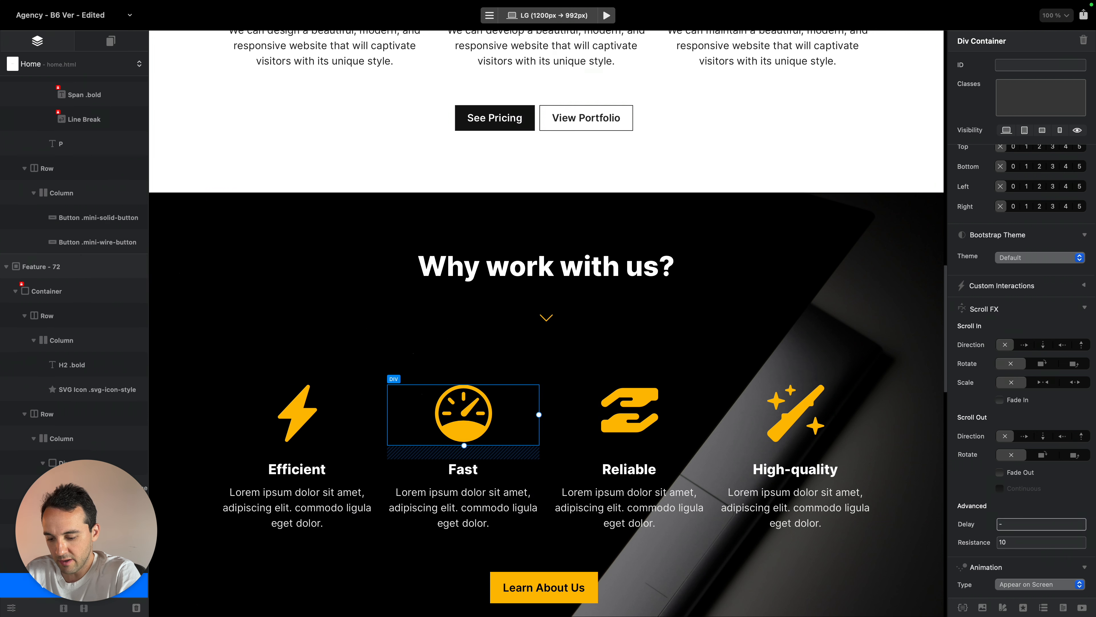
type("200")
key("Return")
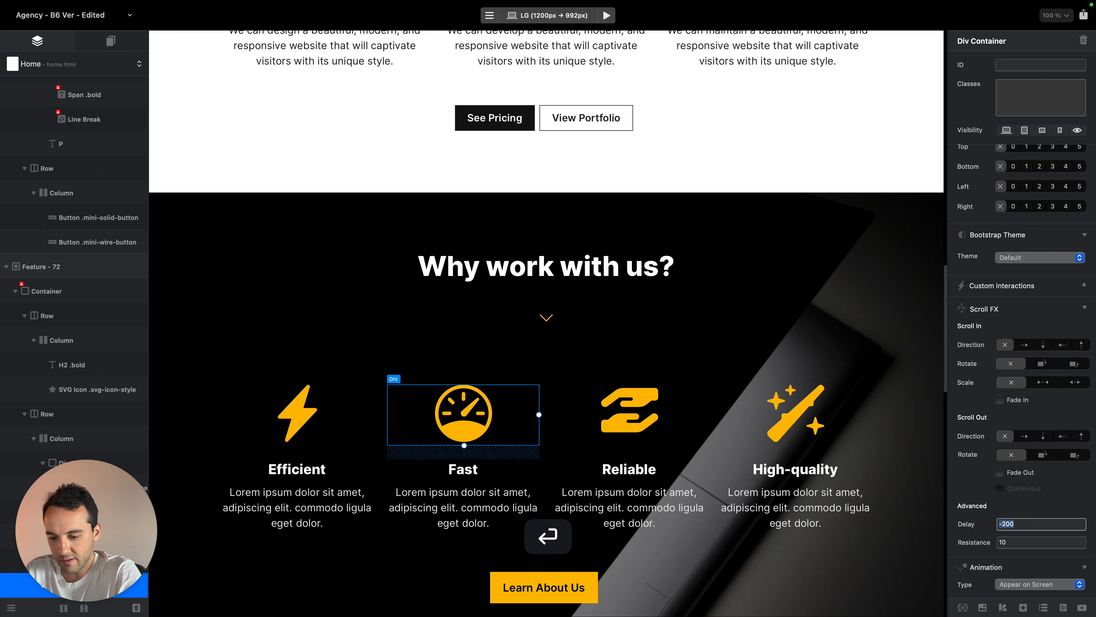
left_click(1043, 346)
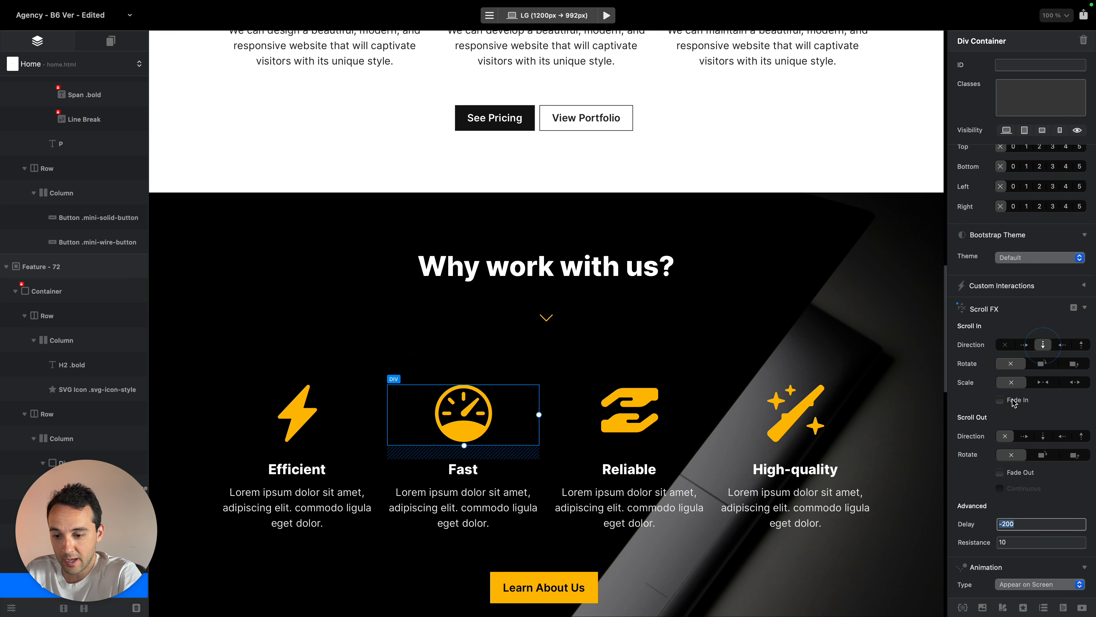
left_click(680, 416)
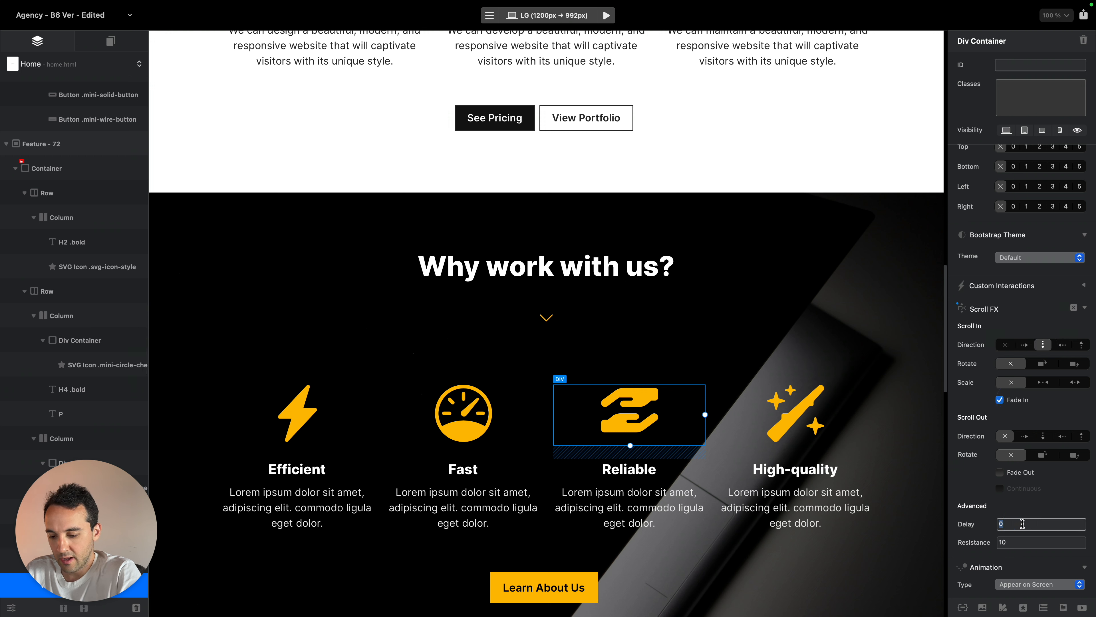
key("Return")
Give the High-quality icon container a downward Scroll In effect with Fade In and a -200 delay, and check the other icon containers' settings
left_click(859, 417)
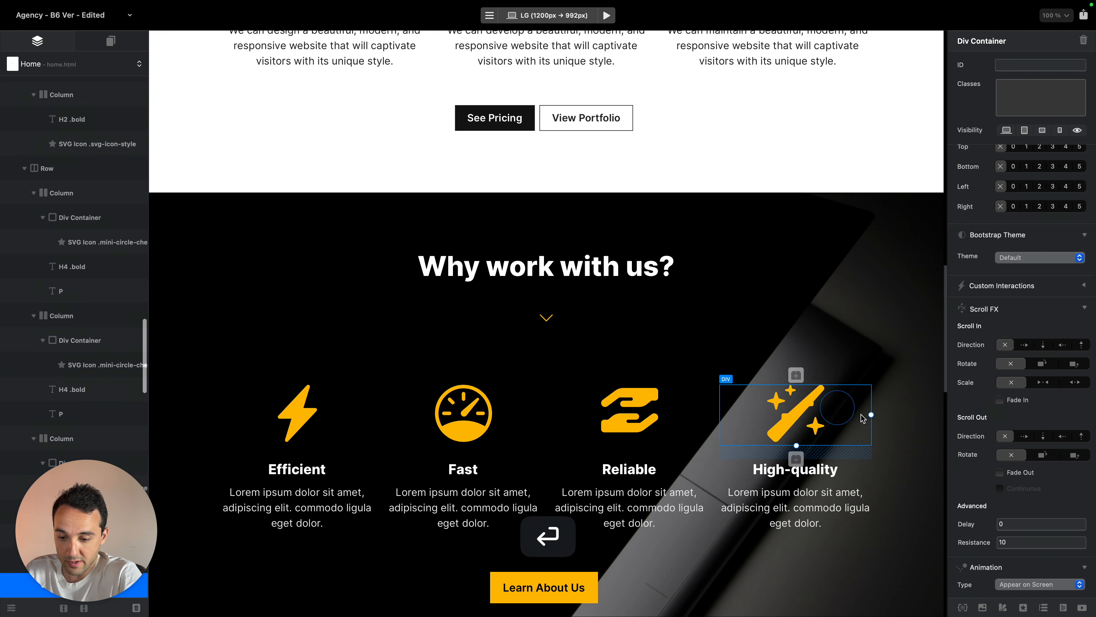
type("-200")
key("Return")
key("super+c")
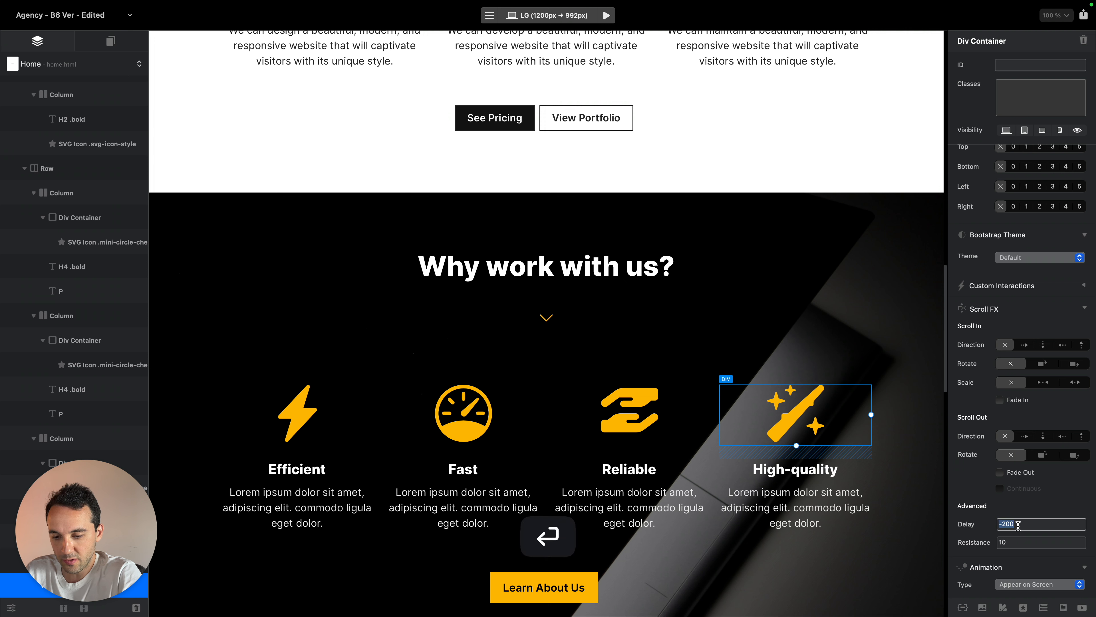
left_click(1043, 344)
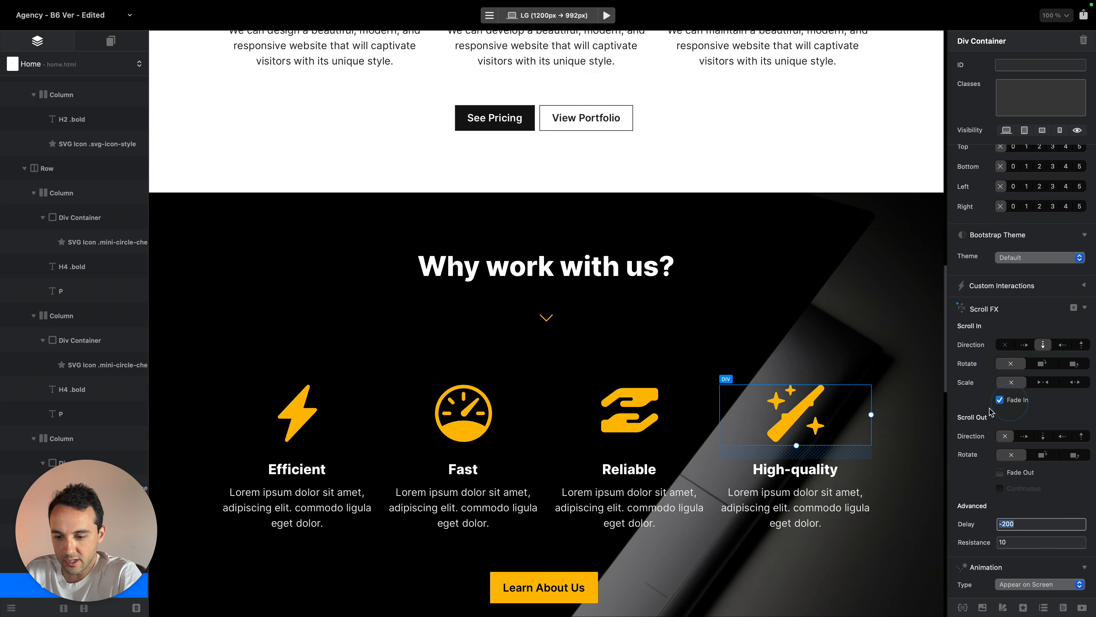
left_click(692, 426)
left_click(526, 412)
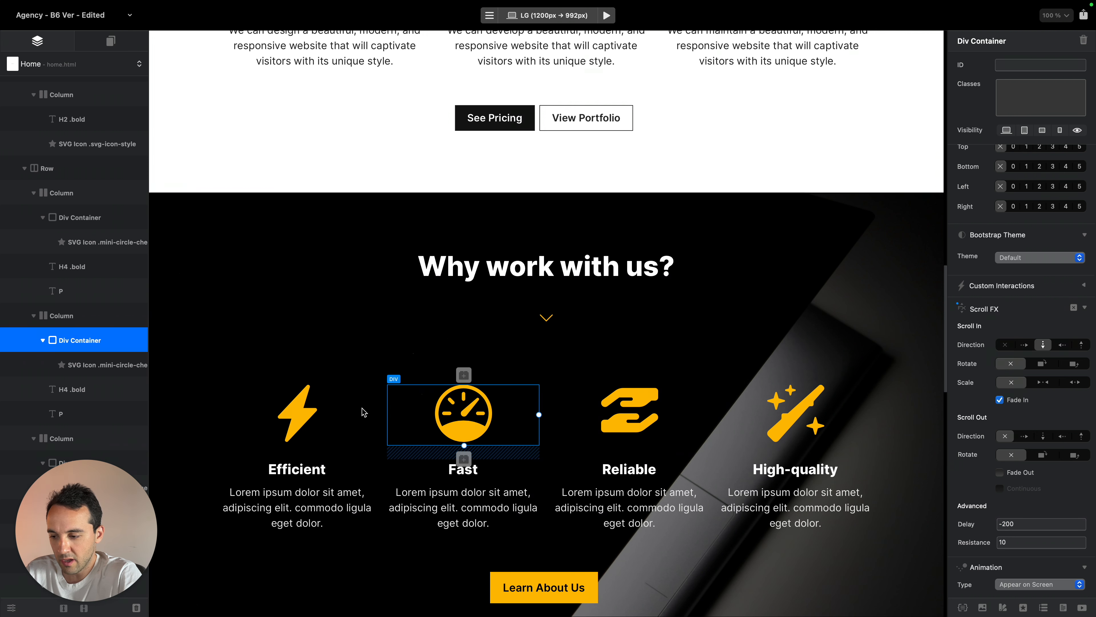
left_click(328, 407)
Give the Efficient heading a Scroll In effect with Fade In, no direction and a -200 delay
left_click(350, 475)
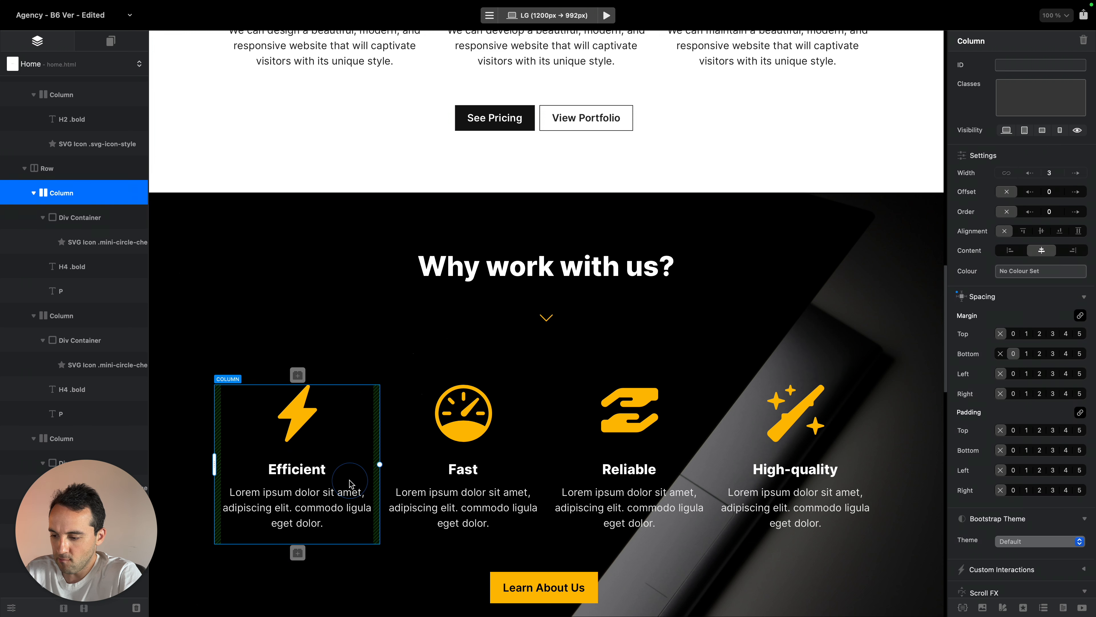
left_click(355, 471)
scroll(1067, 400, "down", 3)
scroll(1067, 401, "down", 5)
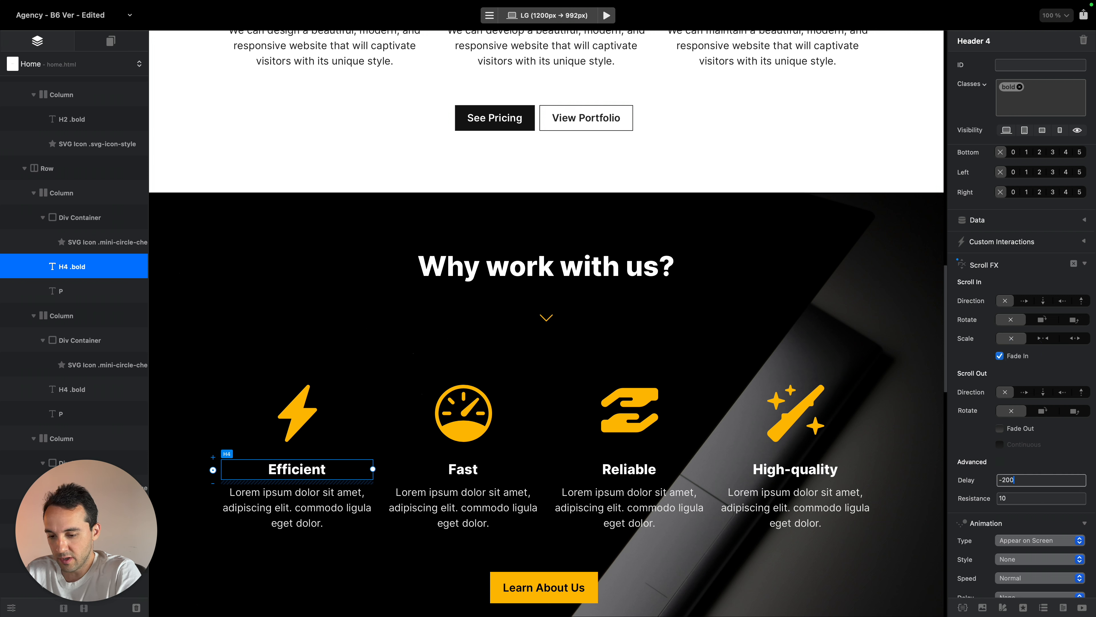
key("Return")
Give the Fast heading the same Scroll In effect as the Efficient heading: Fade In, no direction and a -200 delay
left_click(514, 470)
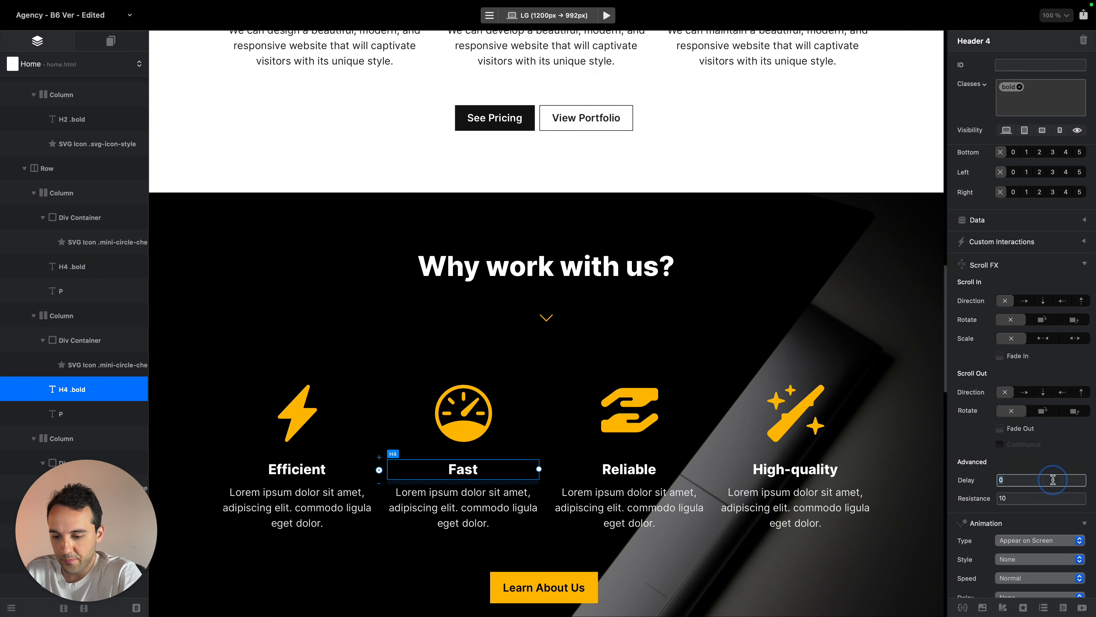
key("super+v")
key("Return")
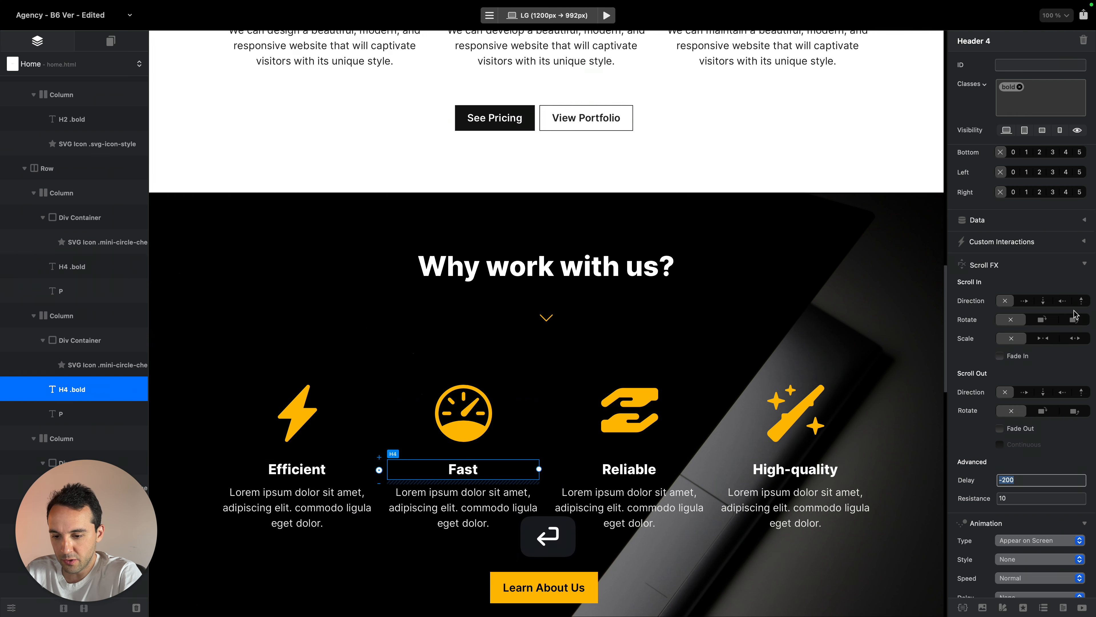
left_click(1081, 302)
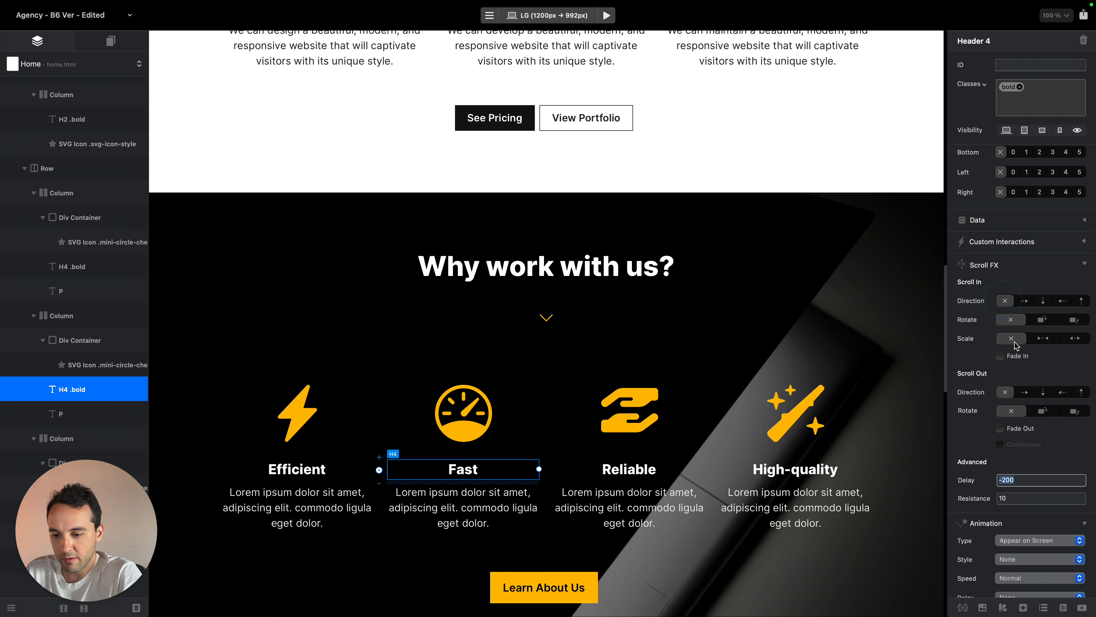
left_click(347, 471)
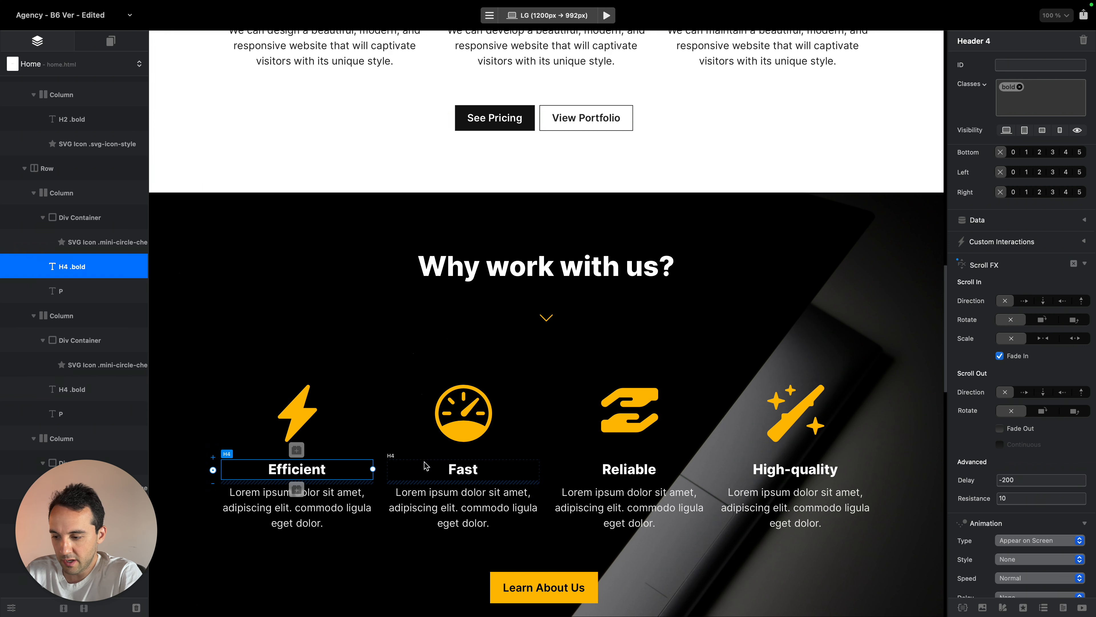
left_click(473, 471)
Give the Reliable and High-quality headings a Scroll In effect with Fade In, no direction and a -200 delay
left_click(691, 470)
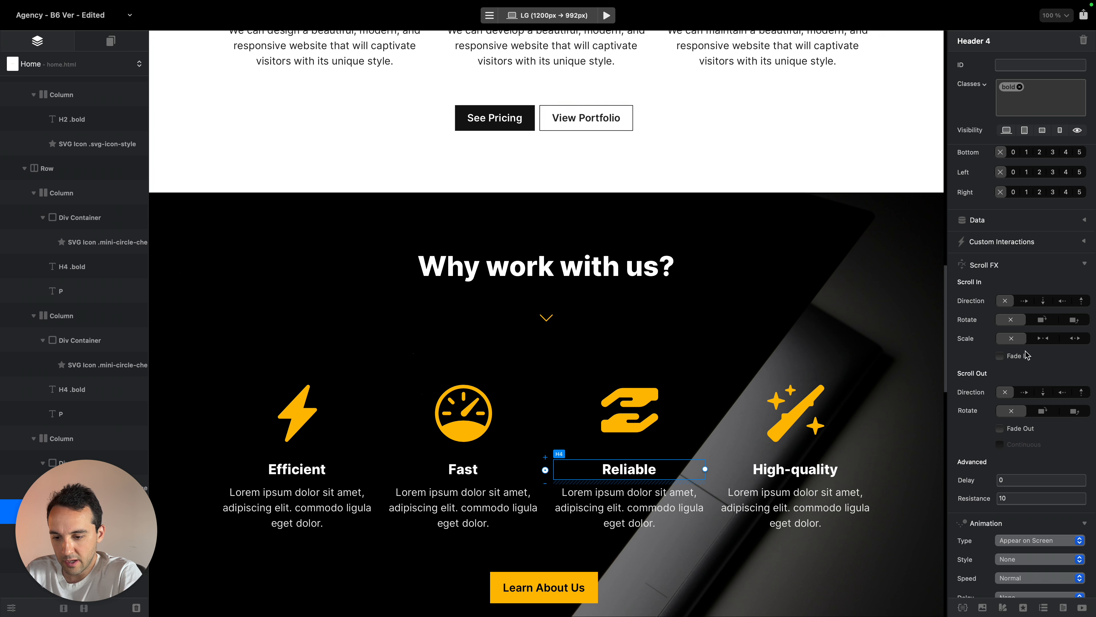
key("Return")
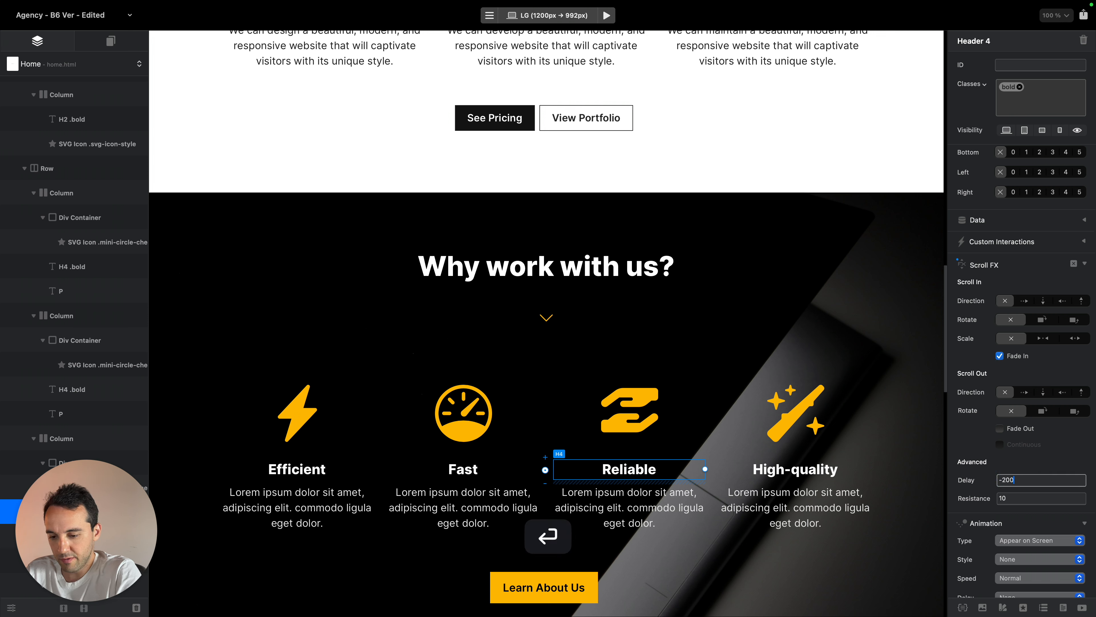
left_click(768, 470)
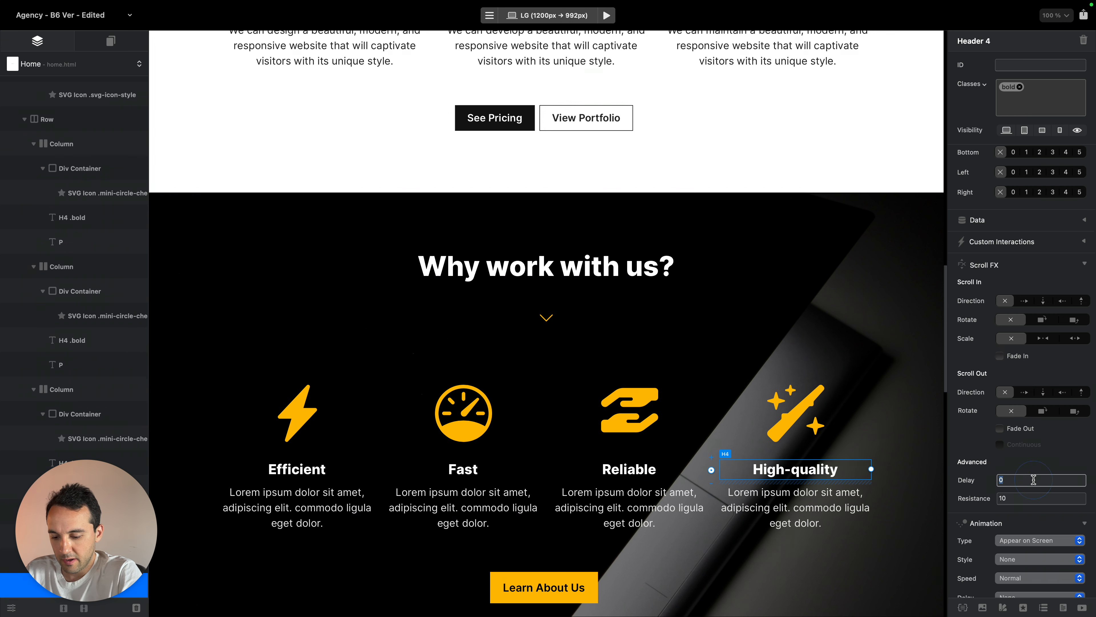
type("-200")
key("Return")
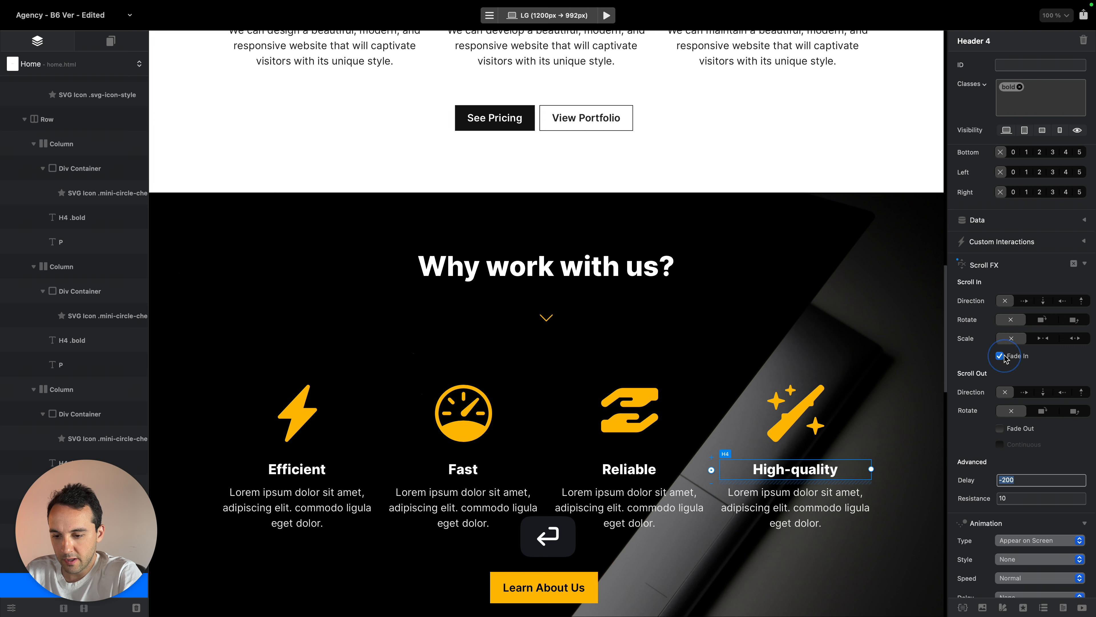
left_click(660, 469)
Give the paragraph under the High-quality heading an upward Scroll In effect with Fade In and a -200 delay
left_click(812, 515)
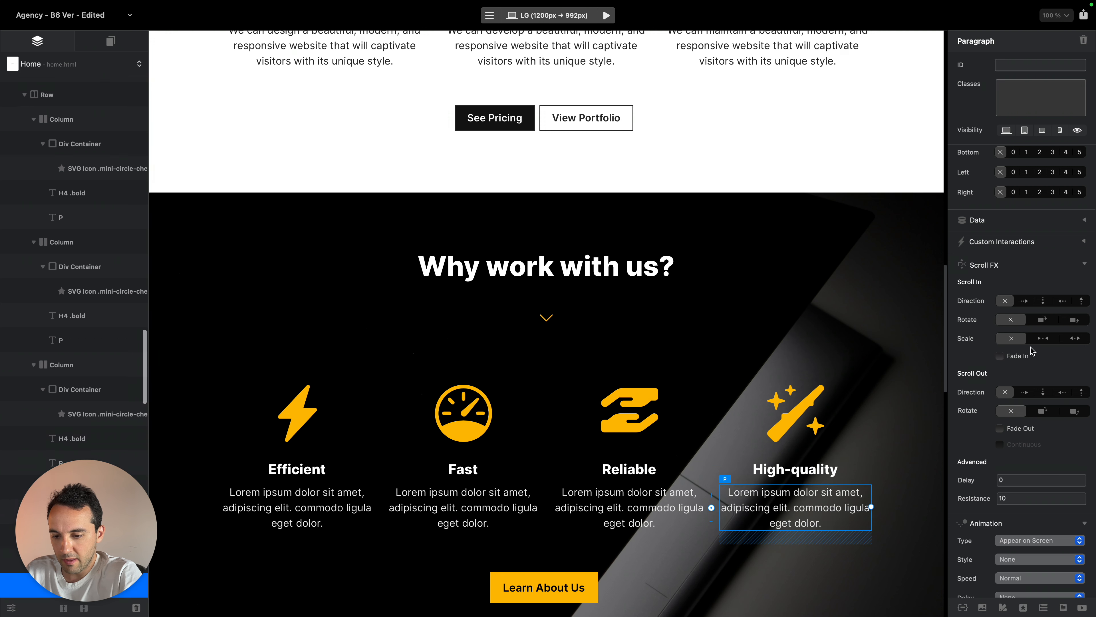
left_click(1081, 300)
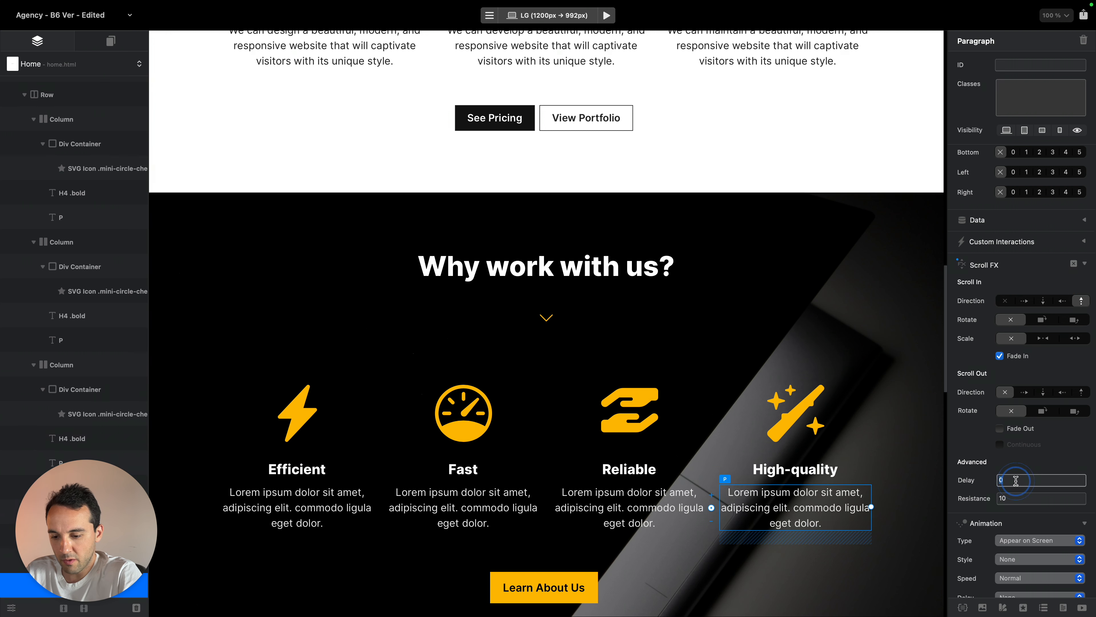
type("-200")
key("Return")
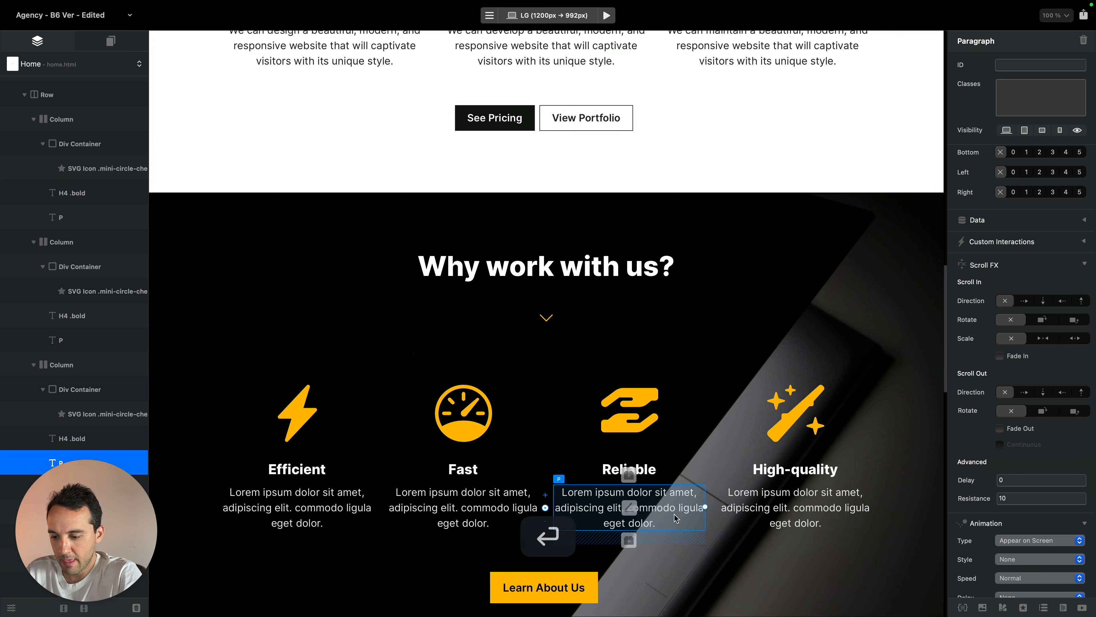
Replace the paragraphs under the Reliable, Fast and Efficient headings with copies of the High-quality paragraph that has the scroll effect
key("super+c")
left_click(622, 507)
key("super+BackSpace")
key("super+v")
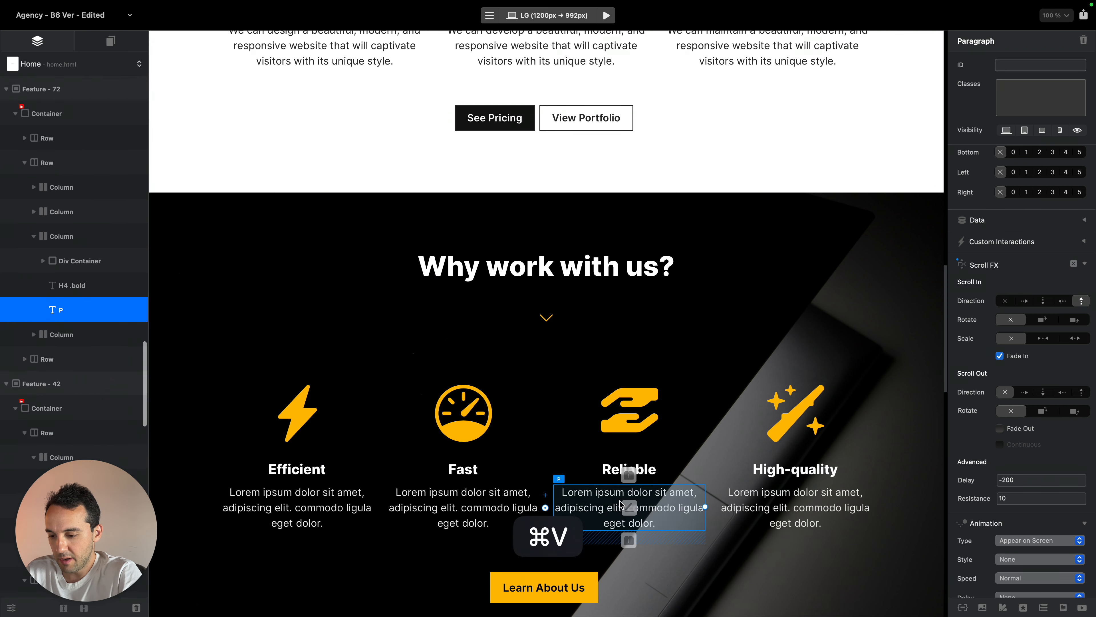
left_click(484, 510)
key("super+BackSpace")
key("super+v")
left_click(312, 513)
key("super+BackSpace")
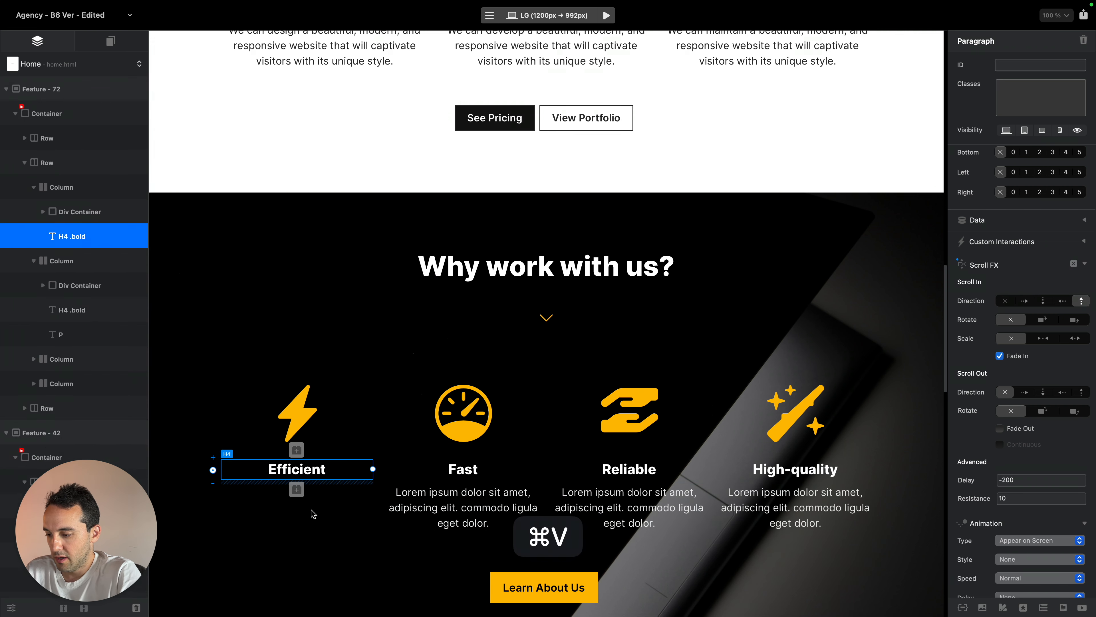
key("super+v")
Preview the page in the browser and examine the scroll effects of the "Why work with us?" section
key("alt+super+b")
scroll(678, 352, "down", 3)
scroll(678, 352, "up", 8)
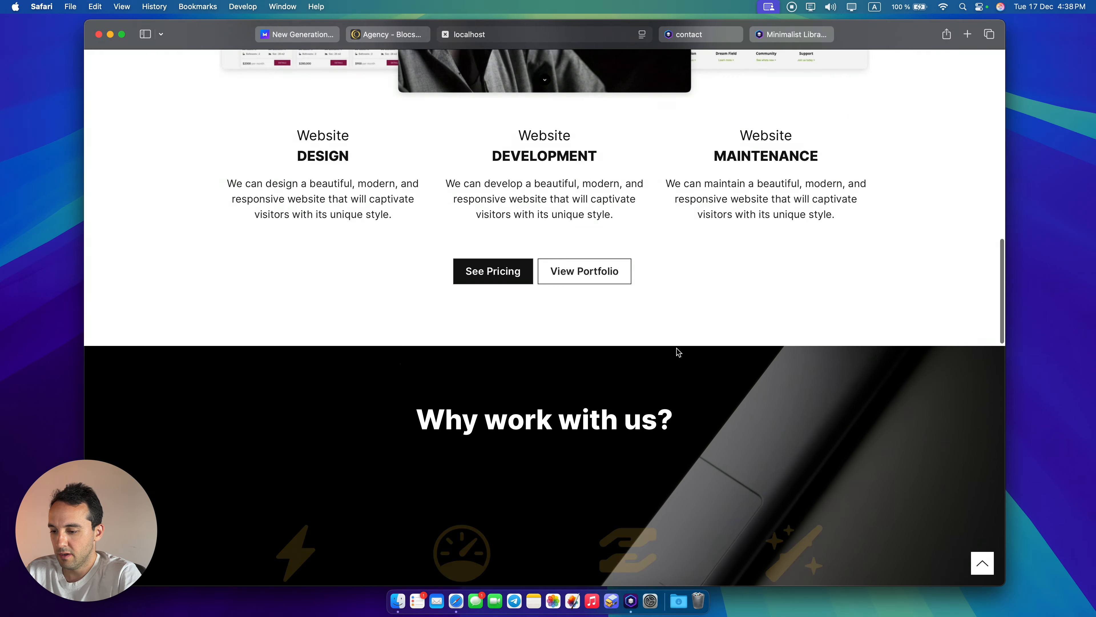
scroll(678, 352, "down", 3)
scroll(678, 352, "down", 3)
scroll(678, 353, "up", 12)
scroll(677, 352, "down", 12)
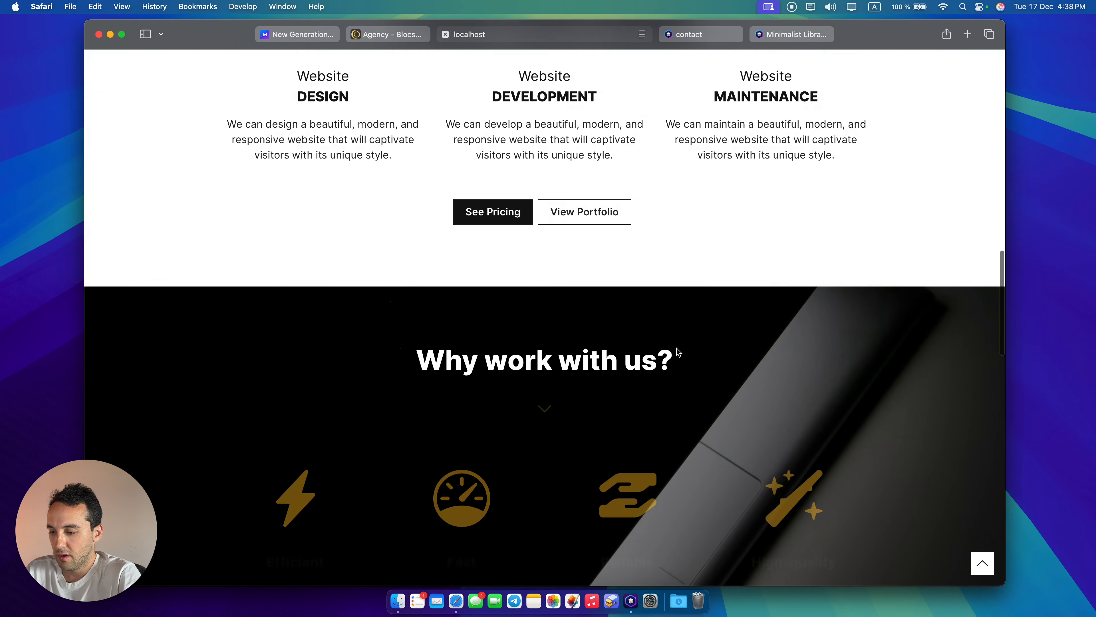
scroll(677, 349, "down", 5)
Back in Blocs, give the column holding the Learn About Us button an upward Scroll In effect with Fade In and a -200 delay
key("super+Tab")
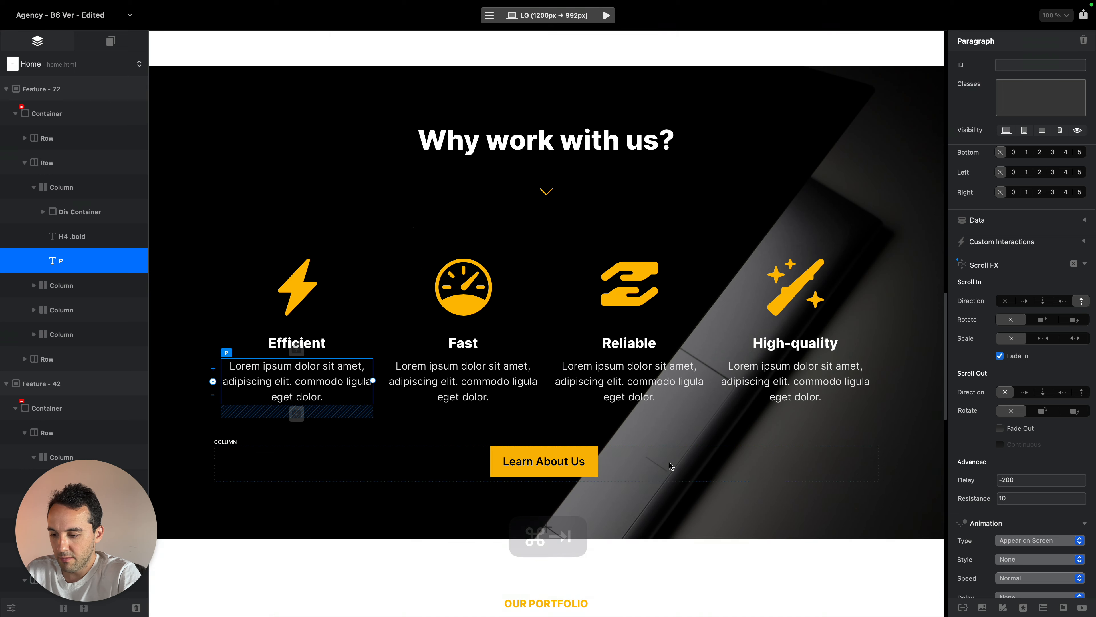
left_click(671, 465)
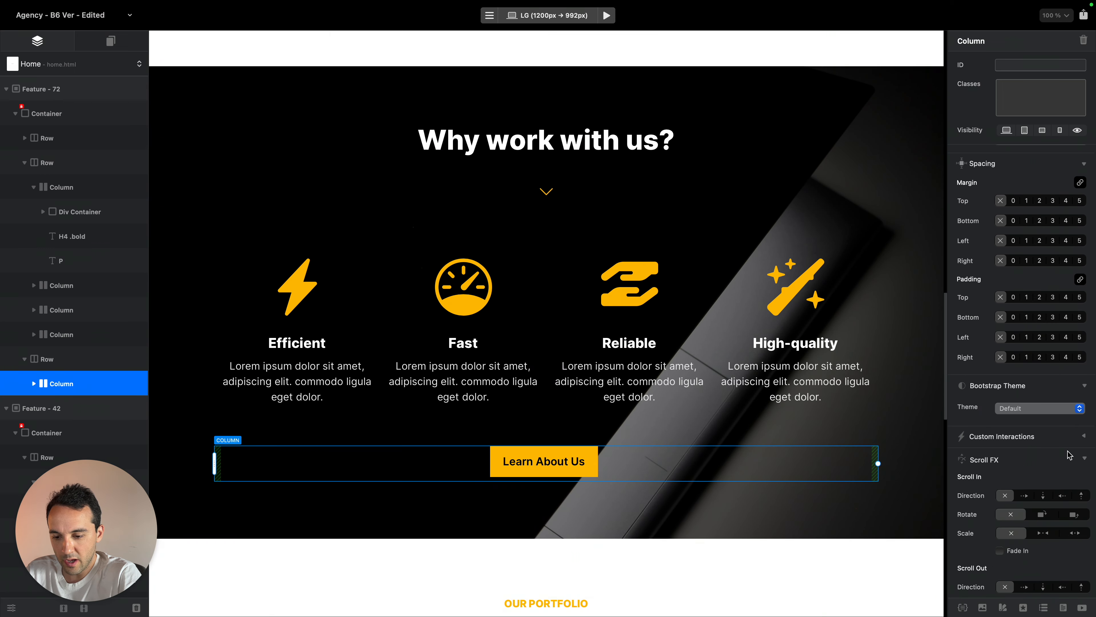
left_click(1019, 551)
scroll(1031, 536, "down", 3)
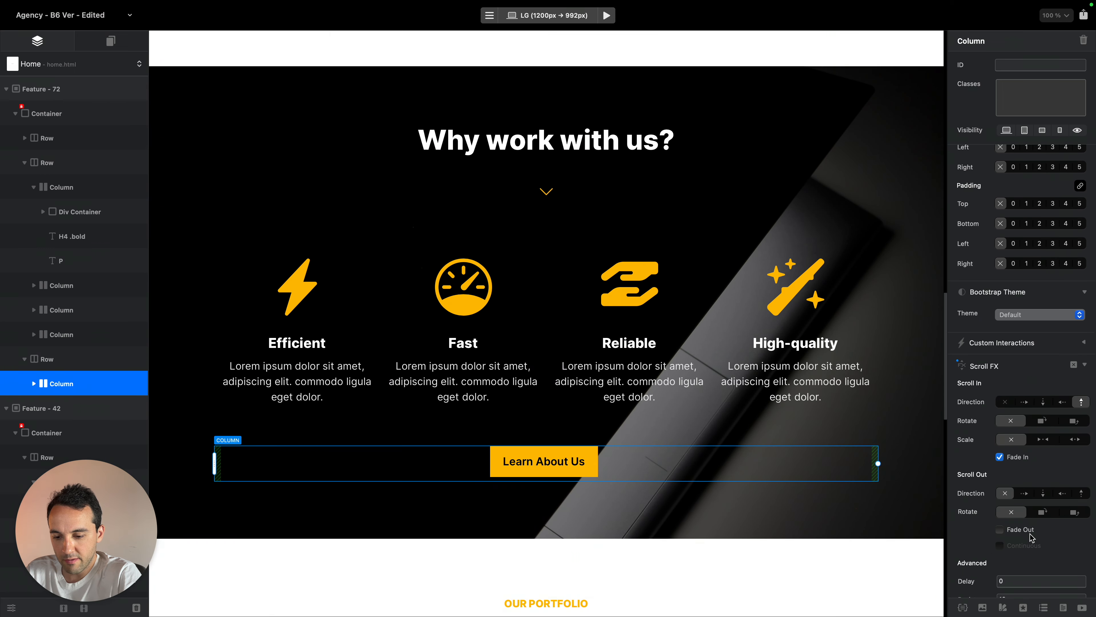
Preview the page in the browser again and examine how the Learn About Us button scrolls in
key("alt+super+b")
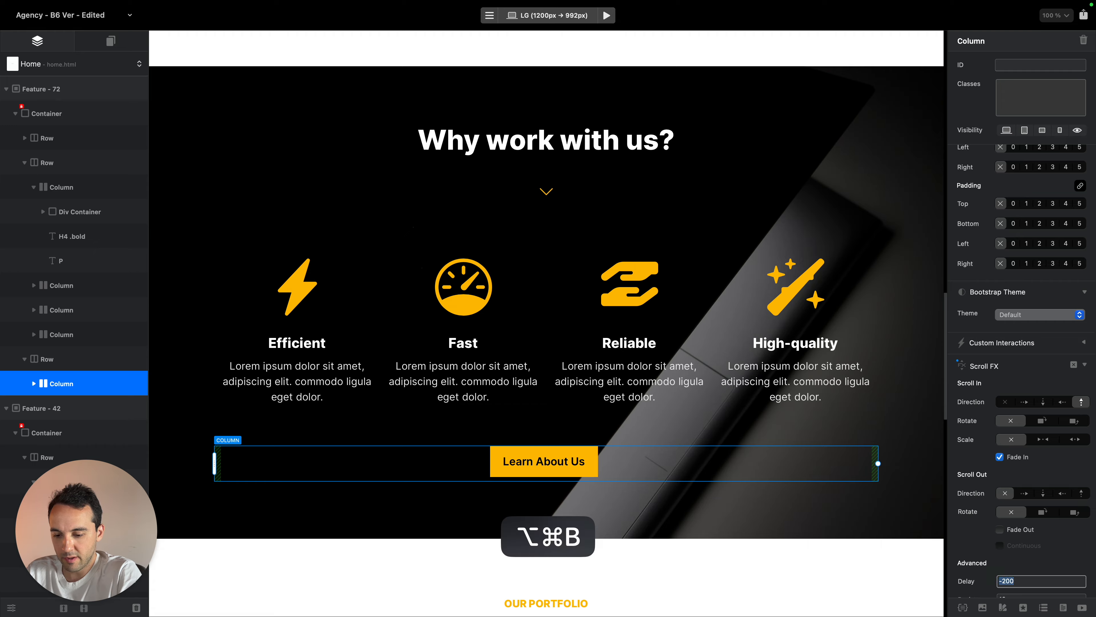
scroll(713, 326, "up", 8)
scroll(714, 329, "down", 13)
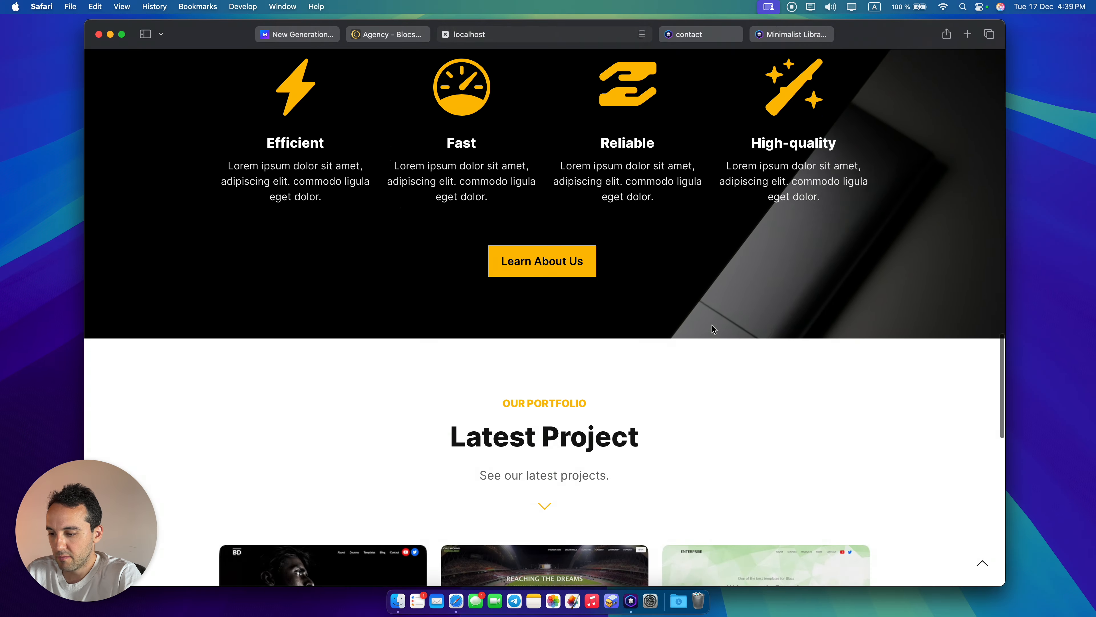
Back in Blocs, give the "Latest Project" heading a downward Scroll In effect with Fade In and a -200 delay
key("ctrl+Right")
scroll(713, 330, "down", 10)
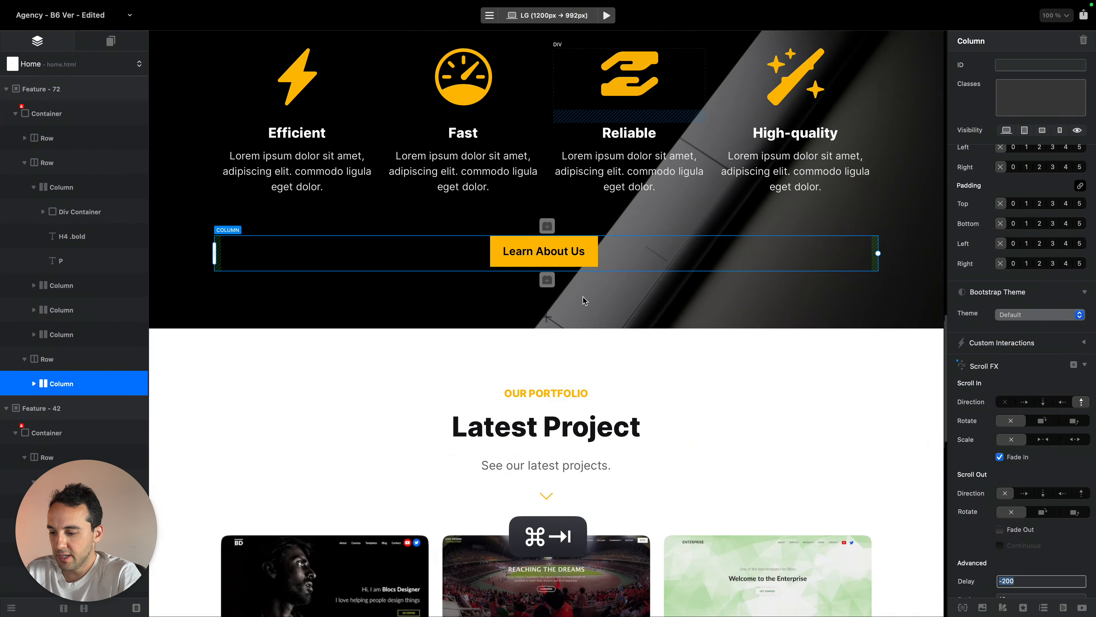
left_click(693, 185)
scroll(1072, 410, "down", 5)
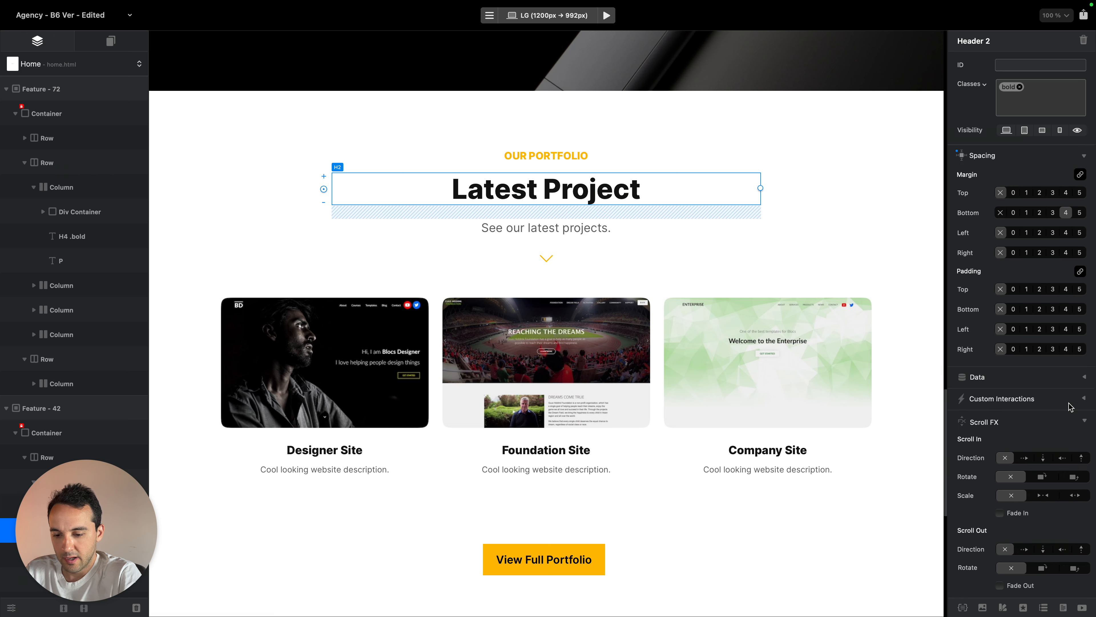
left_click(1043, 458)
left_click(1012, 517)
scroll(1015, 539, "down", 3)
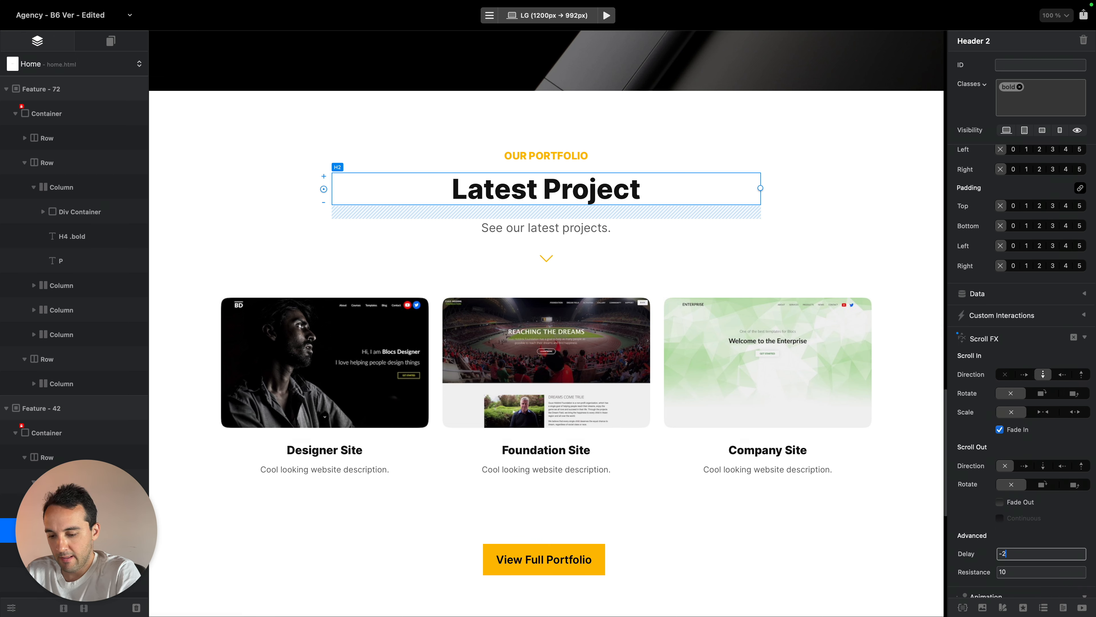
type("00")
key("Return")
Give the "OUR PORTFOLIO" subtitle a downward Scroll In effect with Fade In and a negative delay
left_click(624, 153)
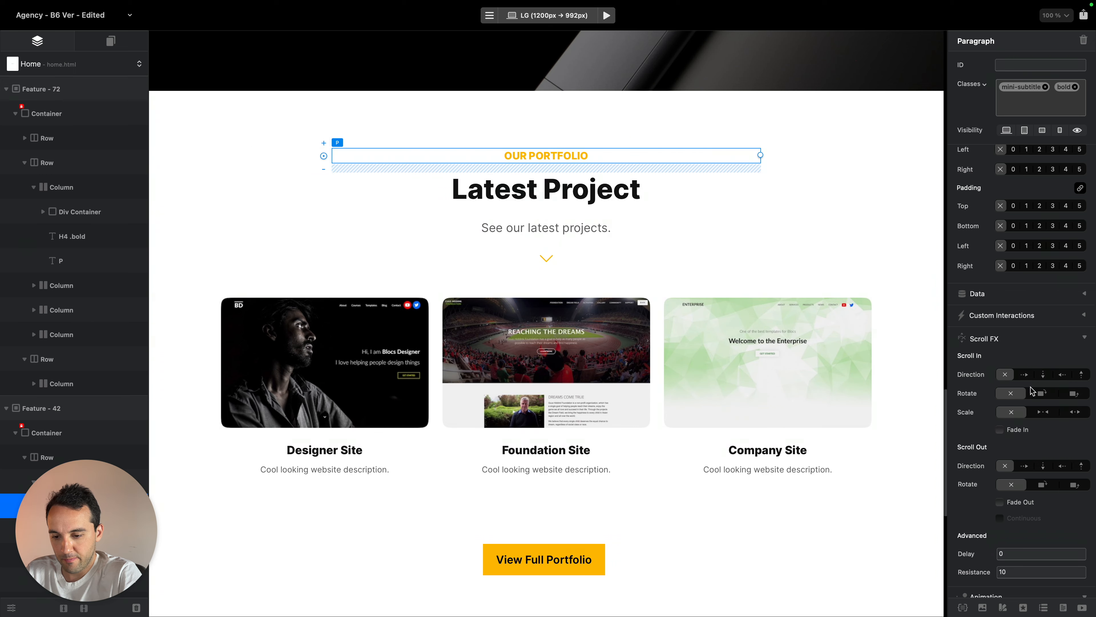
left_click(1043, 374)
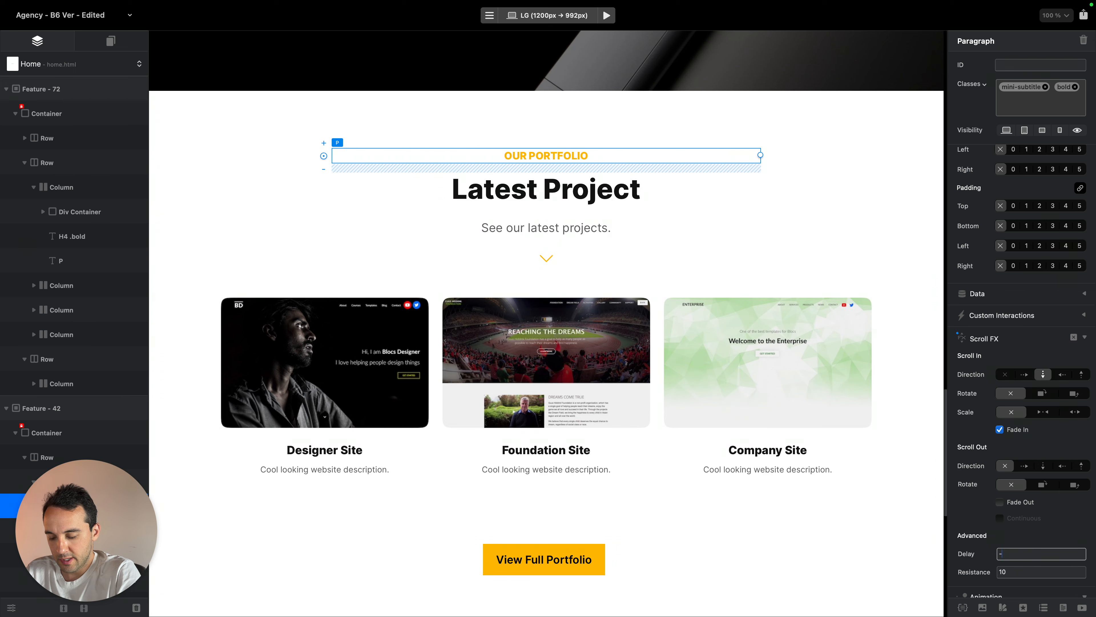
key("Return")
Preview the page in the browser and examine the scroll effects of the "Latest Project" heading and its subtitle
key("super+alt+b")
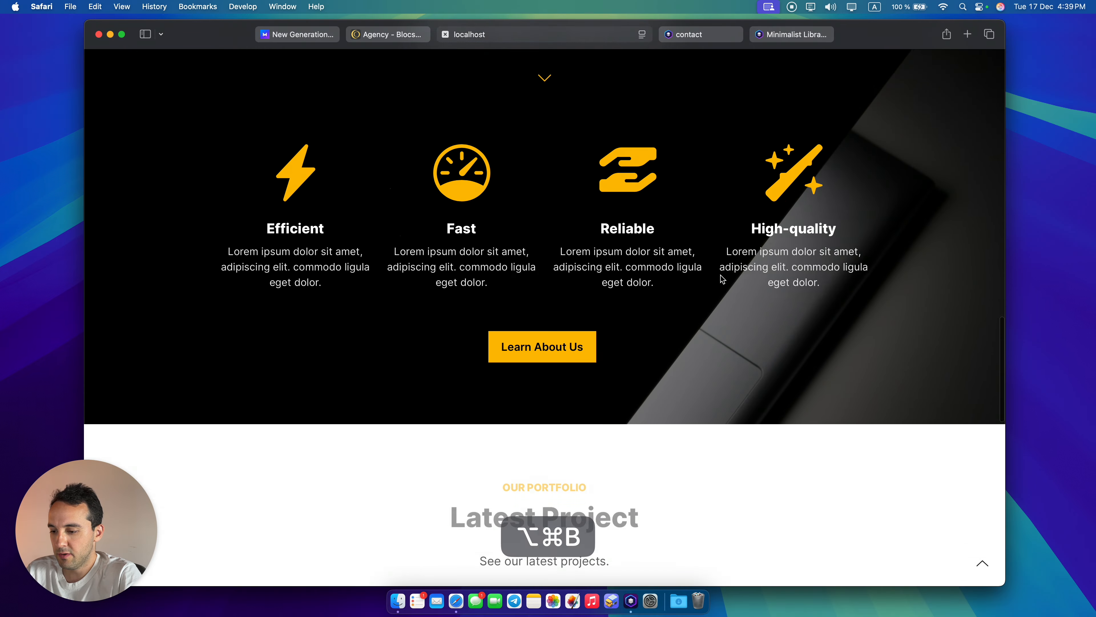
scroll(720, 275, "down", 7)
scroll(720, 275, "up", 11)
scroll(720, 275, "down", 10)
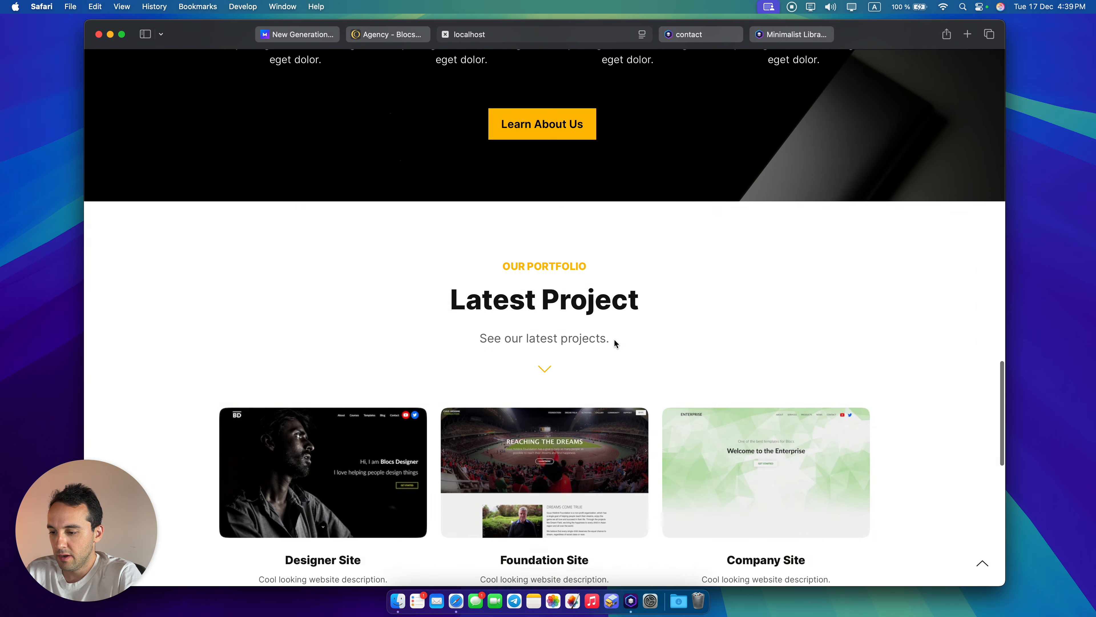
Back in Blocs, give the "See our latest projects." paragraph a Scroll In Fade In effect and a new delay
key("super+Tab")
left_click(612, 229)
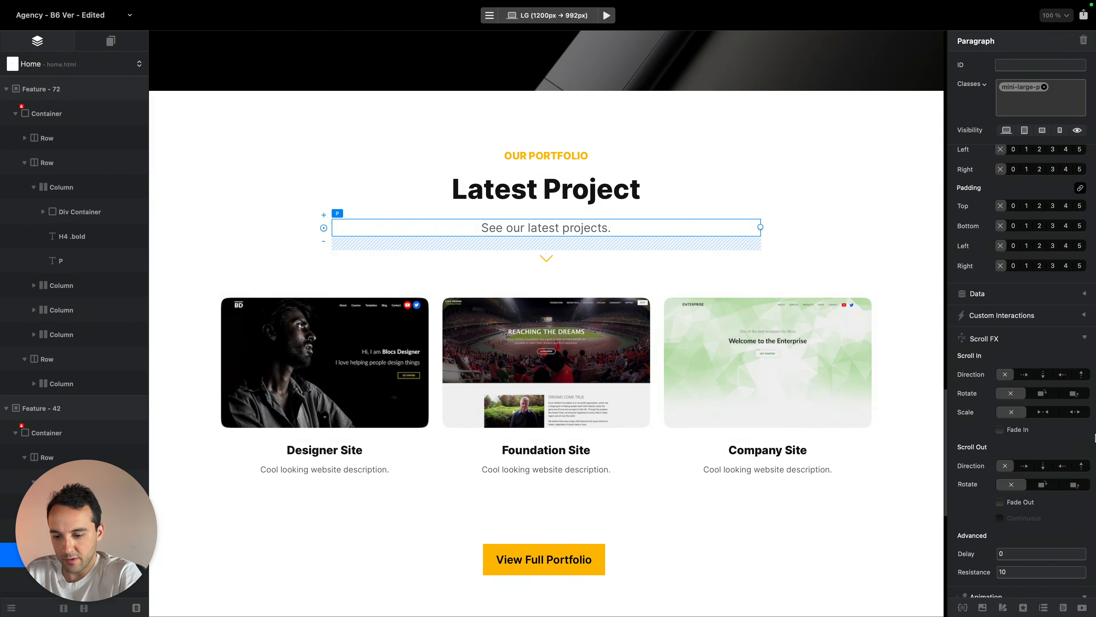
scroll(1018, 337, "down", 5)
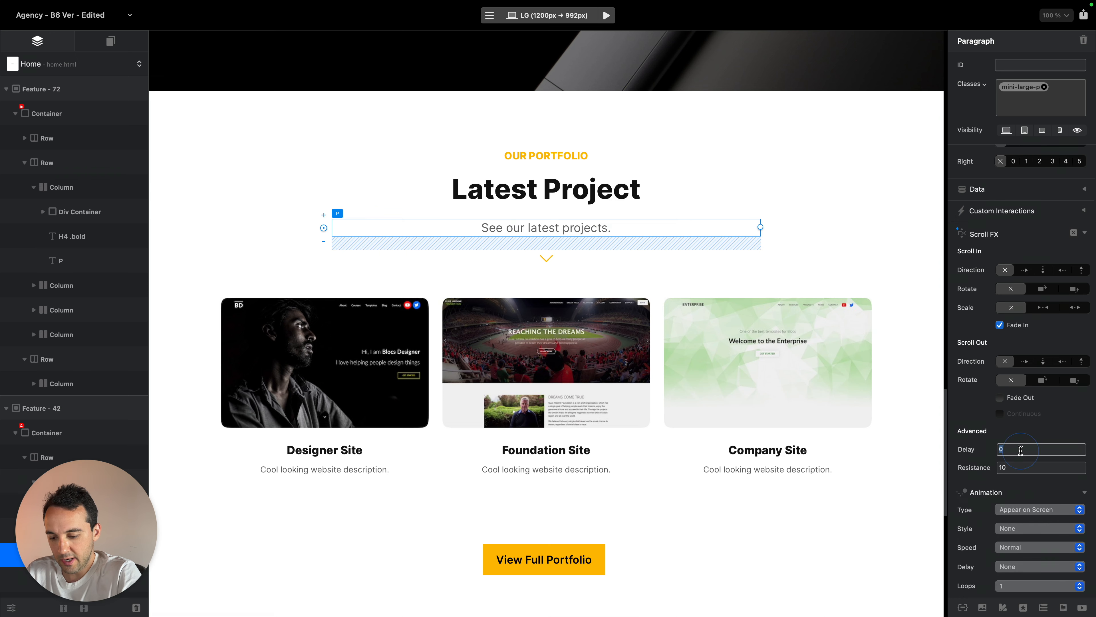
Give the yellow arrow icon below the paragraph a downward Scroll In effect with Fade In
left_click(547, 258)
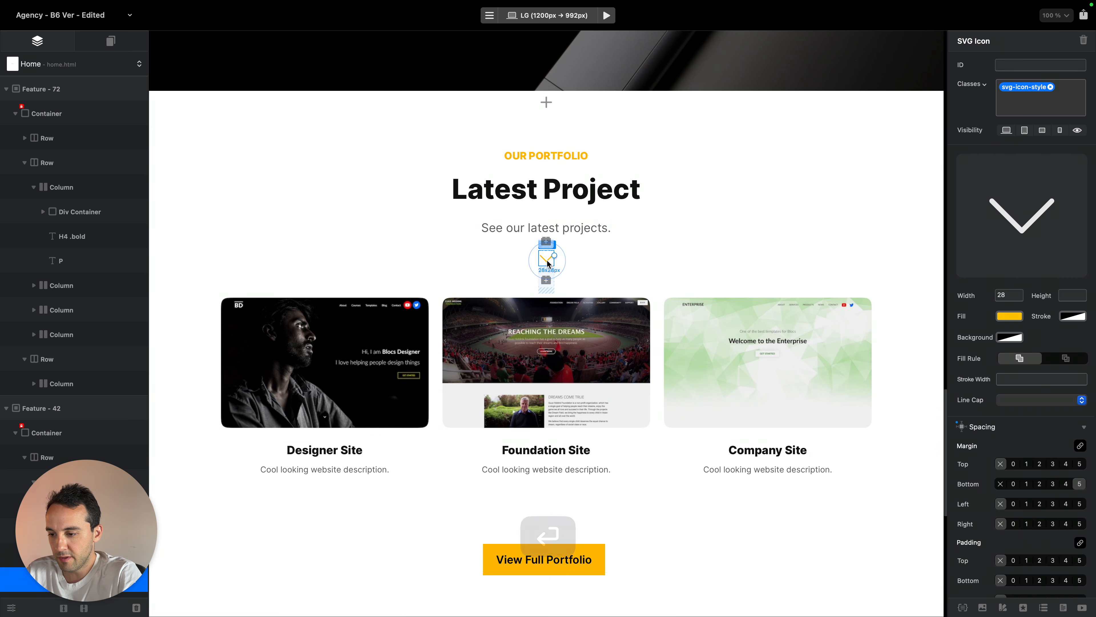
scroll(999, 446, "down", 15)
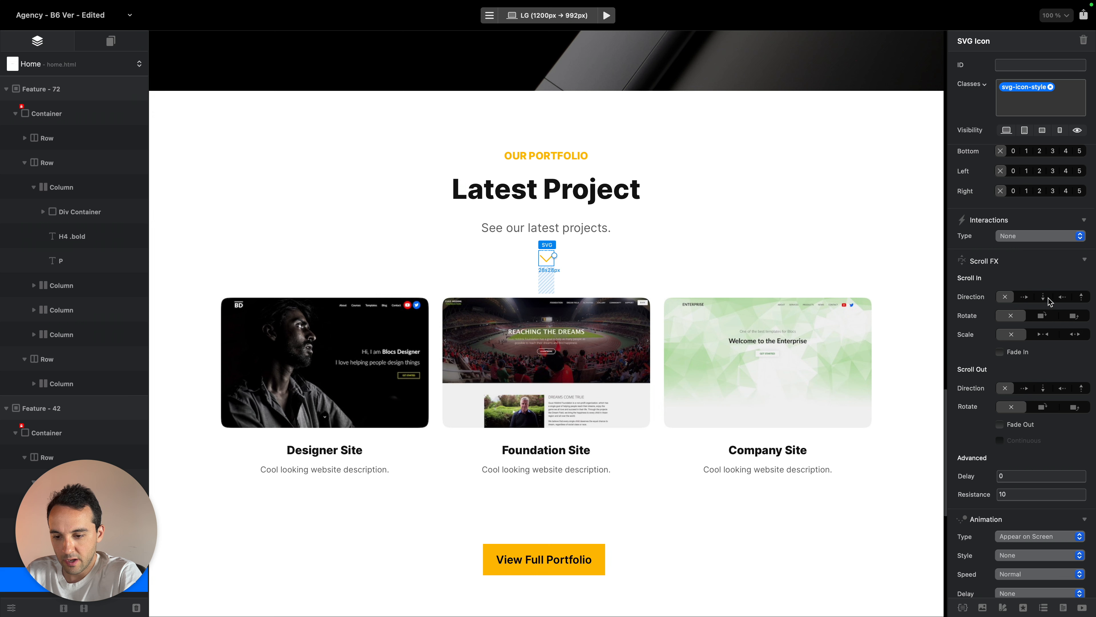
scroll(617, 368, "down", 5)
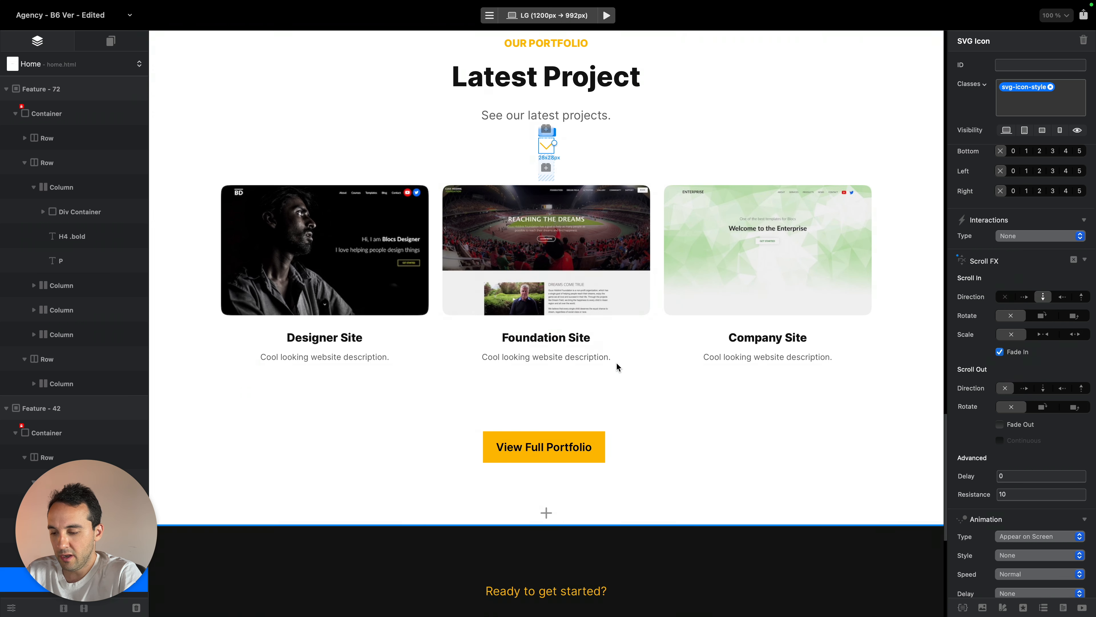
Give the Designer Site, Foundation Site and Company Site columns an upward Scroll In effect with a -200 delay
left_click(436, 172)
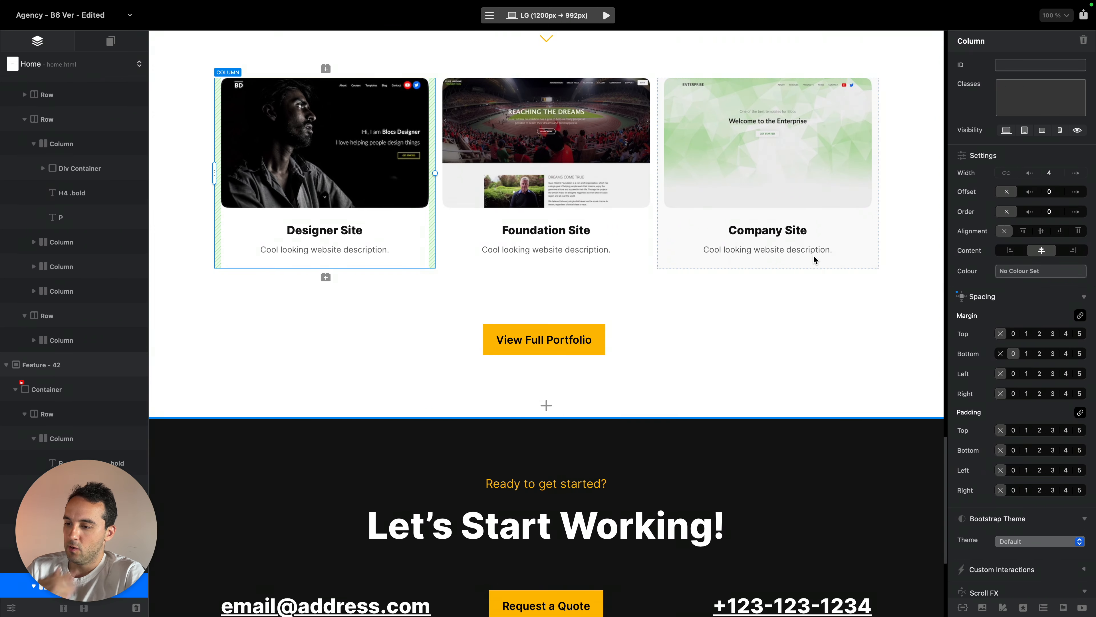
scroll(814, 260, "up", 2)
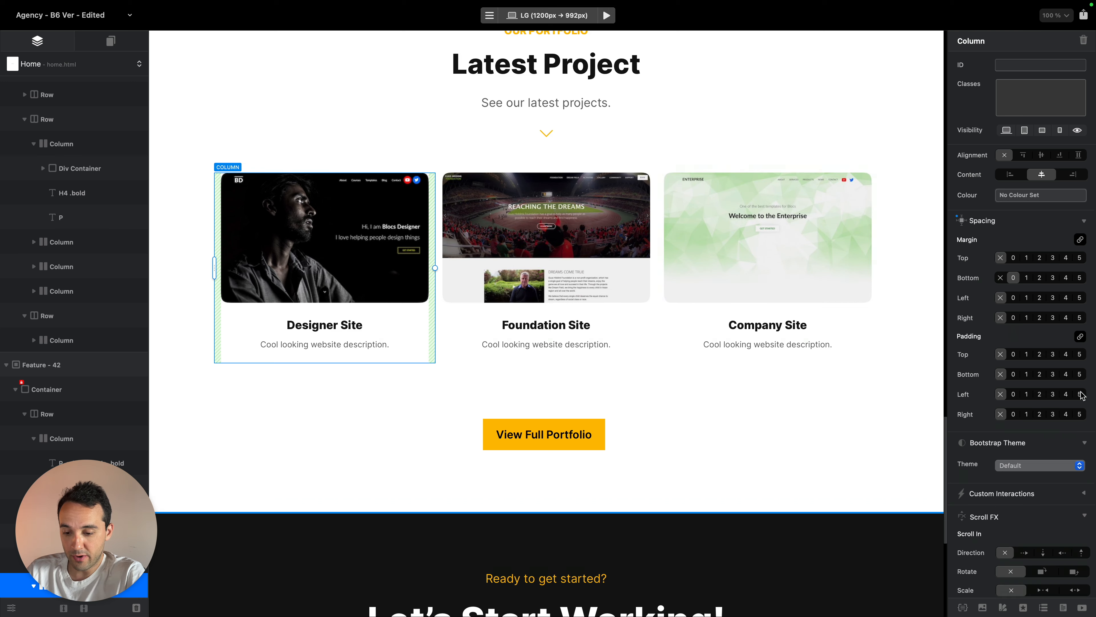
scroll(1082, 396, "down", 6)
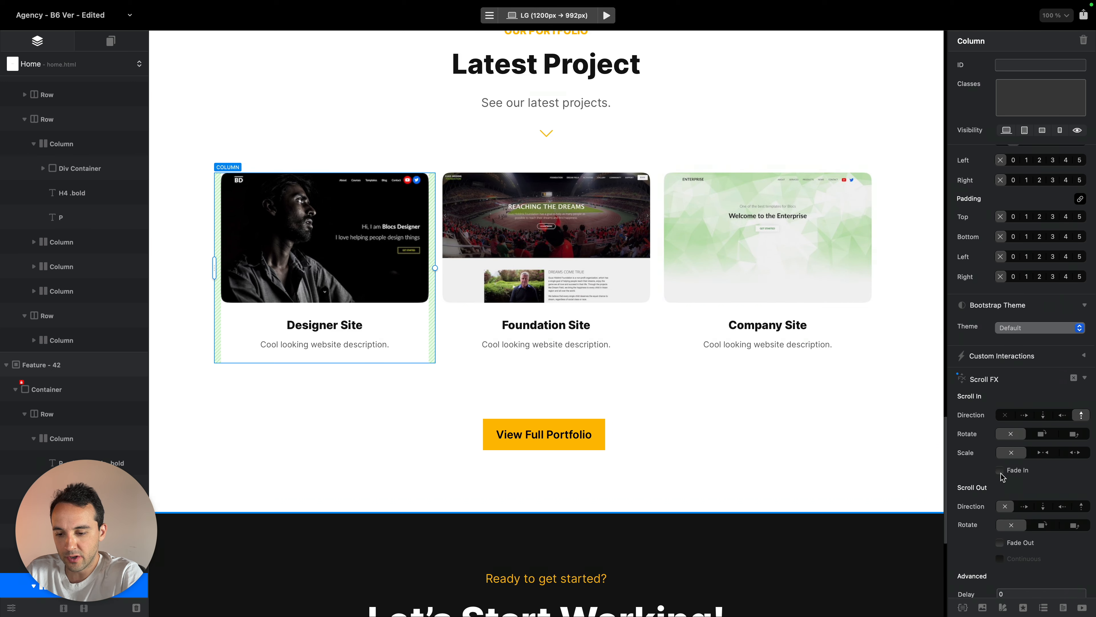
scroll(1002, 475, "down", 3)
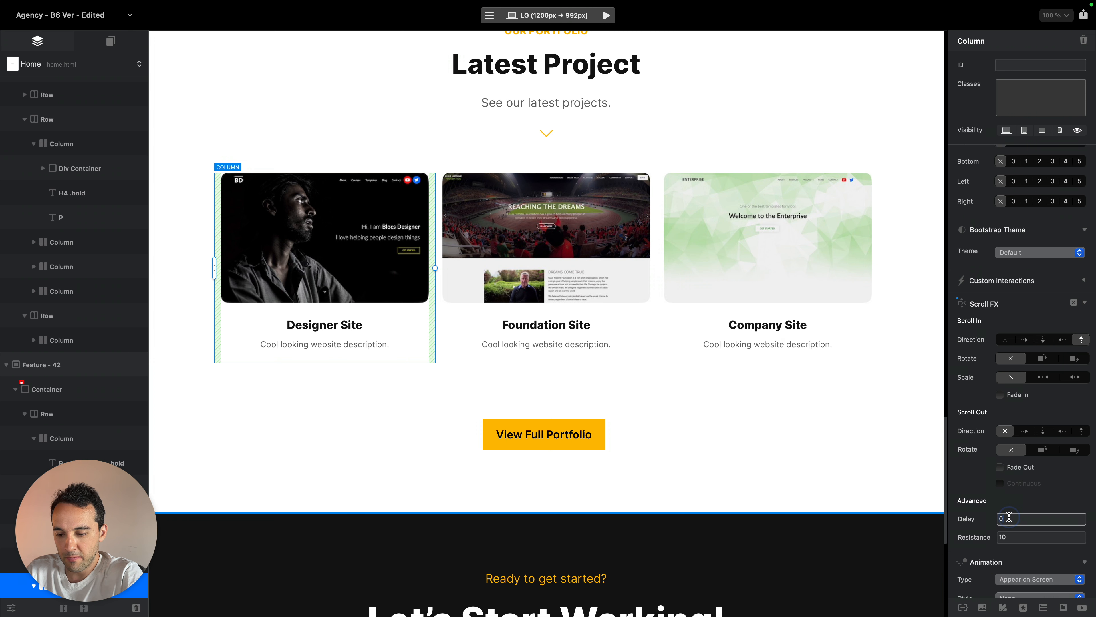
left_click(604, 309)
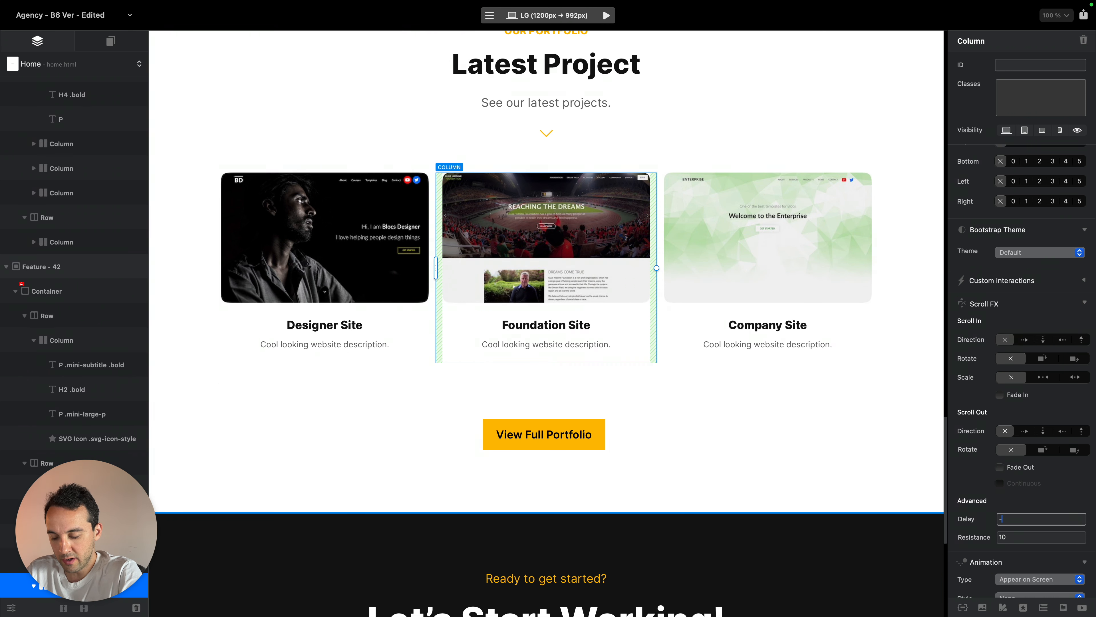
key("Return")
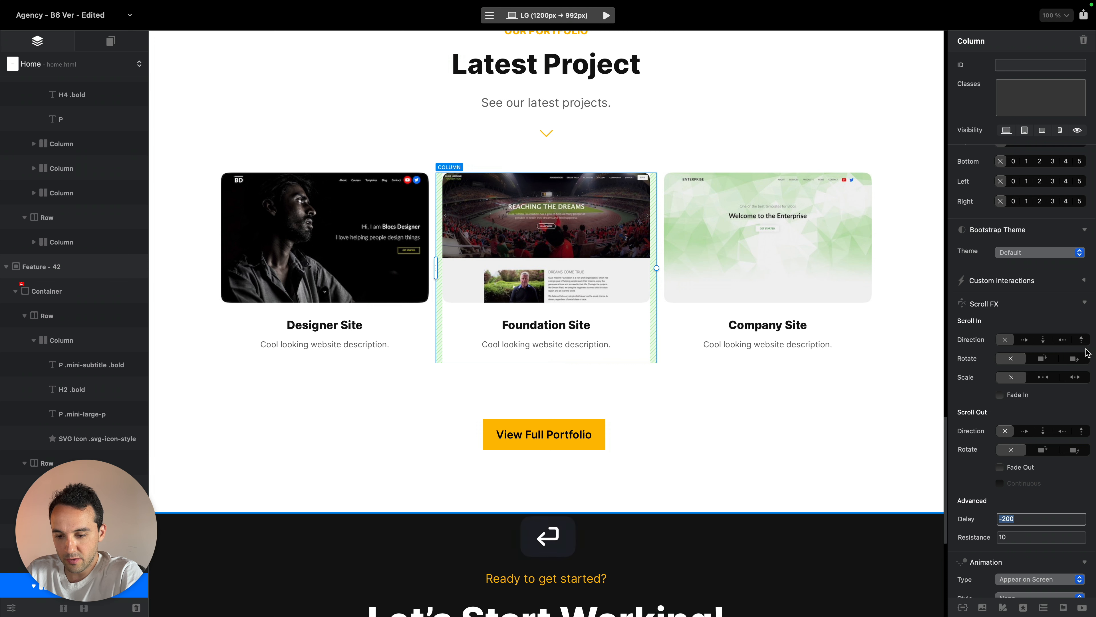
left_click(819, 311)
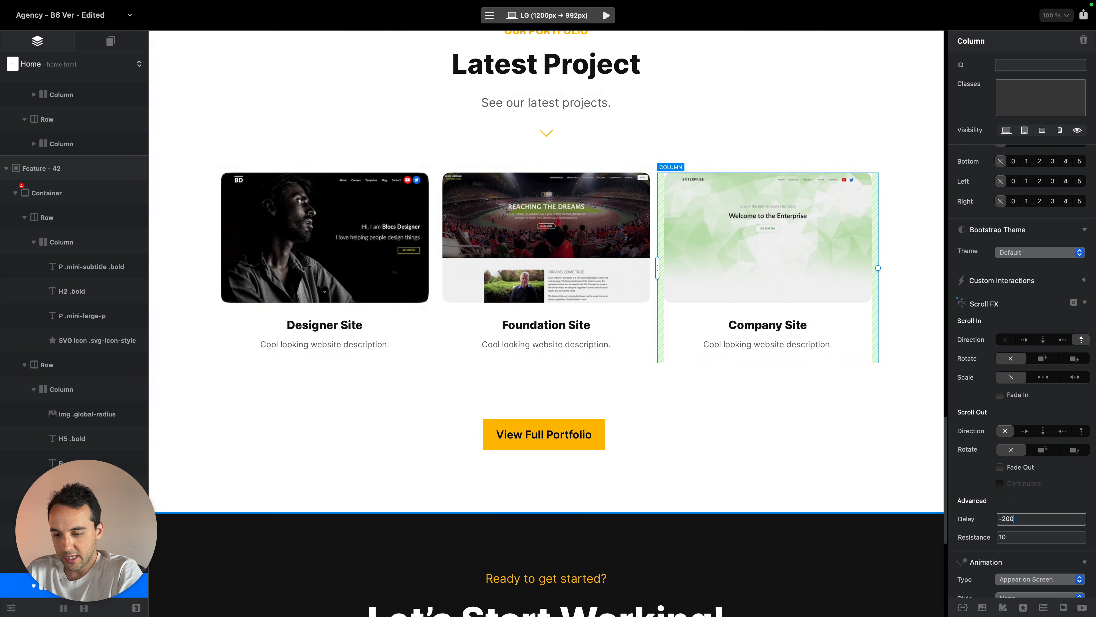
Preview the page in the browser and examine how the three project columns scroll in
key("alt+super+b")
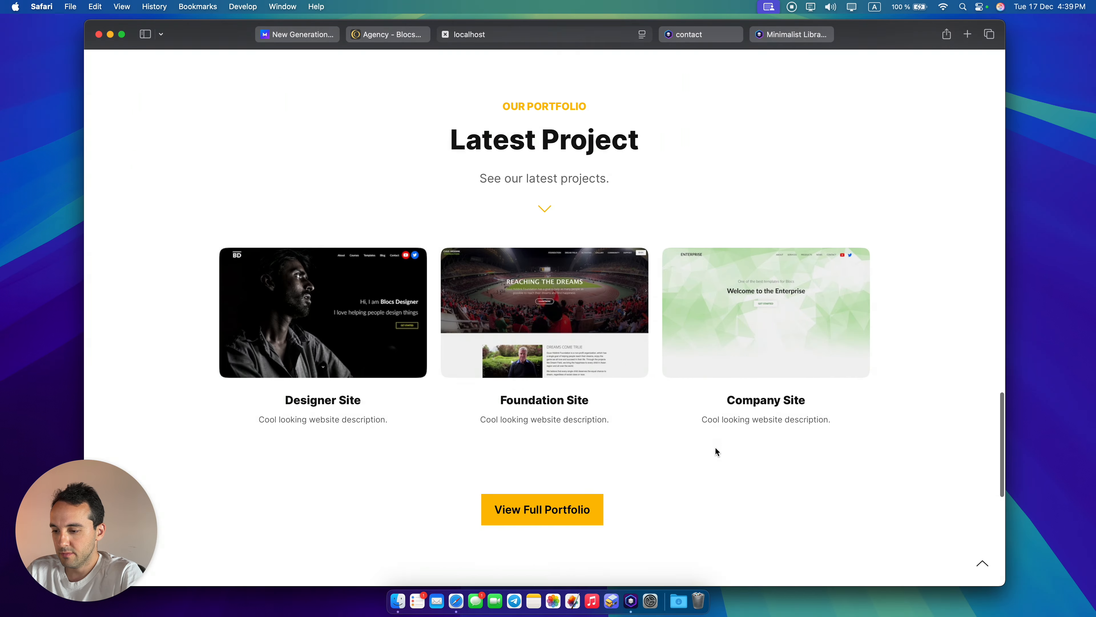
scroll(715, 446, "down", 1)
scroll(715, 447, "up", 10)
scroll(715, 446, "down", 10)
Back in Blocs, set the Scroll FX resistance of the Designer Site column to 28
key("ctrl+Right")
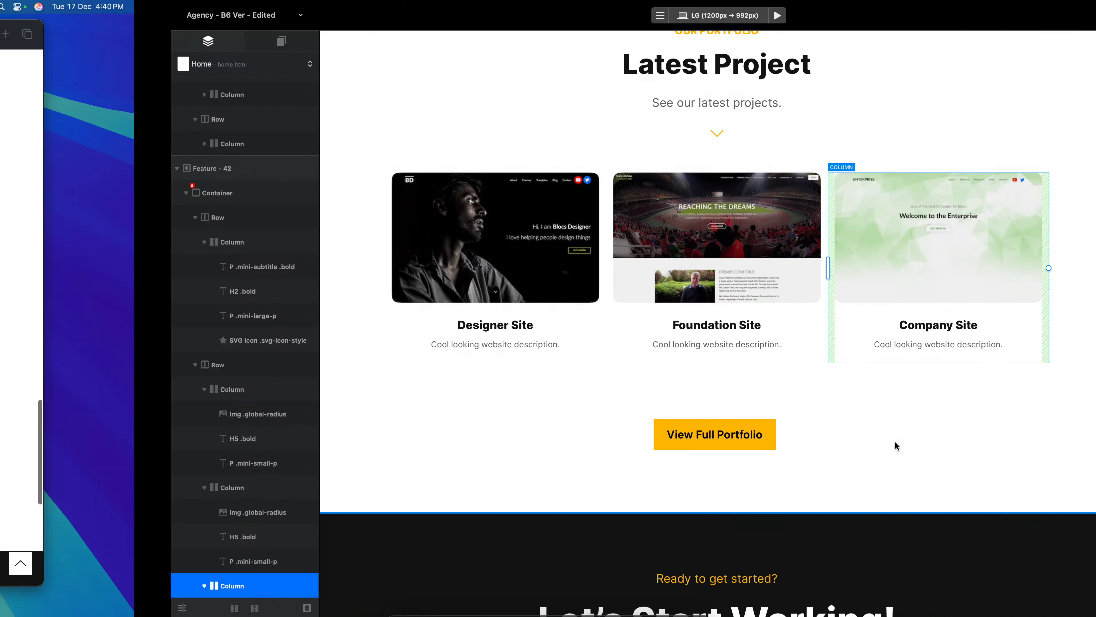
key("super+Tab")
left_click(1009, 535)
left_click(414, 357)
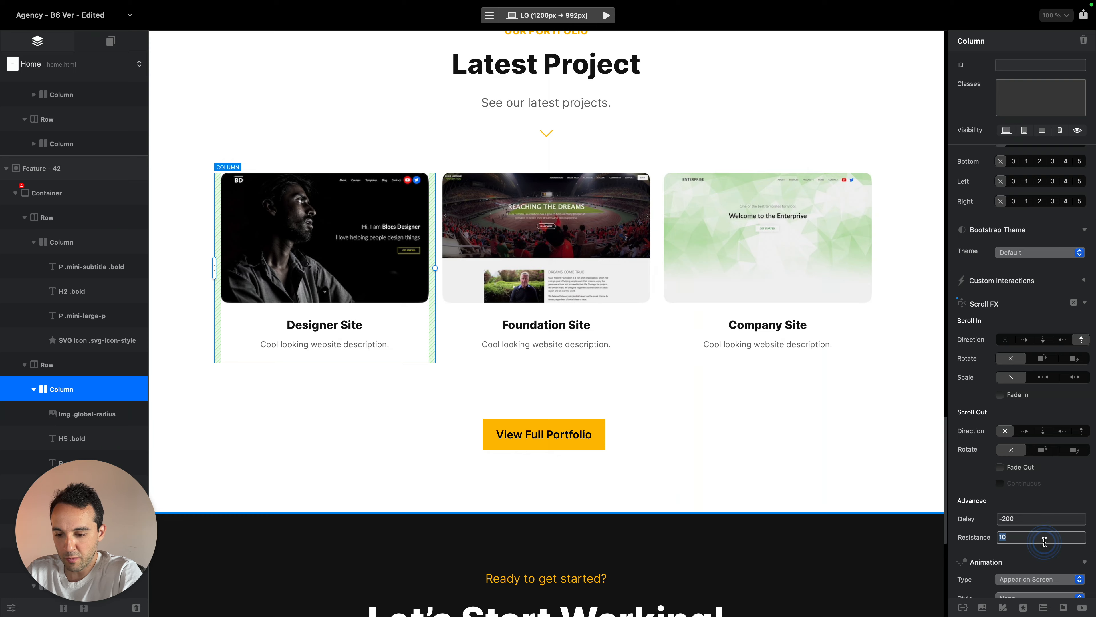
key("Return")
Preview the page in the browser again and examine the Designer Site column's scroll movement against its neighbours
key("alt+super+b")
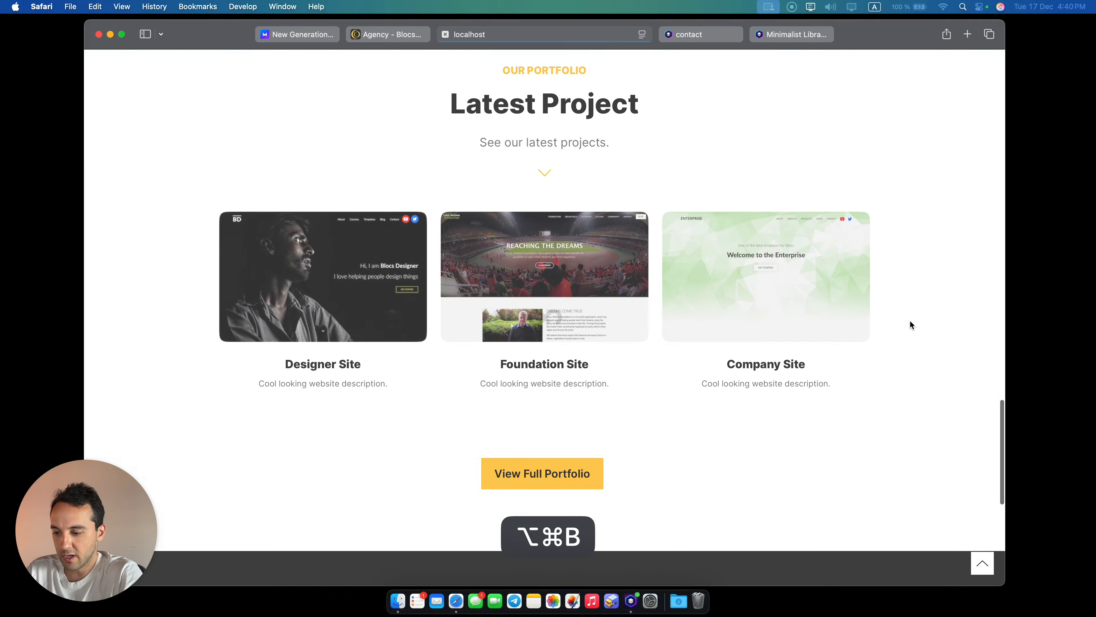
scroll(910, 321, "down", 3)
scroll(910, 321, "up", 6)
scroll(910, 321, "down", 6)
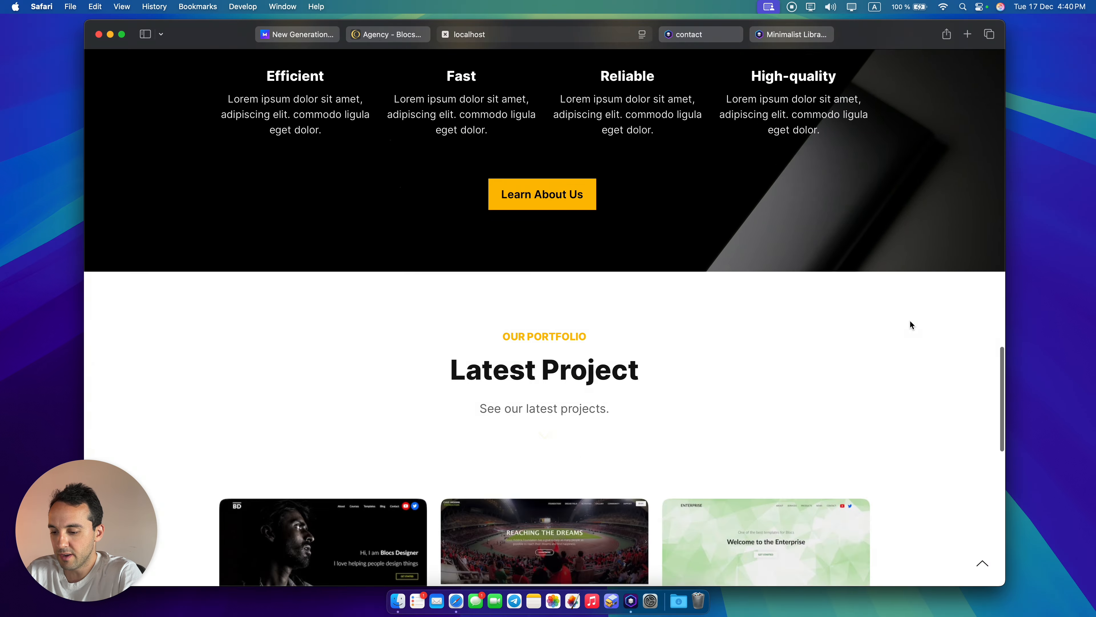
scroll(909, 325, "down", 5)
Back in Blocs, set the View Full Portfolio column's top margin to 3 and add an upward Scroll In with Fade In and -200 delay
key("super+Tab")
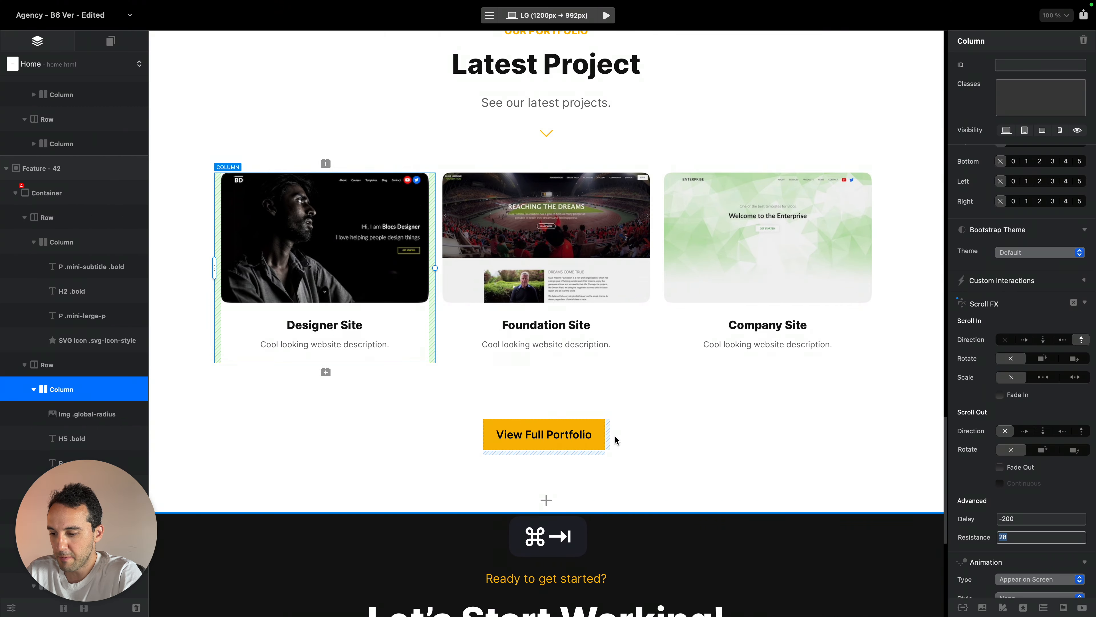
left_click(646, 440)
scroll(1075, 302, "up", 10)
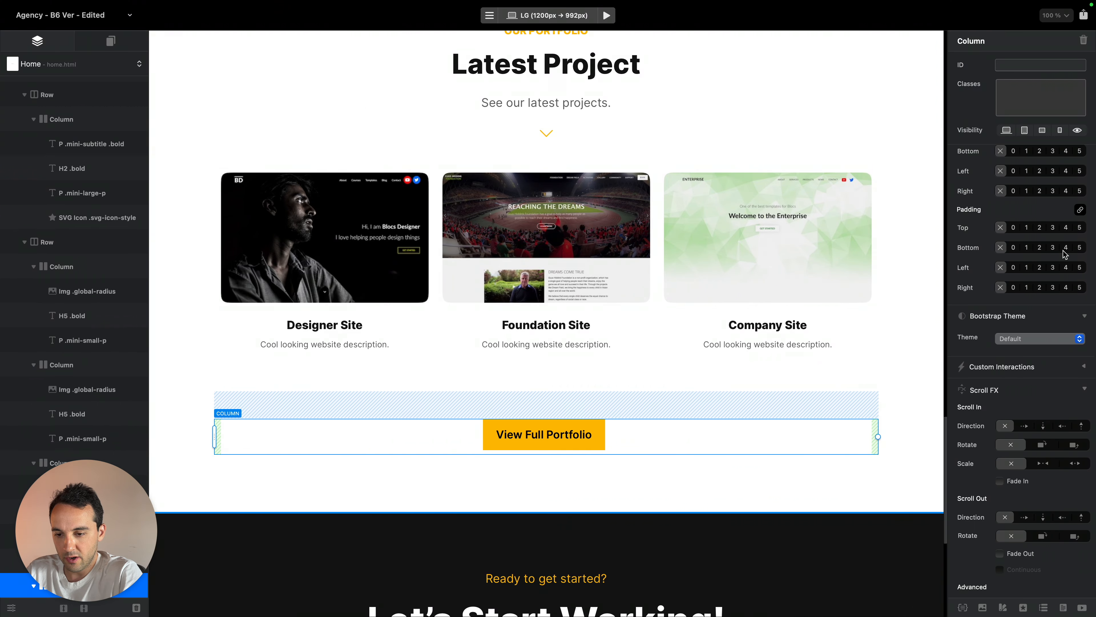
left_click(1065, 264, "alt")
left_click(1053, 263, "alt")
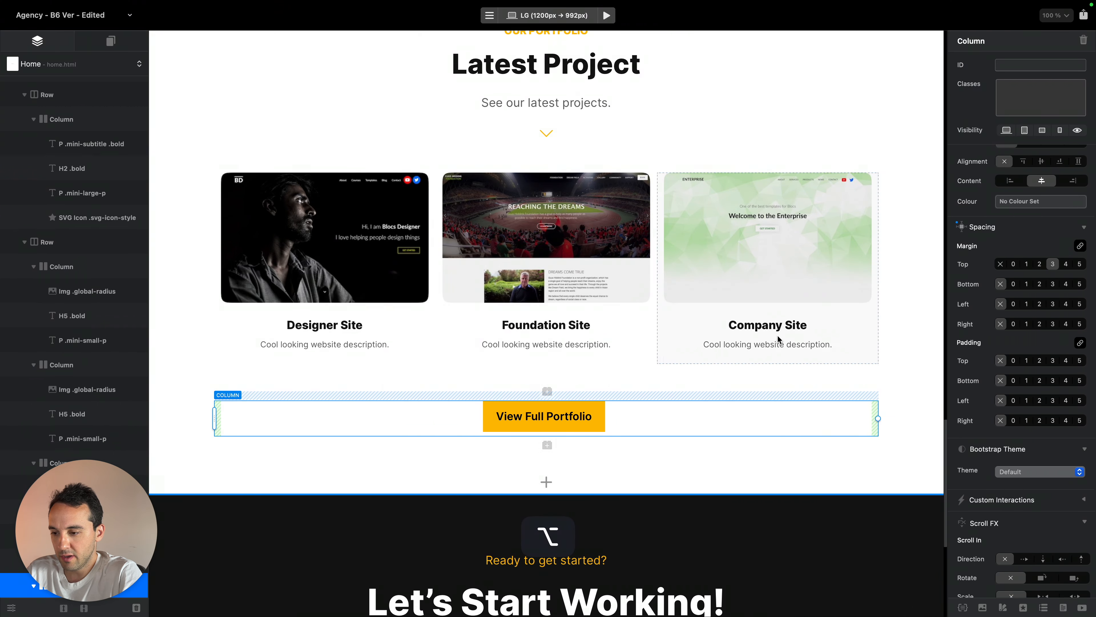
scroll(1036, 319, "down", 6)
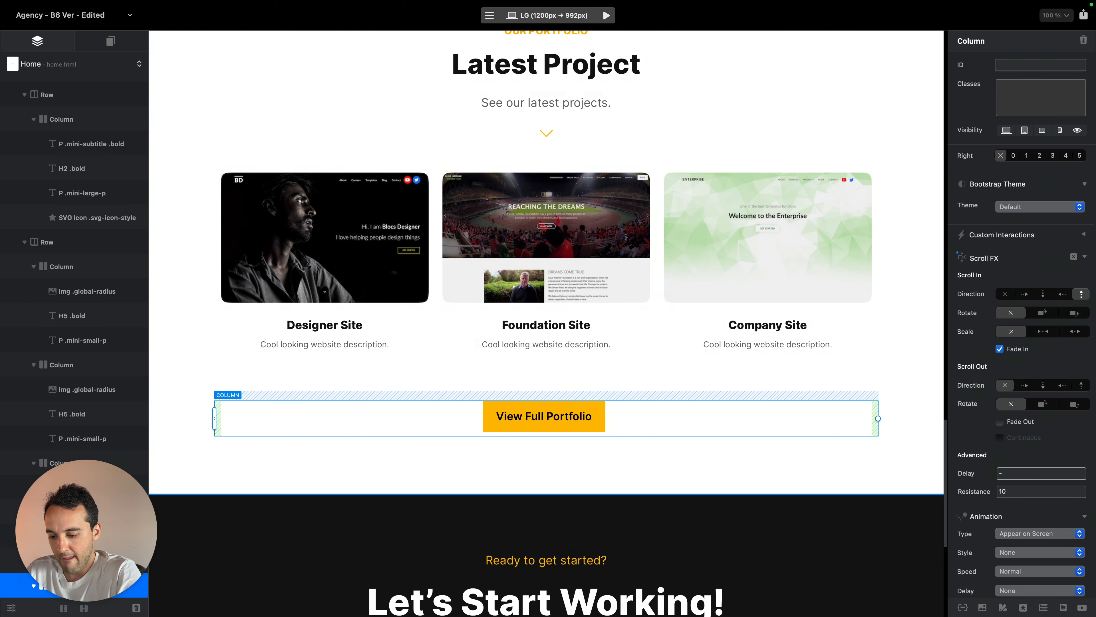
Preview the page in the browser, examine the scroll effects from the portfolio section down to the footer, and return to Blocs
key("alt+super+b")
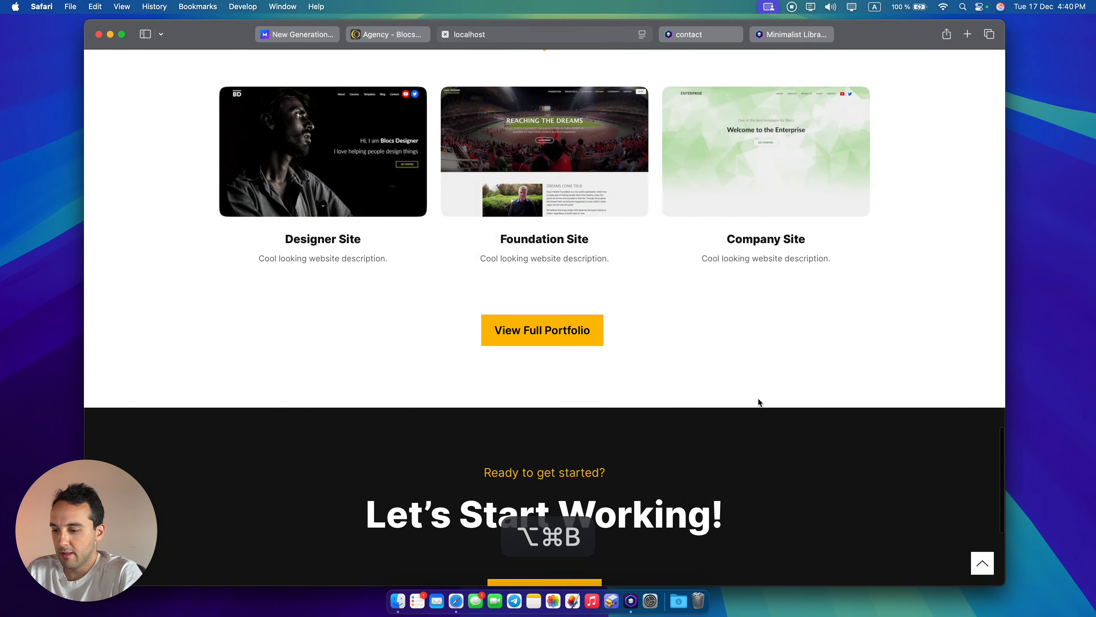
scroll(758, 398, "up", 15)
scroll(758, 398, "down", 20)
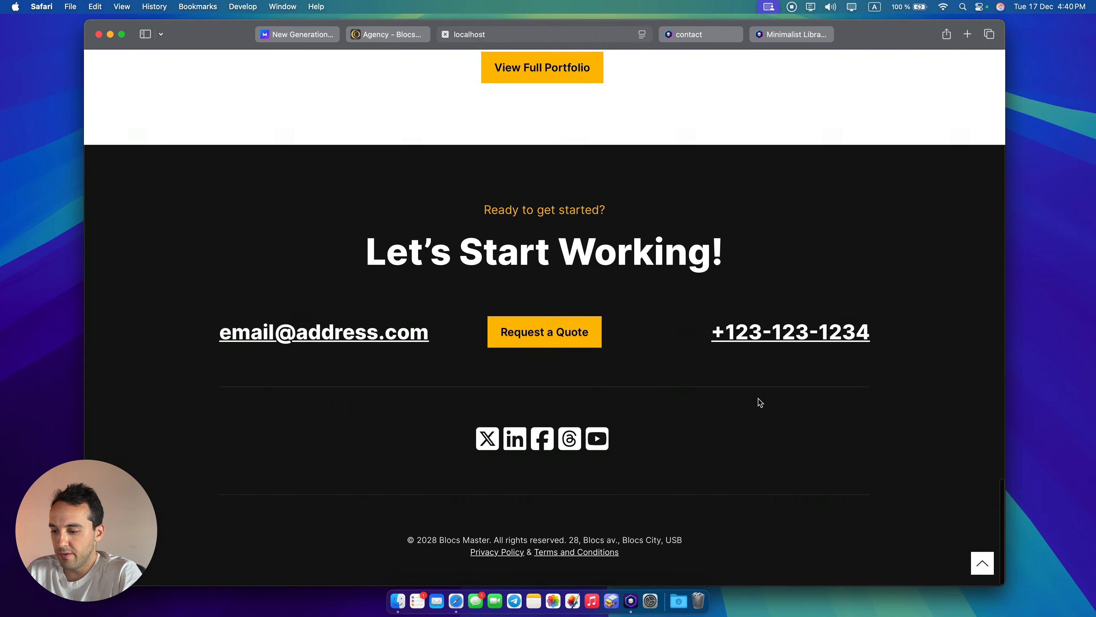
scroll(695, 280, "up", 15)
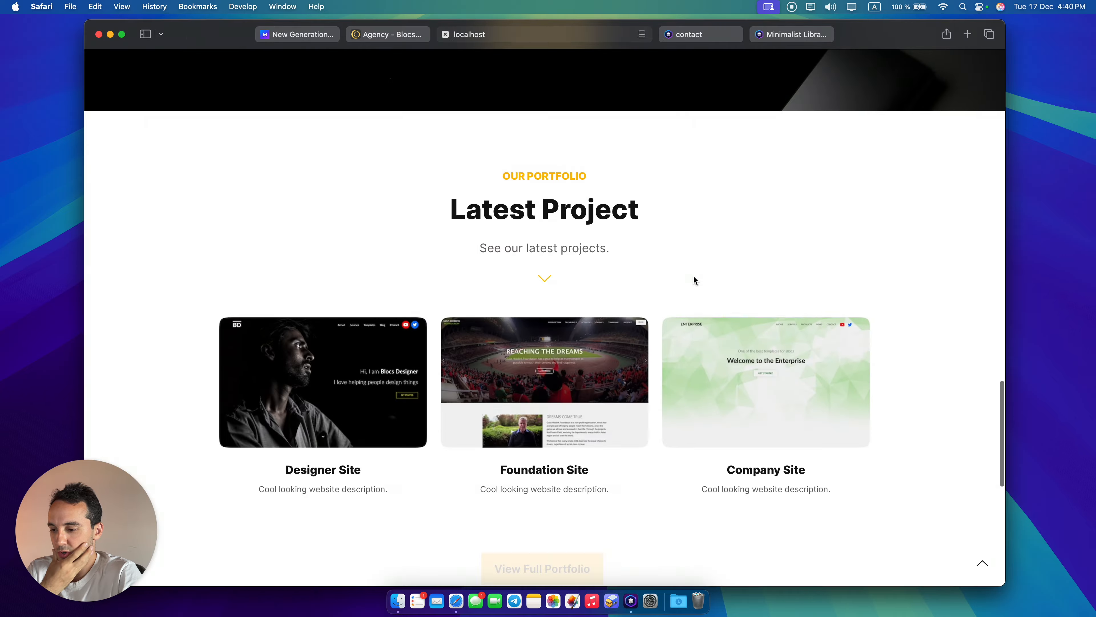
scroll(695, 279, "down", 15)
scroll(696, 280, "up", 15)
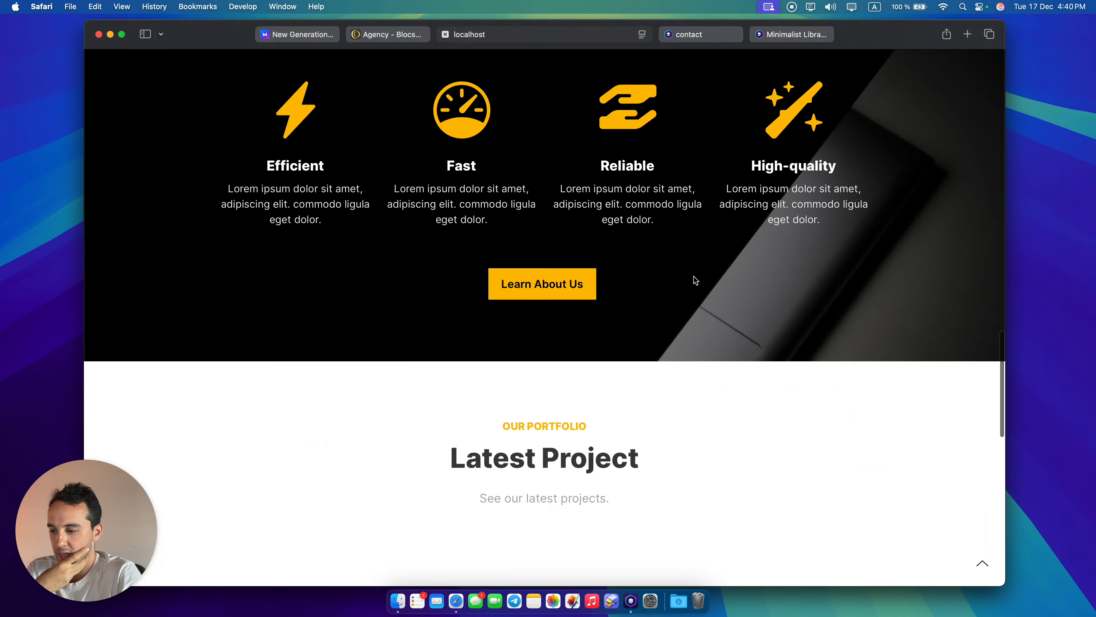
scroll(693, 279, "down", 15)
key("ctrl+Right")
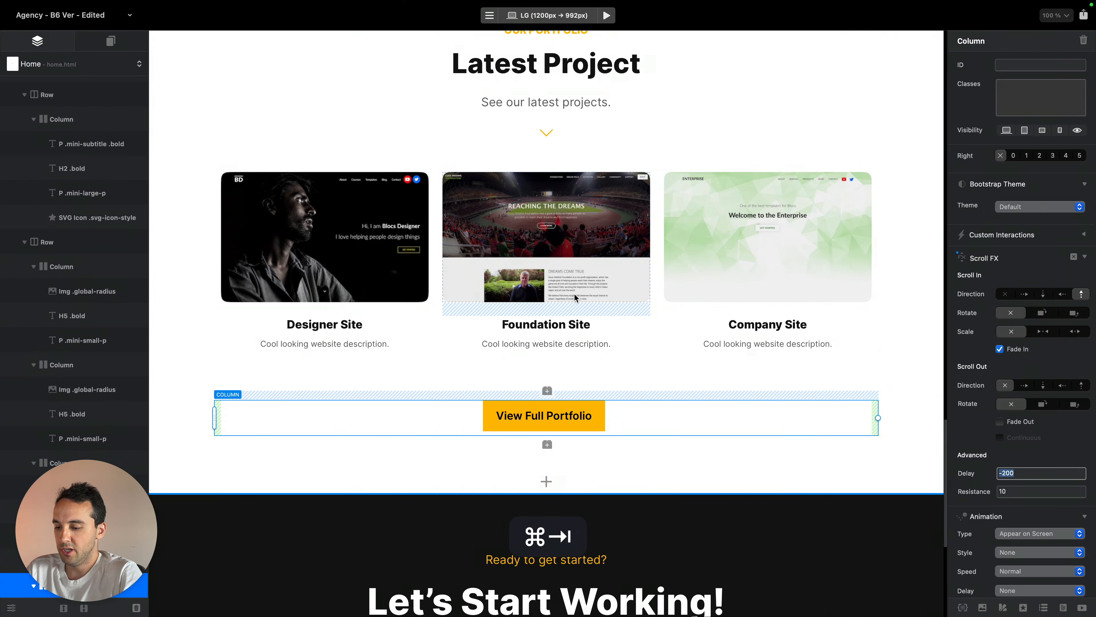
Replace the footer heading "Let’s Start Working!" with "Let’s Create!"
scroll(561, 294, "down", 8)
left_click(637, 294)
double_click(637, 294)
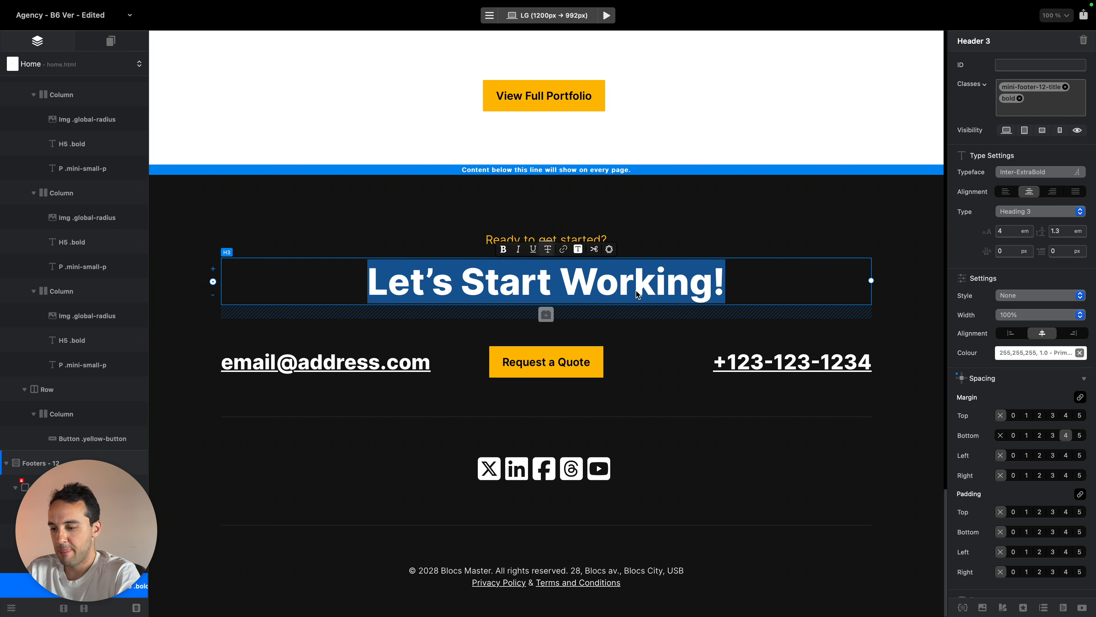
type("Let’s Creat")
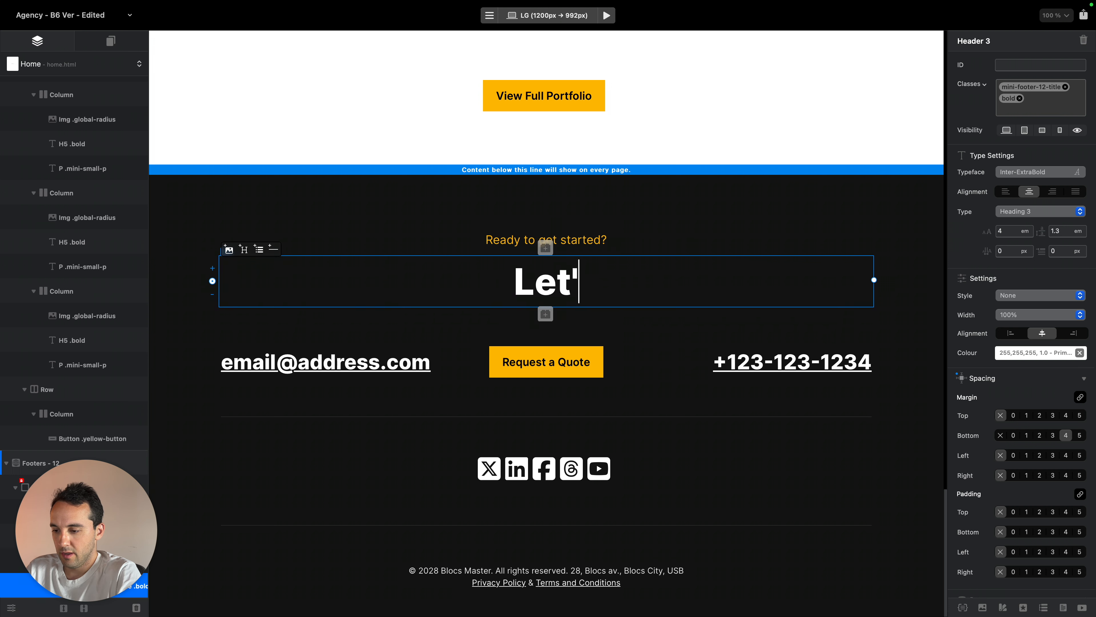
type("e")
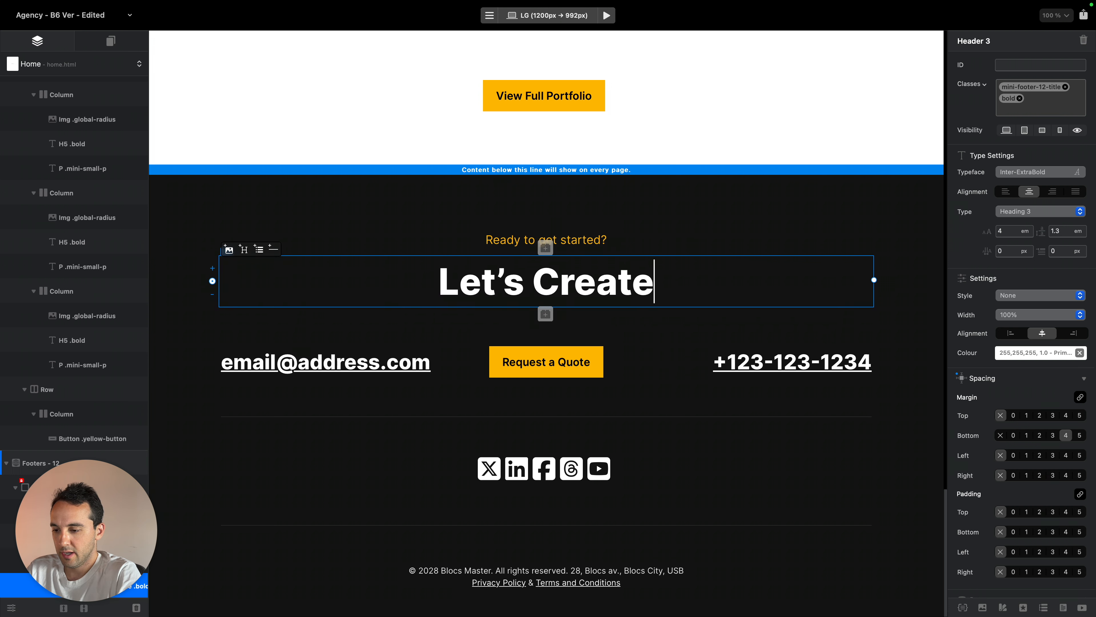
type("!")
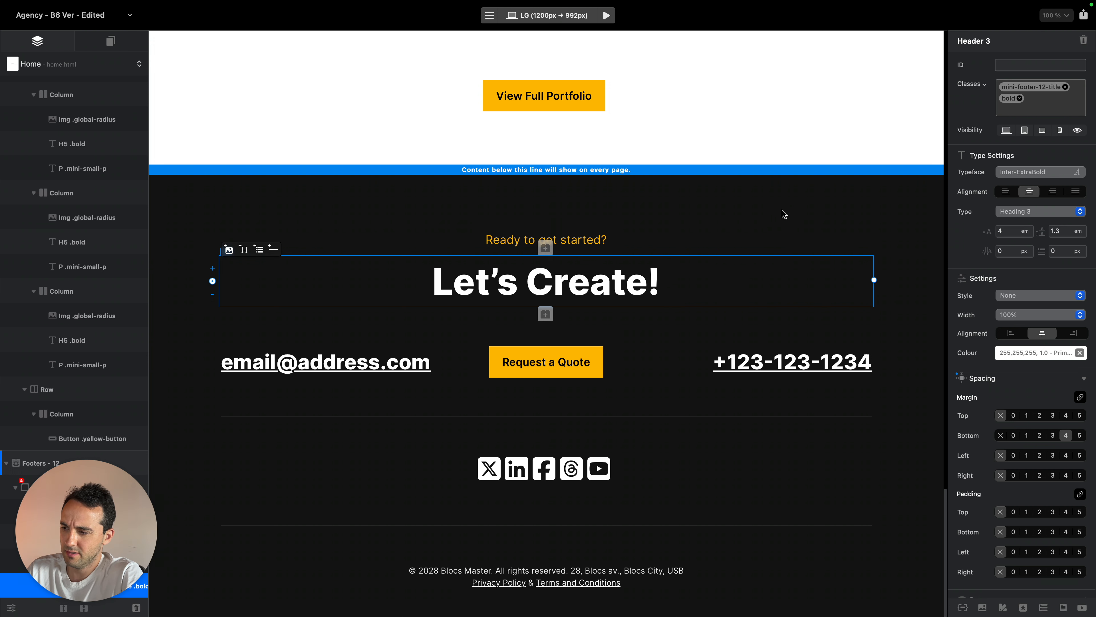
triple_click(643, 280)
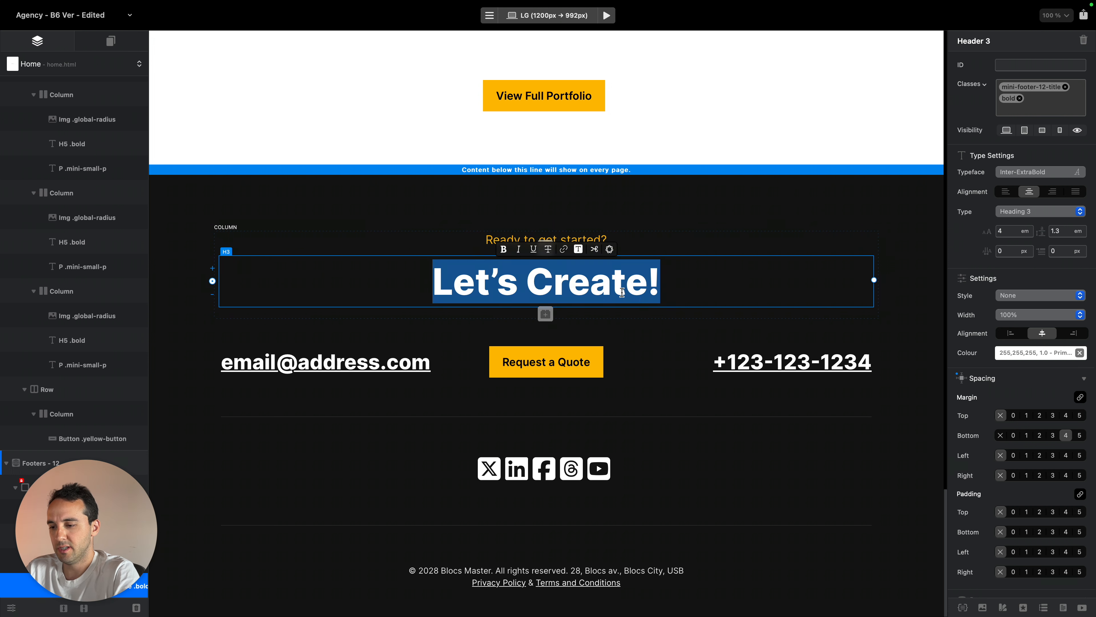
type("Ce")
type("odel")
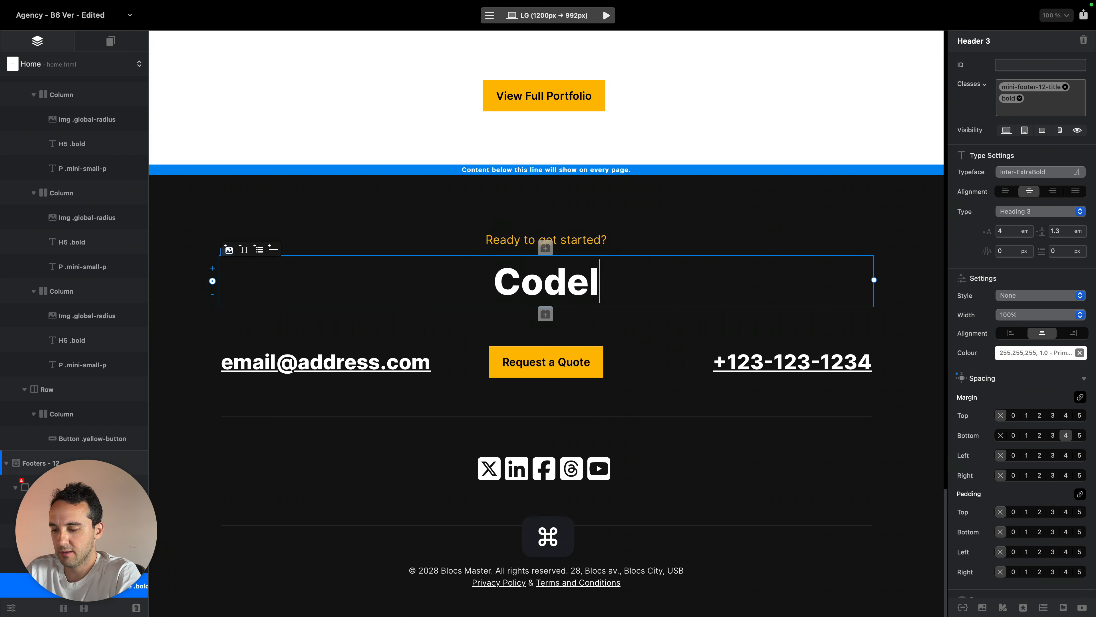
Rewrite the footer heading as "Let’s Build"
key("super+a")
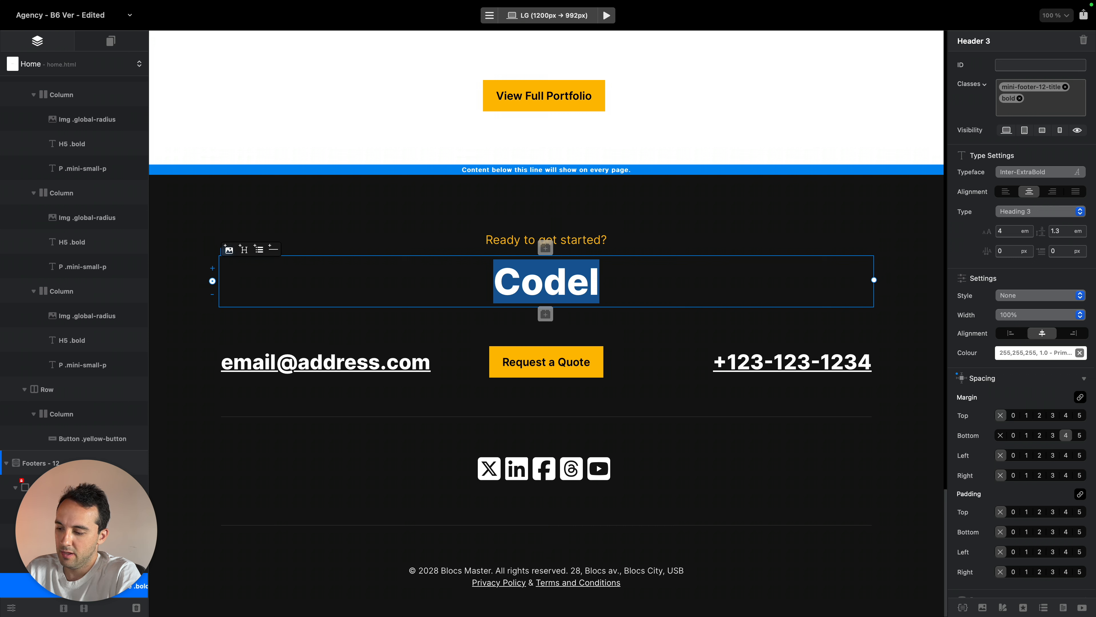
type("let'")
key("super+a")
type("L")
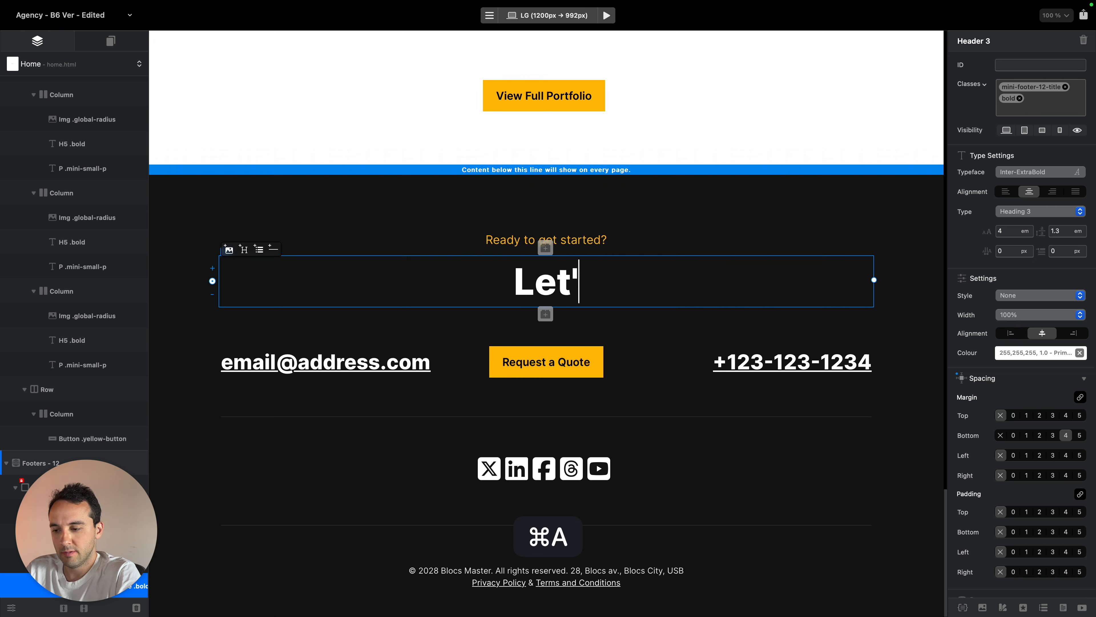
key("super+a")
key("Right")
type("s Build")
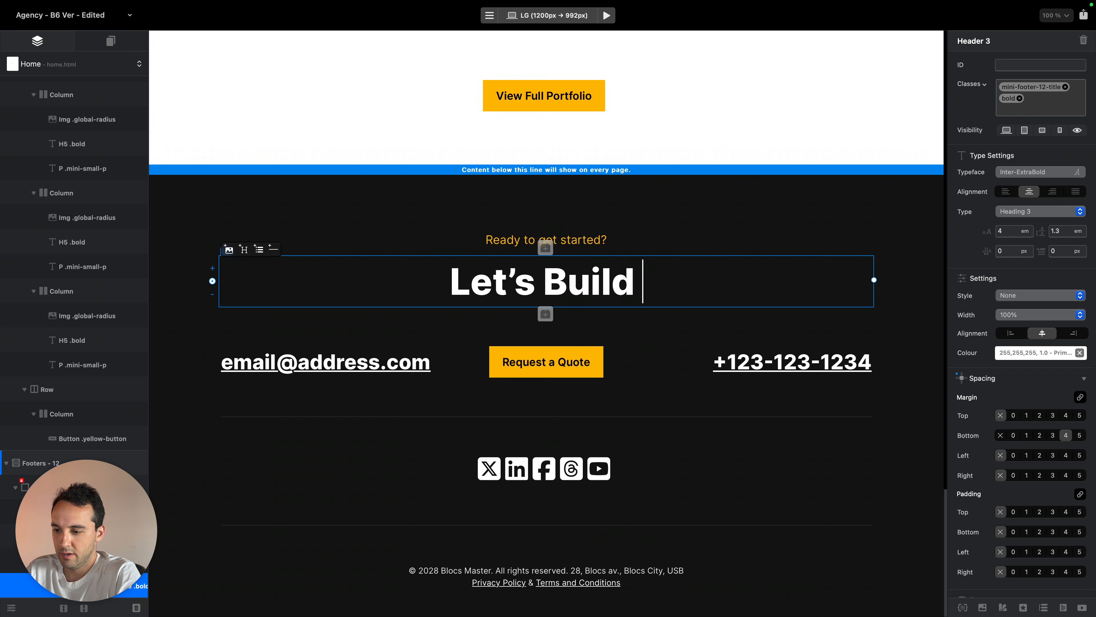
Replace "Build" in the footer heading with "Start Now!" and save the project
key("BackSpace")
key("BackSpace")
key("BackSpace")
key("BackSpace")
key("BackSpace")
key("BackSpace")
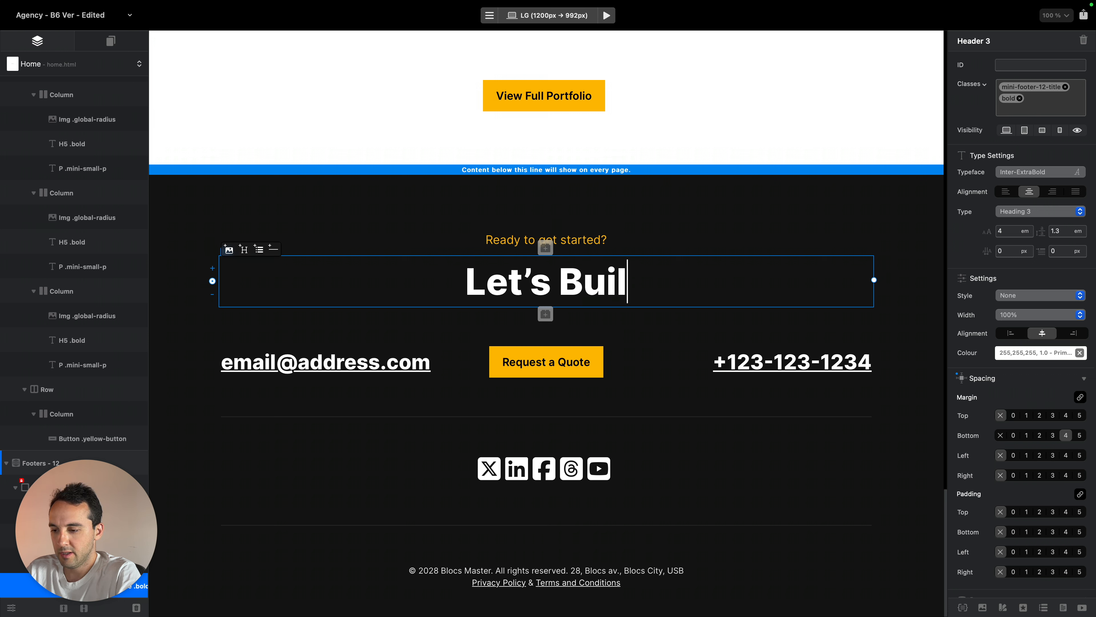
type("Start Now!")
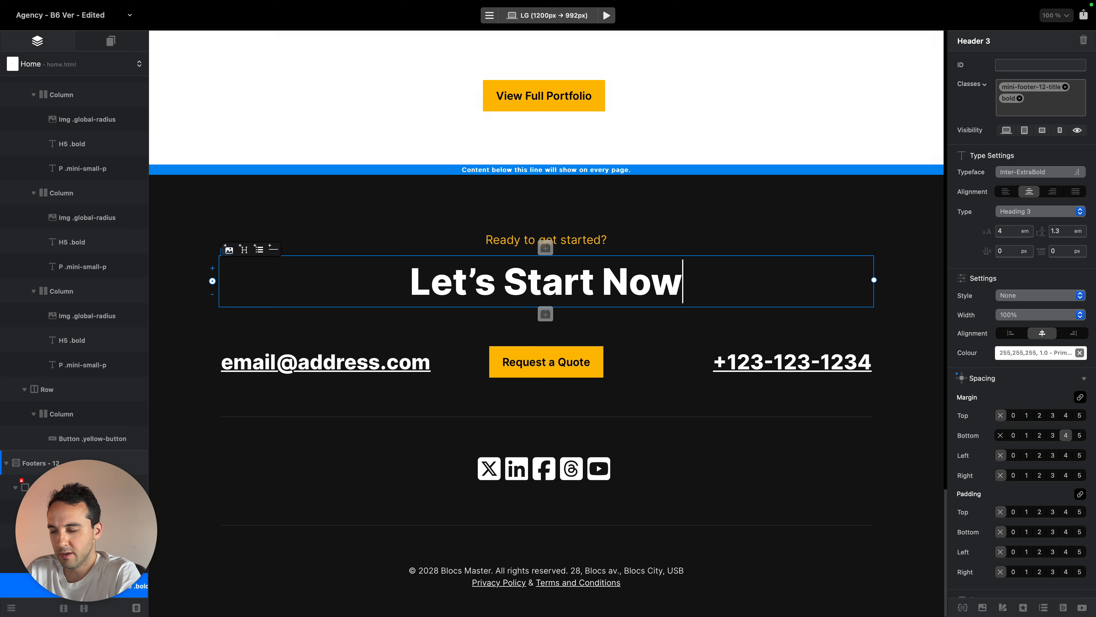
left_click(730, 218)
key("super+s")
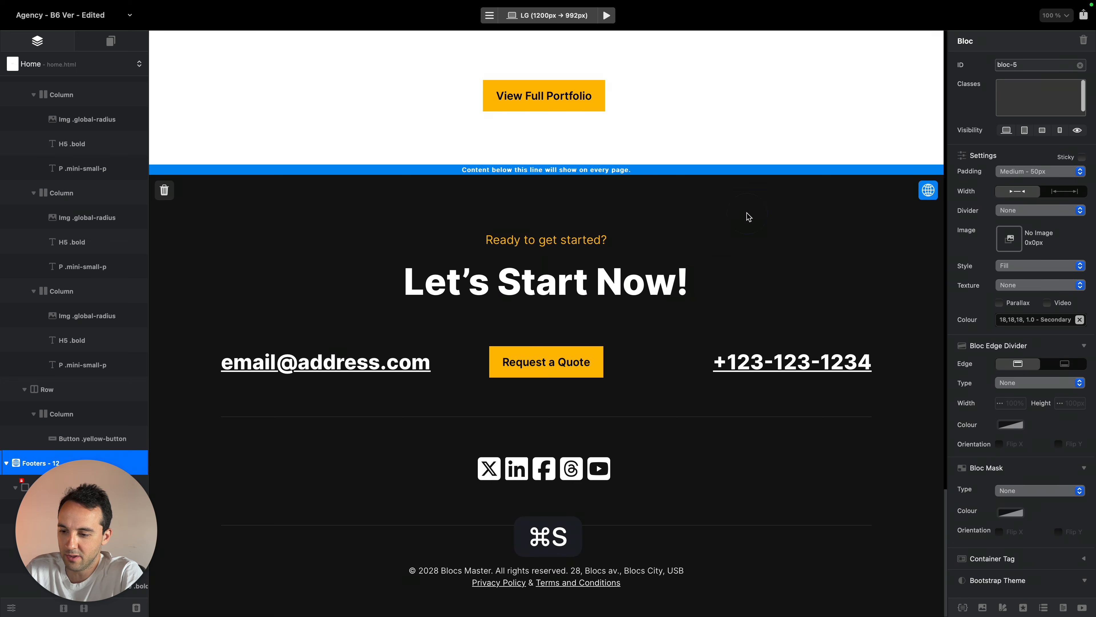
Look through the About and Services pages in the editor and return to the Home page
scroll(738, 217, "up", 20)
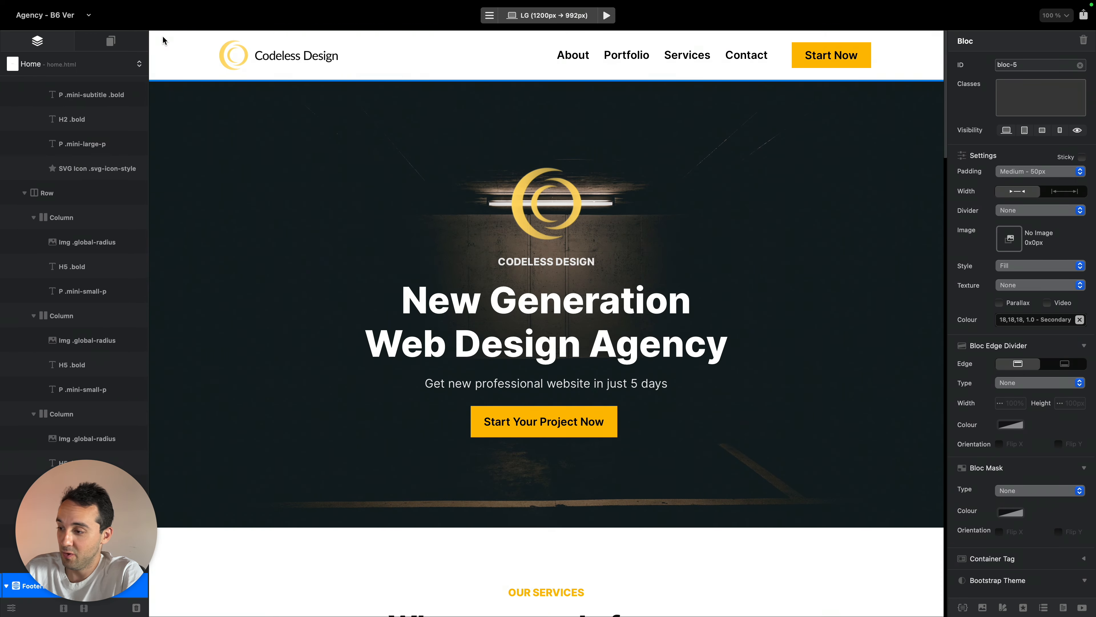
left_click(109, 61)
left_click(69, 114)
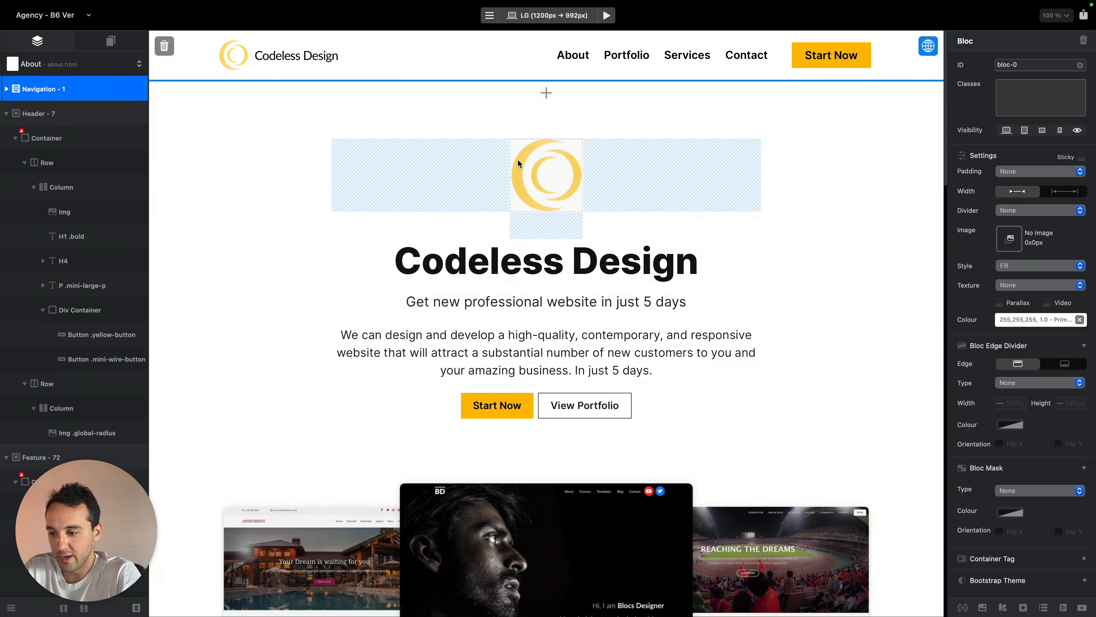
left_click(646, 307)
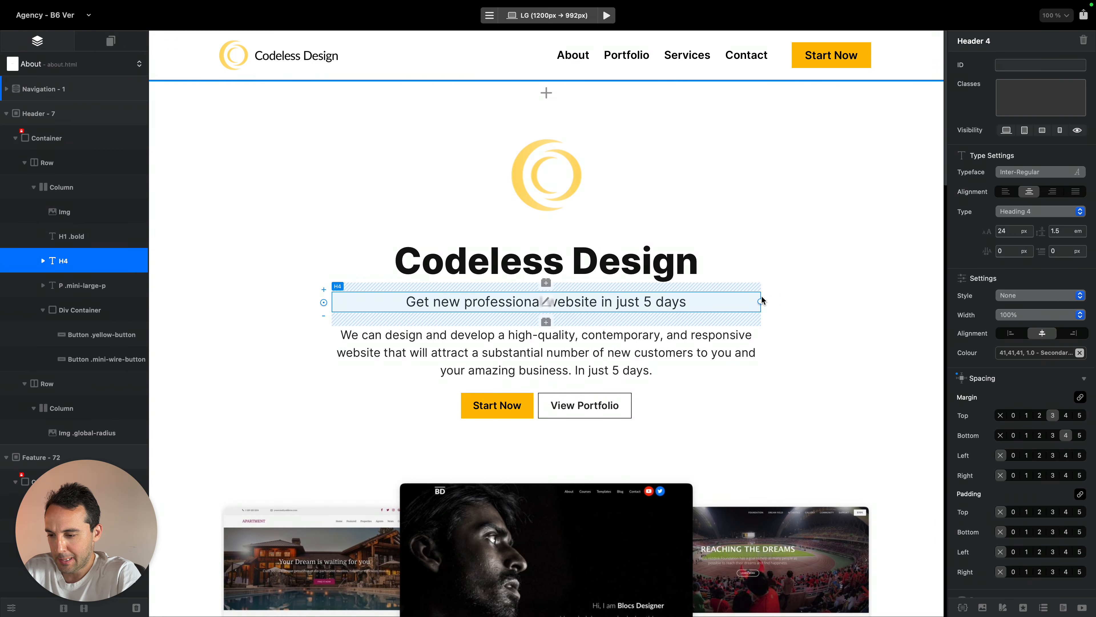
scroll(830, 328, "down", 10)
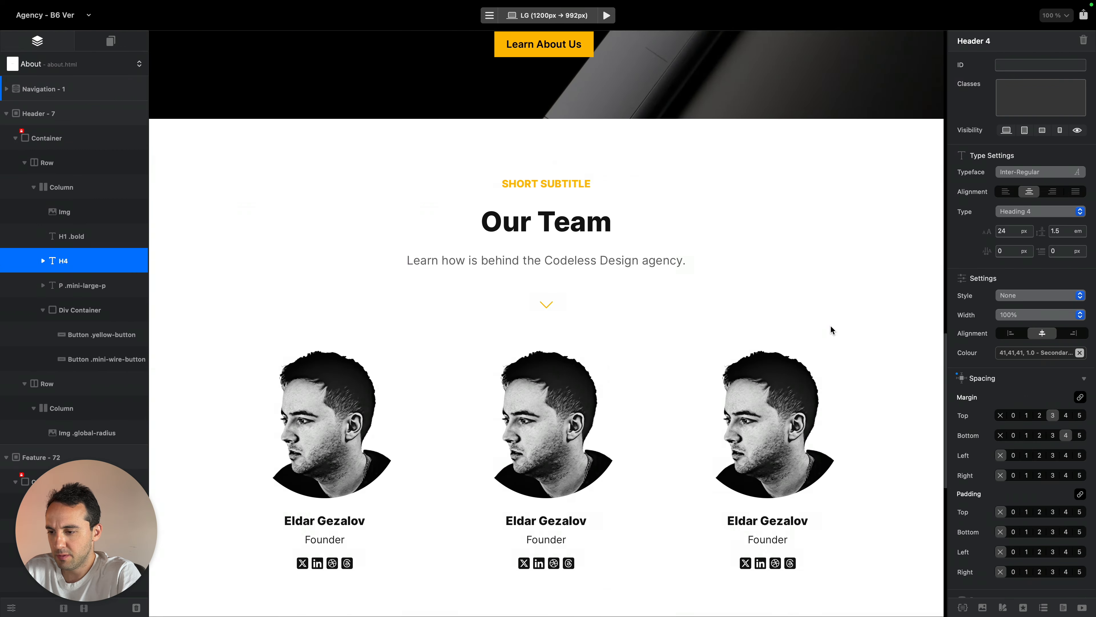
scroll(831, 328, "up", 10)
left_click(100, 64)
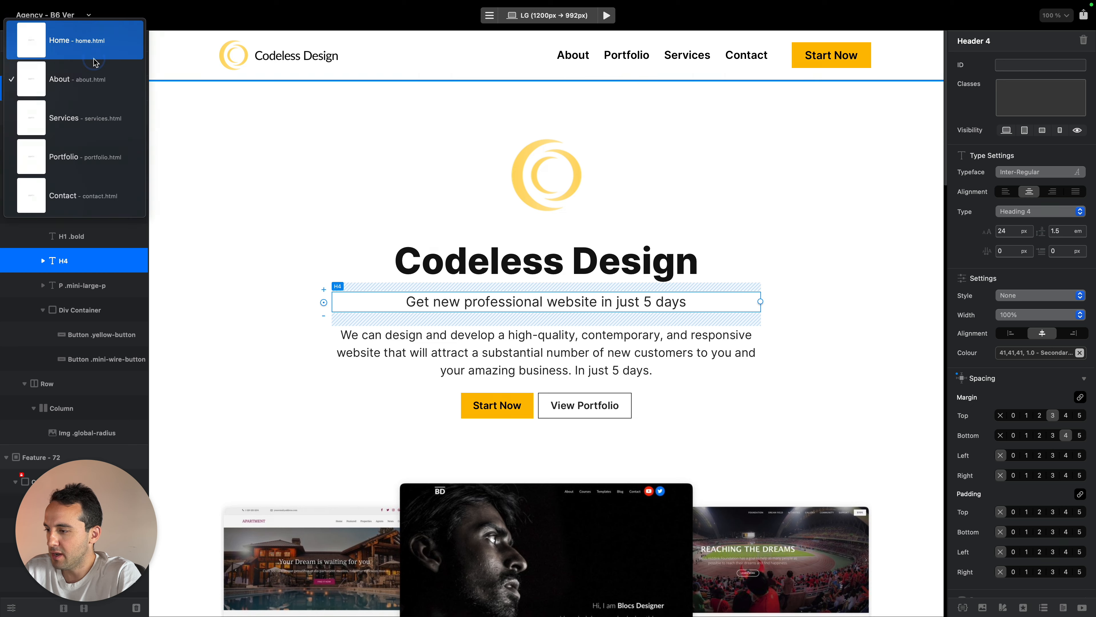
left_click(96, 98)
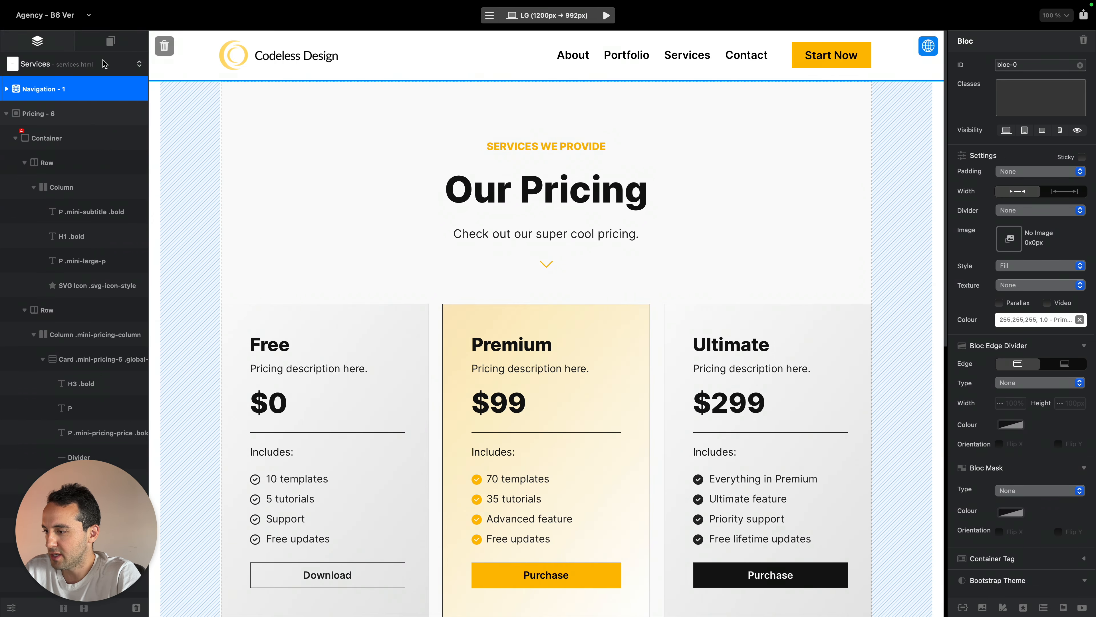
left_click(103, 64)
left_click(109, 29)
Preview the Home page in the browser and examine its sections and scroll effects down the page and back up
key("alt+super+b")
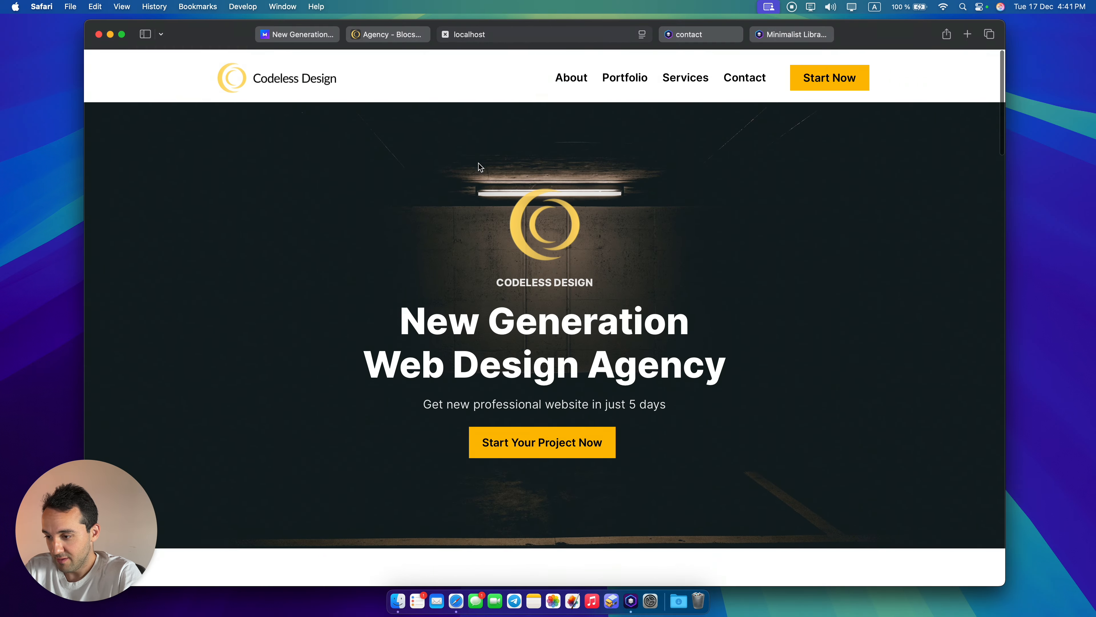
scroll(560, 222, "down", 2)
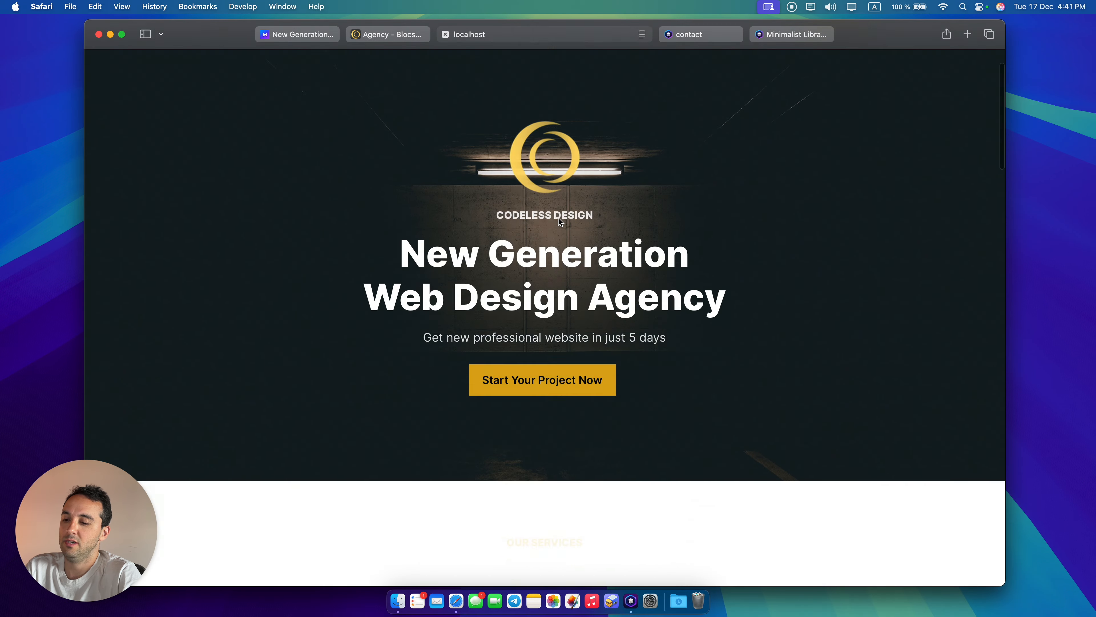
scroll(559, 221, "down", 15)
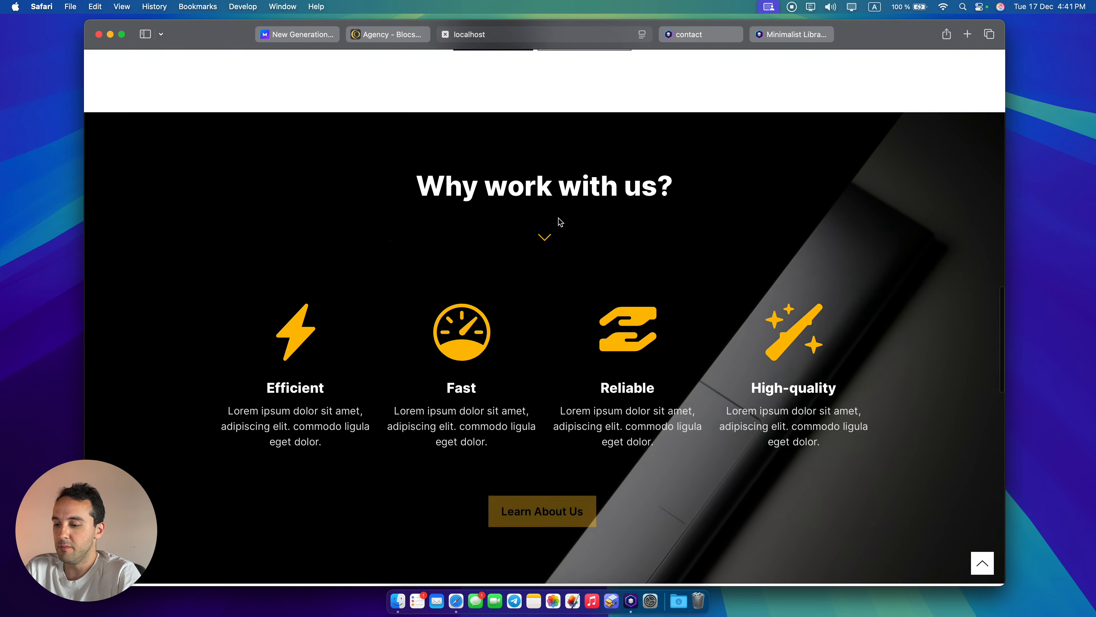
scroll(560, 221, "down", 10)
scroll(559, 221, "up", 15)
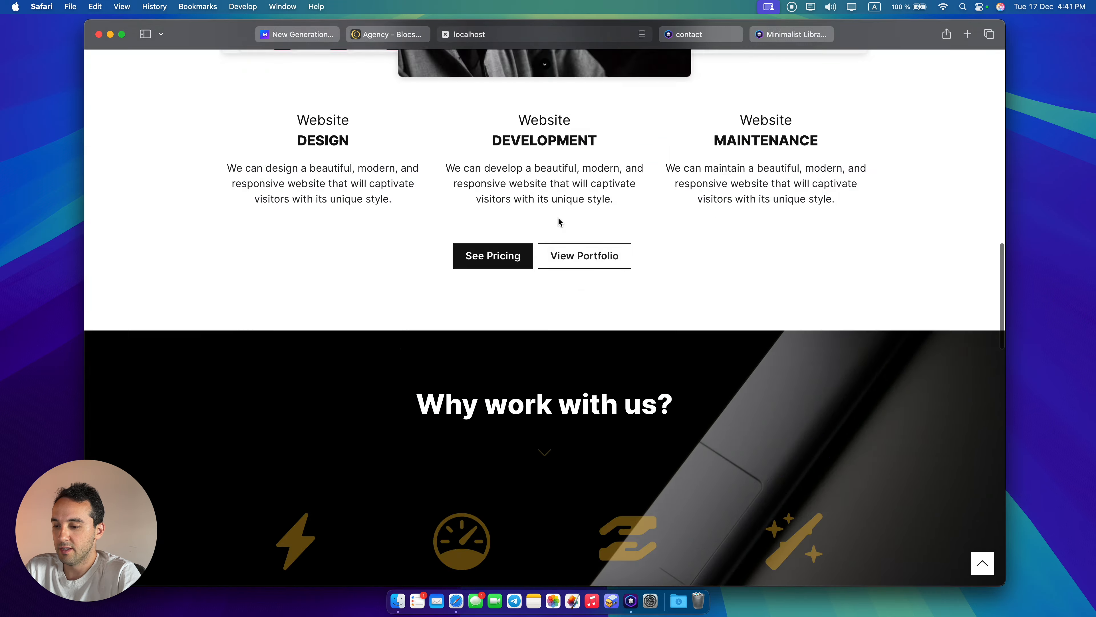
scroll(559, 221, "up", 15)
Follow the site navigation to the Portfolio and Services pages and examine each from top to footer
left_click(633, 78)
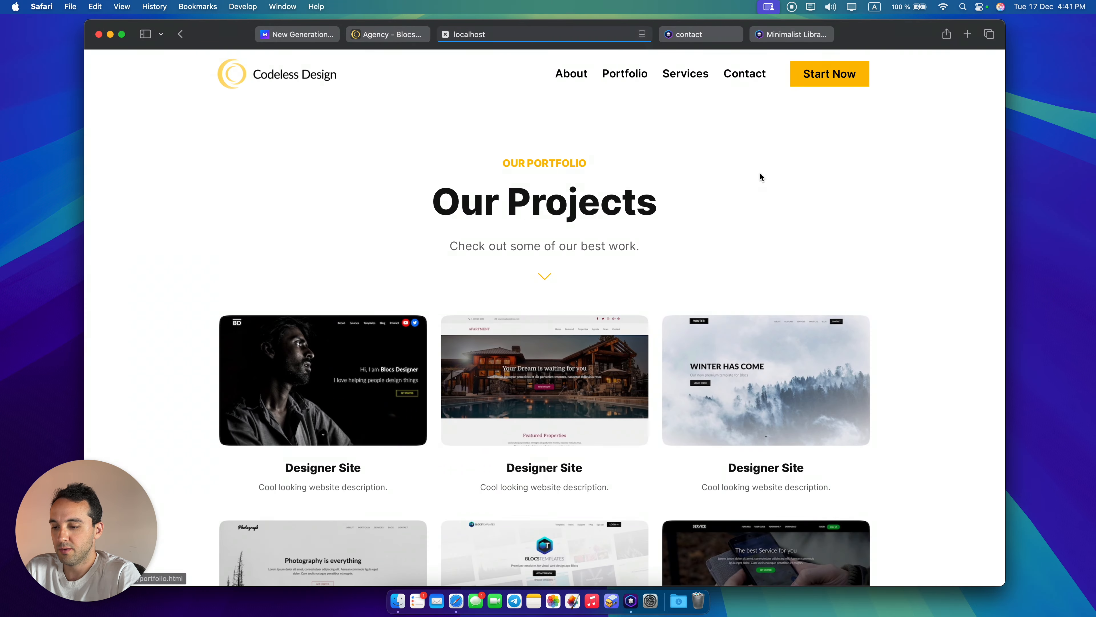
scroll(760, 176, "down", 10)
scroll(751, 176, "up", 10)
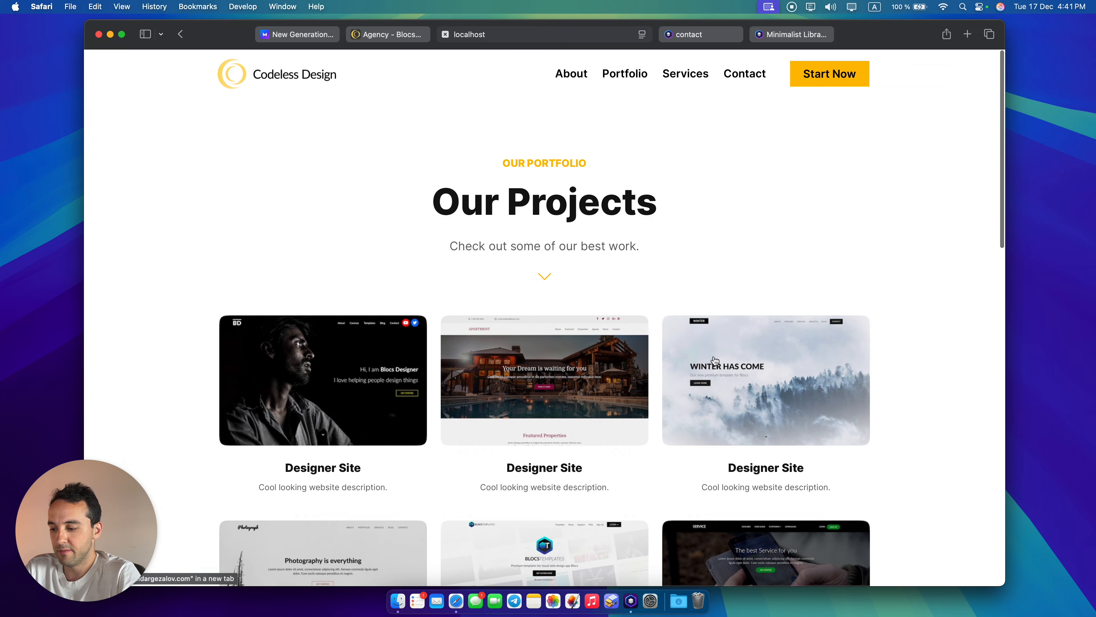
scroll(715, 359, "down", 10)
scroll(841, 363, "up", 10)
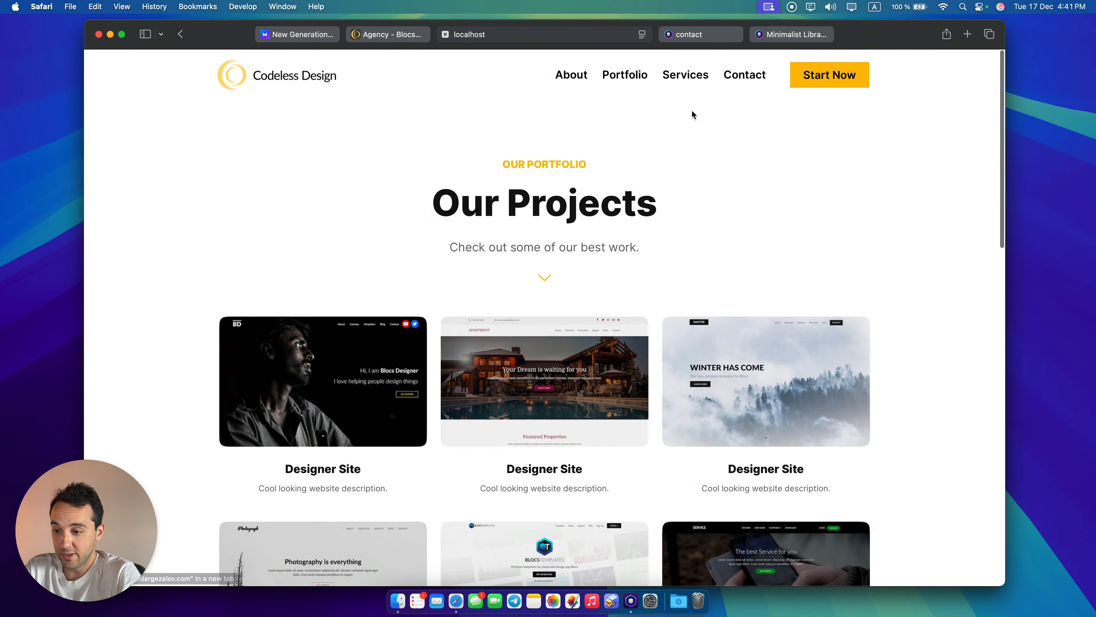
left_click(686, 75)
scroll(817, 181, "down", 10)
scroll(813, 172, "up", 10)
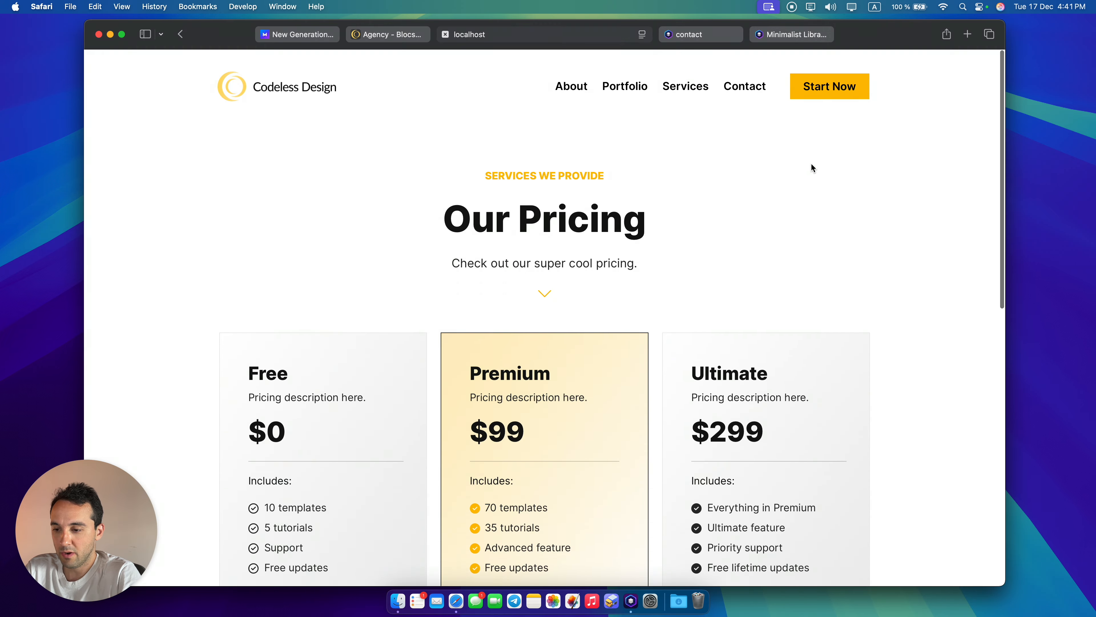
Open the Contact page from the site navigation, examine its layout and test expanding the third FAQ question
left_click(746, 75)
scroll(749, 73, "down", 10)
scroll(749, 73, "up", 10)
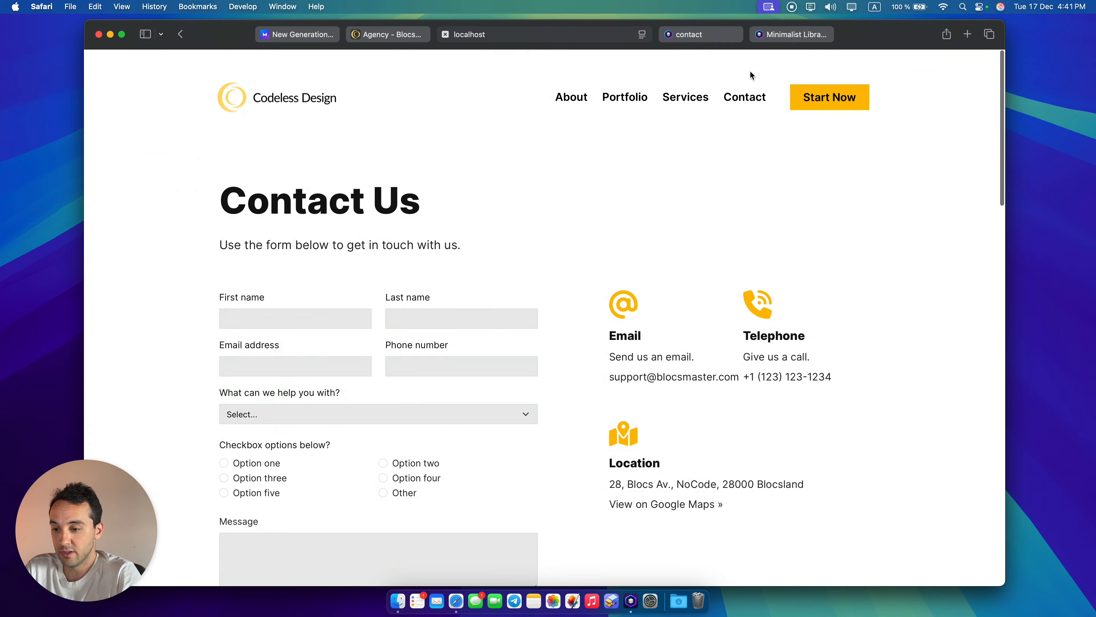
scroll(724, 277, "down", 15)
left_click(642, 280)
left_click(644, 284)
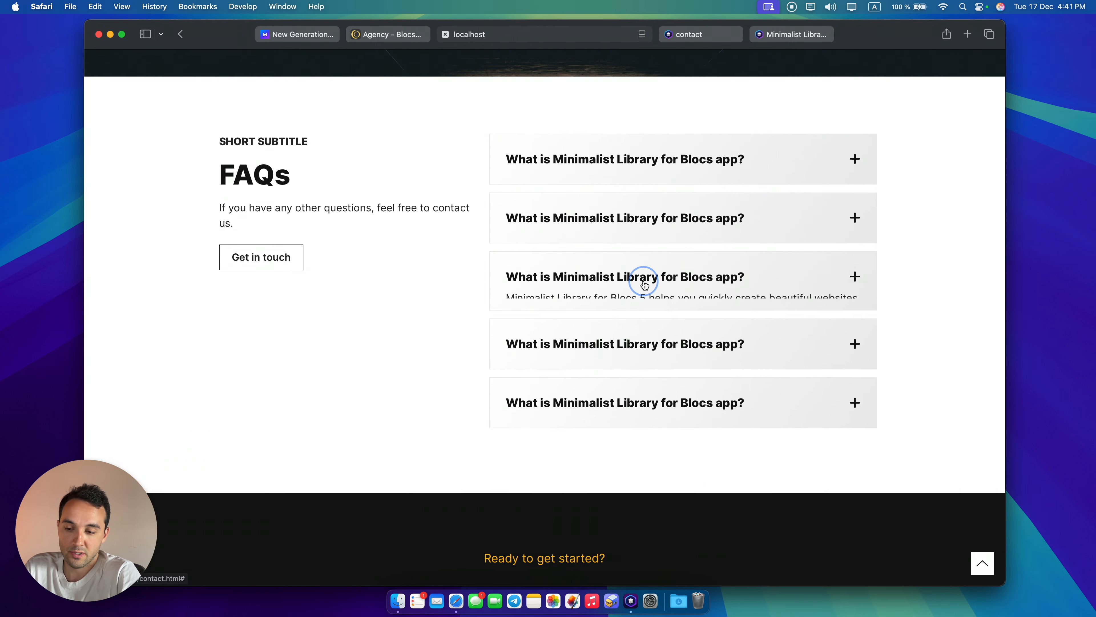
scroll(645, 284, "up", 15)
Test the header's Start Now link, examine the page it opens, and follow the logo link back to the Home page
left_click(837, 74)
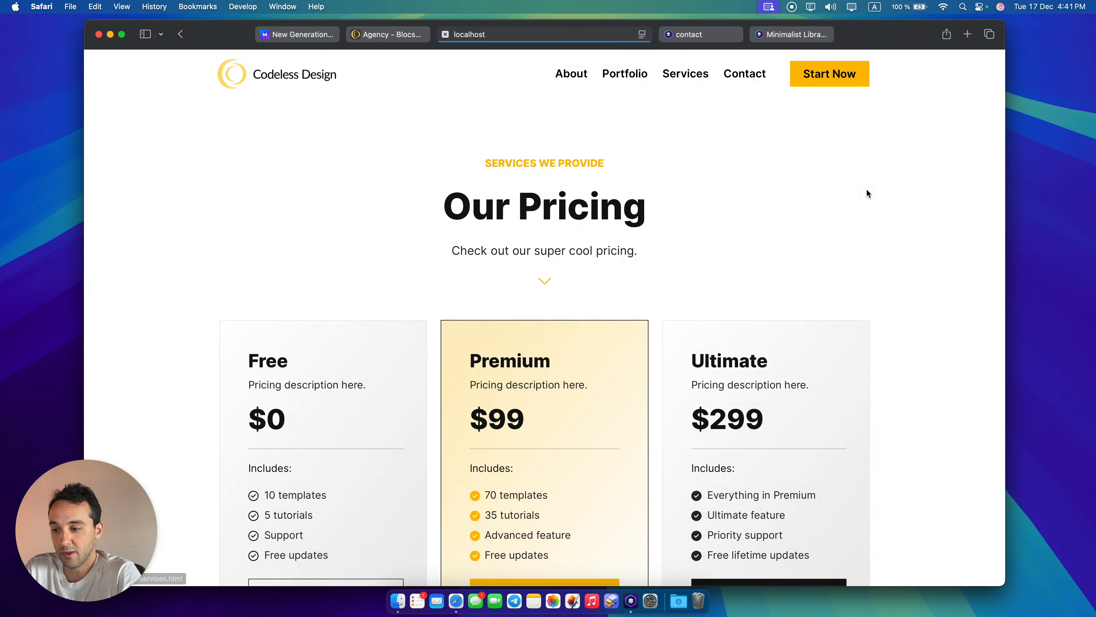
scroll(873, 216, "down", 15)
scroll(871, 216, "up", 15)
scroll(871, 214, "down", 2)
left_click(234, 75)
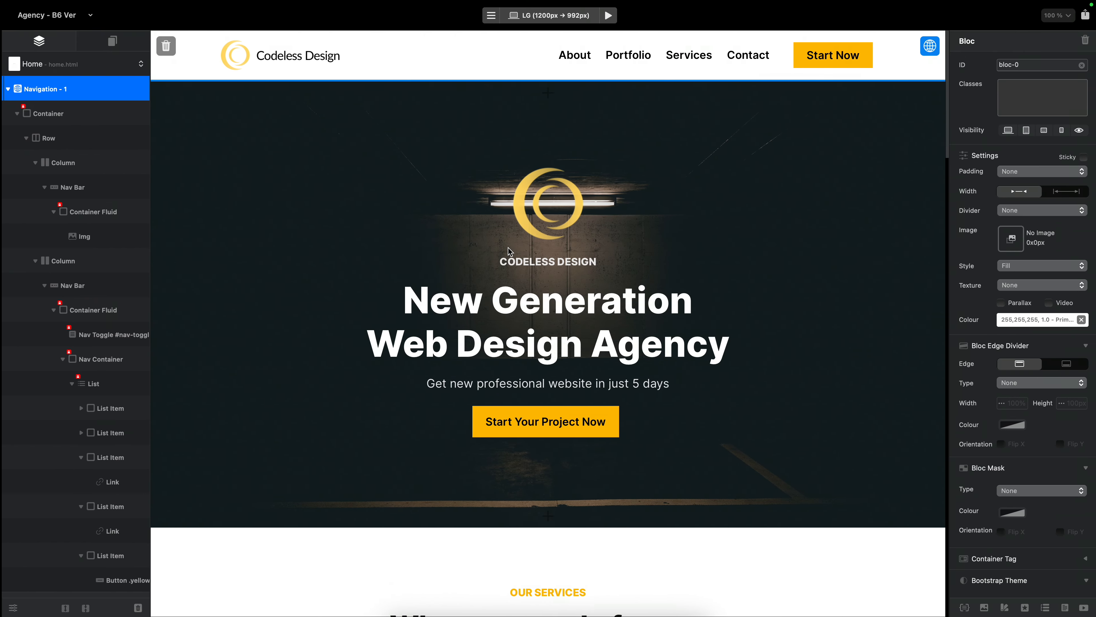
Back in Blocs, select the websites image in the Home page's services section and examine its settings
scroll(509, 250, "down", 15)
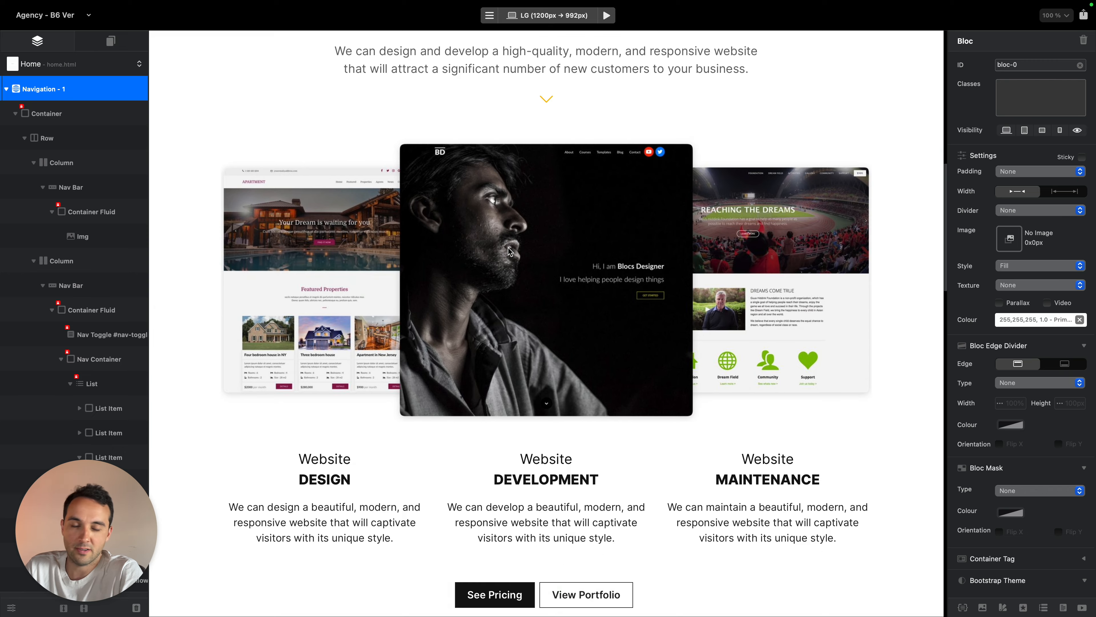
scroll(509, 251, "down", 1)
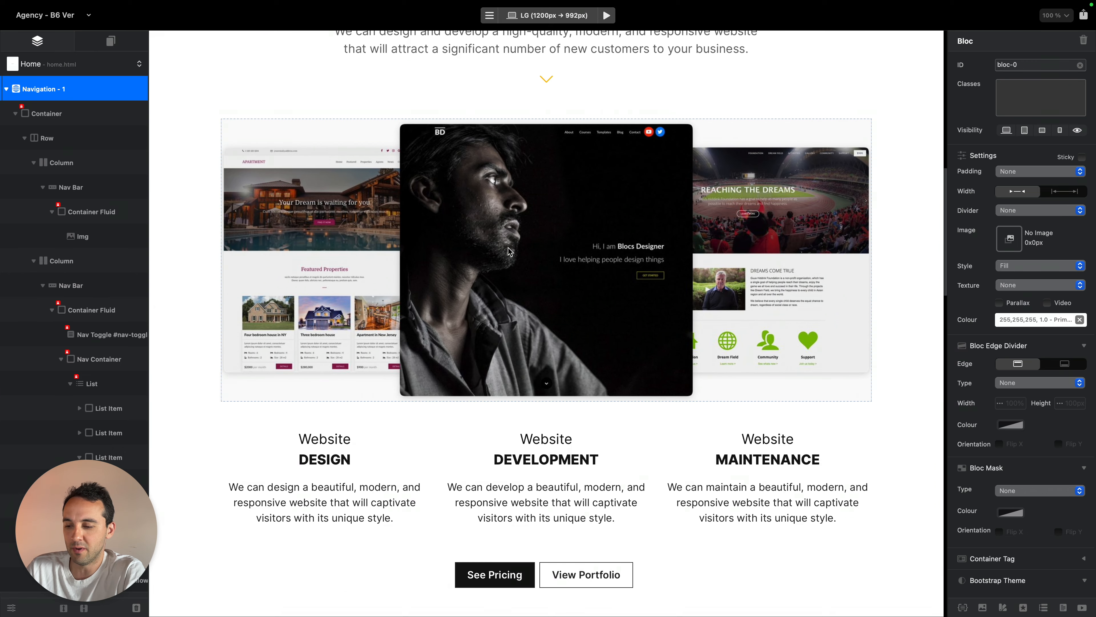
left_click(661, 280)
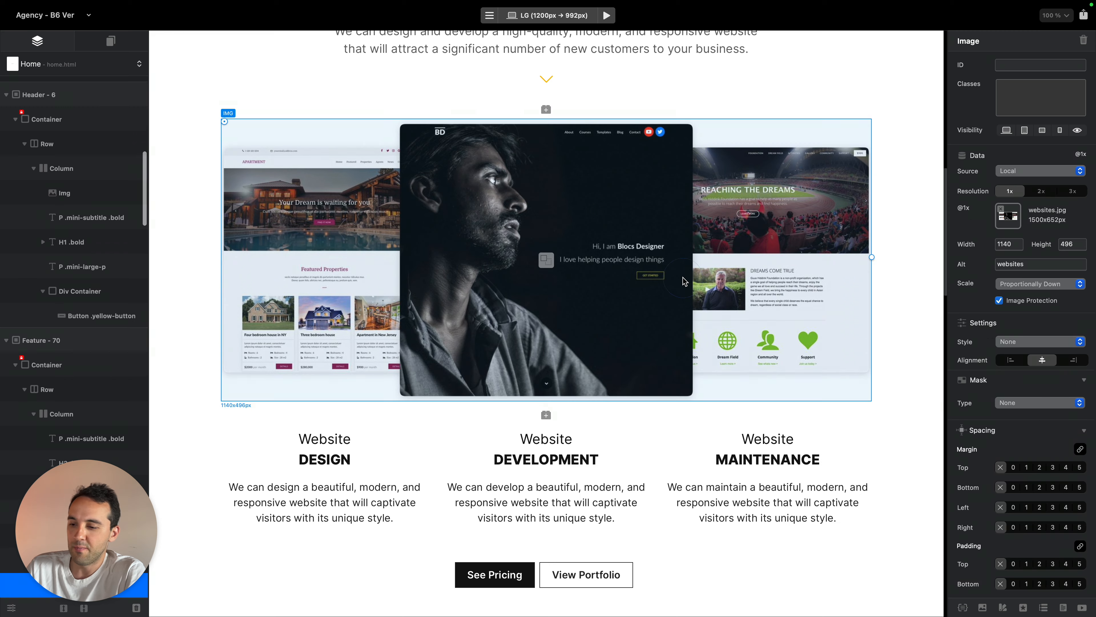
scroll(1006, 269, "down", 2)
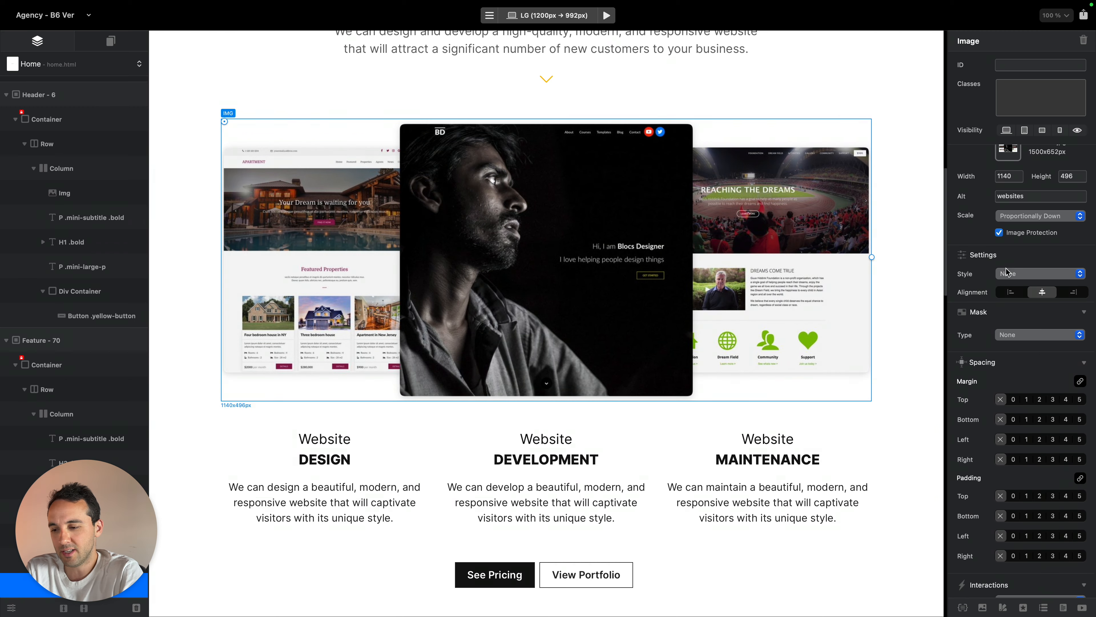
Examine the Home page's SEO and Social Cards settings, close Page Settings and return to the page header
key("alt+super+p")
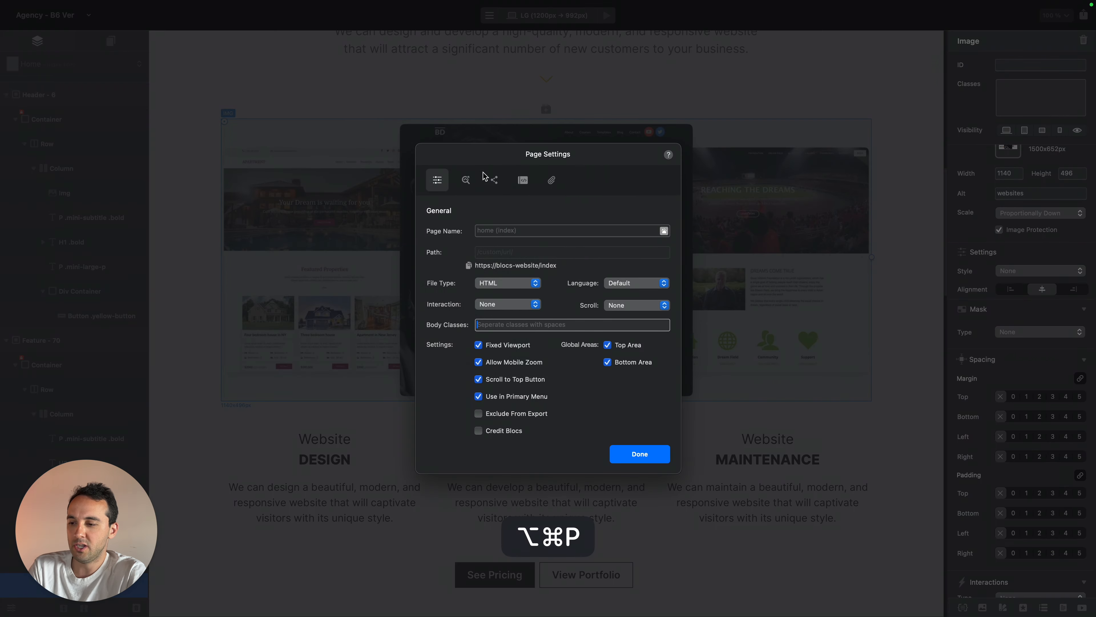
left_click(468, 183)
left_click(495, 182)
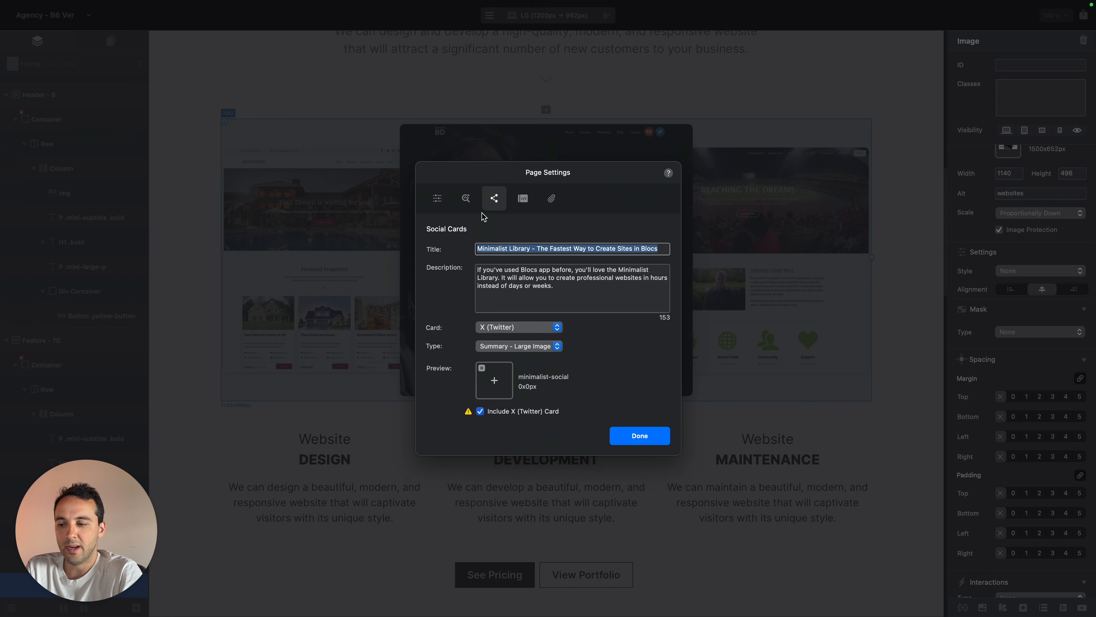
left_click(465, 187)
left_click(494, 185)
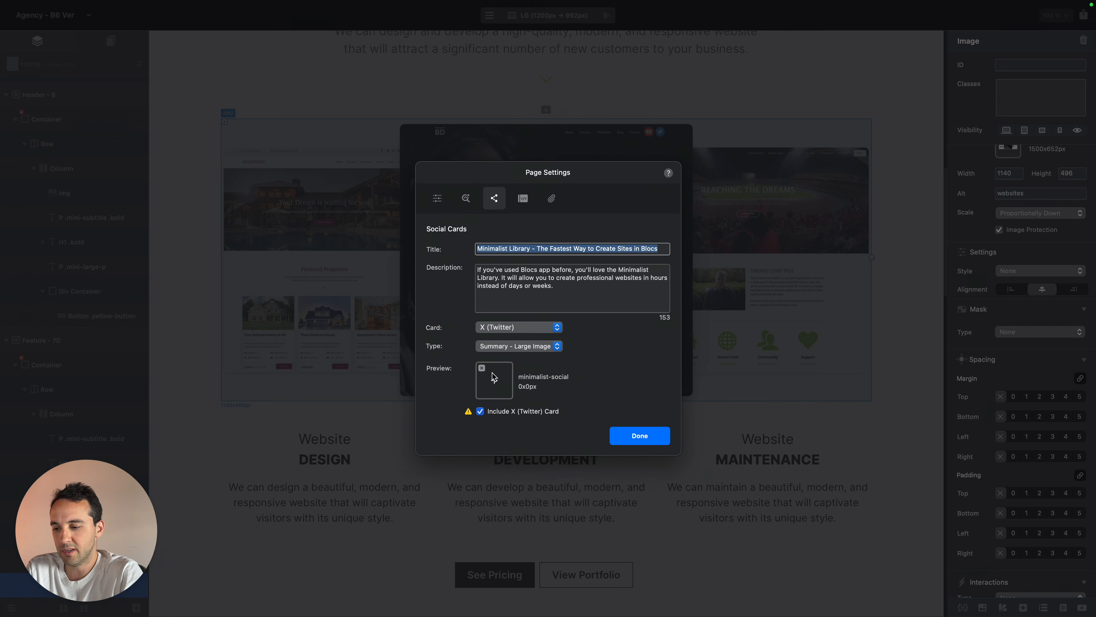
left_click(471, 198)
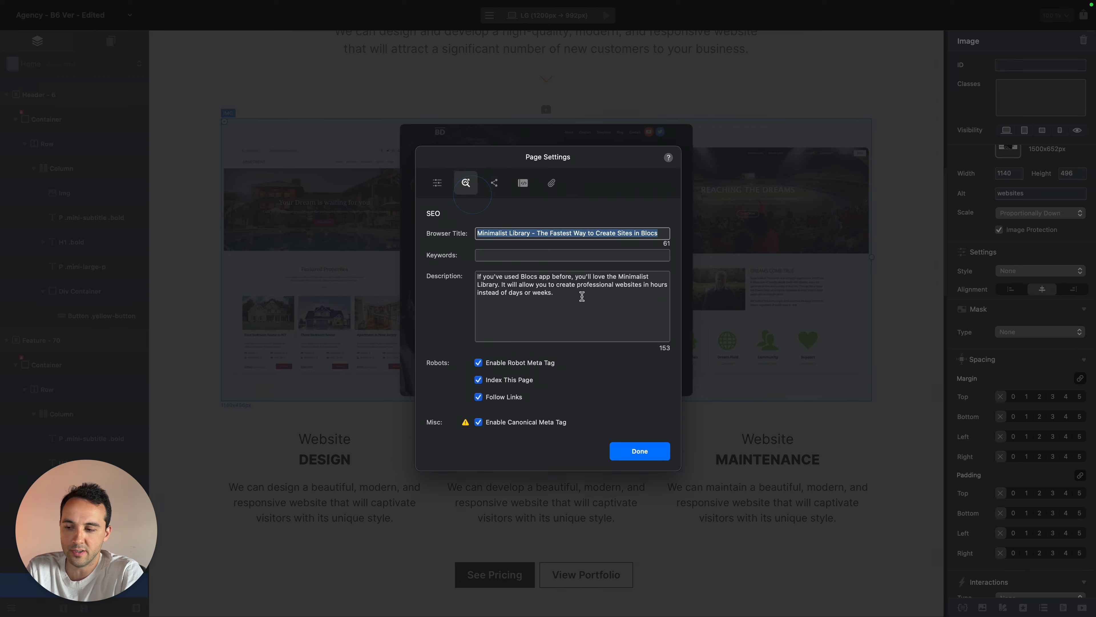
left_click(651, 450)
scroll(592, 204, "up", 10)
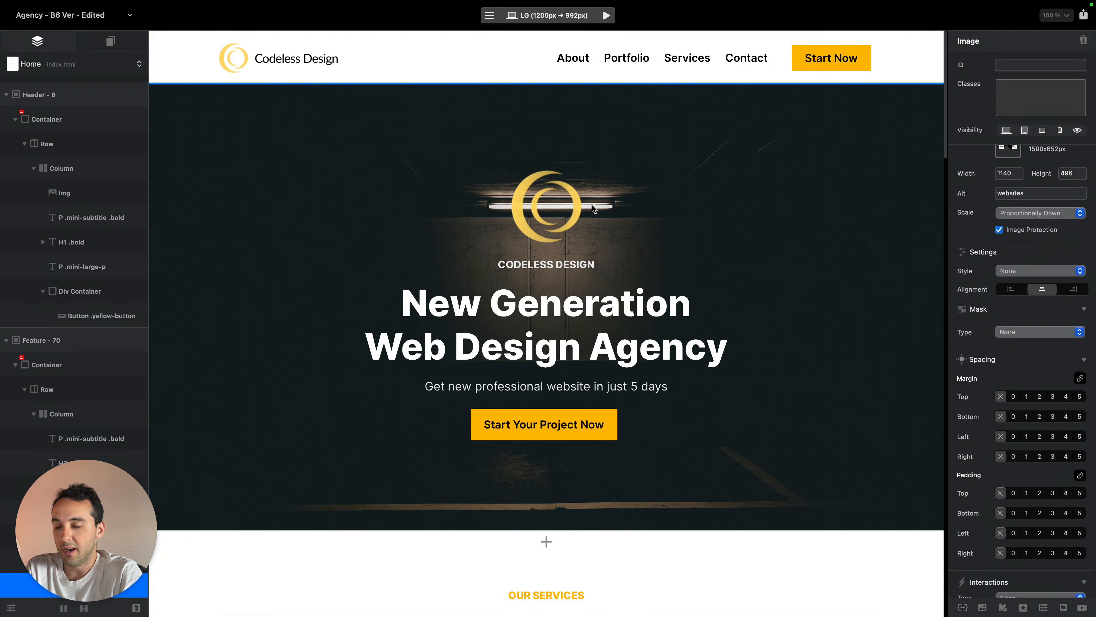